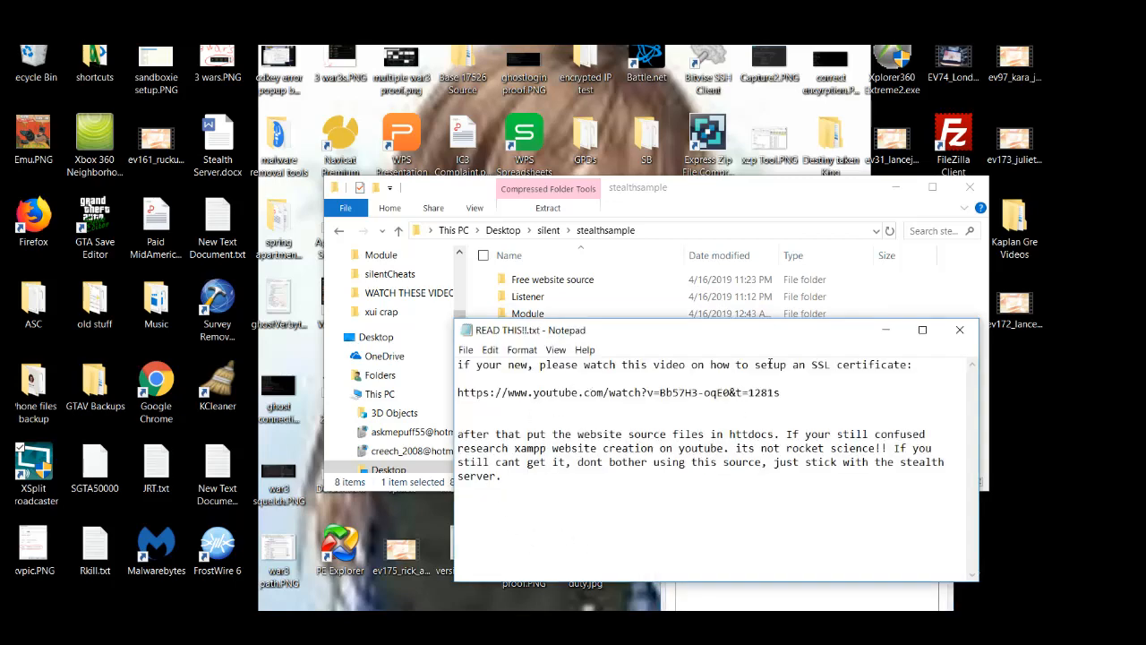
Move the READ THIS!!.txt window aside, then bring the New Text Document.txt notes to the front and reposition them
left_click_drag(799, 337, 662, 345)
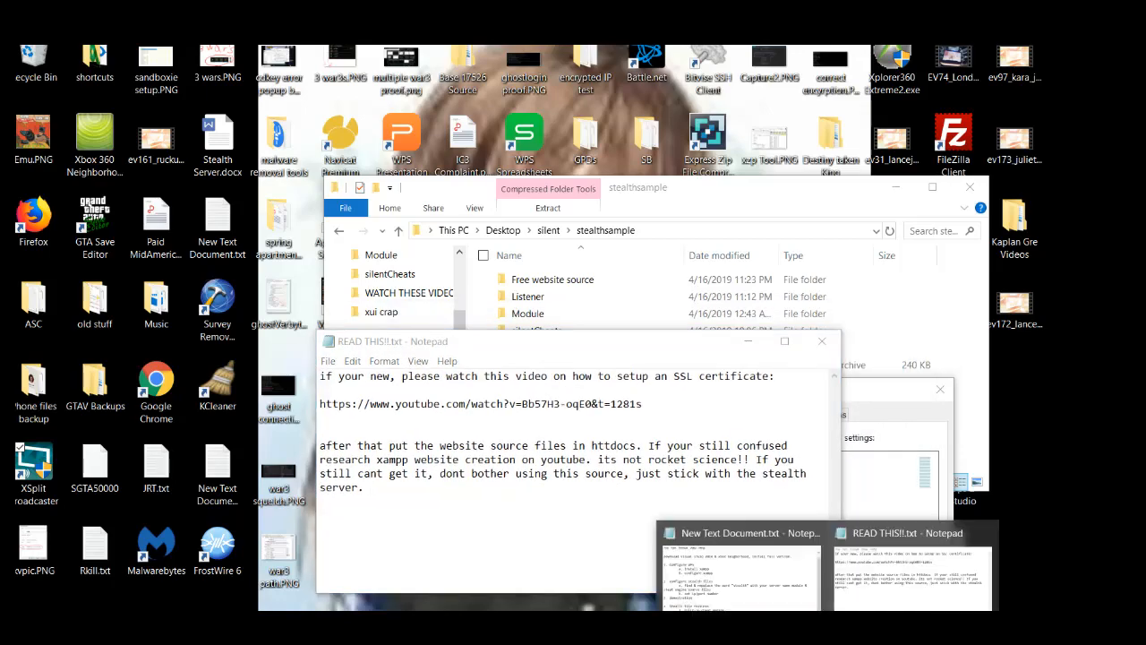
mouse_move(742, 571)
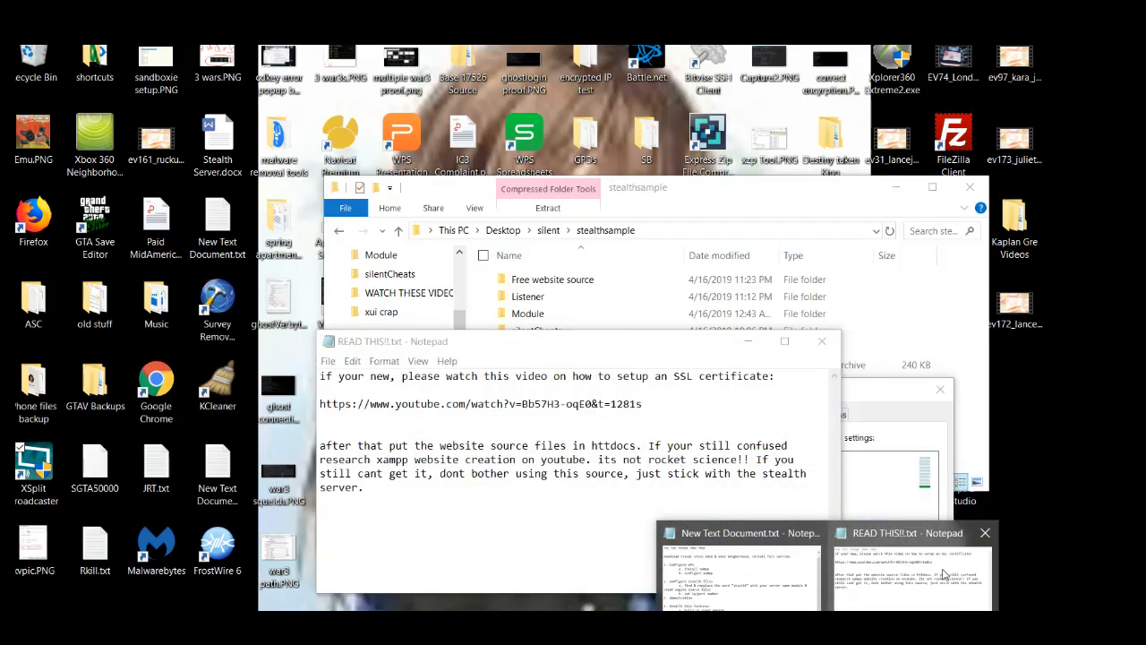
mouse_move(860, 573)
left_click(741, 573)
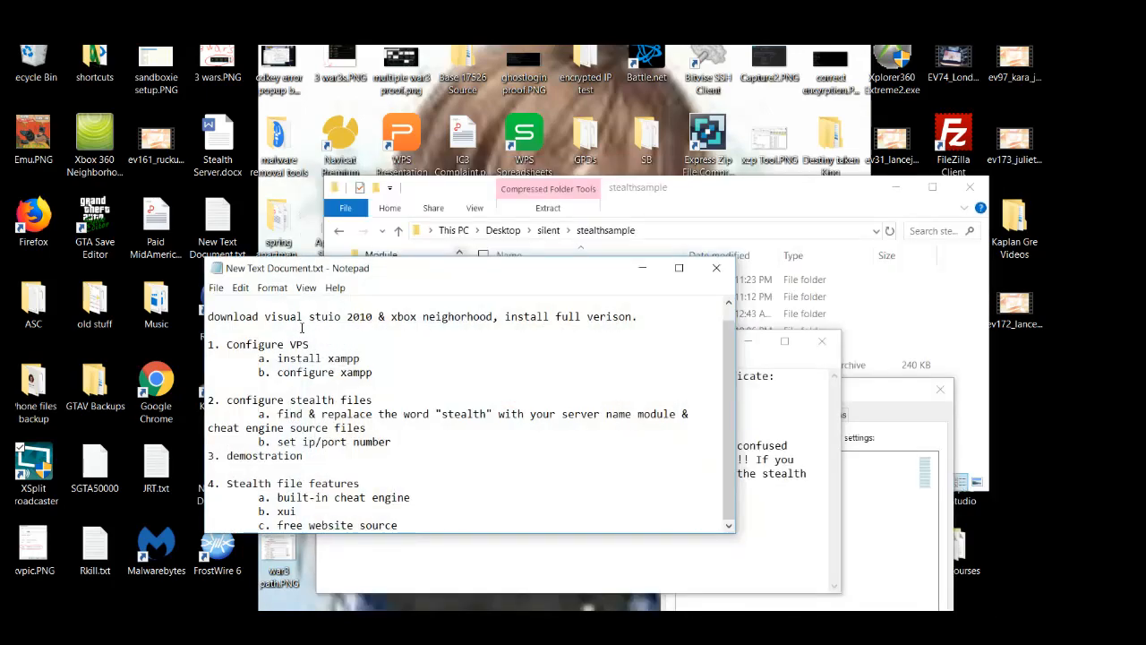
left_click_drag(244, 269, 292, 226)
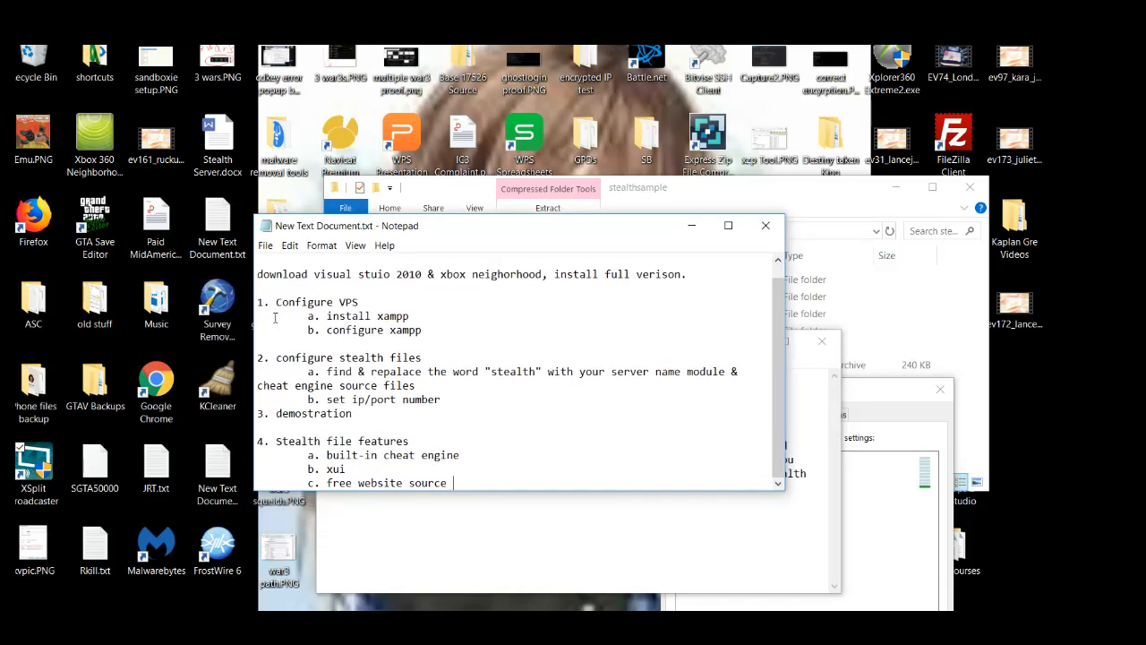
Review the stealth server setup outline in New Text Document.txt, from its heading through the stealth file features
scroll(274, 316, "up", 1)
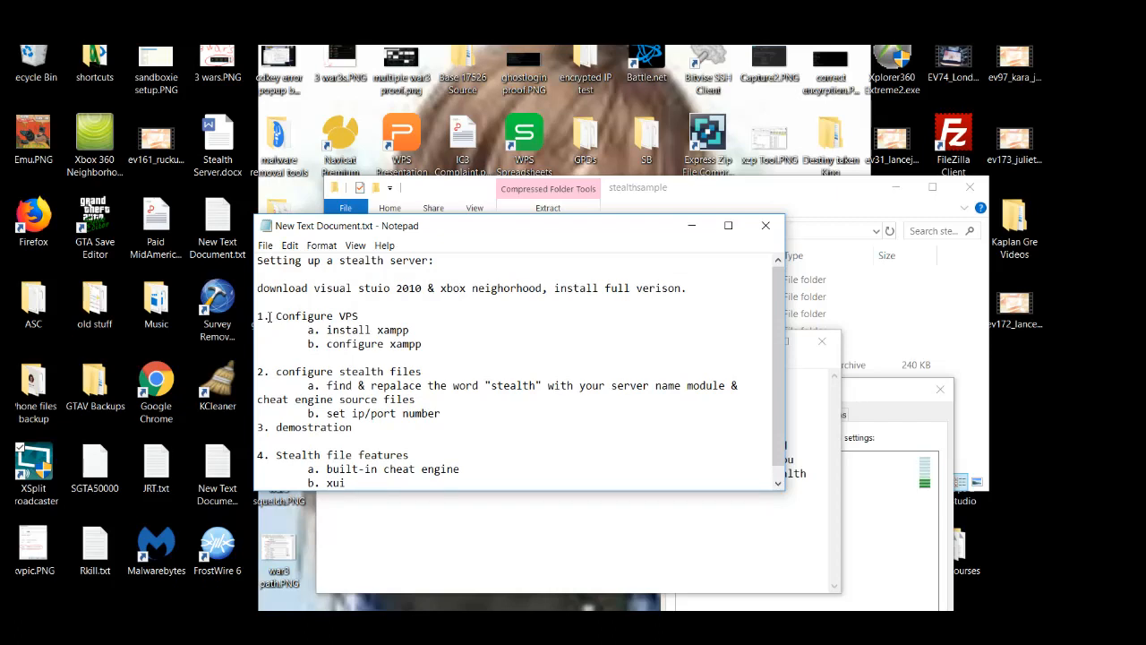
left_click(340, 299)
scroll(536, 427, "down", 1)
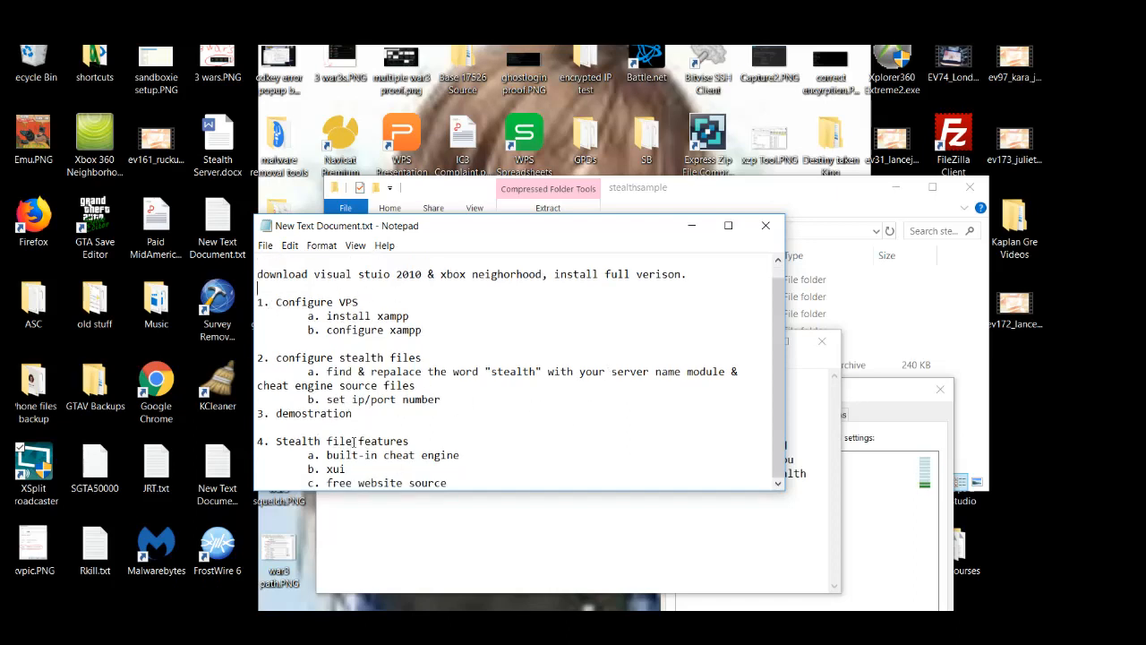
left_click_drag(397, 226, 394, 226)
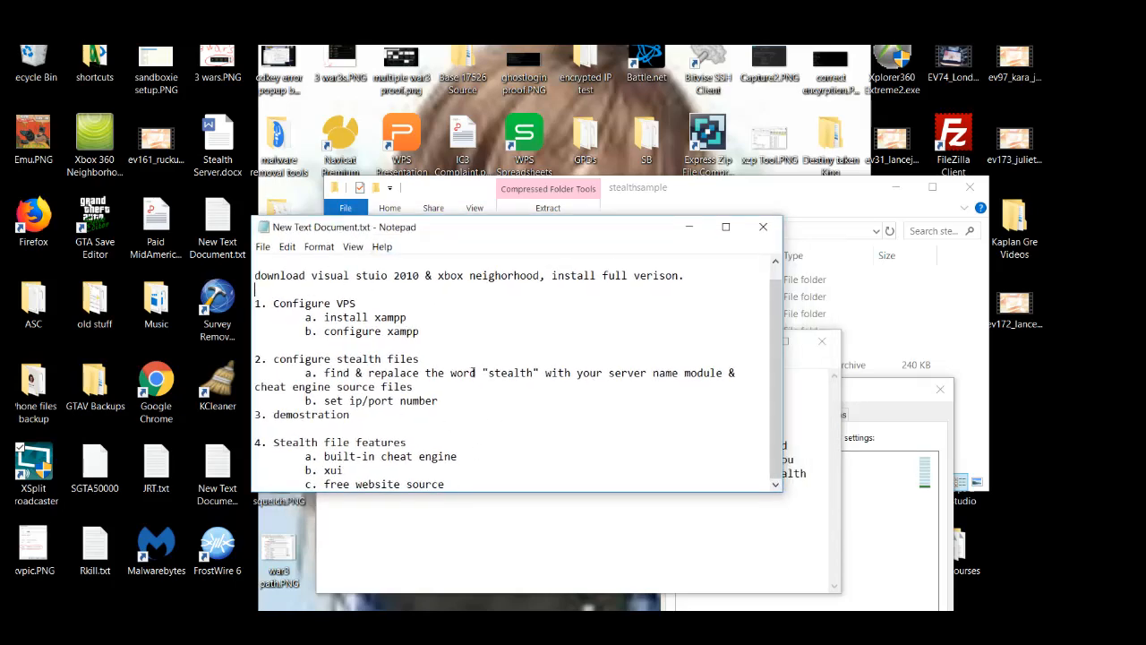
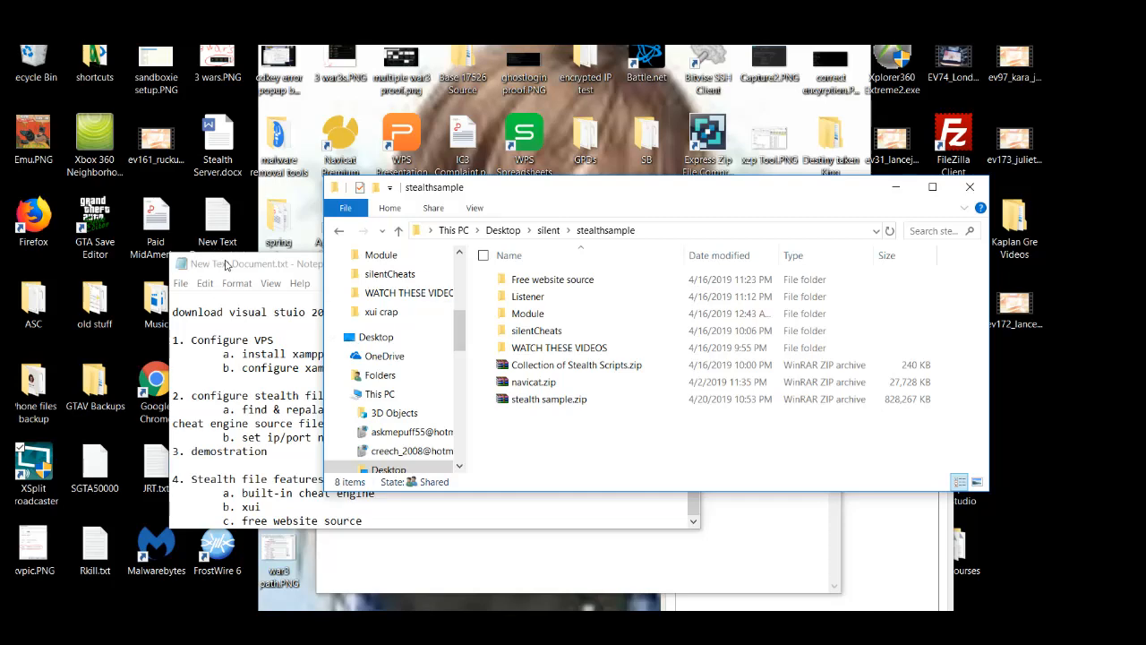
Bring the New Text Document.txt notes in front of the stealthsample folder and review the outline, highlighting the demonstration item
left_click_drag(226, 265, 259, 210)
scroll(316, 331, "up", 1)
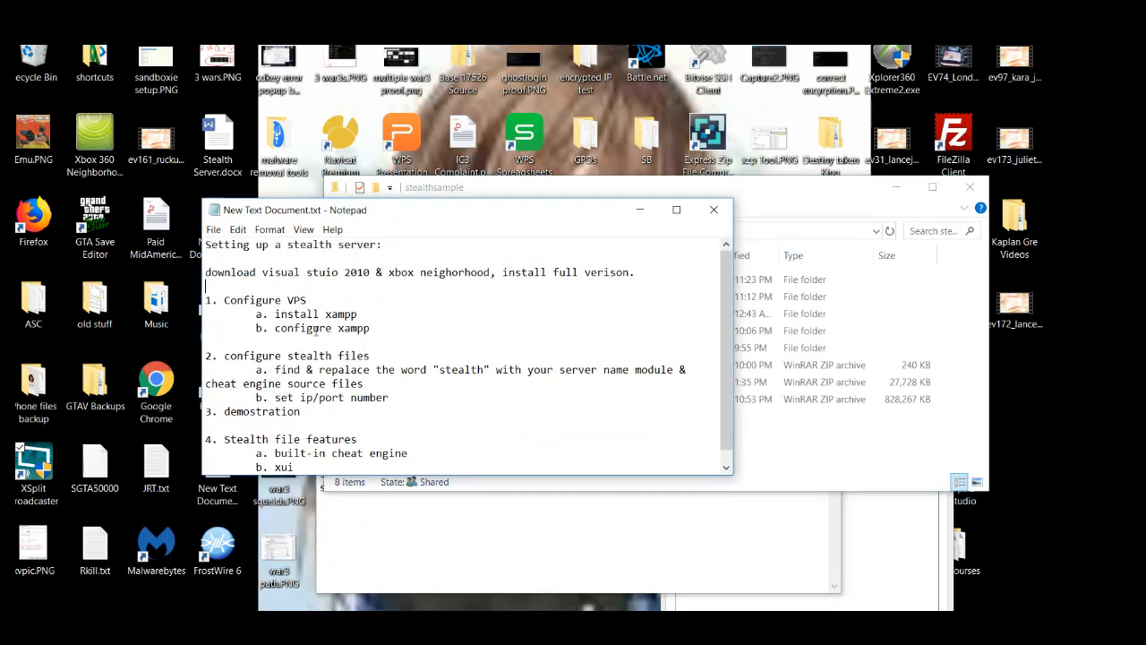
scroll(250, 345, "down", 1)
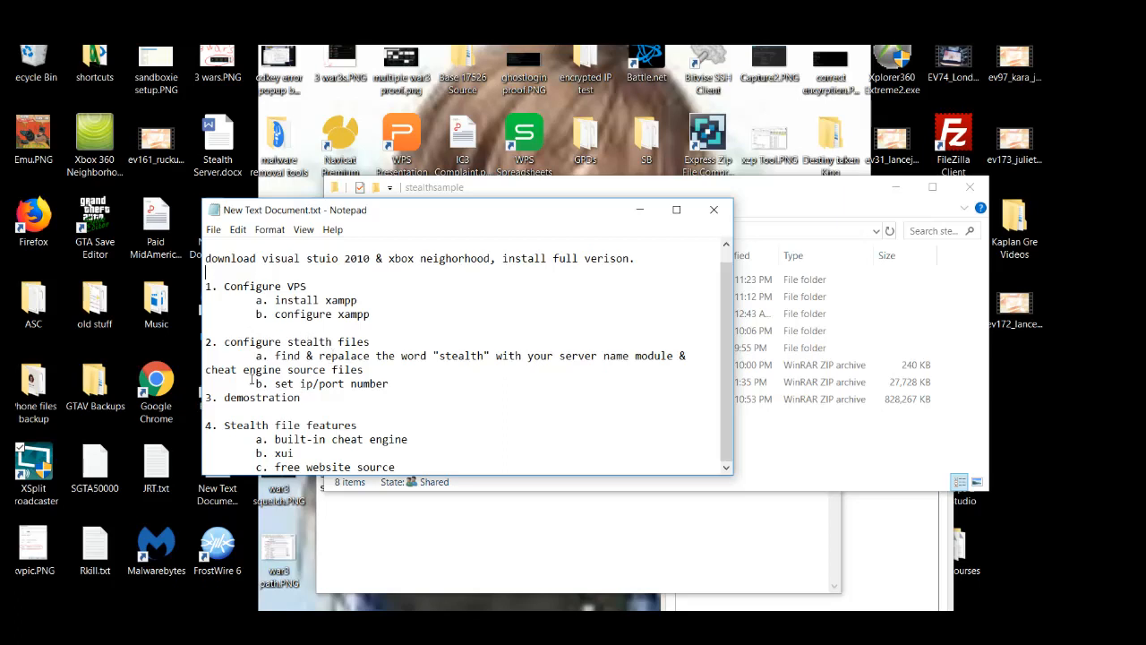
left_click_drag(310, 400, 220, 394)
left_click(337, 396)
scroll(355, 421, "up", 2)
left_click(366, 261)
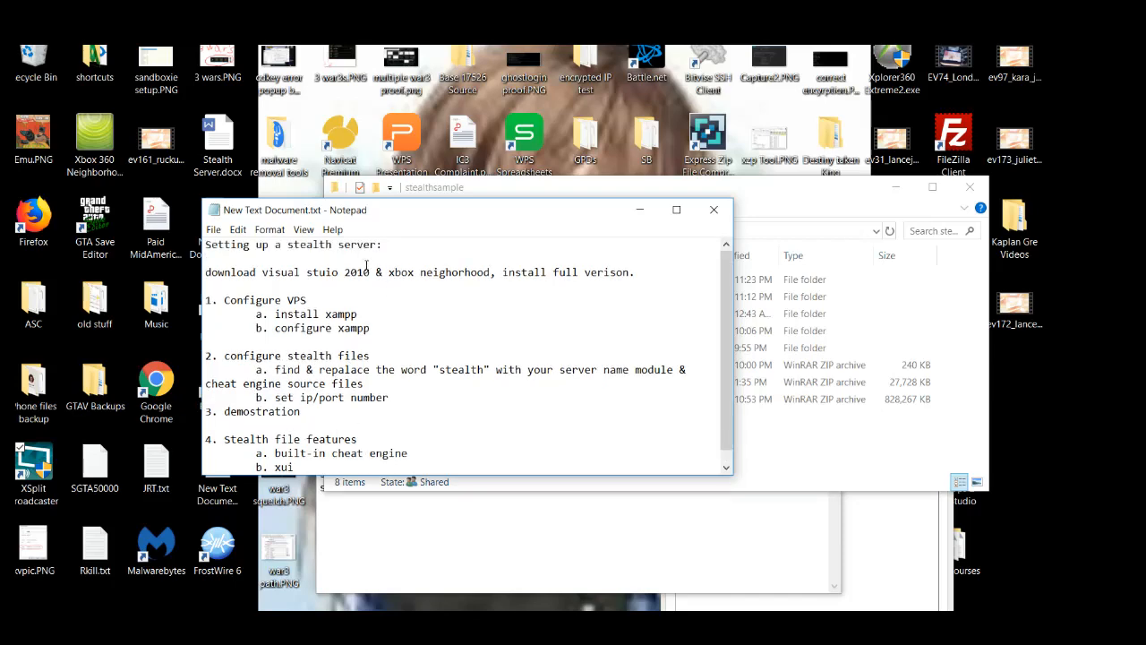
Check the XSplit recording window and the microphone in the Sound recording devices
left_click(931, 627)
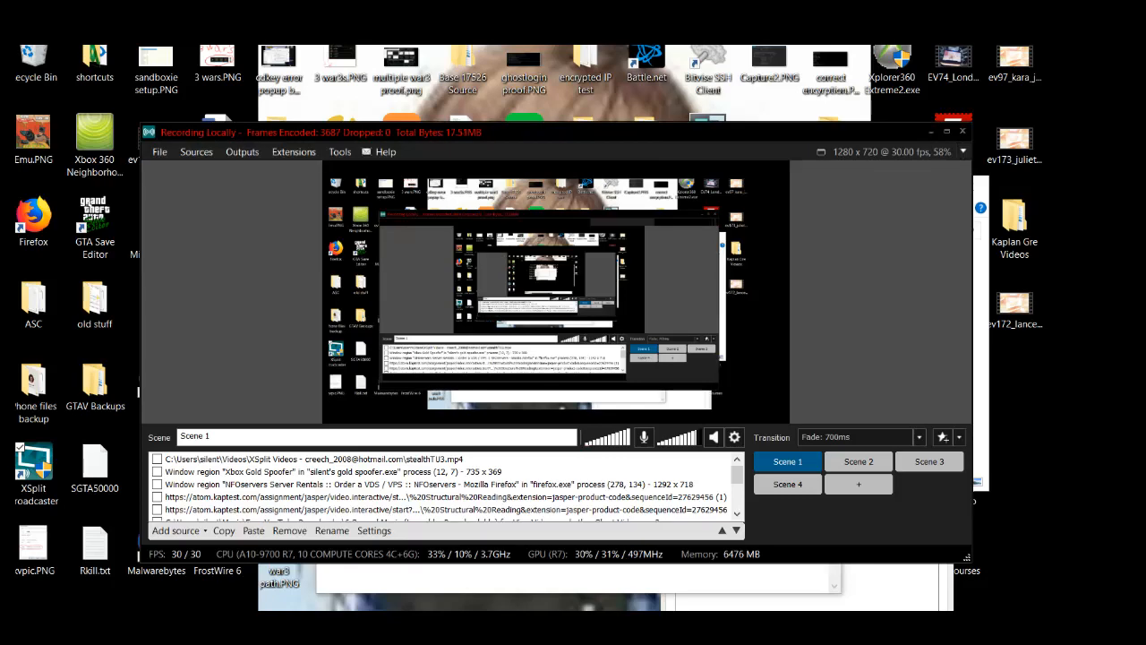
left_click(931, 627)
left_click(752, 627)
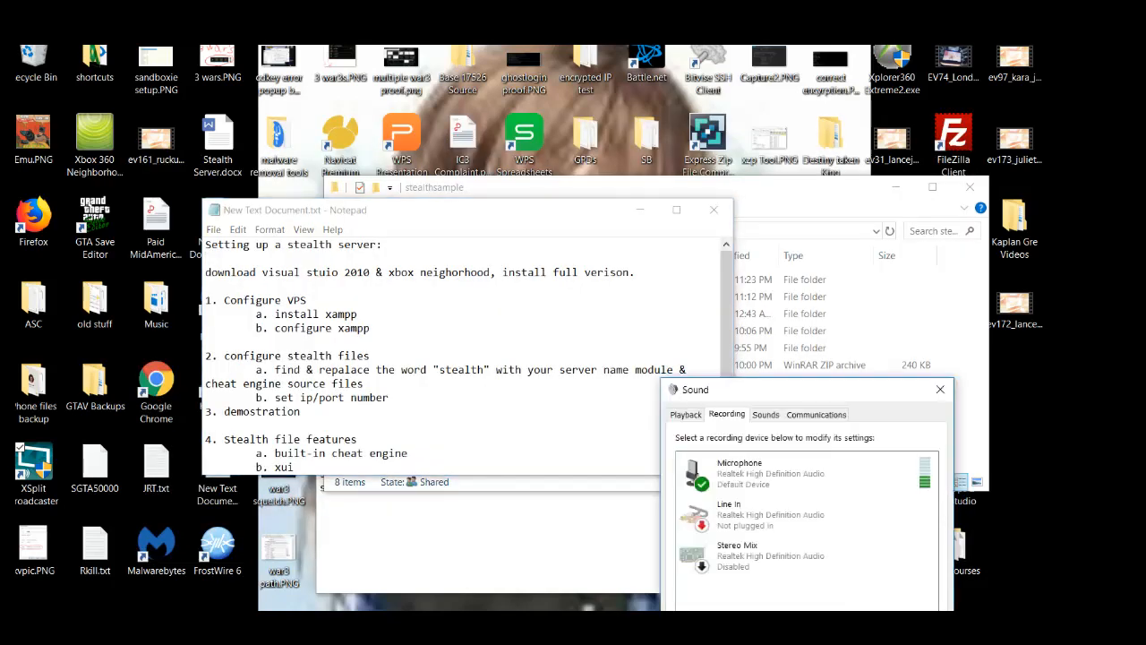
Insert "ultimate" after "2010" in the download line of the New Text Document.txt notes
left_click(454, 301)
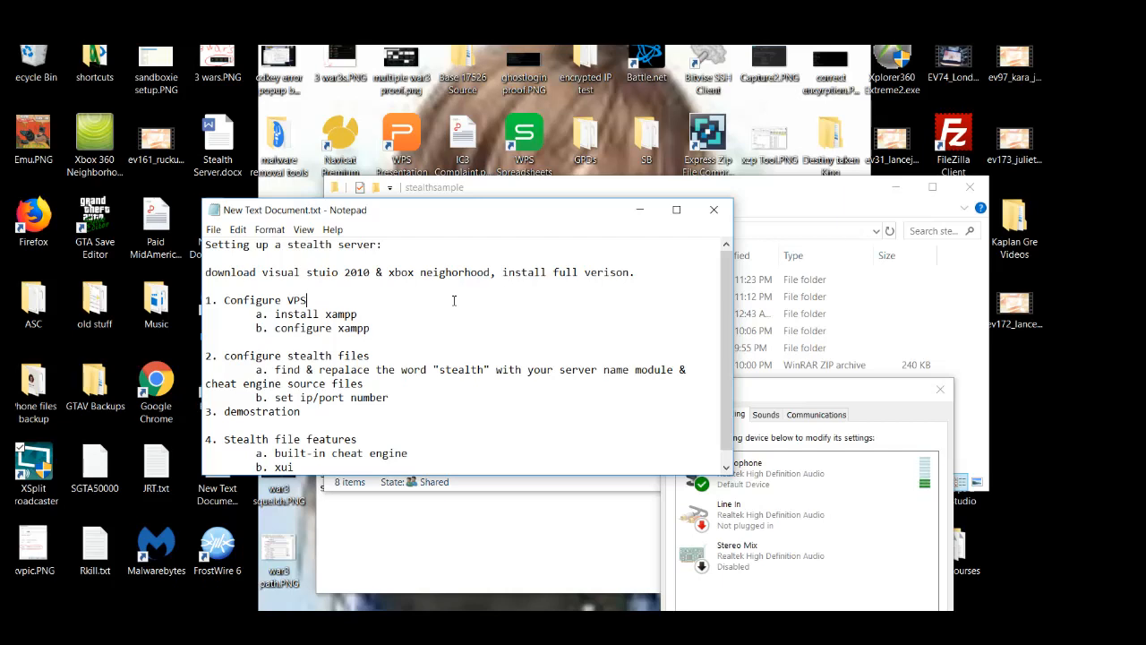
left_click(374, 272)
type("ultimate &")
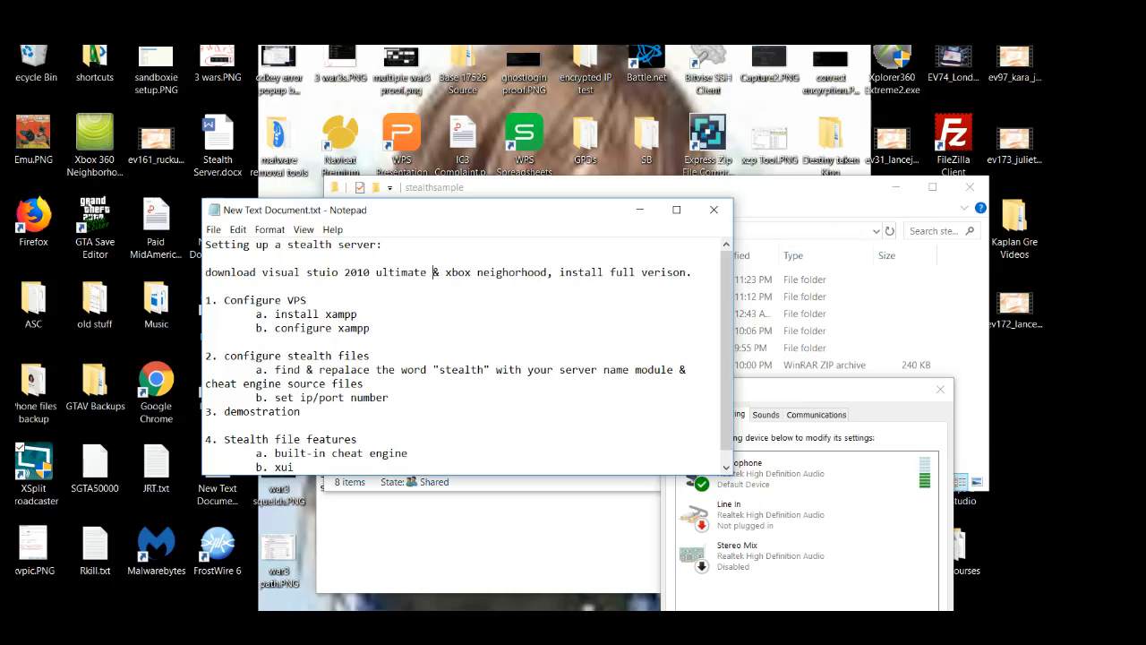
key("BackSpace")
Reposition the notes window and mark the "Configure VPS" heading to introduce the first item
left_click_drag(474, 217, 443, 228)
left_click_drag(198, 313, 264, 314)
left_click(279, 313)
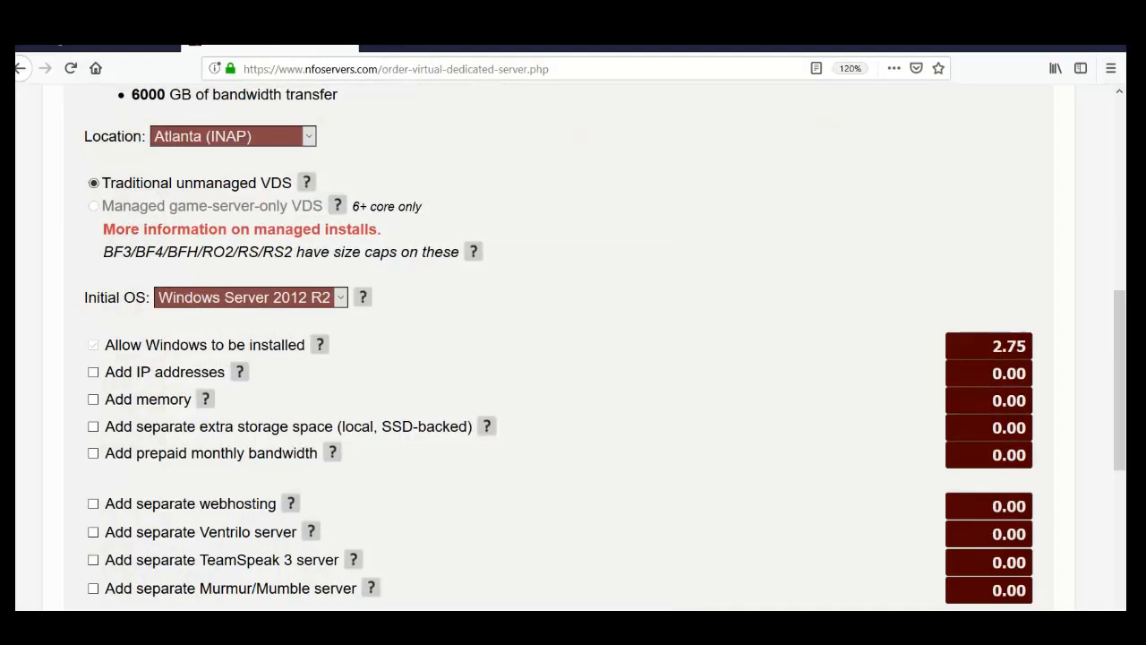
Review the NFOservers virtual dedicated server order page, from the plan description and order categories through the add-ons and total cost
scroll(511, 349, "up", 6)
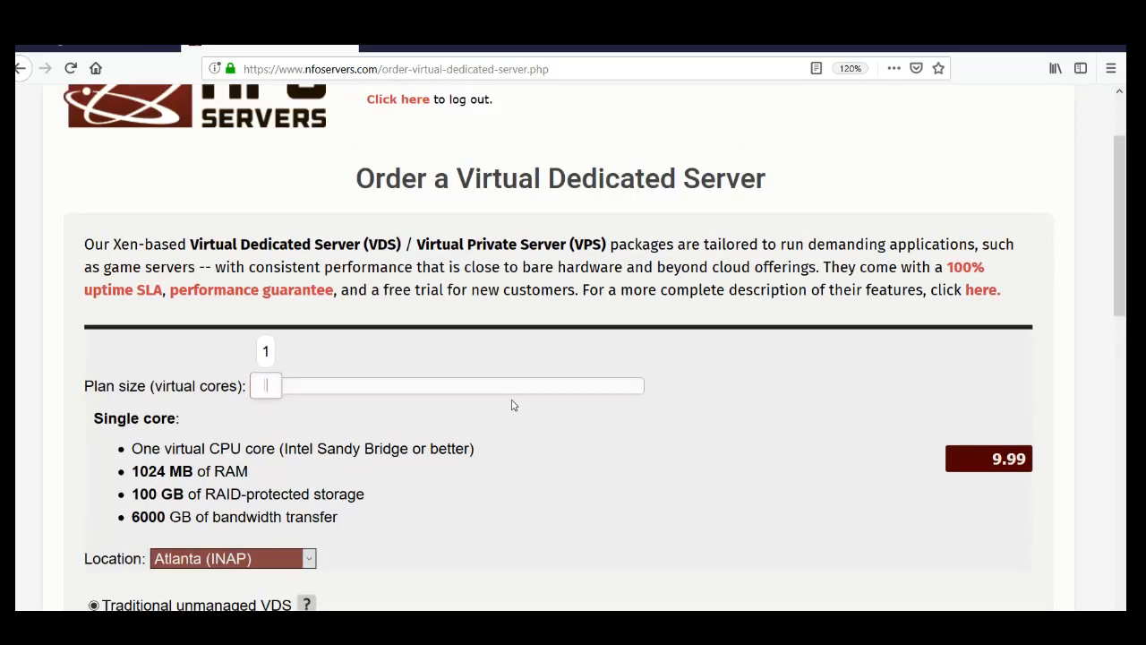
scroll(717, 424, "down", 4)
scroll(770, 433, "up", 4)
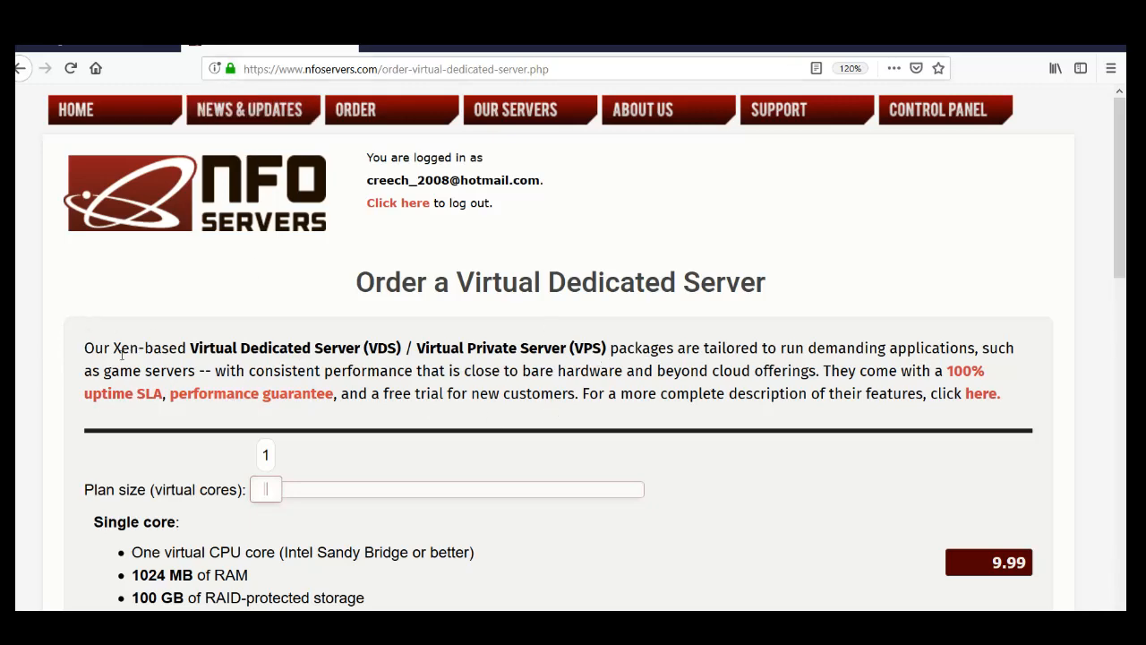
scroll(224, 269, "down", 2)
scroll(324, 90, "up", 2)
scroll(623, 434, "down", 5)
scroll(633, 428, "up", 6)
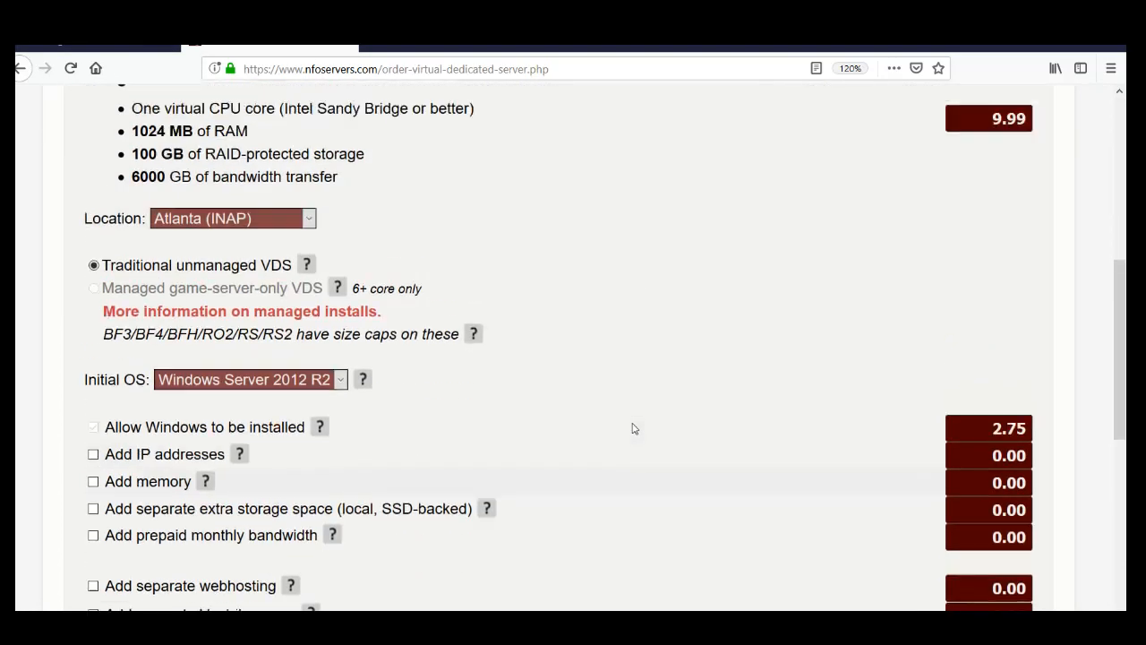
scroll(632, 428, "down", 10)
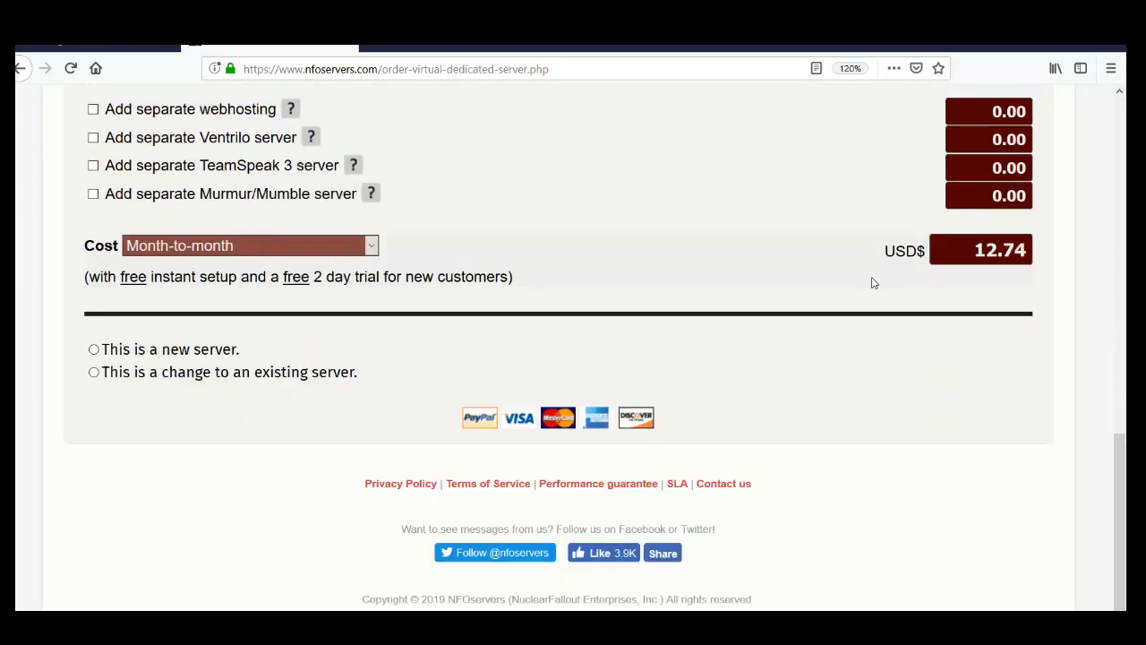
scroll(504, 422, "up", 10)
mouse_move(365, 106)
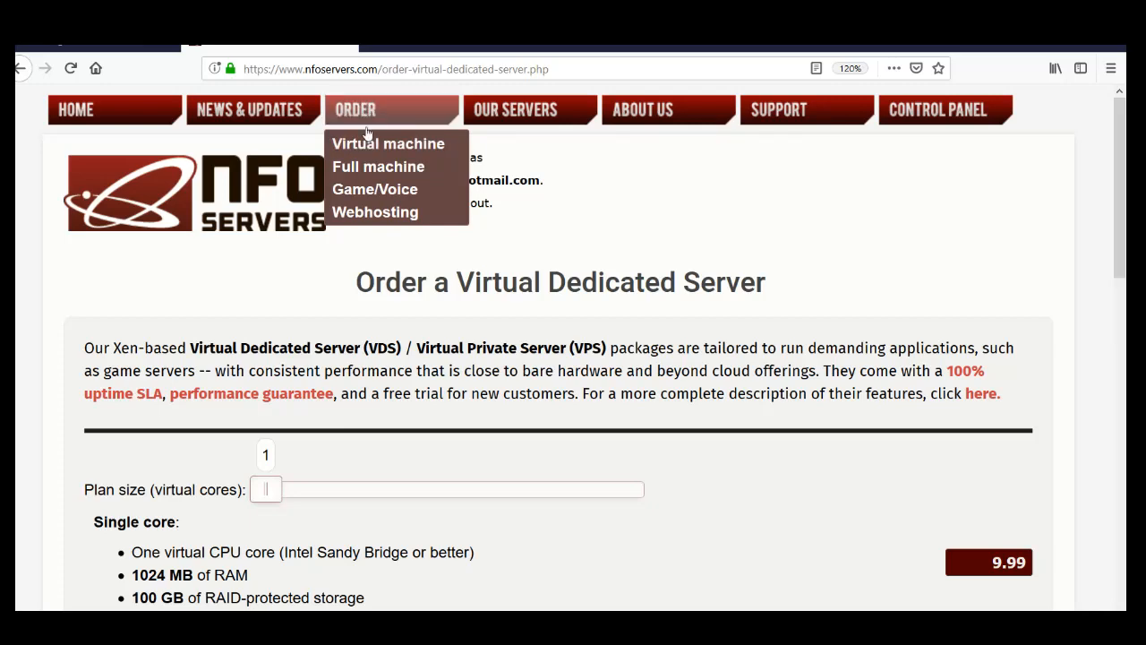
scroll(524, 351, "down", 2)
scroll(524, 351, "down", 3)
Examine the virtual cores plan size control and the single-core plan's specifications
left_click(298, 202)
left_click_drag(298, 203, 132, 205)
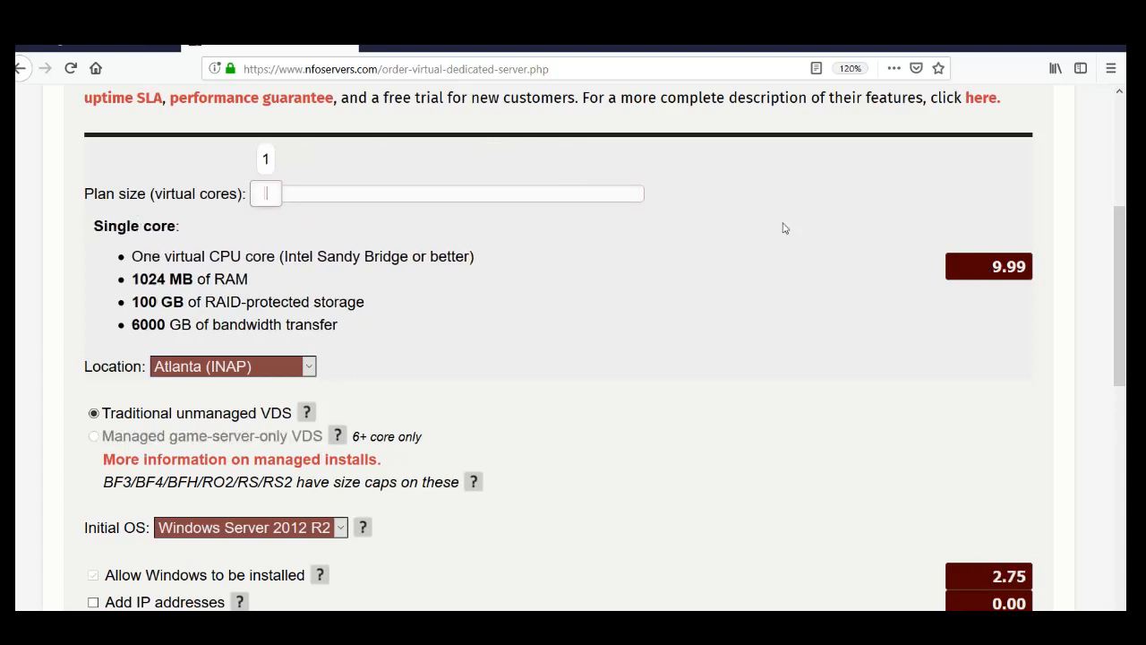
left_click(289, 195)
left_click_drag(289, 194, 261, 208)
View the available Initial OS choices, keep Windows Server 2012 R2, and review the plan's add-ons and monthly cost
scroll(140, 254, "down", 3)
scroll(140, 253, "up", 3)
scroll(215, 347, "down", 1)
scroll(215, 347, "down", 1)
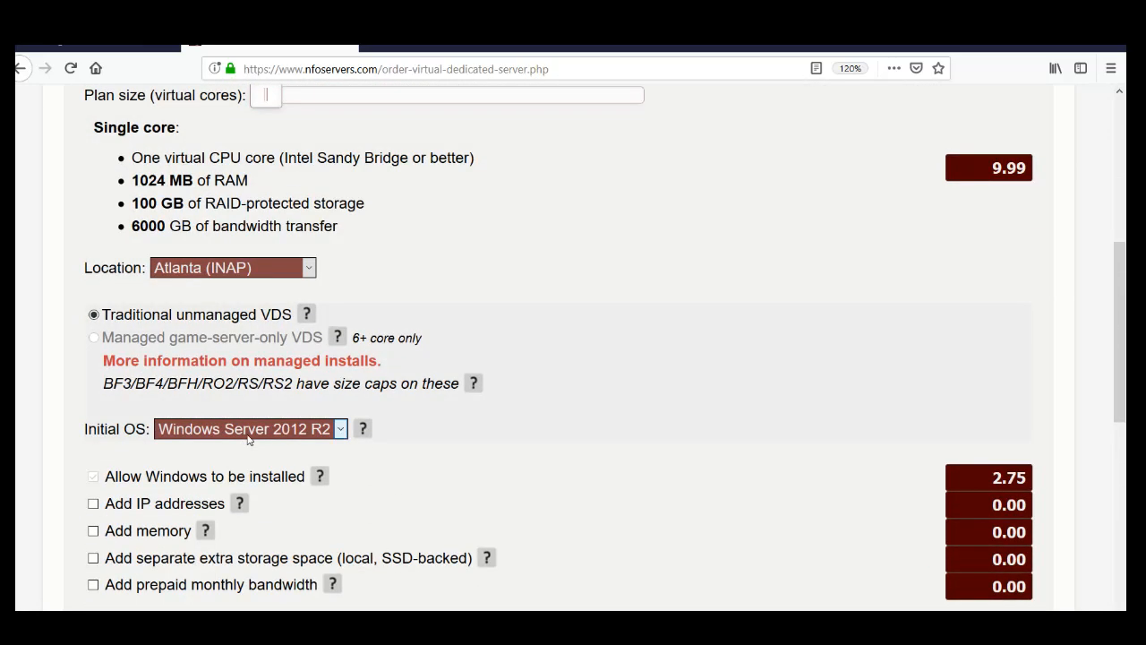
left_click(247, 431)
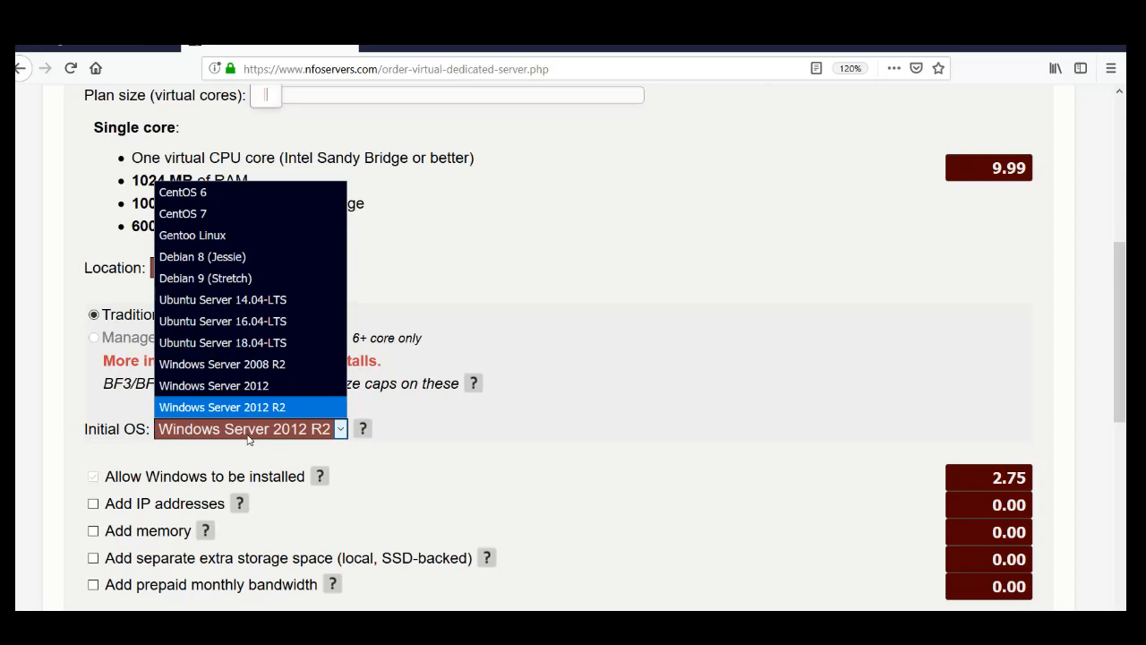
left_click(248, 439)
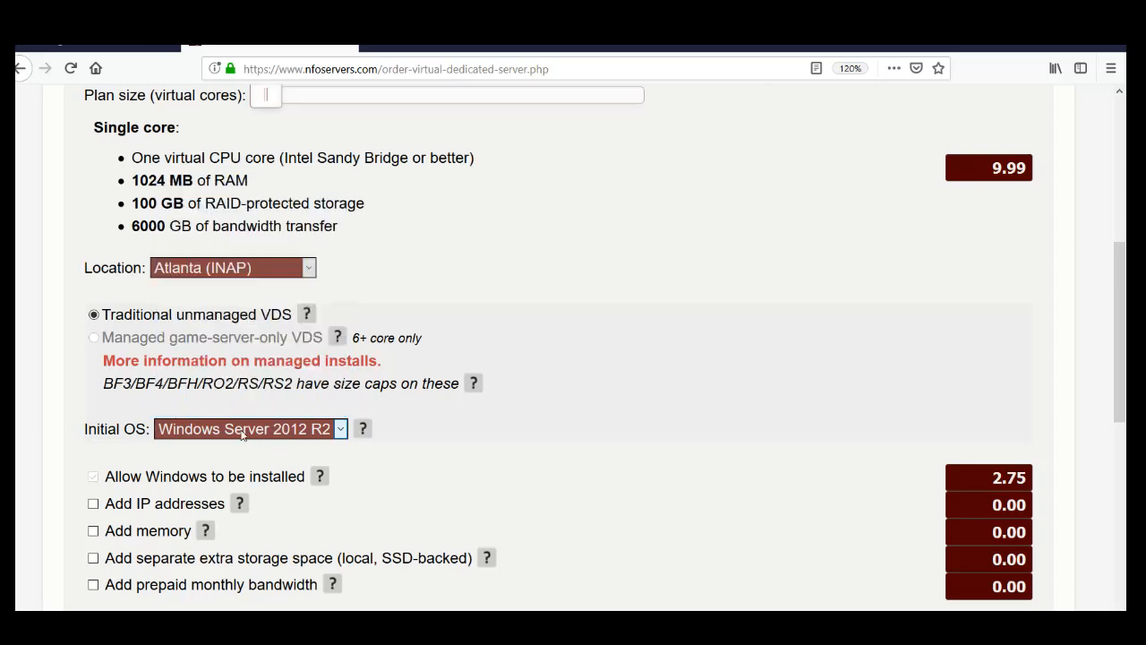
scroll(645, 327, "down", 5)
scroll(645, 339, "up", 4)
scroll(644, 345, "up", 3)
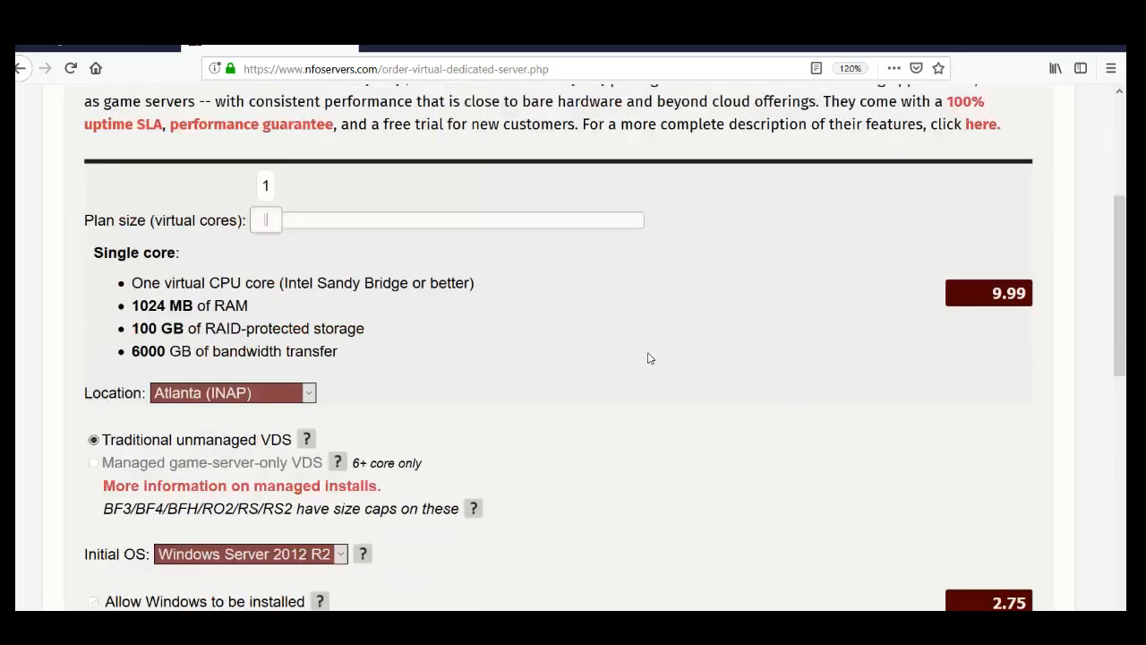
scroll(90, 383, "down", 3)
scroll(64, 403, "down", 4)
scroll(56, 394, "up", 5)
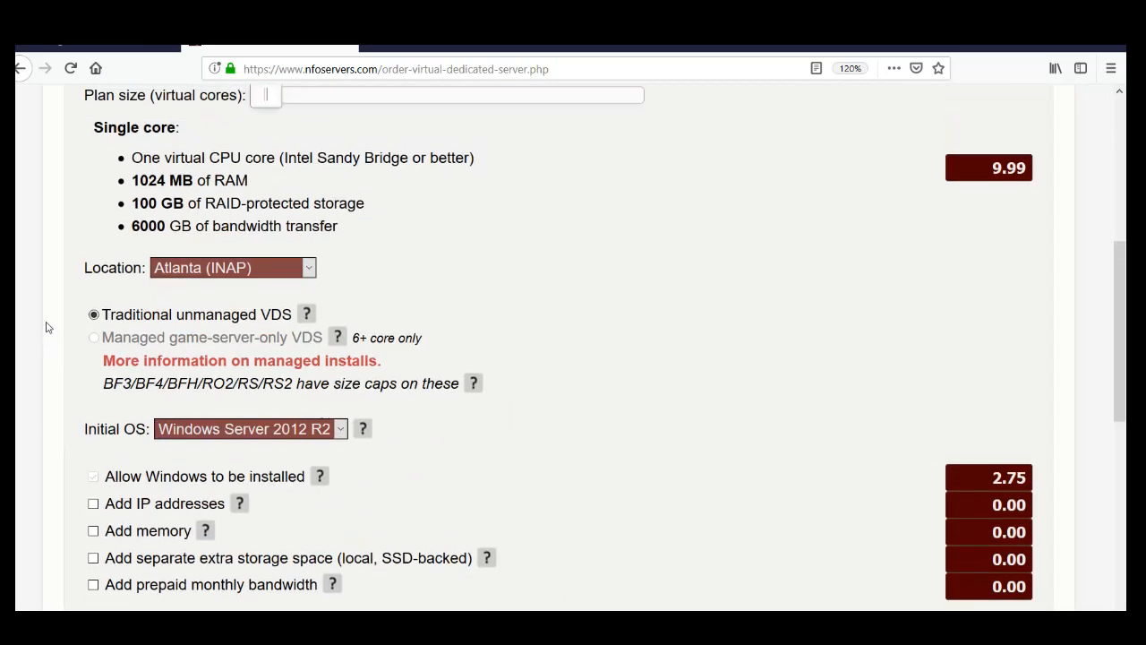
scroll(48, 355, "down", 4)
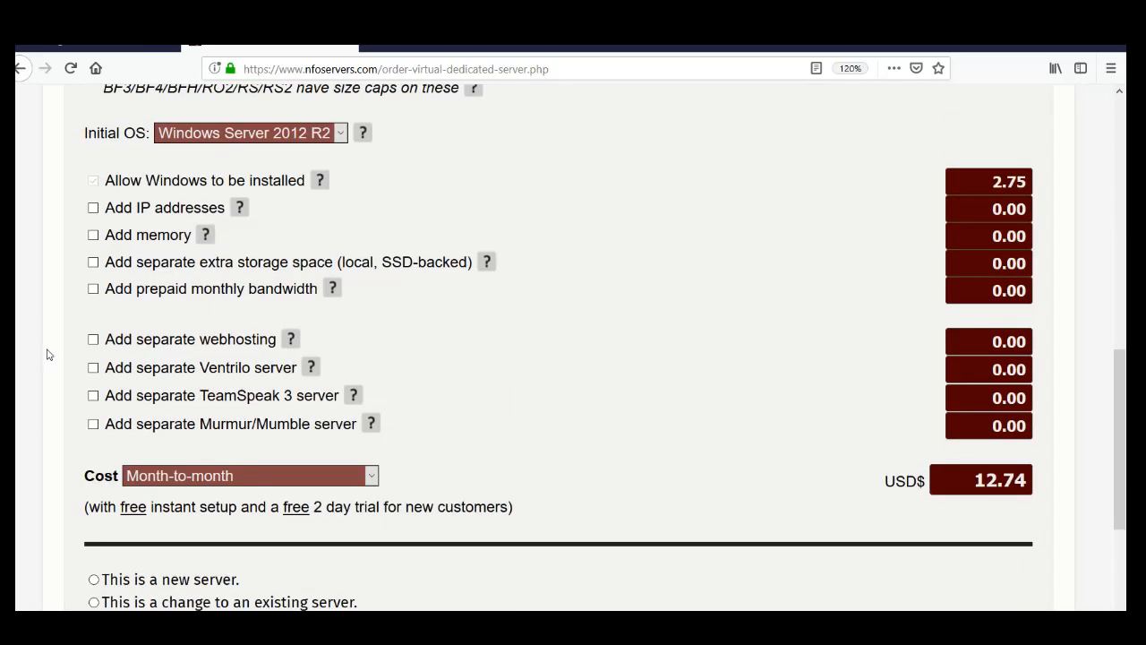
Bring the New Text Document.txt notes over the order page and move the window toward the page's centre
mouse_move(827, 637)
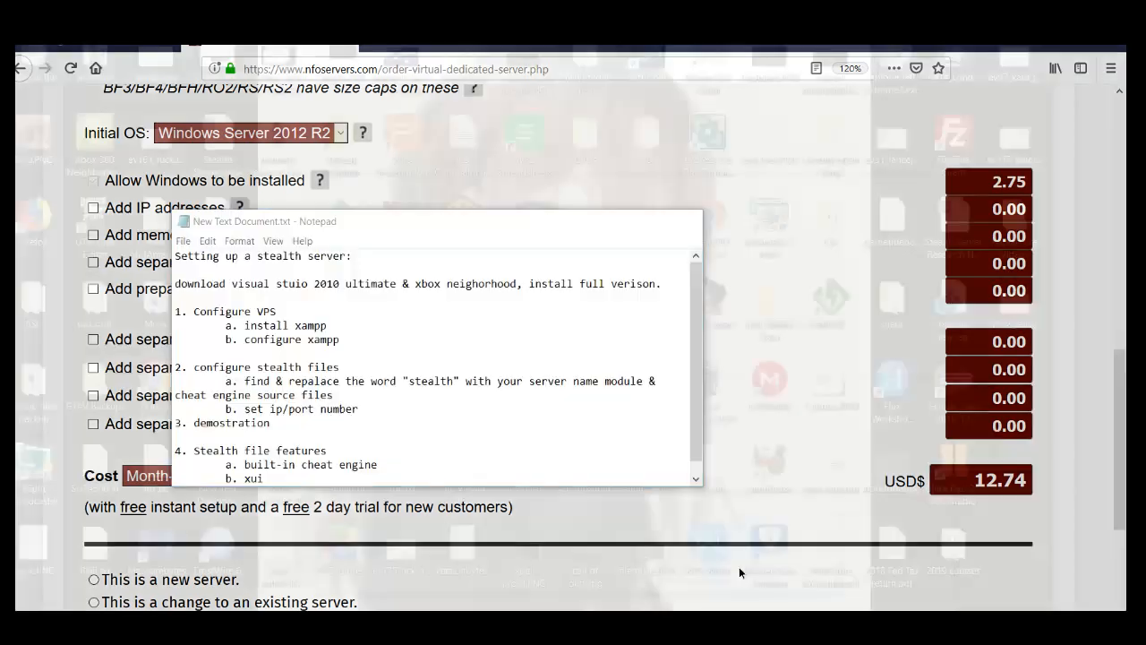
left_click(739, 567)
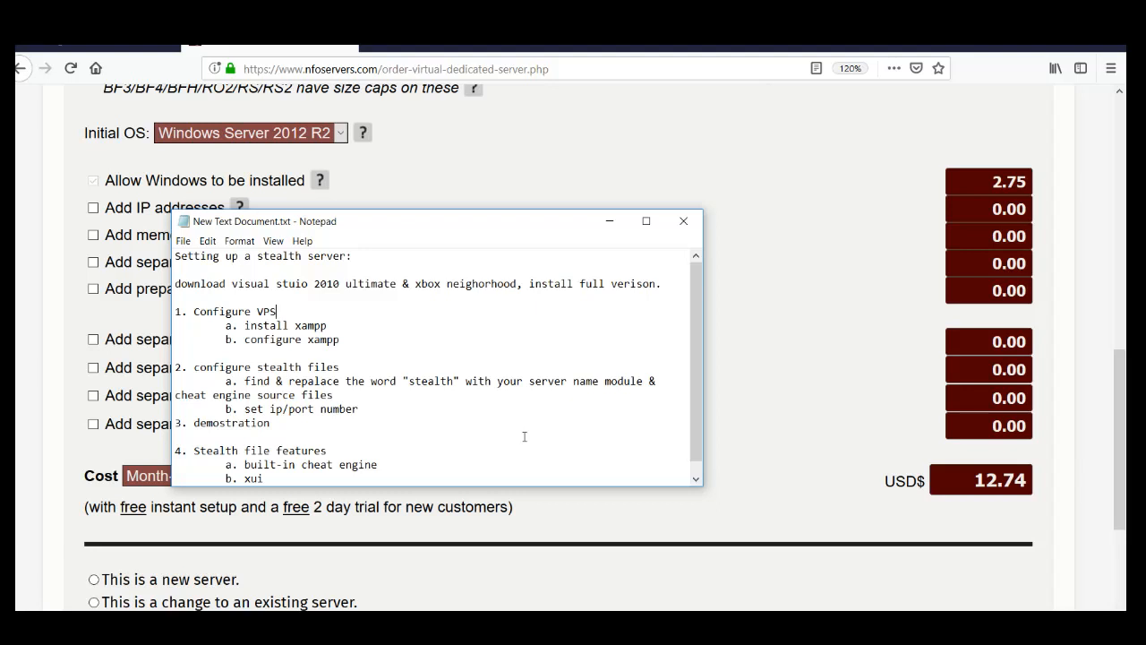
left_click_drag(323, 229, 502, 257)
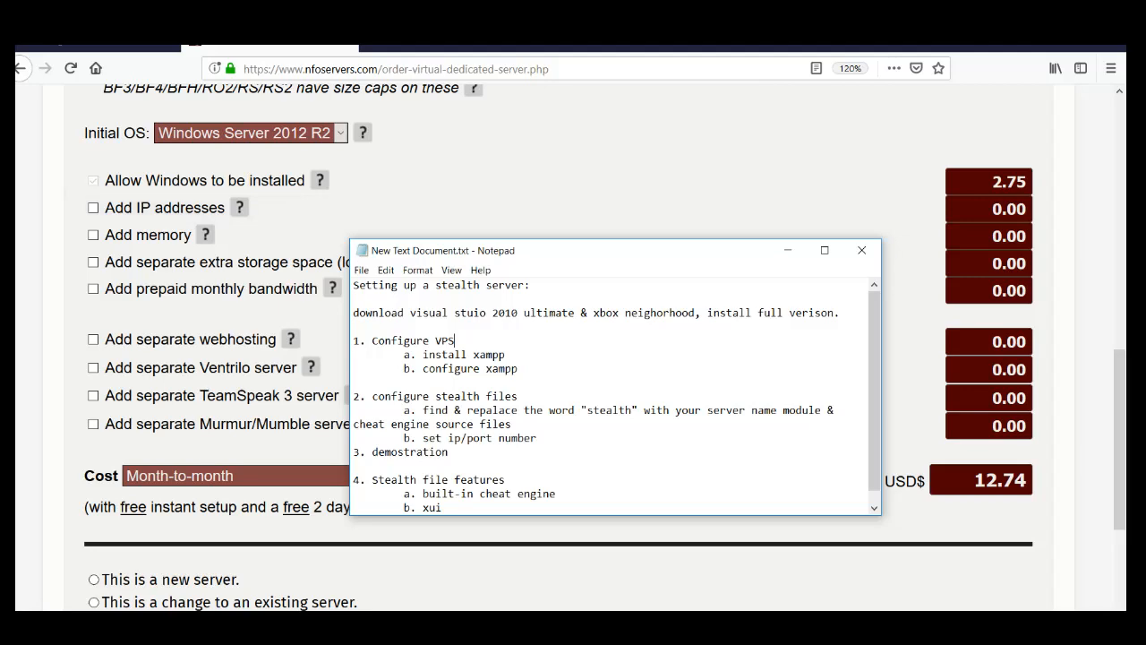
View the available server locations on the order page and keep Atlanta (INAP)
scroll(82, 236, "up", 3)
scroll(106, 314, "up", 2)
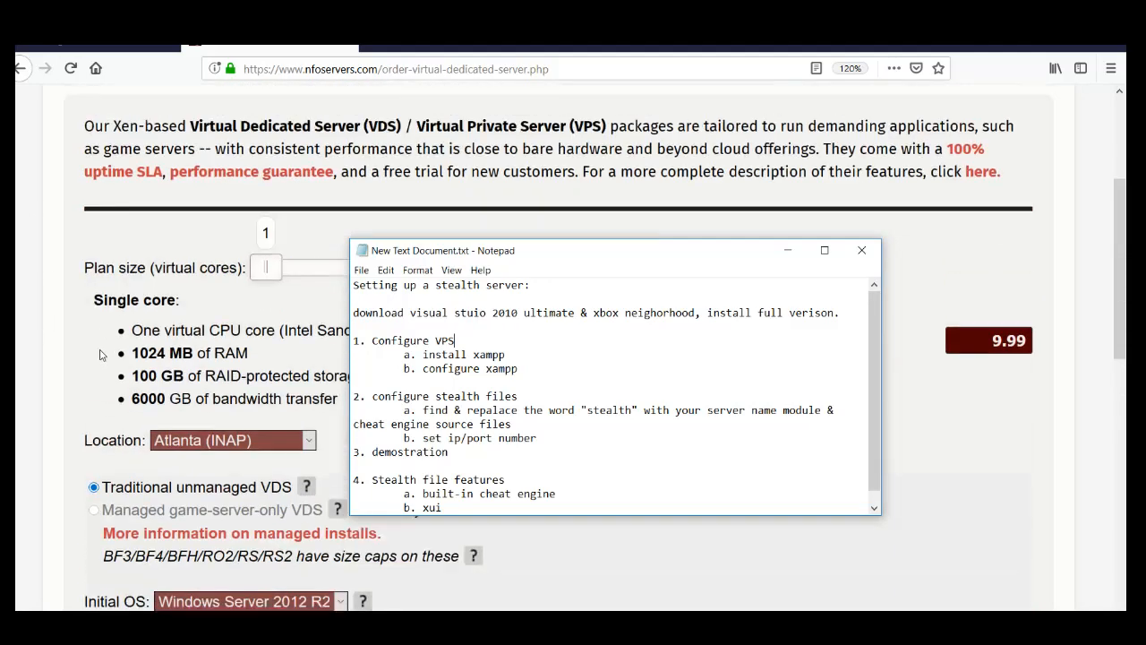
scroll(90, 287, "down", 4)
left_click(173, 180)
left_click(172, 175)
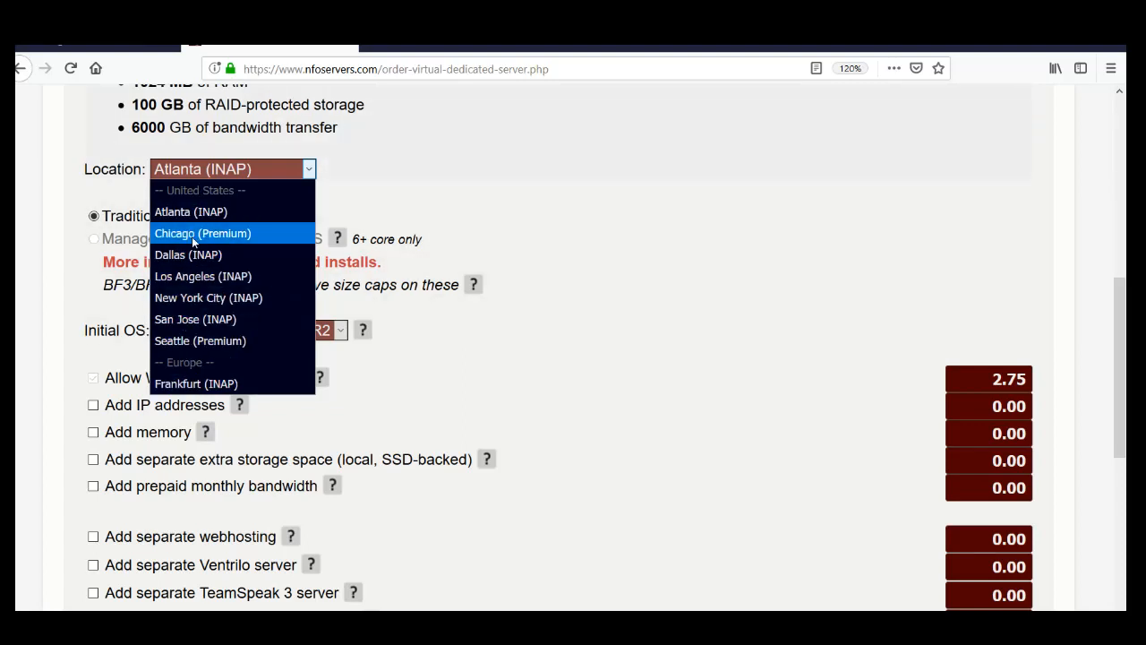
left_click(430, 165)
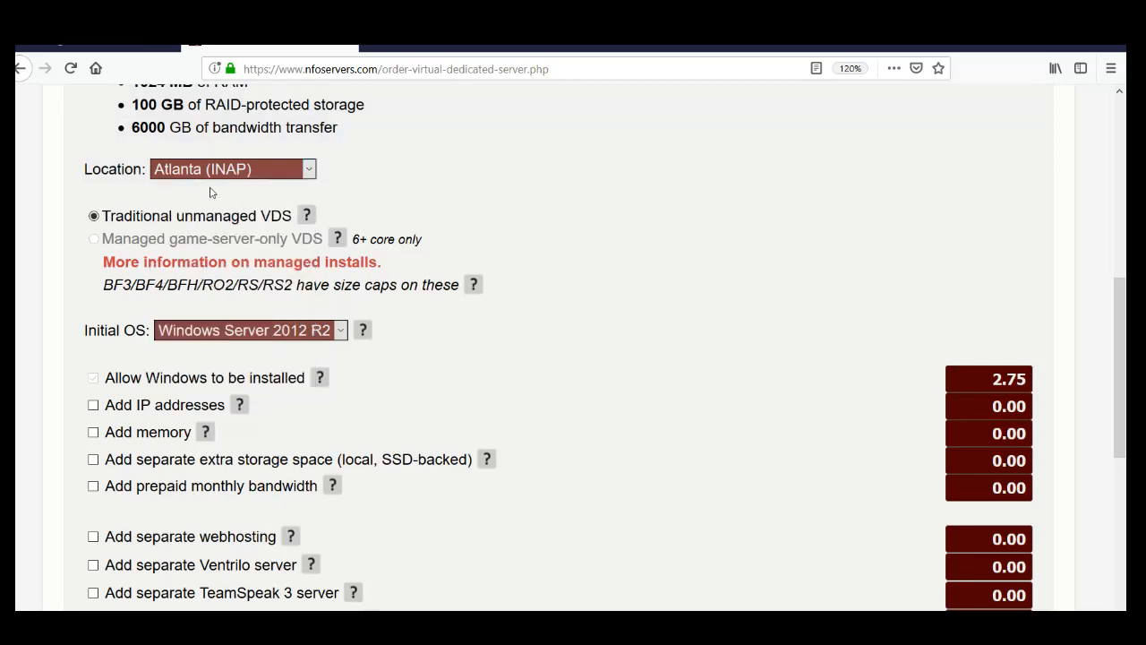
Examine the remaining order settings, including the operating system, add-ons, month-to-month cost and the new or existing server choice
scroll(265, 216, "down", 3)
scroll(248, 197, "up", 4)
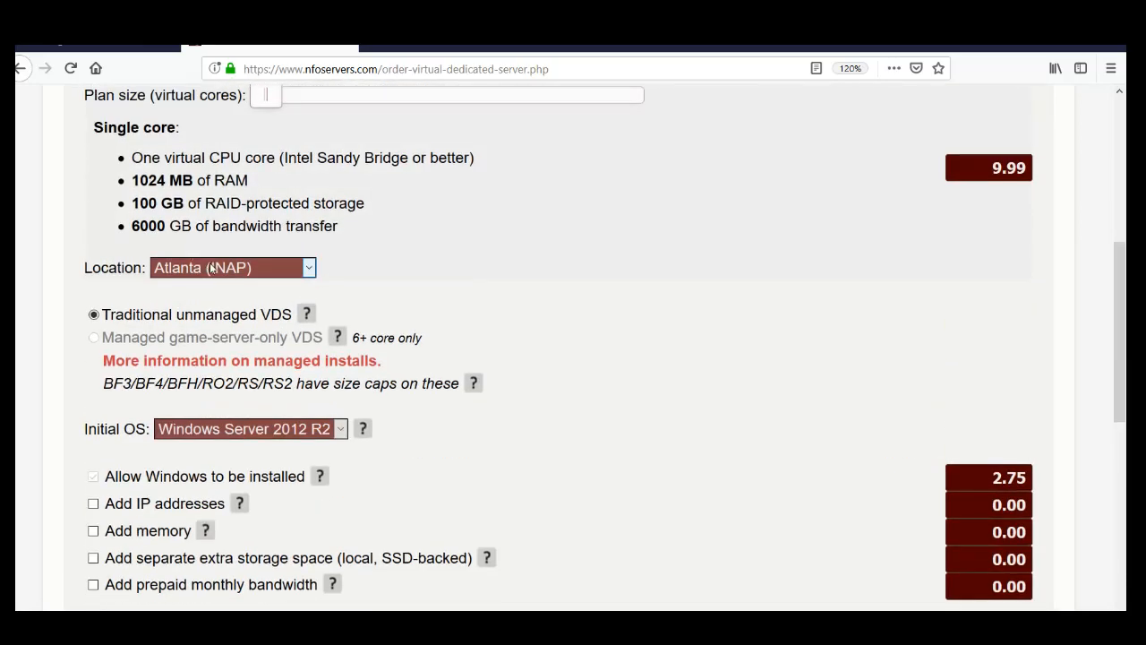
scroll(225, 184, "down", 2)
scroll(226, 183, "down", 1)
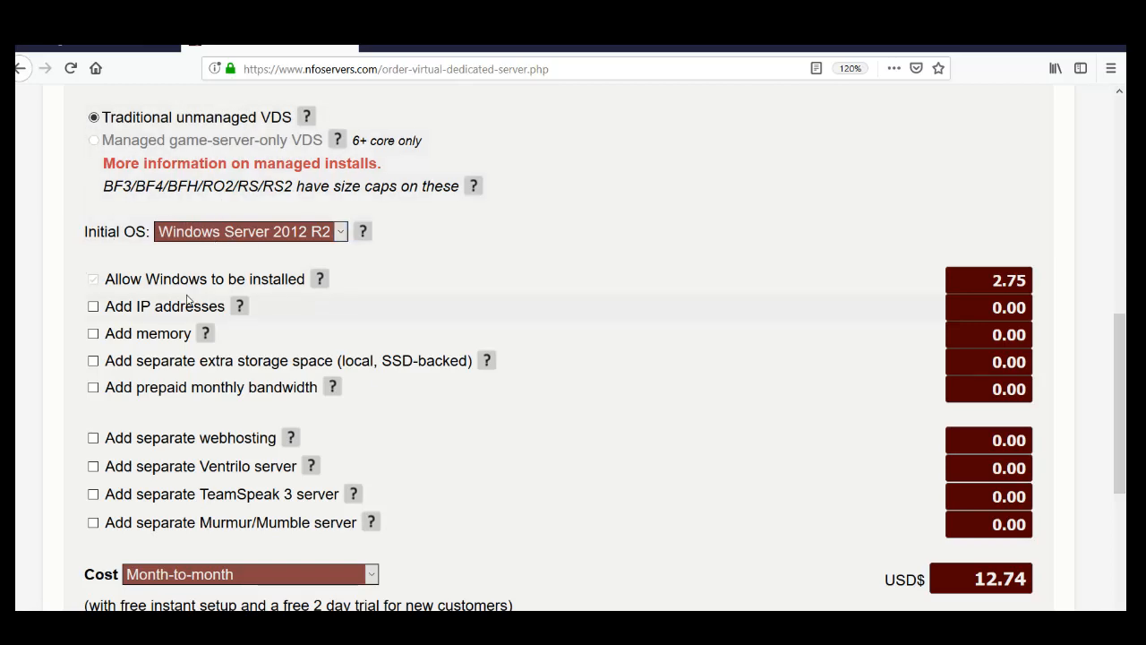
scroll(184, 293, "down", 4)
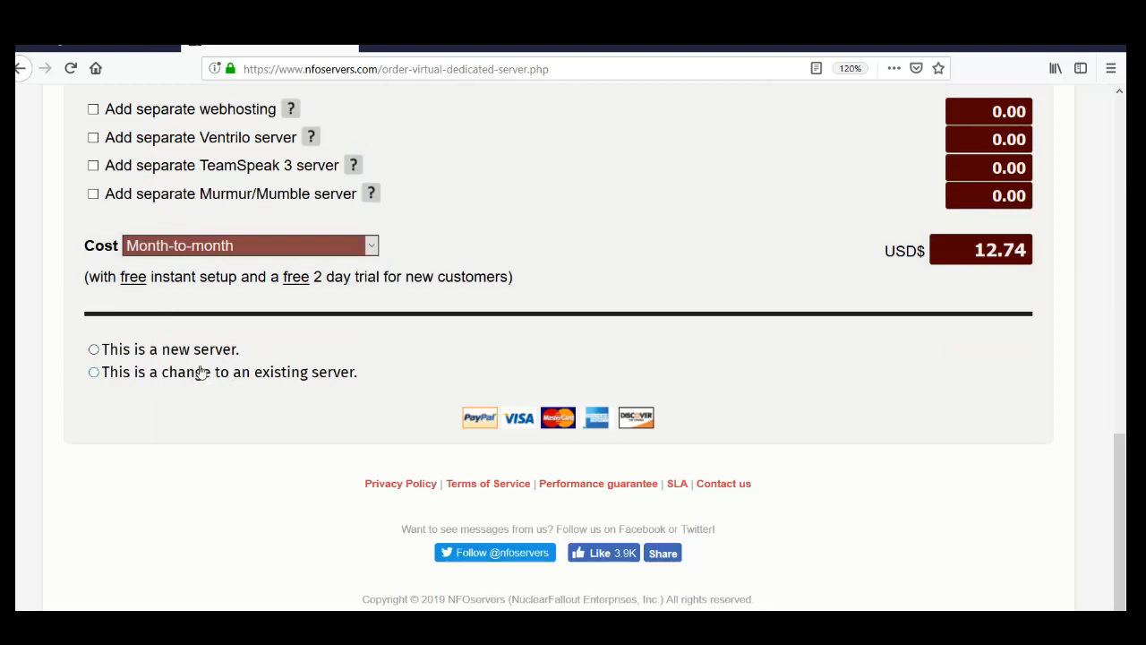
key("ctrl+minus")
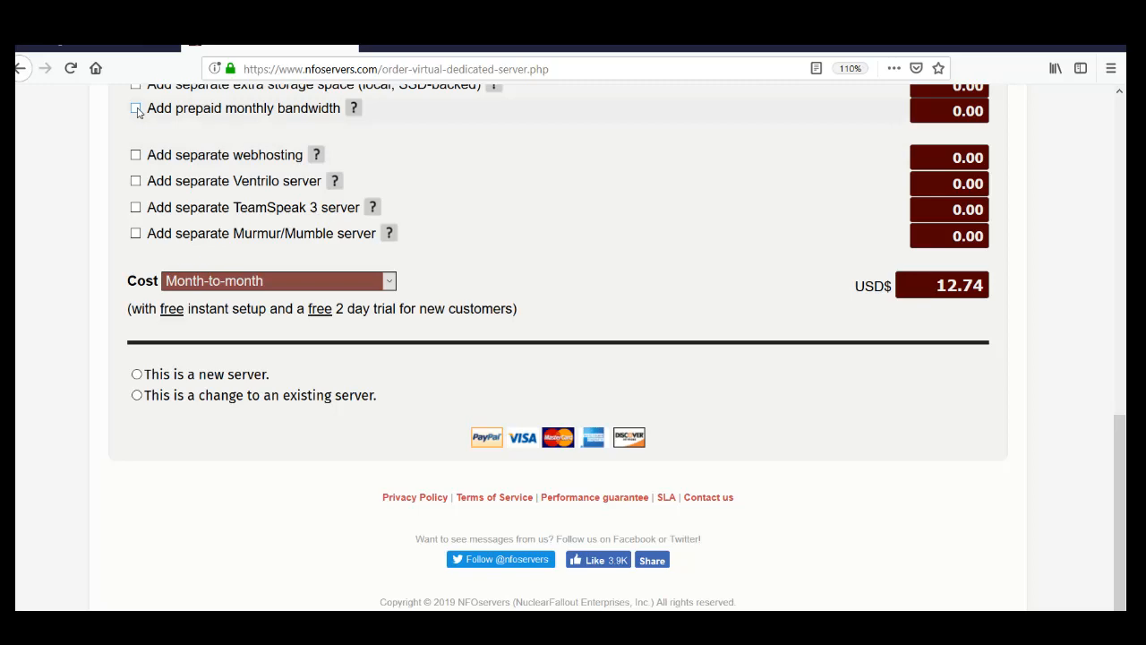
Return from the browser to the New Text Document.txt notes, reposition the window, and highlight "Configure VPS"
left_click(134, 45)
key("ctrl+Tab")
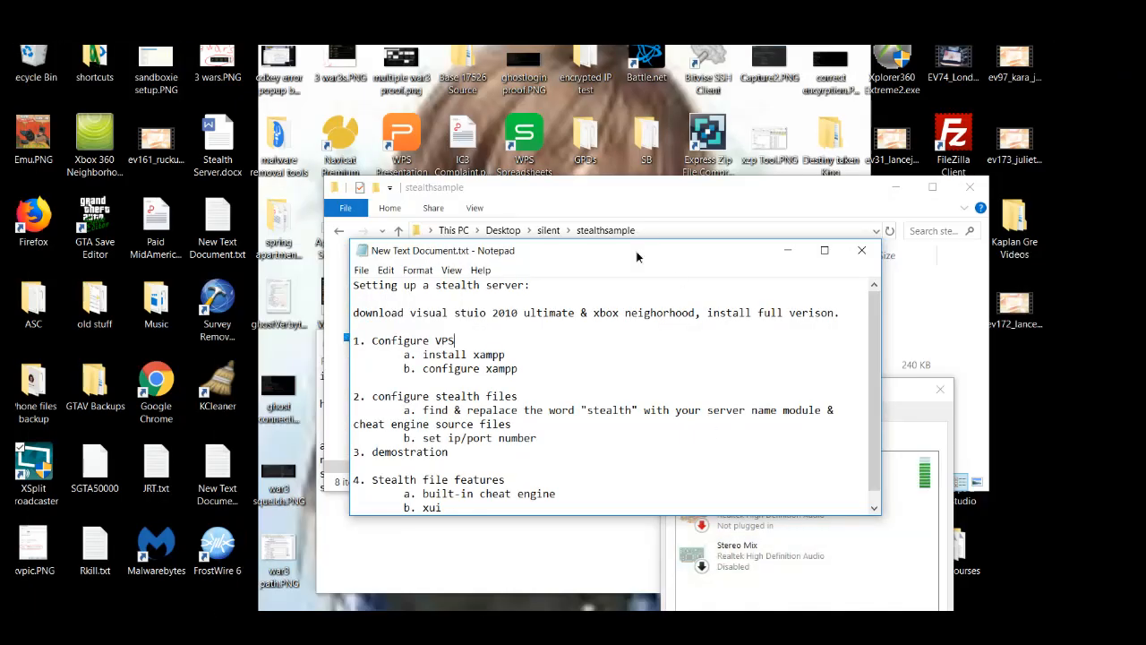
left_click_drag(649, 261, 642, 283)
left_click_drag(365, 363, 449, 363)
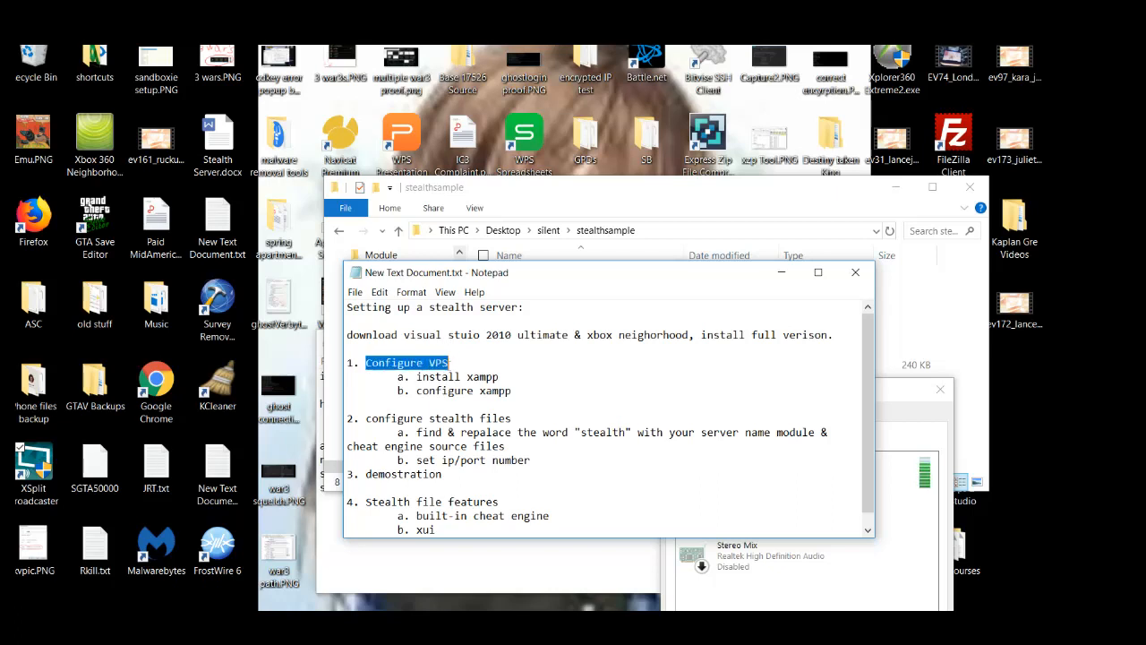
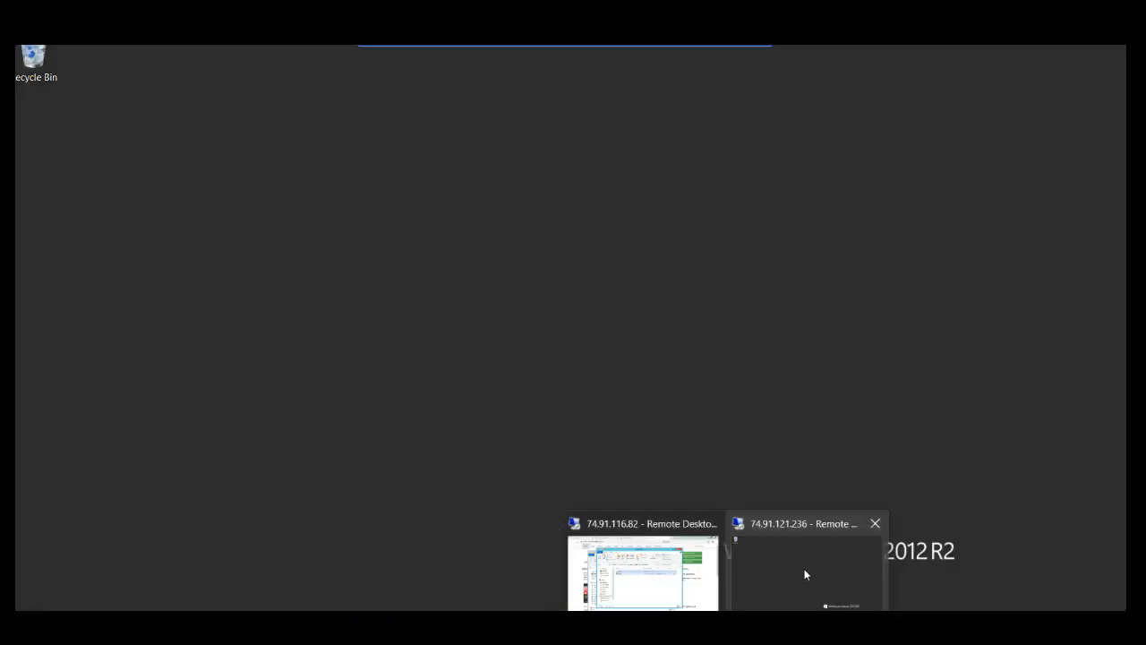
Switch to the 74.91.121.236 remote session and apply the recommended Windows Firewall settings for the local server
left_click(804, 569)
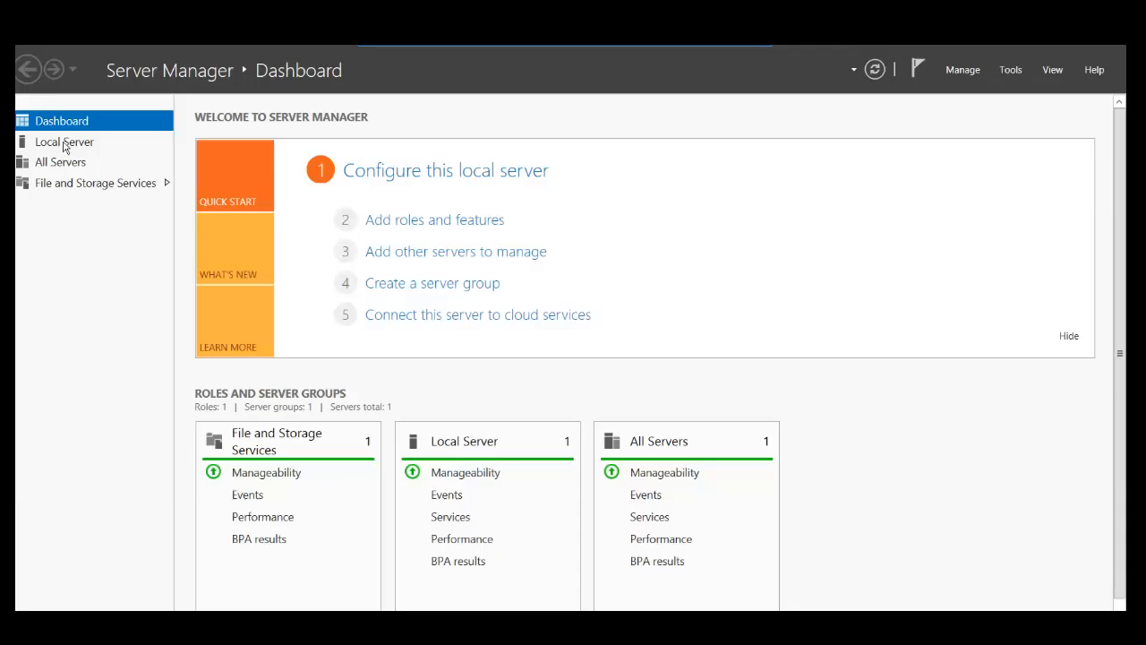
left_click(397, 176)
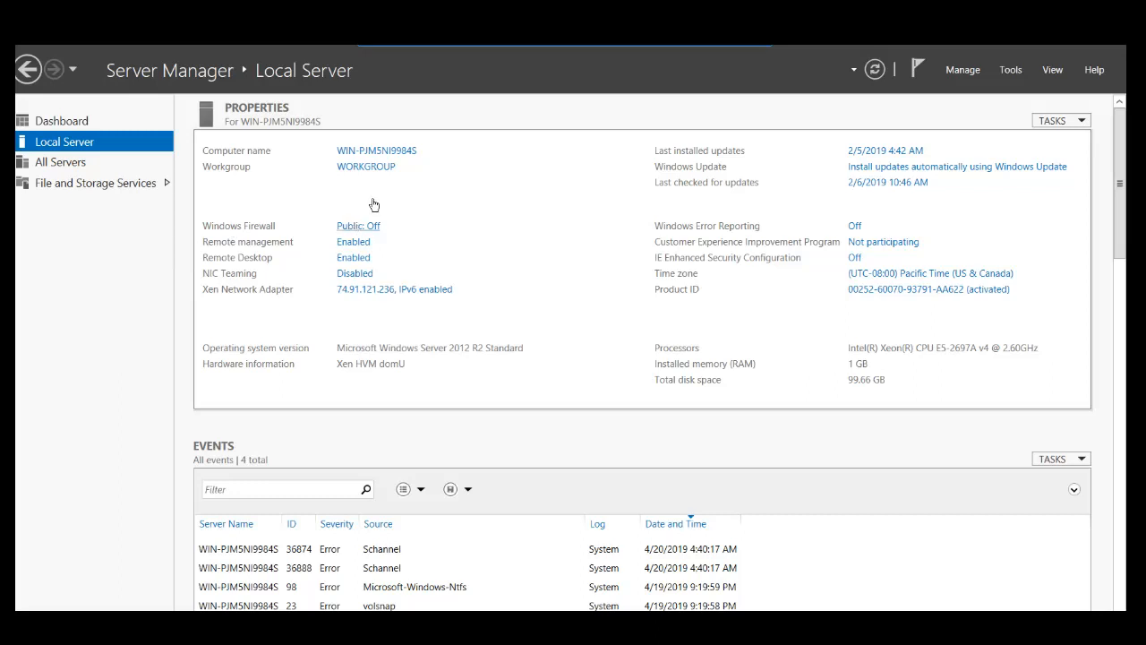
left_click(369, 228)
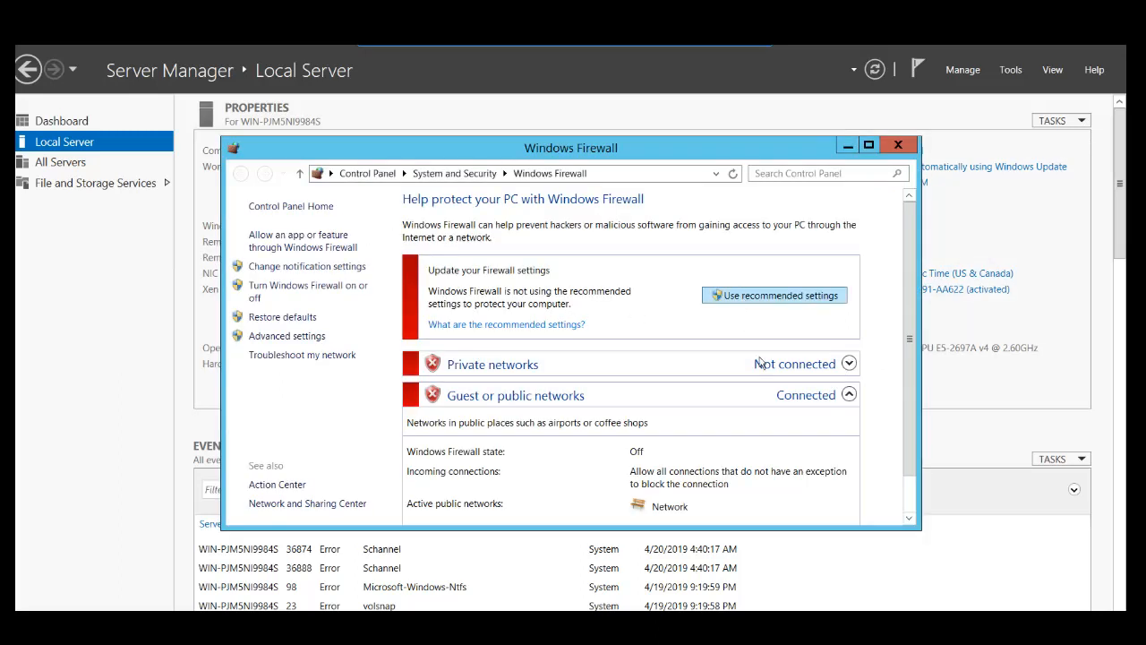
left_click(748, 300)
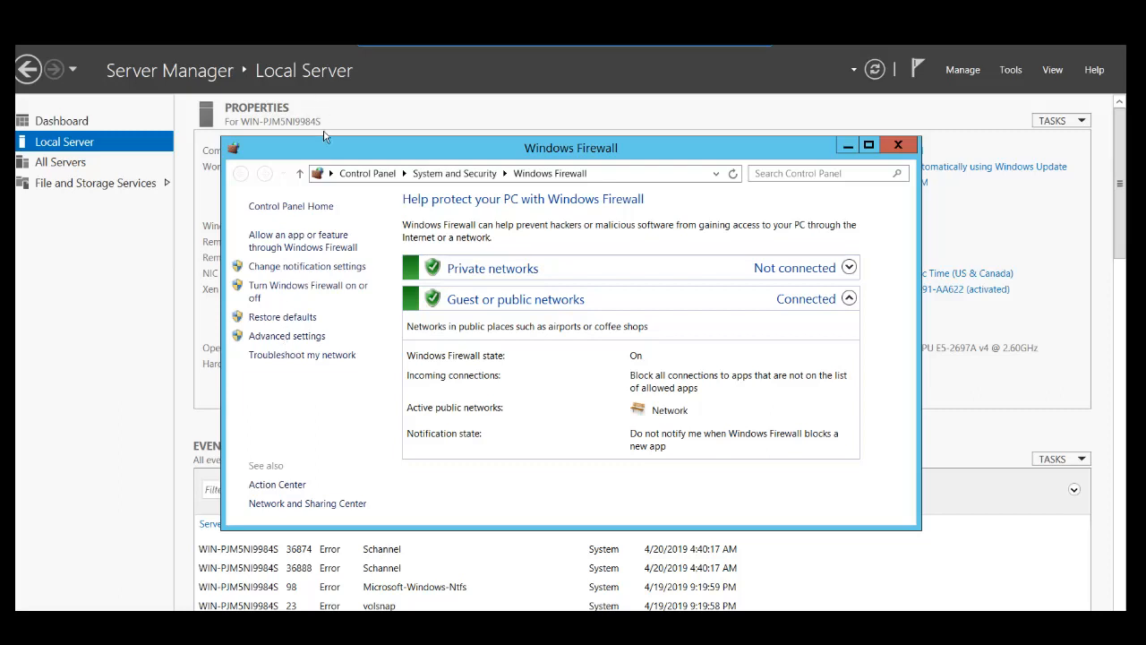
mouse_move(319, 150)
left_mouse_down()
mouse_move(383, 158)
mouse_move(324, 133)
left_mouse_up()
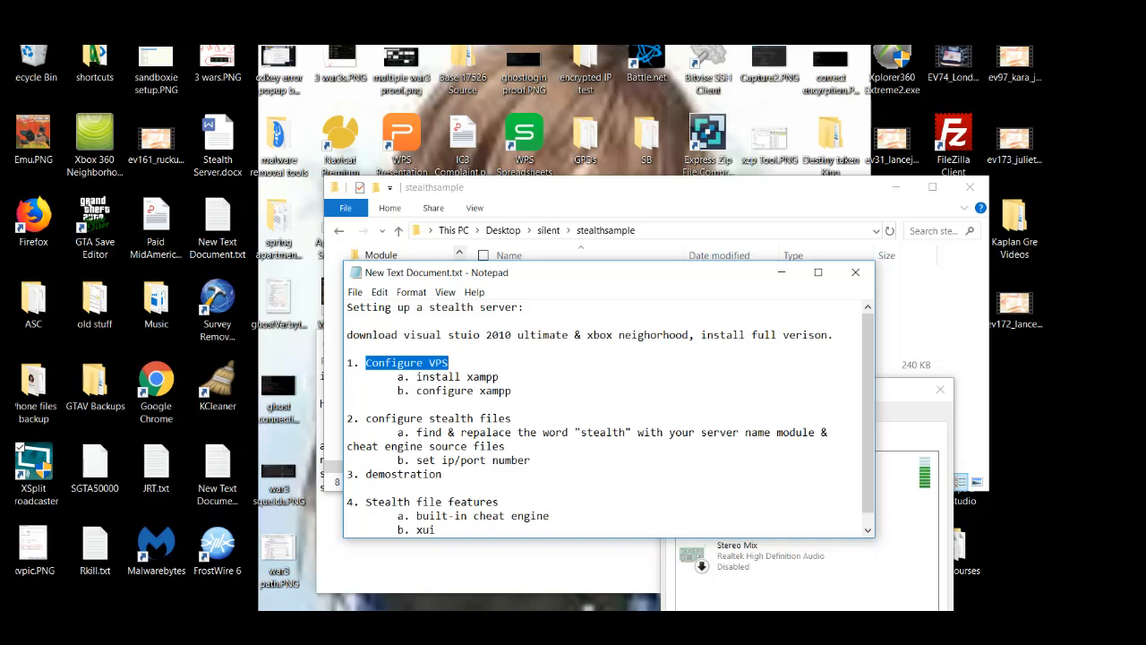
key("alt+Tab")
key("alt+Tab")
mouse_move(792, 626)
mouse_move(792, 626)
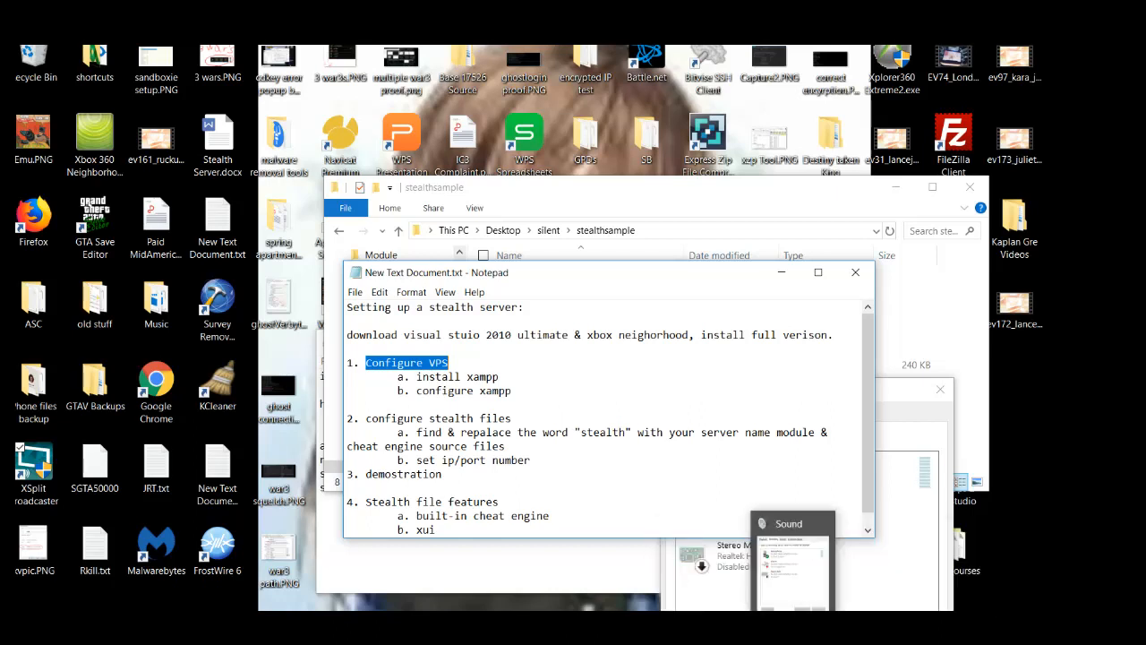
mouse_move(726, 626)
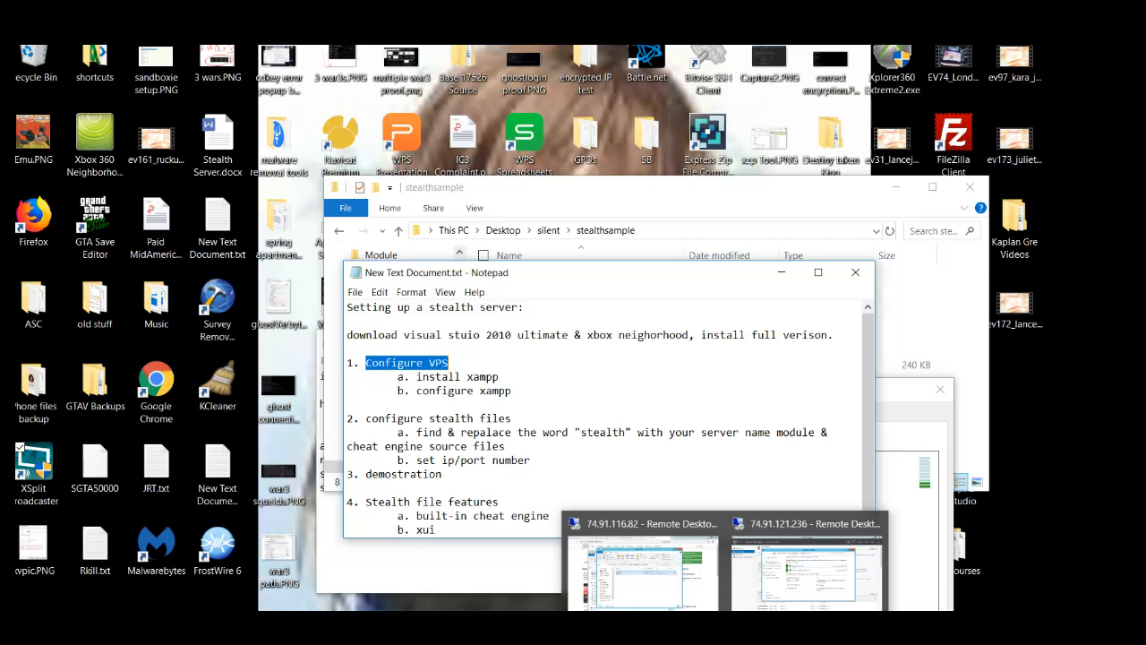
left_click(823, 587)
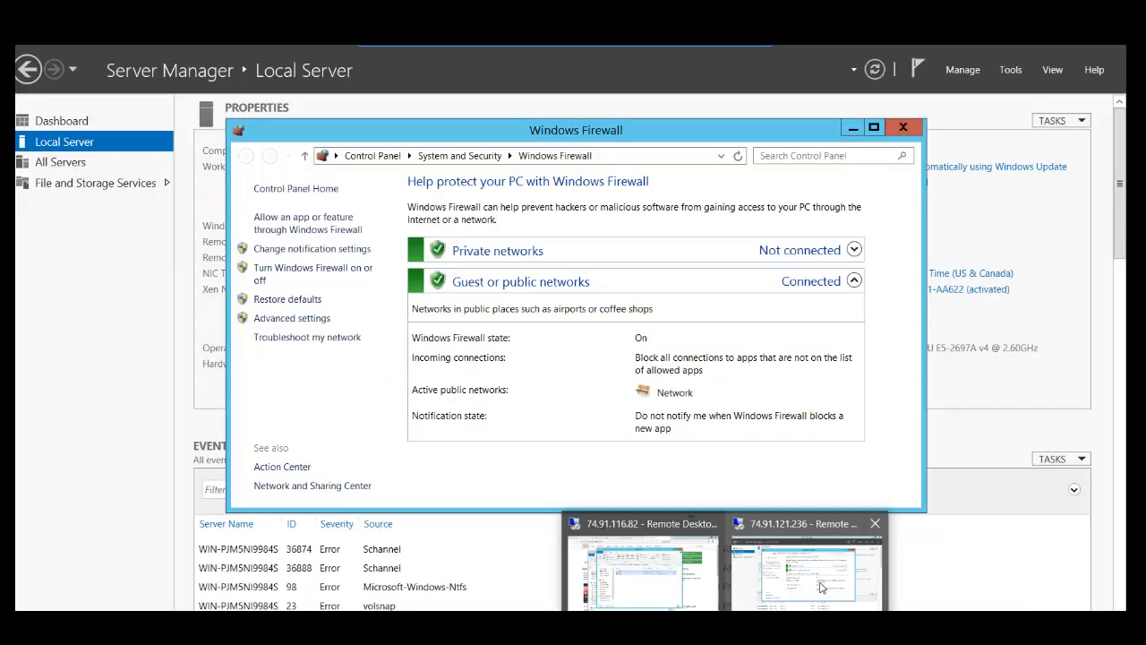
left_click(822, 587)
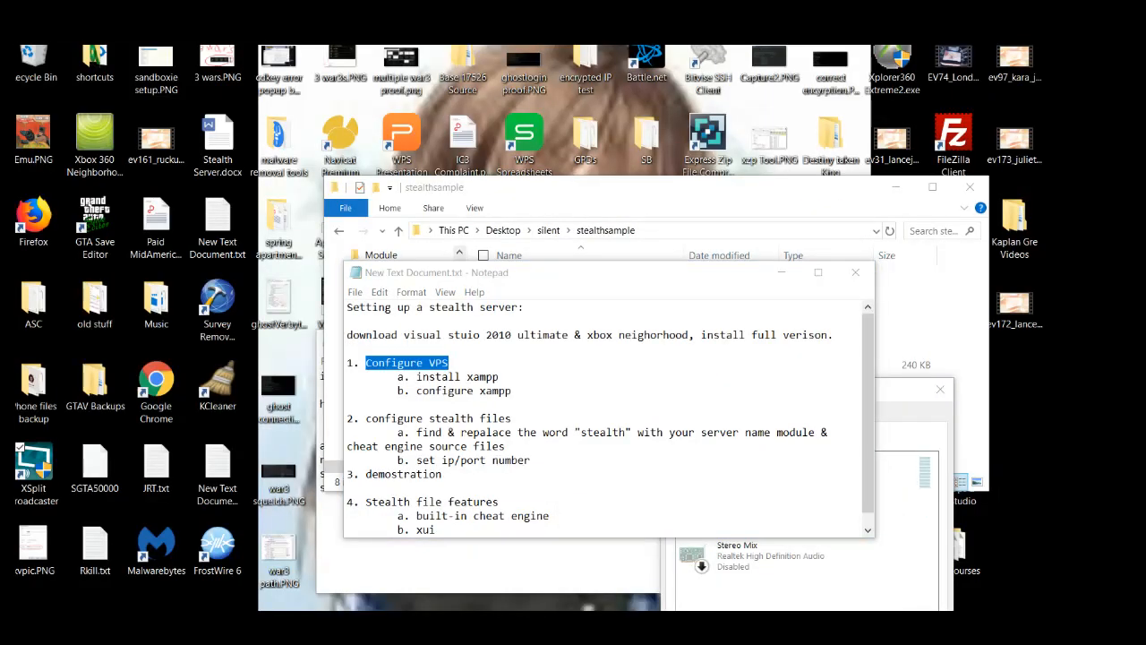
Open a Command Prompt on the local computer
key("super")
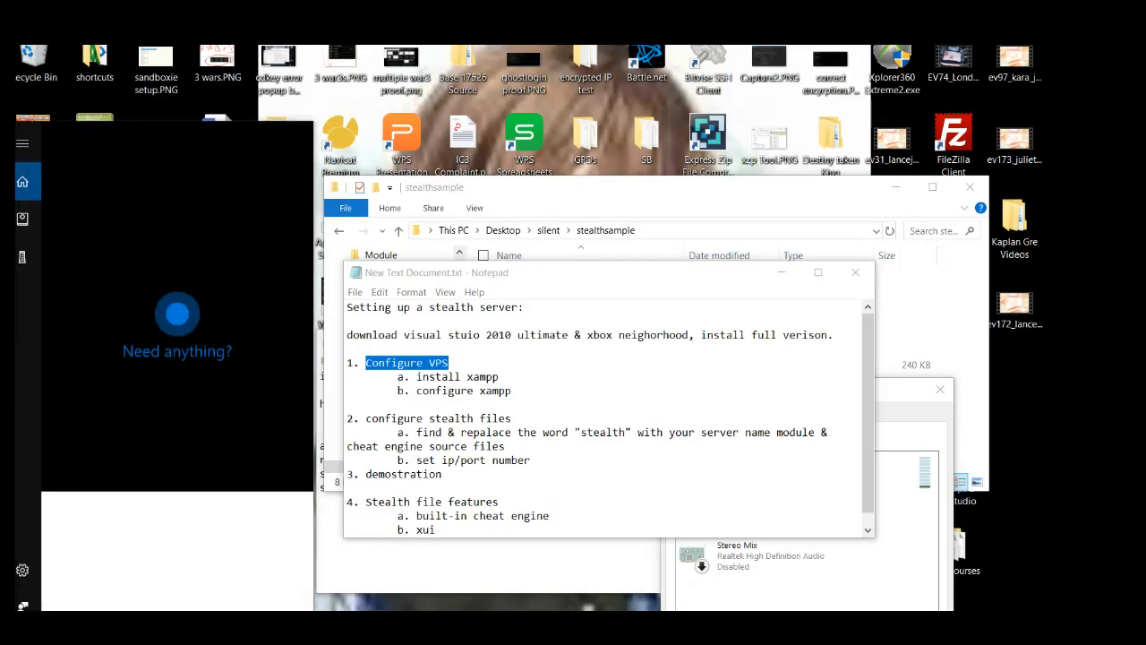
type("cmd")
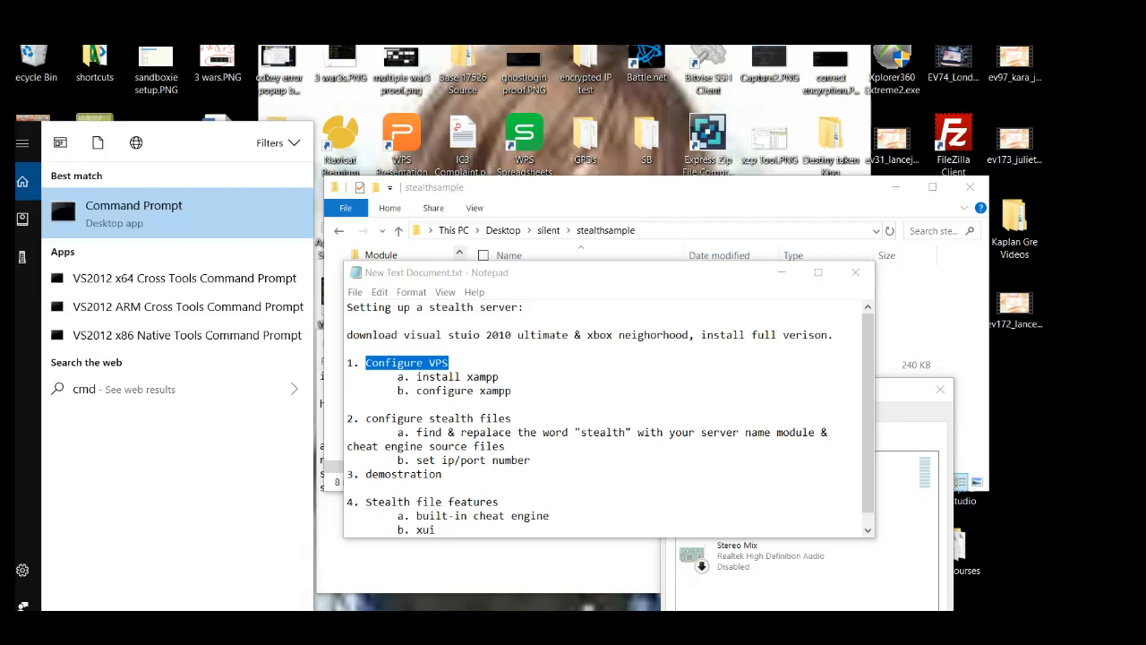
key("Return")
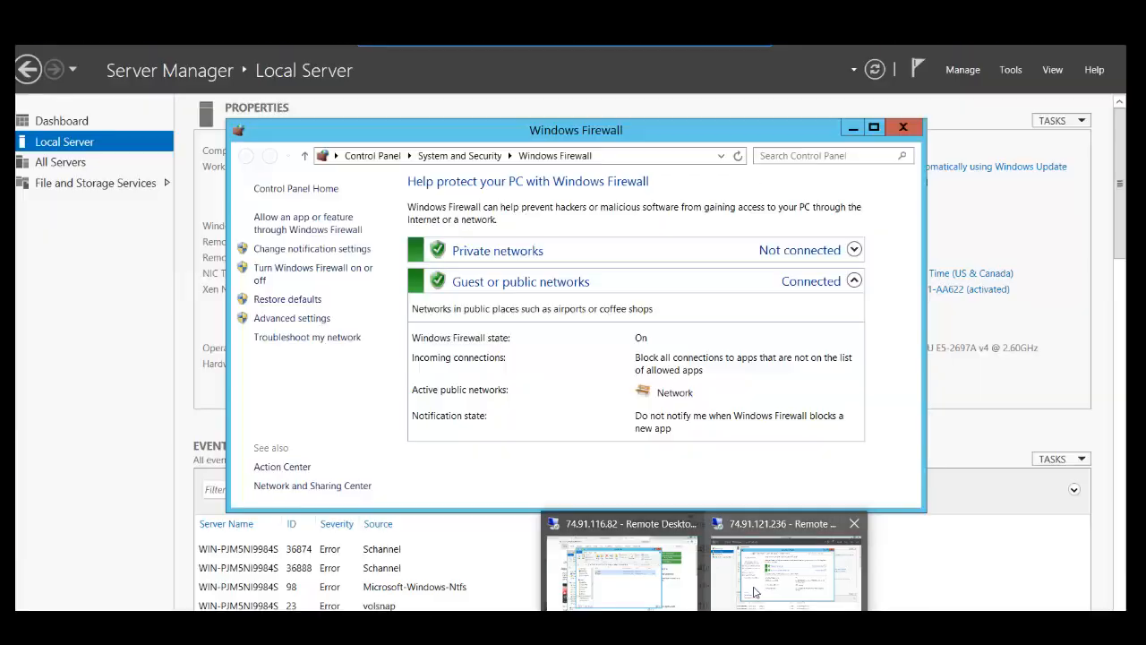
Return to the 74.91.121.236 remote session and minimise its open windows to expose the server's desktop
left_click(754, 587)
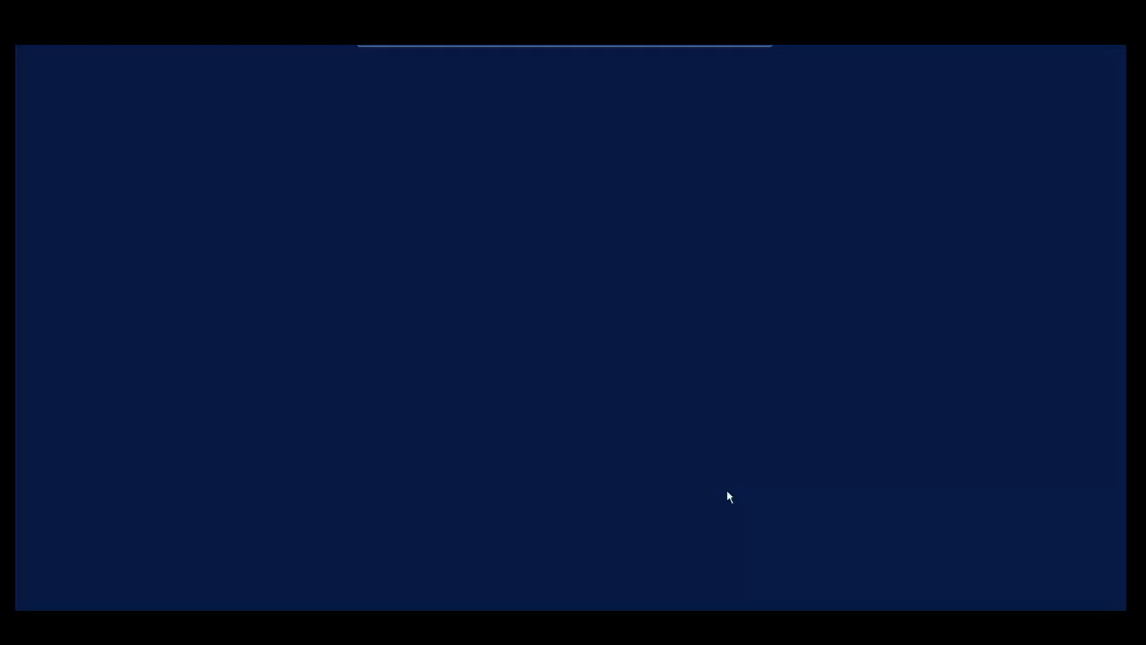
left_click(1063, 33)
left_click(853, 128)
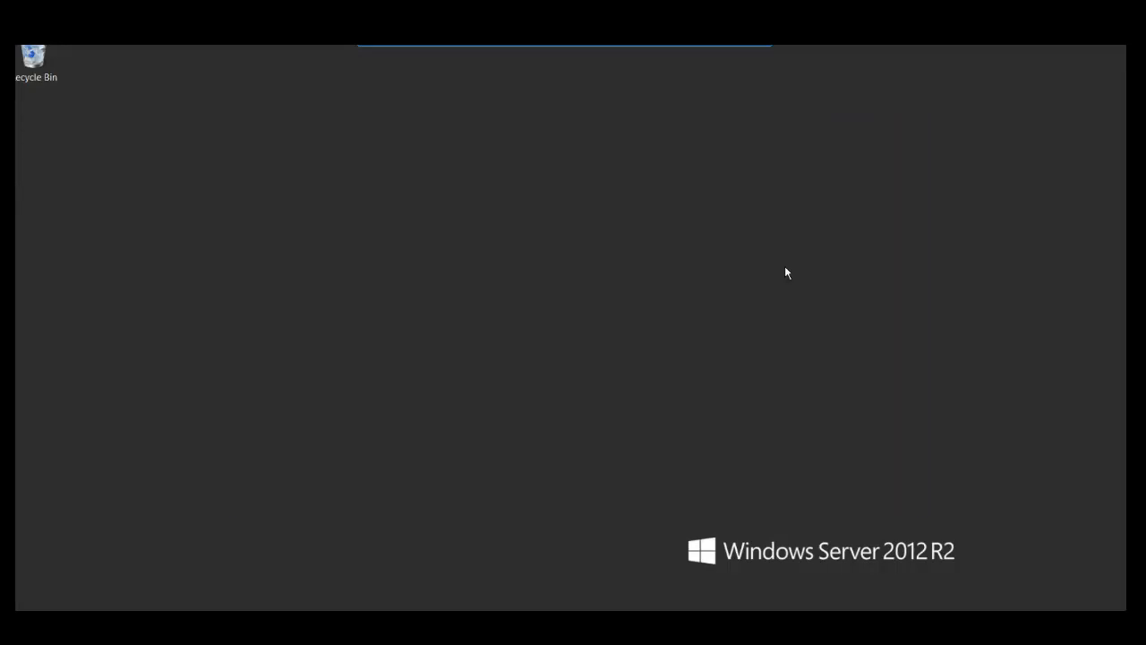
Create a new text document on the server's desktop, open it and move its window toward the middle
right_click(571, 500)
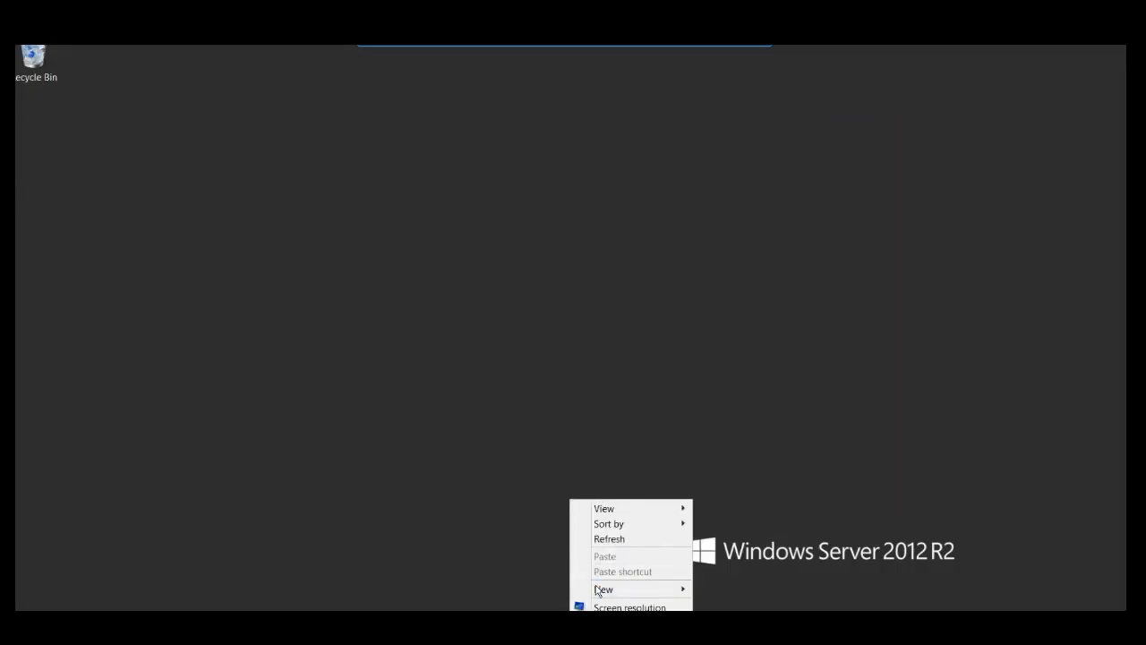
mouse_move(596, 589)
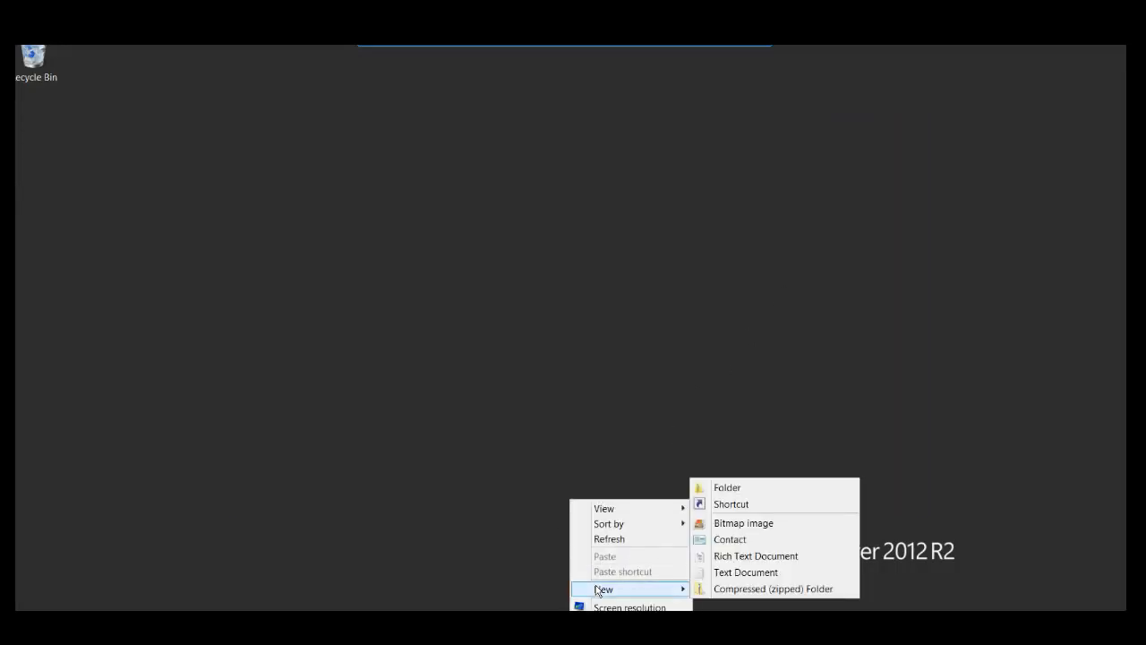
left_click(722, 572)
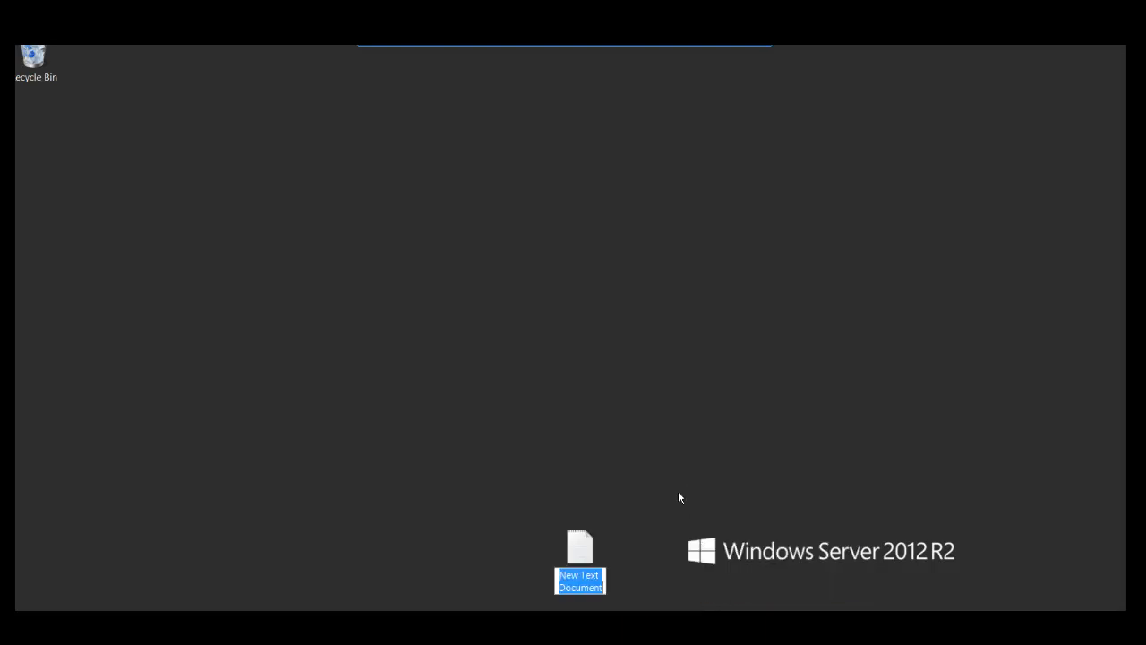
double_click(579, 545)
left_click_drag(210, 141, 482, 204)
Write the server's IP address 74.91.121.236 in the new text document and copy it
type("74.91.121.3")
key("BackSpace")
type("236")
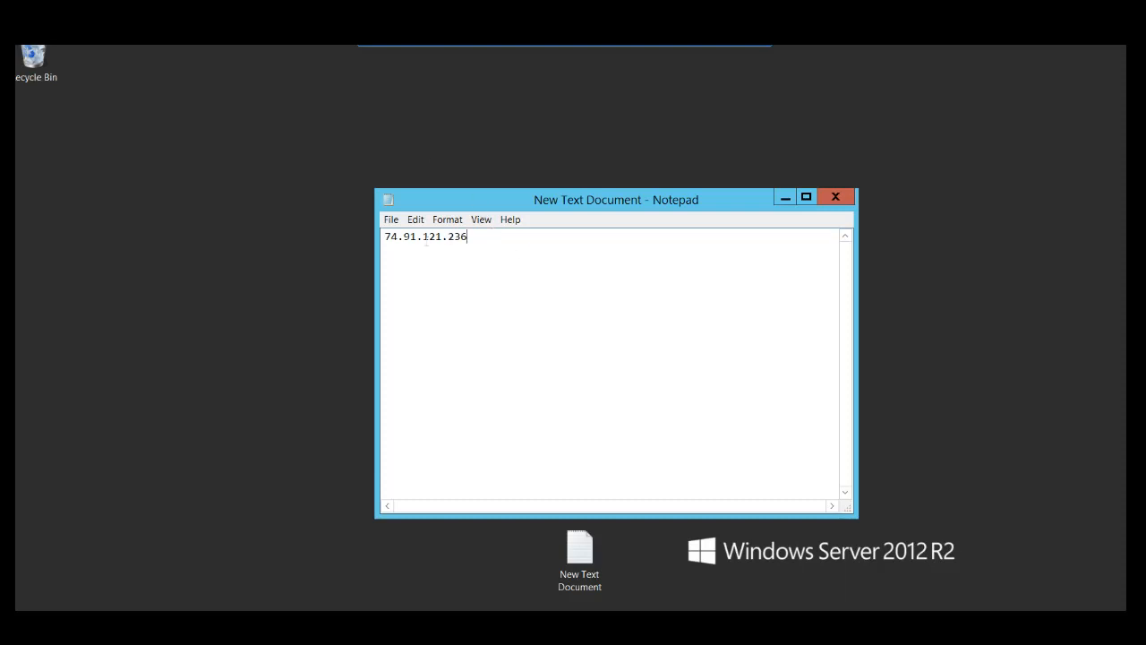
left_click_drag(459, 240, 374, 235)
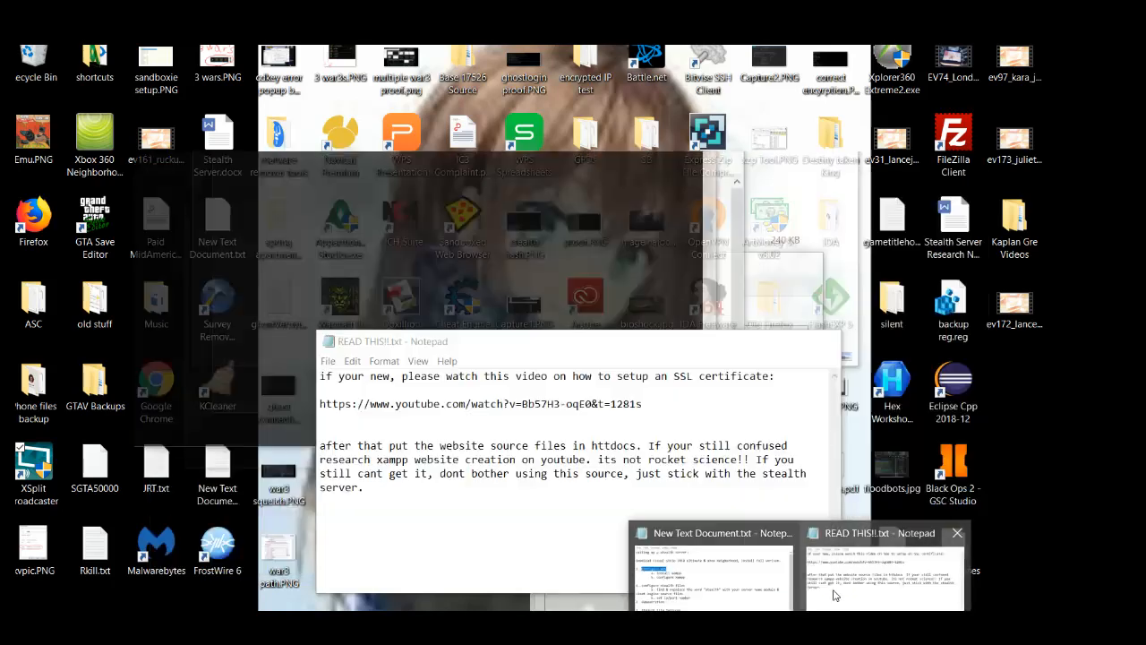
Paste the IP address 74.91.121.236 on its own line below the title in the local New Text Document.txt notes
mouse_move(789, 596)
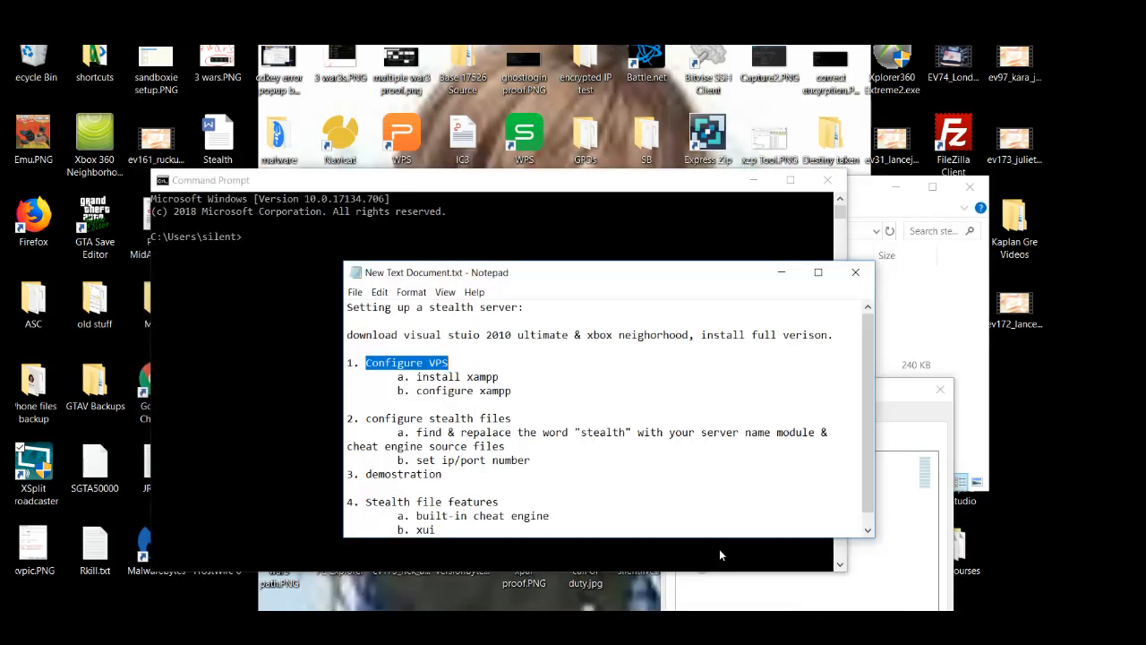
left_click(721, 550)
left_click_drag(541, 273, 576, 227)
left_click(474, 273)
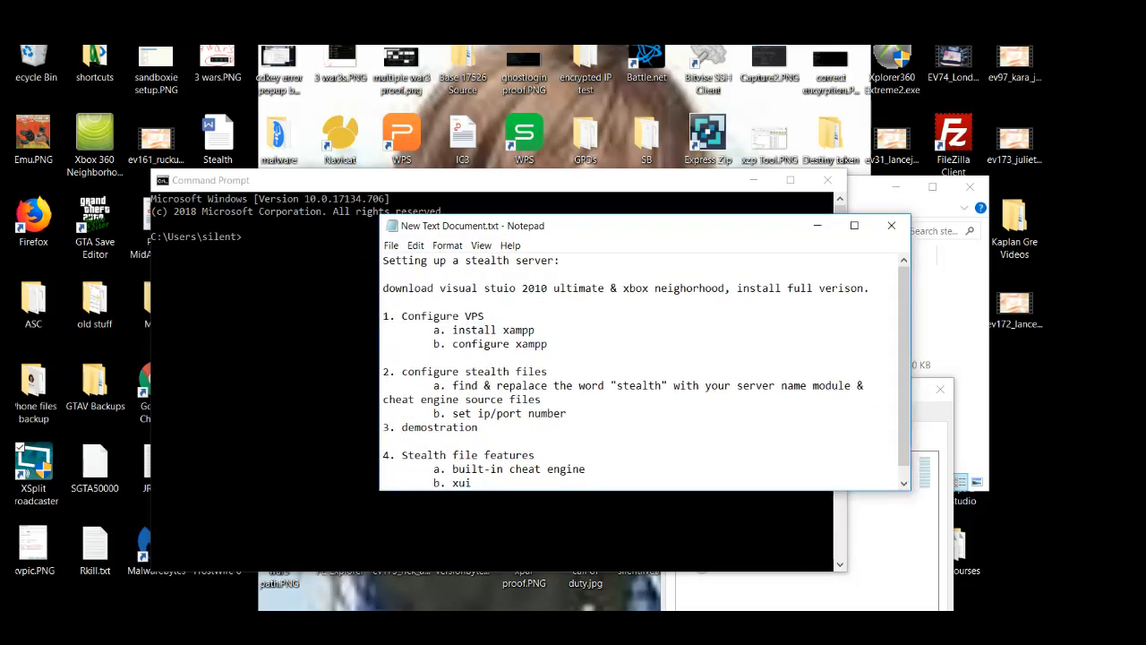
key("Return")
key("Return")
key("Up")
type("74.91.121.236")
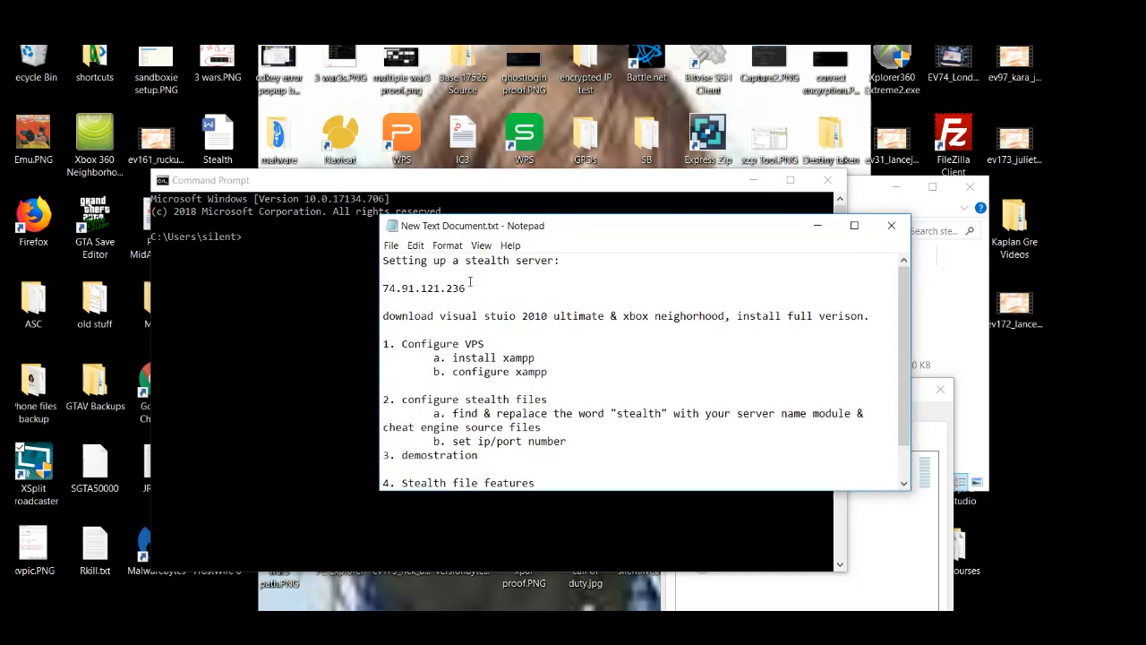
Ping 74.91.121.236 from the local Command Prompt
left_click(246, 232)
type("ping")
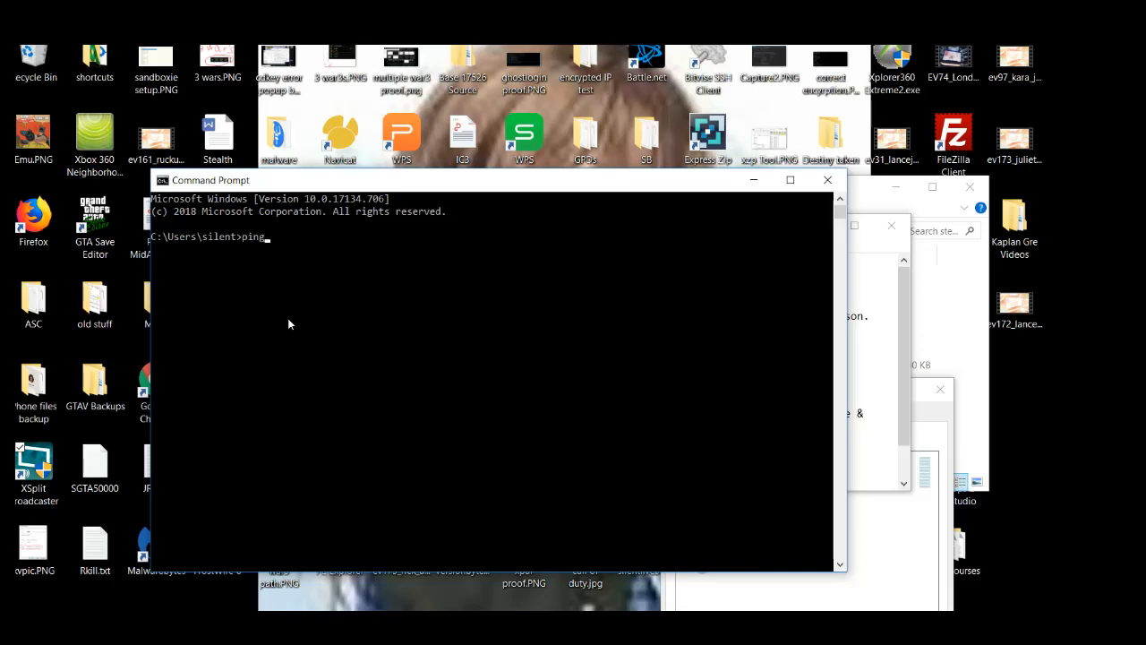
type("74.91.121.236")
key("Return")
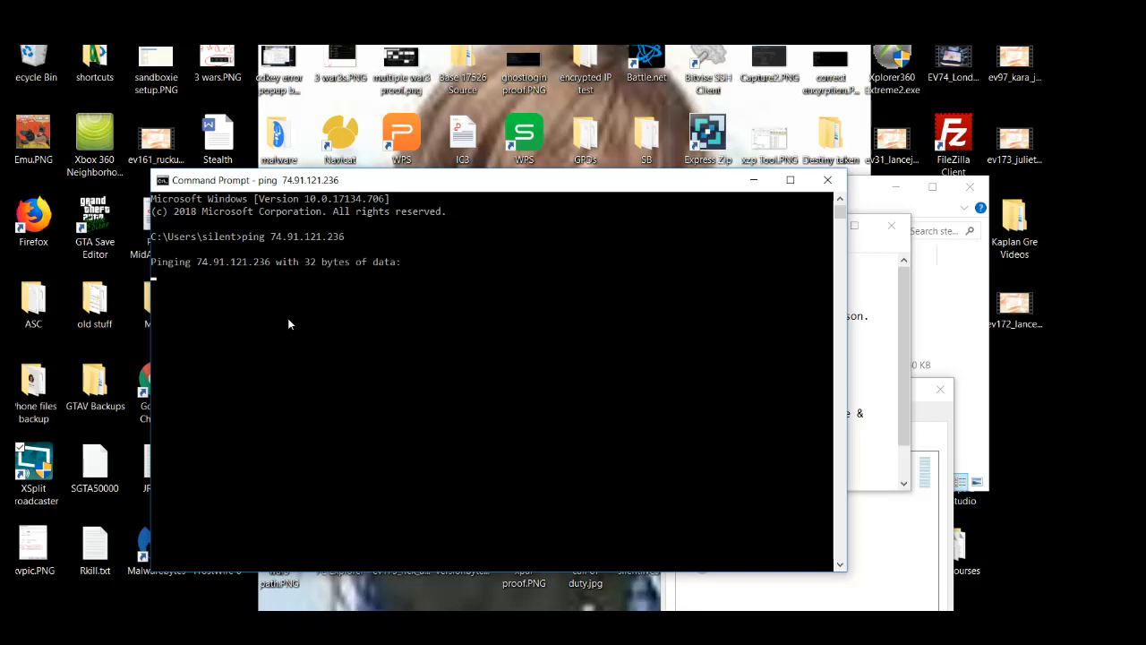
Enlarge the Command Prompt window slightly and reposition it to watch the ping replies
left_click_drag(336, 180, 401, 112)
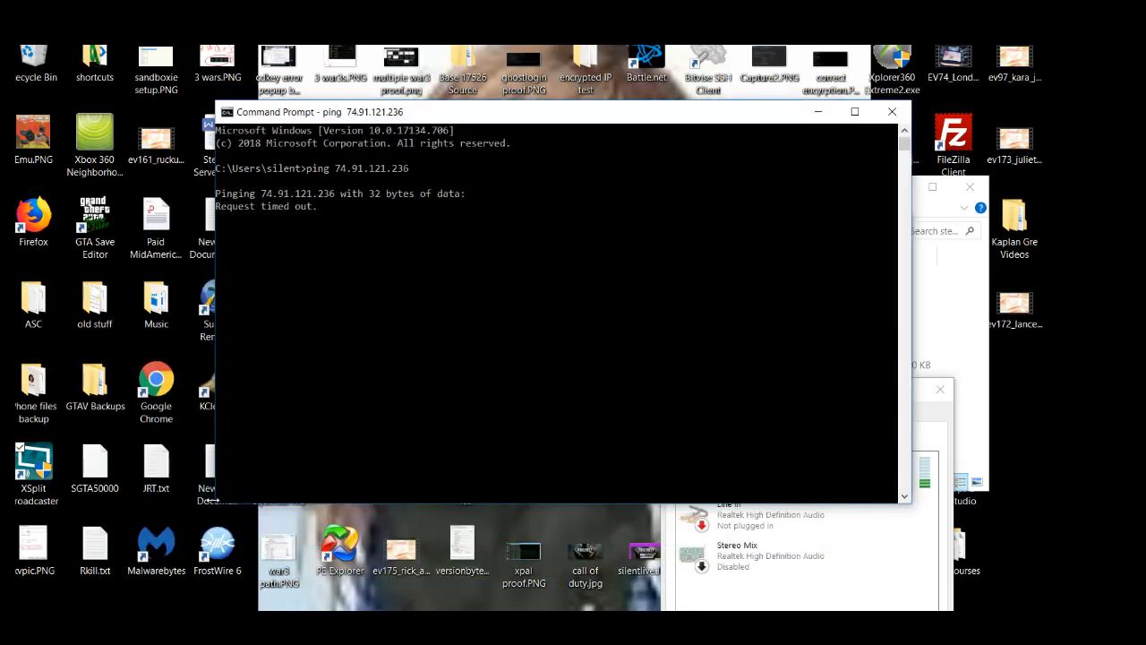
left_click_drag(215, 503, 193, 516)
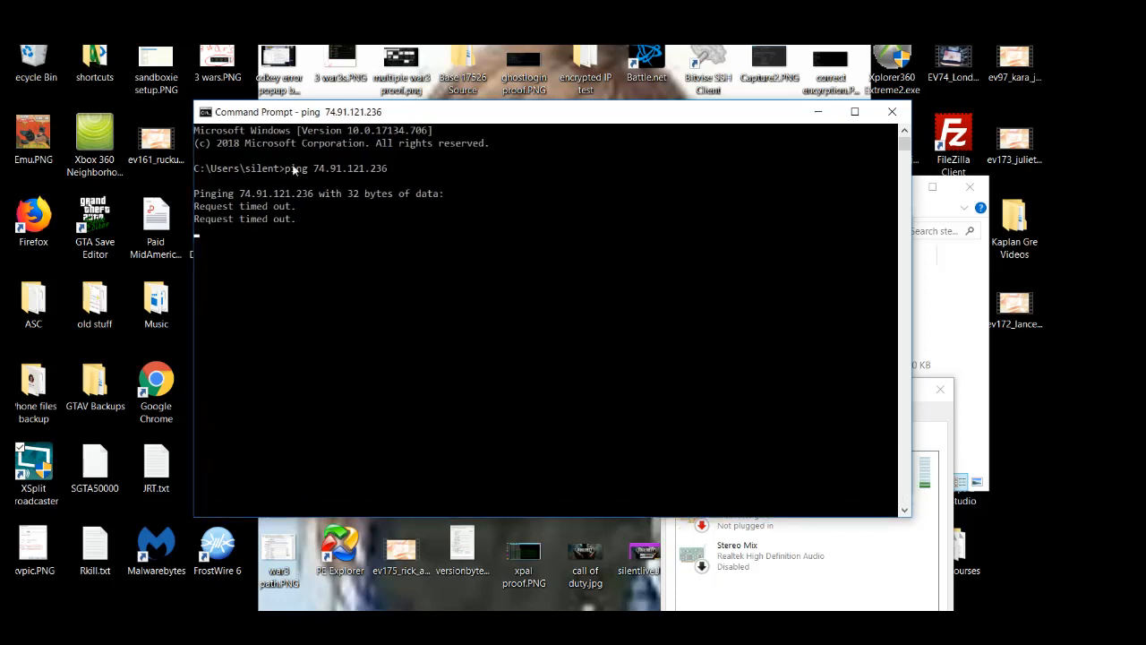
left_click_drag(310, 118, 365, 155)
left_click(362, 270)
right_click(372, 308)
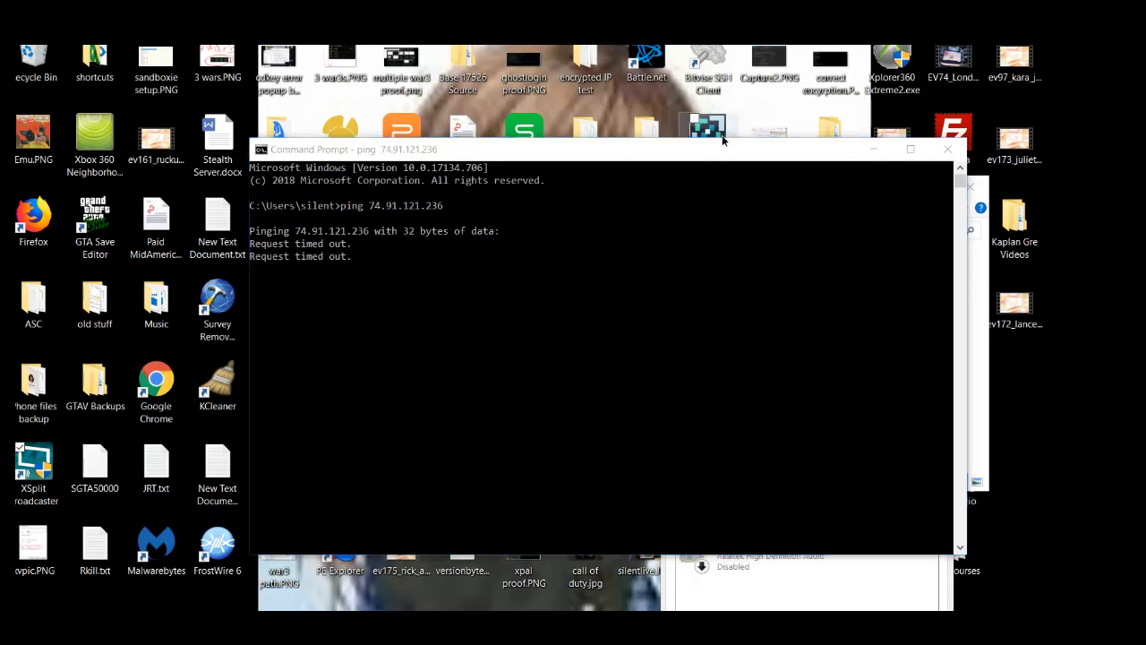
left_click_drag(685, 159, 666, 187)
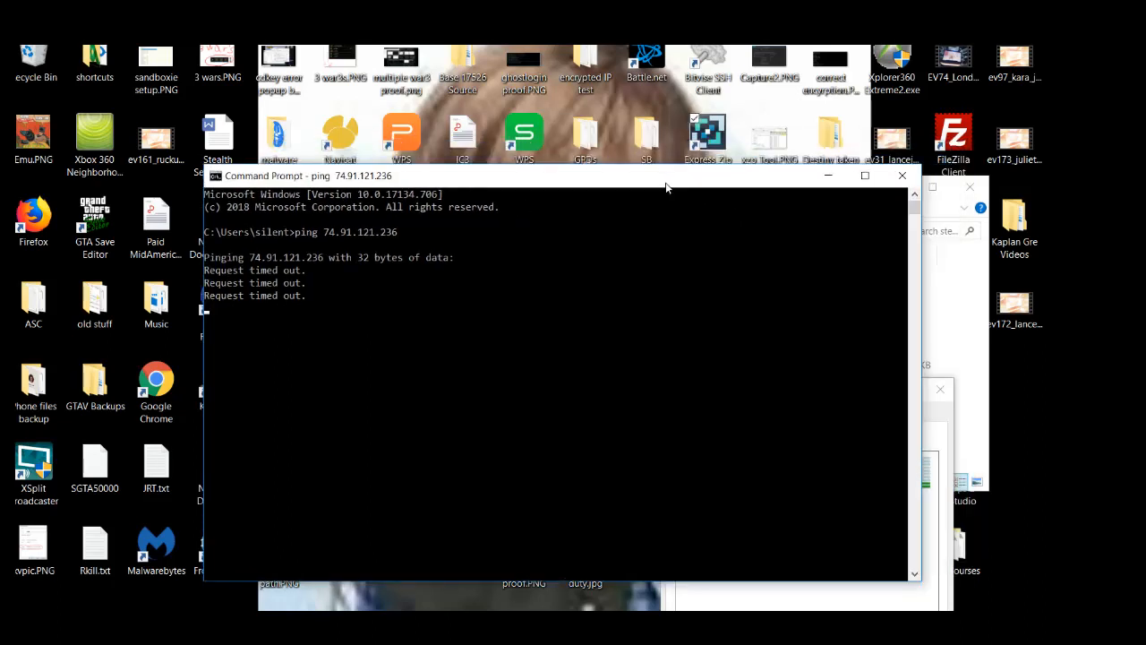
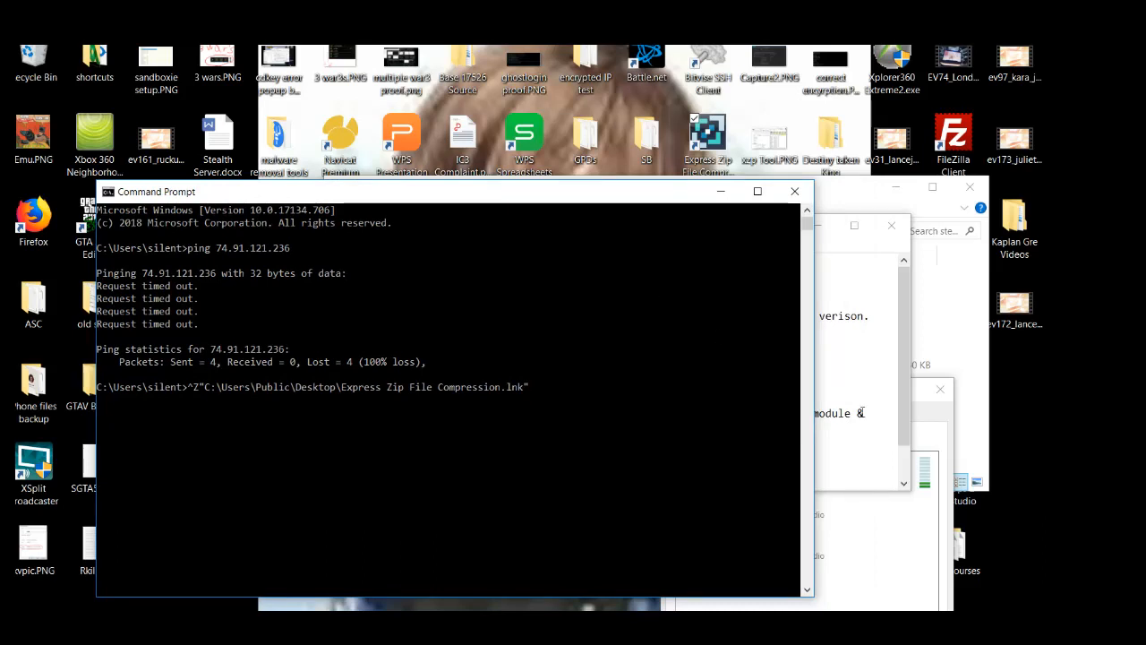
left_click(955, 512)
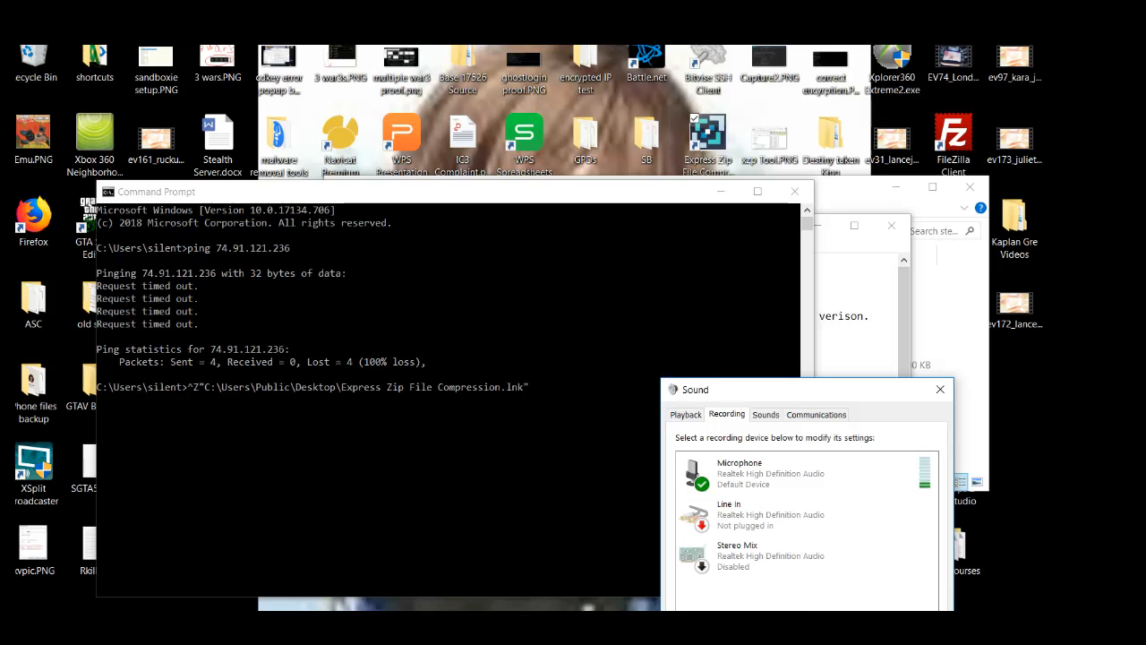
mouse_move(799, 637)
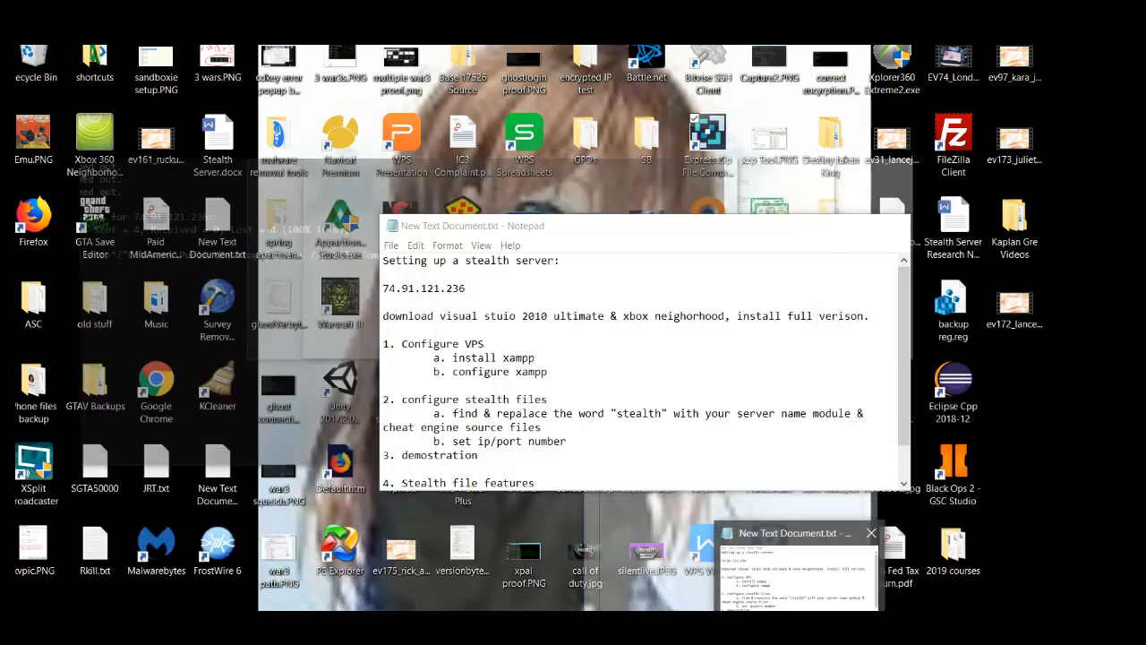
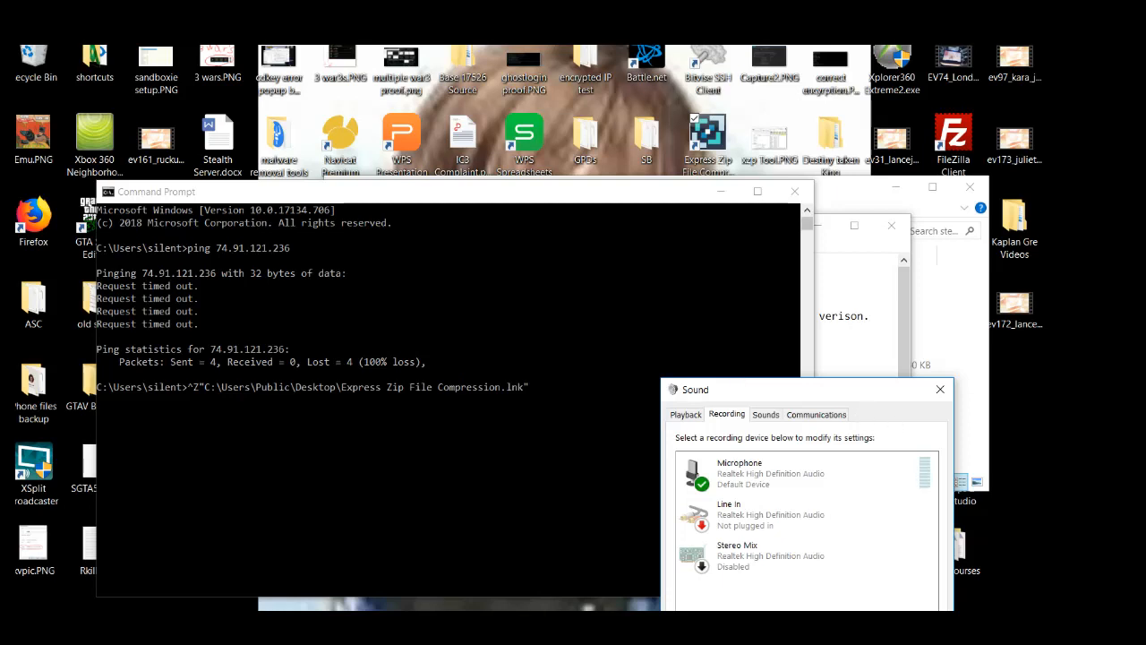
Switch to the 74.91.121.236 remote desktop session and clear the open window off its desktop
left_click(705, 627)
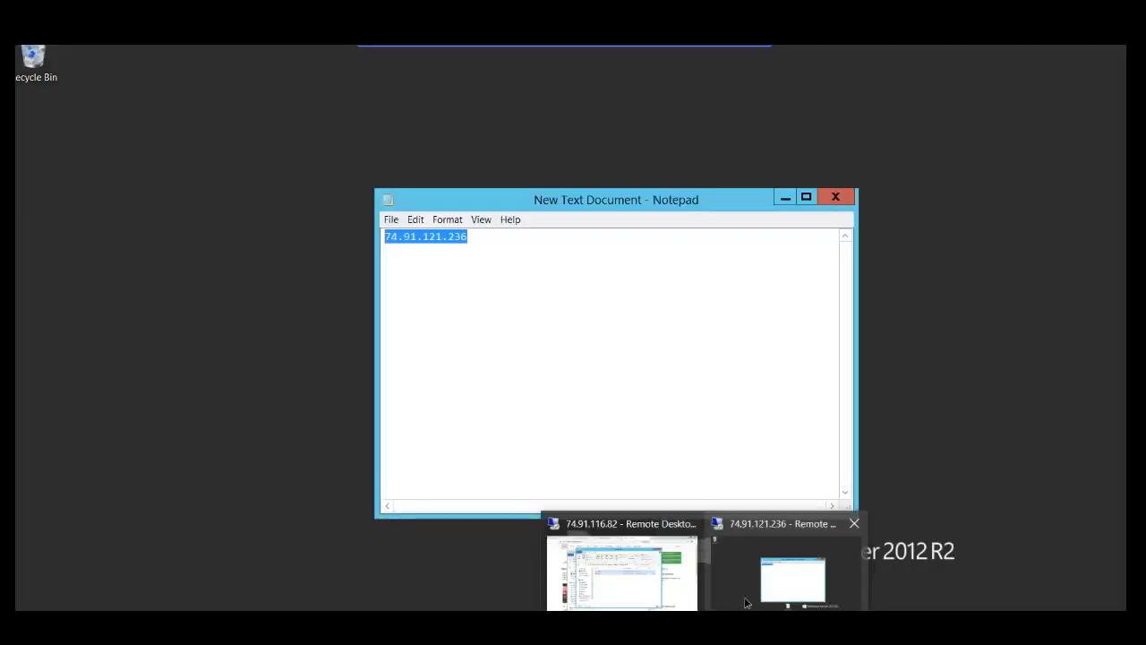
left_click(745, 602)
left_click(505, 267)
left_click_drag(721, 210, 631, 239)
left_click(706, 221)
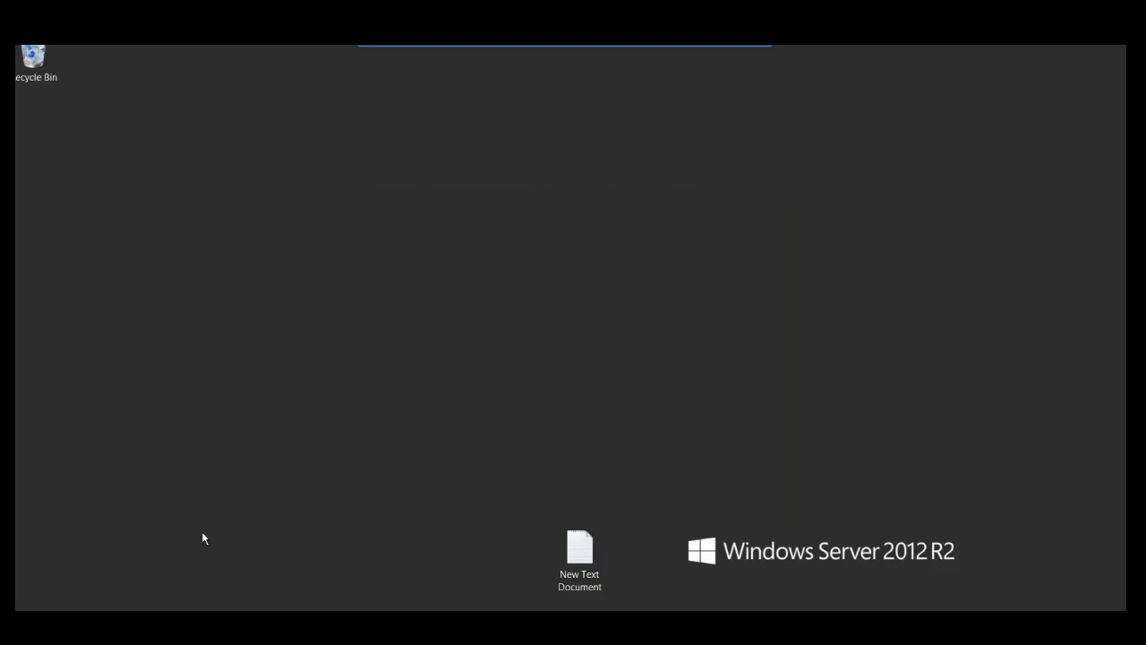
Open the server's Windows Firewall advanced security settings and display the inbound rules
left_click(79, 626)
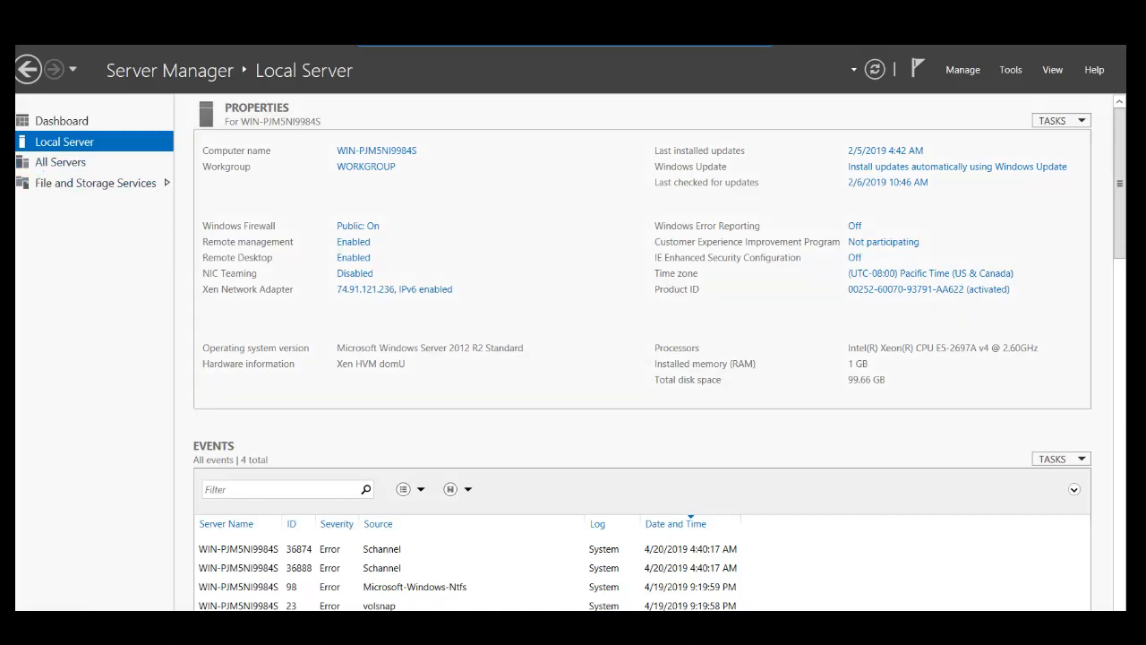
left_click(63, 625)
left_click(63, 625)
mouse_move(204, 625)
left_click(204, 551)
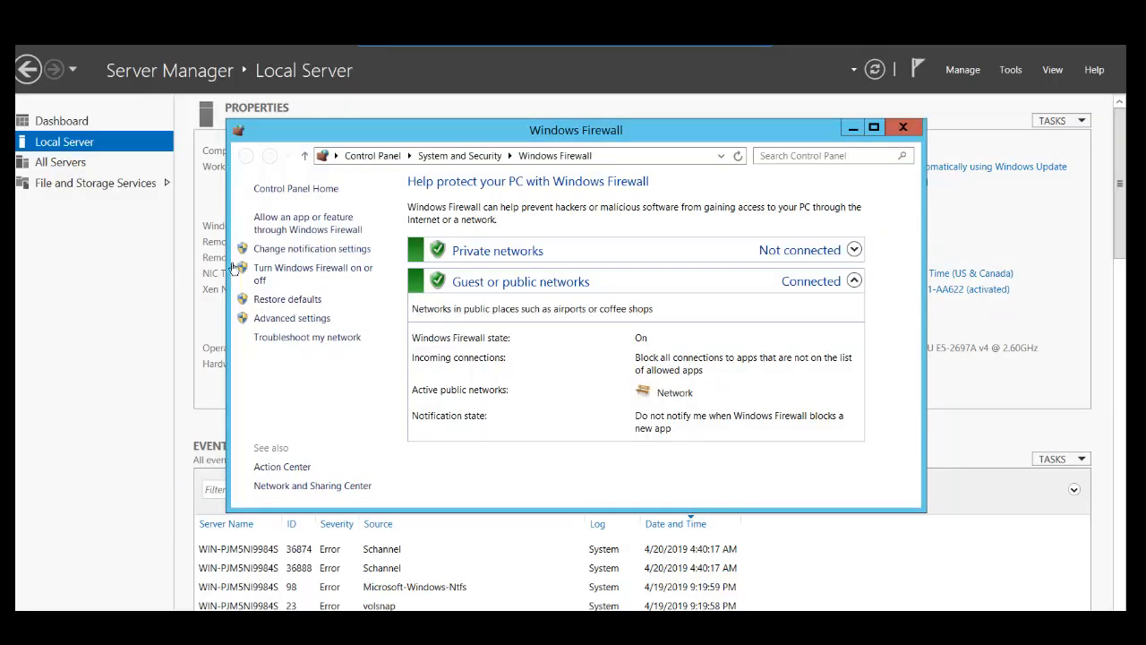
left_click(290, 319)
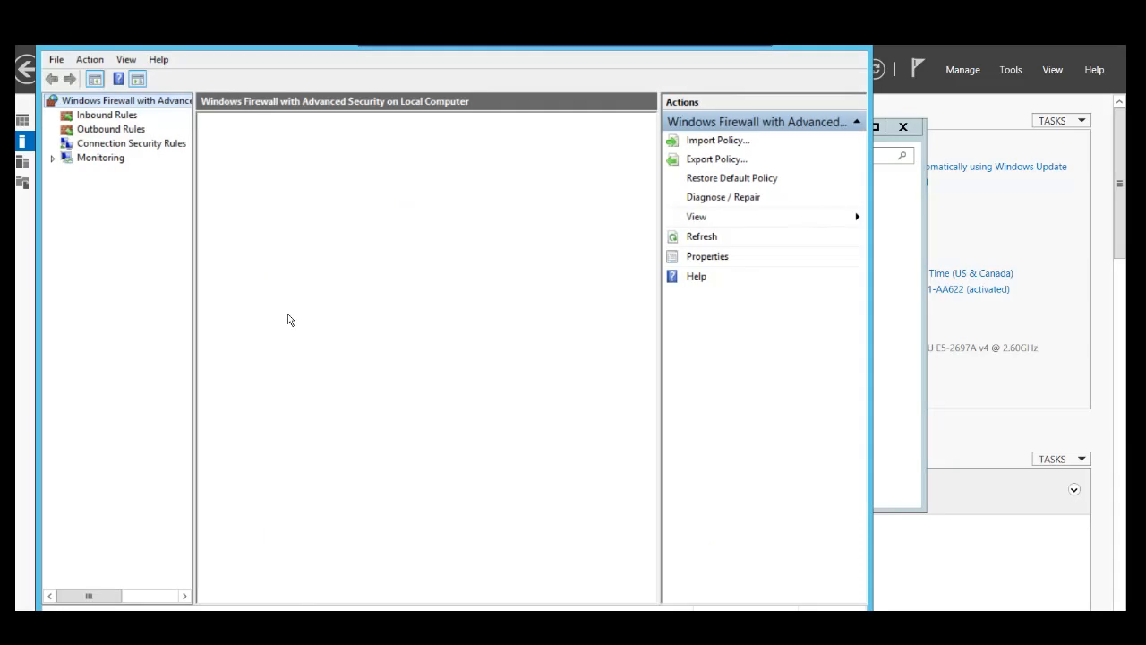
left_click(95, 117)
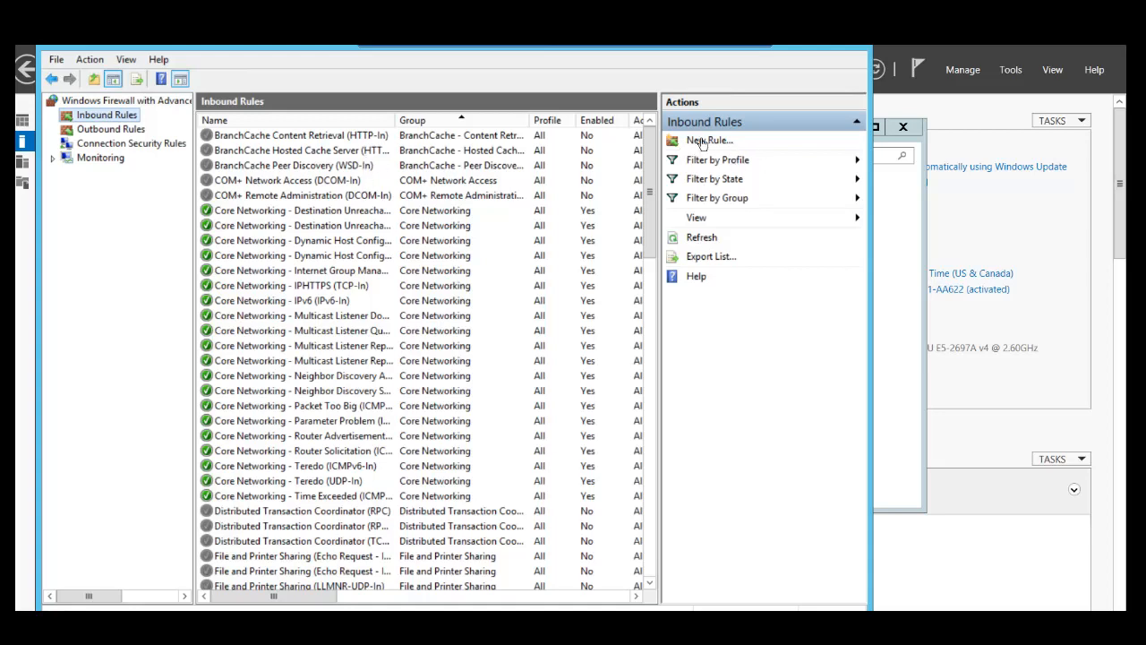
Start a new inbound port rule for TCP on the specific local port 5000
left_click(703, 142)
left_click_drag(307, 167, 429, 100)
left_click(466, 265)
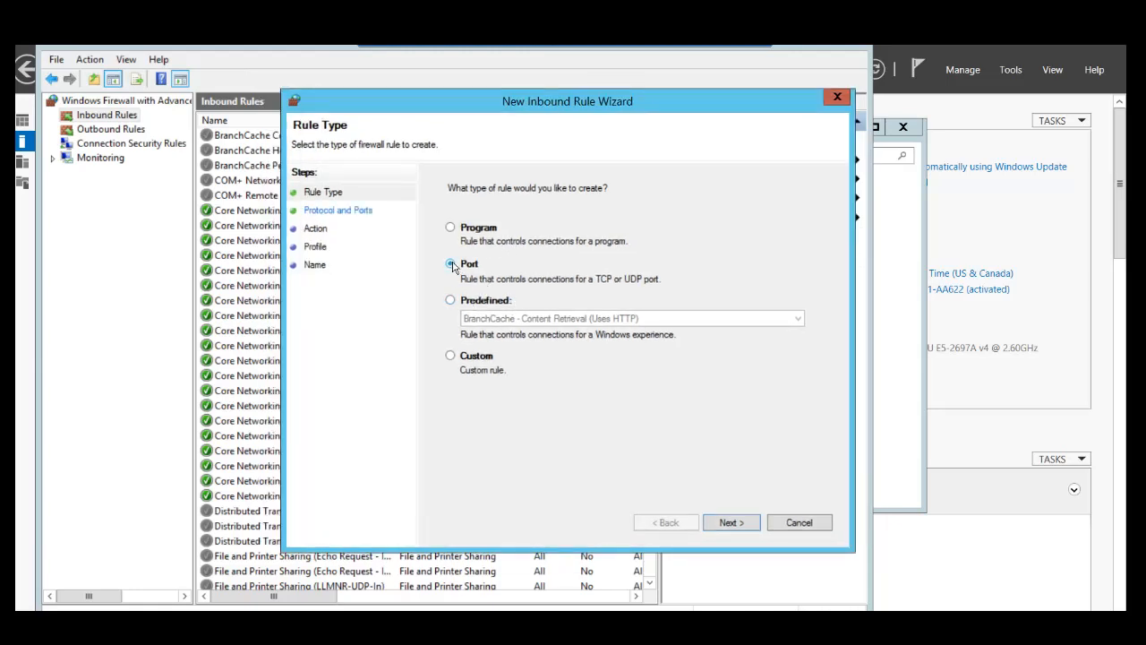
left_click(733, 524)
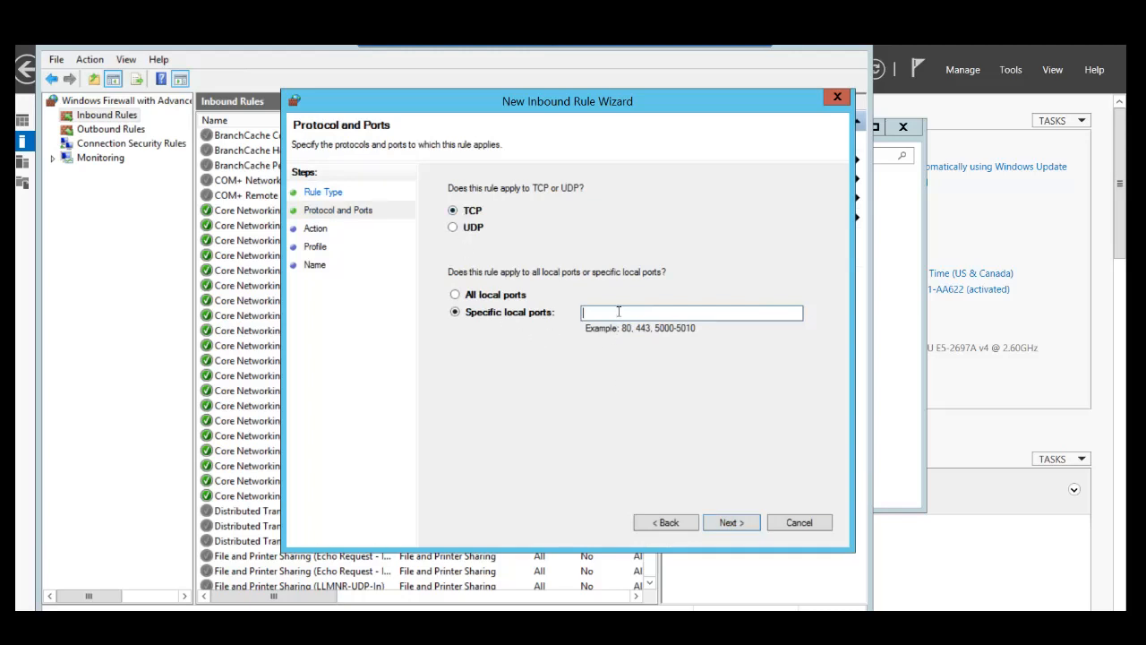
type("5000")
left_click(731, 522)
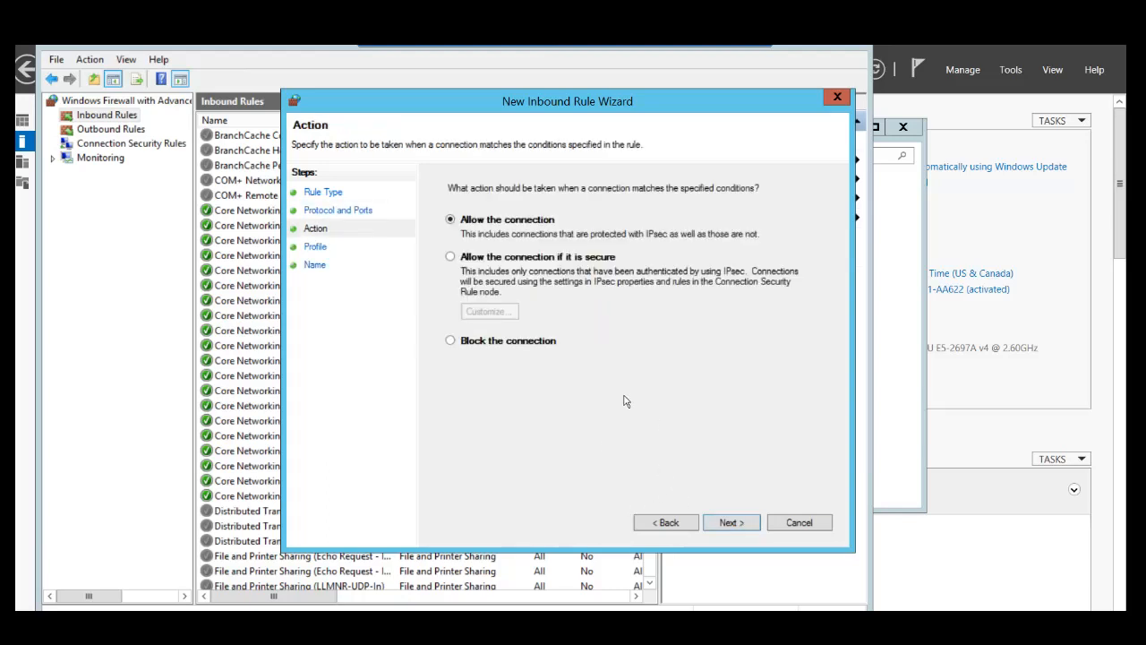
Complete the inbound rule as an allowed connection for the Domain, Private and Public profiles, named Port 5000 TCP
left_click(734, 527)
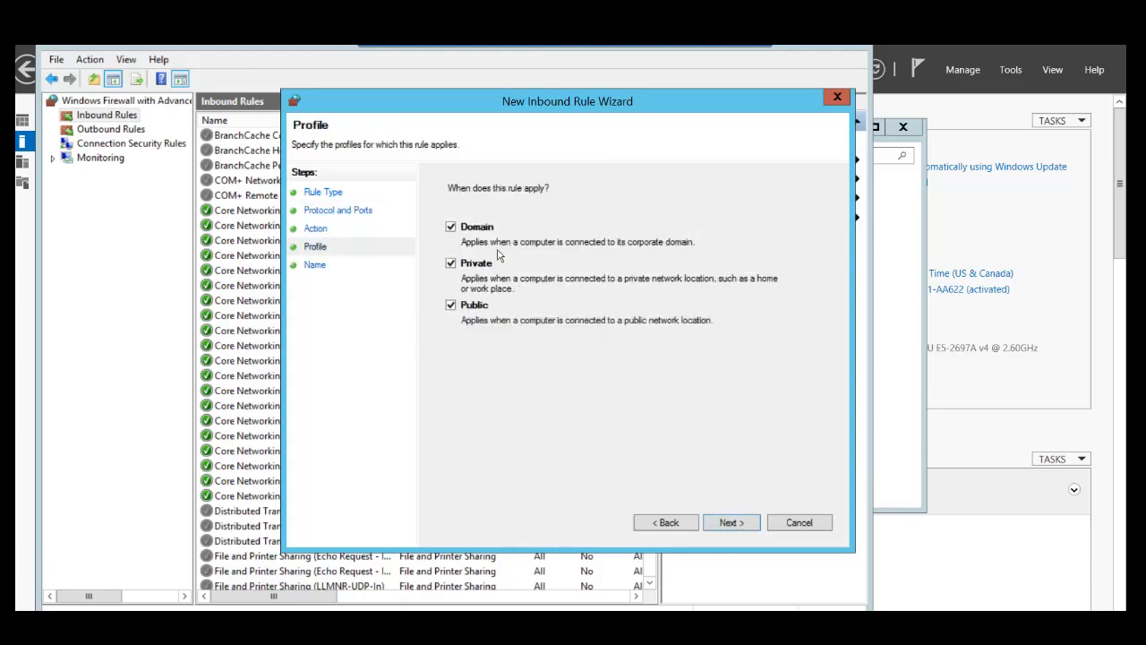
left_click(751, 524)
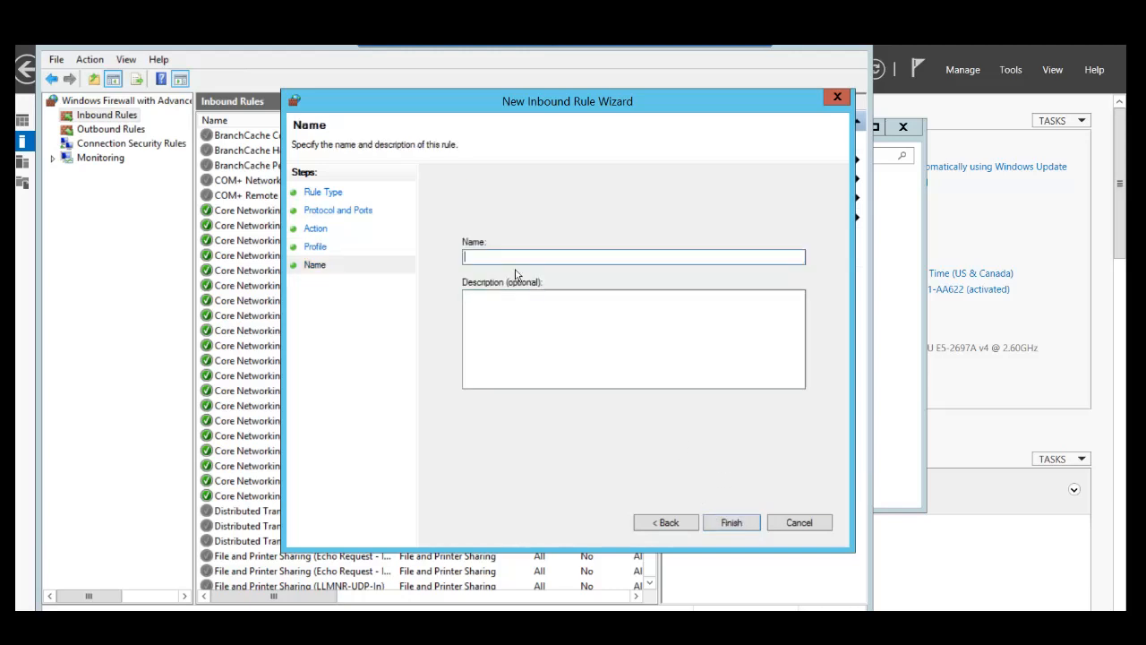
type("Port 5000 TCP")
left_click(733, 523)
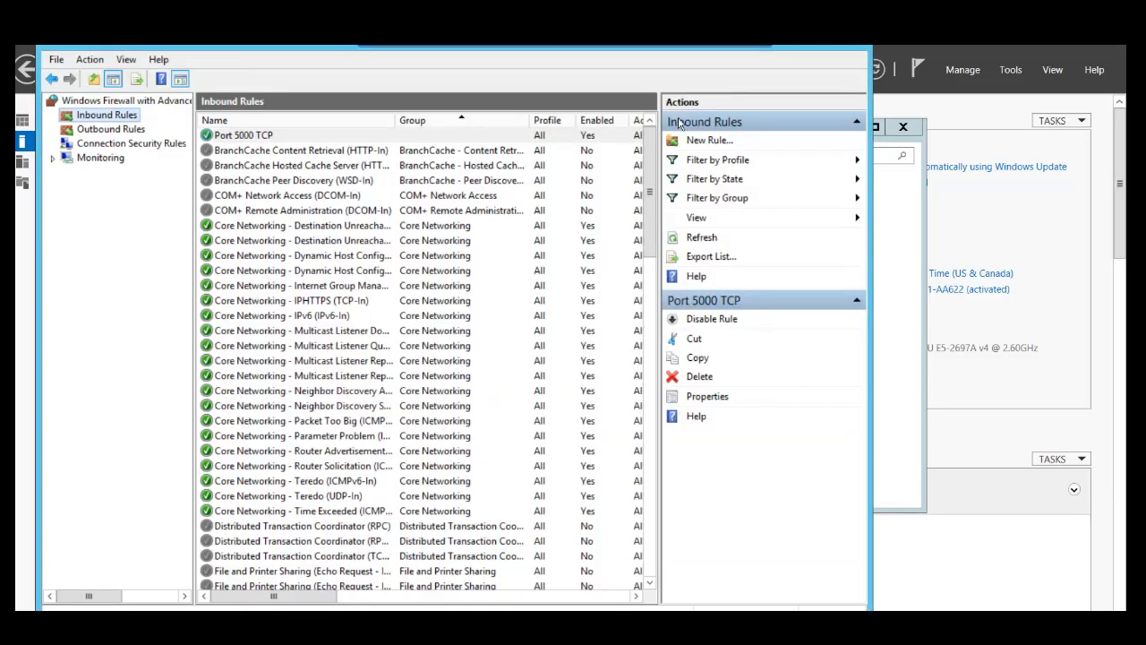
Search the server's installed programs for Internet Explorer and launch it
key("super")
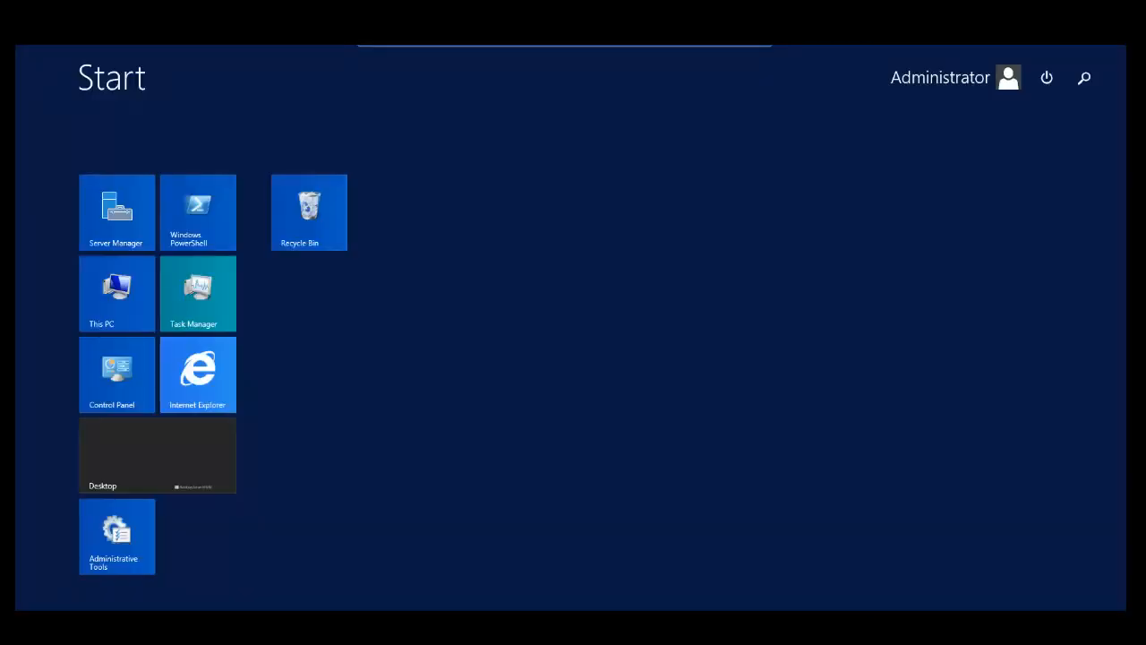
key("super")
key("super")
left_click(1101, 78)
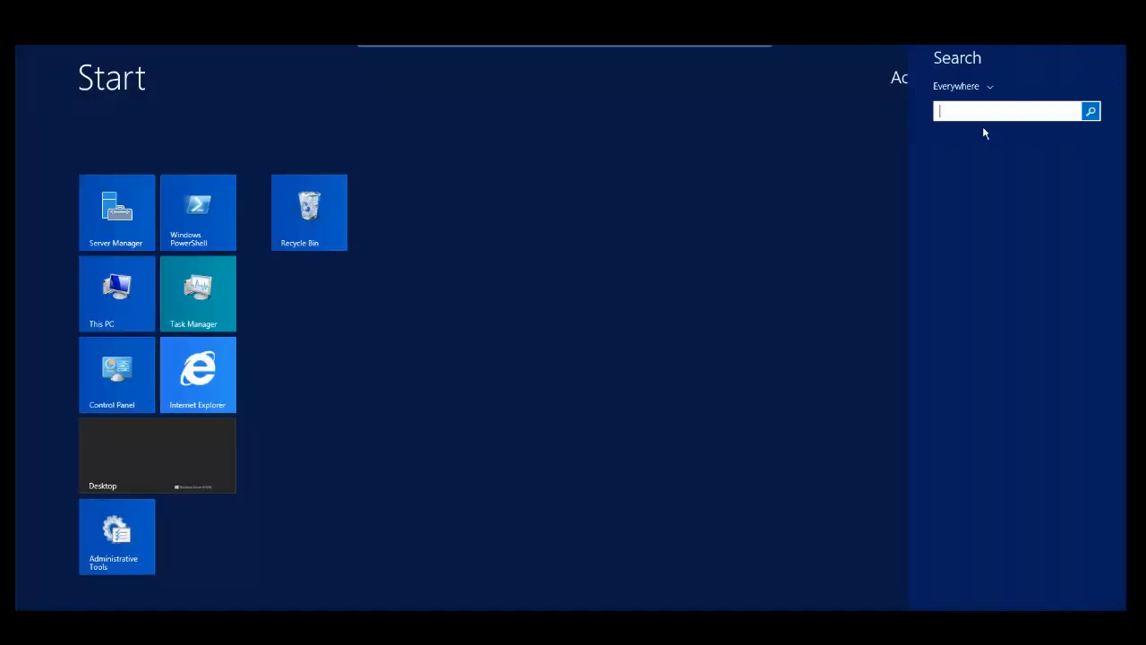
type("internet")
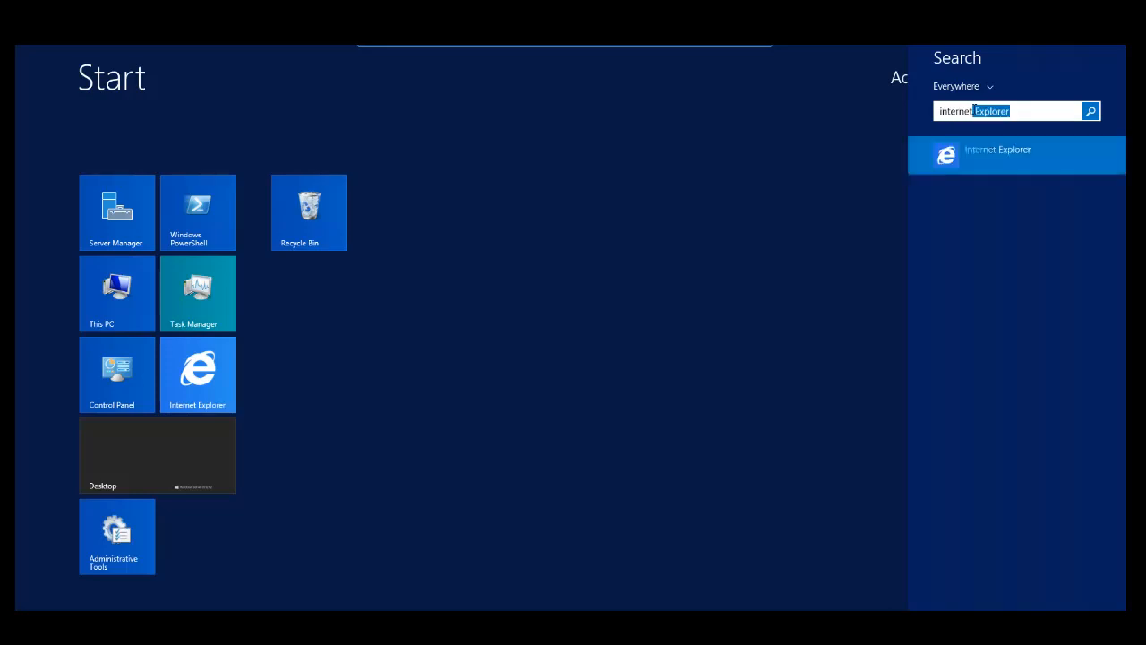
key("Return")
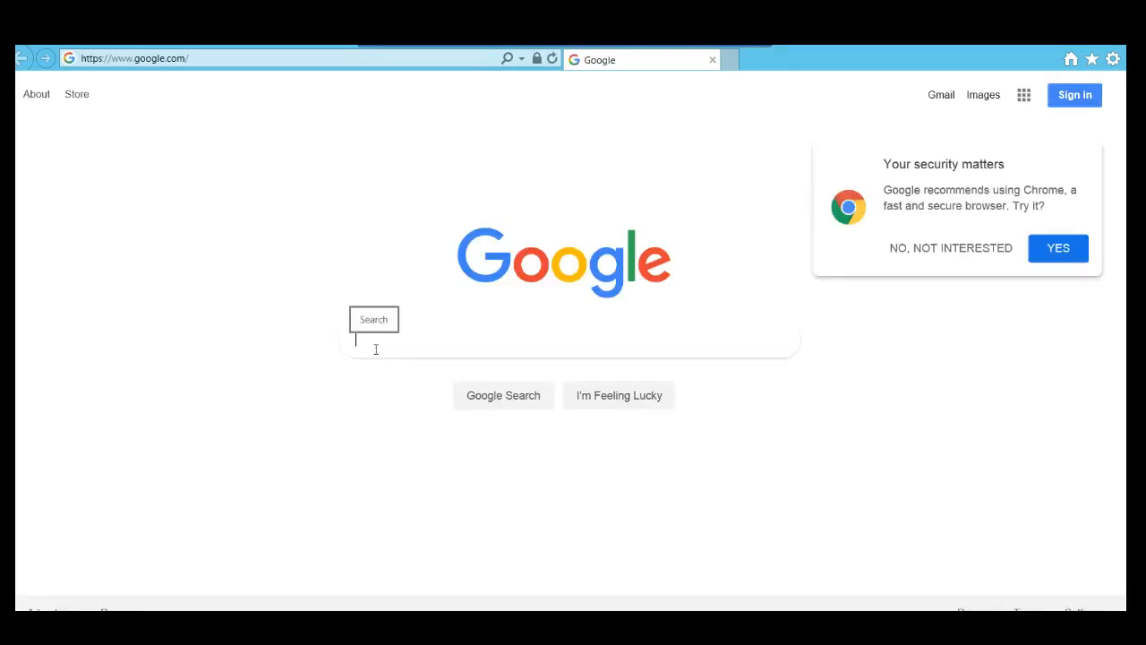
Search Google for "install google chrome"
type("ins")
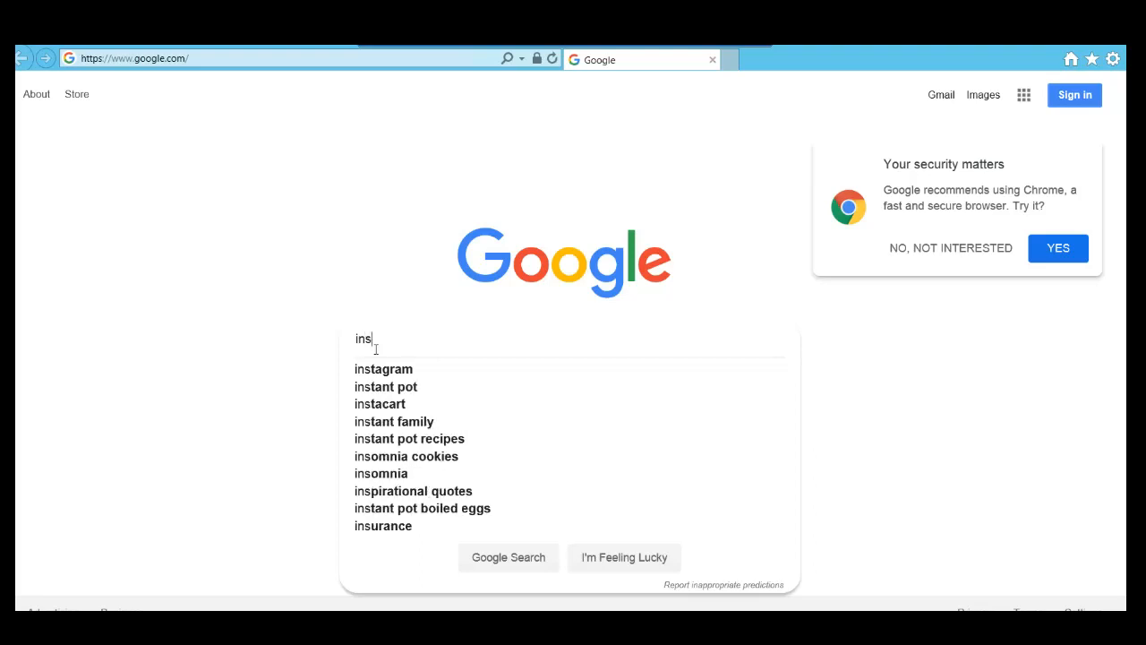
type("tall ")
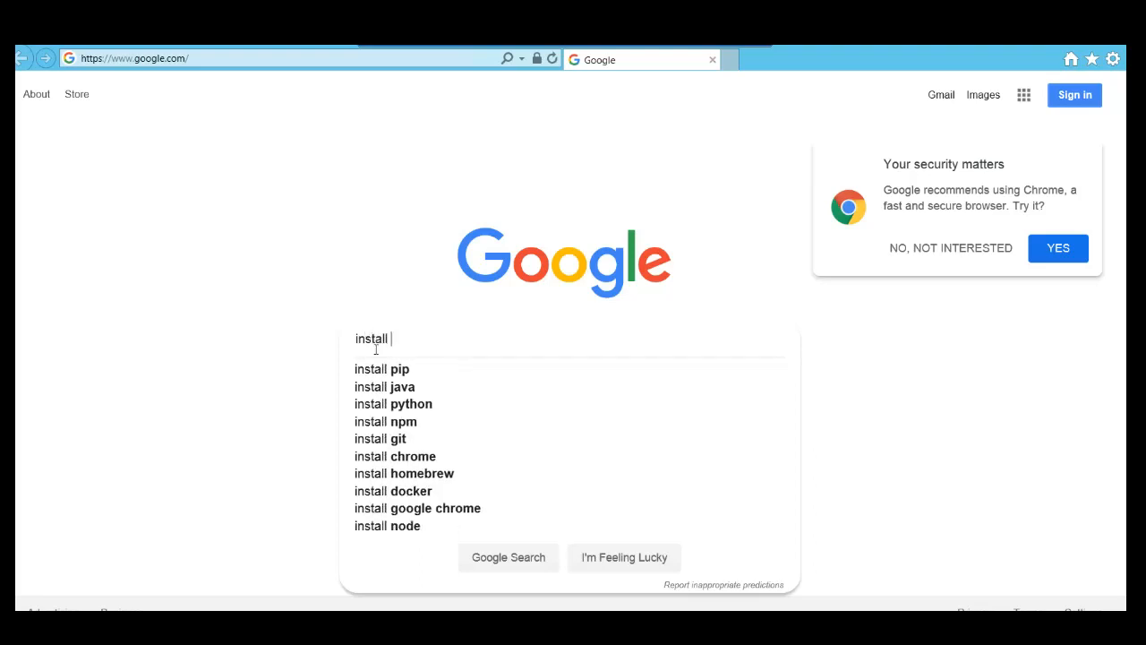
type("c")
key("BackSpace")
type("goo")
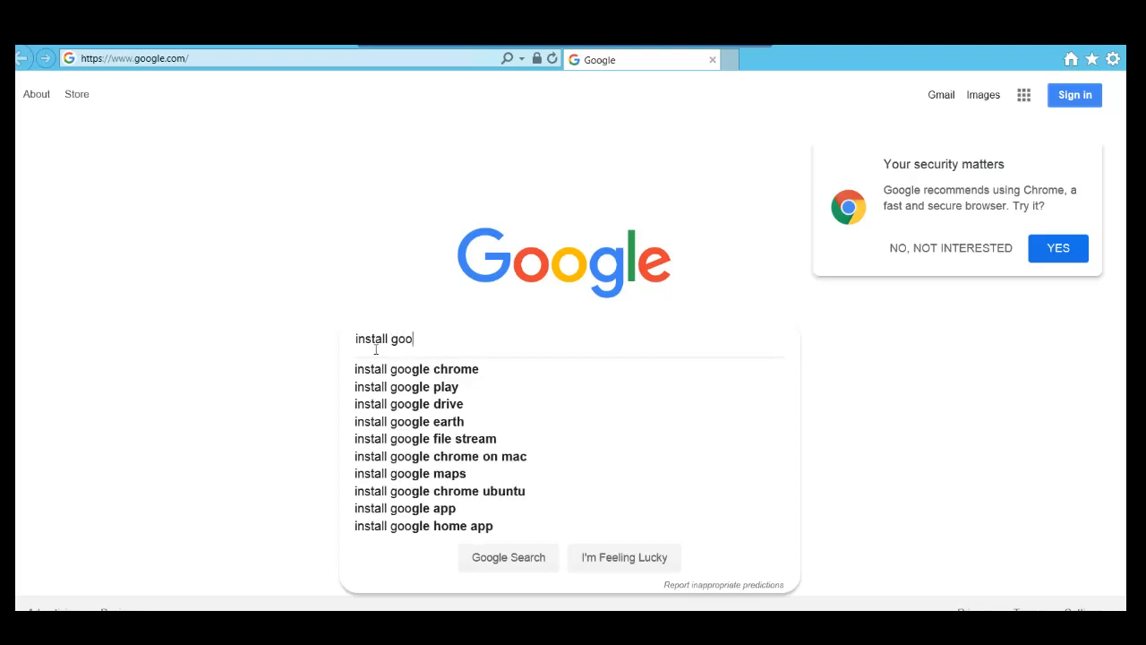
key("Down")
key("Return")
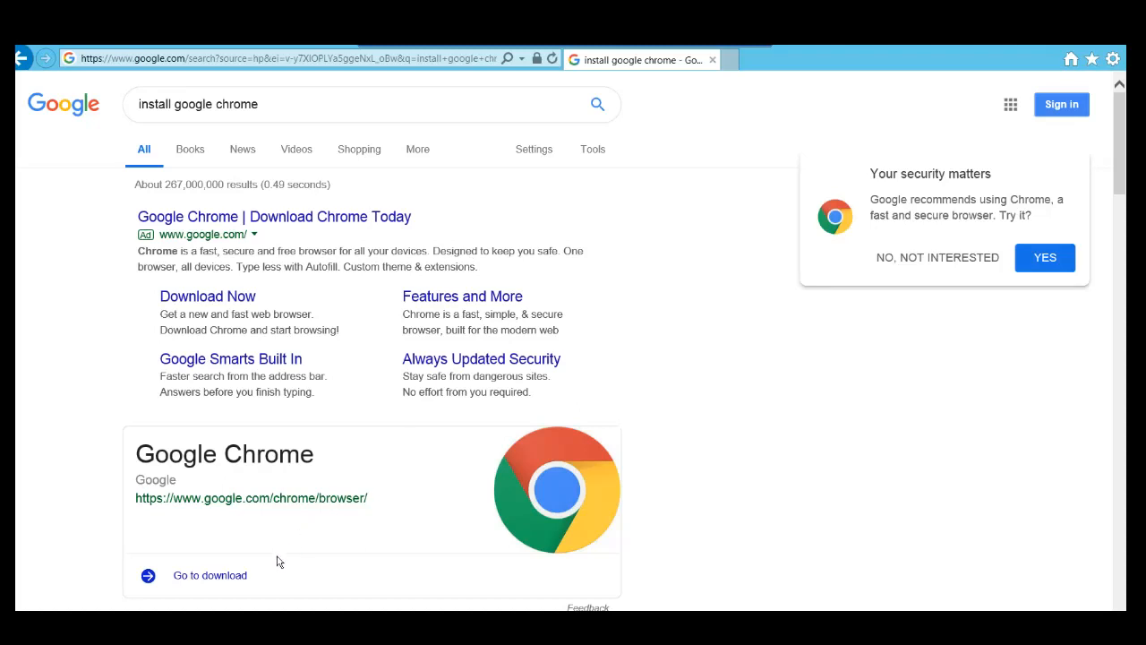
Download Google Chrome from its official page and install it as the default browser for http links
left_click(202, 577)
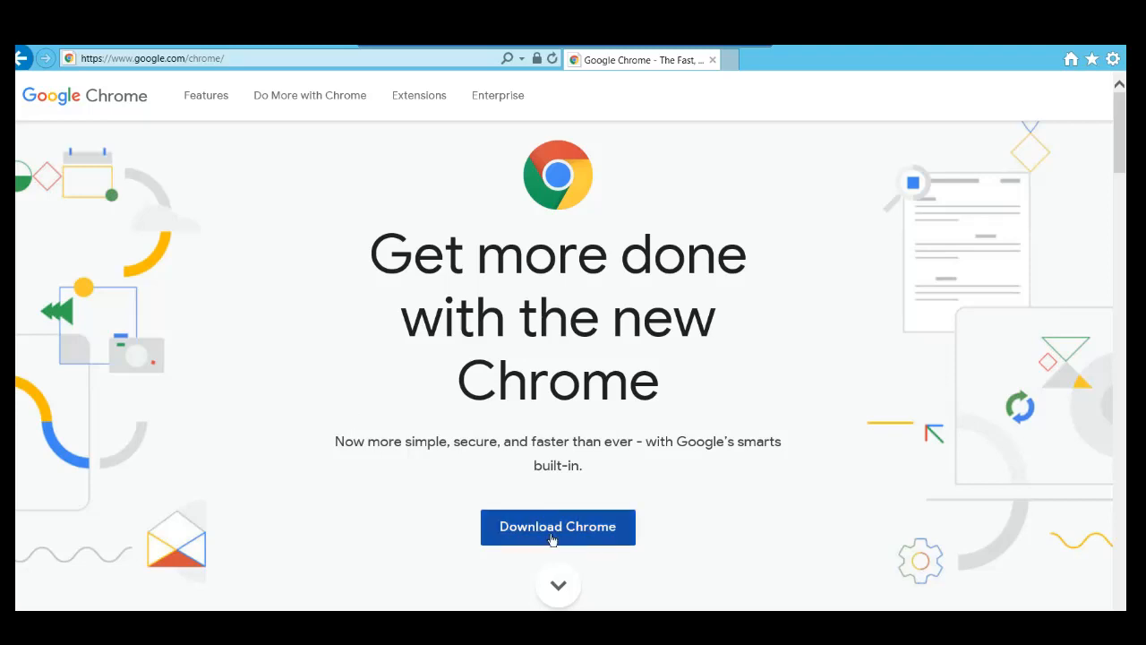
left_click(551, 537)
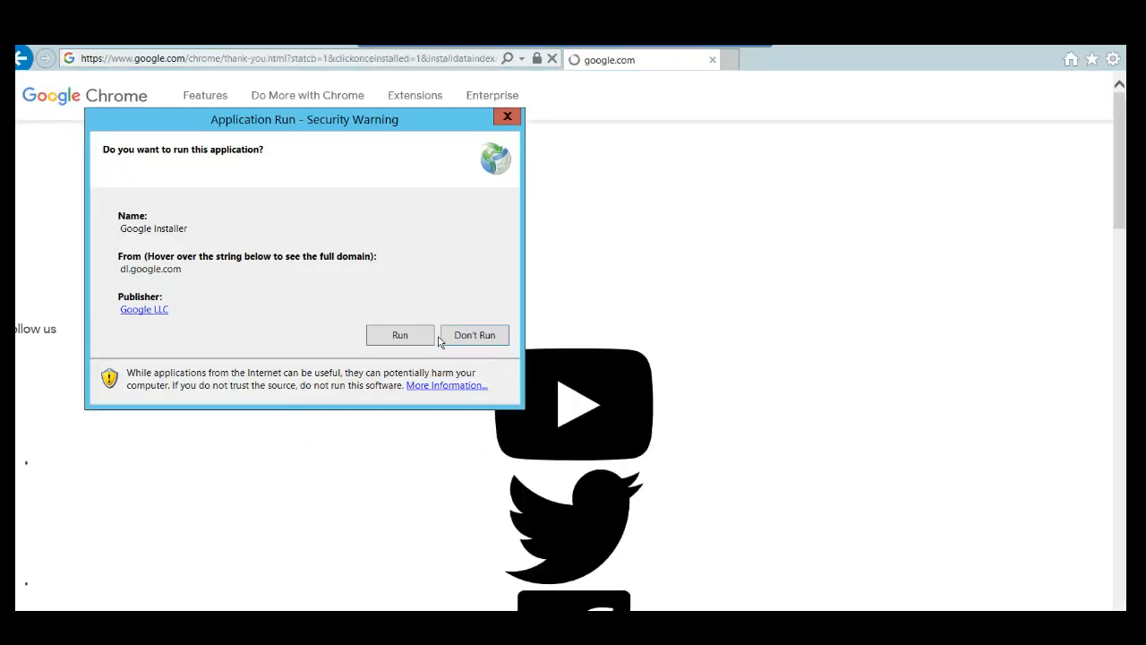
left_click(400, 335)
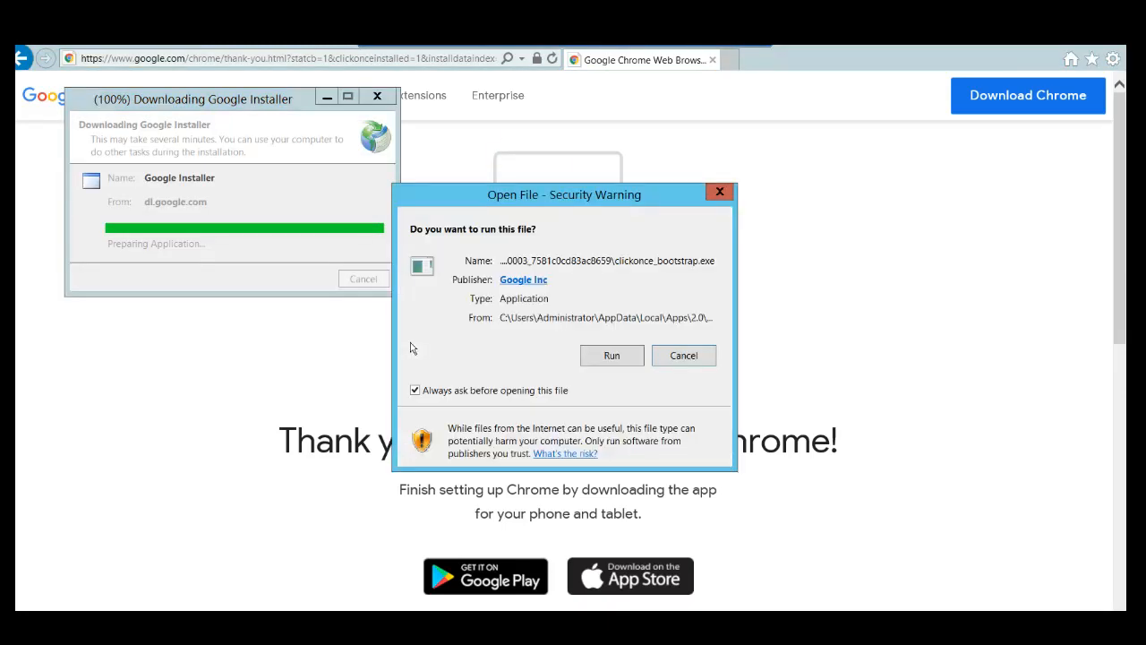
left_click(611, 356)
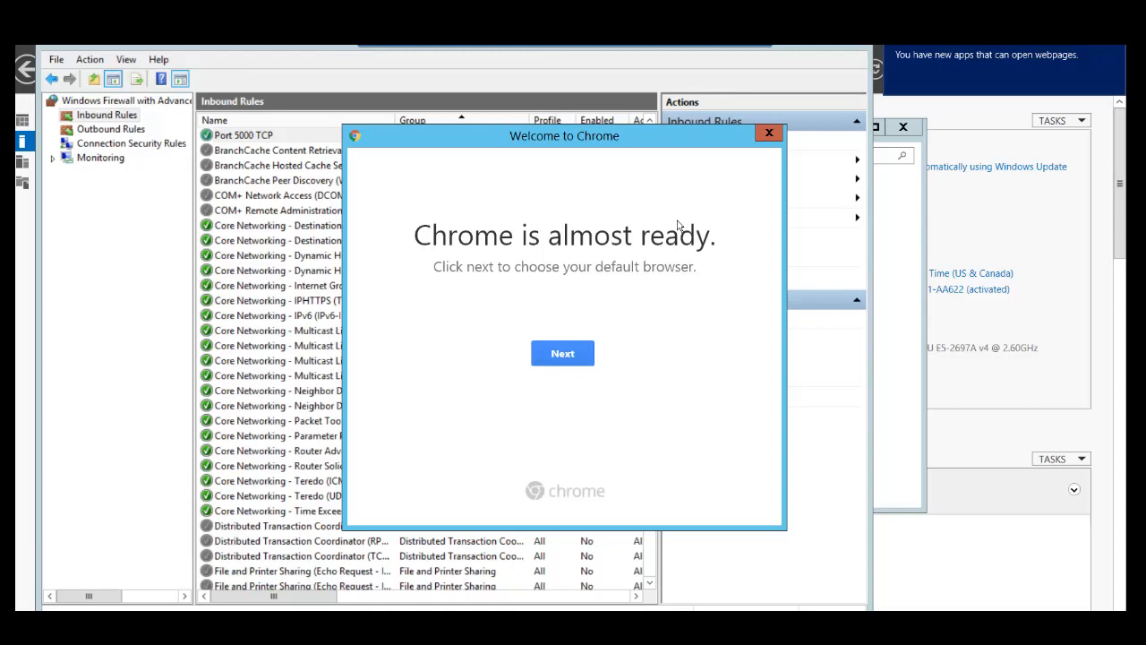
left_click(582, 353)
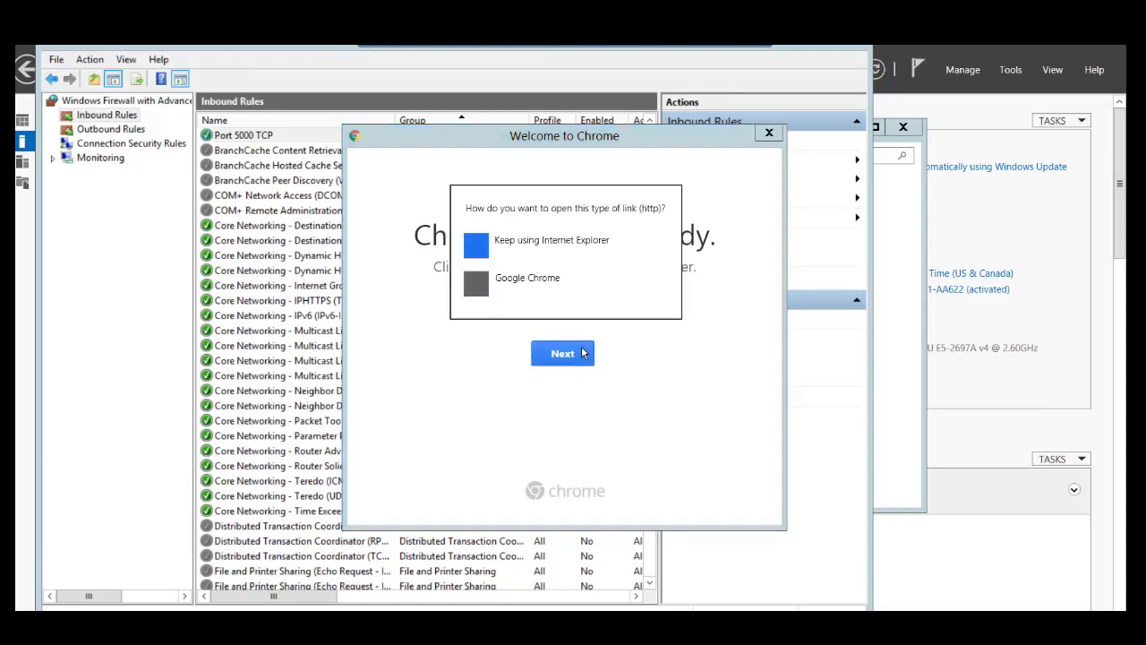
left_click(550, 283)
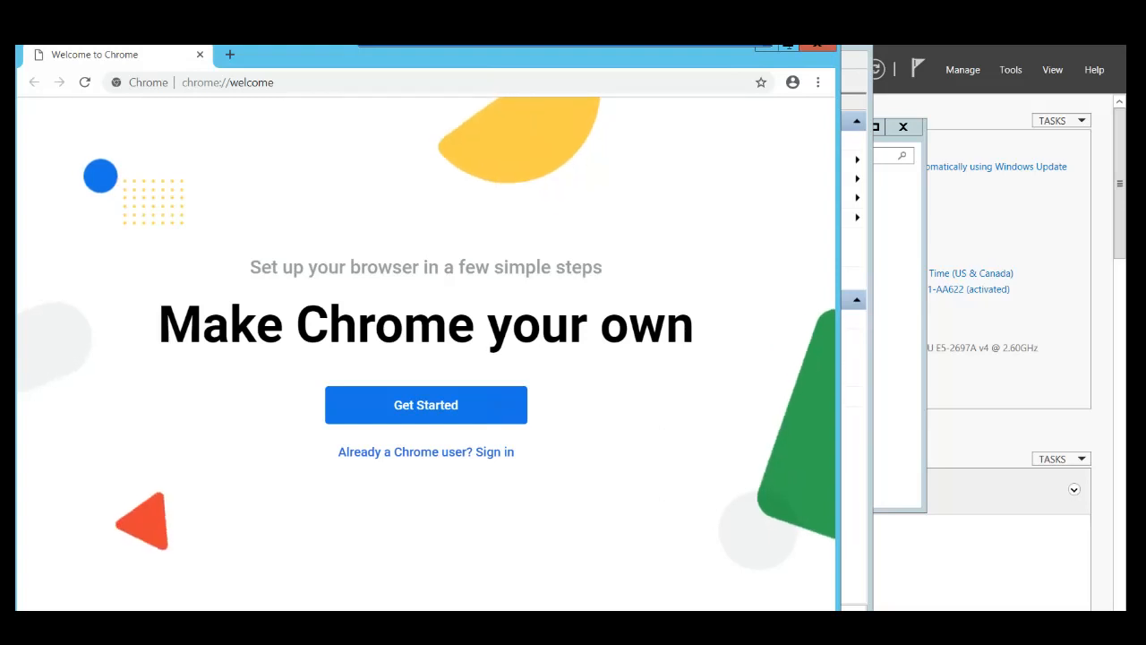
left_click(866, 128)
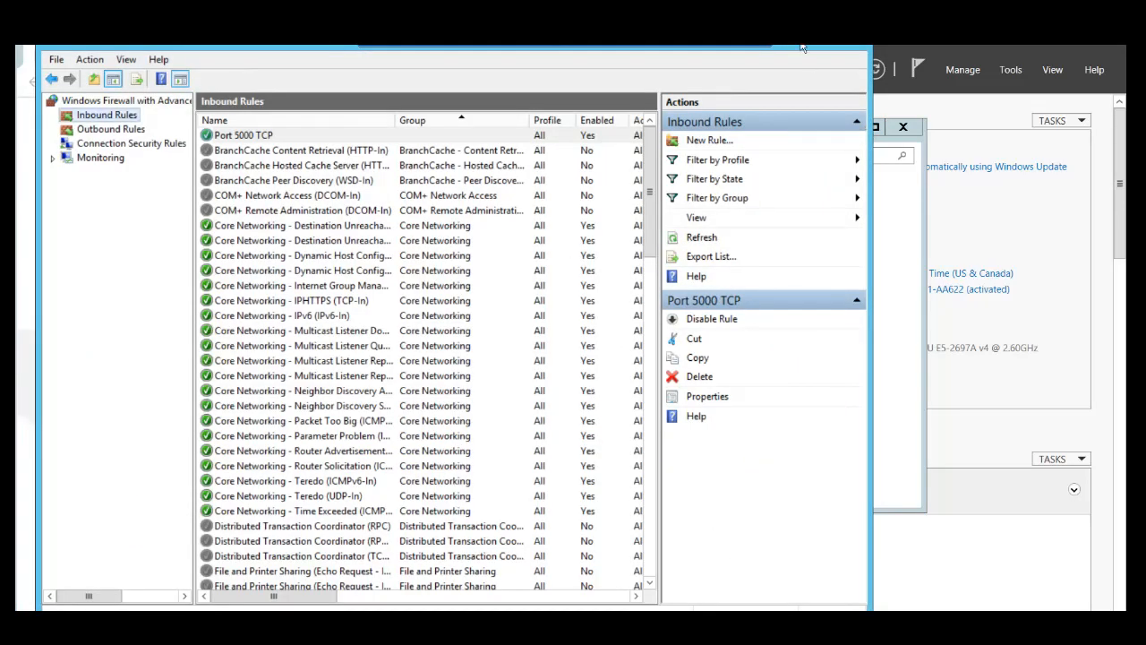
left_click(912, 281)
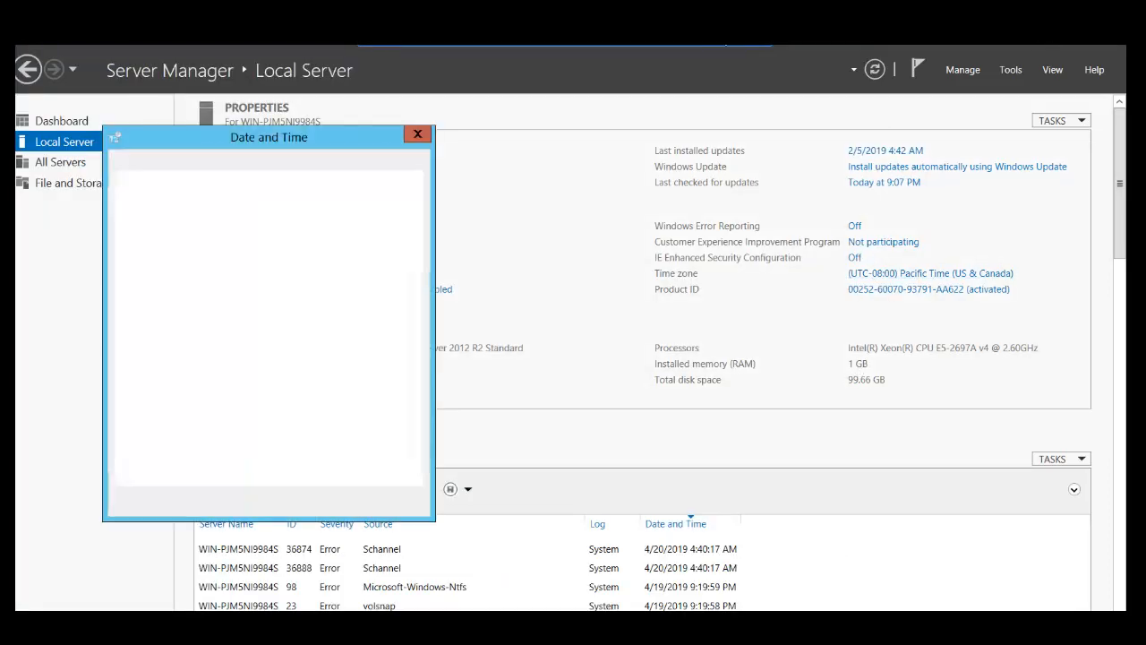
left_click(418, 136)
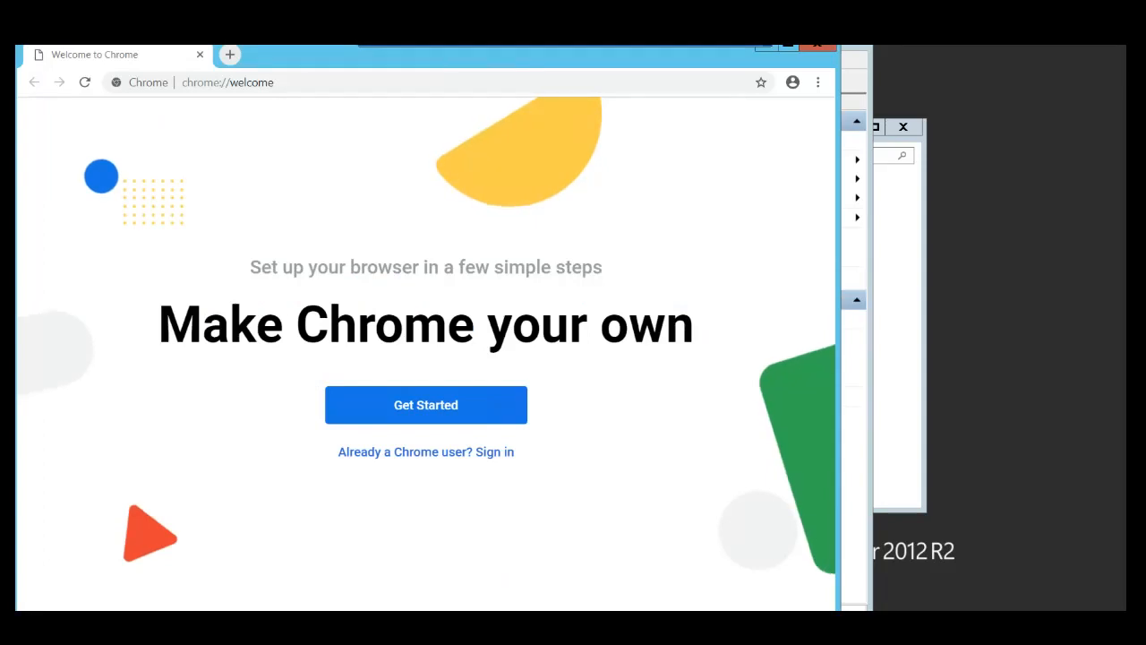
Maximize the Chrome window and bring the 74.91.121.236 remote desktop session back to the front
left_click(788, 49)
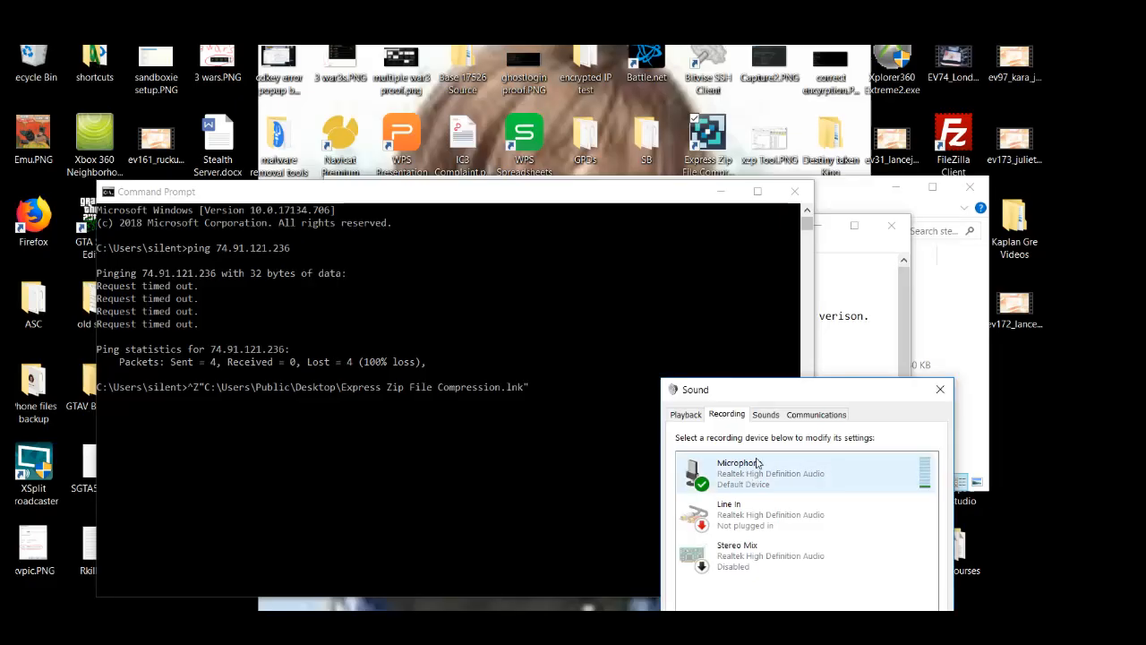
key("alt+Tab")
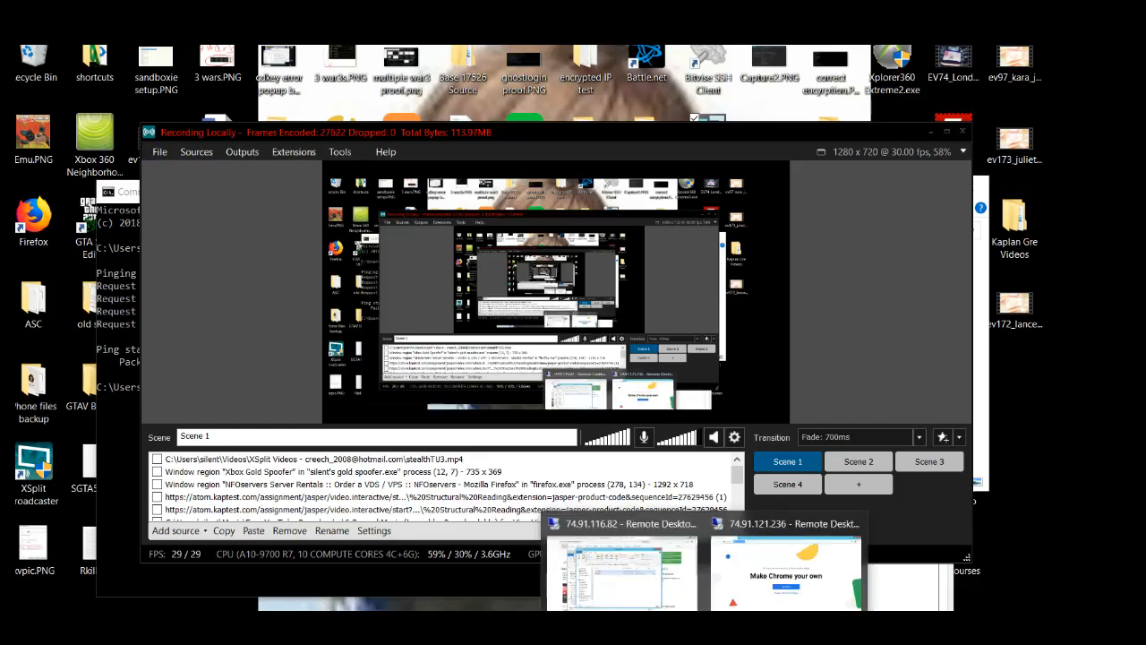
left_click(768, 594)
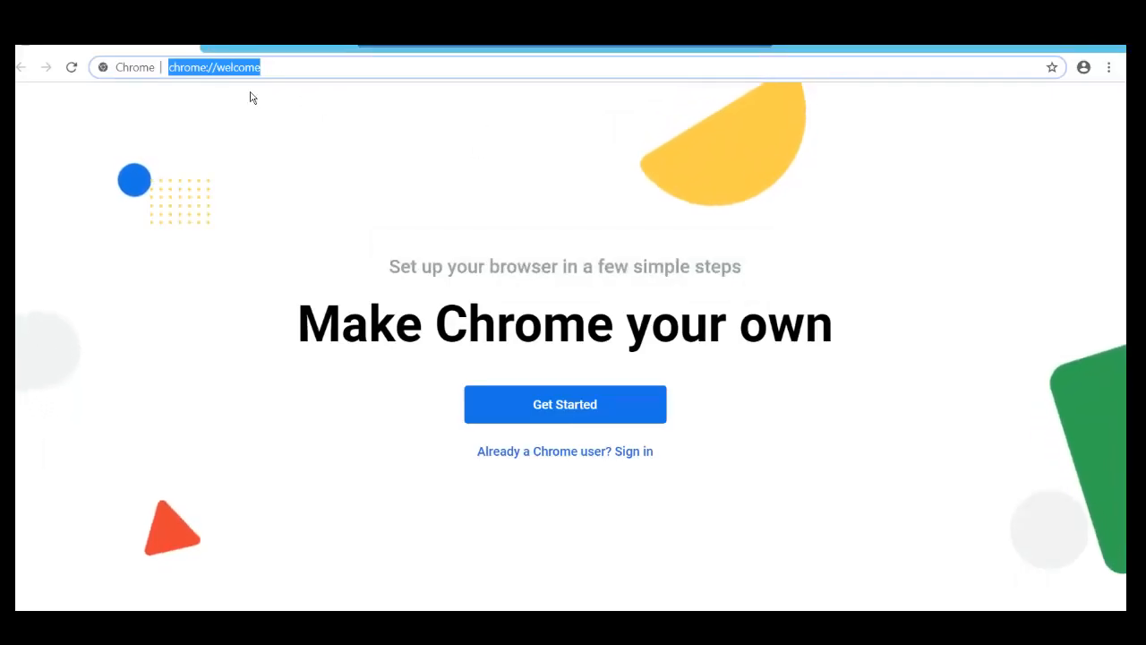
Try to replace the chrome://welcome address in Chrome with the Google web address
left_click(543, 410)
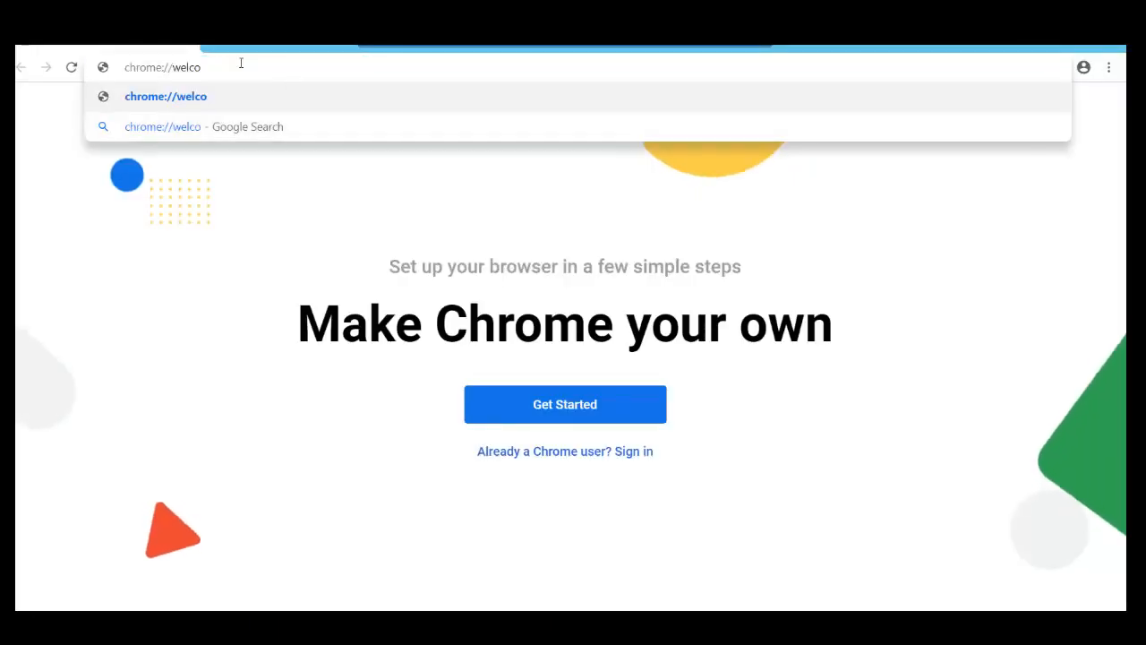
key("ctrl+a")
key("BackSpace")
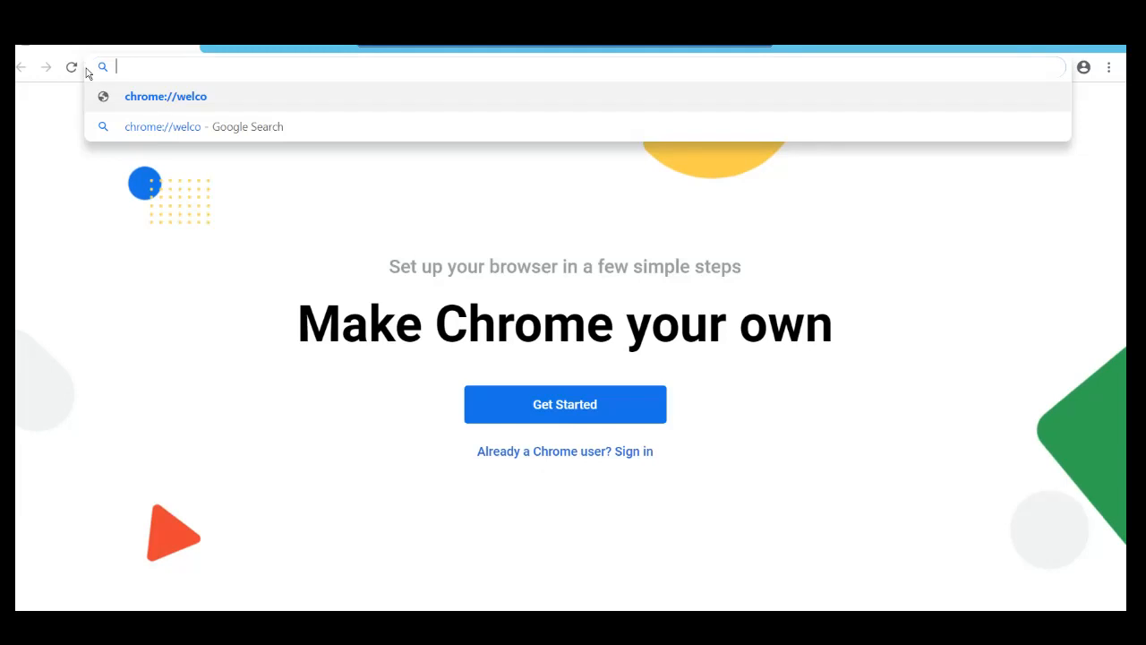
type("www.ggoo")
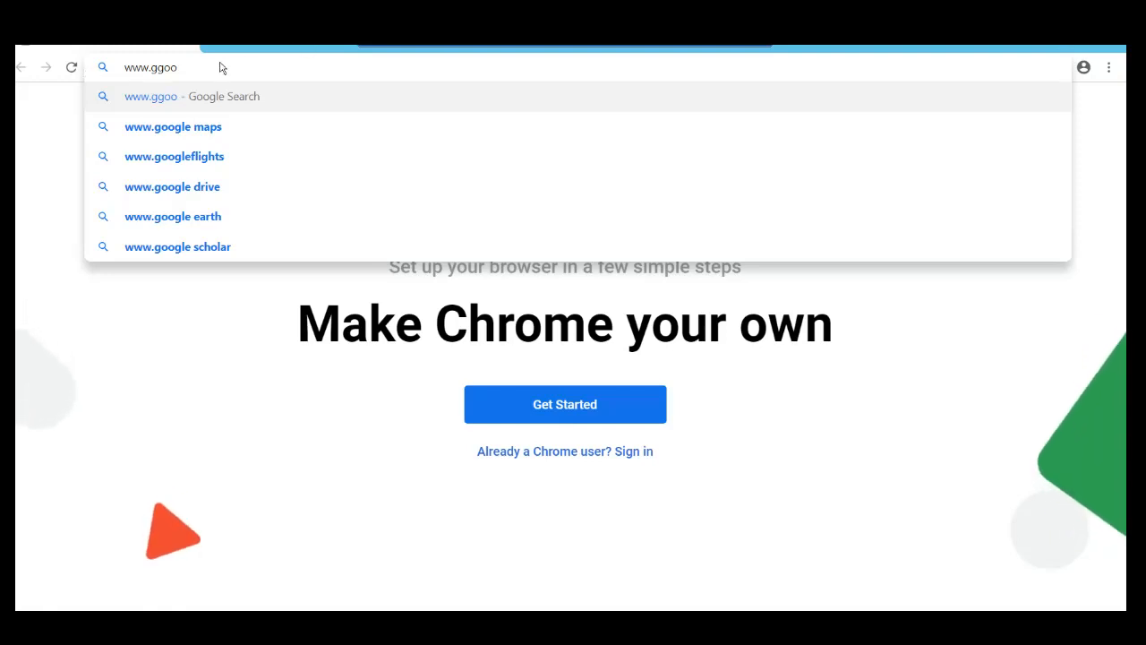
key("BackSpace")
key("BackSpace")
key("BackSpace")
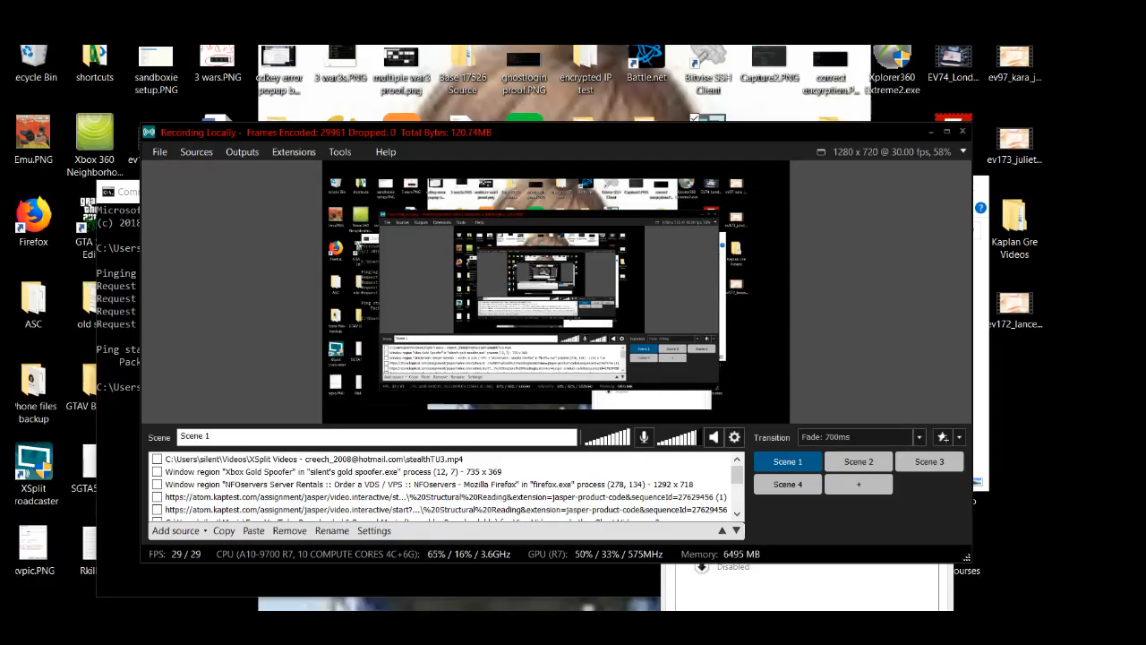
Minimize the screen recorder window and close the 74.91.116.82 remote desktop session
key("super+Down")
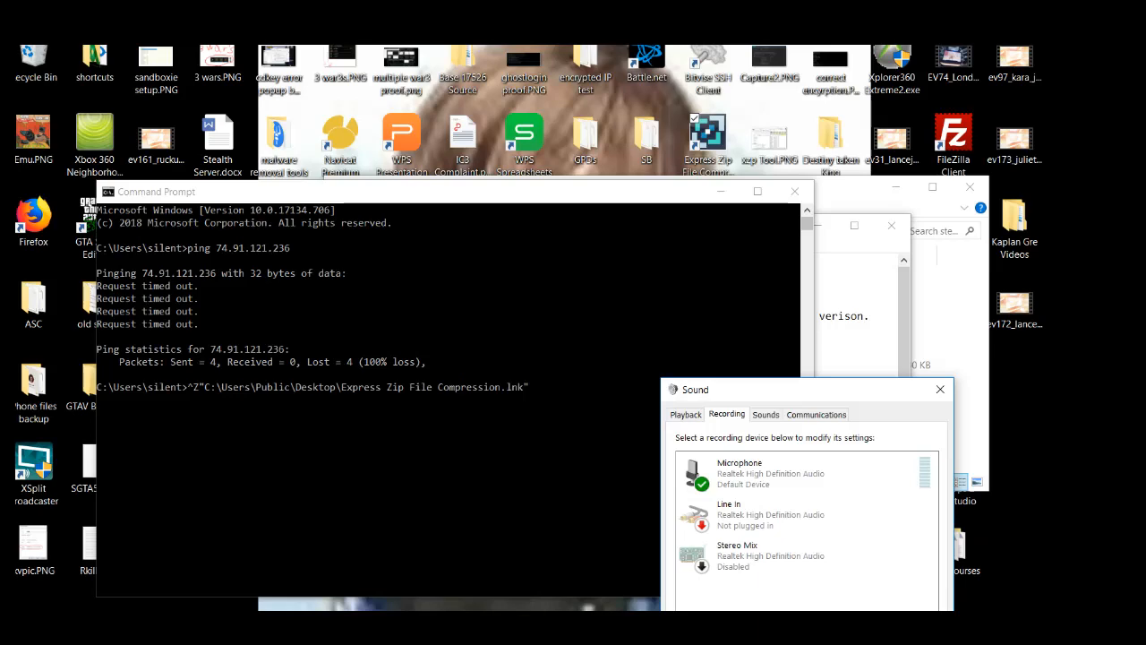
key("alt+Tab")
key("super+Down")
mouse_move(704, 630)
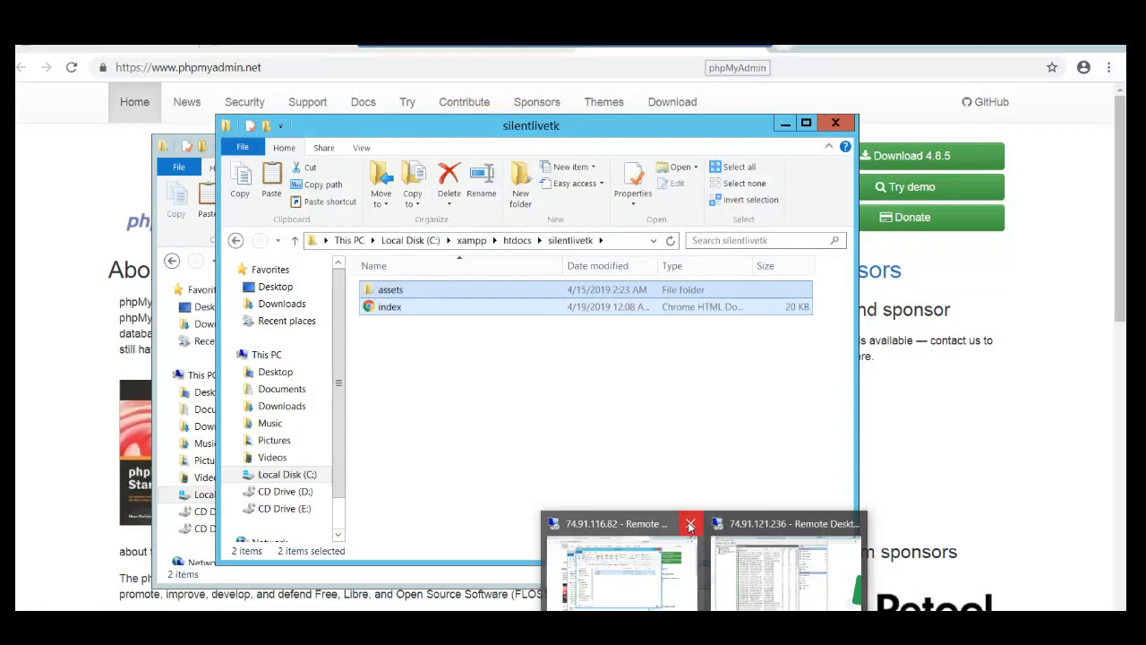
left_click(691, 520)
left_click(701, 598)
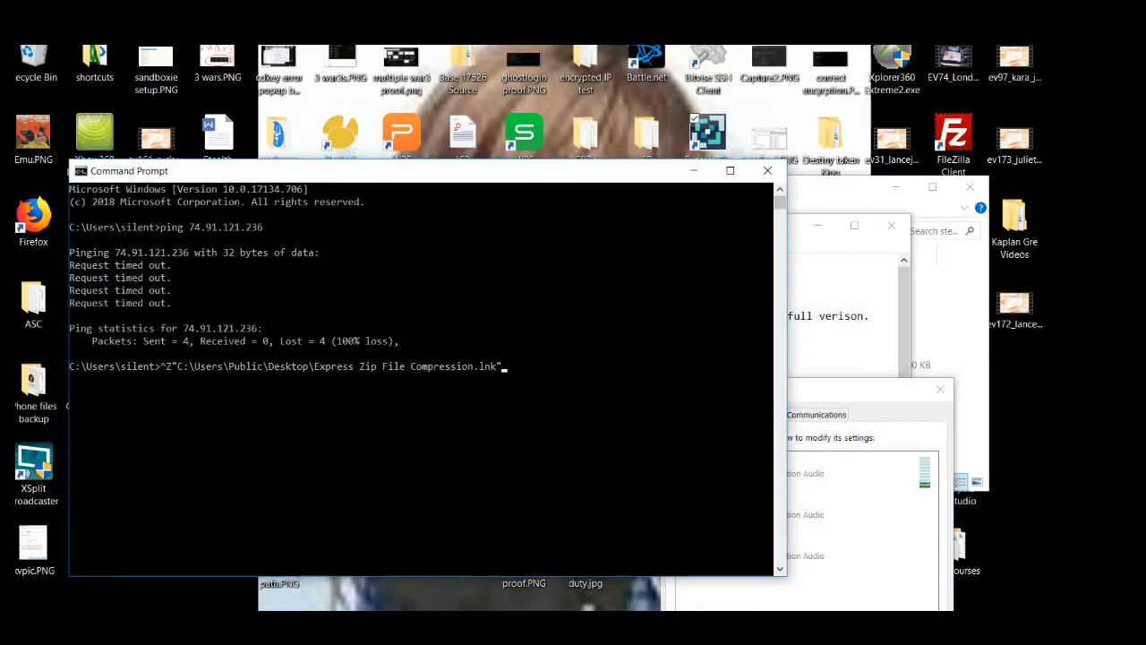
Search the local PC for "remote" to find the recent 74.91.121.236 remote desktop connection
key("super+s")
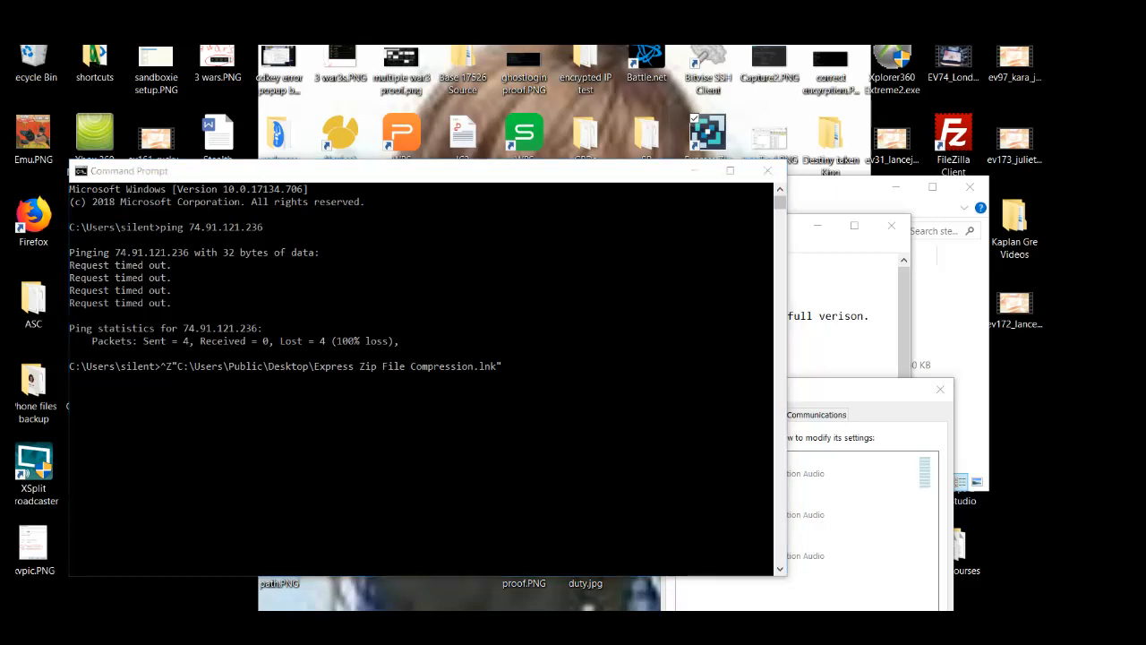
type("remote")
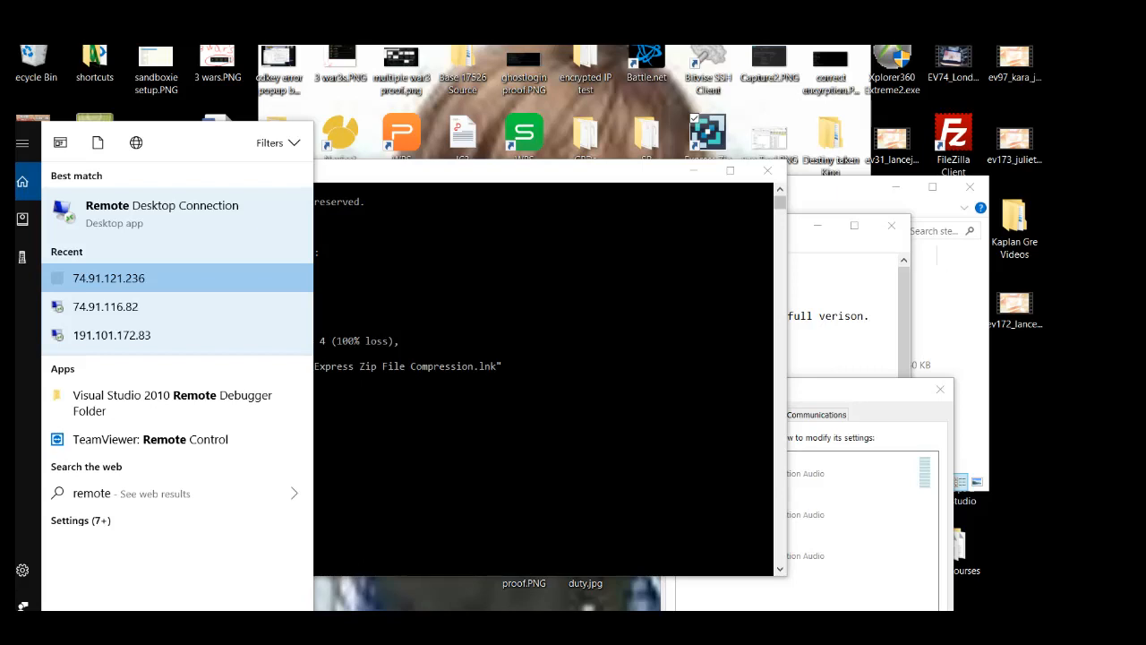
key("Escape")
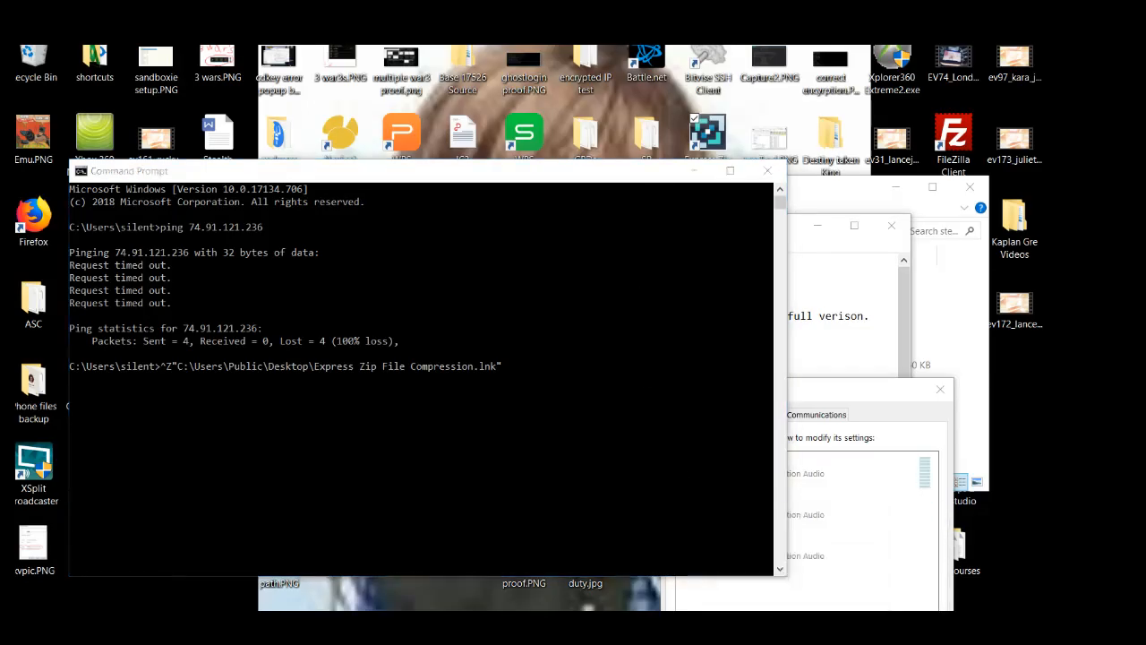
Close the Xbox streaming window and switch to the 74.91.121.236 remote desktop session
left_click(804, 631)
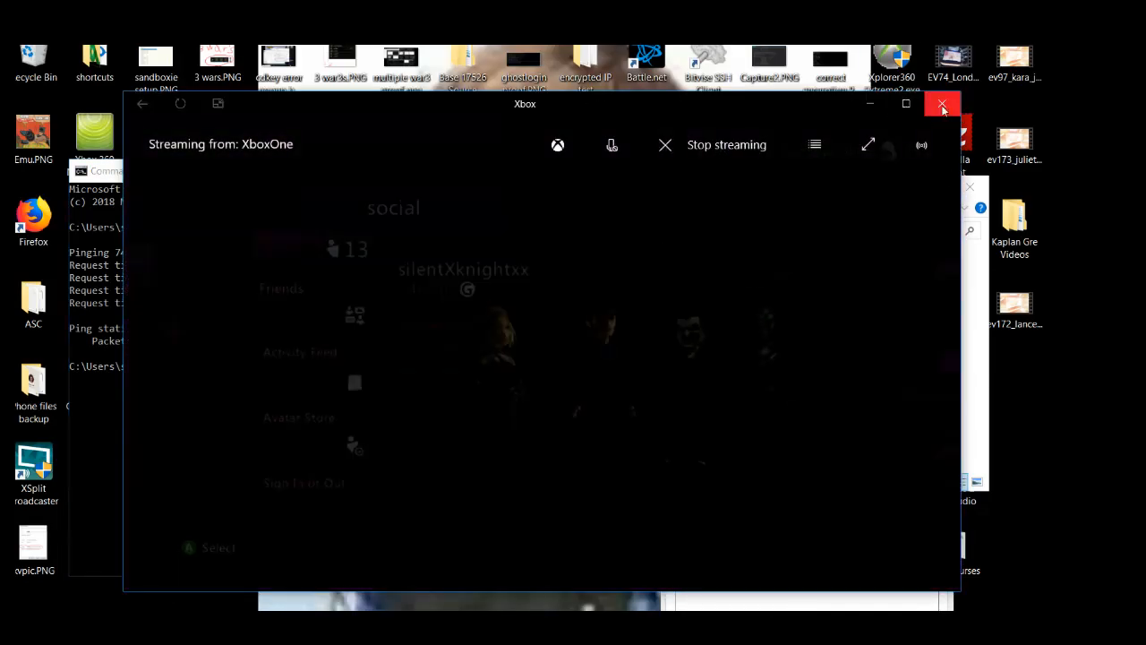
left_click(942, 103)
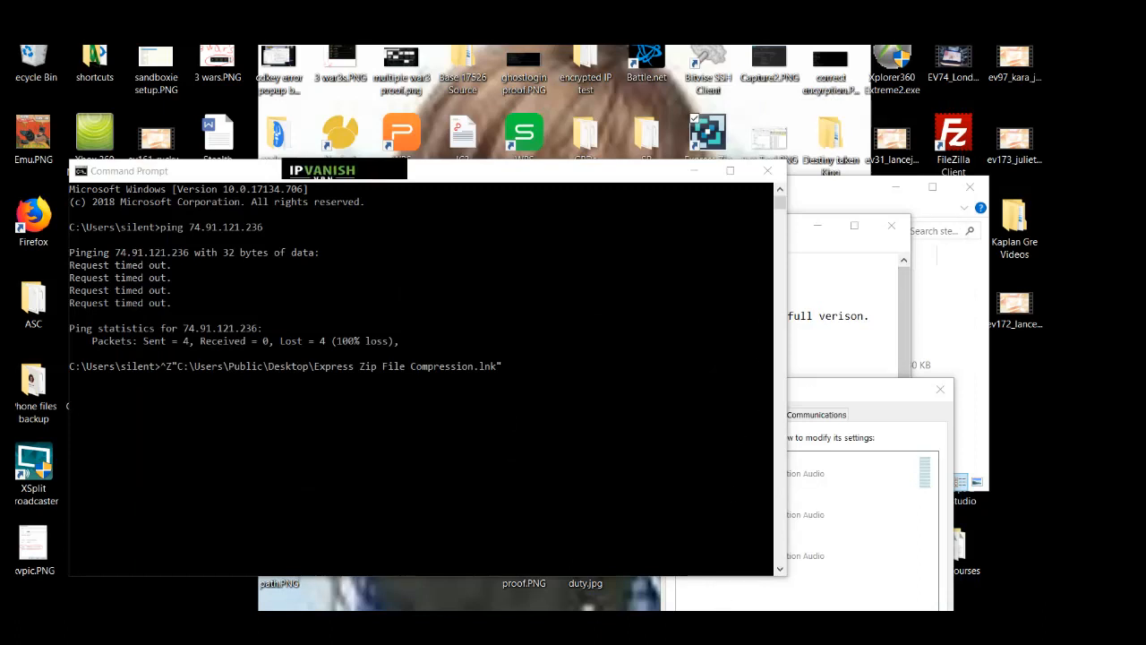
left_click(803, 631)
left_click(804, 631)
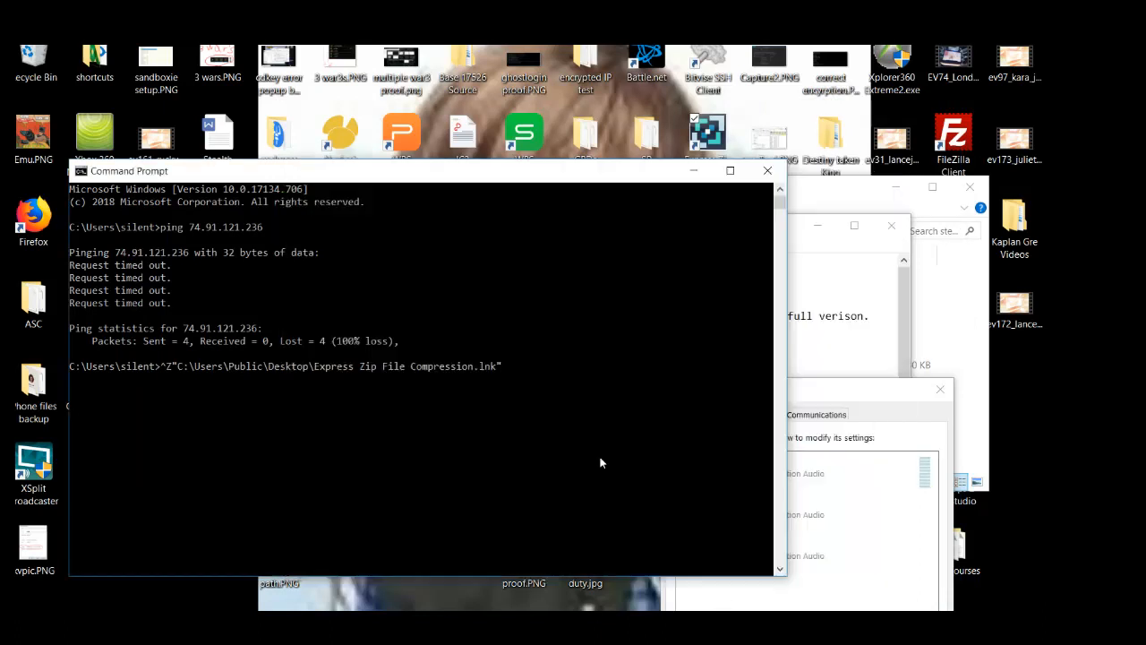
left_click(660, 630)
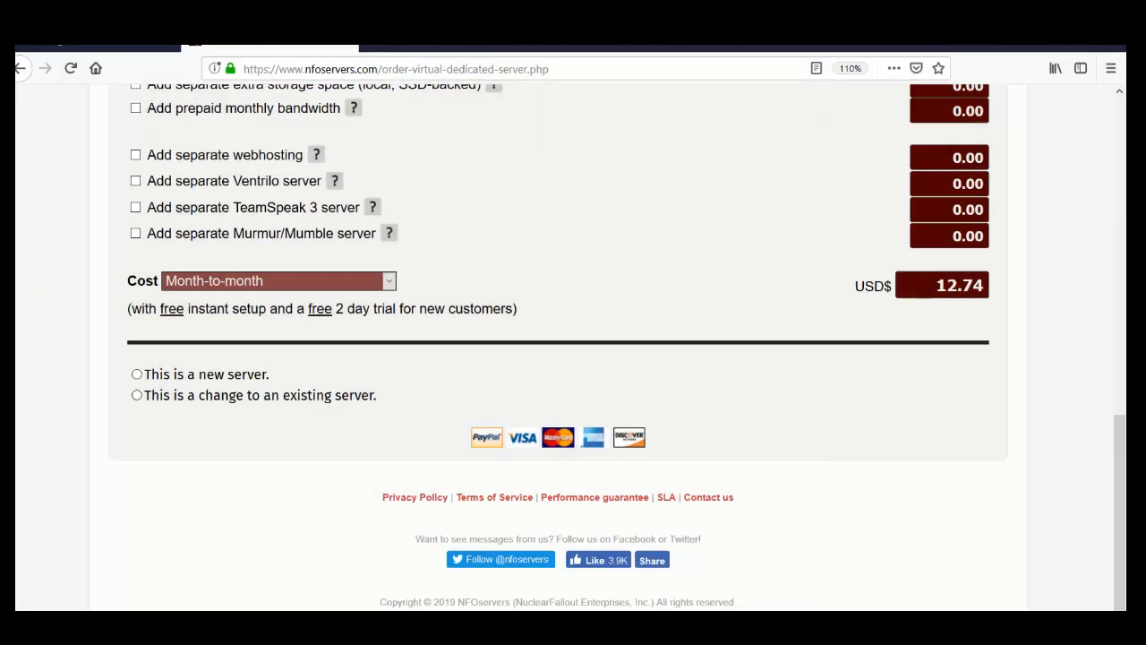
left_click(660, 630)
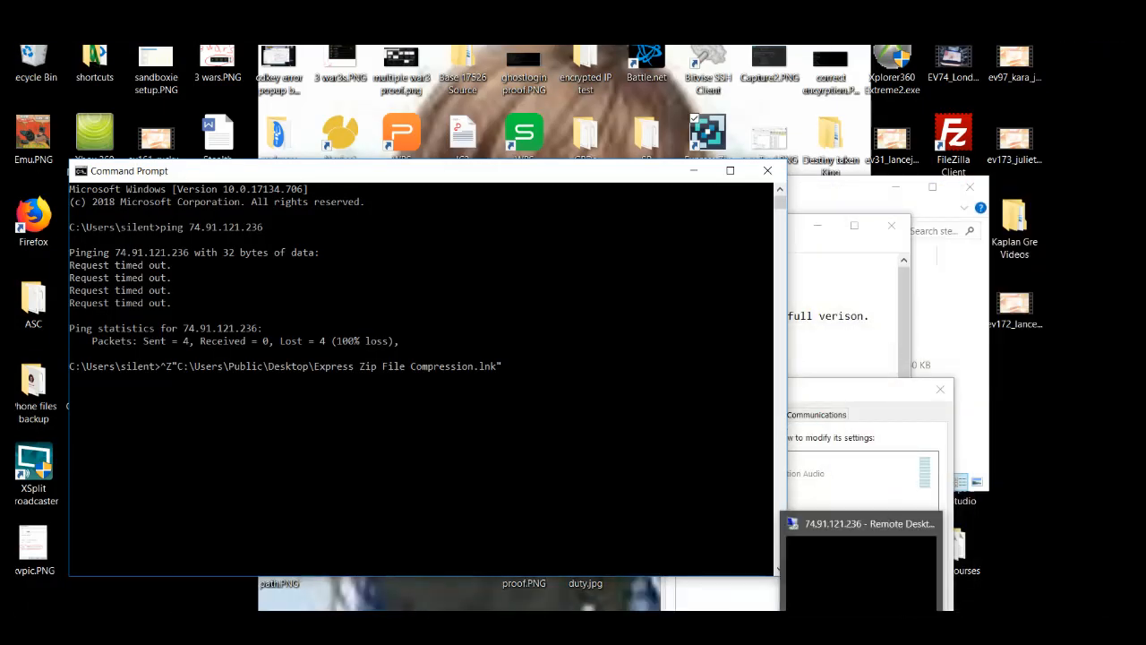
left_click(866, 630)
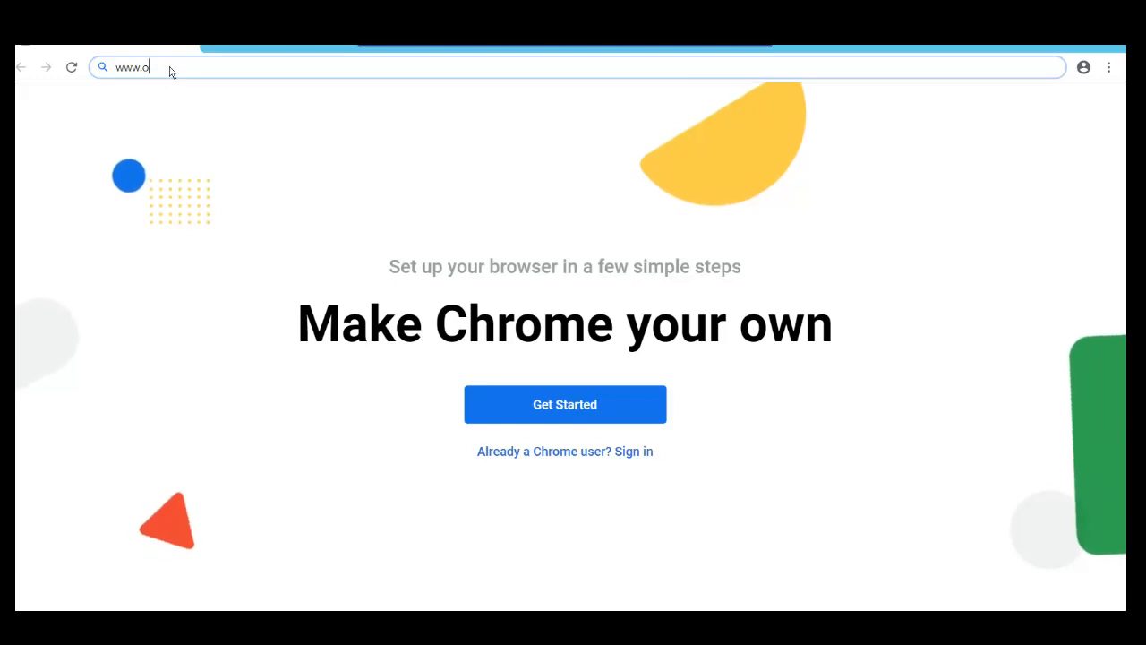
key("BackSpace")
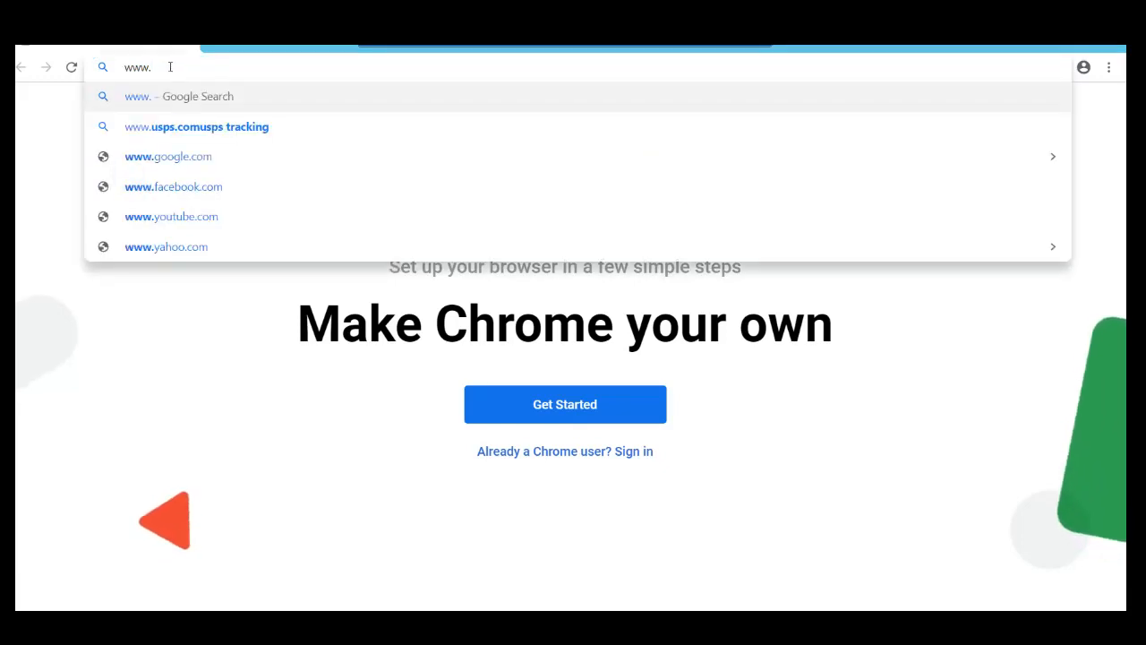
type("google")
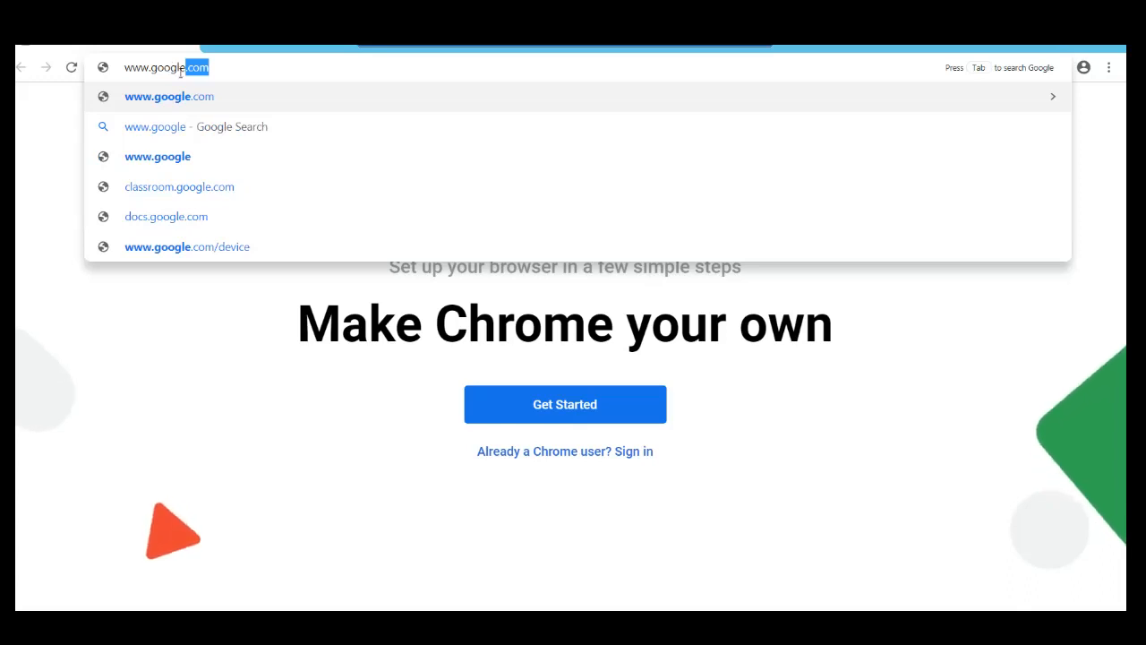
key("Return")
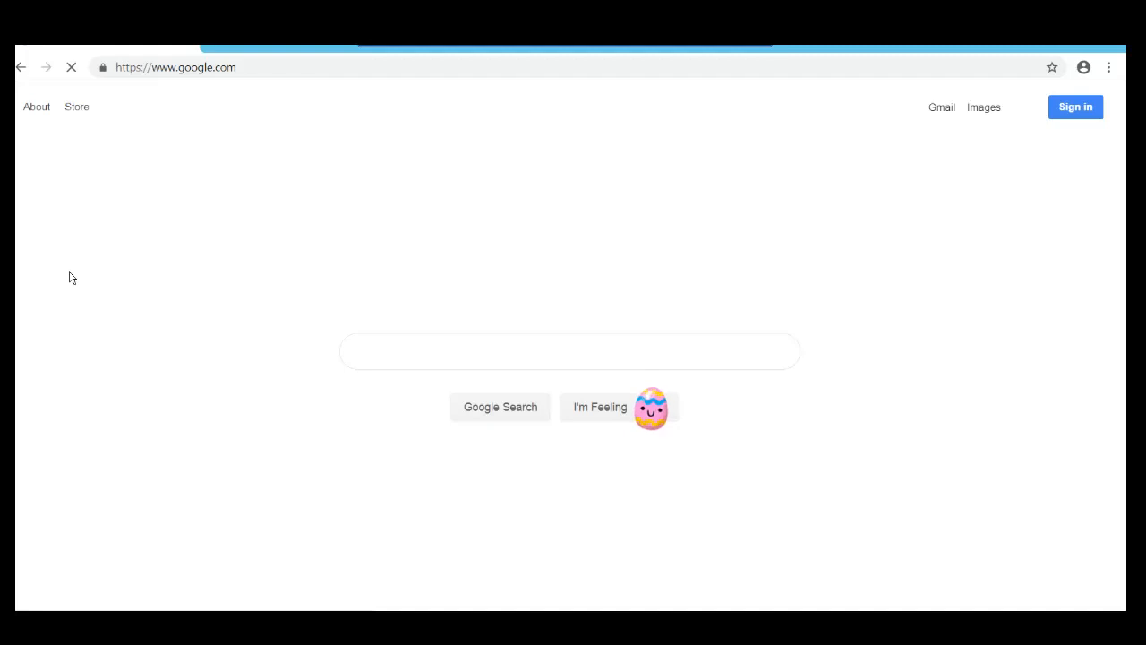
Search Google for "xbox 360 ports"
left_click(396, 355)
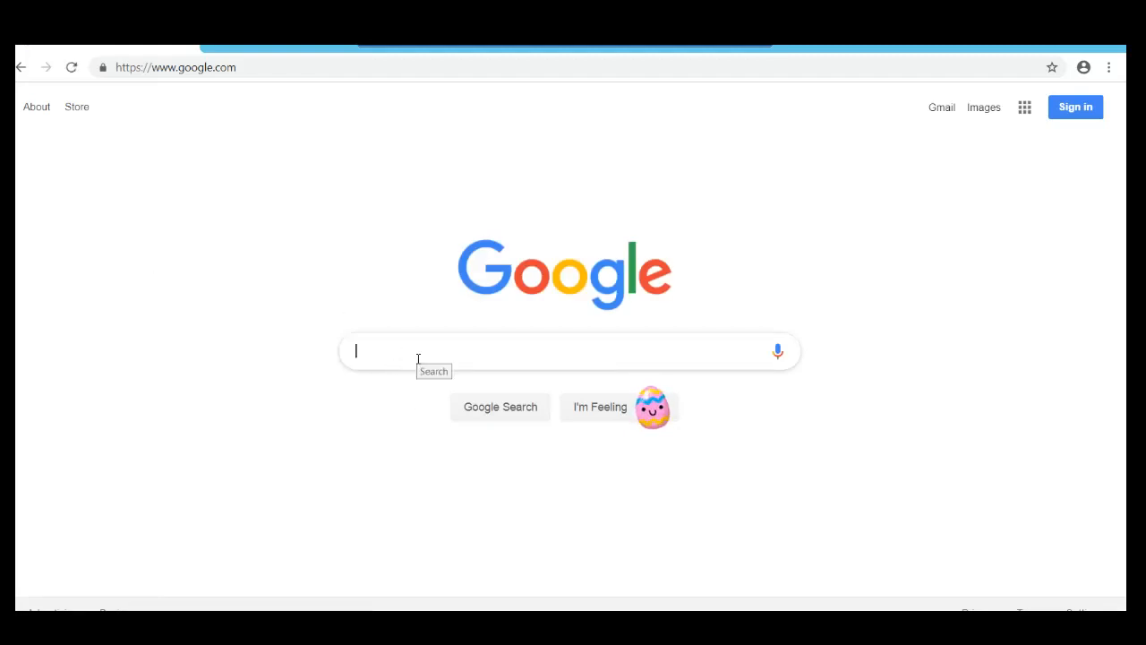
type("xbox ")
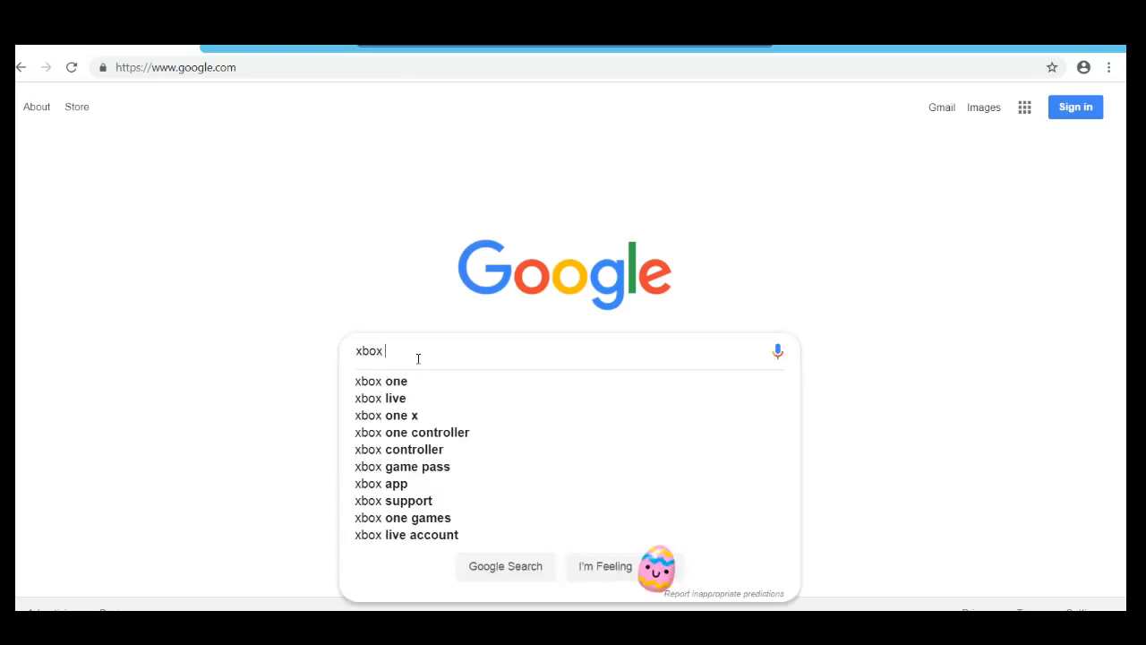
type("360 ports")
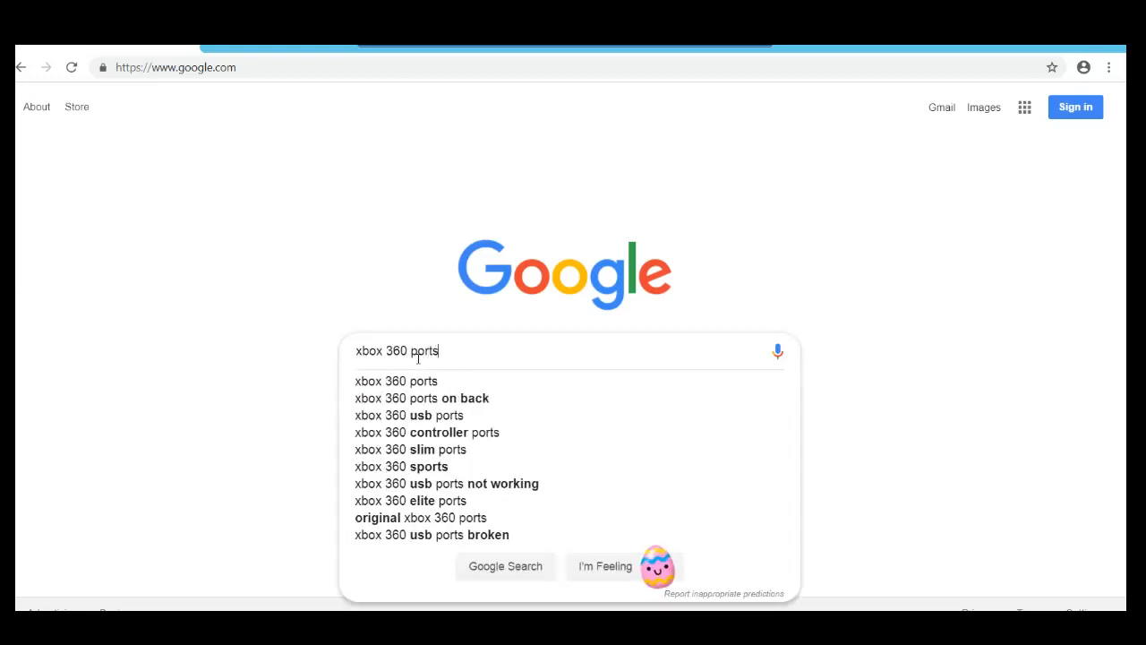
key("Return")
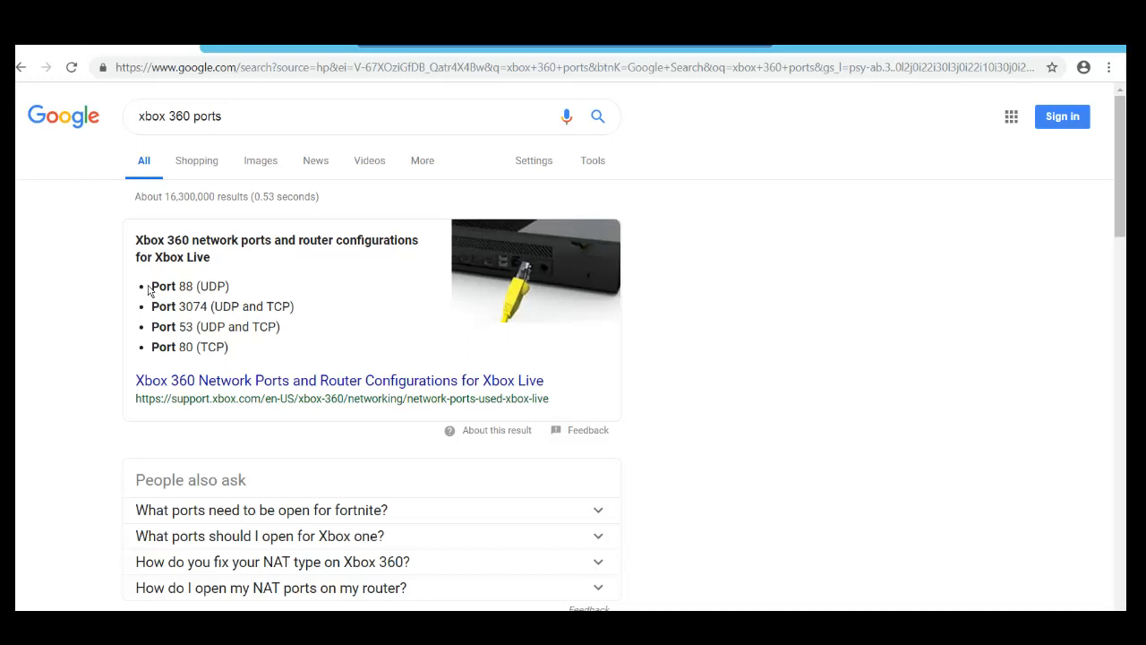
Bring the Windows Firewall inbound rules forward and arrange the window beside the Xbox 360 port list in Chrome
mouse_move(151, 284)
left_mouse_down()
mouse_move(229, 349)
mouse_move(147, 269)
left_mouse_up()
left_click(245, 349)
left_click(181, 307)
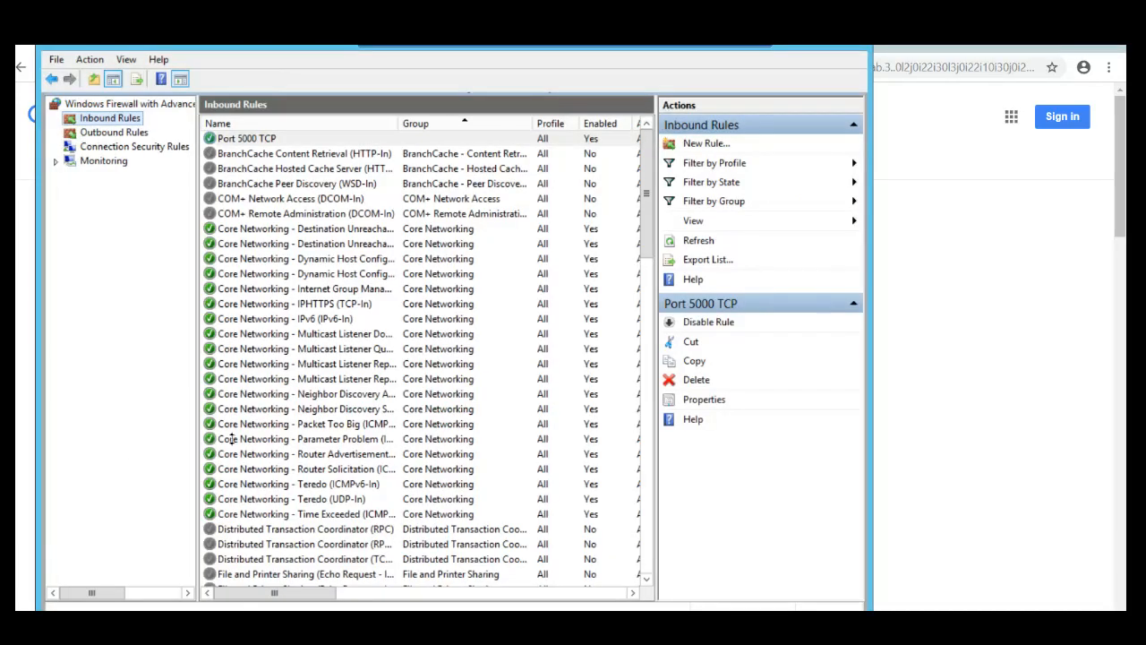
left_click_drag(306, 49, 588, 76)
left_click_drag(797, 83, 798, 83)
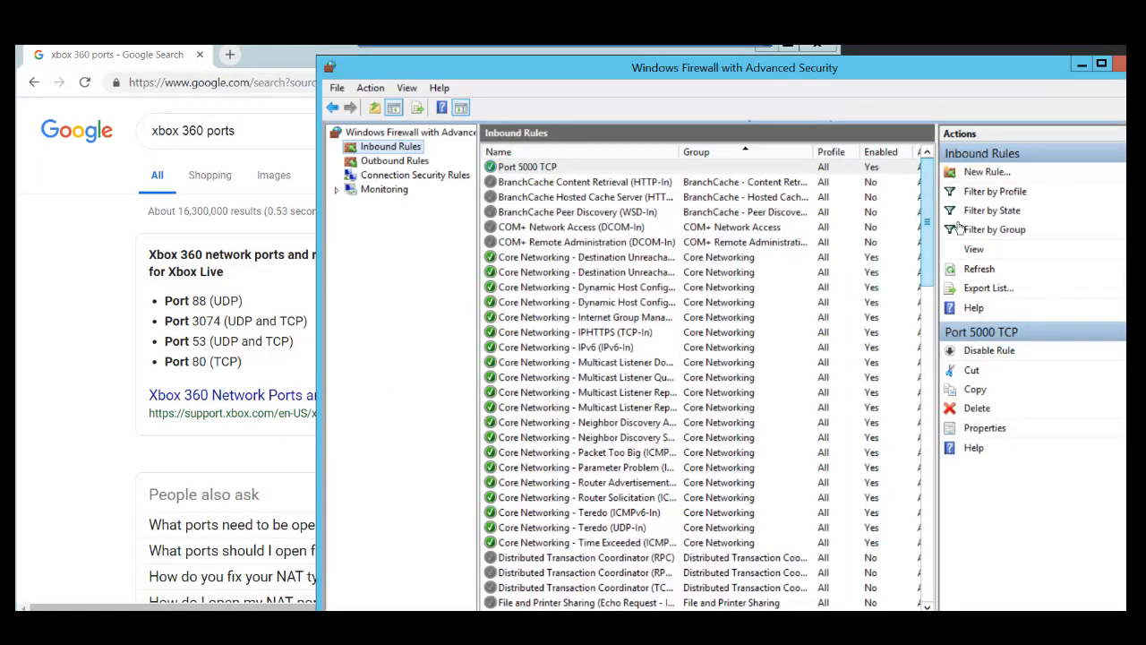
Define a new inbound port rule for UDP port 88, applied to the domain, private and public profiles
left_click(988, 172)
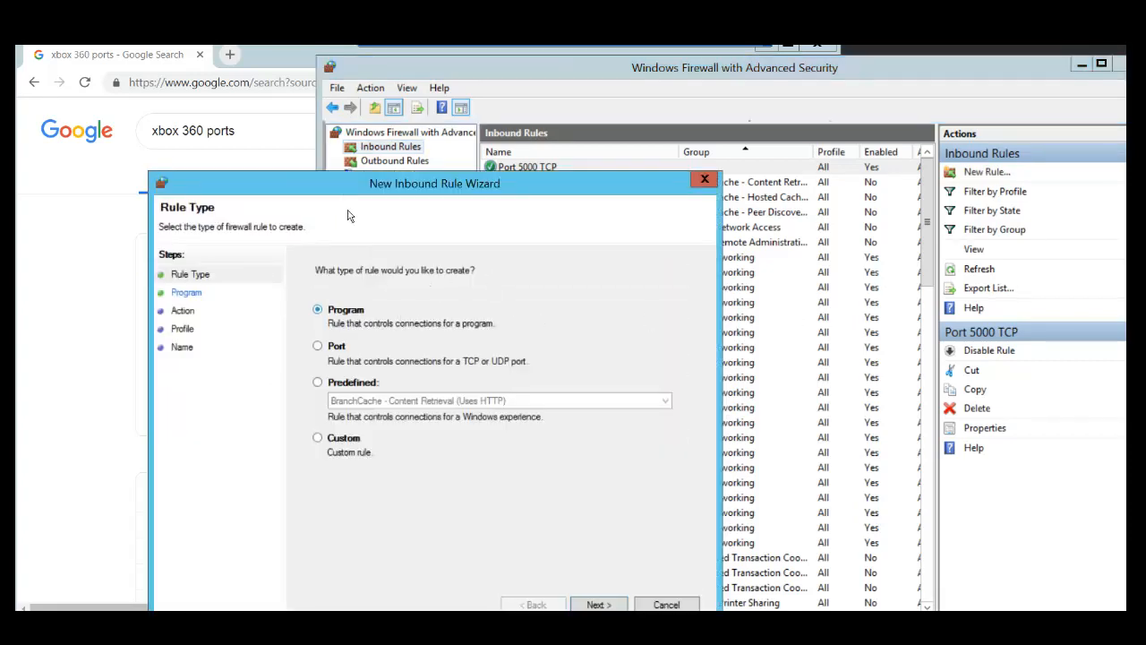
left_click_drag(391, 197, 534, 137)
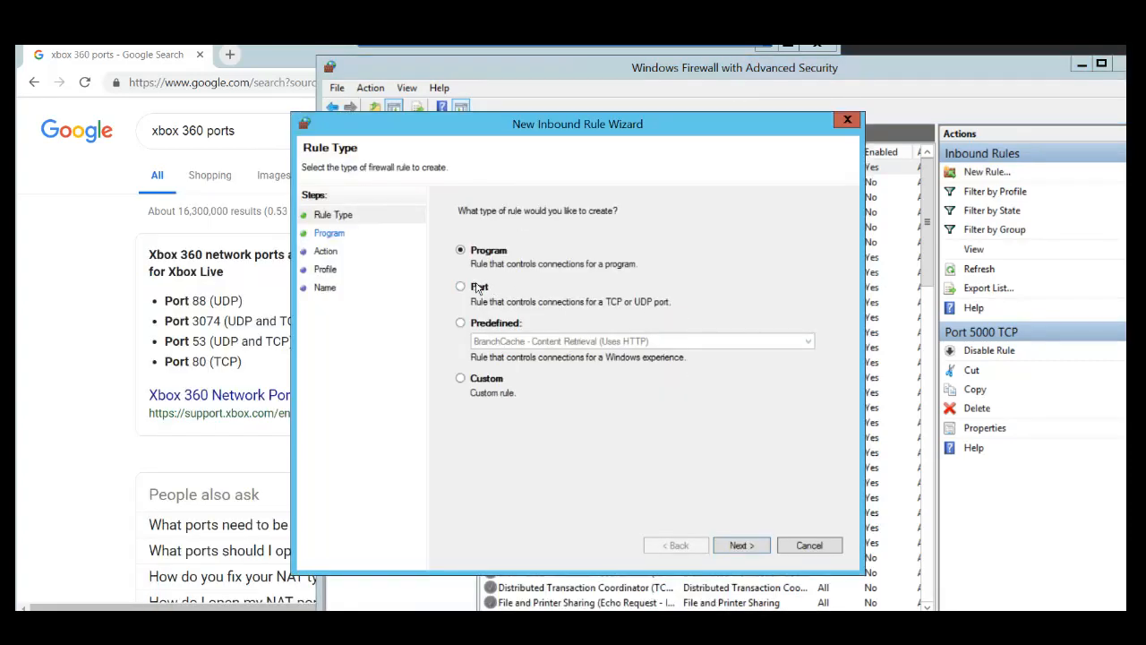
left_click(740, 544)
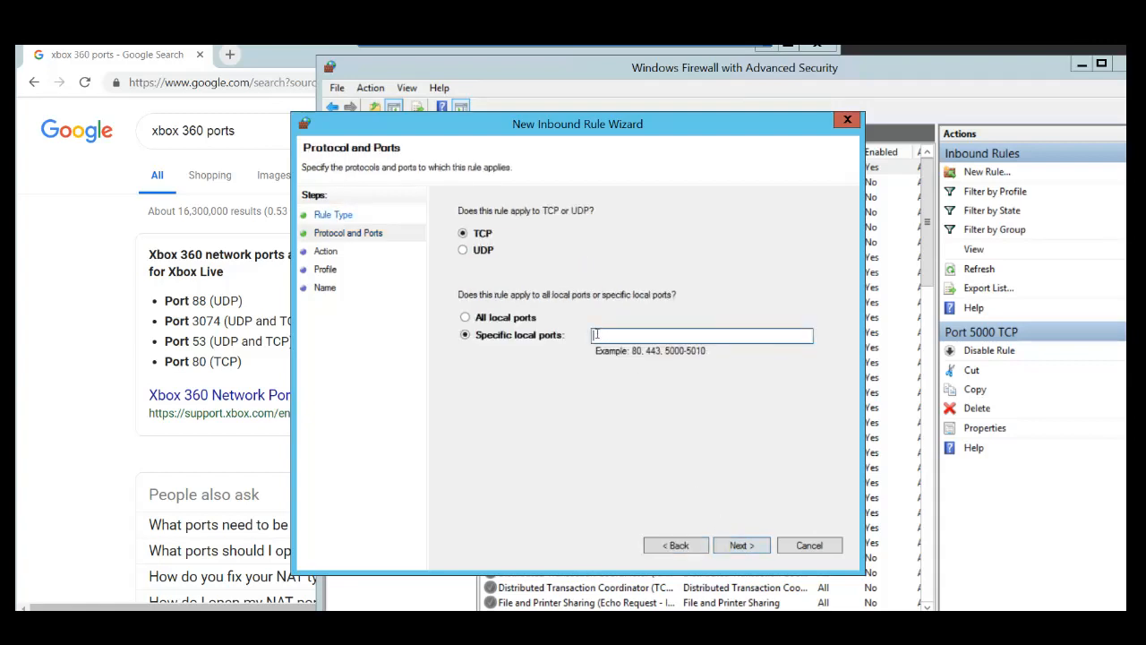
left_click(464, 252)
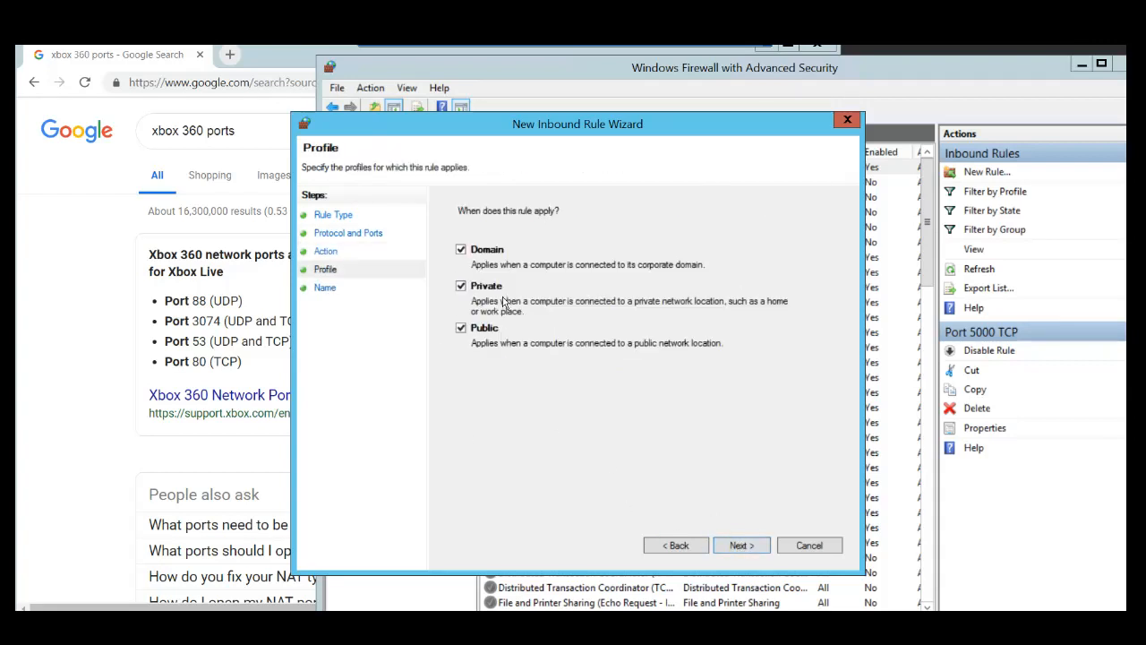
left_click(738, 546)
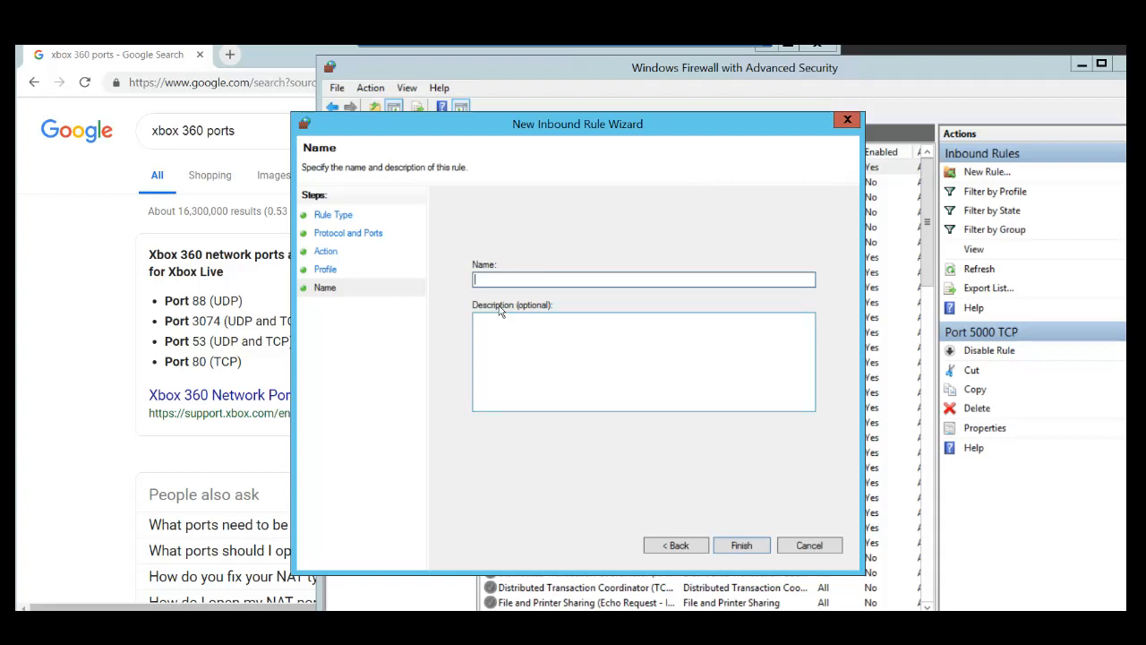
Name the new inbound rule "port 88 UDP" and finish creating it
type("xbox")
key("BackSpace")
key("BackSpace")
key("BackSpace")
type("port 88 UDP")
left_click(755, 548)
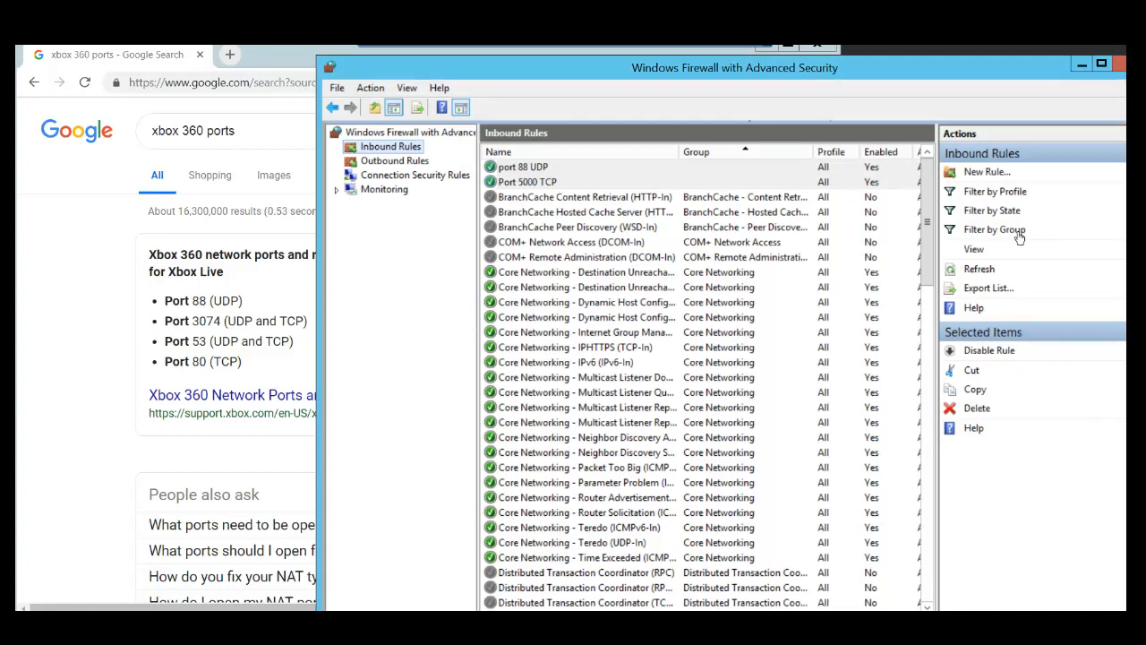
Define a new inbound port rule for TCP port 3074 that applies to the domain, private and public profiles
left_click(985, 171)
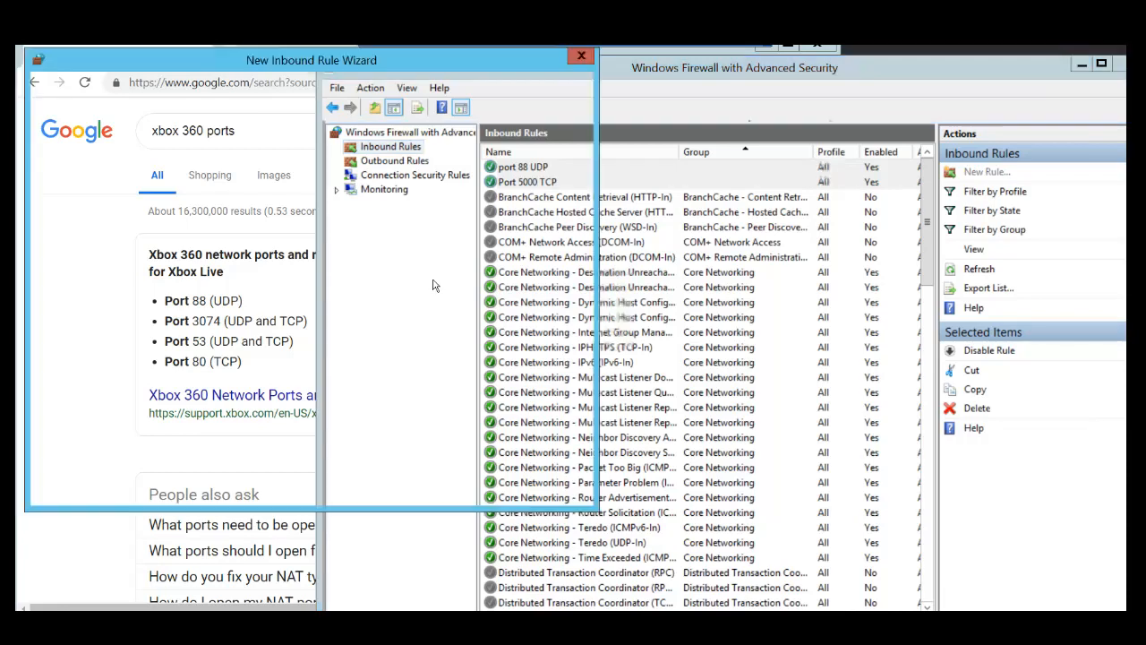
left_click_drag(176, 69, 625, 123)
left_click(643, 277)
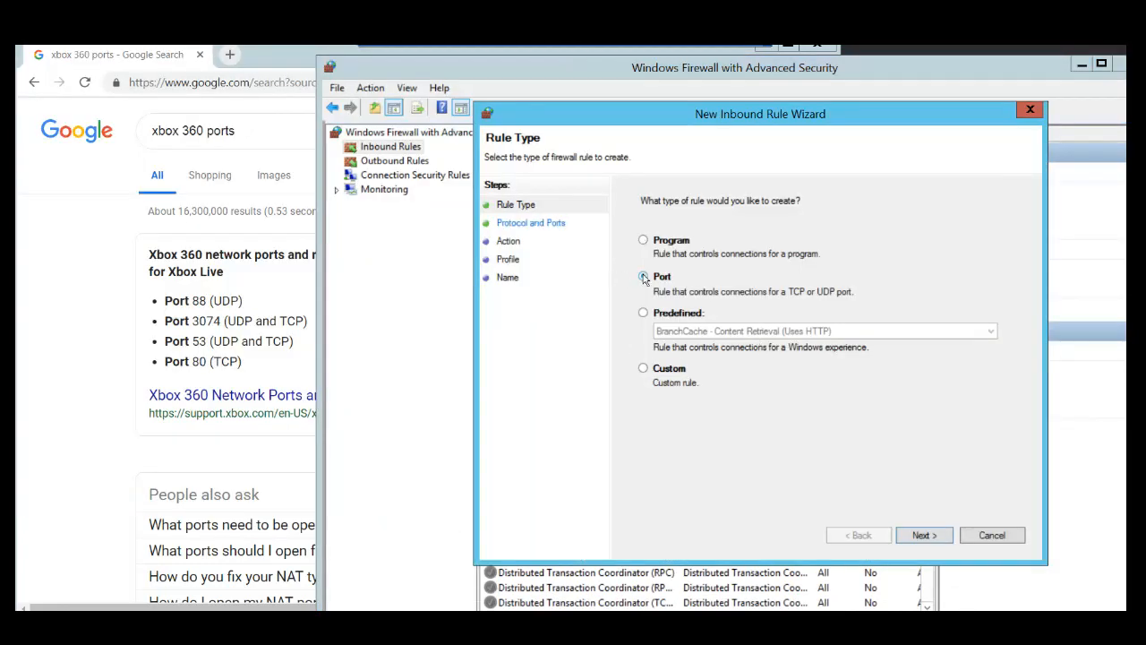
left_click(941, 534)
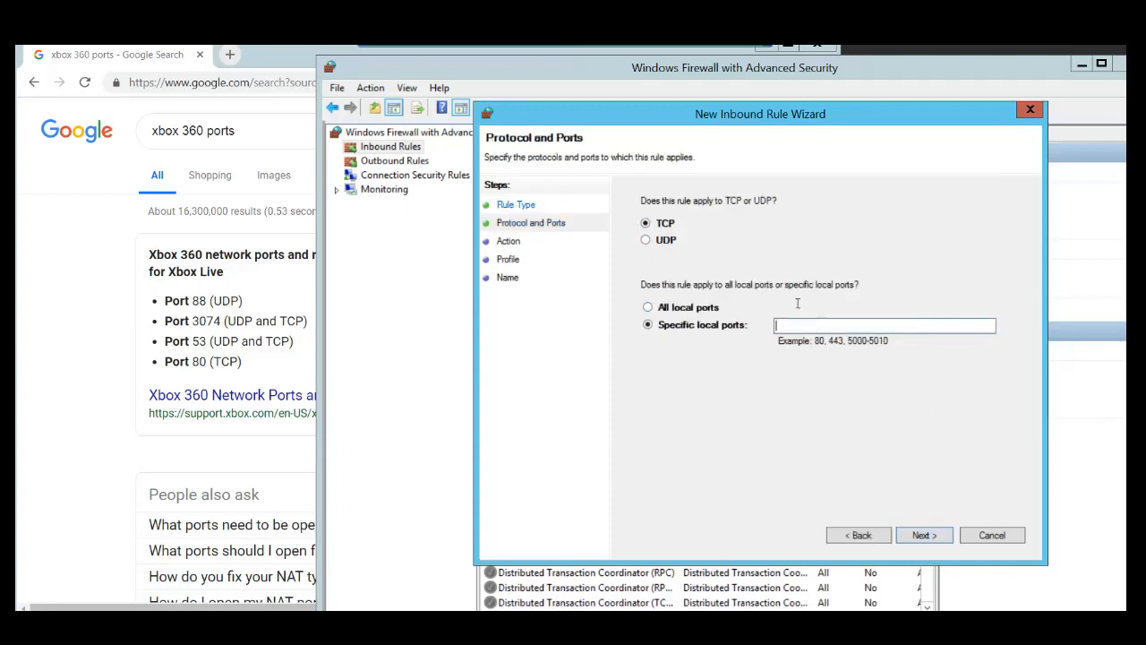
type("3074")
left_click(924, 536)
left_click(923, 536)
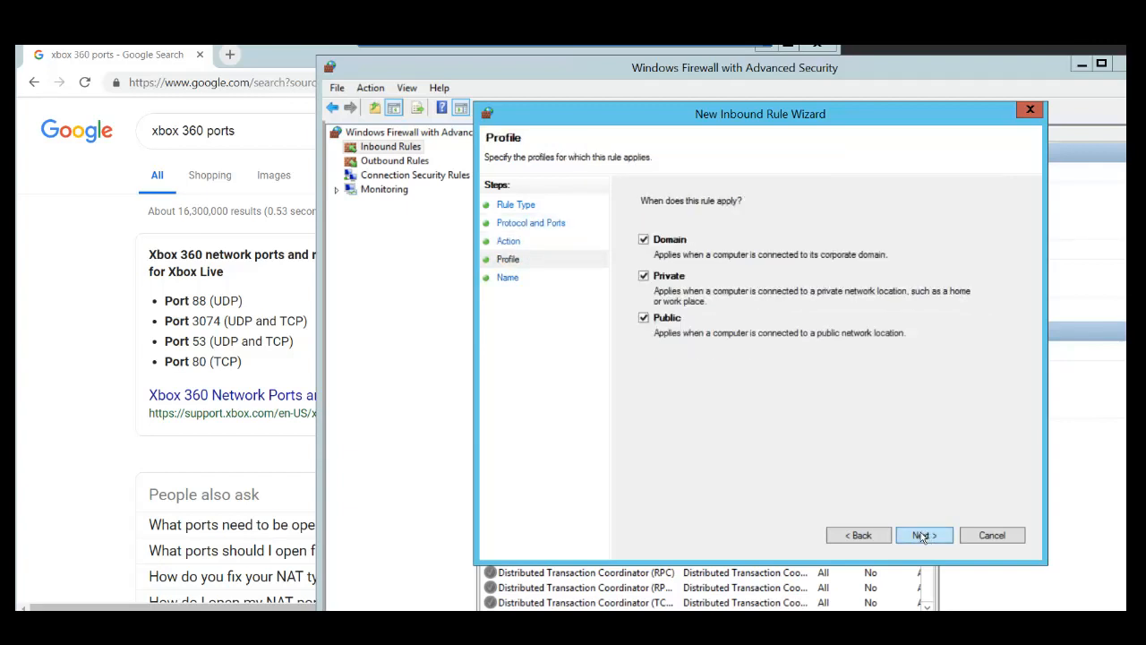
left_click(921, 535)
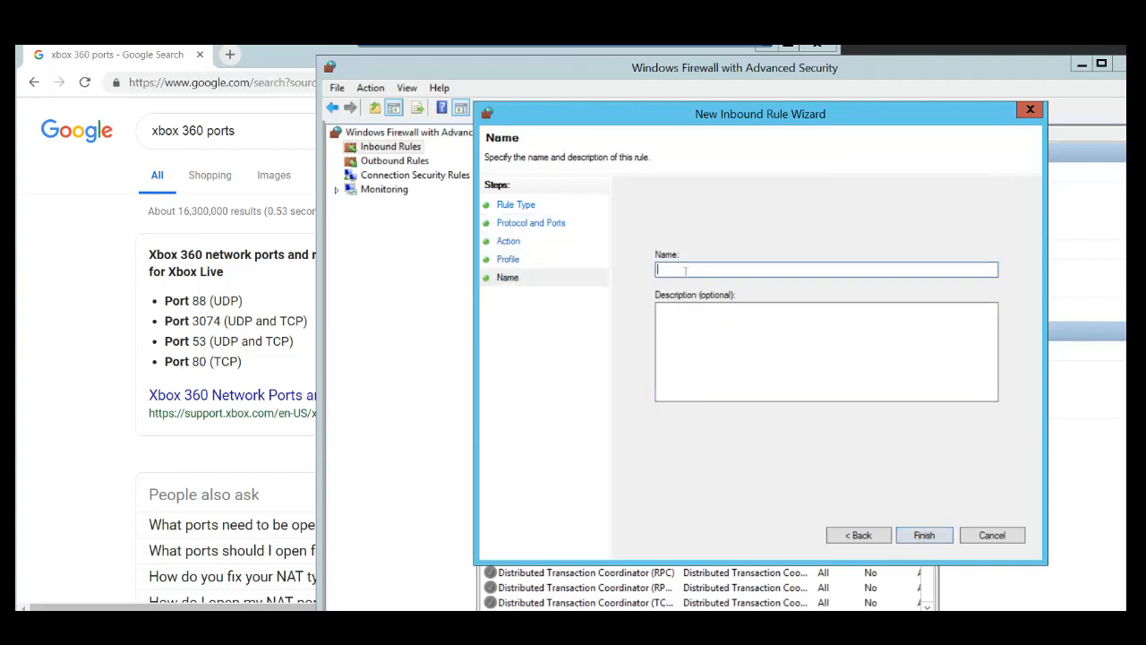
Name the inbound rule "port 3074 tcp" and finish creating it
type("port 3074 tcp")
left_click(936, 537)
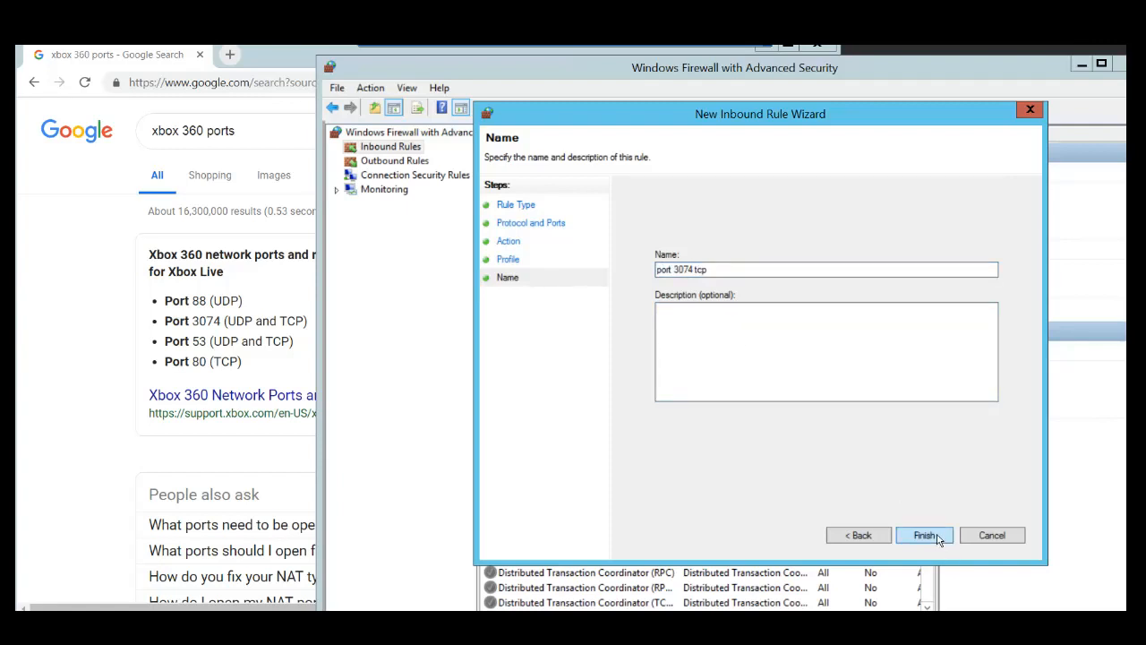
Define a new inbound port rule for UDP port 3074 that allows the connection, keeping the default profiles
left_click(987, 172)
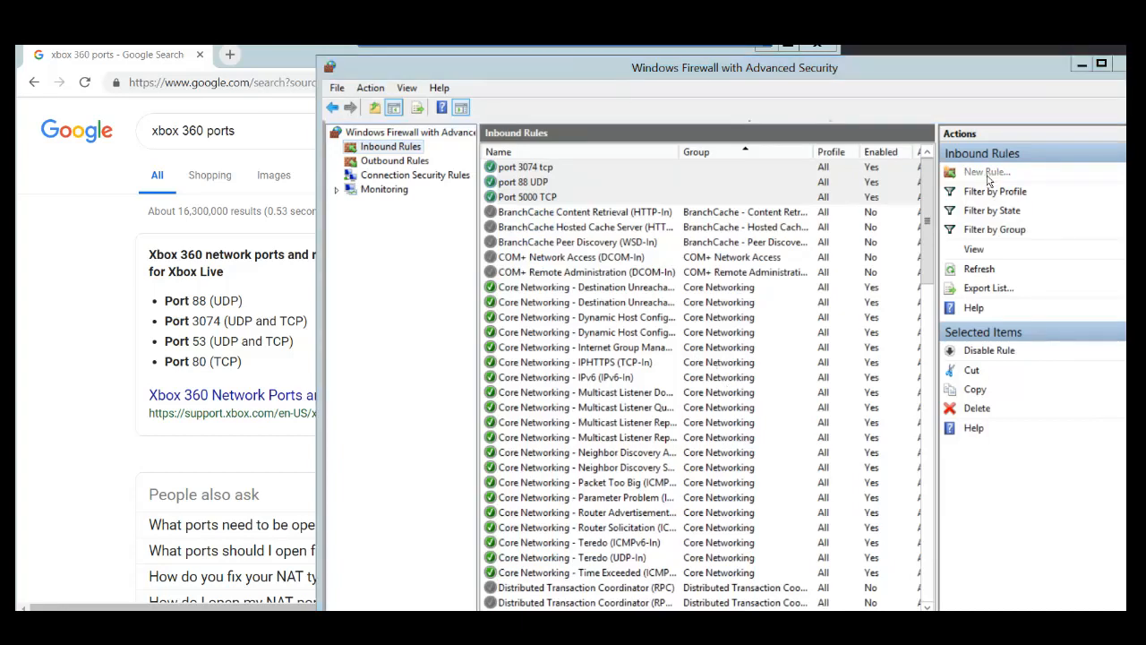
left_click_drag(122, 74, 566, 110)
left_click(660, 279)
left_click(936, 537)
left_click(661, 242)
left_click(801, 324)
type("3074")
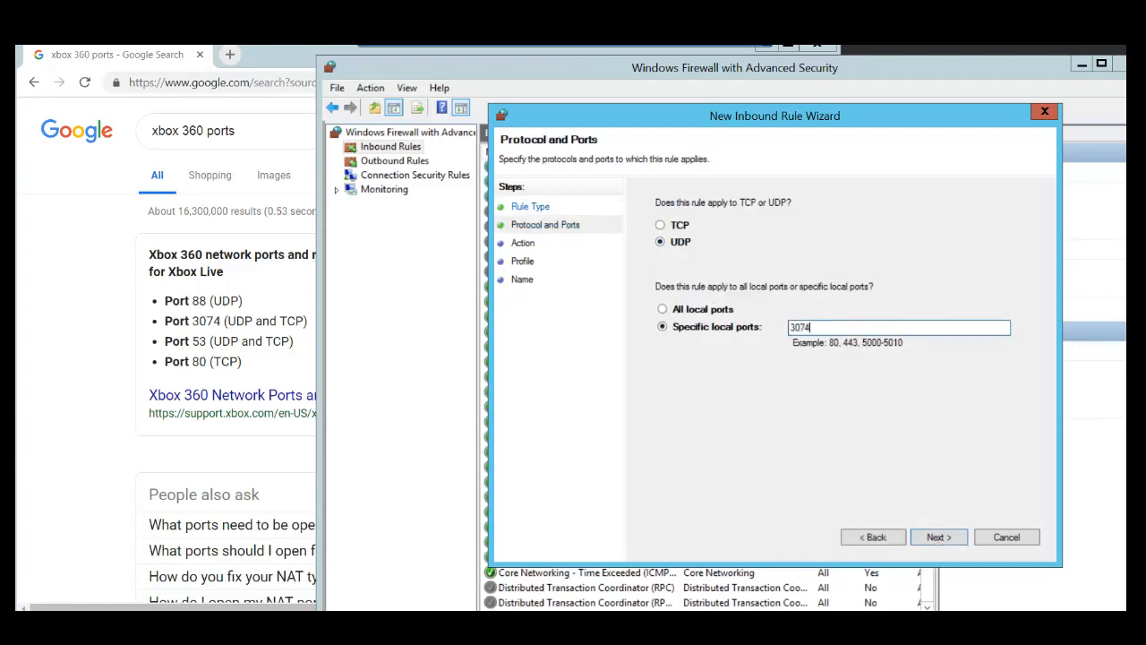
left_click(938, 538)
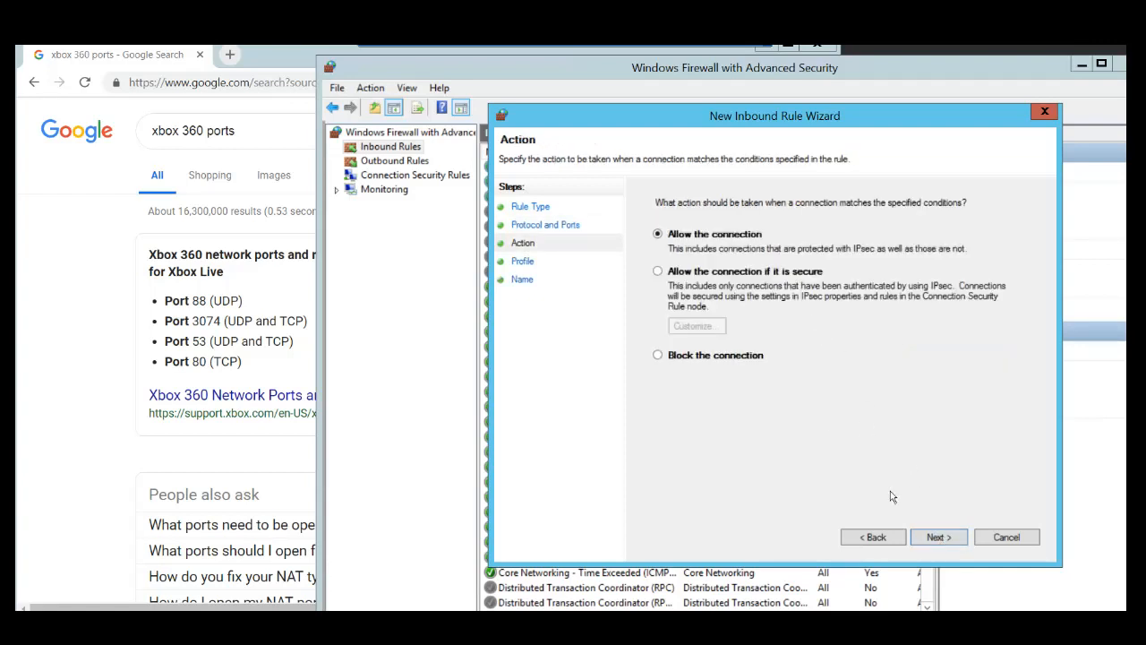
left_click(939, 539)
left_click(937, 540)
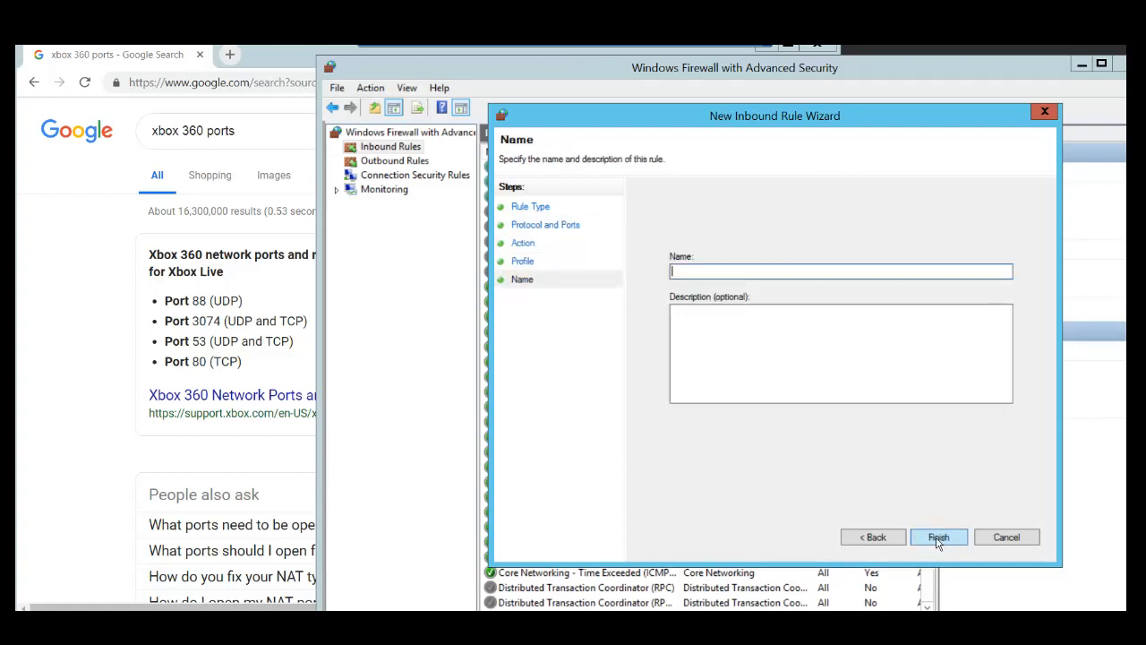
left_click(938, 540)
left_click(633, 391)
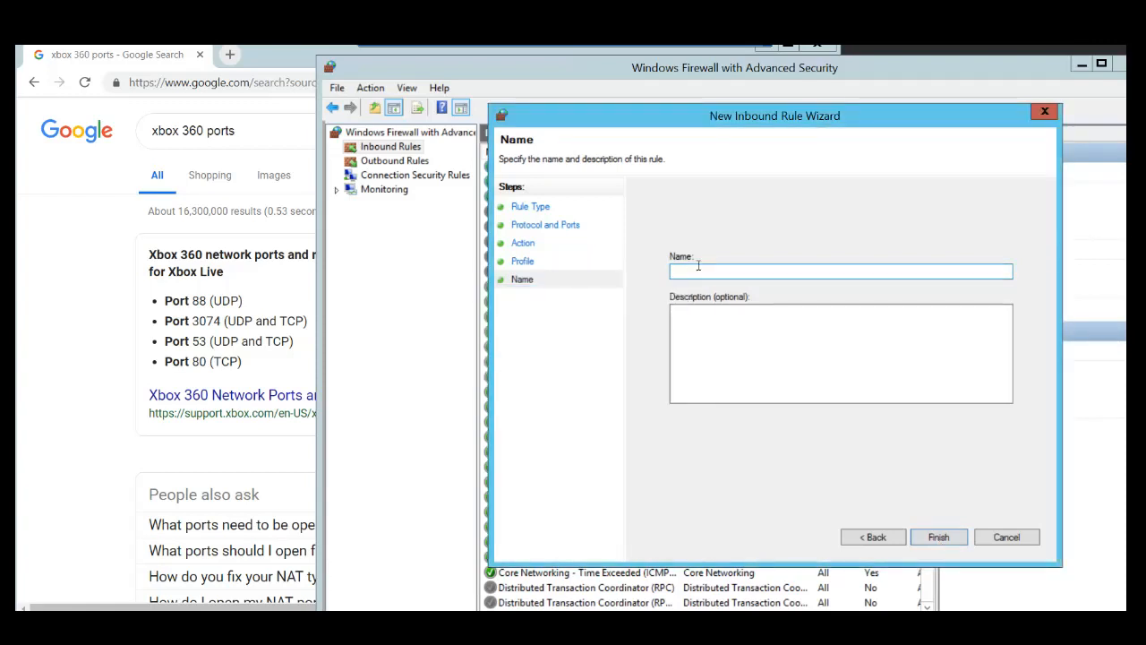
Name the inbound rule "port 3074 udp" and finish creating it
left_click(699, 275)
type("port 2")
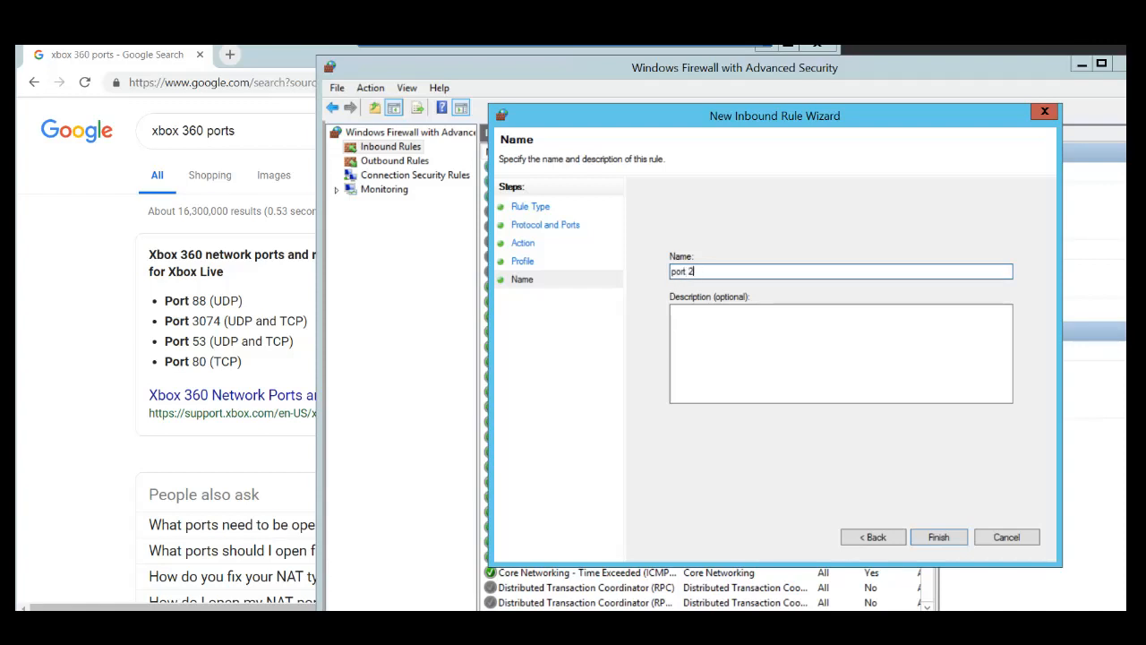
type("3074 udp")
left_click(951, 541)
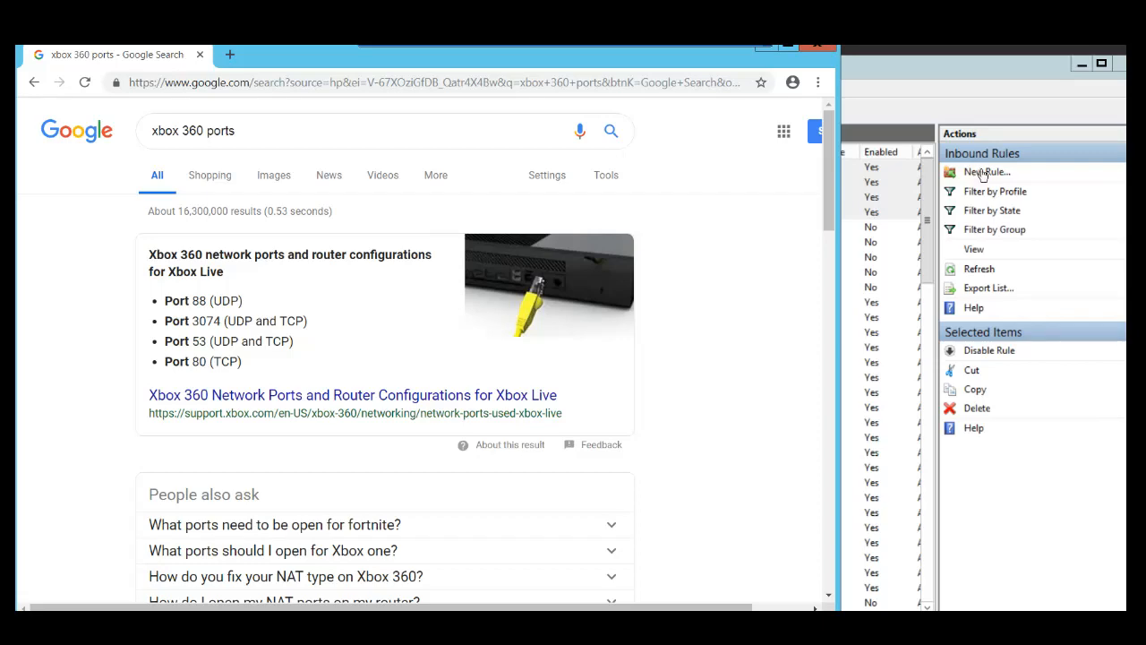
Define a new inbound port rule for TCP port 53 that allows the connection, keeping the default profiles
left_click(982, 173)
left_click_drag(286, 106, 711, 119)
left_click(654, 277)
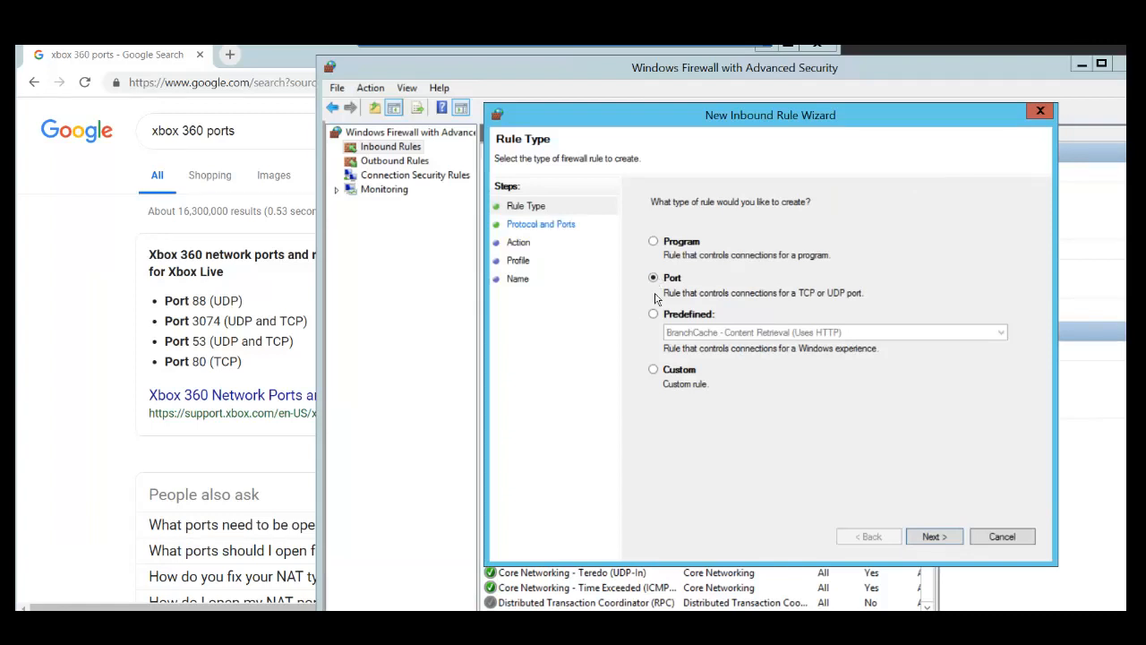
left_click(947, 540)
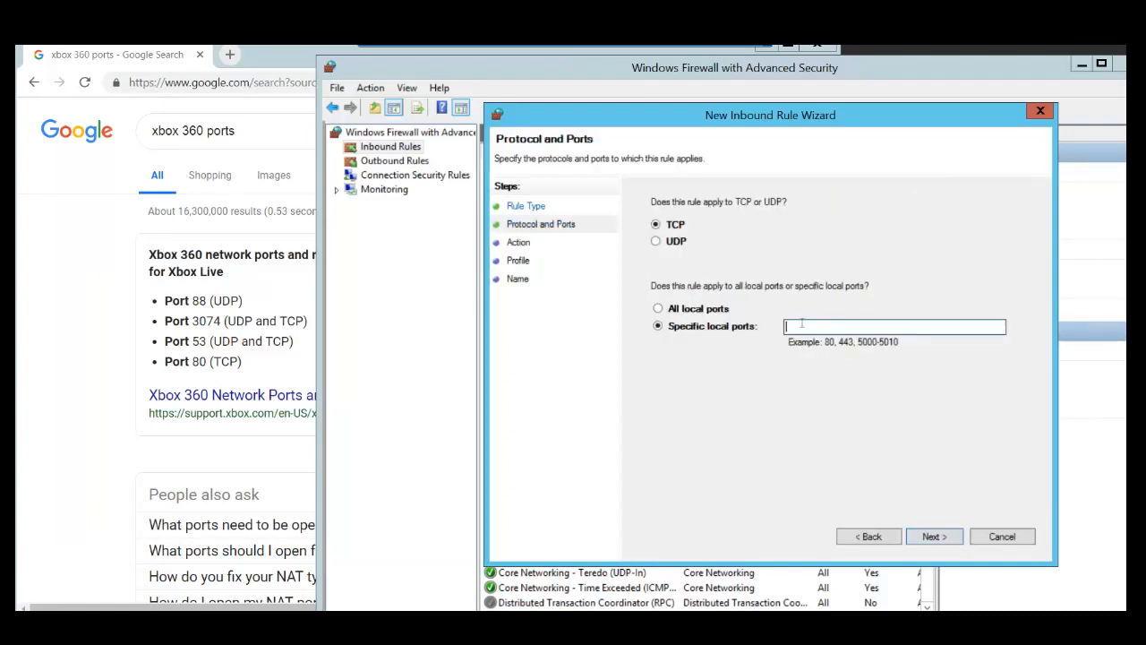
type("port 53")
left_click(932, 537)
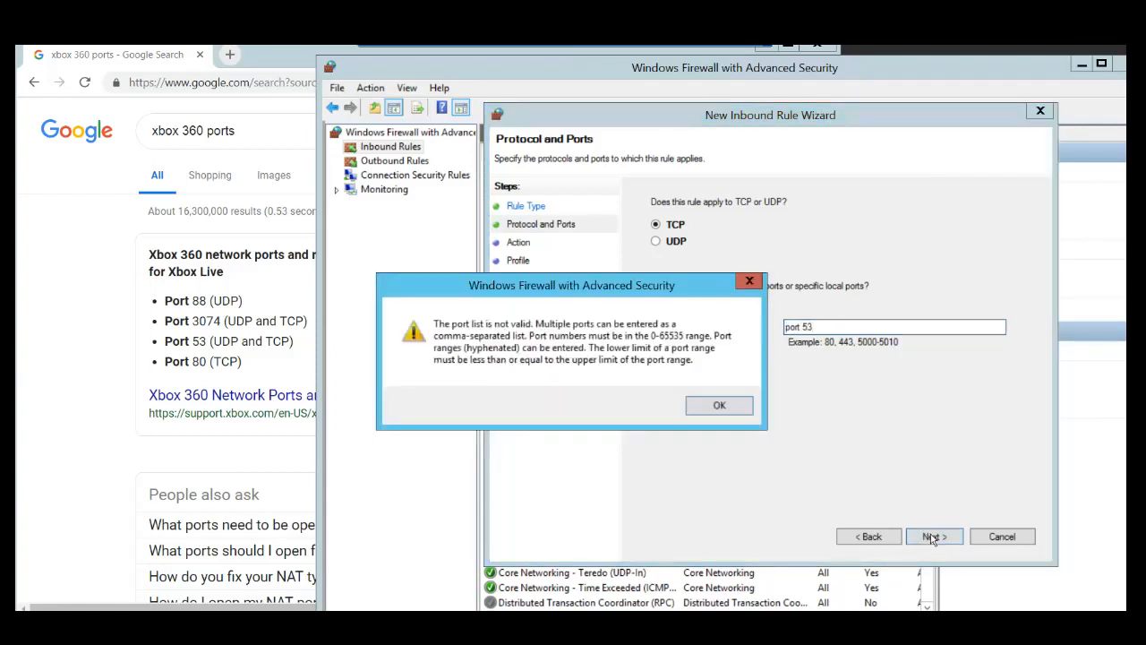
left_click(721, 407)
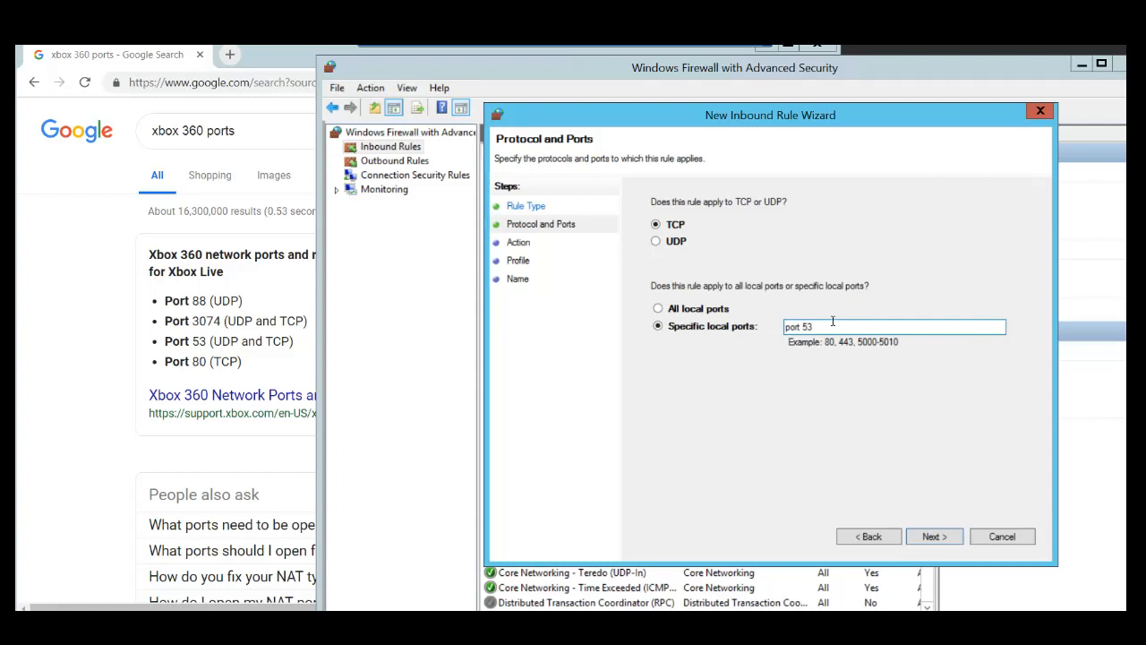
type("53")
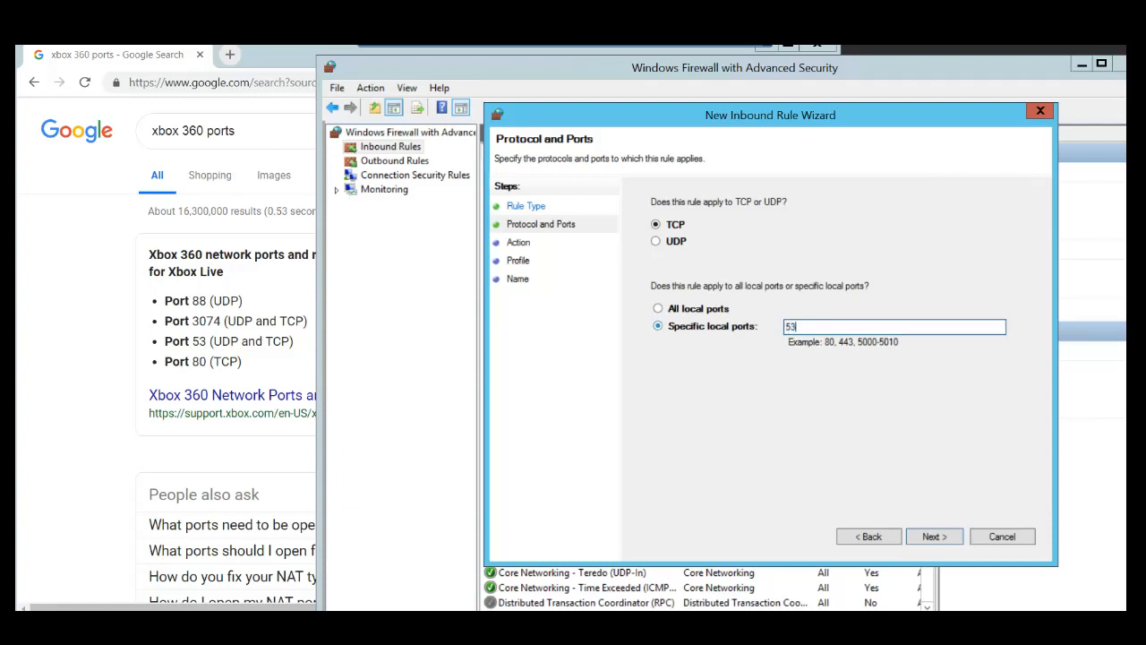
left_click(940, 535)
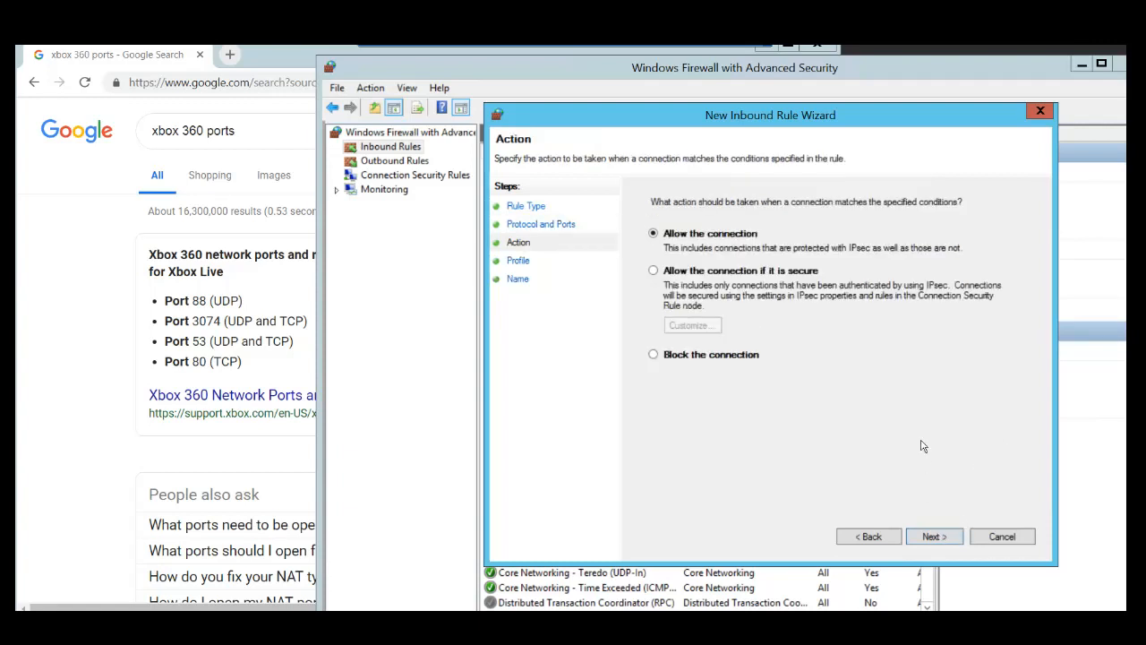
left_click(931, 537)
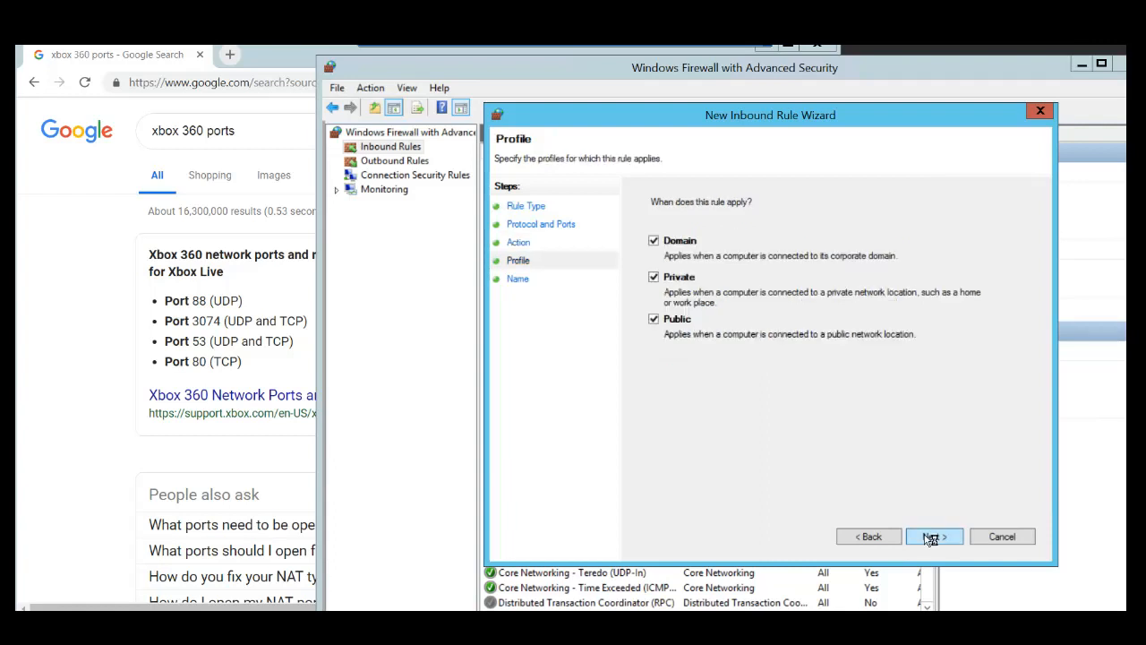
left_click(931, 537)
Name the inbound rule "port 53" and finish creating it
type("port 53")
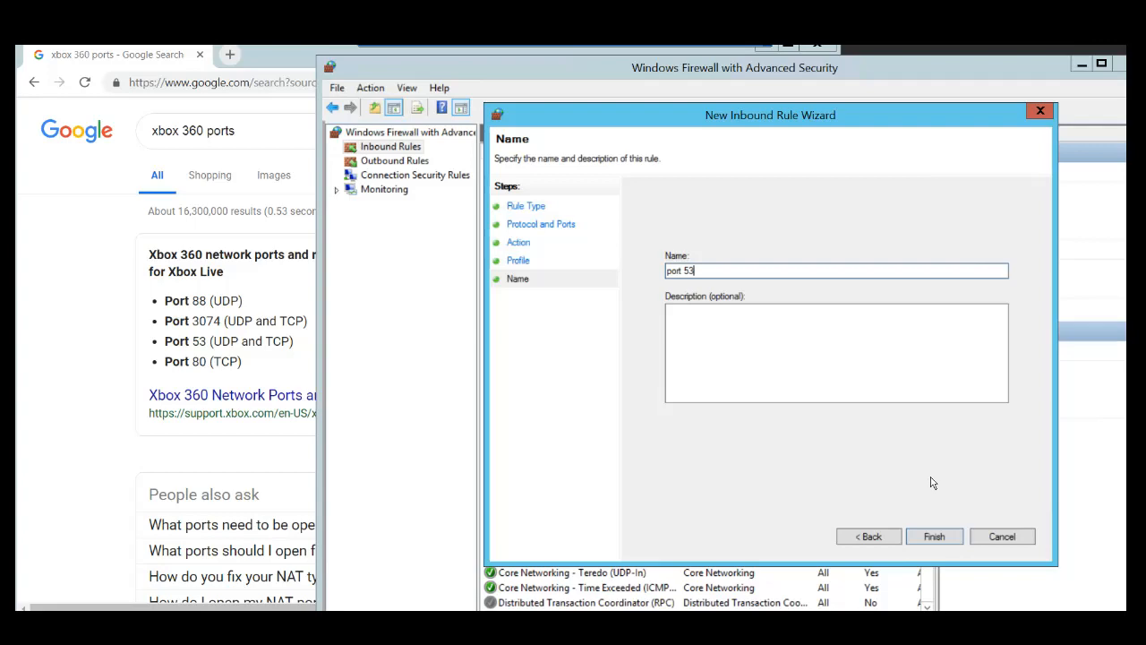
left_click(940, 537)
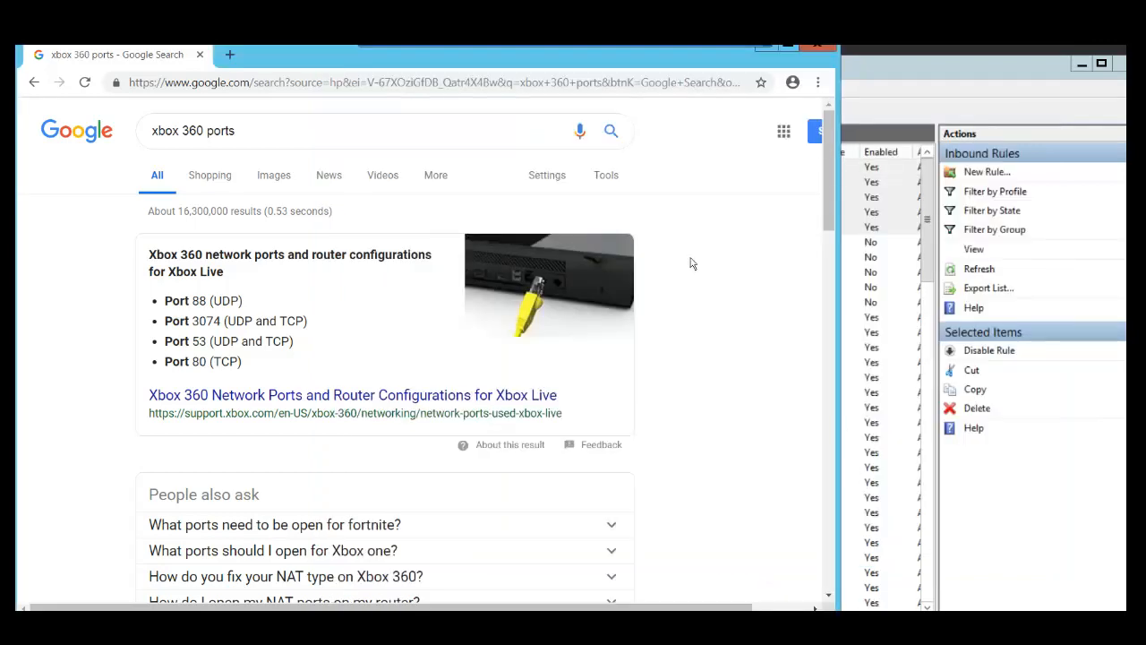
Start another new inbound firewall rule and choose Port as its rule type
left_click(959, 66)
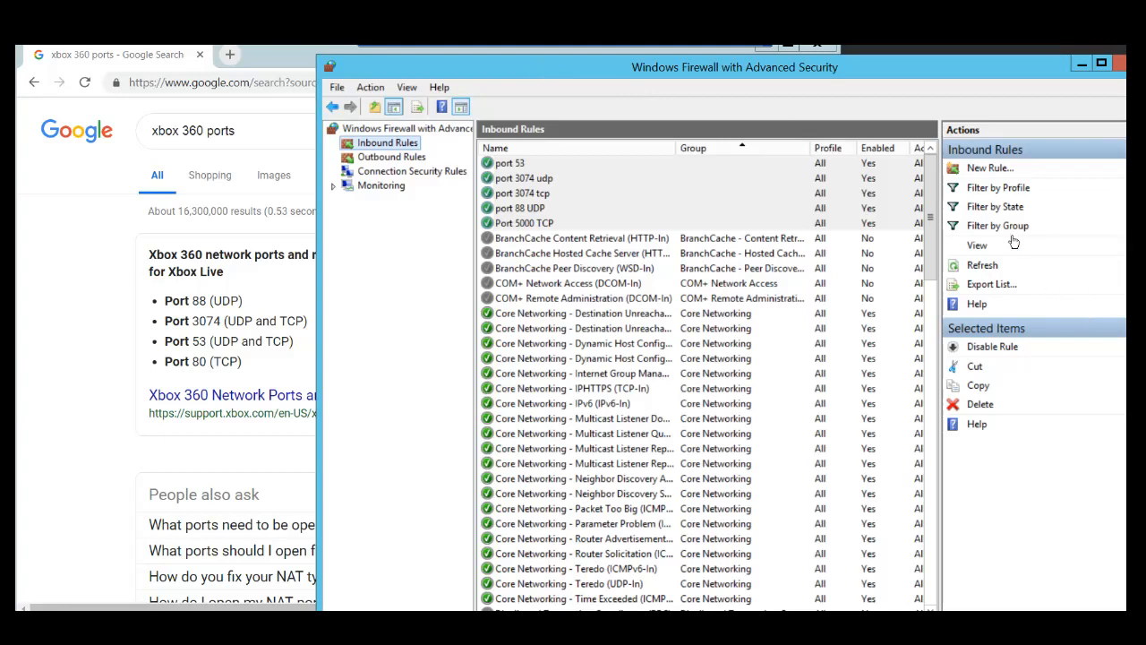
left_click(991, 170)
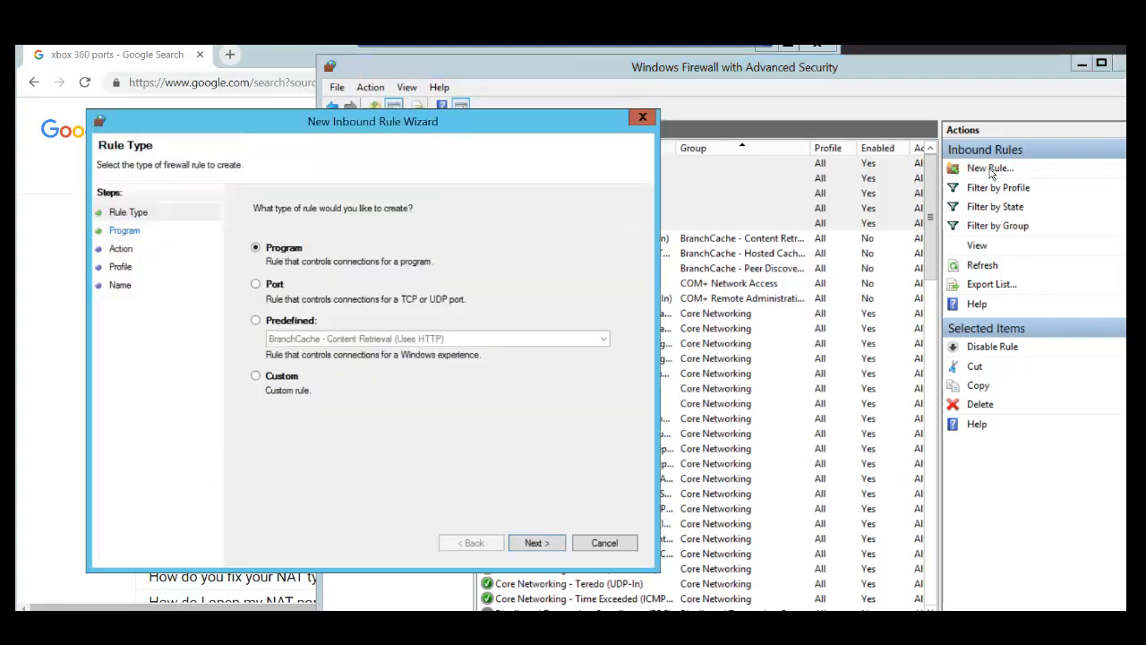
left_click_drag(273, 137, 647, 159)
left_click(629, 306)
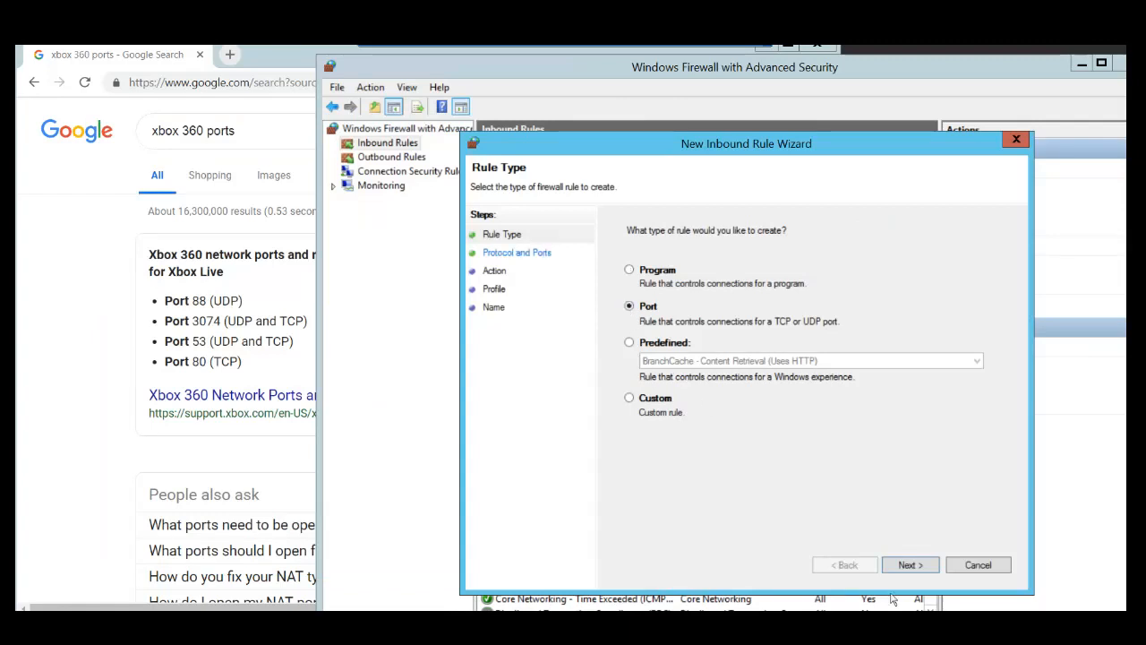
left_click(900, 570)
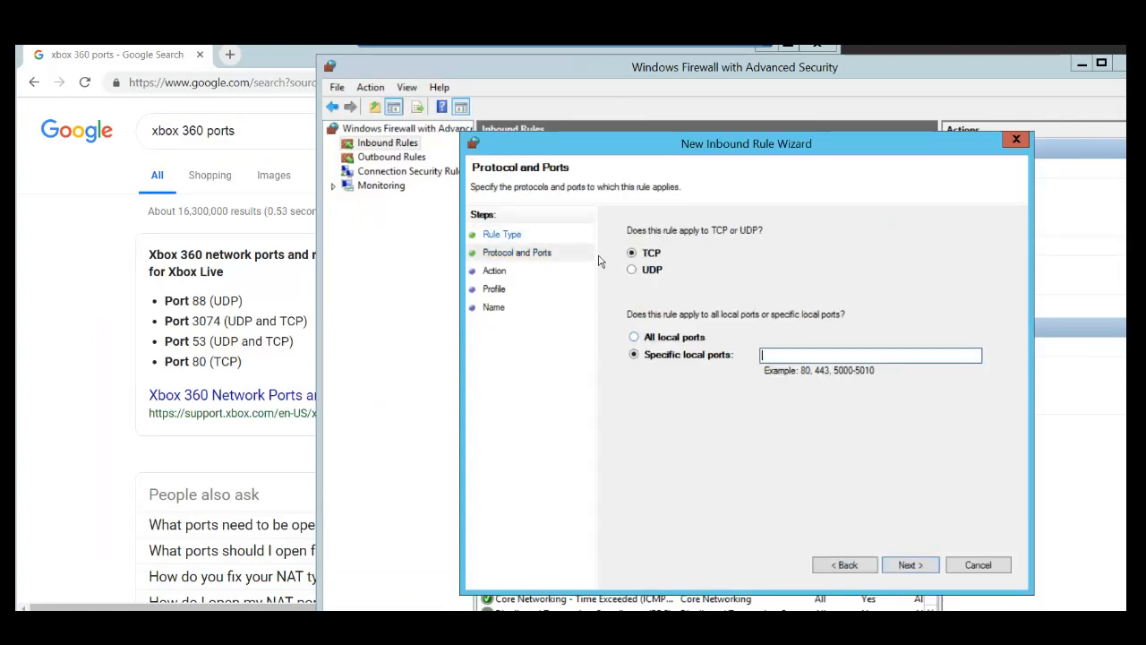
Set the rule to UDP with specific local port 53 and allow the connection, keeping the default profiles
left_click(631, 270)
left_click(776, 356)
type("port UDP")
key("BackSpace")
key("BackSpace")
key("BackSpace")
key("BackSpace")
key("BackSpace")
type("53")
left_click(925, 565)
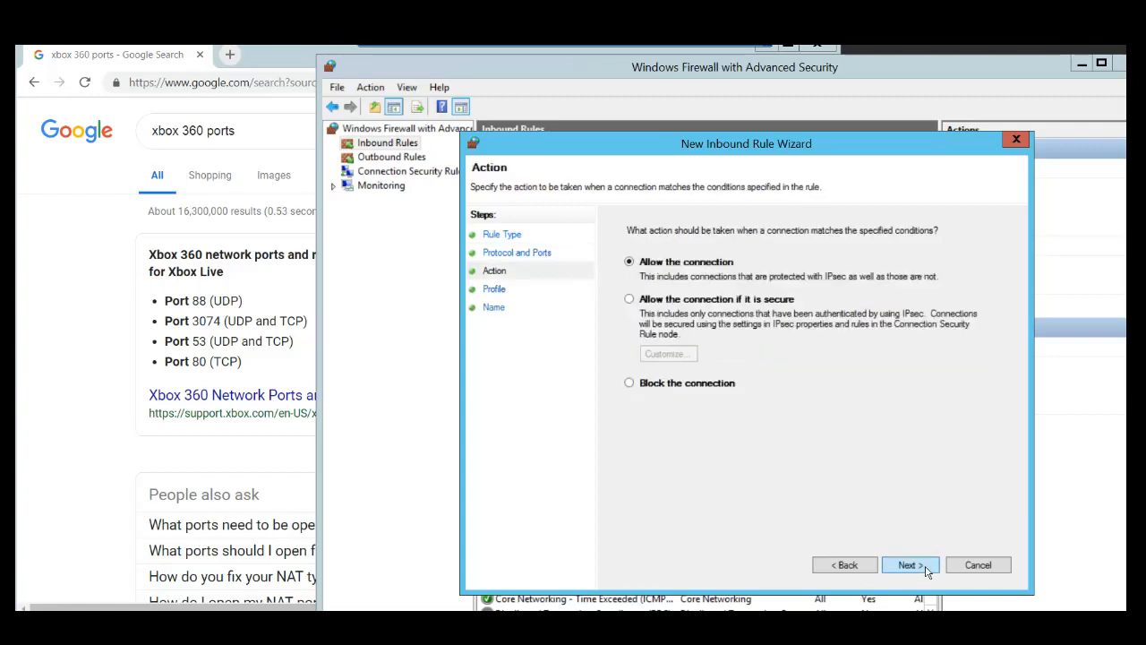
left_click(926, 566)
left_click(925, 565)
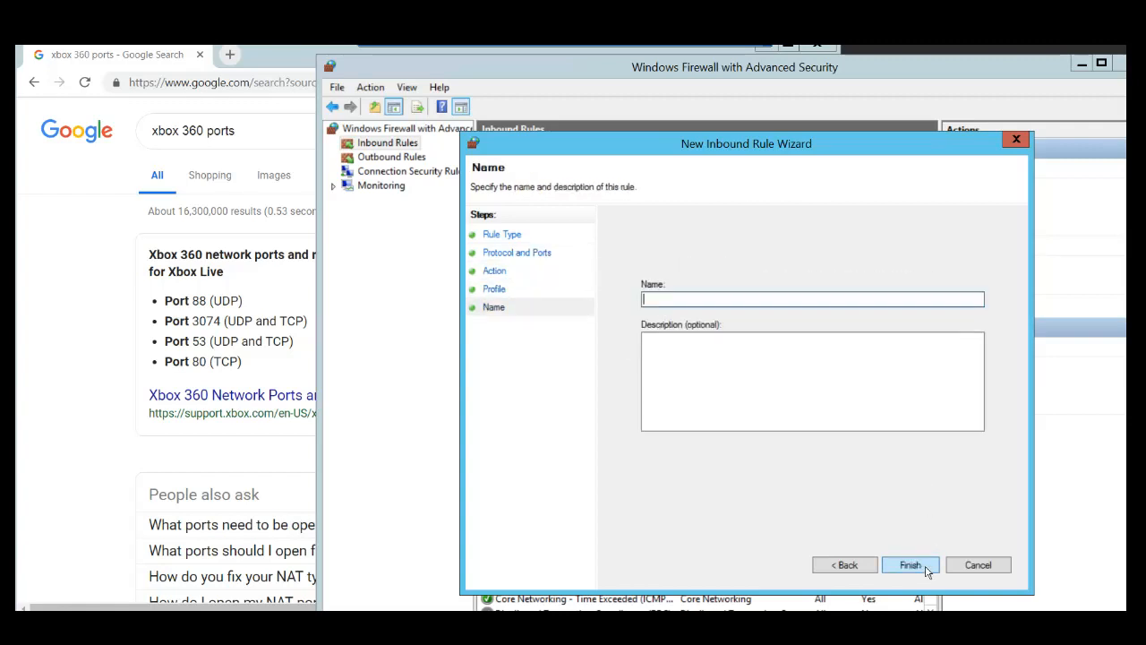
Name the inbound rule "port 53 UDP" and finish creating it
type("por")
type("DP")
key("BackSpace")
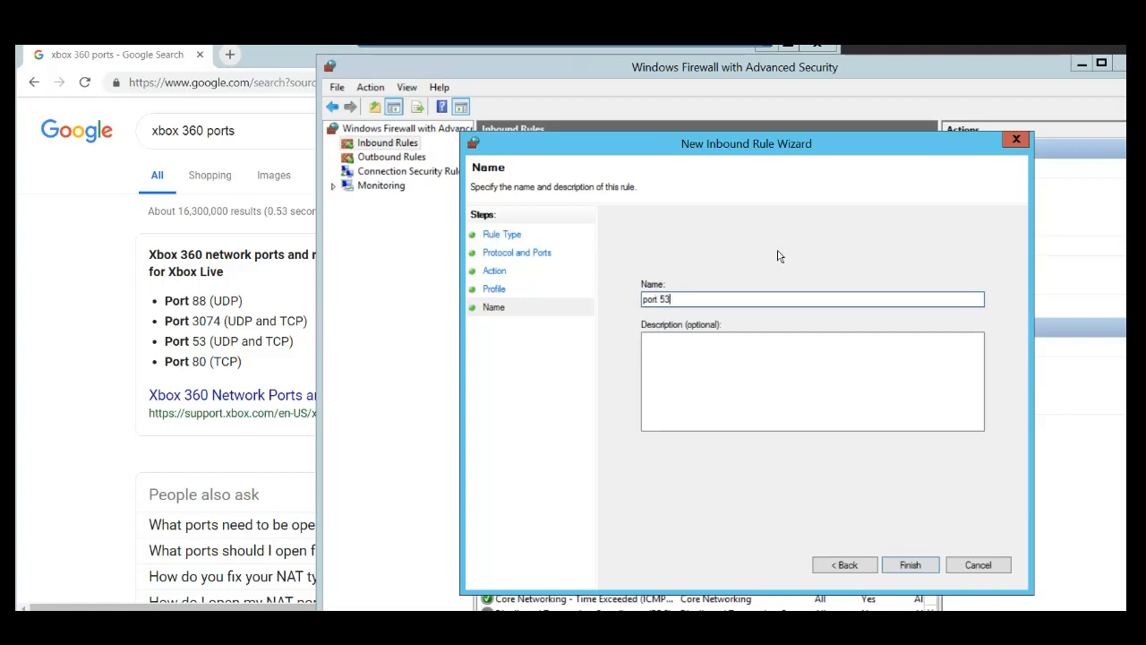
type("UDP")
left_click(910, 564)
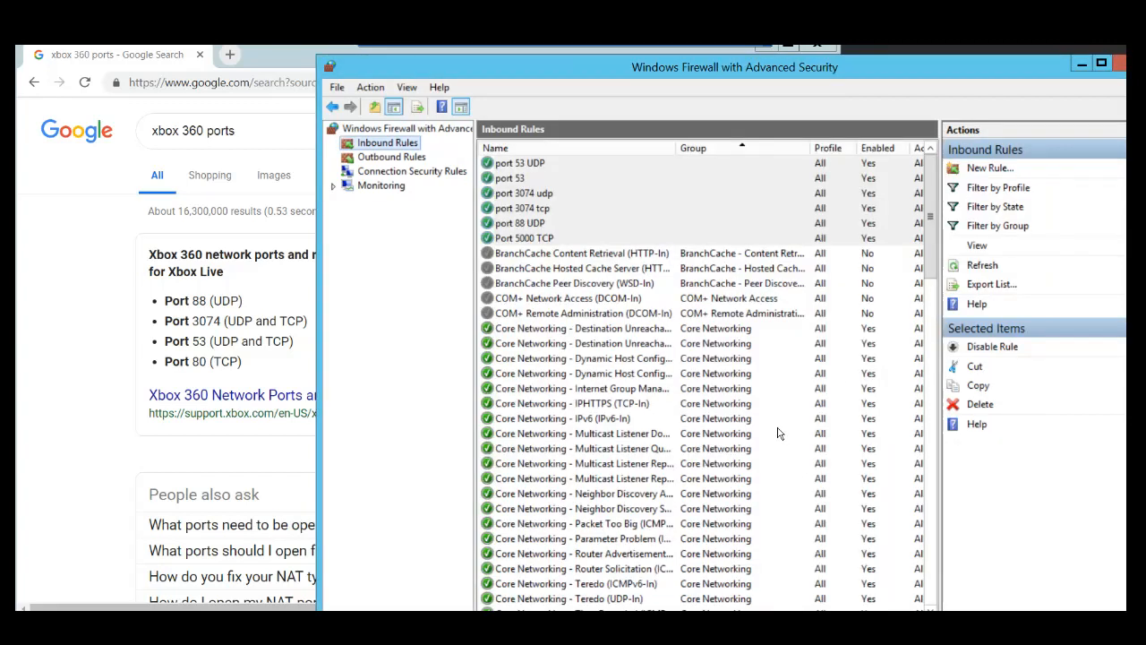
Check the protocol and local port settings in the properties of the "port 53 UDP" rule
double_click(513, 165)
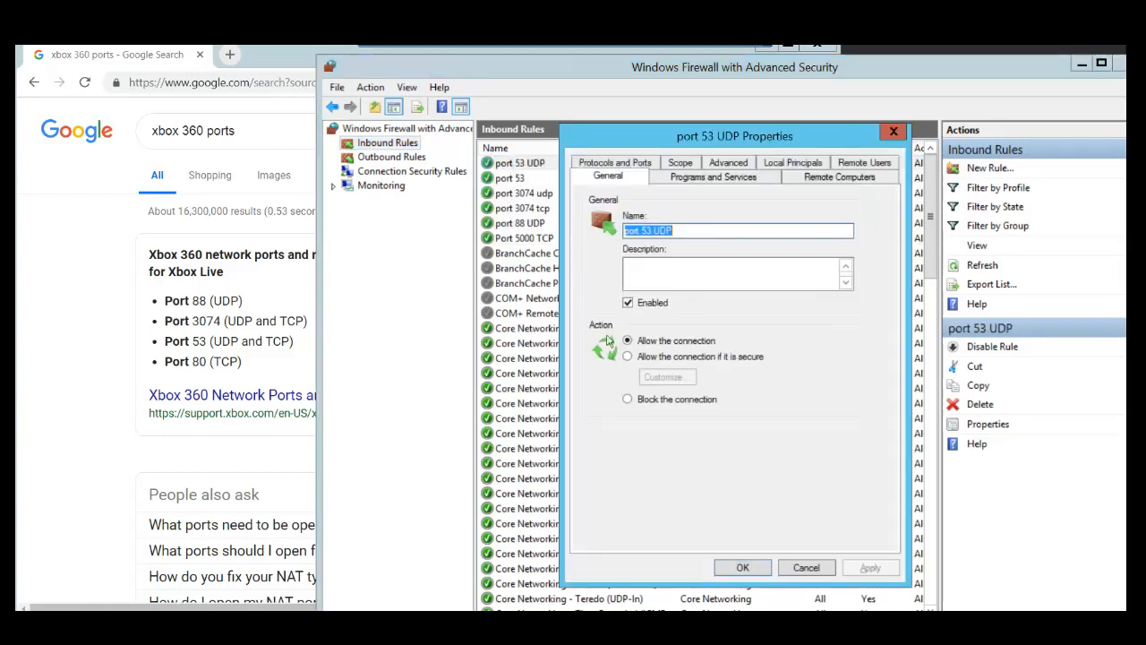
left_click(615, 169)
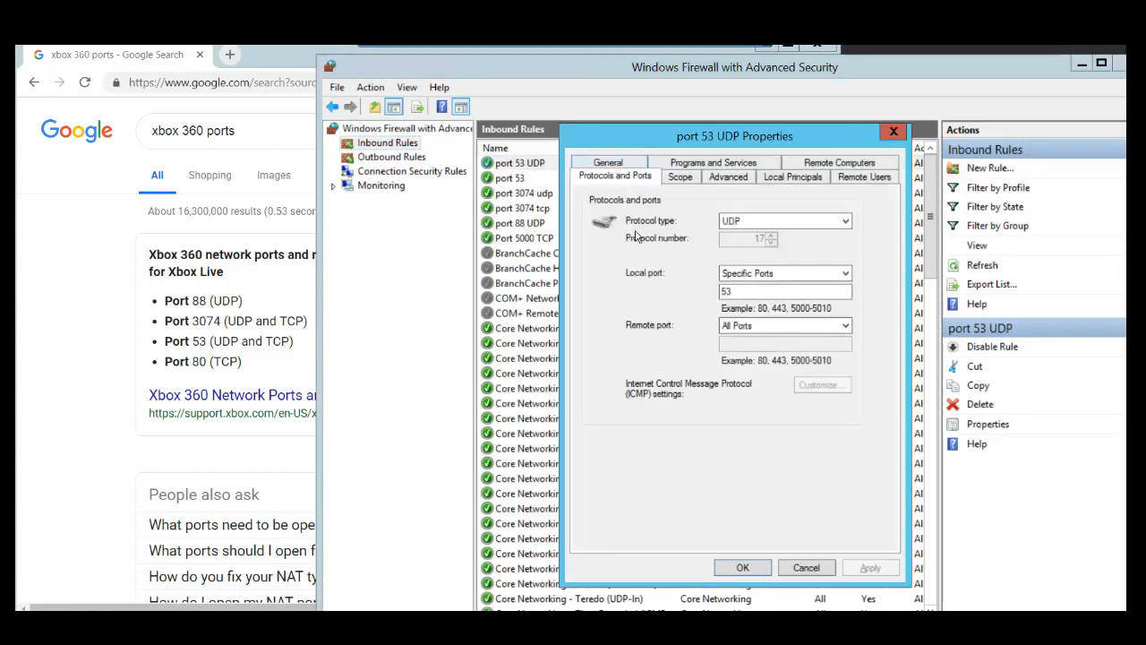
double_click(745, 293)
left_click(893, 132)
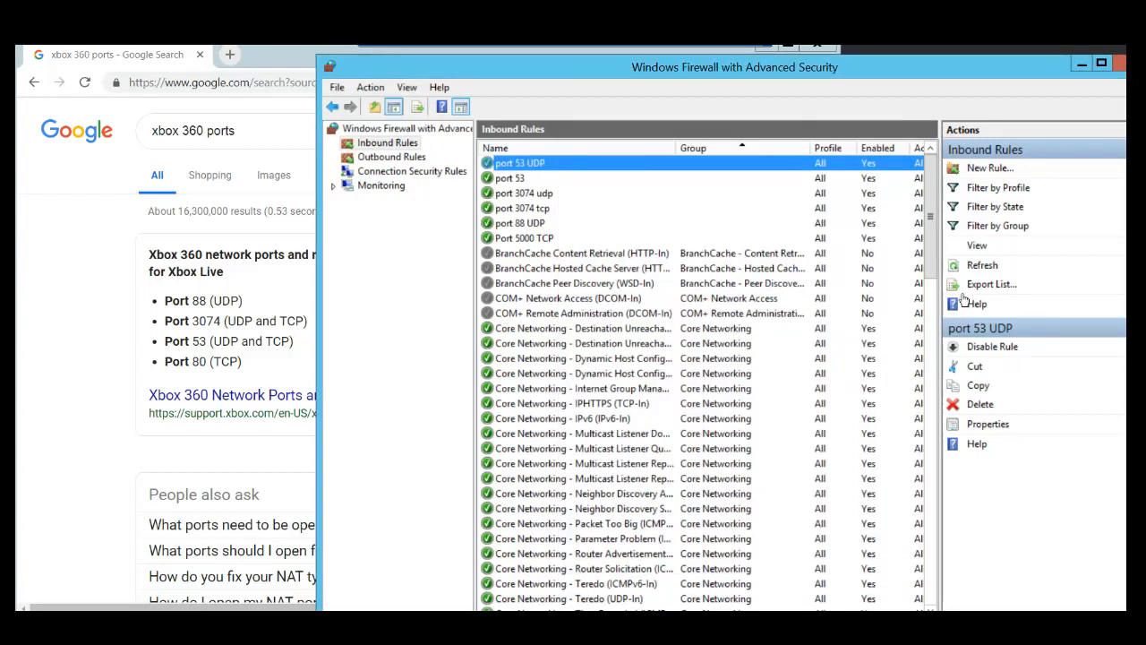
Create an inbound TCP port rule named "port 80" that allows the connection, keeping the default profiles
left_click(991, 167)
left_click_drag(379, 190, 535, 120)
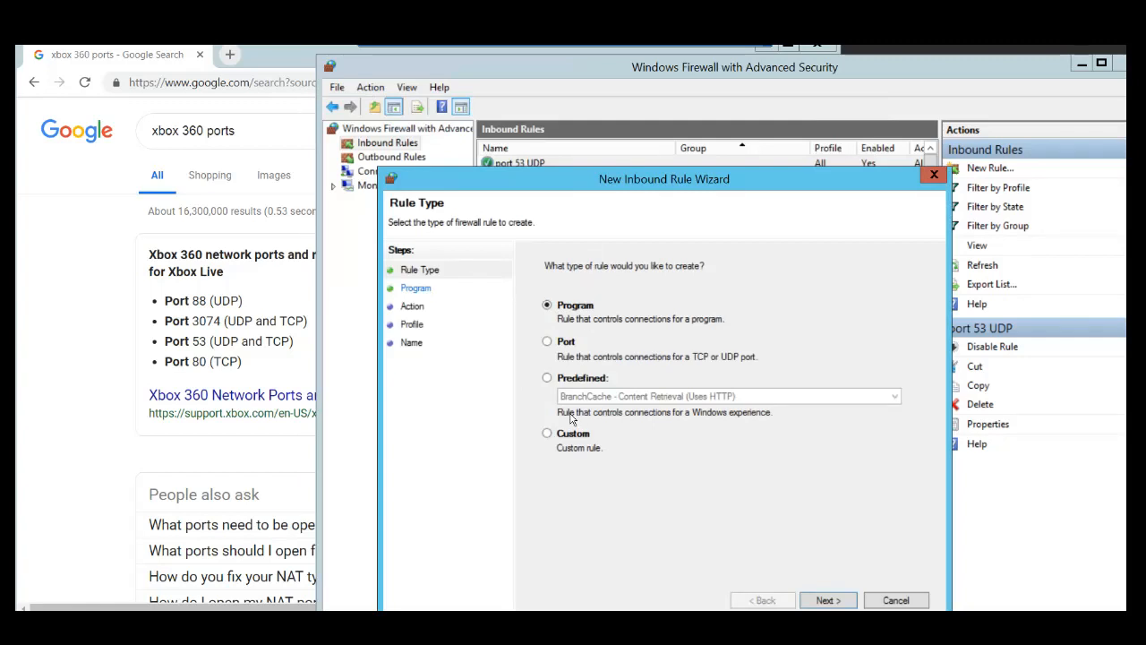
left_click(547, 342)
left_click(828, 600)
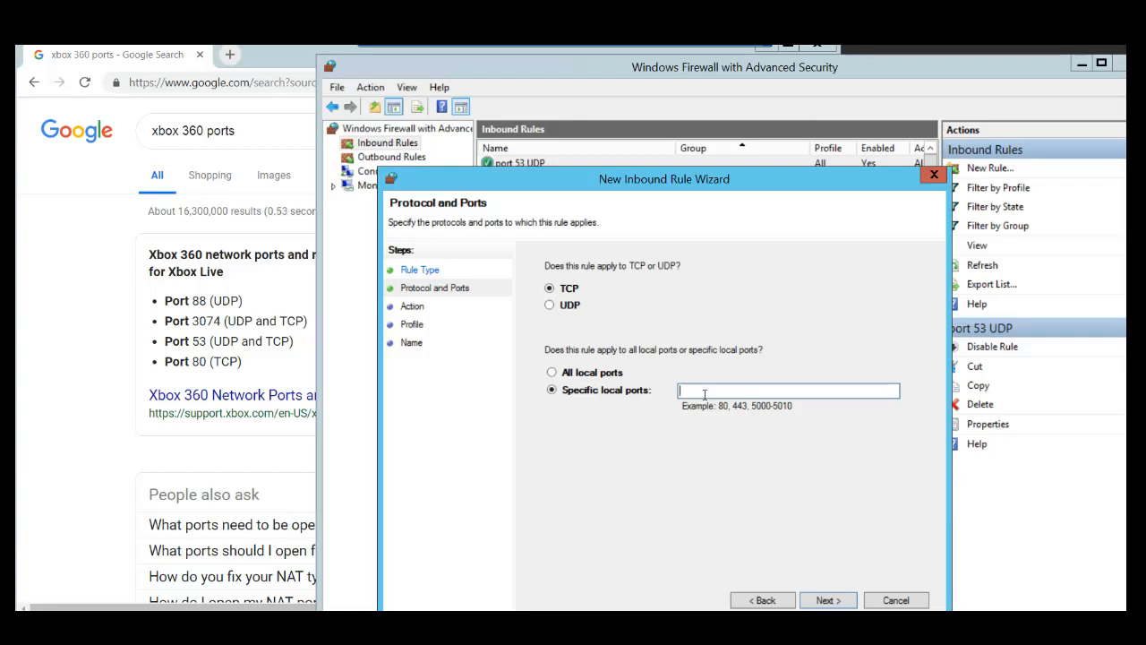
left_click(828, 600)
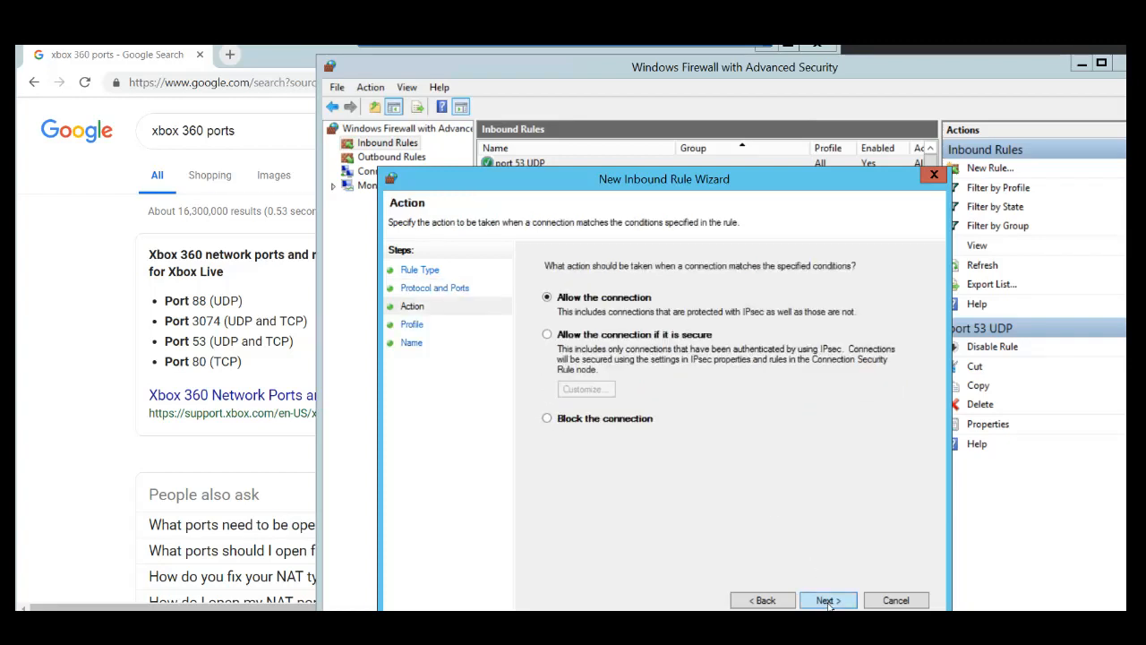
left_click(828, 601)
left_click(828, 600)
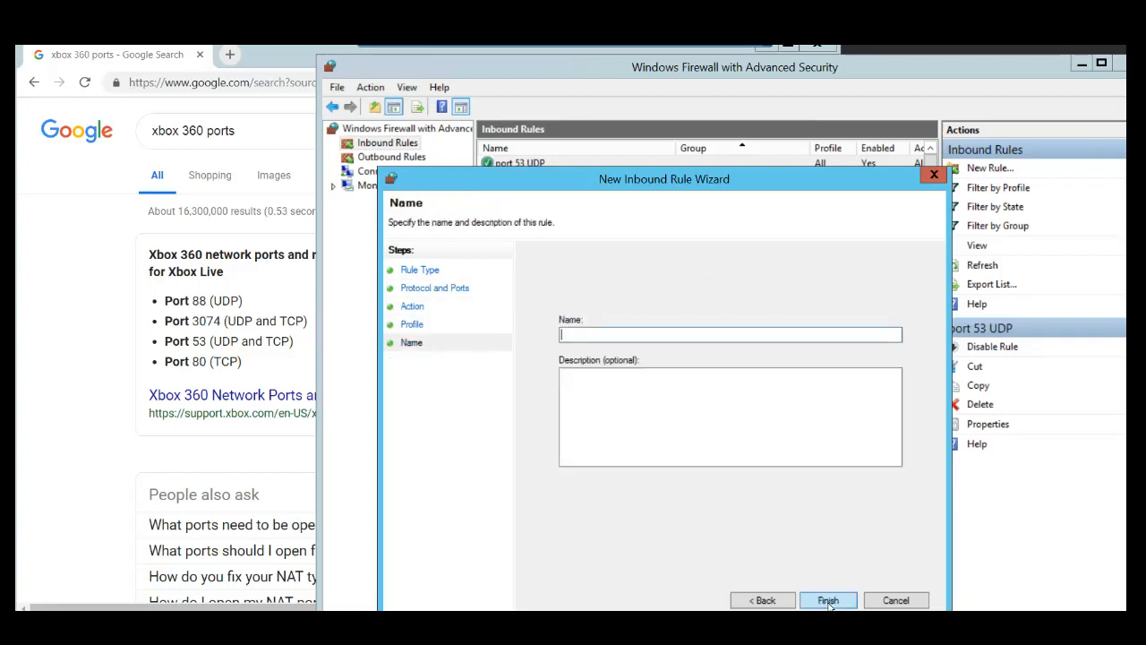
type("port 80")
left_click(828, 598)
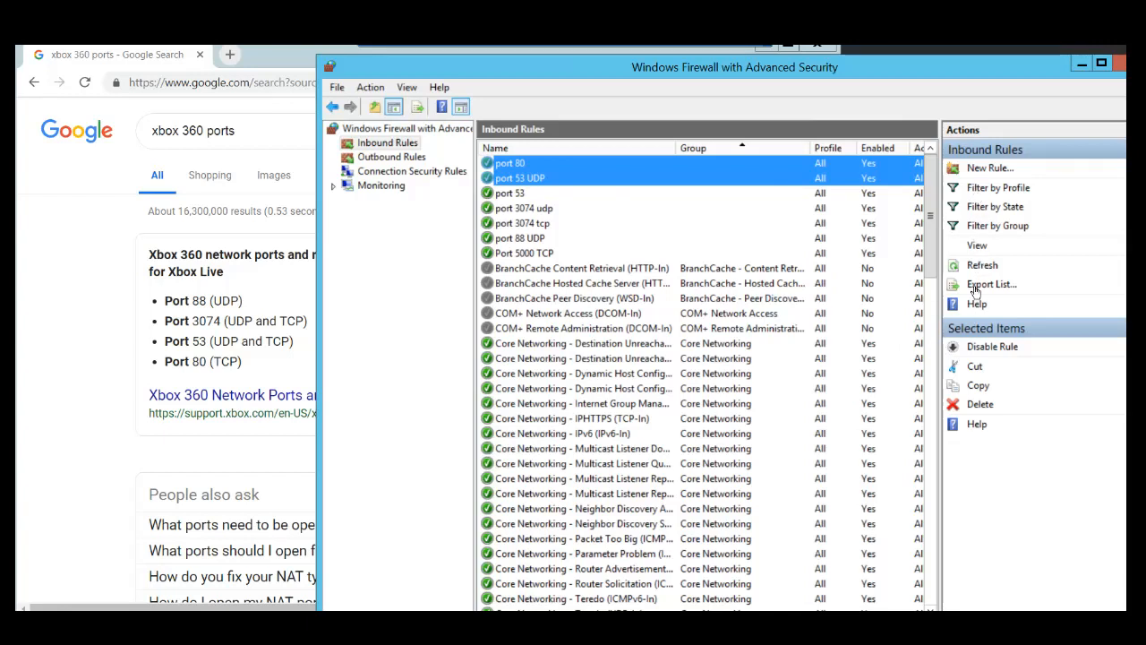
Define a new inbound port rule for TCP port 443 that allows the connection, keeping the default profiles
left_click(988, 167)
left_click_drag(178, 52, 544, 142)
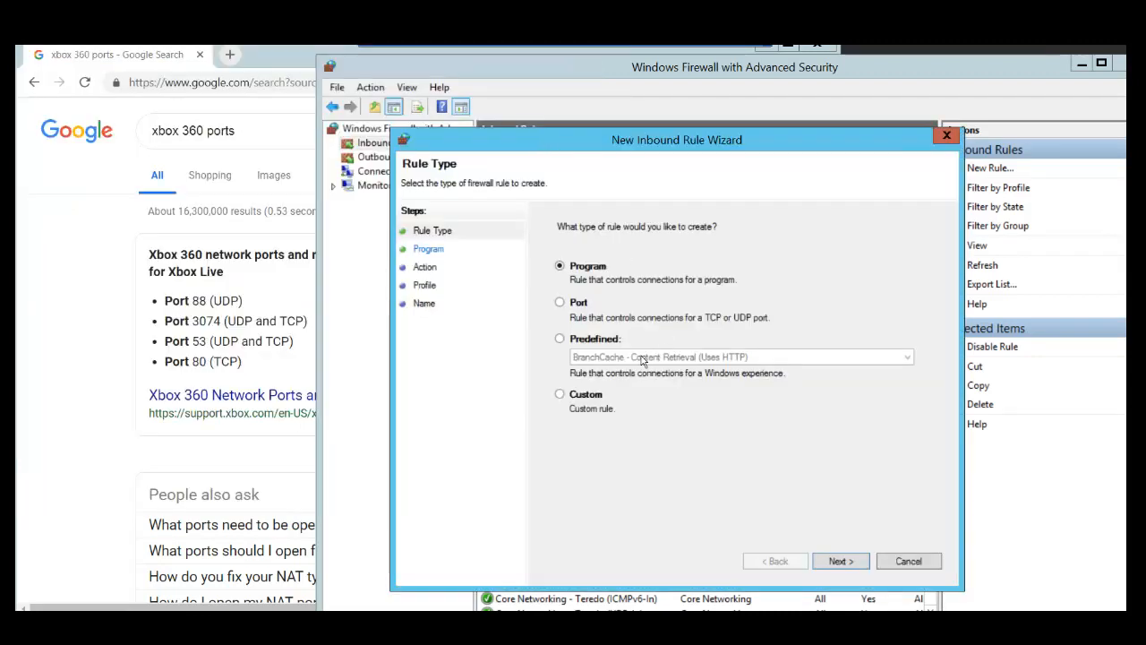
left_click(561, 303)
left_click(838, 561)
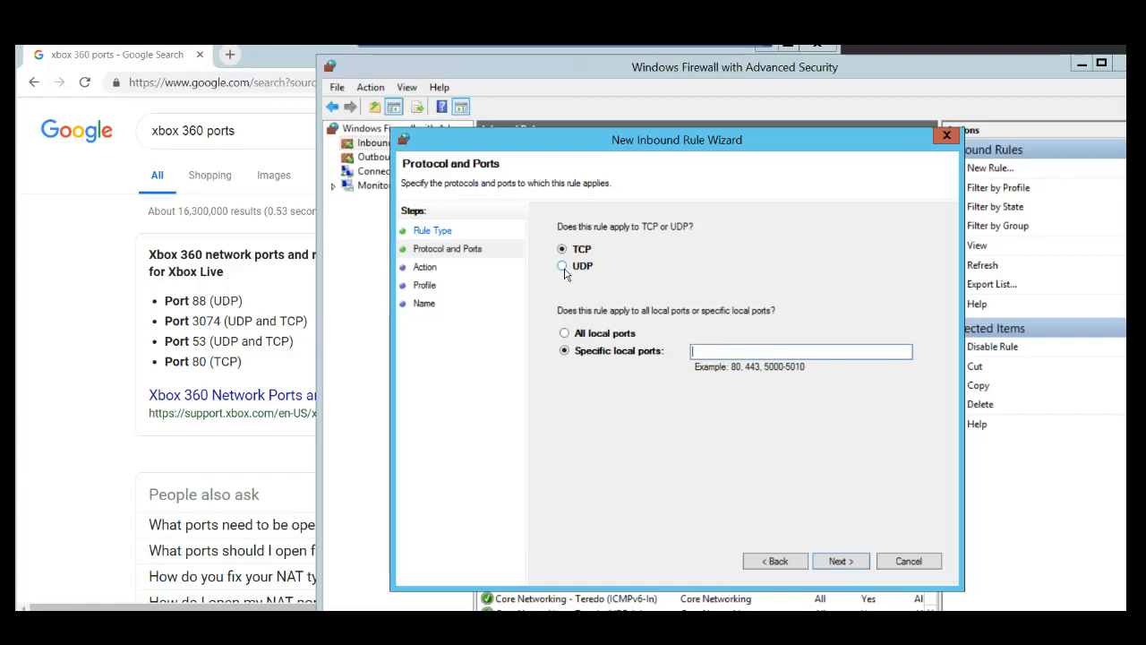
type("443")
left_click(846, 568)
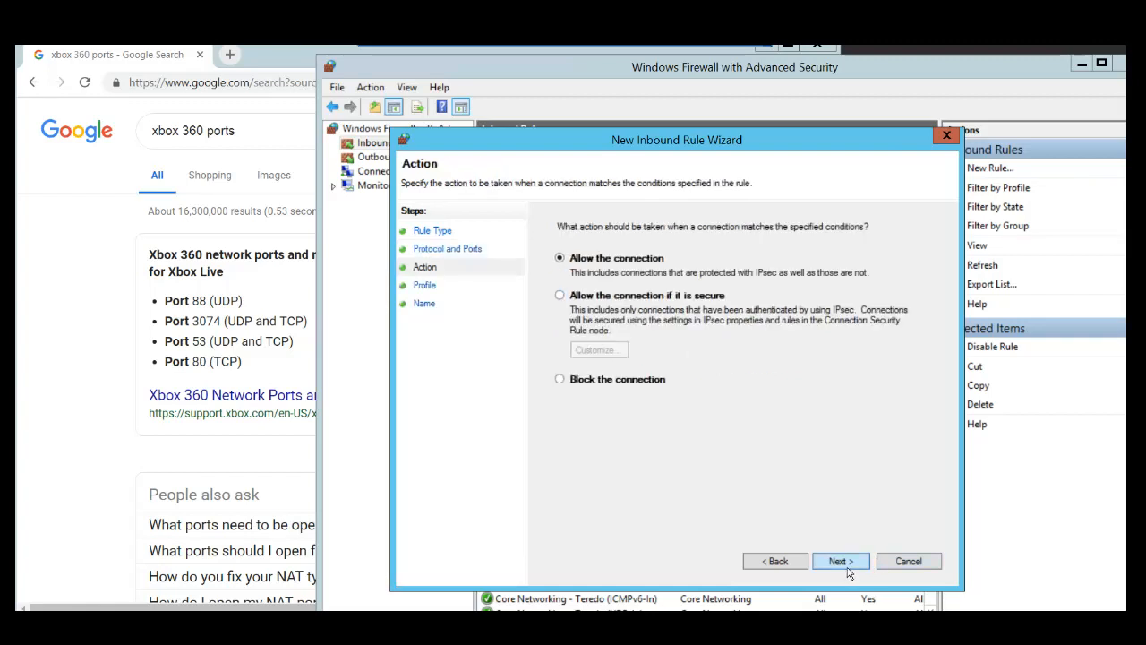
left_click(846, 564)
left_click(842, 565)
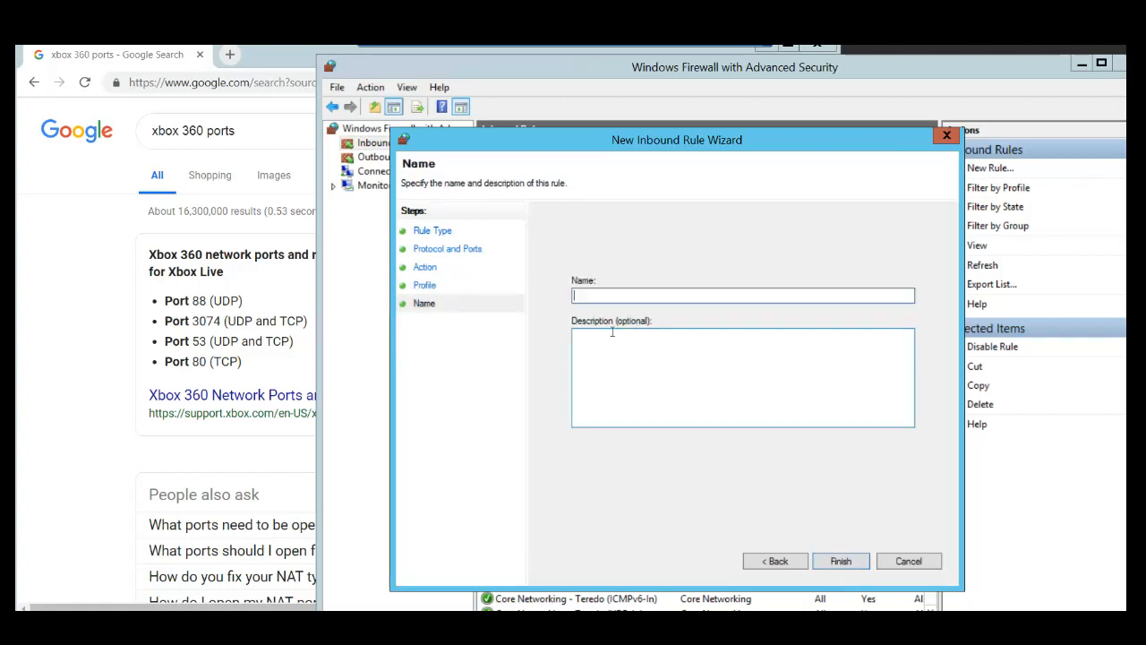
Name the inbound rule "xampp 433" and finish creating it
type("xampp 433")
left_click(842, 562)
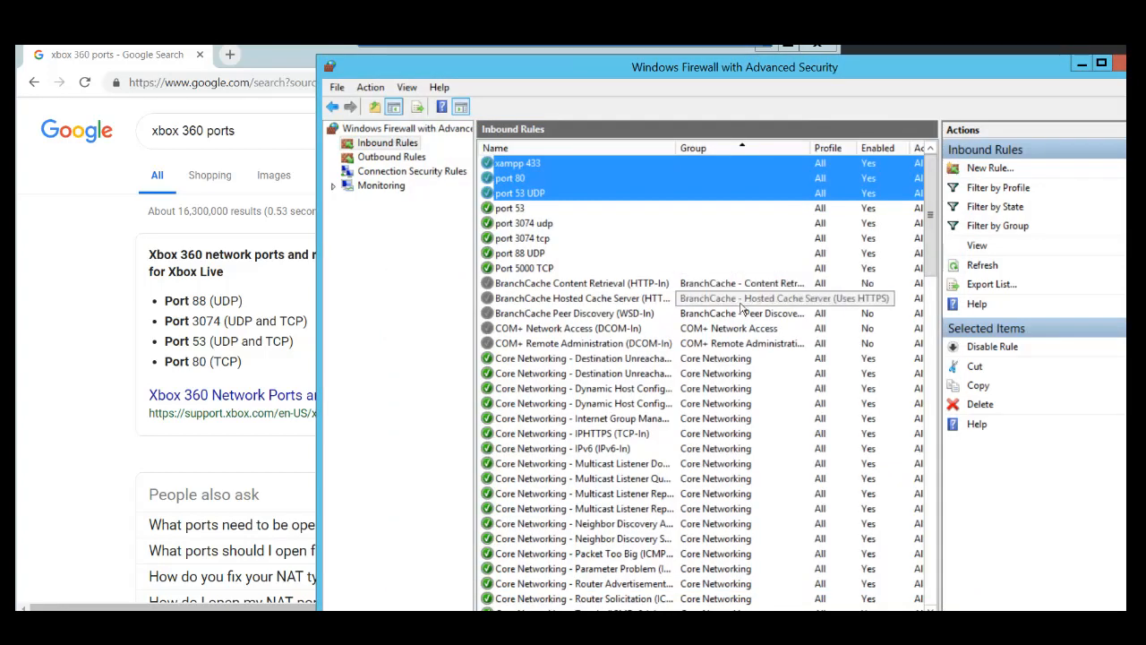
left_click_drag(976, 71, 913, 73)
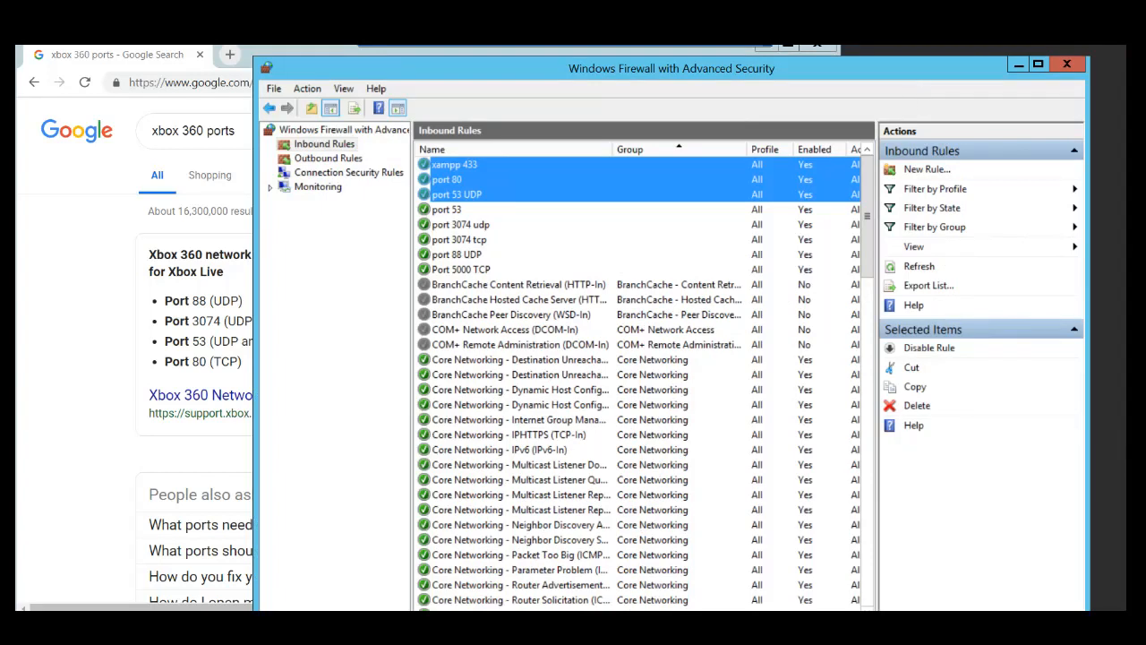
Open a Command Prompt and run netstat to review the server's connections and listening ports
key("super")
left_click(1085, 77)
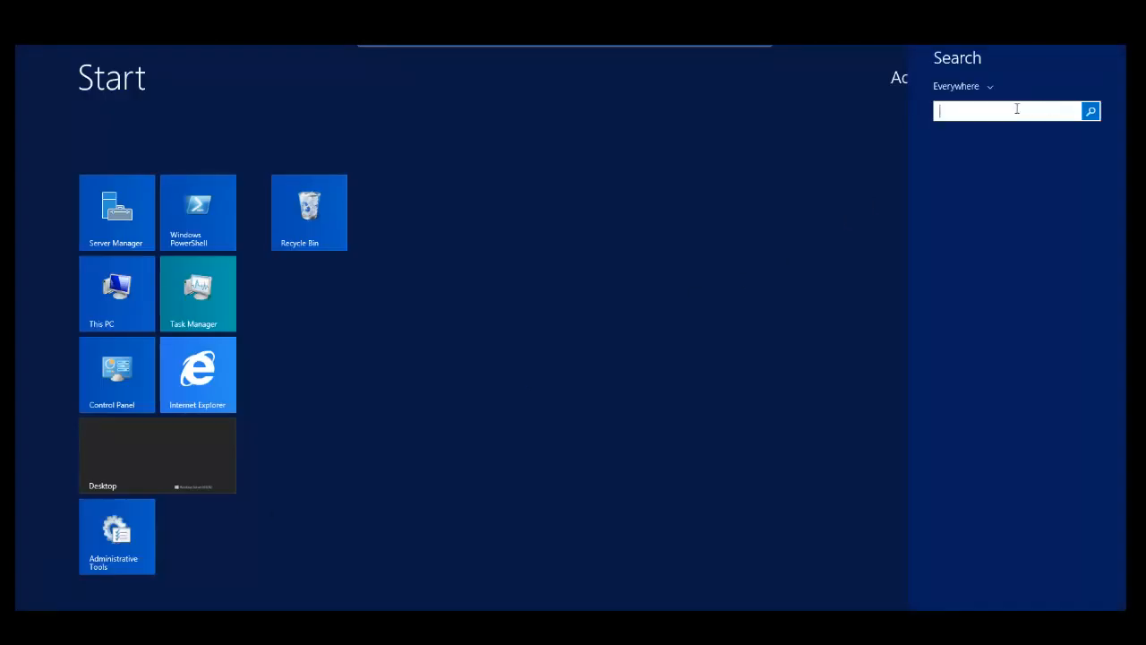
type("cmd")
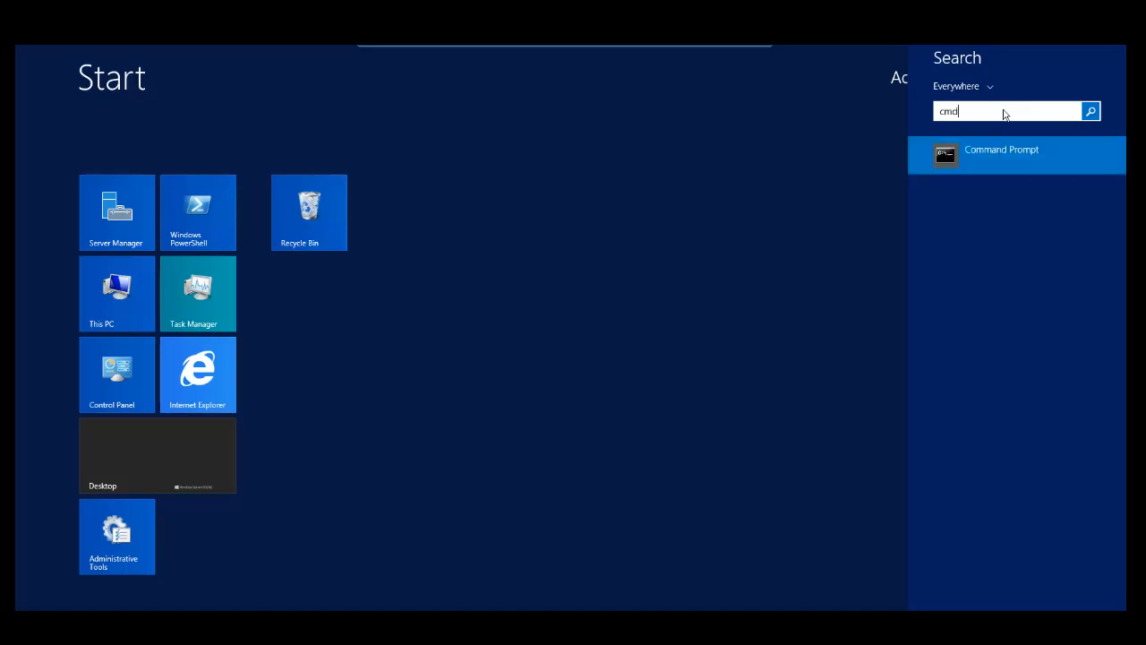
key("Return")
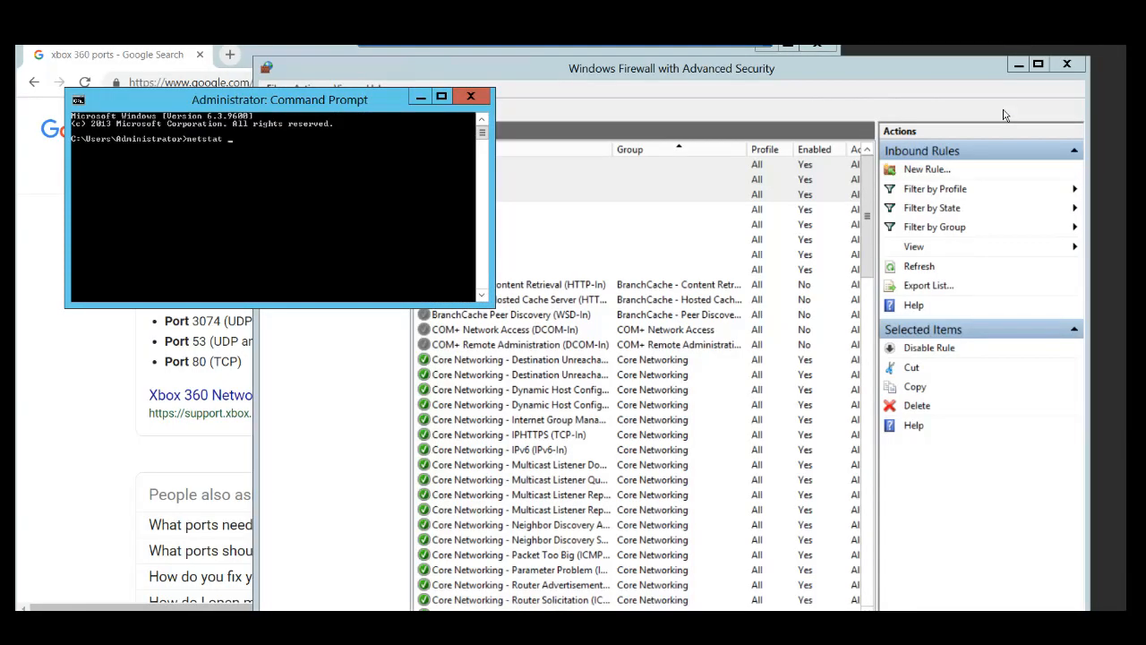
key("Return")
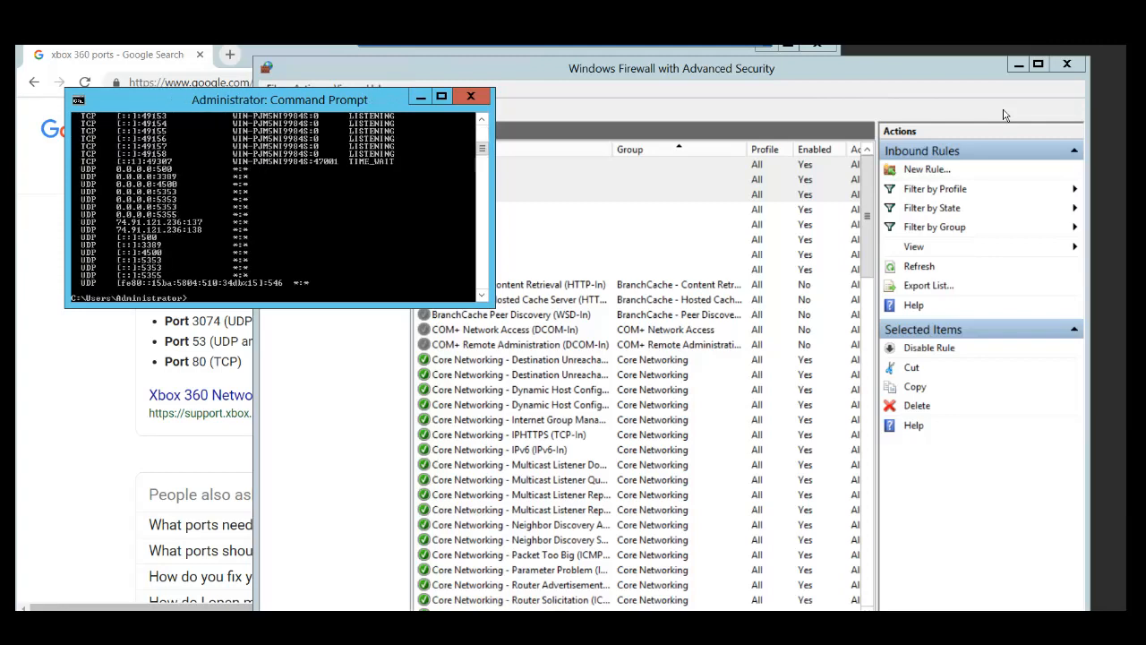
scroll(304, 203, "up", 6)
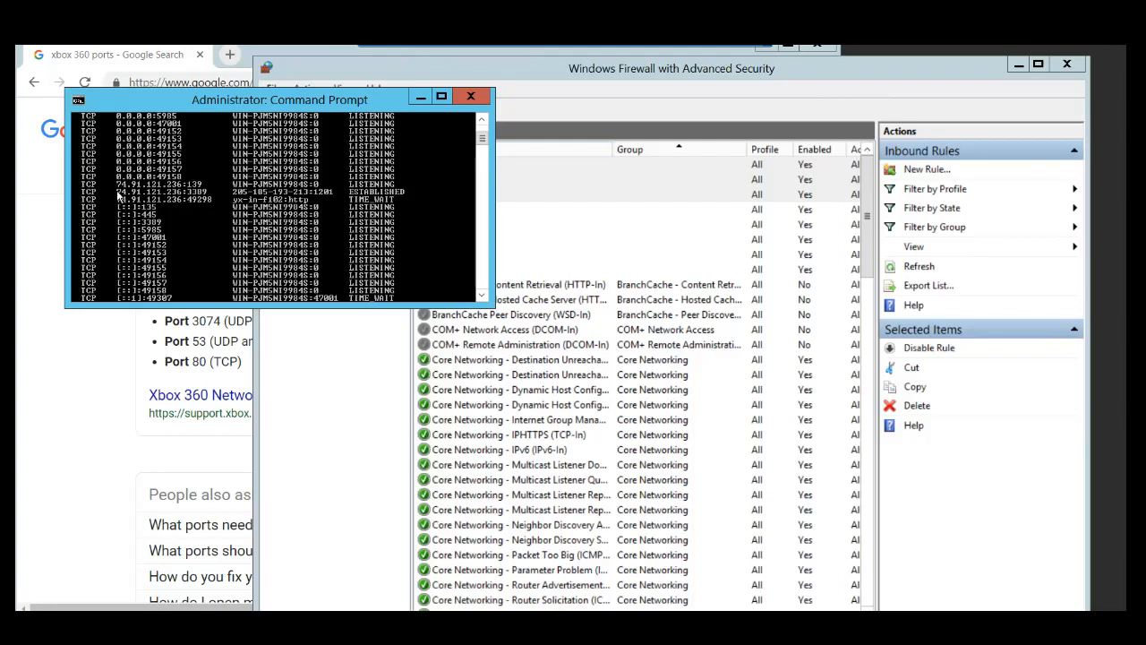
Review the TCP and UDP entries in the netstat output for the open and listening ports
scroll(170, 208, "up", 4)
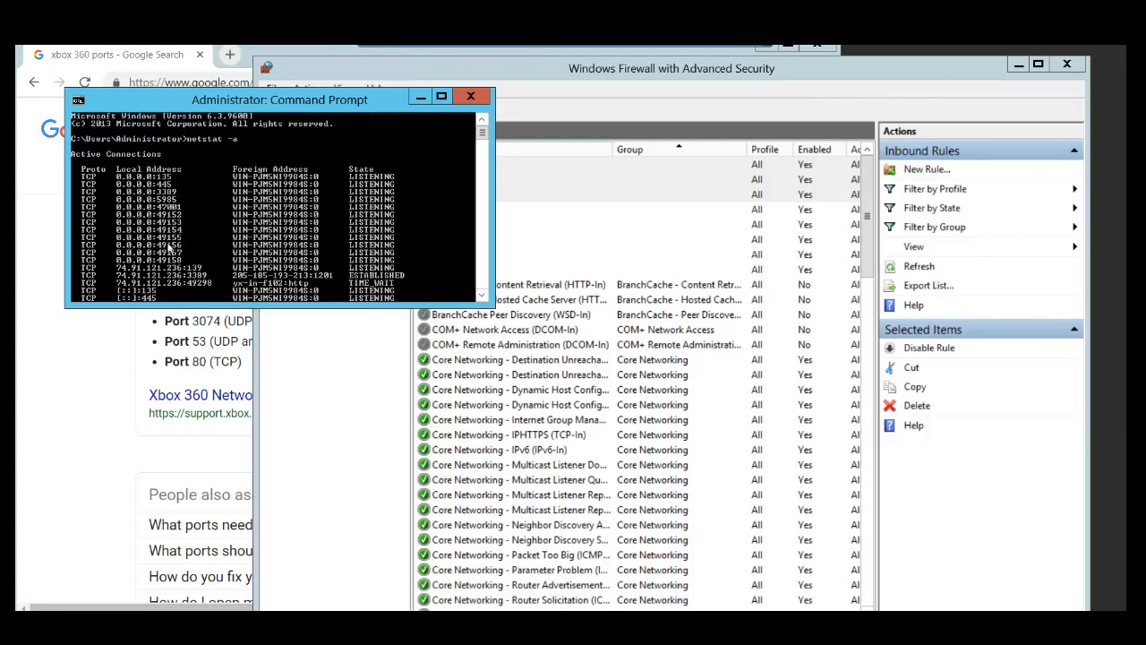
scroll(173, 257, "down", 3)
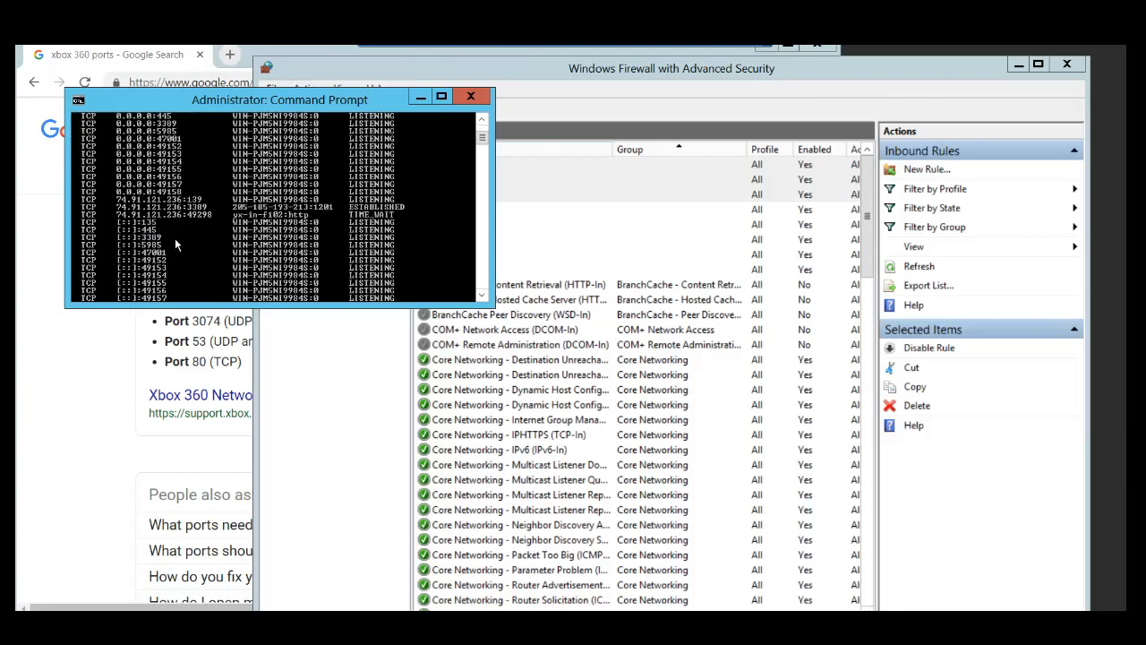
scroll(175, 238, "down", 2)
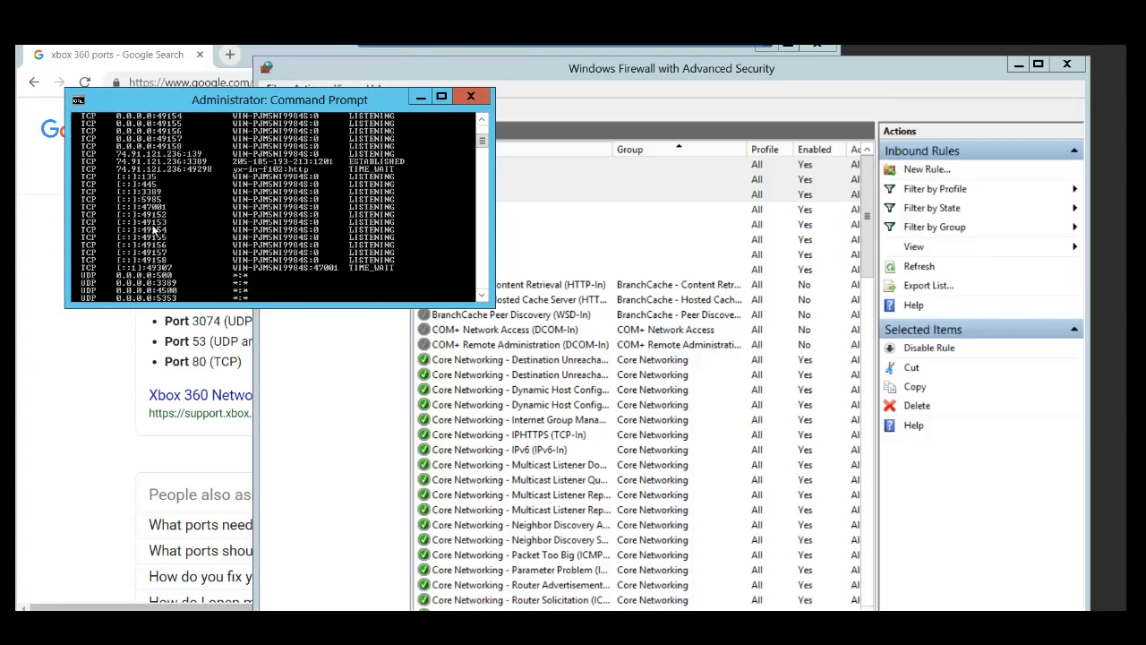
scroll(156, 215, "down", 2)
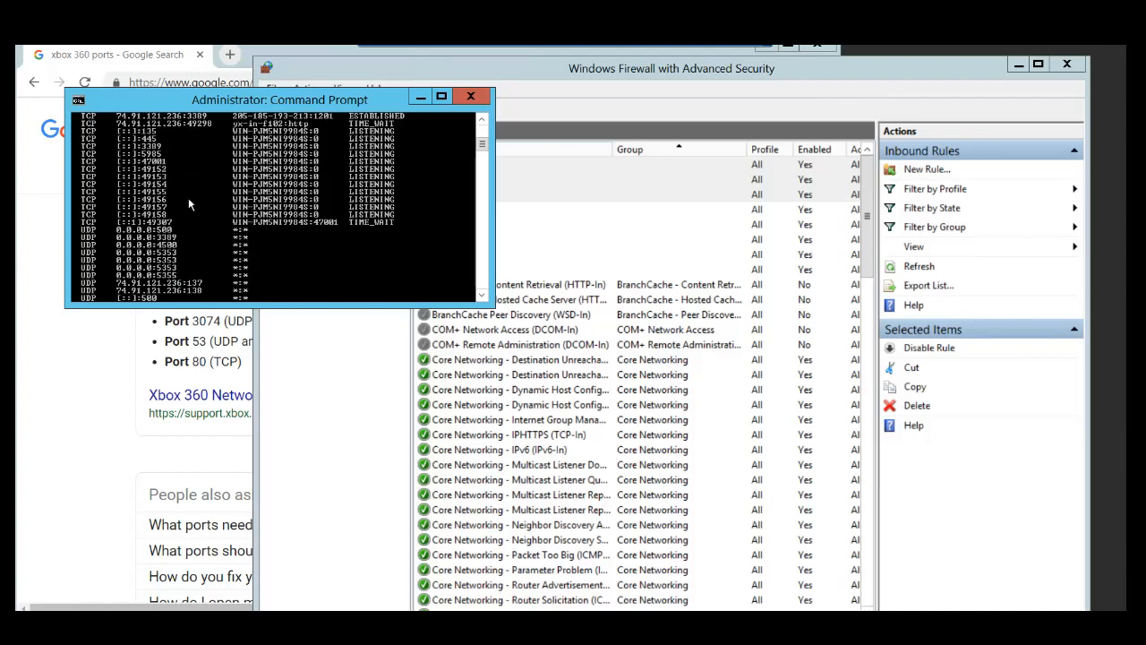
scroll(167, 253, "down", 2)
scroll(187, 219, "down", 3)
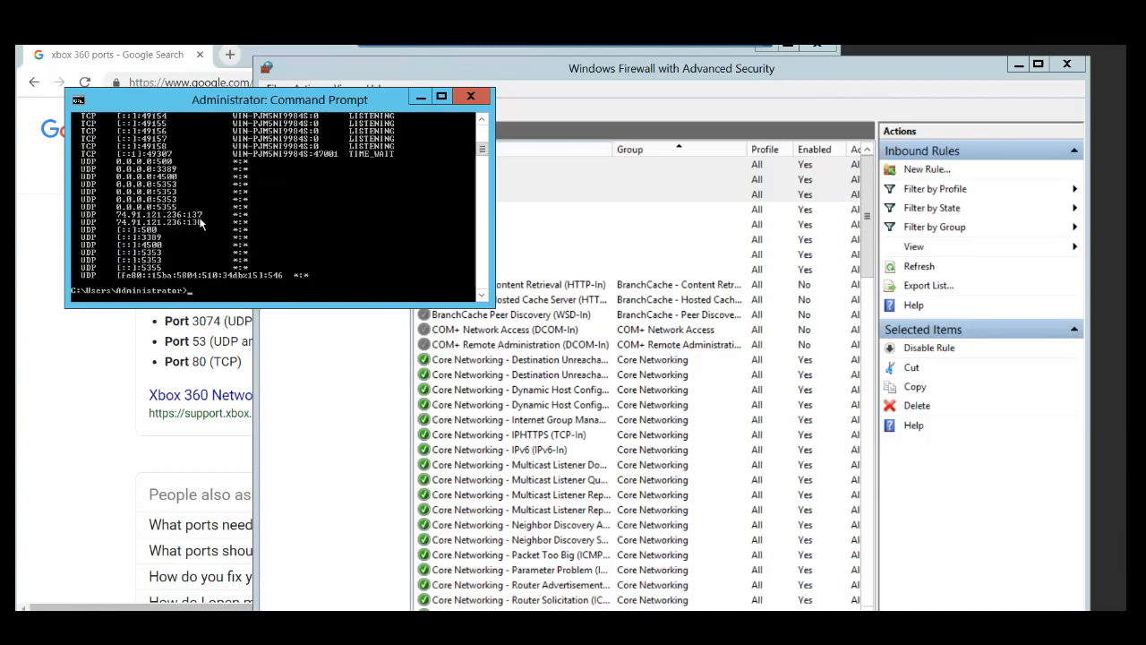
scroll(163, 204, "up", 12)
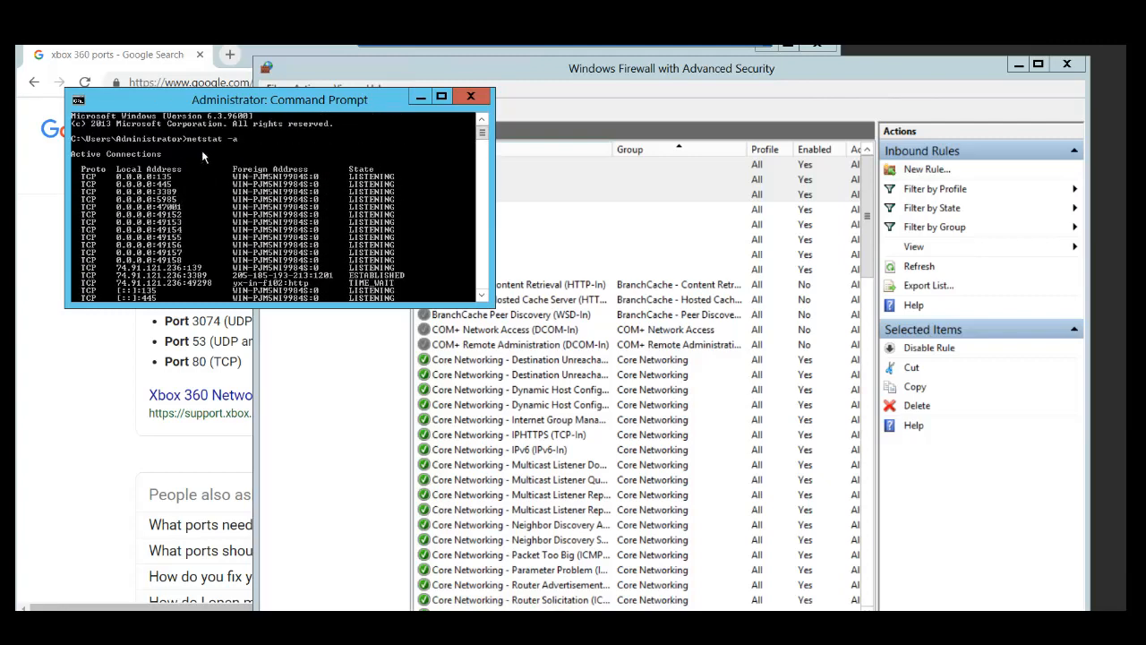
Minimize the Command Prompt and the firewall windows to return to the browser with the Google search
left_click_drag(222, 101, 256, 113)
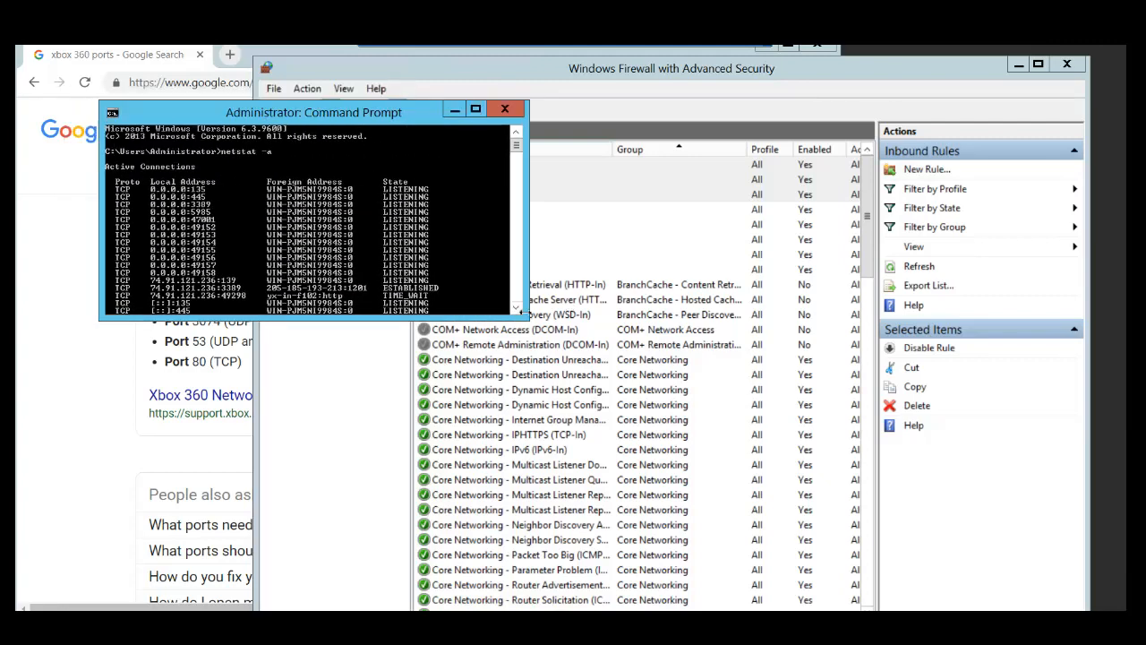
mouse_move(525, 315)
left_mouse_down()
mouse_move(531, 359)
mouse_move(550, 360)
mouse_move(529, 320)
left_mouse_up()
left_click(455, 108)
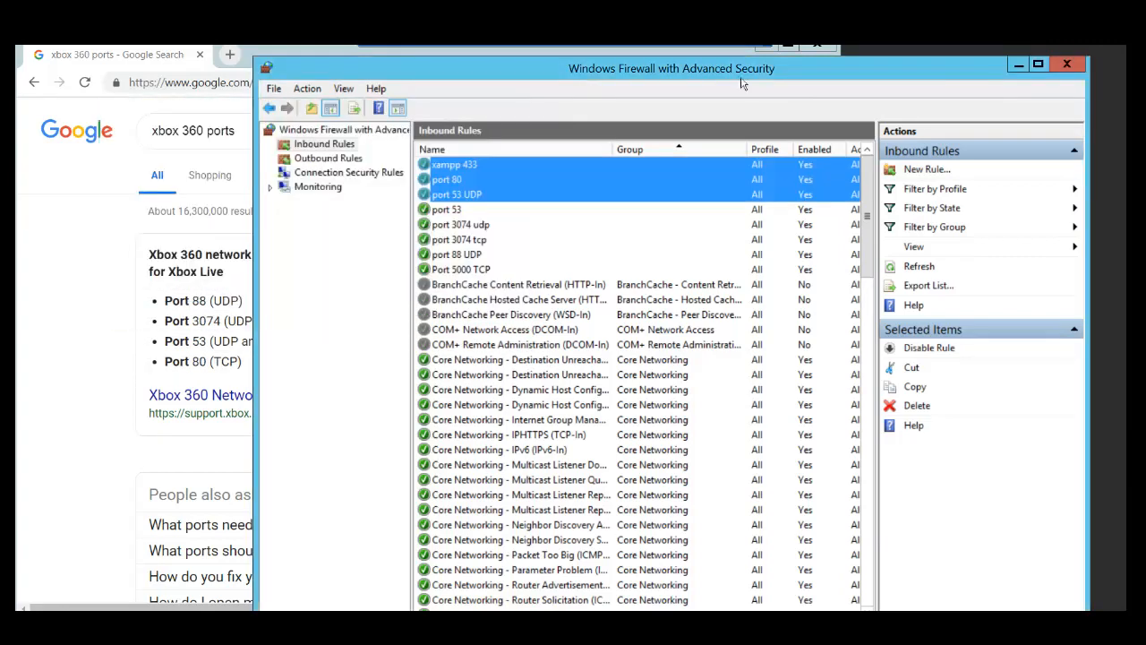
left_click(1019, 67)
left_click(788, 46)
Search Google for "xampp download" and open the Apache Friends download page
left_click(264, 114)
key("ctrl+a")
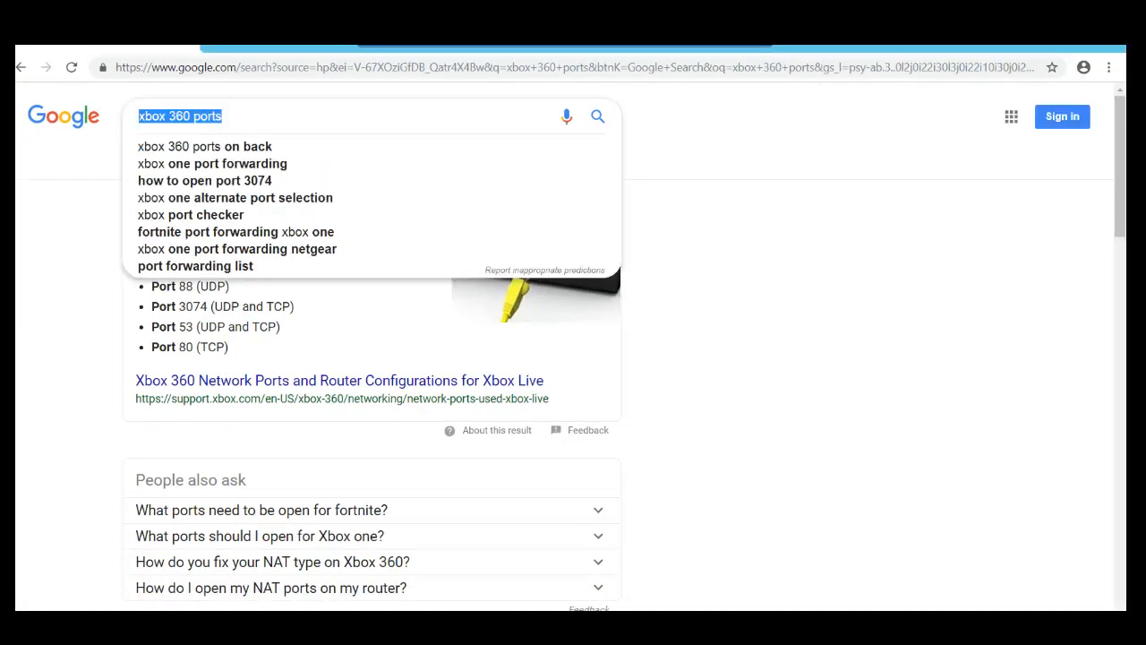
key("BackSpace")
type("xampp ")
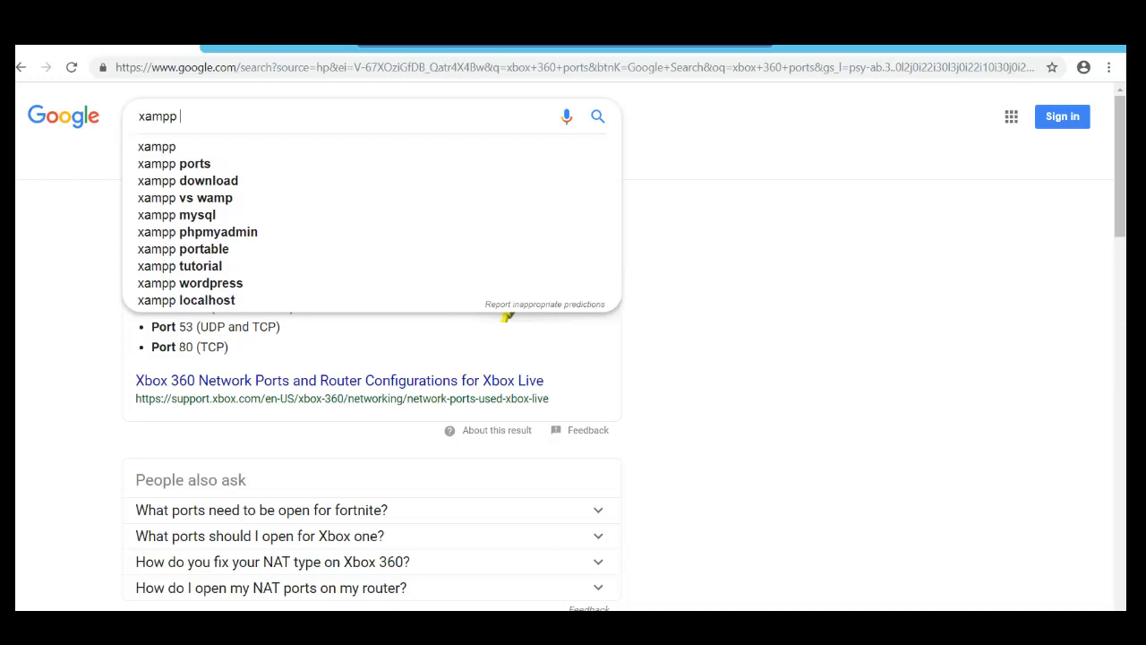
type("download")
key("Return")
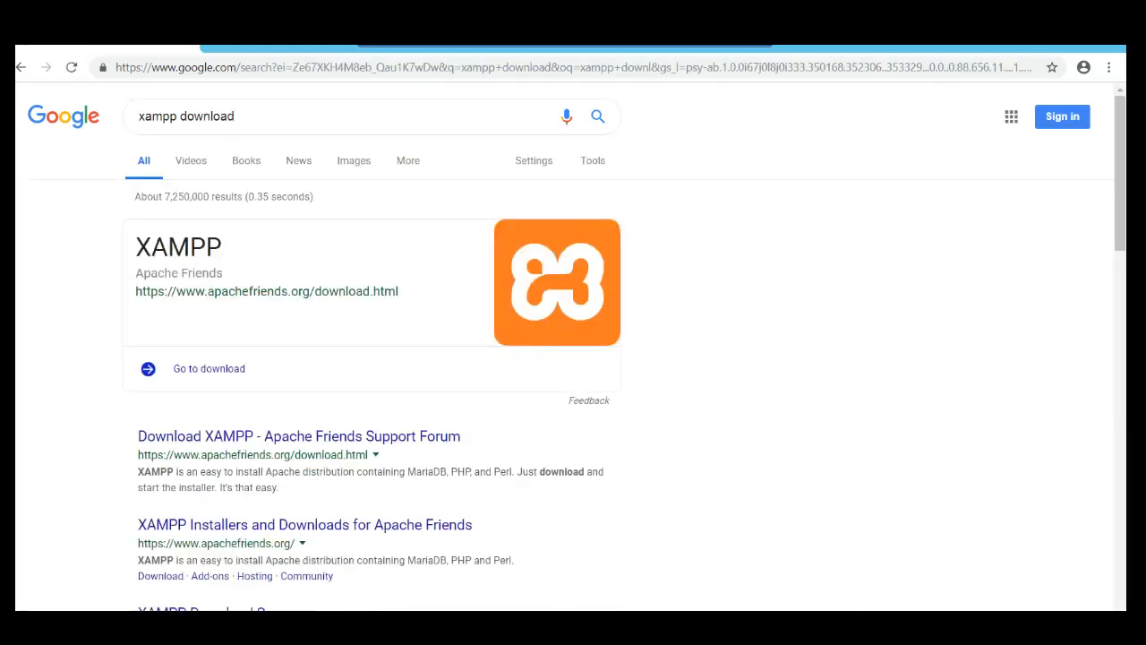
left_click(182, 368)
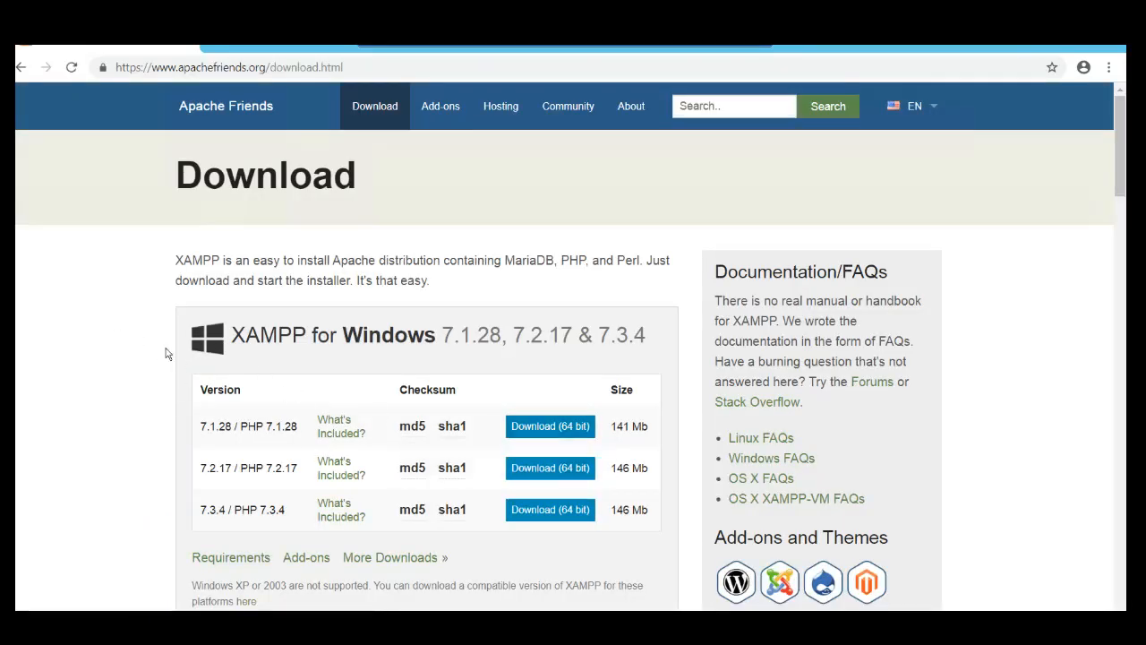
Download the 64-bit XAMPP 7.1.28 / PHP 7.1.28 installer for Windows
scroll(148, 339, "down", 2)
scroll(148, 340, "up", 2)
mouse_move(466, 435)
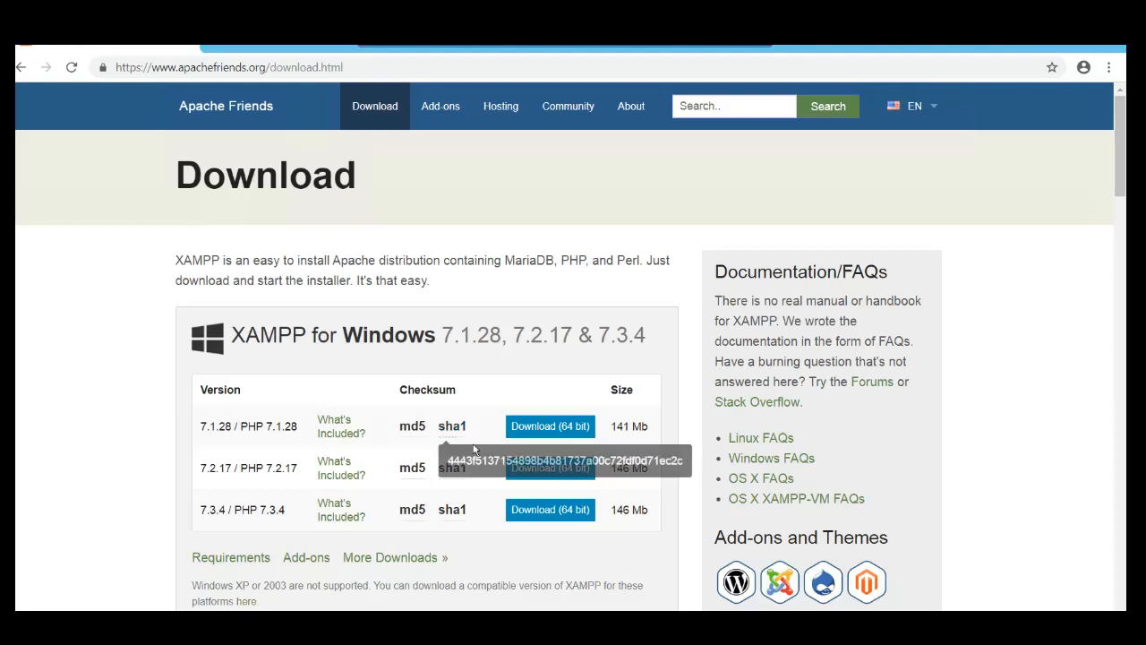
left_click(538, 429)
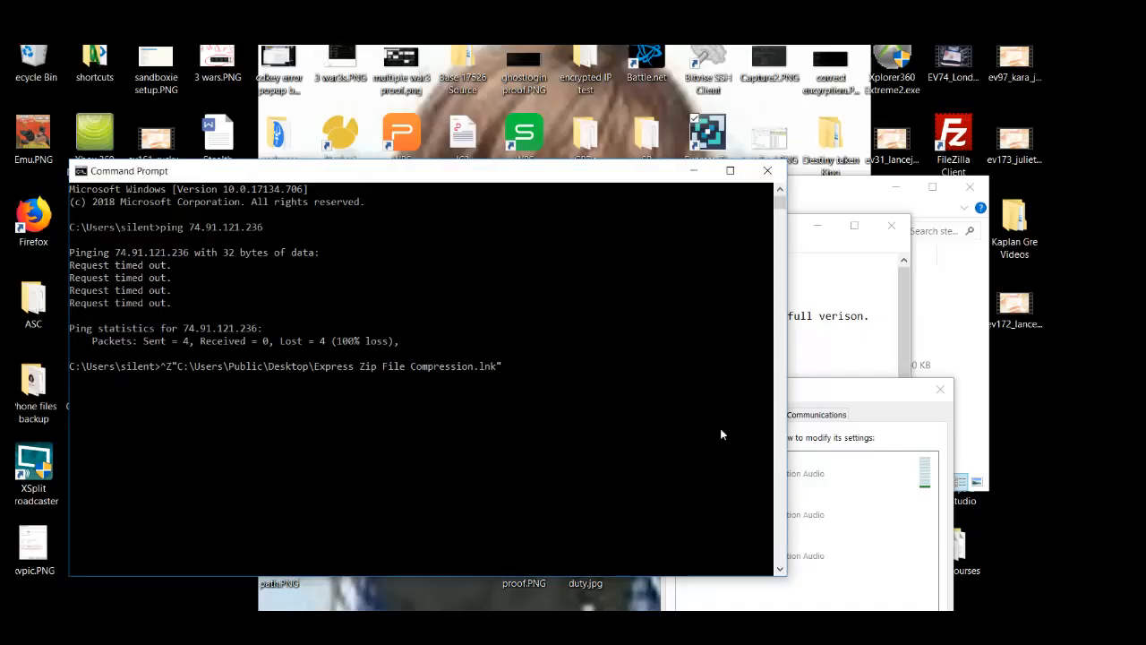
left_click(740, 625)
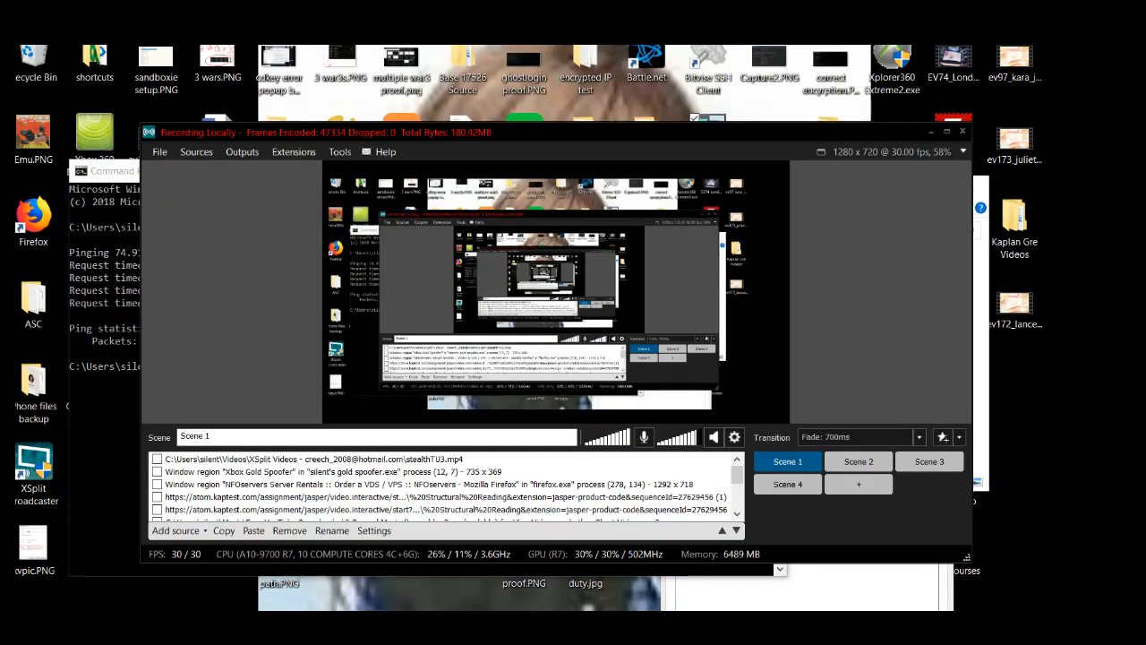
left_click(775, 625)
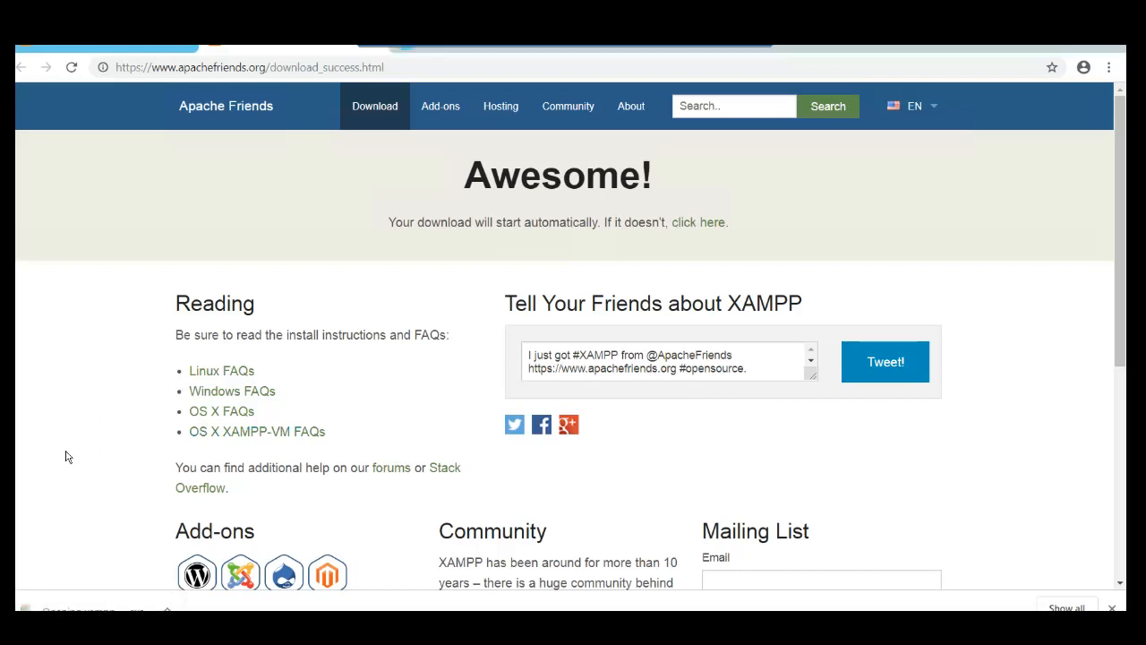
Run the XAMPP installer, acknowledge the User Account Control warning and keep all components selected
left_click(607, 354)
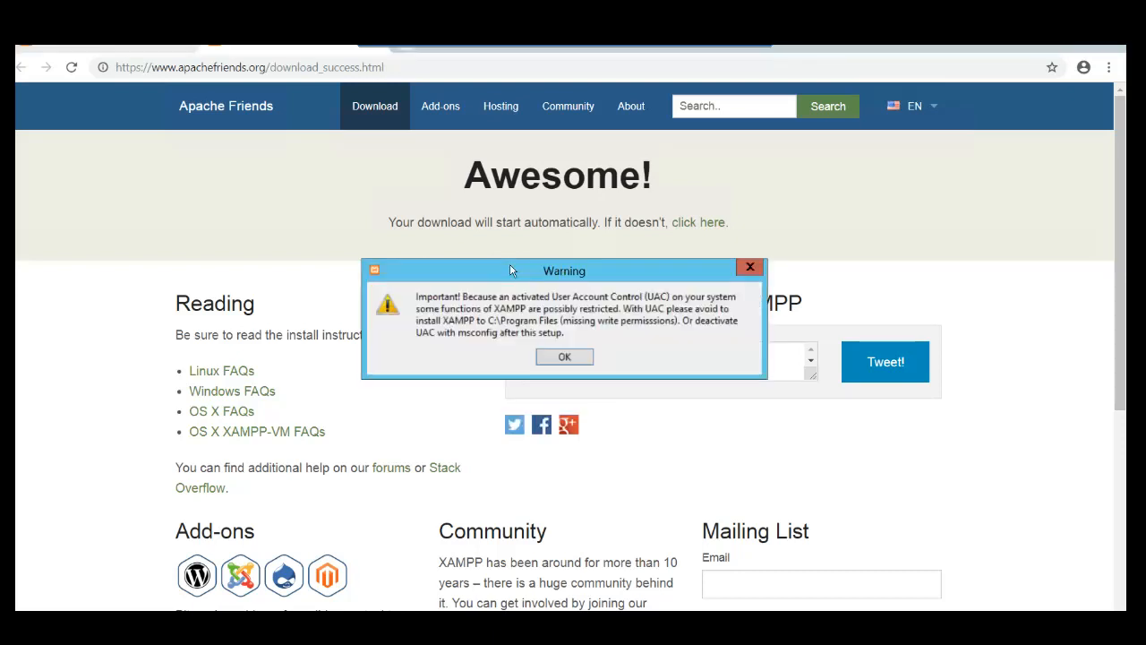
left_click(559, 356)
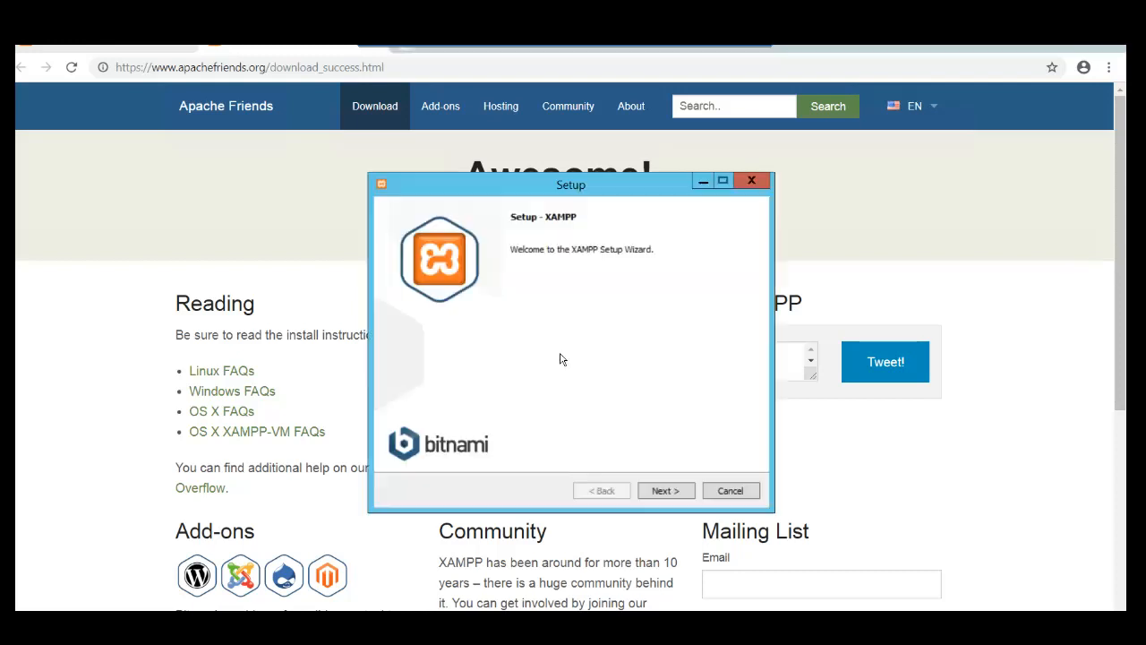
left_click(663, 492)
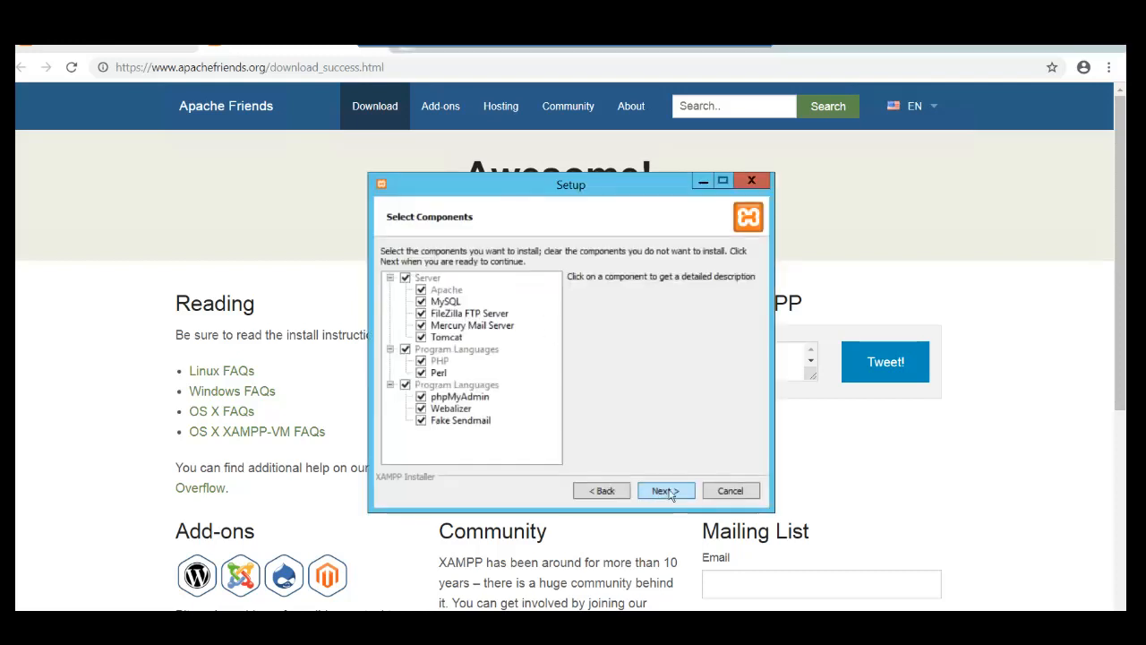
left_click(666, 492)
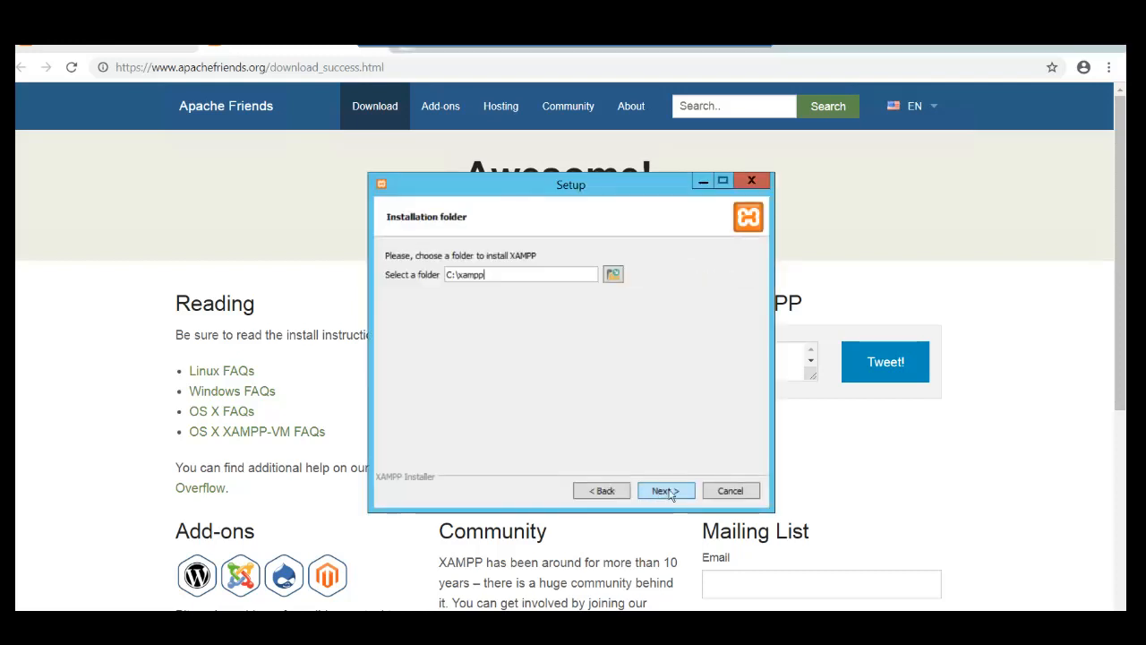
Keep C:\xampp as the installation folder, leave the Bitnami information option enabled and start installing XAMPP
left_click(666, 491)
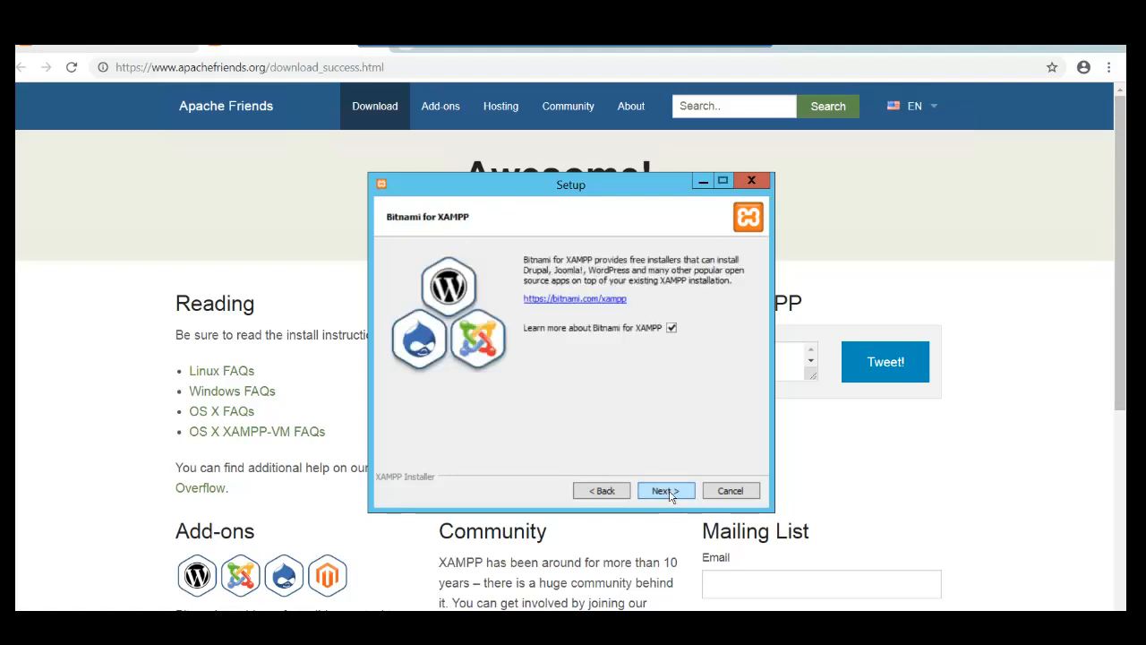
left_click(667, 492)
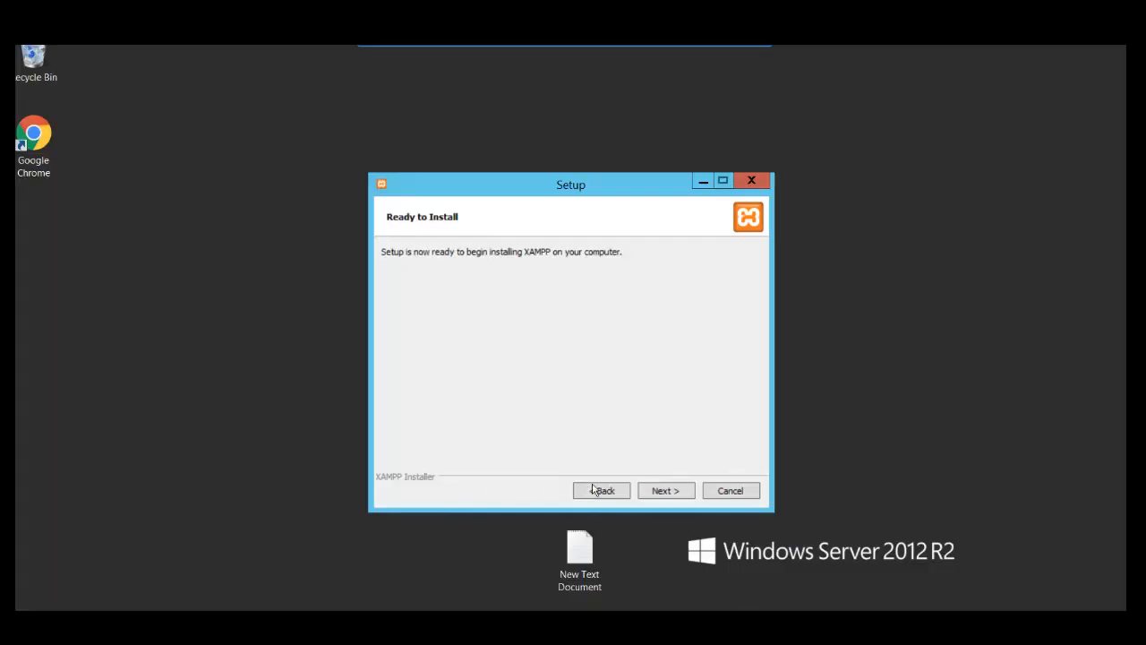
left_click(661, 492)
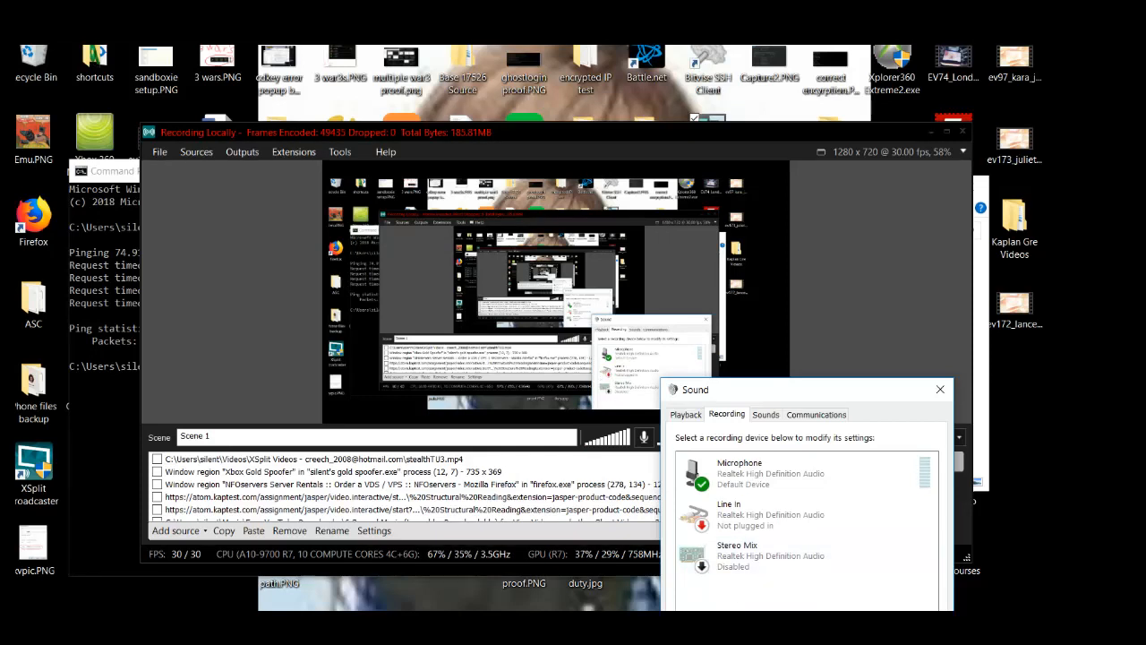
Switch to the Notepad outline and review the list of setup tasks
key("alt+Tab")
scroll(571, 403, "down", 1)
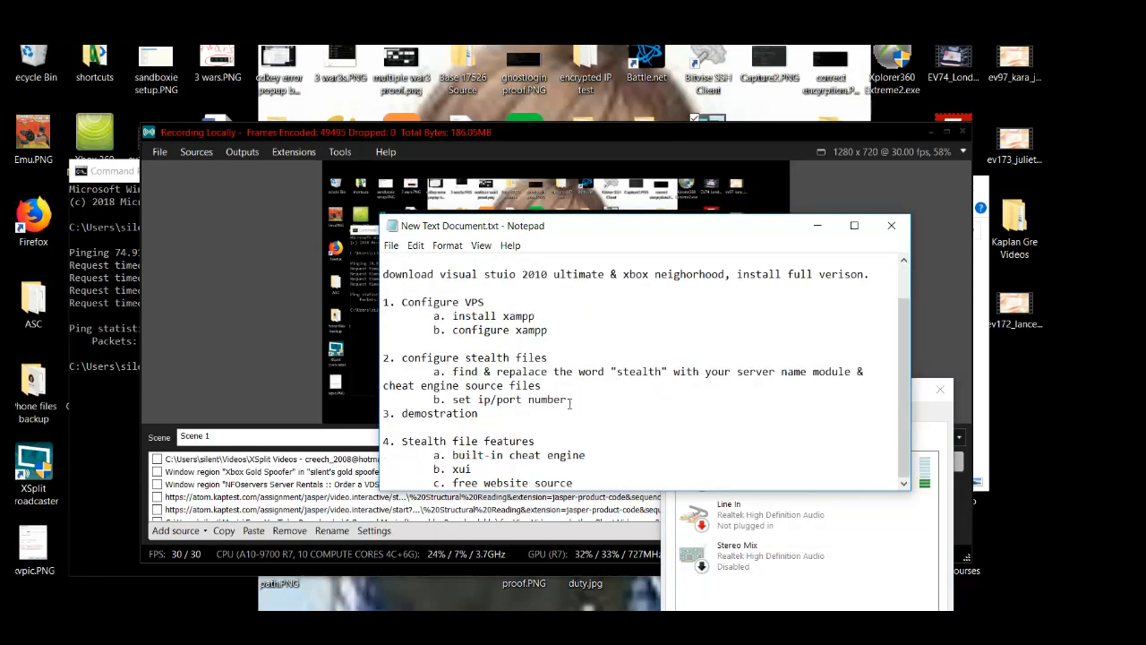
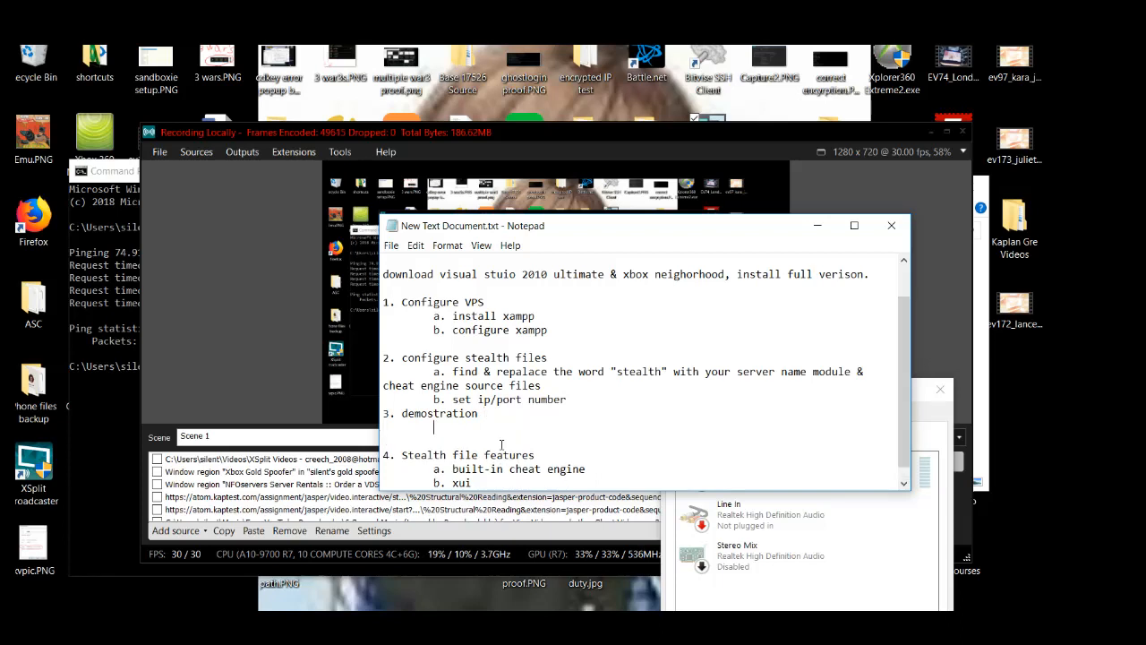
Add the sub-items "a. website" and "b. domain" under the demonstration heading of the outline
key("Tab")
type("a. website")
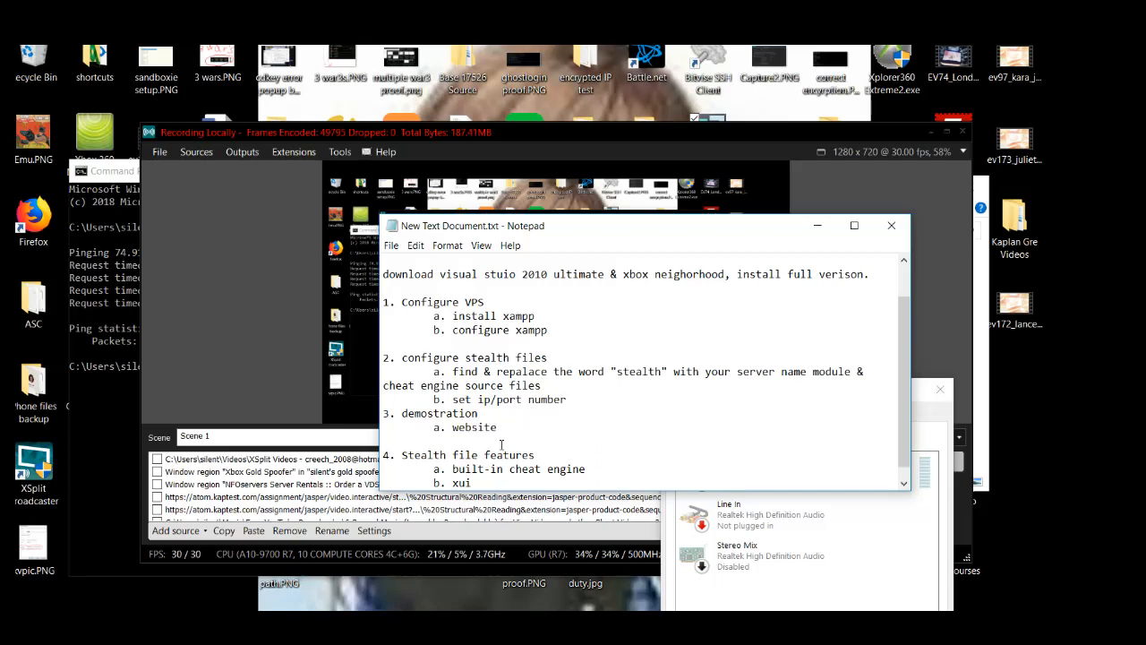
key("Return")
key("Tab")
type("b. ")
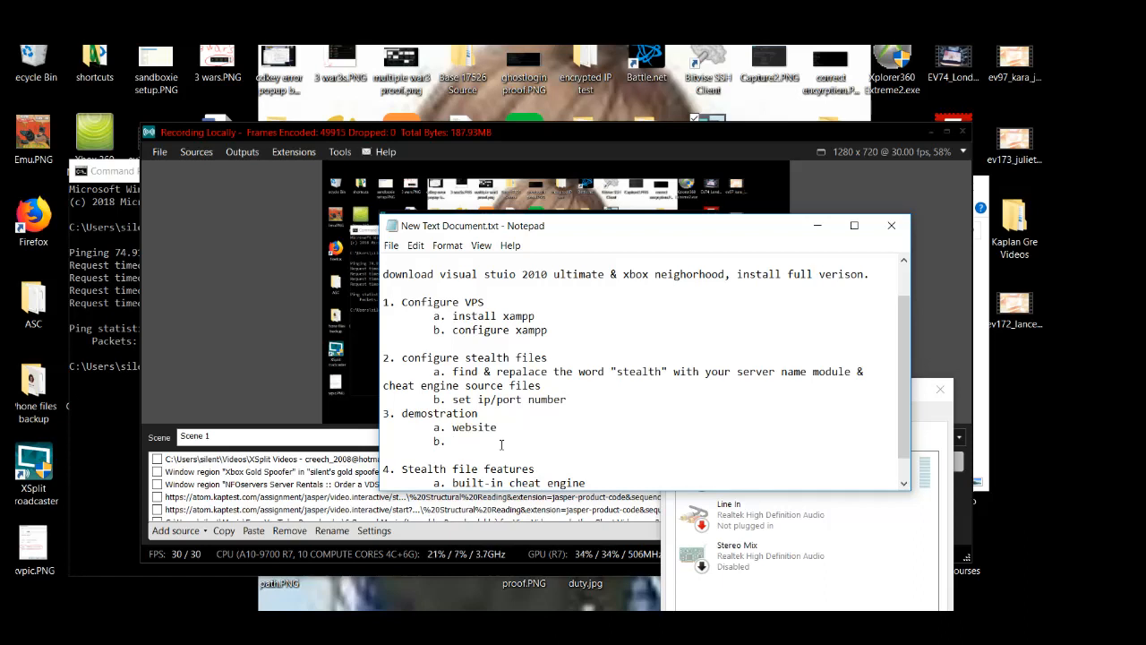
type("a")
key("BackSpace")
type("dd")
key("BackSpace")
key("BackSpace")
type("down")
key("BackSpace")
key("BackSpace")
key("BackSpace")
type("omain")
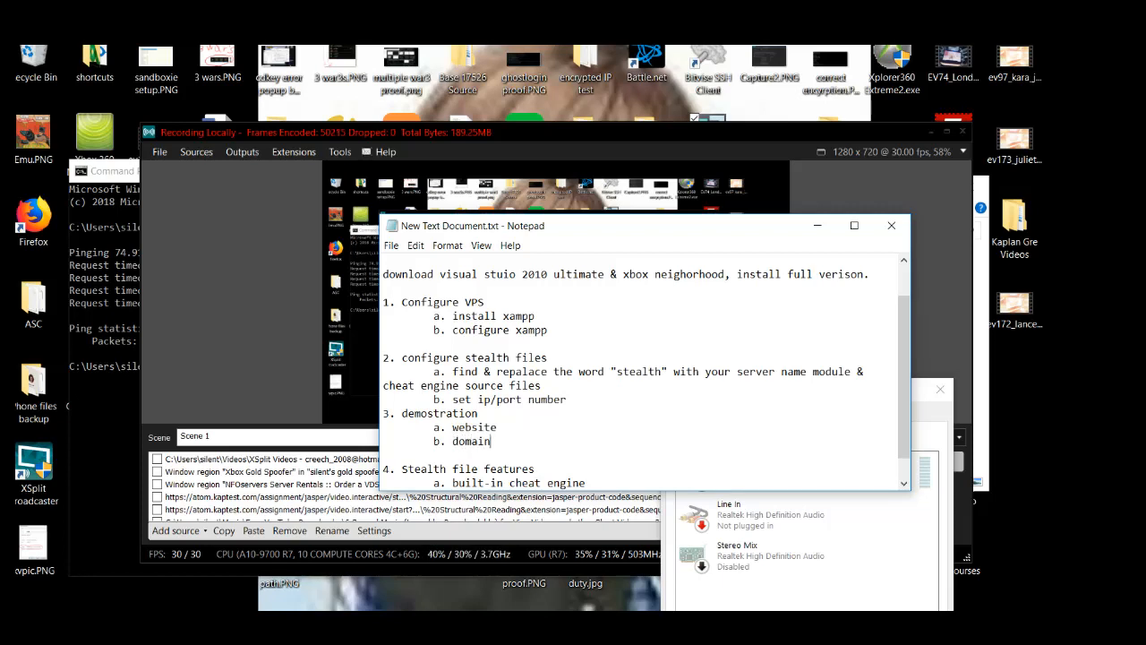
Save the edited outline under its existing file name
left_click_drag(485, 226, 475, 193)
left_click(382, 216)
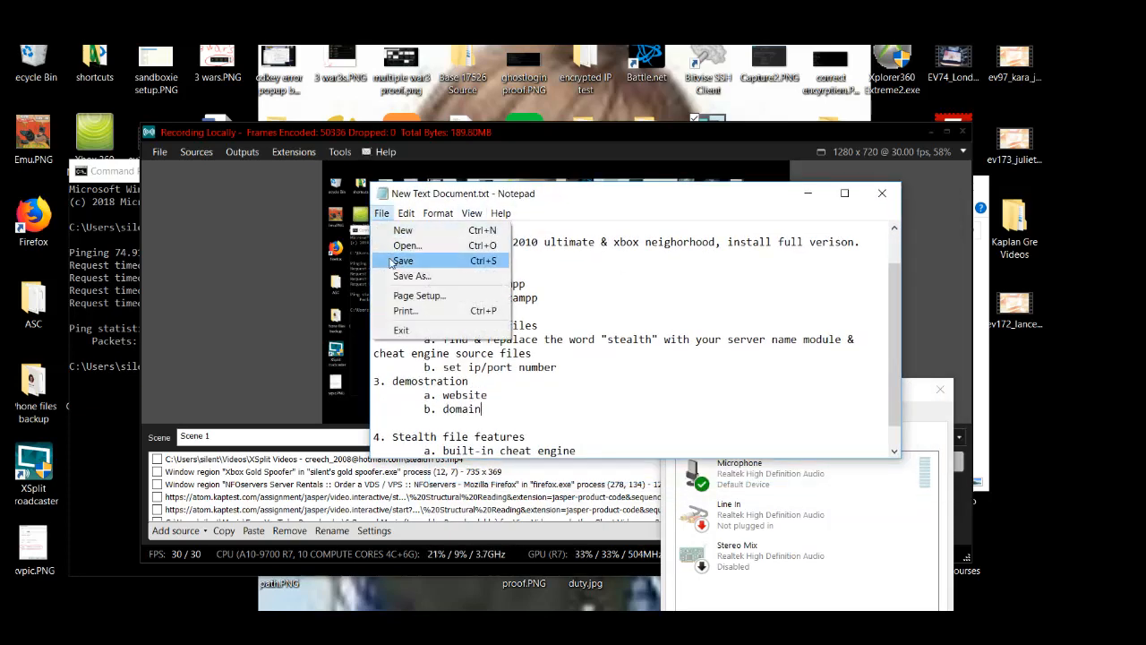
left_click(394, 261)
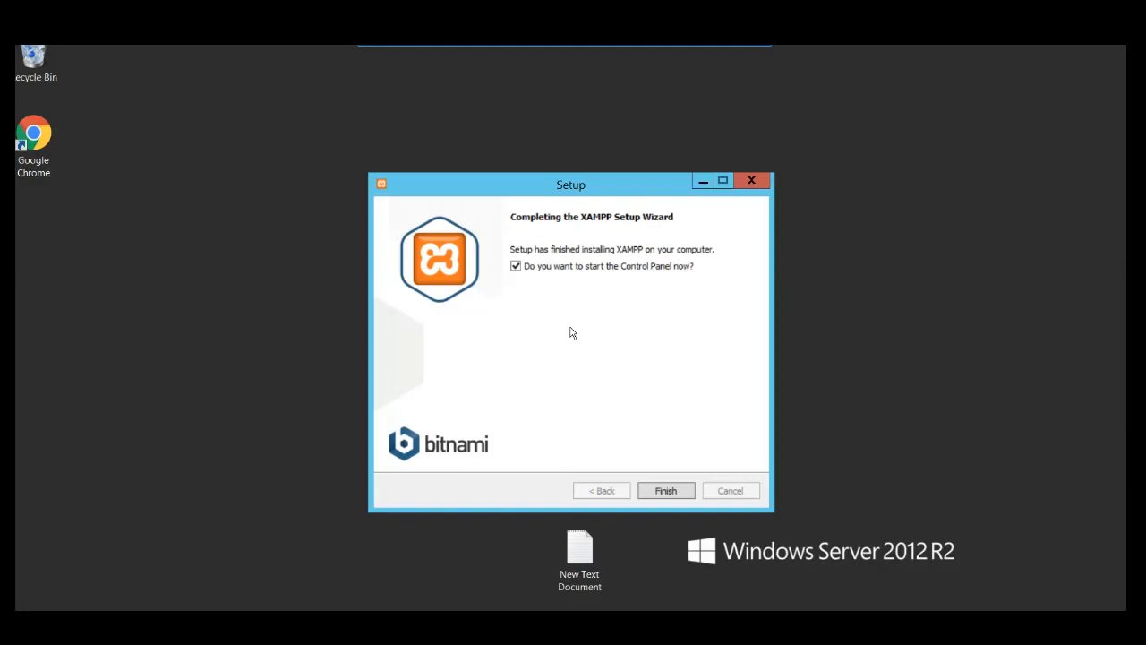
Finish the XAMPP setup into its Control Panel in English and install Apache and MySQL as services
left_click(686, 491)
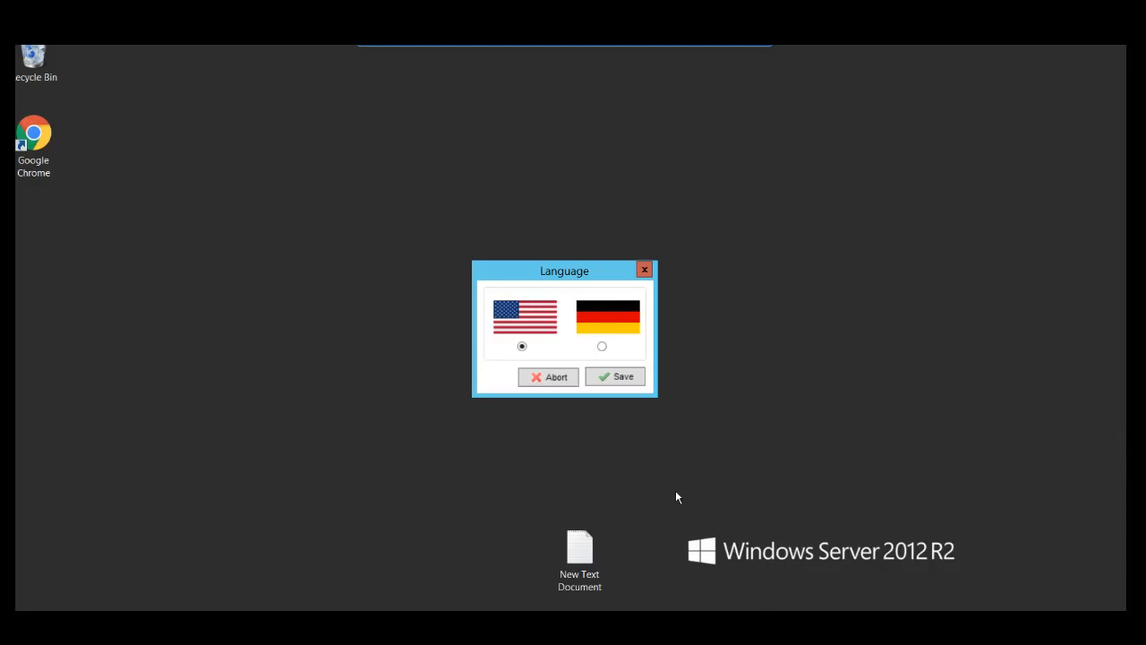
left_click(619, 378)
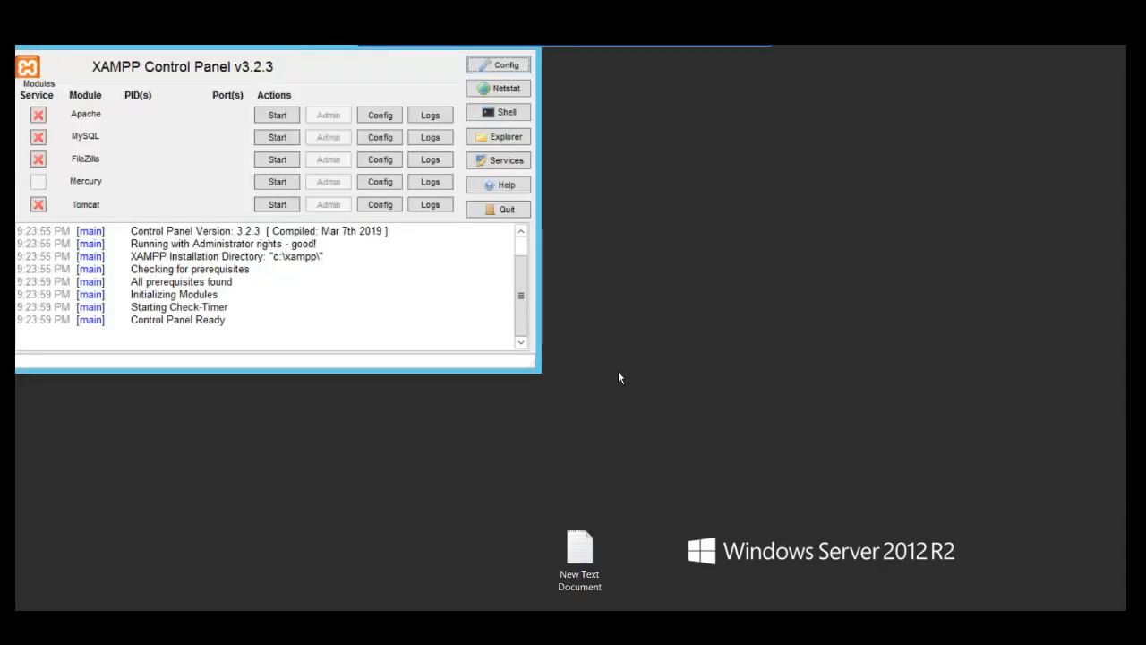
left_click(37, 114)
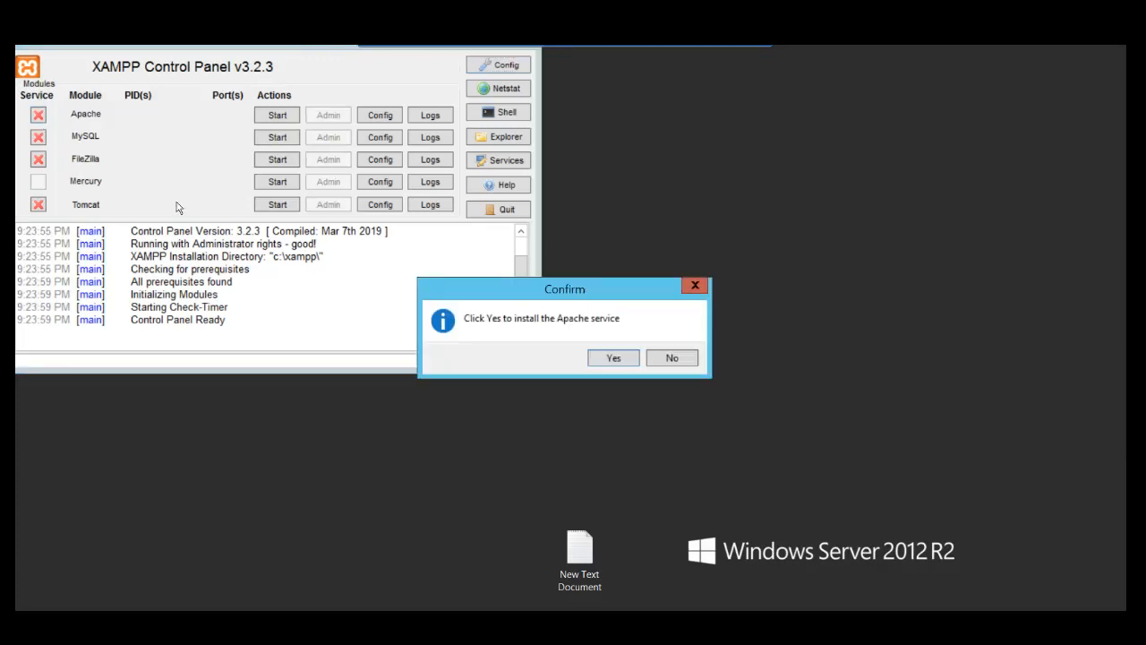
left_click(610, 359)
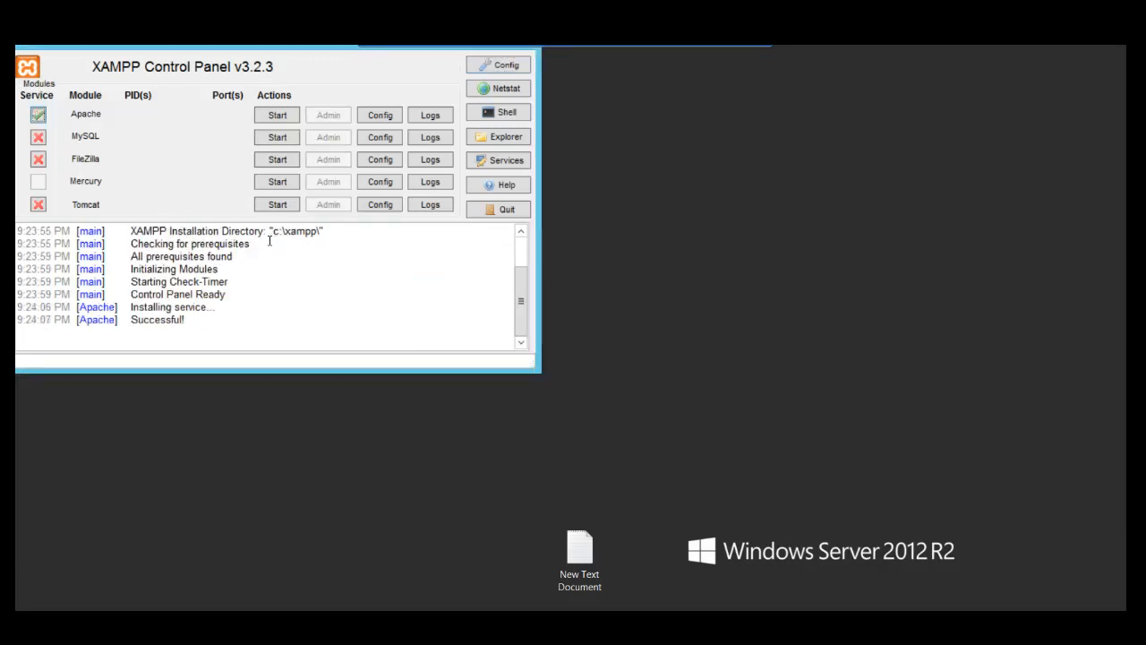
left_click(38, 136)
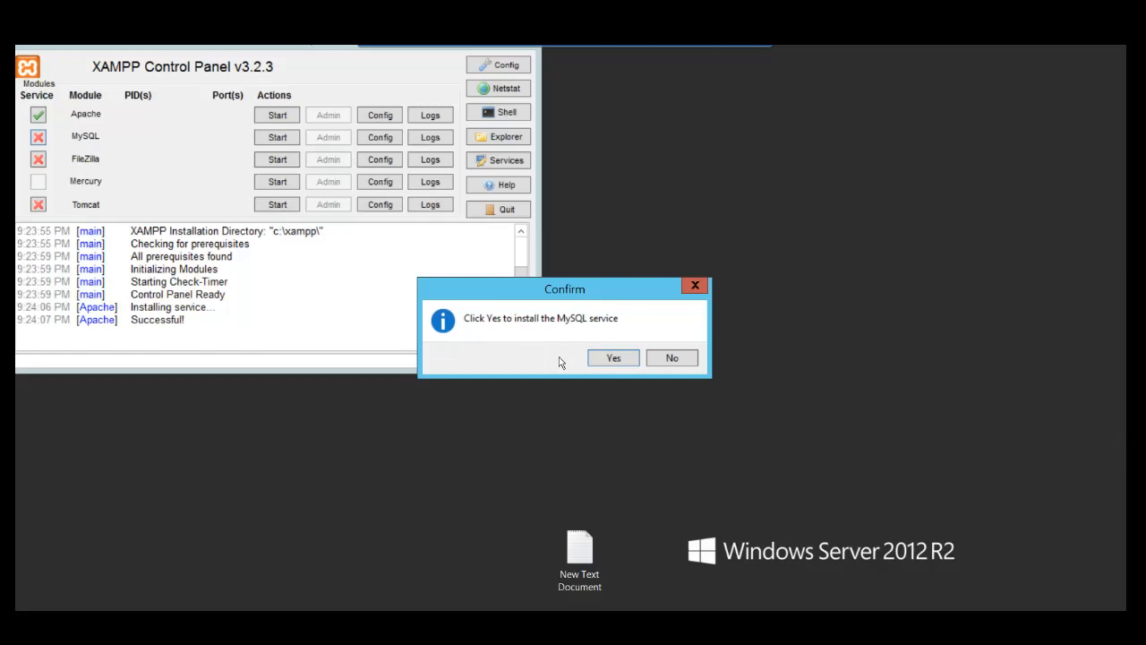
left_click(609, 358)
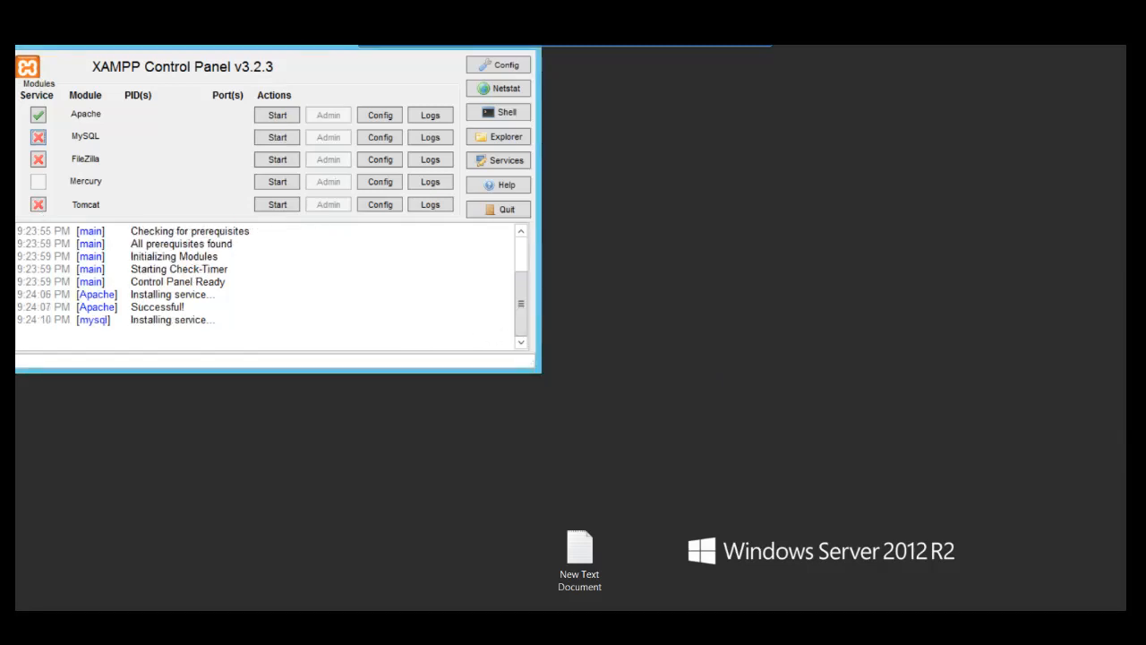
Start the Apache and MySQL services in the XAMPP Control Panel
left_click_drag(90, 45, 250, 129)
left_click(370, 198)
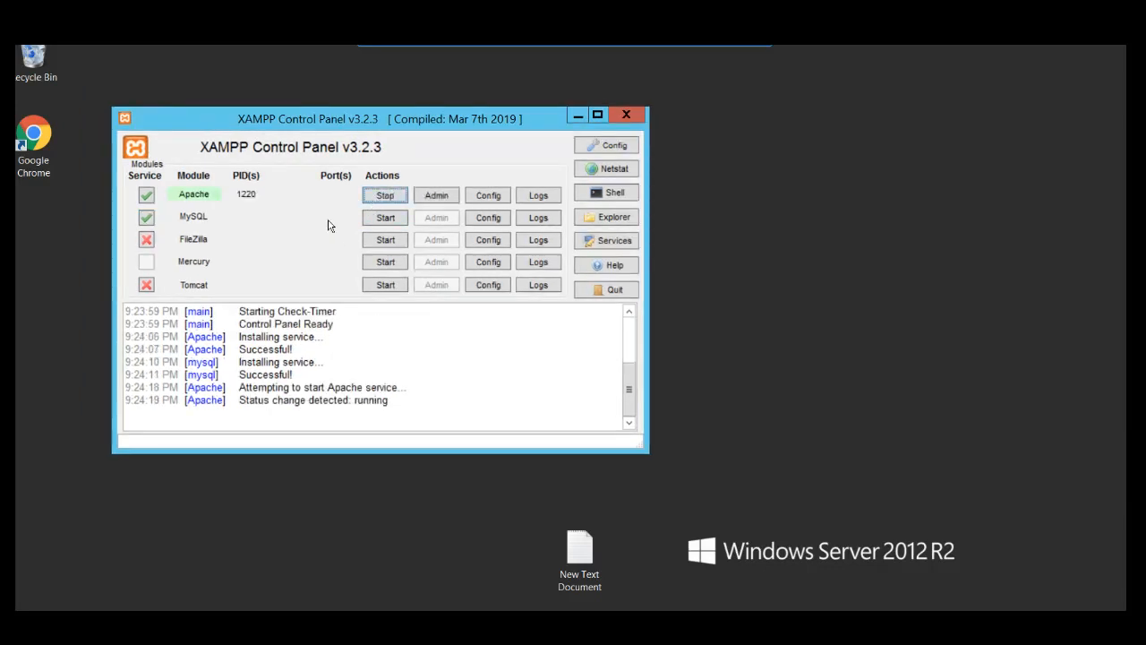
left_click(367, 222)
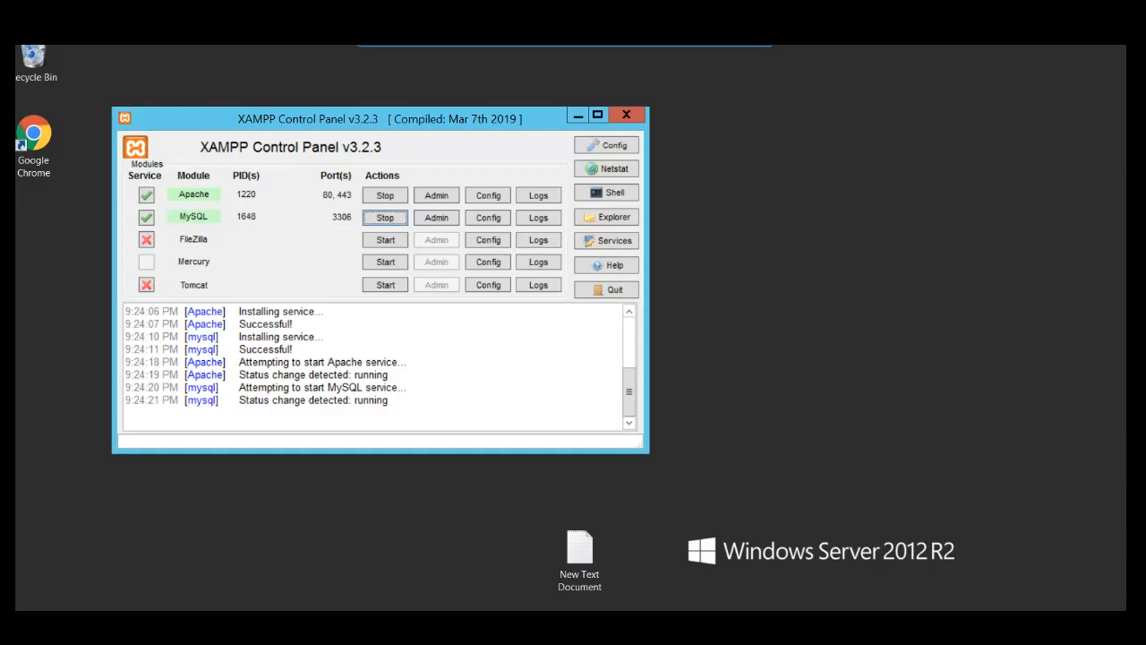
Switch to Windows Firewall with Advanced Security and begin a new inbound port rule for TCP port 3306
mouse_move(345, 629)
mouse_move(298, 629)
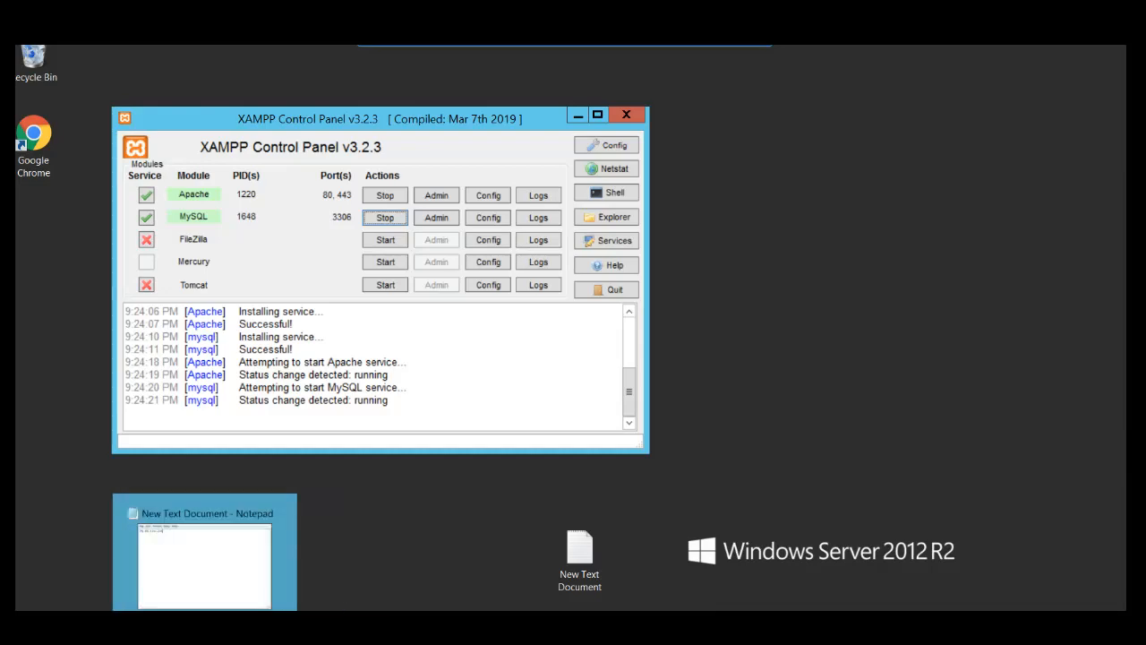
left_click(252, 629)
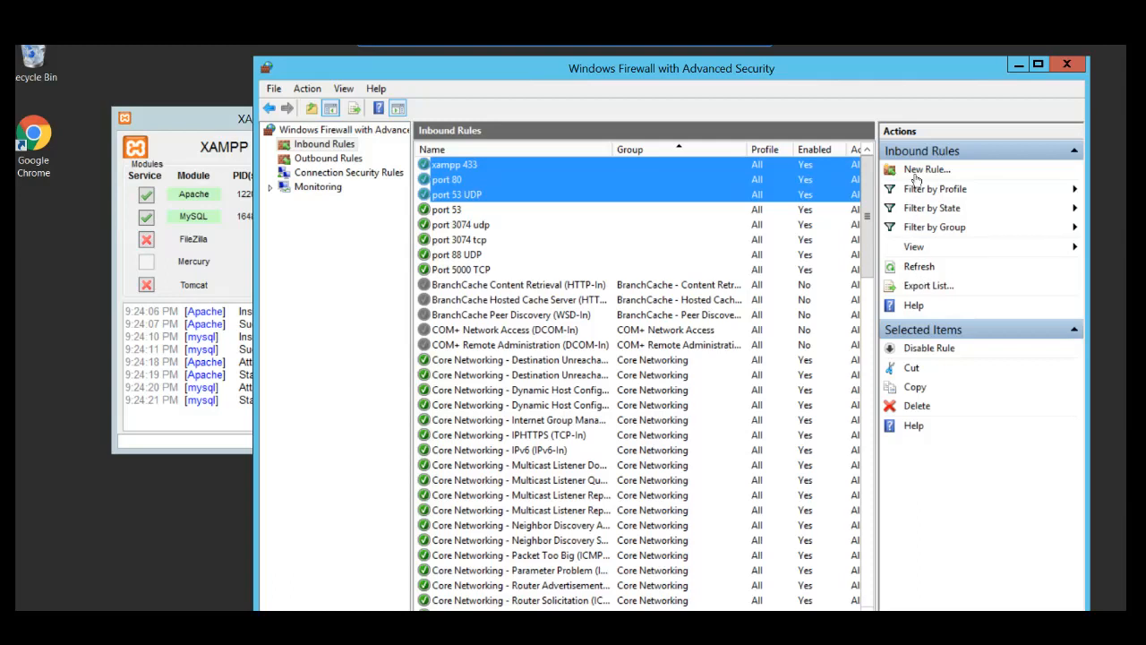
left_click(925, 170)
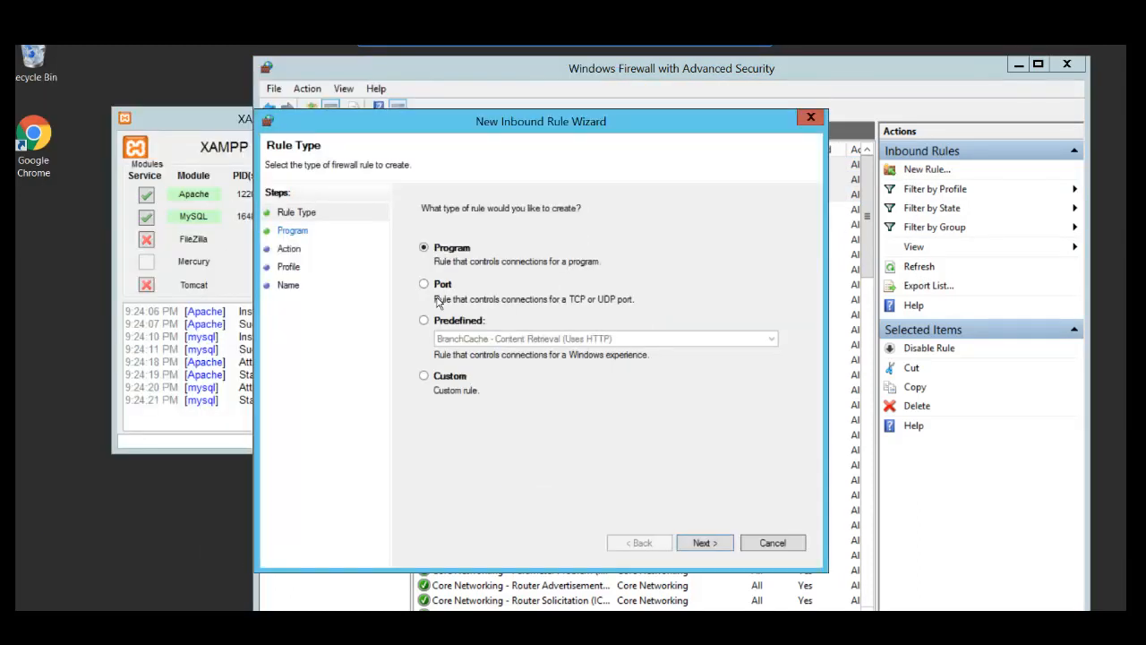
left_click(424, 285)
key("Return")
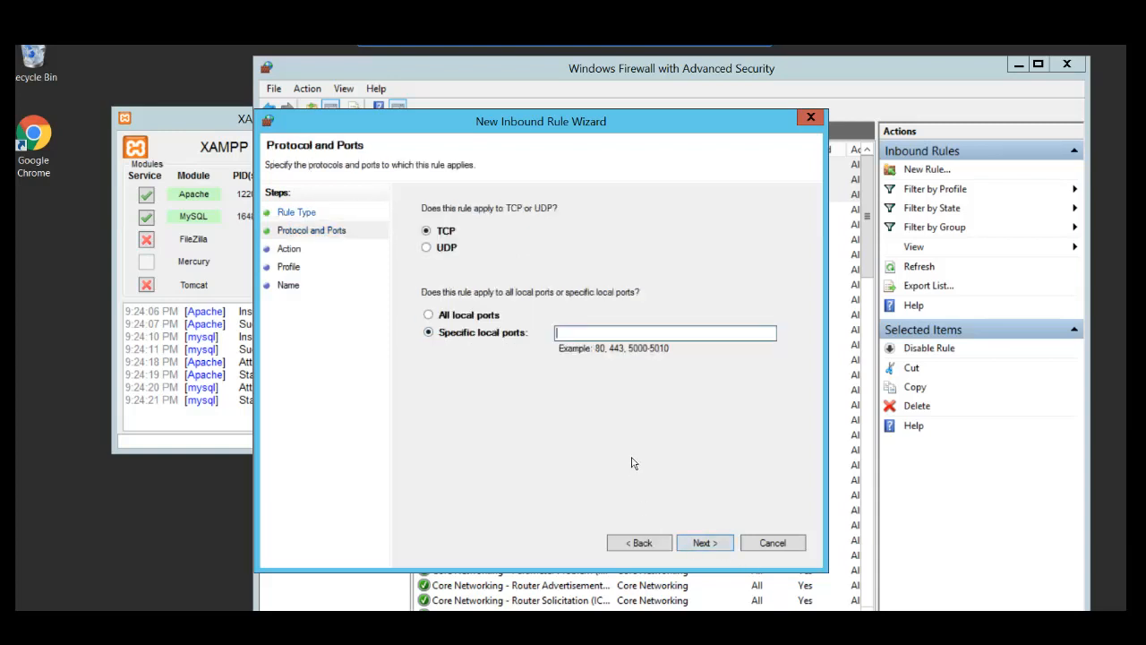
left_click(576, 333)
type("3306")
left_click(698, 546)
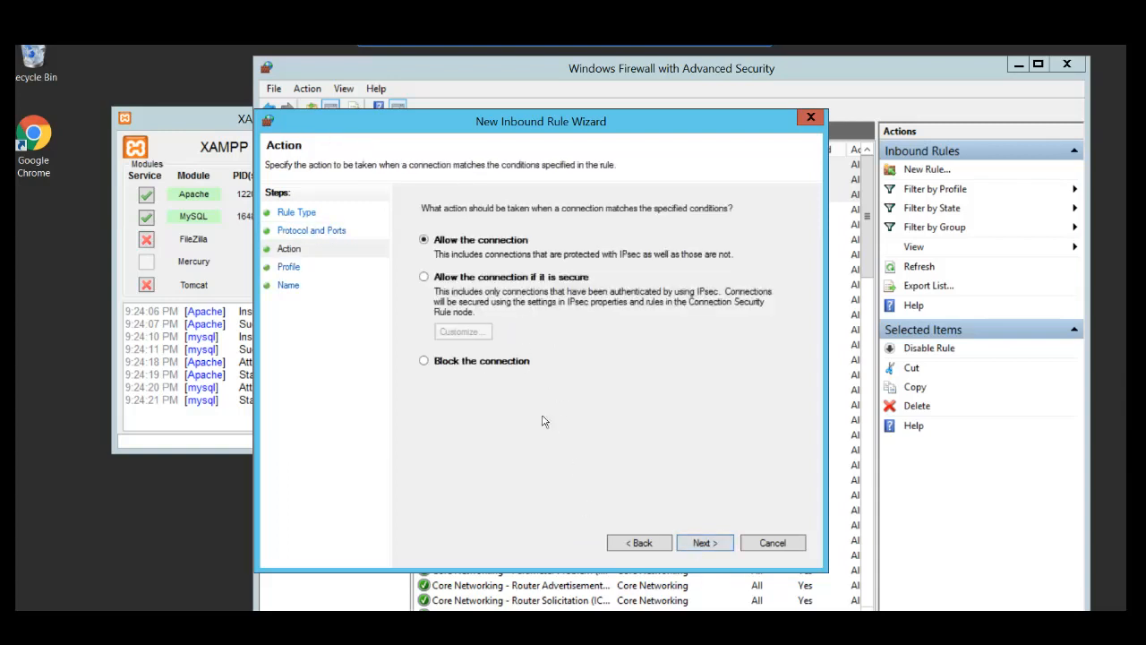
Allow the connection for the Domain, Private and Public profiles and create the rule with the name "port 3306"
left_click(703, 543)
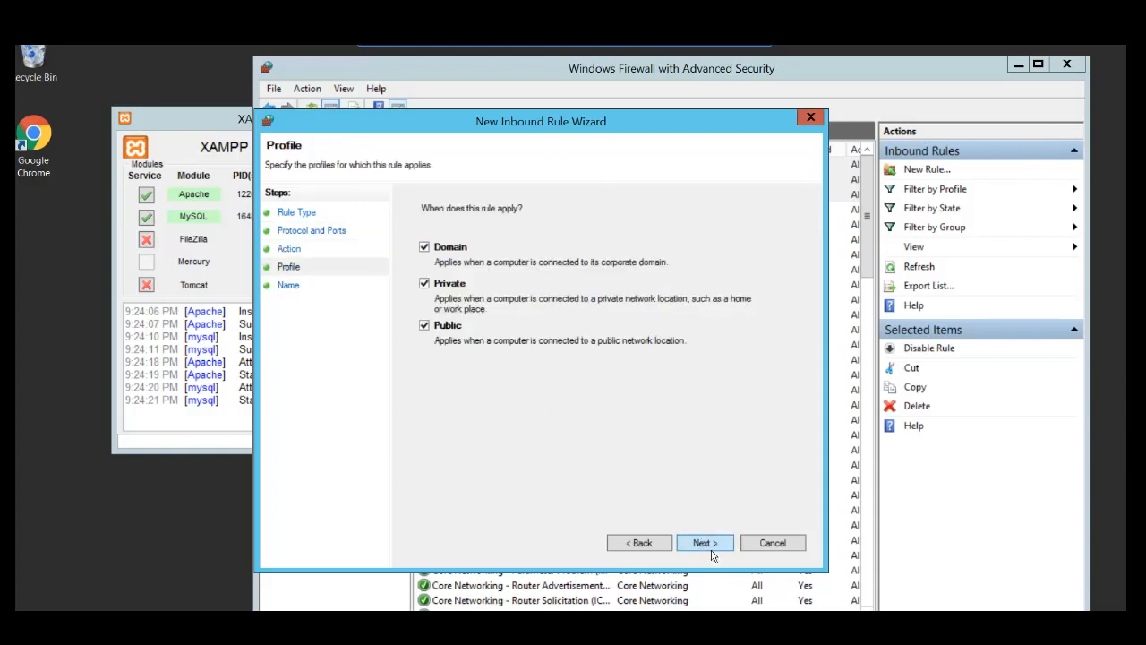
left_click(712, 549)
type("port 33606")
key("BackSpace")
key("BackSpace")
key("BackSpace")
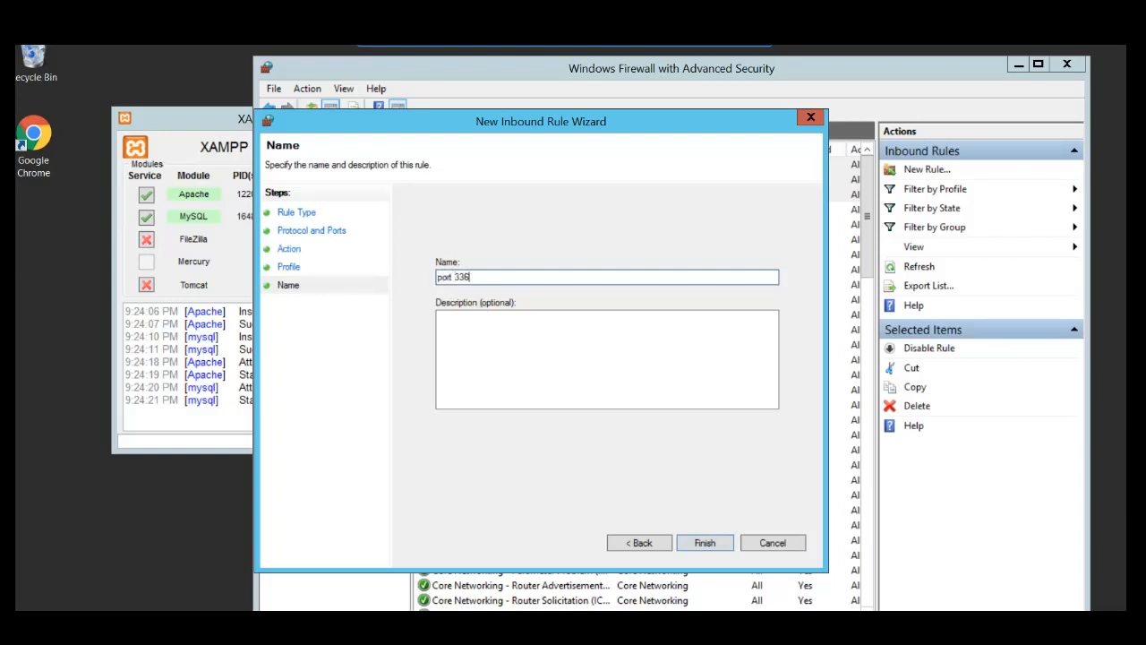
type("06")
left_click(724, 544)
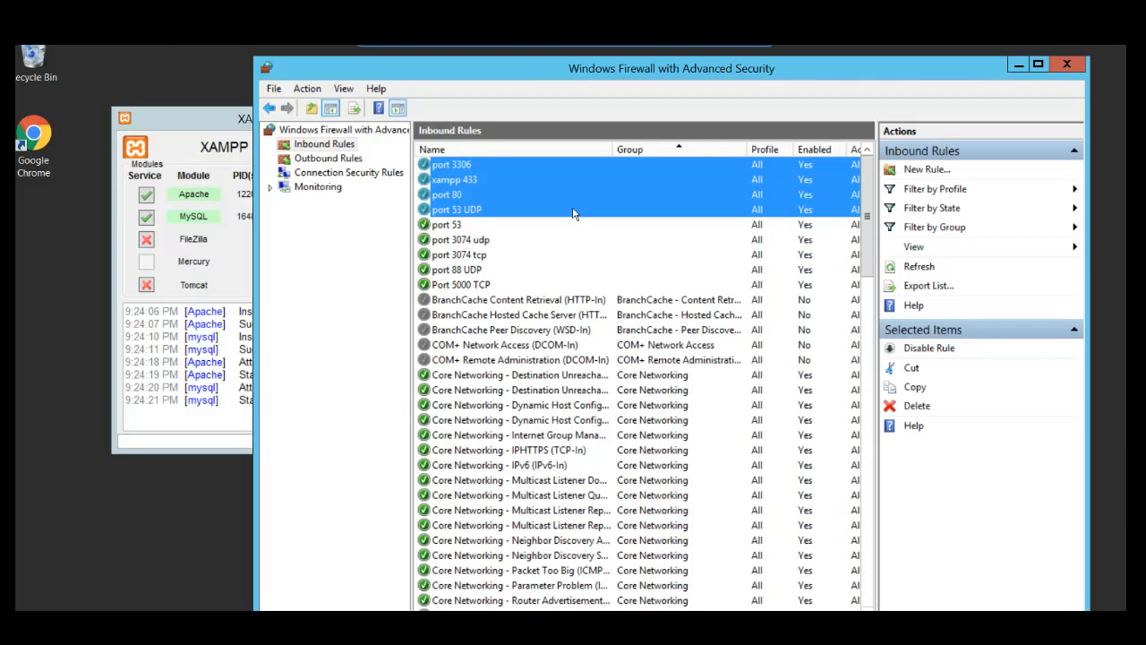
Return to the XAMPP Control Panel and open phpMyAdmin through Apache's admin dashboard, with the browser maximized
left_click_drag(980, 77, 940, 83)
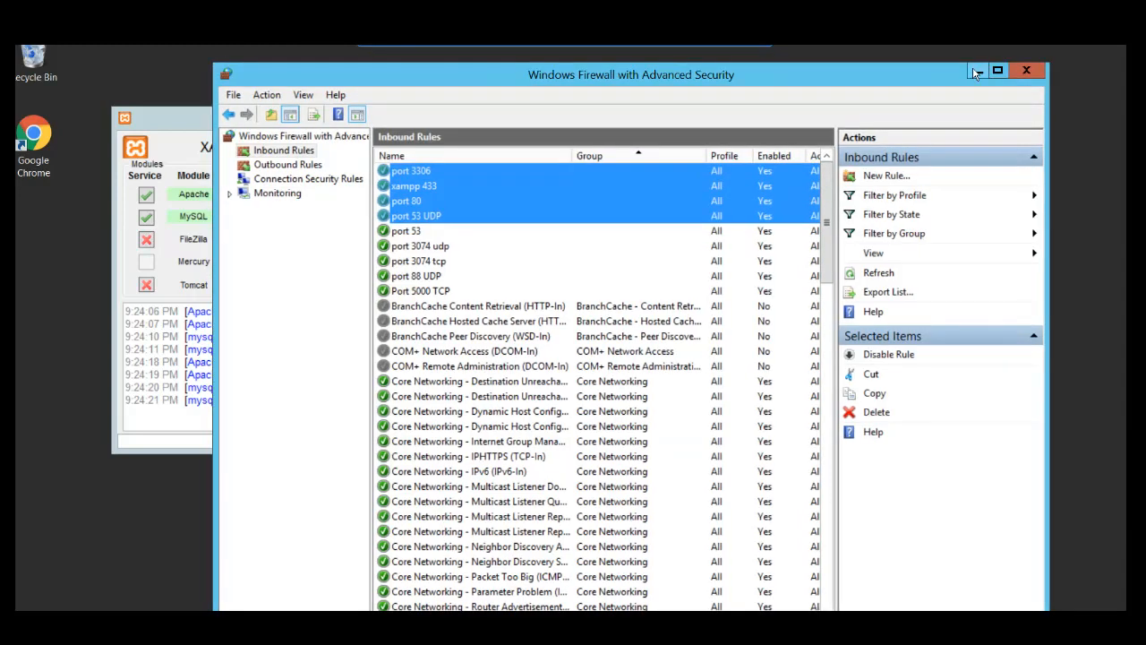
left_click(976, 71)
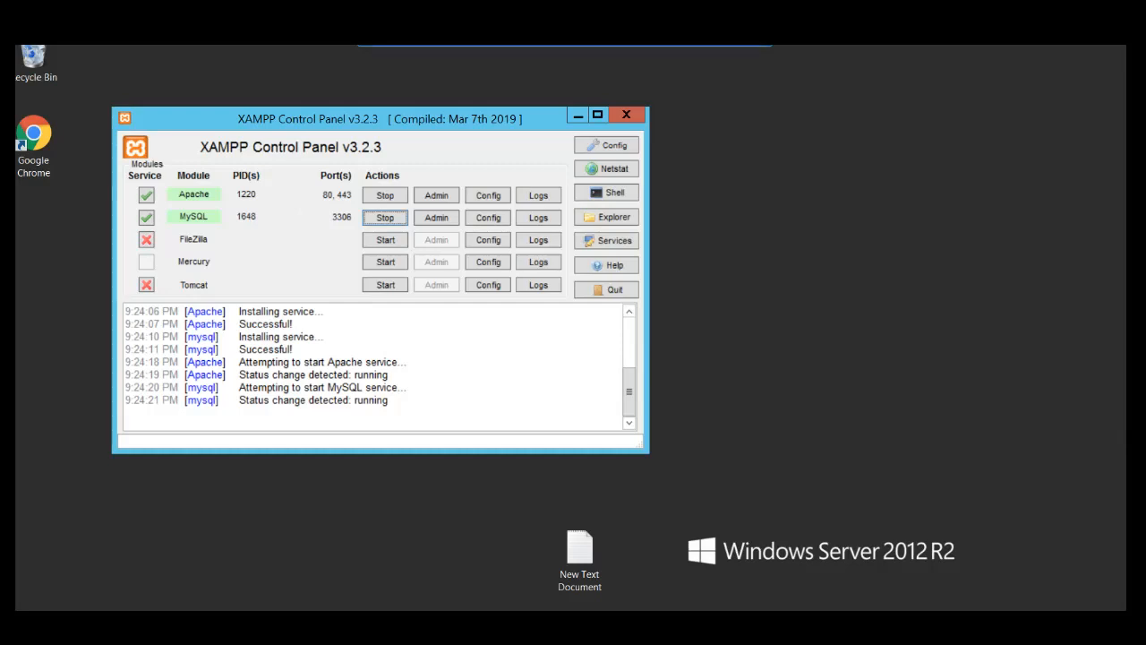
left_click_drag(408, 127, 402, 140)
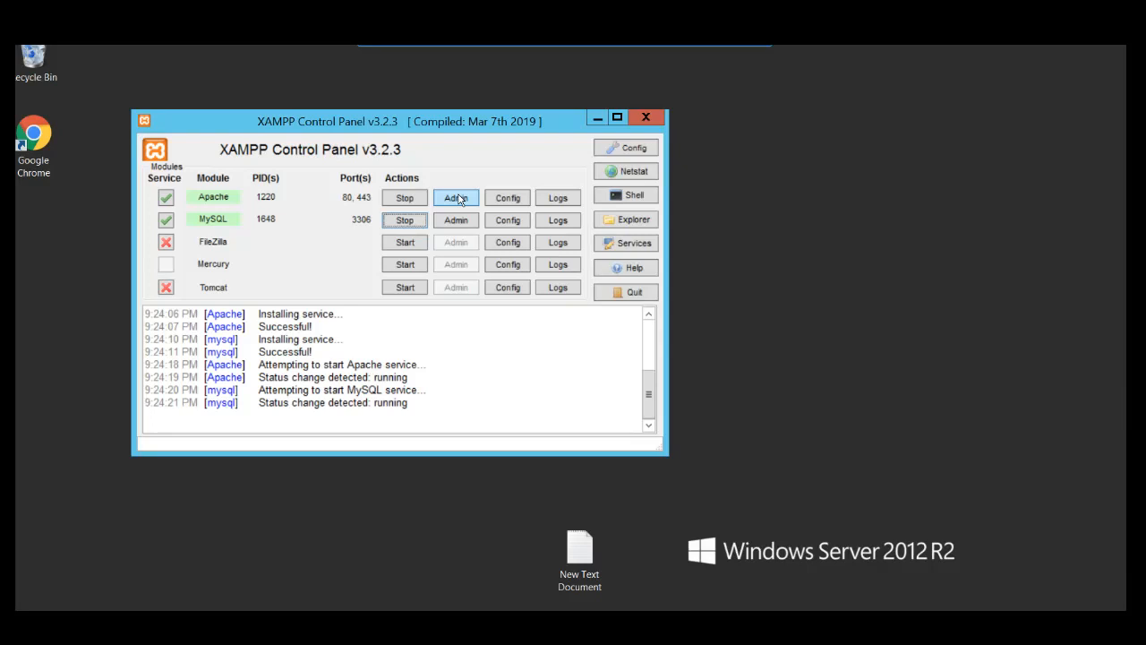
left_click(460, 199)
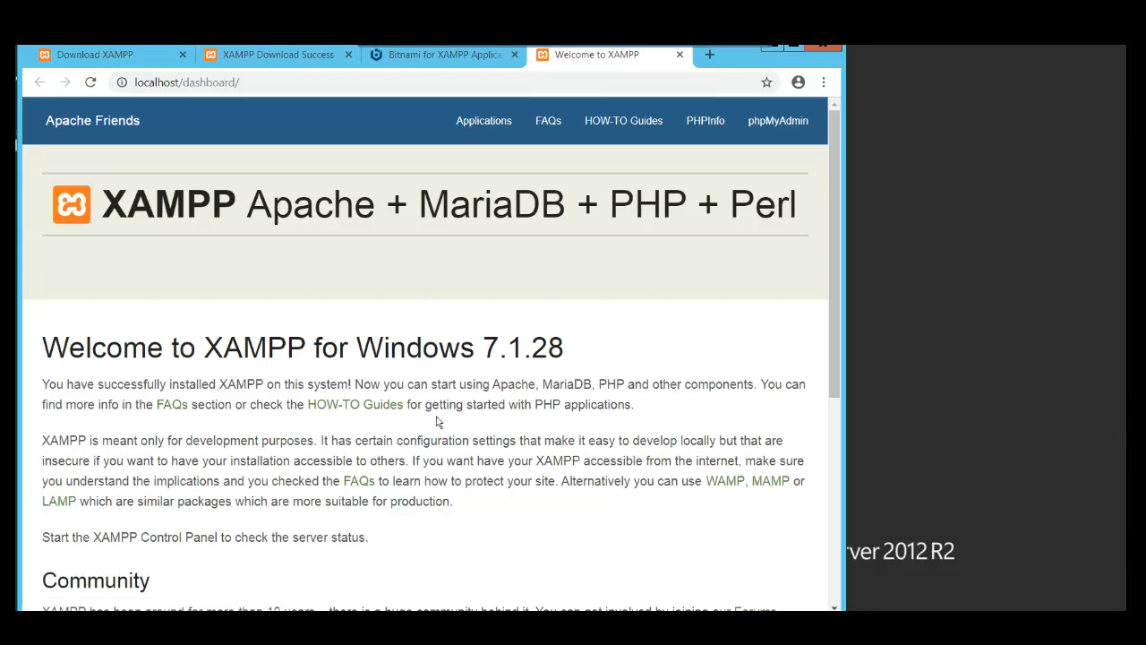
scroll(438, 421, "down", 5)
scroll(460, 404, "up", 5)
left_click(795, 46)
left_click(912, 105)
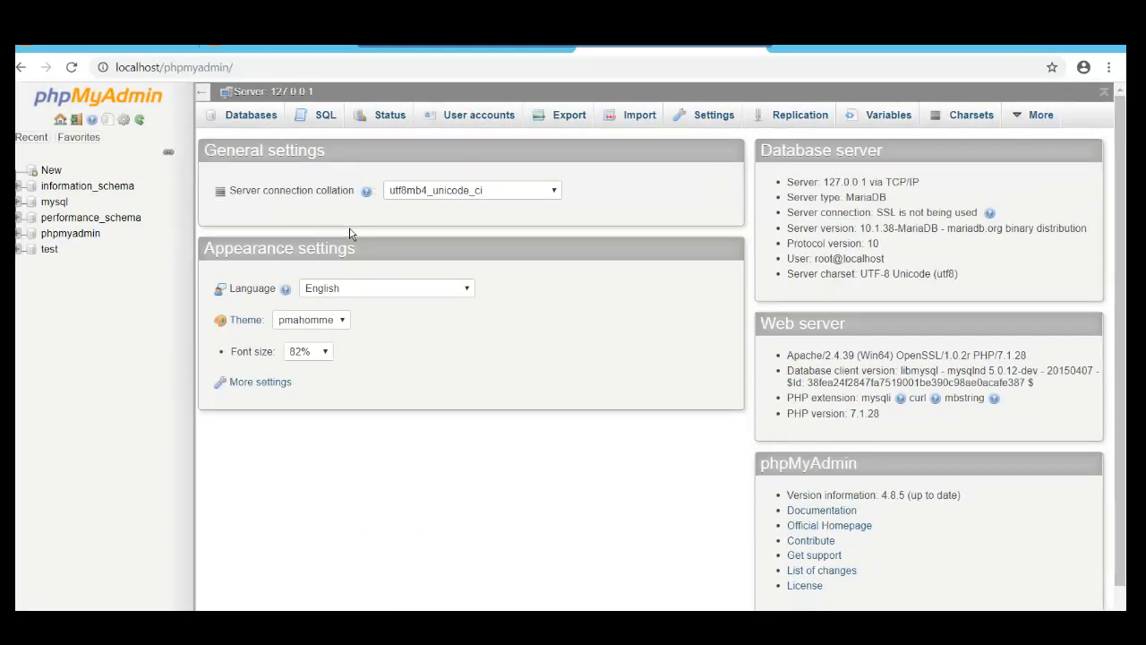
Open the password change form for the root user account on host localhost
left_click(472, 125)
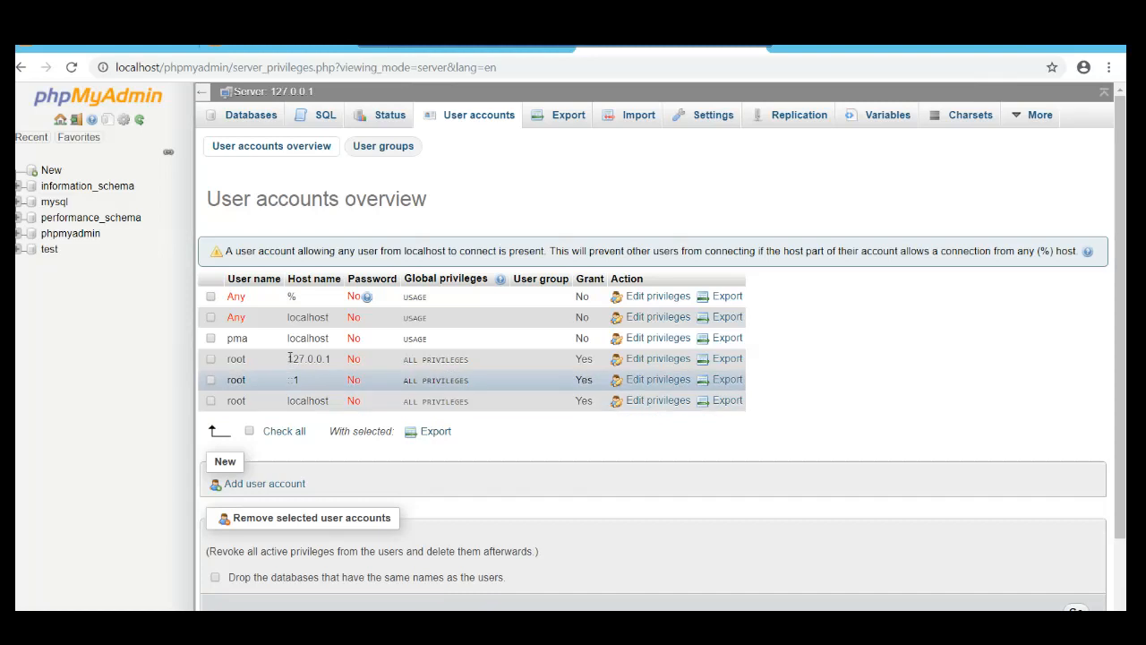
left_click(660, 400)
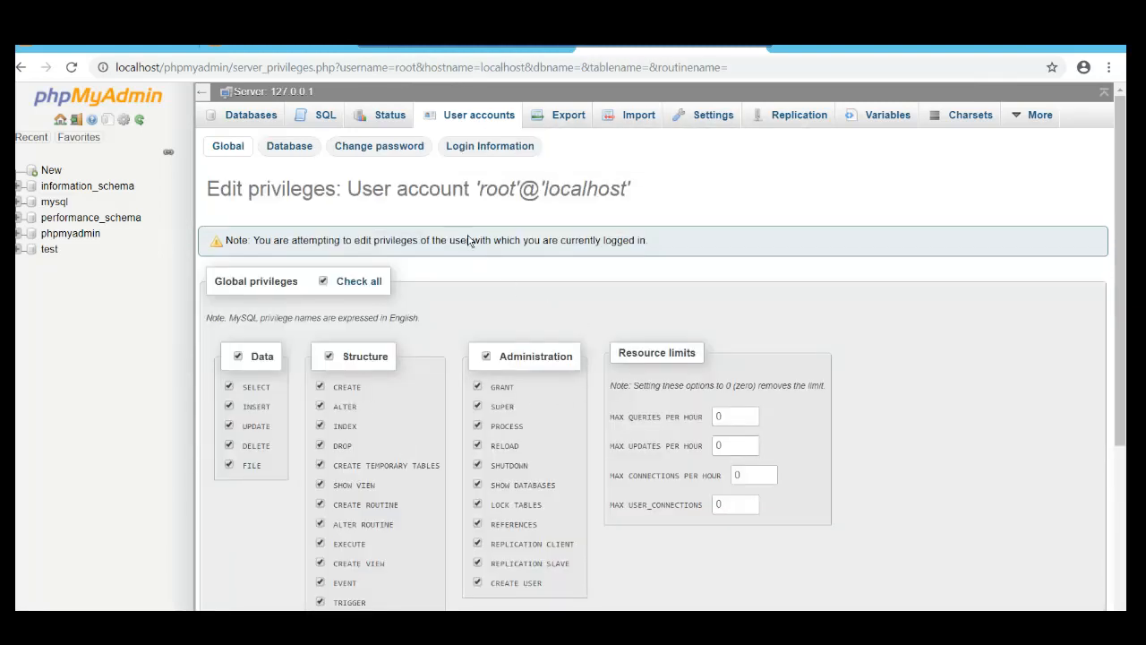
left_click(402, 152)
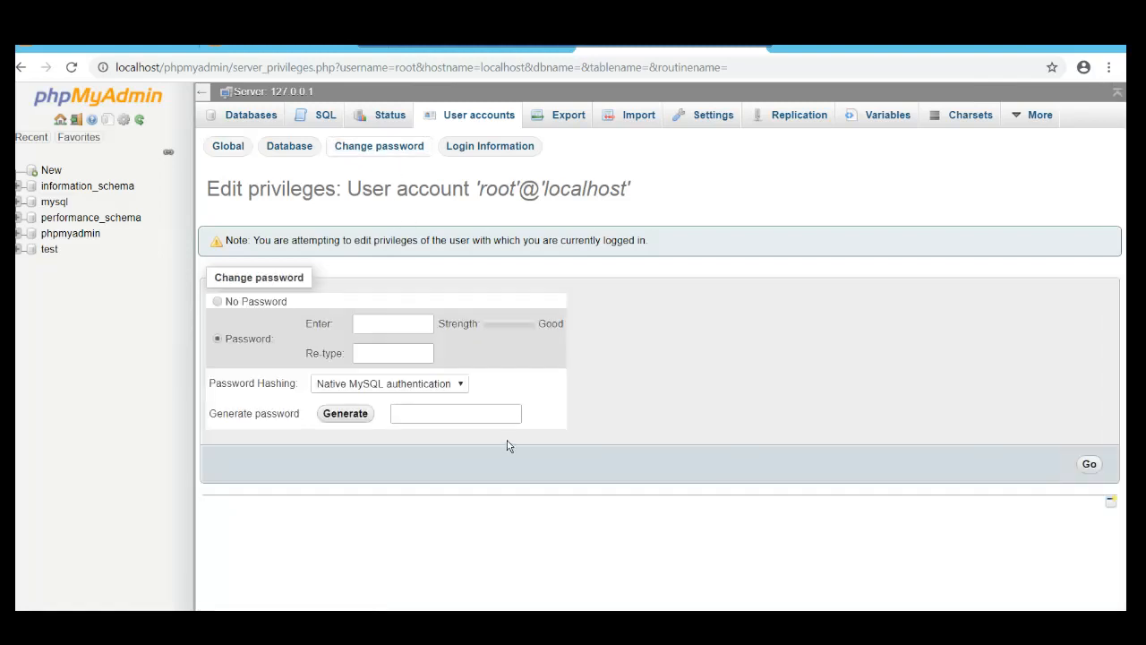
Enter and re-type a new account password for root on localhost with Native MySQL authentication, and apply it
left_click(397, 325)
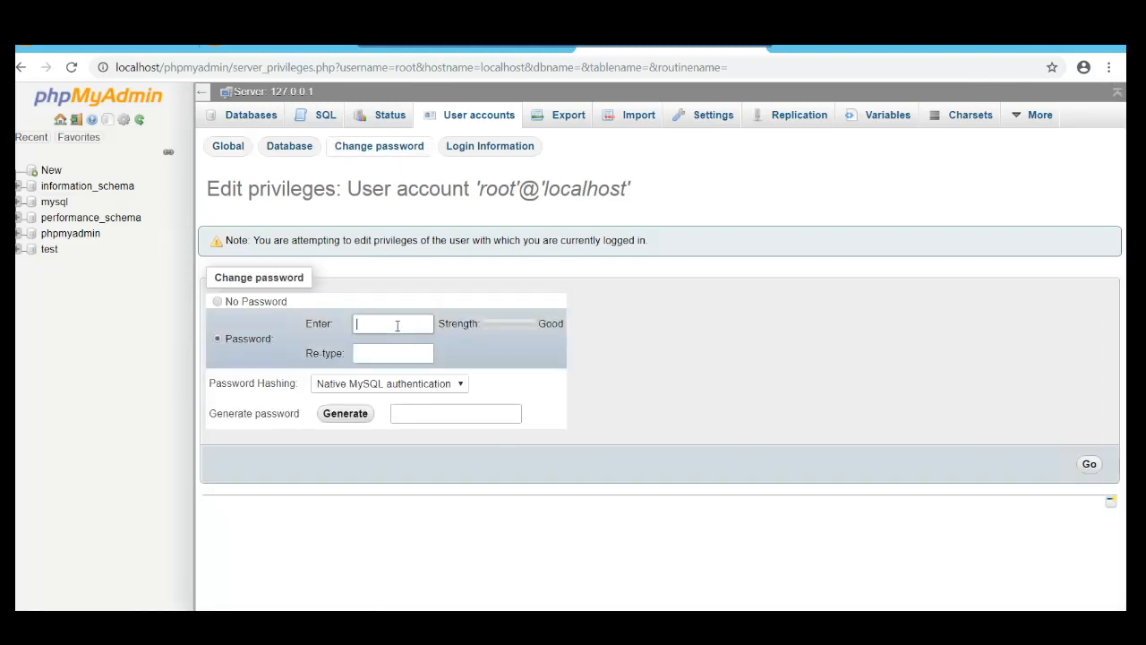
key("BackSpace")
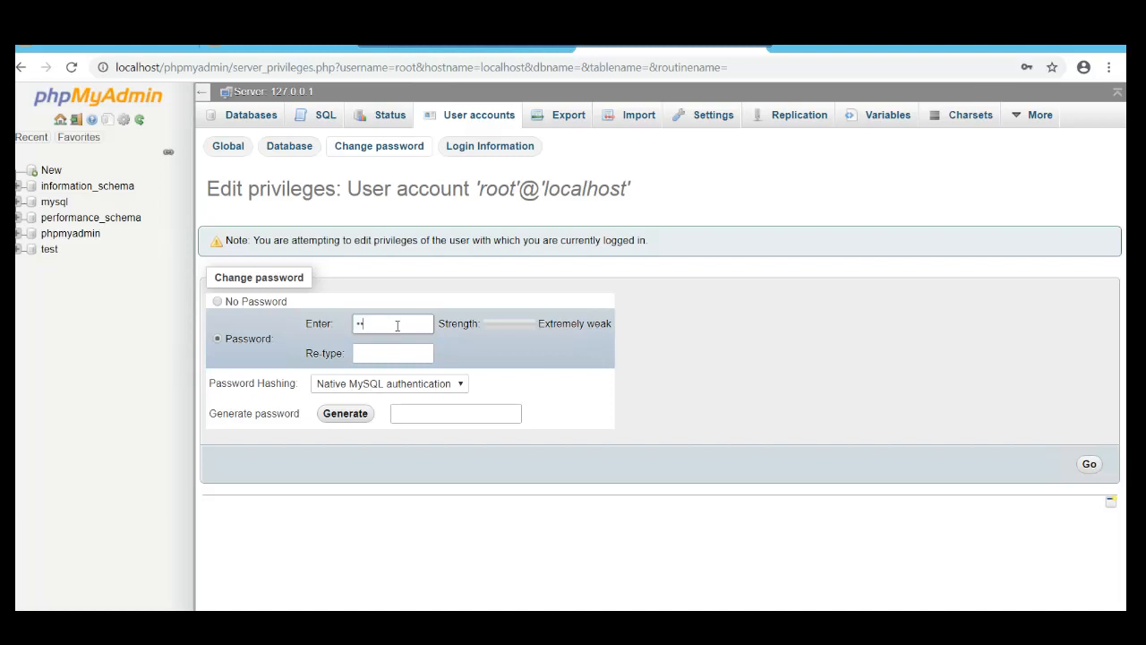
left_click(395, 353)
key("ctrl+a")
key("BackSpace")
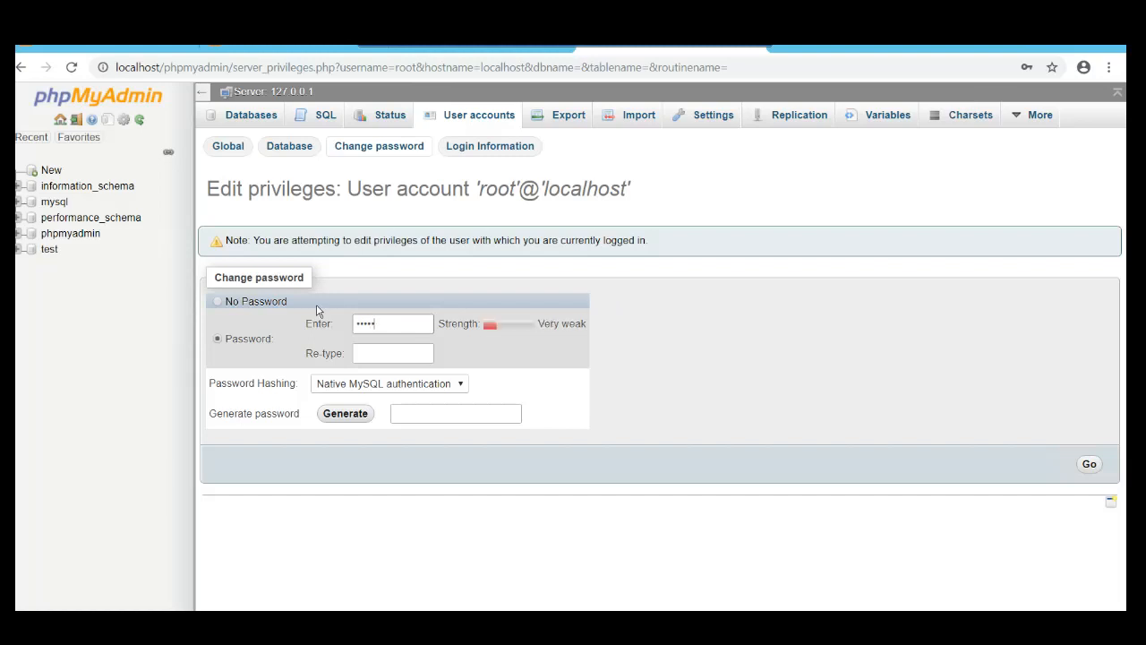
type("1")
left_click(386, 353)
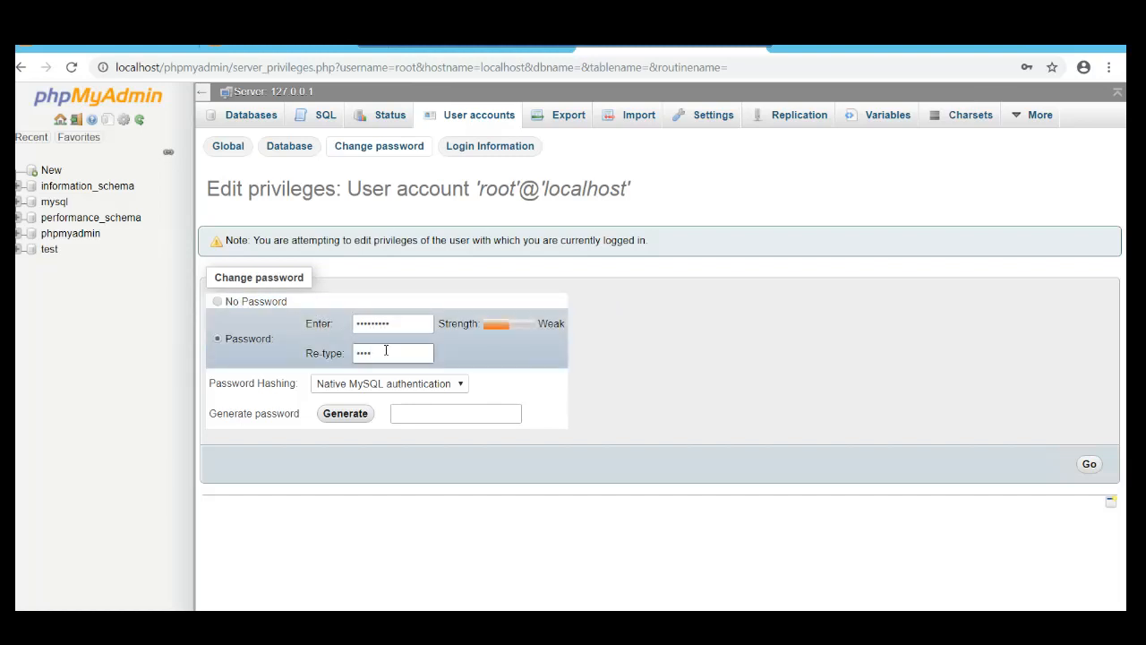
type("•••••••••")
left_click(1093, 465)
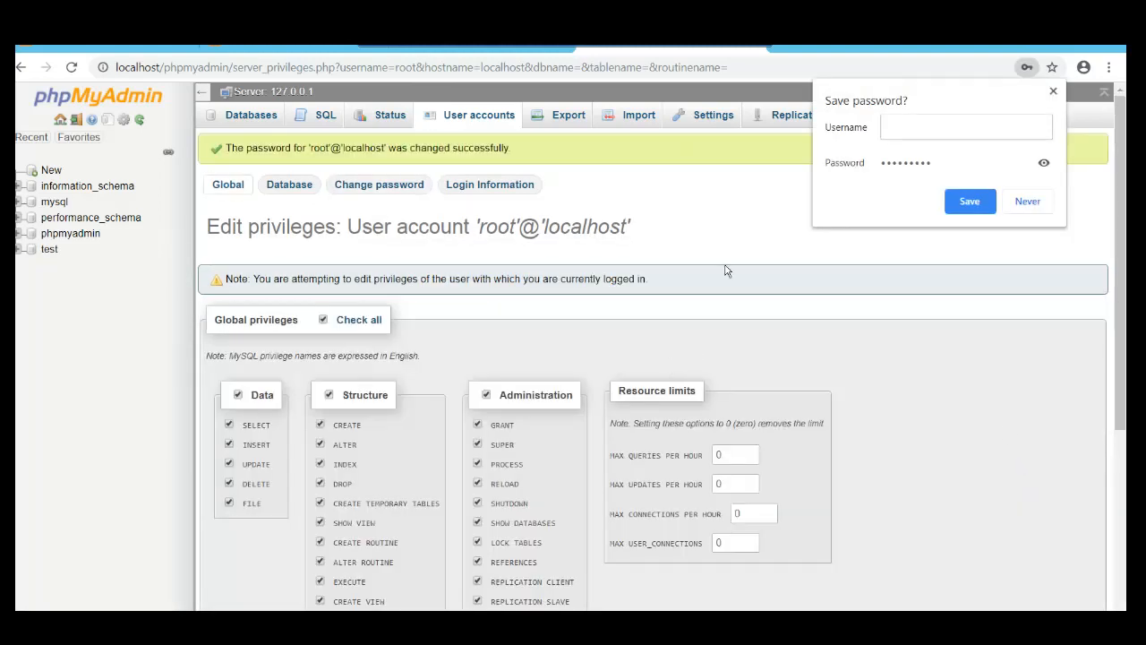
Save the new root password in the browser, reload the user accounts page and retry the phpMyAdmin connection
left_click(956, 201)
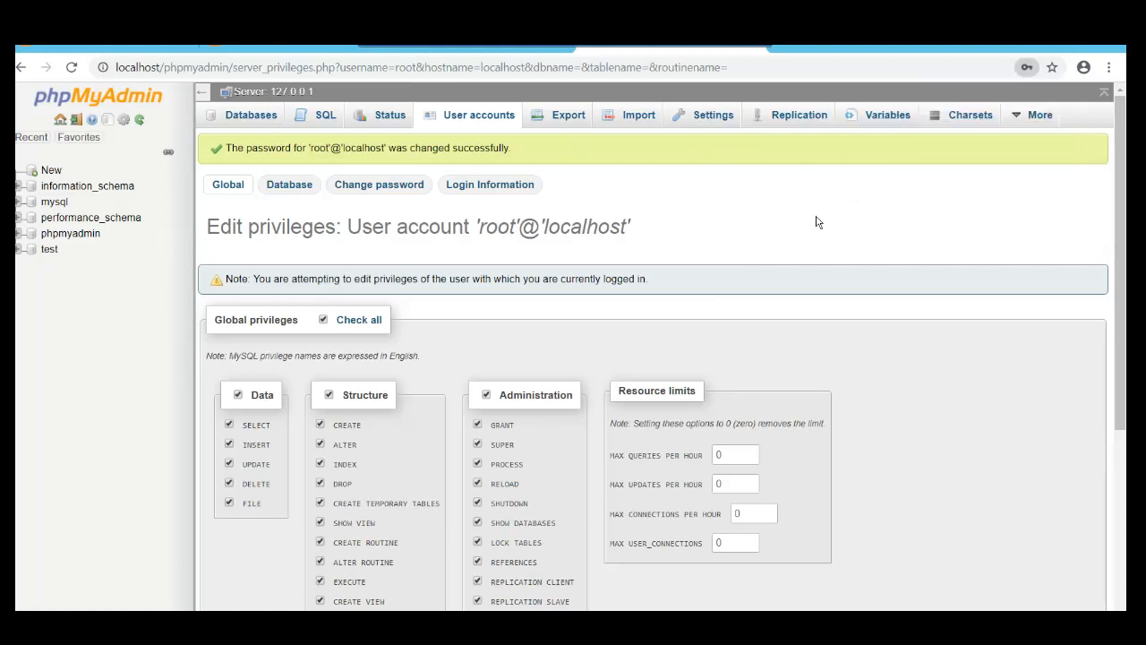
left_click(450, 119)
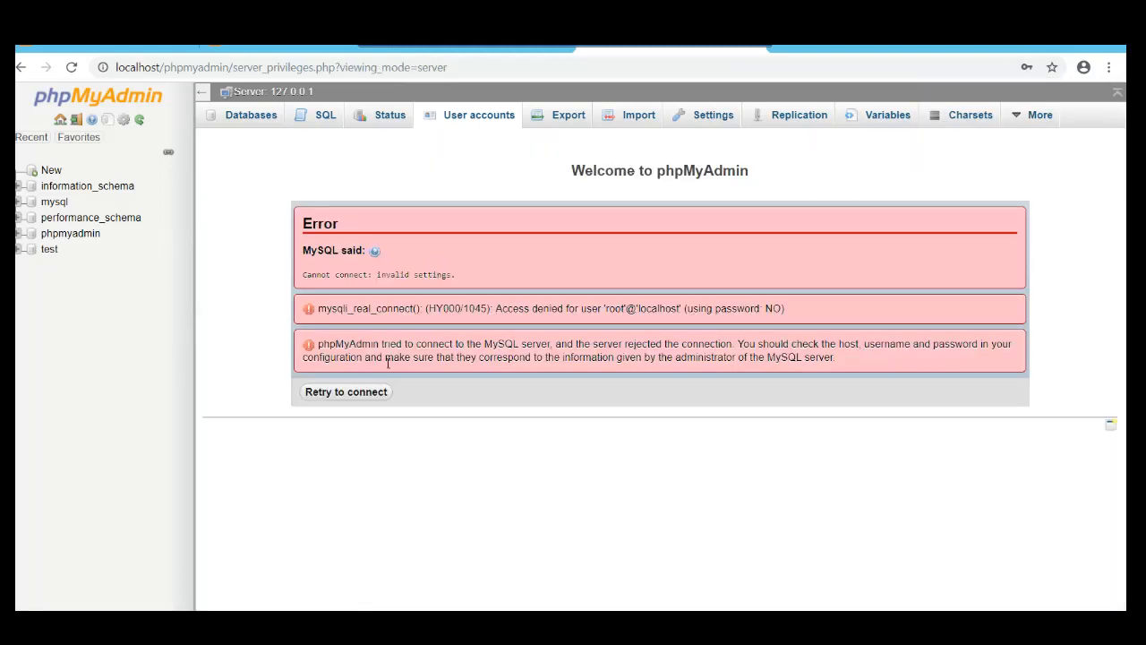
left_click(336, 392)
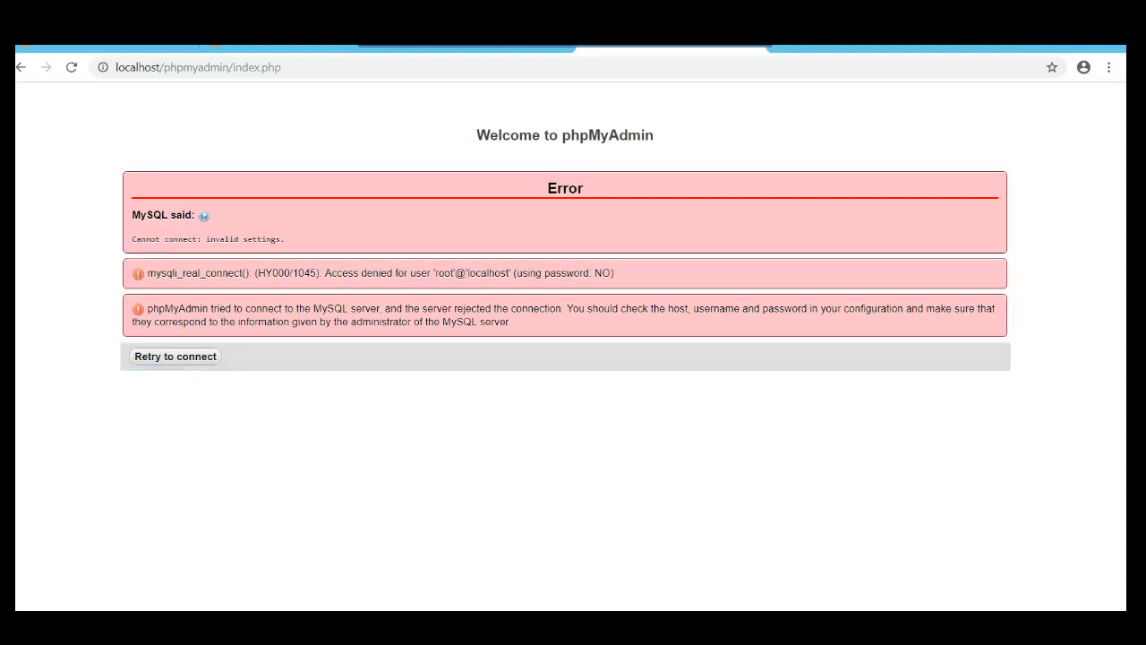
Open the xampp folder on Local Disk (C:) in File Explorer
key("super+e")
left_click_drag(335, 146, 547, 125)
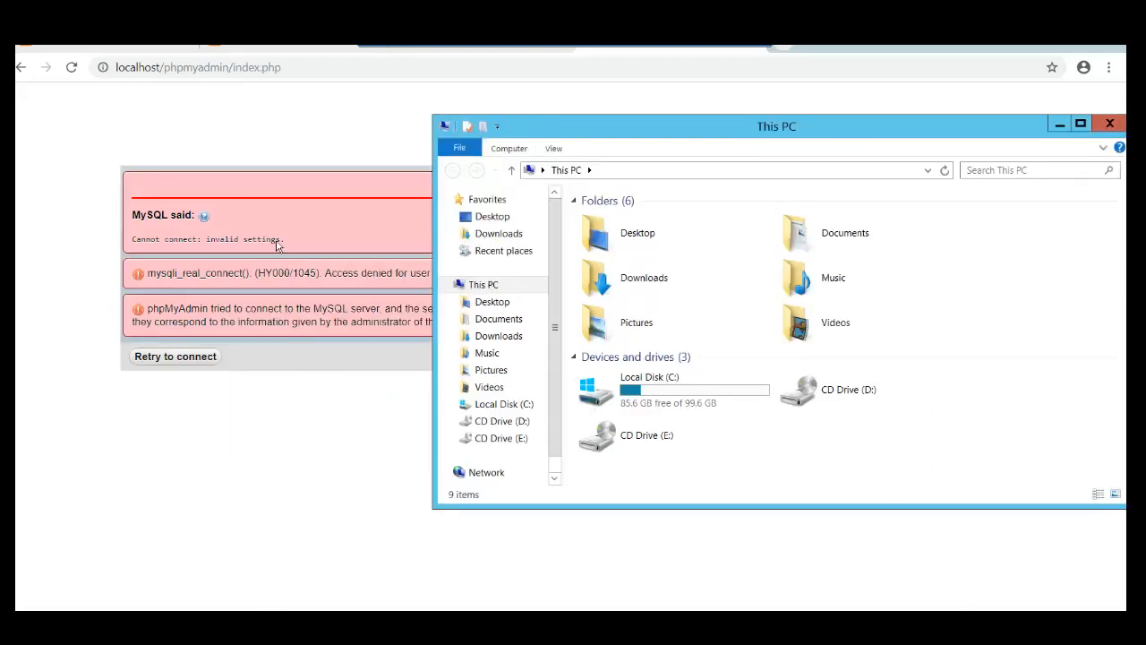
left_click_drag(690, 128, 651, 142)
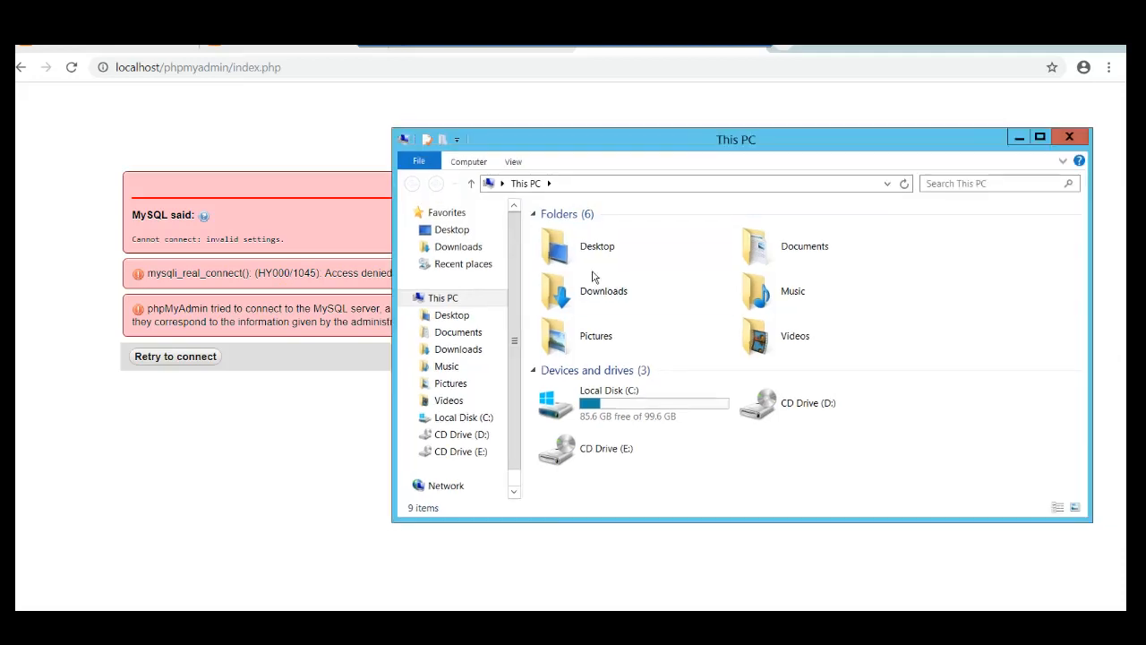
double_click(589, 424)
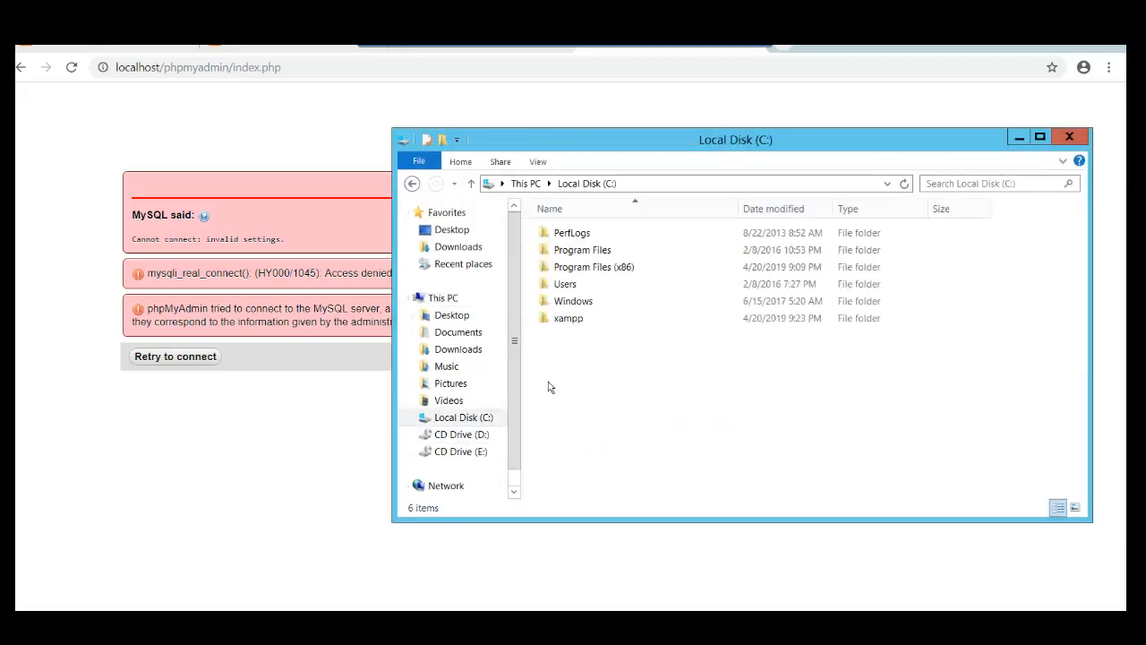
double_click(580, 319)
left_click_drag(564, 147, 512, 146)
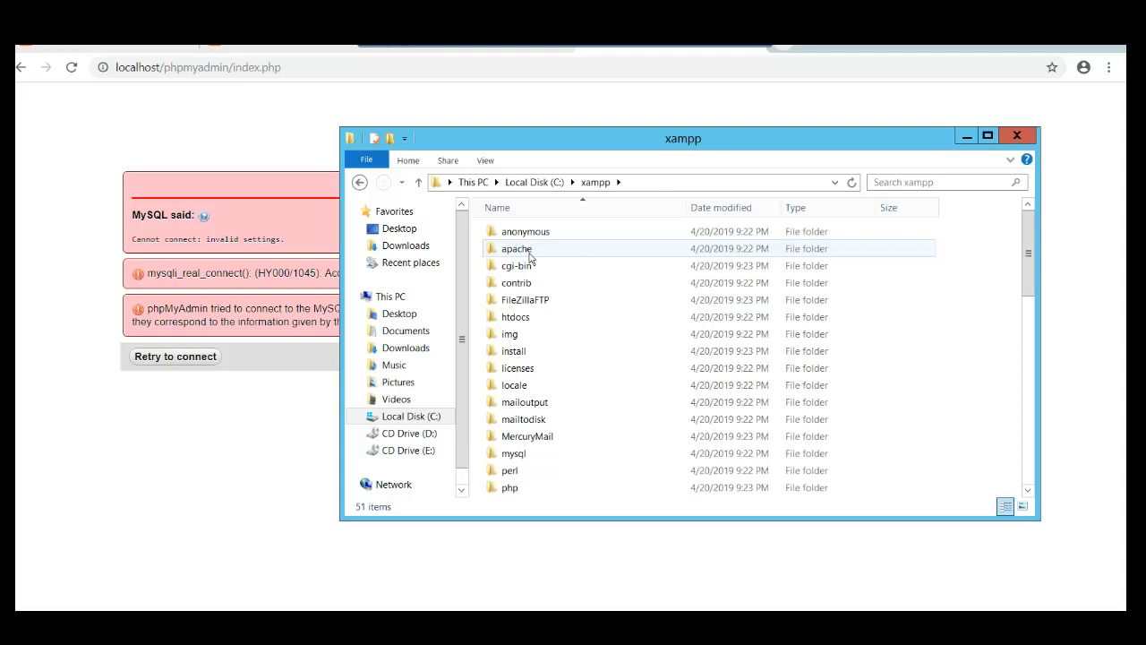
Open the mysql folder inside xampp and look through its files for the connection configuration
scroll(561, 377, "down", 2)
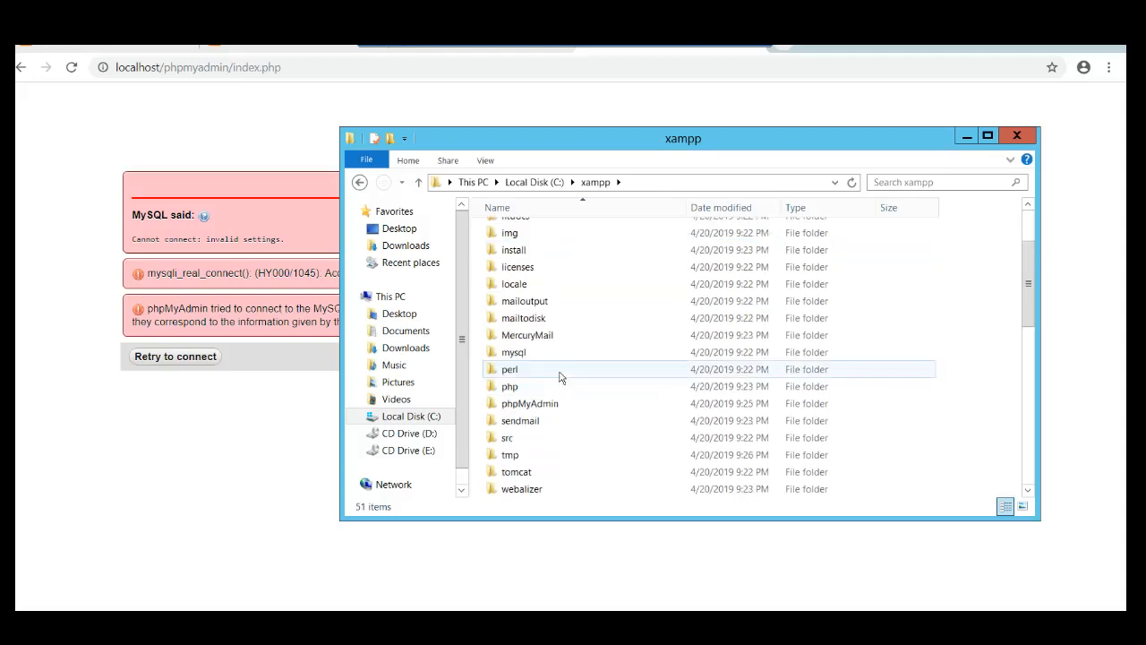
double_click(515, 353)
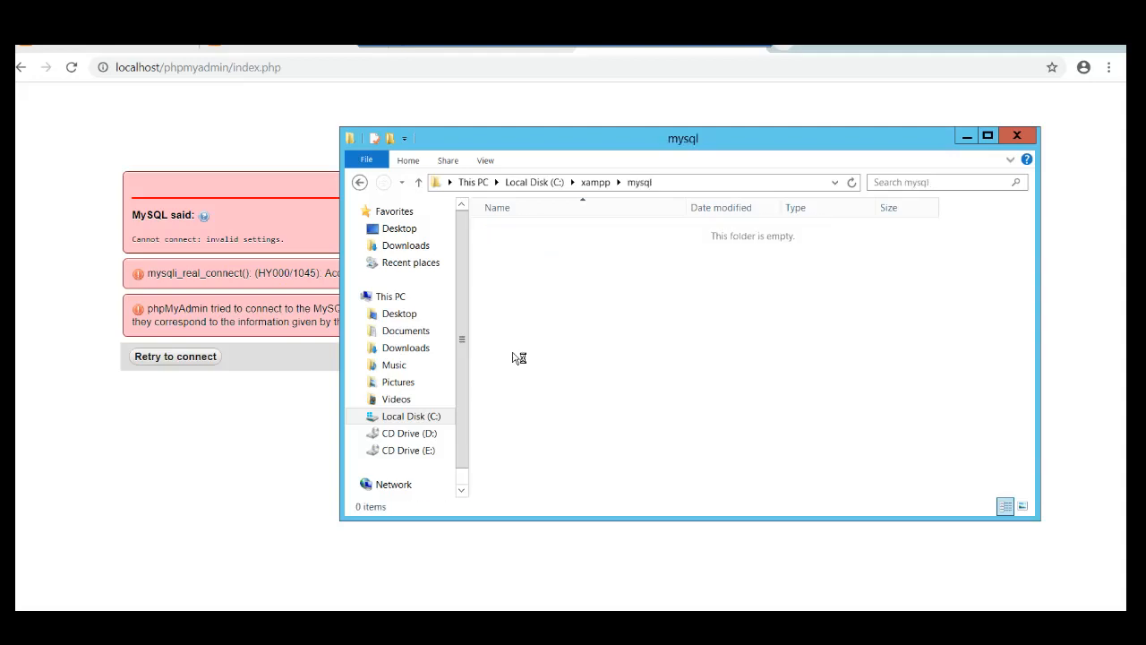
scroll(541, 372, "down", 1)
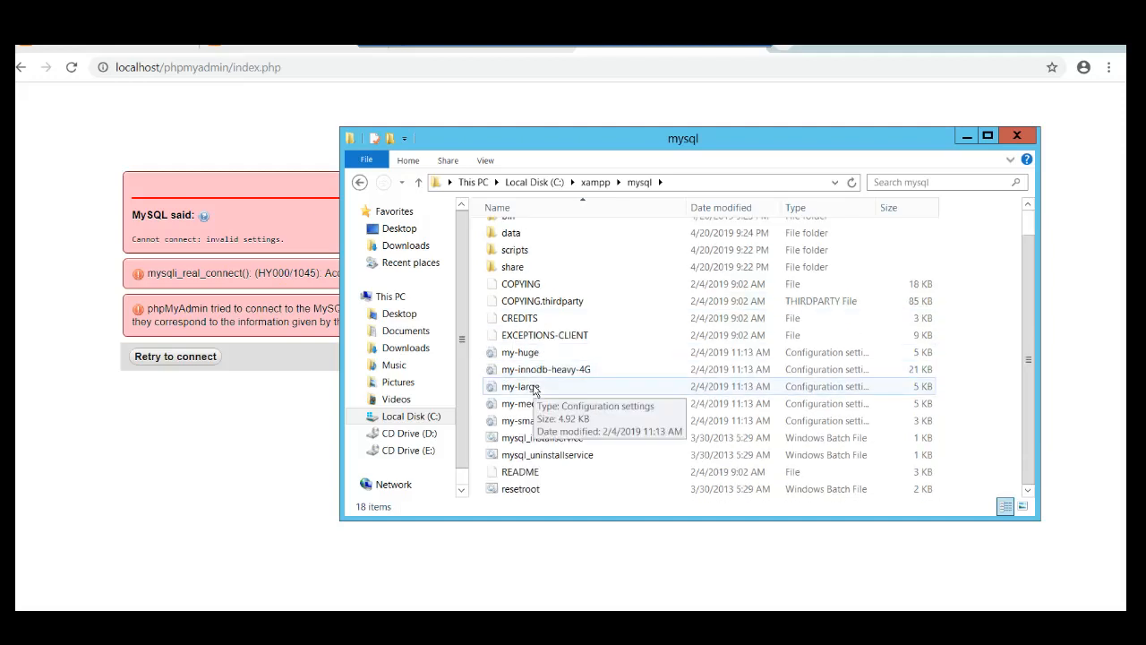
scroll(536, 389, "up", 1)
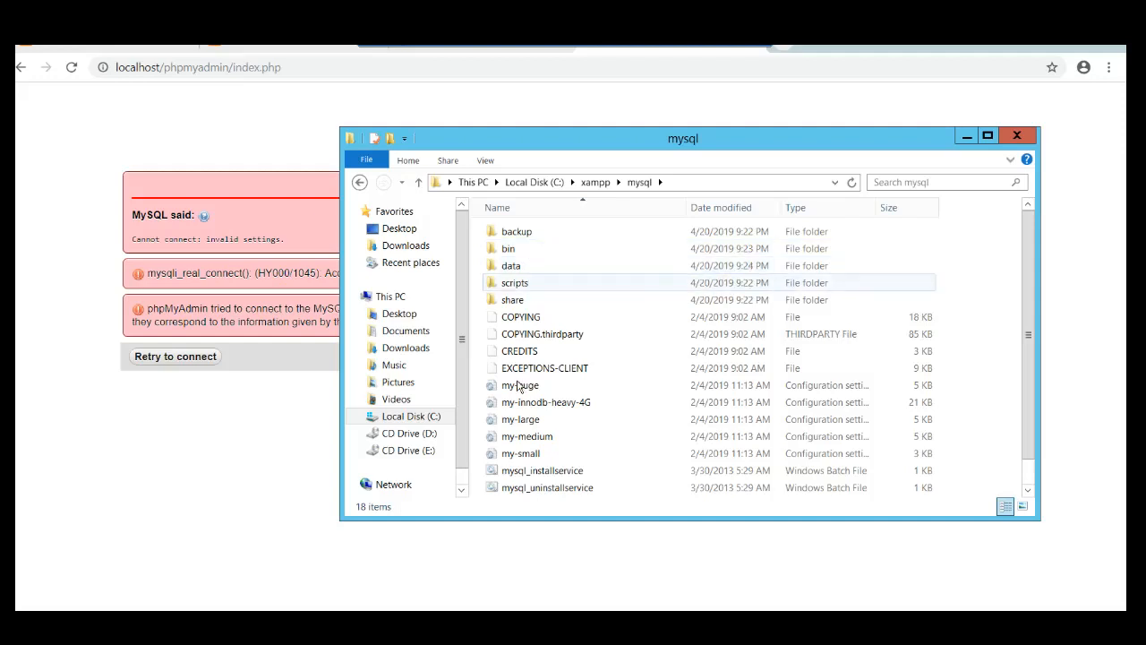
Return to the xampp folder, look through its contents and open the phpMyAdmin folder
left_click(596, 184)
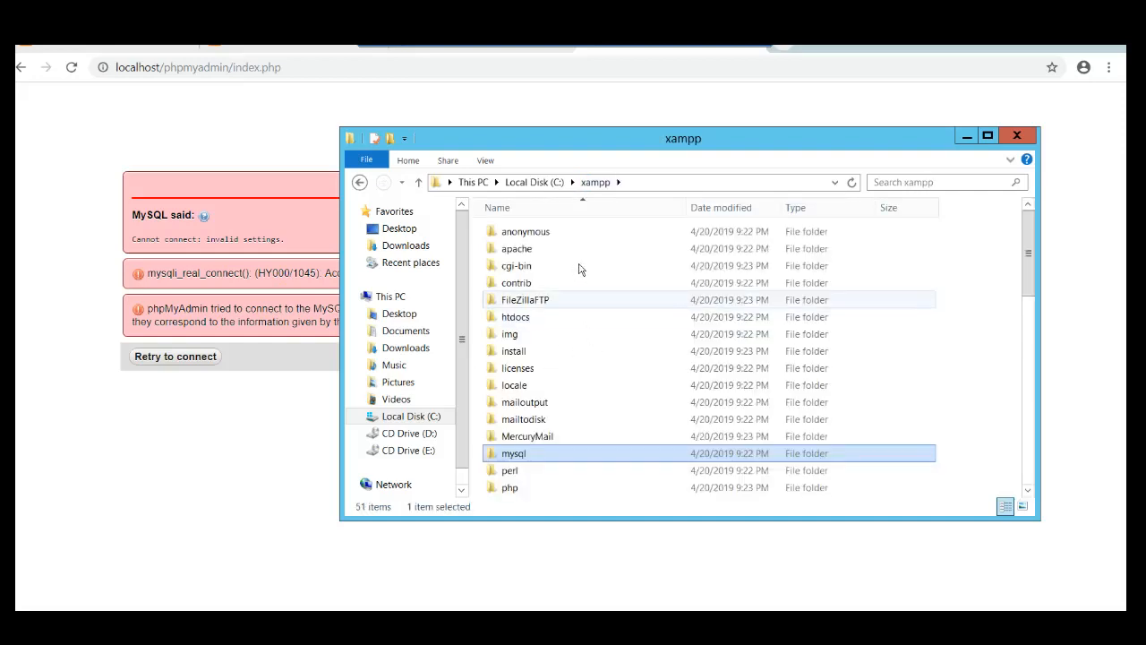
scroll(603, 397, "down", 4)
scroll(587, 394, "down", 4)
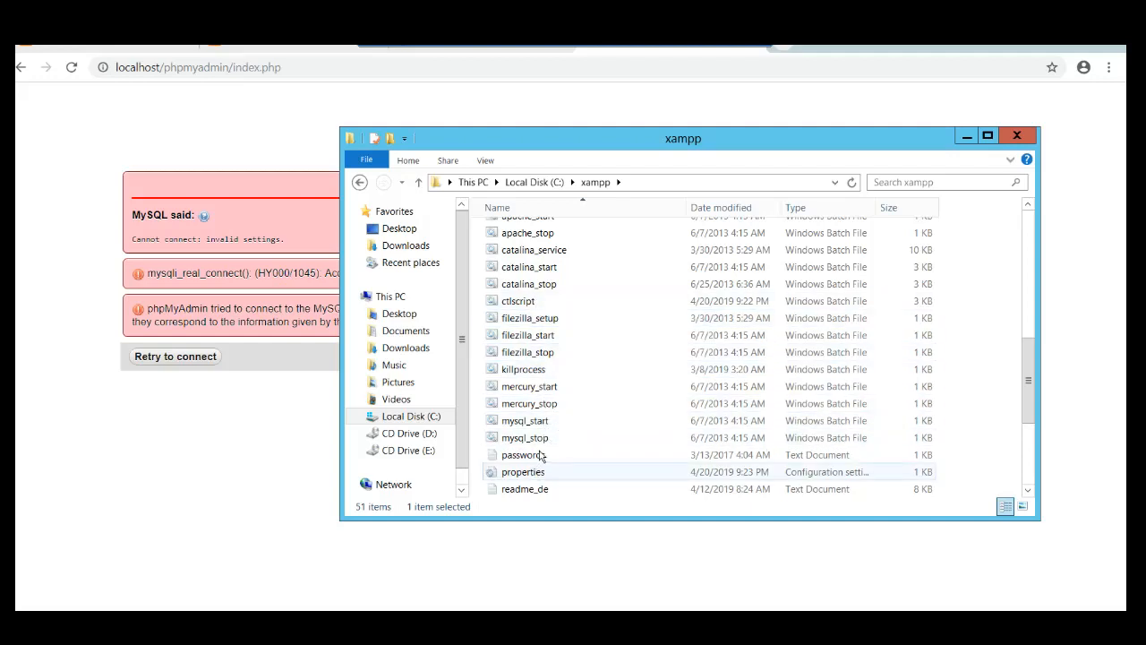
scroll(537, 468, "down", 2)
scroll(538, 324, "up", 4)
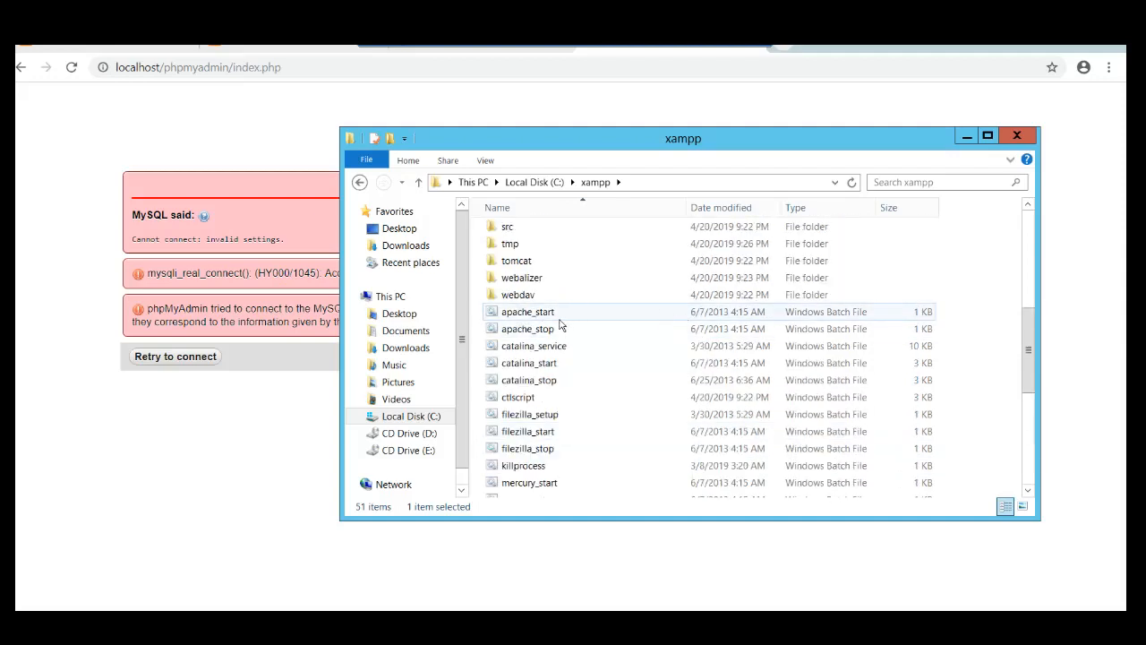
scroll(493, 277, "up", 1)
scroll(493, 287, "up", 1)
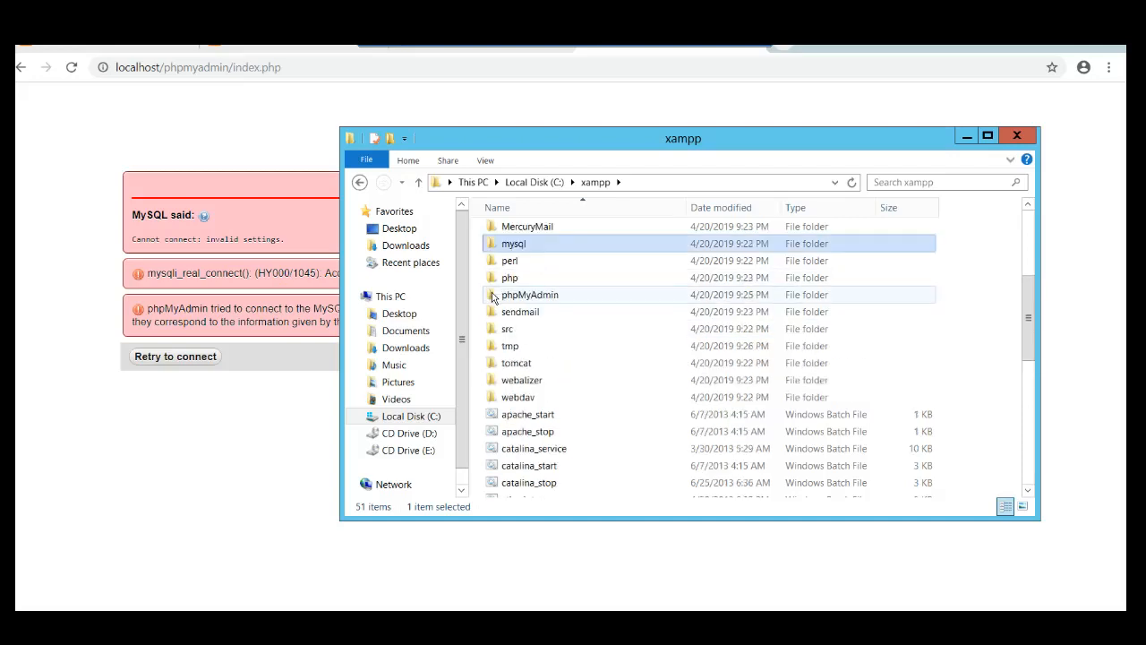
scroll(492, 303, "up", 1)
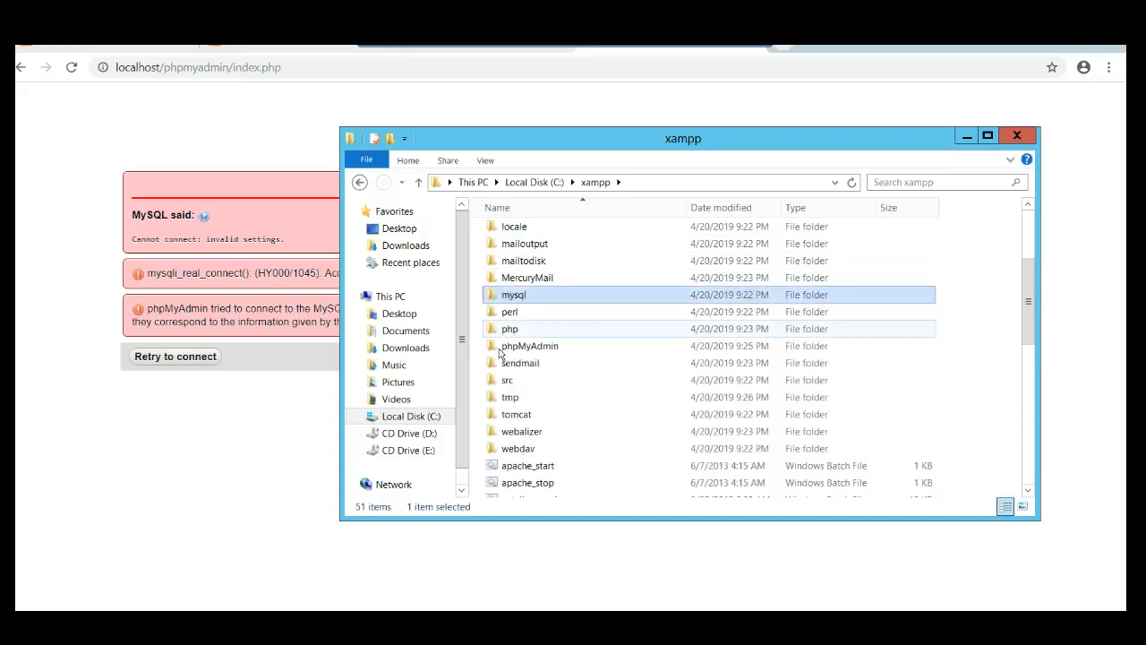
double_click(506, 343)
Look through the phpMyAdmin folder for the configuration file that holds the connection settings
scroll(507, 363, "down", 2)
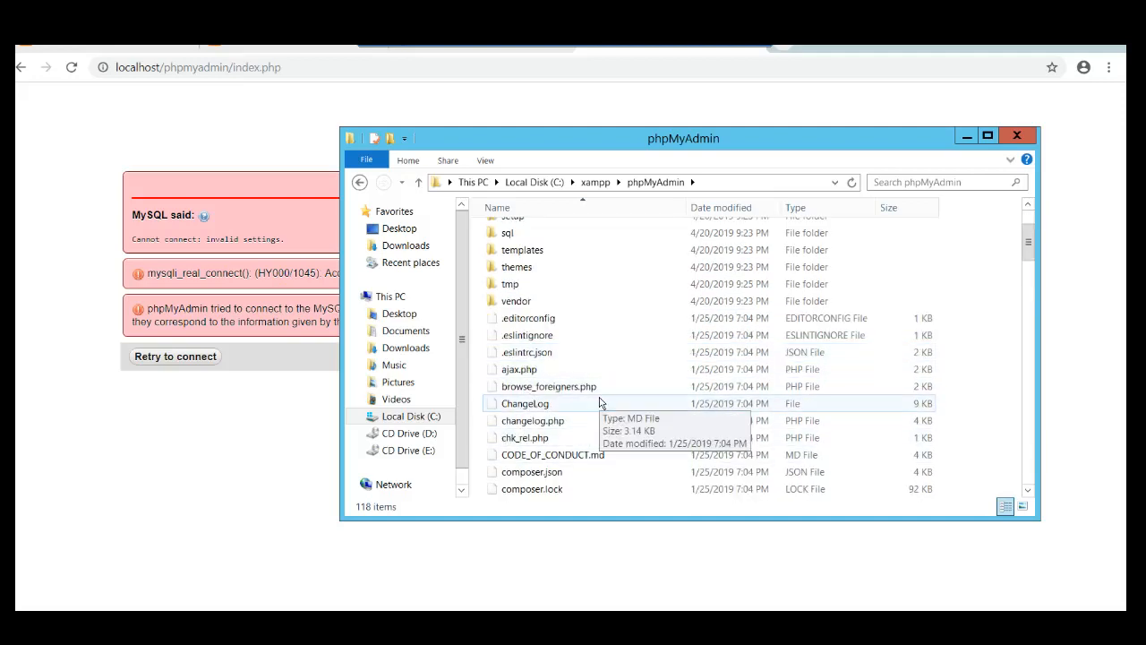
scroll(587, 376, "down", 2)
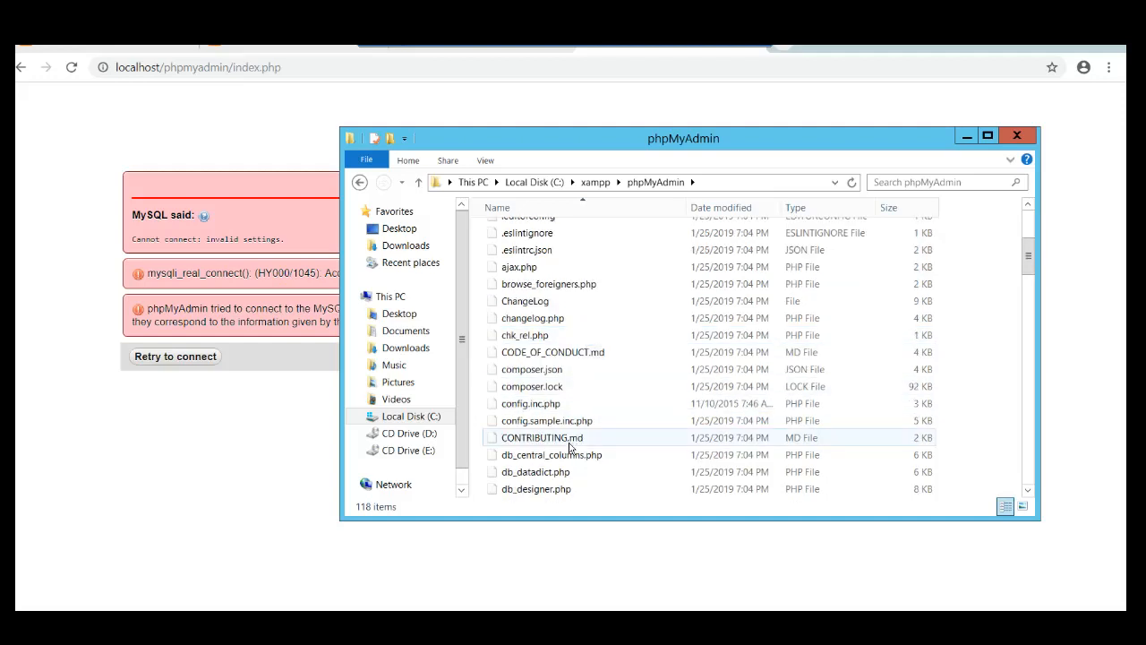
scroll(571, 438, "down", 3)
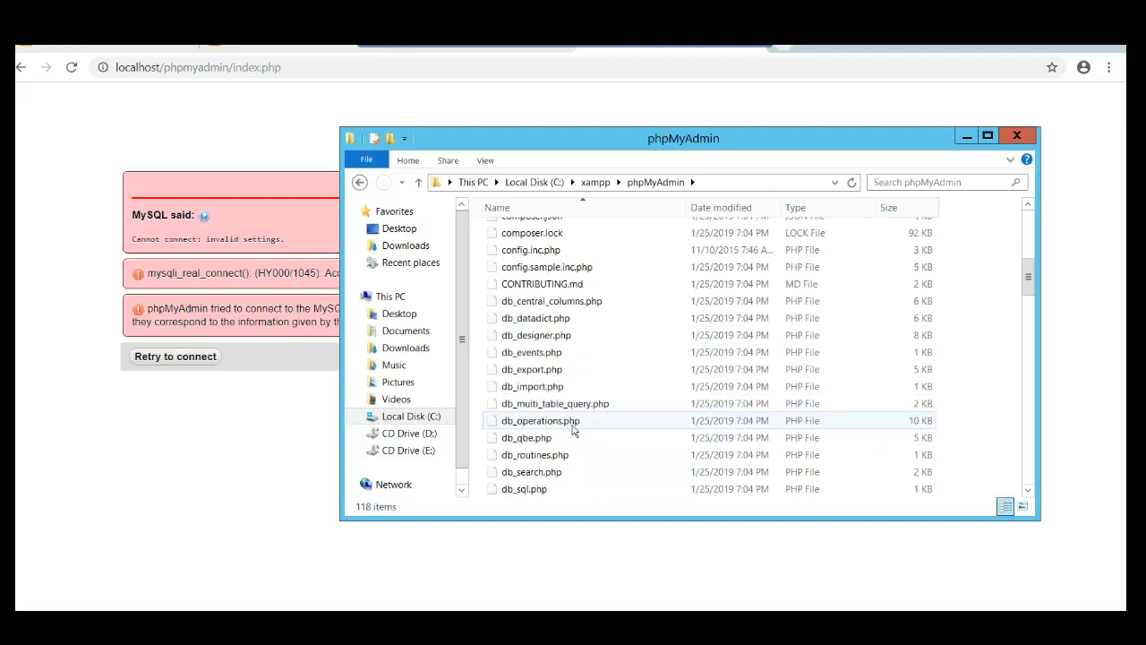
scroll(573, 432, "up", 3)
scroll(530, 305, "up", 1)
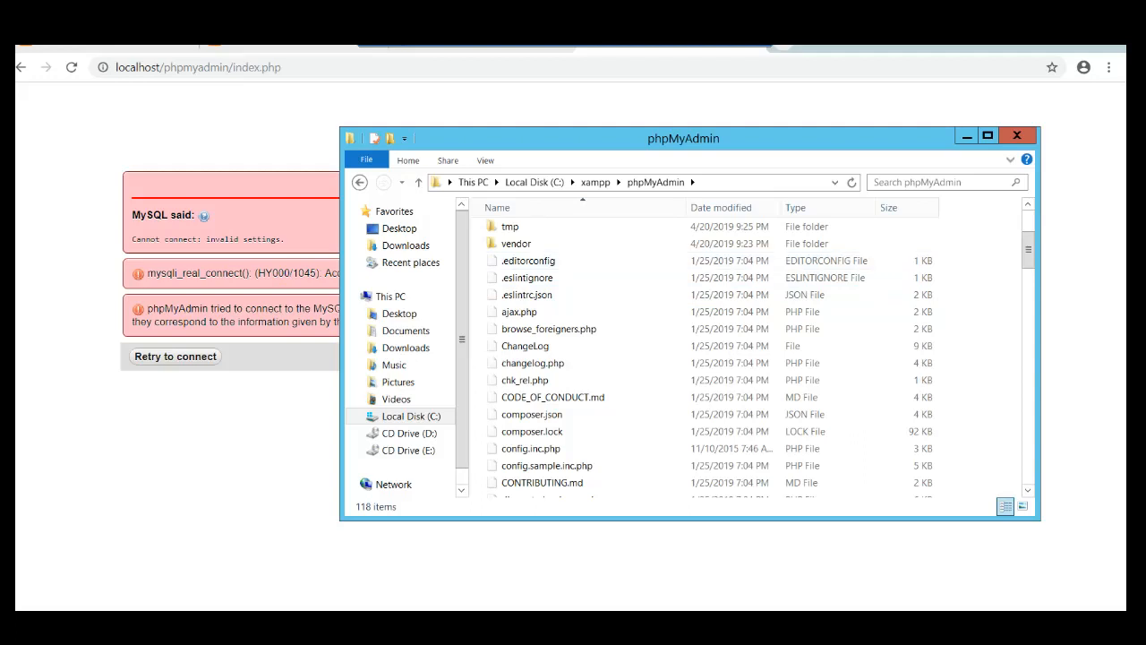
Switch to the XAMPP Control Panel and open MySQL's my.ini configuration file
key("alt+Tab")
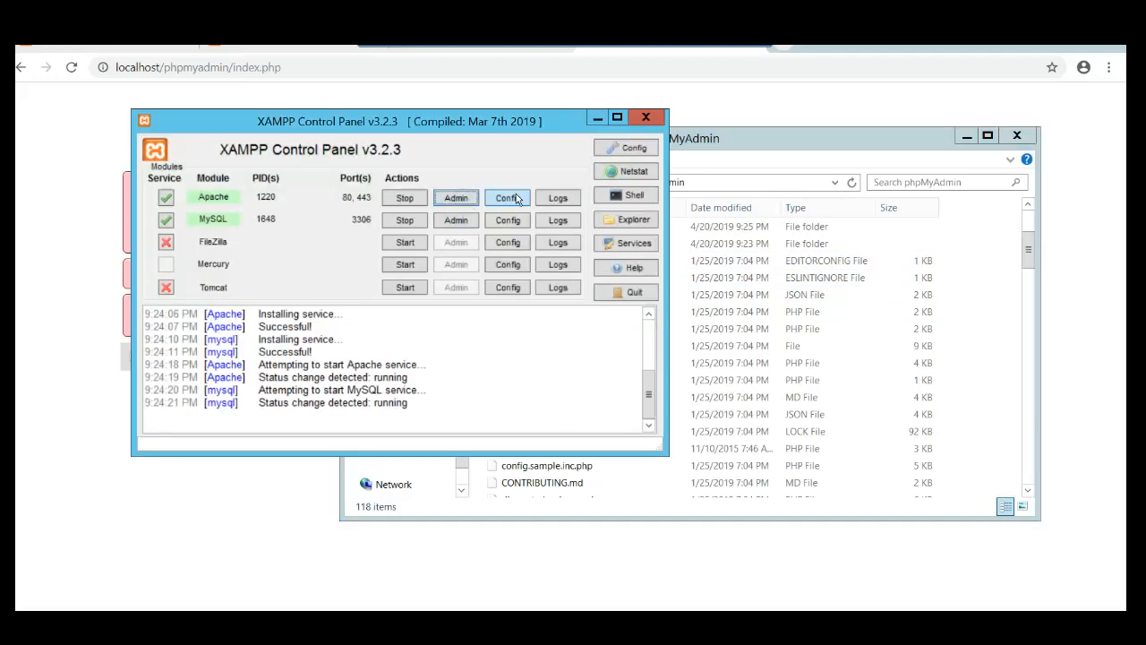
left_click(508, 198)
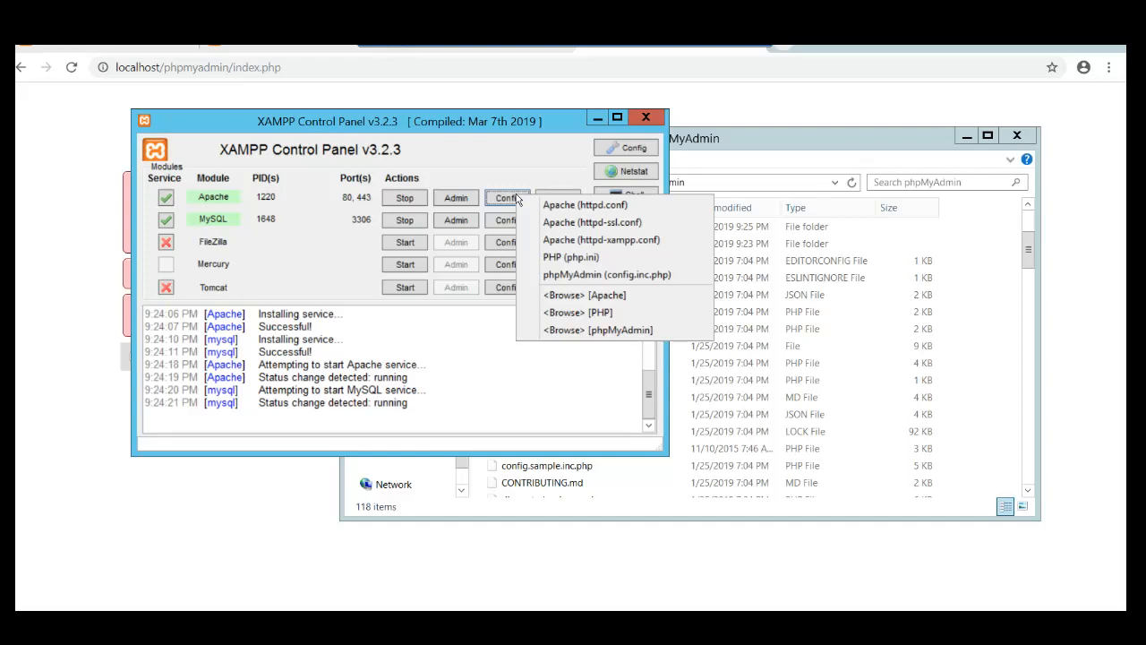
left_click(524, 166)
left_click(507, 221)
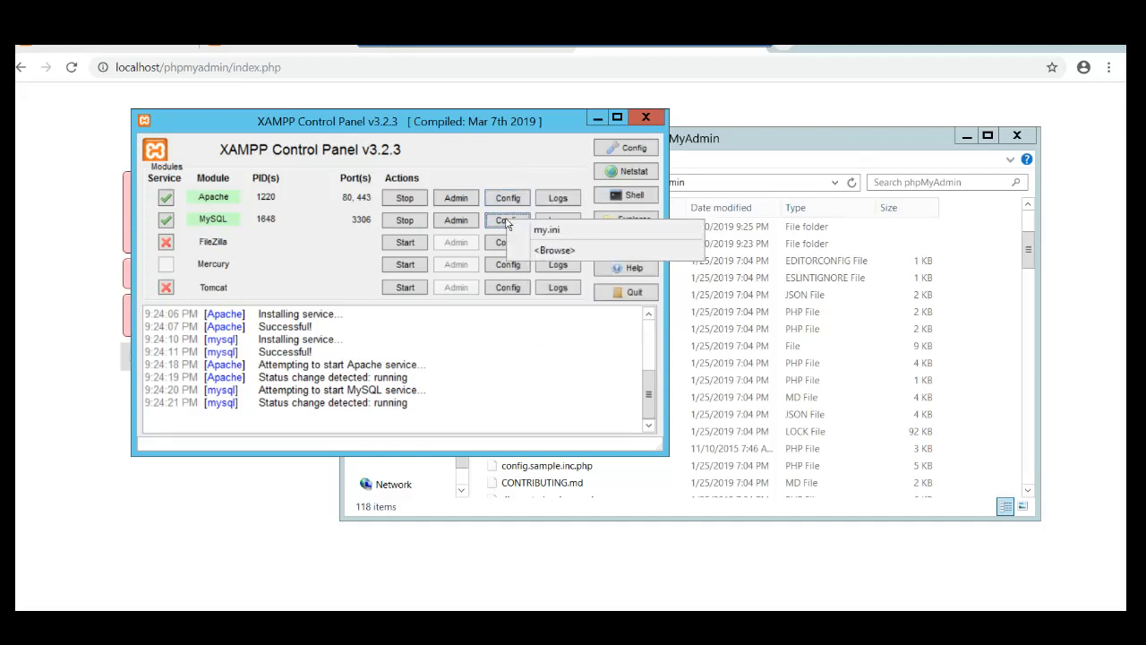
left_click(544, 231)
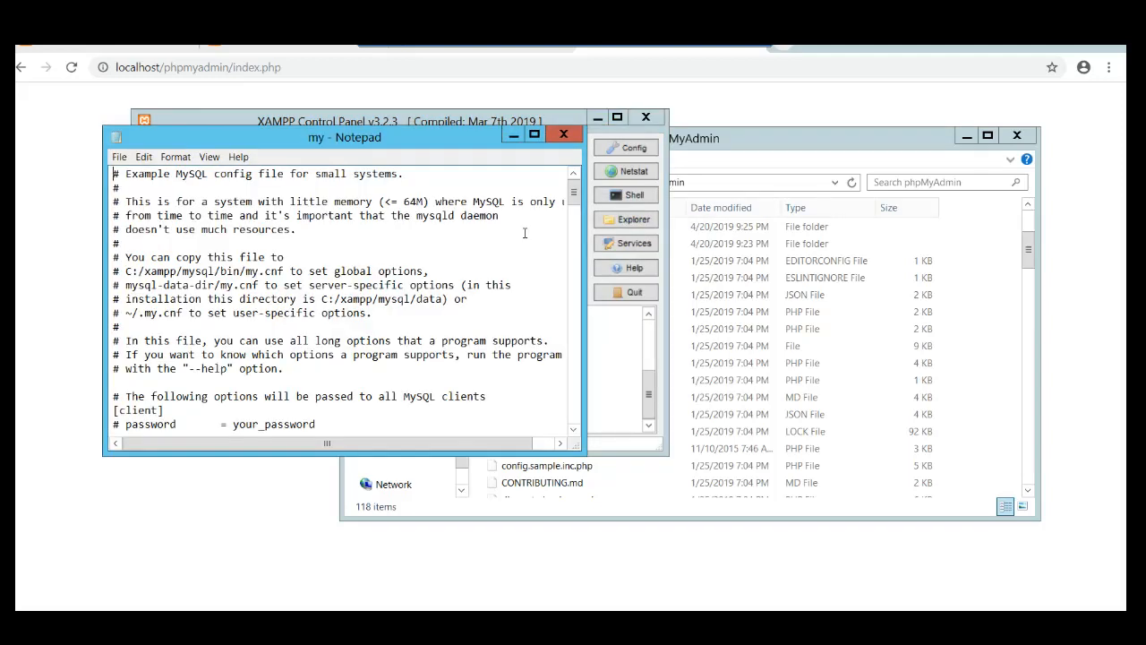
Widen the Notepad window and examine my.ini for the MySQL client password, port, server and replication settings
left_click_drag(577, 446, 789, 472)
scroll(613, 335, "down", 5)
scroll(614, 335, "up", 2)
scroll(608, 335, "up", 3)
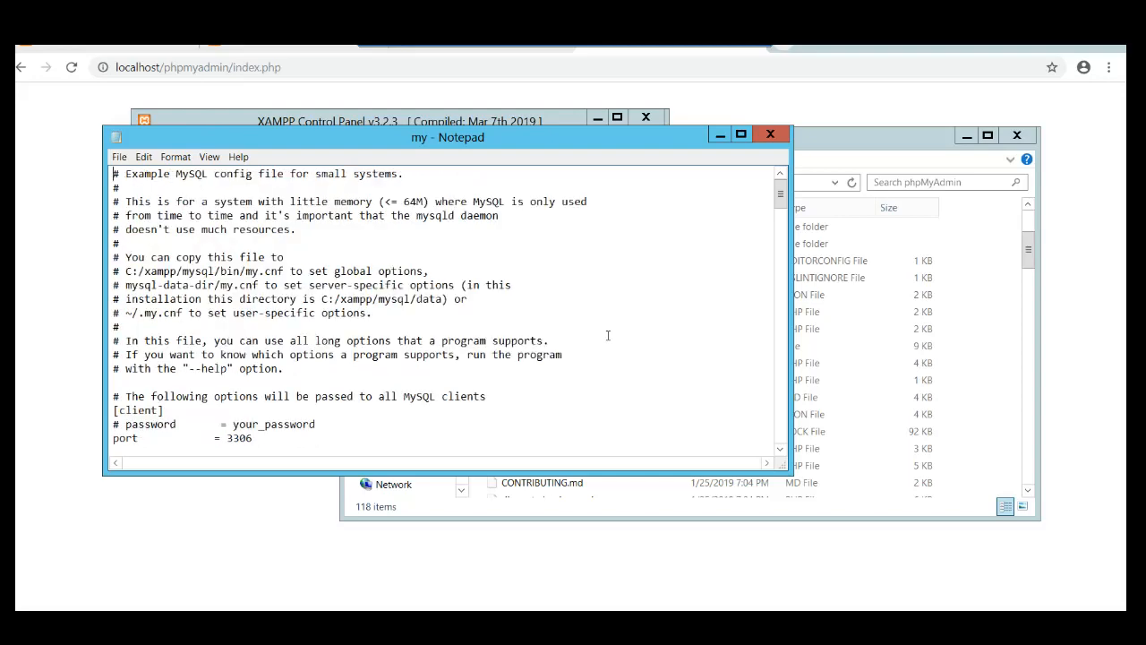
scroll(605, 336, "down", 9)
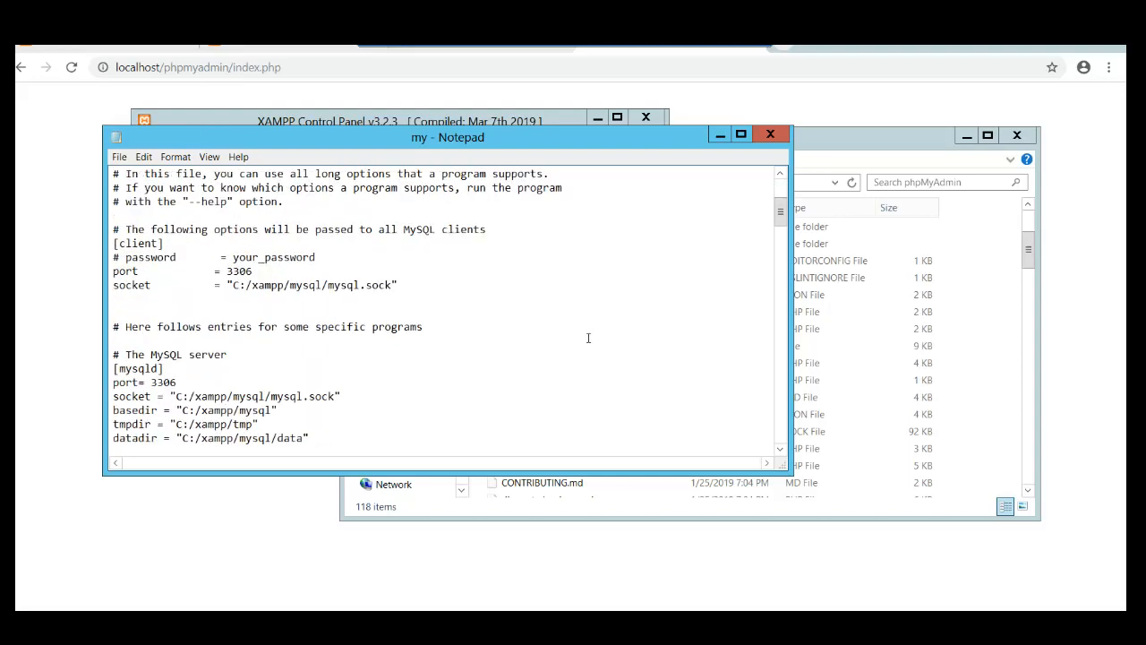
scroll(587, 338, "down", 9)
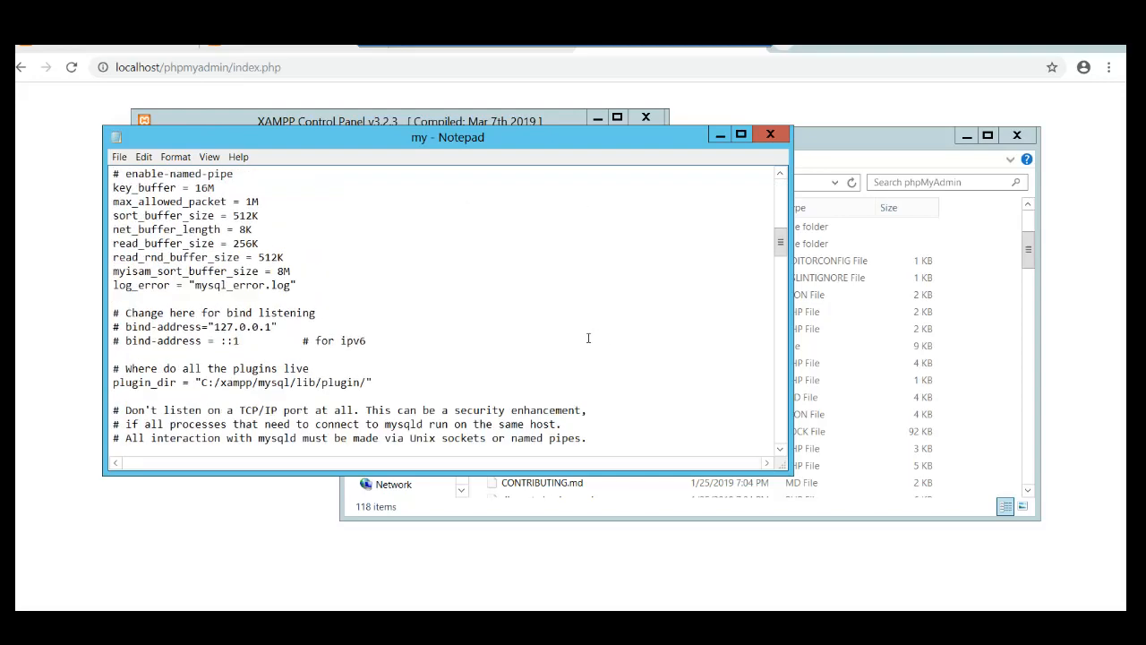
scroll(584, 338, "down", 9)
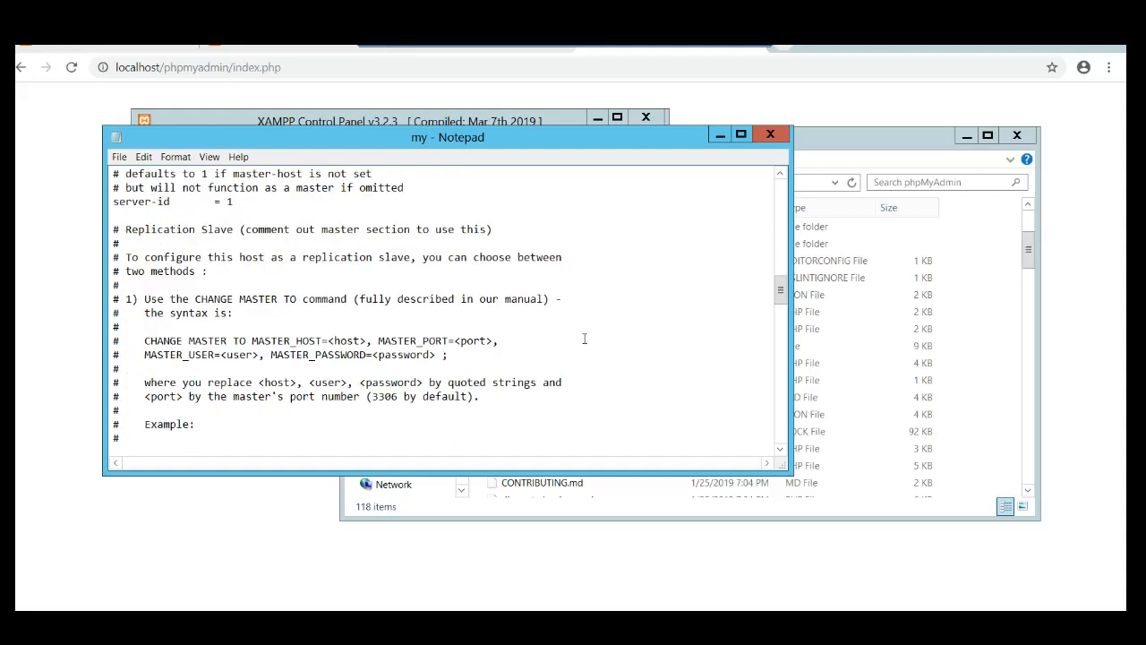
scroll(587, 340, "down", 13)
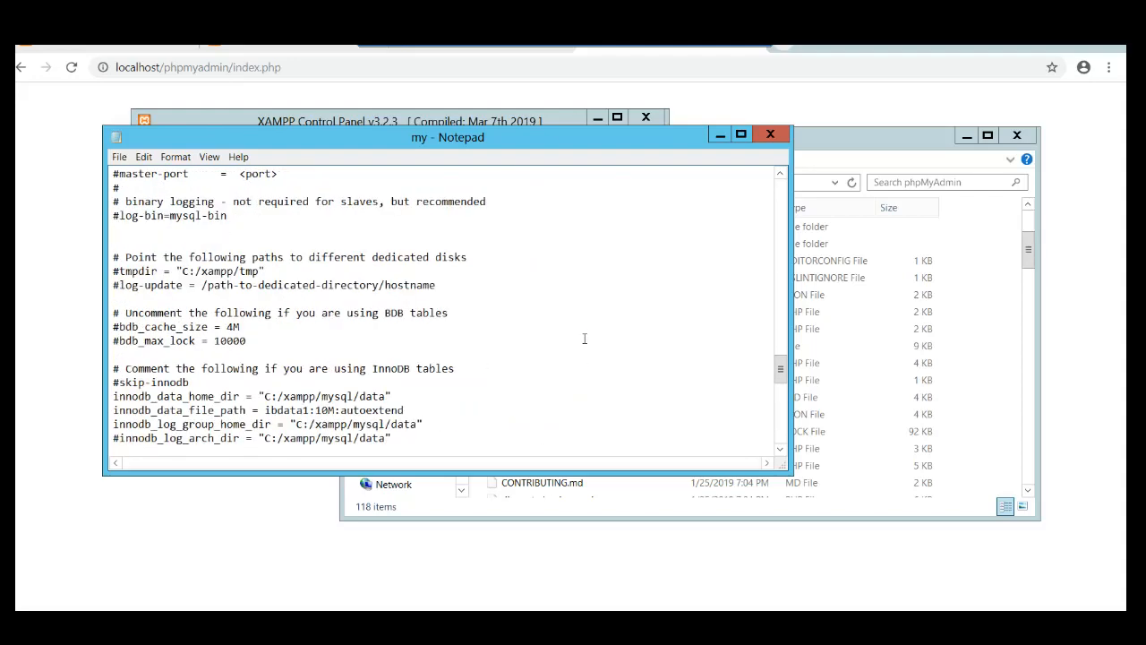
scroll(584, 338, "up", 8)
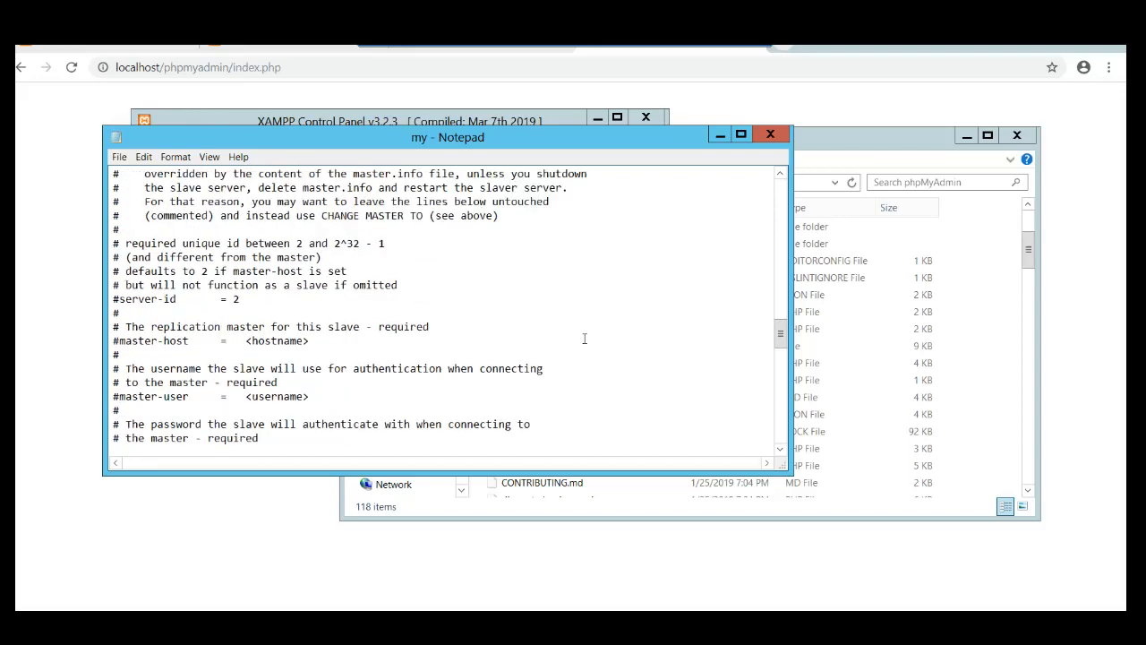
scroll(584, 338, "up", 4)
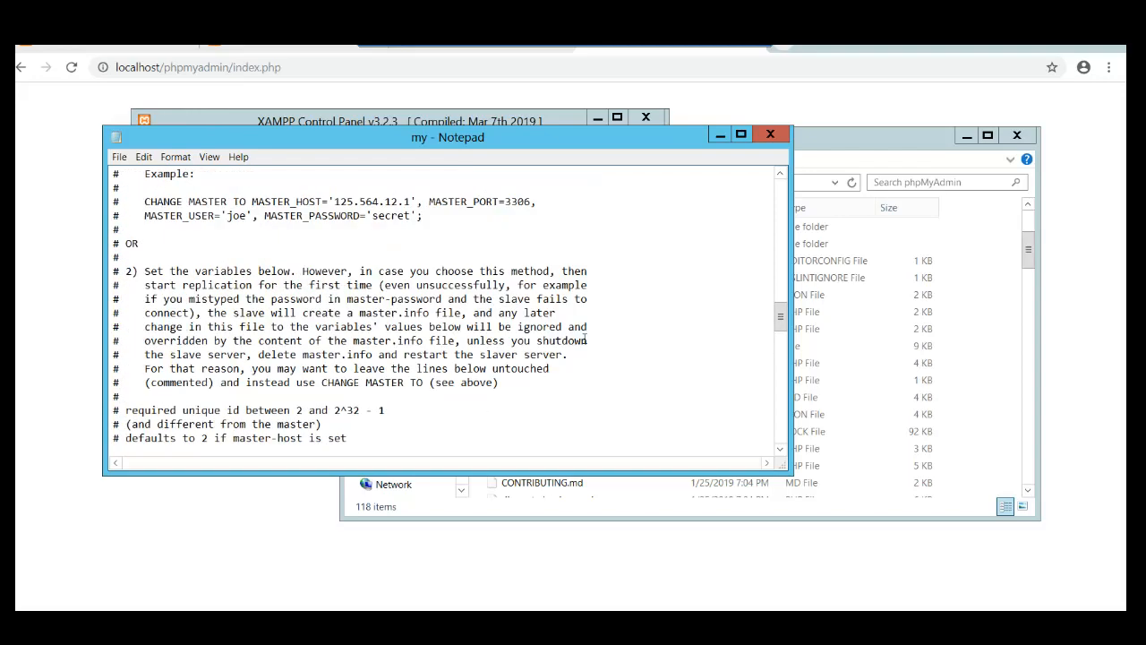
scroll(584, 339, "up", 4)
scroll(584, 338, "up", 14)
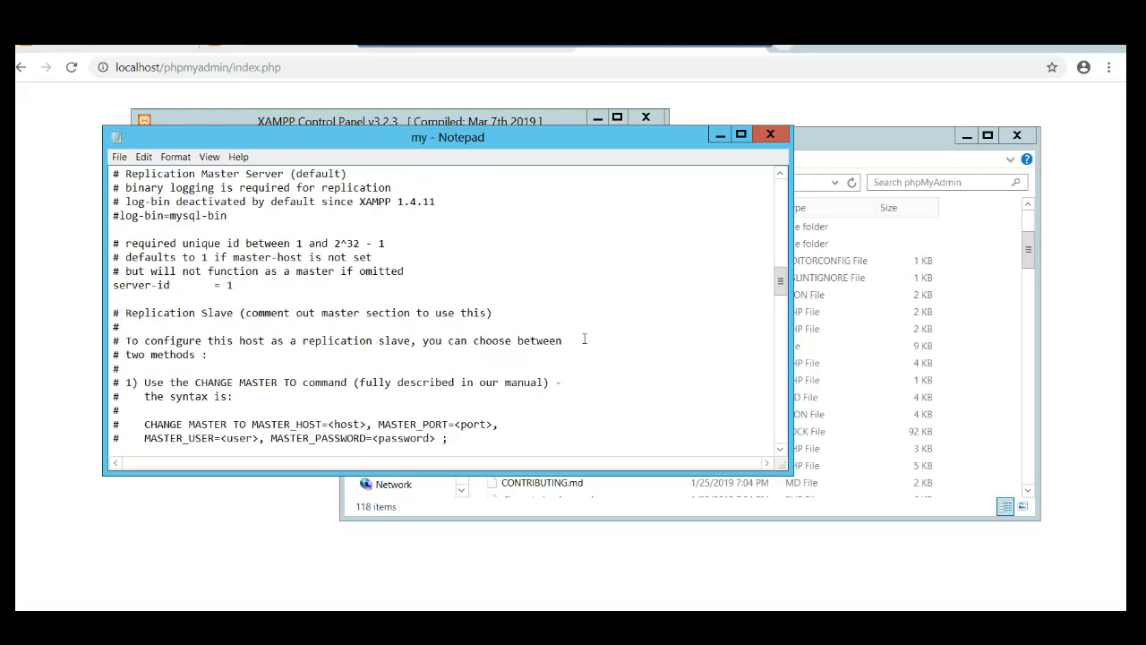
scroll(584, 339, "up", 7)
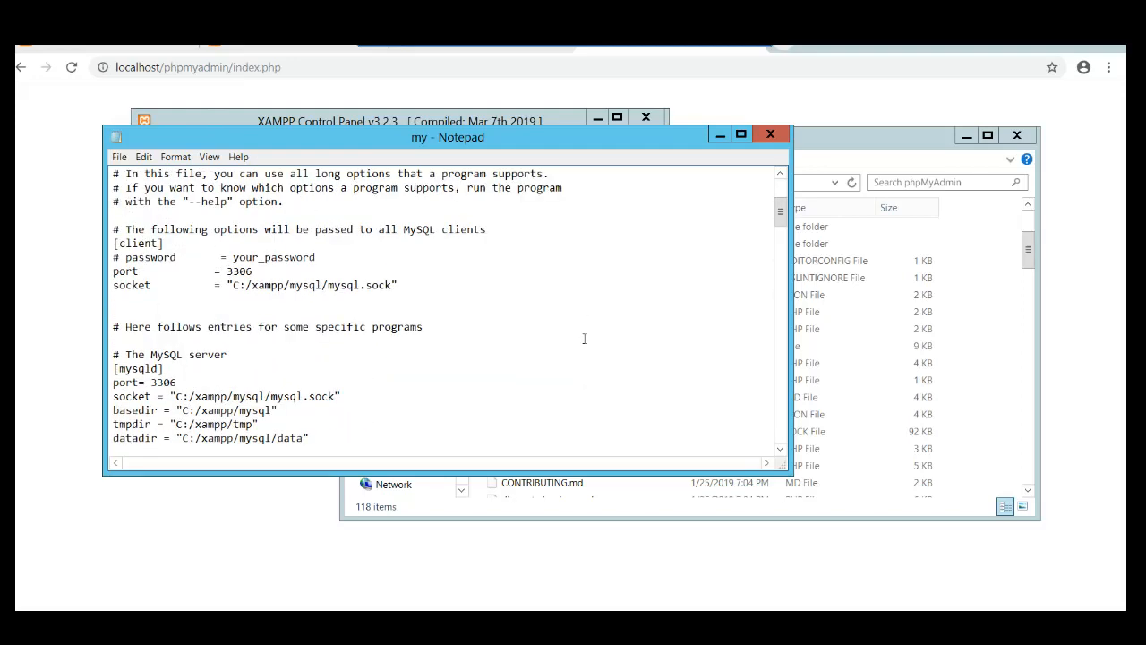
scroll(583, 338, "up", 3)
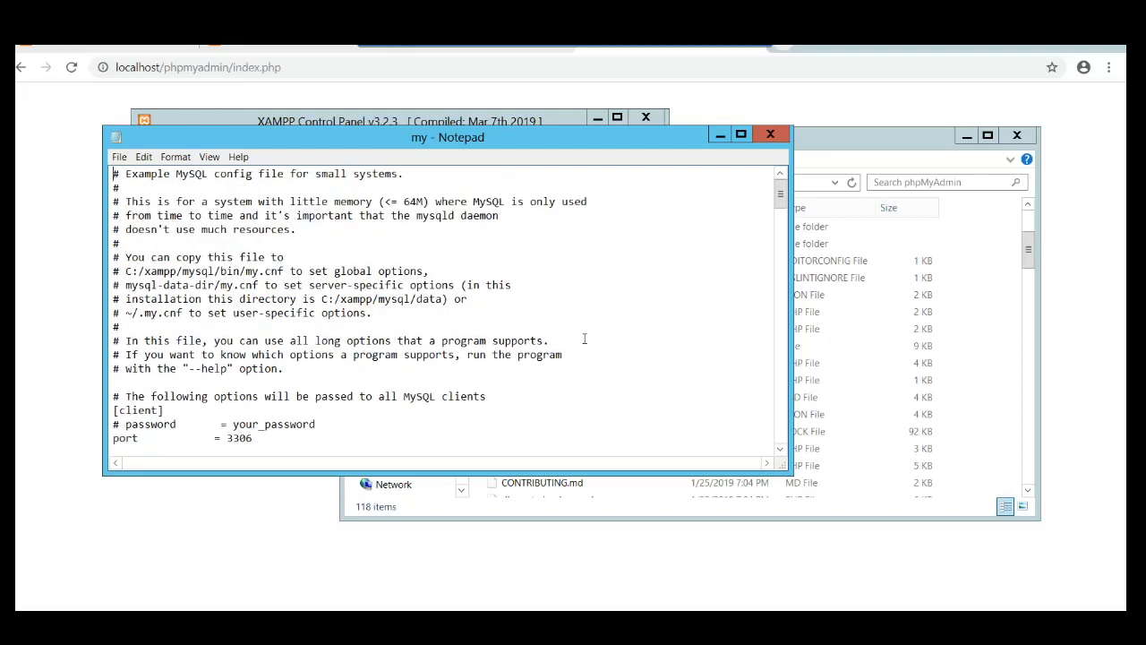
scroll(584, 338, "down", 9)
scroll(592, 317, "down", 3)
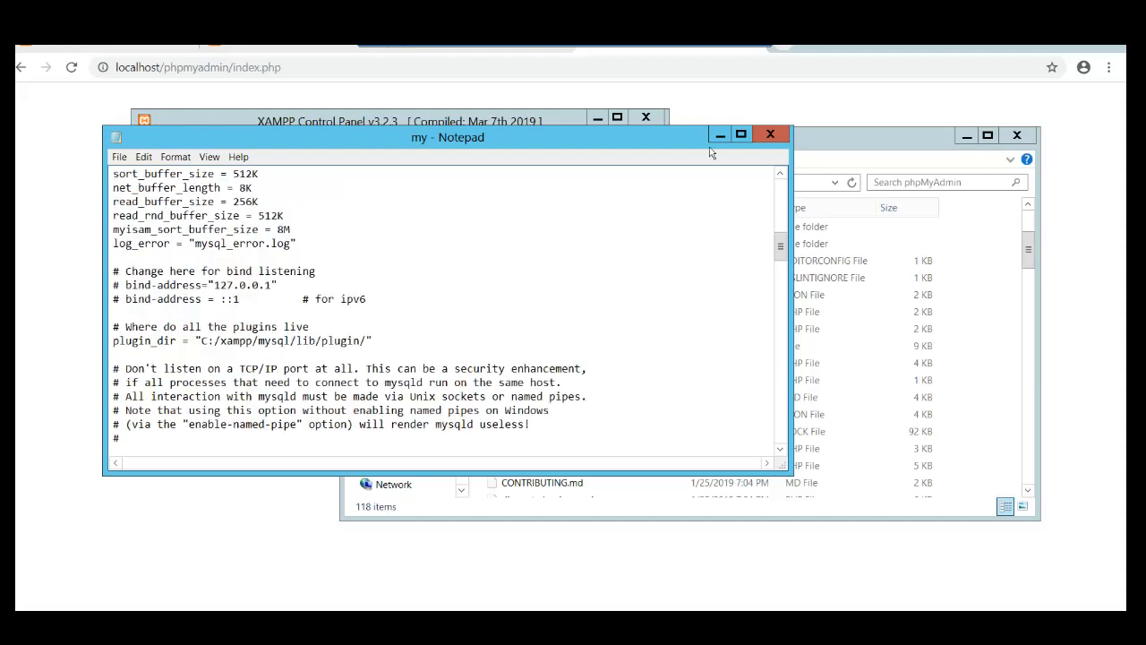
Close my.ini, open Apache's httpd.conf from the XAMPP Control Panel and maximize its window
left_click(767, 137)
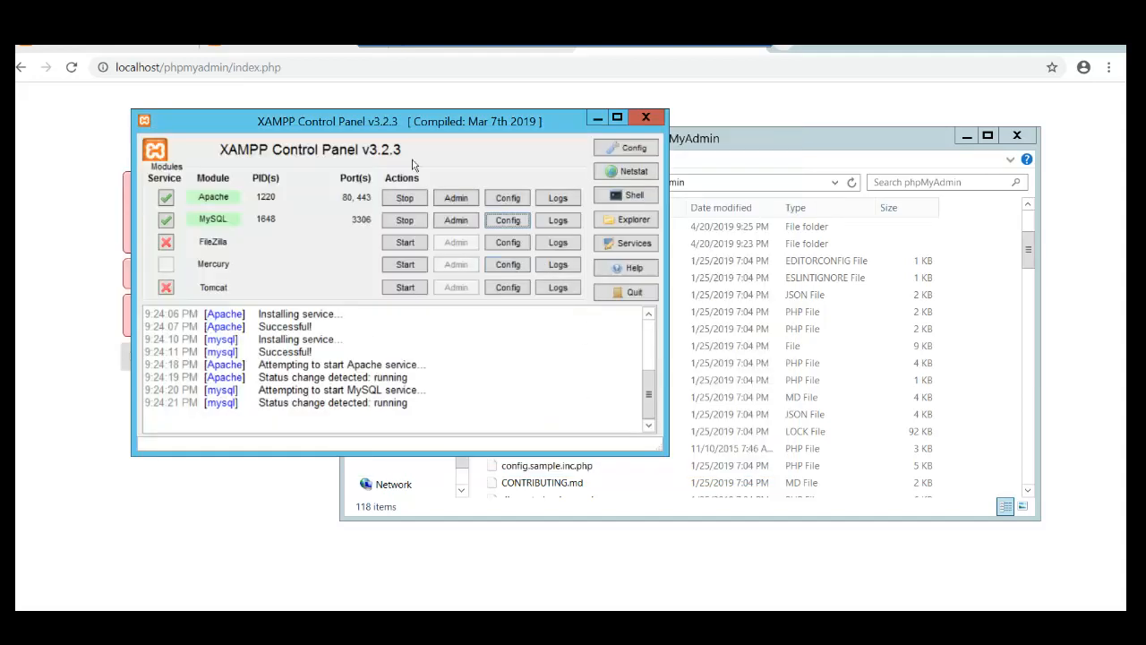
left_click(507, 198)
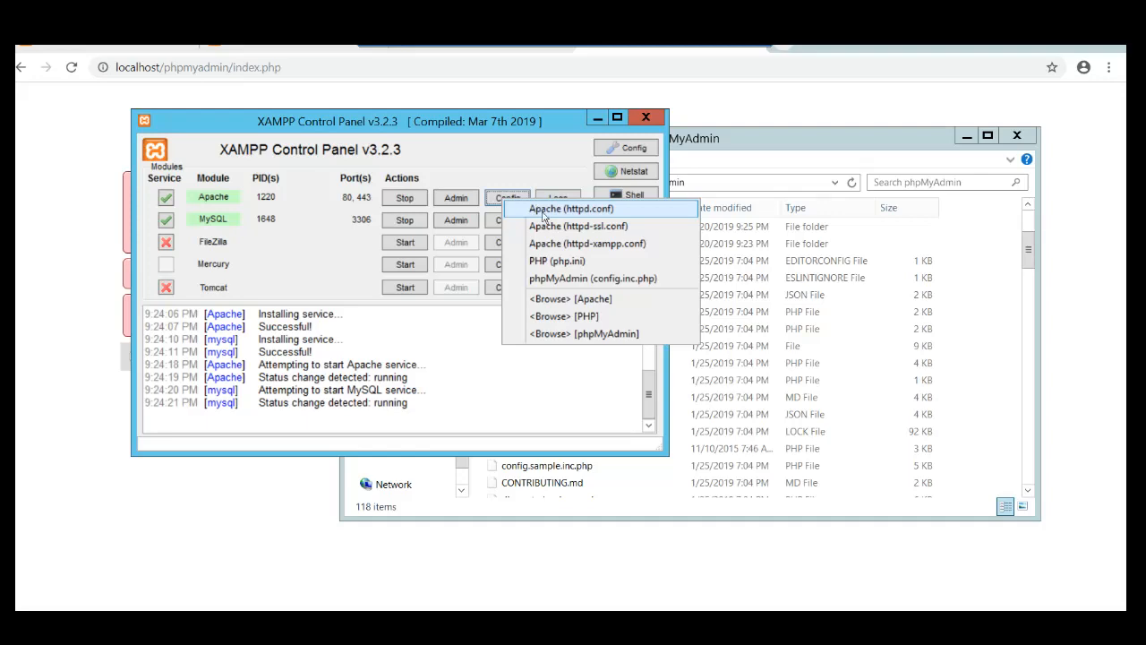
left_click(541, 211)
scroll(659, 282, "down", 10)
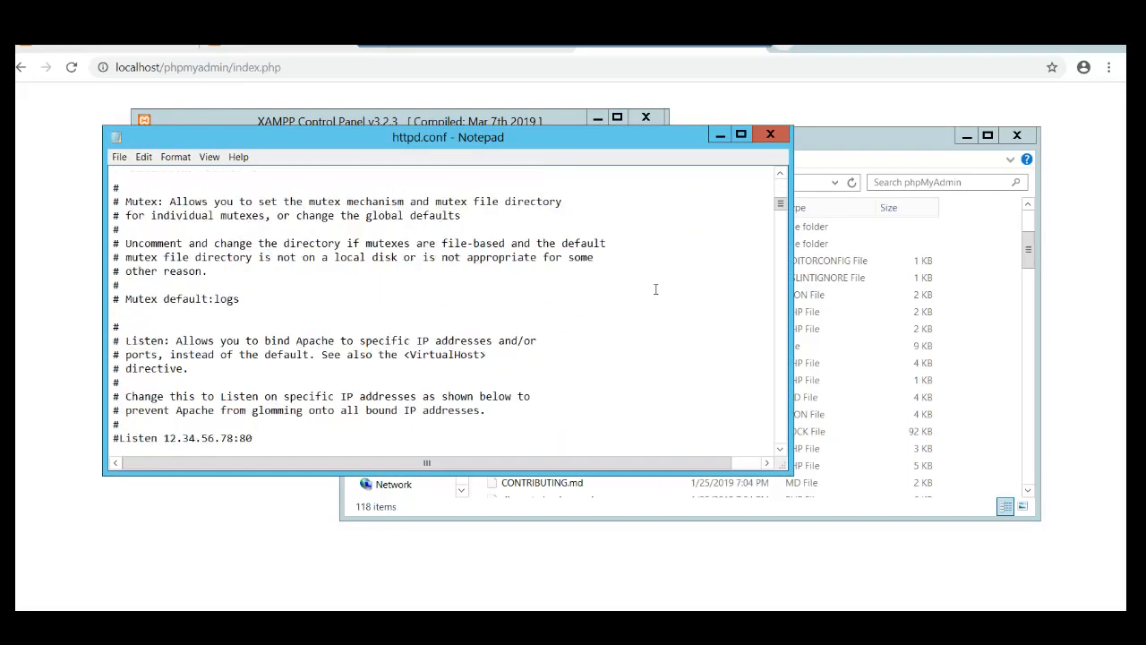
scroll(656, 287, "up", 14)
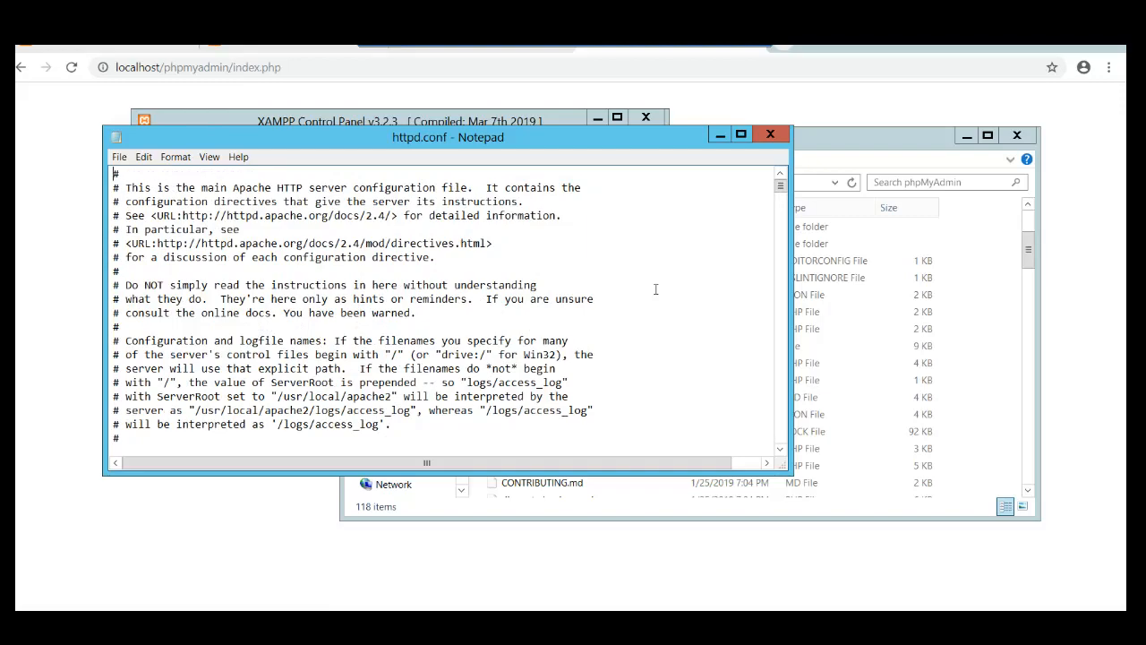
left_click(741, 135)
Examine httpd.conf for the server root, listening port, loaded modules and main server settings, and close the file
scroll(556, 300, "down", 3)
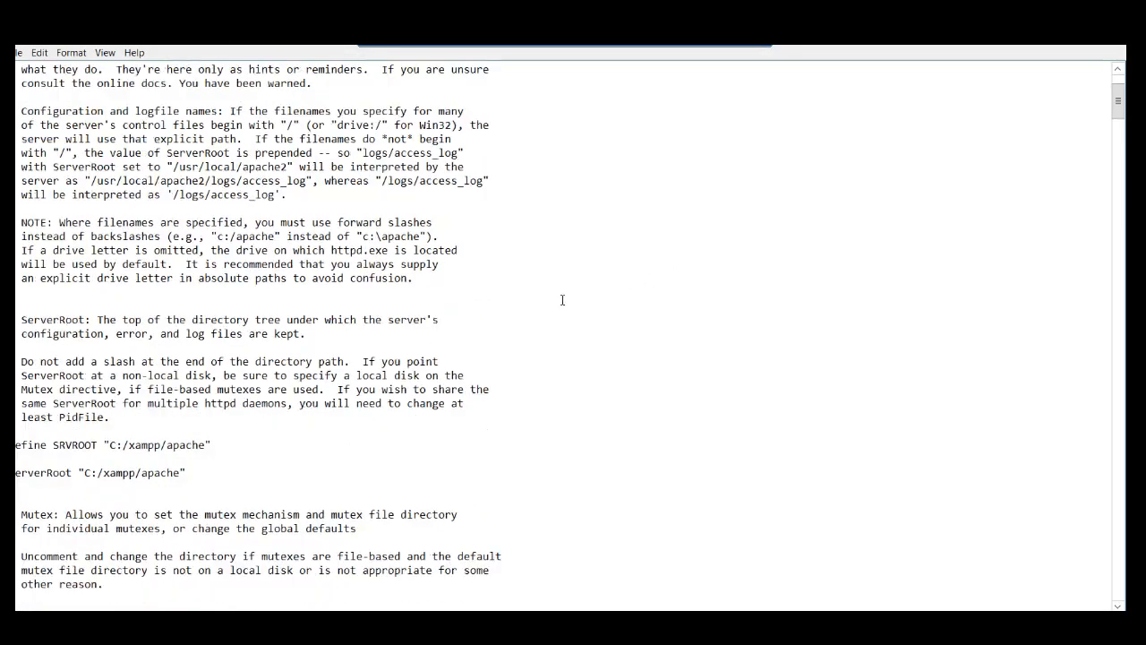
scroll(555, 300, "down", 9)
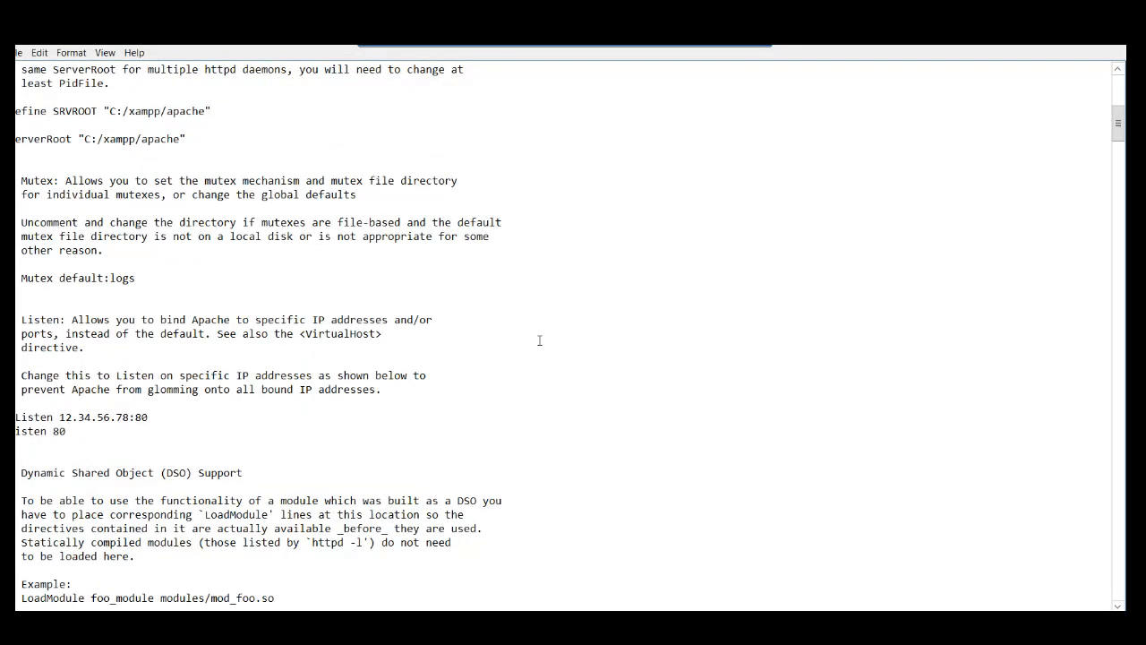
scroll(540, 340, "down", 18)
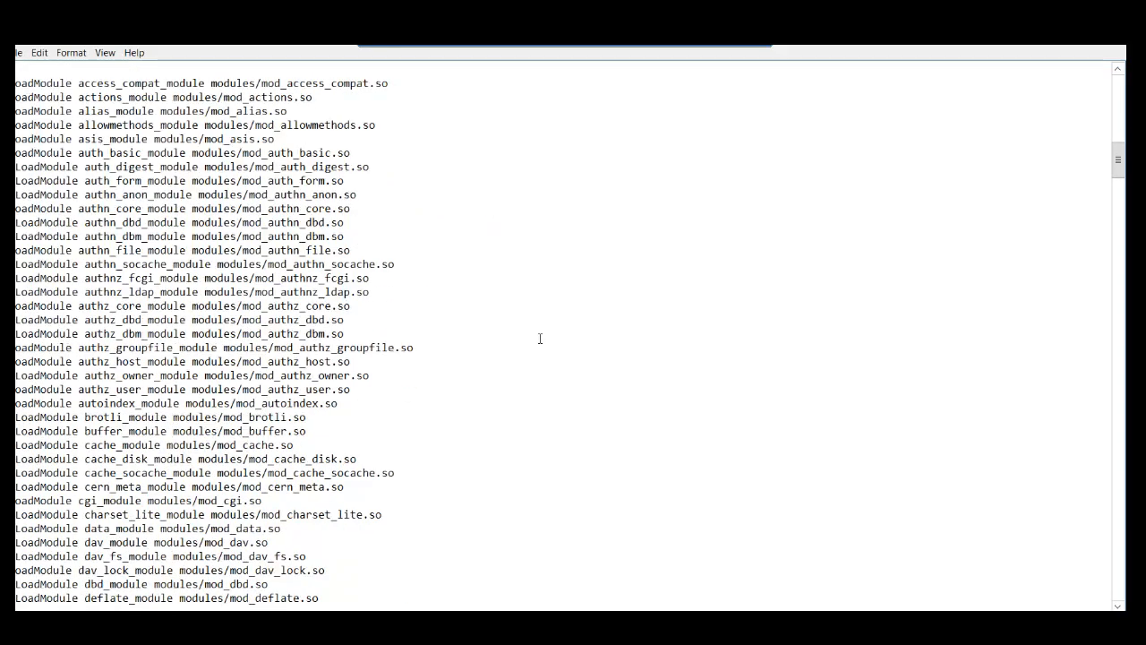
scroll(540, 337, "down", 20)
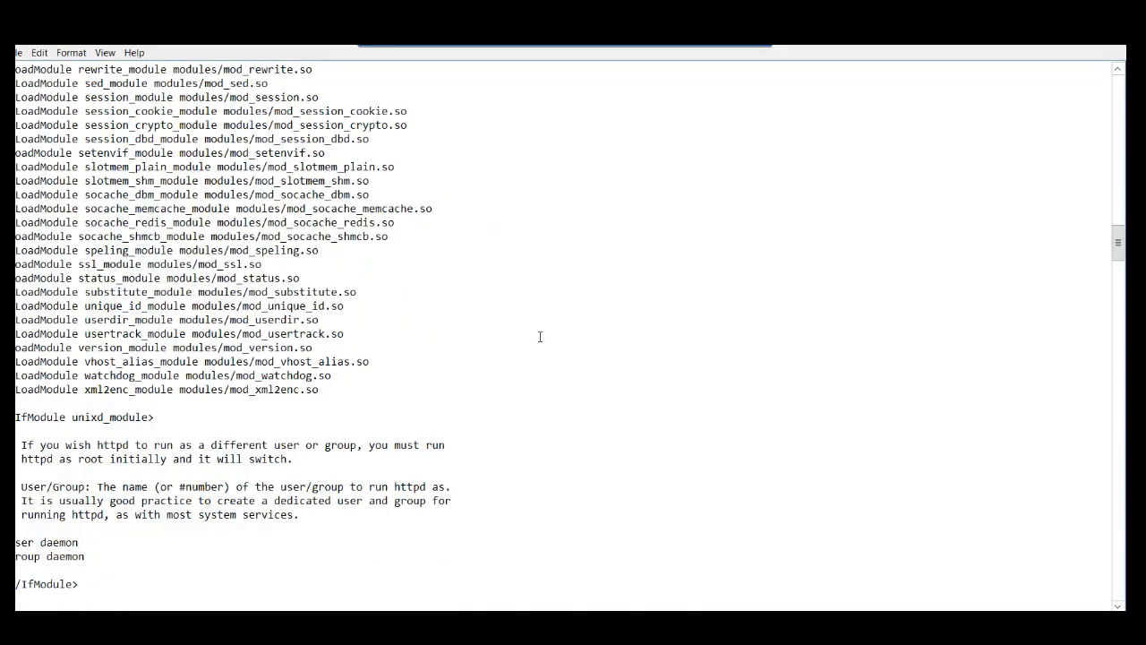
scroll(540, 336, "down", 10)
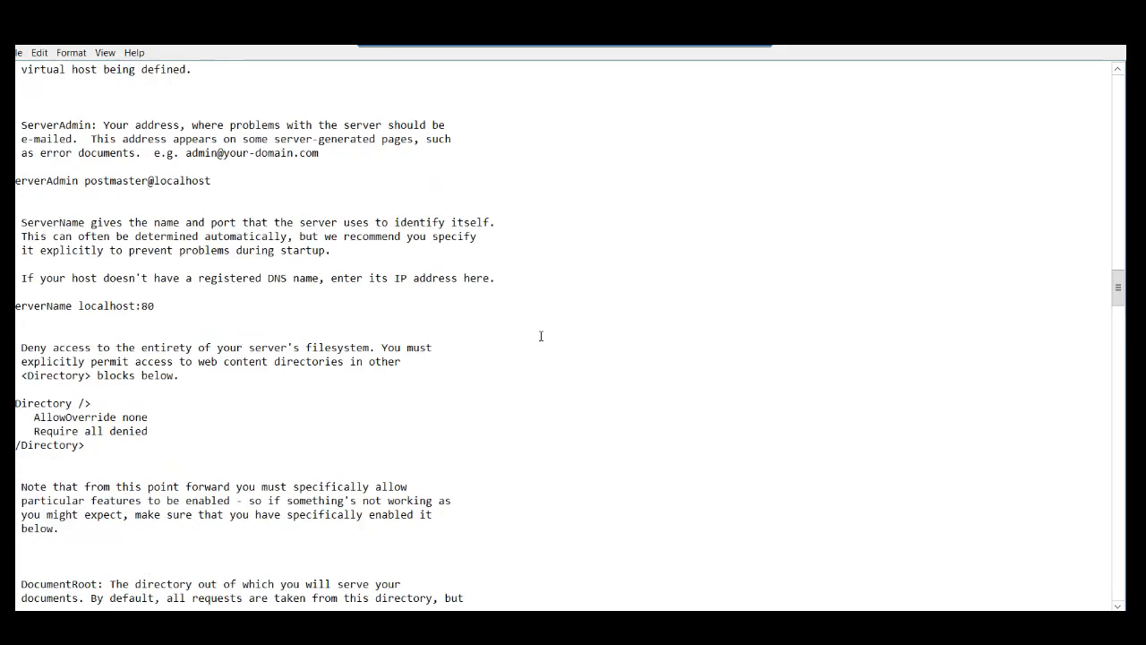
scroll(541, 336, "up", 16)
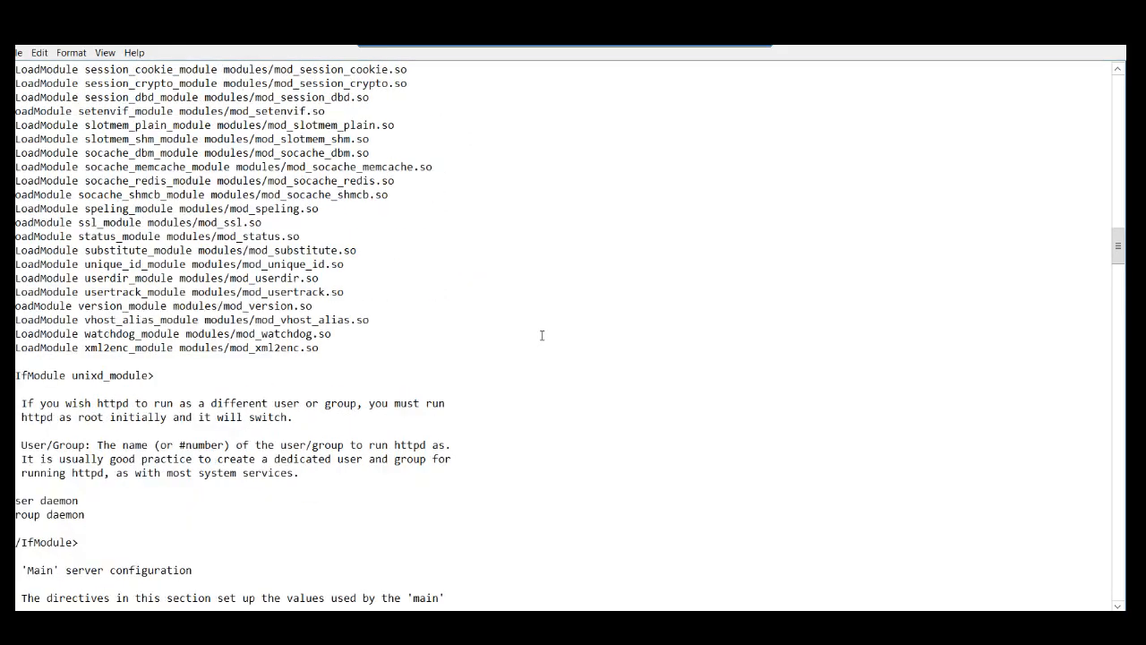
scroll(542, 331, "up", 15)
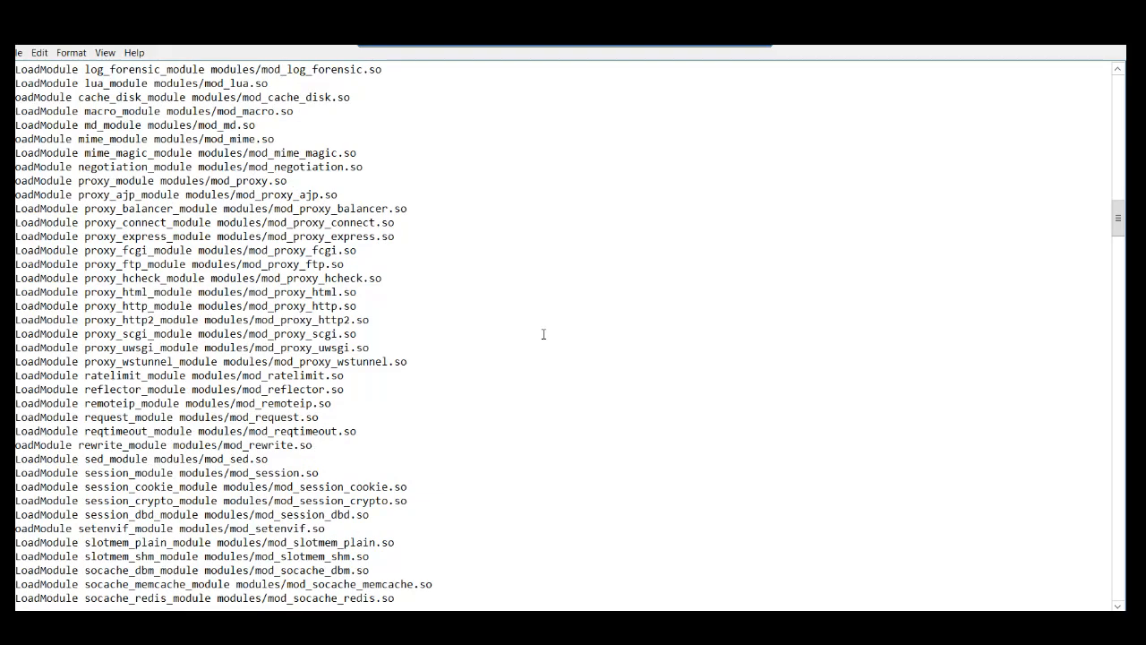
scroll(543, 334, "up", 20)
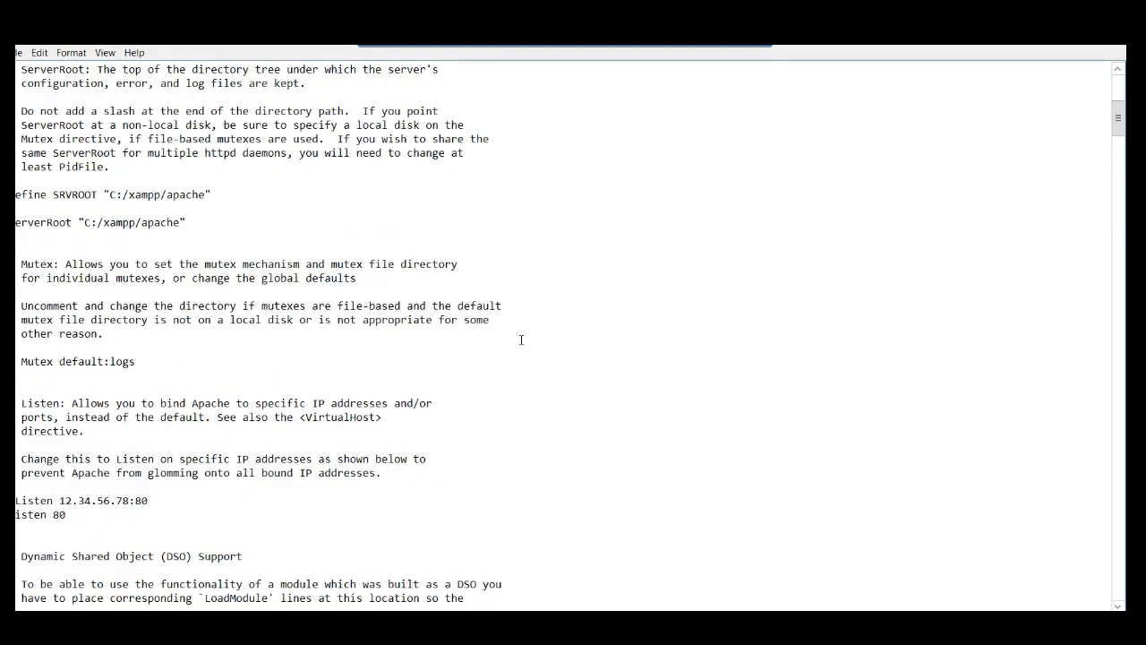
scroll(521, 340, "down", 2)
scroll(250, 409, "up", 4)
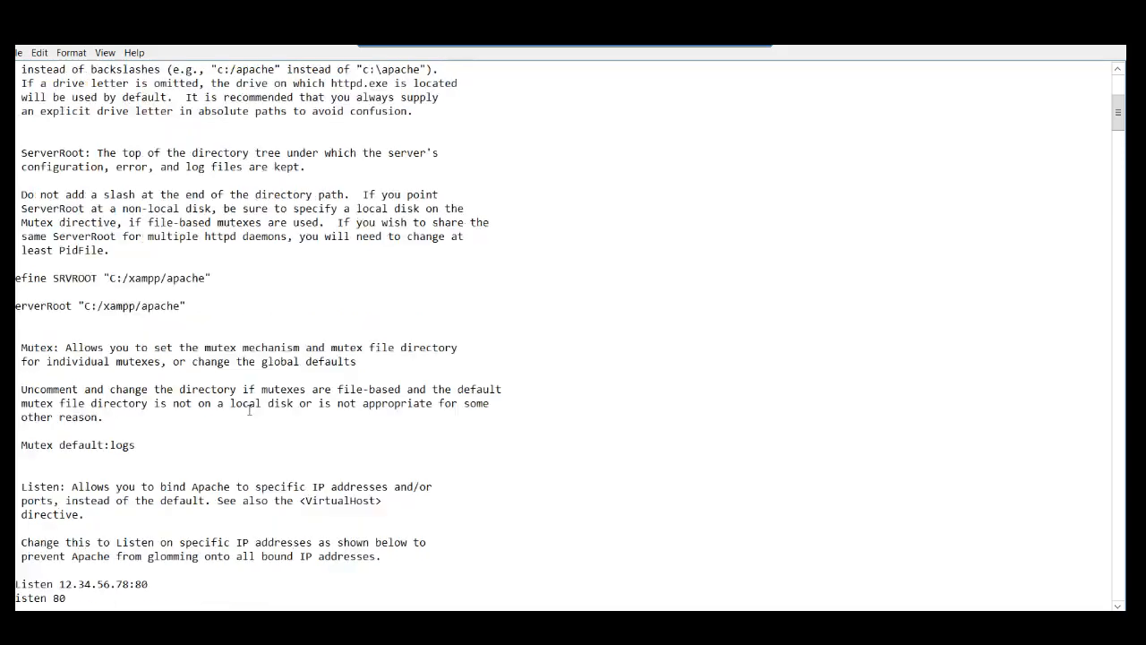
scroll(250, 409, "up", 7)
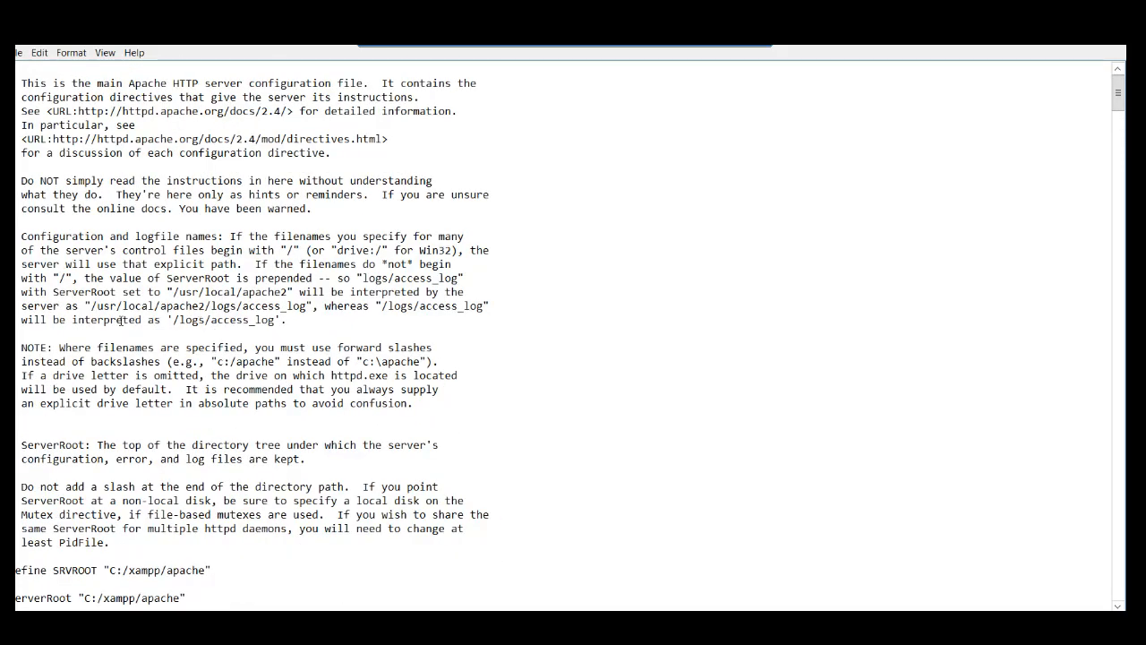
scroll(387, 416, "down", 3)
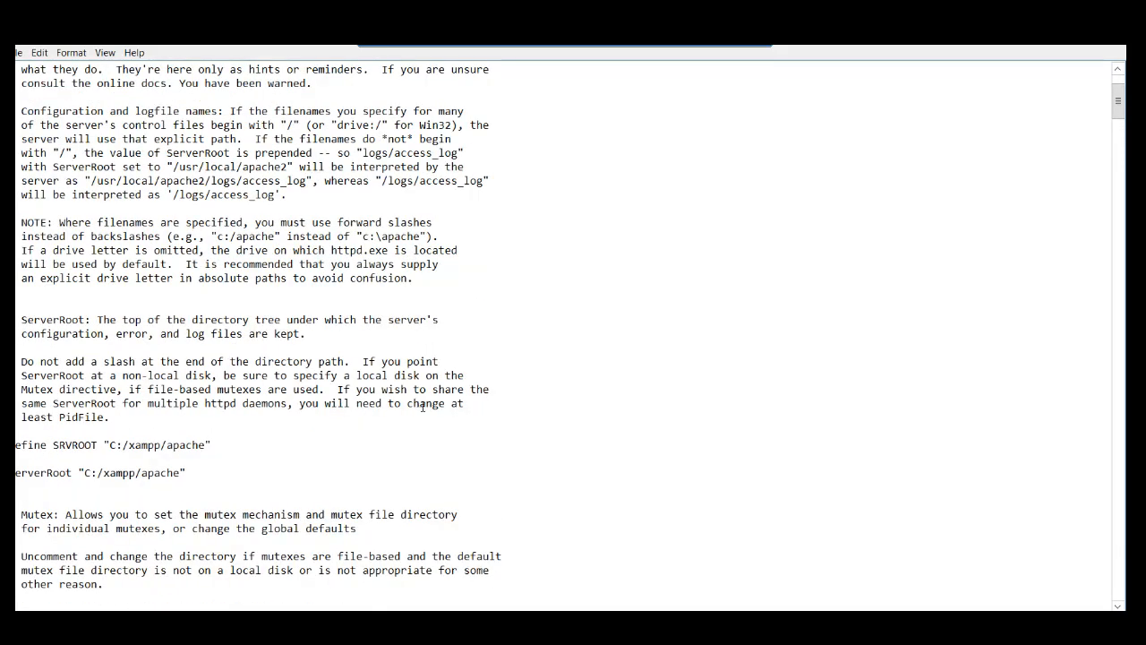
scroll(418, 403, "down", 20)
scroll(355, 430, "down", 20)
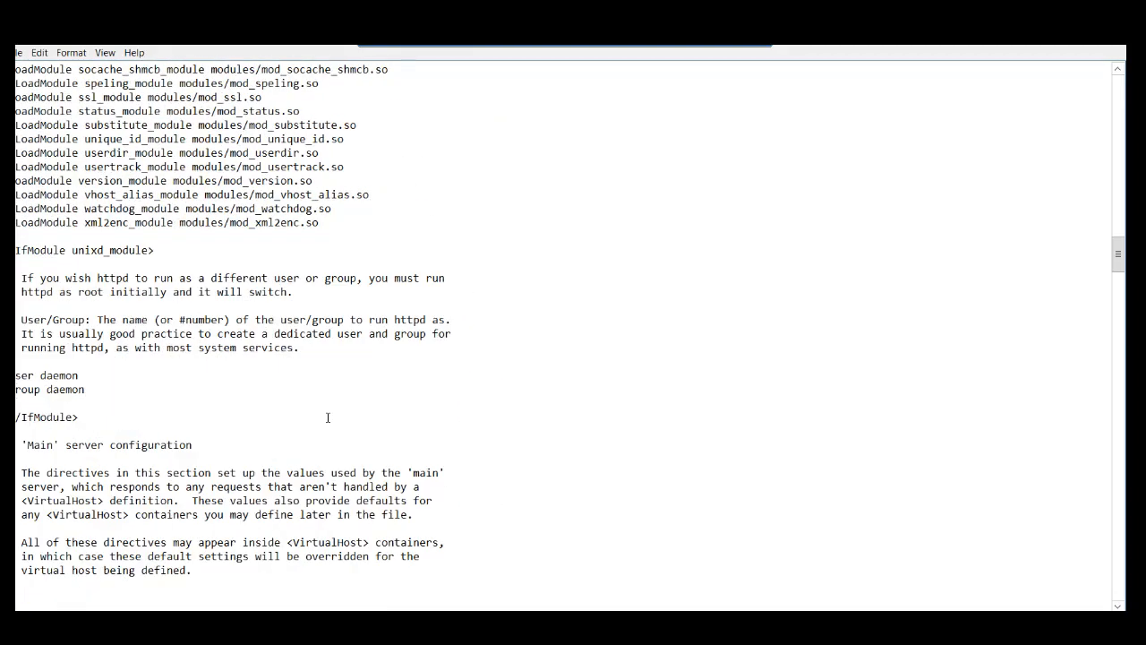
scroll(330, 416, "down", 6)
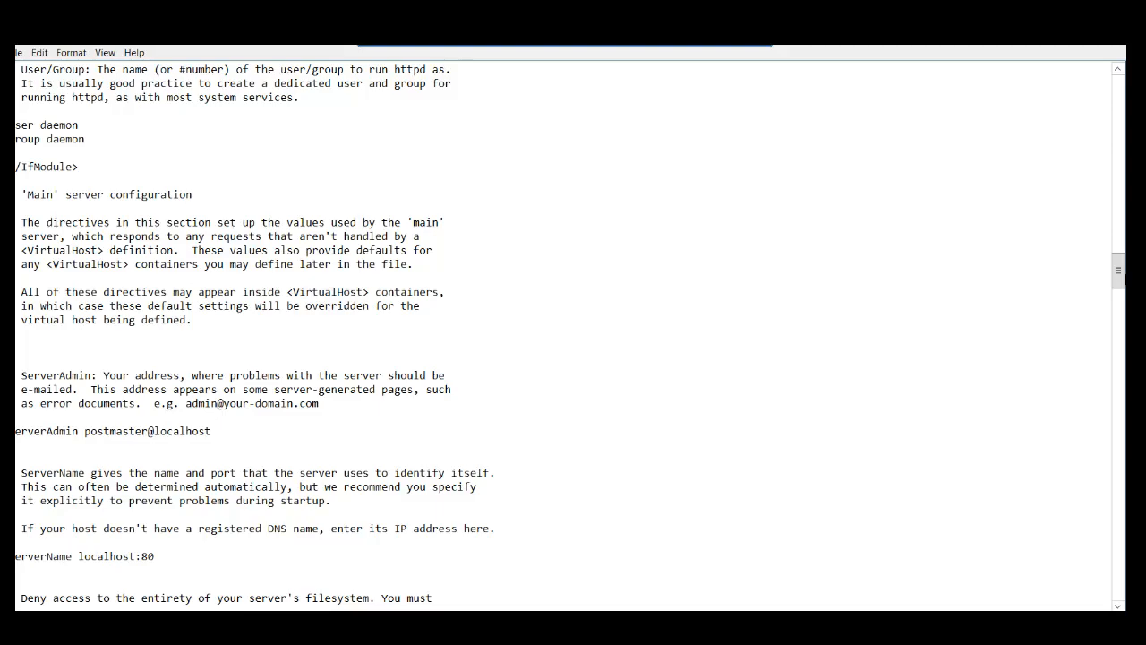
left_click_drag(1122, 281, 1079, 396)
scroll(1079, 394, "down", 6)
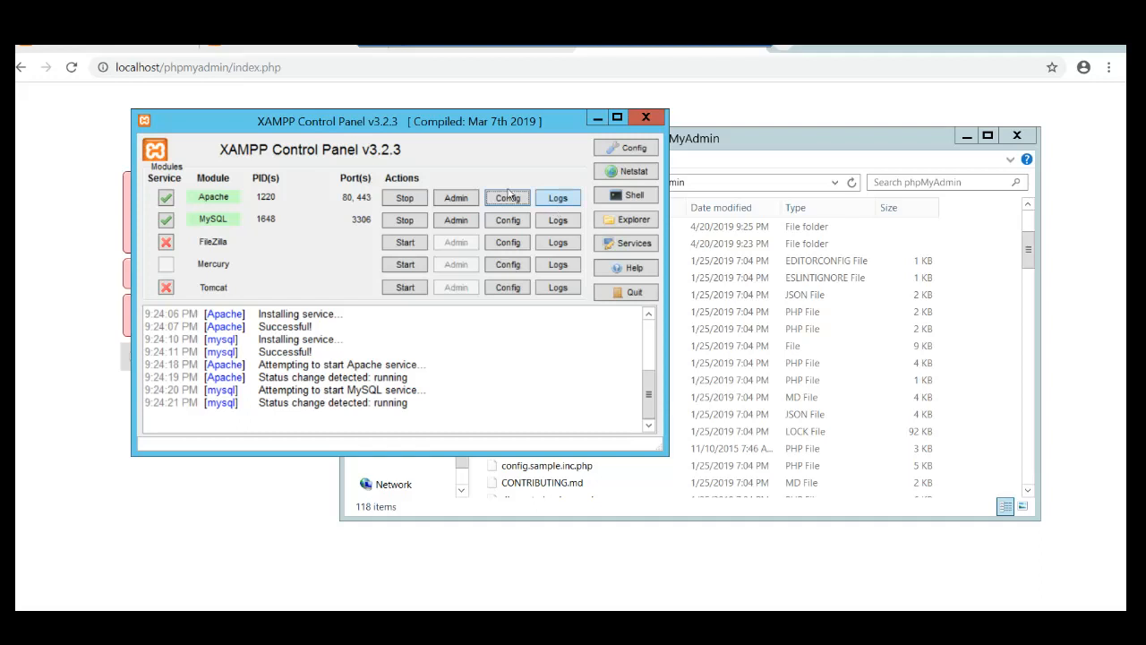
Shift the XAMPP Control Panel slightly aside and open the PHP configuration file php.ini
left_click_drag(485, 136, 463, 143)
left_click(484, 204)
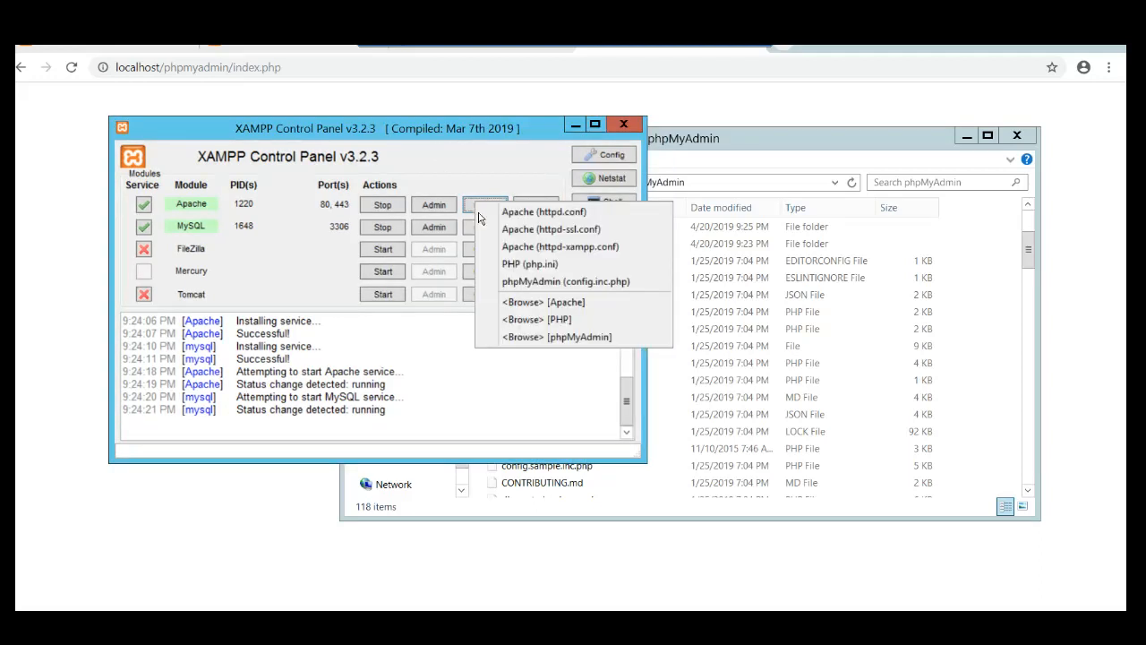
left_click(528, 264)
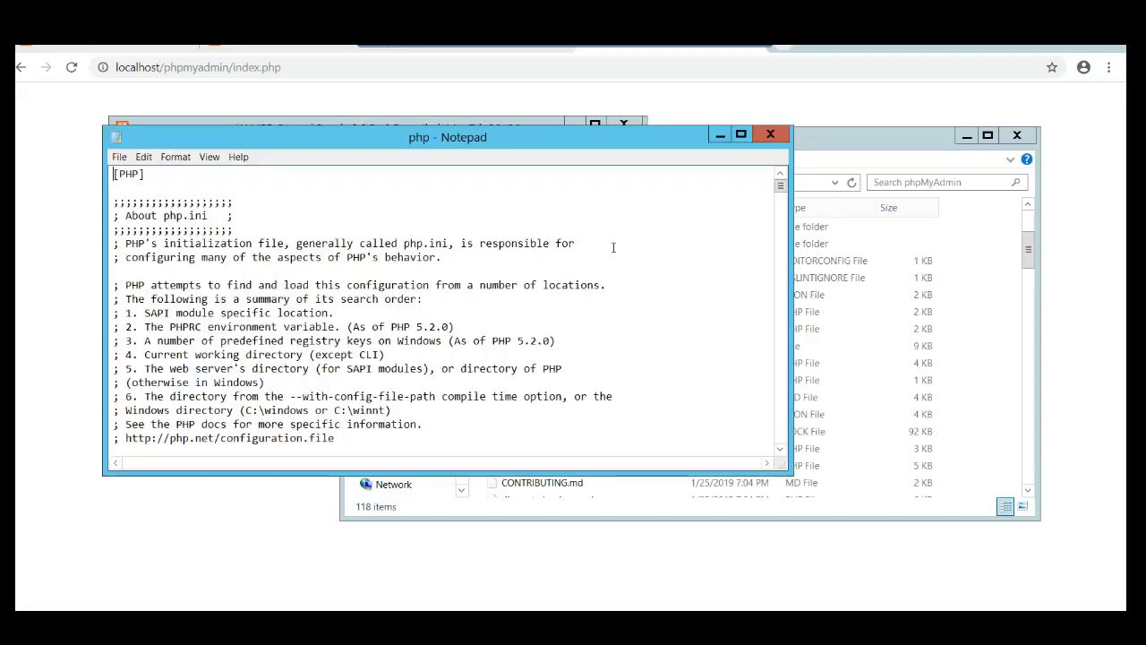
Look through php.ini's introductory notes, quick reference values and language options, and close the file
scroll(647, 305, "down", 4)
scroll(339, 315, "up", 4)
scroll(627, 310, "down", 10)
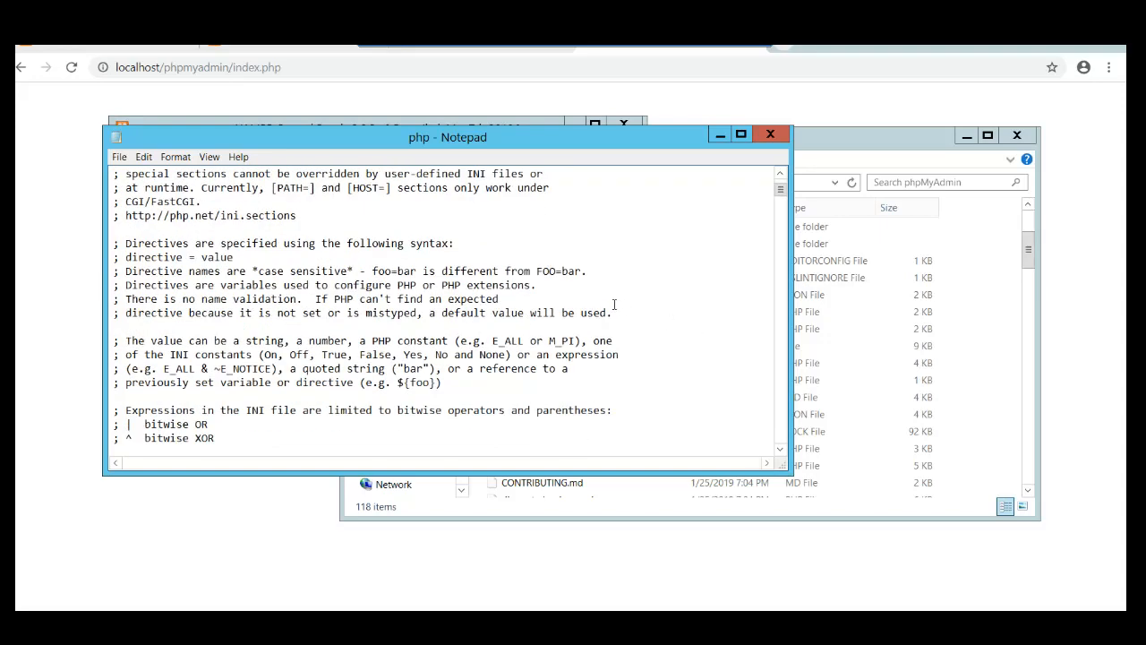
scroll(614, 304, "down", 4)
scroll(614, 304, "down", 13)
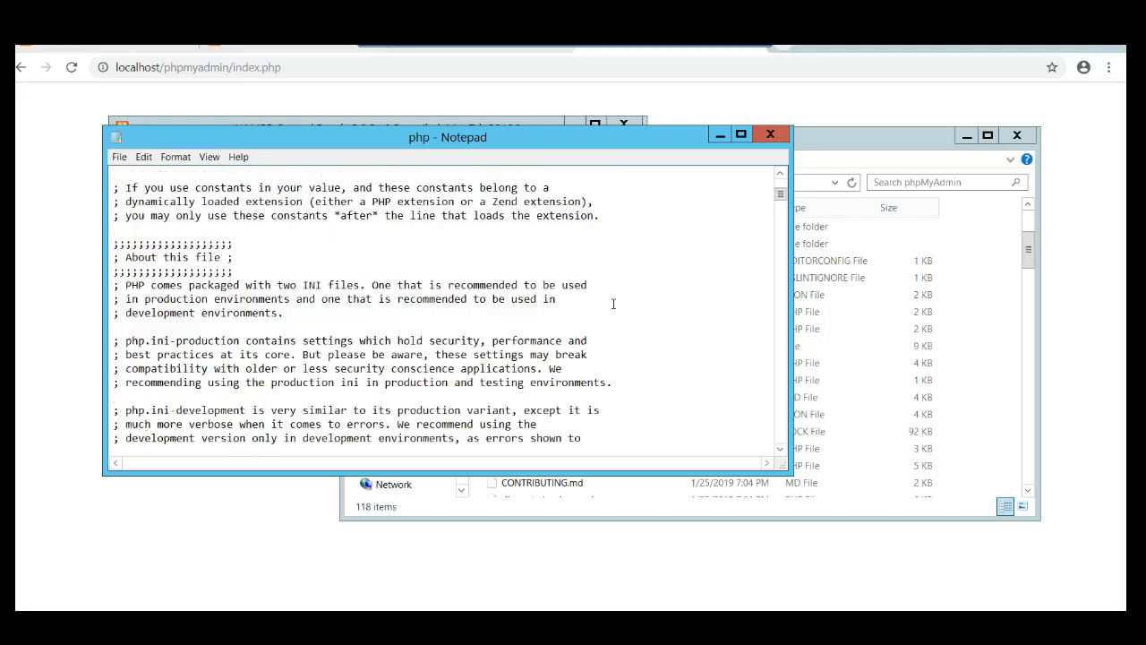
scroll(615, 299, "down", 19)
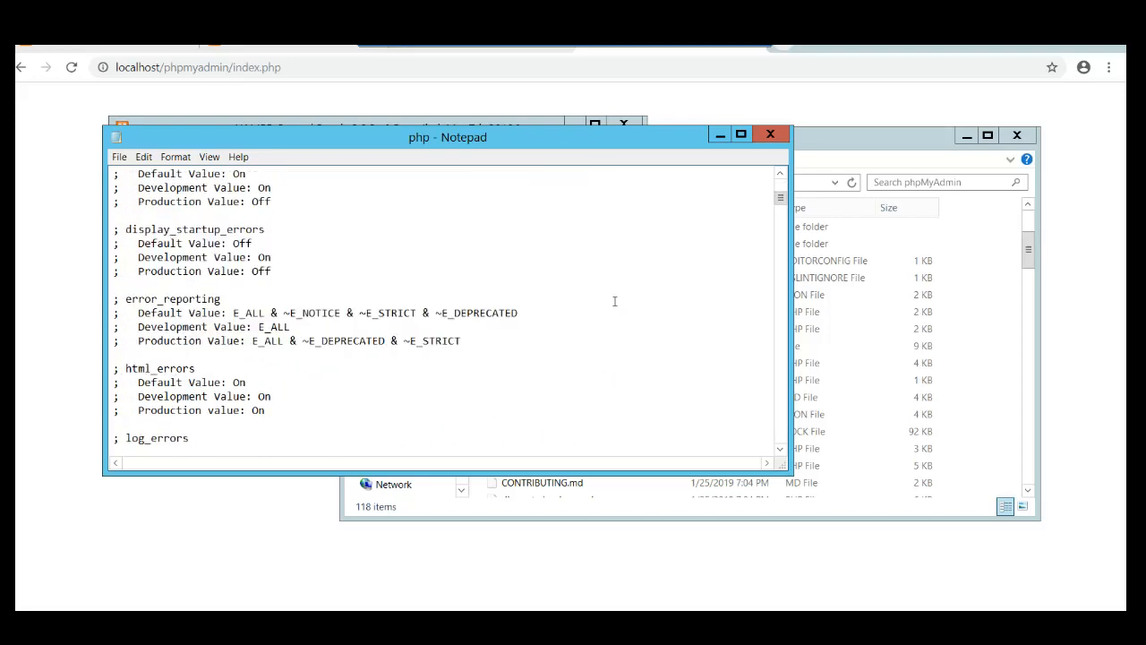
scroll(615, 298, "down", 12)
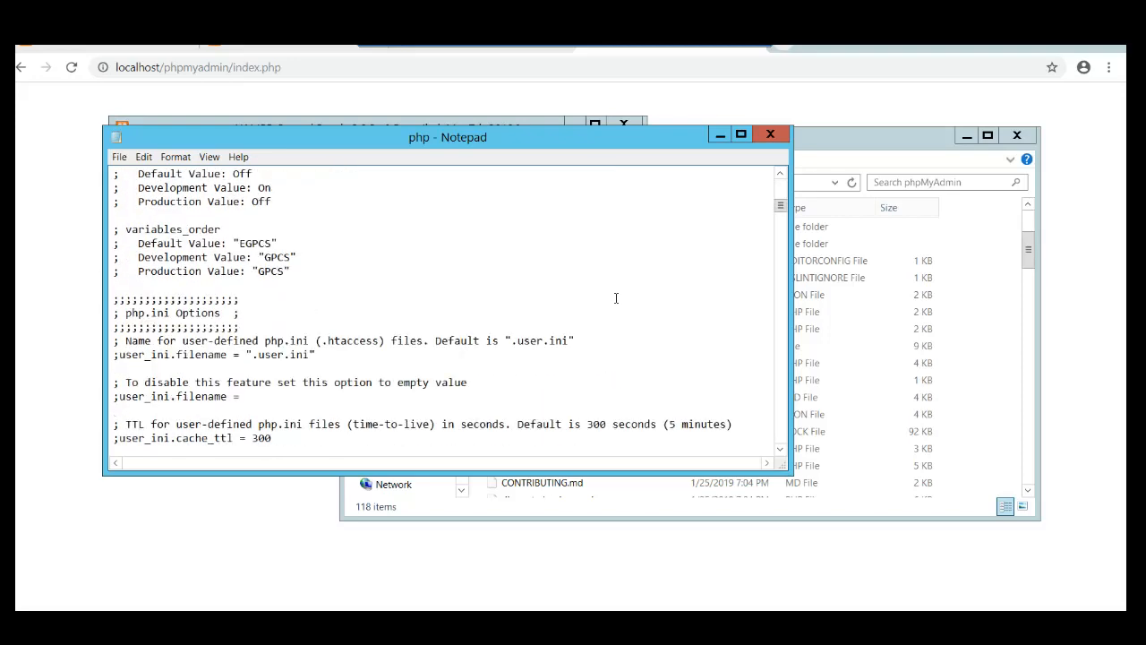
scroll(615, 298, "up", 6)
scroll(616, 300, "down", 5)
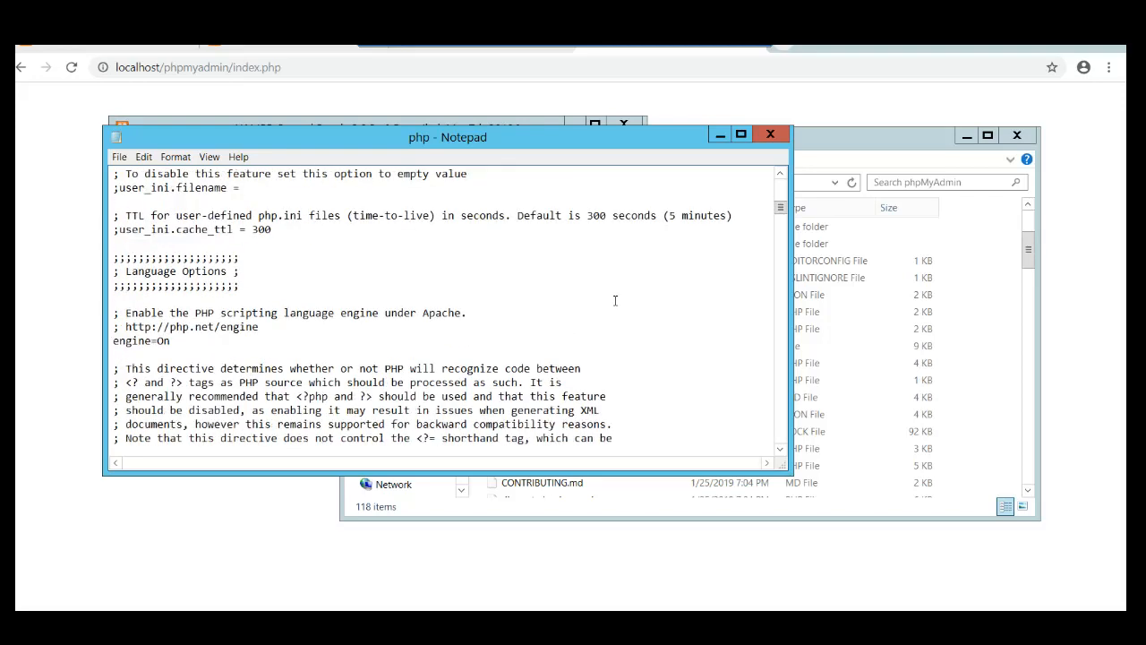
left_click(770, 134)
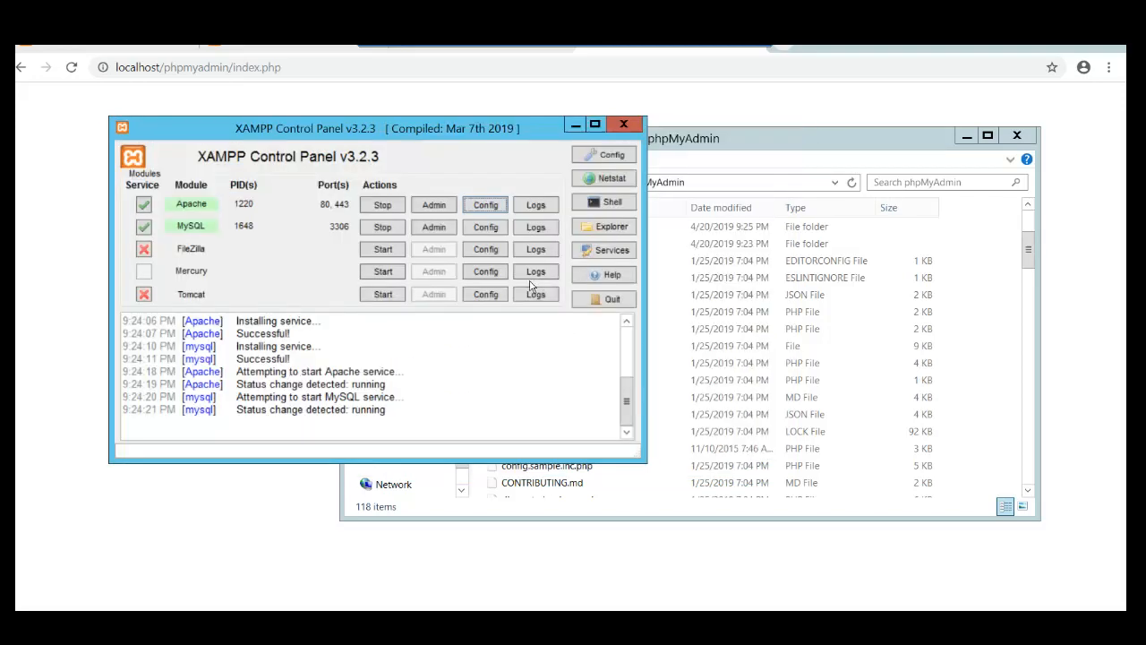
Open Apache's httpd-xampp.conf, check its PHP module setup and phpMyAdmin directory settings, and close the file
left_click(491, 205)
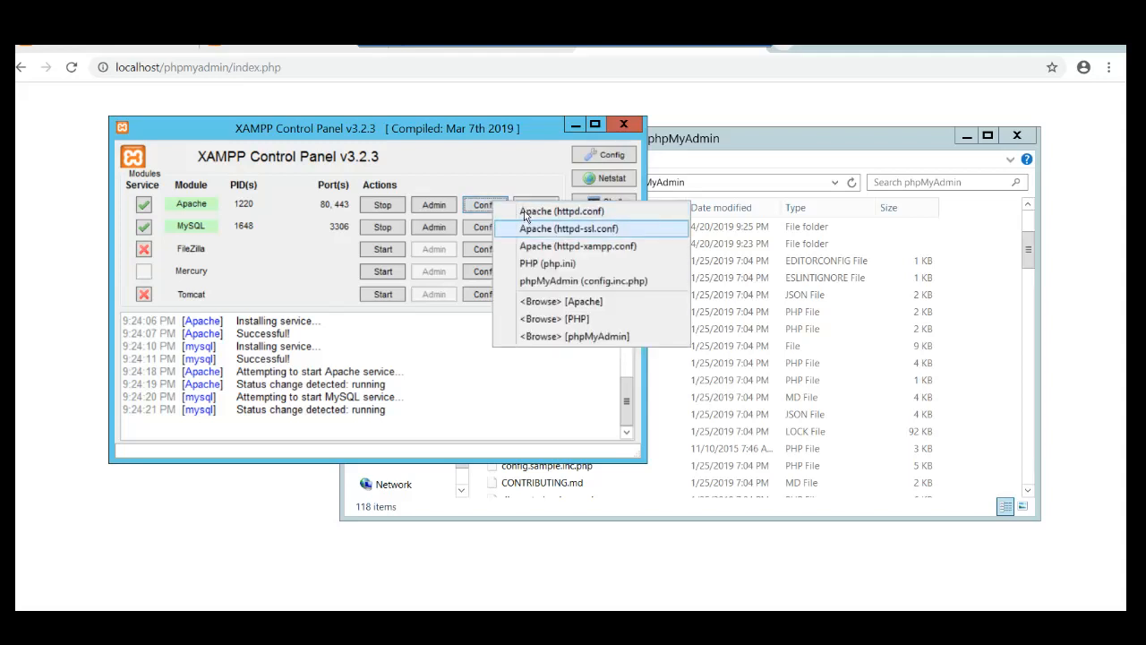
left_click(546, 245)
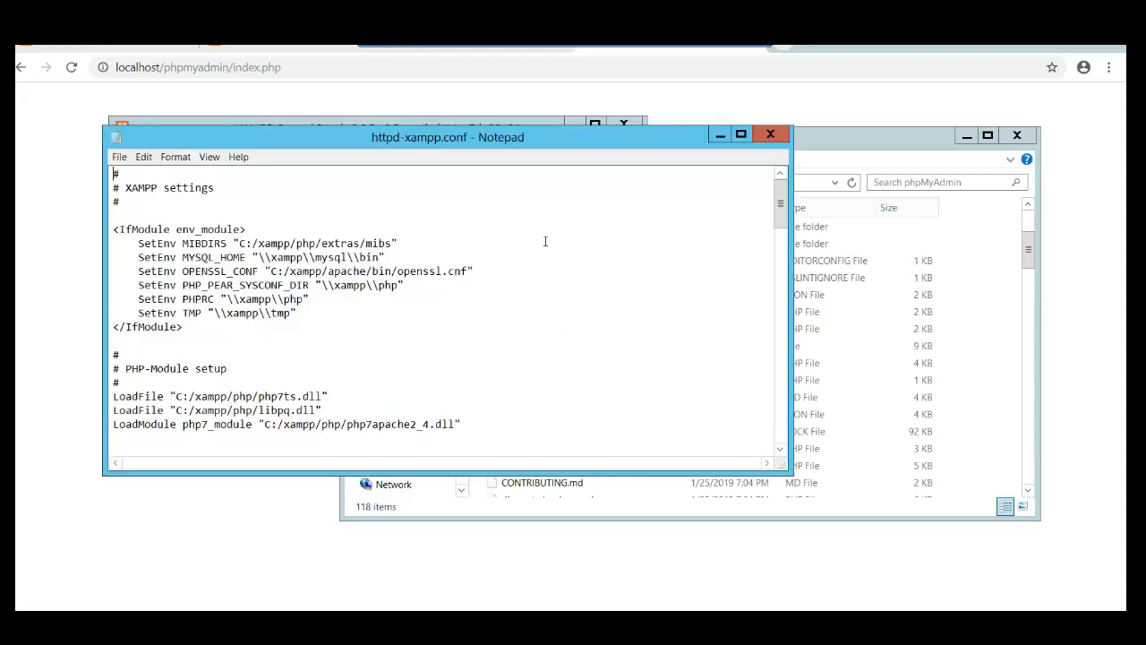
scroll(526, 294, "down", 12)
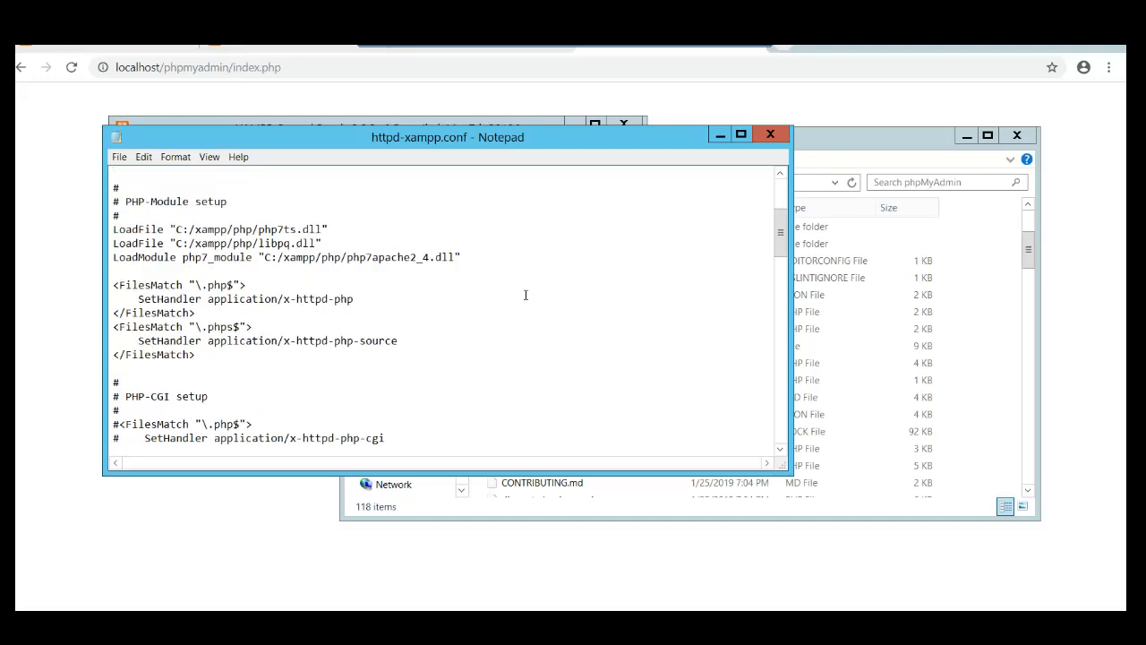
scroll(526, 294, "down", 13)
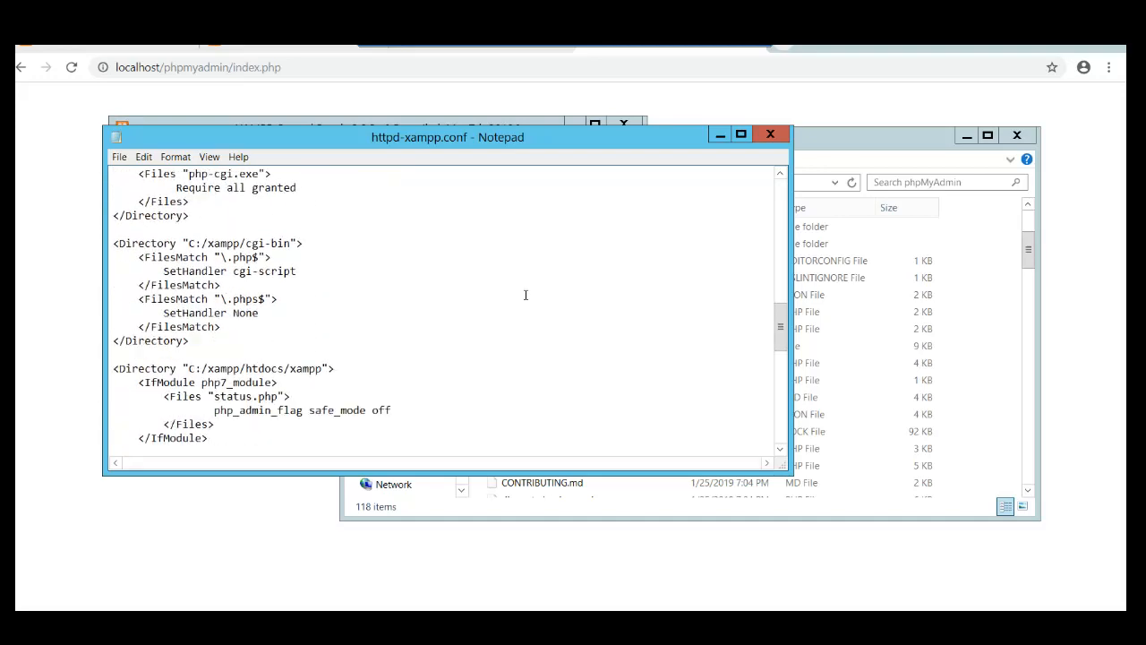
scroll(526, 295, "down", 5)
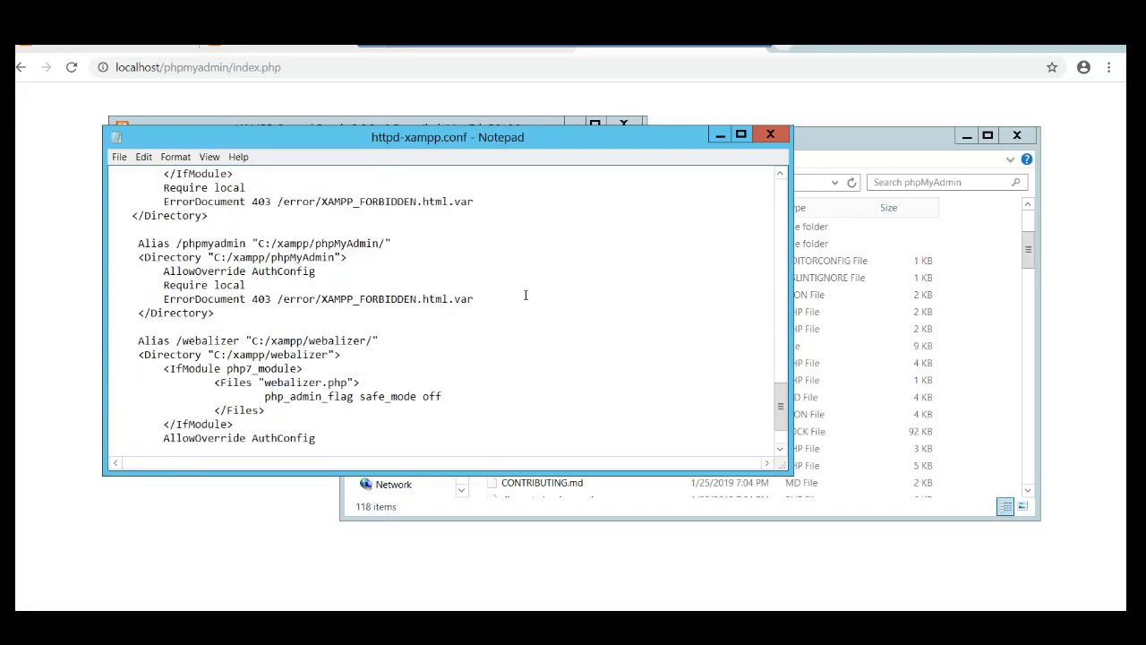
left_click(770, 135)
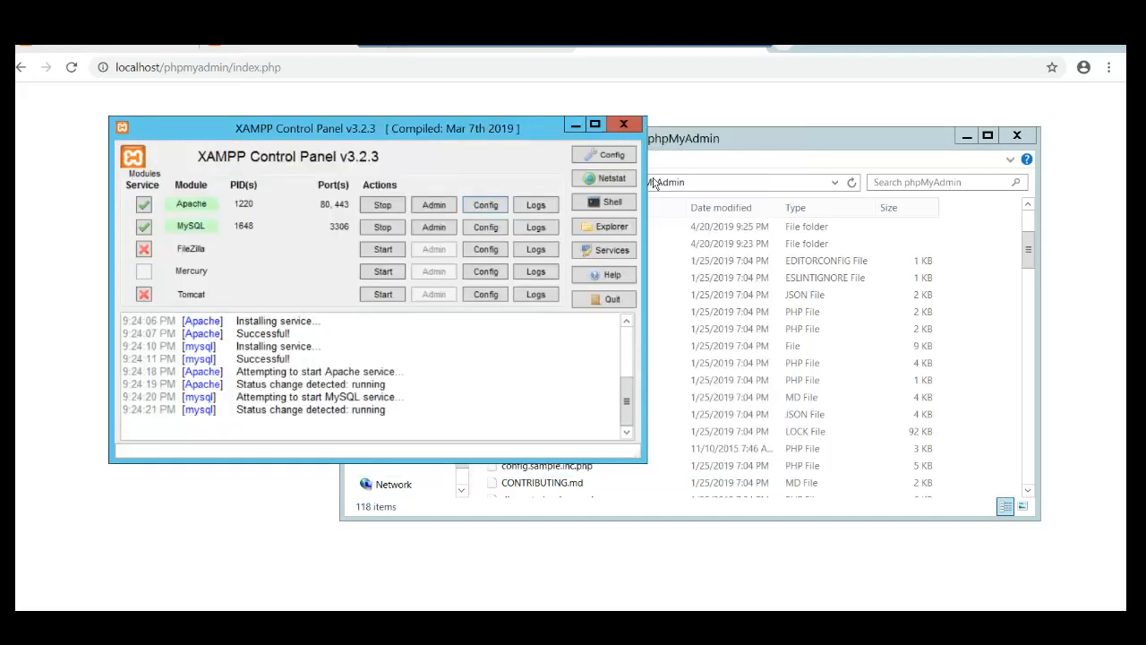
Return to the phpMyAdmin folder window and look through its subfolders
left_click(708, 141)
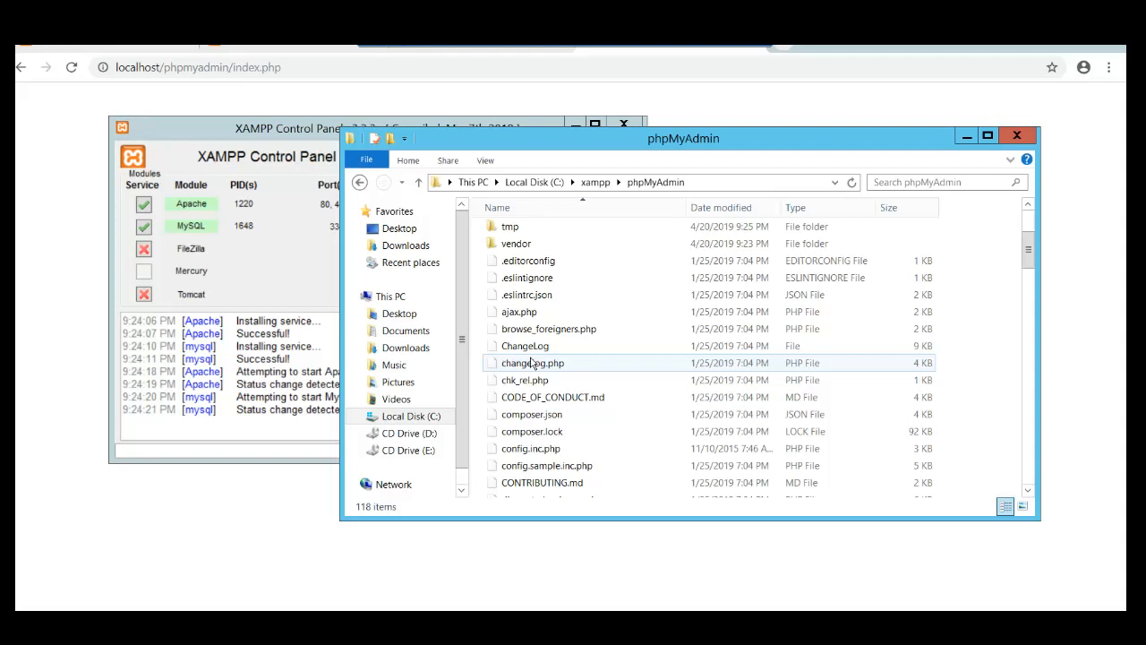
scroll(532, 347, "up", 2)
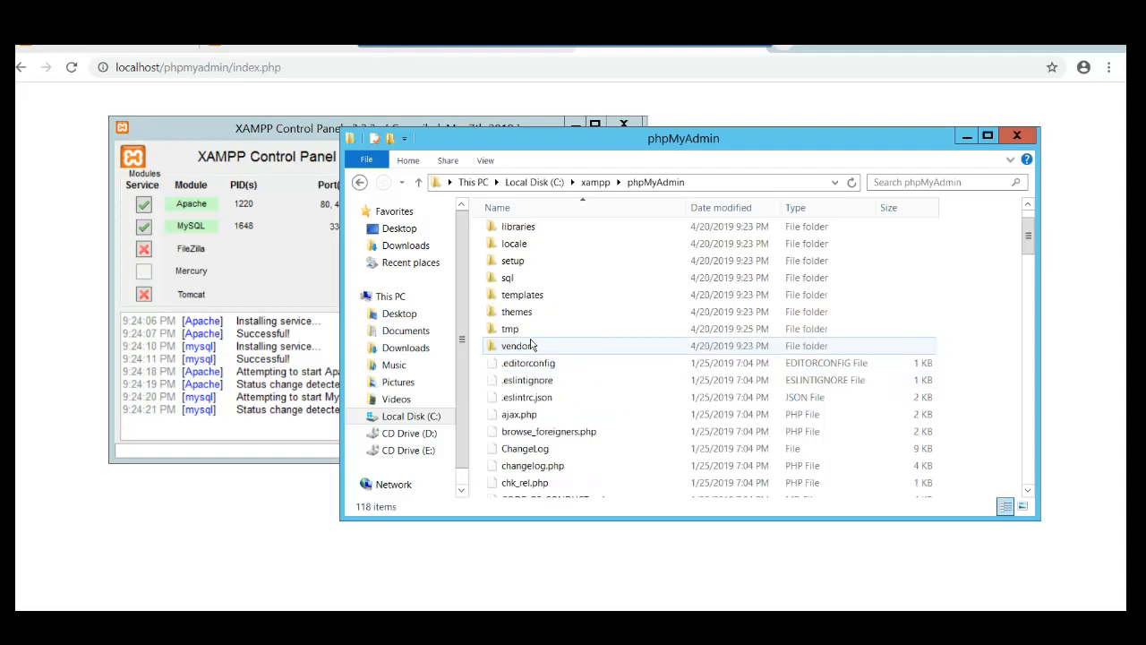
scroll(530, 345, "up", 1)
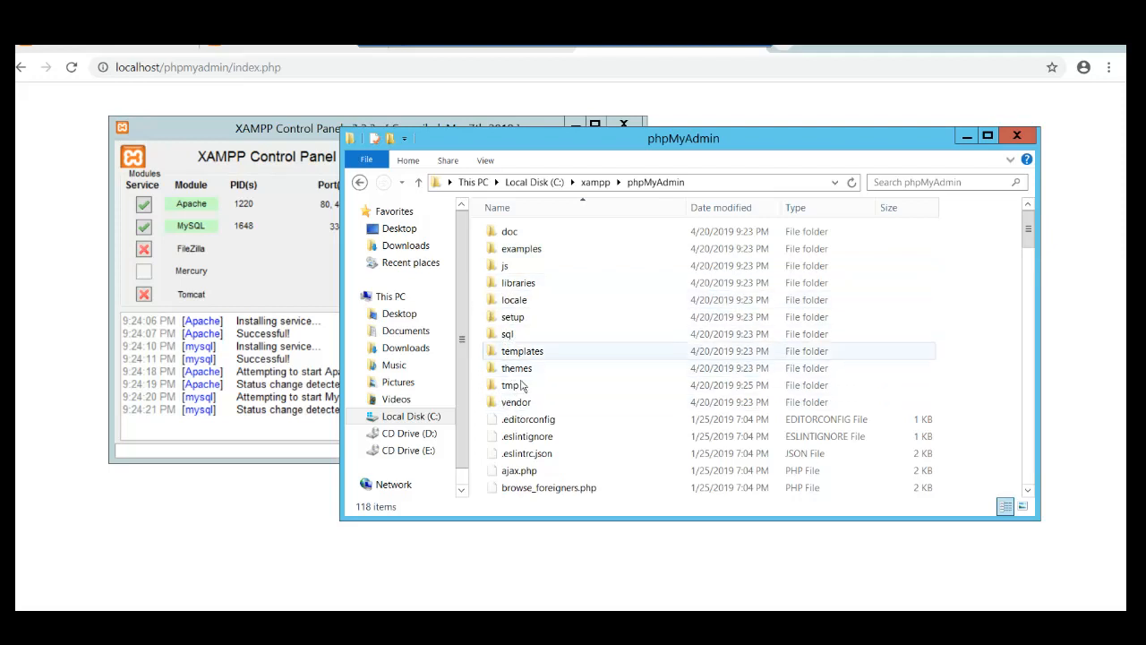
Switch to the local Firefox browser and search the web in a new tab for "xampp how to enable cookie"
scroll(525, 403, "down", 3)
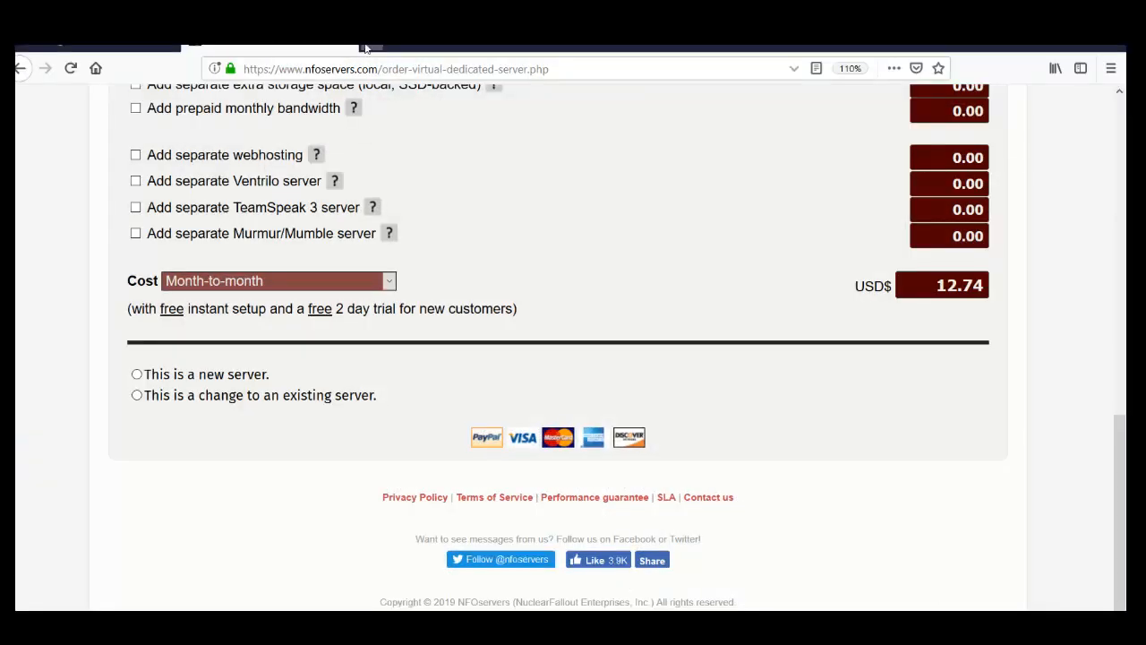
left_click(370, 51)
left_click(346, 133)
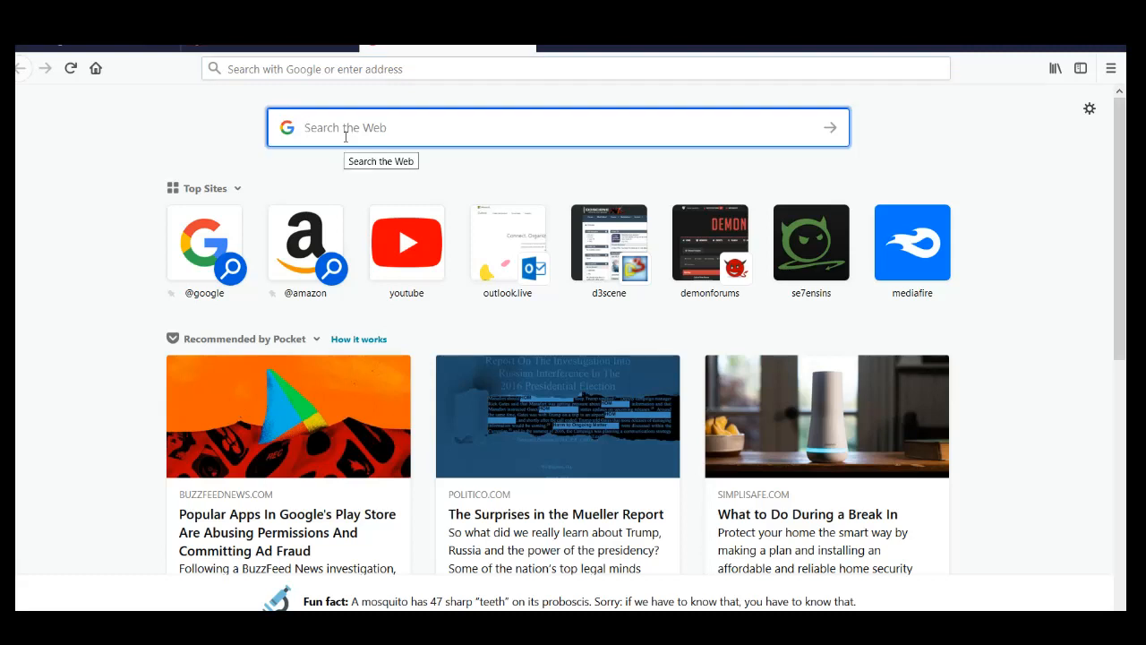
type("xampp how to t")
key("BackSpace")
type("enable cookie")
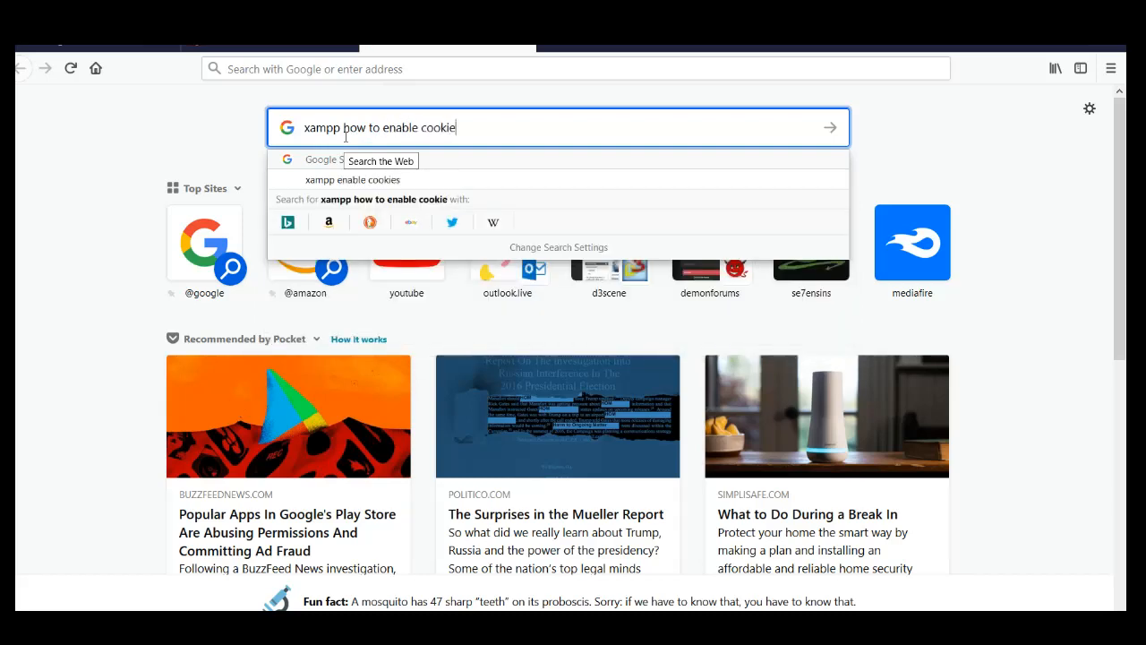
key("Return")
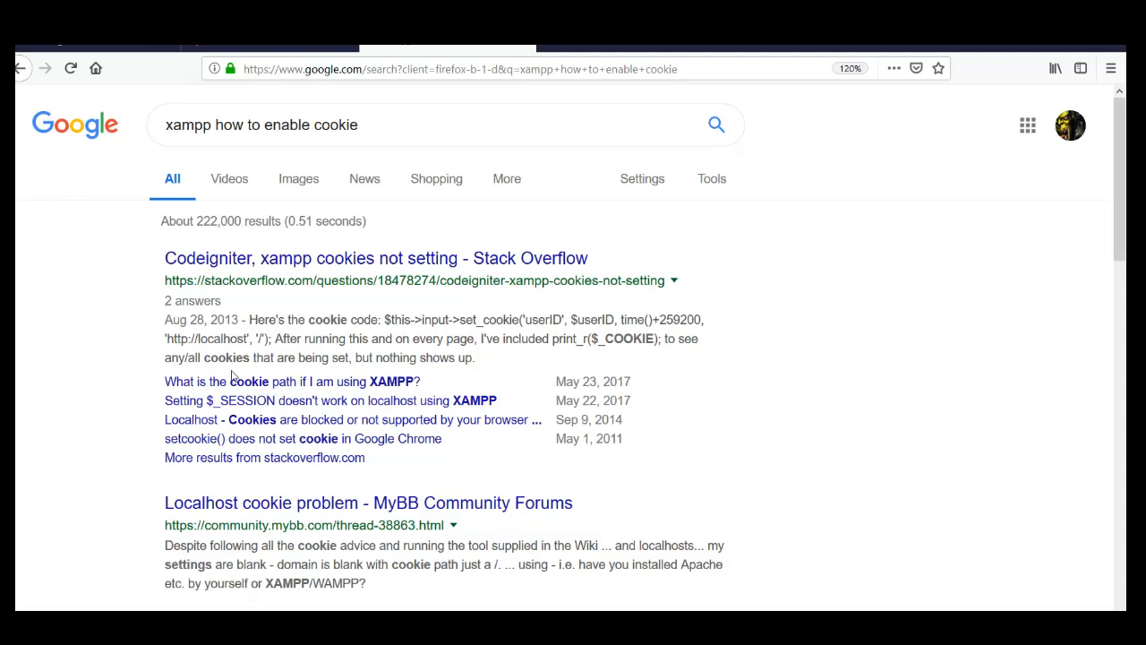
Read through the MyBB forum thread about the localhost cookie problem, return to the search results and look over the remaining ones
left_click(237, 506)
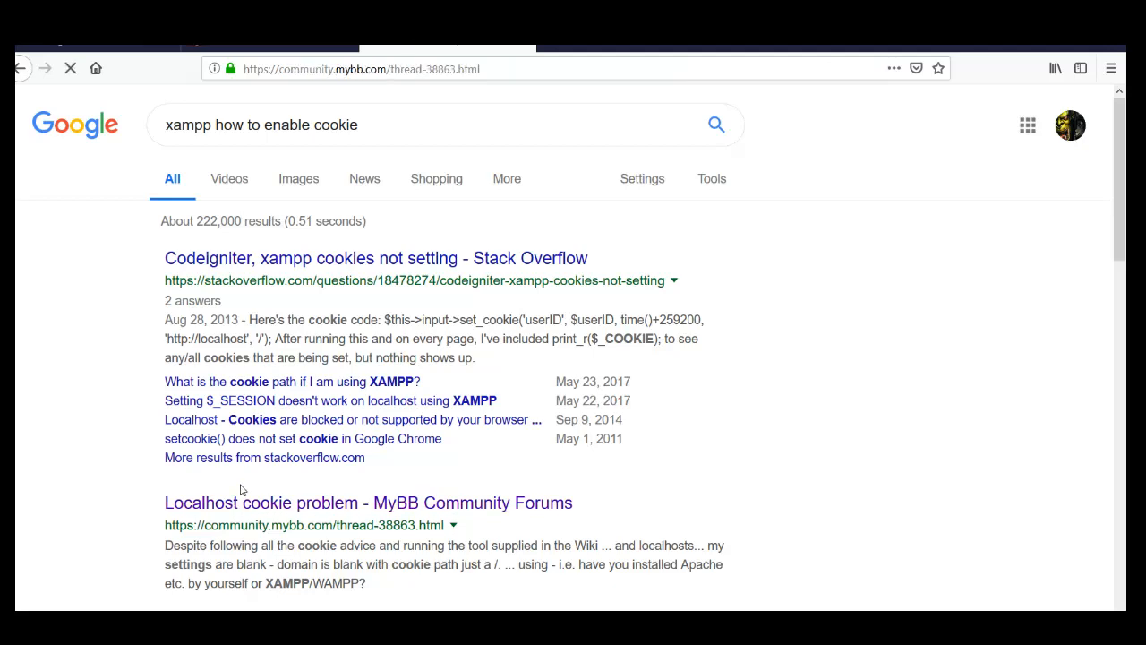
scroll(215, 428, "down", 3)
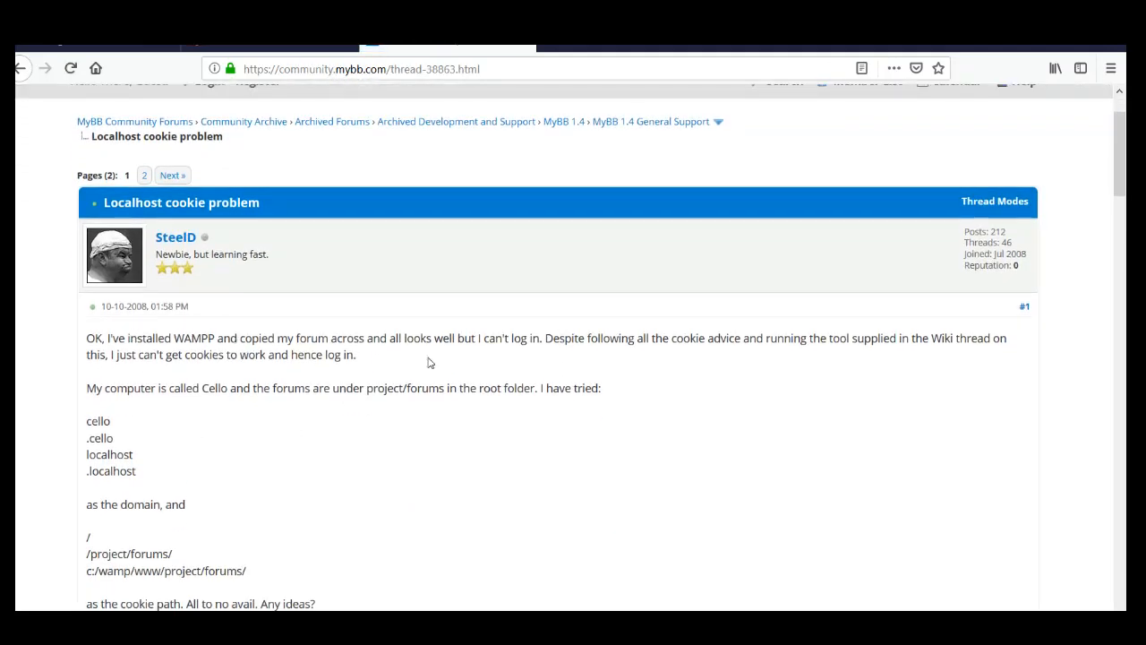
scroll(200, 440, "down", 3)
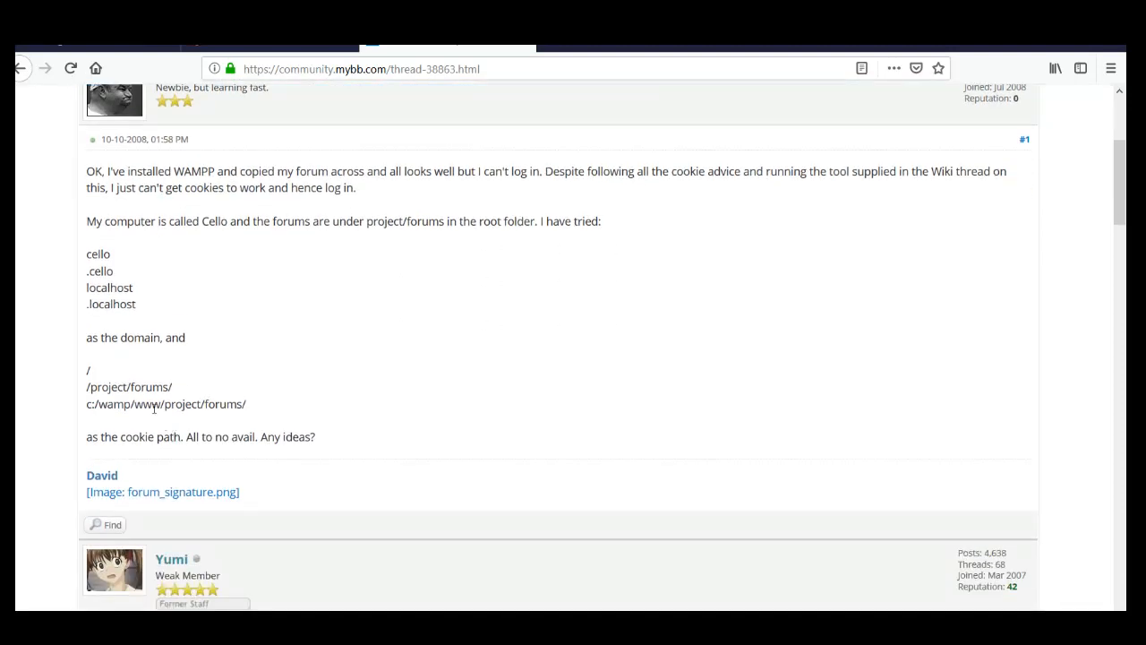
scroll(361, 407, "down", 5)
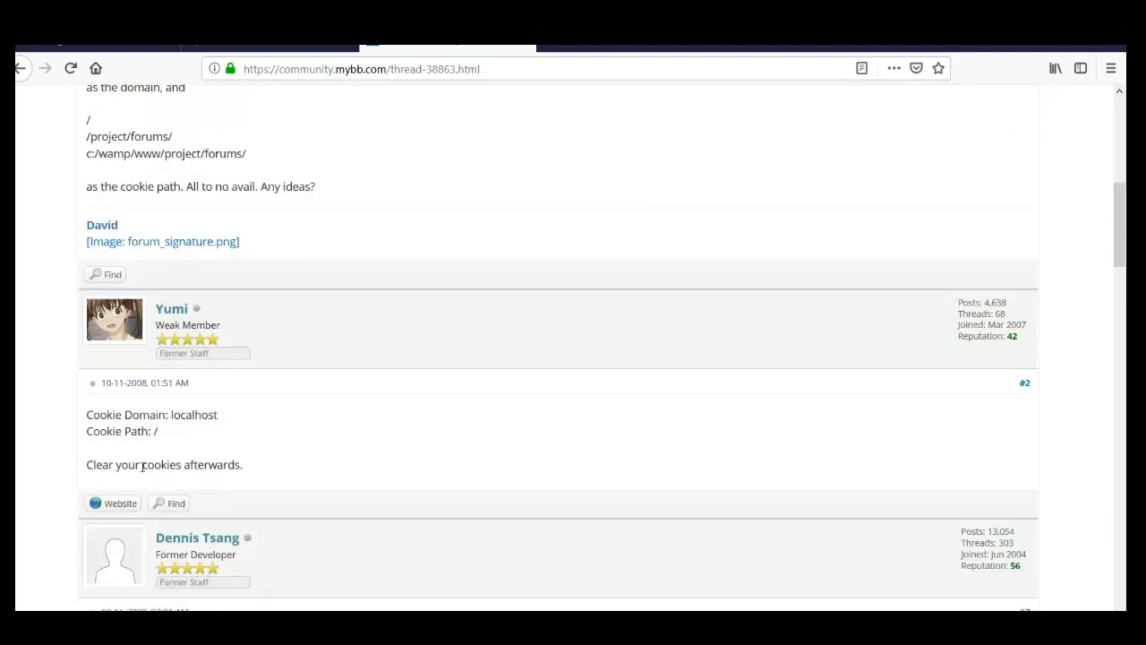
scroll(269, 470, "down", 5)
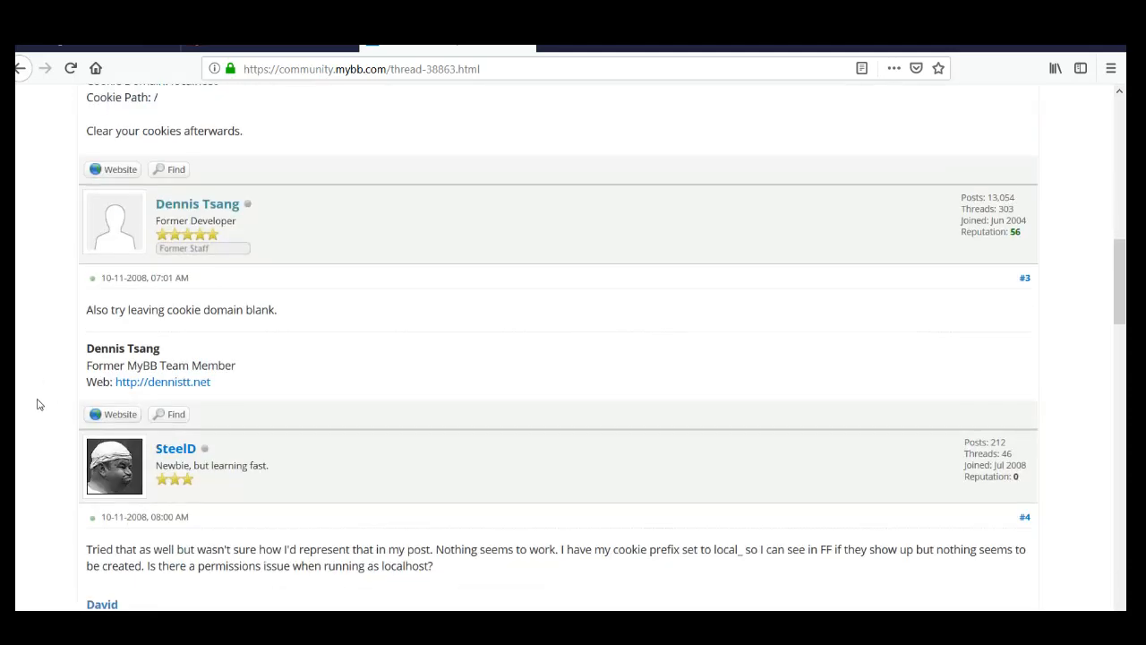
scroll(36, 403, "down", 5)
left_click(20, 68)
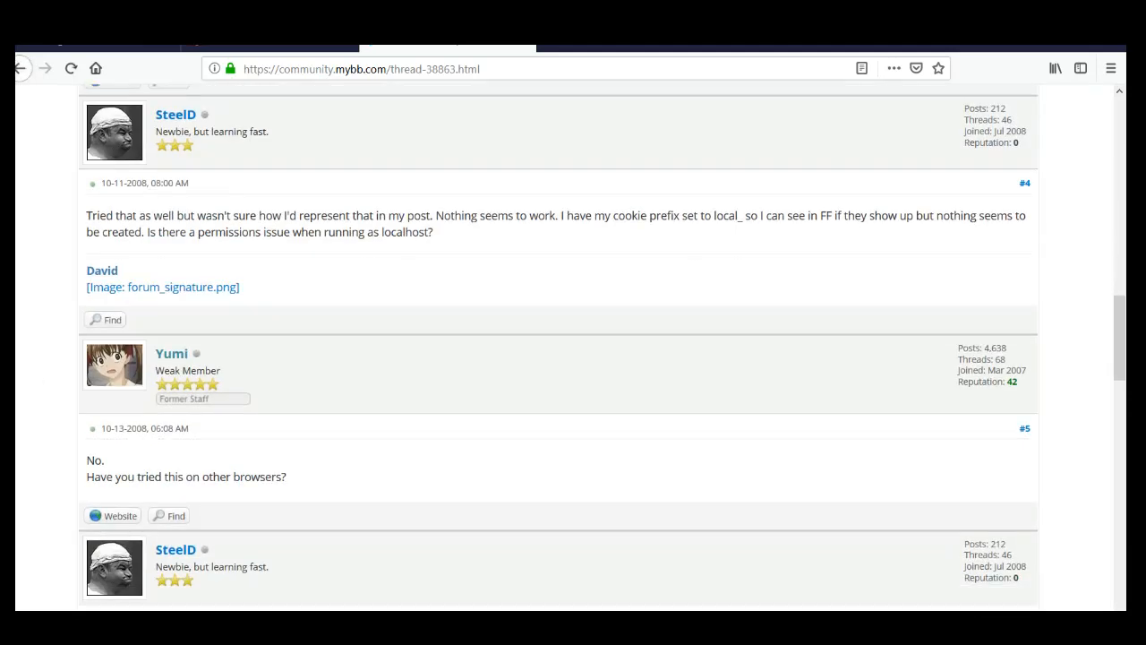
scroll(90, 345, "down", 5)
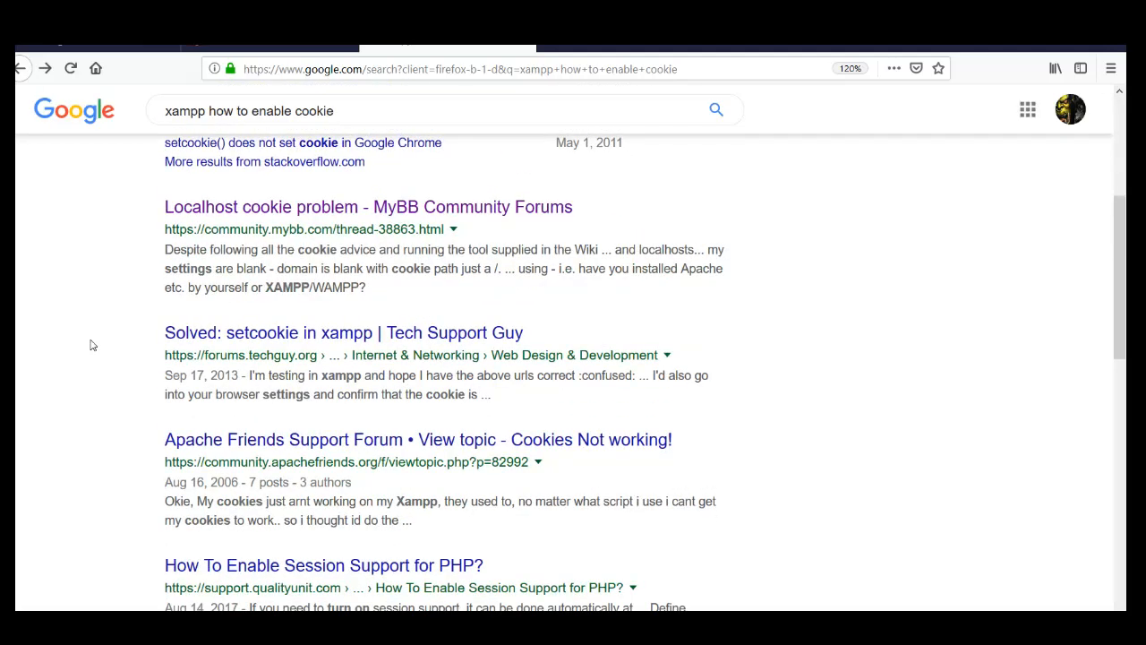
scroll(85, 394, "down", 3)
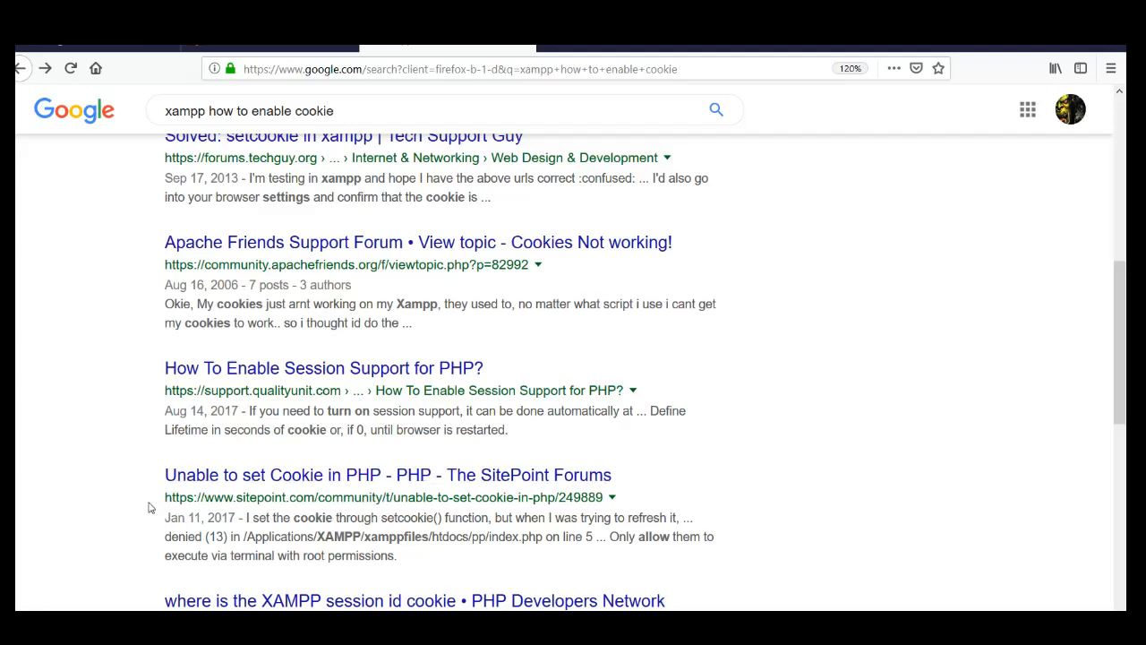
Return to the phpMyAdmin folder on the VPS and open config.inc.php in WordPad
scroll(132, 430, "down", 3)
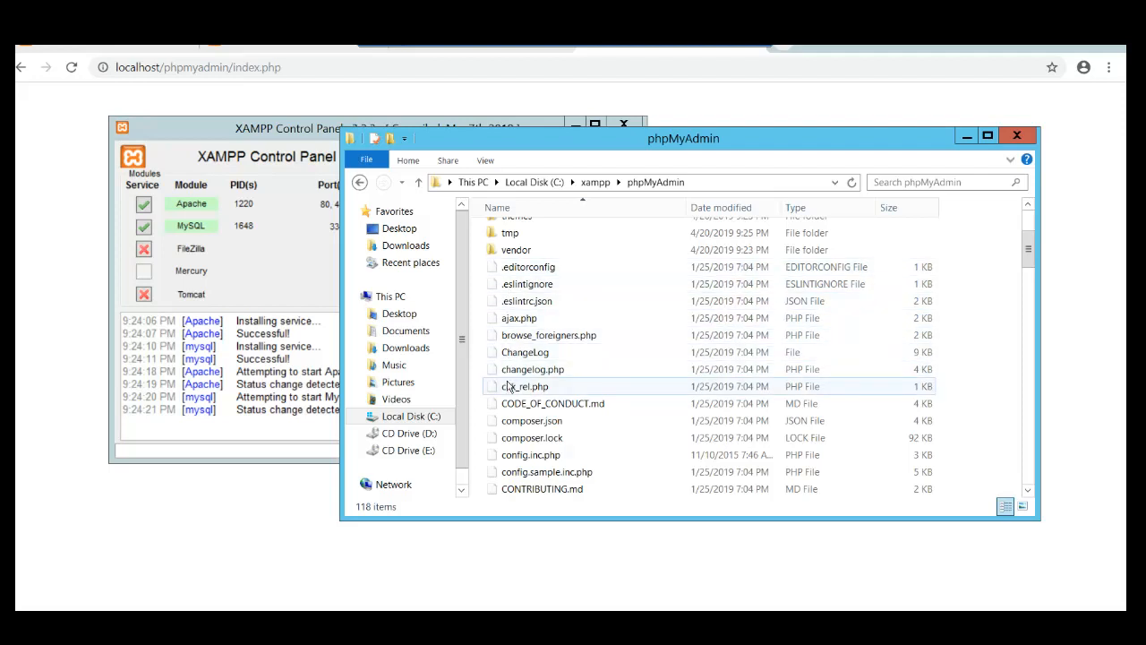
right_click(540, 456)
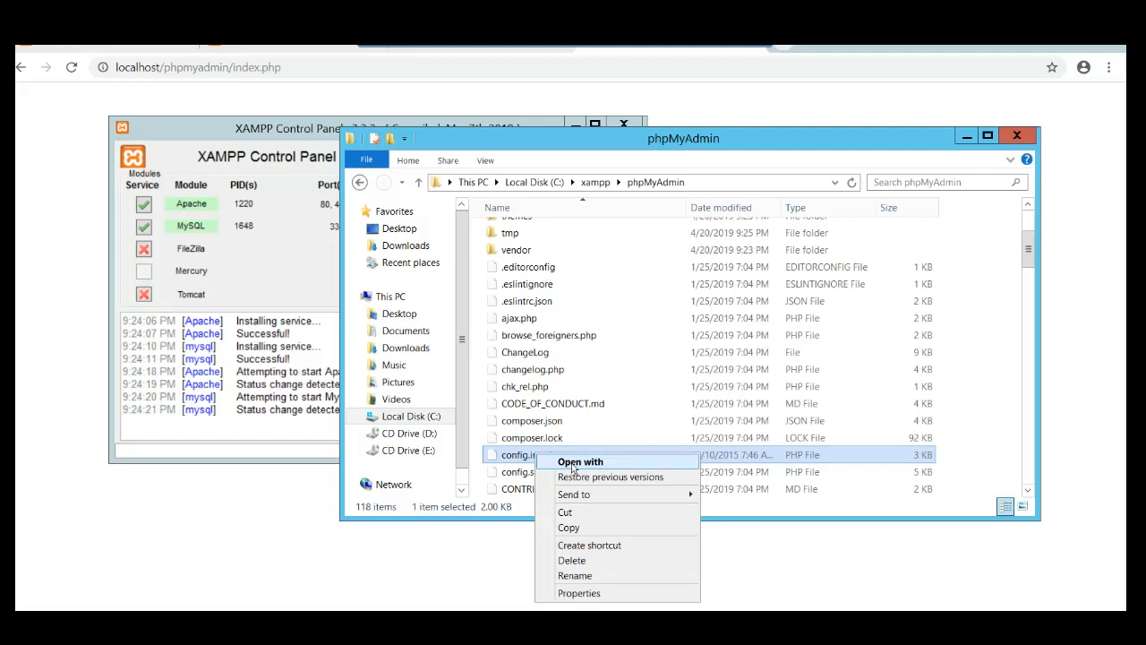
left_click(564, 462)
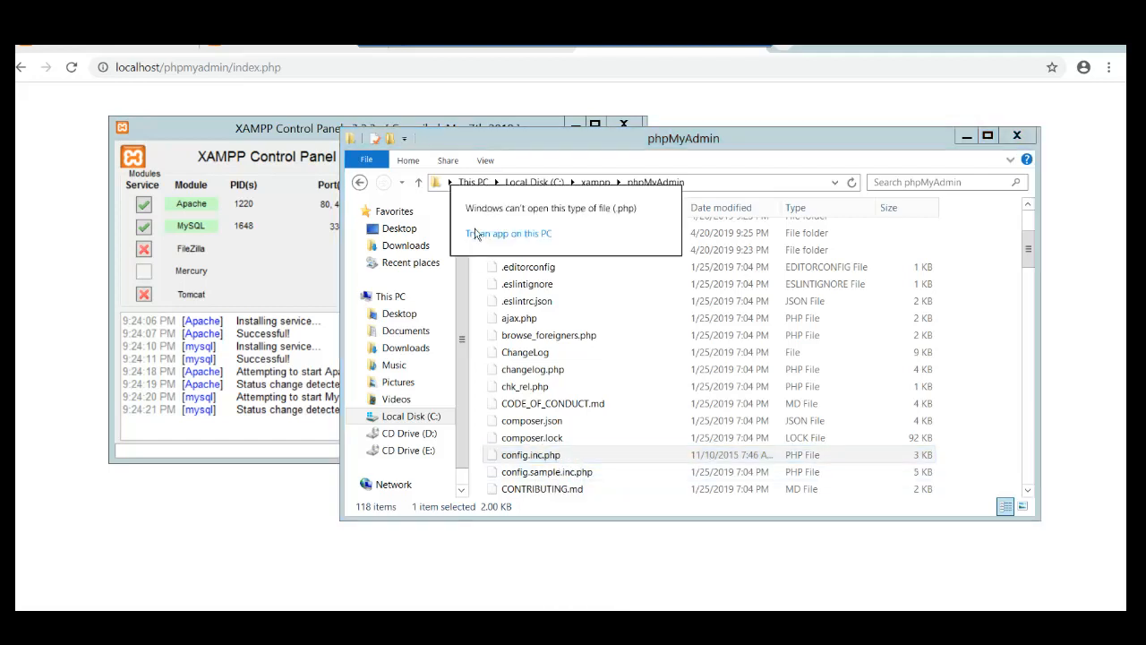
left_click(479, 234)
left_click(493, 424)
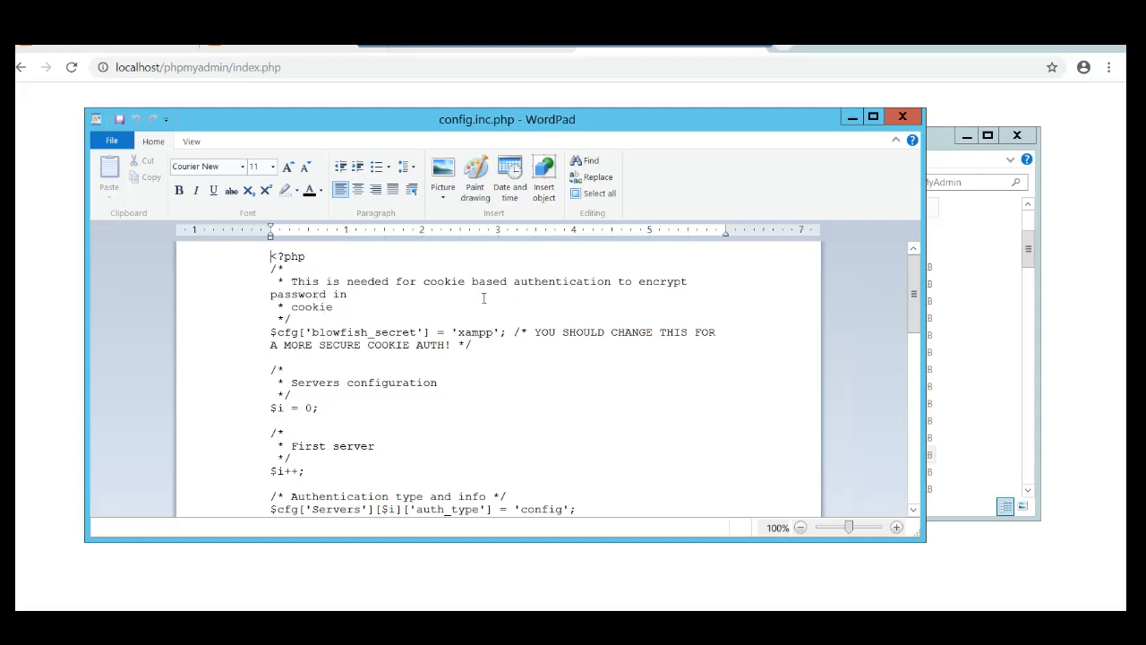
Set the first server's auth_type to 'cookie' in config.inc.php and save the file
scroll(683, 370, "down", 6)
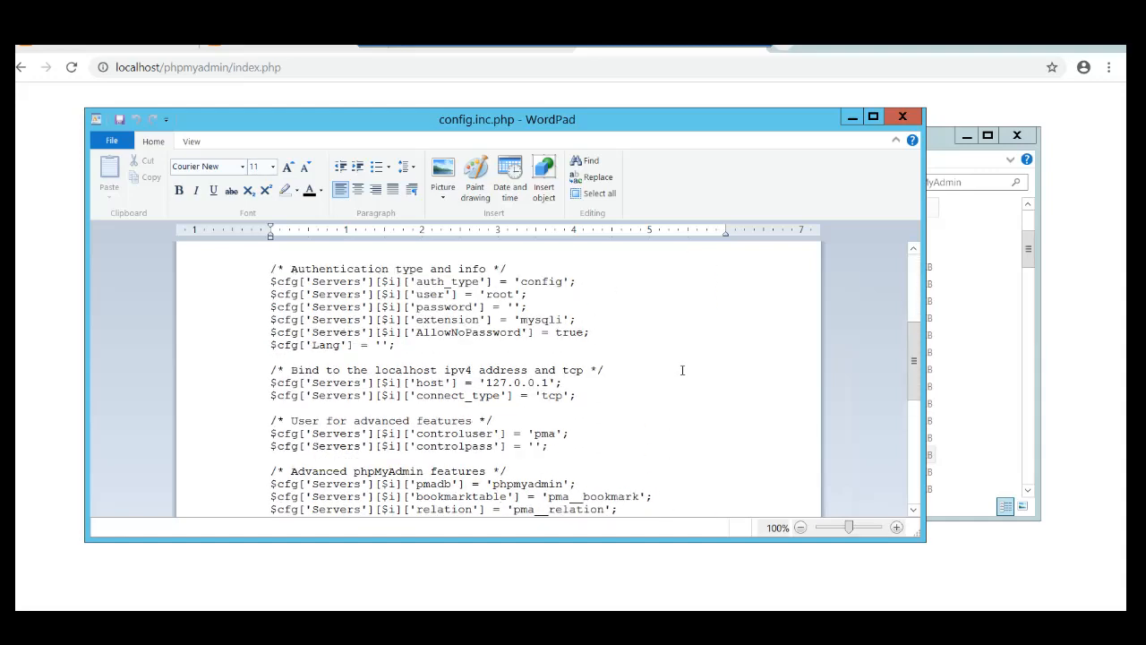
scroll(683, 370, "up", 2)
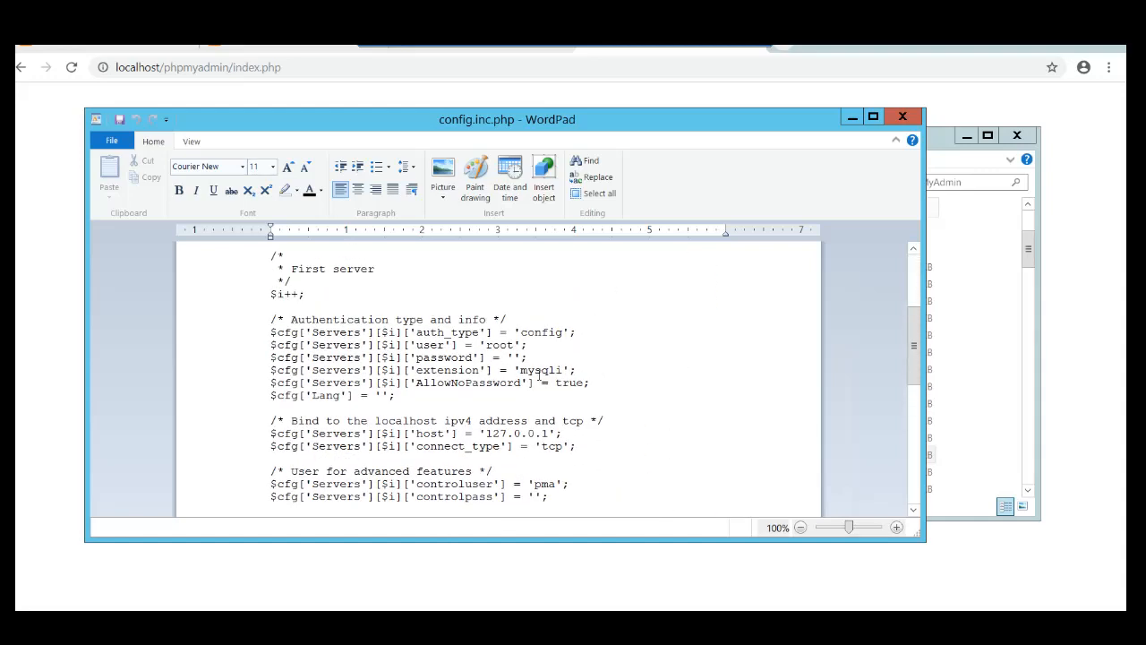
double_click(544, 333)
key("Delete")
type("cookie")
left_click(121, 121)
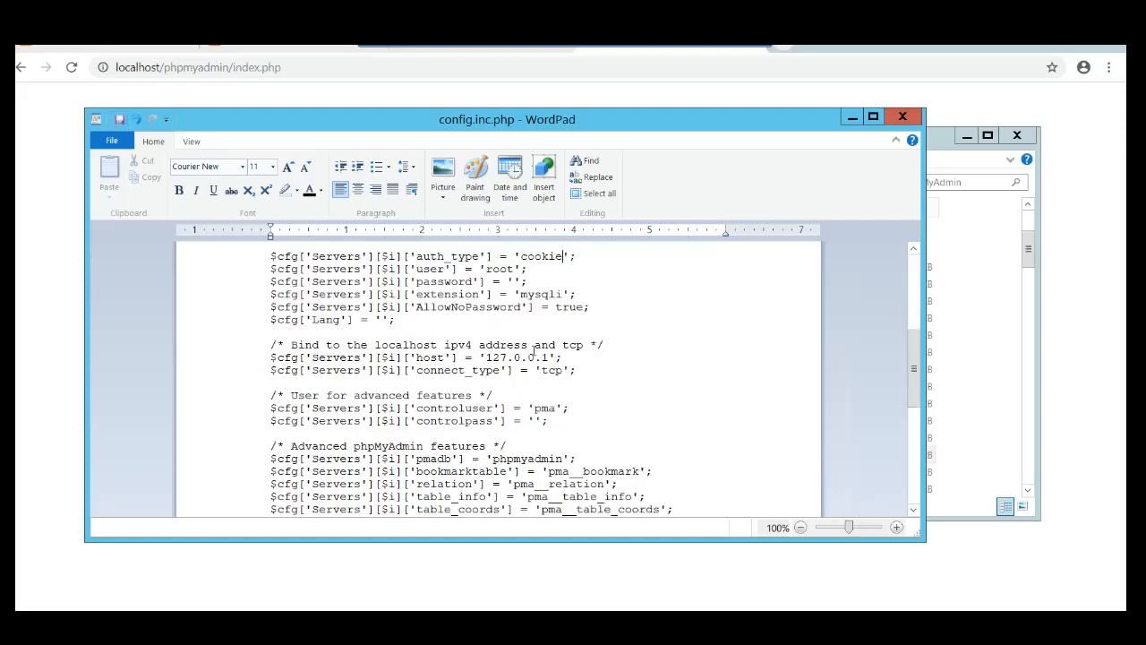
Check the authentication settings in config.inc.php, switch to Chrome and retry the phpMyAdmin connection
scroll(597, 335, "up", 1)
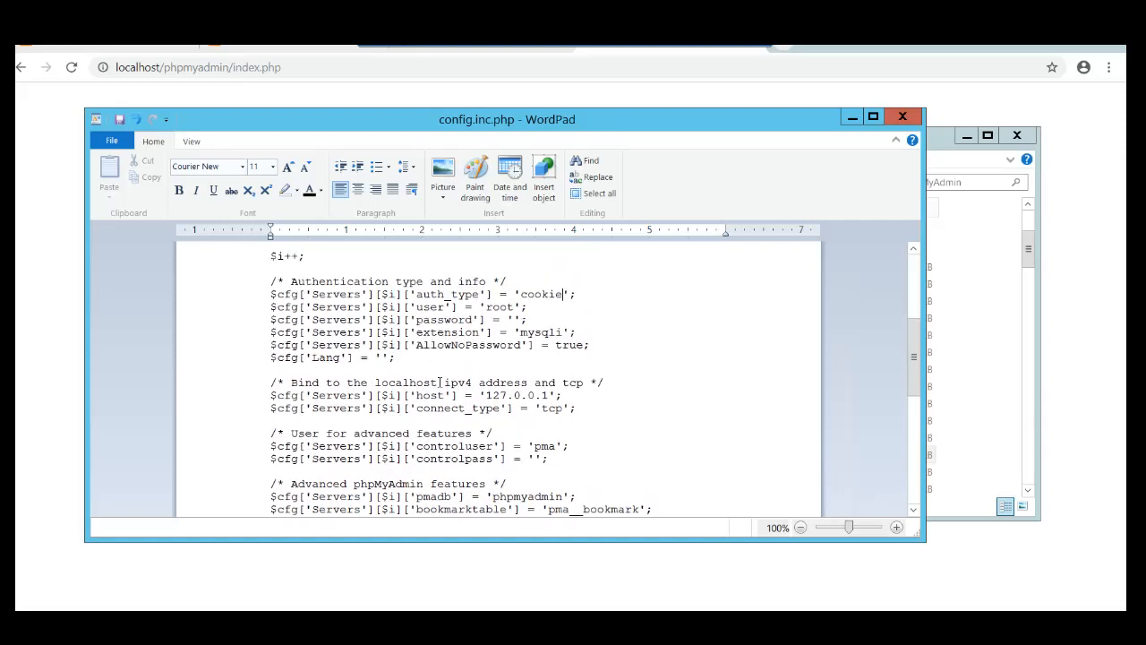
left_click(16, 167)
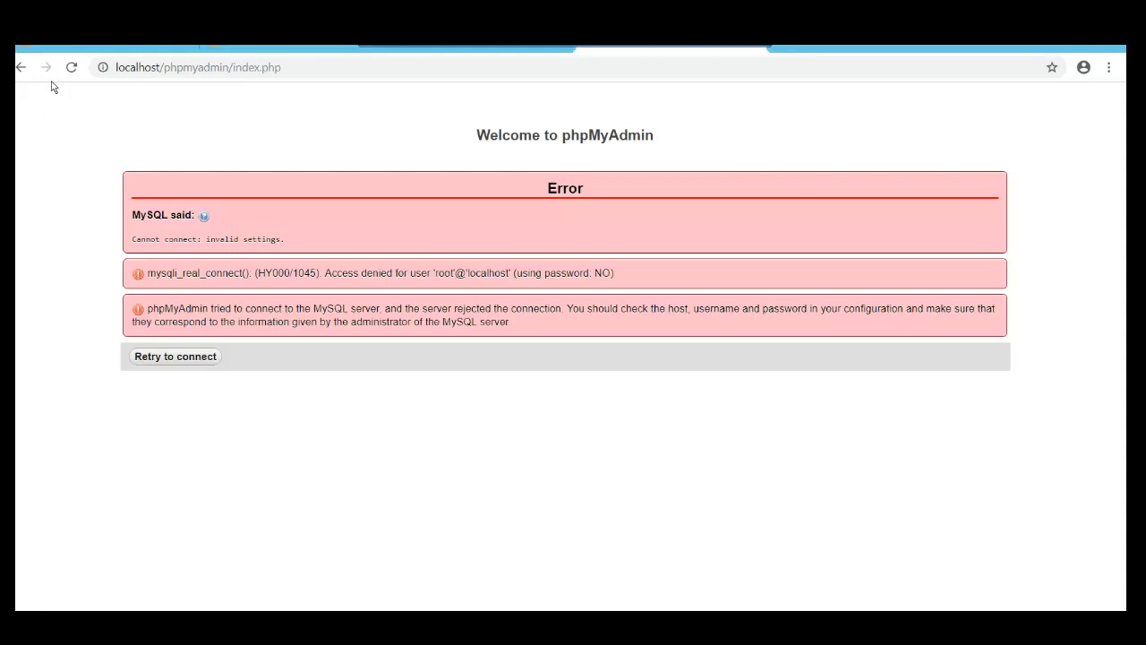
left_click(175, 359)
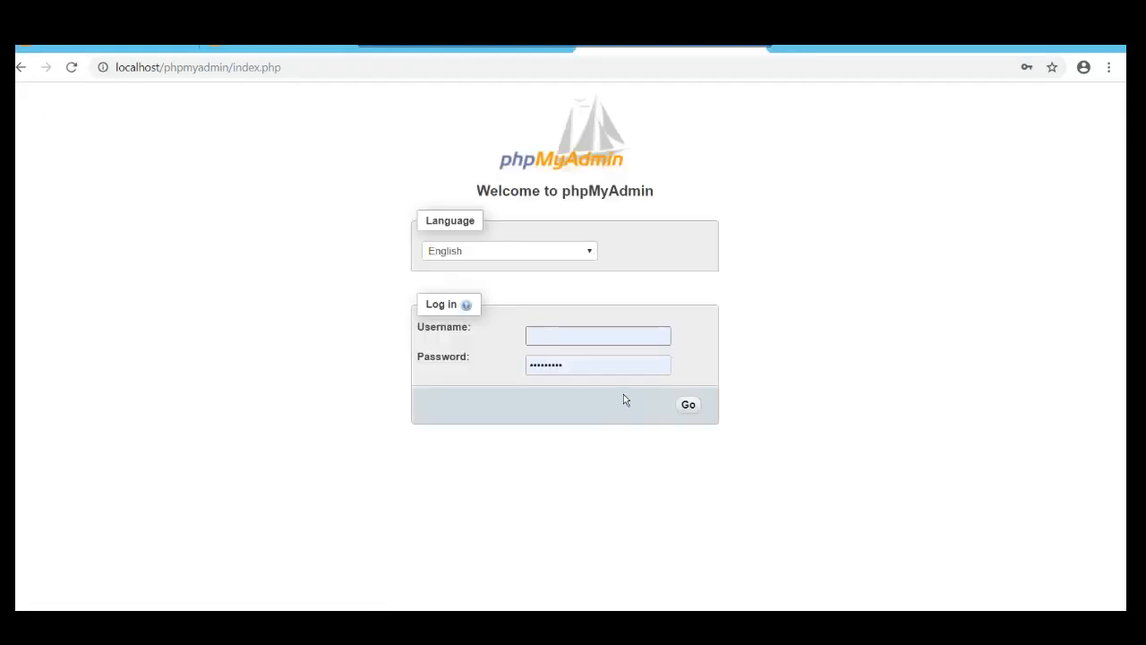
Log in to phpMyAdmin as root with the prefilled password and save the login in the browser
left_click(557, 331)
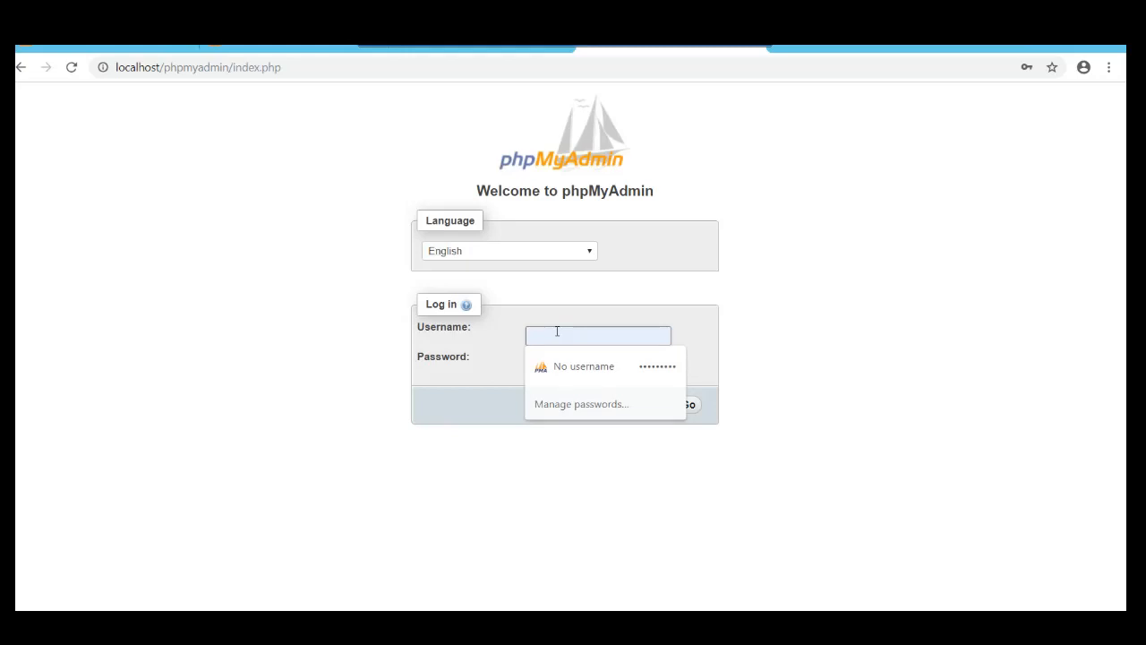
type("root")
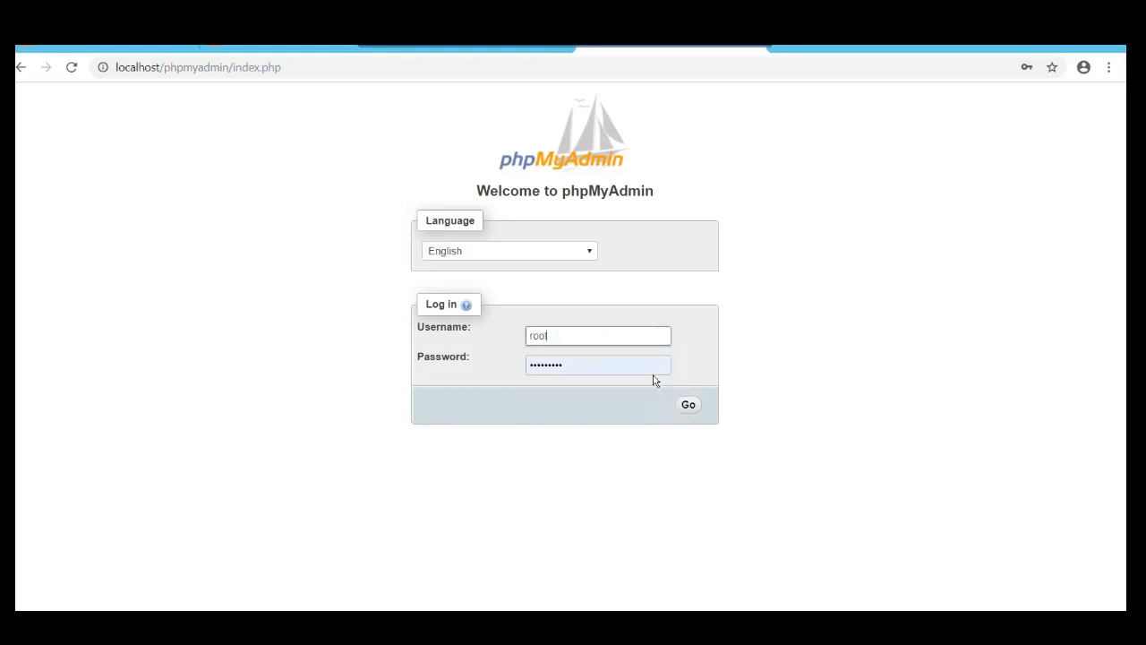
left_click(688, 404)
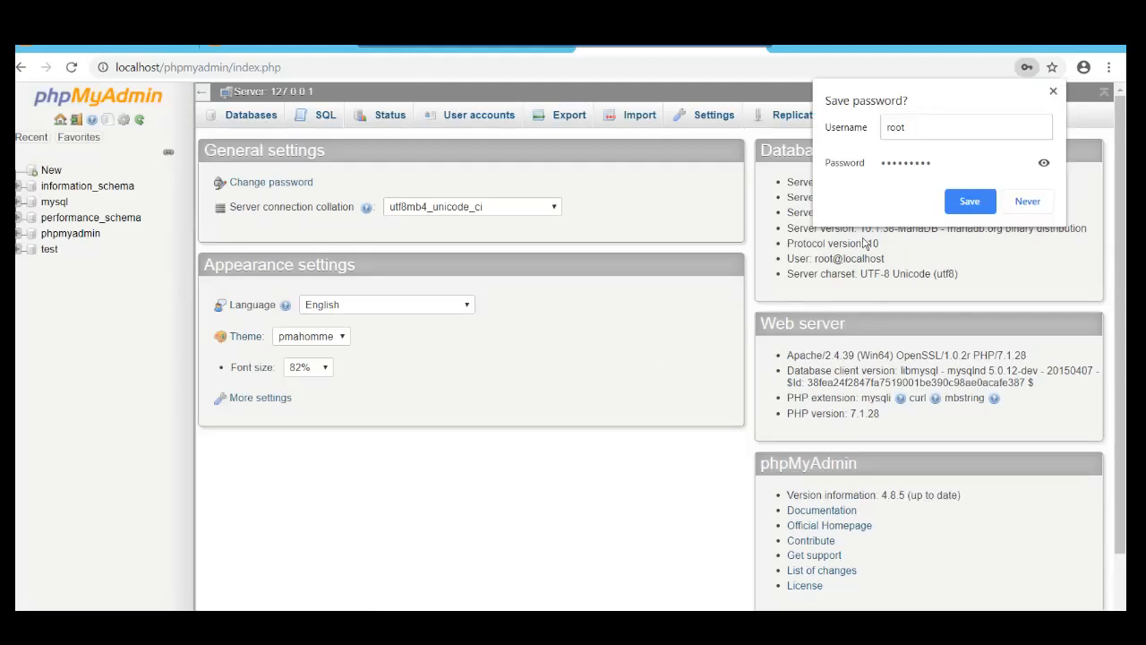
left_click(968, 200)
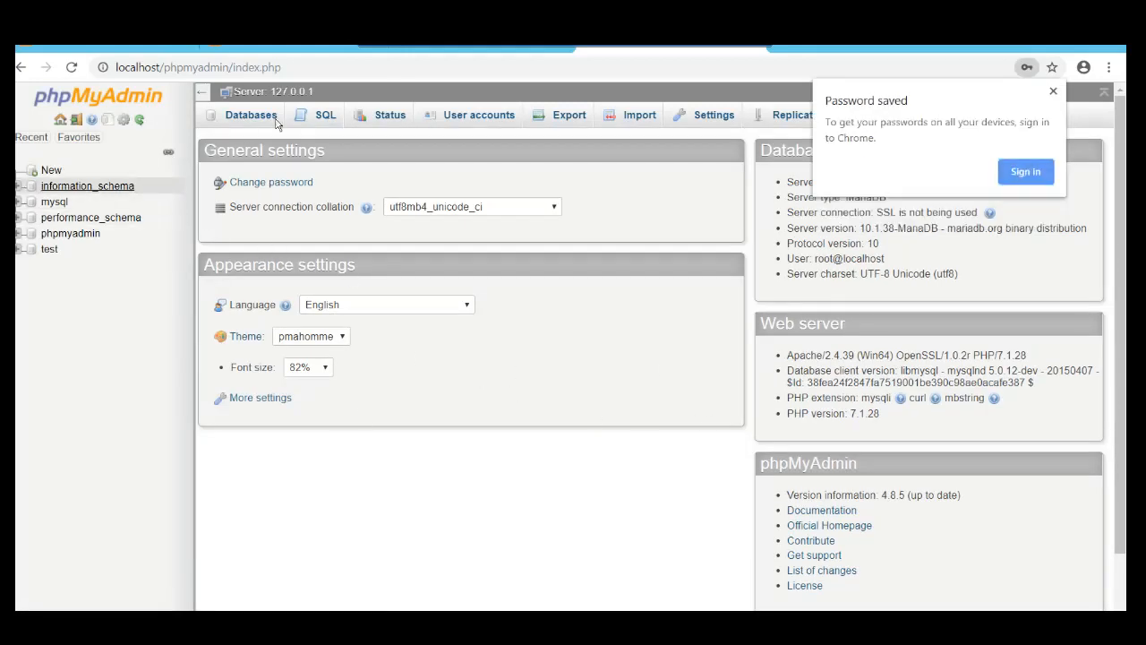
Open the password change form for the root user account with host name ::1
left_click(444, 121)
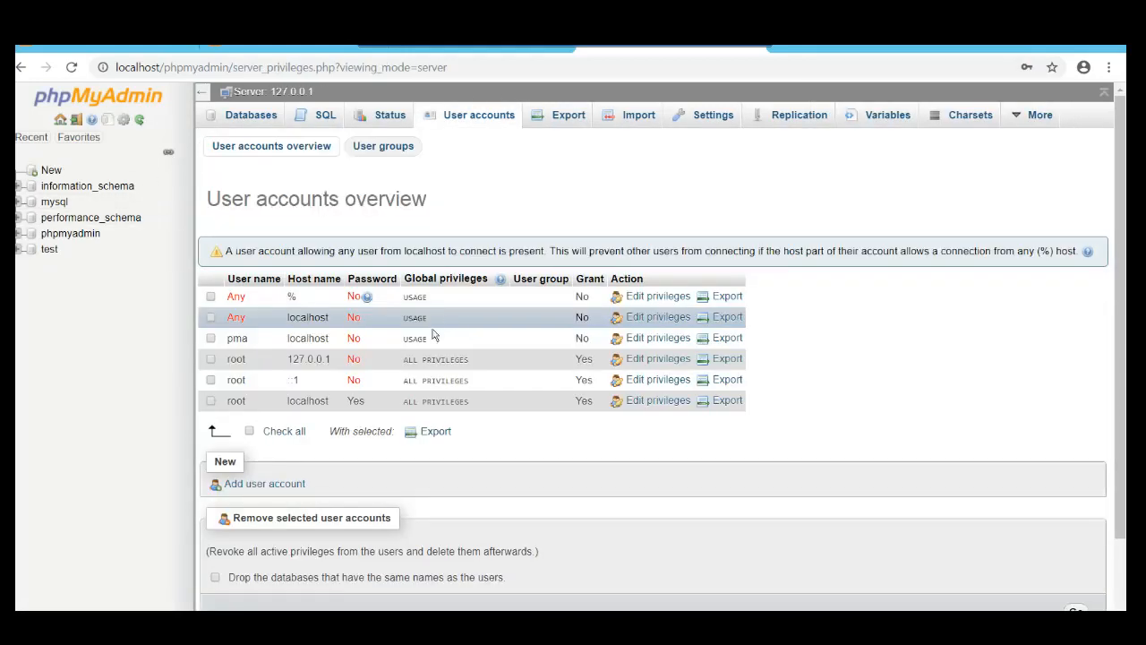
left_click(636, 381)
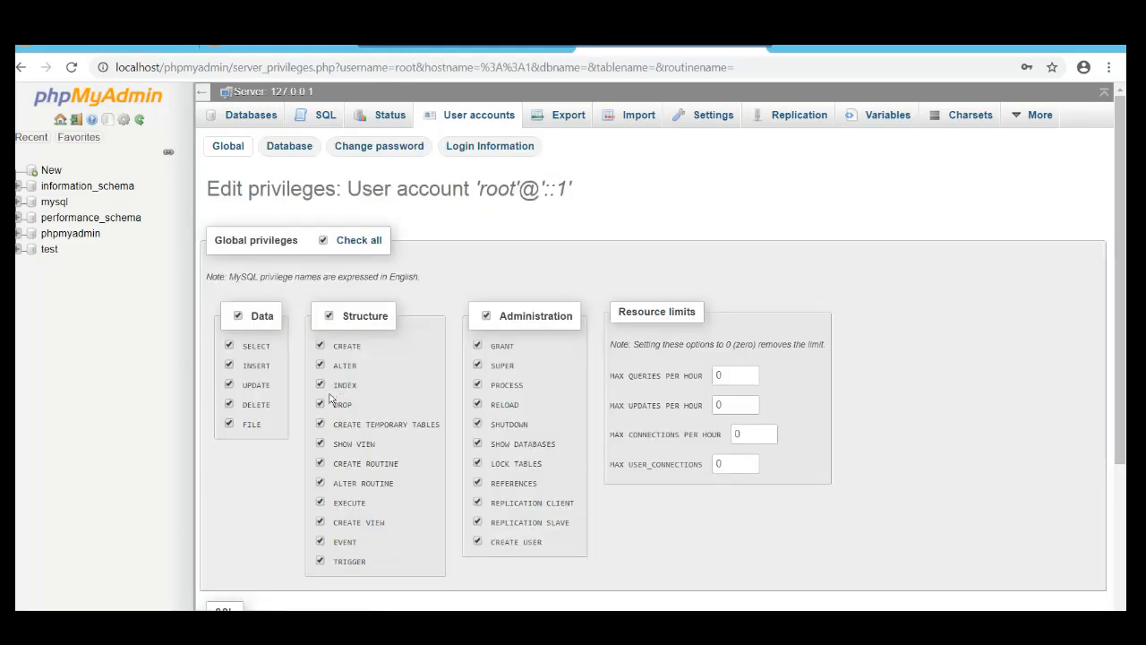
left_click(409, 148)
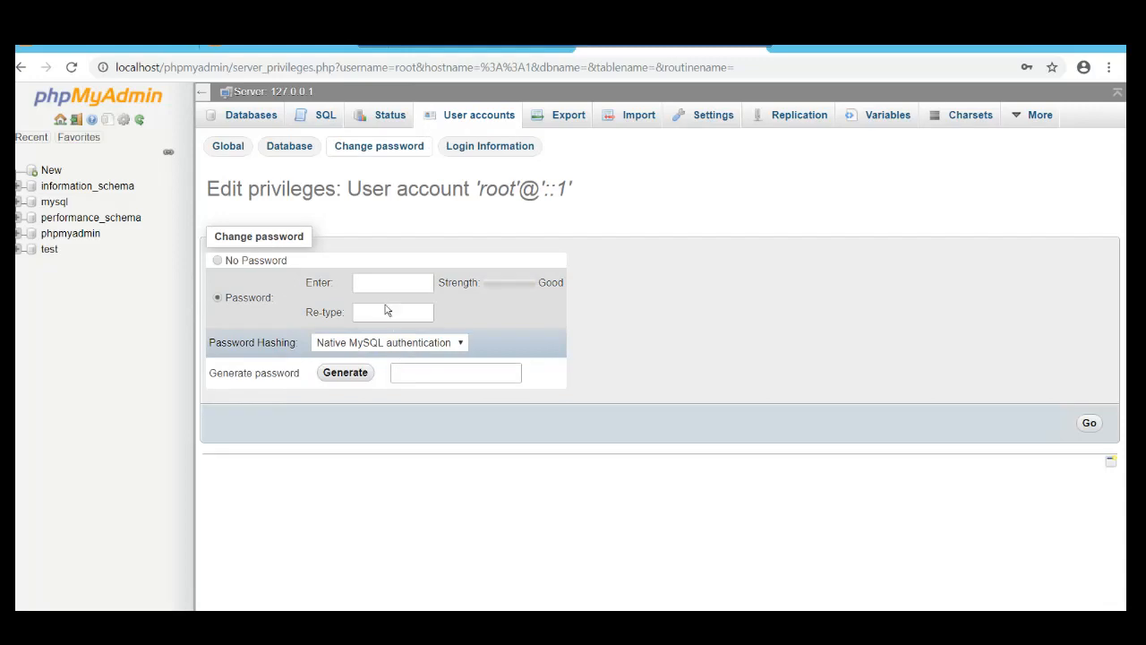
Try to set the account password for root at ::1 by entering it, retyping it and submitting the form
left_click(369, 281)
type("••")
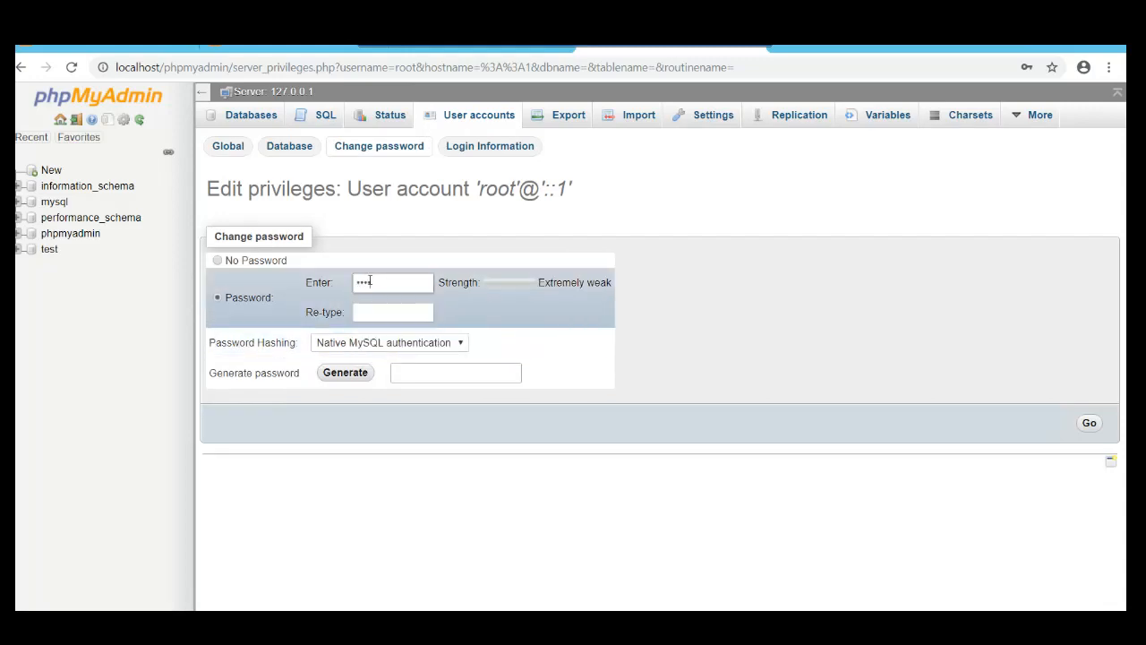
type("••••••")
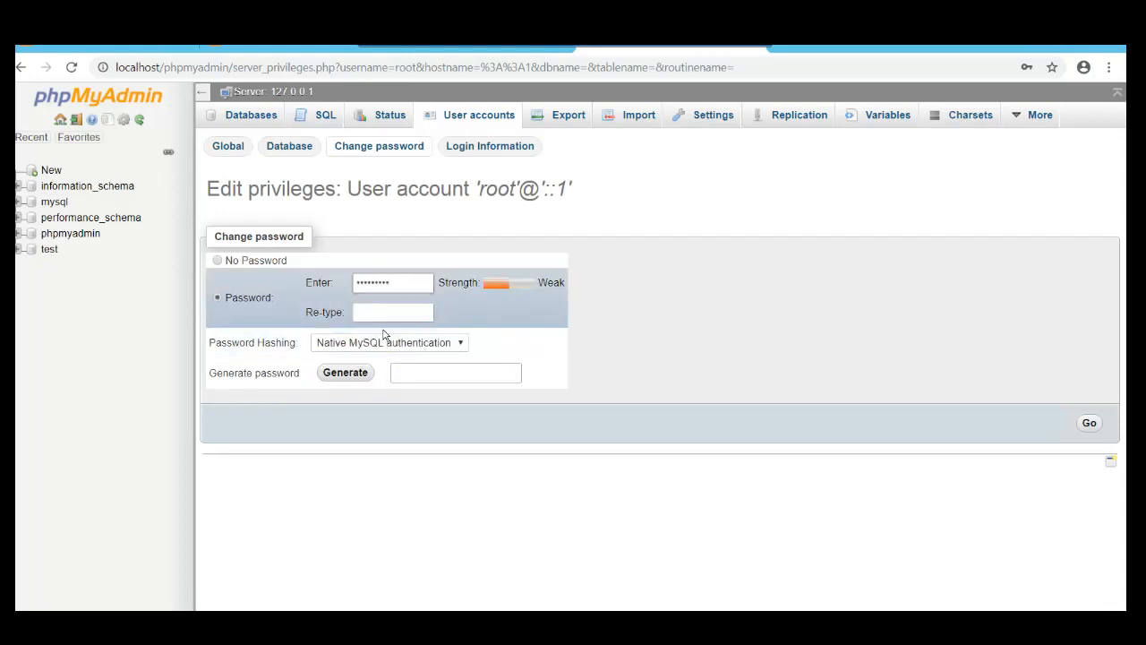
left_click(377, 312)
type("••")
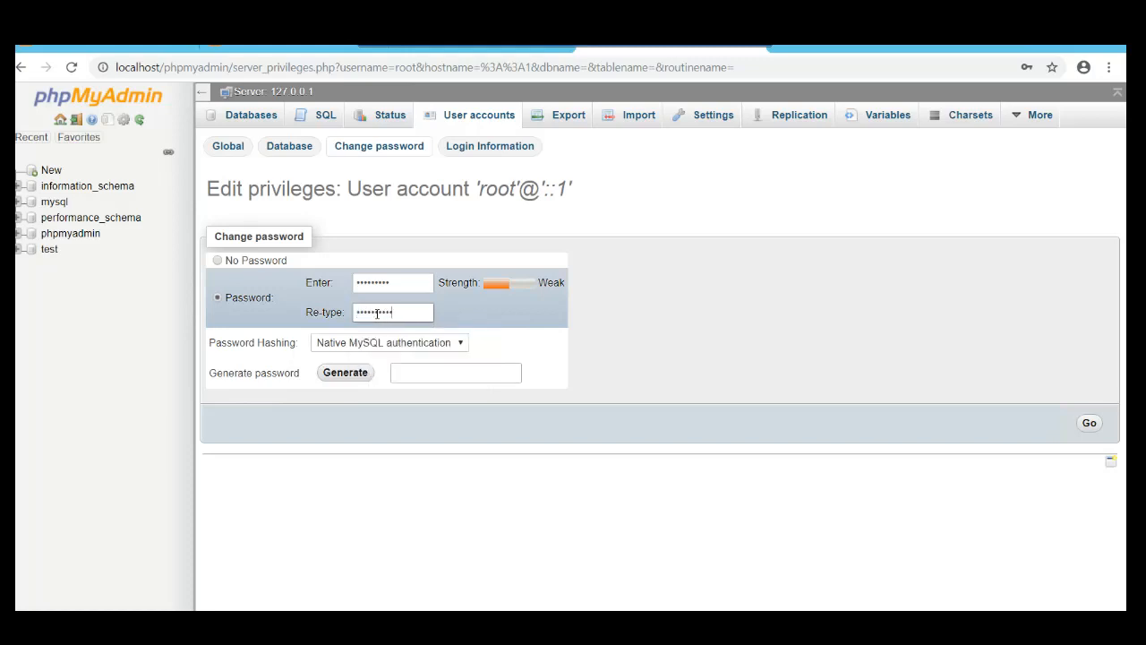
left_click(1090, 422)
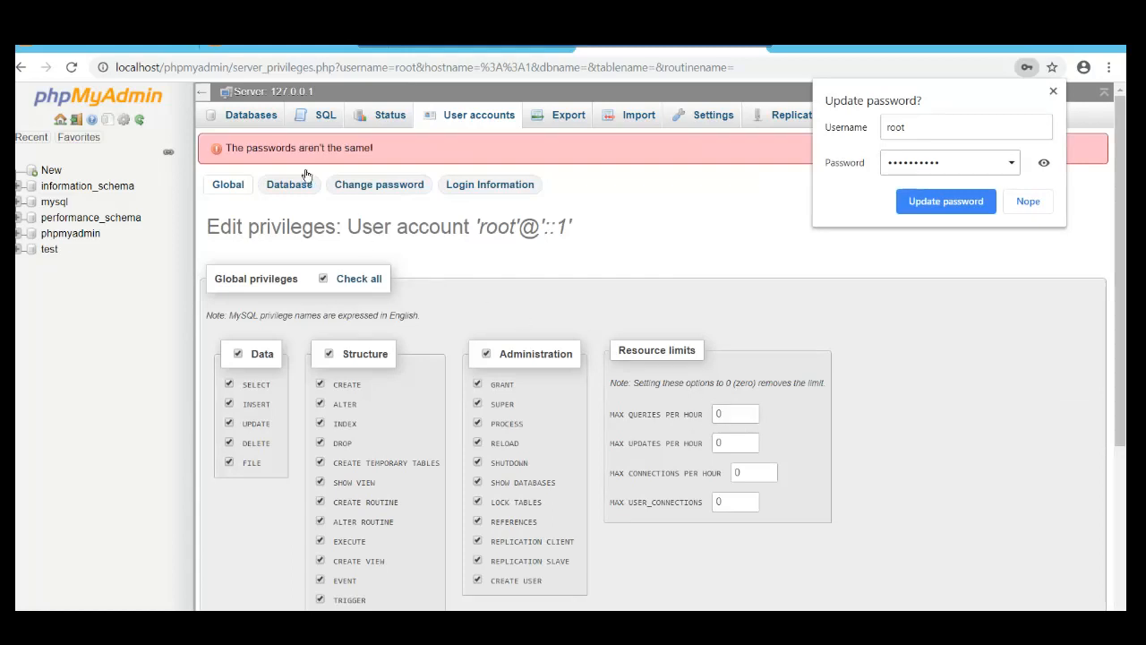
Set the account password for root at ::1, entering it twice, and resubmit the account's global privileges with SSL at REQUIRE NONE
left_click(346, 185)
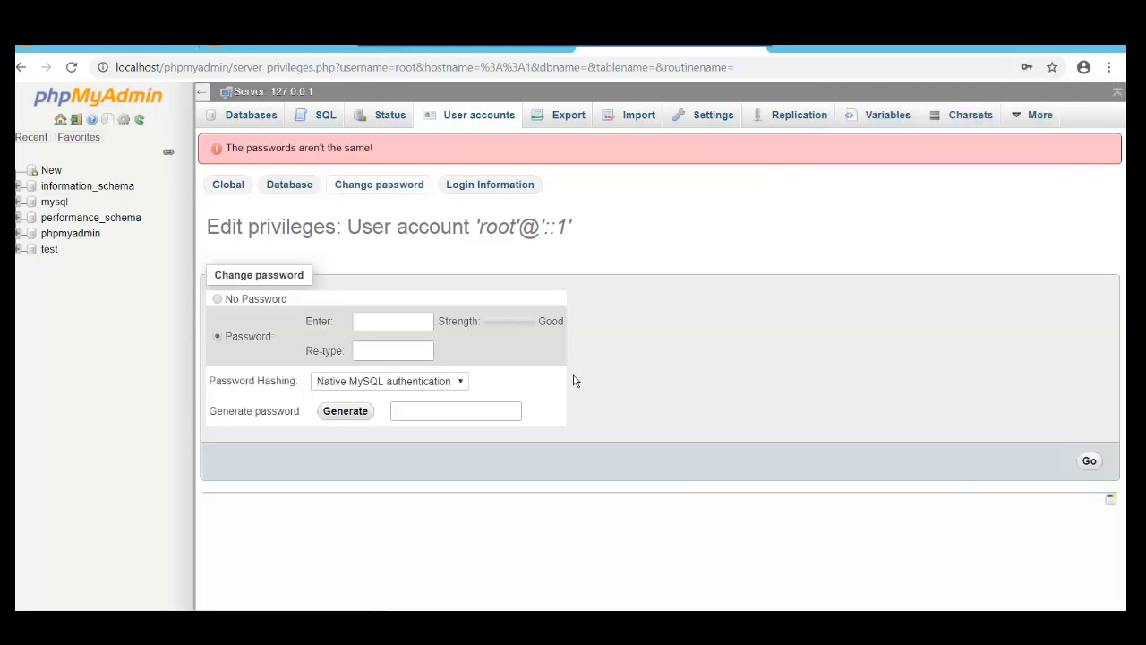
left_click(378, 323)
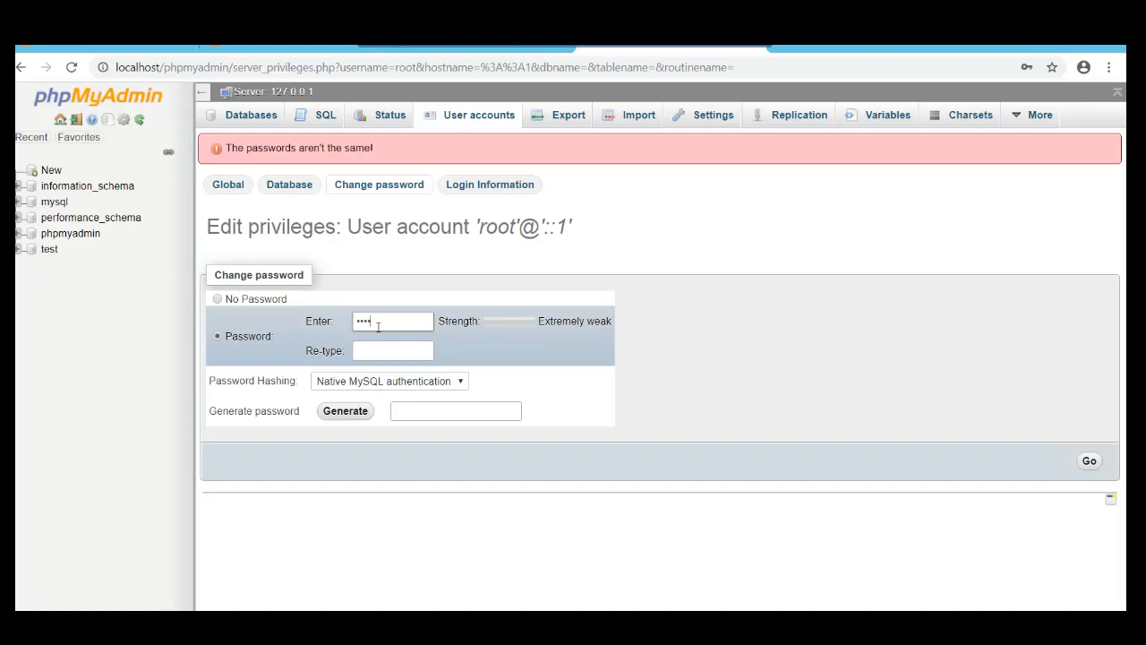
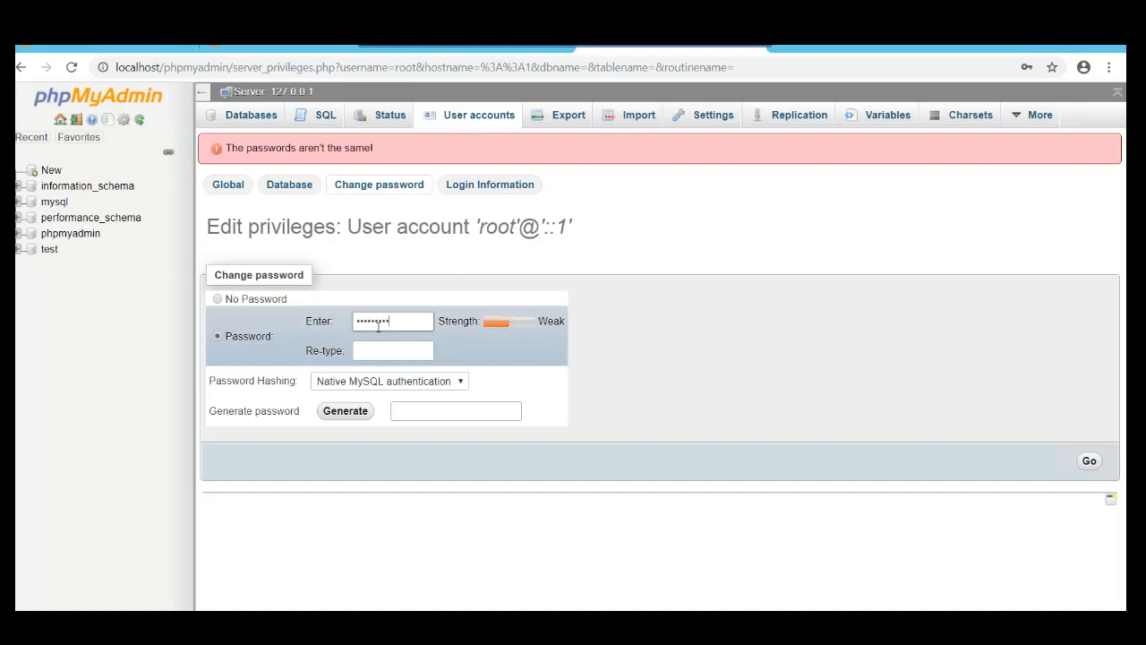
left_click(391, 348)
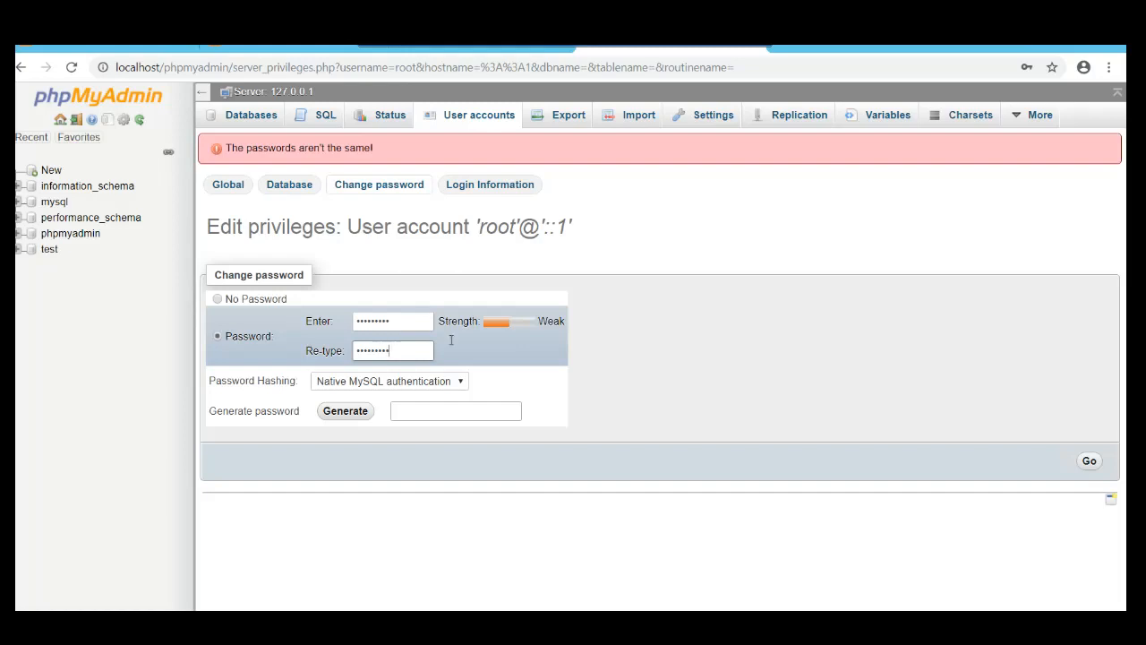
left_click(1089, 460)
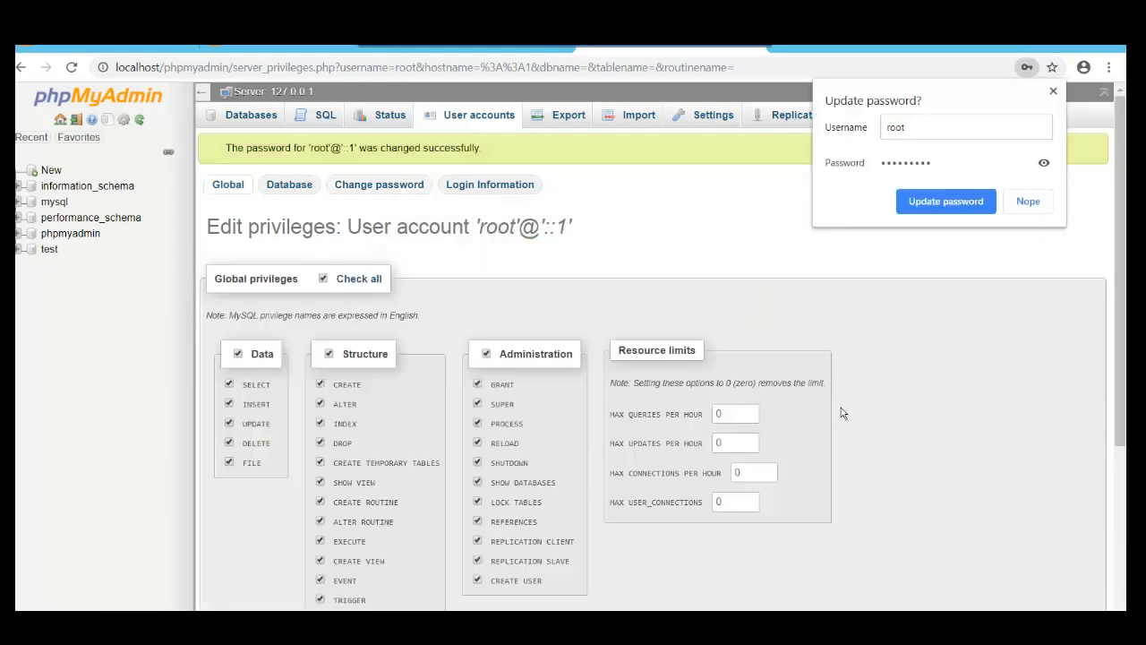
scroll(984, 503, "down", 3)
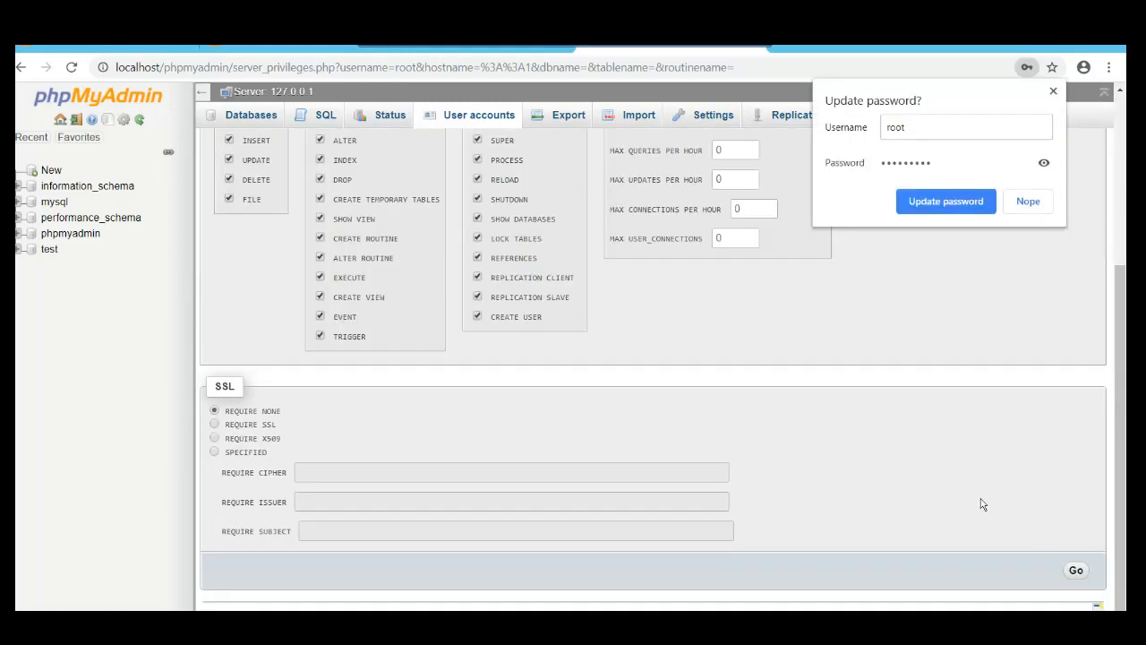
left_click(1075, 573)
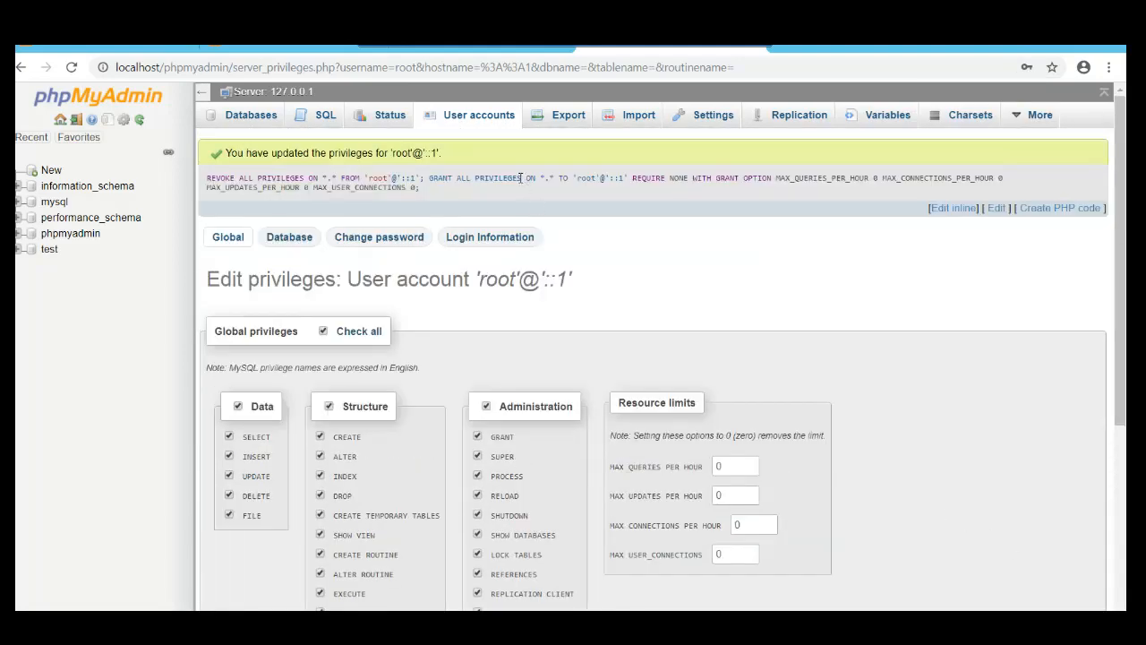
Set the account password for the root user with host name 127.0.0.1 and update the saved login in the browser
left_click(470, 112)
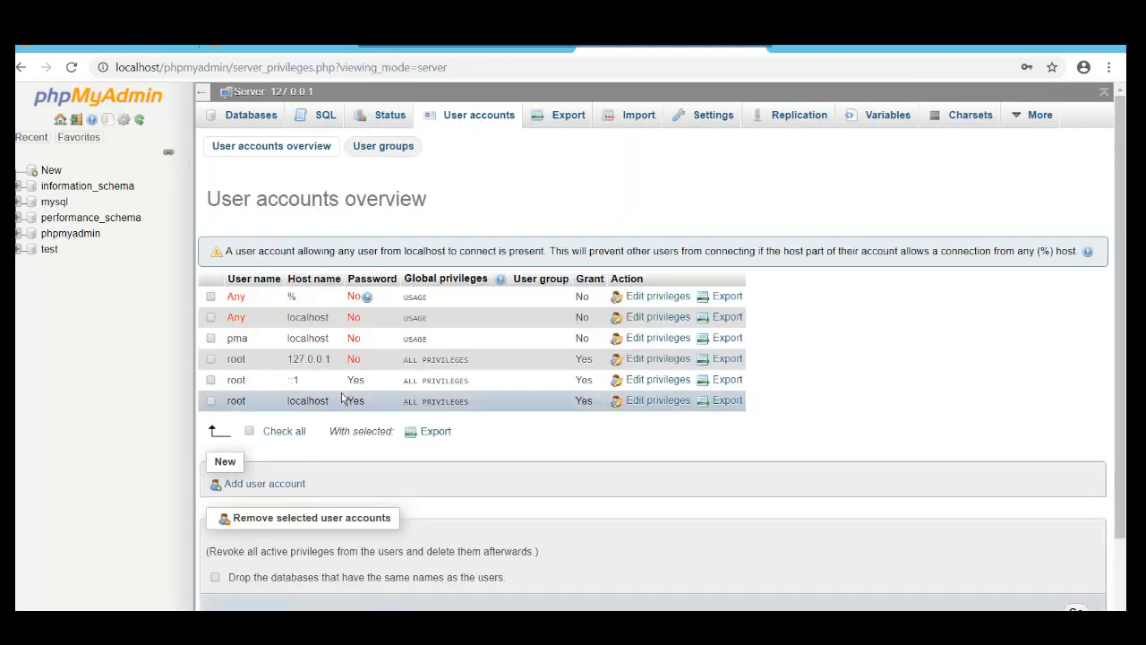
left_click(633, 360)
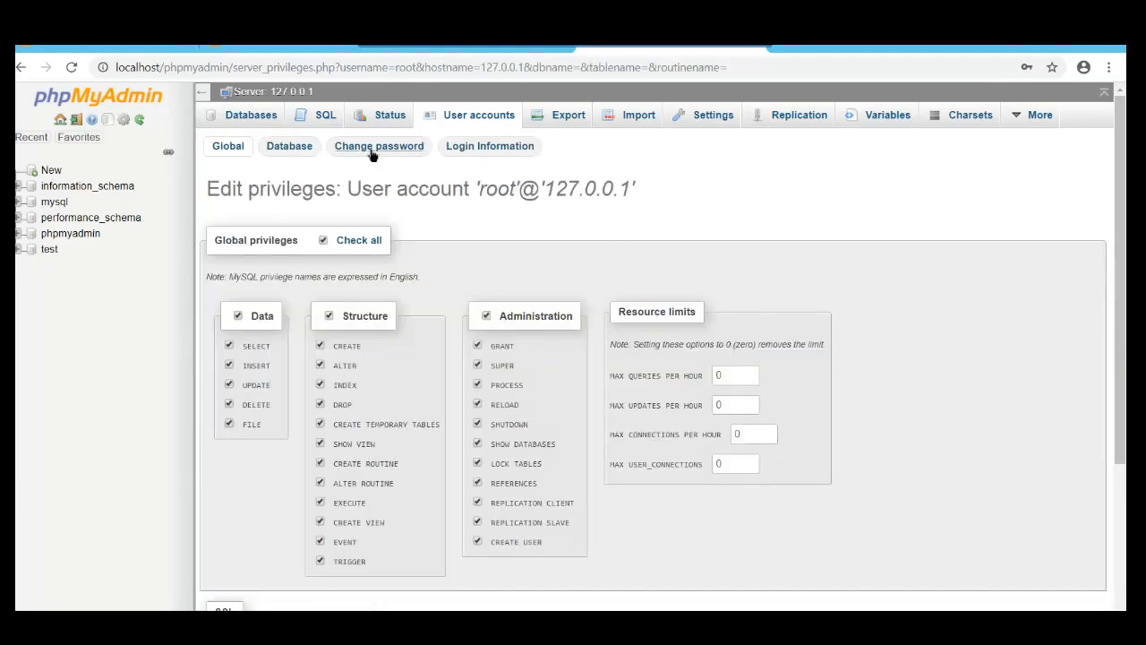
left_click(372, 148)
left_click(359, 282)
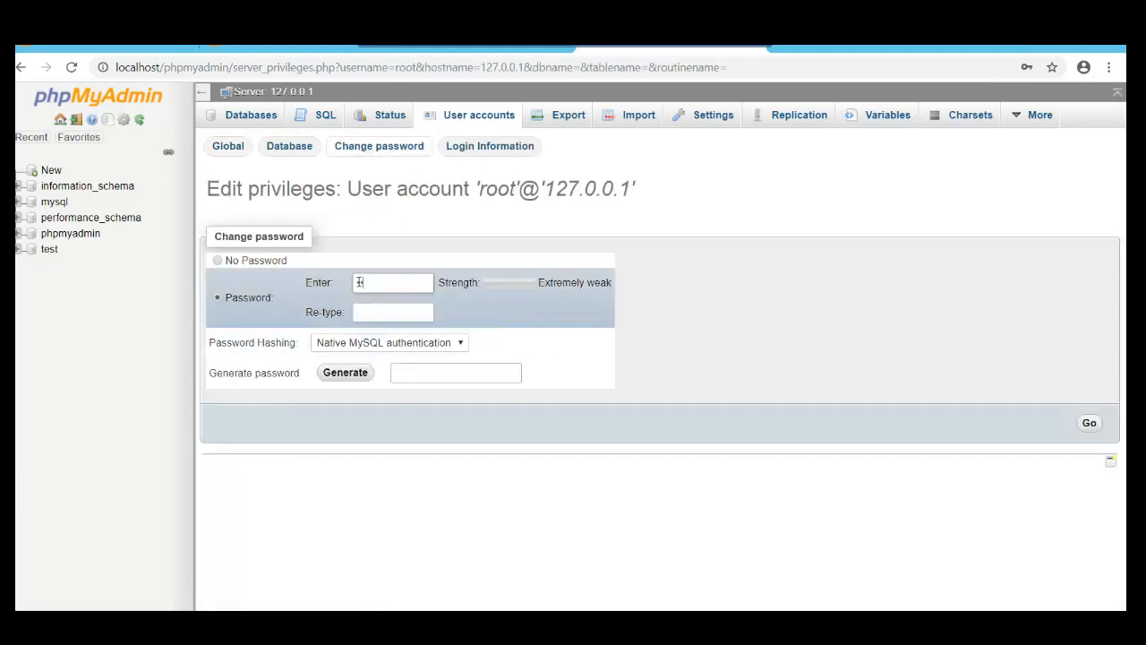
type("••••••••")
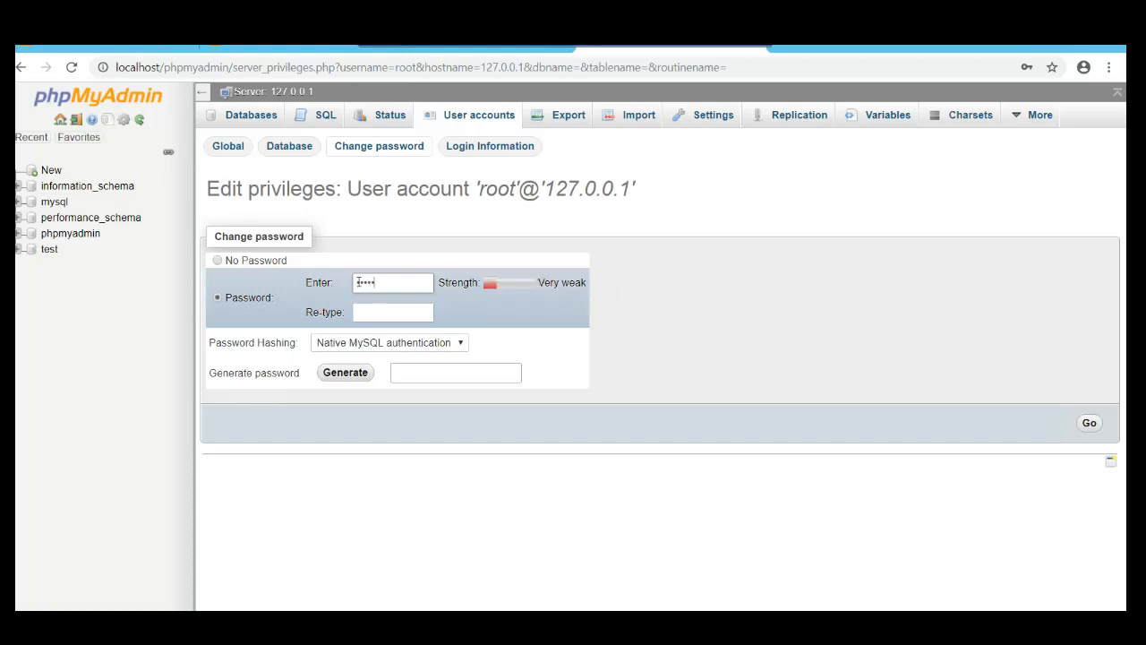
left_click(397, 311)
type("••••••••")
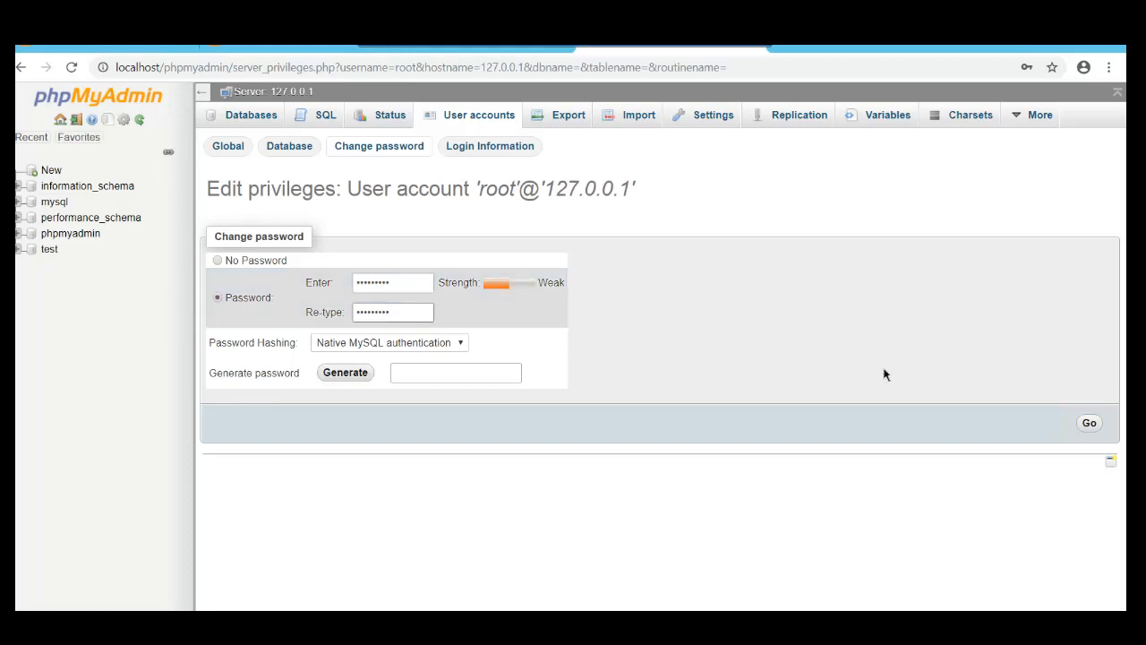
left_click(1090, 422)
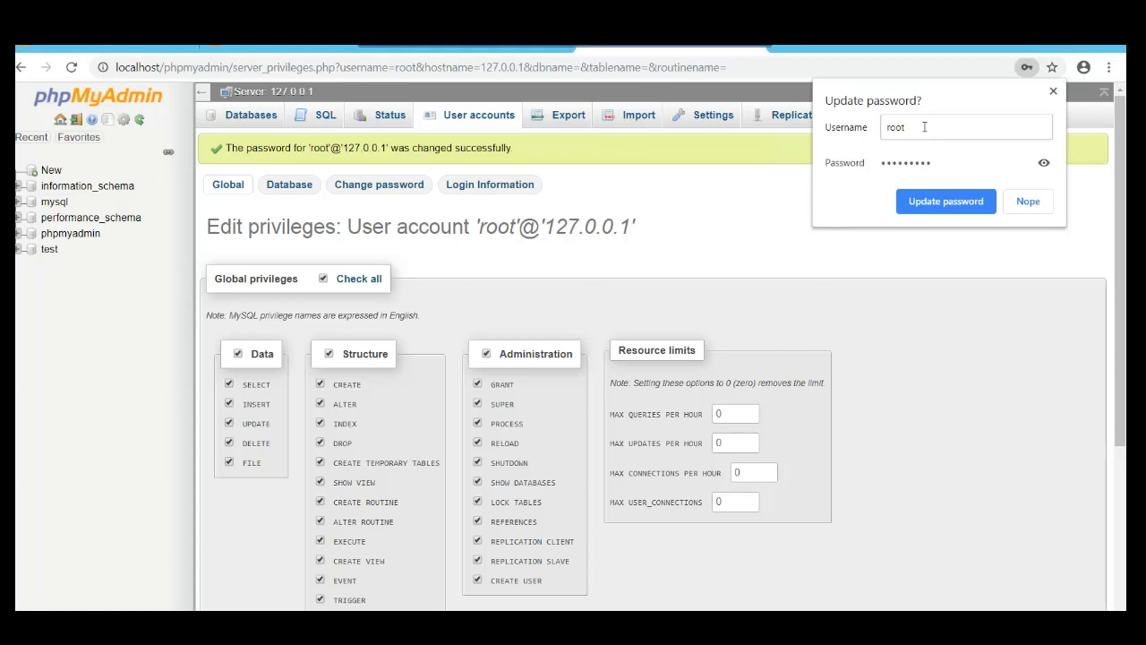
left_click(941, 201)
Open the password change form for the pma user account at localhost
left_click(454, 117)
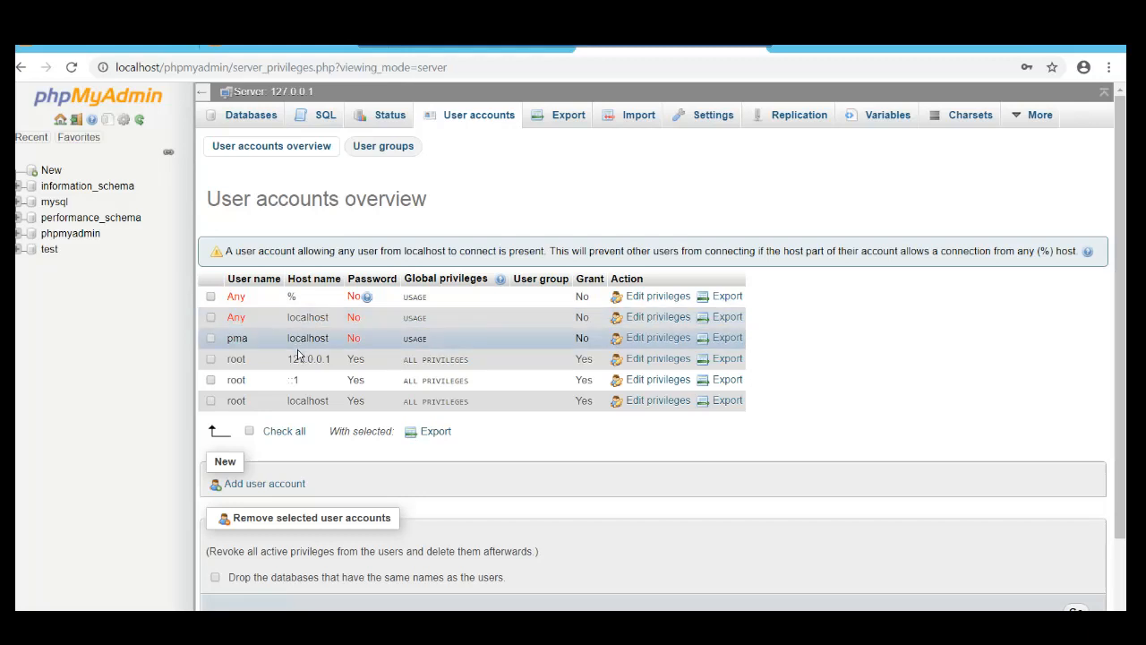
left_click(624, 340)
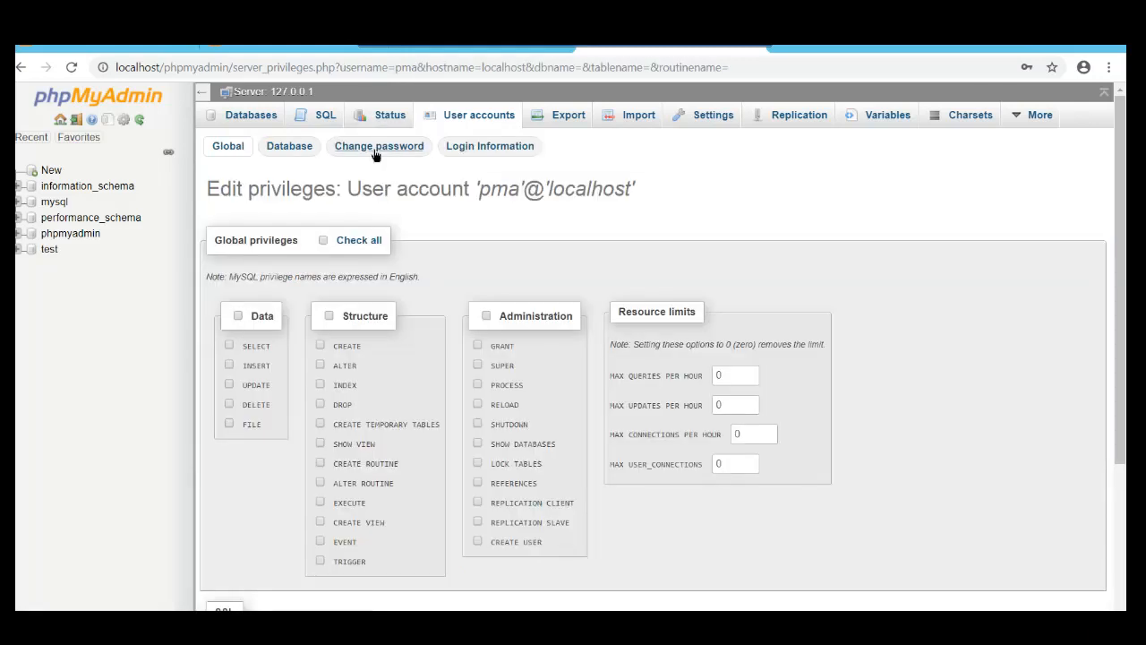
left_click(376, 150)
Enter and retype the account password for pma at localhost, keeping Native MySQL authentication, and submit the form
left_click(383, 282)
type("•")
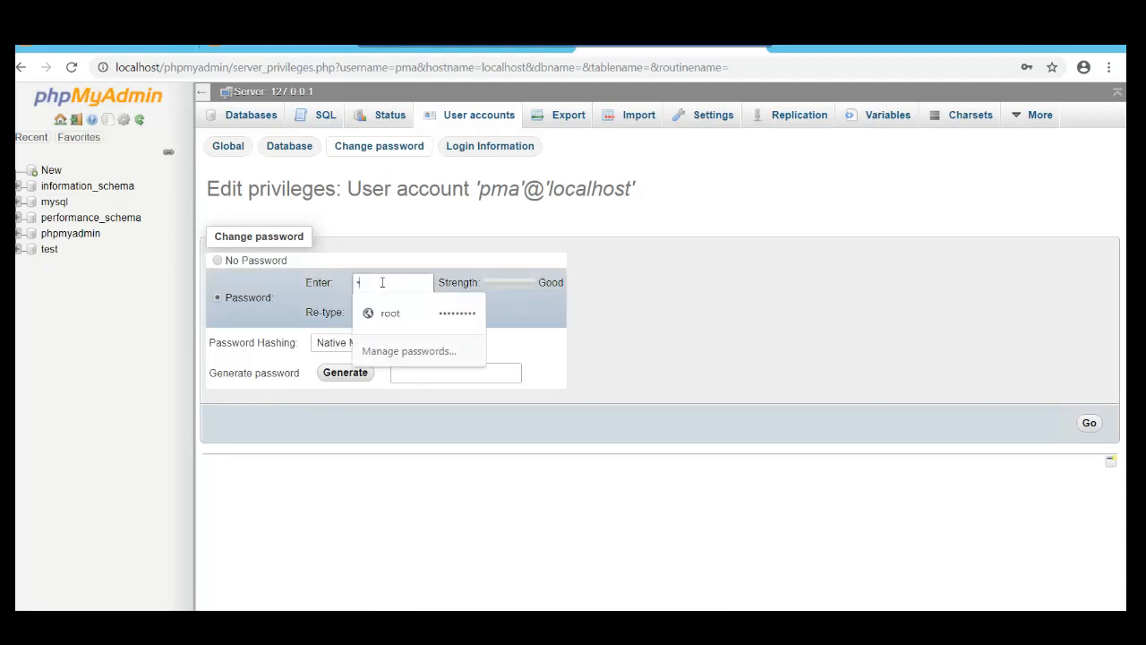
type("••••")
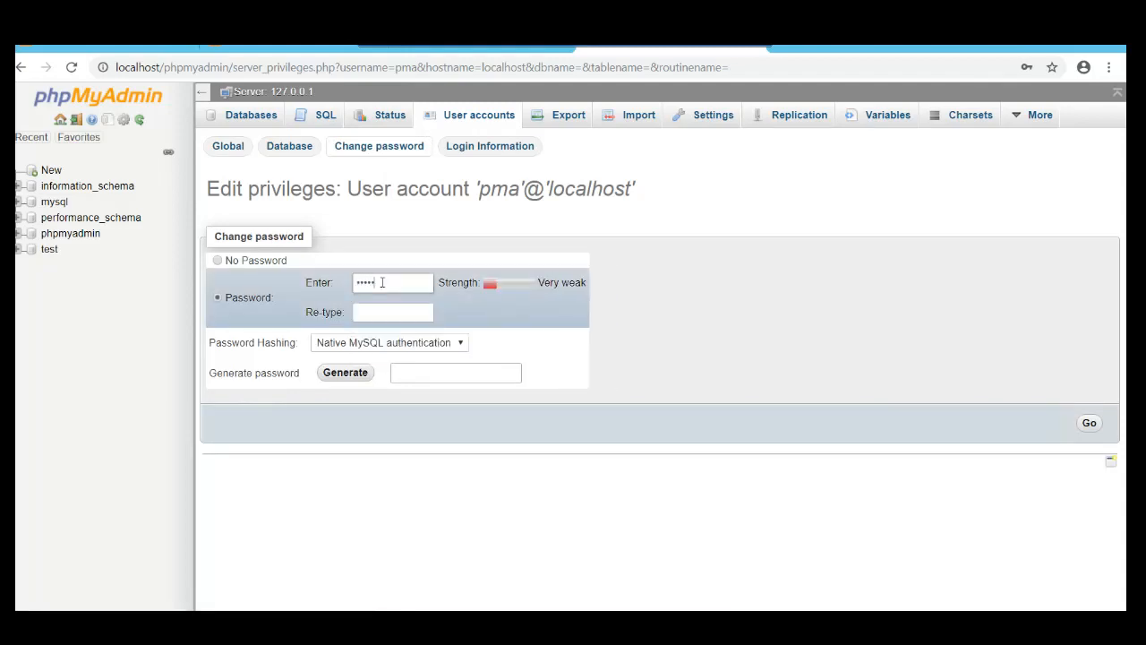
key("BackSpace")
key("BackSpace")
key("BackSpace")
key("BackSpace")
key("BackSpace")
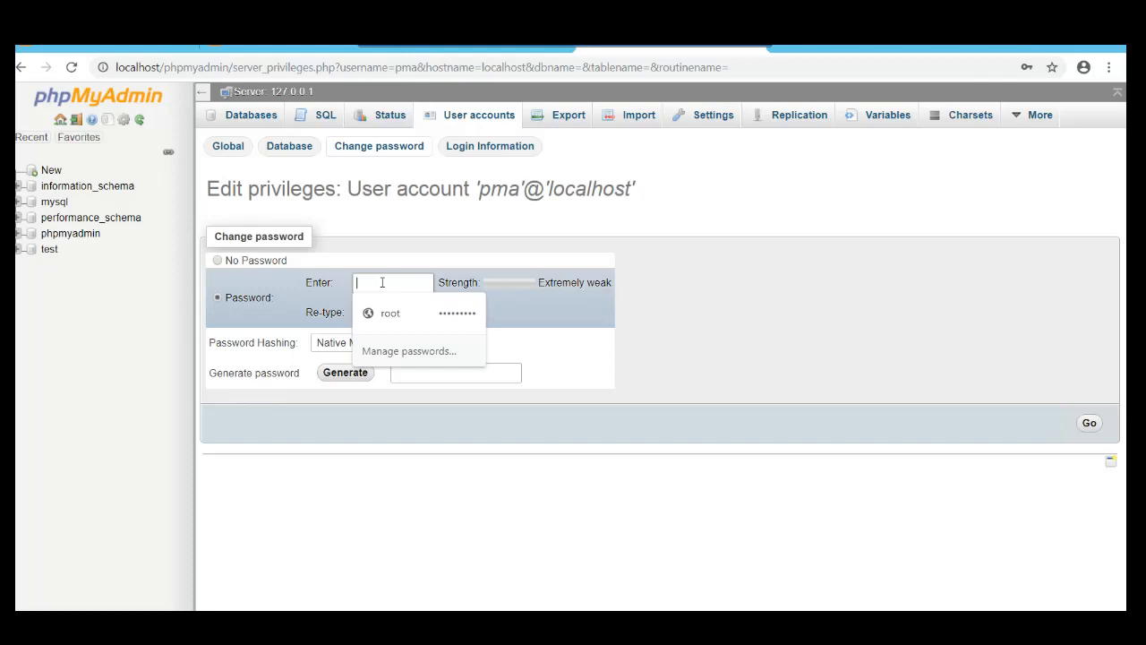
type("•")
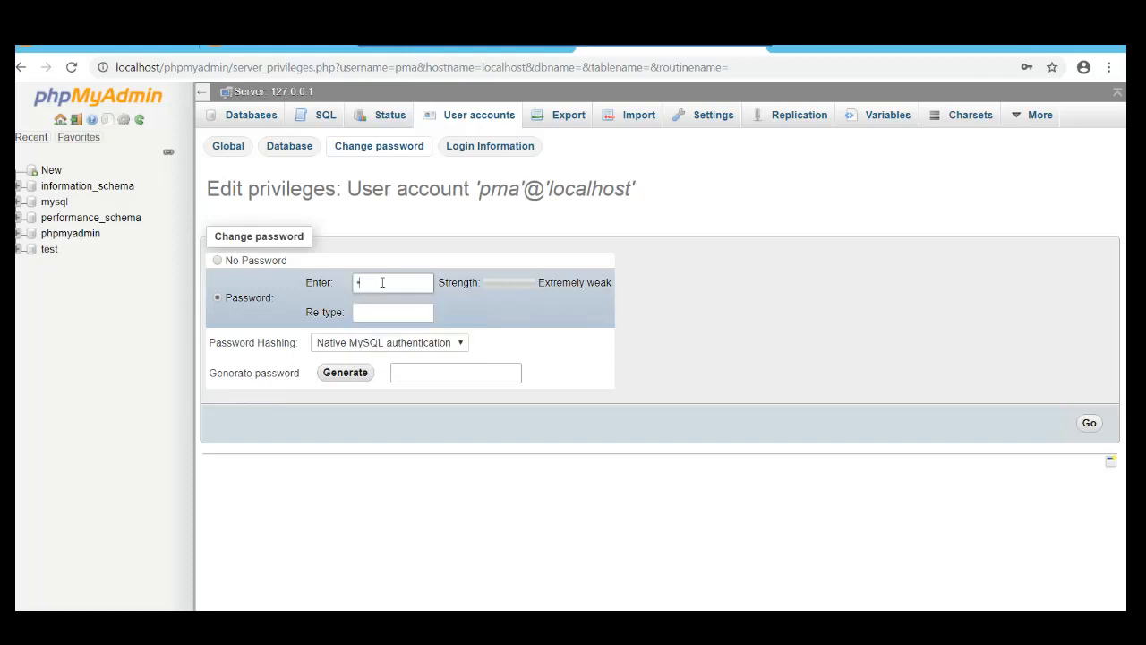
type("••••")
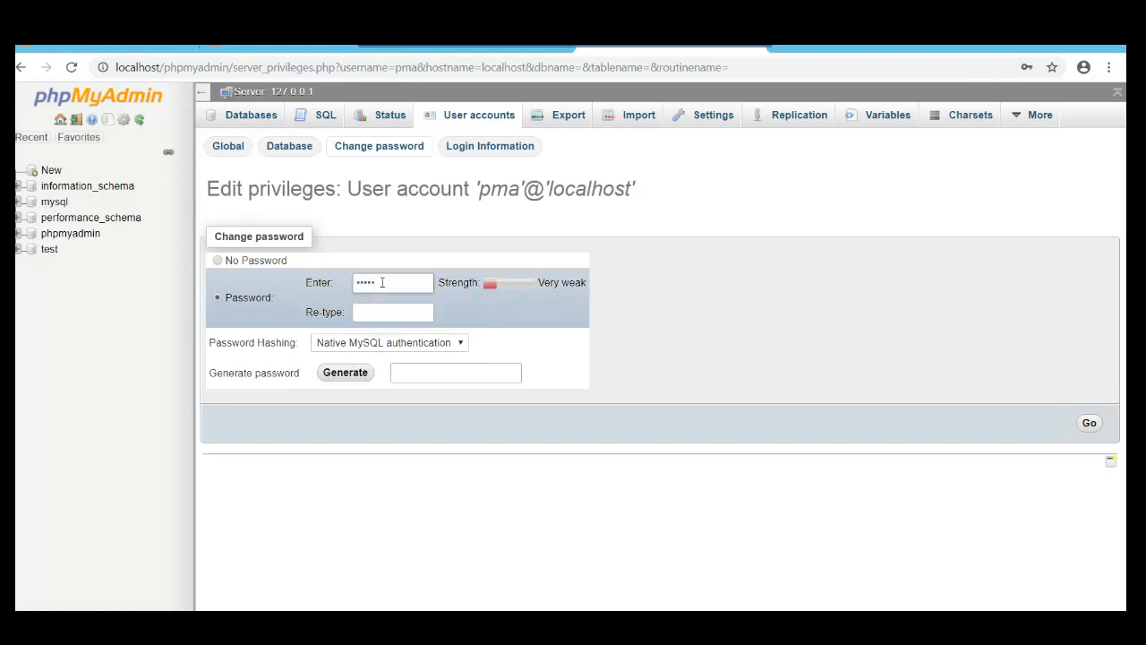
type("••••")
left_click(383, 310)
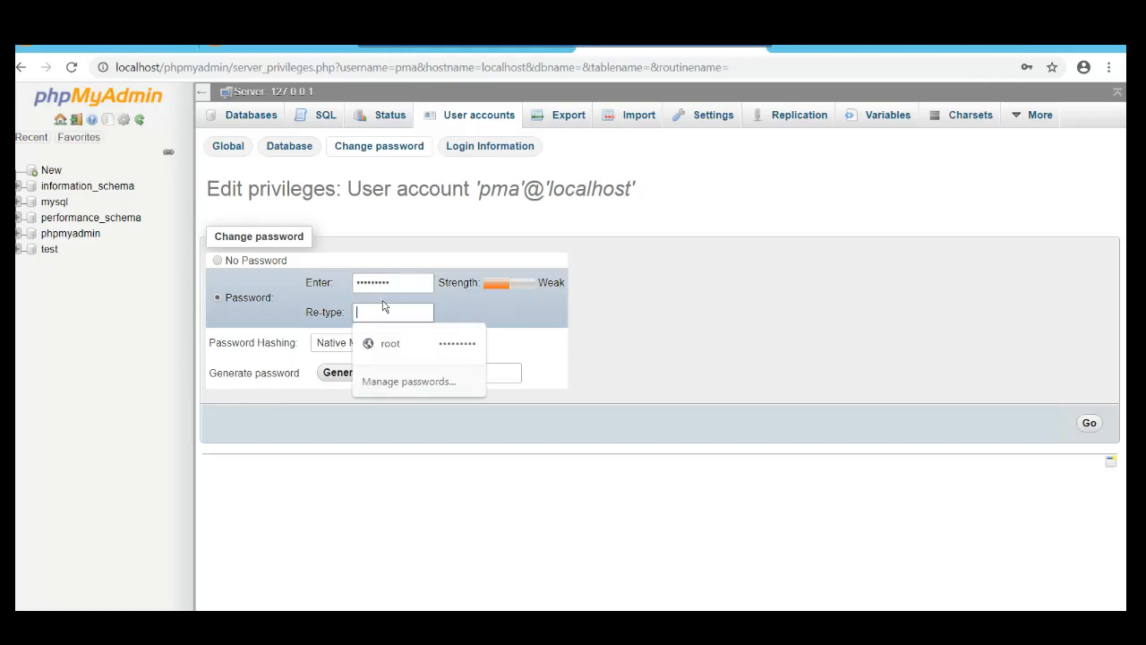
type("•")
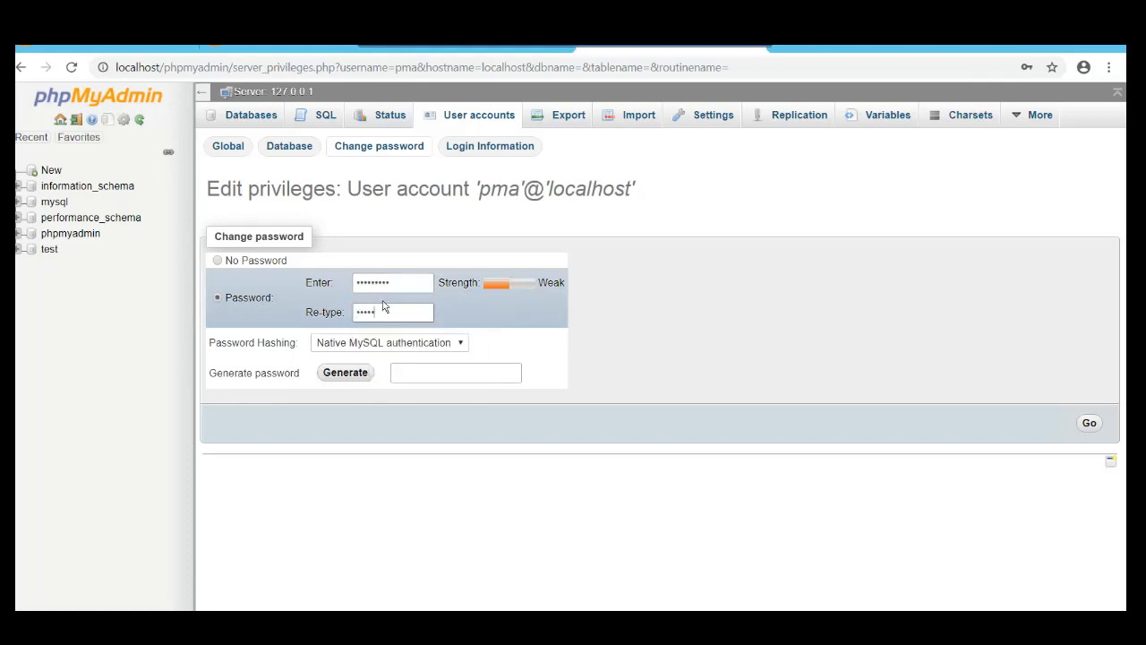
type("••••••••")
left_click(639, 402)
left_click(1089, 423)
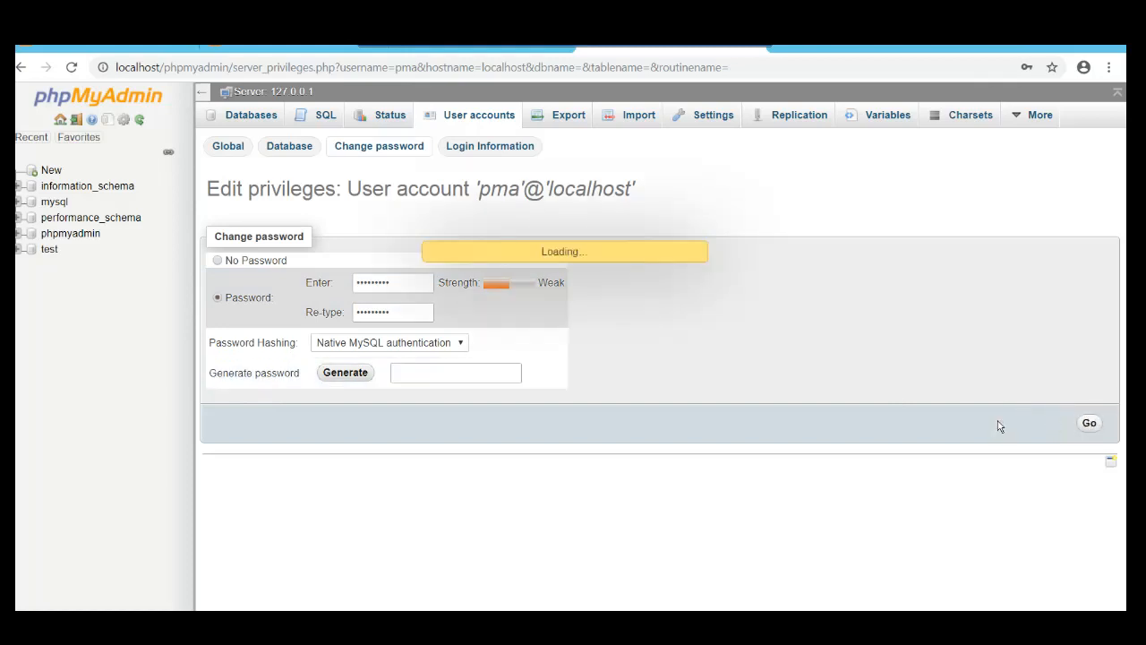
Check the user accounts overview and the password change form of pma at localhost
left_click(465, 117)
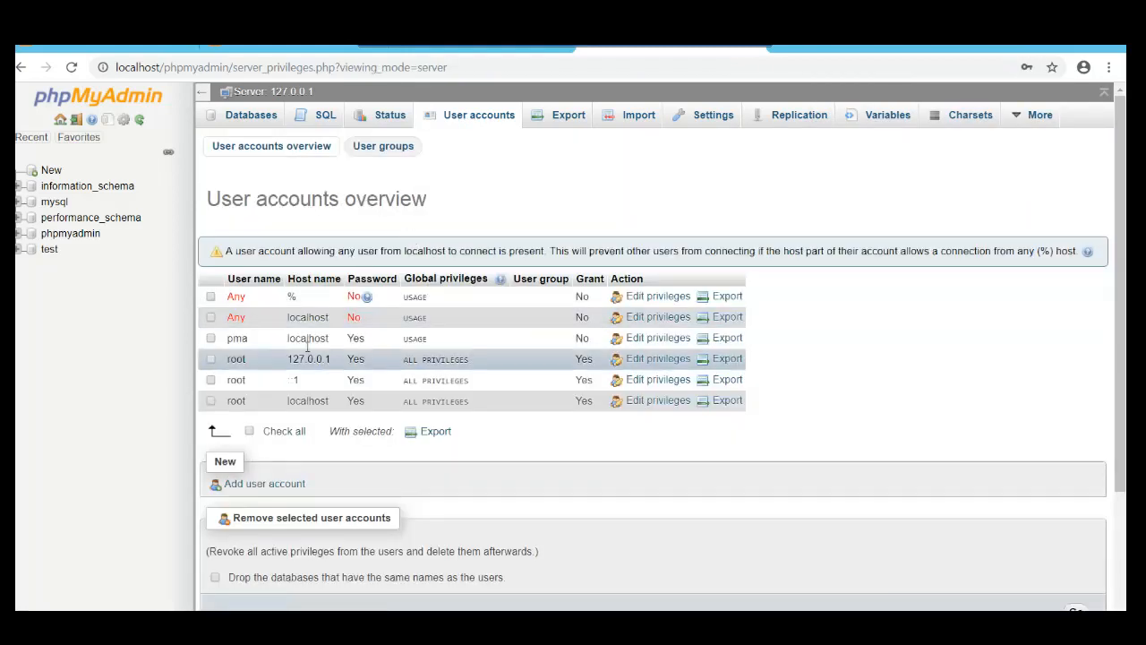
left_click(678, 341)
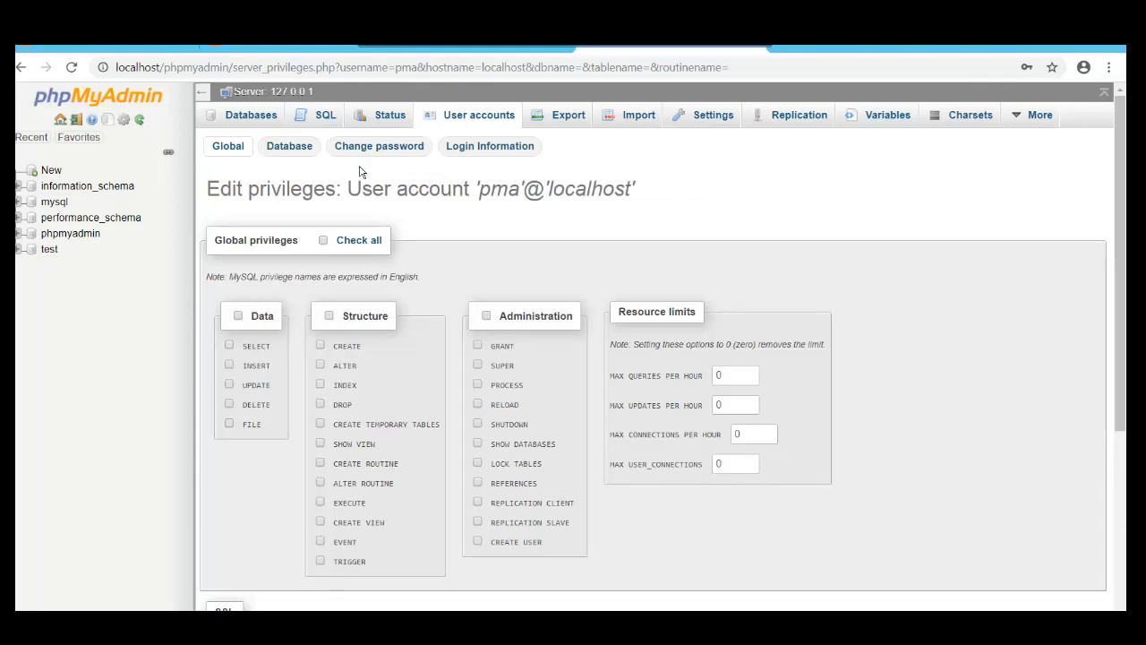
left_click(392, 155)
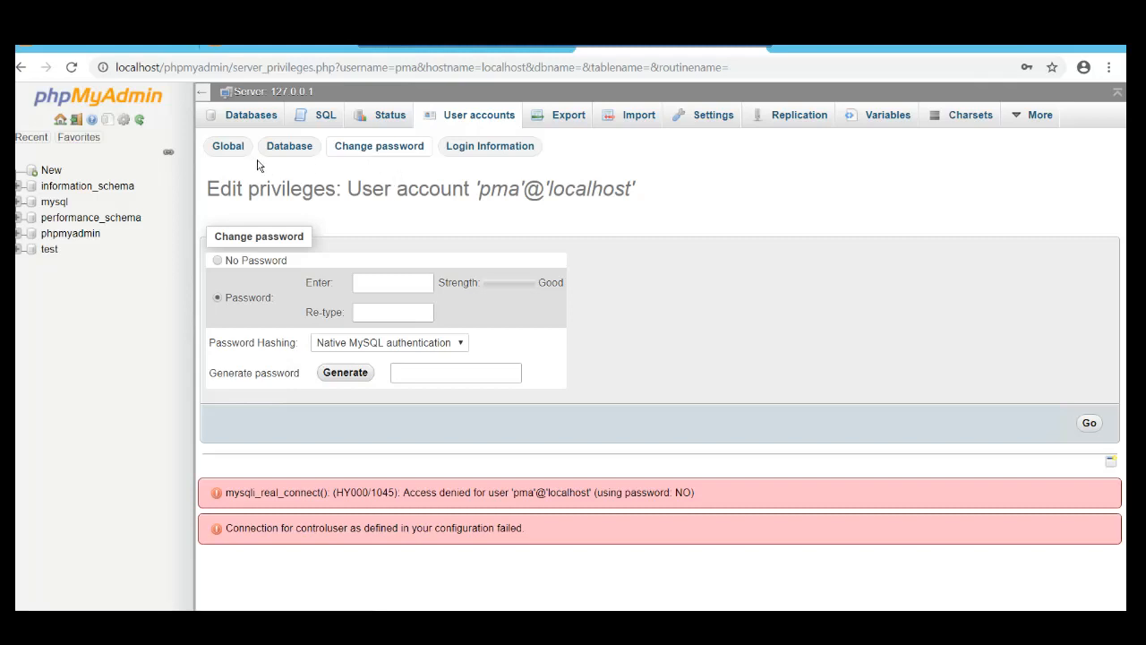
Grant all global privileges to pma at localhost and reopen its password change form
left_click(478, 125)
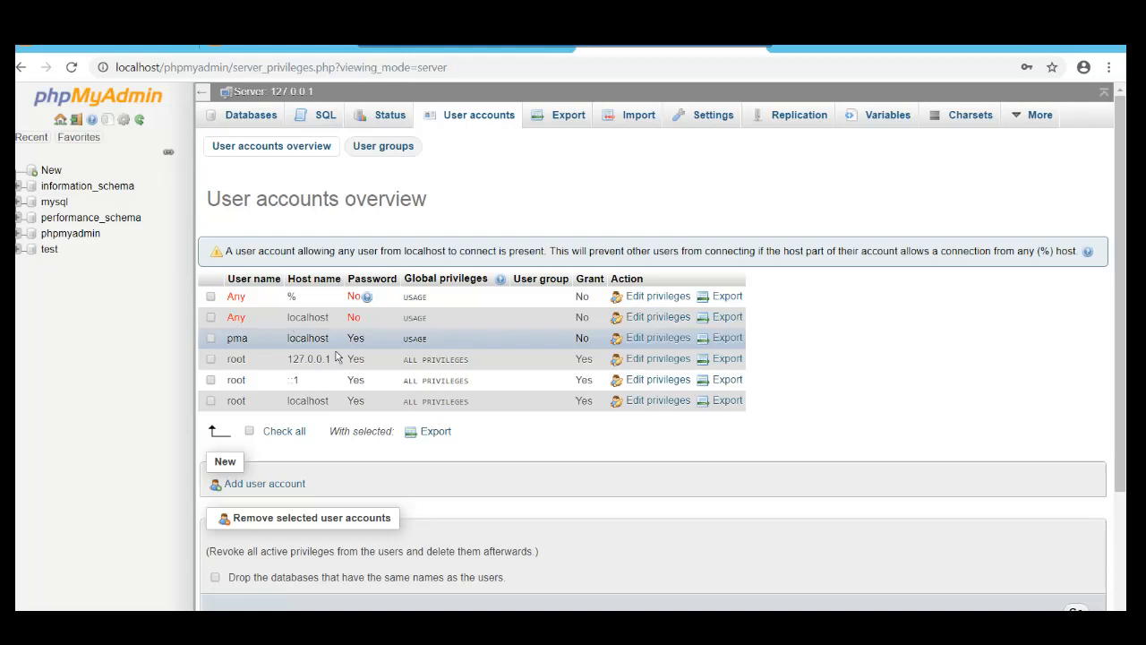
left_click(670, 338)
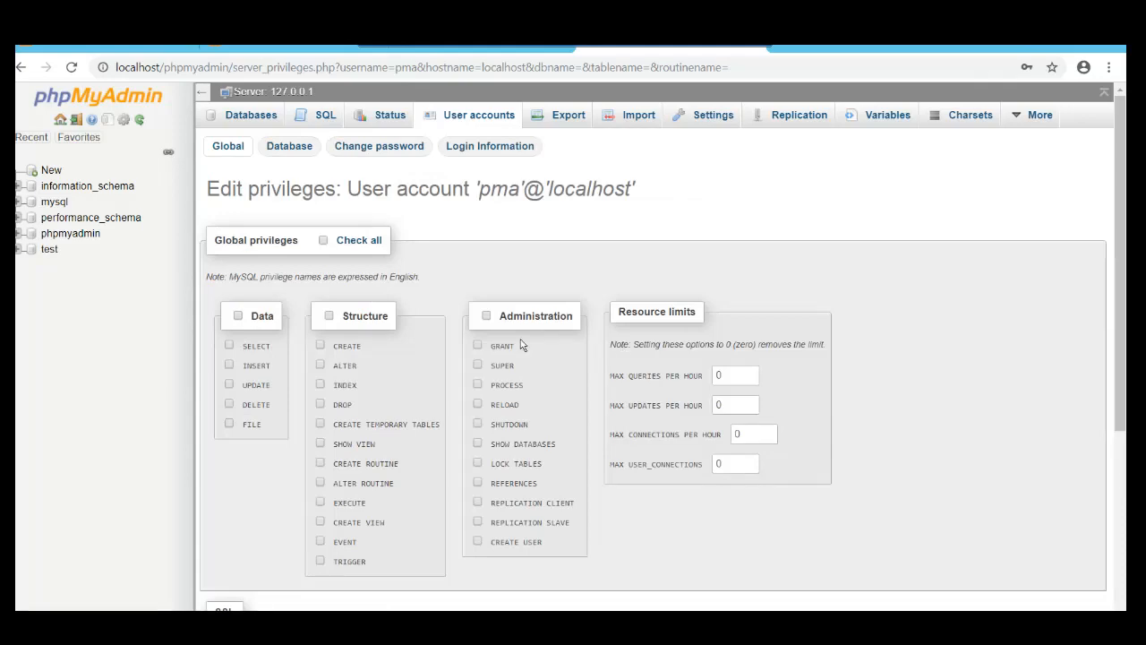
left_click(323, 240)
scroll(985, 412, "down", 5)
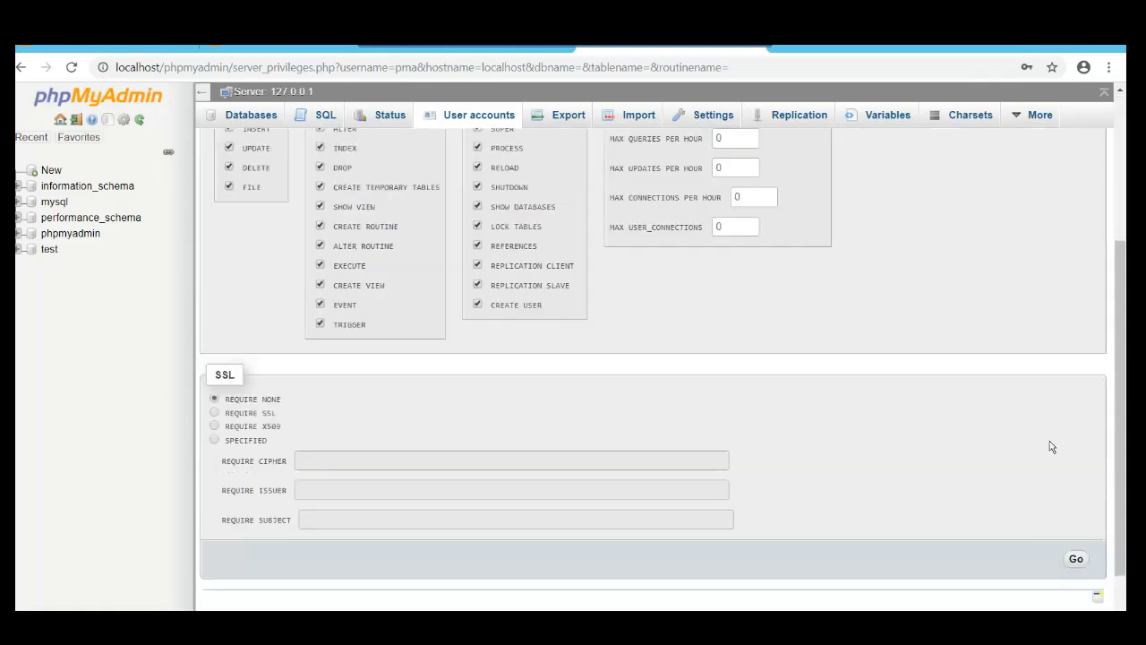
left_click(1080, 559)
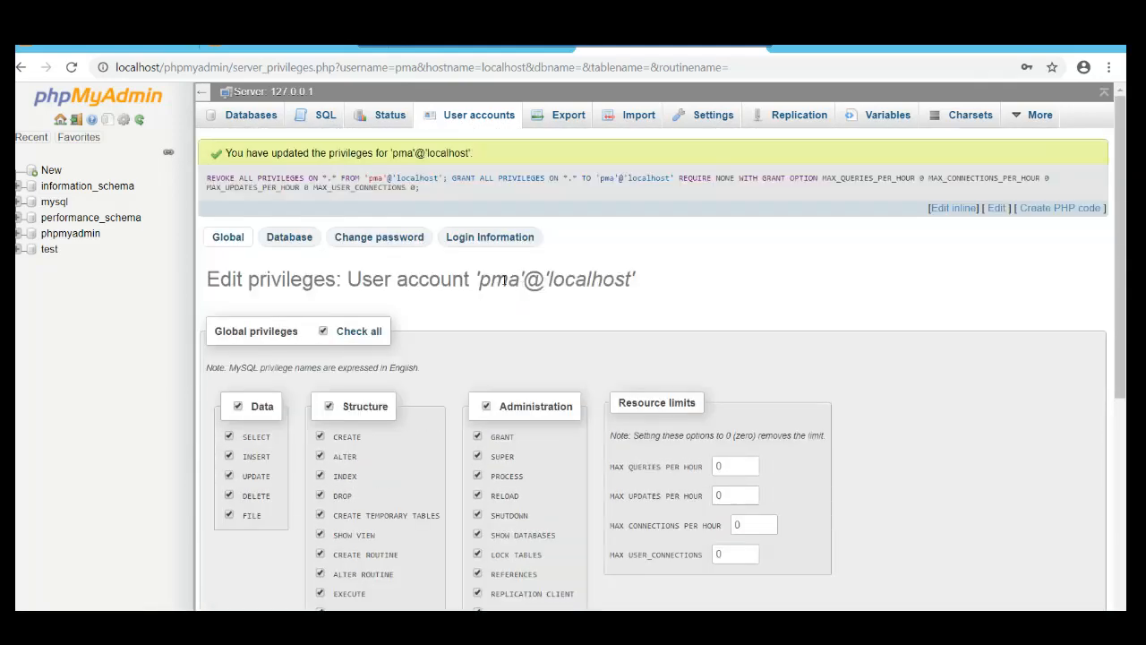
left_click(354, 240)
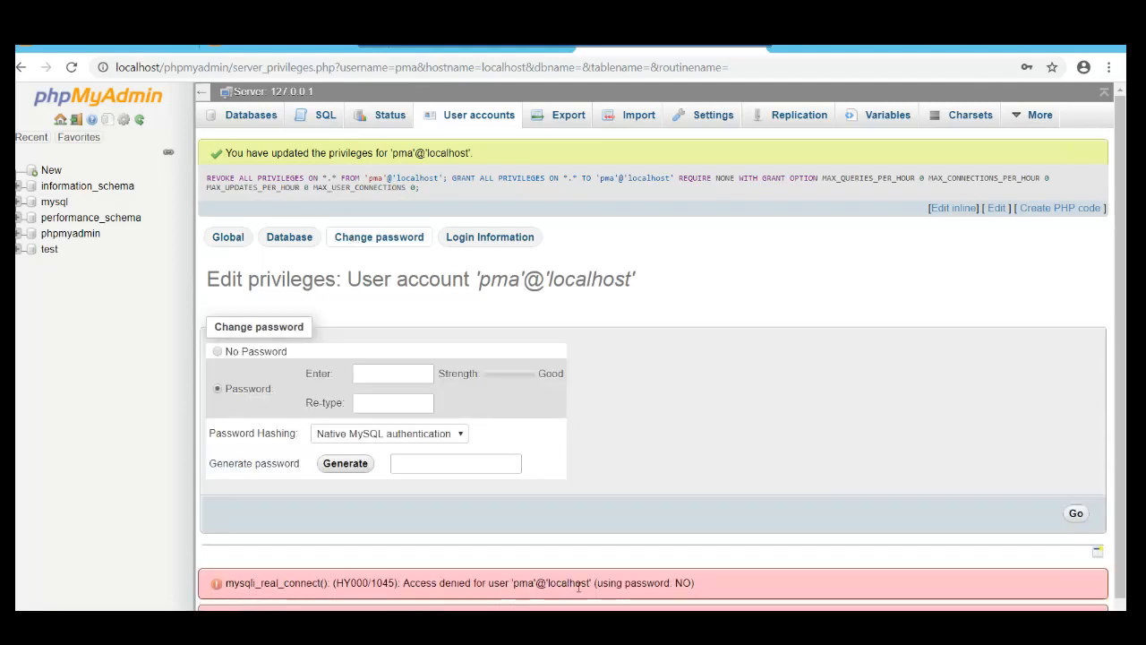
Switch to config.inc.php in WordPad and enter the pma account password as the controlpass value under the advanced features user
key("alt+Tab")
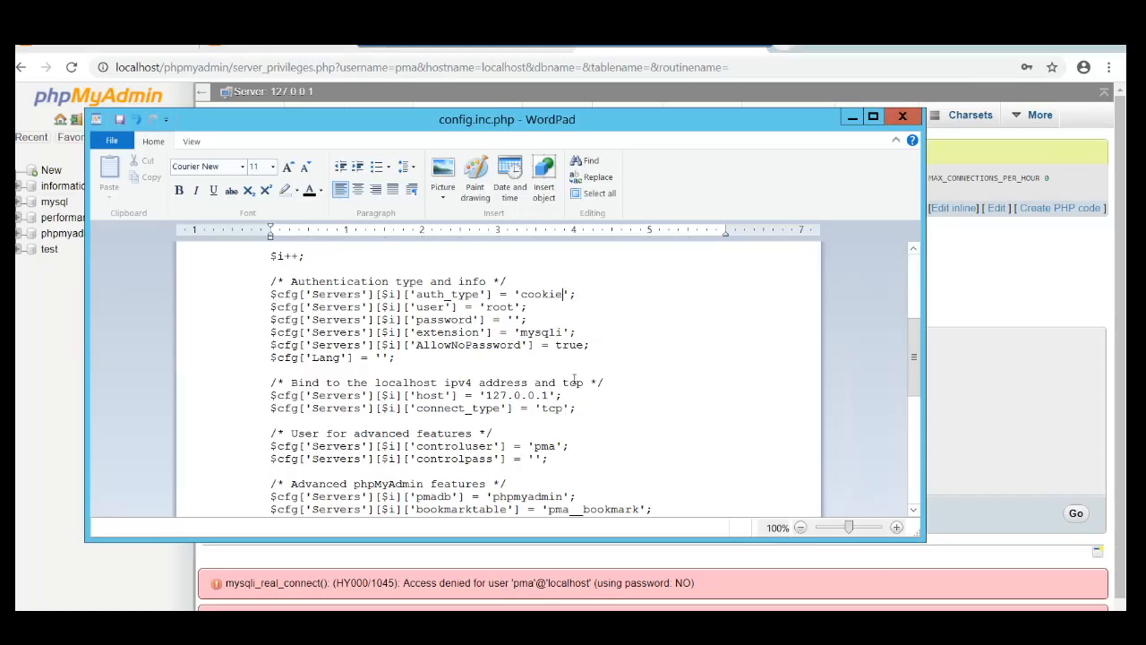
scroll(387, 374, "up", 1)
scroll(387, 375, "up", 1)
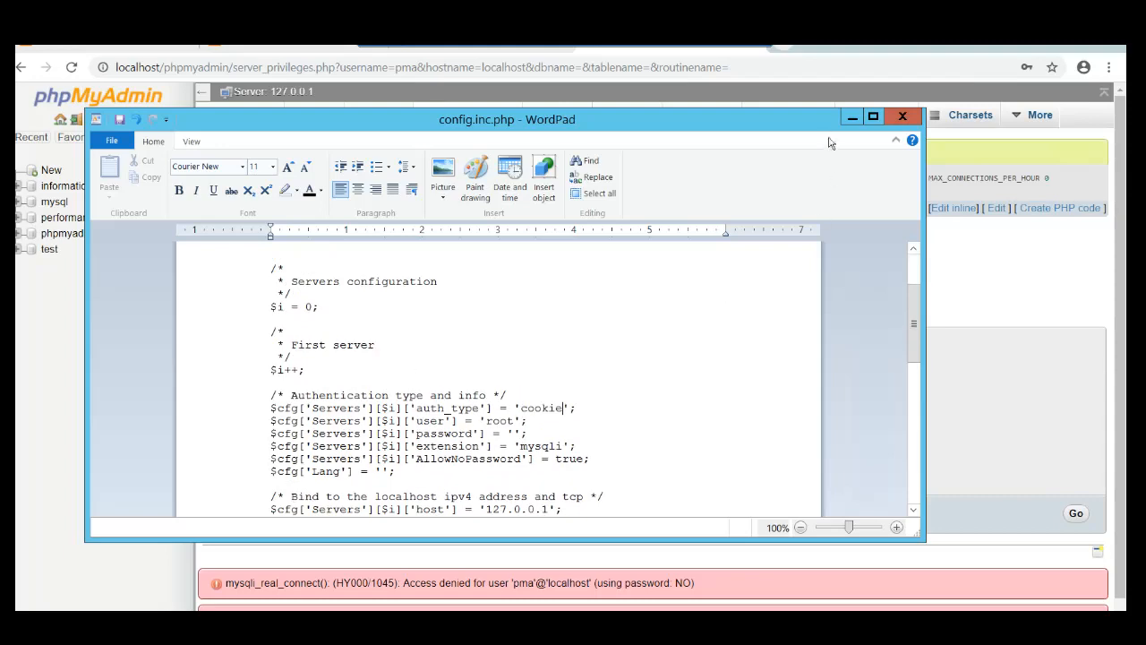
left_click(872, 117)
scroll(564, 389, "down", 2)
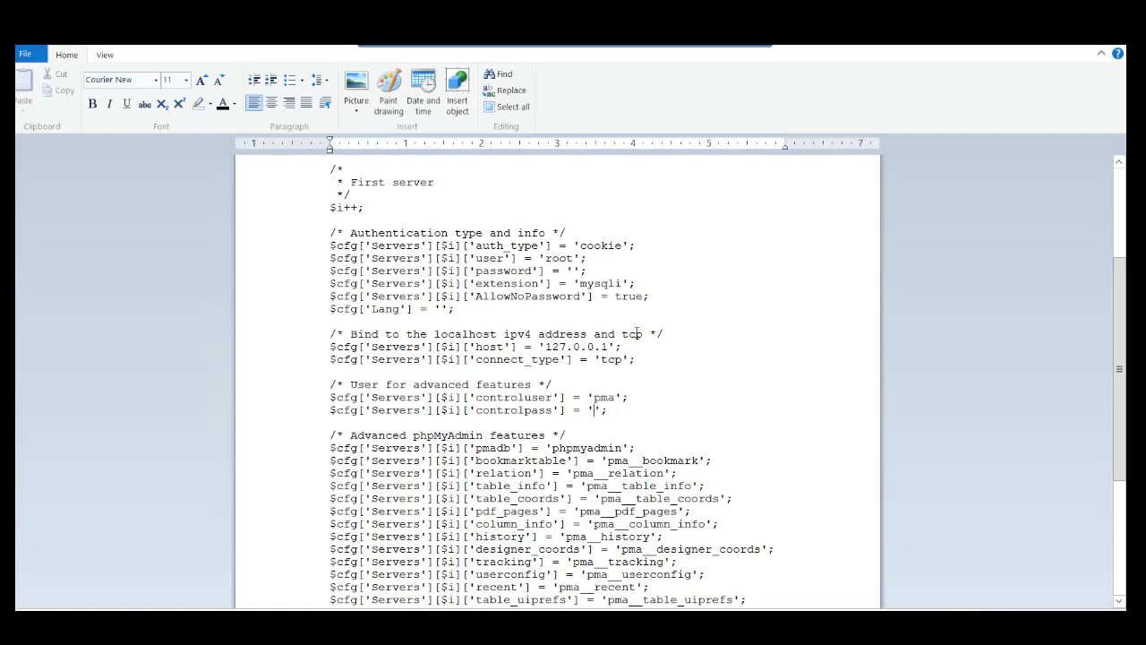
scroll(349, 253, "down", 6)
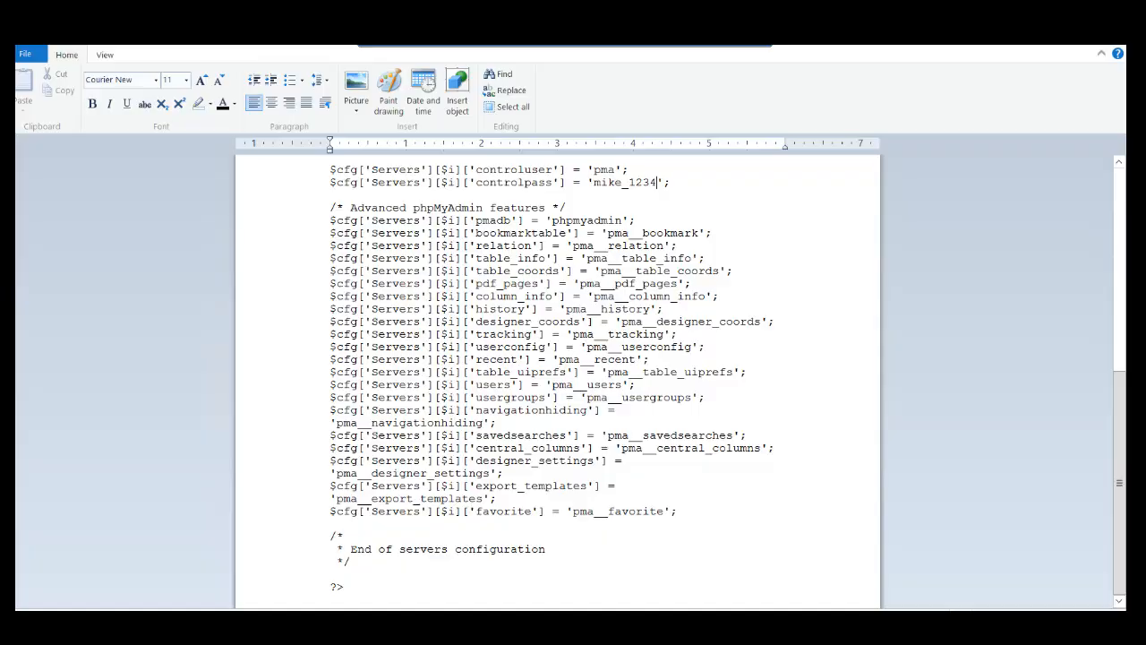
Switch back to phpMyAdmin in the browser and open the password change form of pma at localhost from the user accounts
key("alt+Tab")
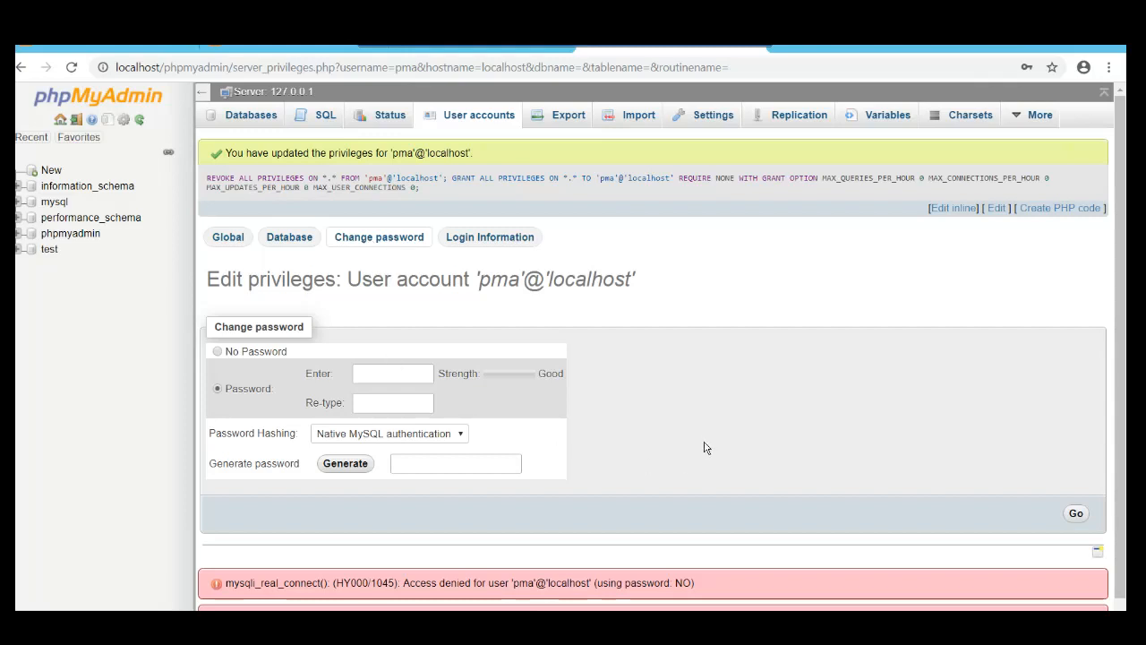
scroll(704, 448, "down", 1)
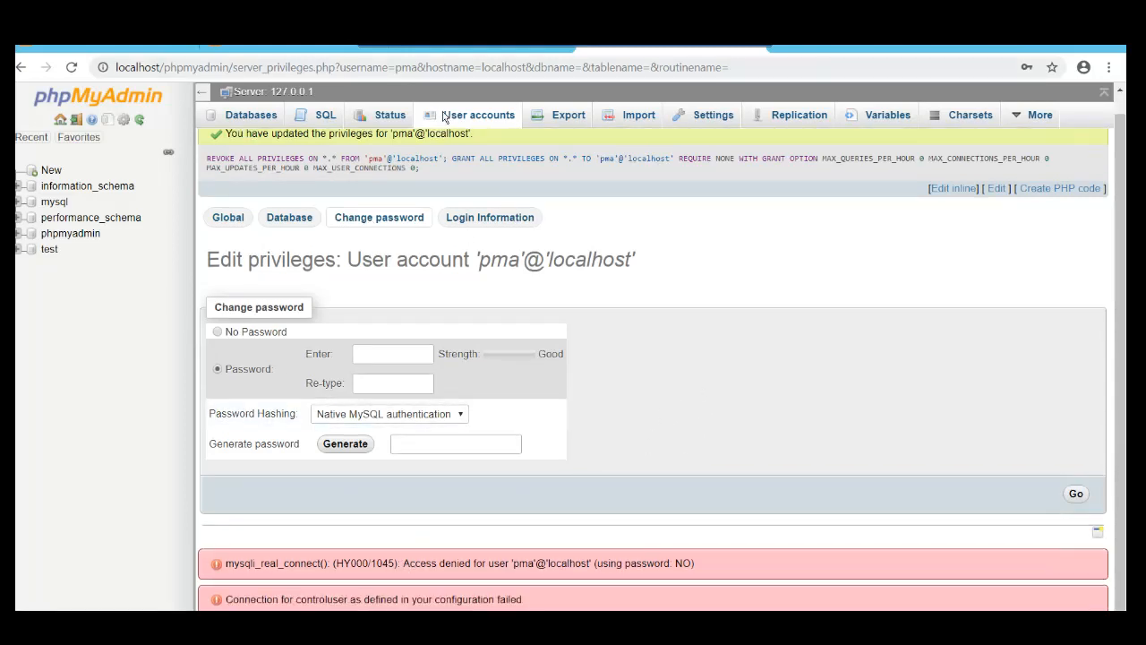
left_click(243, 119)
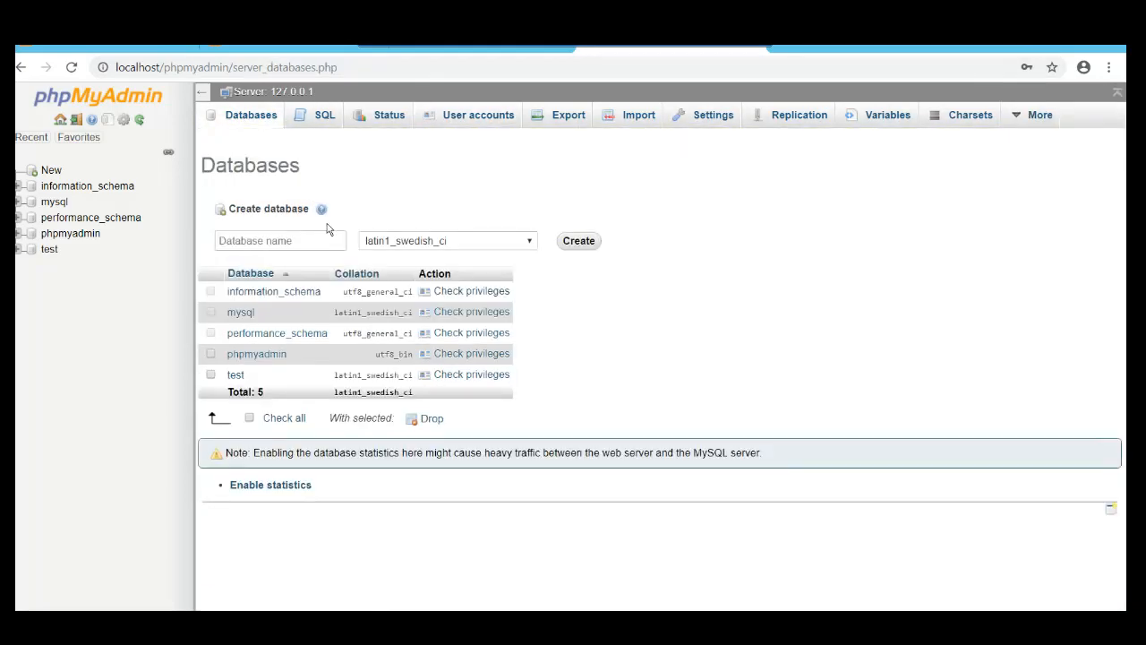
left_click(458, 119)
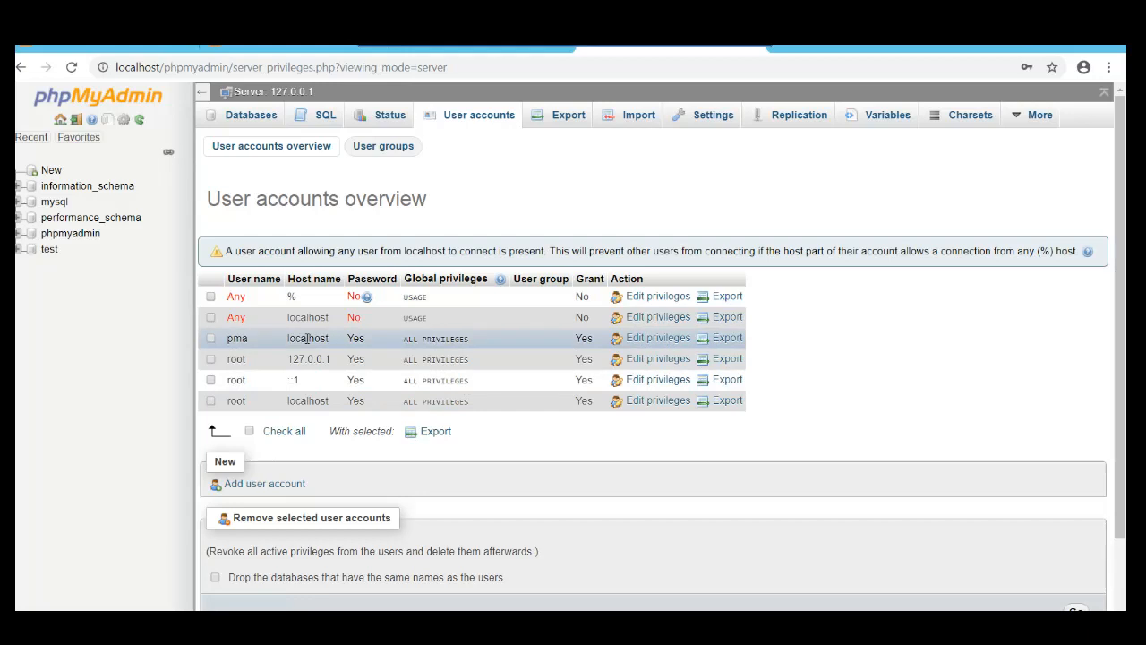
left_click(648, 341)
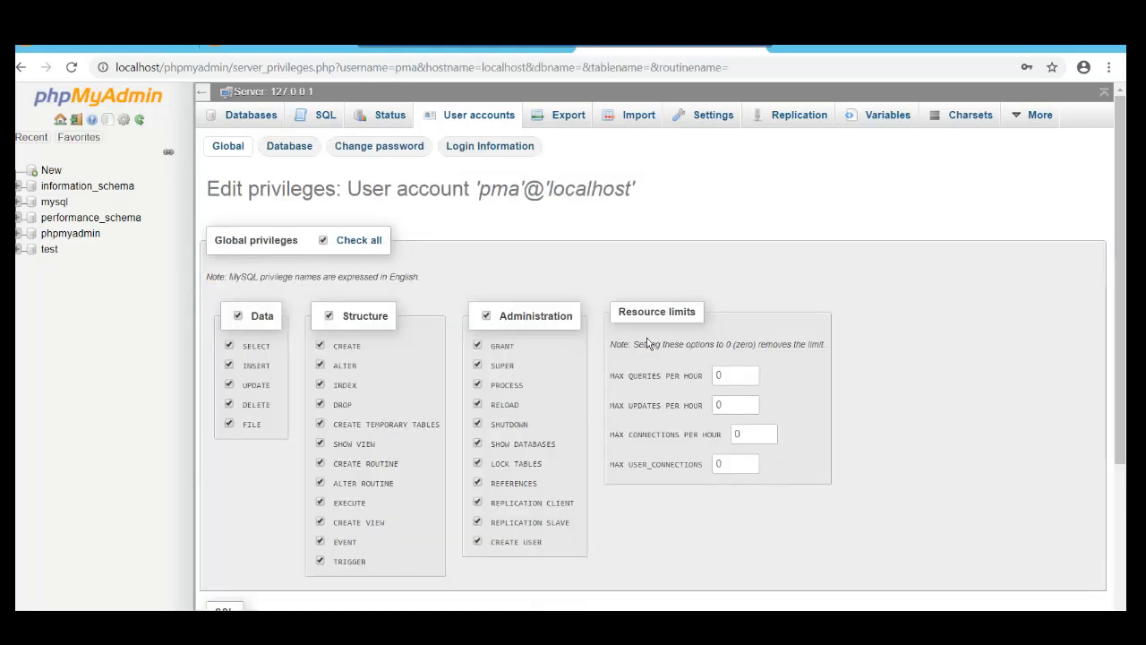
left_click(387, 152)
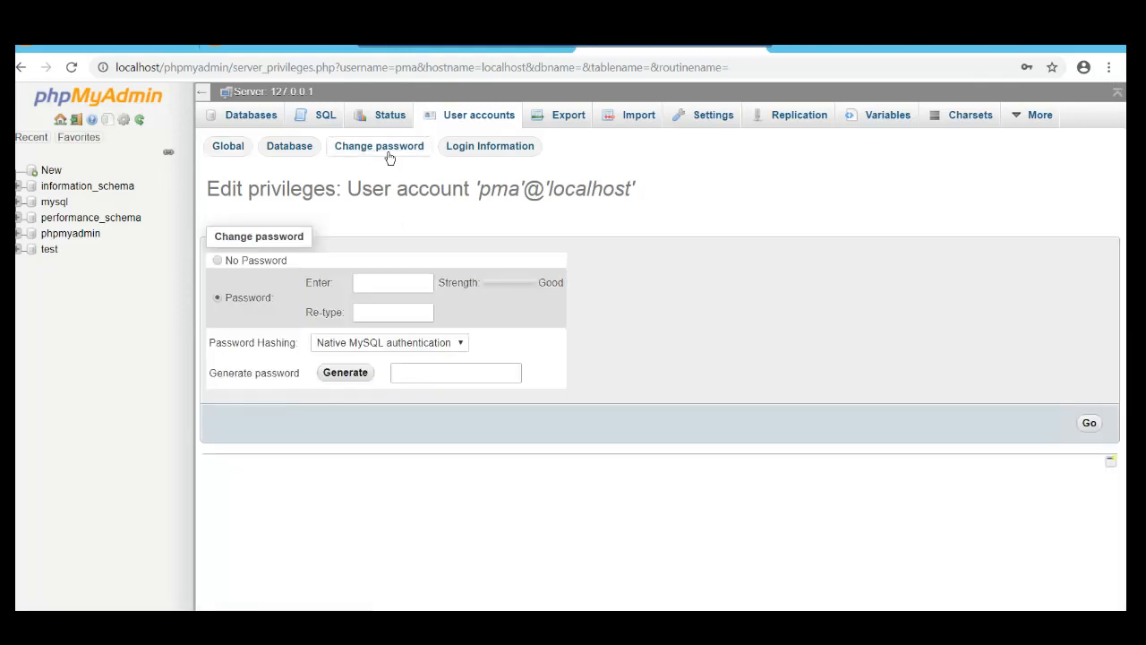
Enter and retype the account password for pma at localhost, submit it, dismiss the browser's password update offer, and return to the user accounts overview
left_click(379, 285)
type("•••")
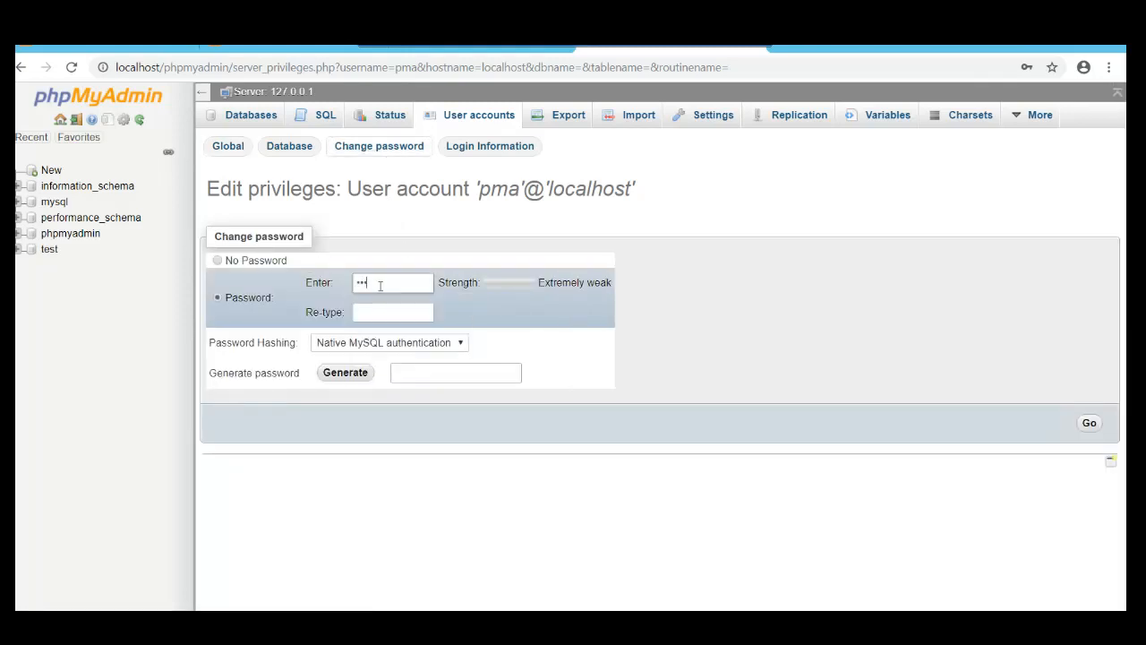
type("•••")
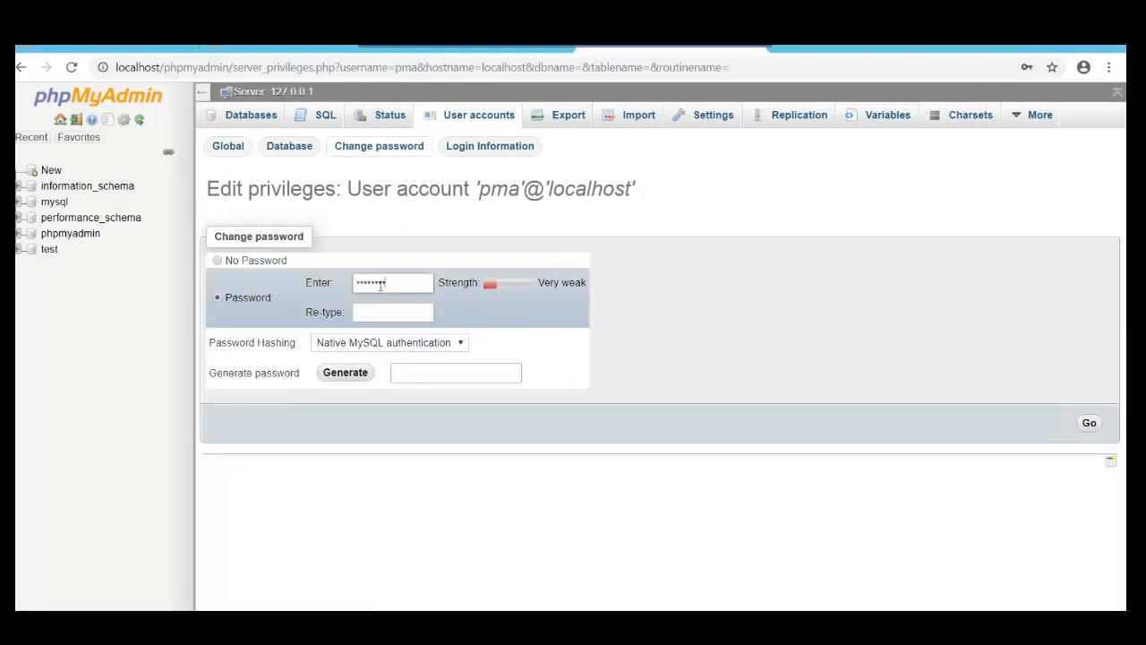
type("•••")
left_click(388, 315)
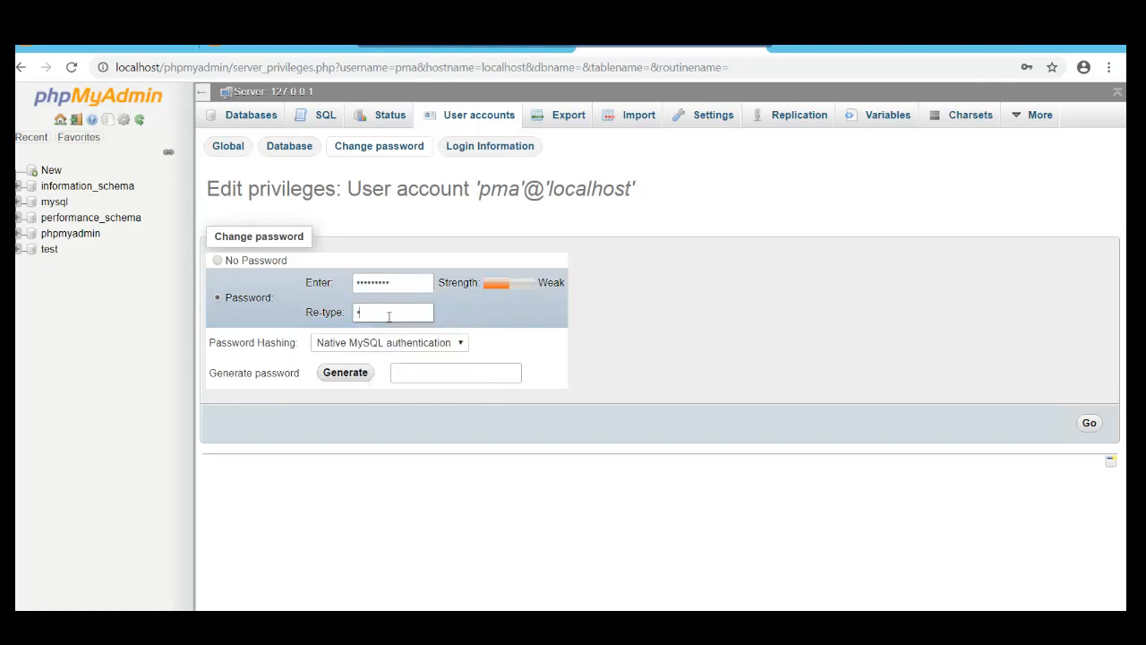
type("•")
left_click(1089, 422)
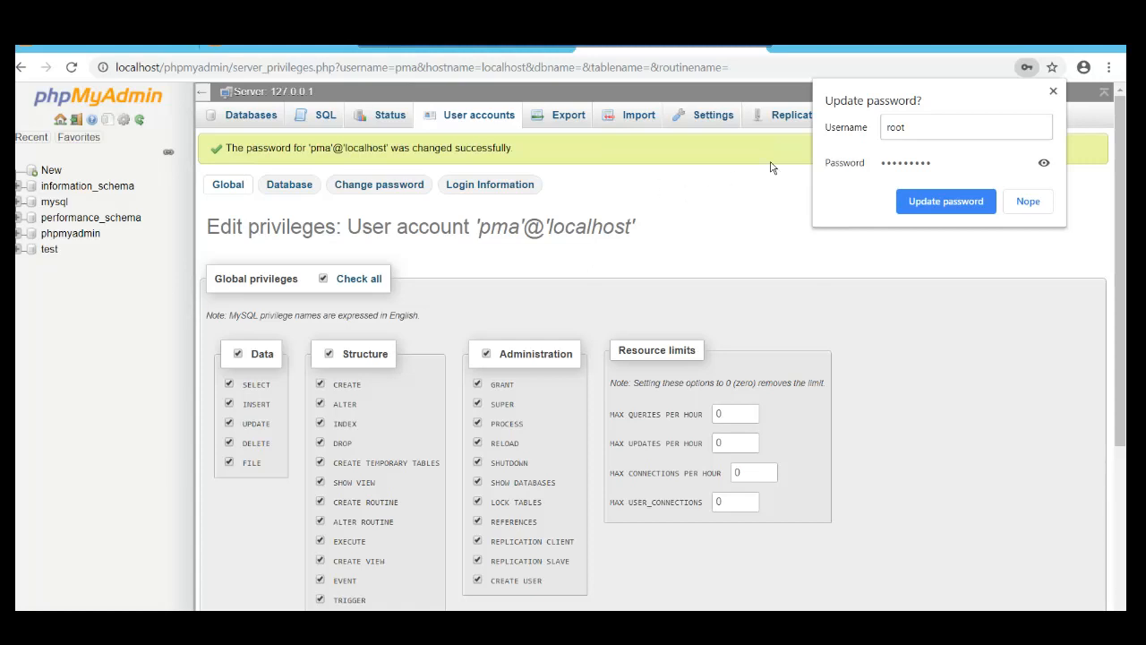
left_click(776, 238)
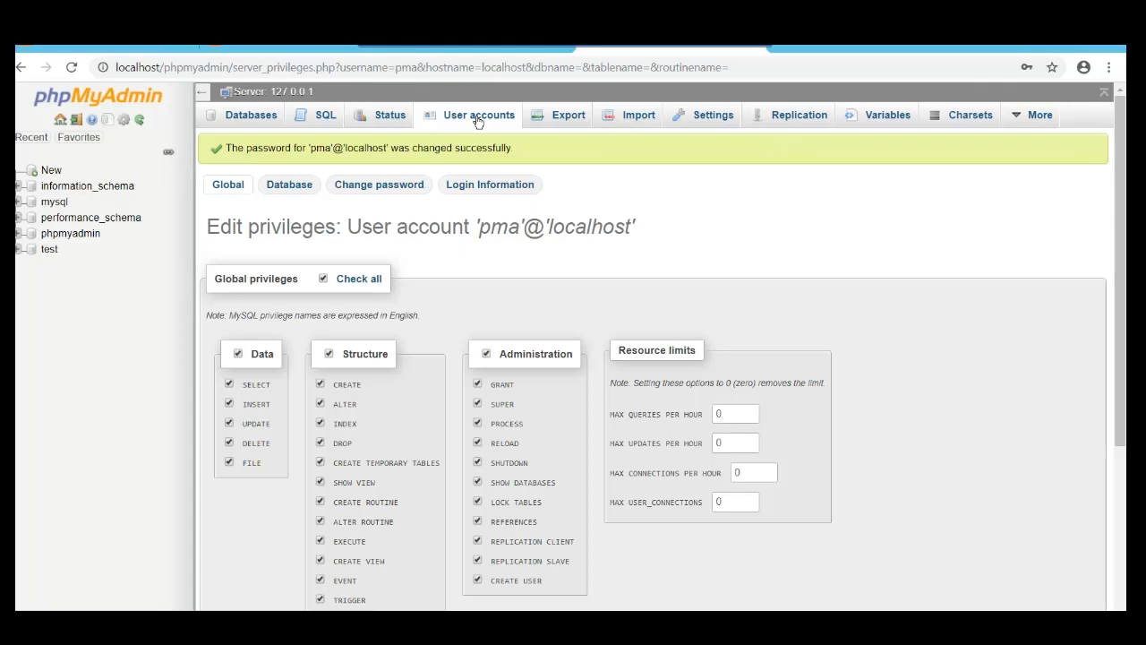
left_click(444, 120)
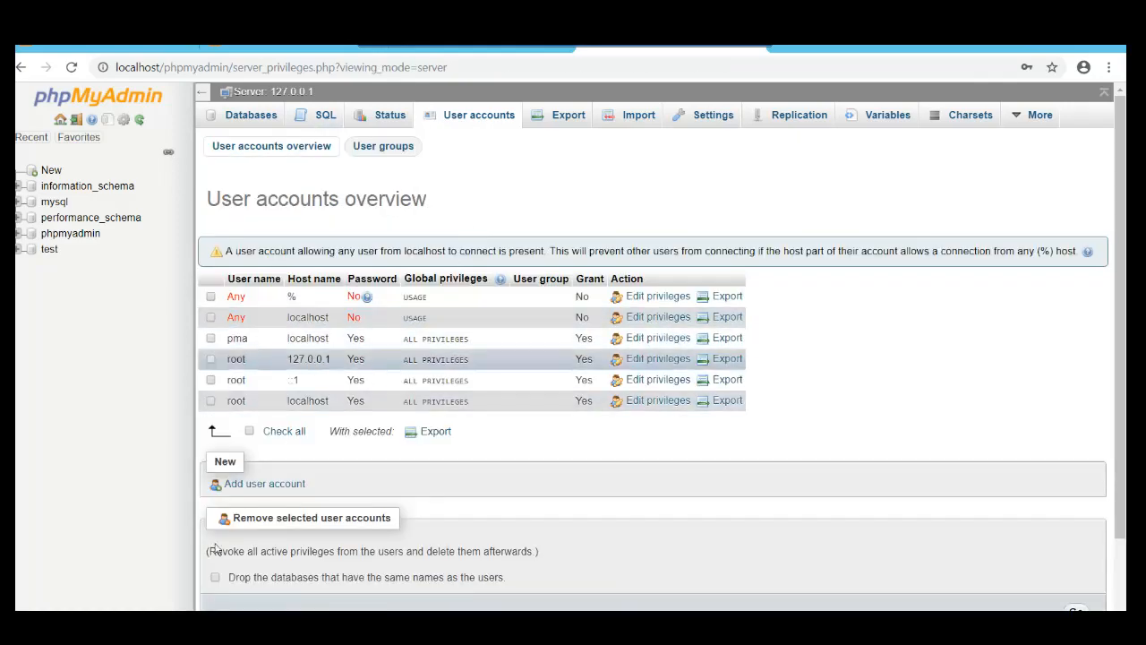
Switch to File Explorer and open the folder C:\xampp\apache\conf
left_click(182, 626)
left_click_drag(590, 136, 387, 176)
left_click(399, 223)
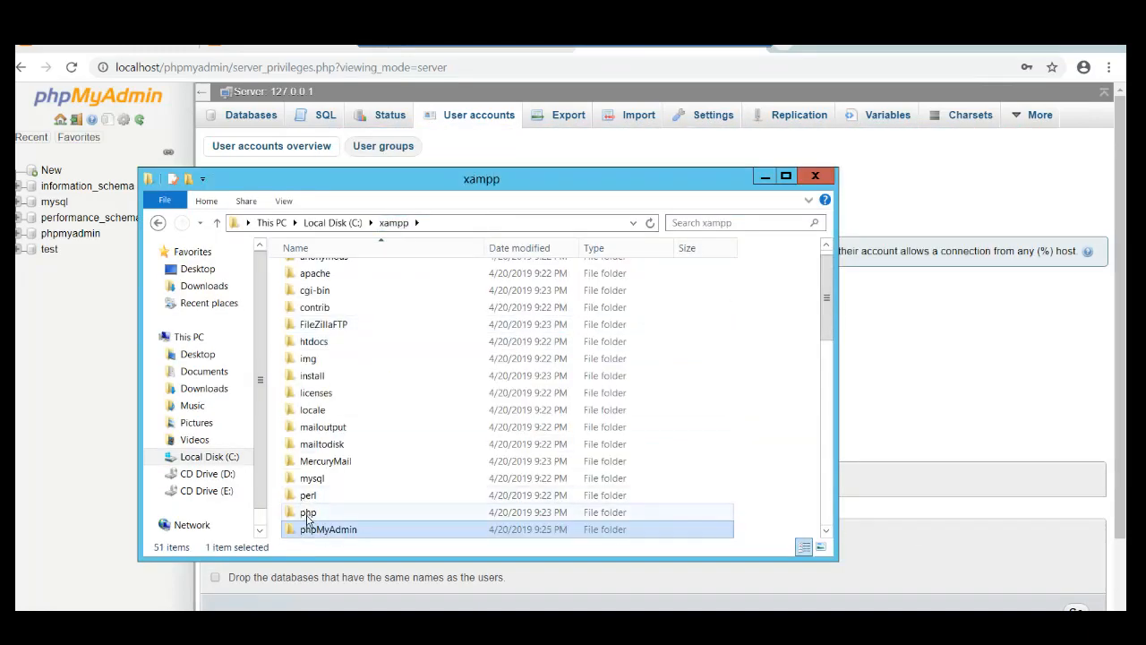
scroll(372, 359, "up", 1)
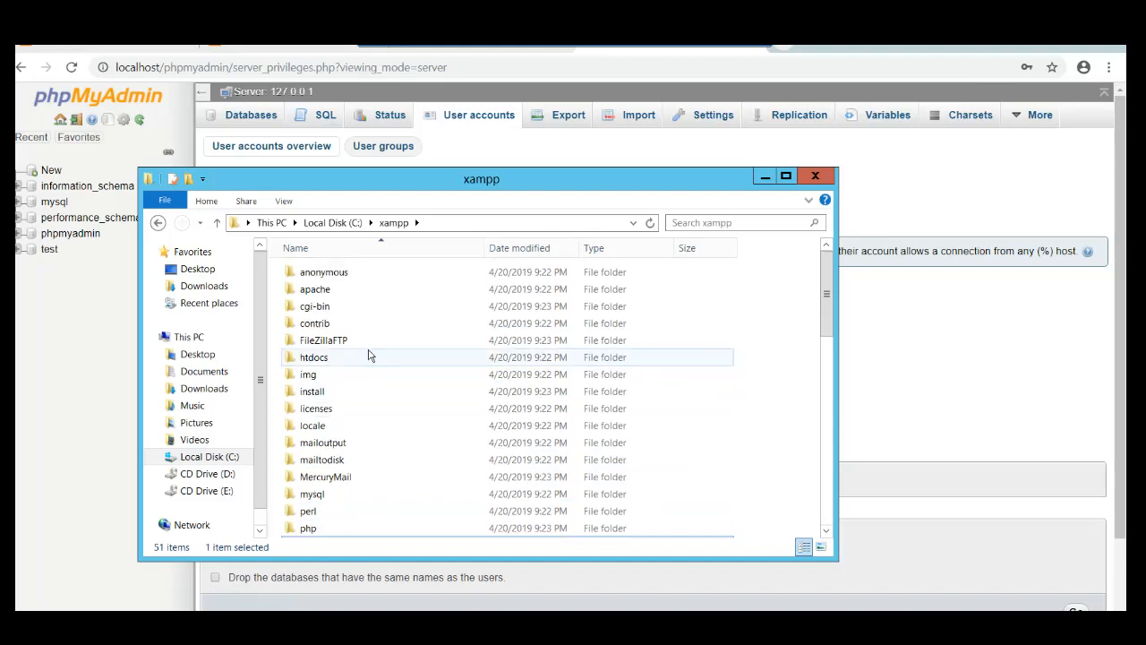
double_click(321, 290)
left_click_drag(296, 181, 393, 121)
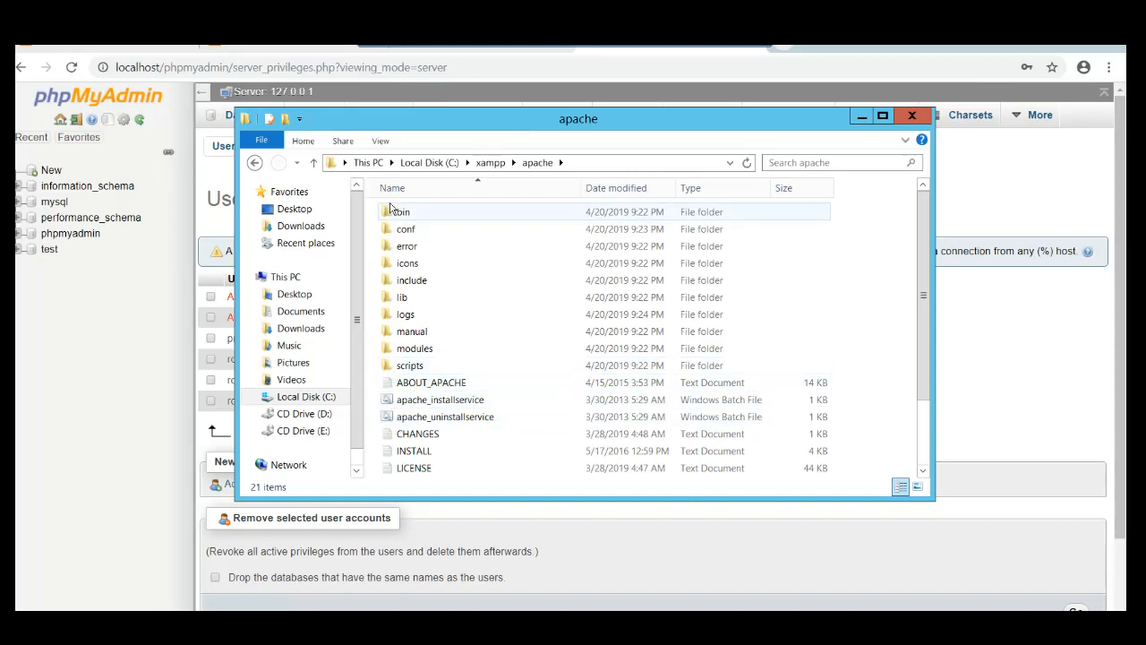
double_click(400, 228)
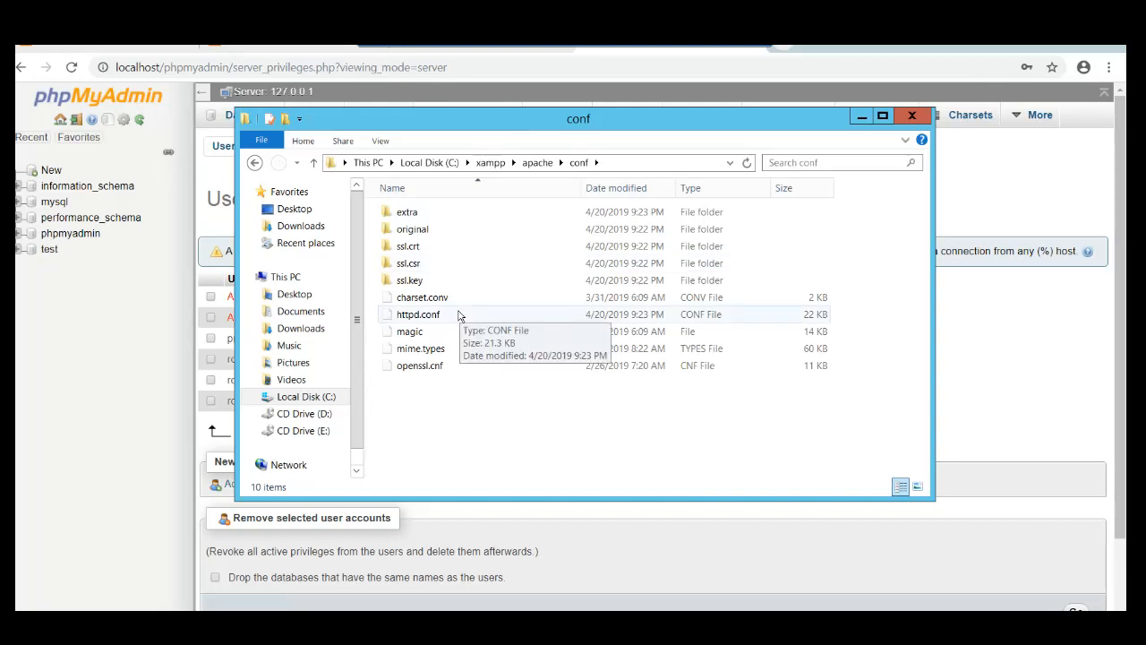
Open httpd.conf with WordPad and maximize its window
right_click(415, 319)
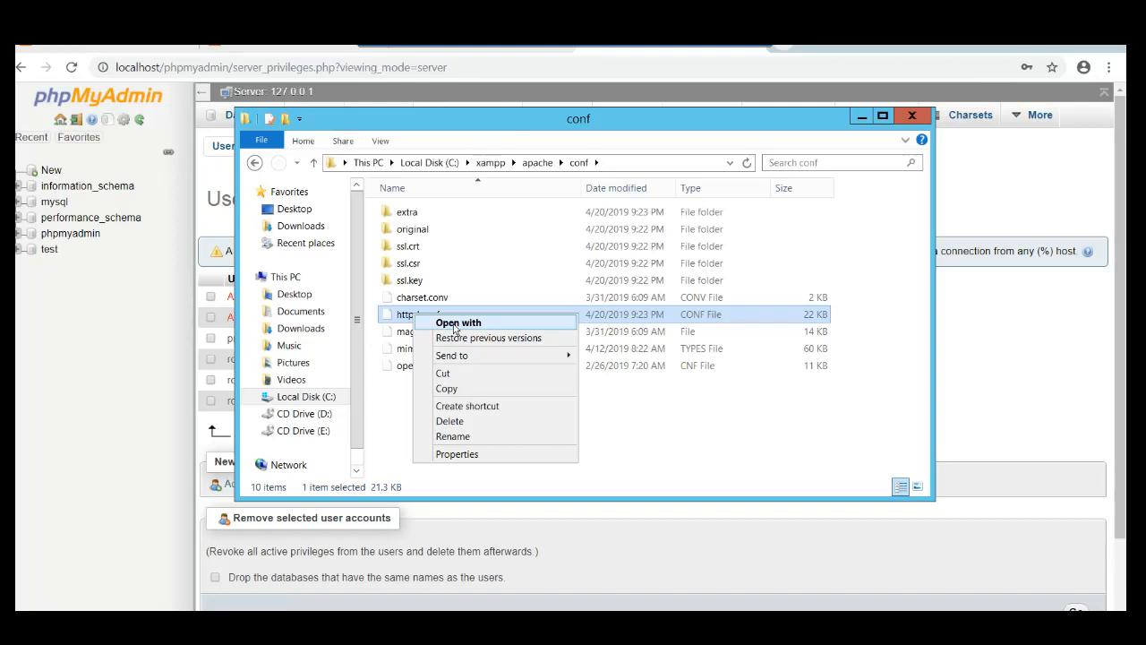
left_click(456, 325)
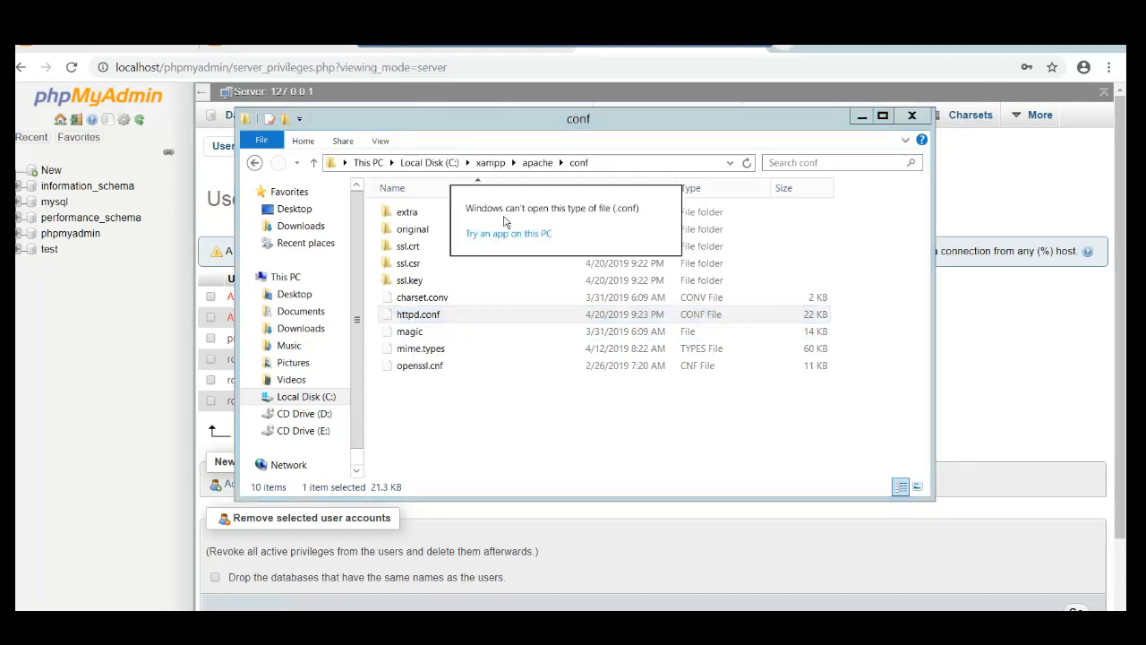
left_click(515, 232)
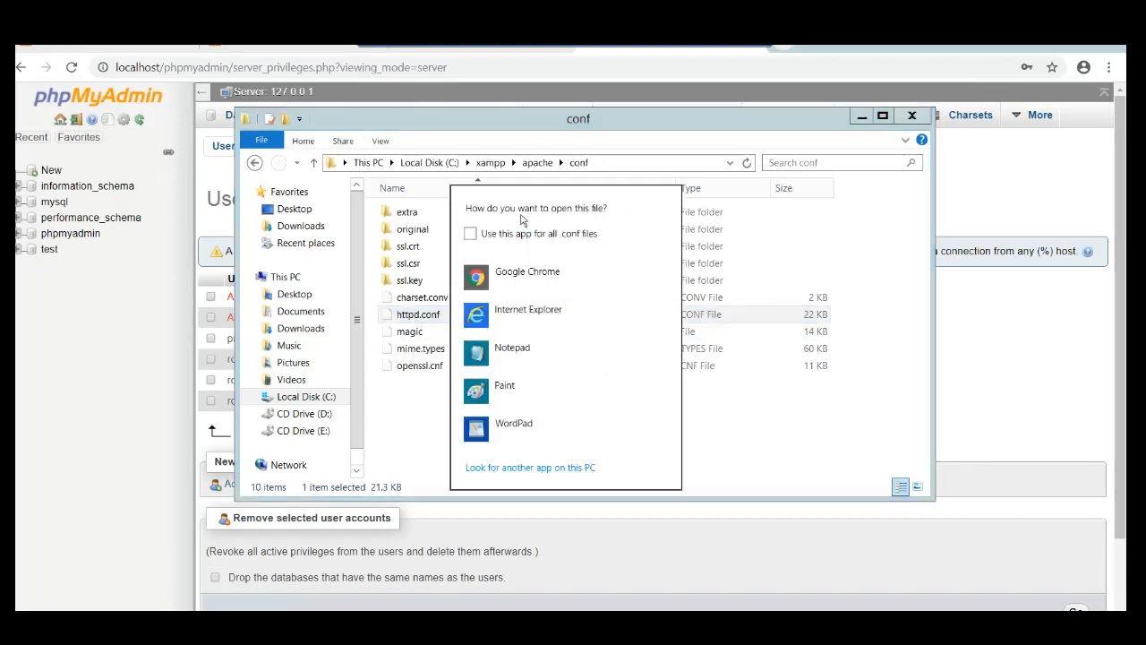
left_click(482, 424)
scroll(636, 332, "down", 3)
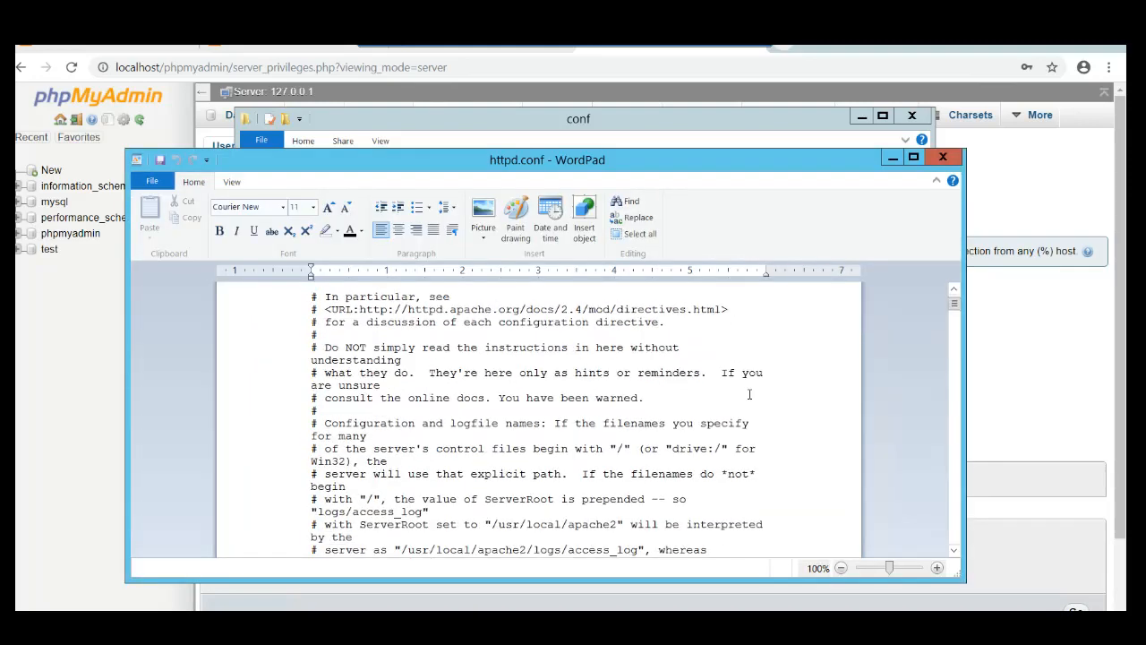
left_click(914, 158)
Look through the server root, Listen and LoadModule sections of httpd.conf and search the file for "pma"
scroll(645, 316, "down", 13)
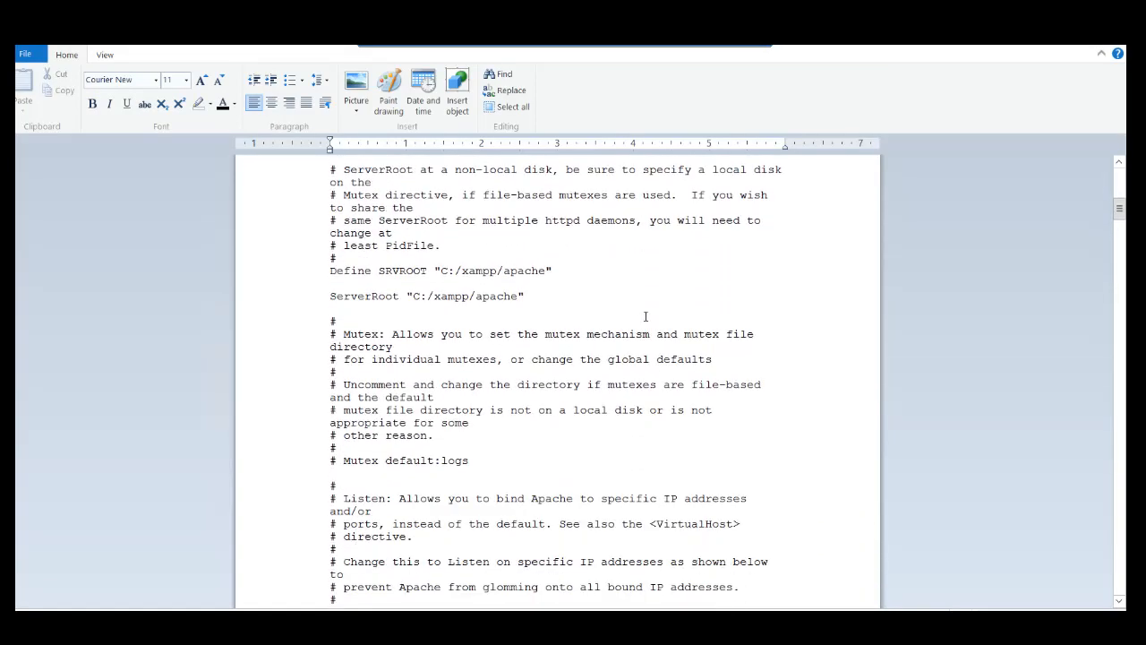
scroll(645, 316, "down", 10)
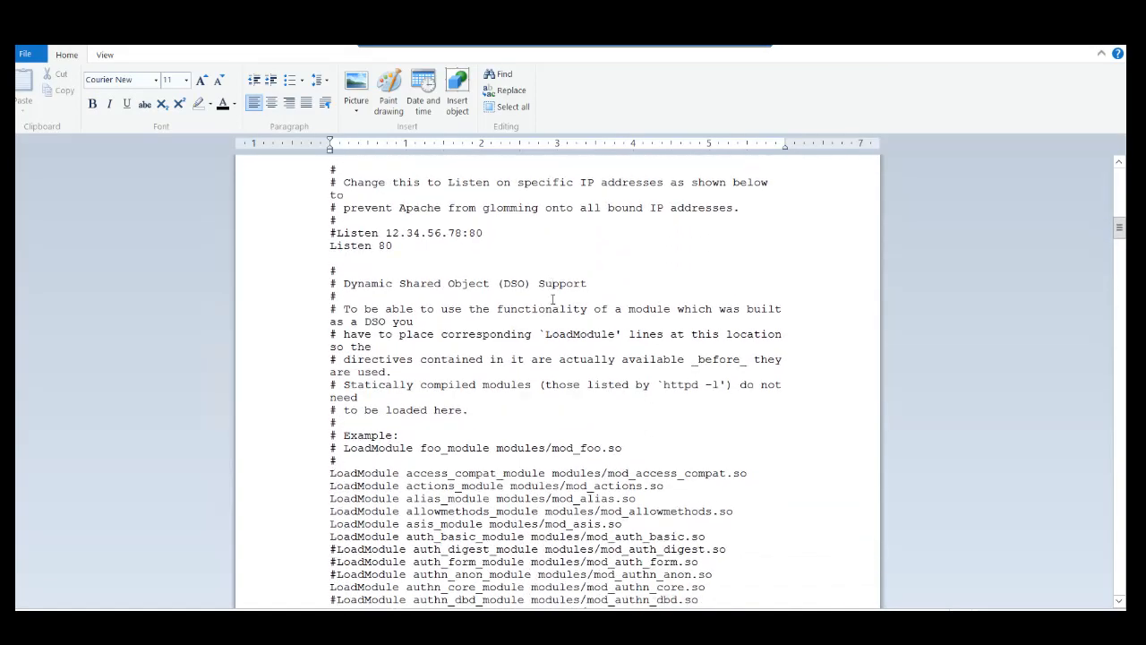
scroll(555, 309, "down", 5)
scroll(562, 317, "down", 13)
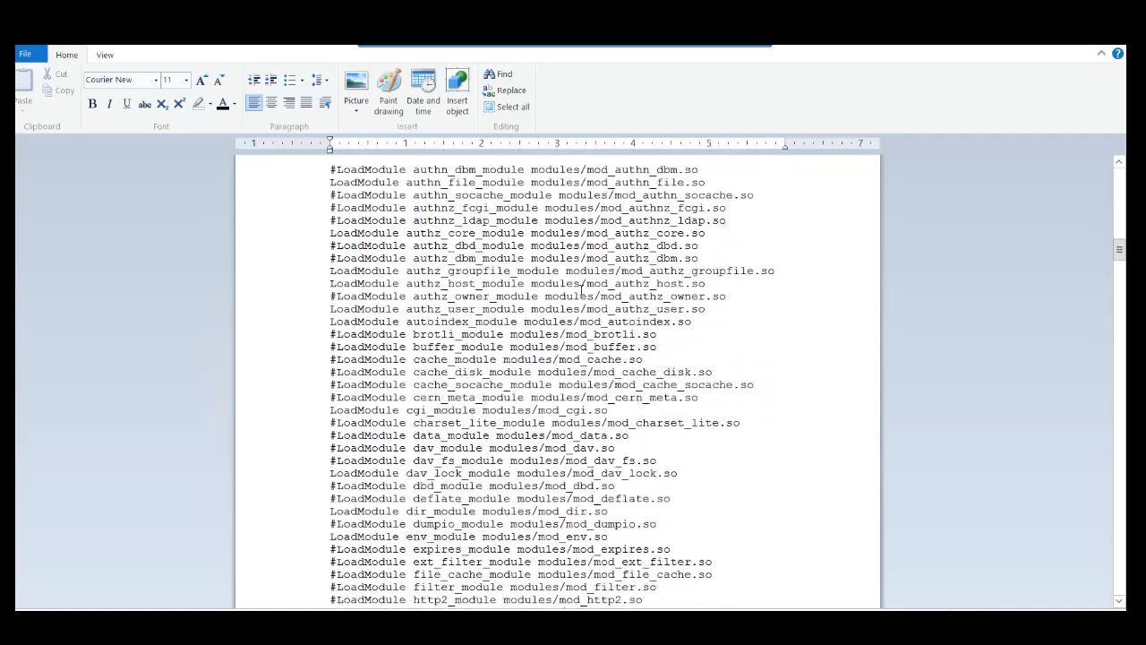
scroll(582, 289, "down", 5)
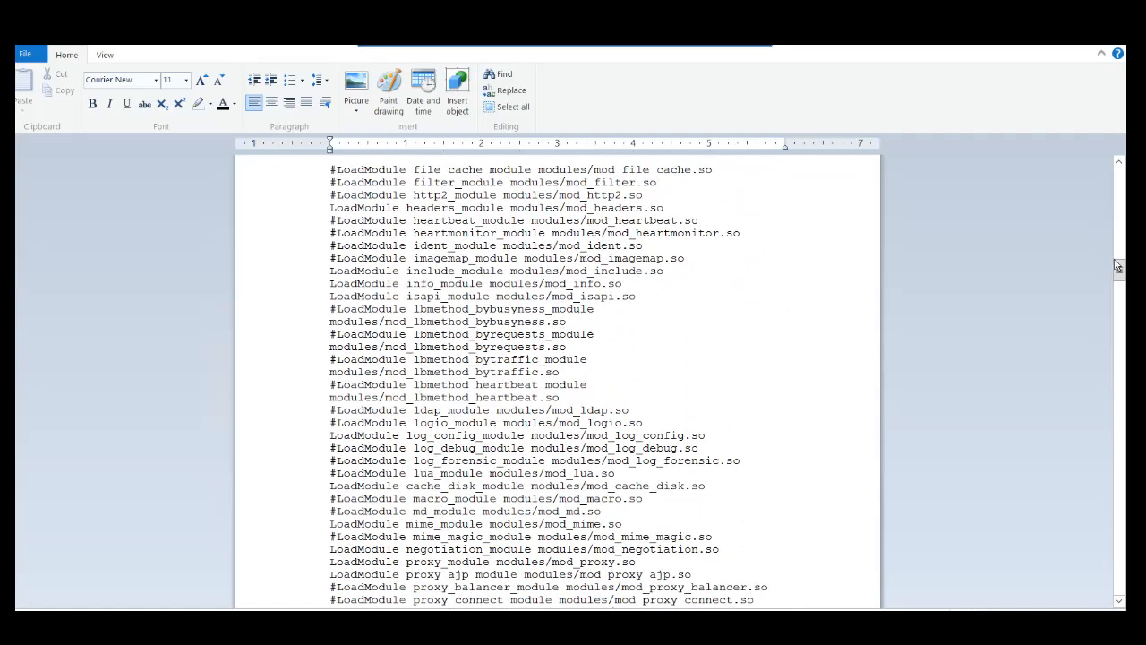
left_click_drag(1119, 264, 1095, 429)
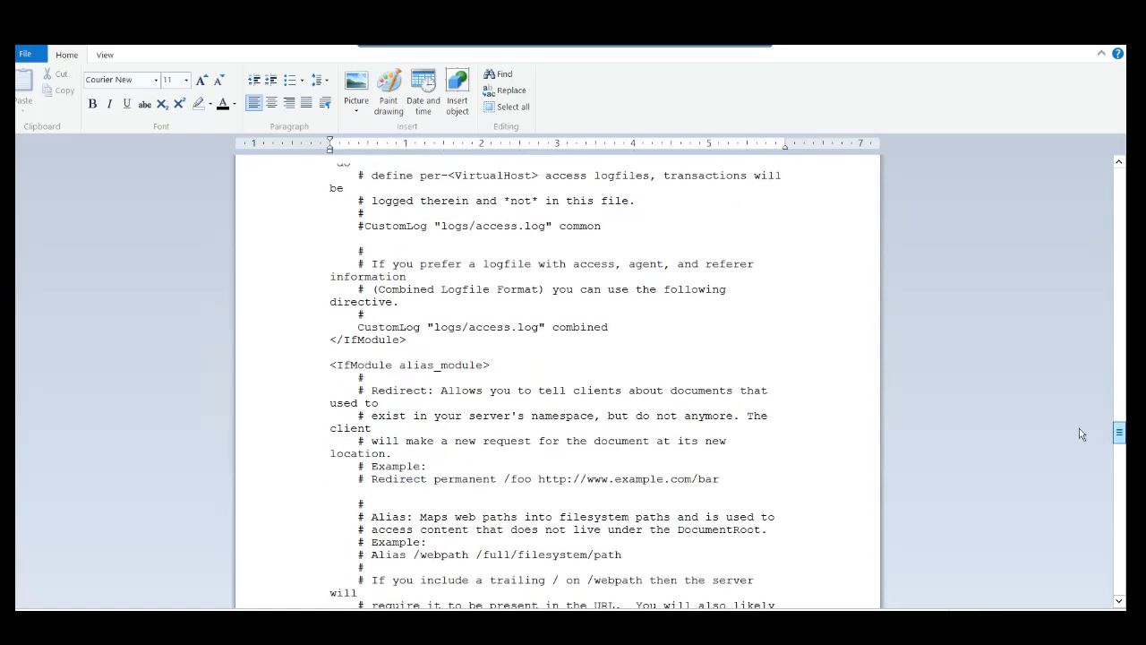
key("ctrl+f")
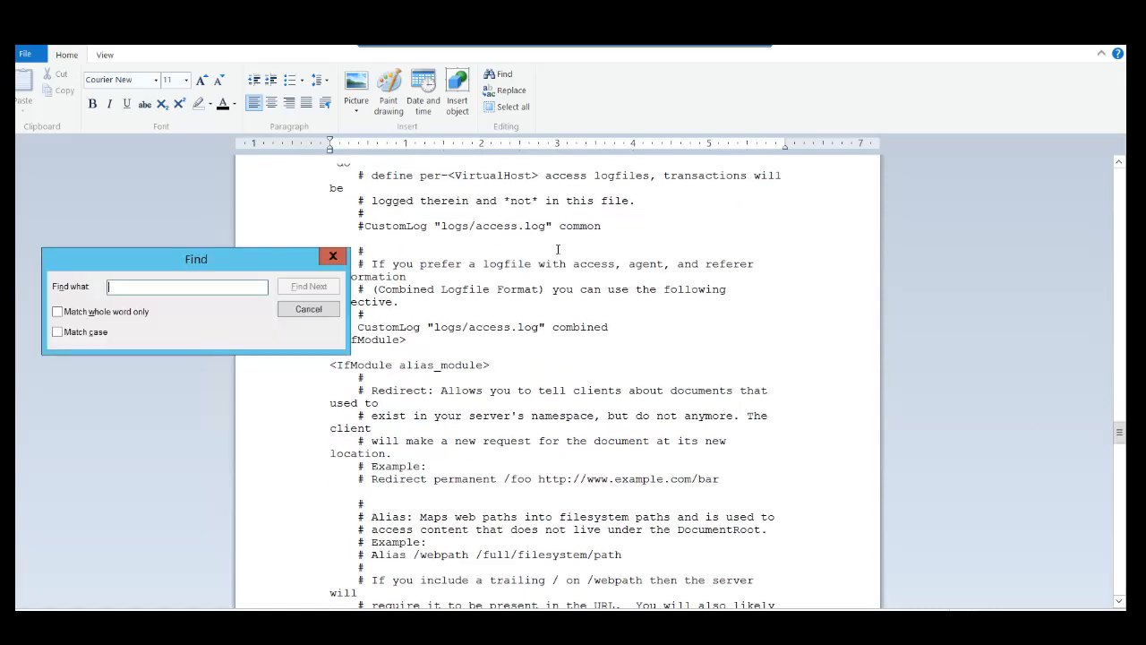
type("perma")
key("Return")
key("Return")
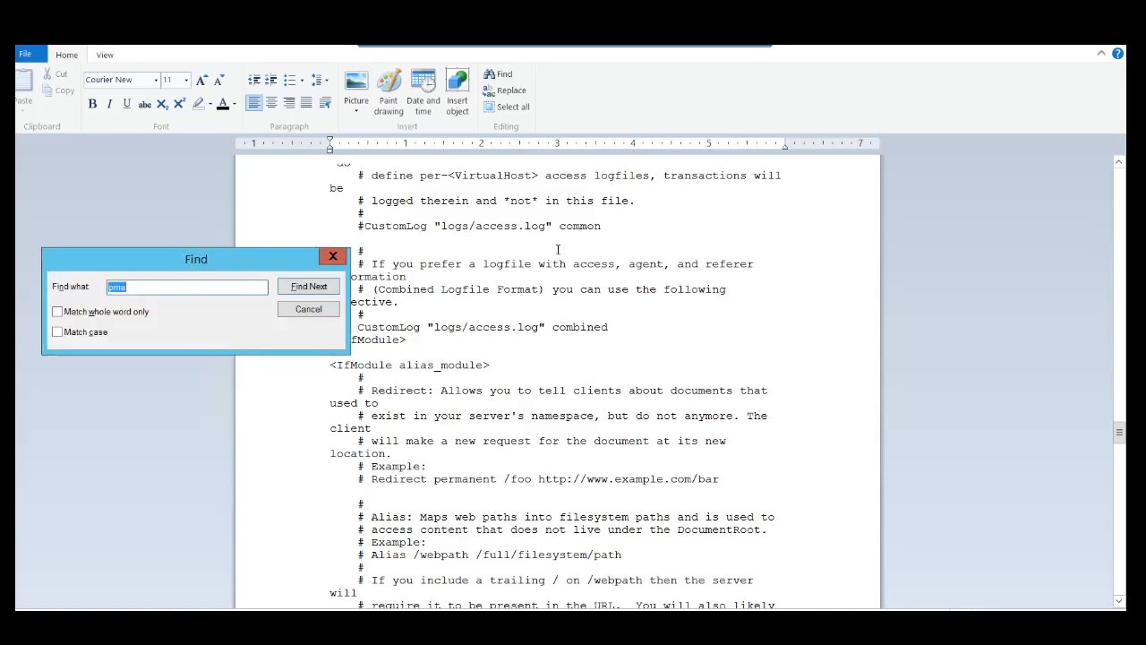
left_click(309, 310)
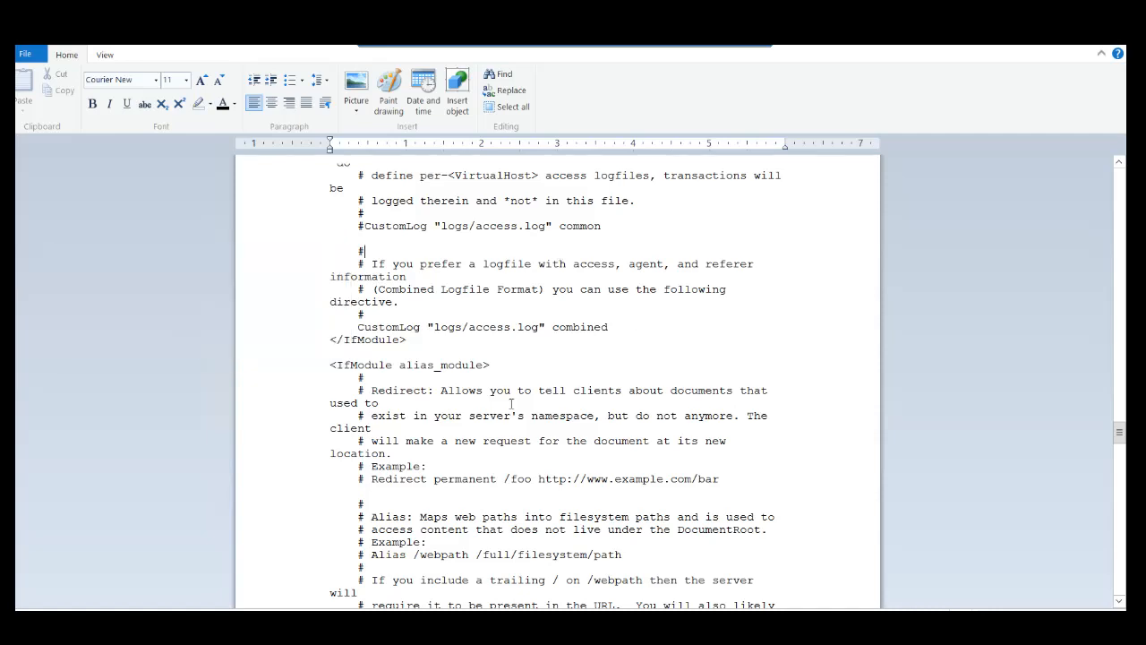
Examine the alias, cgi-bin, headers and MIME module sections of httpd.conf
scroll(668, 391, "down", 4)
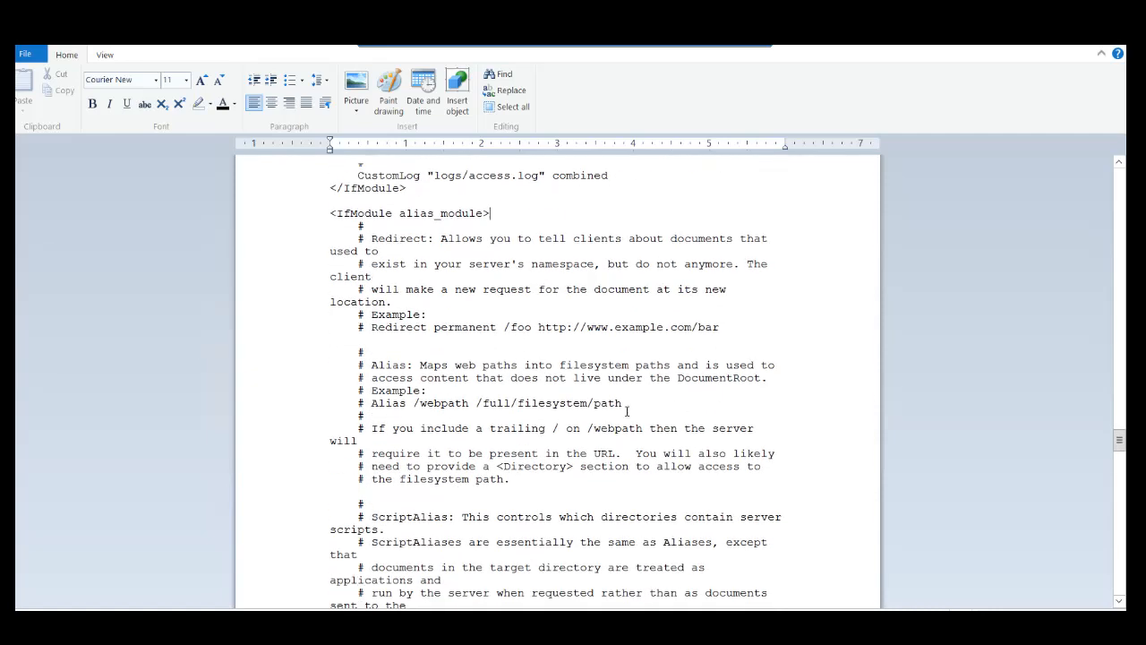
scroll(627, 411, "down", 11)
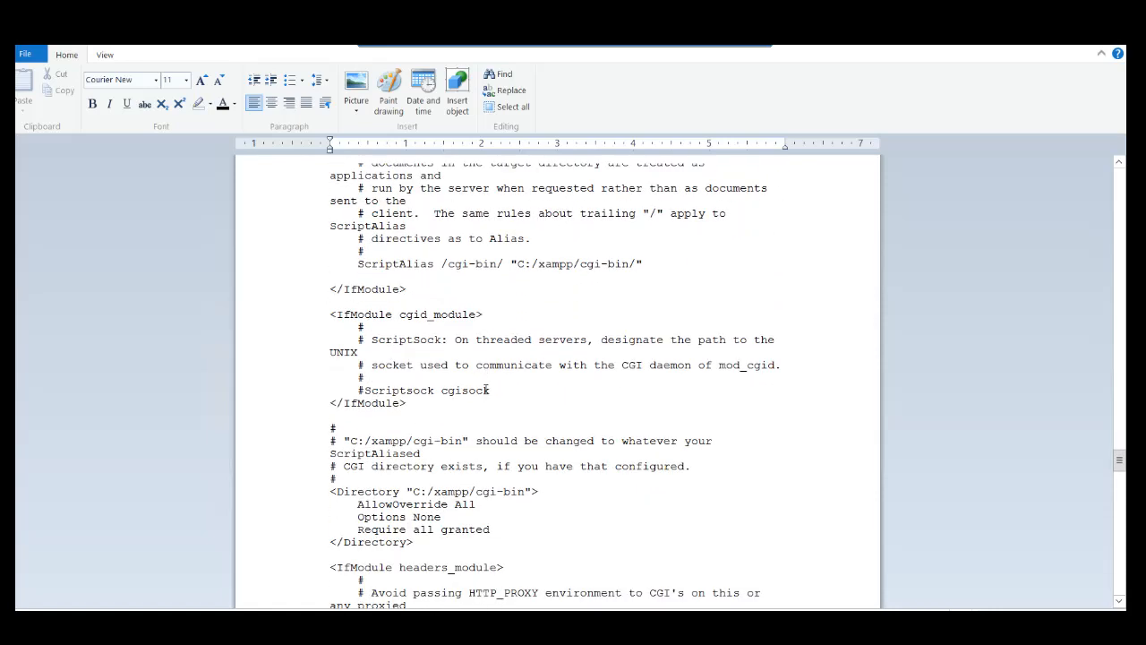
scroll(489, 390, "down", 3)
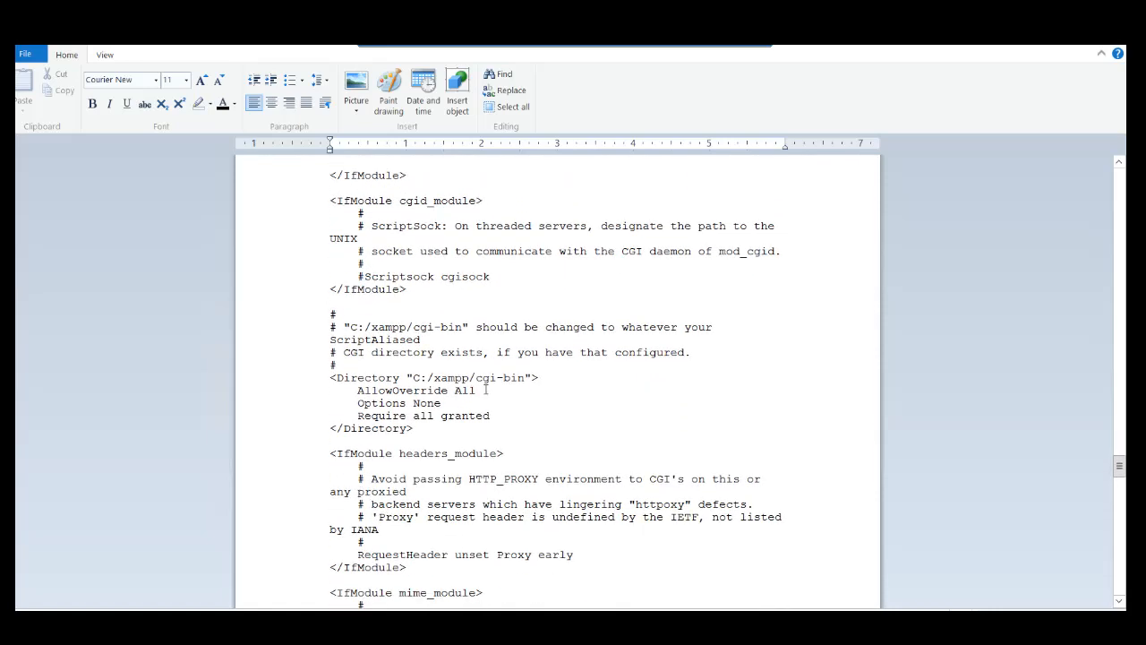
scroll(487, 390, "down", 3)
scroll(656, 346, "down", 5)
scroll(655, 345, "down", 4)
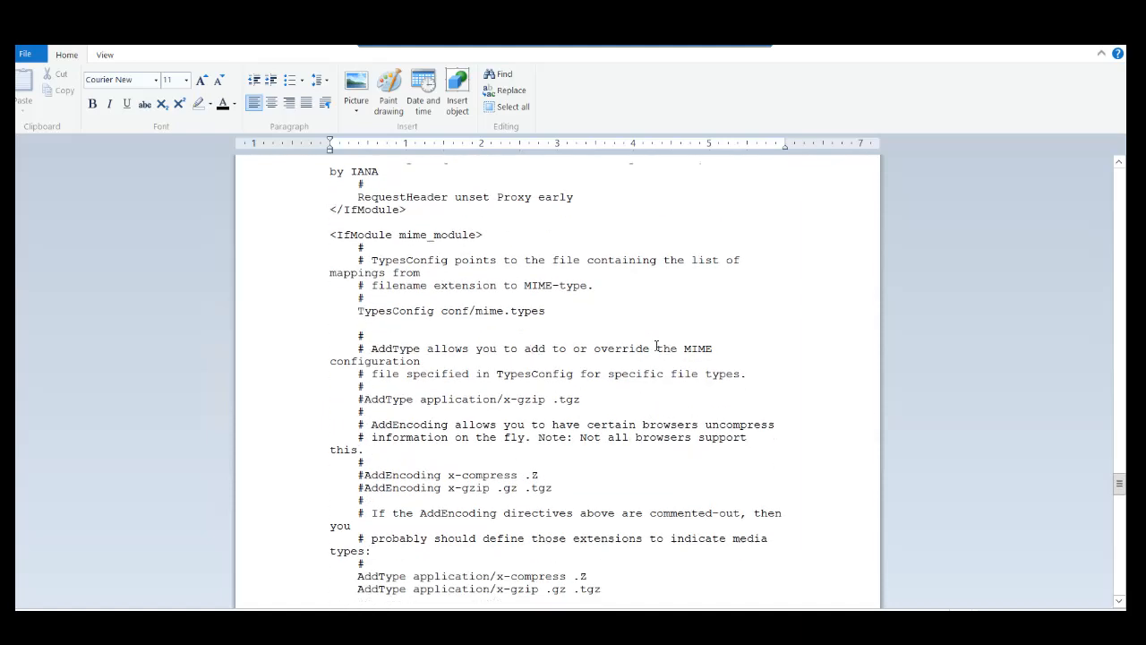
scroll(656, 346, "down", 4)
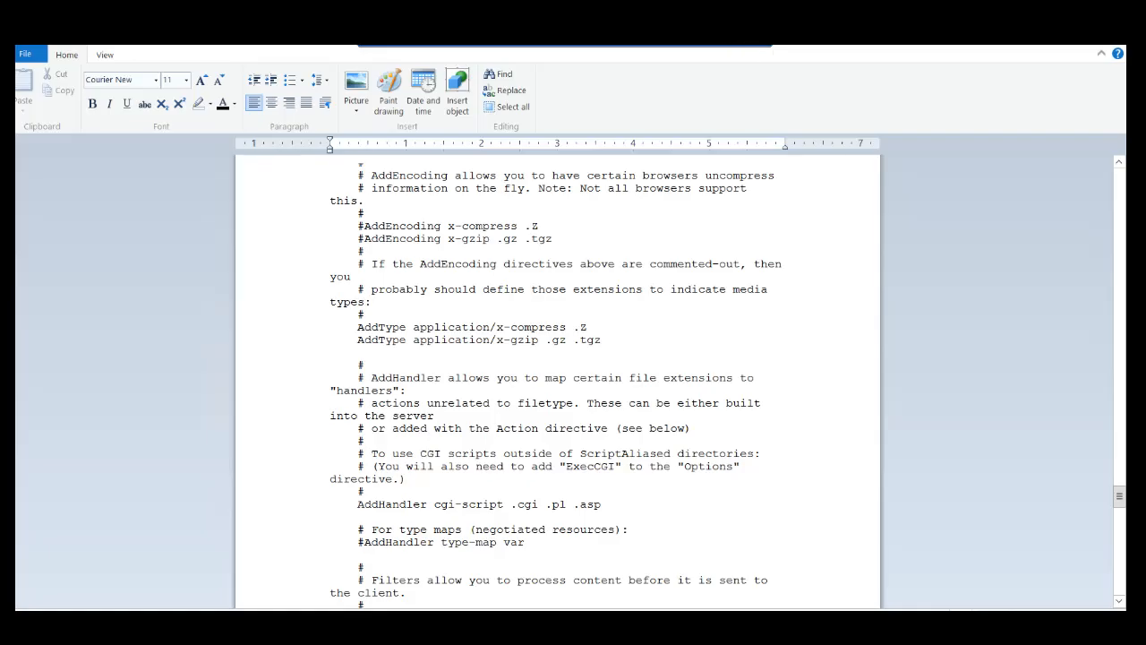
Switch to the other server's remote desktop and bring up its httpd-xampp file in WordPad
key("alt+Tab")
key("super")
type("remote")
key("Down")
key("Down")
key("Return")
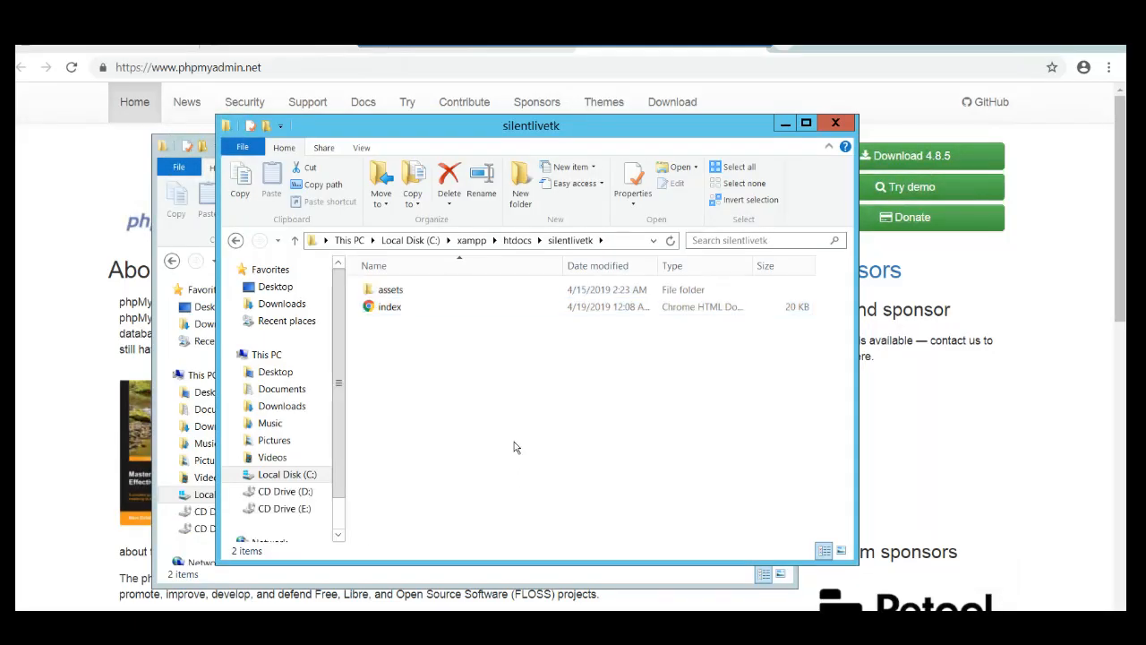
left_click(298, 627)
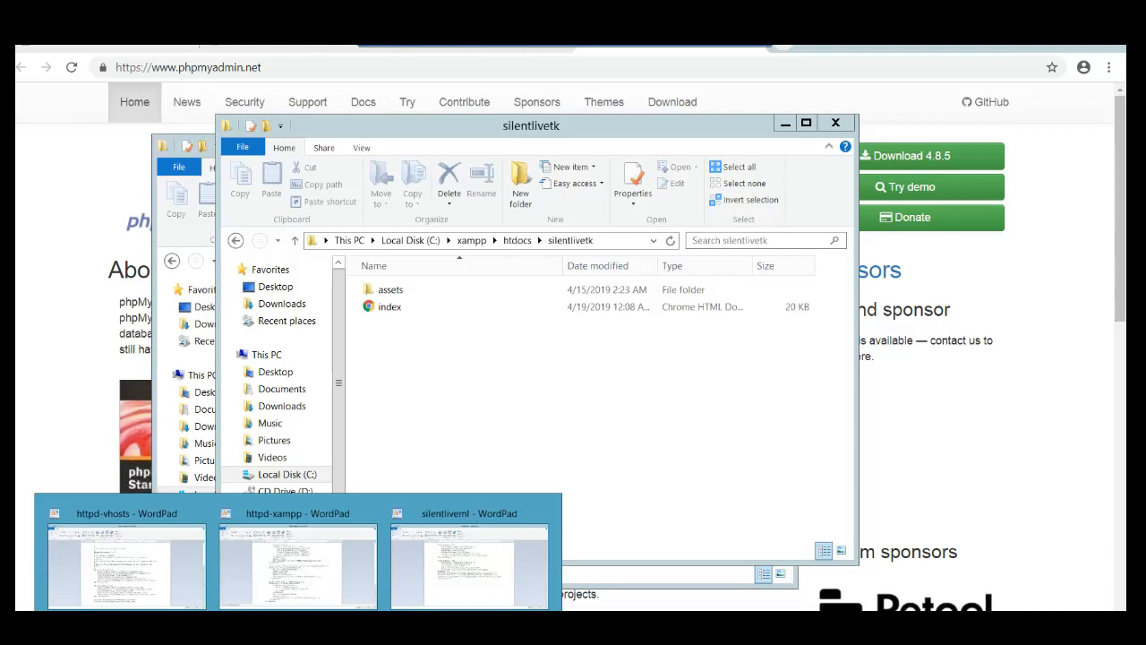
left_click(339, 560)
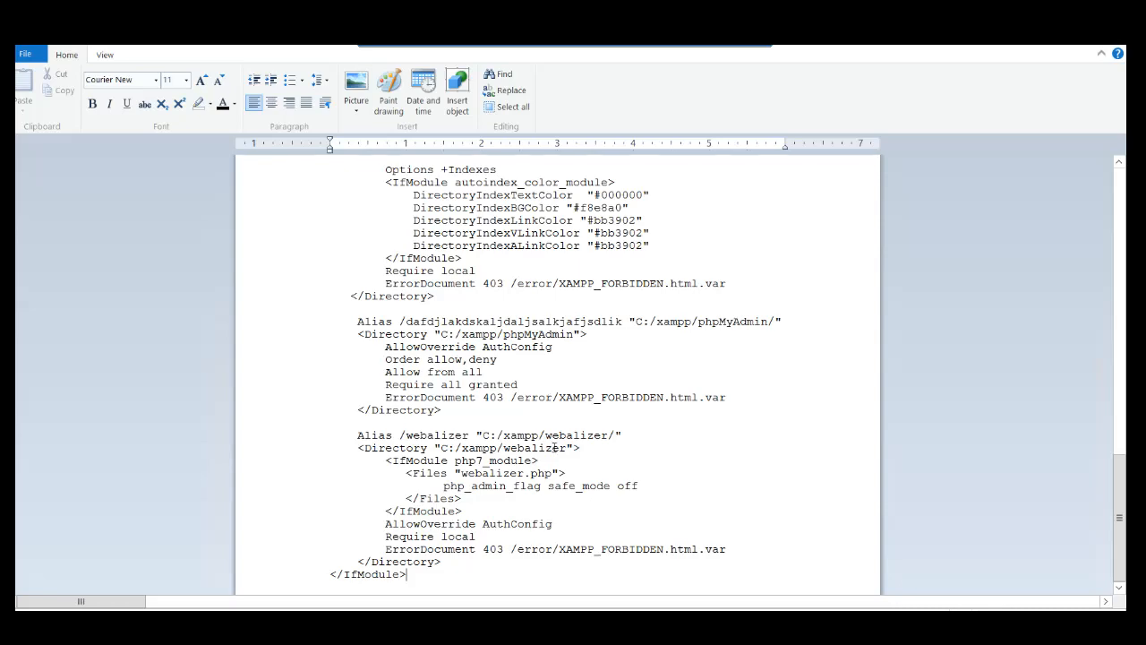
Locate the phpMyAdmin alias block in httpd-xampp and copy the word "phpMyAdmin" from its folder path
scroll(589, 359, "up", 9)
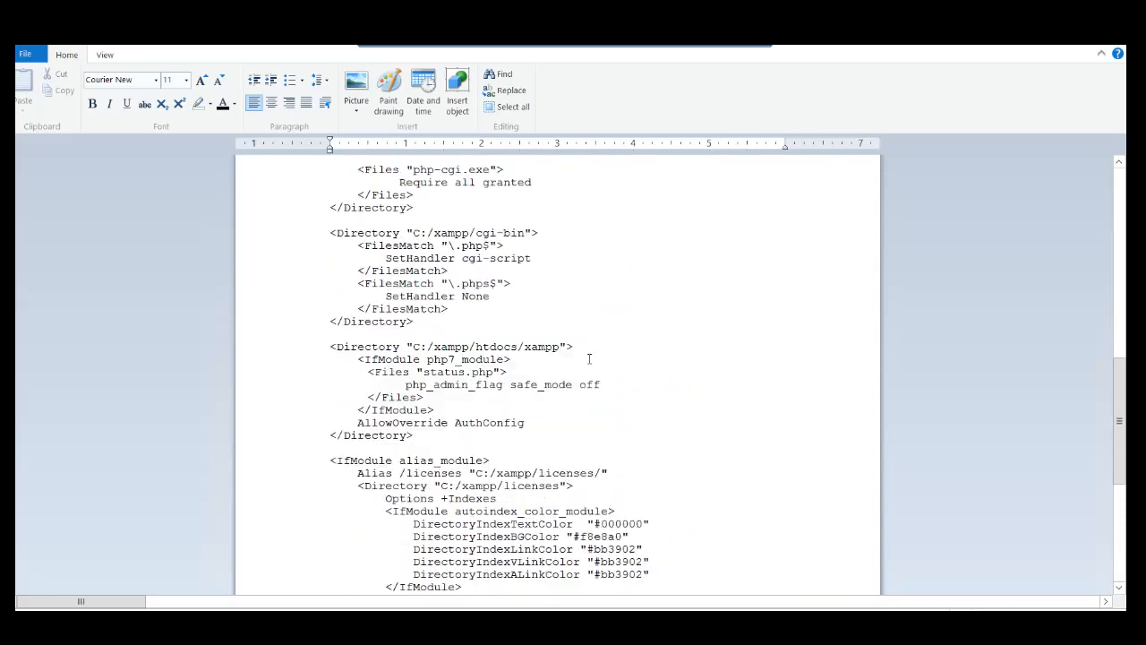
scroll(587, 358, "down", 6)
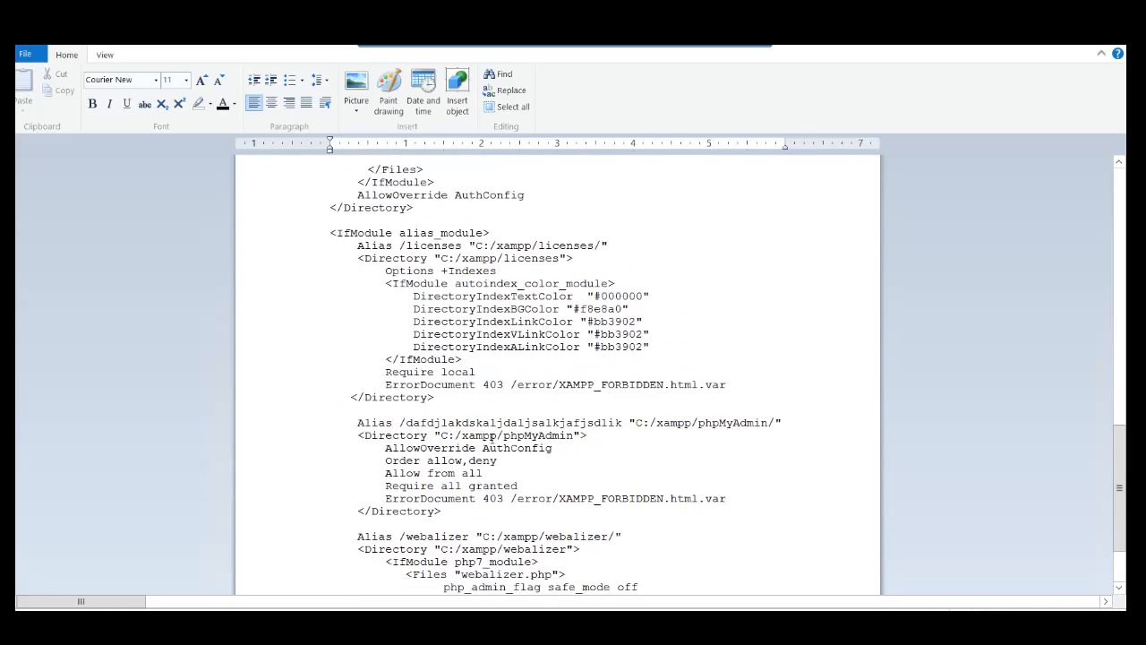
scroll(497, 416, "down", 2)
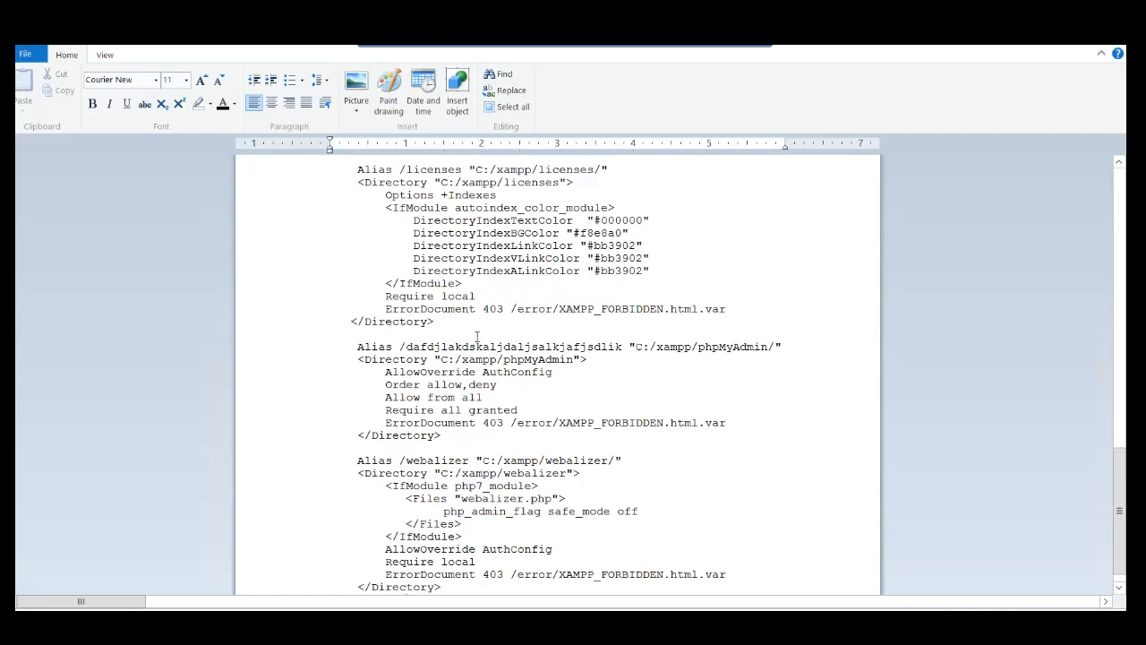
double_click(707, 346)
key("ctrl+c")
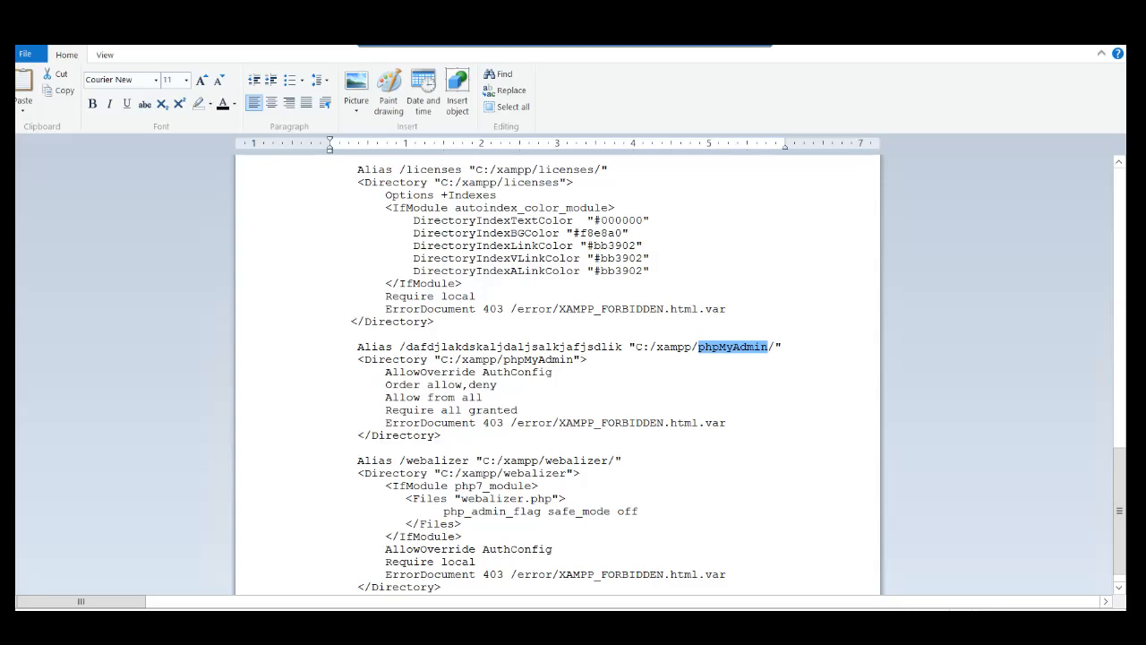
Return to the 74.91.121.236 remote desktop and bring its httpd.conf WordPad window back to full size
left_click(1079, 32)
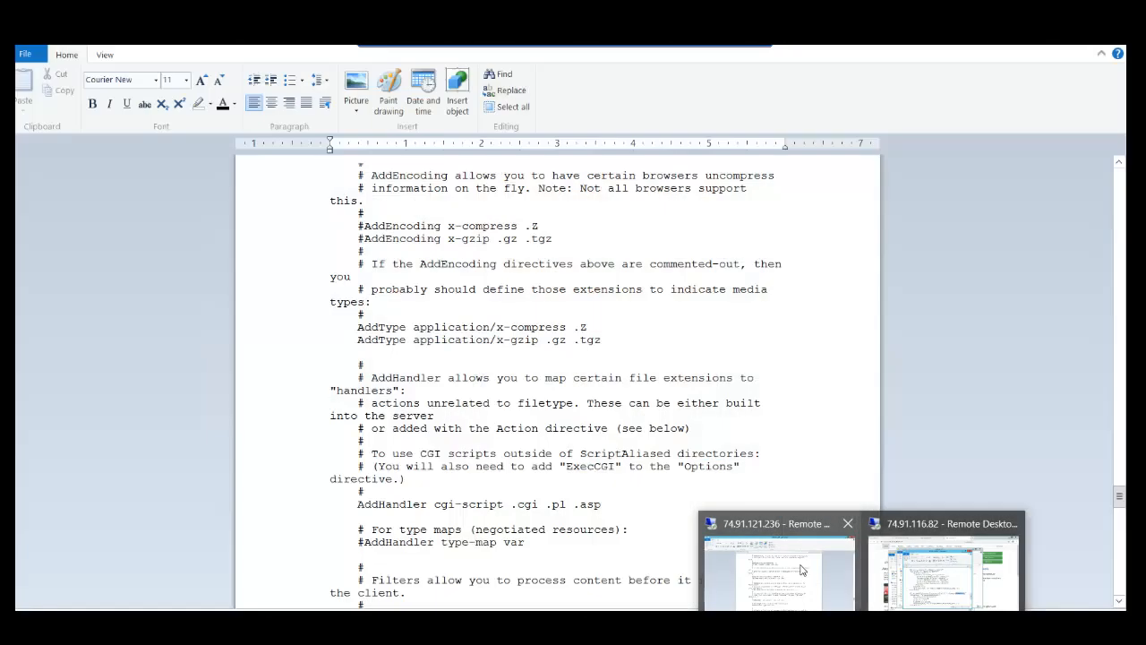
left_click(787, 567)
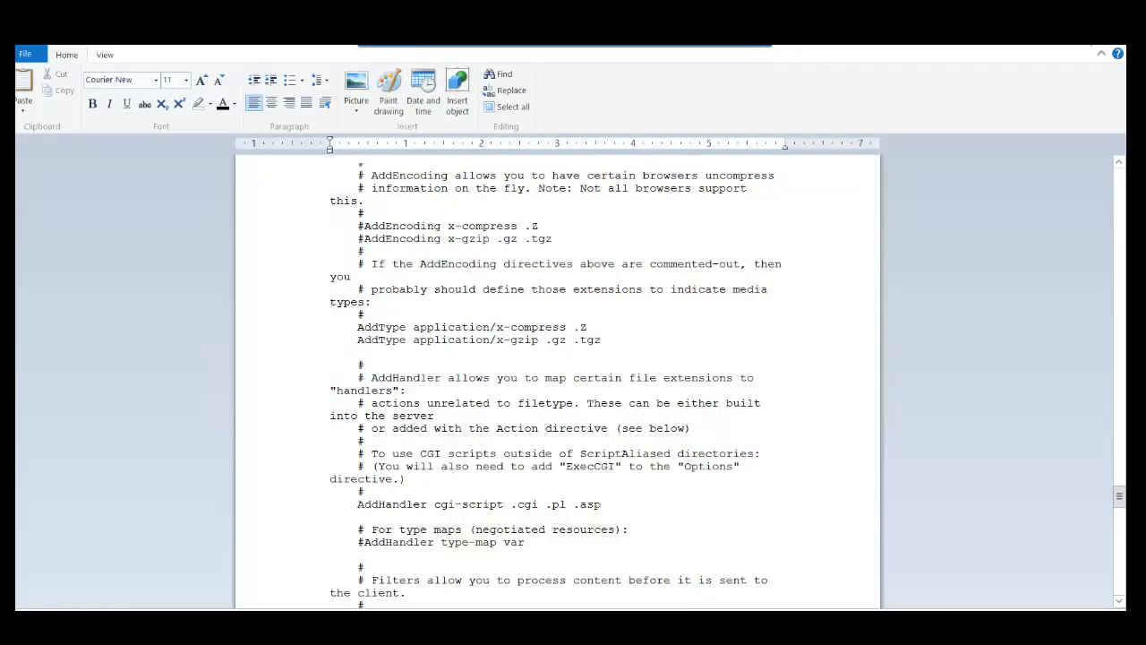
left_click_drag(695, 47, 673, 155)
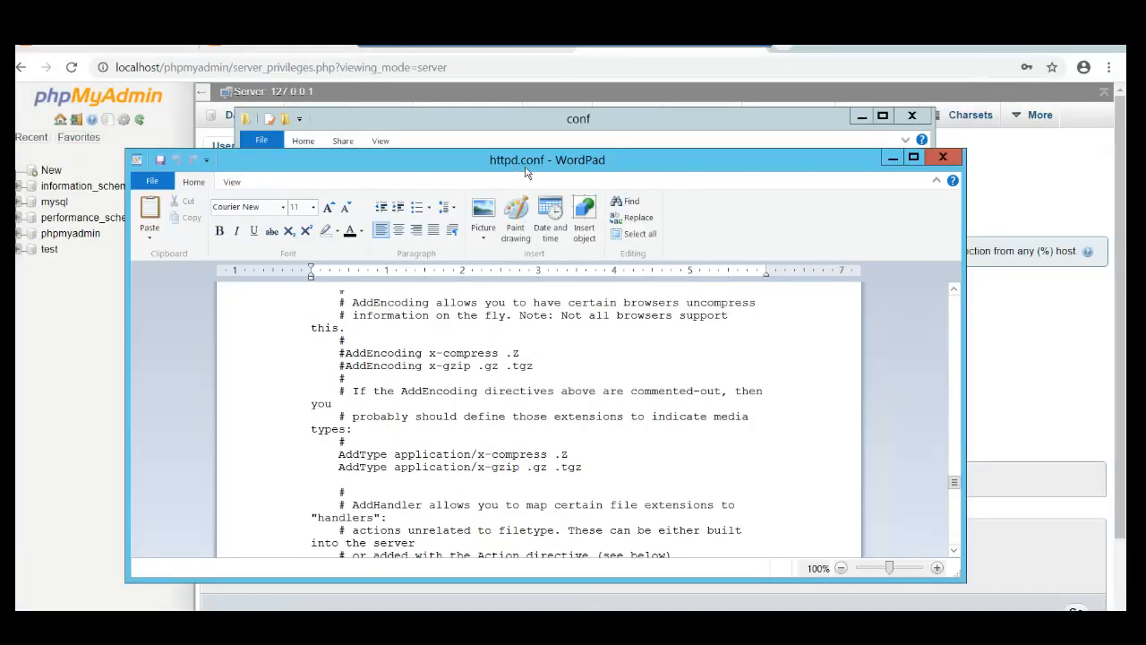
left_click(913, 158)
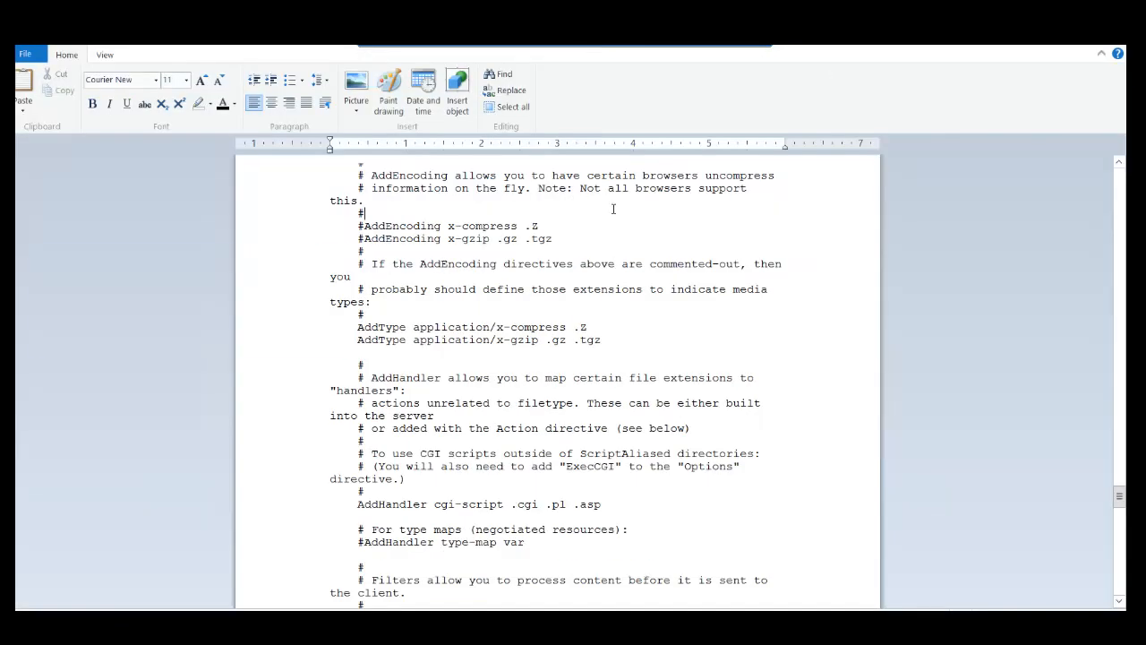
Search httpd.conf for "phpMyAdmin", repeating the search from the start of the file, and close the search
key("ctrl+f")
type("phpMyAdmin")
key("Return")
key("Return")
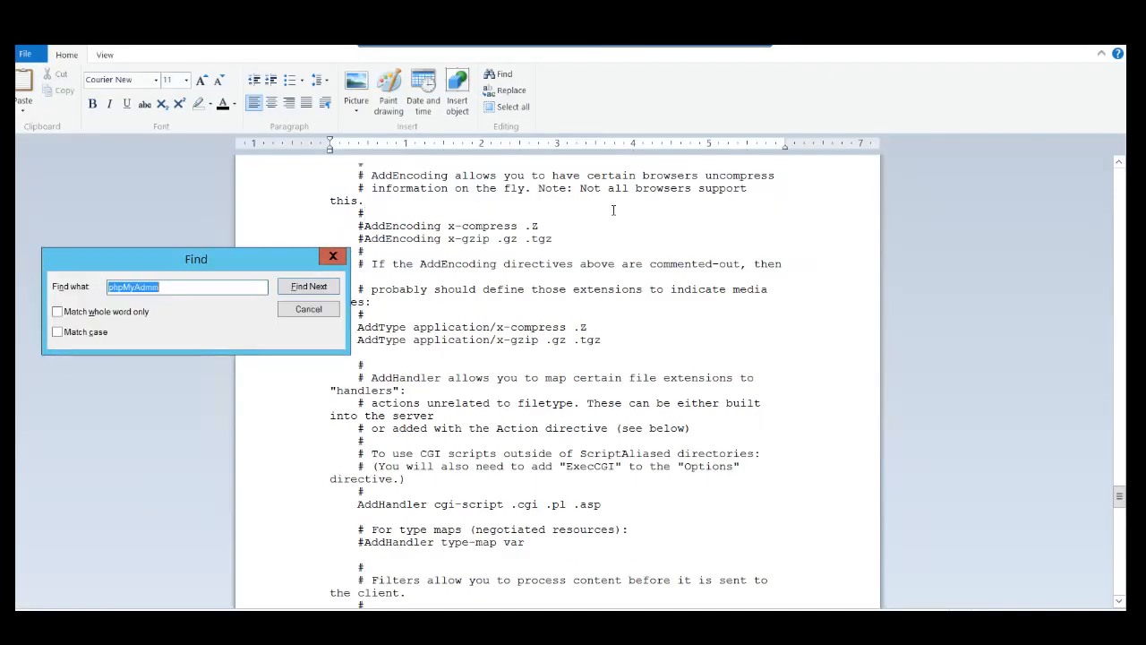
left_click(318, 310)
scroll(1124, 368, "up", 9)
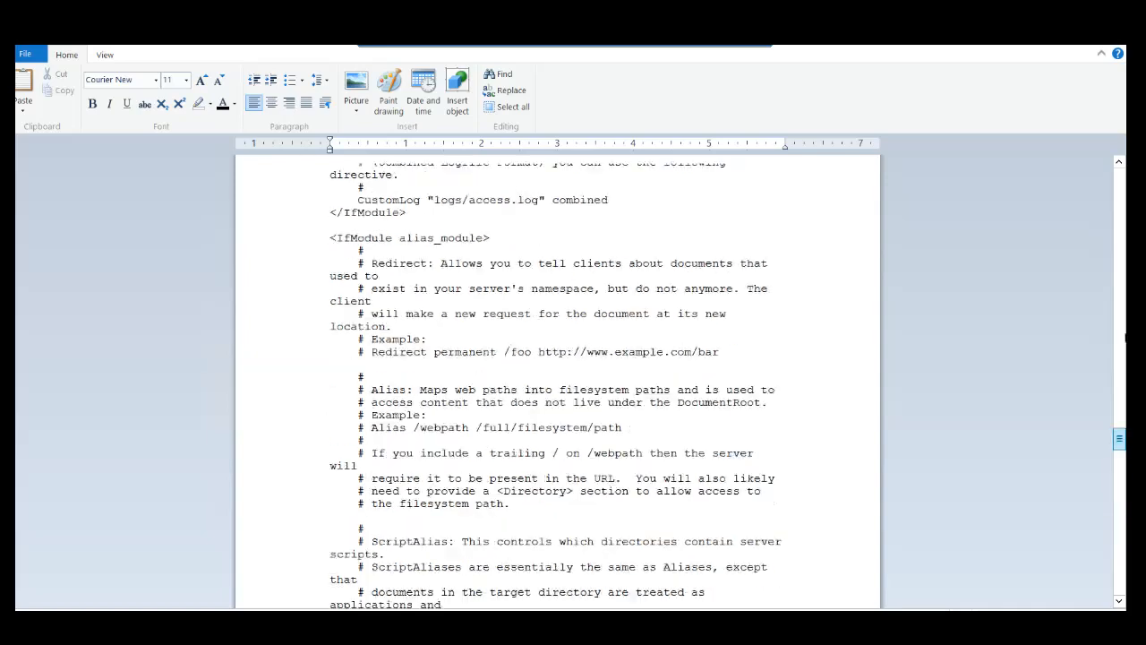
left_click_drag(1123, 367, 1123, 138)
key("ctrl+f")
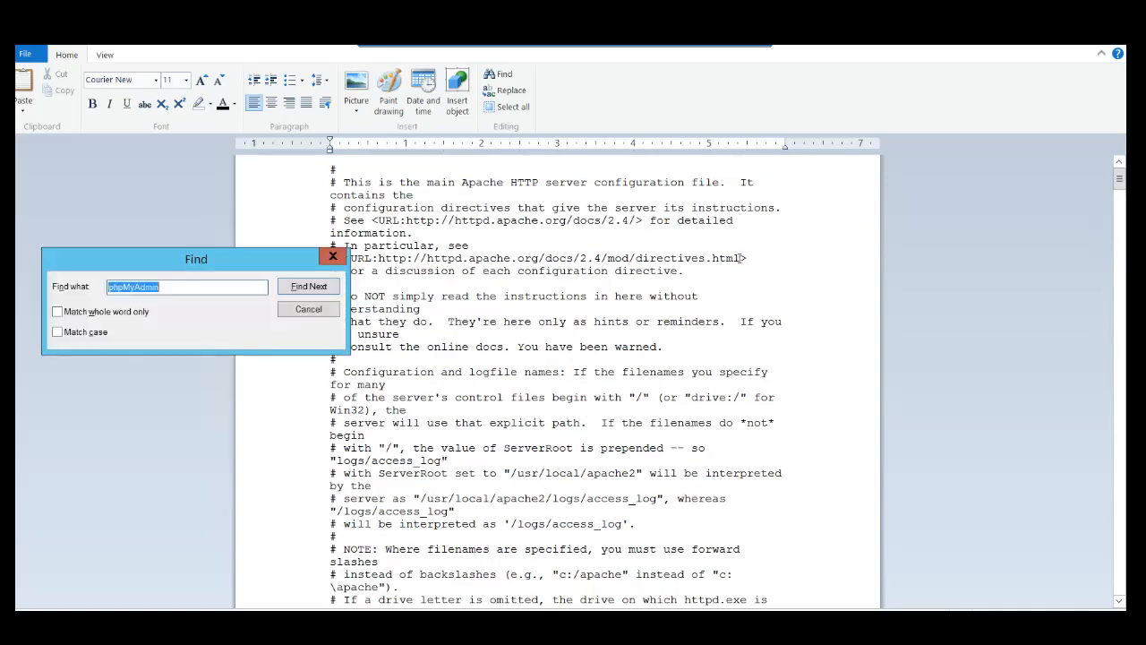
left_click(301, 295)
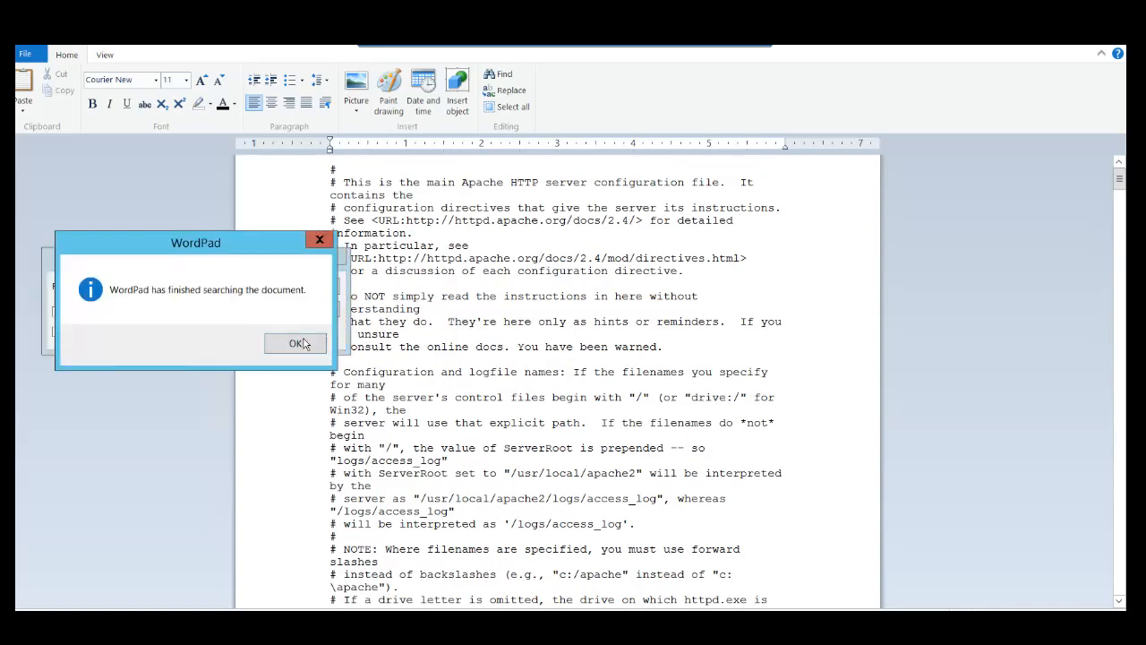
left_click(302, 344)
left_click(309, 309)
Read httpd.conf from its opening comments through the ServerRoot, Listen, LoadModule, ServerAdmin, ServerName and DocumentRoot sections
scroll(707, 342, "down", 6)
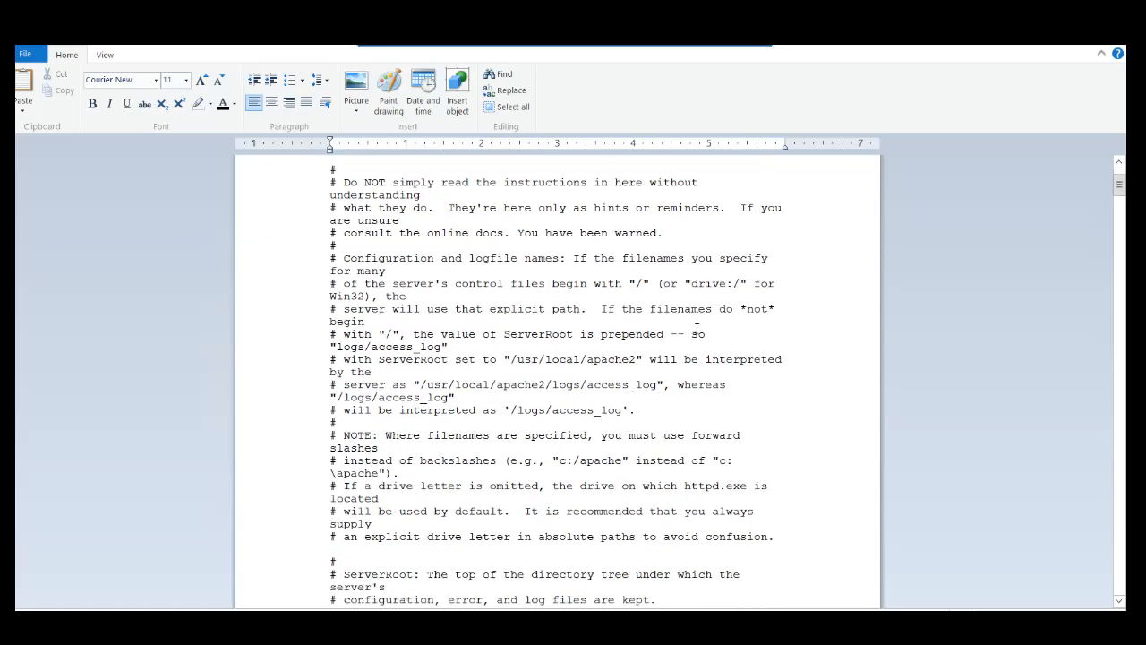
scroll(690, 313, "down", 1)
scroll(687, 313, "up", 1)
scroll(502, 317, "up", 4)
scroll(465, 394, "down", 13)
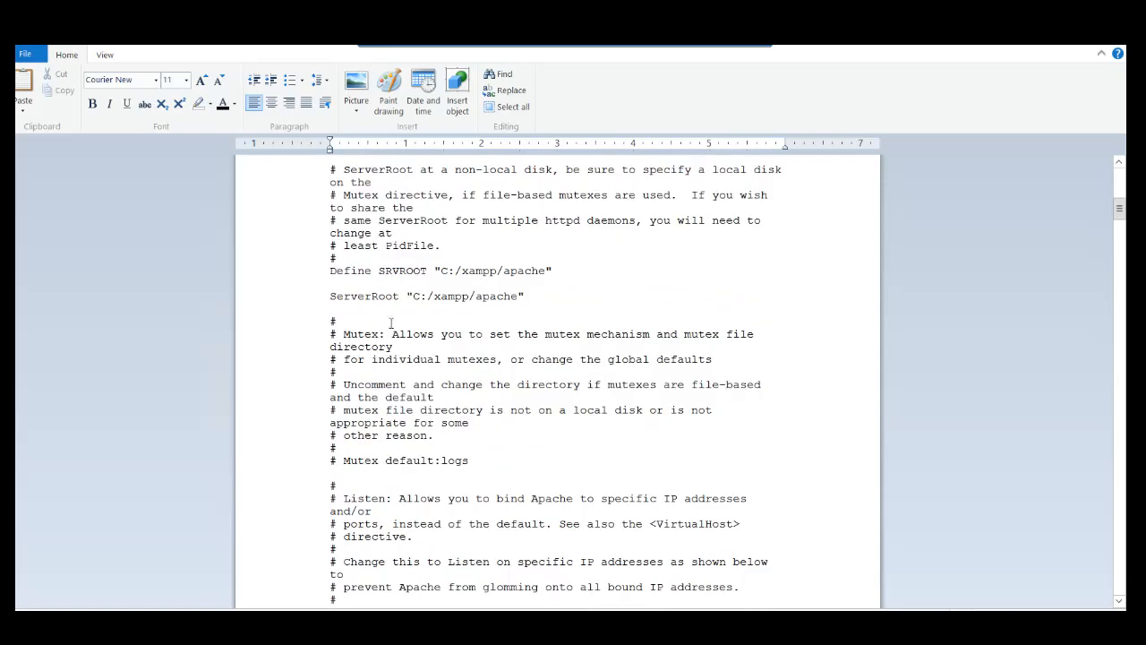
scroll(493, 359, "down", 5)
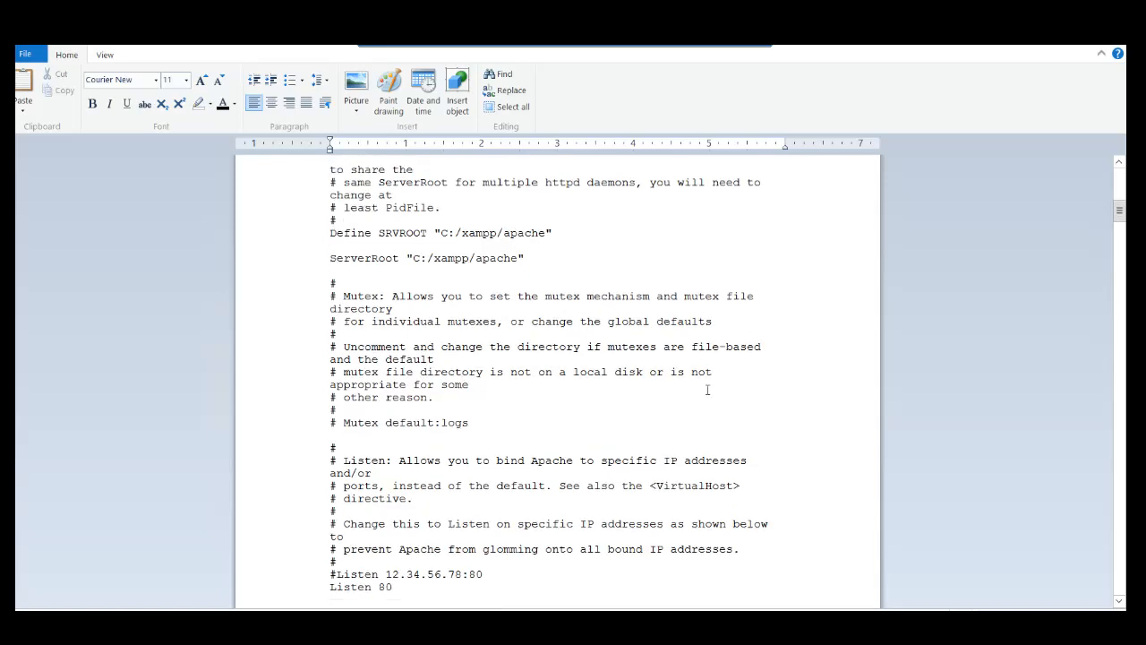
scroll(493, 417, "down", 6)
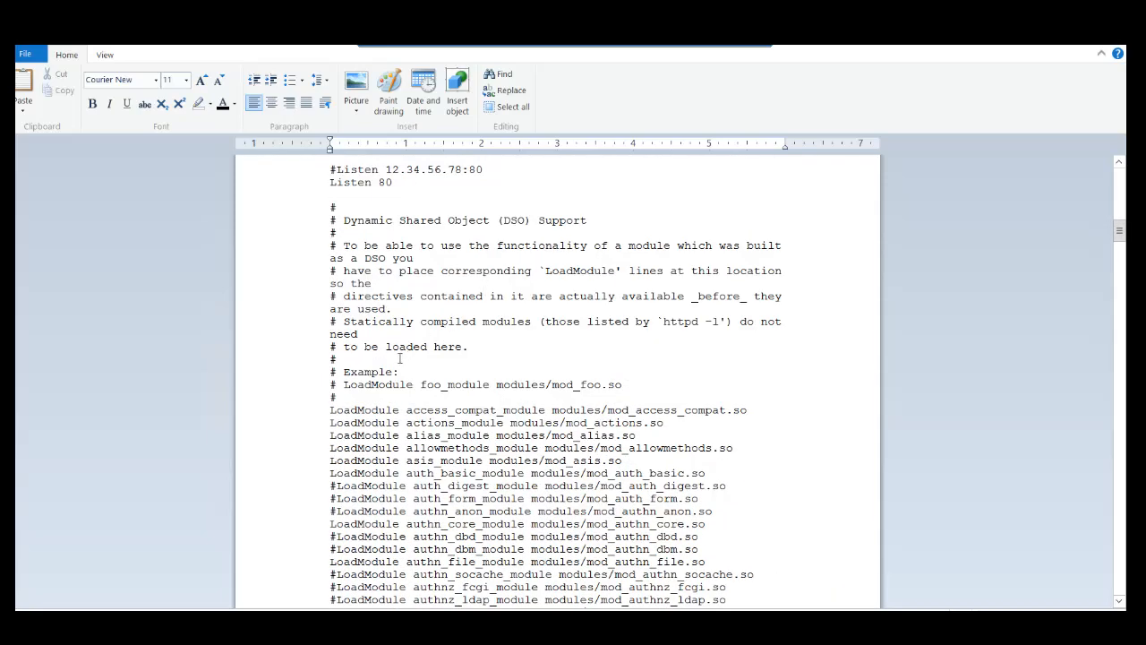
scroll(553, 391, "down", 20)
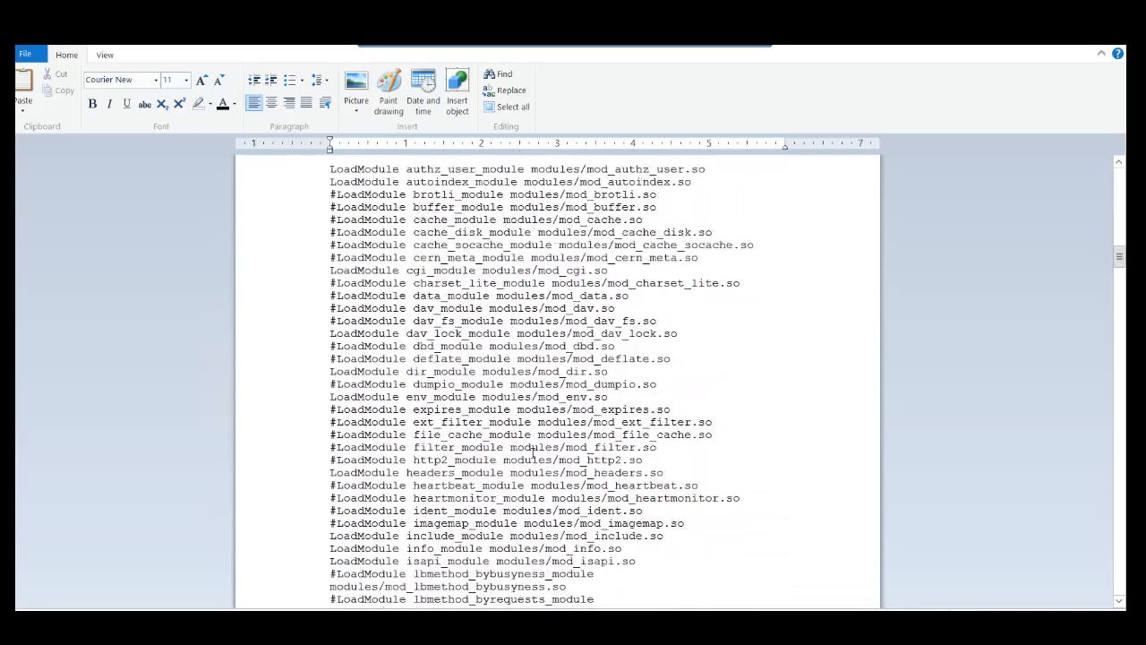
scroll(556, 458, "down", 13)
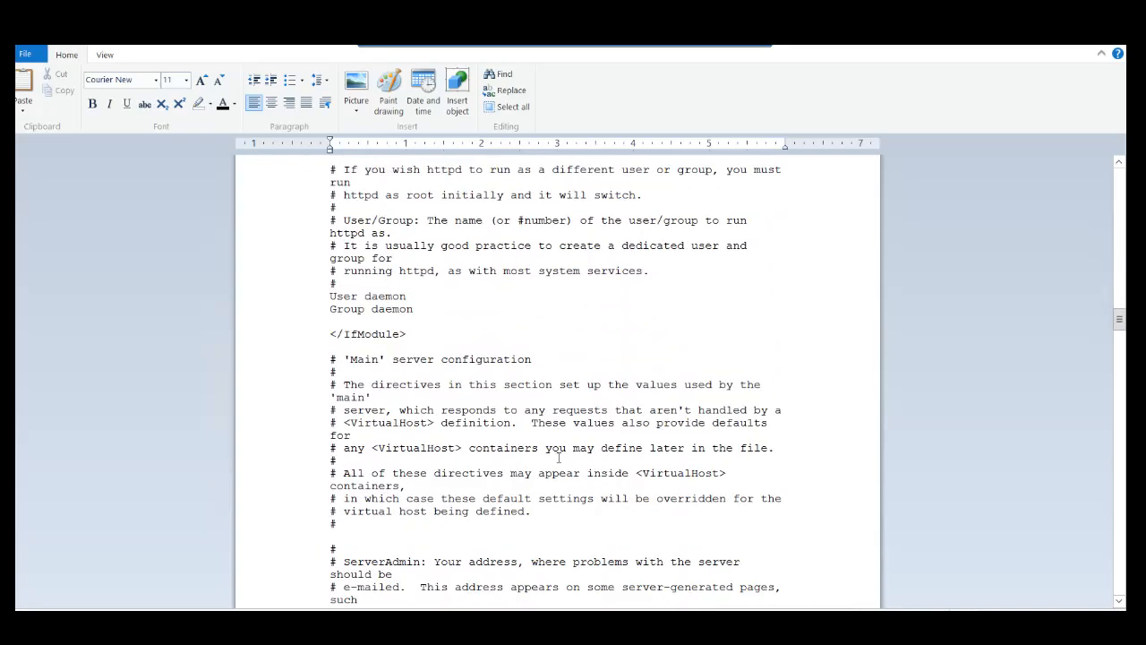
scroll(486, 406, "down", 9)
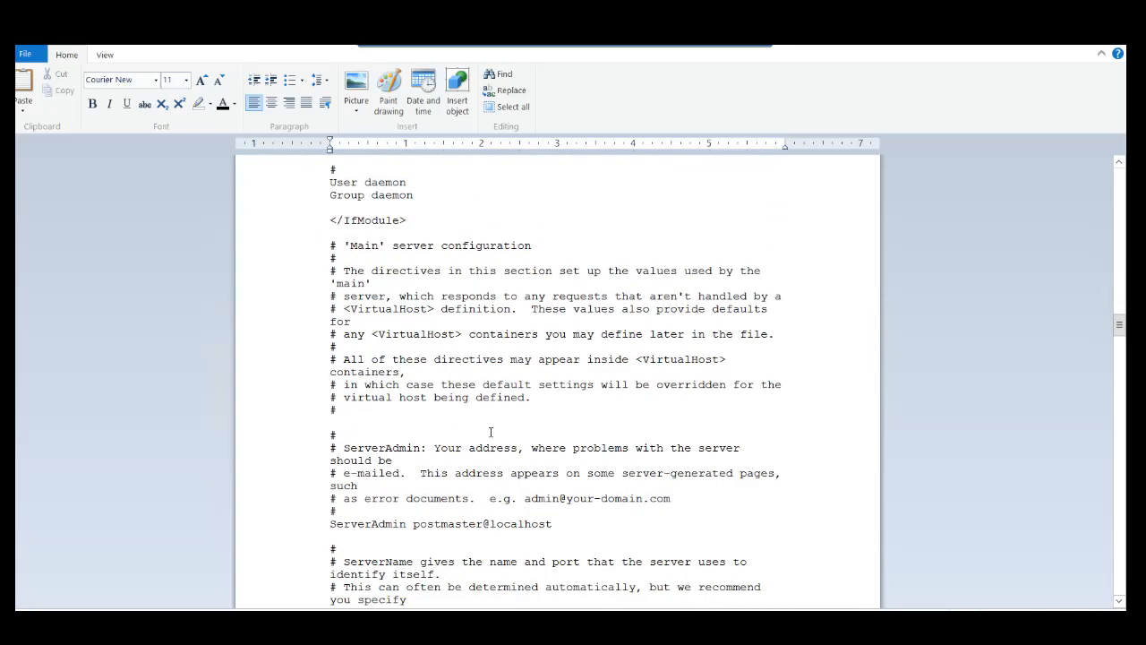
scroll(466, 391, "down", 6)
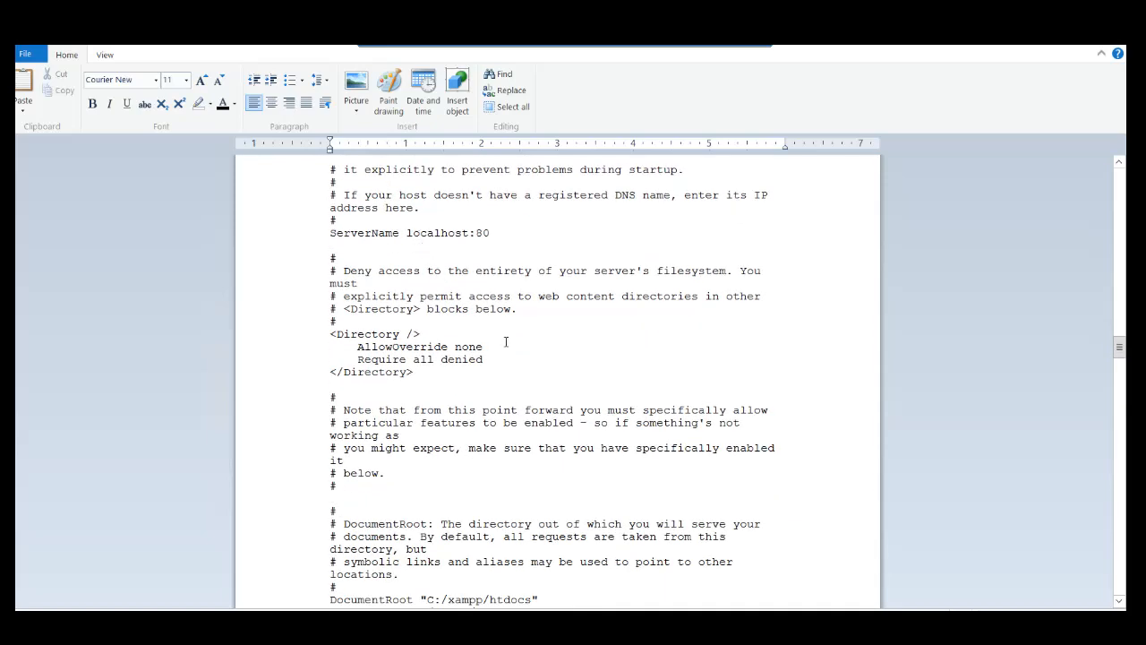
scroll(511, 332, "down", 2)
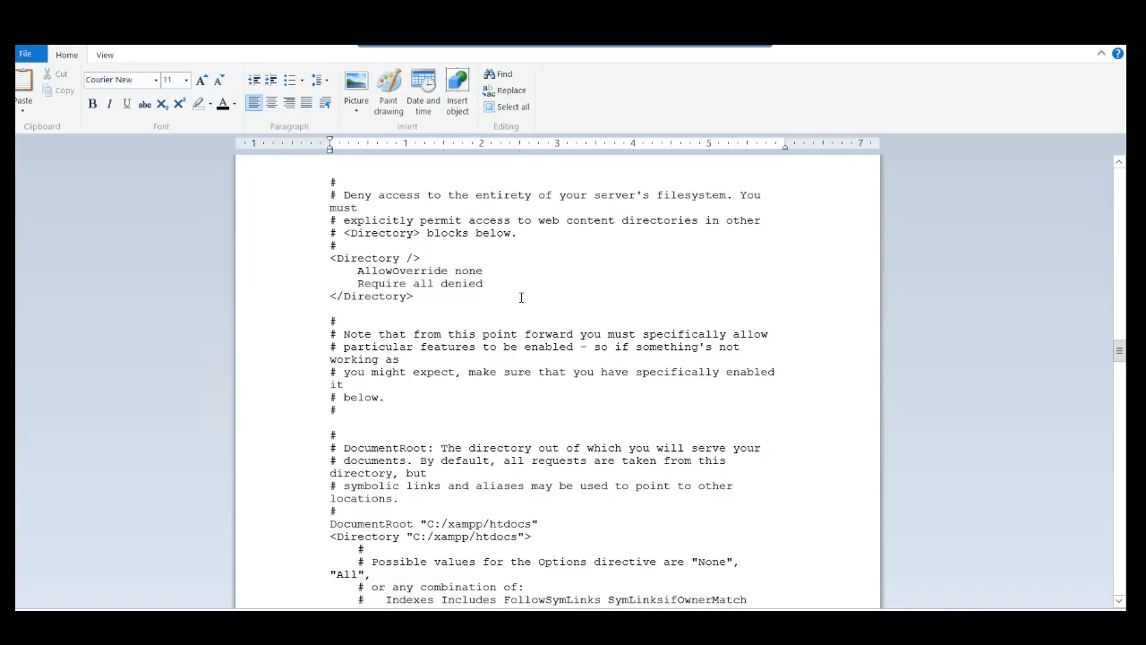
scroll(523, 293, "down", 11)
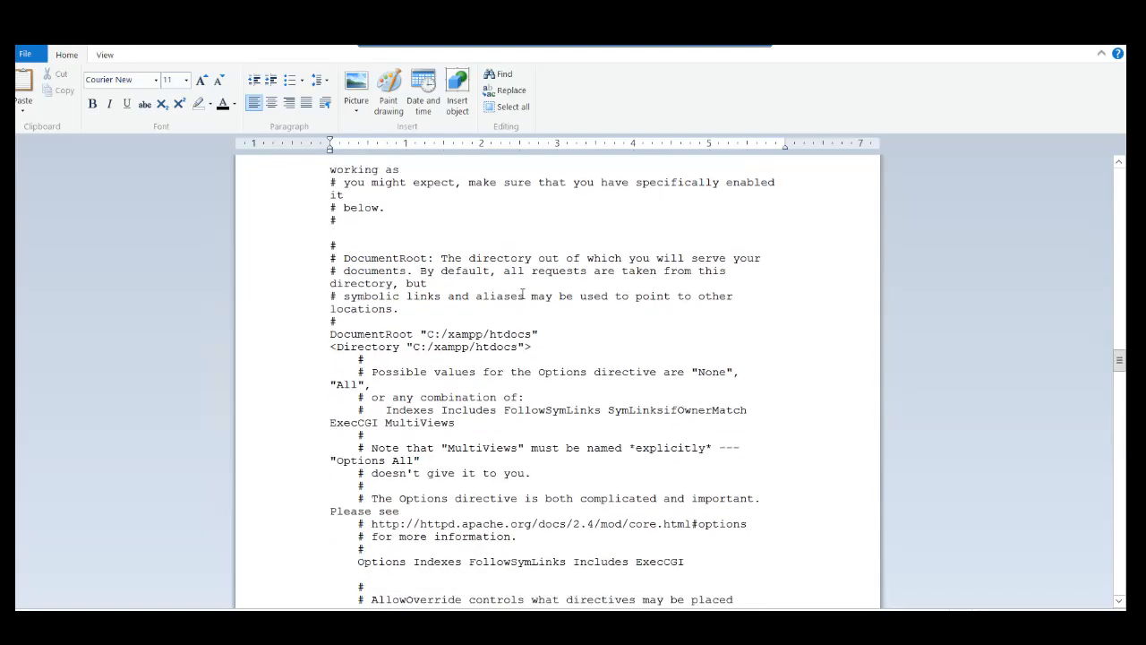
Examine the htdocs directory permissions, DirectoryIndex, logging, alias, error response and supplemental configuration sections of httpd.conf
scroll(523, 294, "down", 5)
scroll(523, 293, "down", 5)
scroll(522, 293, "up", 7)
scroll(522, 294, "down", 11)
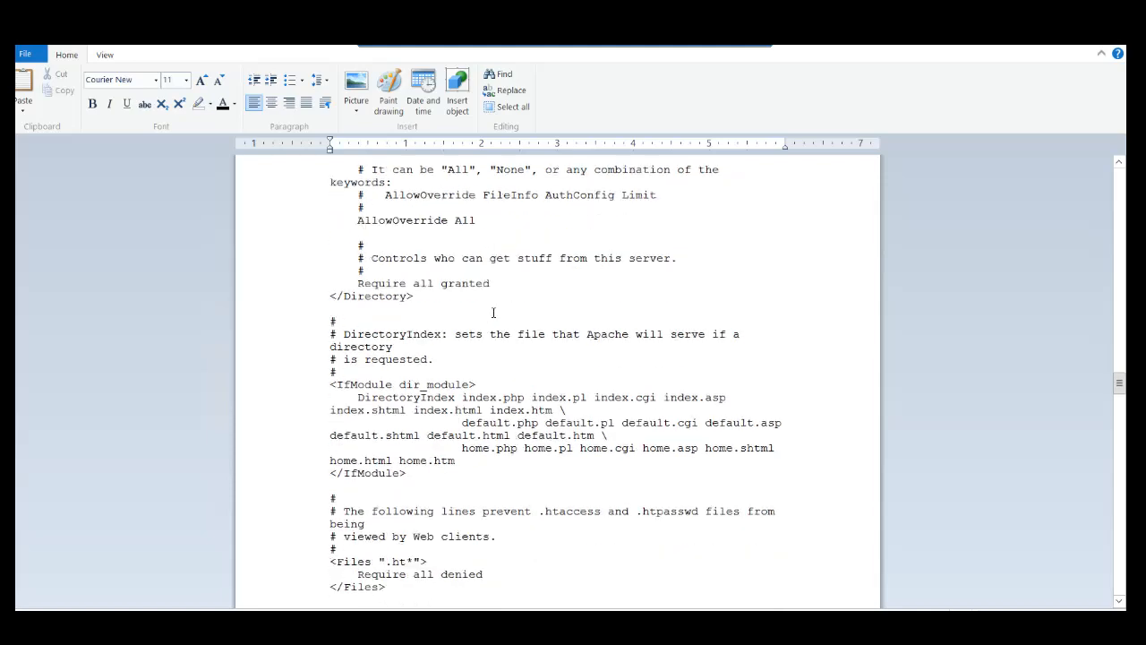
scroll(491, 316, "down", 11)
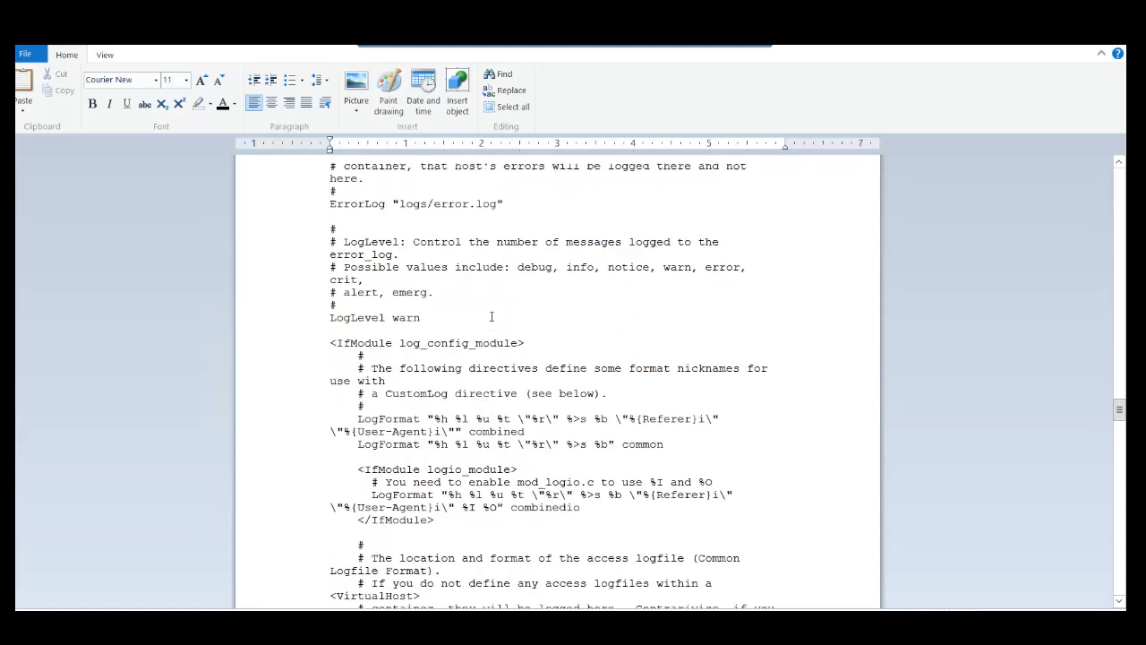
scroll(496, 309, "up", 4)
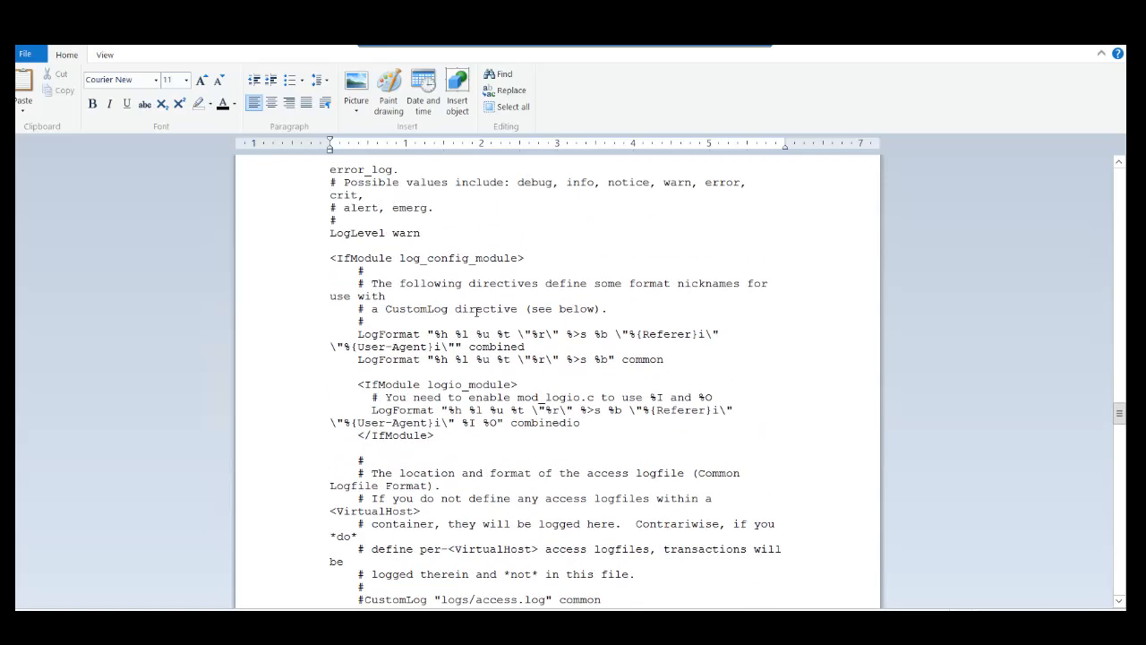
scroll(504, 293, "down", 4)
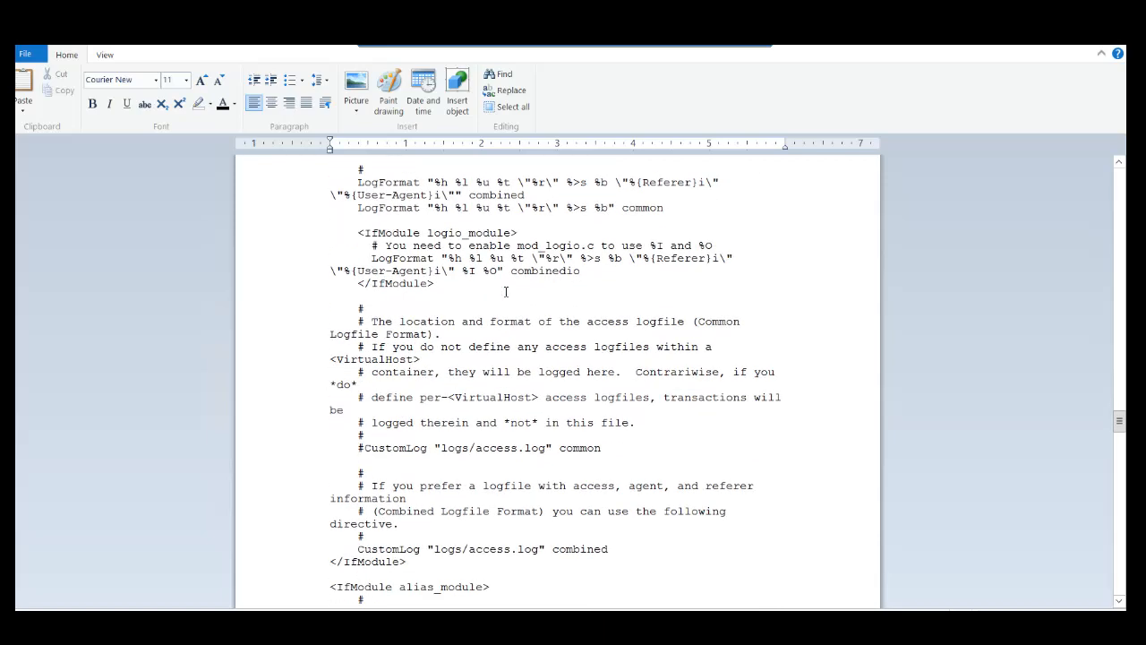
scroll(506, 292, "down", 7)
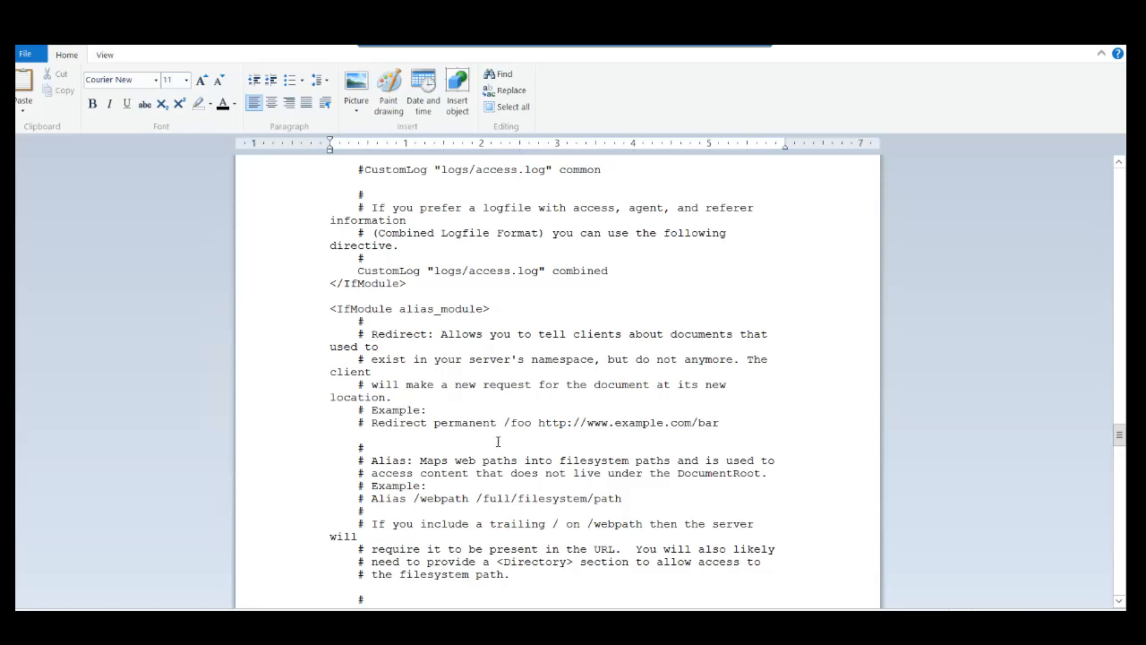
scroll(449, 420, "down", 6)
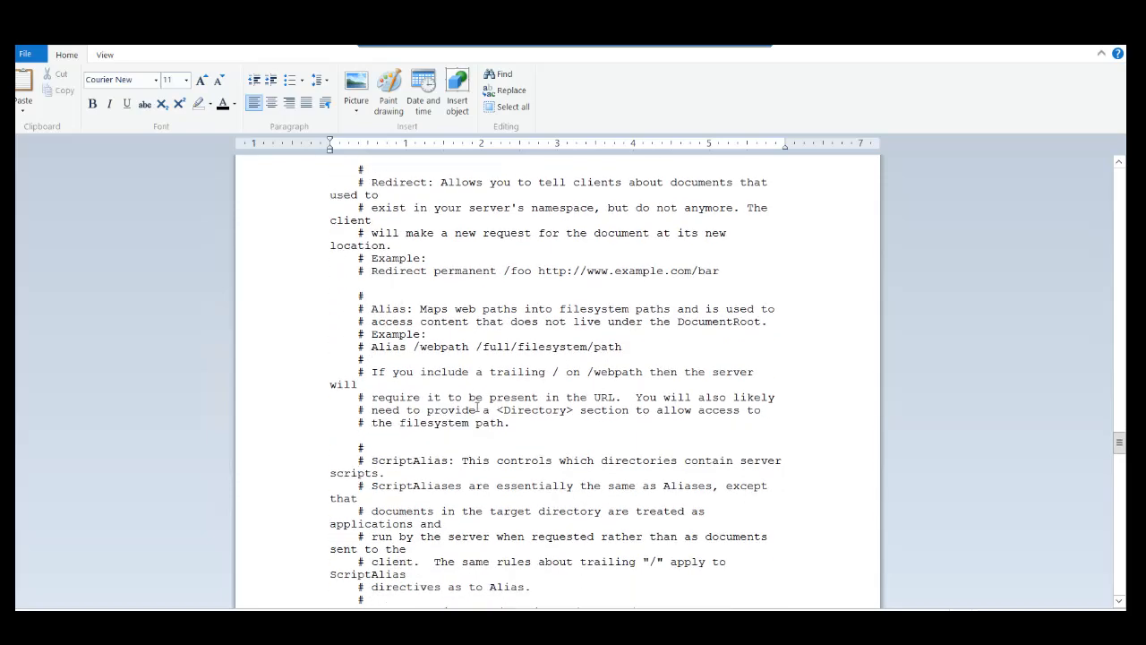
scroll(481, 403, "down", 10)
scroll(486, 399, "down", 10)
scroll(486, 398, "down", 10)
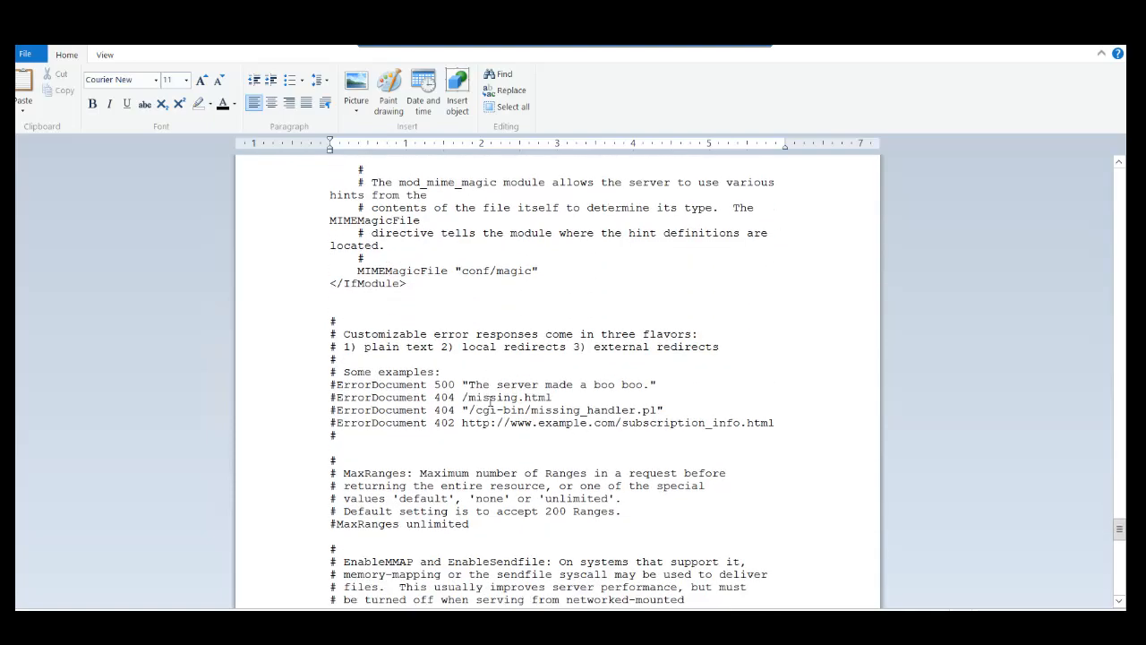
scroll(491, 401, "down", 10)
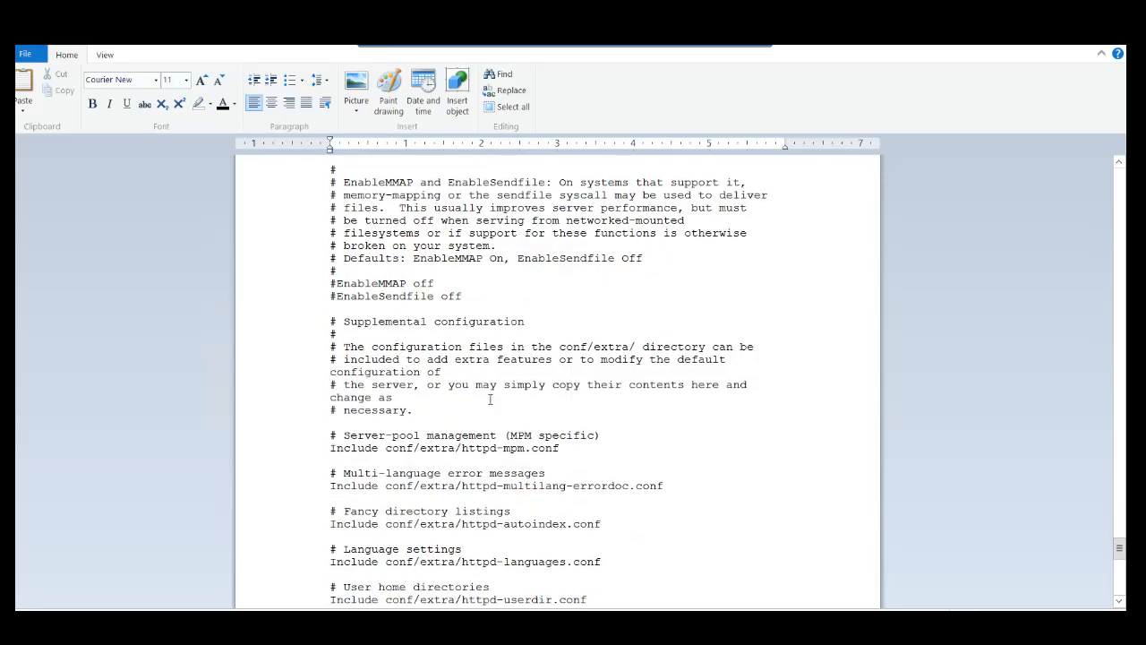
Shrink the httpd.conf window, check the httpd-xampp file on the 74.91.116.82 remote desktop, and return to the 74.91.121.236 desktop
left_click(1077, 36)
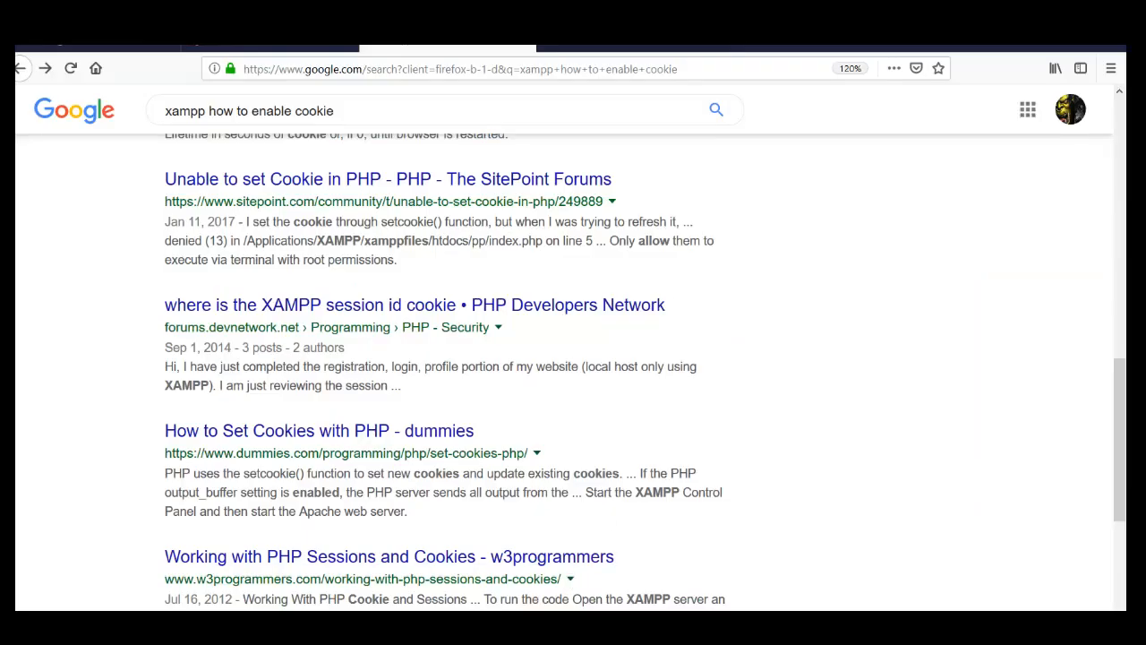
mouse_move(861, 627)
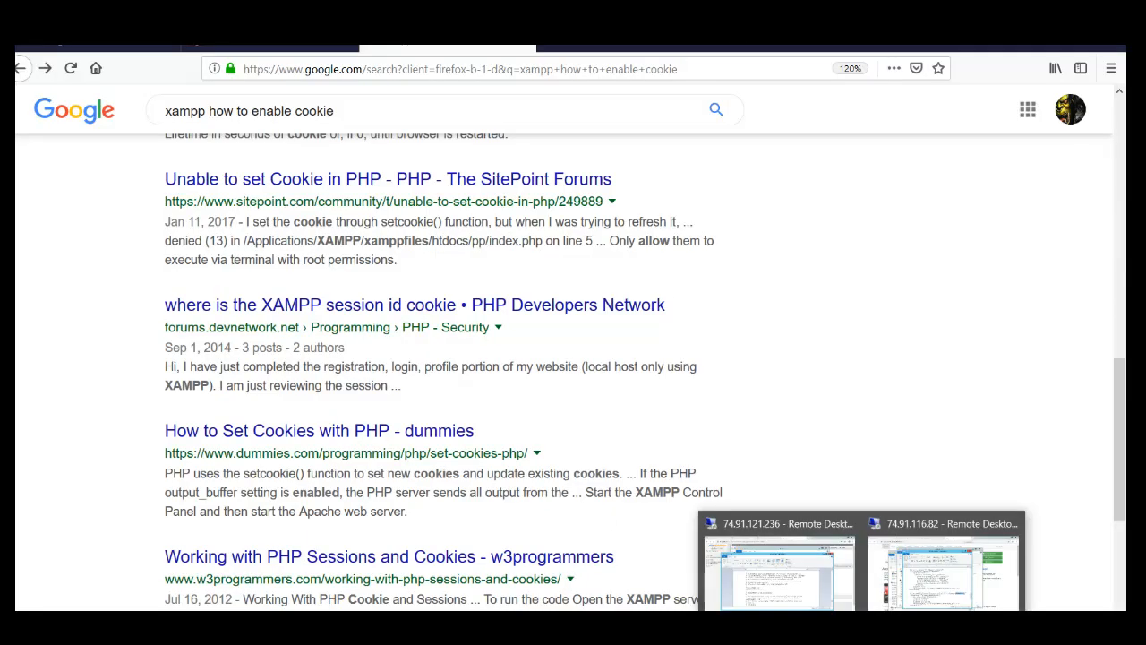
left_click(920, 591)
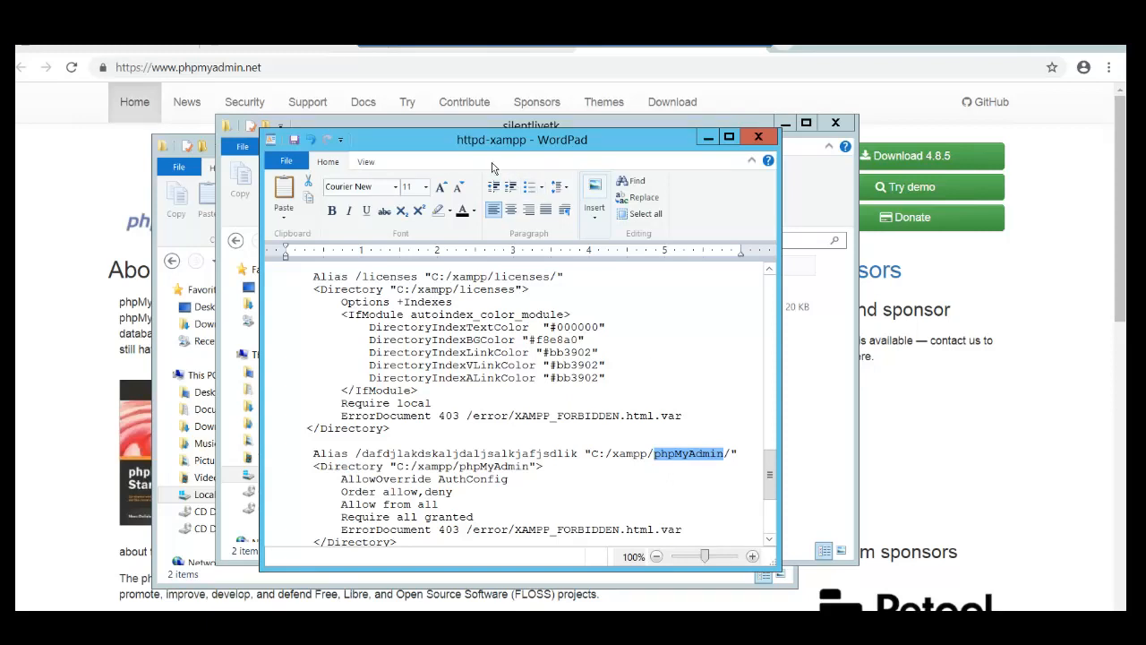
left_click(728, 61)
mouse_move(862, 627)
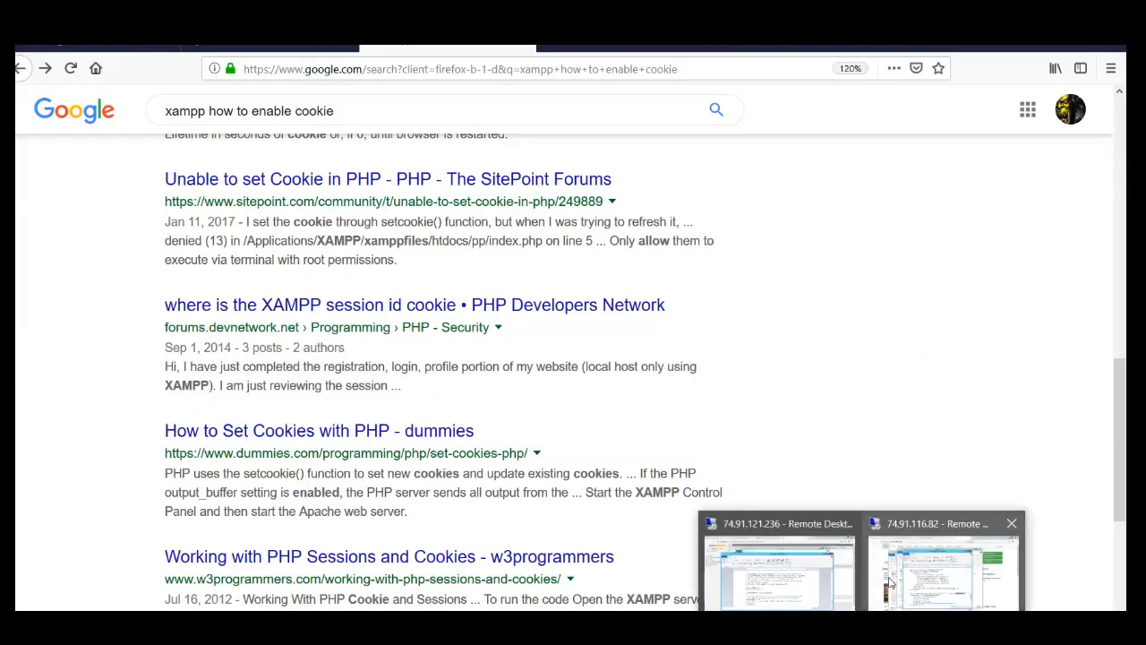
left_click(820, 580)
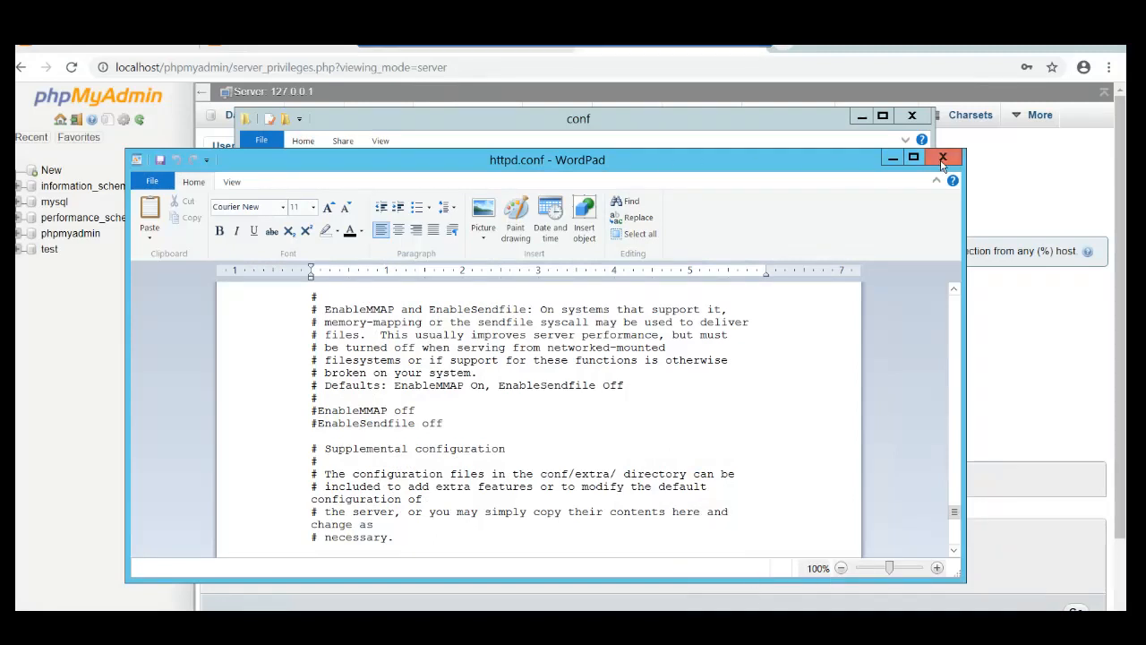
Close httpd.conf, put the config.inc.php window away, and browse the contents of the C: xampp apache folder
left_click(943, 157)
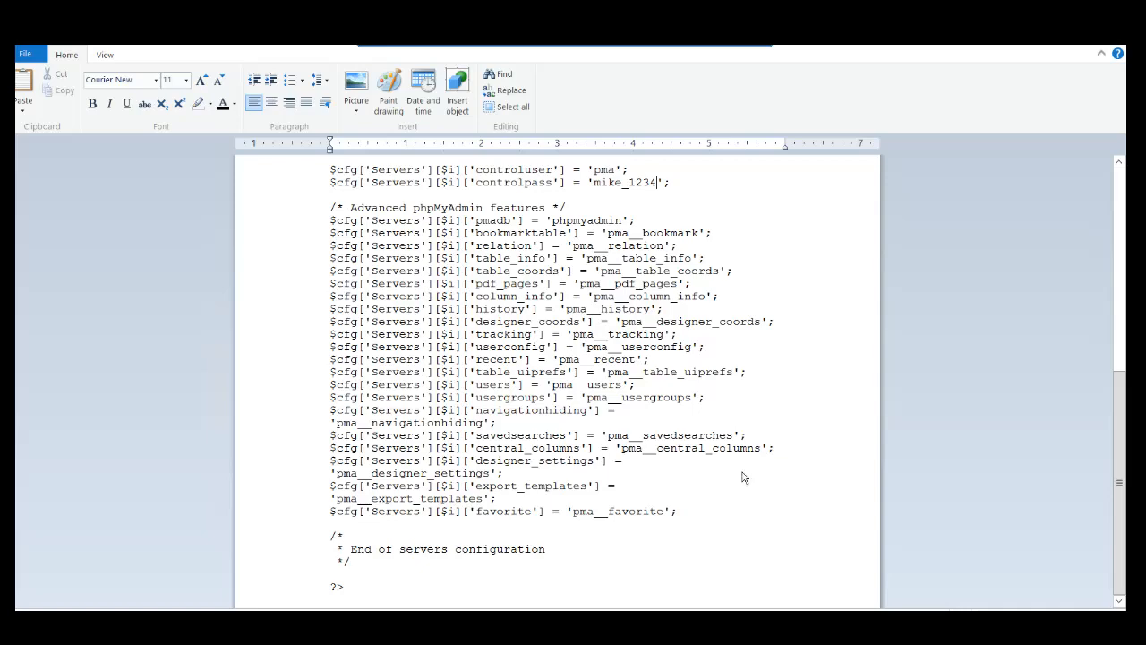
left_click(1079, 34)
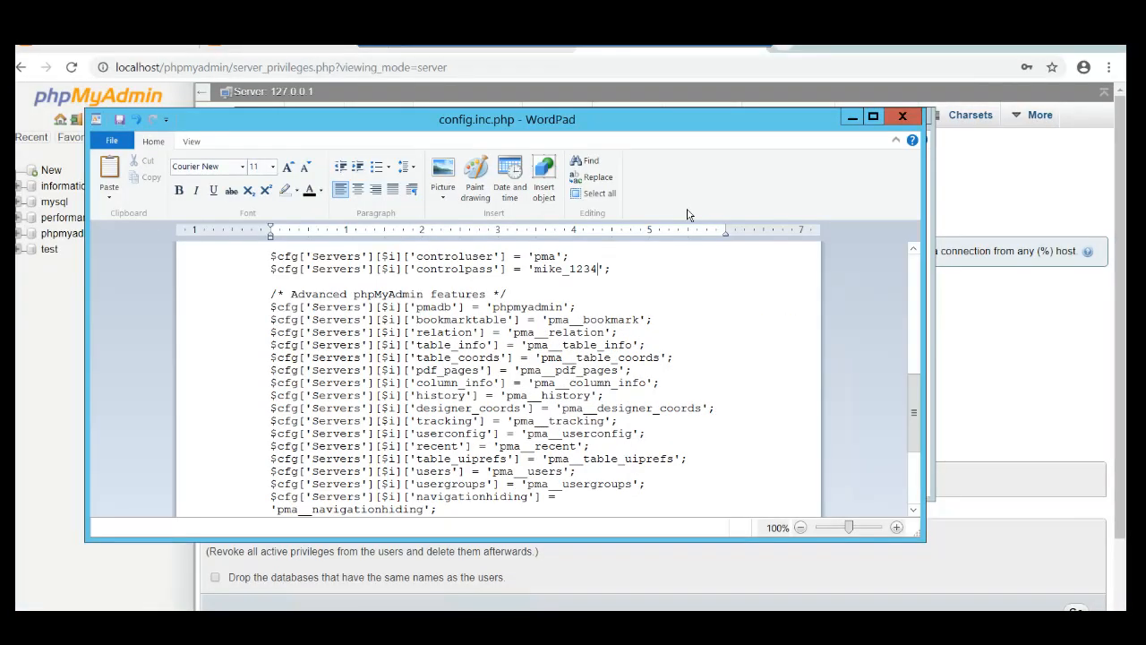
left_click(873, 118)
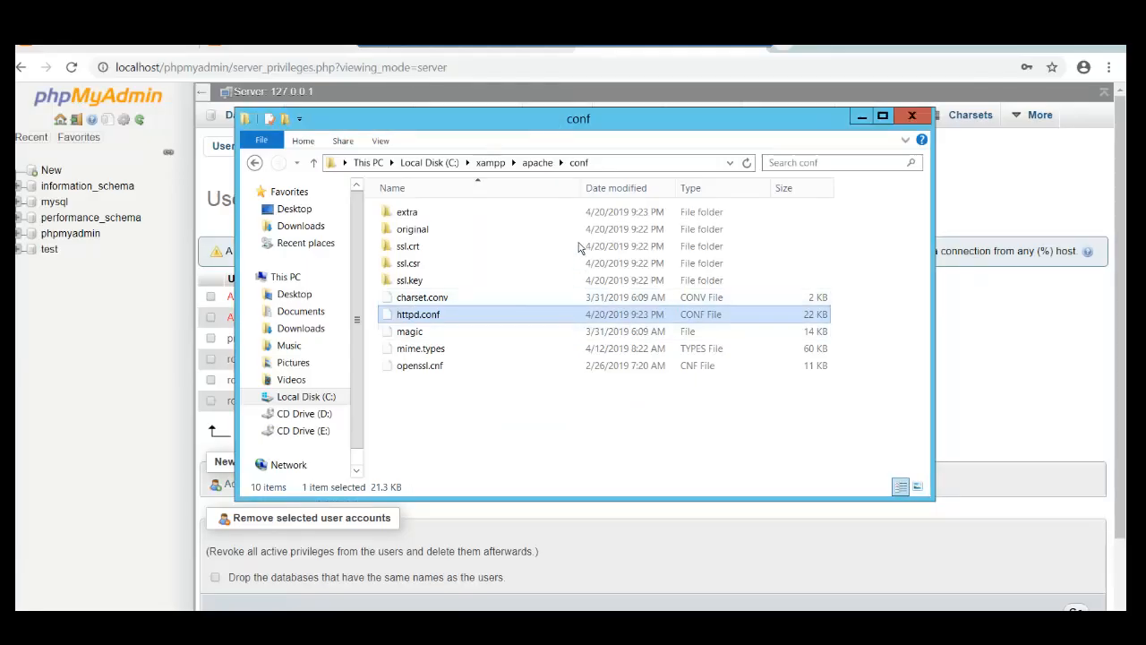
left_click(539, 163)
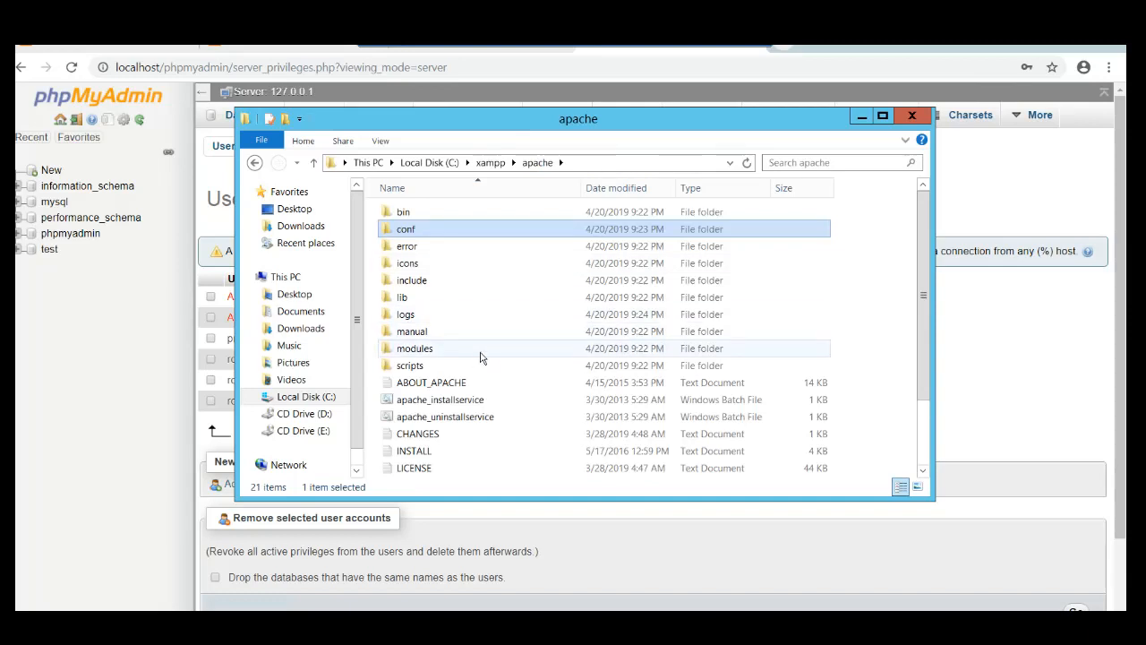
scroll(476, 351, "down", 2)
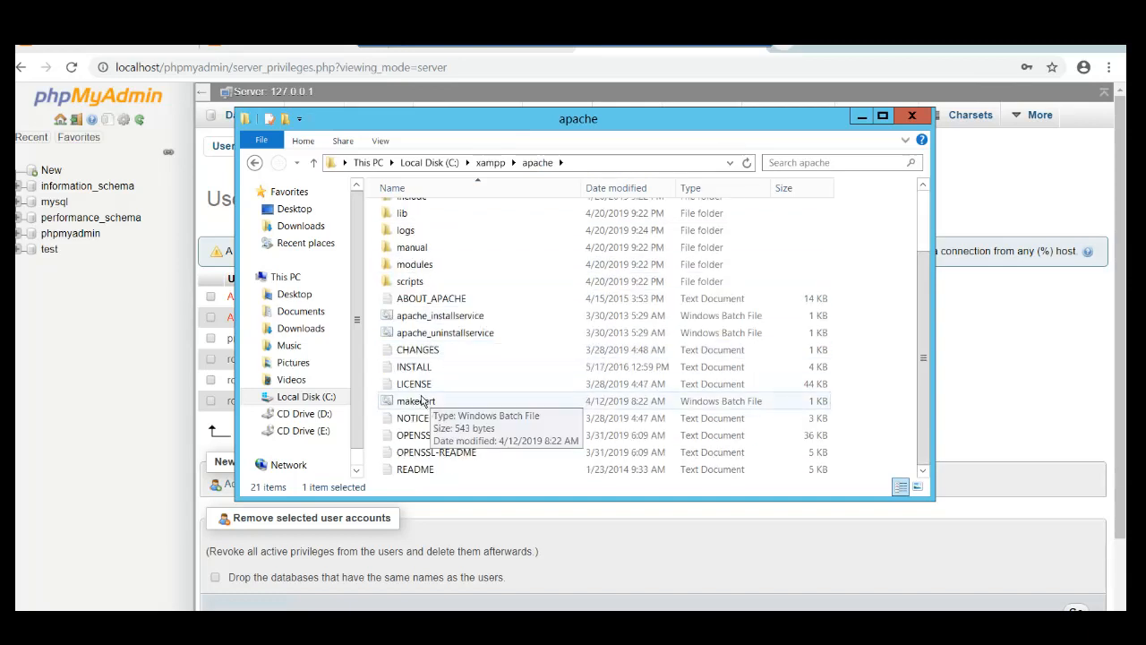
scroll(423, 400, "up", 2)
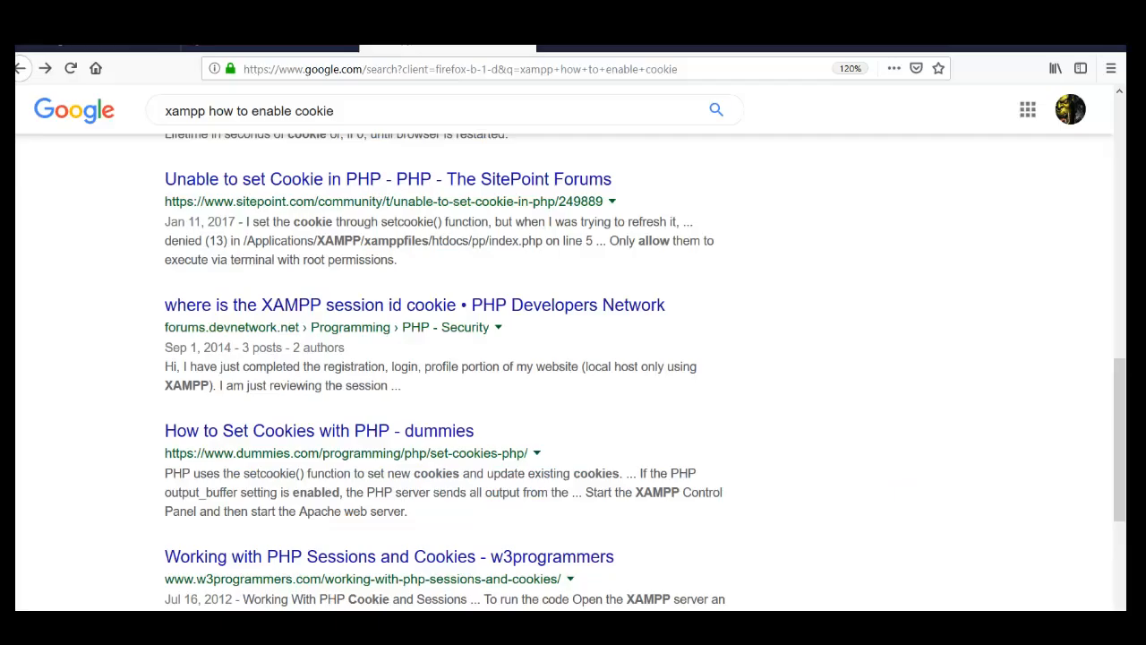
On the 74.91.116.82 remote desktop, move the silentlivetk folder window aside and check the httpd-xampp document and WordPad's recent documents
left_click(941, 584)
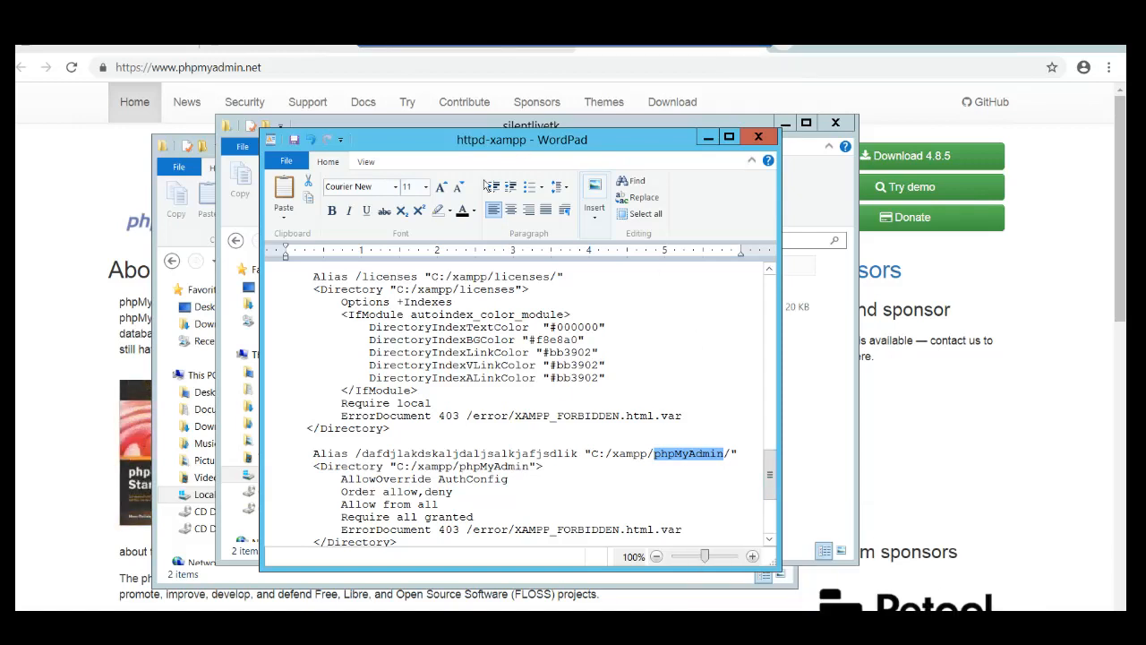
left_click(170, 627)
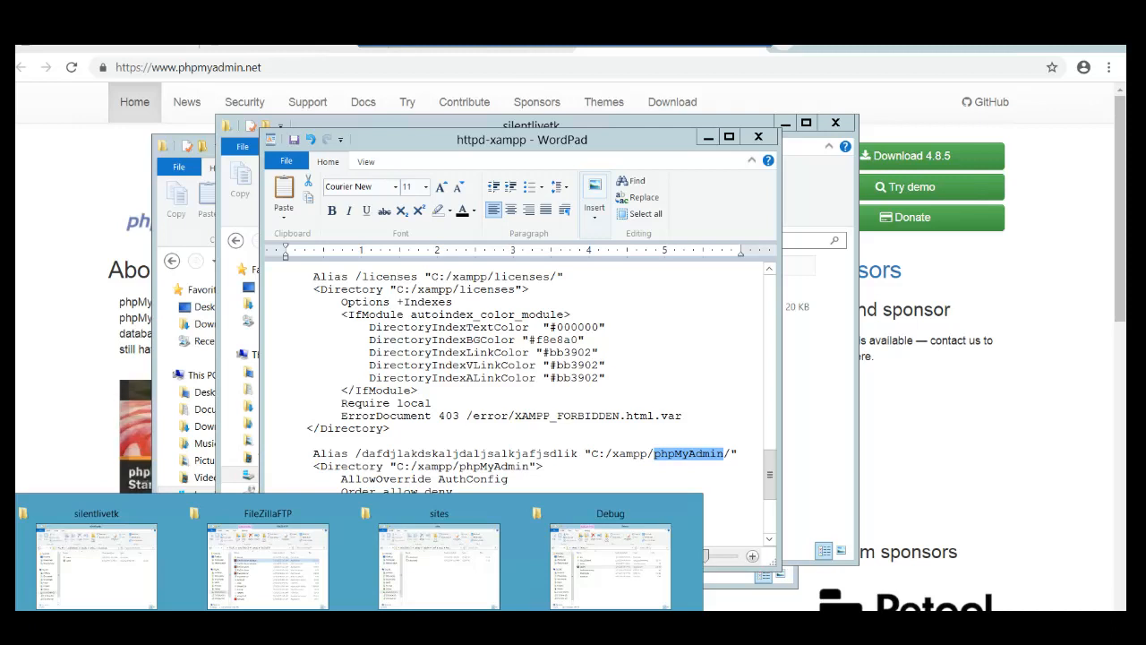
left_click(90, 567)
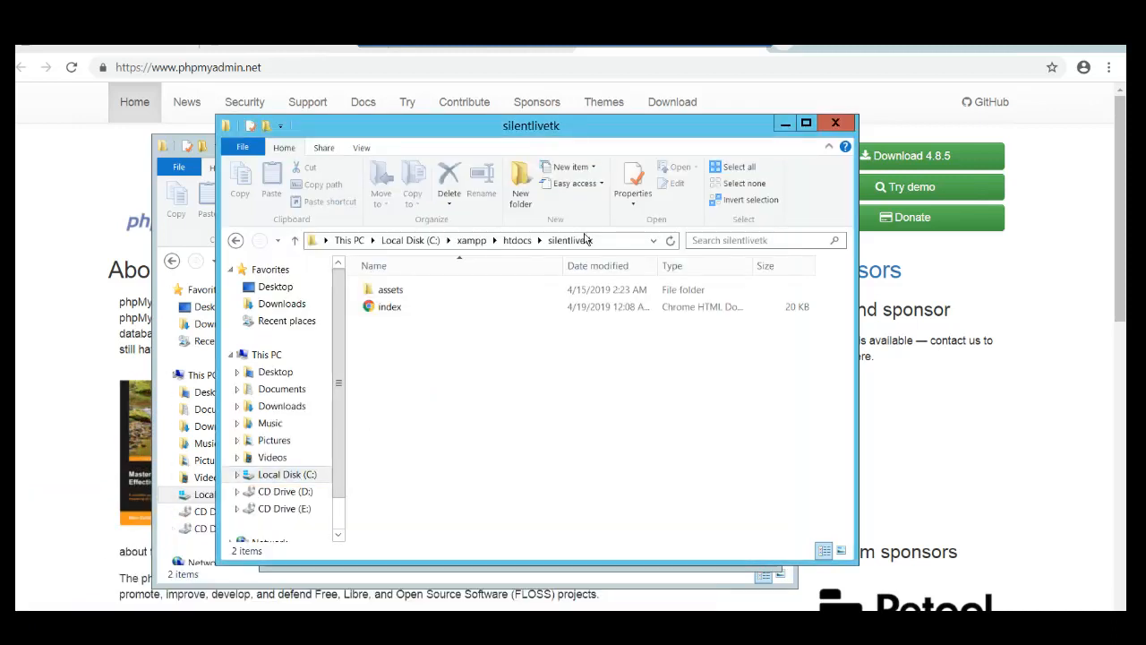
left_click_drag(472, 138, 387, 179)
left_click(474, 141)
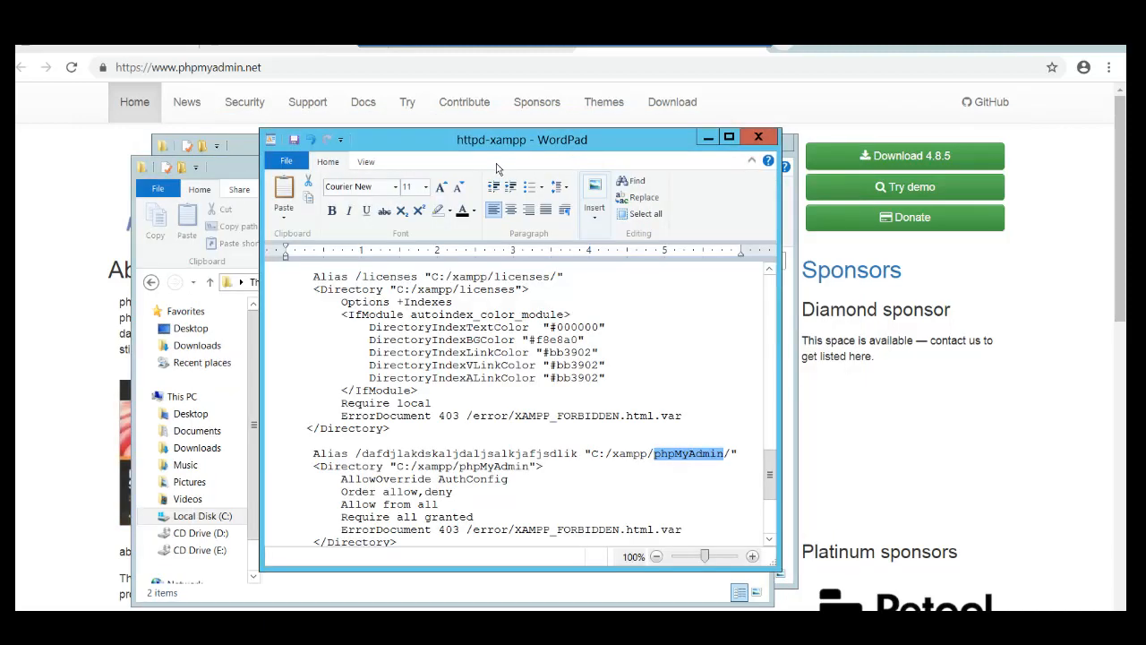
left_click(292, 162)
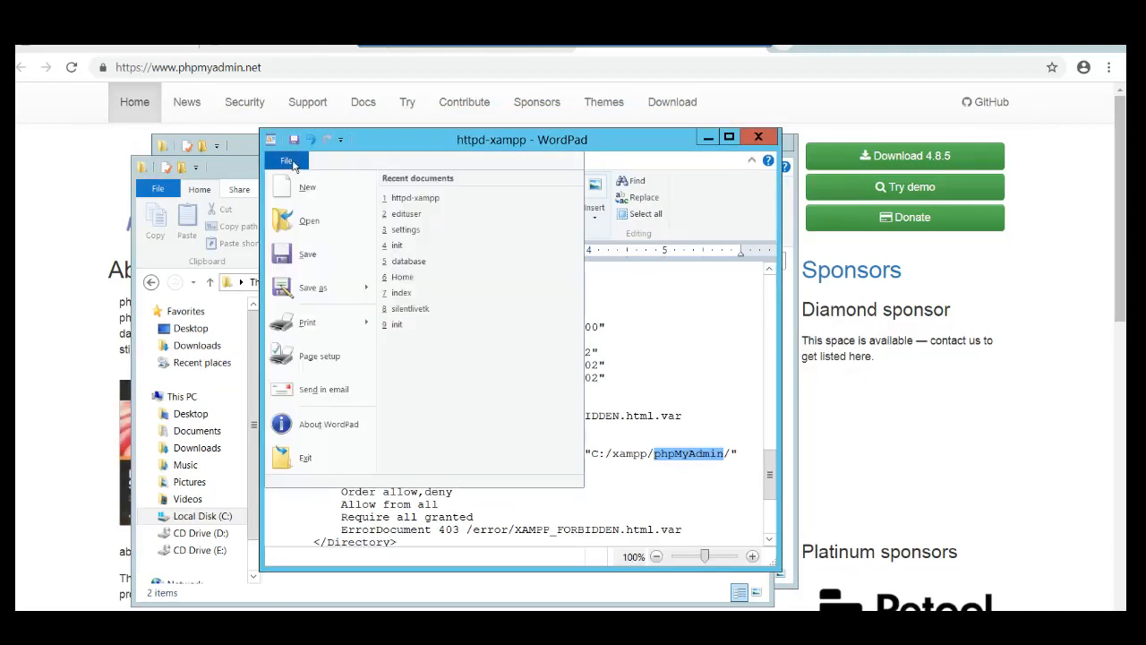
left_click(292, 162)
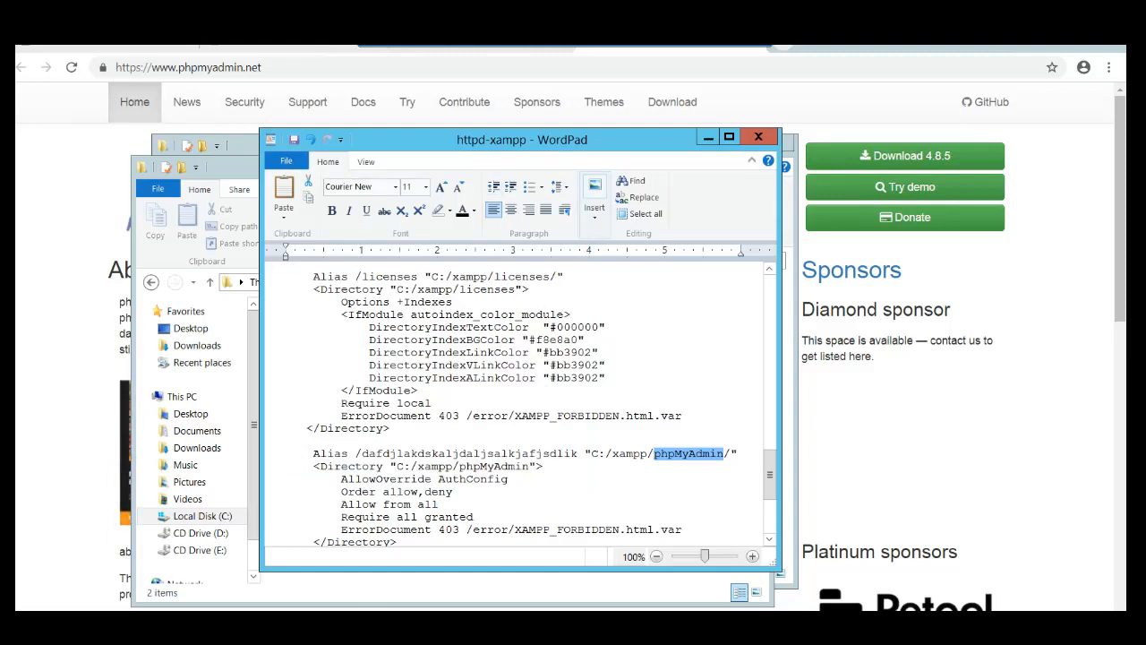
Bring up the XAMPP Control Panel on the reference server and view Apache's list of configuration files
left_click(359, 627)
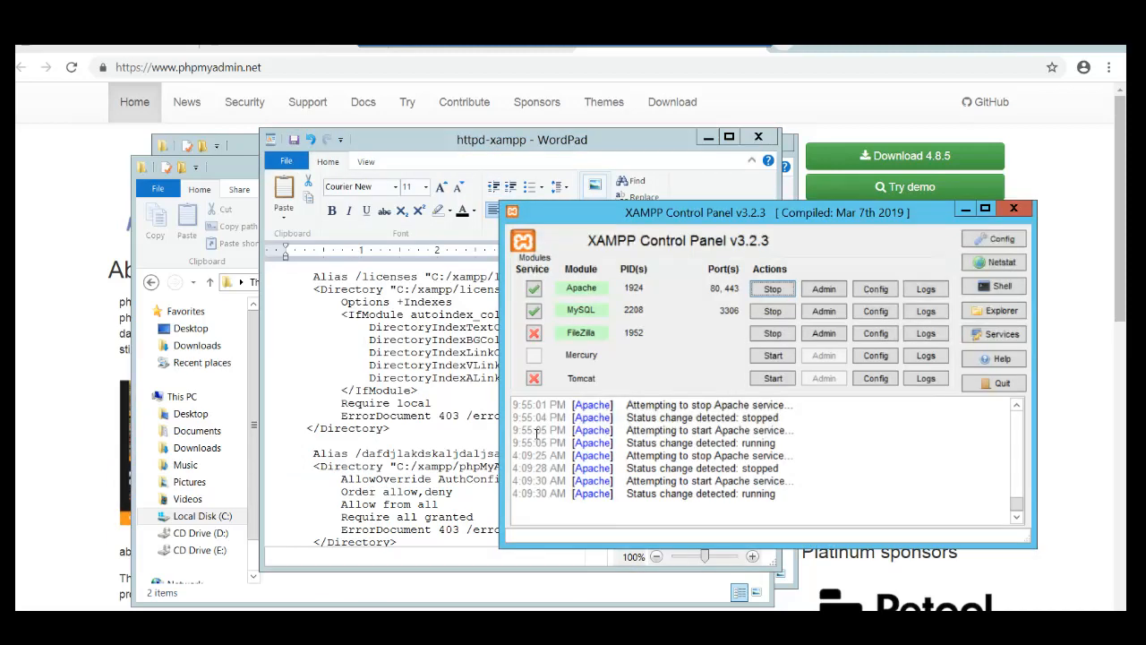
left_click(824, 290)
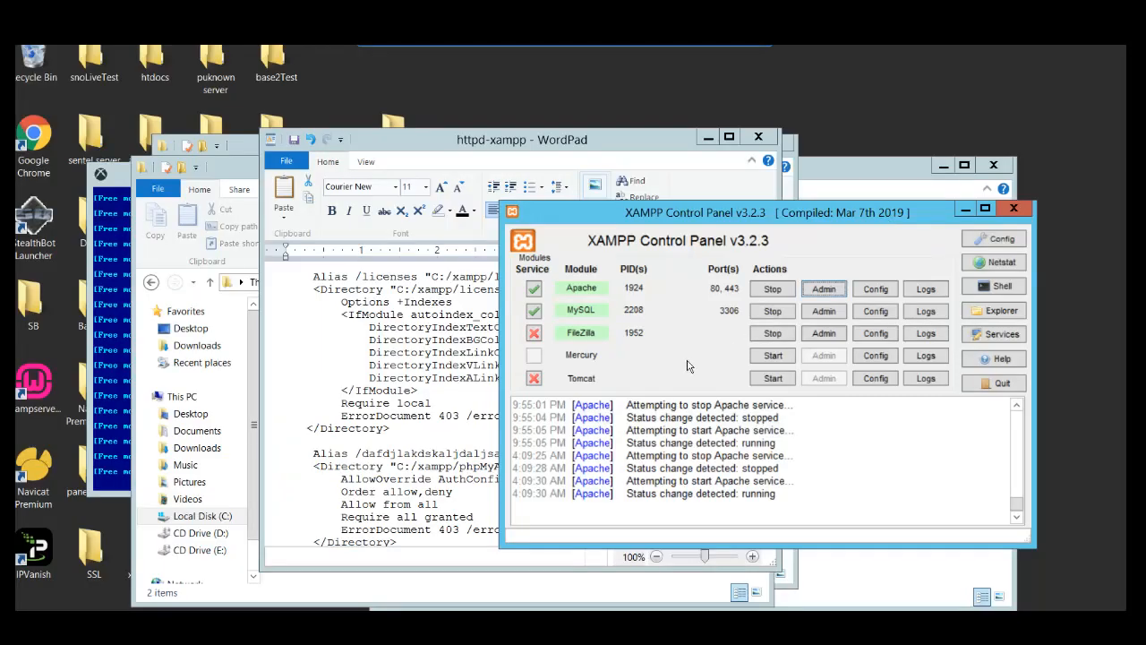
left_click(873, 289)
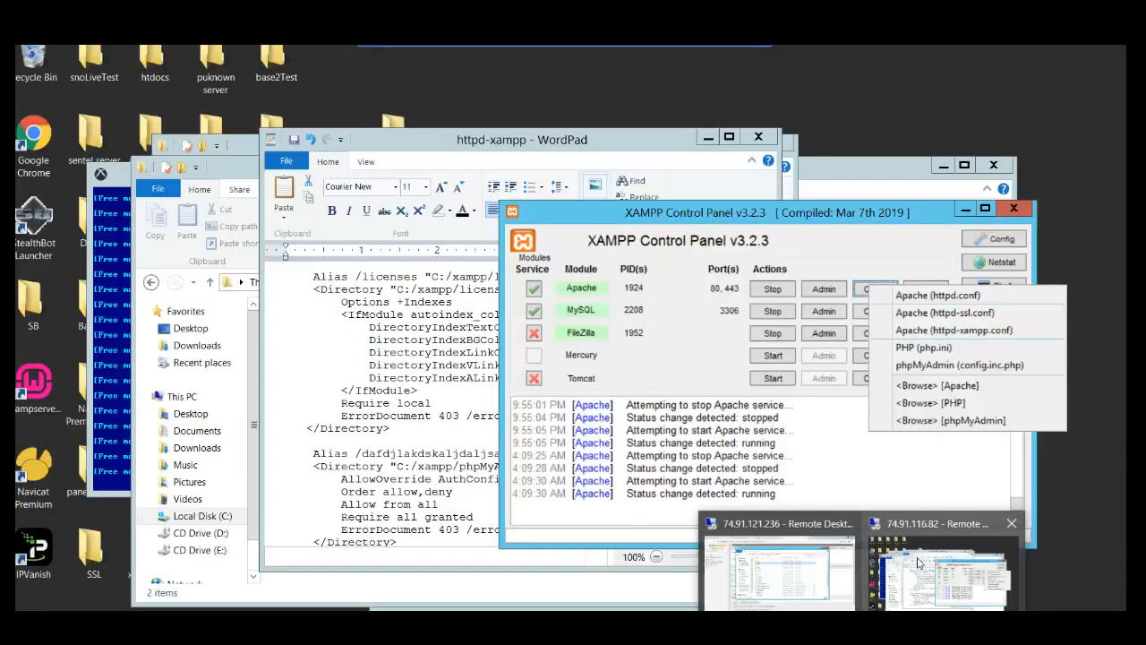
Switch back to the 74.91.121.236 remote desktop
mouse_move(898, 560)
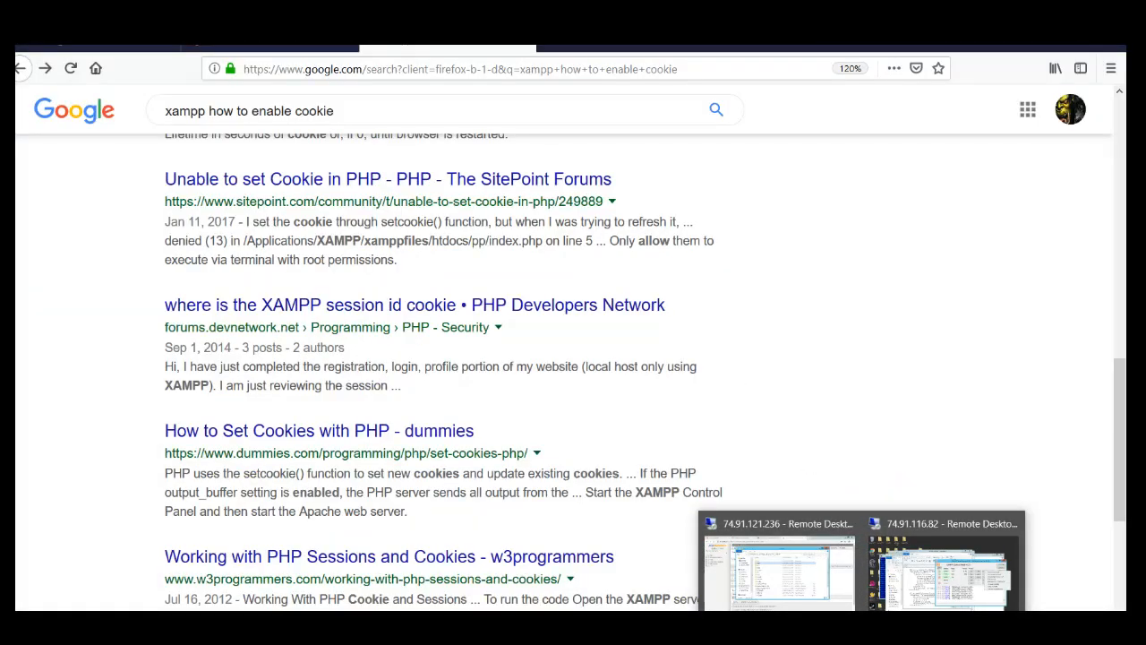
left_click(905, 636)
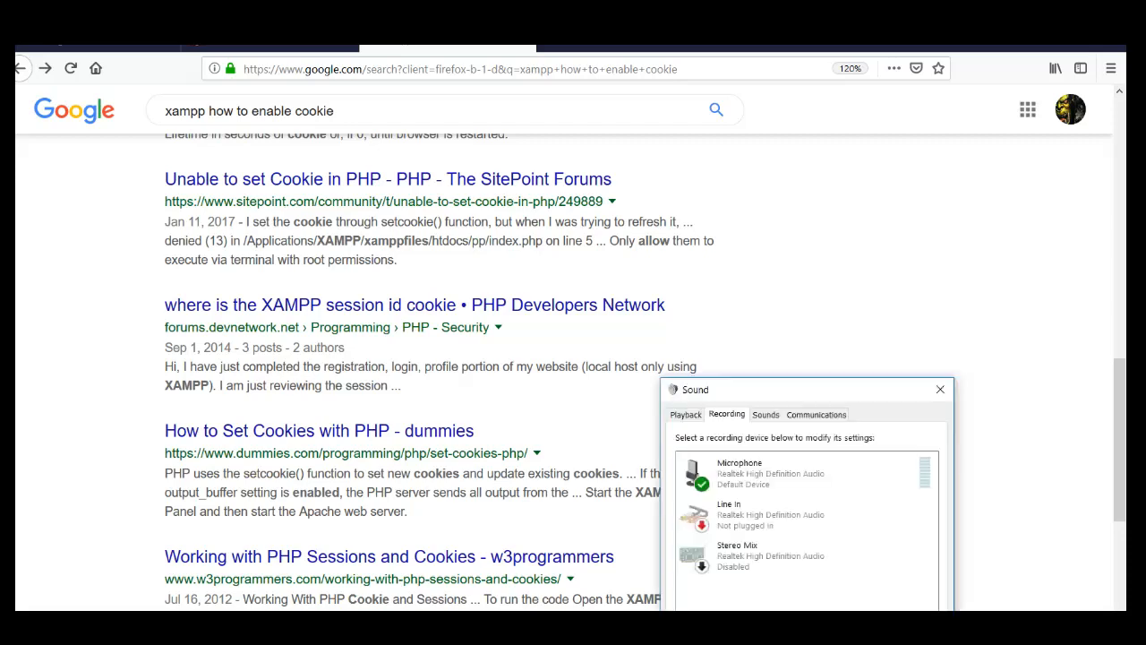
key("alt+Tab")
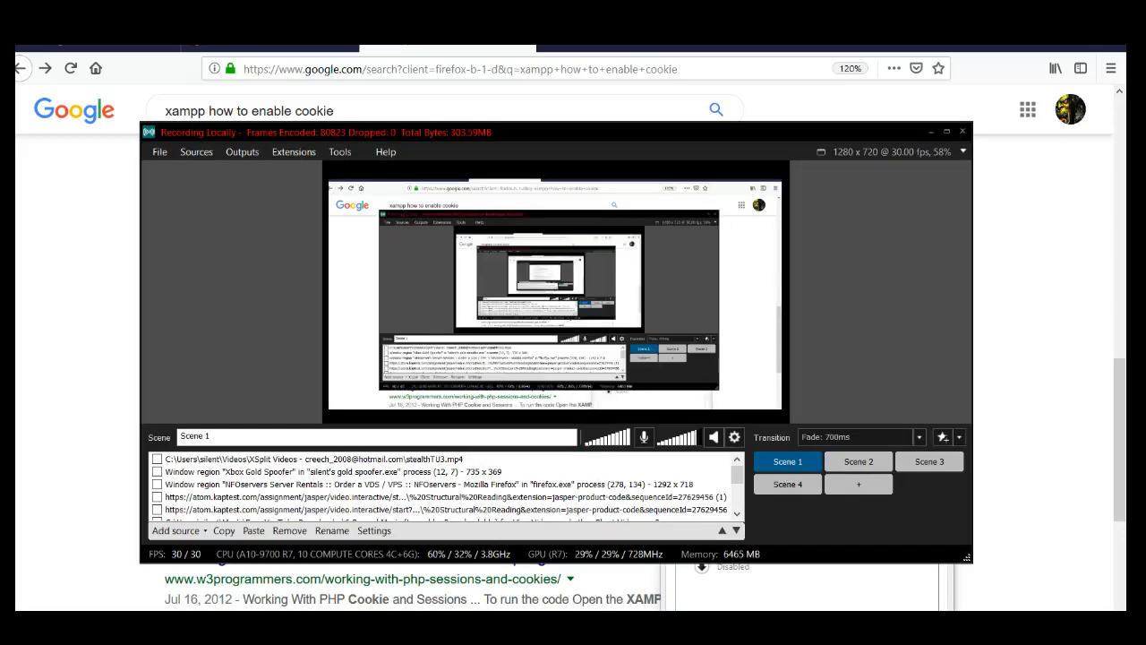
mouse_move(865, 627)
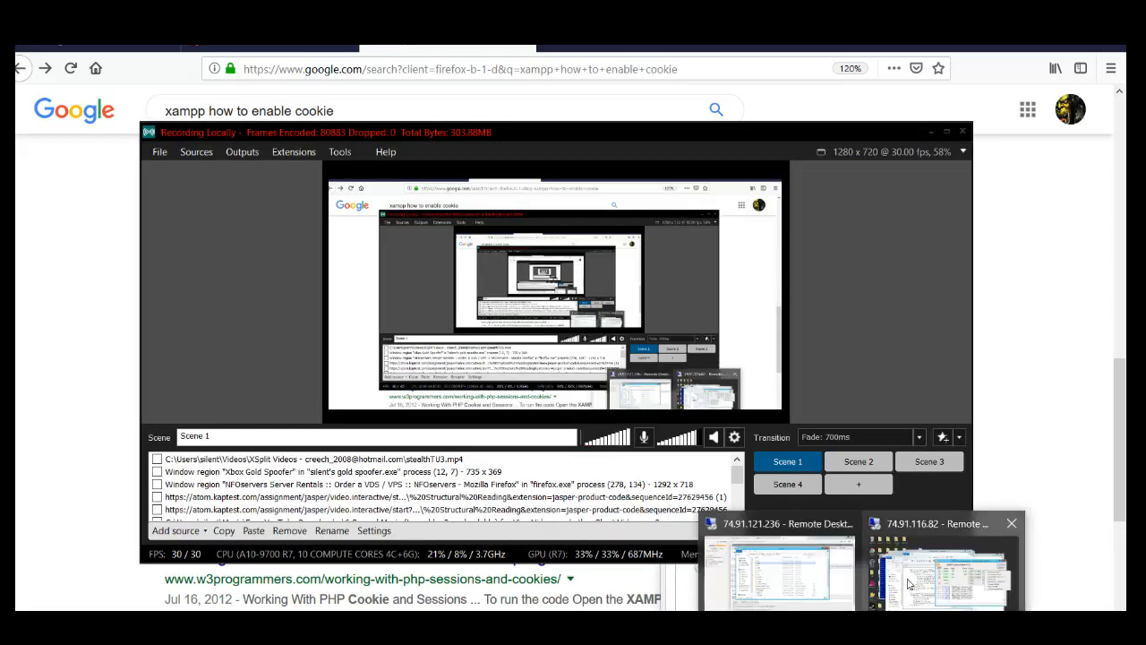
left_click(783, 571)
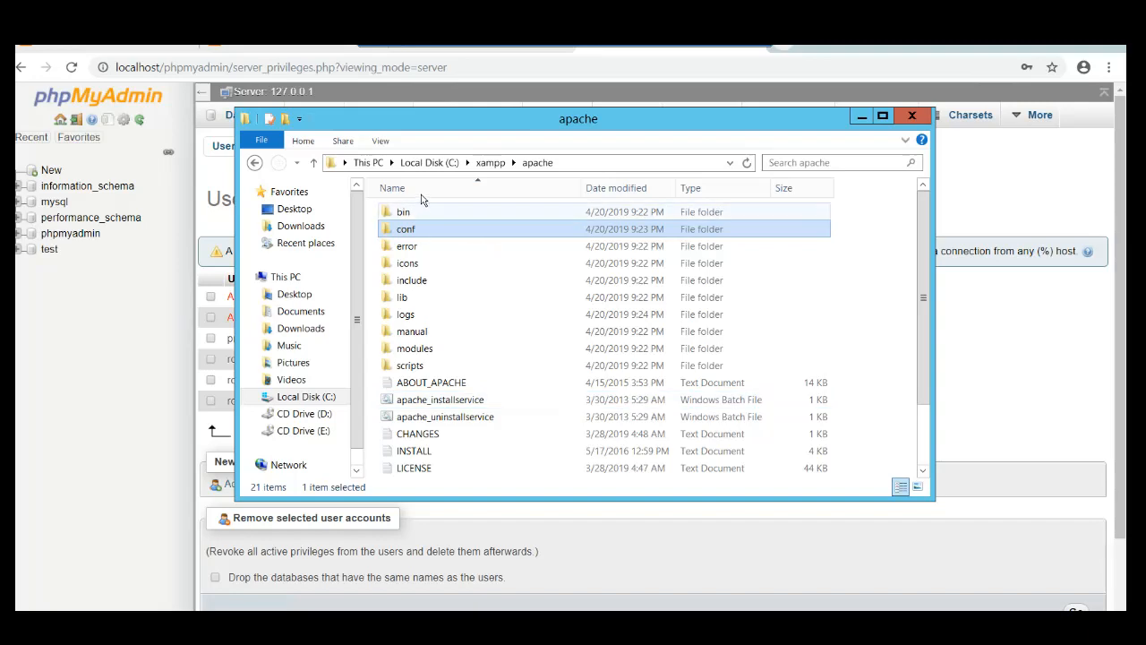
Open Apache's httpd-xampp.conf from the XAMPP Control Panel
left_click(439, 625)
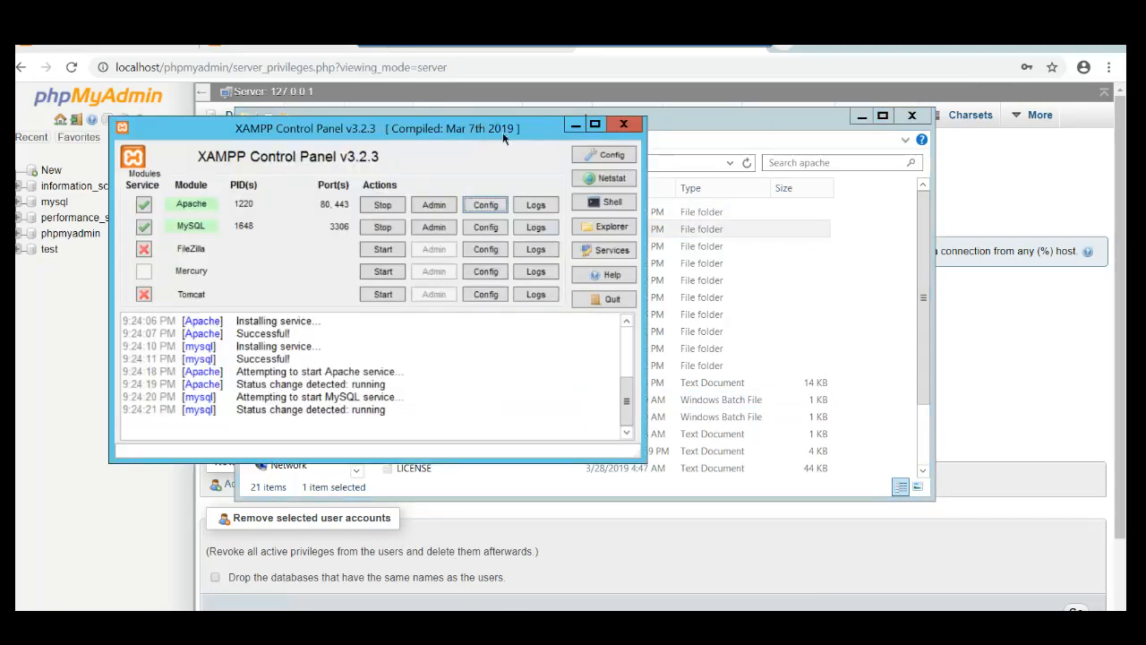
left_click_drag(482, 128, 643, 182)
left_click(644, 258)
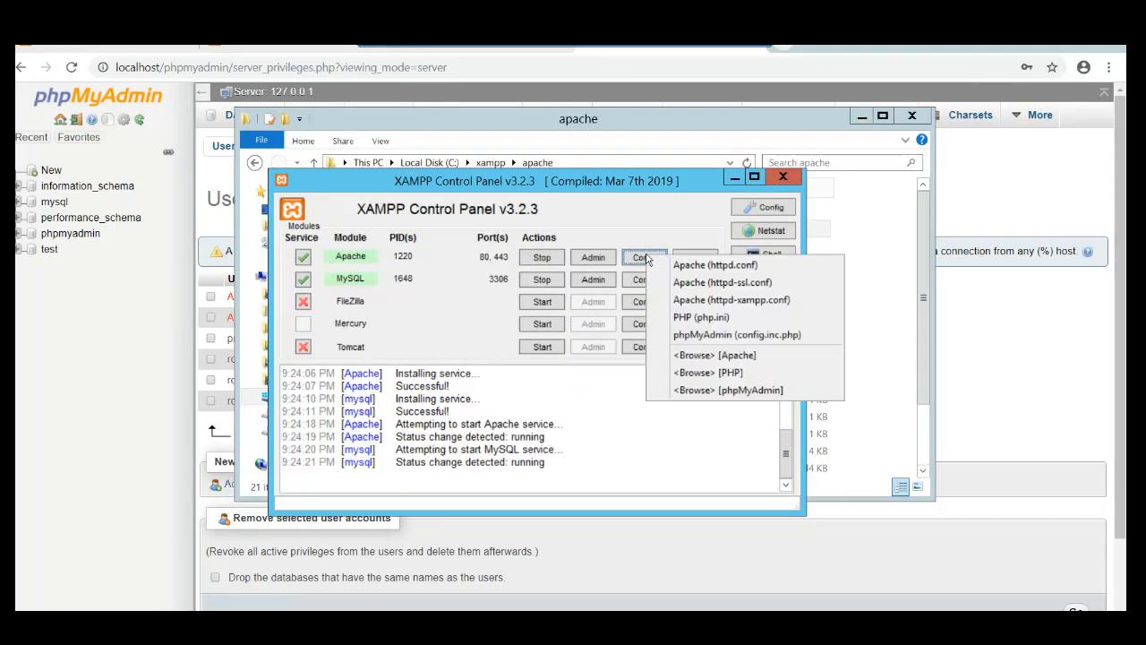
left_click(716, 300)
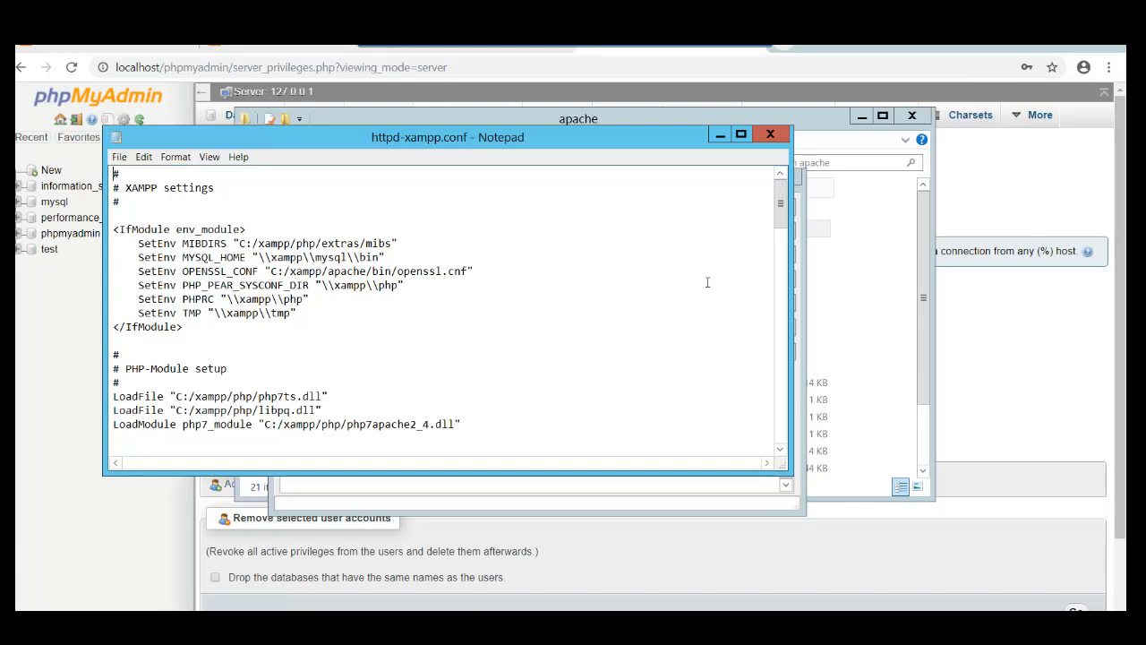
Maximize httpd-xampp.conf, search it for "phpMyAdmin", and close the search at the phpmyadmin alias block
left_click(742, 134)
key("ctrl+f")
type("phpMyAdmin")
key("Return")
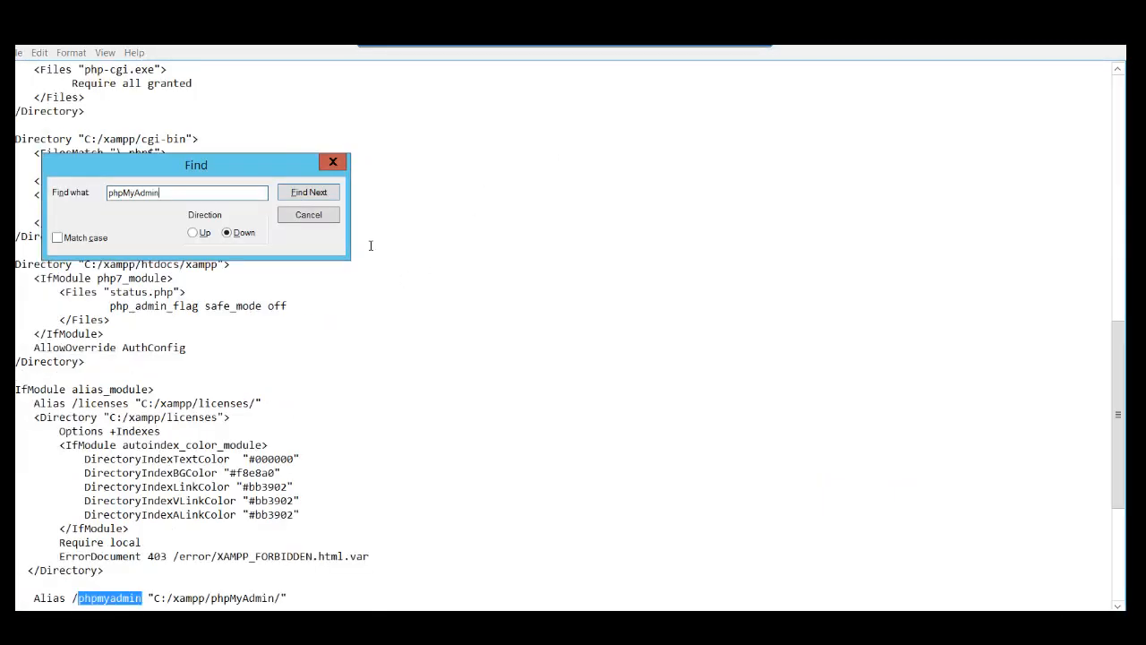
left_click(310, 214)
scroll(336, 357, "down", 4)
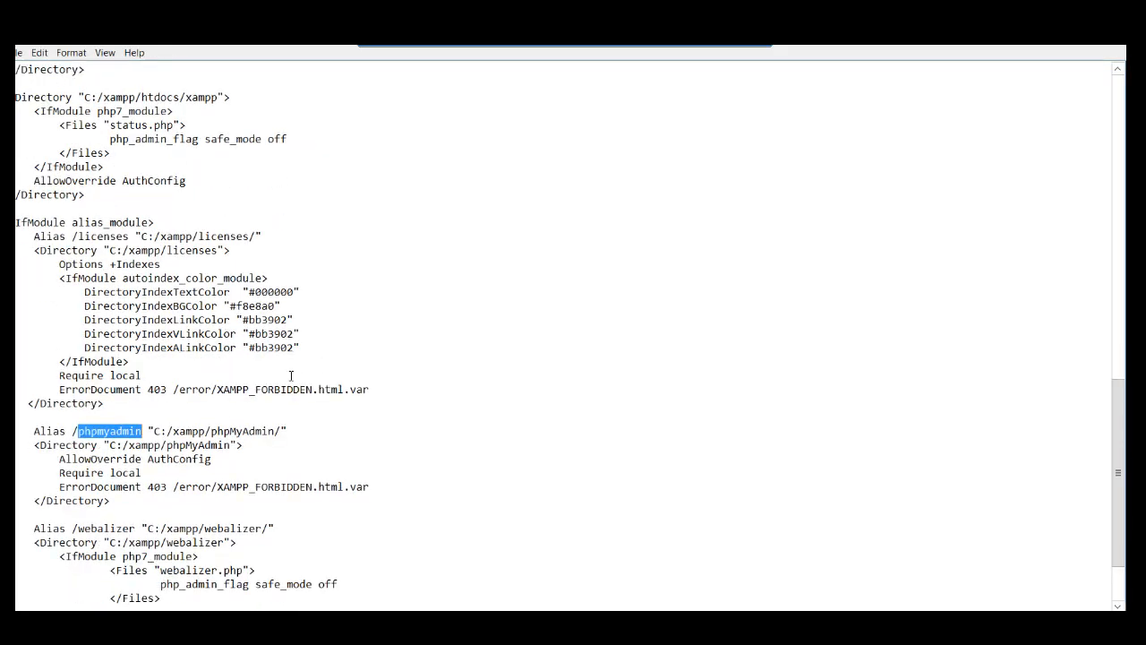
scroll(281, 374, "down", 3)
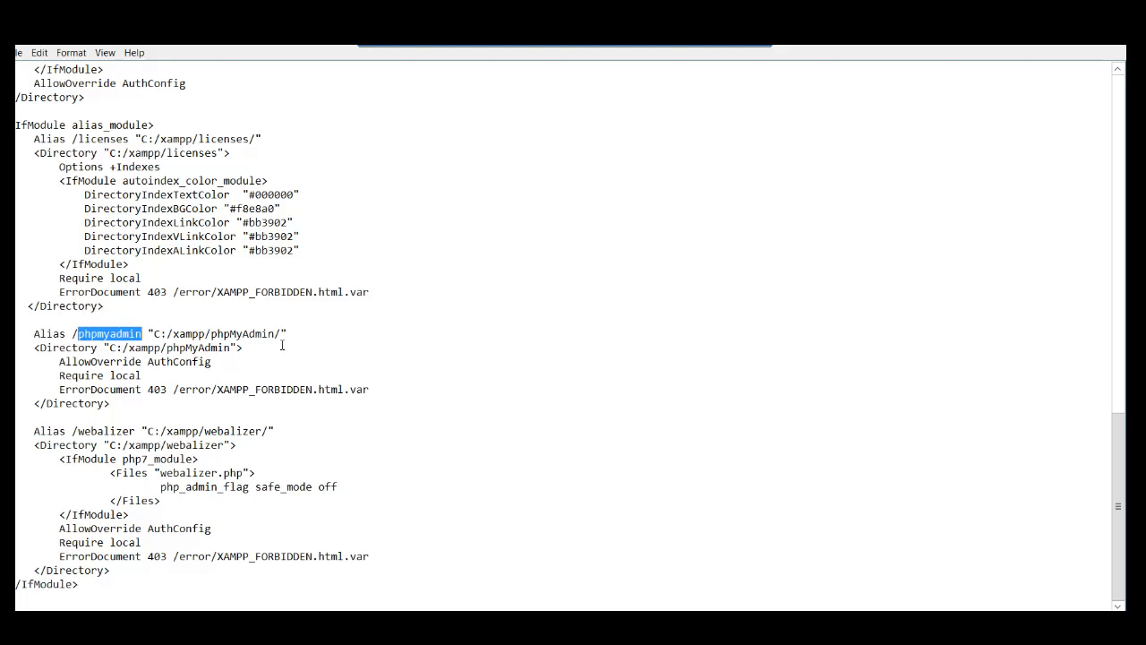
Delete "min" from the end of the /phpmyadmin alias name in httpd-xampp.conf
left_click(144, 334)
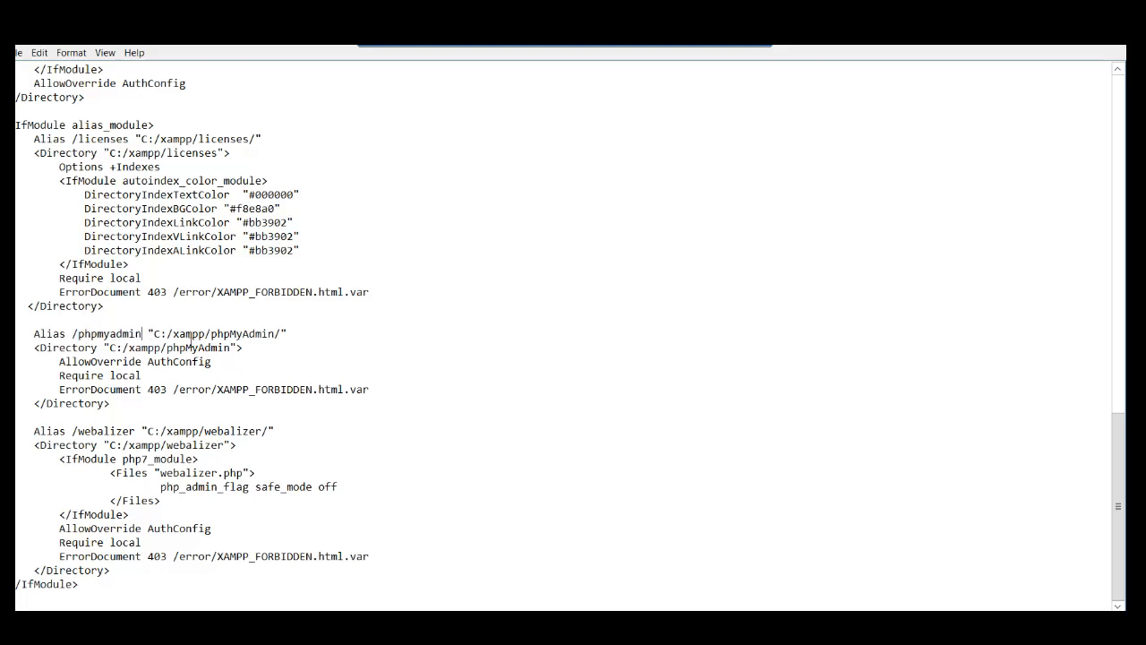
key("Right")
key("BackSpace")
key("BackSpace")
key("BackSpace")
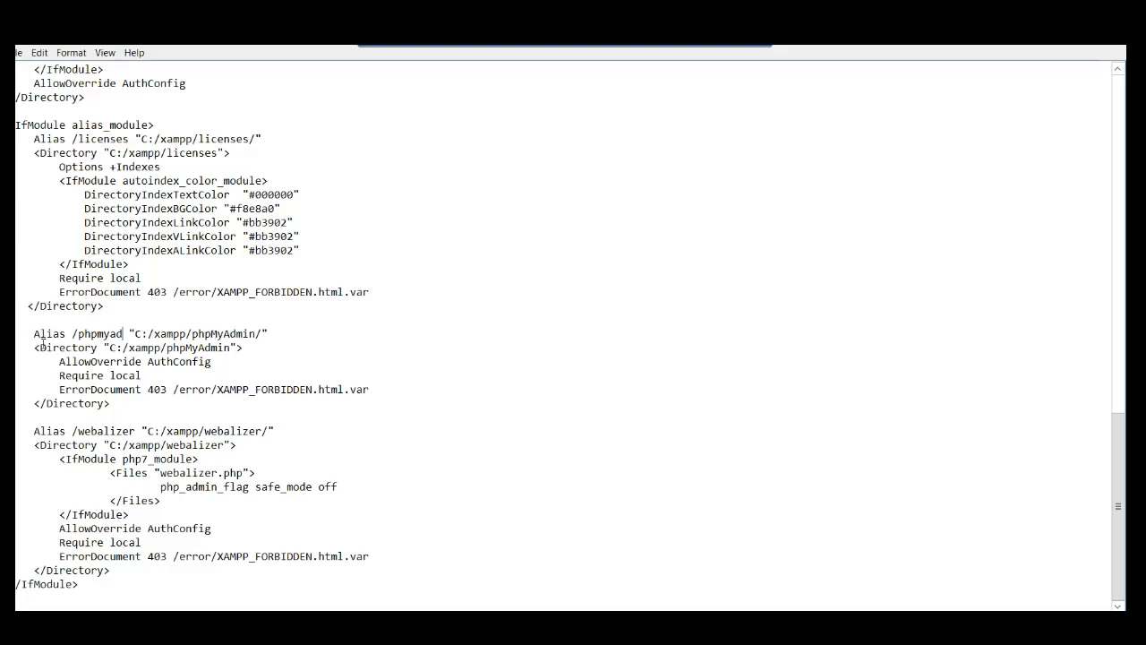
Rename the phpMyAdmin alias to /pma in httpd-xampp.conf and save the file
left_click_drag(77, 333, 124, 333)
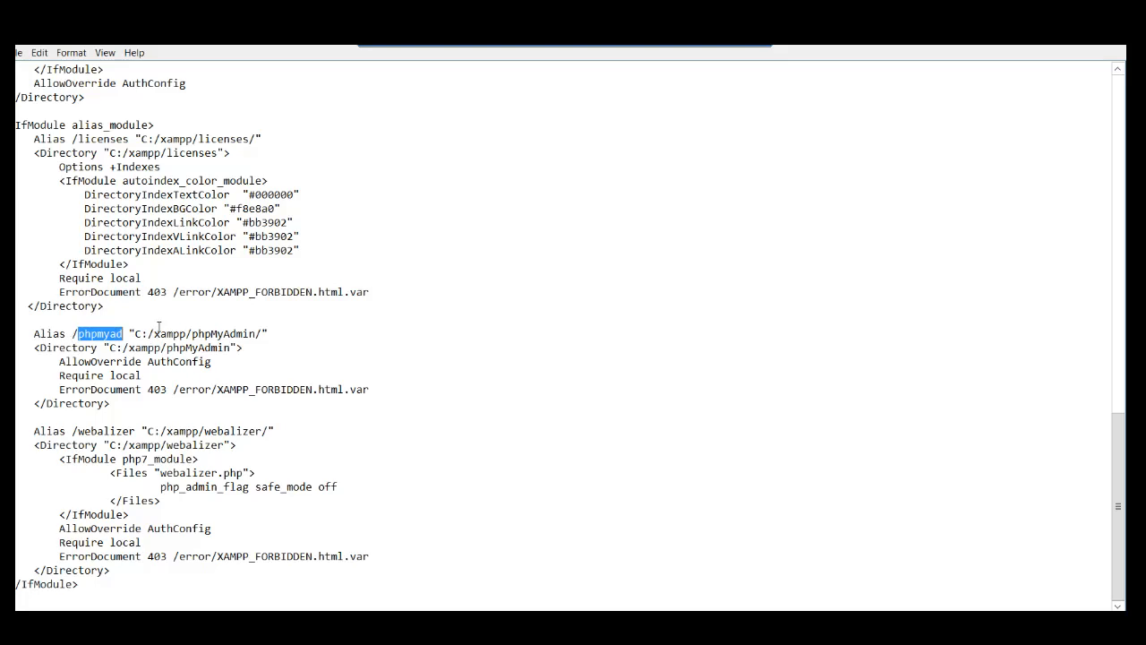
key("Right")
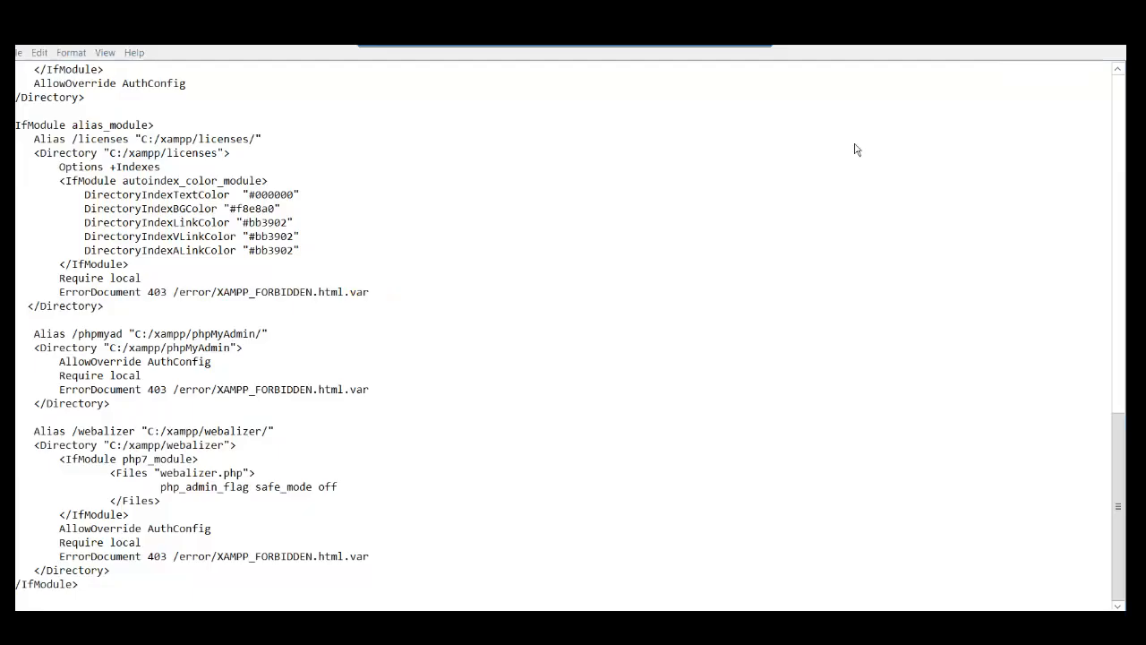
key("BackSpace")
key("BackSpace")
key("BackSpace")
key("BackSpace")
key("BackSpace")
key("BackSpace")
key("BackSpace")
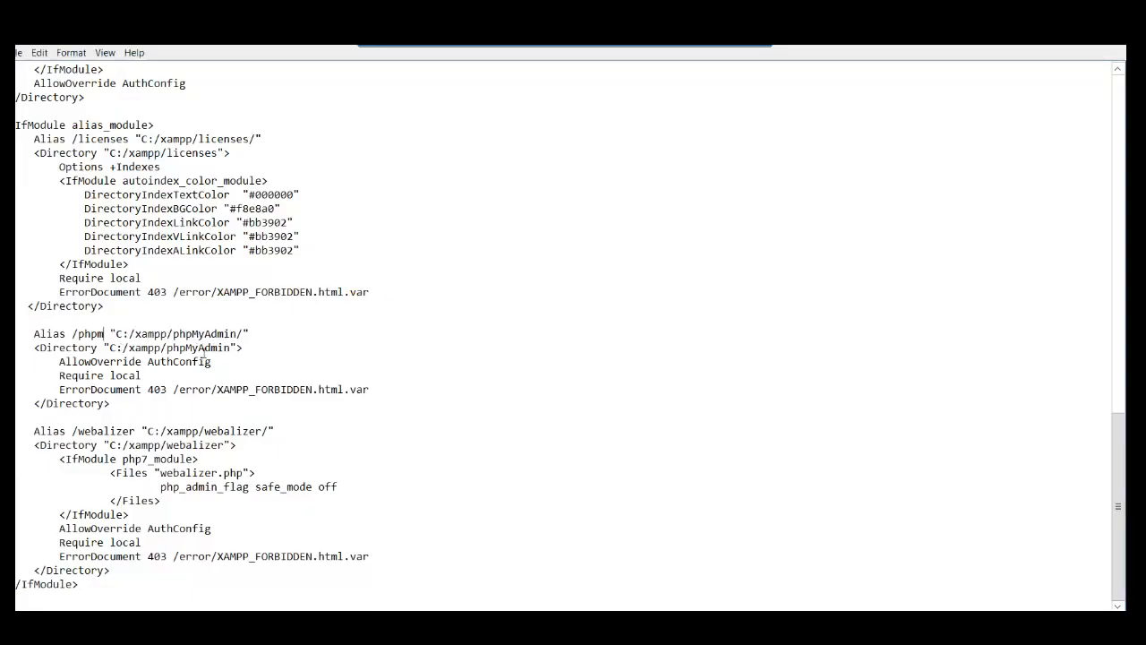
type("pma")
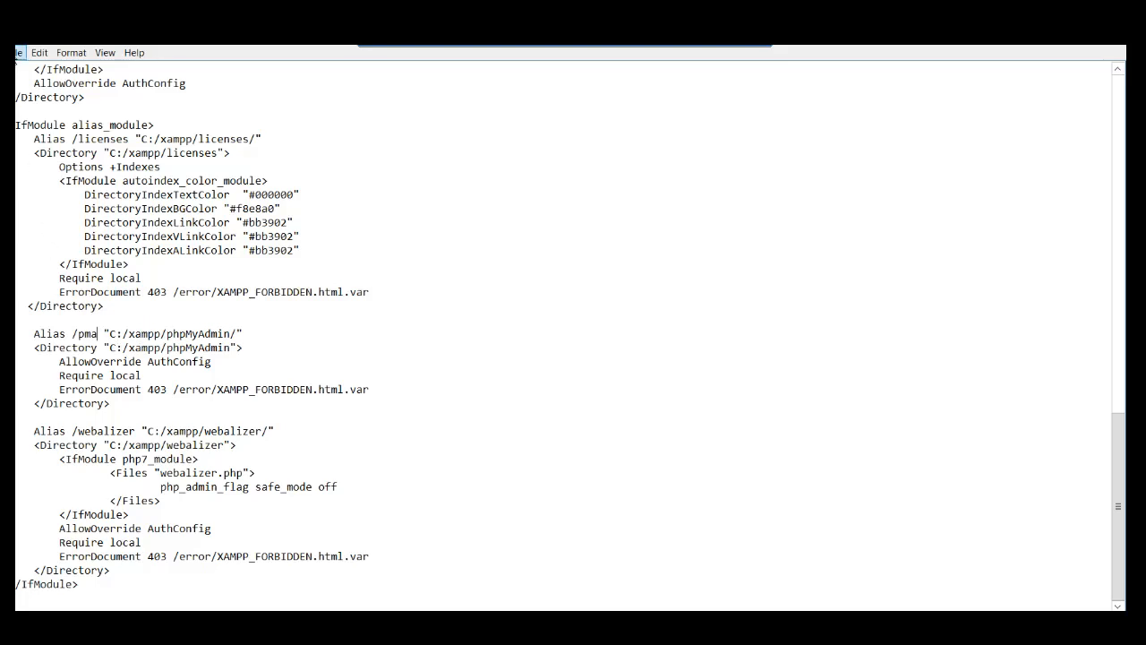
left_click(19, 53)
left_click(40, 100)
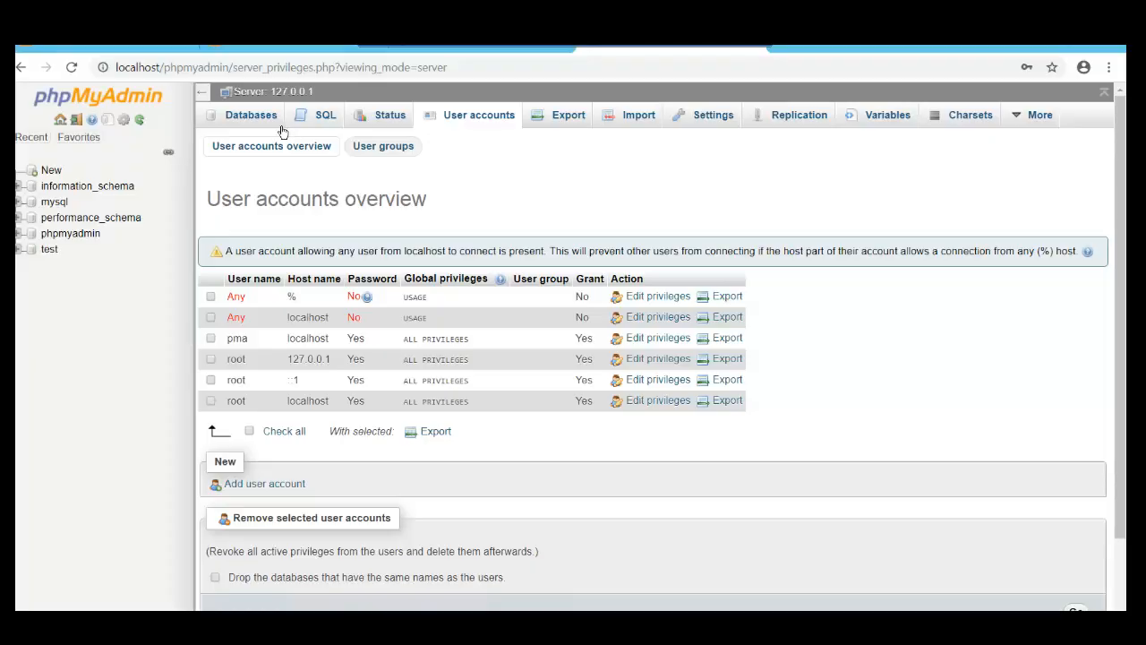
Log out of phpMyAdmin in the browser and try to load localhost/pma
left_click(76, 120)
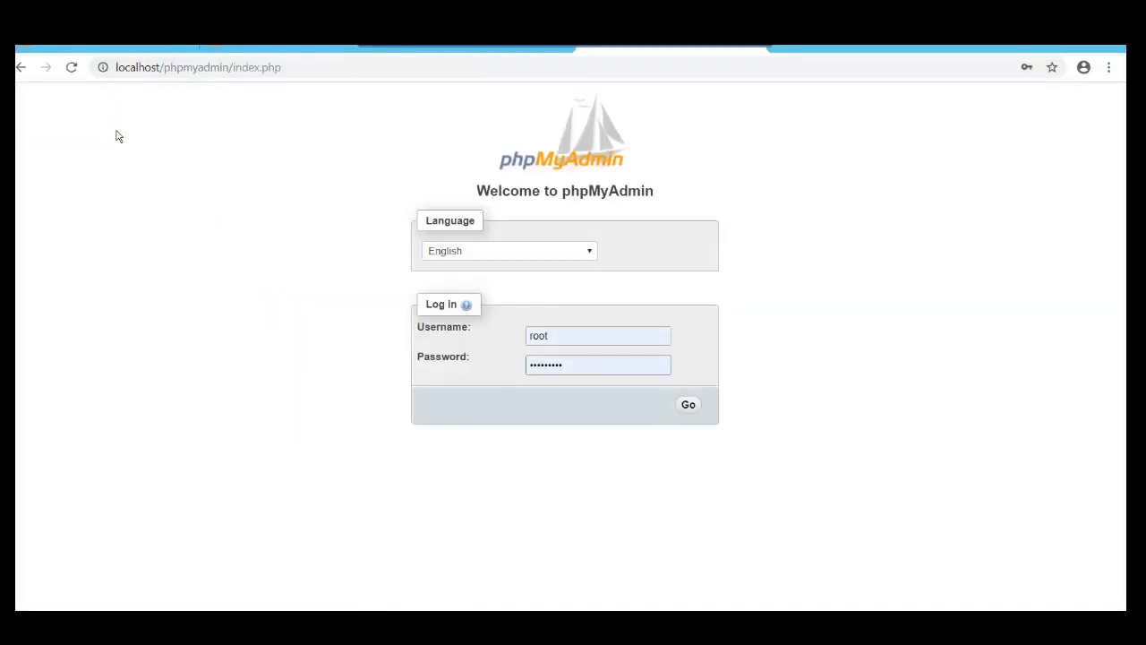
left_click(277, 67)
left_click(288, 67)
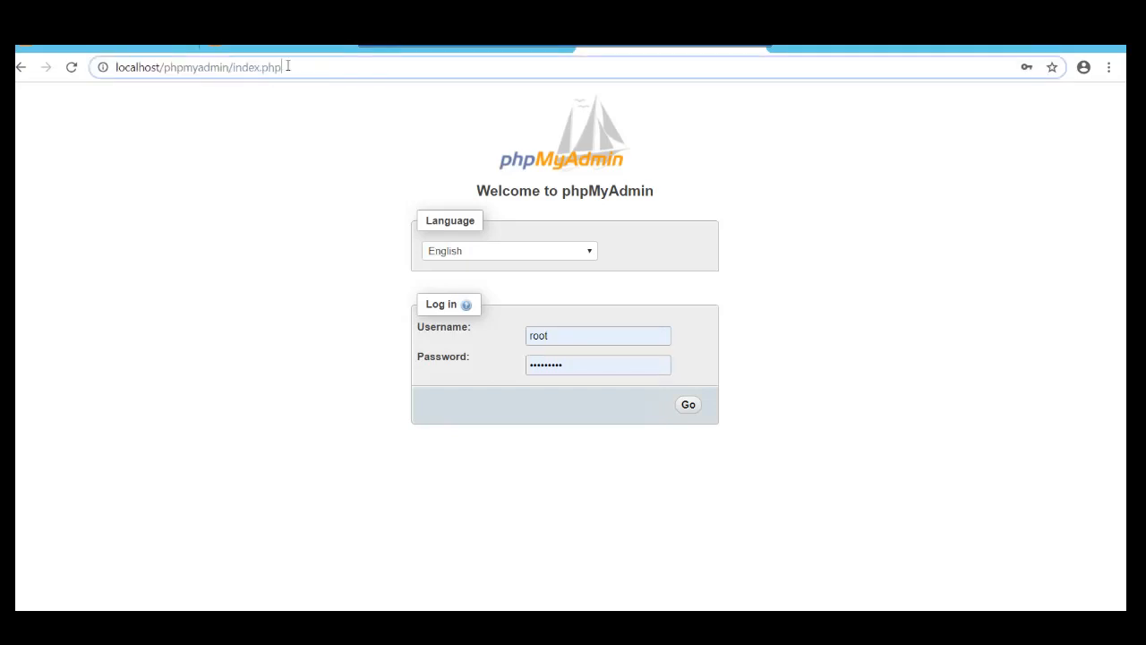
key("BackSpace")
key("BackSpace")
key("BackSpace")
key("BackSpace")
key("BackSpace")
key("BackSpace")
key("BackSpace")
key("BackSpace")
key("BackSpace")
key("BackSpace")
key("BackSpace")
key("BackSpace")
key("BackSpace")
key("BackSpace")
key("BackSpace")
key("BackSpace")
key("BackSpace")
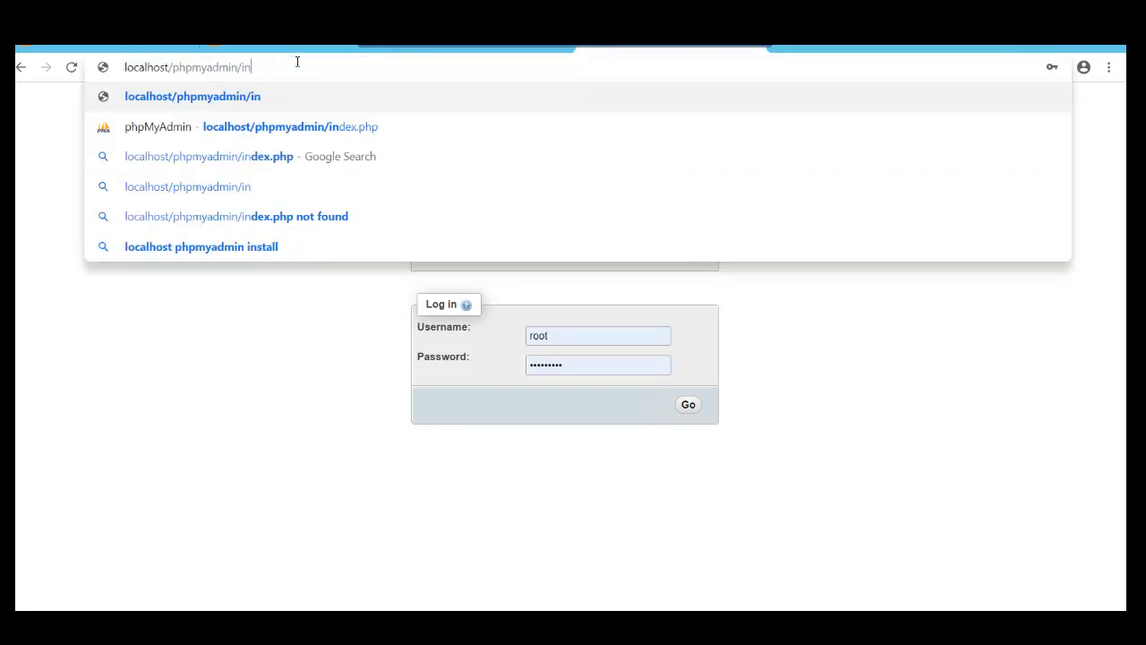
key("BackSpace")
key("BackSpace")
key("BackSpace")
key("BackSpace")
type("/pma")
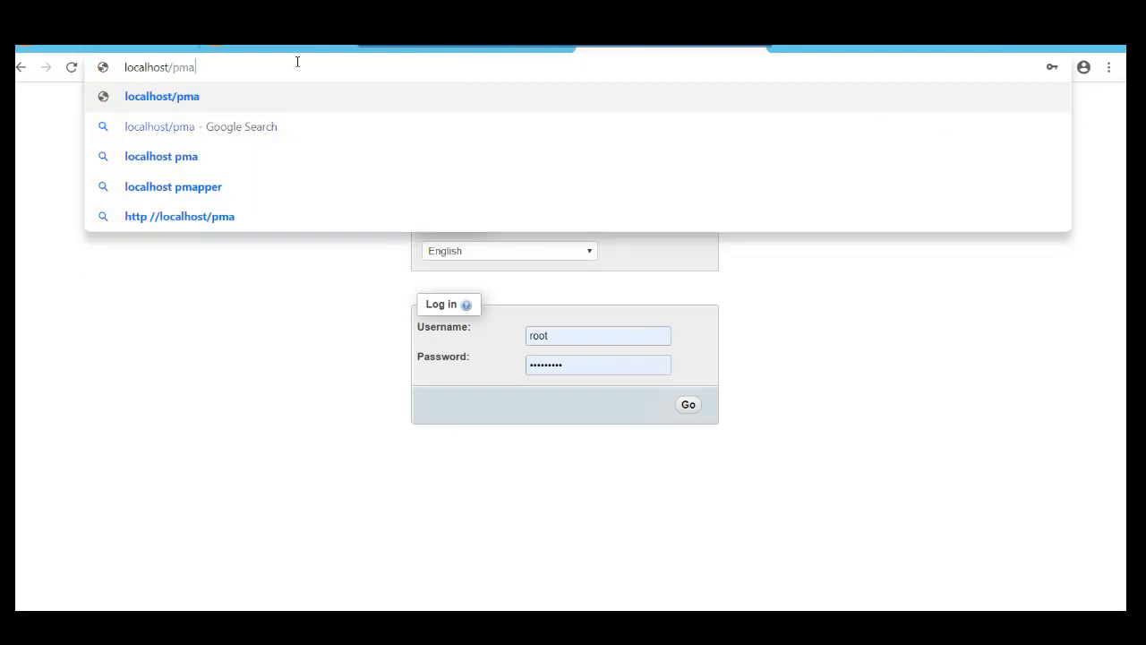
key("Return")
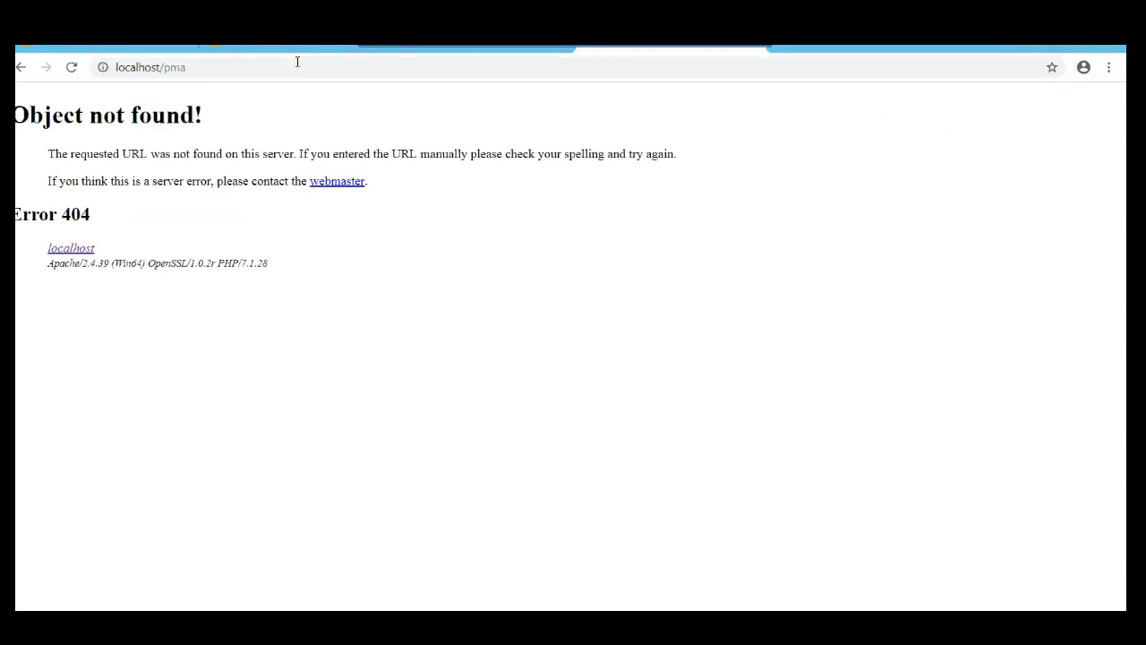
Restart Apache by stopping and starting it in the XAMPP Control Panel
left_click(435, 625)
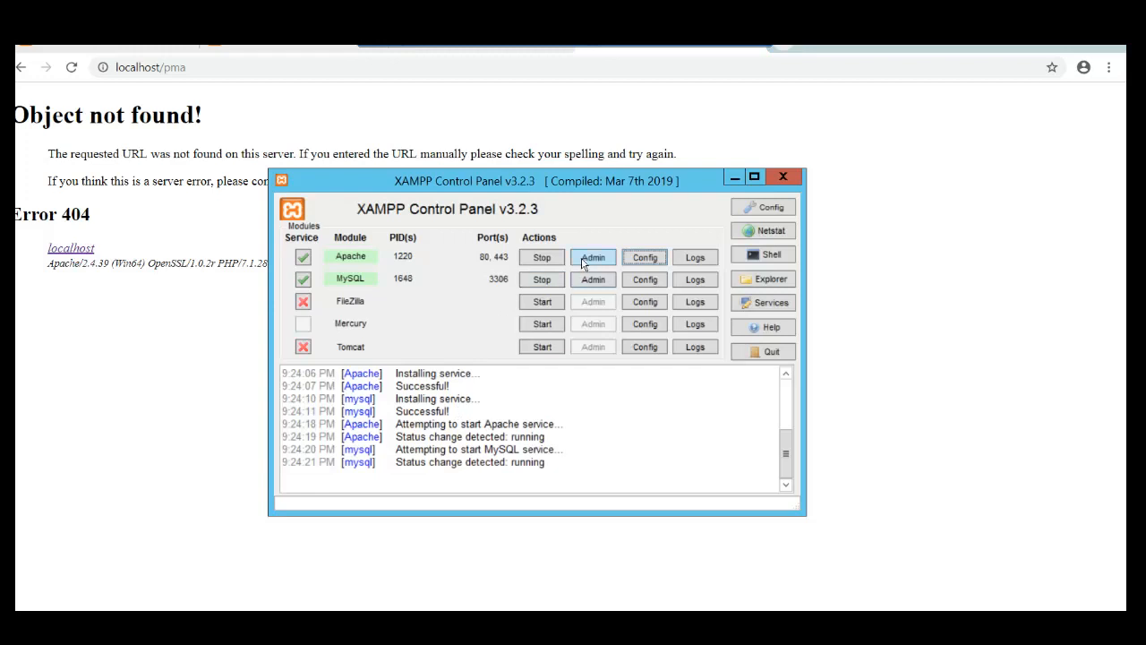
left_click(552, 256)
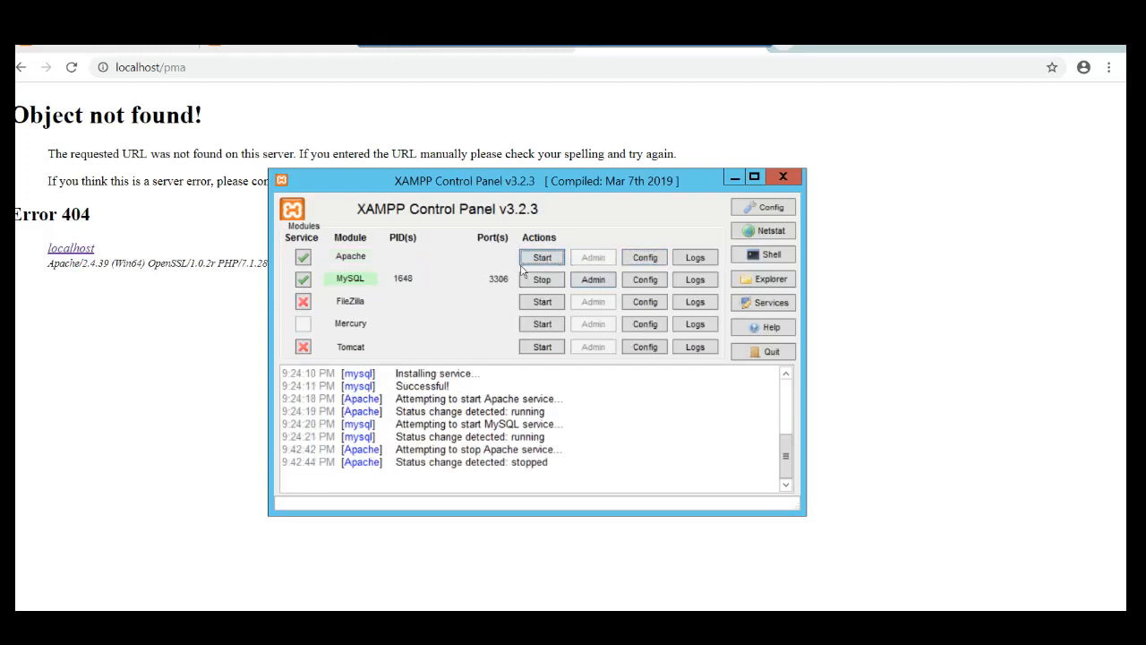
left_click(537, 261)
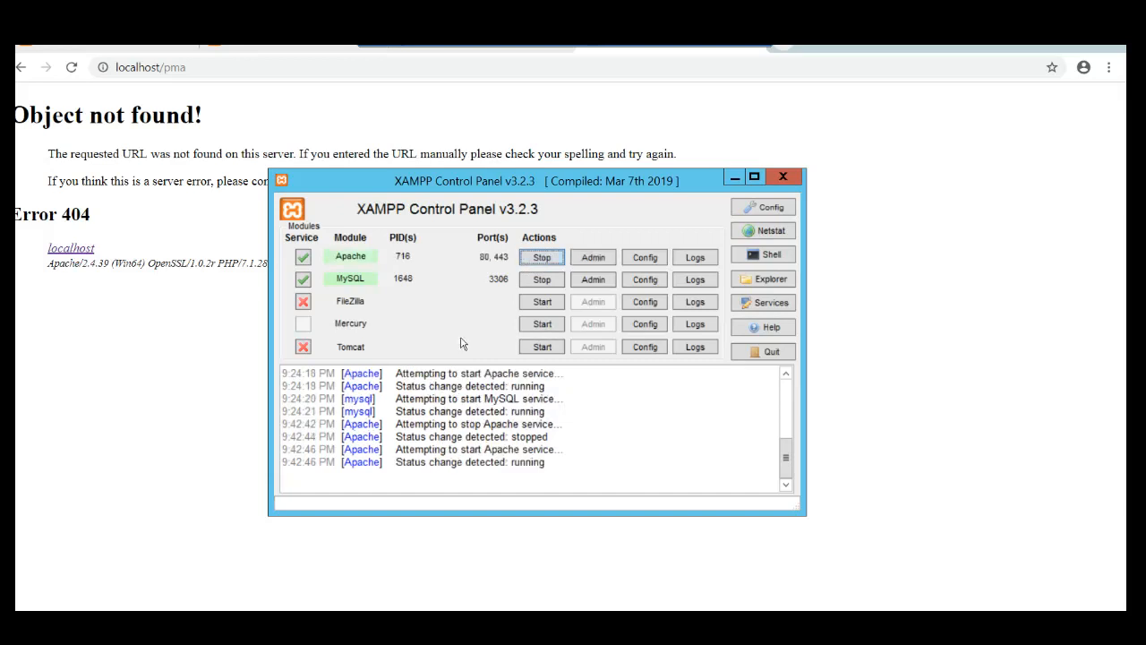
Reload localhost/pma and log in to phpMyAdmin as root with the saved password
left_click(204, 66)
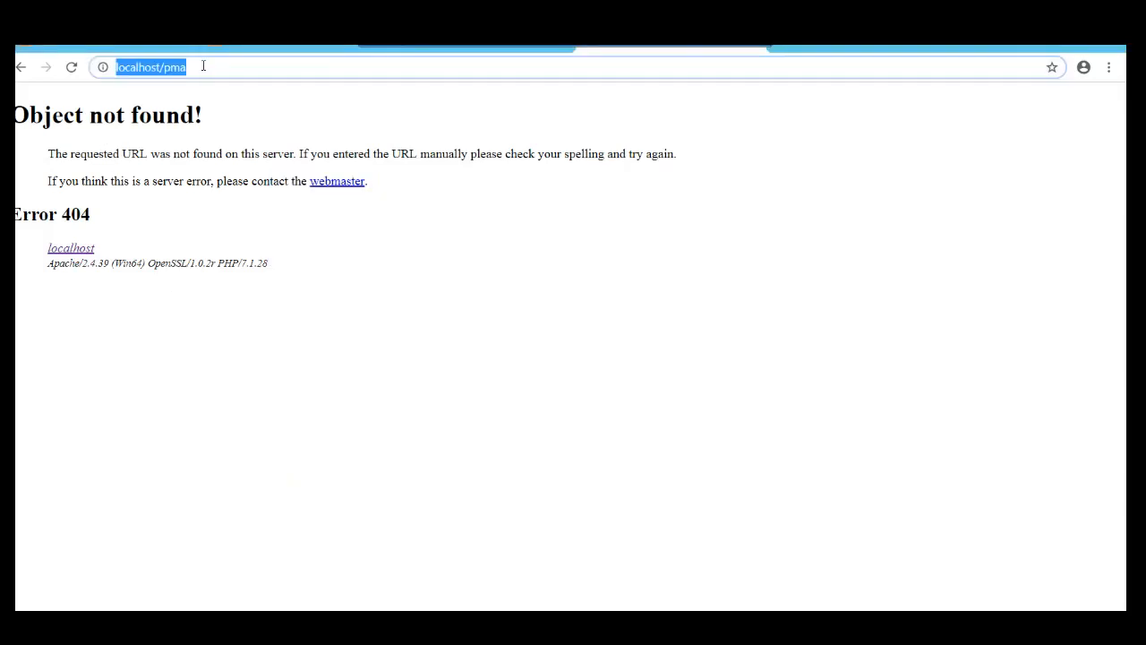
key("Return")
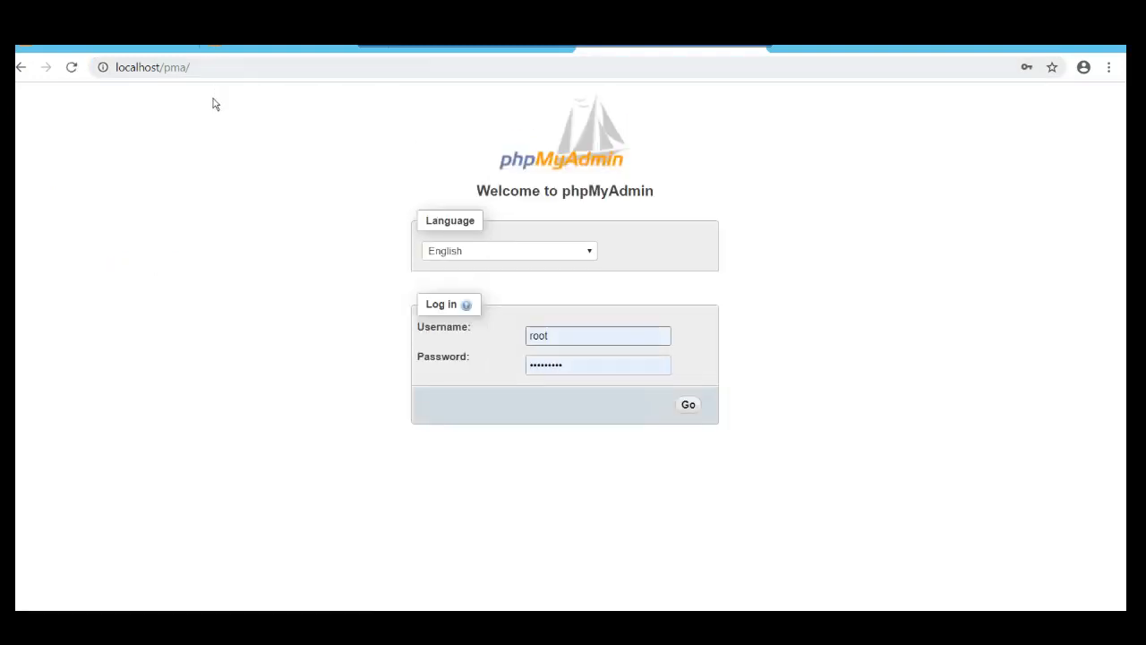
left_click(578, 370)
left_click(695, 409)
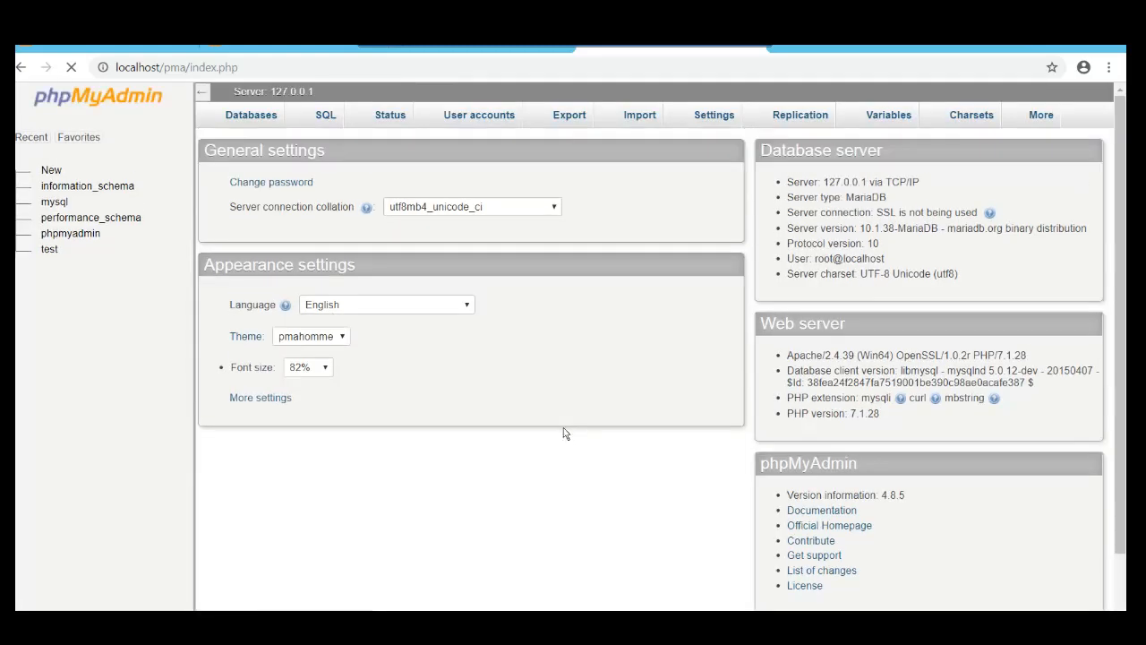
left_click(186, 67)
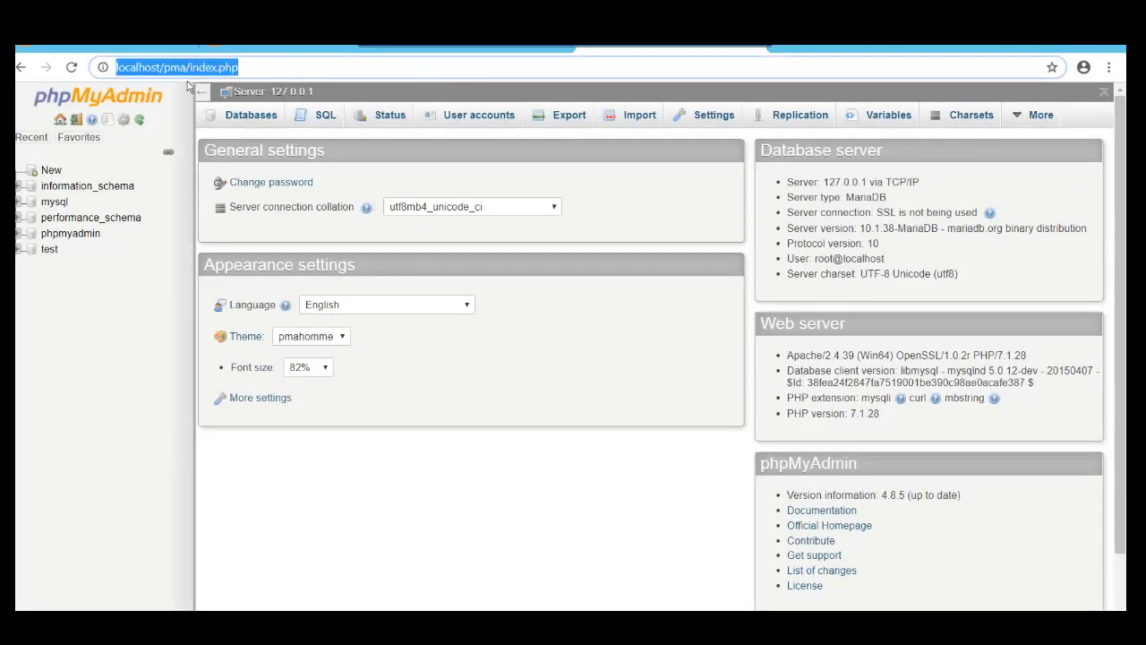
Minimize the remote desktop and review the stealth server setup outline in the New Text Document.txt notes in Notepad
left_click(722, 45)
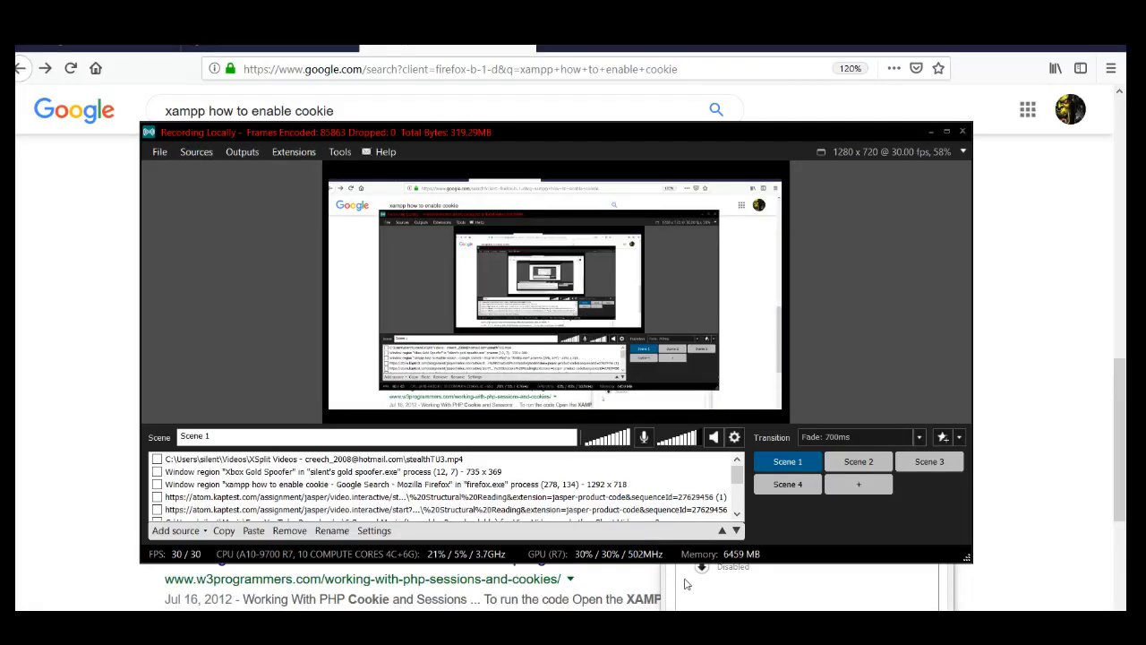
left_click(674, 625)
scroll(546, 358, "down", 1)
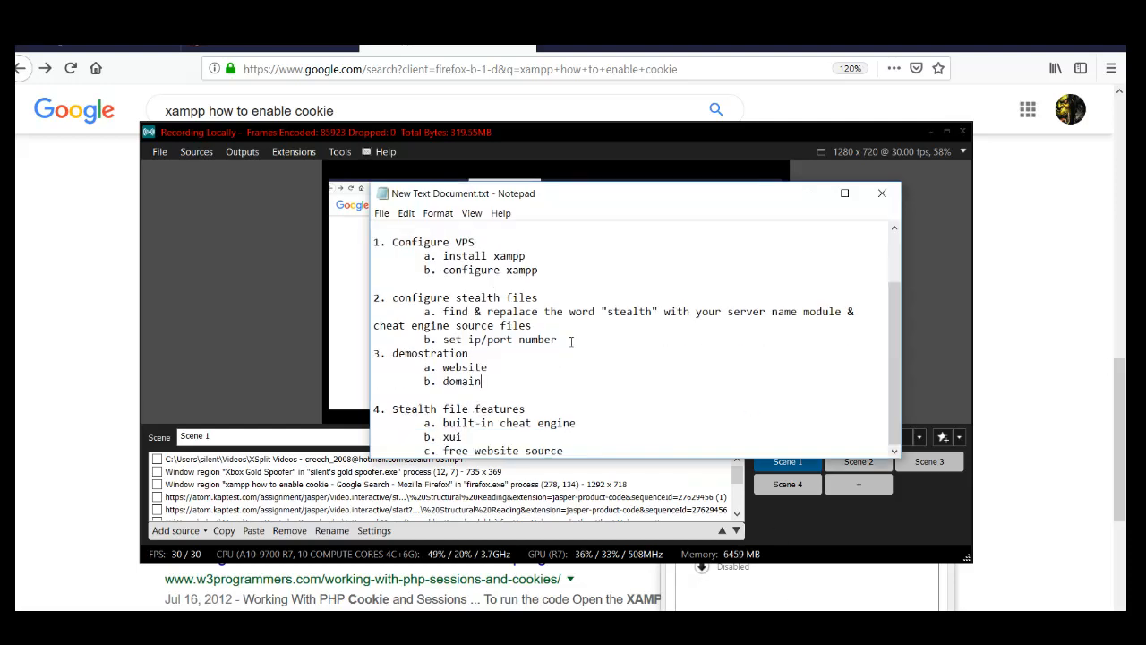
scroll(627, 309, "up", 2)
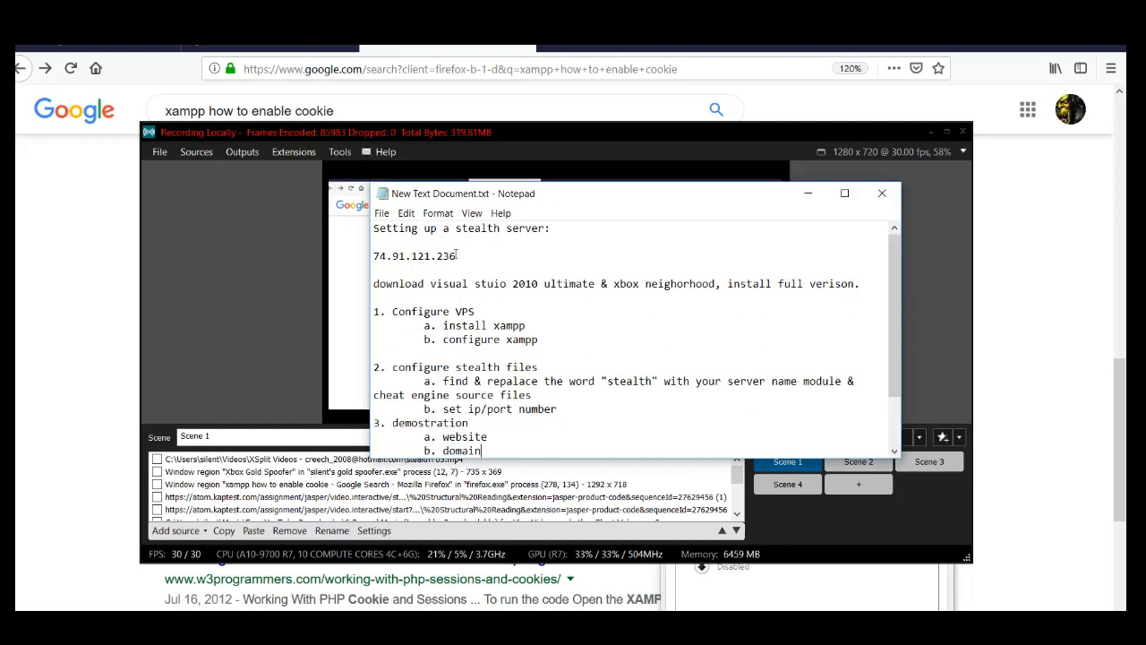
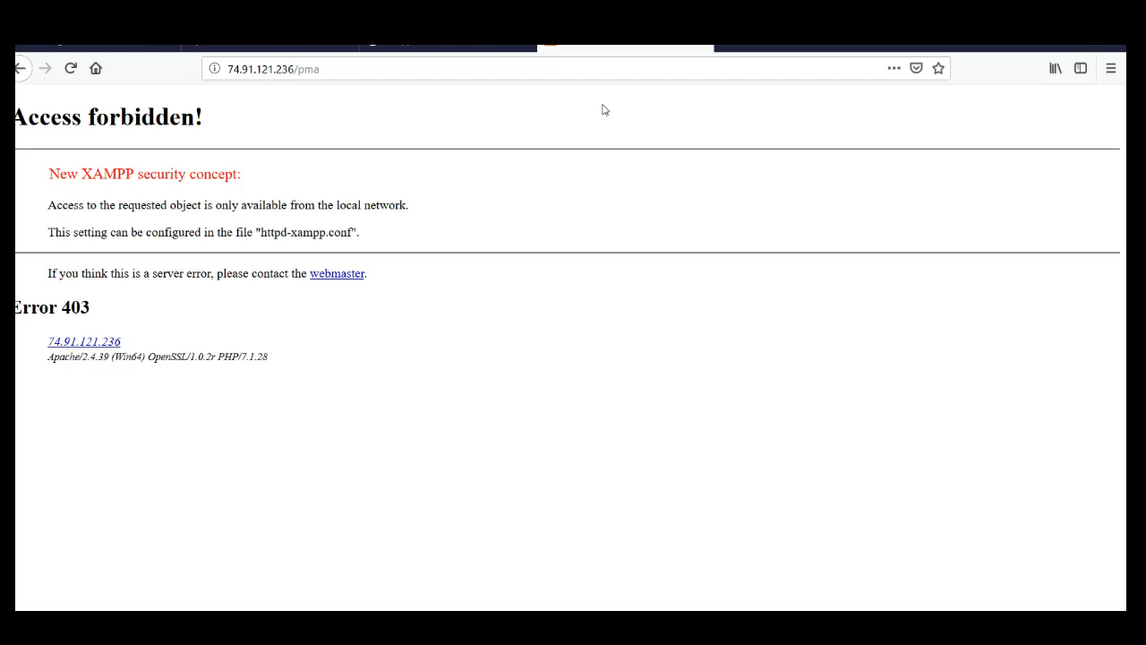
Switch to the VPS remote desktop and locate the /pma alias block in httpd-xampp.conf
mouse_move(861, 640)
left_click_drag(259, 231, 271, 232)
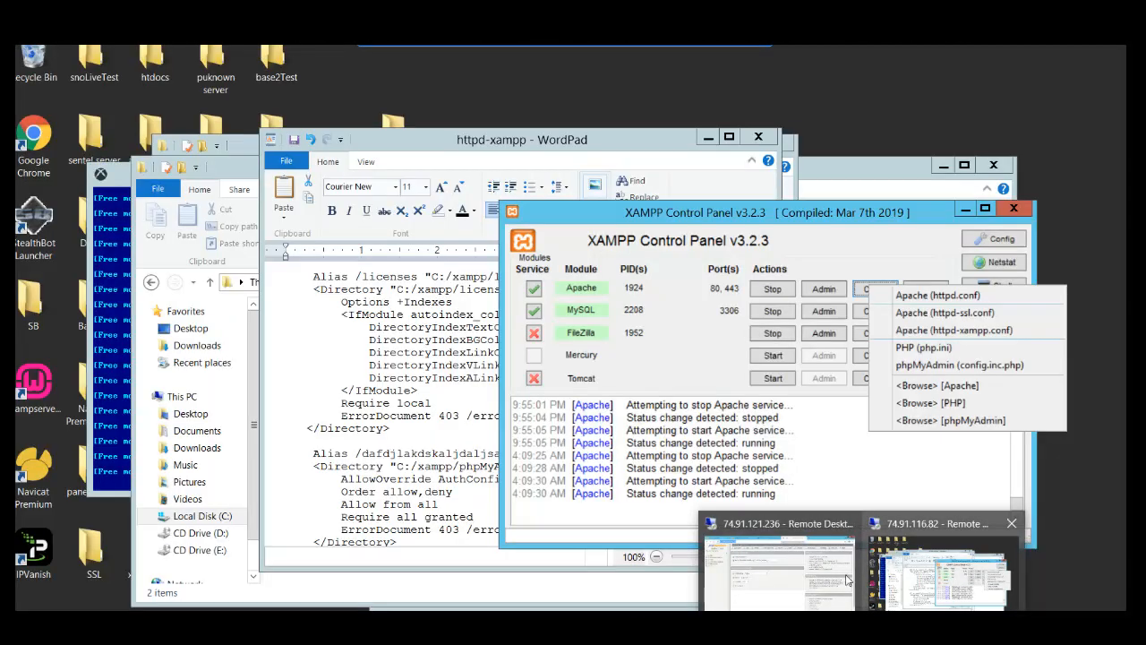
left_click(909, 576)
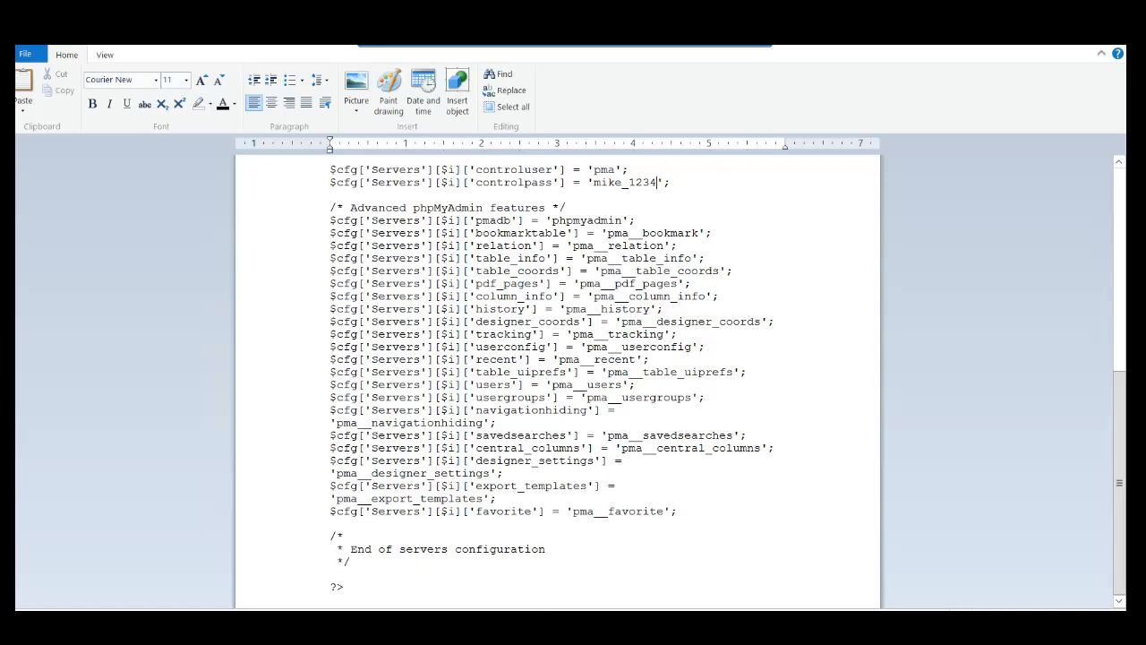
left_click(1079, 32)
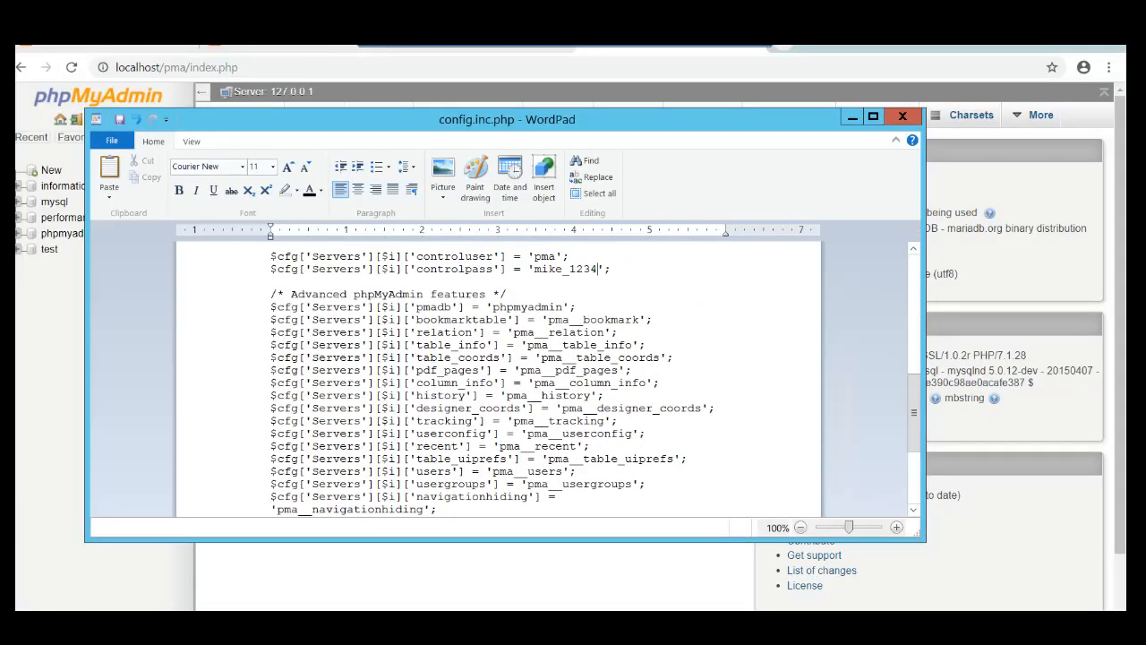
left_click(874, 116)
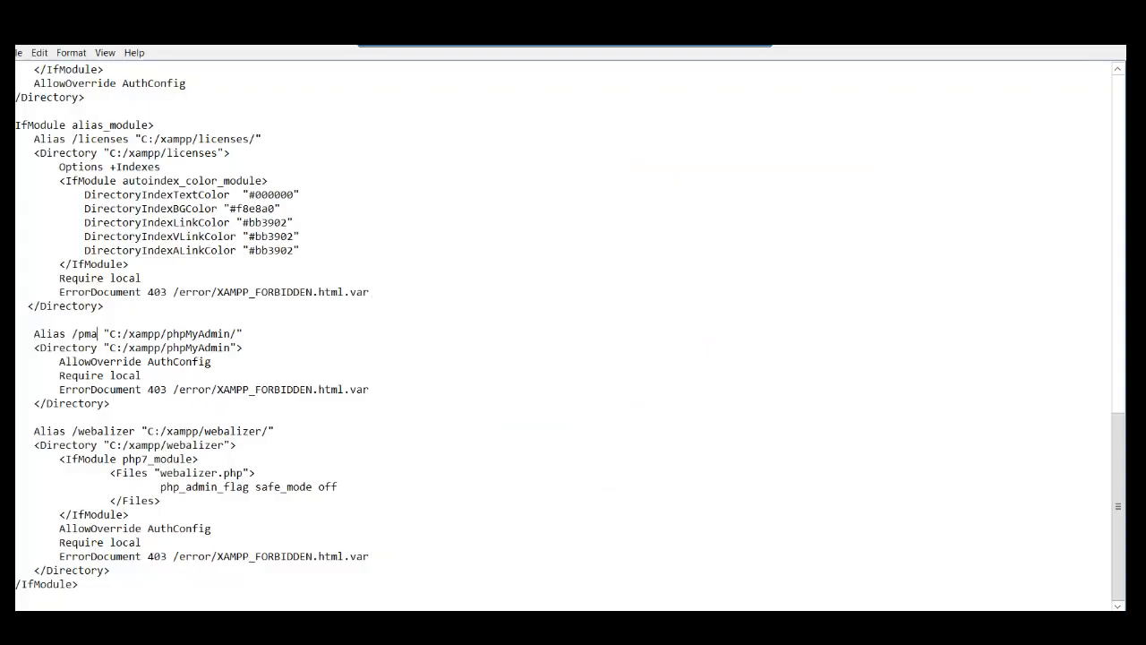
left_click(1071, 42)
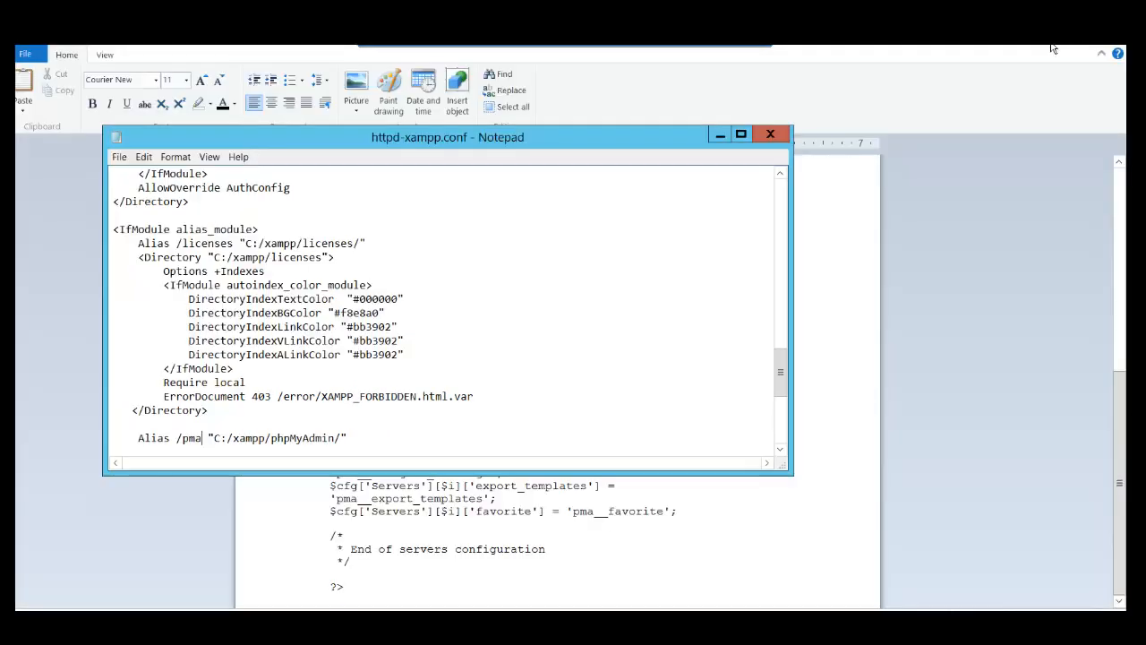
left_click(743, 138)
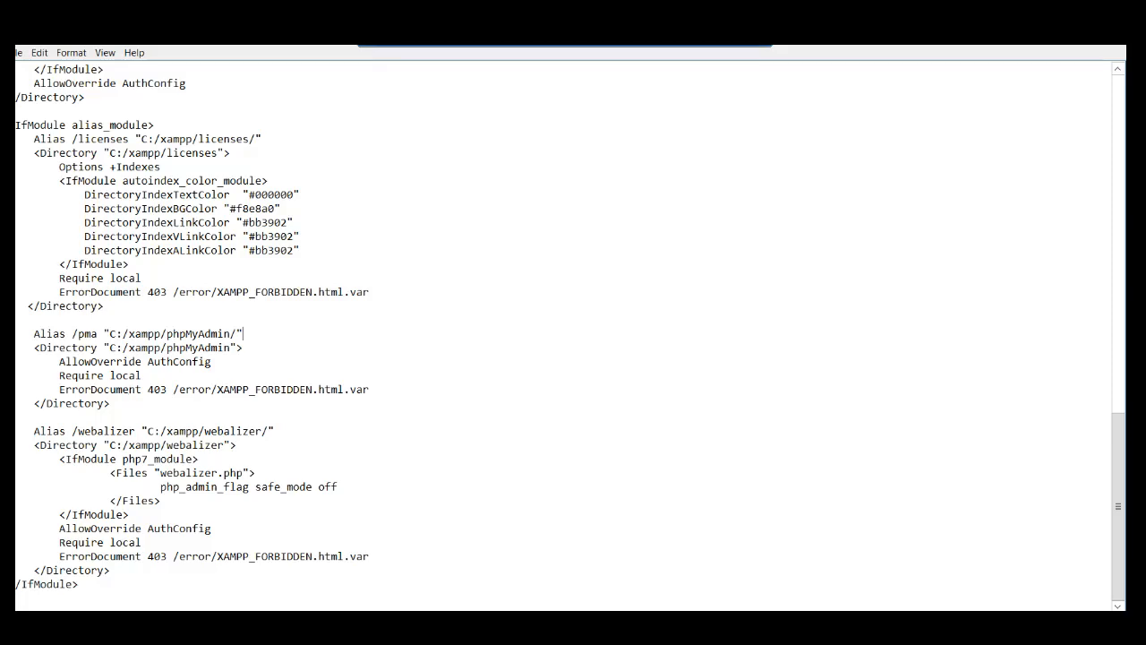
left_click(723, 40)
On the other remote server, copy the Order allow,deny, Allow from all and Require all granted lines from the phpMyAdmin block of httpd-xampp
left_click(895, 578)
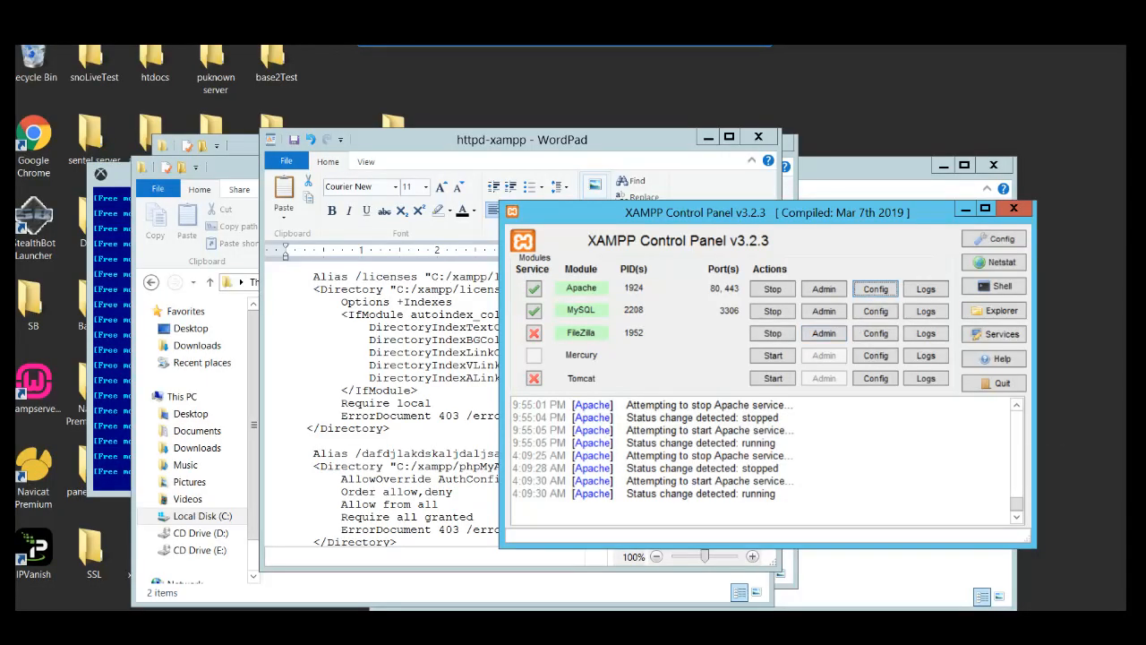
left_click(299, 625)
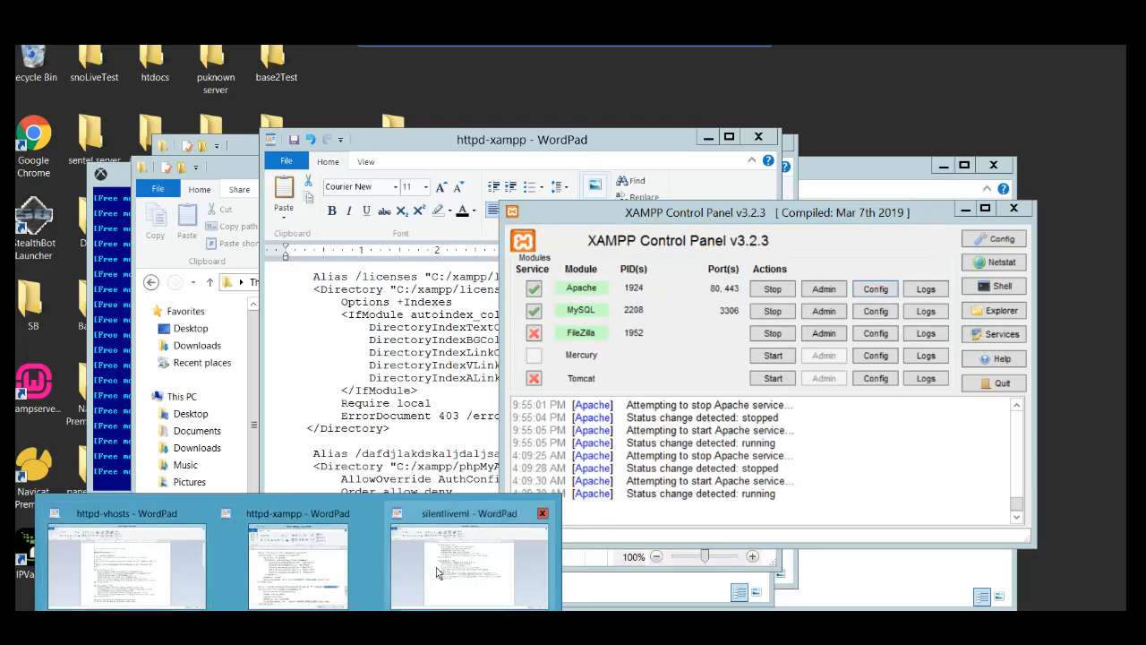
left_click(336, 560)
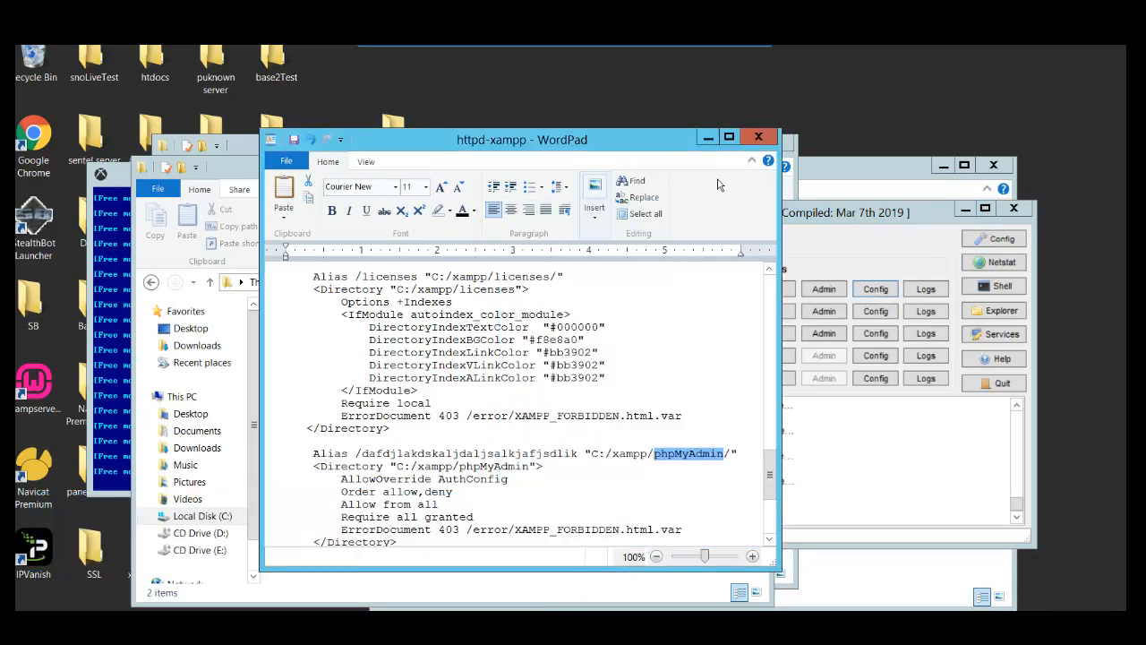
scroll(475, 439, "down", 3)
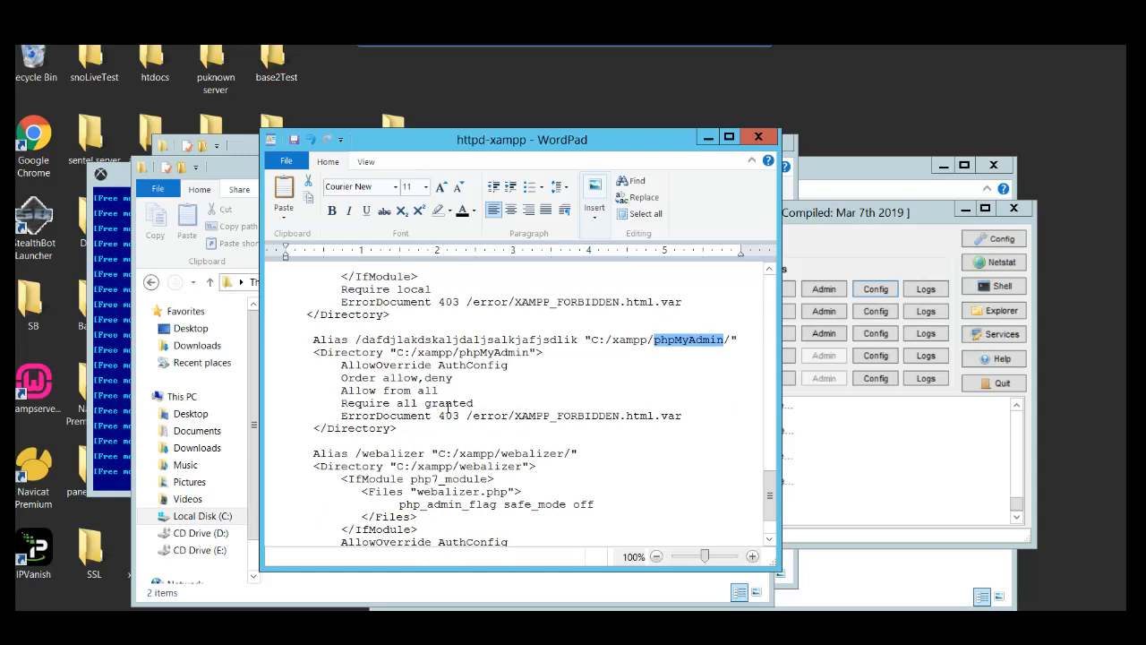
left_click_drag(477, 403, 291, 380)
key("ctrl+c")
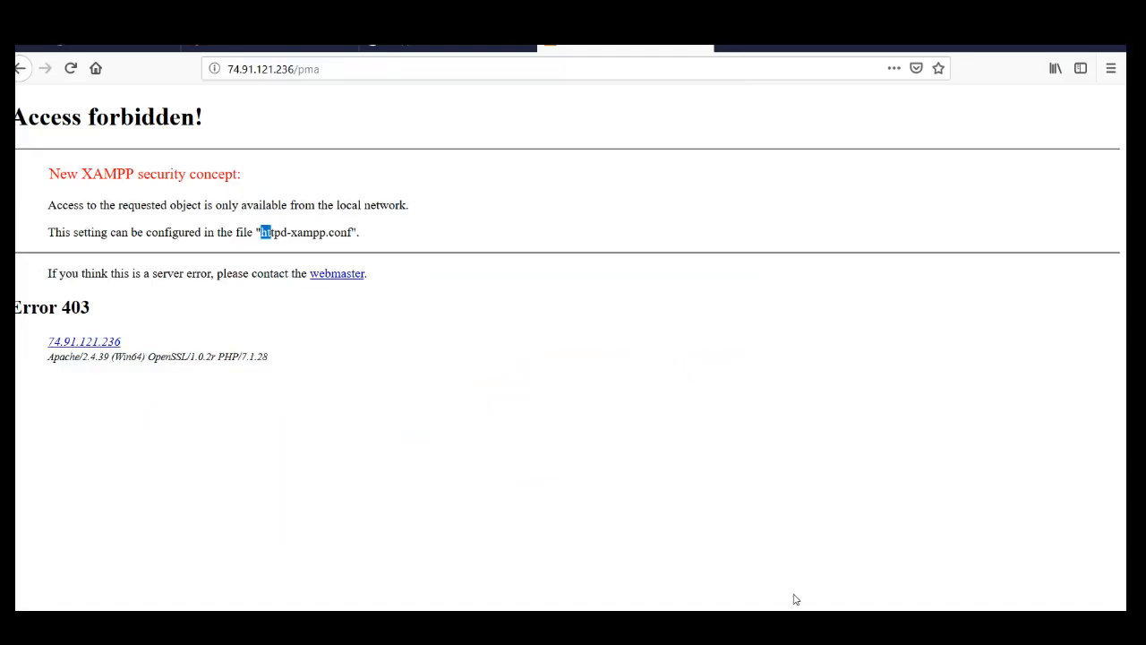
Replace Require local in the VPS's /pma block with the copied access lines, aligning their indentation and removing the blank line
left_click(856, 624)
left_click(783, 579)
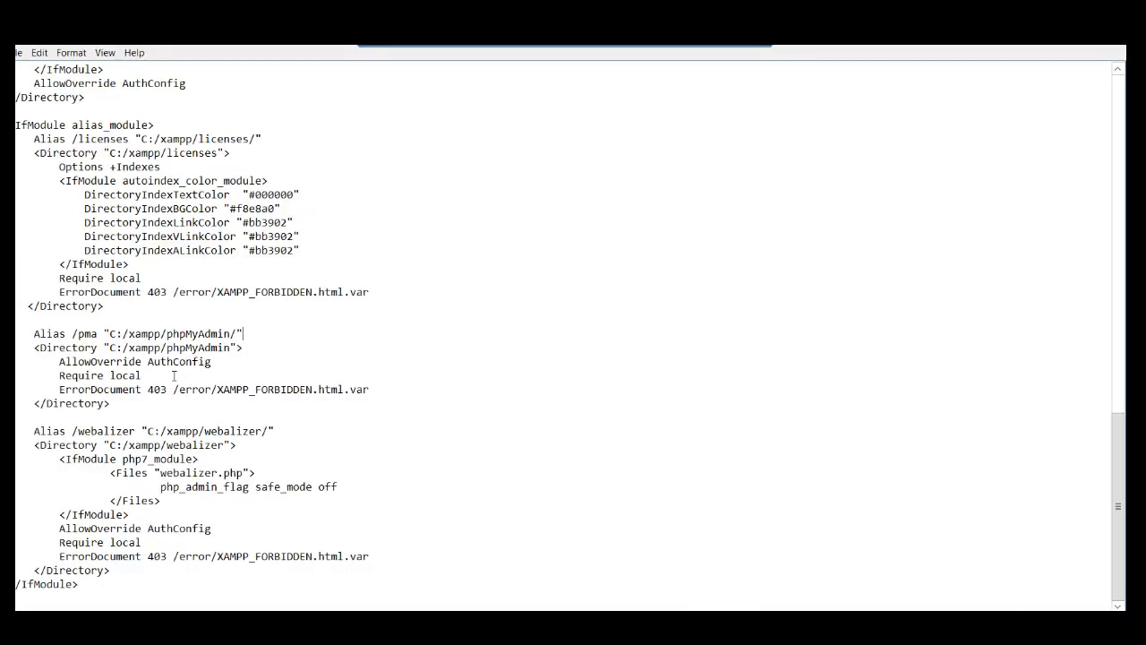
left_click_drag(142, 375, 59, 375)
key("ctrl+v")
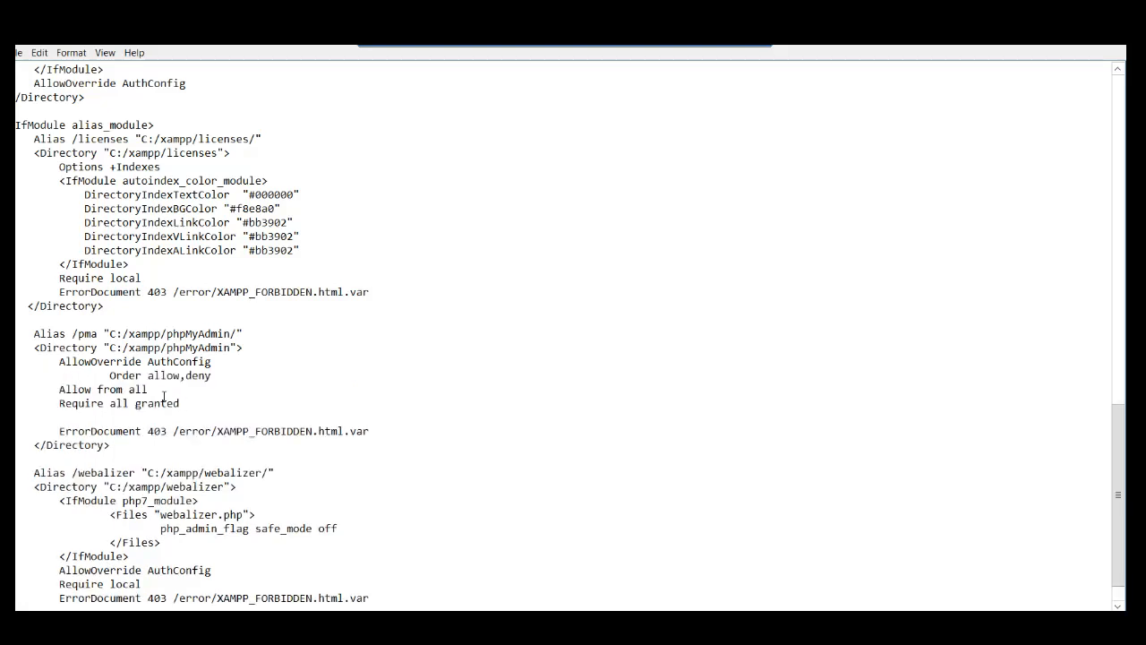
key("BackSpace")
key("BackSpace")
key("BackSpace")
key("BackSpace")
key("BackSpace")
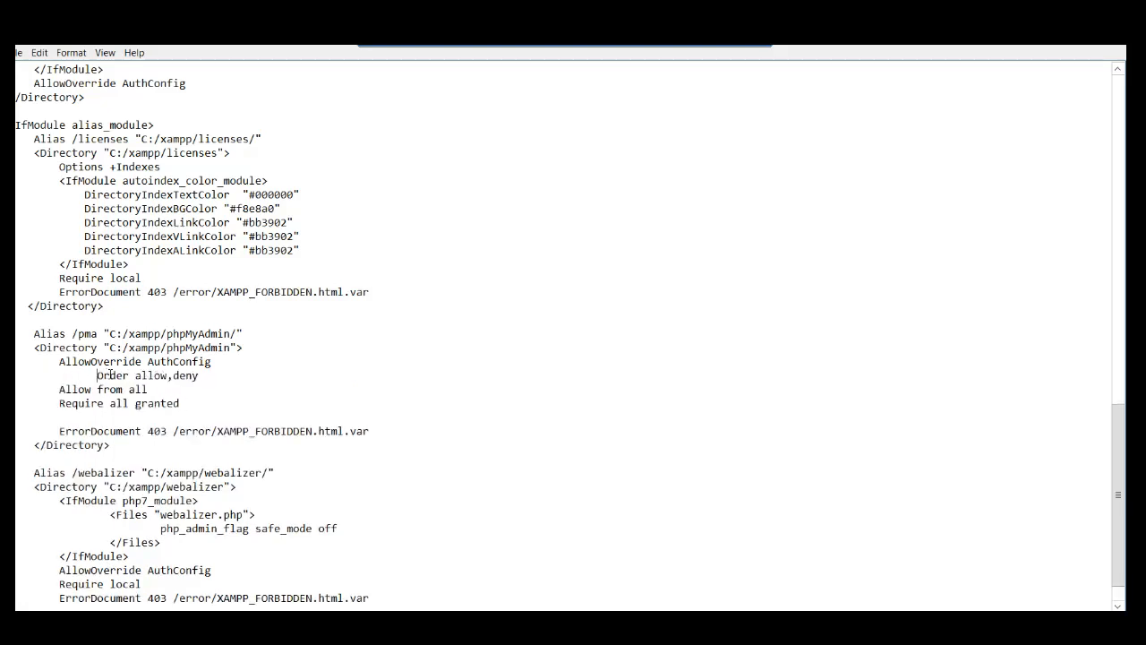
key("BackSpace")
key("BackSpace")
key("BackSpace")
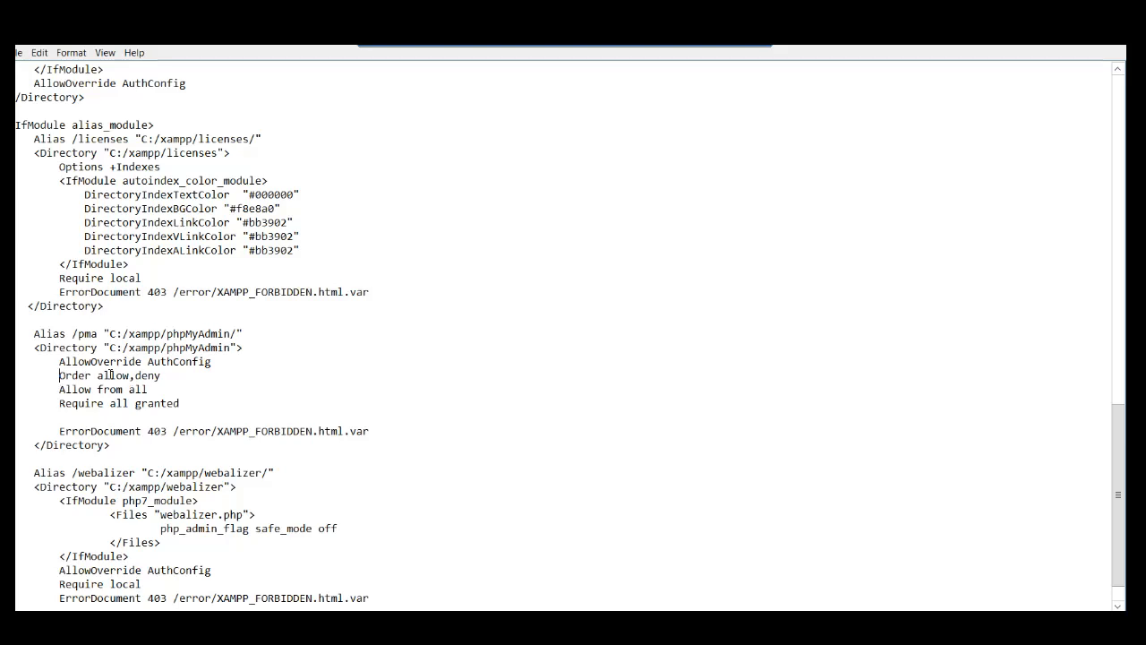
key("BackSpace")
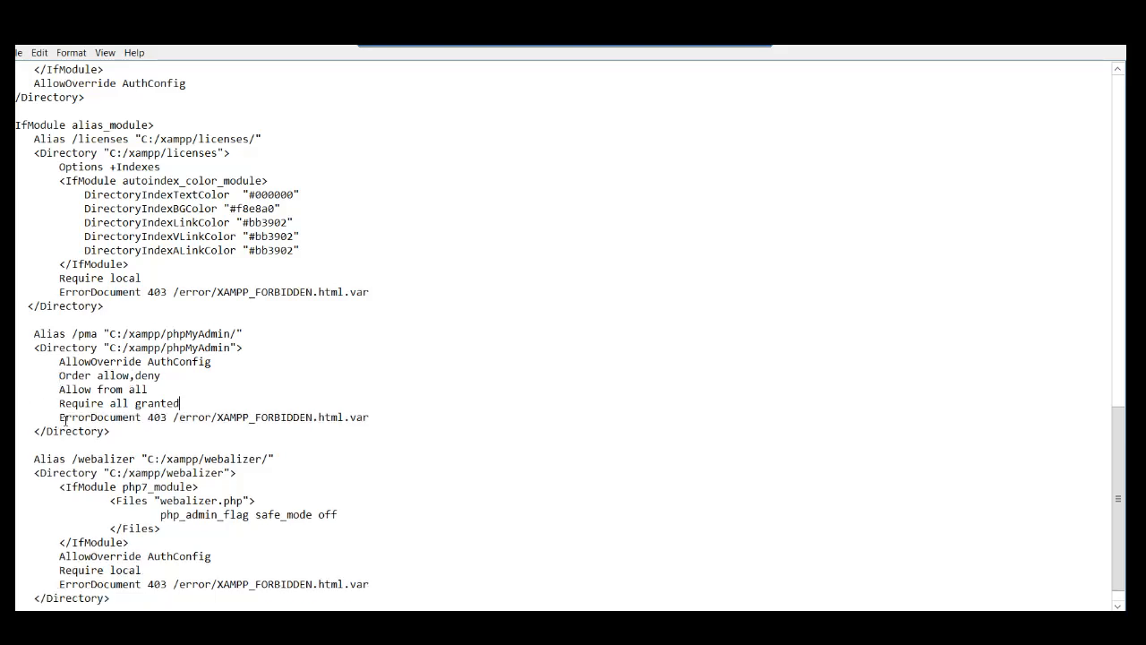
Save httpd-xampp.conf and restart the Apache service in the XAMPP Control Panel
left_click(18, 52)
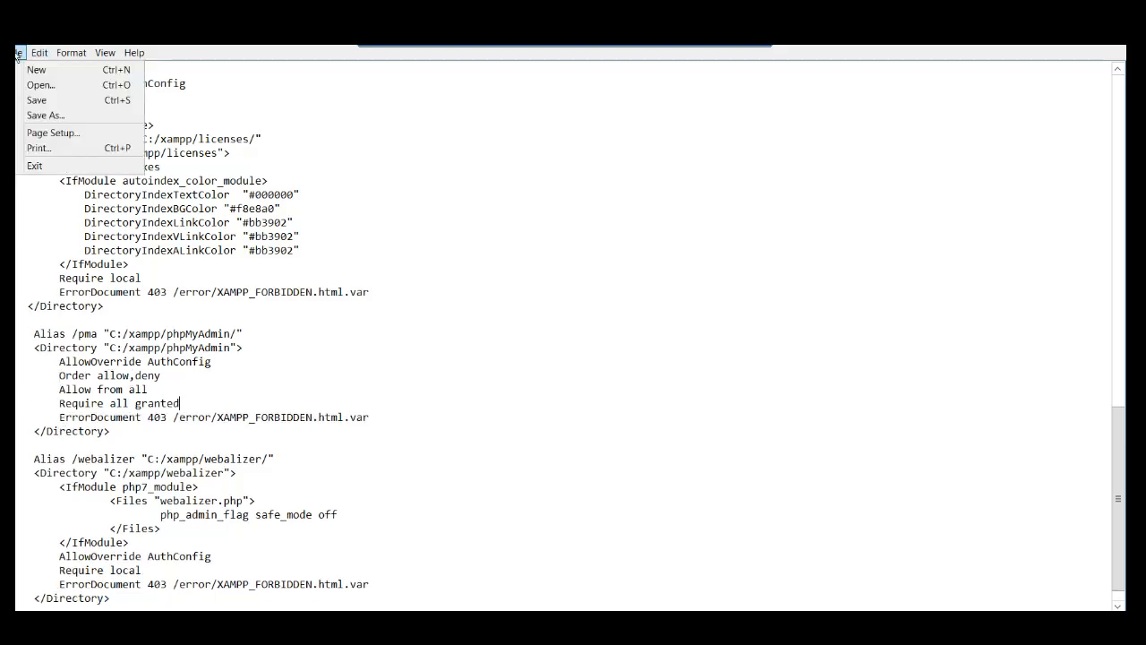
left_click(26, 100)
key("alt+Tab")
left_click(539, 256)
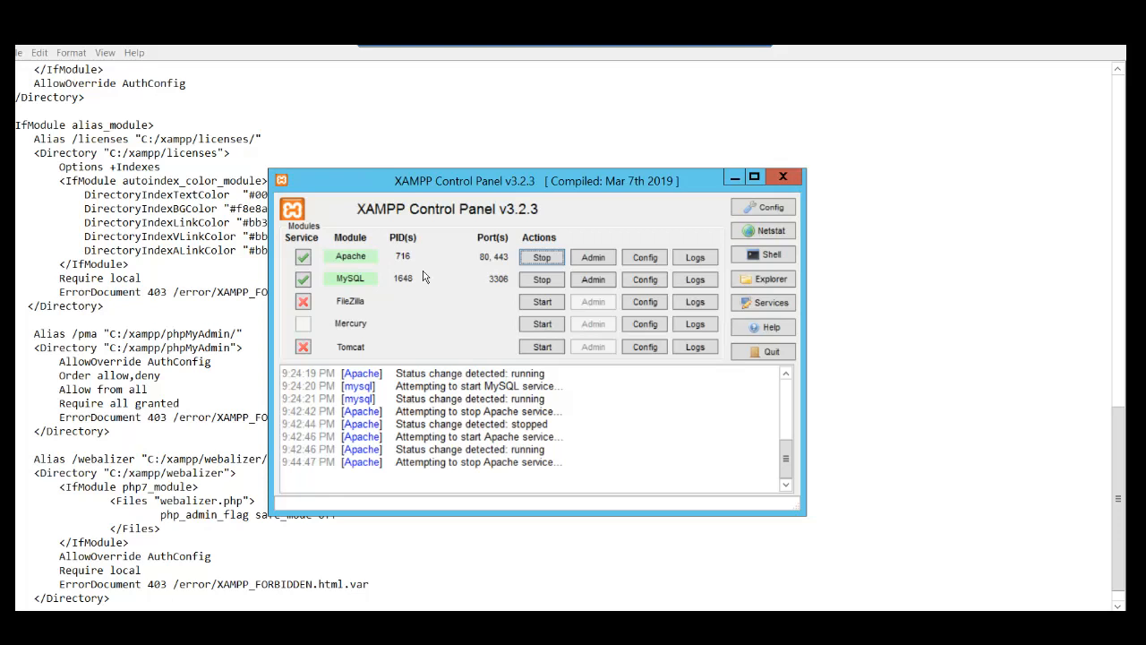
left_click(535, 262)
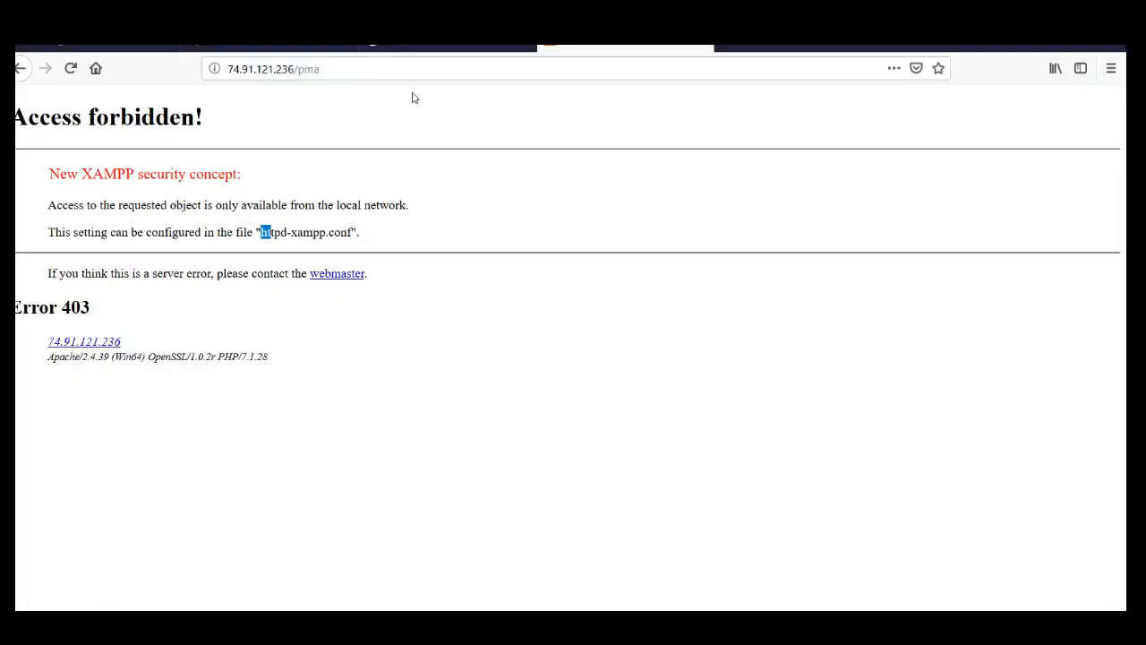
Load 74.91.121.236/pma/ in the local browser to test external access to phpMyAdmin
left_click(409, 69)
left_click(410, 69)
type("/pma")
key("Return")
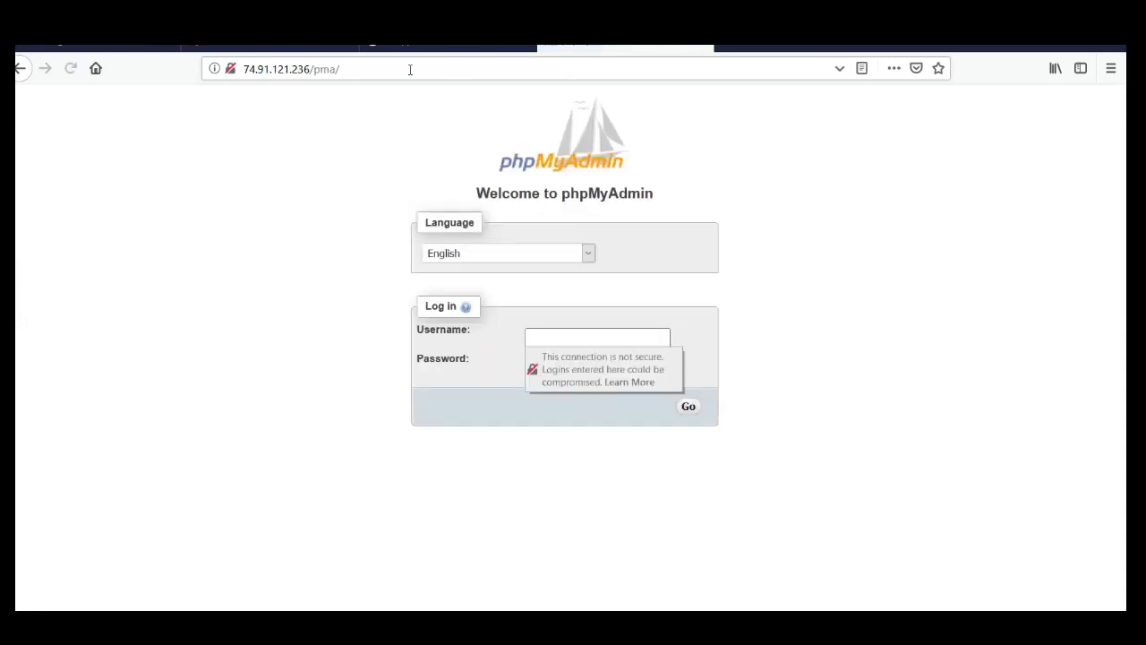
Fill in the phpMyAdmin login form with the username root and the account password
left_click(541, 339)
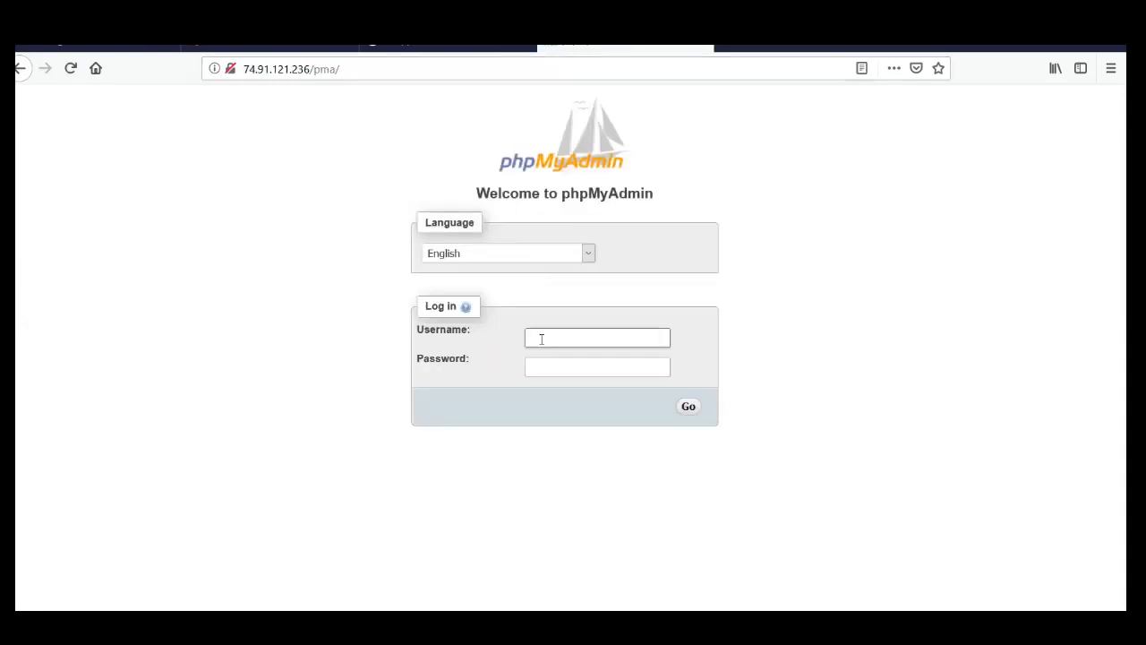
type("root")
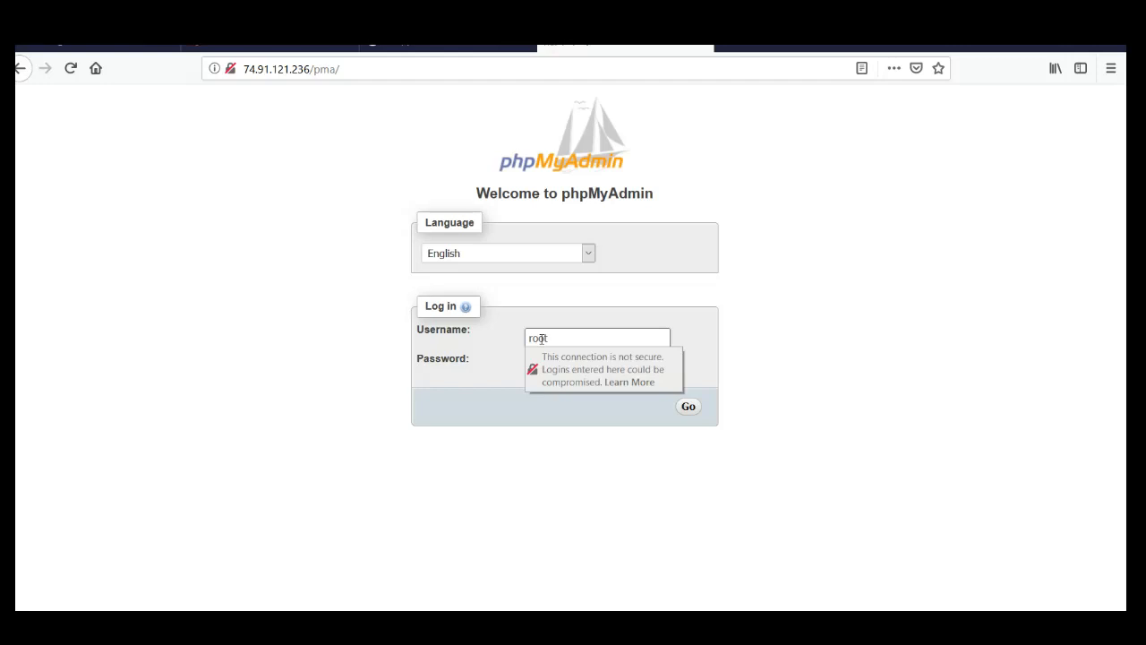
left_click(374, 69)
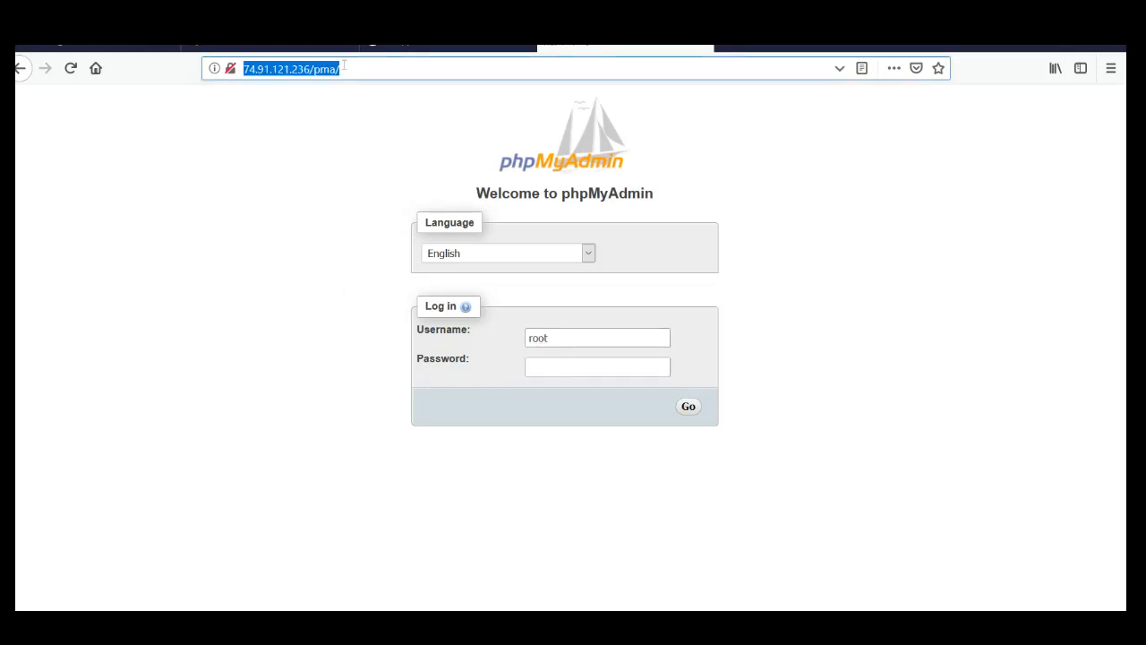
left_click(317, 69)
double_click(323, 69)
left_click(338, 69)
left_click(578, 341)
key("ctrl+a")
key("BackSpace")
key("Tab")
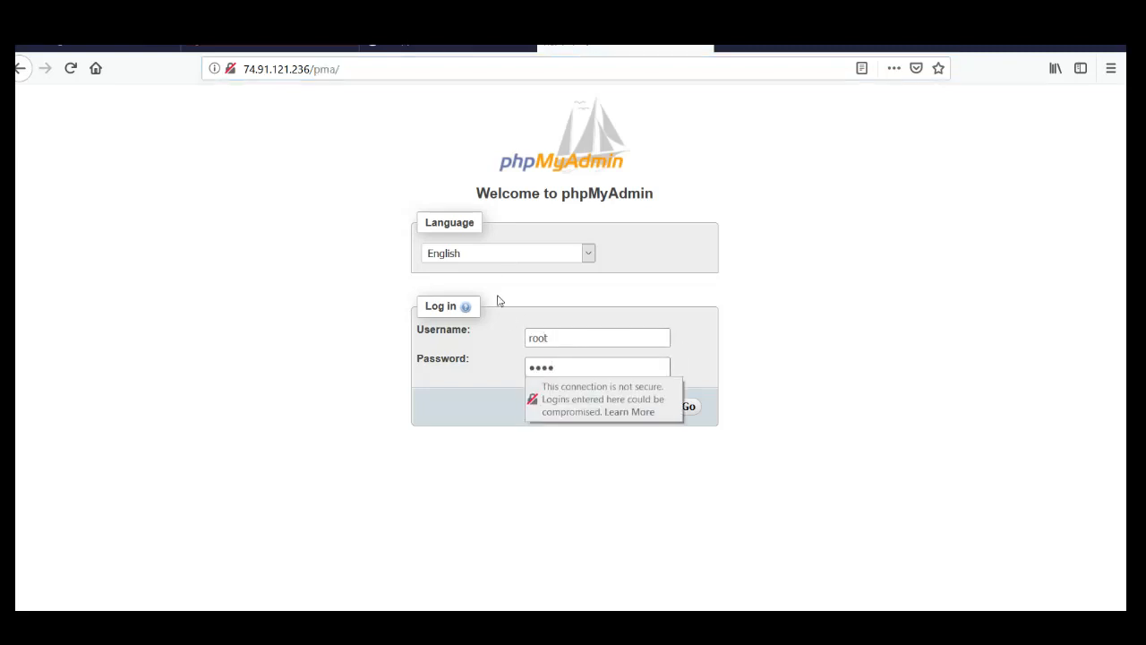
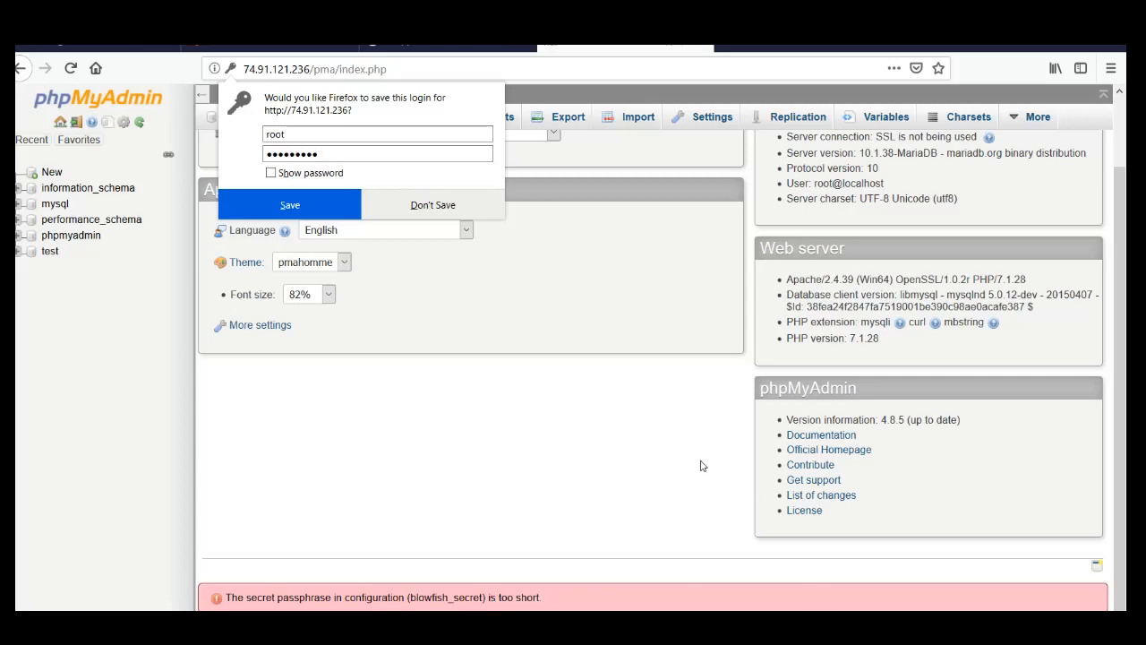
Switch to the 74.91.121.236 remote desktop session and bring phpMyAdmin's configuration file into view in WordPad
left_click(860, 623)
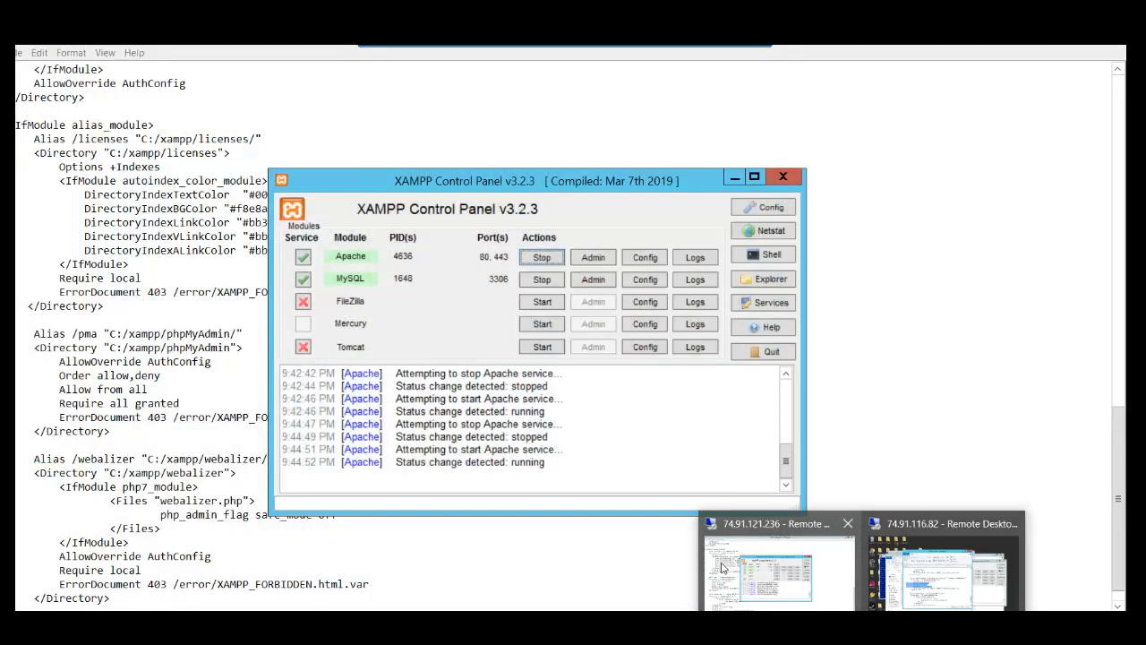
mouse_move(948, 561)
left_click(804, 575)
left_click(36, 195)
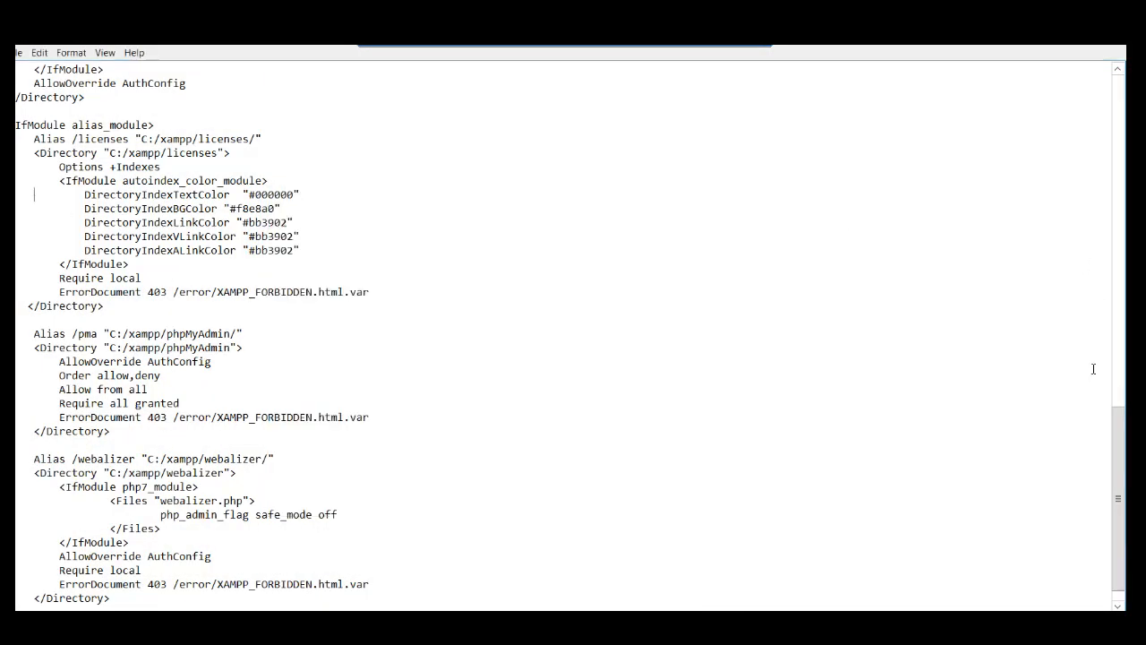
left_click_drag(1121, 430, 1123, 81)
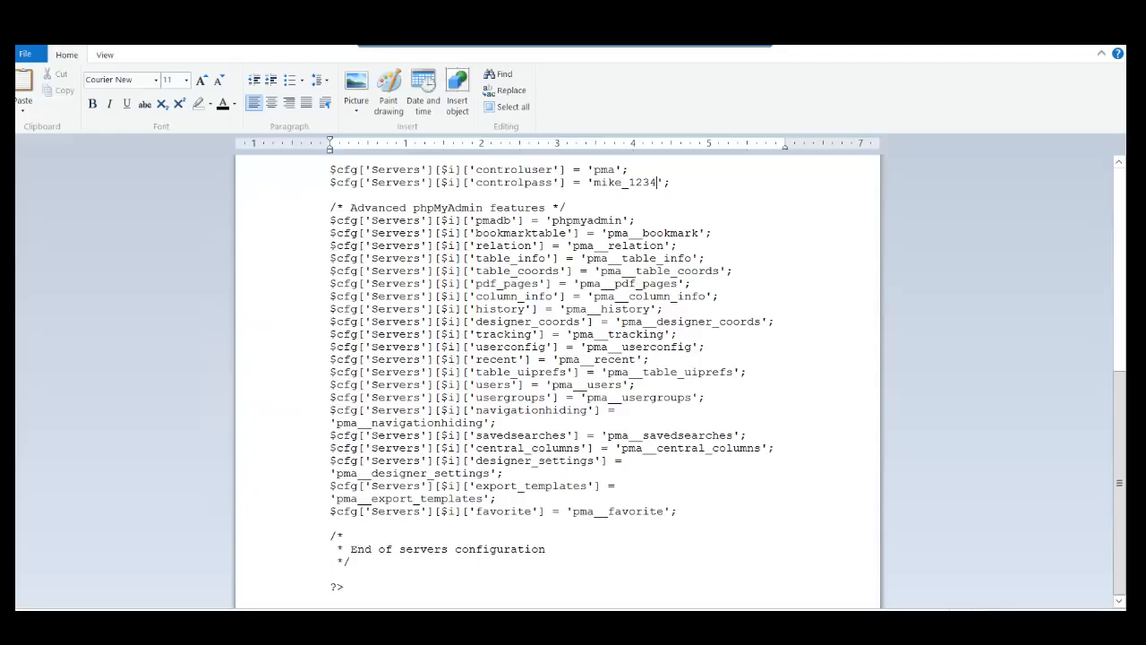
scroll(1115, 298, "up", 2)
scroll(1115, 298, "up", 8)
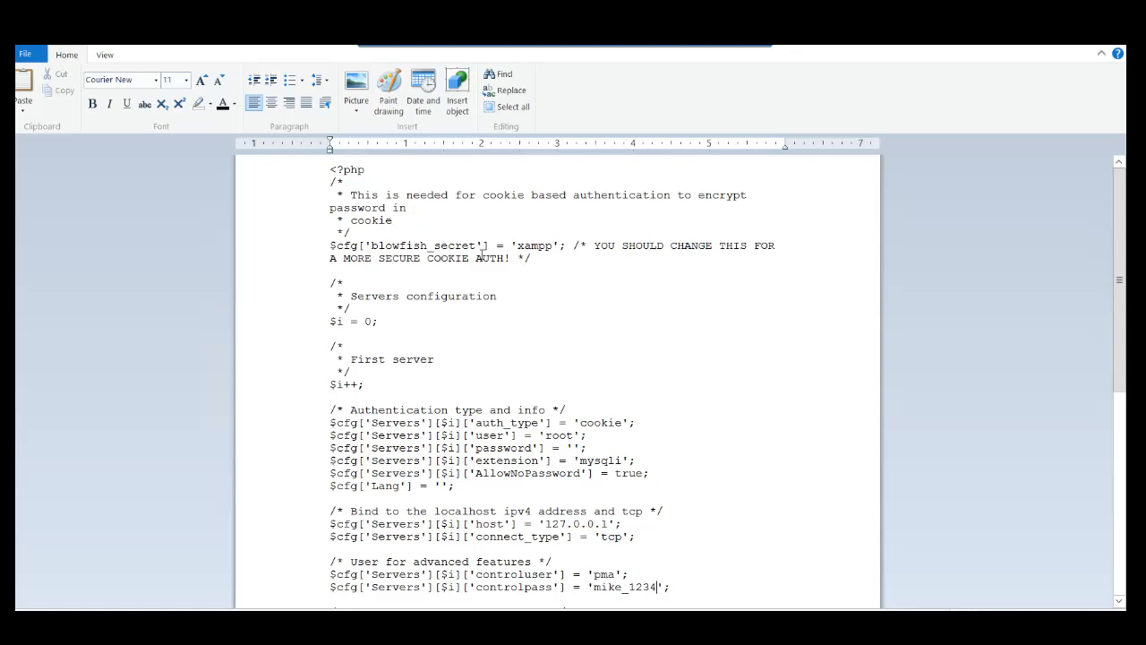
double_click(535, 246)
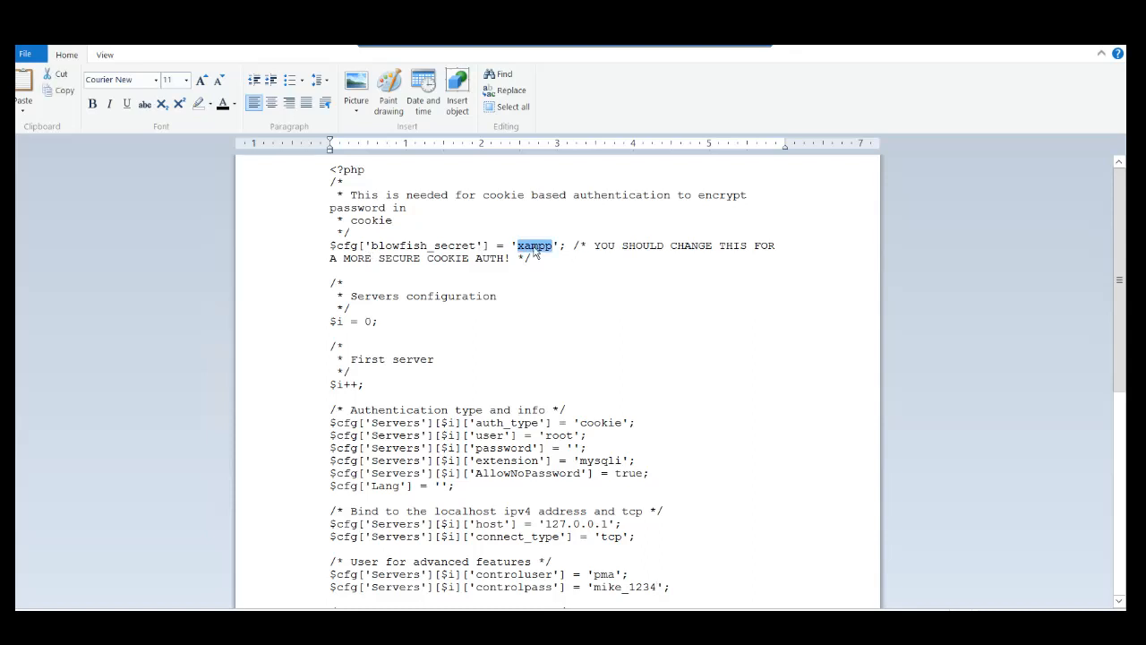
key("BackSpace")
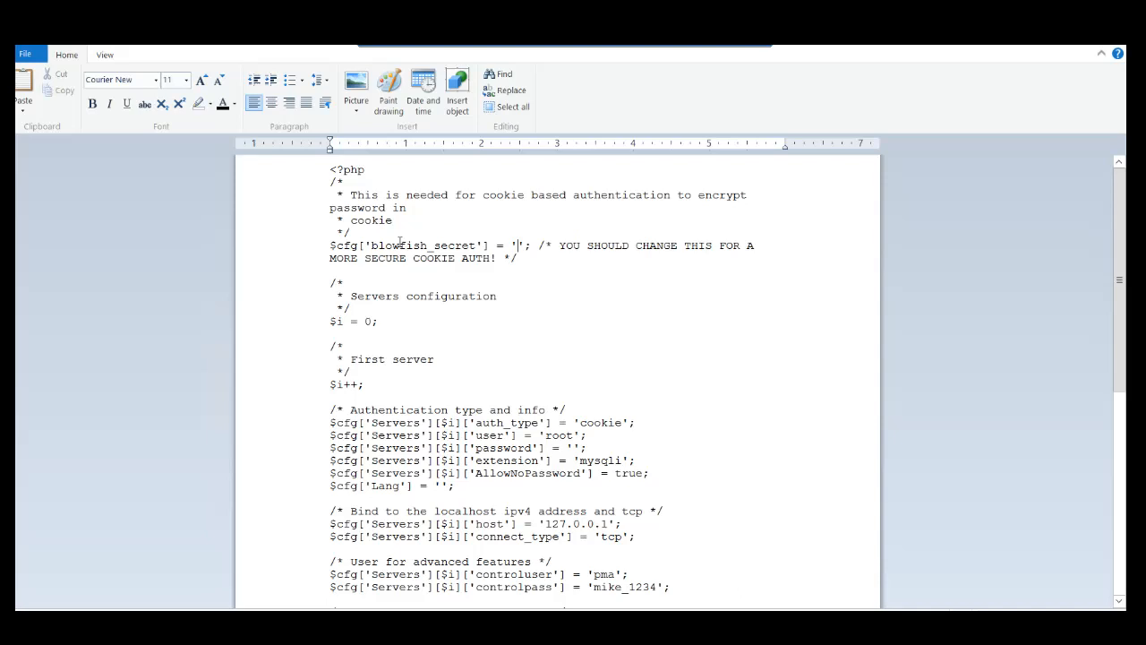
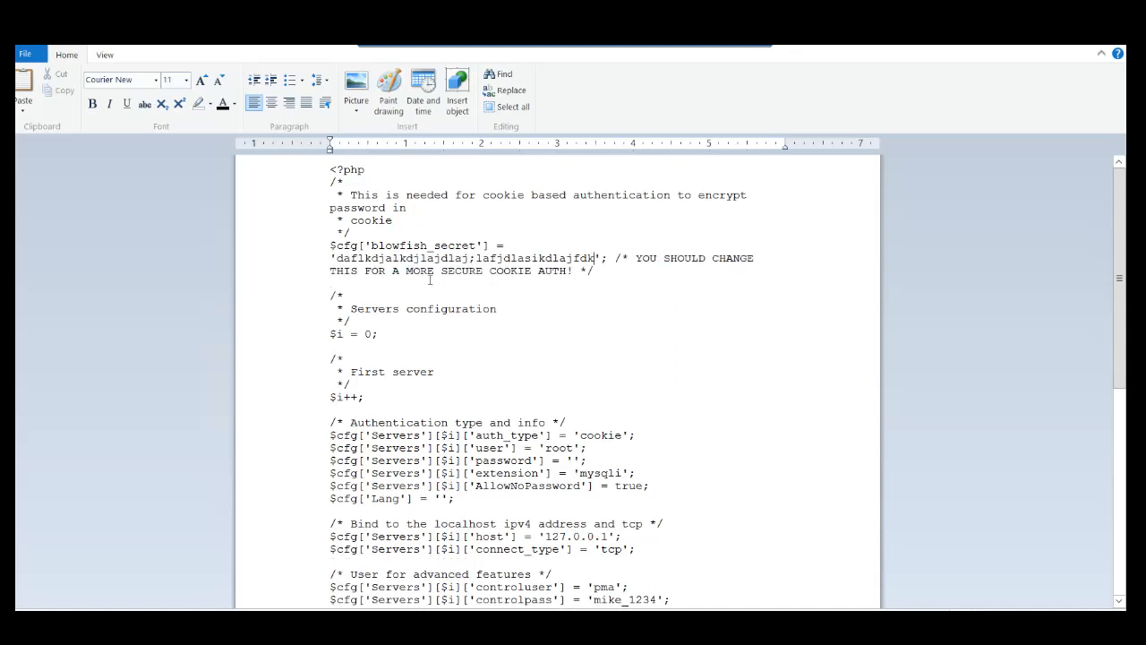
scroll(557, 381, "down", 2)
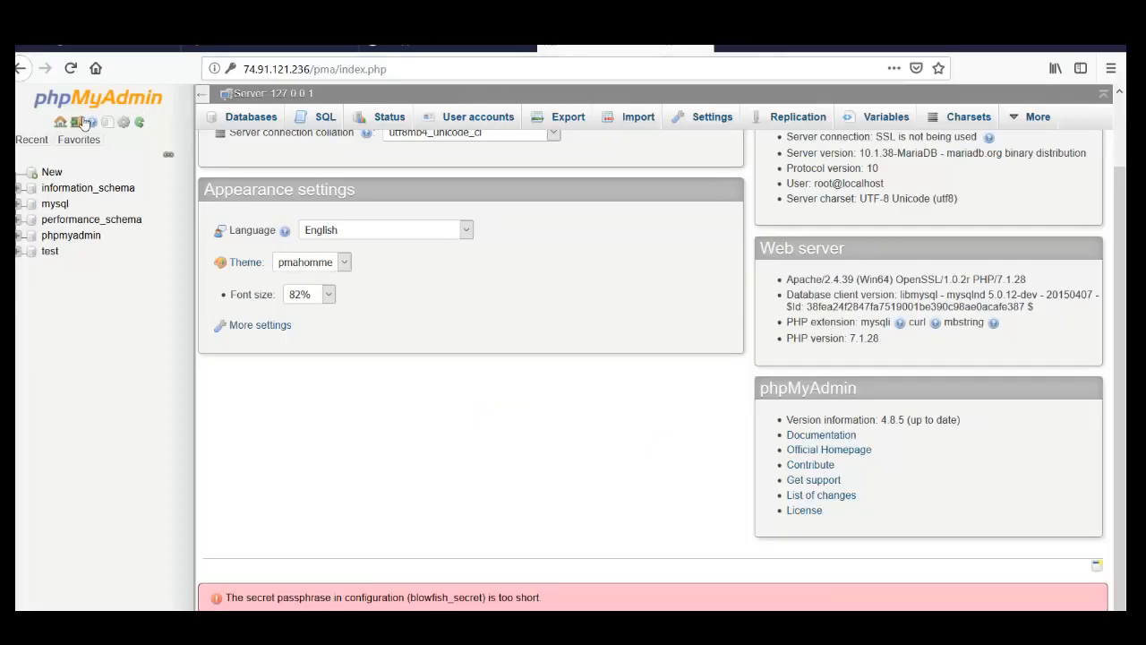
Log out of phpMyAdmin in the local browser and load 74.91.121.236/pma/ again
left_click(77, 122)
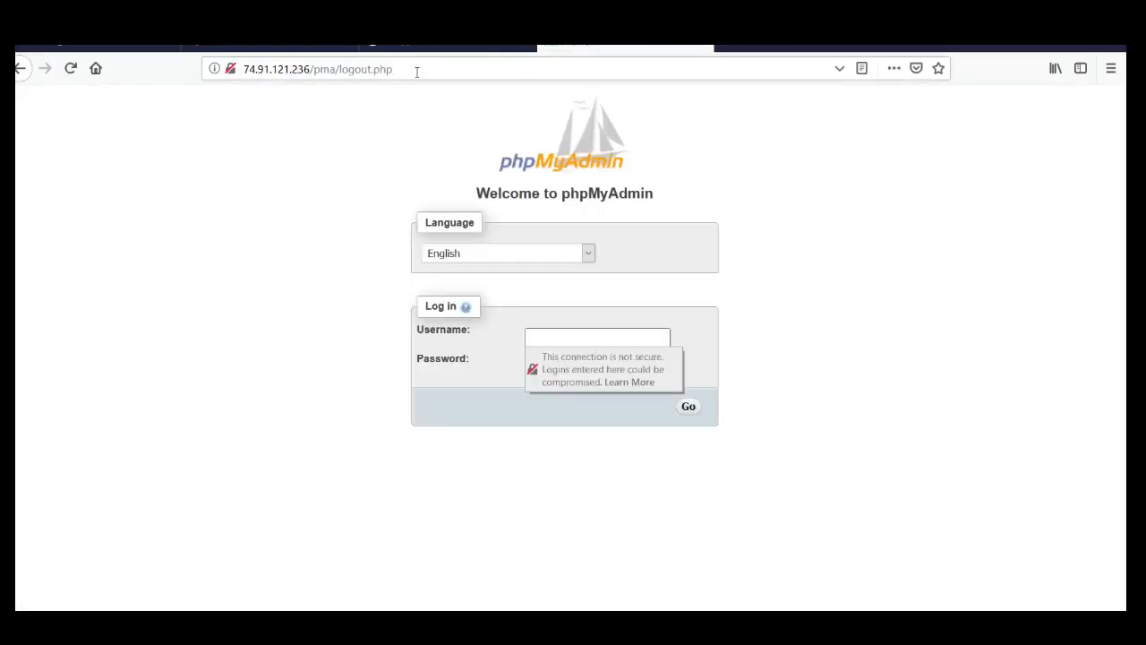
left_click(417, 72)
double_click(417, 73)
key("BackSpace")
key("BackSpace")
key("BackSpace")
key("BackSpace")
key("BackSpace")
key("BackSpace")
key("BackSpace")
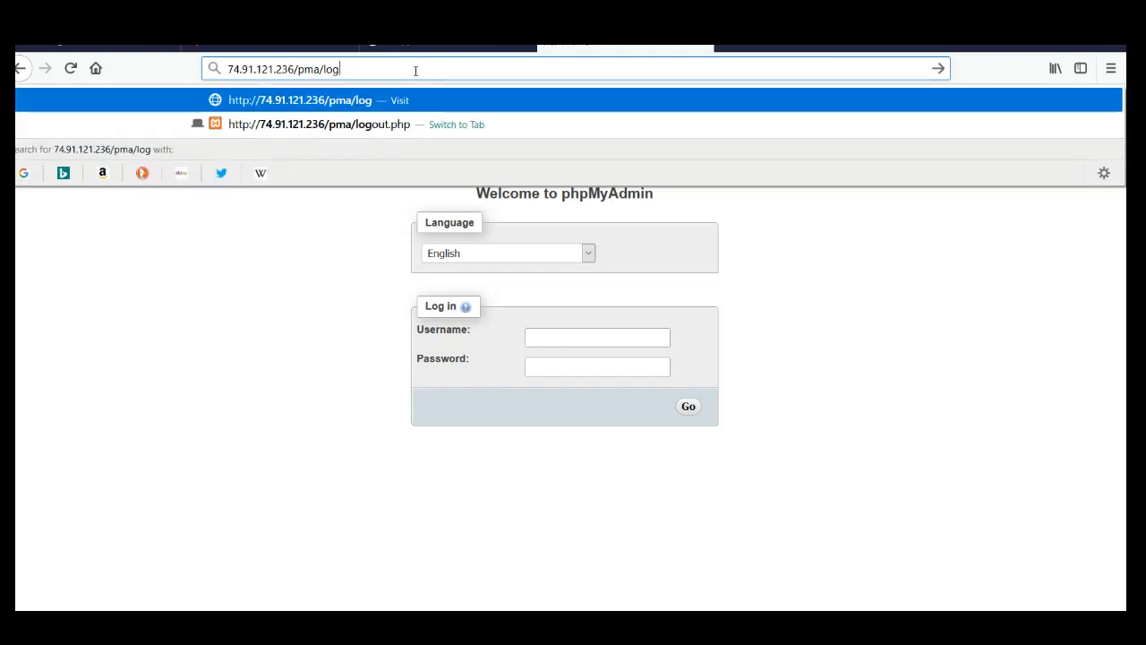
key("BackSpace")
key("Return")
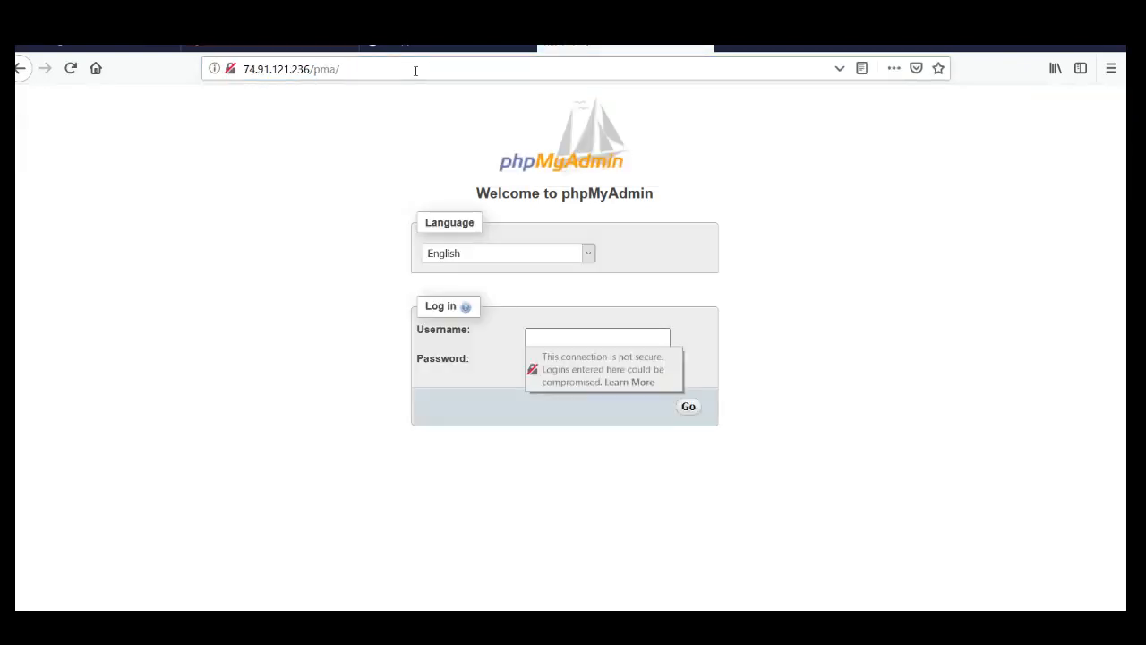
Examine the site information and connection security details for 74.91.121.236
left_click(224, 69)
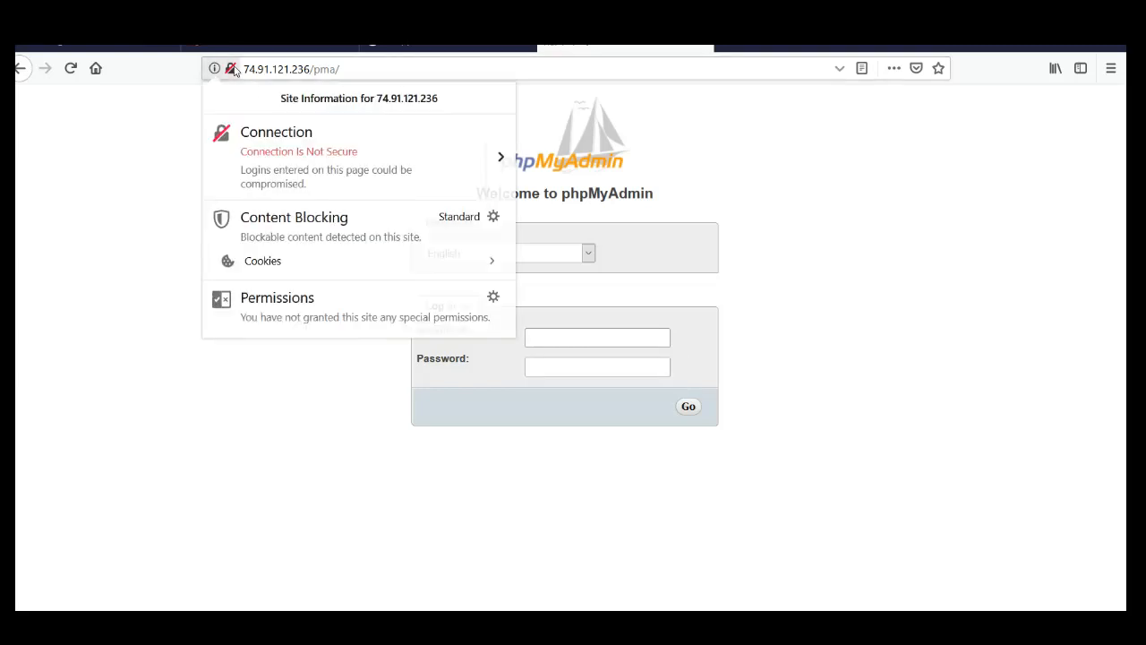
left_click(500, 158)
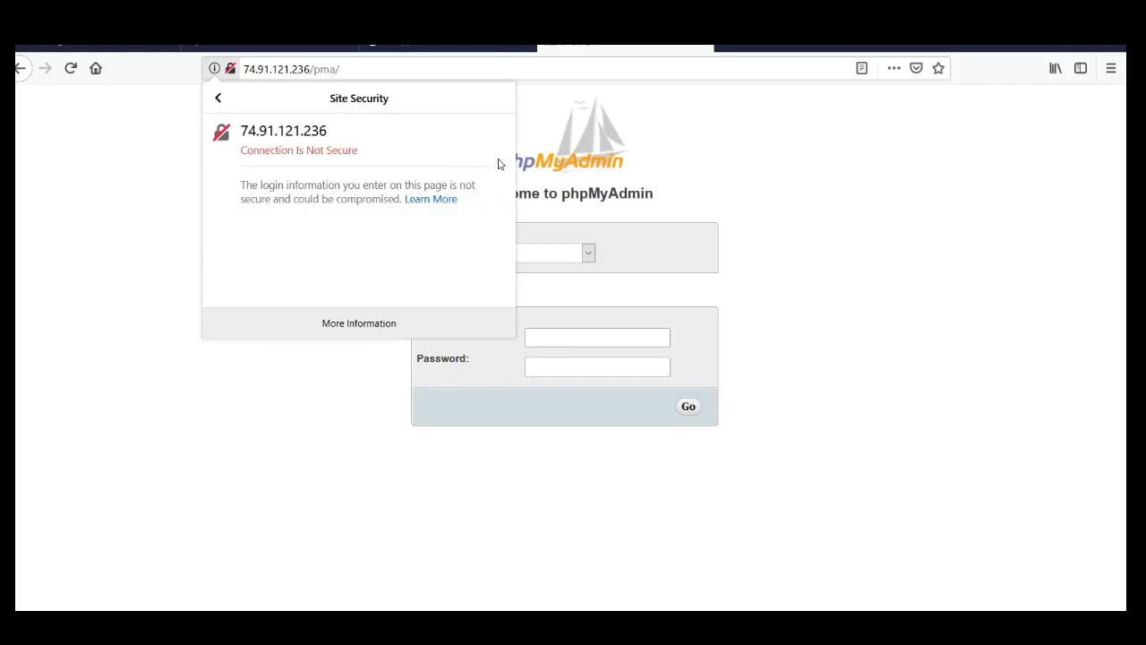
left_click(219, 100)
left_click(134, 181)
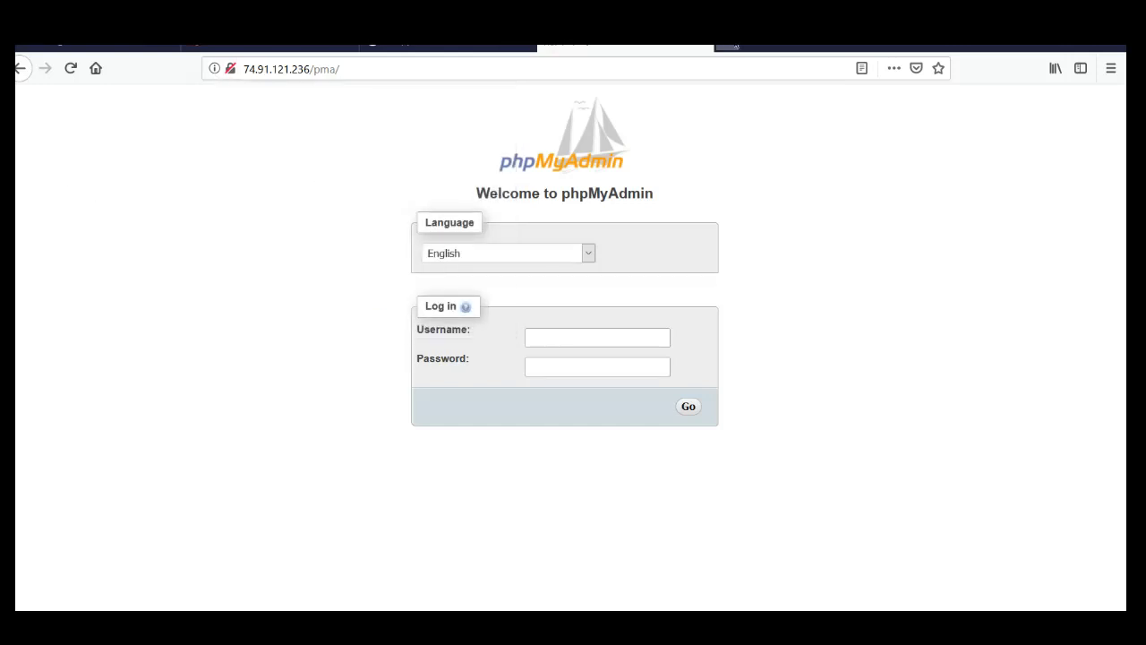
Search the web for Let's Encrypt in a new browser tab and open the letsencrypt.org site
left_click(727, 44)
left_click(436, 127)
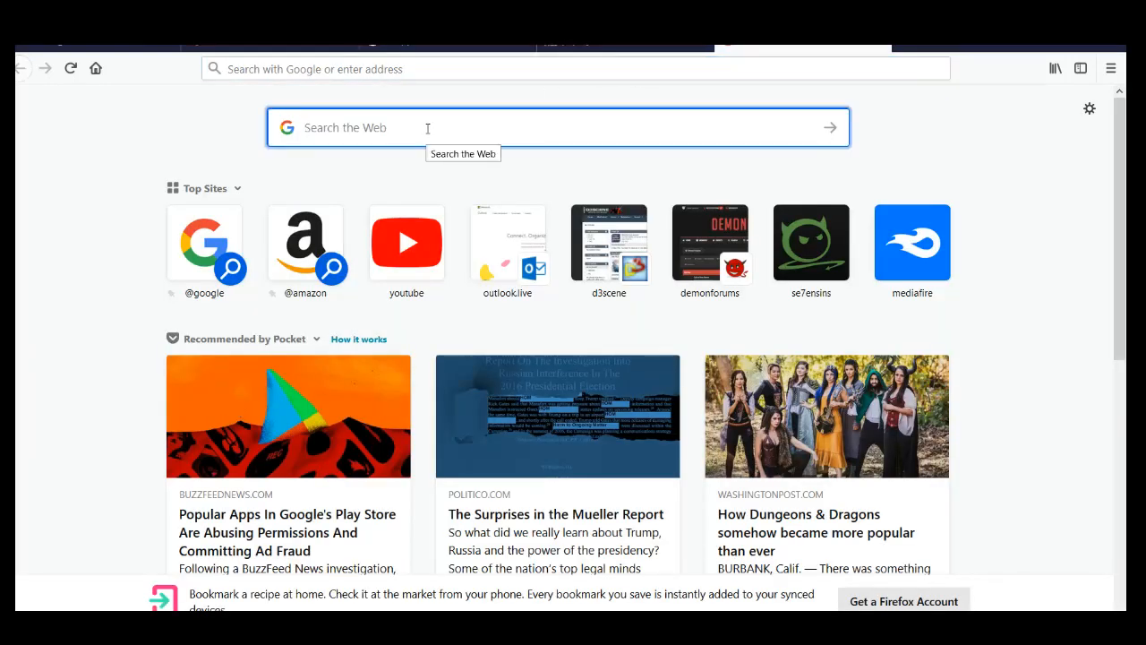
type("lets en")
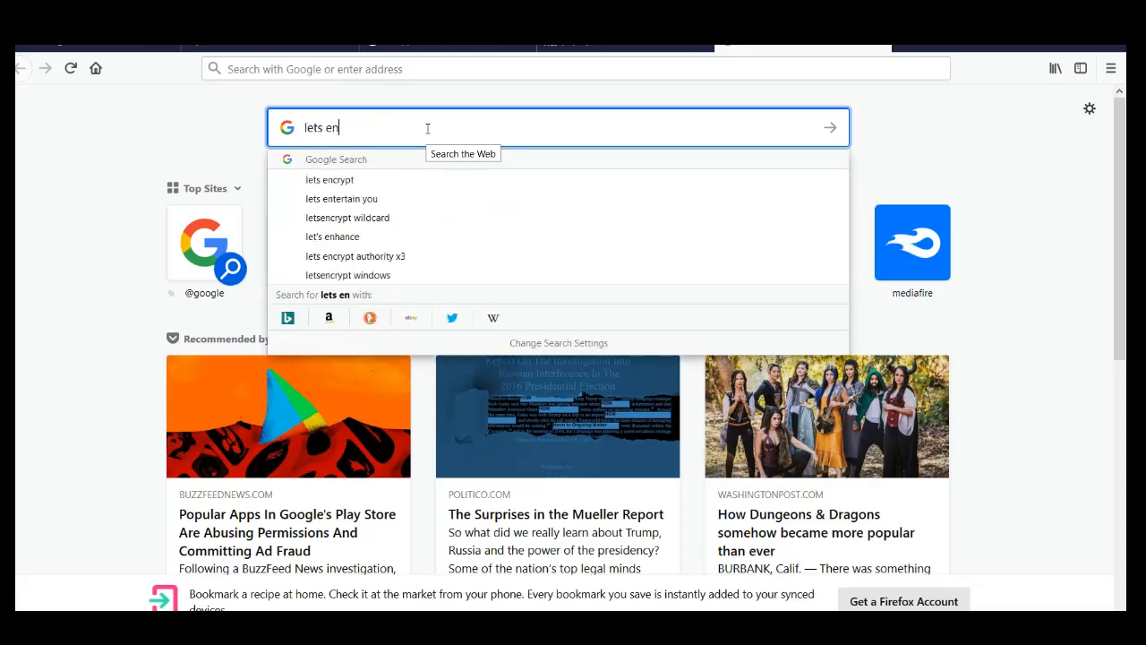
type("cyrpt")
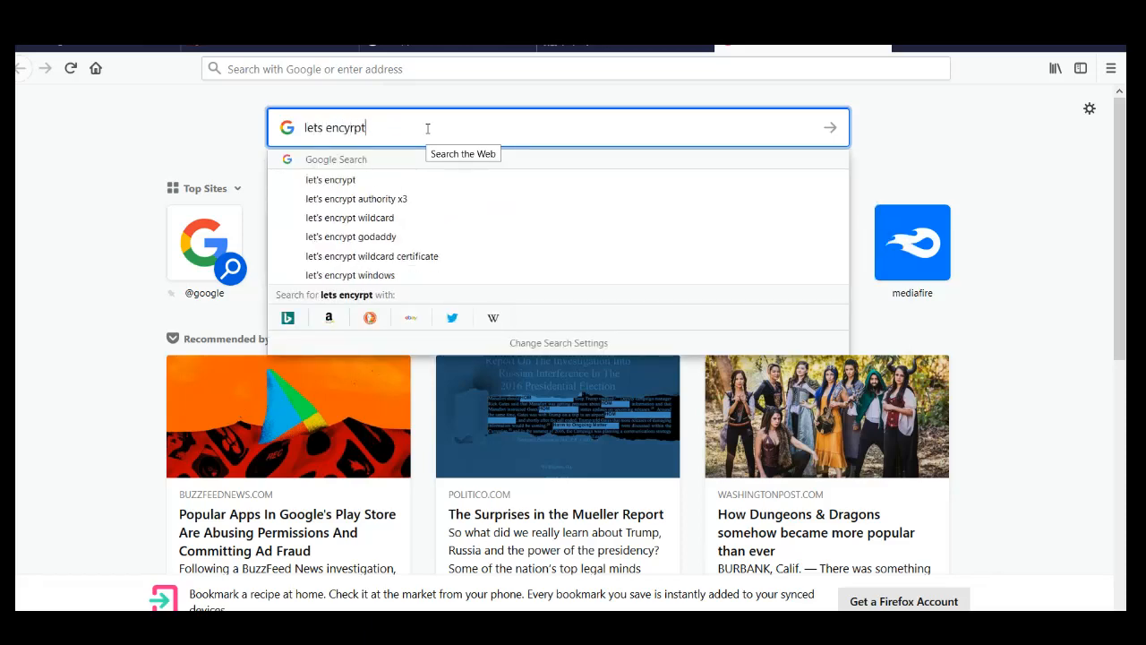
key("Return")
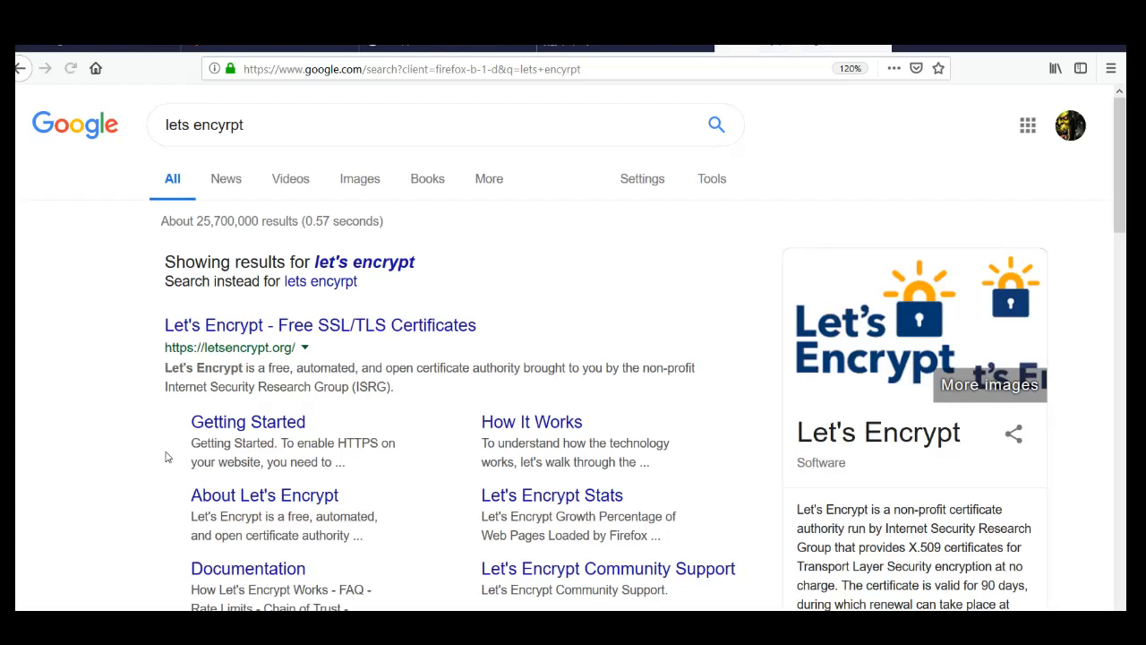
left_click(199, 325)
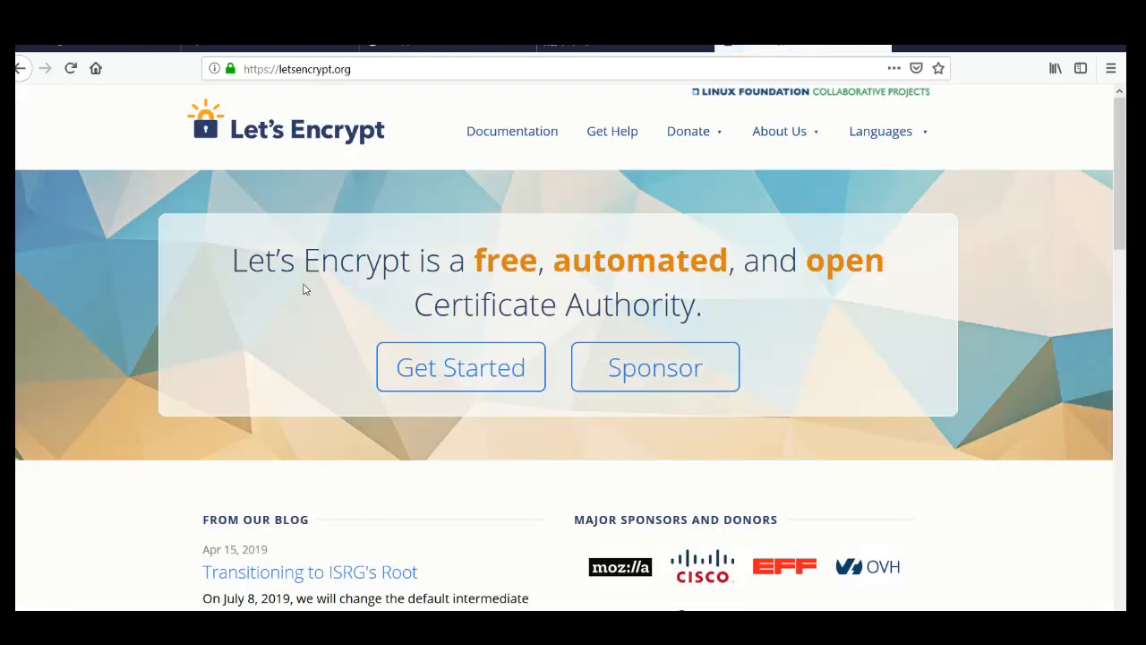
Look over the Let's Encrypt home page and close its tab
scroll(749, 455, "down", 3)
scroll(410, 454, "down", 7)
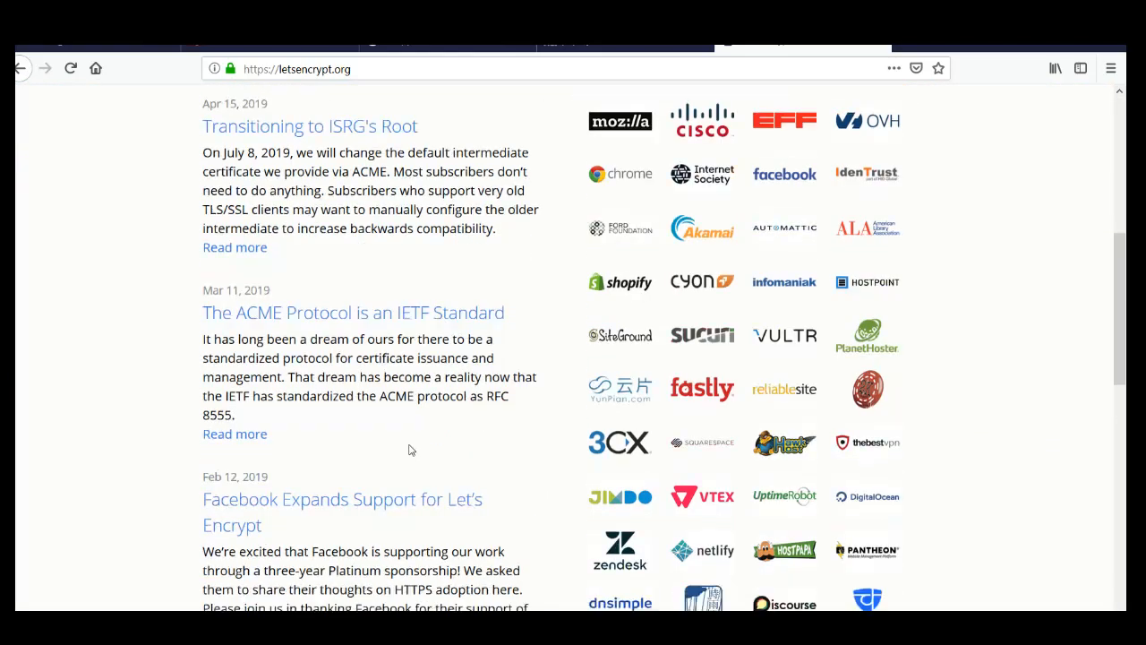
scroll(420, 440, "up", 10)
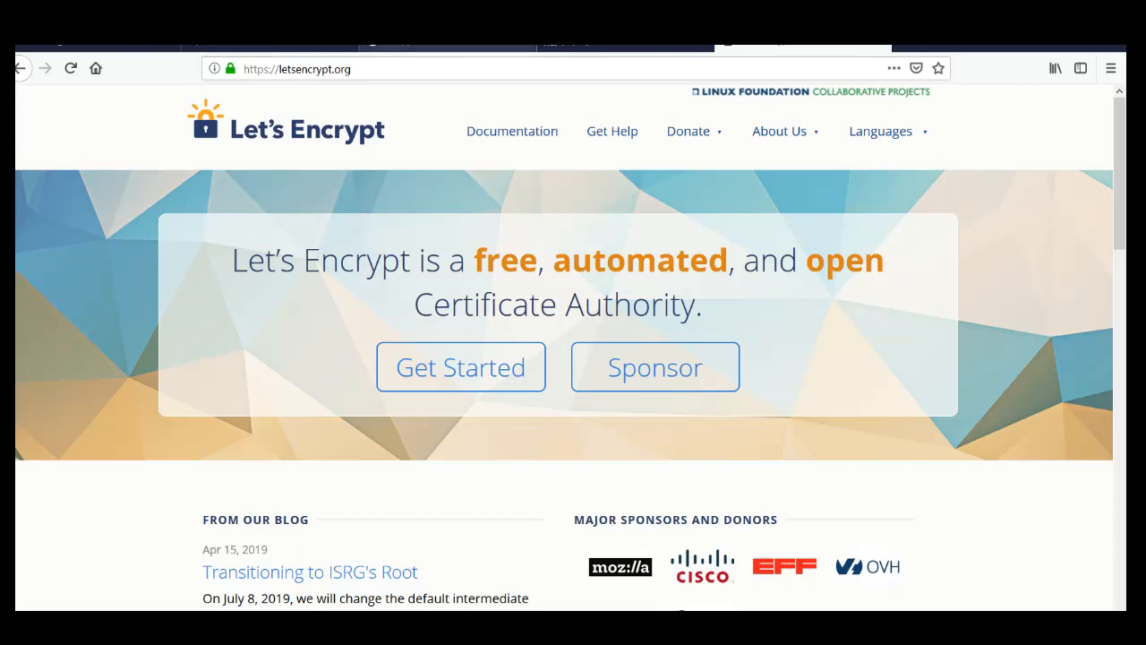
left_click(882, 50)
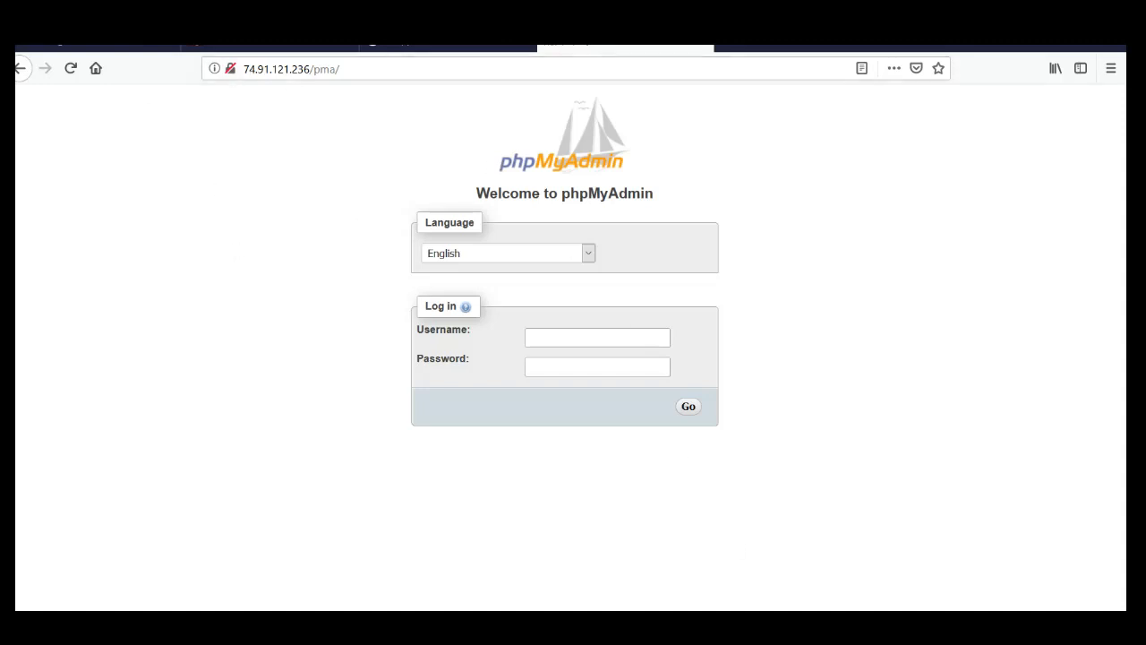
key("alt+Tab")
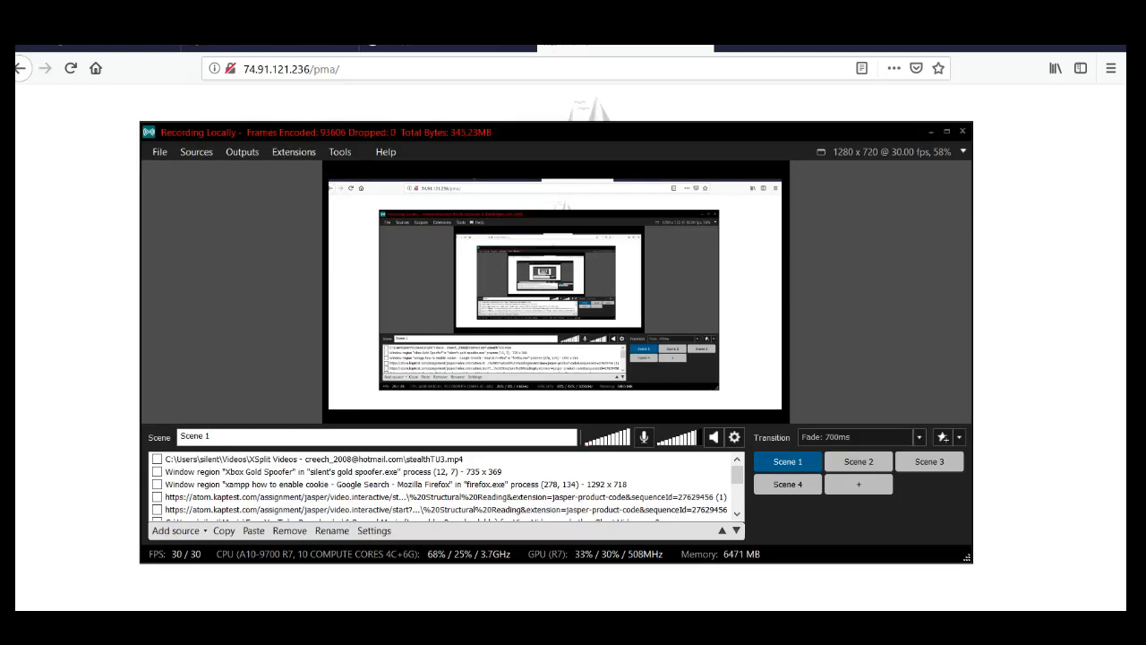
left_click(760, 627)
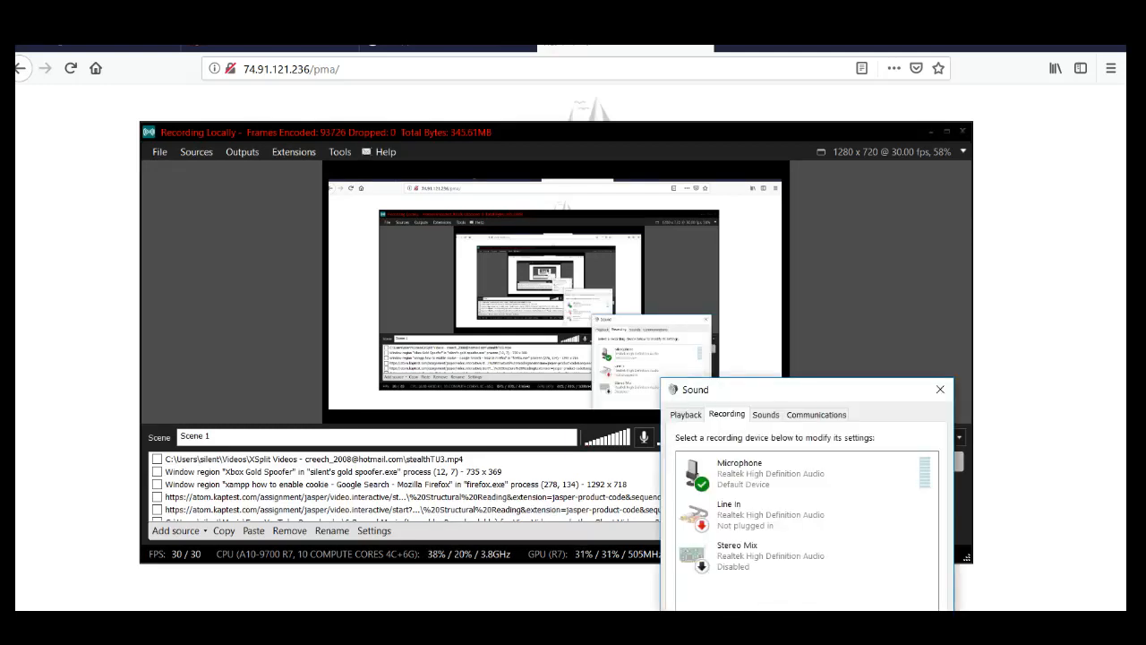
Return to the 74.91.121.236 remote desktop session and minimize its open windows to reach the VPS desktop
mouse_move(862, 628)
left_click(1011, 523)
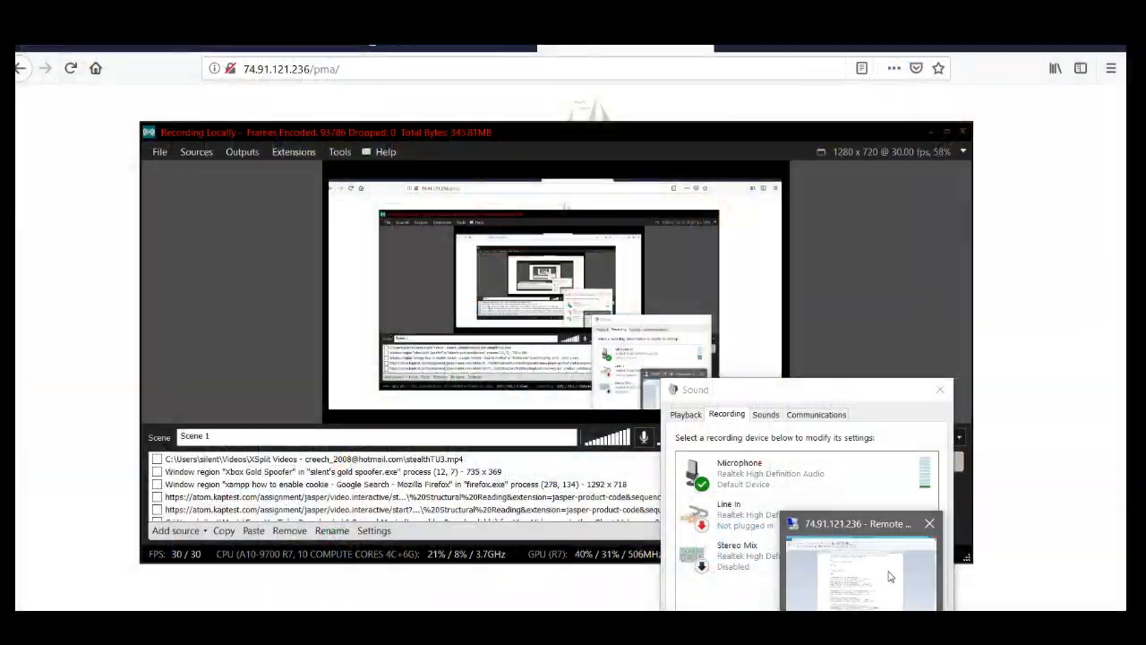
left_click(891, 577)
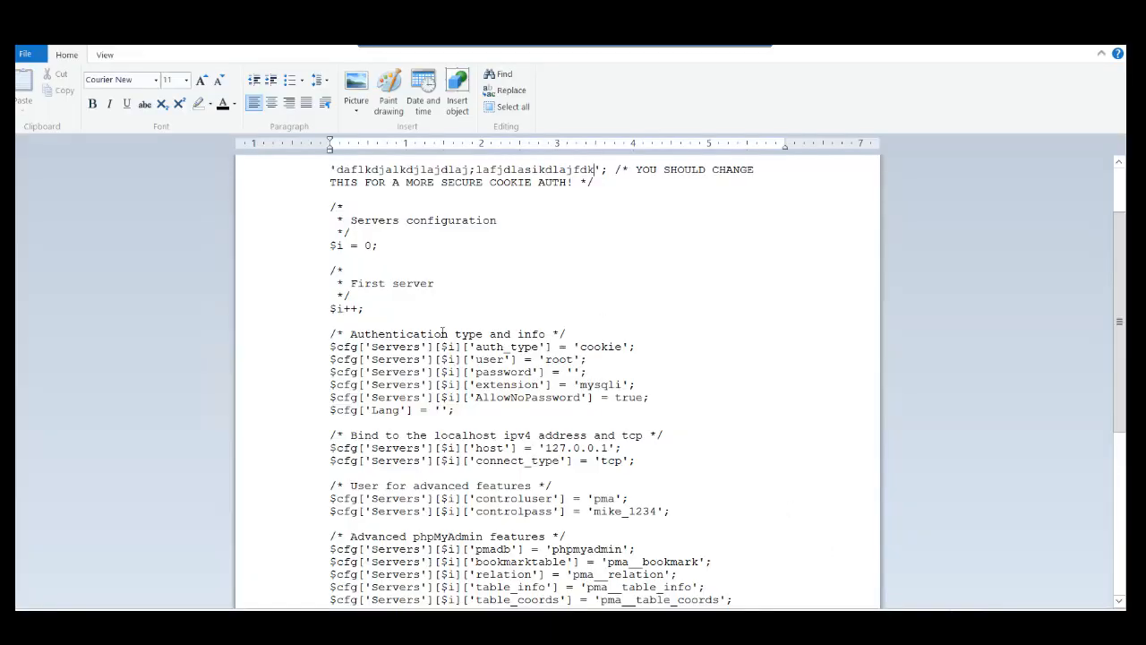
left_click(1037, 38)
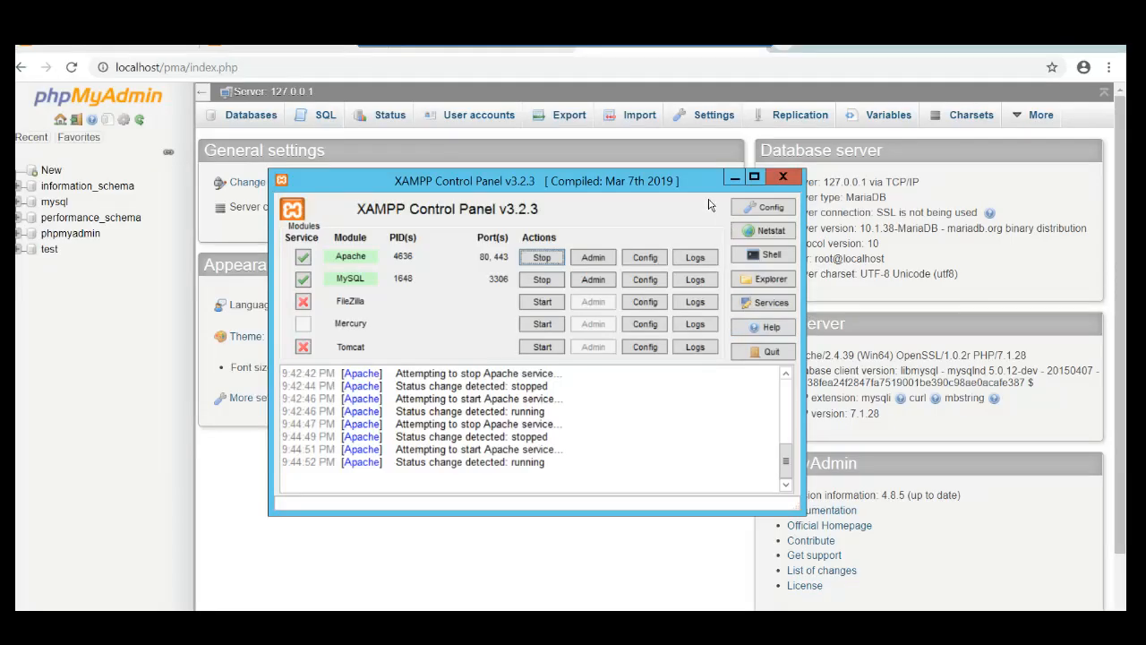
left_click(730, 178)
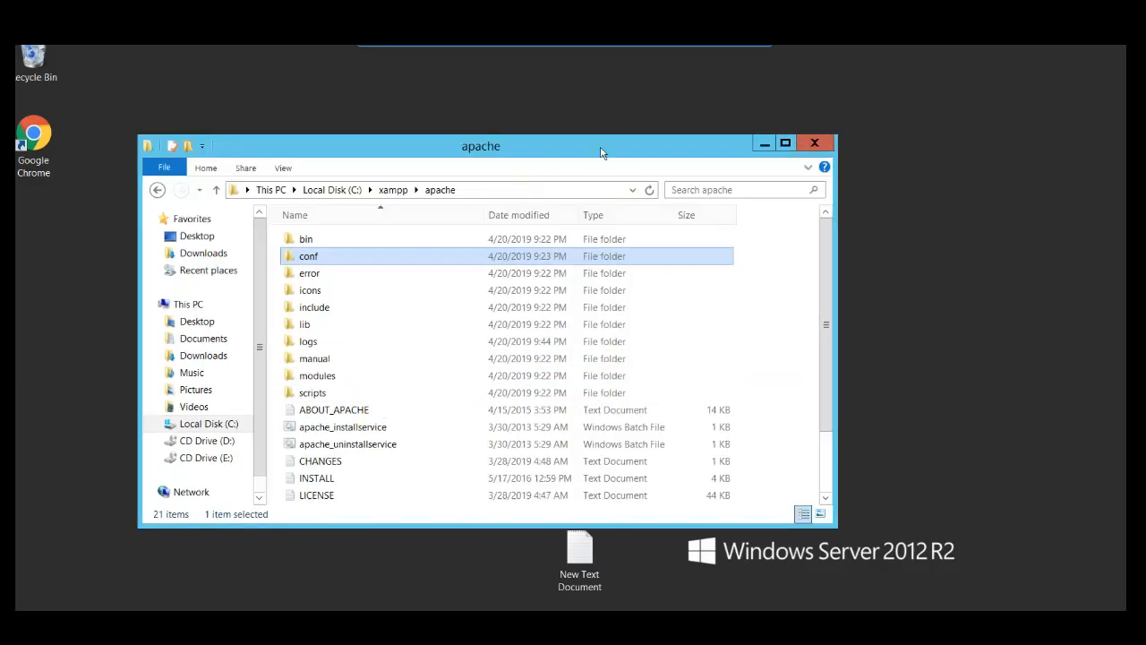
left_click(764, 143)
Create a new folder named stealth on the VPS desktop
right_click(370, 323)
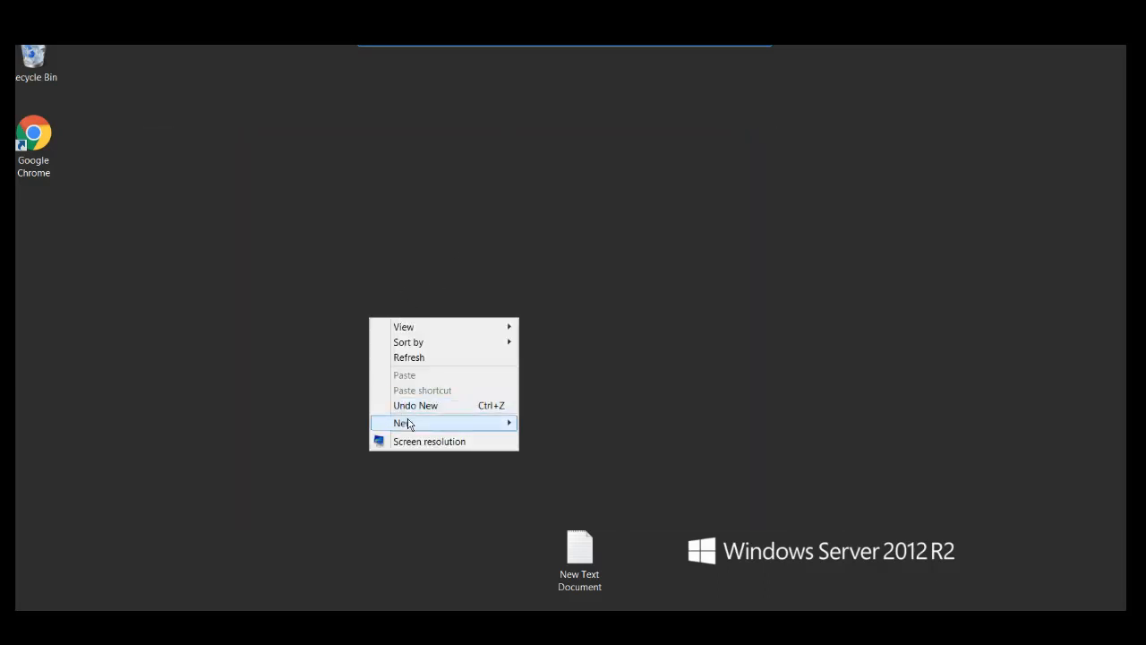
mouse_move(430, 423)
left_click(543, 431)
type("stela")
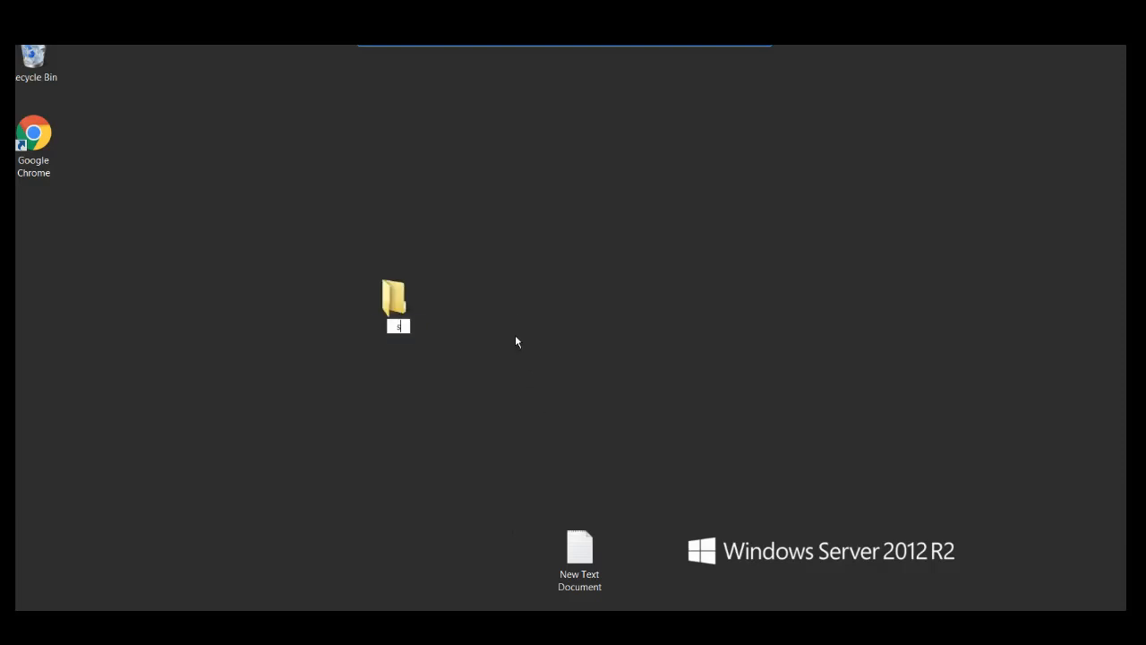
key("BackSpace")
key("BackSpace")
key("BackSpace")
key("BackSpace")
key("BackSpace")
type("stealth")
key("Return")
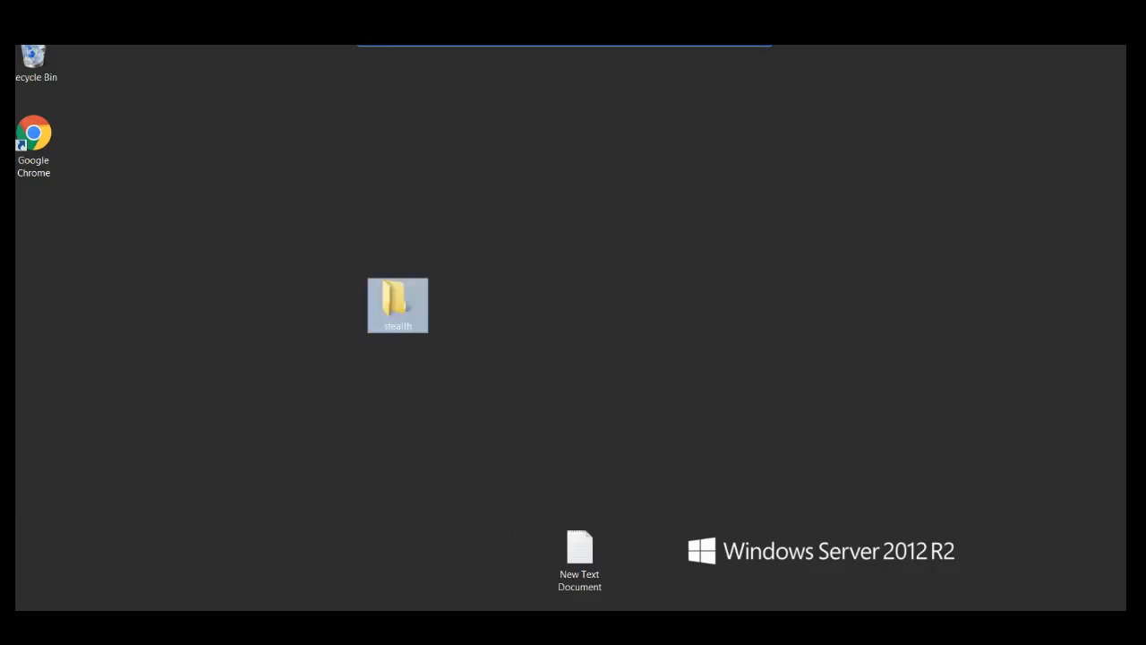
Leave the remote session and bring up the local stealthsample folder
left_click(724, 44)
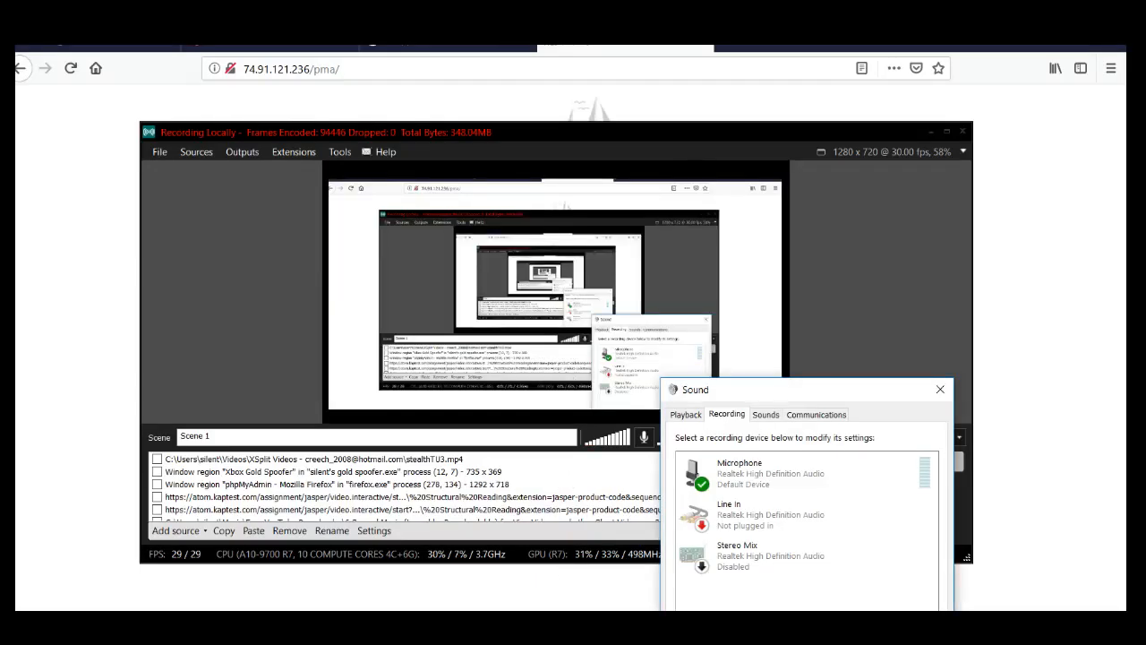
mouse_move(522, 638)
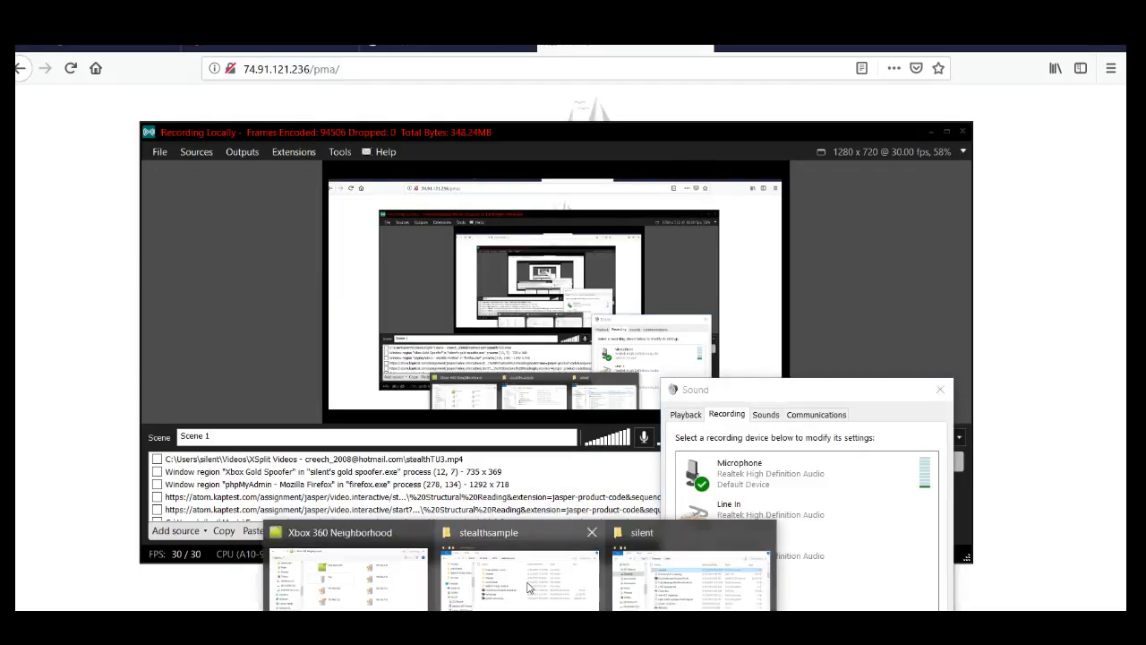
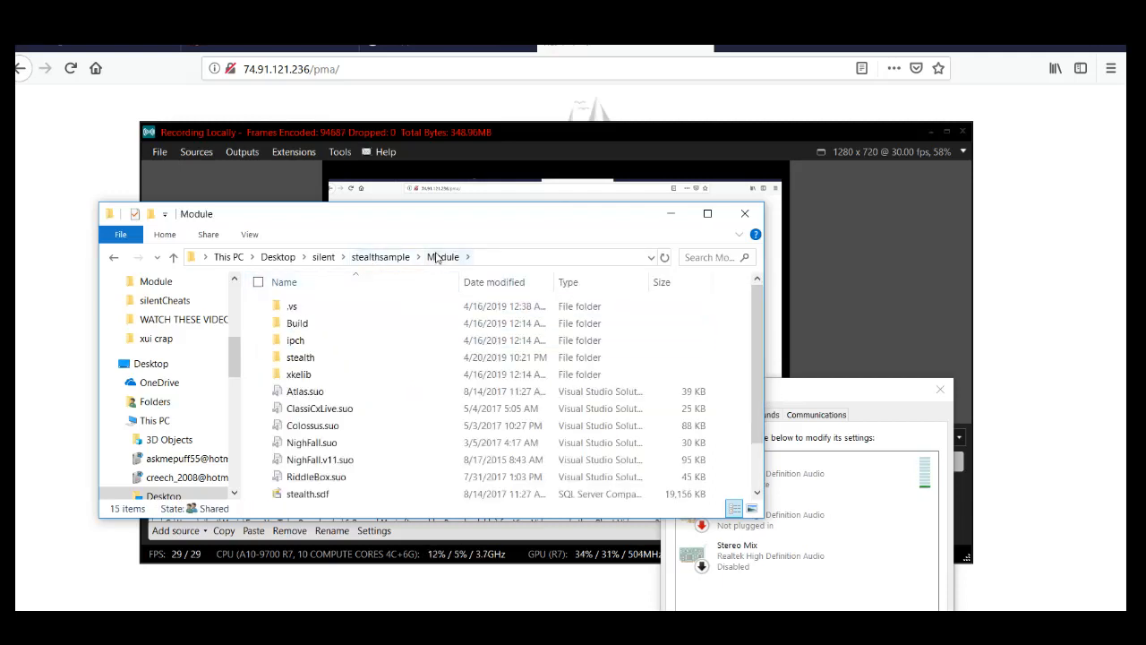
Look through the project files in the Module folder inside stealthsample
mouse_move(414, 230)
left_mouse_down()
mouse_move(524, 212)
mouse_move(419, 229)
left_mouse_up()
scroll(324, 417, "down", 1)
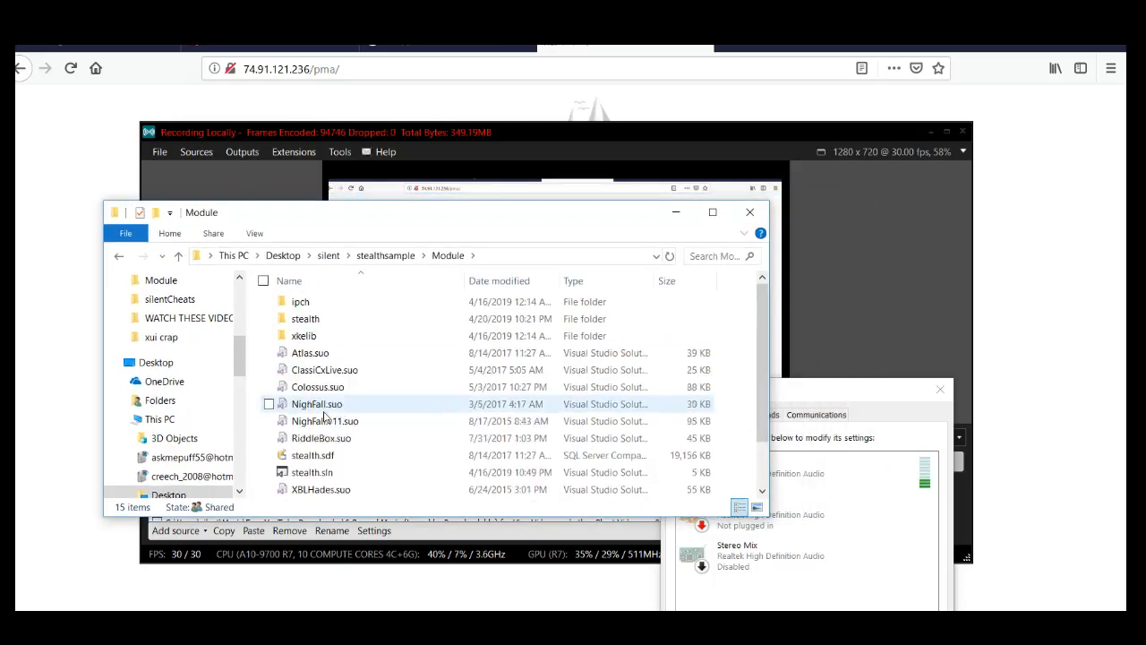
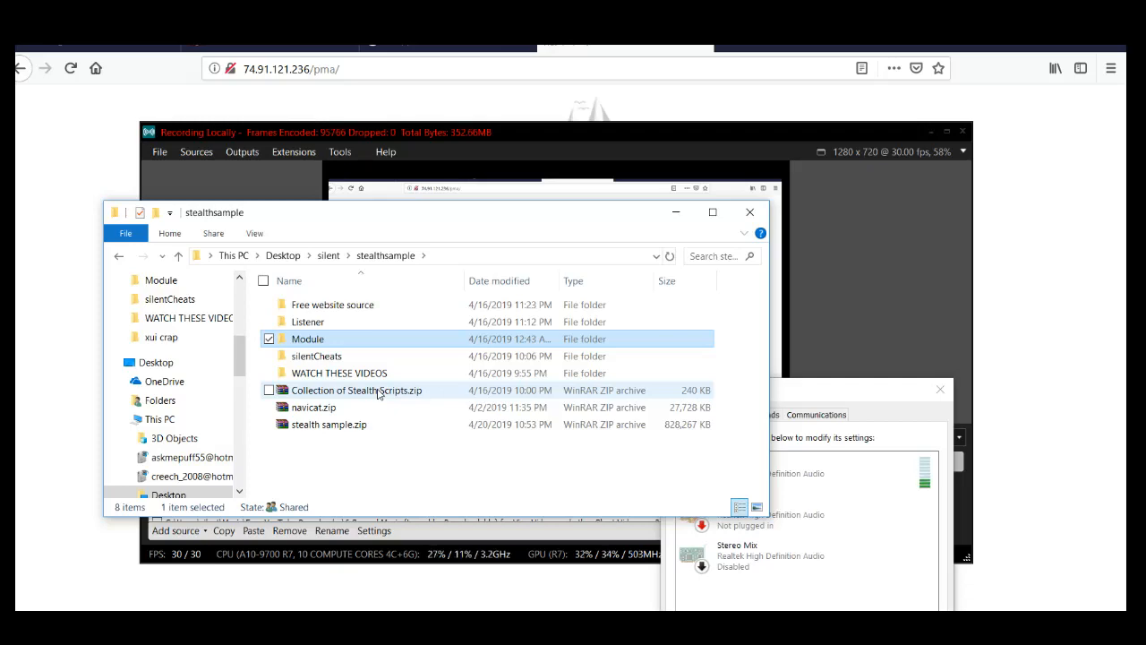
Move the stealthsample folder window slightly and clear the selection of the Module folder
left_click_drag(290, 218, 345, 230)
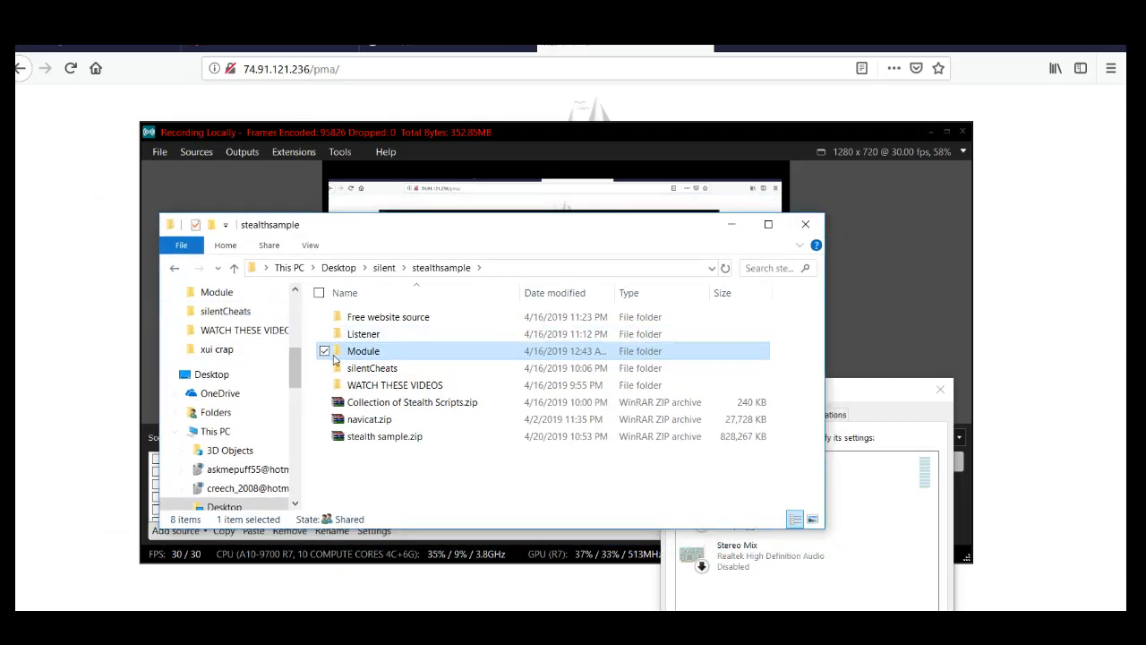
left_click(325, 351)
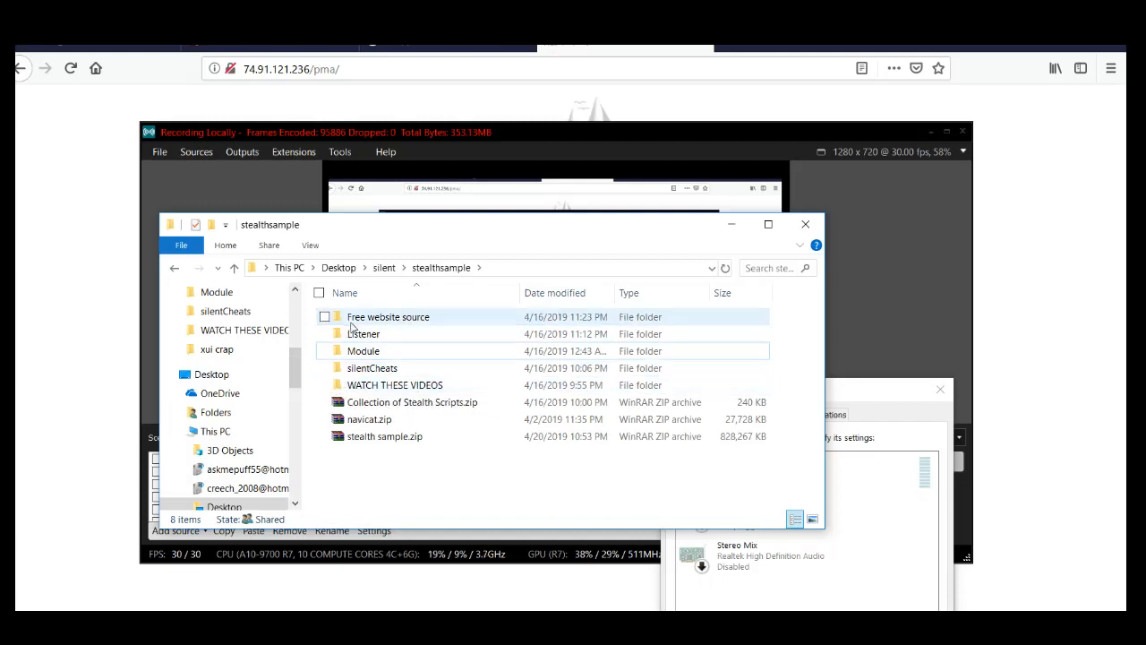
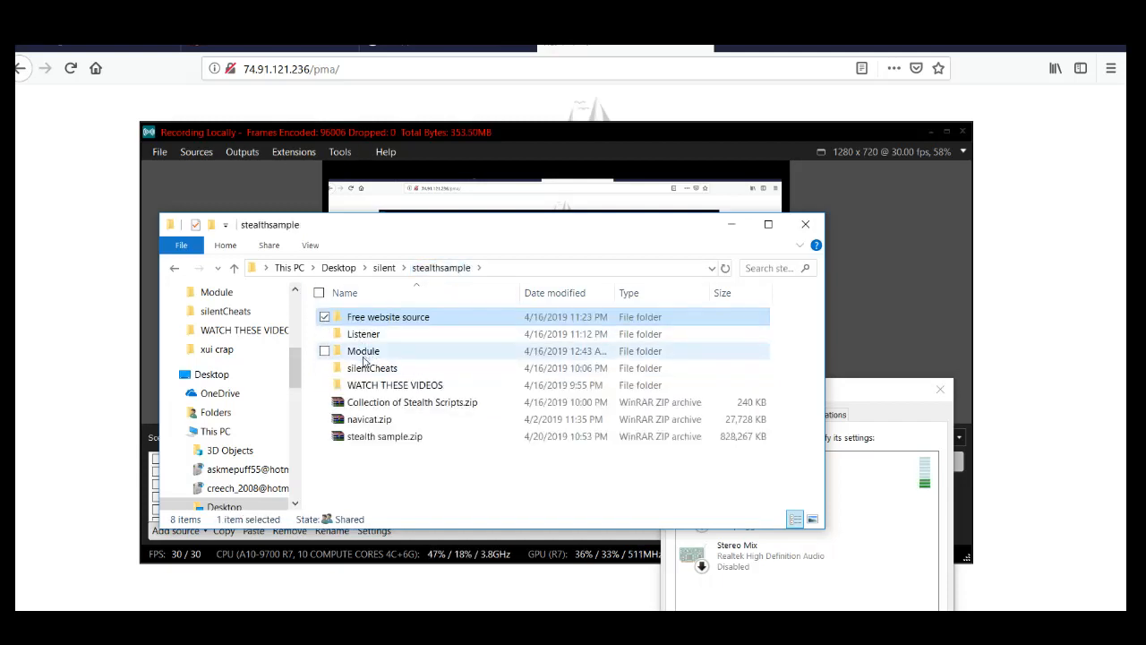
Open the stealth.sln solution from the Module folder inside stealthsample
double_click(361, 350)
scroll(357, 332, "down", 1)
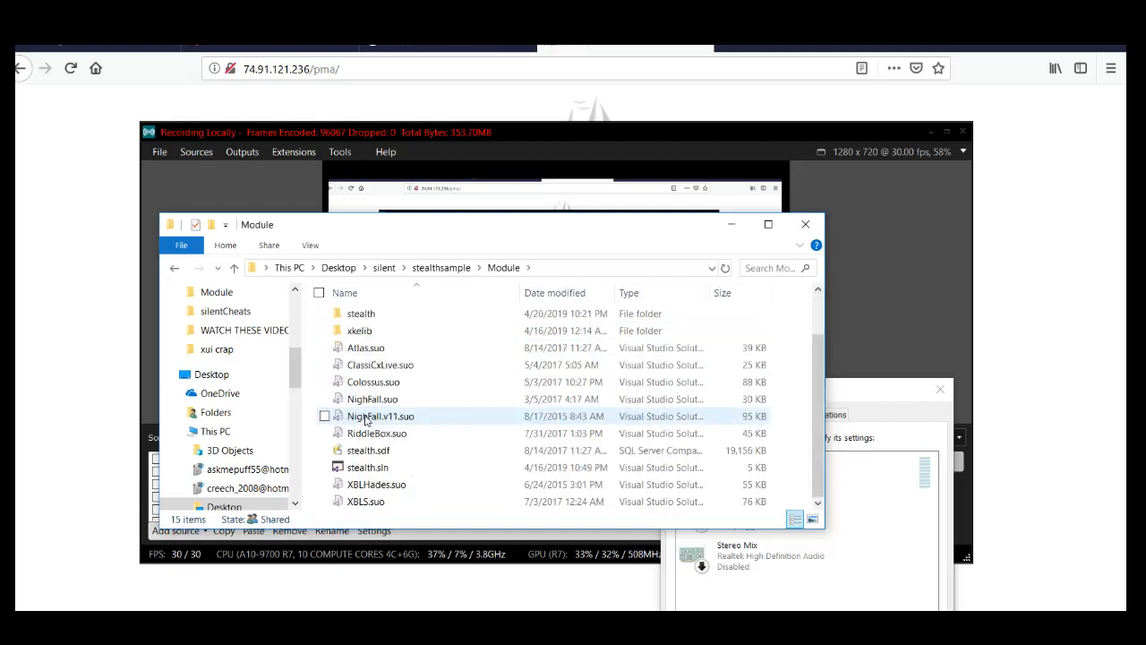
left_click(345, 466)
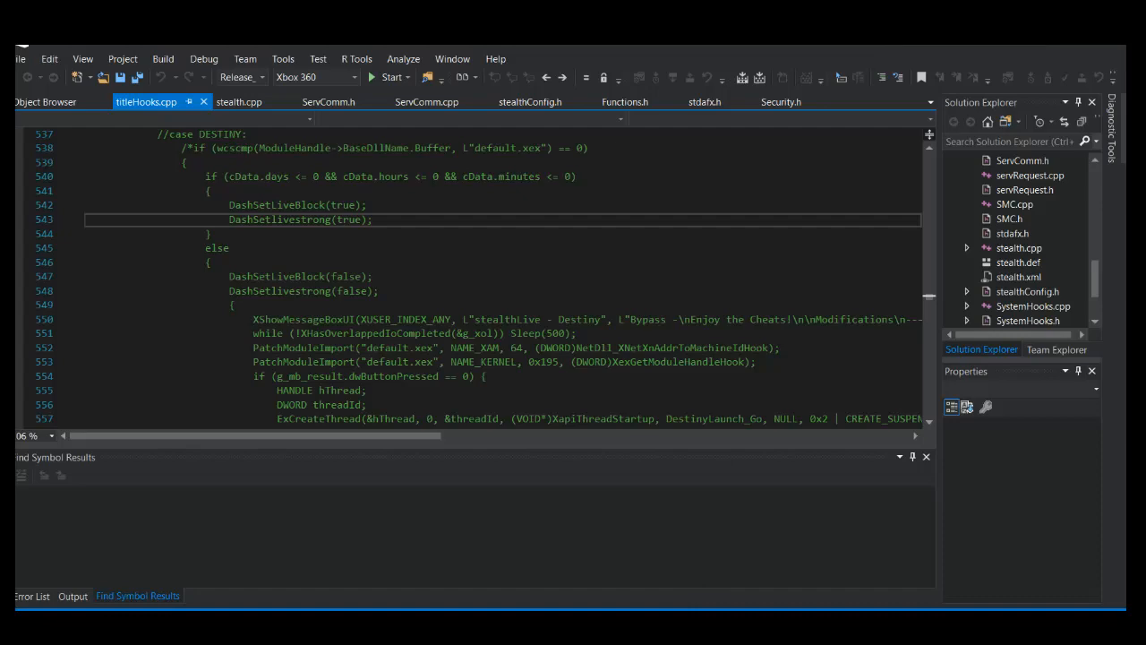
Return to the Module folder window and open SilentCheatEngine.sln from the nested silentCheats folder in stealthsample
mouse_move(514, 627)
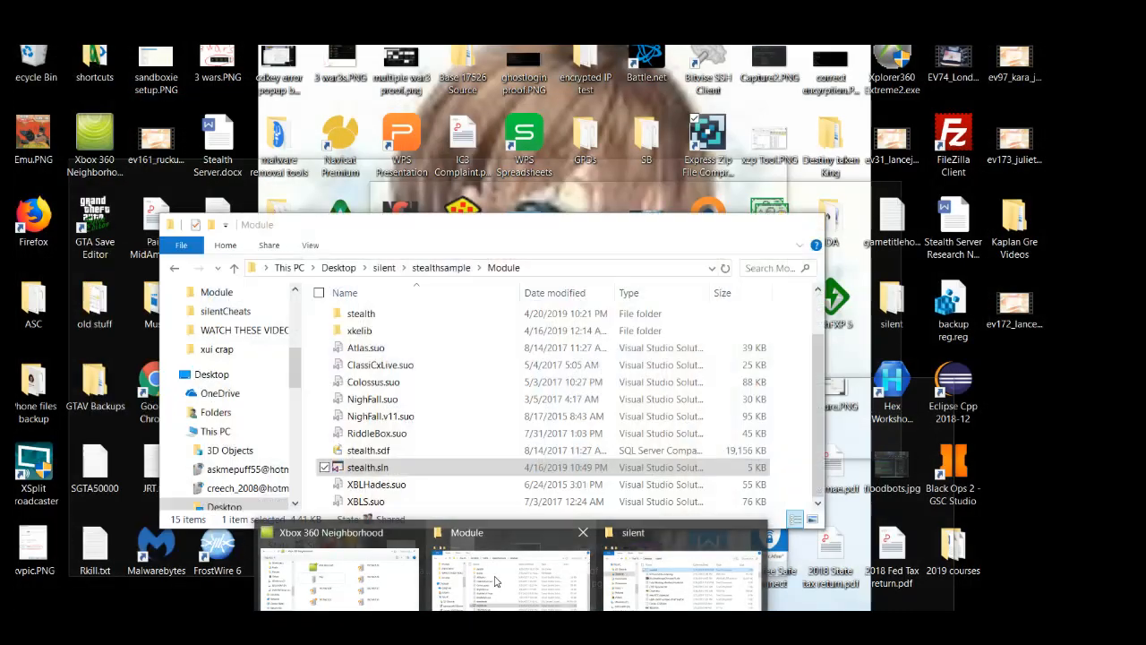
left_click(495, 582)
mouse_move(361, 238)
left_mouse_down()
mouse_move(394, 225)
mouse_move(366, 220)
left_mouse_up()
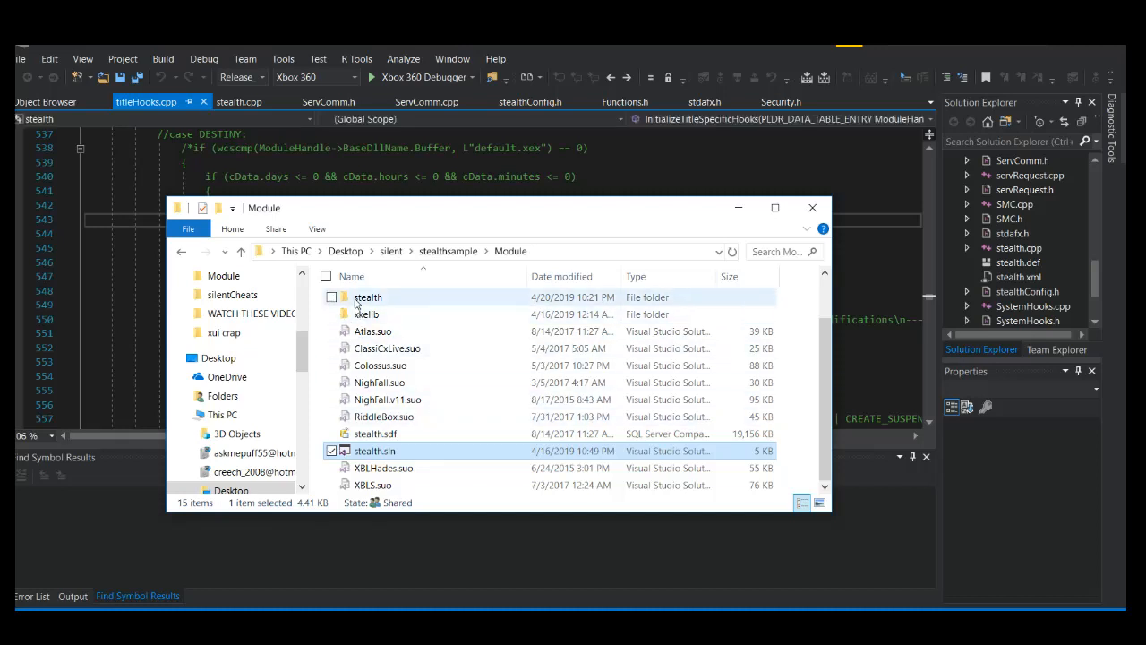
left_click(448, 255)
double_click(358, 351)
double_click(363, 300)
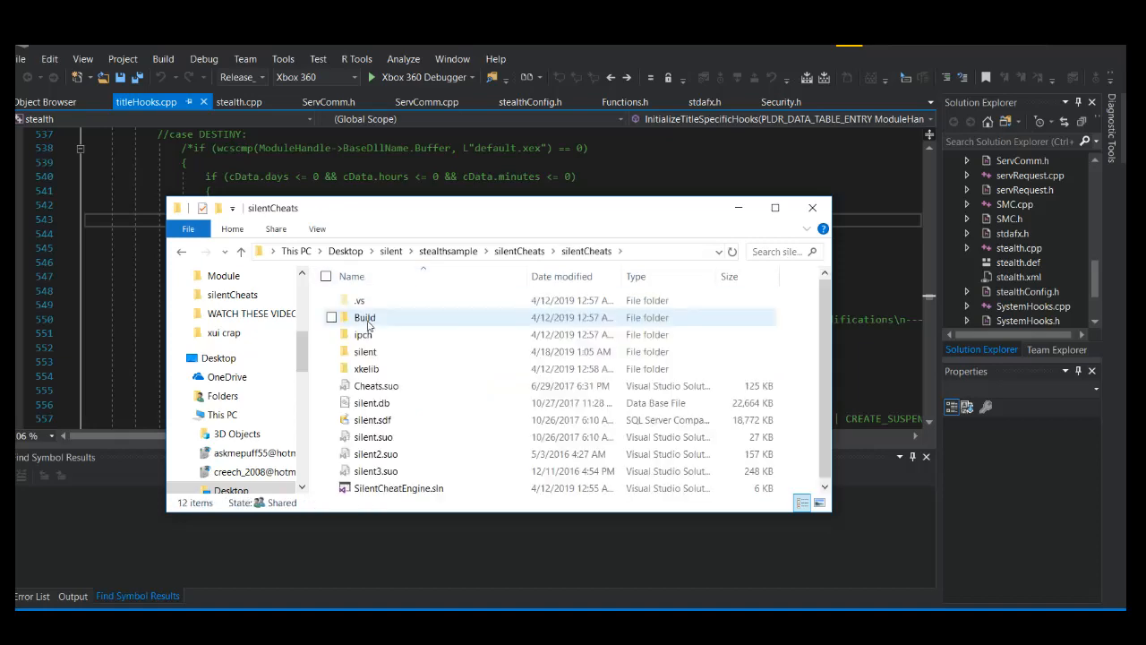
scroll(409, 323, "down", 1)
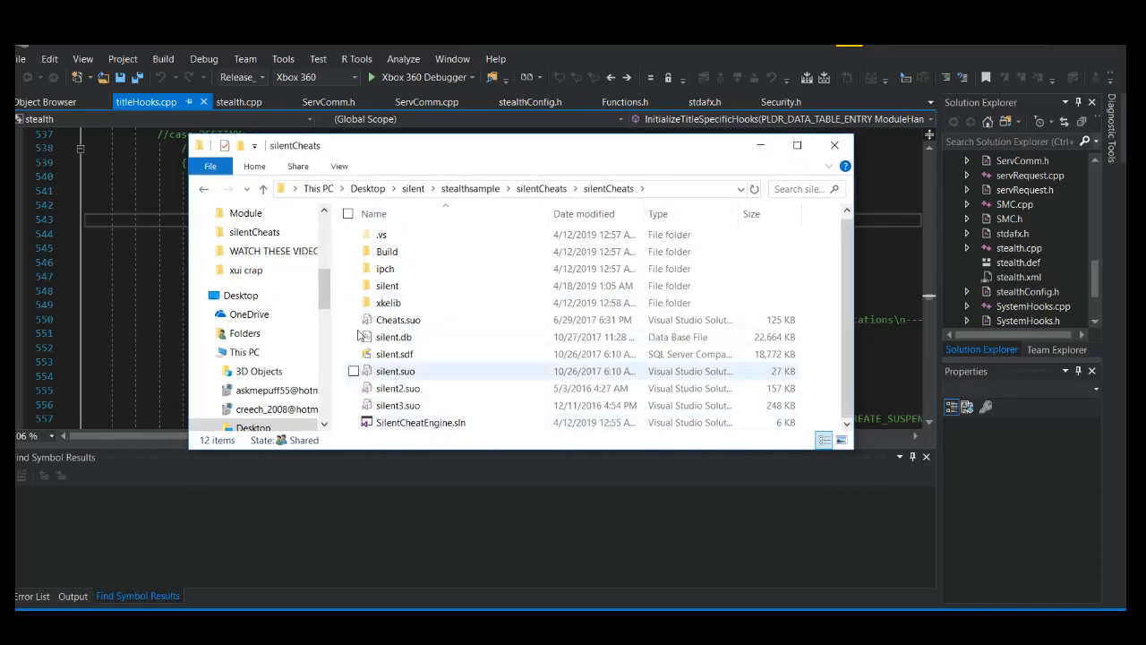
left_click(369, 423)
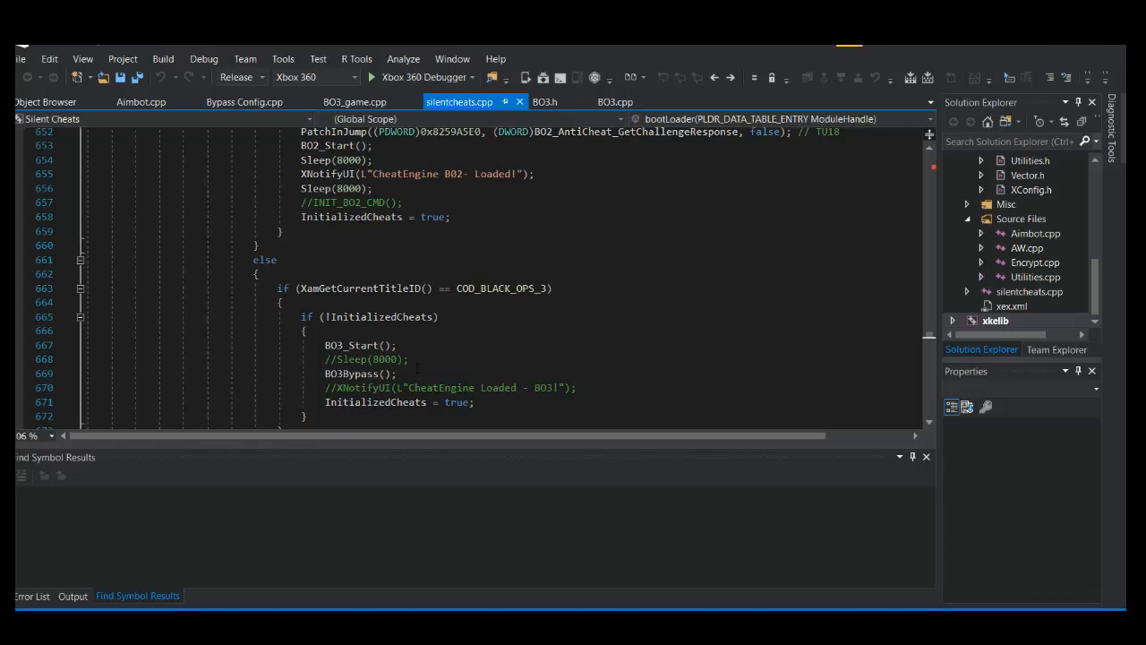
Comment out the MW2_Start(); call in the COD_MW2 block of silentcheats.cpp with //
scroll(481, 277, "up", 13)
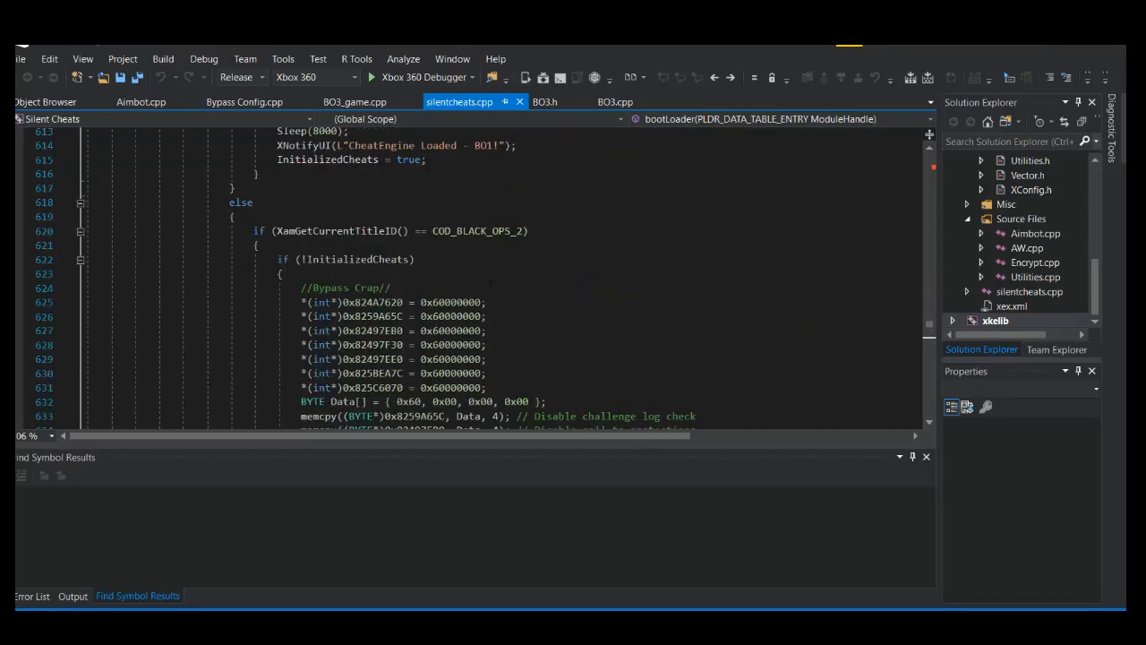
scroll(420, 272, "up", 4)
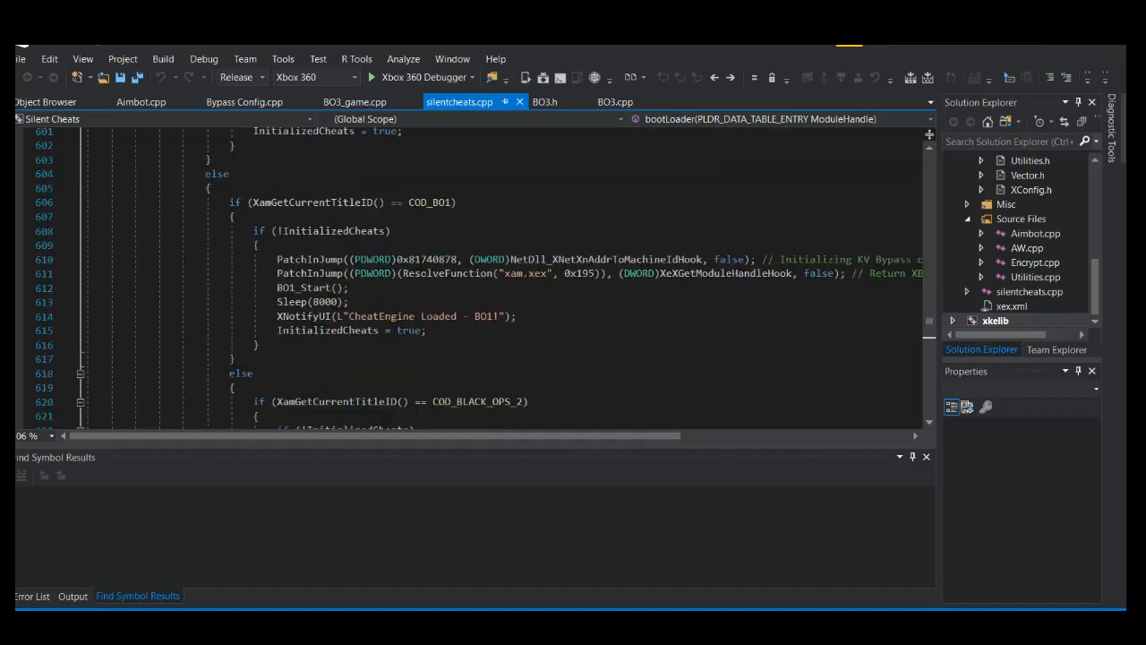
scroll(633, 239, "up", 10)
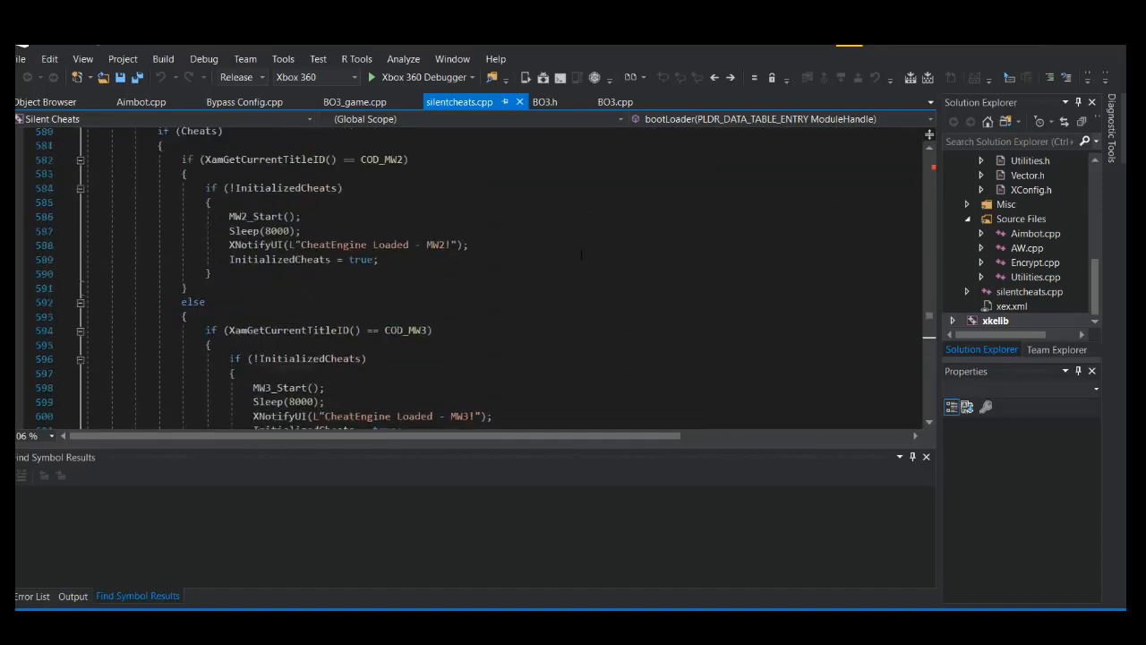
scroll(582, 256, "down", 4)
left_click(335, 172)
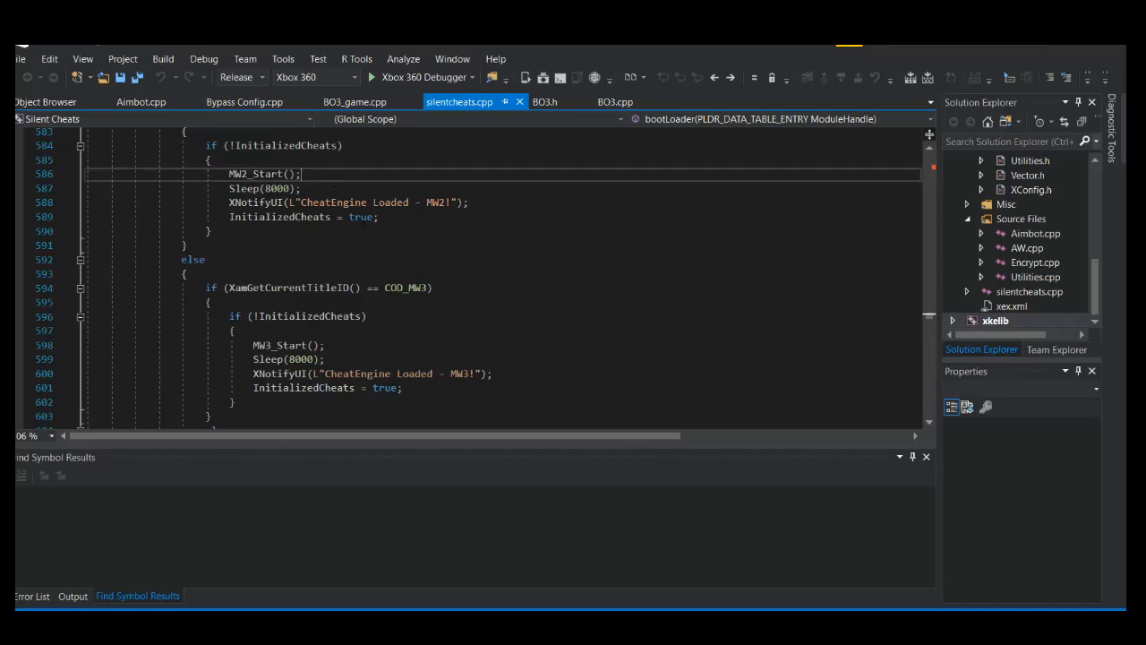
left_click(231, 175)
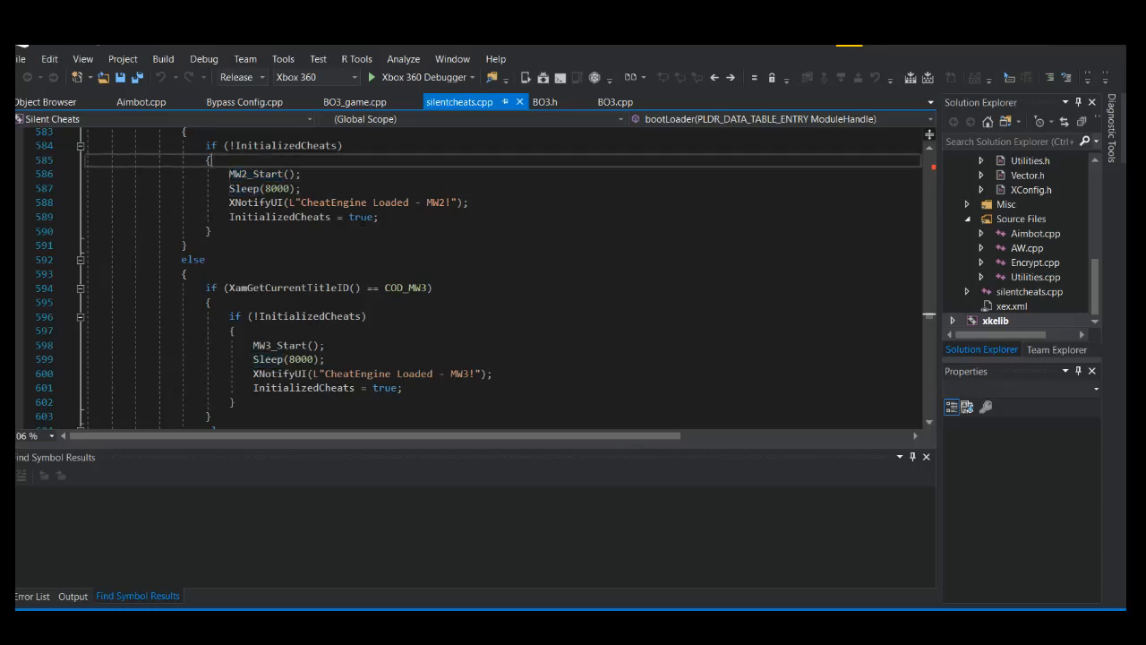
type("//")
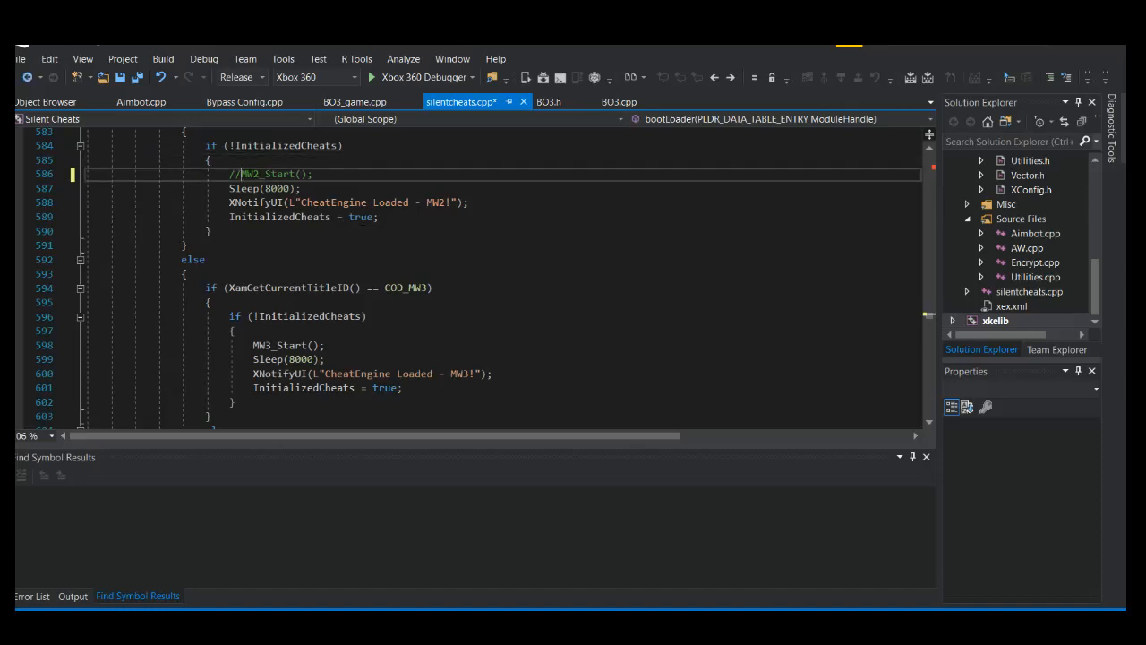
Examine the per-game cheat blocks in bootLoader, from Black Ops 2 and Advanced Warfare through Ghosts, Halo 3 and BF3
scroll(501, 278, "down", 20)
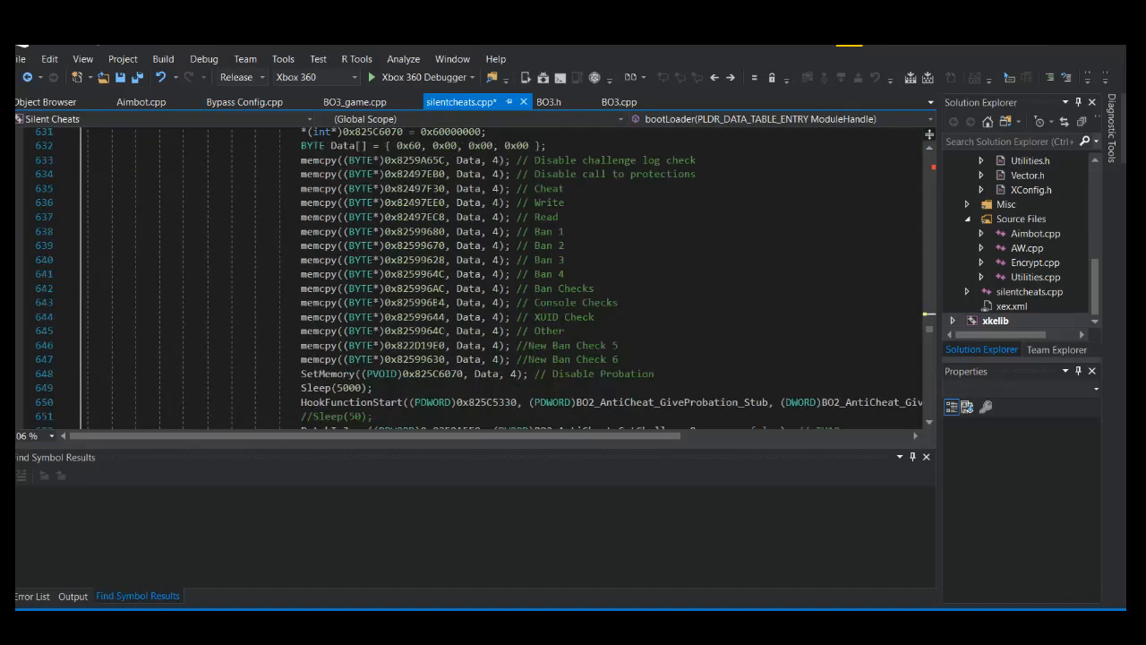
scroll(502, 278, "down", 20)
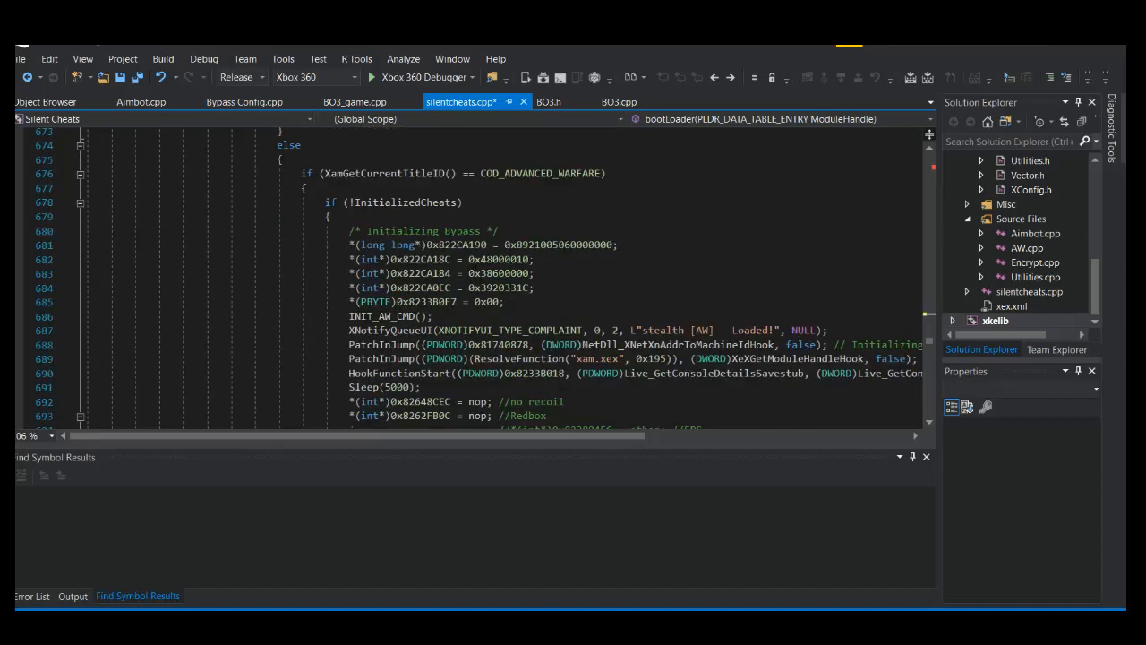
scroll(629, 252, "down", 20)
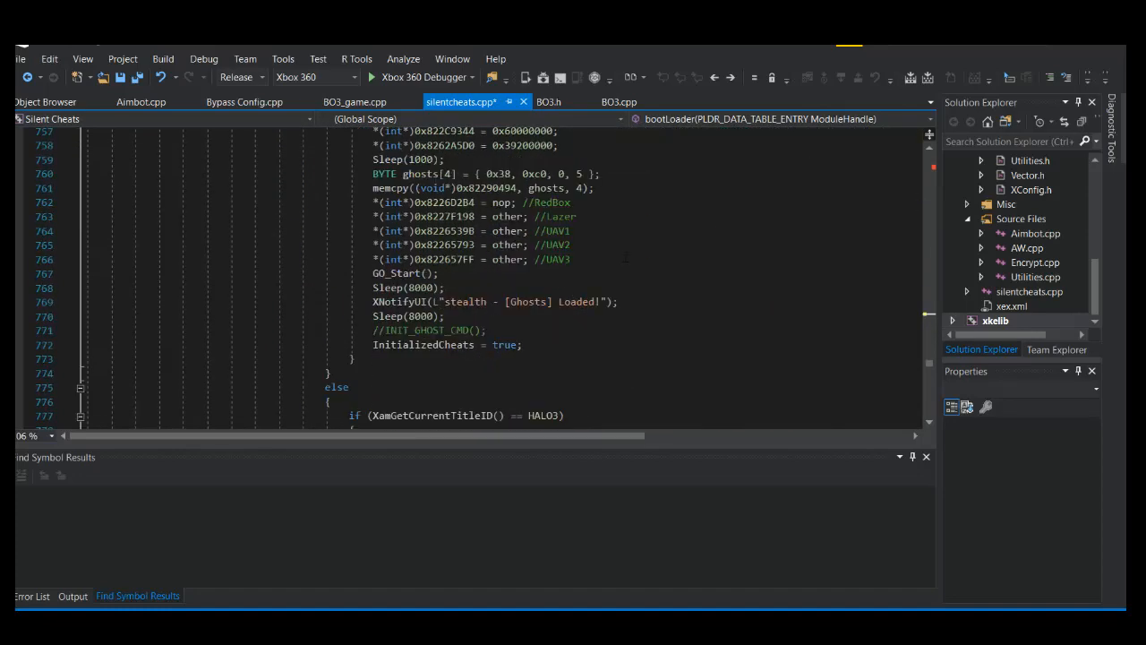
scroll(628, 253, "down", 5)
scroll(628, 252, "up", 11)
scroll(633, 263, "down", 4)
scroll(633, 263, "down", 8)
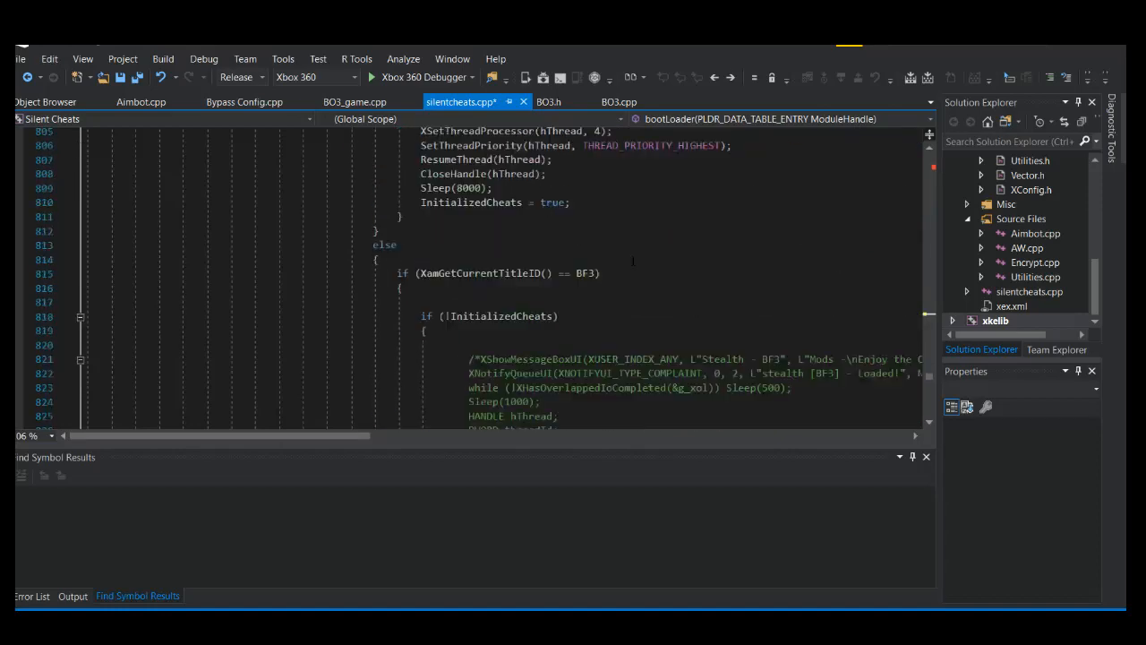
scroll(633, 261, "up", 11)
scroll(633, 261, "up", 4)
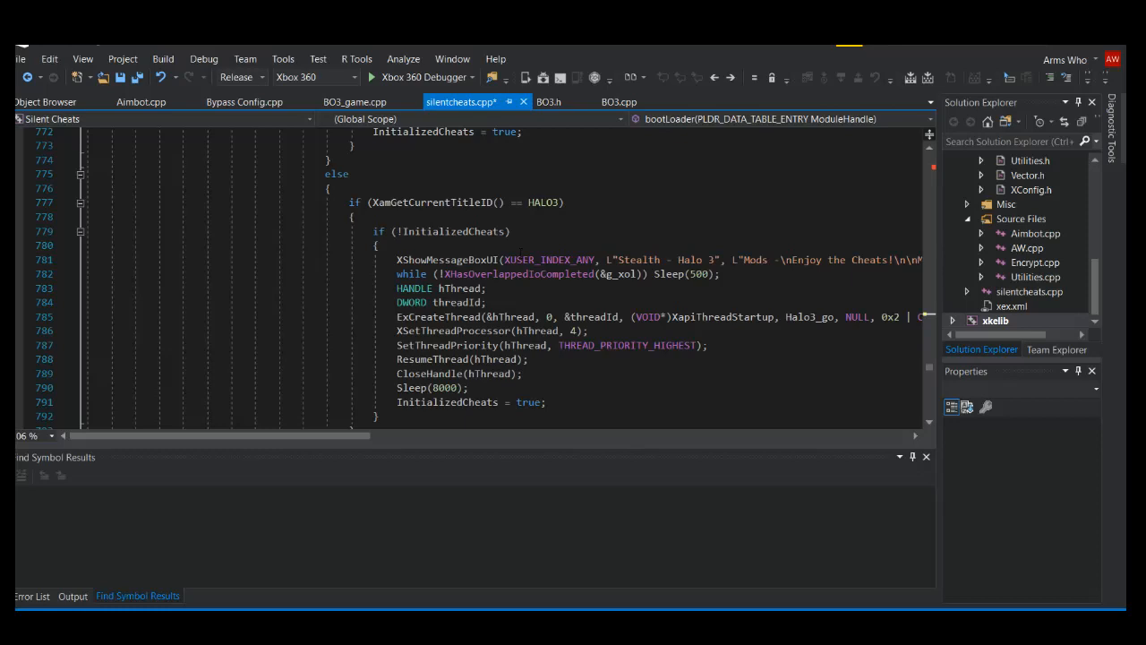
scroll(699, 274, "down", 1)
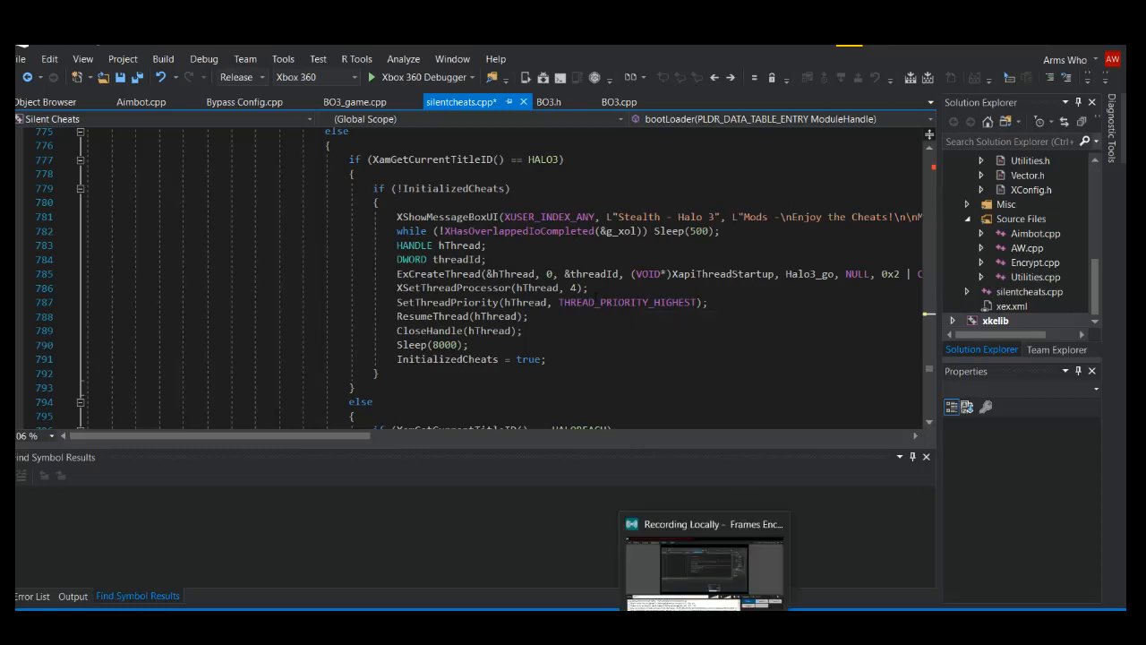
left_click(734, 625)
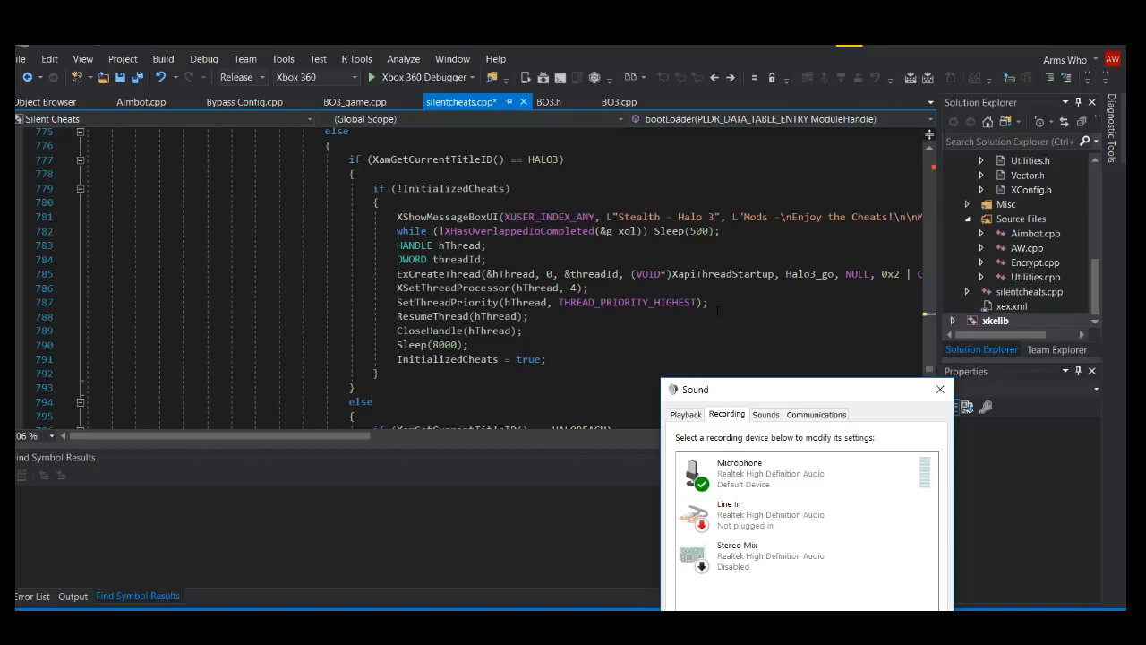
scroll(466, 277, "down", 2)
scroll(466, 278, "up", 6)
scroll(465, 277, "down", 3)
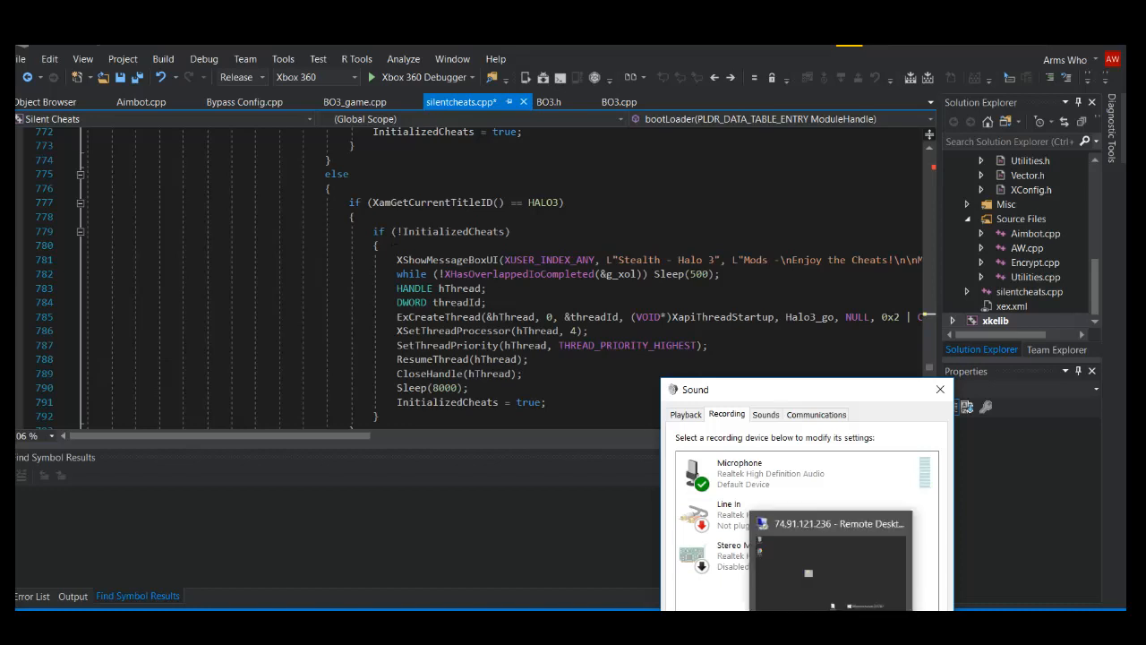
Examine the XBOX_GAMES title ID list and the Popup function near the start of silentcheats.cpp
left_click(670, 208)
scroll(670, 208, "up", 14)
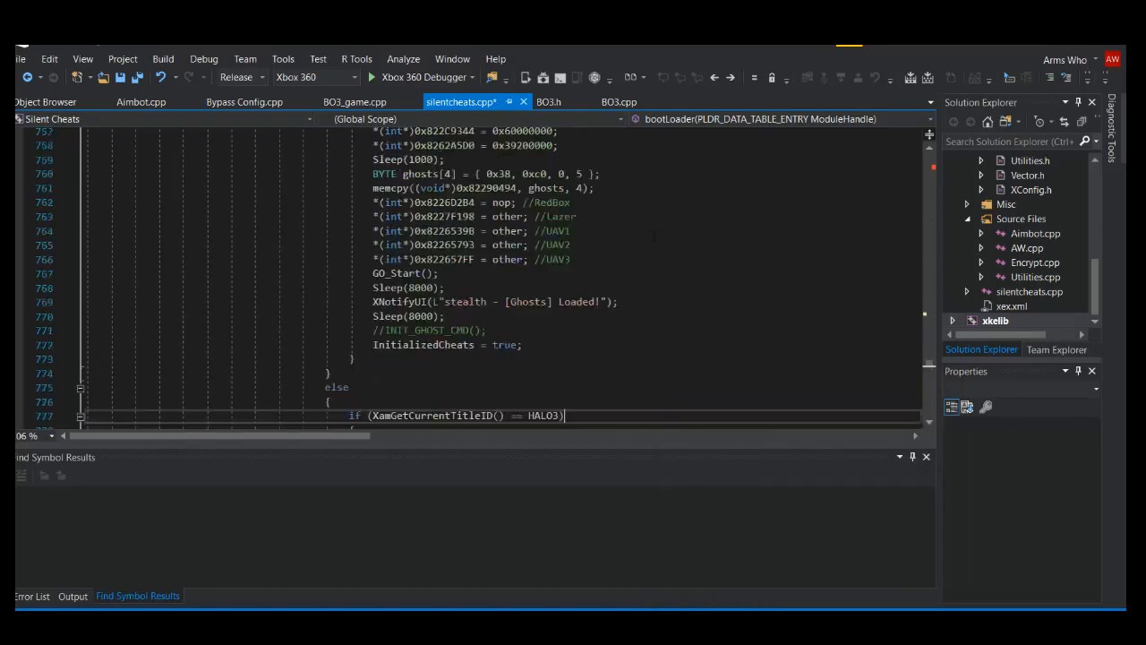
scroll(929, 197, "up", 20)
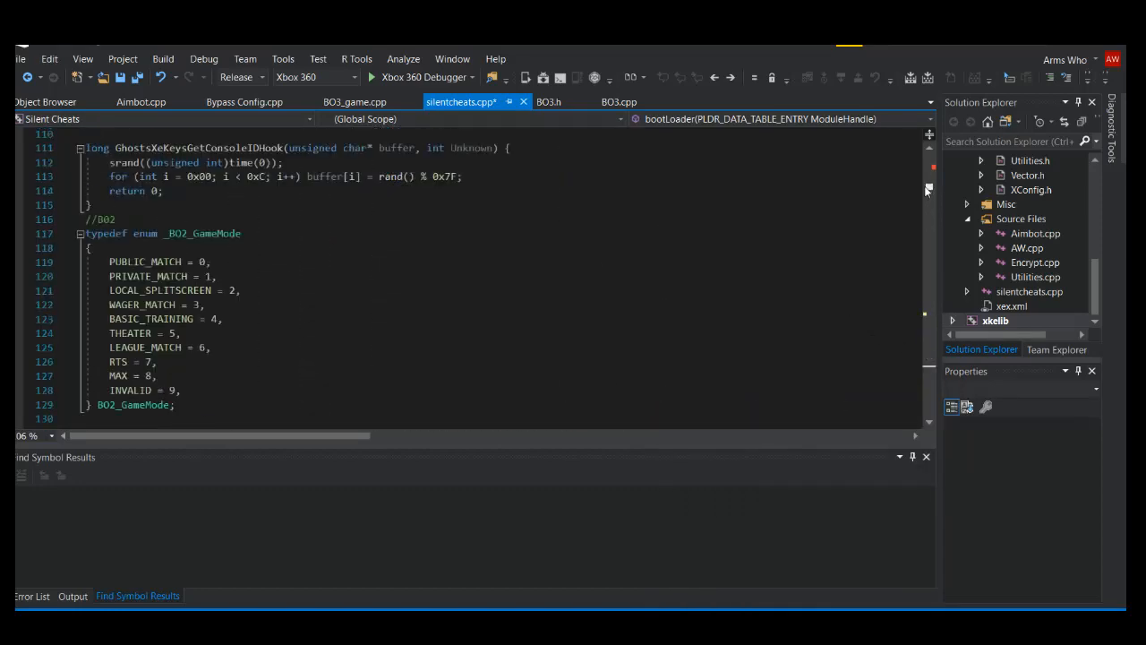
scroll(305, 287, "up", 11)
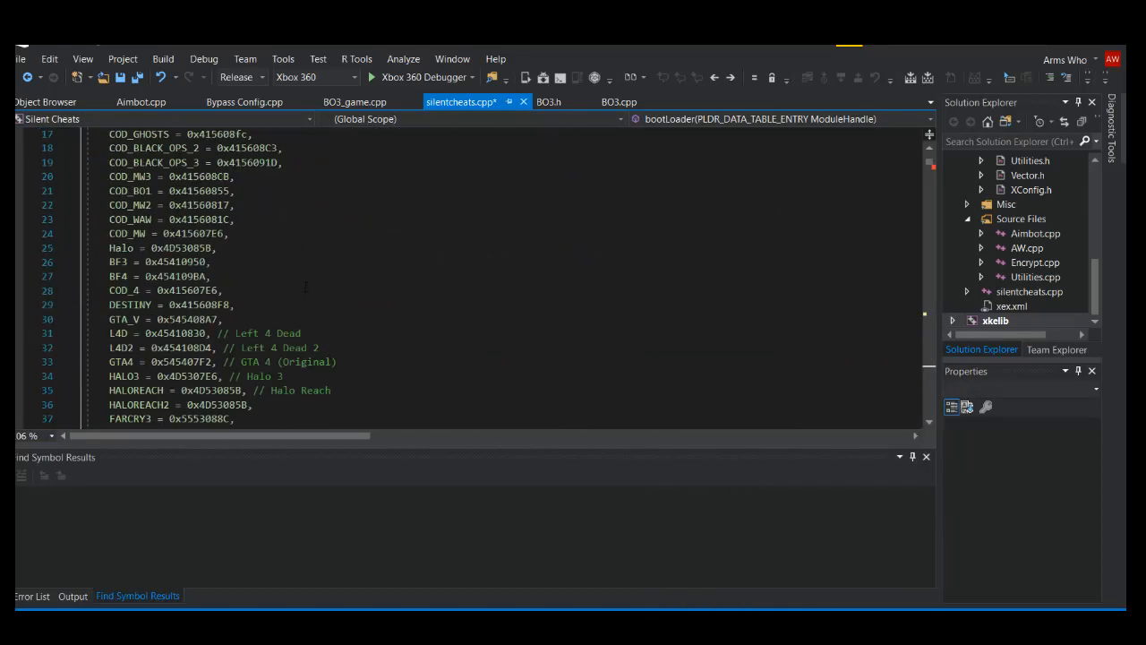
scroll(306, 287, "down", 14)
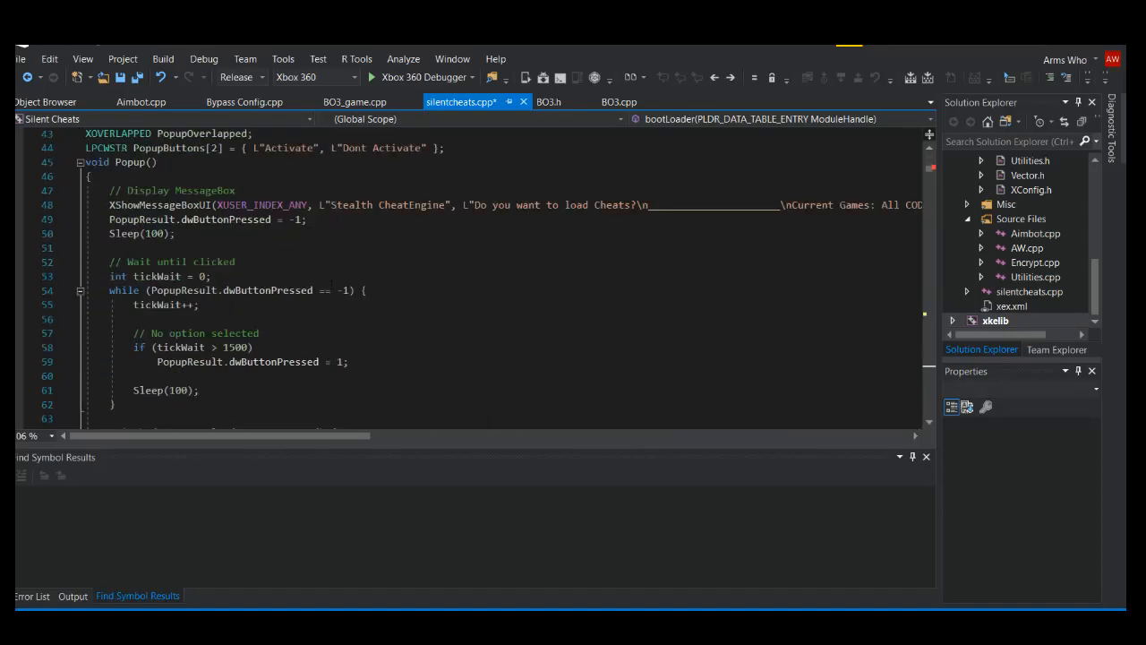
scroll(305, 286, "up", 4)
Switch to the Notepad setup notes and highlight step 2a about replacing the word "stealth" with the server name
left_click(17, 59)
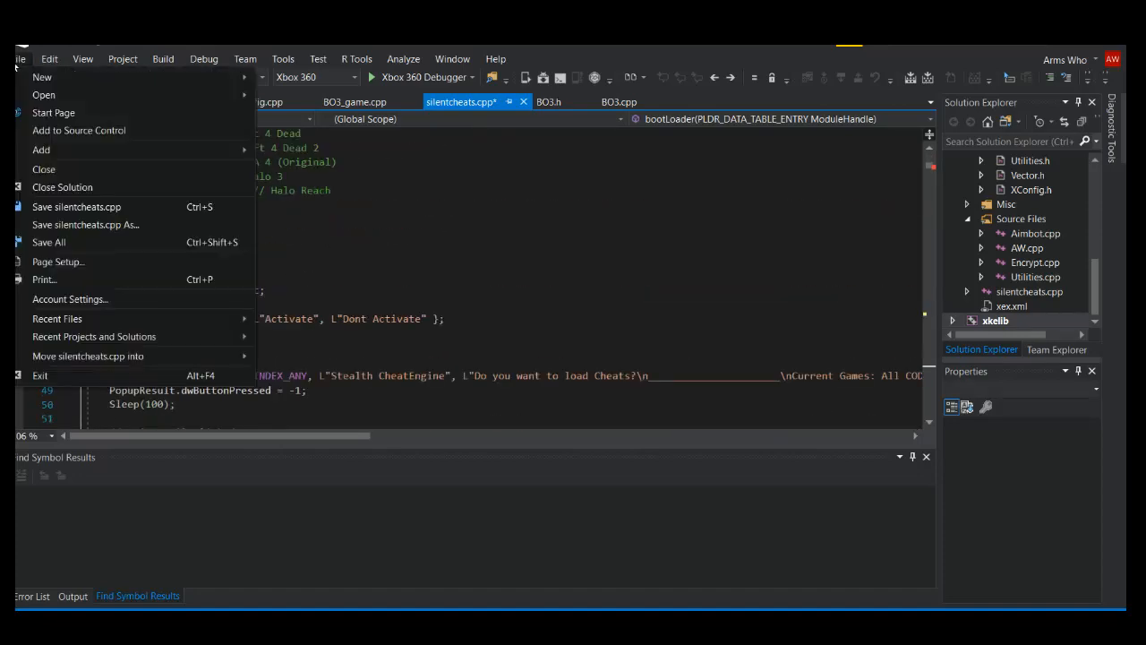
key("alt+Tab")
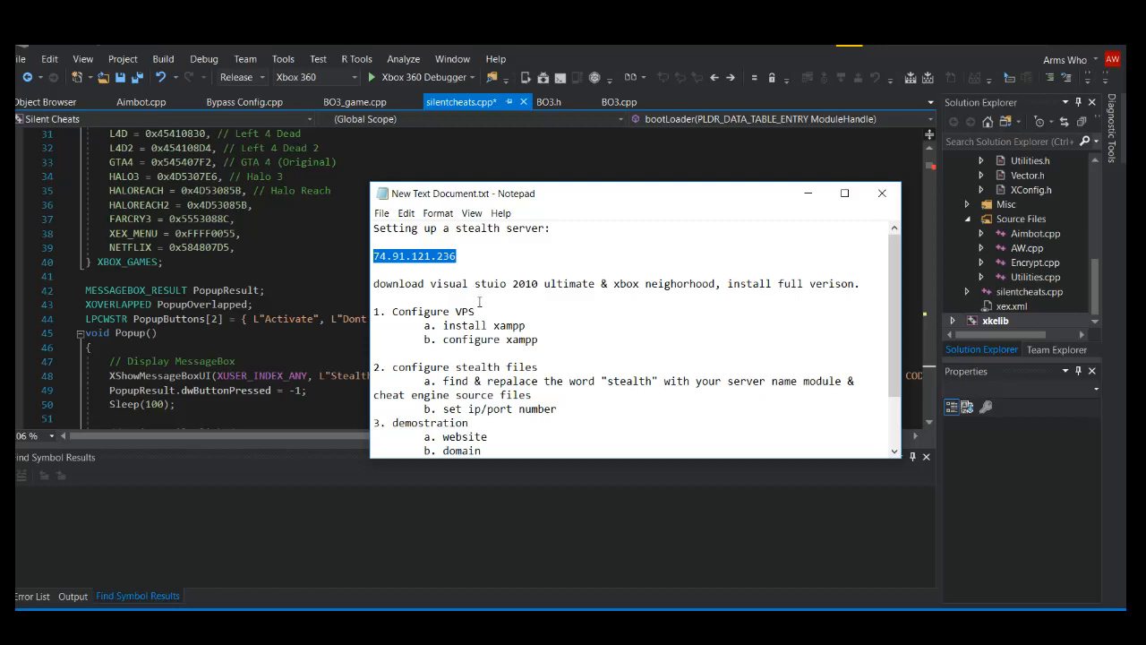
left_click(544, 339)
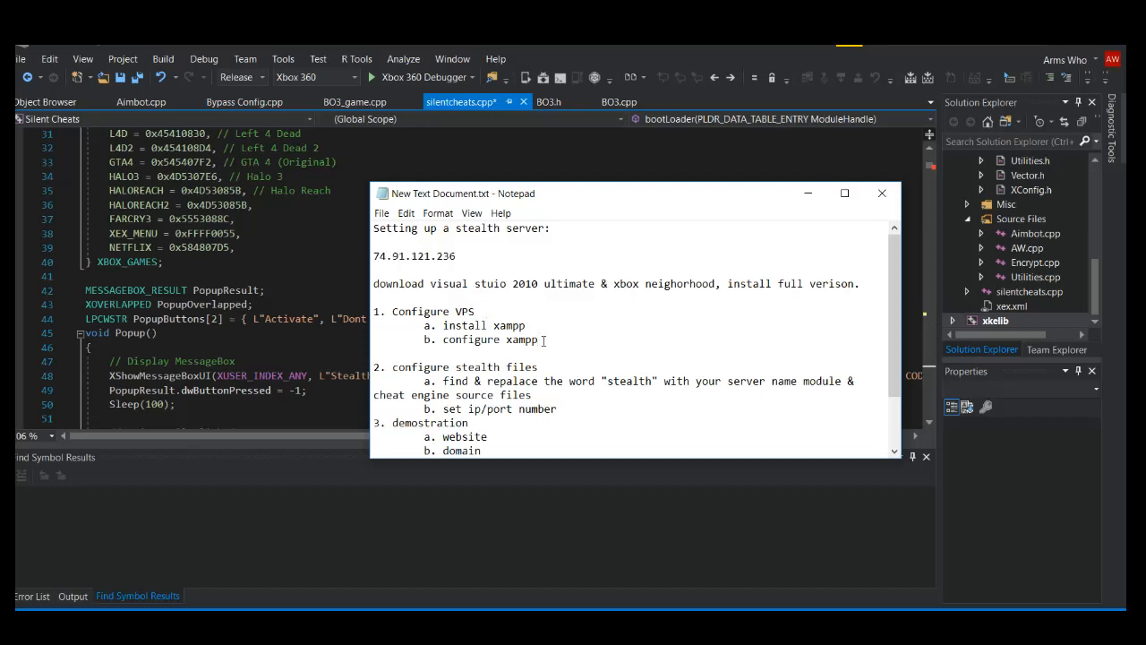
left_click_drag(444, 381, 867, 385)
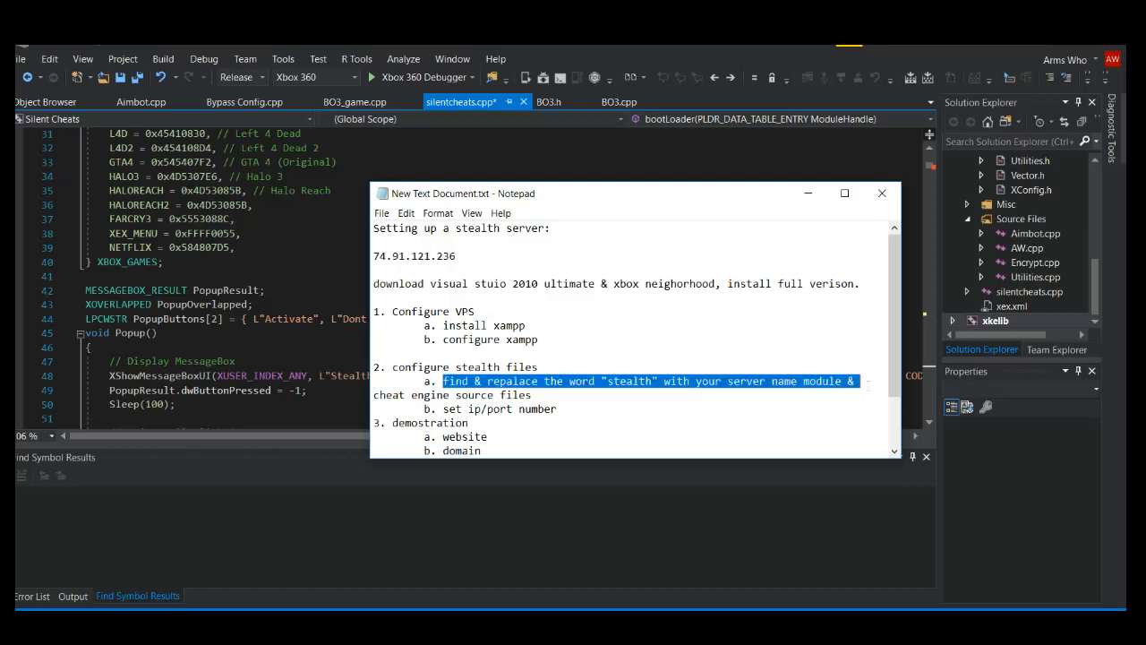
left_click_drag(443, 381, 715, 409)
Return to silentcheats.cpp, copy the word "Stealth" from the Popup message box title, and bring up the Replace in Files dialog
left_click(285, 249)
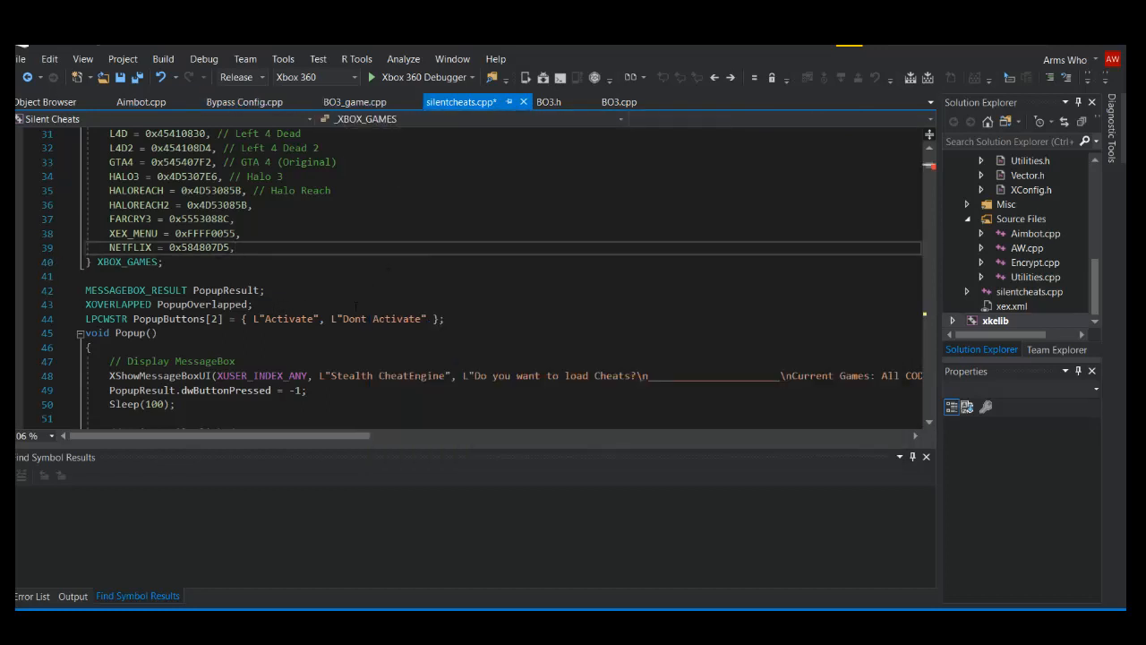
double_click(363, 376)
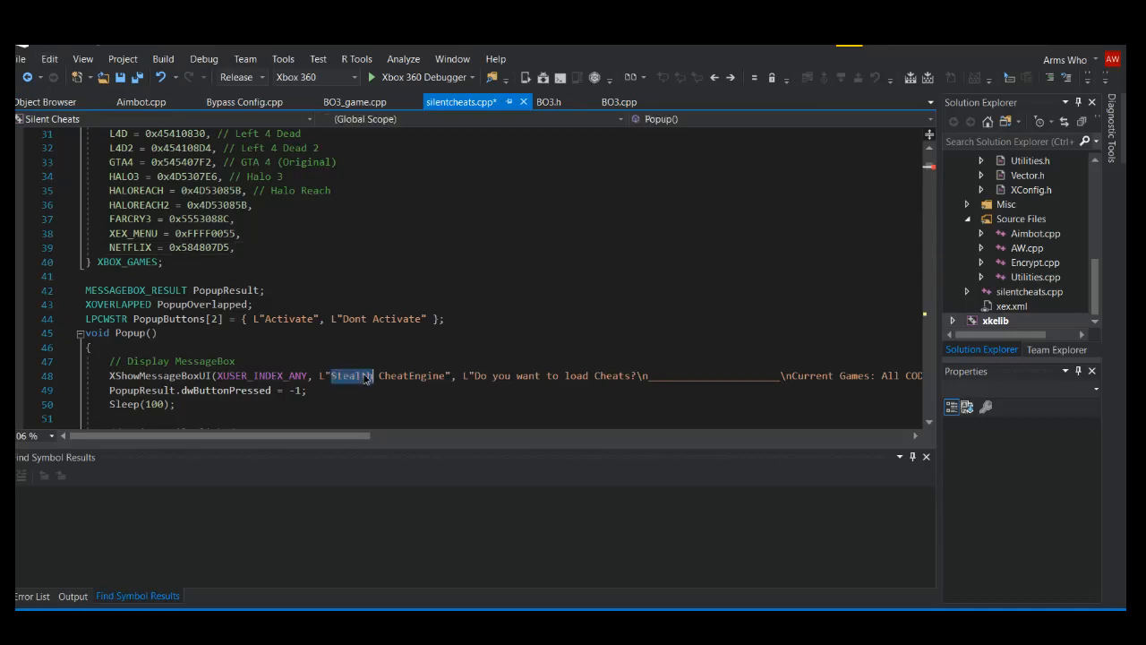
right_click(364, 377)
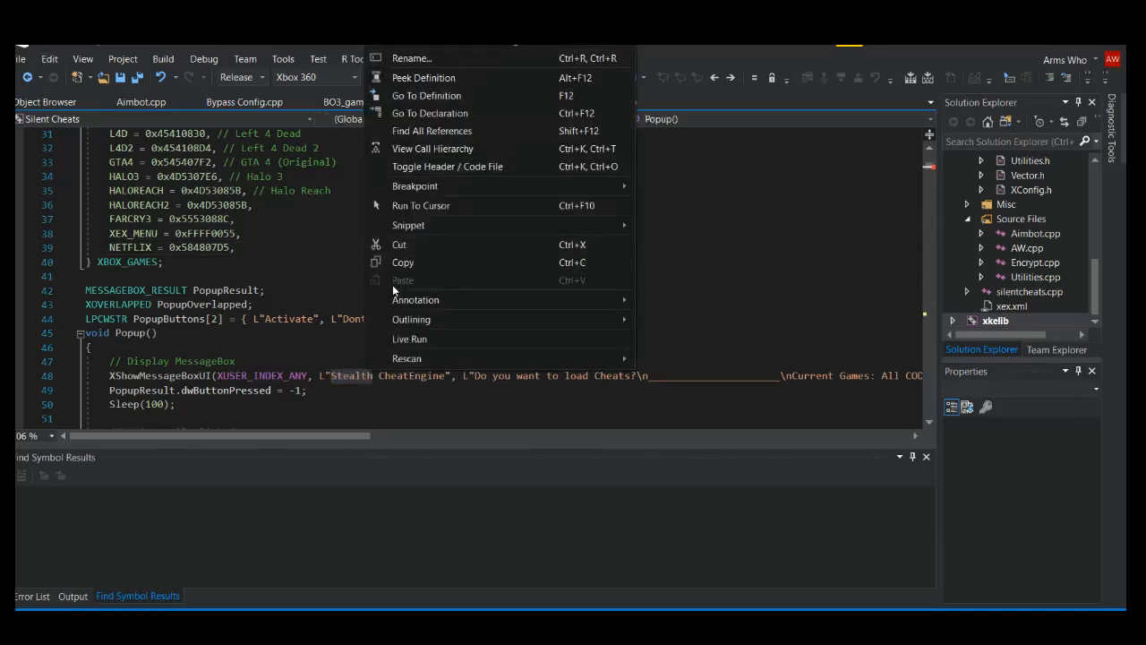
left_click(403, 263)
left_click(19, 58)
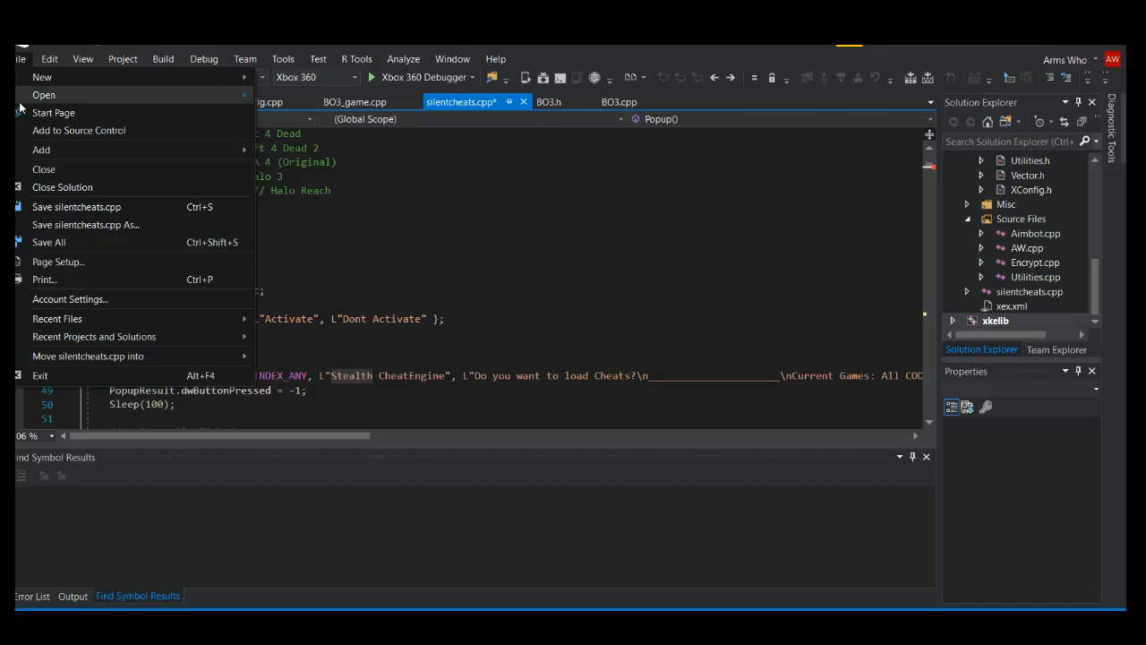
mouse_move(54, 81)
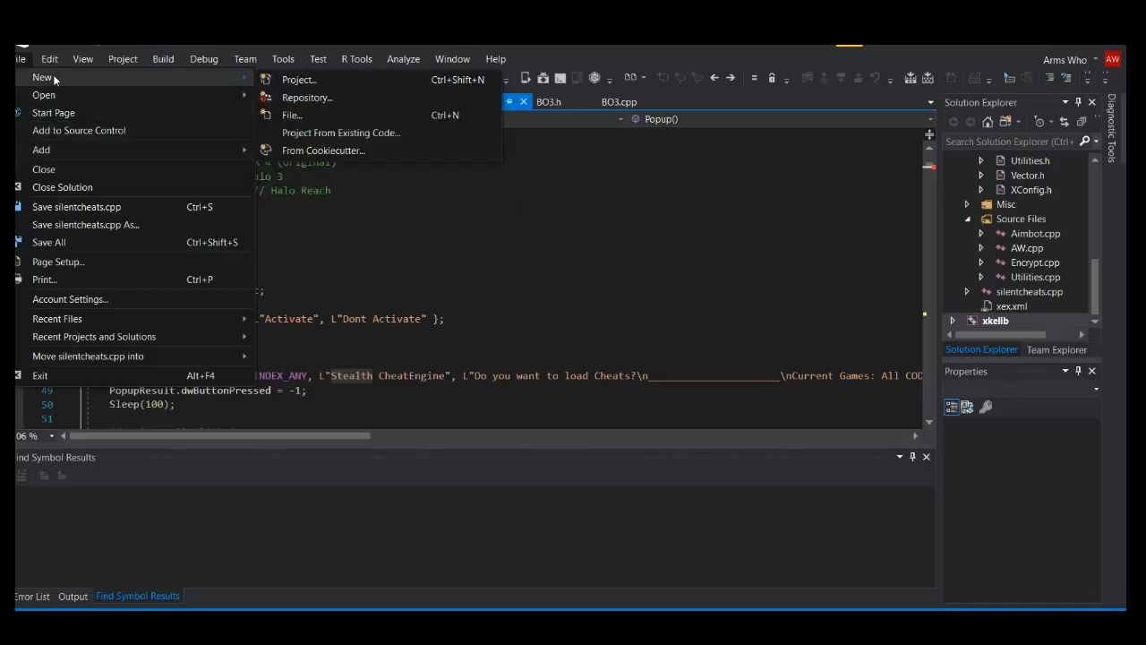
mouse_move(52, 60)
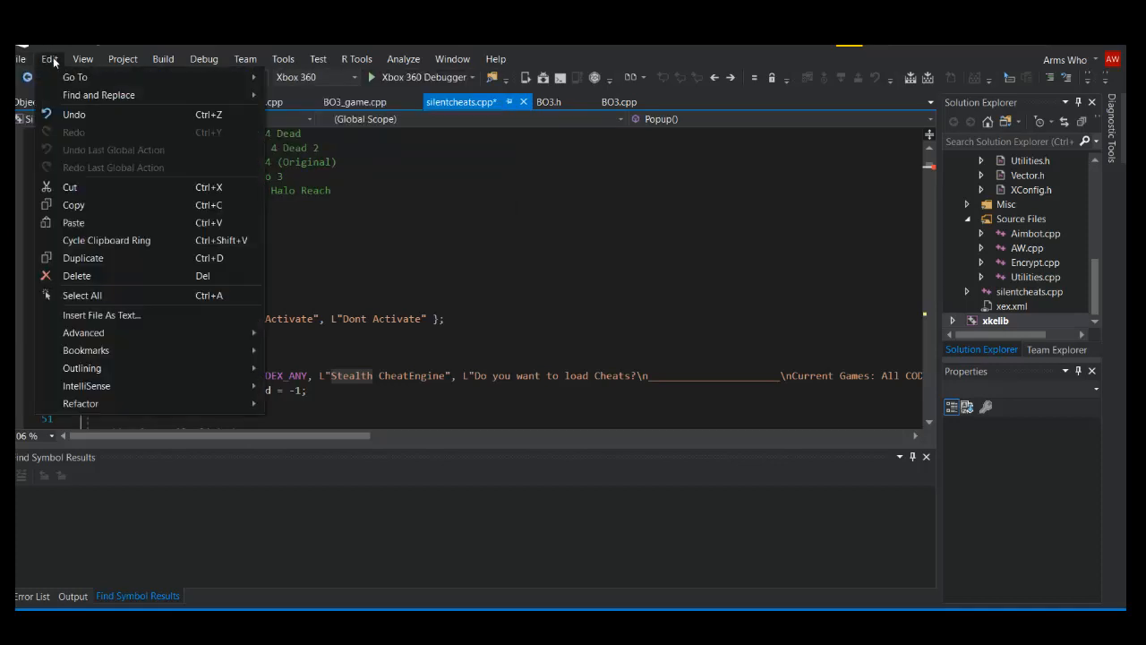
mouse_move(231, 91)
left_click(324, 151)
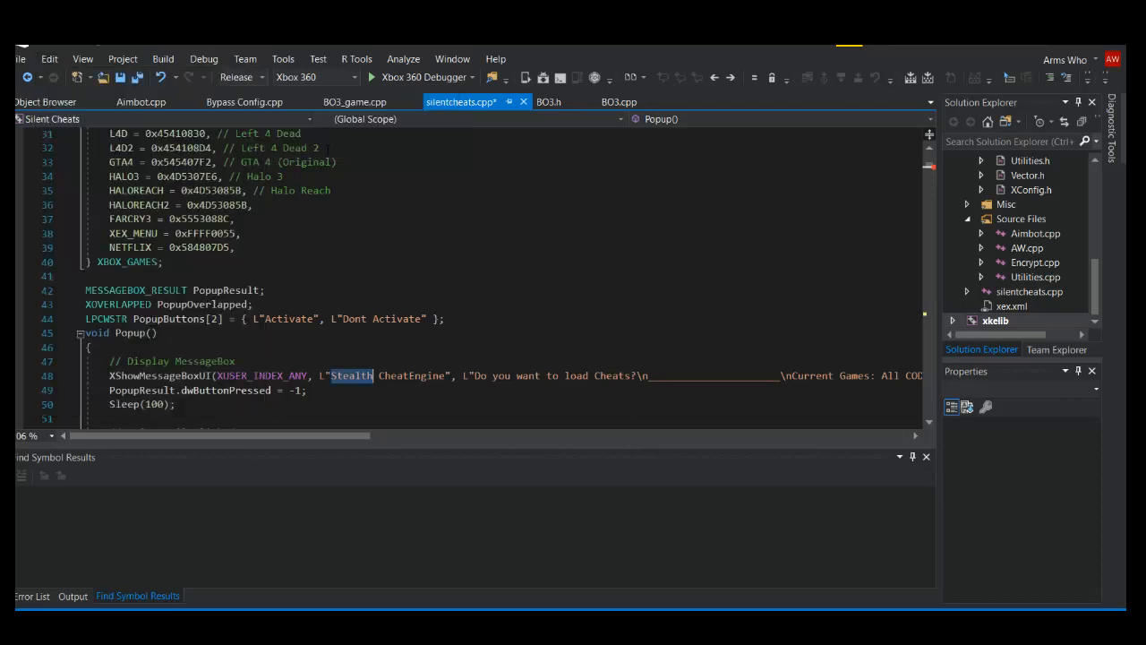
left_click_drag(458, 205, 365, 192)
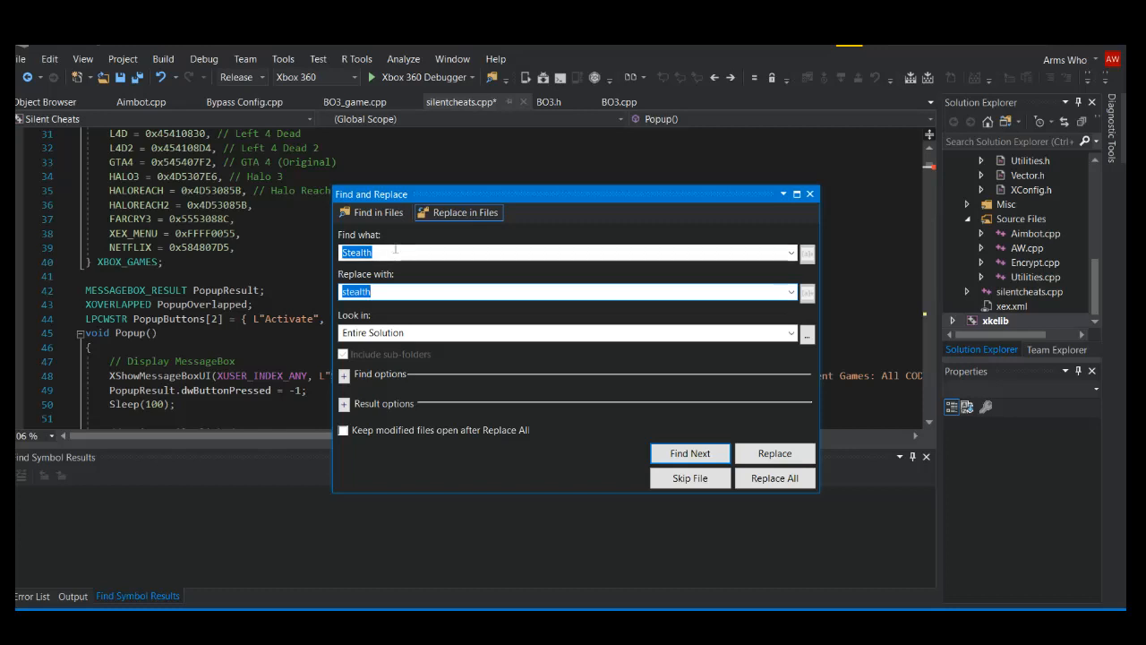
Replace all occurrences of "Stealth" with "Pimpin" across the entire solution
left_click(394, 251)
left_click(394, 291)
key("BackSpace")
type("Pim")
key("BackSpace")
key("BackSpace")
key("BackSpace")
type("Pimpin")
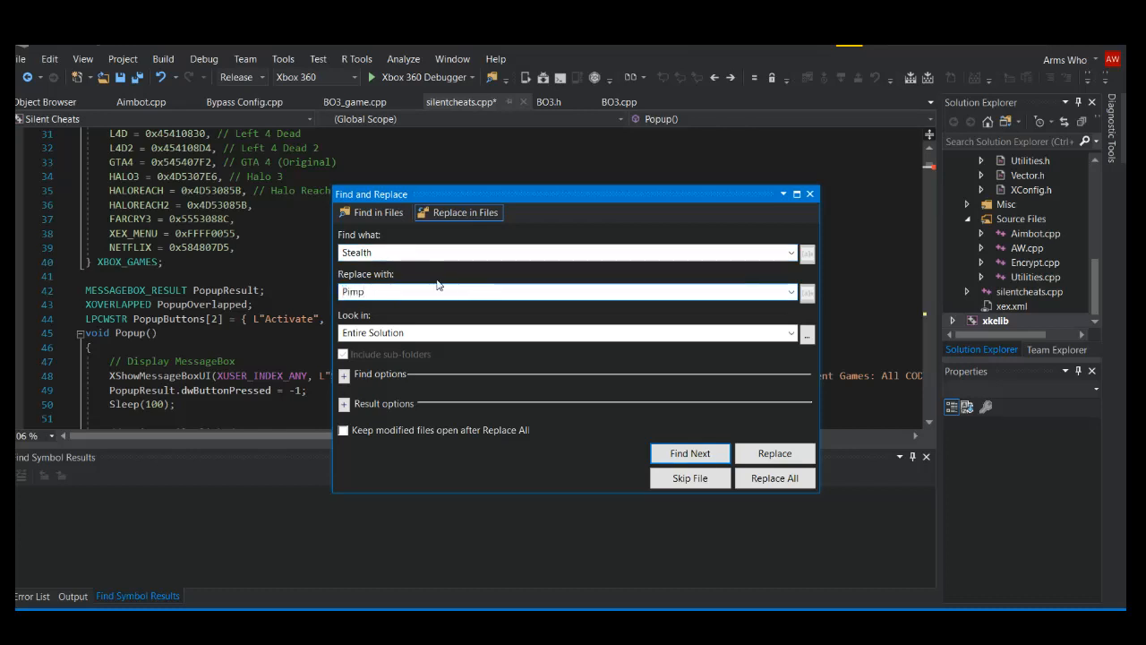
left_click(776, 478)
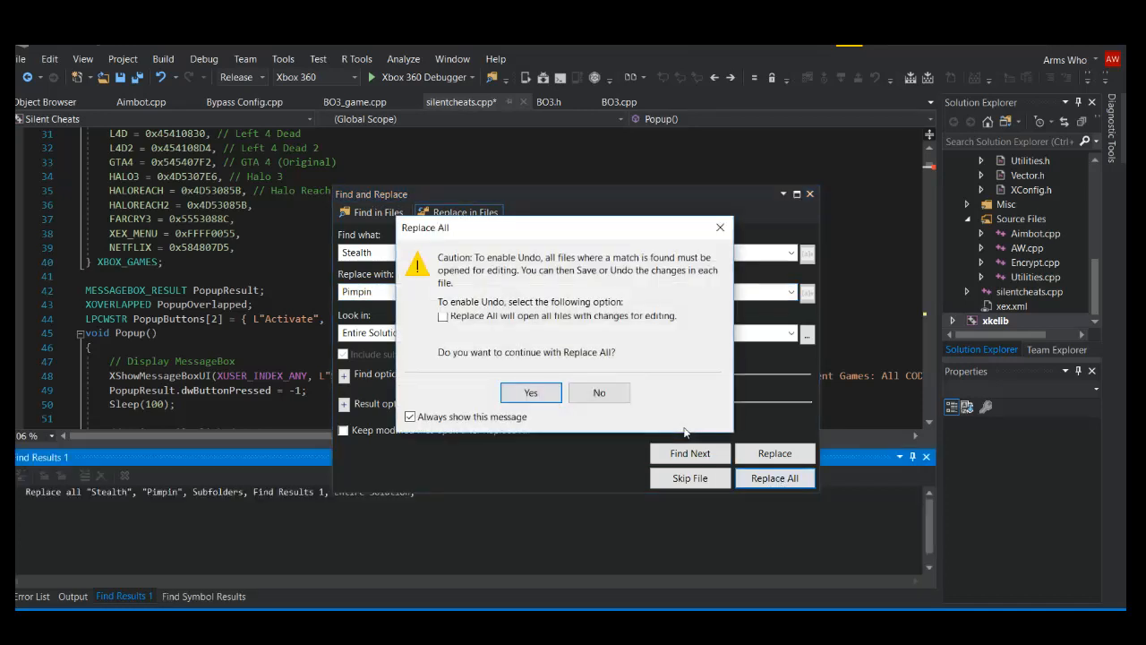
key("Return")
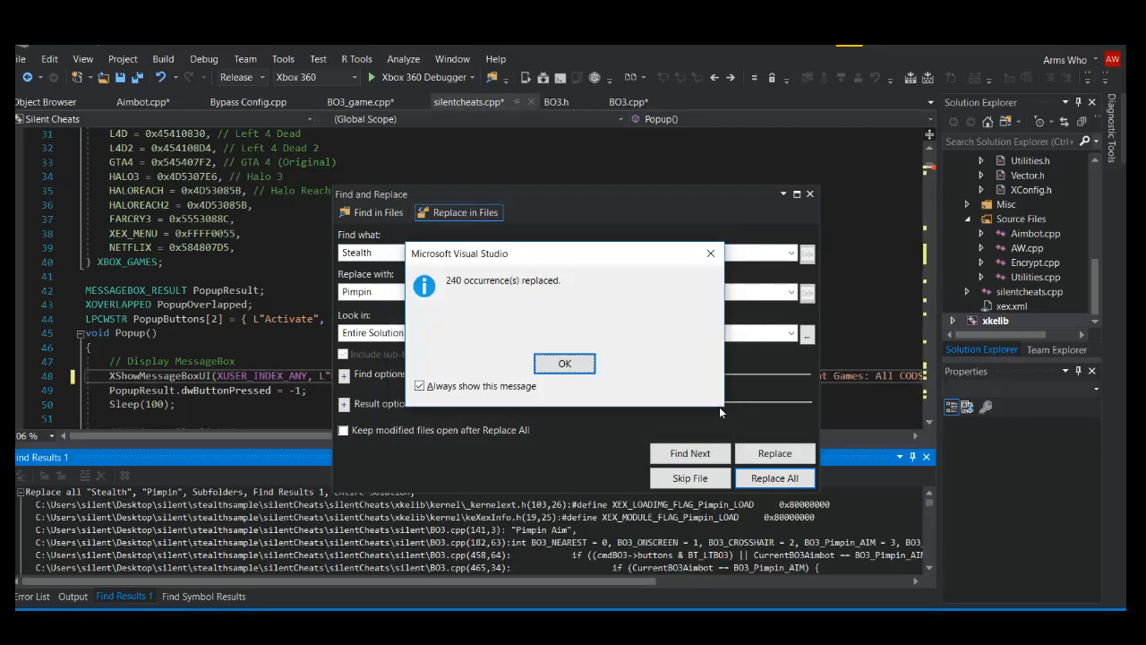
key("Return")
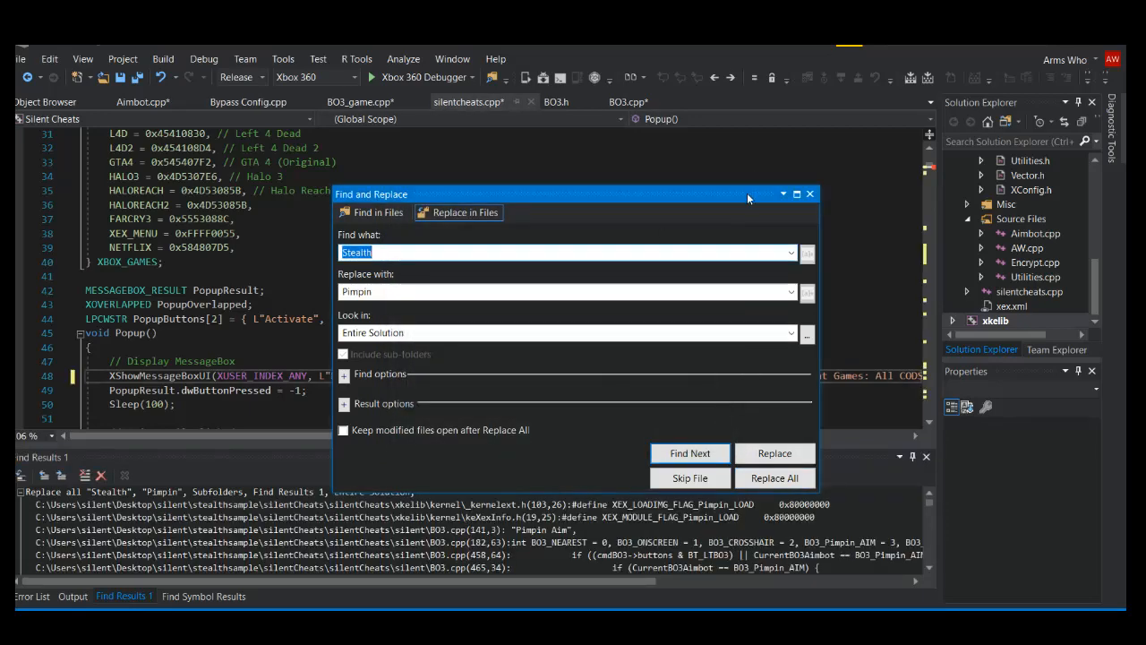
left_click_drag(747, 193, 722, 220)
left_click(722, 205)
Check the Xbox 360 Image Conversion settings in the Silent Cheats project properties
scroll(975, 233, "up", 10)
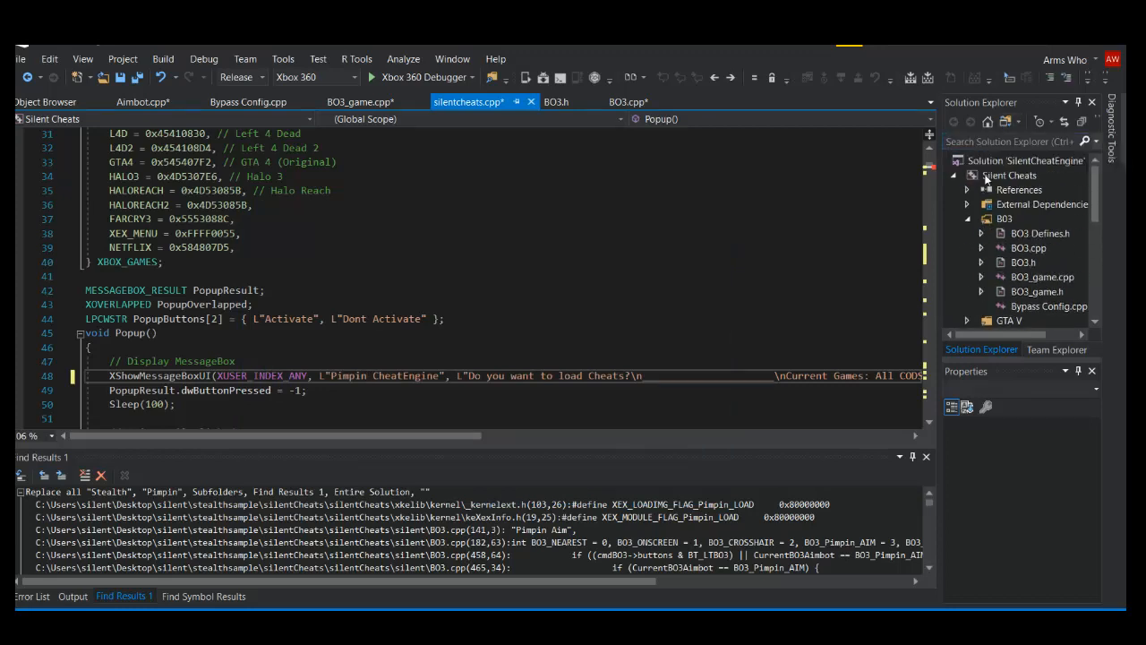
left_click(986, 179)
right_click(1004, 178)
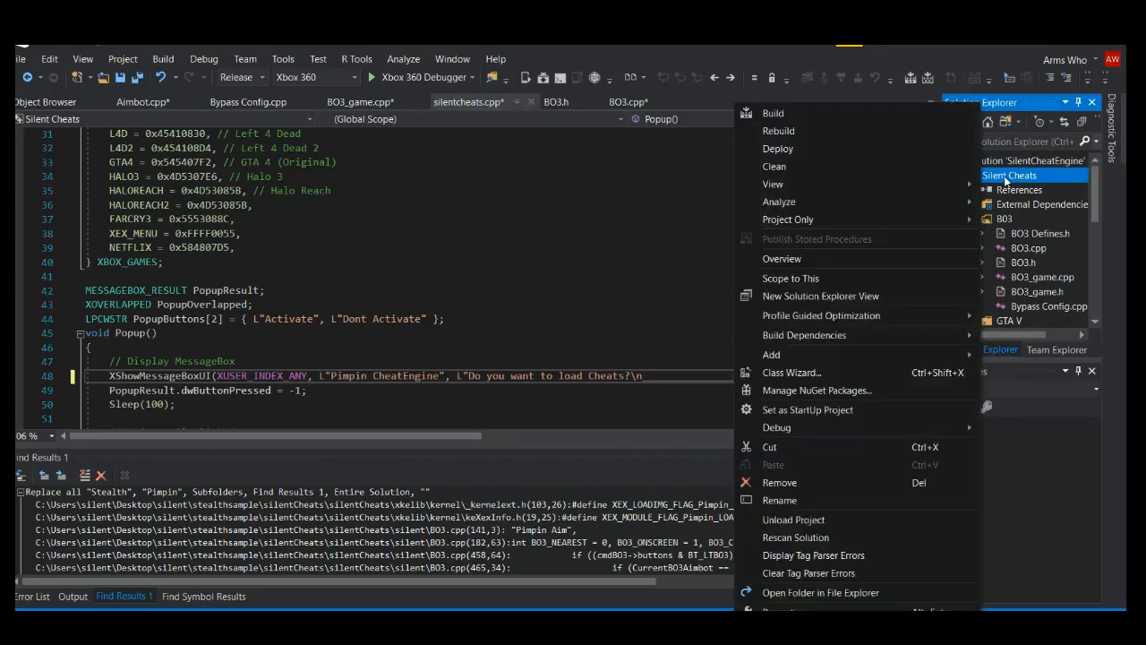
key("Escape")
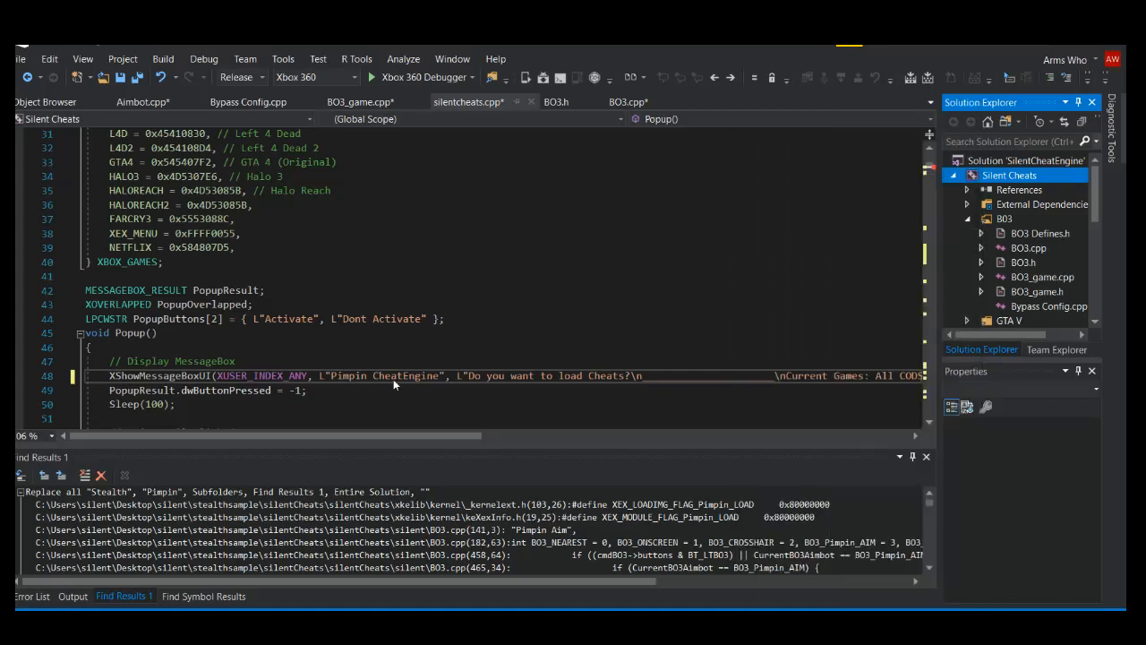
key("alt+Return")
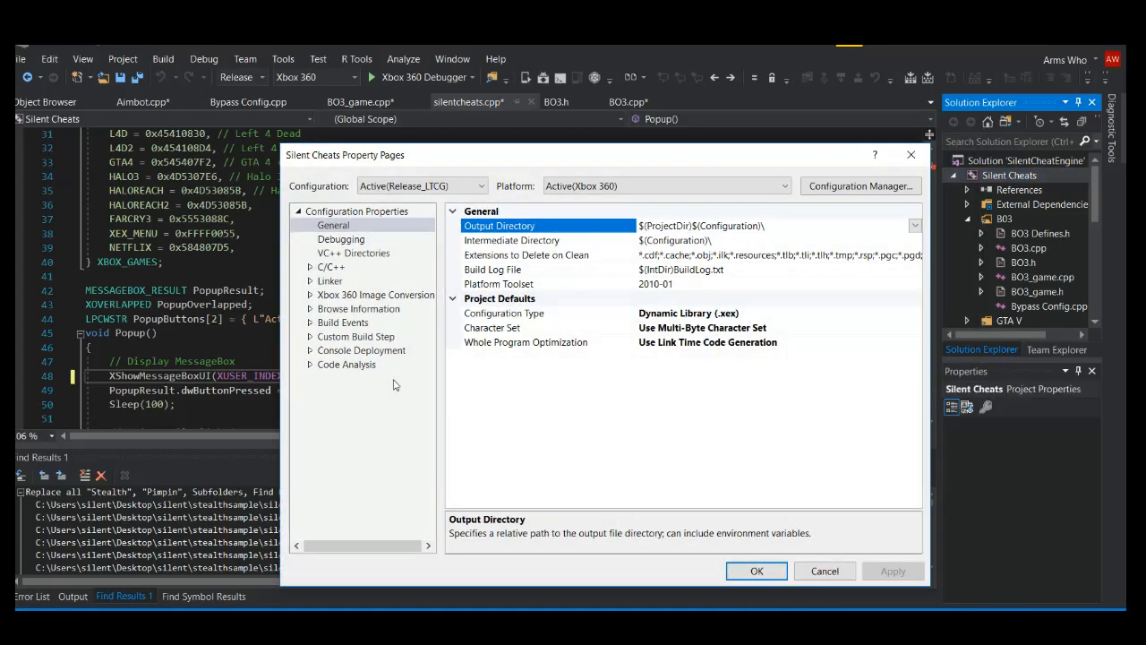
left_click(371, 295)
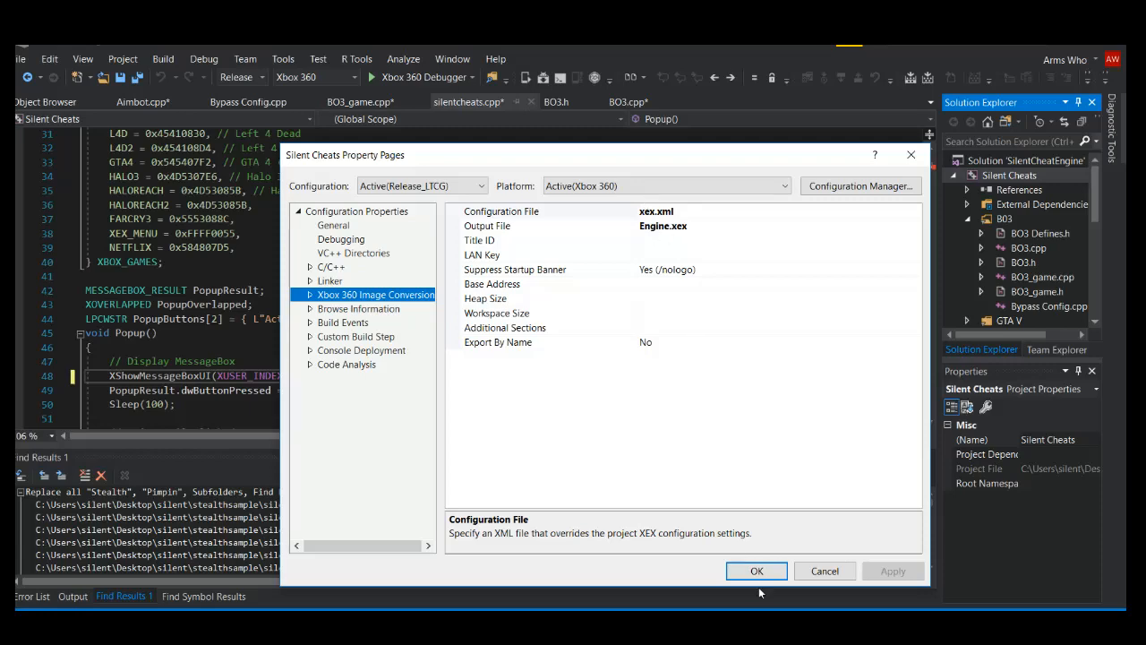
left_click(731, 574)
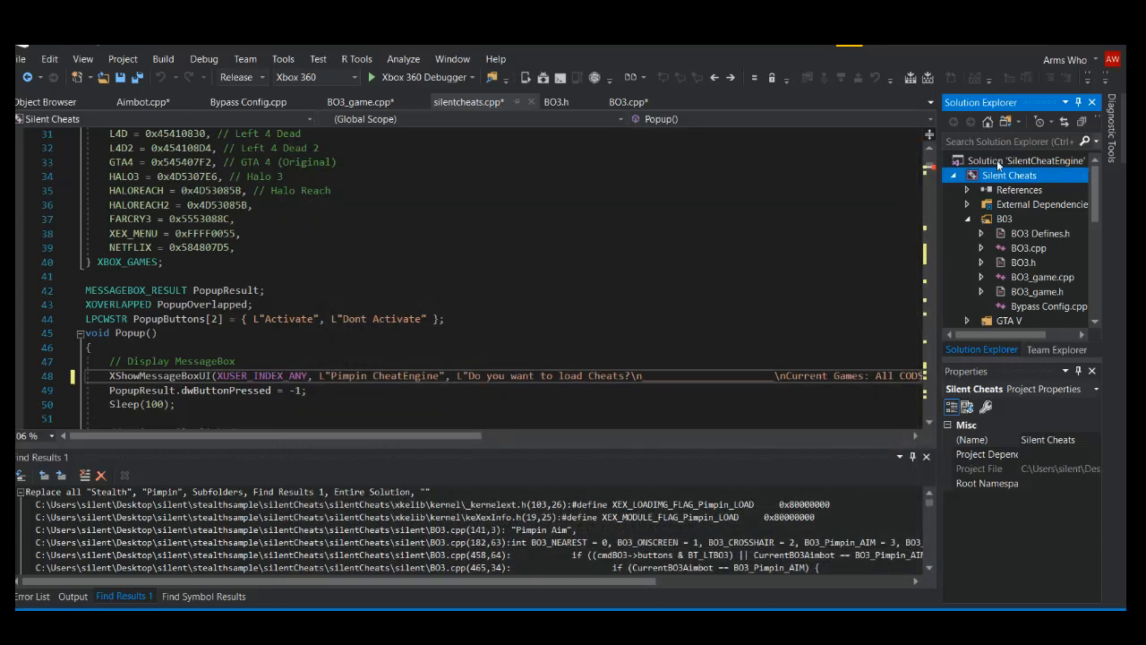
Rebuild the whole SilentCheatEngine solution
scroll(781, 262, "up", 10)
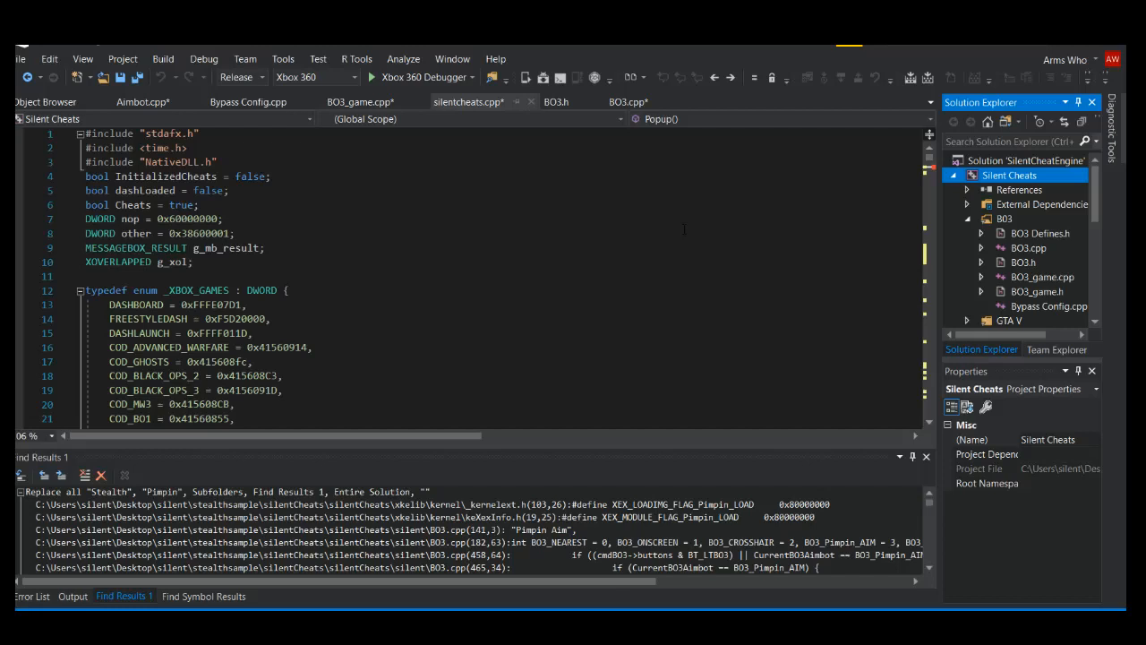
left_click(1007, 163)
right_click(1019, 165)
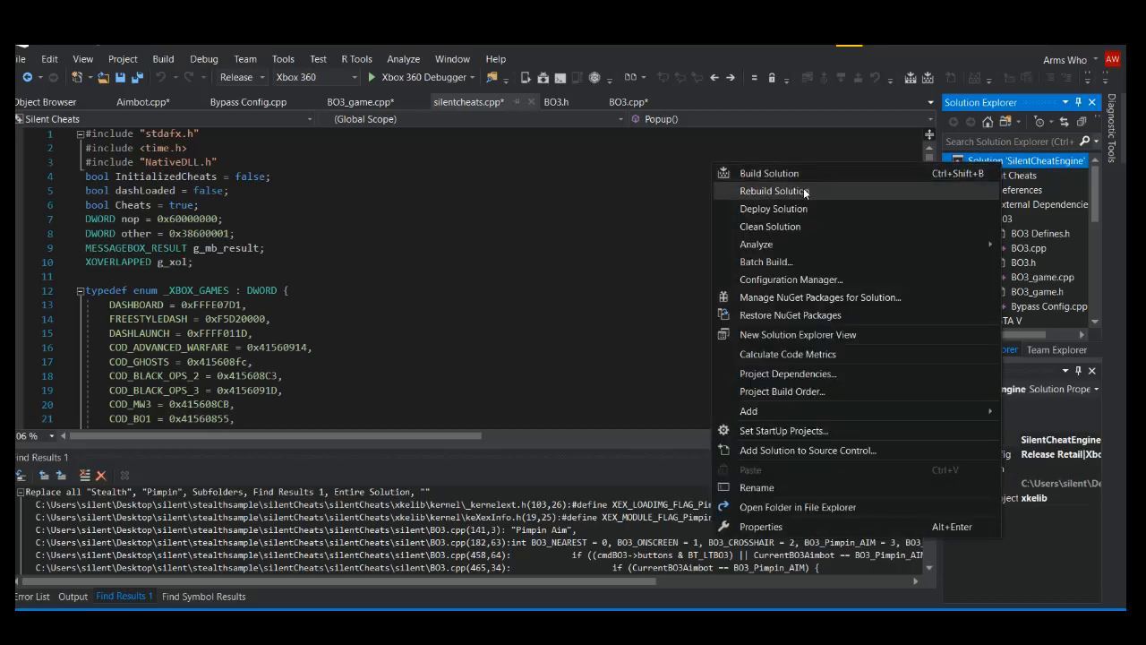
left_click(744, 230)
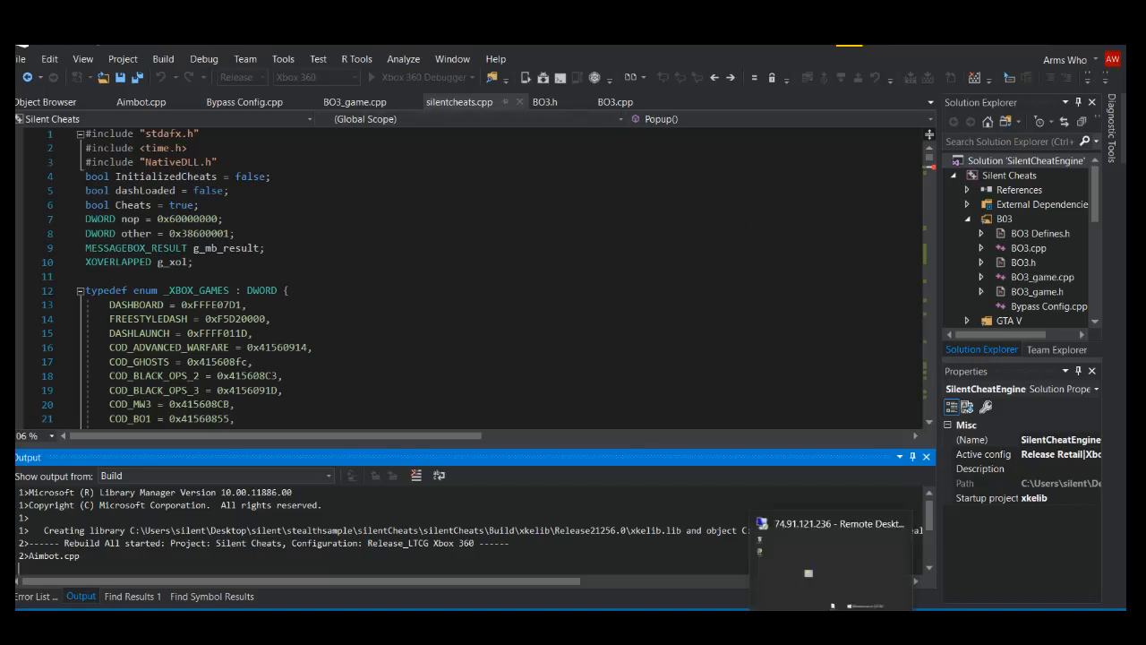
left_click(735, 625)
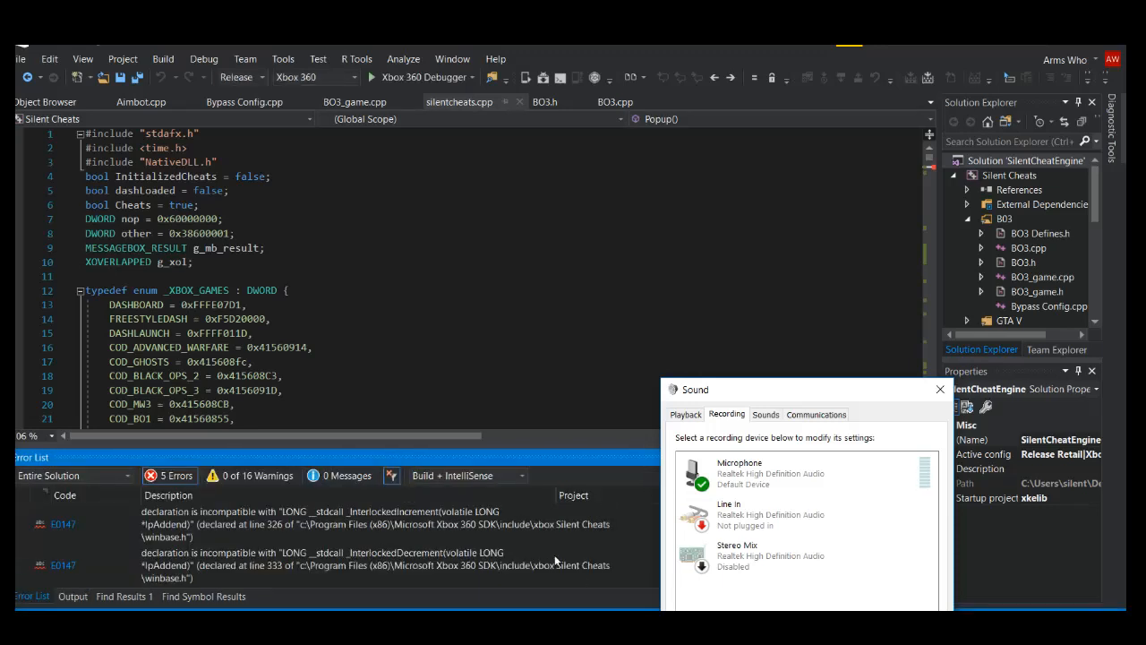
Go to the Aimbot.cpp line behind build error C3861 for HealthBarColorMW2 and inspect the surrounding HealthBarHookMW2 function
left_click(514, 316)
scroll(541, 548, "down", 2)
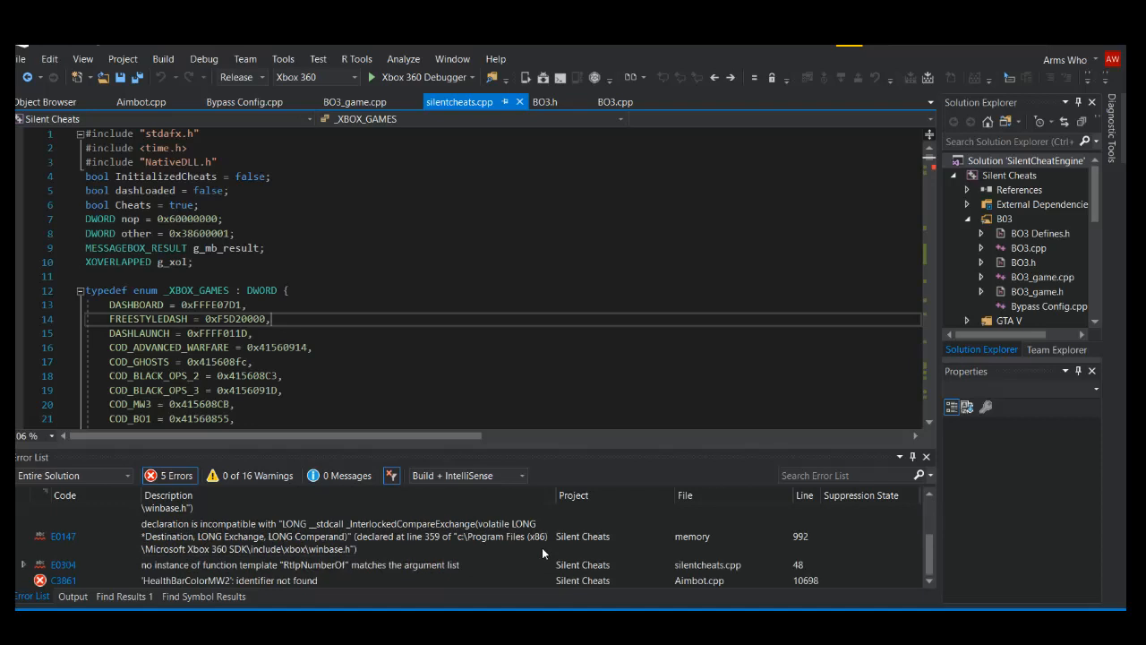
double_click(301, 580)
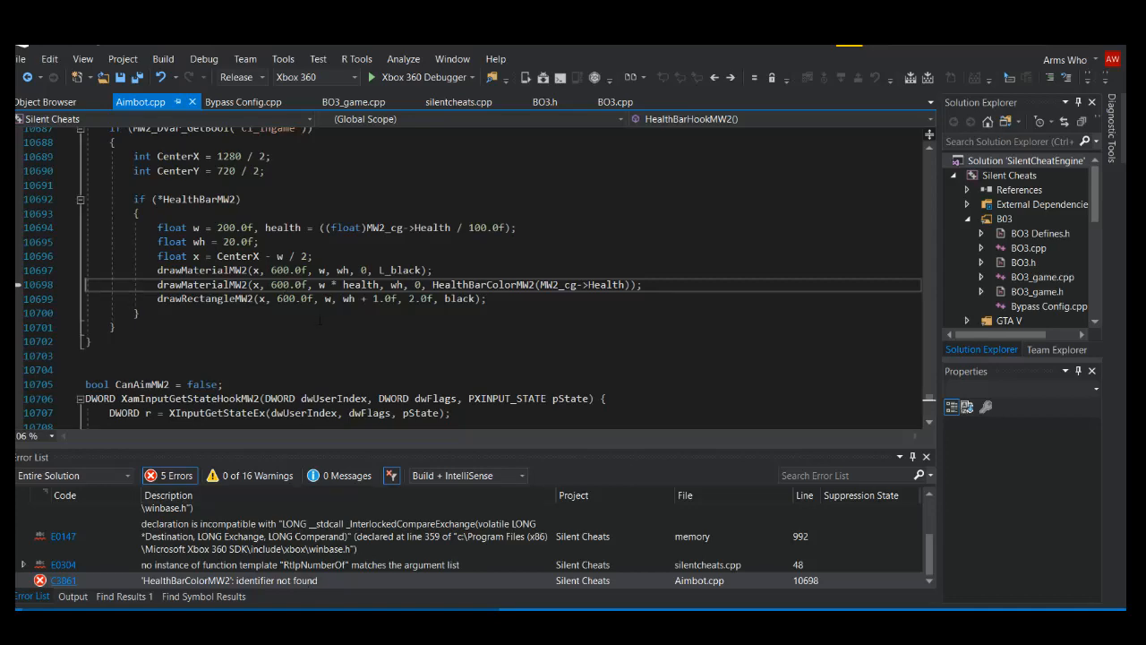
scroll(319, 321, "up", 4)
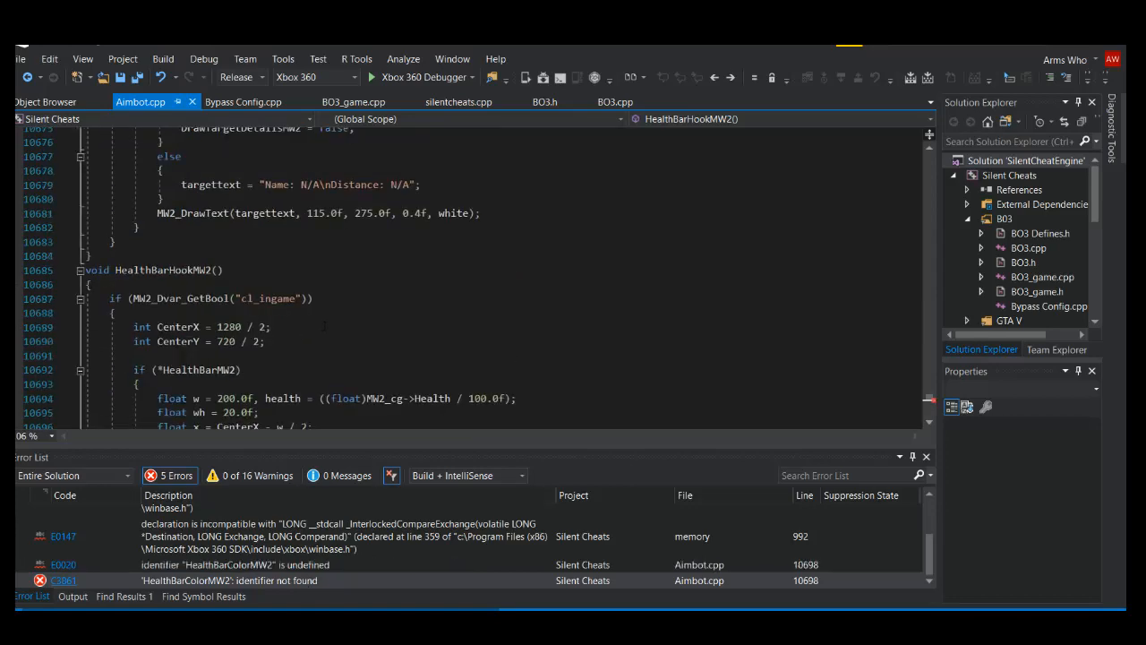
scroll(324, 326, "down", 7)
scroll(431, 301, "up", 2)
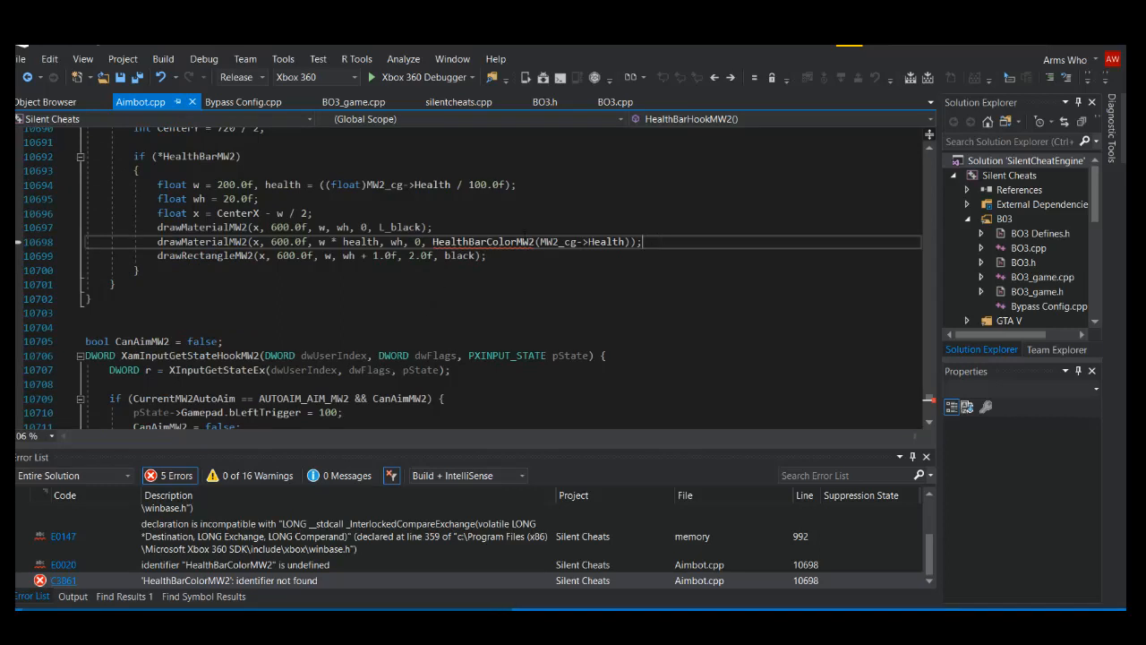
Comment out the drawMaterialMW2 line that uses HealthBarColorMW2 in Aimbot.cpp with //, and rebuild the solution
left_click(537, 242)
left_click(434, 241)
left_click(158, 242)
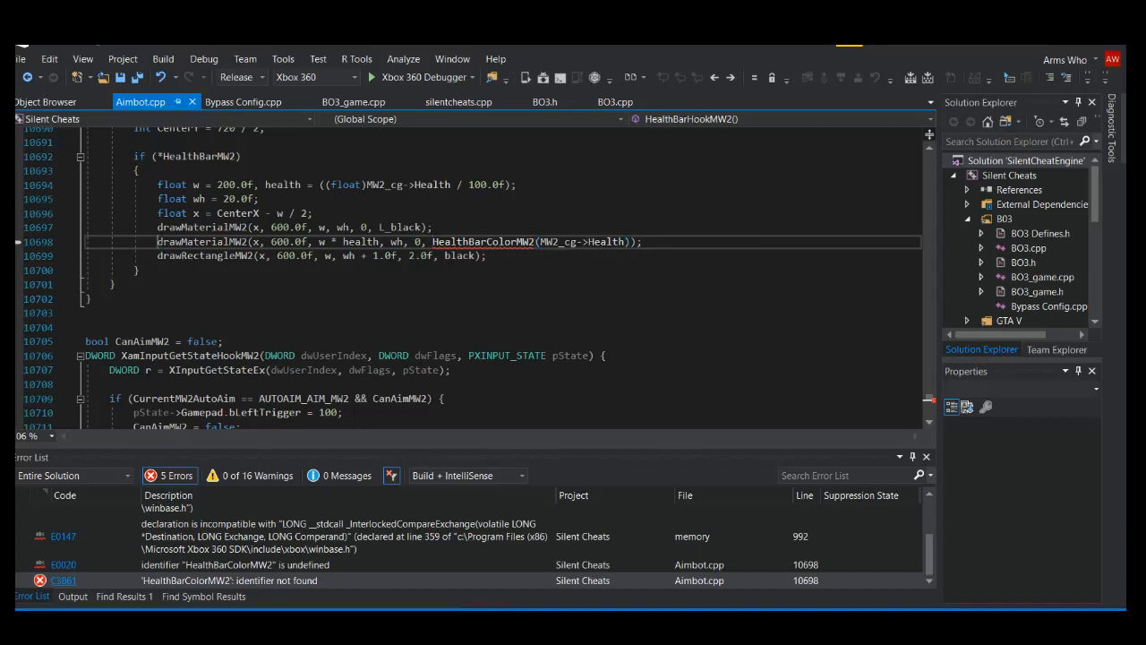
type("//")
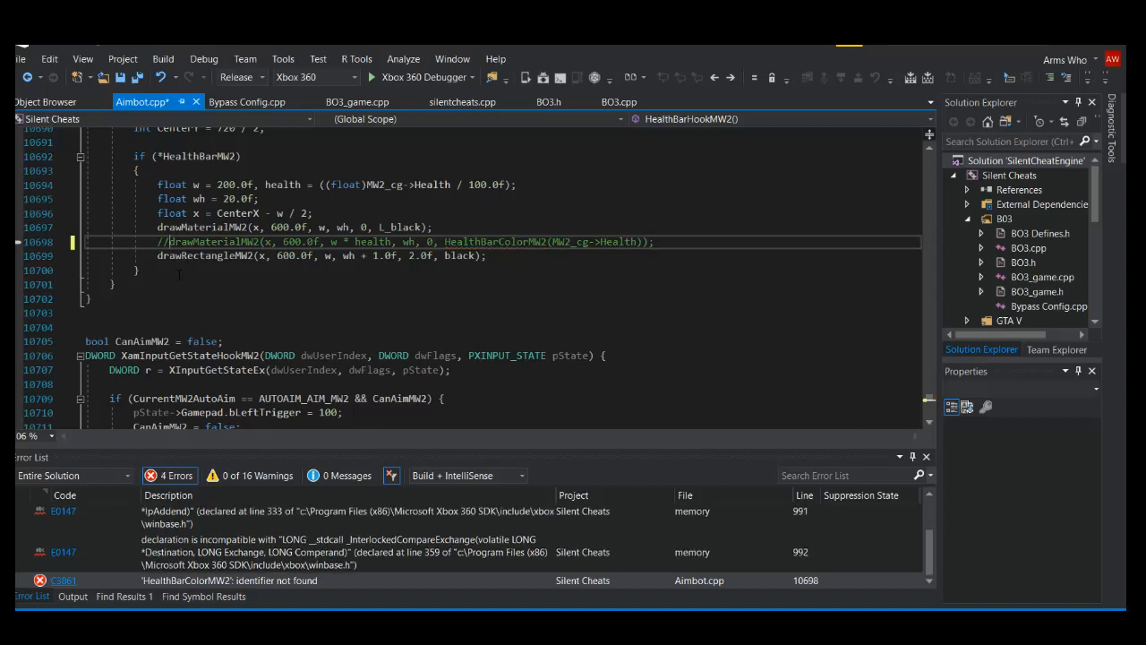
right_click(976, 160)
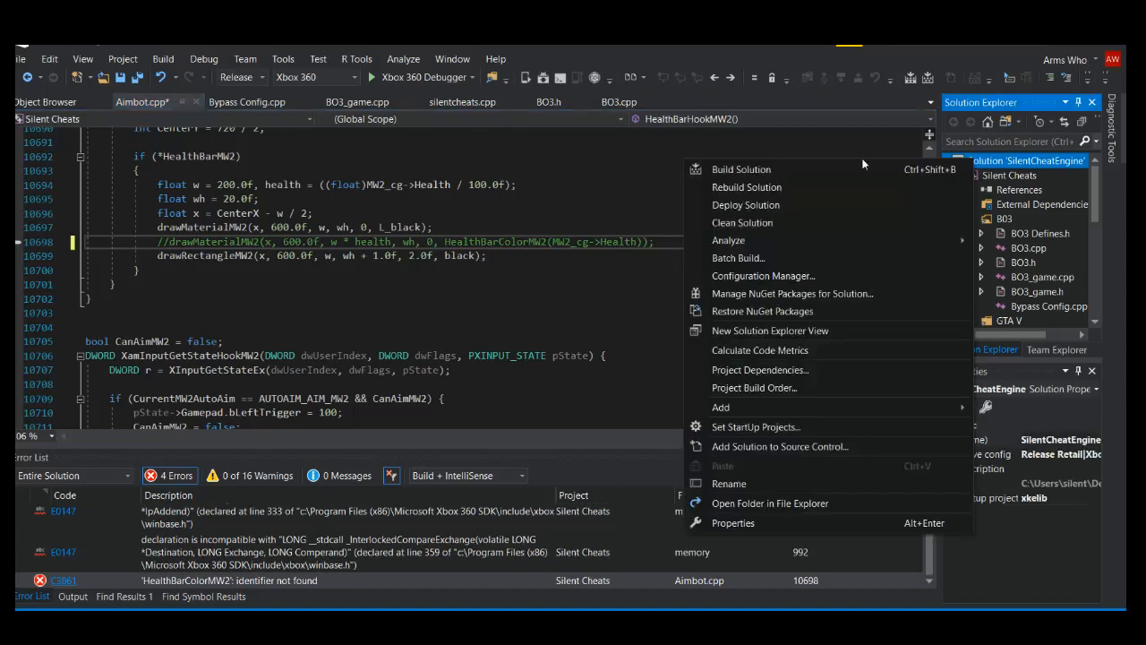
left_click(796, 181)
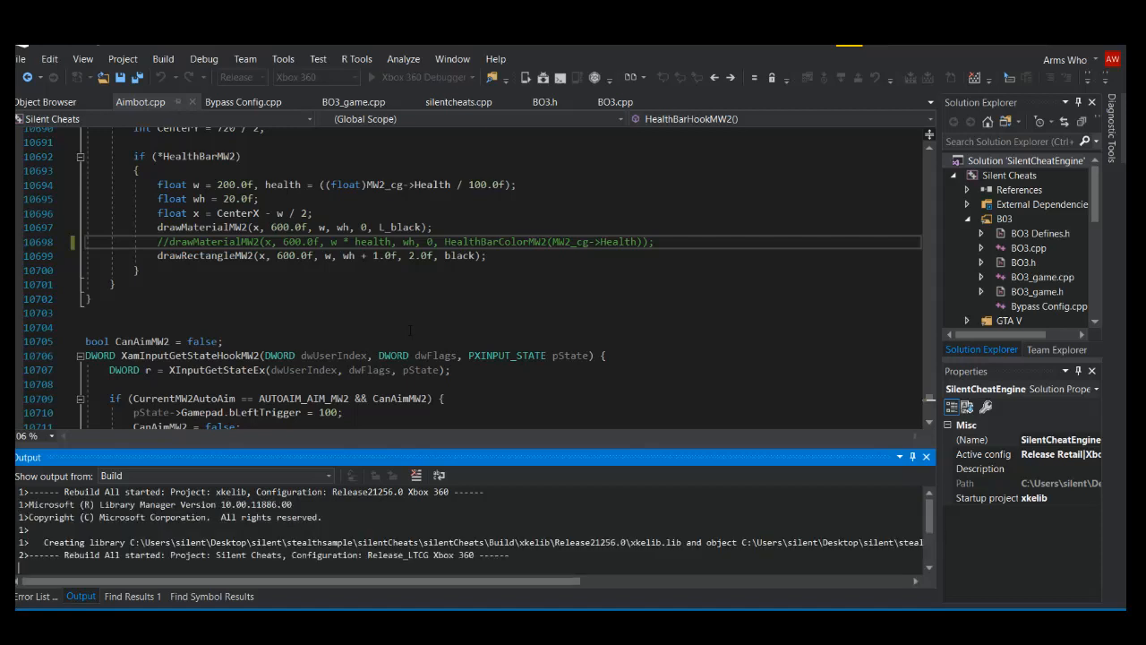
Review silentcheats.cpp from the header through the Halo, GTA V, BF3 and COD sections, checking the Pimpin notification texts during the rebuild
left_click(458, 101)
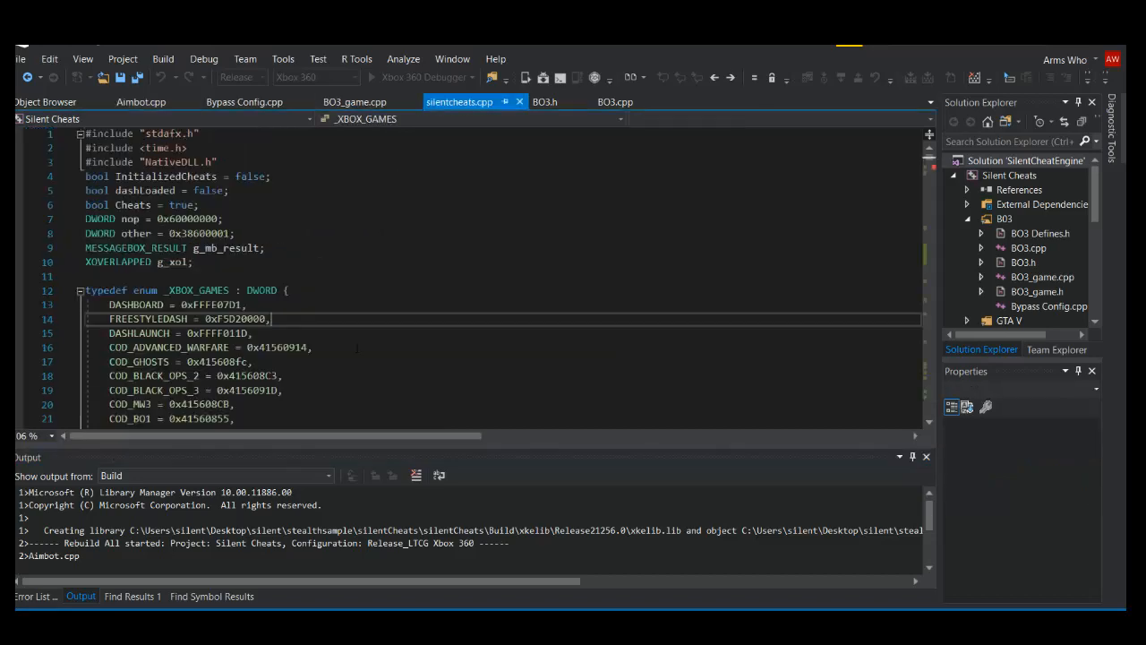
scroll(541, 258, "down", 20)
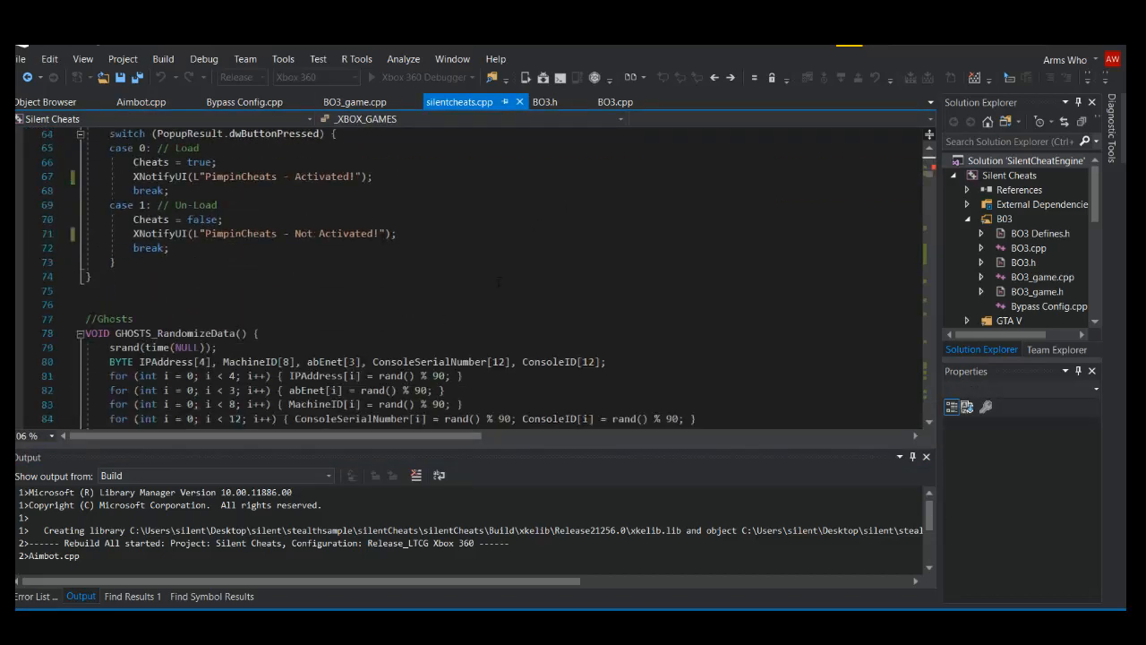
scroll(497, 282, "down", 20)
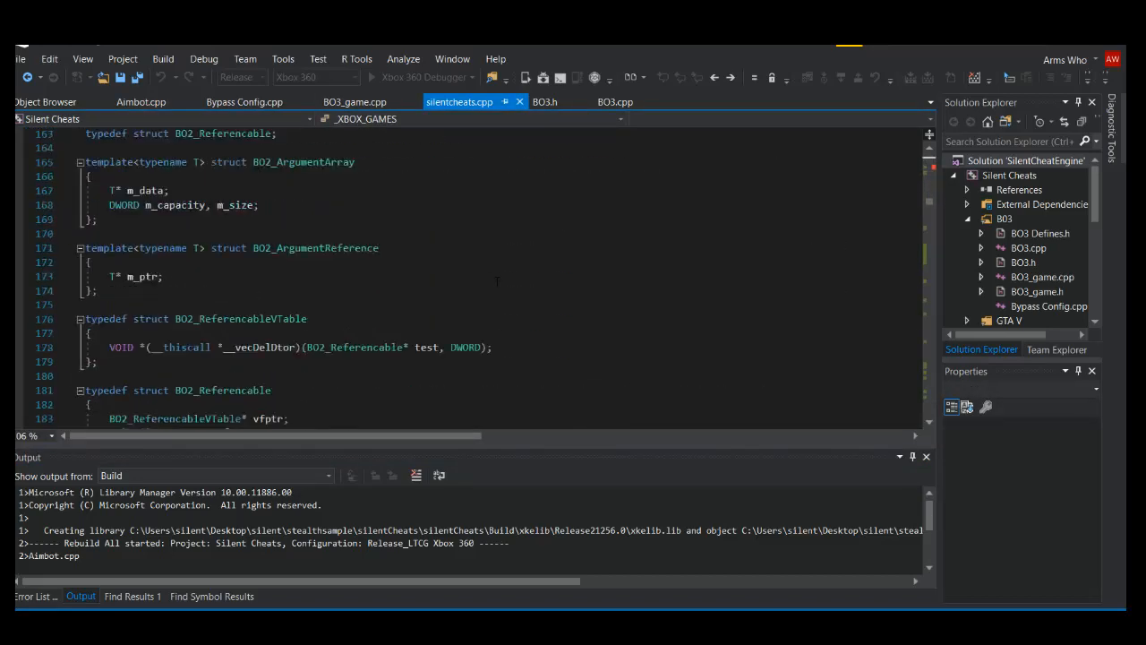
scroll(497, 281, "down", 20)
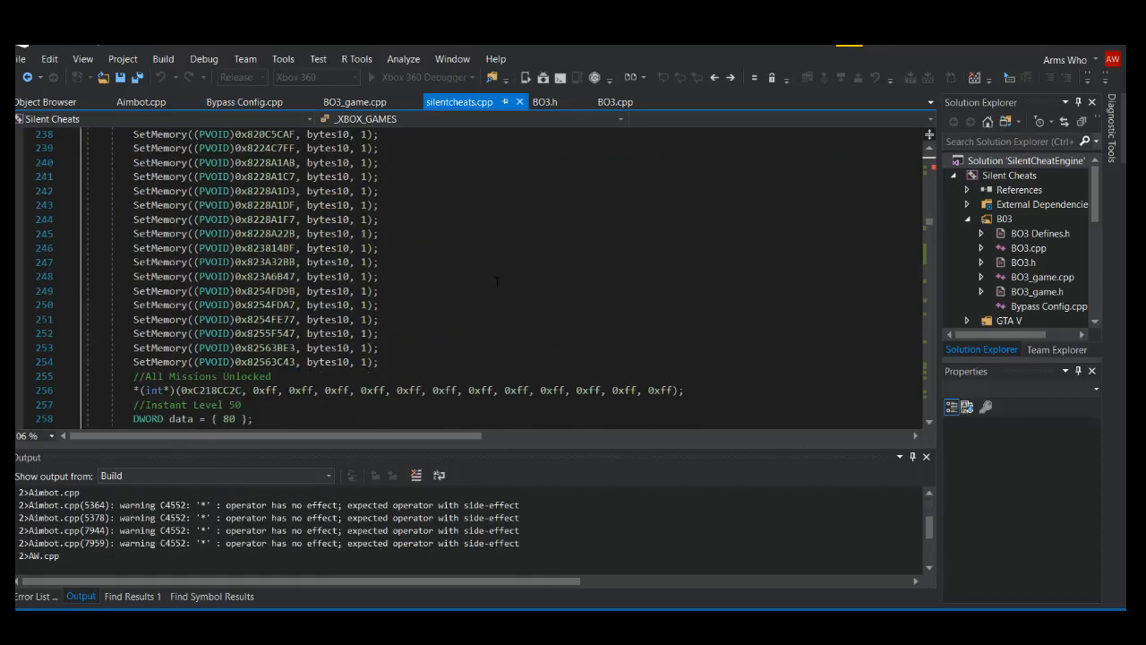
scroll(497, 281, "up", 3)
scroll(497, 282, "down", 9)
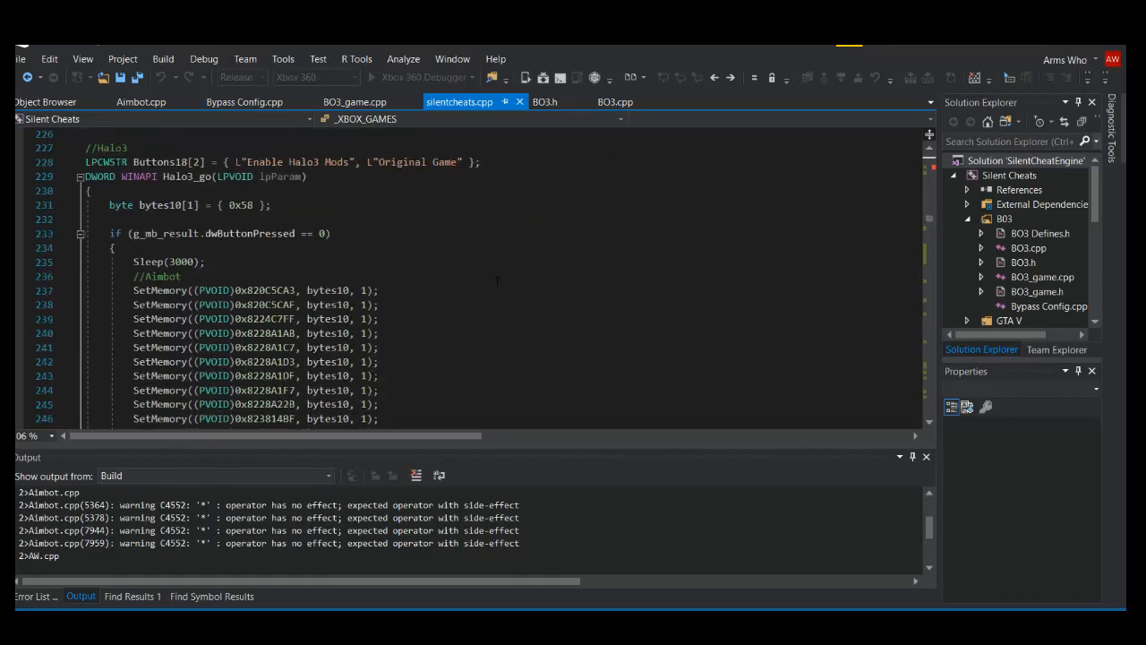
scroll(497, 281, "down", 12)
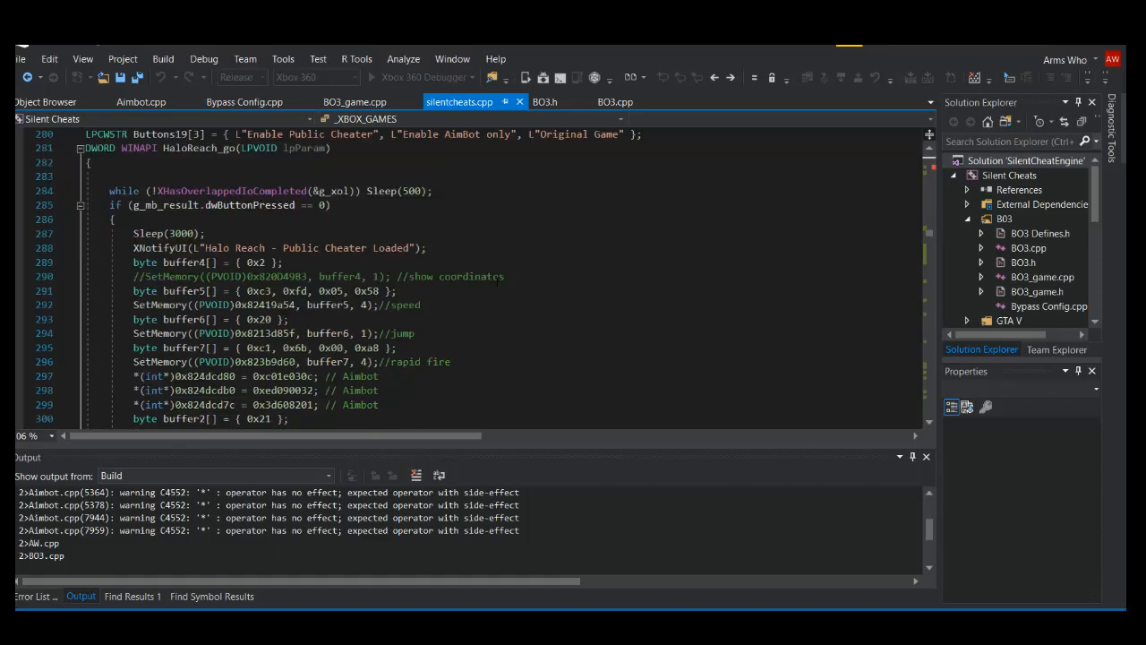
scroll(497, 281, "down", 3)
scroll(497, 281, "down", 14)
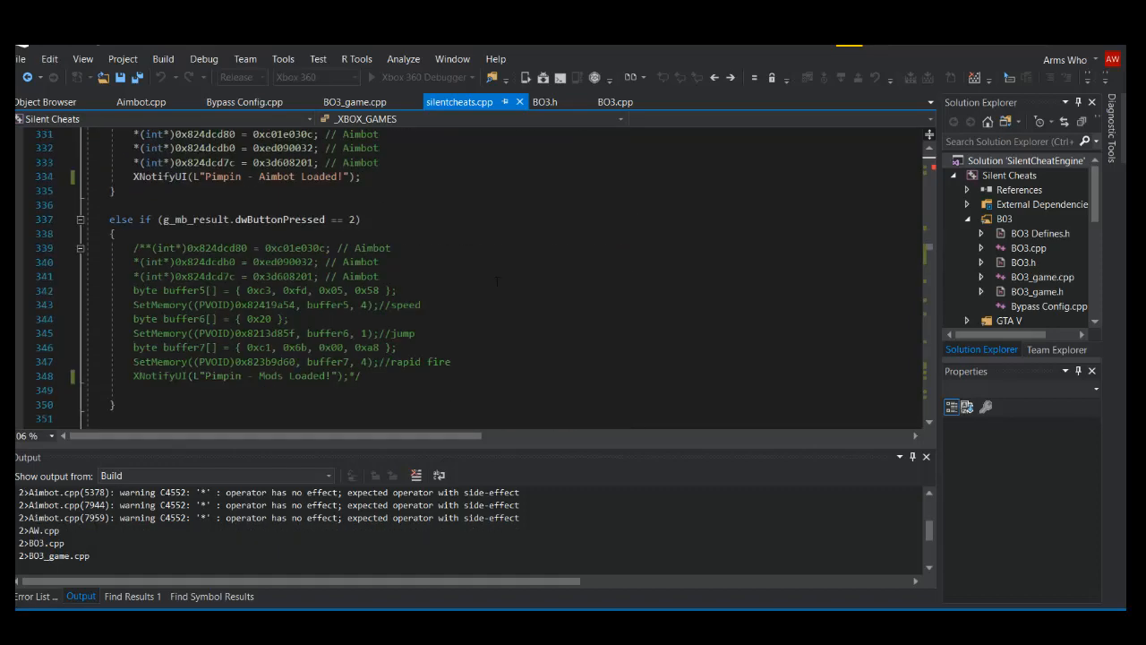
scroll(497, 282, "down", 3)
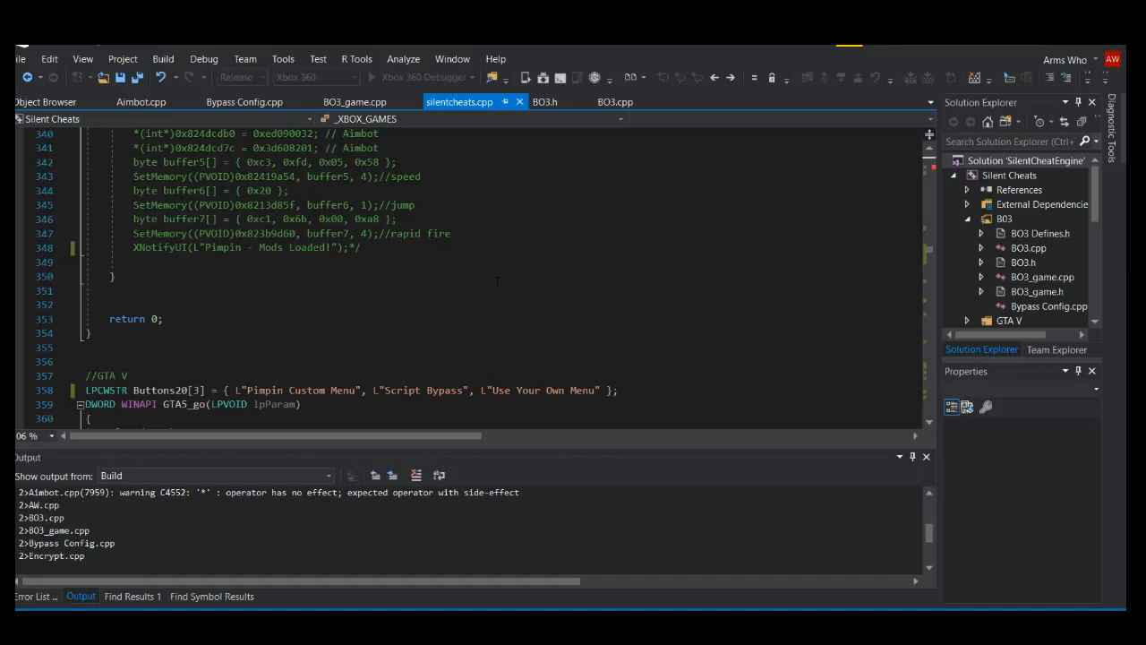
scroll(497, 281, "down", 4)
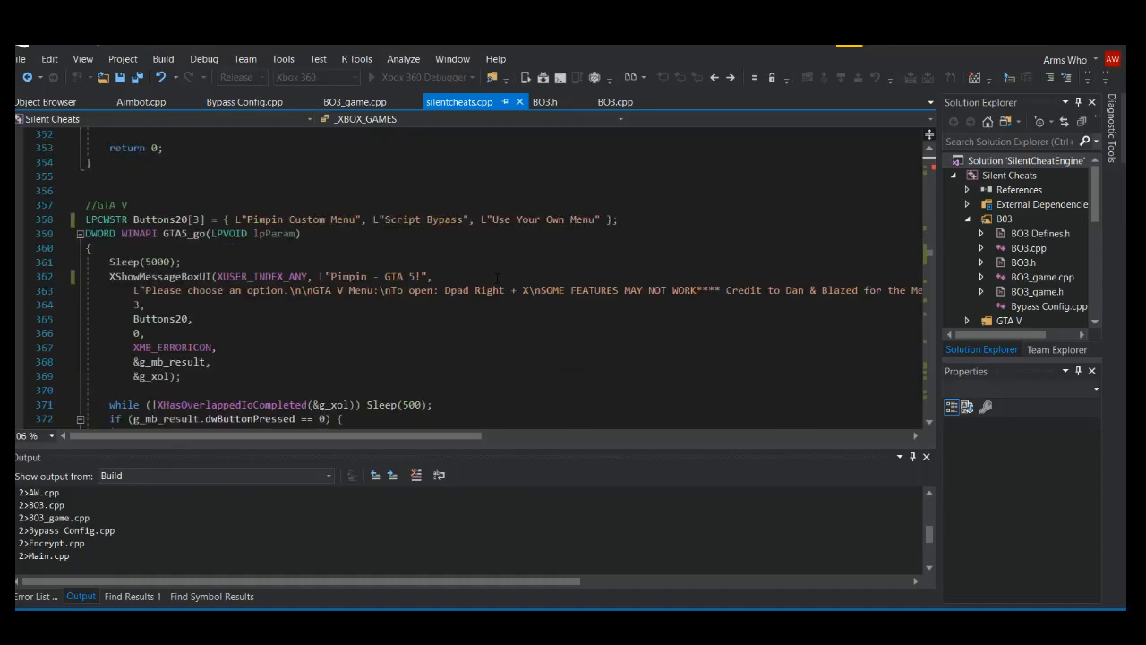
scroll(497, 281, "down", 4)
scroll(495, 272, "up", 2)
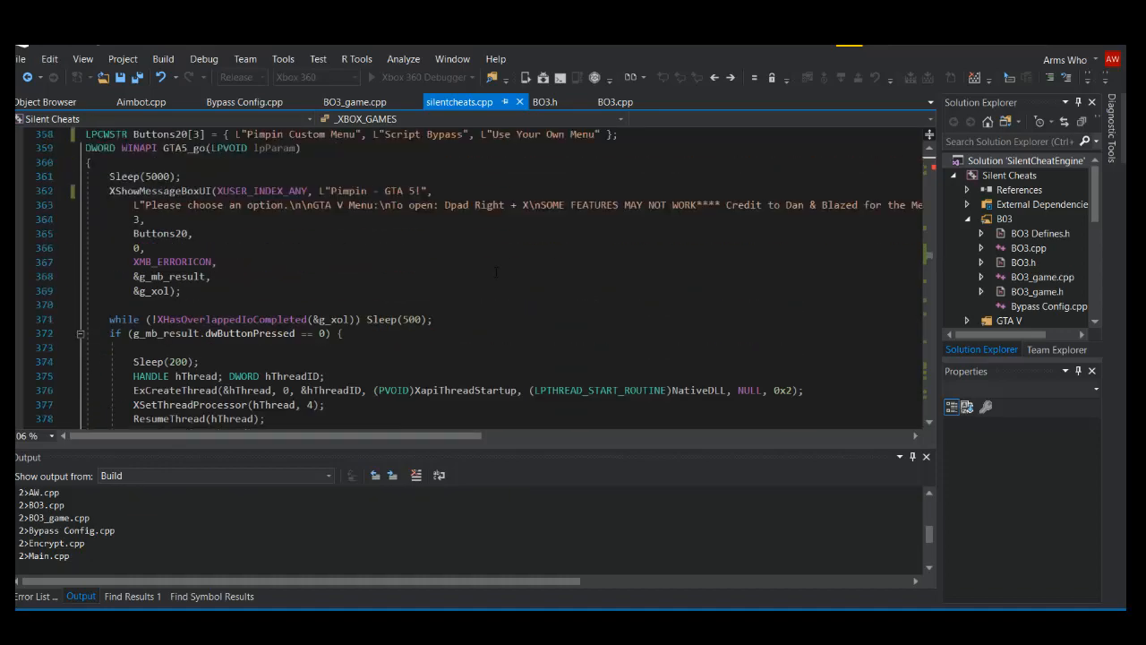
scroll(496, 272, "down", 15)
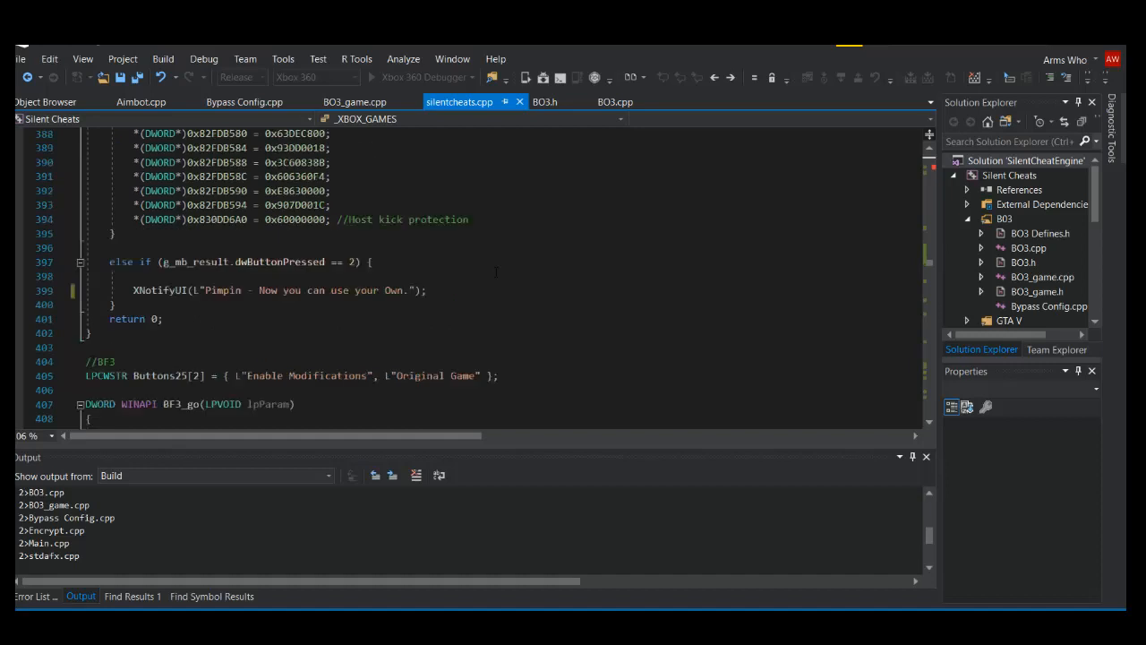
scroll(495, 272, "up", 2)
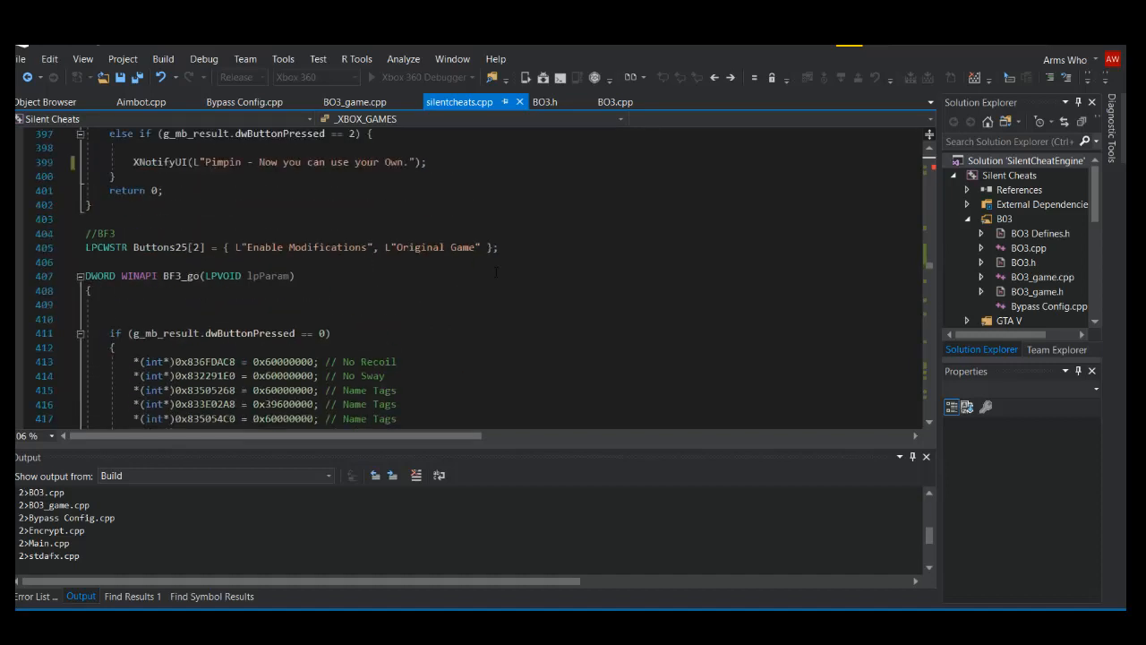
scroll(495, 272, "down", 3)
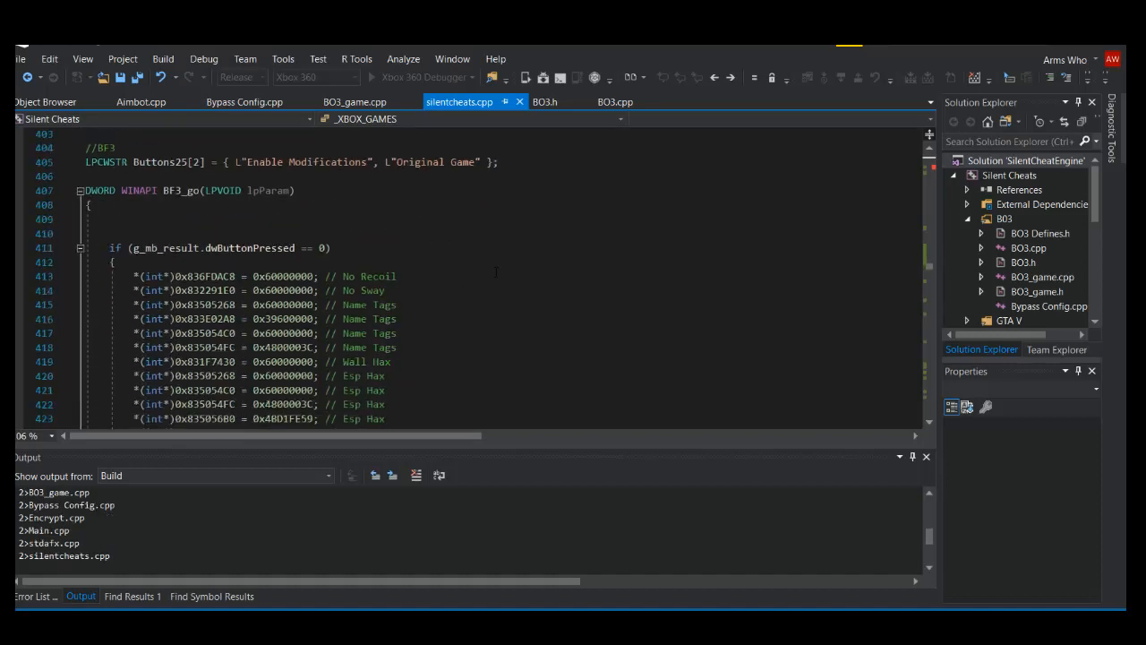
scroll(495, 271, "down", 12)
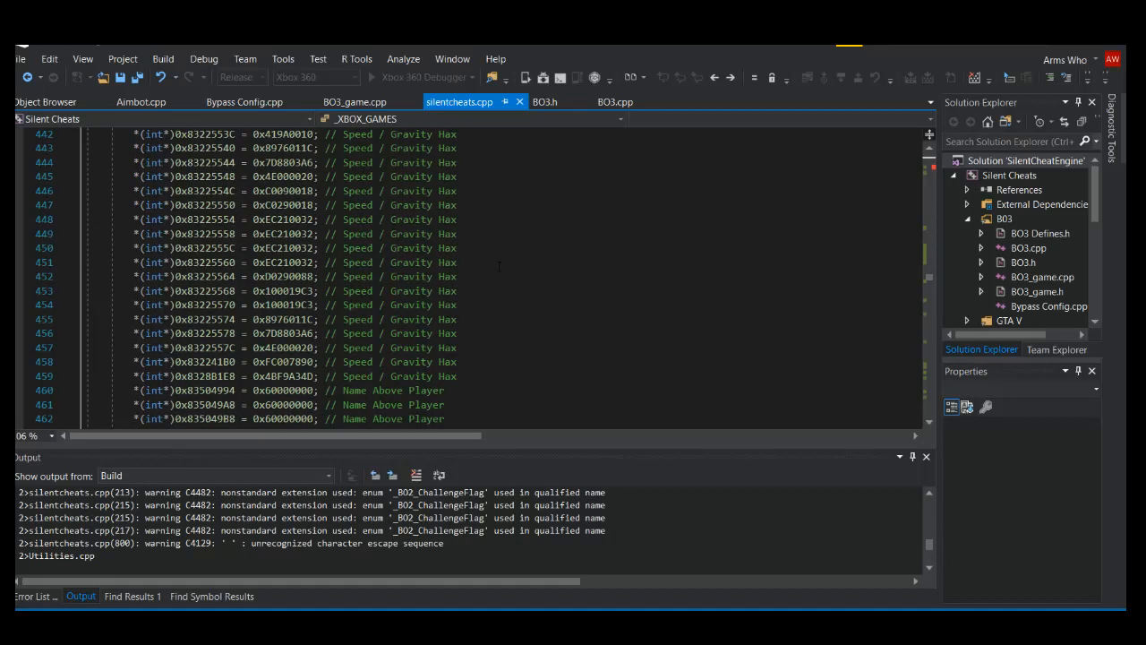
scroll(498, 266, "down", 4)
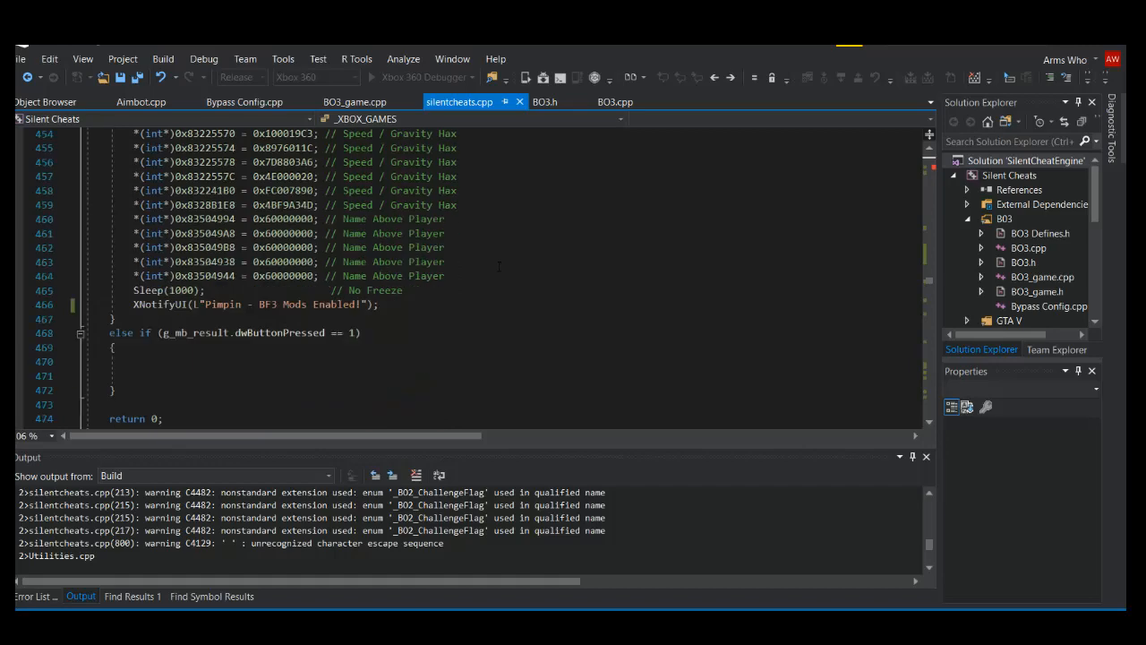
scroll(499, 266, "down", 4)
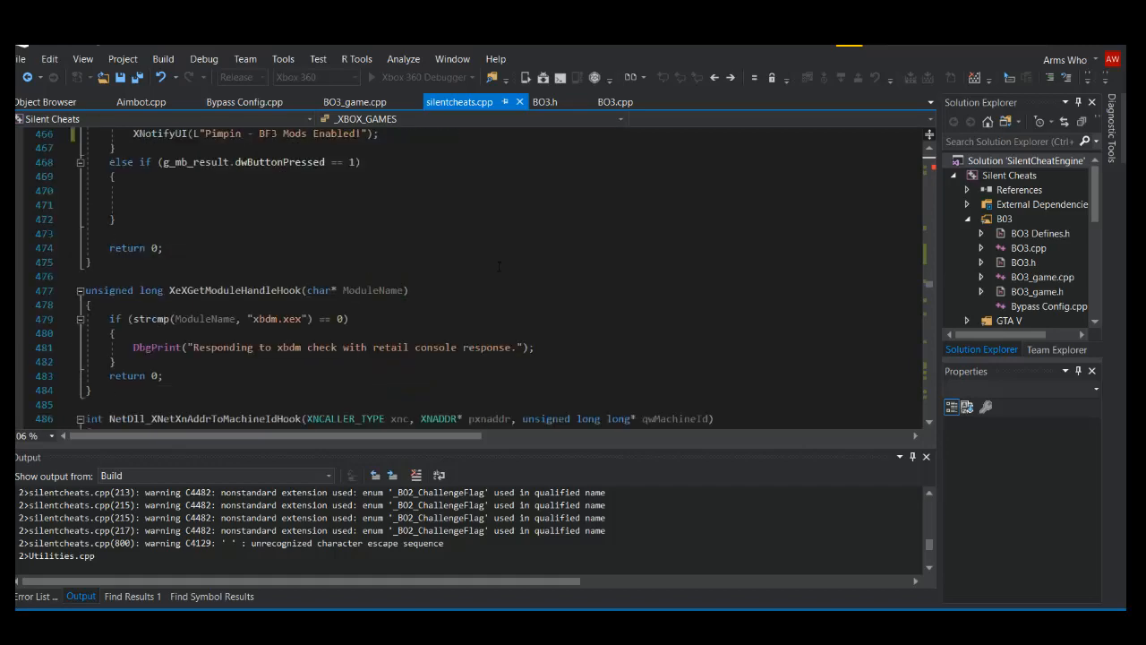
scroll(499, 266, "down", 17)
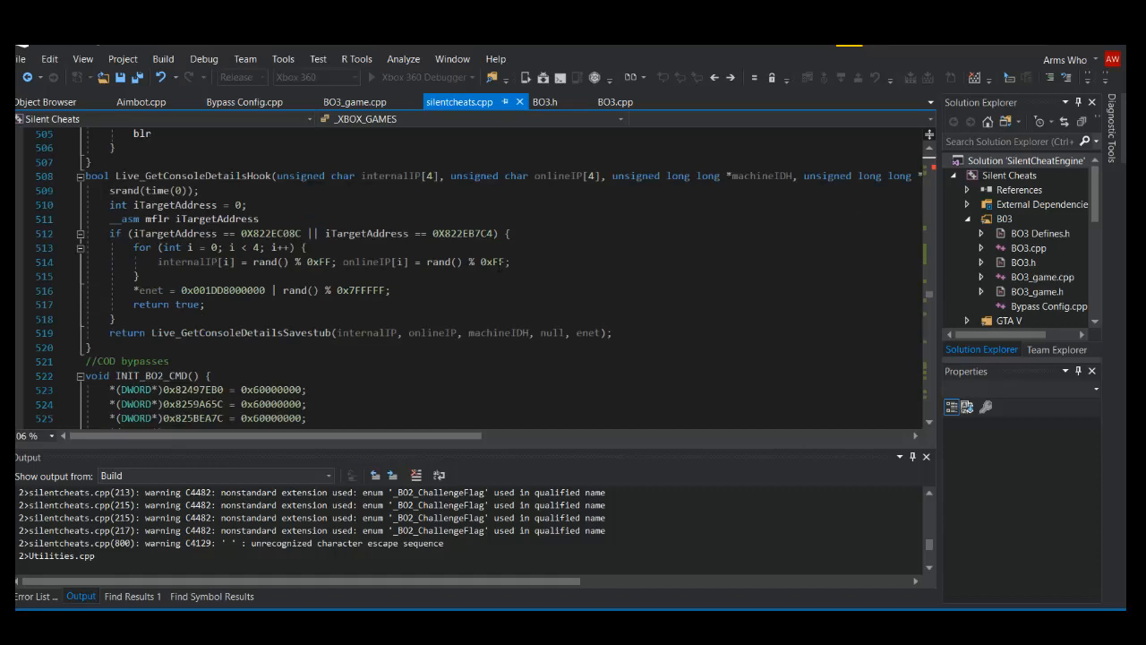
scroll(499, 266, "down", 14)
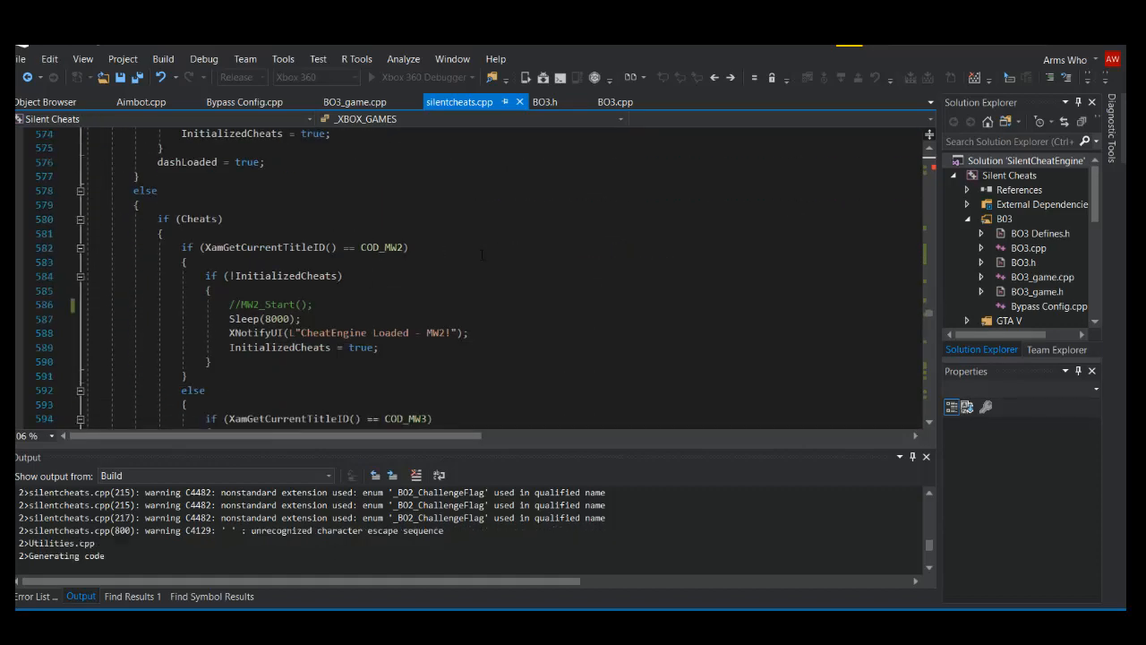
scroll(482, 255, "down", 8)
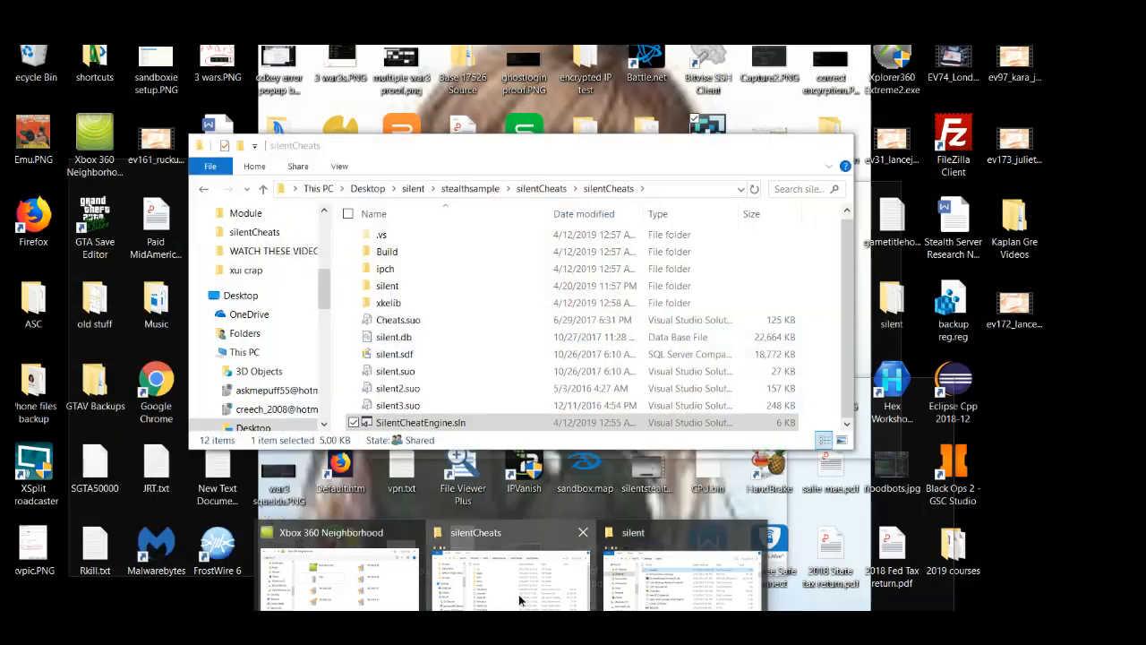
Switch to File Explorer and copy the newly built Engine.xex from the silent project folder inside silentCheats
left_click(499, 573)
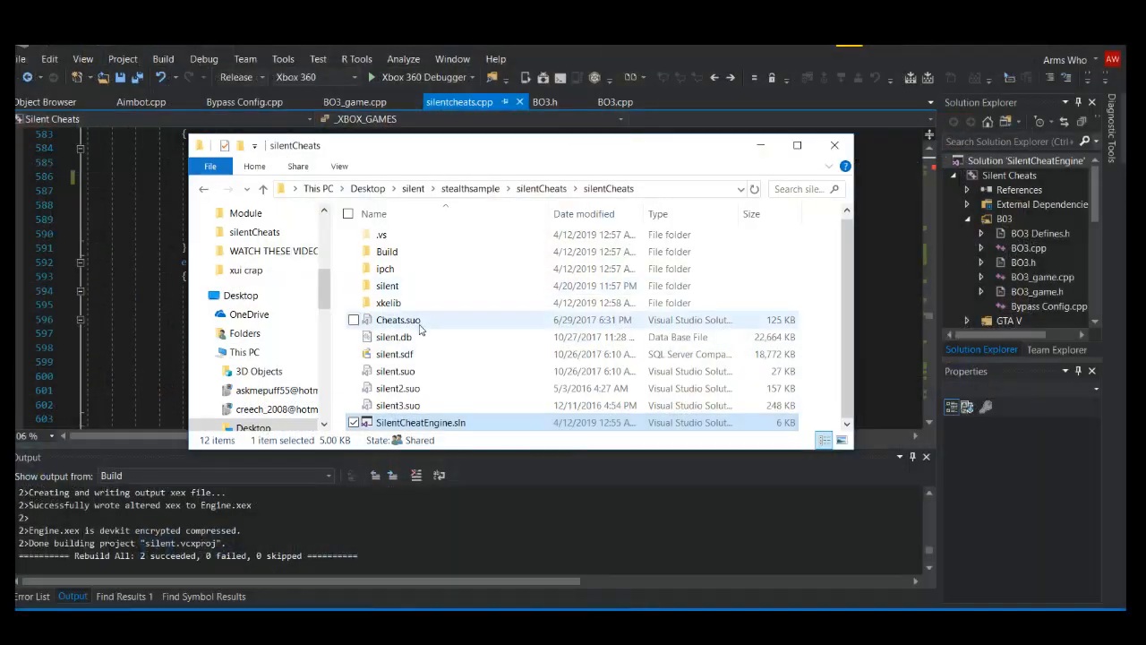
double_click(387, 286)
left_click(395, 240)
right_click(395, 244)
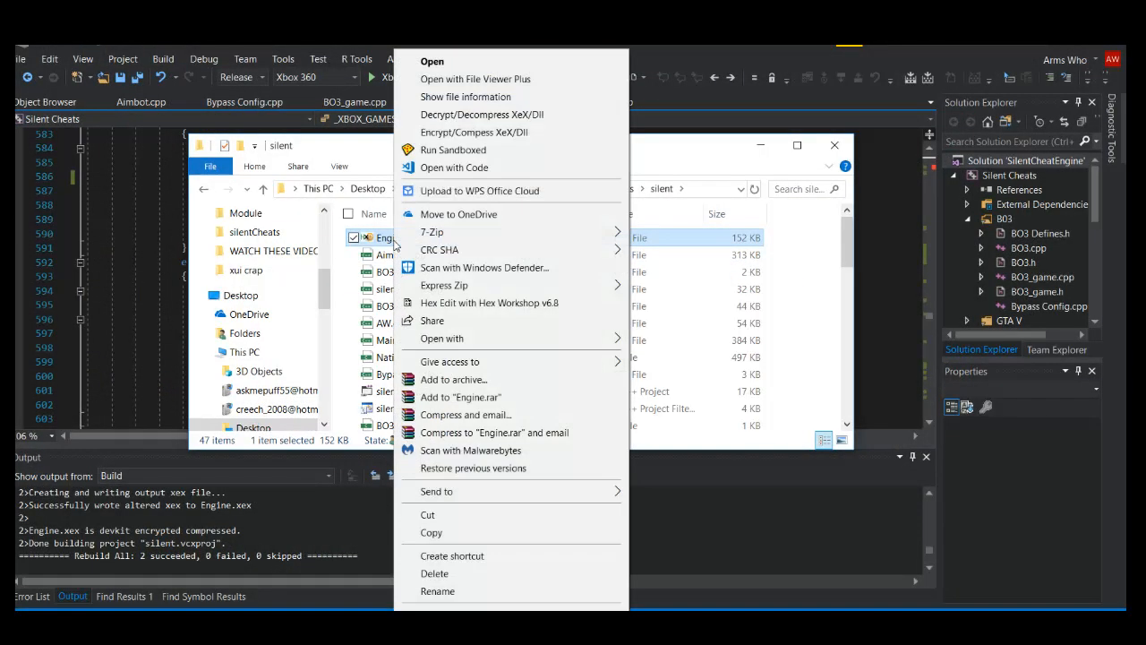
left_click(428, 532)
Go back up to stealthsample and open the Listener\Server\bin\Debug\bin folder
left_click_drag(538, 150, 487, 217)
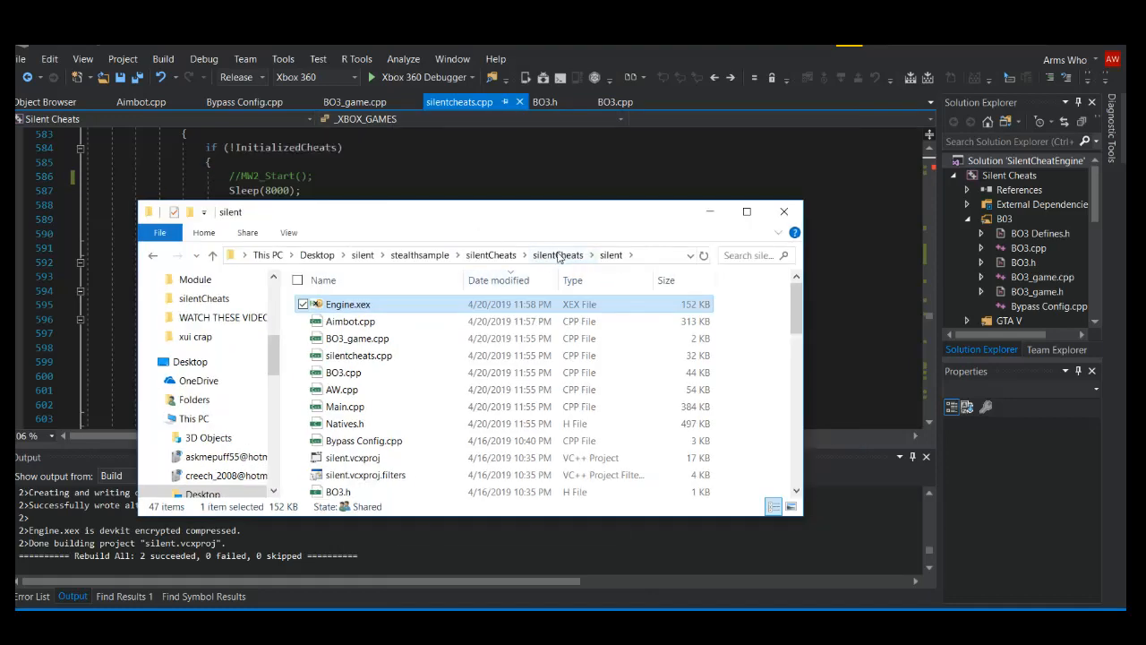
left_click(568, 259)
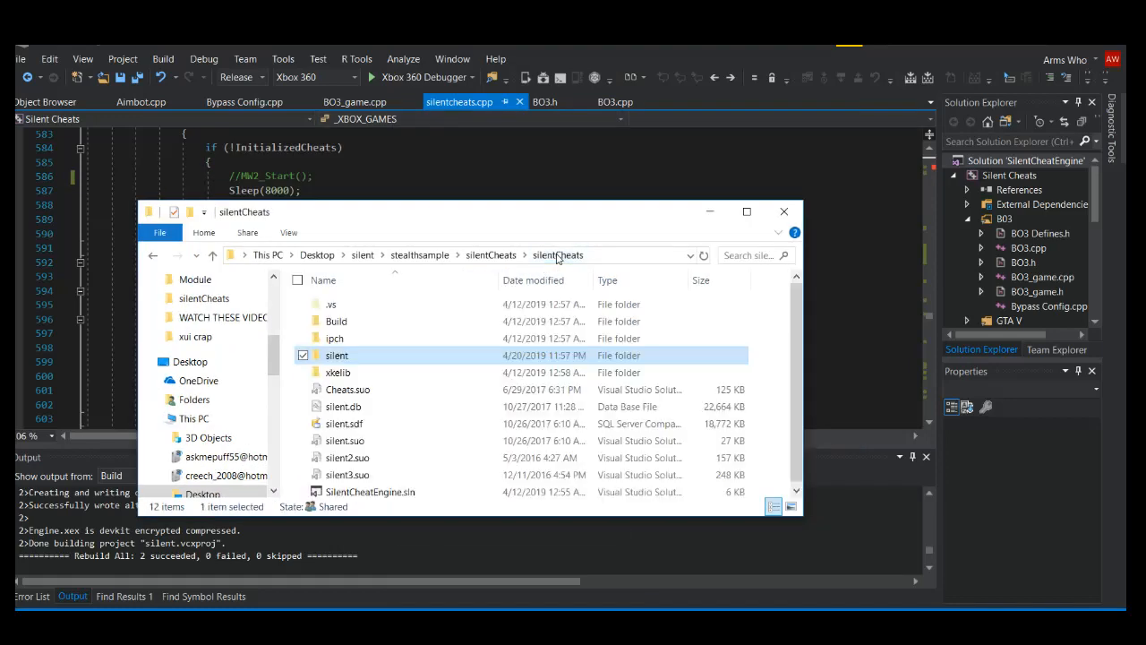
left_click(493, 257)
left_click(421, 257)
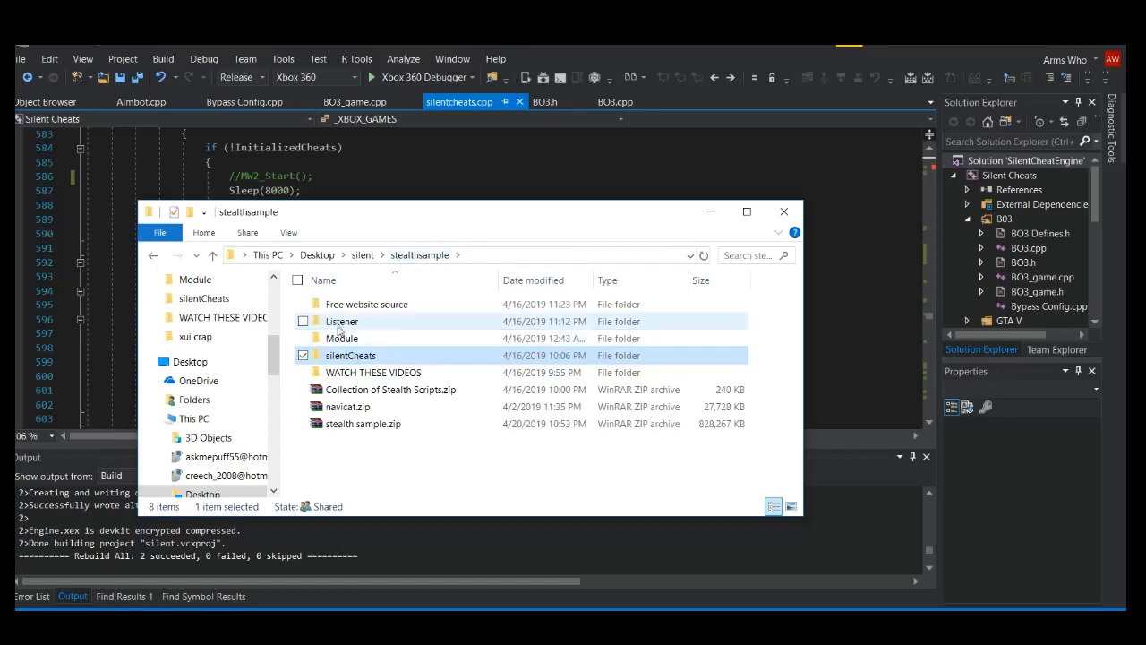
double_click(340, 320)
left_click(336, 321)
double_click(335, 321)
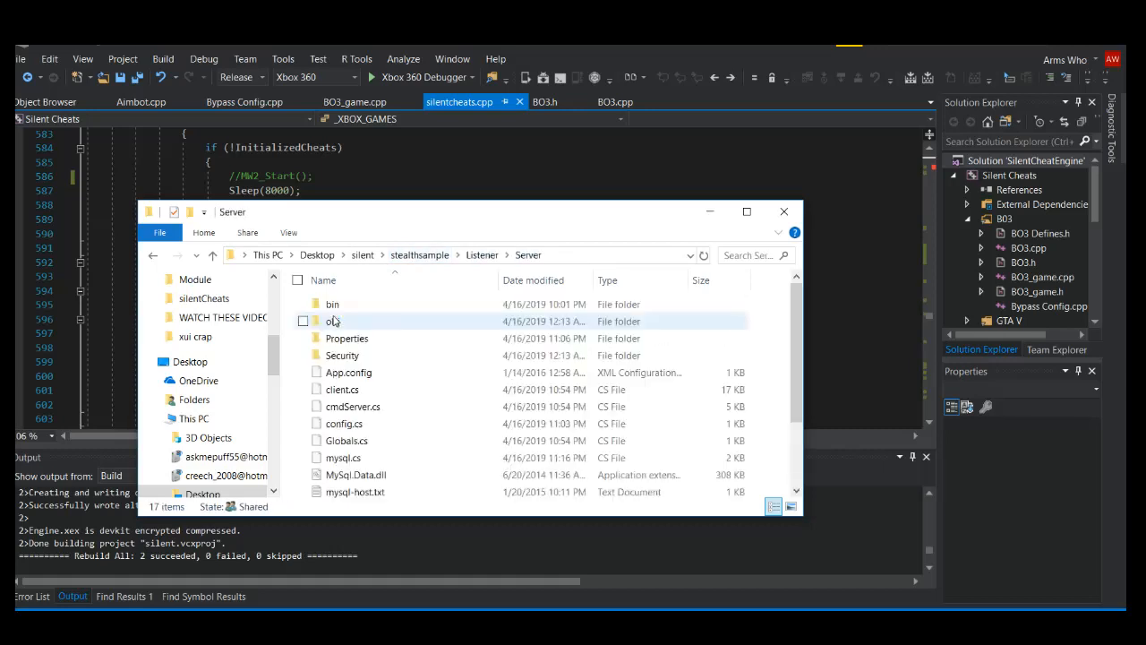
double_click(335, 304)
double_click(333, 305)
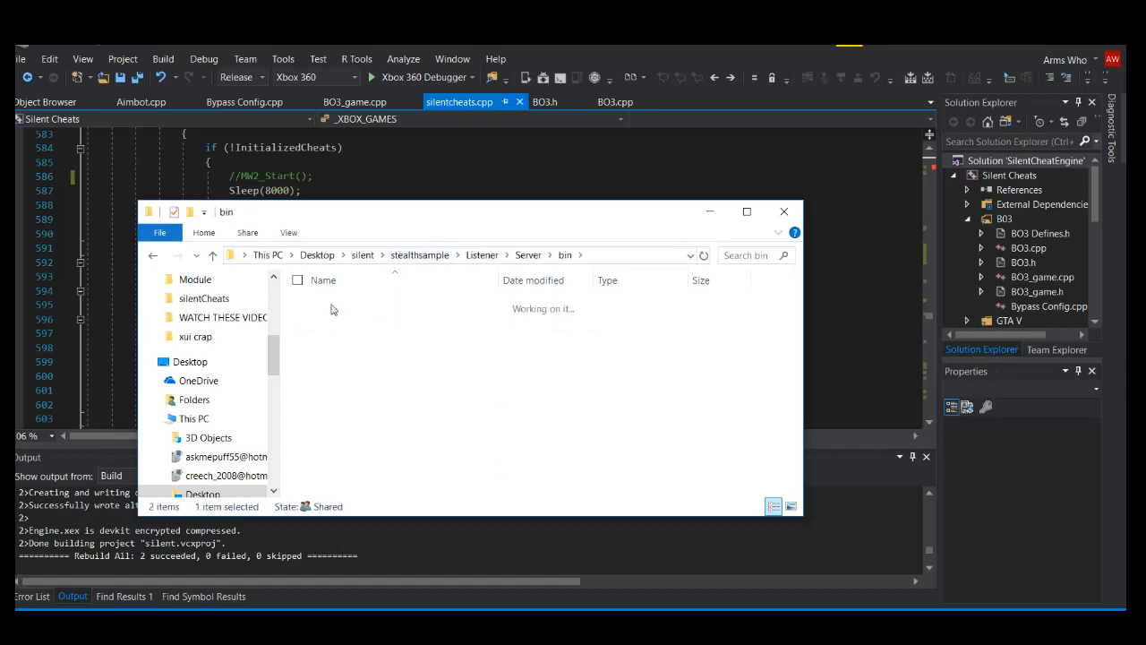
double_click(331, 309)
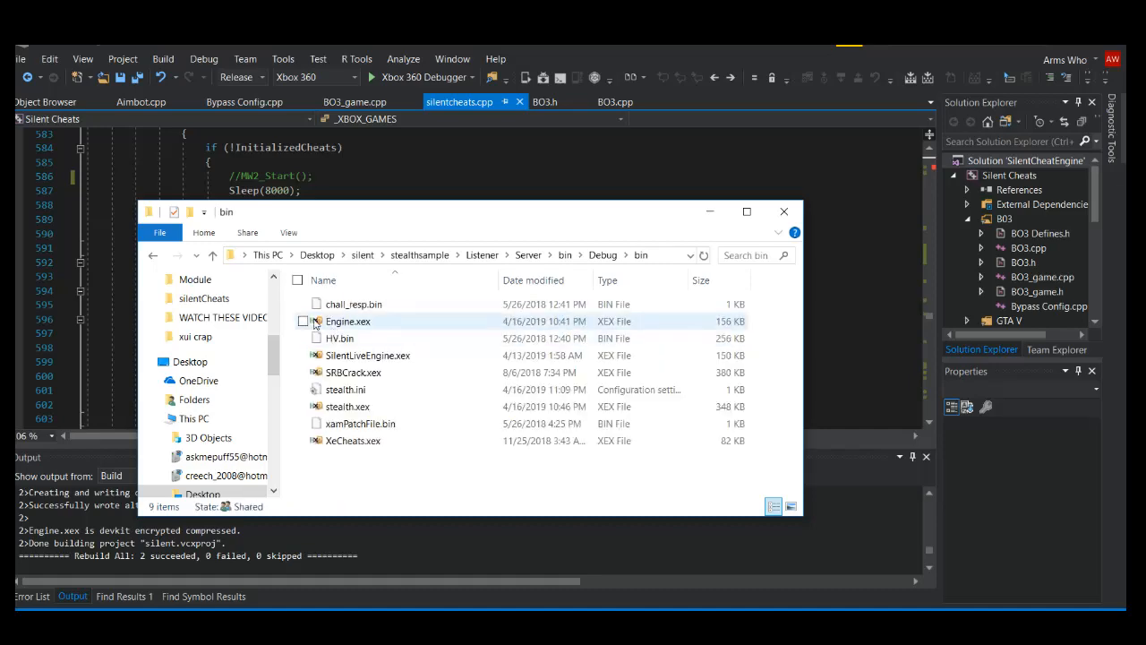
Paste the copied Engine.xex into the server's bin folder, replacing the existing file
left_click_drag(421, 216, 415, 164)
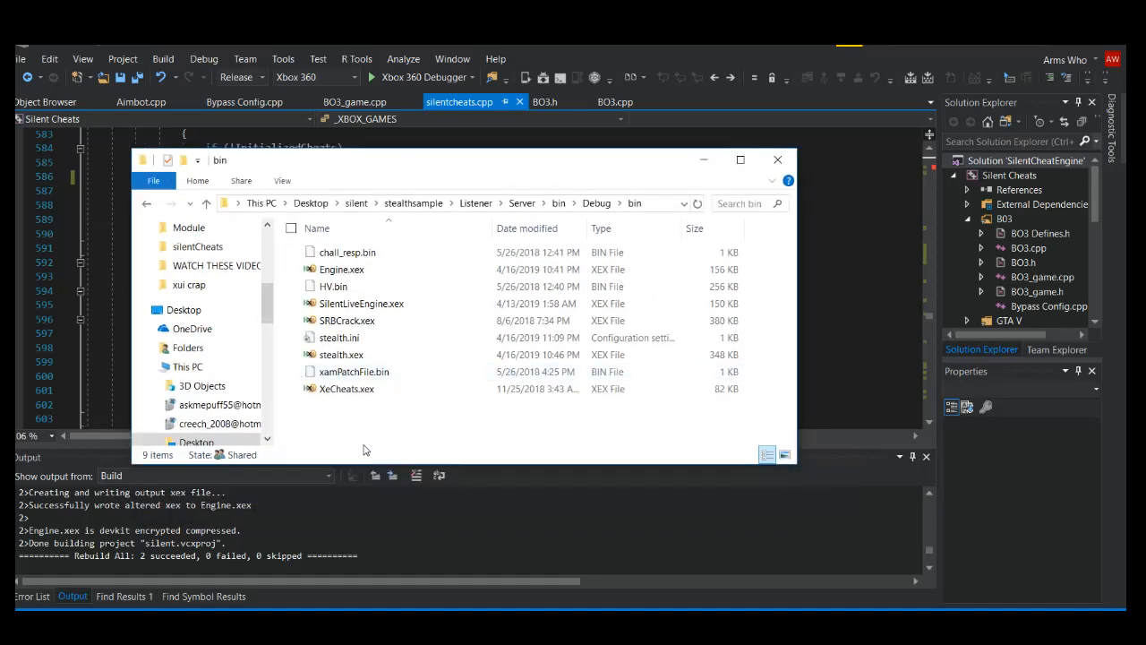
right_click(362, 447)
left_click(373, 423)
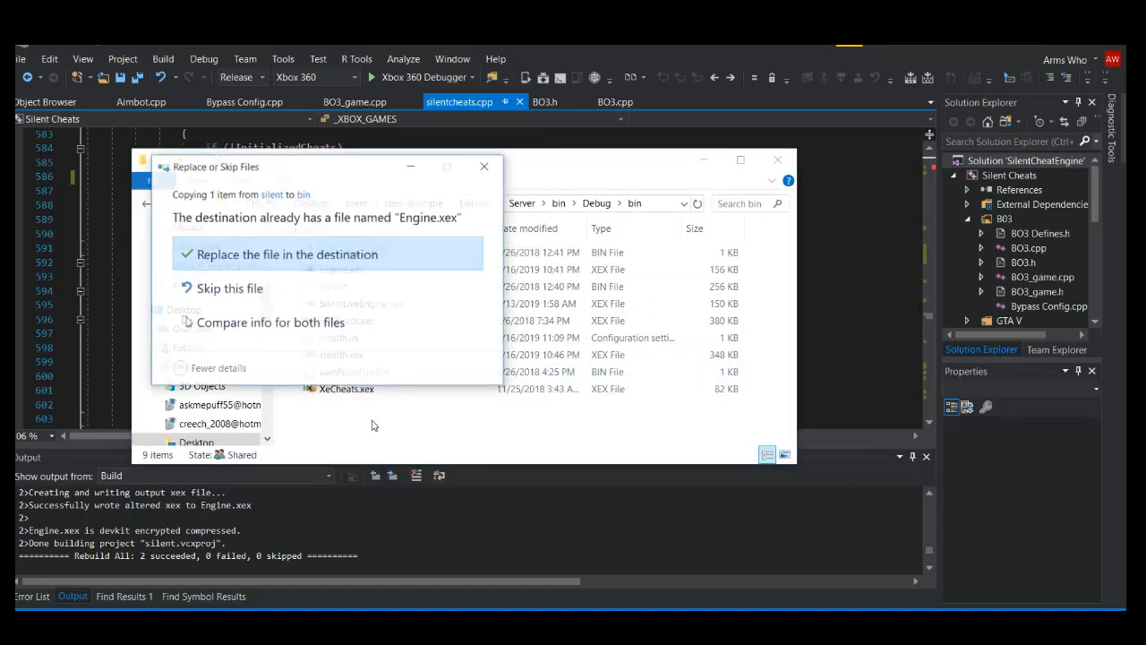
left_click(273, 262)
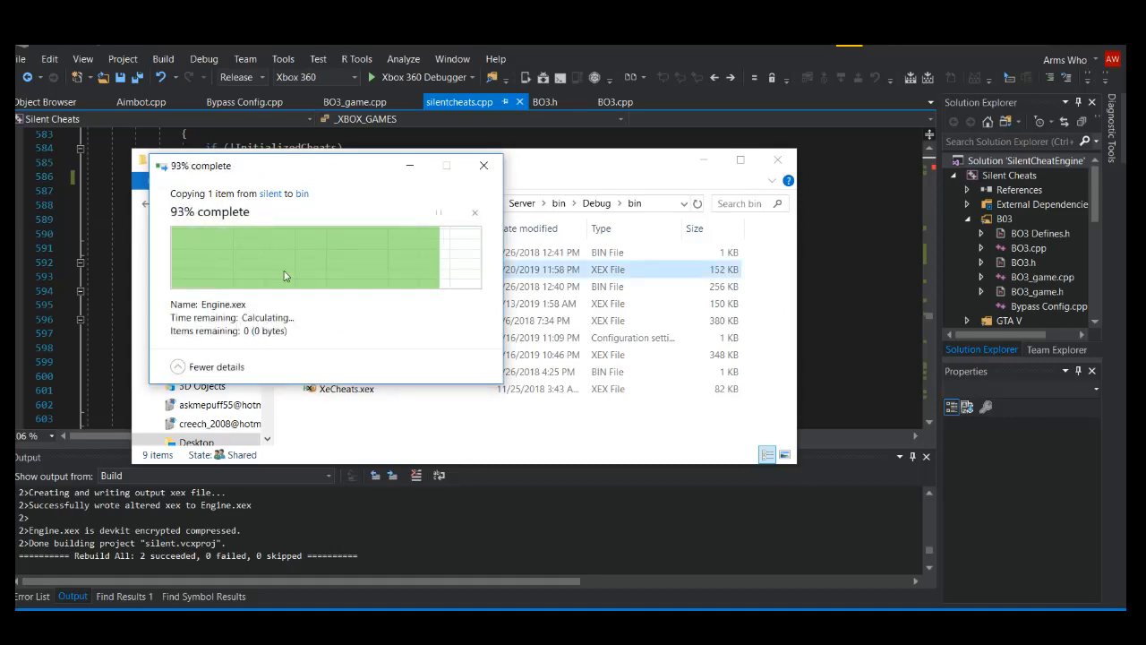
left_click_drag(515, 166, 515, 220)
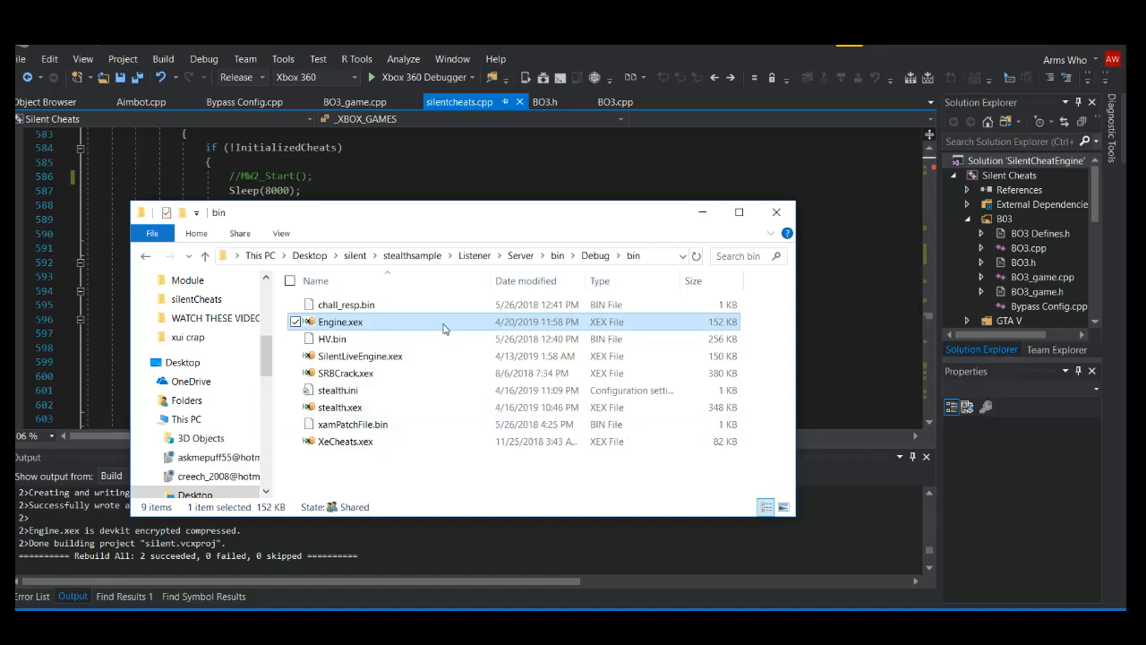
Open the properties of Engine.xex in the server's bin folder, copy its exact byte size, and return to the folder
right_click(381, 325)
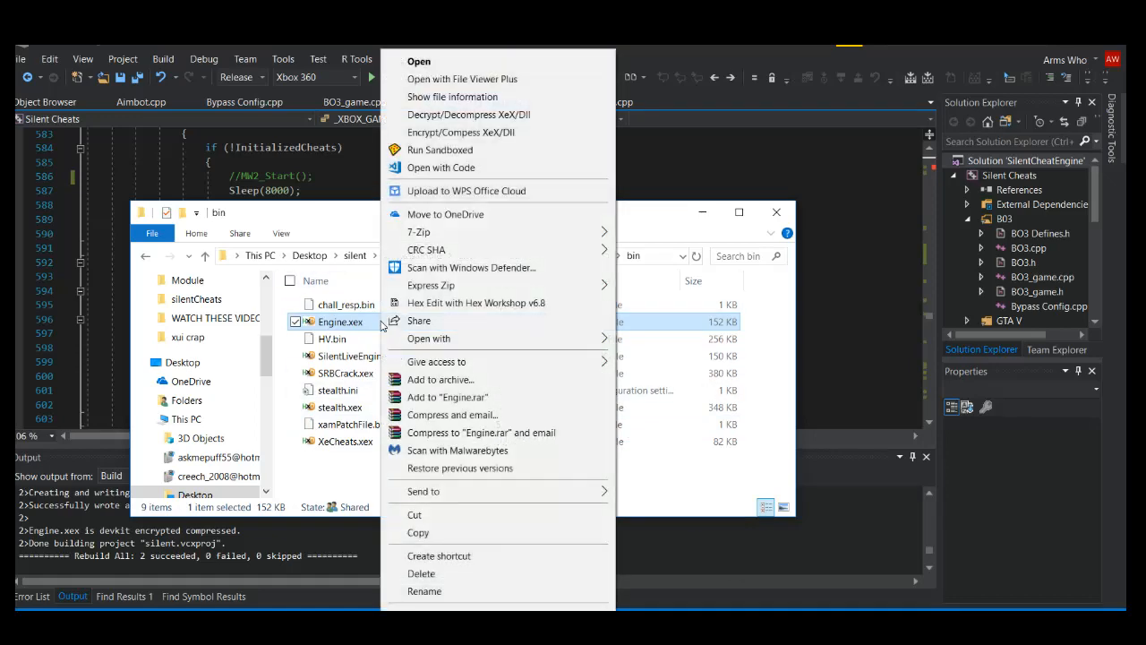
key("Escape")
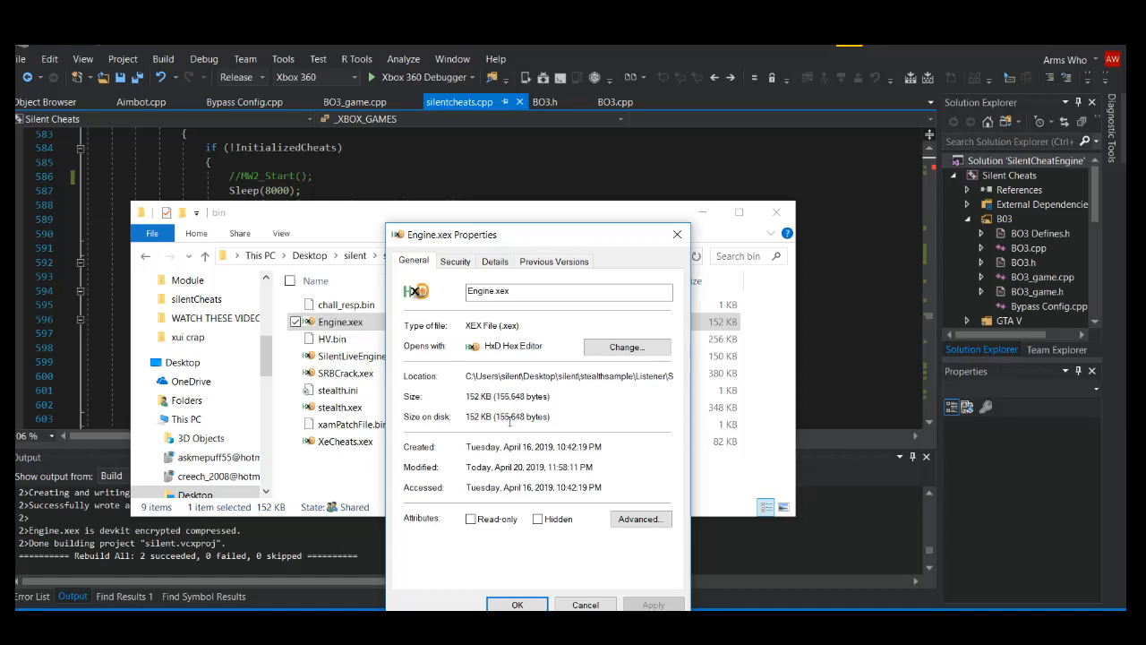
left_click_drag(532, 396, 495, 396)
right_click(498, 396)
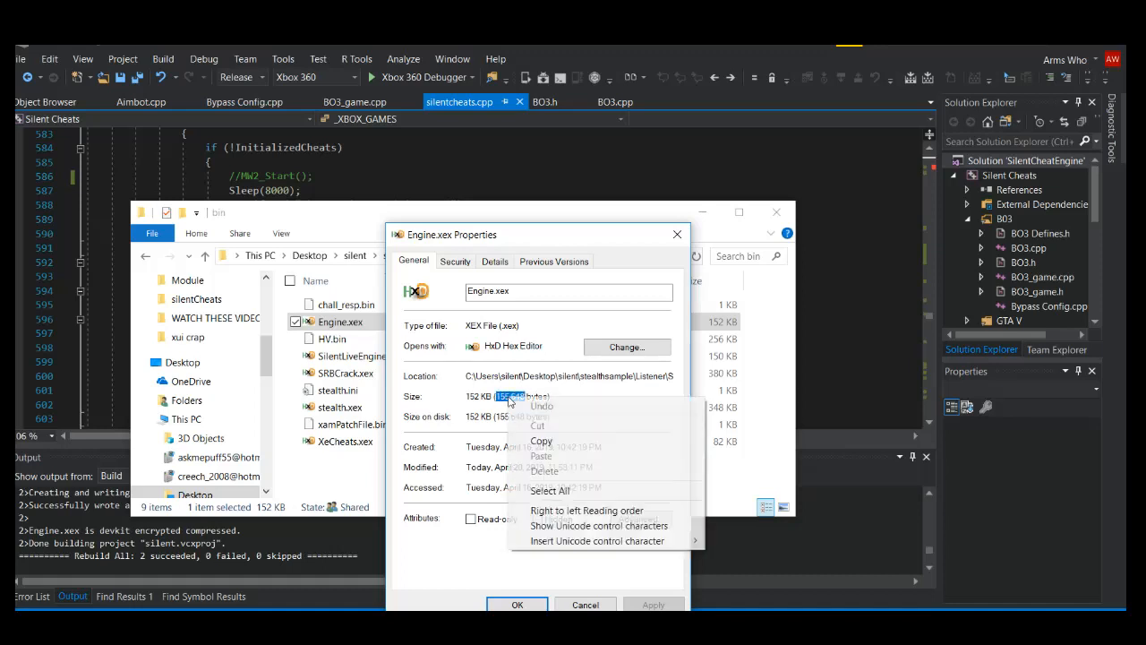
left_click(553, 440)
left_click(349, 493)
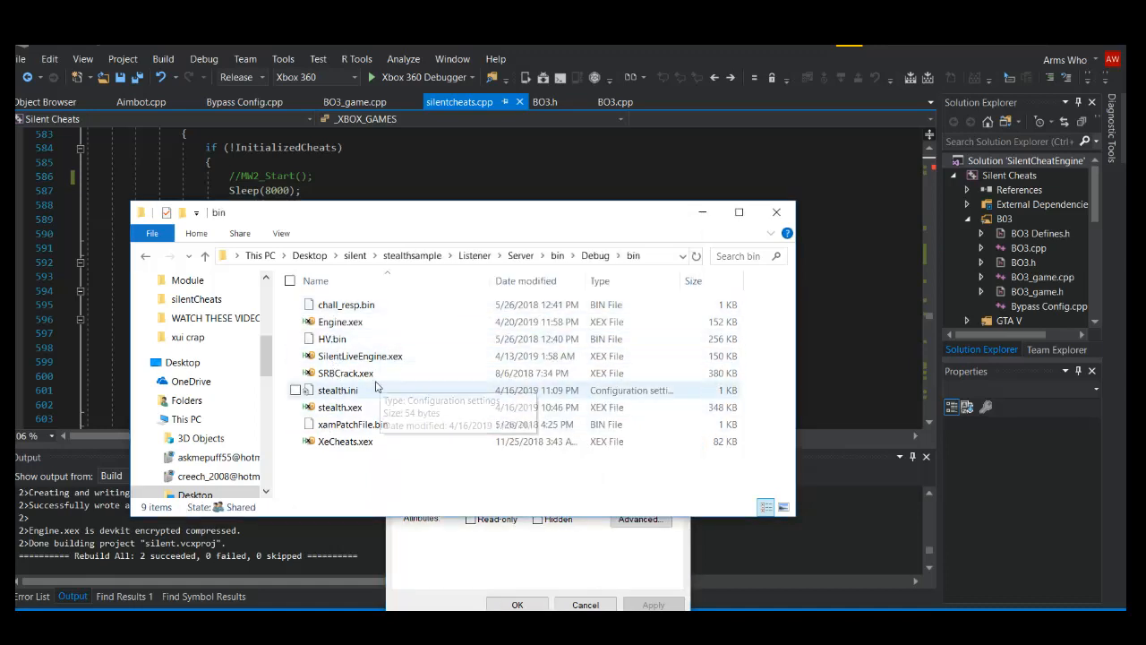
Open stealth.ini from the server's bin folder to review its settings, close it, and check its exact byte size in the properties
double_click(336, 389)
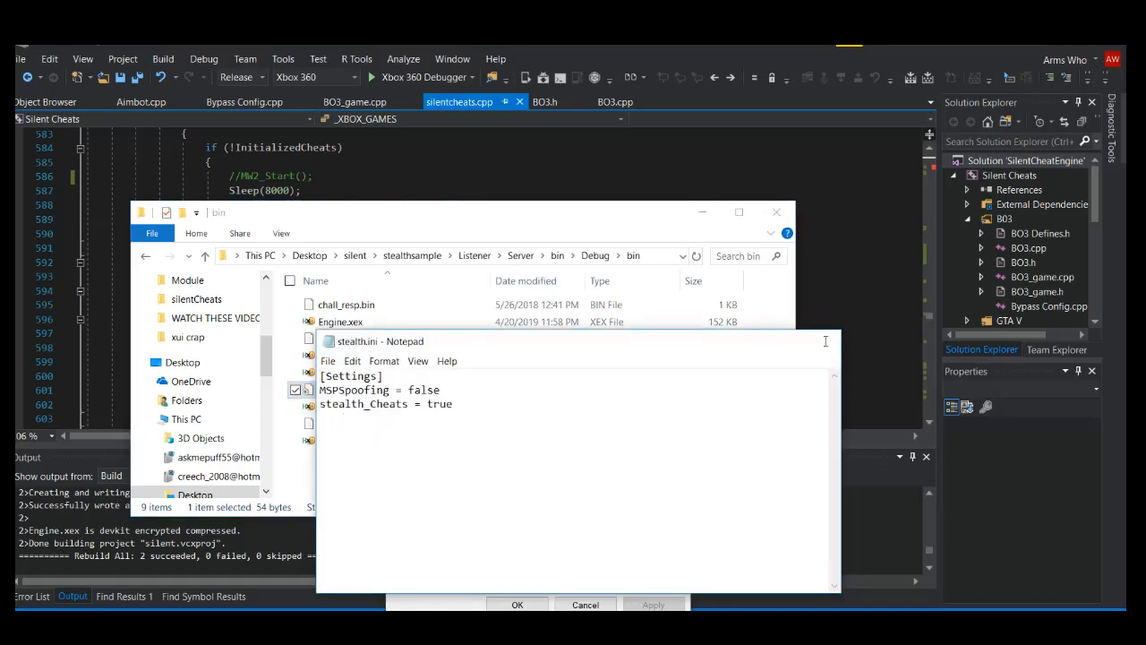
left_click(822, 340)
right_click(344, 391)
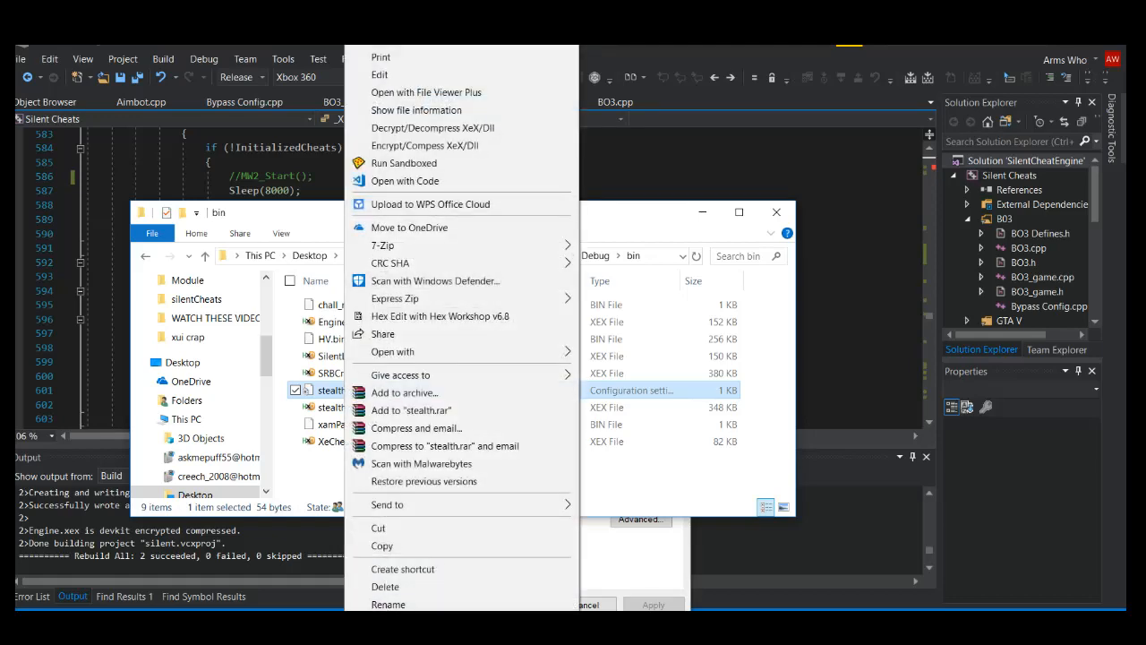
left_click(385, 603)
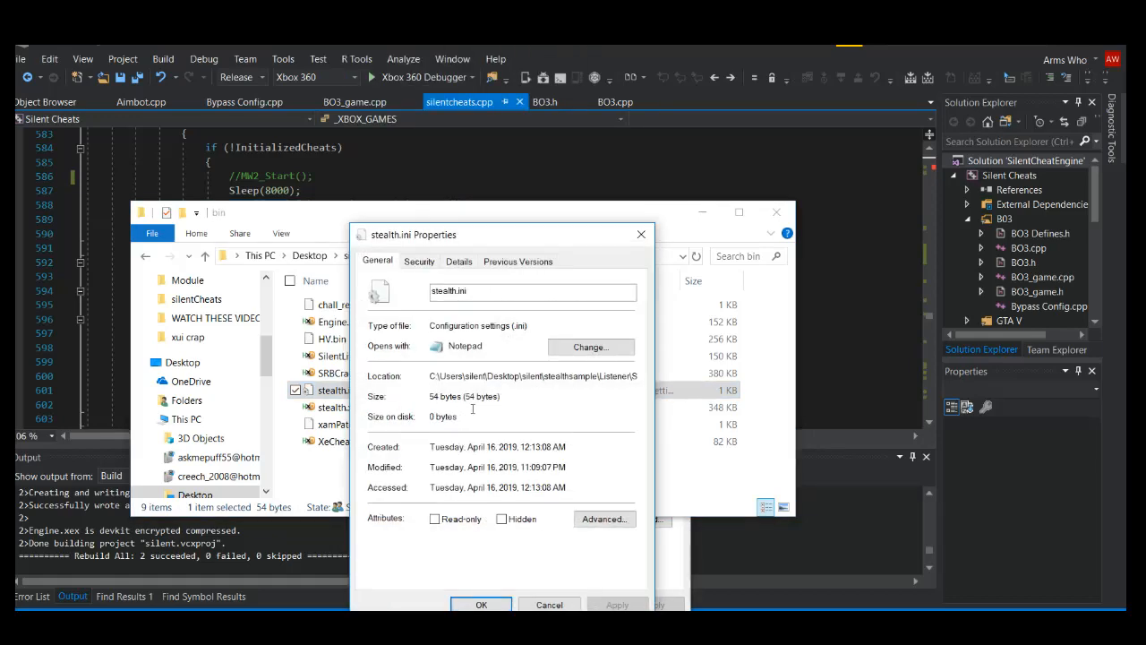
left_click(642, 234)
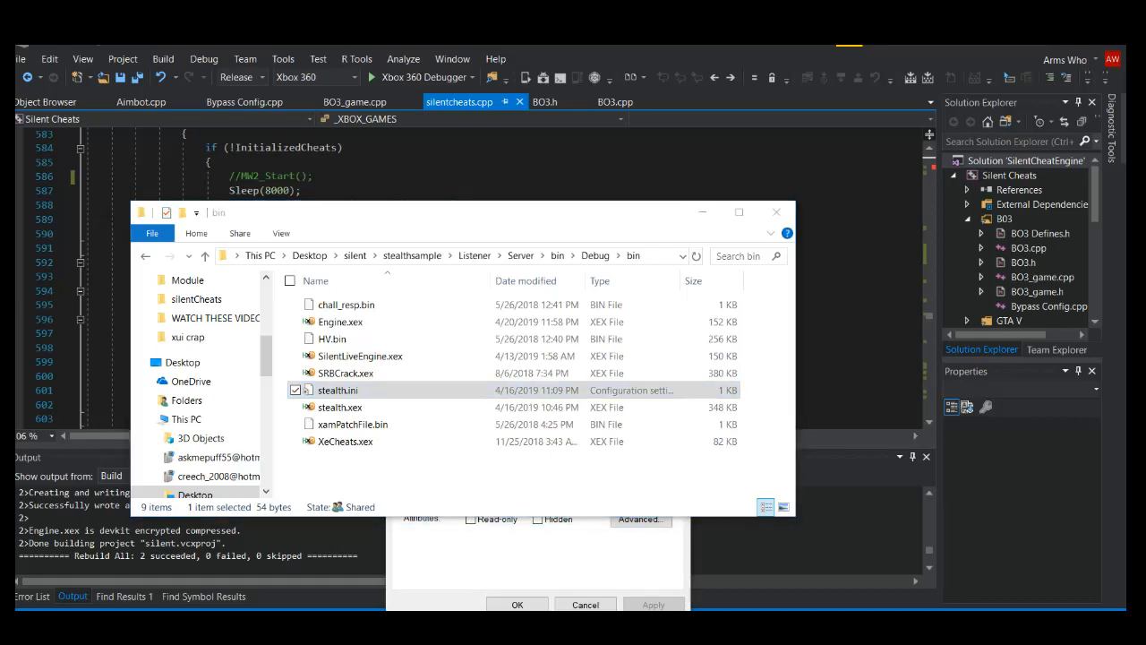
Open Calculator, paste Engine.xex's byte size of 155,648 as a decimal value, switch to hexadecimal, and copy the converted value
key("super")
type("calc")
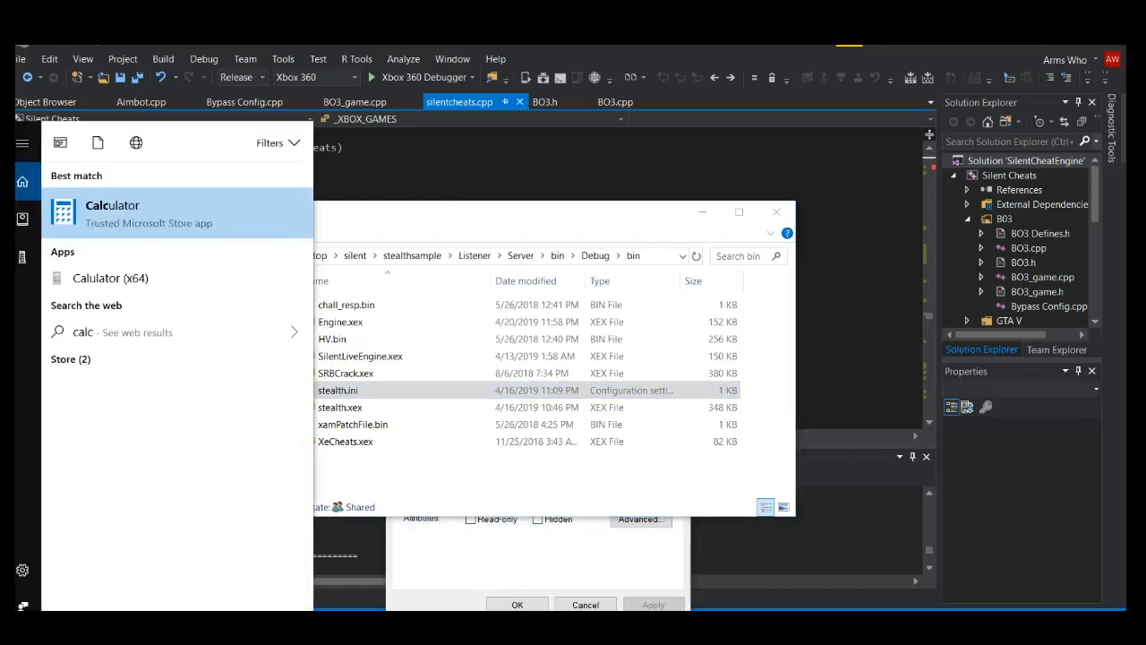
key("Return")
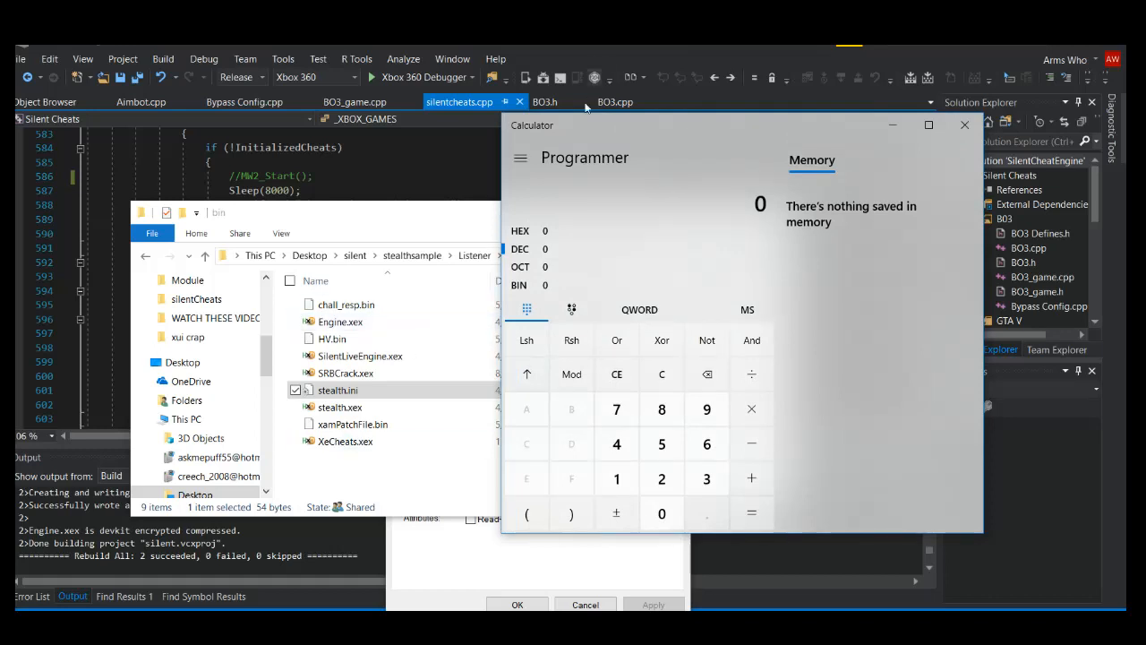
right_click(676, 204)
left_click(716, 234)
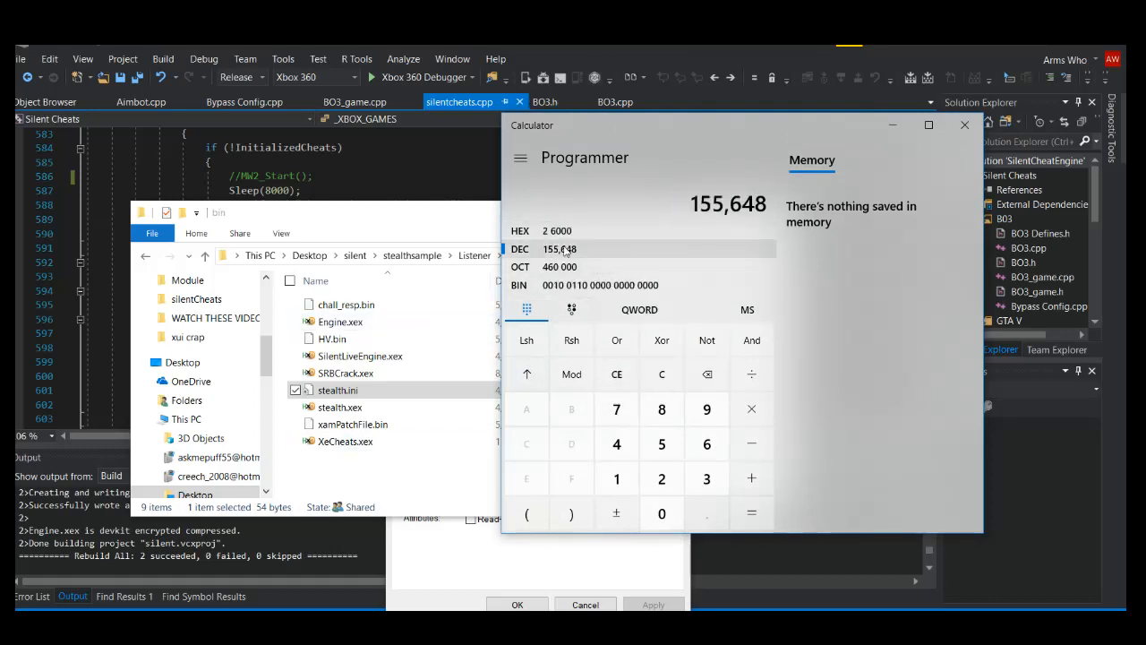
left_click(549, 231)
right_click(725, 204)
left_click(752, 218)
left_click_drag(623, 130, 588, 162)
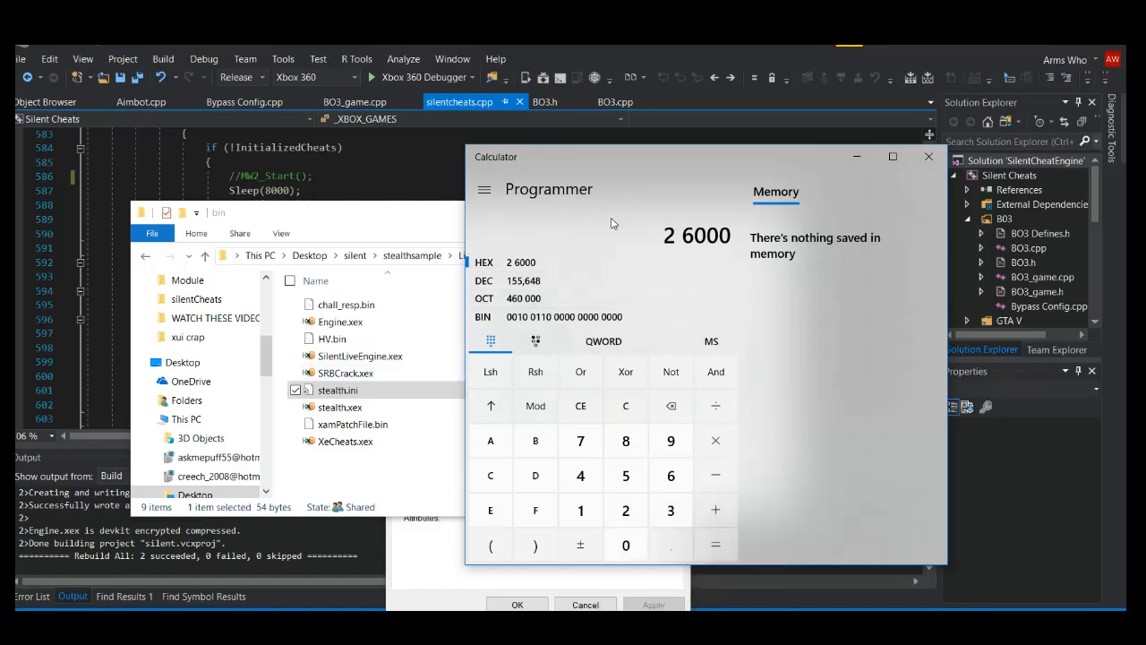
Switch to the stealth solution in Visual Studio, open stealth.cpp from the project files, and look through its Initialize() function
mouse_move(908, 594)
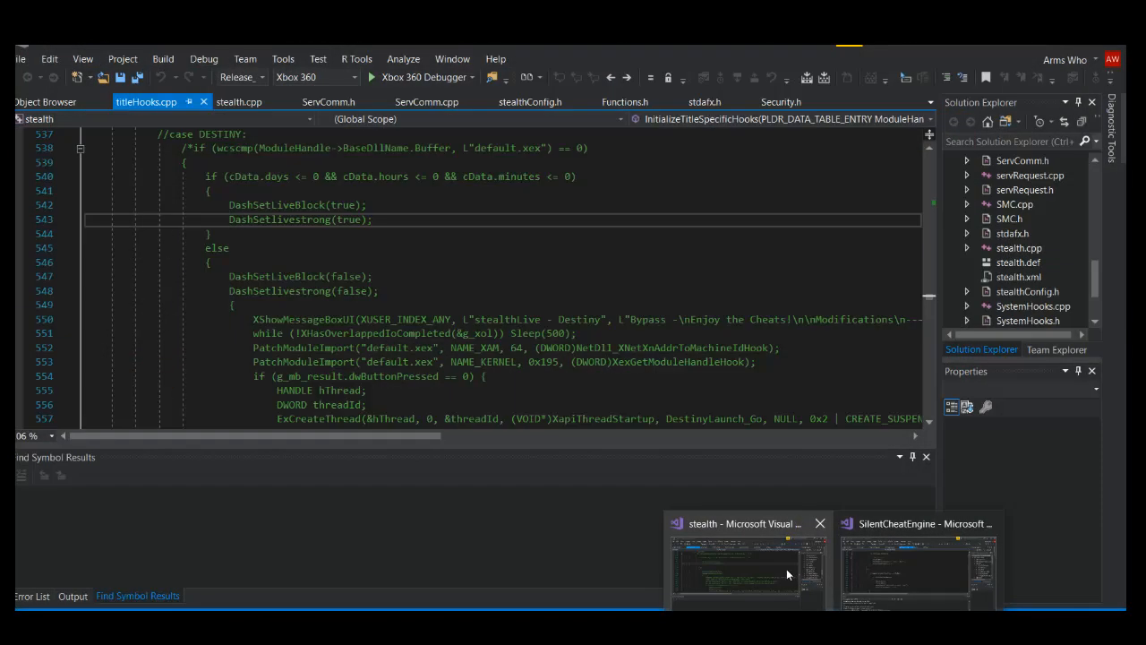
left_click(787, 569)
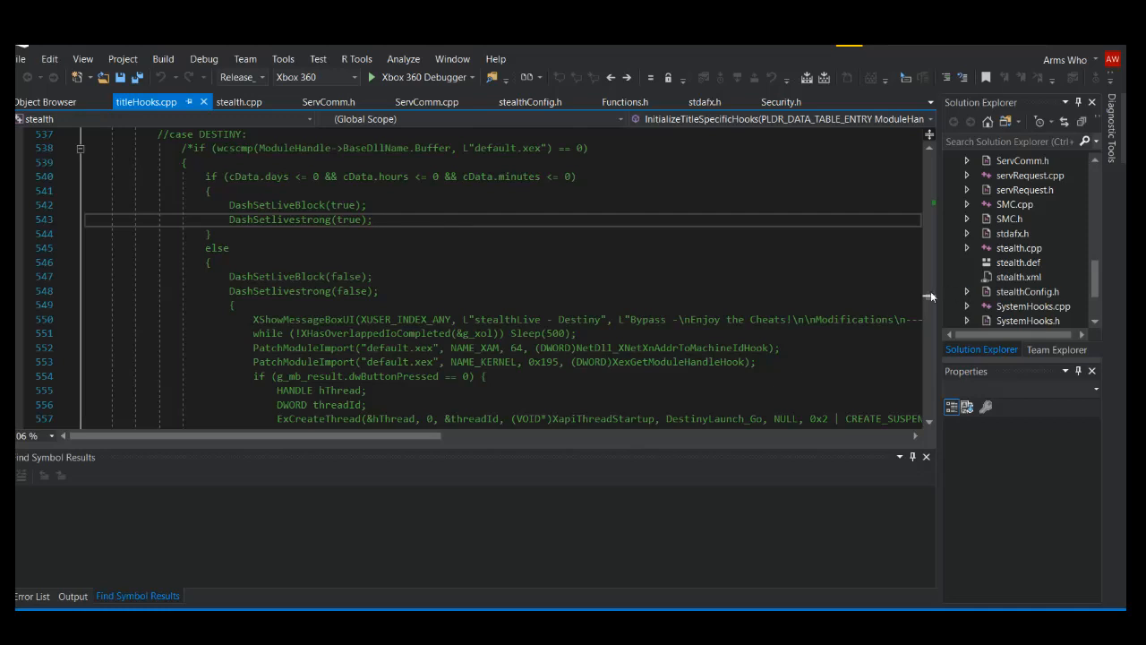
scroll(913, 297, "down", 3)
scroll(1048, 276, "down", 2)
scroll(896, 291, "up", 2)
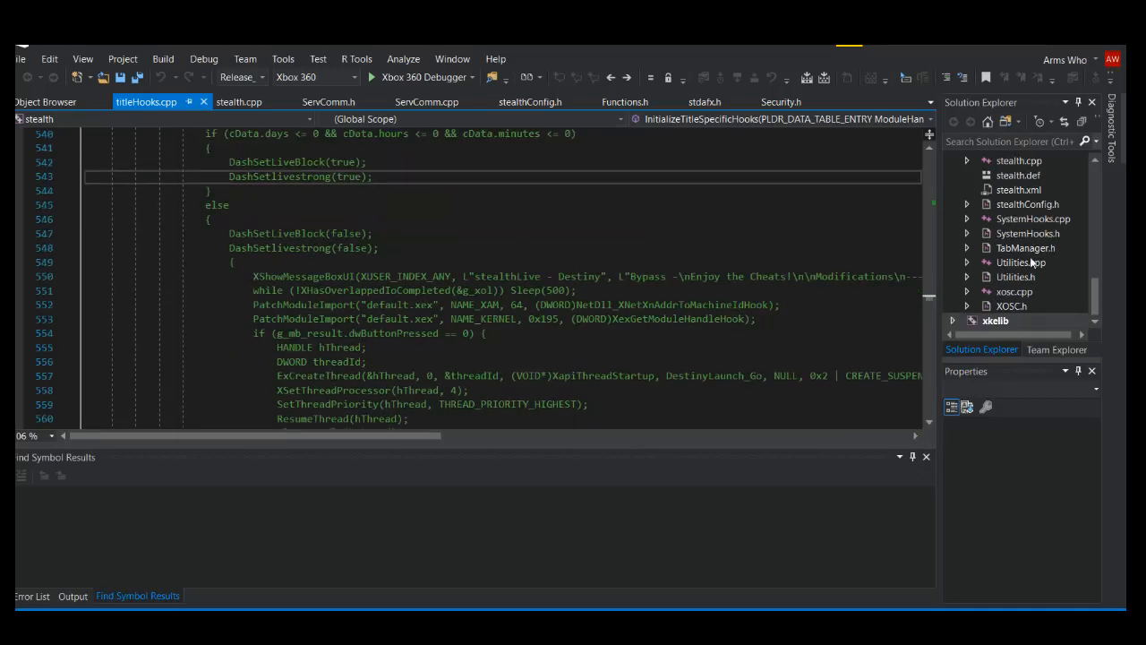
scroll(1030, 260, "up", 3)
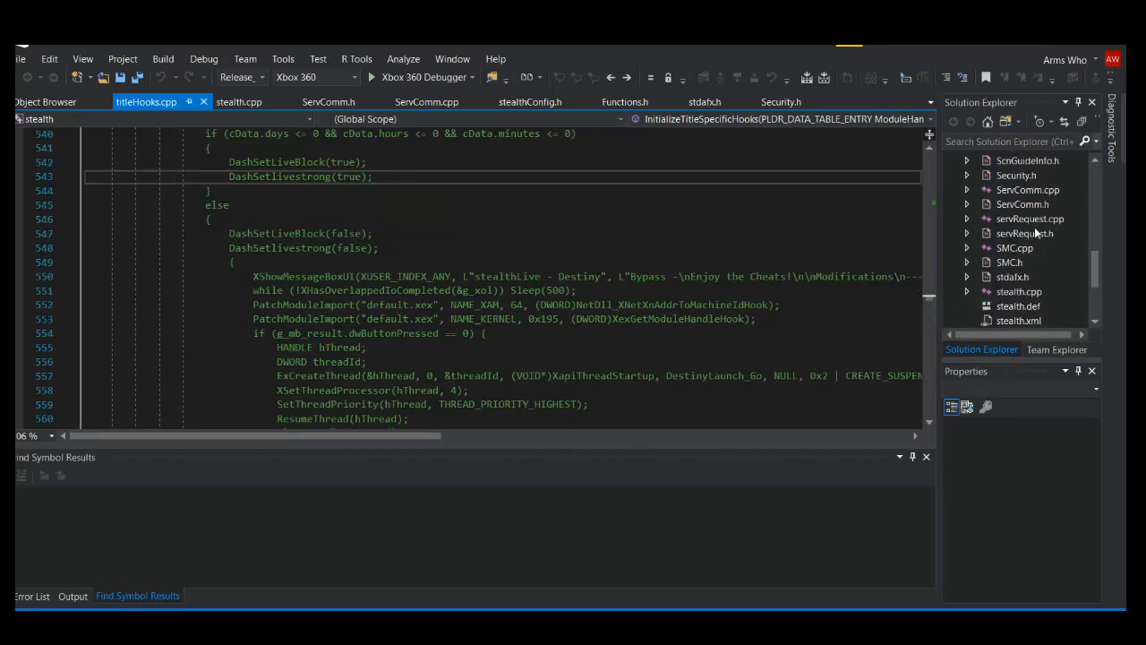
scroll(1021, 226, "up", 3)
scroll(1019, 230, "up", 3)
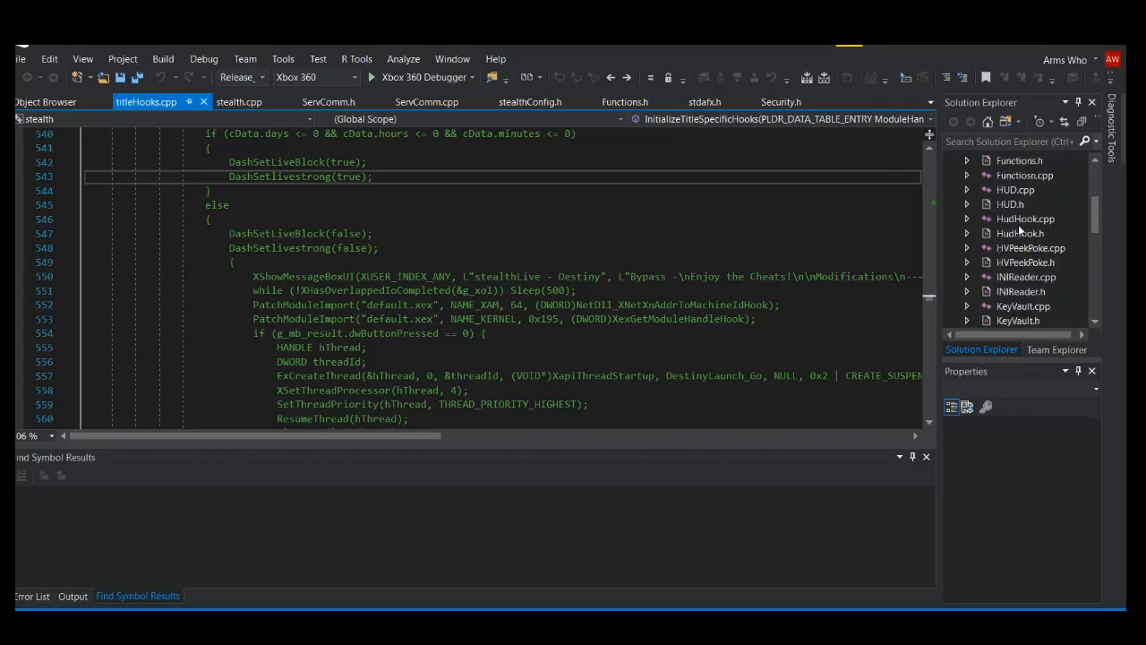
scroll(1018, 224, "down", 10)
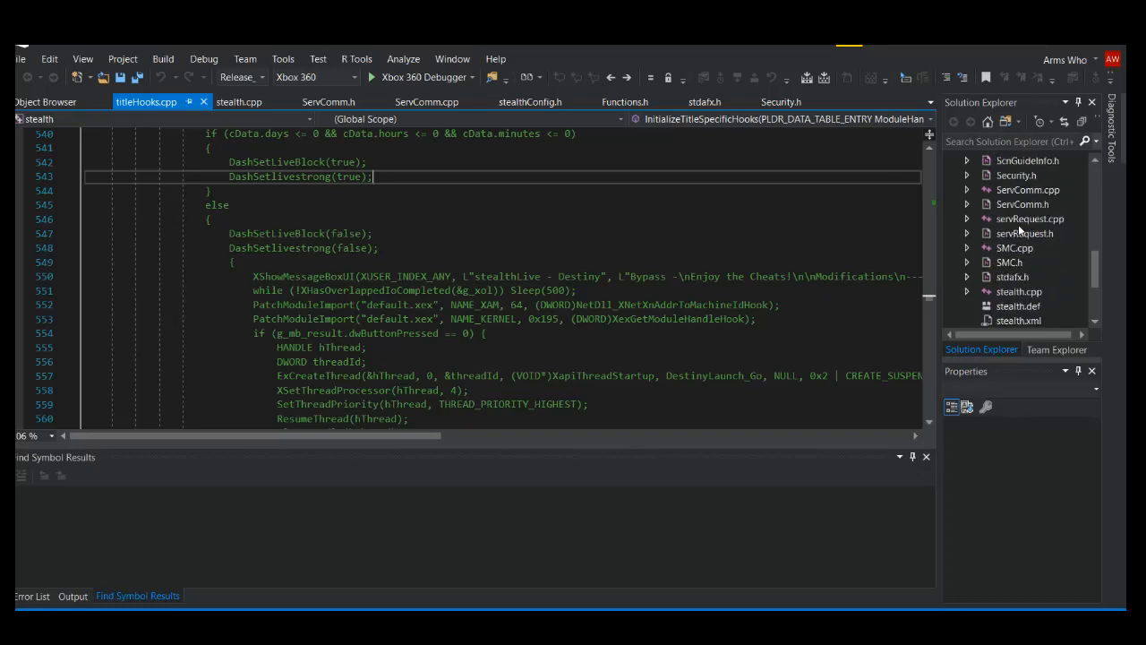
double_click(1016, 165)
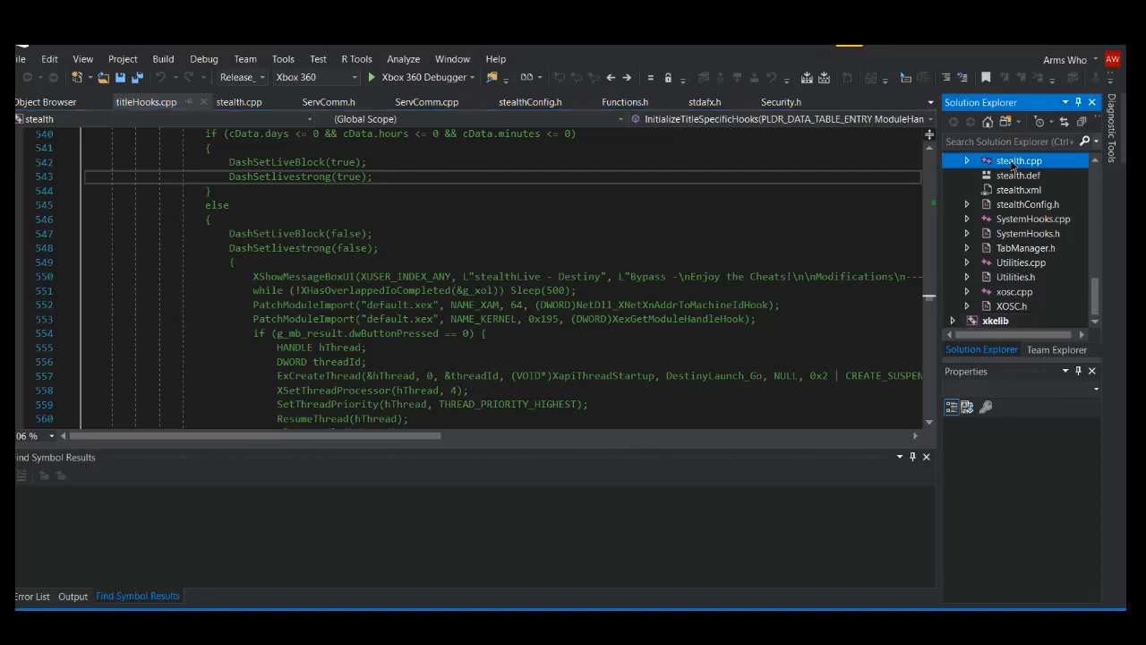
scroll(774, 260, "down", 3)
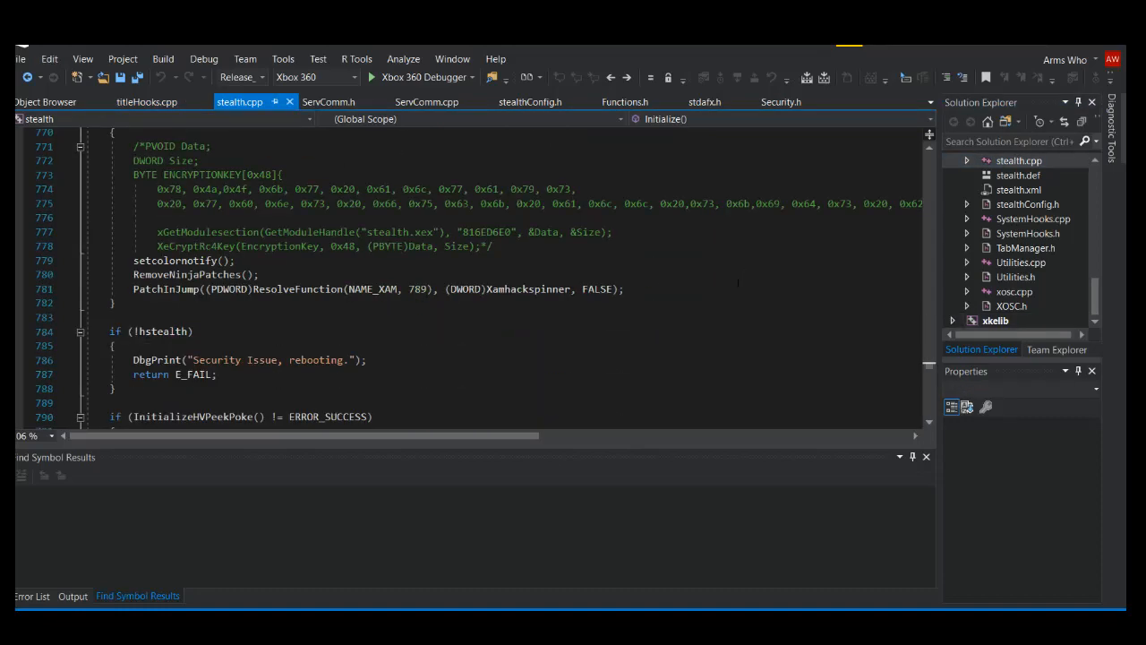
scroll(737, 284, "down", 14)
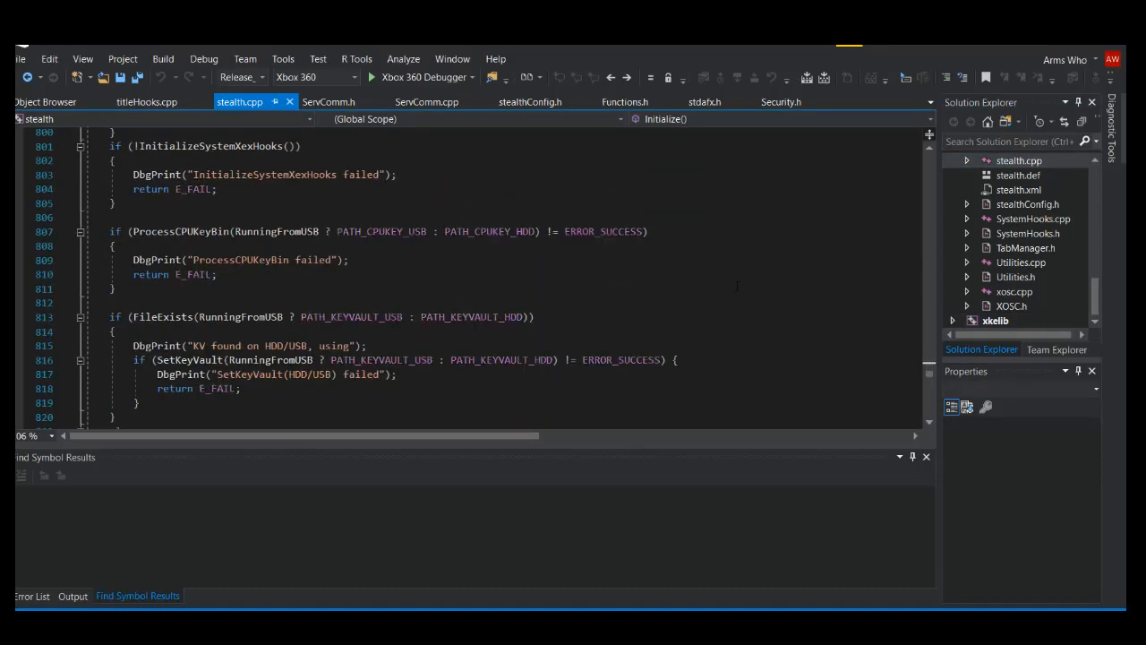
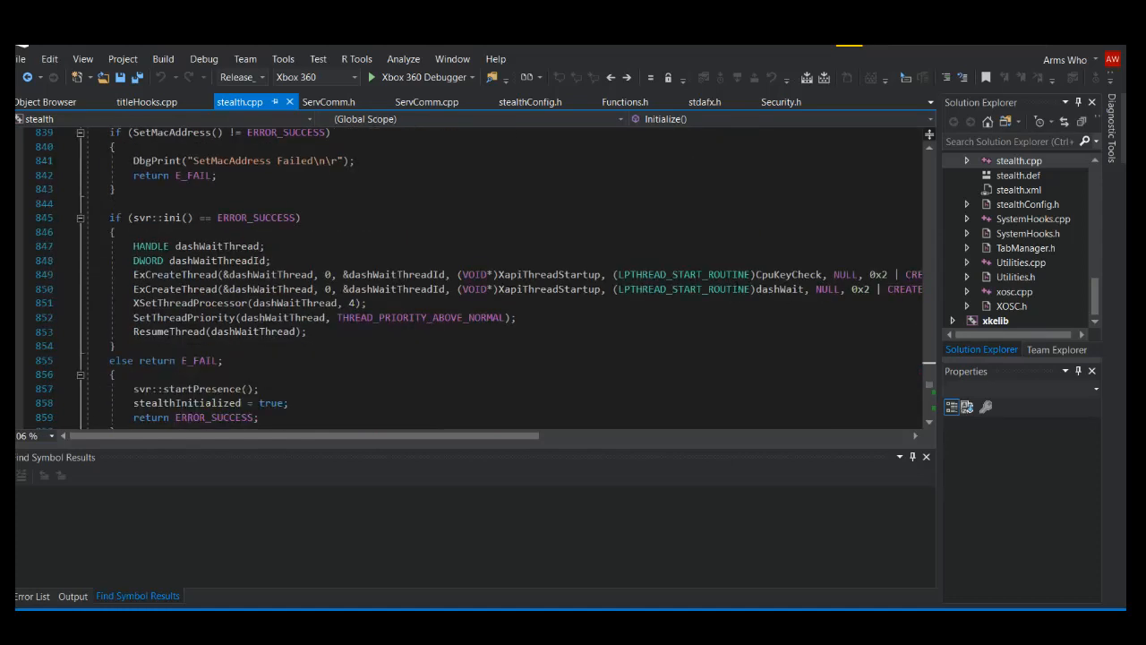
Go to the definition of dashWait in stealth.cpp and examine its message-box button labels and the dashLoaded sleep delay
right_click(785, 290)
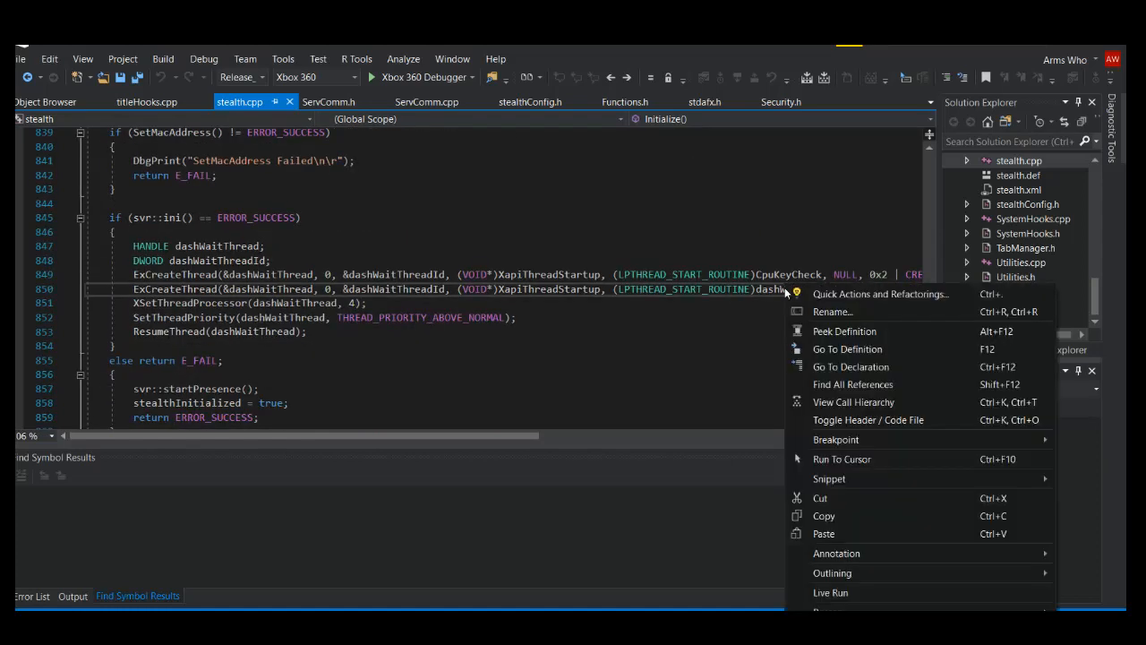
left_click(830, 348)
scroll(397, 311, "down", 3)
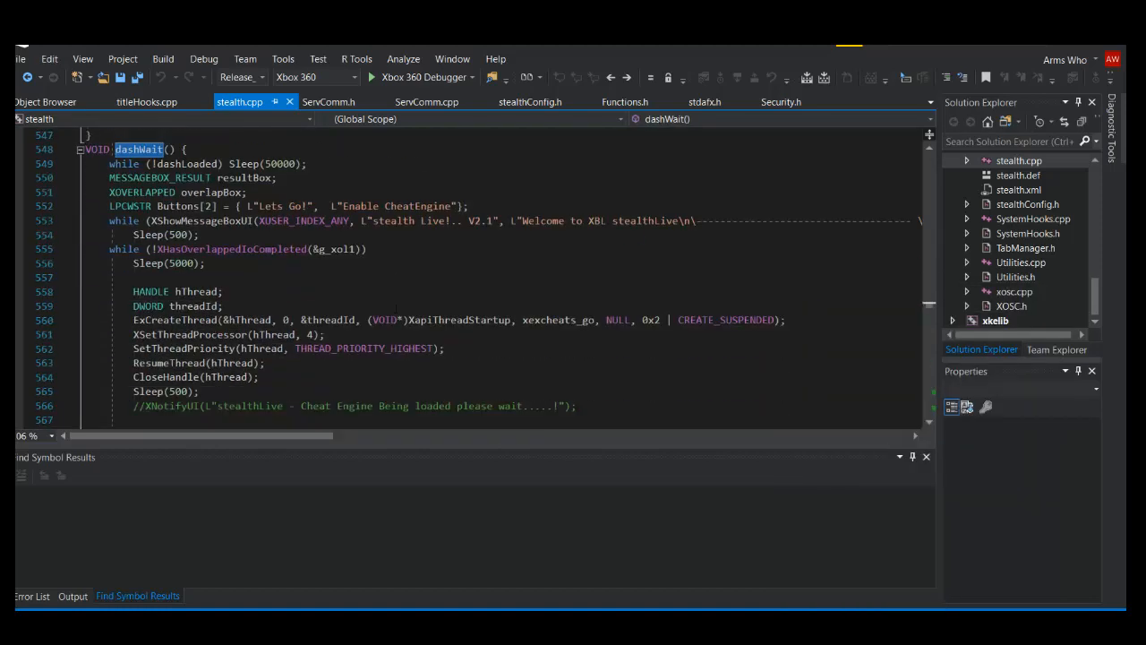
scroll(420, 309, "up", 2)
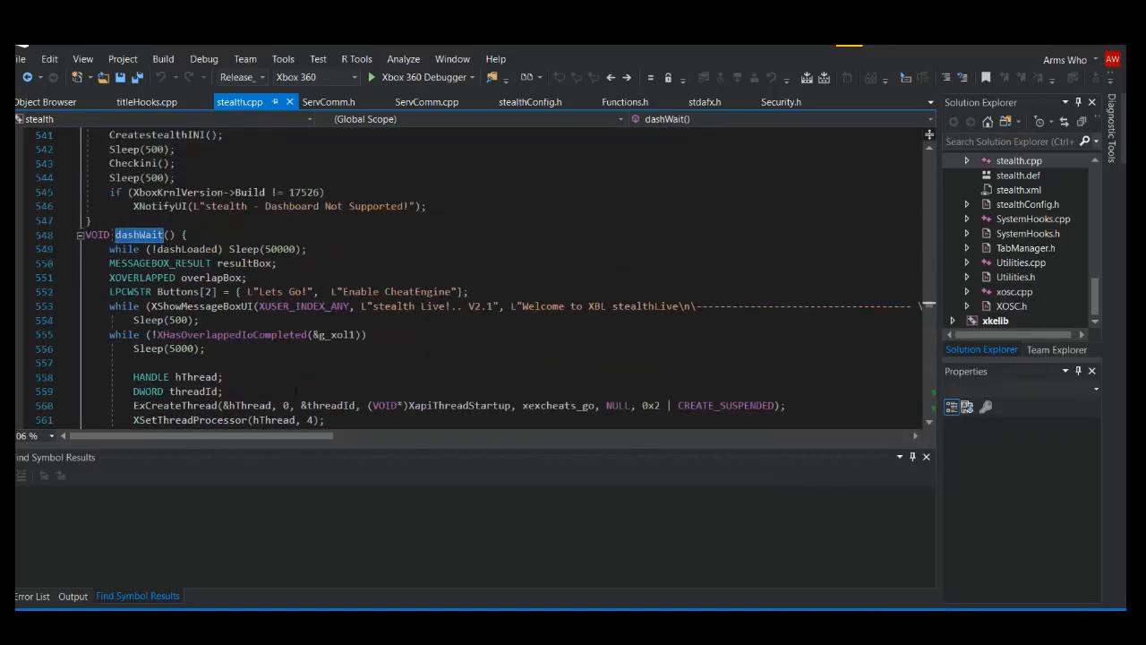
scroll(420, 309, "down", 3)
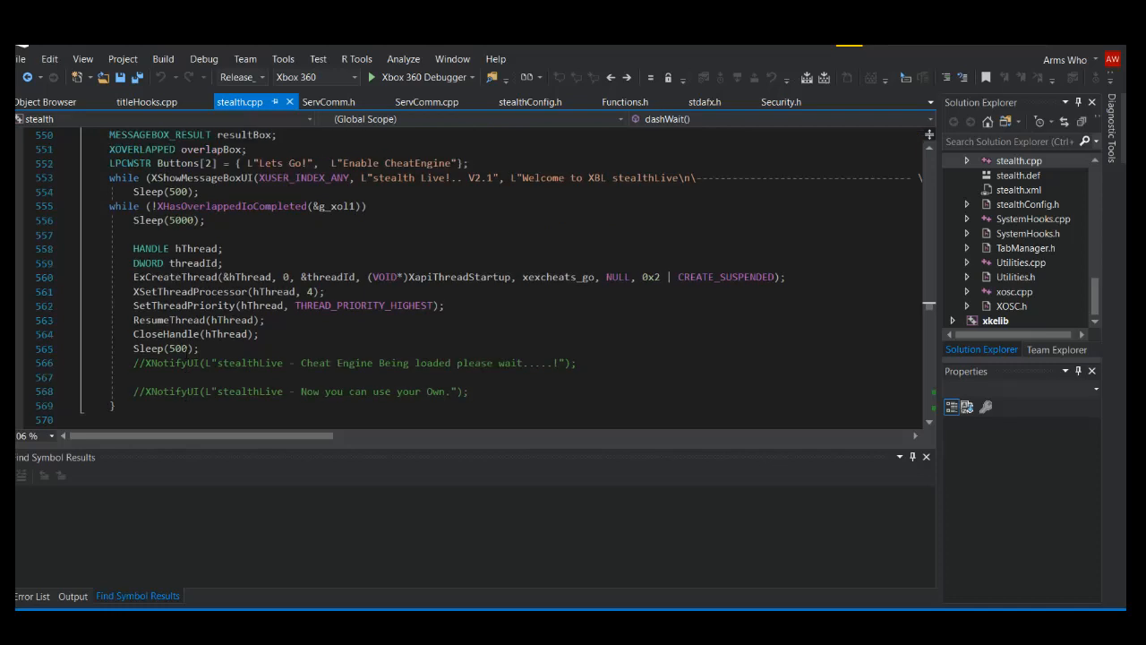
scroll(420, 309, "up", 2)
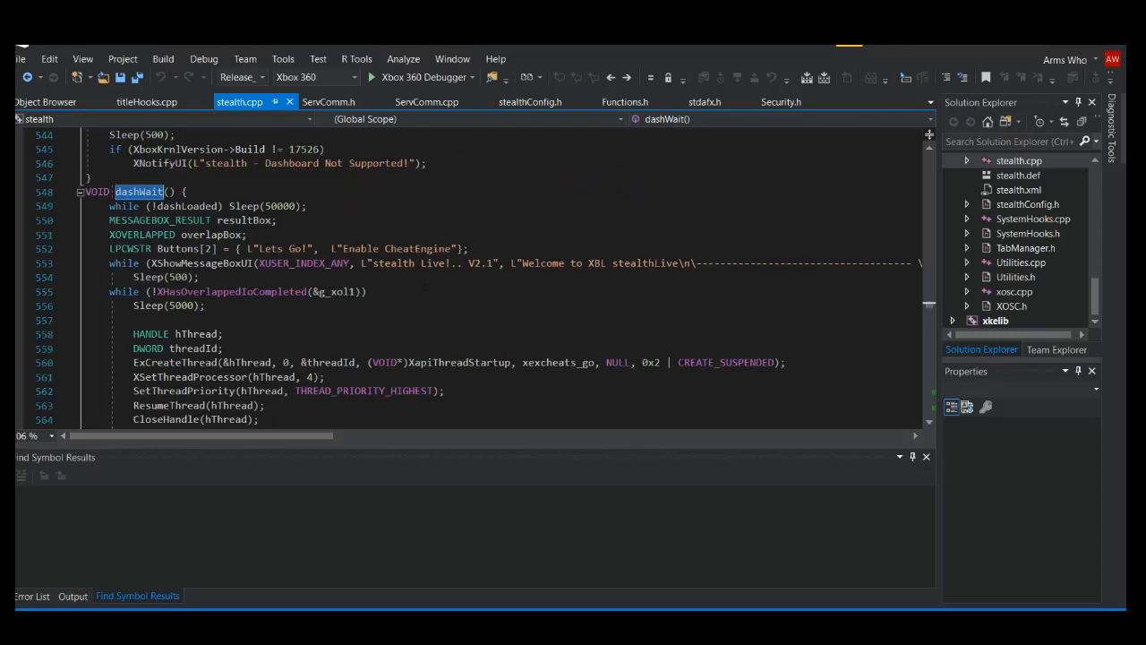
left_click(475, 248)
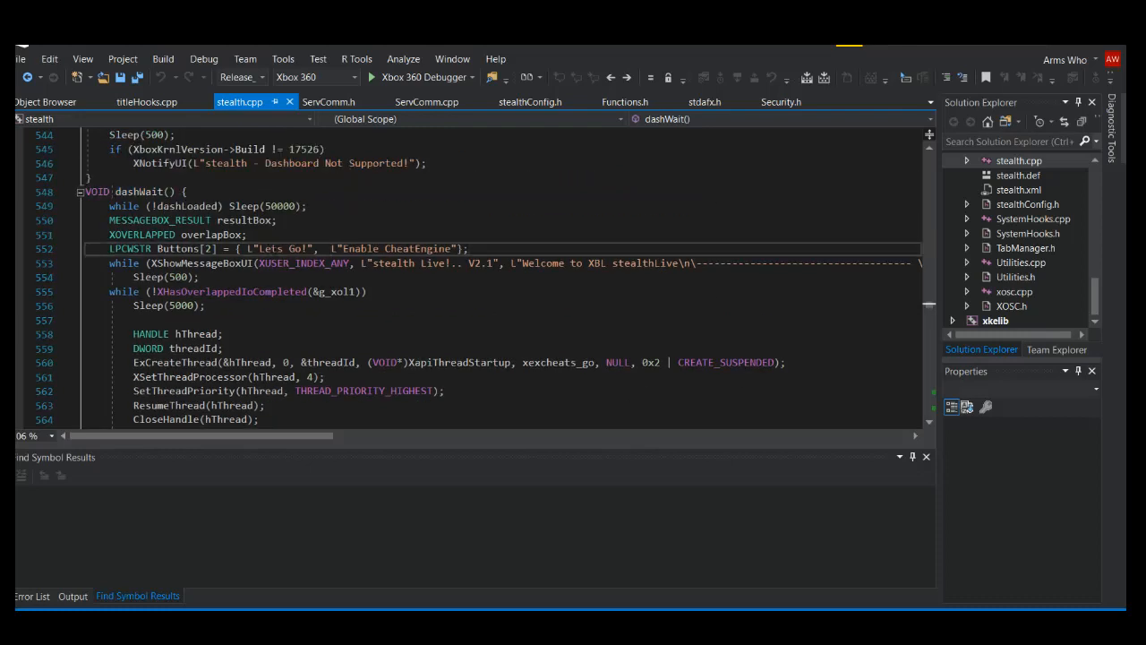
left_click(306, 248)
type("!")
mouse_move(315, 438)
left_mouse_down()
mouse_move(367, 438)
mouse_move(306, 437)
left_mouse_up()
key("Up")
key("Up")
key("Up")
double_click(283, 207)
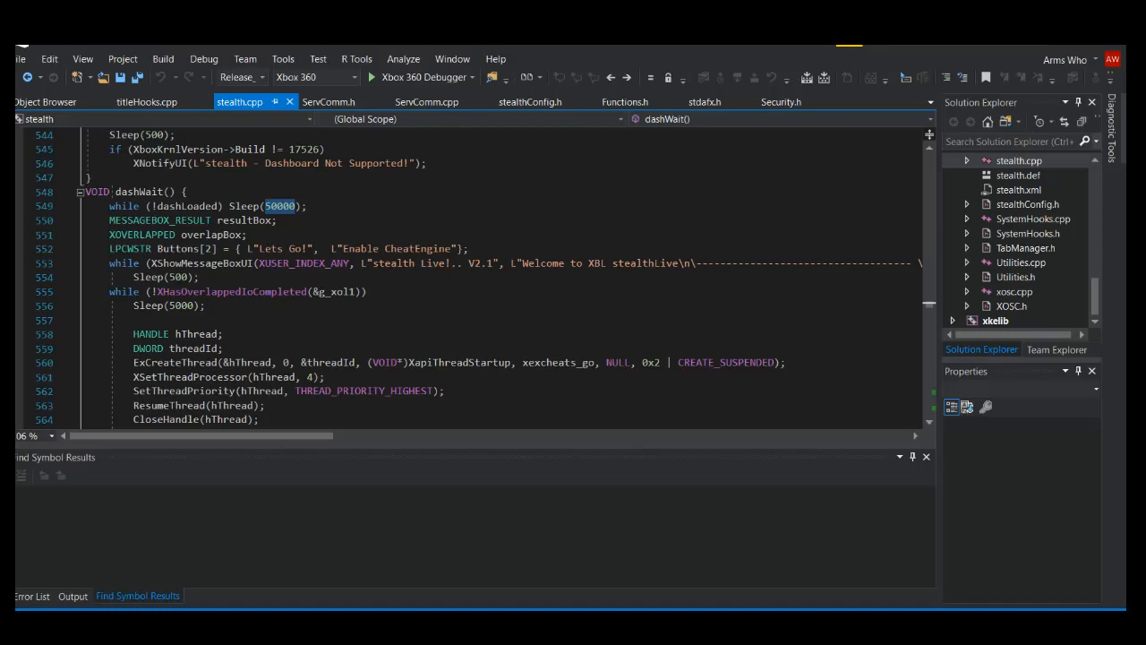
left_click(757, 624)
left_click(757, 624)
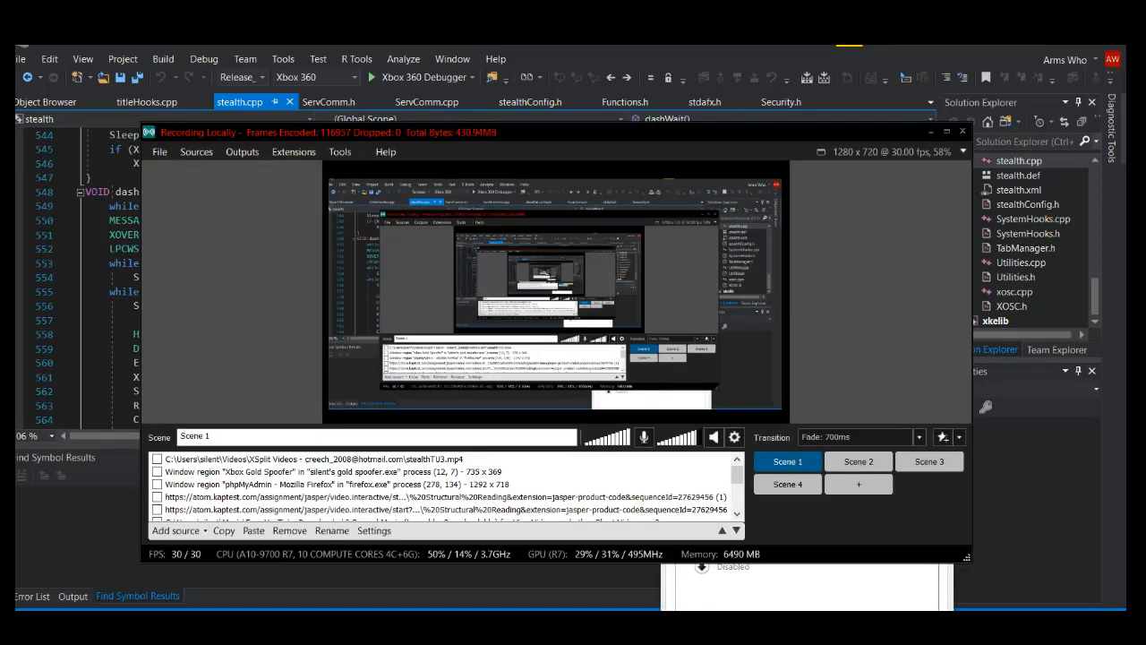
left_click(934, 132)
Read the XShowMessageBoxUI welcome message on line 553 through to its end and inspect the line break before GTA5Menu
left_click(634, 291)
left_click_drag(306, 437, 642, 425)
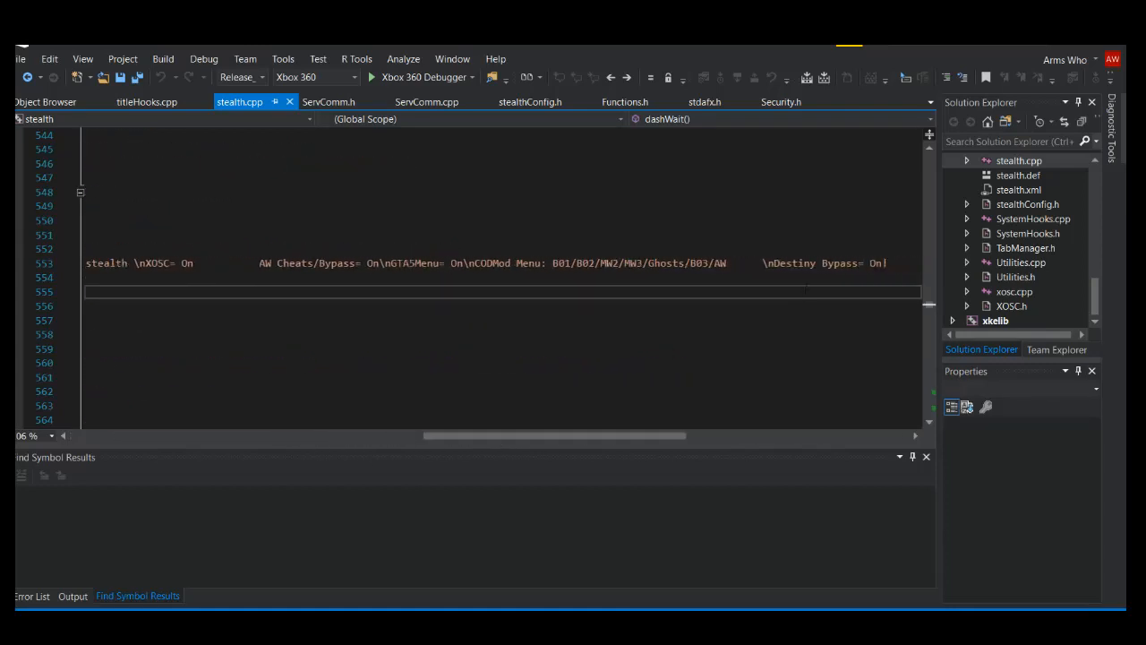
left_click_drag(550, 435, 638, 415)
left_click(575, 263)
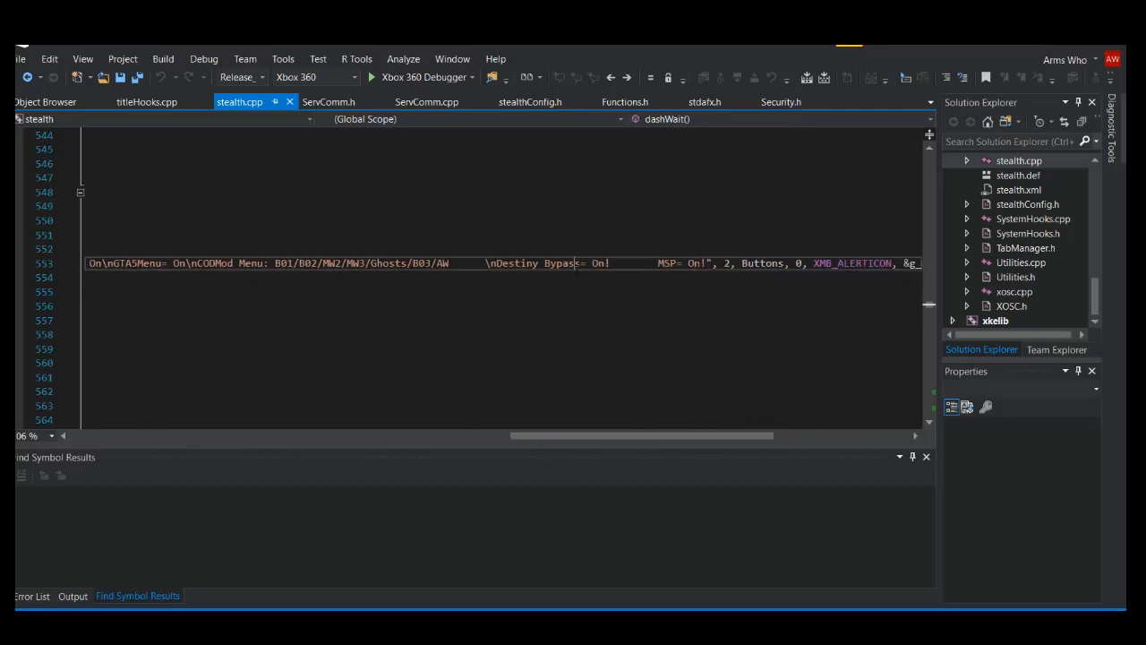
left_click_drag(530, 441, 423, 423)
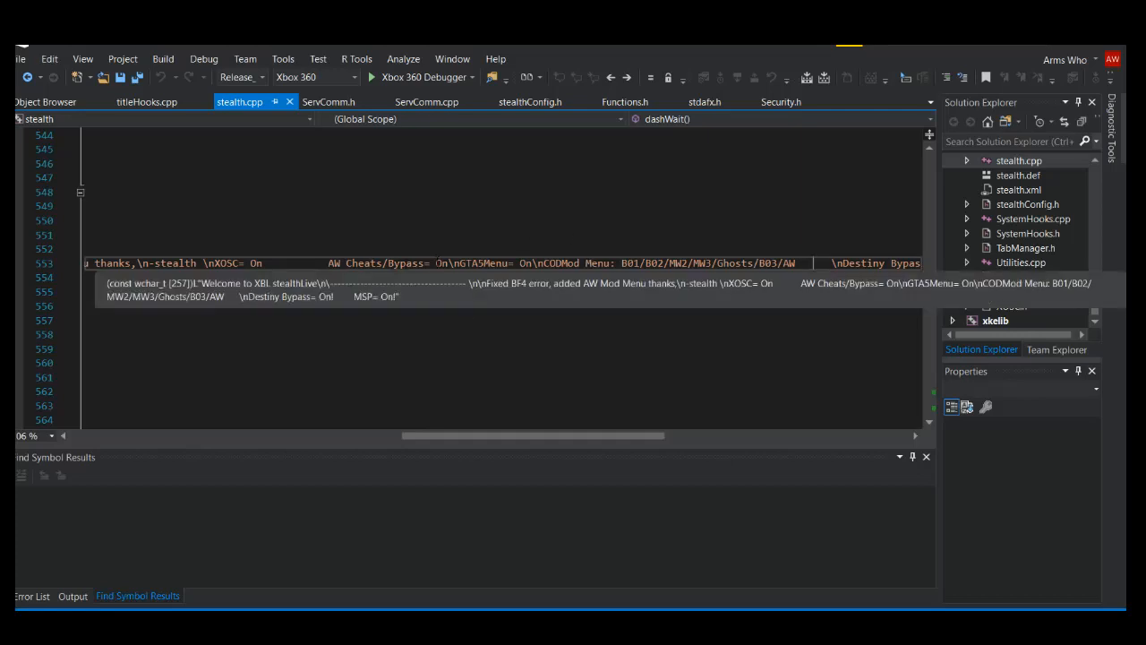
left_click_drag(449, 262, 461, 263)
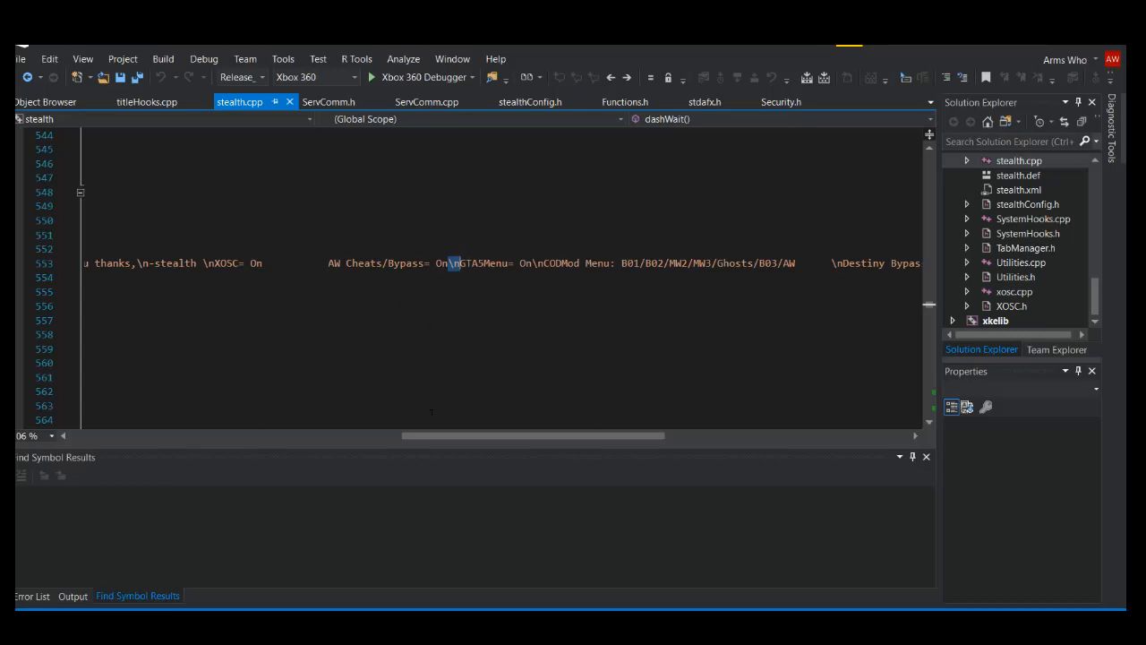
mouse_move(397, 260)
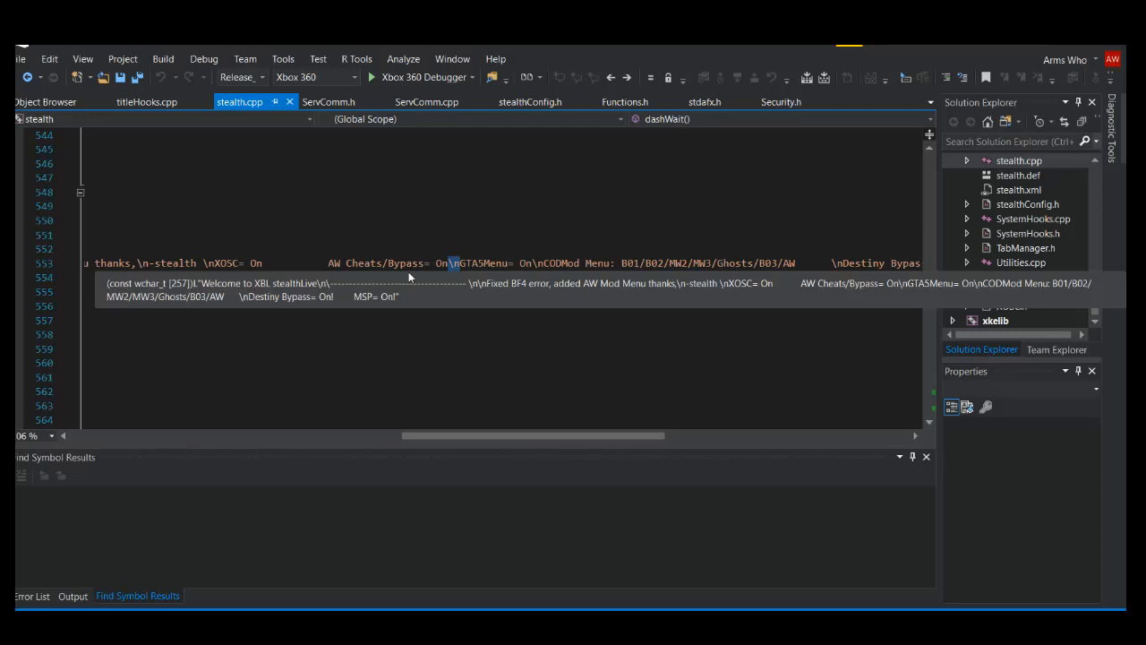
key("Right")
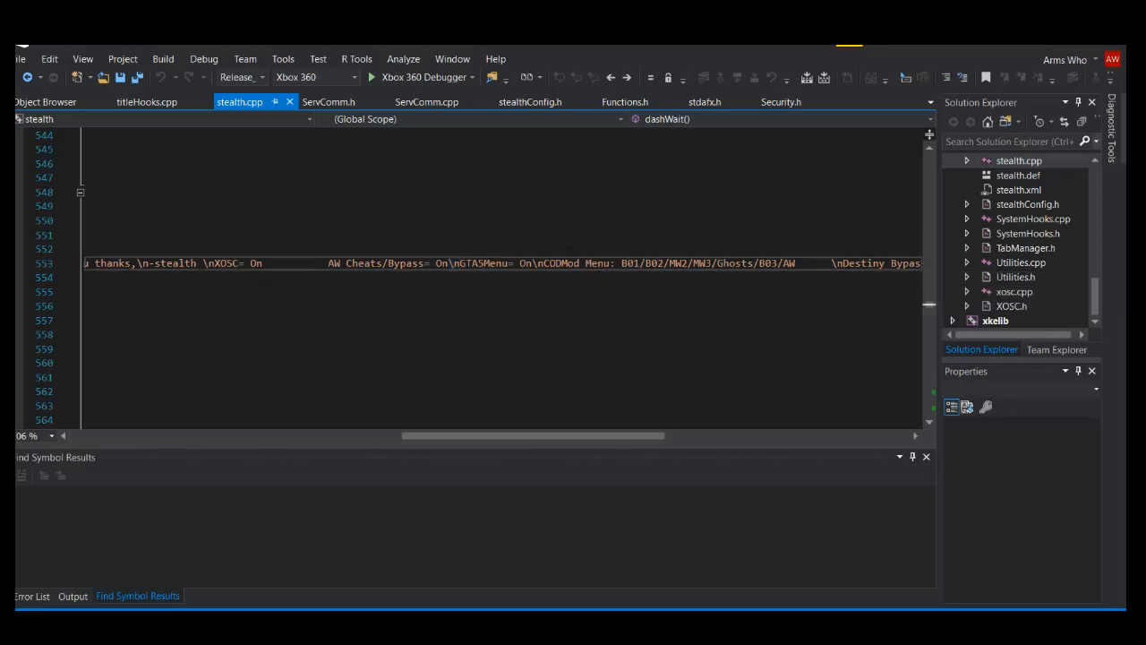
Examine the CODMod Menu entry and the dashed separator in the welcome message, and return to the start of the line
left_click(373, 437)
left_click(571, 264, "shift")
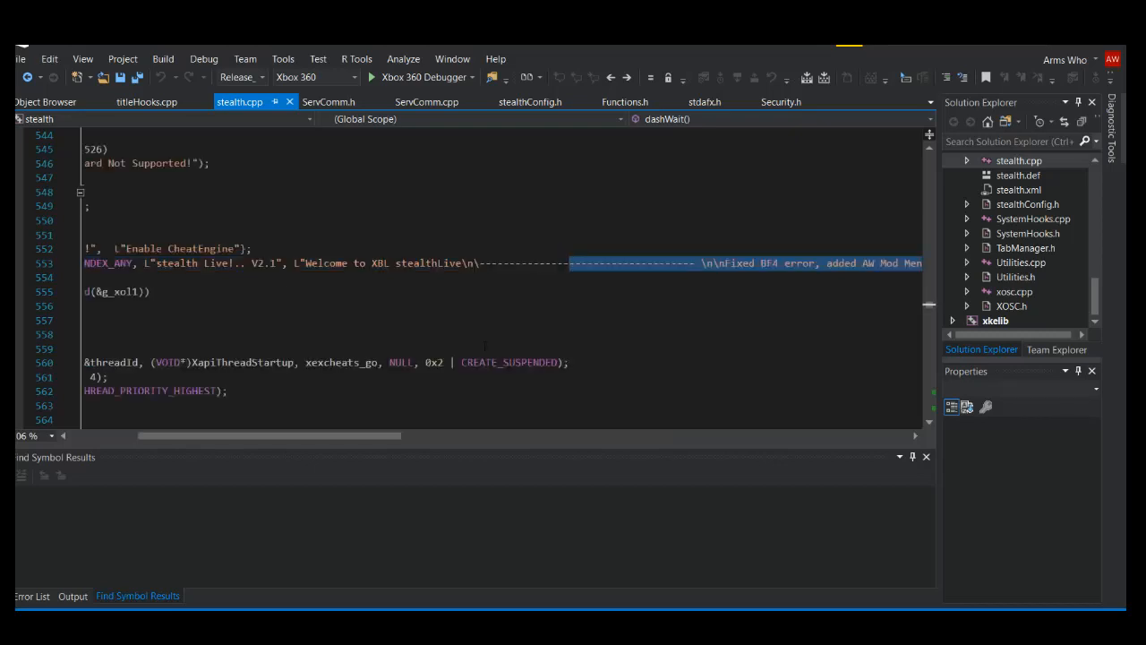
left_click_drag(373, 438, 619, 437)
left_click(606, 265)
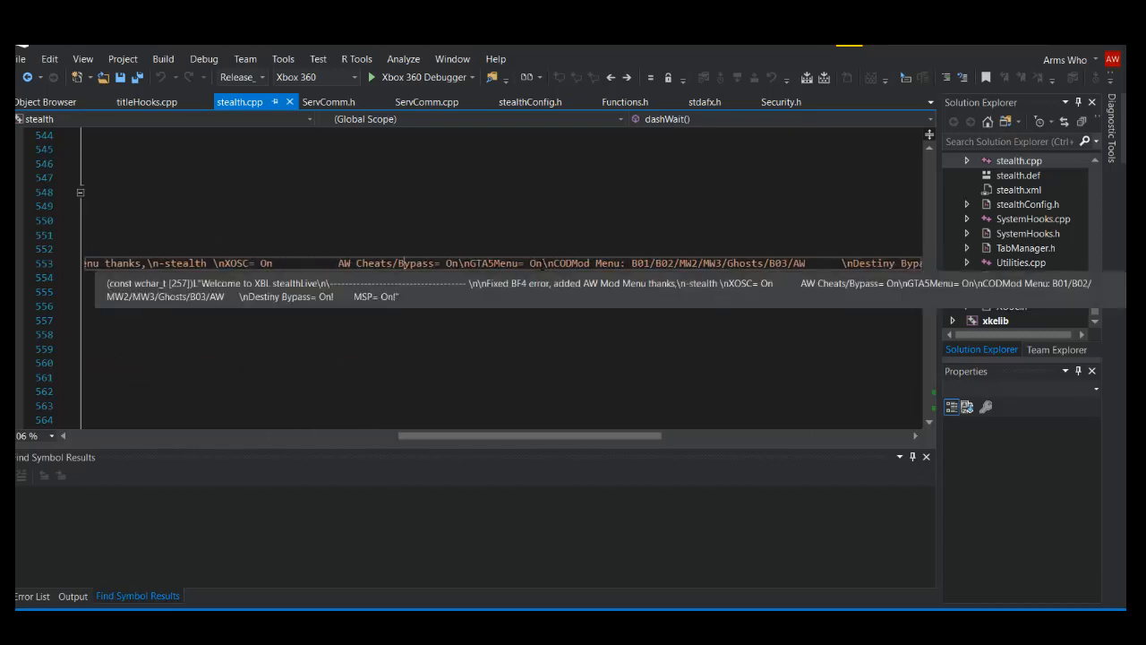
left_click_drag(542, 263, 620, 263)
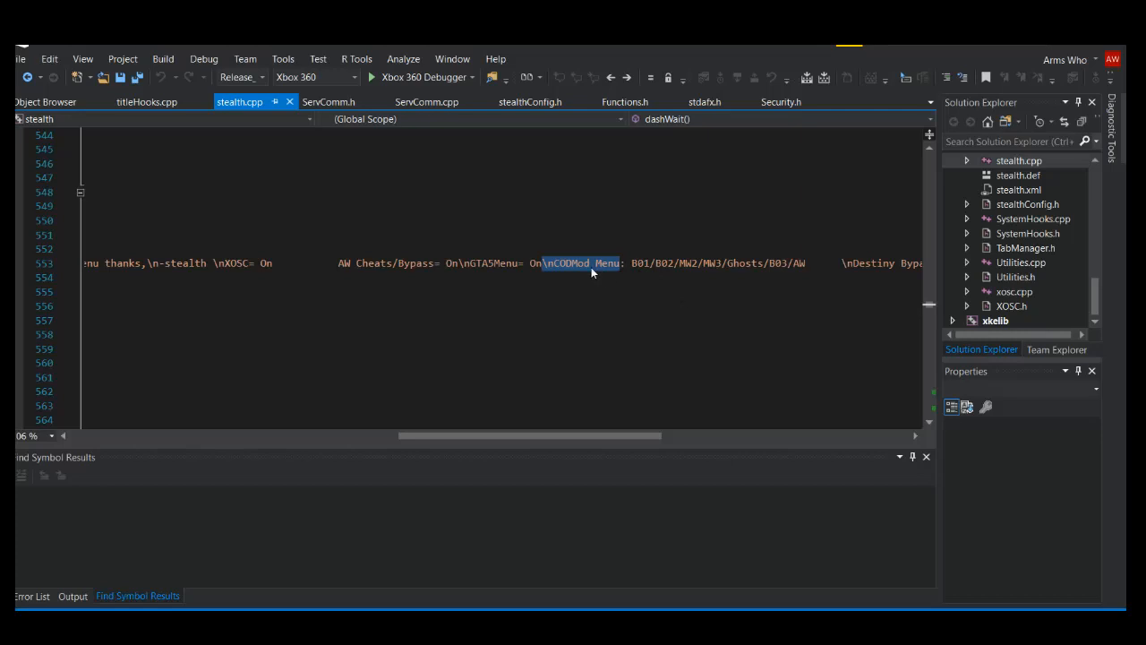
left_click_drag(626, 435, 672, 435)
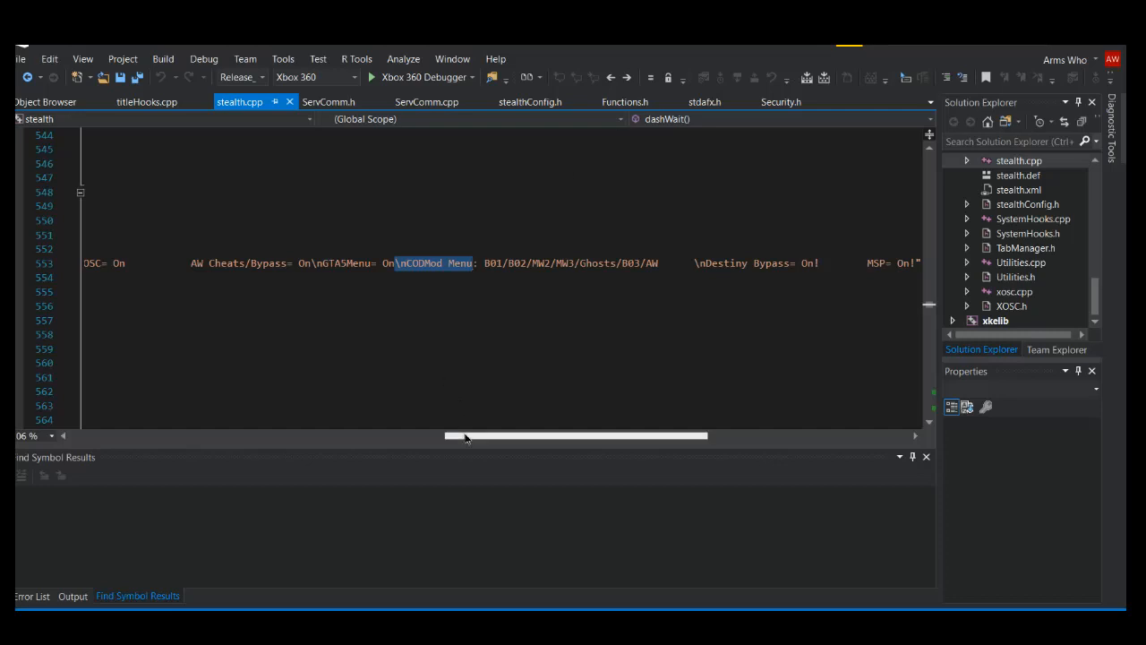
left_click_drag(462, 435, 157, 402)
left_click_drag(485, 263, 704, 263)
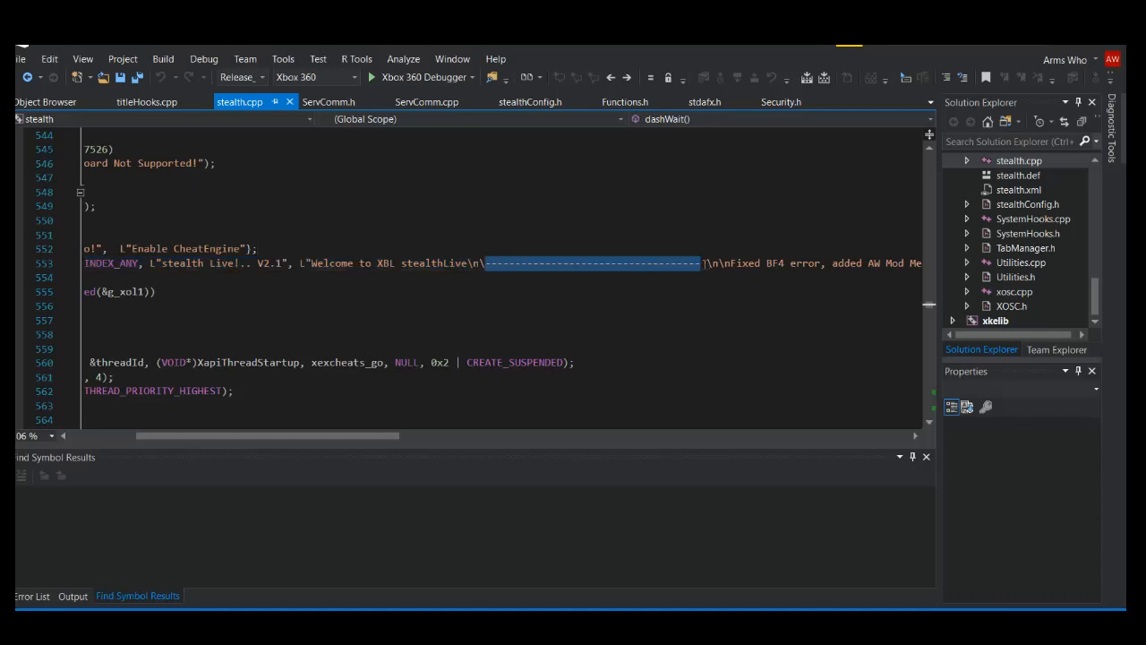
left_click(491, 262)
left_click_drag(362, 445, 196, 442)
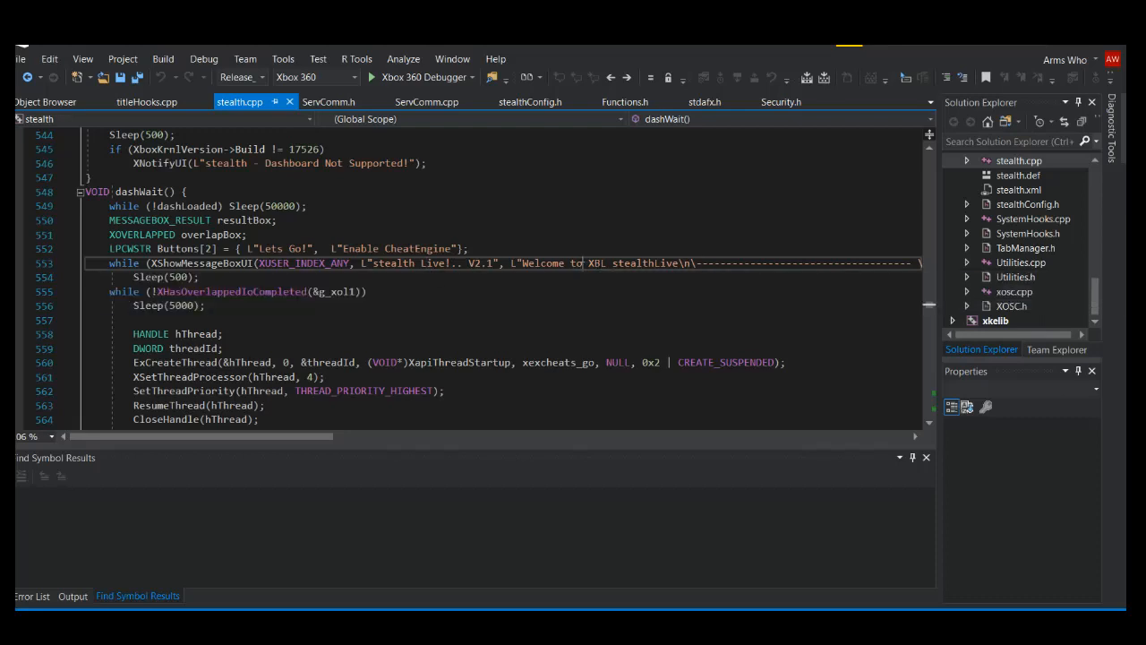
left_click(638, 264)
left_click(575, 305)
Go to the definition of xexcheats_go and examine the nearby XeCheats() function's menu_size, file path and notification text
right_click(563, 362)
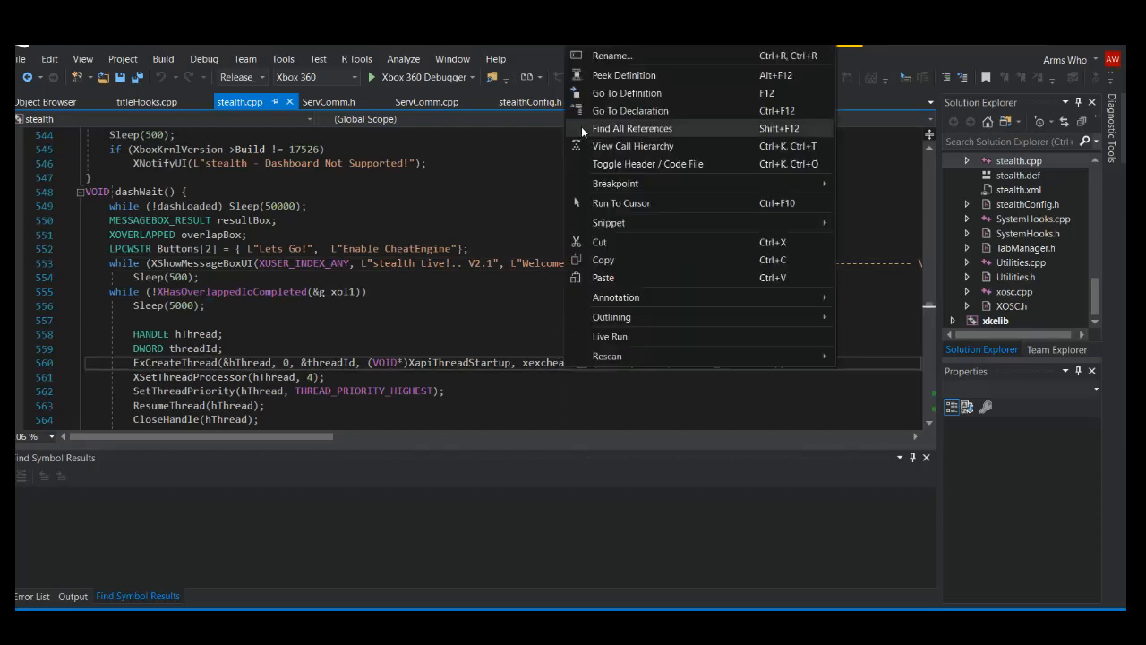
left_click(613, 92)
scroll(483, 278, "down", 5)
scroll(483, 277, "up", 17)
scroll(483, 278, "down", 3)
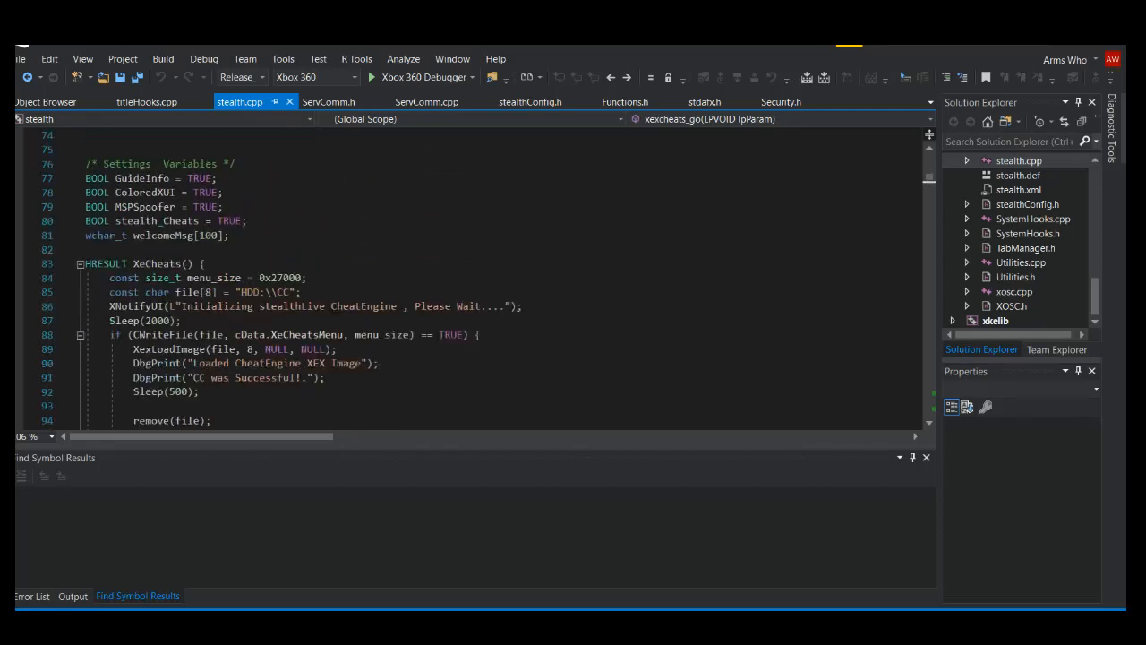
scroll(483, 278, "down", 2)
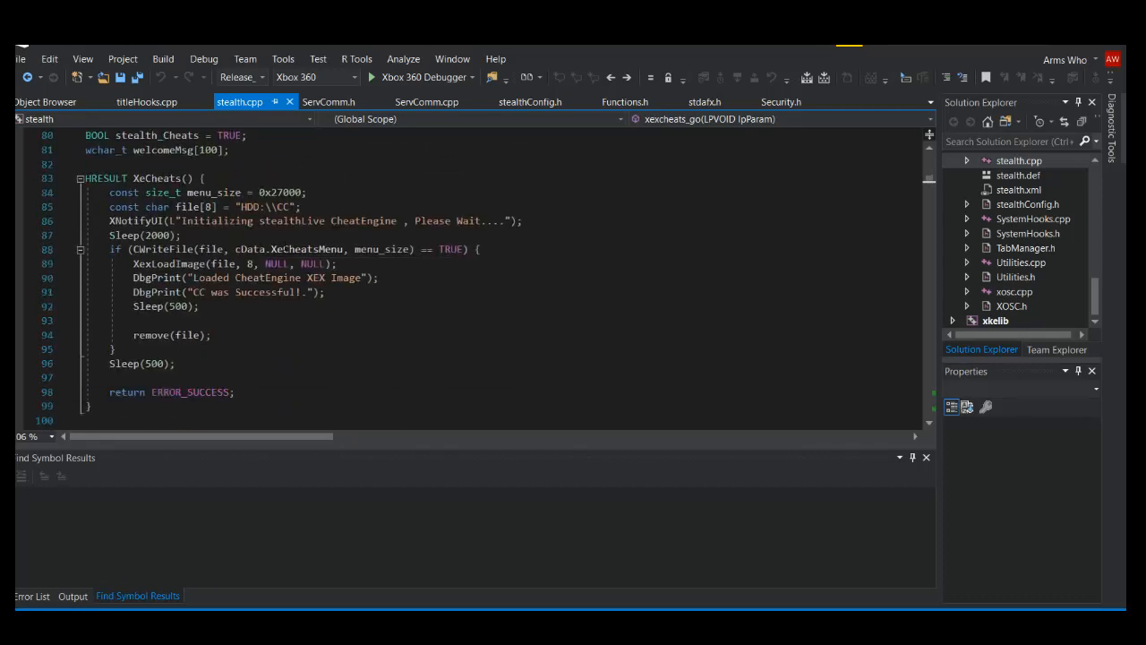
left_click(292, 182)
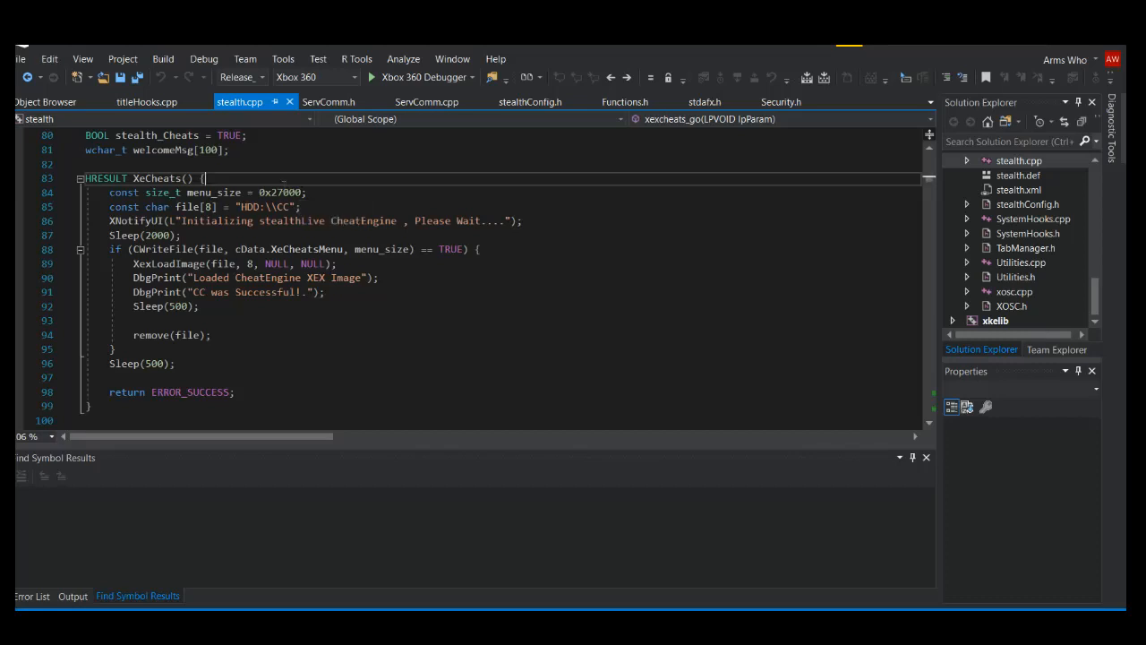
left_click(308, 194)
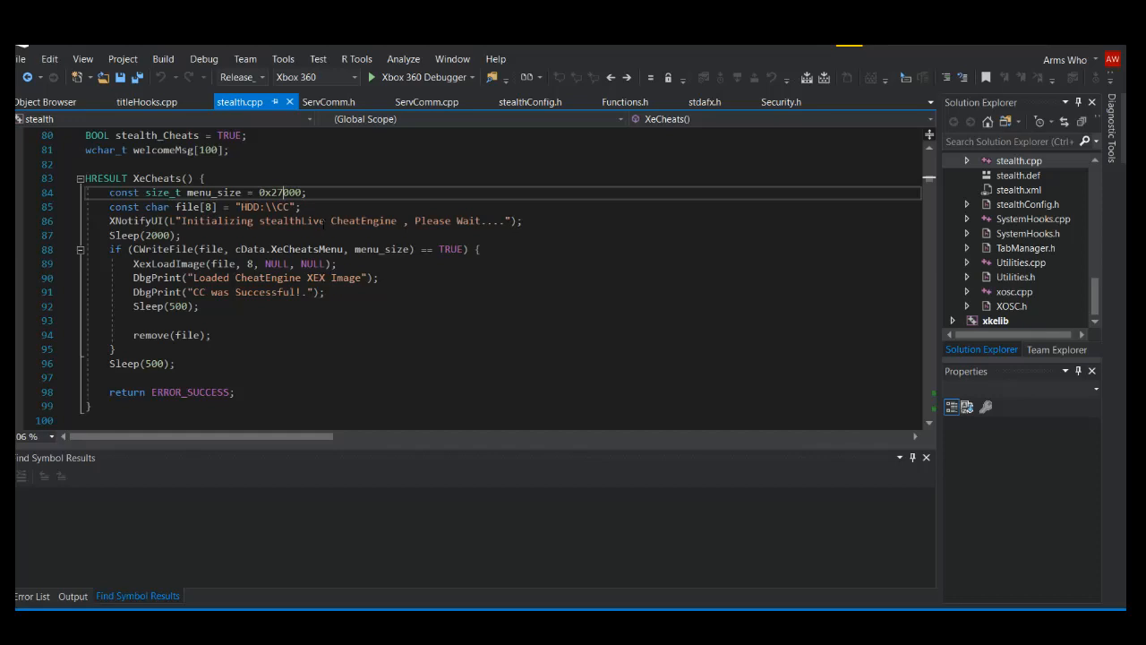
left_click_drag(206, 220, 362, 220)
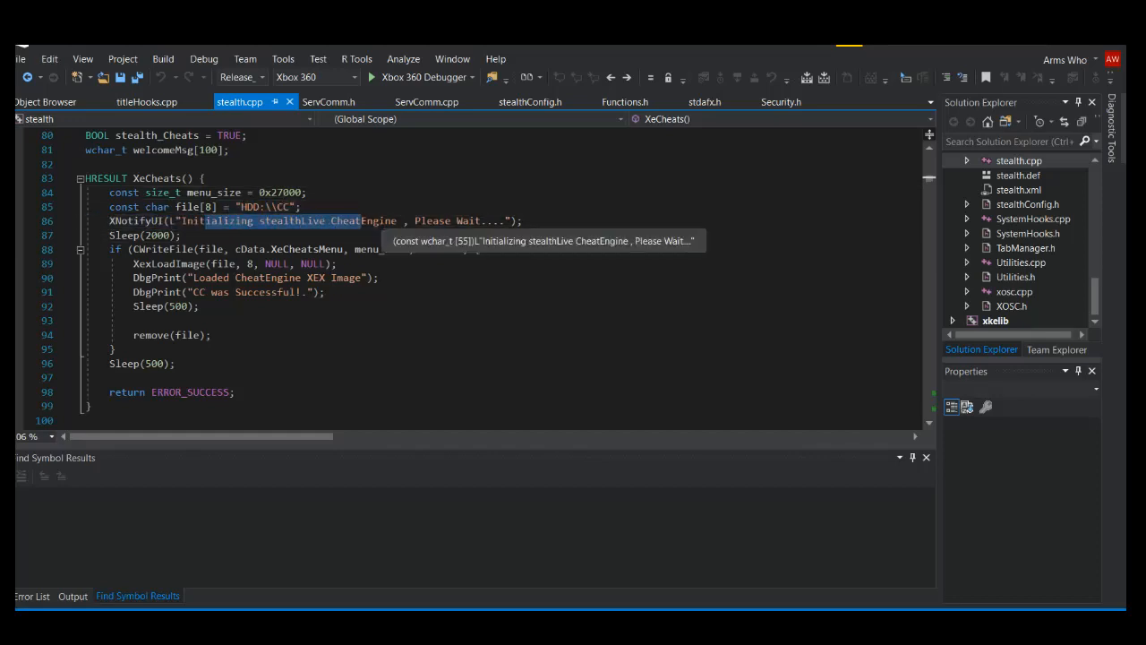
left_click(278, 207)
left_click_drag(266, 207, 295, 206)
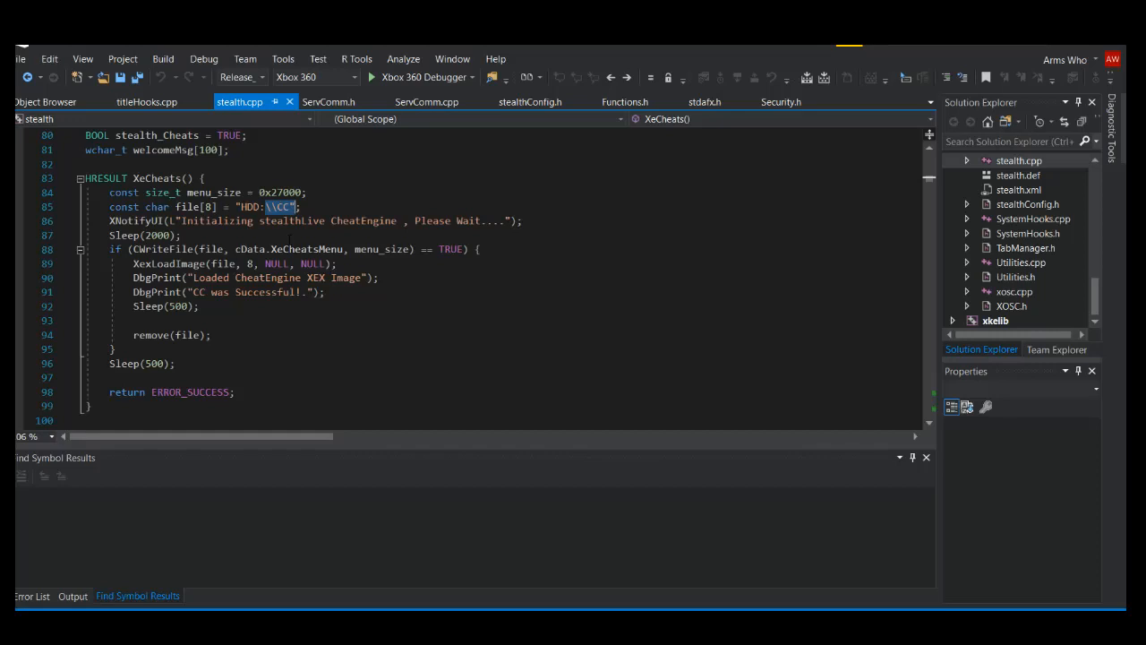
Set menu_size in XeCheats() to 0x26000, checking it against the hexadecimal file size in Calculator
left_click(299, 193)
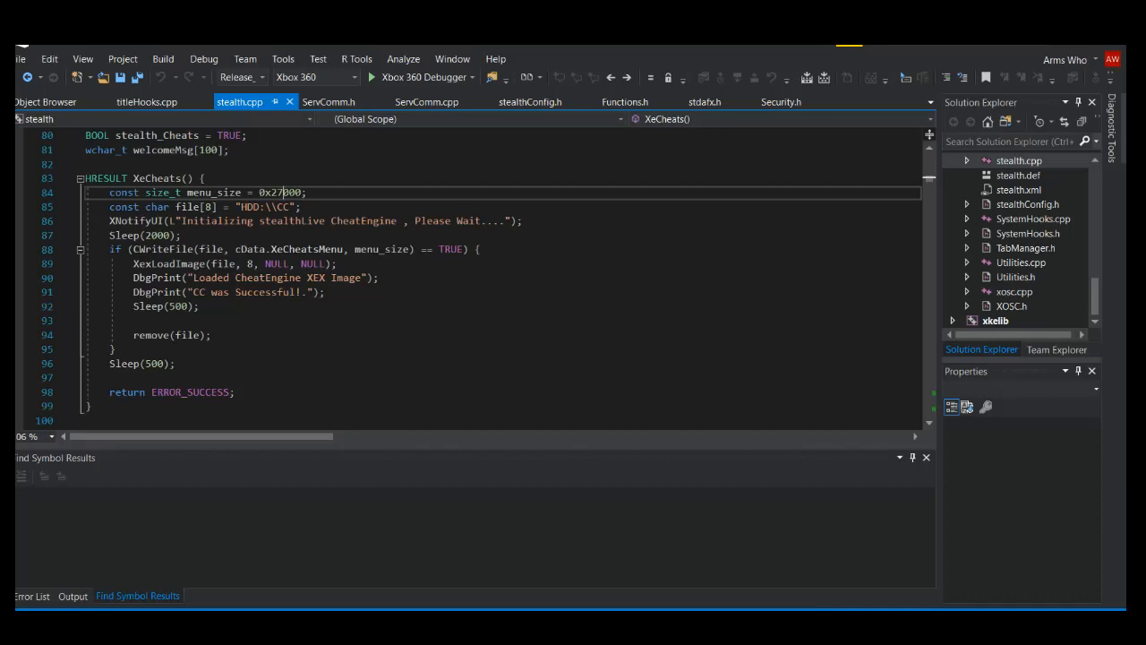
key("alt+Tab")
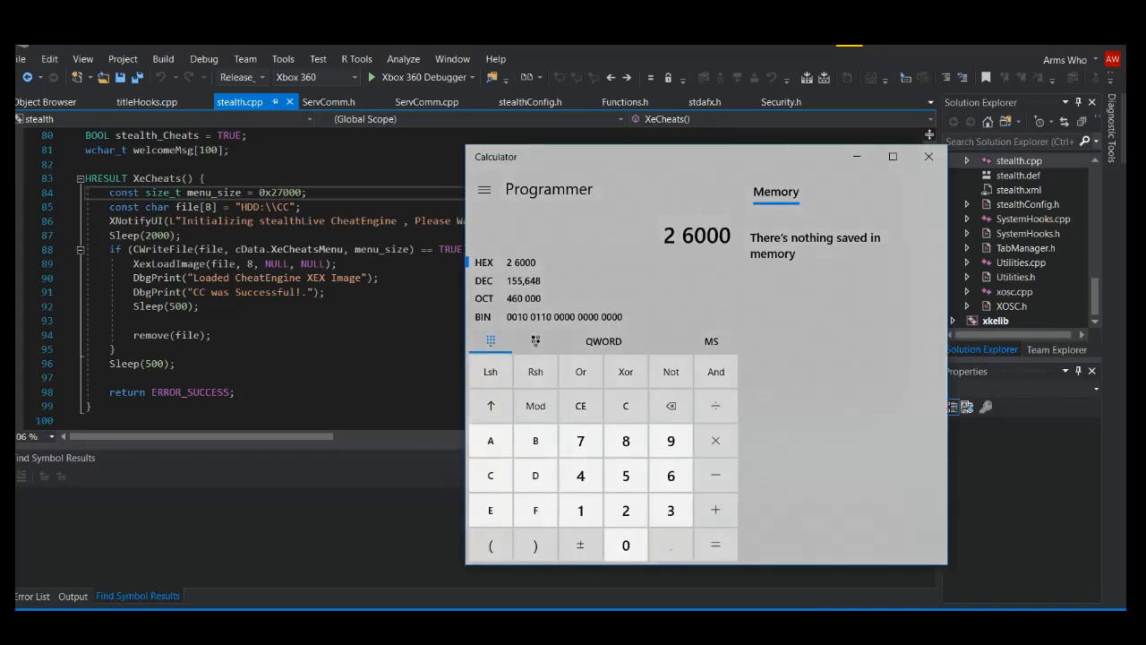
key("alt+Tab")
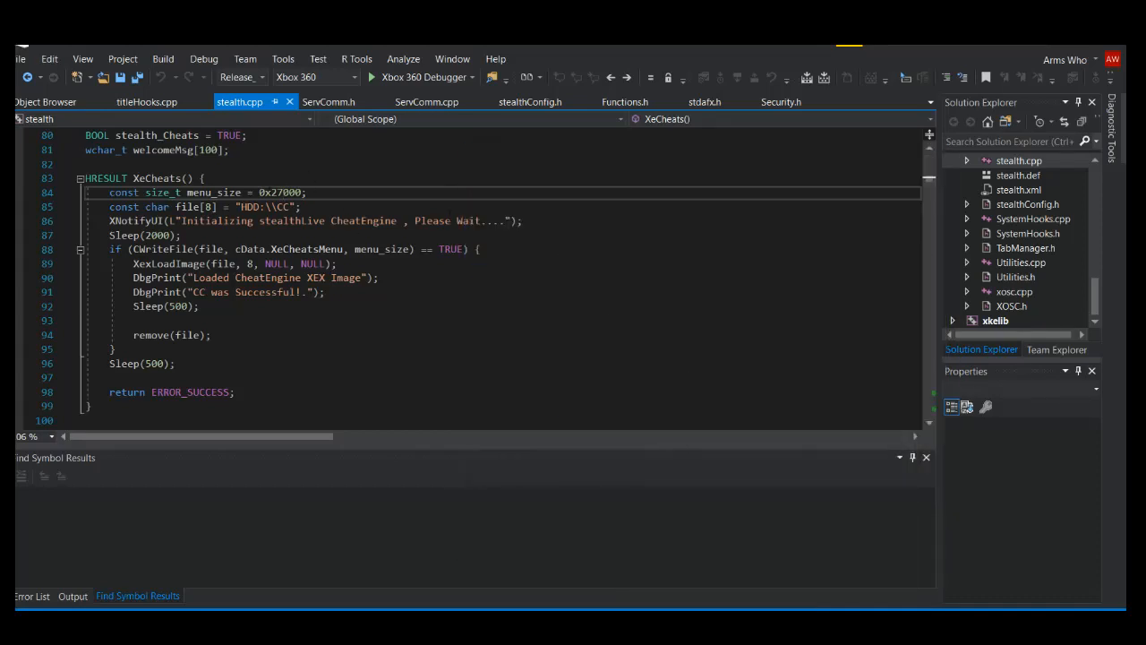
key("Delete")
type("6")
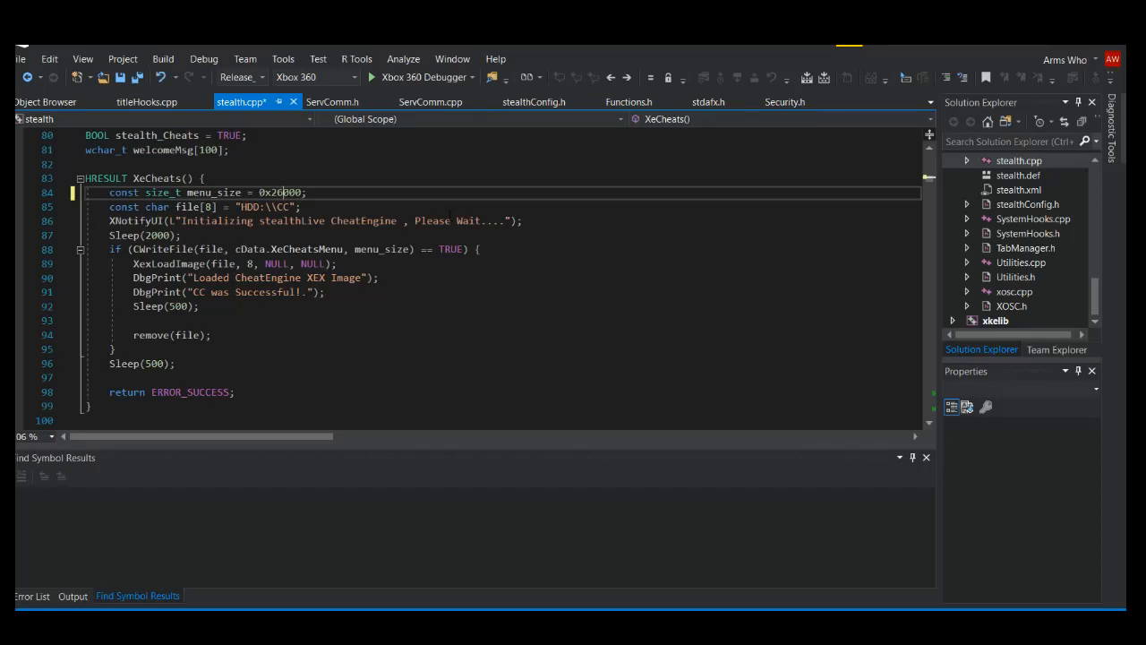
key("alt+Tab")
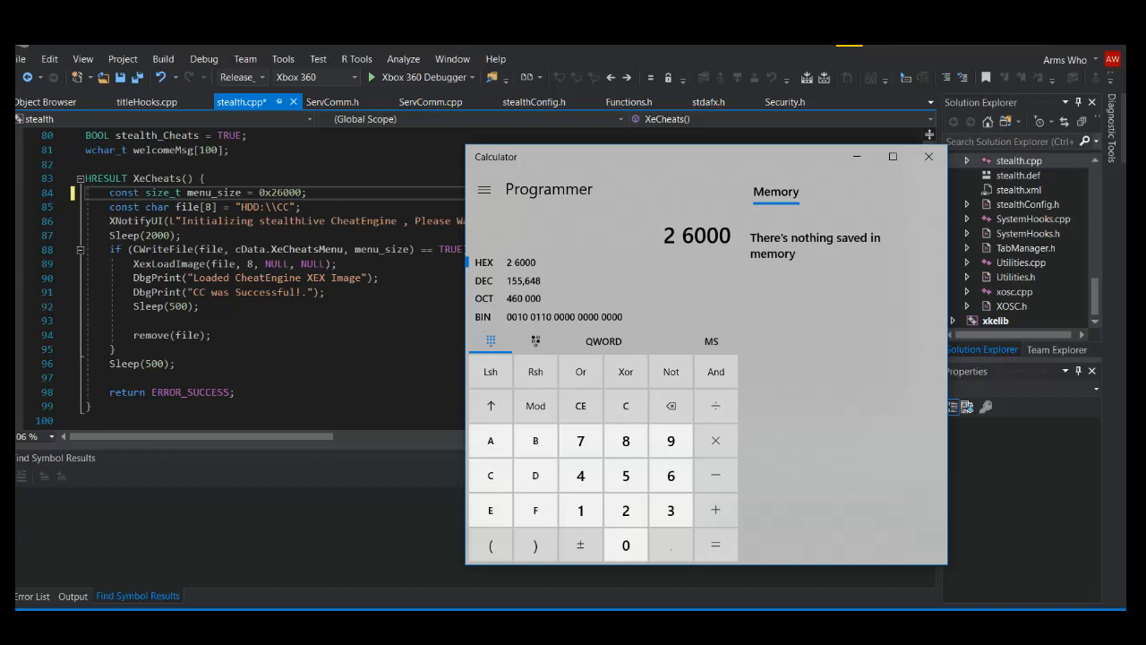
key("alt+Tab")
key("alt+Tab")
mouse_move(296, 192)
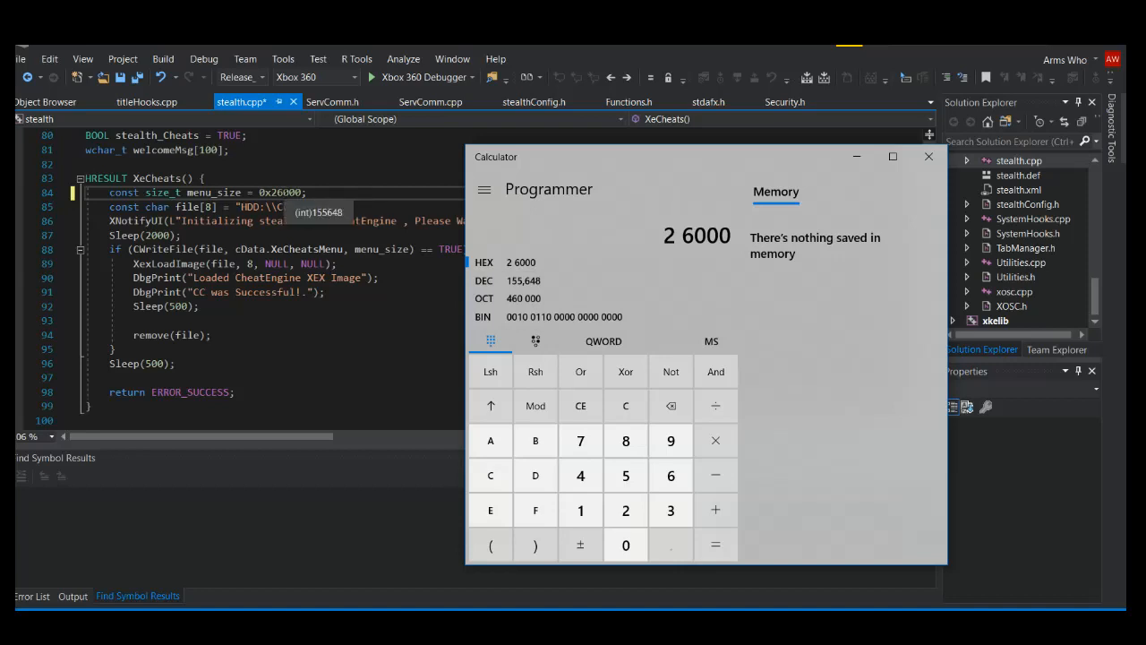
left_click(347, 197)
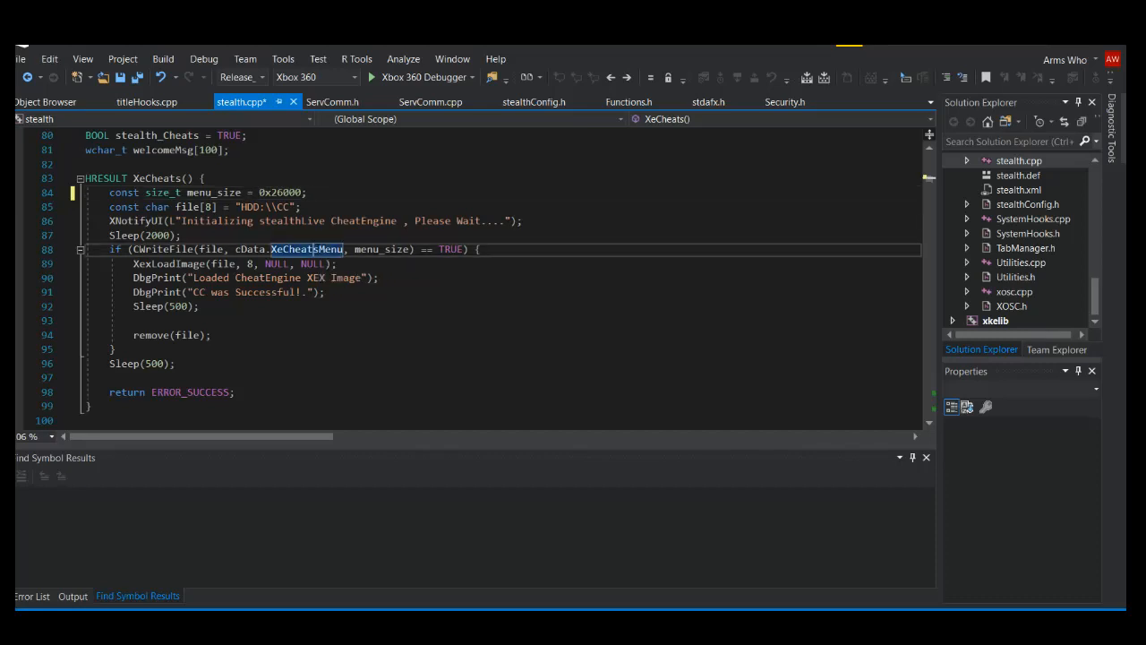
Peek the definition of cData.XeCheatsMenu, set its array size to 0x26000, close the peek view, and open ServComm.h
right_click(315, 252)
left_click(327, 298)
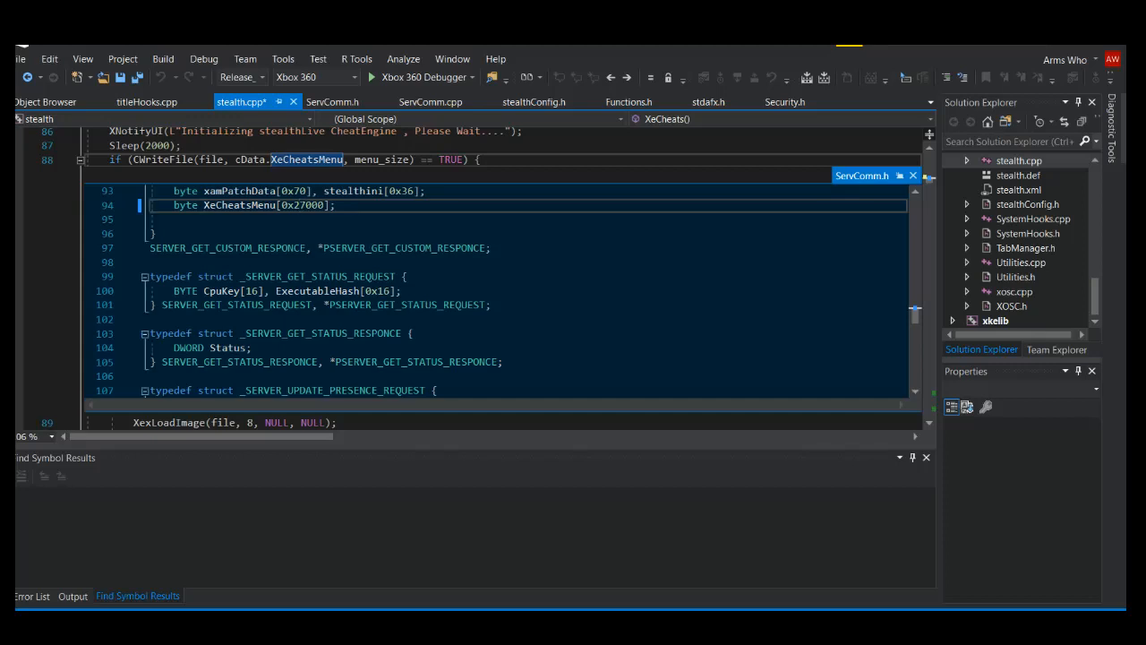
key("BackSpace")
type("6")
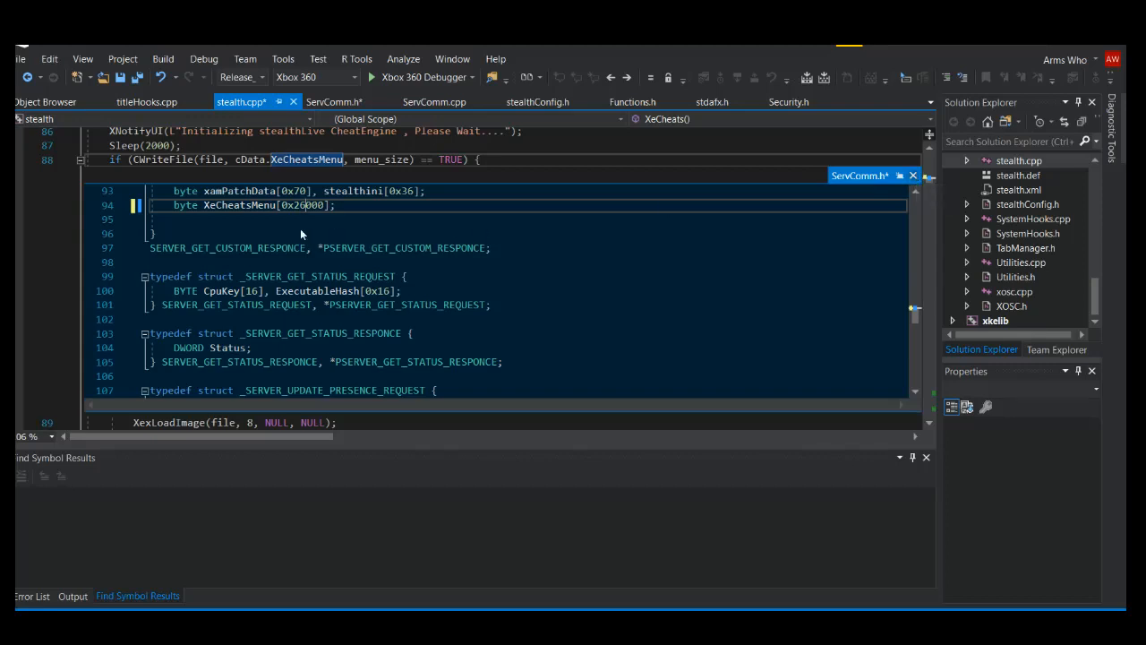
left_click(913, 176)
left_click(448, 178)
scroll(448, 180, "up", 2)
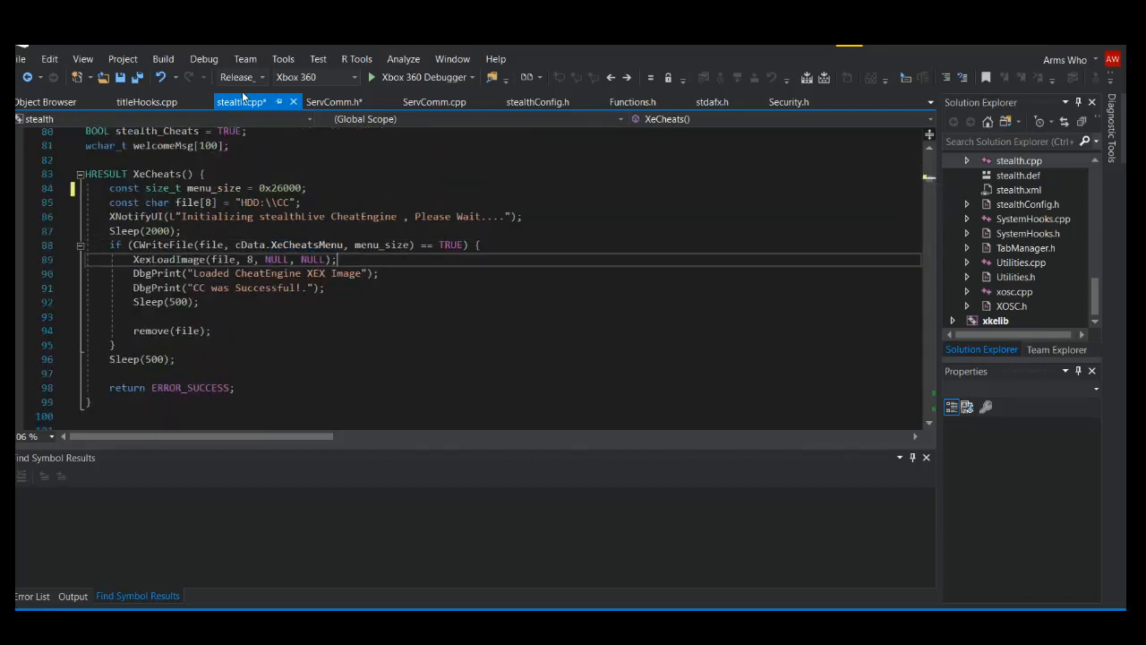
left_click(359, 102)
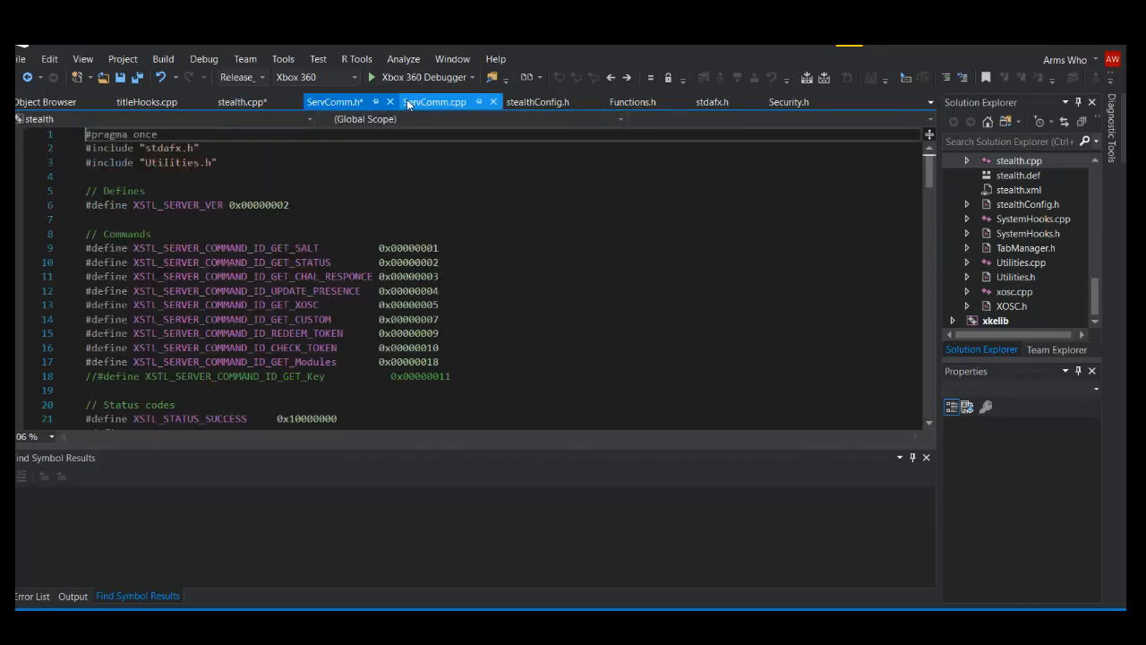
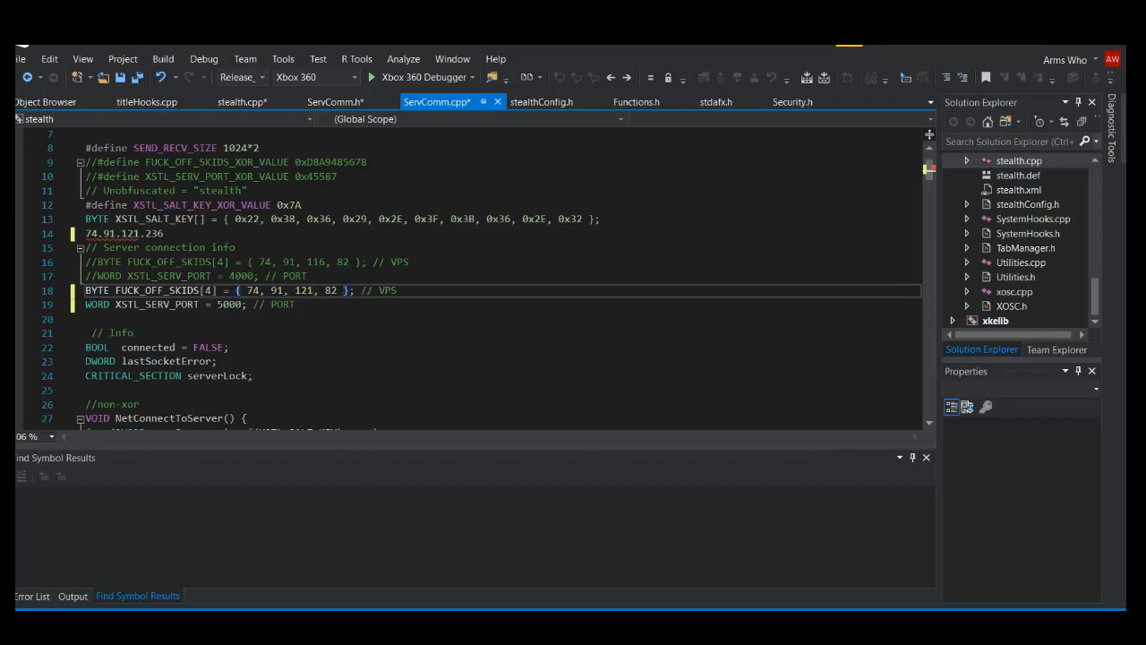
Set the last octet of the active VPS server address array in ServComm.cpp to 236
key("BackSpace")
key("BackSpace")
type("236")
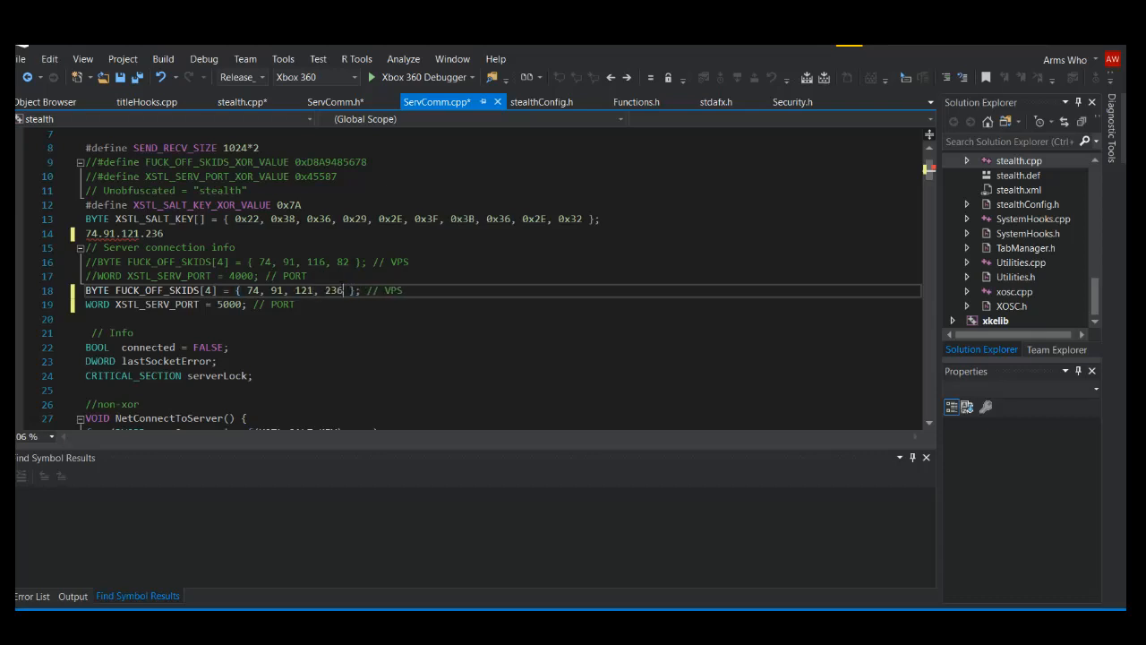
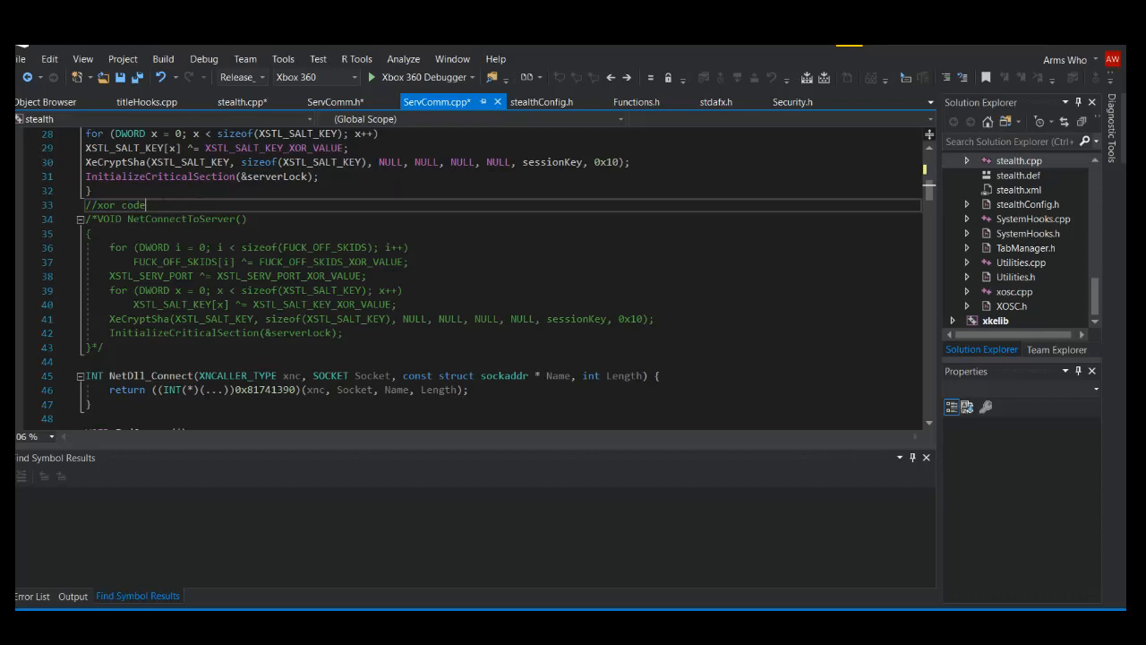
scroll(482, 279, "up", 1)
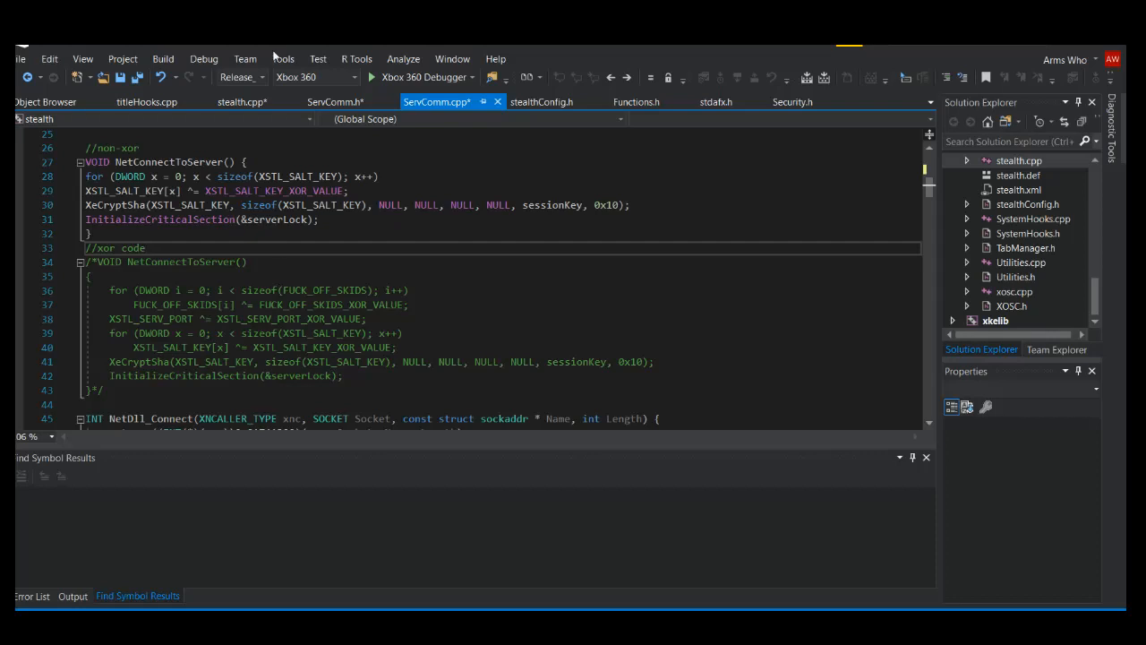
scroll(367, 248, "down", 5)
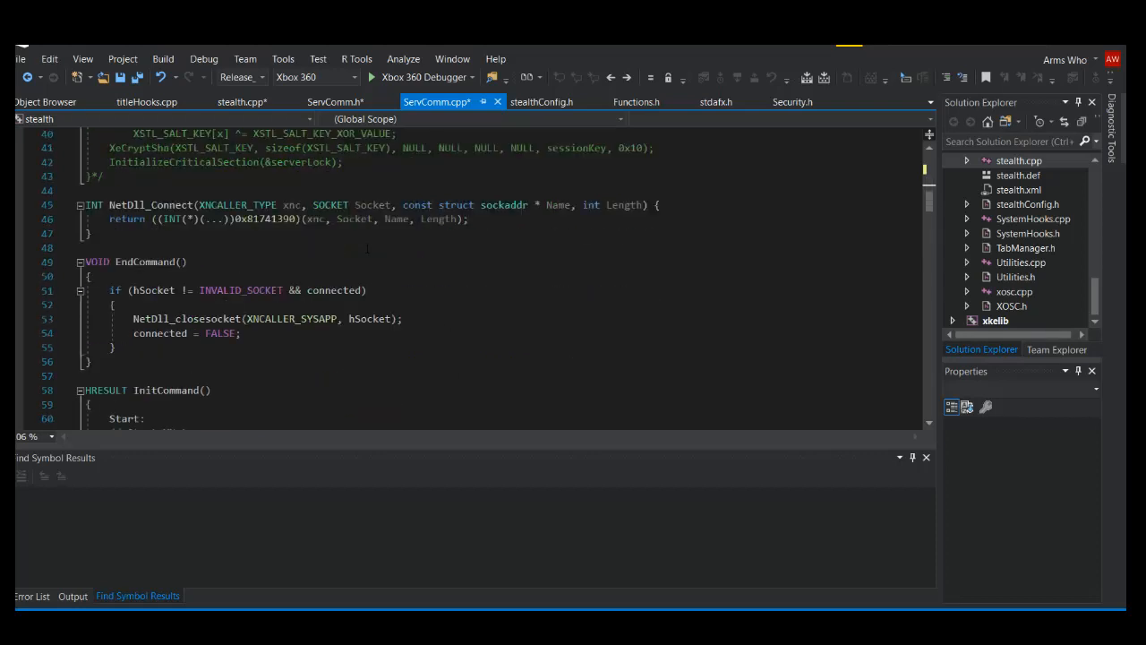
scroll(368, 248, "up", 4)
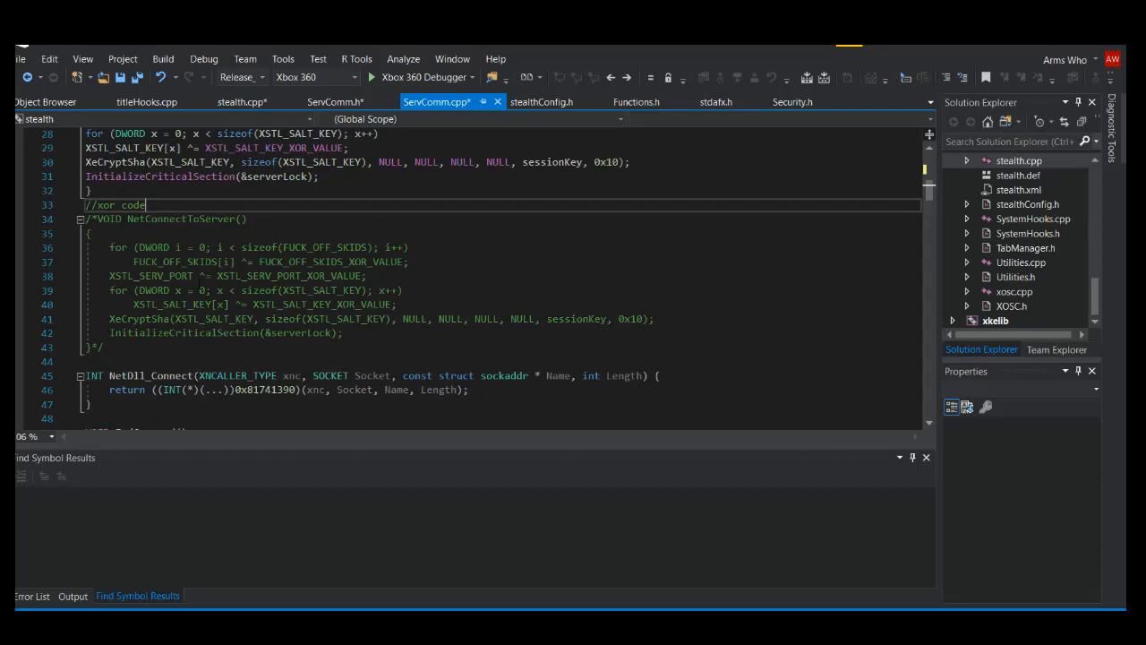
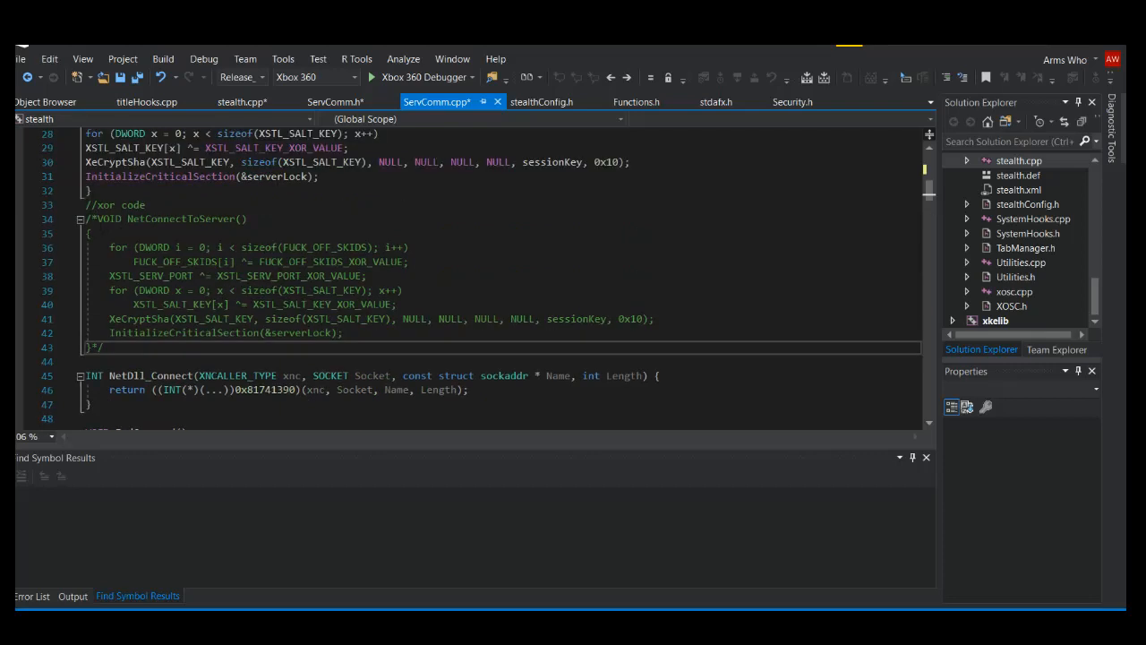
Highlight the opening and closing comment markers around the xor version of NetConnectToServer in ServComm.cpp
left_click_drag(87, 219, 97, 219)
left_click_drag(87, 346, 97, 346)
left_click_drag(87, 218, 104, 219)
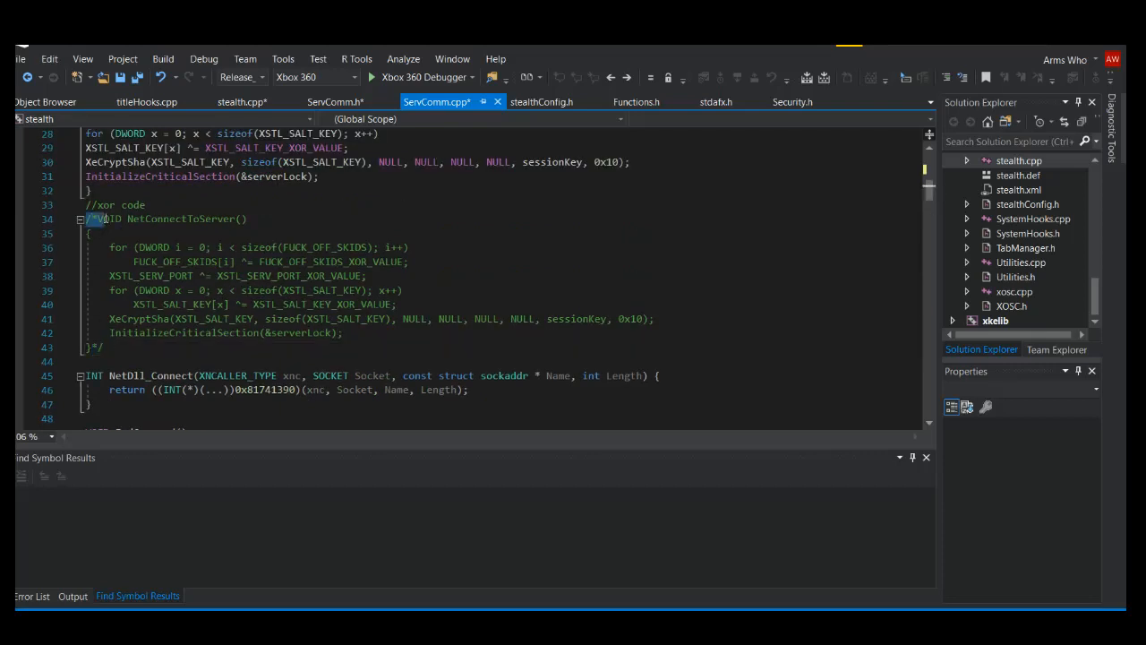
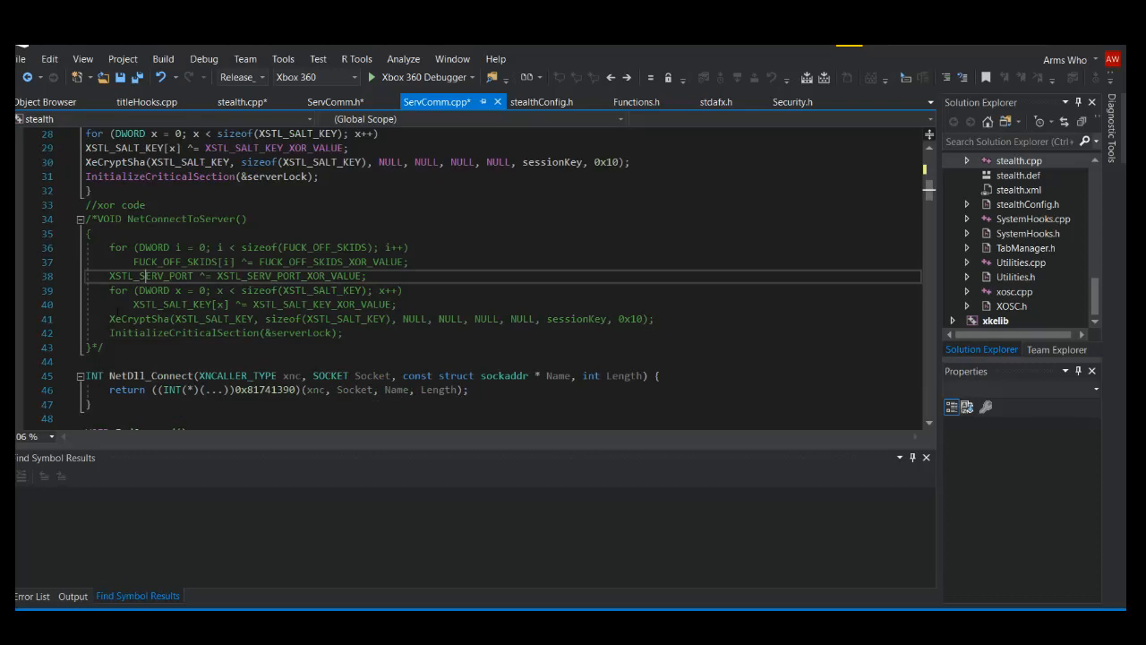
scroll(481, 278, "up", 1)
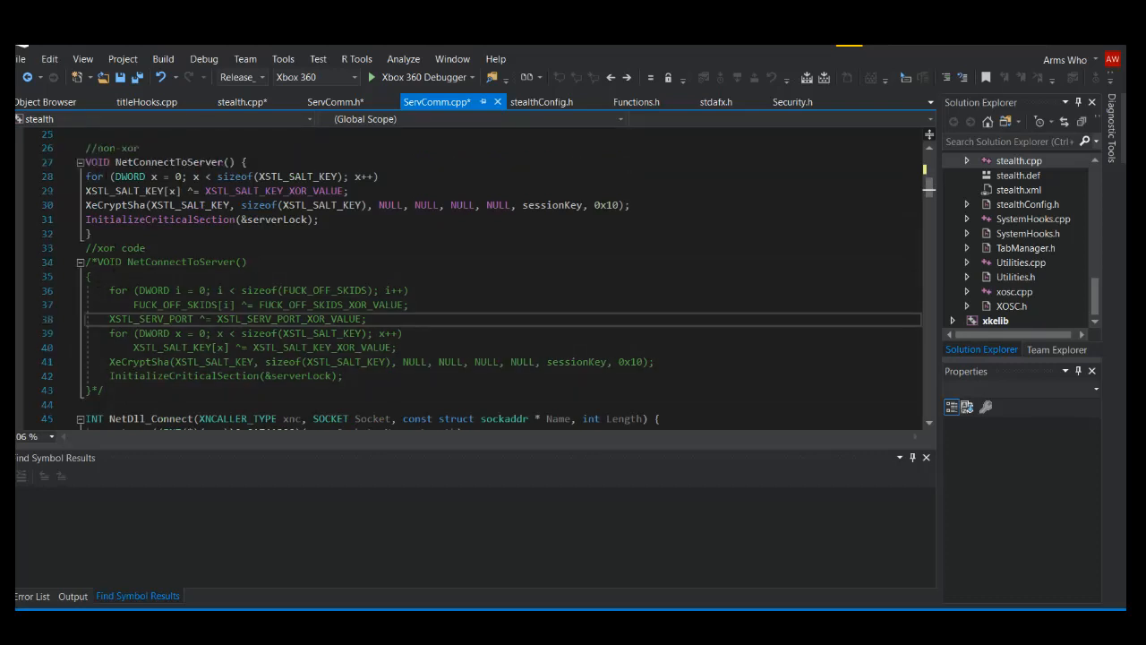
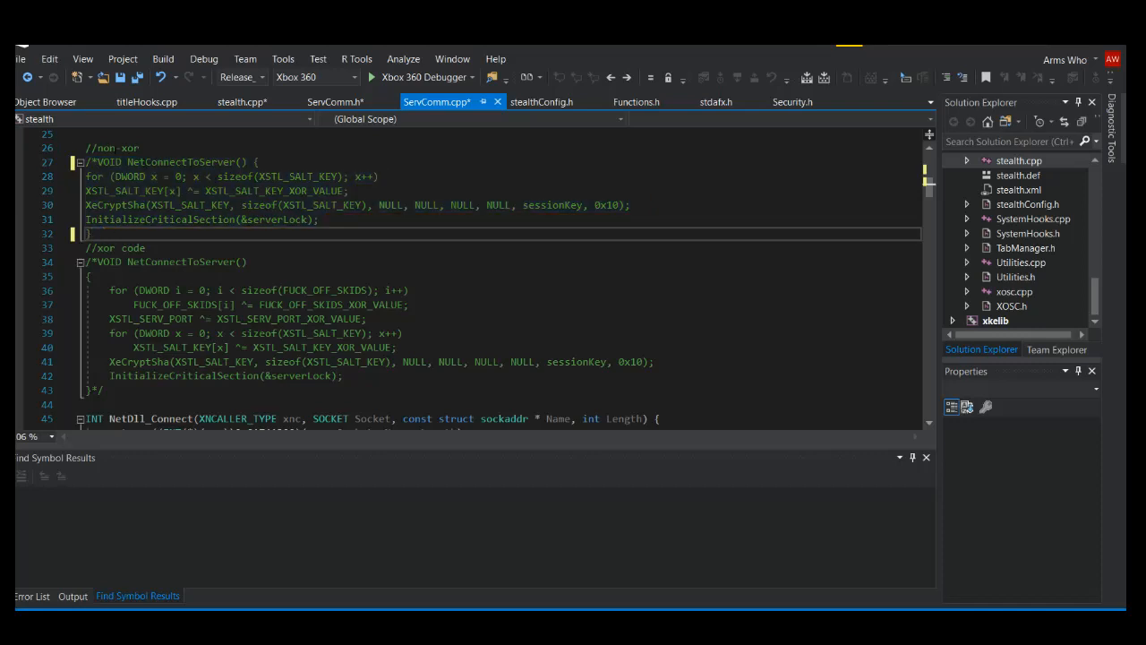
Uncomment the non-xor NetConnectToServer function in ServComm.cpp by removing its opening comment marker
left_click(98, 162)
key("BackSpace")
key("BackSpace")
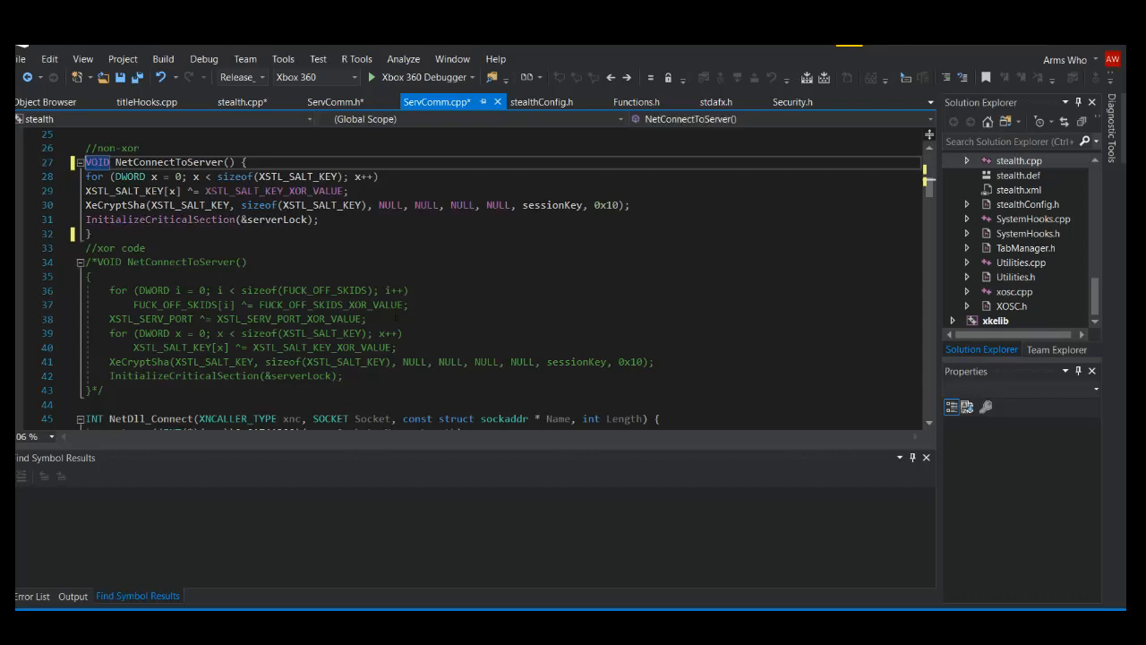
left_click(367, 319)
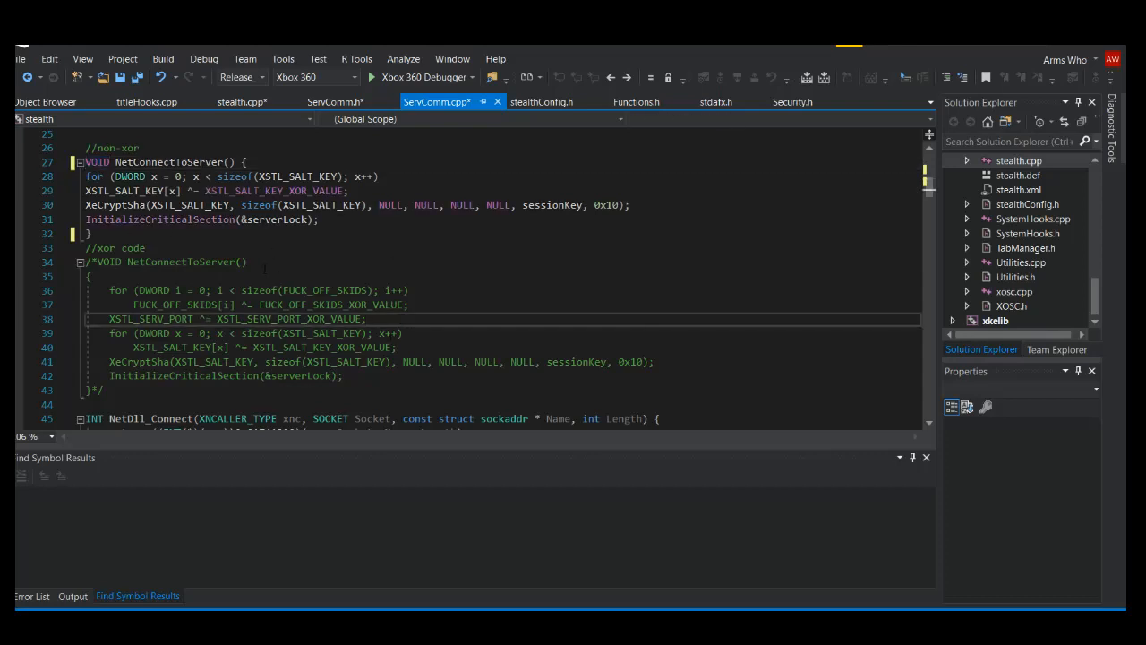
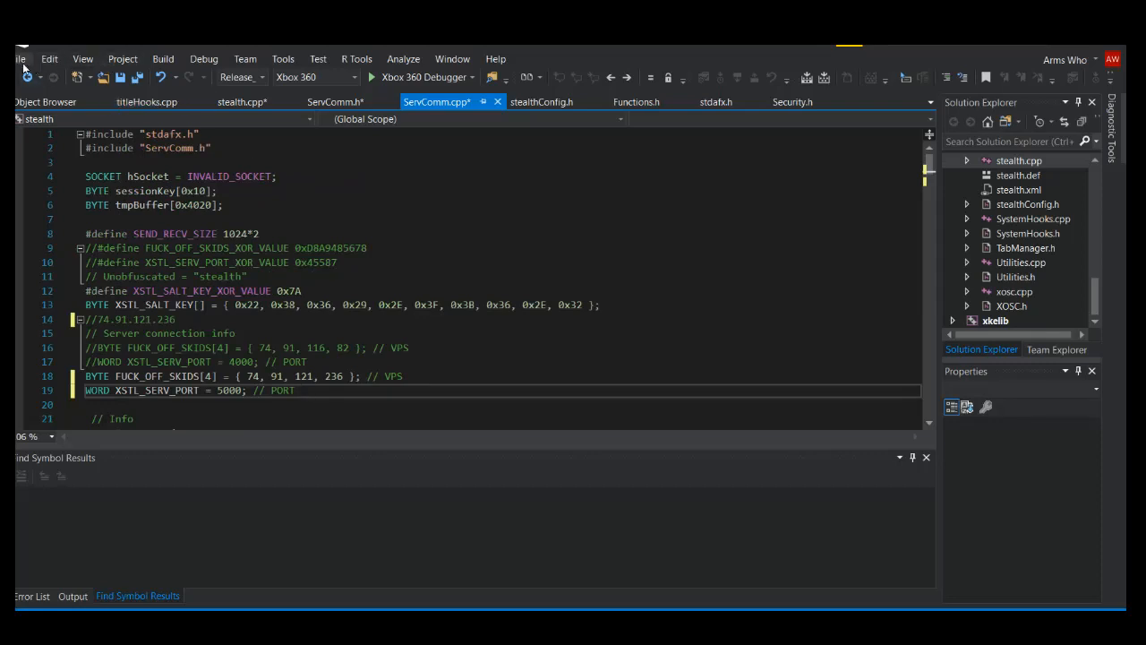
Open the file commands for saving the modified stealth project source files
left_click(19, 60)
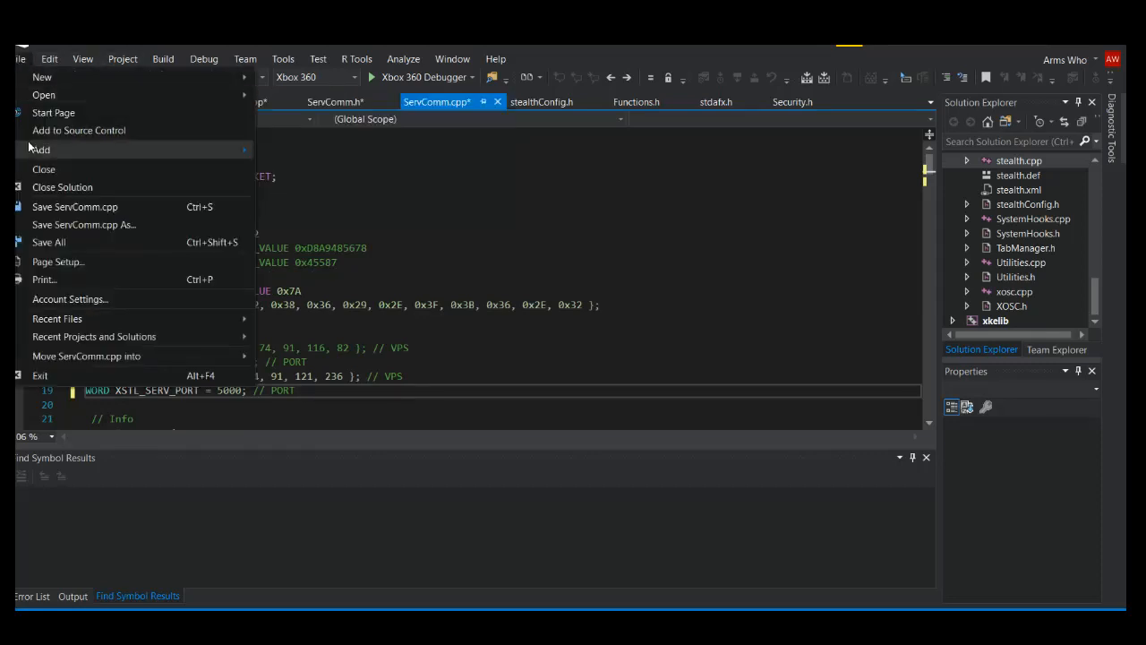
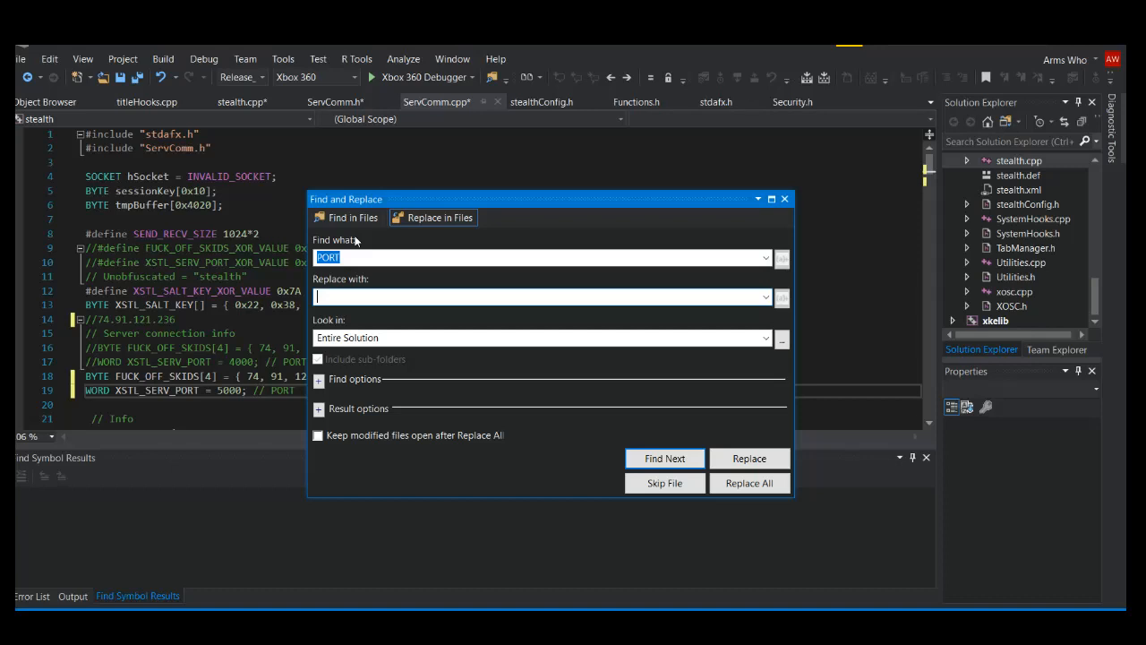
Enter "Pimpin" as the replacement text for a find-and-replace across the entire solution
key("Tab")
type("Pimpin")
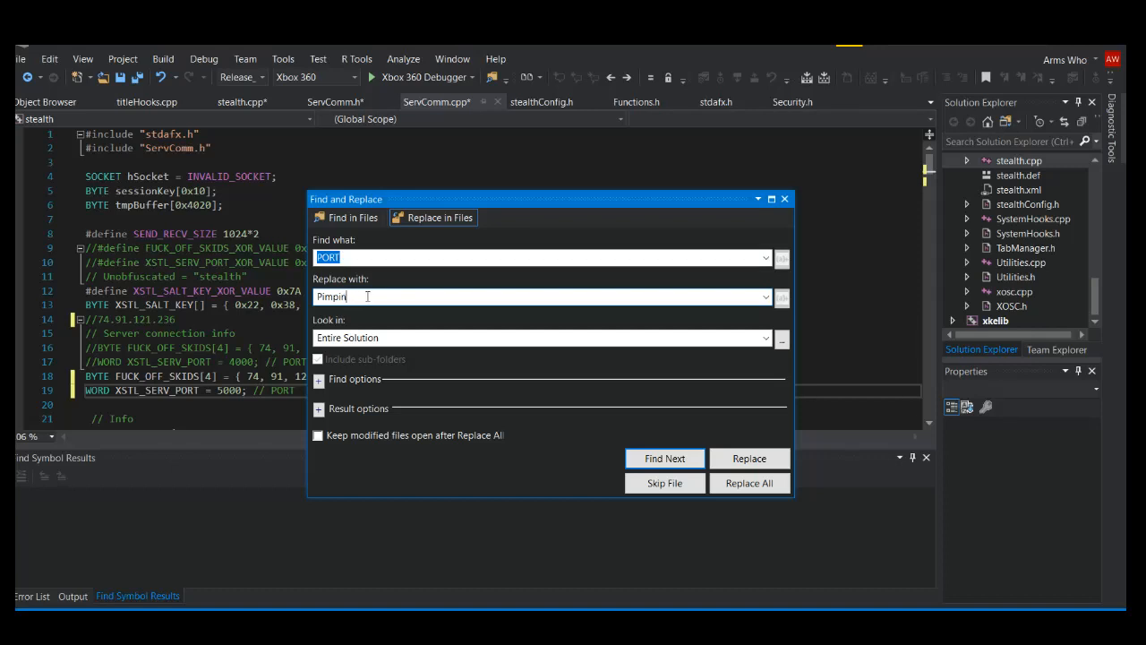
Set "stealth" as the search term of the solution-wide find-and-replace
key("shift+Tab")
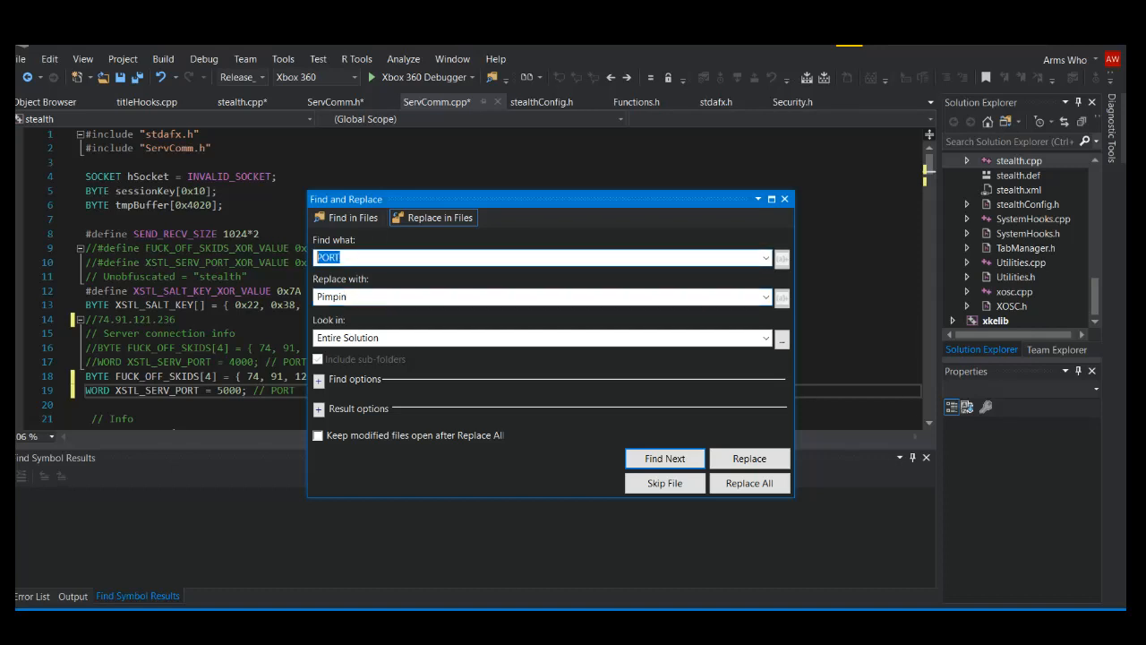
key("BackSpace")
type("stealth")
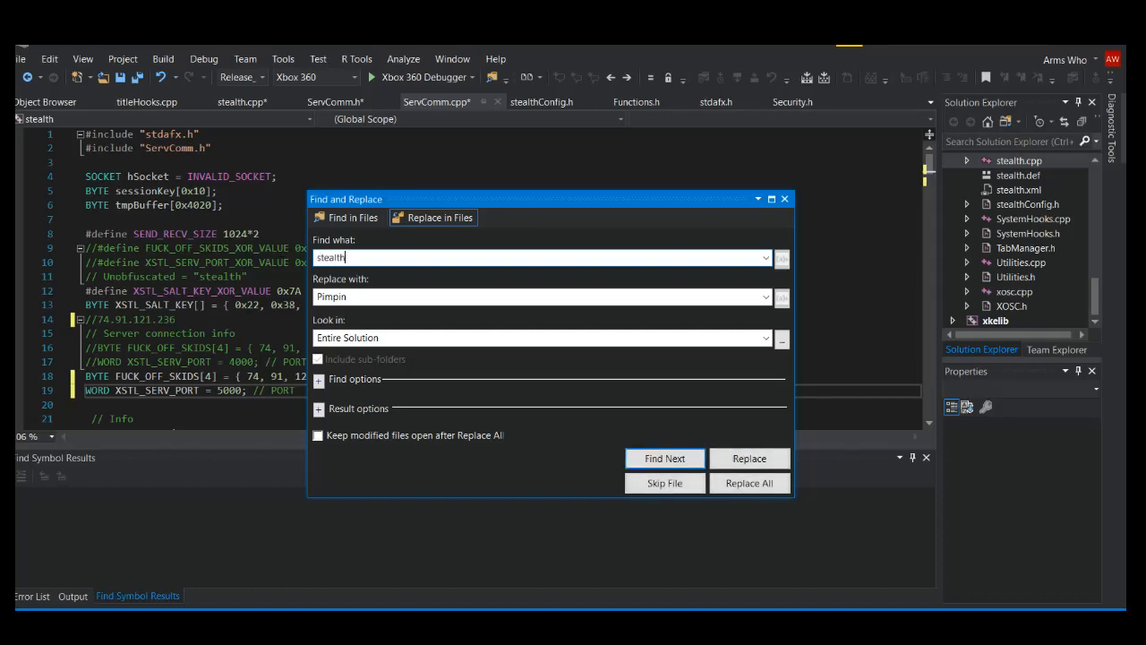
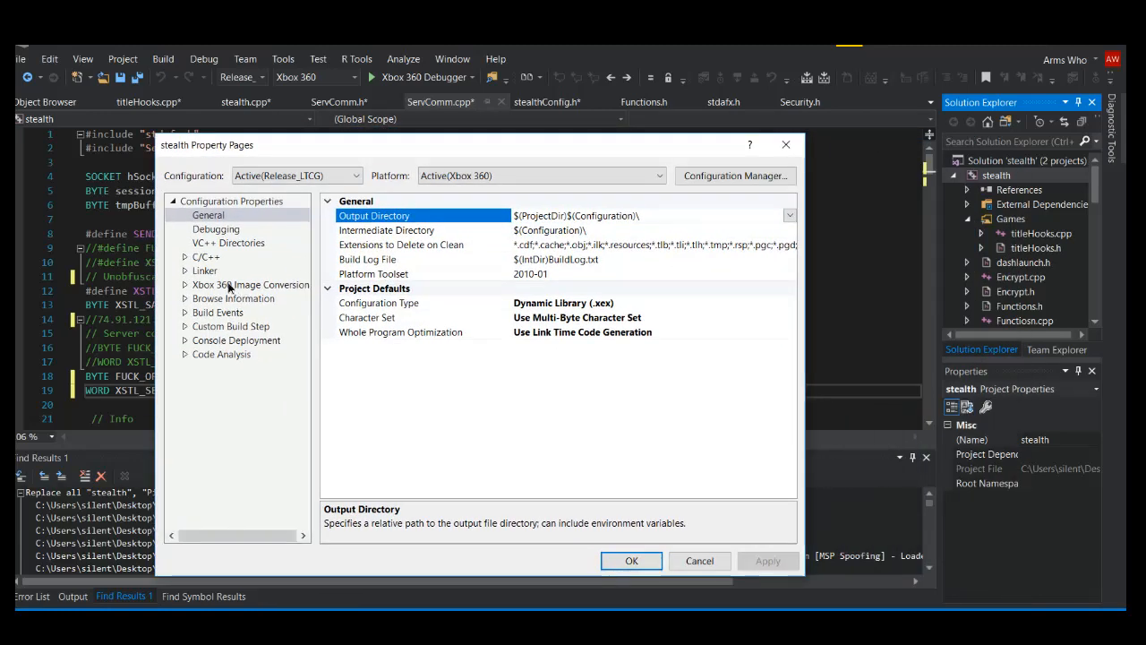
Open the stealth project's Output File value in the Xbox 360 Image Conversion properties for editing
left_click(235, 286)
left_click(607, 219)
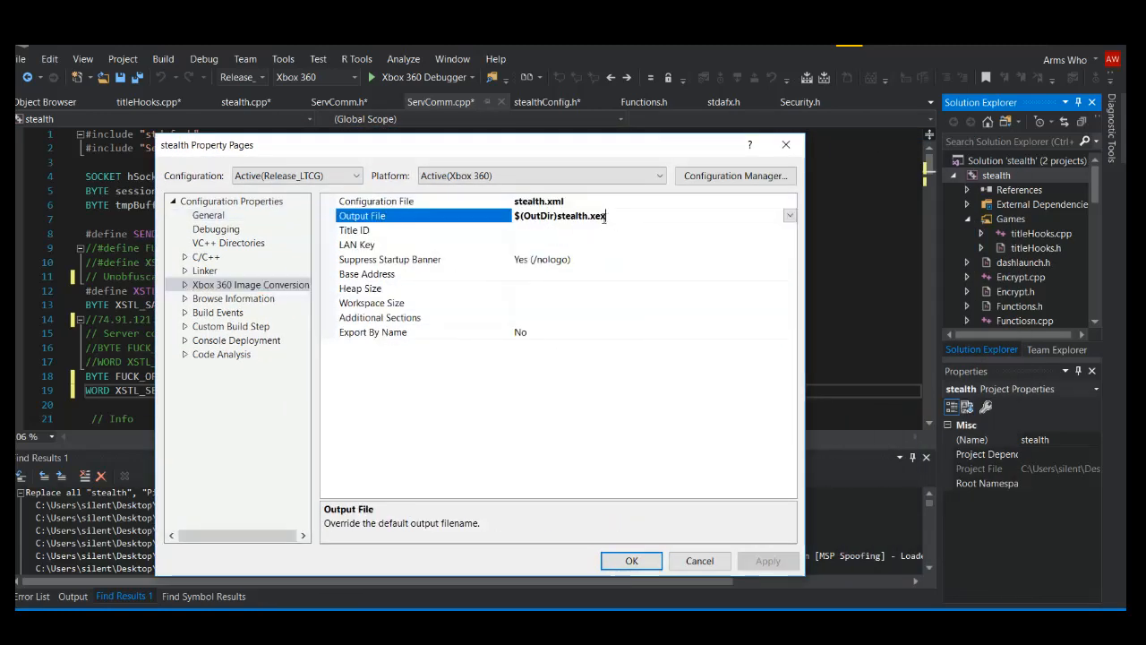
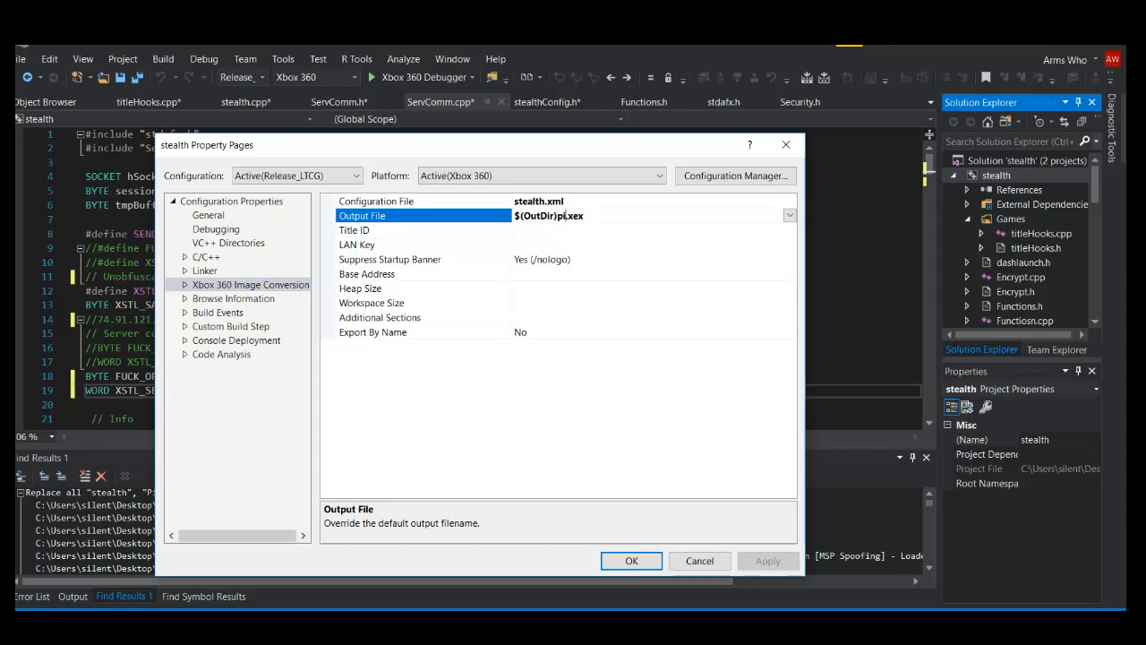
Set the stealth project's Xbox 360 image Output File to $(OutDir)pimpin.xex, then apply the change and close the project properties
type("in")
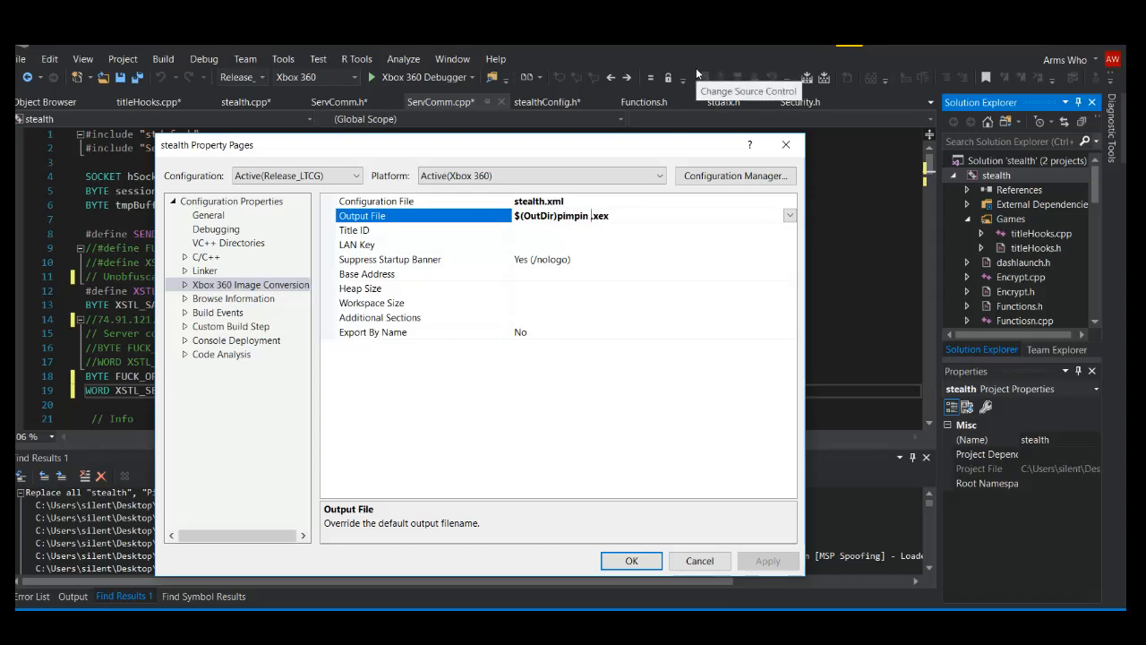
key("BackSpace")
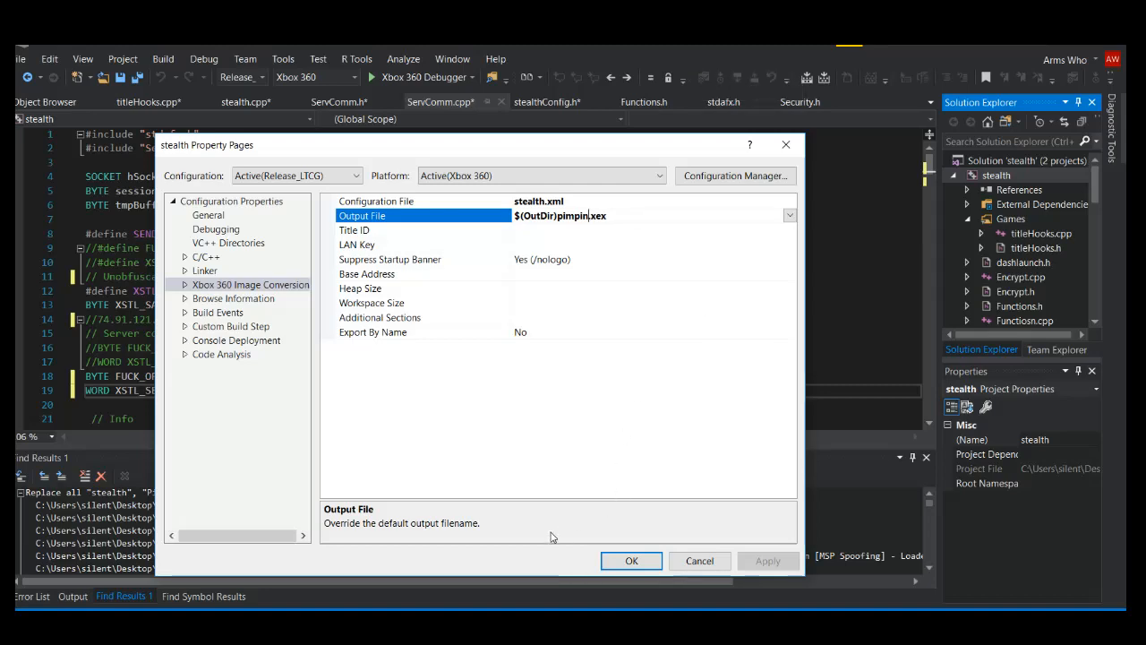
left_click(763, 560)
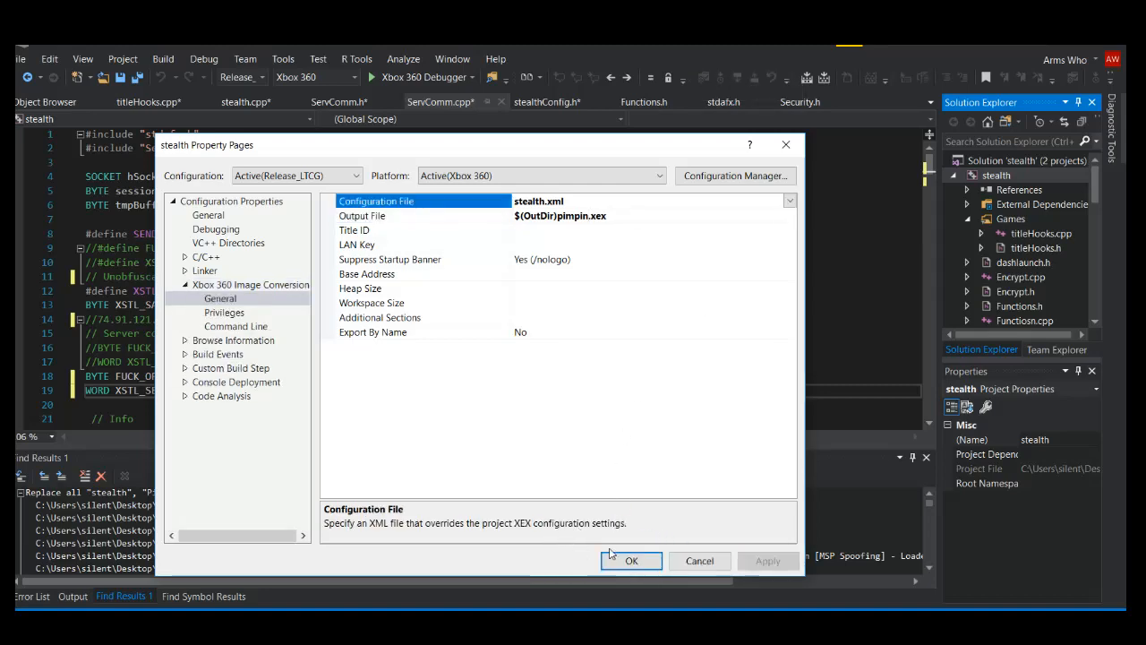
left_click(627, 560)
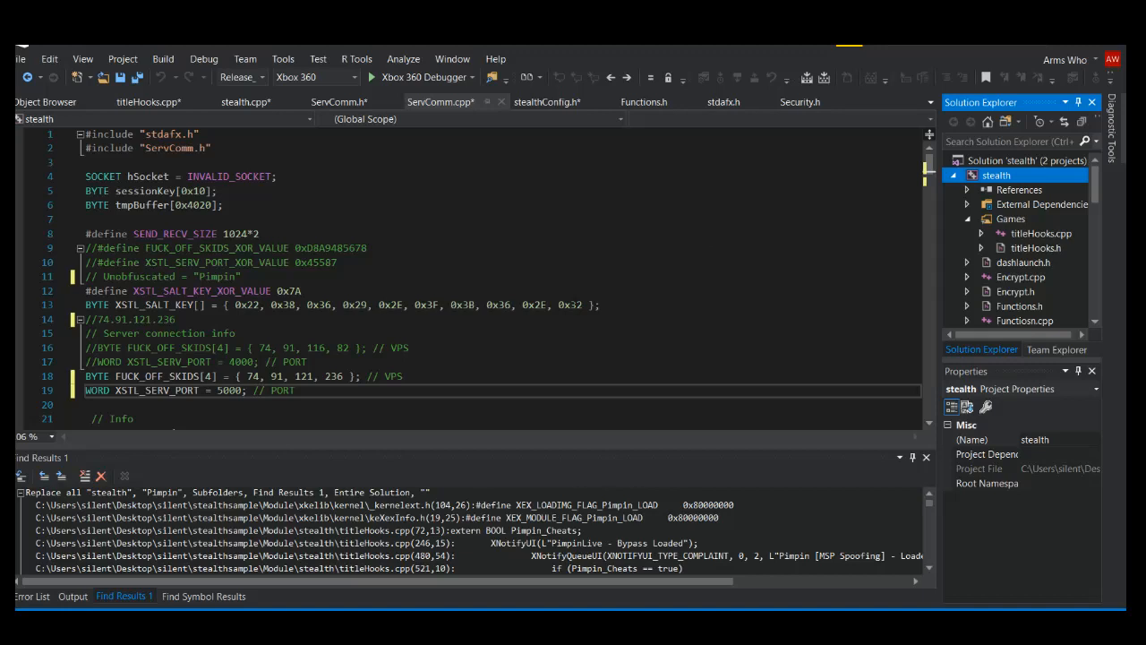
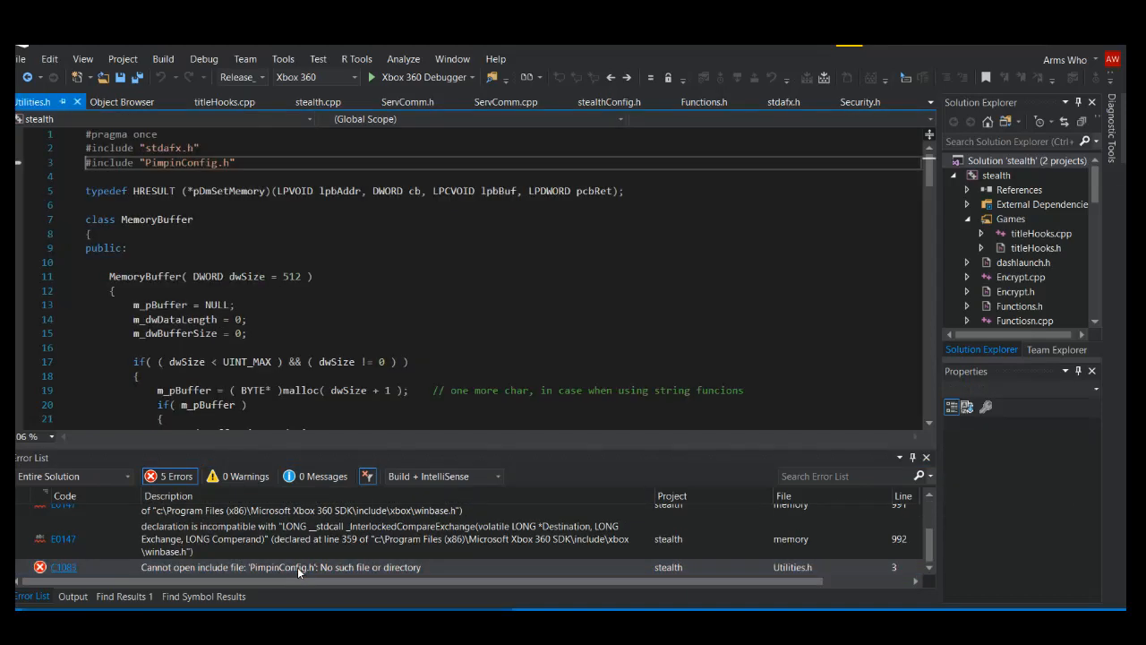
Find the config header's actual name among the stealth project's files and change the PimpinConfig.h include in Utilities.h to "stealthConfig.h"
scroll(1021, 259, "down", 3)
scroll(1009, 250, "down", 4)
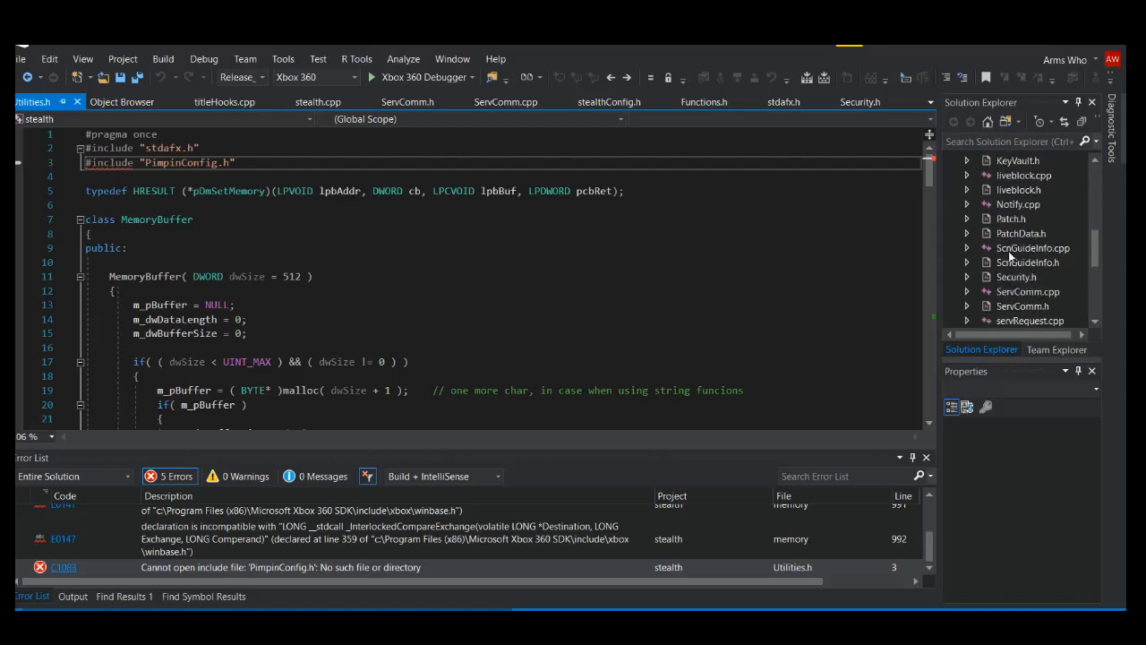
middle_click(1009, 251)
scroll(1010, 252, "down", 3)
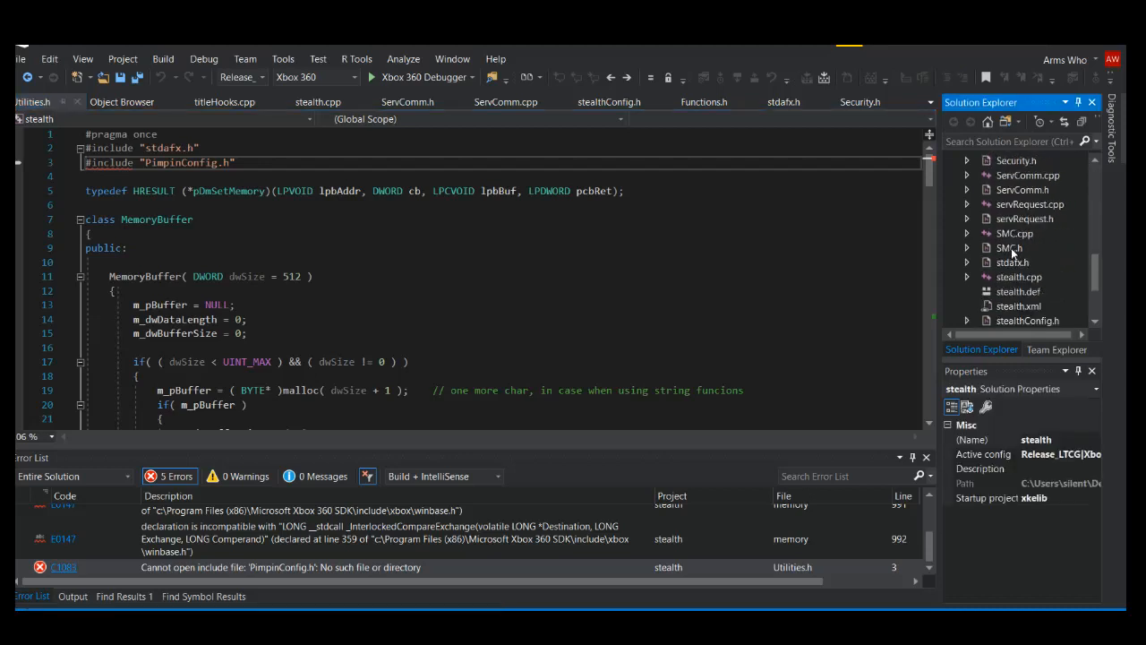
scroll(1049, 227, "down", 1)
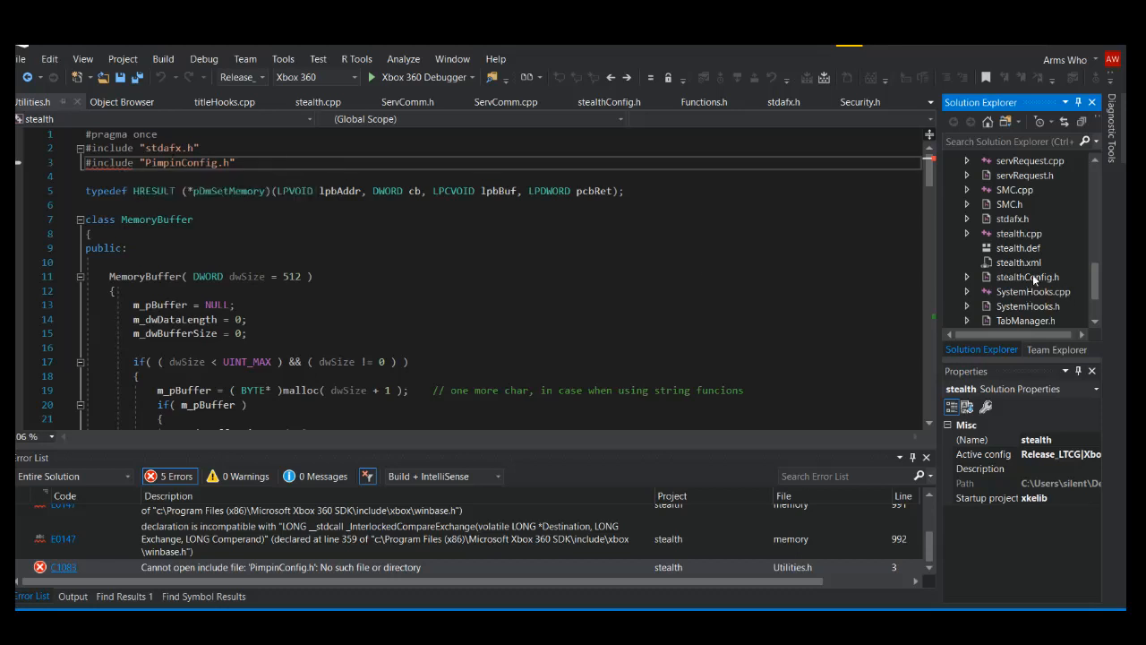
left_click(183, 163)
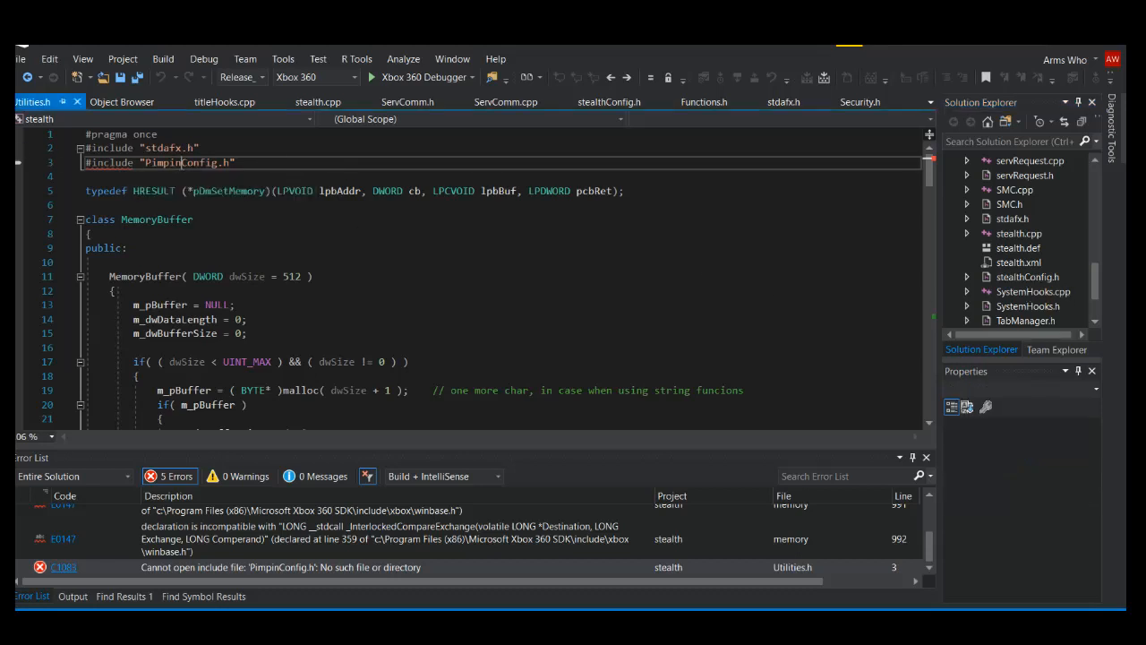
key("BackSpace")
key("BackSpace")
key("BackSpace")
key("BackSpace")
key("BackSpace")
key("BackSpace")
type("st")
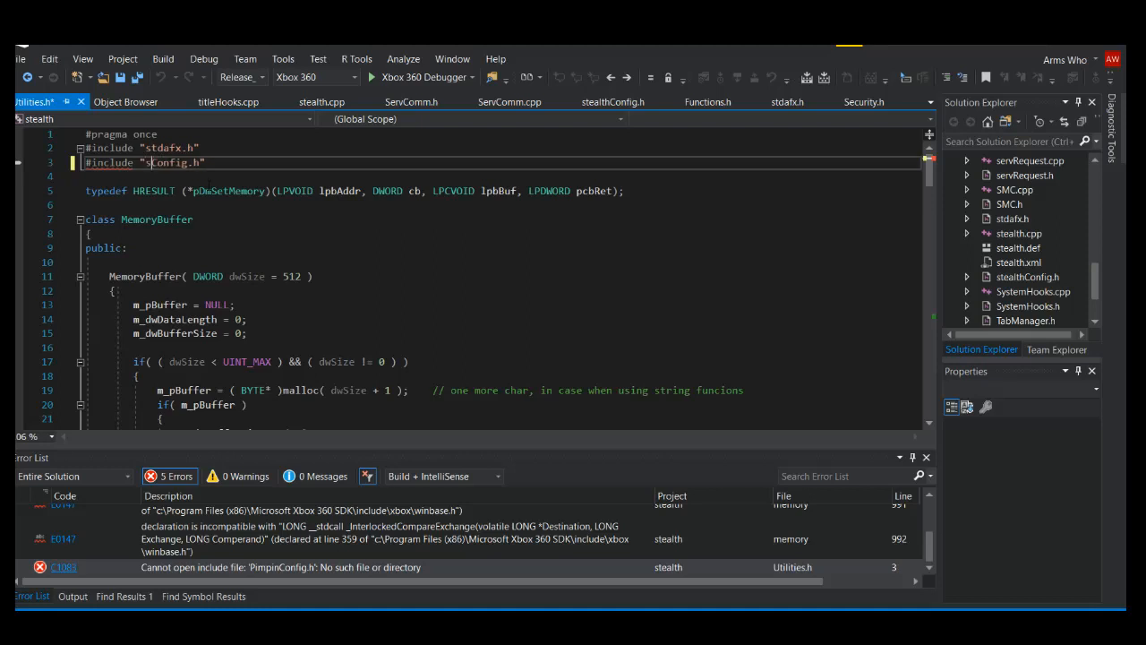
key("BackSpace")
key("BackSpace")
key("BackSpace")
type("\"stalt")
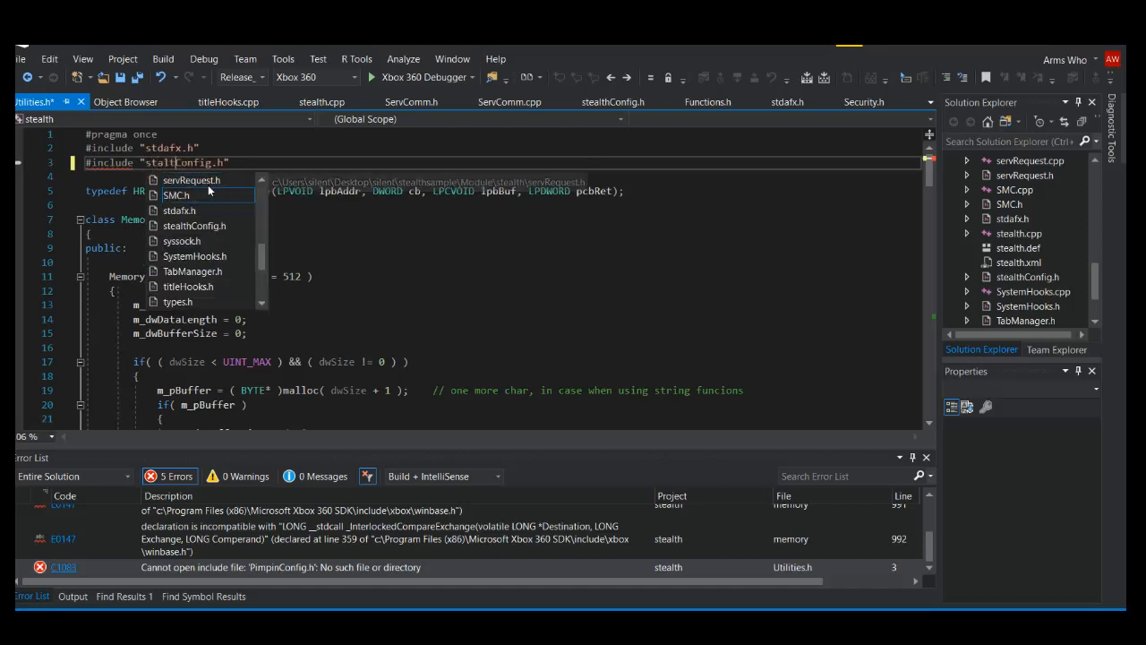
key("BackSpace")
key("BackSpace")
key("BackSpace")
type("ealth")
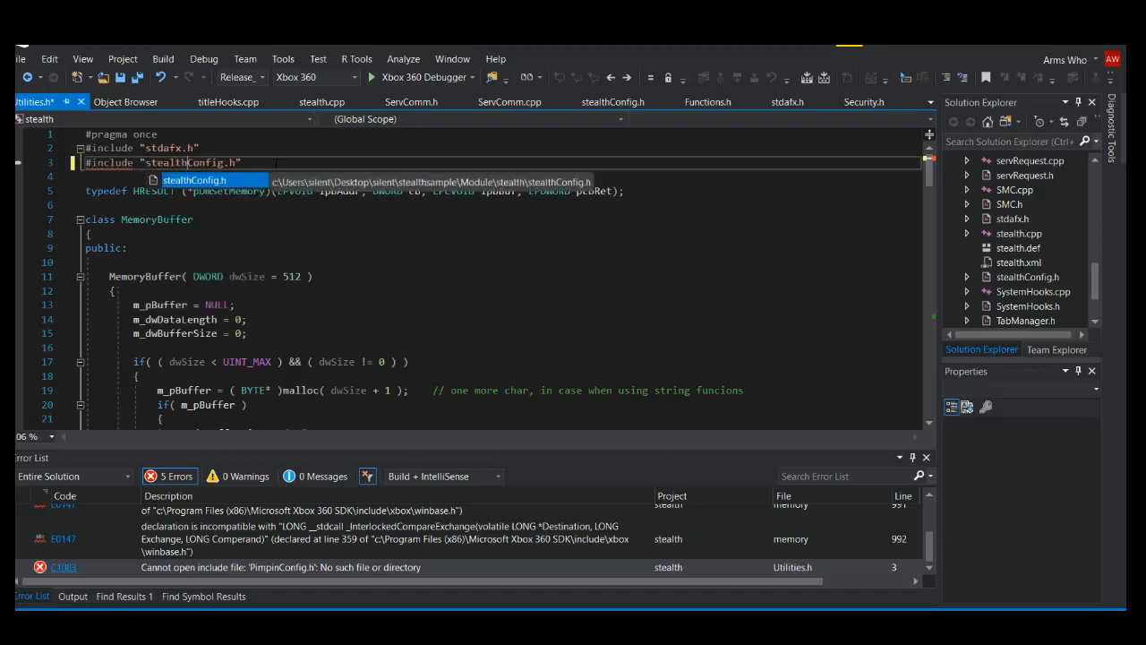
key("Escape")
left_click(252, 144)
left_click(174, 179)
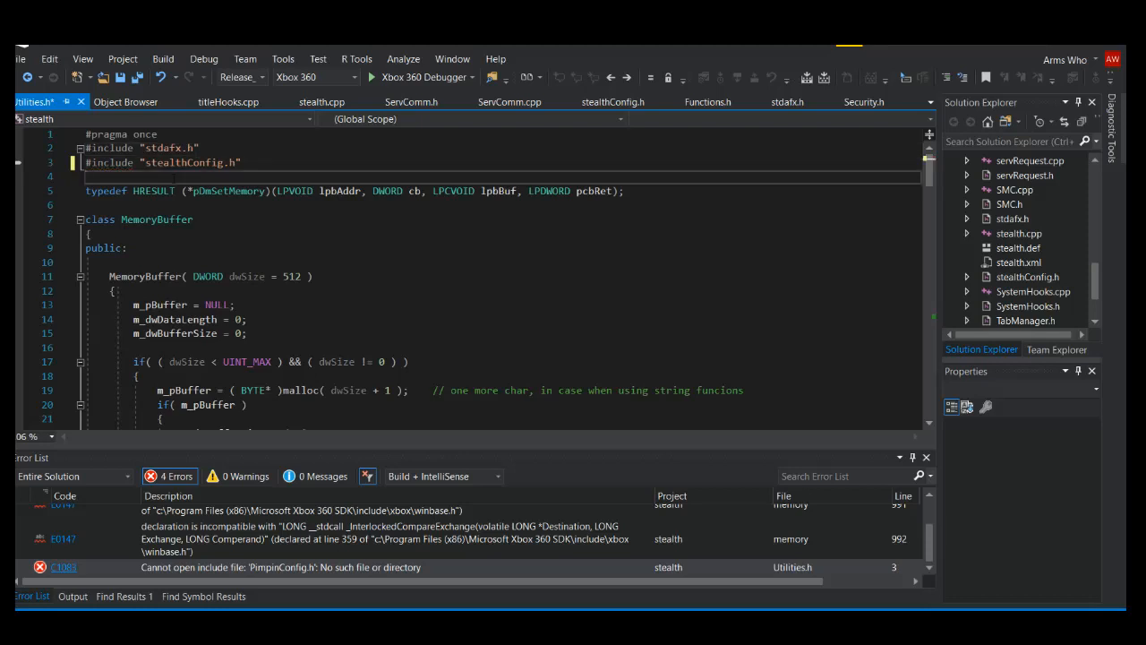
Return to the beginning of the project tree and select the stealth solution
scroll(1020, 216, "up", 10)
left_click(1000, 163)
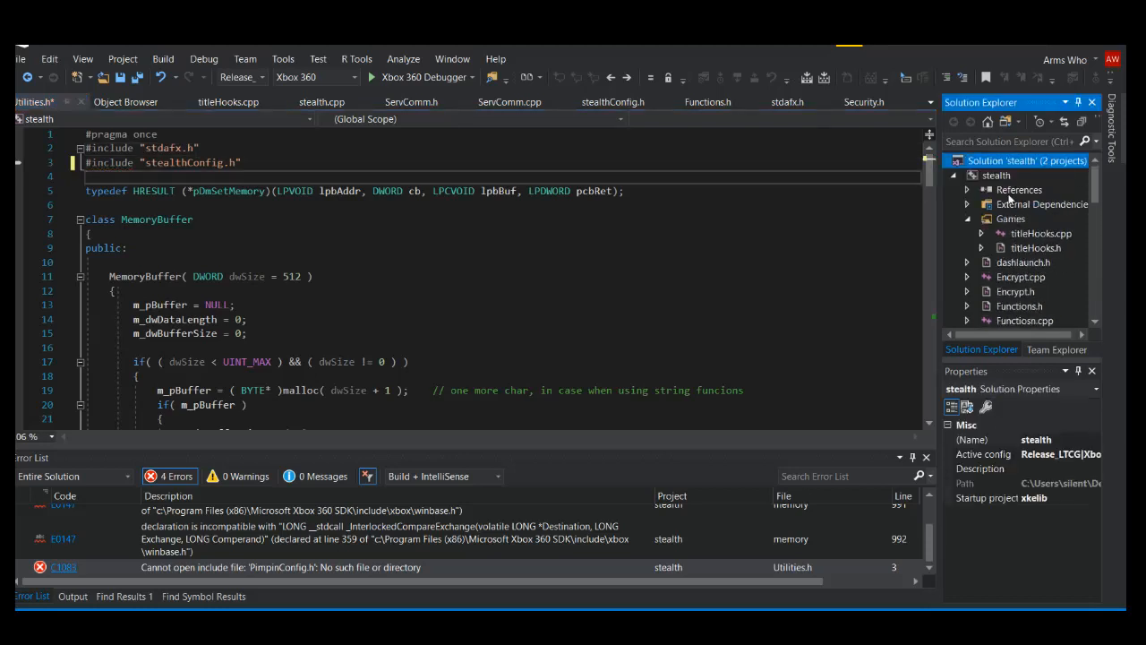
left_click(504, 634)
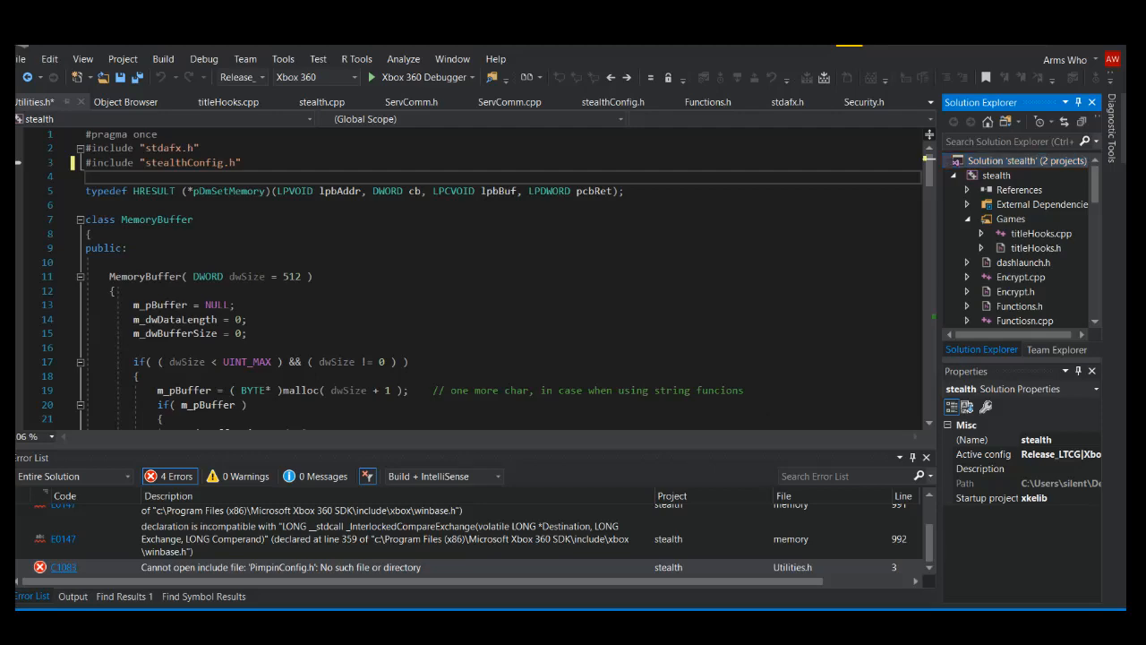
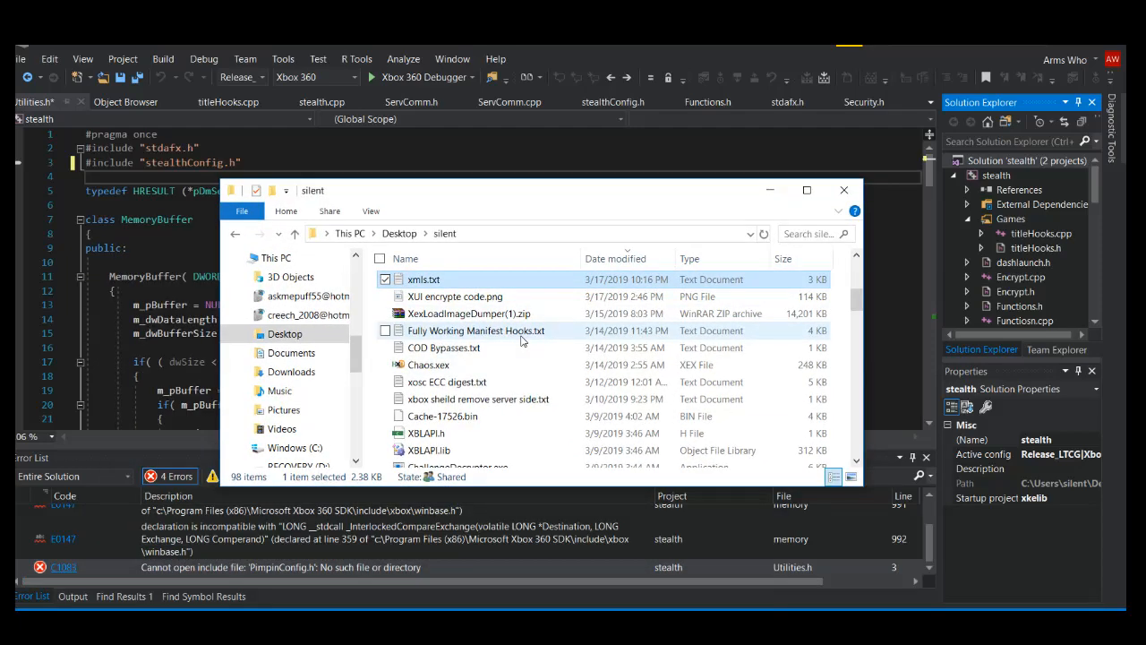
Open a second File Explorer window next to the silent folder and go to the Nimbus folder in it
key("ctrl+n")
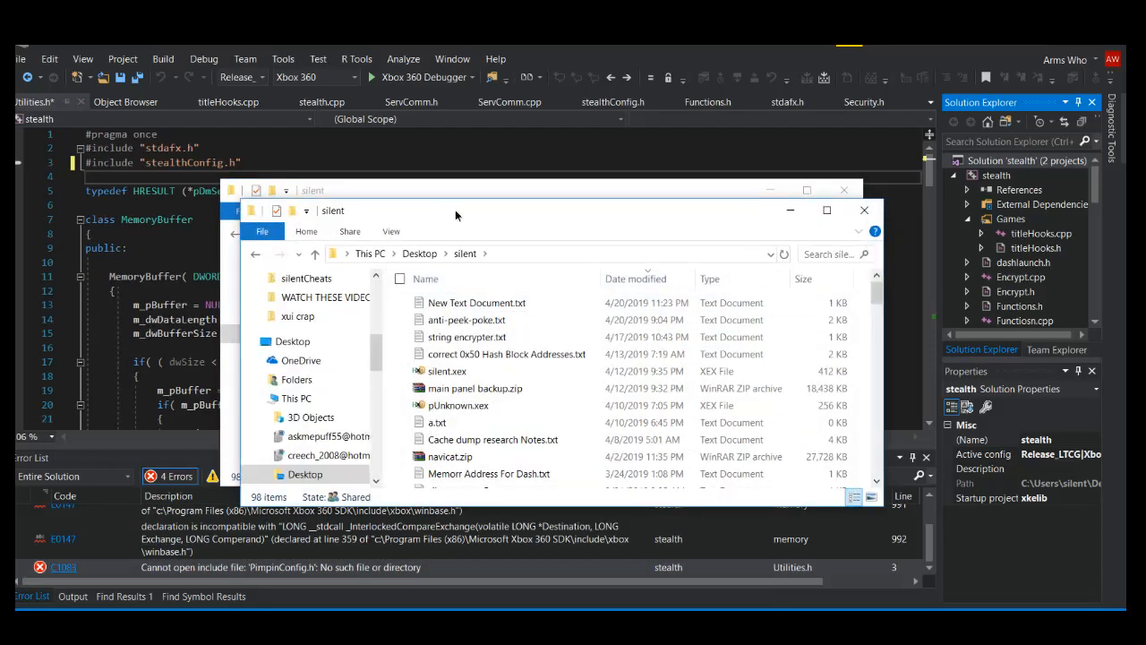
left_click_drag(455, 210, 377, 200)
scroll(208, 377, "up", 6)
scroll(208, 385, "down", 1)
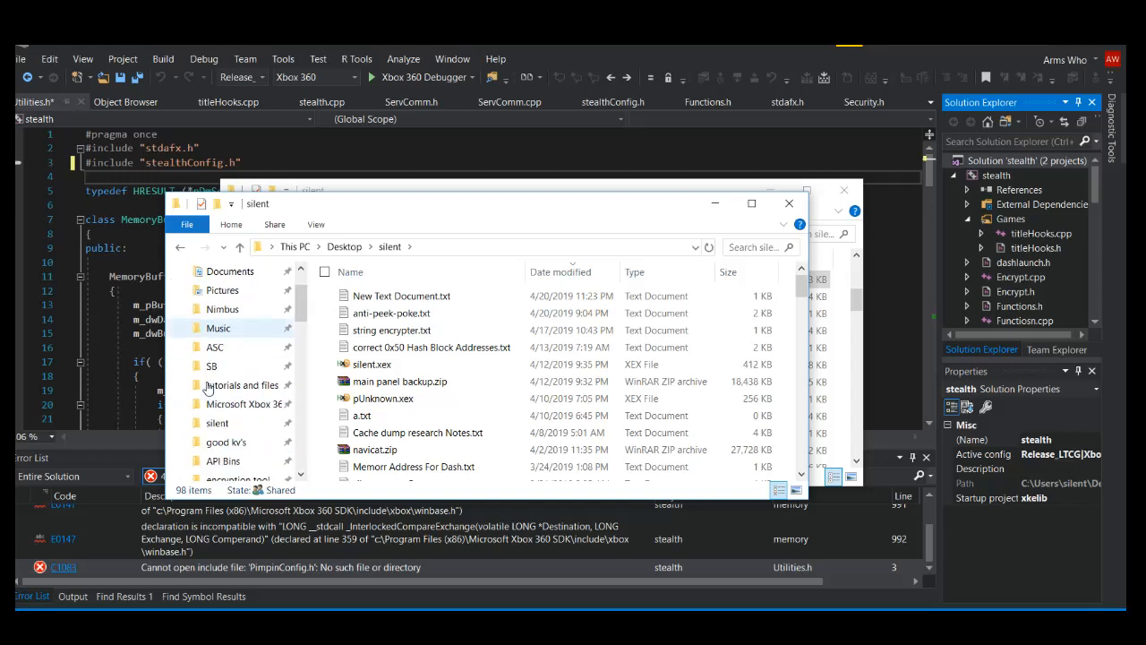
scroll(215, 385, "down", 2)
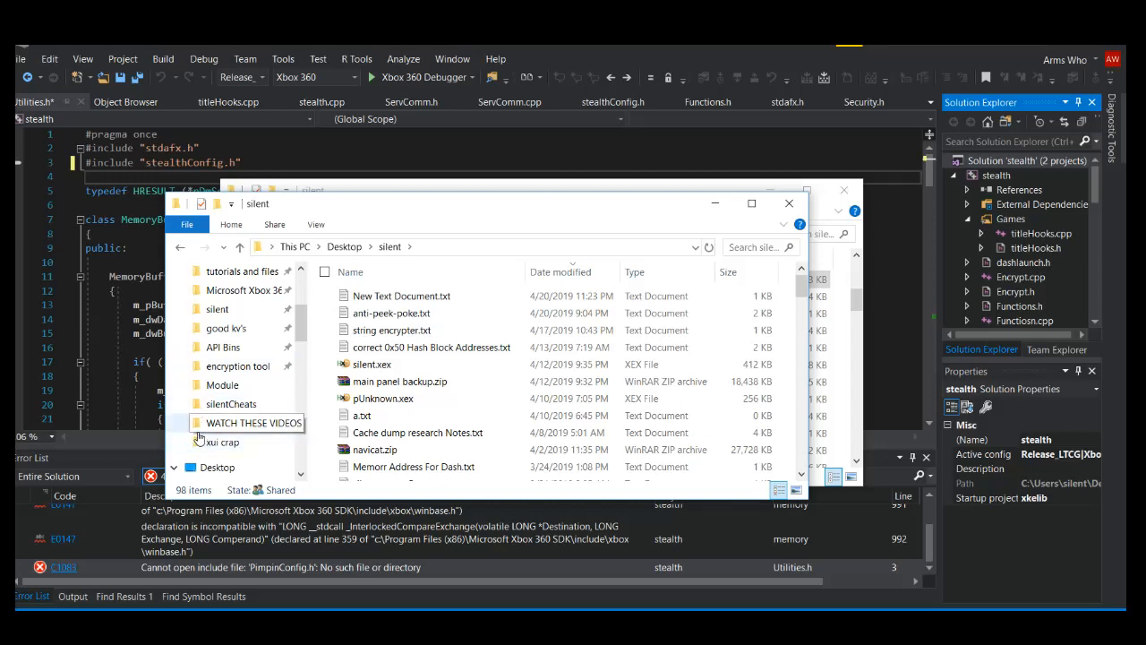
scroll(222, 385, "up", 1)
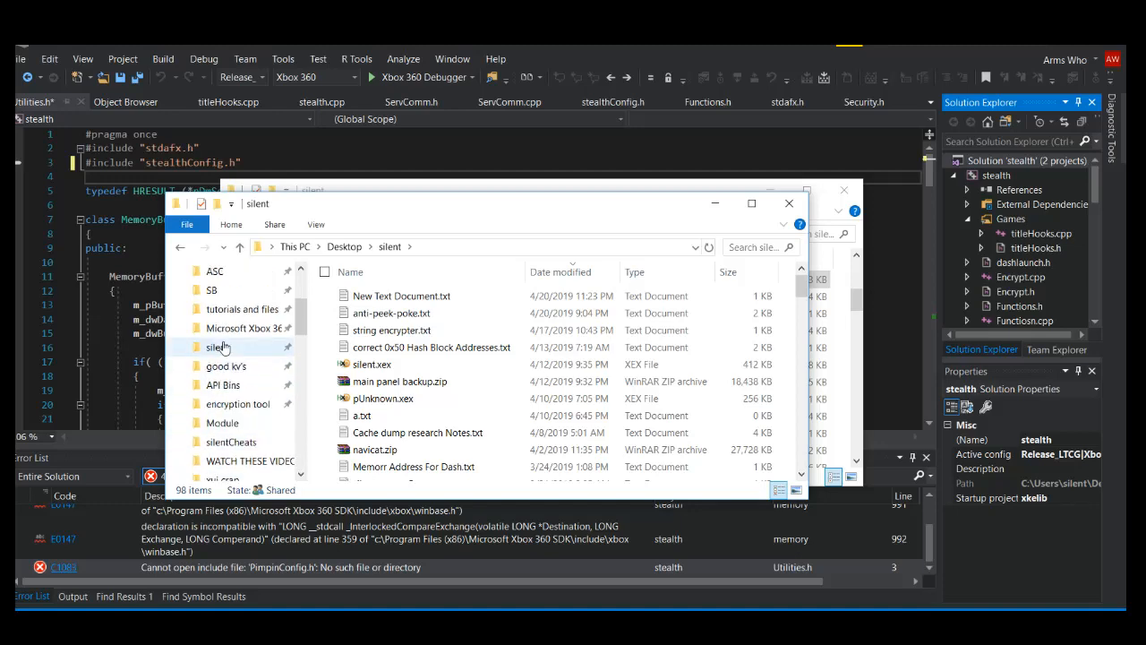
scroll(224, 345, "up", 1)
left_click(222, 290)
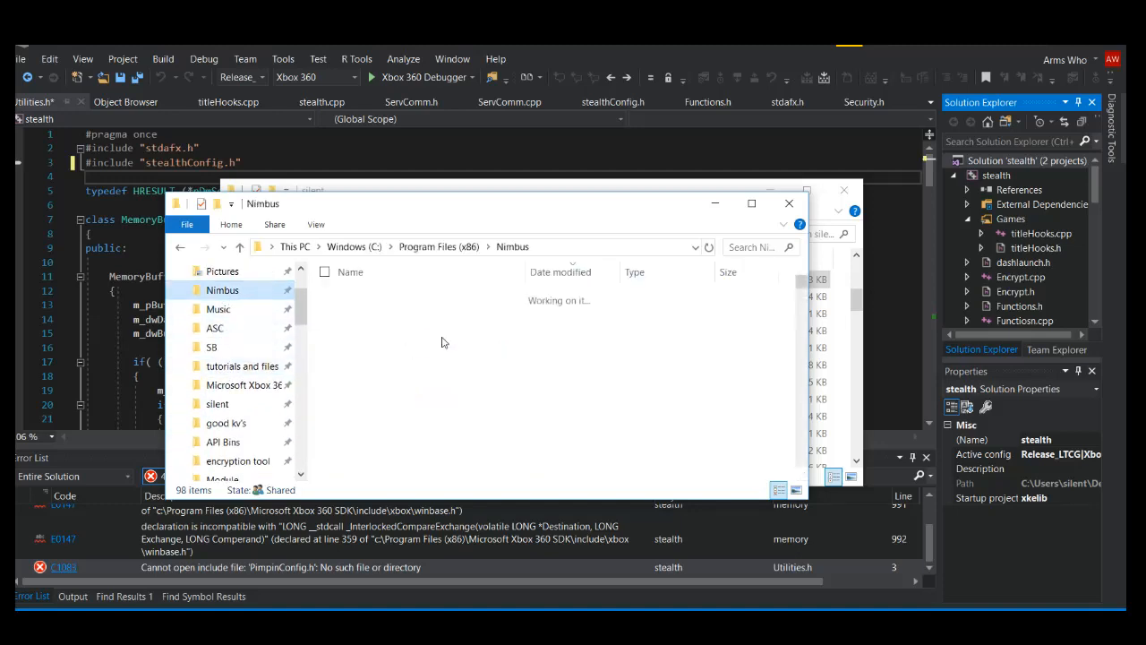
left_click_drag(469, 202, 377, 193)
Look through the subfolders of the Nimbus folder for the CHEMOs xNotify Tutorial folder
scroll(439, 330, "down", 8)
scroll(439, 330, "up", 15)
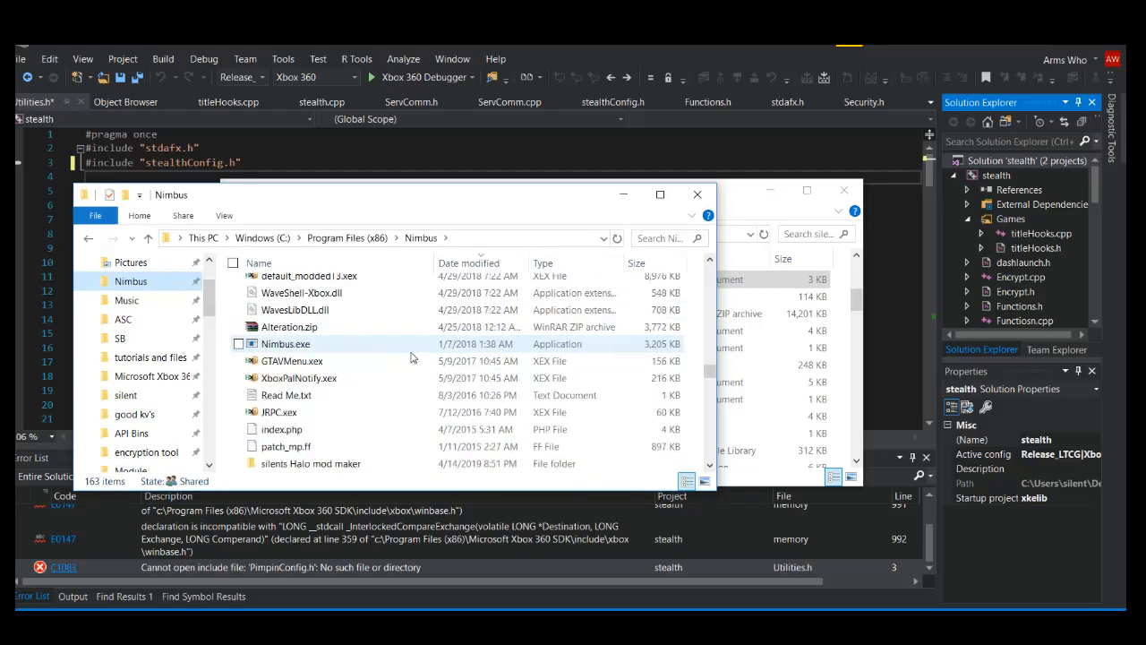
scroll(411, 357, "up", 1)
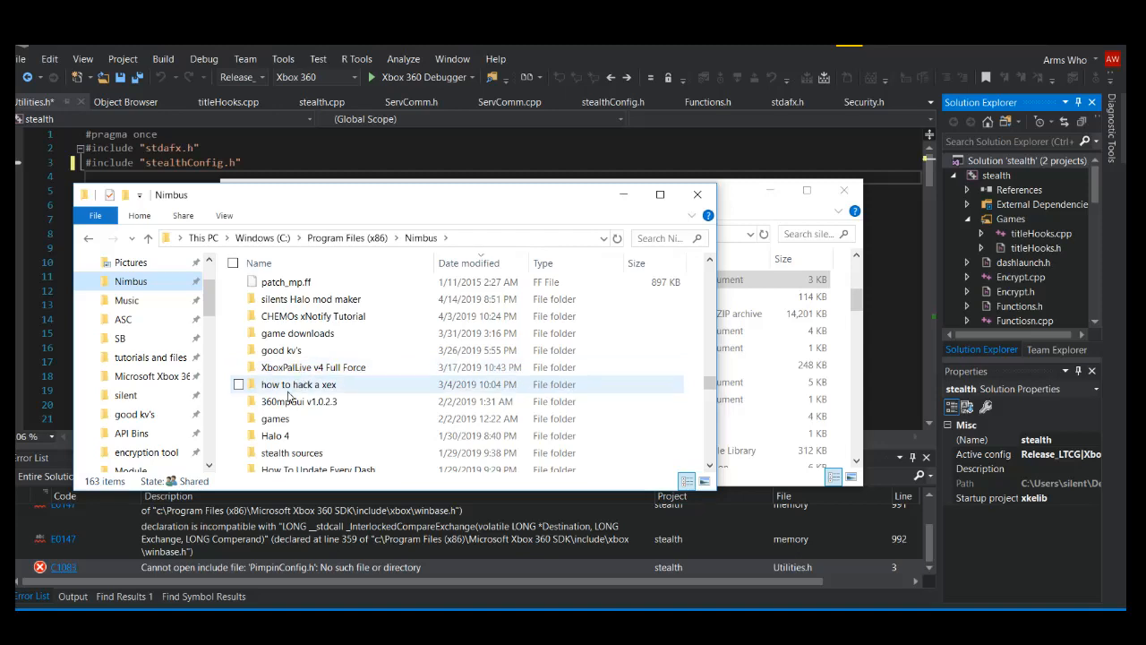
scroll(304, 358, "down", 3)
scroll(311, 315, "down", 4)
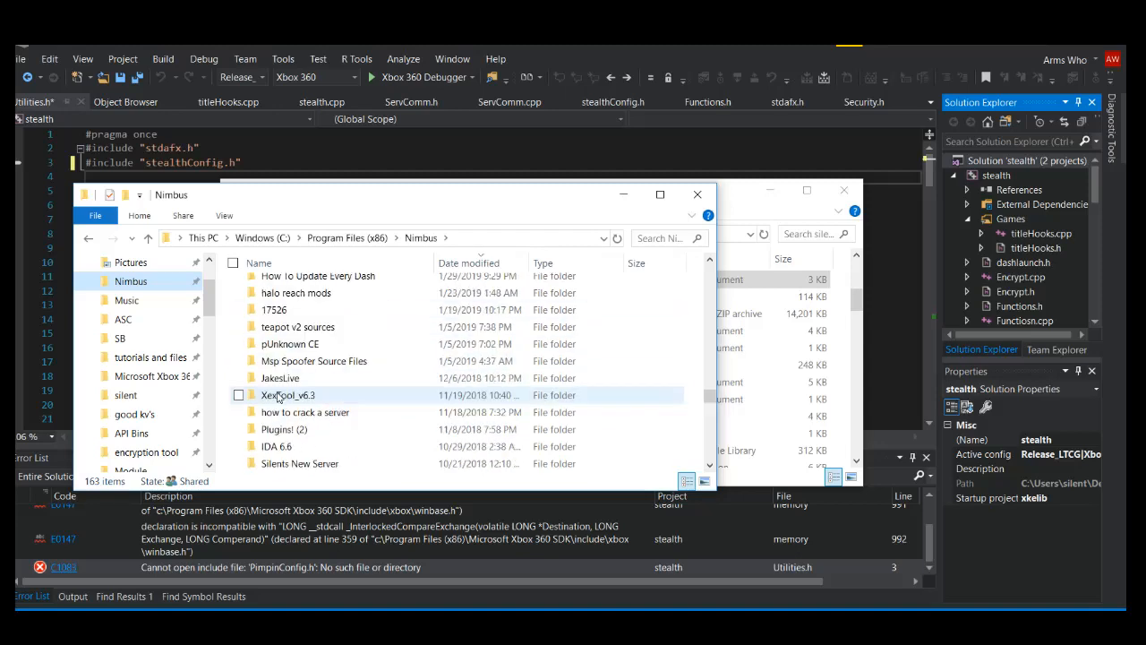
scroll(286, 391, "down", 4)
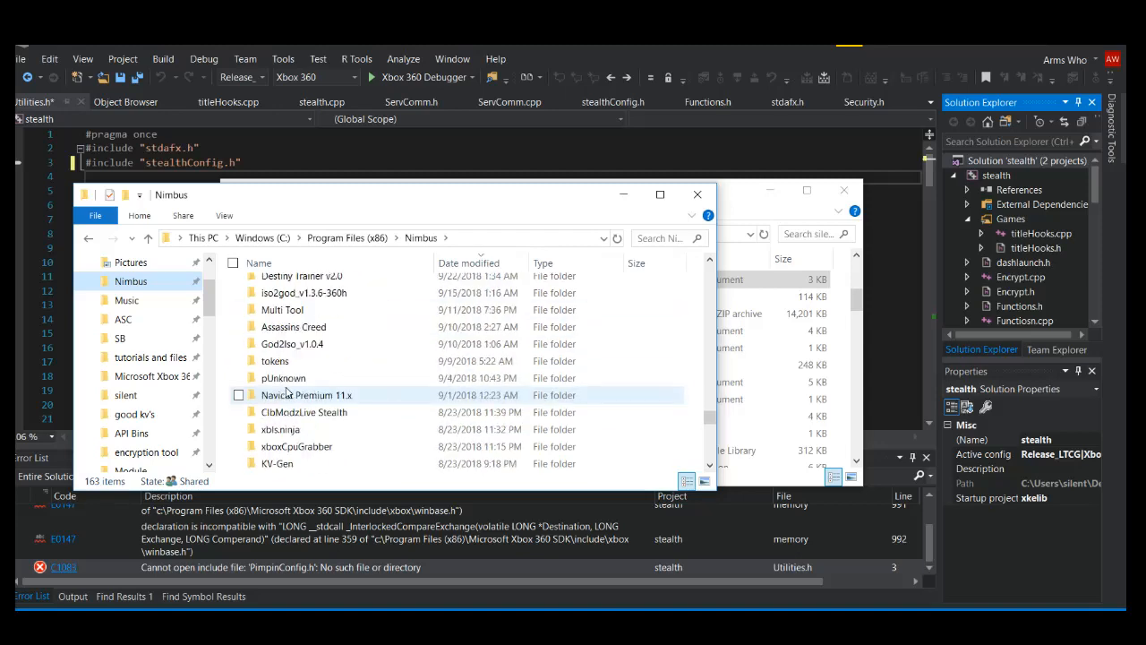
scroll(296, 396, "down", 3)
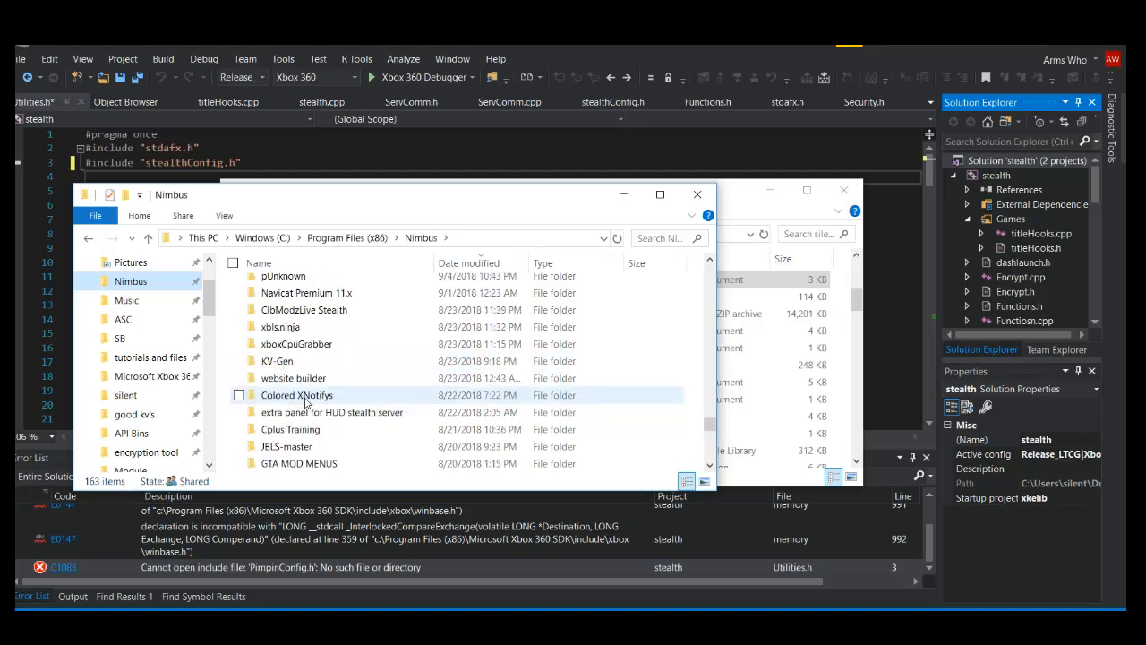
scroll(309, 394, "down", 2)
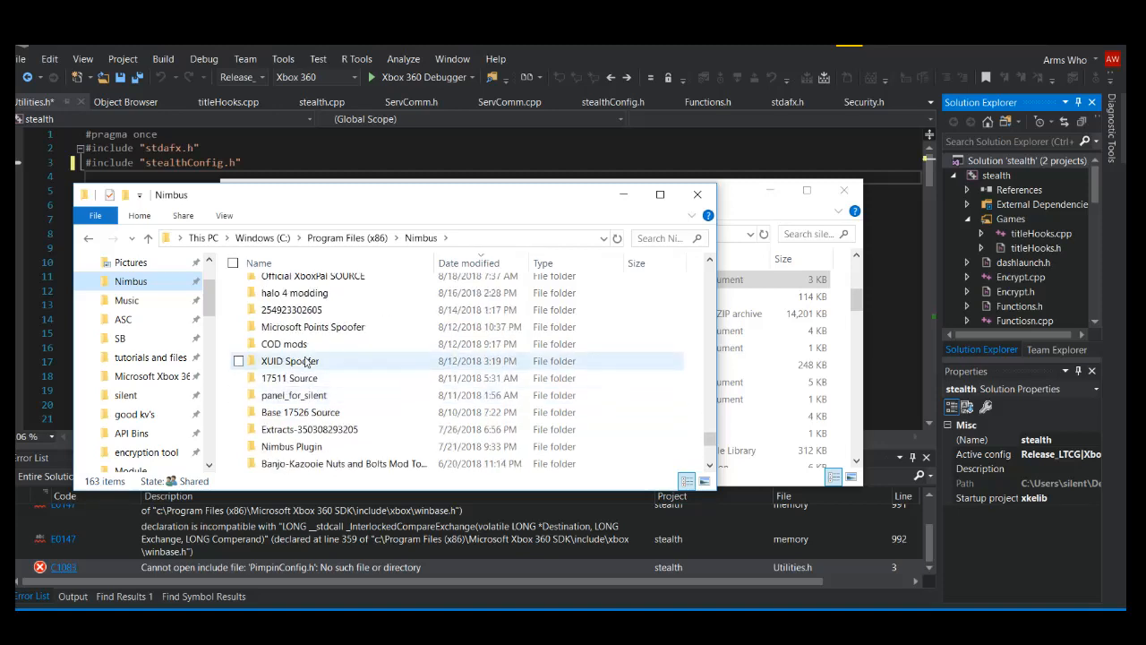
scroll(349, 373, "down", 2)
scroll(346, 373, "up", 2)
scroll(345, 373, "up", 6)
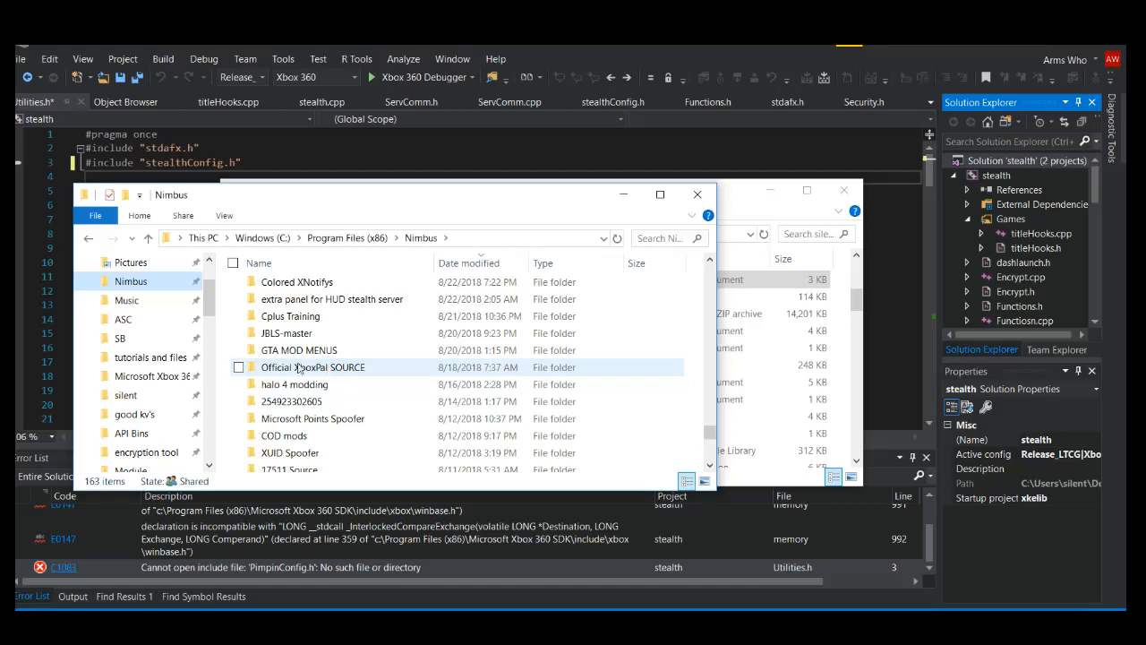
scroll(296, 358, "down", 2)
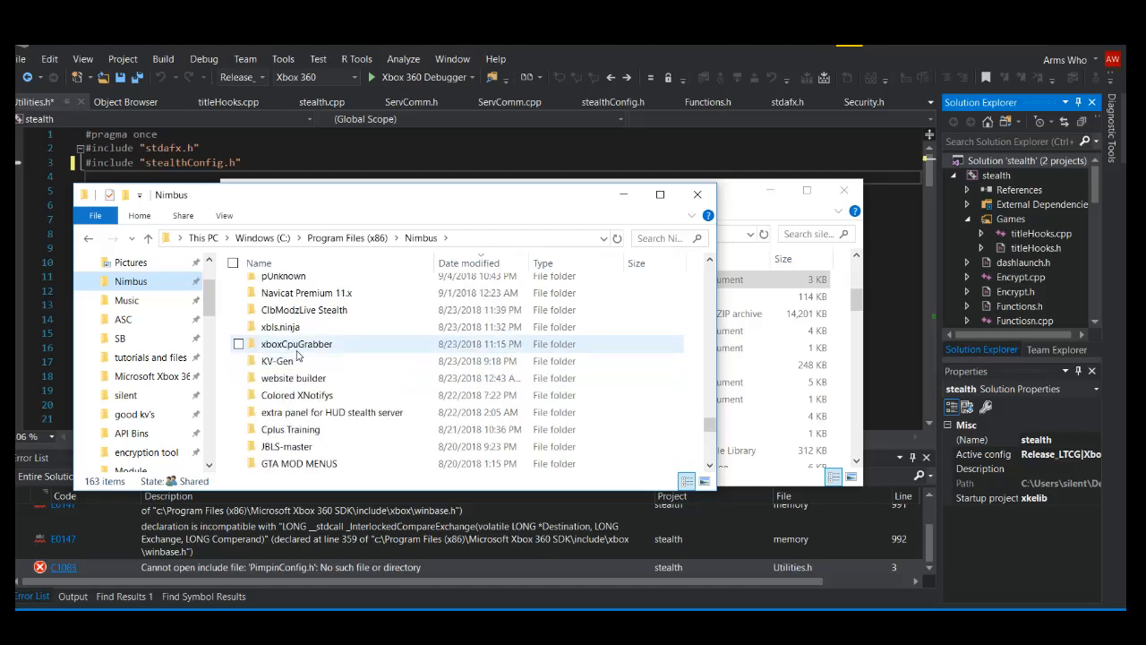
scroll(296, 385, "down", 2)
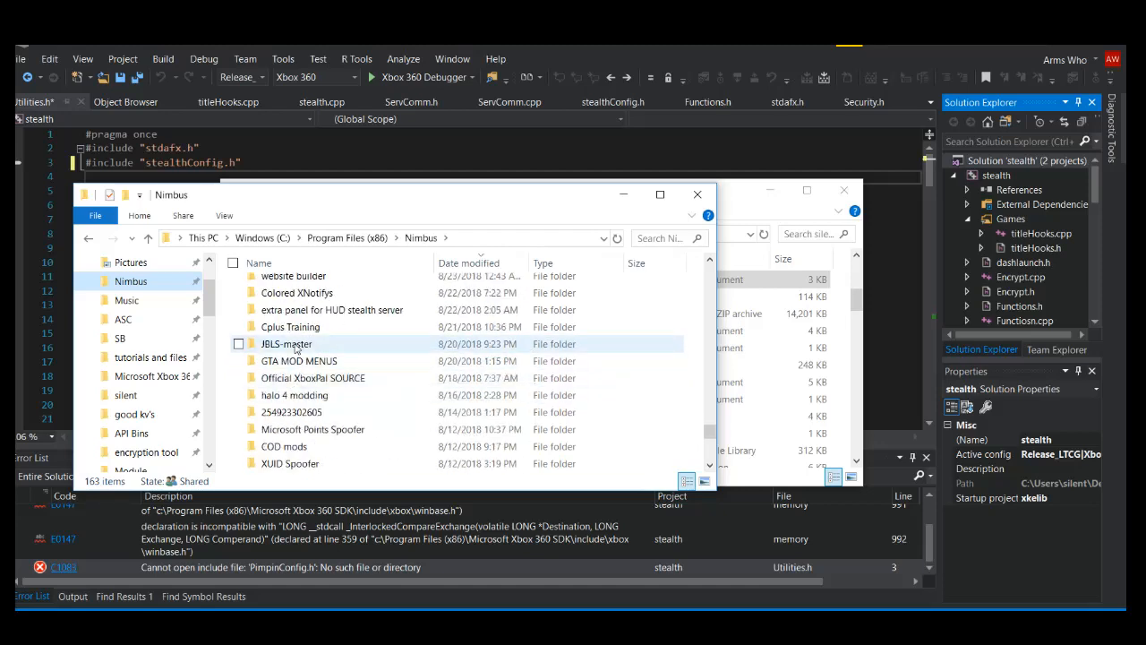
scroll(300, 344, "down", 3)
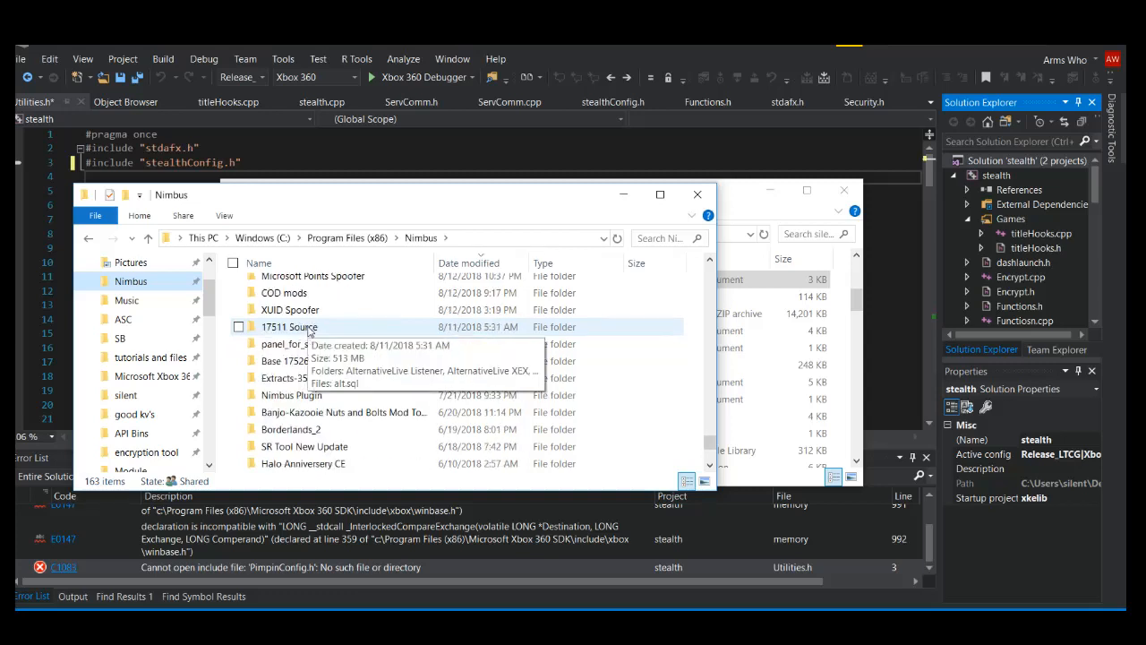
scroll(308, 331, "down", 2)
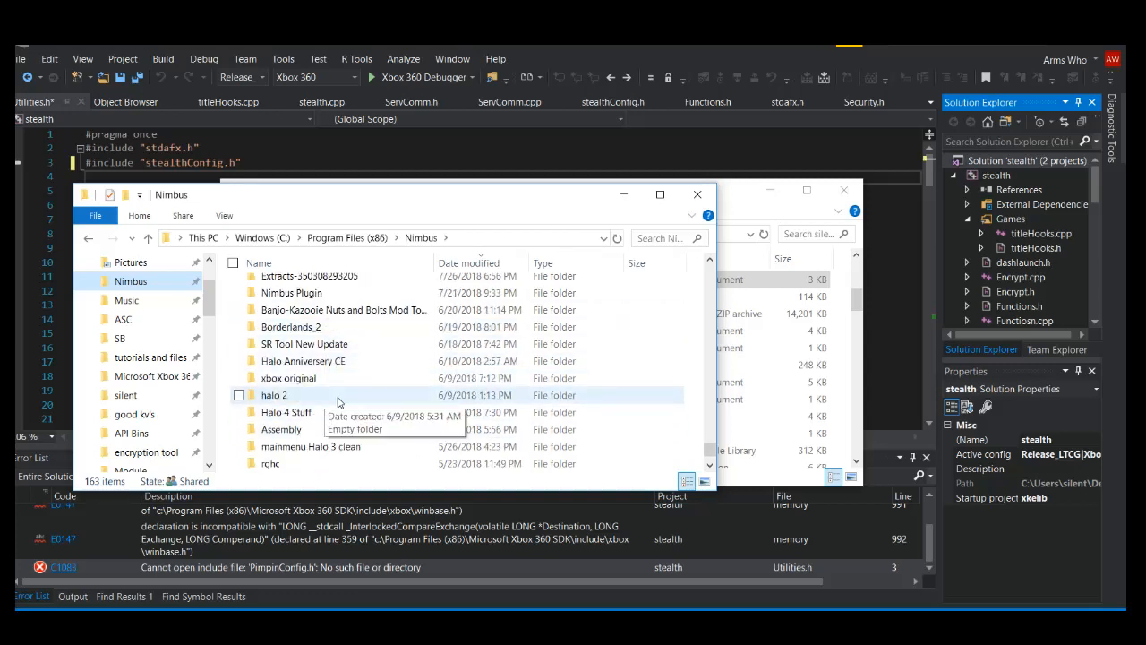
scroll(354, 380, "up", 6)
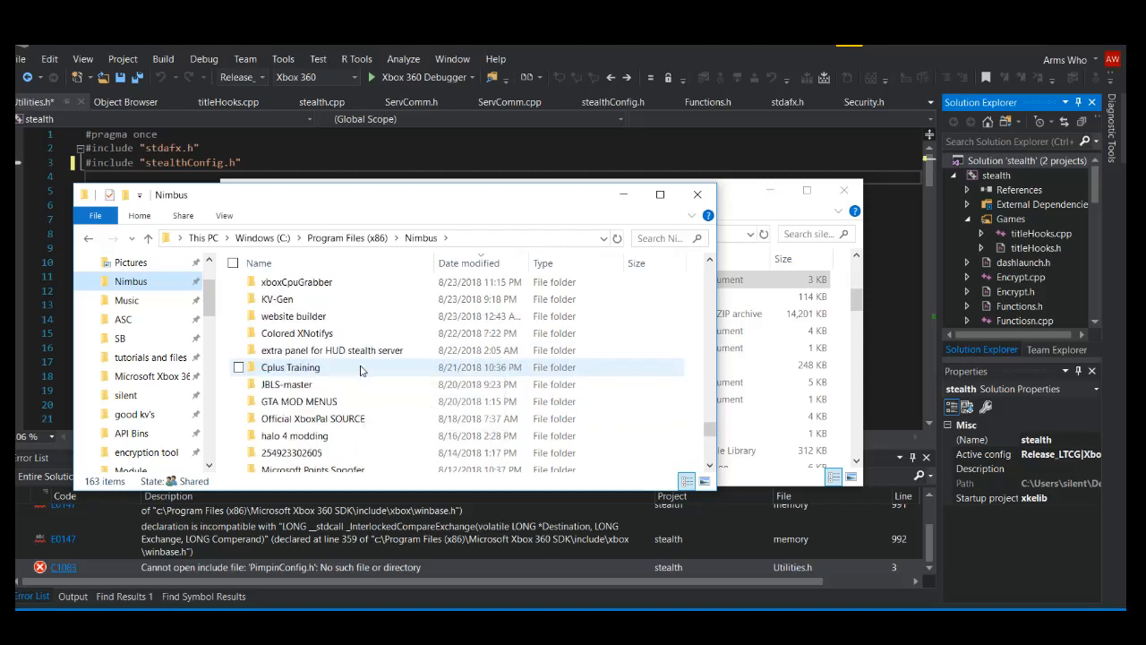
scroll(360, 371, "up", 1)
scroll(361, 371, "up", 4)
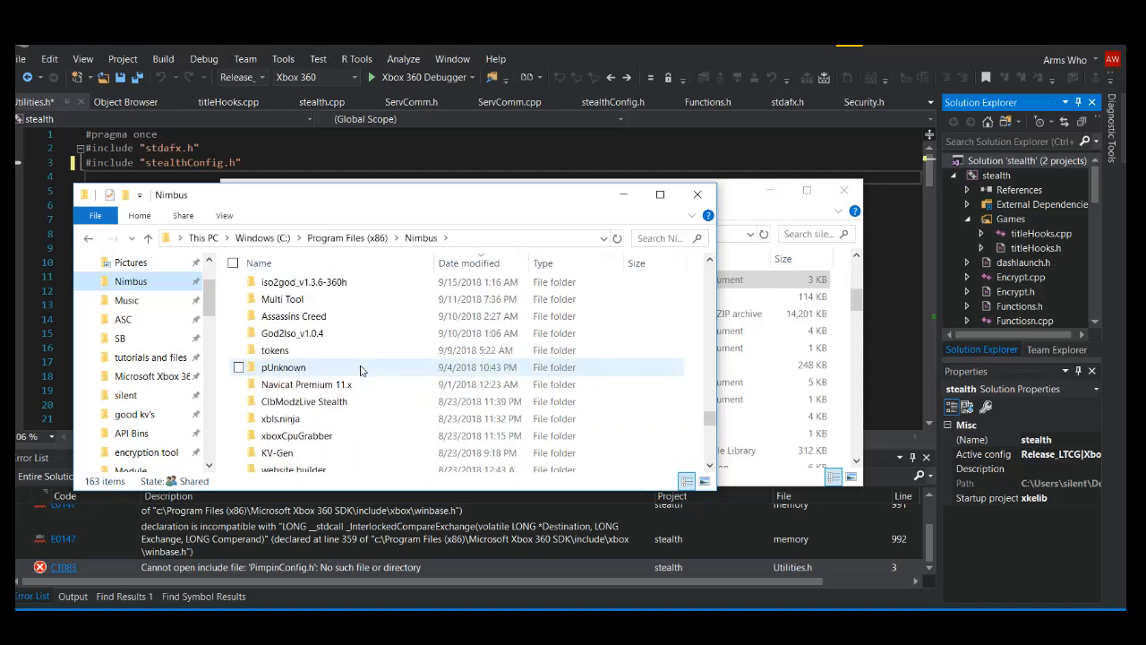
scroll(360, 370, "up", 7)
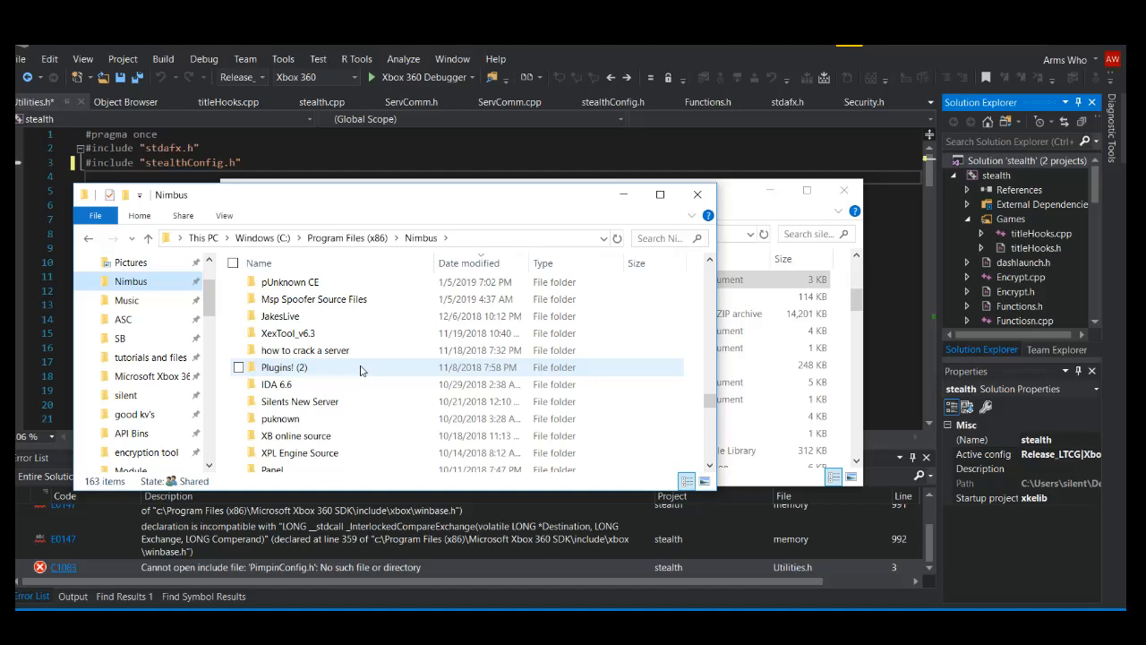
scroll(361, 370, "up", 3)
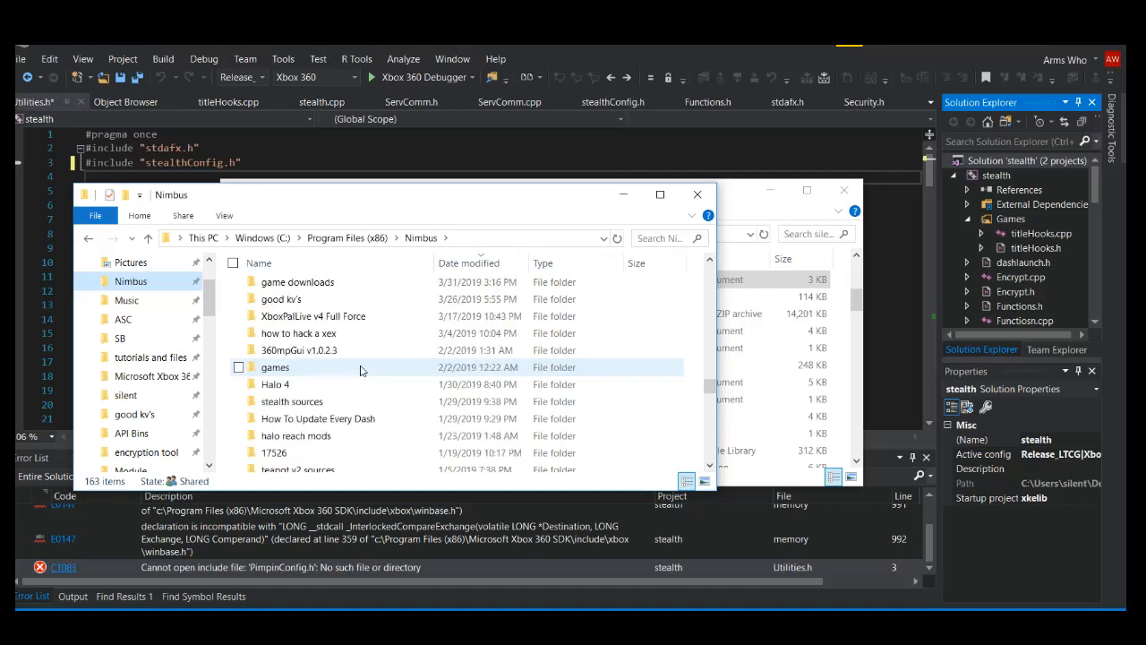
Go to XZP-Tool-v2.0 inside CHEMOs xNotify Tutorial's Real xNotify folder and launch Xzp Tool 2 from it
double_click(335, 368)
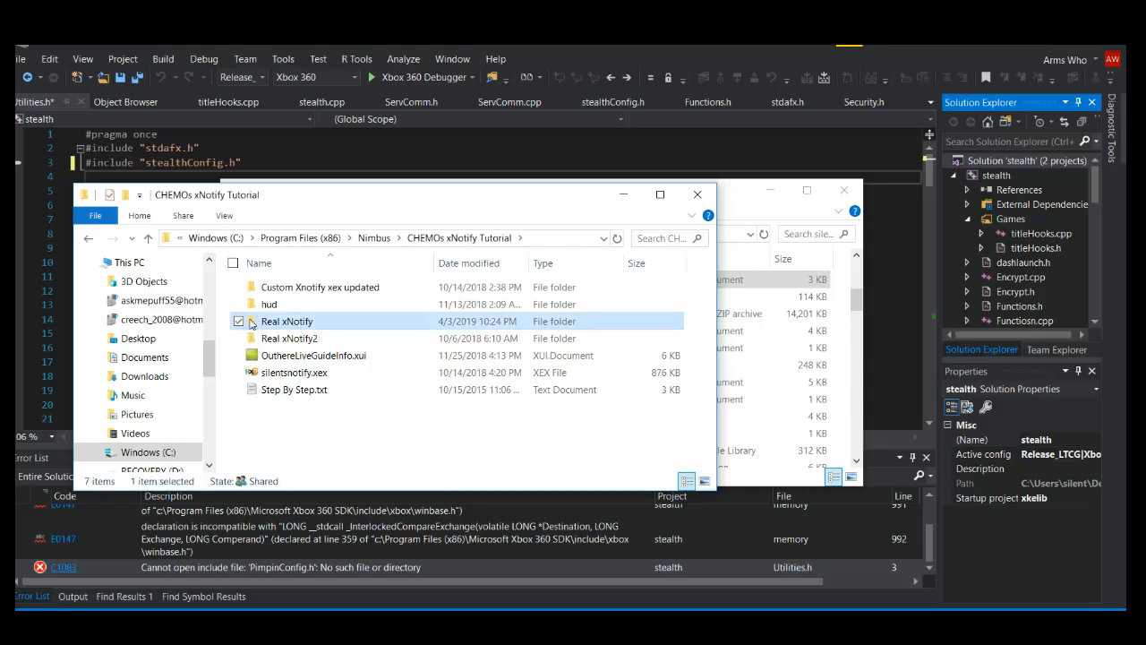
double_click(252, 322)
left_click_drag(341, 208, 407, 190)
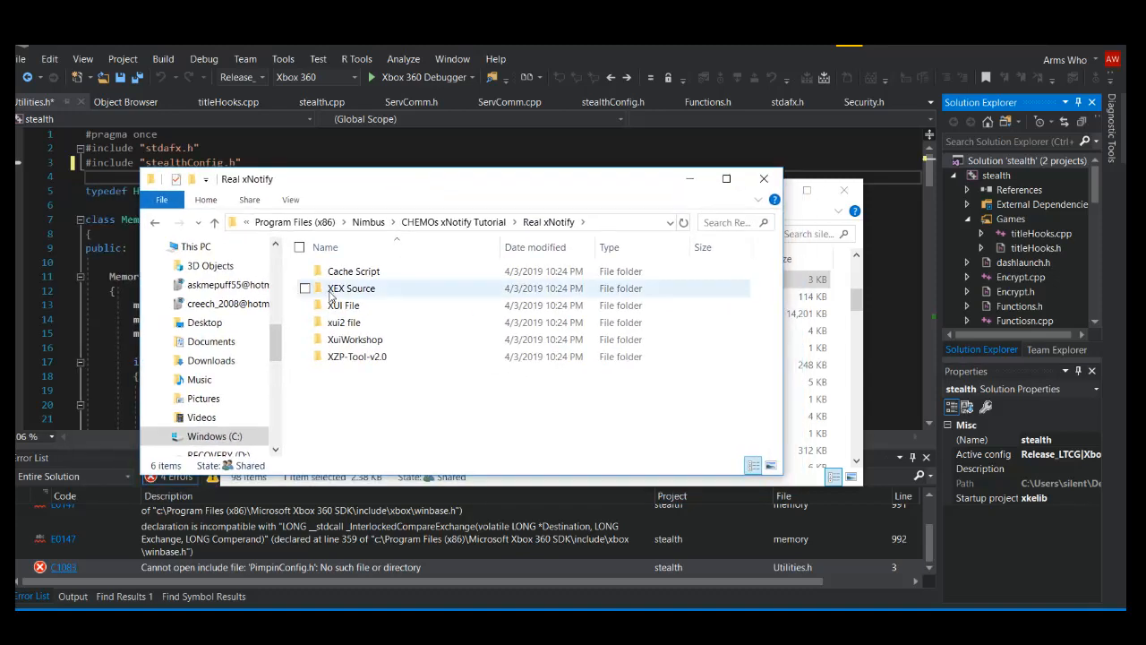
double_click(345, 356)
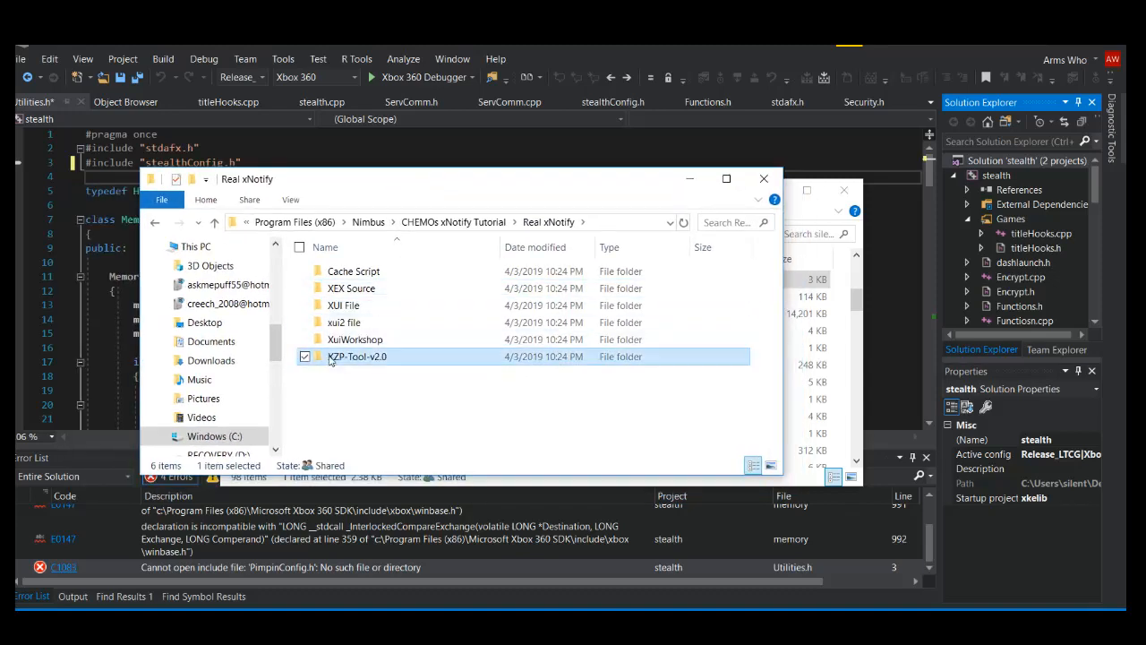
left_click(327, 287)
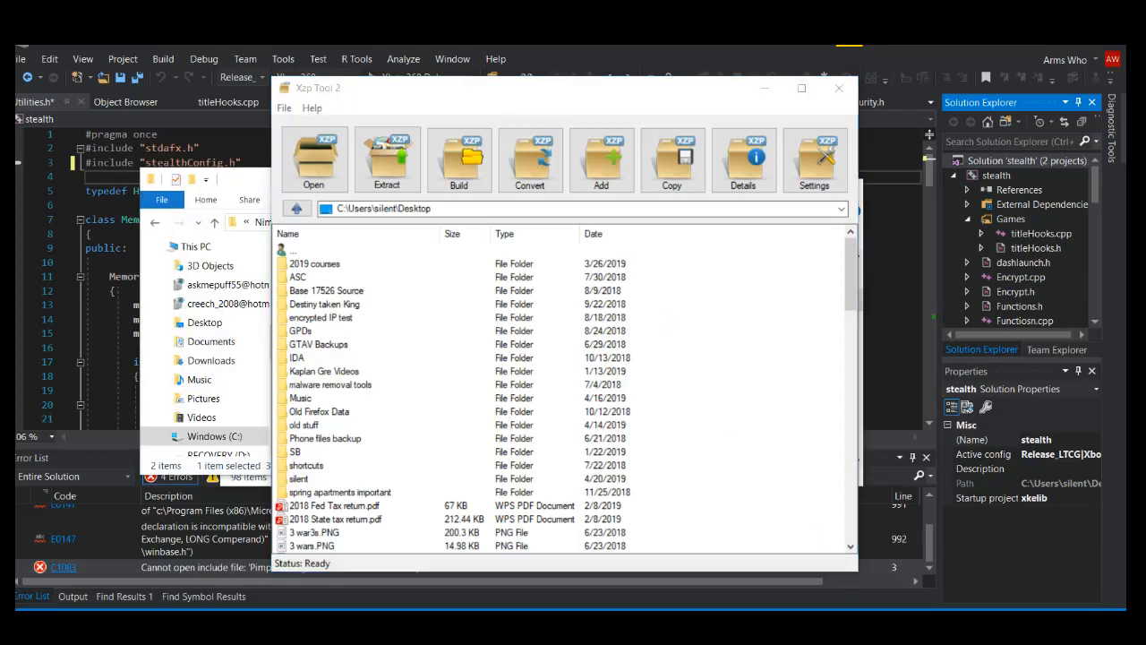
mouse_move(822, 625)
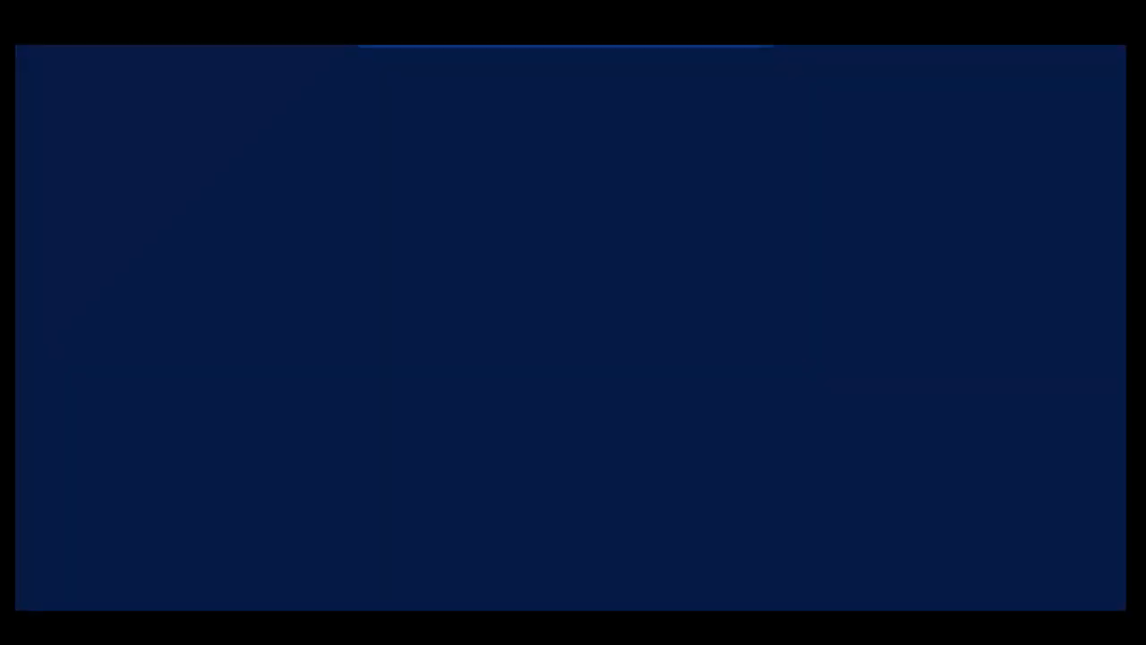
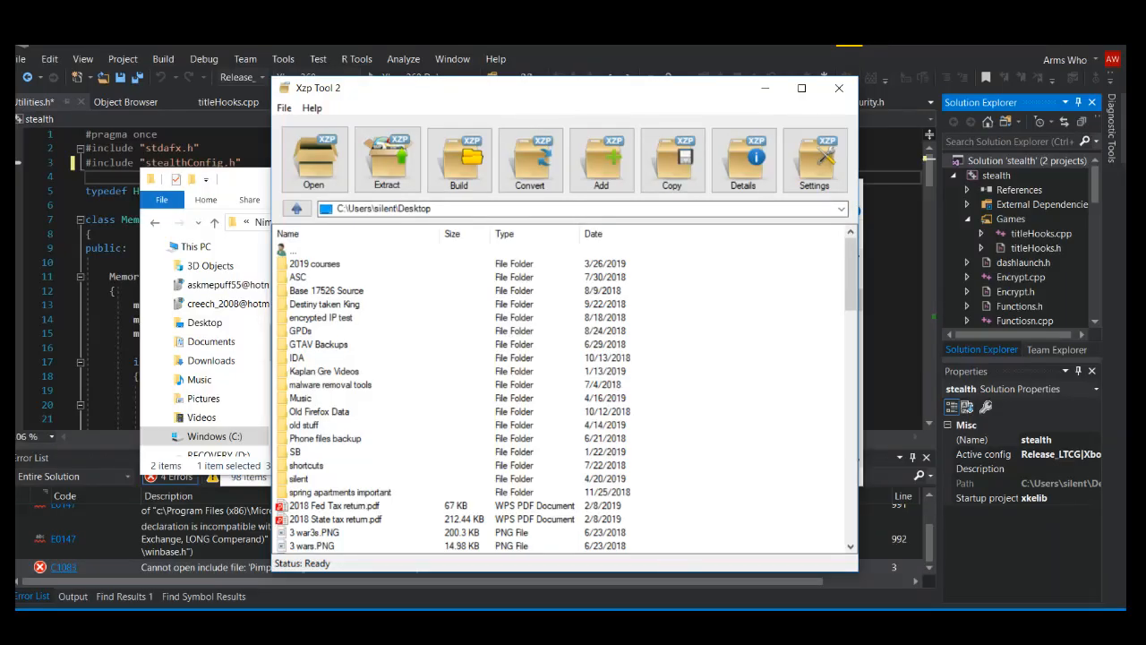
left_click(685, 625)
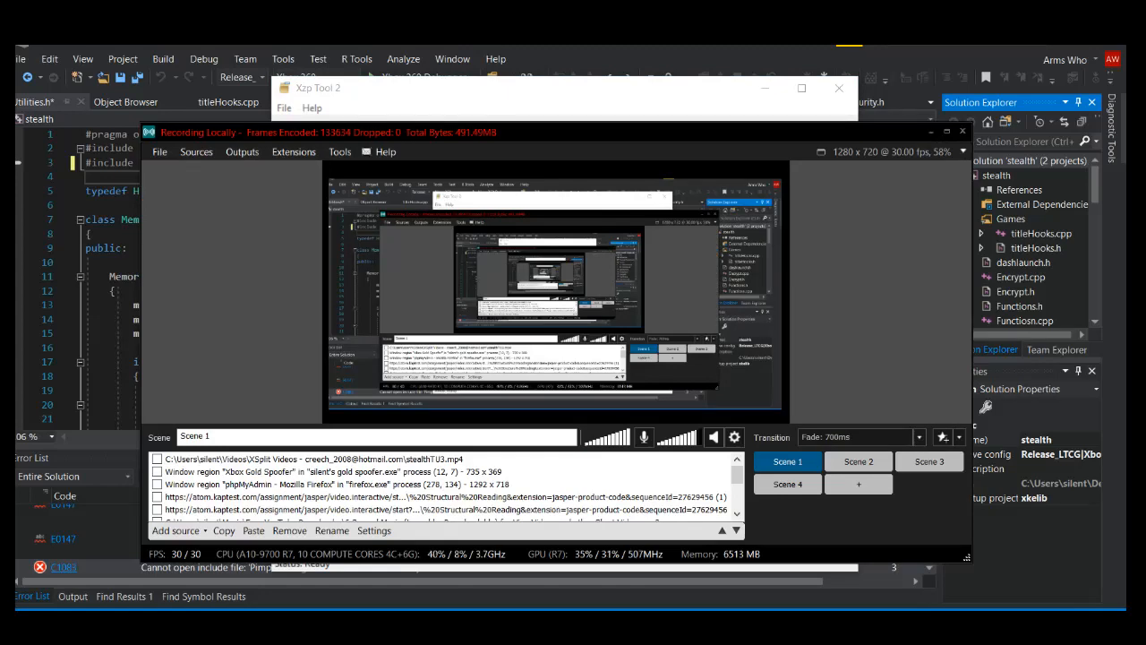
left_click(878, 626)
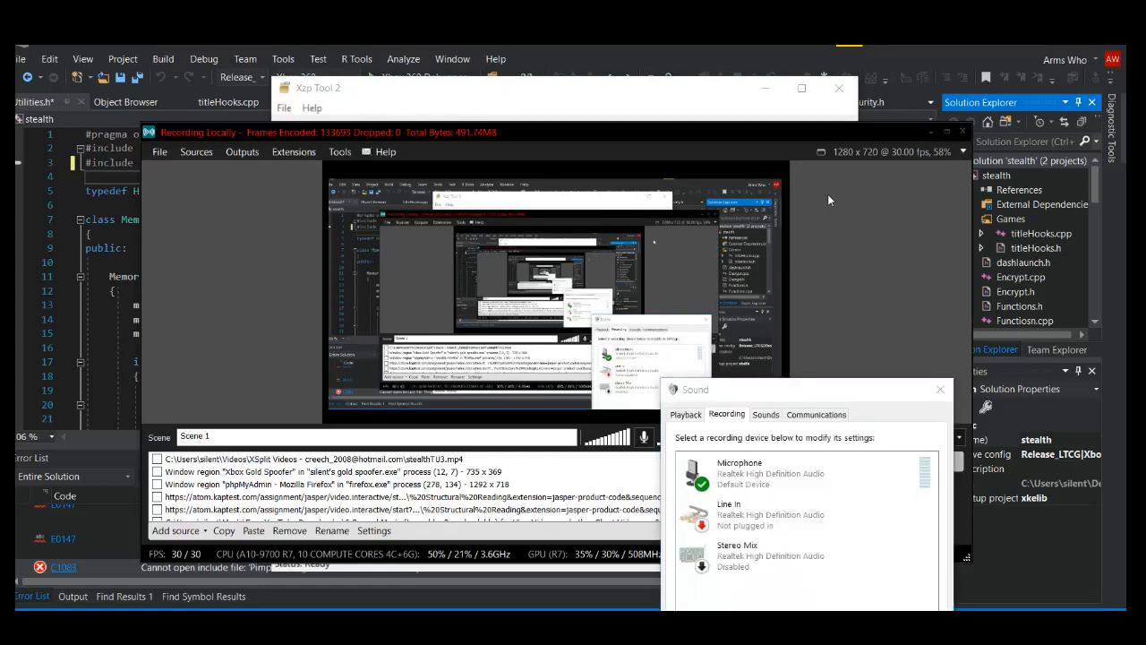
left_click(932, 131)
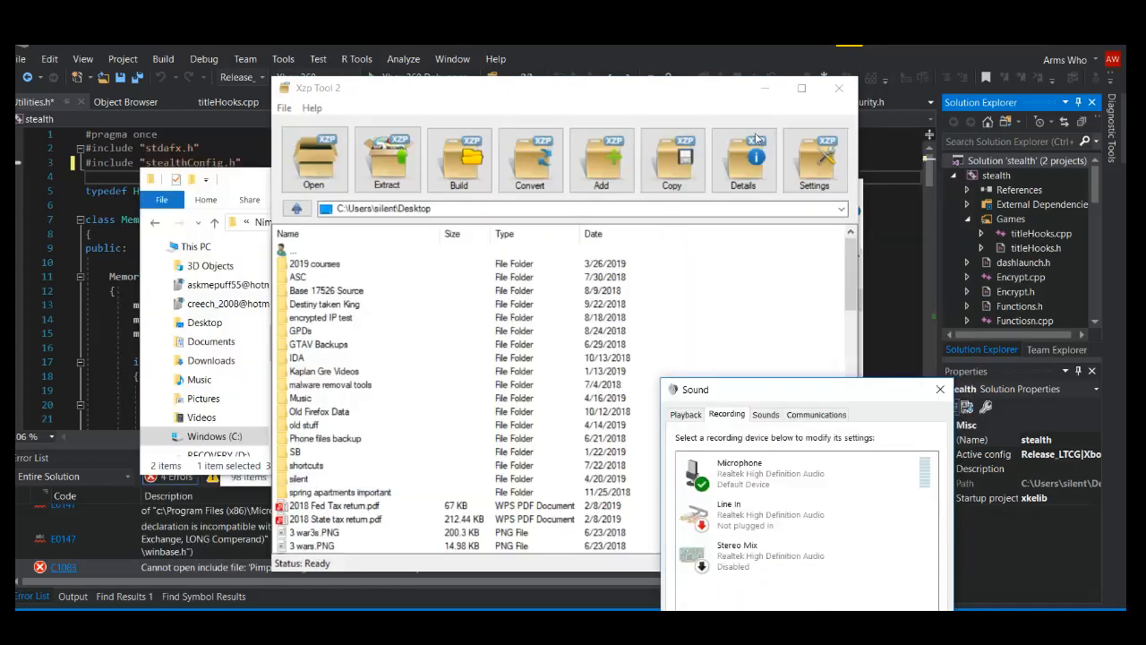
Move the Xzp Tool 2 window clear of the File Explorer window and go back up to the Real xNotify folder
left_click_drag(664, 89, 905, 117)
left_click(303, 371)
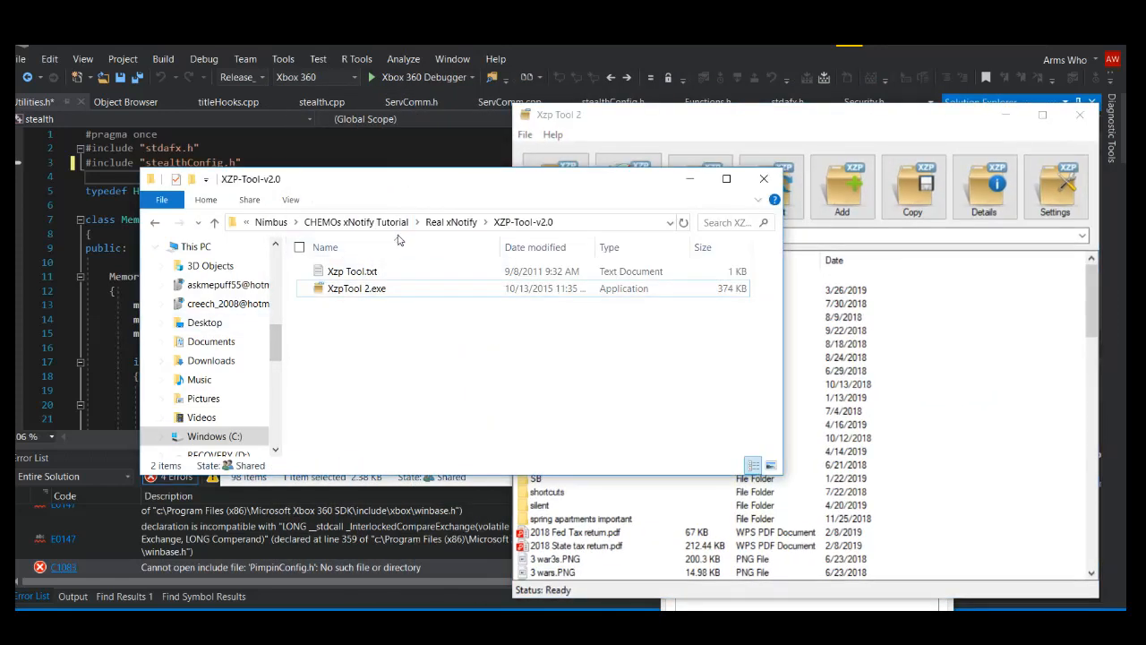
left_click_drag(457, 183, 369, 198)
left_click(363, 237)
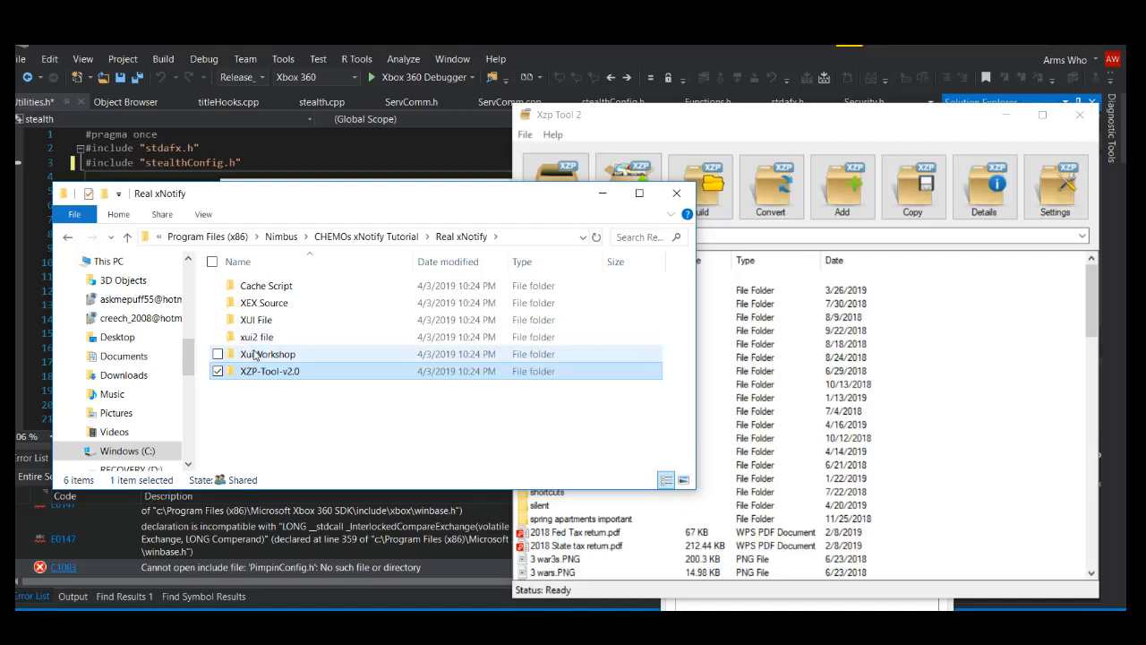
left_click(221, 371)
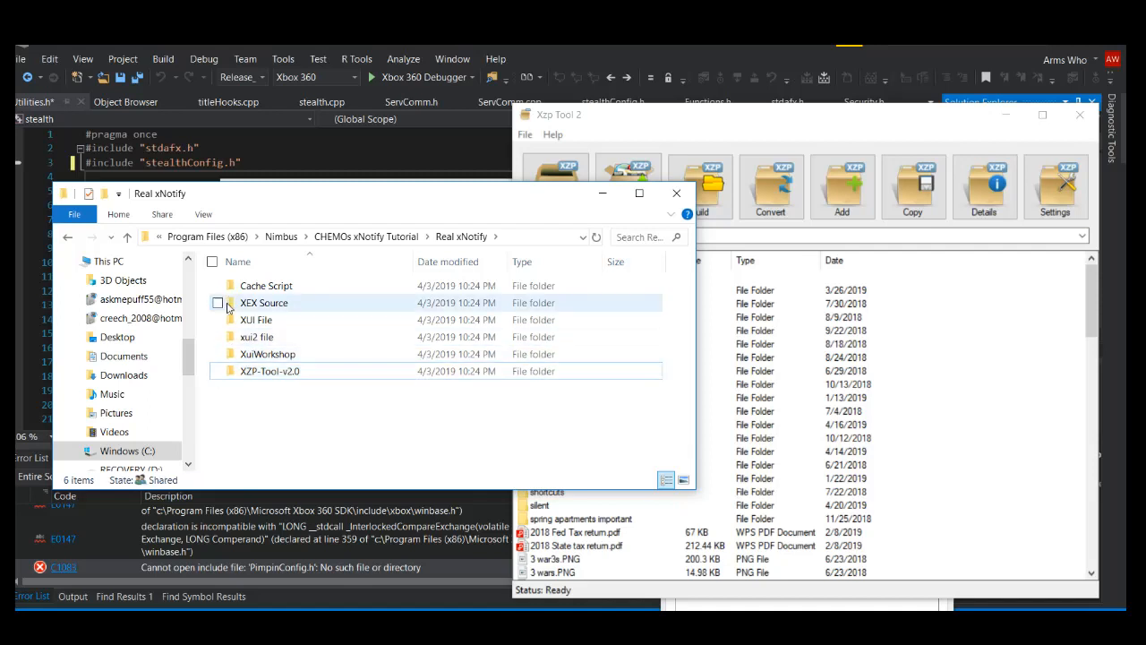
Switch to the silent folder window and go to the xui crap folder inside stealthsample's Module\stealth folder
left_click(503, 624)
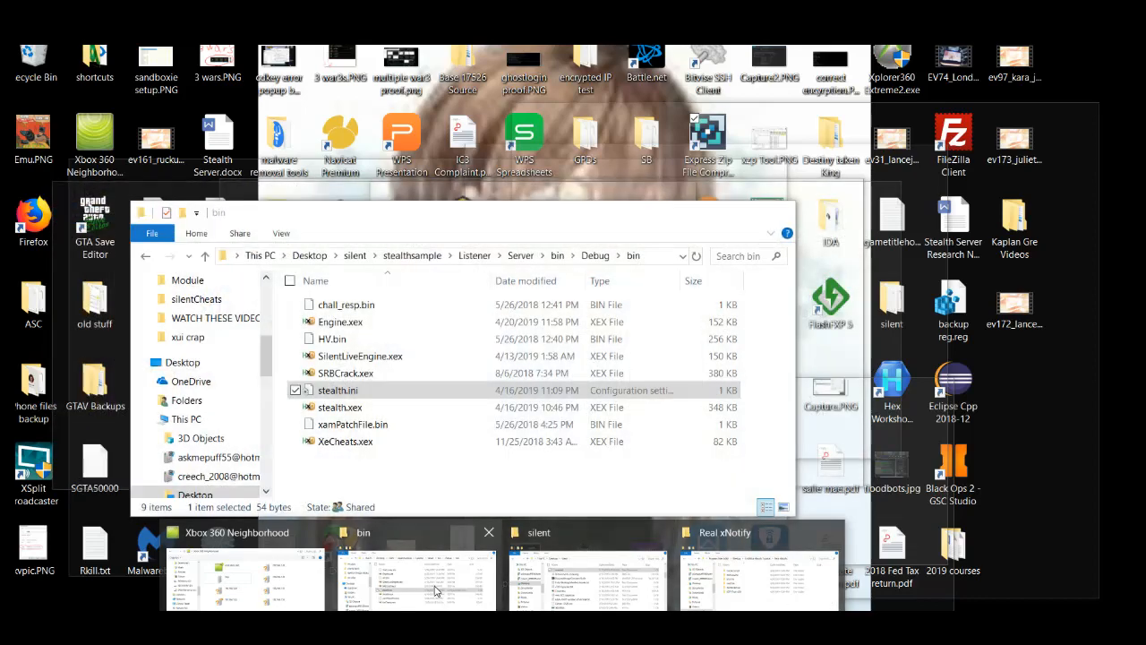
left_click(365, 591)
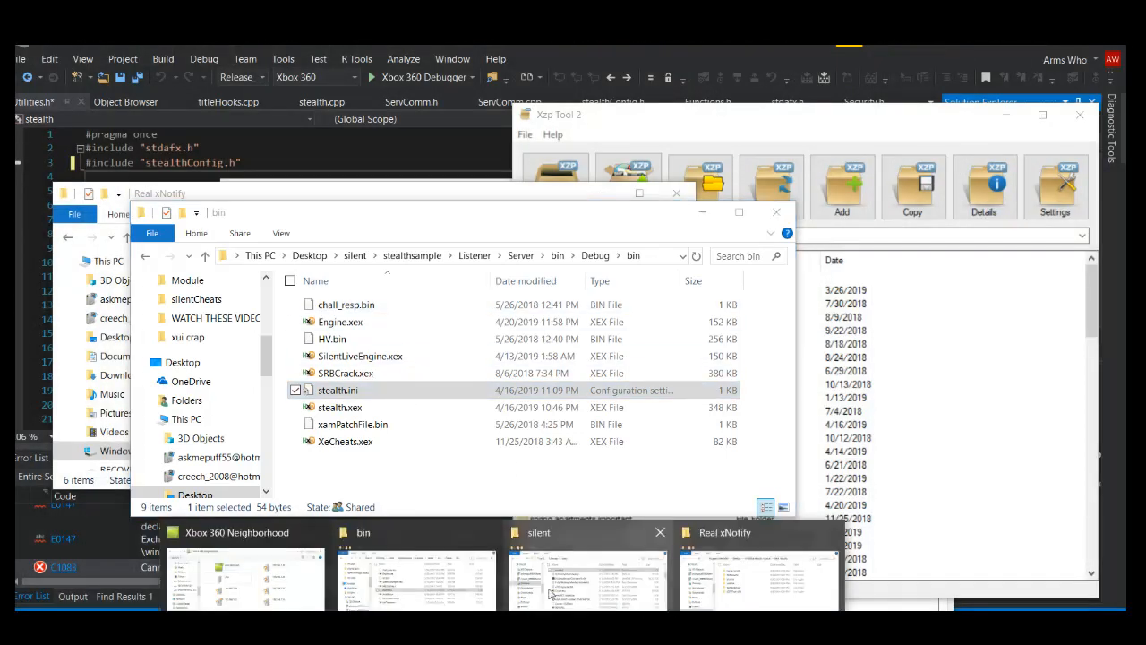
left_click(770, 605)
left_click_drag(427, 204, 338, 222)
scroll(408, 358, "down", 15)
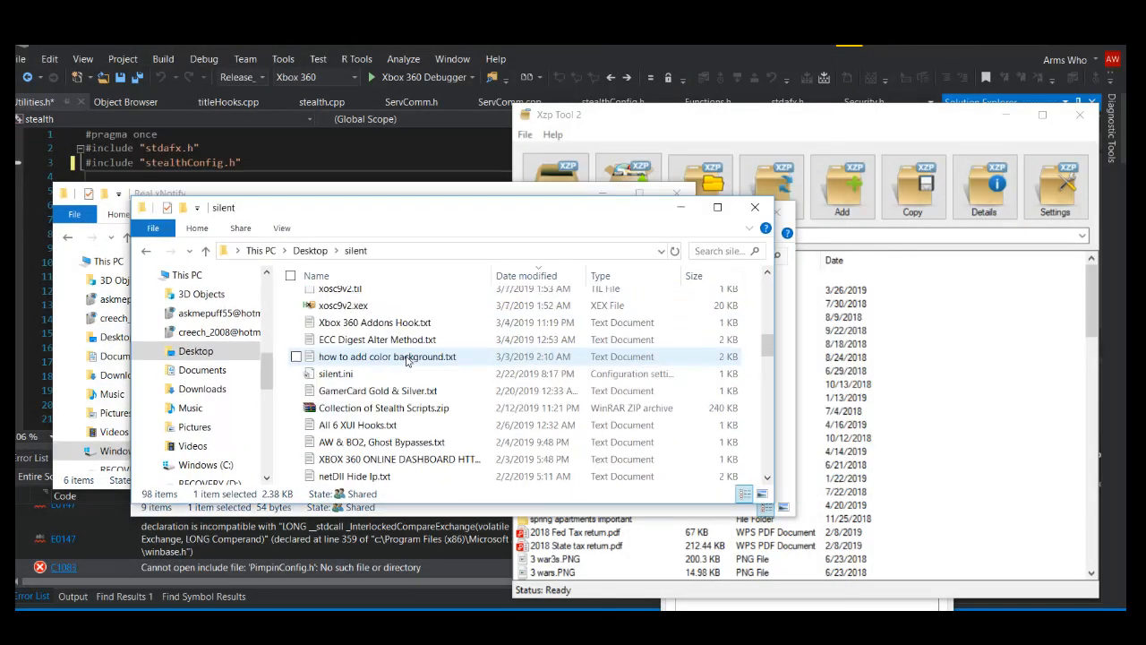
scroll(407, 358, "down", 2)
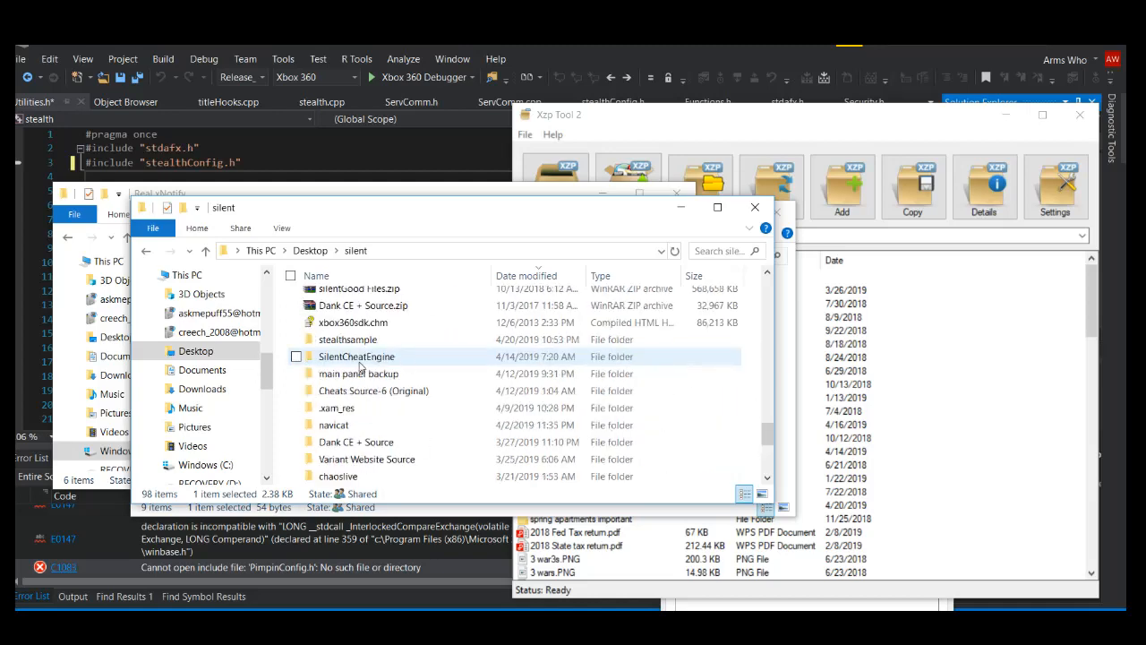
double_click(335, 347)
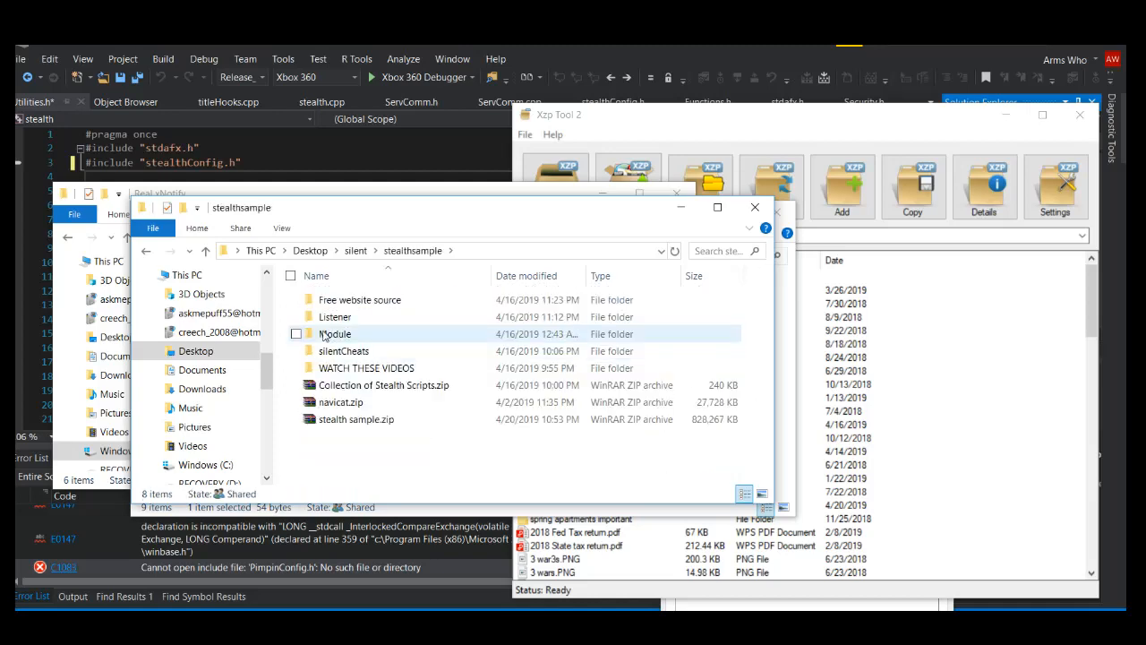
double_click(333, 334)
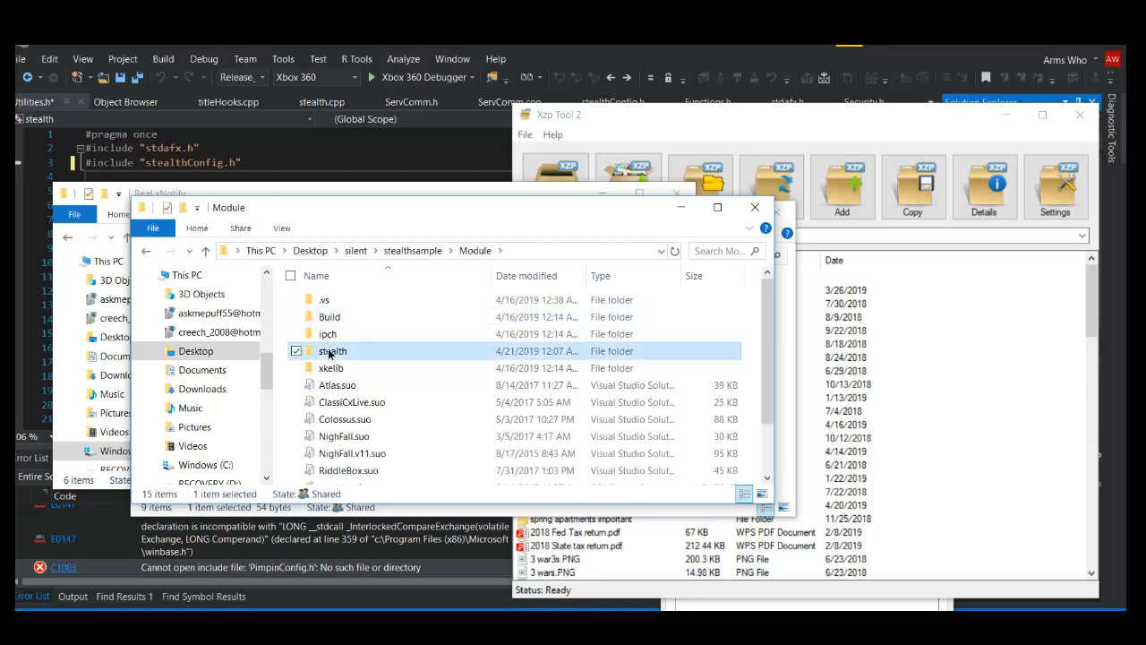
double_click(332, 351)
double_click(331, 351)
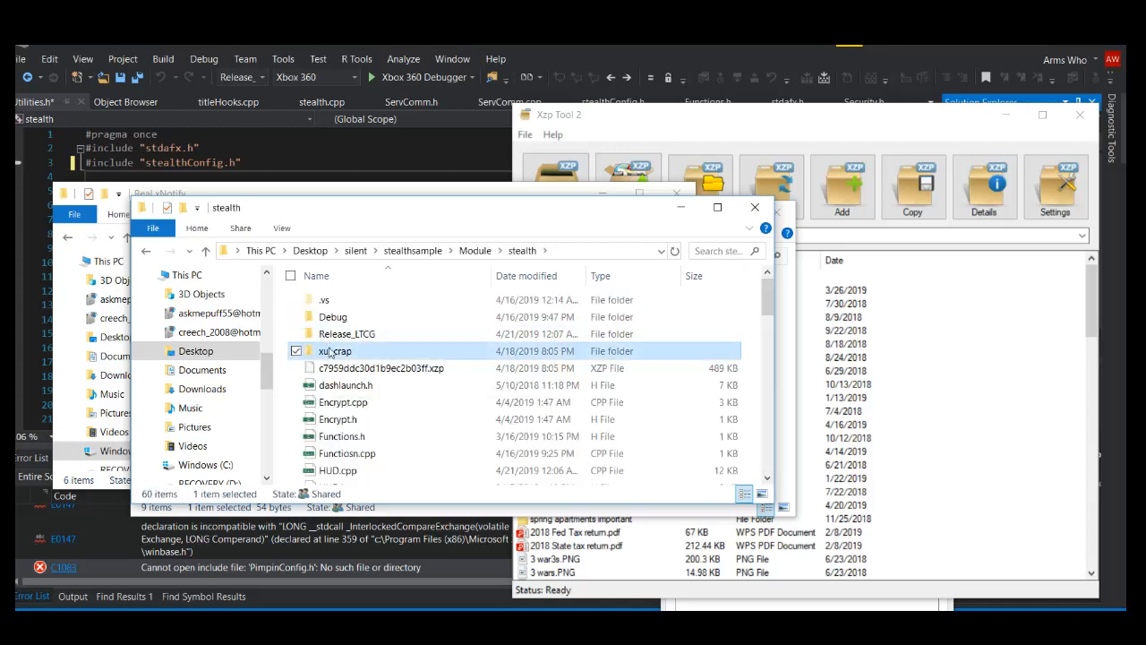
Look through the XUI, XUR, XZP and PNG files in the xui crap folder
left_click_drag(480, 217, 365, 212)
scroll(384, 368, "down", 5)
scroll(338, 381, "up", 6)
scroll(338, 381, "down", 1)
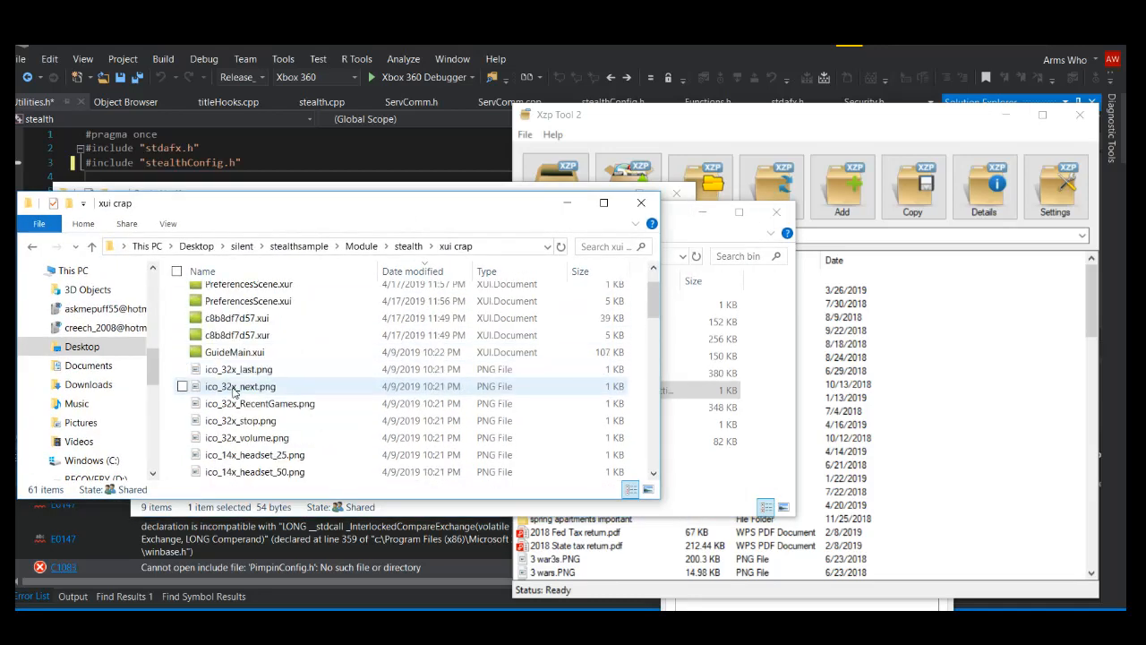
left_click_drag(214, 202, 288, 170)
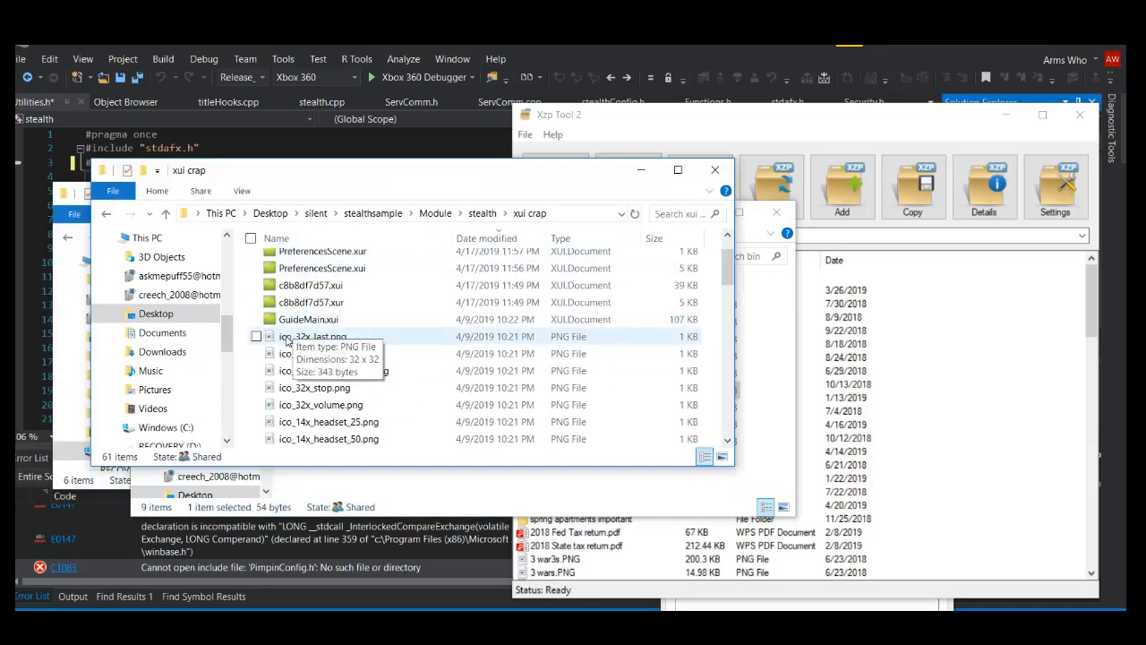
left_click(256, 321)
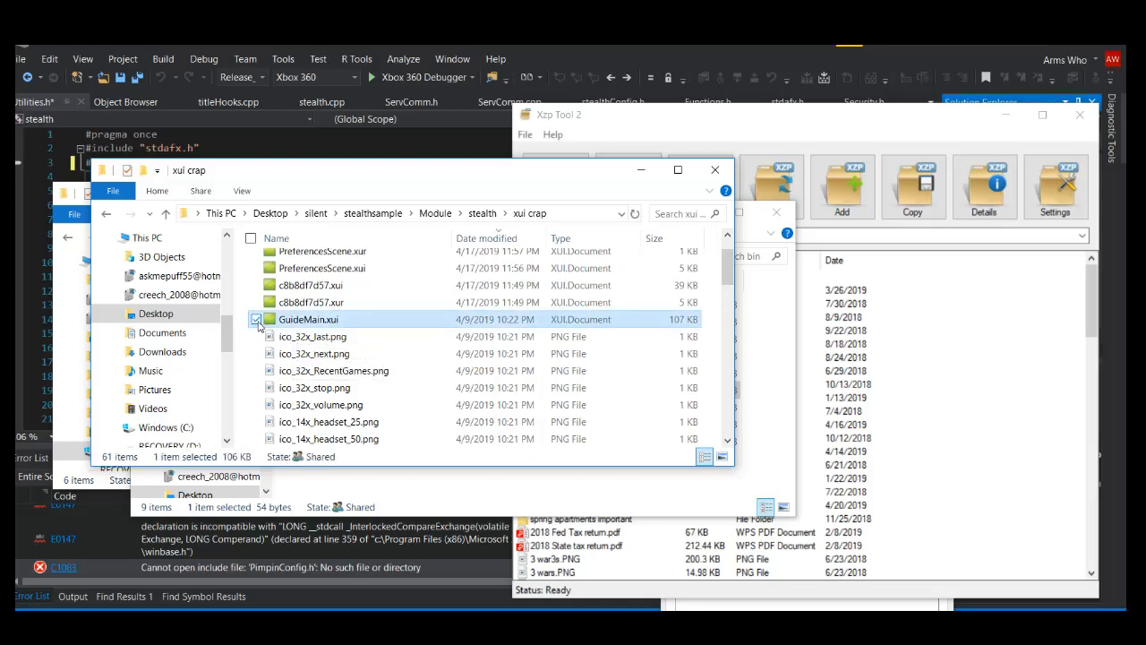
left_click(257, 321)
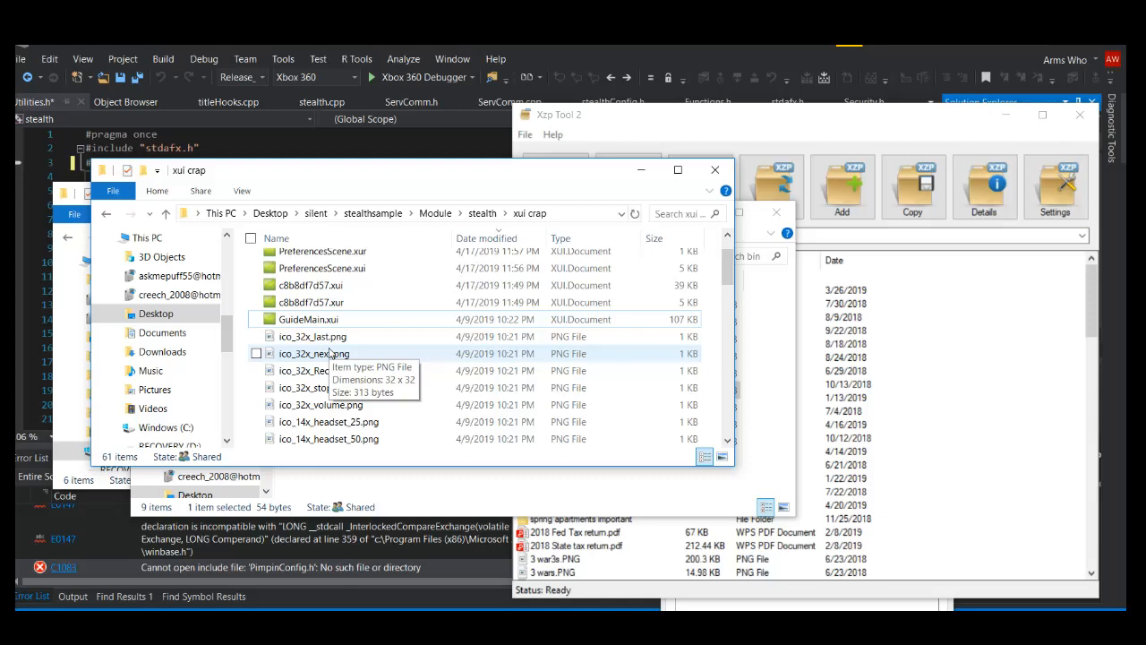
scroll(330, 362, "down", 3)
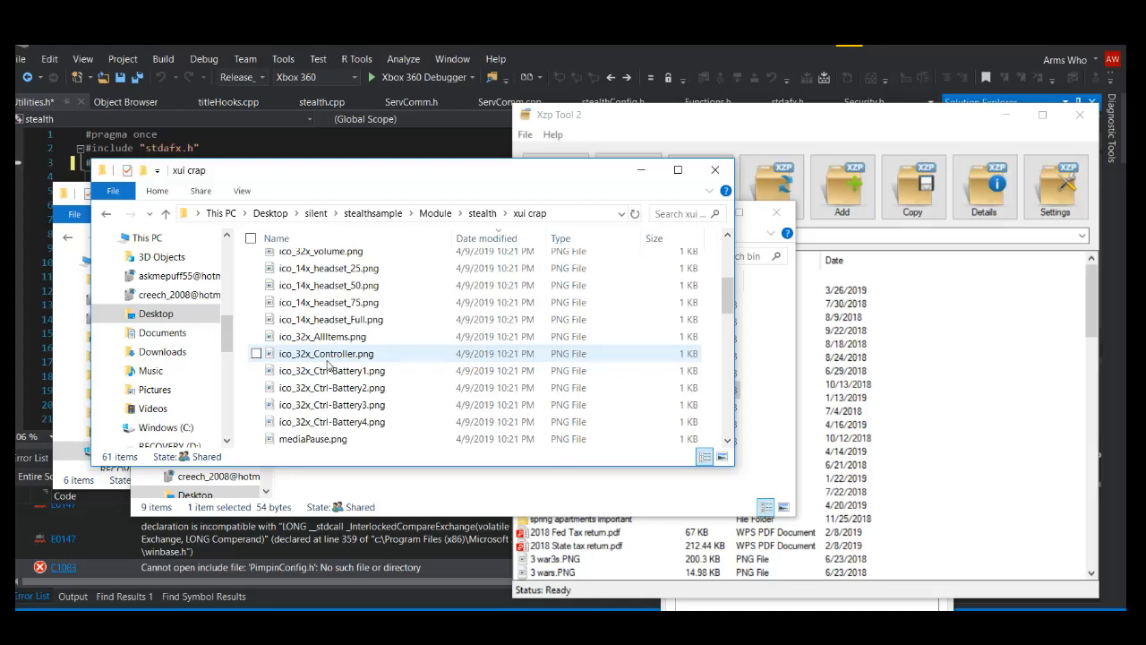
scroll(329, 363, "down", 2)
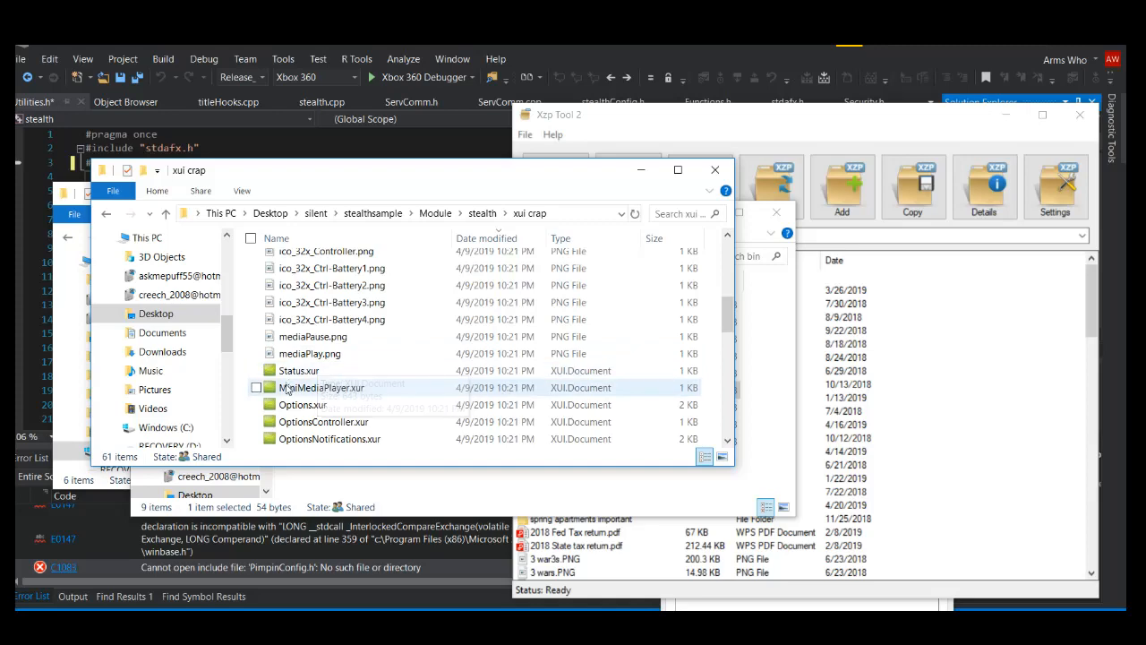
scroll(315, 358, "up", 2)
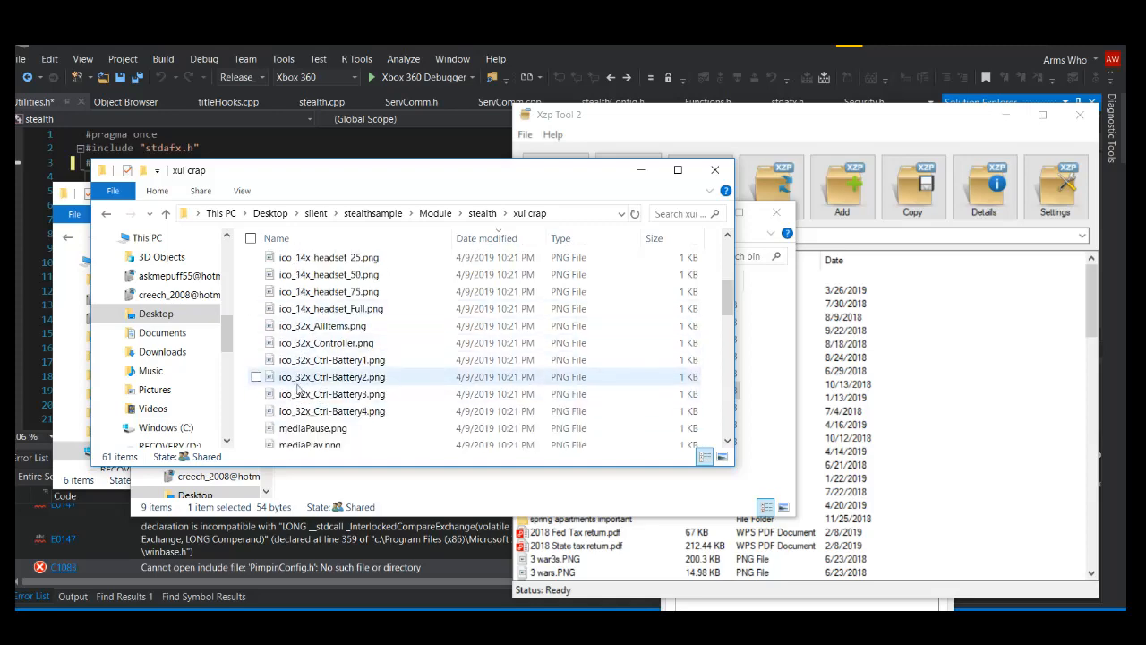
scroll(308, 397, "up", 2)
scroll(305, 403, "down", 10)
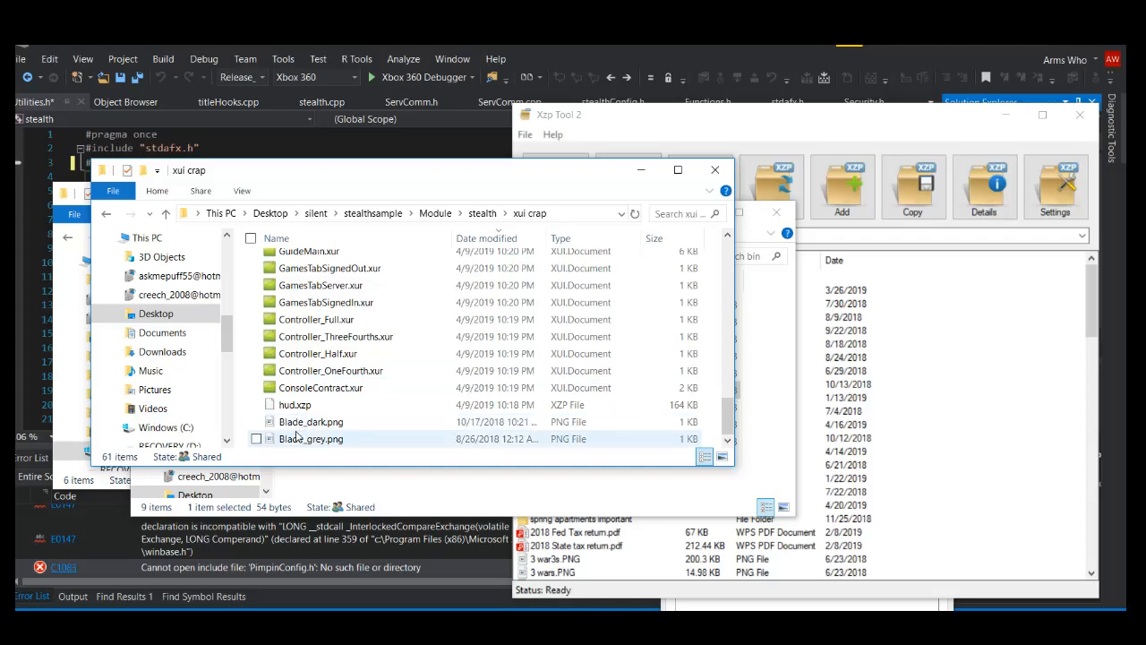
left_click_drag(286, 177, 242, 182)
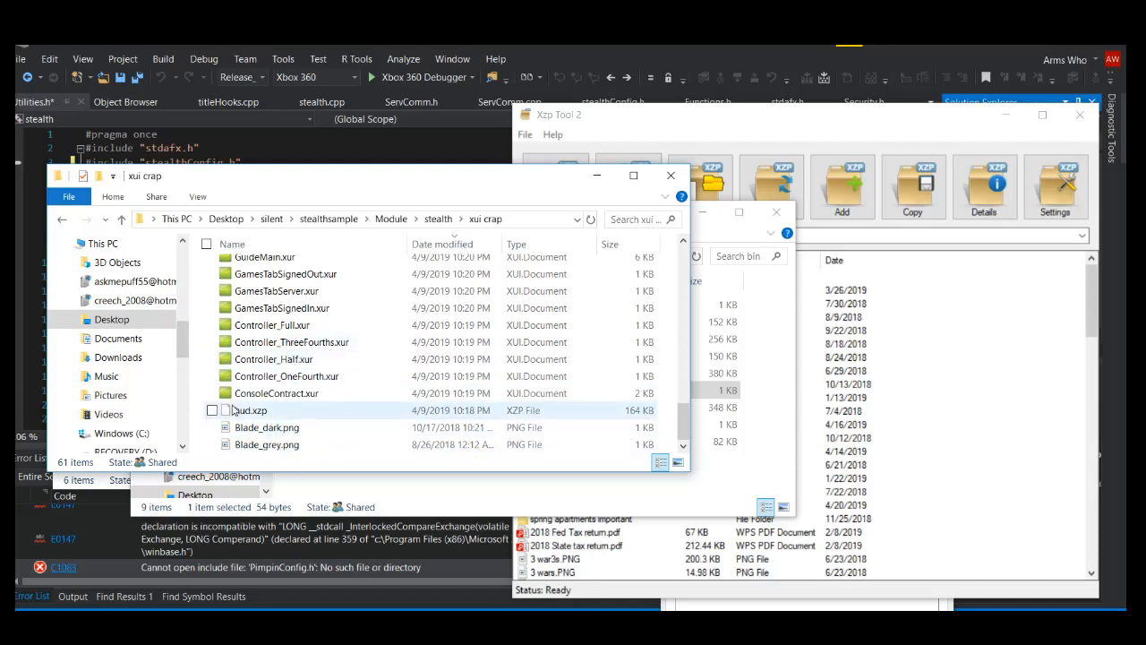
View Blade_dark.png from the xui crap folder in Paint and close it again
left_click(256, 429)
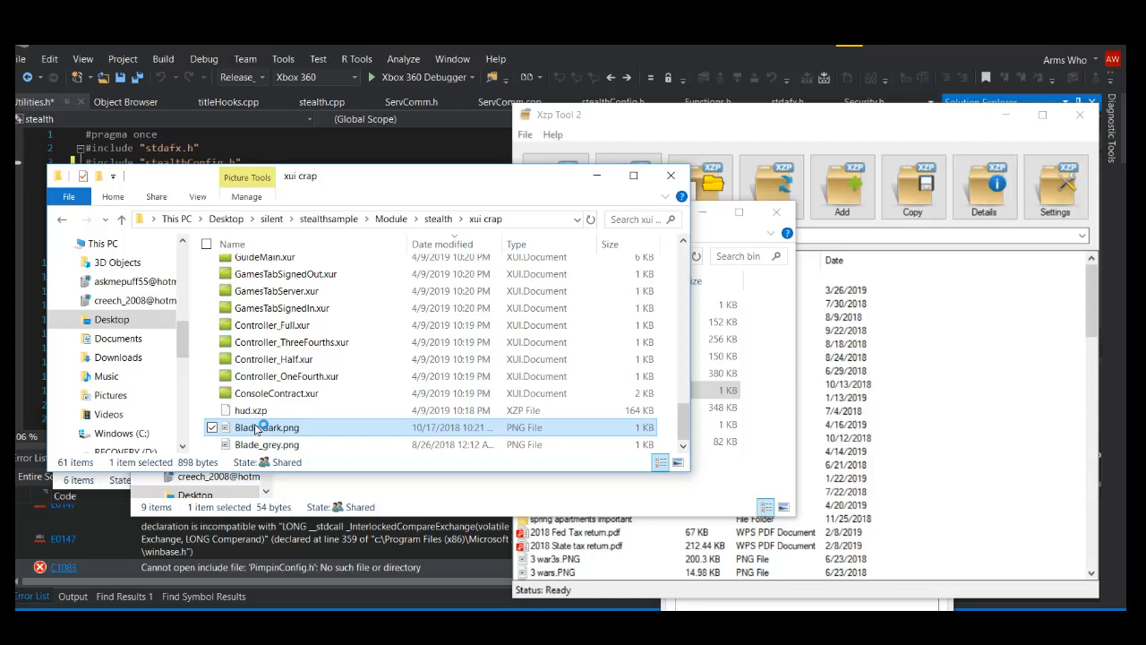
double_click(256, 427)
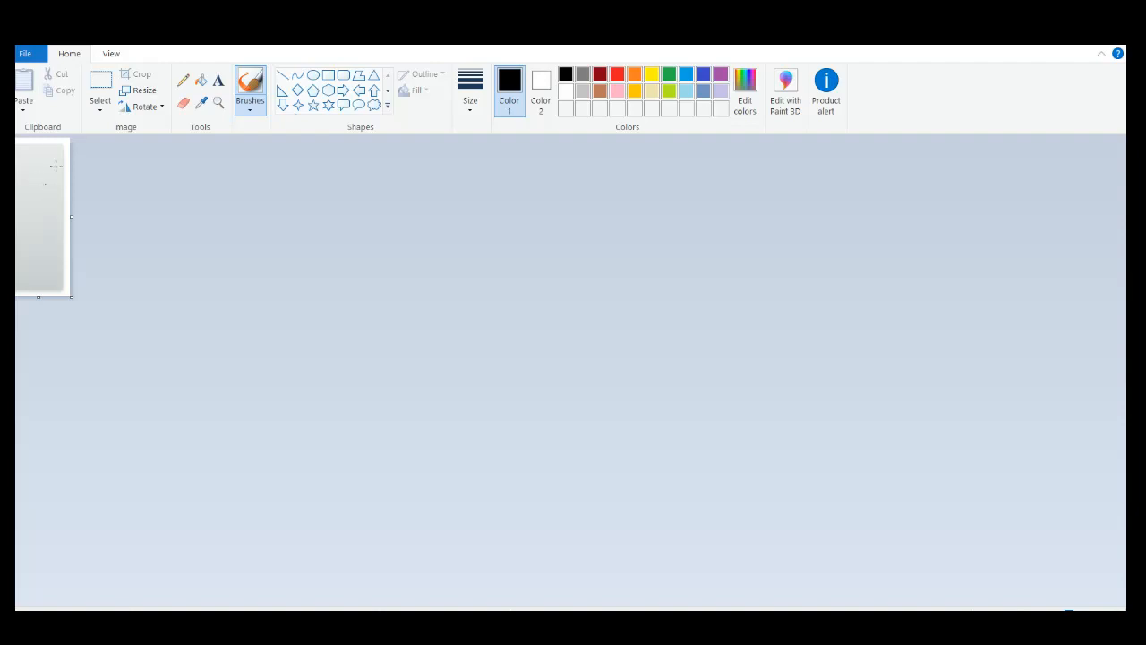
left_click(1111, 34)
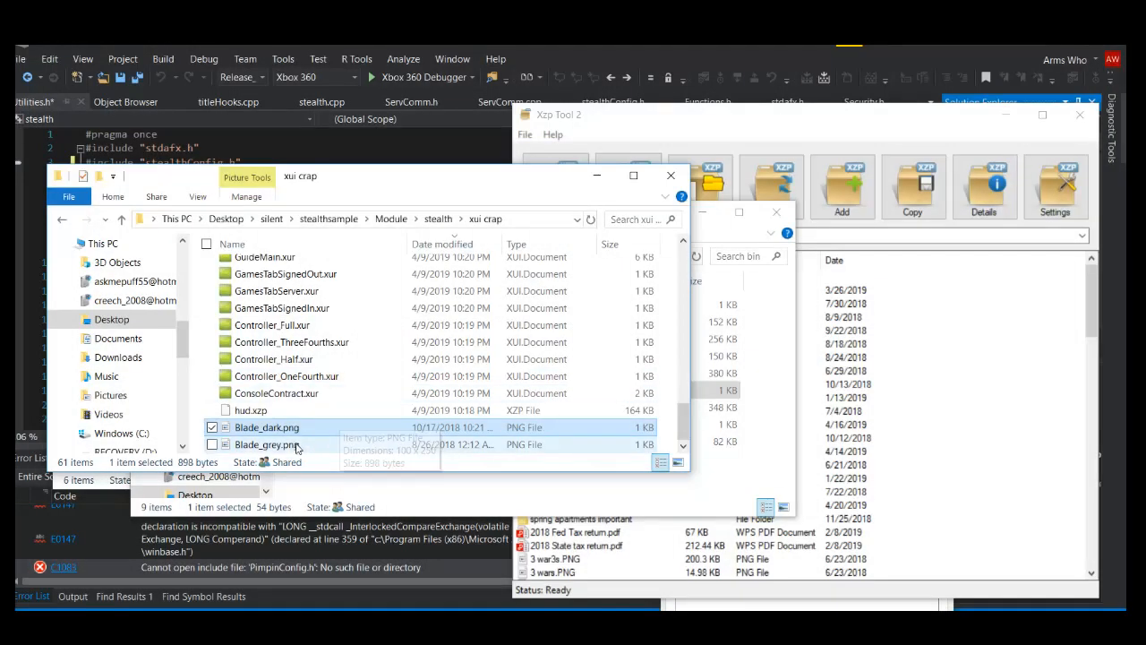
Open Blade_grey.png in Paint, fill its purple panel with green, save it, and select the file in the xui crap folder
left_click(288, 449)
double_click(288, 445)
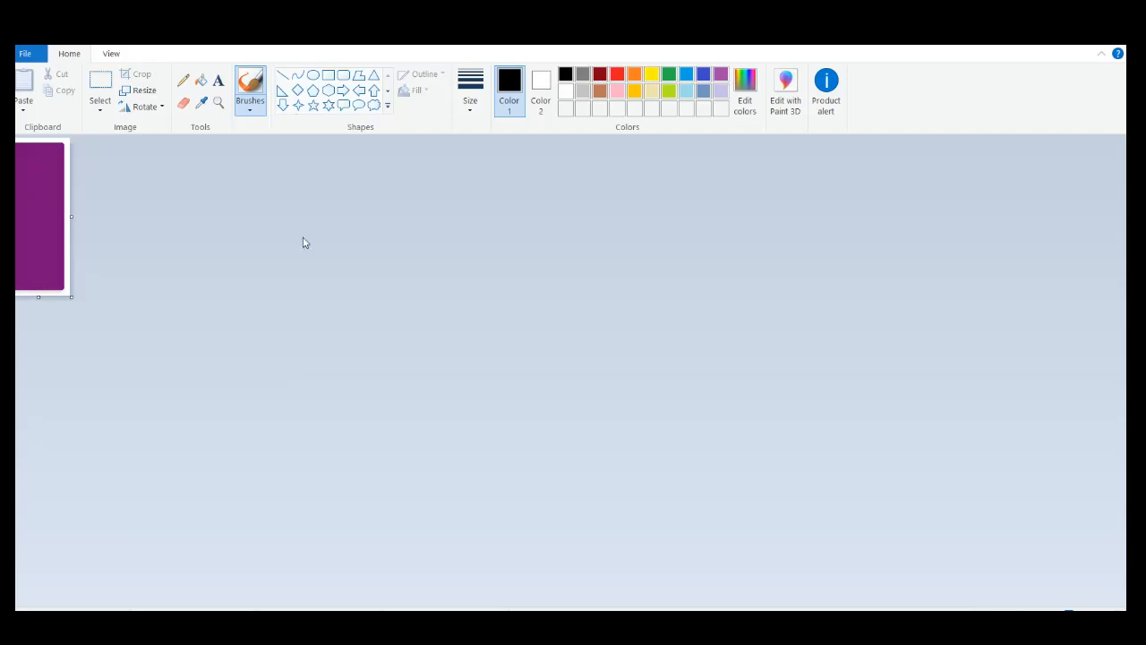
left_click(668, 93)
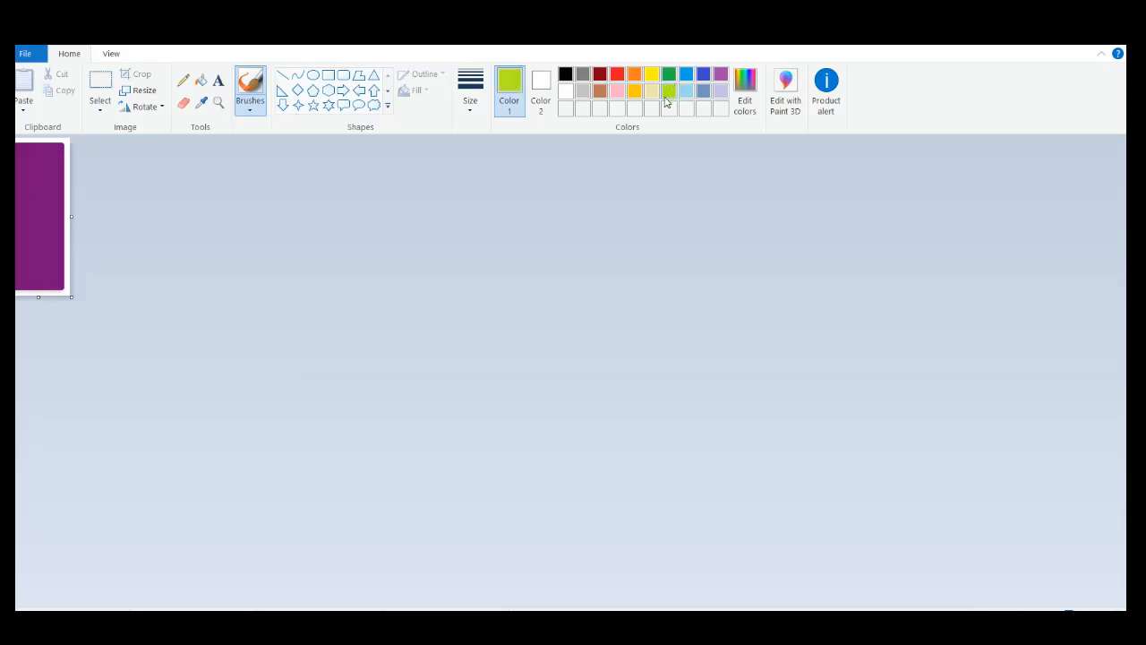
left_click(671, 77)
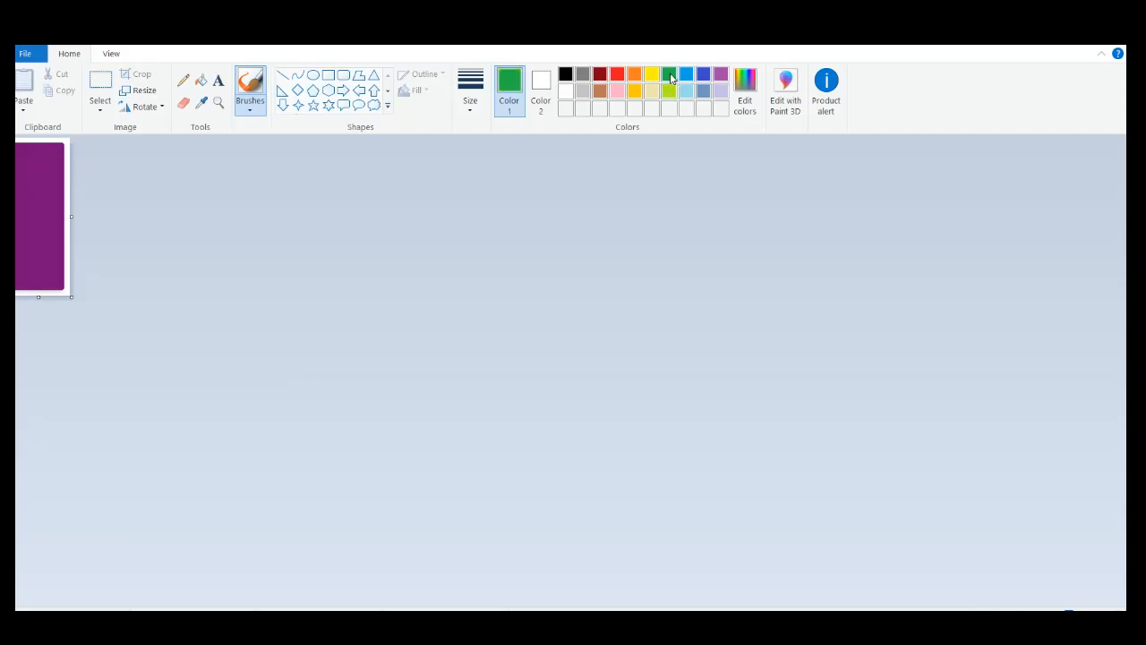
left_click(201, 80)
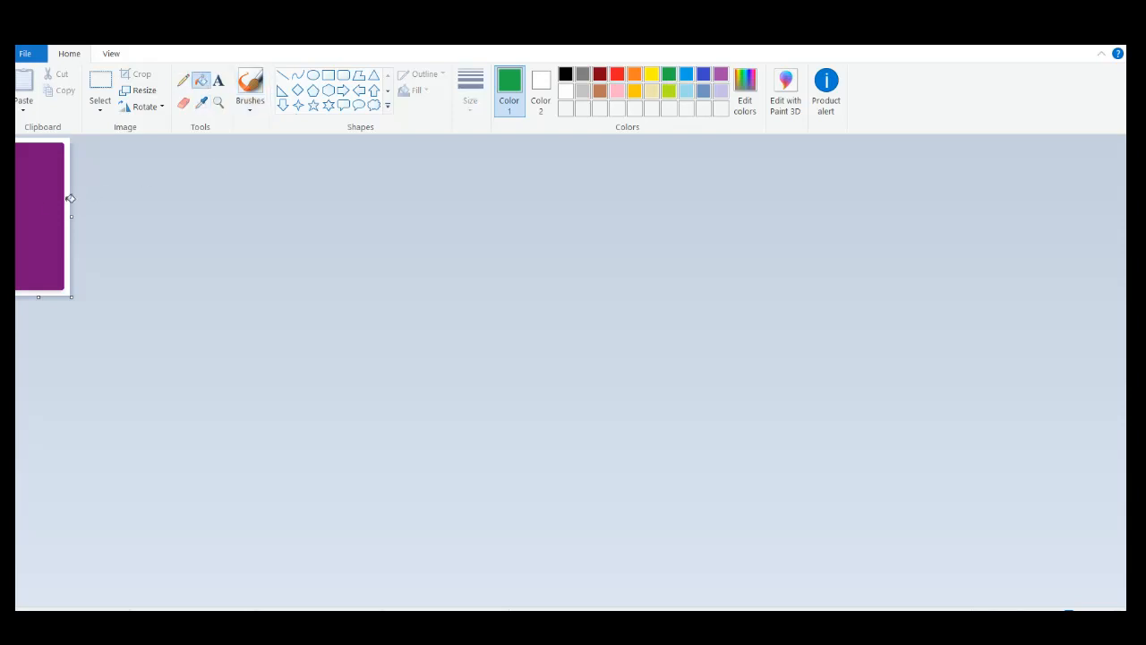
left_click(36, 209)
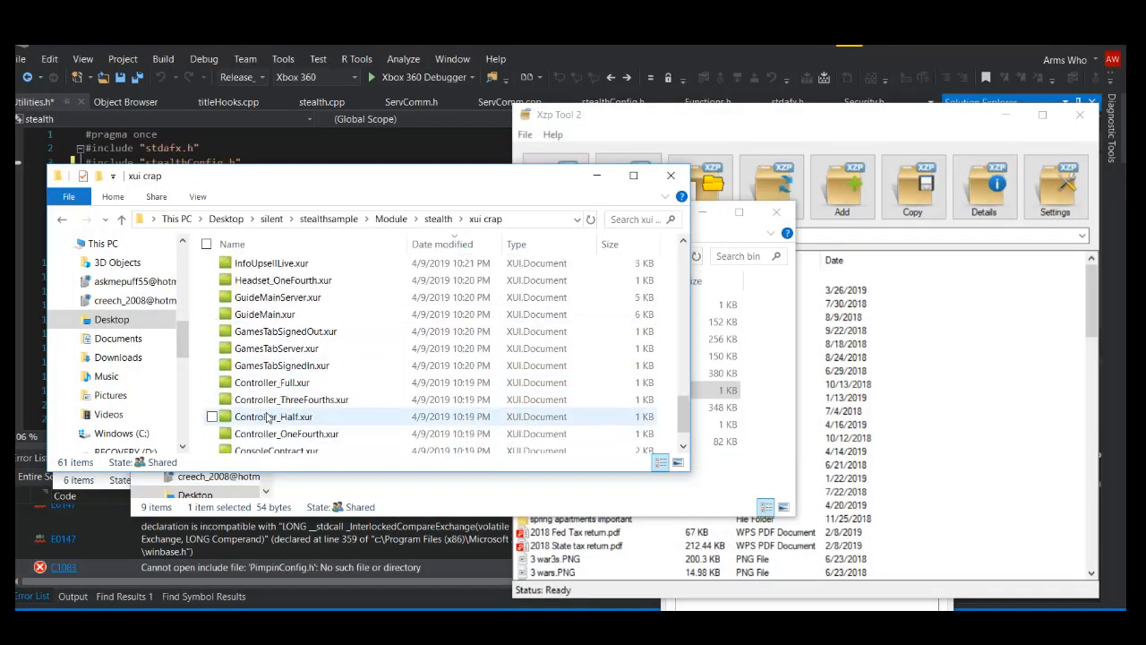
scroll(267, 417, "up", 12)
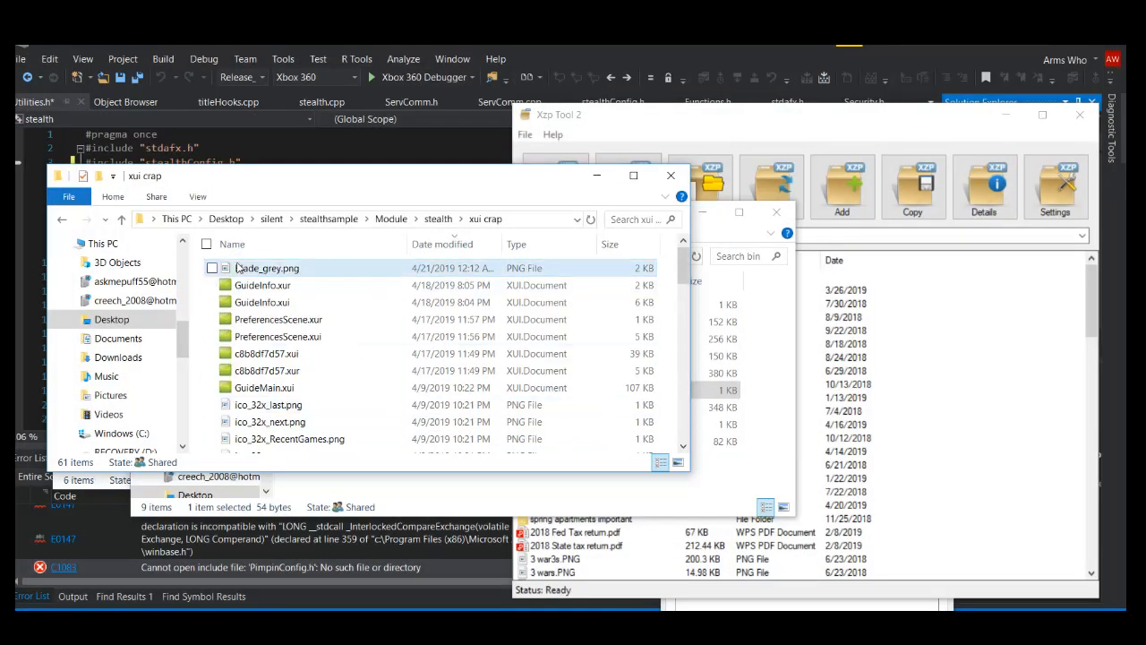
left_click(249, 271)
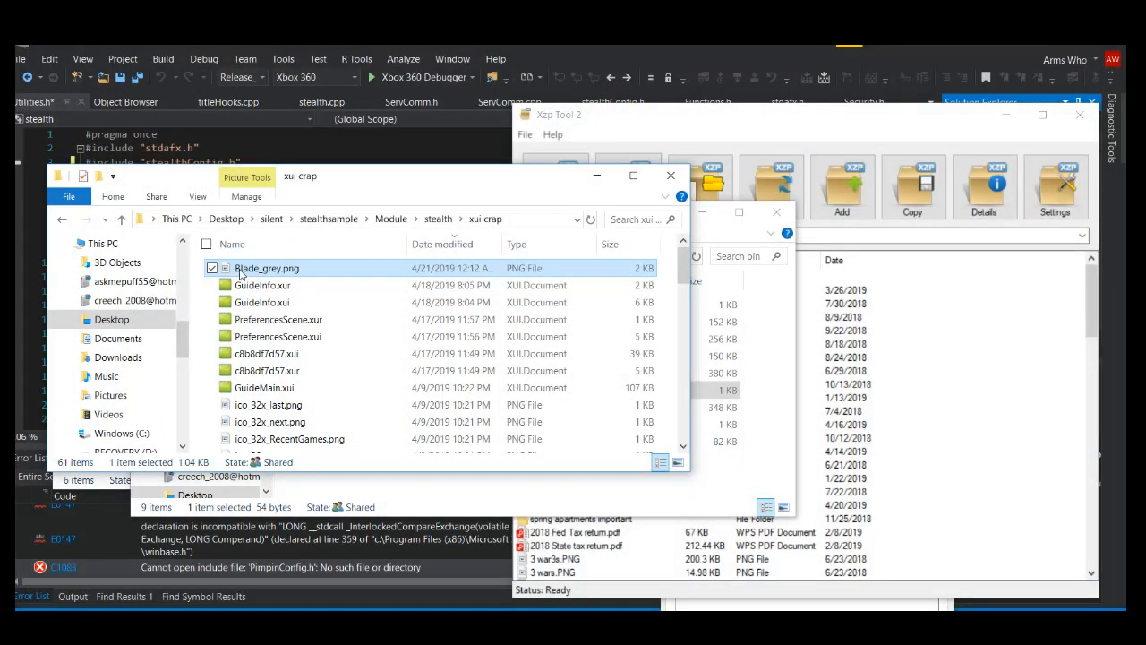
Switch back to the xui crap folder window and copy the folder's full path
left_click(1001, 467)
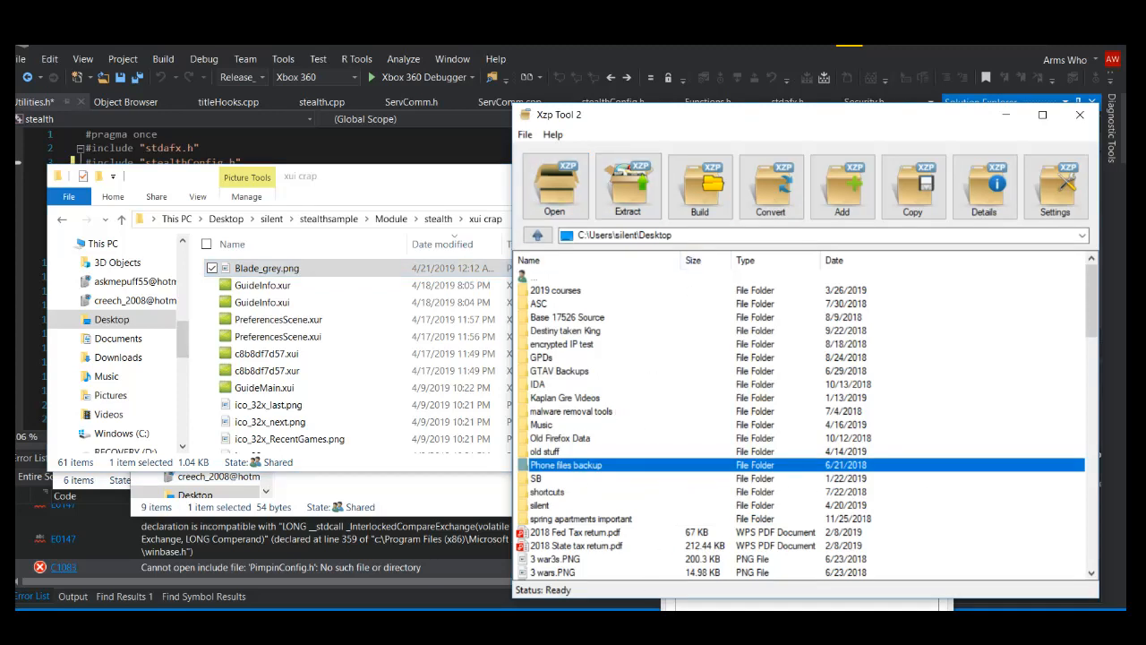
left_click(506, 641)
mouse_move(380, 571)
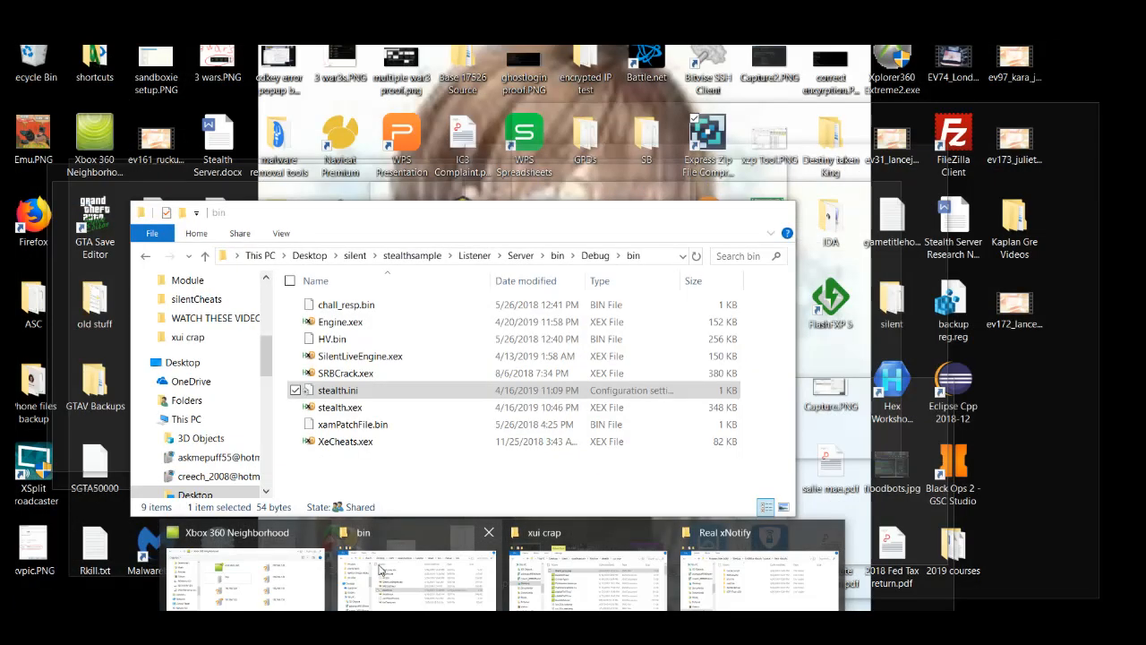
mouse_move(590, 558)
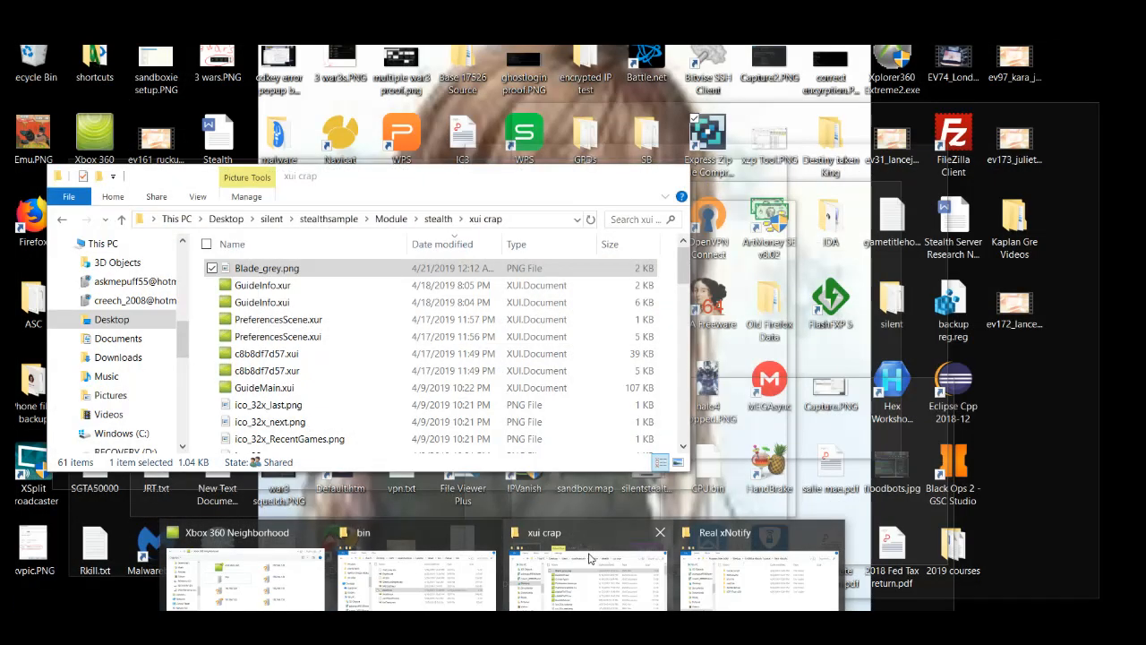
left_click(590, 558)
left_click(536, 220)
key("ctrl+c")
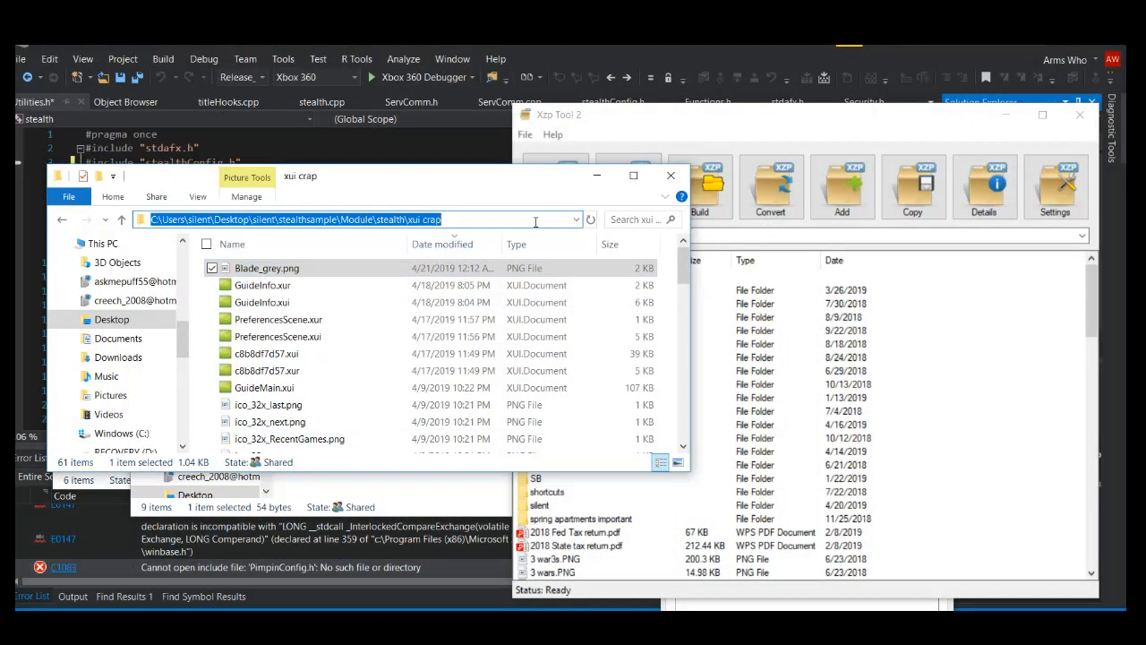
Start opening an archive in Xzp Tool 2 and go to the copied xui crap path in the file dialog
left_click(666, 118)
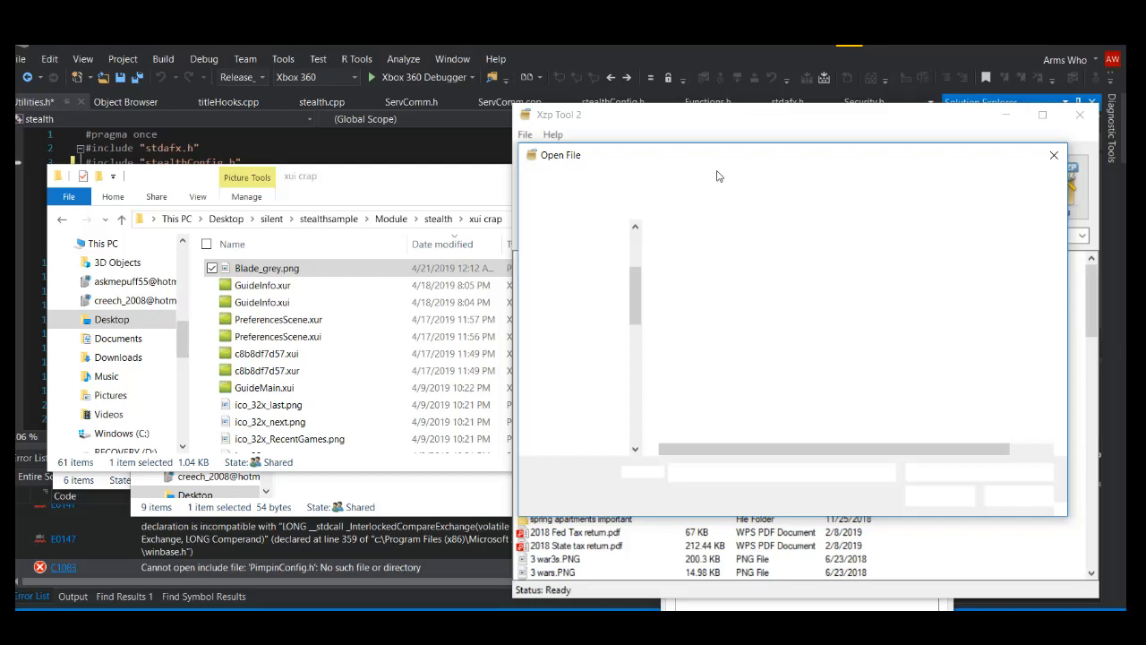
left_click(834, 180)
key("ctrl+v")
key("ctrl+a")
key("Return")
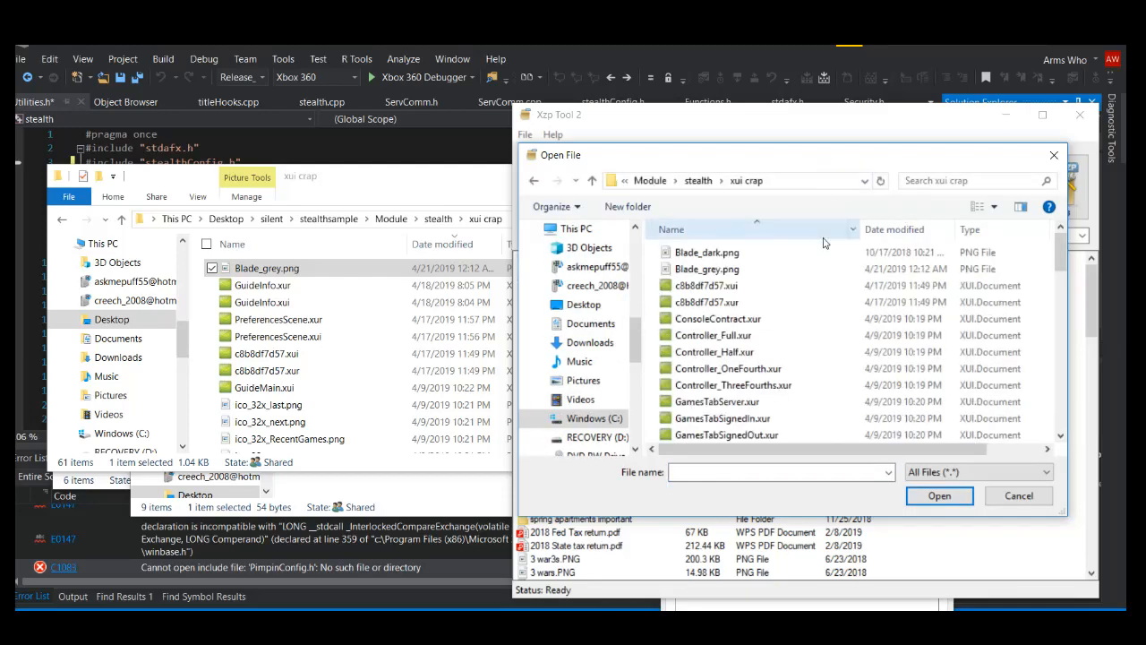
Open c7959ddc30d1b9ec2b03ff.xzp from the parent stealth folder and add the edited Blade_grey.png from xui crap to the archive
left_click_drag(789, 157, 780, 169)
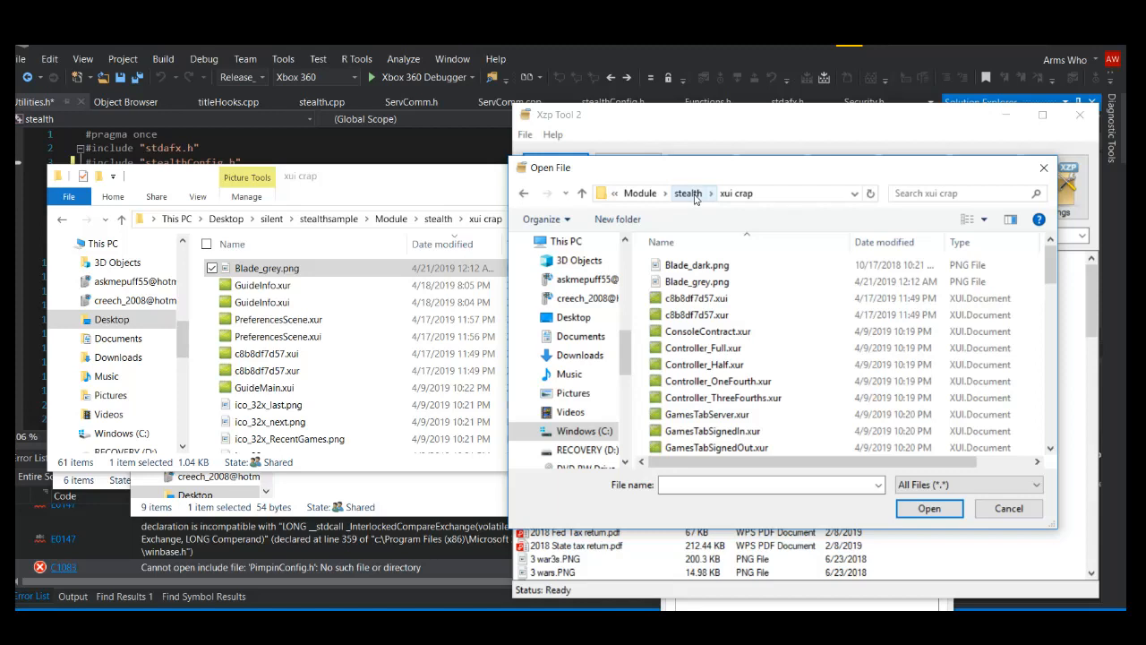
left_click_drag(687, 175, 698, 180)
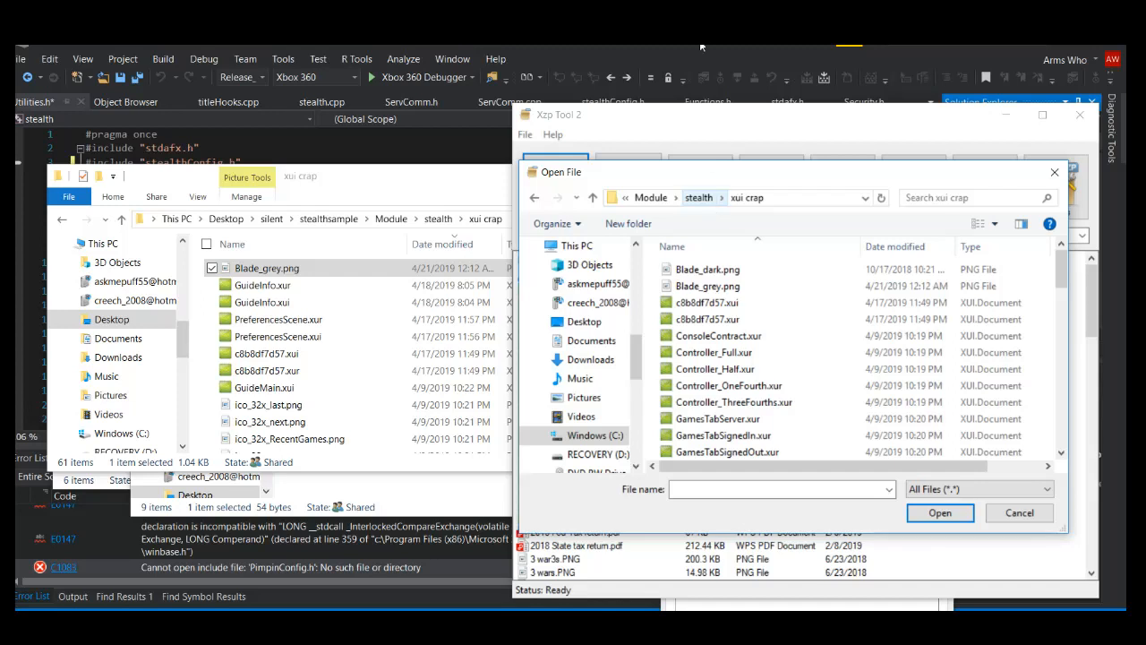
left_click(700, 198)
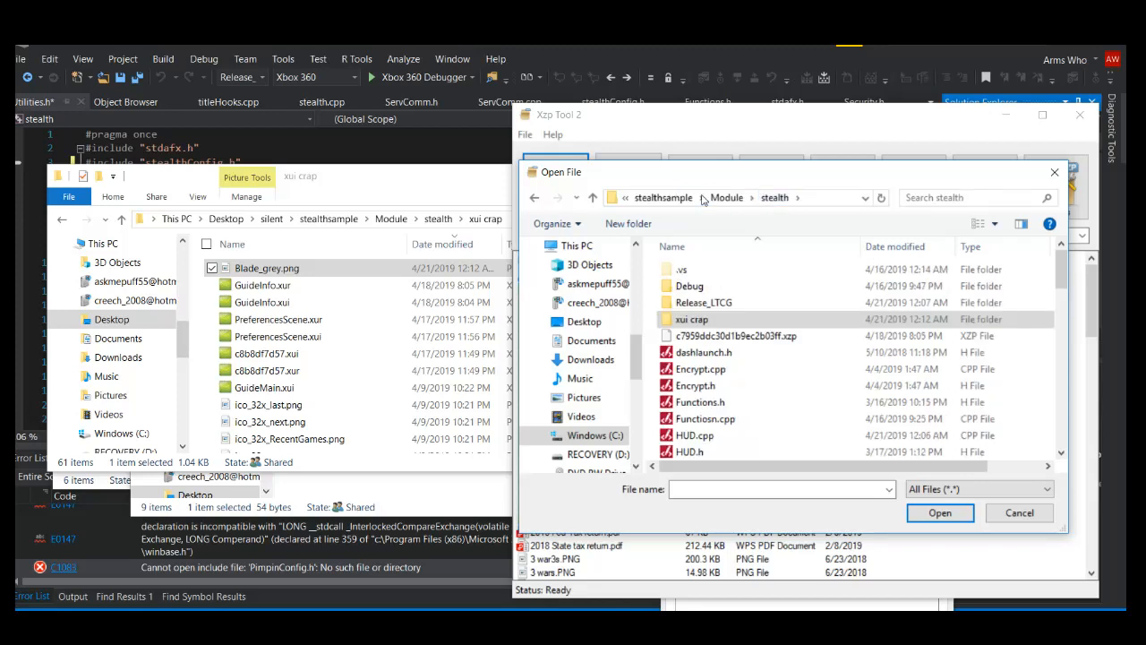
left_click_drag(688, 173, 639, 183)
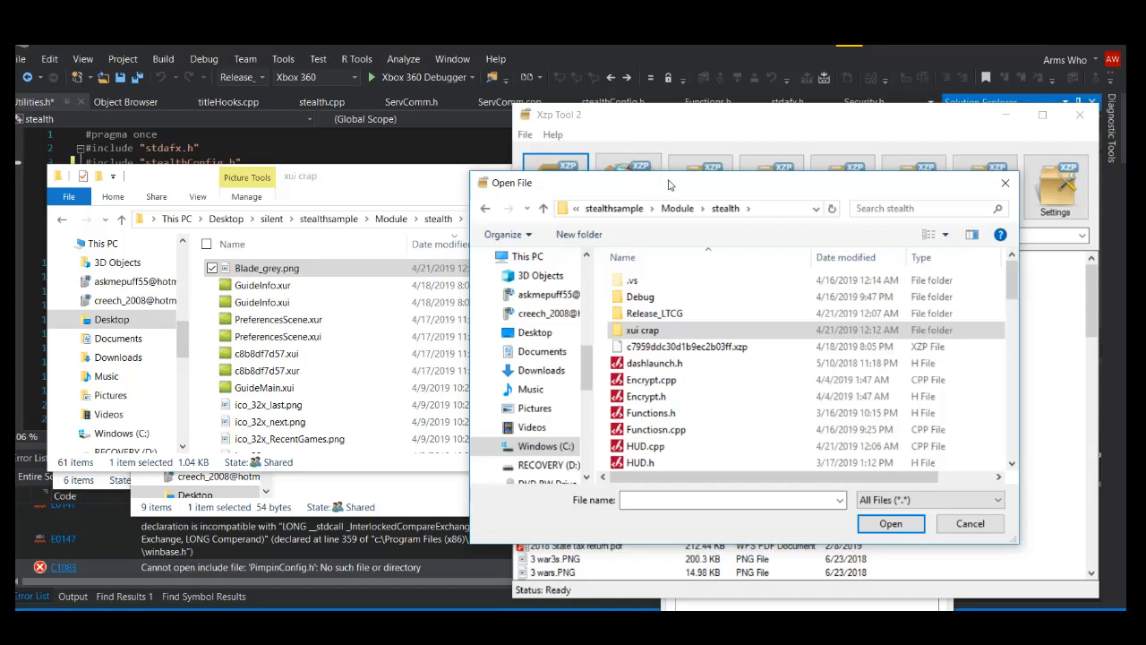
left_click_drag(678, 188, 635, 186)
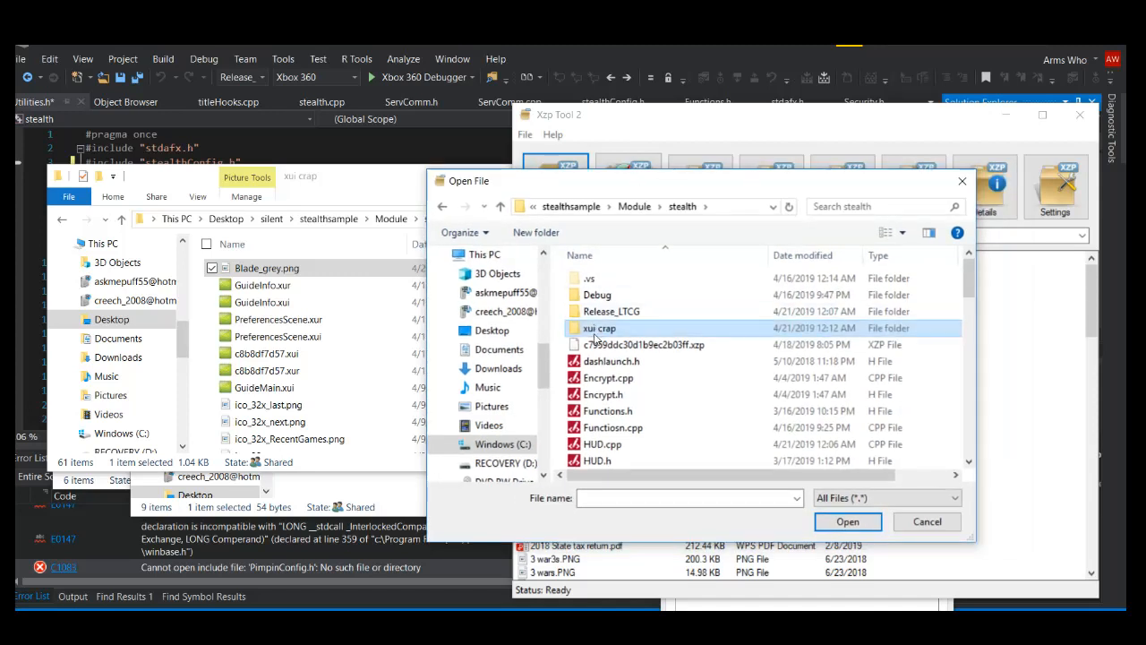
left_click(597, 343)
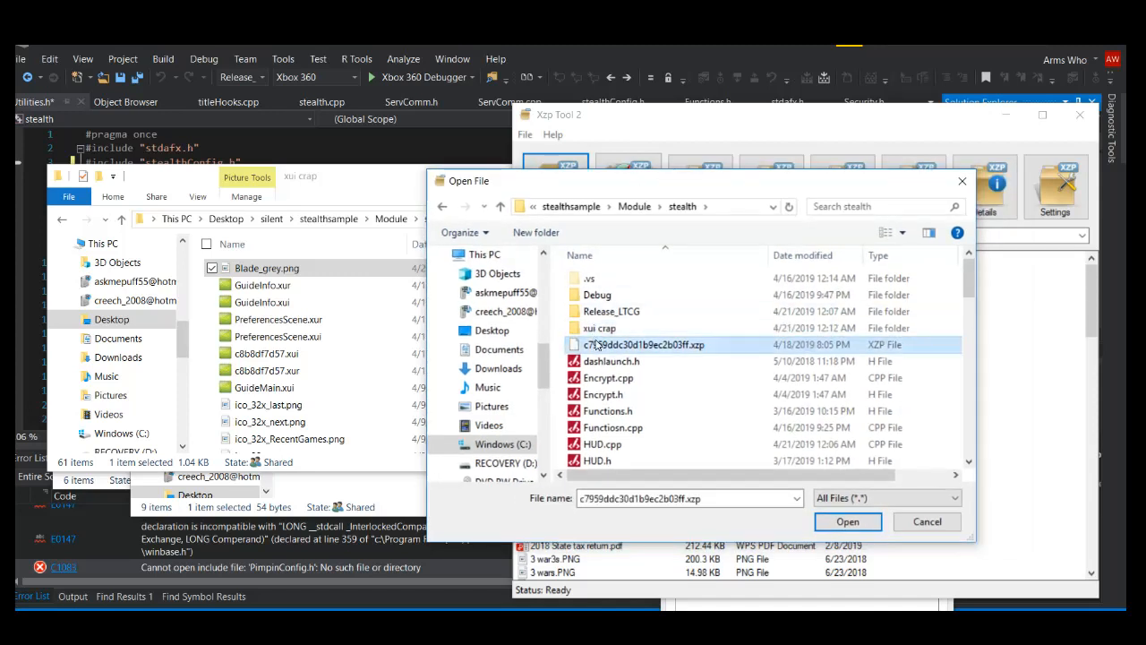
left_click(847, 523)
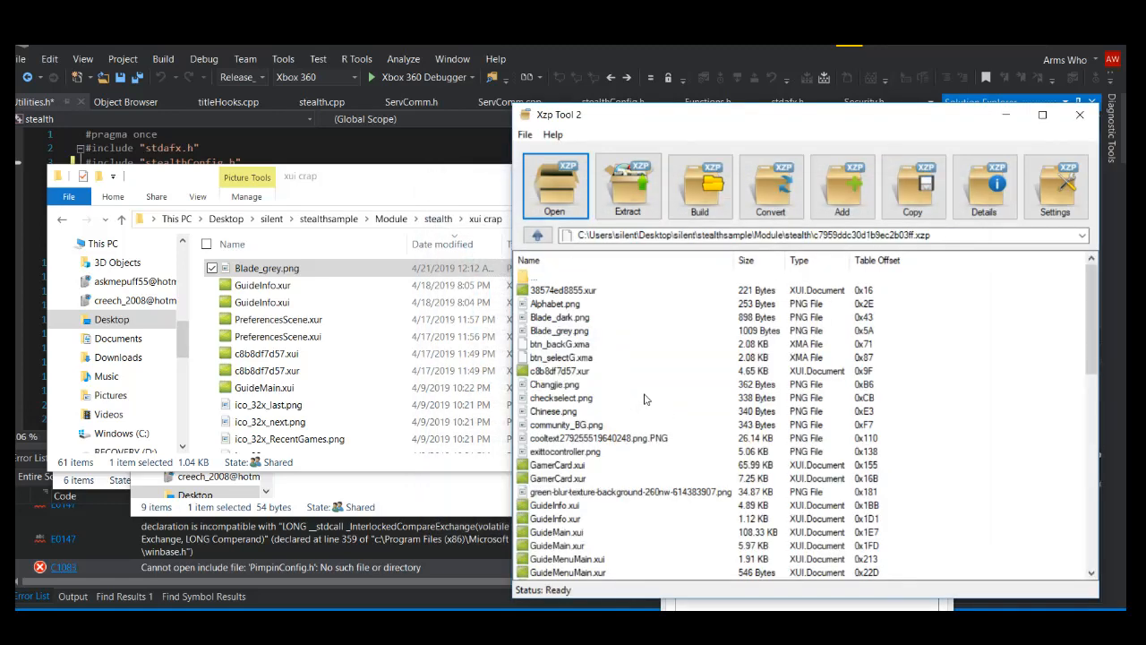
left_click_drag(236, 270, 946, 394)
left_click(622, 392)
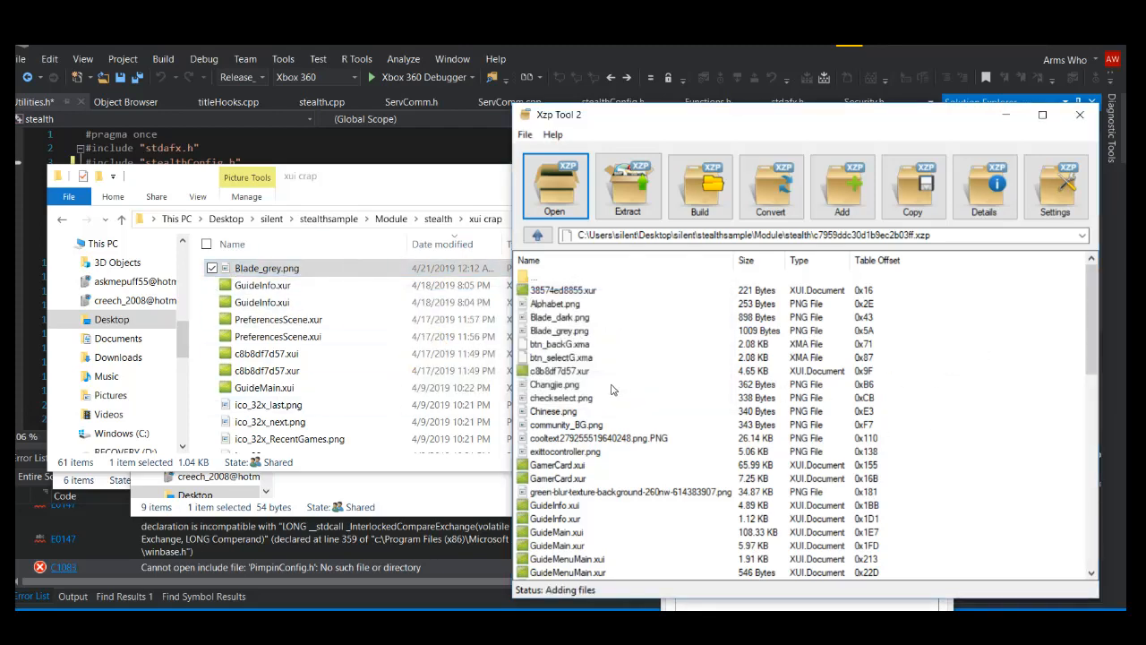
View PreferencesScene.xui and c8b8df7d57.xui from the xui crap folder in Xbox UI Tool, closing each one again
left_click(239, 333)
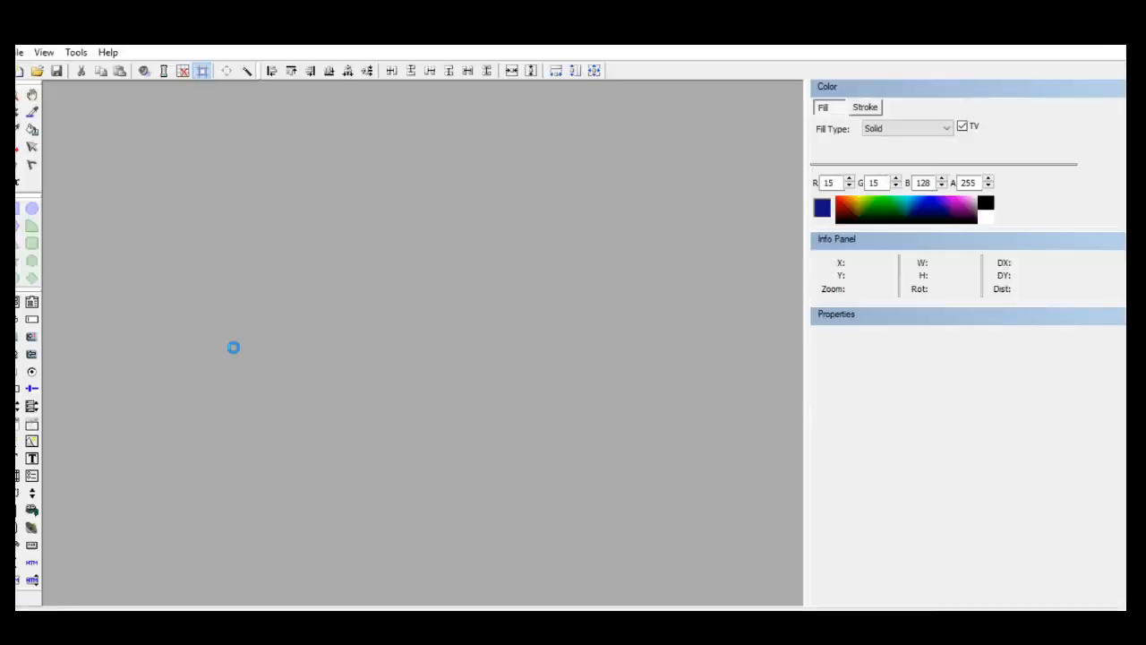
left_click_drag(625, 428, 785, 555)
mouse_move(405, 546)
left_mouse_down()
mouse_move(472, 546)
mouse_move(422, 546)
left_mouse_up()
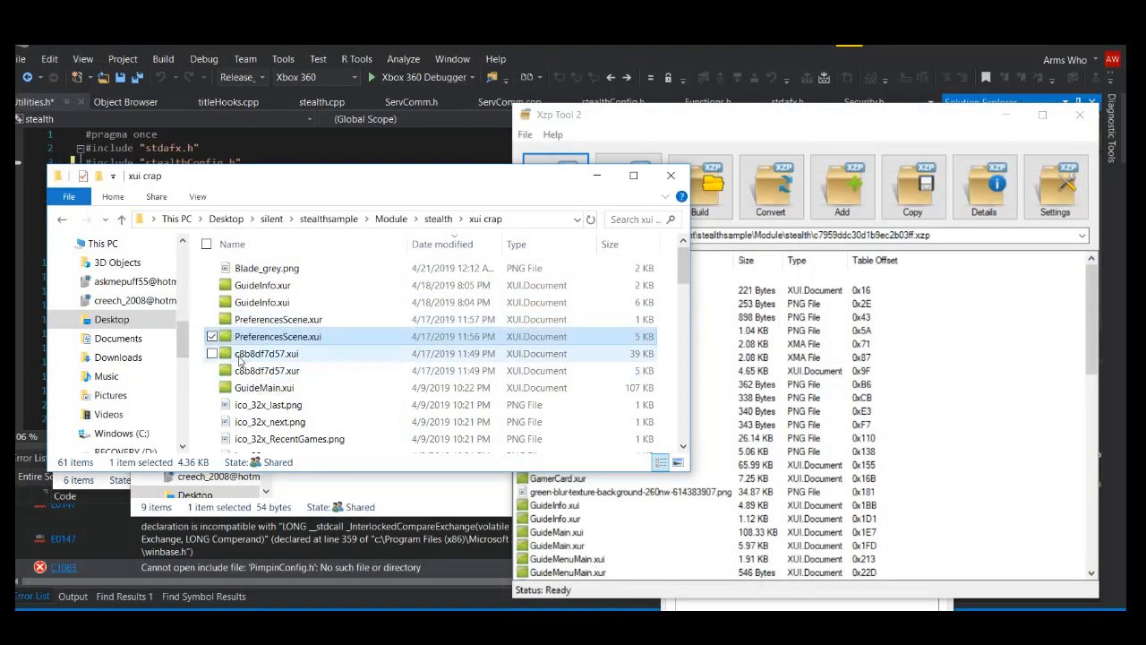
left_click(228, 355)
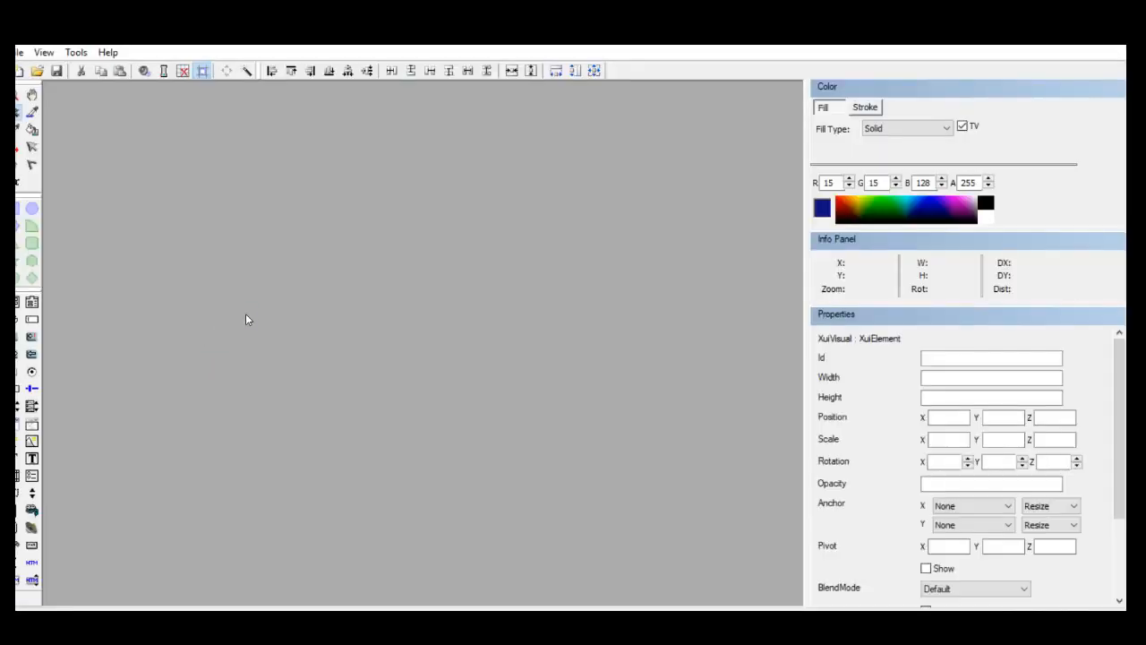
left_click_drag(187, 118, 141, 133)
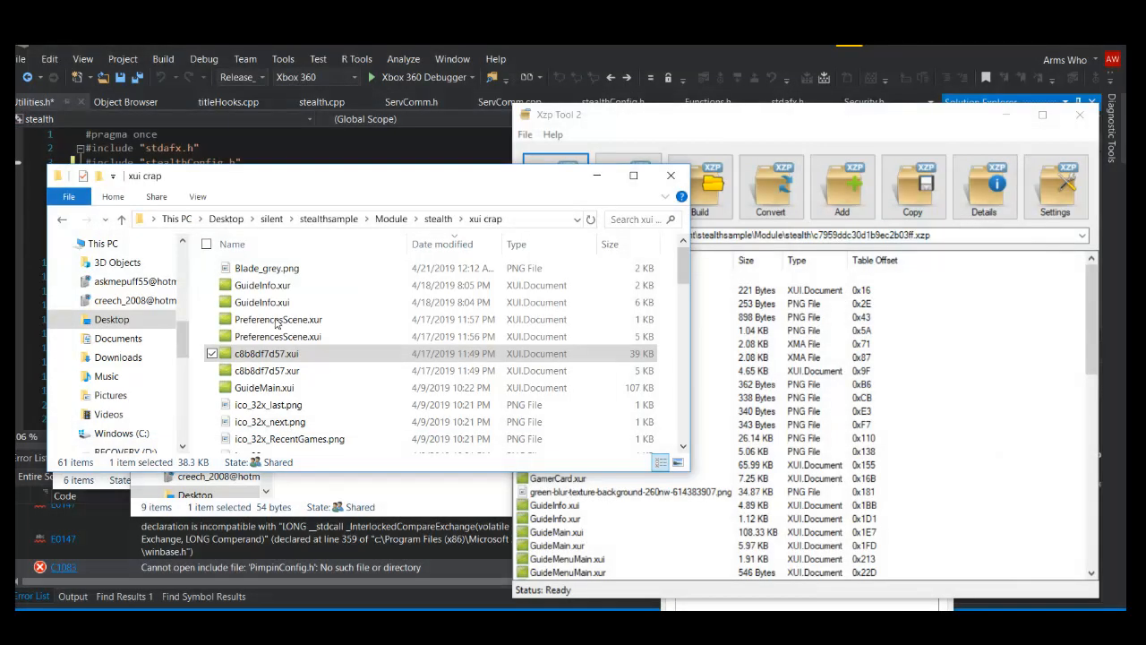
View GuideMain.xui in Xbox UI Tool, close it, and deselect the file in the xui crap folder
double_click(249, 388)
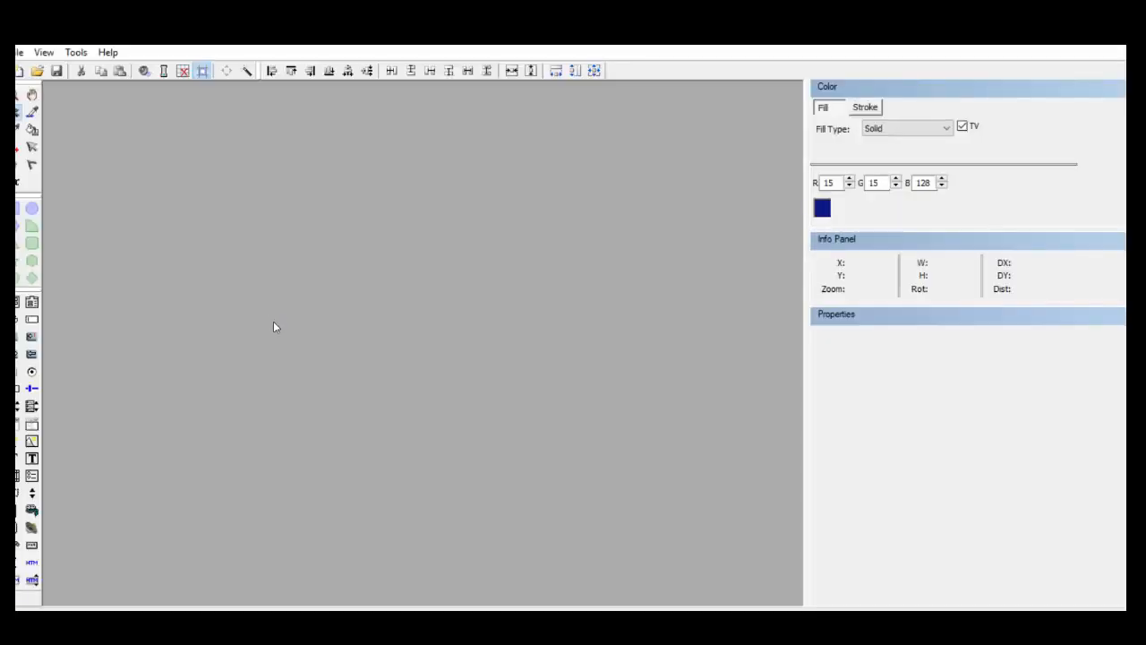
left_click_drag(631, 430, 749, 554)
left_click_drag(177, 114, 215, 108)
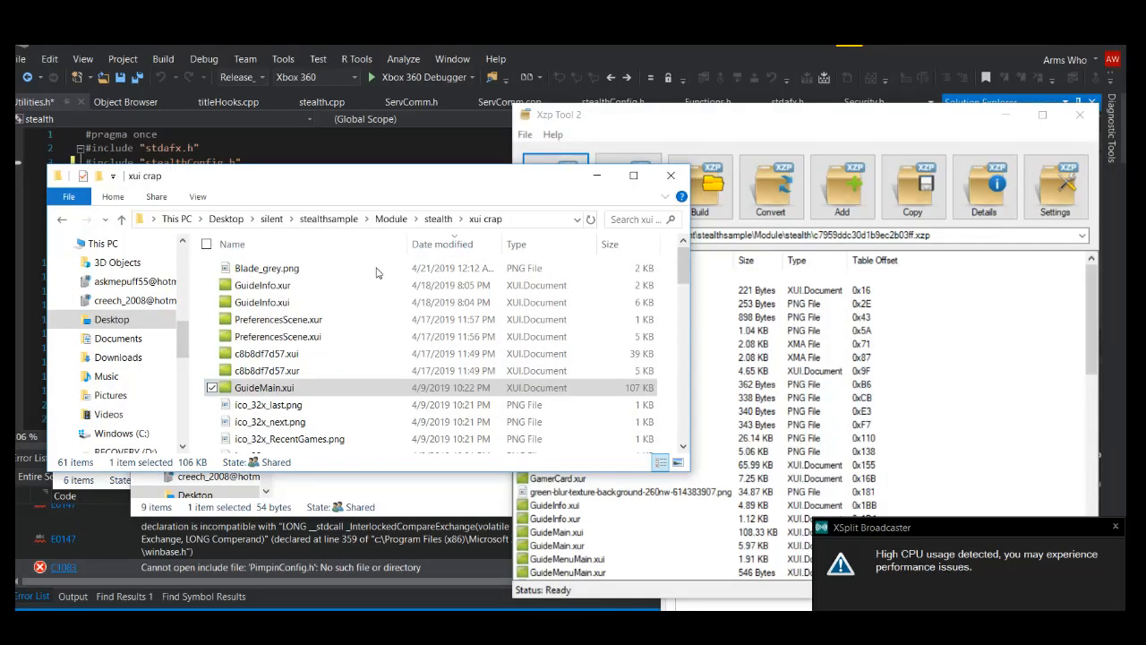
left_click(231, 388)
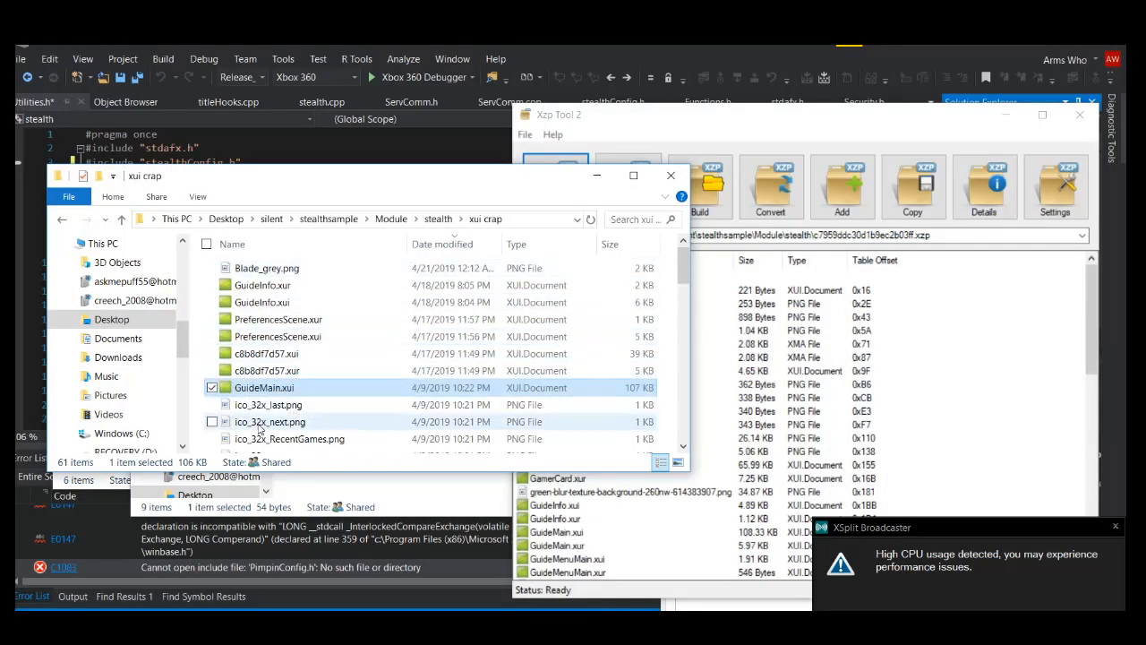
left_click(213, 388)
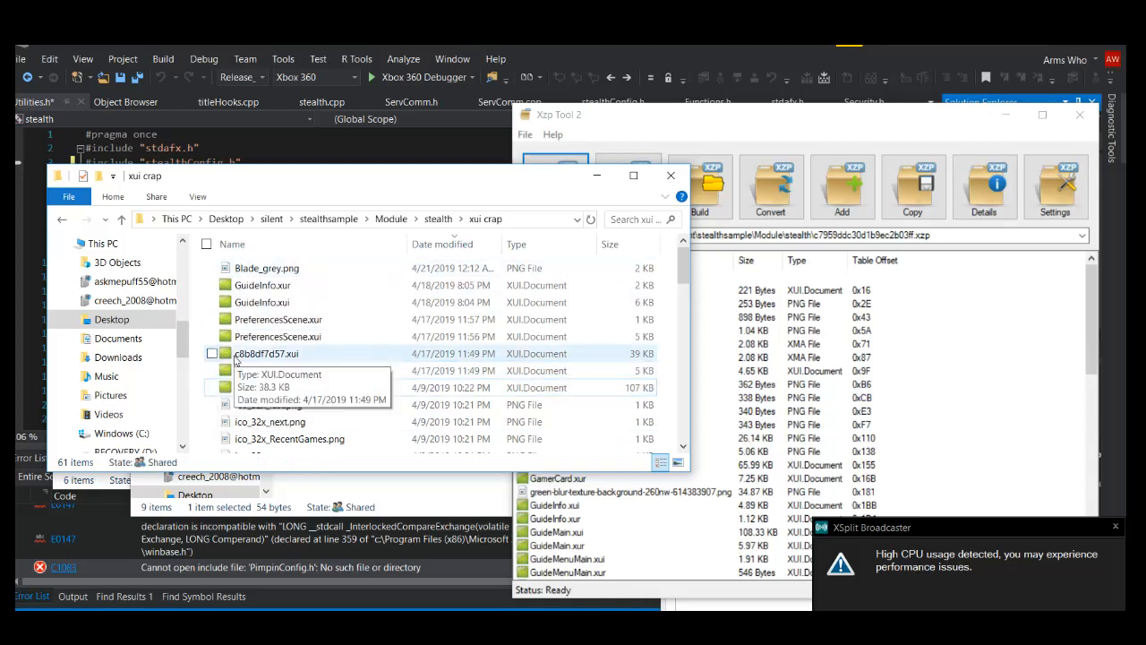
Reopen c8b8df7d57.xui in Xbox UI Tool to check its canvas, and close it
left_click(228, 358)
double_click(229, 356)
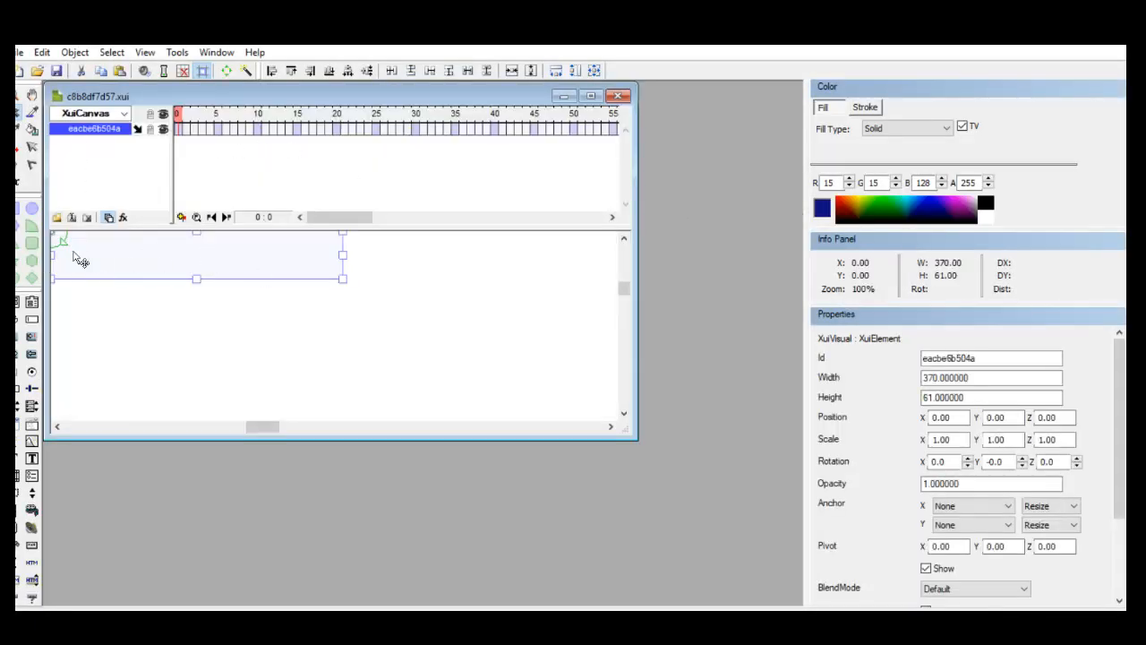
left_click(1123, 34)
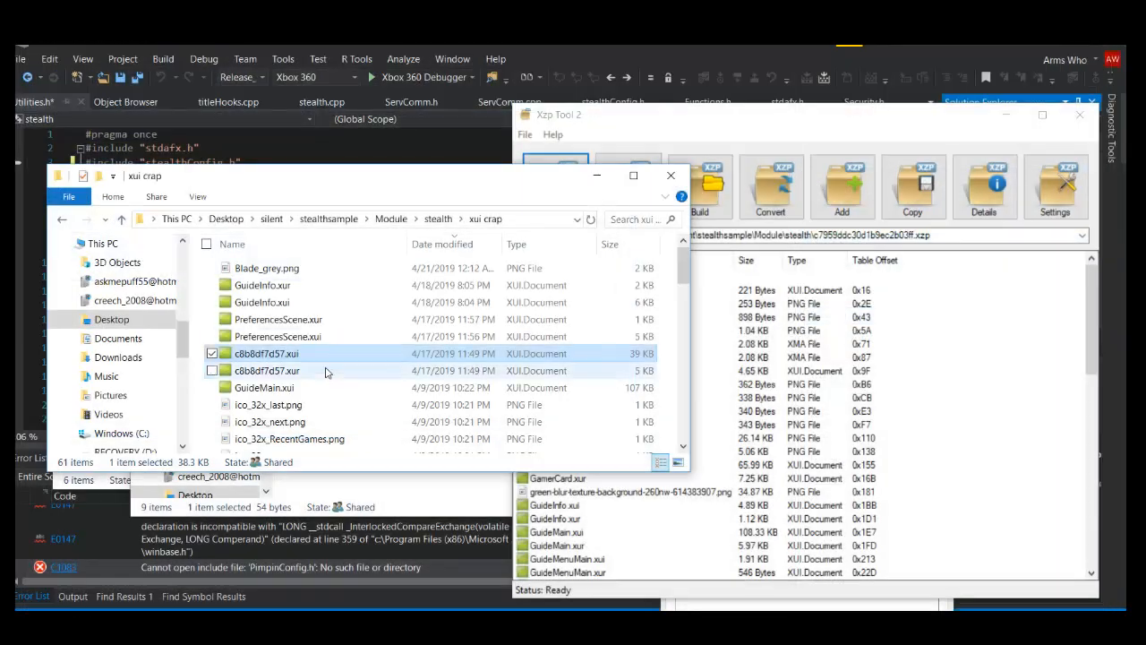
Open GuideInfo.xui from the xui crap folder in Xbox UI Tool, enlarge its document window, and maximize the program
left_click_drag(274, 179, 241, 180)
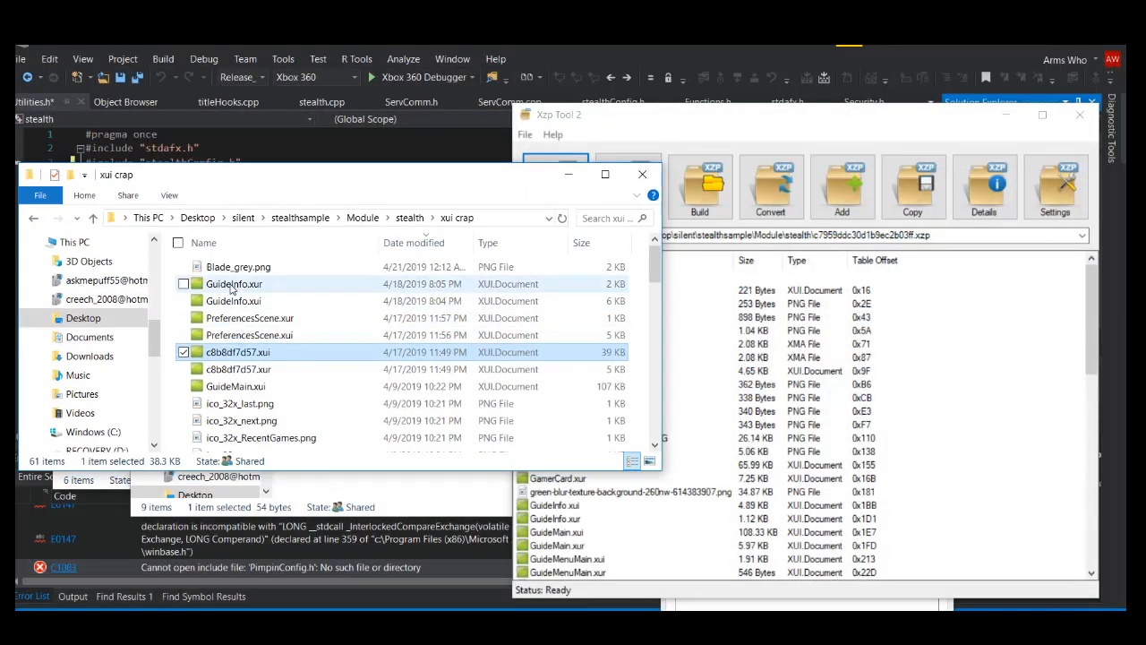
double_click(231, 299)
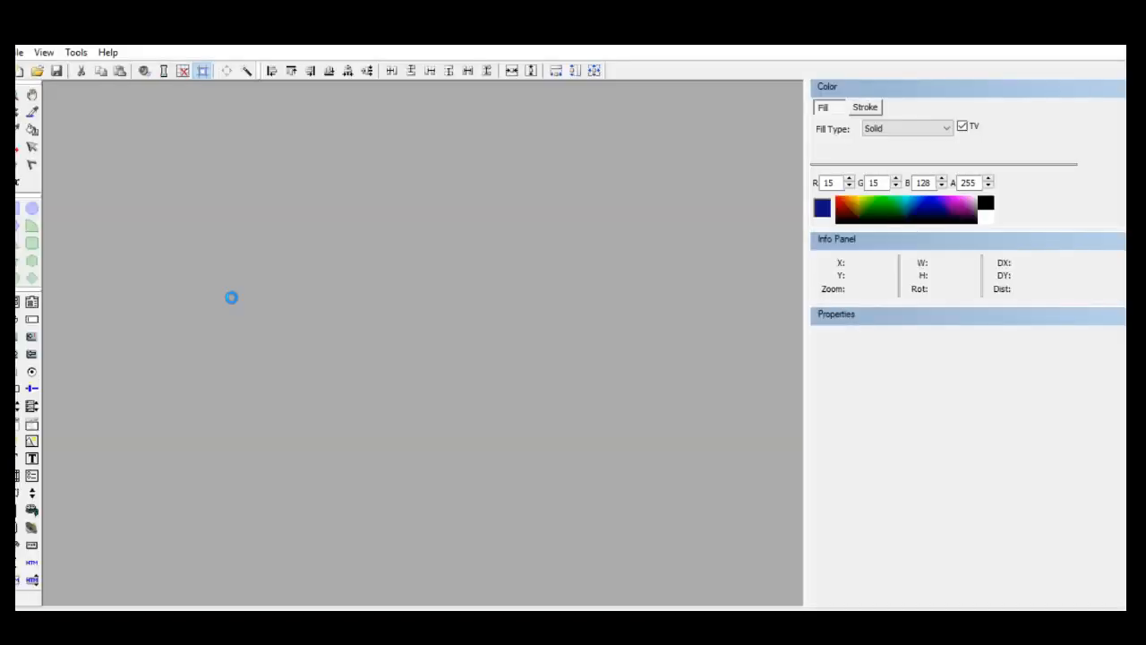
left_click_drag(626, 426, 800, 596)
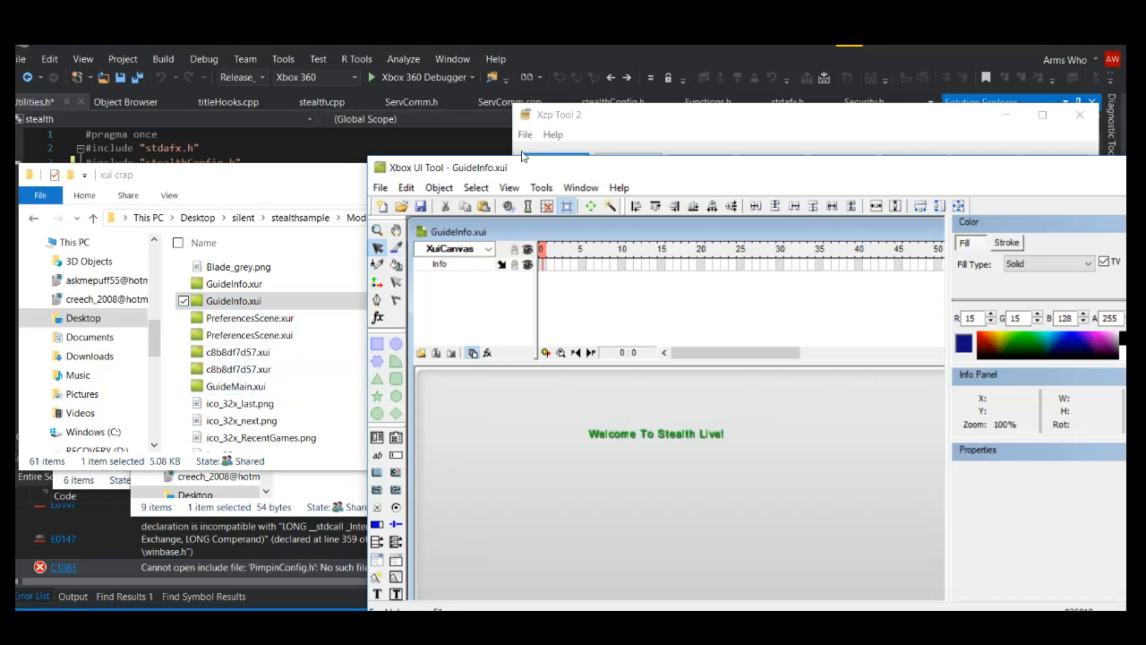
left_click_drag(523, 171, 363, 138)
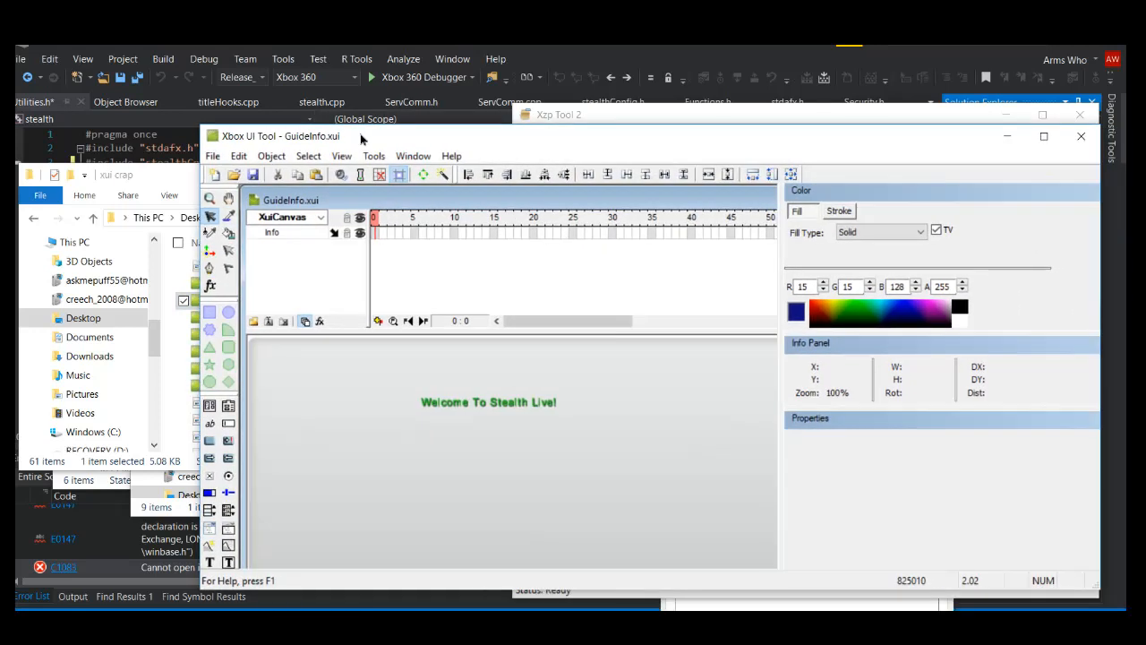
left_click_drag(361, 136, 363, 137)
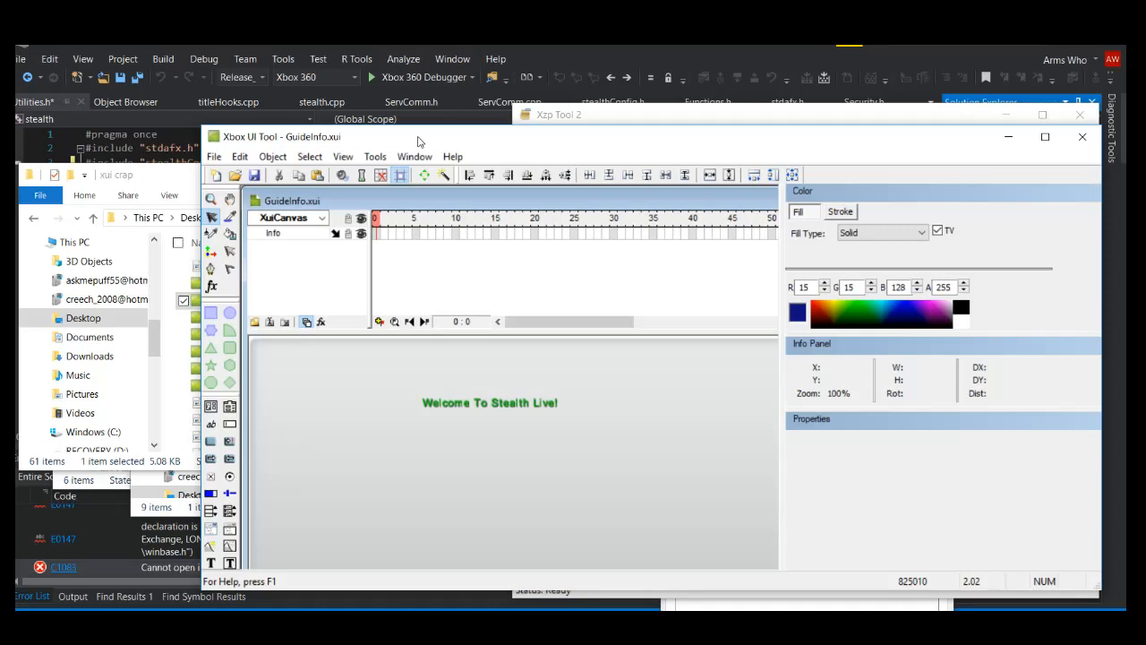
left_click_drag(738, 141, 656, 132)
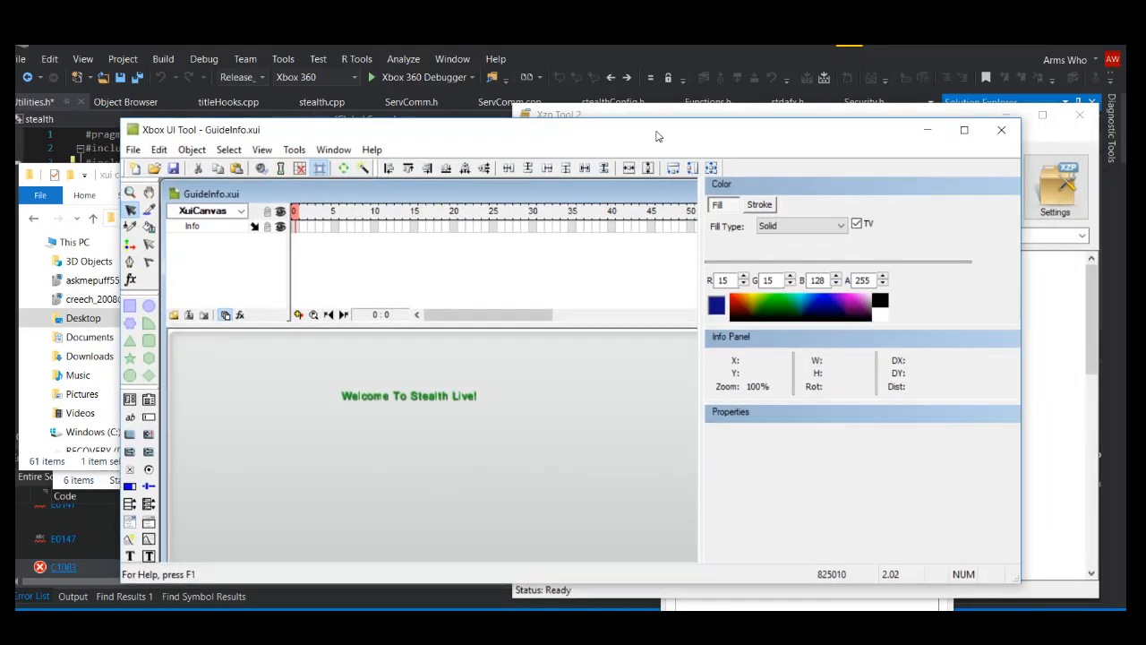
double_click(655, 136)
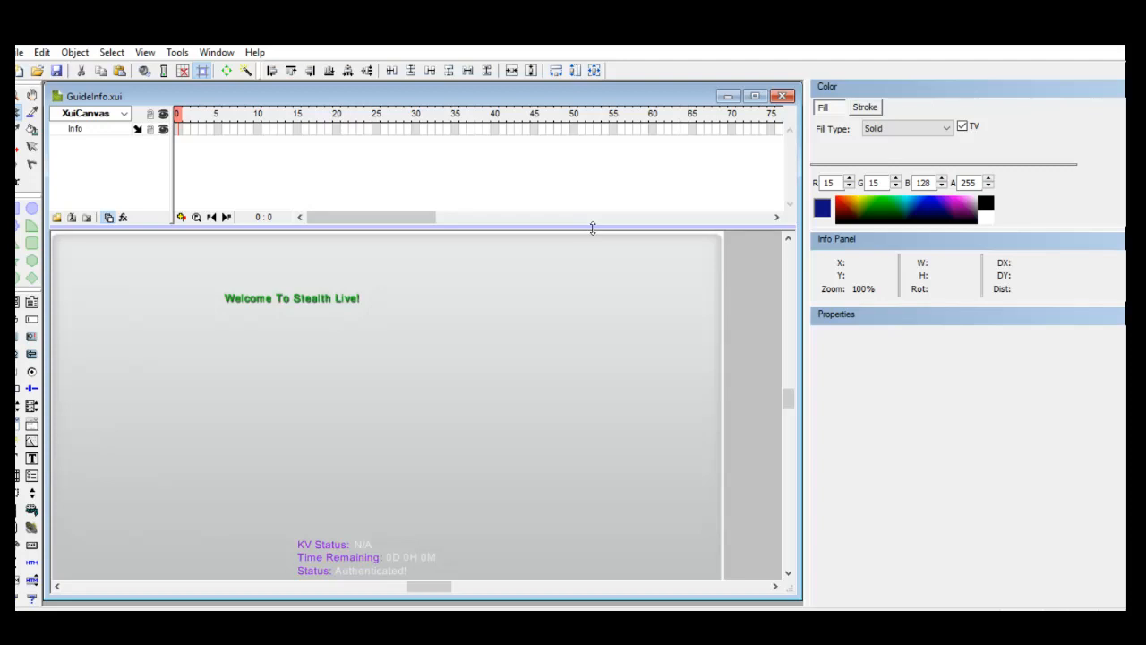
Examine the GuideInfo.xui scene layout and go into its Info element to list the child elements
left_click_drag(438, 586, 388, 588)
scroll(596, 446, "down", 2)
scroll(596, 446, "up", 2)
scroll(603, 440, "down", 1)
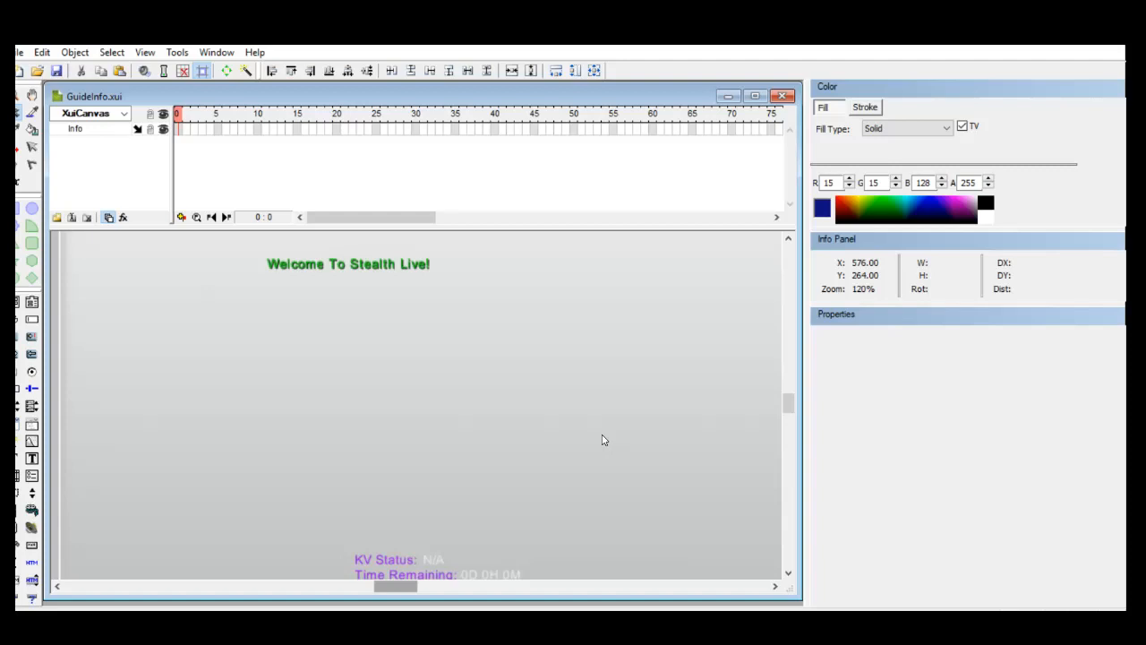
mouse_move(789, 402)
left_mouse_down()
mouse_move(788, 428)
mouse_move(781, 382)
left_mouse_up()
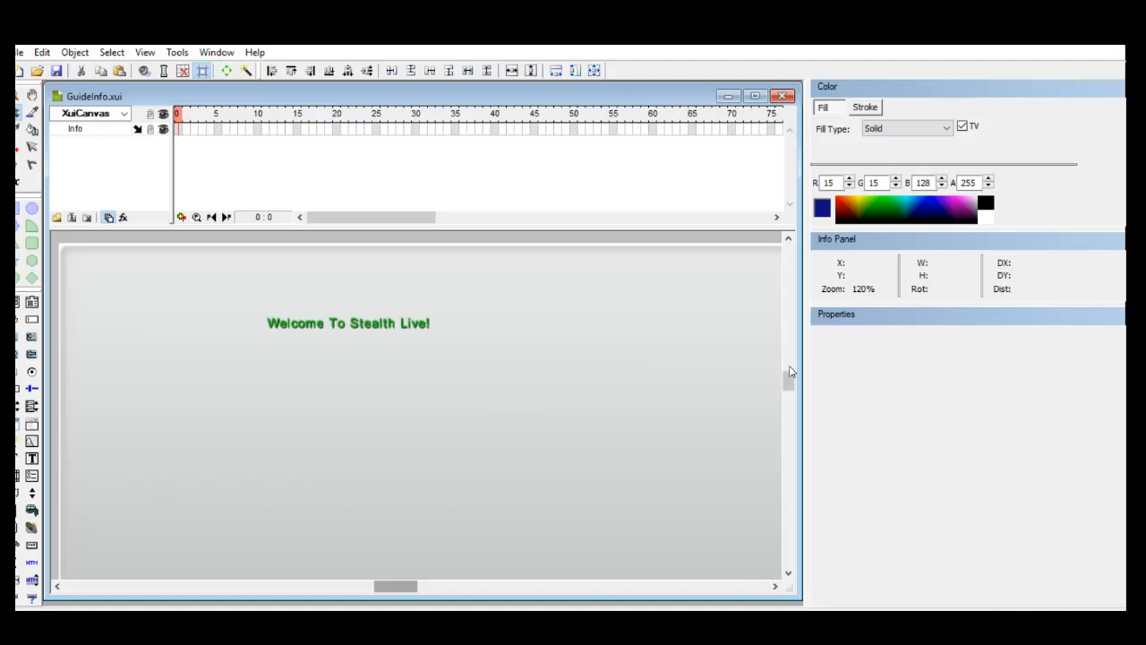
left_click_drag(783, 380, 748, 386)
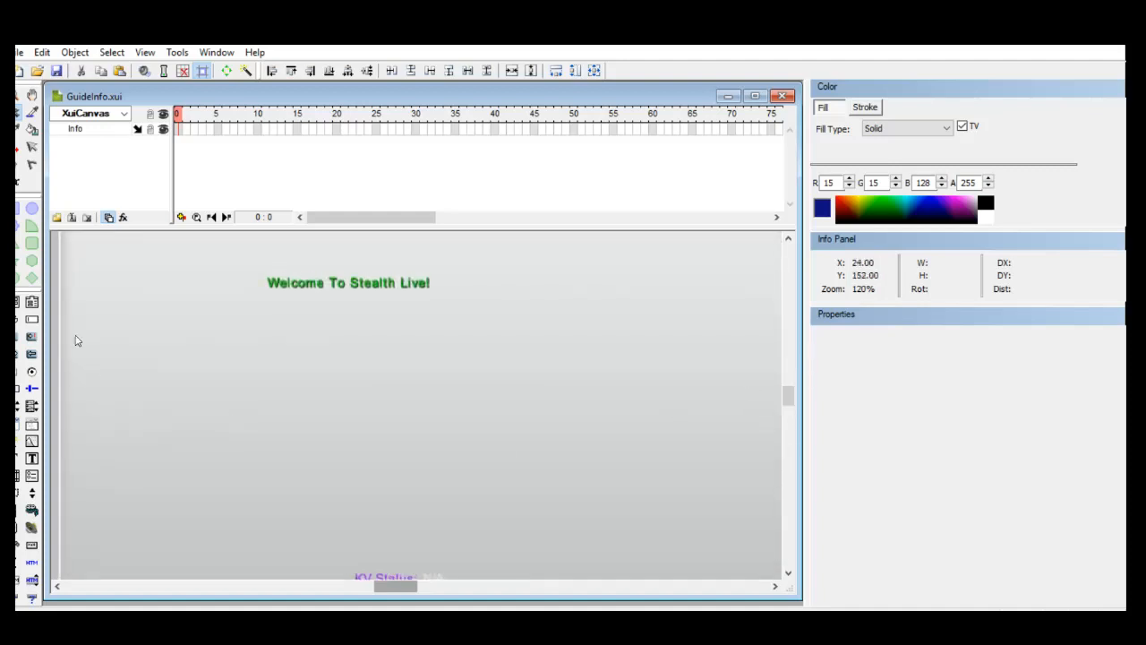
left_click(135, 130)
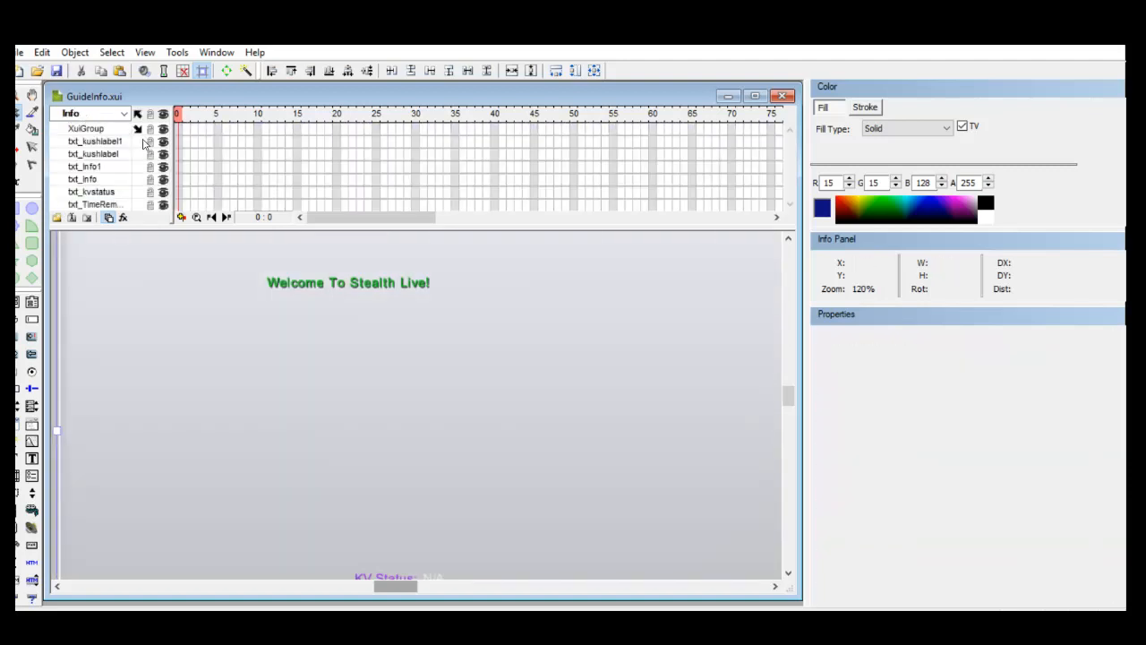
Go through the Info scene's text elements and check the Text property of txt_TitleName
left_click(86, 134)
left_click(89, 141)
left_click(92, 154)
left_click(94, 167)
left_click(97, 182)
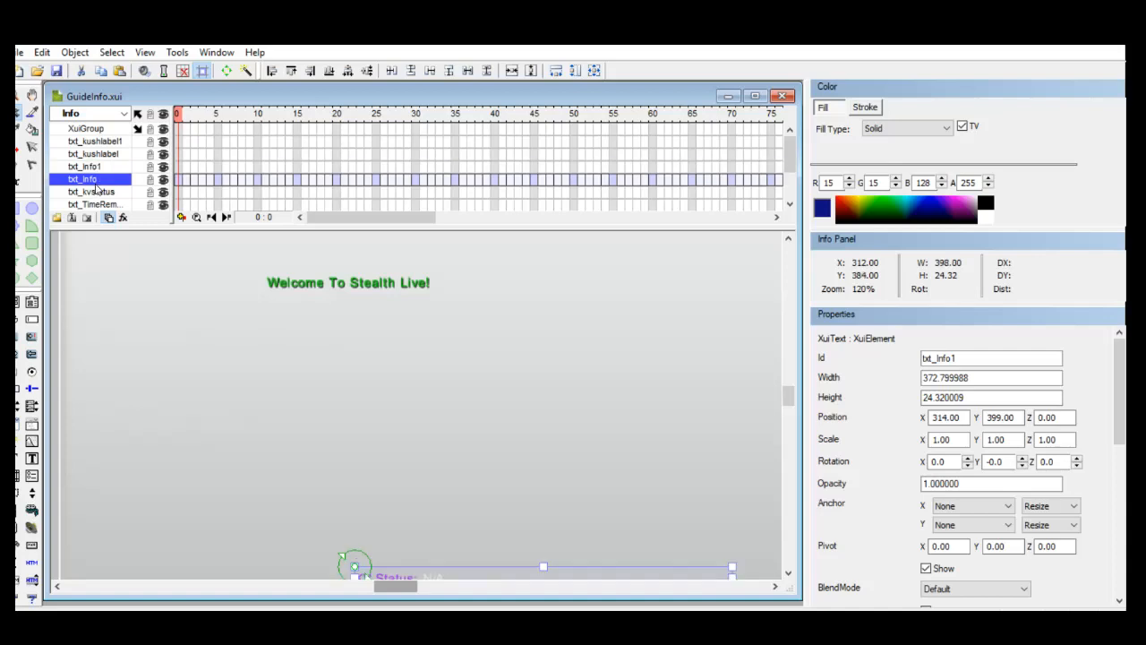
scroll(95, 184, "down", 2)
left_click(95, 180)
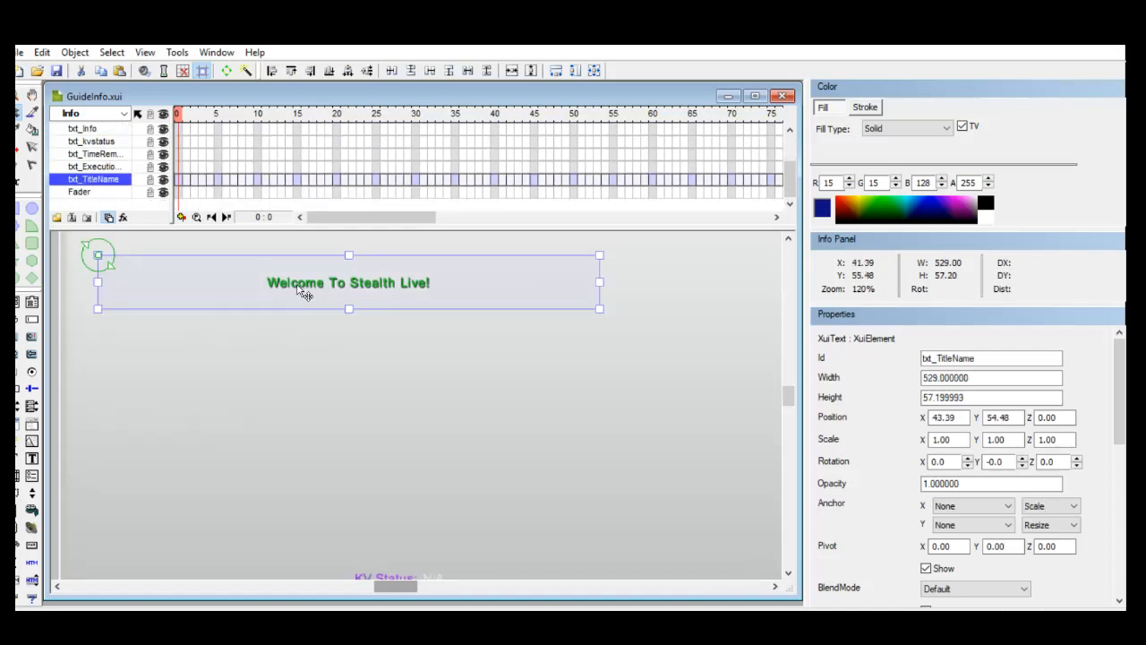
left_click_drag(1120, 354, 1107, 486)
left_click(1001, 397)
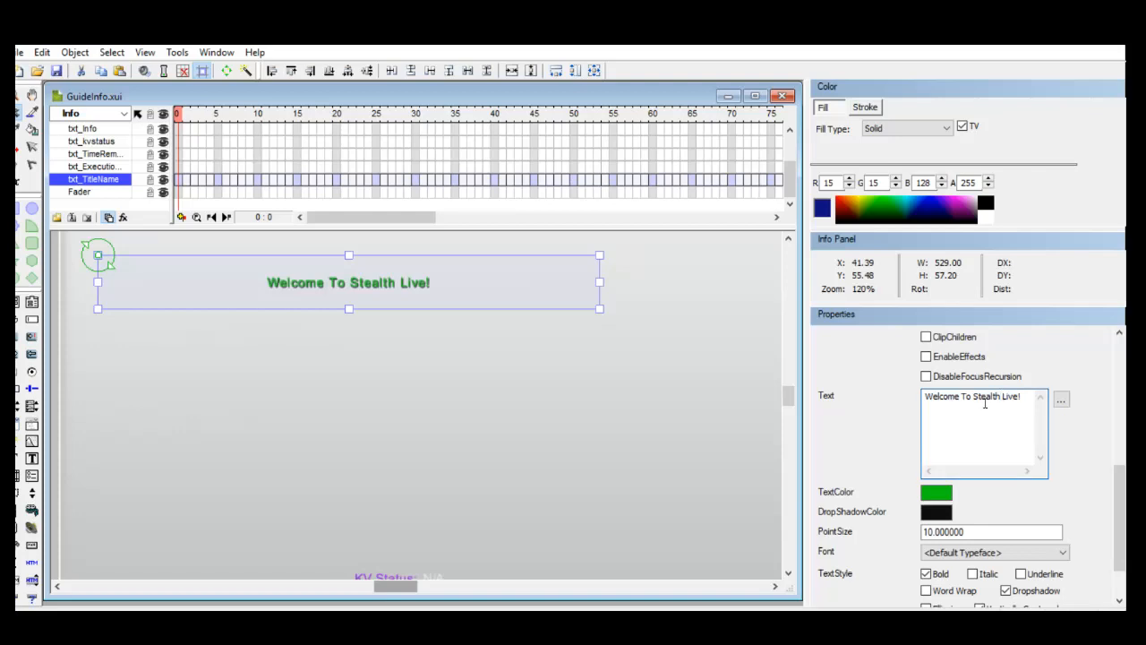
Inspect the execution, time remaining and KV status text elements in the lower part of the scene
left_click_drag(788, 403, 785, 458)
left_click(88, 169)
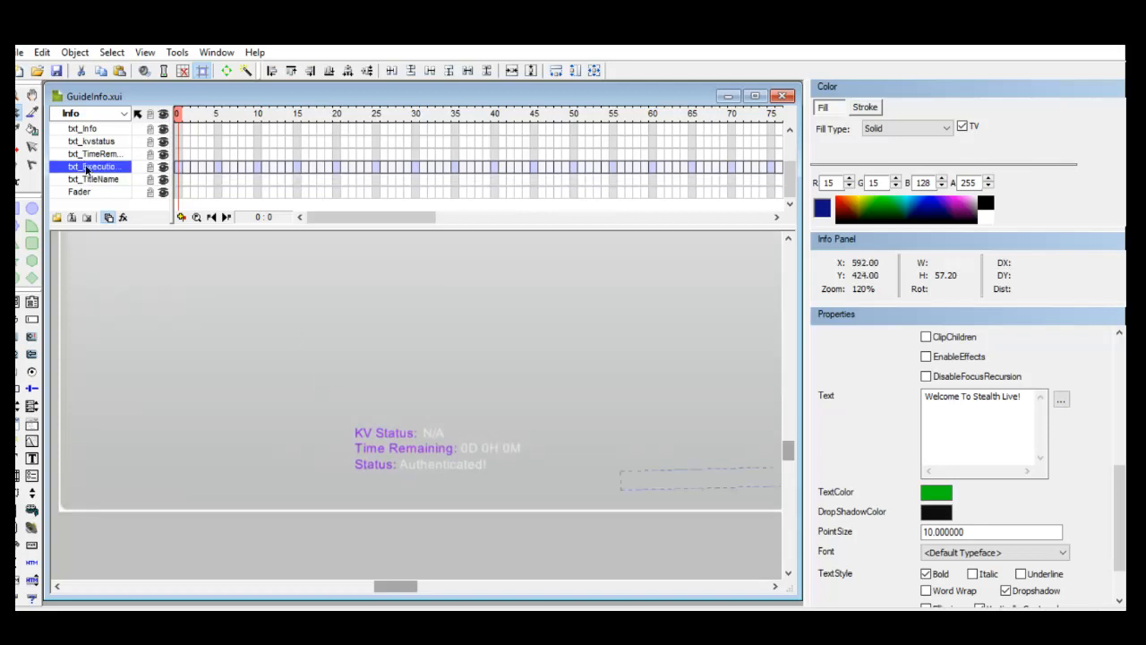
left_click(89, 154)
left_click(90, 142)
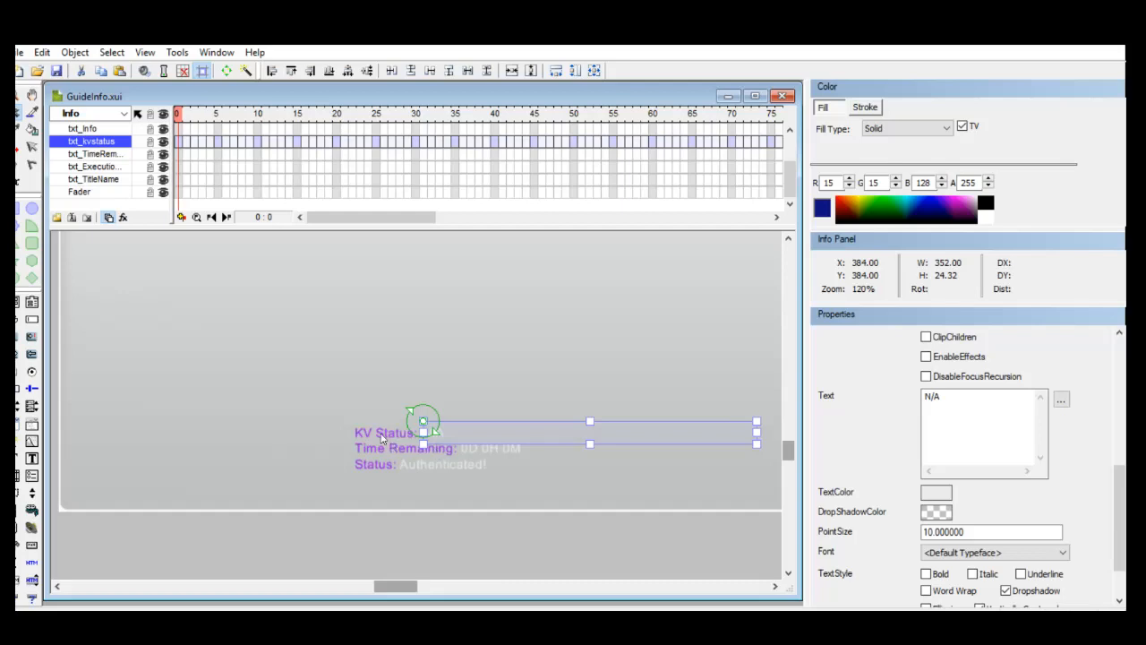
Change the TextColor of the txt_Info "KV Status:" label to green
left_click(72, 130)
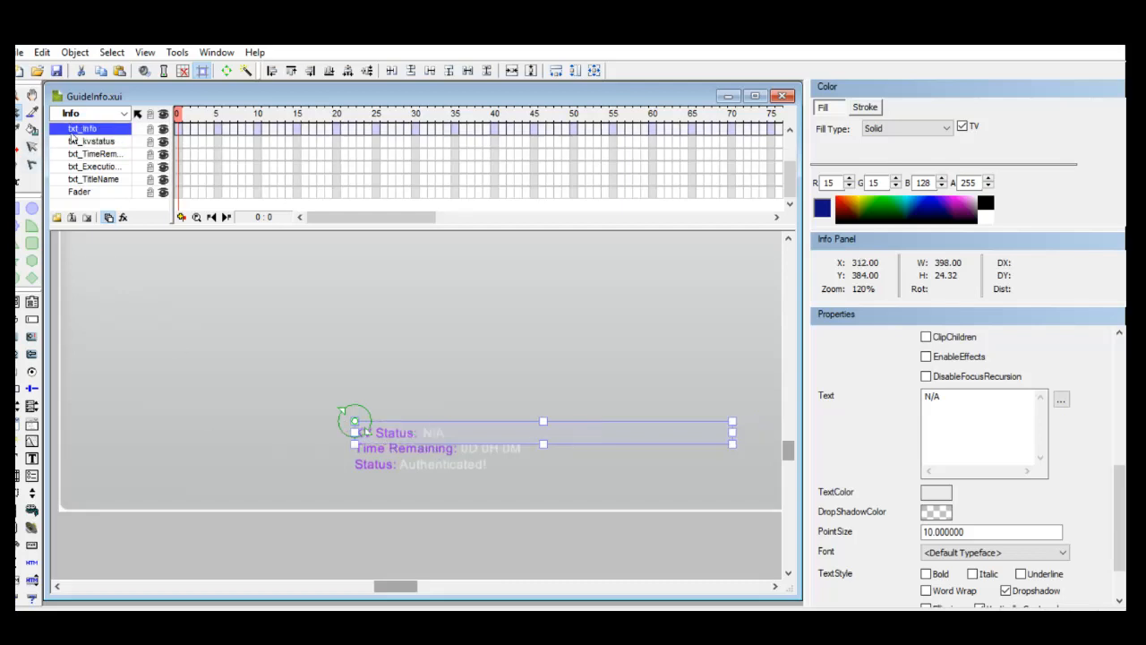
left_click(925, 495)
mouse_move(410, 284)
left_mouse_down()
mouse_move(516, 348)
mouse_move(525, 381)
mouse_move(501, 338)
left_mouse_up()
left_click(609, 433)
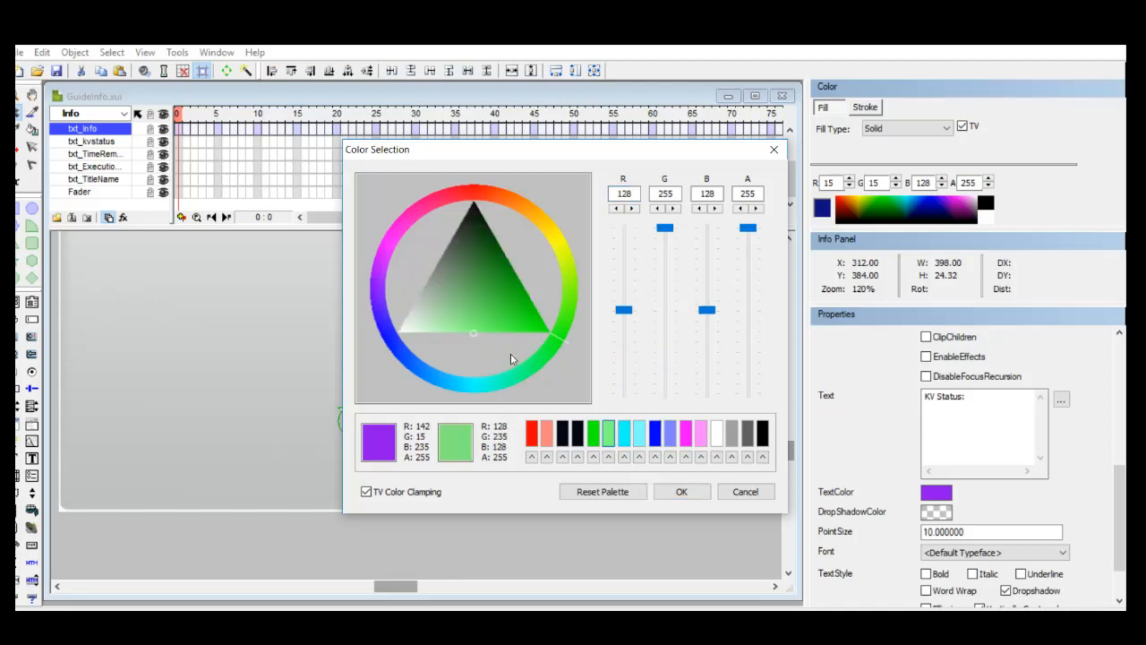
left_click(505, 290)
left_click_drag(498, 289, 504, 312)
left_click(679, 493)
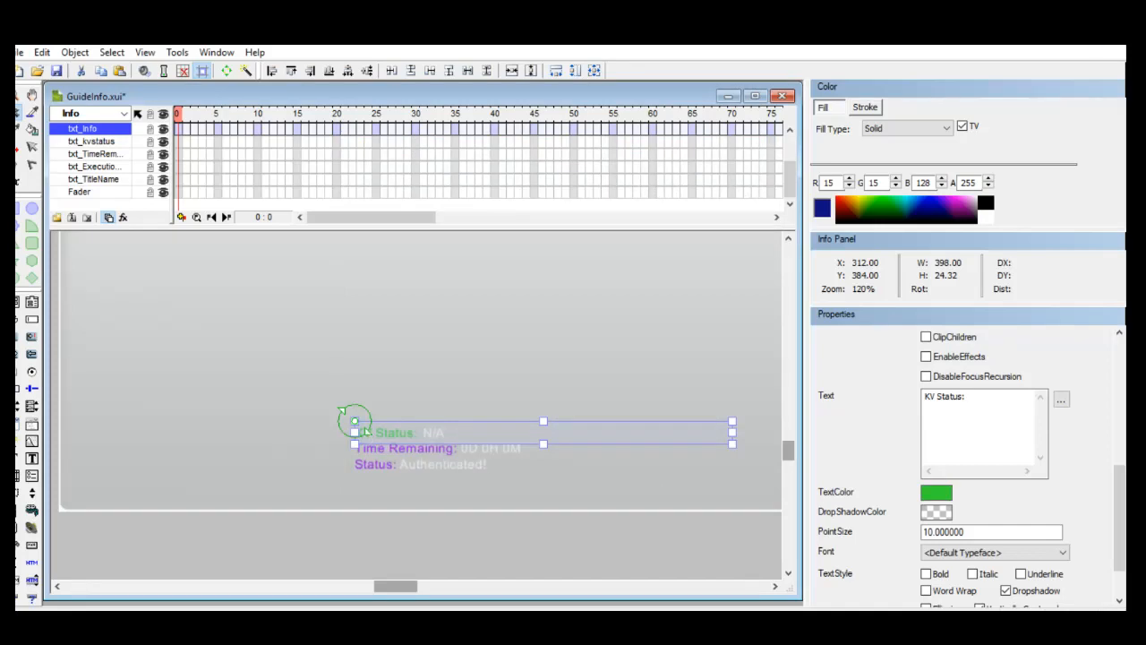
Close Xbox UI Tool without saving GuideInfo.xui, and select c8b8df7d57.xui in the xui crap folder
key("alt+F4")
left_click(568, 368)
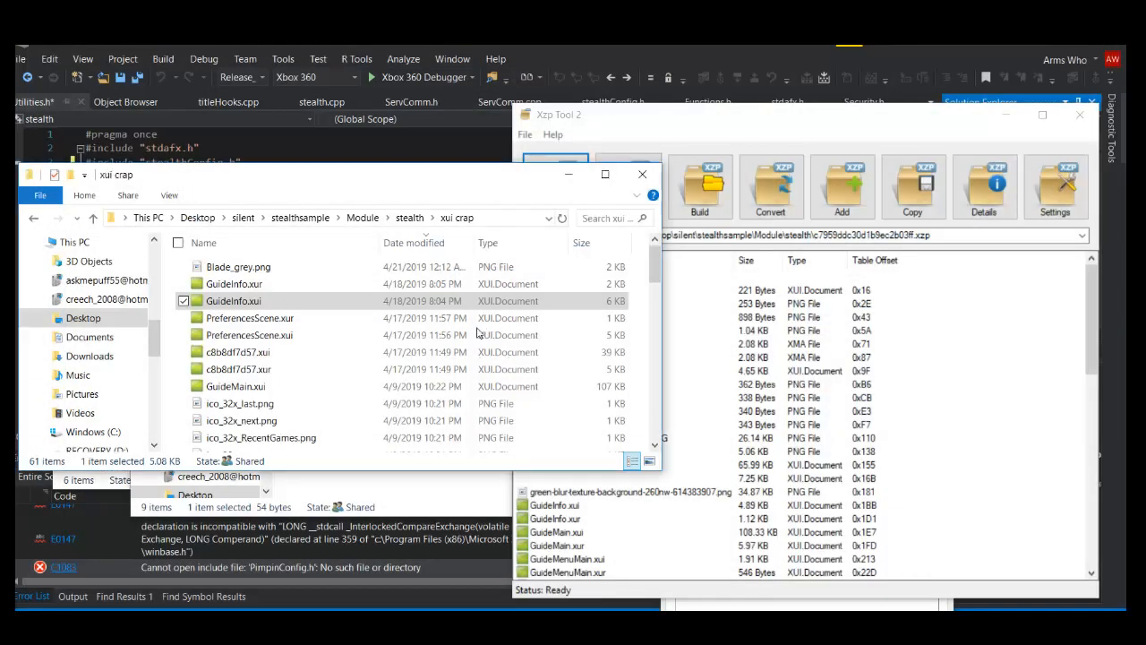
left_click(183, 301)
left_click_drag(214, 183, 179, 221)
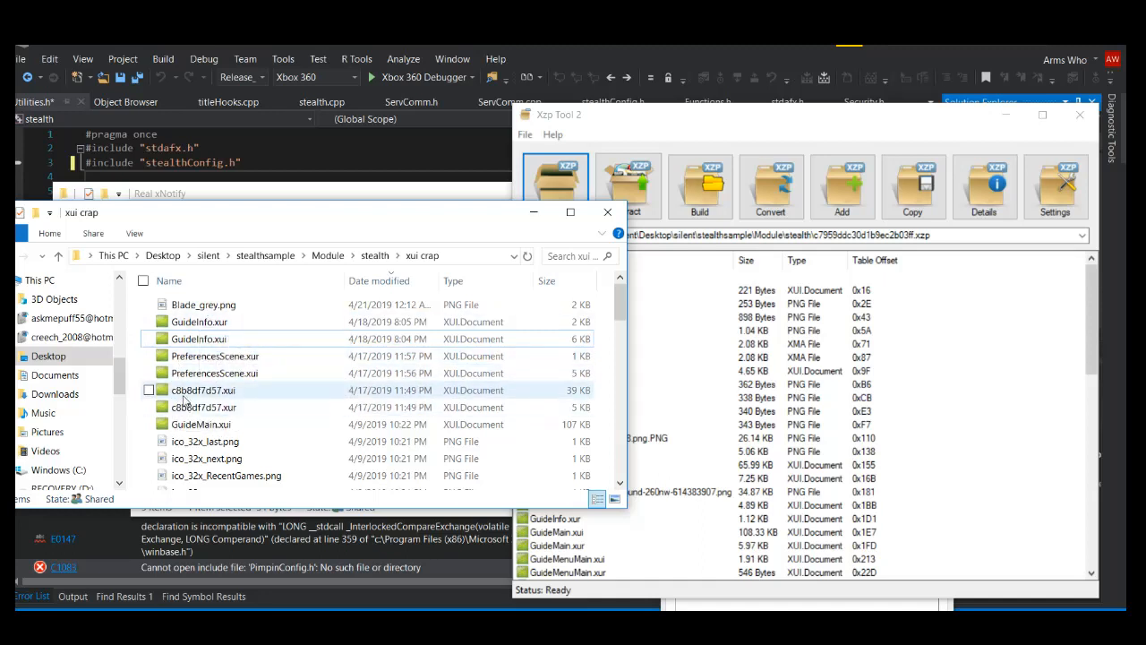
left_click(185, 391)
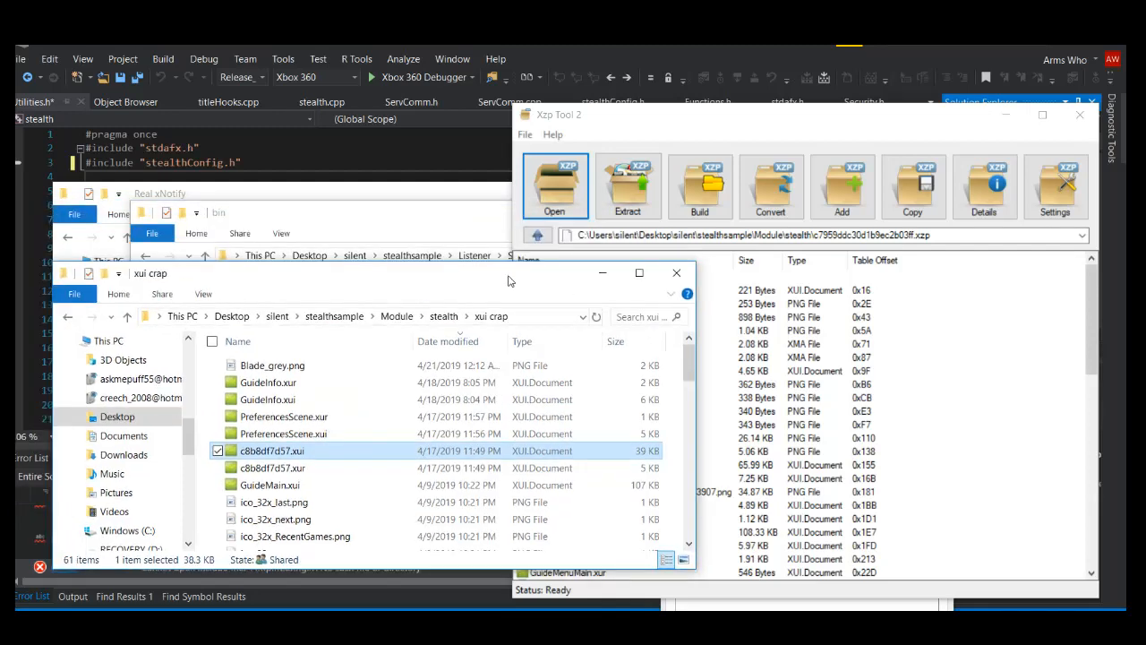
left_click_drag(565, 276, 535, 263)
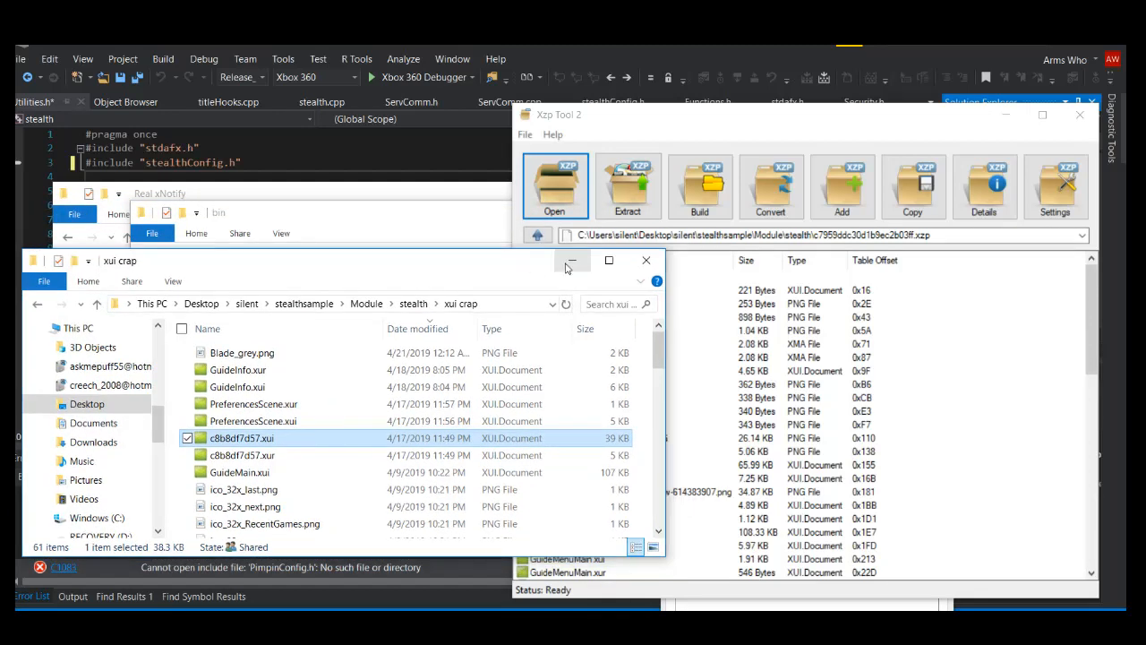
Minimize the xui crap folder, and open titleHooks.cpp from the stealth project's Games folder in Visual Studio
left_click(568, 263)
left_click(385, 150)
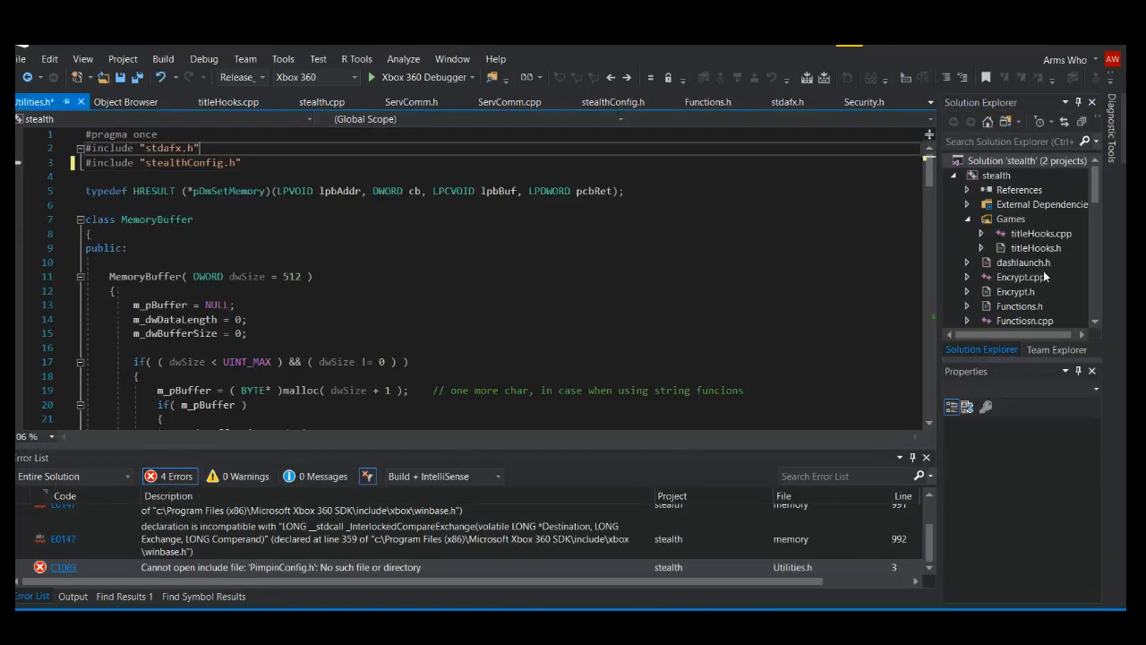
scroll(1044, 291, "down", 5)
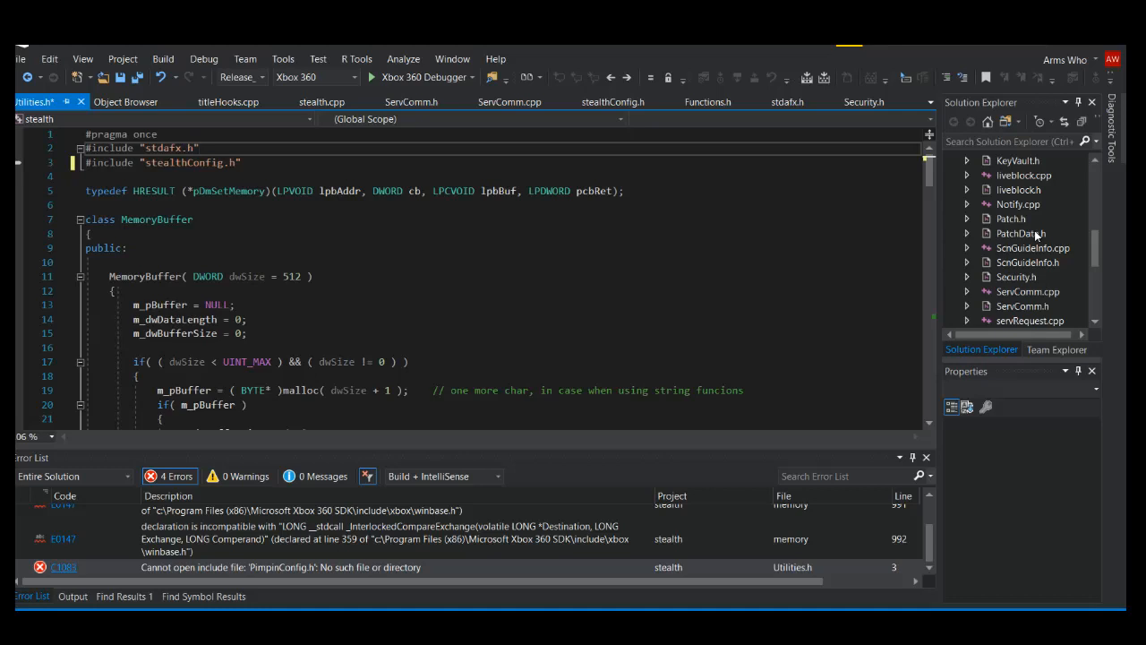
scroll(1043, 239, "down", 5)
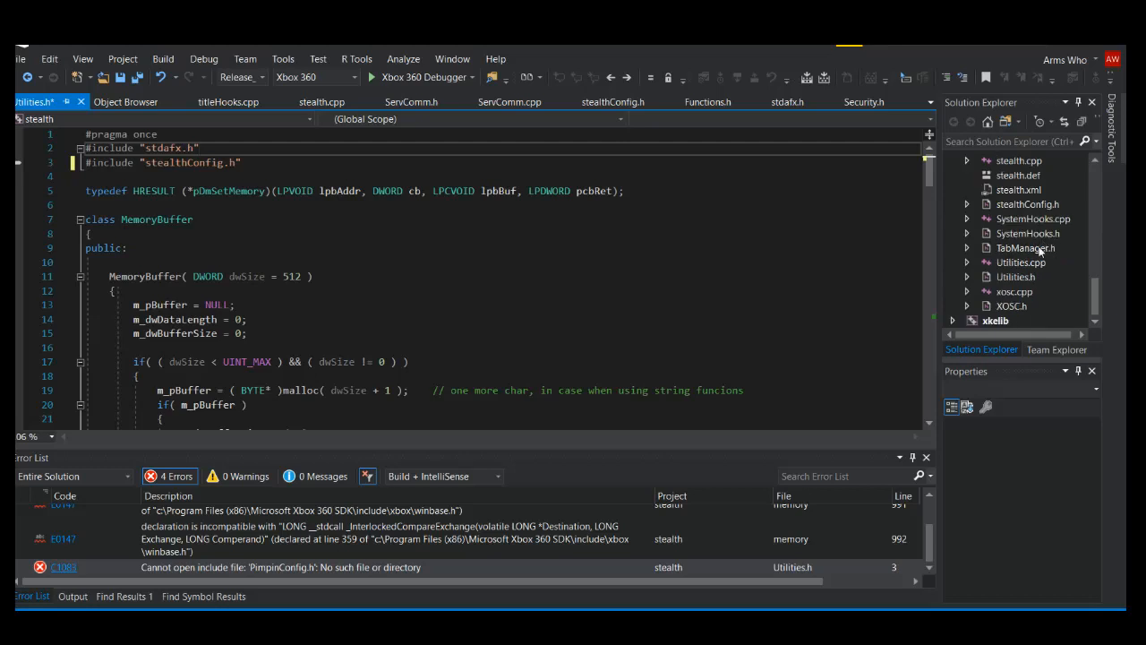
scroll(1026, 240, "up", 5)
scroll(1026, 240, "up", 8)
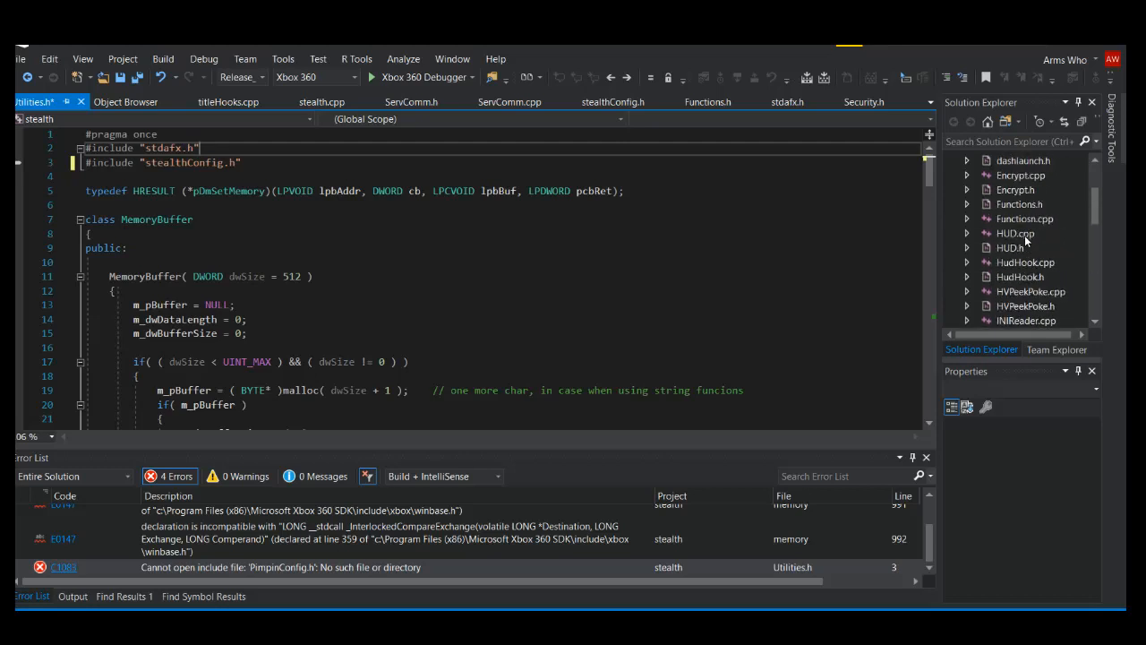
double_click(1032, 220)
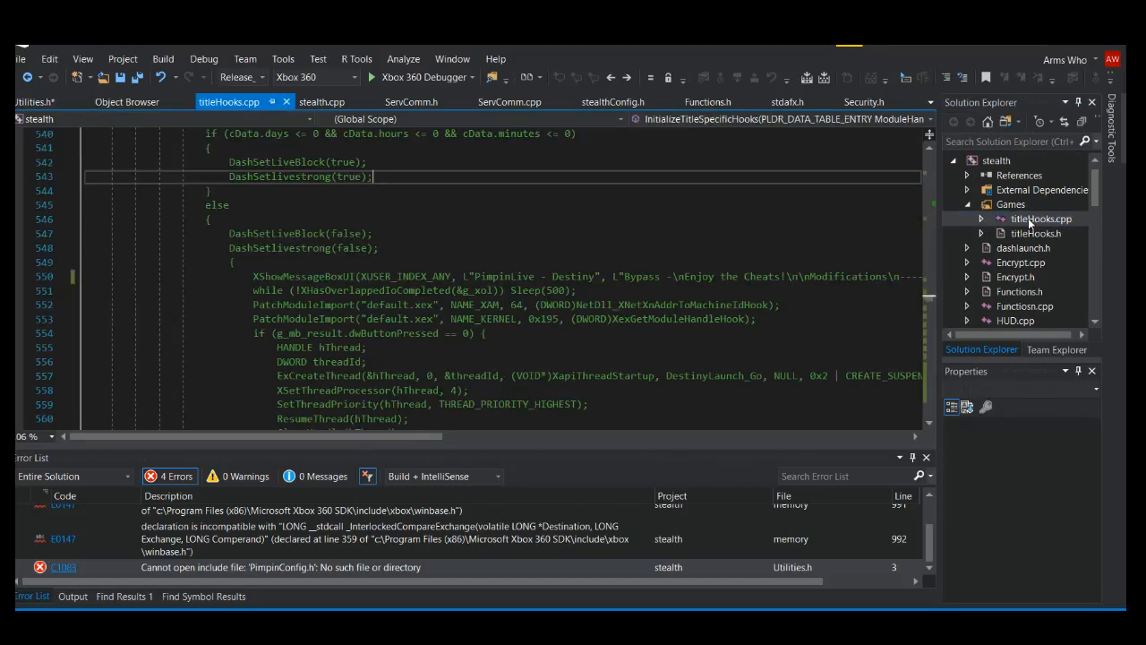
Change Color to Color2 in the four assignments under the //background comment in titleHooks.cpp
scroll(566, 240, "up", 20)
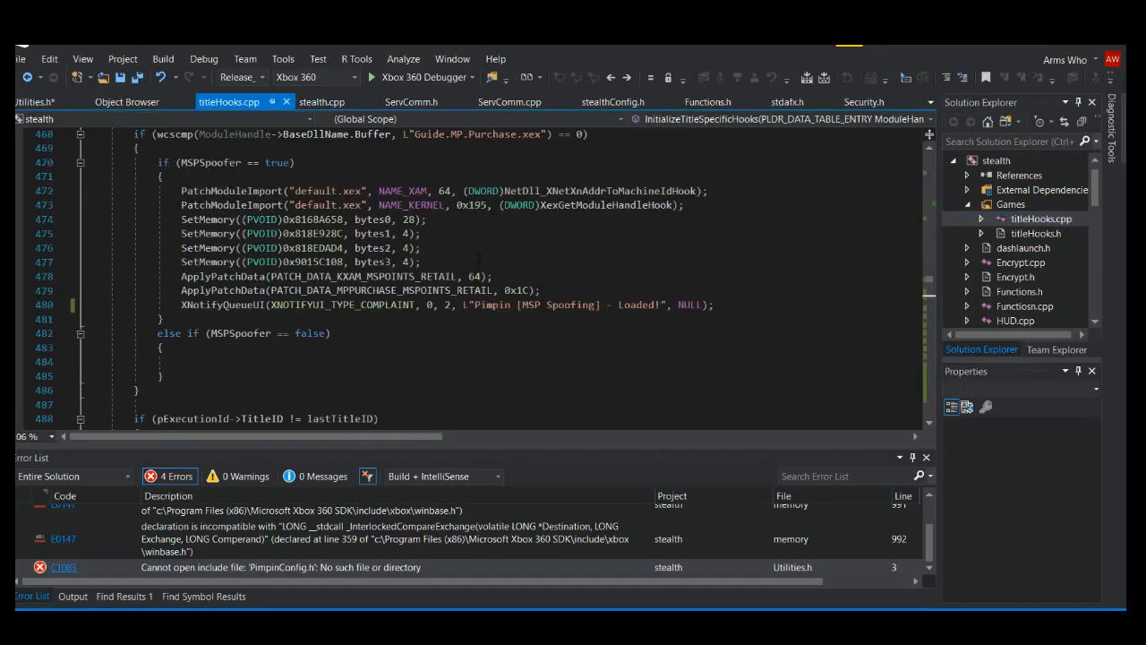
scroll(469, 258, "up", 1)
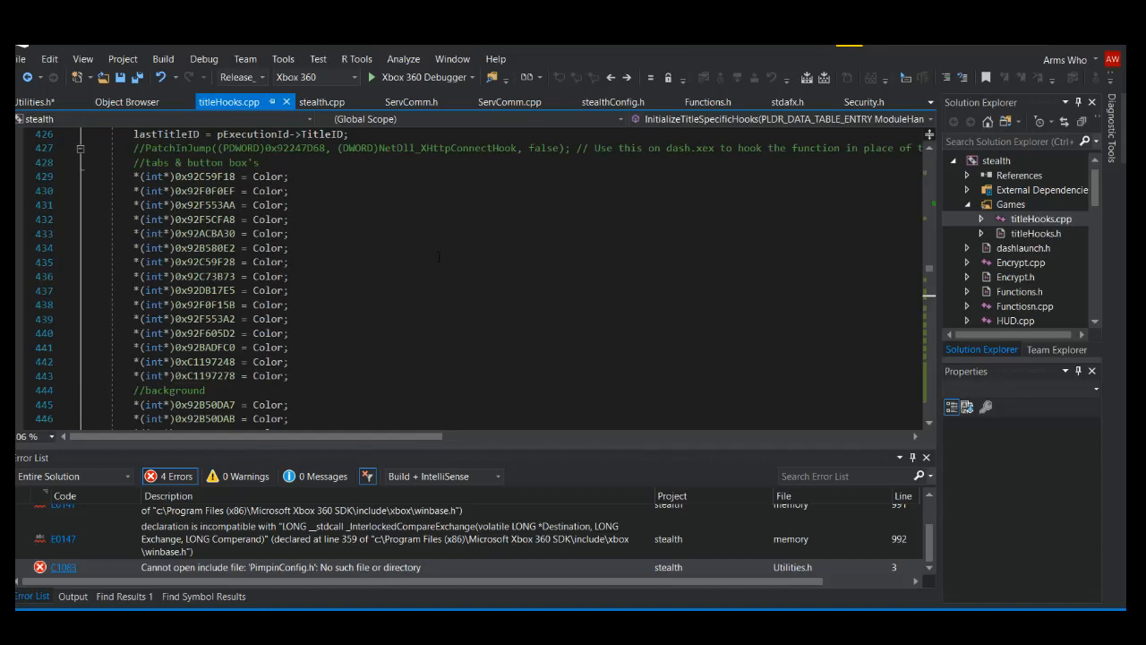
scroll(439, 257, "down", 3)
left_click(269, 276)
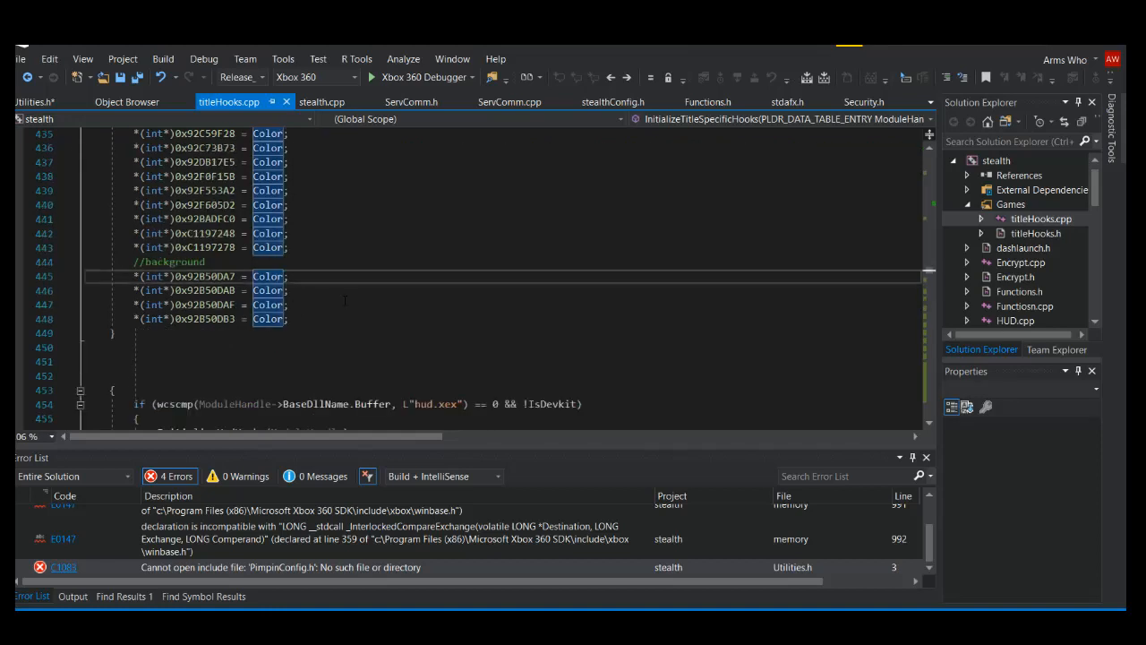
type("2")
key("Down")
type("2")
key("Down")
type("2")
key("Down")
type("2")
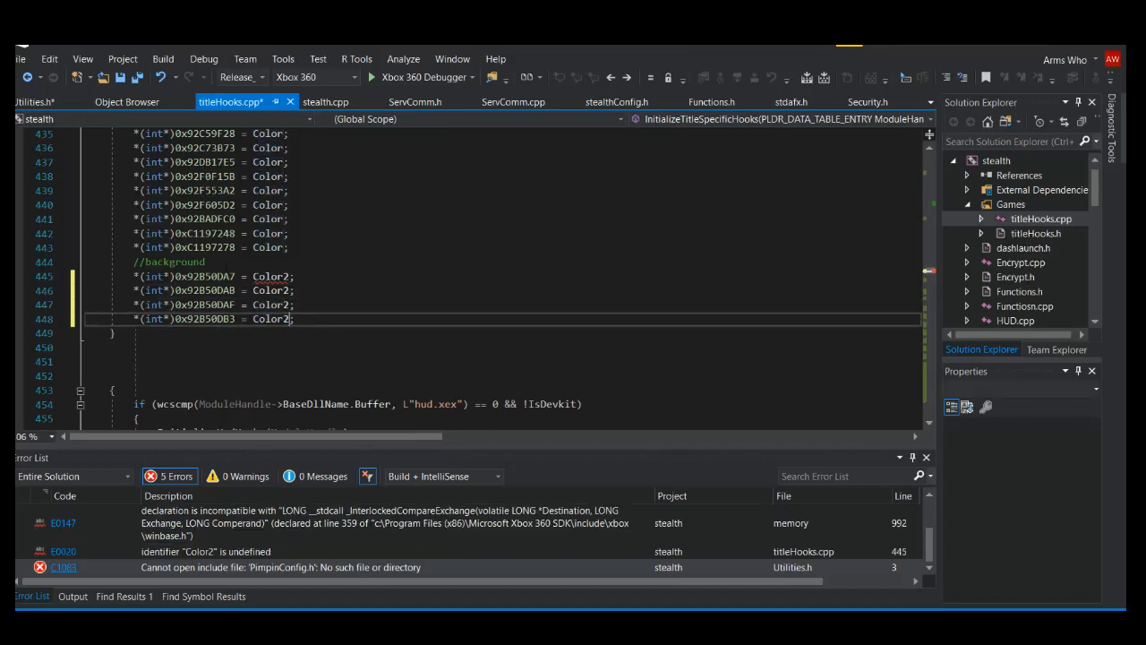
Review the background assignments and the "tabs & button box's" color assignments in the dash.xex block
left_click_drag(133, 276, 317, 319)
scroll(317, 318, "up", 4)
scroll(317, 319, "down", 4)
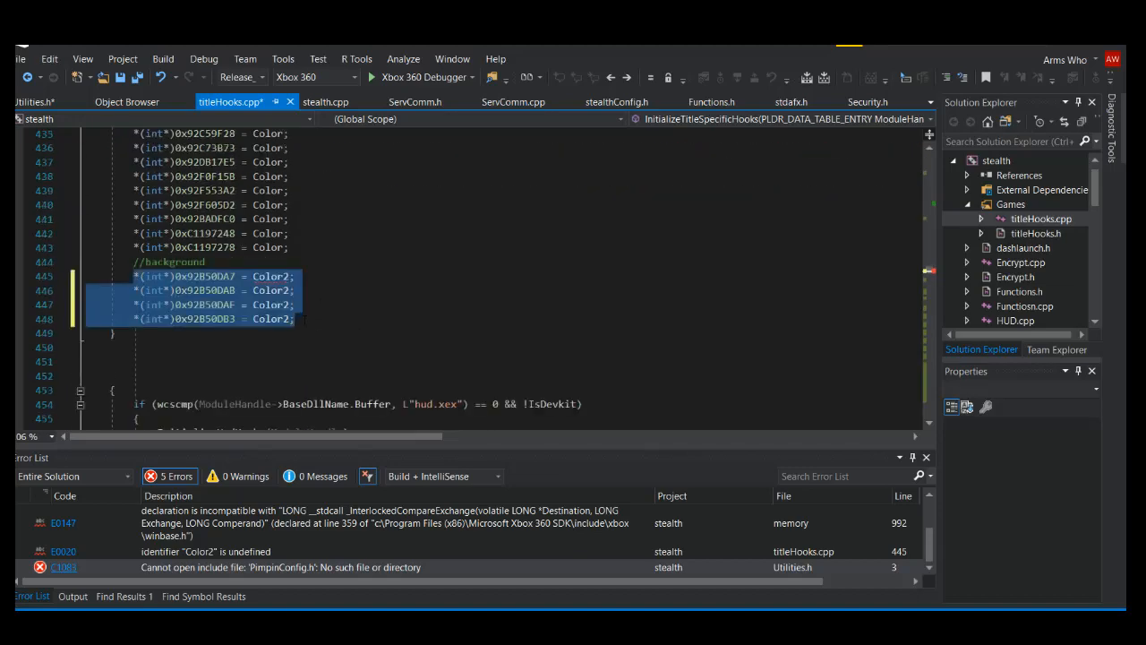
scroll(317, 319, "up", 4)
left_click_drag(130, 231, 284, 377)
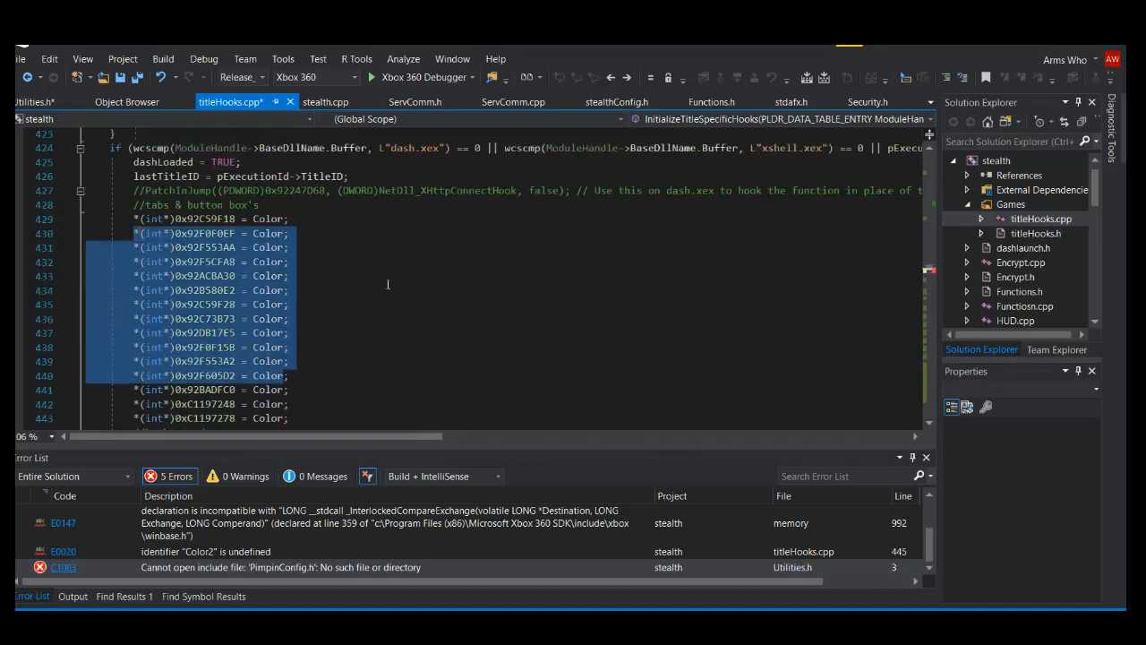
left_click(387, 281)
scroll(541, 268, "up", 4)
scroll(316, 339, "up", 2)
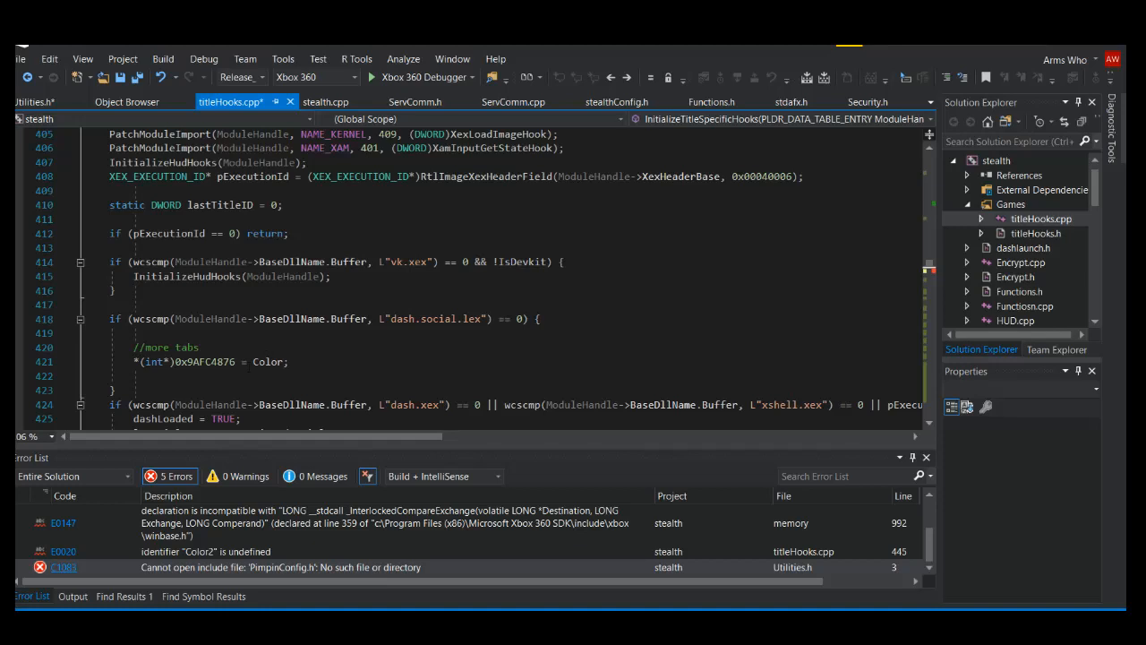
Look up the definition of the Color variable used under //more tabs, and return to that assignment
double_click(269, 362)
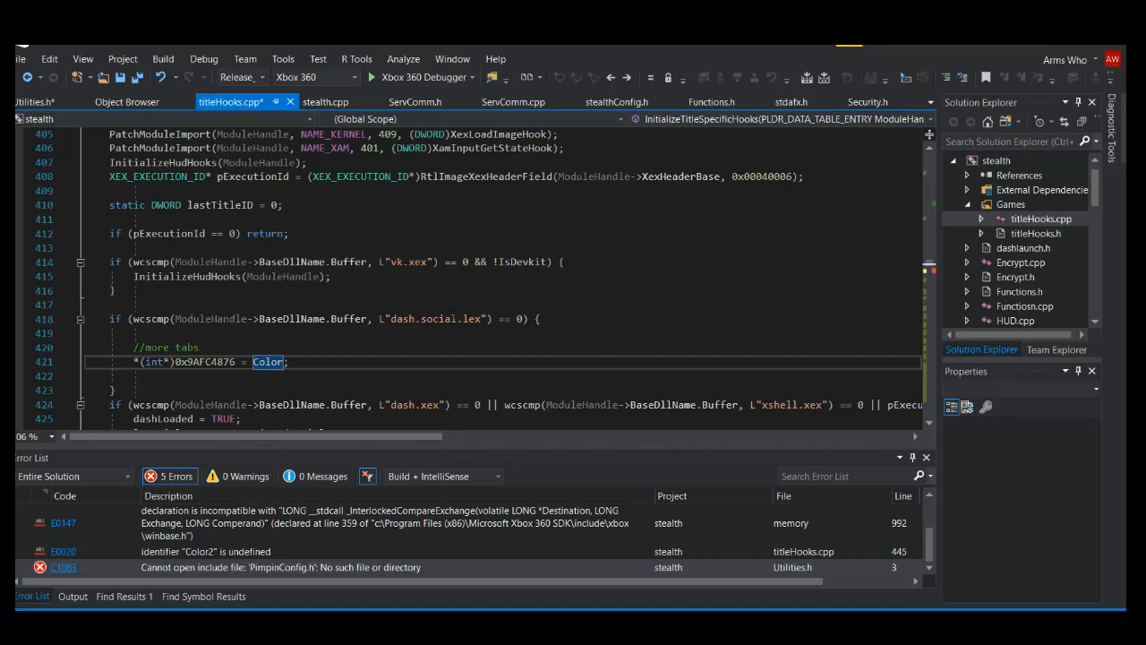
key("F12")
scroll(477, 278, "up", 4)
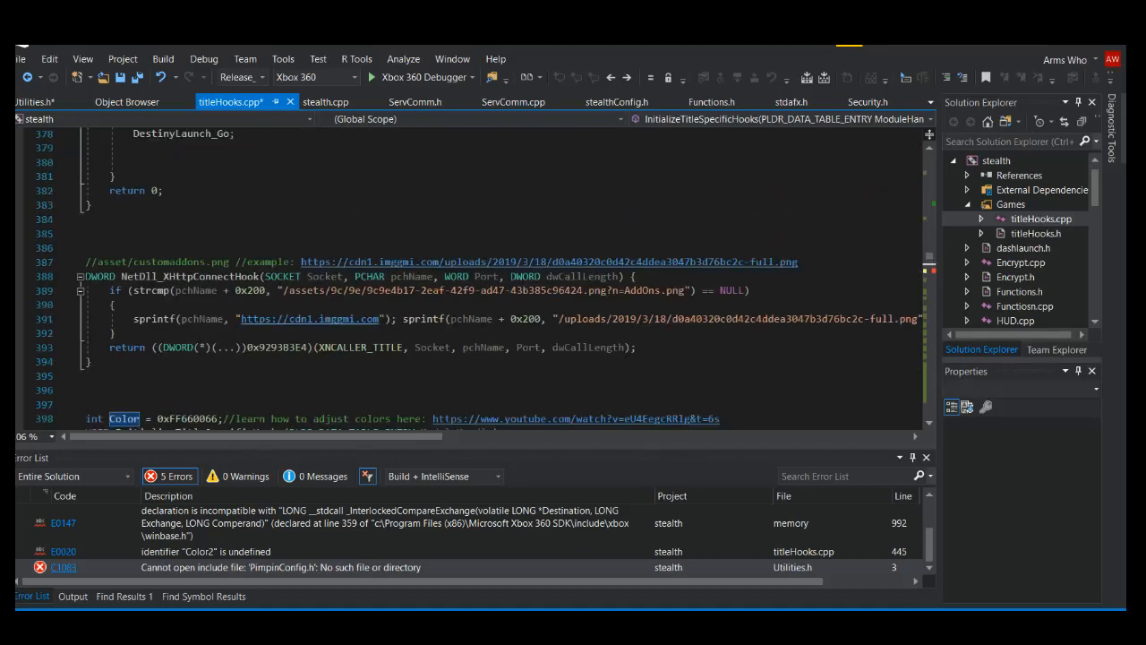
scroll(476, 278, "down", 5)
key("ctrl+minus")
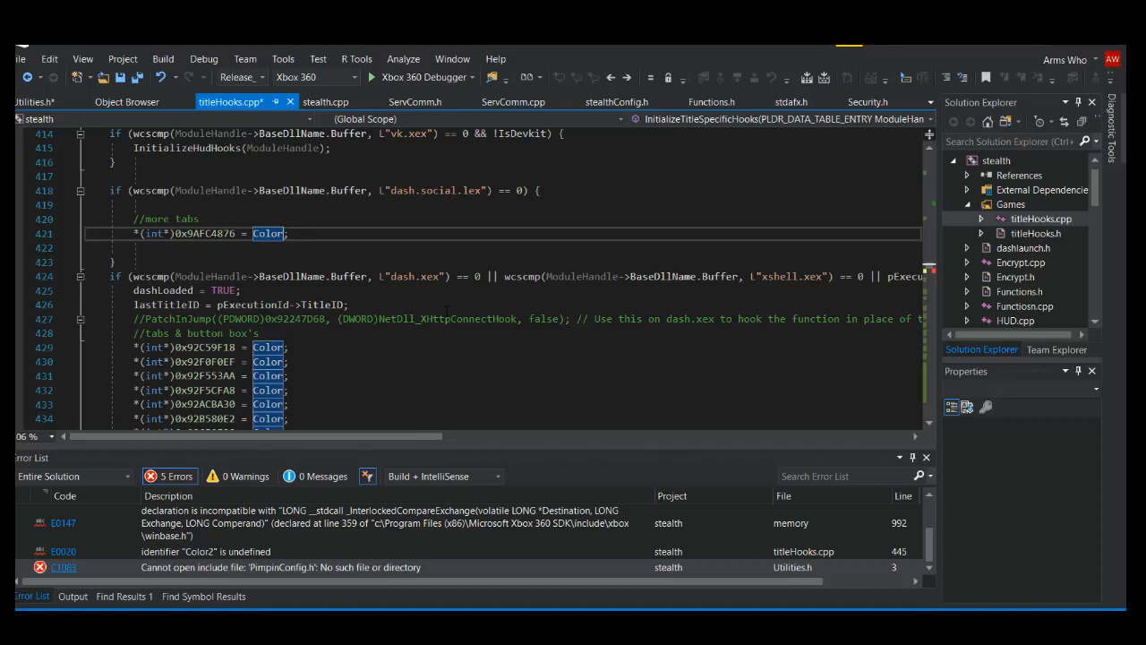
Examine the dash.social.lex condition and its //more tabs color assignment along with the surrounding code
double_click(392, 193)
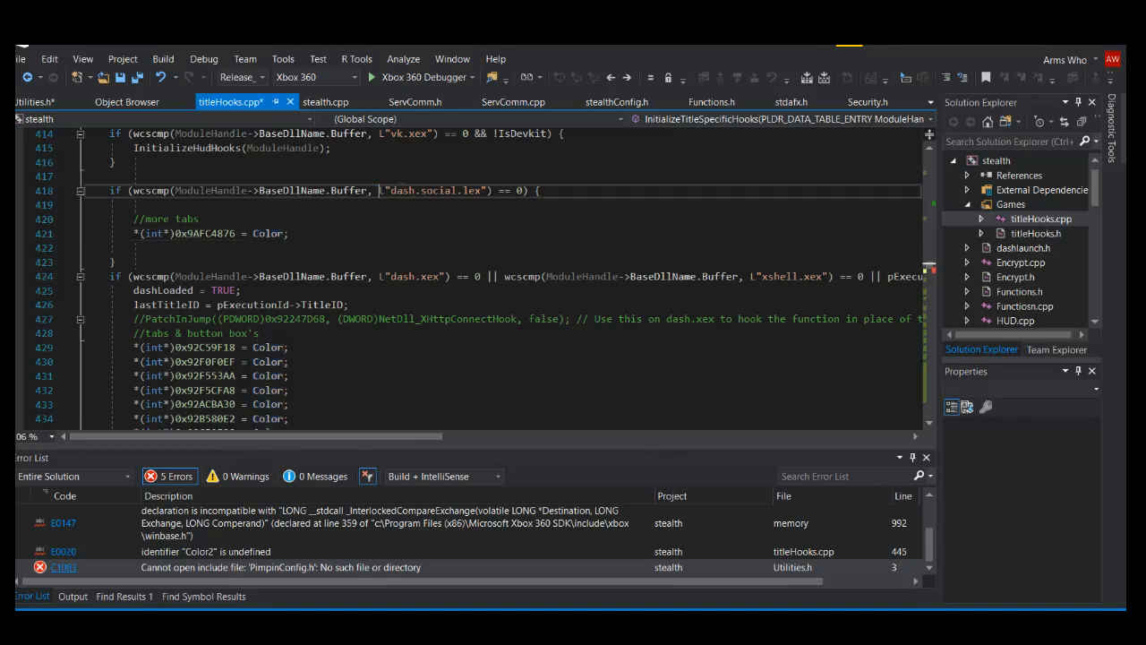
left_click(177, 207)
left_click(289, 220)
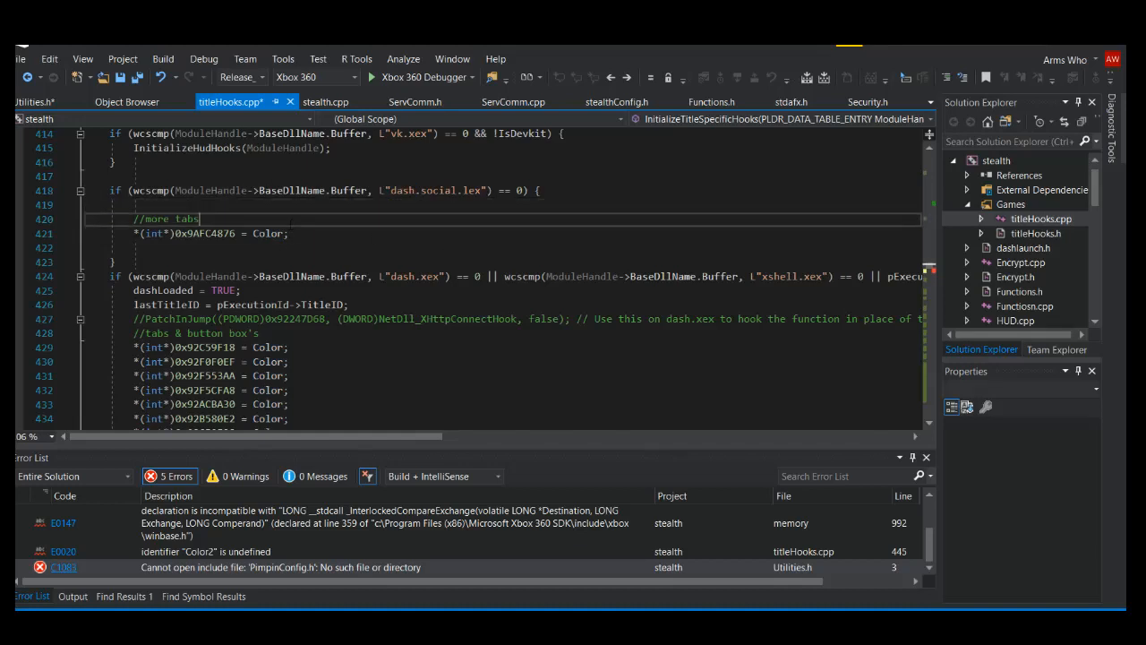
scroll(290, 224, "up", 6)
scroll(290, 224, "down", 5)
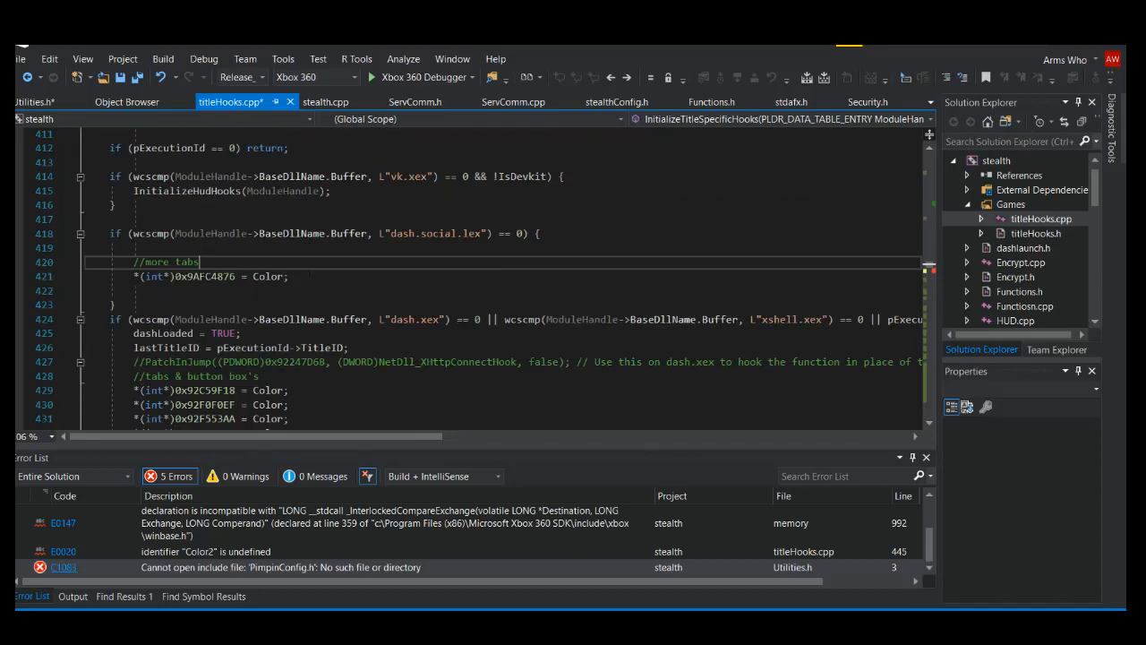
left_click(282, 277)
left_click(308, 278)
scroll(316, 289, "up", 7)
scroll(316, 288, "down", 10)
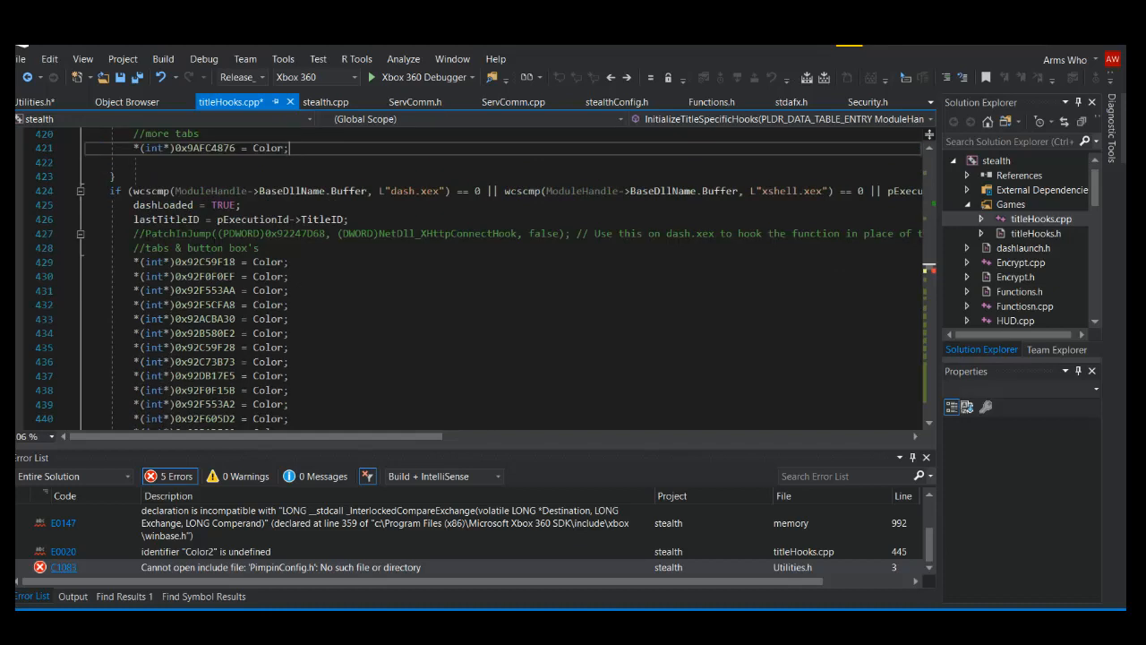
Examine the commented-out PatchInJump line, and the example image URL and host address used for NetDll_XHttpConnectHook
mouse_move(134, 234)
left_mouse_down()
mouse_move(144, 234)
mouse_move(93, 234)
mouse_move(755, 234)
mouse_move(124, 235)
left_mouse_up()
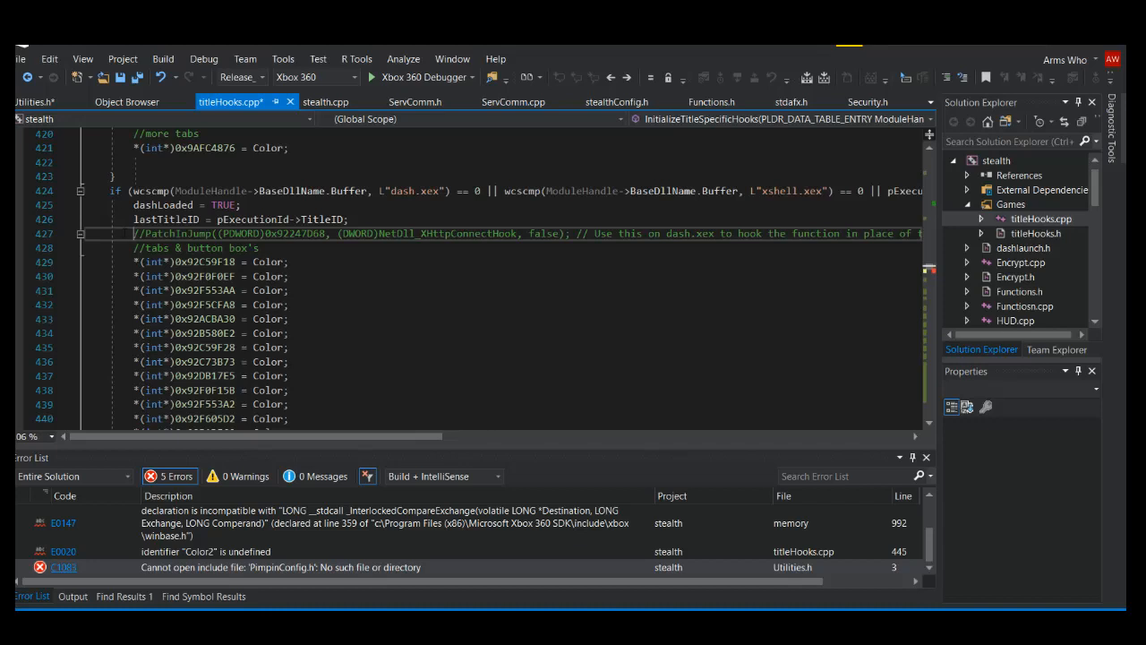
scroll(502, 278, "up", 14)
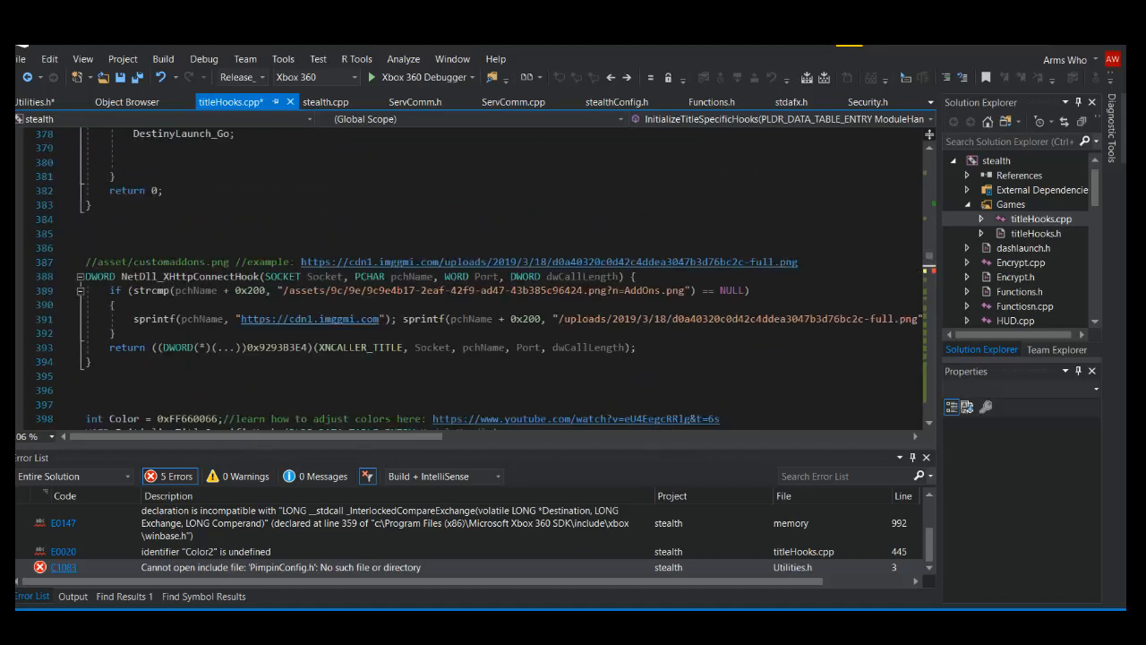
left_click_drag(301, 261, 825, 265)
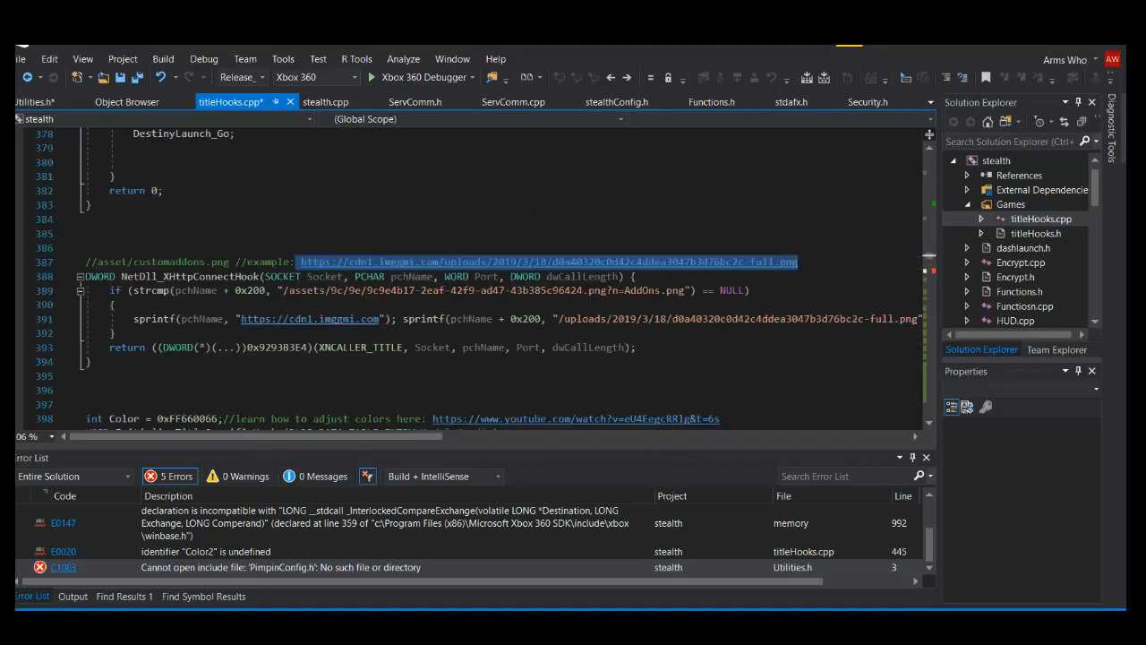
left_click(381, 307)
left_click_drag(241, 319, 382, 321)
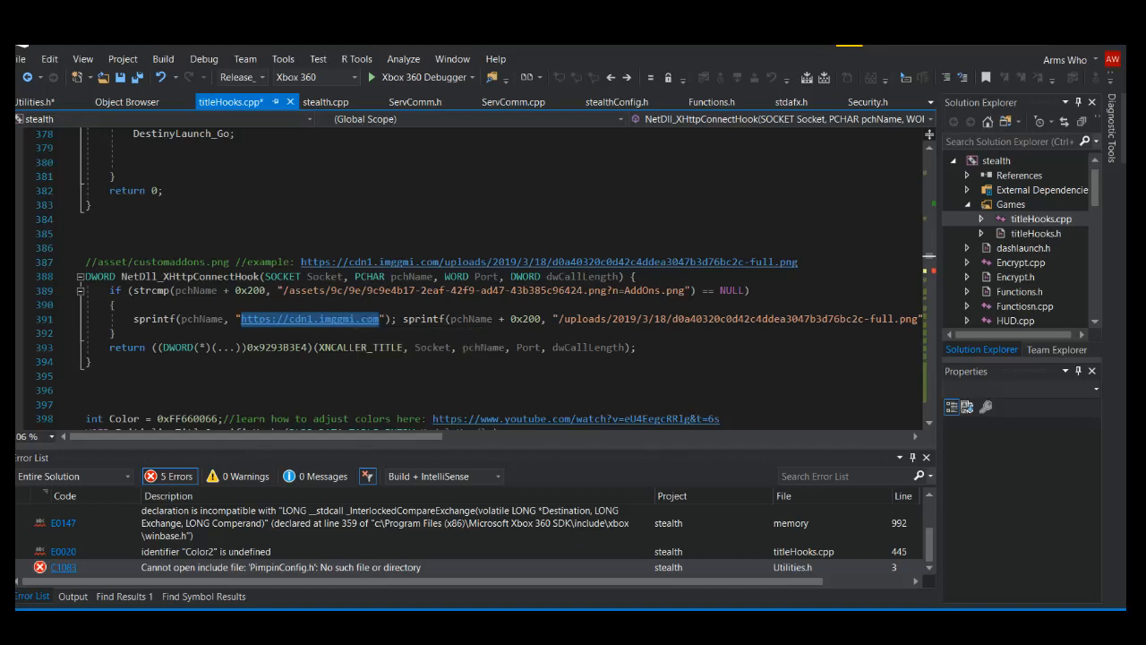
Examine the host address, the image path and the custom URL comment in the sprintf line of NetDll_XHttpConnectHook
left_click(381, 320)
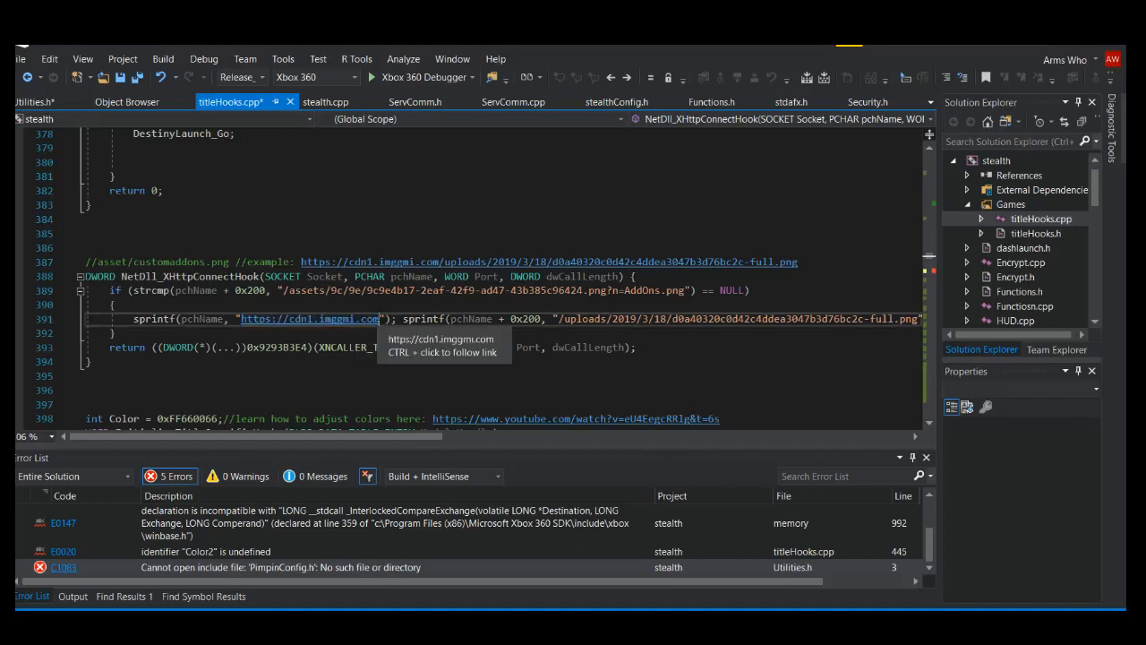
left_click_drag(382, 438, 706, 436)
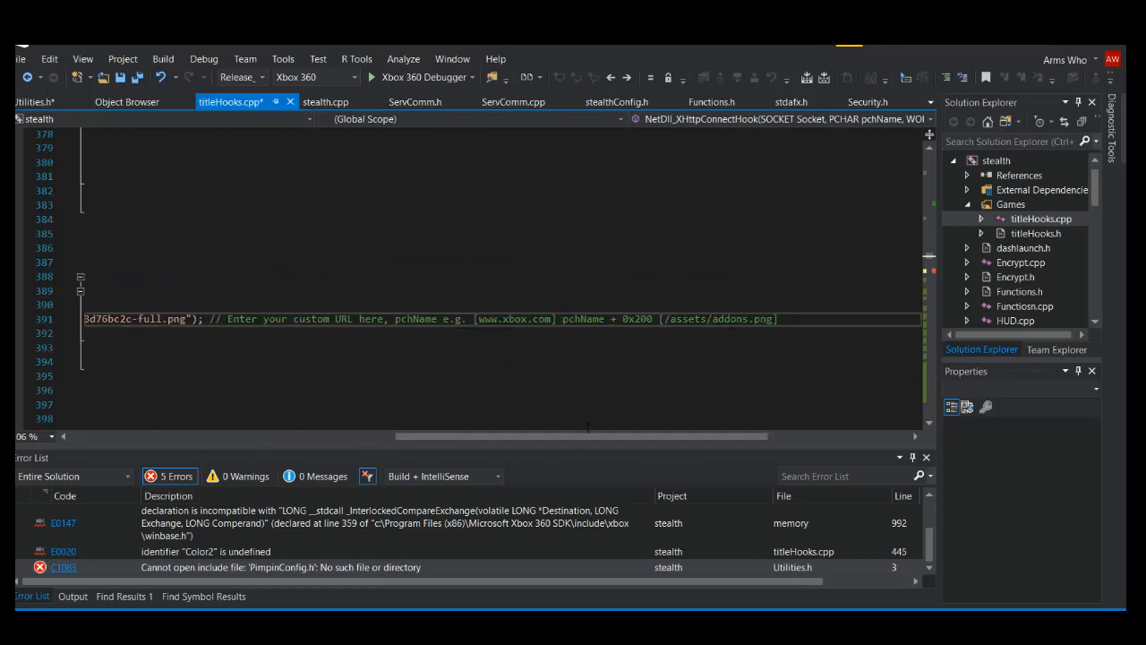
left_click_drag(559, 441, 382, 437)
left_click_drag(449, 319, 810, 323)
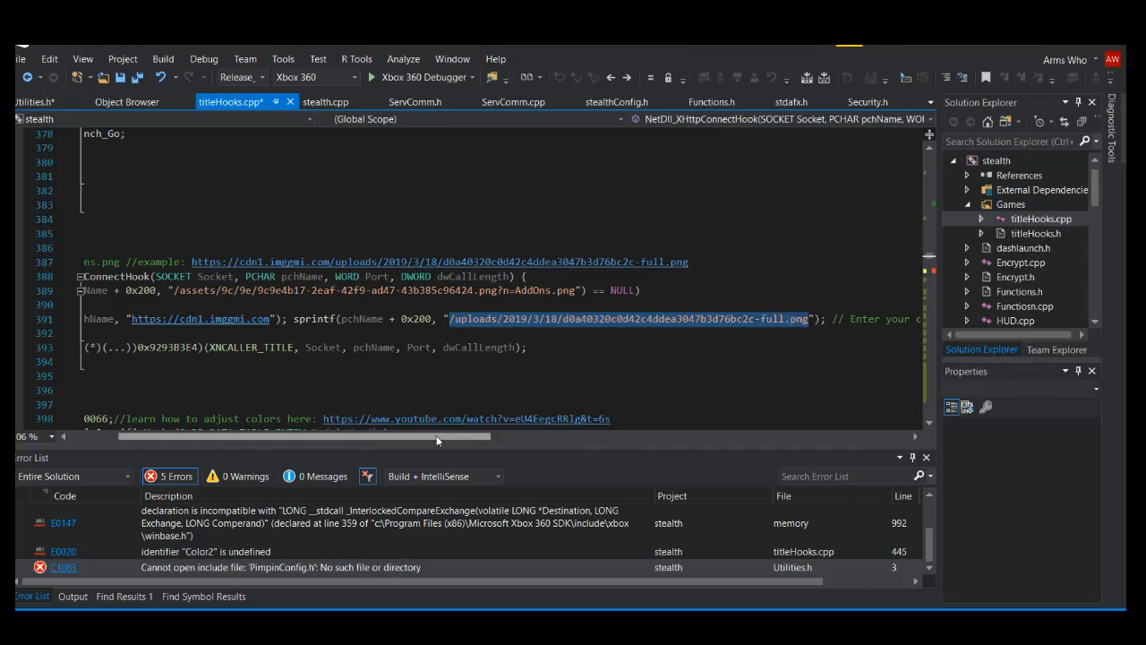
left_click_drag(436, 435, 387, 436)
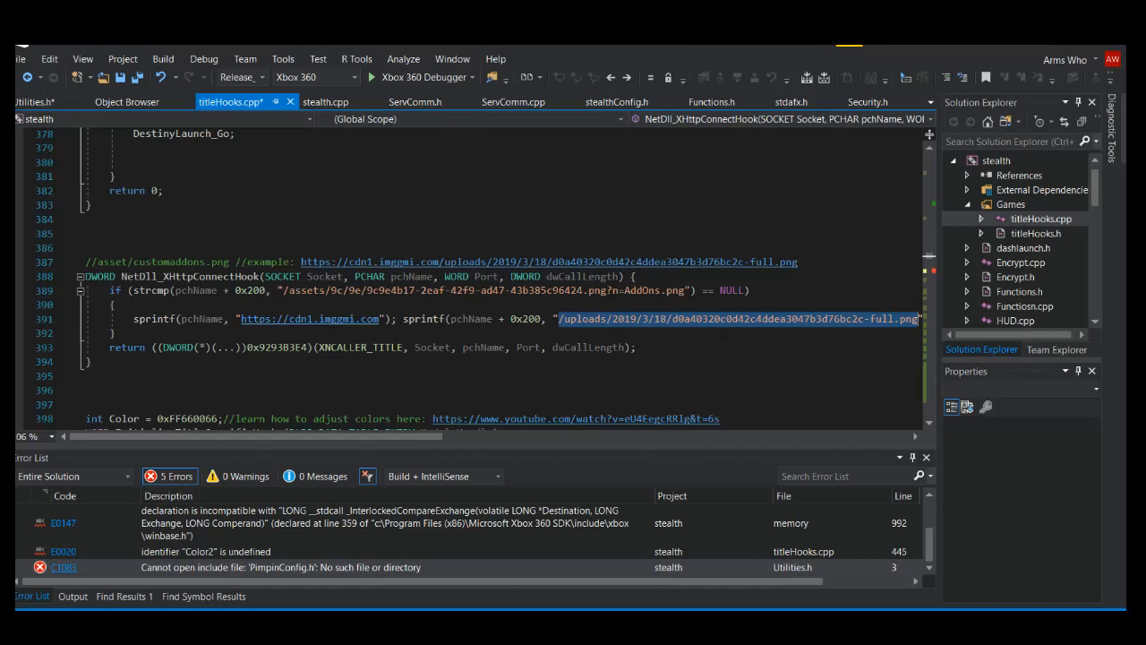
scroll(707, 327, "down", 5)
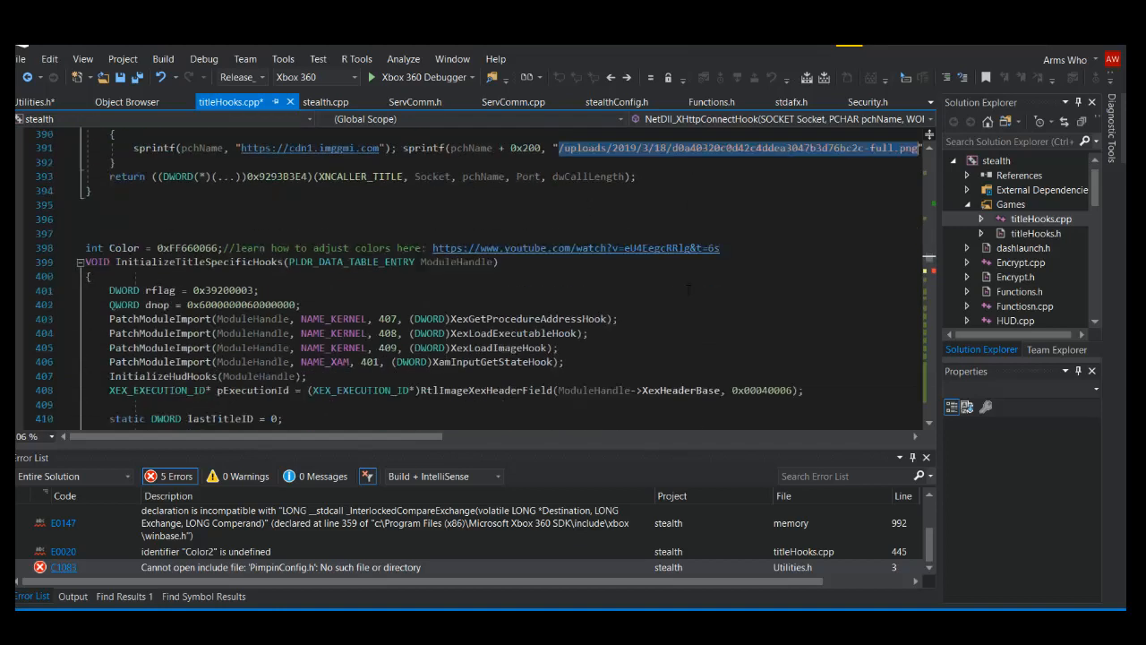
scroll(688, 288, "up", 3)
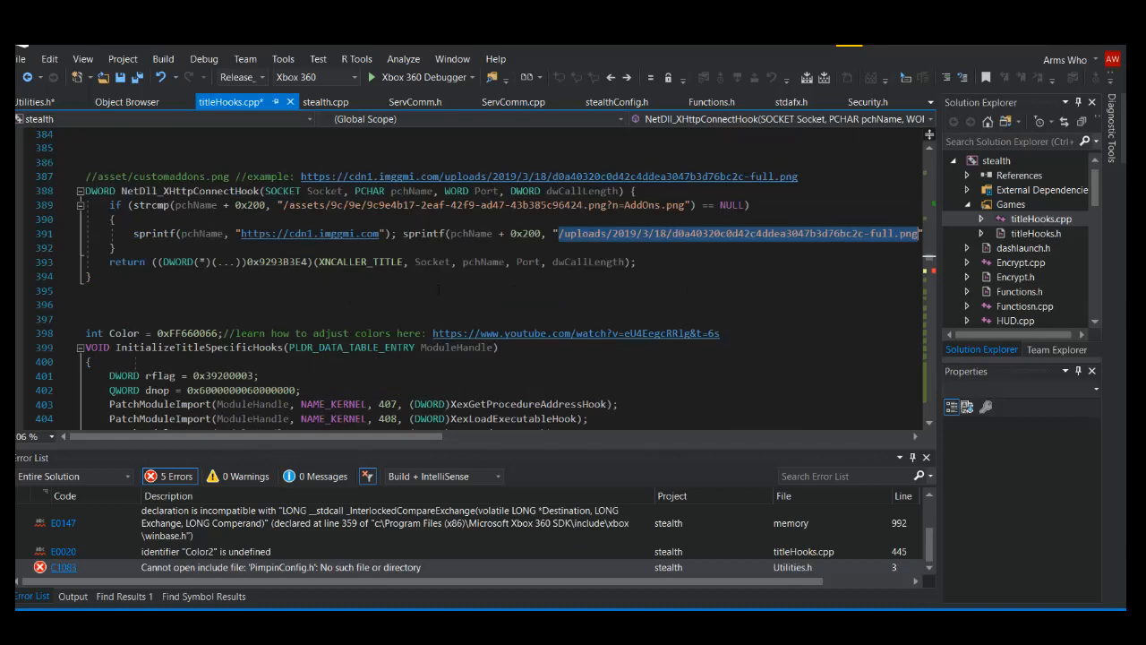
Duplicate the int Color declaration onto a new line above InitializeTitleSpecificHooks and name the copy Color2, with value 0xFF660066
scroll(501, 278, "down", 2)
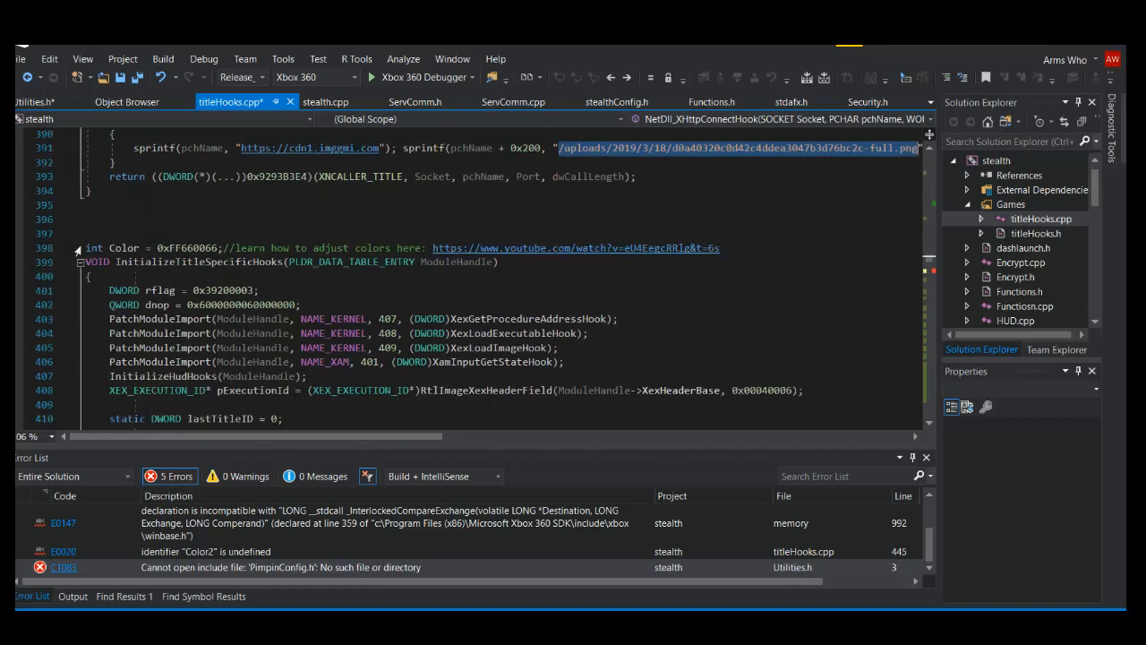
left_click_drag(85, 248, 229, 248)
key("ctrl+c")
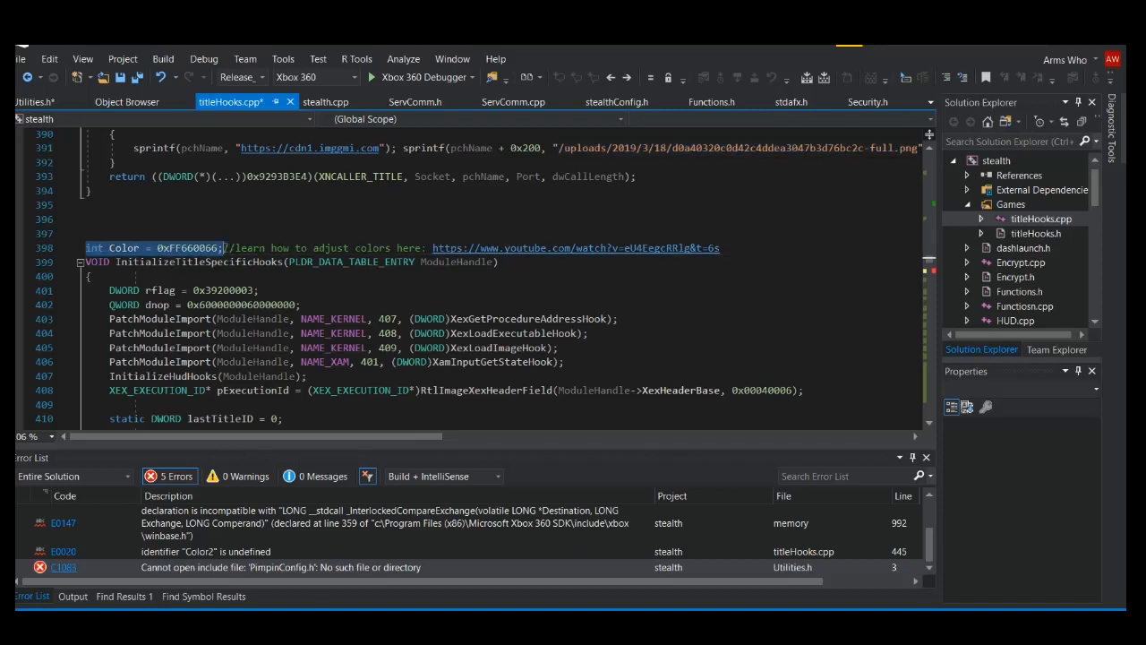
left_click(732, 250)
key("Return")
key("ctrl+v")
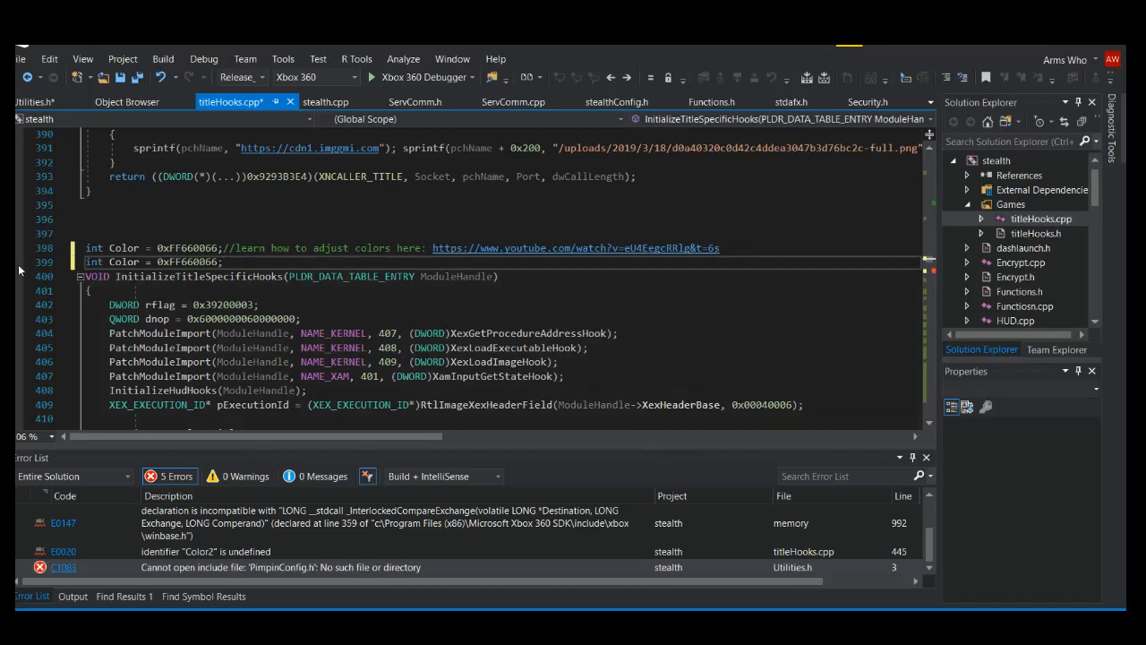
left_click(140, 263)
type("2")
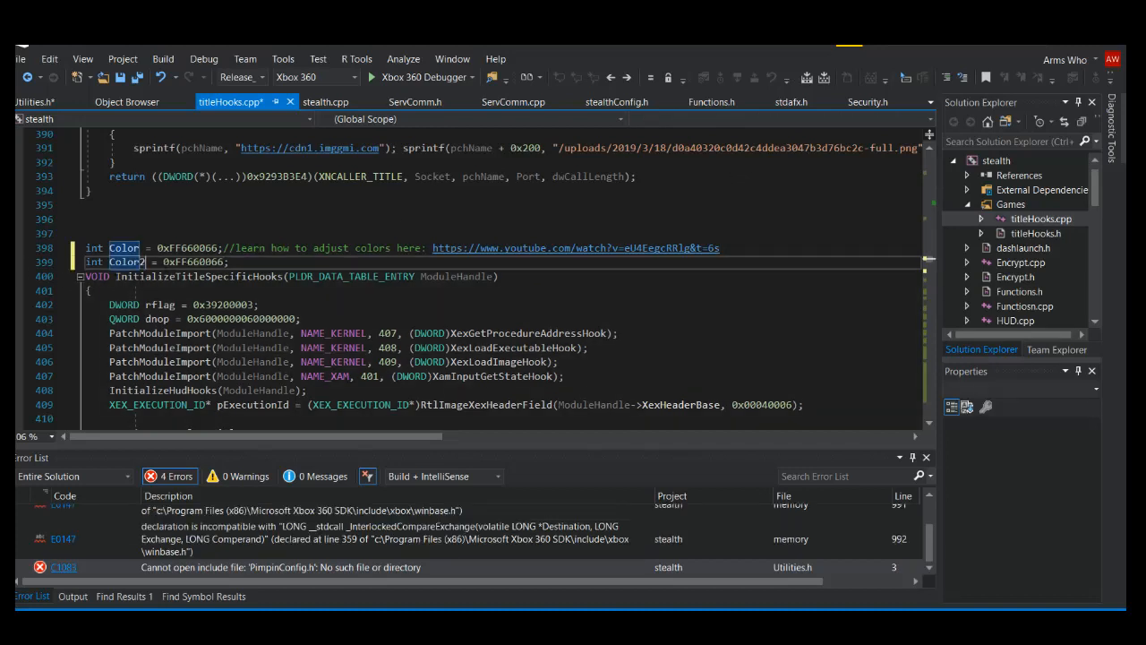
left_click(231, 263)
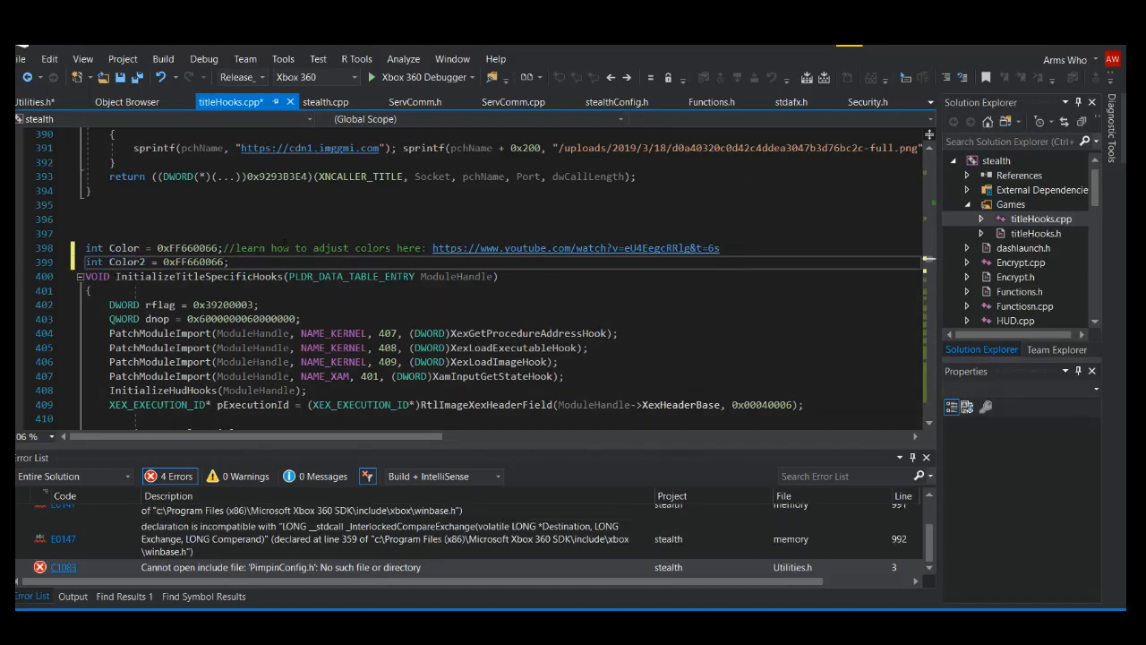
Select the YouTube link about adjusting colors in the comment beside the Color declaration
left_click_drag(434, 248, 722, 248)
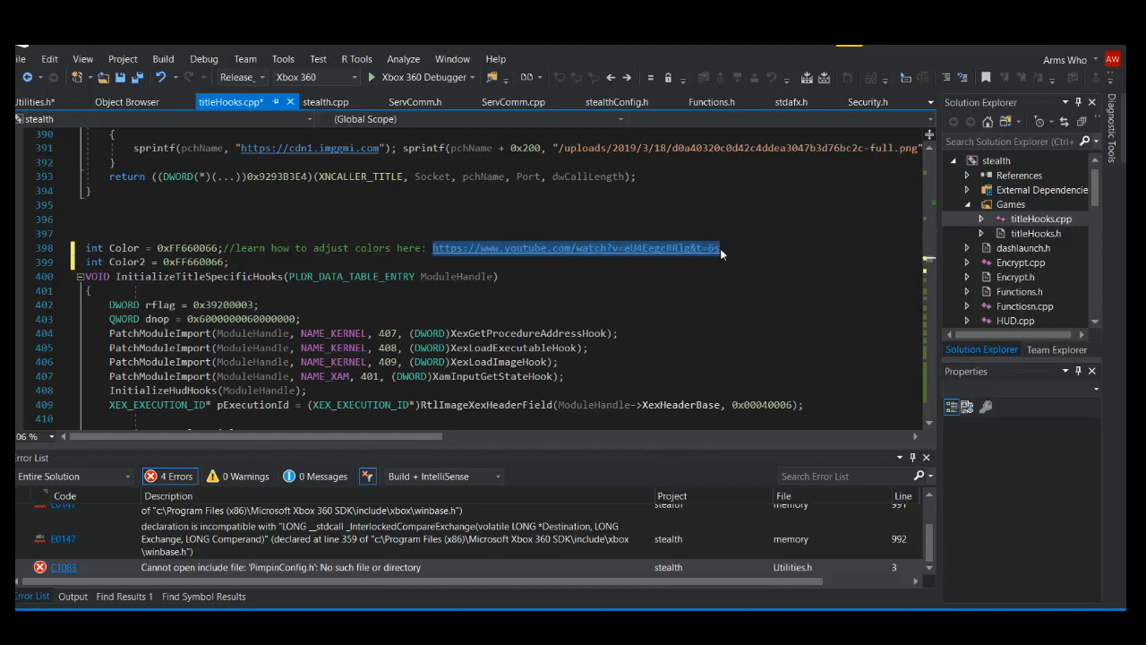
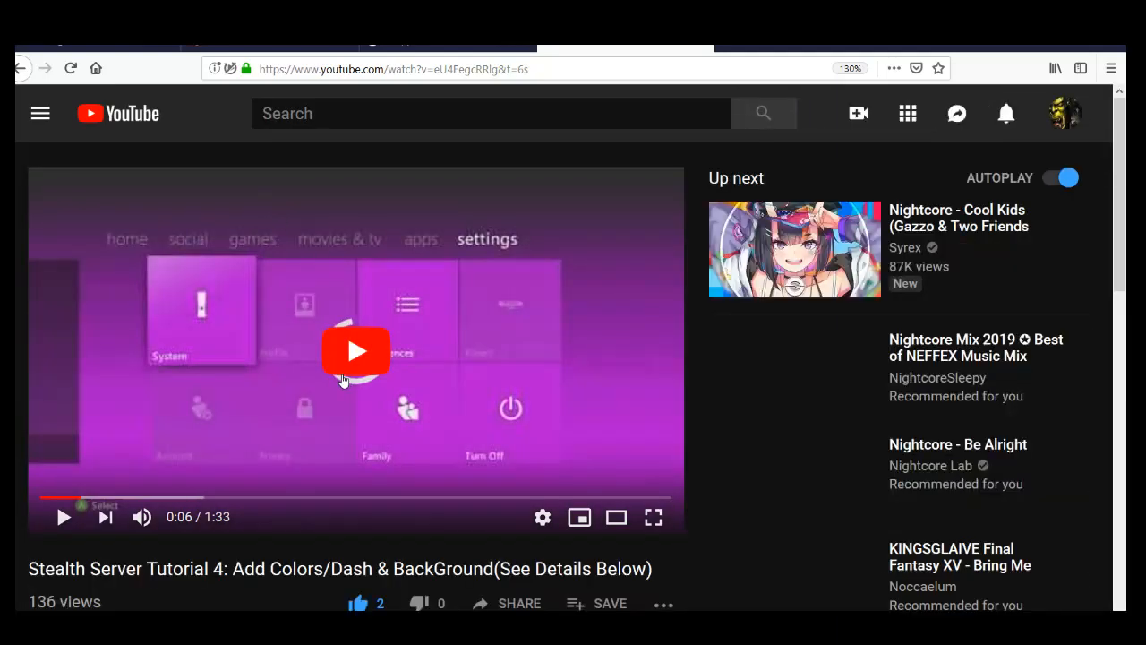
Expand the Stealth Server Tutorial 4 video description, view the linked search box screenshot and close it
scroll(347, 379, "down", 1)
scroll(348, 379, "down", 3)
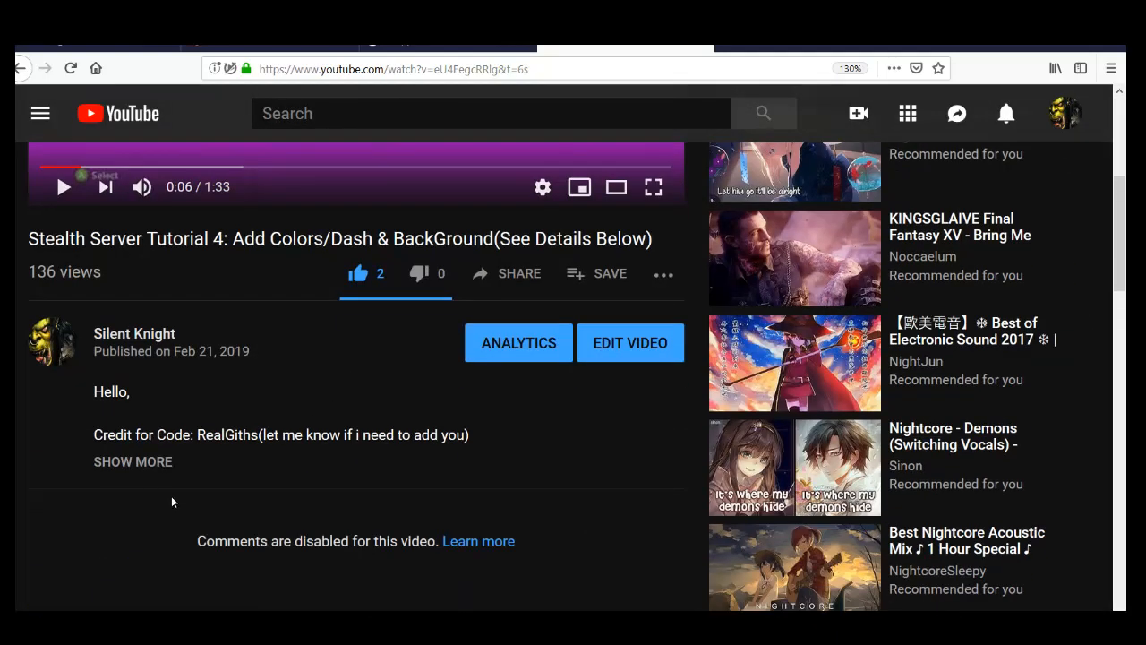
left_click(146, 464)
scroll(93, 482, "down", 5)
scroll(114, 376, "up", 2)
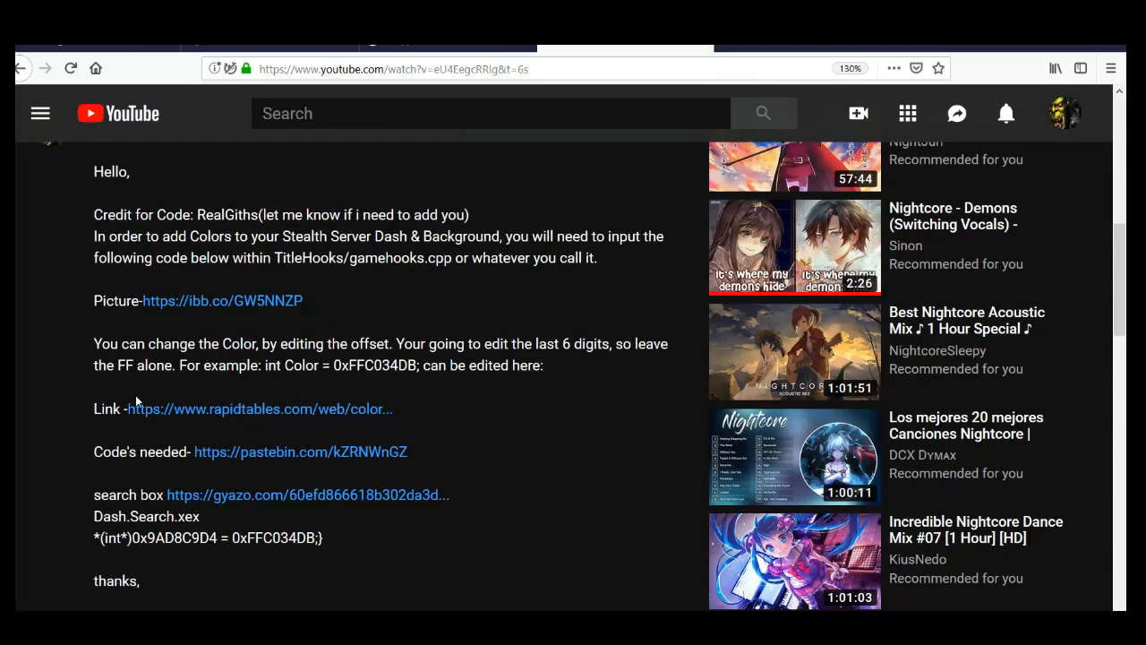
left_click(206, 498)
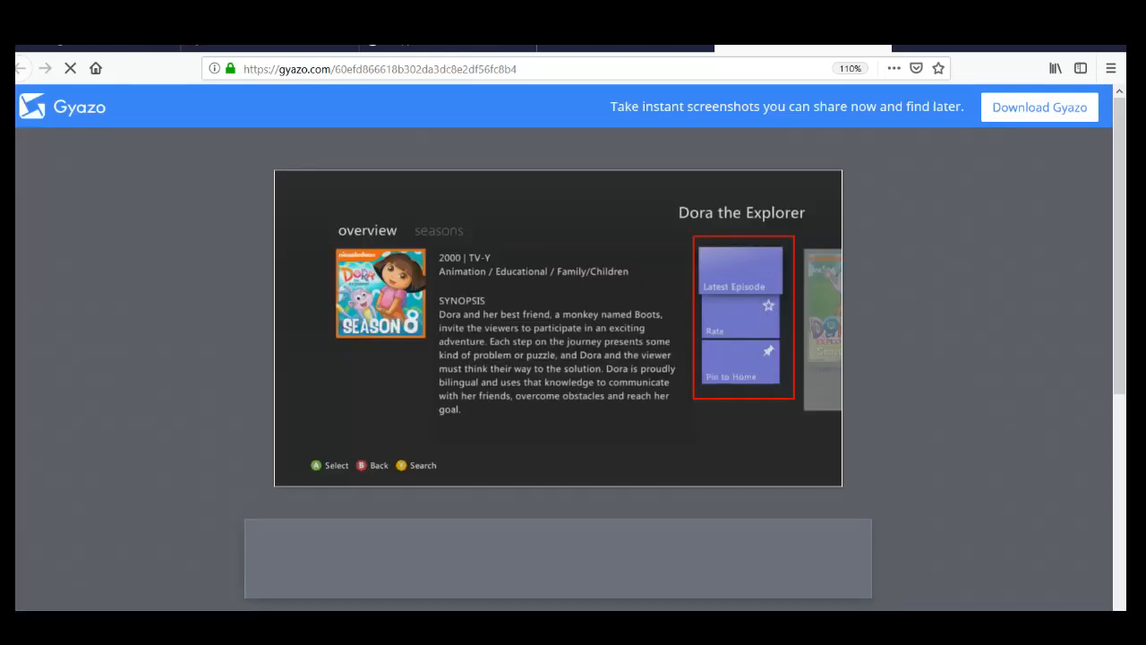
left_click(876, 44)
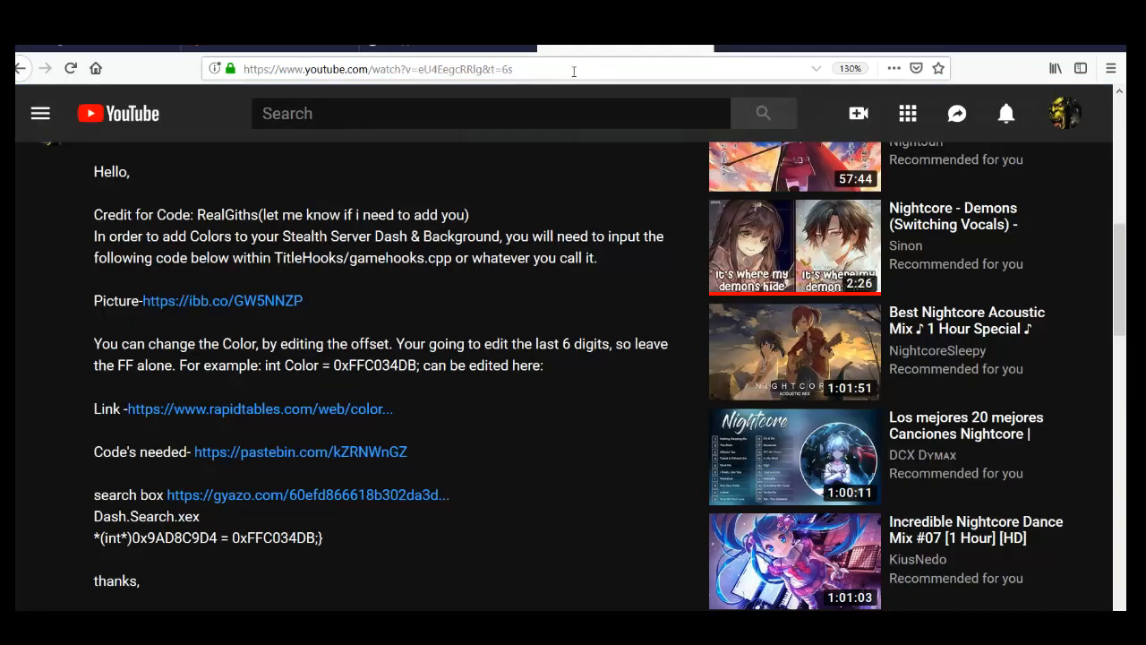
Open the rapidtables link from the video description in a new tab and bring up the RGB color picker
right_click(164, 414)
left_click(196, 417)
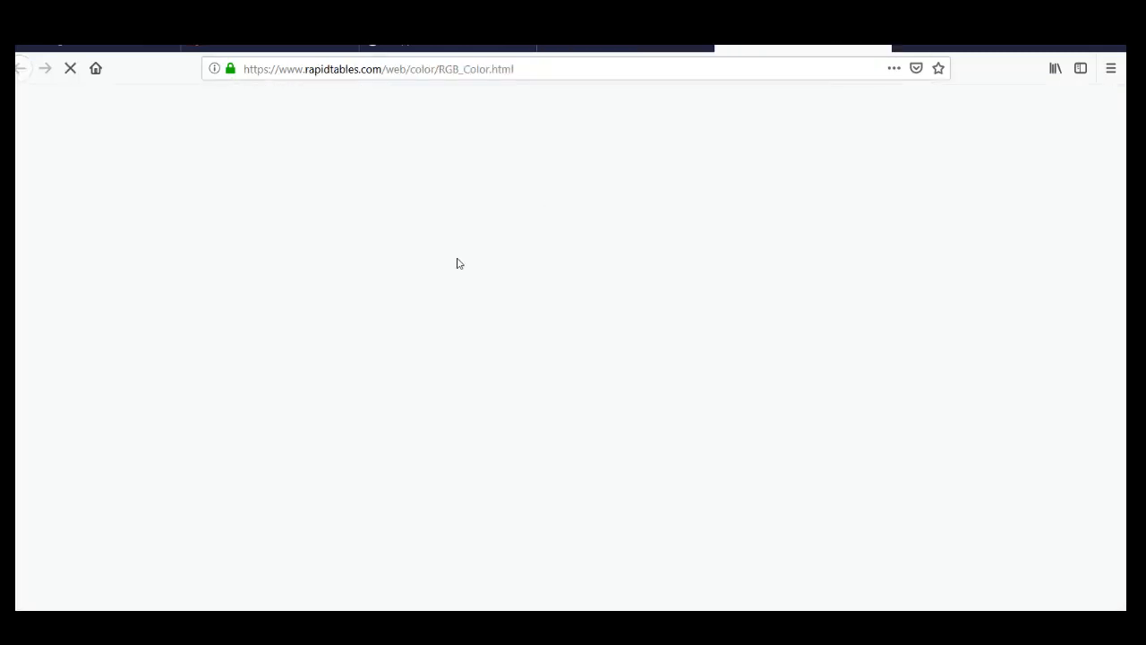
scroll(383, 242, "down", 4)
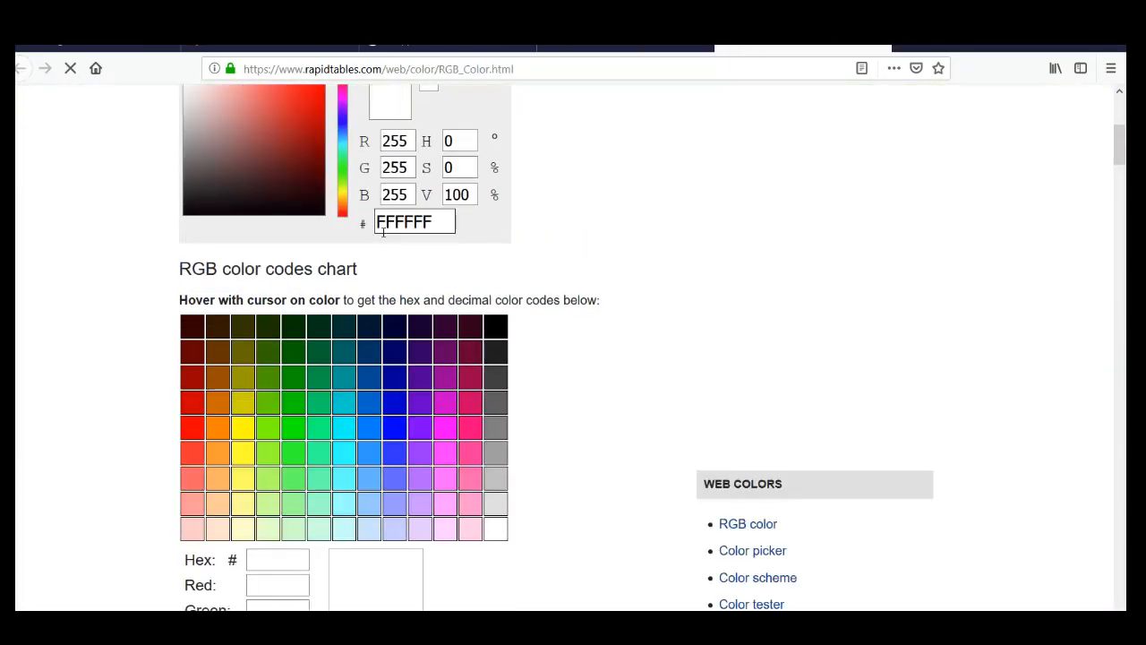
scroll(383, 233, "up", 2)
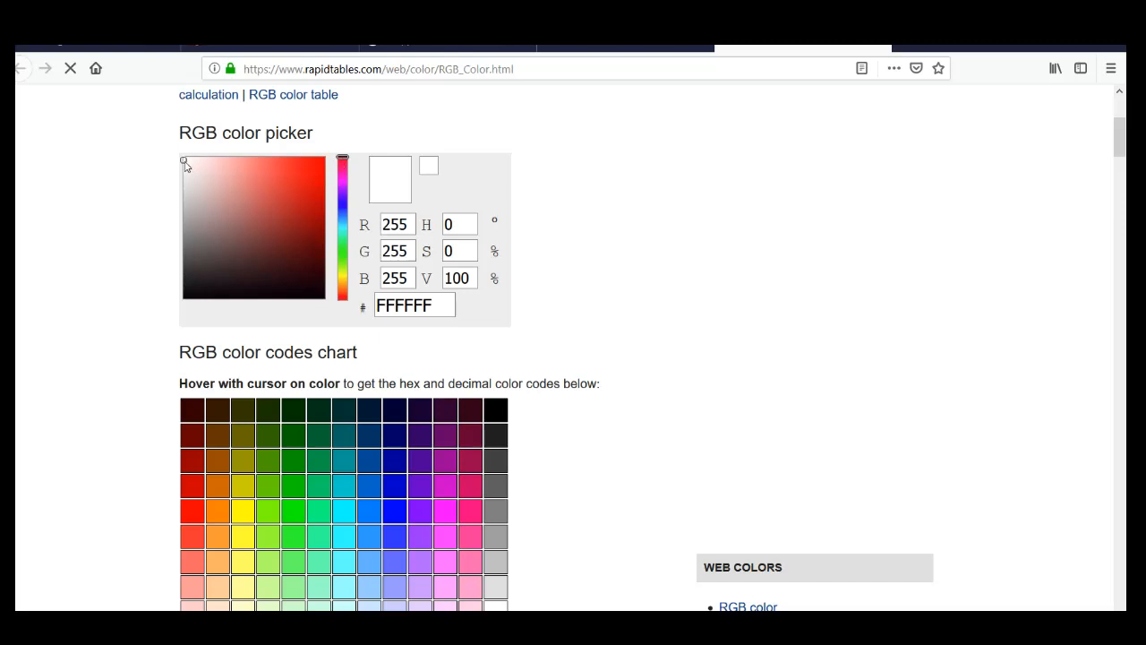
Pick the blue shade 220FCD in the RGB color picker and copy its hex code
mouse_move(183, 161)
left_mouse_down()
mouse_move(249, 198)
mouse_move(252, 187)
left_mouse_up()
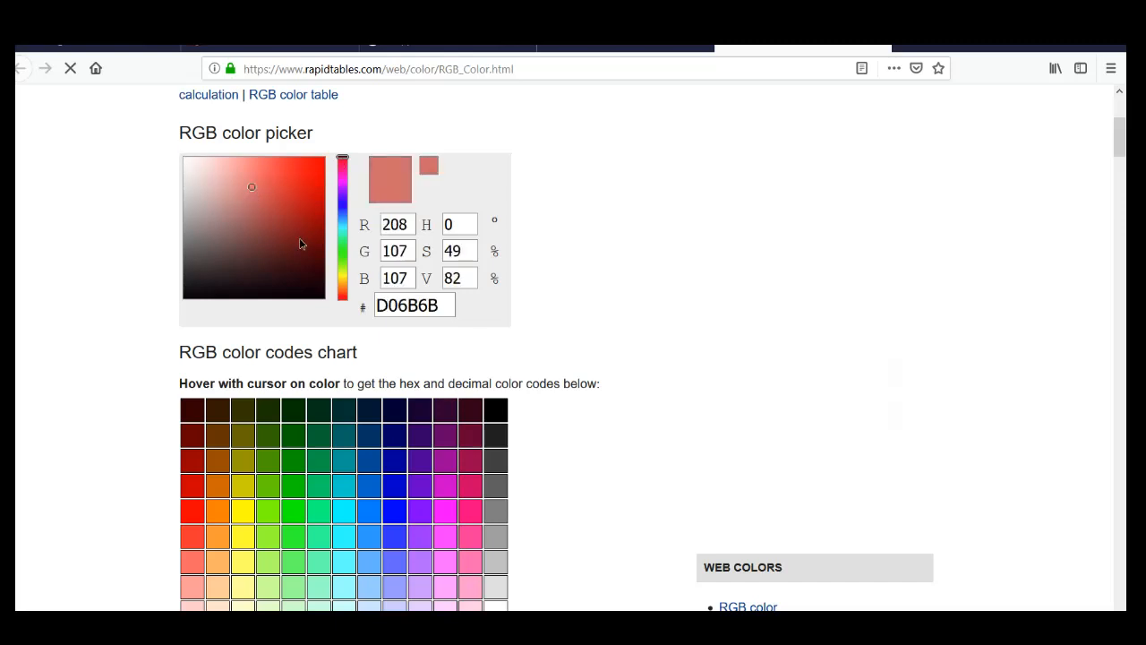
left_click(290, 207)
left_click(344, 207)
left_click(342, 204)
left_click_drag(294, 206, 315, 188)
double_click(448, 304)
right_click(395, 310)
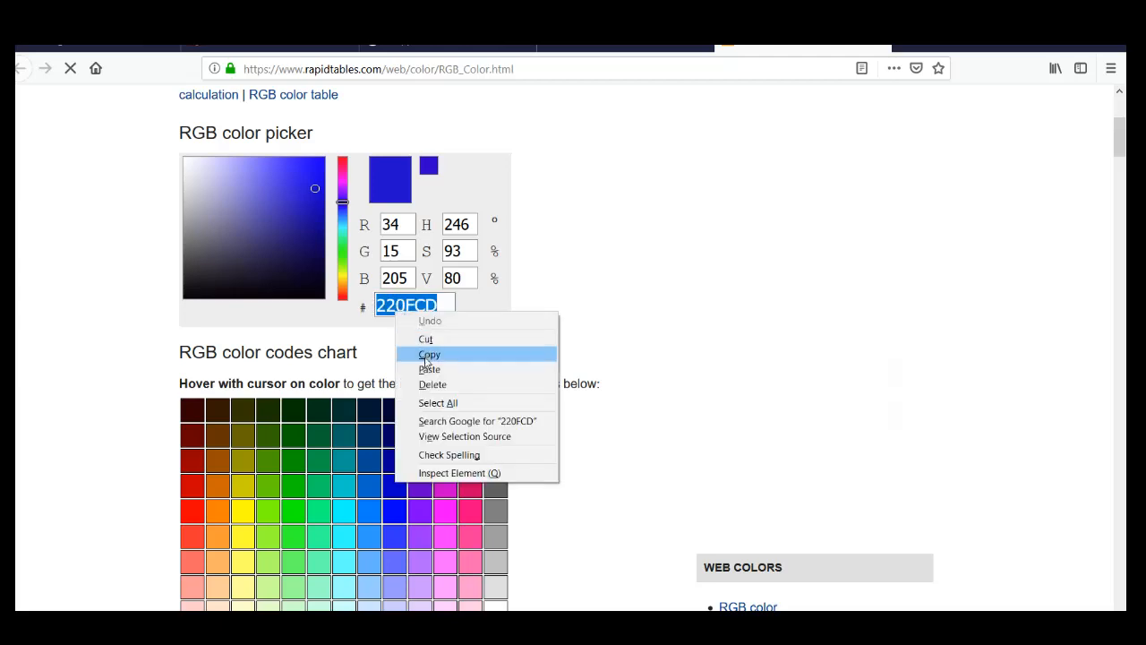
left_click(429, 357)
Switch to the stealth project in Visual Studio and set Color in titleHooks.cpp to 0xFF220FCD, keeping the FF prefix
left_click(804, 639)
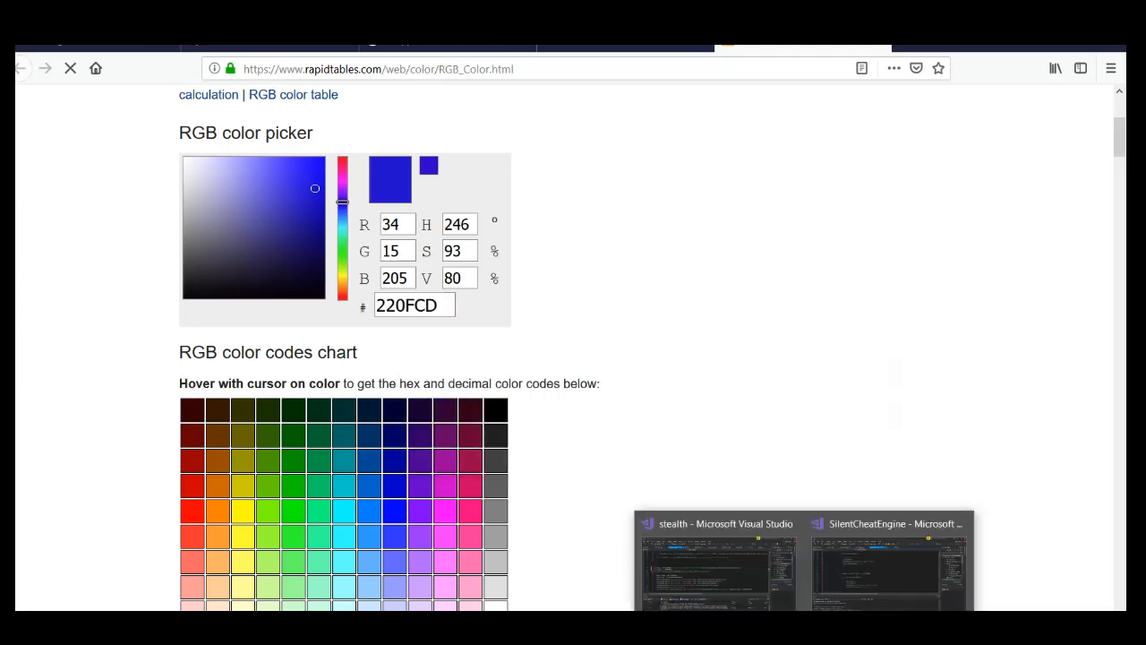
left_click(887, 584)
left_click(752, 566)
key("Up")
key("Left")
key("Left")
key("Left")
key("Right")
key("BackSpace")
key("BackSpace")
key("BackSpace")
key("BackSpace")
key("BackSpace")
key("BackSpace")
key("ctrl+v")
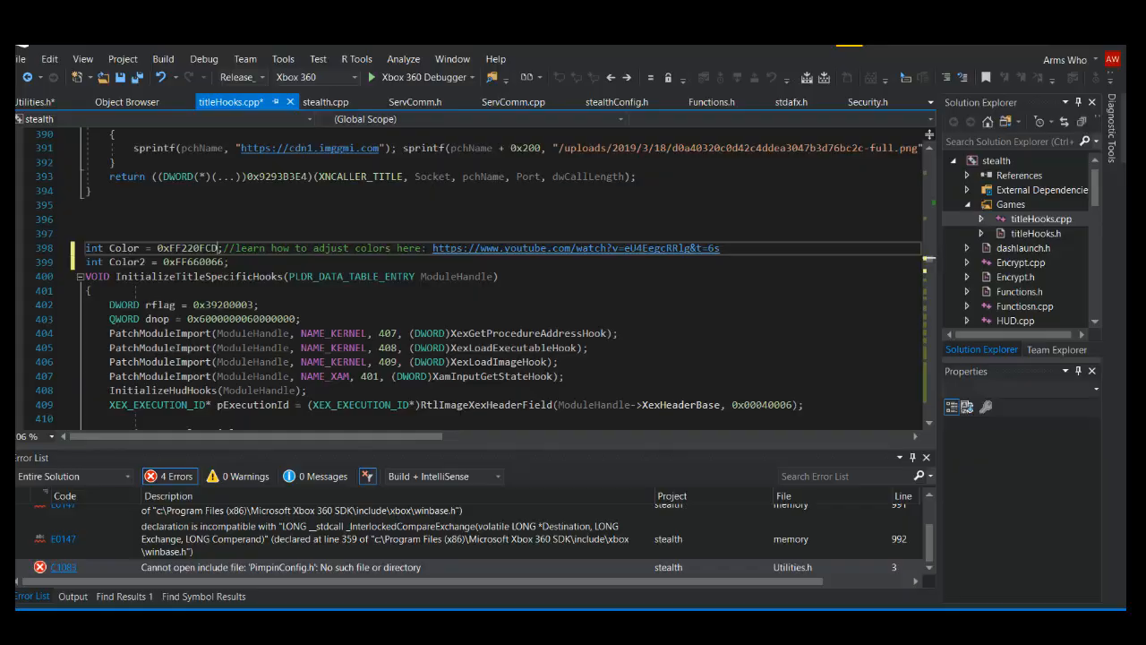
Switch back to the browser's RGB color picker, pick the orange-red shade FD3D1F and copy its hex code
key("alt+Tab")
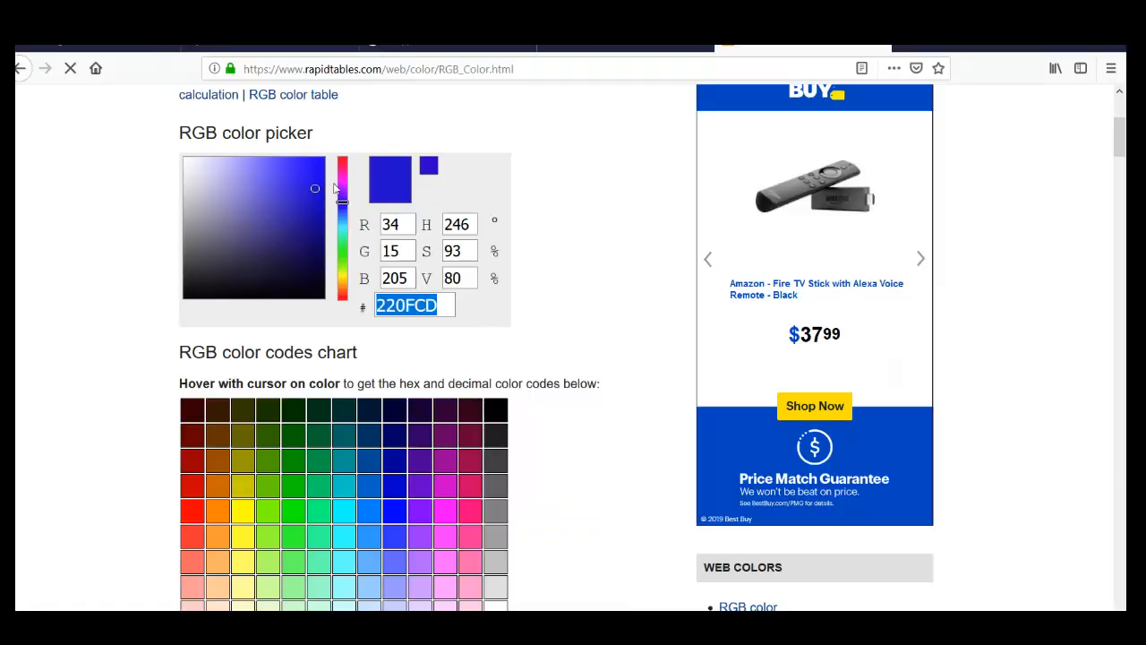
left_click(343, 298)
mouse_move(312, 187)
left_mouse_down()
mouse_move(319, 167)
mouse_move(308, 161)
left_mouse_up()
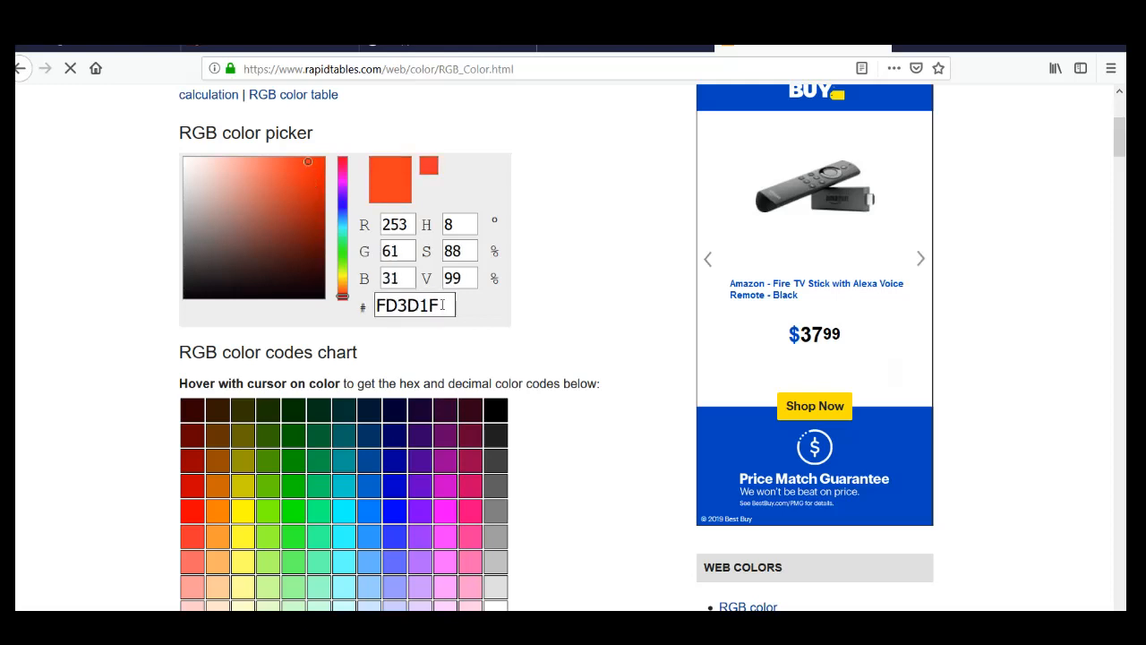
left_click_drag(443, 304, 362, 304)
Return to the stealth project in Visual Studio and set Color2 in titleHooks.cpp to 0xFFFD3D1F
mouse_move(874, 580)
left_click(715, 572)
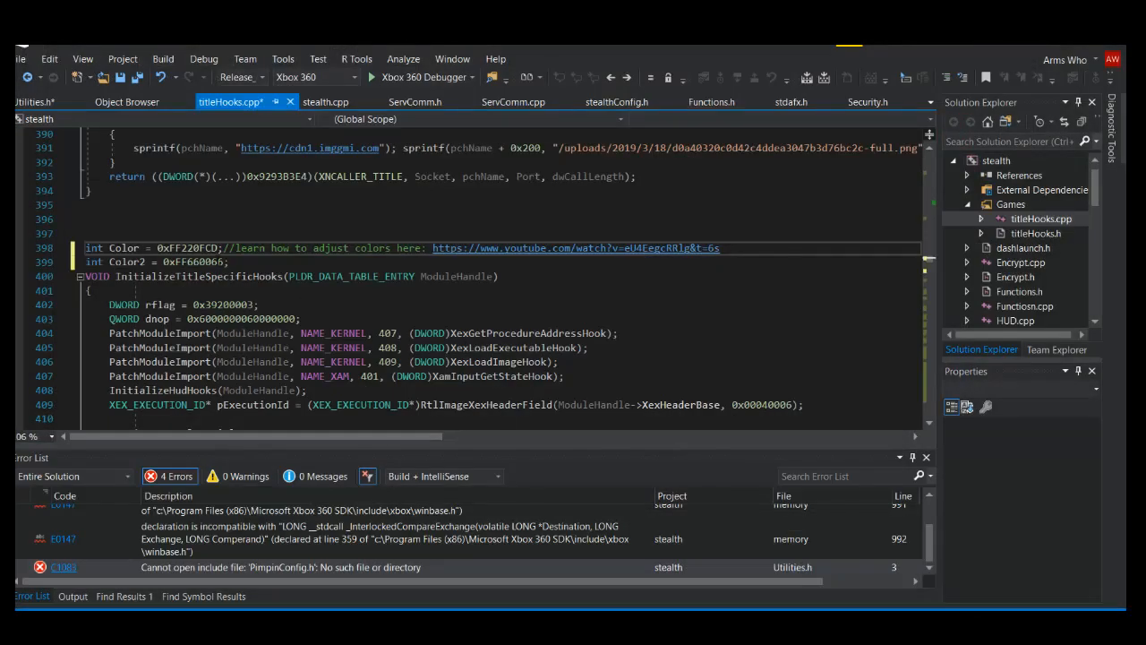
left_click(223, 262)
key("BackSpace")
key("BackSpace")
key("BackSpace")
key("BackSpace")
key("BackSpace")
key("BackSpace")
key("ctrl+v")
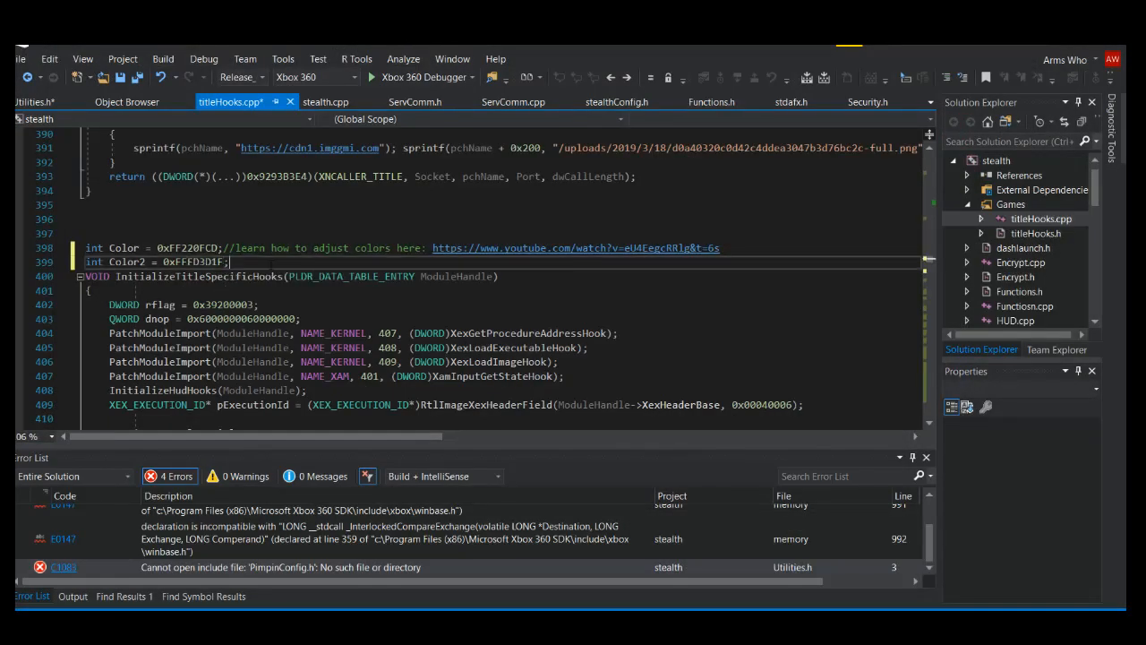
Examine the tab, button box and background offsets that are assigned Color and Color2 in InitializeTitleSpecificHooks
scroll(479, 278, "down", 14)
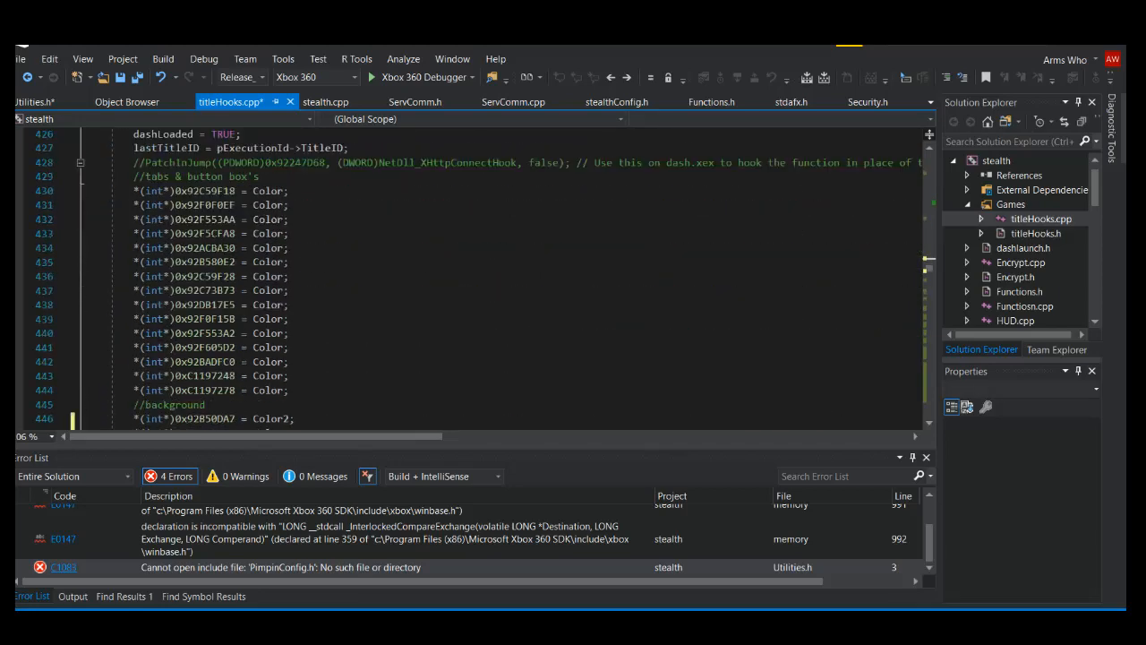
scroll(480, 278, "up", 4)
left_click_drag(133, 277, 288, 419)
scroll(291, 414, "up", 8)
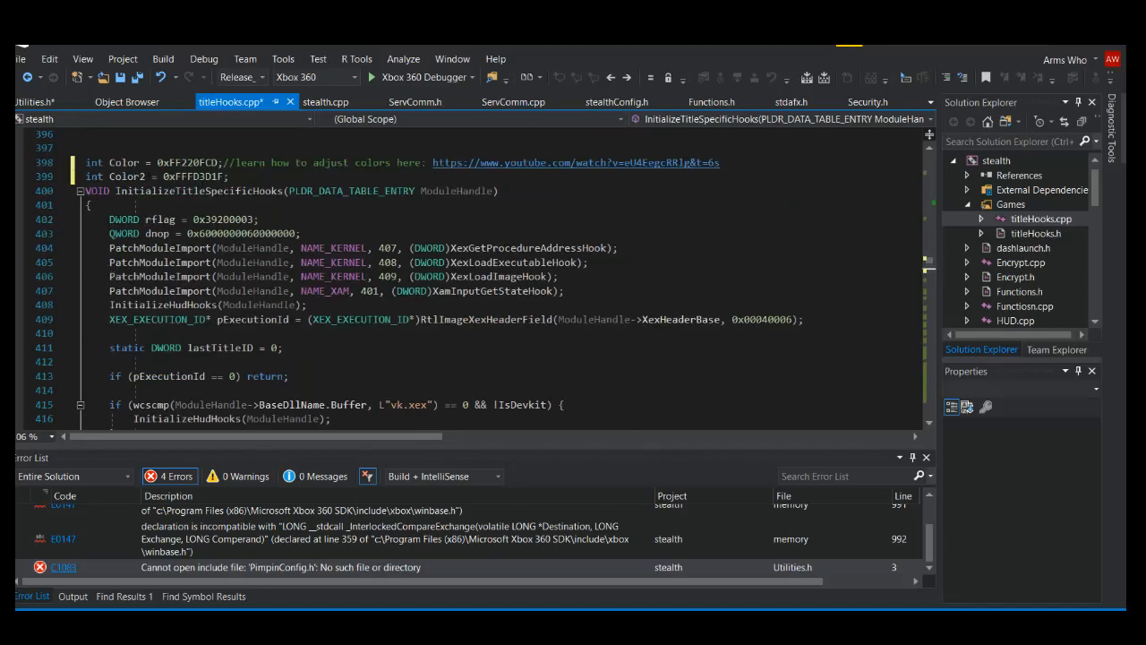
scroll(479, 278, "down", 15)
left_click_drag(296, 248, 88, 191)
left_click(325, 246)
Review the NetDll_XHttpConnectHook function and the color declarations above InitializeTitleSpecificHooks
scroll(480, 278, "up", 5)
scroll(482, 278, "up", 1)
scroll(481, 277, "down", 2)
scroll(482, 277, "up", 2)
scroll(480, 278, "up", 15)
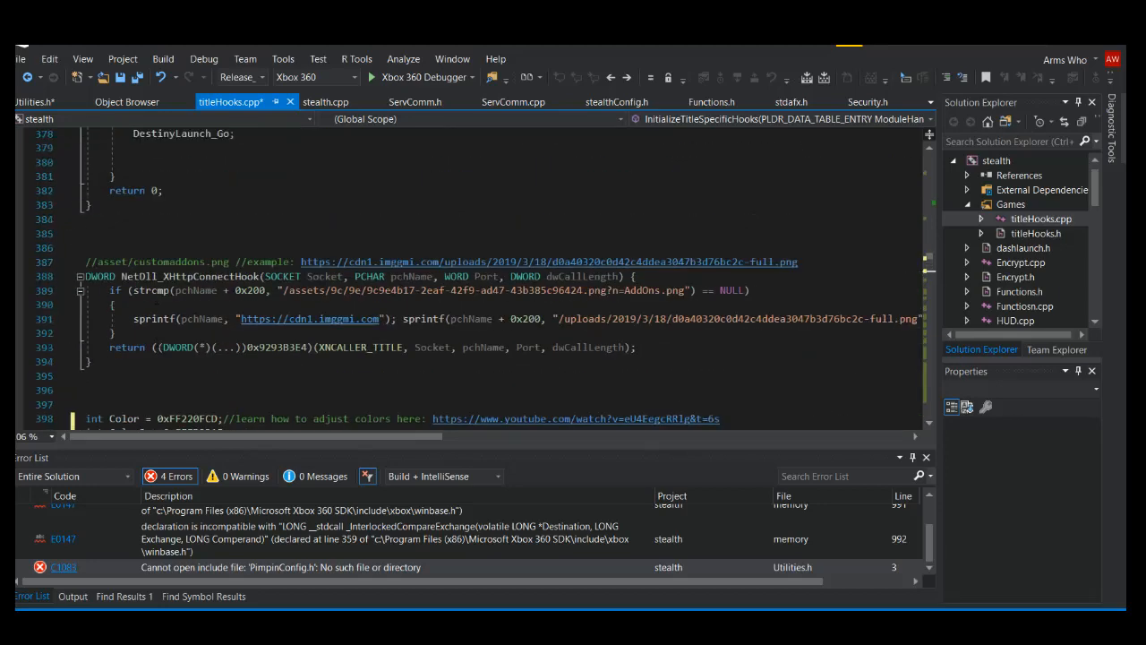
scroll(157, 305, "down", 5)
scroll(157, 306, "up", 6)
scroll(77, 326, "down", 8)
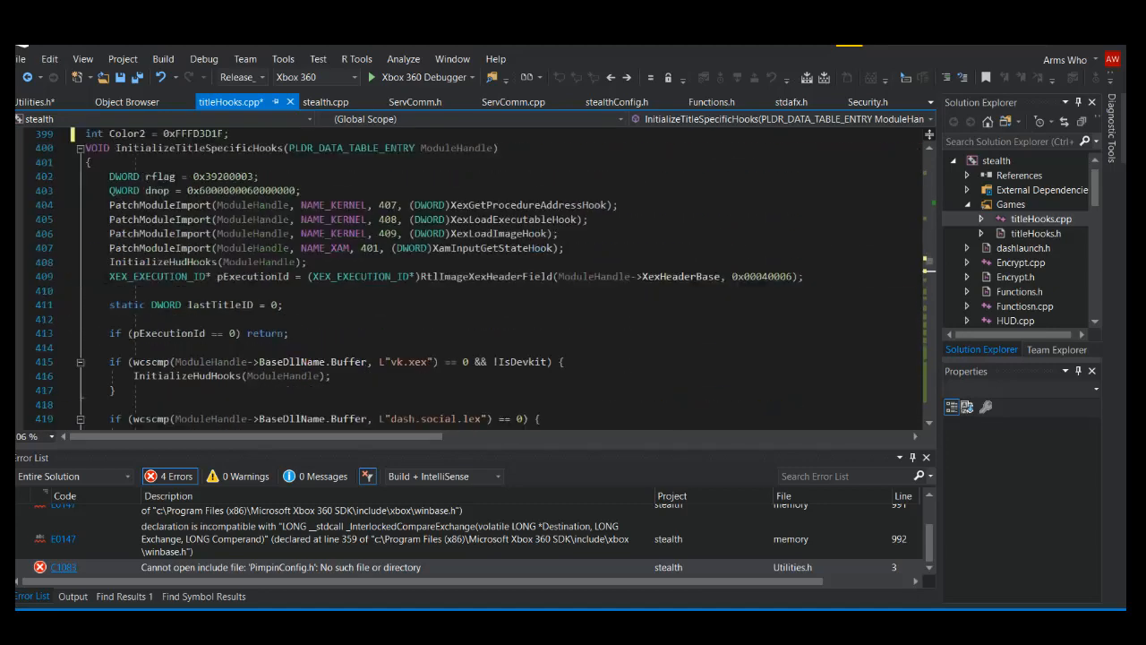
scroll(479, 278, "up", 2)
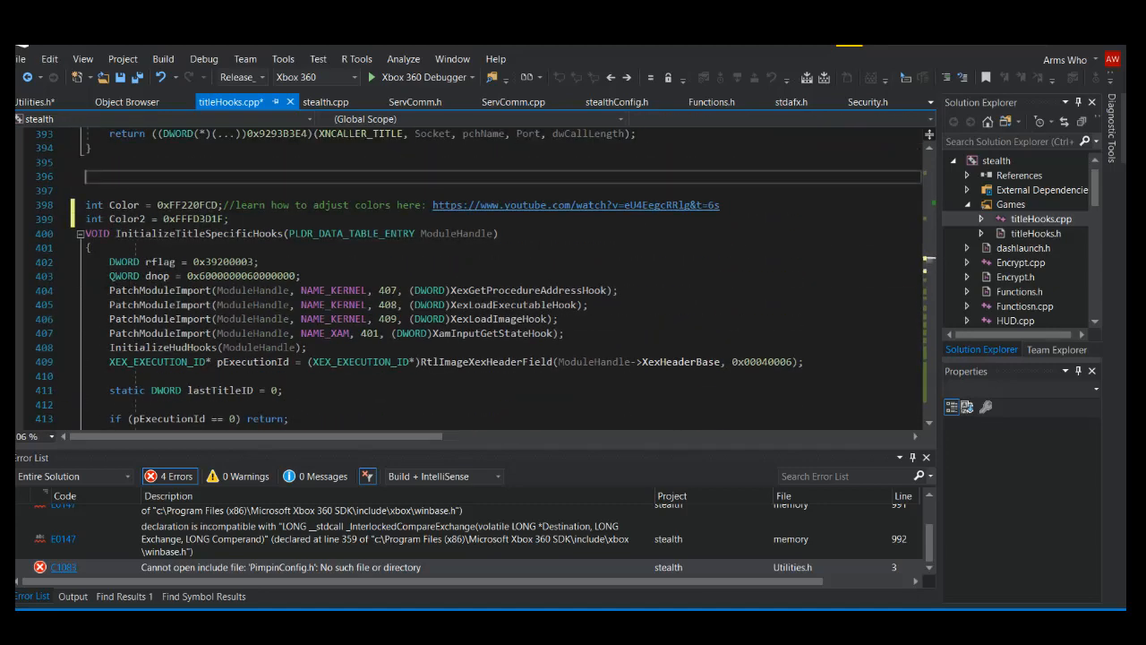
Review the hud.xex block and the MSPSpoofer patches in the Guide.MP.Purchase.xex block
scroll(581, 333, "down", 13)
scroll(580, 333, "down", 20)
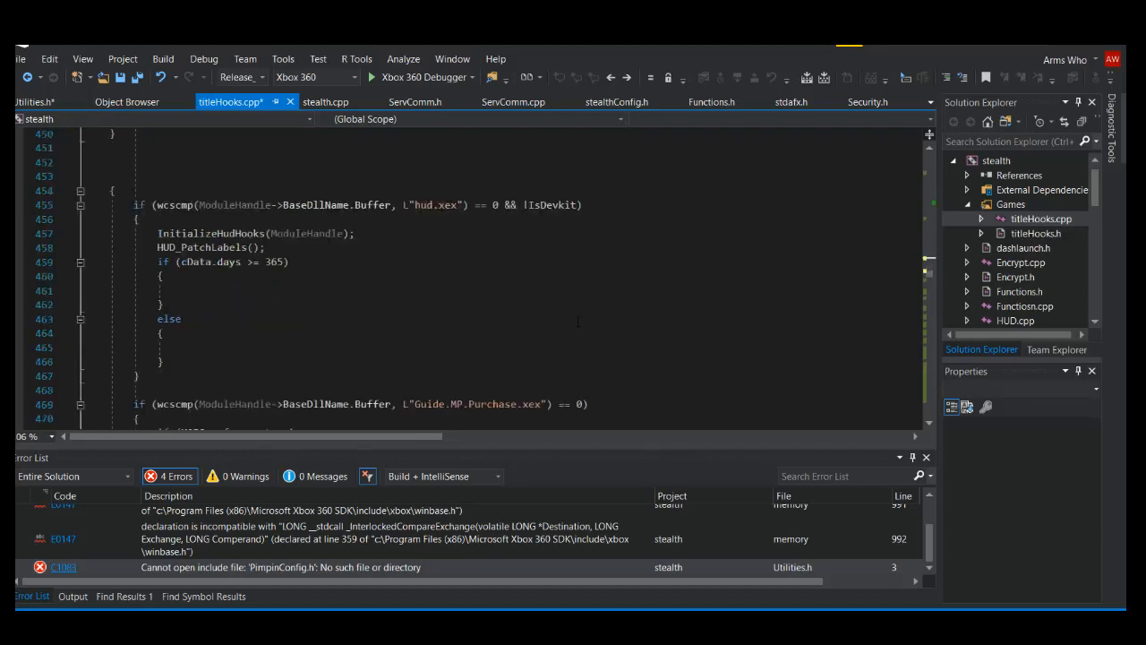
scroll(581, 333, "down", 5)
scroll(581, 333, "up", 16)
left_click_drag(135, 276, 140, 290)
left_click(136, 263)
scroll(720, 405, "down", 3)
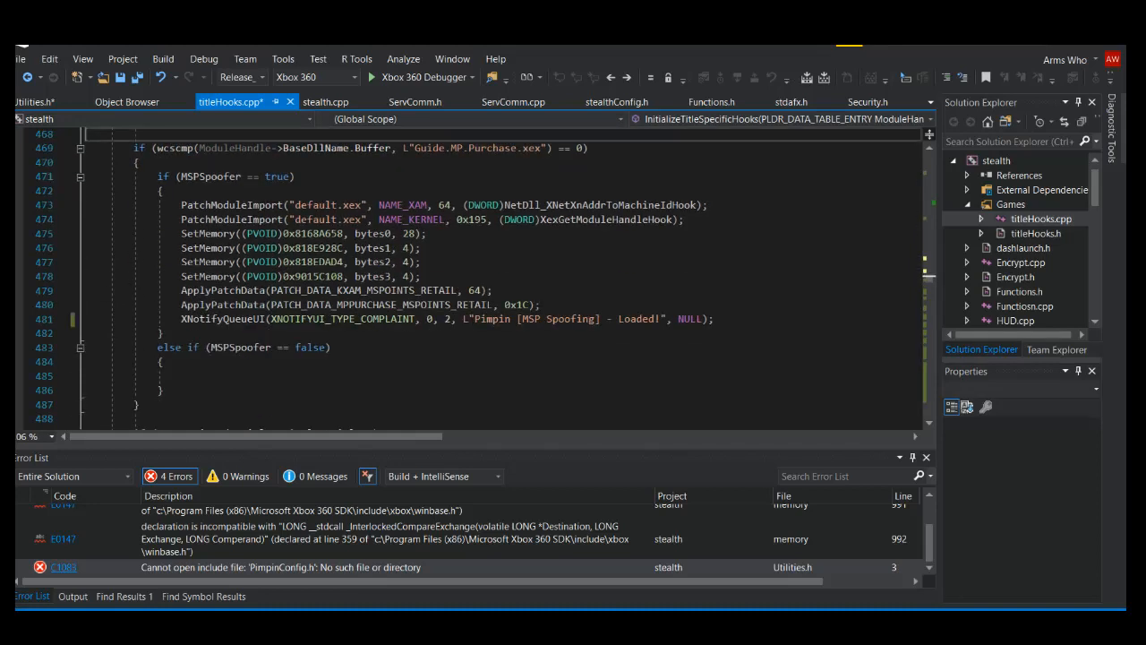
scroll(720, 405, "up", 2)
left_click_drag(720, 405, 148, 283)
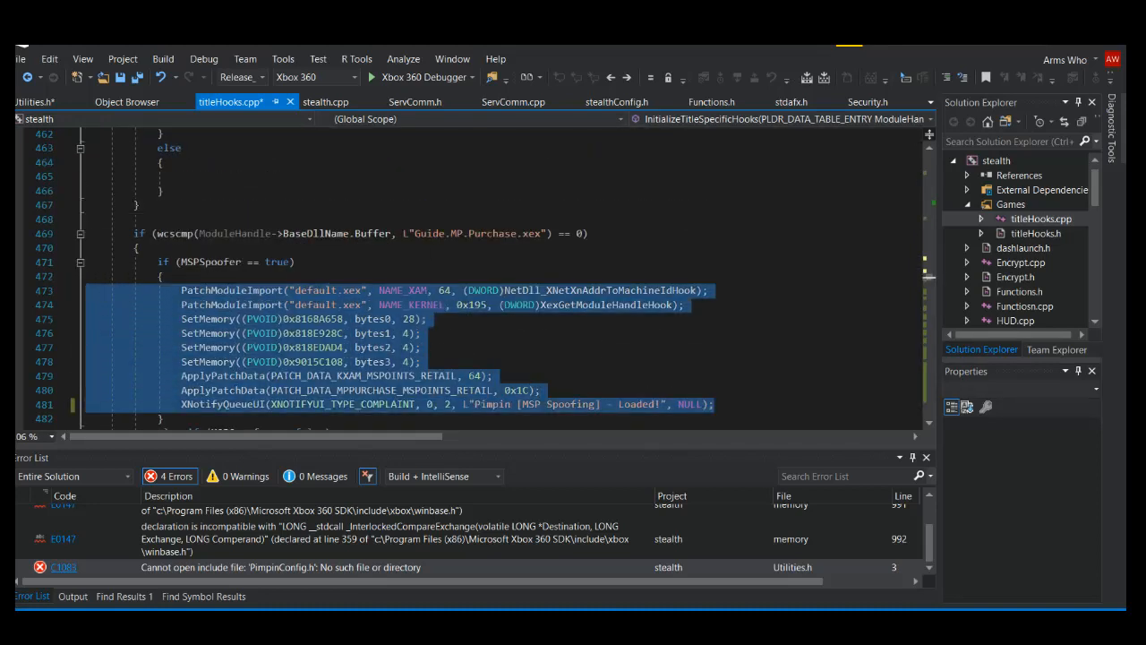
left_click(328, 266)
scroll(328, 286, "down", 3)
scroll(288, 304, "down", 5)
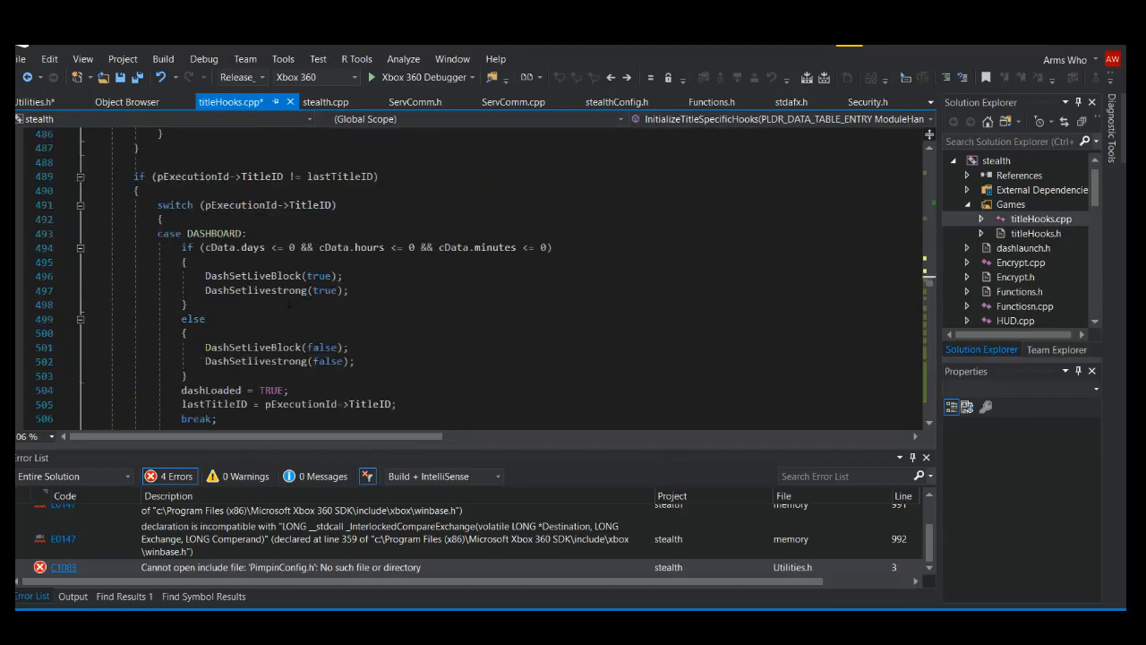
scroll(234, 262, "up", 4)
left_click_drag(180, 204, 541, 219)
left_click(422, 252)
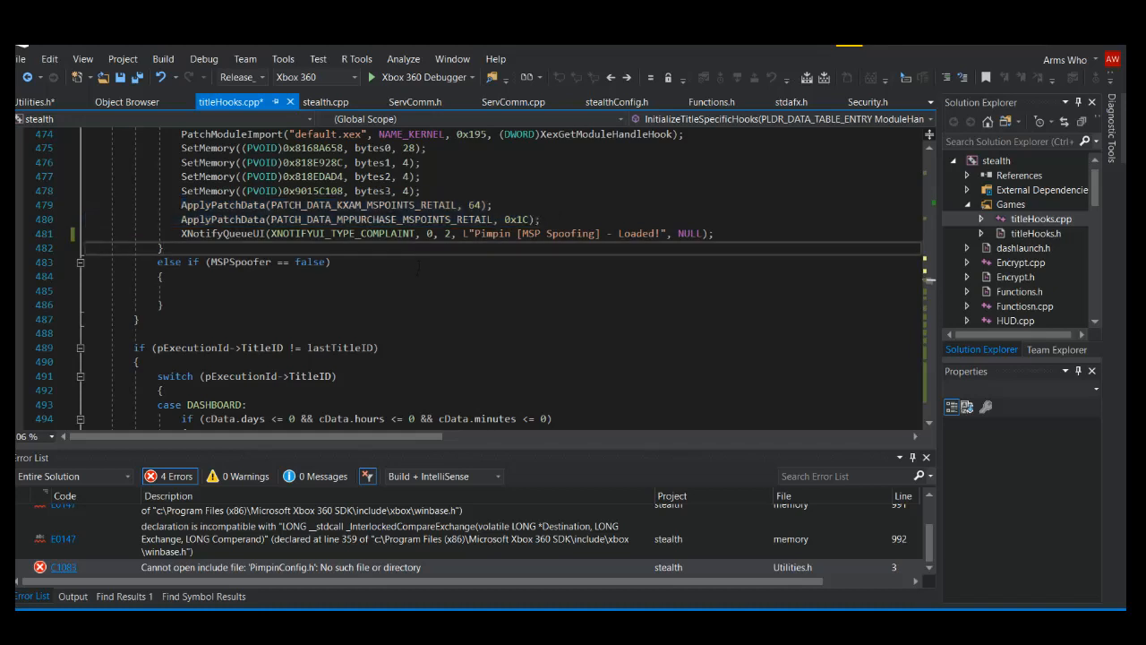
scroll(502, 278, "up", 3)
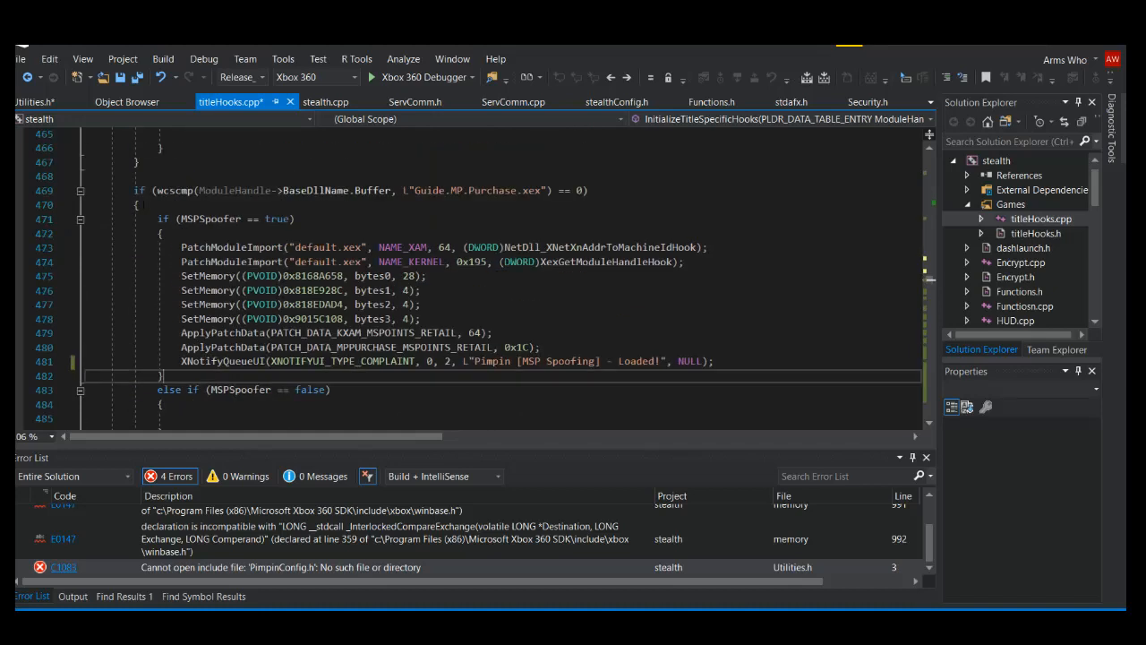
scroll(390, 285, "down", 3)
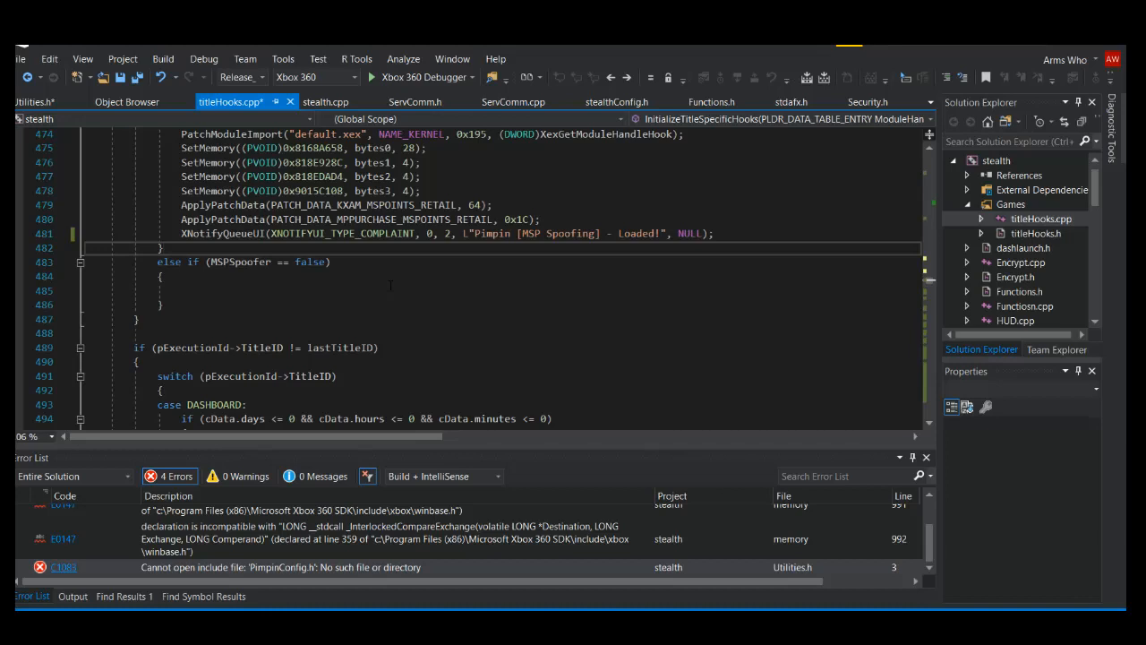
Review the DASHBOARD and COD_BO3 cases of the title ID switch, including the Pimpin_Cheats condition
scroll(363, 257, "down", 5)
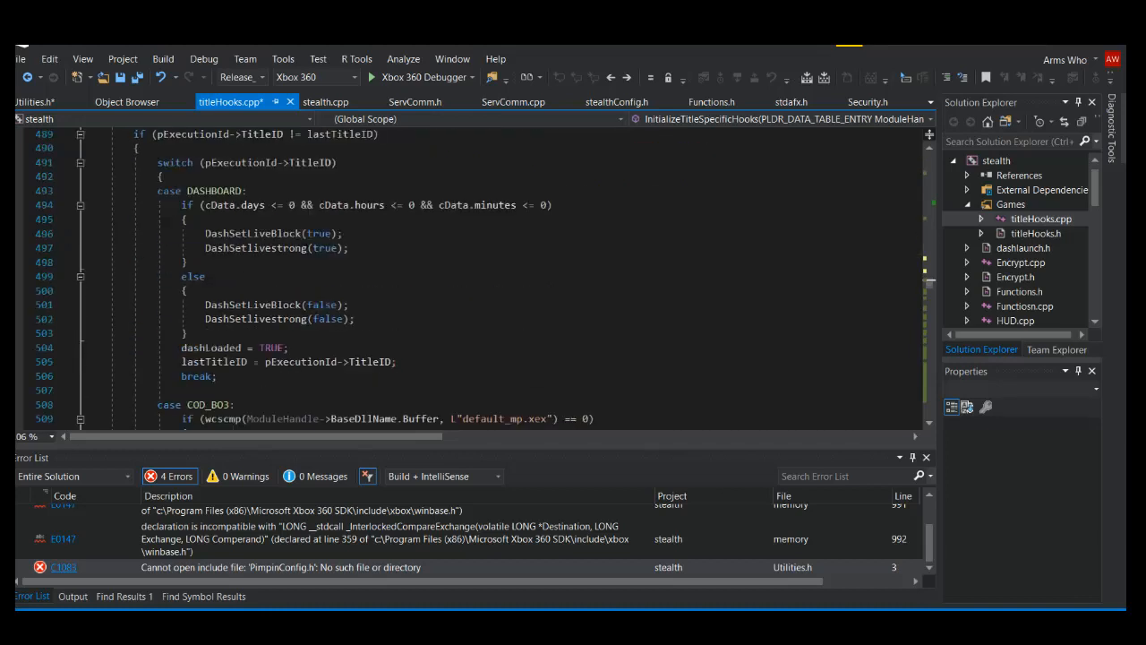
scroll(347, 256, "down", 6)
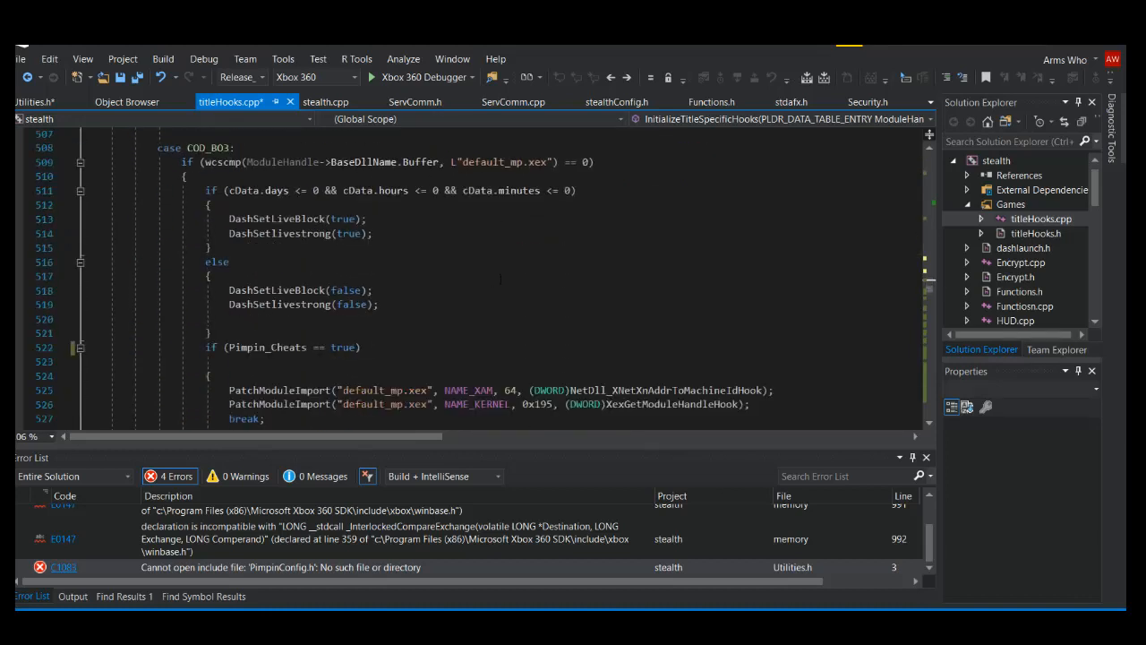
scroll(381, 289, "down", 2)
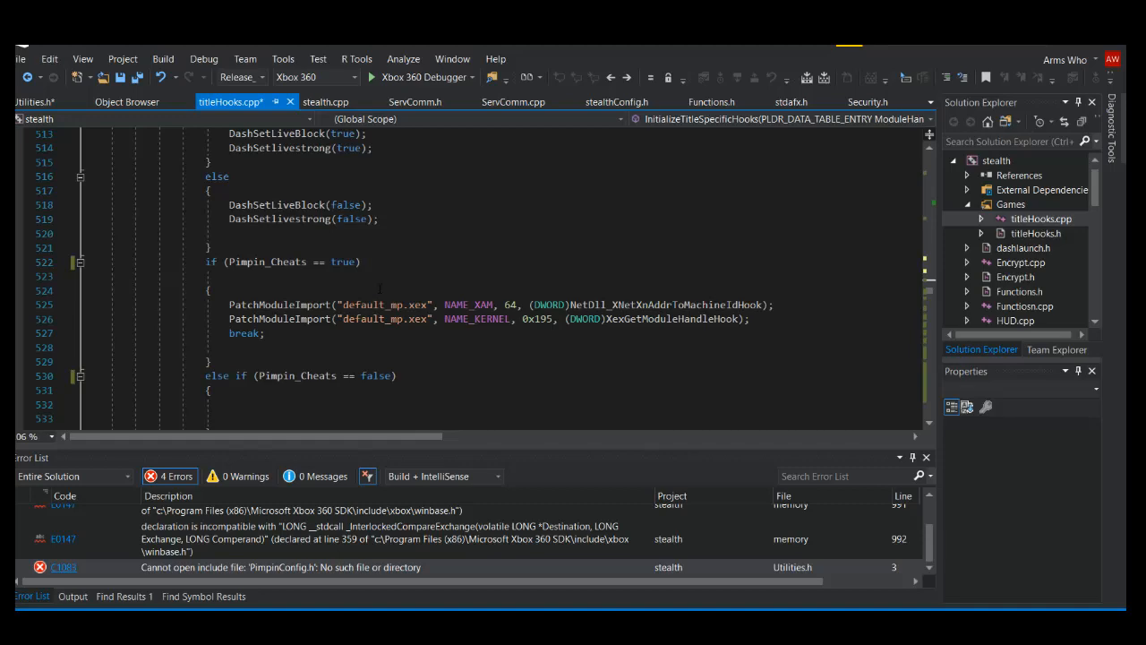
Examine the commented-out DESTINY case, including its message box and thread launch code
scroll(380, 289, "down", 11)
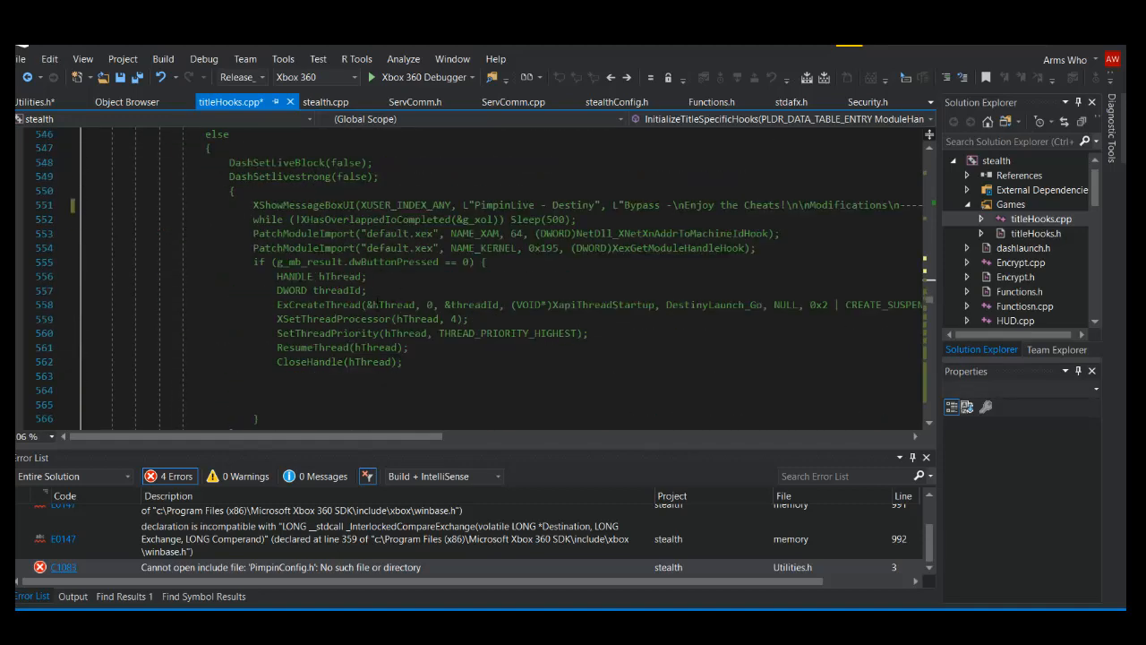
scroll(380, 289, "up", 3)
scroll(187, 221, "up", 3)
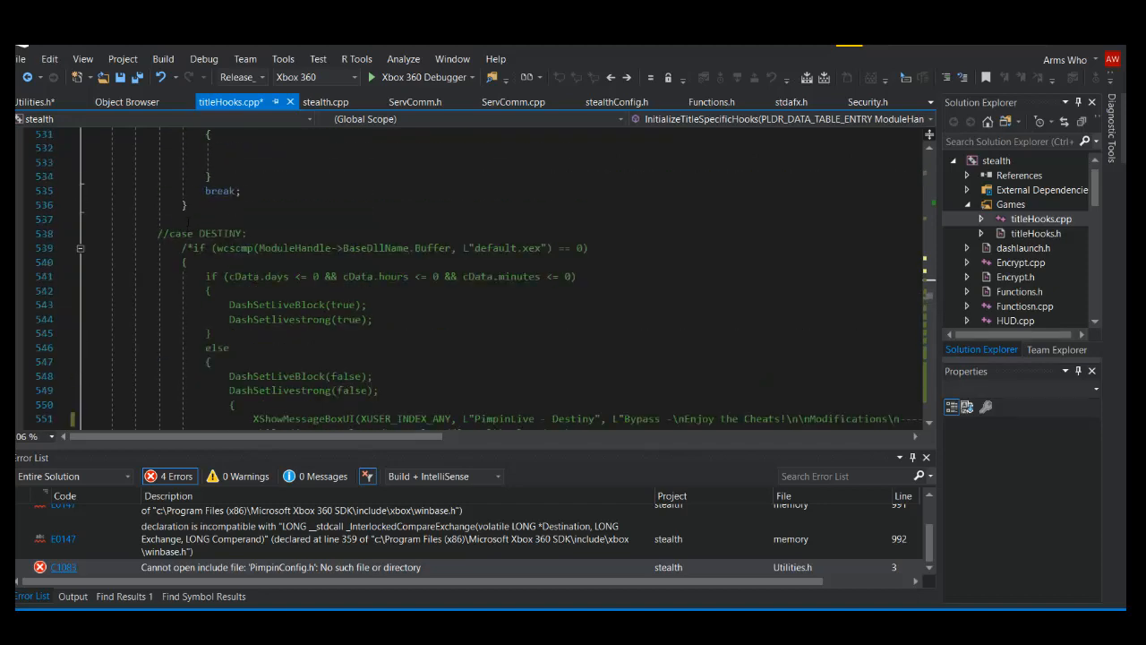
scroll(187, 220, "down", 3)
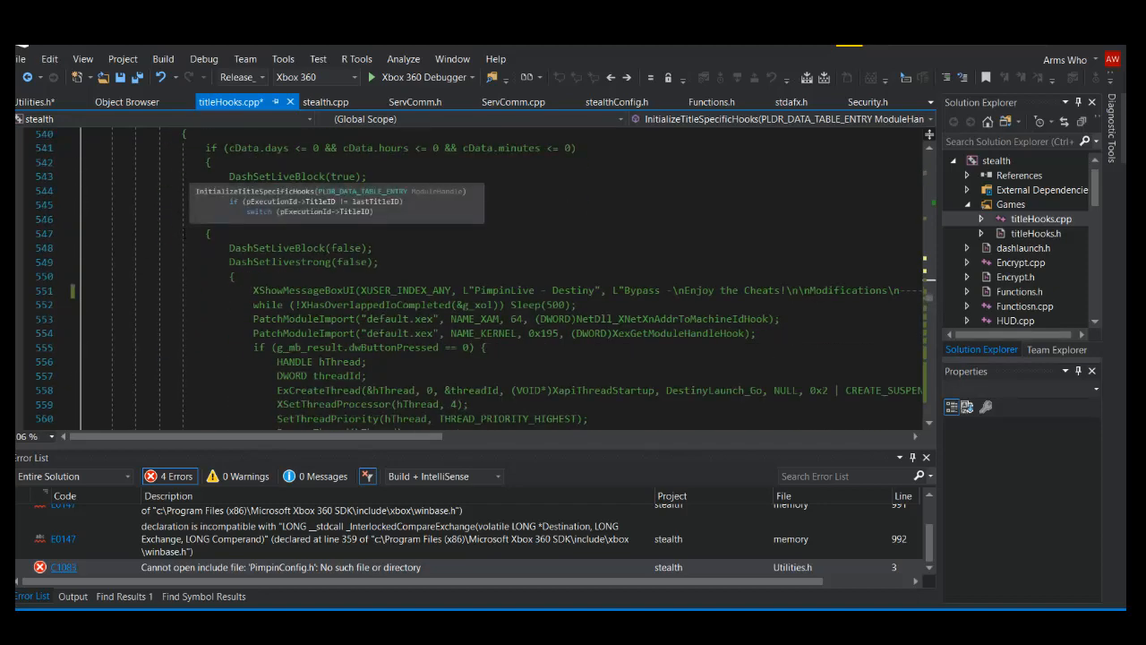
scroll(187, 220, "down", 3)
scroll(187, 221, "up", 4)
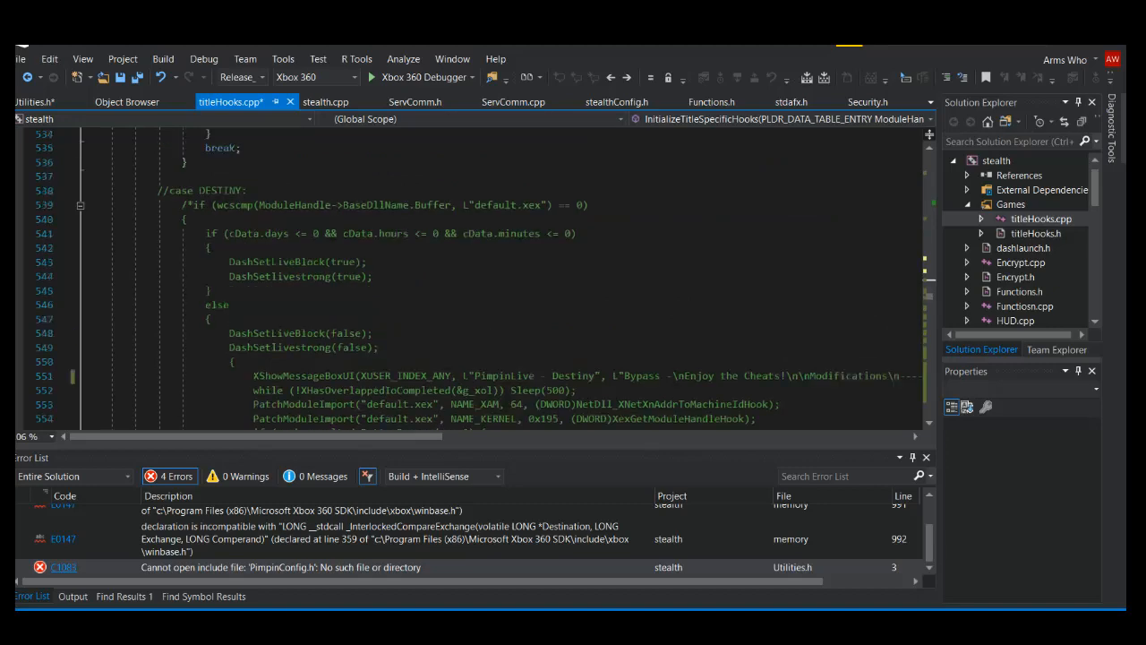
scroll(303, 296, "up", 5)
scroll(303, 296, "down", 5)
scroll(303, 297, "up", 1)
scroll(303, 296, "down", 1)
scroll(303, 297, "up", 2)
scroll(302, 296, "down", 7)
scroll(302, 297, "up", 5)
scroll(302, 297, "down", 4)
scroll(302, 296, "up", 4)
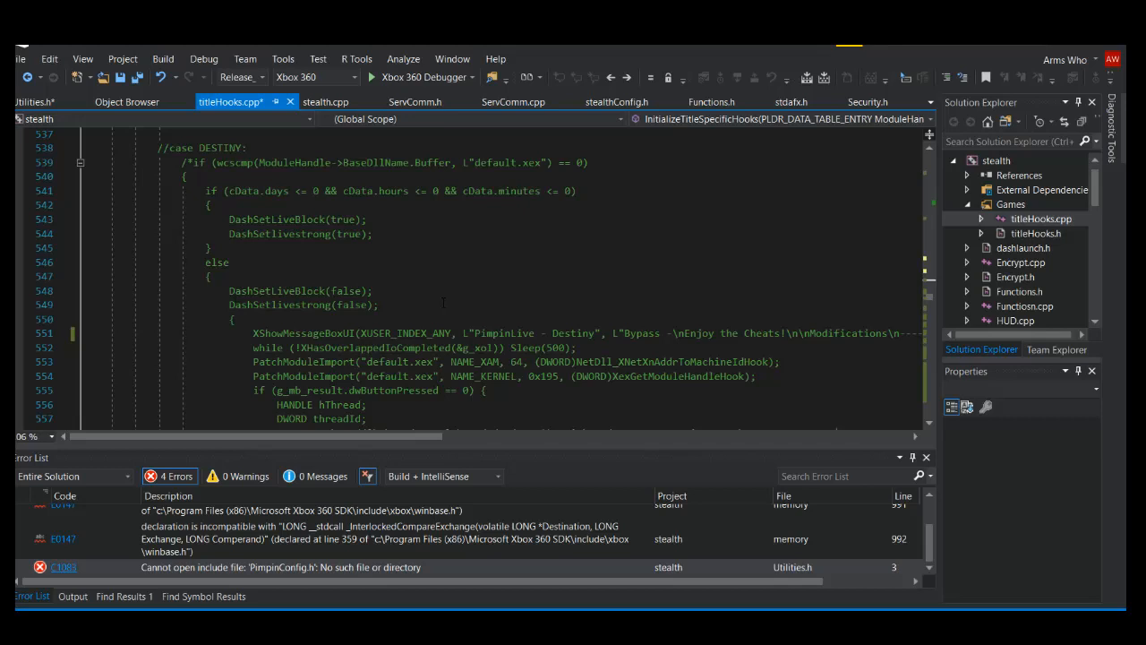
Review the end of the commented-out DESTINY case, down to the GTA_V case
scroll(444, 303, "down", 5)
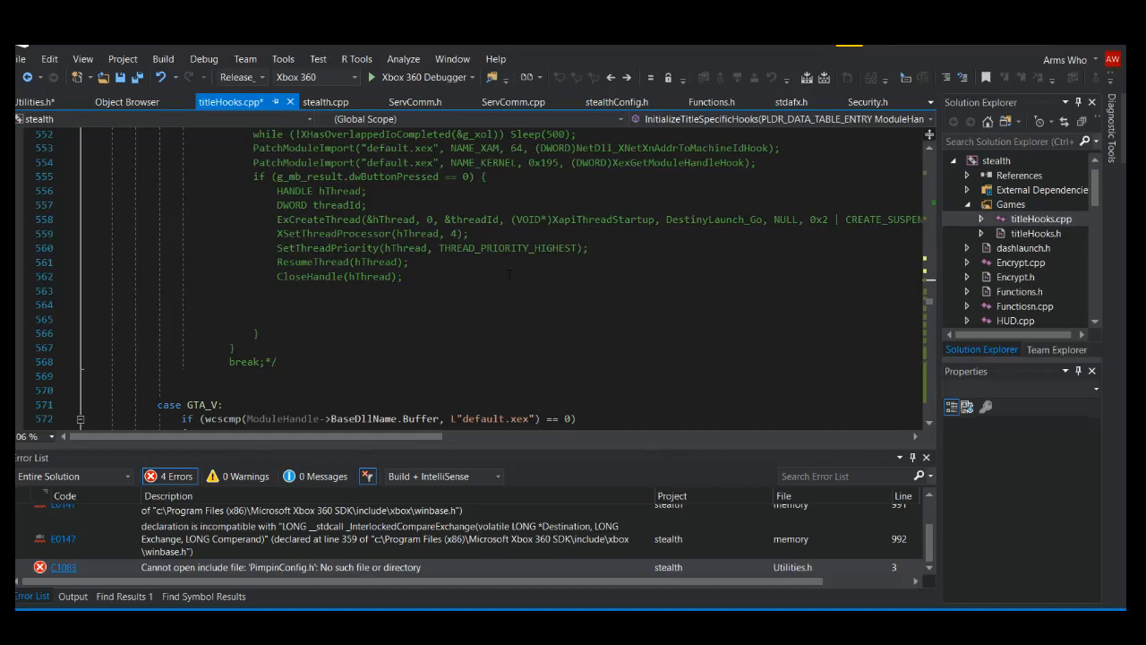
scroll(509, 275, "up", 5)
scroll(953, 269, "down", 2)
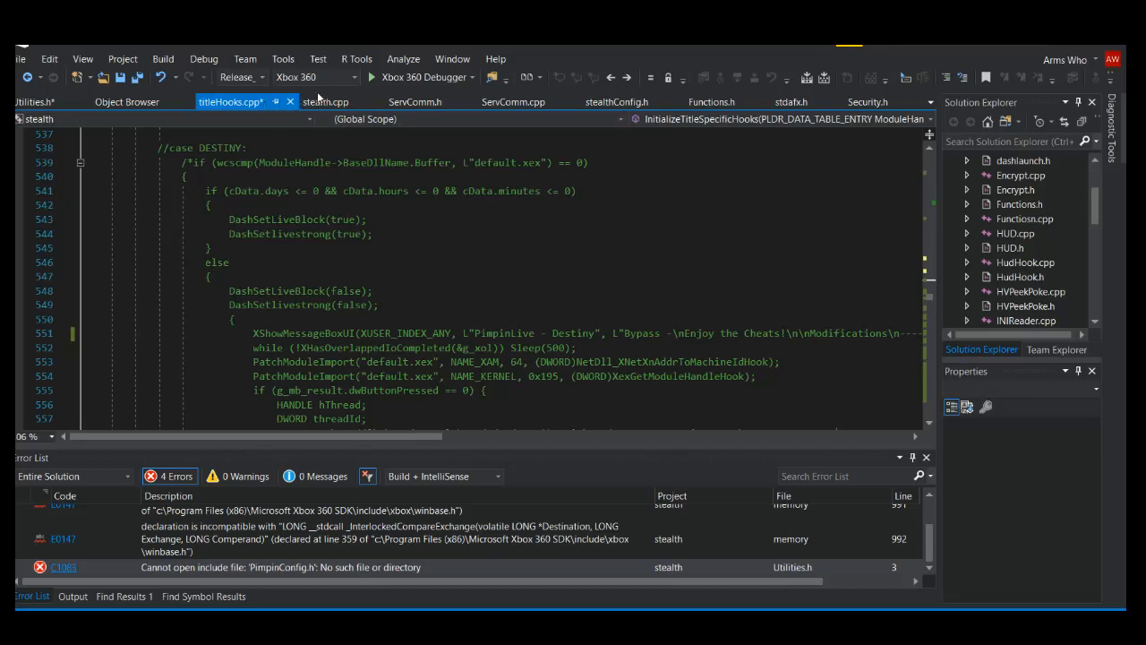
Browse the stealth project's source files and open HudHook.cpp
scroll(1034, 239, "down", 5)
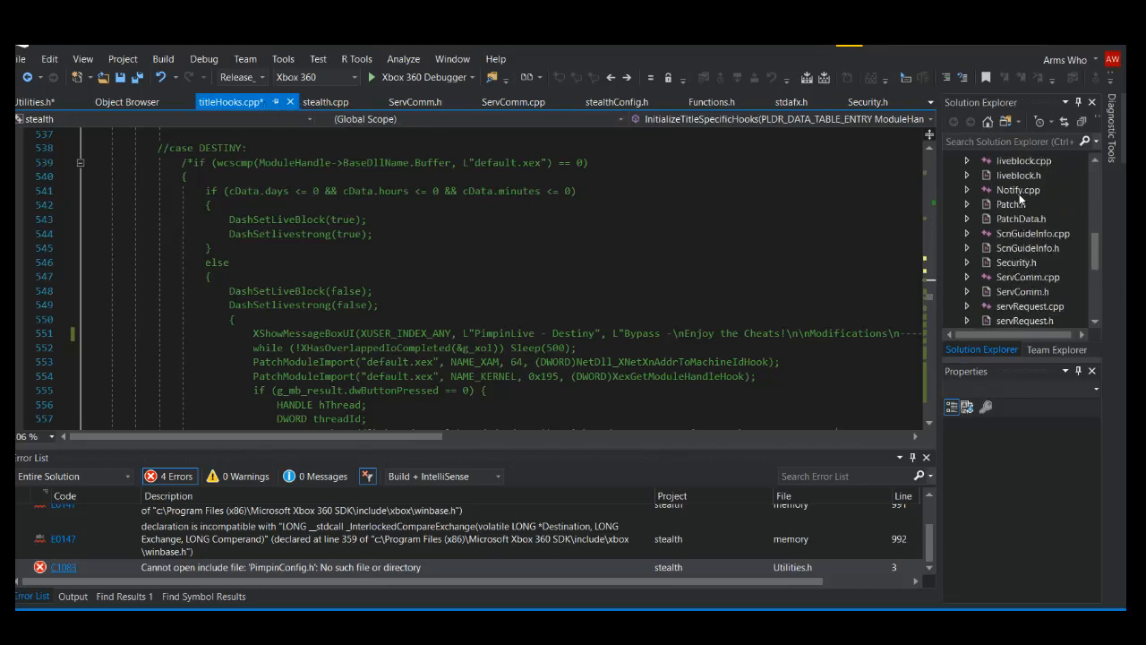
scroll(1019, 197, "down", 6)
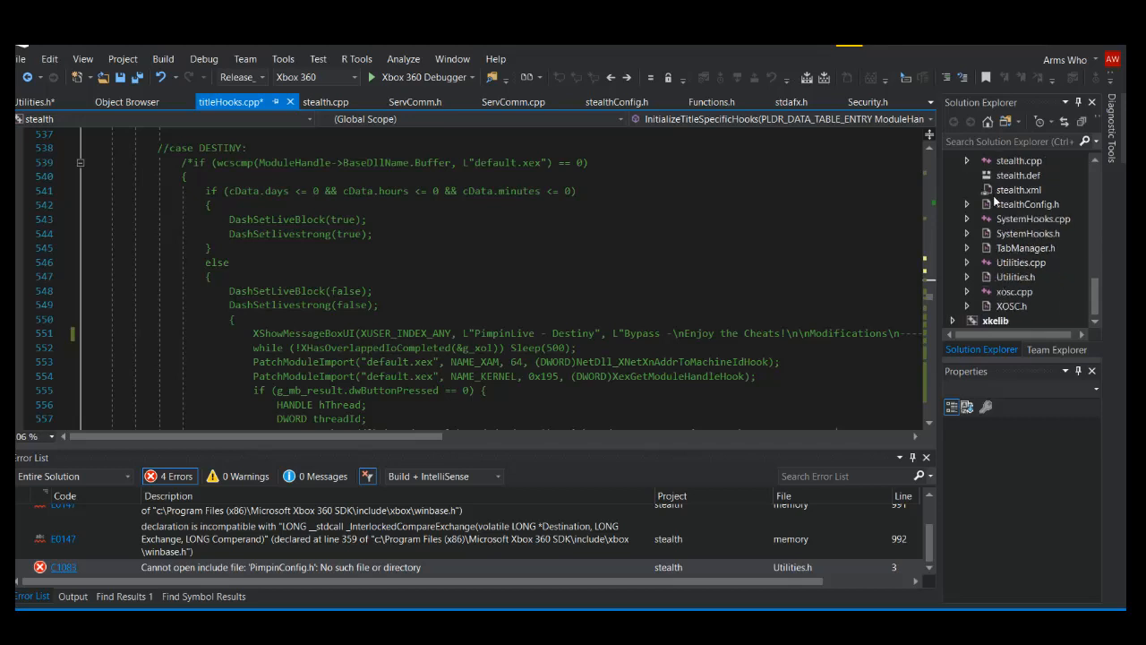
scroll(1019, 255, "up", 11)
scroll(1008, 271, "up", 3)
scroll(1013, 261, "down", 1)
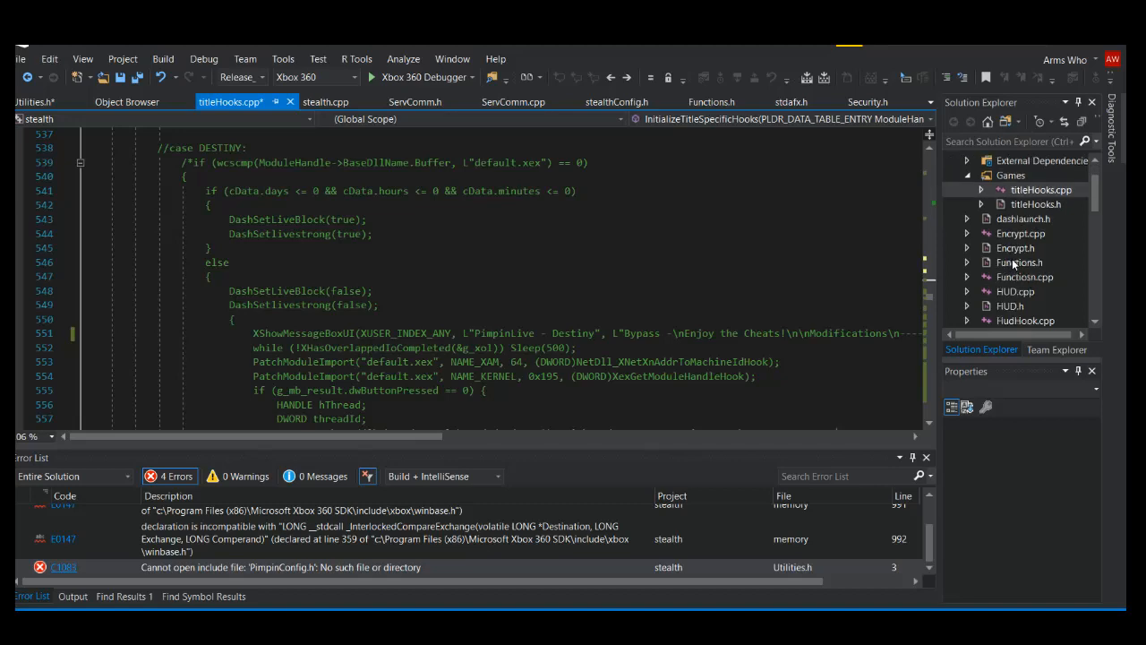
scroll(1015, 264, "down", 2)
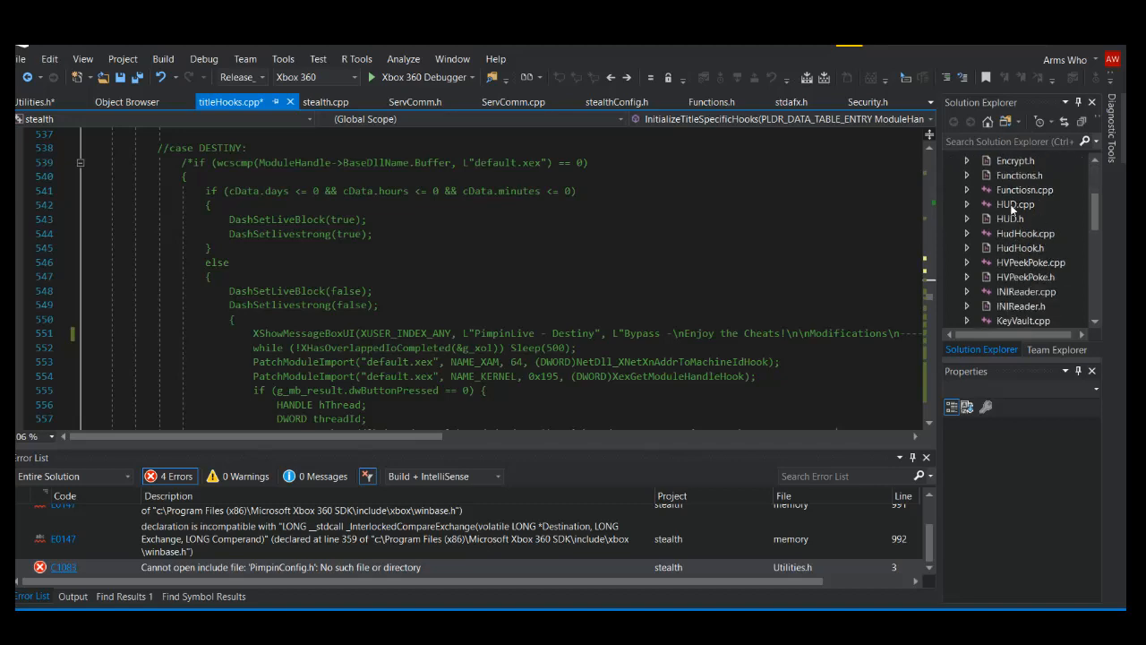
double_click(1021, 234)
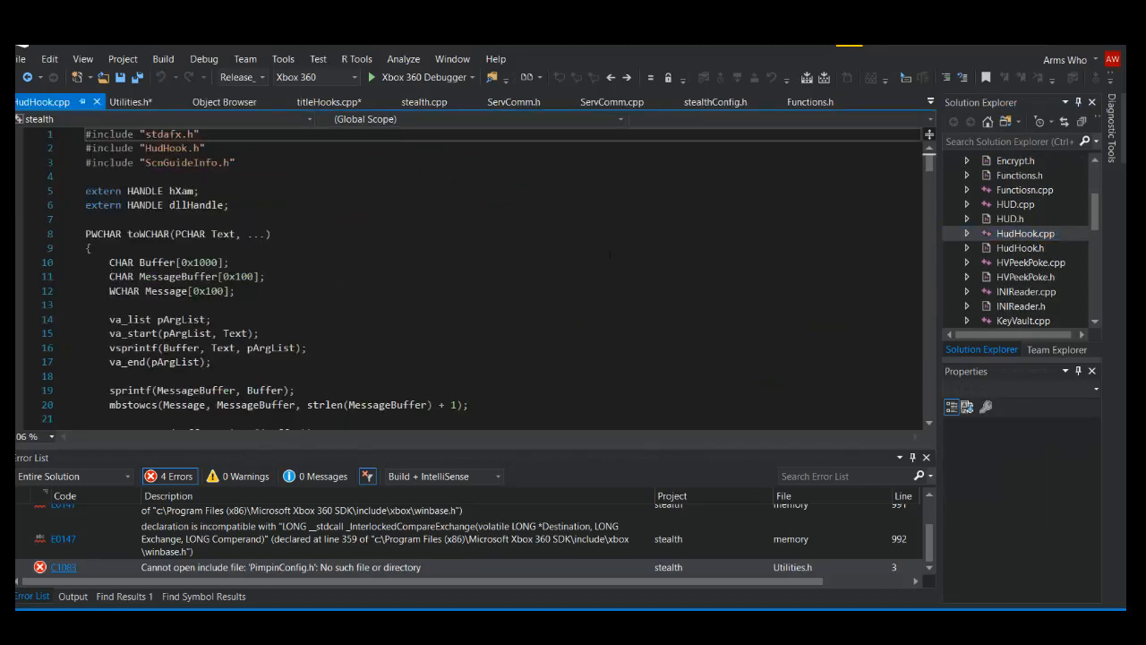
Review the XUI scene callbacks, XuiSceneCreateHook and the InitializeHudHooks function in HudHook.cpp
scroll(607, 257, "down", 1)
scroll(607, 257, "down", 16)
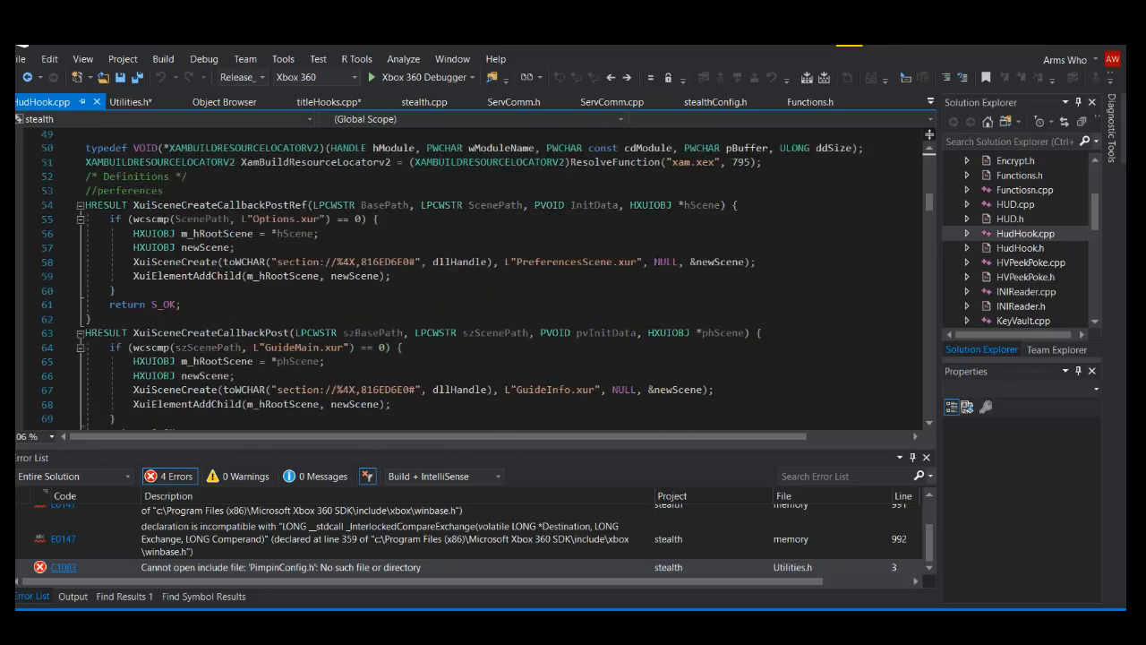
scroll(658, 260, "down", 20)
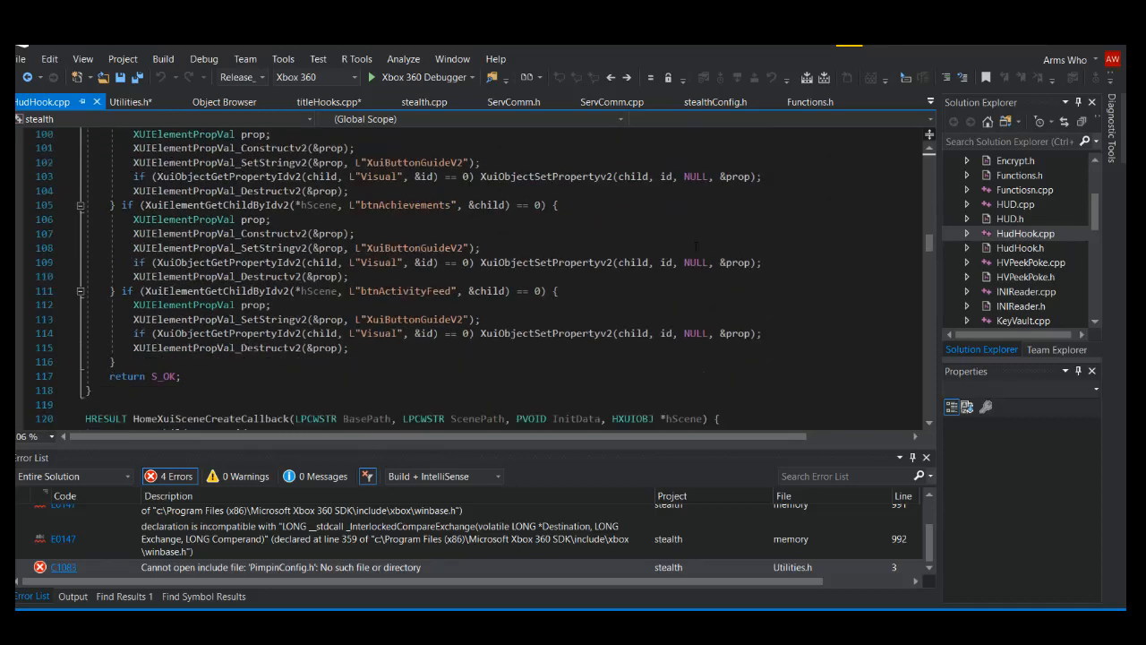
scroll(712, 265, "down", 20)
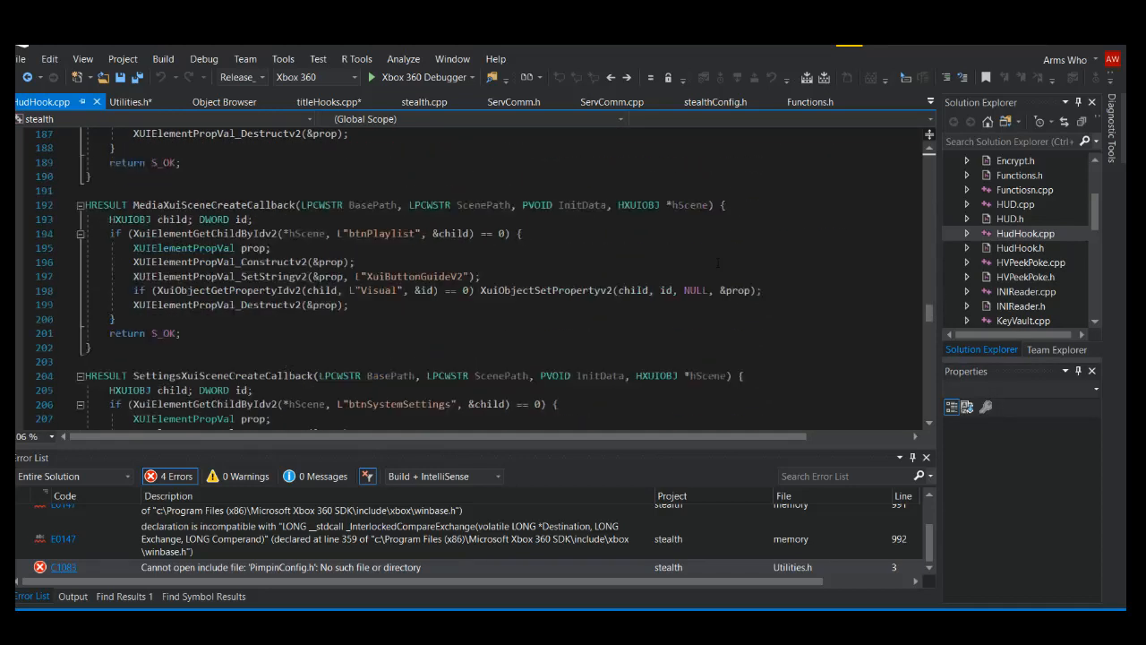
scroll(694, 262, "down", 16)
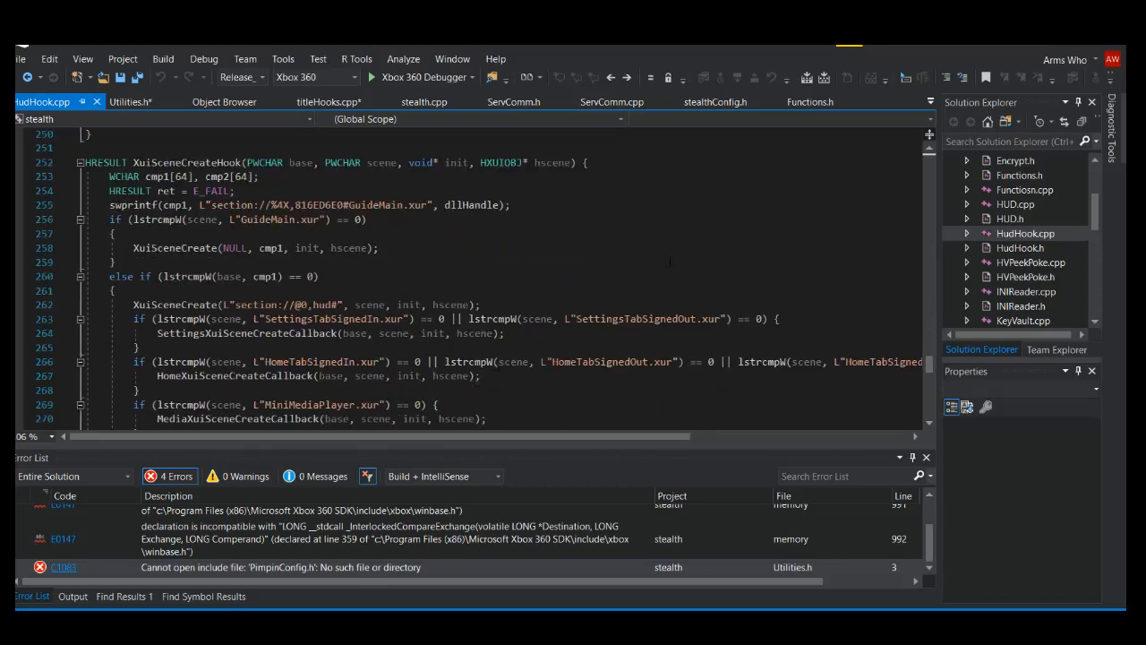
scroll(669, 261, "down", 15)
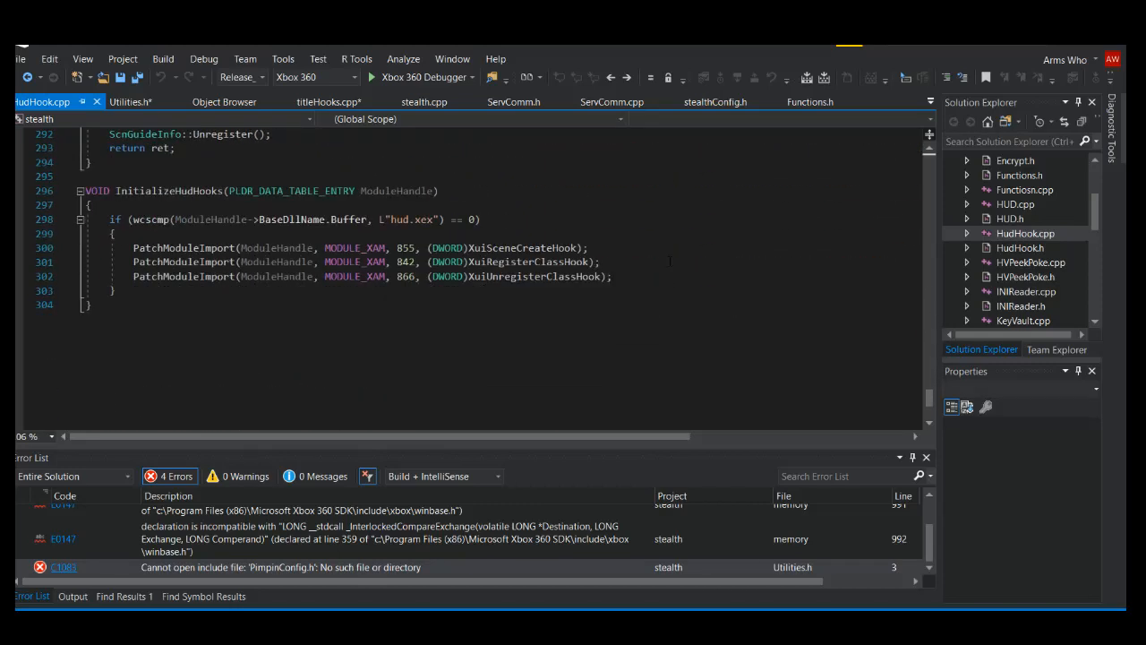
scroll(670, 260, "up", 3)
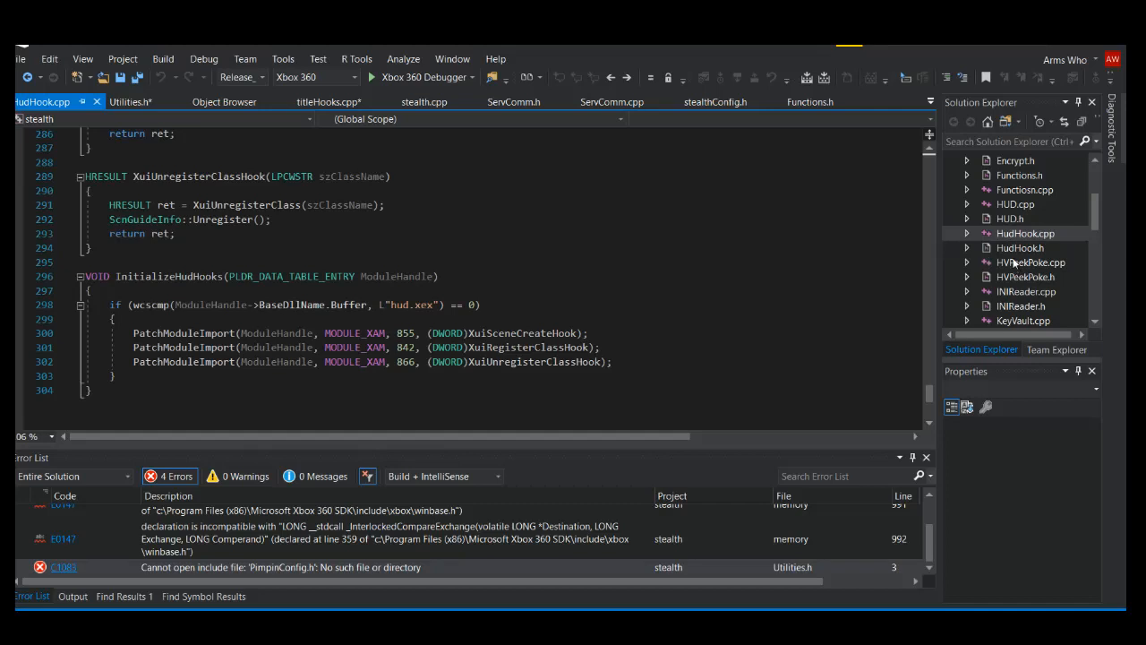
Open HUD.cpp and examine the Buttons27 and Buttons28 label arrays near the start of the file
scroll(1043, 216, "down", 2)
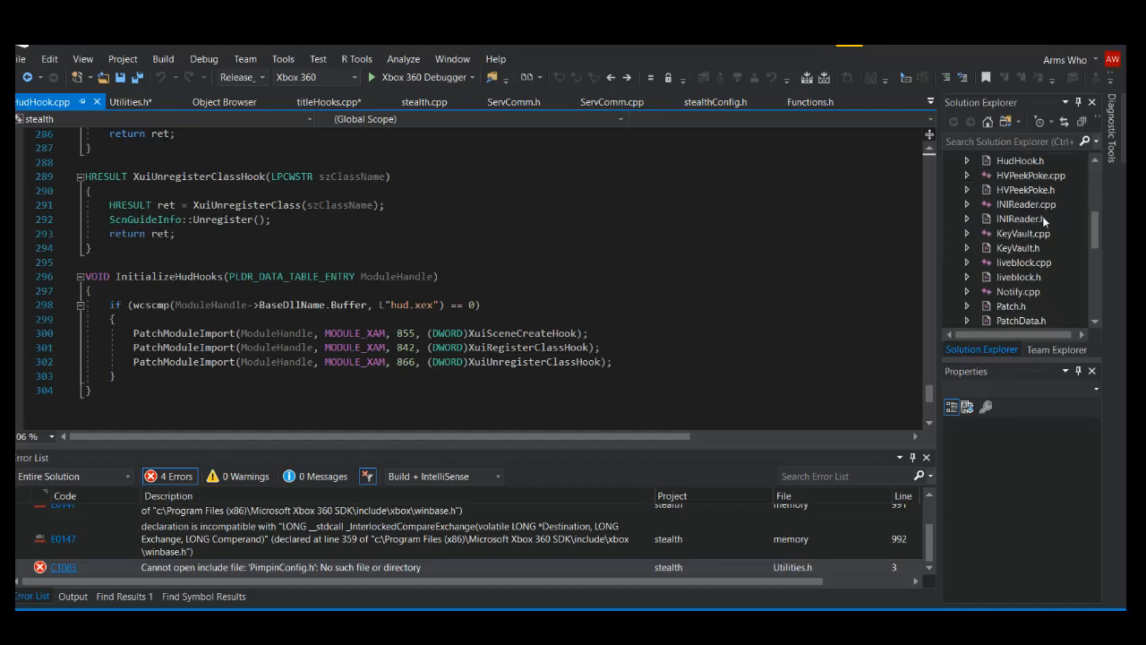
scroll(1043, 216, "up", 2)
double_click(1016, 204)
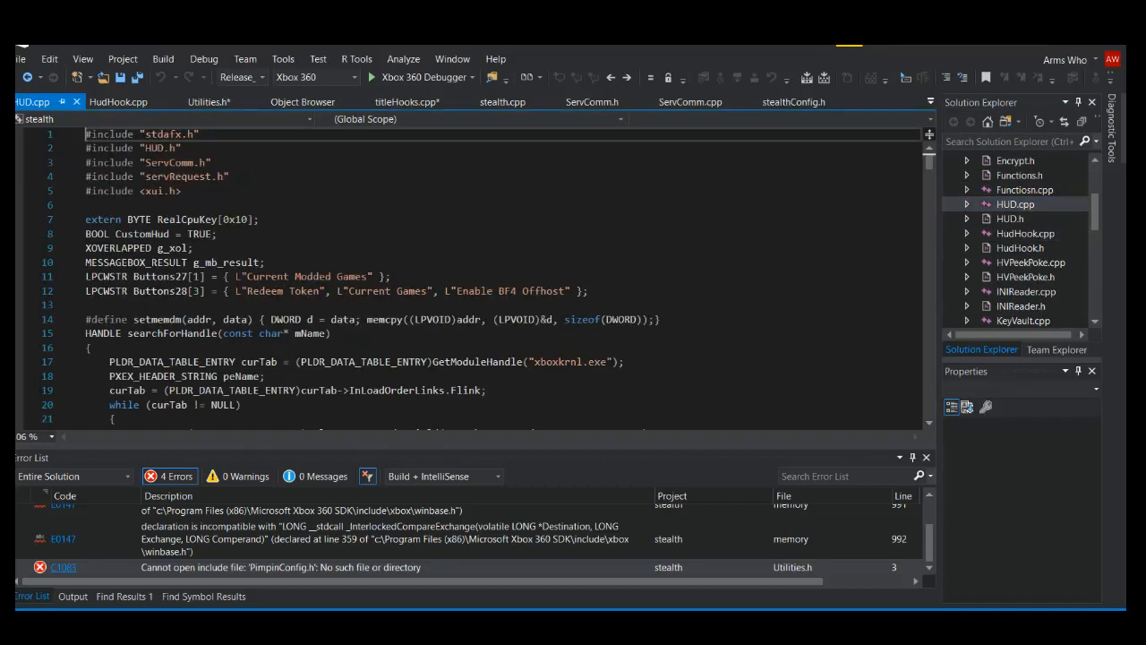
scroll(432, 266, "down", 2)
scroll(432, 266, "up", 2)
left_click(394, 277)
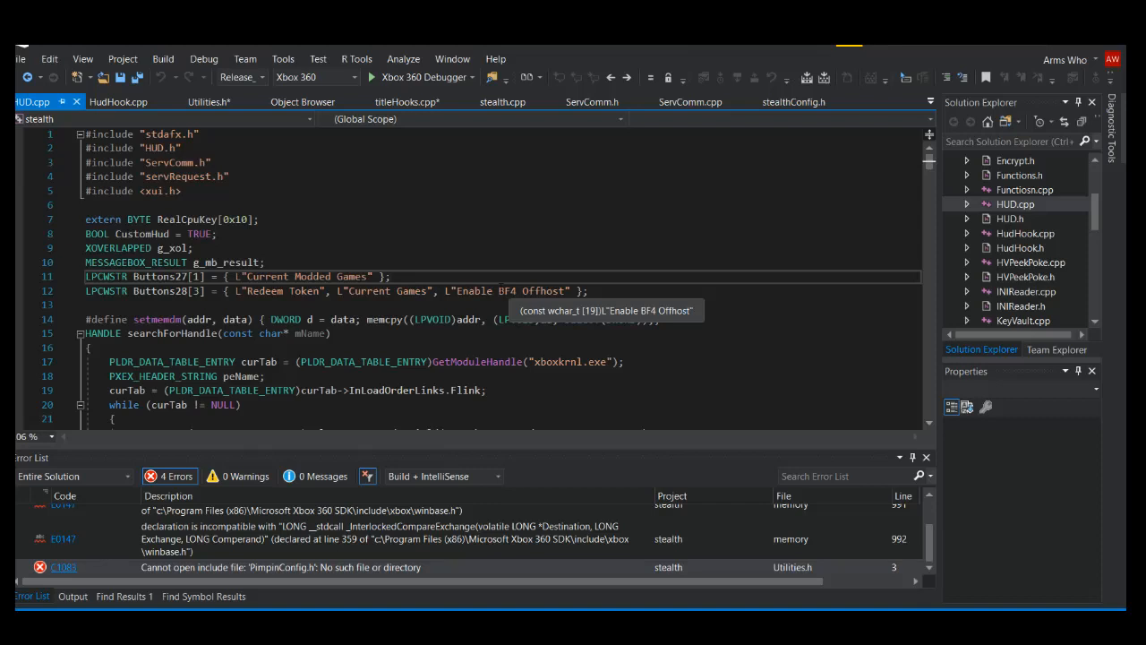
left_click(617, 291)
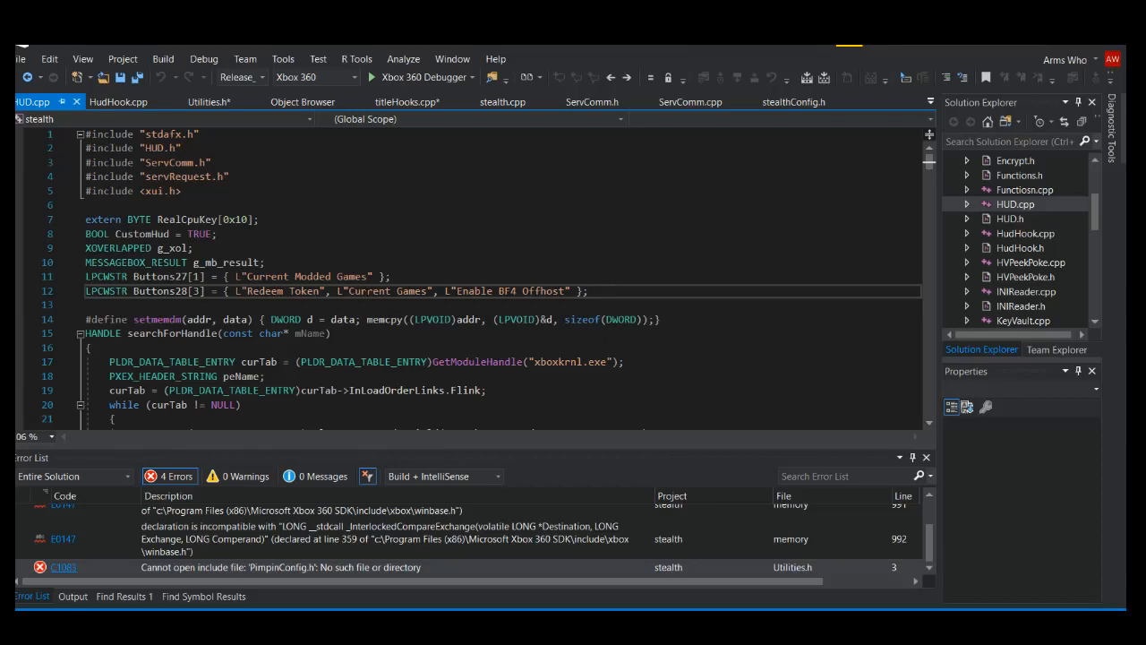
Review searchForHandle and the token redemption code in HUD.cpp, including the Pimpin Token Manager keyboard prompt
scroll(848, 227, "down", 5)
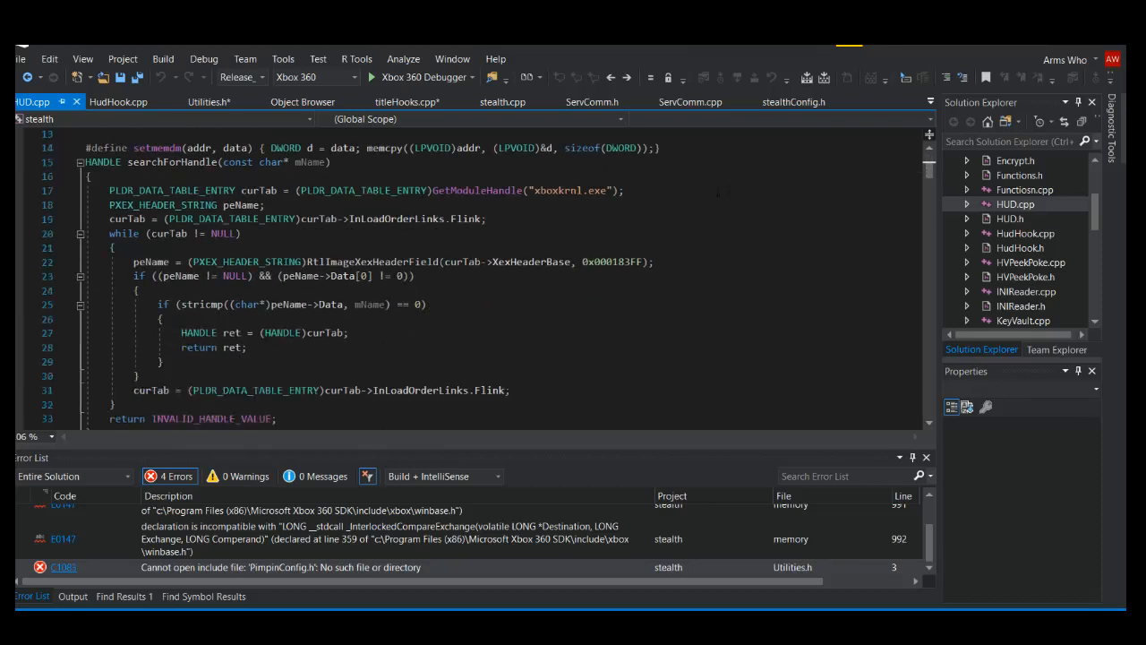
scroll(846, 259, "up", 4)
scroll(845, 282, "down", 6)
scroll(845, 282, "down", 20)
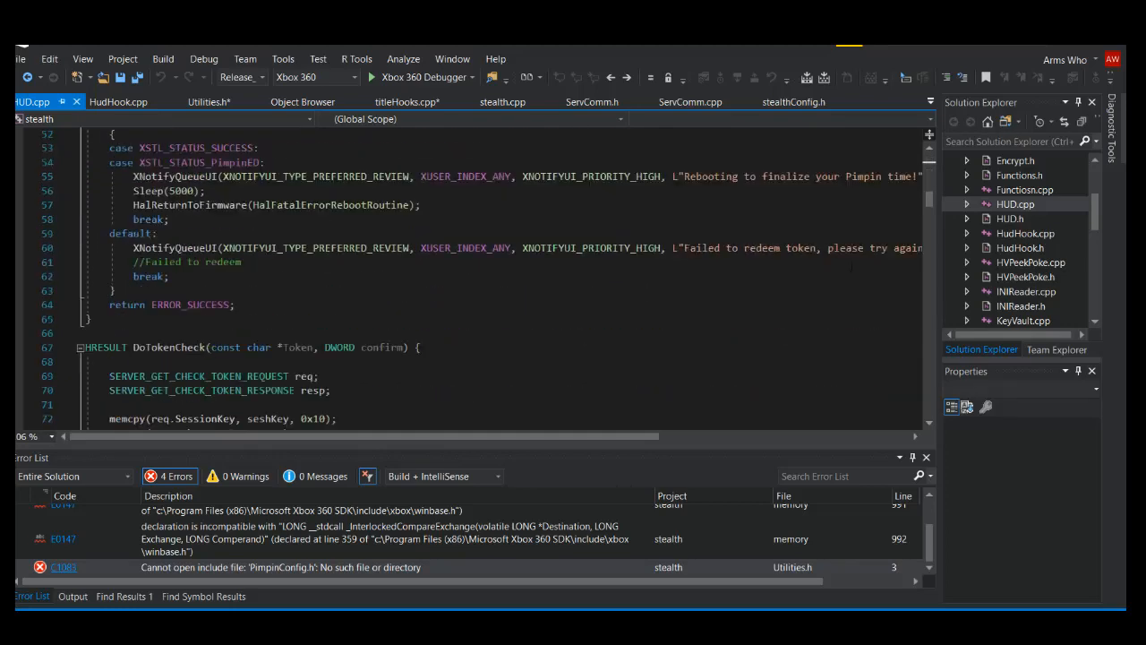
scroll(608, 261, "down", 11)
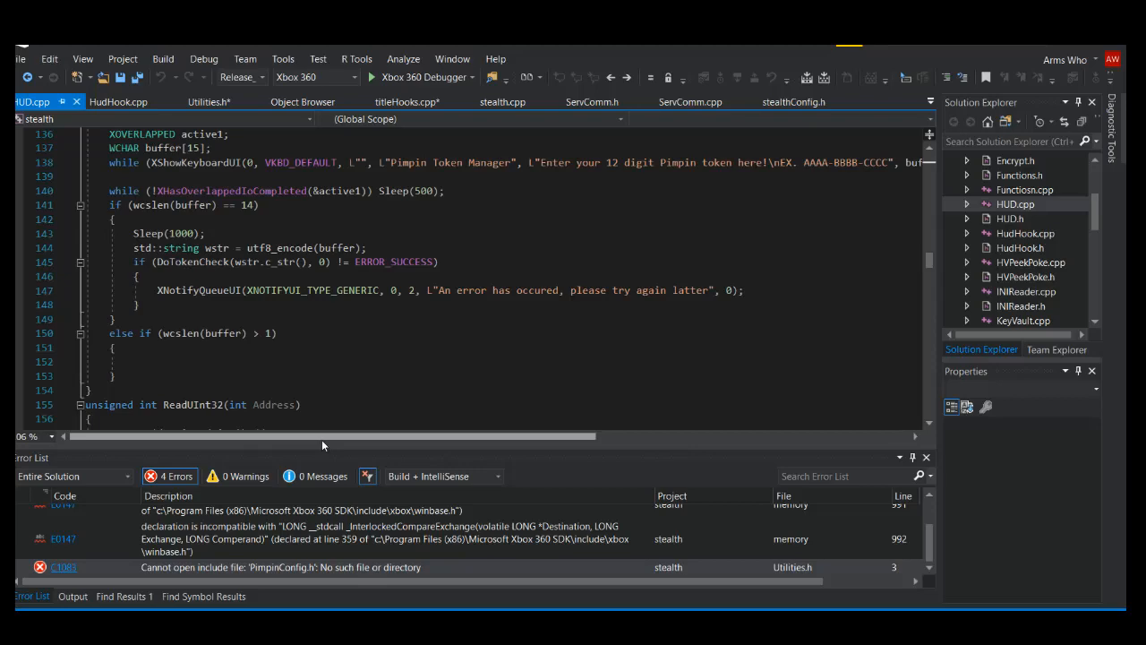
left_click_drag(321, 439, 287, 421)
Review the BF4 memory patches in HUD.cpp, down to the start of the Pimpin_menu function
scroll(669, 266, "down", 4)
scroll(669, 266, "down", 20)
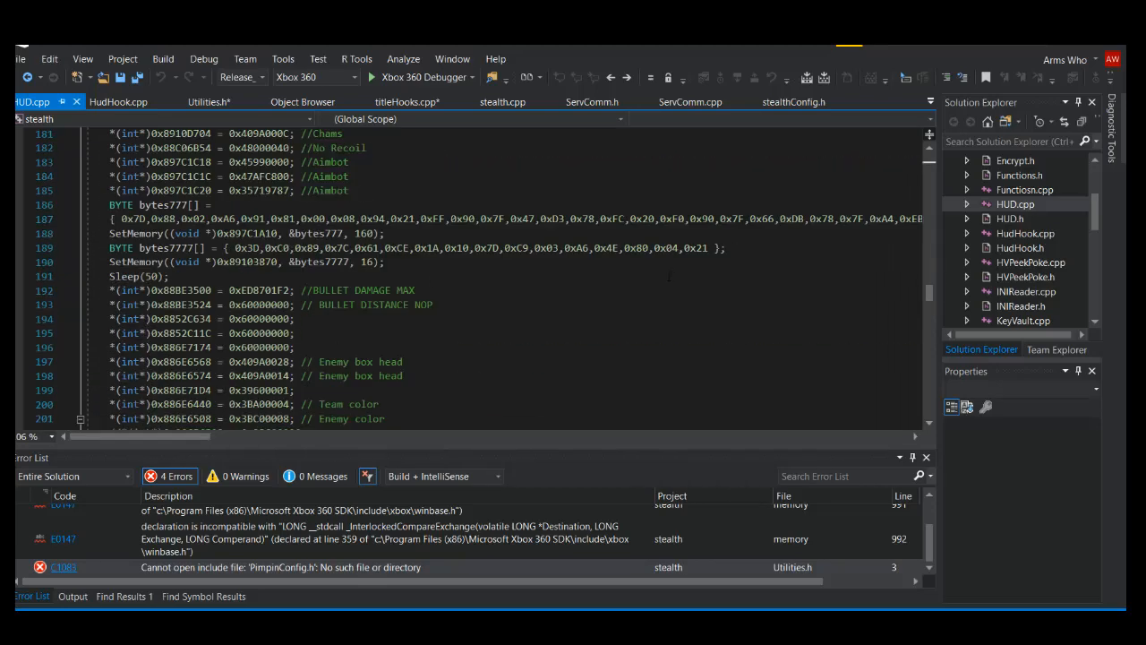
scroll(668, 275, "up", 6)
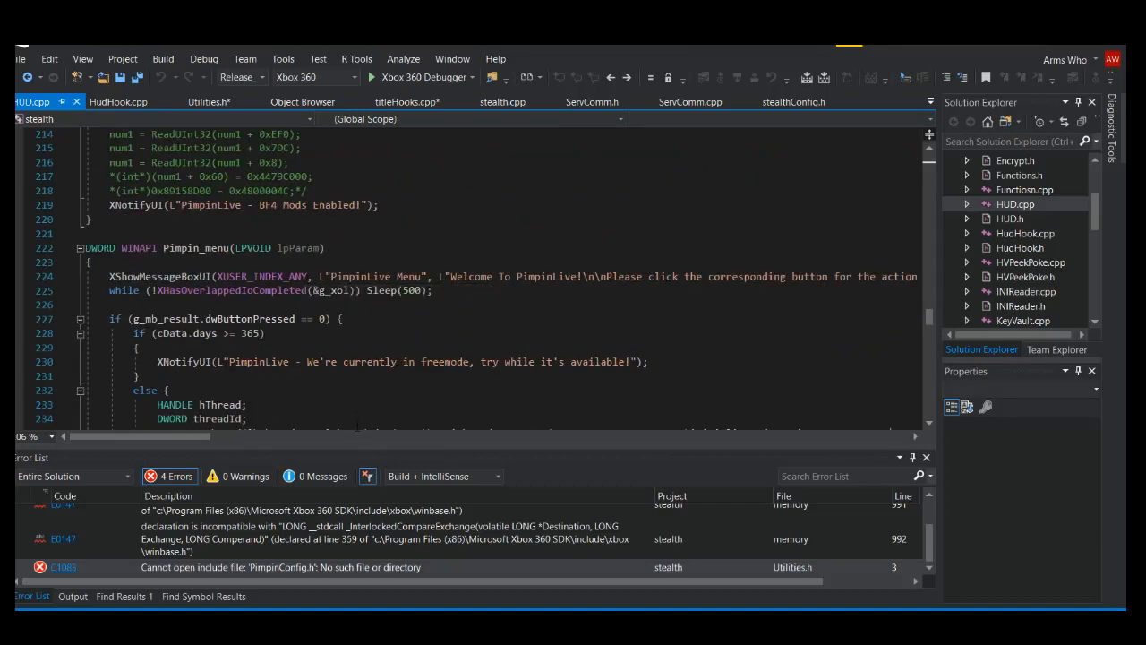
Examine Pimpin_menu's redeem-token branch and the full message text of its Modded Games message box
left_click_drag(199, 436, 158, 434)
scroll(282, 294, "down", 3)
scroll(283, 292, "down", 3)
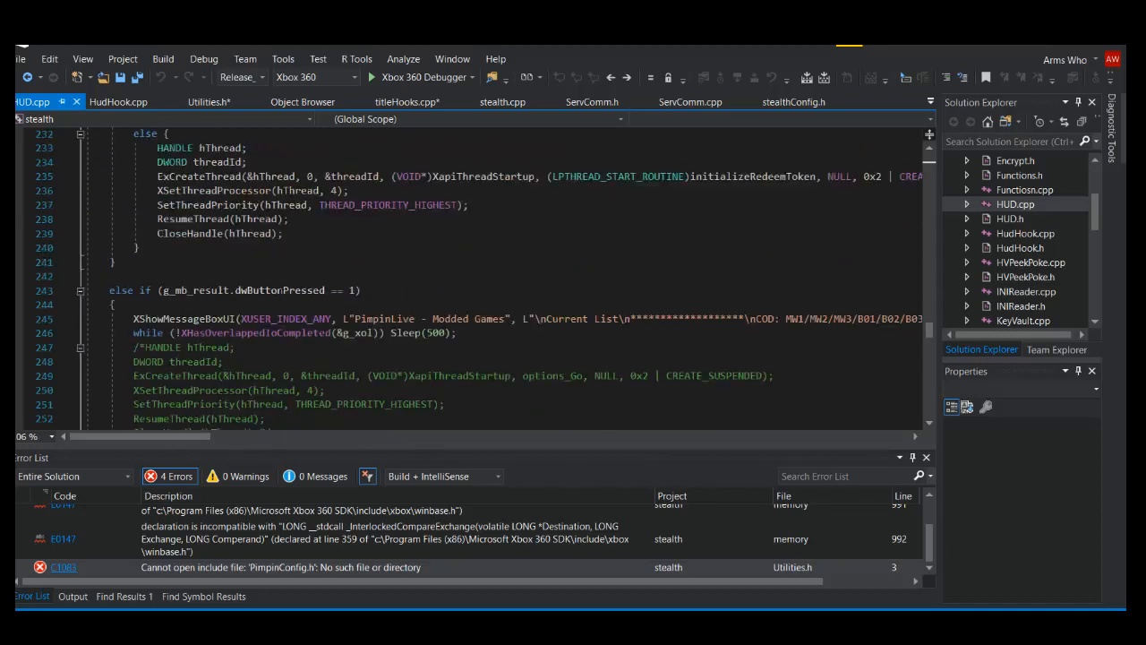
scroll(363, 291, "down", 1)
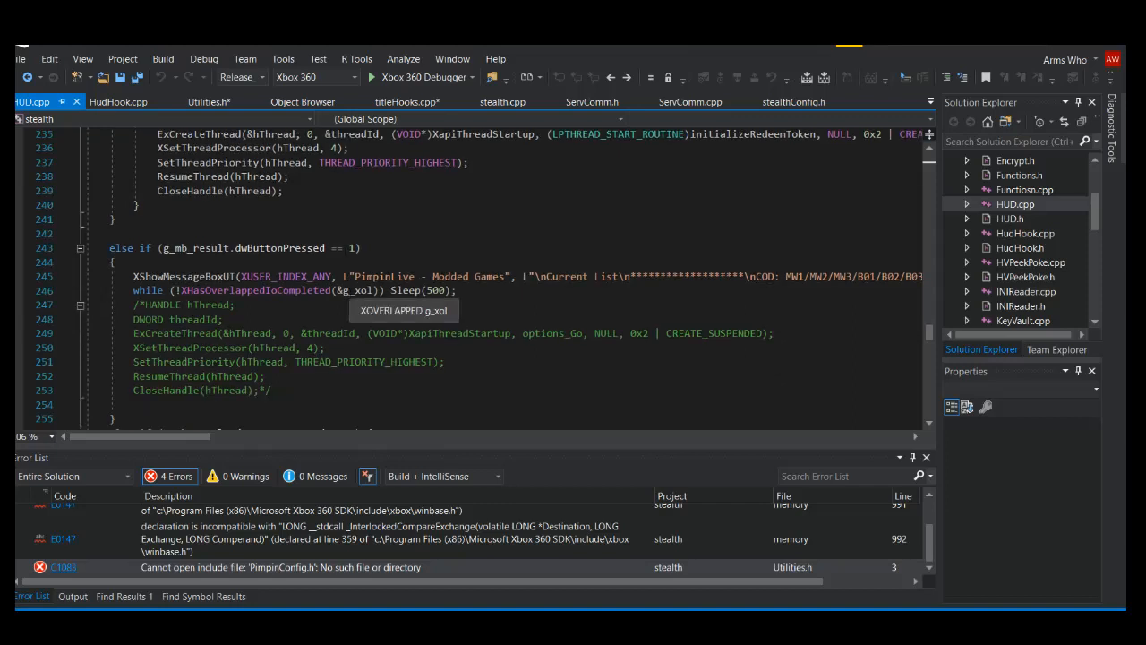
left_click_drag(183, 436, 318, 437)
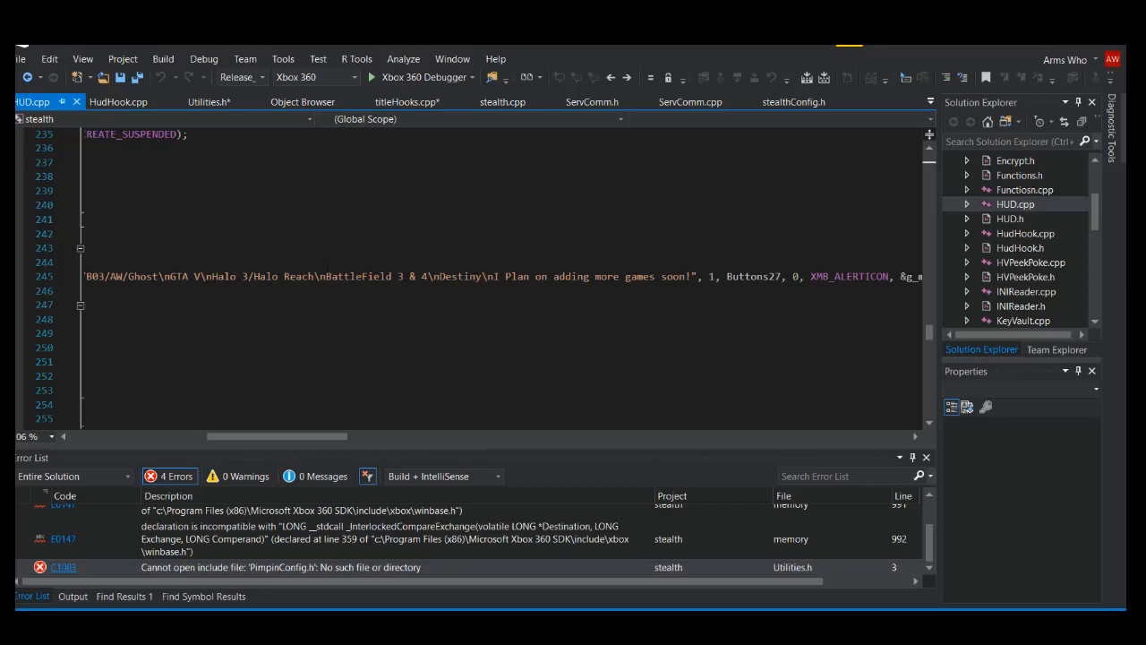
left_click(604, 283)
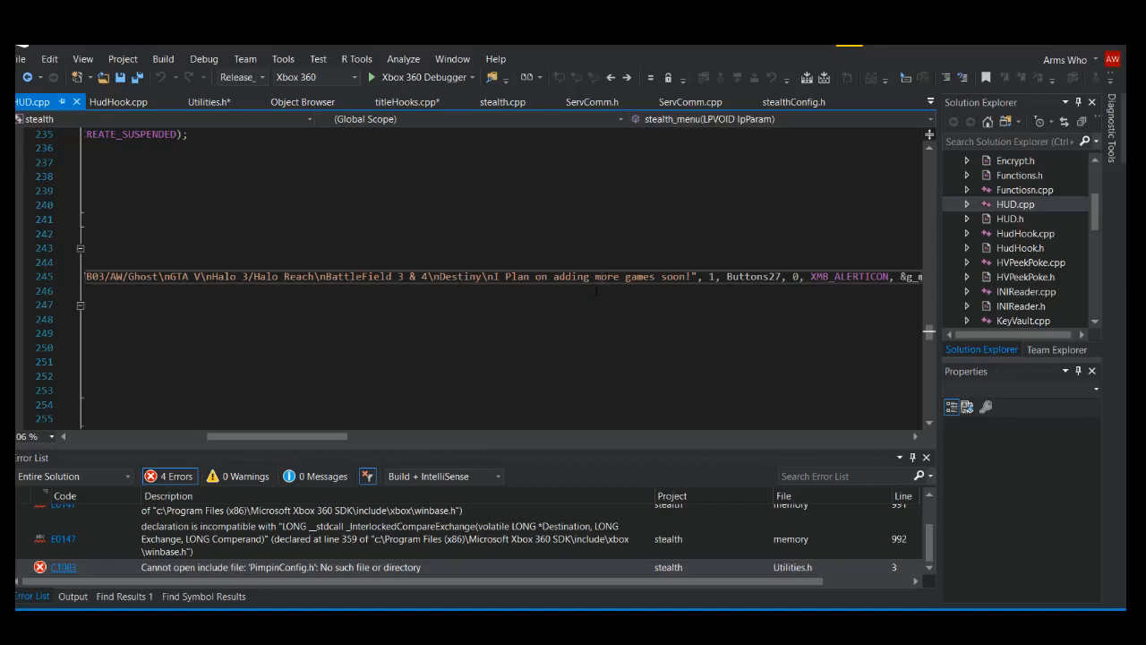
left_click_drag(278, 436, 15, 403)
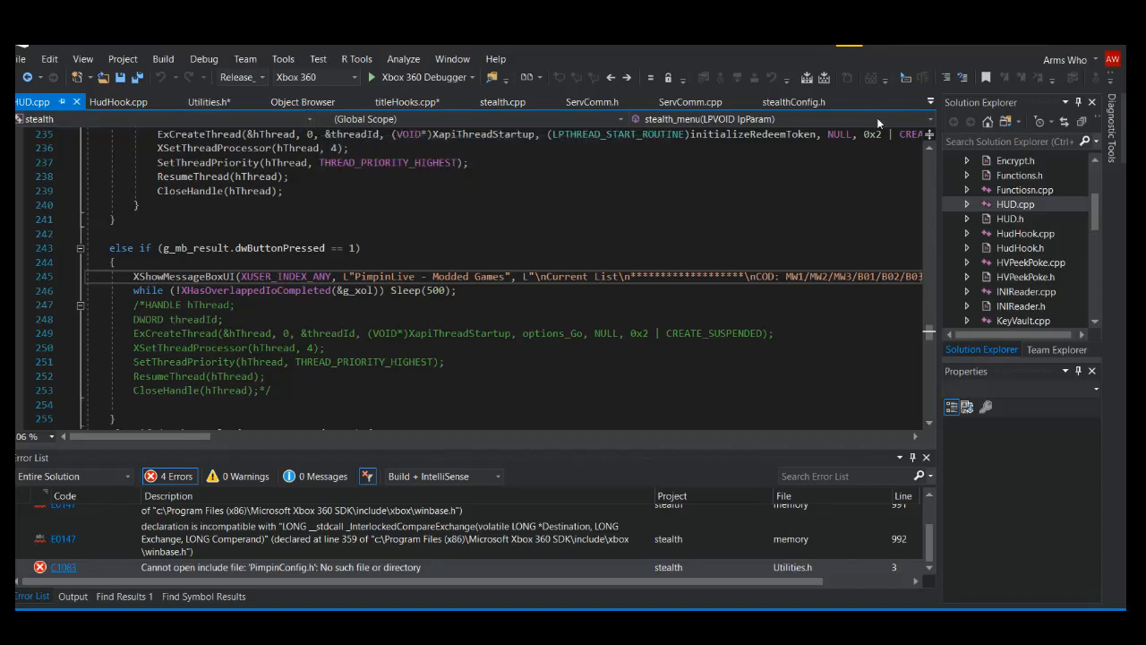
Rebuild the entire stealth solution
scroll(1001, 240, "up", 2)
scroll(1001, 240, "down", 5)
scroll(998, 235, "up", 6)
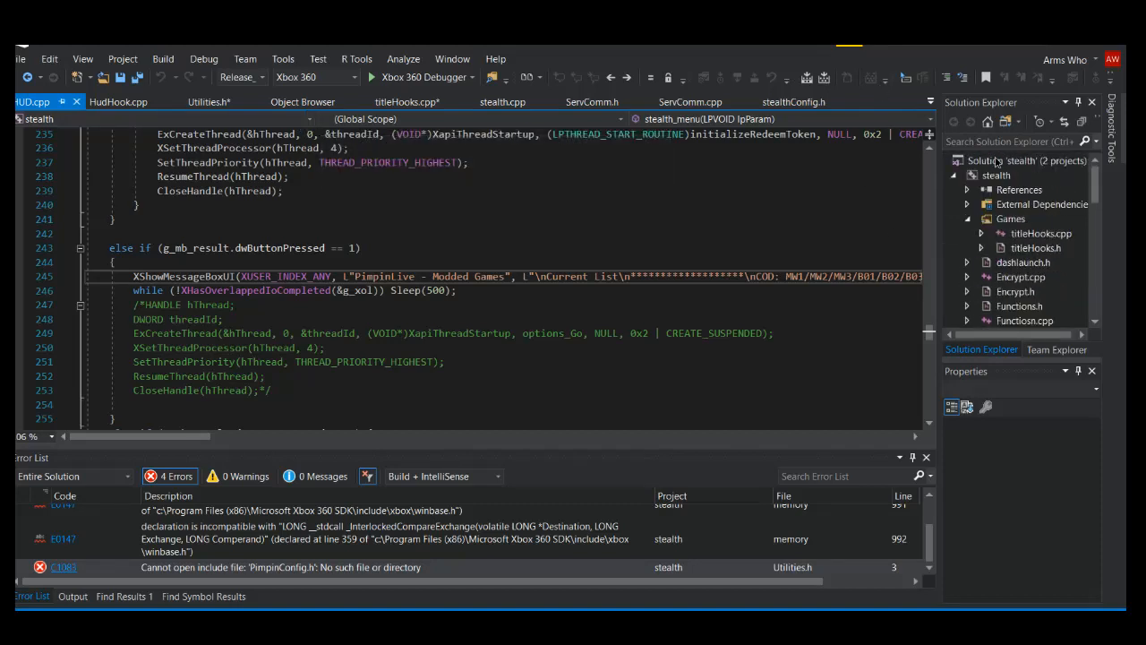
right_click(997, 161)
left_click(722, 190)
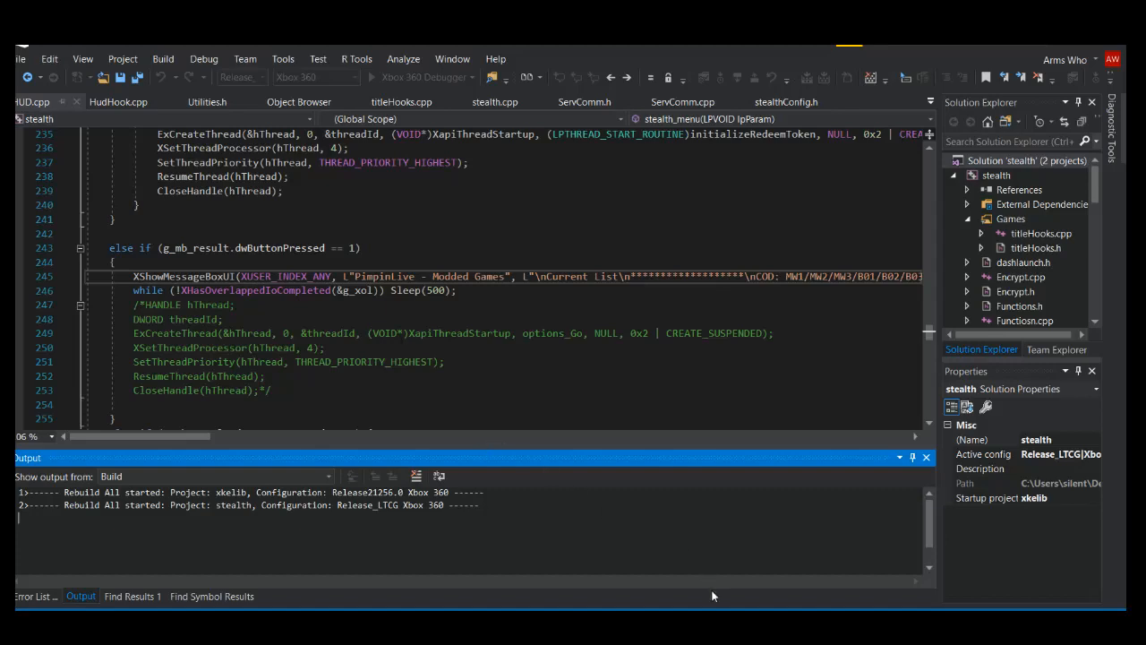
left_click(748, 625)
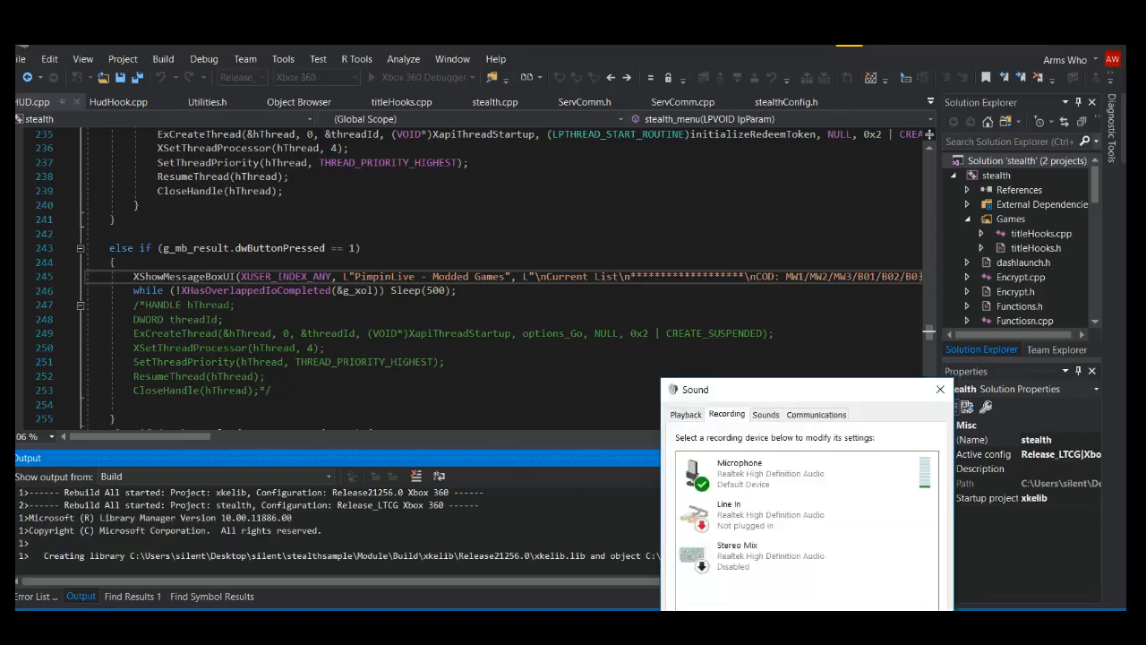
key("alt+Tab")
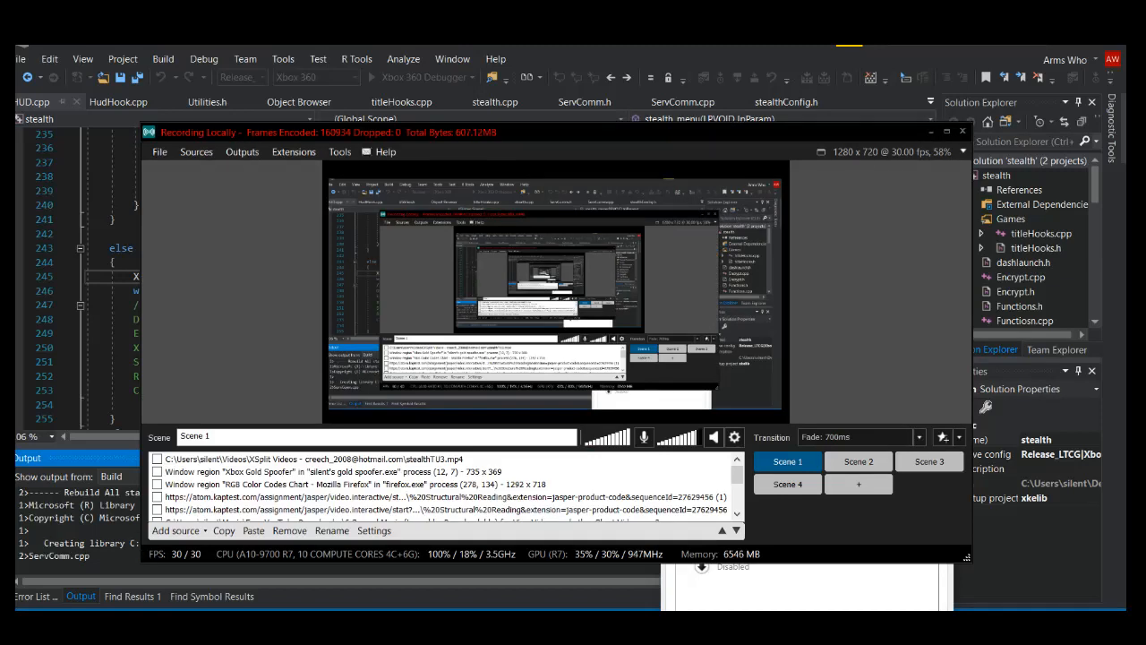
key("super+Down")
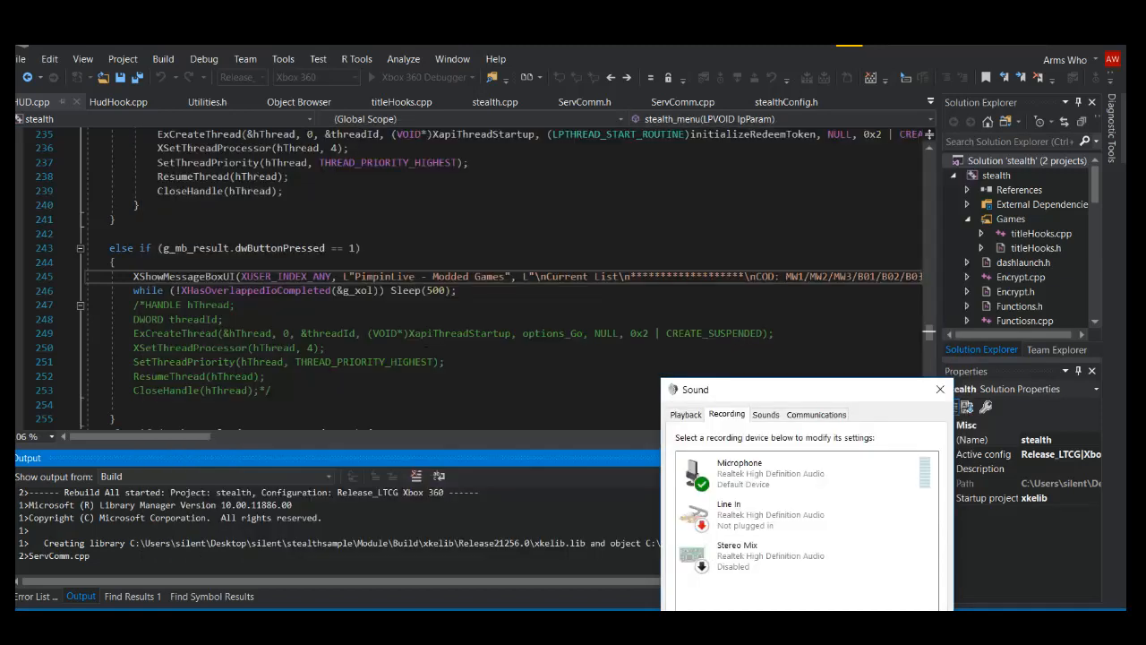
left_click(612, 380)
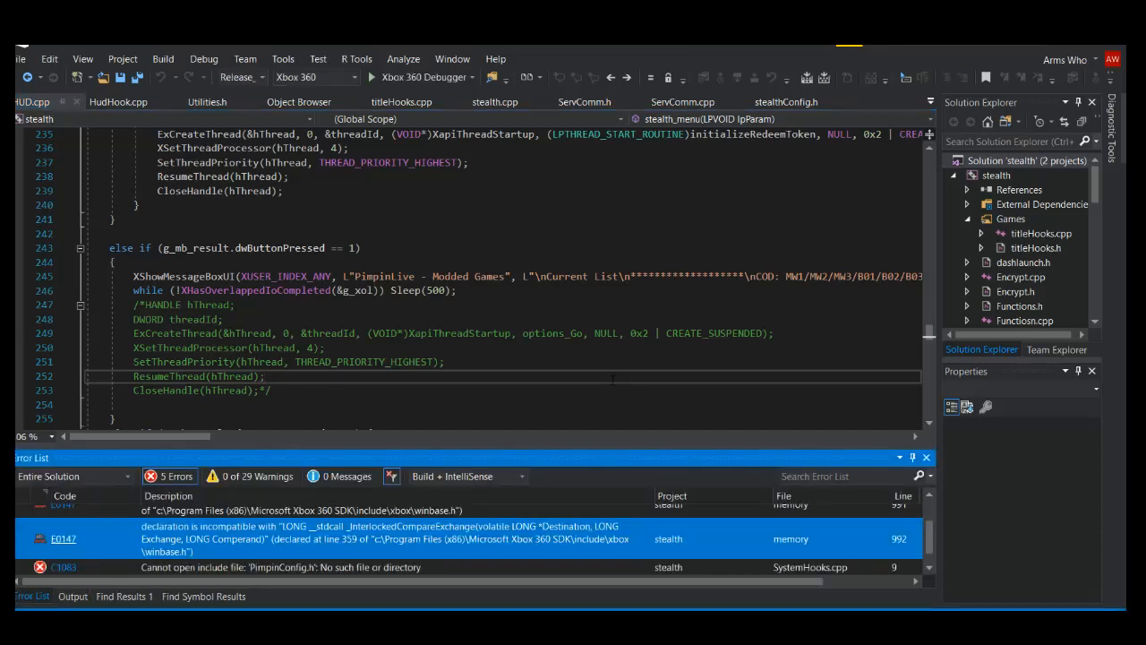
Change the PimpinConfig.h include on line 9 of SystemHooks.cpp to stealthConfig.h
double_click(275, 571)
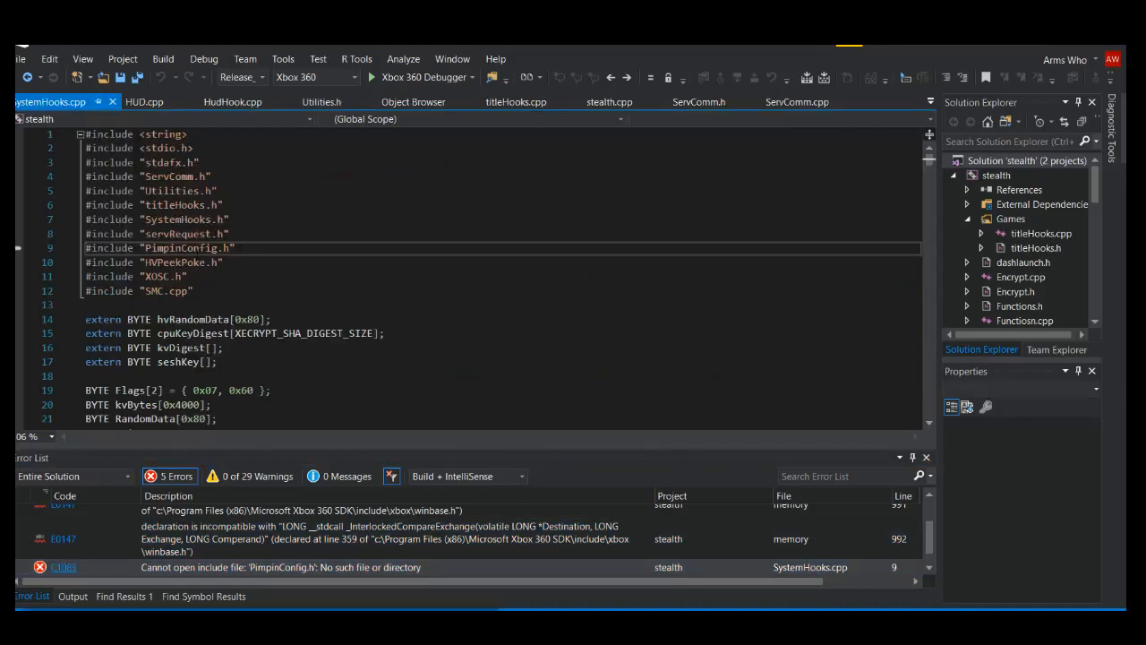
left_click(181, 248)
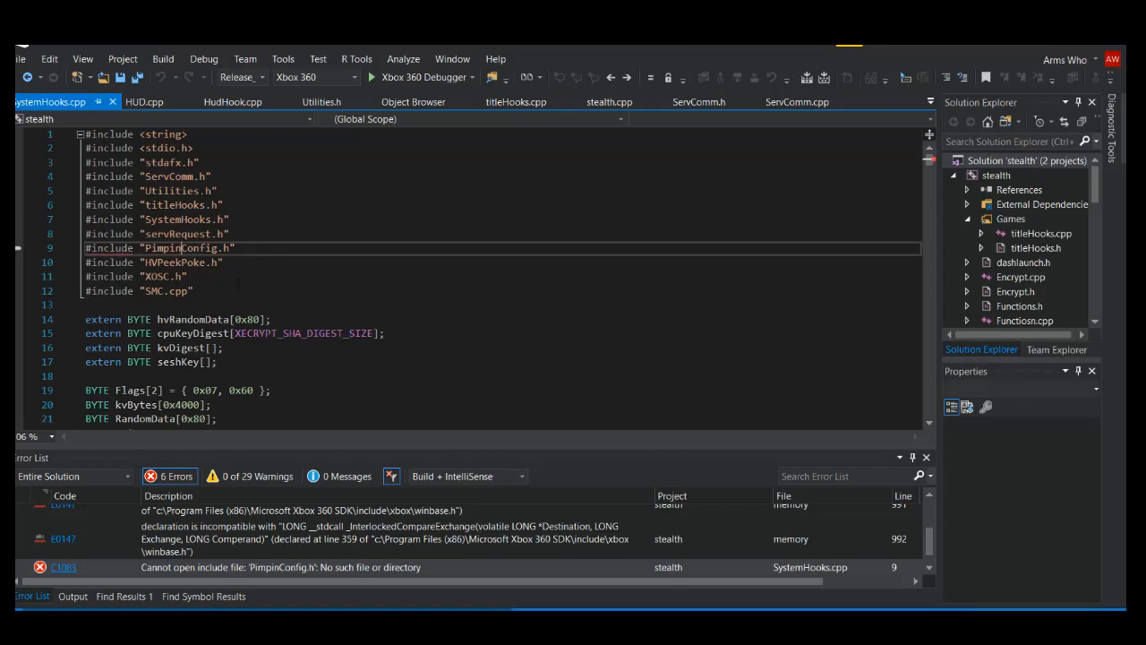
key("BackSpace")
key("BackSpace")
key("BackSpace")
key("BackSpace")
key("BackSpace")
key("BackSpace")
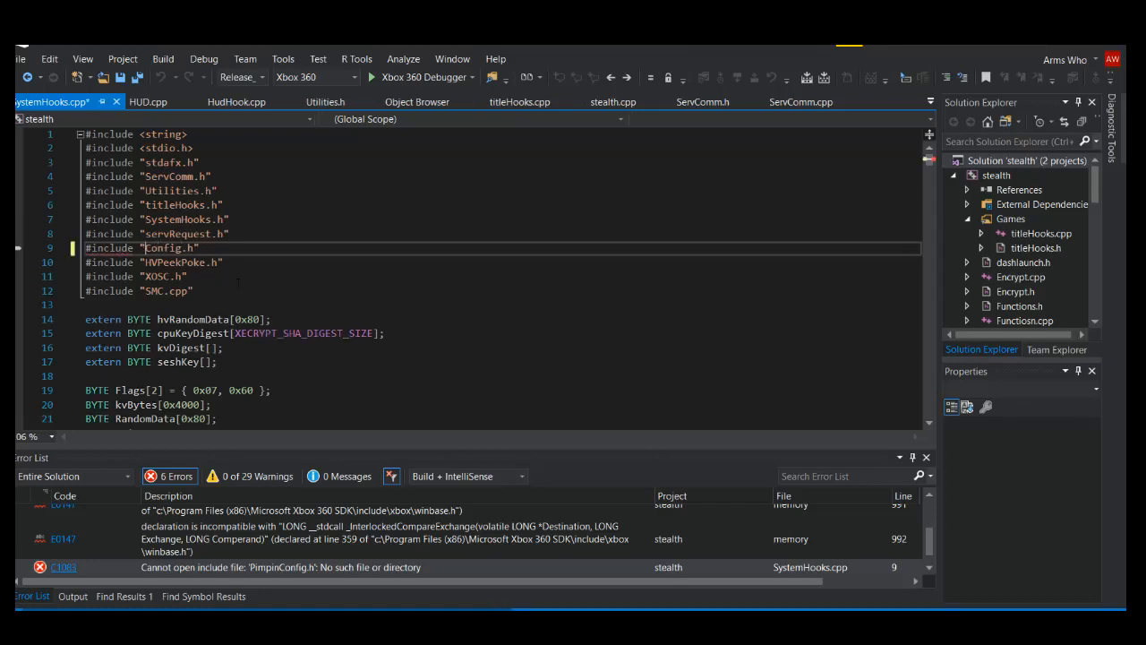
type("stealth")
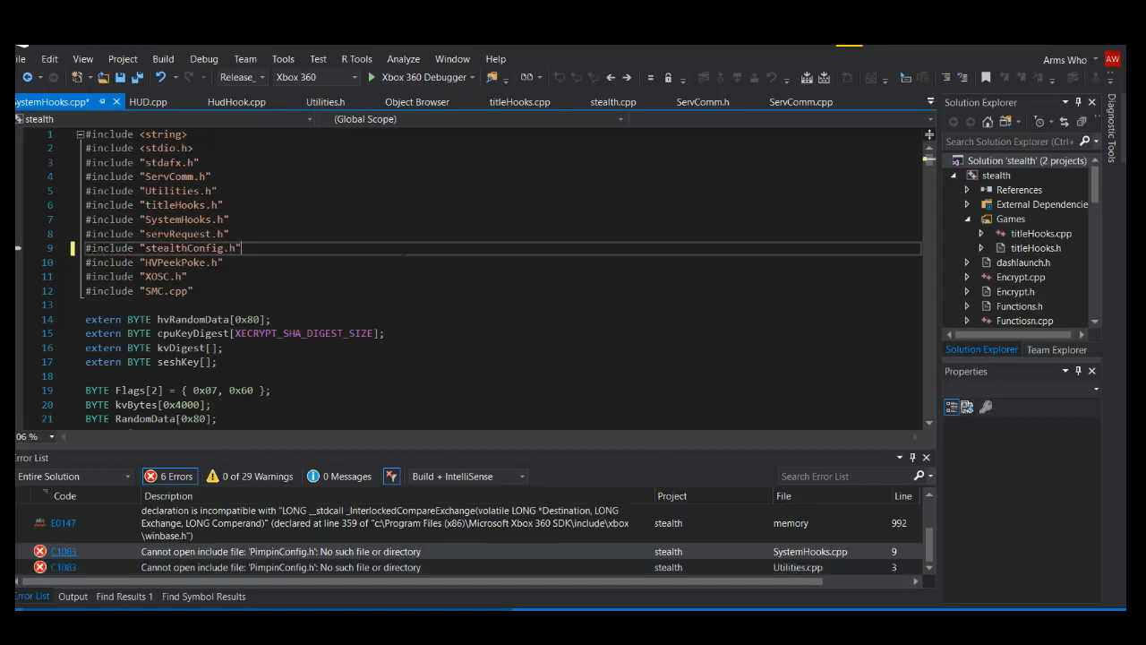
left_click(992, 163)
right_click(992, 163)
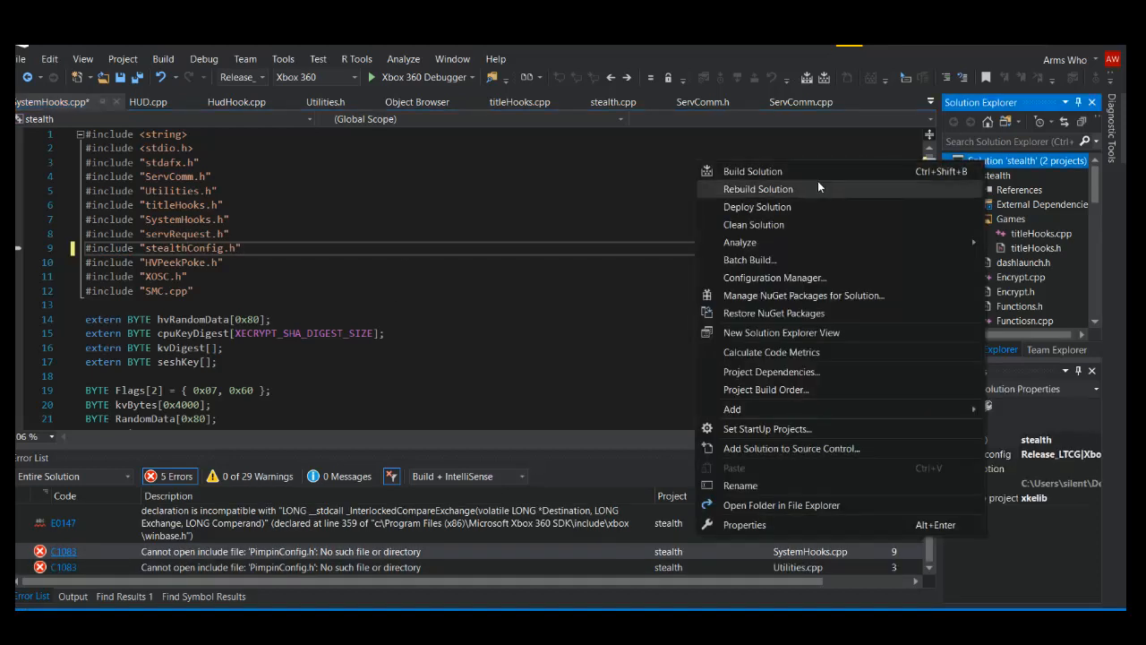
left_click(592, 191)
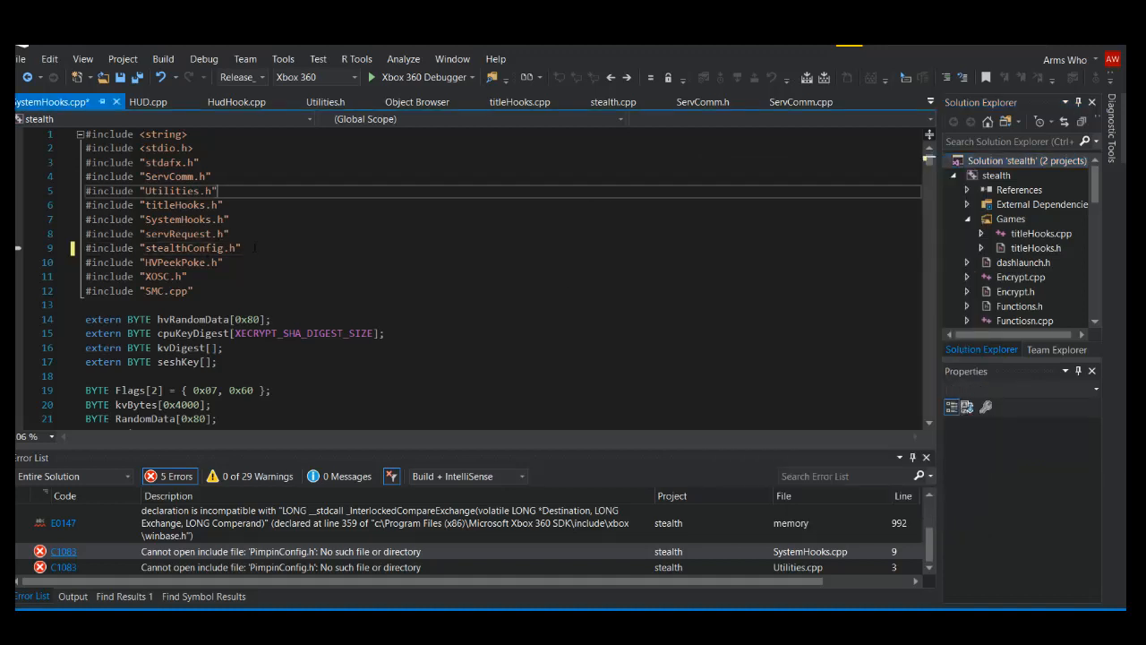
Change the PimpinConfig.h include on line 3 of Utilities.cpp to stealthConfig.h
scroll(1025, 254, "down", 6)
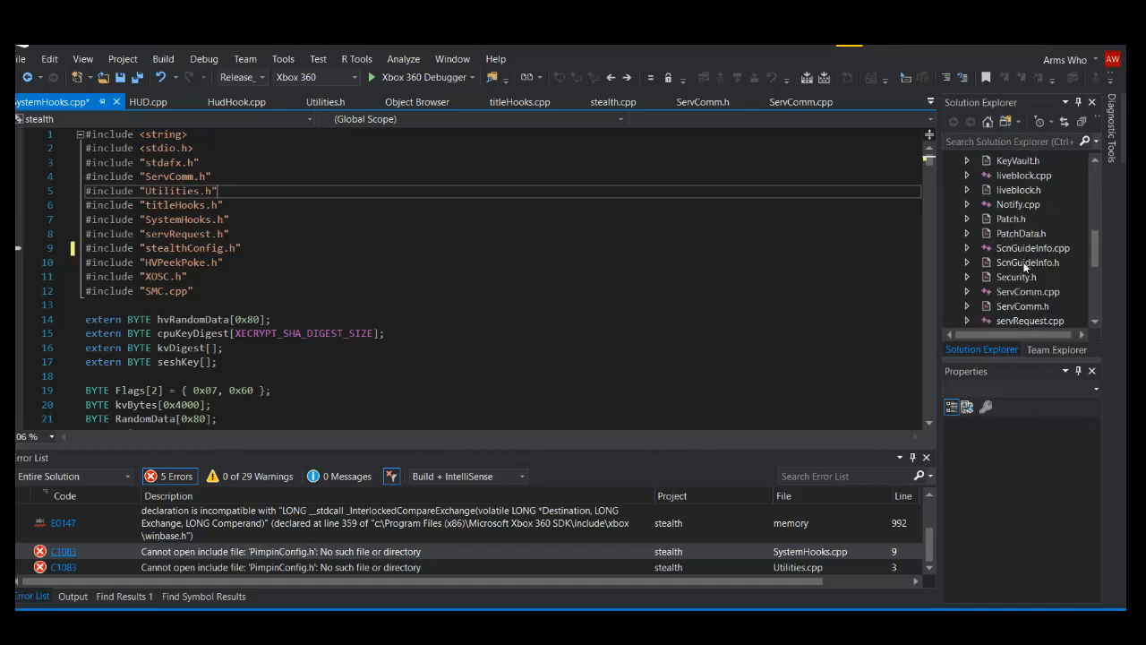
scroll(1024, 262, "down", 1)
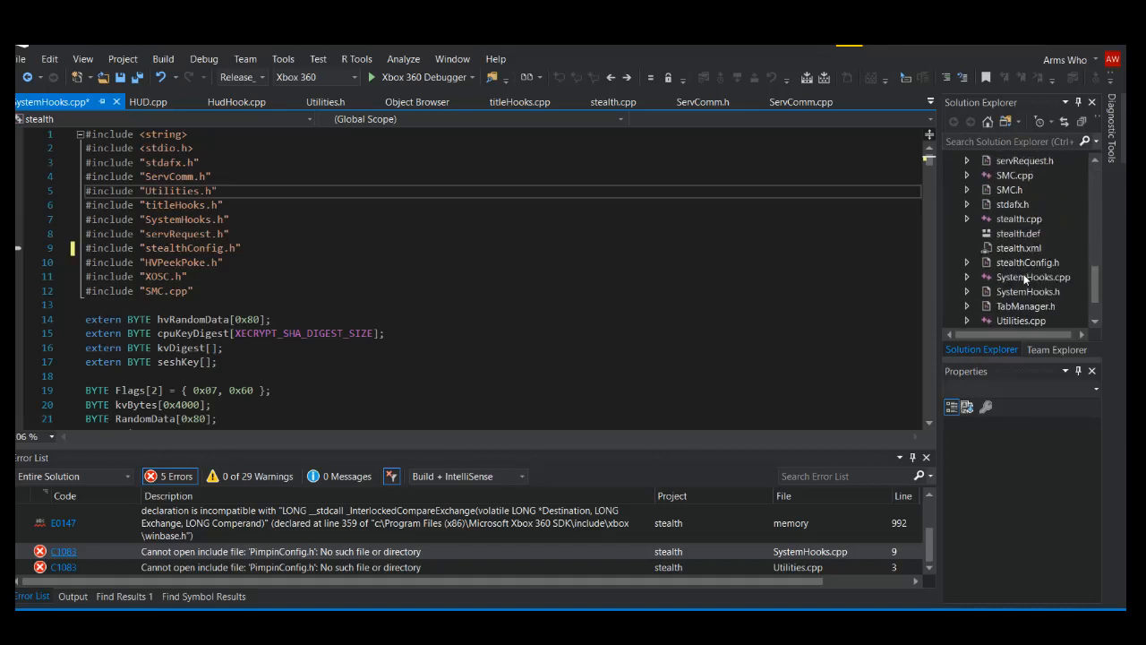
scroll(1024, 278, "down", 1)
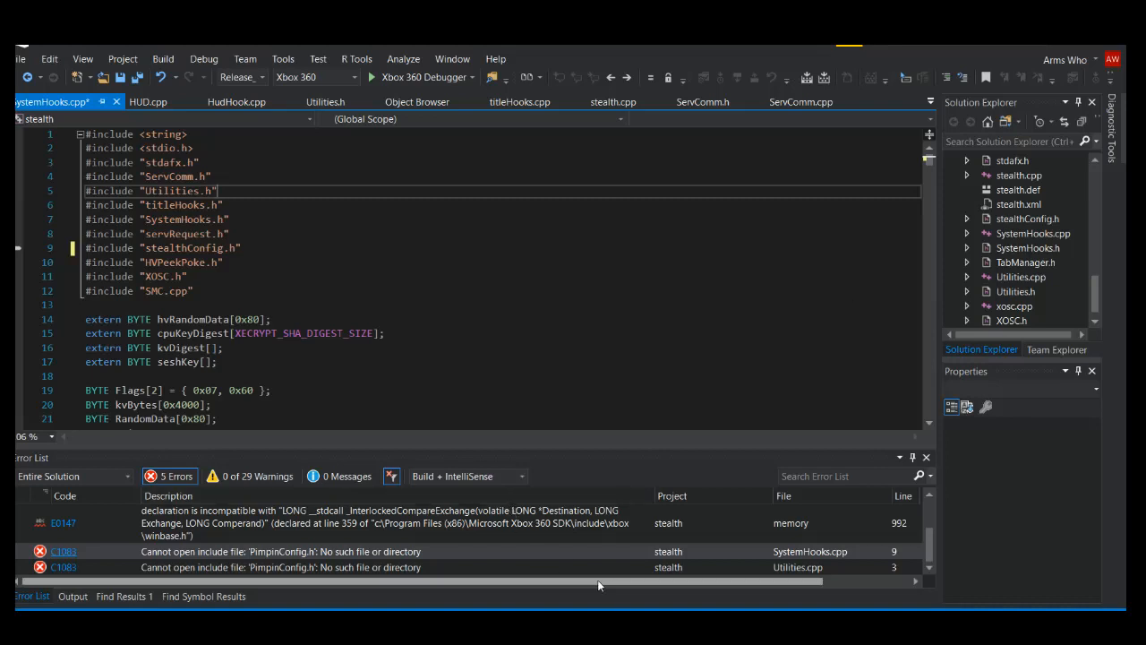
double_click(401, 568)
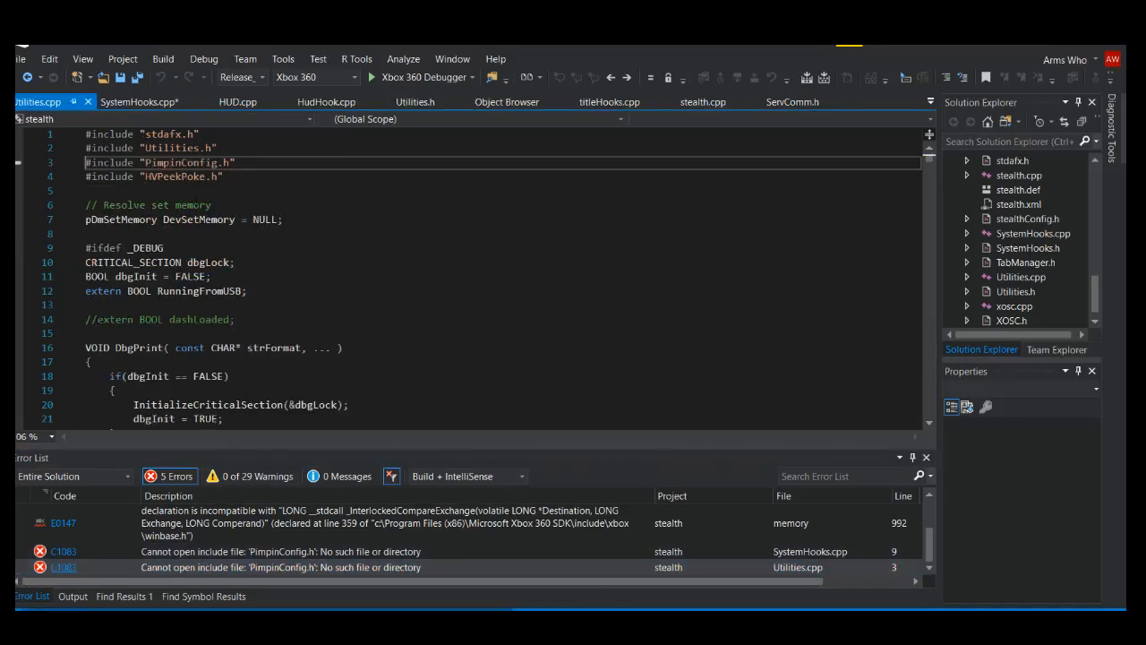
left_click(183, 163)
key("BackSpace")
key("BackSpace")
key("BackSpace")
key("BackSpace")
key("BackSpace")
key("BackSpace")
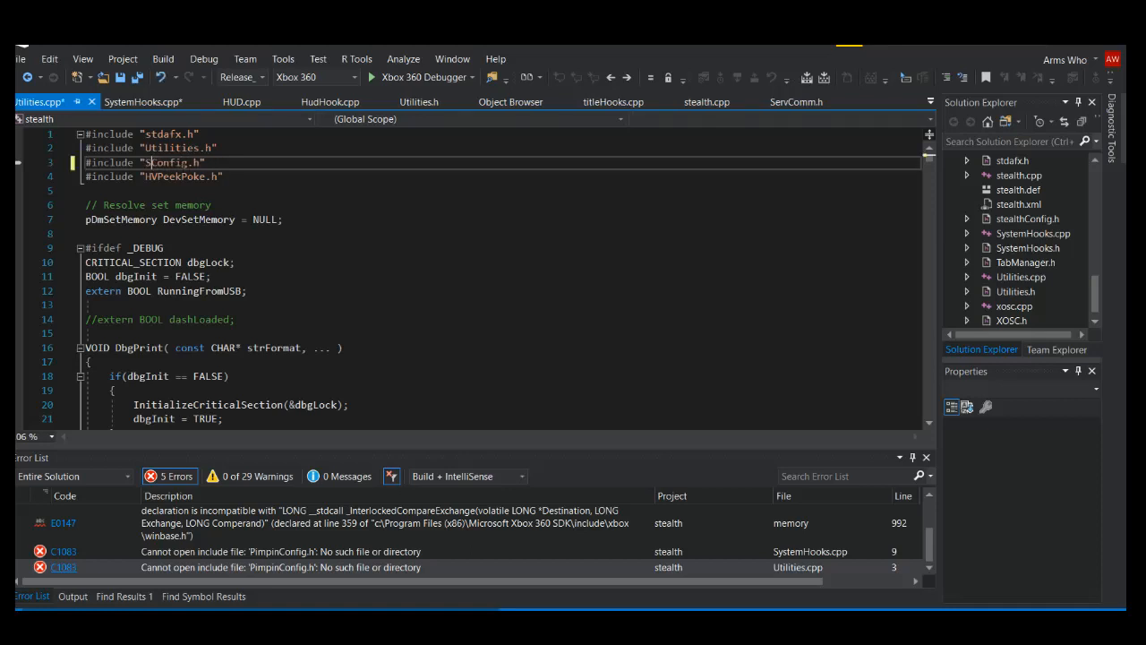
type("stalth")
key("BackSpace")
key("BackSpace")
key("BackSpace")
key("BackSpace")
type("ealth")
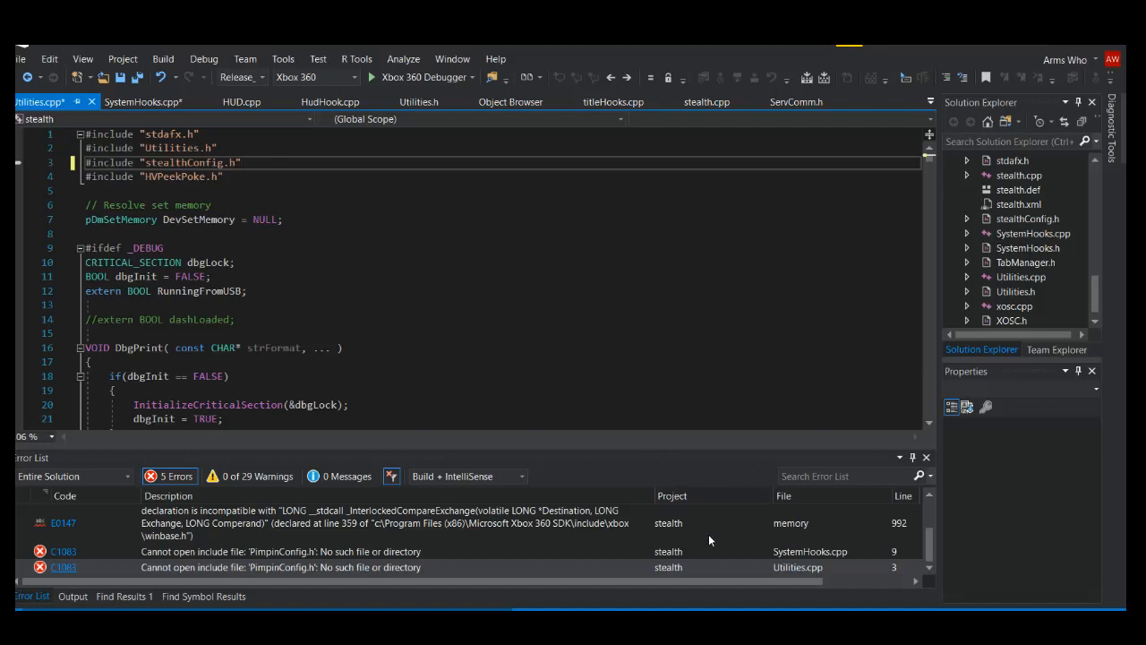
Rebuild the whole stealth solution with the corrected includes
scroll(986, 260, "up", 10)
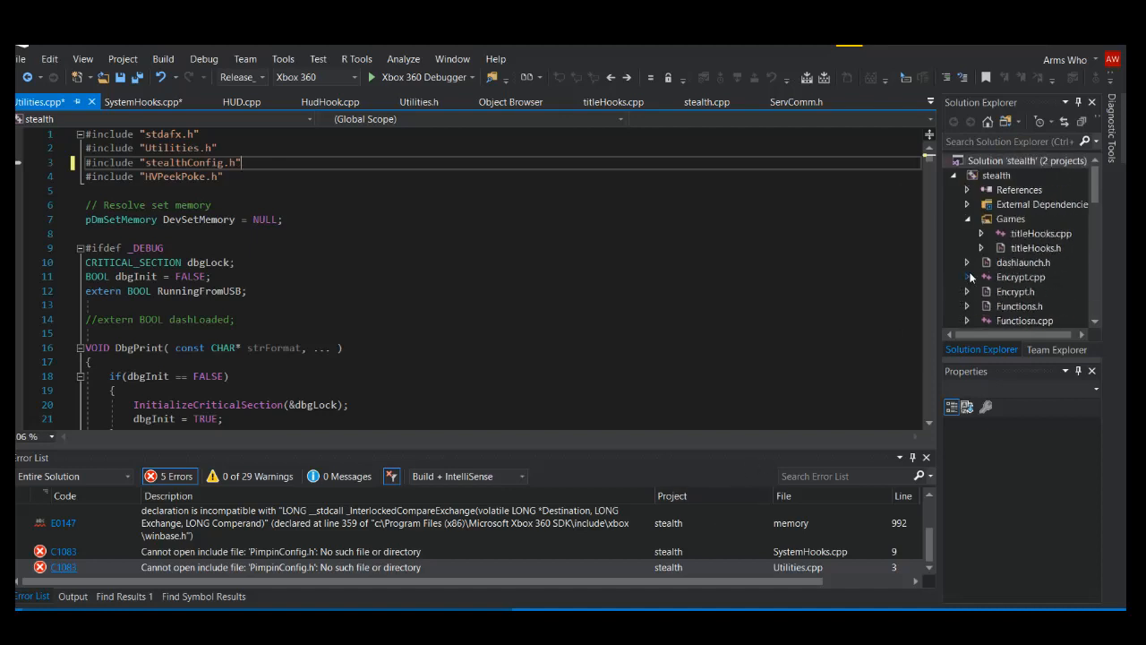
left_click(1016, 163)
right_click(1016, 162)
left_click(781, 190)
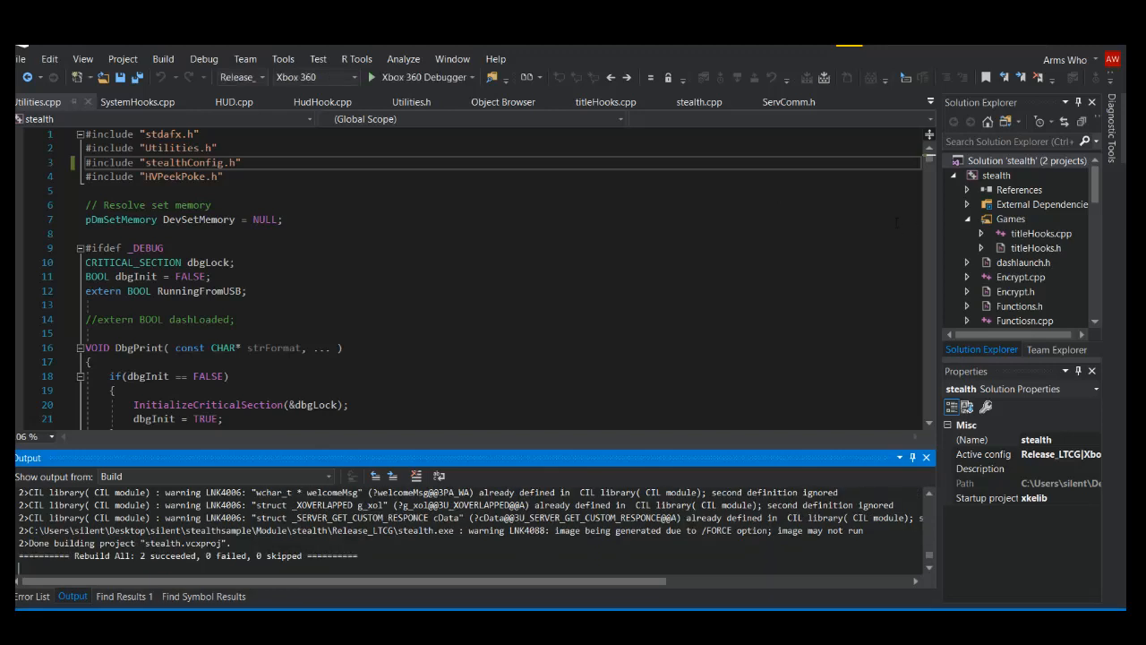
Open the stealth solution's folder in File Explorer and go into its Release_LTCG build output folder
right_click(992, 160)
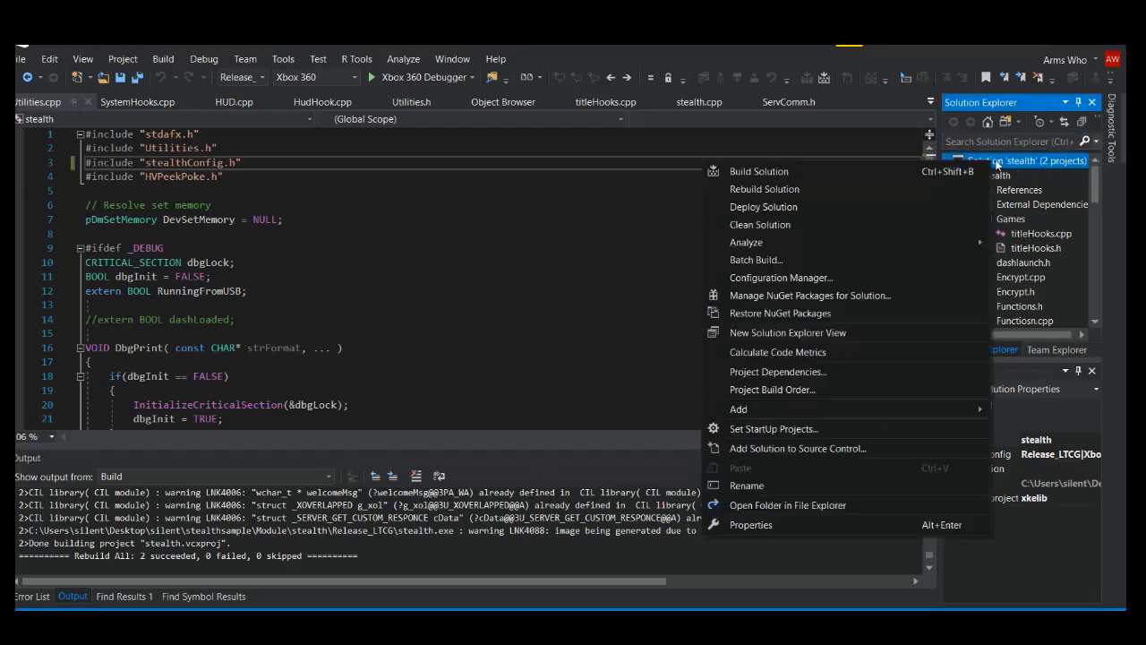
left_click(736, 505)
left_click_drag(395, 282, 625, 186)
left_click(487, 331)
double_click(487, 331)
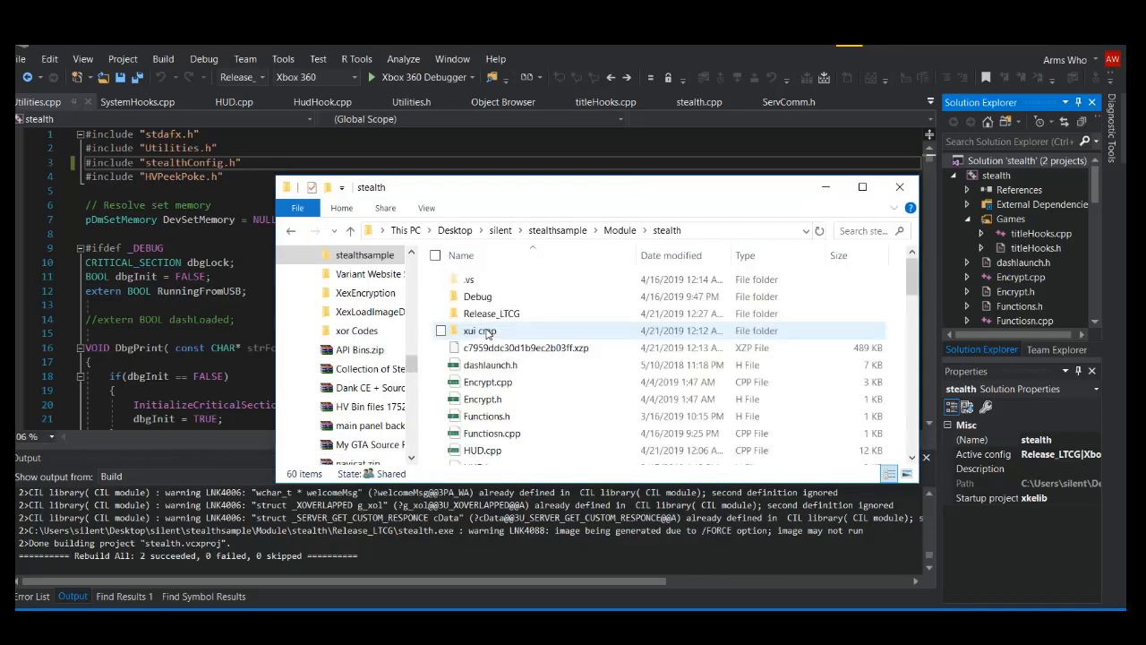
double_click(486, 314)
Copy the built pimpin.xex from Release_LTCG into the Listener server's bin\Debug\bin folder
right_click(486, 297)
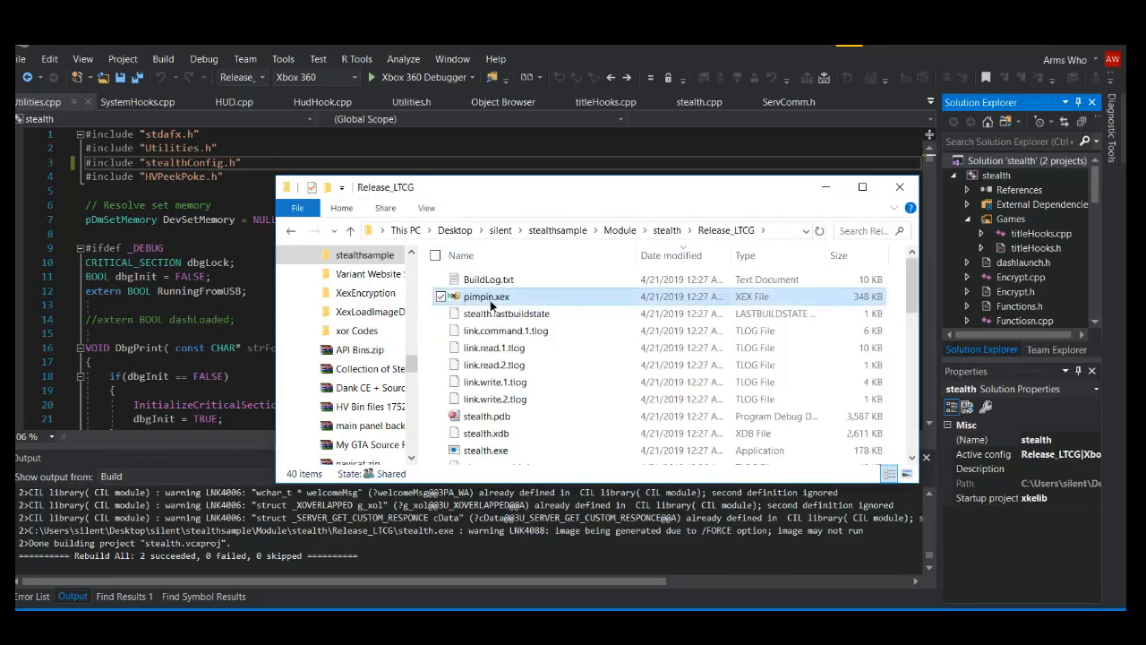
left_click(529, 533)
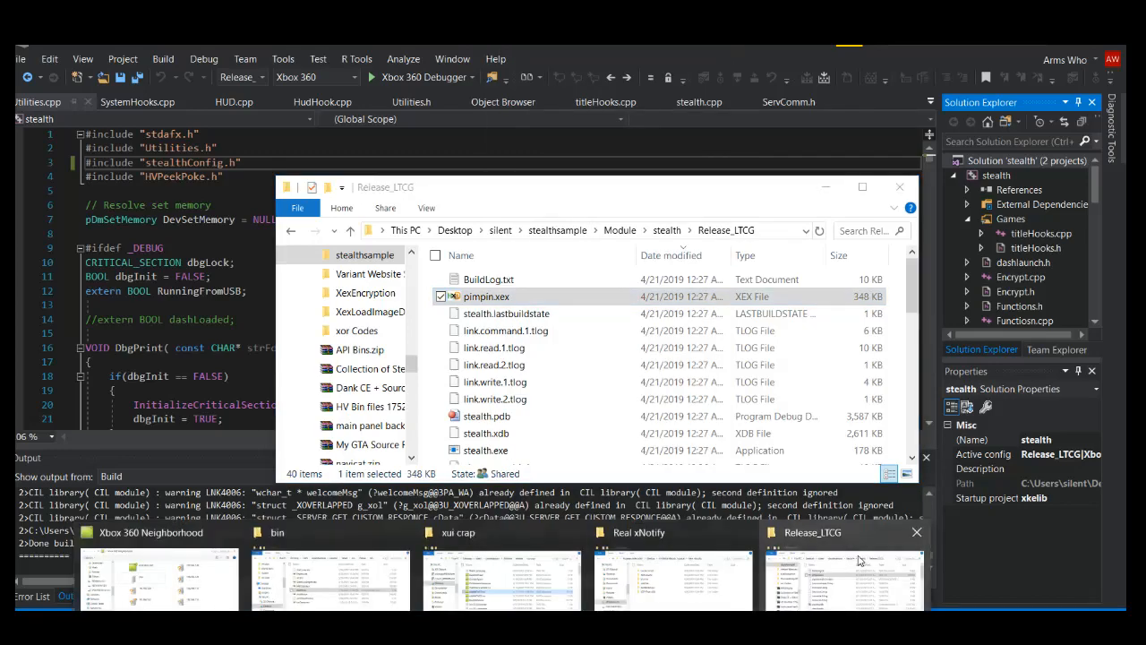
mouse_move(199, 574)
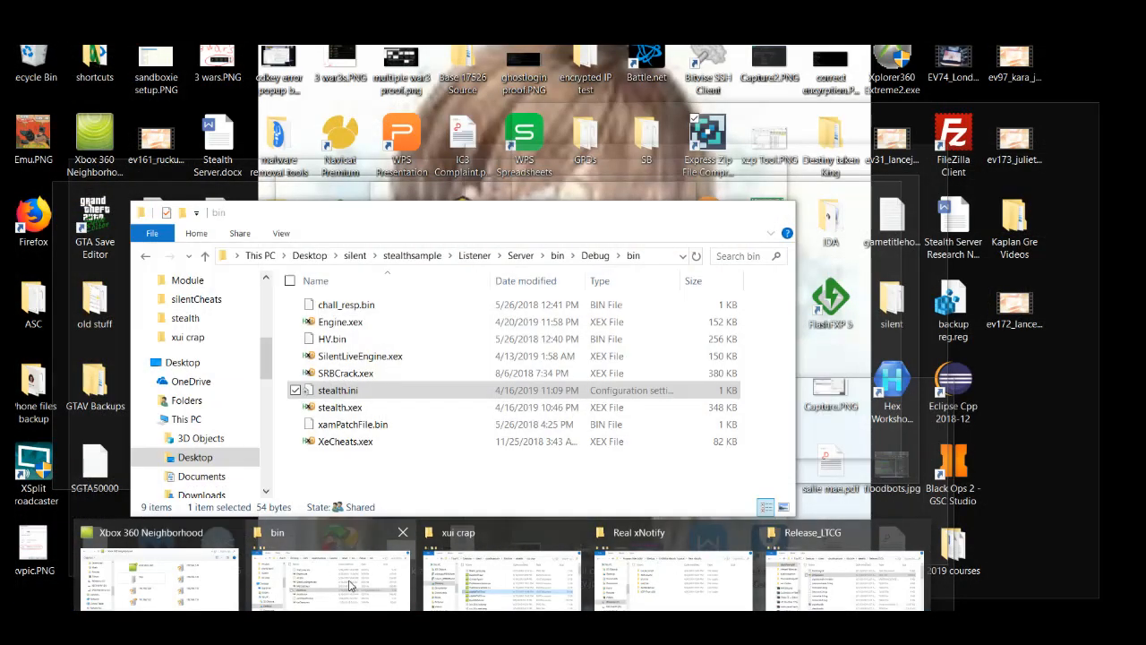
left_click(340, 587)
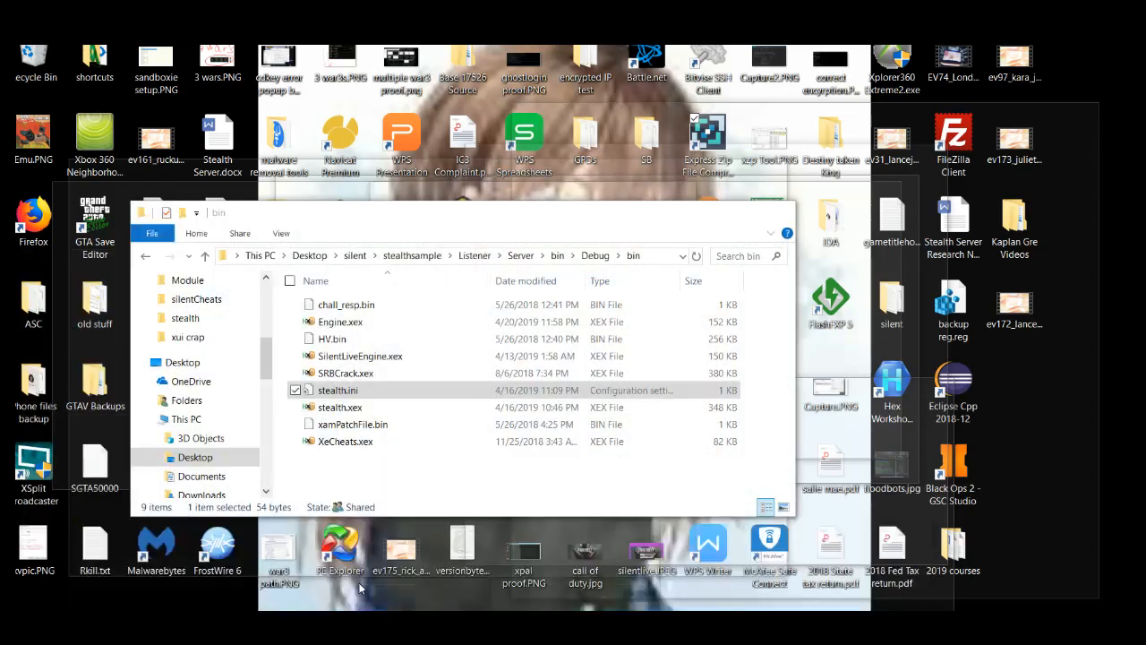
right_click(355, 462)
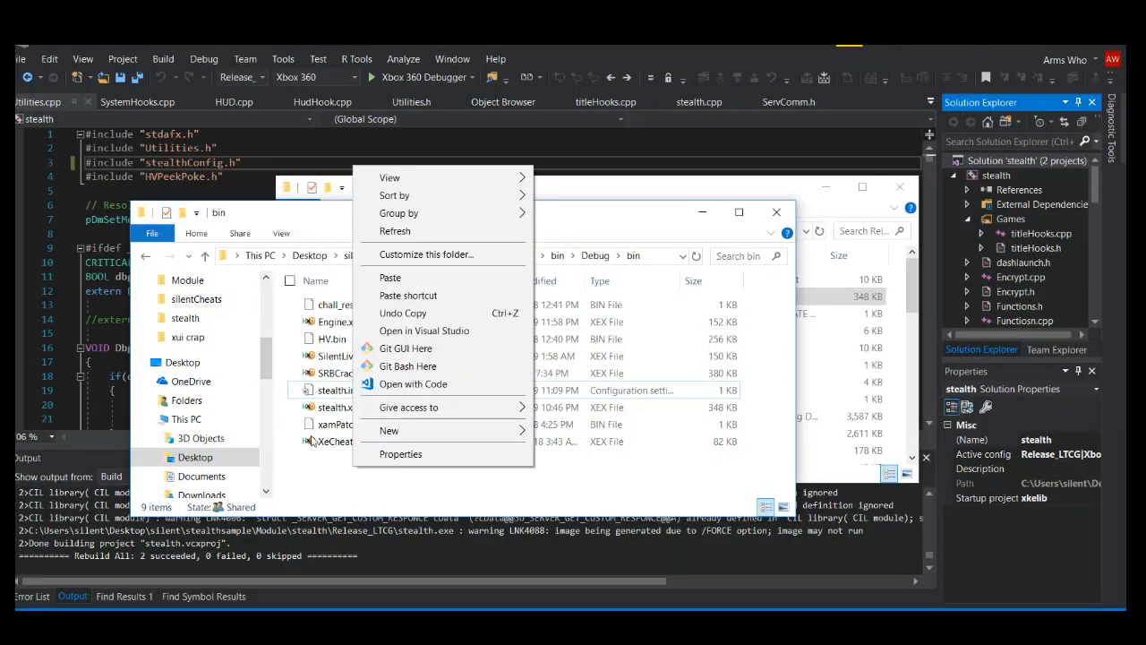
left_click(389, 278)
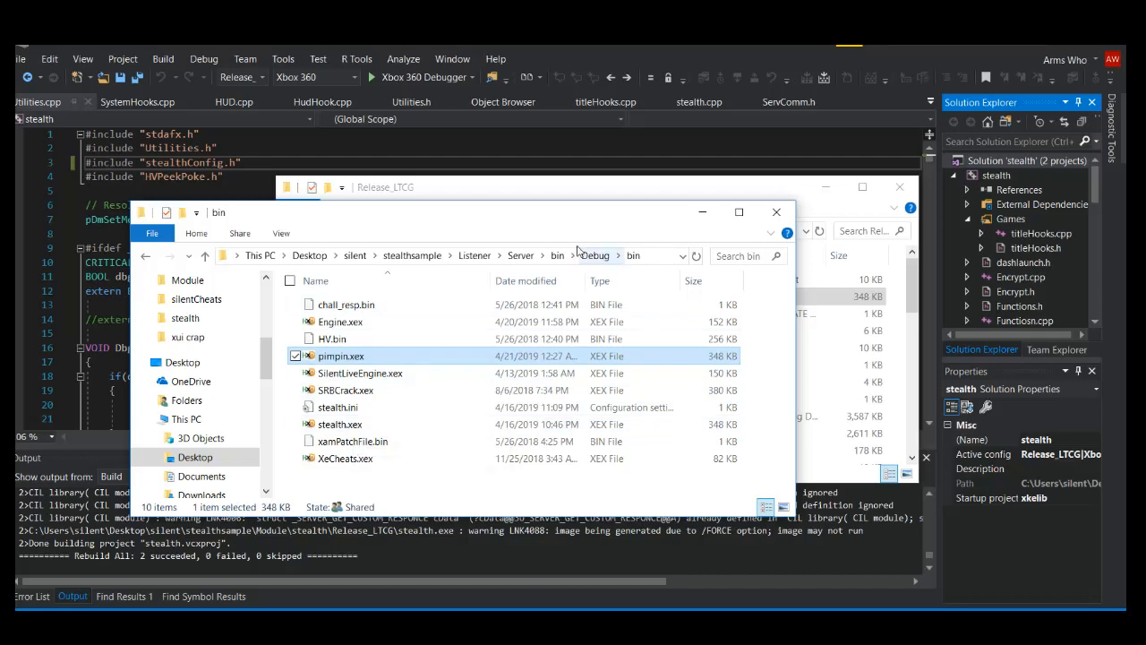
Go up to the Listener folder and open the Server.sln solution
left_click(522, 258)
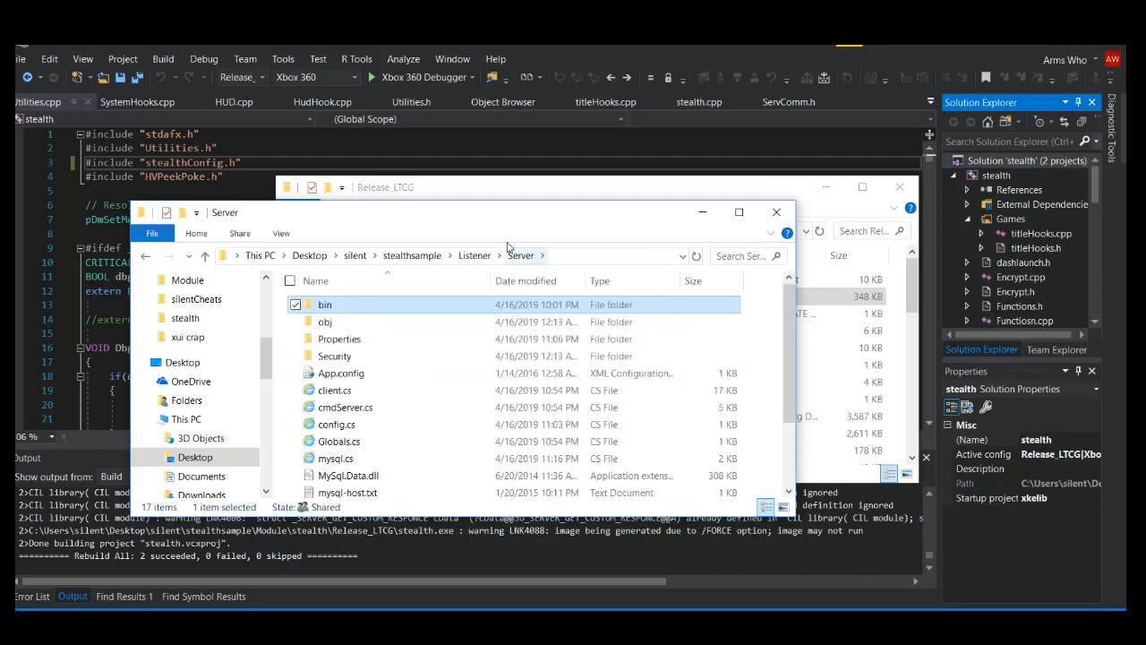
left_click(475, 255)
left_click(325, 340)
double_click(325, 341)
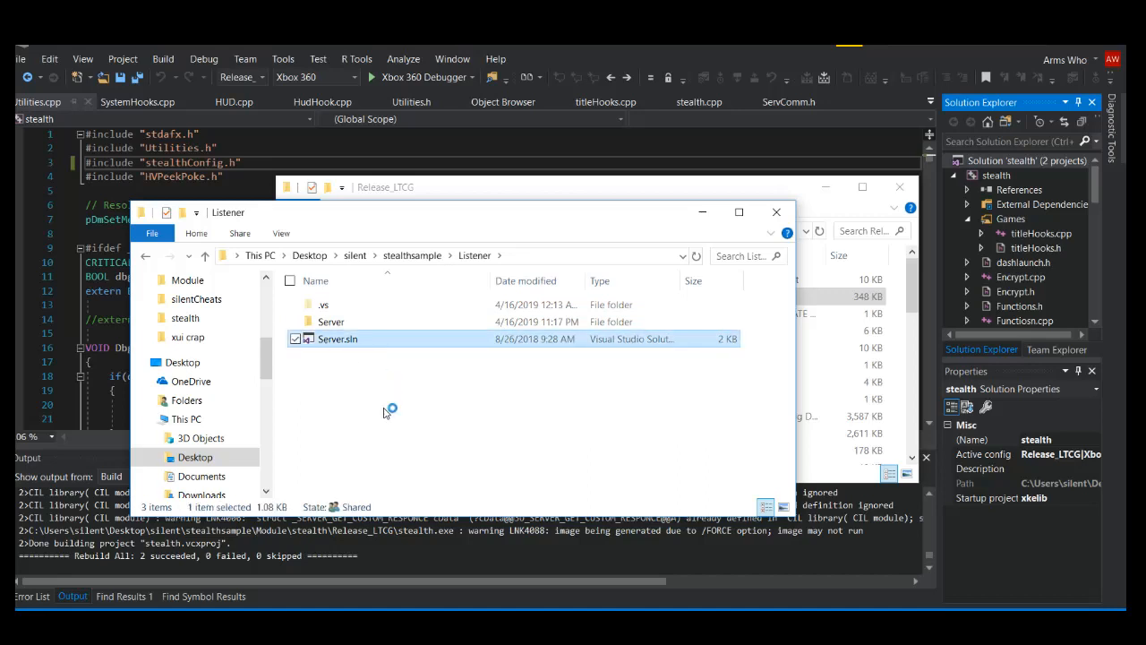
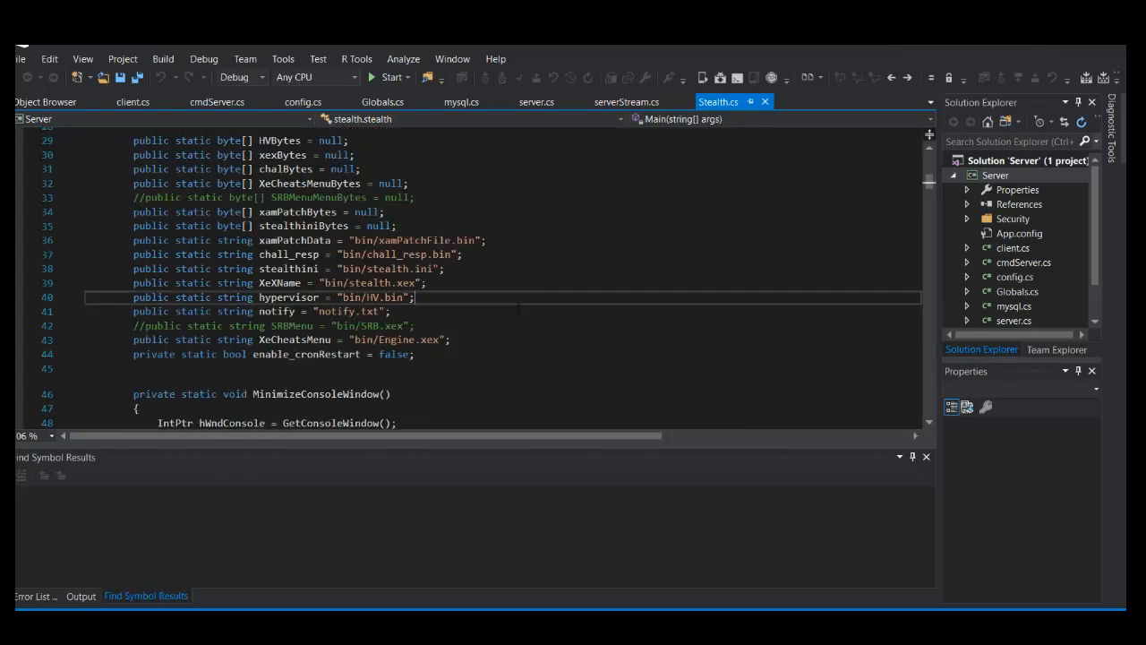
scroll(519, 308, "down", 3)
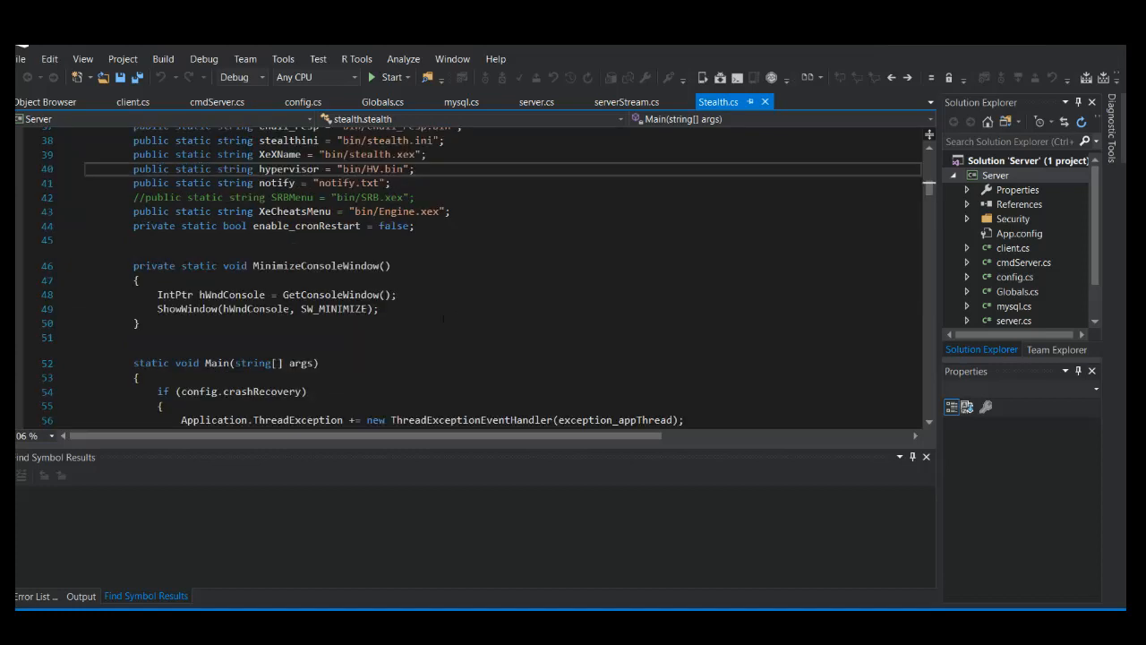
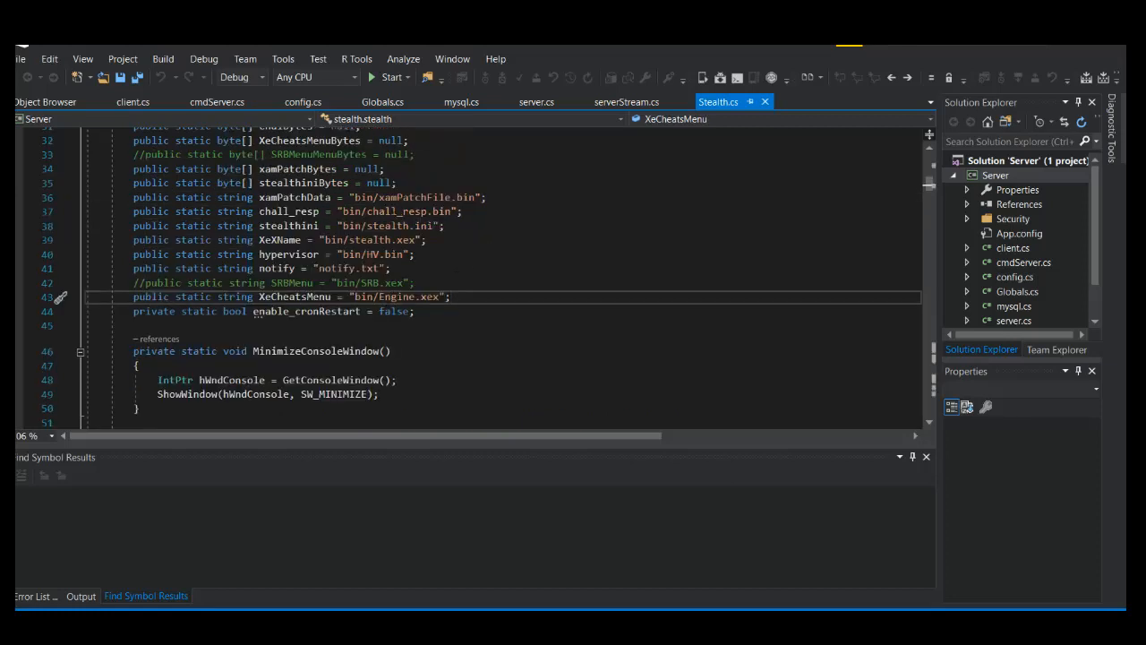
Go to the XeXName declaration in Stealth.cs to check the stealth module's file path
left_click(426, 240)
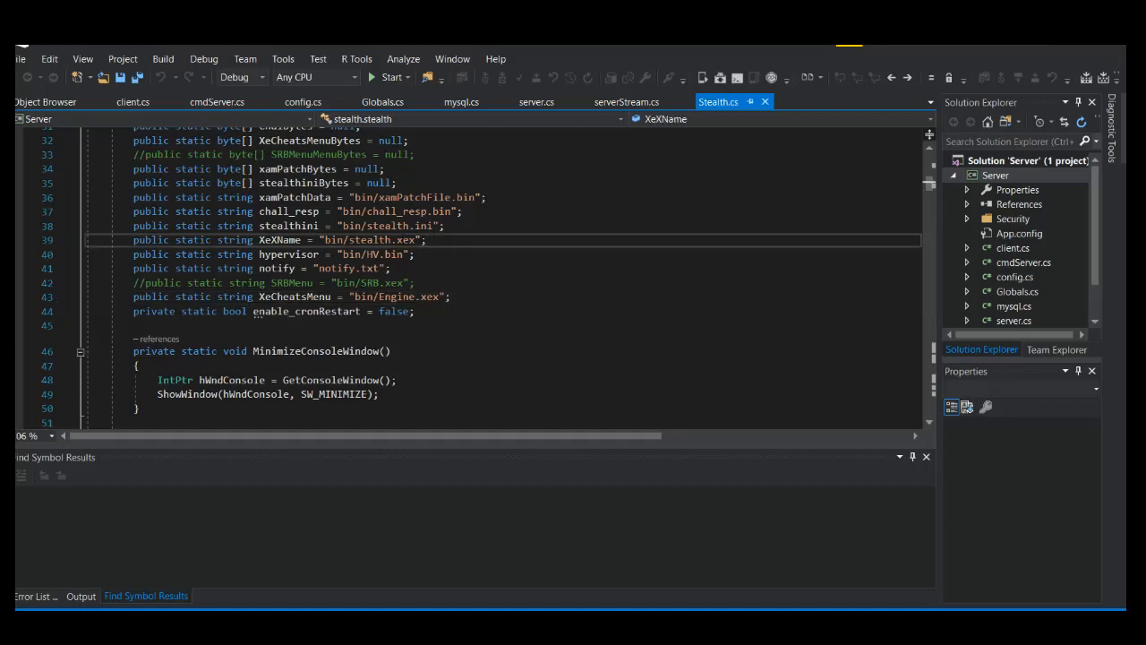
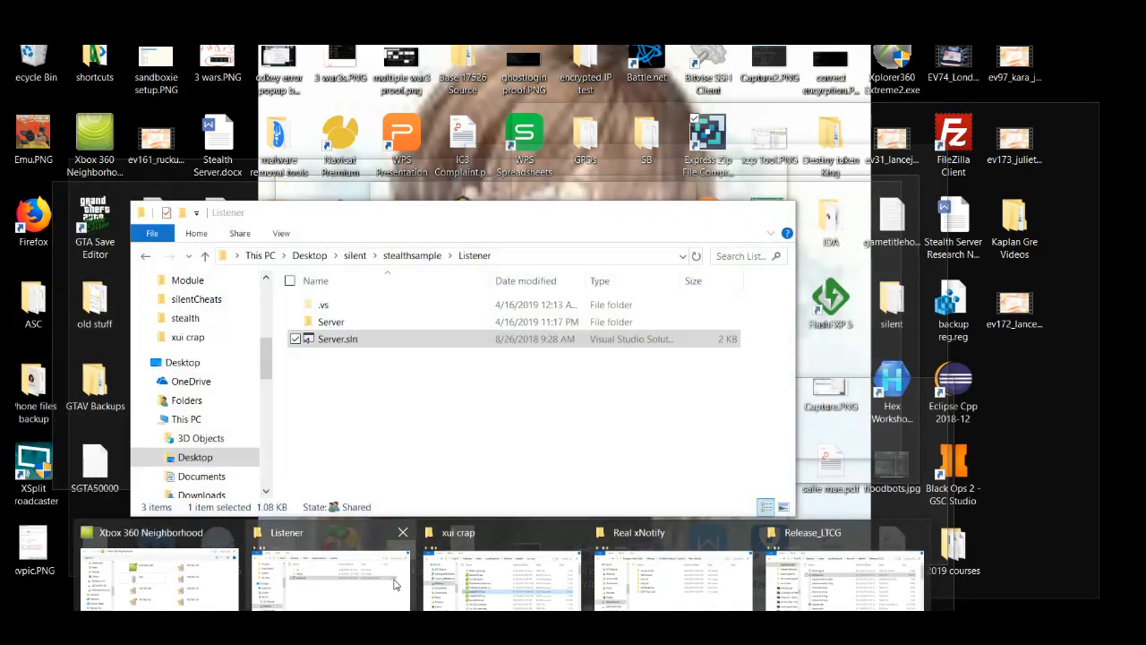
Switch to the File Explorer window showing the stealthsample Listener folder
left_click(377, 586)
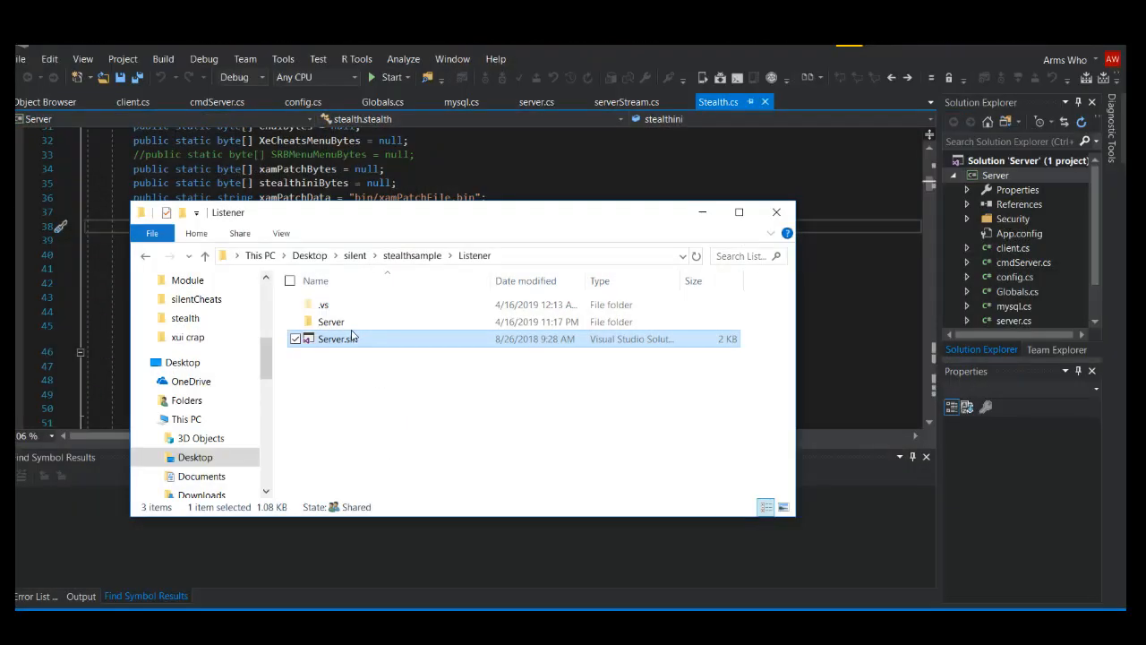
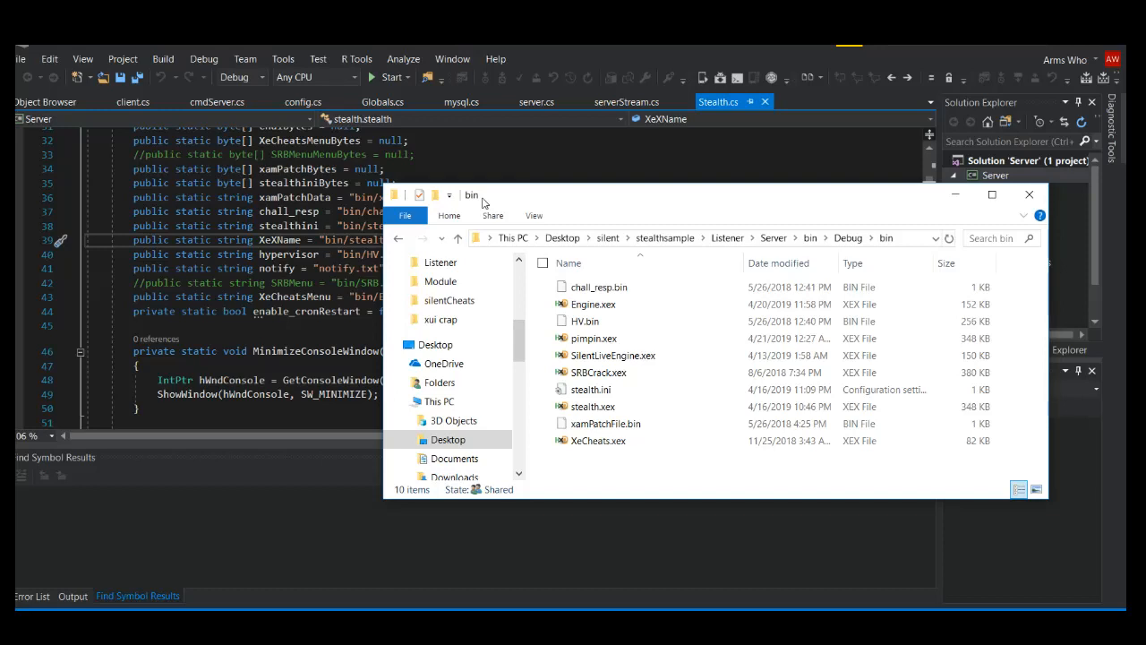
Move the bin folder's File Explorer window aside and clear the code editor from behind it to expose the desktop
left_click_drag(481, 202, 228, 228)
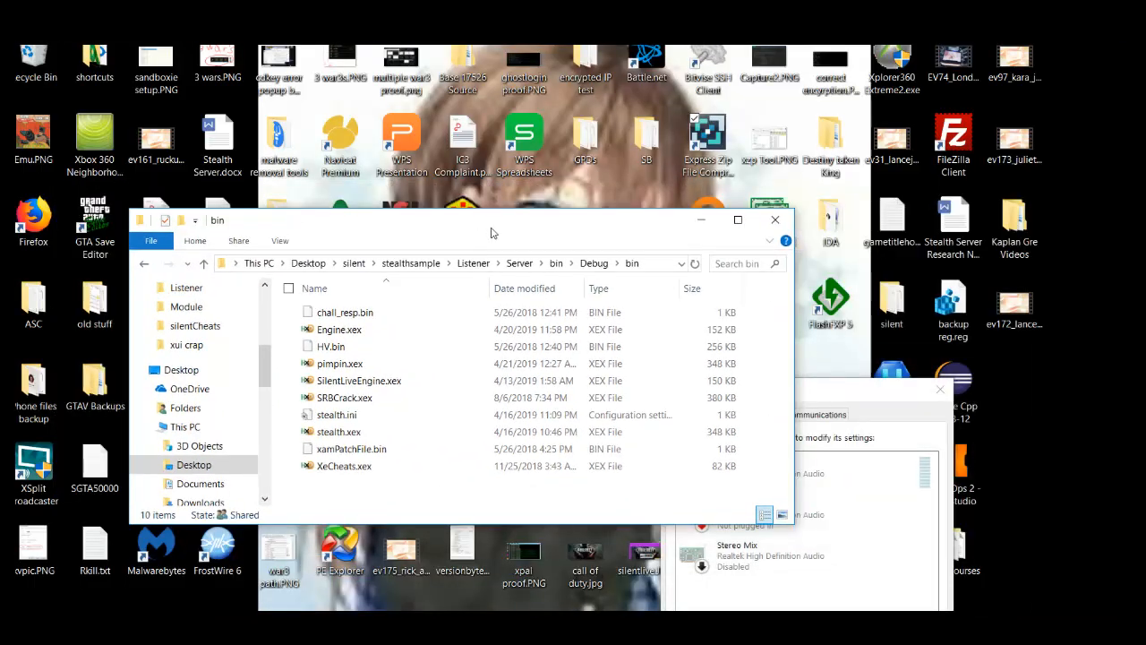
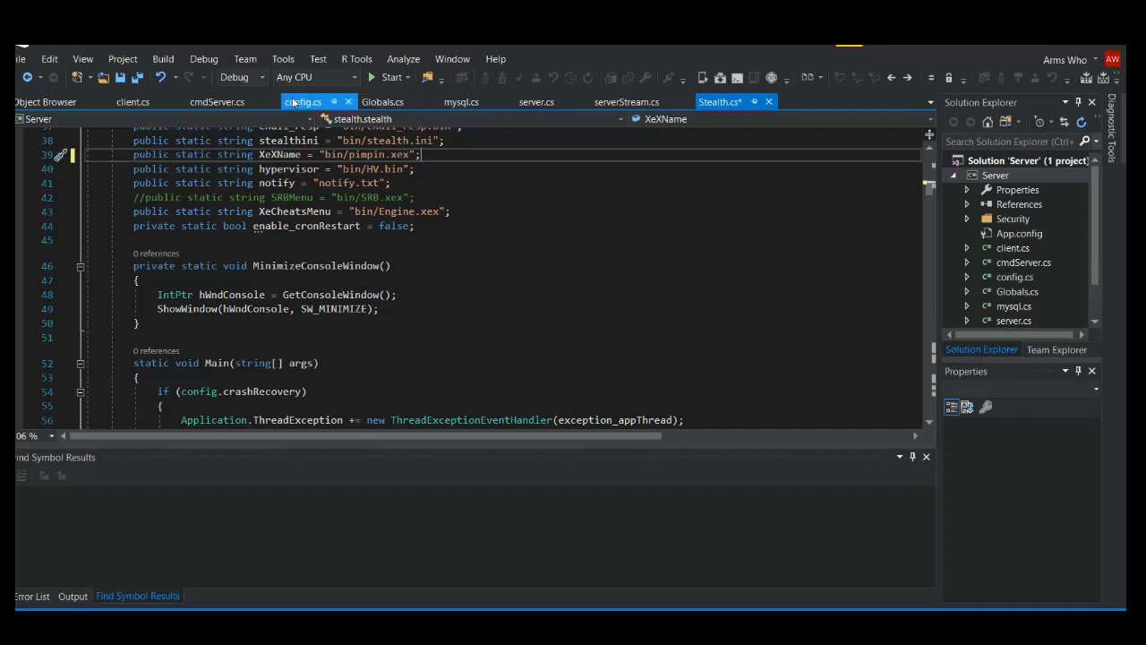
Set the static int port value in the config class of config.cs to 5000
left_click(296, 101)
left_click(289, 248)
key("BackSpace")
type("5000;")
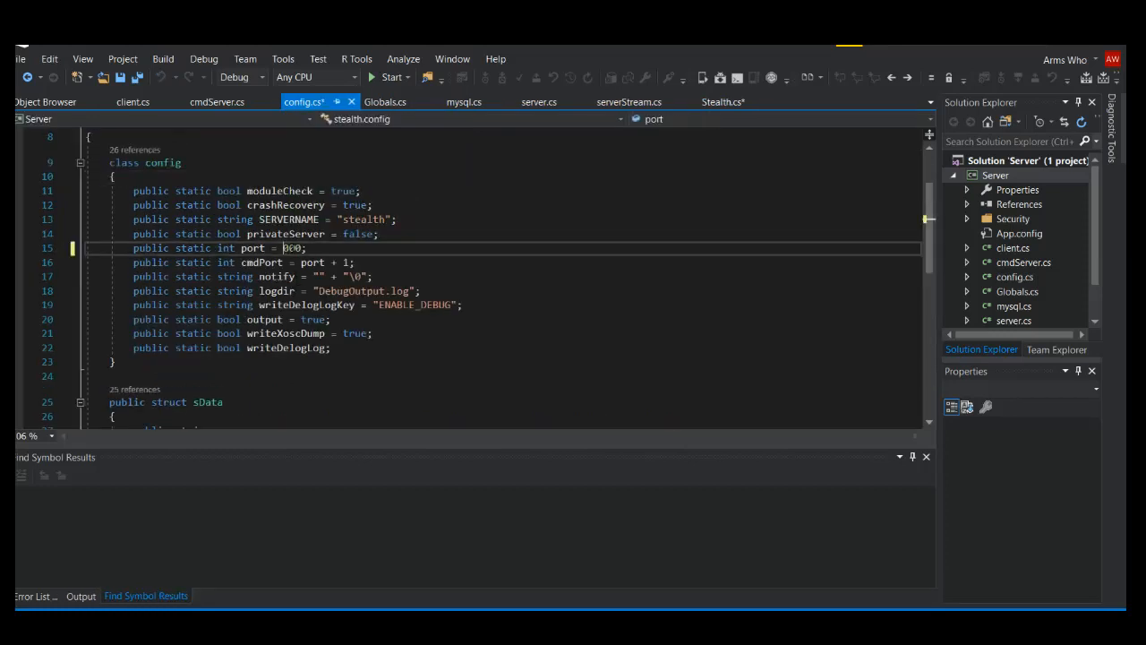
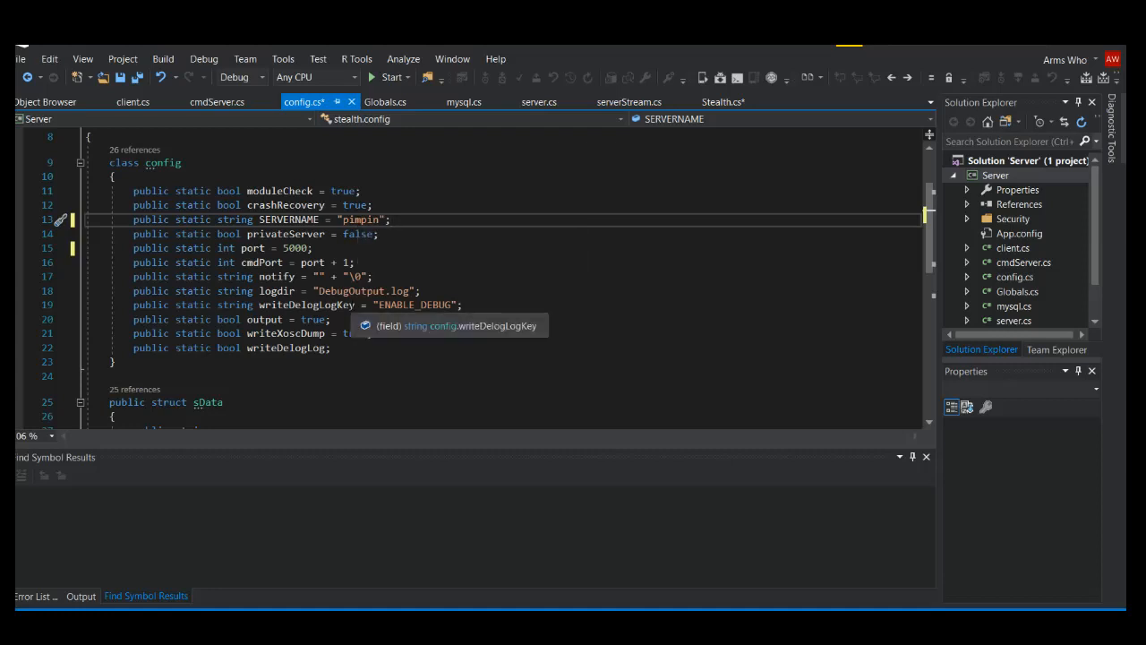
scroll(501, 278, "down", 6)
scroll(501, 277, "up", 5)
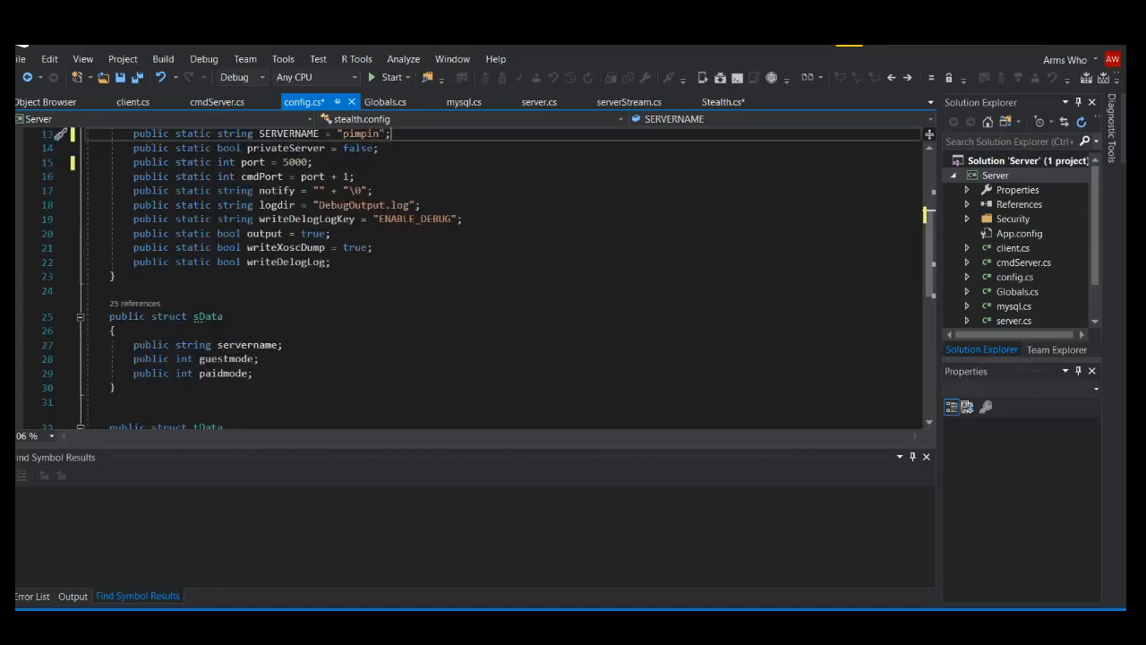
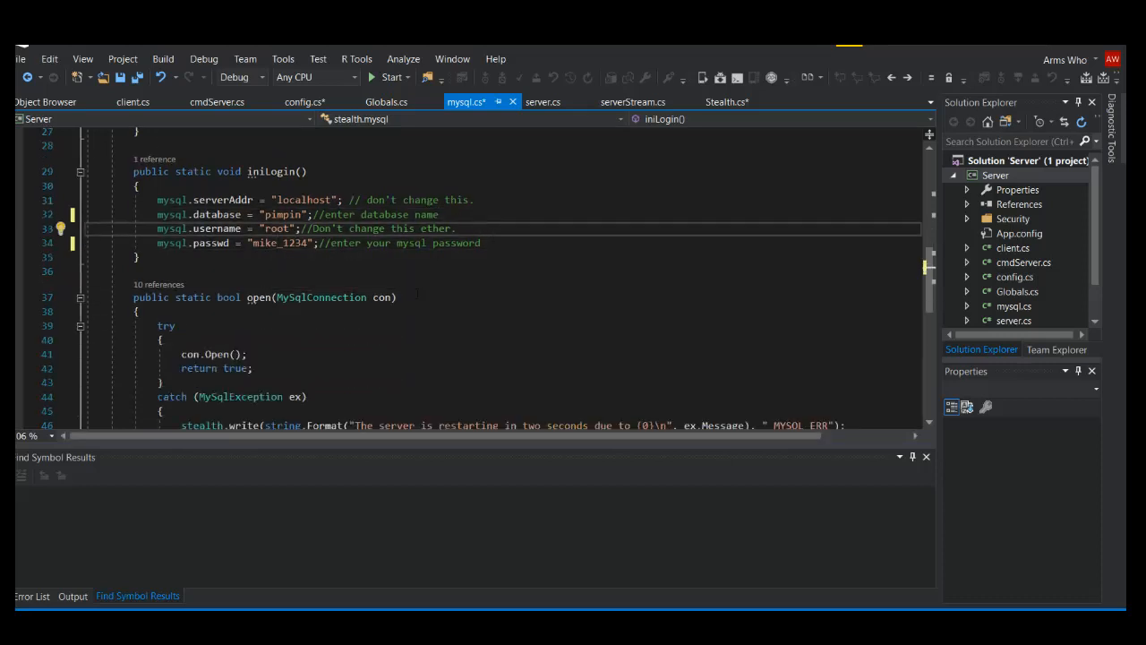
scroll(432, 297, "down", 4)
scroll(431, 294, "up", 7)
scroll(431, 290, "down", 5)
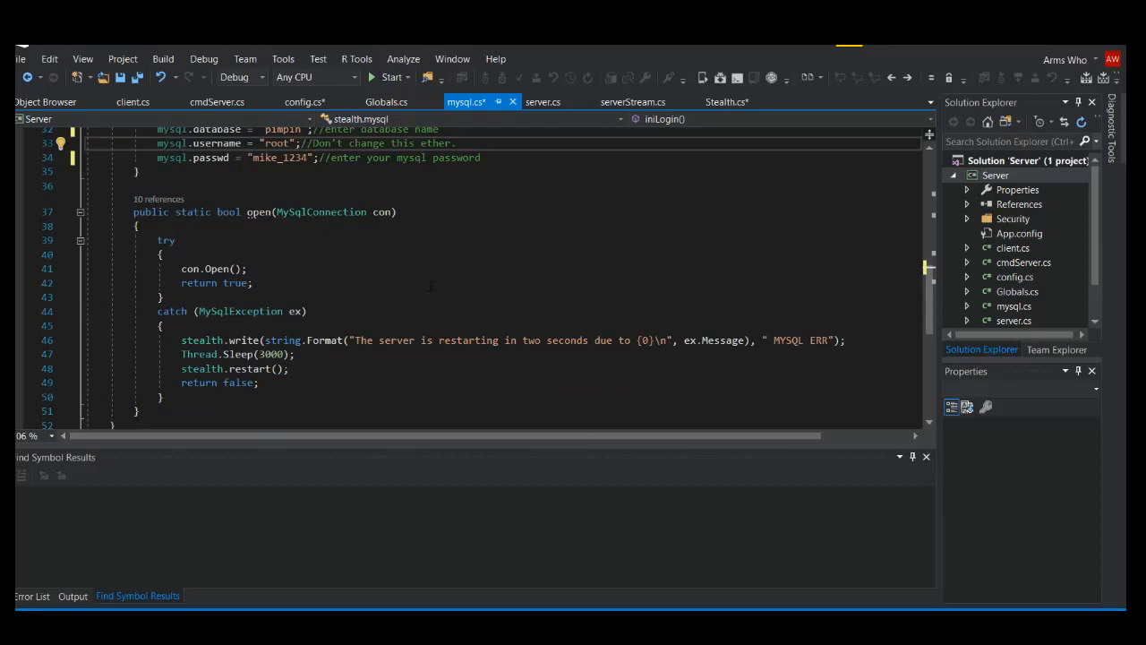
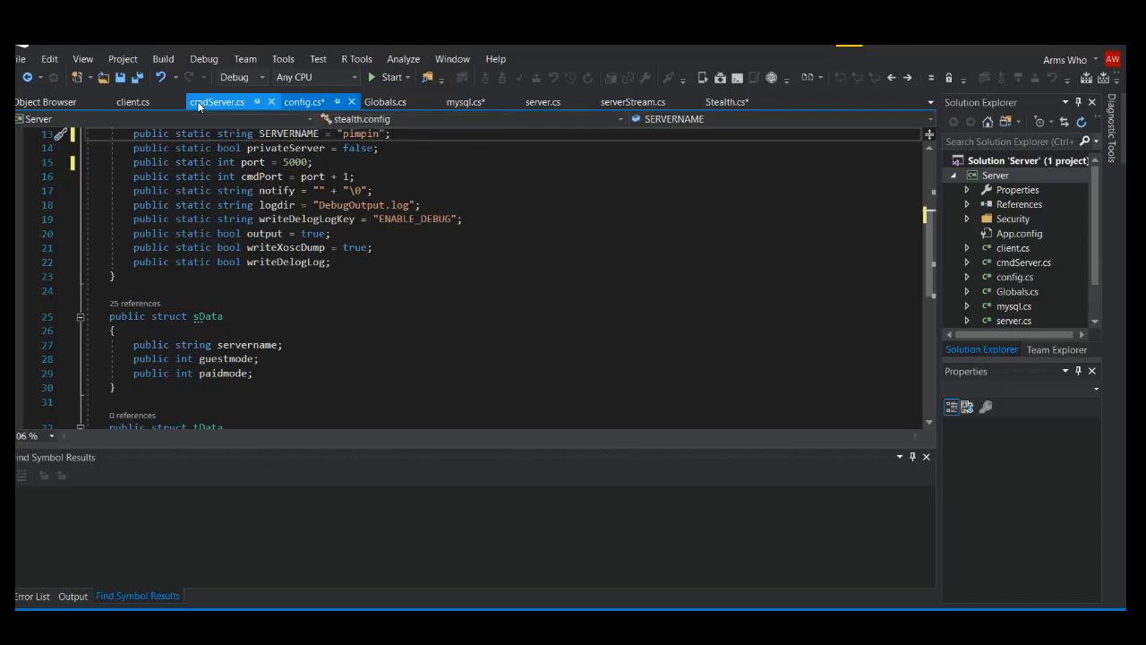
left_click(708, 627)
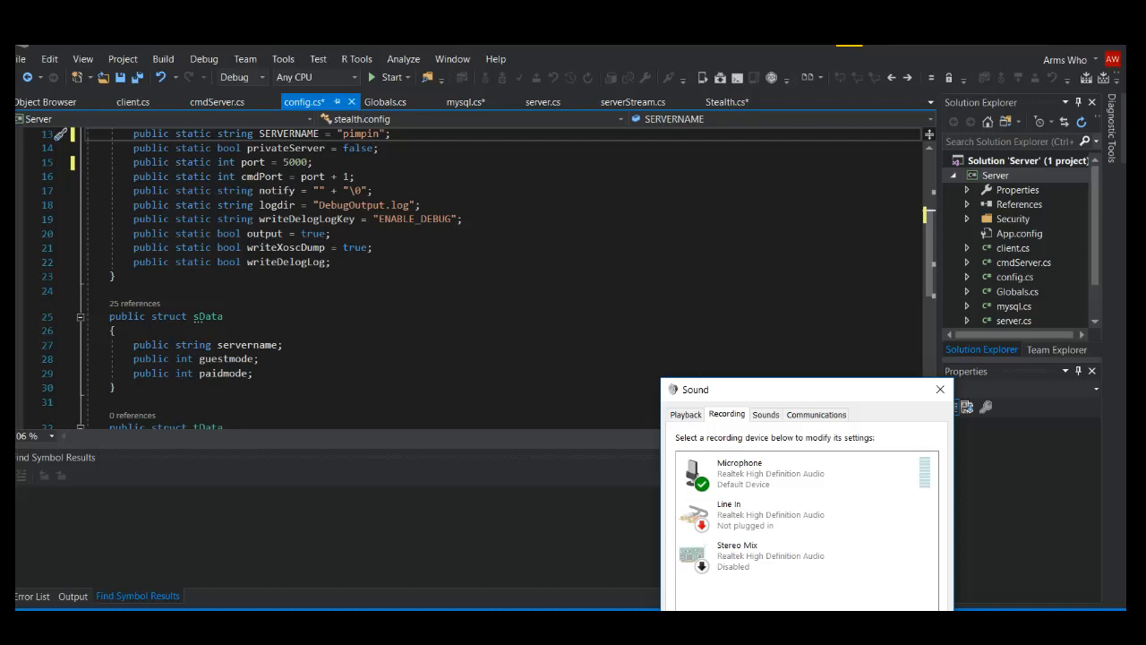
left_click(519, 318)
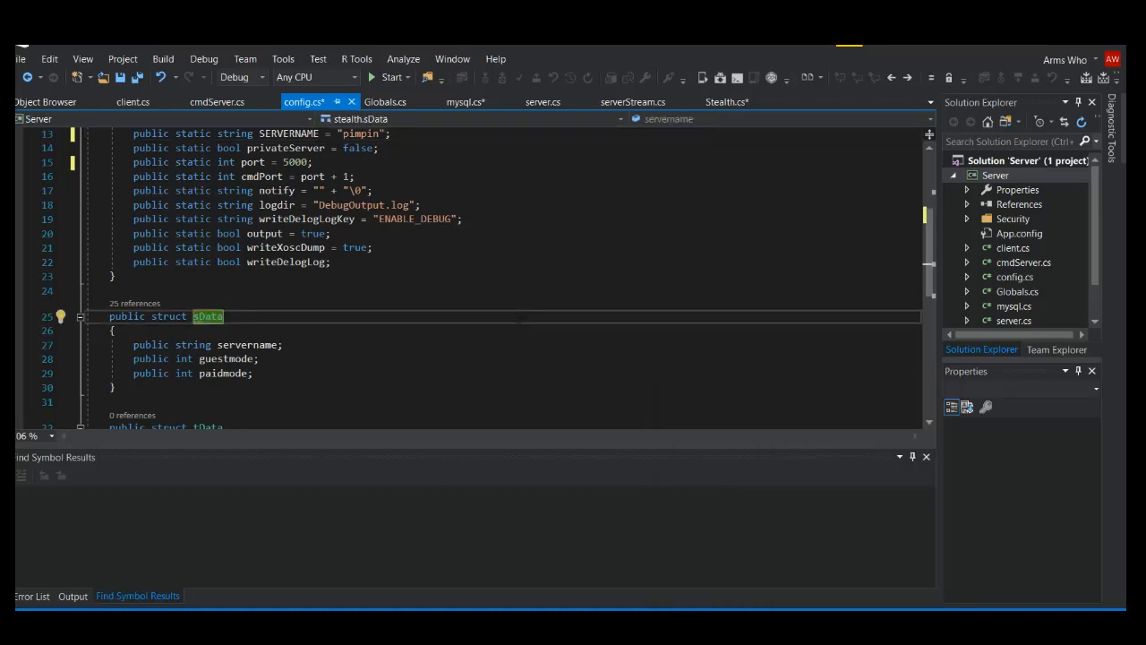
scroll(545, 224, "down", 2)
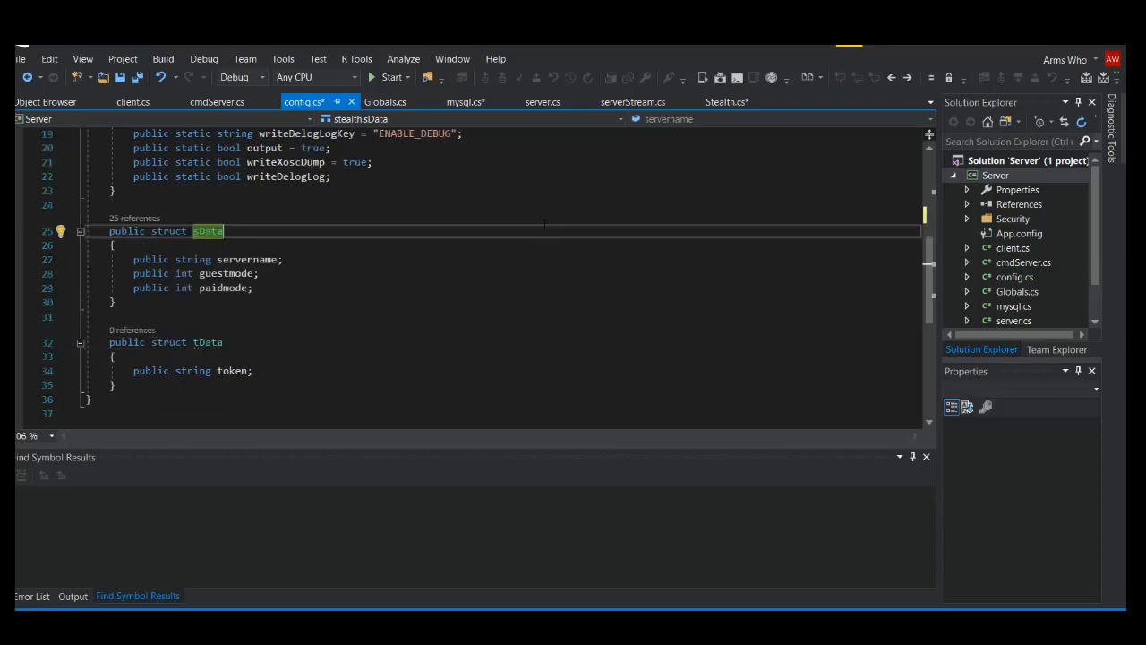
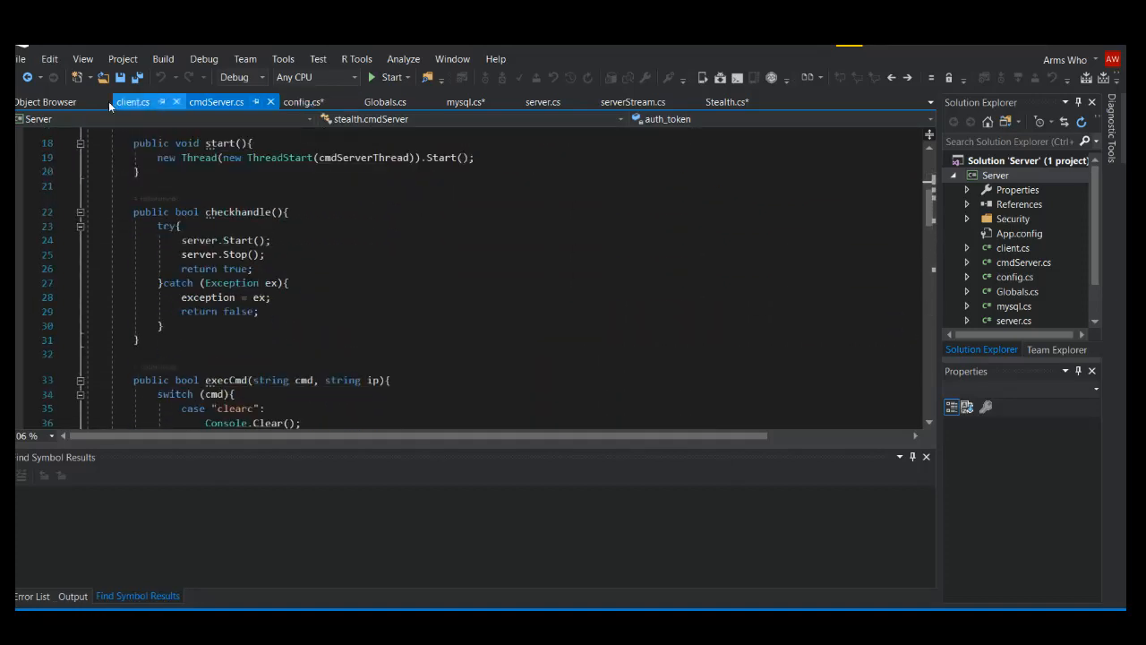
Examine the MySQL queries in client.cs for consoles, guests, guest mode, time and kvhash updates, and return to Stealth.cs
left_click(130, 102)
scroll(638, 267, "down", 19)
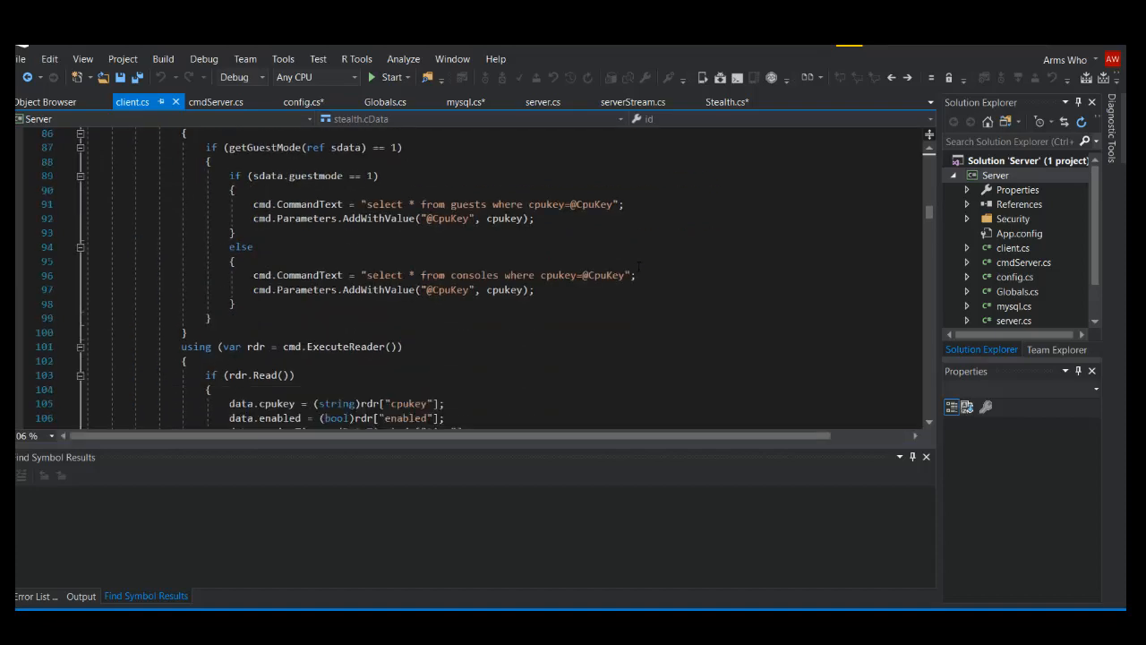
scroll(639, 267, "down", 19)
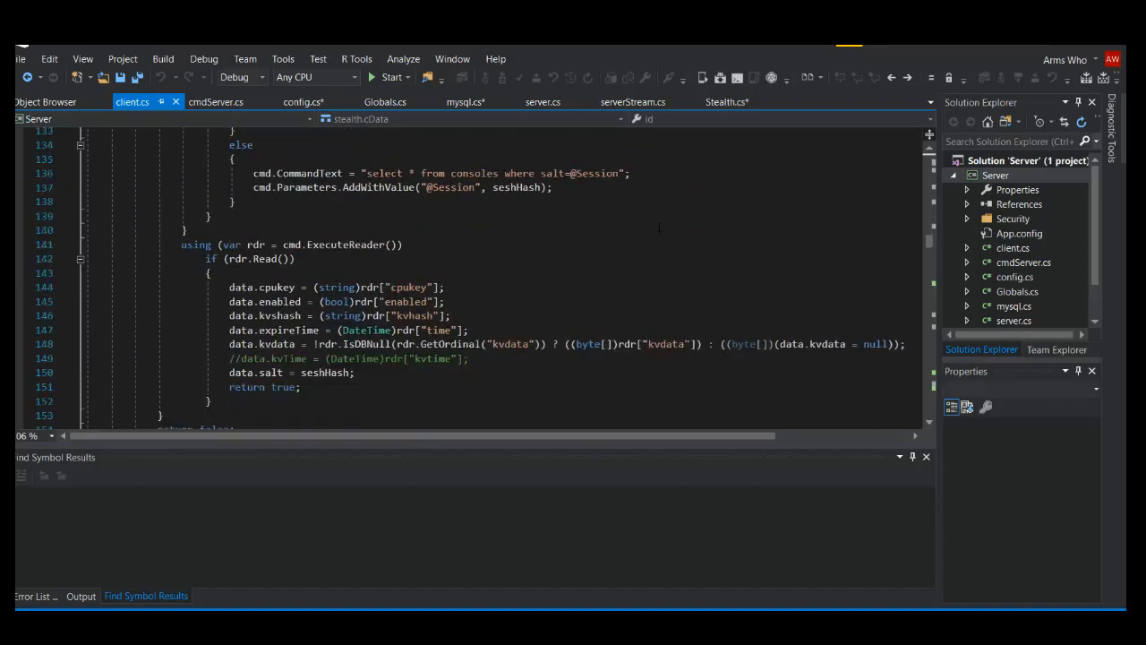
scroll(655, 230, "up", 4)
scroll(655, 230, "down", 4)
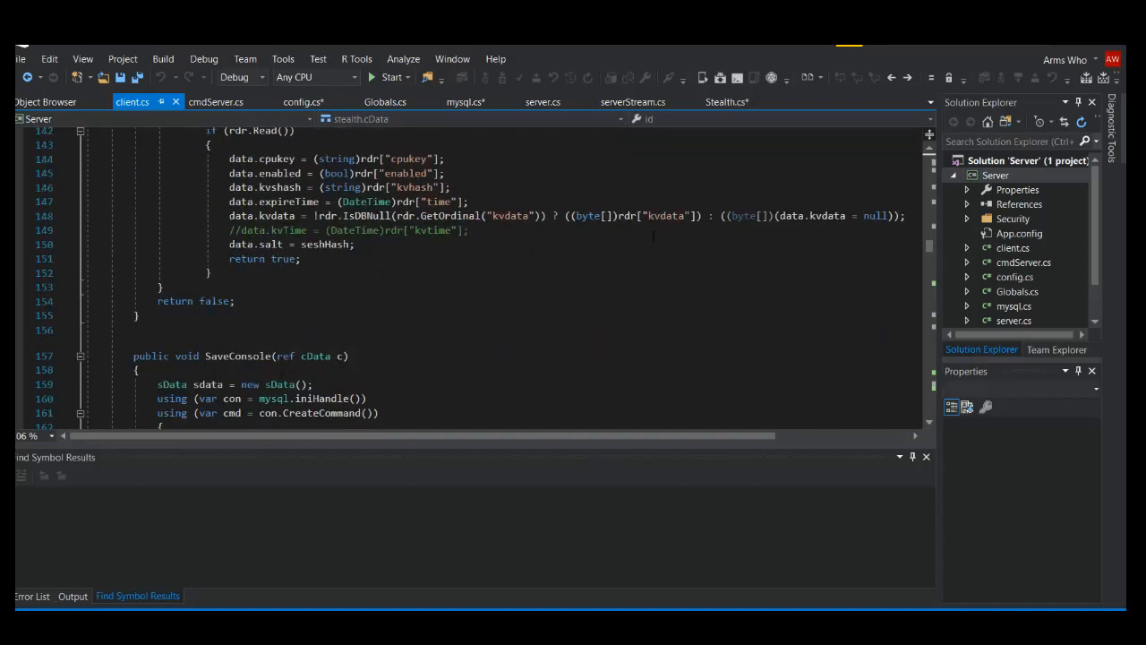
scroll(658, 205, "down", 14)
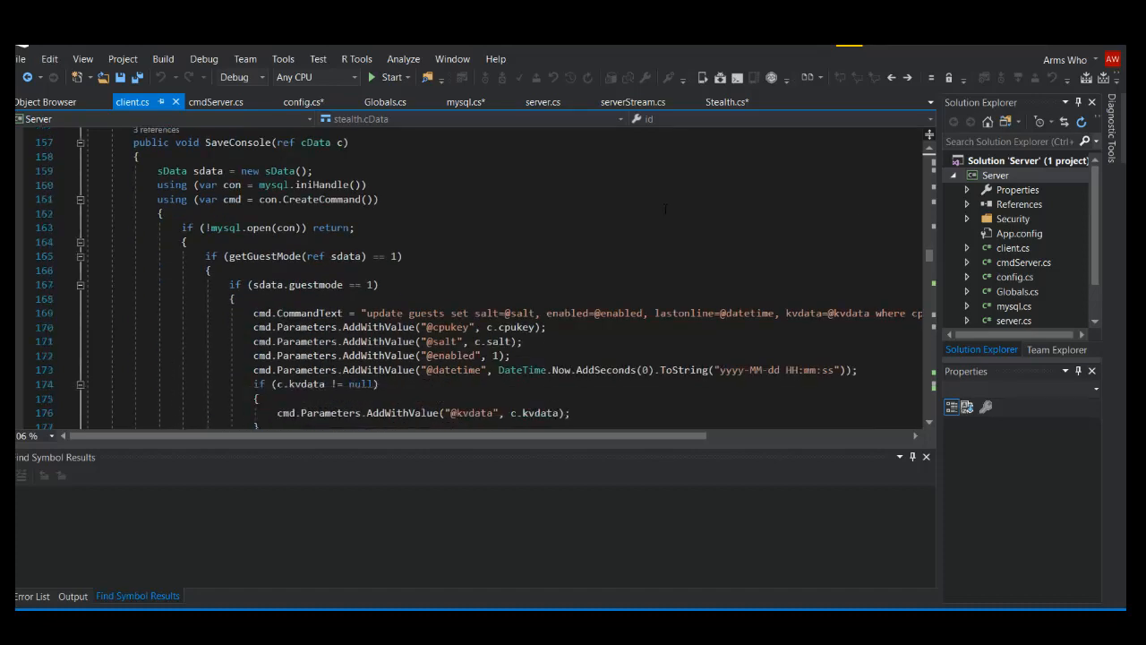
scroll(658, 204, "down", 1)
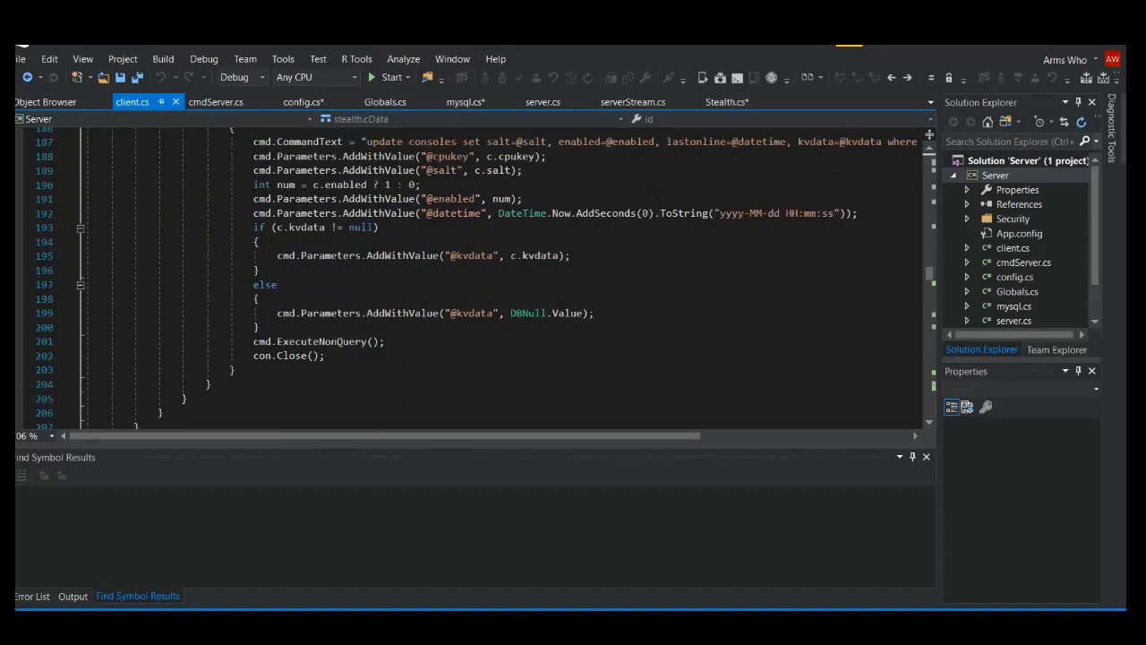
scroll(658, 204, "down", 8)
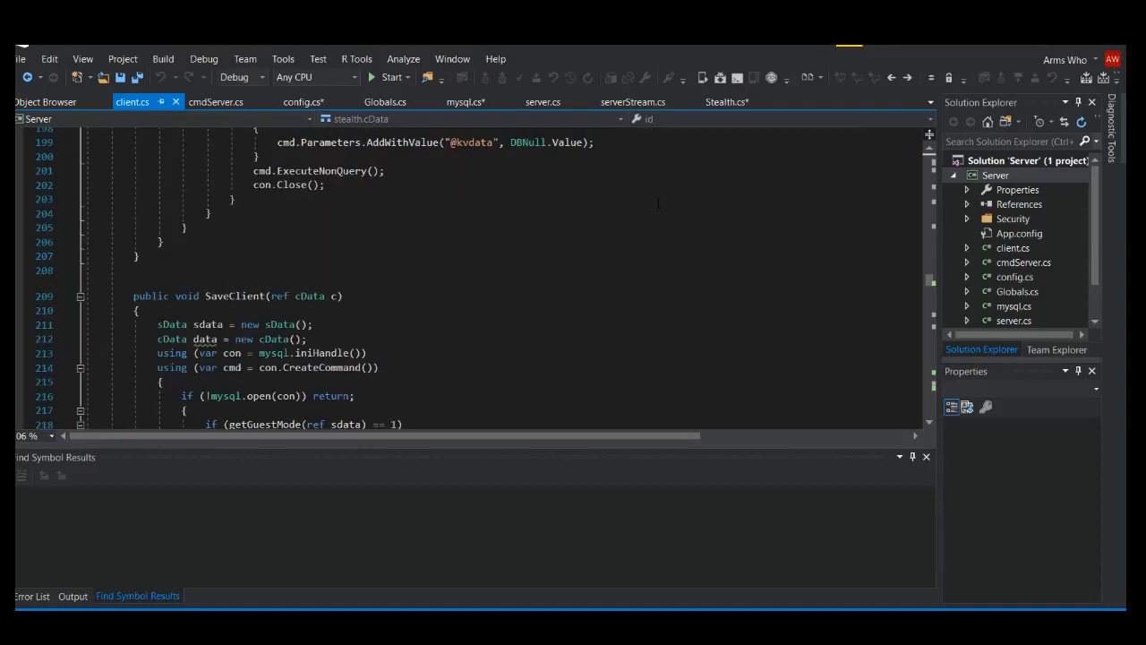
scroll(659, 204, "down", 3)
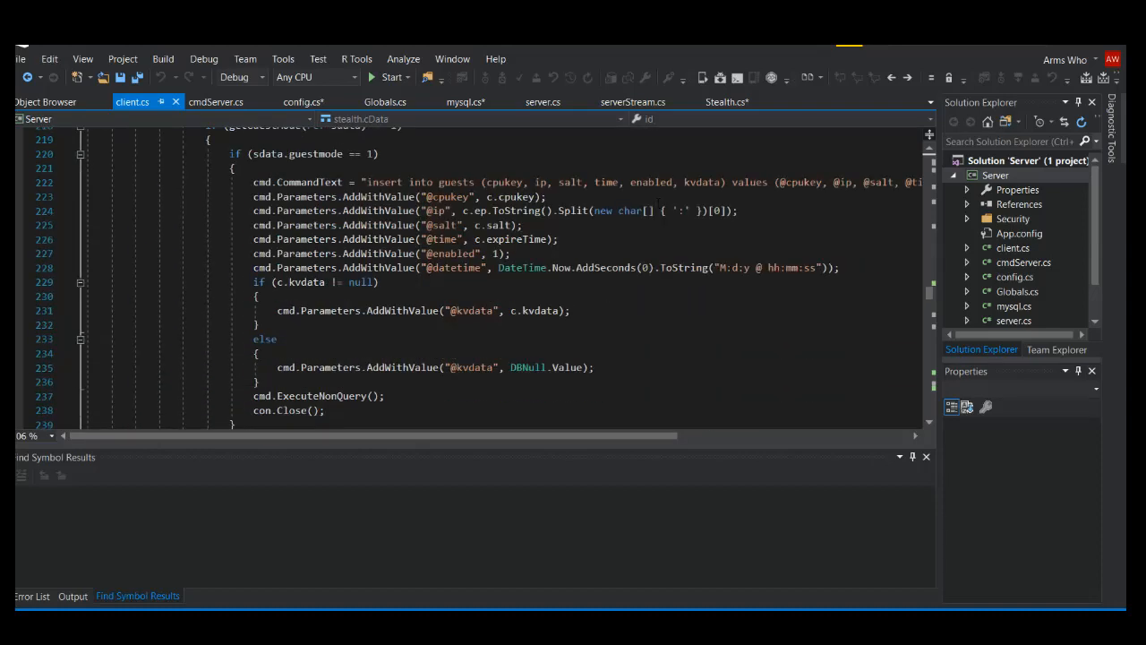
scroll(658, 204, "down", 14)
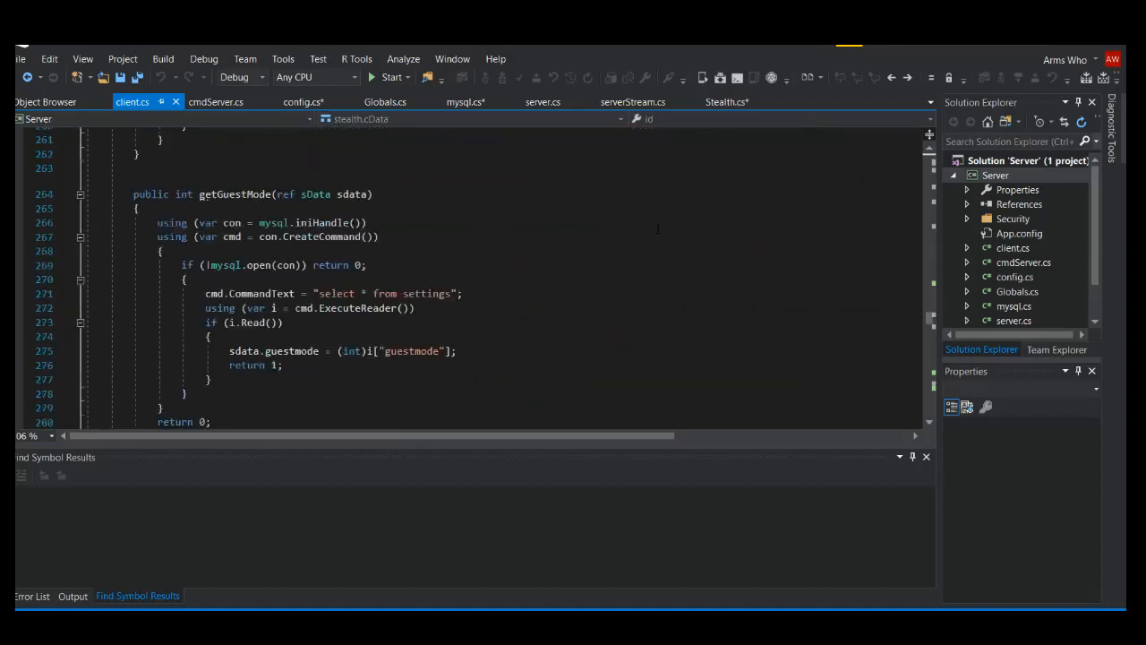
scroll(657, 230, "down", 4)
scroll(659, 230, "down", 20)
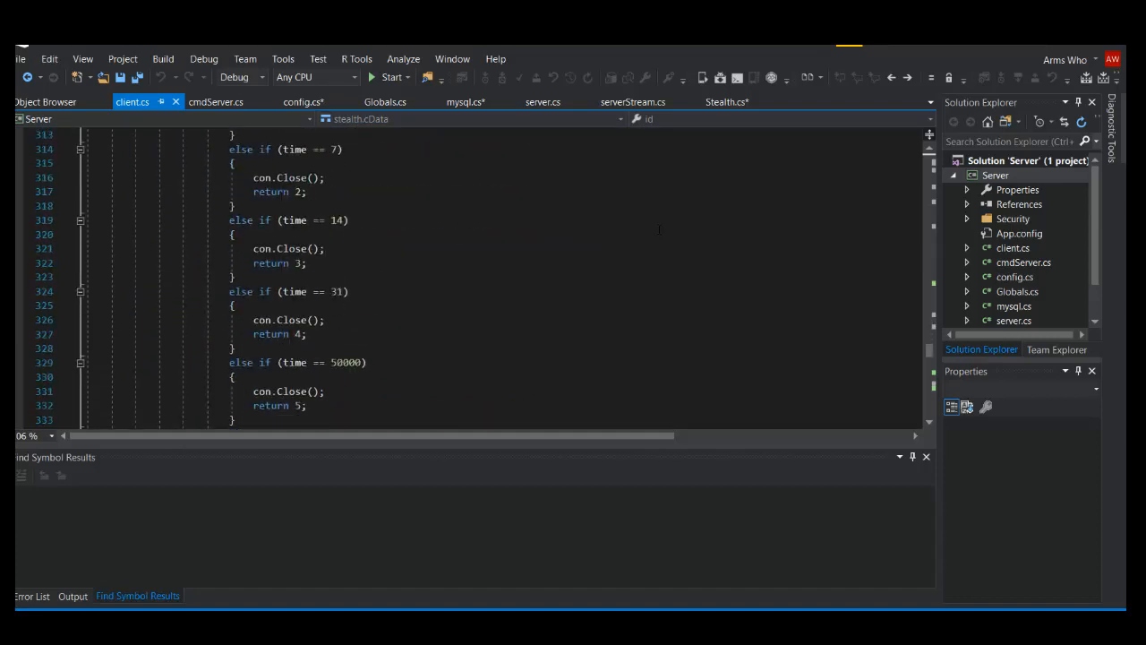
scroll(660, 231, "down", 12)
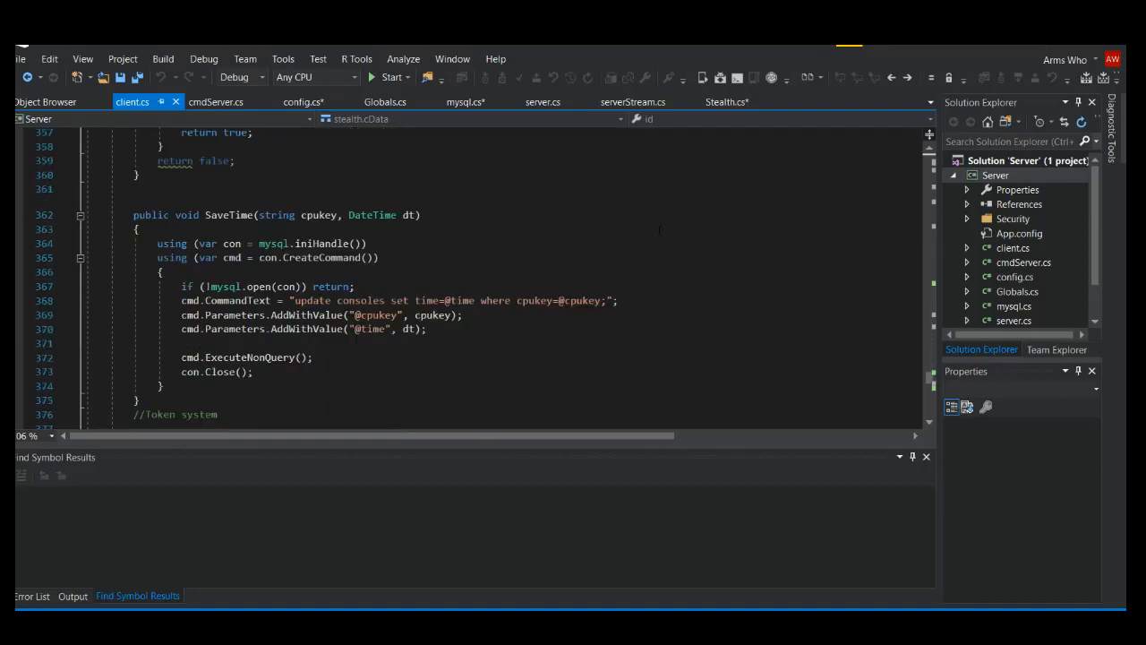
scroll(633, 267, "down", 7)
scroll(633, 268, "up", 5)
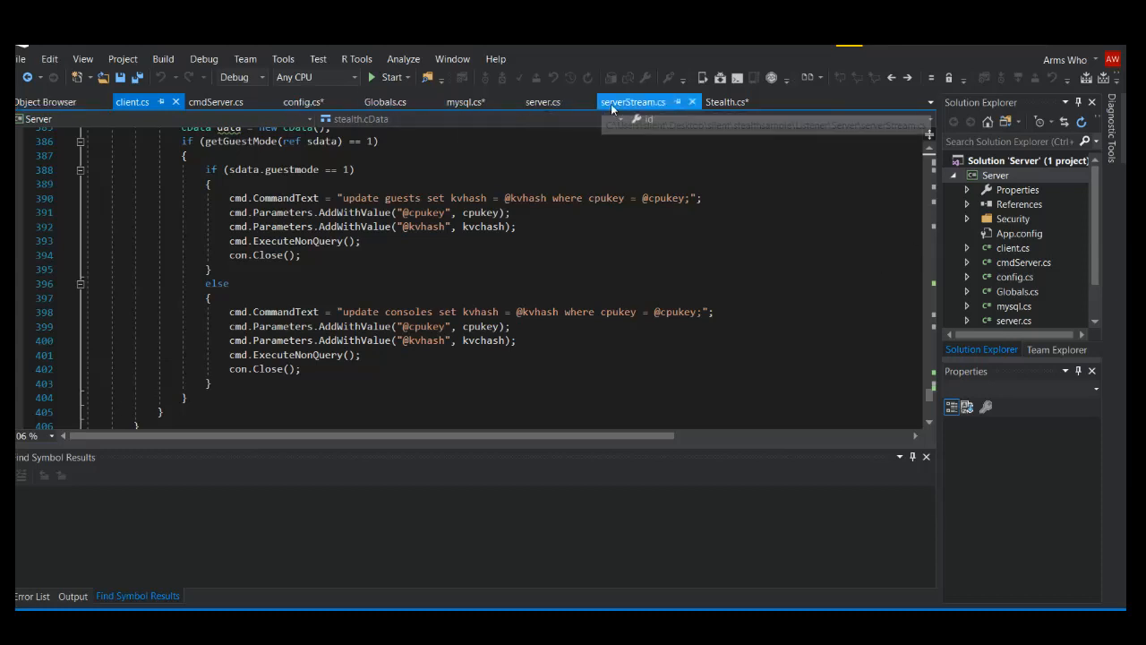
left_click(714, 106)
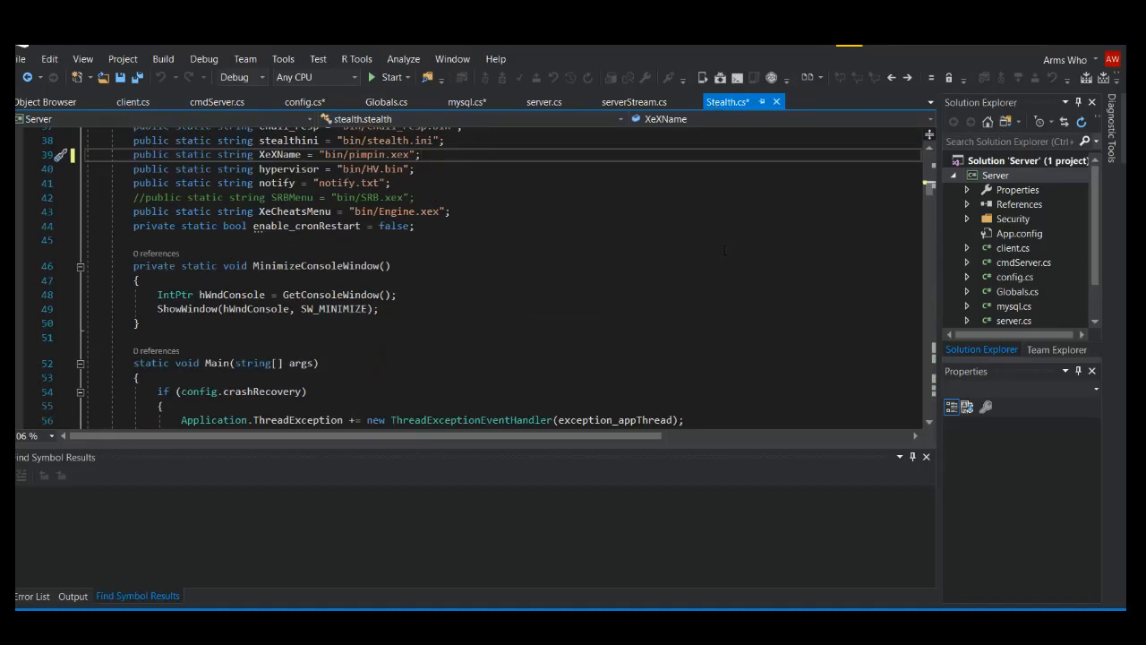
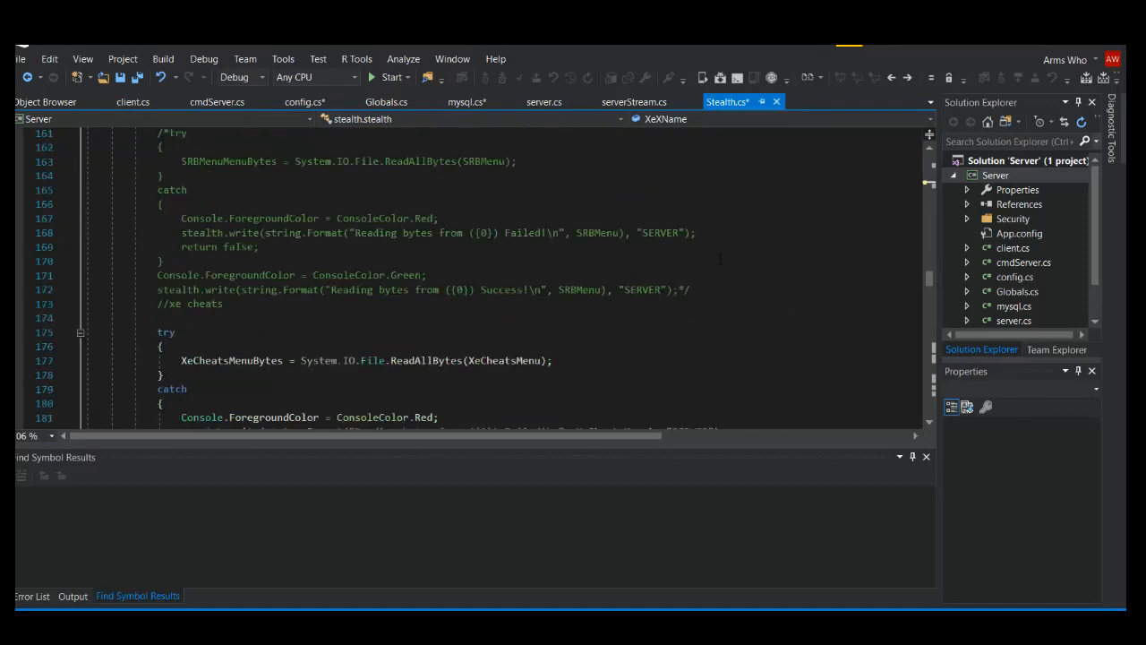
Review the Stealth.cs startup code that reads the challenge response, menu, module and stealth.ini files, through to the unhandled-exception handlers
scroll(718, 261, "up", 3)
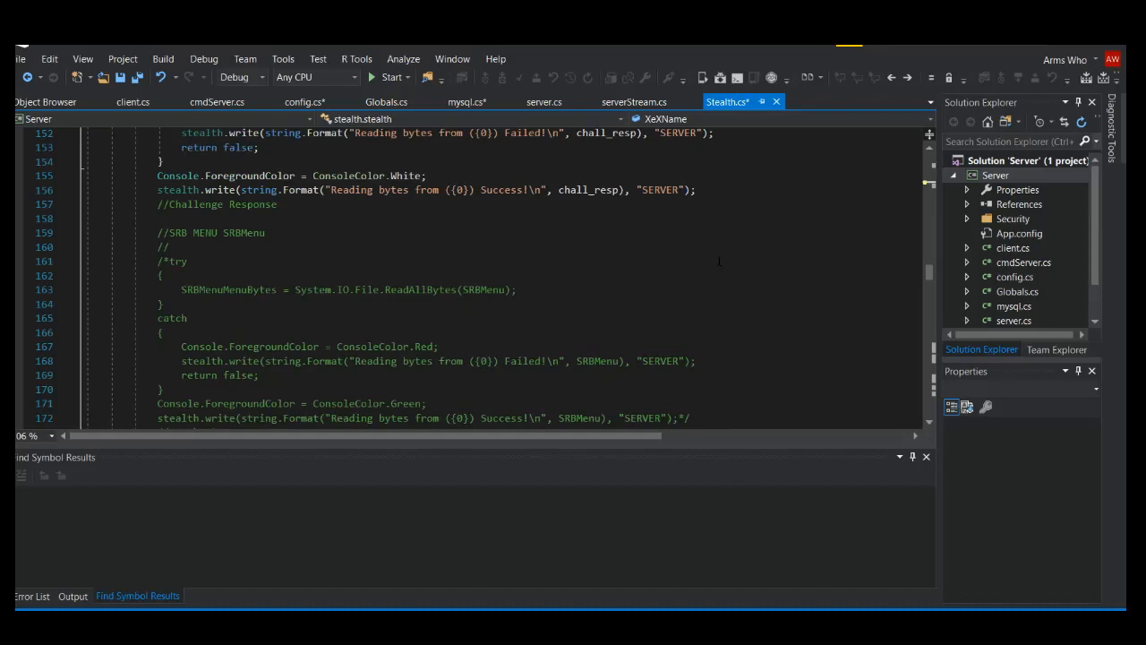
scroll(597, 279, "down", 20)
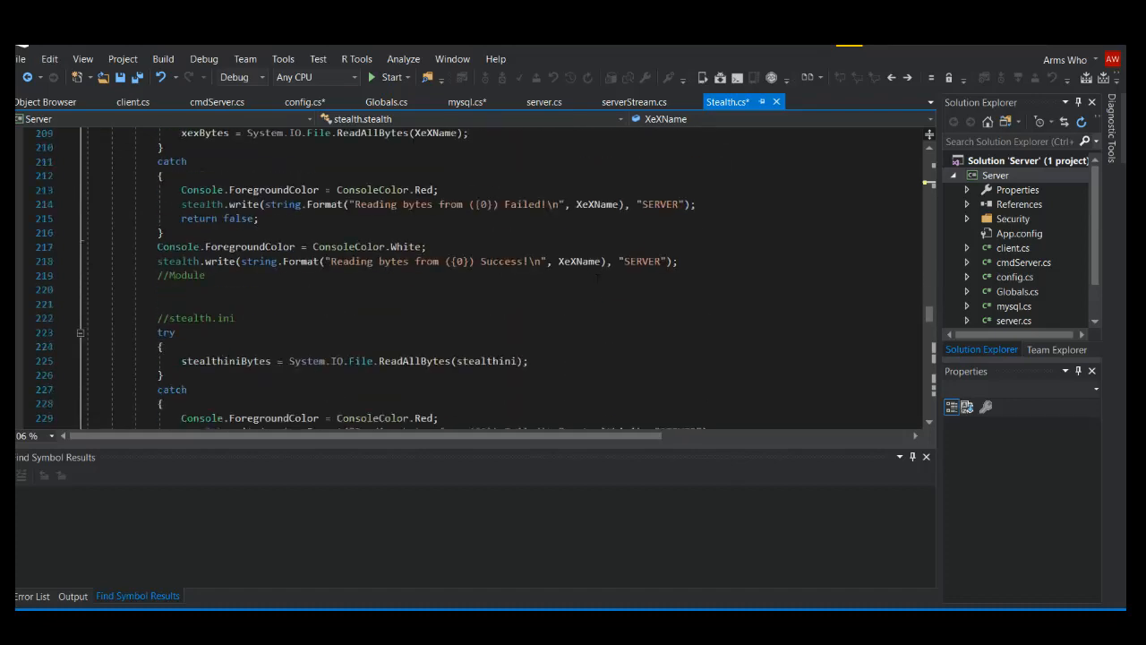
scroll(598, 279, "down", 18)
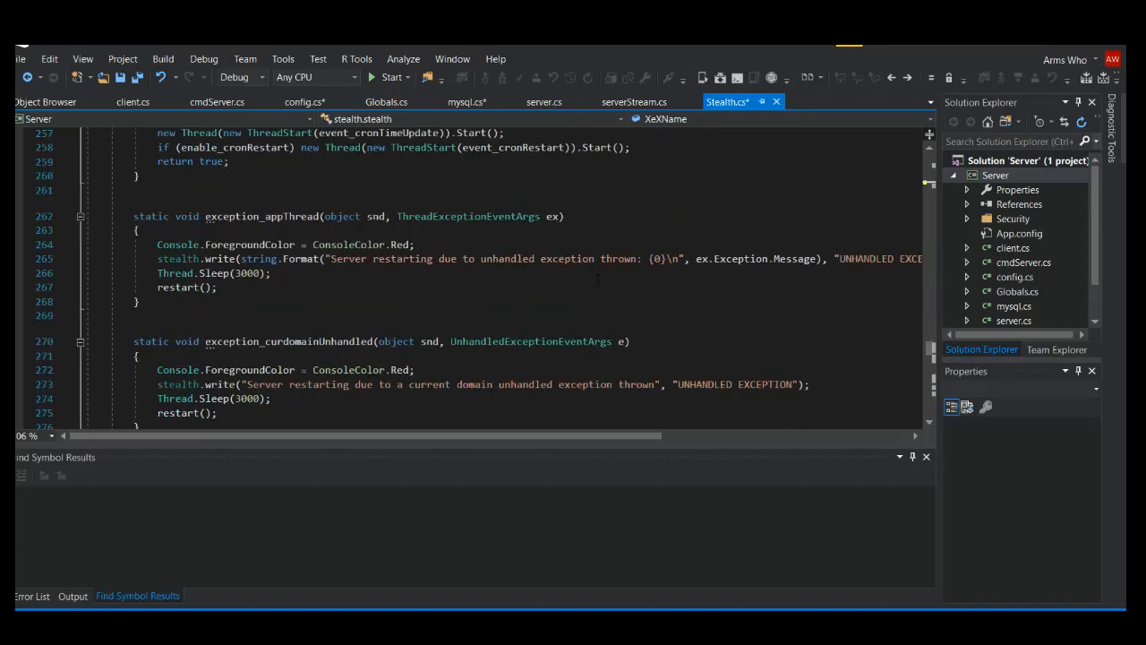
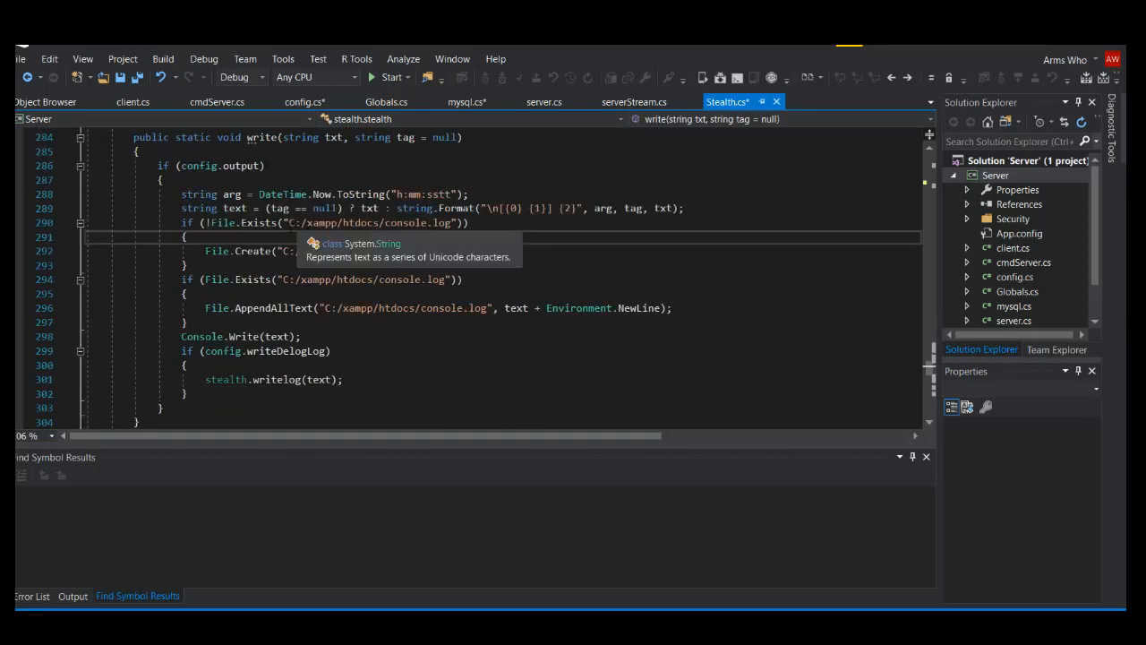
Examine the write method in Stealth.cs, including the console.log path used in its file-existence check
scroll(470, 277, "up", 2)
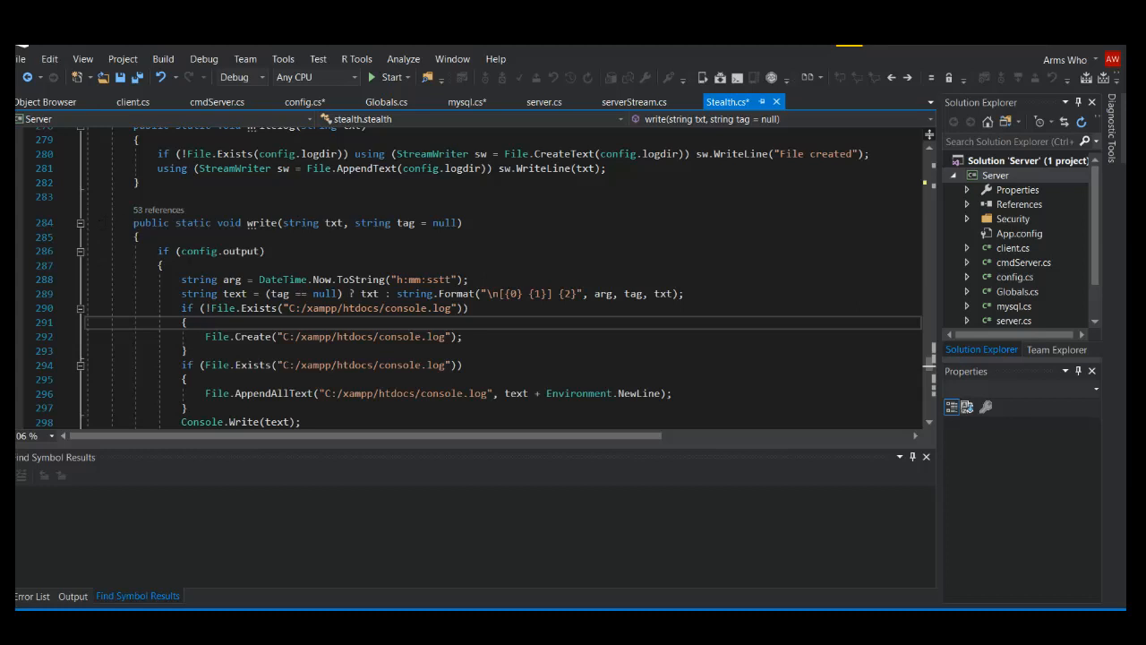
left_click_drag(133, 222, 188, 322)
scroll(235, 323, "down", 2)
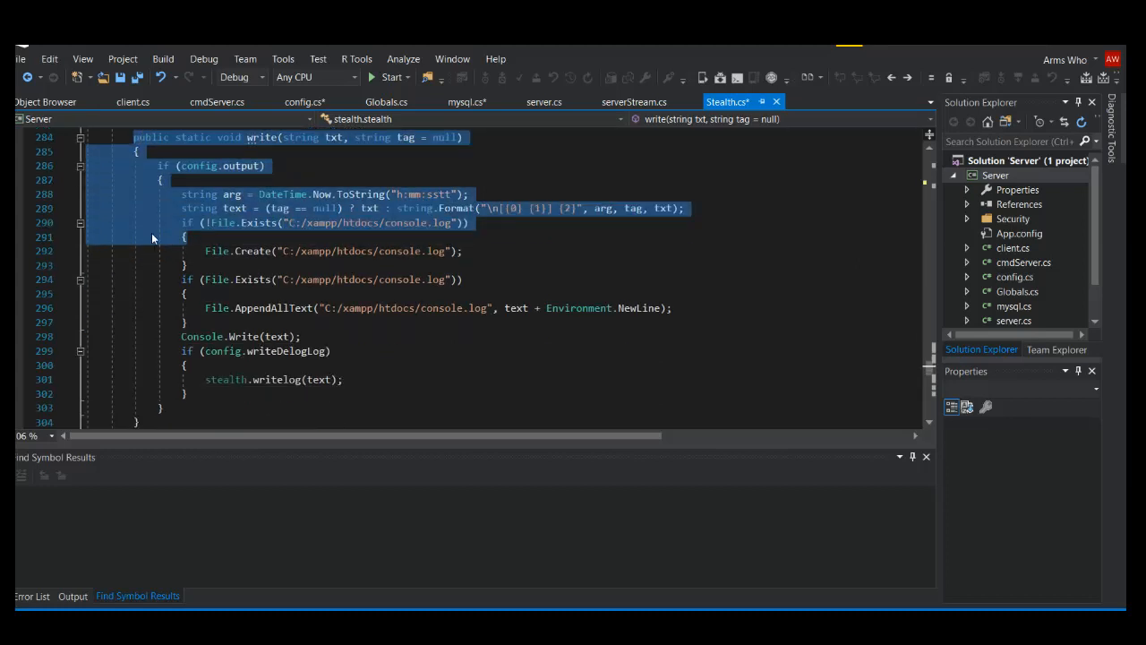
left_click(133, 138)
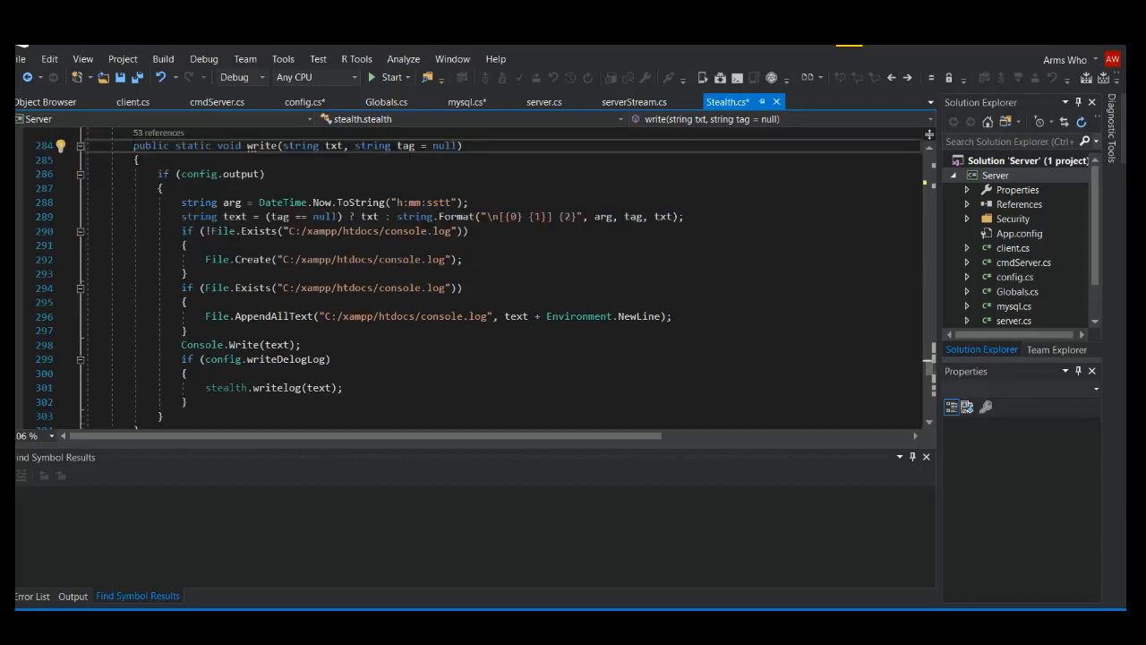
scroll(154, 408, "down", 2)
scroll(143, 269, "up", 3)
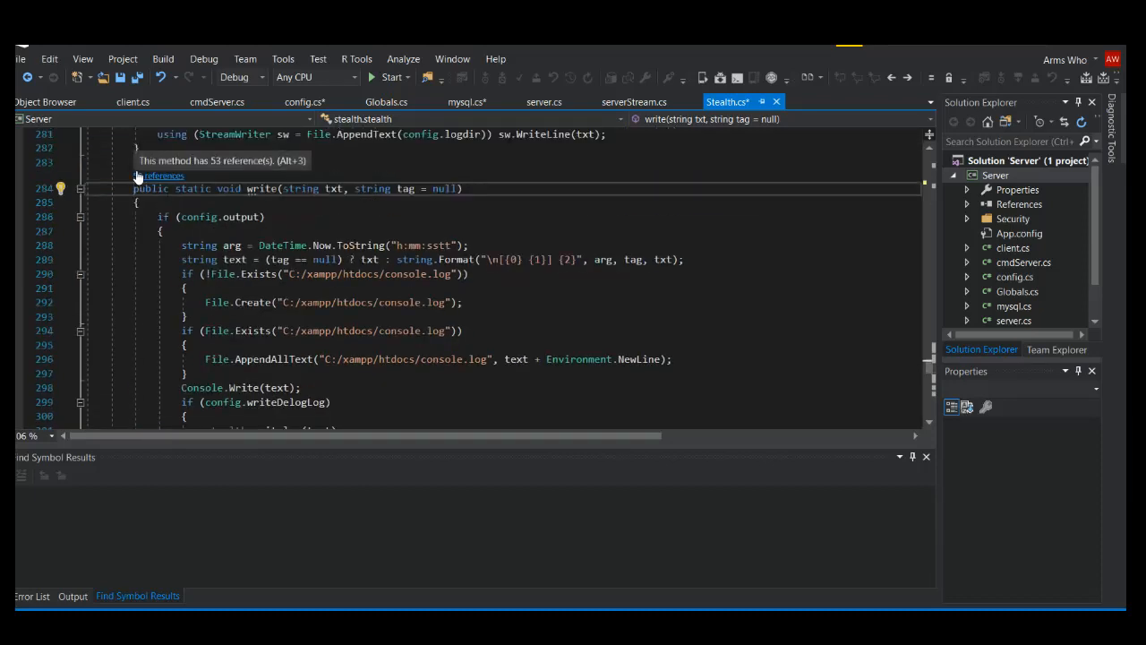
left_click(186, 288)
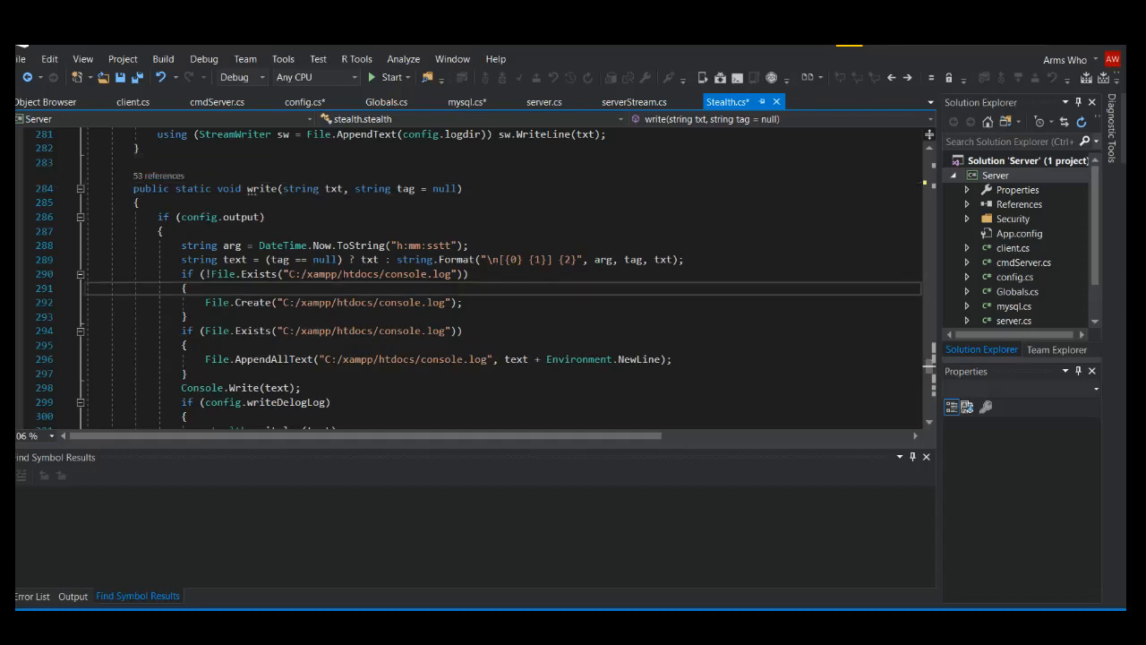
left_click_drag(288, 274, 451, 276)
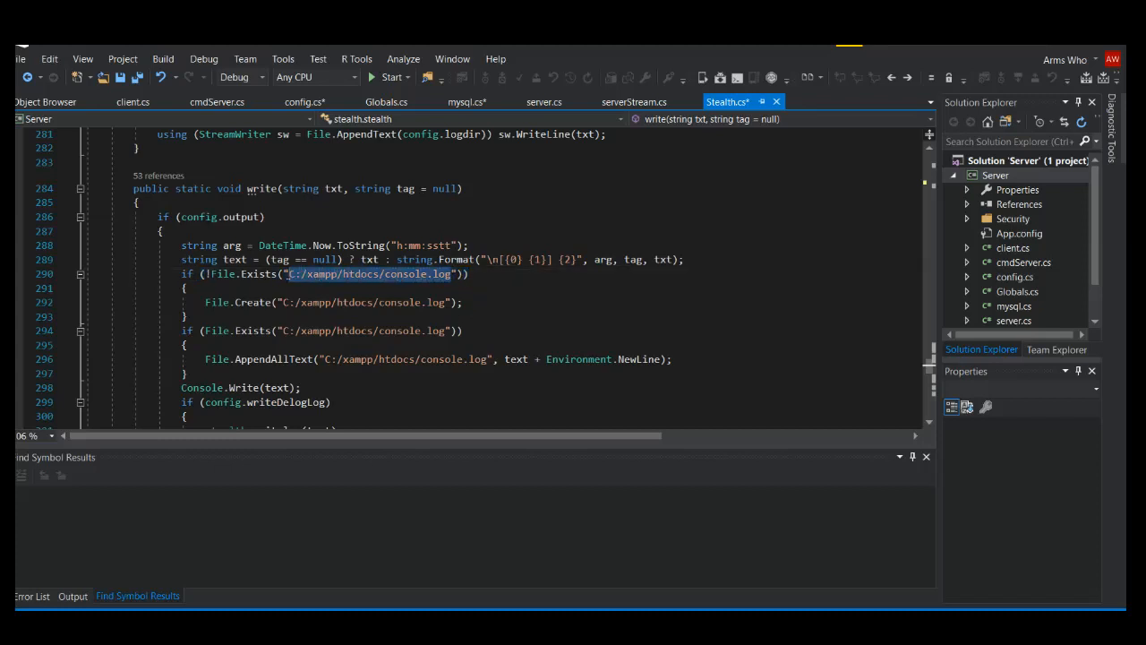
left_click(332, 287)
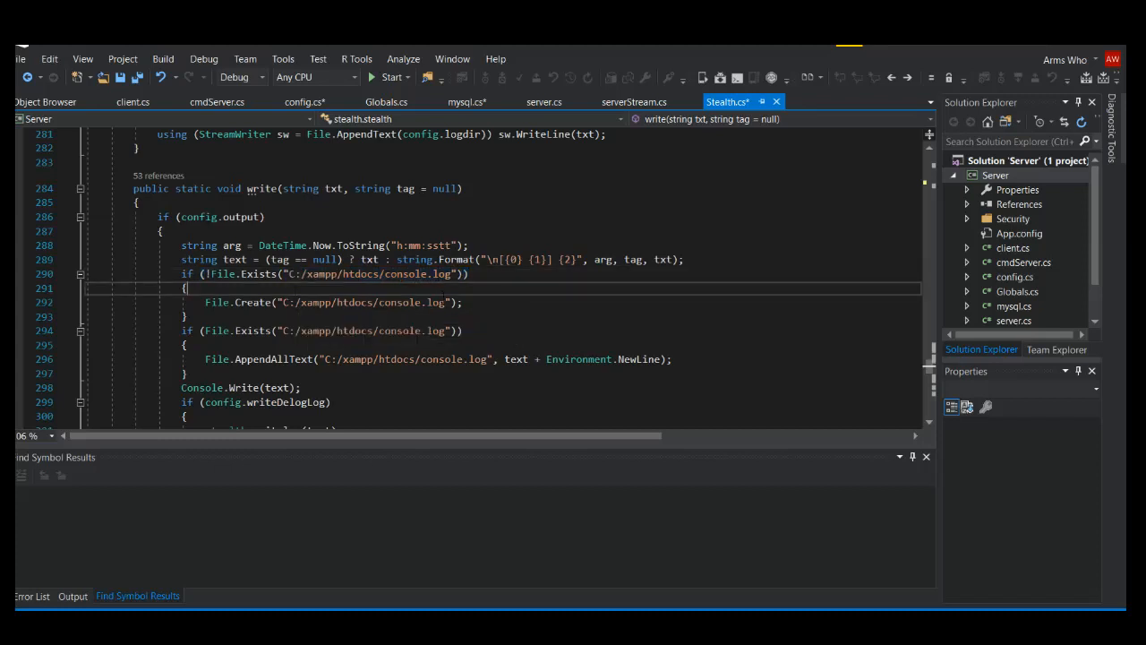
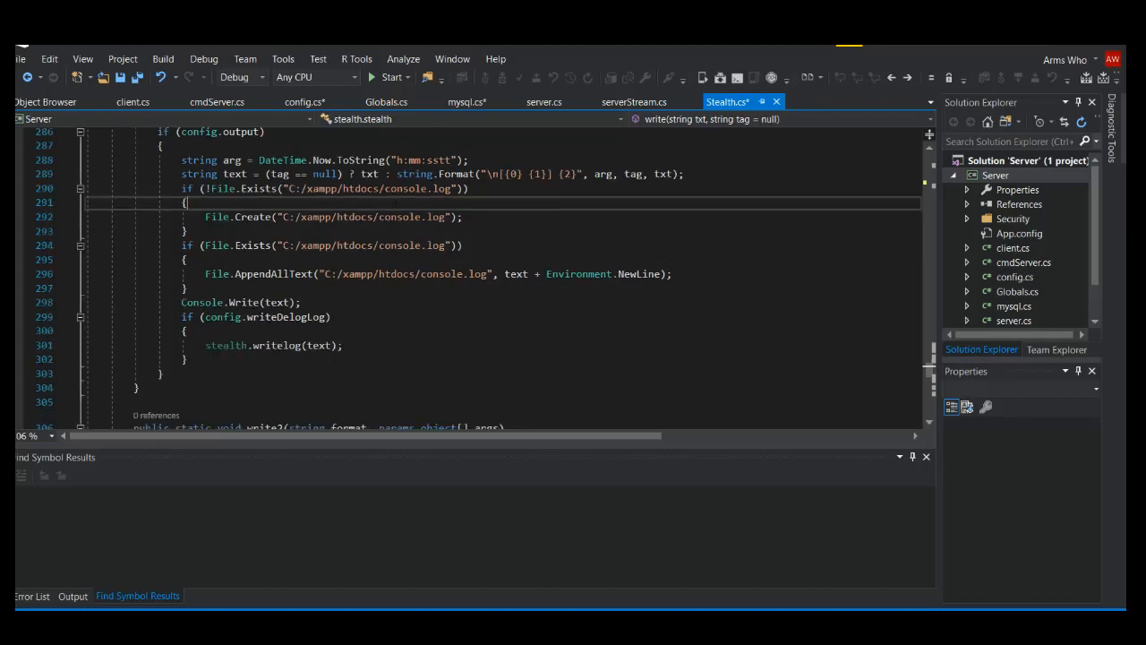
left_click_drag(487, 274, 326, 274)
left_click(332, 246)
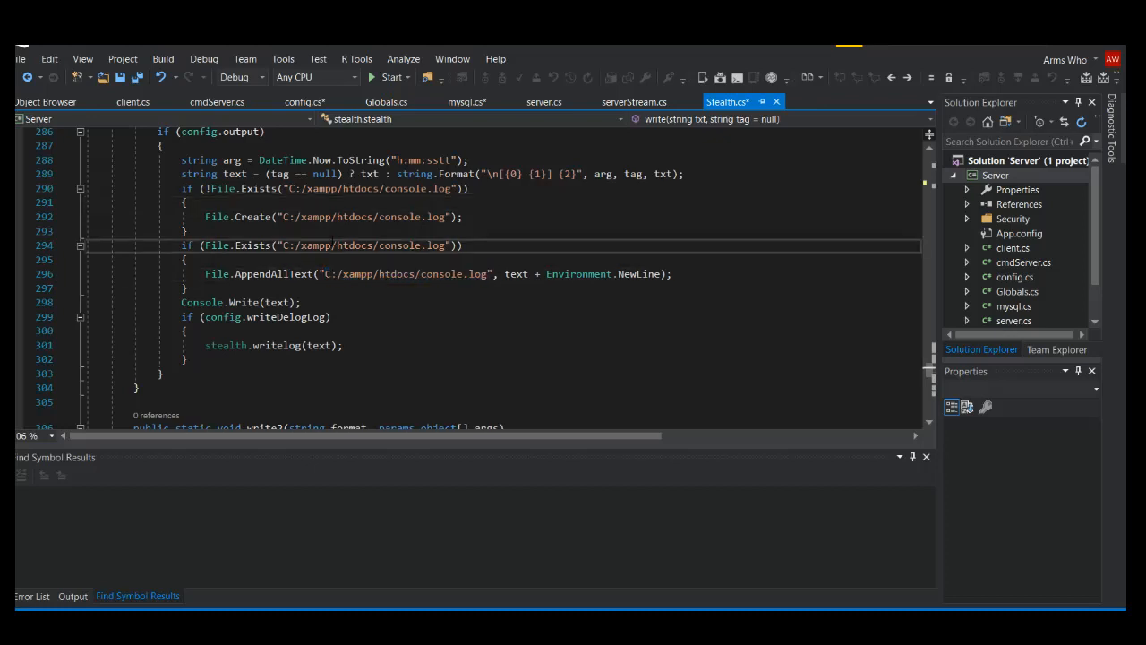
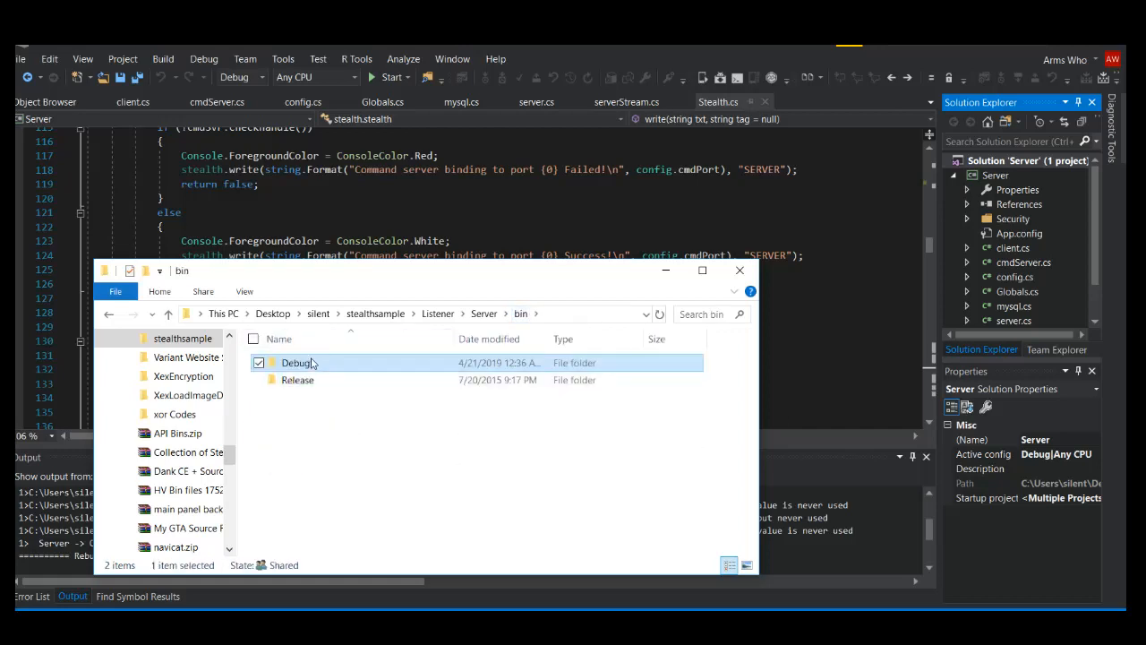
Copy the Debug build folder from the listener server's bin folder
right_click(312, 366)
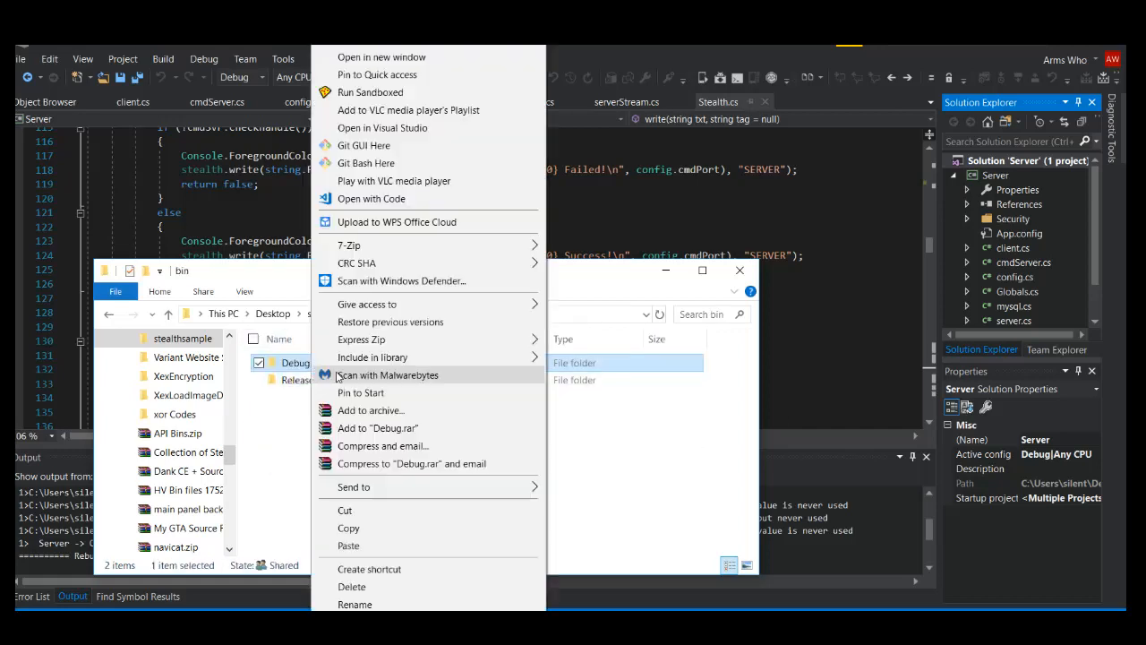
left_click(330, 528)
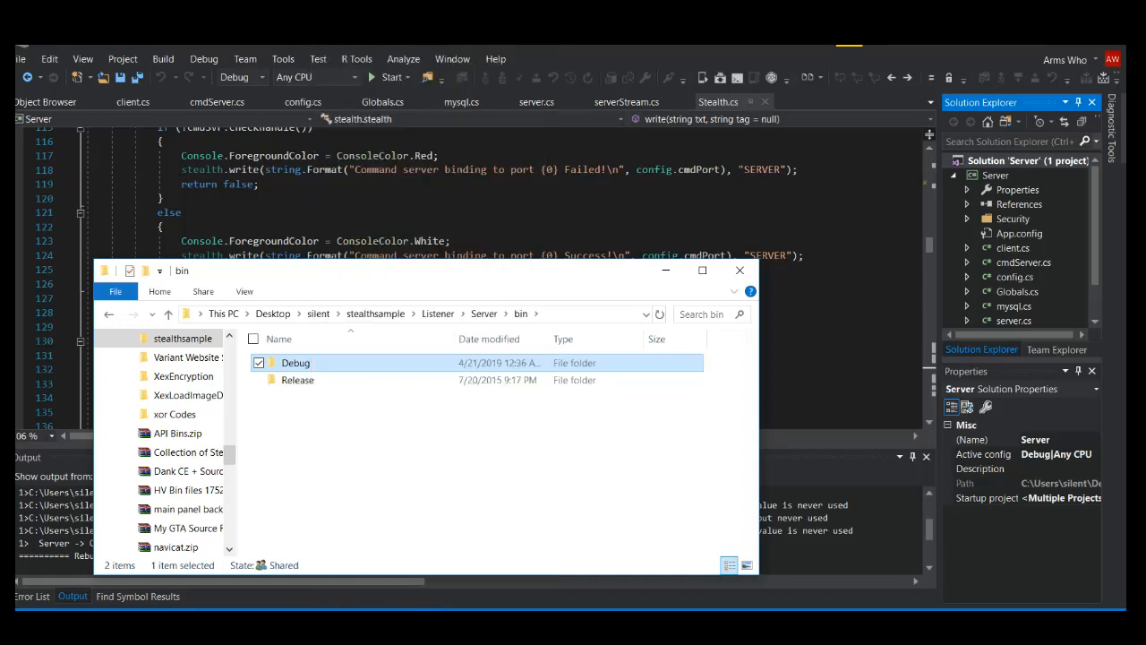
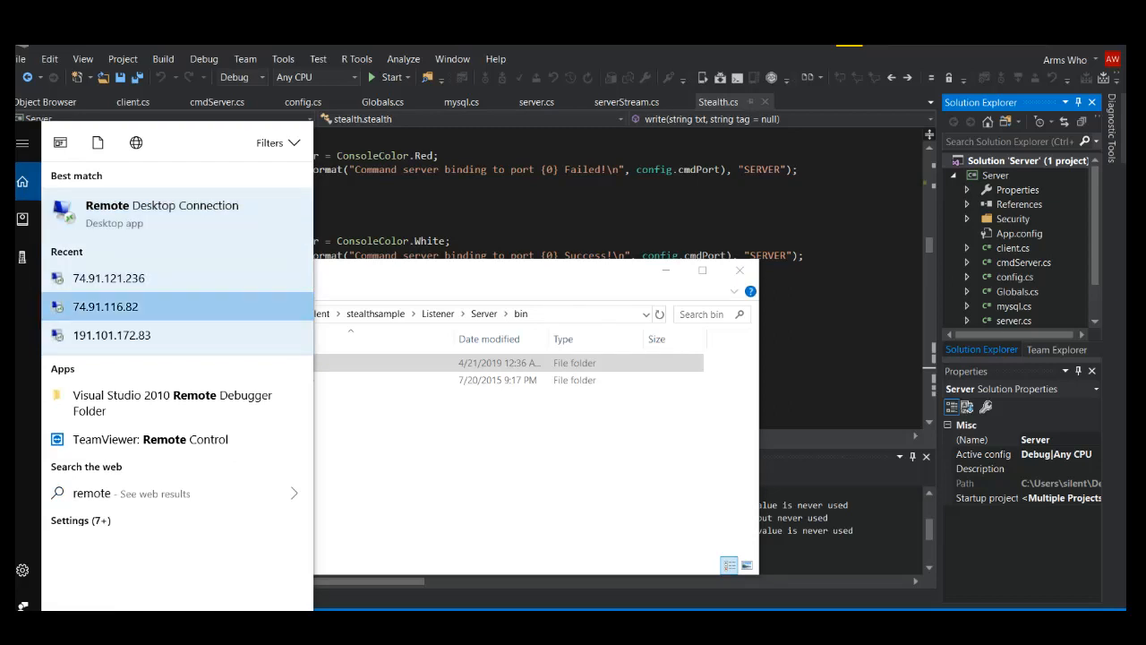
key("Down")
Select the recent Remote Desktop connection to 74.91.121.236 from the search results
key("Up")
key("Up")
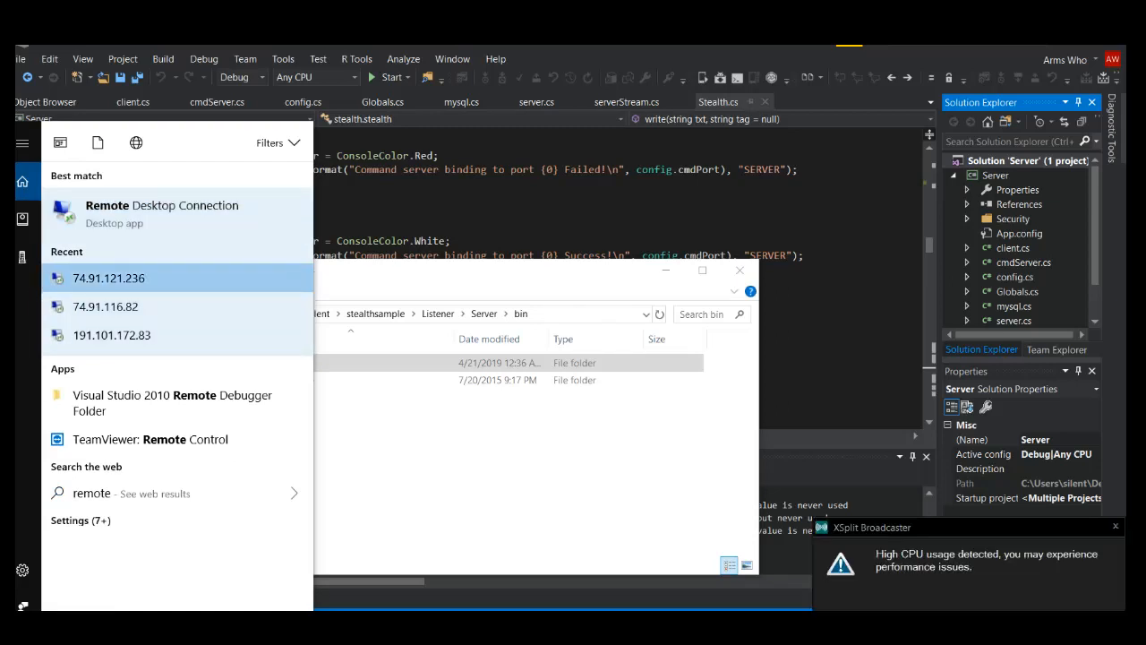
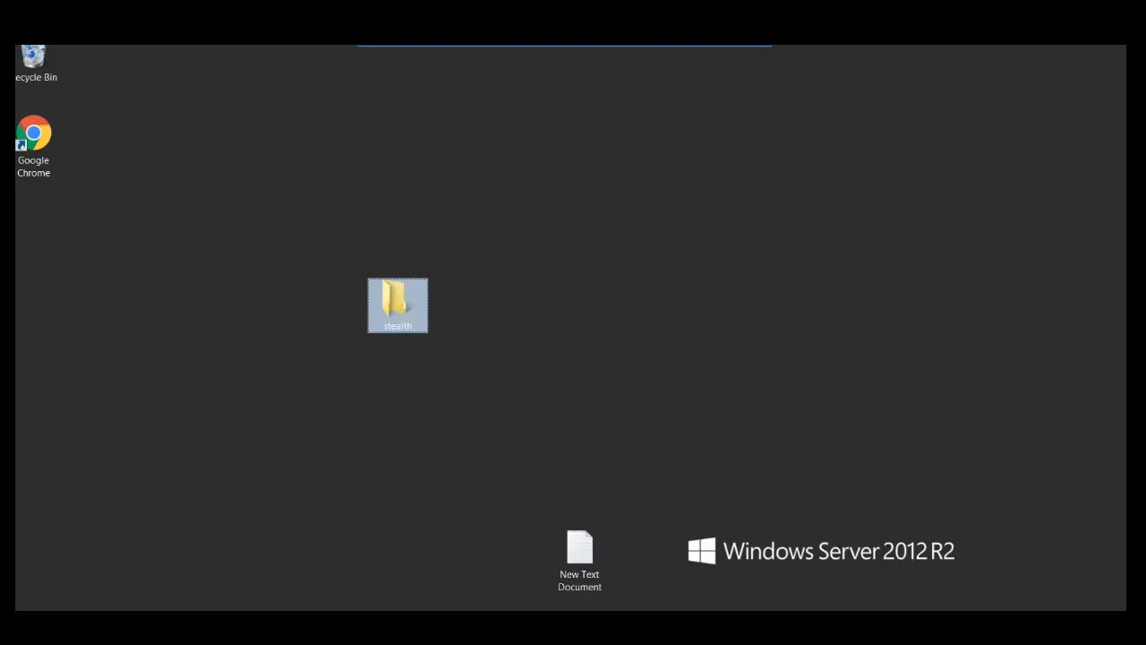
Paste the copied Debug build into the stealth folder on the remote server's desktop
left_click(533, 377)
double_click(387, 295)
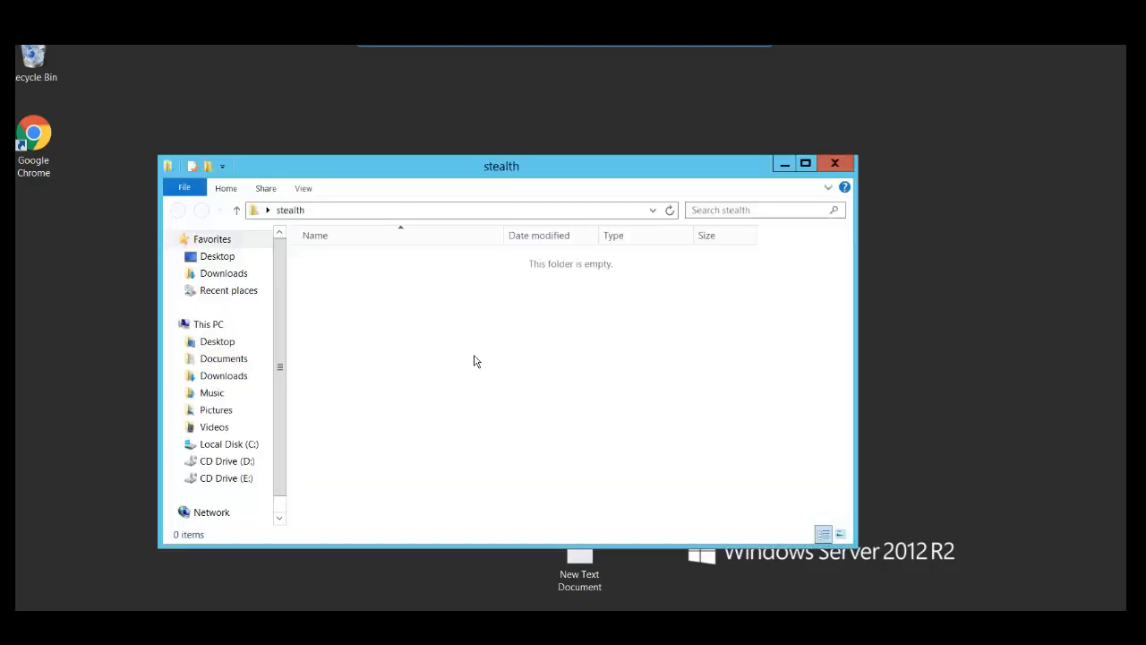
right_click(474, 356)
left_click(507, 444)
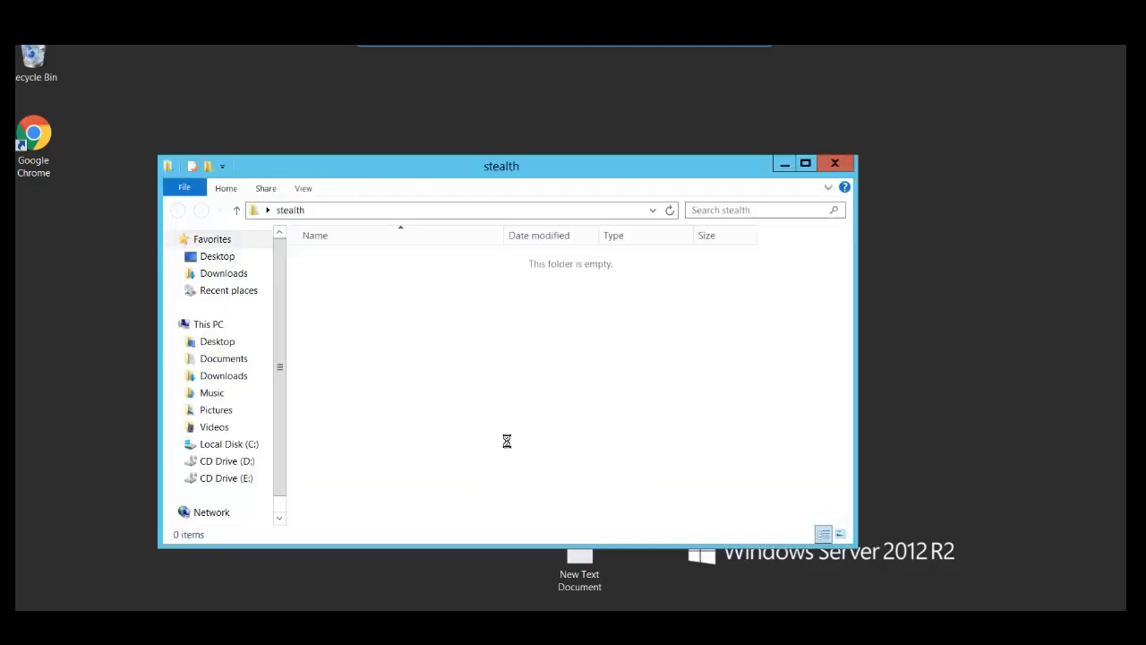
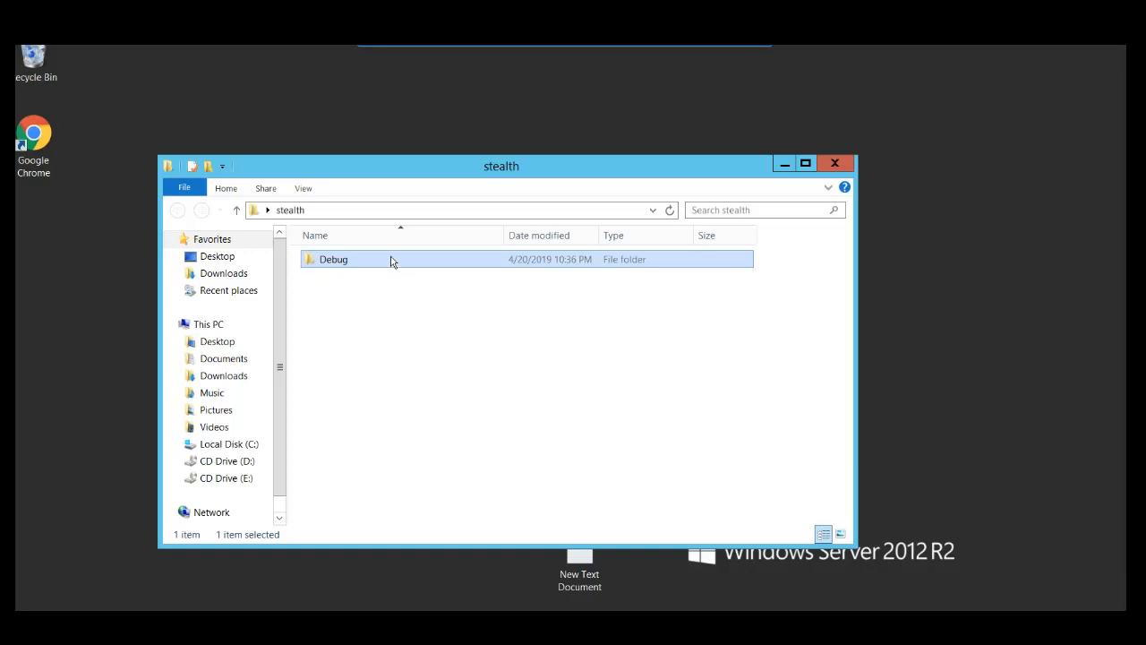
Open the Debug folder inside the stealth folder on the remote server
double_click(390, 259)
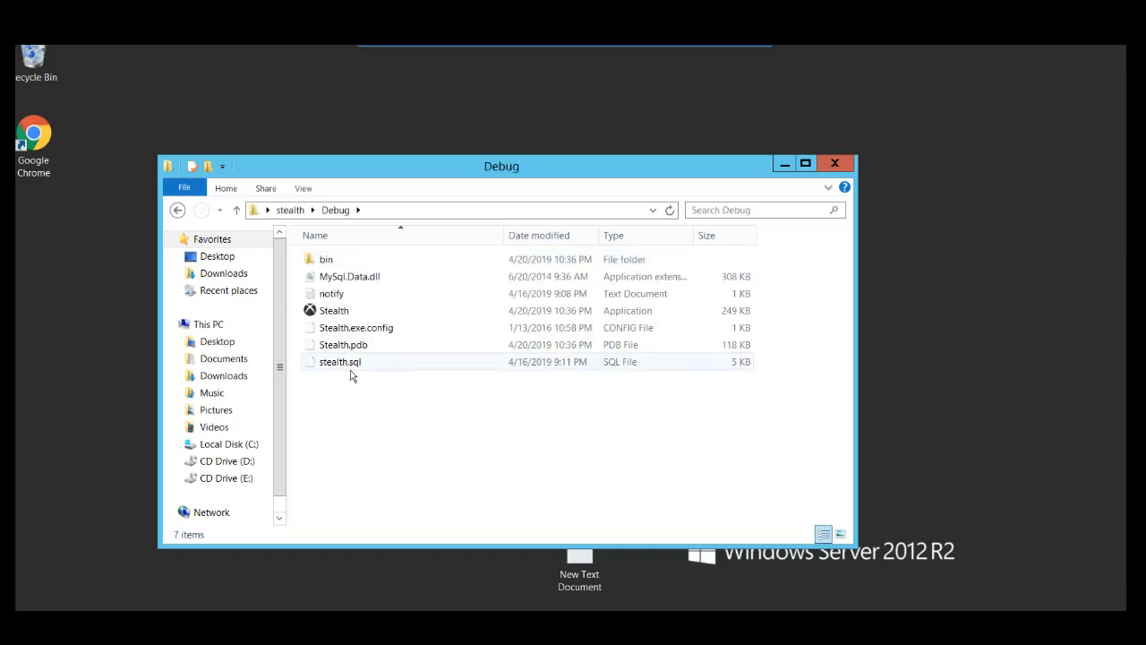
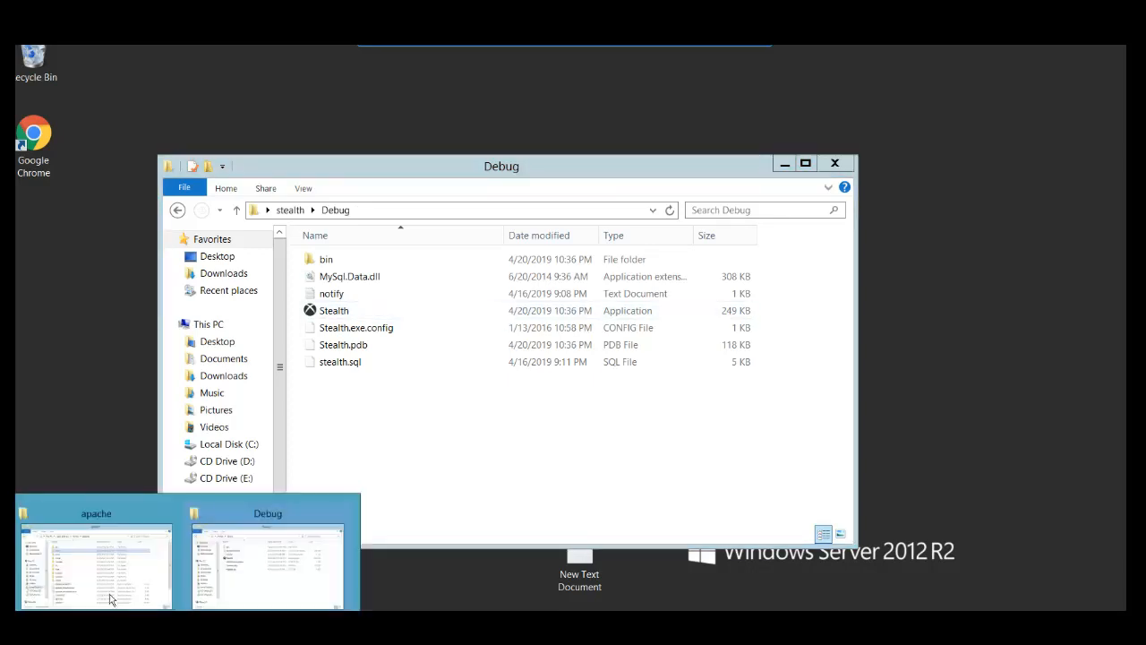
Open the htdocs folder inside the xampp folder on Local Disk (C:), using the window that shows the apache folder
left_click(110, 599)
left_click(392, 190)
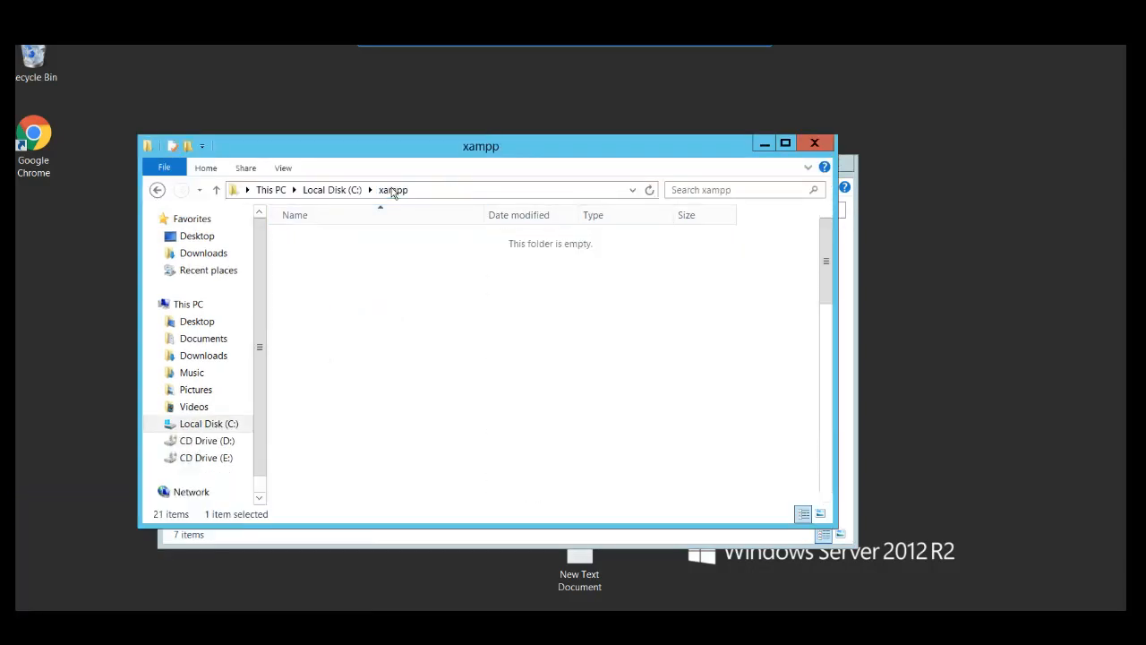
scroll(330, 398, "down", 2)
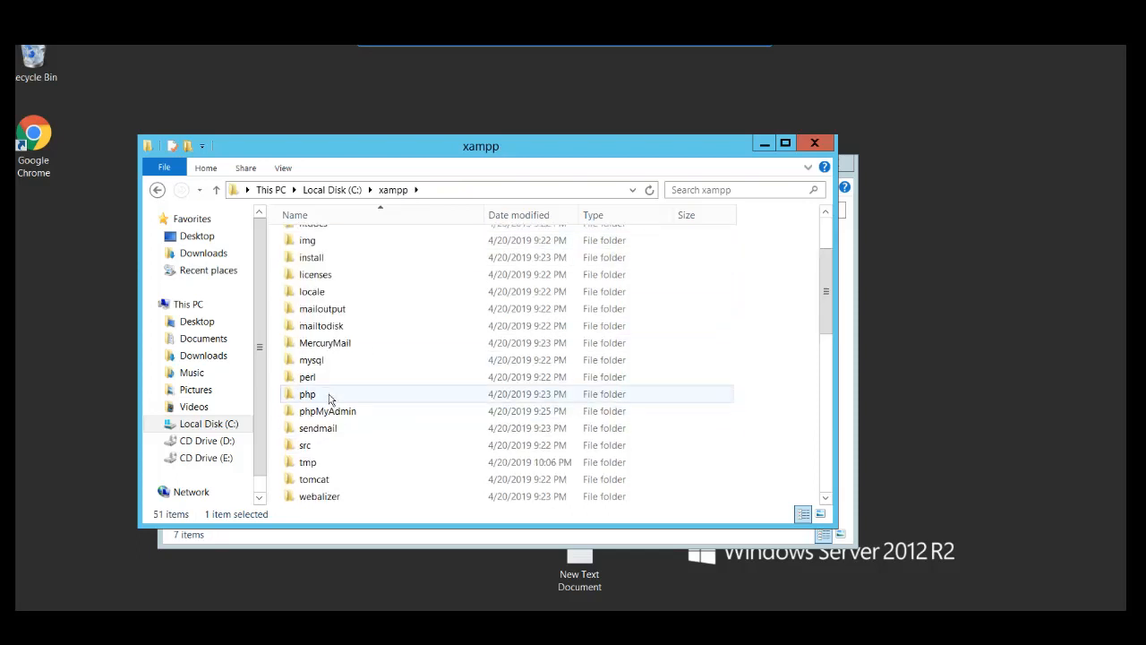
scroll(318, 407, "down", 2)
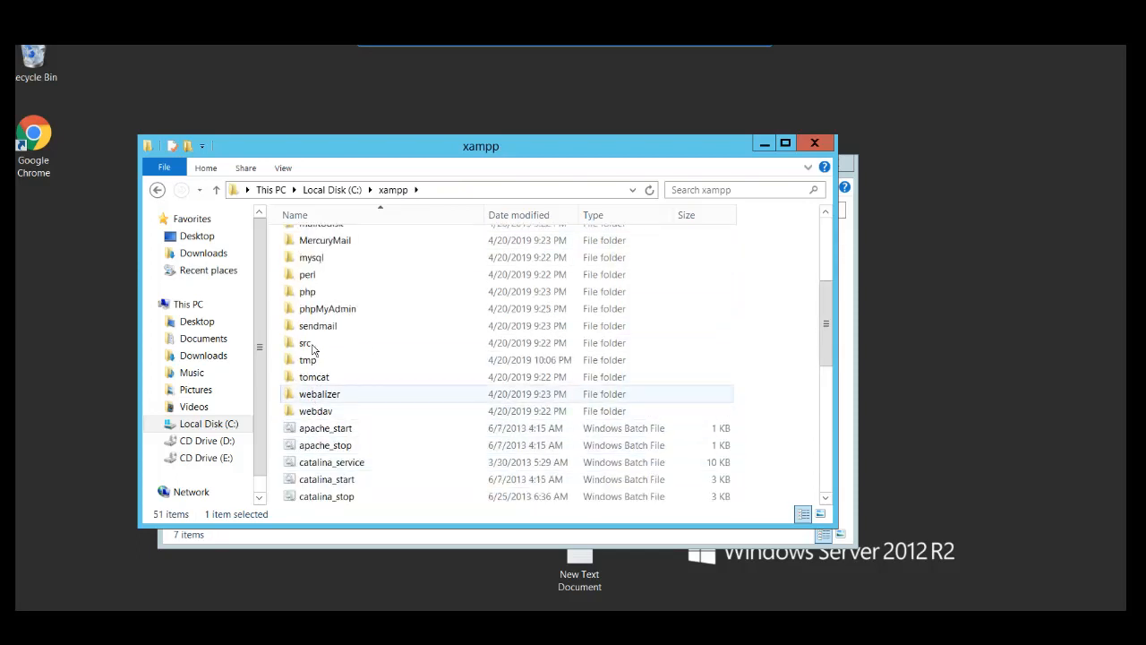
scroll(314, 358, "up", 4)
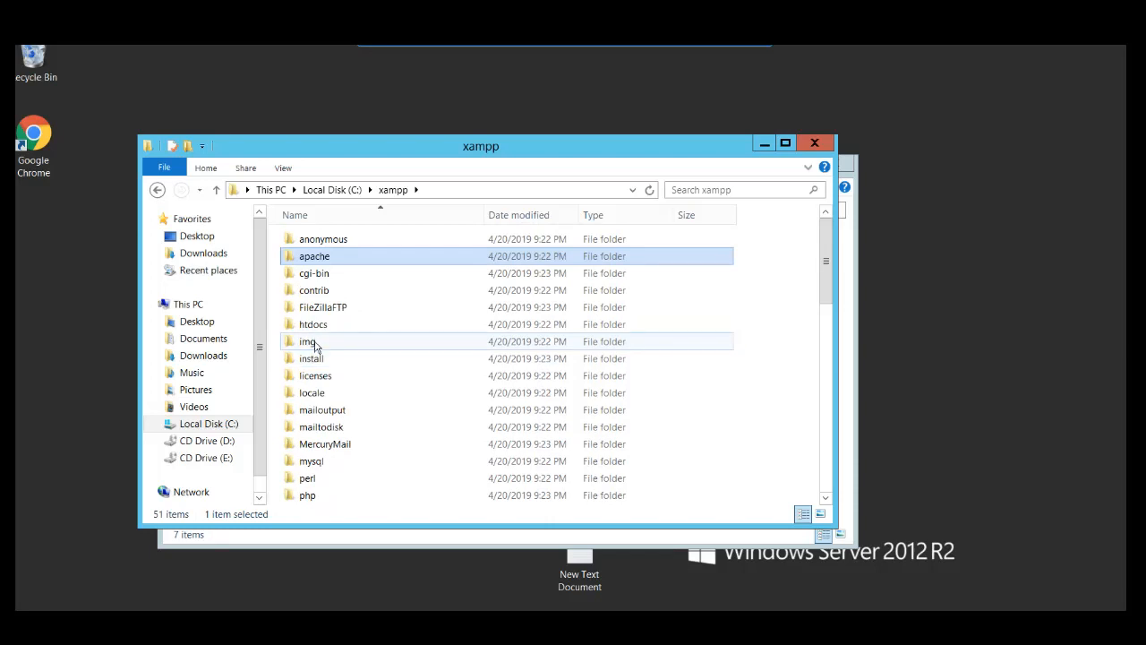
double_click(312, 326)
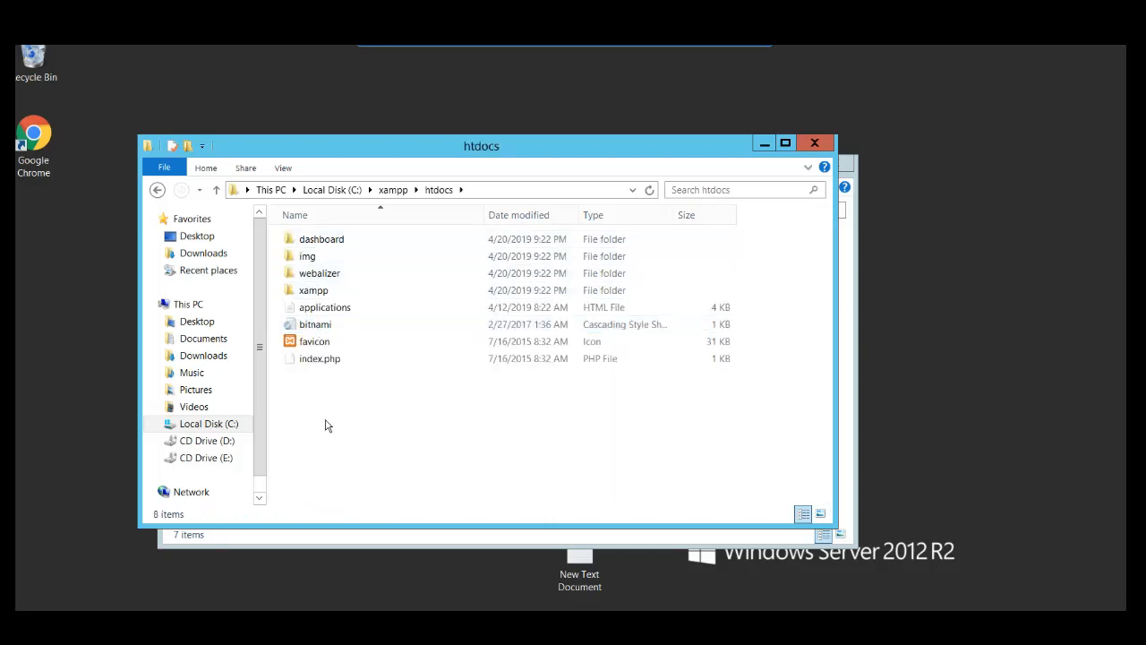
Create a new text document in the htdocs folder and name it console.log
right_click(346, 399)
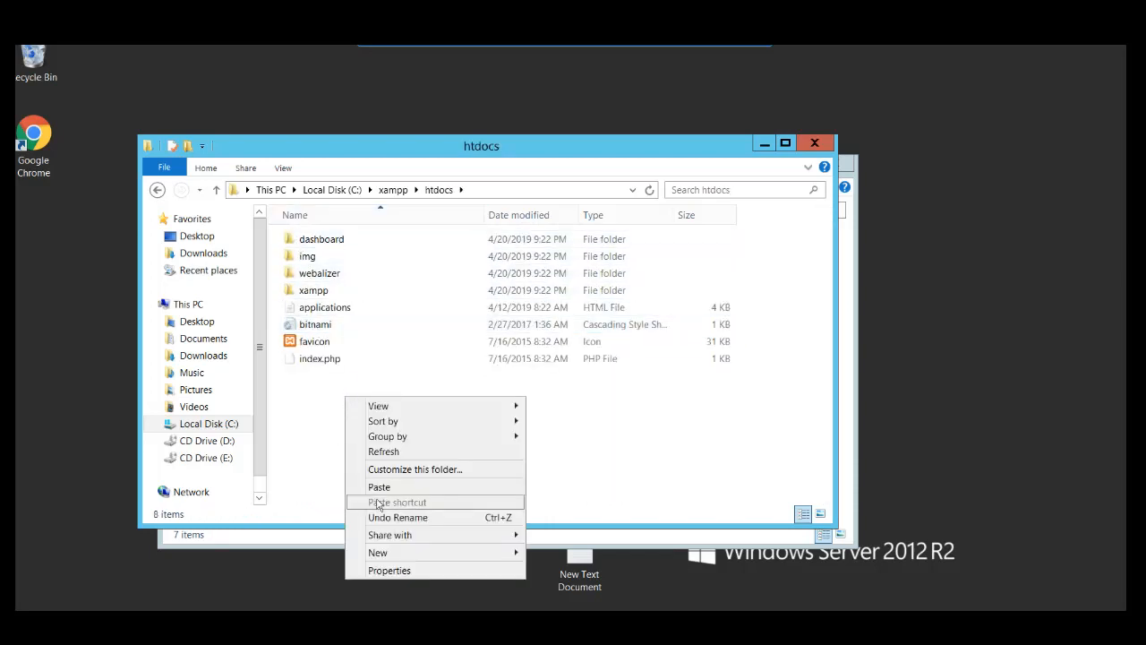
mouse_move(394, 553)
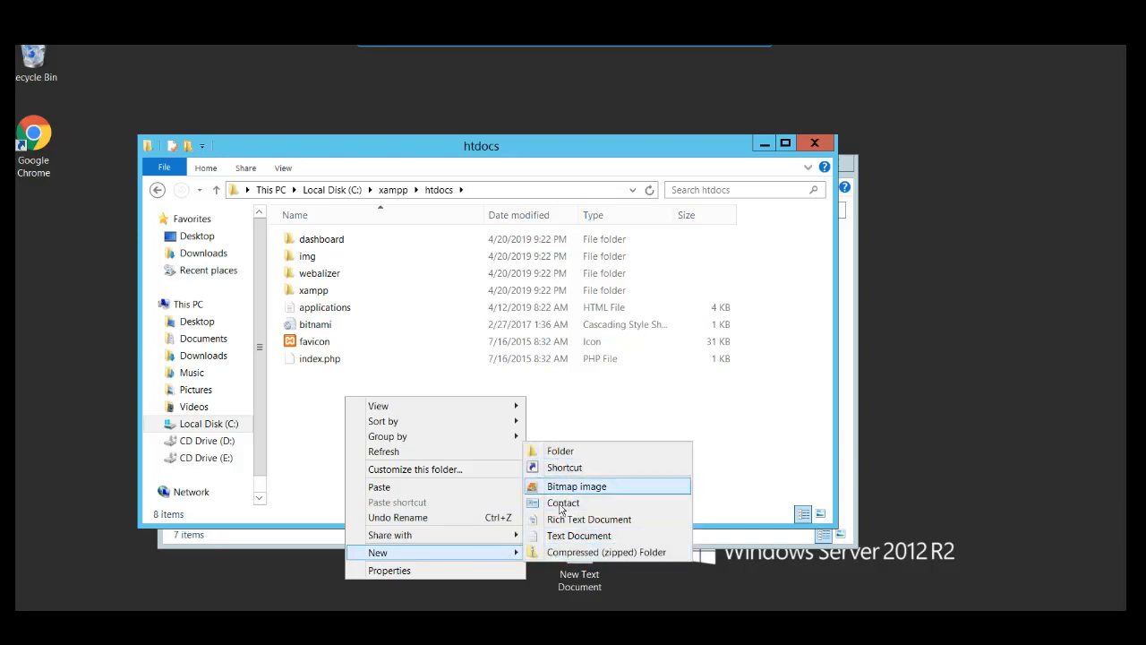
left_click(563, 536)
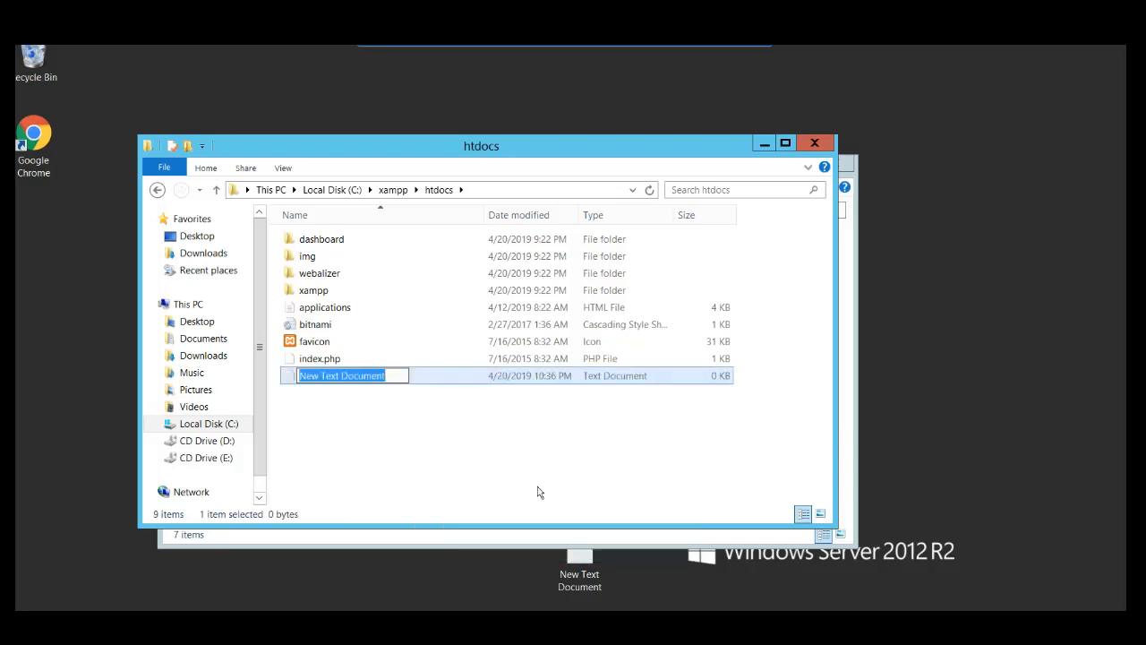
type("console")
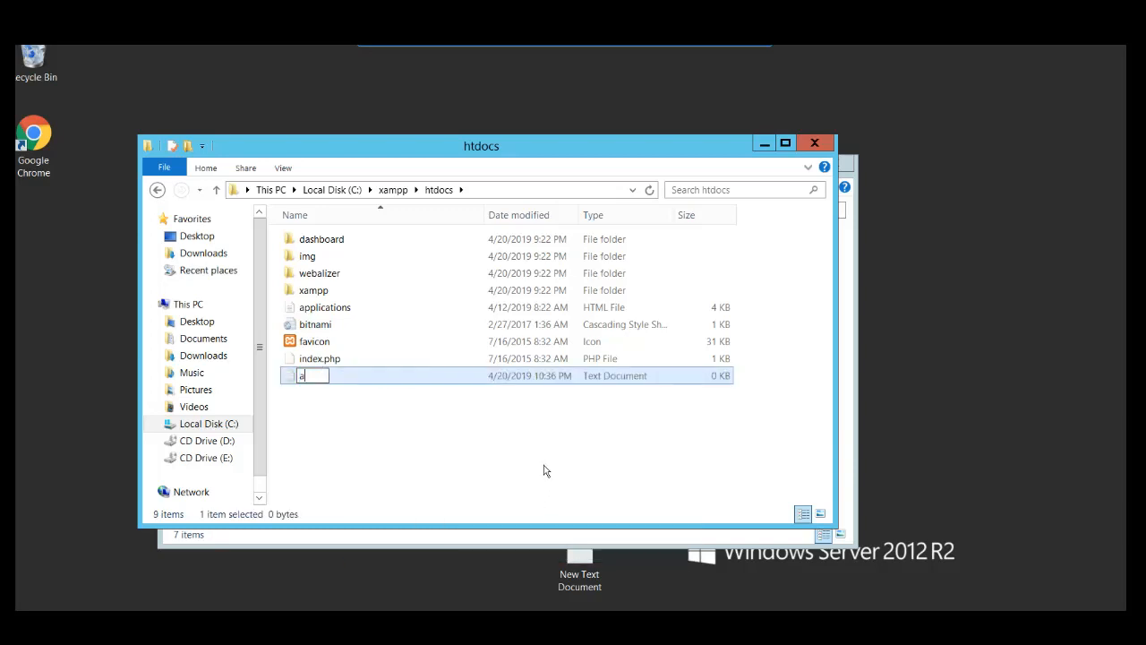
type(".log")
key("Return")
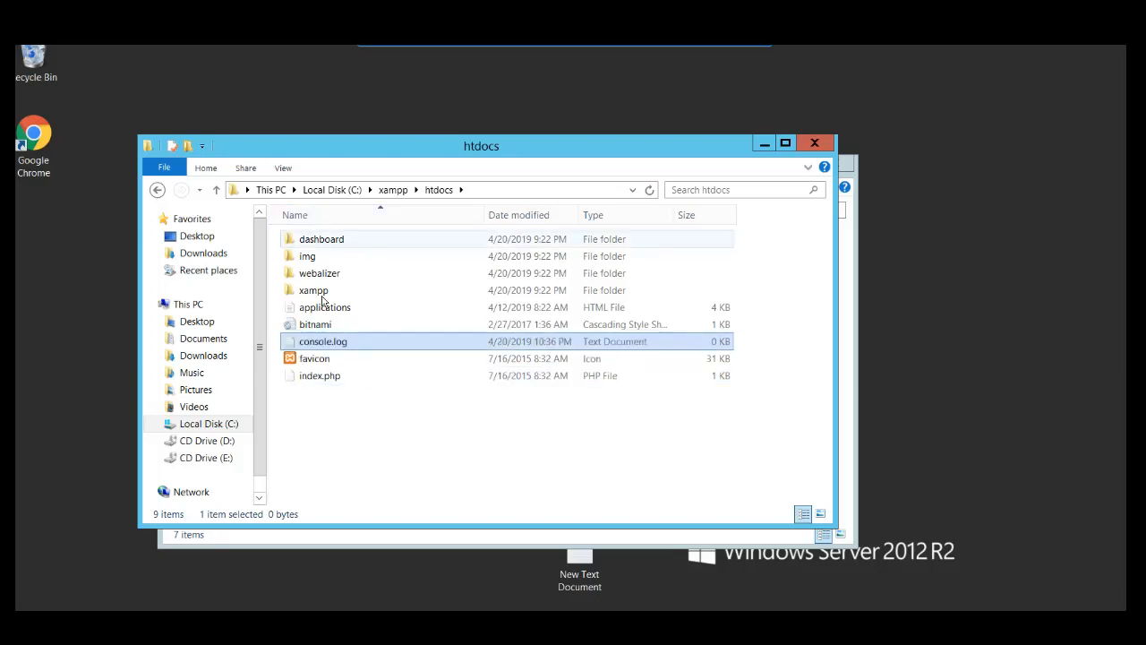
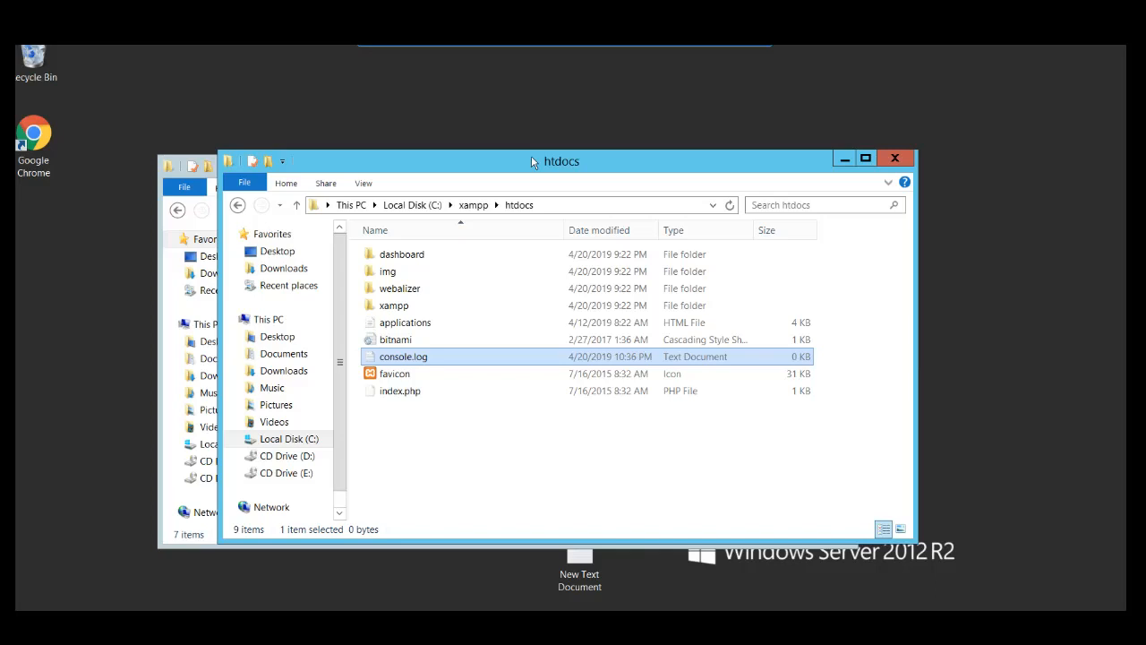
List the server's active network connections by running netstat -a in a command prompt, and minimise the prompt
left_click_drag(515, 170, 540, 136)
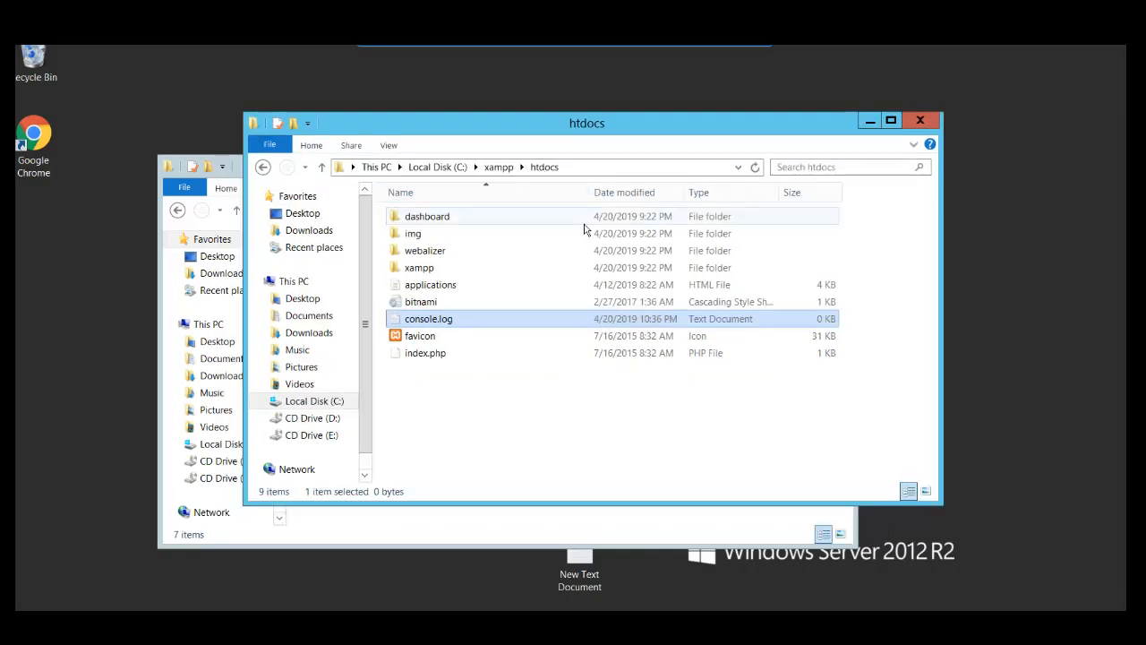
left_click(505, 428)
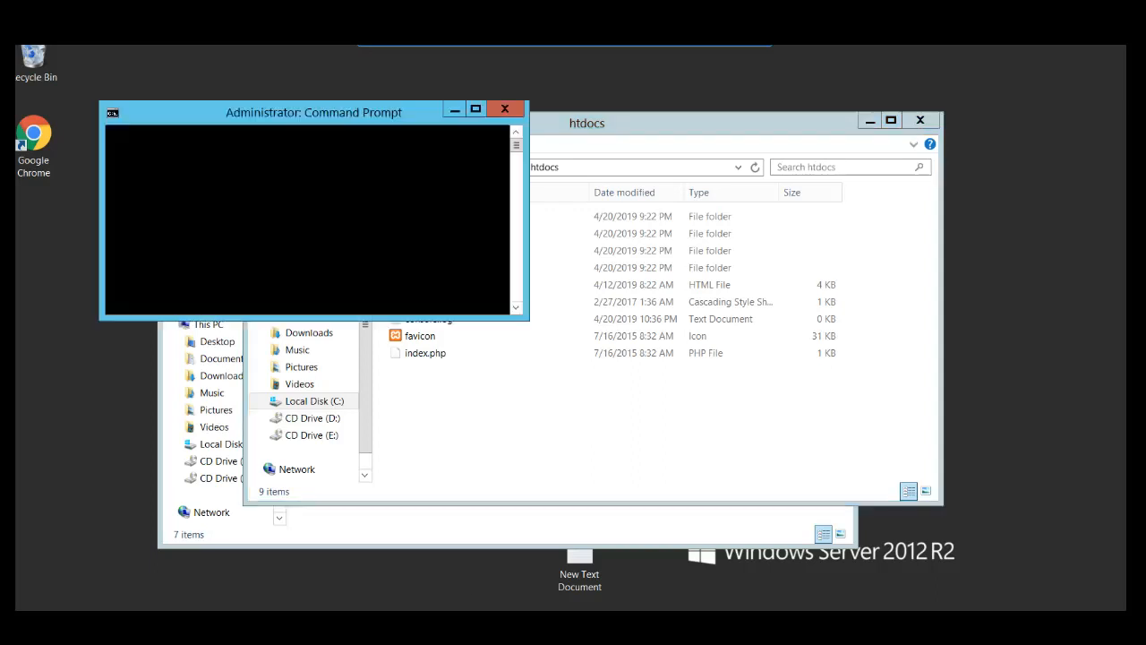
type("netstat -a")
key("Return")
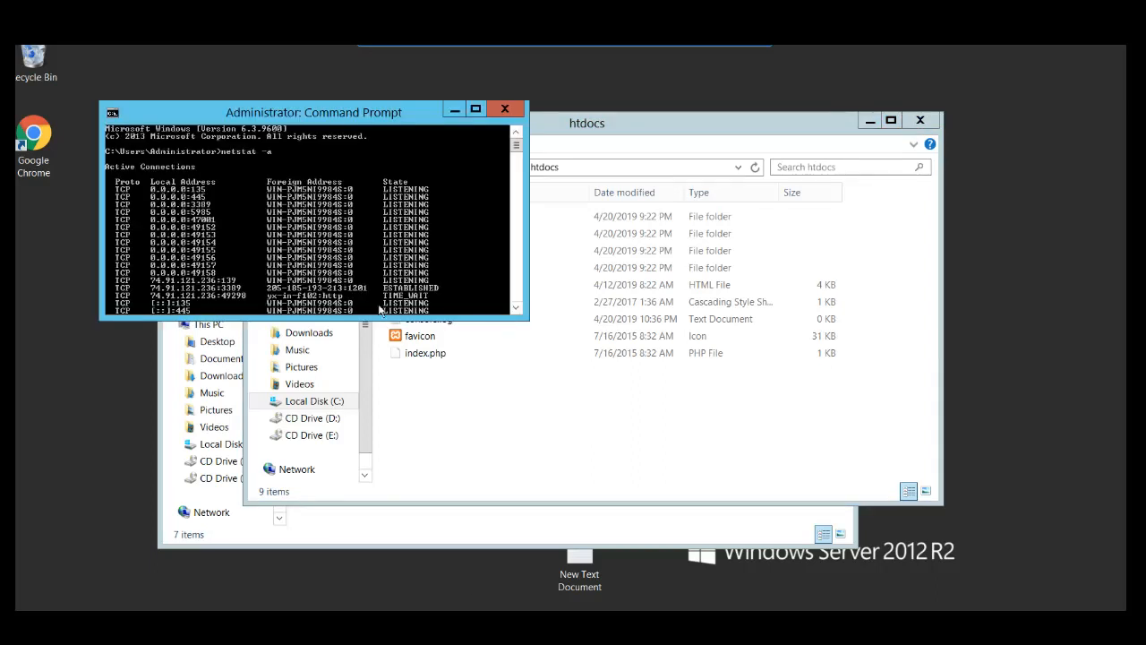
left_click(454, 110)
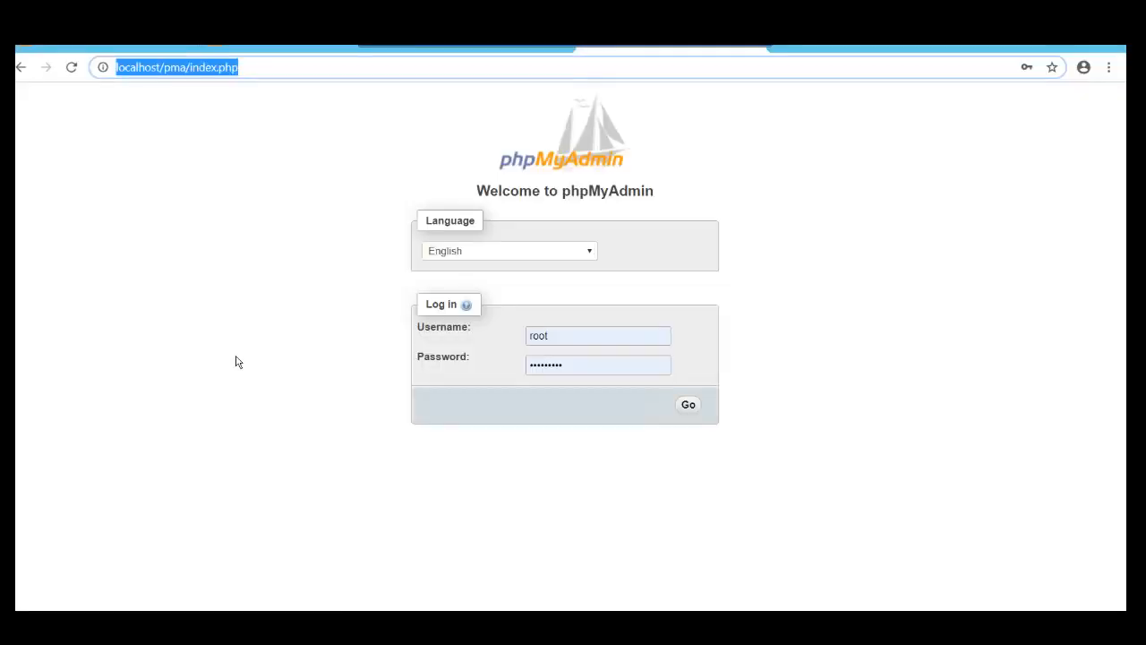
Log in to phpMyAdmin in Chrome as root and create a database named pimpin without choosing a specific collation
left_click(688, 405)
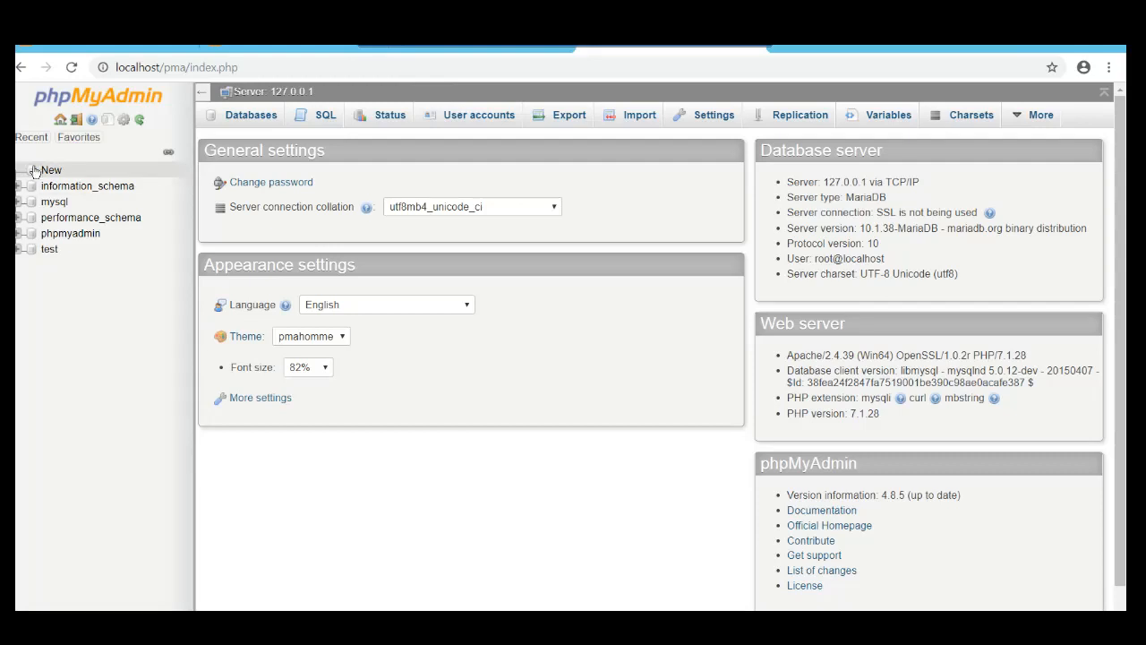
left_click(34, 170)
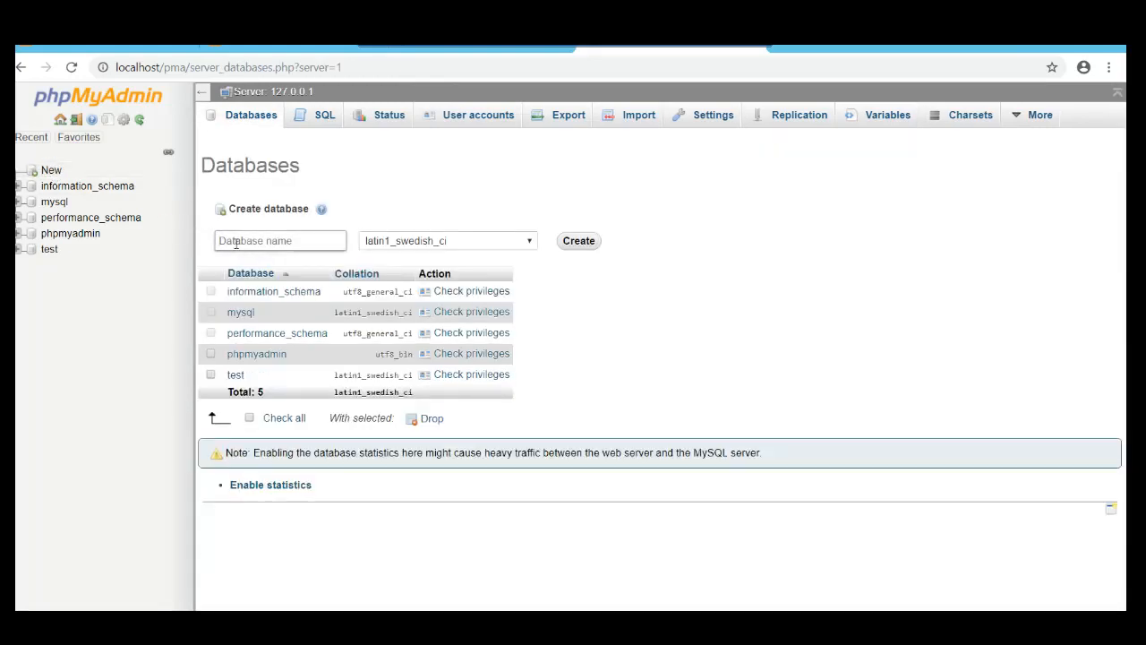
left_click(236, 241)
type("pl")
left_click(530, 240)
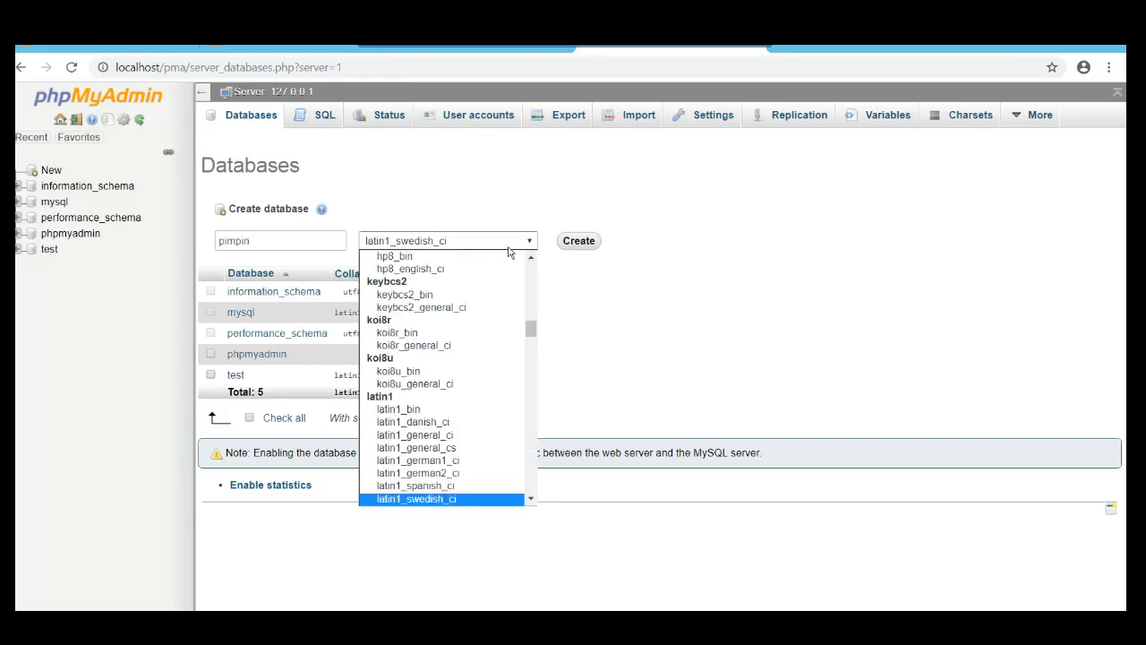
left_click_drag(531, 329, 531, 258)
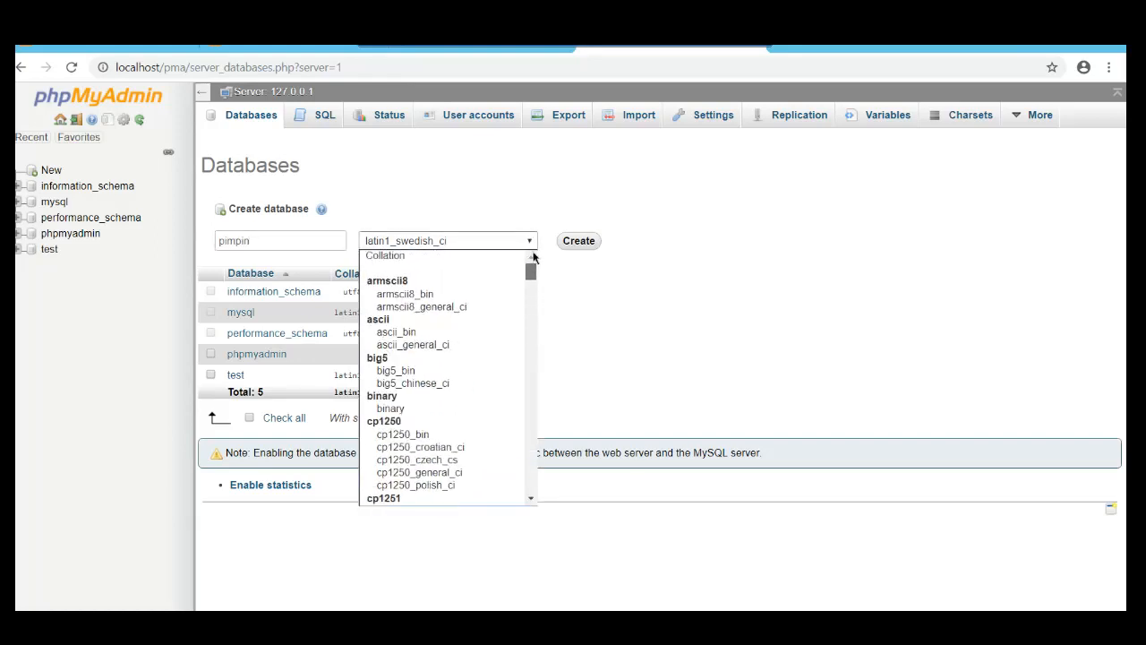
left_click(450, 257)
left_click(299, 240)
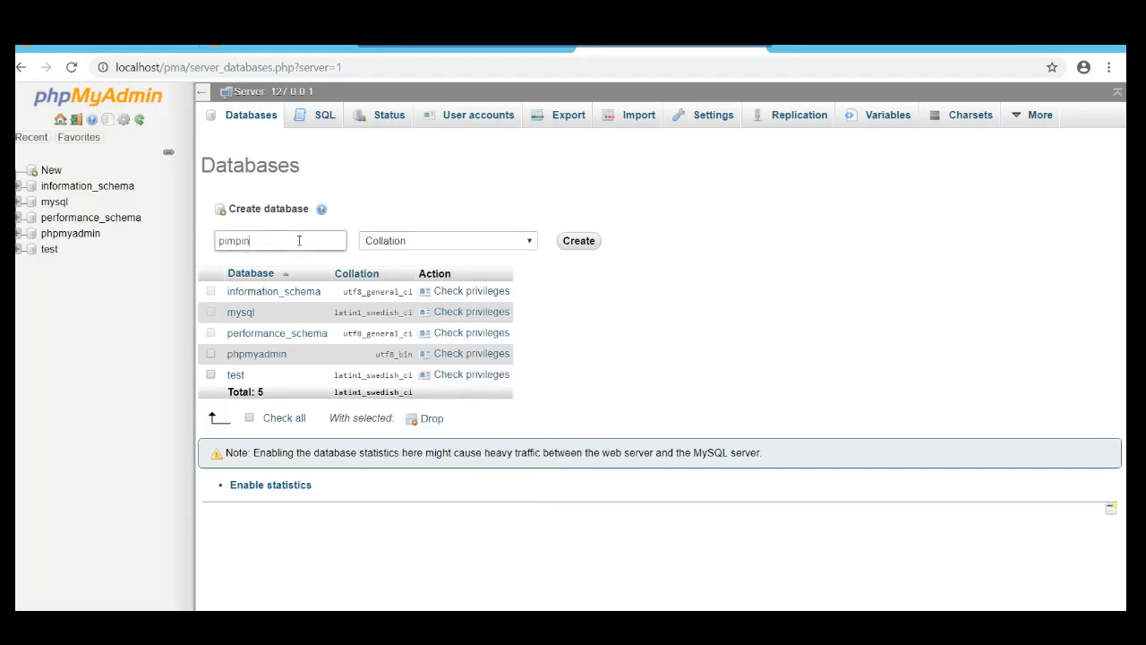
left_click(579, 241)
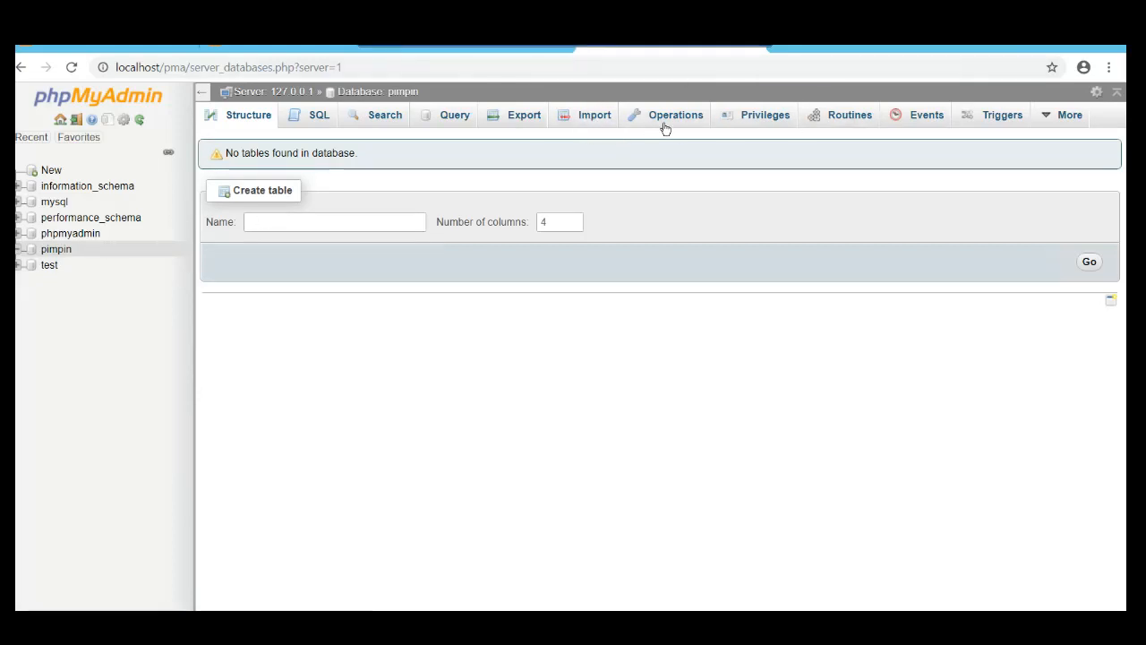
Import stealth.sql from the desktop's stealth\Debug folder into the pimpin database, keeping the default import options
left_click(570, 117)
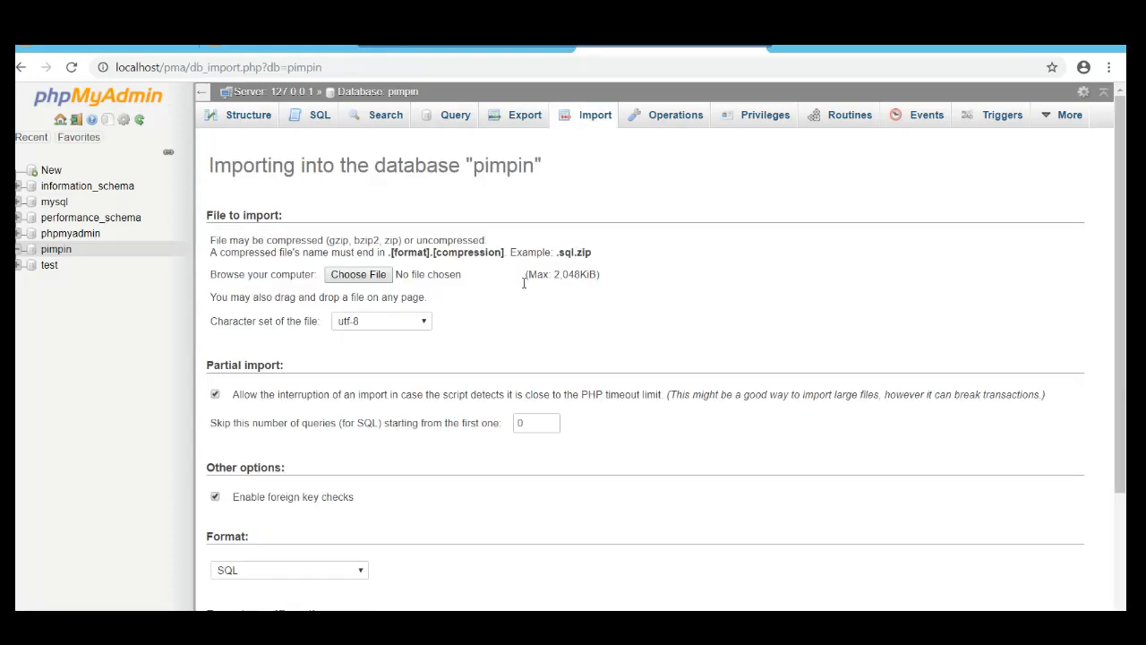
left_click(365, 275)
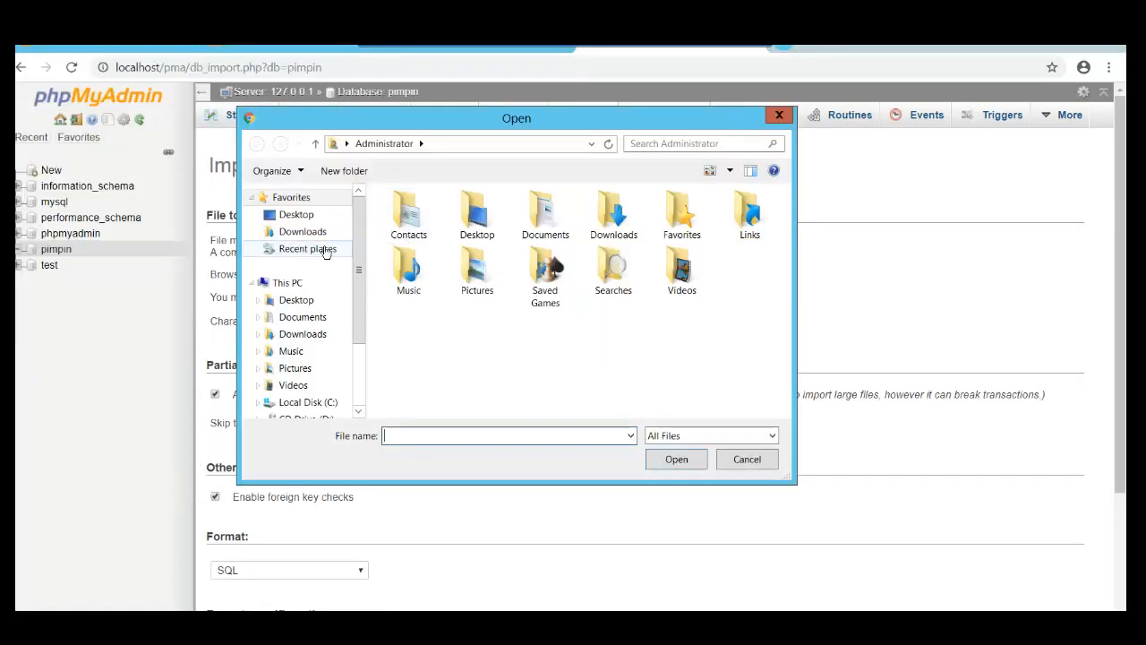
left_click(295, 216)
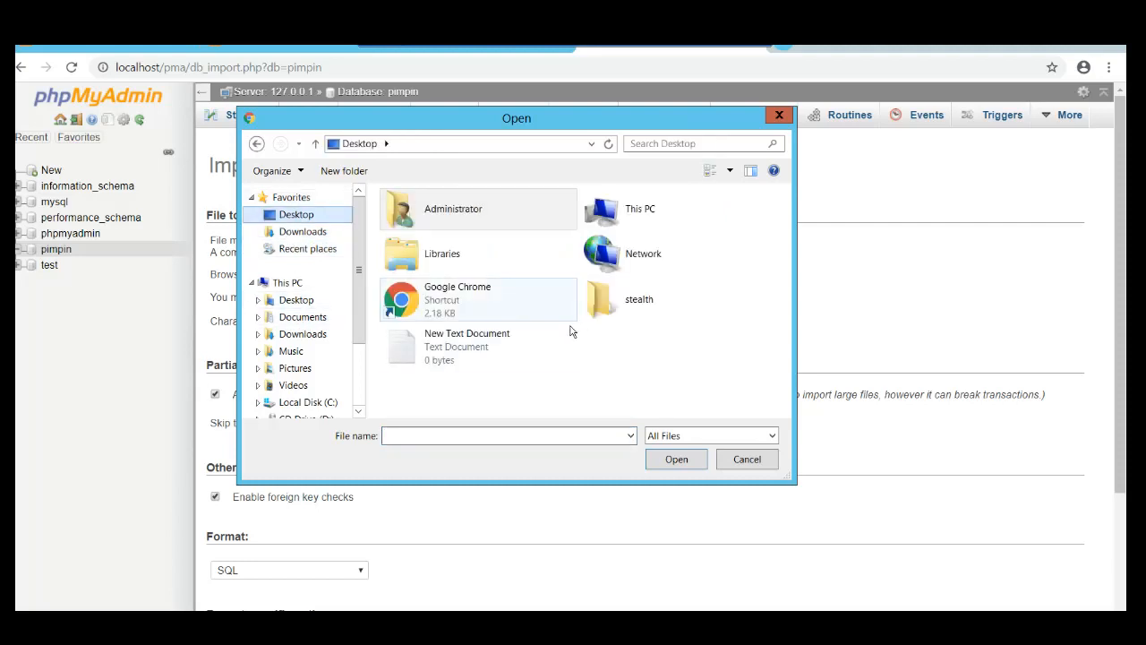
double_click(600, 300)
double_click(423, 223)
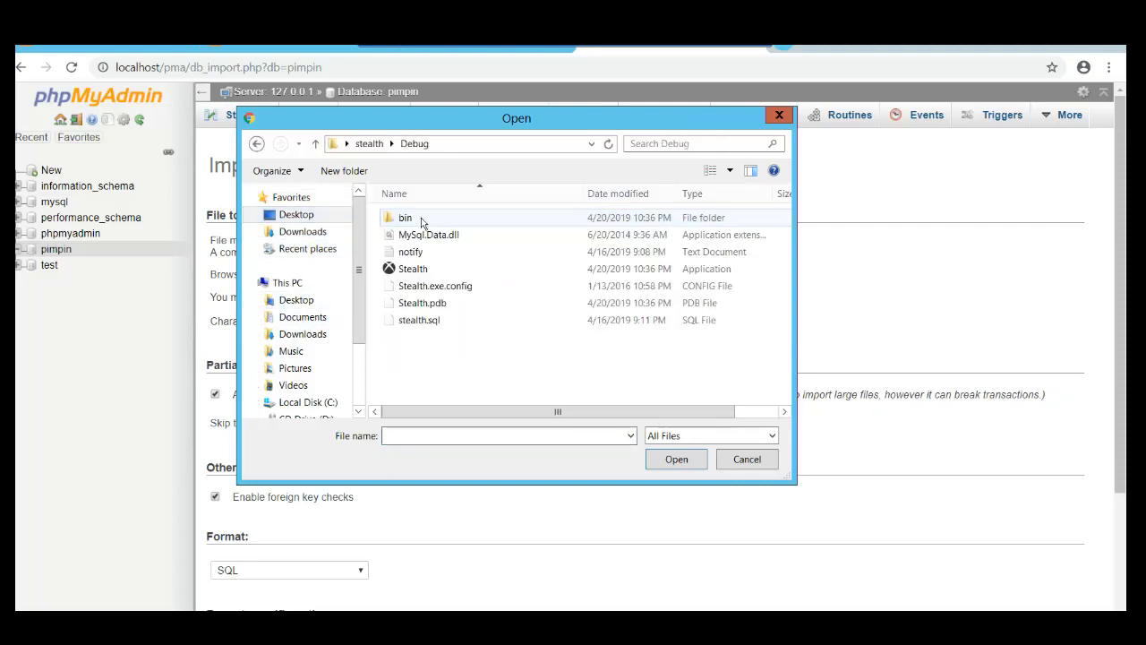
double_click(412, 319)
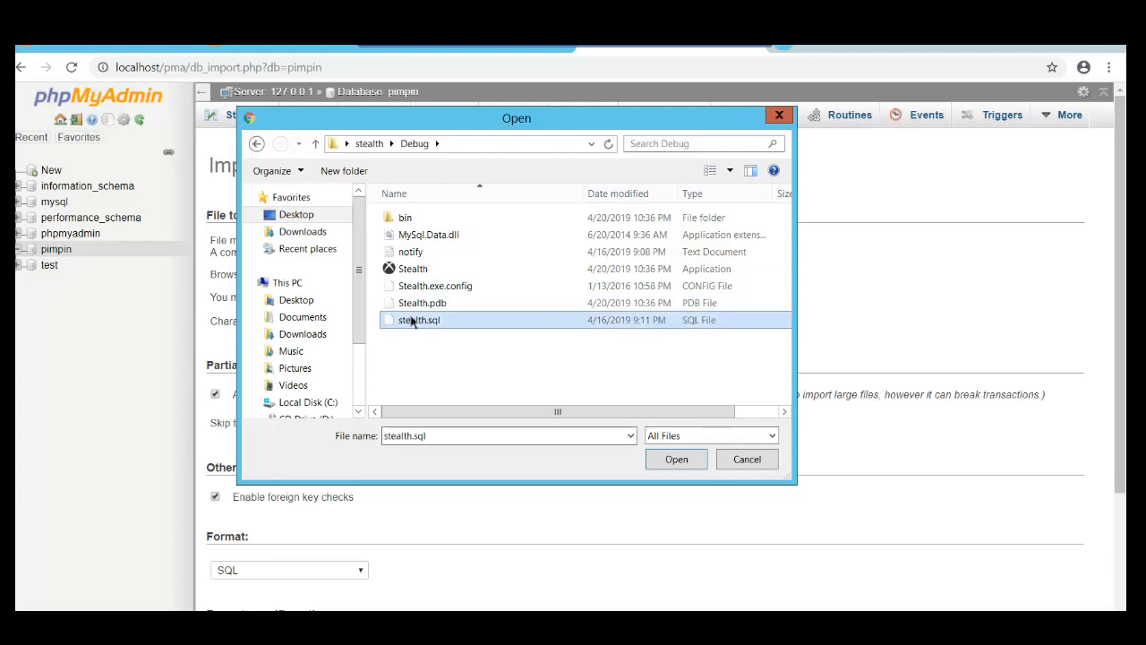
left_click_drag(1117, 324, 1117, 450)
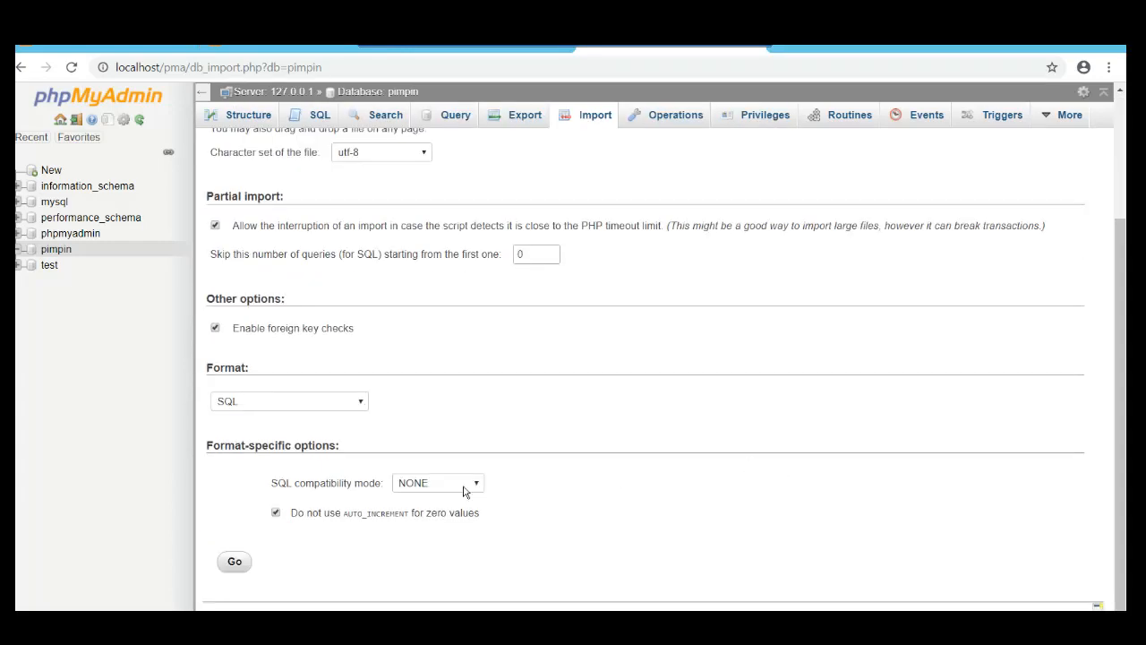
left_click(235, 561)
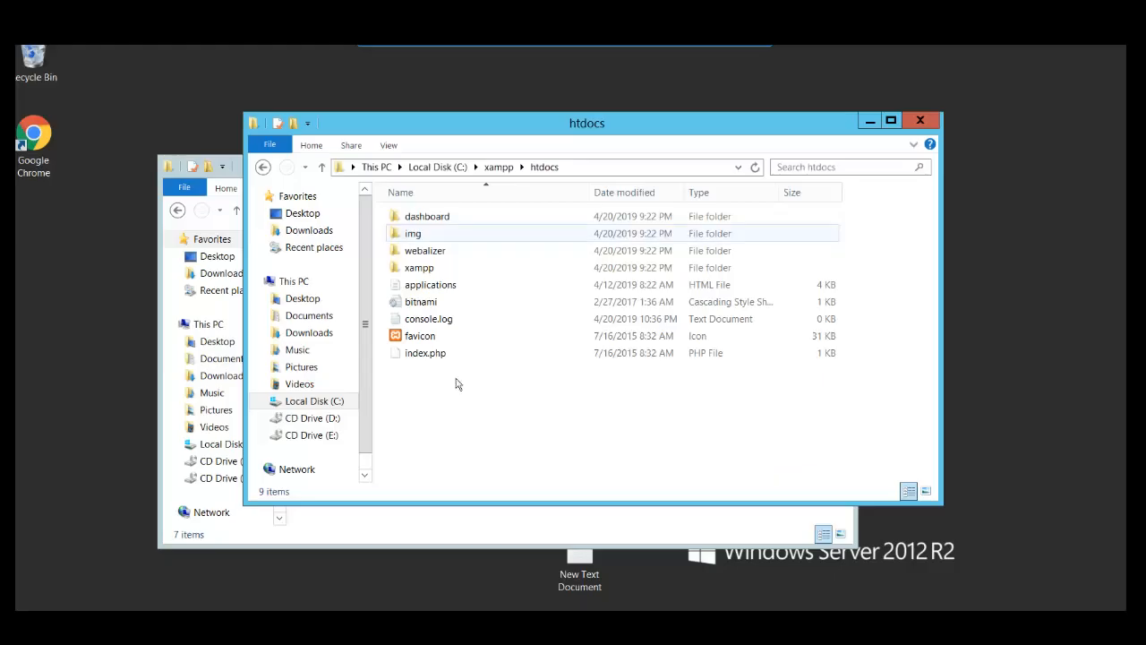
Open the notify text file in the stealth\Debug folder and change its message to "Welcome to Pimpin Live!"
left_click(869, 120)
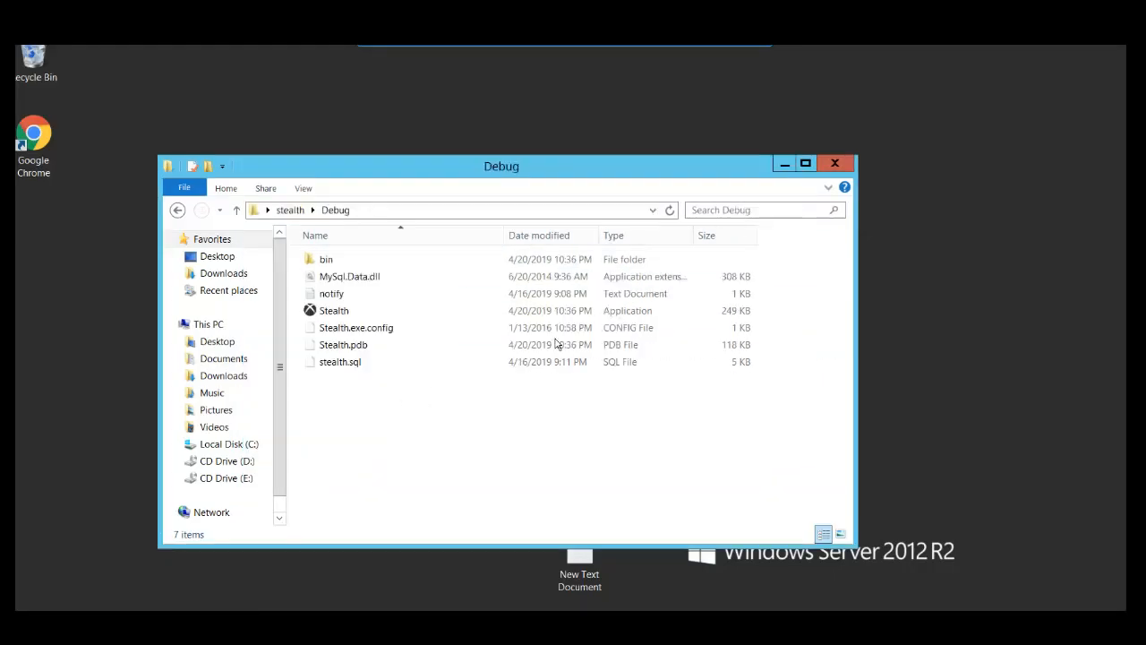
double_click(327, 294)
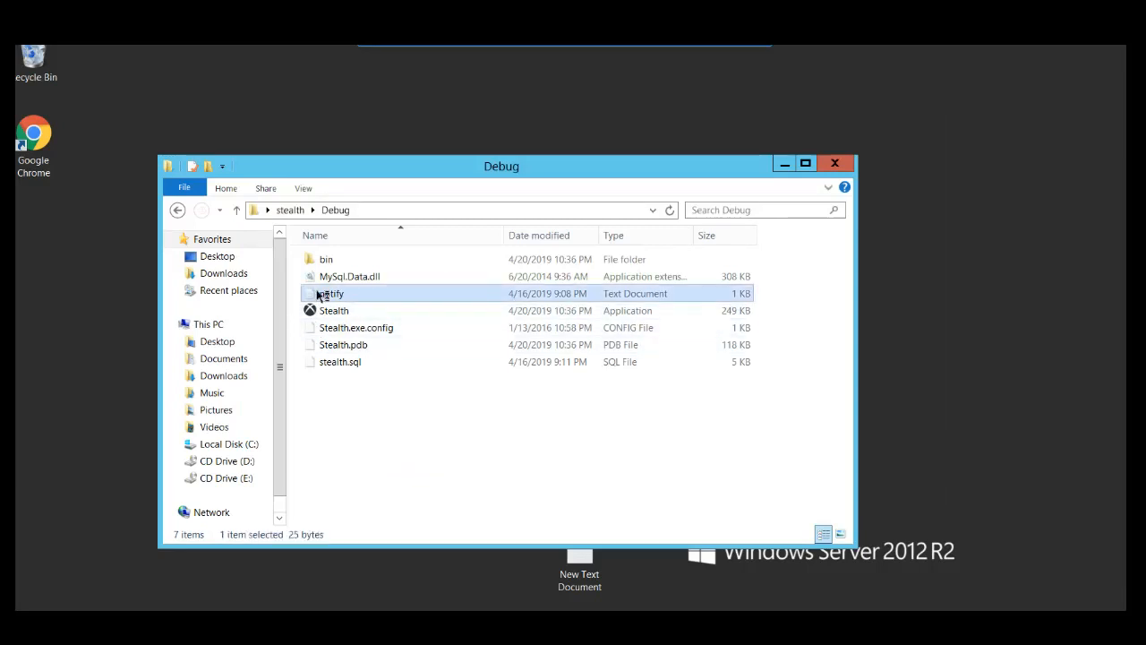
left_click_drag(243, 136, 519, 205)
double_click(474, 243)
key("BackSpace")
type("Pimp")
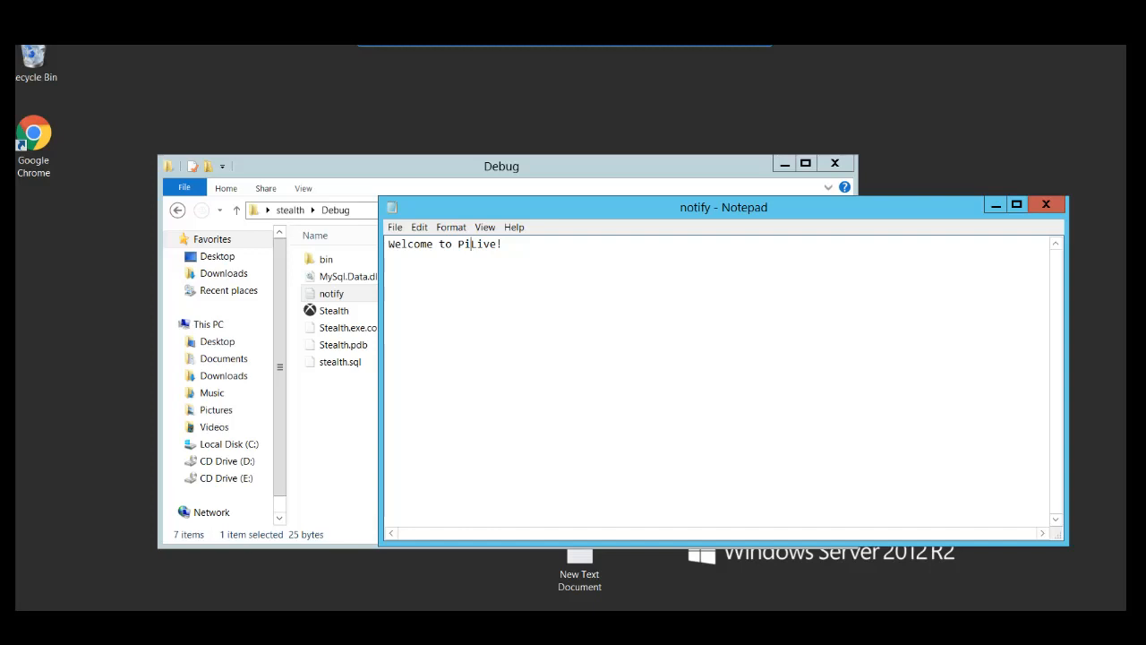
type("in")
key("Return")
key("BackSpace")
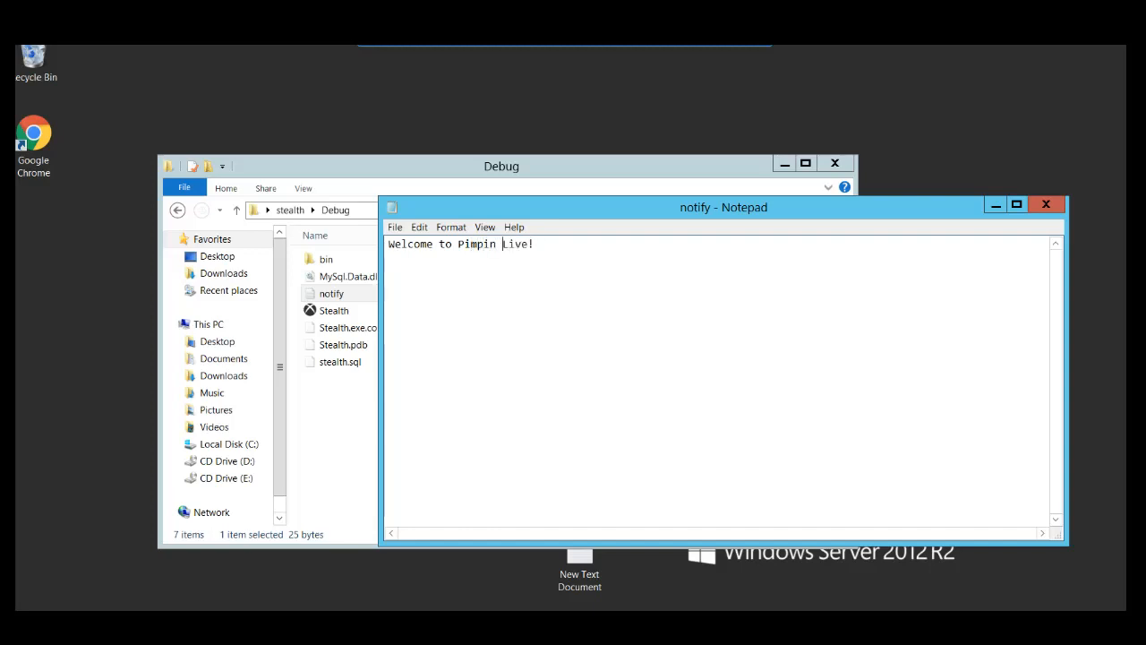
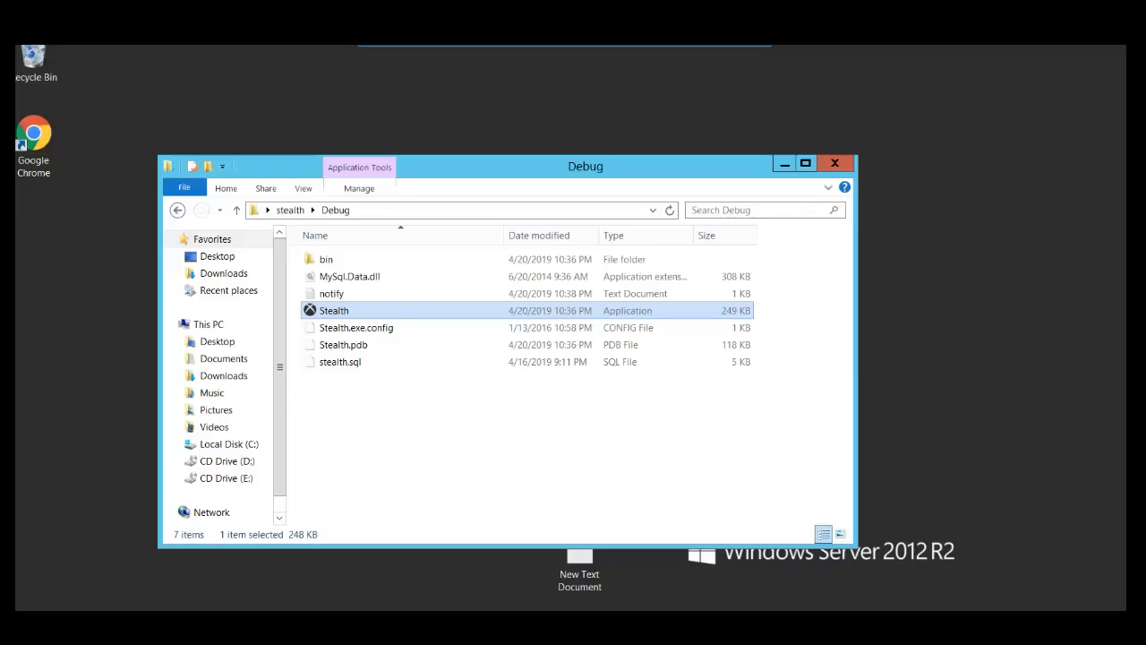
Bring the htdocs folder window to the front and move it aside so the stealth\Debug folder window is partly uncovered
mouse_move(266, 580)
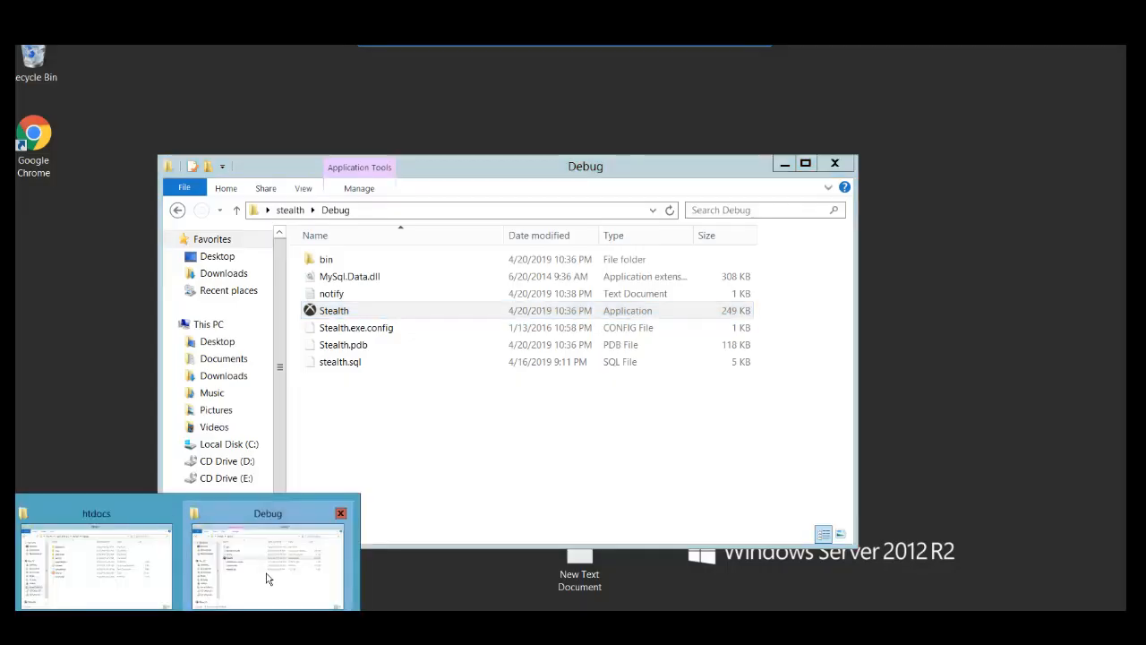
left_click(155, 581)
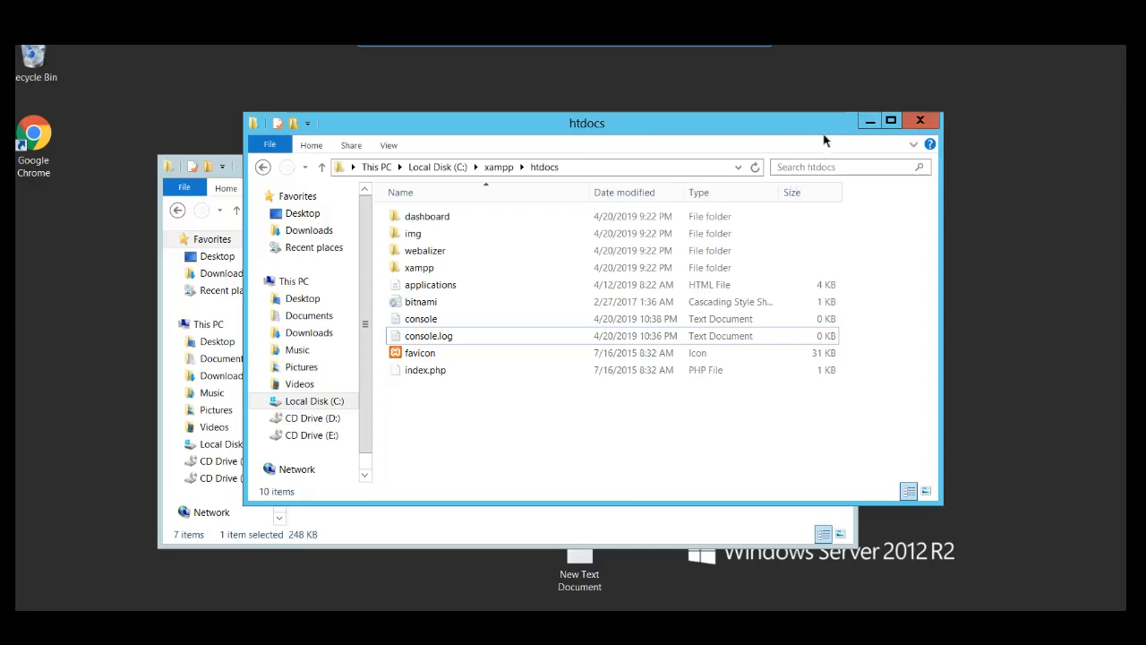
left_click_drag(828, 123, 909, 156)
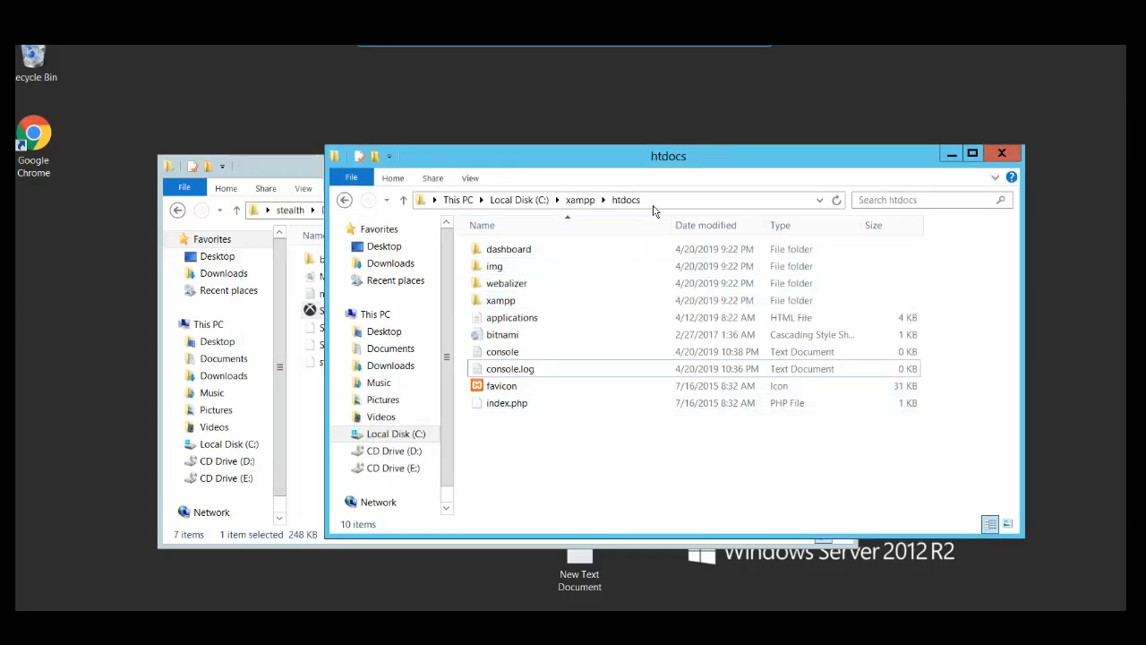
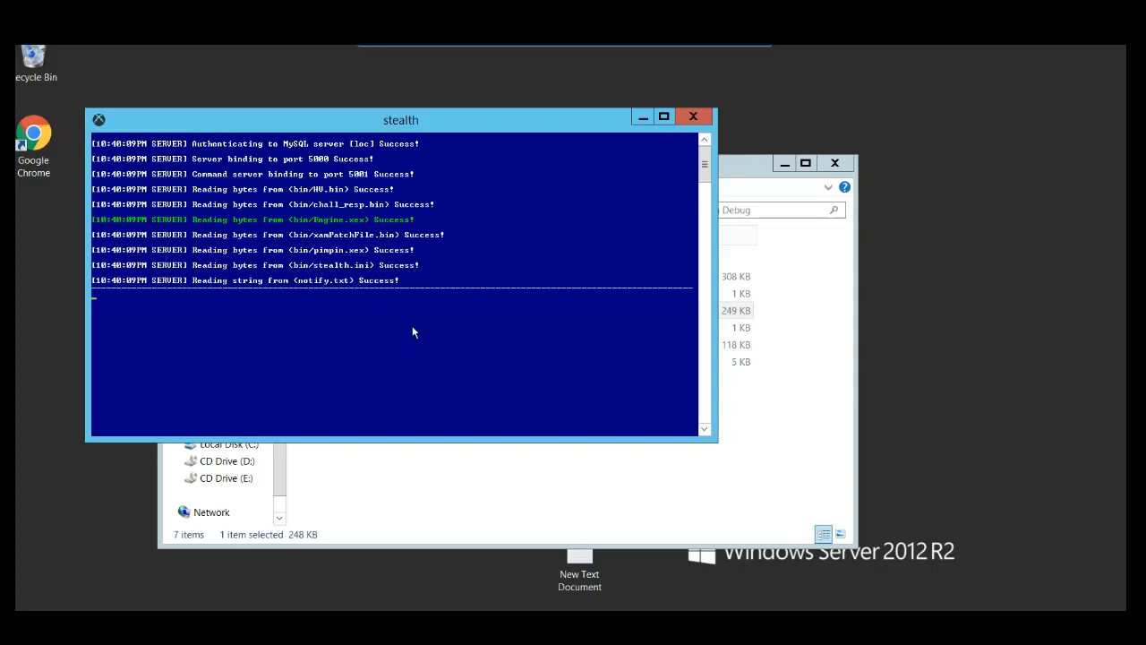
left_click_drag(565, 126, 537, 142)
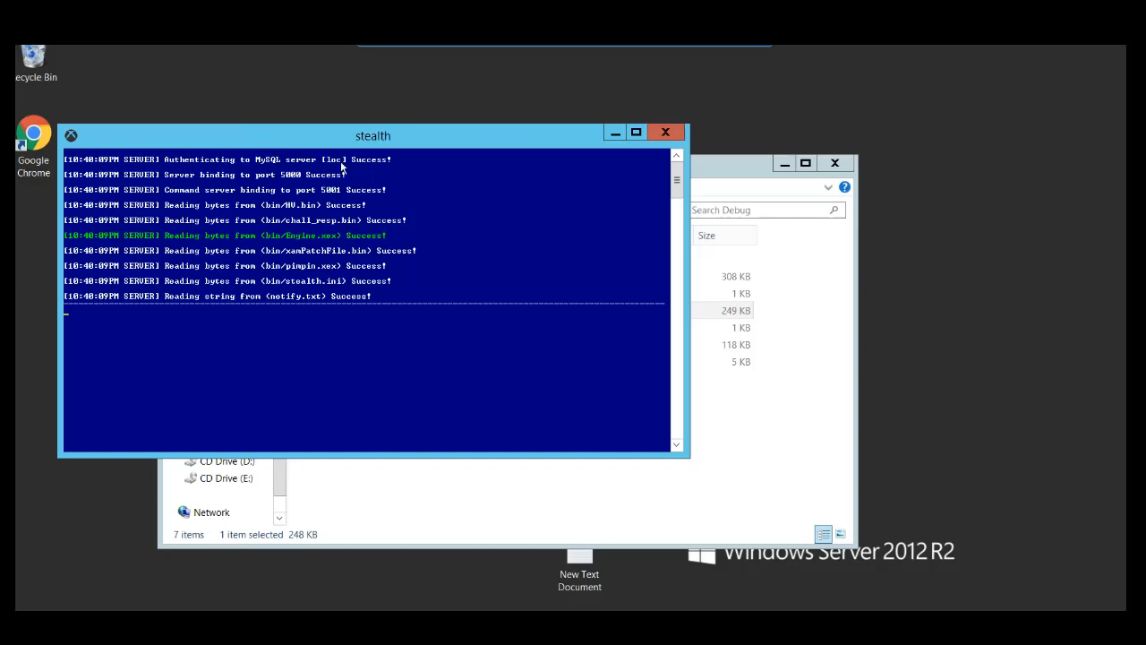
left_click_drag(320, 136, 342, 92)
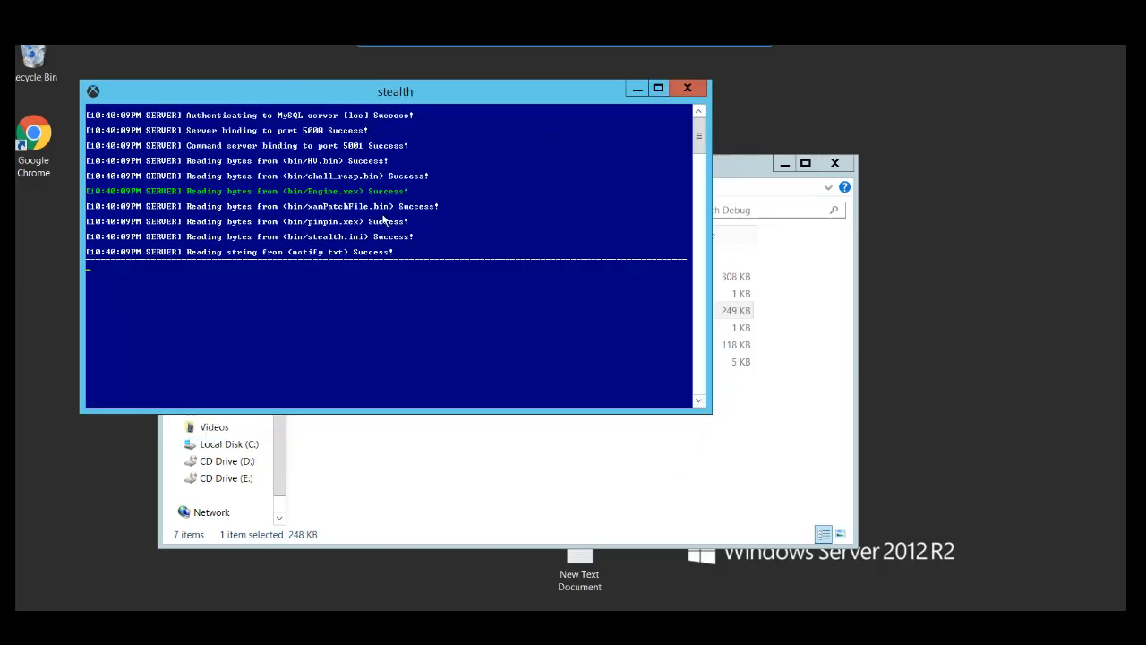
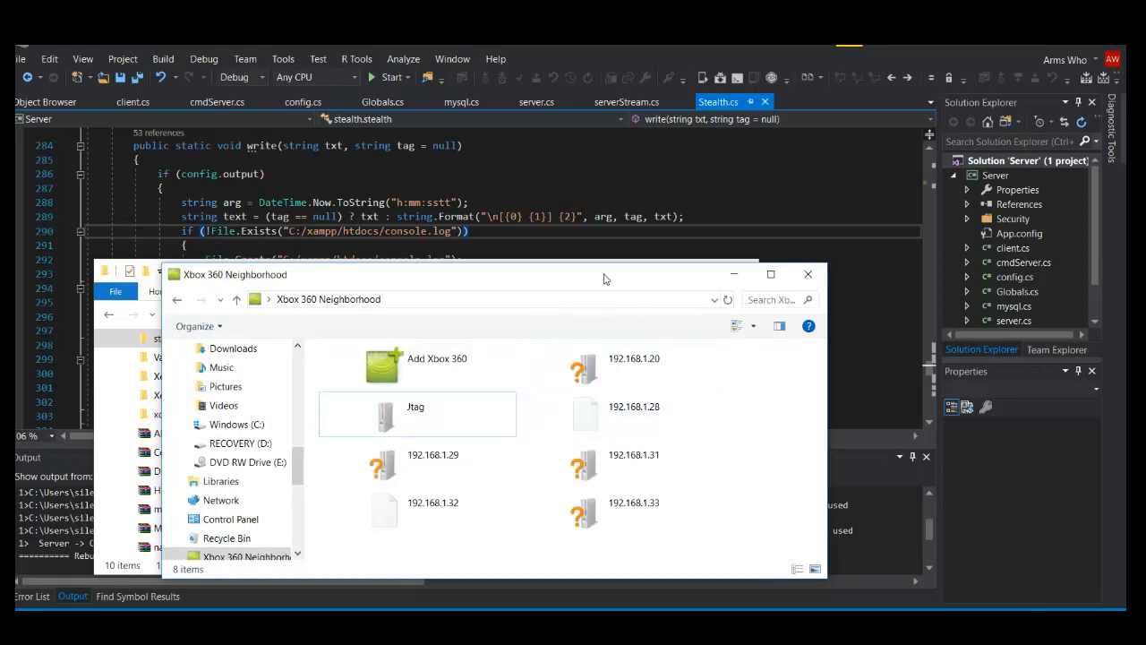
Open the Retail Hard Drive Emulation (HDD:) of the Jtag console in Xbox 360 Neighborhood
left_click_drag(586, 276, 594, 210)
left_click(429, 360)
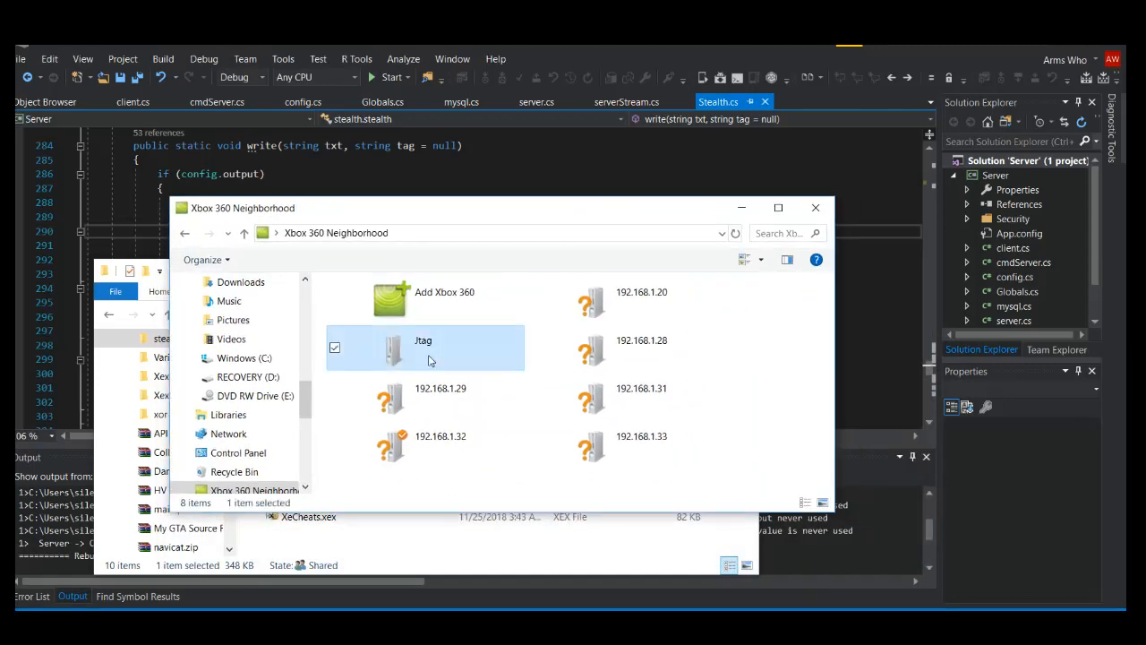
double_click(429, 360)
left_click(496, 364)
double_click(495, 363)
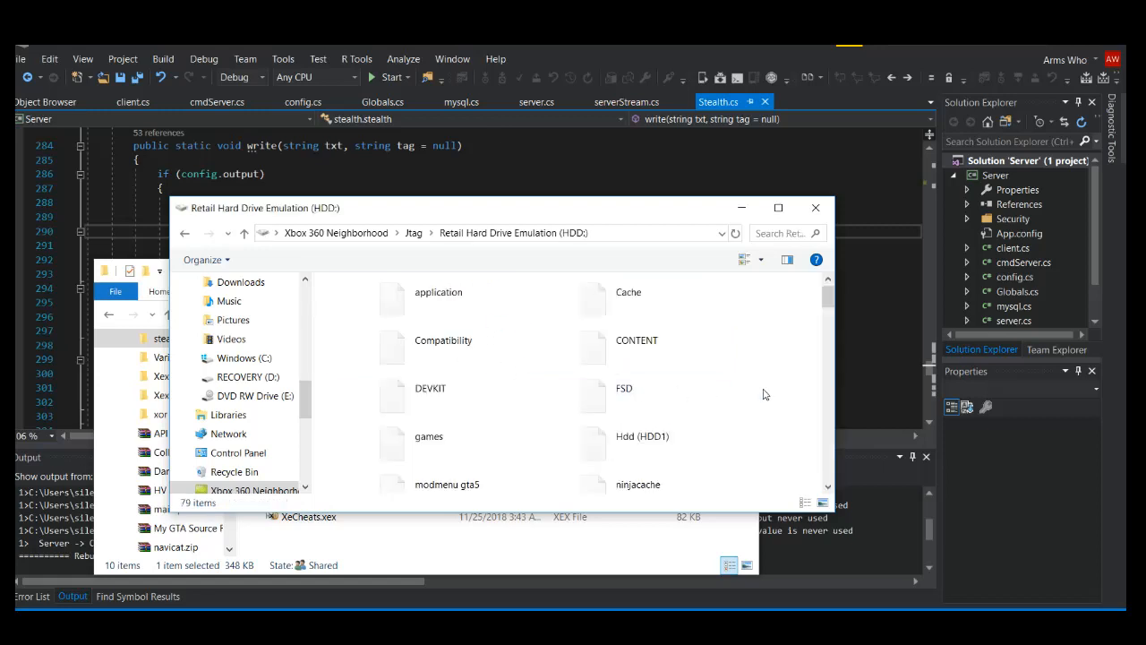
Paste the copied pimpin.xex into the root of the console's HDD: drive and return to the console list
right_click(804, 410)
left_click(837, 475)
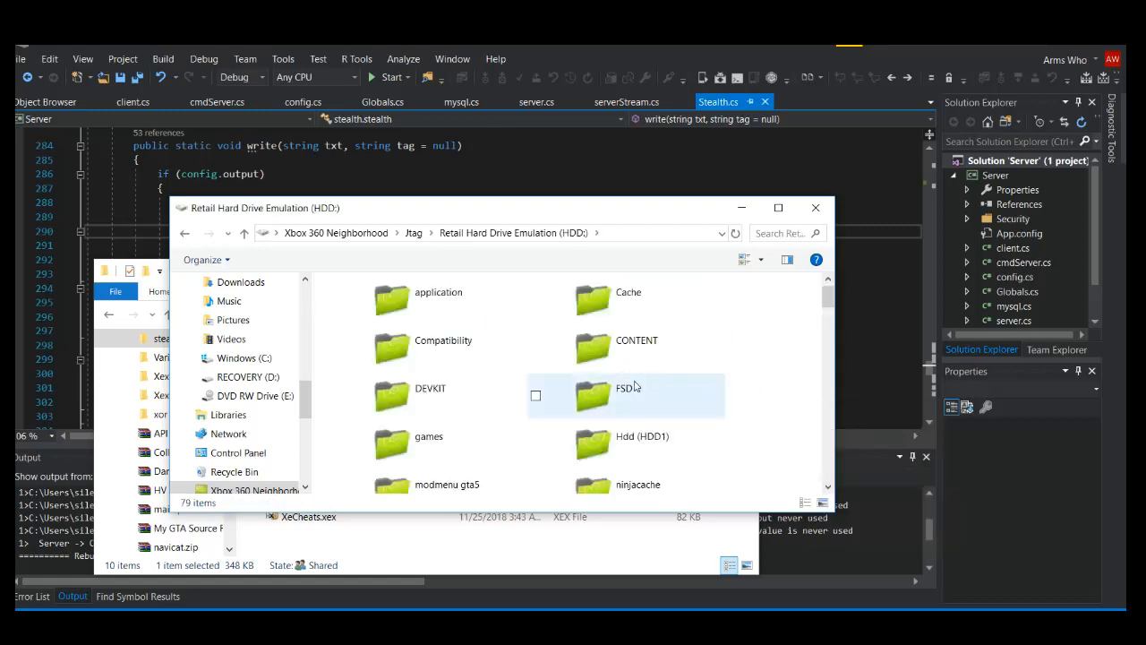
left_click_drag(828, 296, 824, 502)
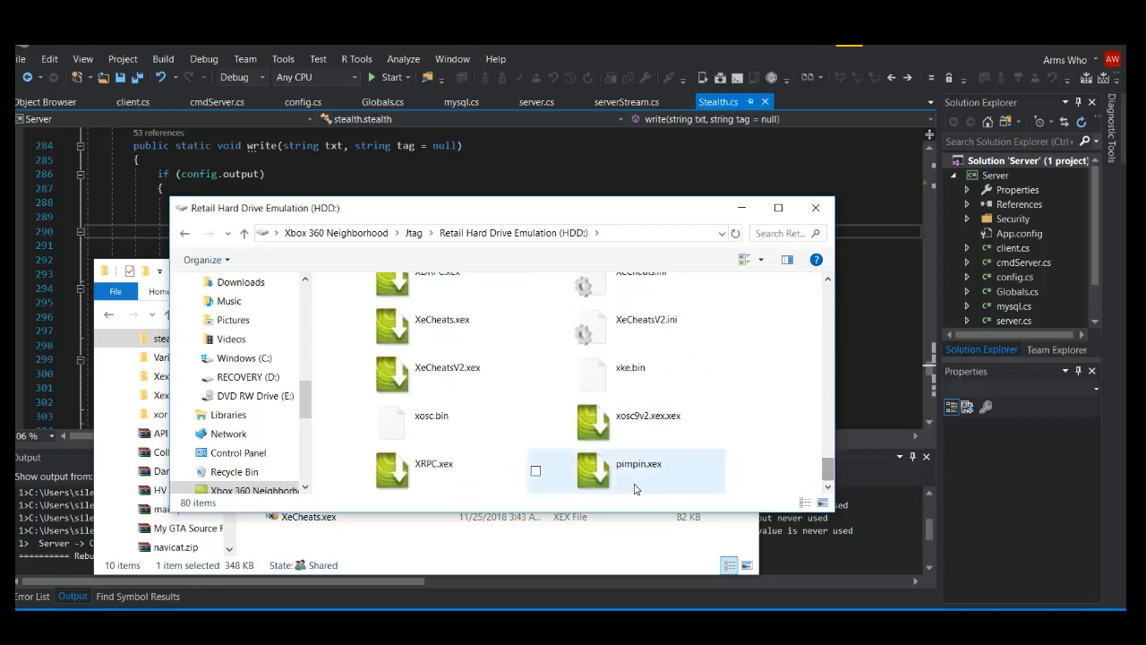
left_click(353, 233)
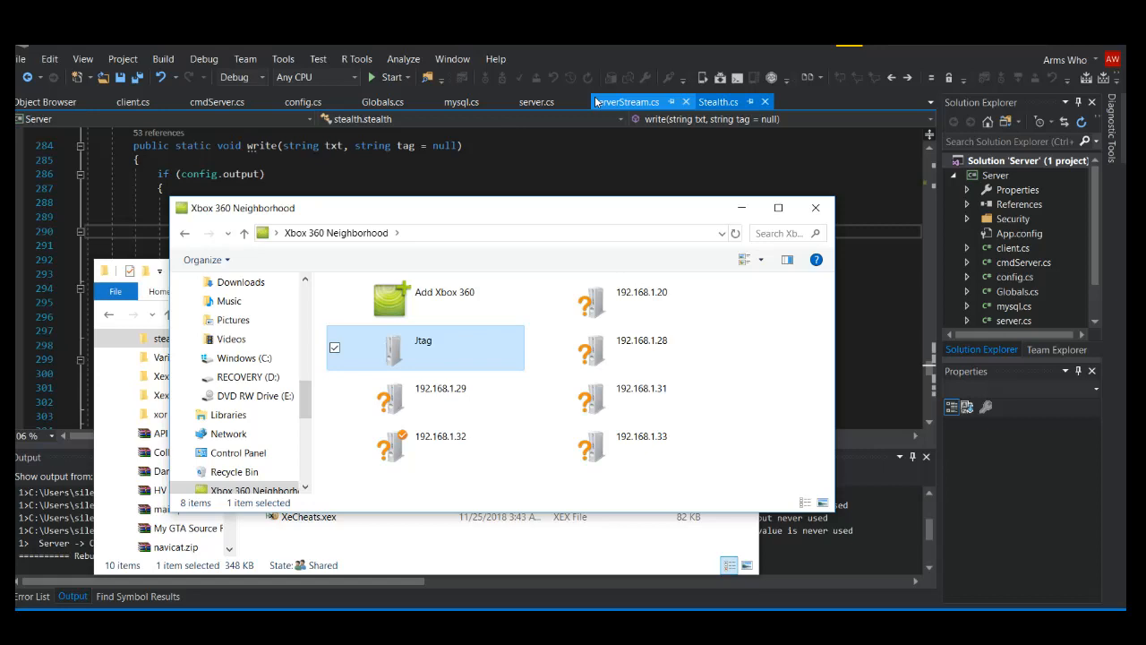
Move the Xbox 360 Neighborhood window clear of the bin folder window and go up to the stealthsample folder
left_click_drag(608, 208, 687, 190)
left_click(839, 389)
left_click_drag(675, 198, 851, 174)
left_click(310, 277)
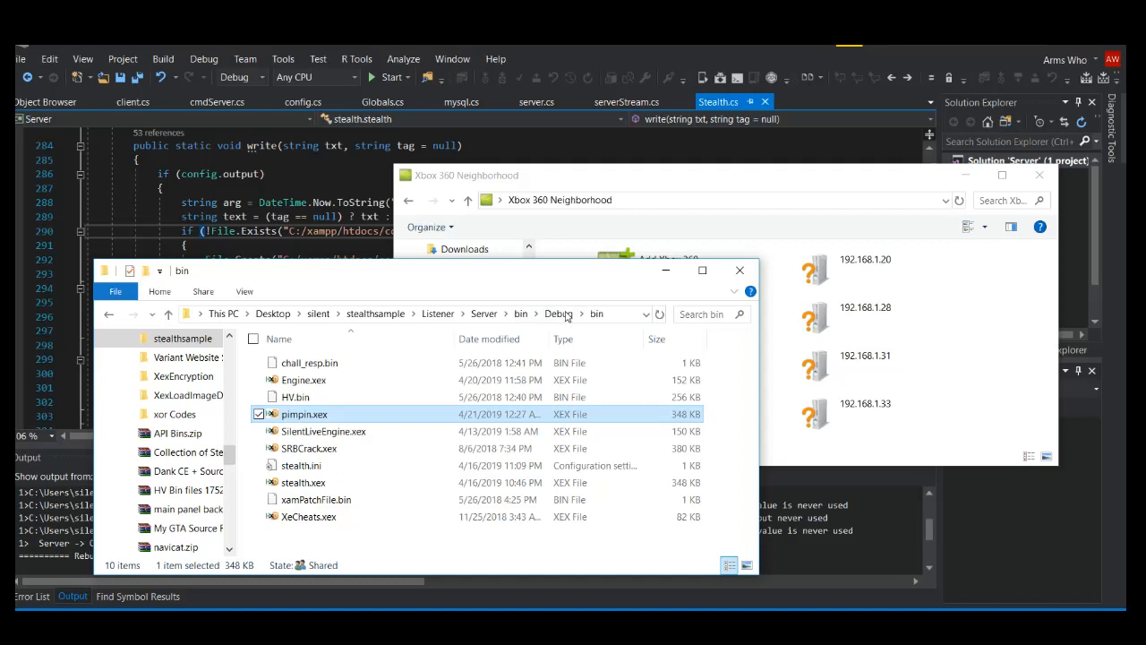
left_click(375, 313)
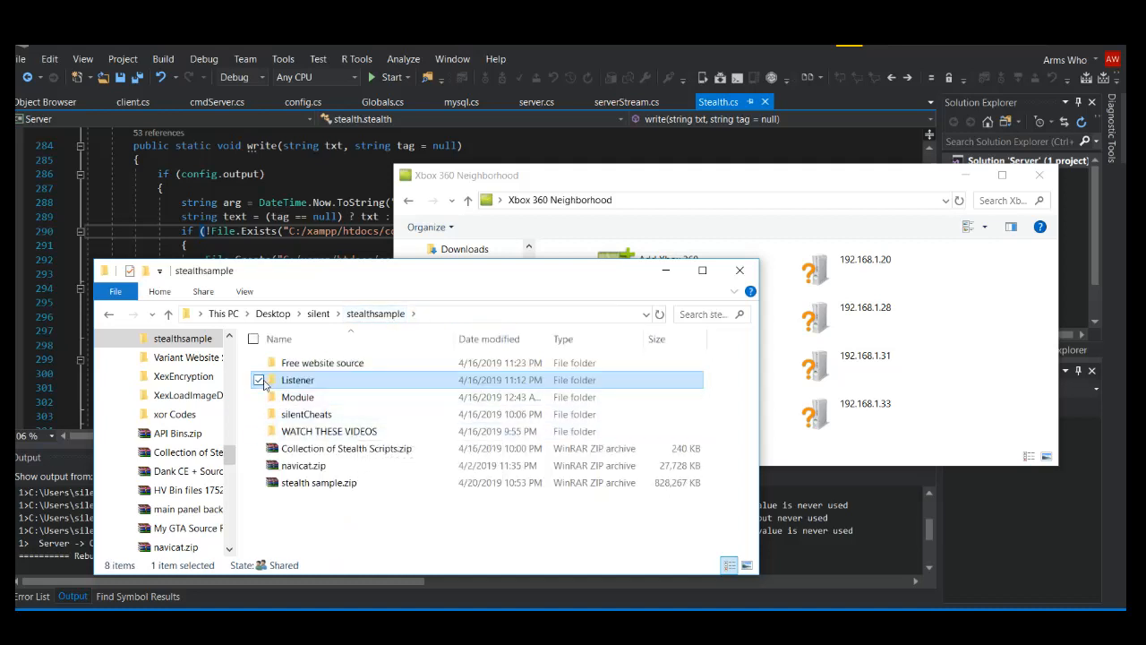
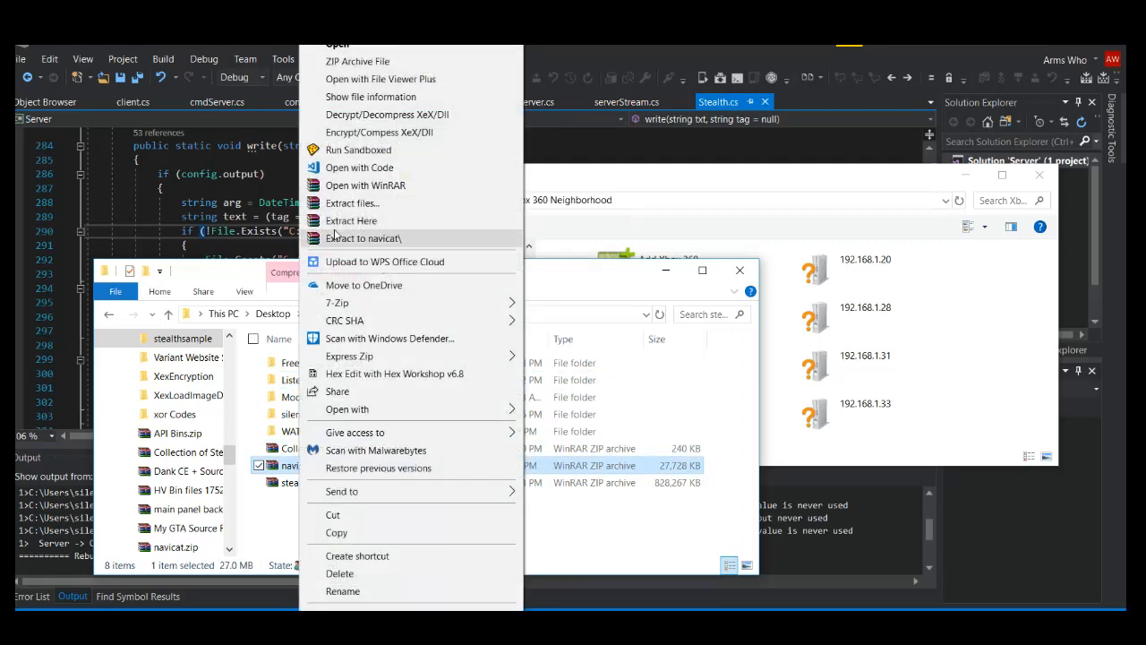
Extract navicat.zip in the stealthsample folder into its own navicat subfolder
left_click(335, 236)
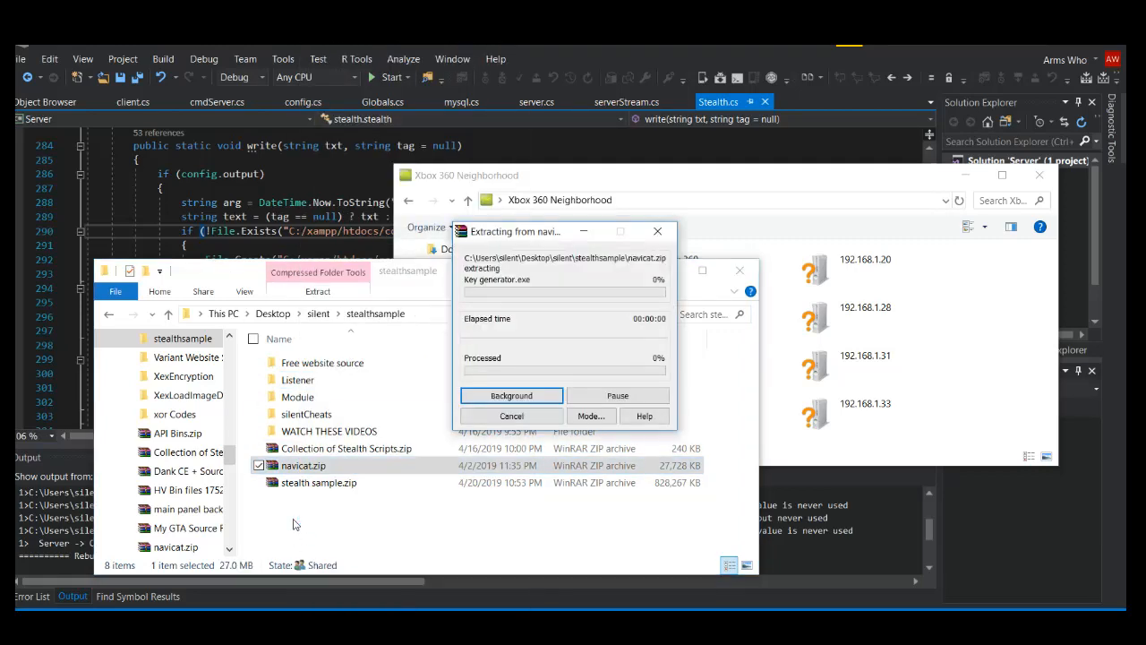
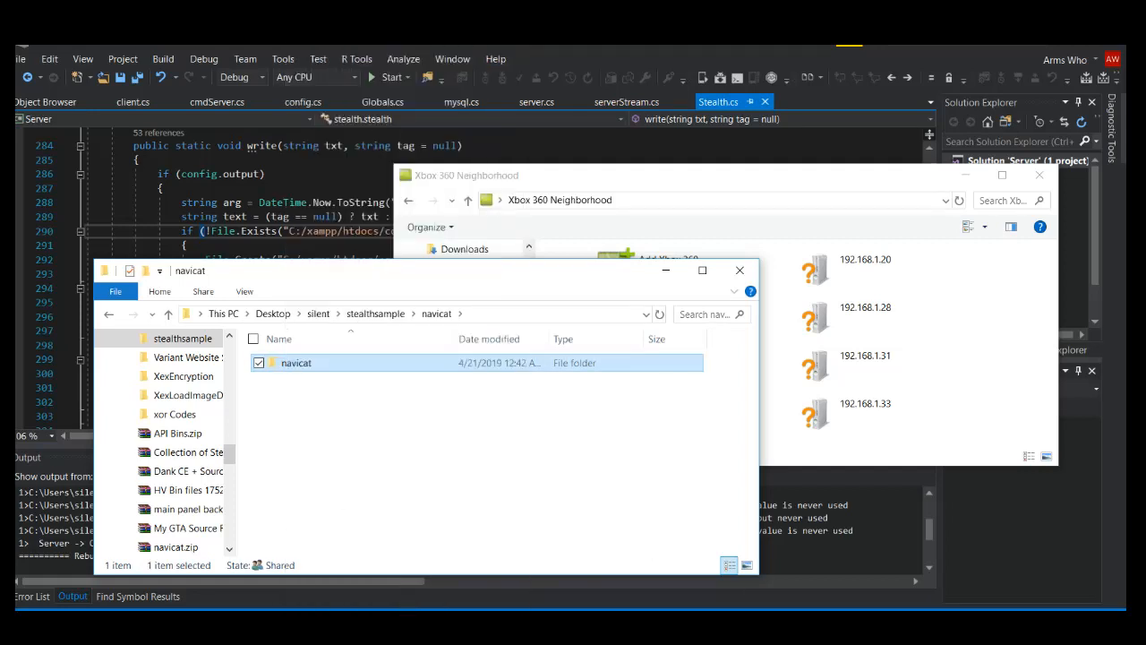
Switch to the Windows Server 2012 R2 remote session and paste the extracted navicat folder onto its desktop
left_click(863, 561)
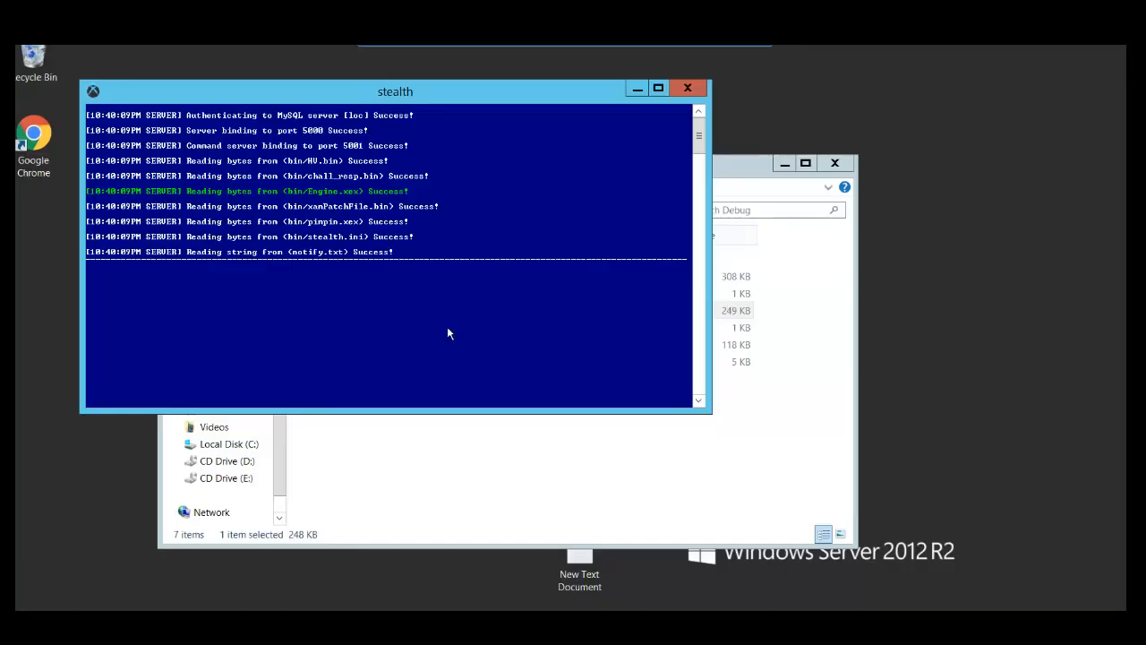
right_click(1000, 381)
left_click(940, 441)
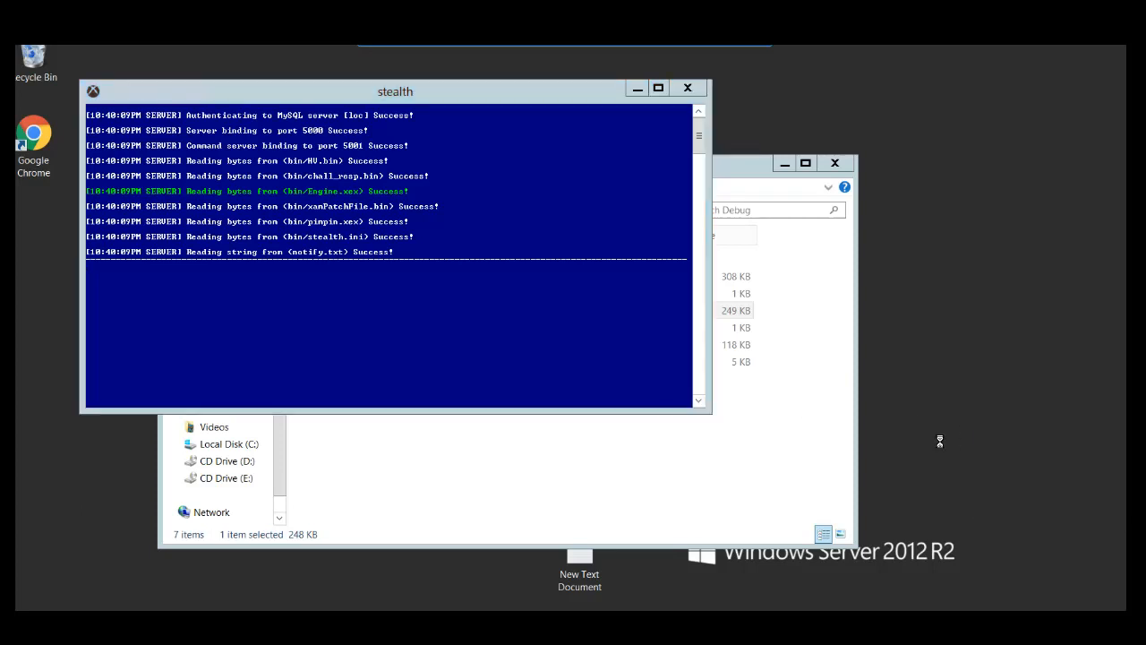
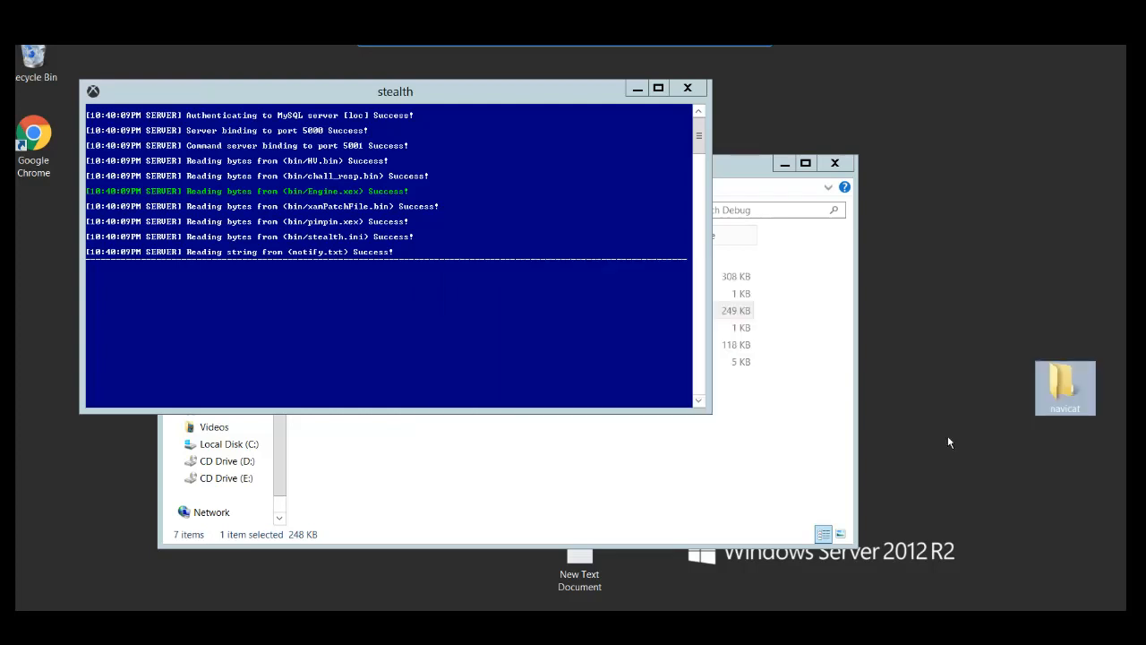
Run the Navicat Premium setup from the navicat desktop folder and accept its license agreement
key("Return")
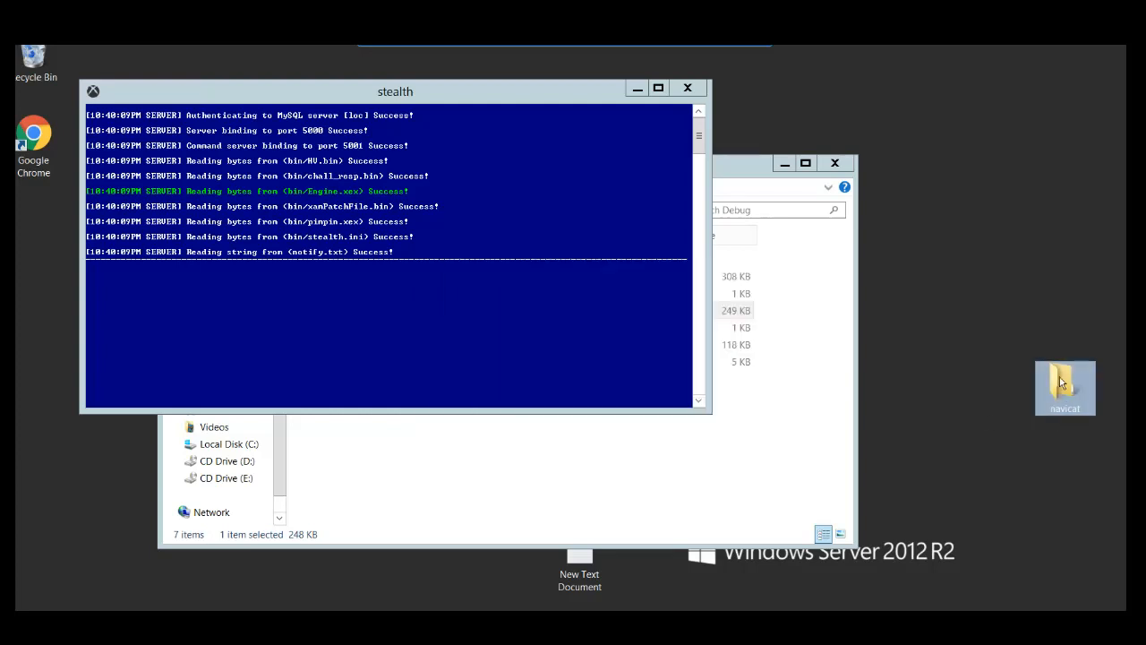
left_click_drag(454, 147, 427, 184)
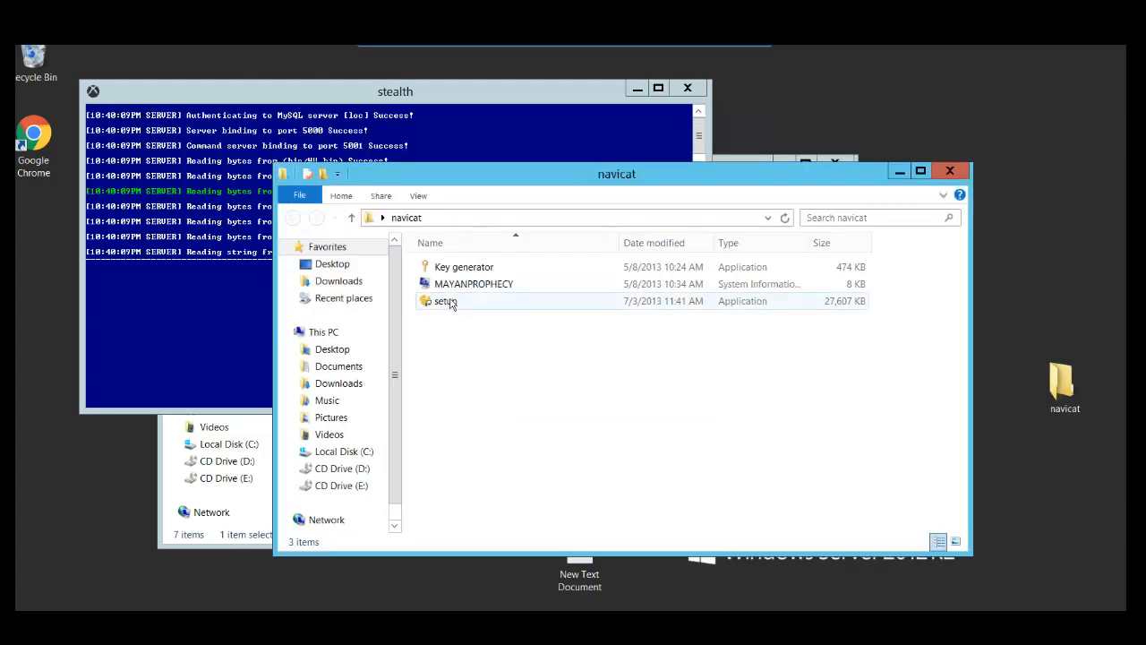
double_click(445, 302)
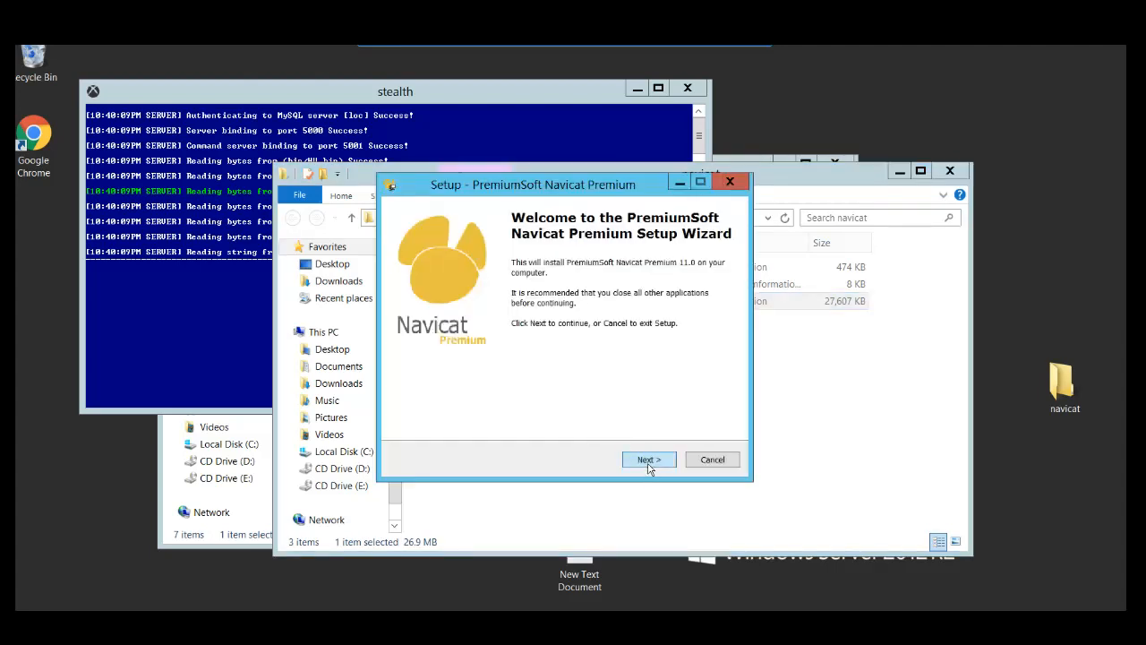
left_click(649, 462)
left_click(416, 413)
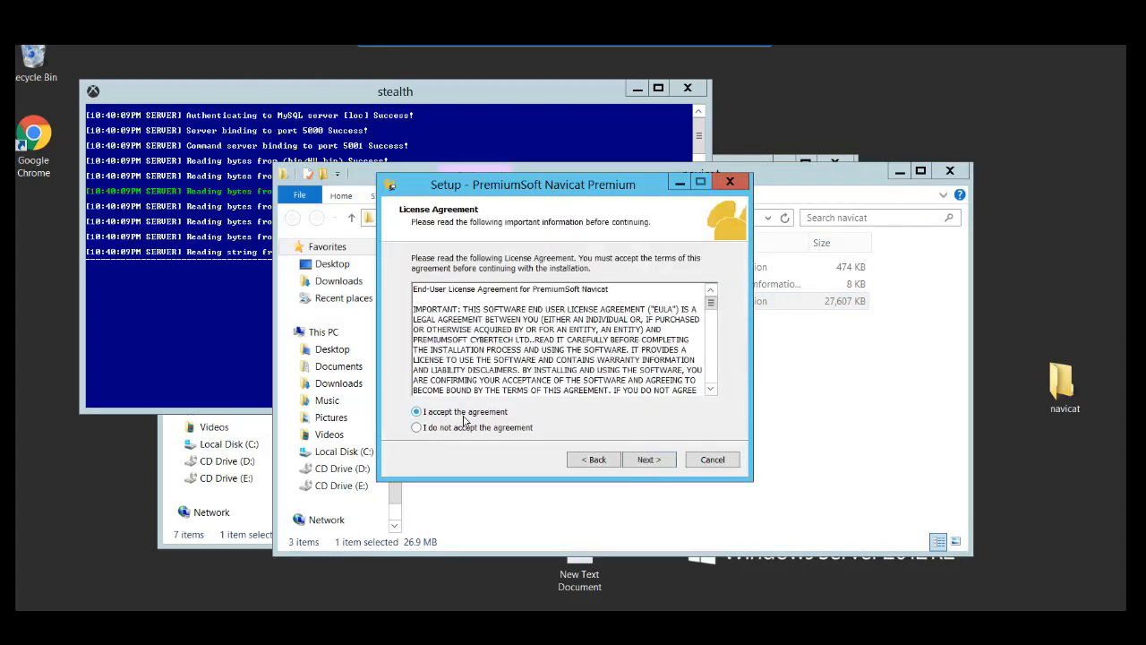
left_click(637, 461)
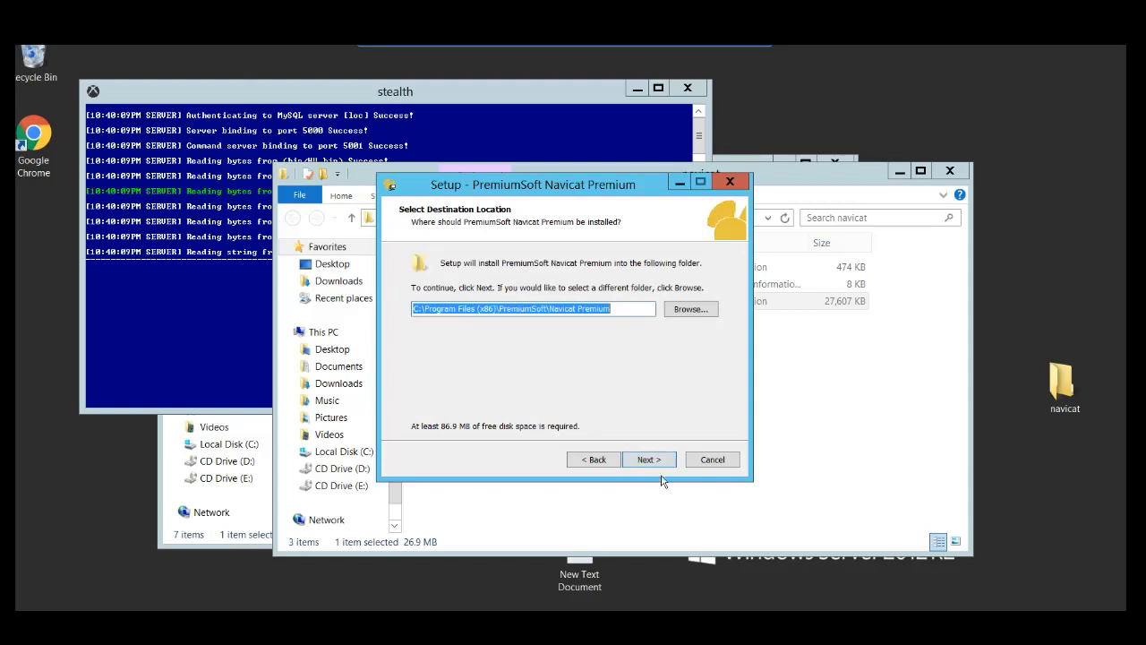
Install Navicat Premium in the default destination and Start Menu folder with a desktop icon, and close the setup wizard
left_click(653, 464)
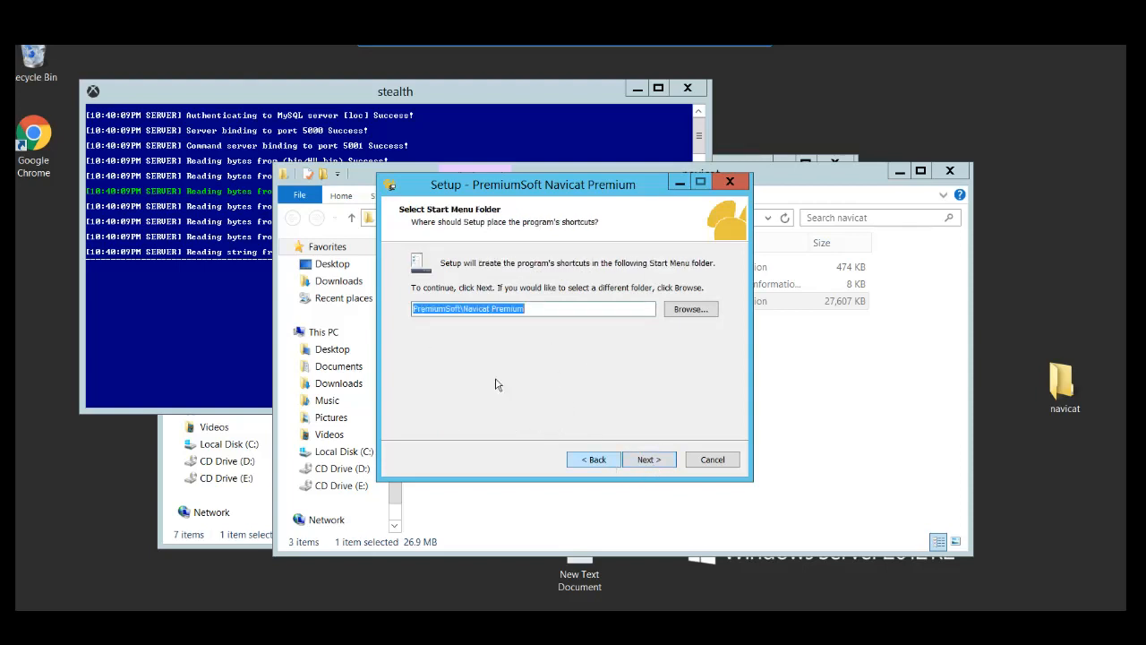
left_click(641, 459)
left_click(661, 461)
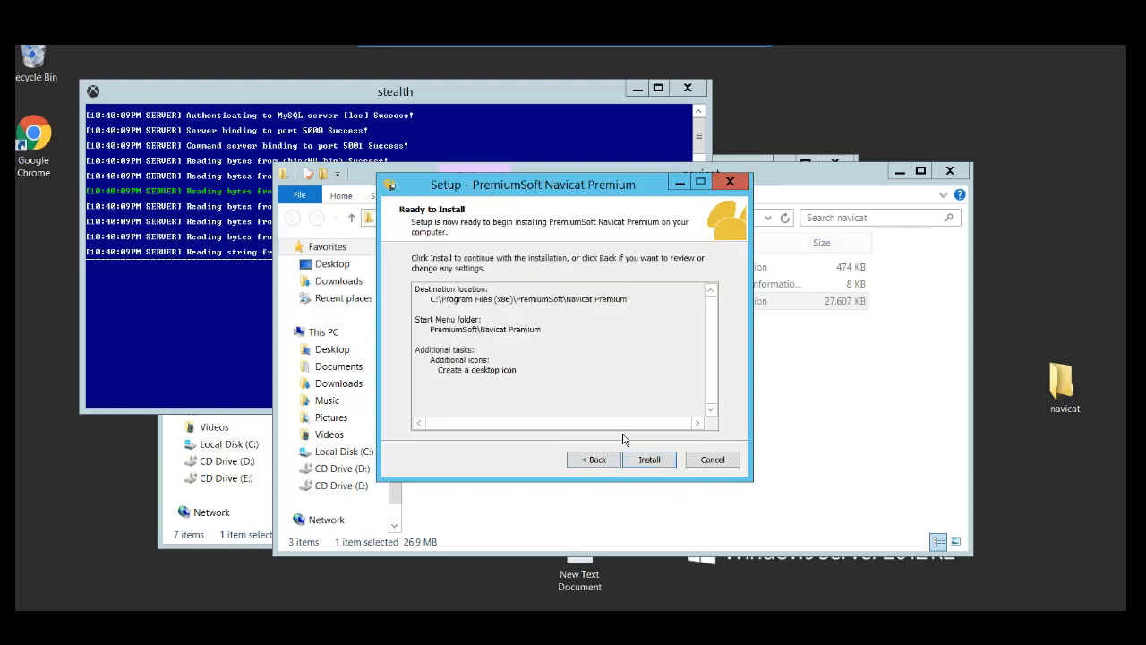
left_click(648, 462)
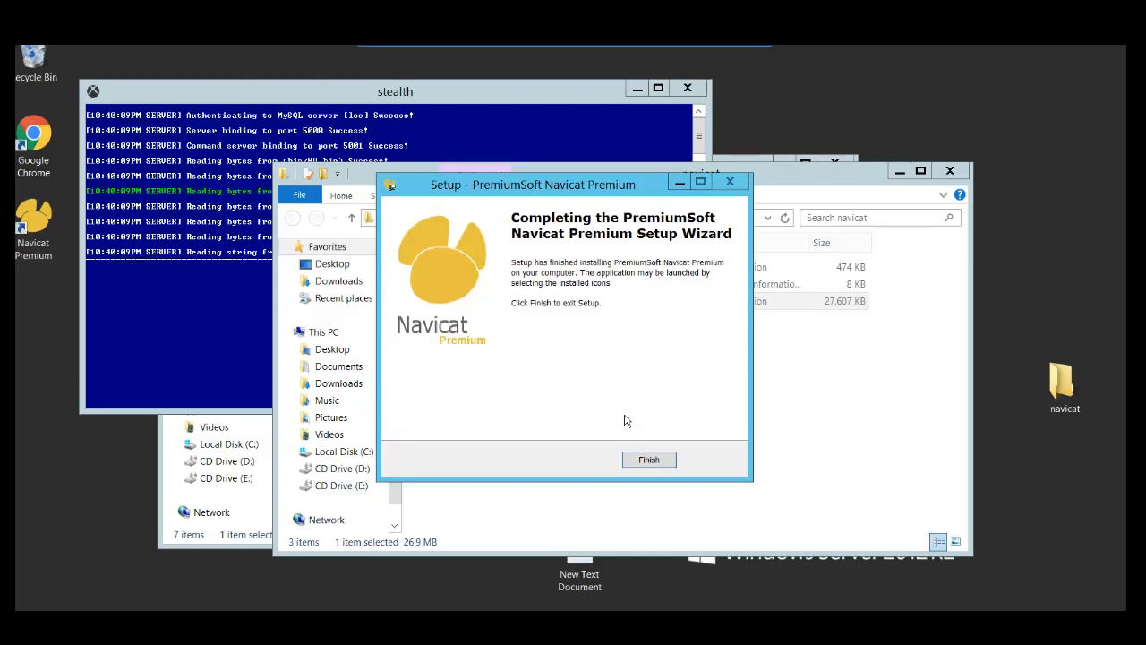
left_click(646, 460)
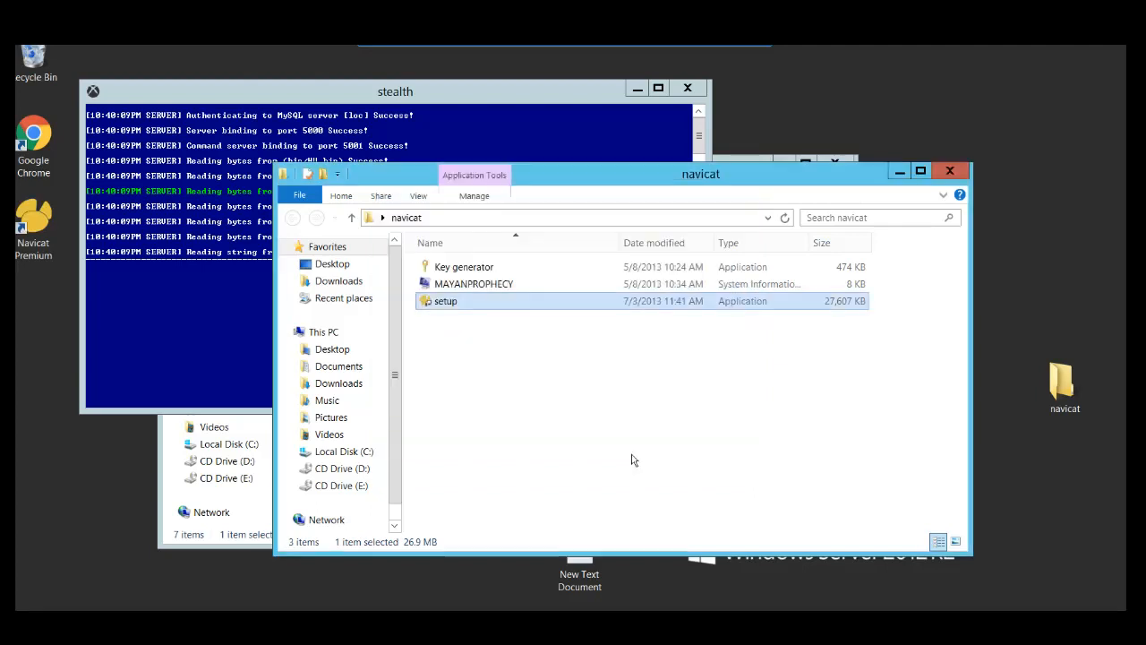
Open the Key generator application from the navicat folder and set its date to 4/26/2019
double_click(462, 267)
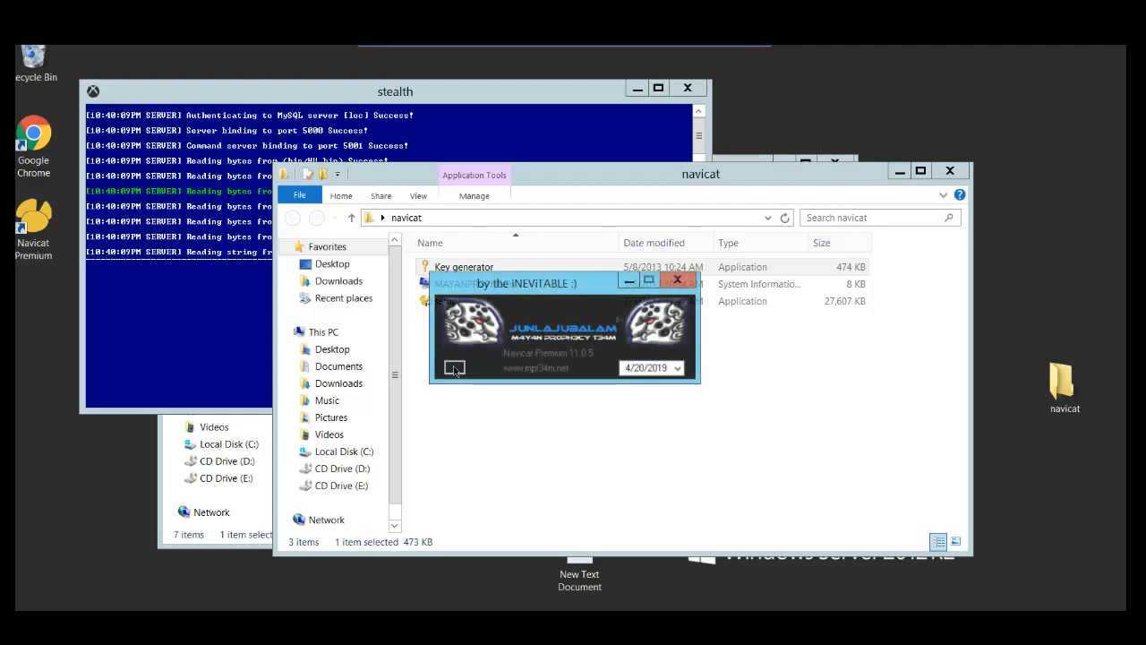
left_click(678, 368)
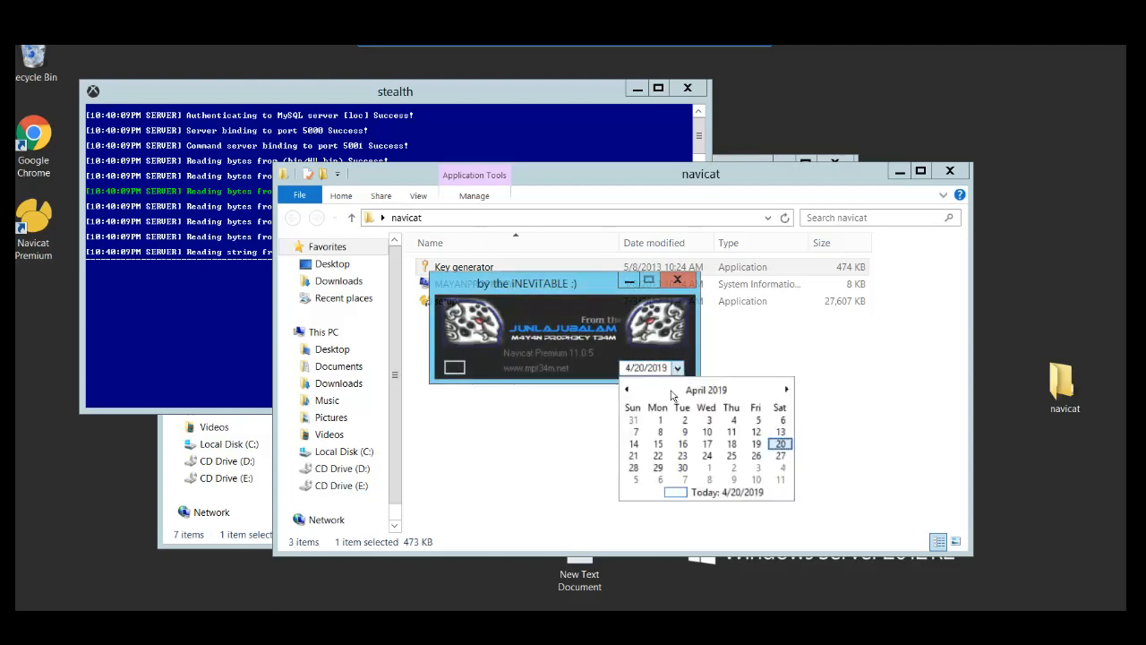
left_click(757, 456)
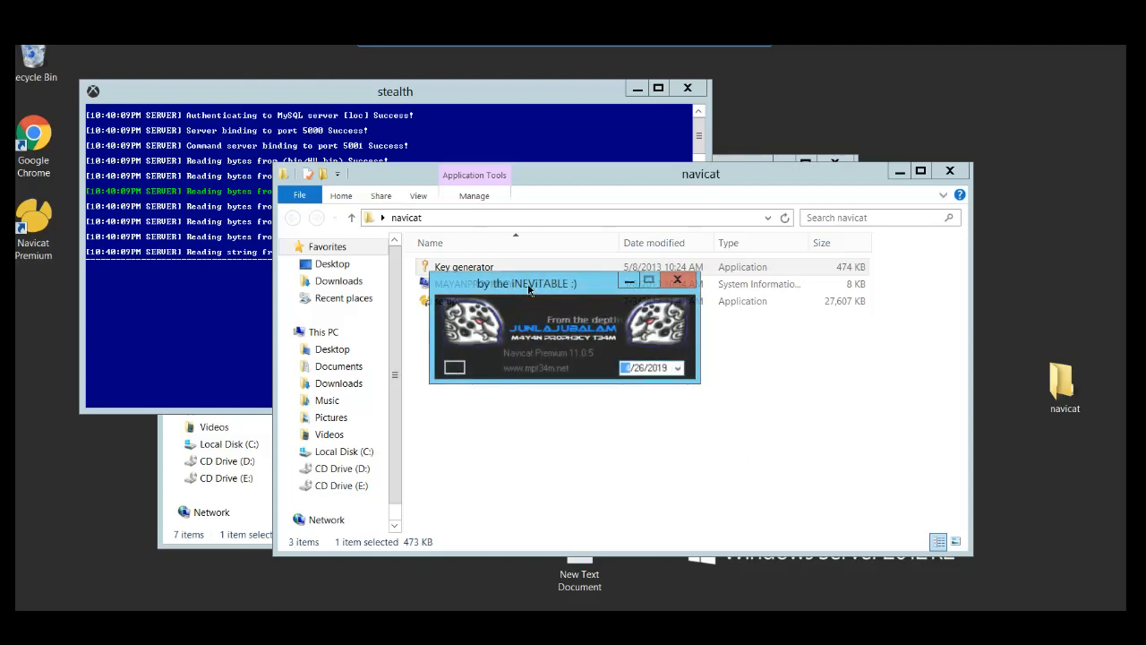
Launch Navicat Premium and dismiss the updater without checking for updates
double_click(34, 228)
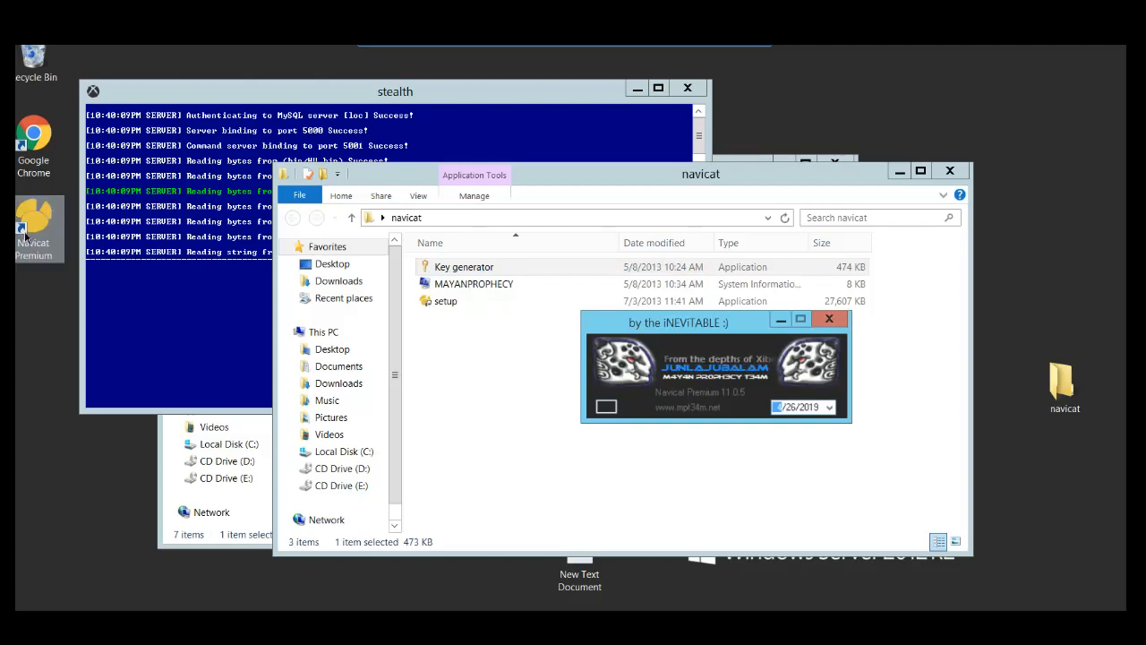
left_click(527, 406)
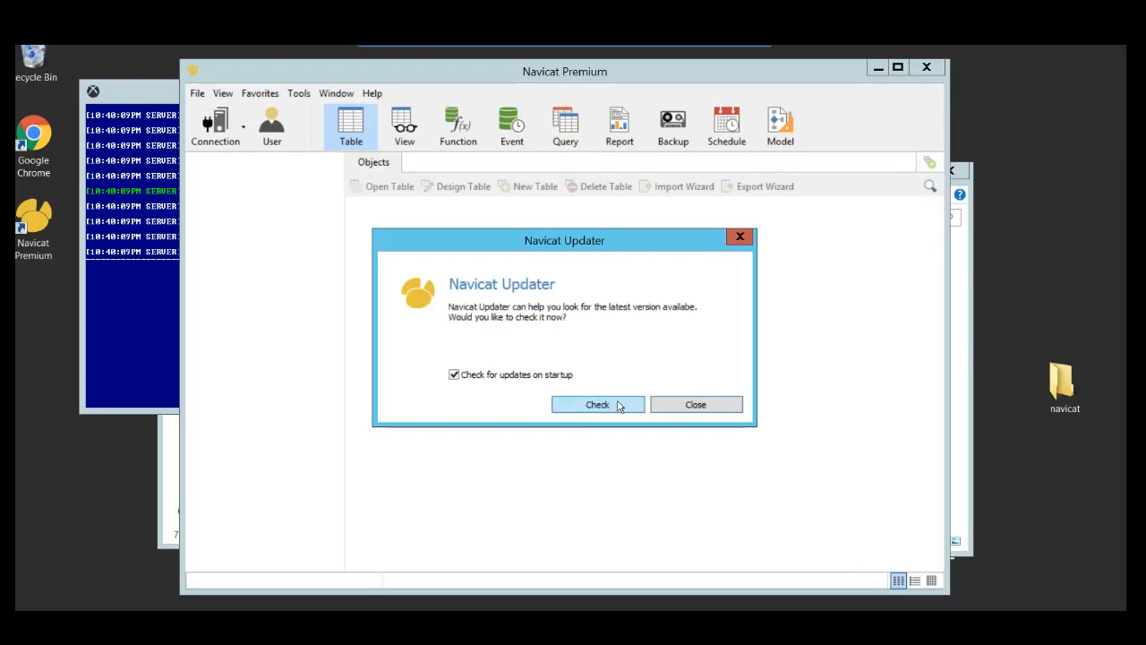
left_click(696, 405)
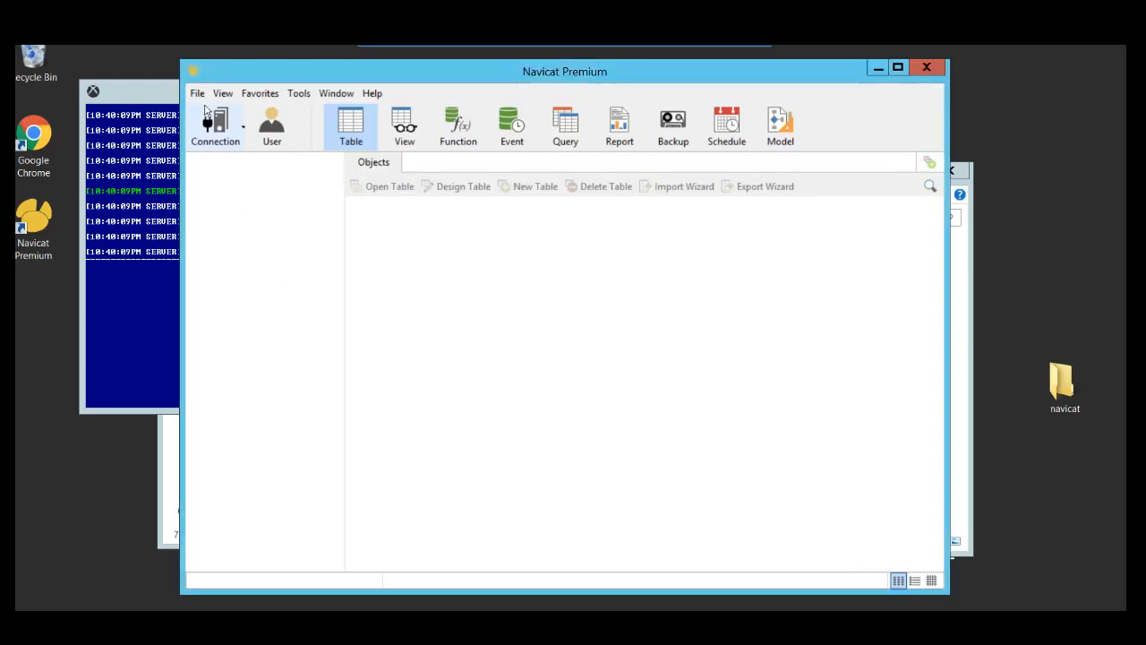
Start a new MySQL connection to localhost on port 3306 as root and enter the database password
left_click(218, 125)
left_click(220, 162)
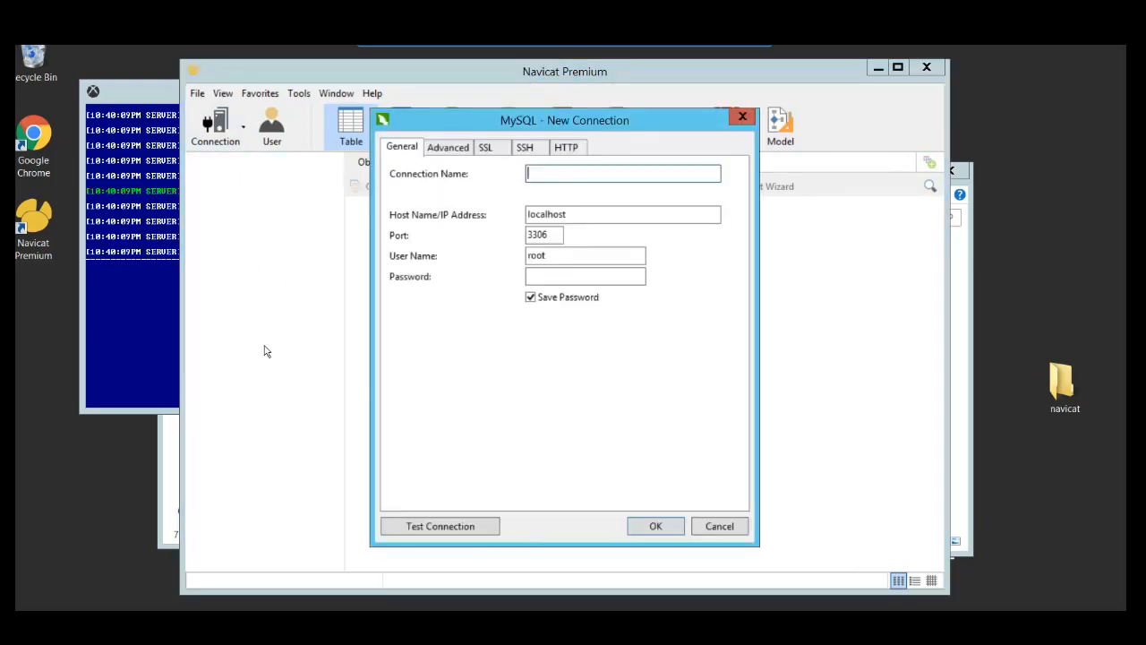
left_click(551, 276)
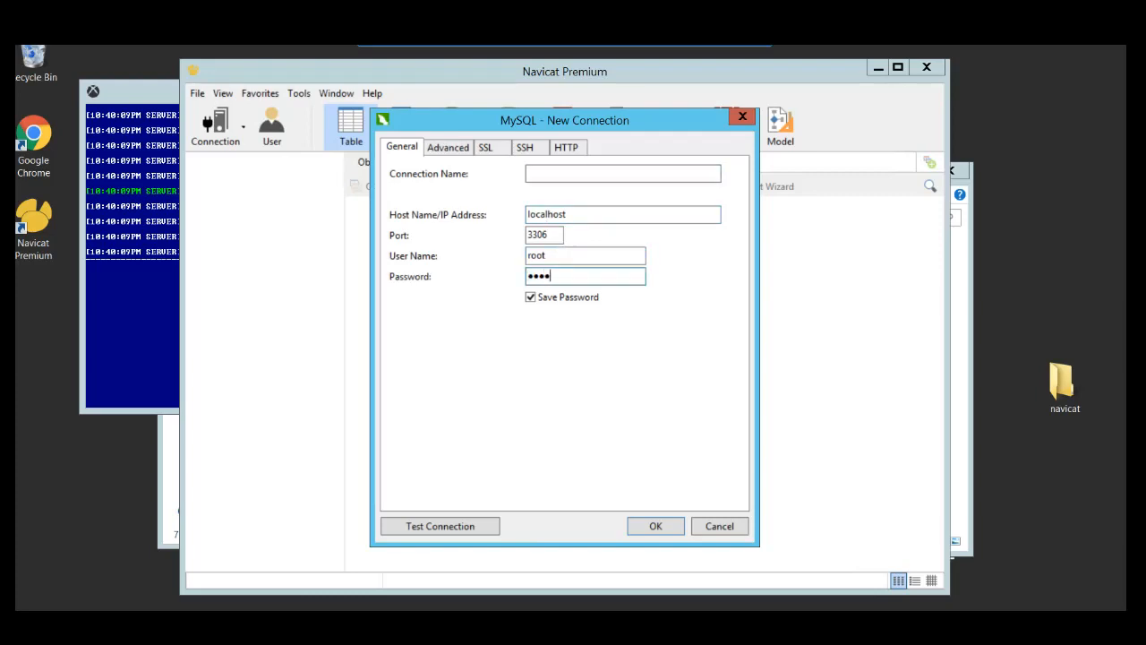
Test the new MySQL connection and save it
left_click(452, 524)
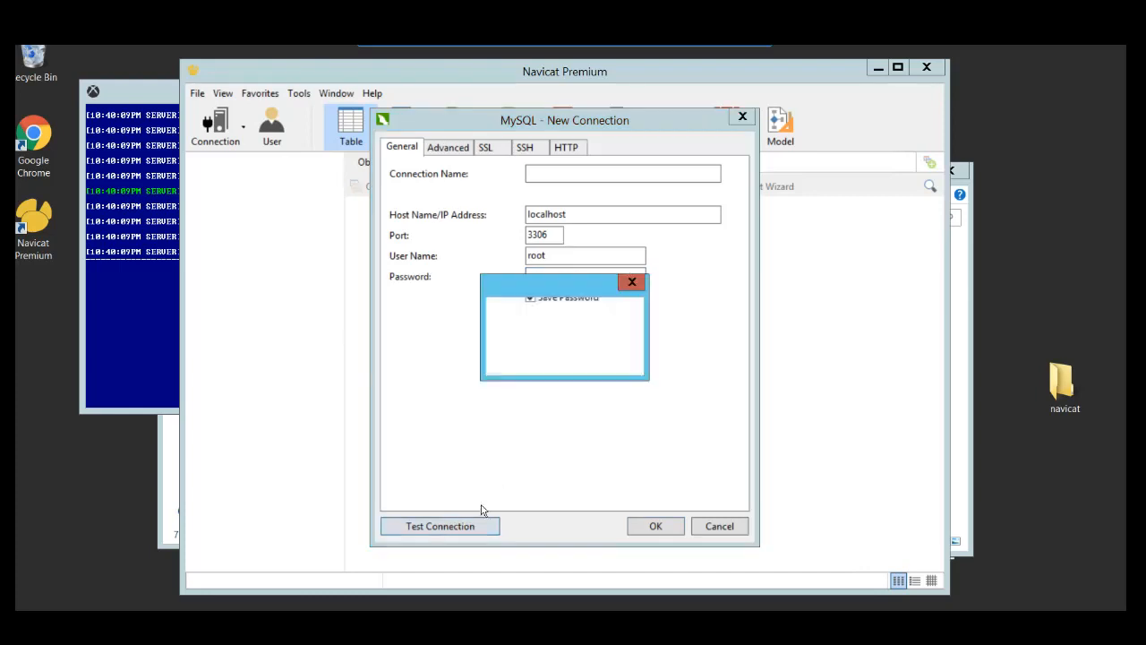
left_click(564, 354)
left_click(653, 525)
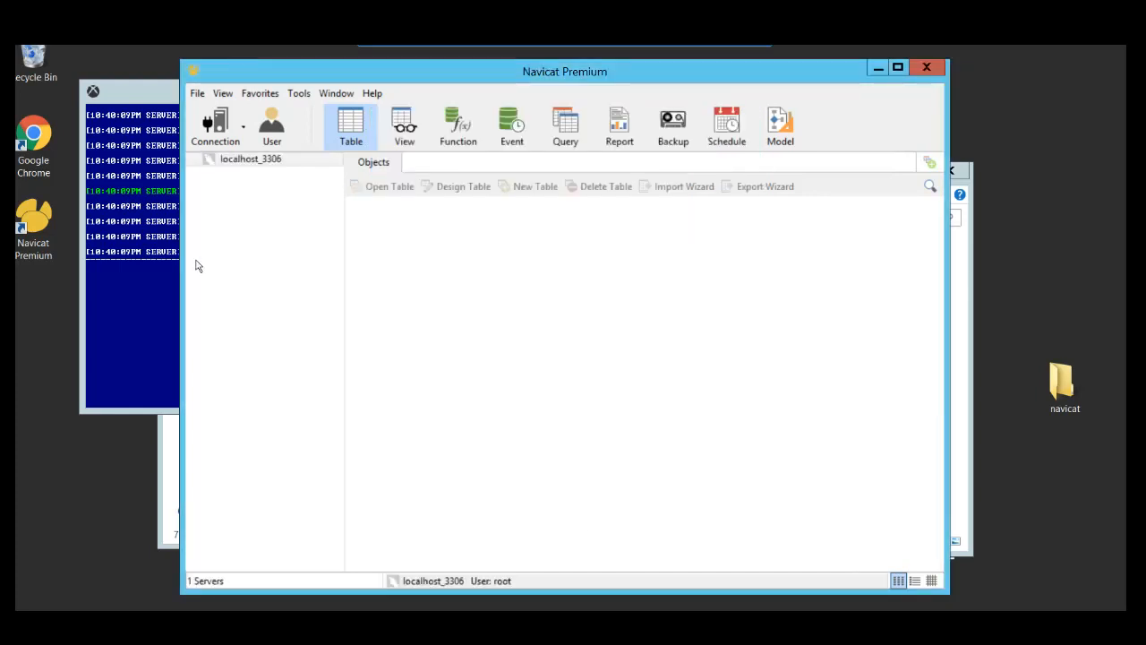
Connect to localhost_3306 and open the users table of the pimpin database
double_click(206, 161)
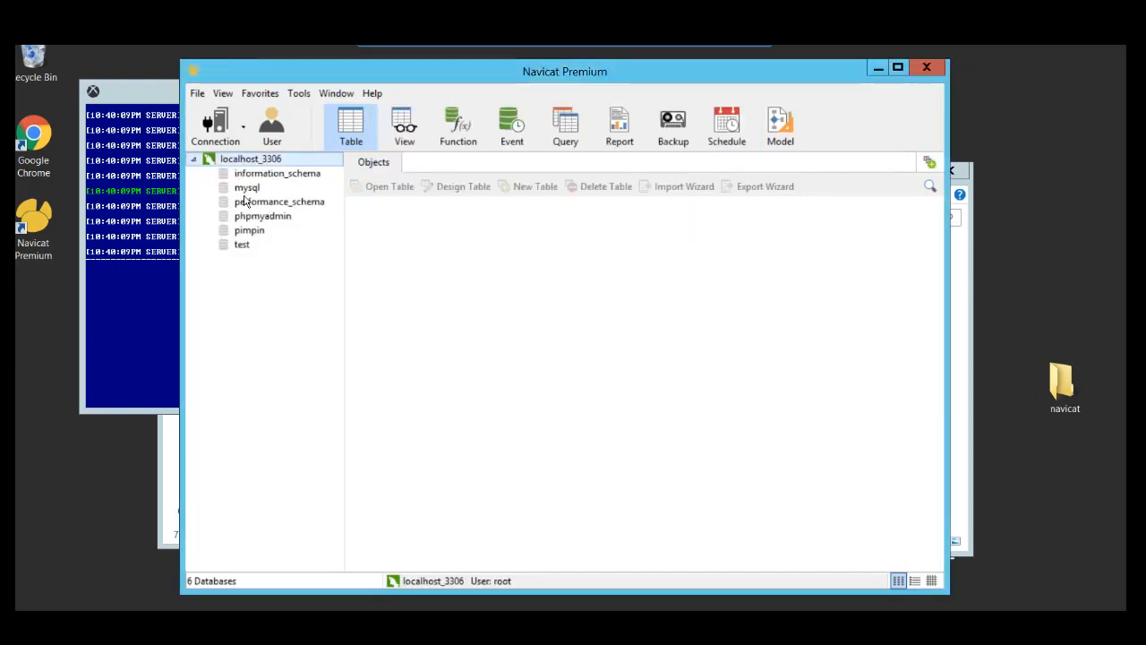
double_click(247, 231)
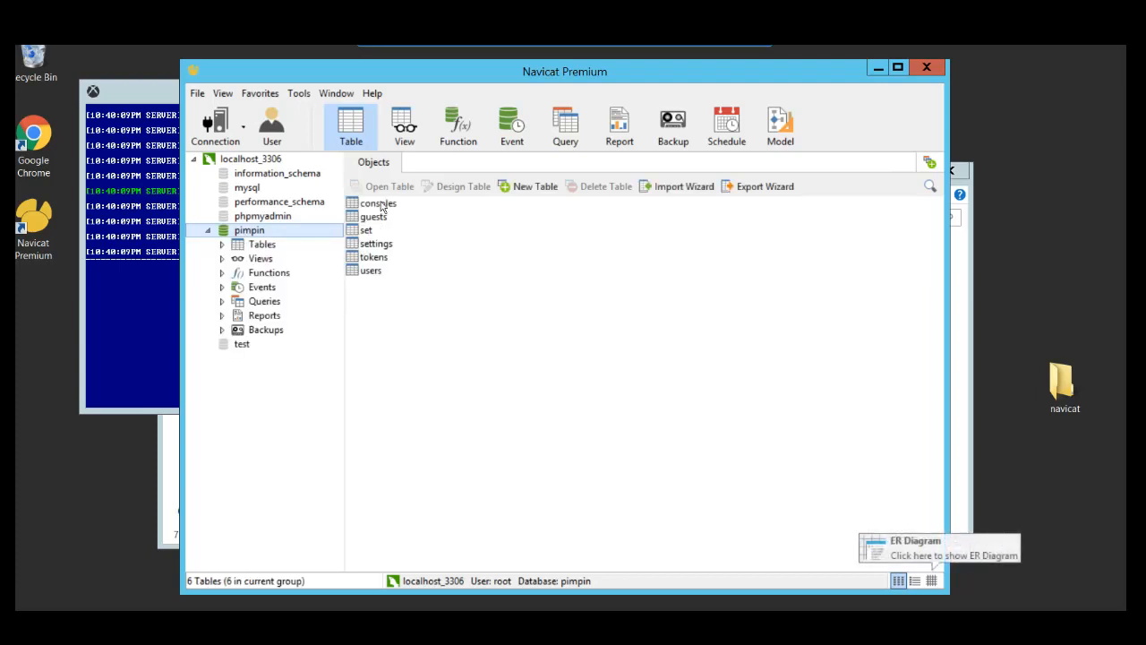
double_click(373, 270)
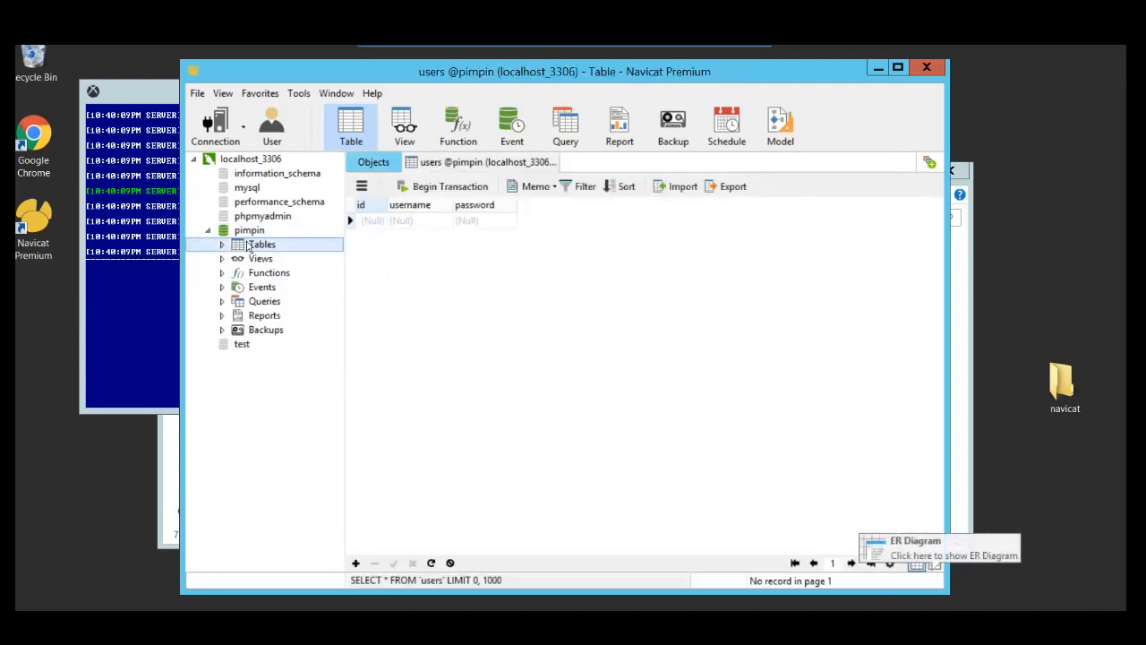
Add a record to the users table with id 2 and username silent
left_click(360, 220)
type("02")
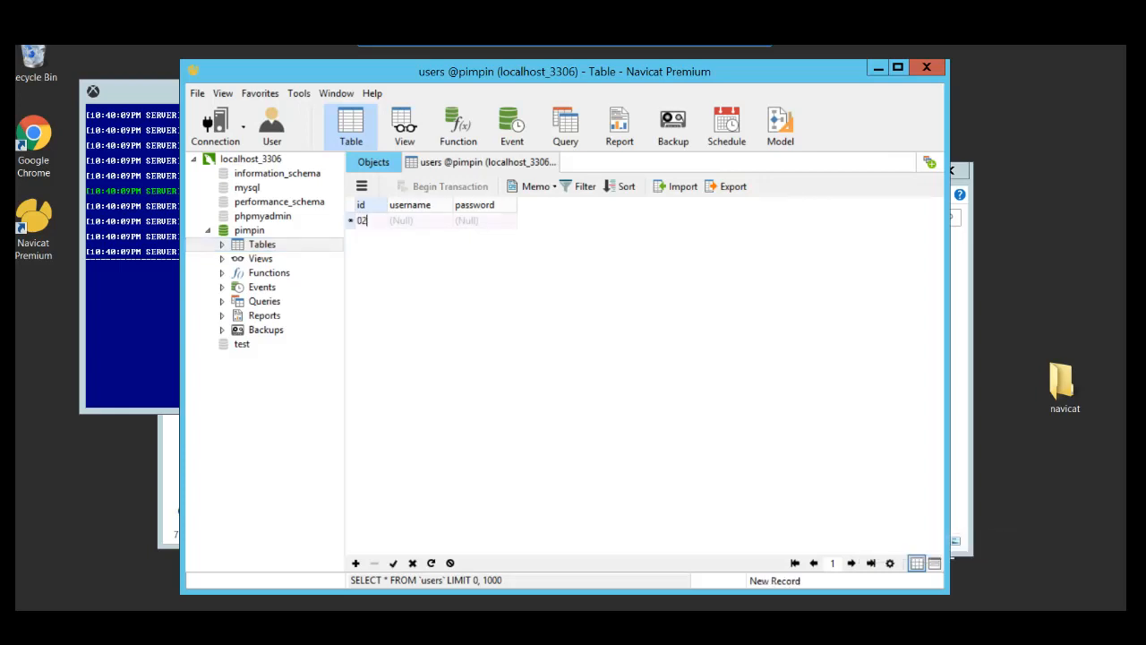
left_click(407, 223)
type("silent")
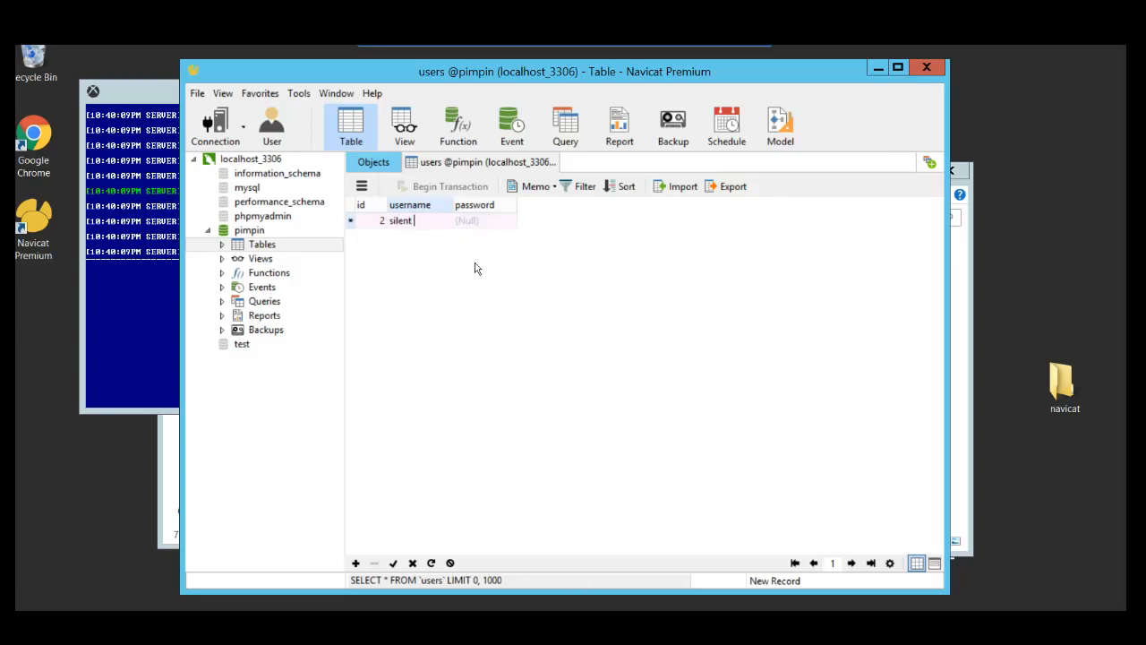
left_click(309, 623)
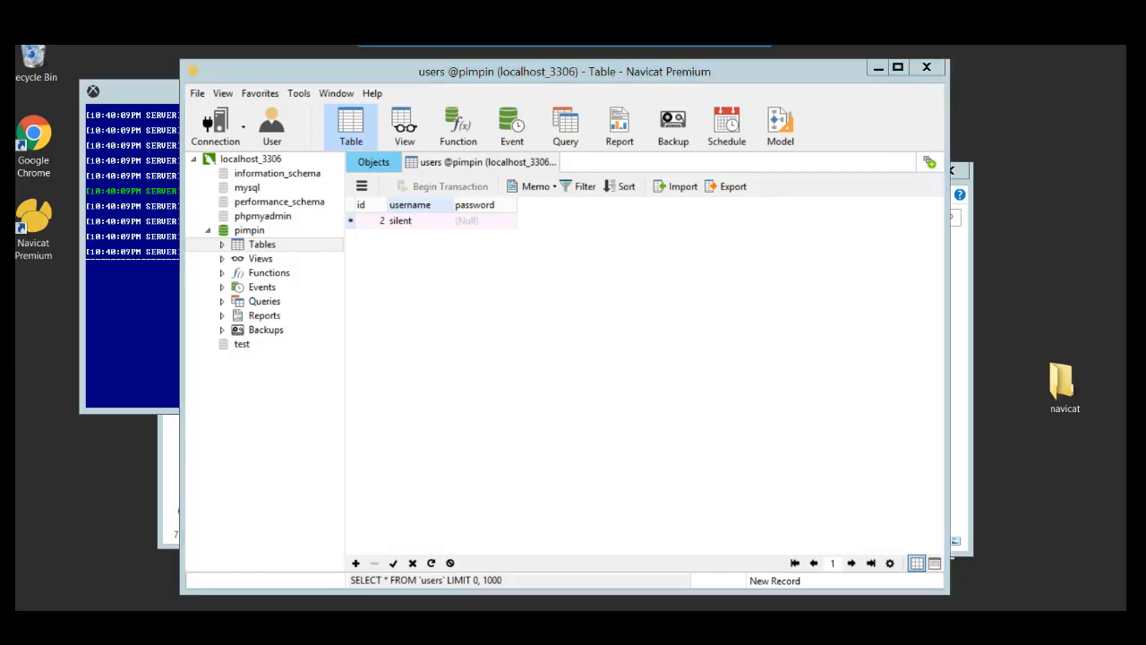
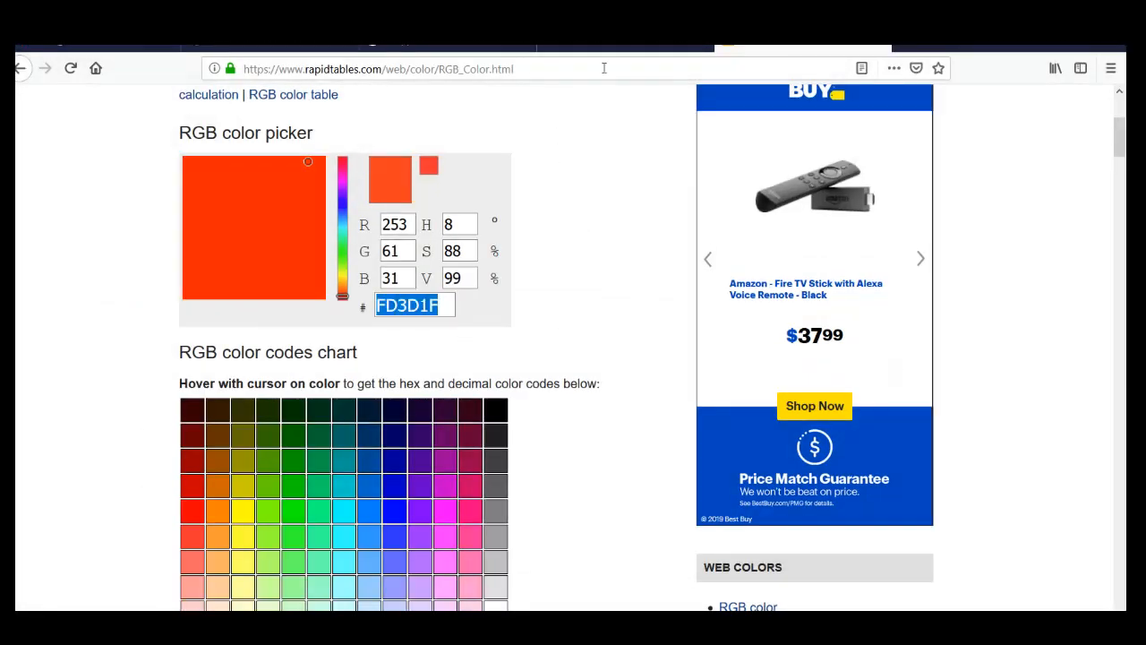
Search the web for "md5 hash" and open the MD5 Hash Generator site at md5hashgenerator.com
left_click(589, 69)
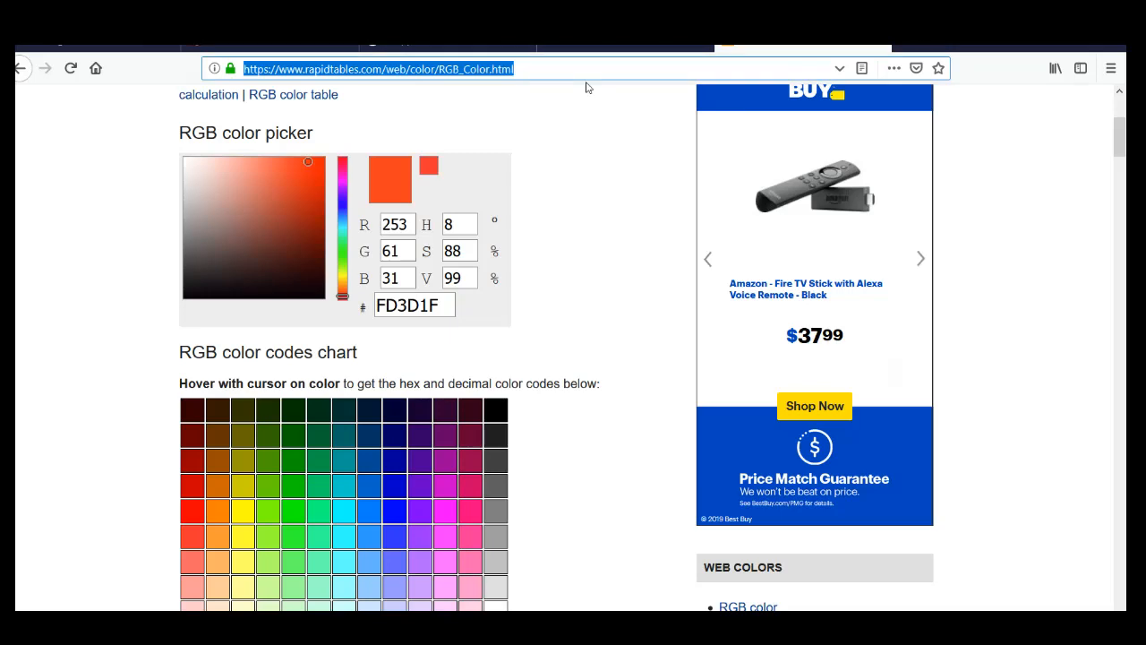
type("md5 h")
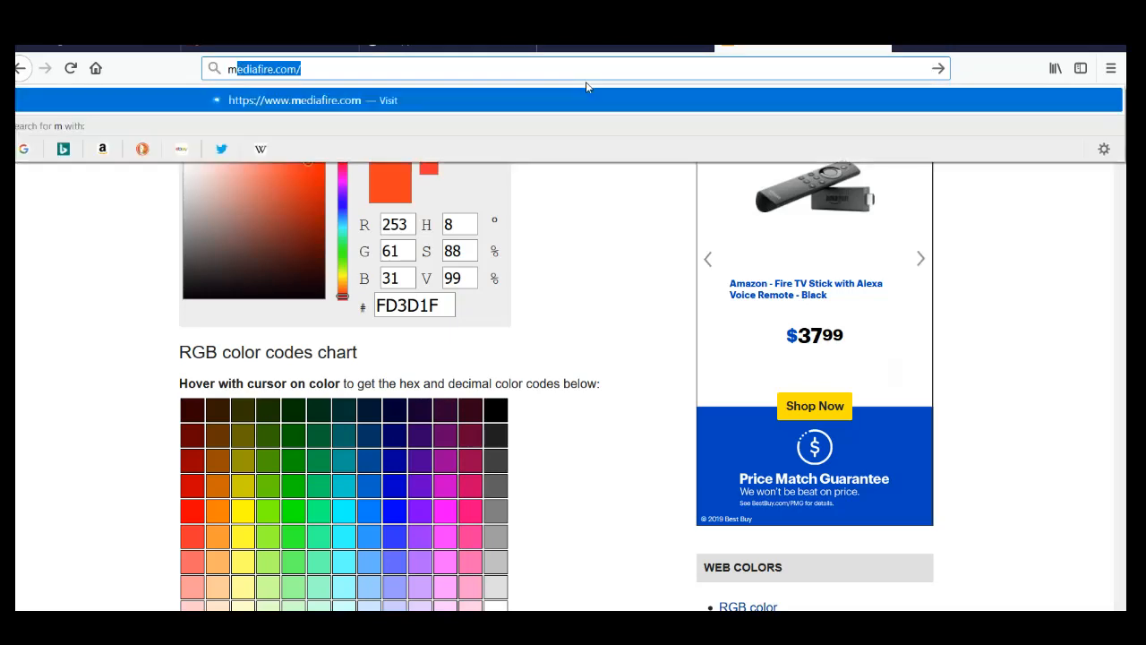
type("ash")
key("Return")
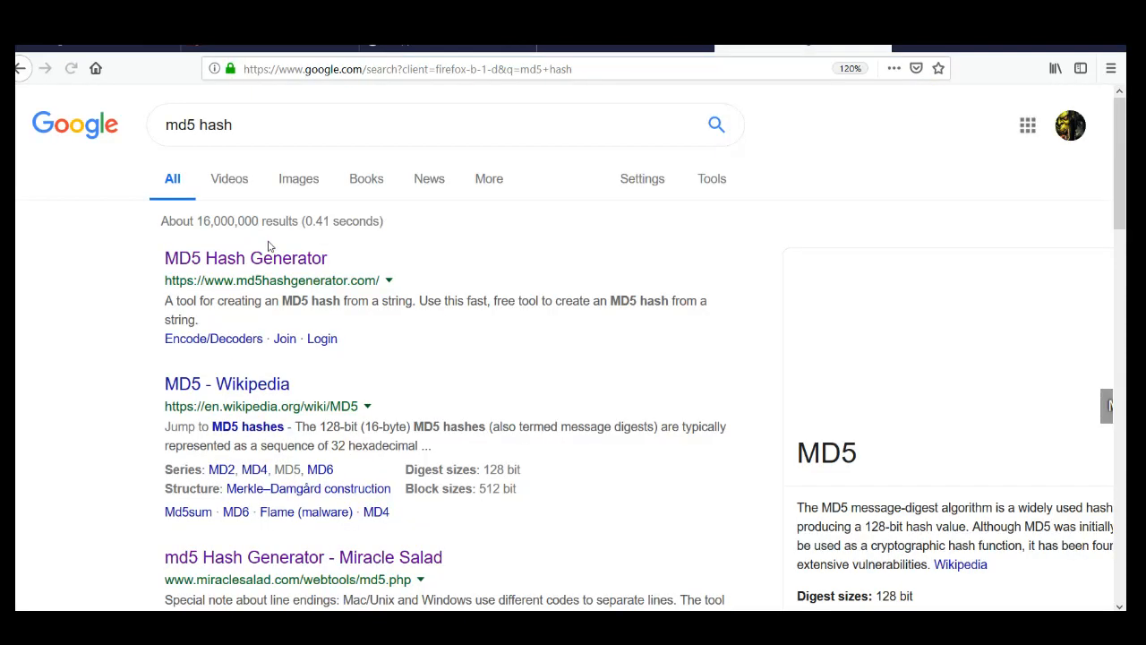
left_click(243, 263)
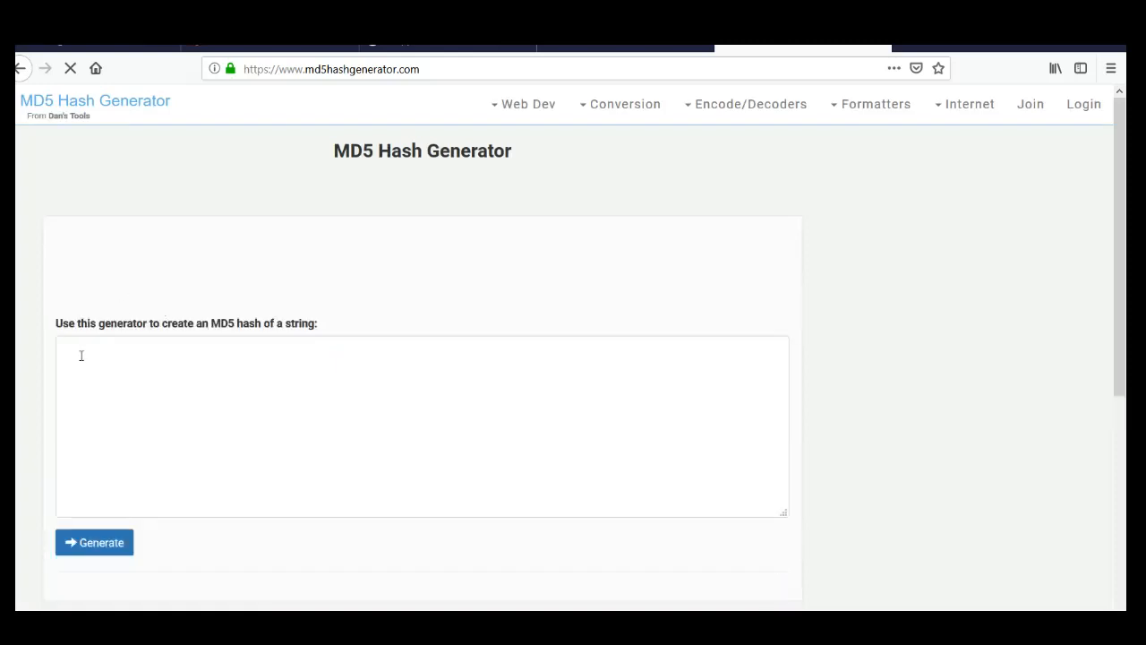
Enter the new user's password as the string and generate its MD5 hash
left_click(87, 347)
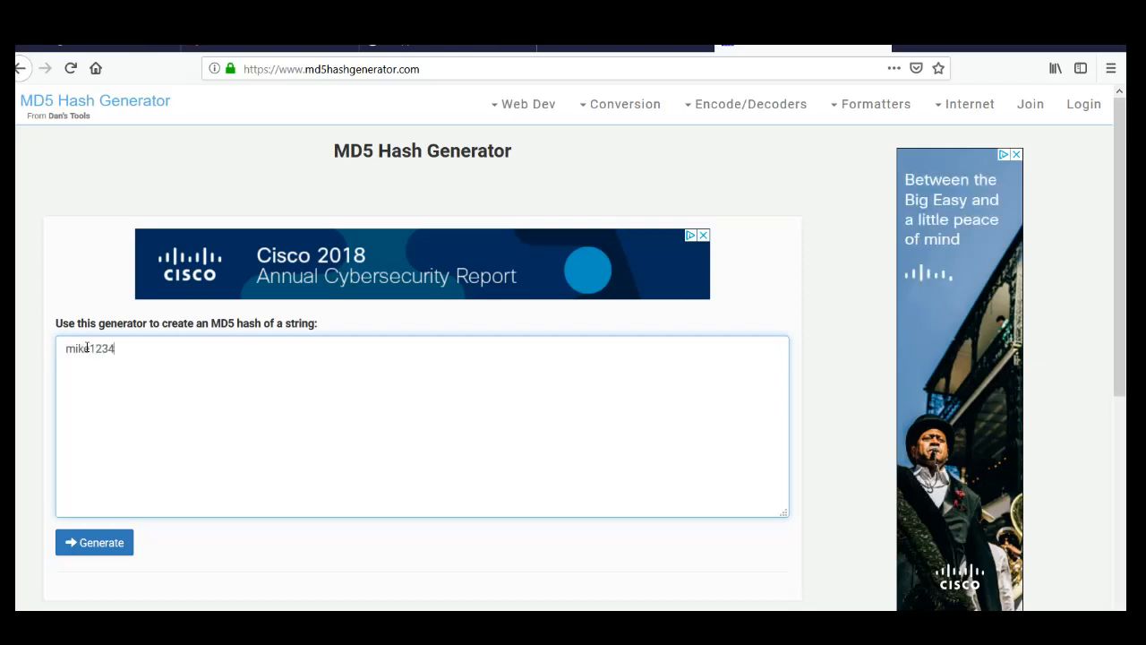
left_click(94, 542)
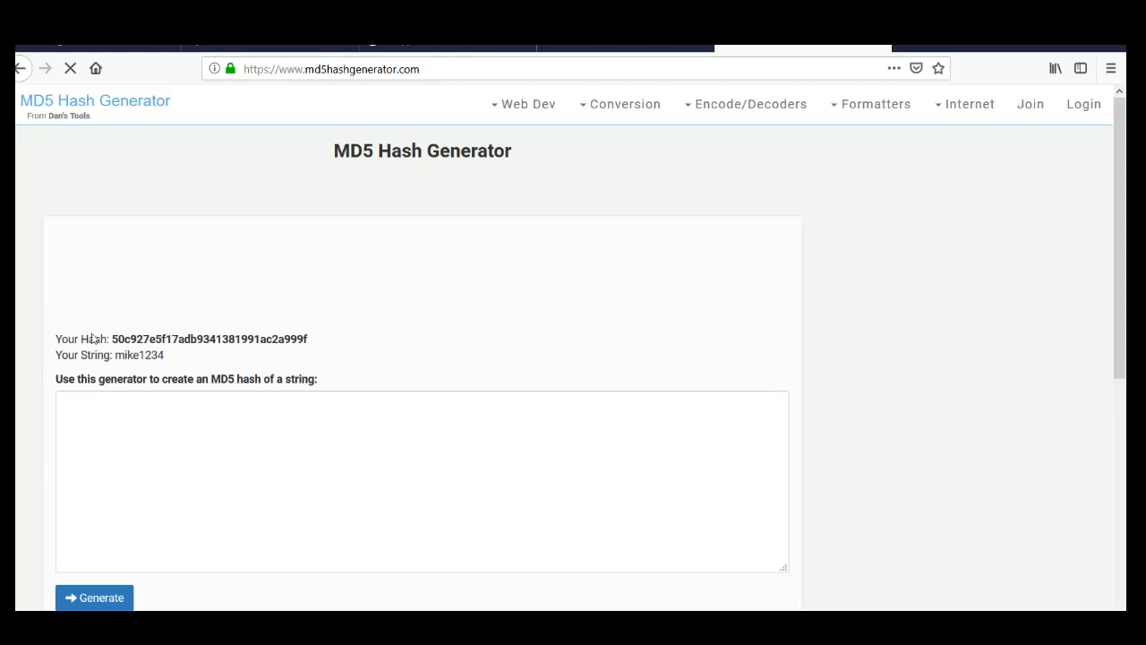
Copy the generated MD5 hash and switch back to the Remote Desktop Connection session
left_click_drag(313, 345, 111, 342)
right_click(127, 344)
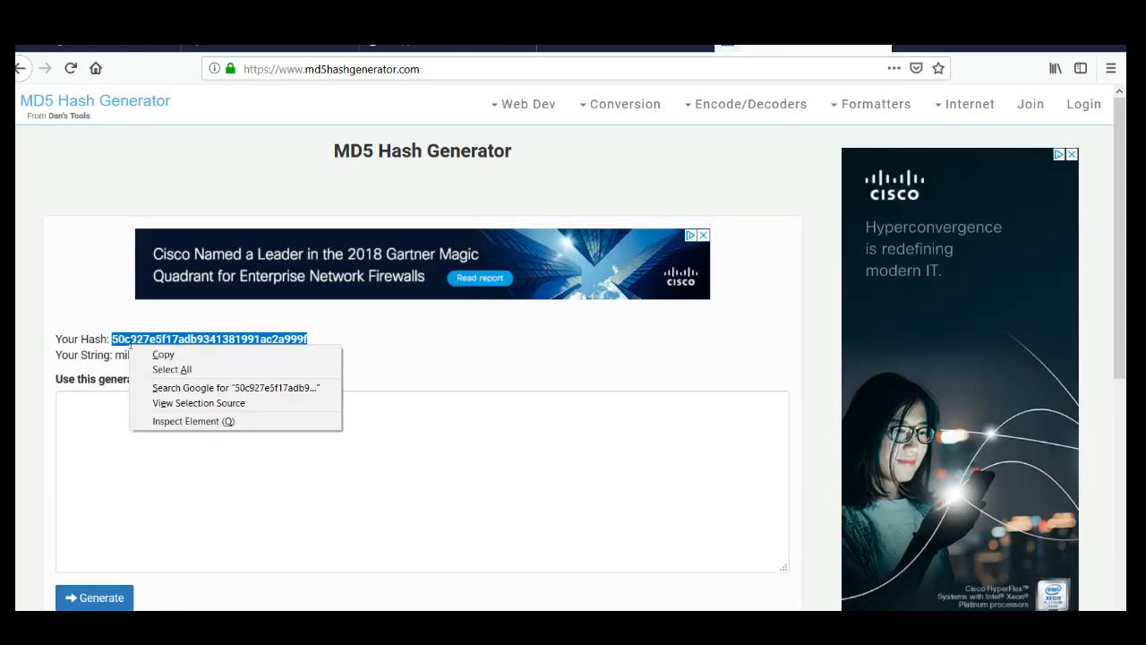
left_click(166, 356)
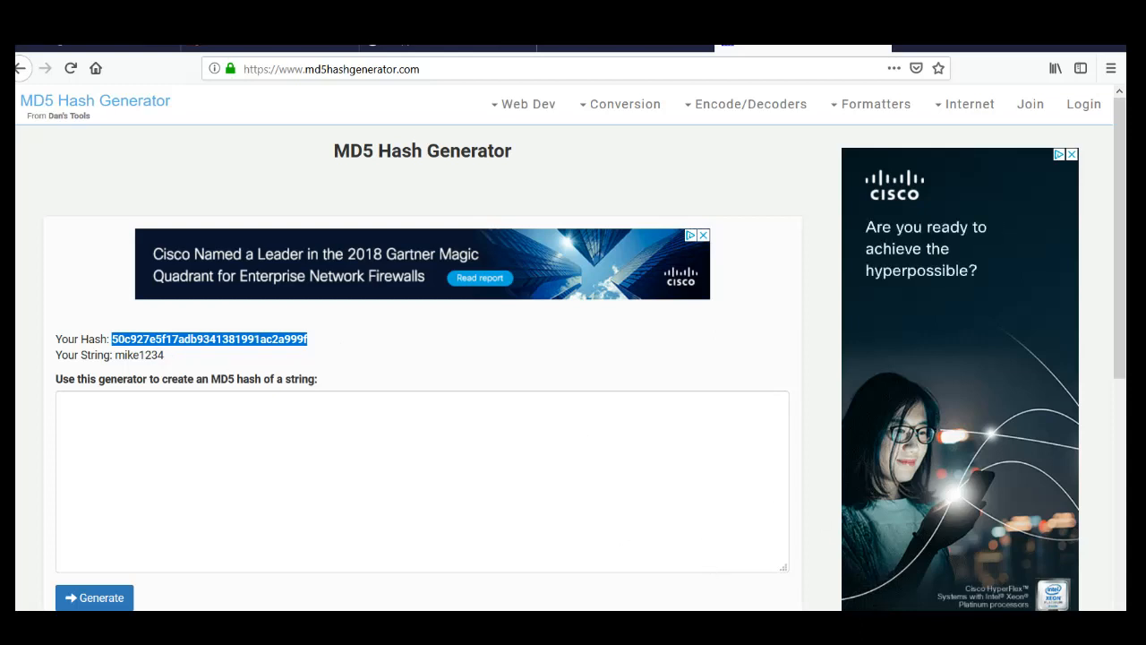
mouse_move(865, 638)
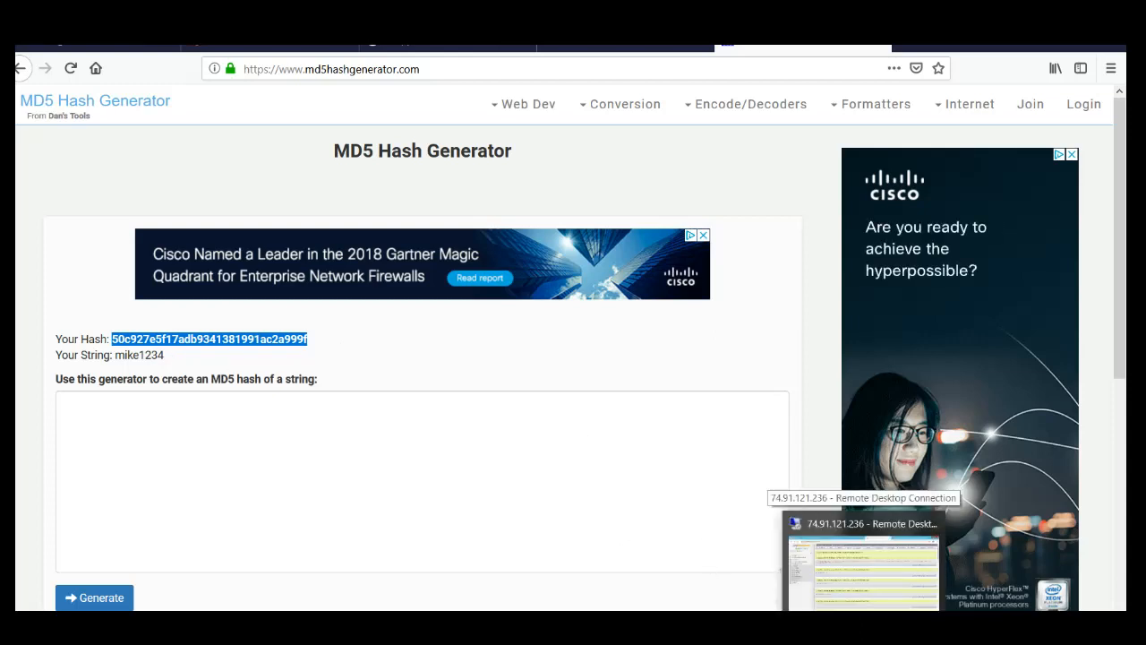
left_click(862, 571)
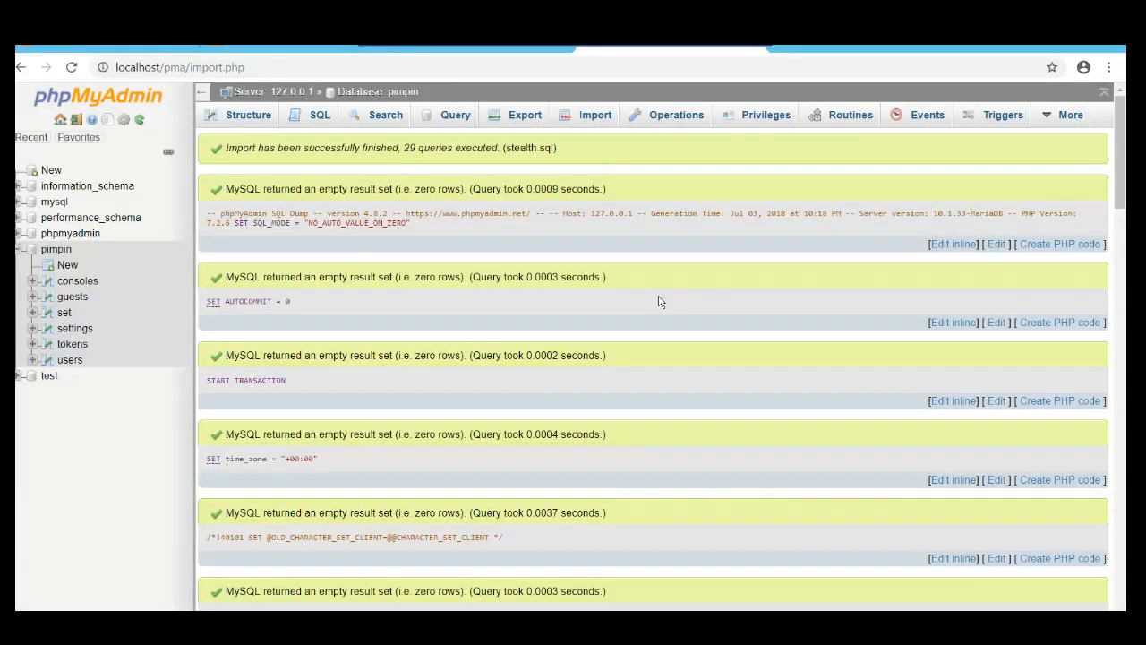
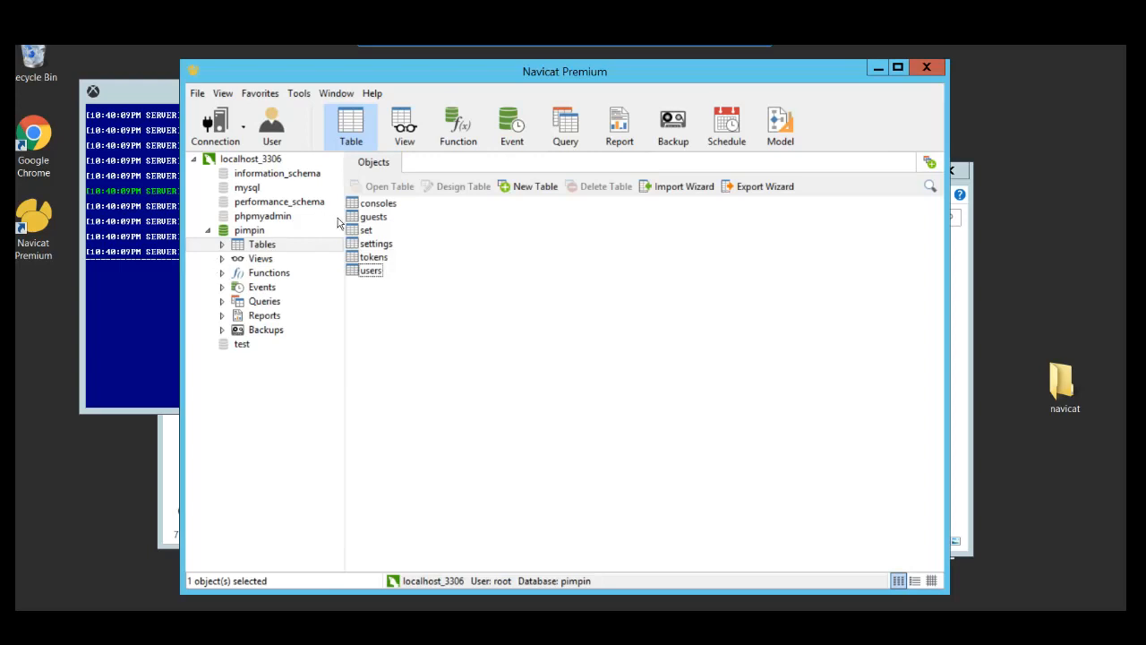
Set guestmode to 0 for the Stealth record in the pimpin database's settings table and close the table
double_click(377, 244)
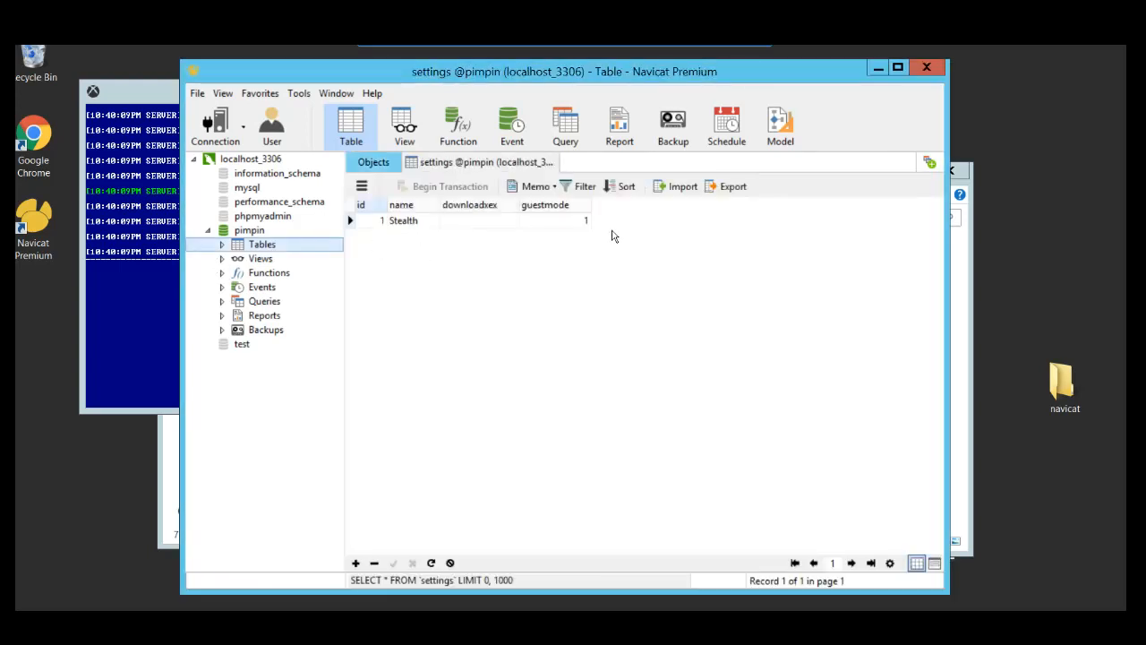
double_click(584, 223)
key("BackSpace")
type("0")
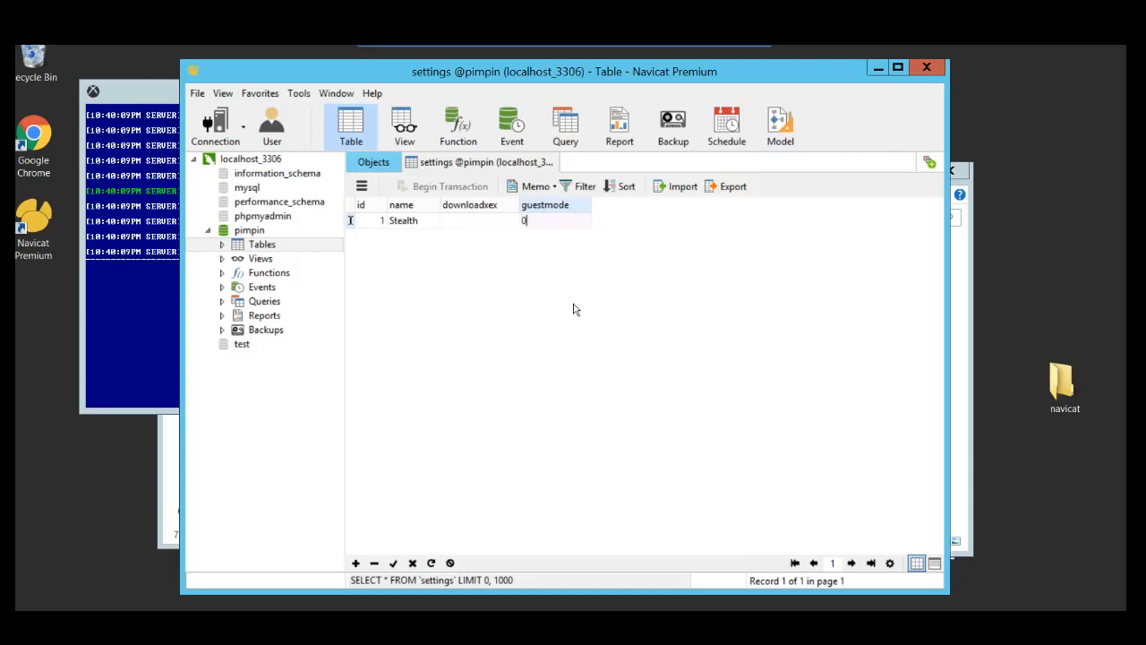
key("Return")
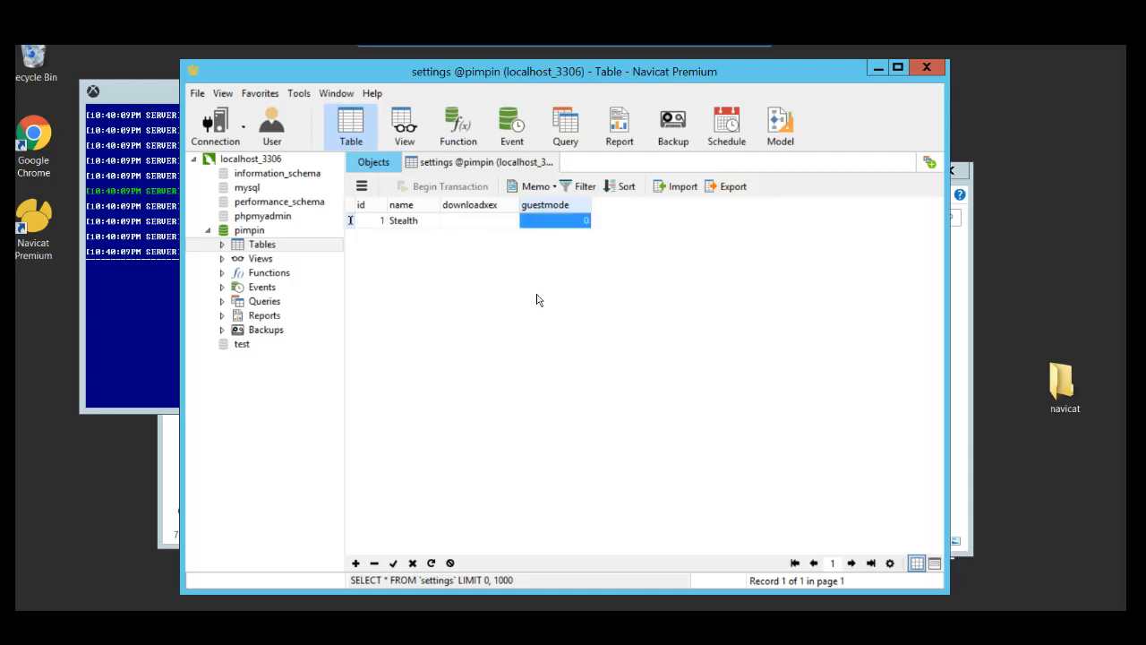
left_click(927, 68)
left_click(502, 354)
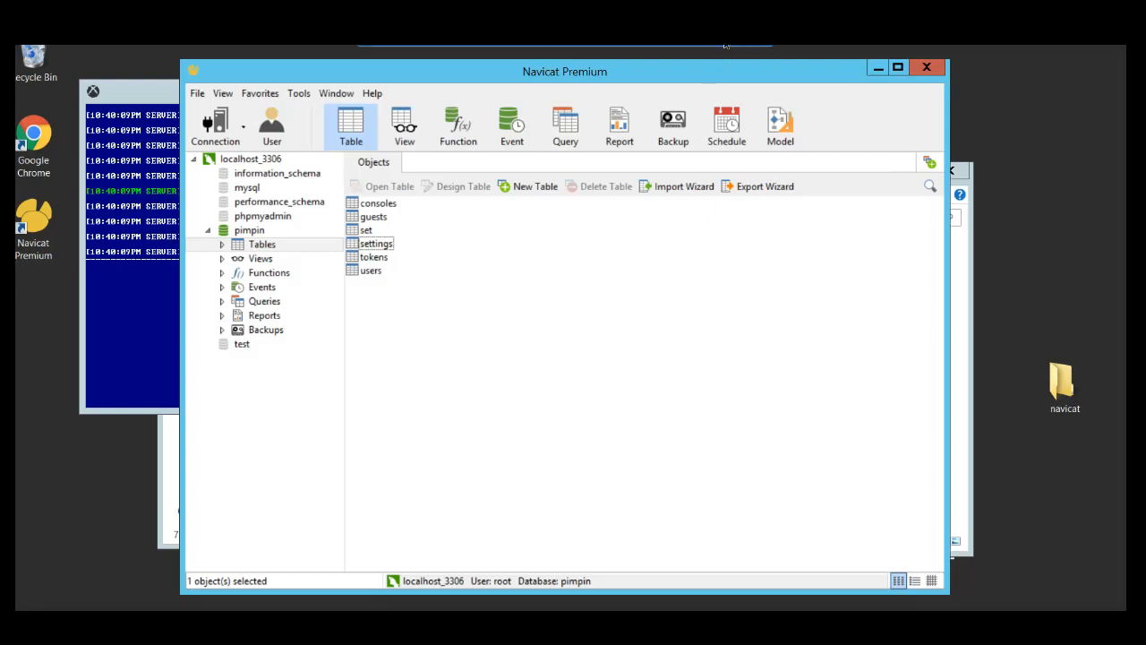
Leave the remote desktop session and show the local stealthsample folder in File Explorer
left_click(726, 47)
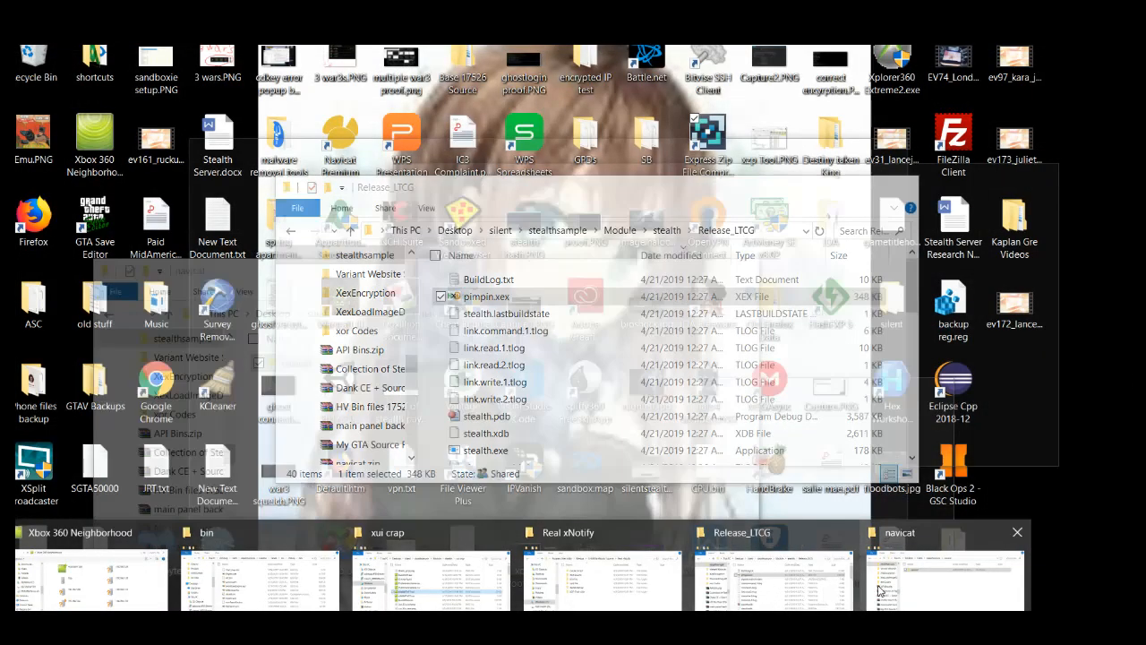
left_click(932, 564)
left_click(394, 313)
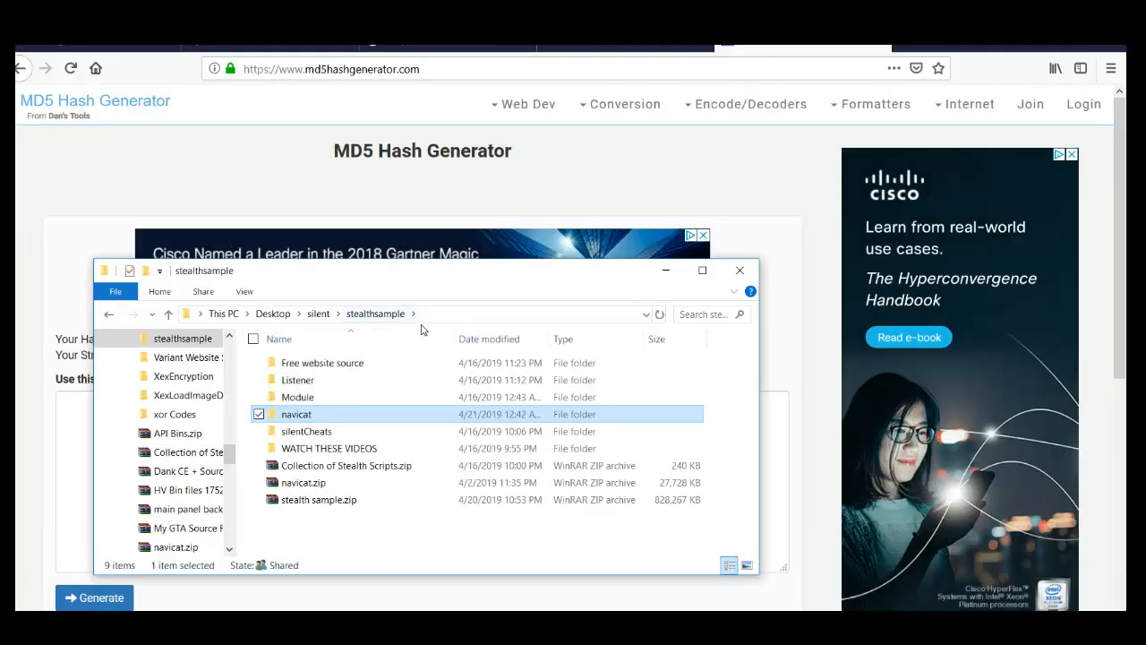
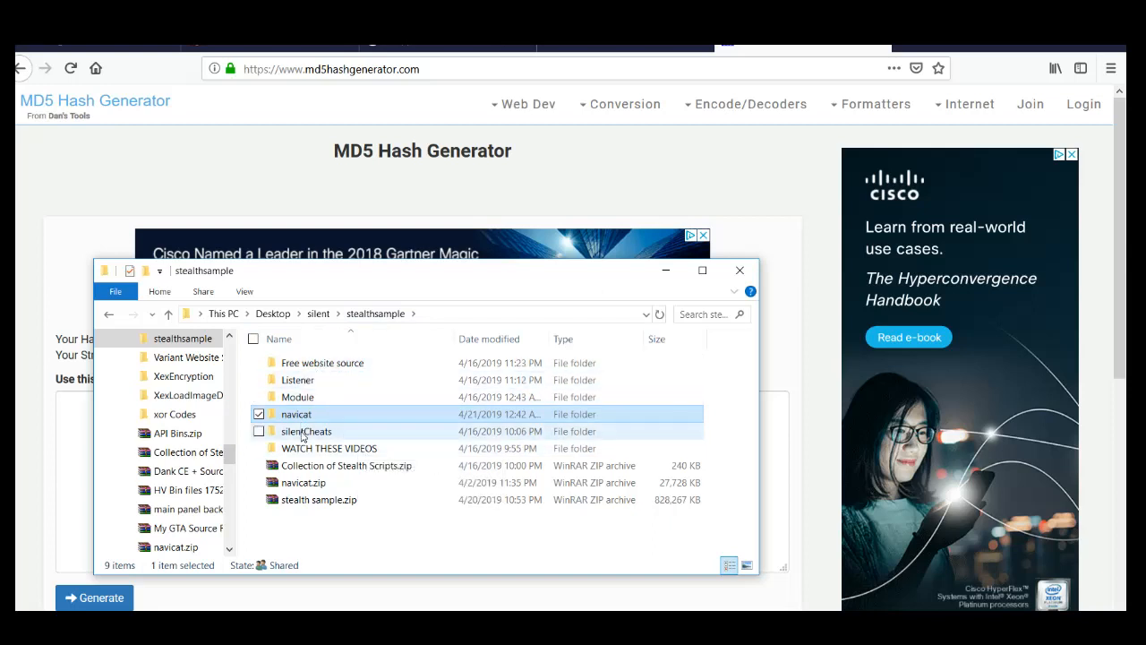
Look through the WATCH THESE VIDEOS and Free website source folders inside stealthsample, returning to the stealthsample folder
double_click(309, 448)
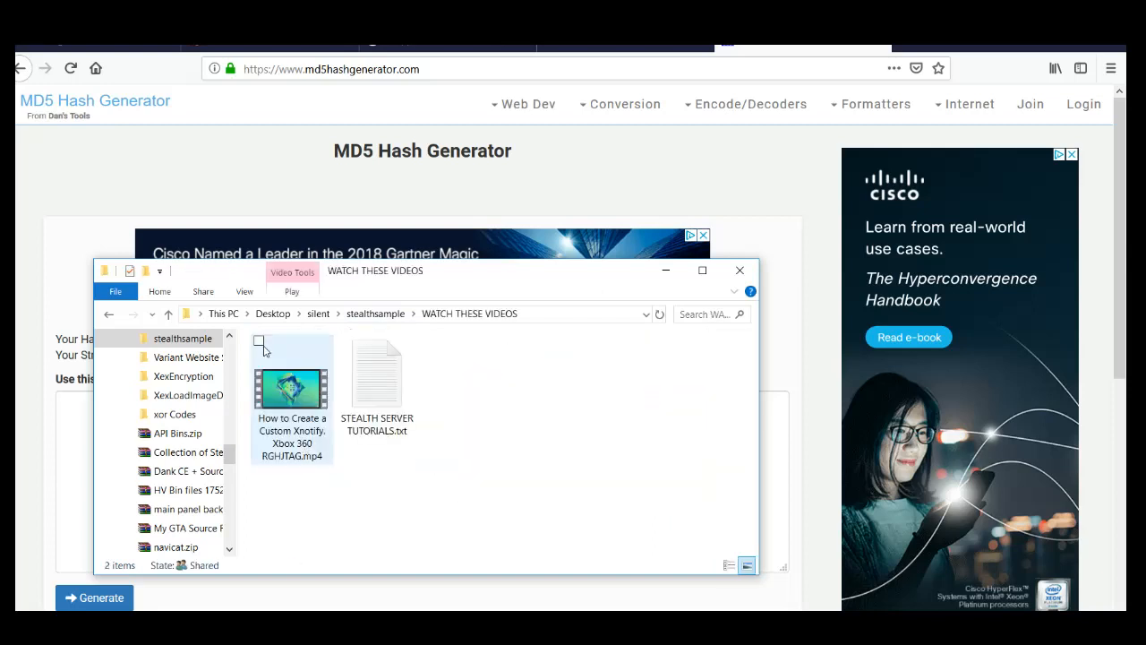
left_click(375, 313)
double_click(303, 363)
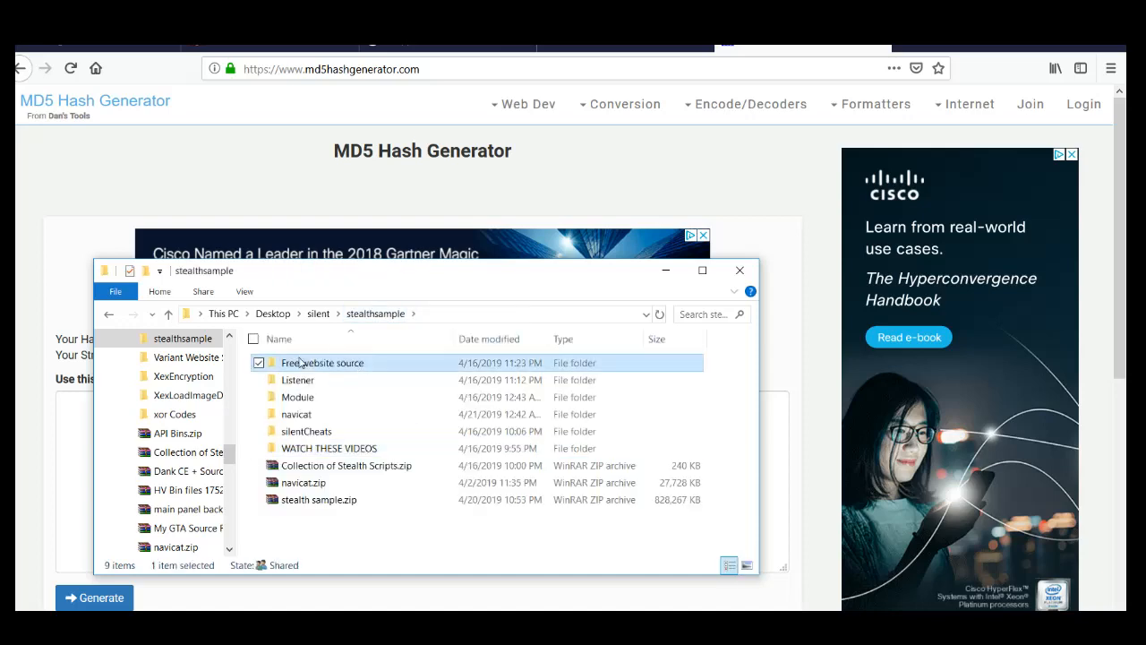
left_click_drag(281, 277, 330, 255)
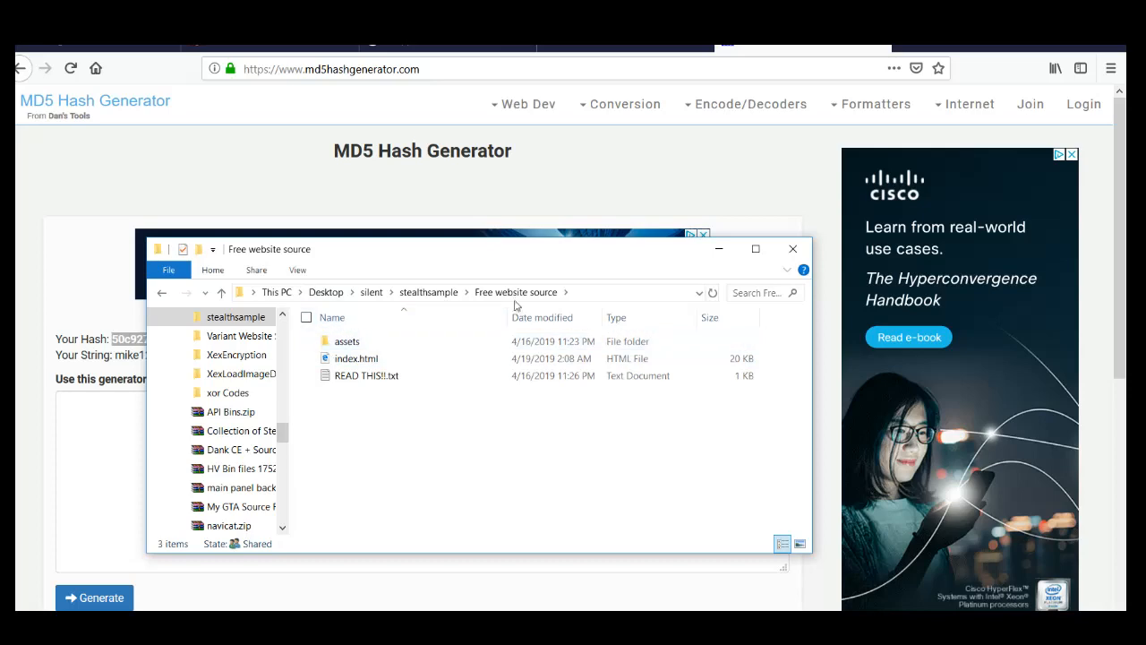
left_click(414, 292)
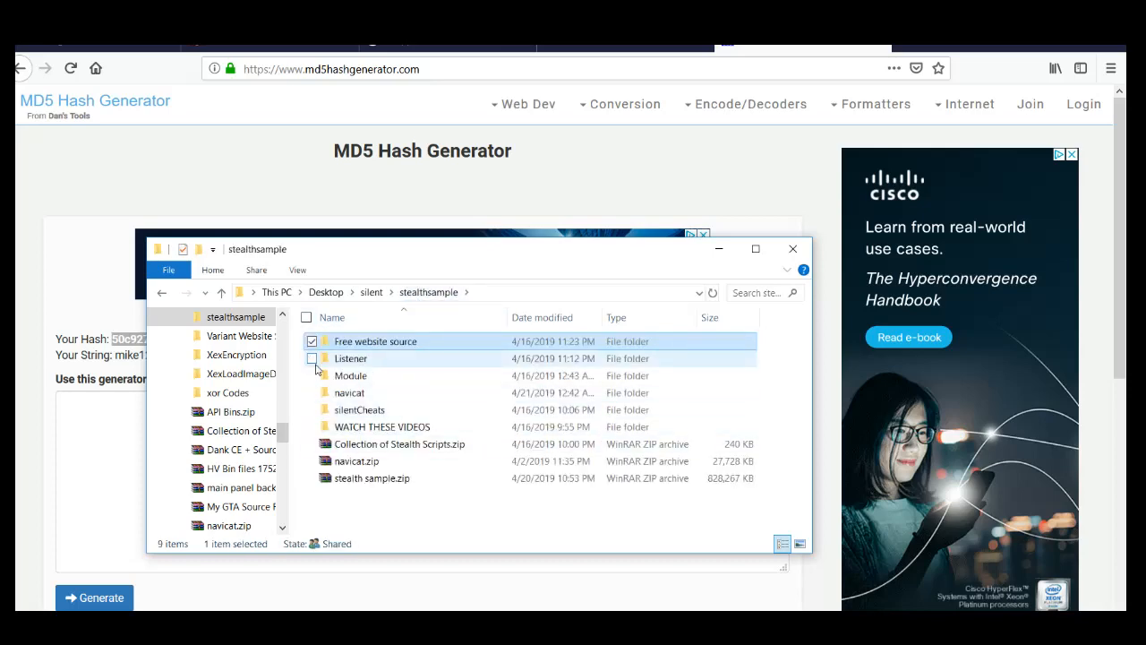
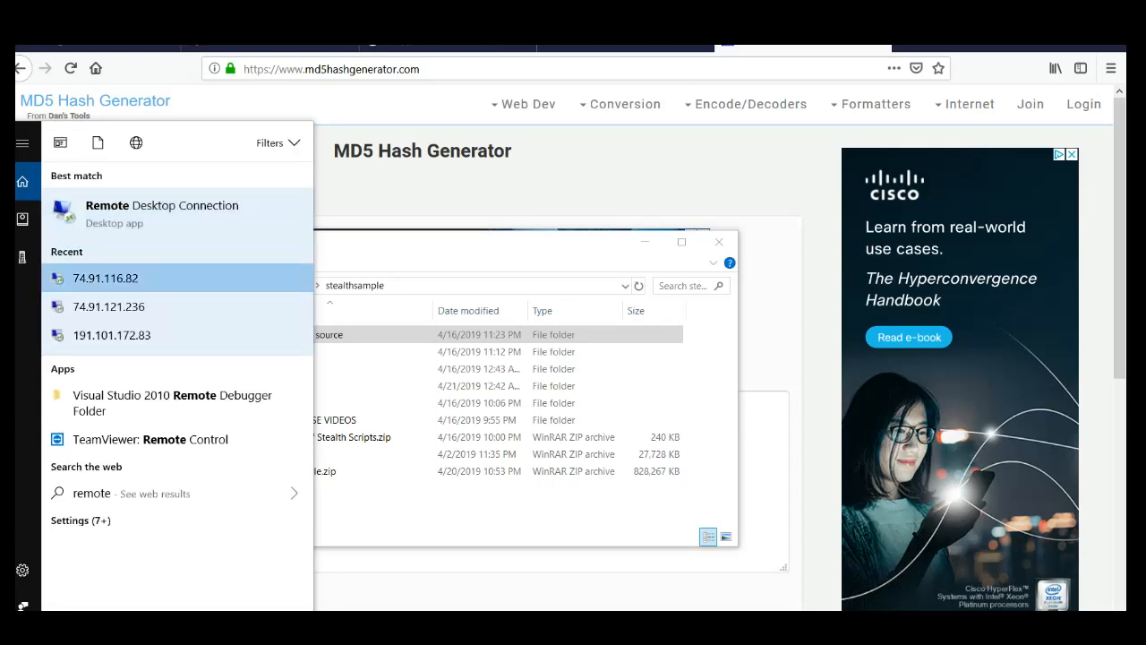
Dismiss the search for remote without opening a connection, returning to the stealthsample folder
key("Escape")
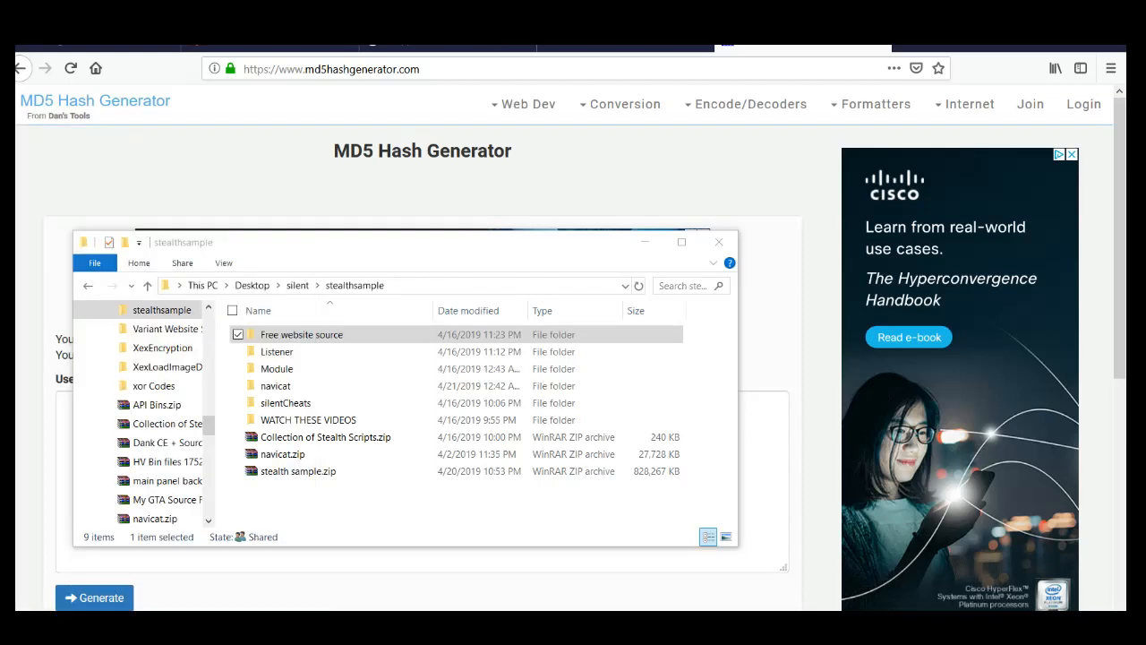
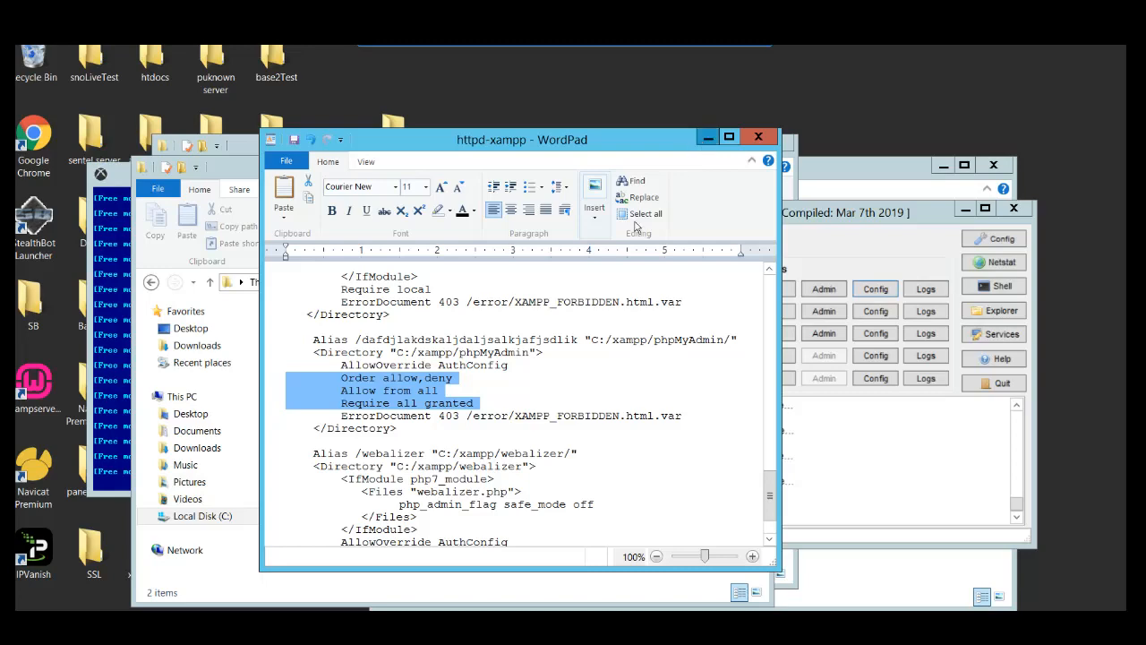
Minimize the httpd-xampp document and the XAMPP control panel, and open the parent htdocs folder
left_click(709, 138)
left_click(968, 212)
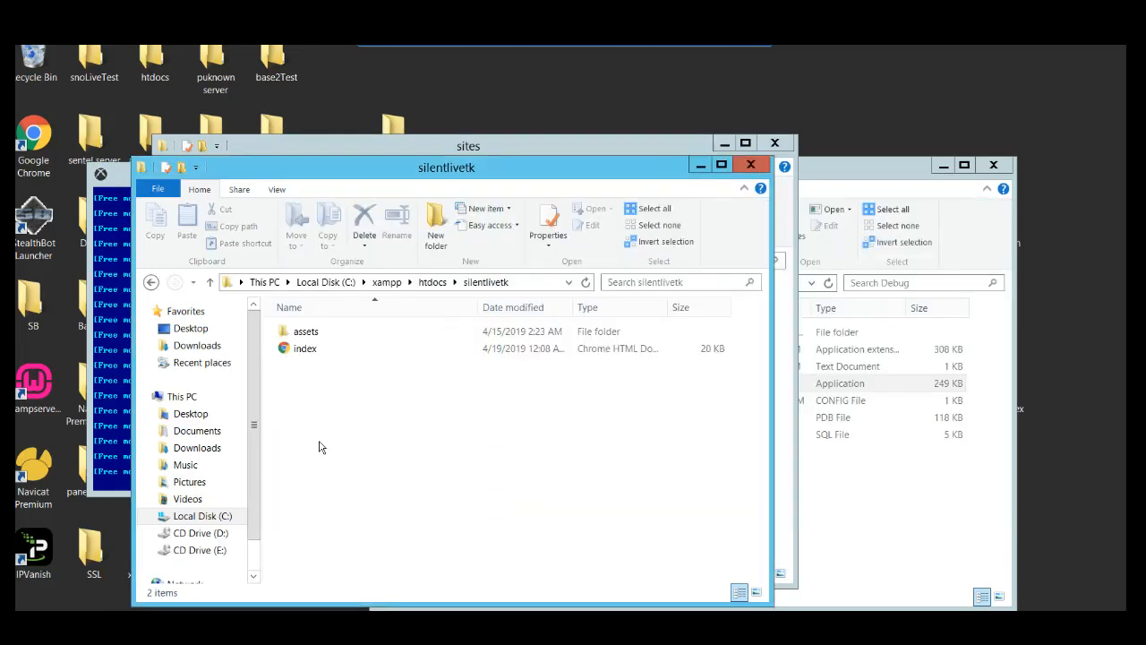
left_click(433, 282)
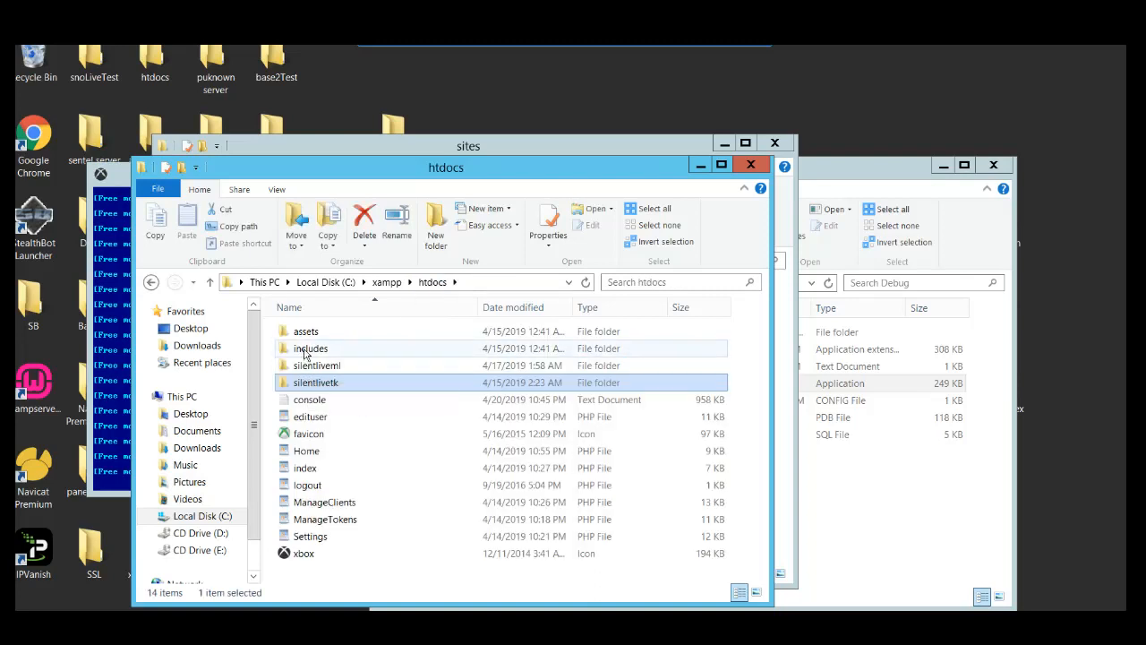
left_click_drag(298, 580, 313, 408)
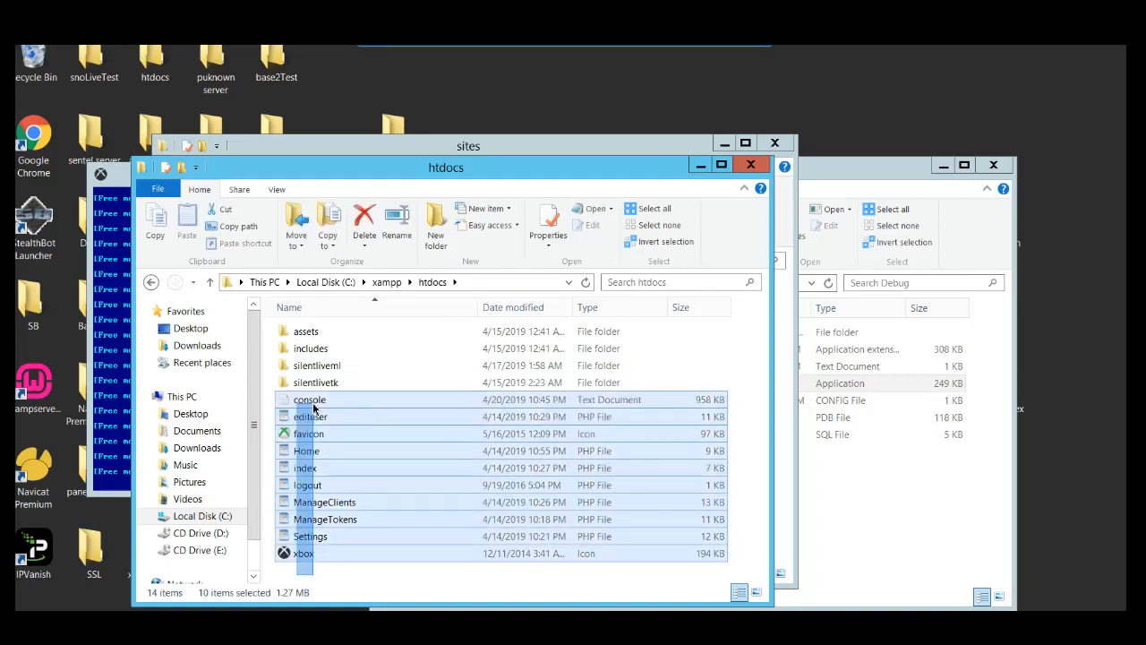
left_click_drag(314, 407, 314, 408)
left_click(304, 350, "ctrl")
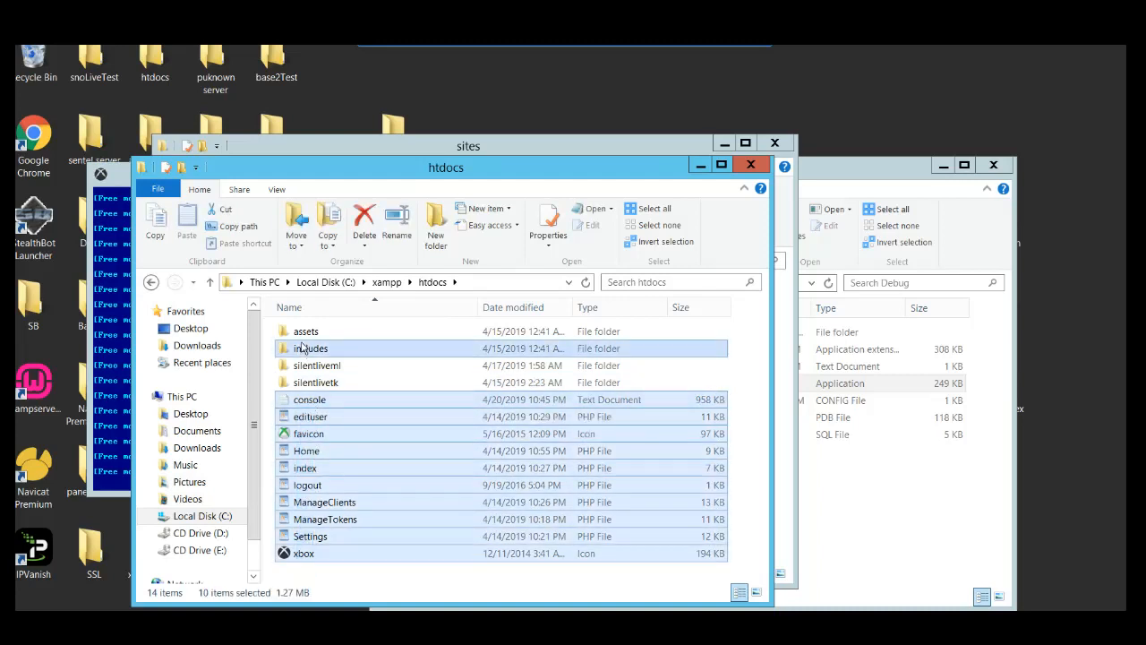
left_click(303, 335, "ctrl")
right_click(307, 456)
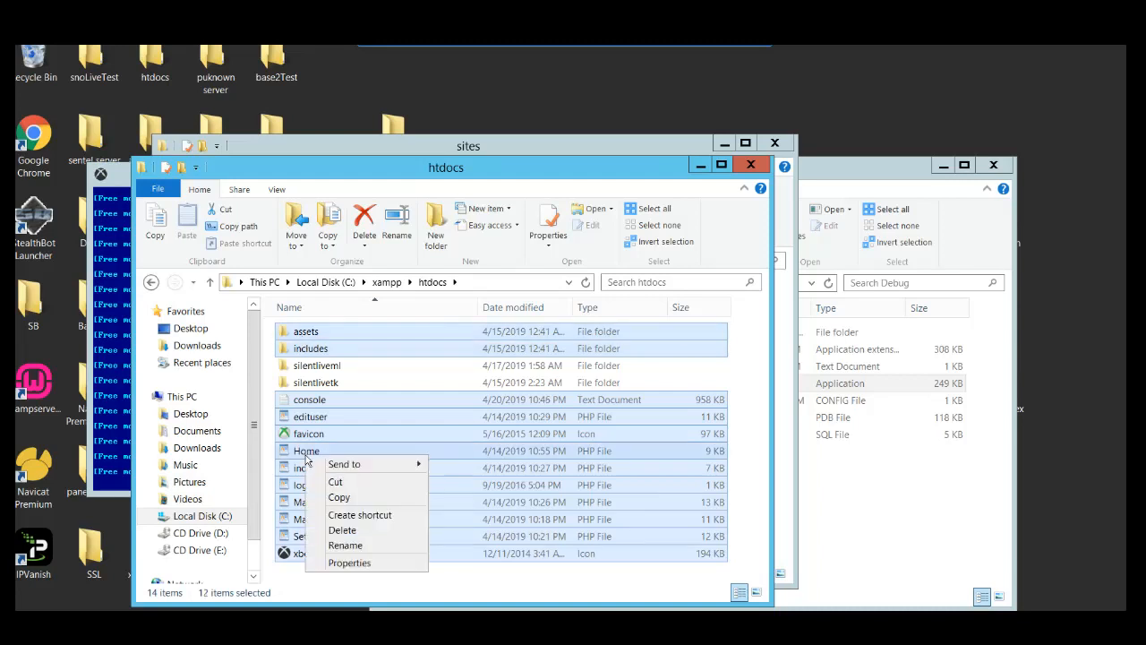
left_click(310, 584)
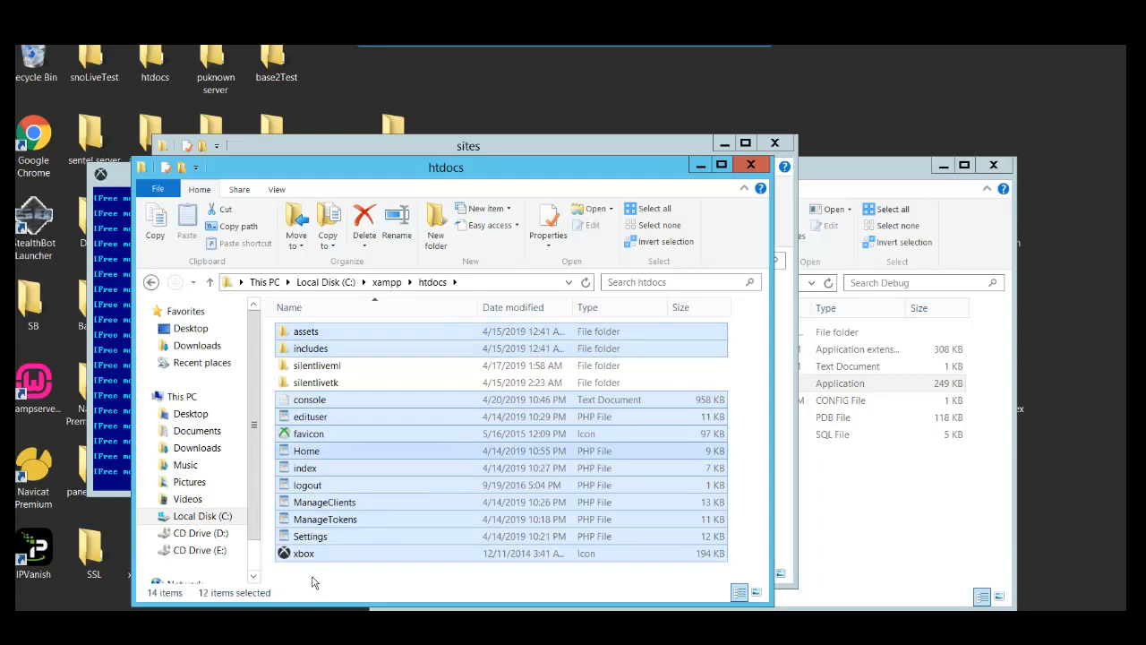
left_click(320, 580)
Copy the assets and includes folders plus the files edituser through xbox from htdocs, excluding console, silentliveml and silentlivetk
left_click_drag(312, 583, 316, 428)
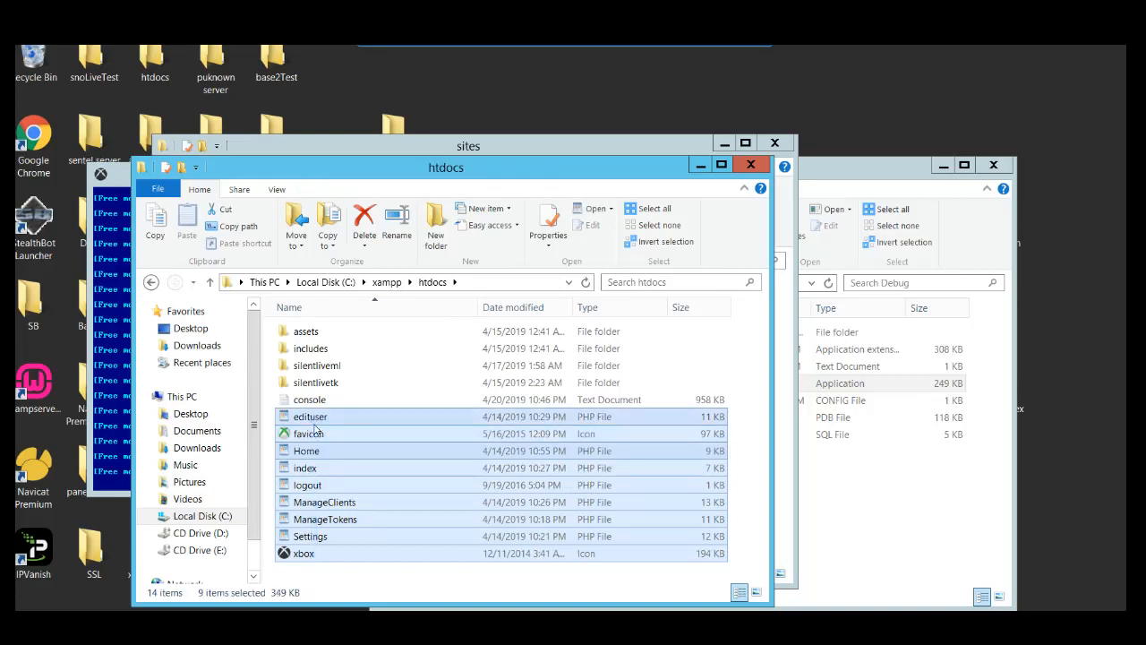
left_click(309, 333, "ctrl")
left_click(317, 347, "ctrl")
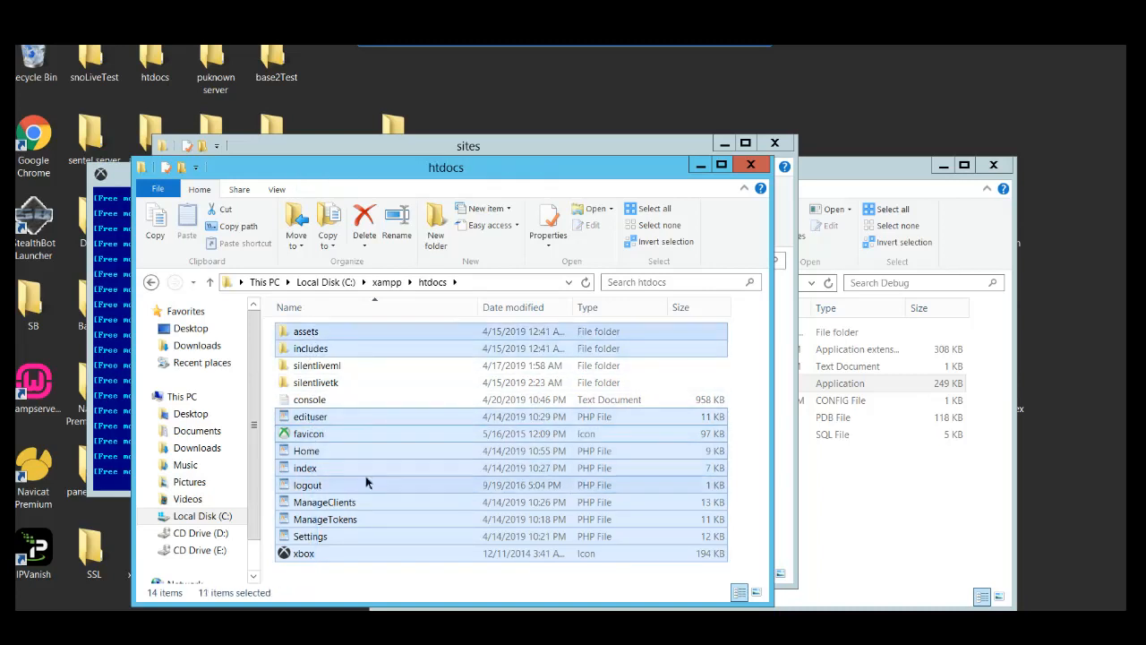
right_click(366, 474)
left_click(403, 519)
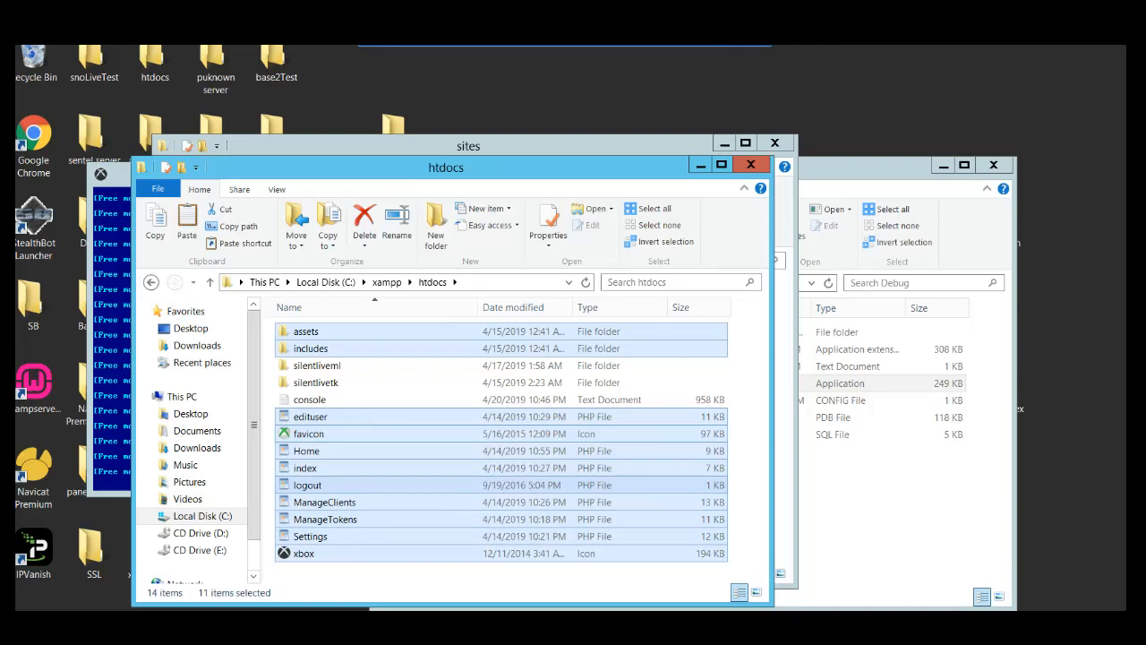
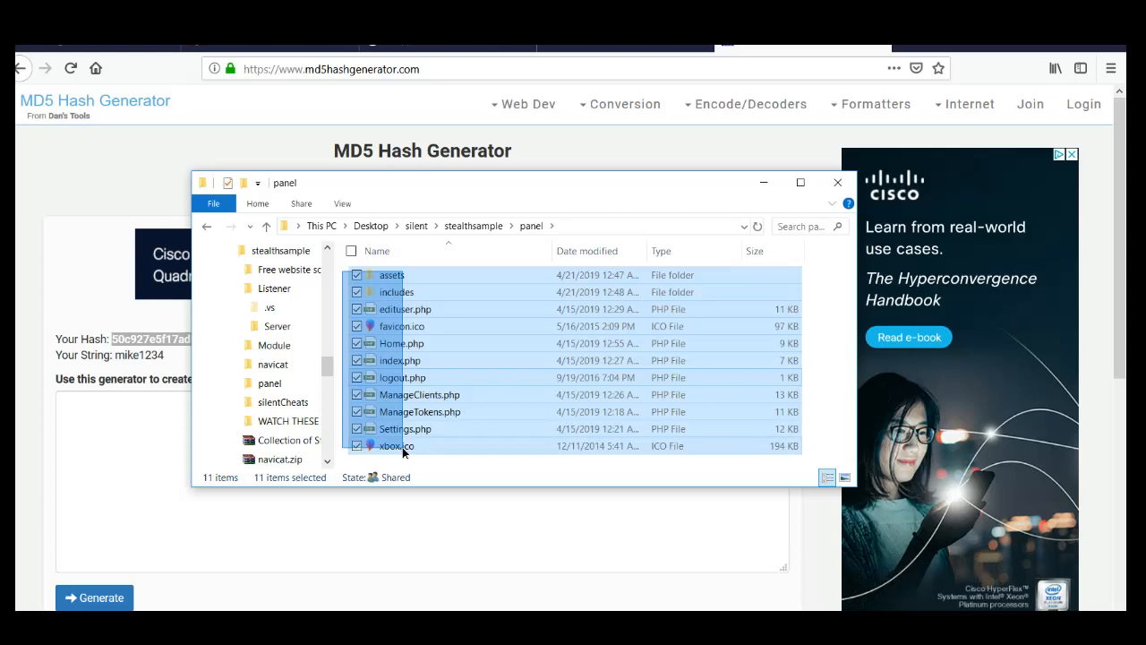
Select the entire contents of the stealthsample panel folder, from assets through xbox.ico, and reposition the folder window over the hash generator page
left_click_drag(402, 447, 402, 447)
left_click_drag(619, 194, 585, 251)
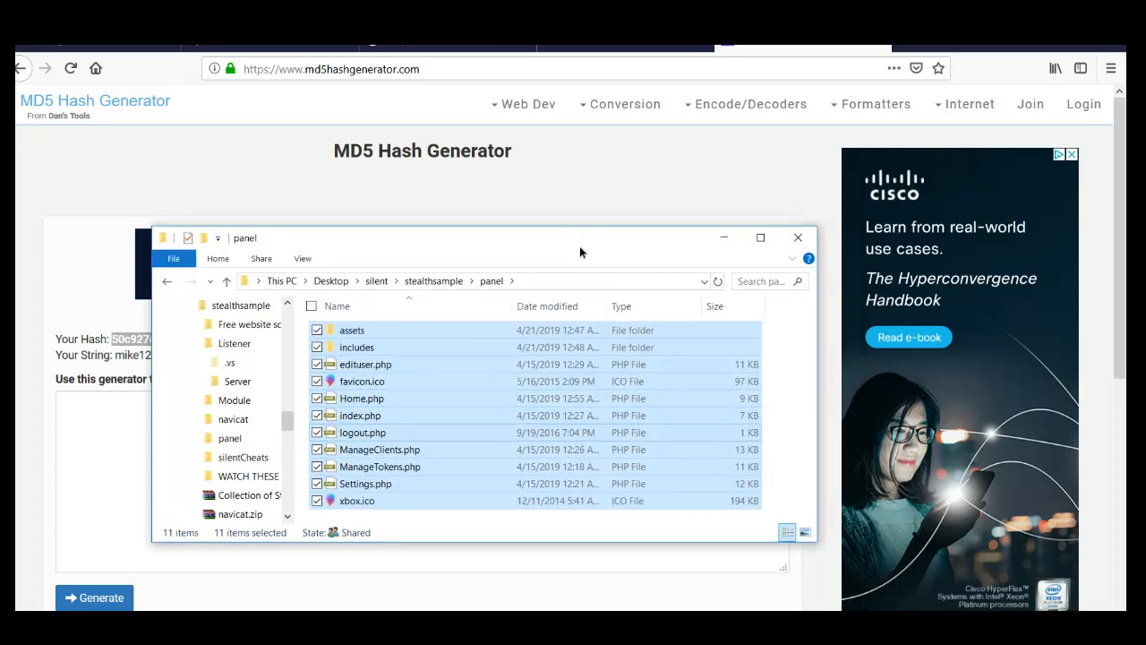
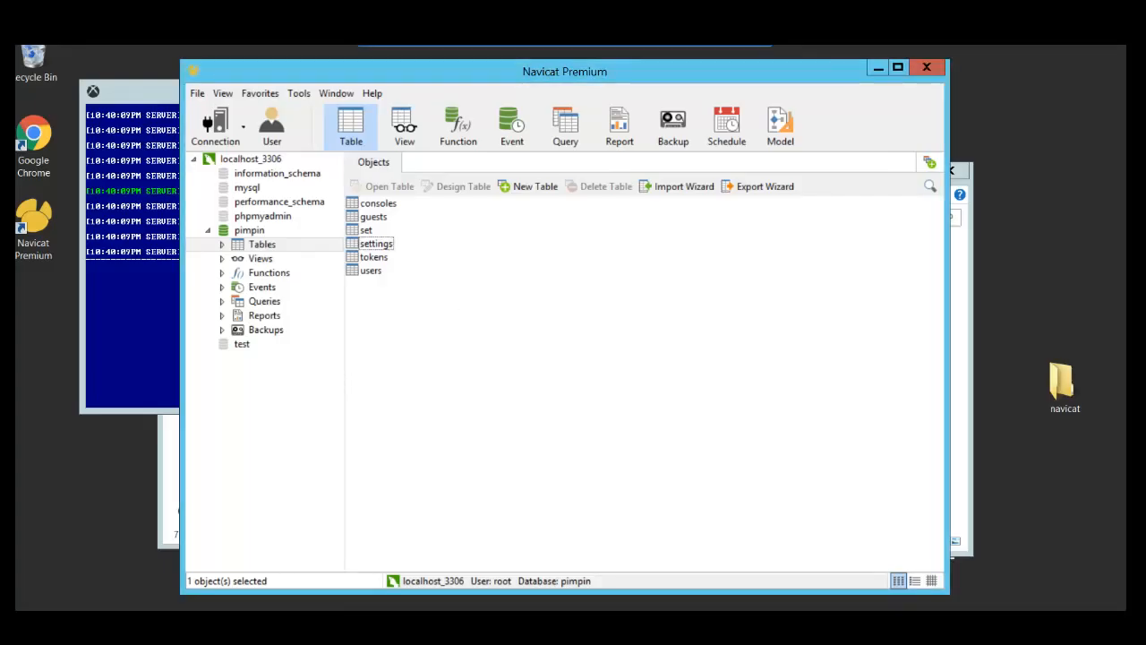
Switch from the database manager to the open stealth Debug folder window containing the listener's files
left_click(157, 625)
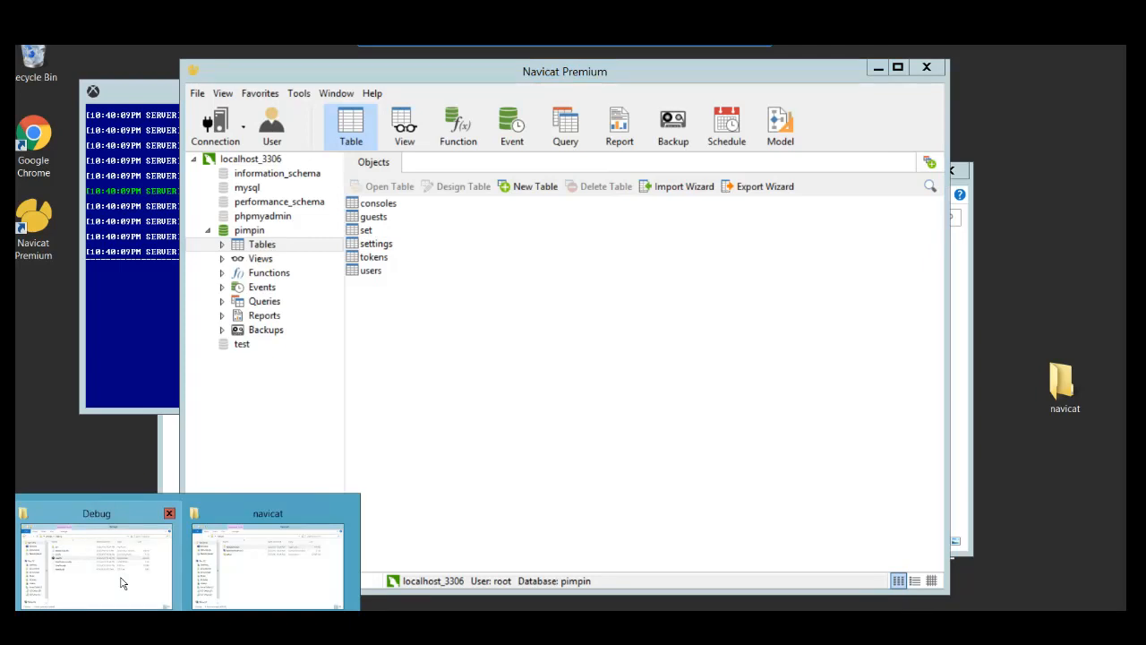
left_click(96, 564)
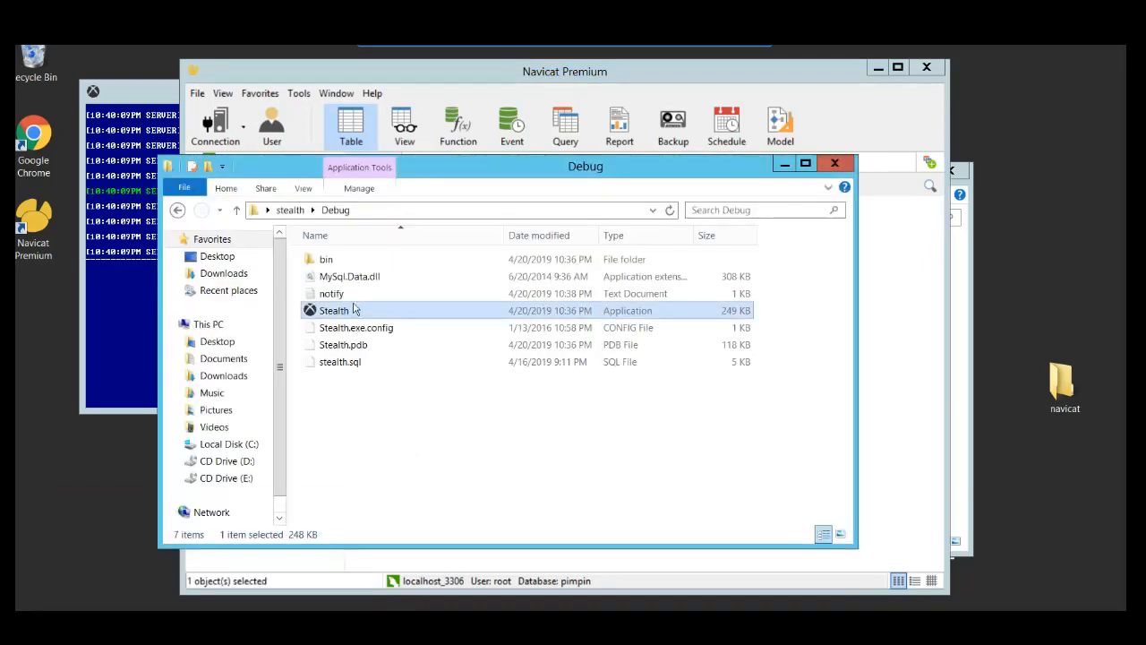
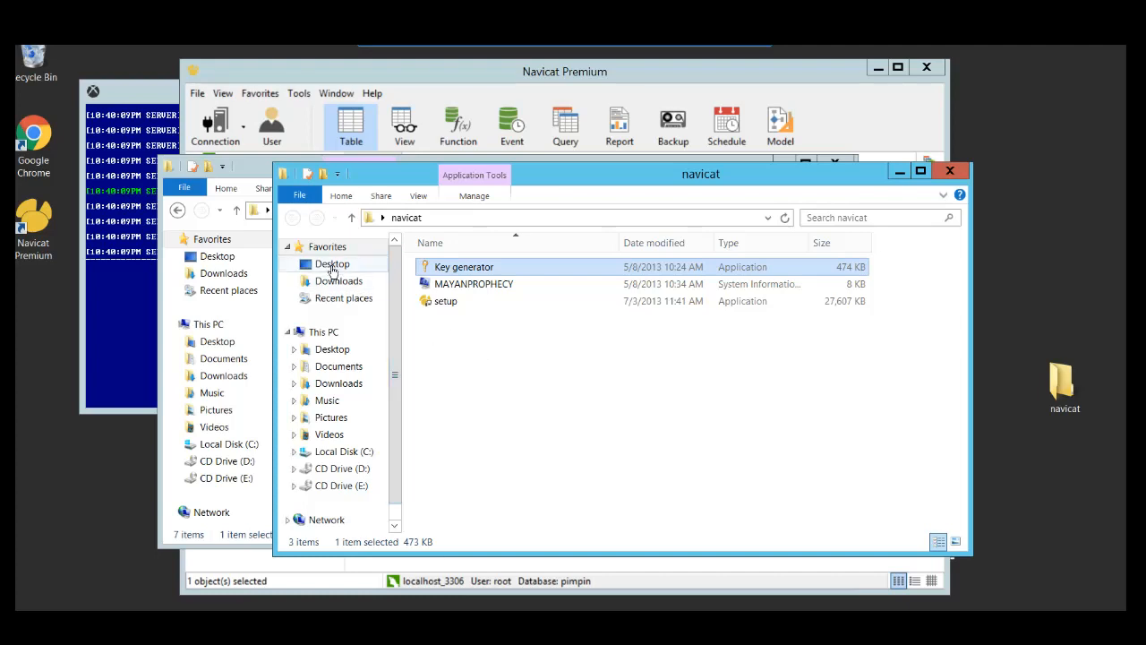
Browse to the C:\xampp\htdocs folder and move its window clear of the Debug folder window
left_click(344, 451)
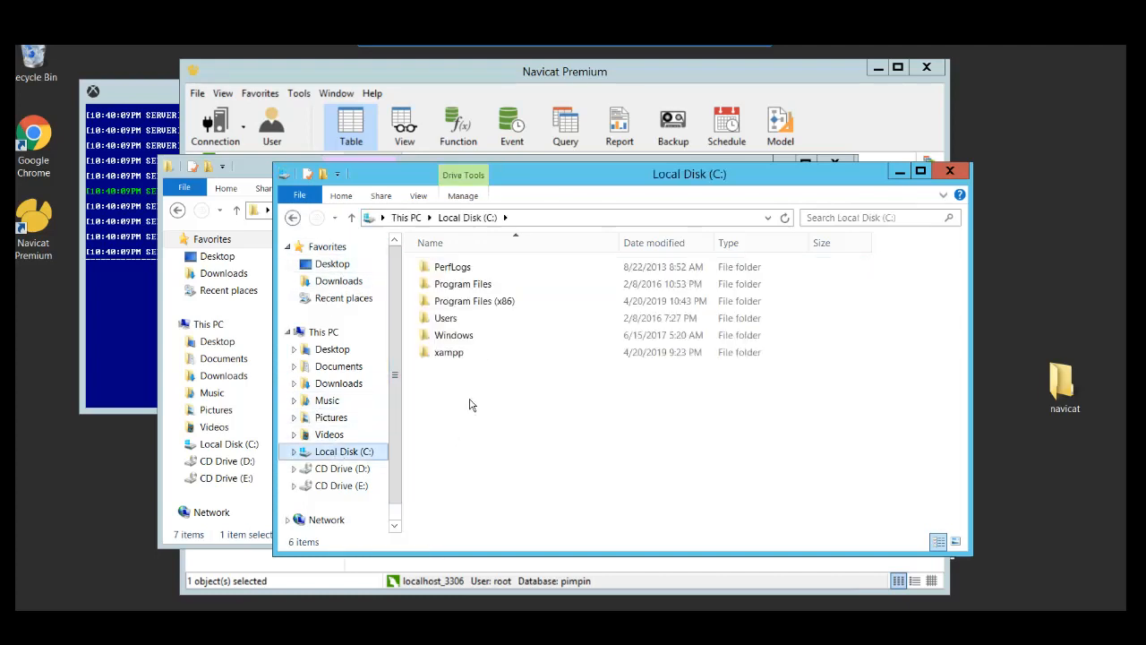
left_click(448, 353)
double_click(448, 353)
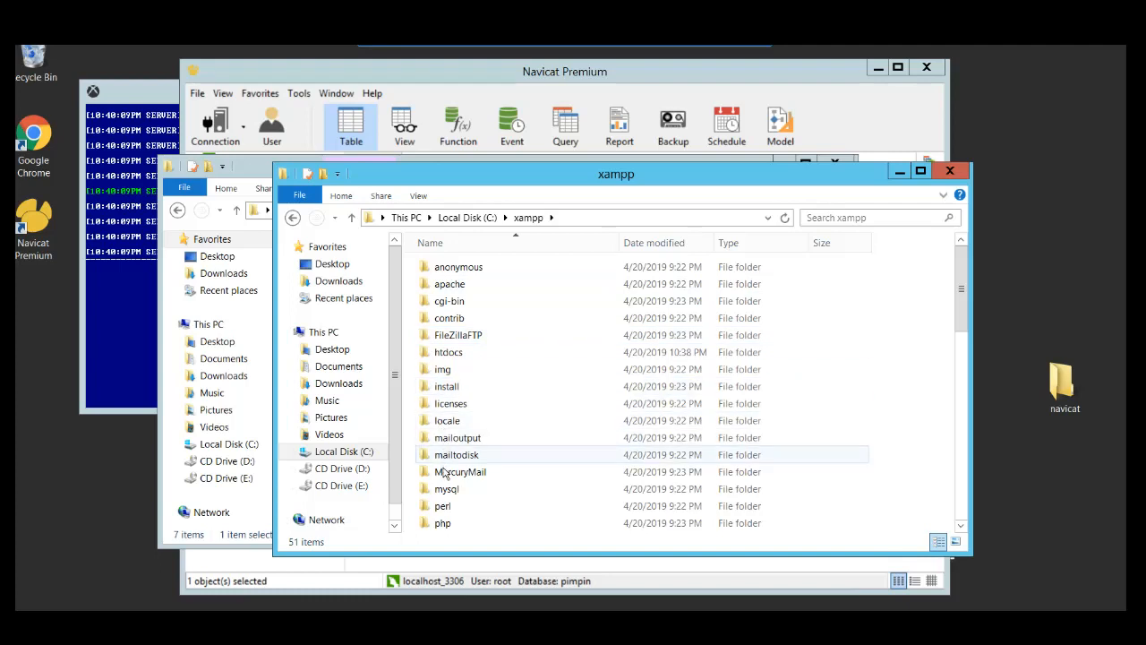
double_click(448, 352)
left_click_drag(475, 183, 387, 217)
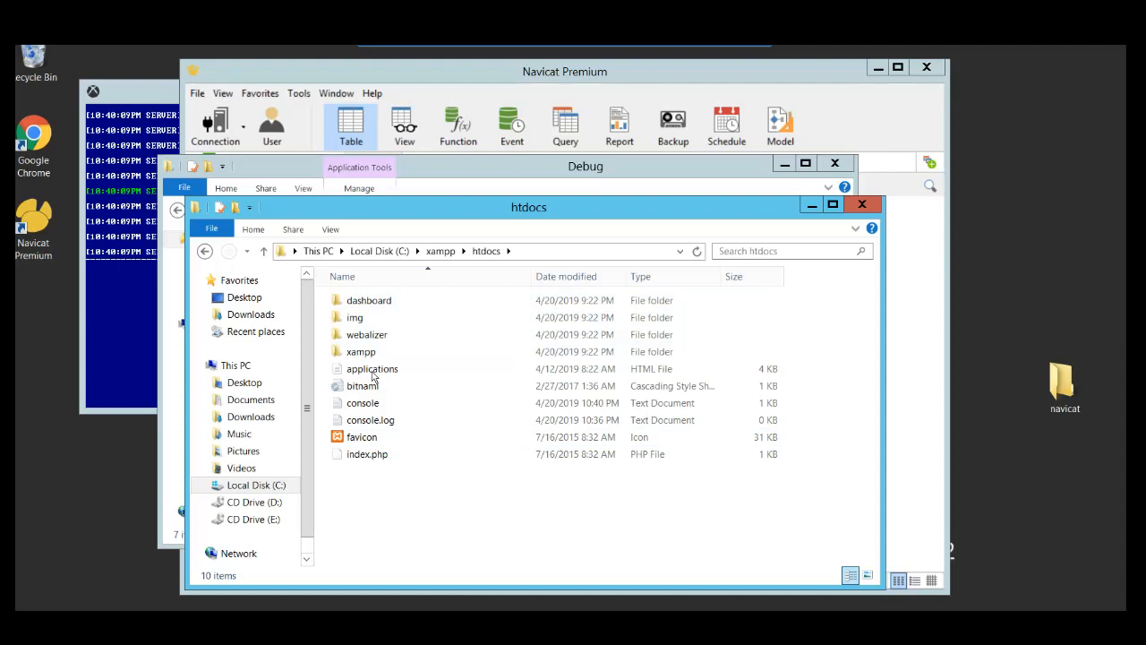
left_click_drag(402, 494, 406, 301)
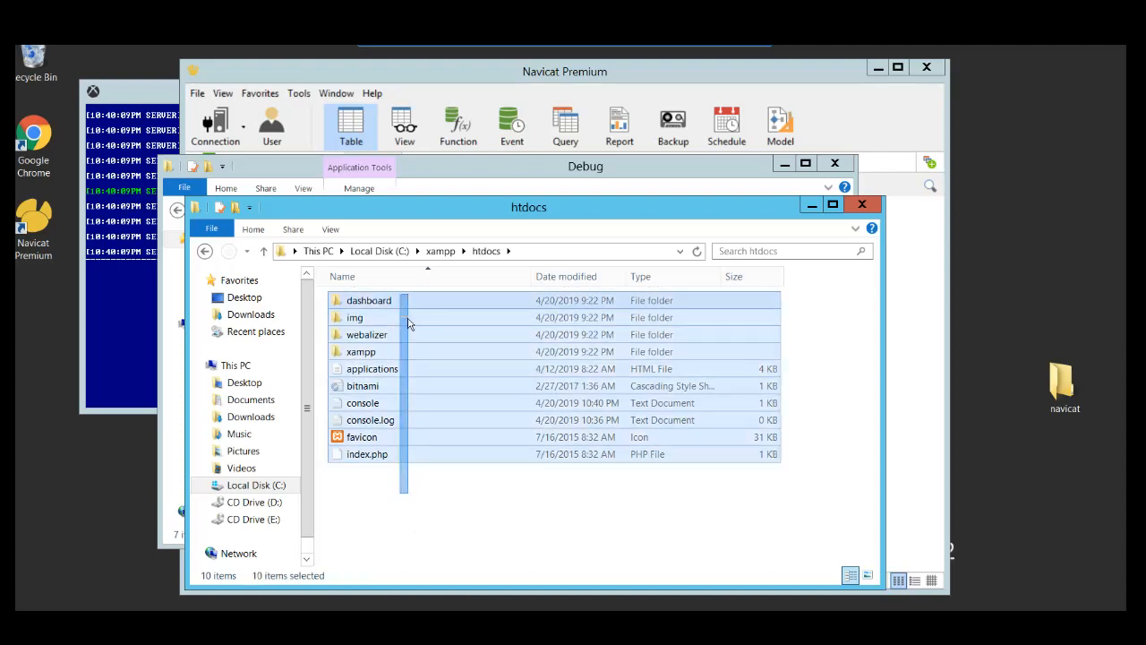
left_click(420, 507)
right_click(352, 513)
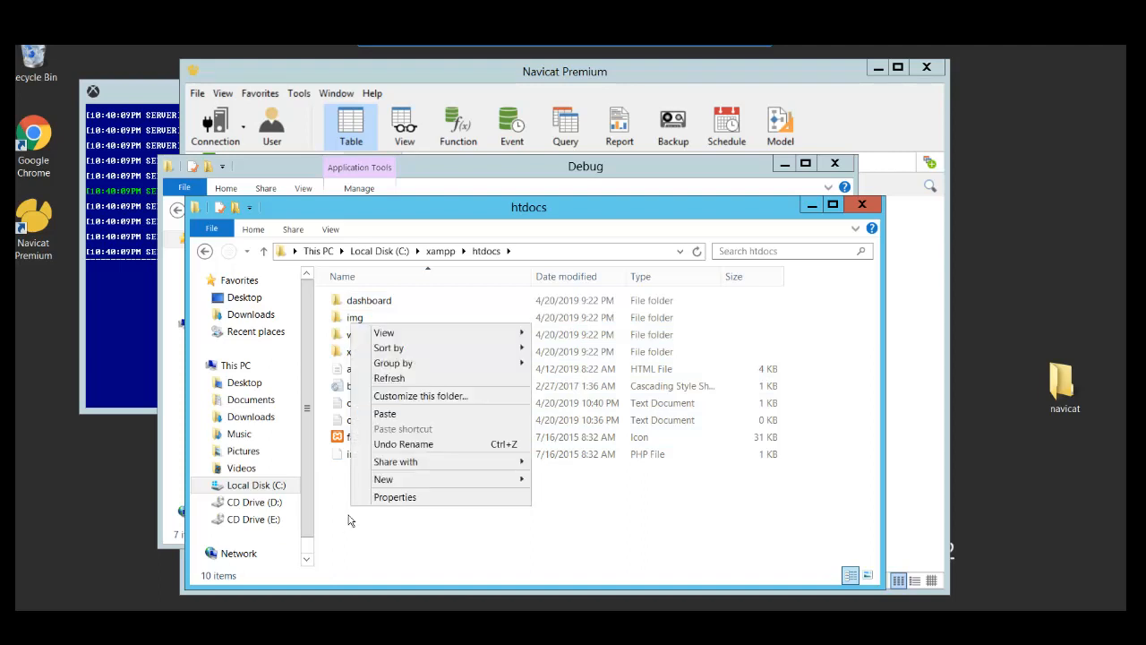
left_click(401, 500)
left_click_drag(396, 495, 377, 425)
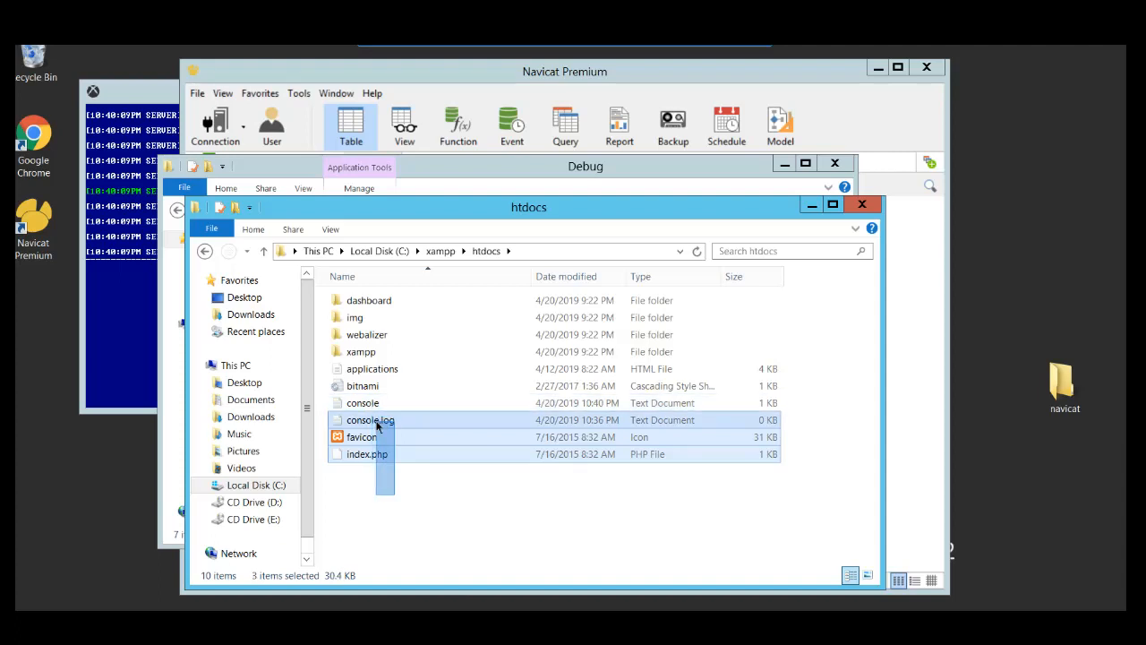
left_click_drag(378, 424, 385, 500)
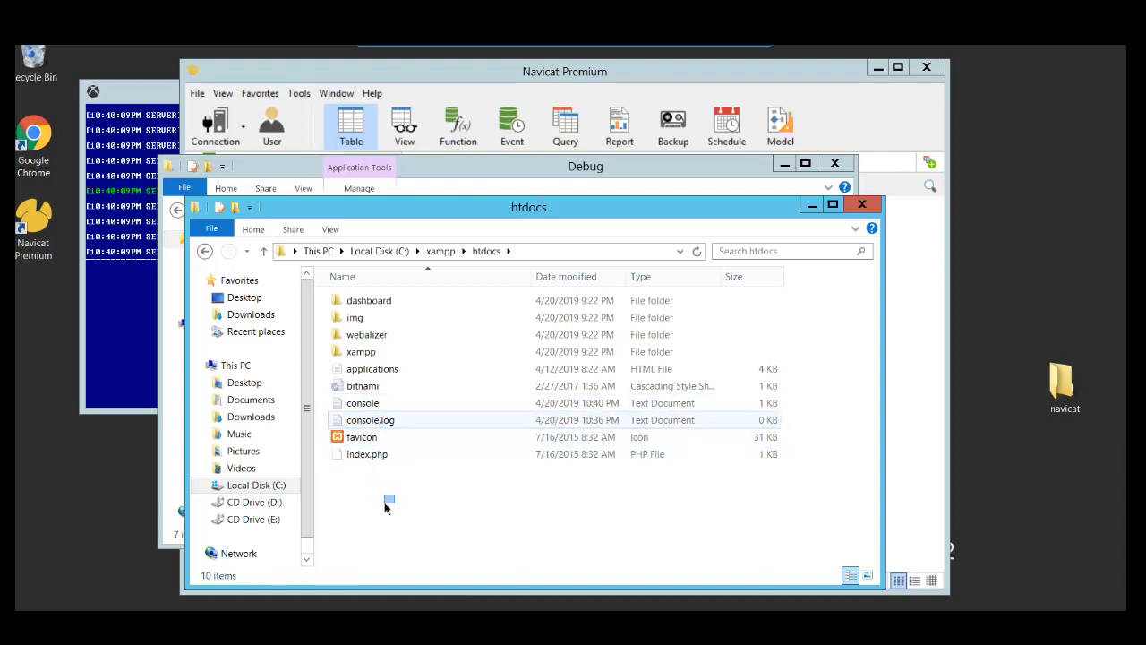
Create a new folder named tk inside htdocs
right_click(449, 498)
mouse_move(484, 470)
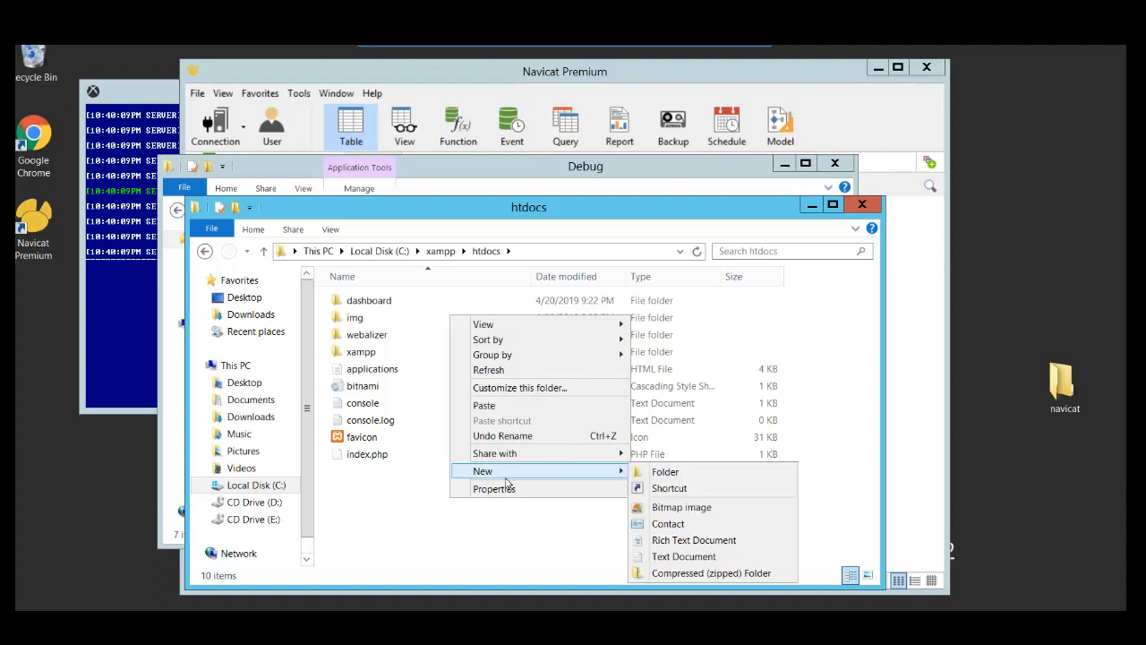
left_click(652, 470)
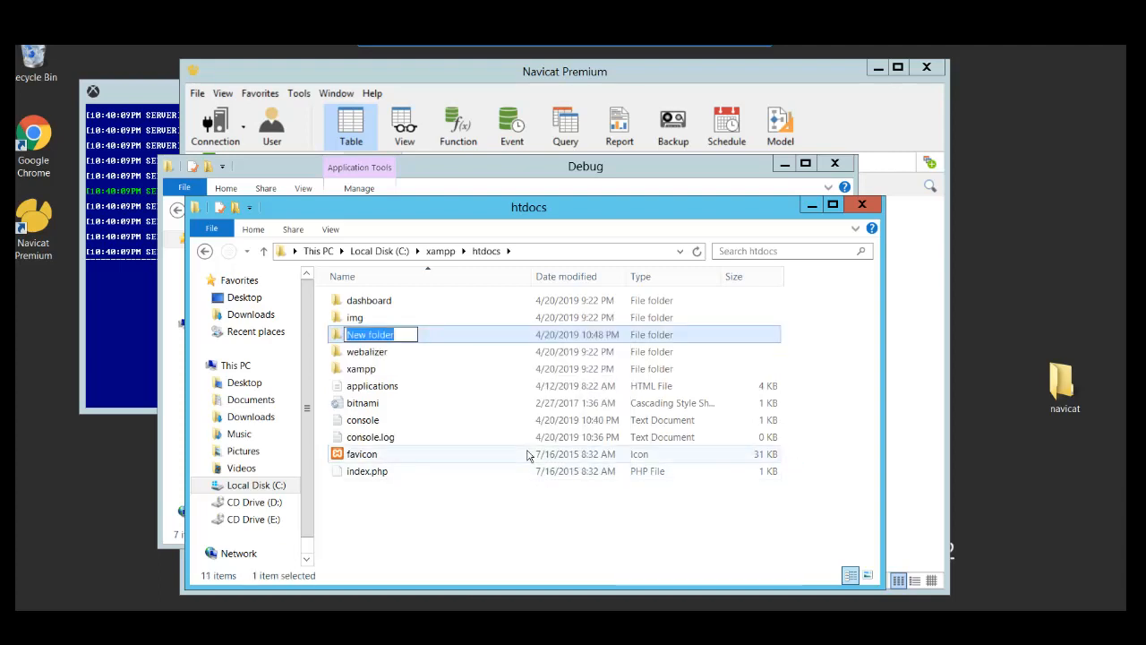
key("BackSpace")
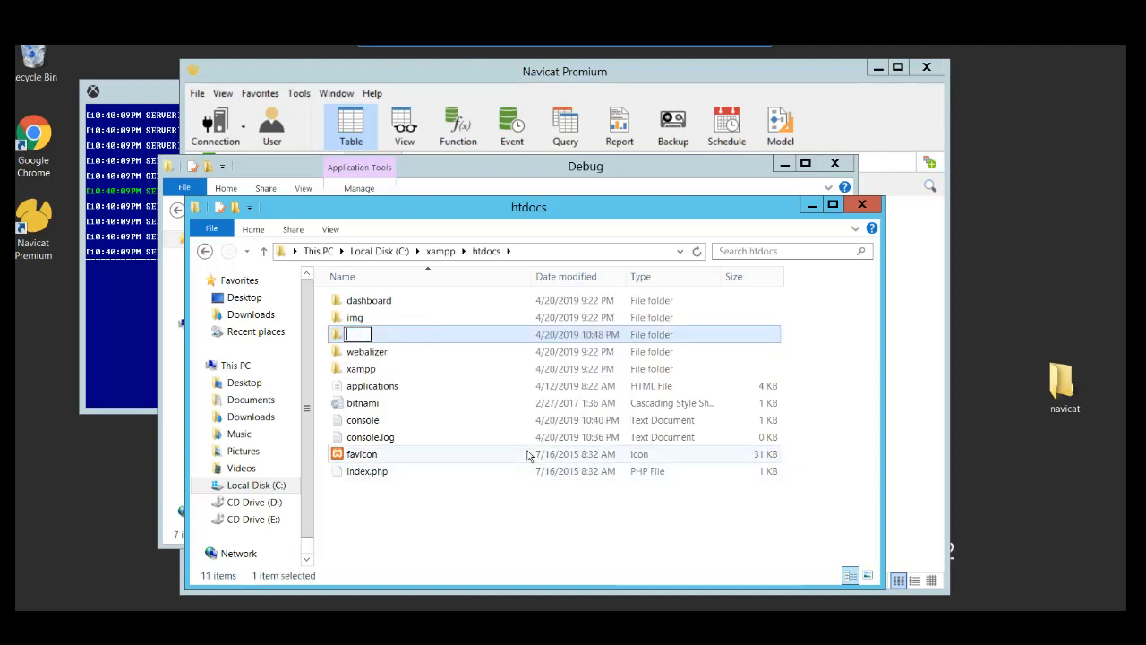
key("Return")
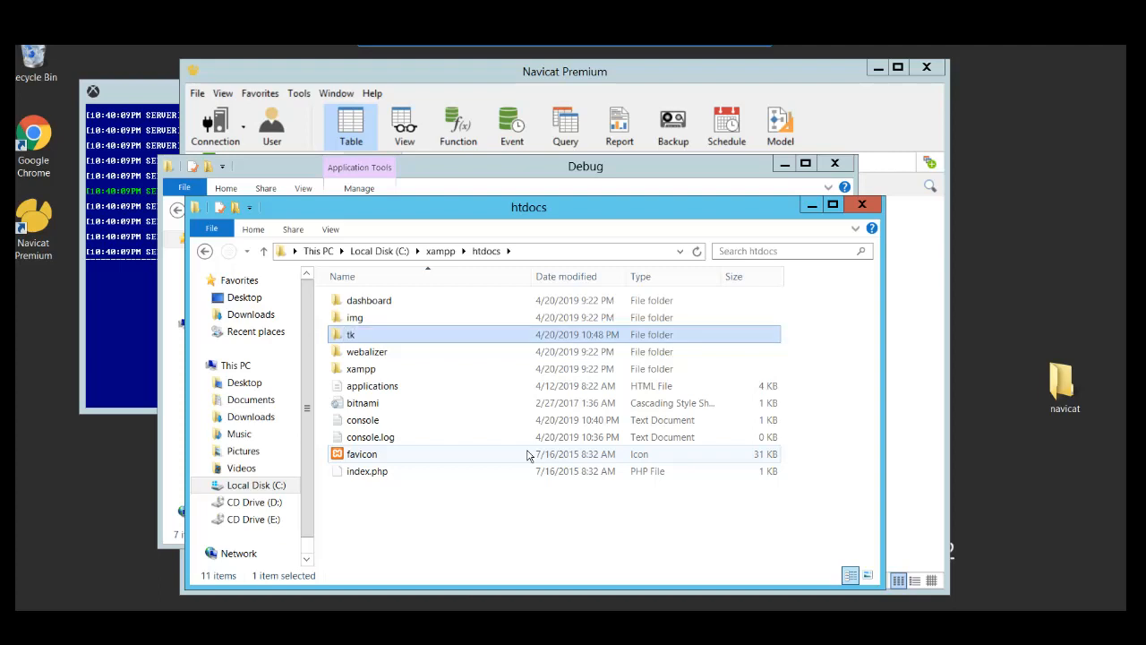
Create a second folder named ml inside htdocs
left_click(515, 534)
right_click(515, 533)
mouse_move(597, 507)
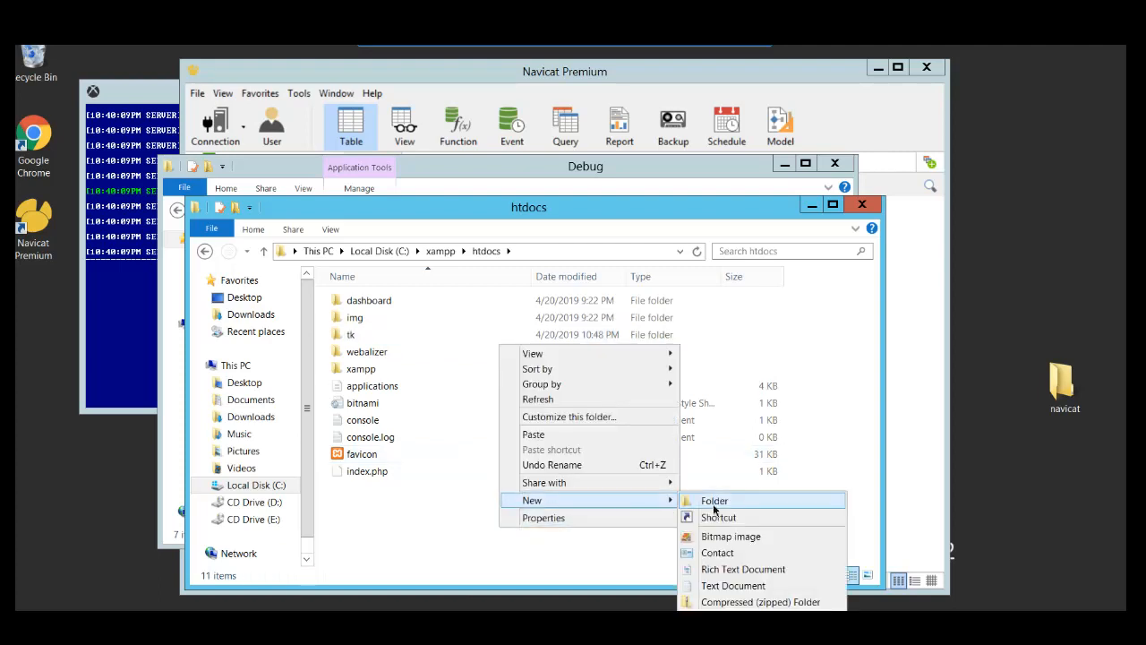
left_click(677, 506)
type("ml")
key("Return")
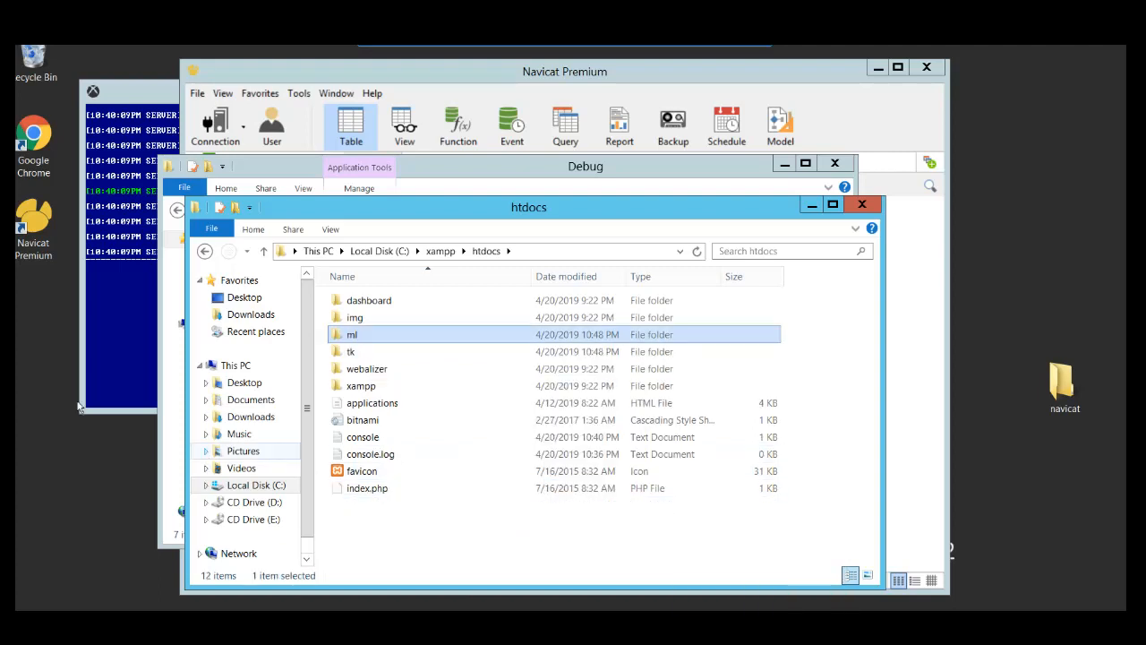
Paste the copied web panel files into the new ml folder
double_click(377, 336)
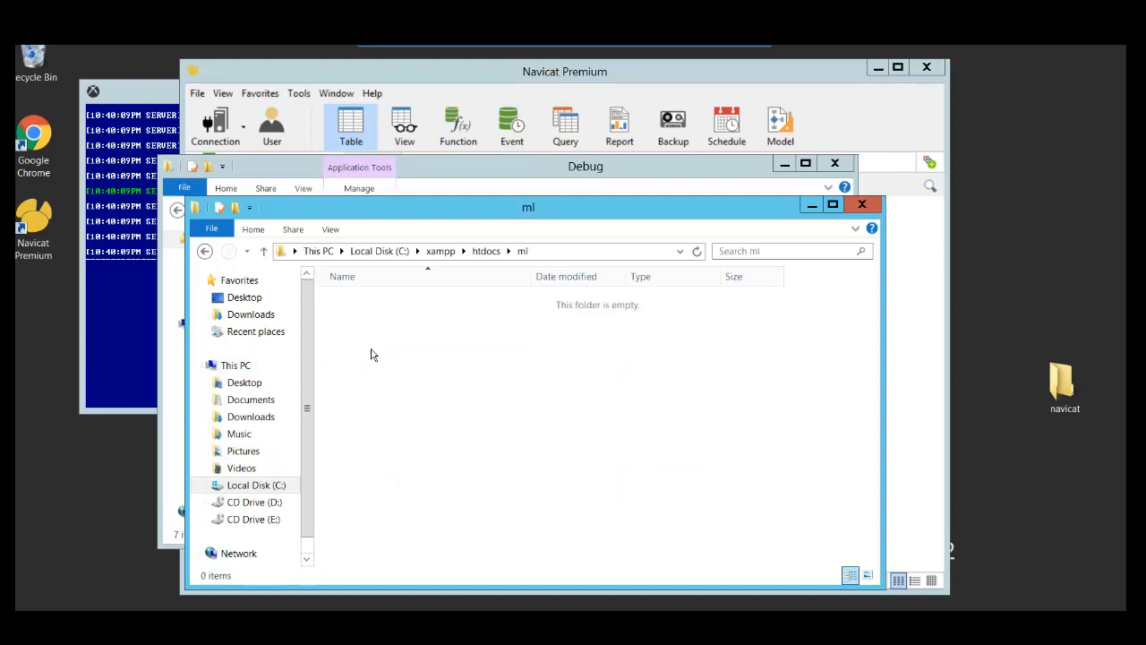
right_click(372, 350)
left_click(405, 440)
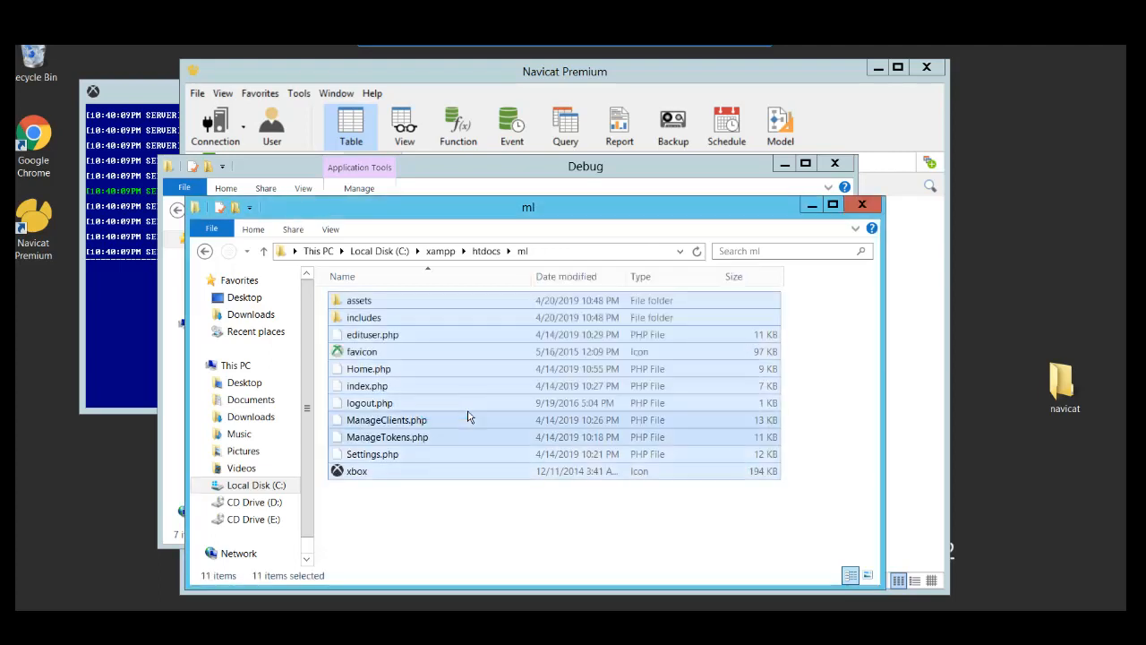
left_click(472, 507)
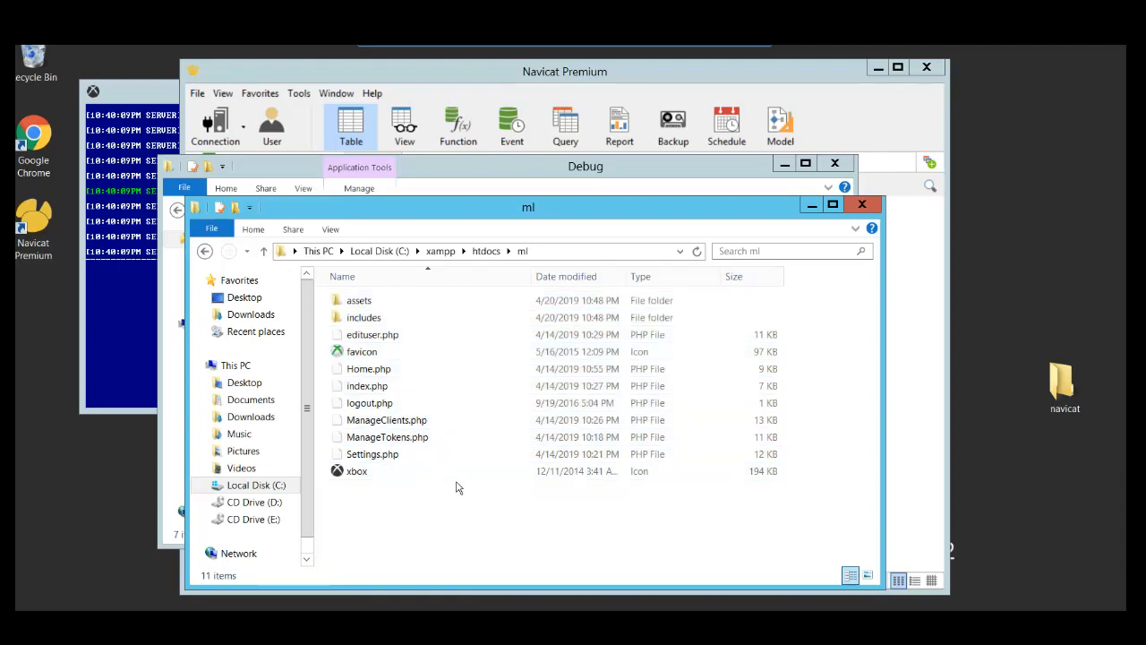
Open the database PHP file from the panel's includes folder in WordPad
double_click(354, 318)
right_click(358, 300)
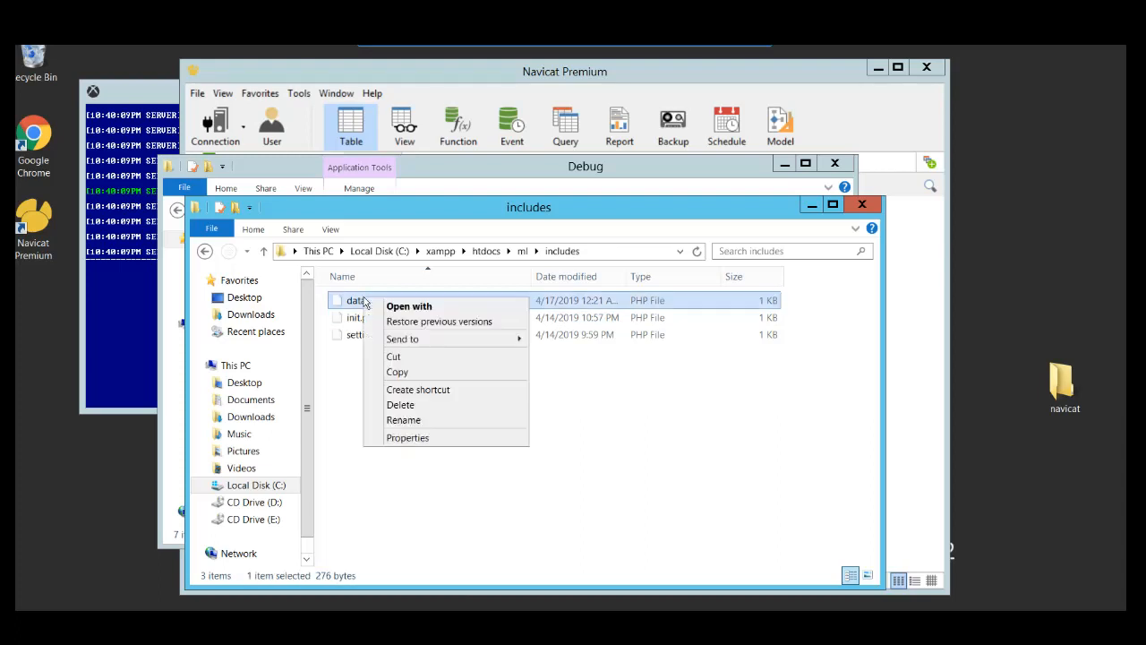
key("Escape")
left_click(485, 249)
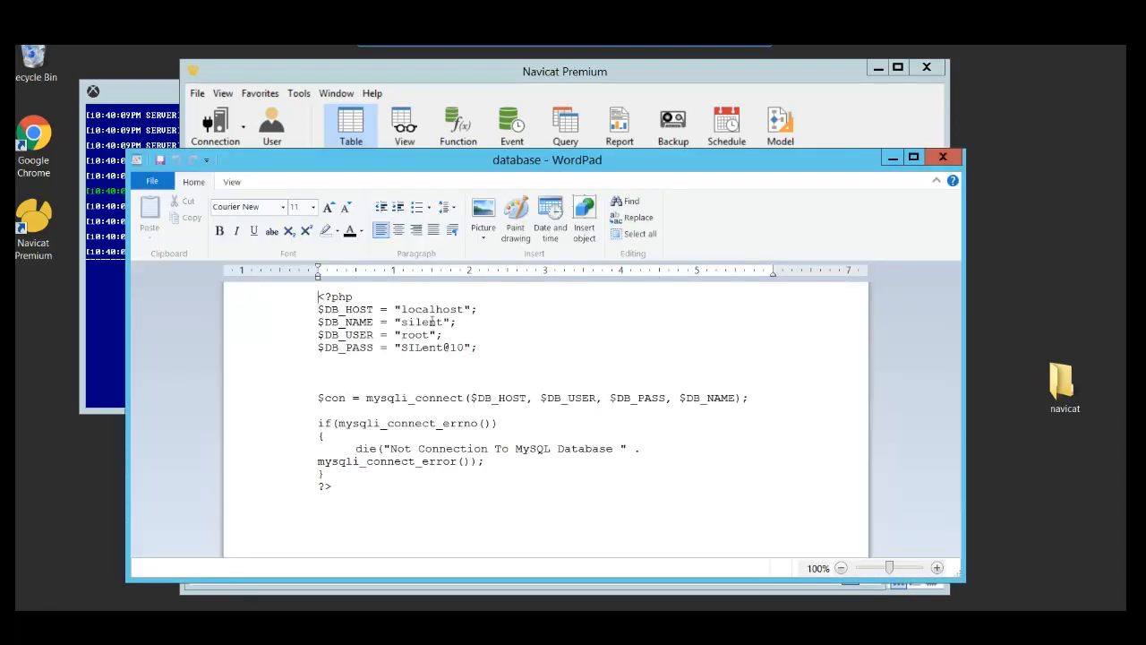
Clear the existing DB_NAME and DB_PASS values from between their quotation marks in the database file
double_click(428, 321)
key("BackSpace")
double_click(453, 348)
key("BackSpace")
key("BackSpace")
key("BackSpace")
key("BackSpace")
key("BackSpace")
key("BackSpace")
key("BackSpace")
key("BackSpace")
Set DB_NAME to pimpin, enter the database password as DB_PASS, save the file and minimize the editor
left_click(403, 322)
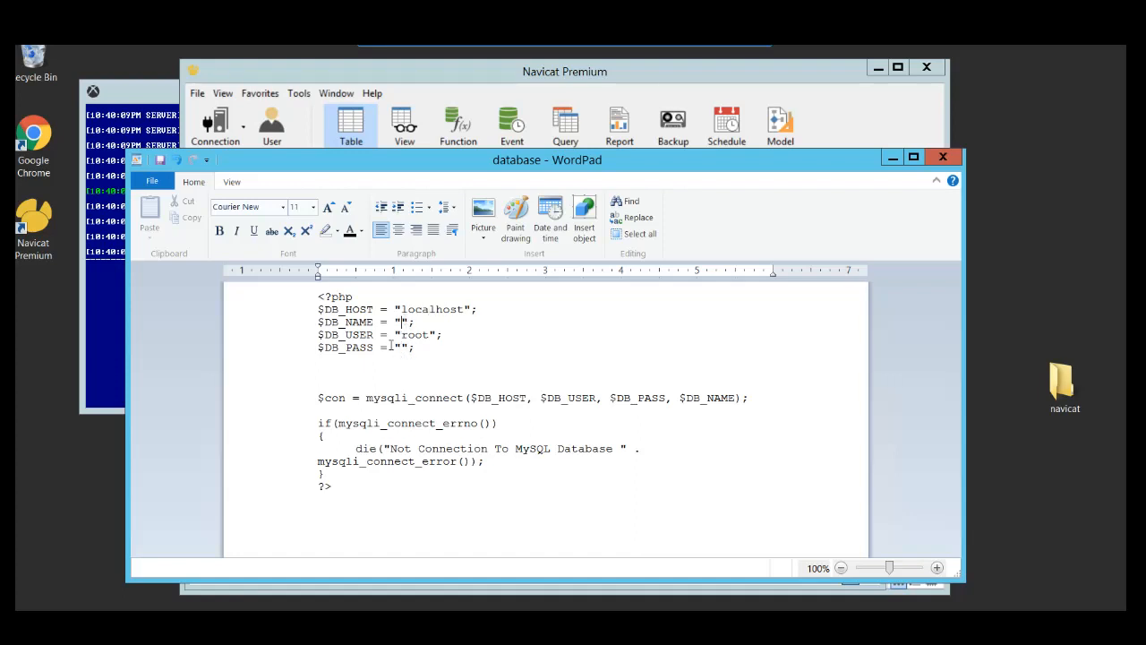
key("BackSpace")
key("BackSpace")
left_click(162, 161)
left_click(890, 160)
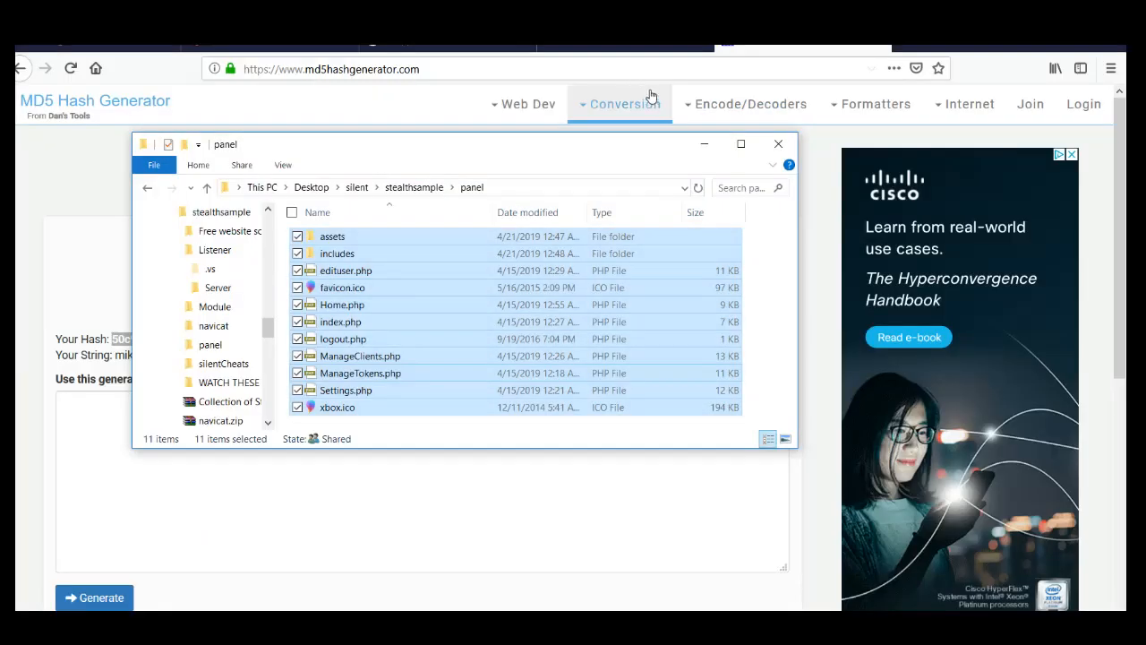
Switch to the web browser and enter the panel server's IP address in place of the MD5 Hash Generator address
left_click(648, 97)
left_click(429, 78)
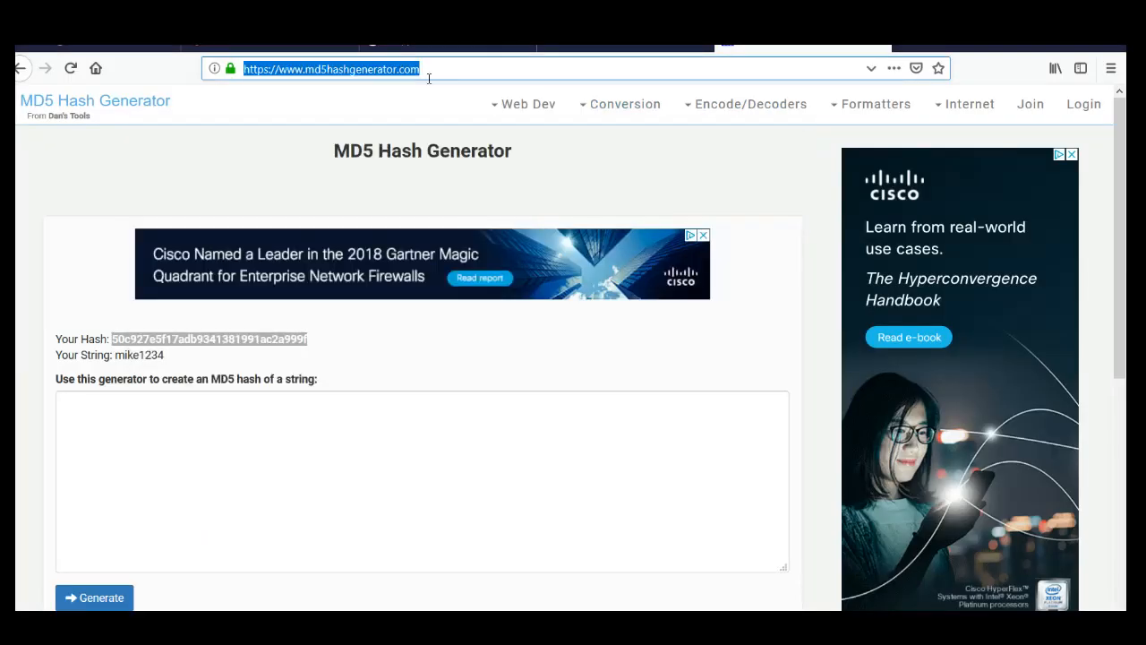
type("74.91.116.82/")
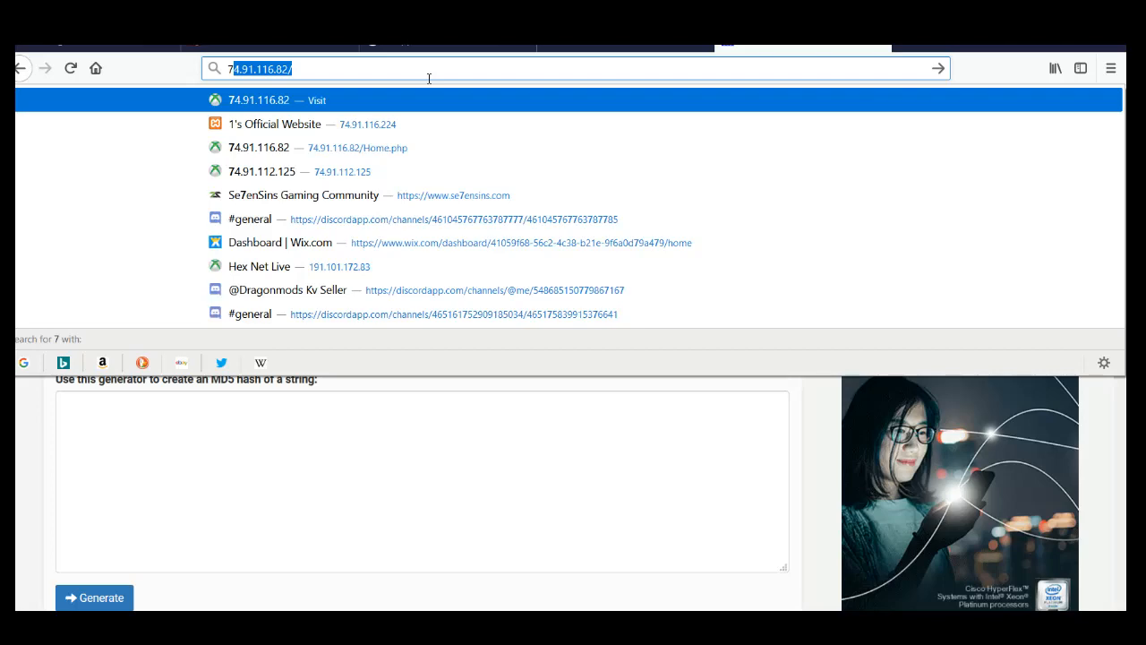
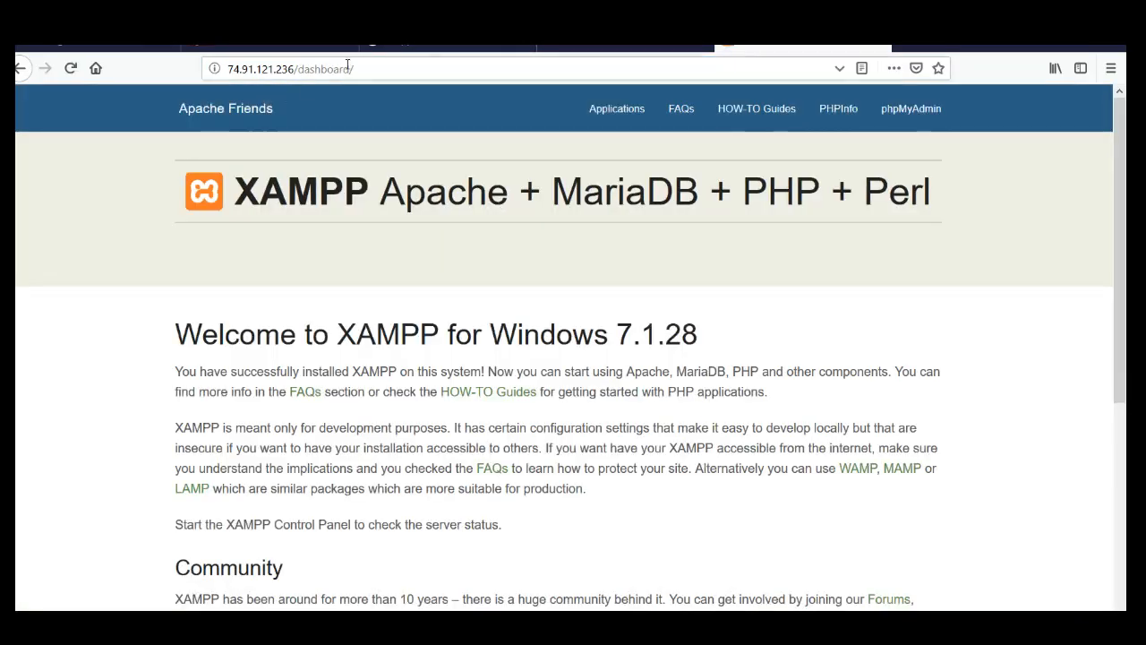
Replace the dashboard path in the server address with ml/ and load the Stealth panel's login page
left_click(378, 69)
left_click(377, 69)
key("BackSpace")
key("BackSpace")
key("BackSpace")
key("BackSpace")
key("BackSpace")
key("BackSpace")
key("BackSpace")
key("BackSpace")
key("BackSpace")
key("BackSpace")
type("ml/")
key("Return")
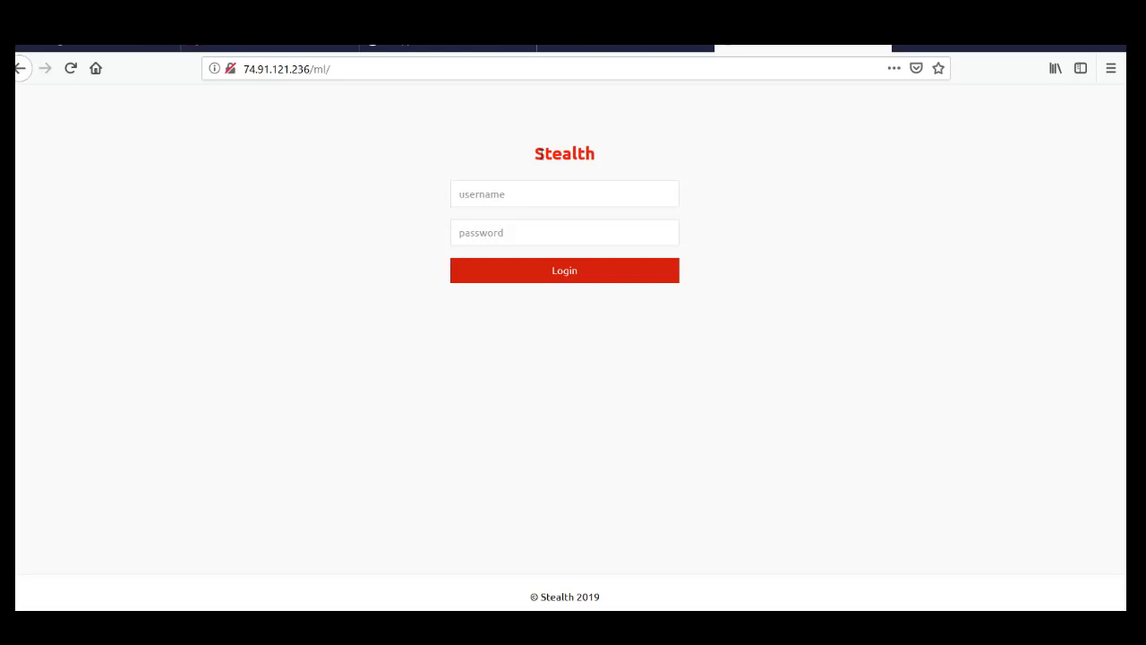
Try to log in to the Stealth panel with the username silent and the account password
left_click(491, 194)
type("silent")
key("Tab")
type("•••••••••")
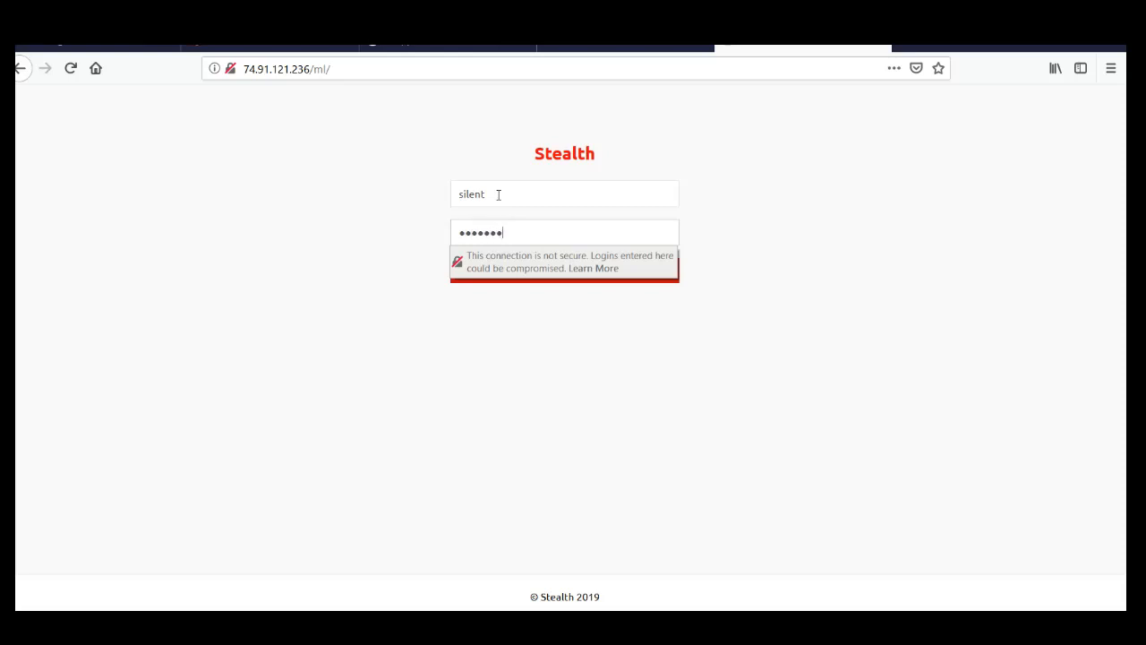
key("Return")
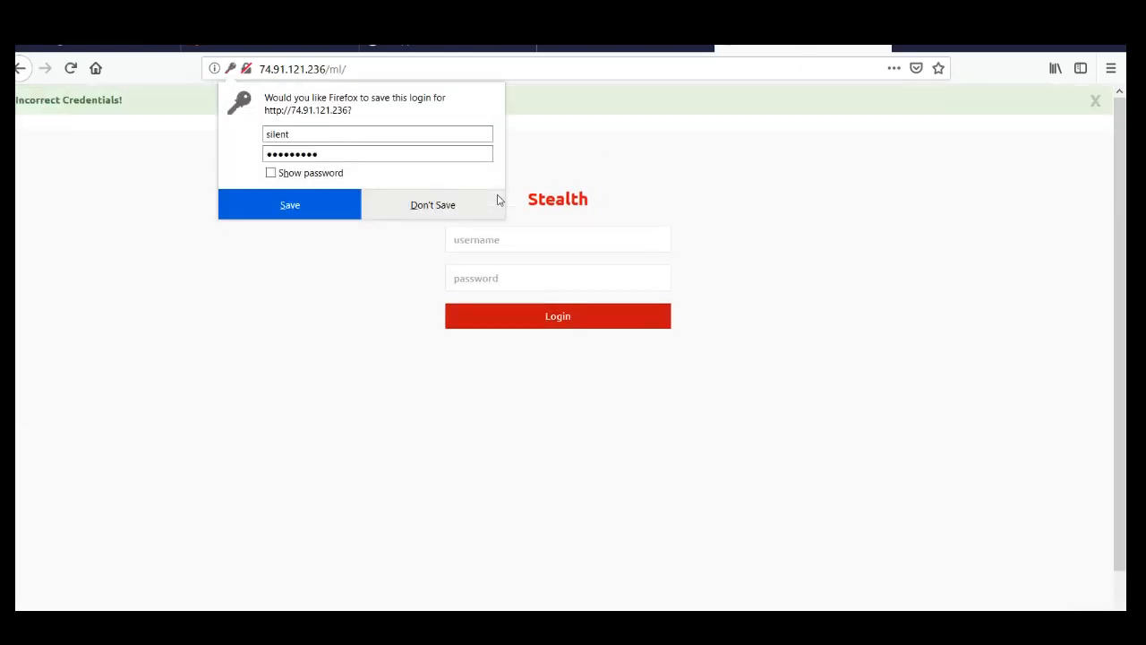
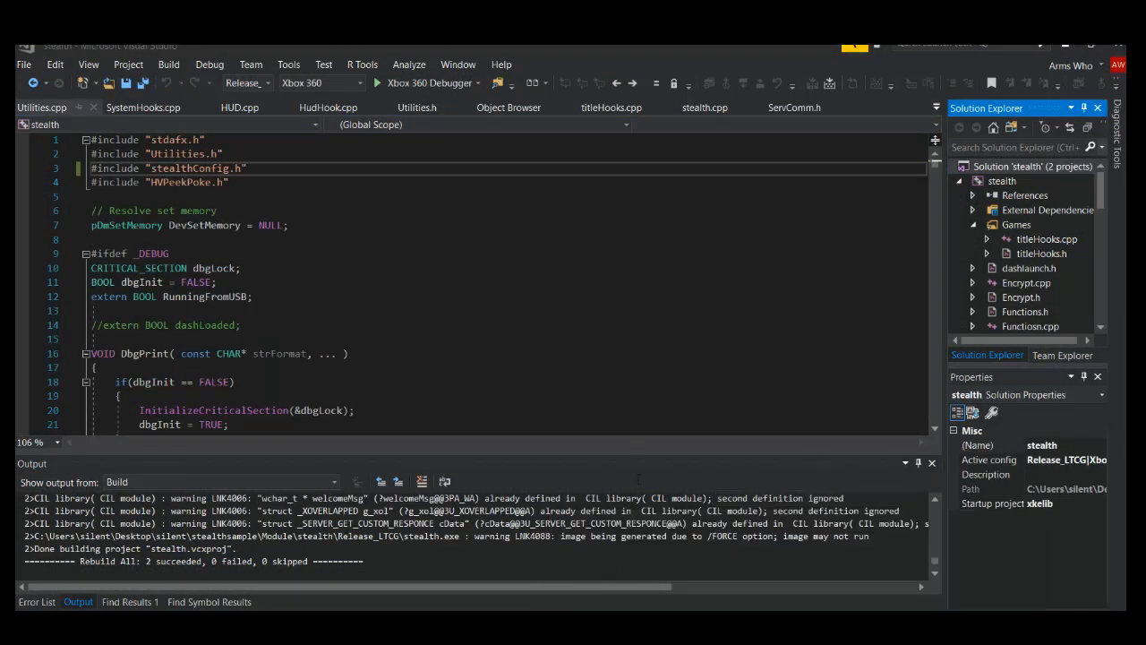
Switch to Visual Studio and look through the stealth project's source files in the solution tree
left_click(633, 566)
scroll(1034, 235, "down", 5)
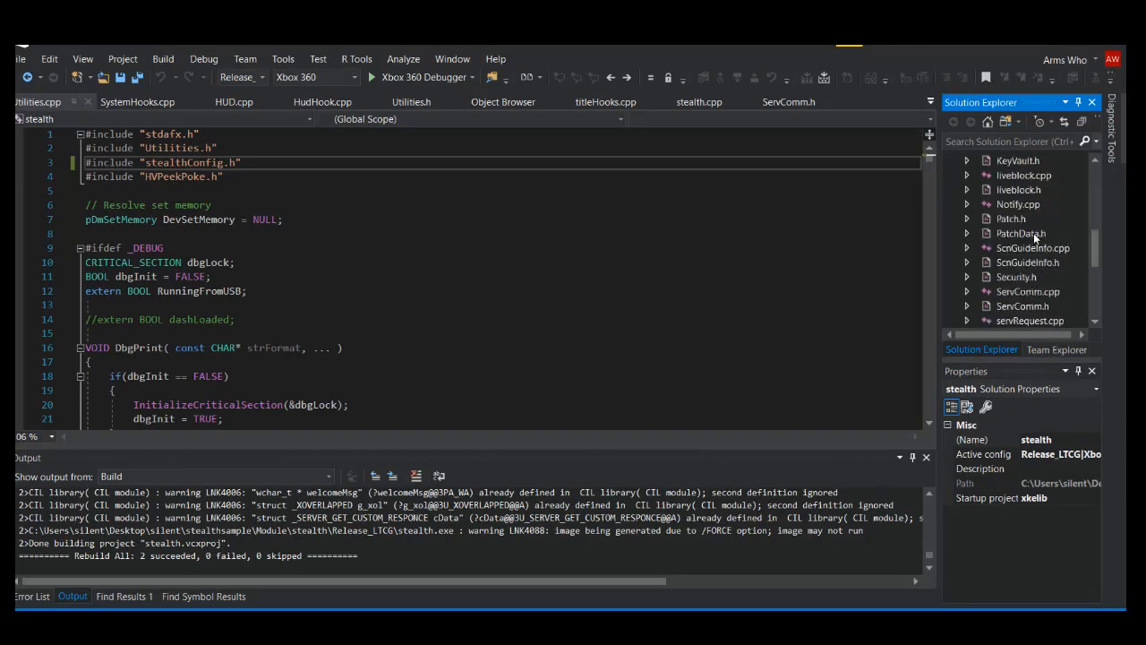
scroll(1034, 233, "up", 3)
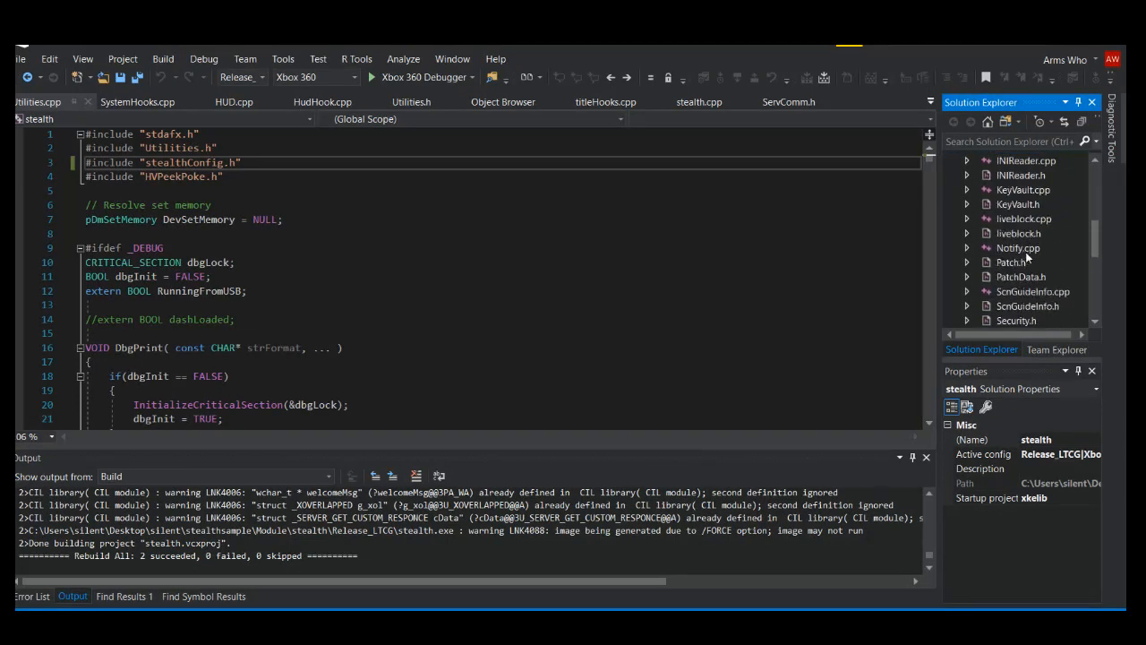
scroll(1004, 245, "up", 4)
scroll(1019, 229, "down", 8)
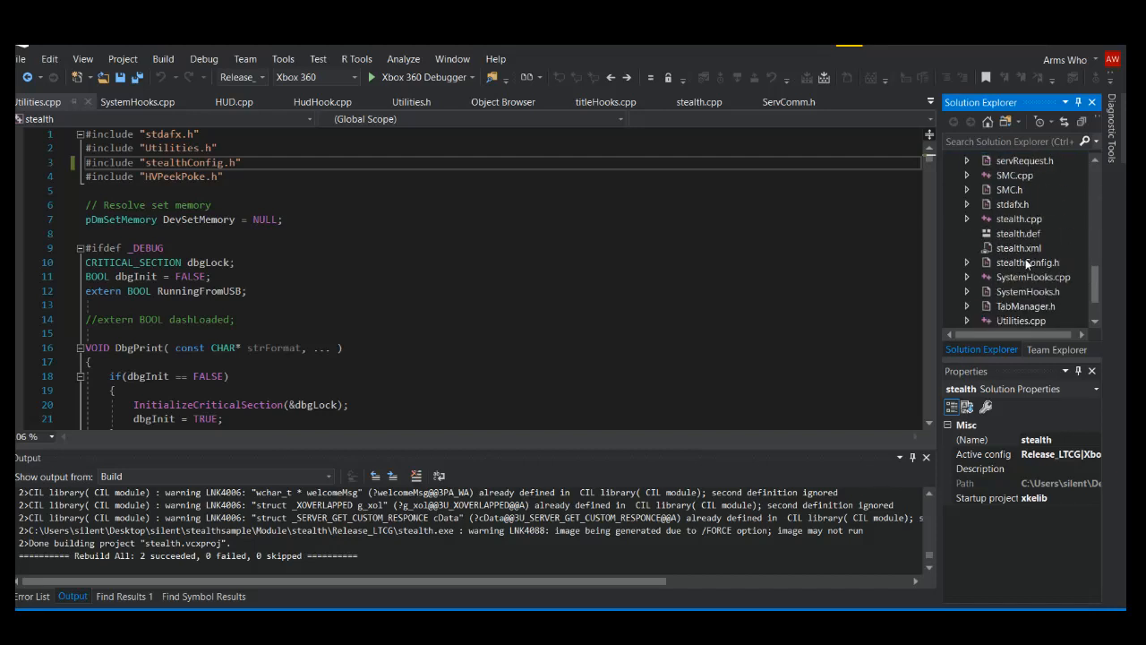
scroll(1024, 263, "up", 3)
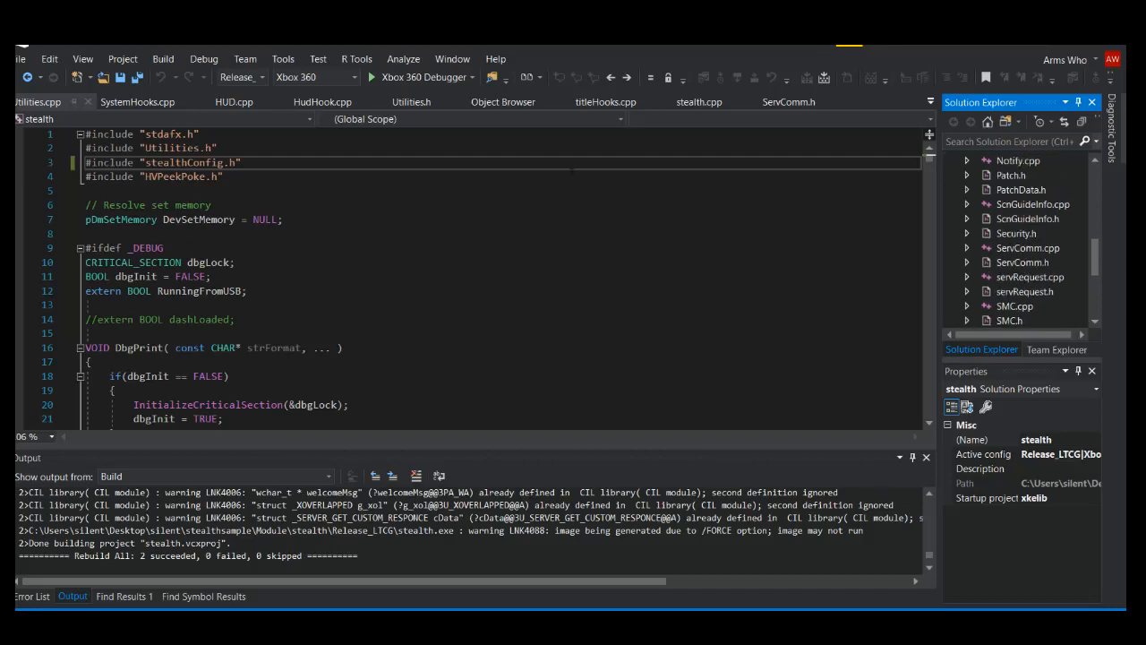
Check HudHook.cpp, and in HUD.cpp examine the Pimpin_menu function and the token duration cases up to TOKEN_TYPE_LIFETIME_SETUP
left_click(315, 102)
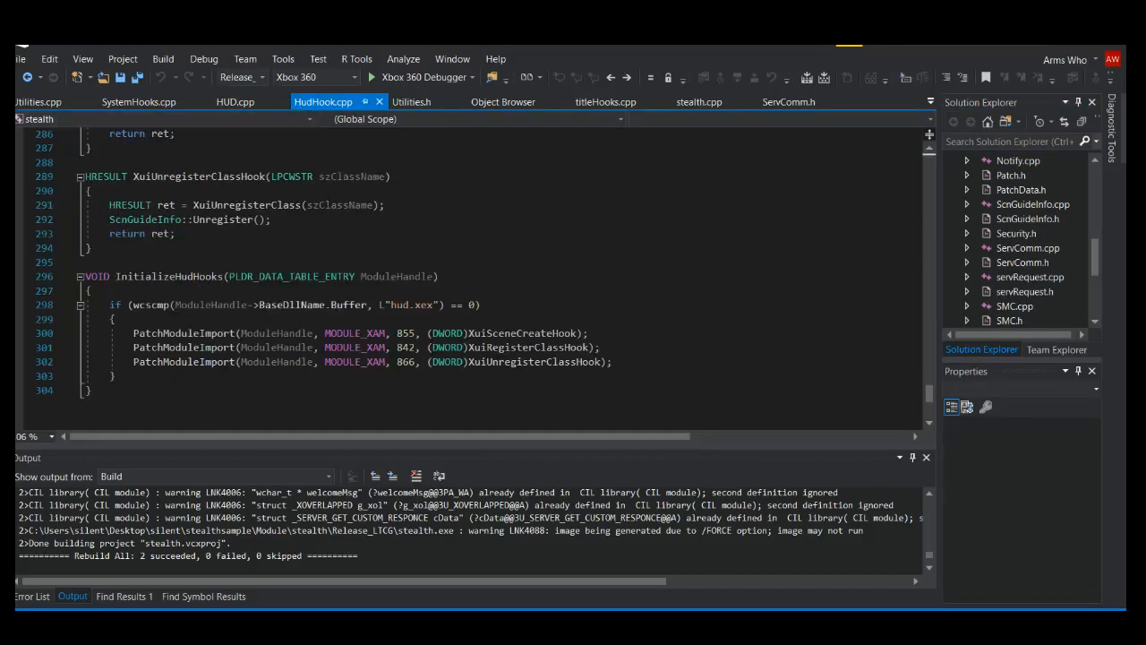
scroll(484, 278, "up", 2)
left_click(224, 101)
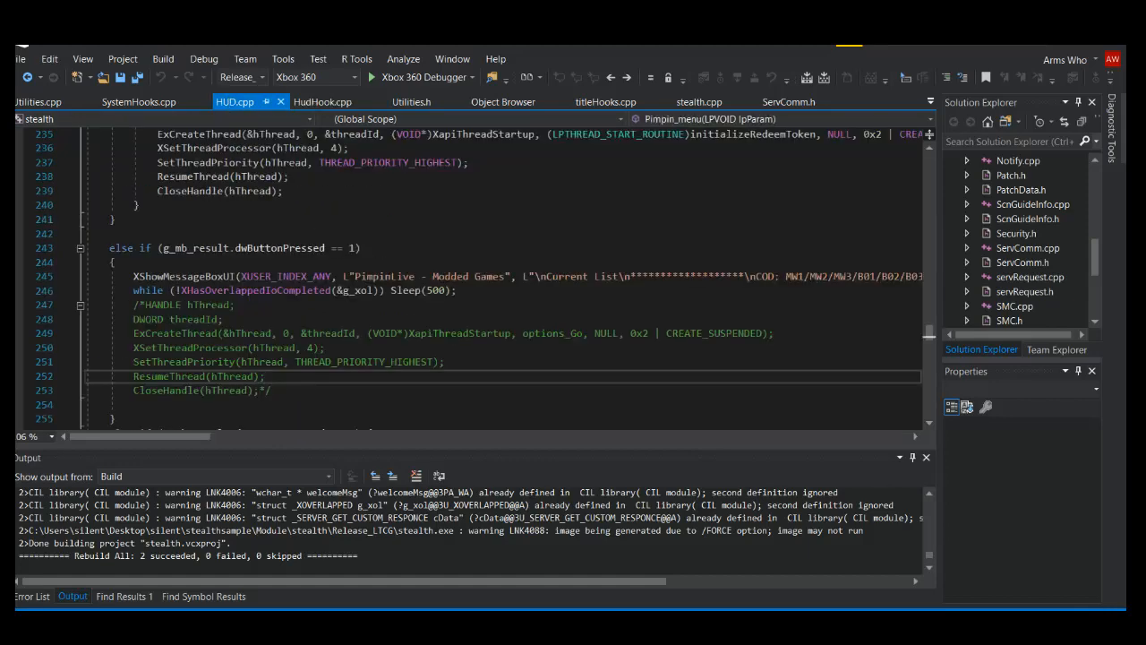
scroll(462, 270, "up", 20)
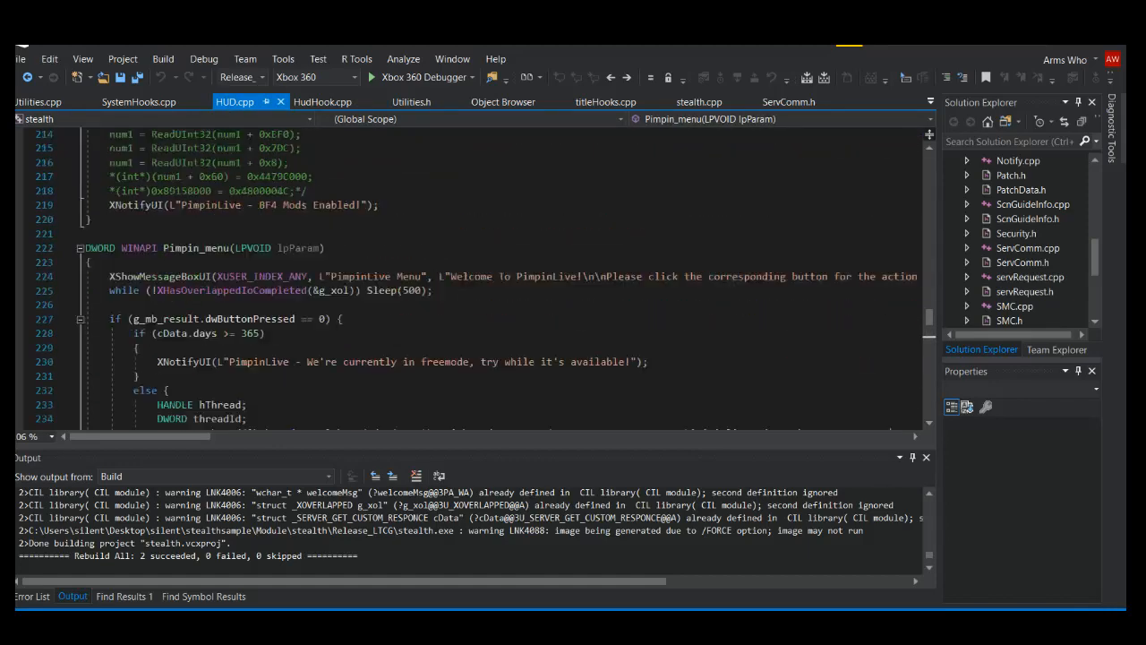
scroll(463, 270, "up", 20)
scroll(422, 296, "down", 12)
scroll(422, 296, "up", 20)
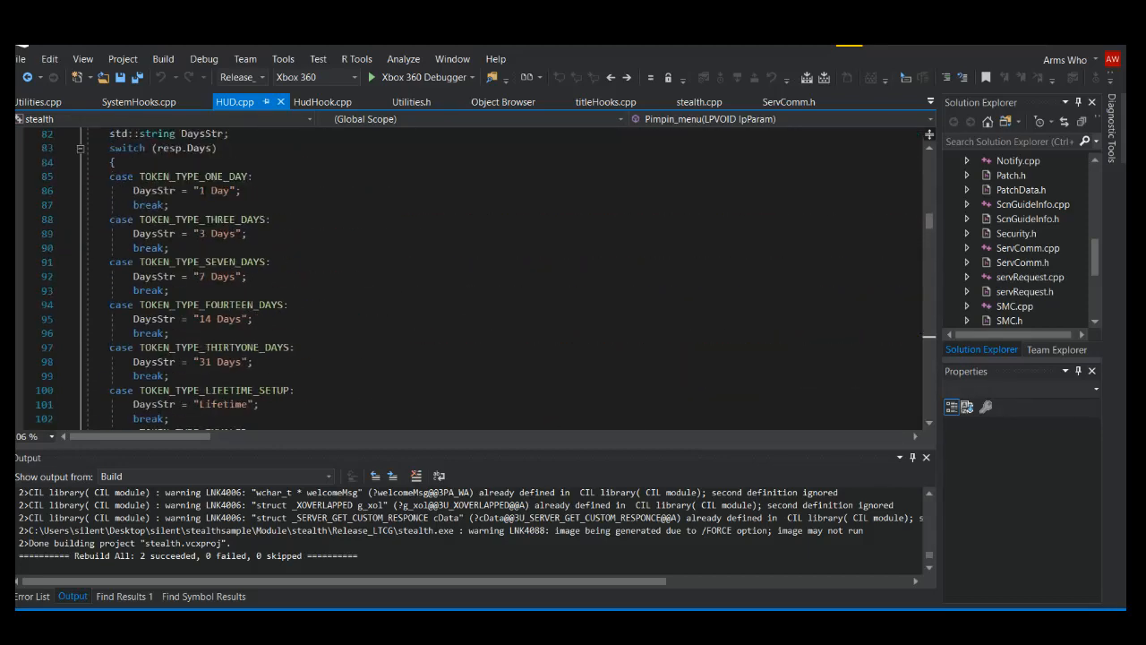
left_click_drag(205, 391, 248, 406)
left_click(260, 406)
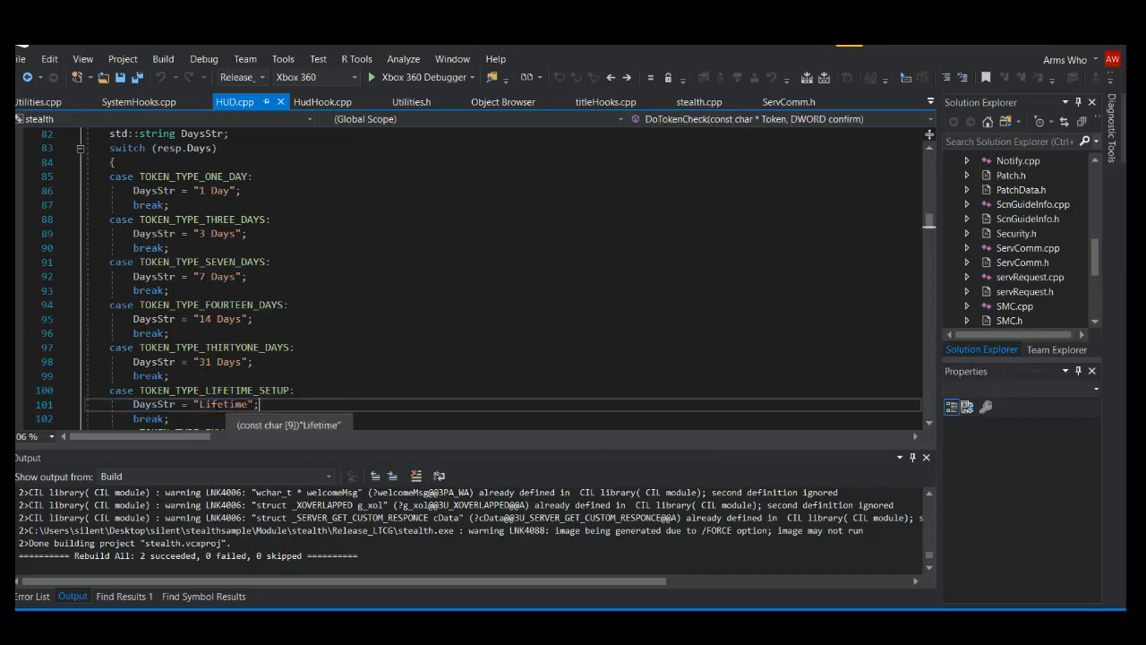
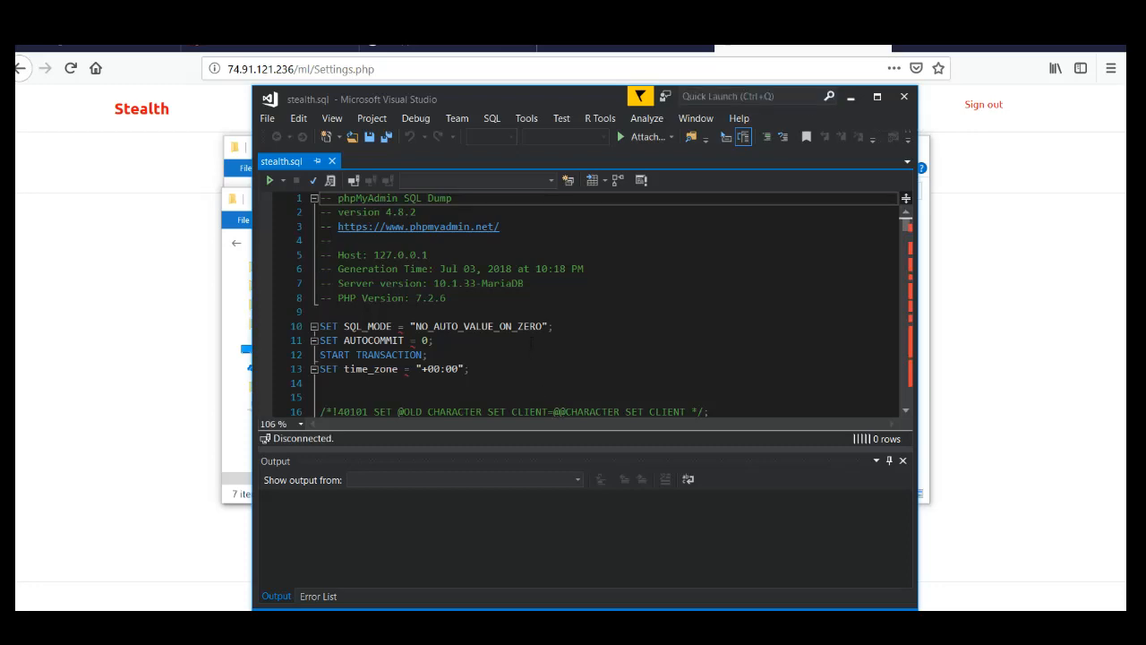
Maximize the window showing stealth.sql and examine the CREATE TABLE definitions for the consoles, guests, set and settings tables
left_click(877, 96)
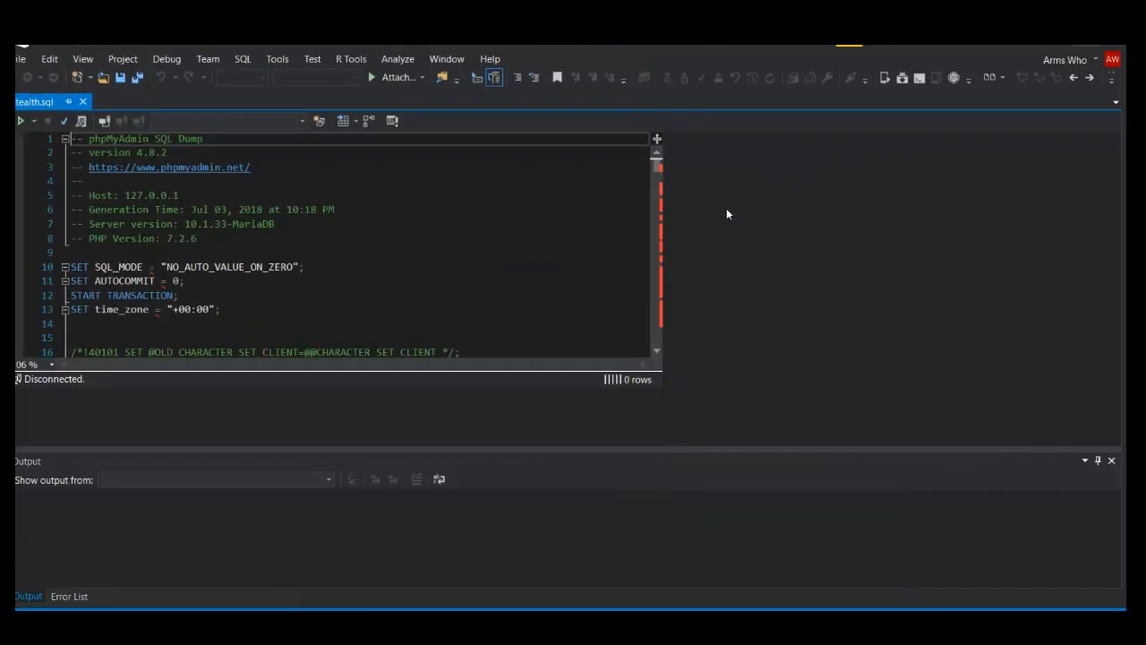
scroll(592, 276, "down", 10)
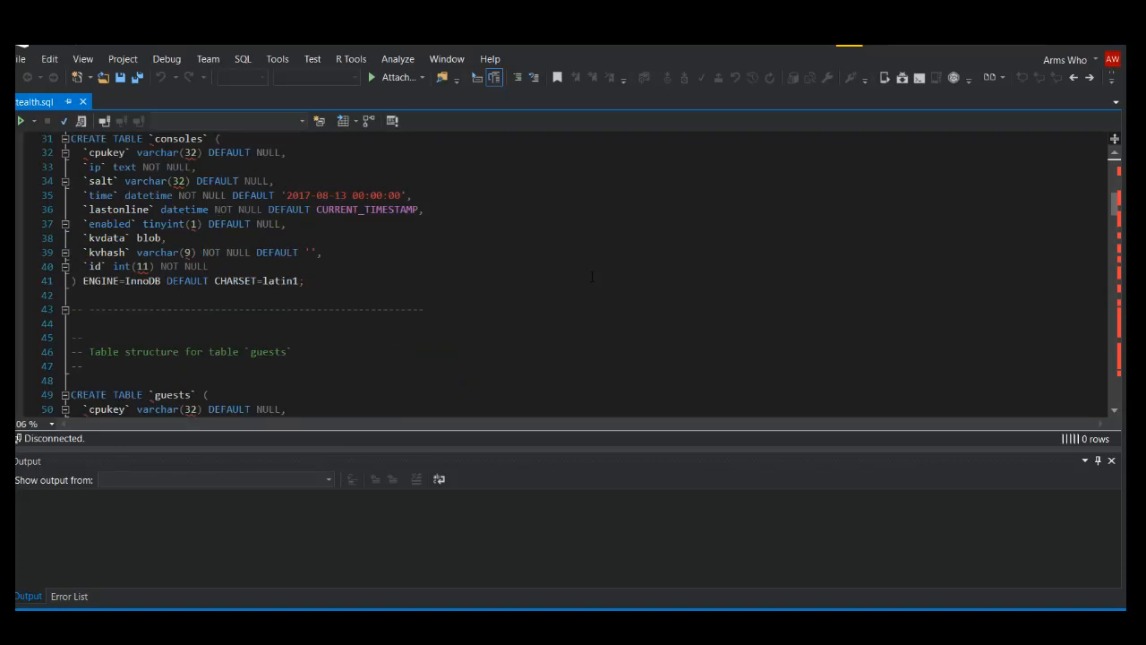
scroll(592, 276, "up", 2)
scroll(592, 276, "down", 1)
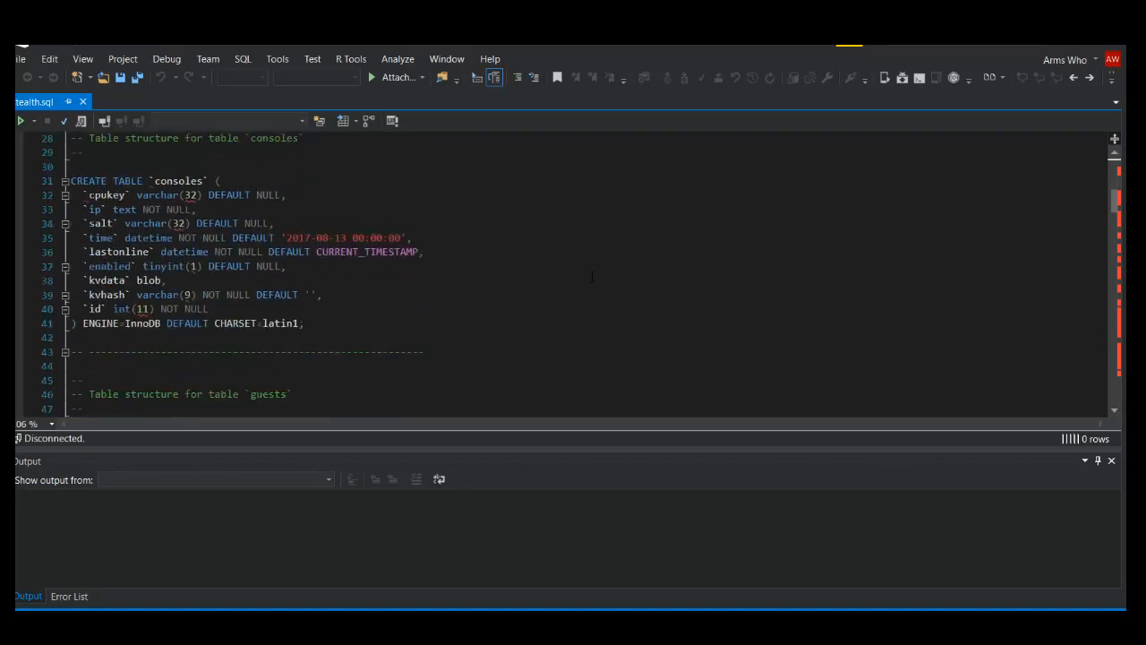
scroll(592, 276, "down", 7)
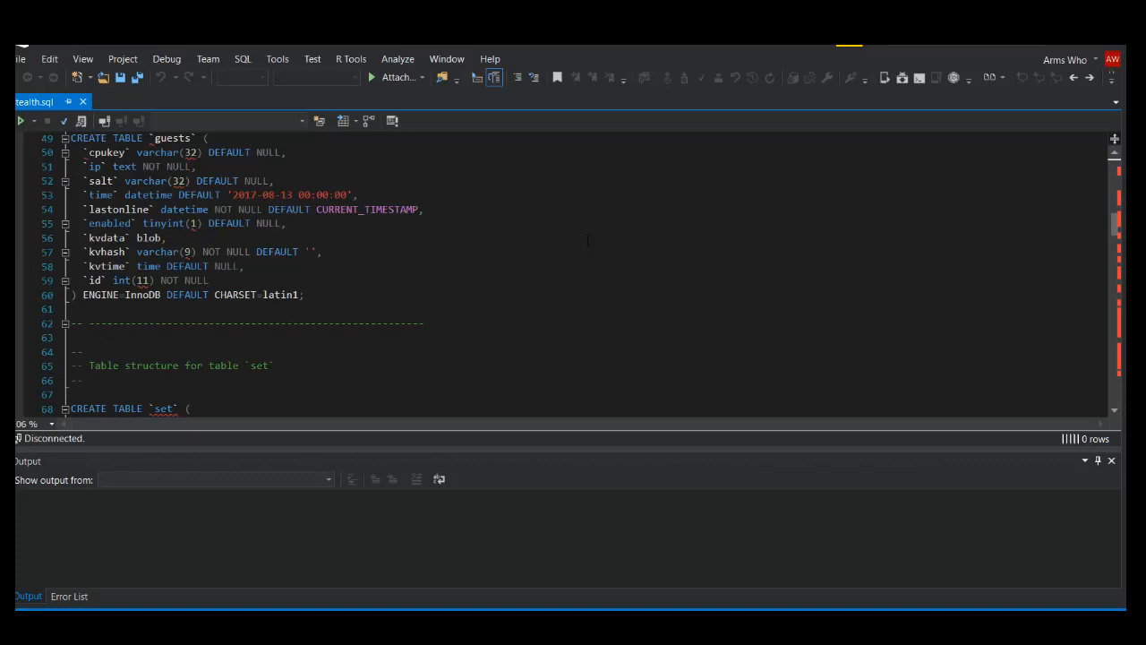
scroll(589, 240, "down", 4)
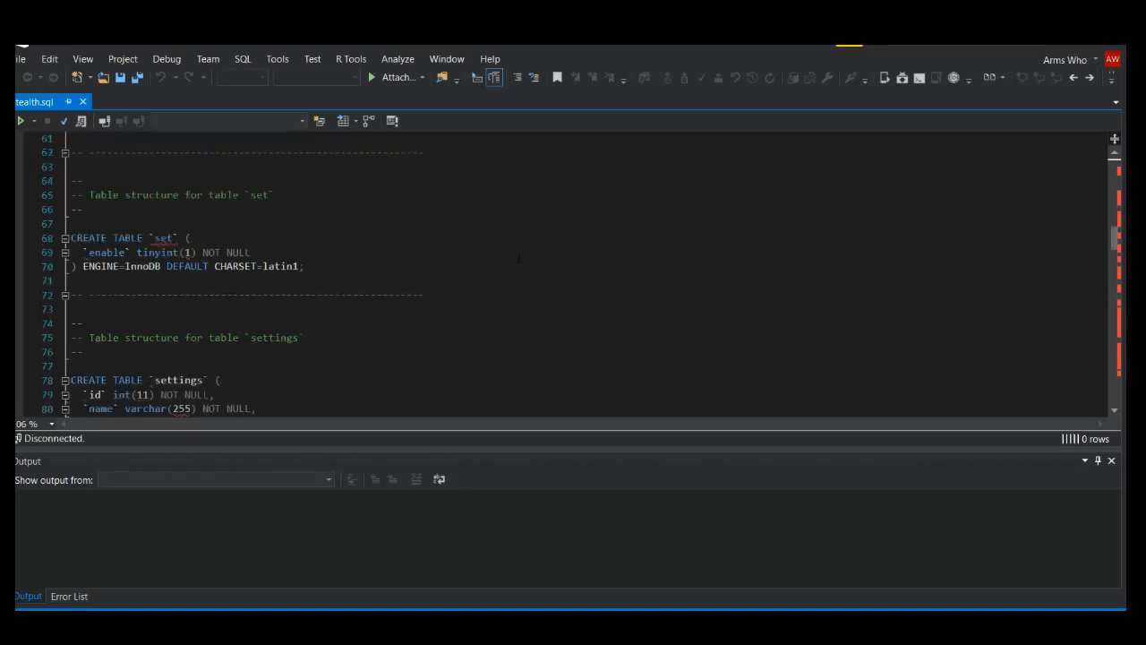
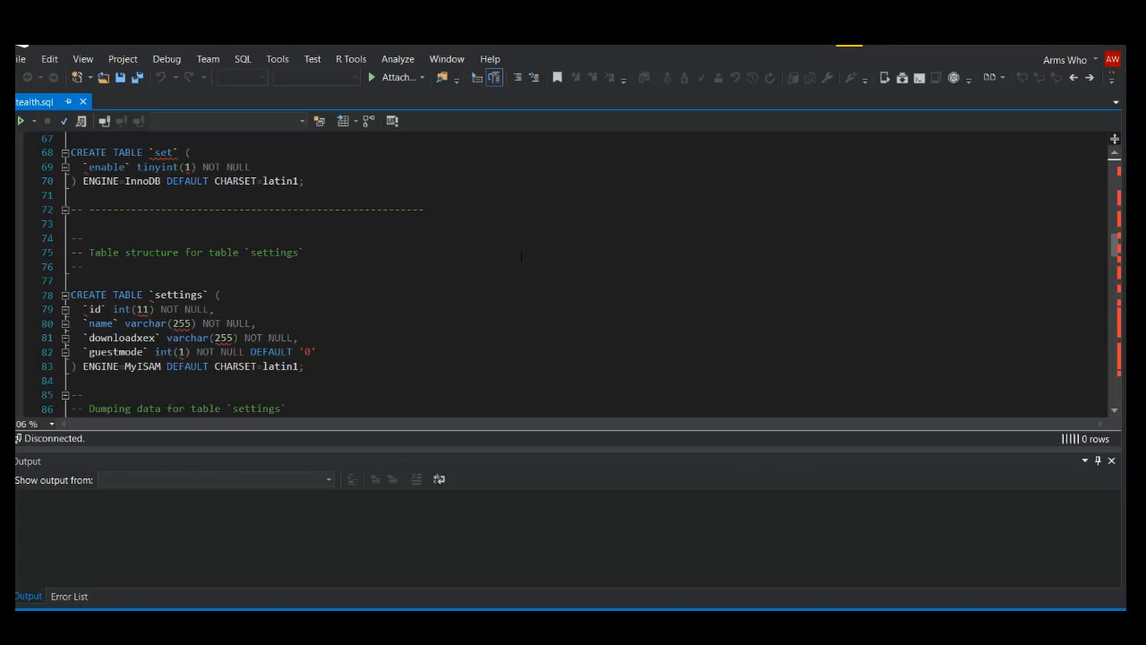
Examine the INSERT data for the settings table and the start of the tokens table definition in stealth.sql
scroll(522, 256, "down", 4)
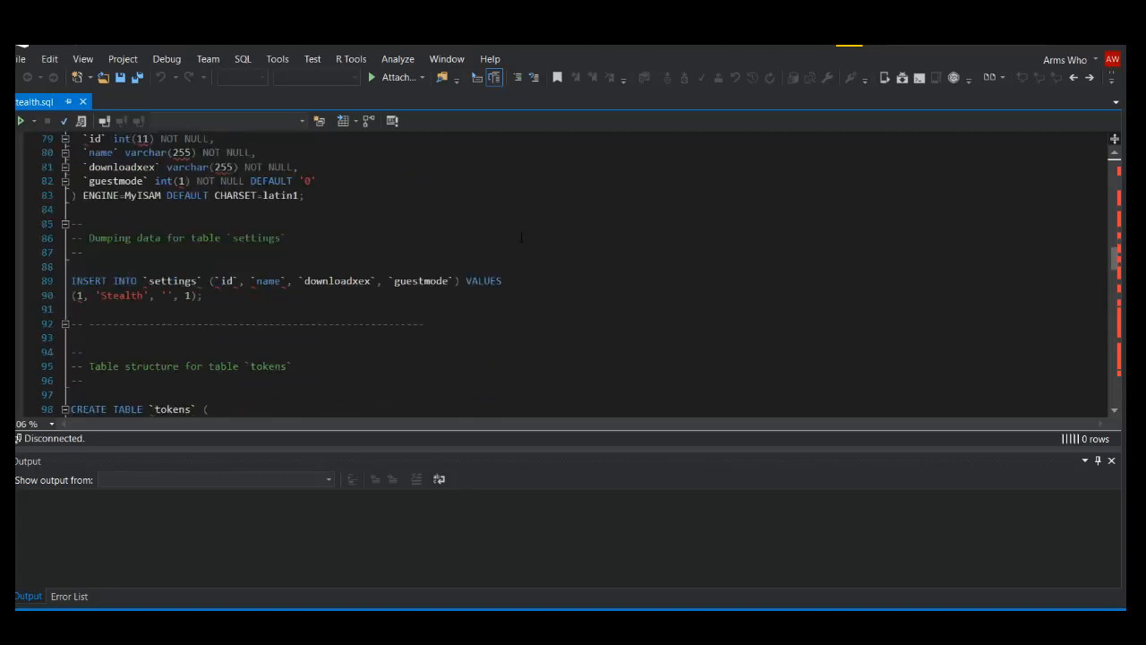
scroll(495, 257, "down", 3)
scroll(495, 257, "up", 2)
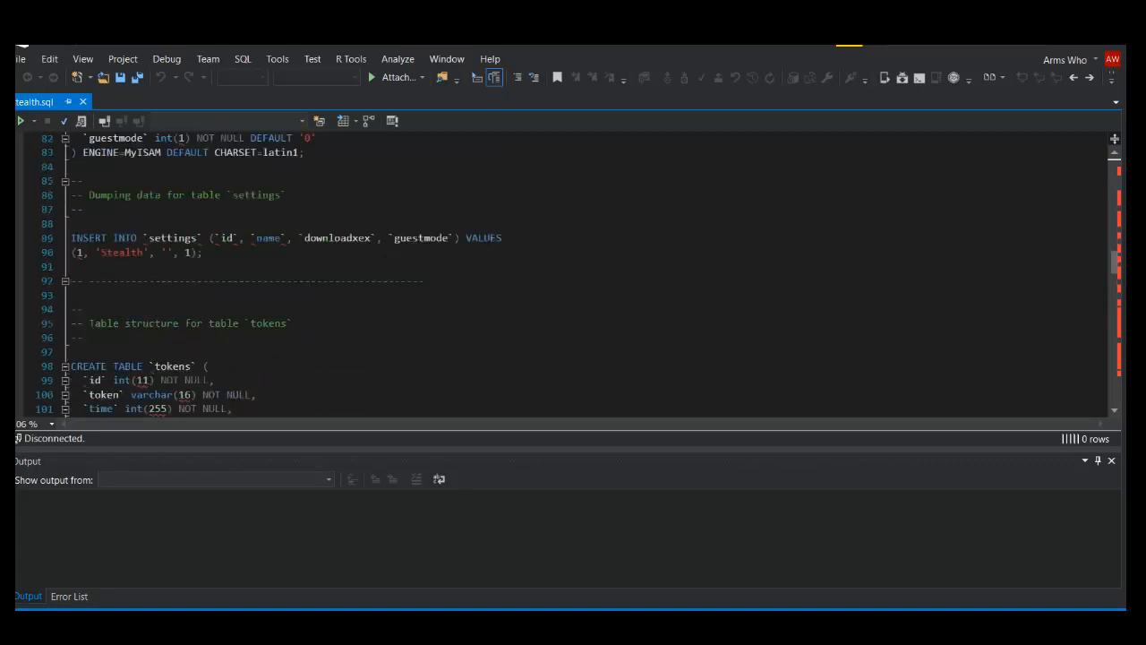
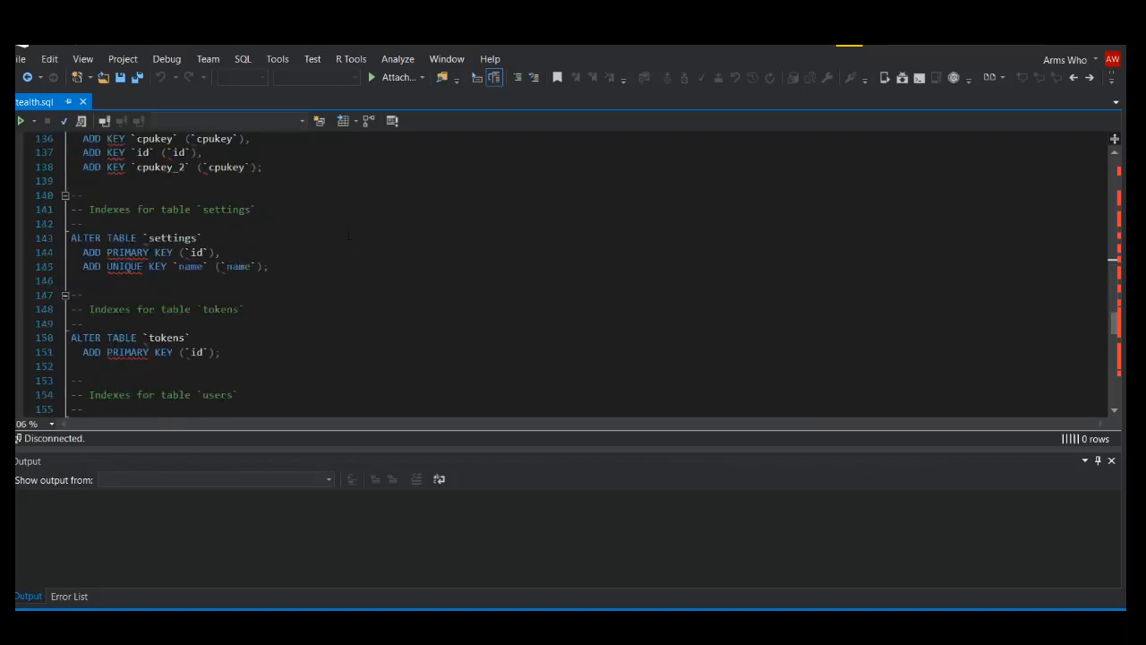
scroll(350, 231, "down", 20)
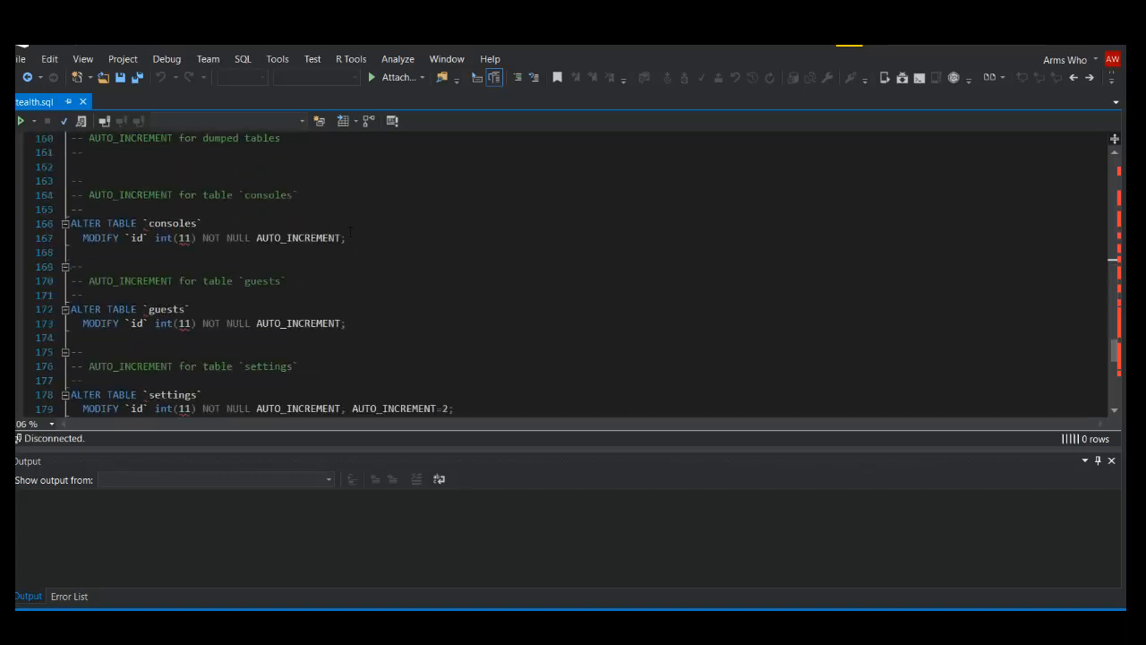
Examine the index and AUTO_INCREMENT statements for the tables in stealth.sql, and go back to the header of the dump
scroll(357, 224, "up", 20)
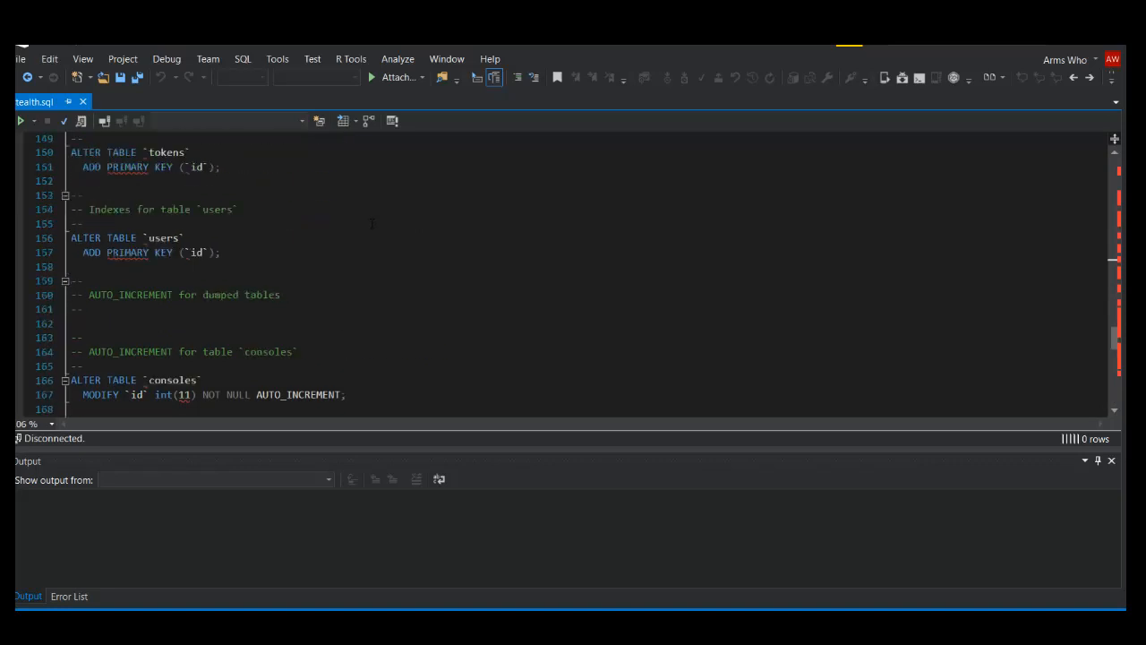
scroll(373, 223, "up", 20)
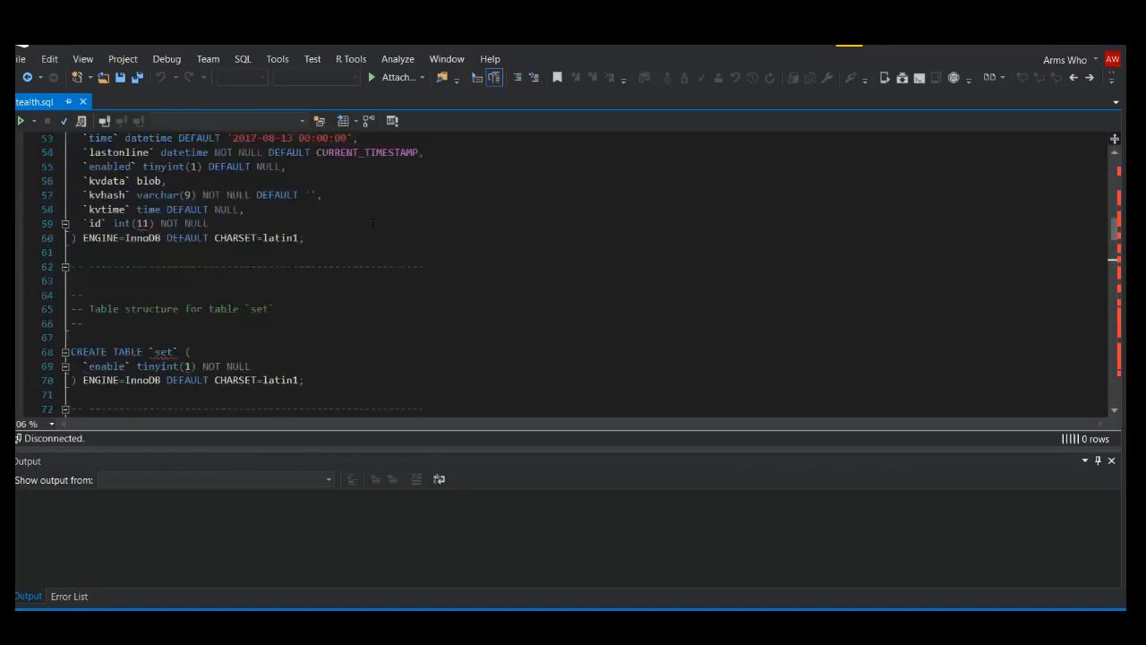
scroll(373, 223, "up", 3)
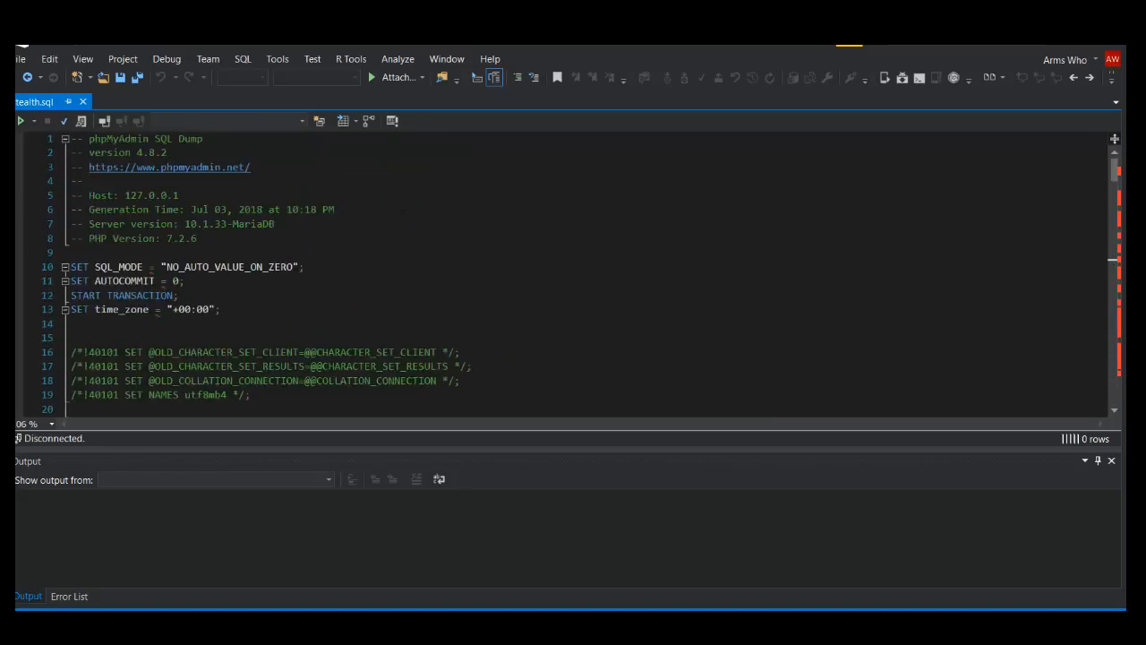
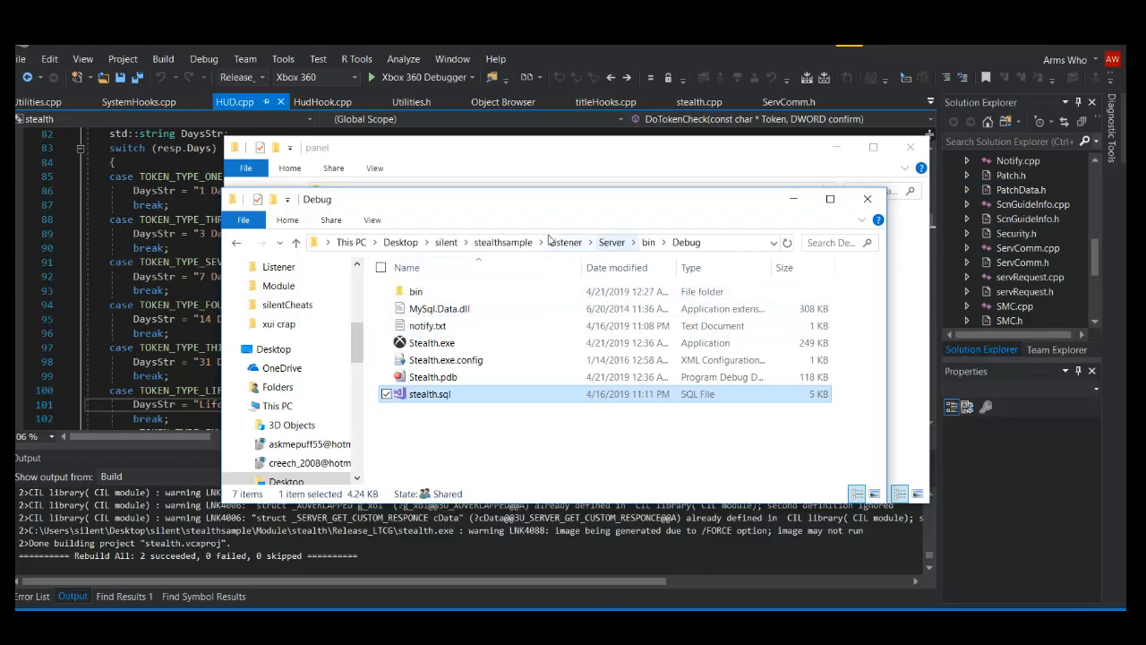
Go up to the stealthsample folder and look inside the nested silentCheats project folder
left_click(494, 243)
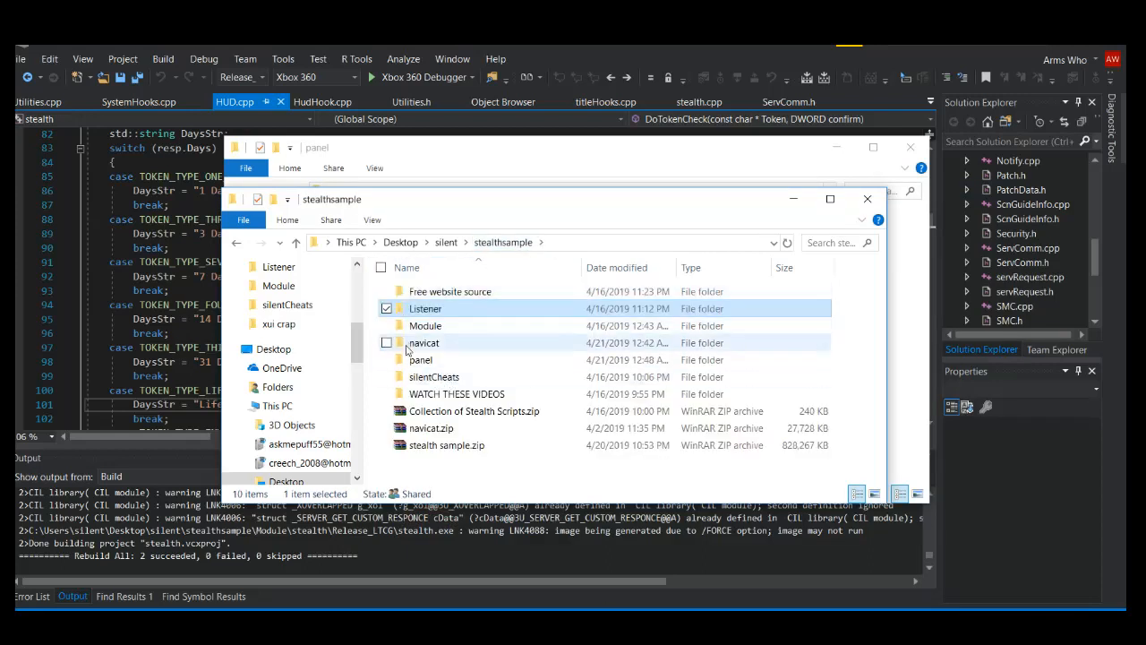
double_click(404, 378)
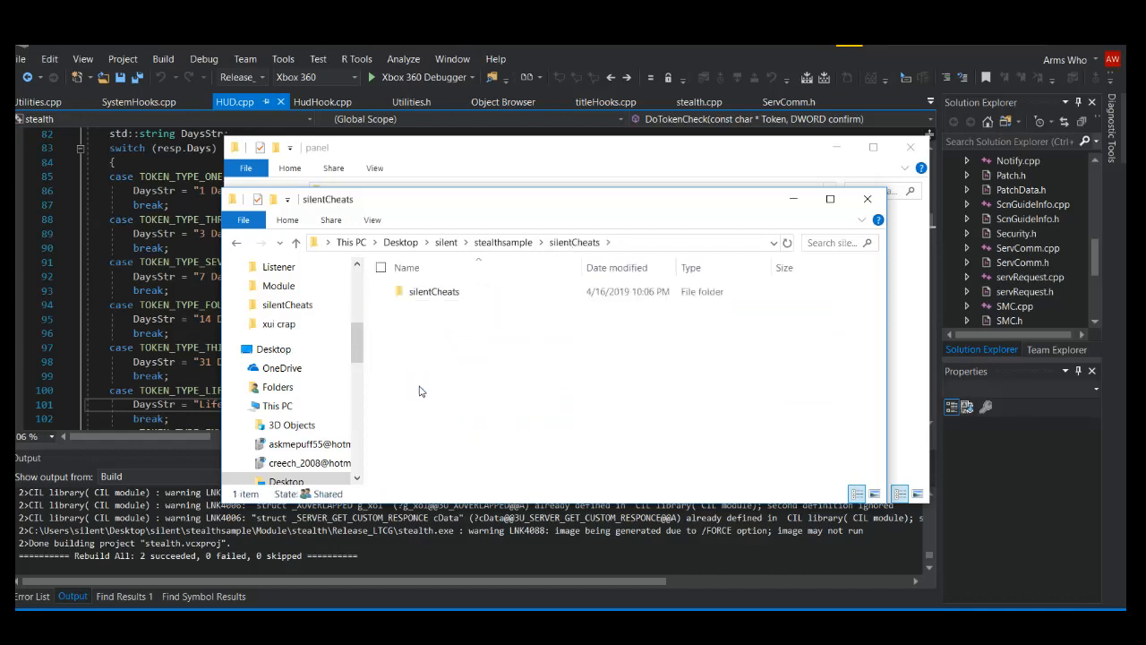
double_click(425, 292)
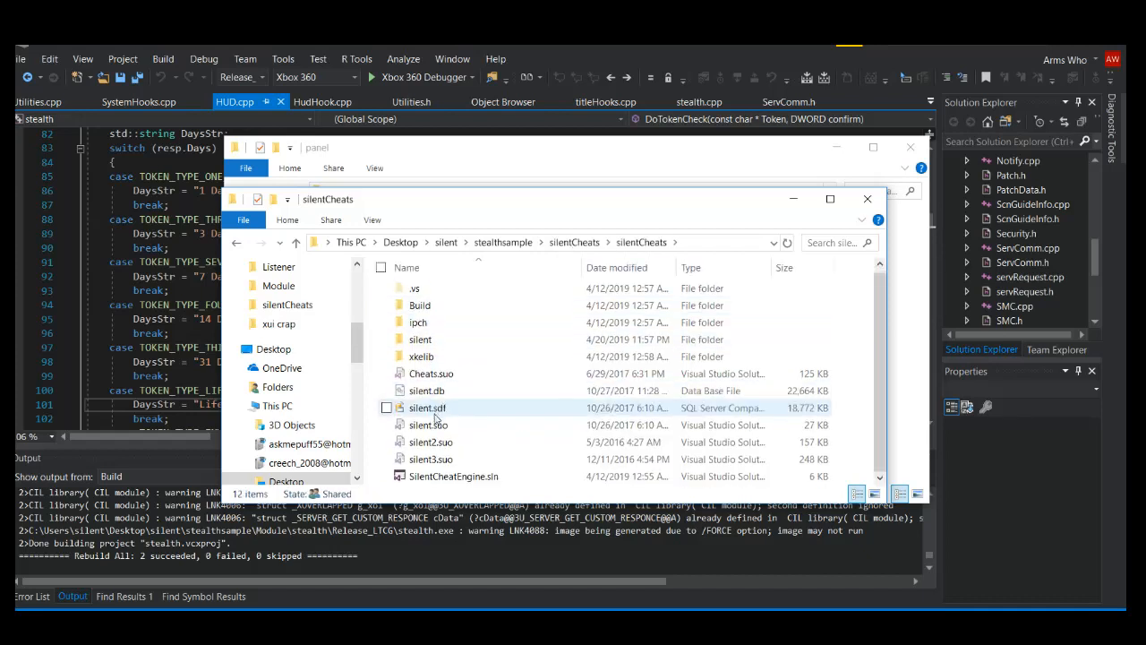
Return to the stealthsample folder and open its panel subfolder
left_click(528, 247)
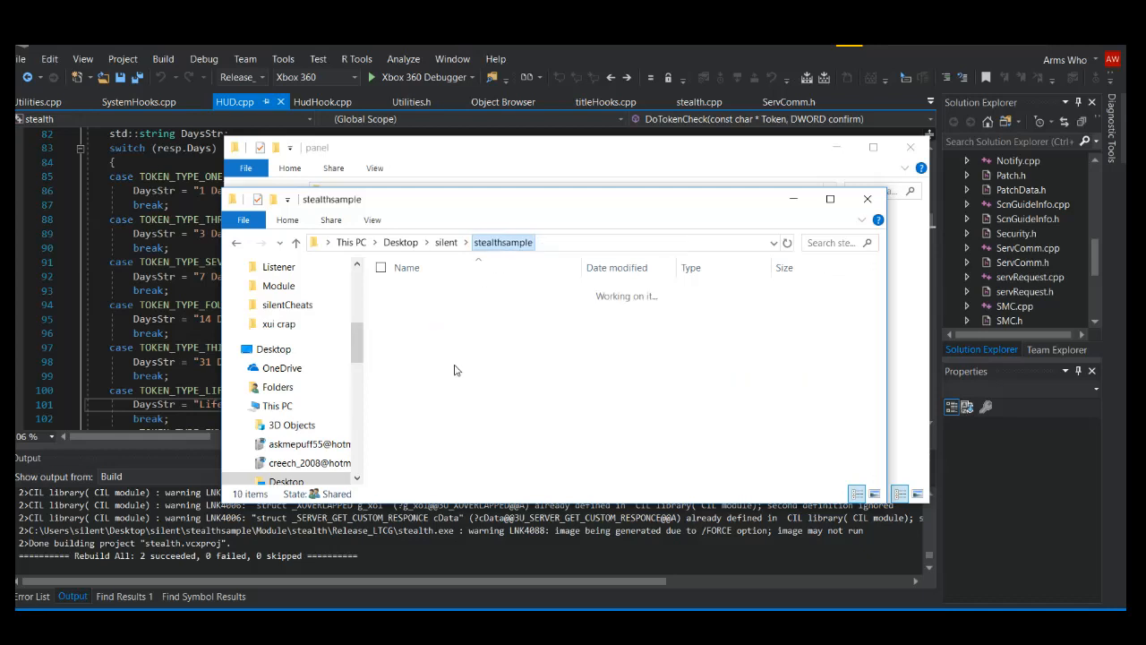
left_click(427, 359)
double_click(426, 360)
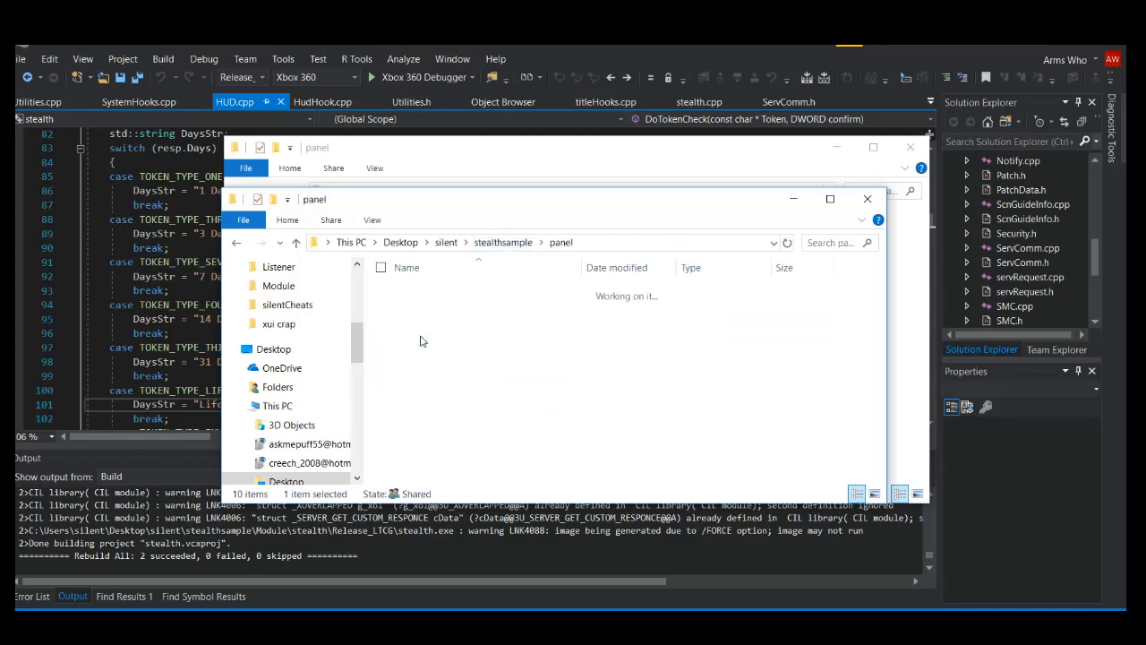
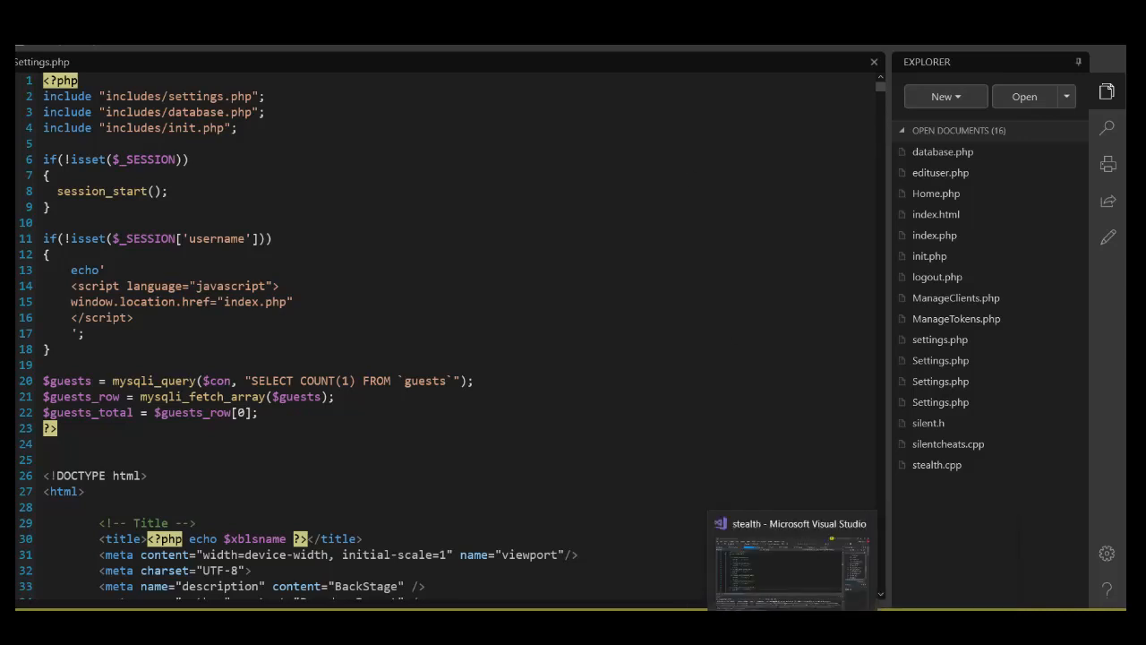
left_click(709, 627)
left_click(709, 627)
left_click(709, 627)
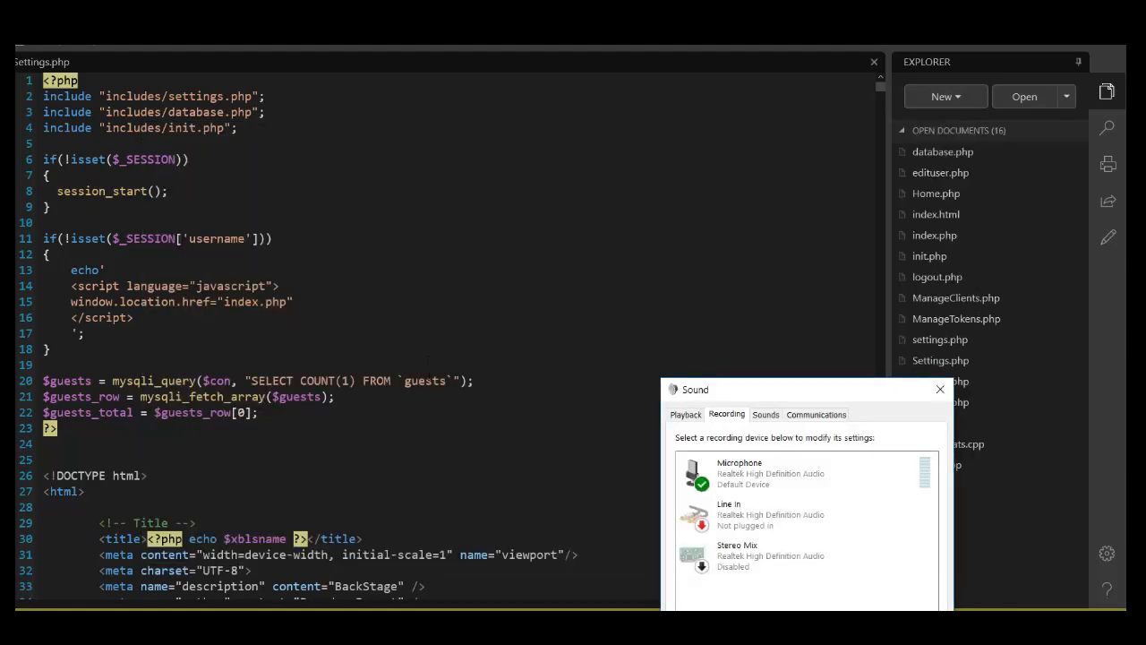
Review the session check, guests count query and HTML head at the beginning of Settings.php
left_click(402, 344)
scroll(534, 248, "down", 4)
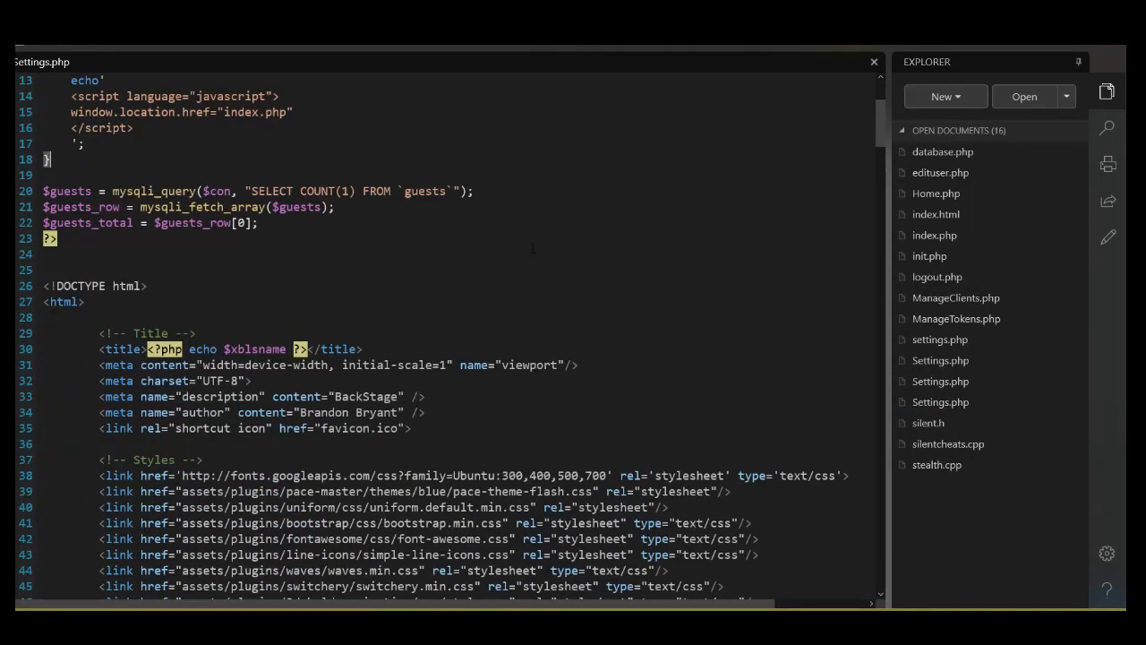
scroll(532, 248, "down", 3)
scroll(512, 305, "up", 7)
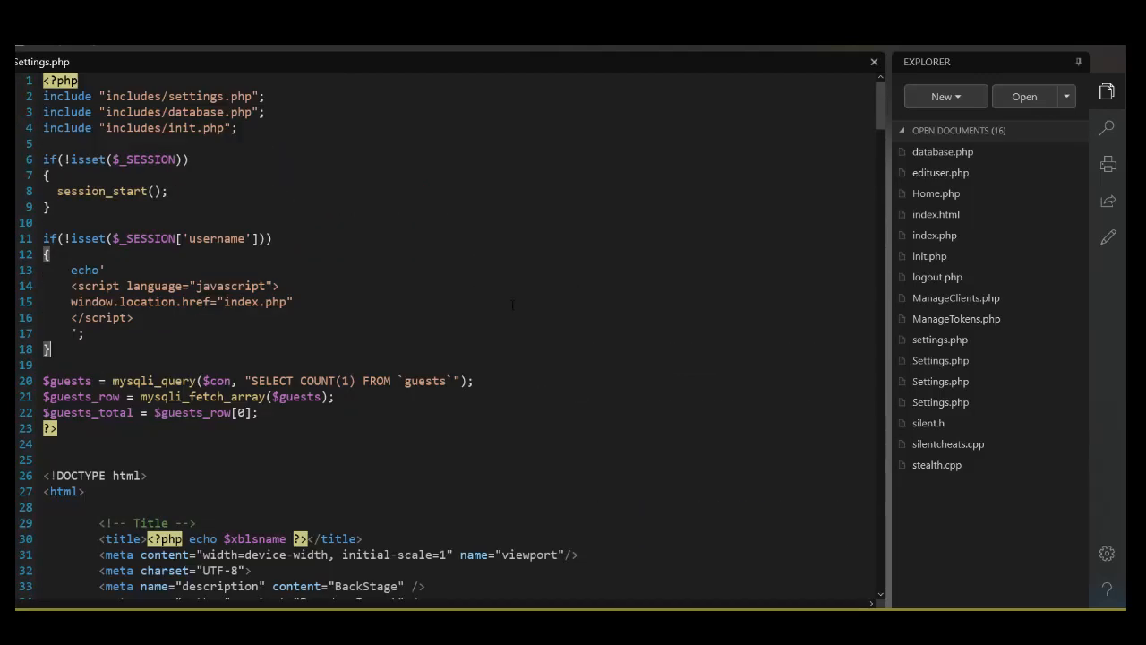
scroll(513, 304, "down", 2)
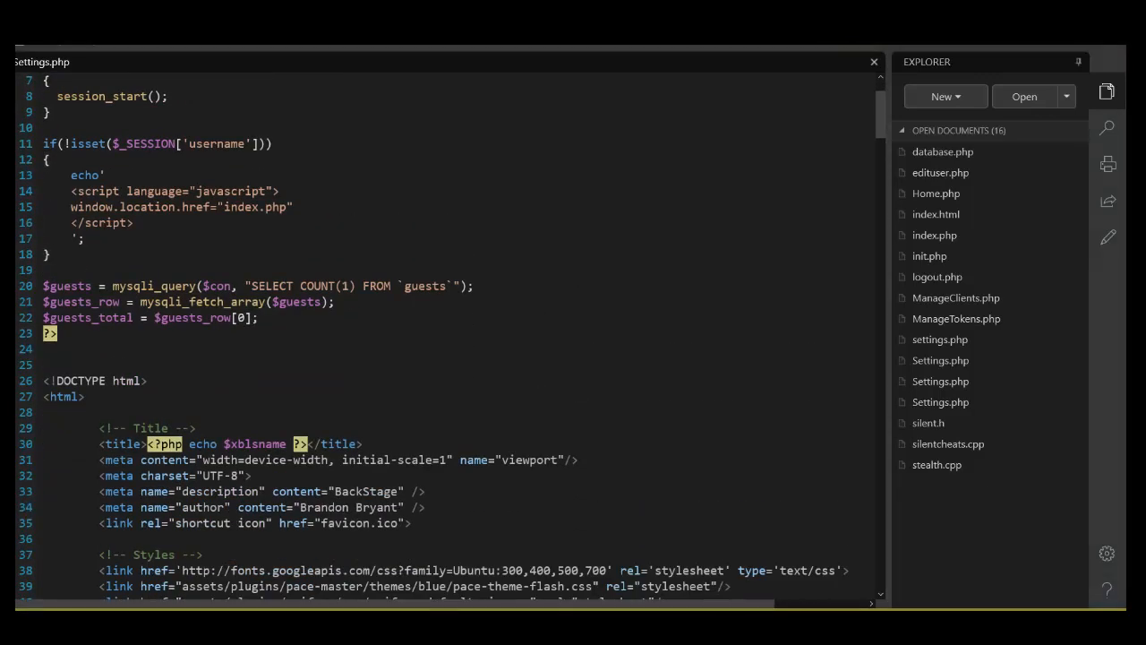
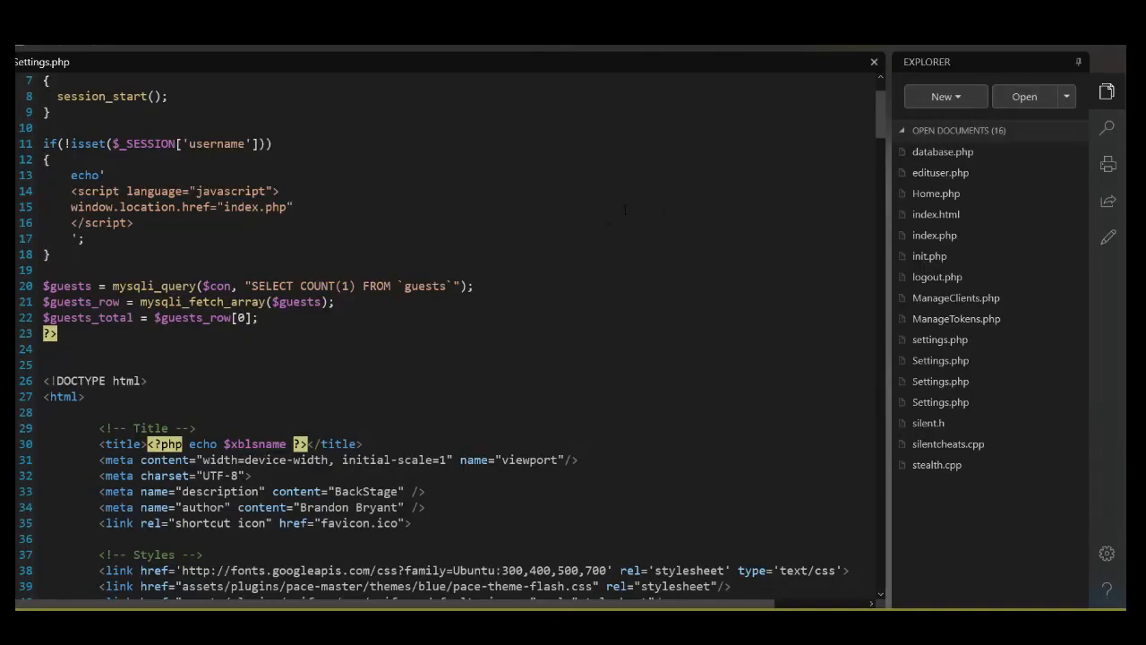
Find the text "Change online notify!" in Settings.php to locate the code behind that form label
key("ctrl+f")
type("Change online notify!")
key("Return")
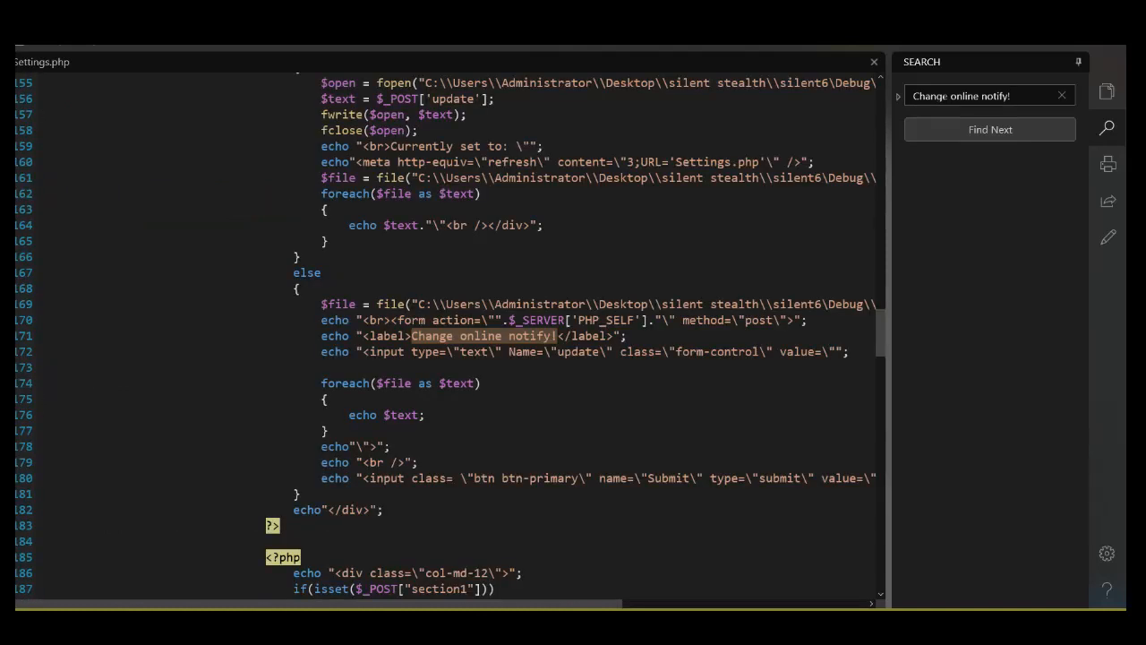
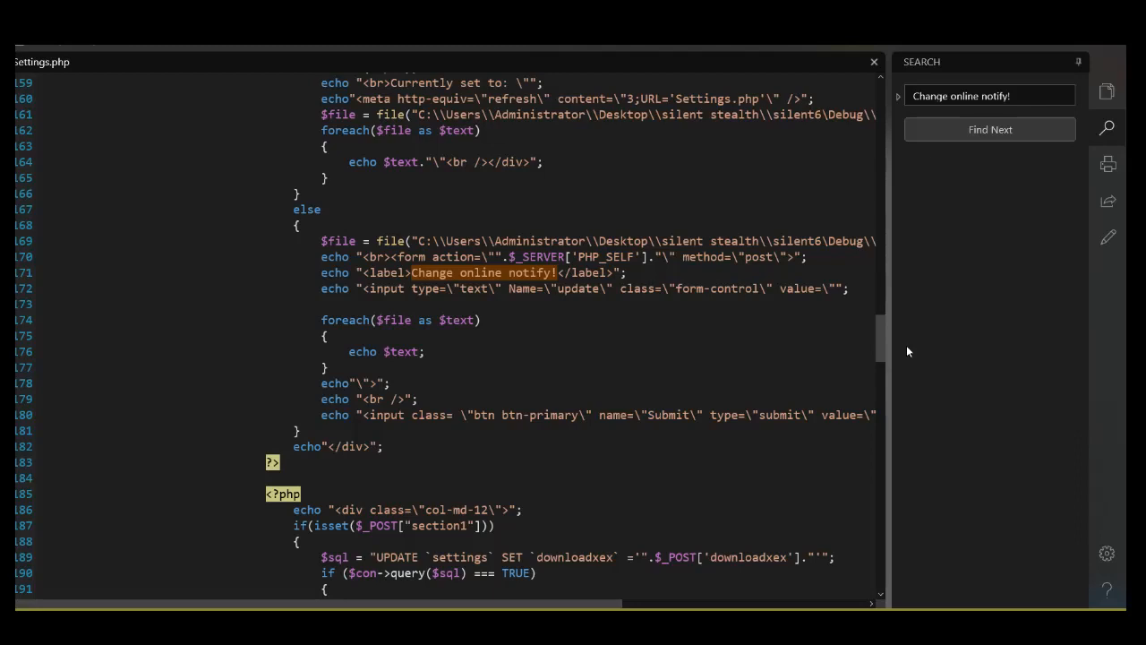
Widen the code area of Settings.php by narrowing the search pane to read the full notify.txt file path lines
left_click_drag(893, 351, 1021, 351)
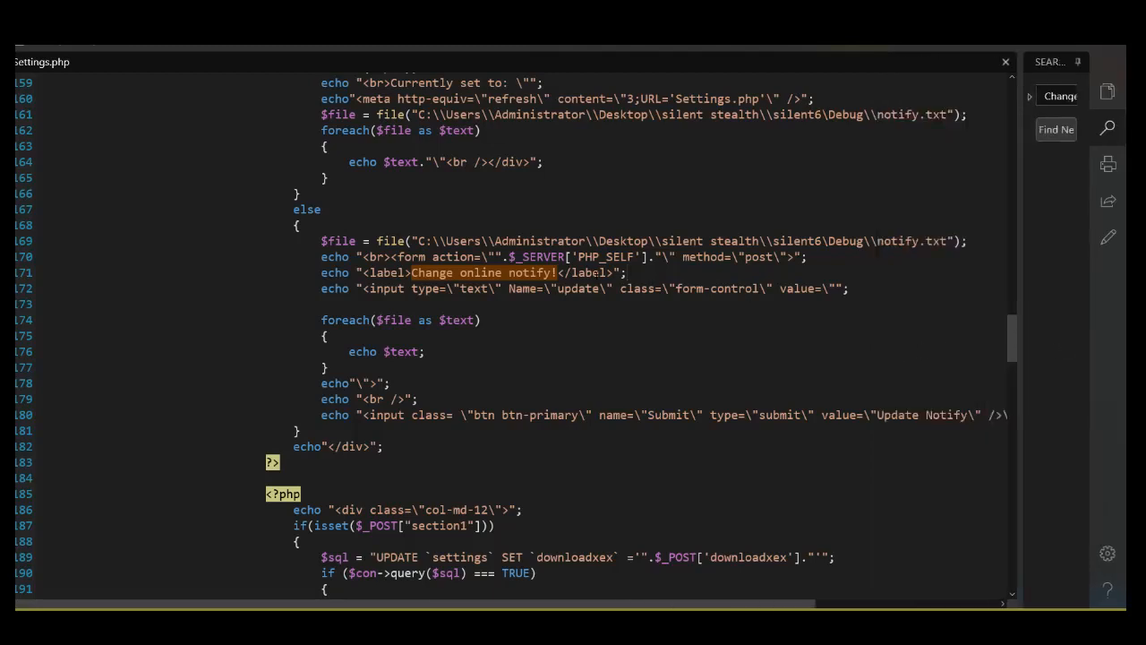
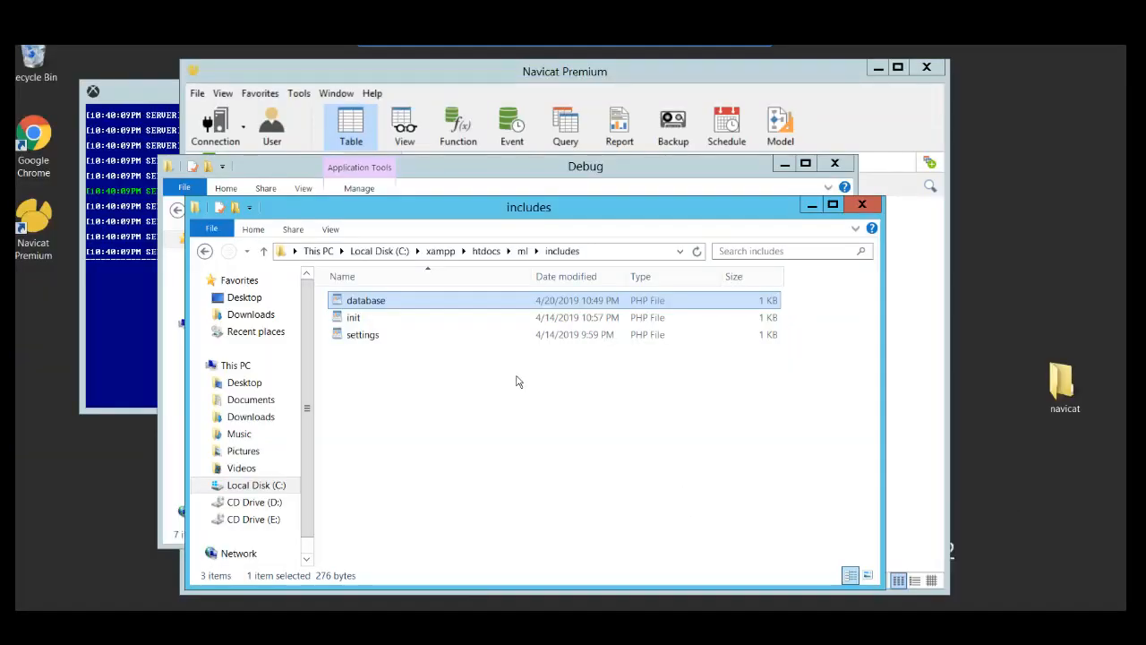
Bring the stealth Debug folder window in front of the includes folder to check the location of the notify text file
left_click(715, 162)
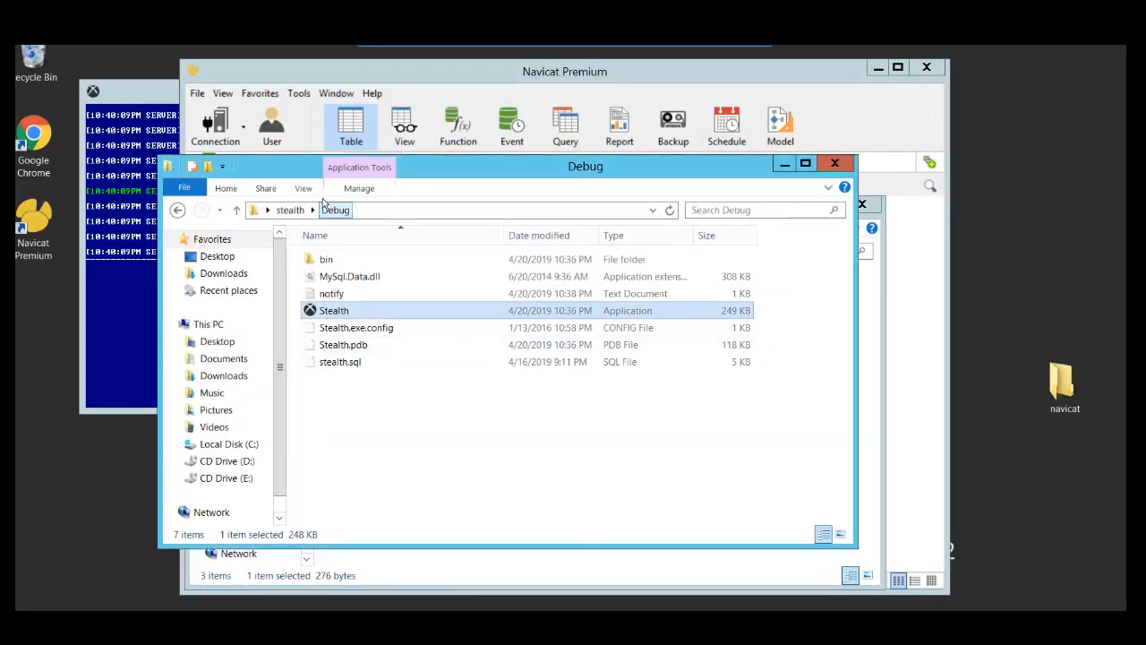
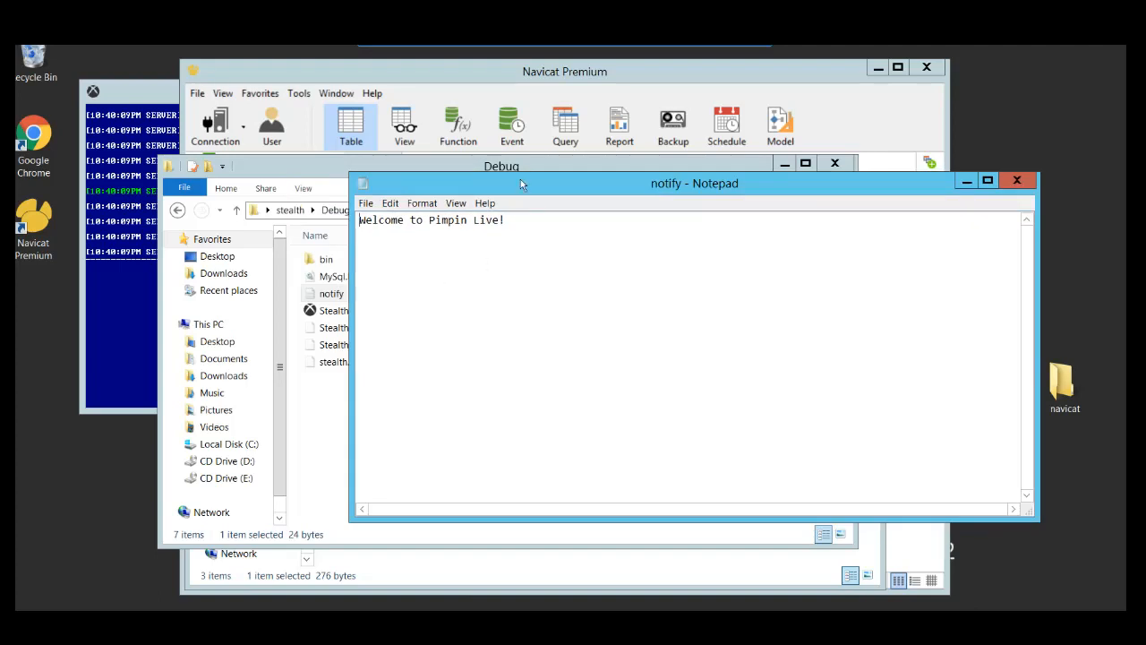
Move the open notify text file out of the way and show the full path of the stealth Debug folder
left_click_drag(520, 184, 517, 233)
left_click(306, 424)
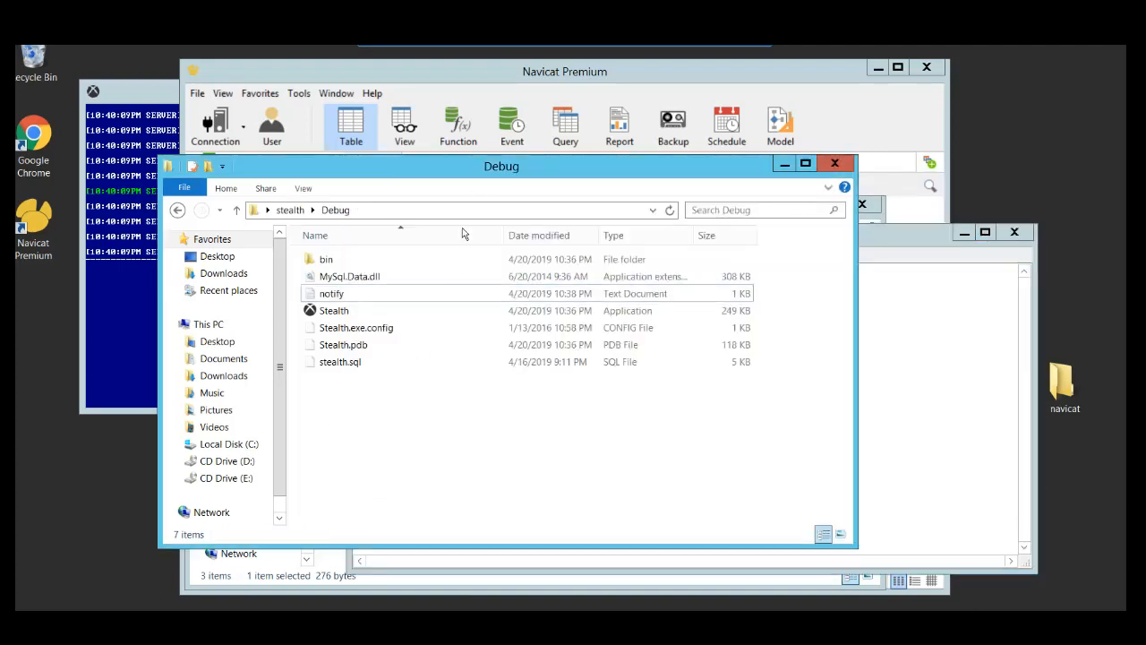
left_click(509, 210)
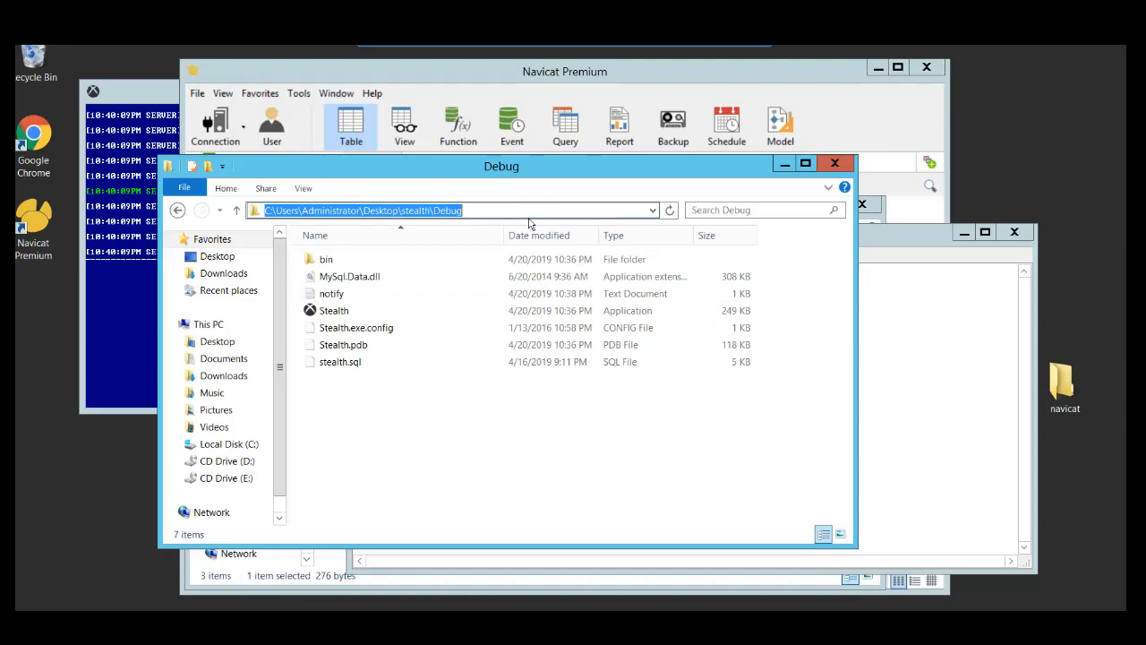
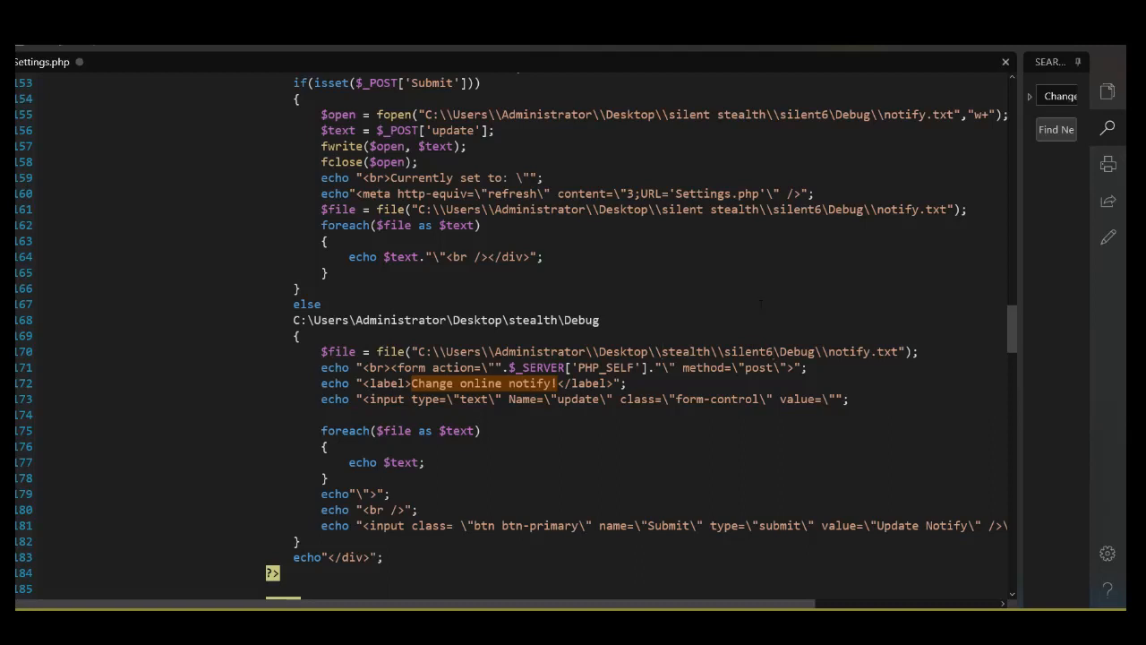
Remove the silent6 folder from the notify.txt path on line 170 so that Debug directly follows the stealth folder
key("BackSpace")
key("BackSpace")
key("BackSpace")
key("BackSpace")
key("BackSpace")
key("BackSpace")
key("BackSpace")
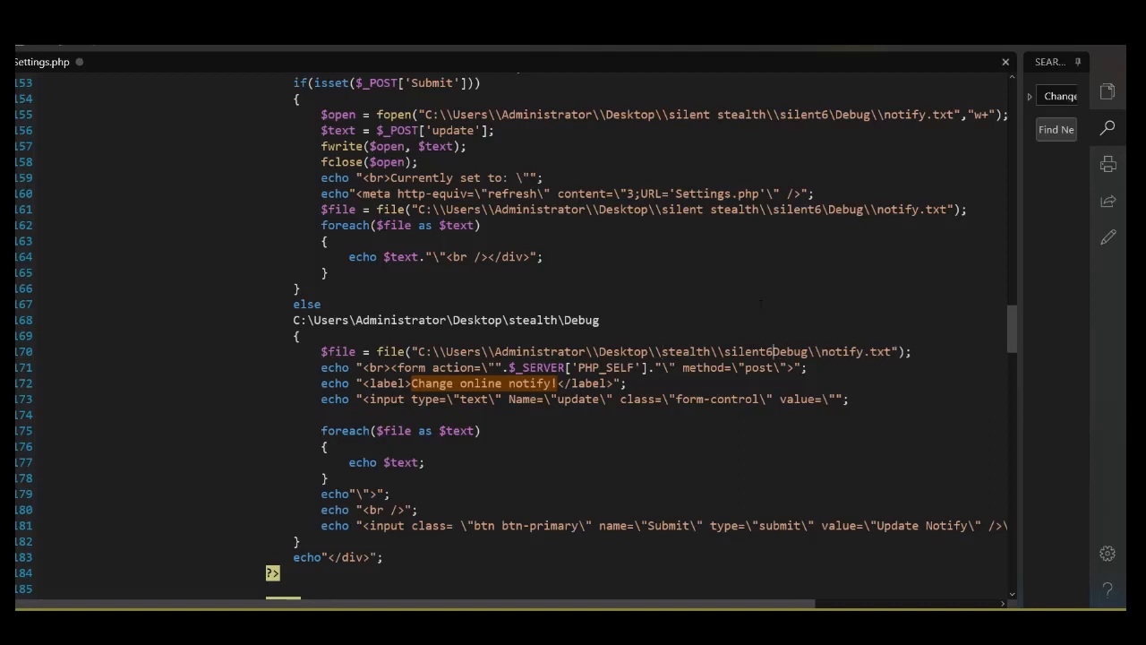
key("BackSpace")
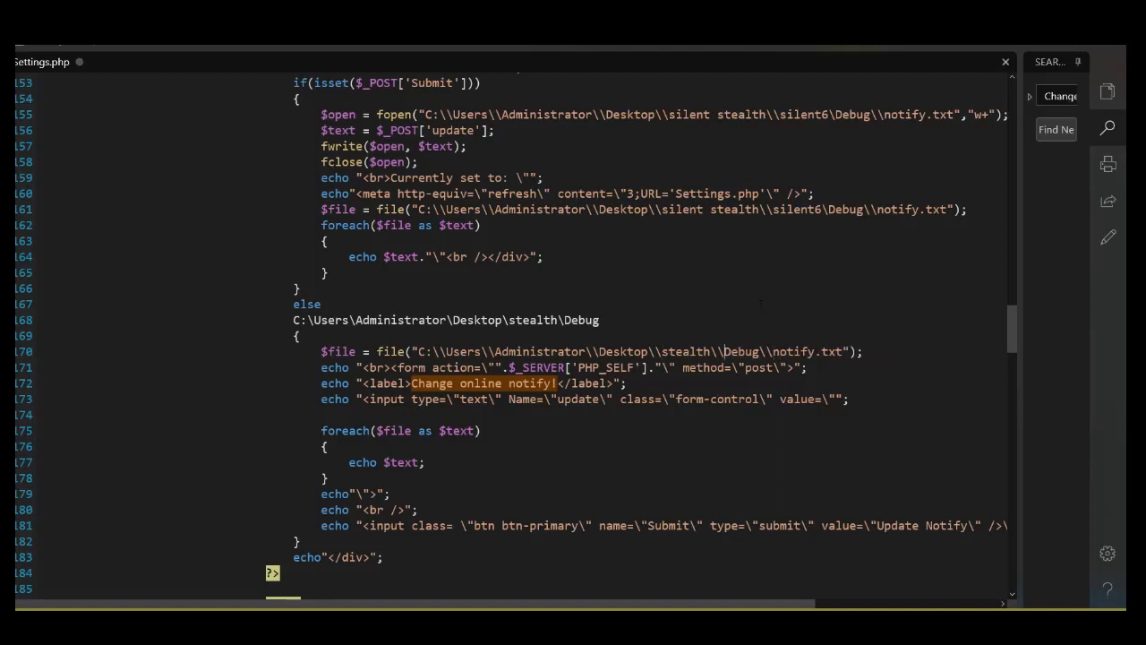
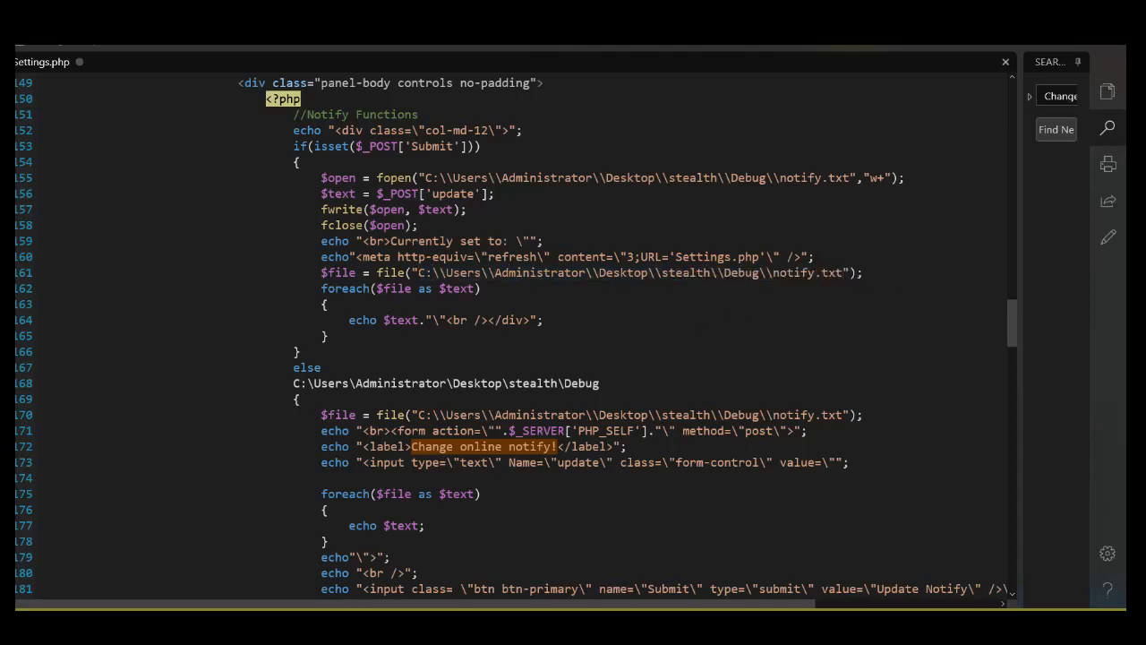
scroll(517, 339, "down", 2)
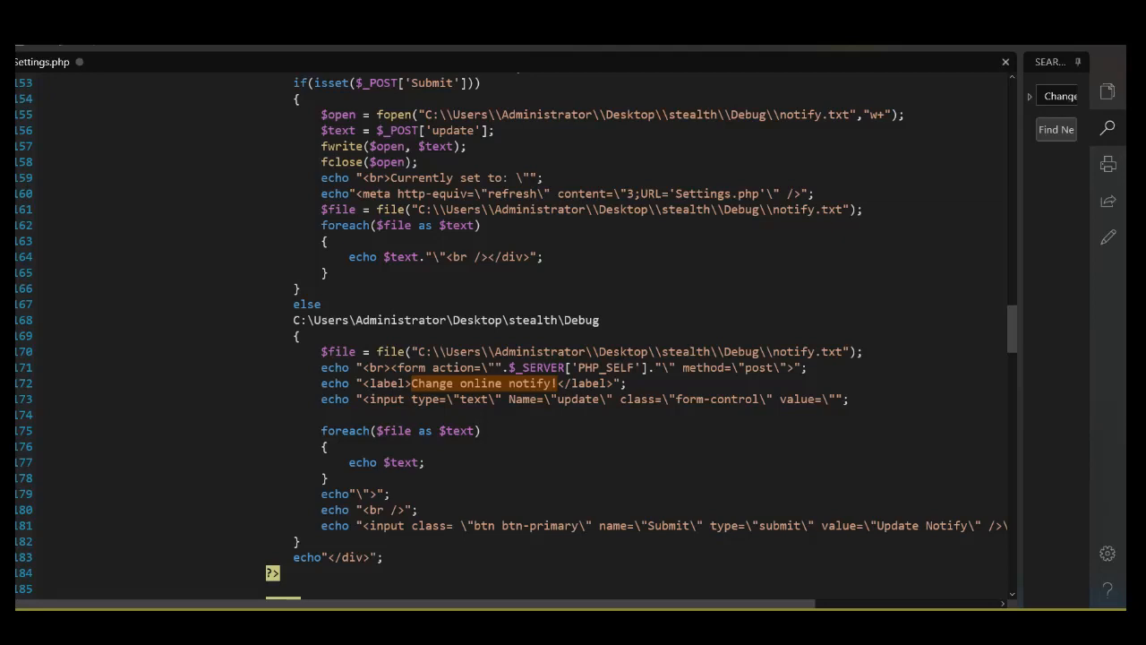
left_click(643, 385)
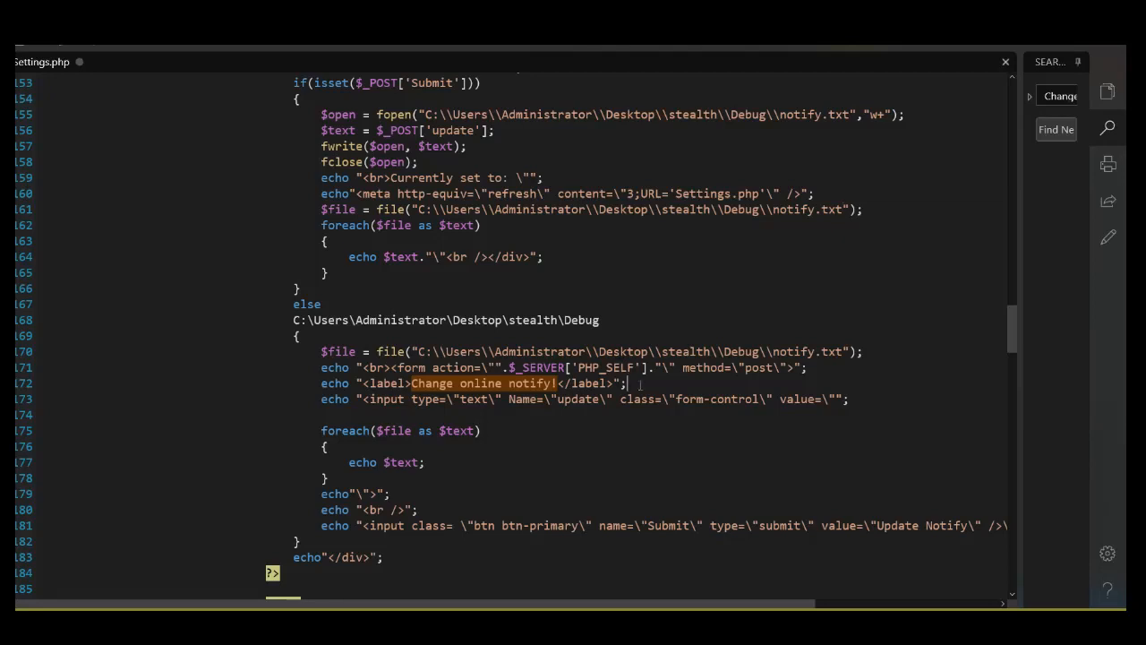
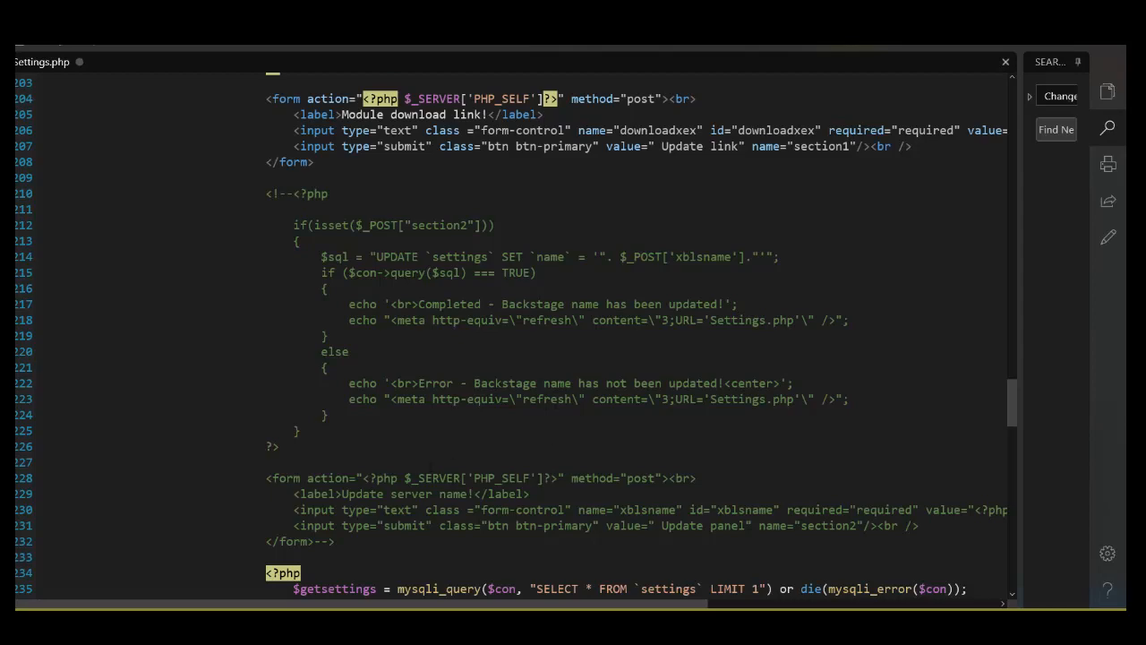
scroll(515, 334, "down", 3)
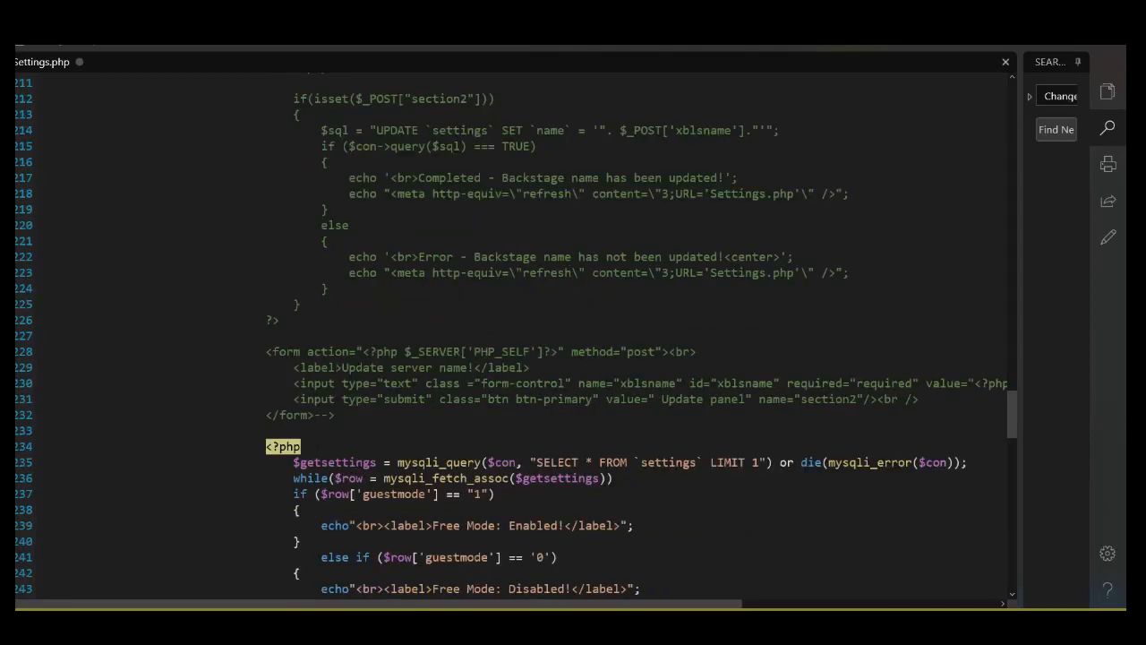
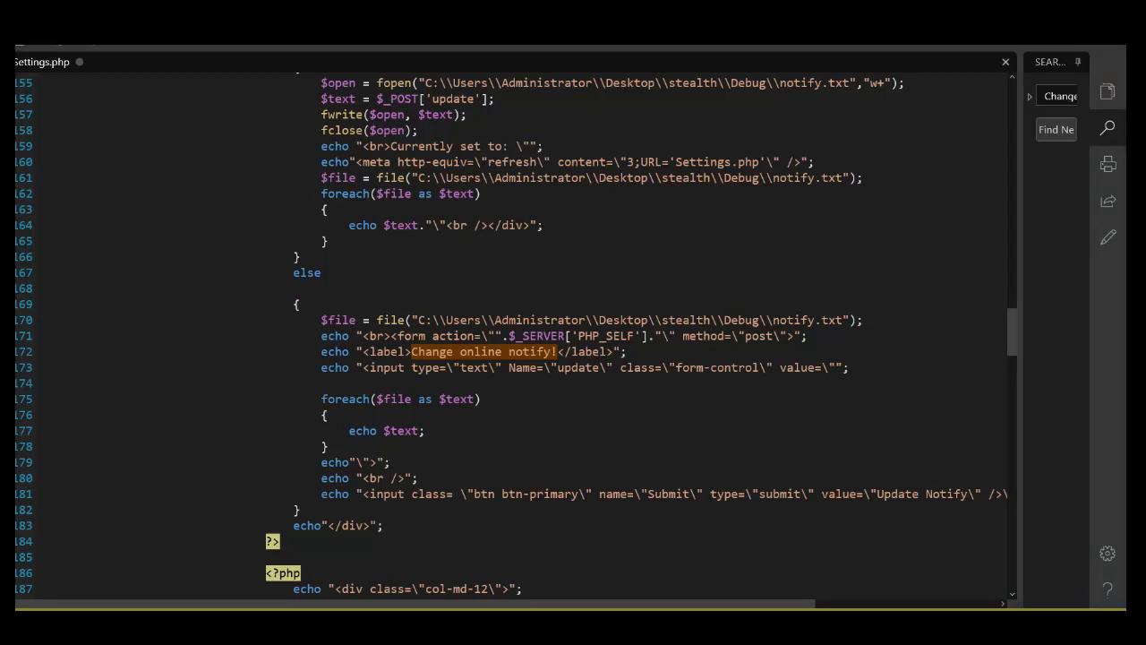
mouse_move(430, 627)
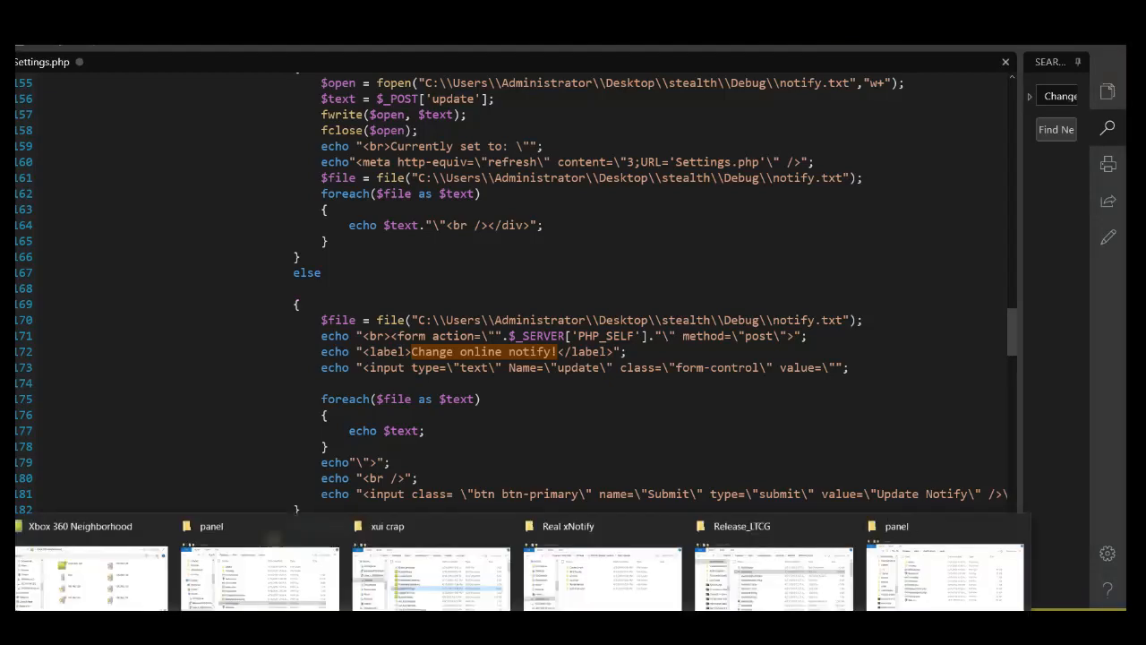
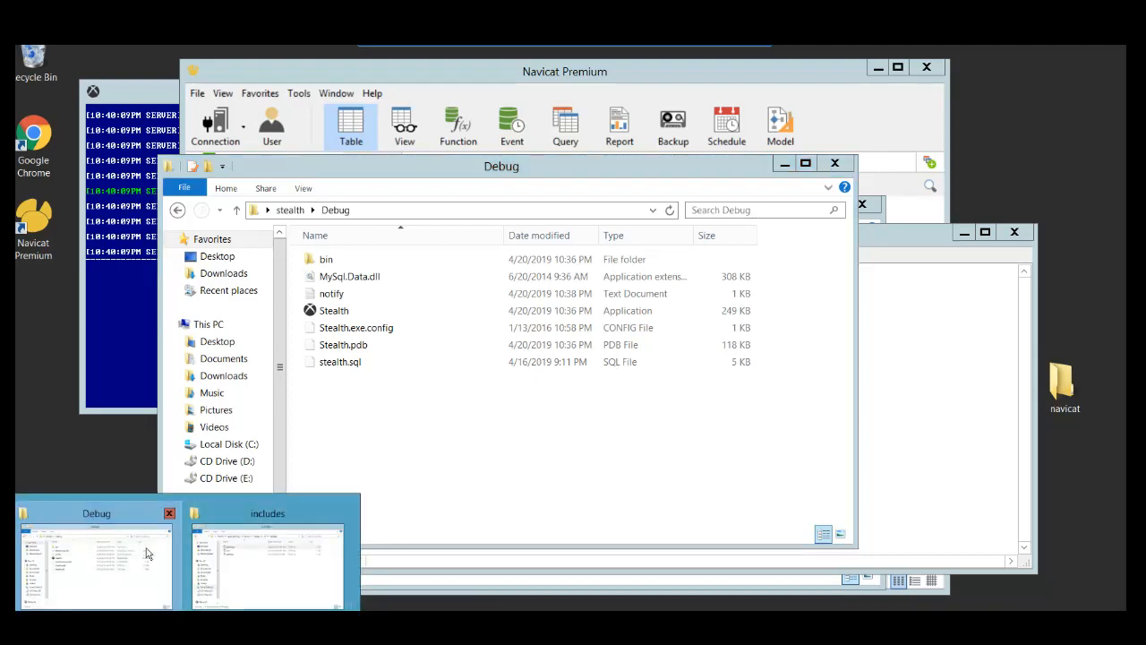
Go to the server's C:\xampp\htdocs\ml folder and paste the corrected Settings.php over the existing copy
left_click(265, 555)
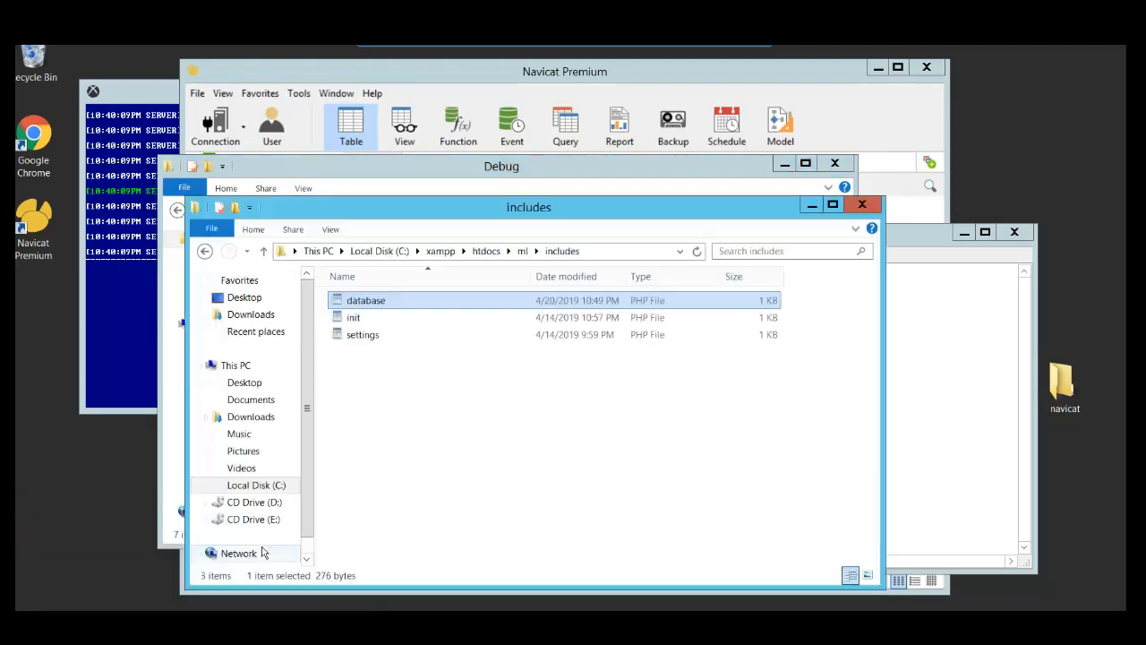
left_click(523, 252)
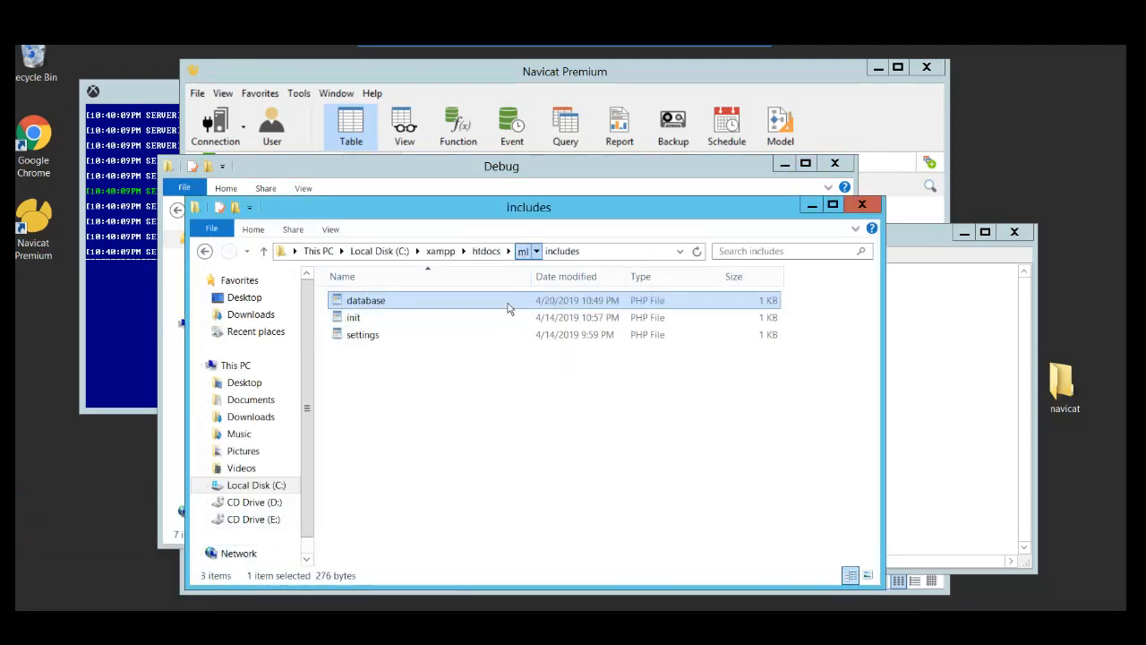
right_click(428, 543)
left_click(454, 455)
left_click(455, 280)
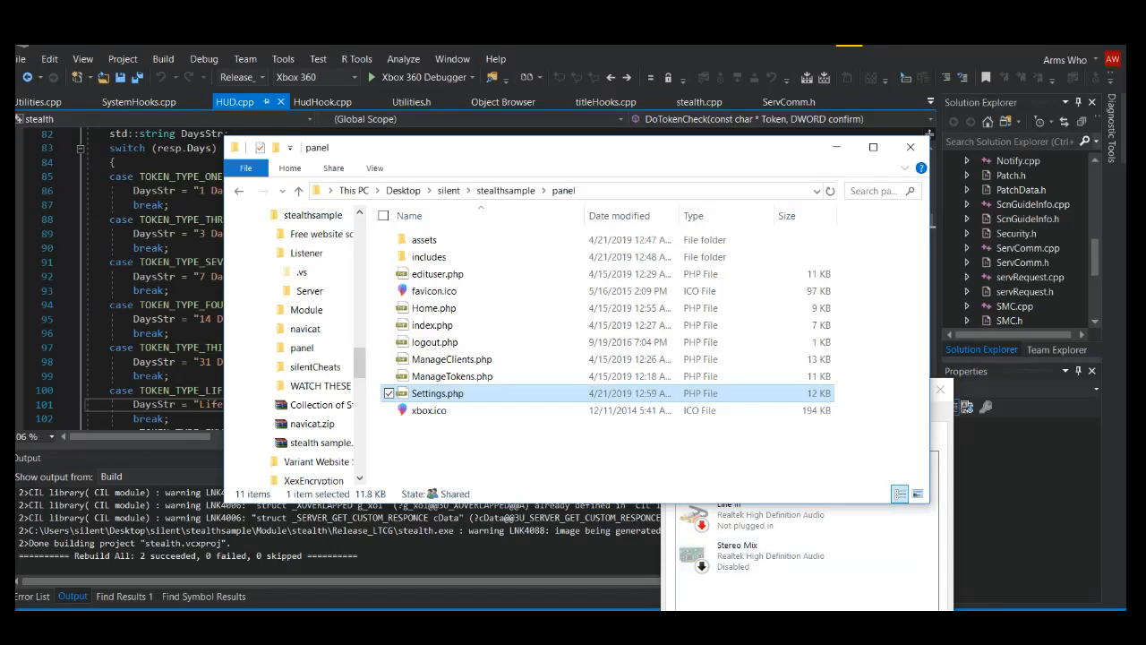
left_click(889, 599)
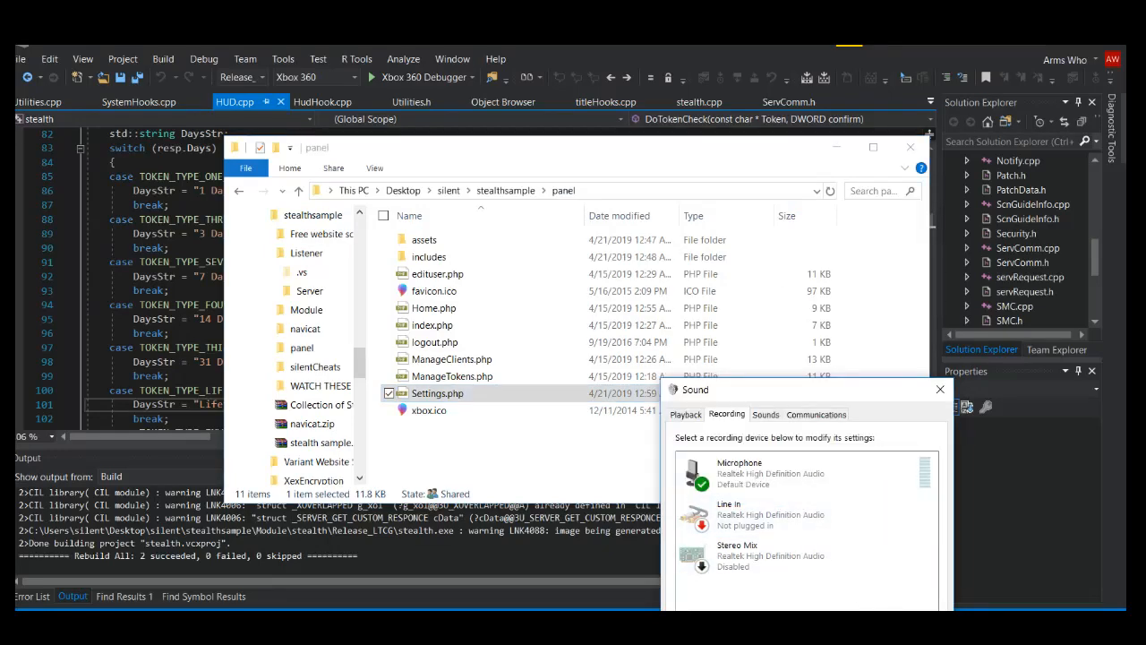
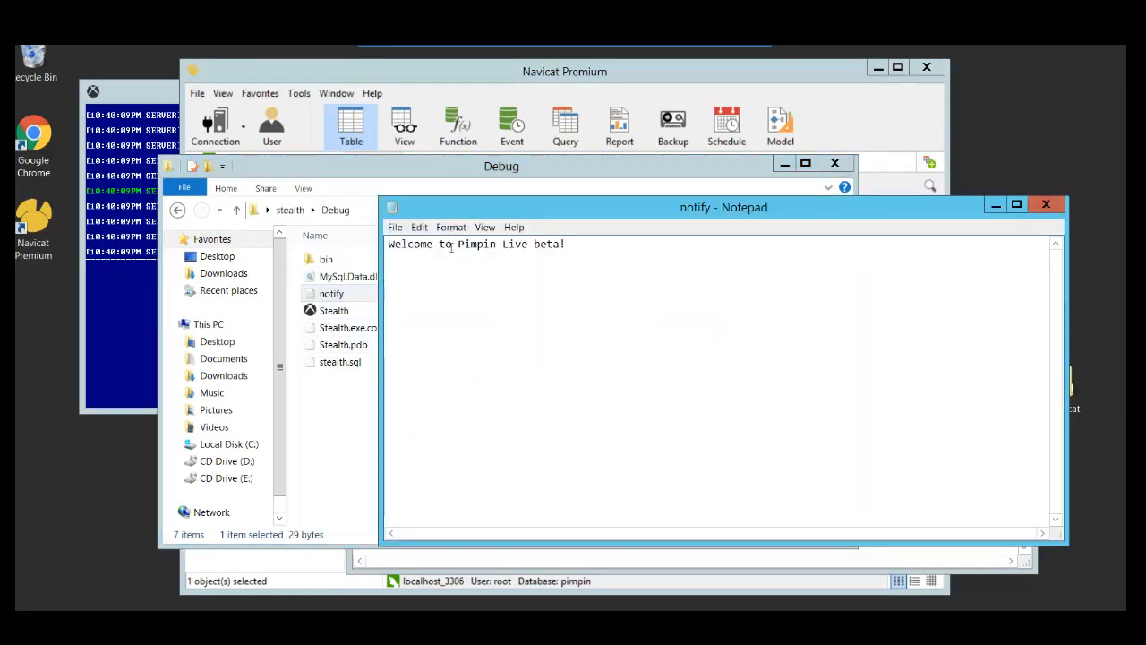
Check the welcome message in the notify text file of the stealth Debug folder and close the open text editor windows
key("ctrl+a")
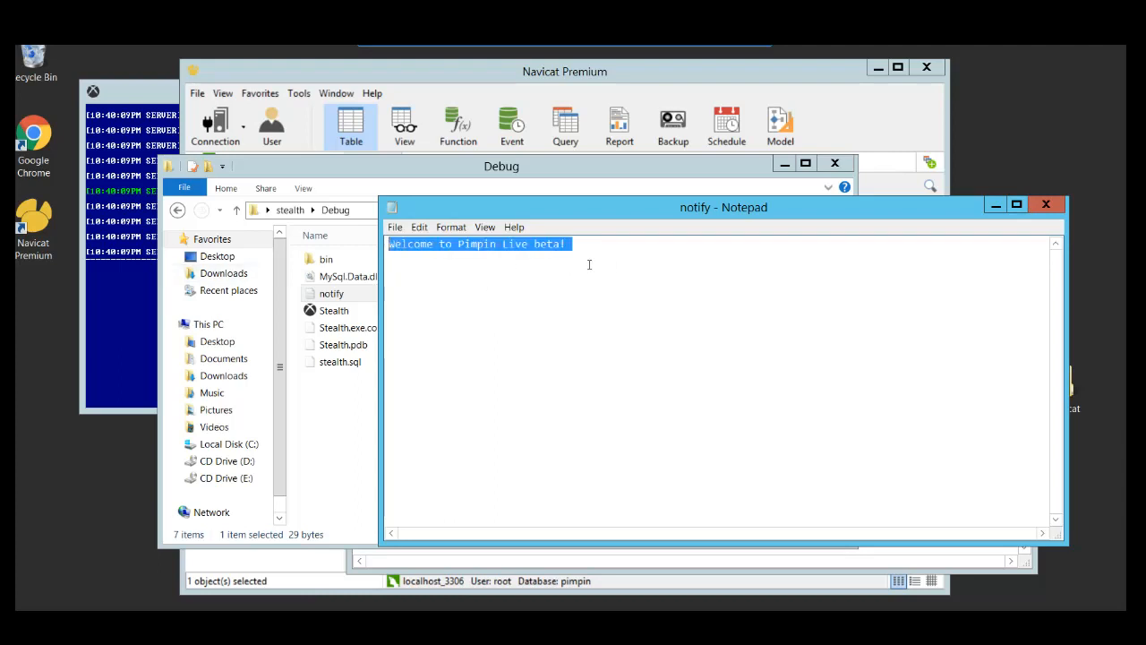
left_click(1045, 204)
double_click(334, 297)
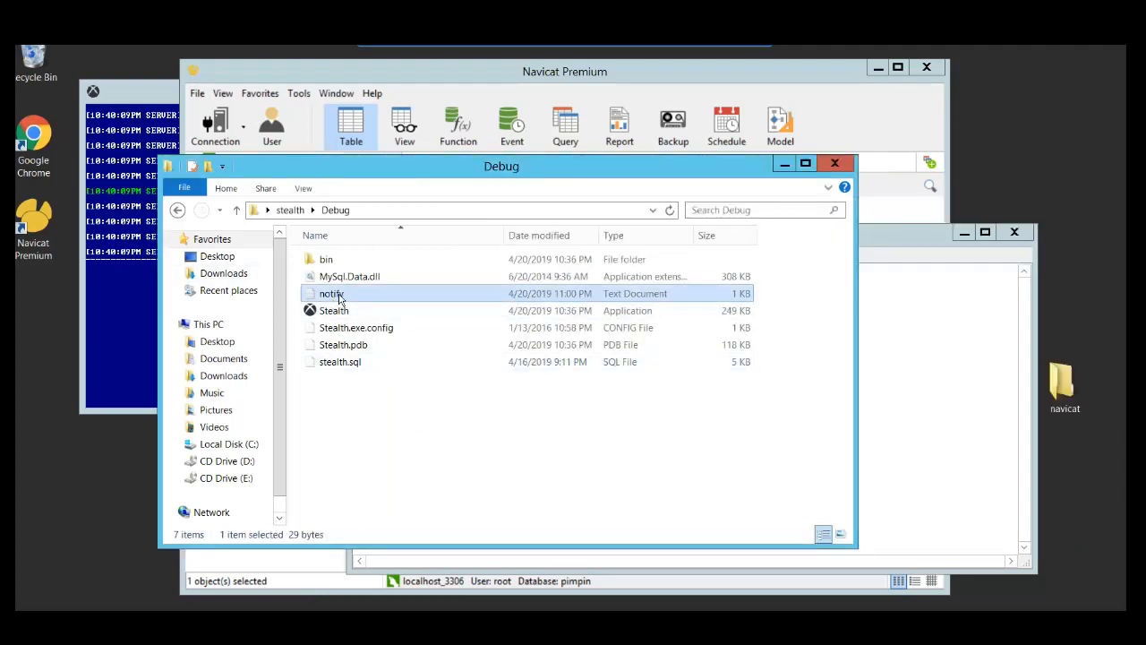
left_click(1040, 206)
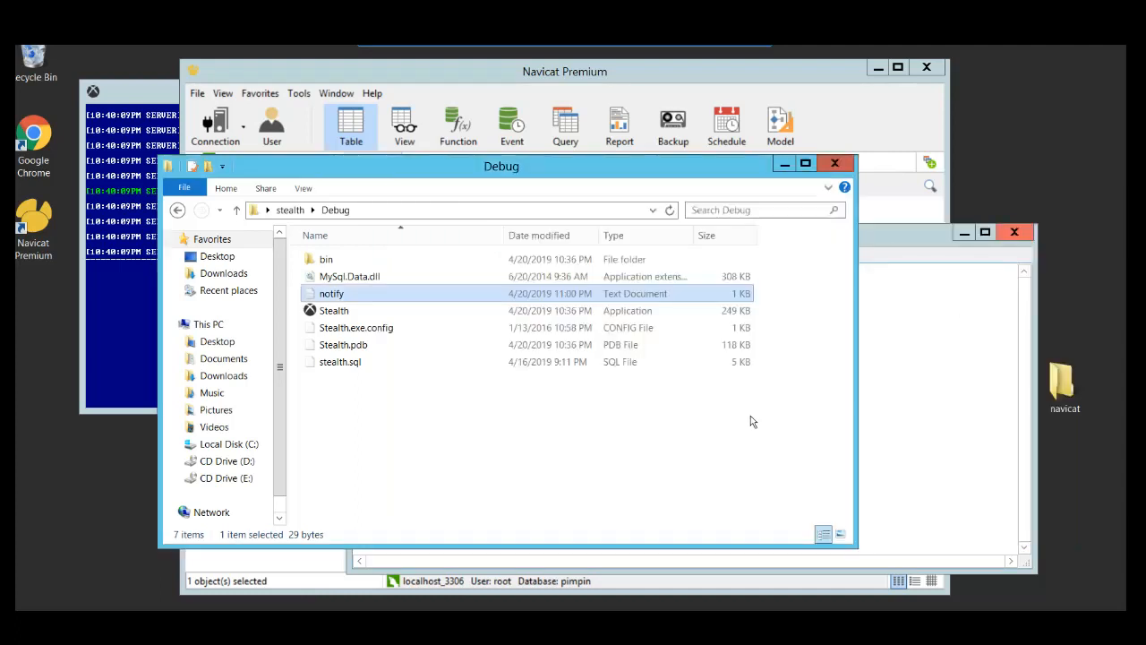
left_click(1030, 230)
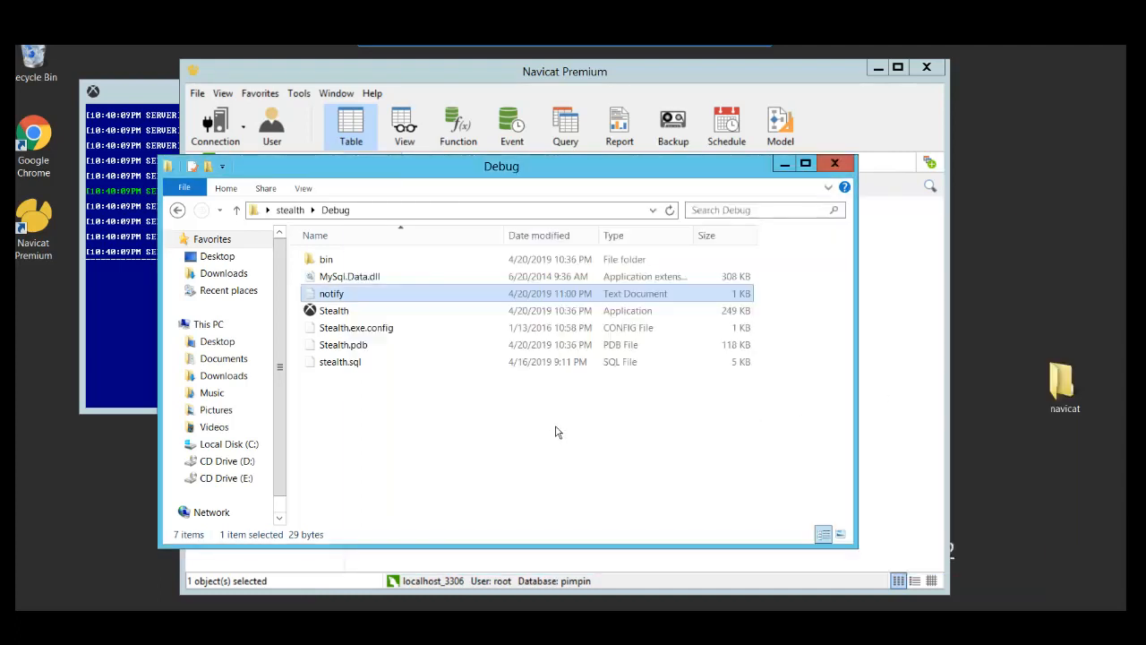
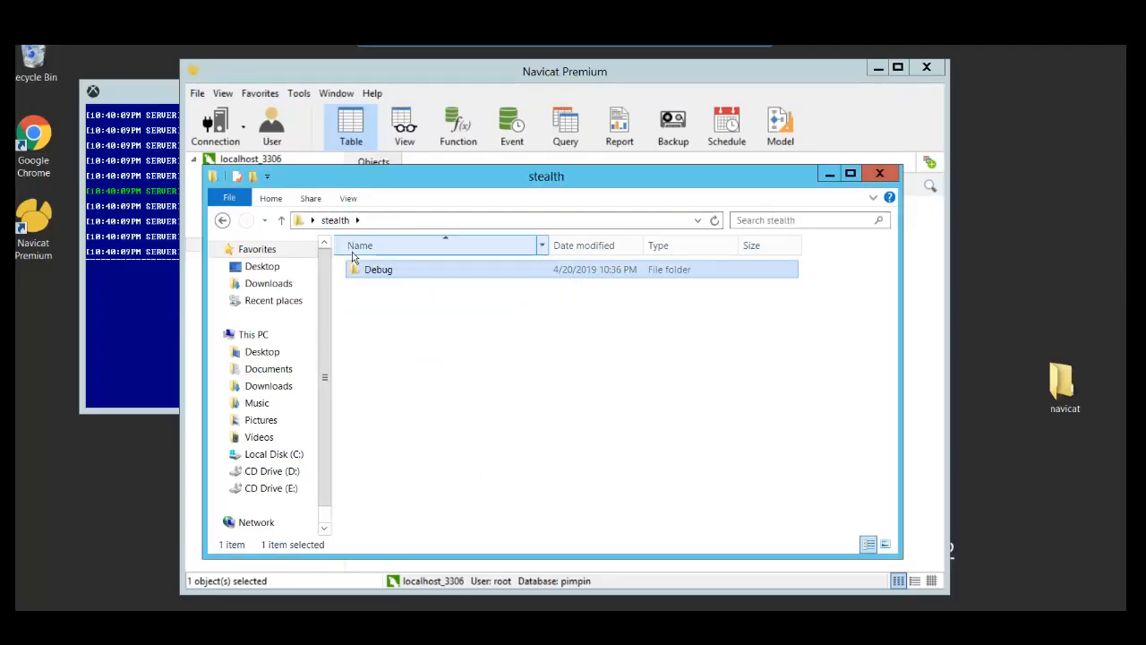
Paste the copied web files into the empty tk folder inside the xampp htdocs directory
left_click(185, 627)
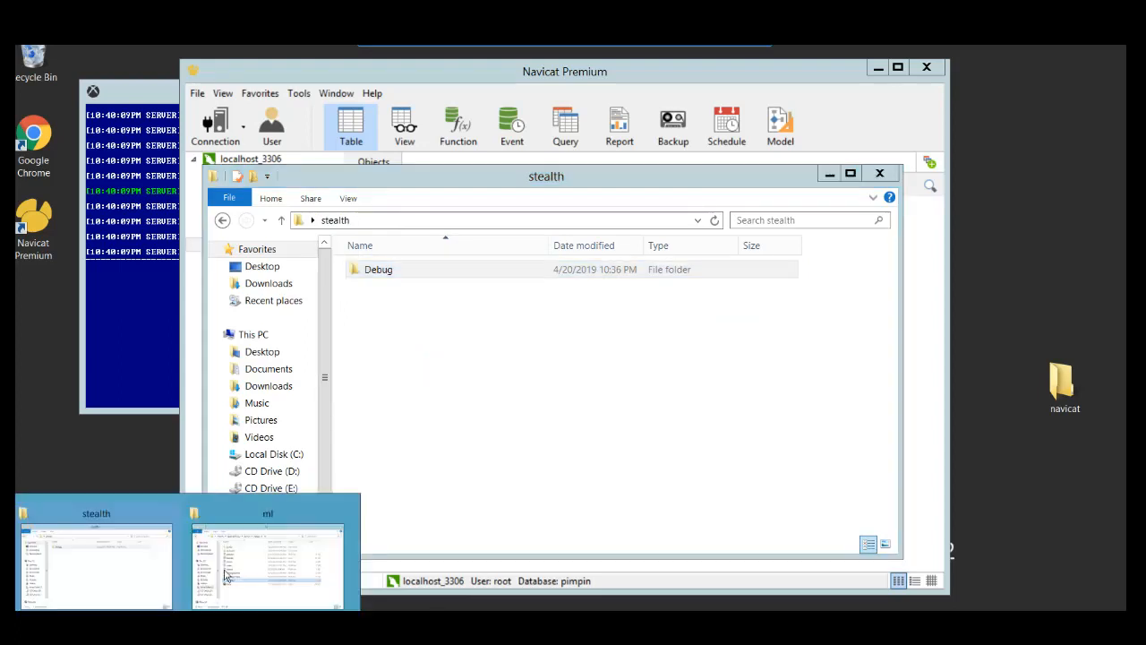
left_click(228, 569)
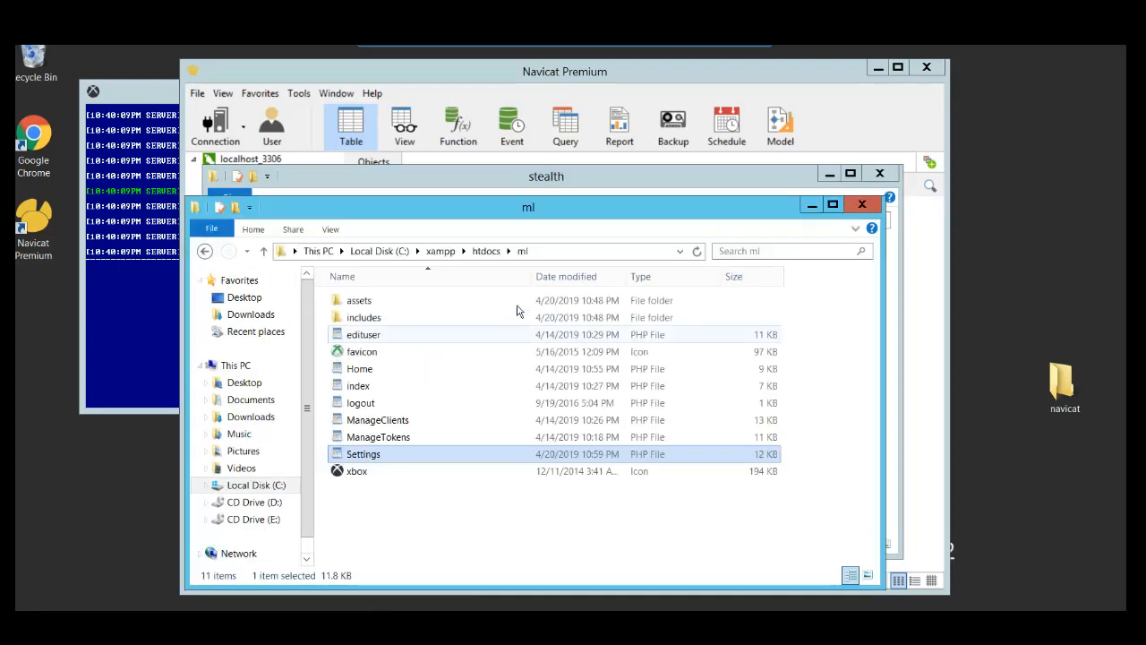
left_click(486, 251)
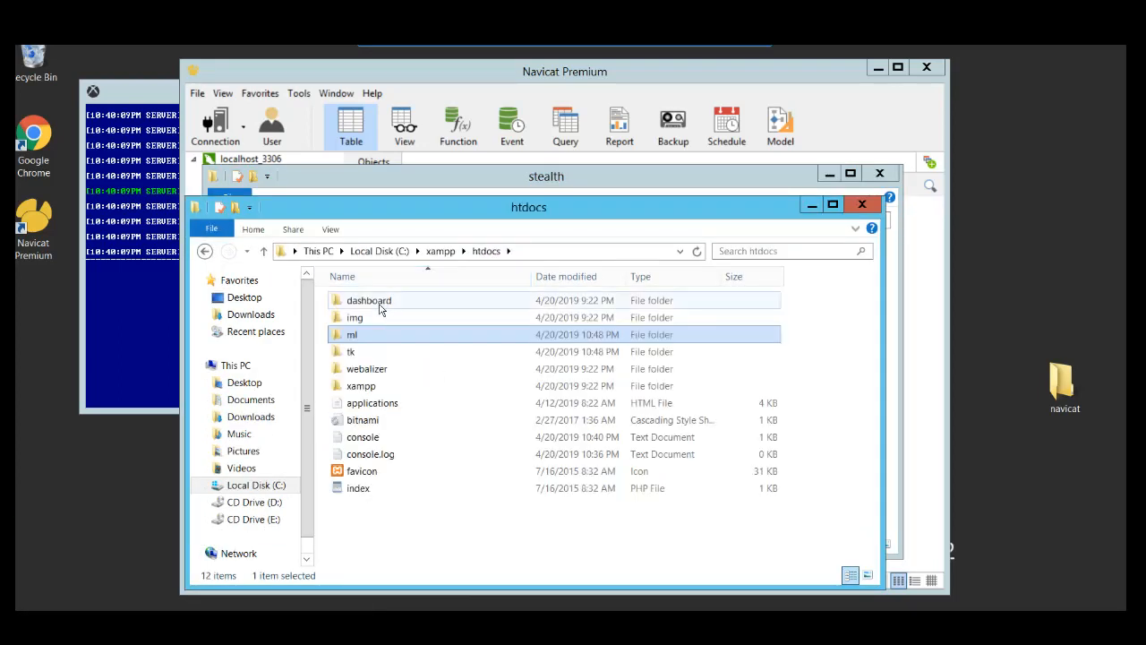
double_click(350, 356)
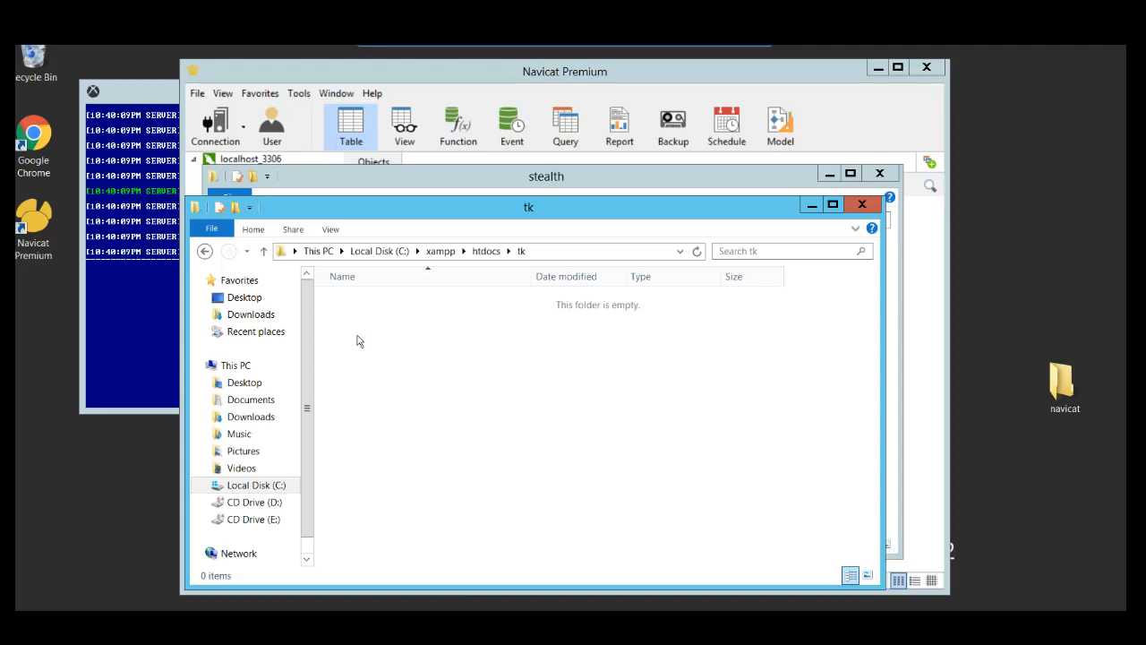
right_click(565, 417)
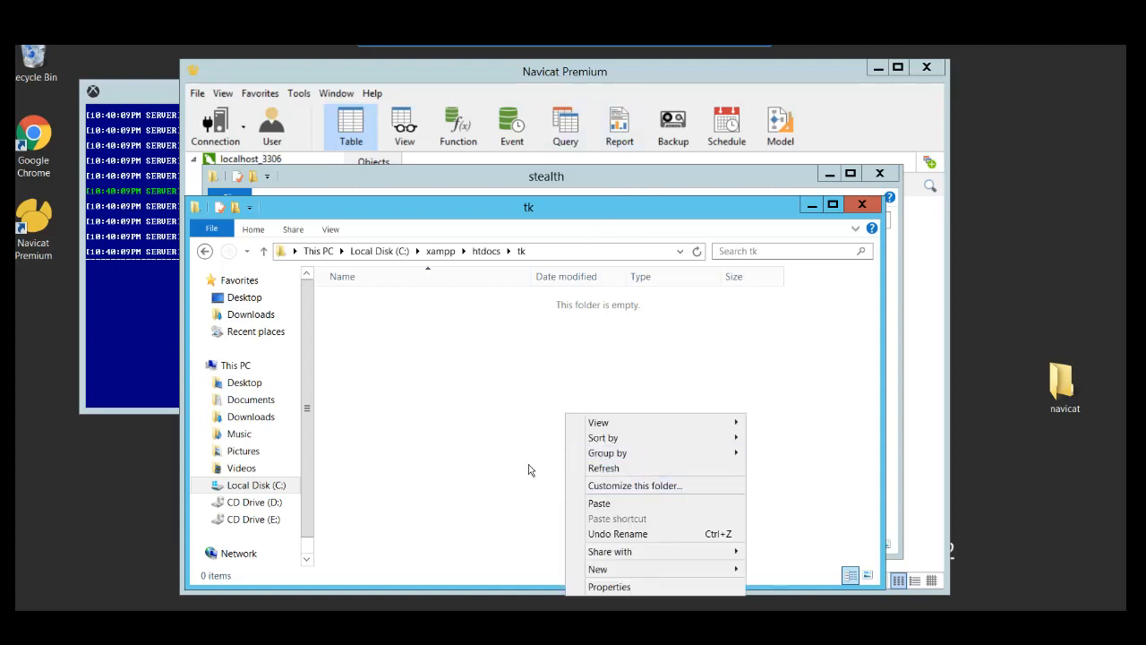
left_click(600, 504)
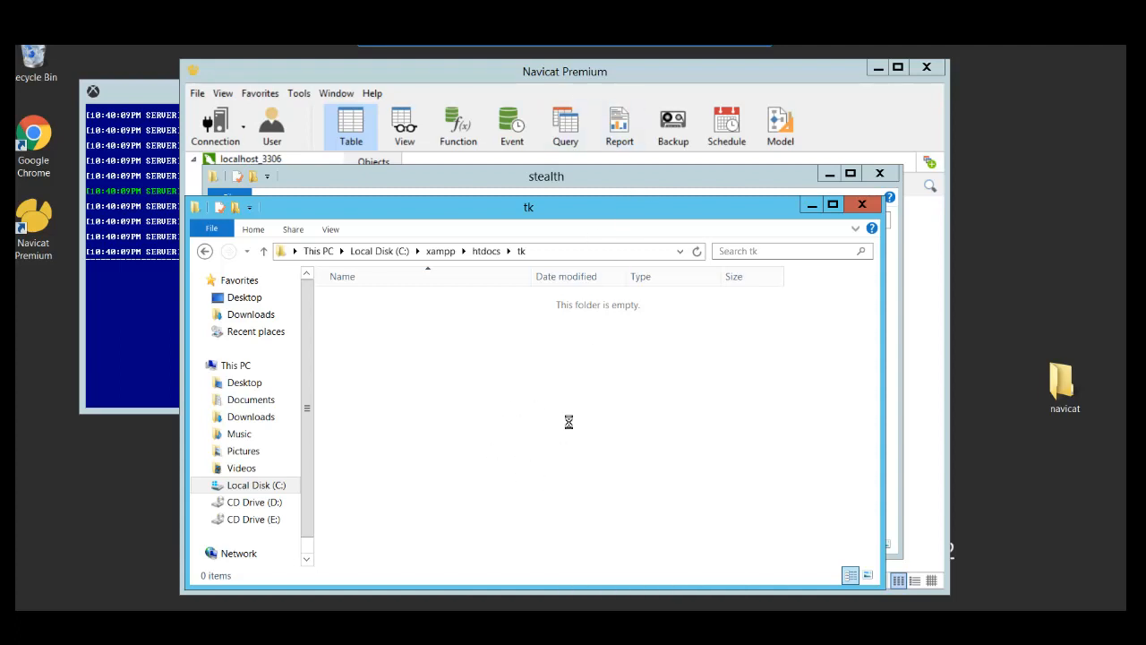
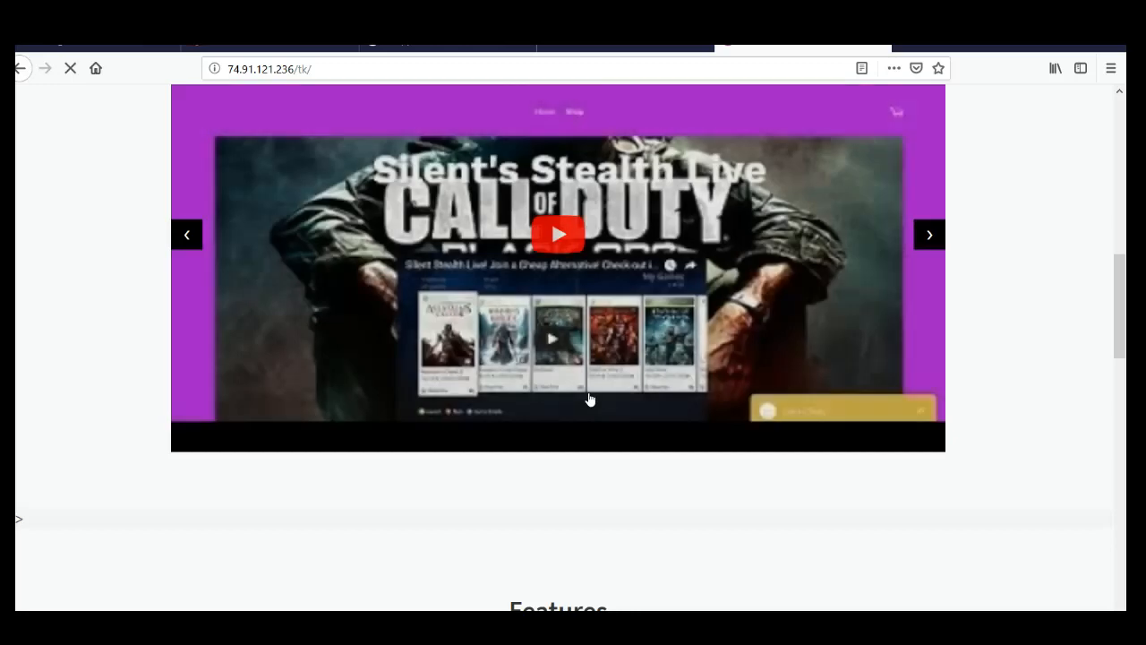
Examine the tk site's header with its Download and Discord links, and browse forward through the Showcases video carousel
scroll(538, 341, "up", 4)
scroll(526, 313, "up", 4)
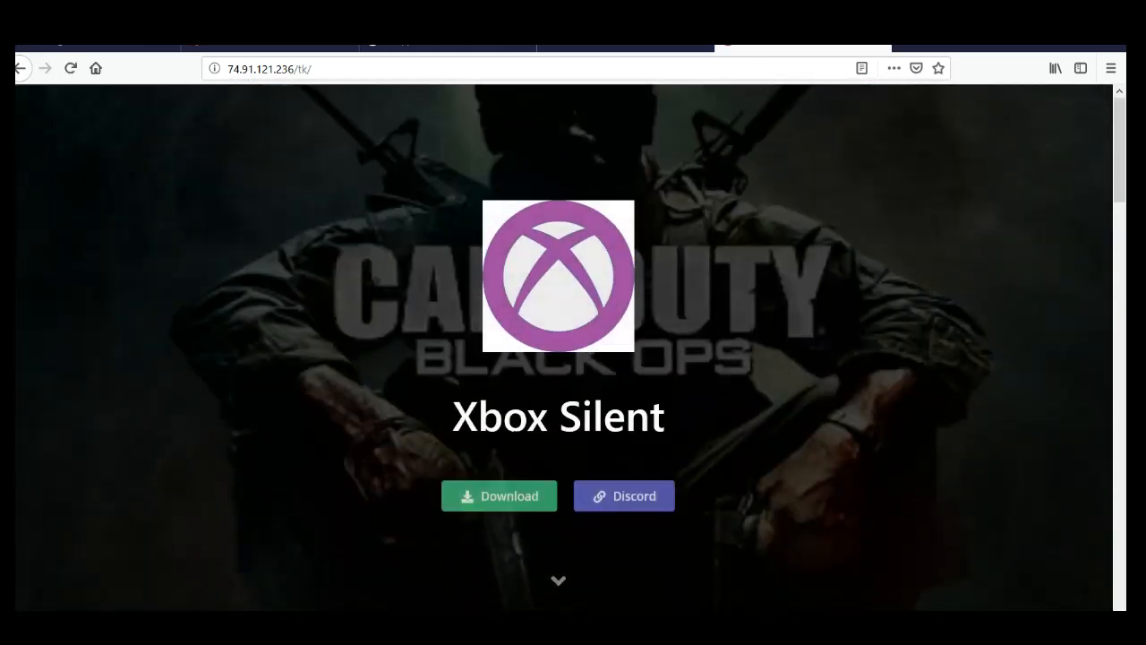
scroll(547, 328, "down", 2)
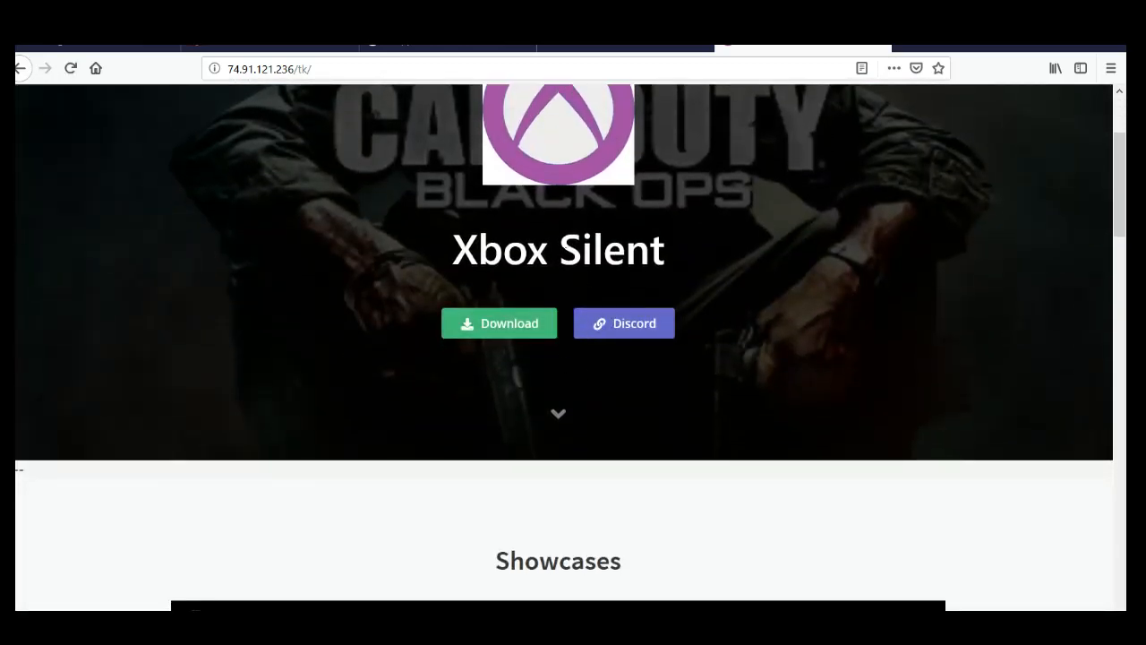
left_click_drag(560, 251, 670, 266)
scroll(1075, 422, "down", 15)
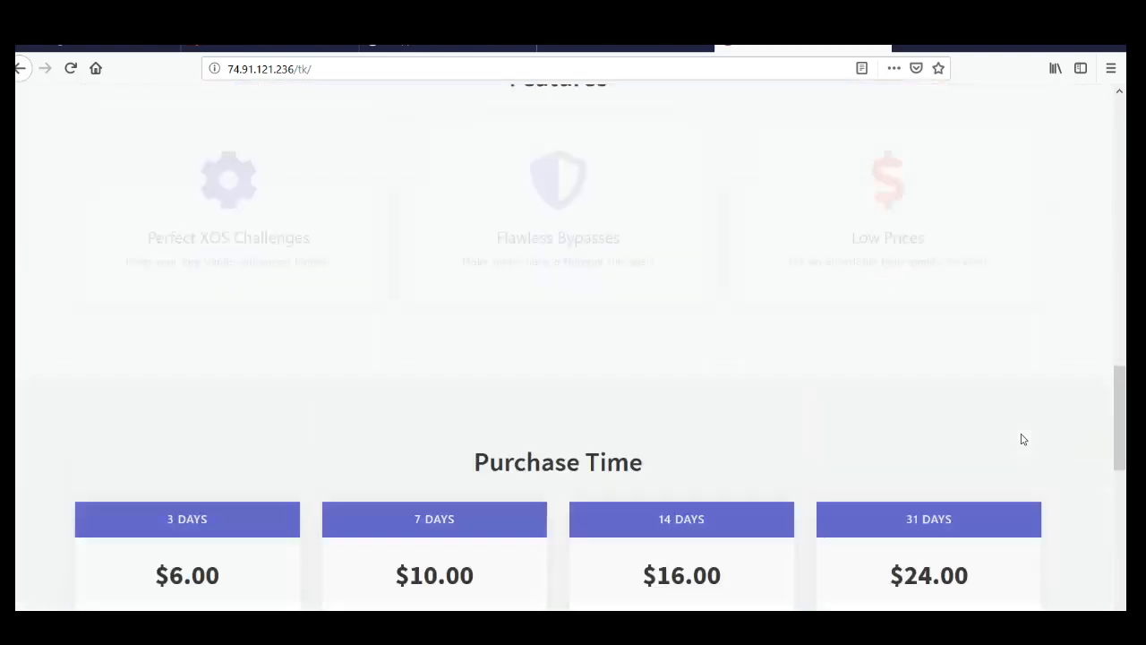
scroll(410, 277, "up", 10)
scroll(857, 290, "down", 3)
left_click(931, 320)
left_click(931, 321)
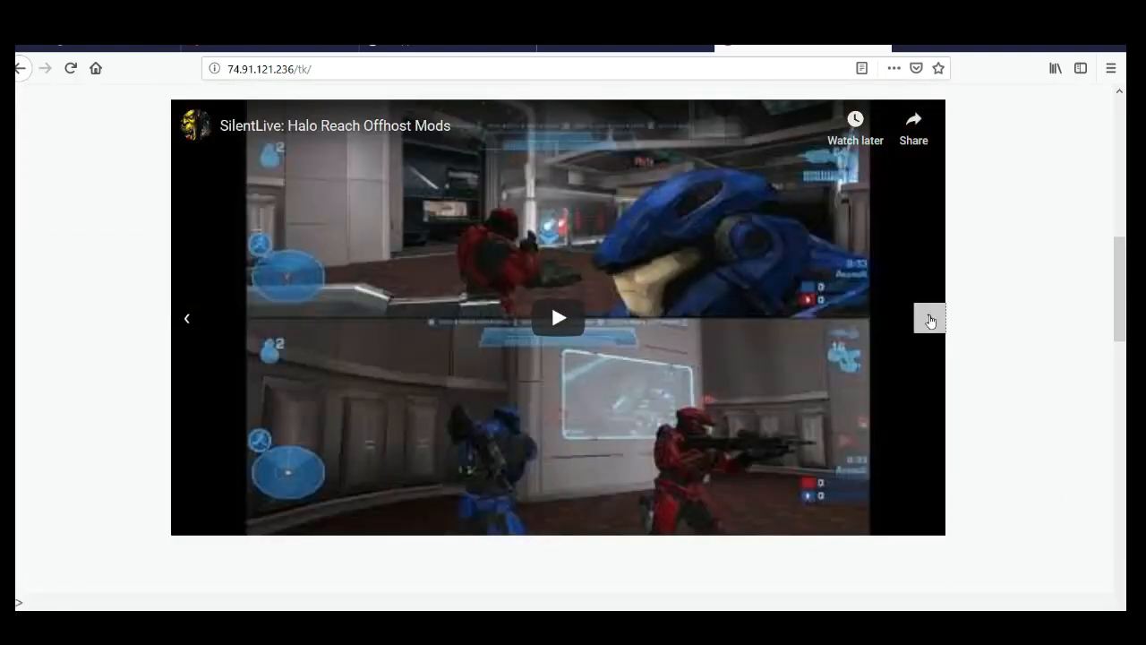
Review the tk page's Features, Purchase Time pricing plans, and Contact Us section with the copyright notice
scroll(931, 321, "down", 6)
scroll(295, 349, "down", 3)
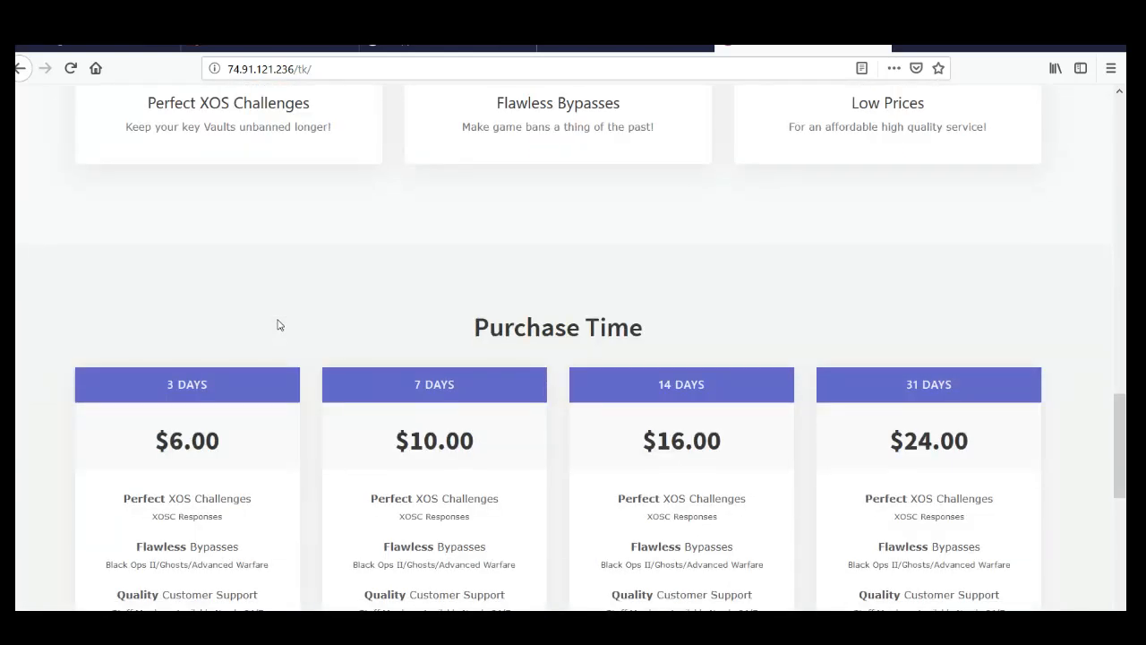
scroll(277, 325, "down", 5)
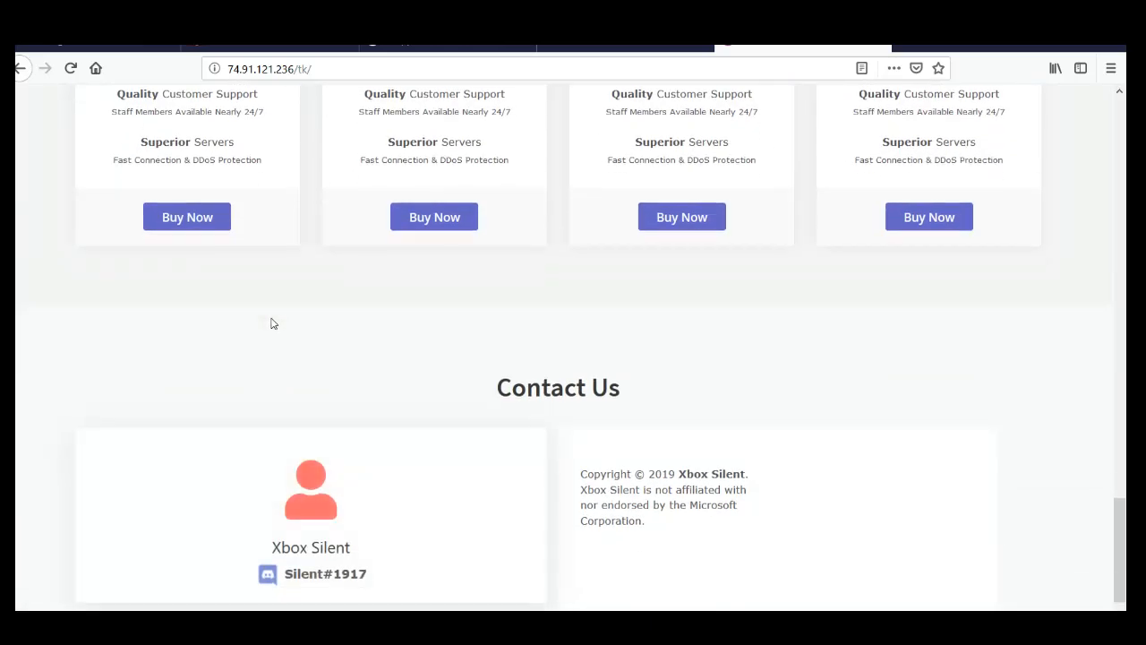
scroll(273, 315, "down", 1)
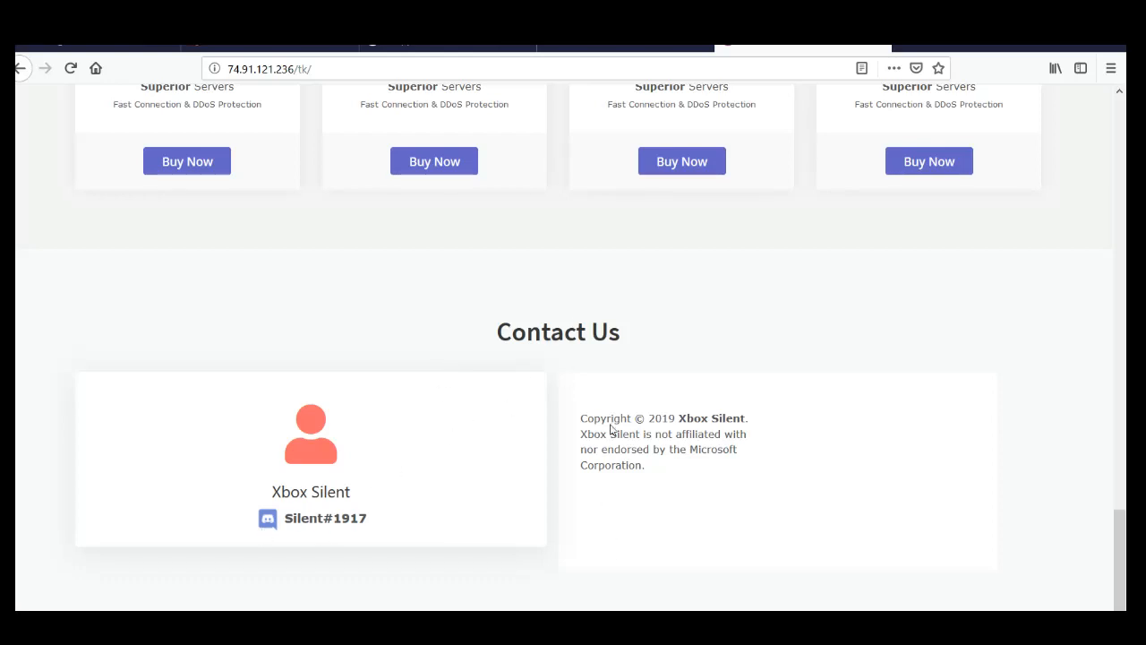
scroll(611, 431, "up", 3)
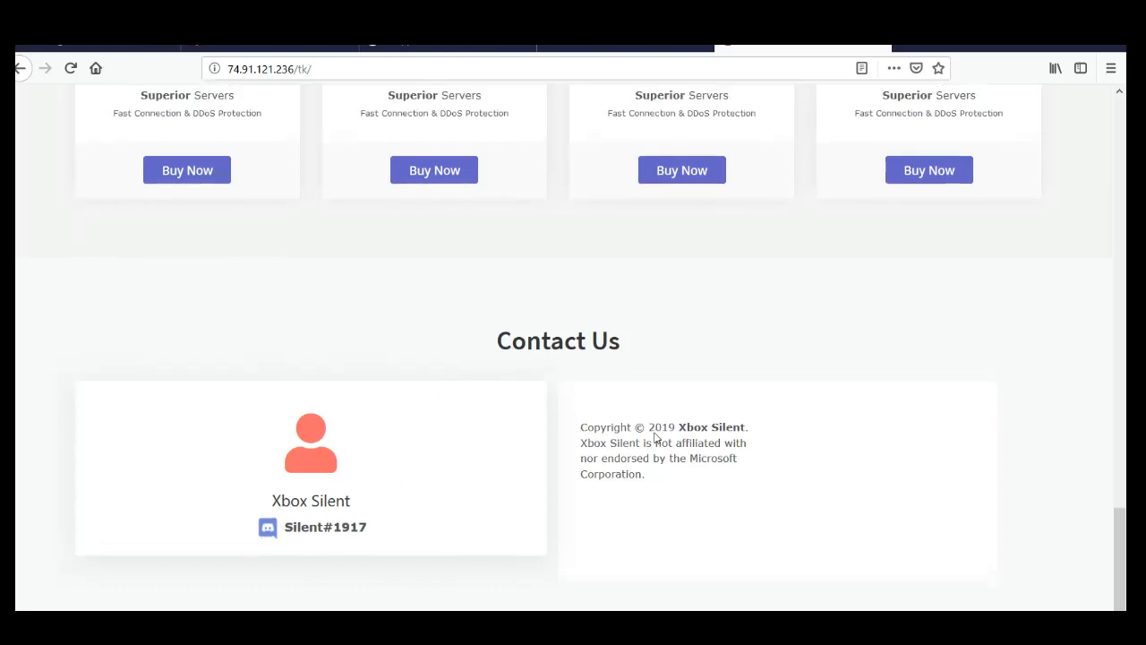
scroll(645, 439, "down", 3)
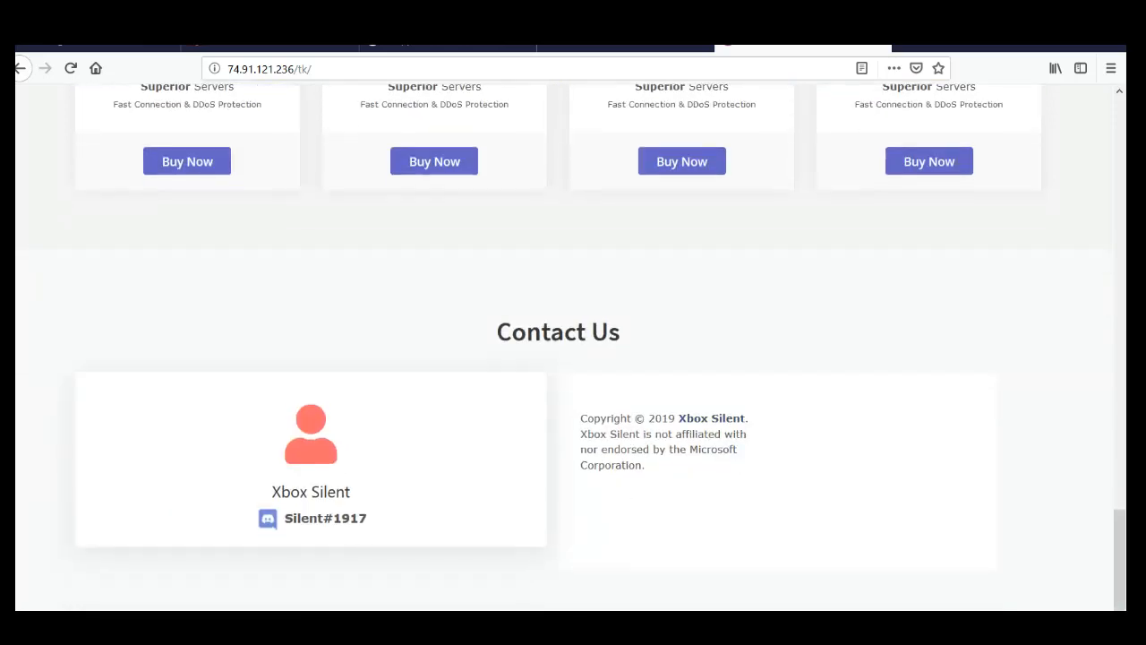
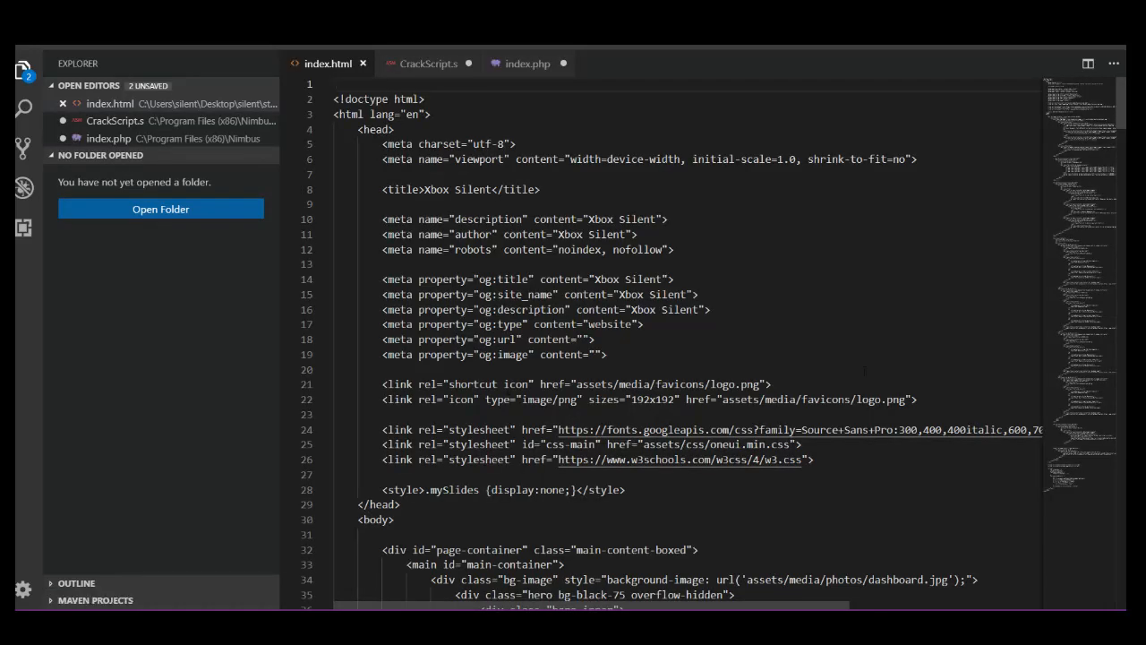
Collapse the Explorer sidebar to widen the index.html code view, and close the Release Notes: 1.33.1 page
scroll(681, 340, "down", 3)
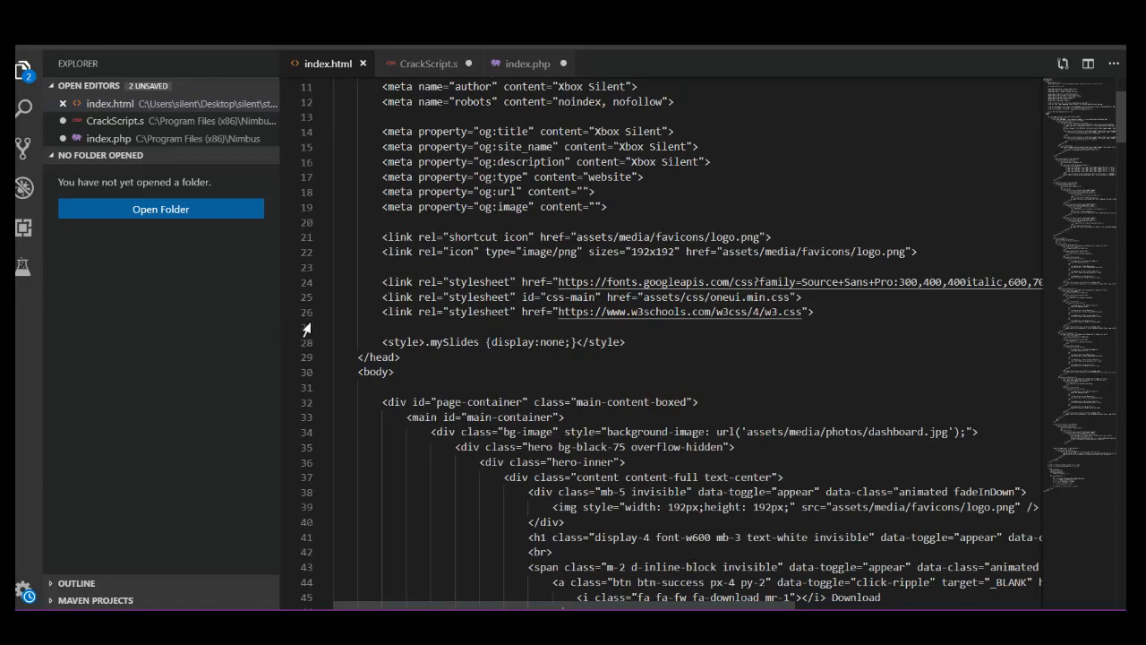
scroll(681, 340, "down", 3)
scroll(681, 340, "up", 6)
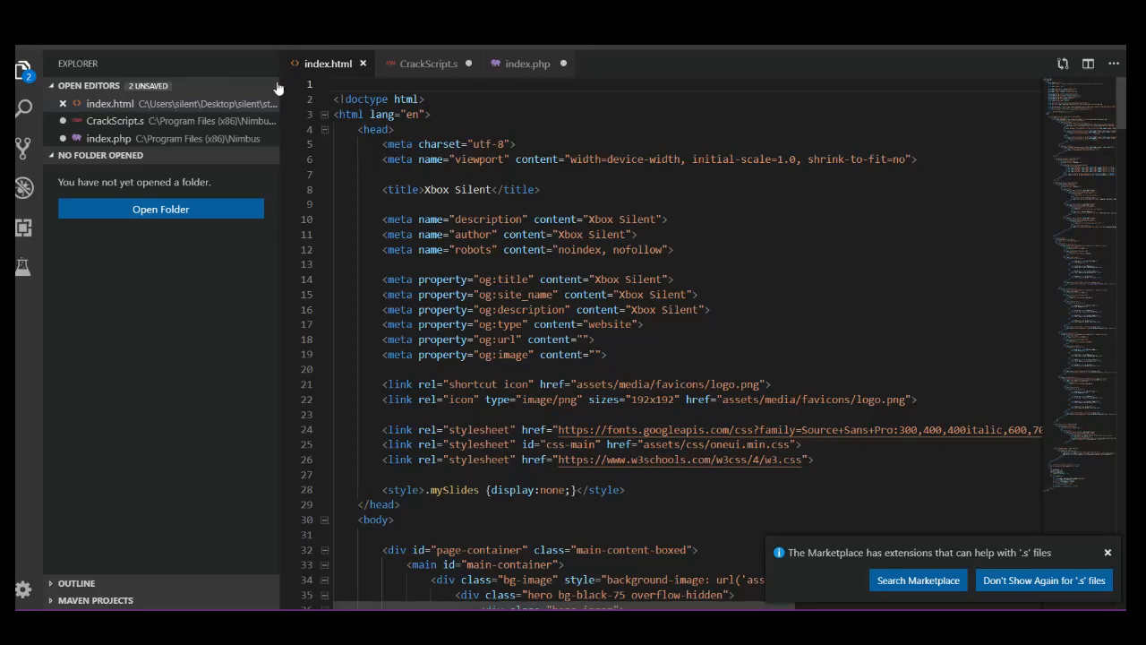
left_click_drag(280, 82, 79, 100)
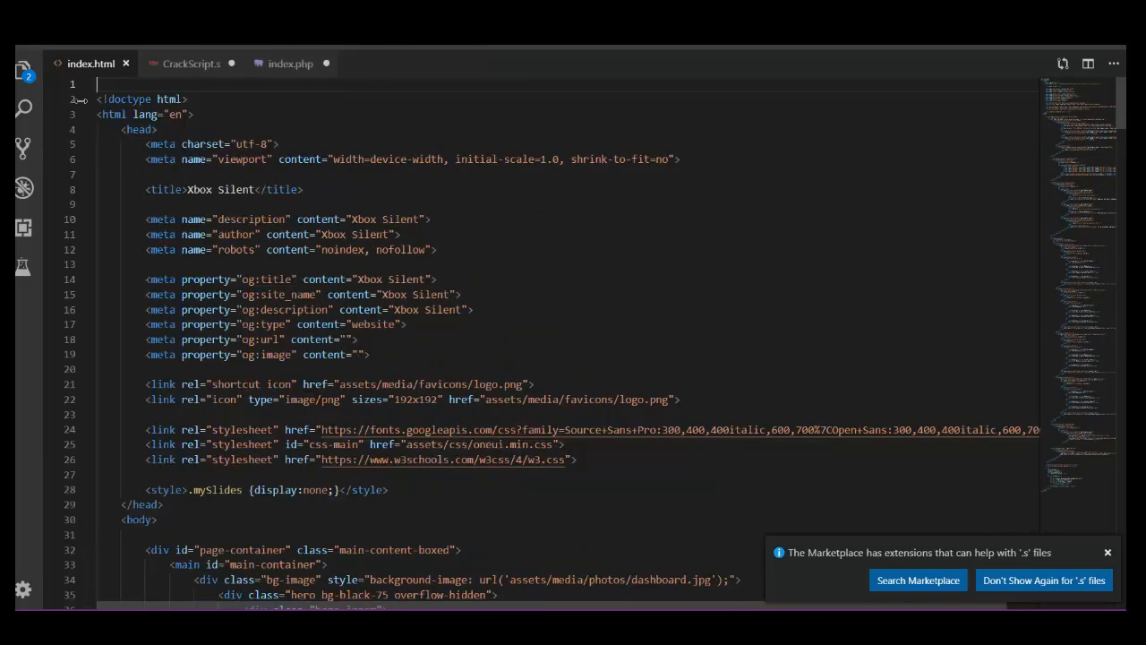
scroll(750, 266, "down", 1)
scroll(751, 266, "down", 4)
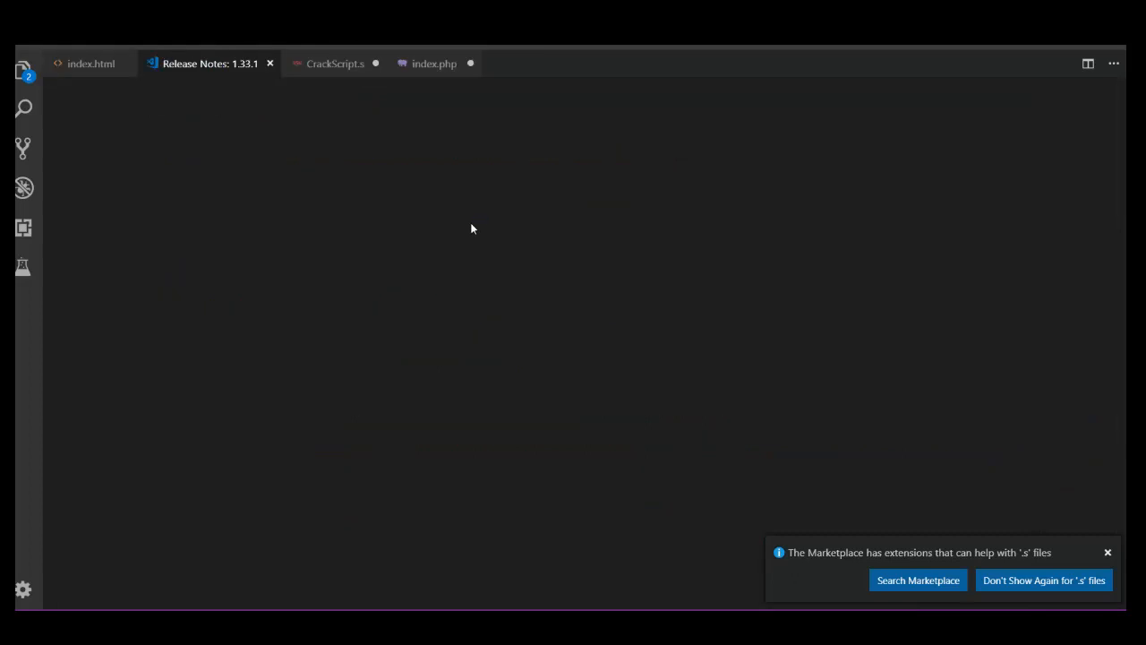
left_click(272, 64)
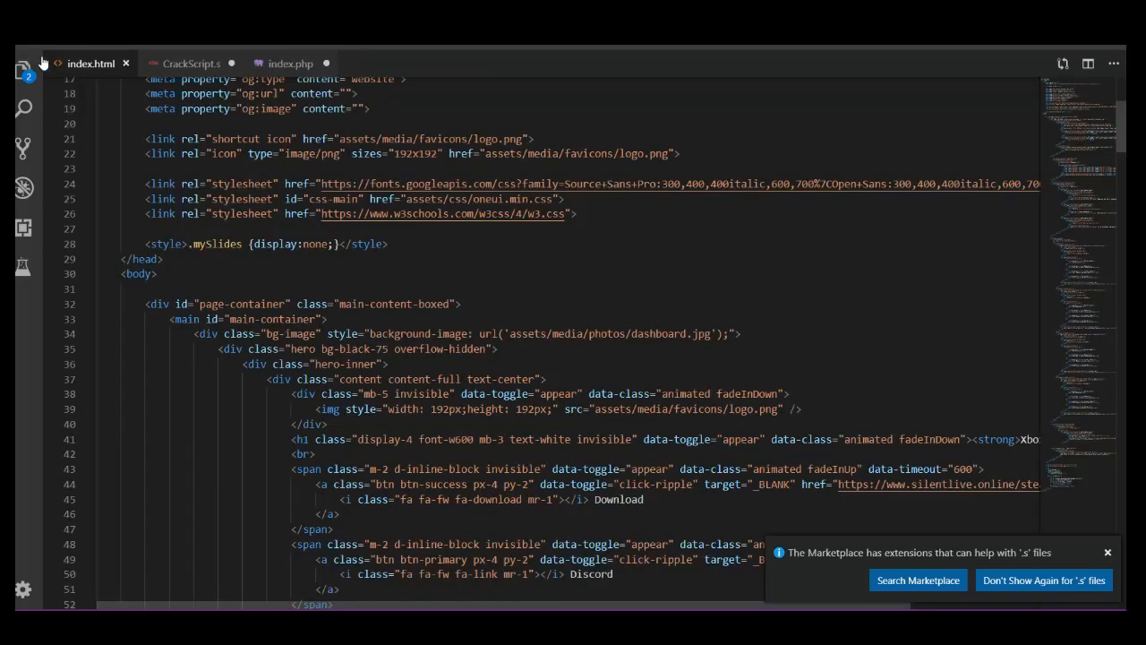
Check the NXBLS Rental login code in index.php, close that file without saving its changes, and return to index.html
left_click(273, 63)
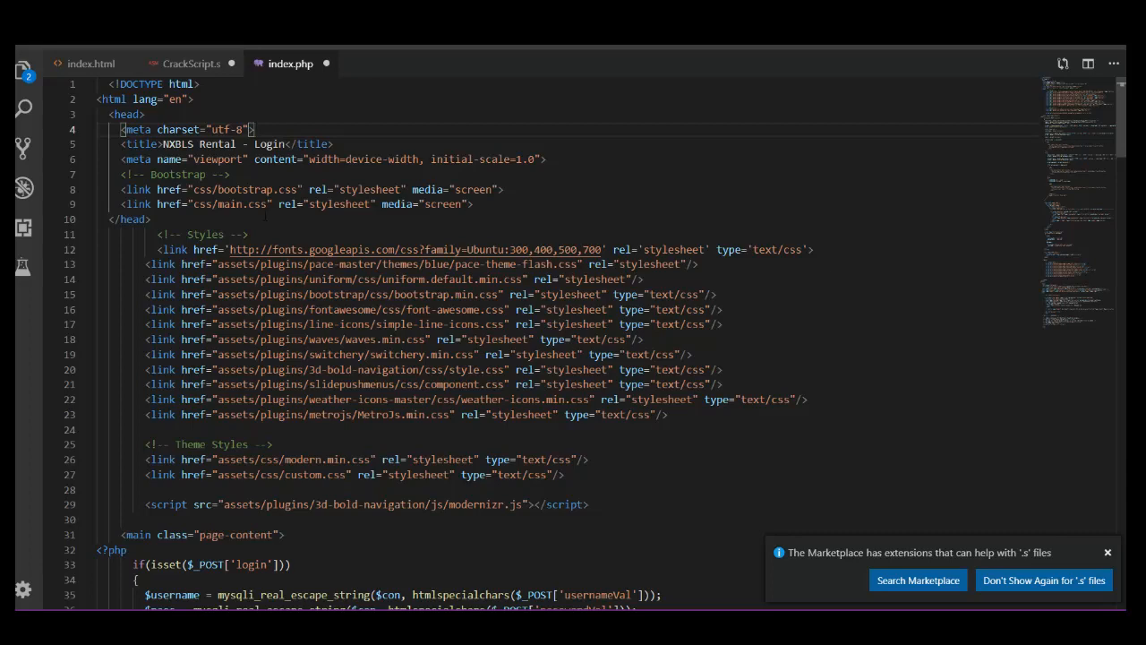
scroll(302, 219, "down", 7)
scroll(302, 219, "up", 6)
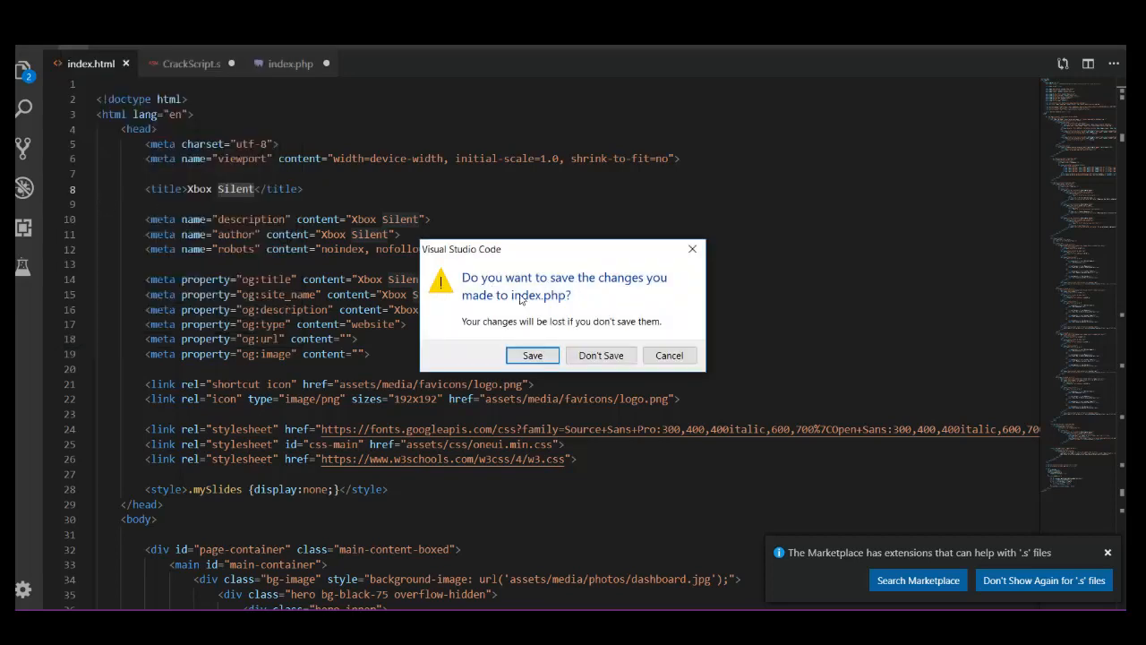
left_click(595, 355)
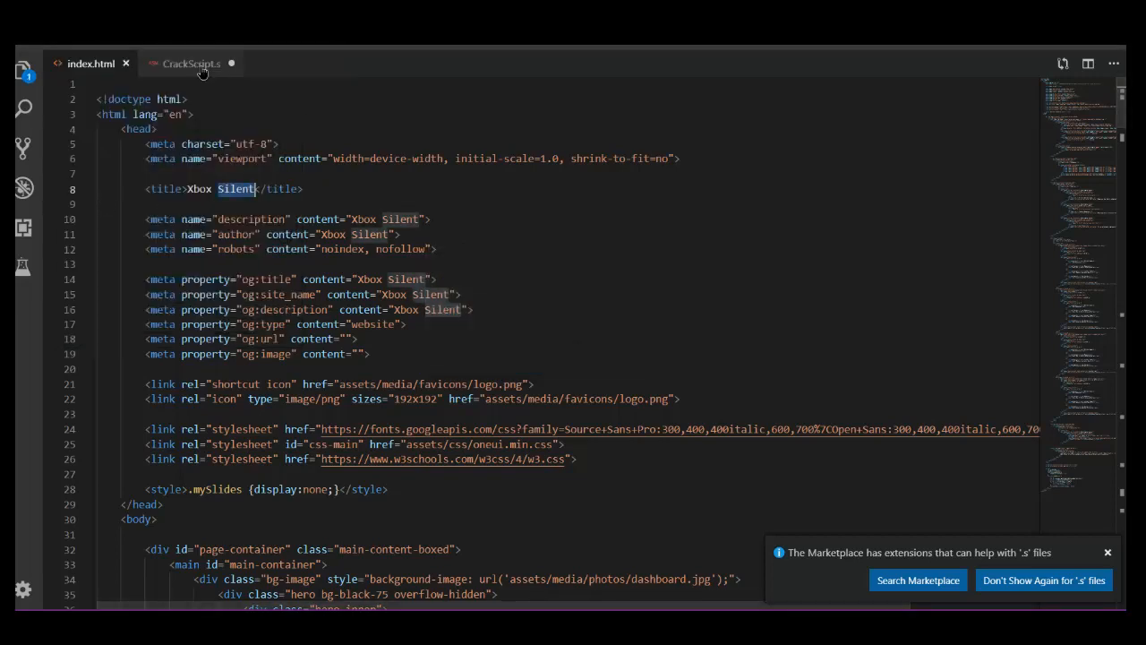
left_click(223, 72)
left_click(90, 69)
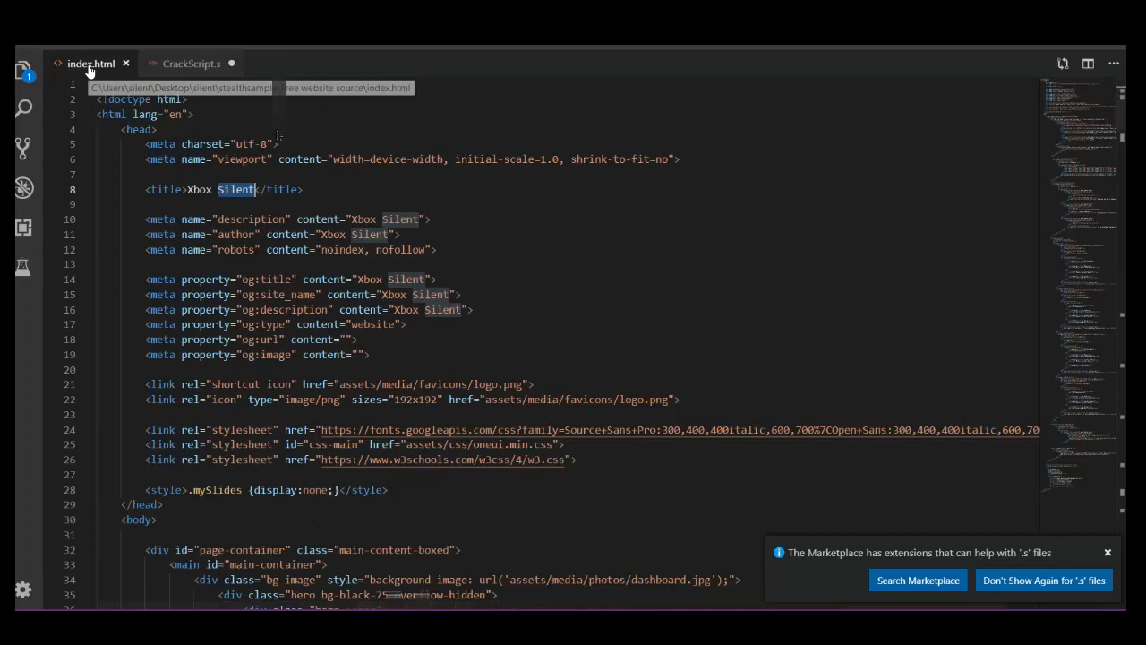
Replace all occurrences of "Silent" with "Pinpin" in index.html and save the file
key("ctrl+shift+h")
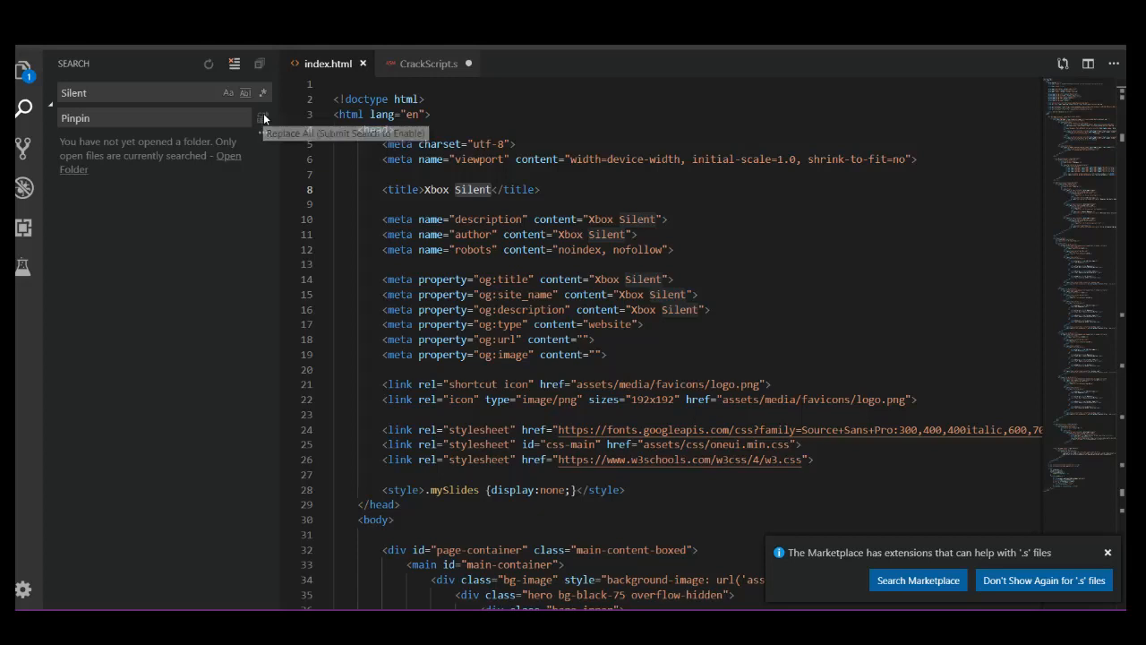
left_click(219, 124)
key("Return")
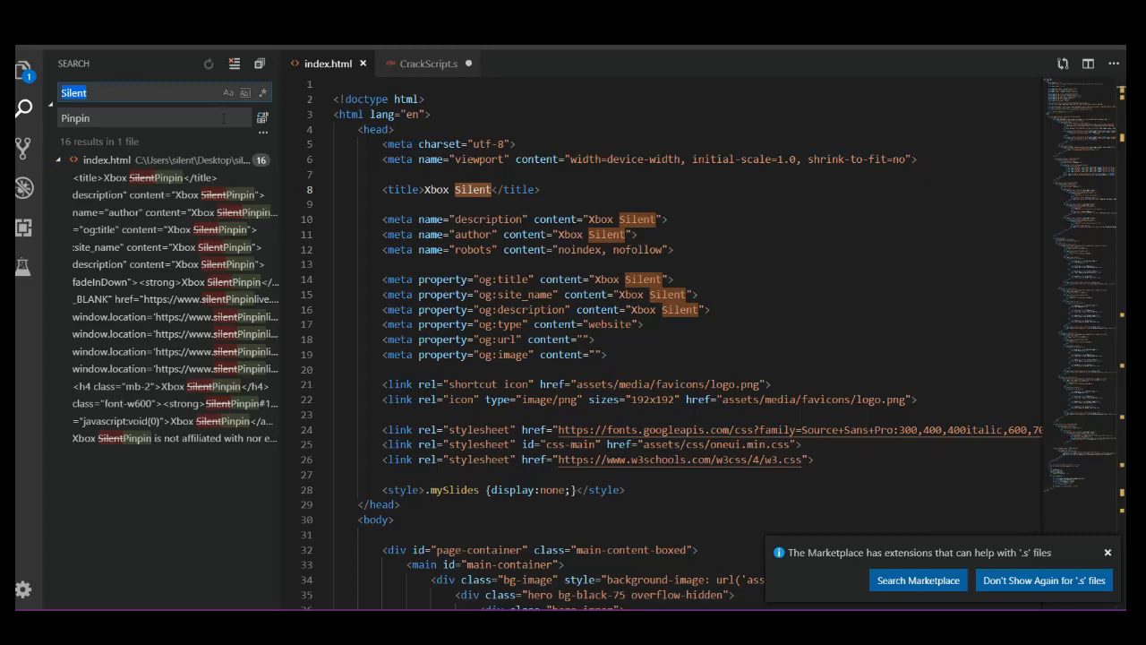
left_click(263, 118)
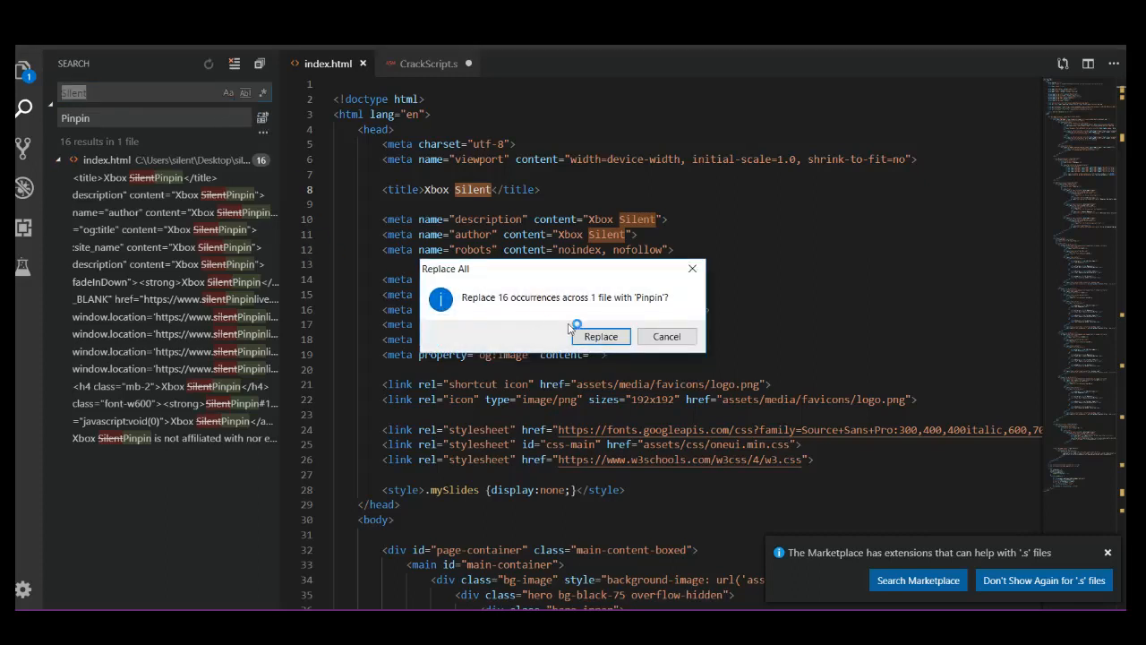
left_click(602, 337)
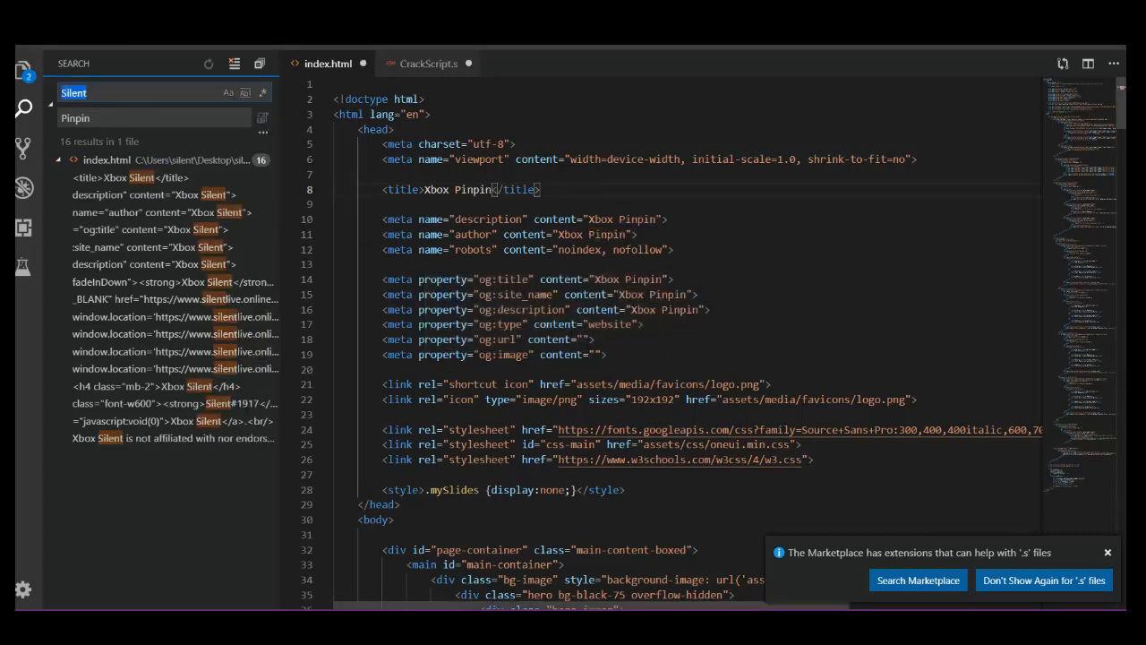
key("ctrl+s")
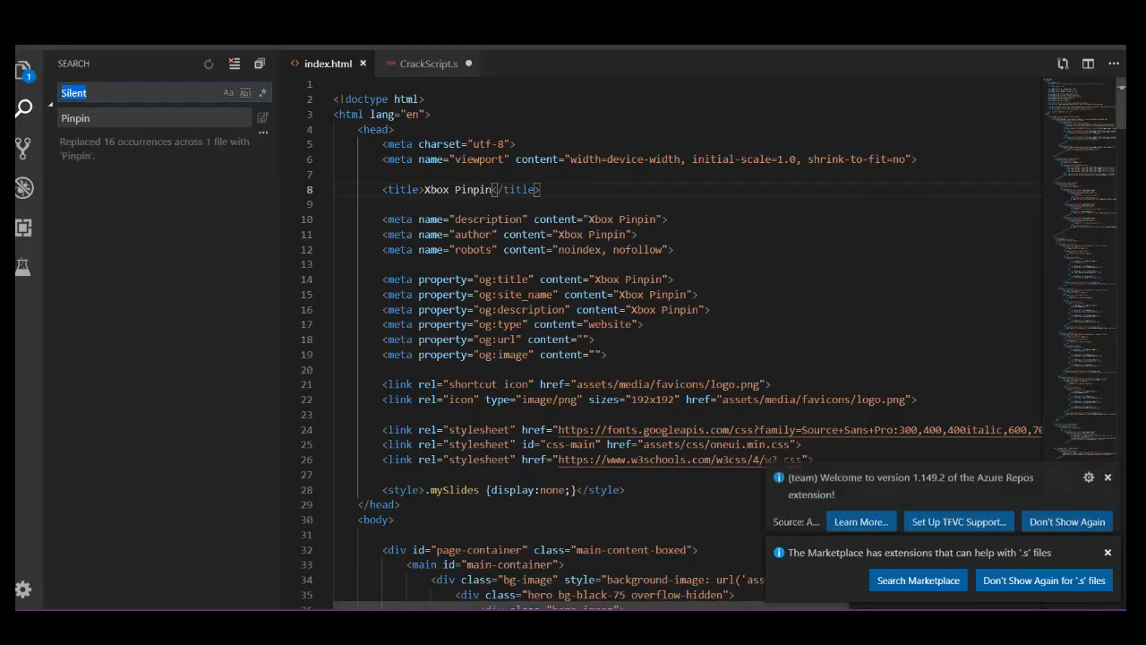
Dismiss the Azure Repos and '.s' file extension notifications, and collapse the Search sidebar
scroll(717, 358, "down", 3)
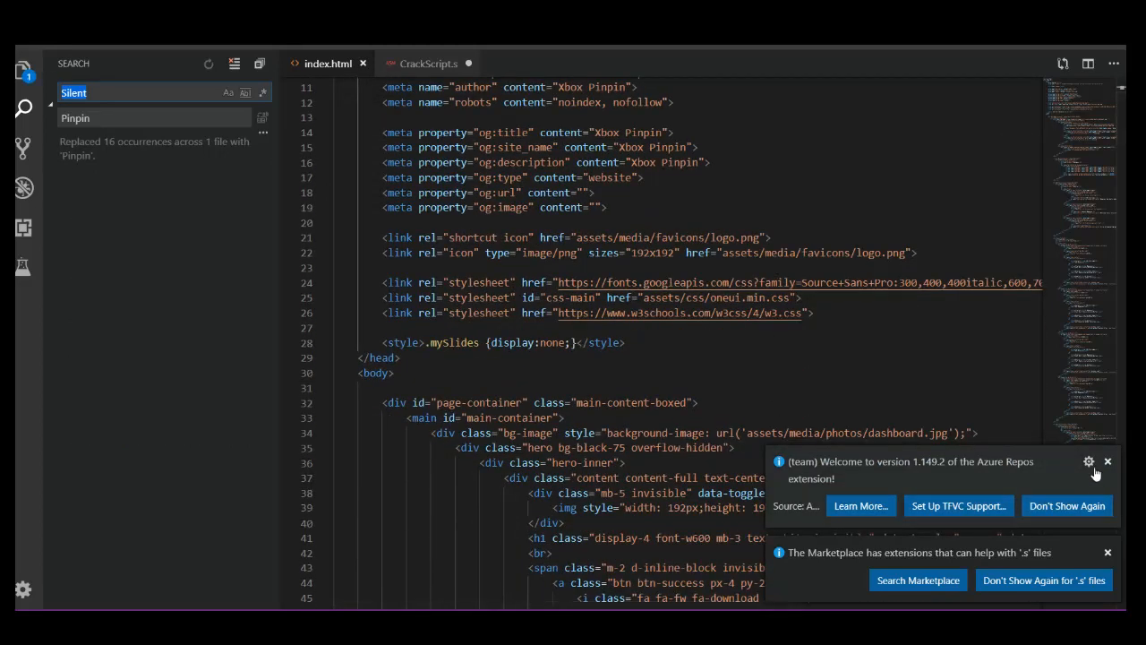
left_click(1108, 462)
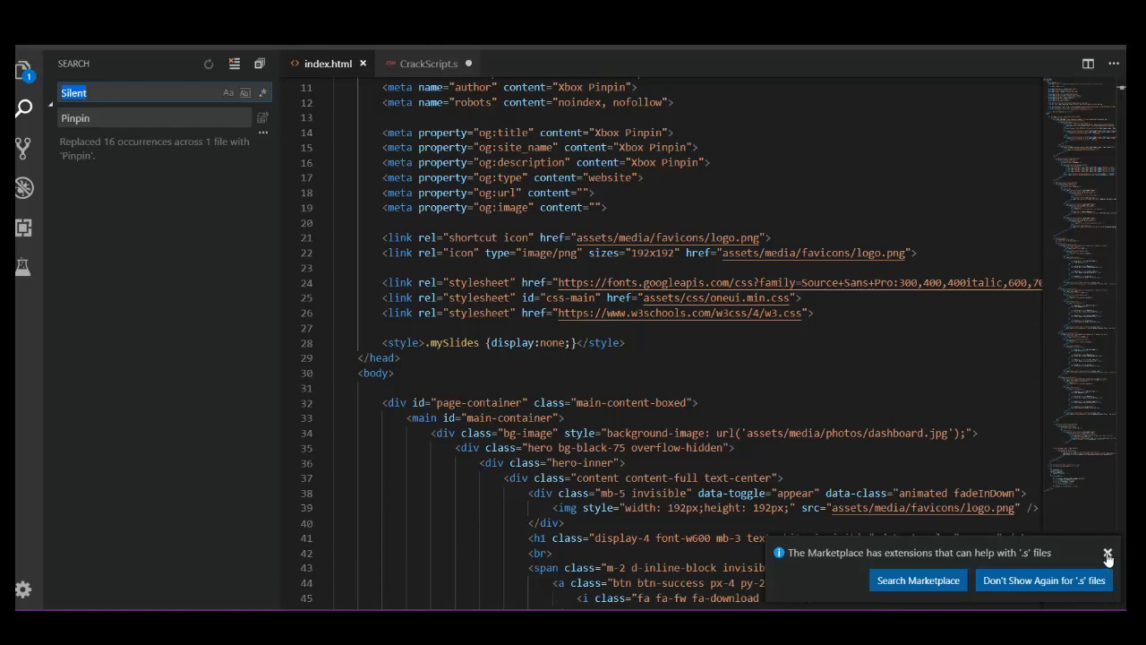
left_click(1109, 553)
scroll(755, 340, "down", 4)
scroll(752, 329, "up", 7)
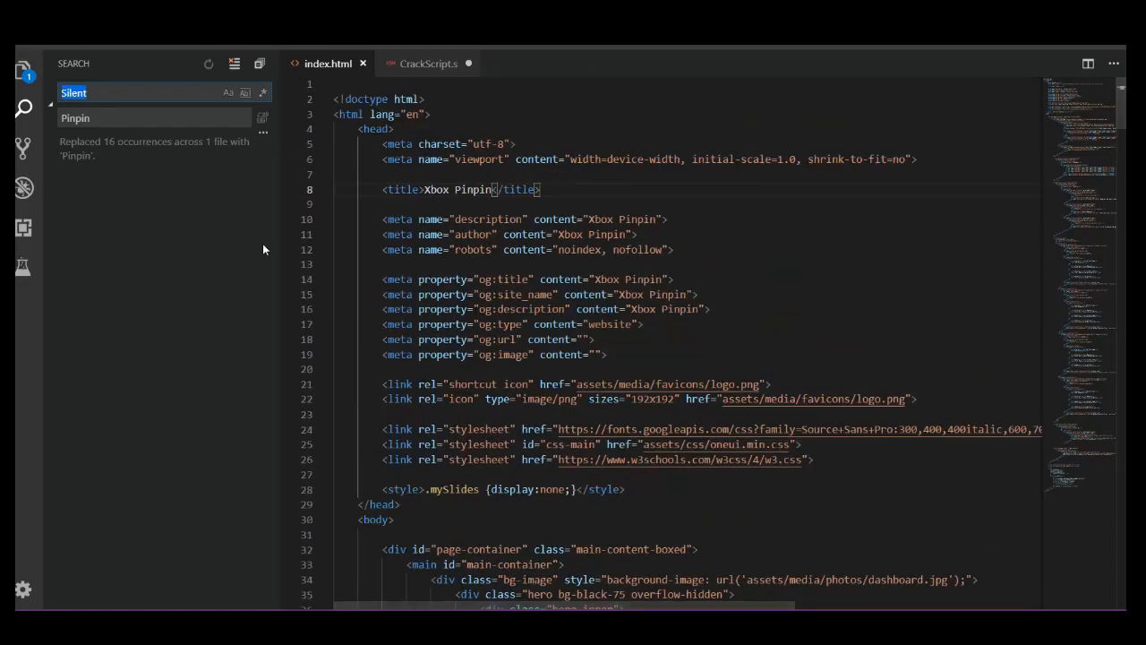
left_click_drag(274, 244, 27, 235)
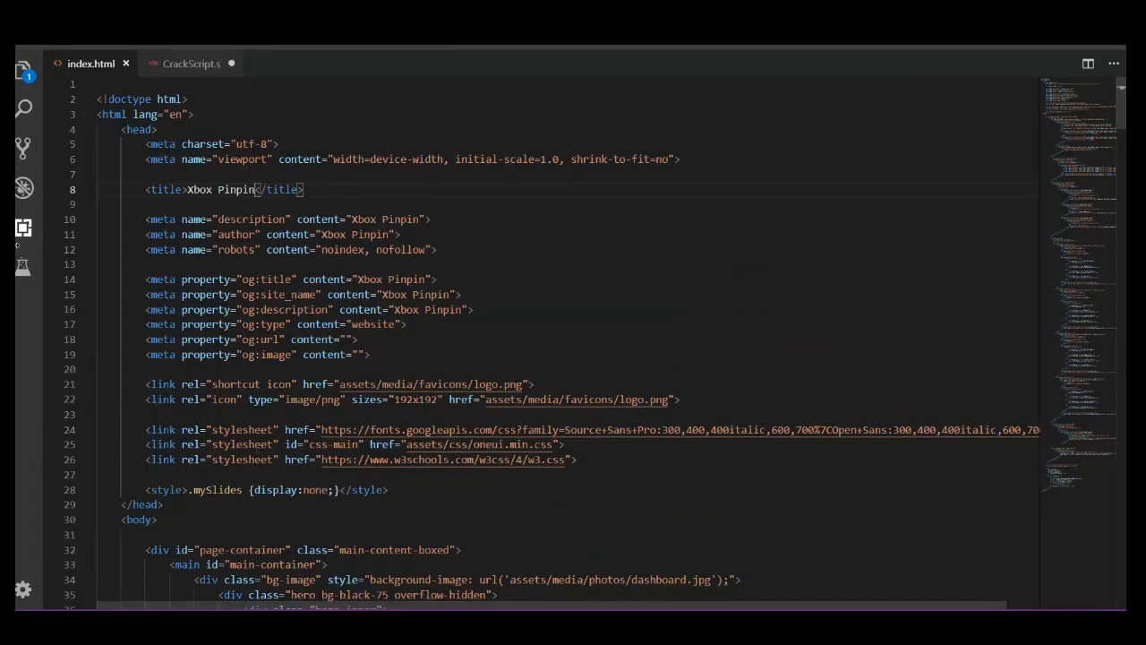
Examine the full Download and Discord link addresses in the hero section of index.html
scroll(595, 209, "down", 5)
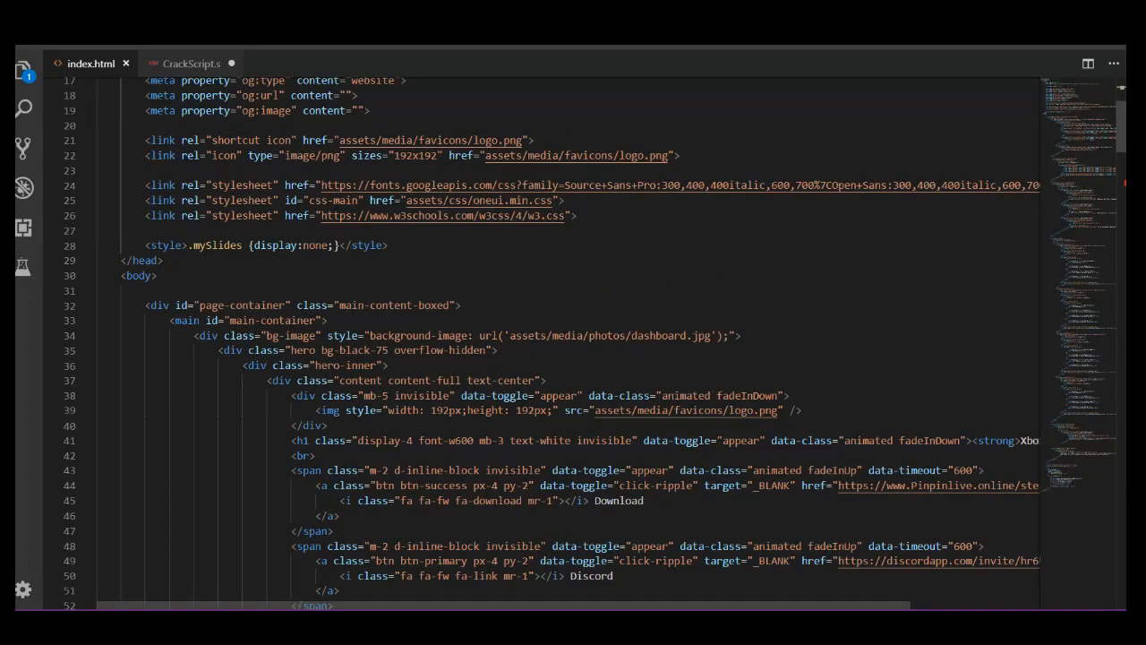
scroll(627, 340, "down", 3)
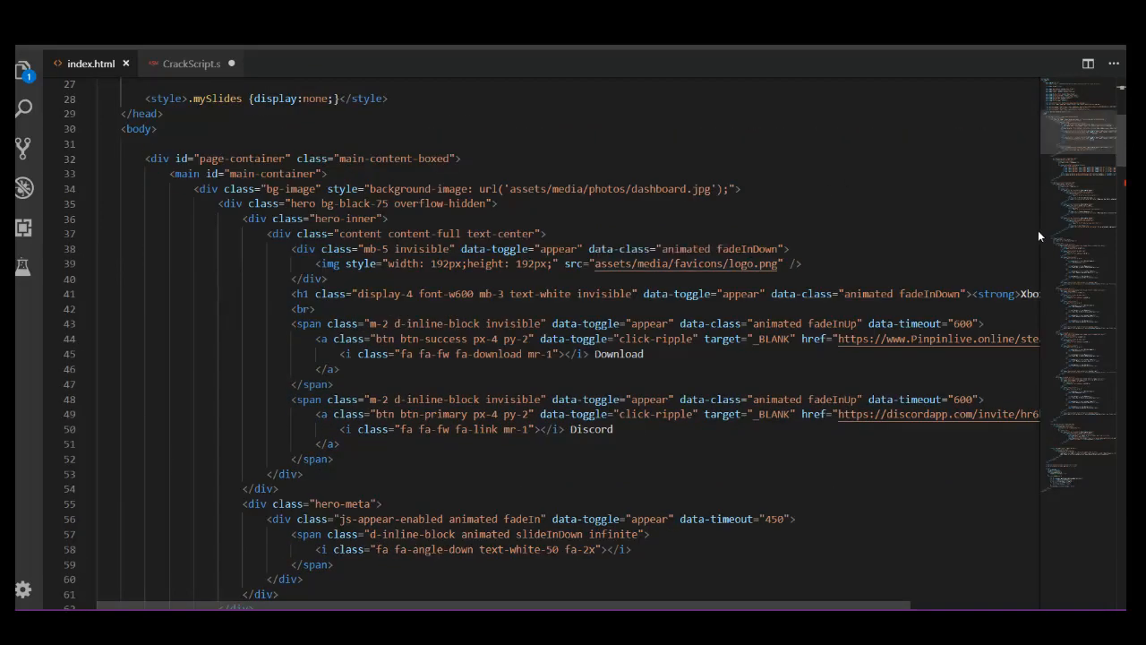
left_click_drag(574, 607, 680, 597)
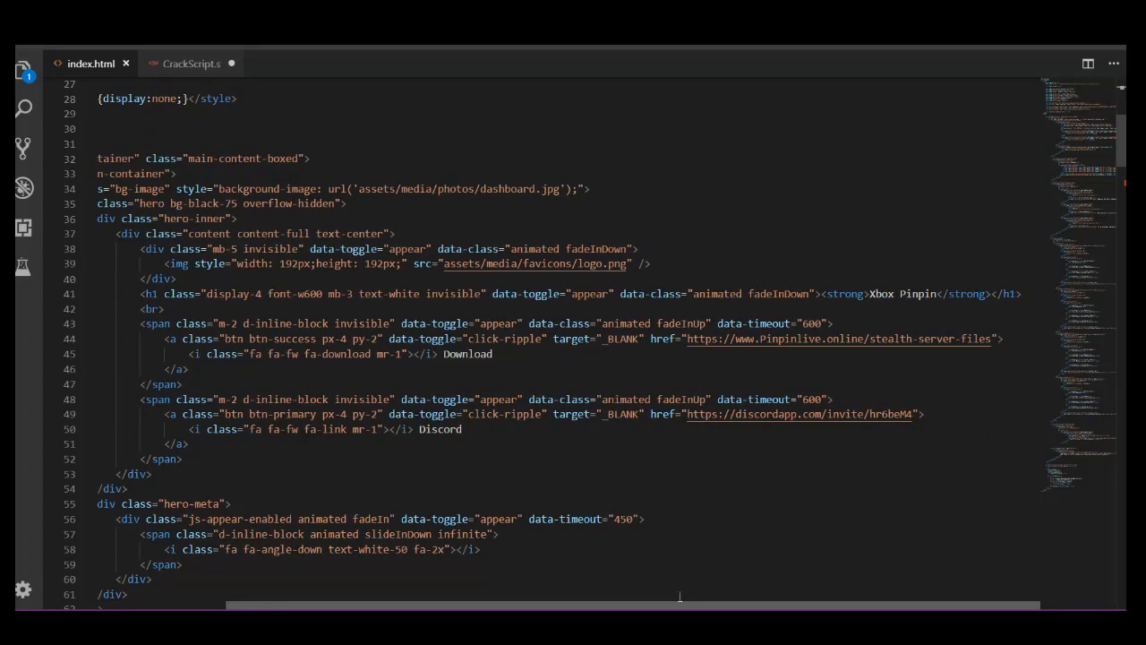
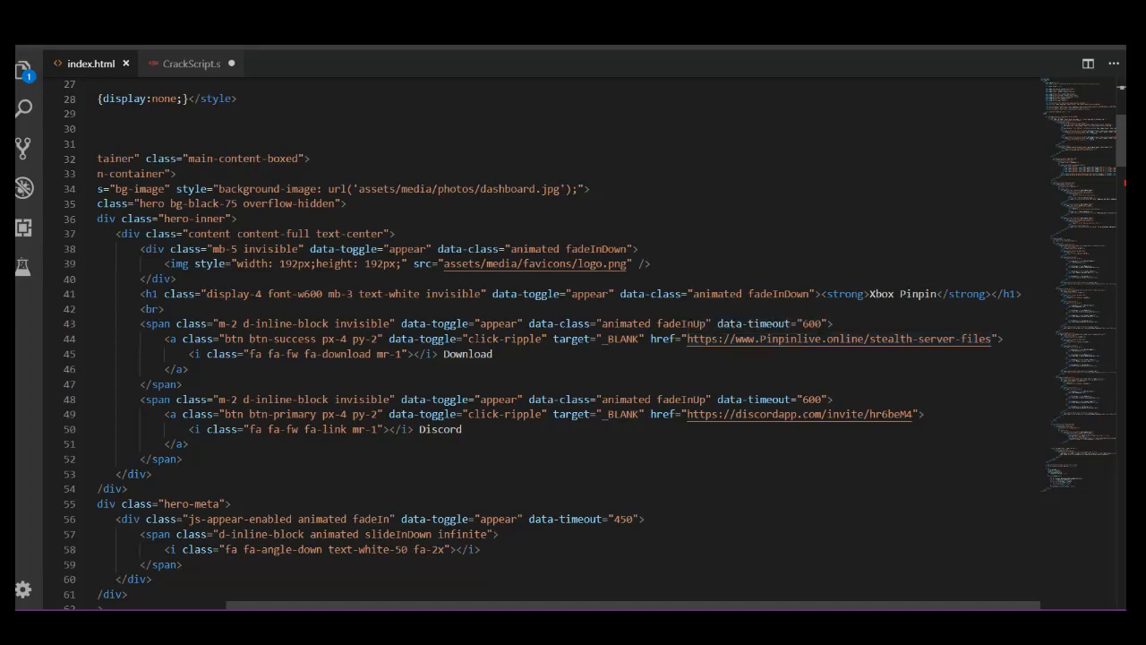
Place the text cursor right after the Download button's label on line 45 of index.html
left_click_drag(190, 369, 495, 354)
left_click(494, 353)
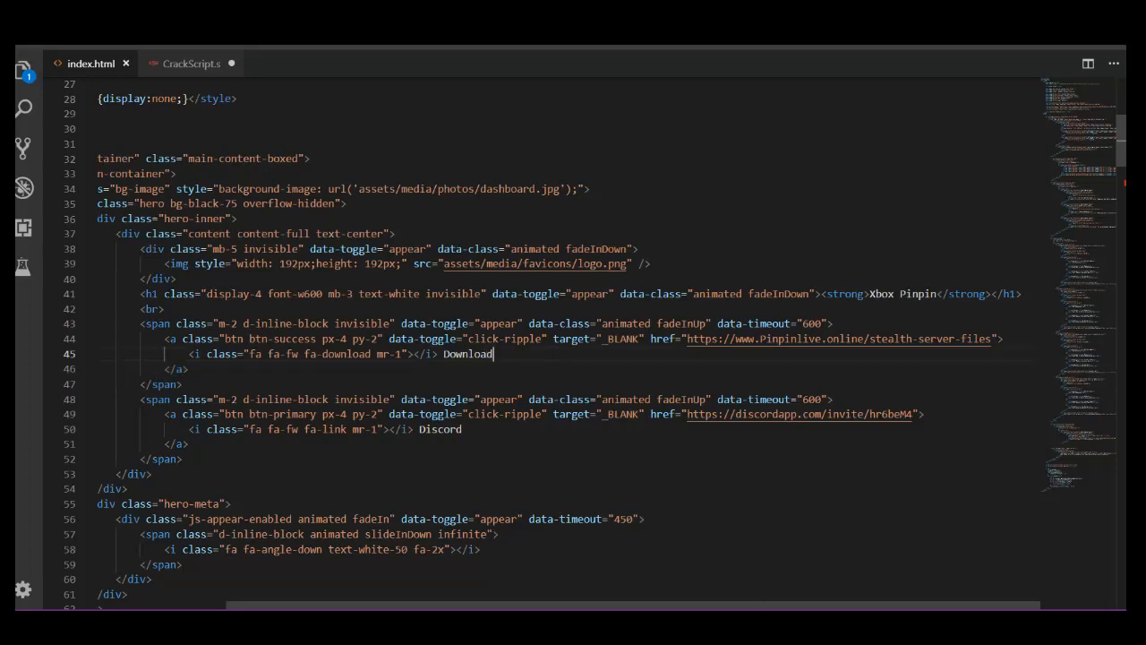
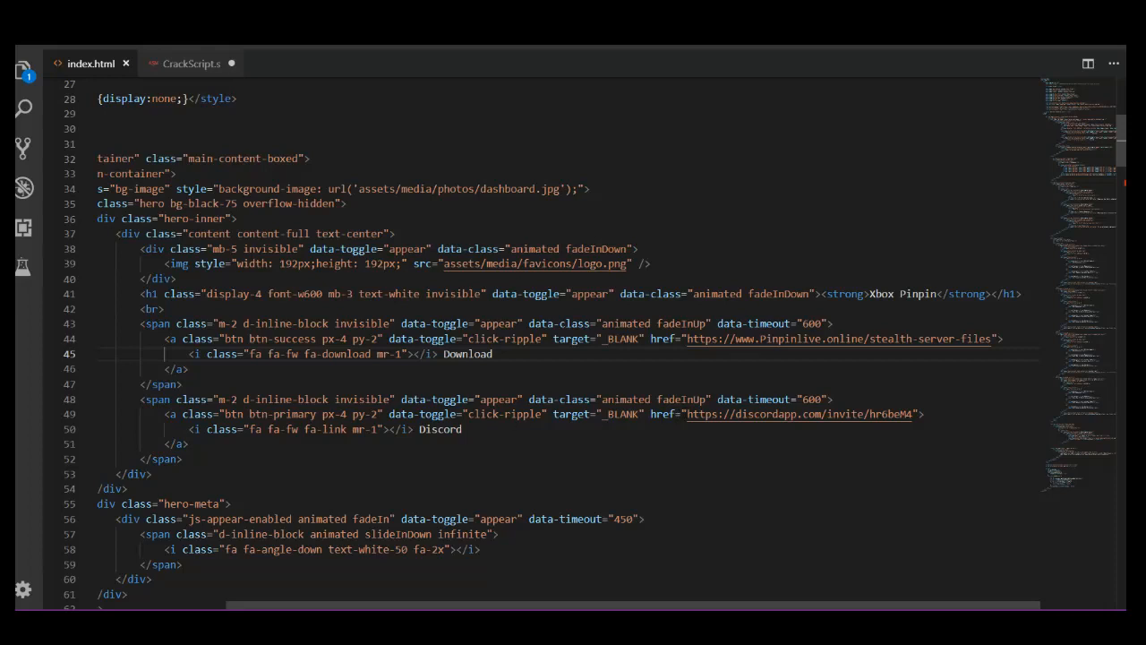
Examine the Discord button's label and invite link in index.html and the YouTube iframes in the Showcases section
left_click(463, 429)
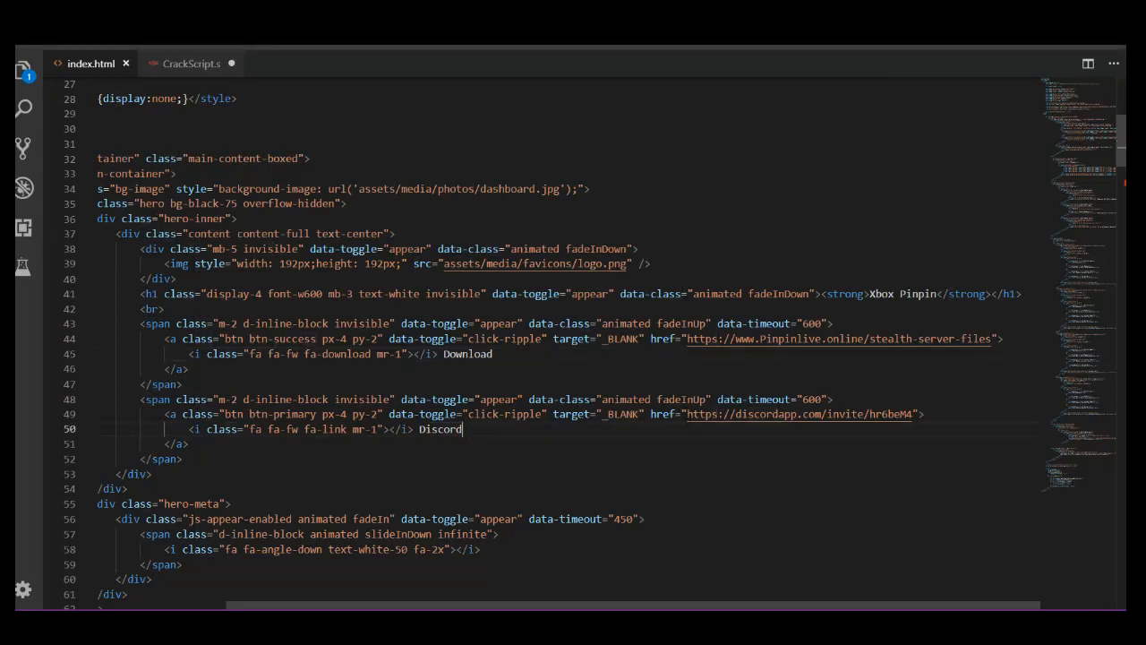
left_click_drag(687, 414, 913, 414)
left_click(182, 384)
scroll(573, 344, "down", 4)
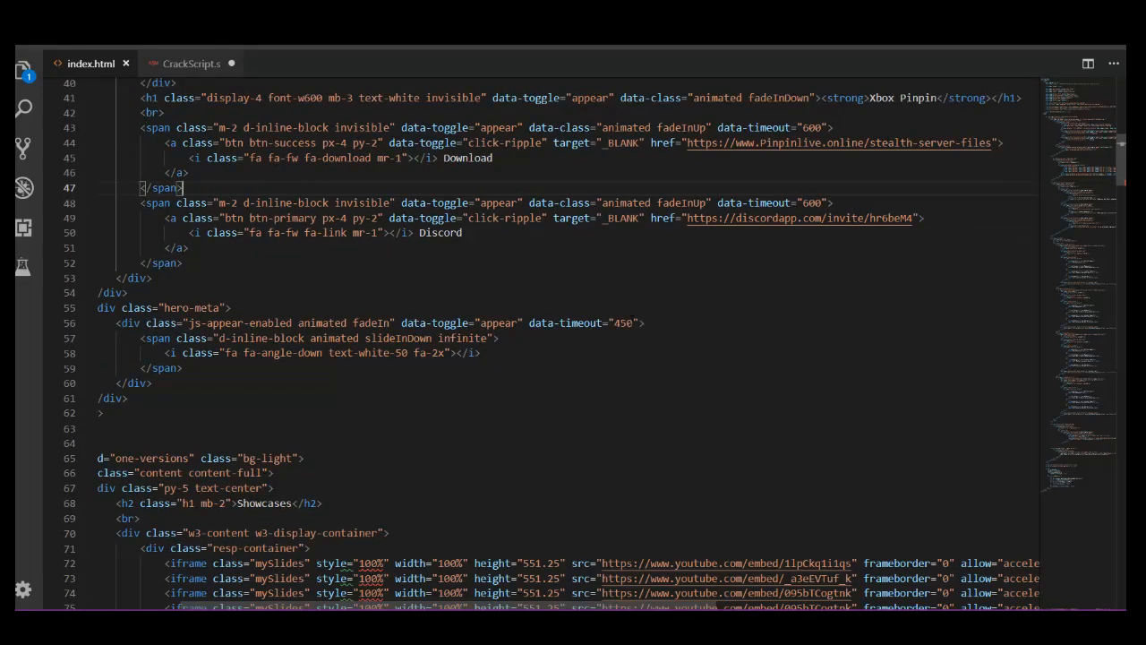
scroll(613, 305, "down", 4)
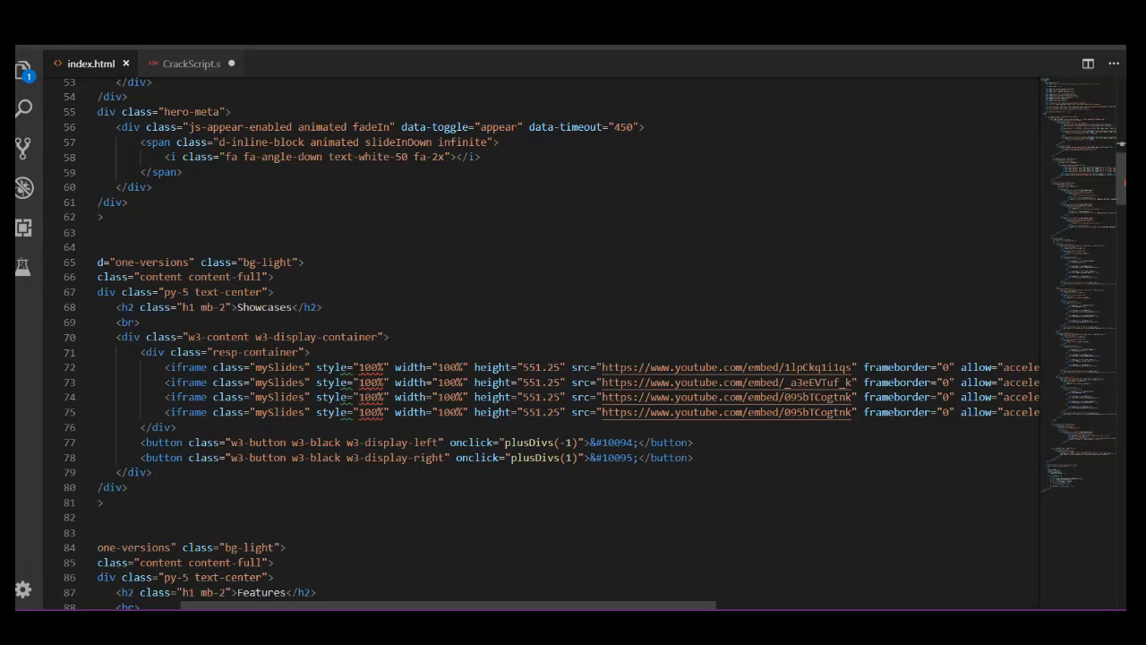
scroll(532, 597, "right", 5)
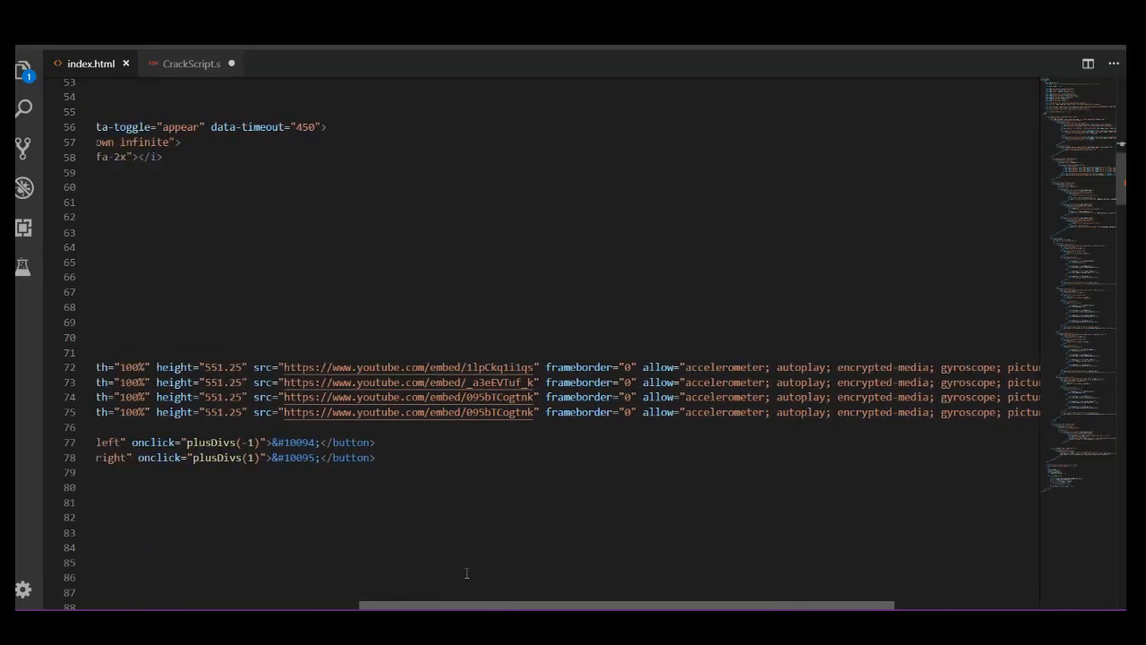
scroll(467, 574, "down", 1)
scroll(467, 573, "left", 5)
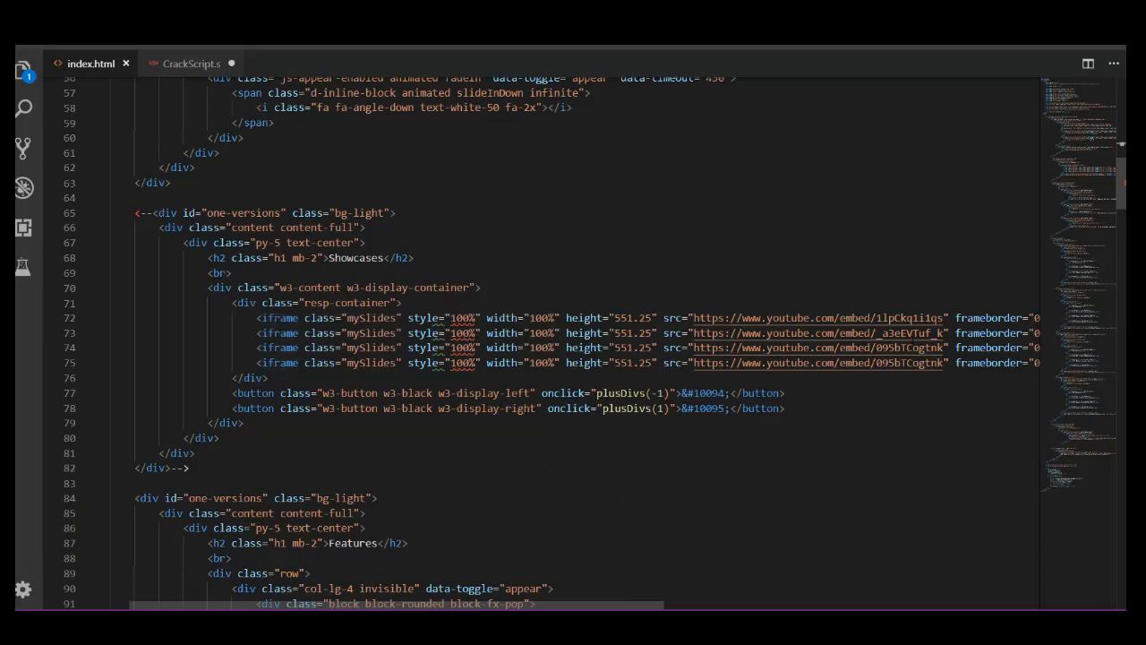
left_click_drag(689, 319, 700, 319)
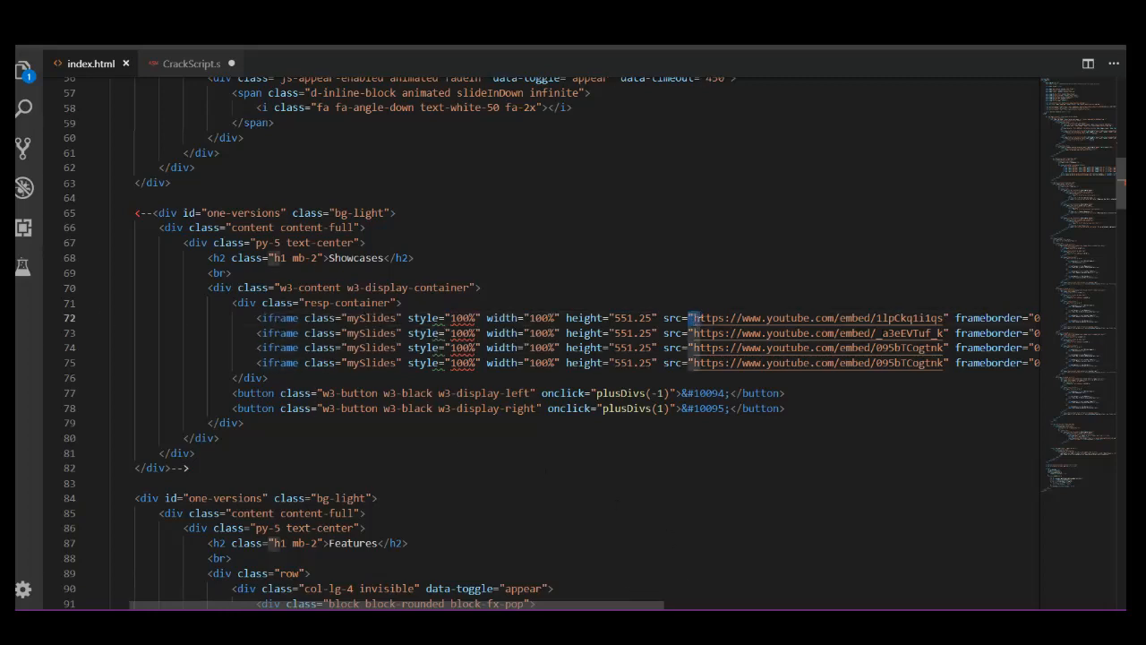
left_click_drag(695, 319, 945, 319)
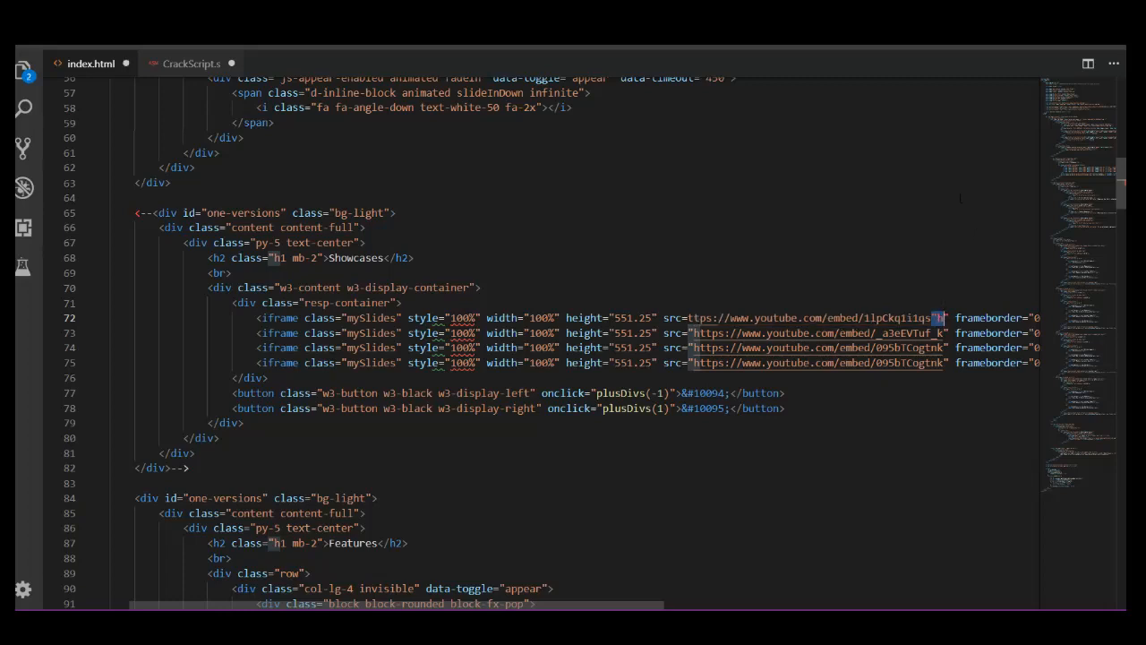
key("Delete")
type("\"")
left_click(886, 272)
left_click(688, 318)
type("h=")
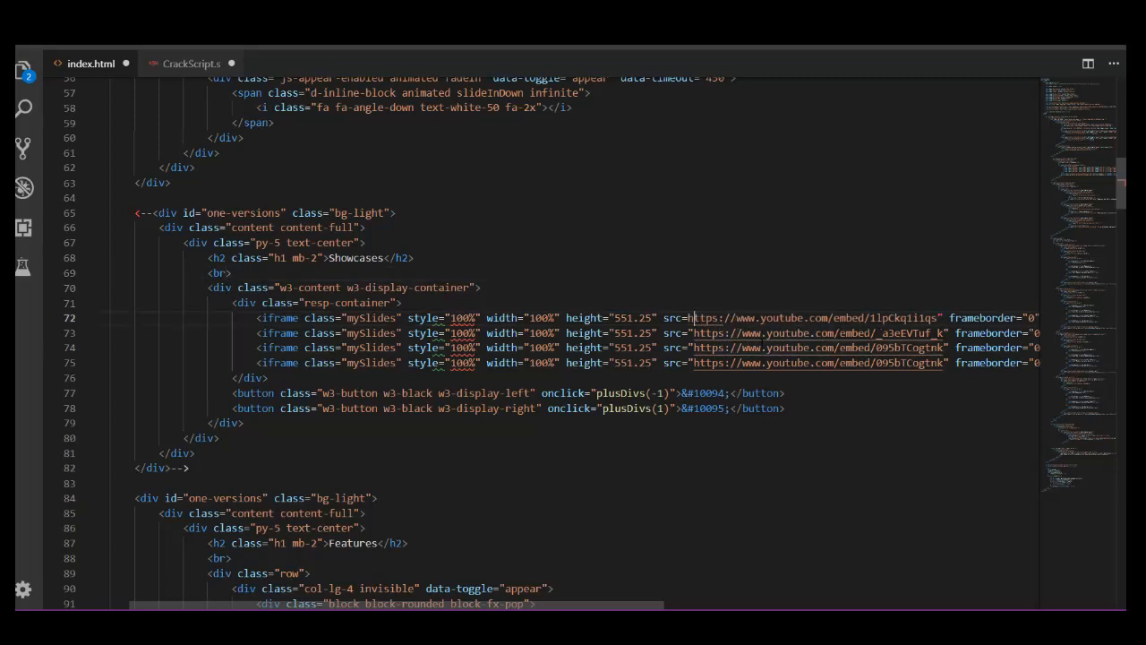
type("\"")
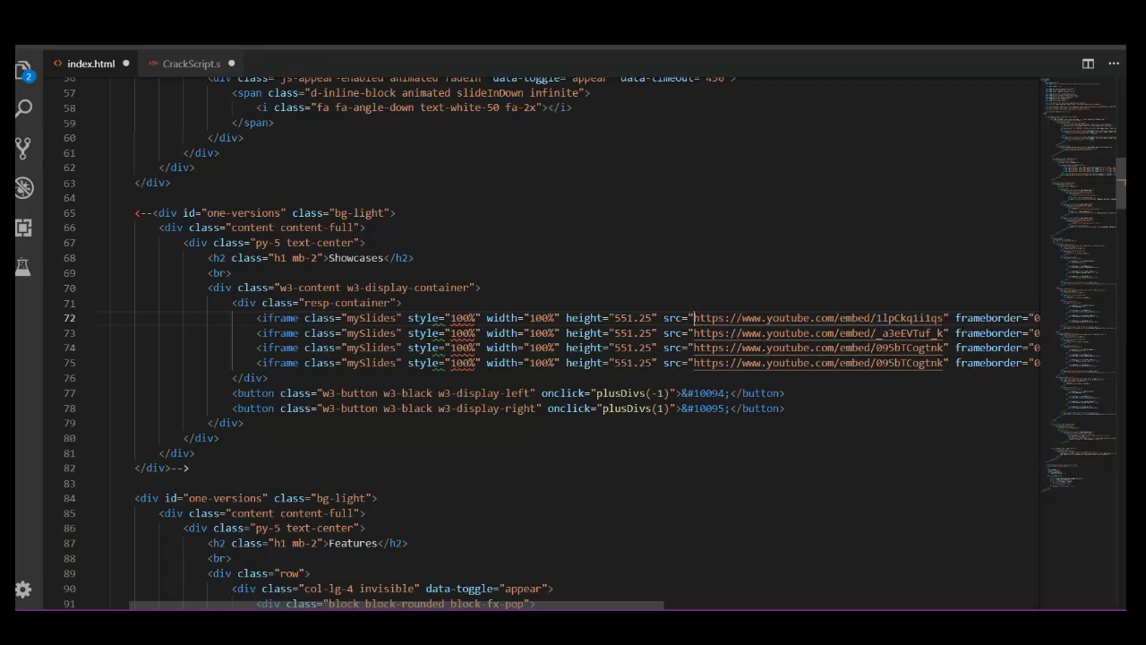
left_click_drag(223, 605, 250, 566)
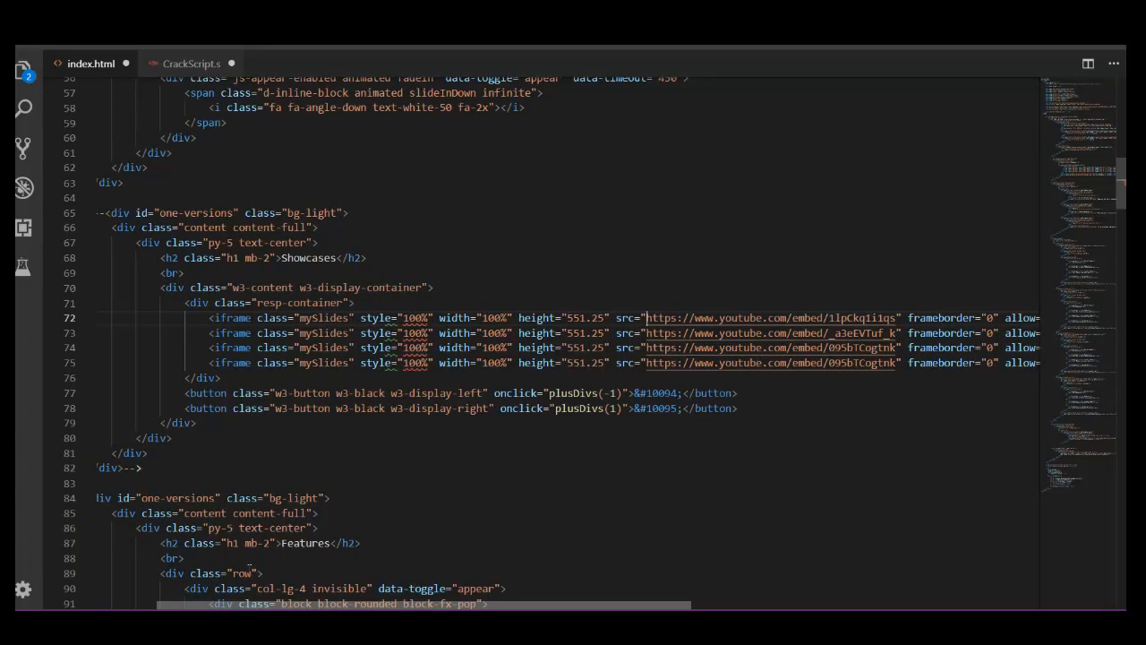
left_click(472, 293)
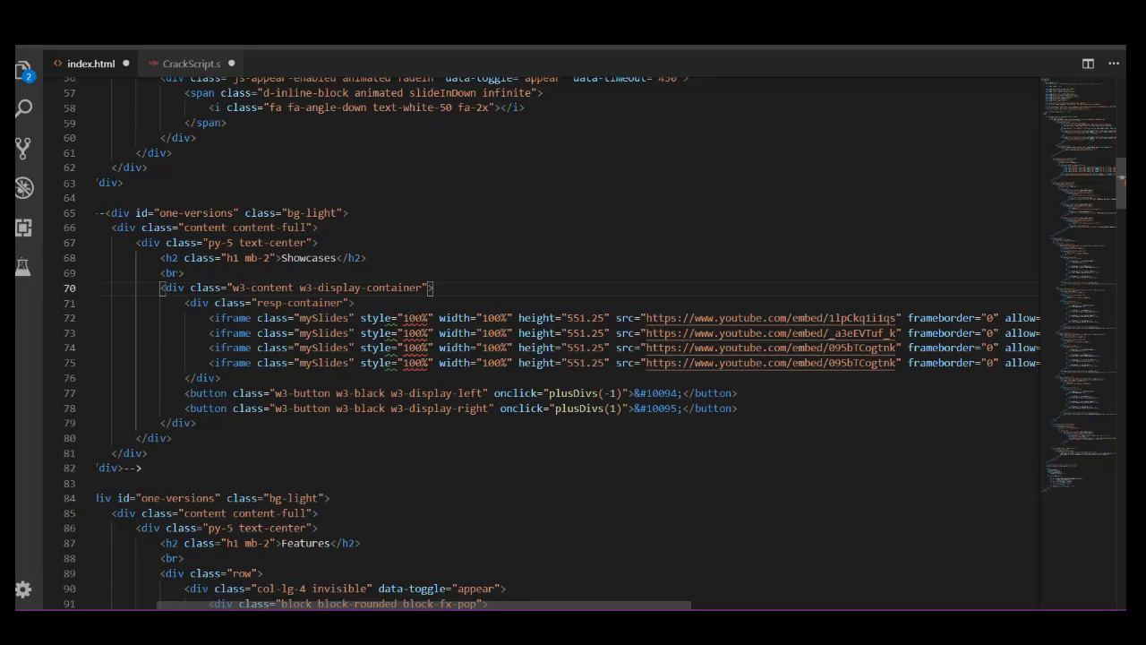
mouse_move(412, 318)
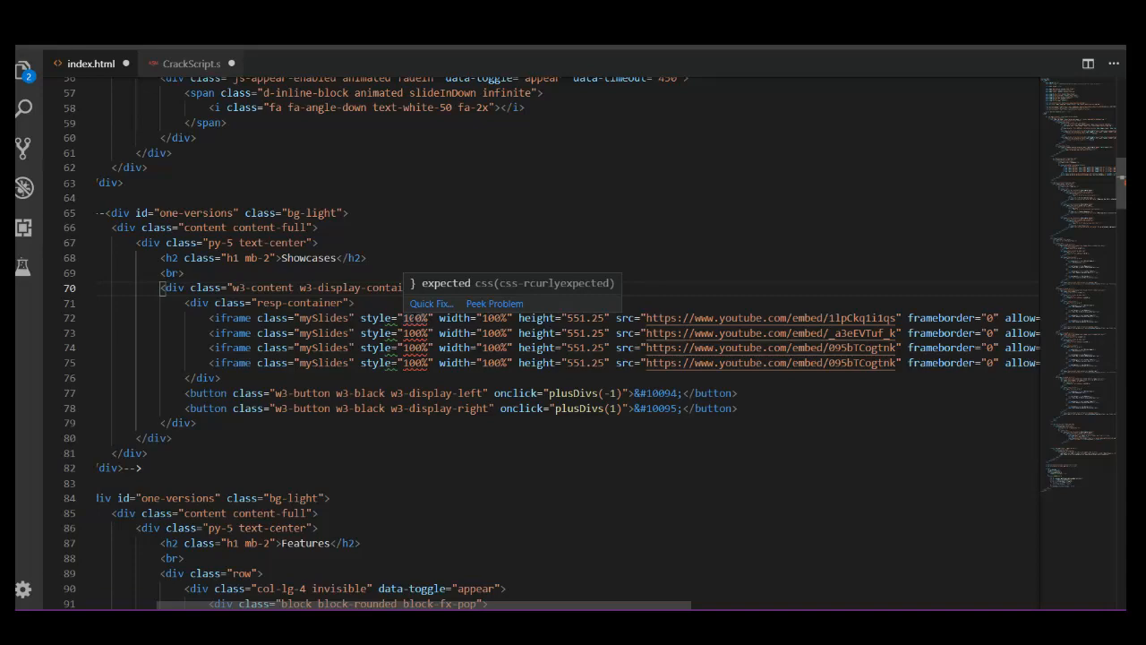
left_click_drag(534, 605, 582, 599)
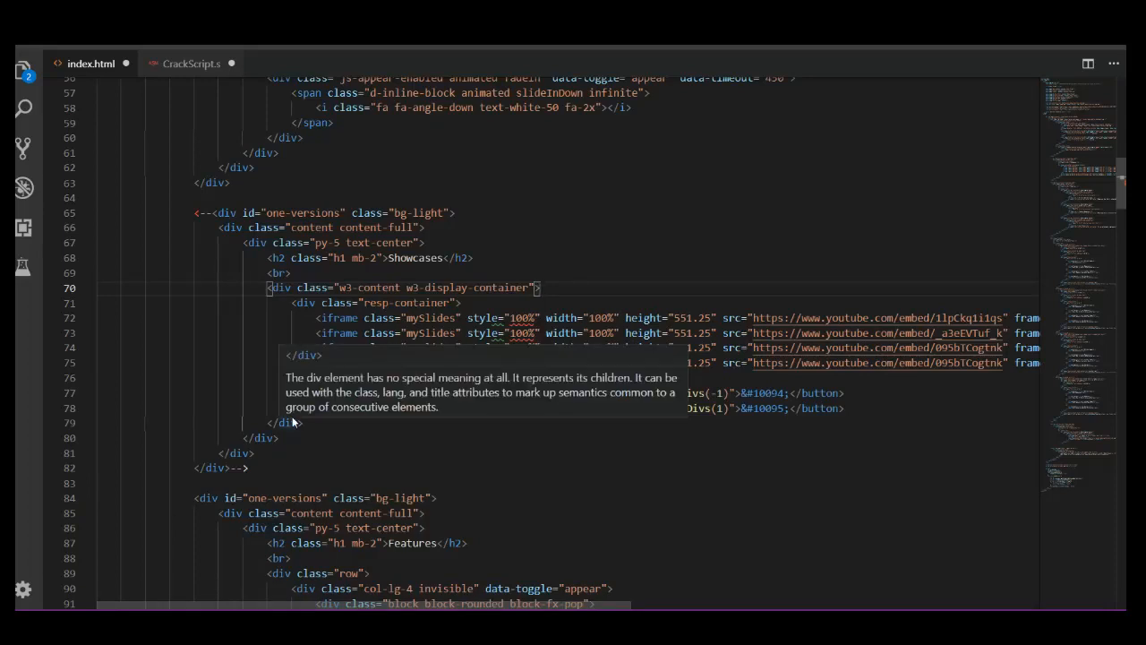
left_click(555, 270)
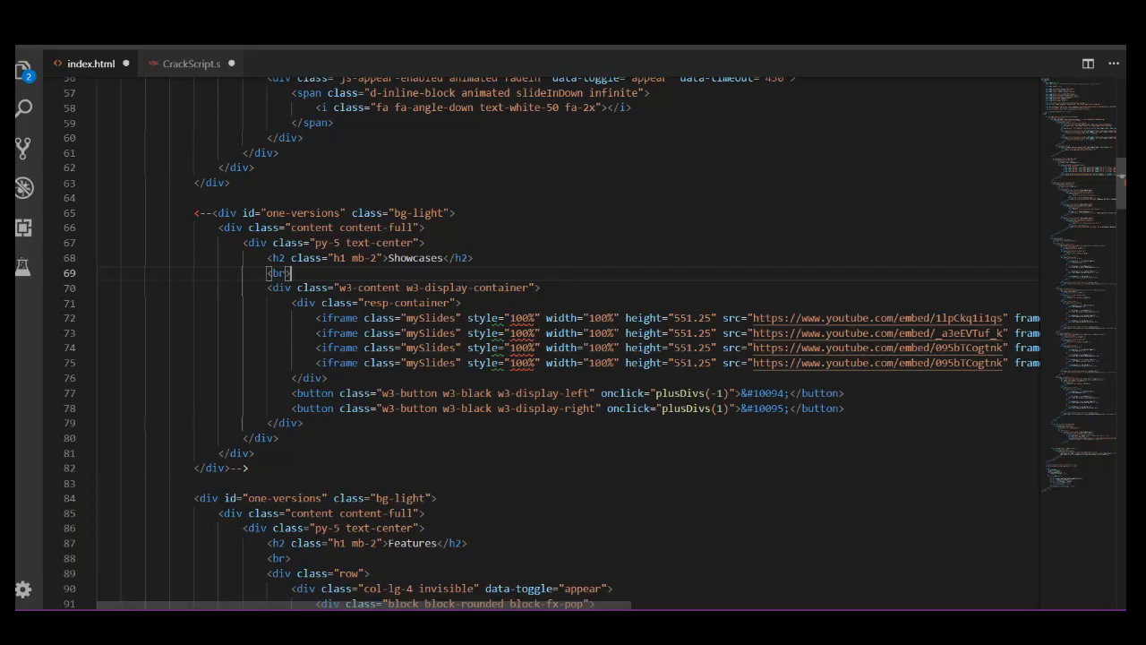
Switch to Firefox and open the embed code of the YouTube video "Stealth Server Tutorial 4"
left_click(654, 625)
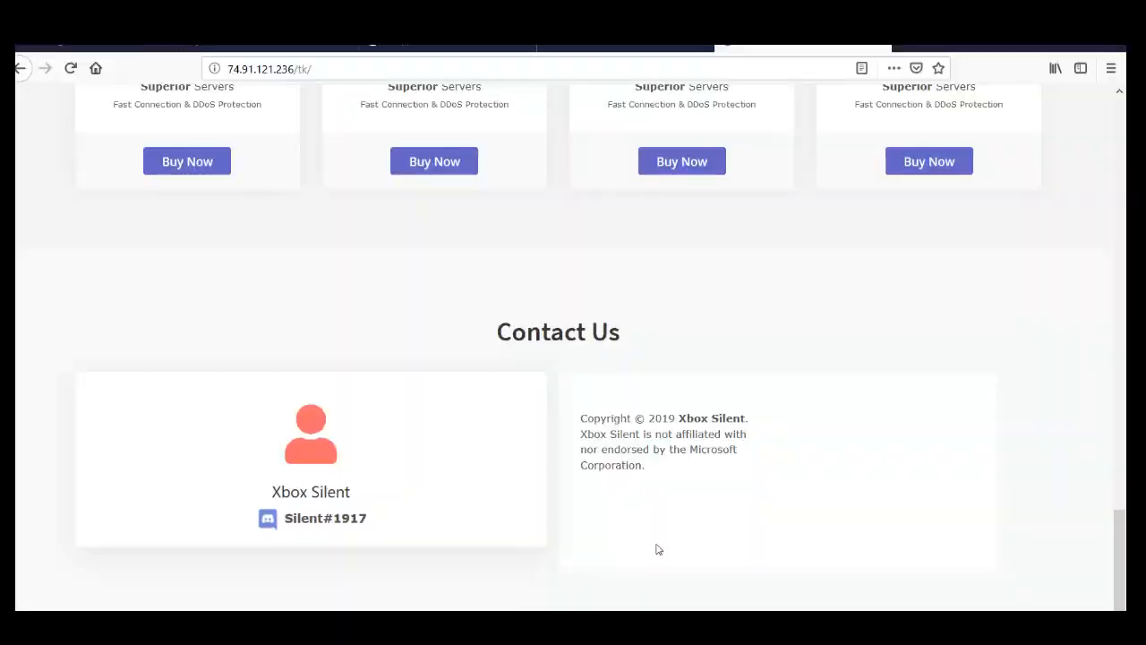
left_click(623, 45)
scroll(600, 321, "up", 5)
scroll(519, 423, "down", 2)
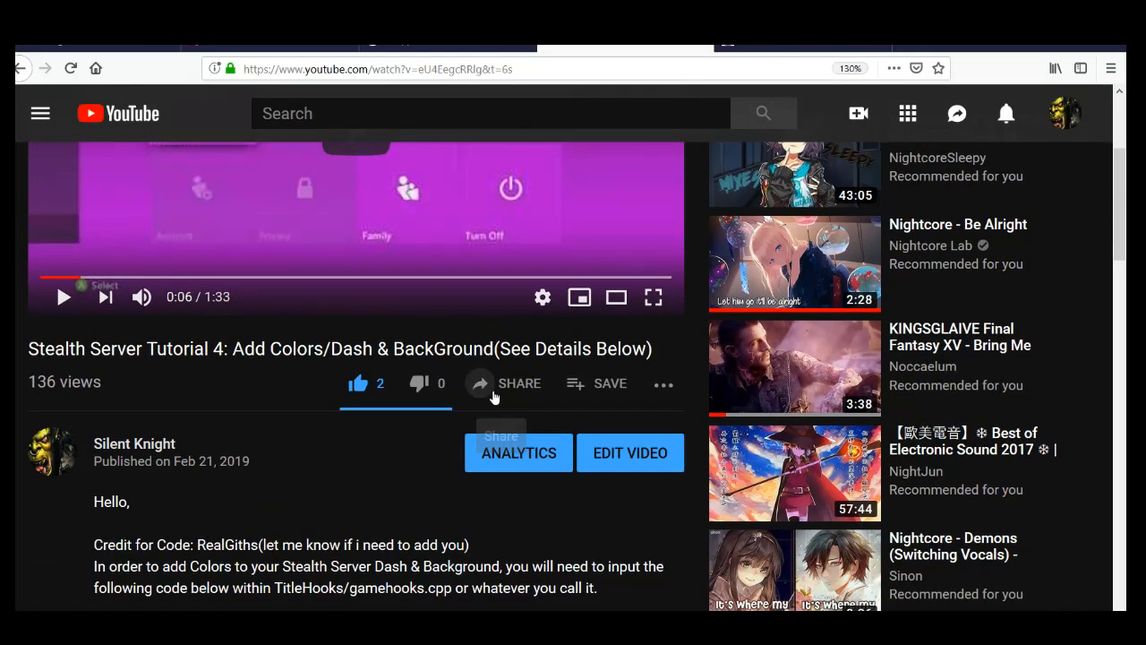
left_click(484, 383)
left_click(362, 295)
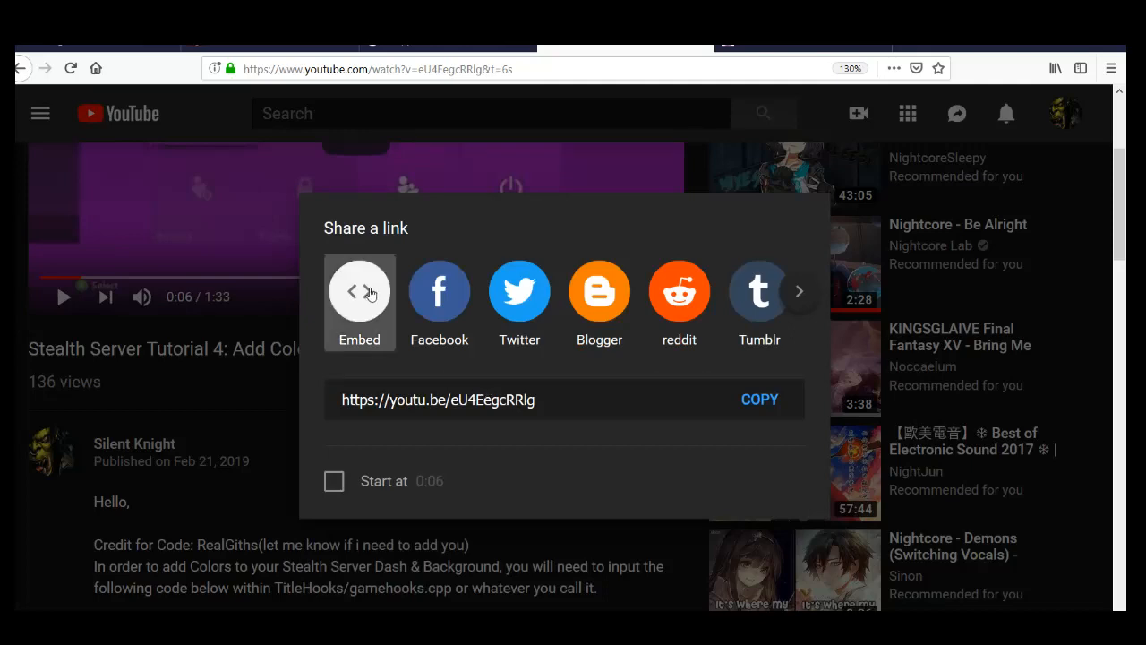
Highlight the video's embed address within the iframe code and select the whole code
scroll(489, 537, "down", 3)
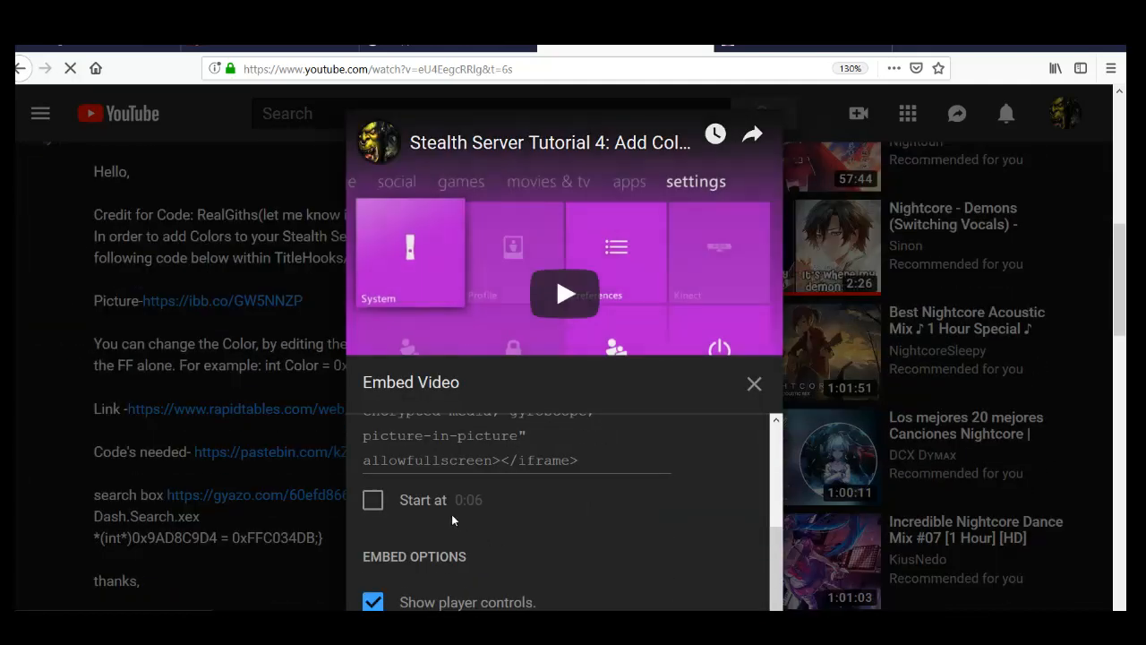
scroll(453, 519, "up", 3)
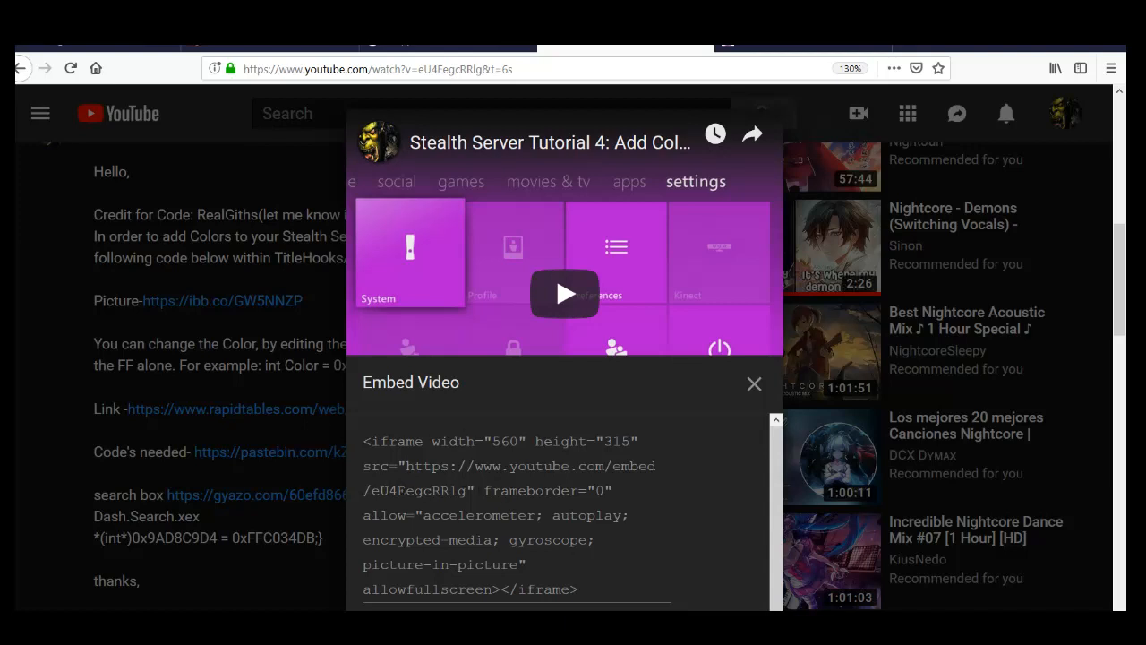
left_click_drag(466, 490, 406, 466)
key("ctrl+a")
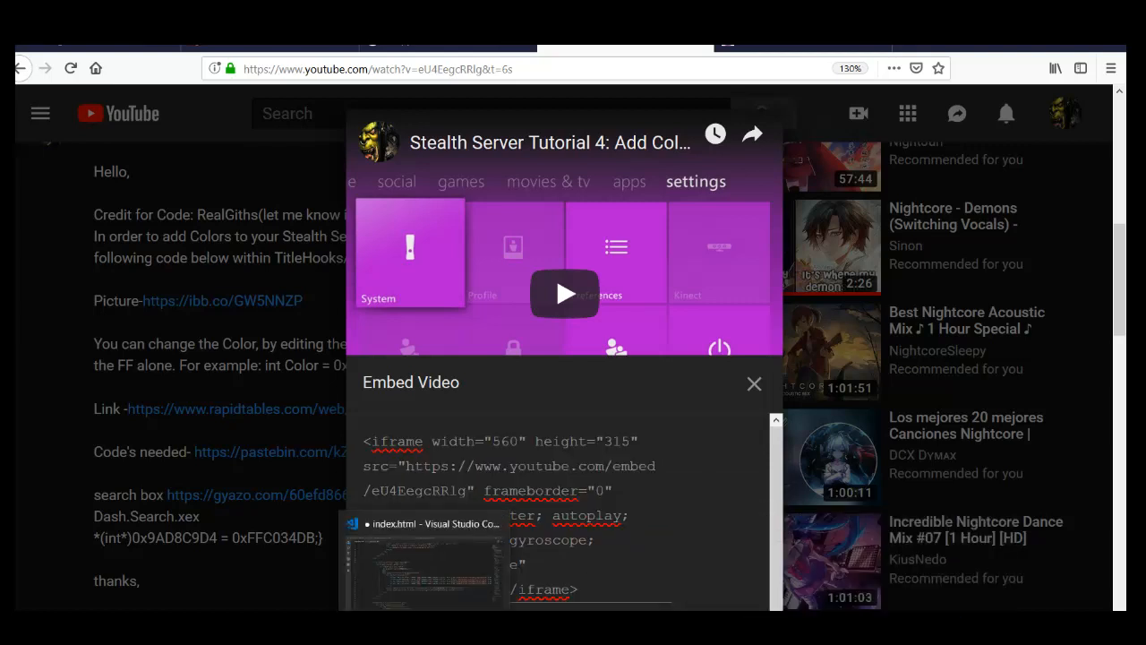
Switch back to Visual Studio Code and highlight the first Showcases iframe's YouTube address on line 72
left_click(425, 627)
left_click_drag(754, 318, 960, 317)
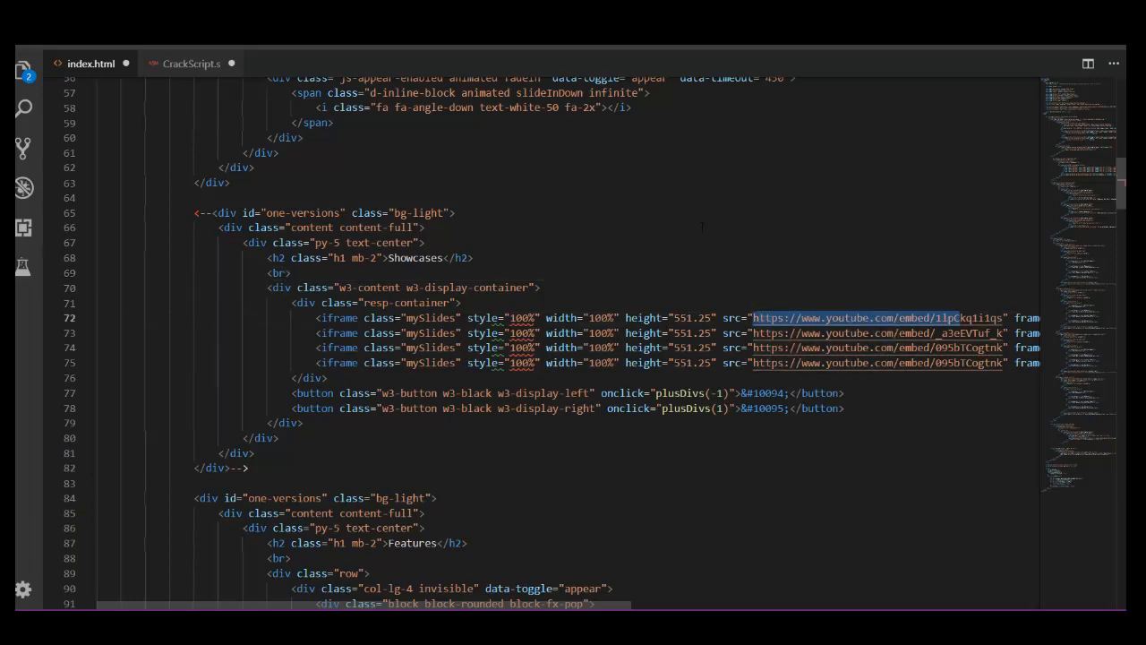
scroll(702, 228, "down", 4)
scroll(494, 327, "up", 3)
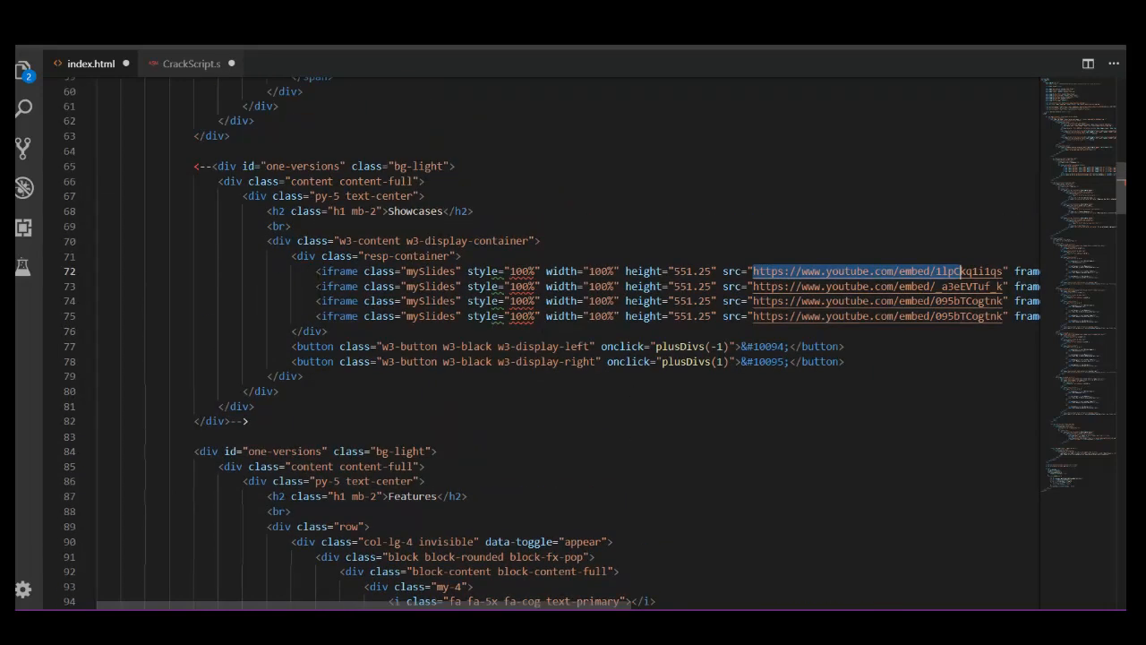
Duplicate the last Showcases video iframe from line 75 onto a new line 76
left_click_drag(316, 315, 1064, 318)
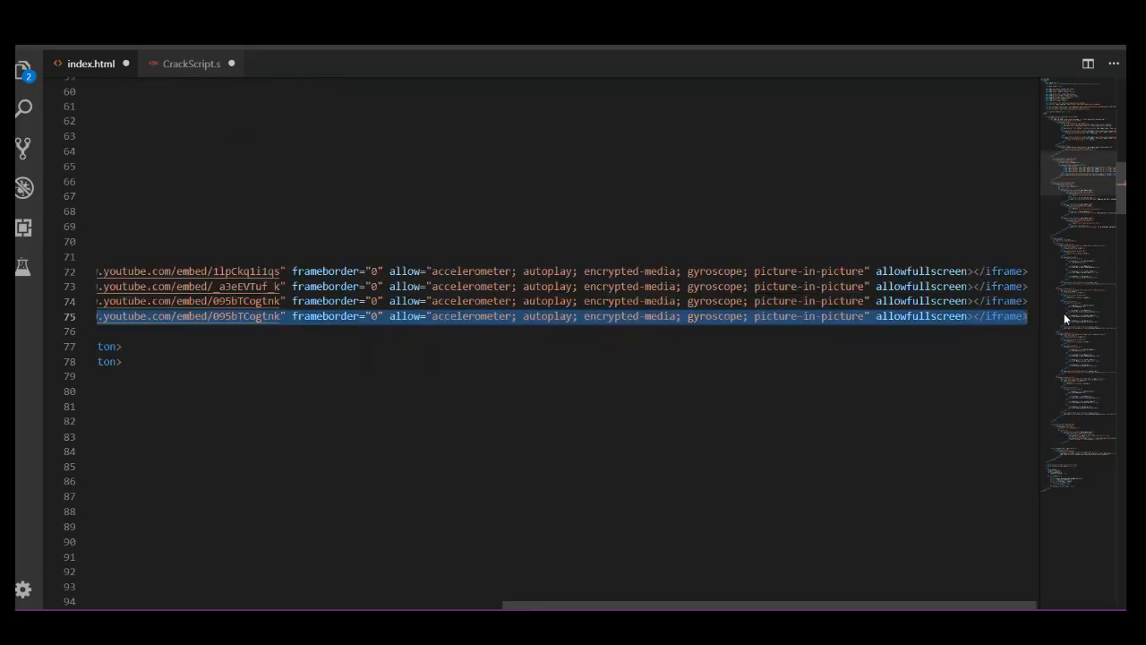
key("End")
key("Return")
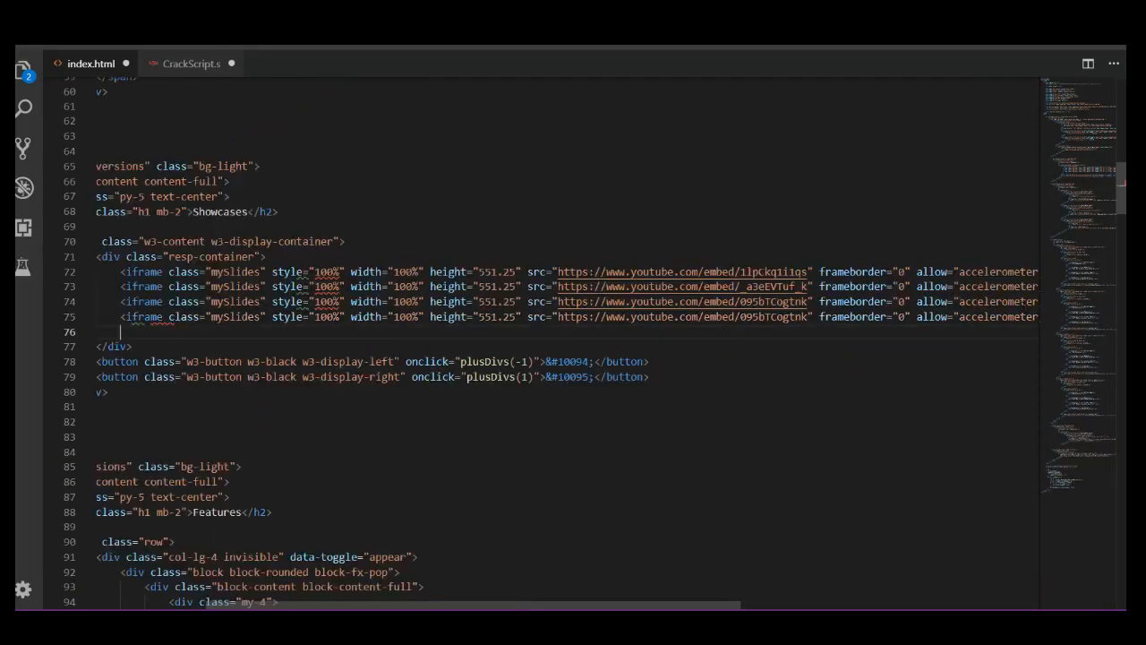
key("ctrl+v")
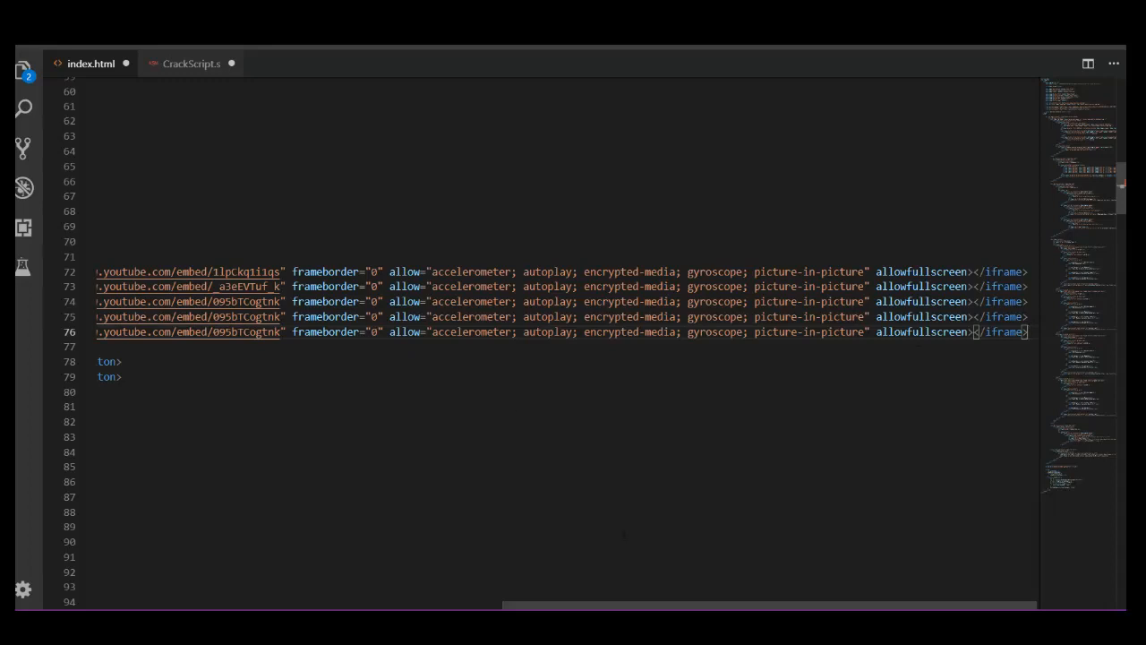
Delete the duplicated video iframe from line 76 of index.html
left_click_drag(588, 601, 347, 600)
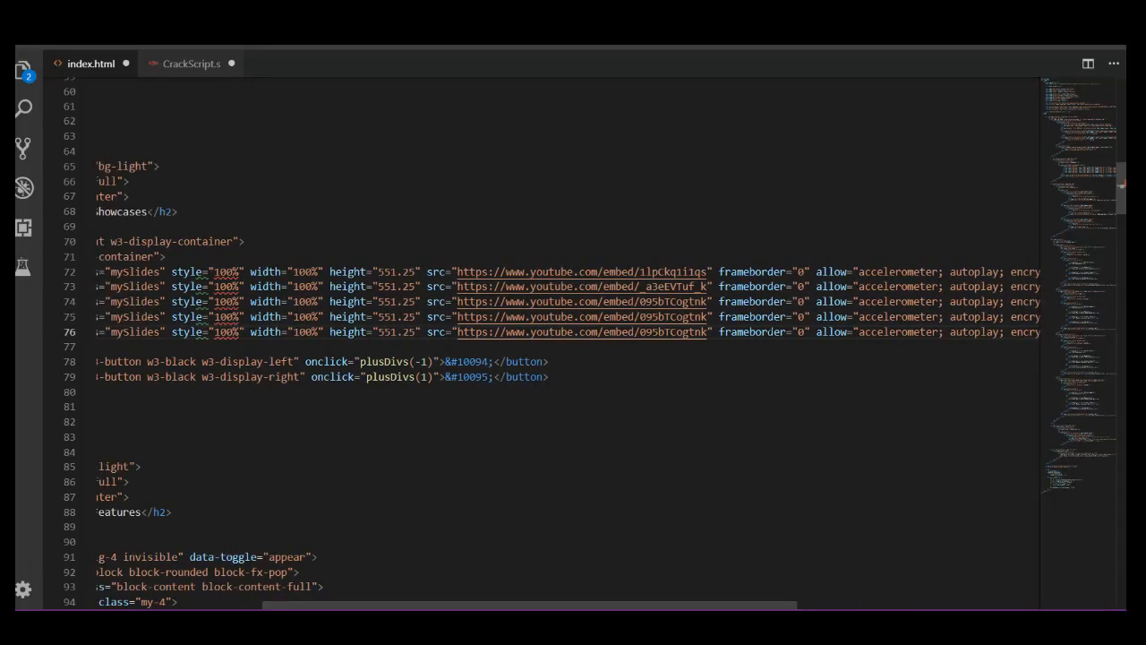
left_click_drag(445, 606, 242, 591)
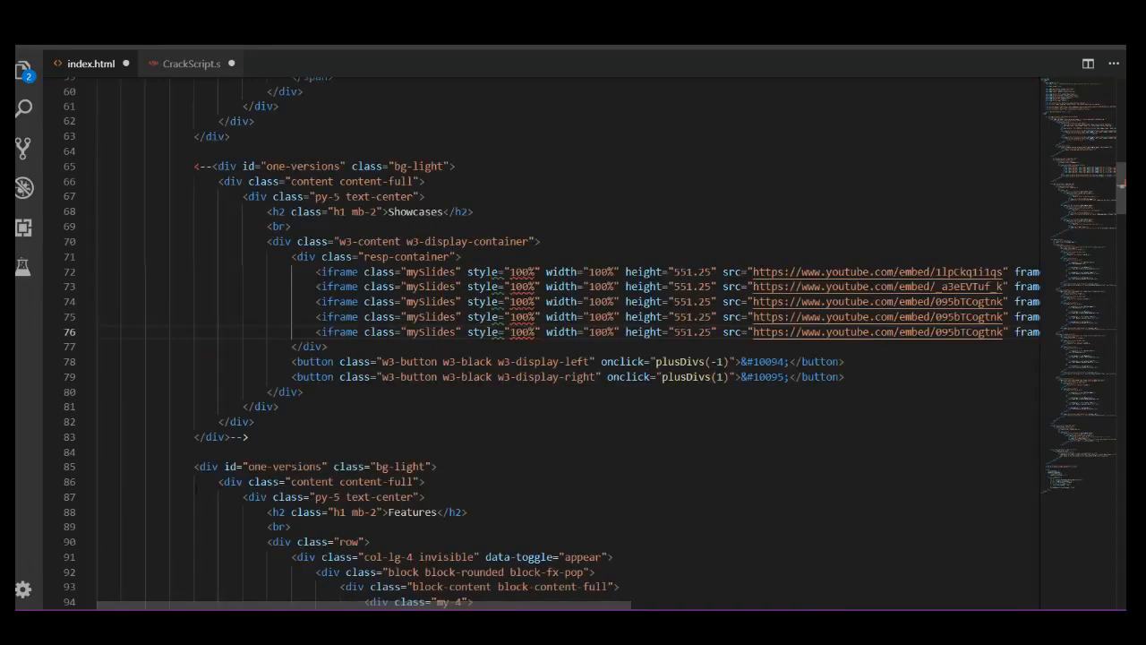
key("shift+Home")
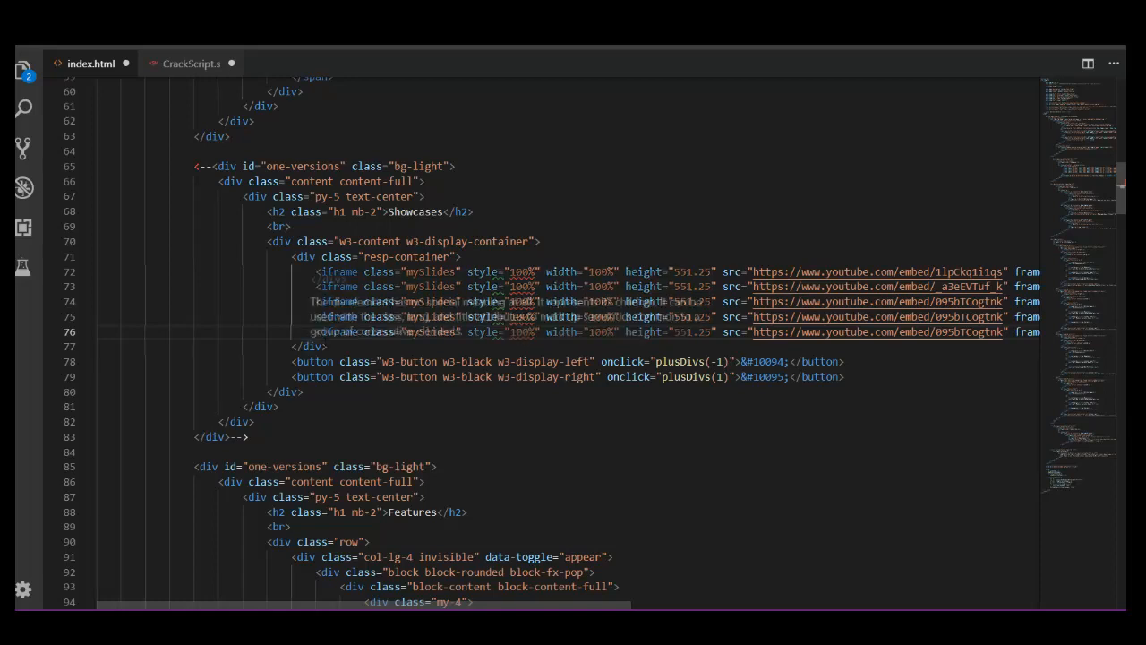
key("BackSpace")
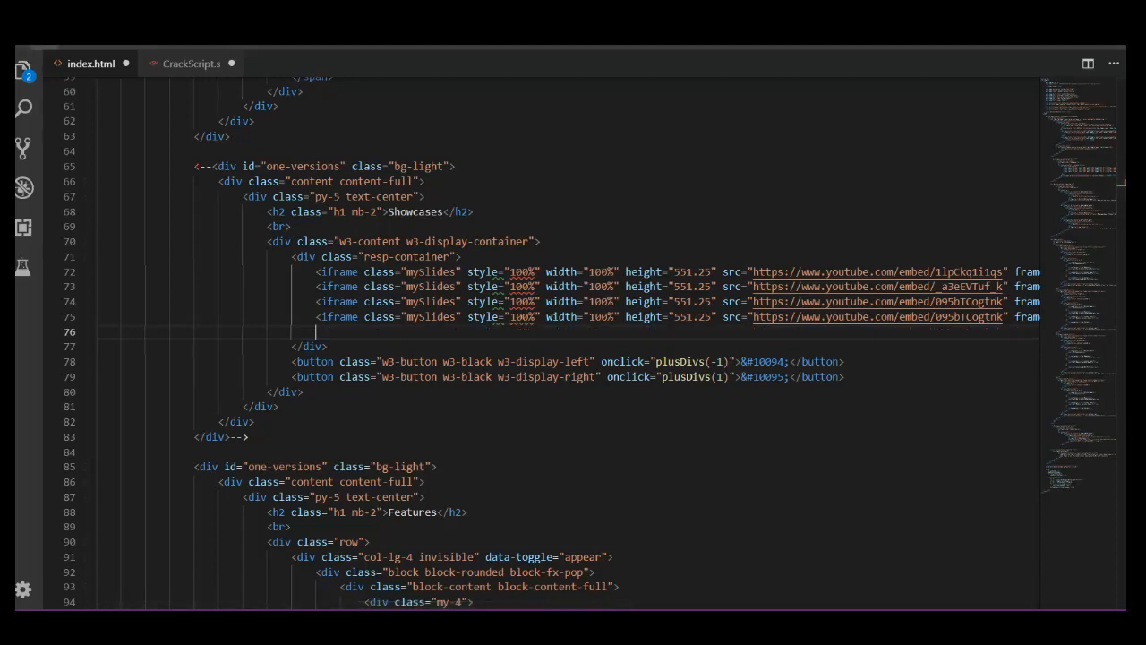
Save the changes to index.html
left_click(44, 46)
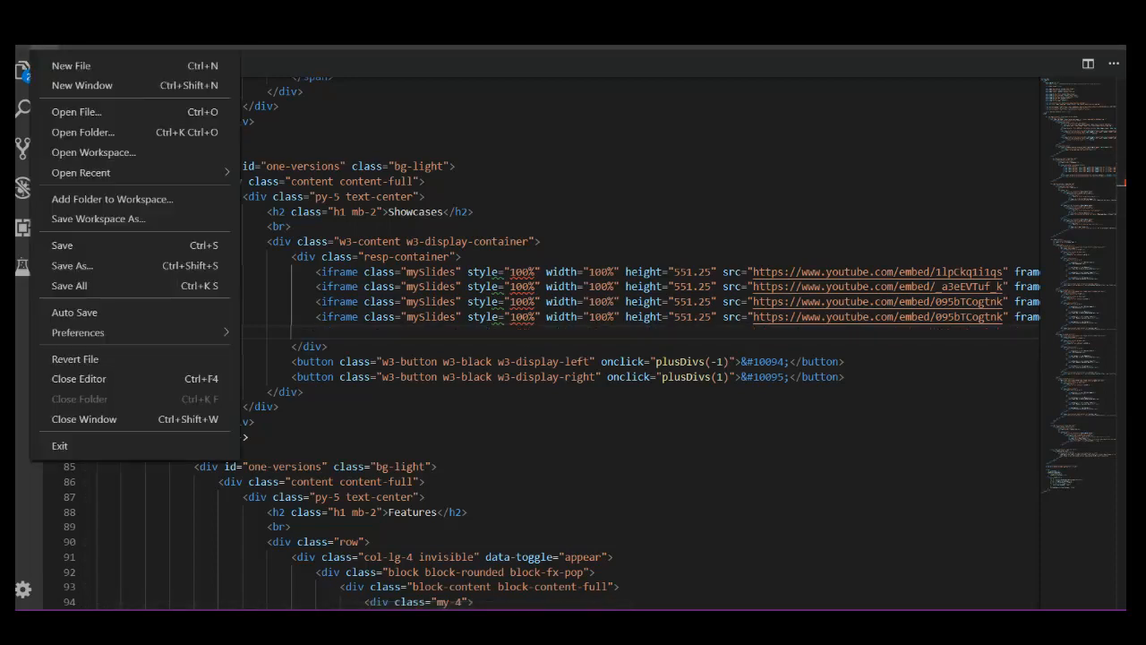
left_click(70, 246)
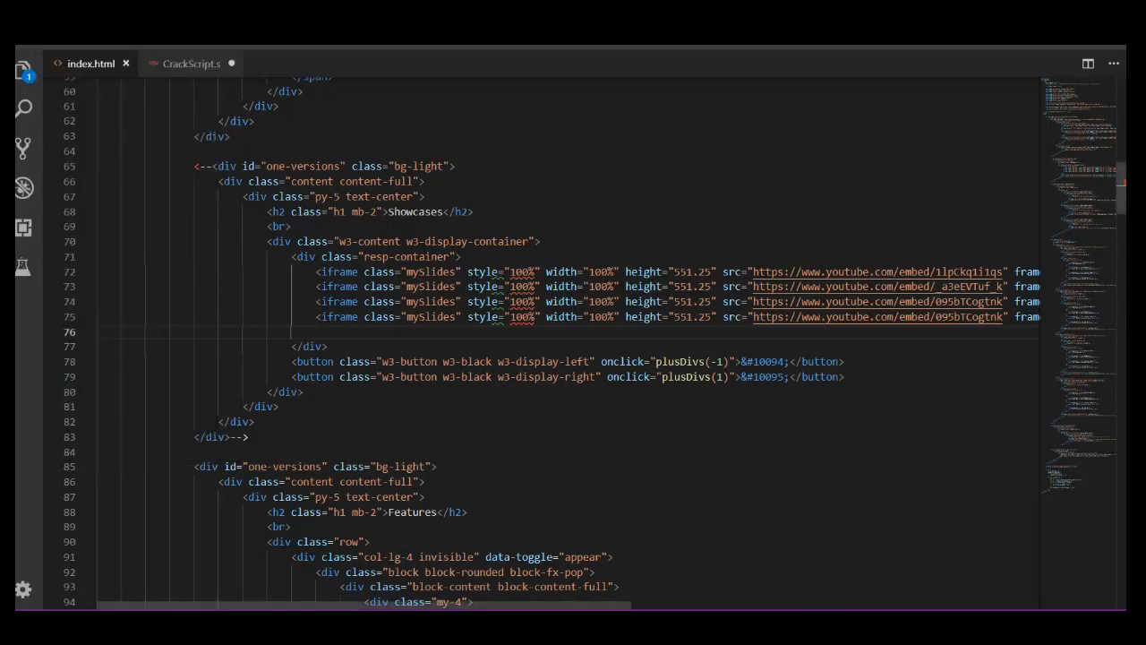
key("ctrl+g")
key("Escape")
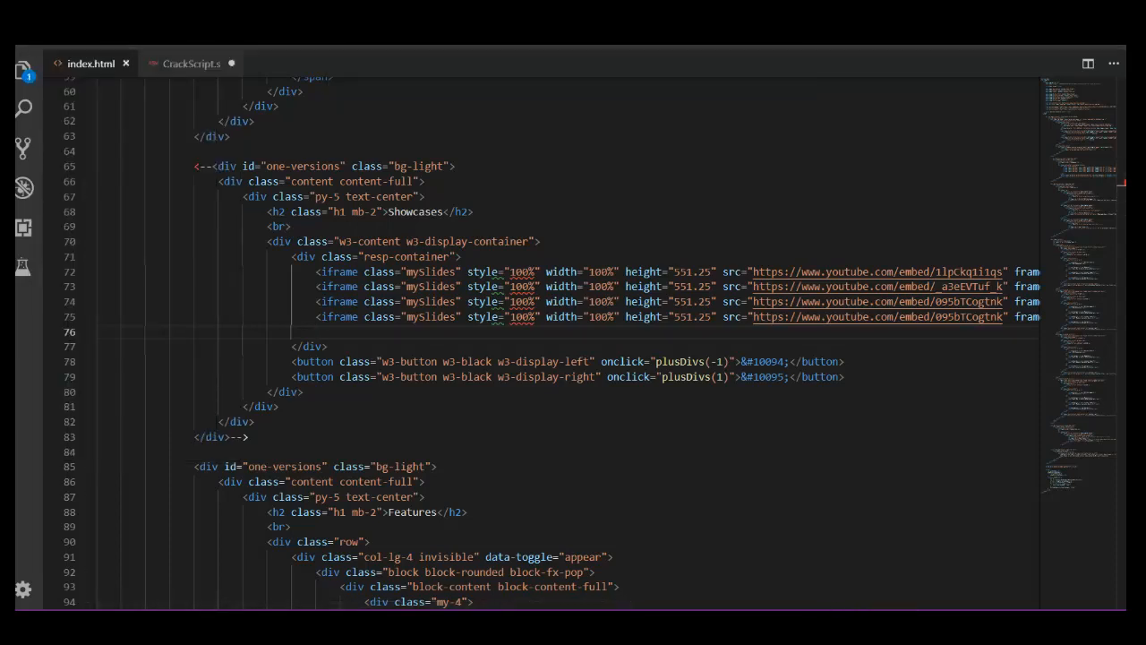
Switch to the File Explorer window showing the Free website source folder
mouse_move(501, 627)
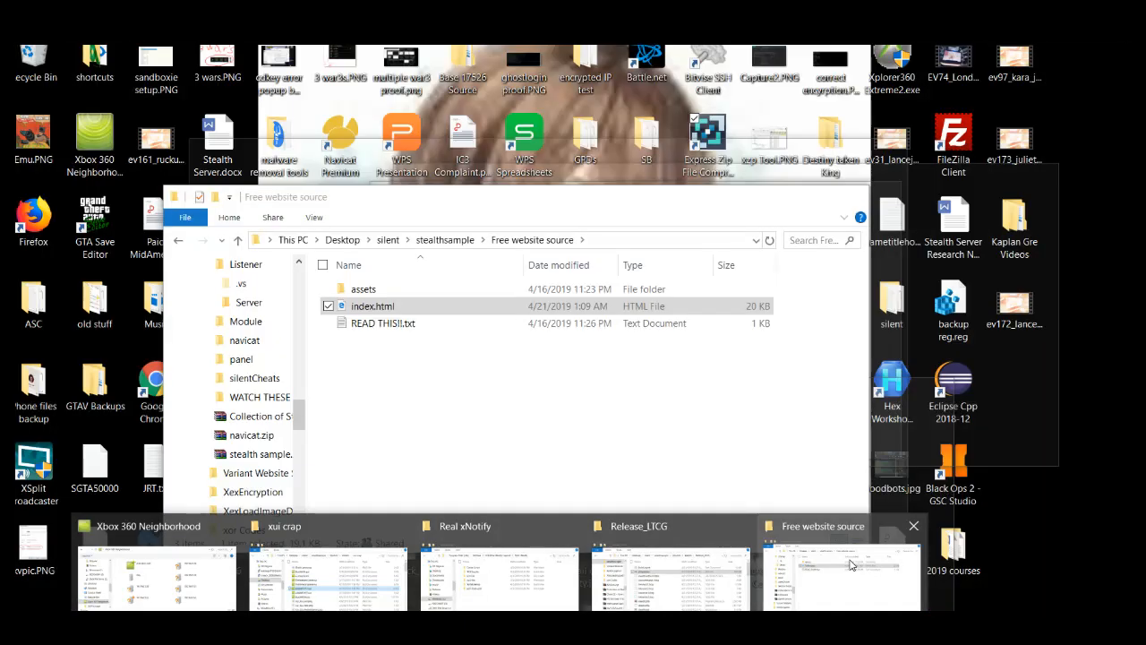
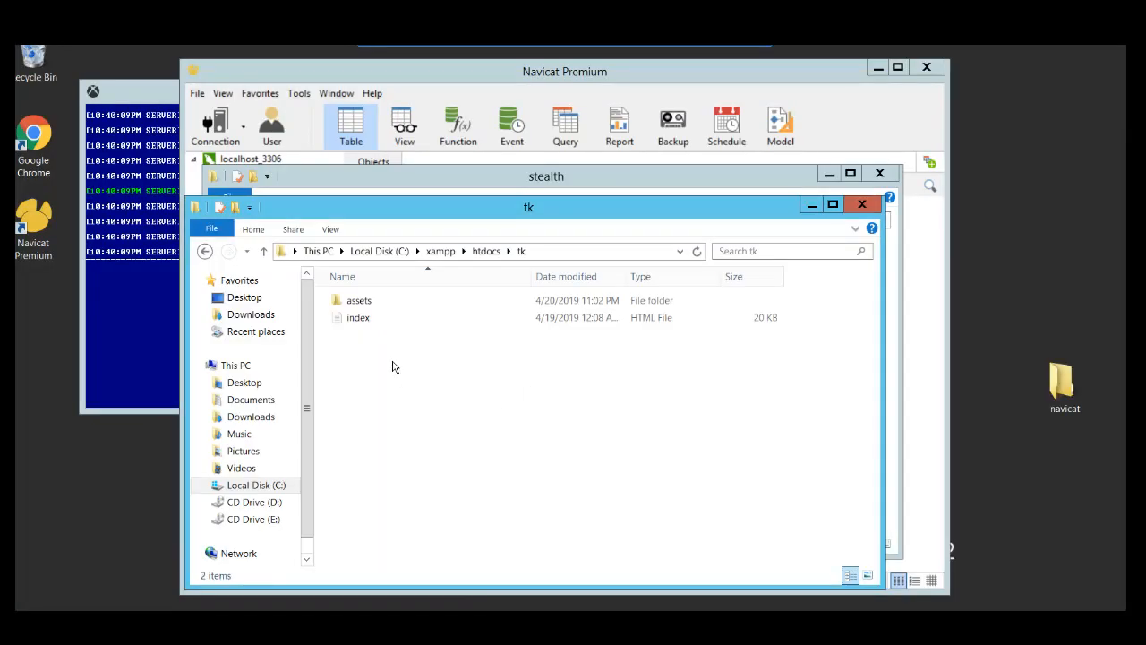
Paste the copied index.html into the server's C:\xampp\htdocs\tk folder, replacing the existing file there
right_click(394, 361)
left_click(421, 444)
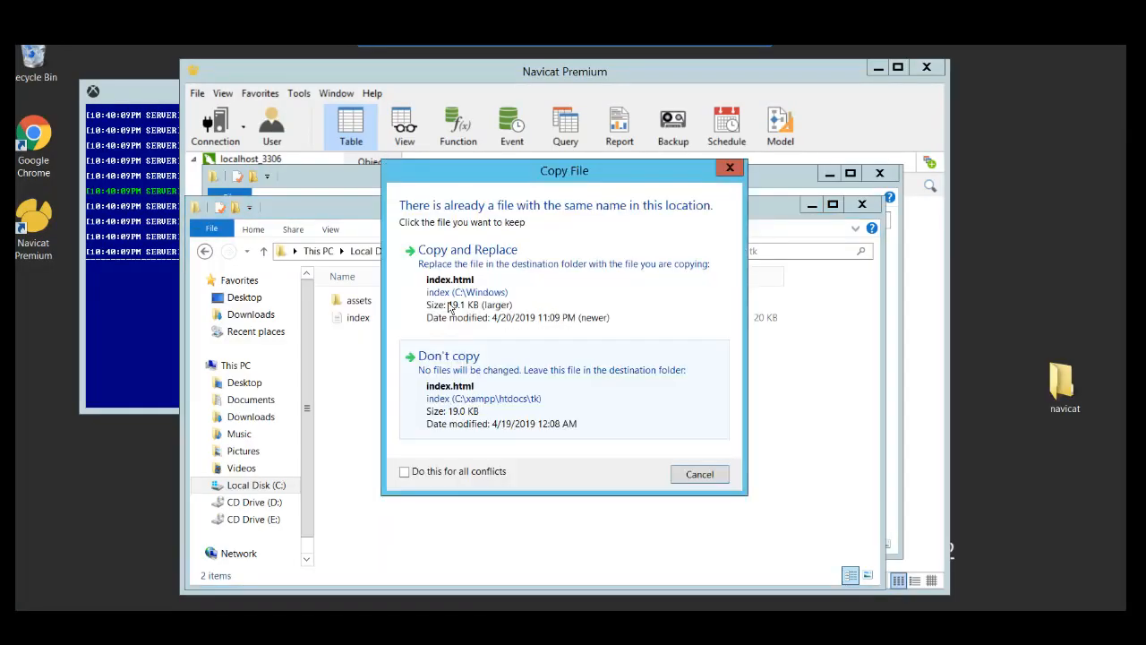
left_click(453, 308)
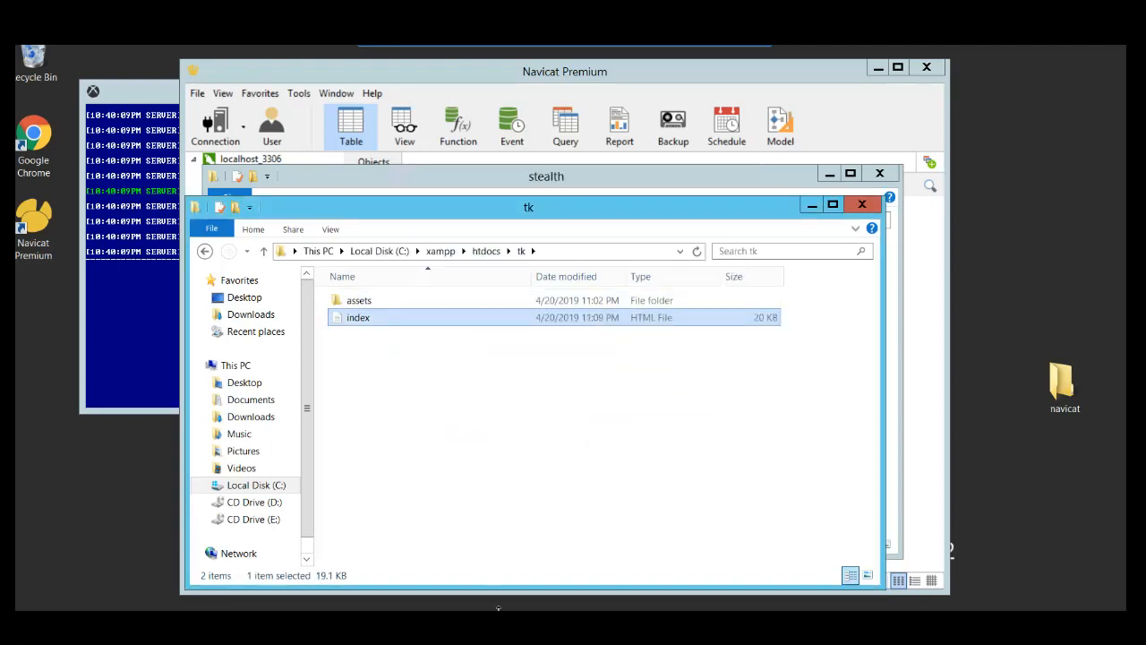
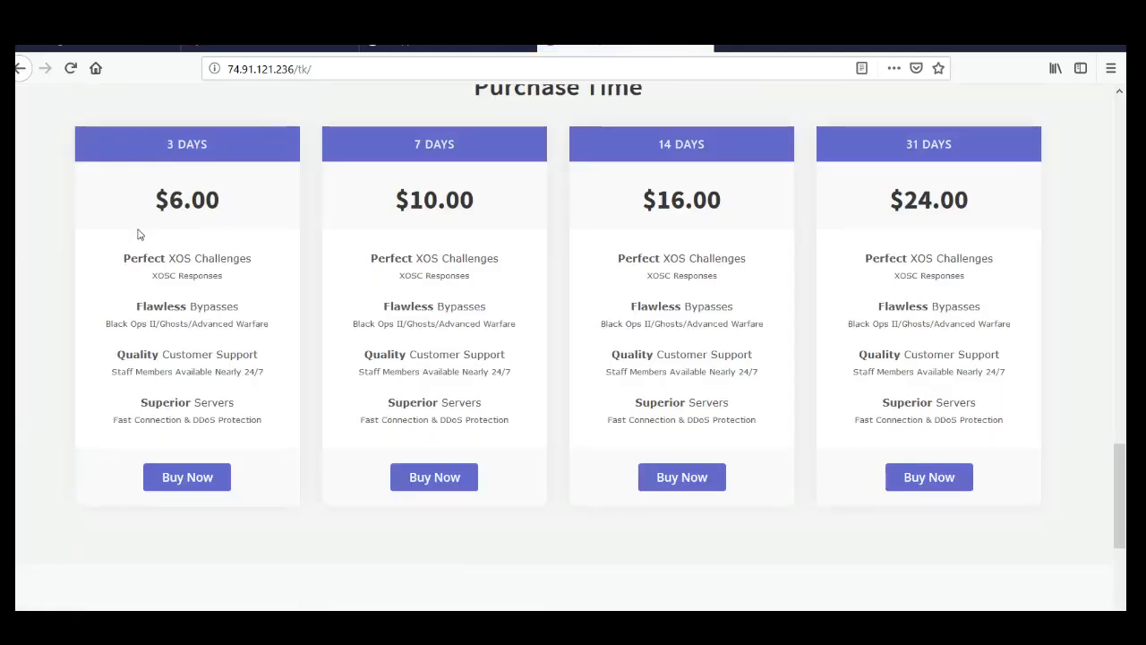
Review the deployed tk page from the Xbox Pinpin header through Showcases and Purchase Time to the Contact Us section
scroll(226, 251, "up", 5)
scroll(226, 250, "up", 10)
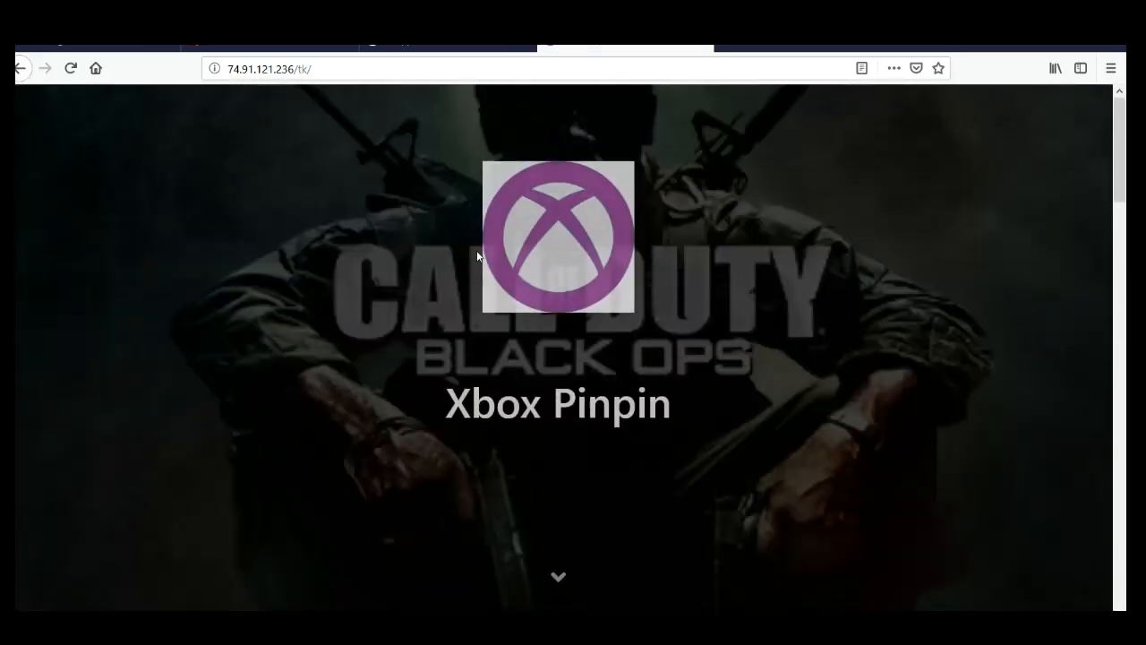
scroll(566, 367, "down", 5)
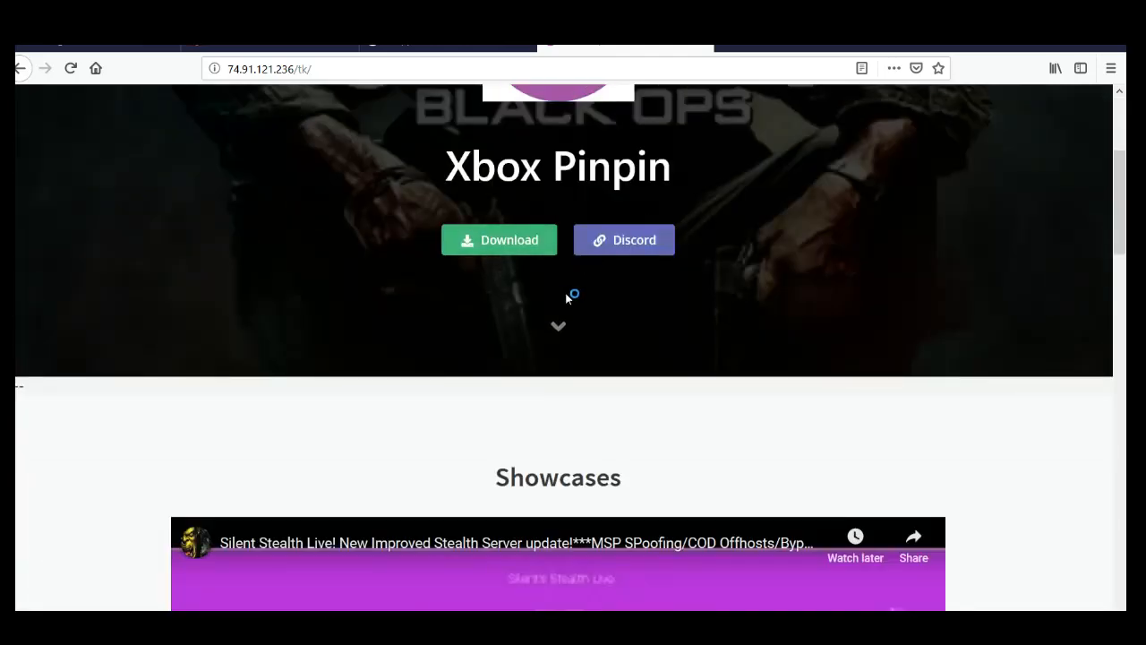
scroll(439, 269, "down", 5)
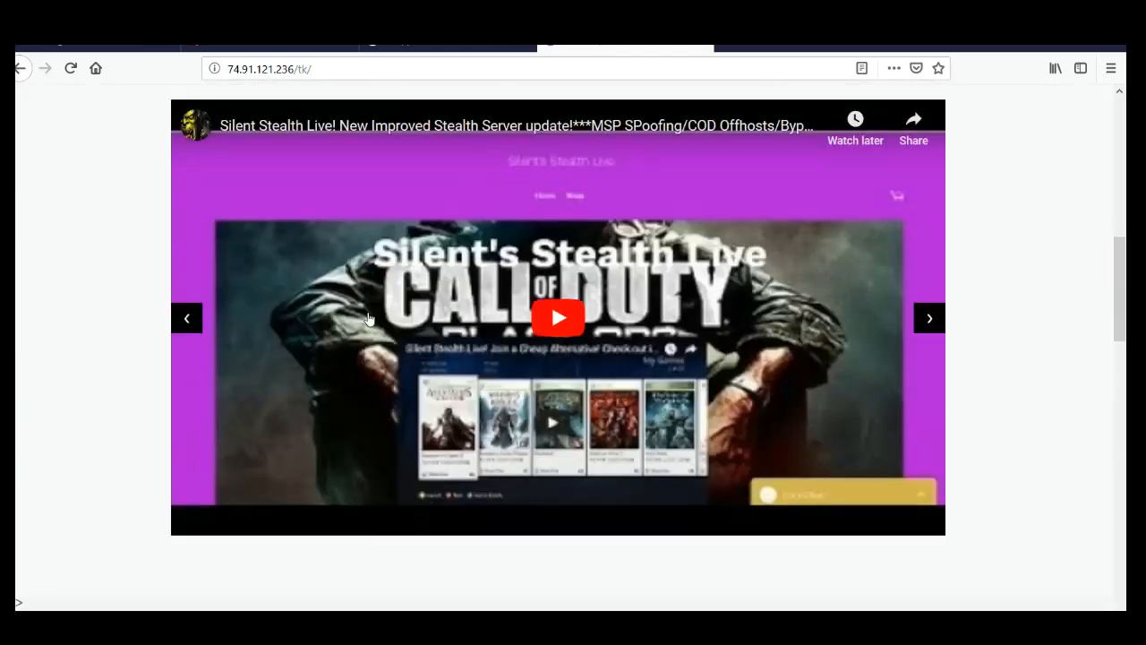
scroll(461, 313, "down", 10)
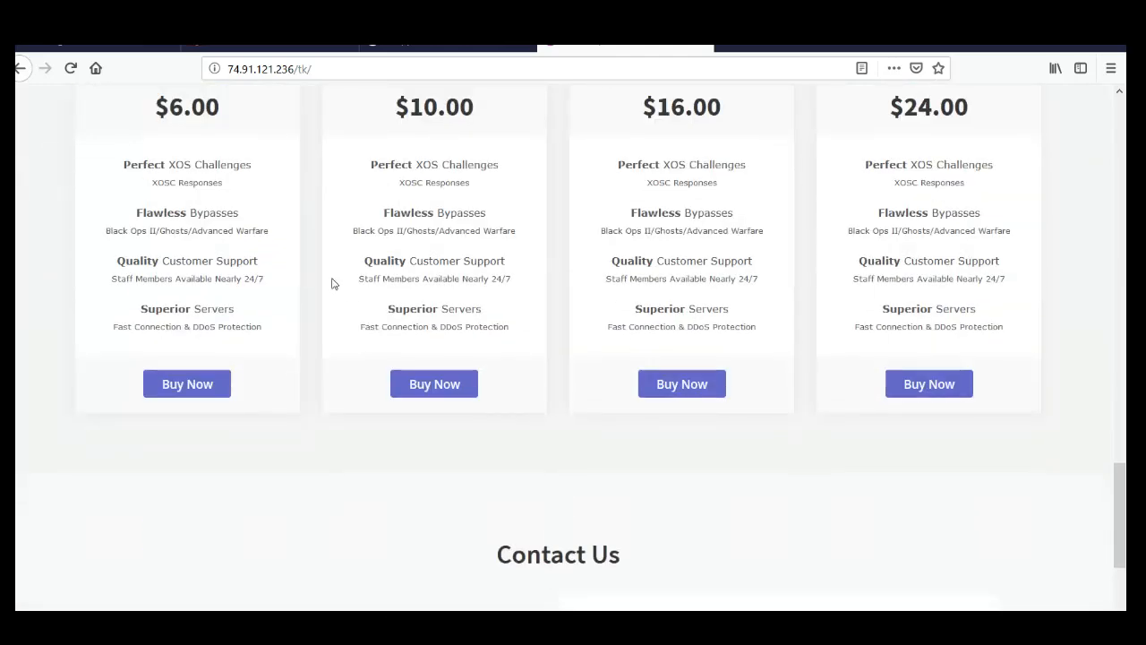
scroll(179, 403, "down", 2)
scroll(269, 358, "up", 5)
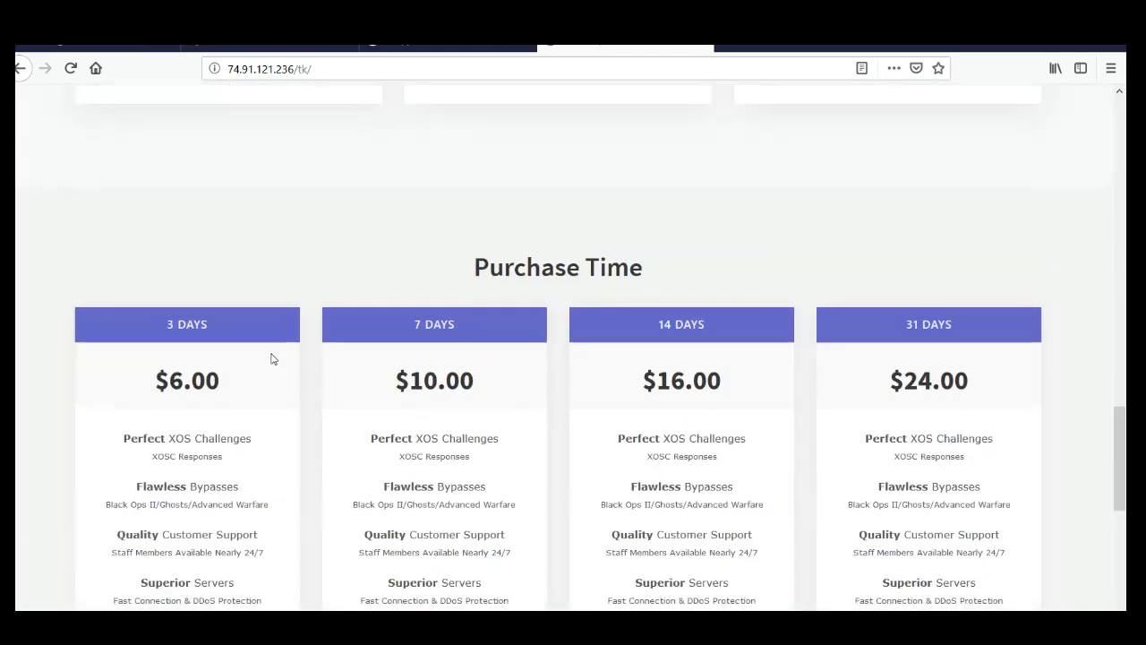
scroll(261, 393, "down", 5)
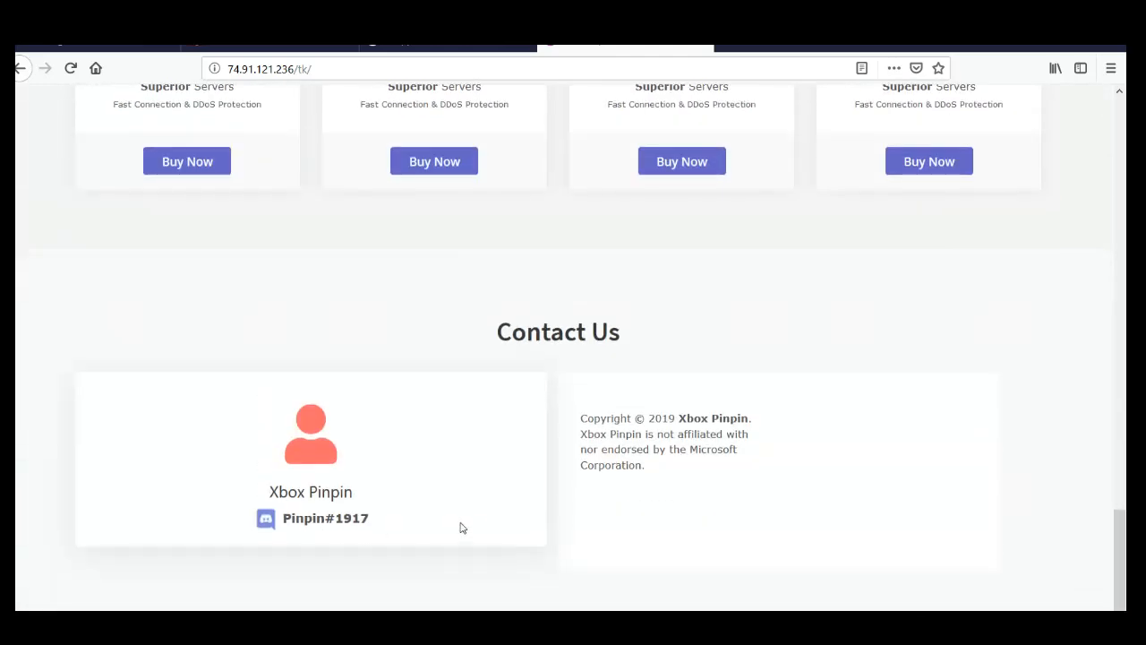
scroll(323, 424, "up", 3)
scroll(324, 425, "down", 2)
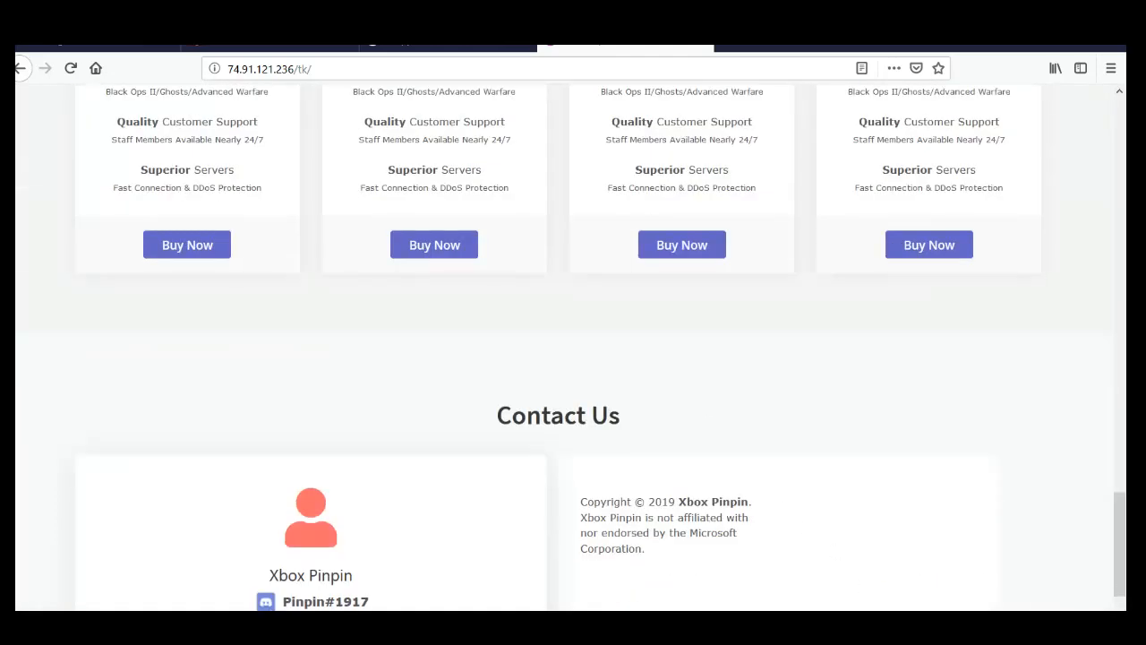
Switch to index.html in Visual Studio Code and examine the markup of the showcase slideshow and Features section
mouse_move(425, 638)
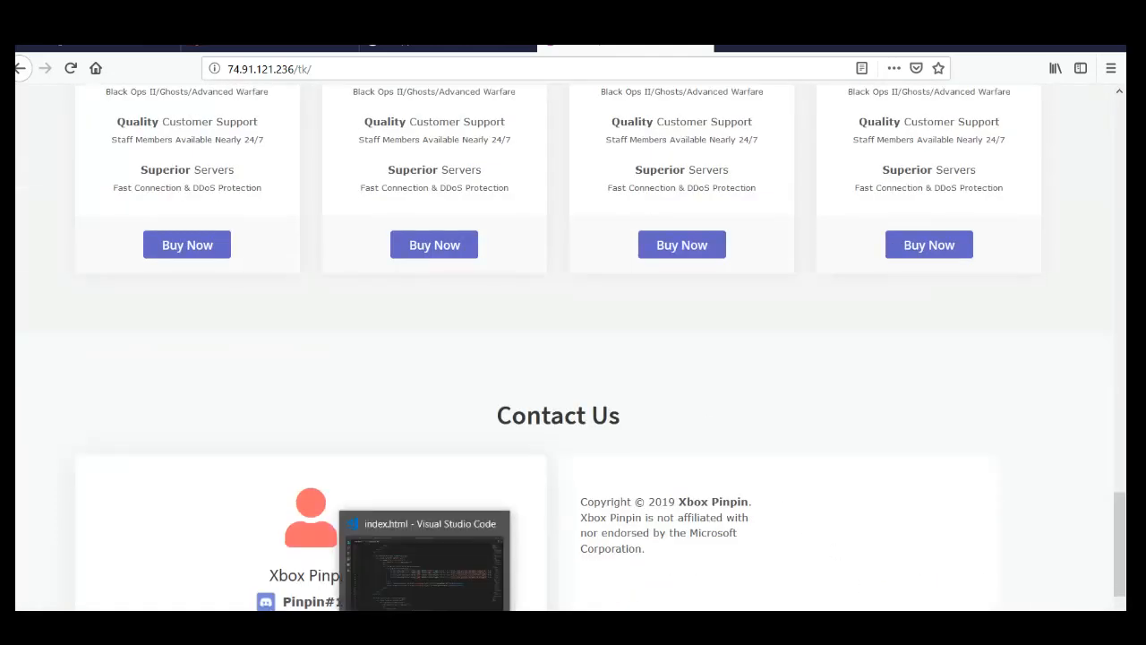
left_click(424, 638)
scroll(850, 319, "down", 15)
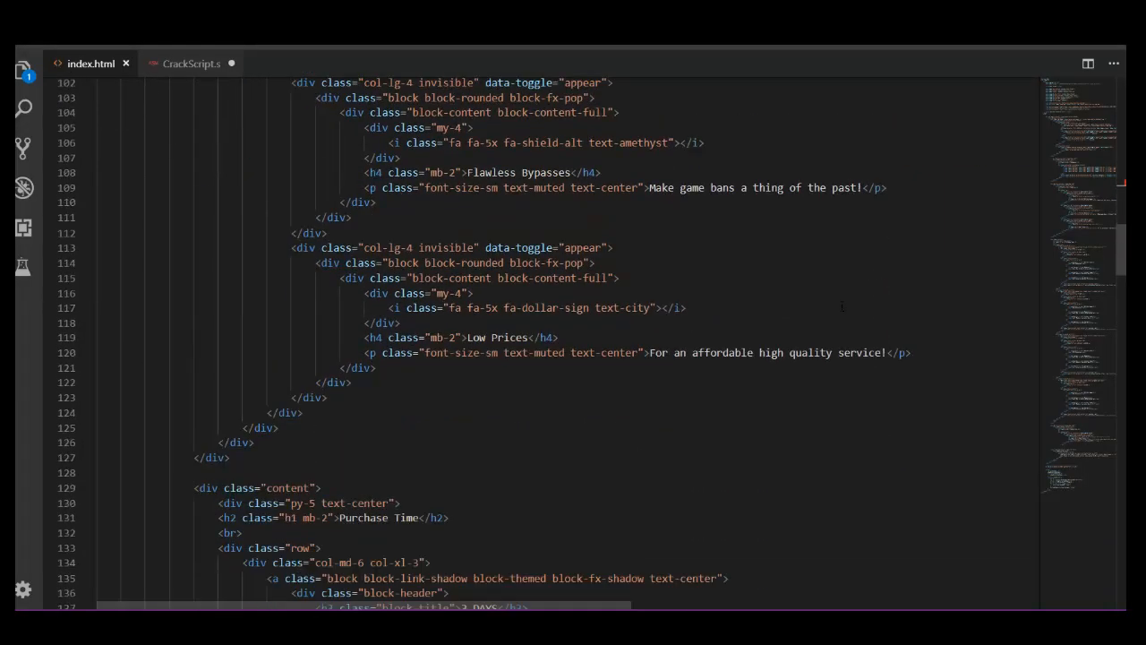
scroll(842, 308, "up", 5)
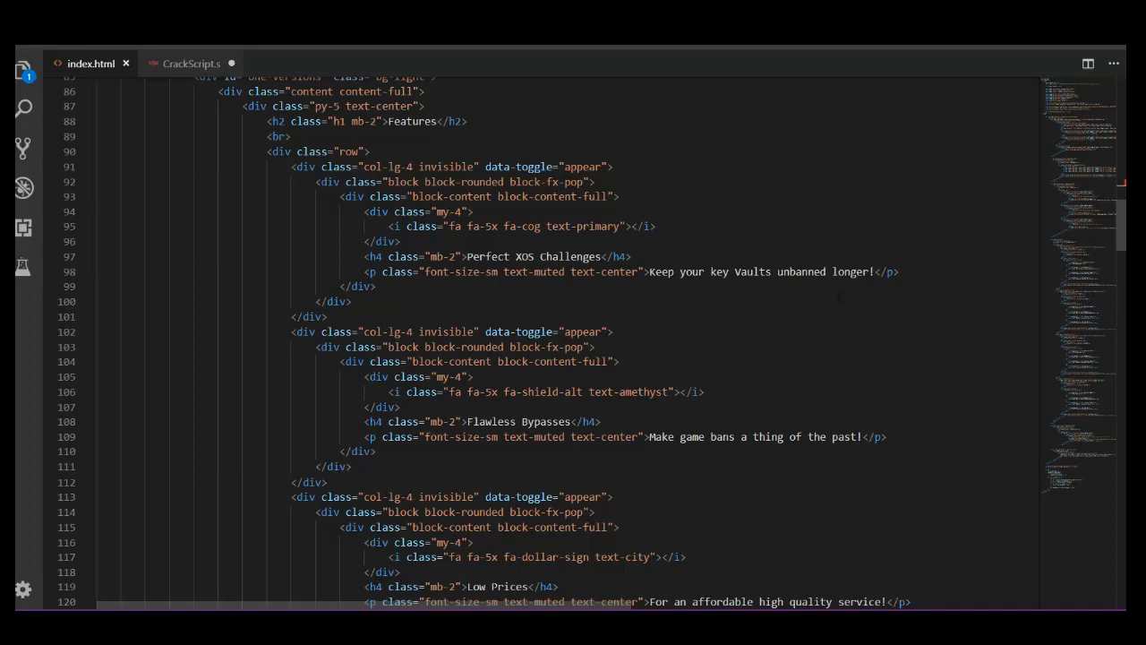
scroll(839, 300, "down", 6)
scroll(839, 300, "up", 12)
scroll(697, 408, "down", 3)
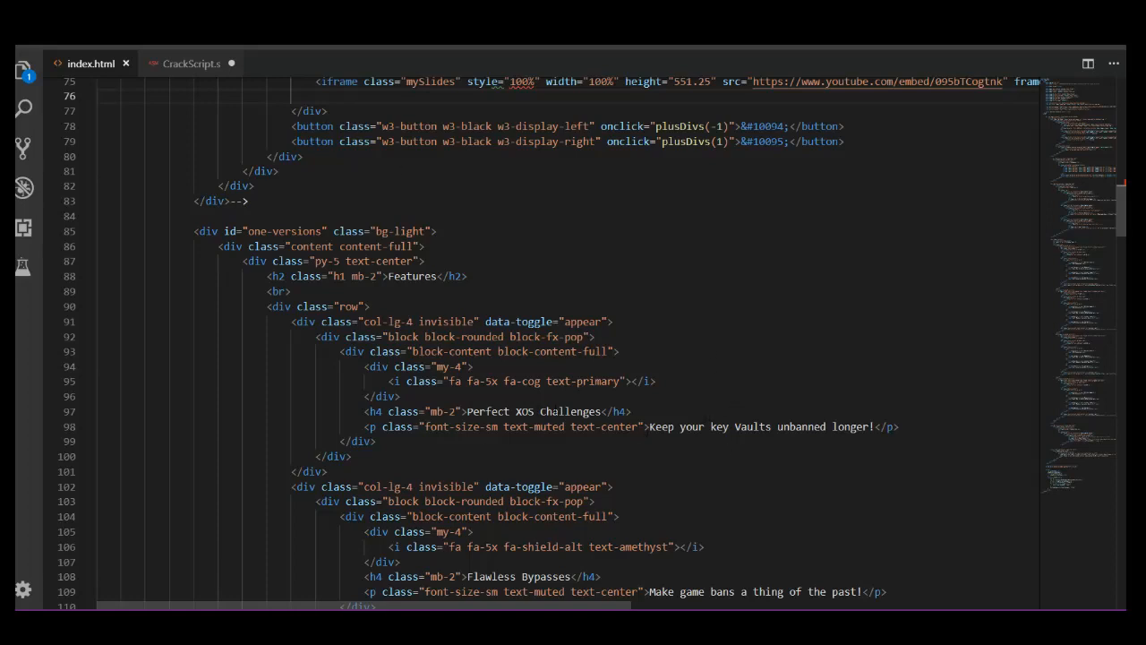
scroll(717, 338, "down", 3)
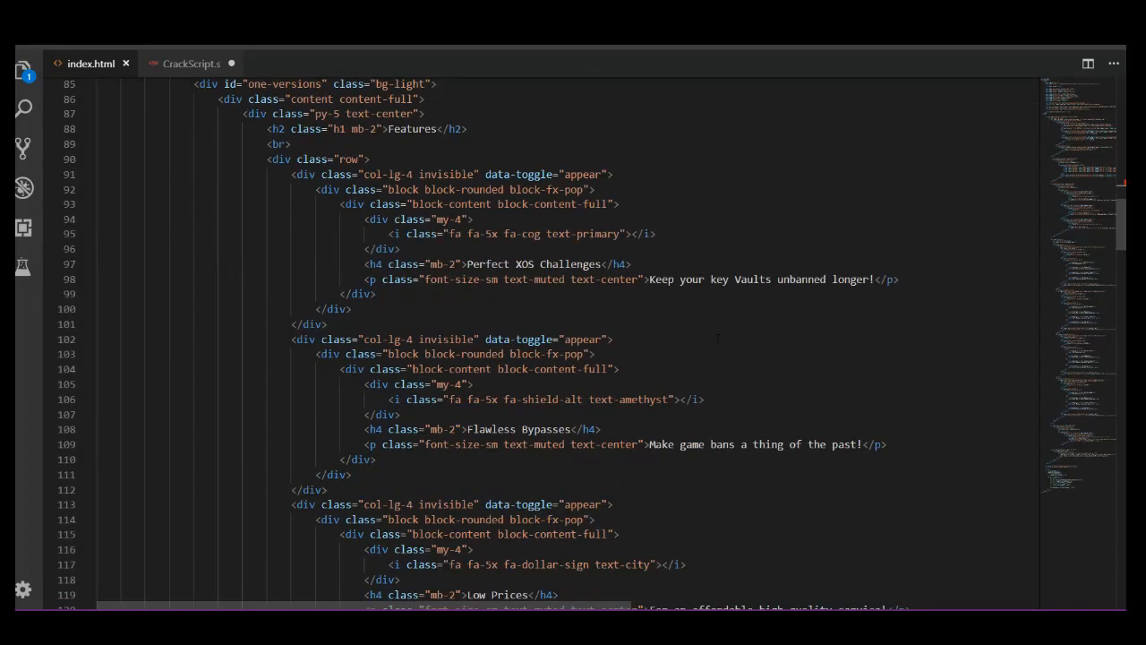
scroll(637, 273, "down", 10)
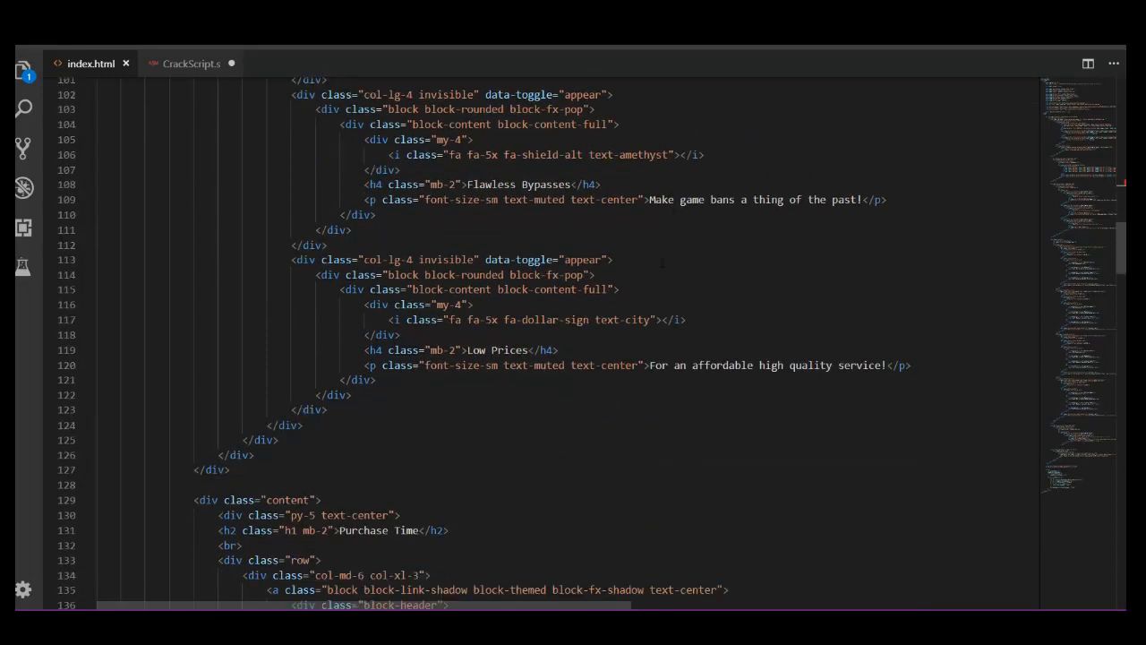
Examine the Purchase Time pricing blocks and their Buy Now shop links in index.html
scroll(637, 273, "down", 10)
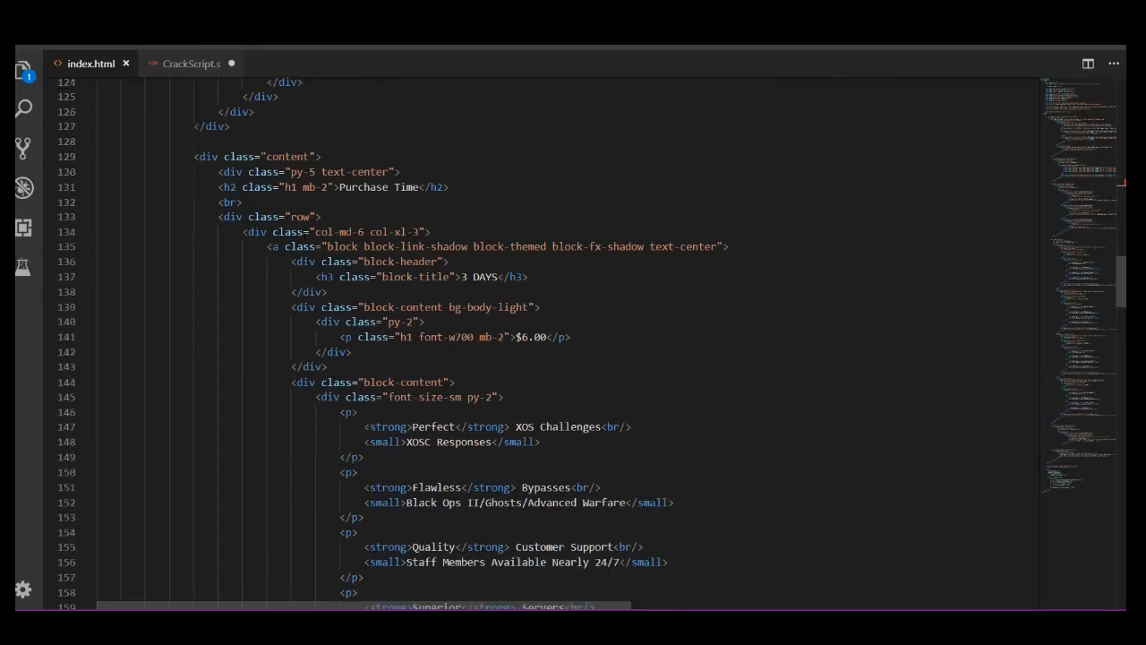
scroll(592, 344, "down", 1)
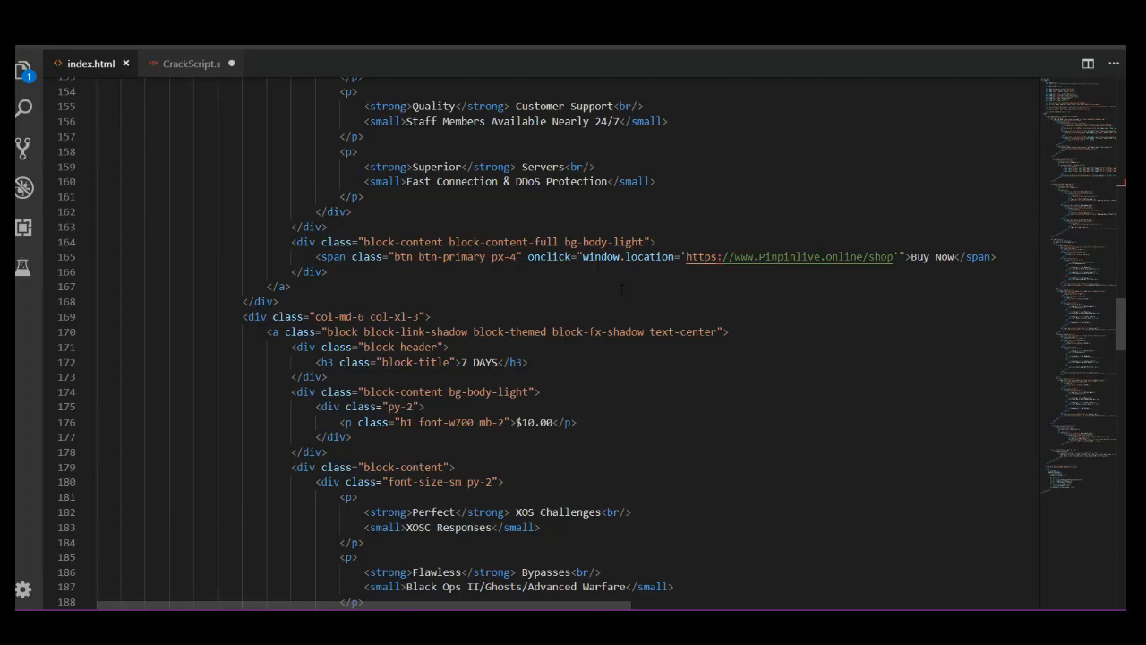
scroll(564, 340, "down", 5)
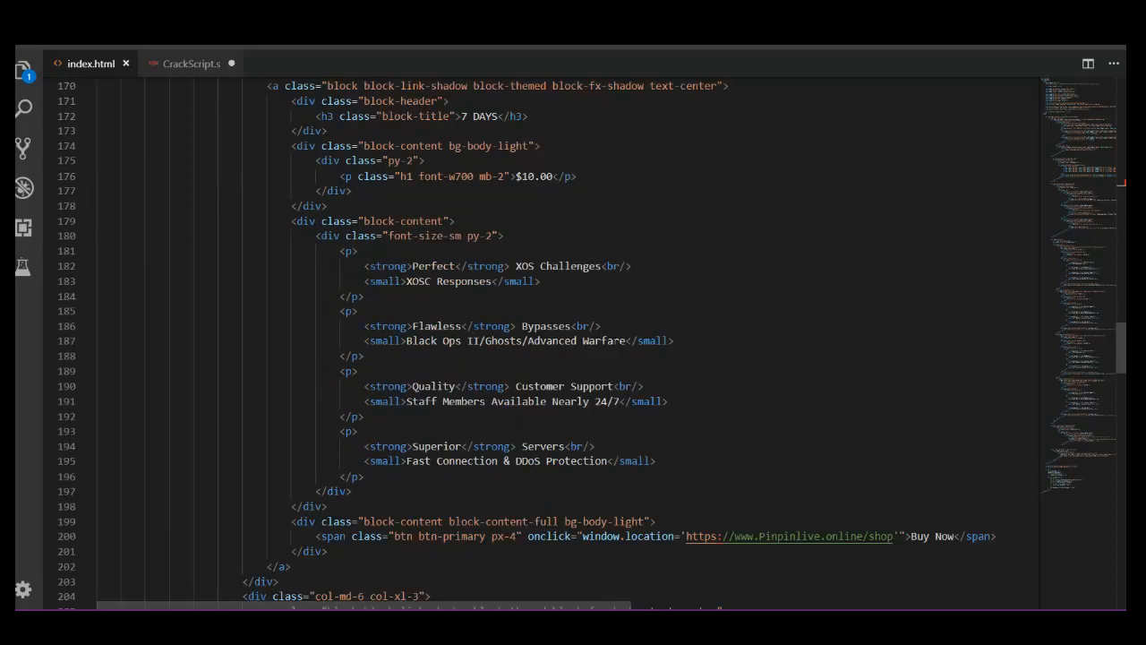
scroll(565, 340, "down", 3)
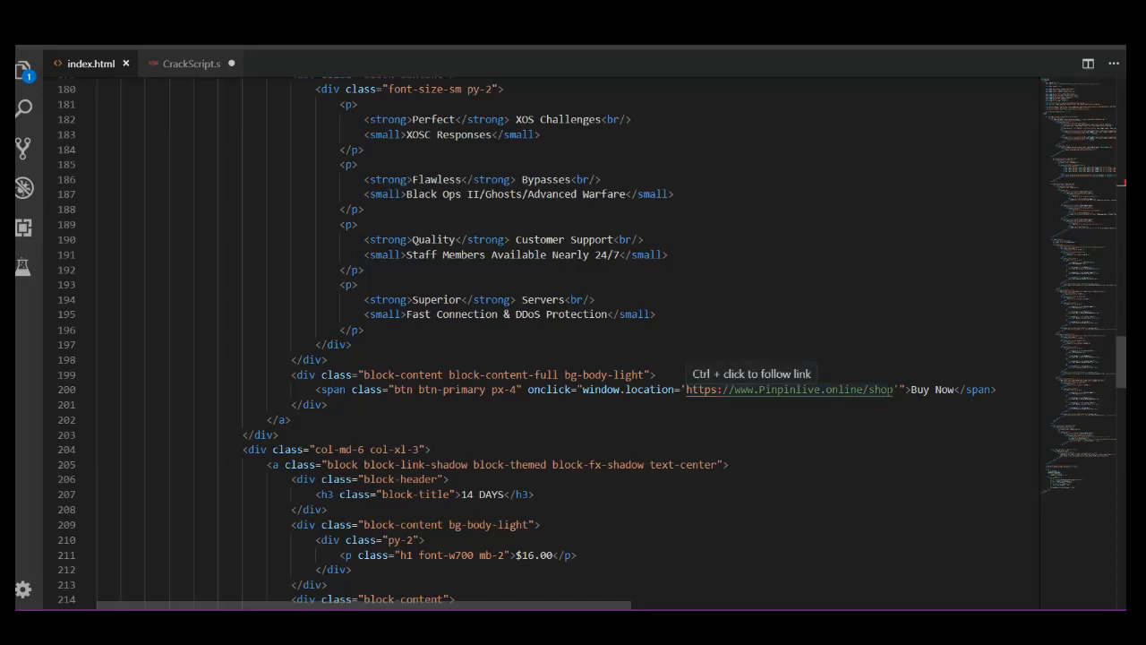
scroll(876, 359, "down", 4)
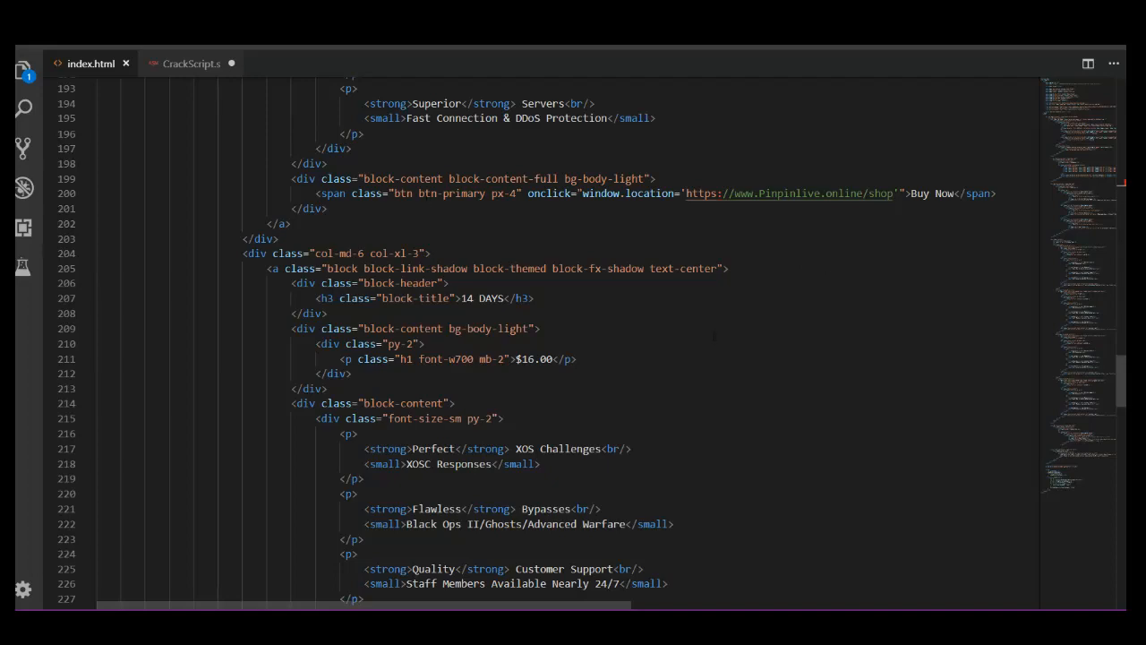
scroll(675, 332, "down", 13)
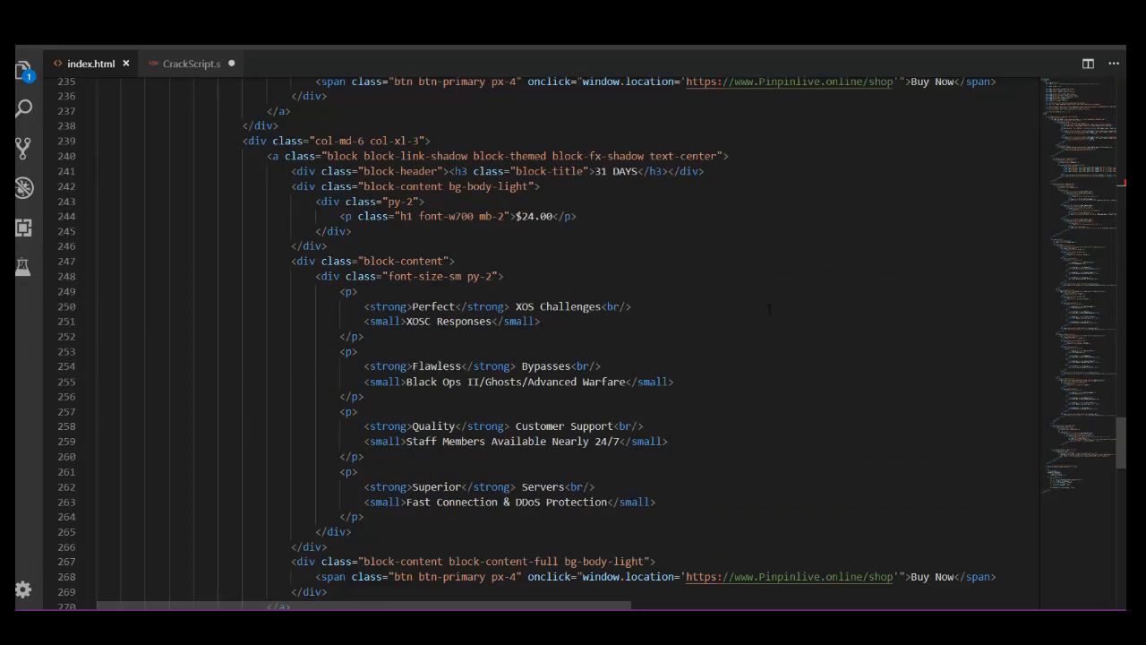
Examine the Contact Us block, page footer and slideshow script near the end of index.html, comparing them with the 31-day block above
scroll(768, 309, "down", 15)
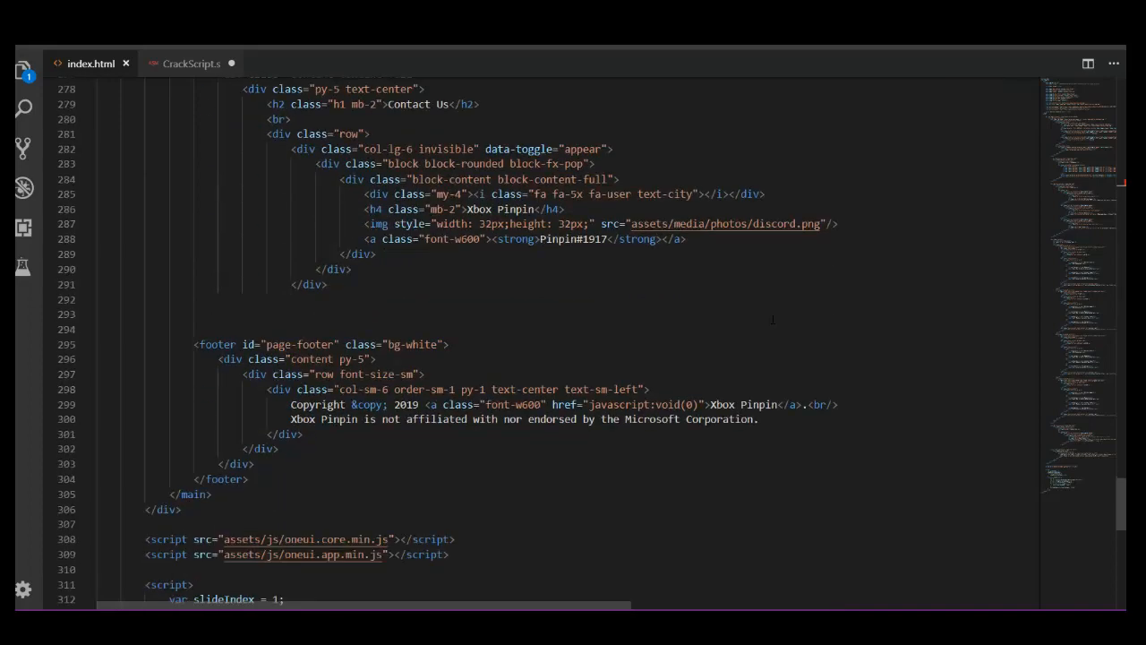
scroll(772, 318, "down", 4)
scroll(769, 315, "down", 4)
scroll(769, 315, "up", 4)
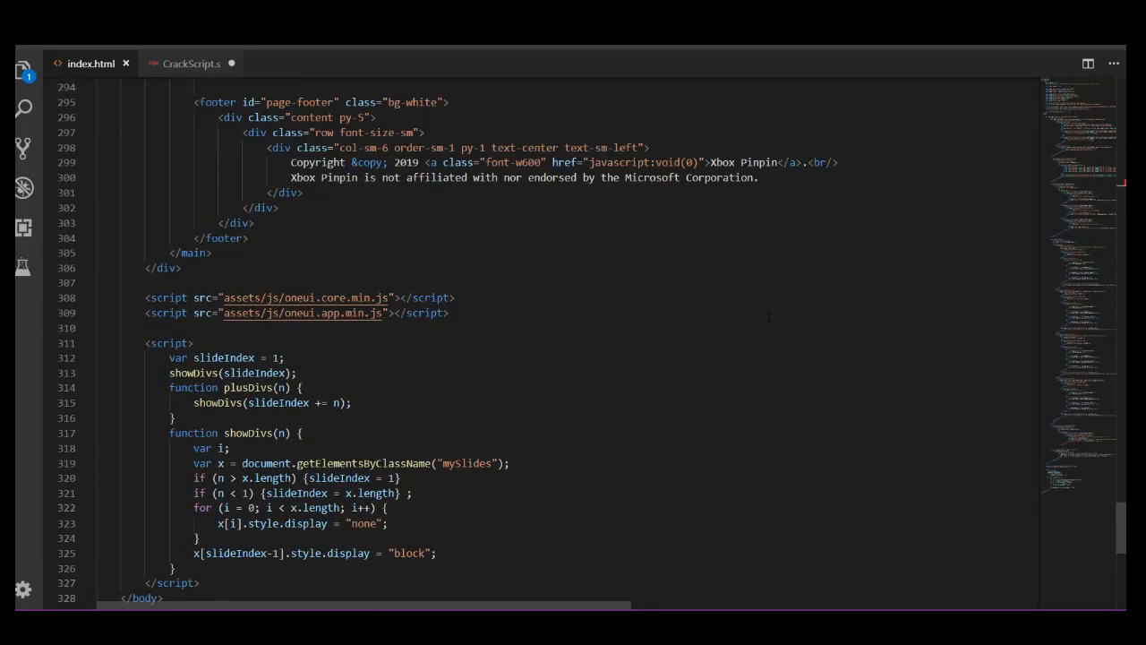
scroll(764, 313, "down", 2)
scroll(759, 280, "up", 7)
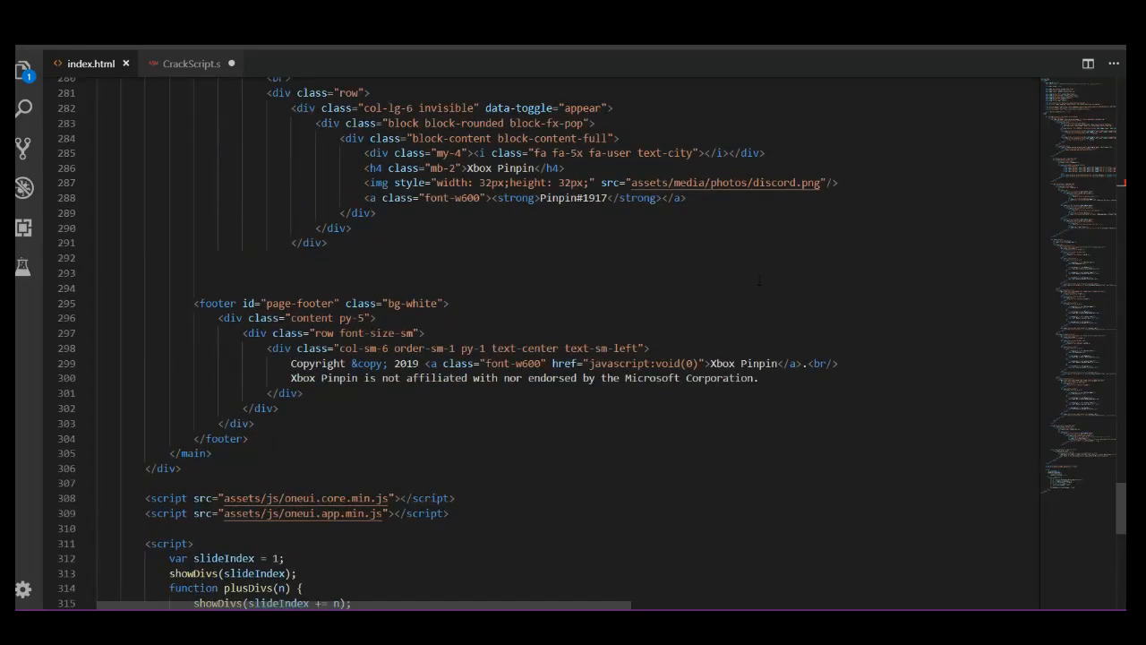
scroll(760, 280, "up", 12)
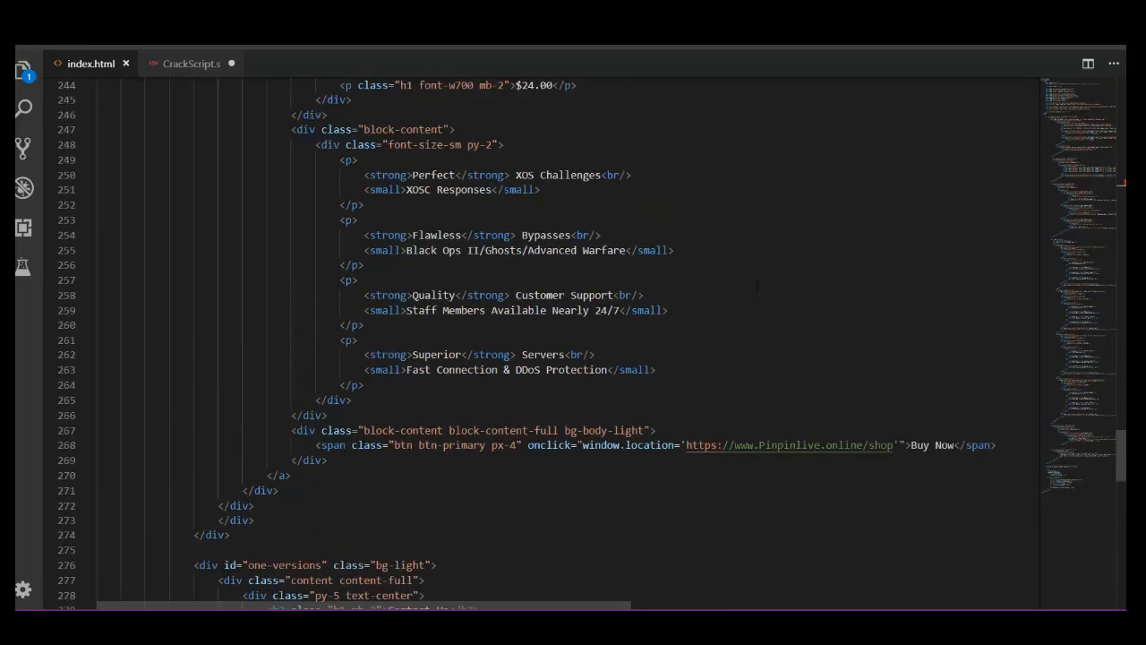
scroll(761, 285, "up", 2)
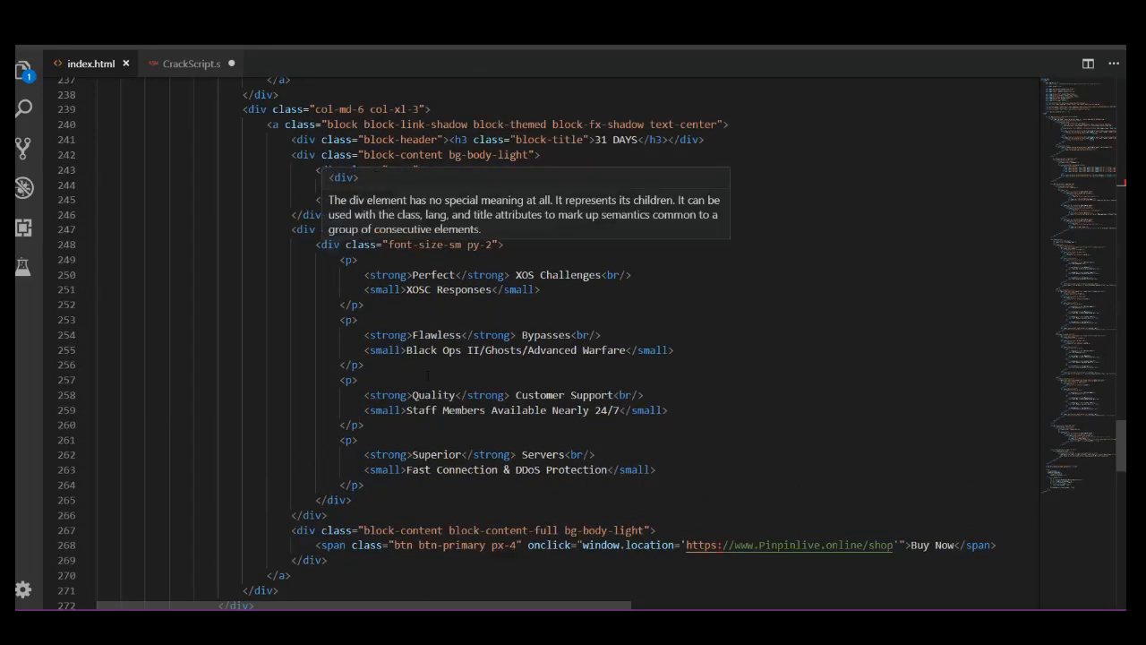
scroll(338, 246, "down", 3)
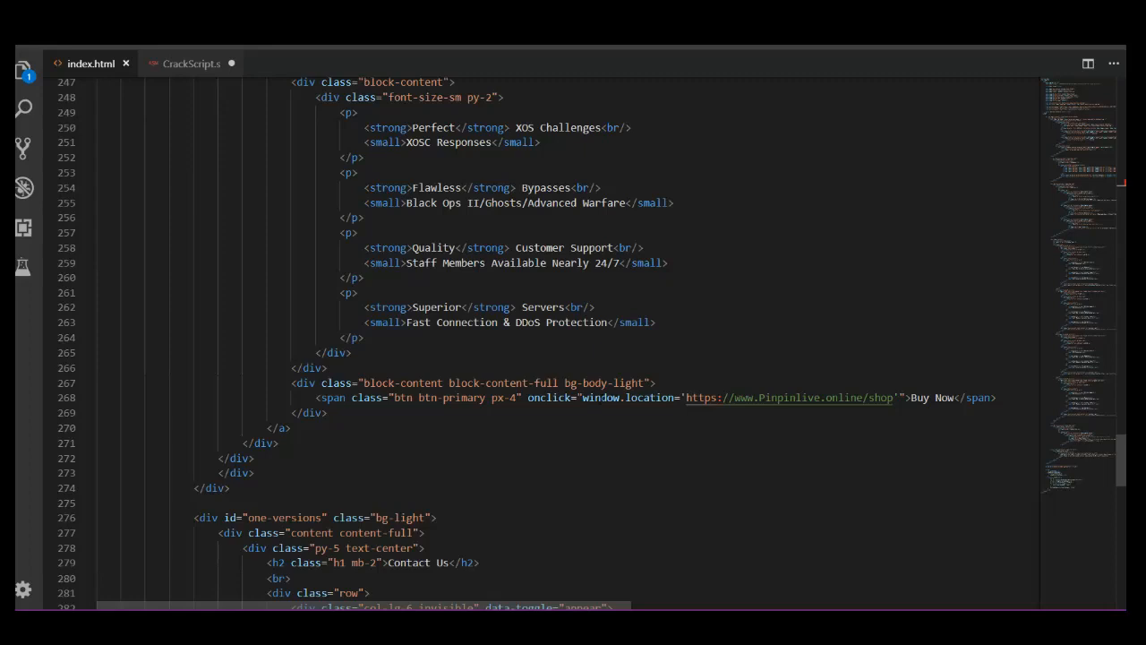
scroll(561, 411, "down", 4)
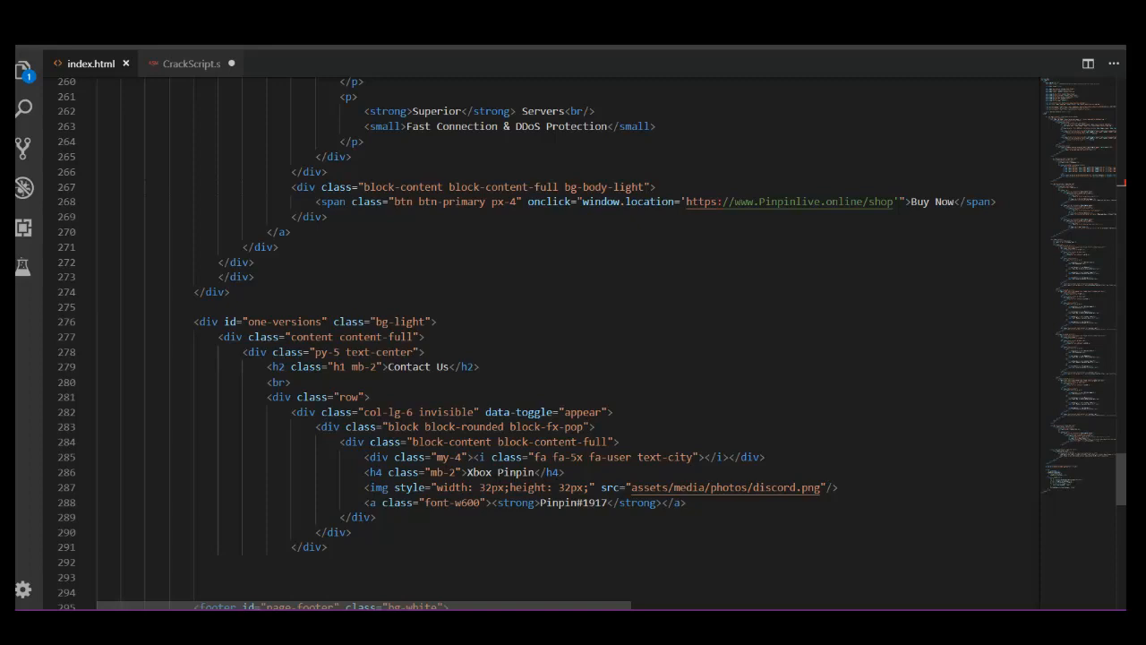
scroll(519, 489, "down", 7)
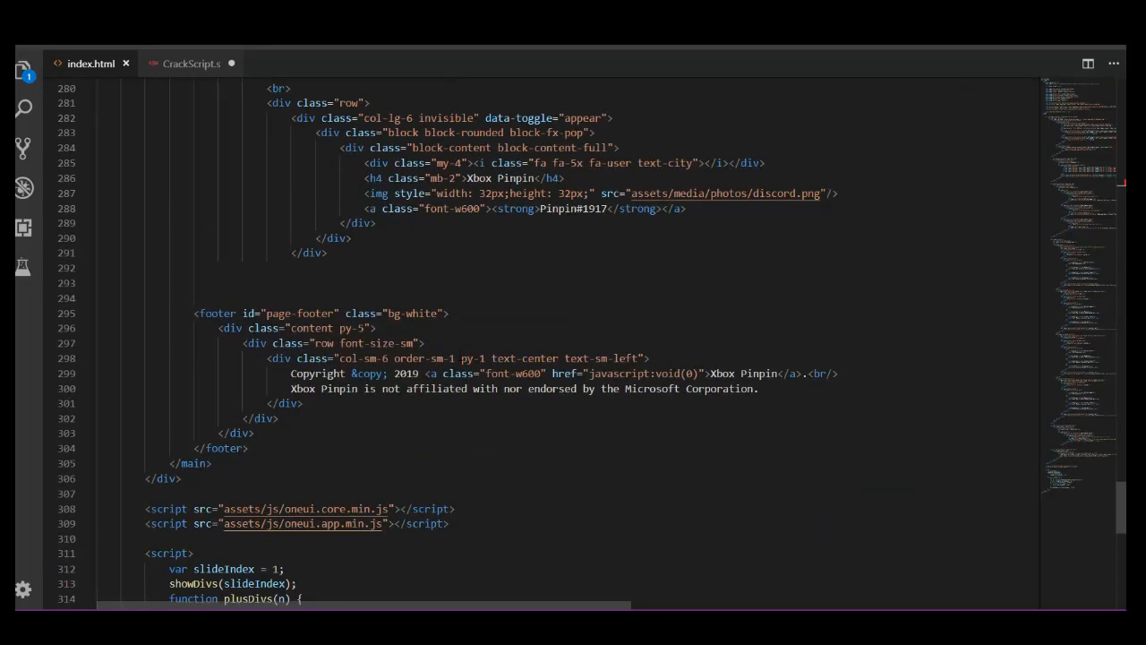
Select the whole Contact Us block, lines 276 to 291, in index.html
scroll(560, 341, "up", 4)
left_click_drag(193, 227, 327, 452)
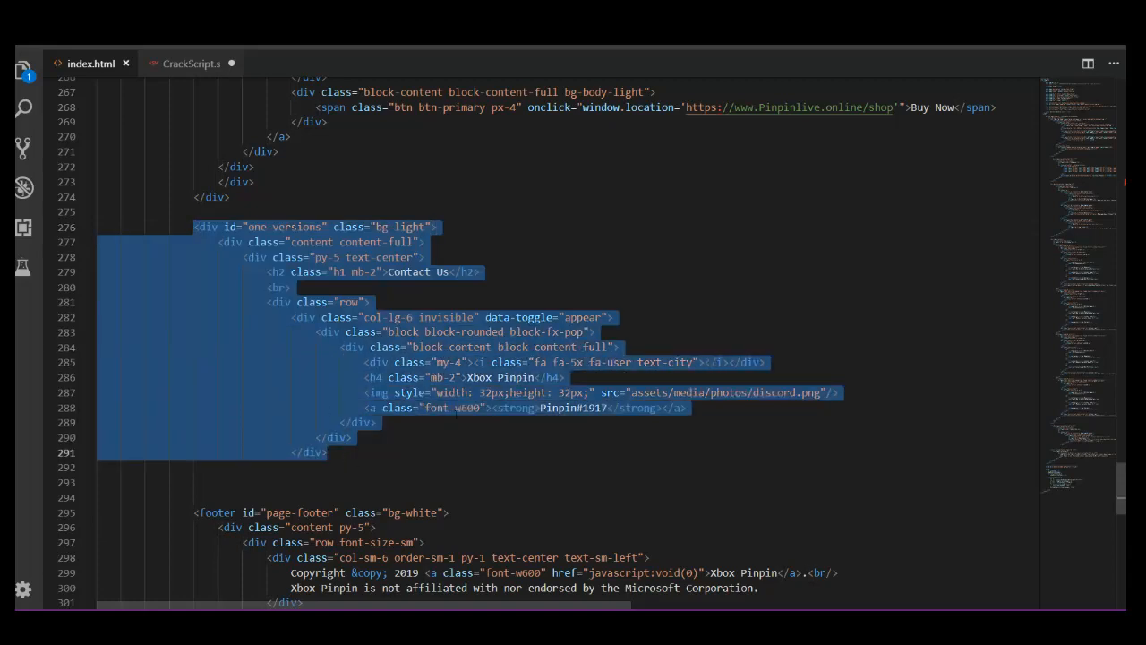
left_click(377, 422)
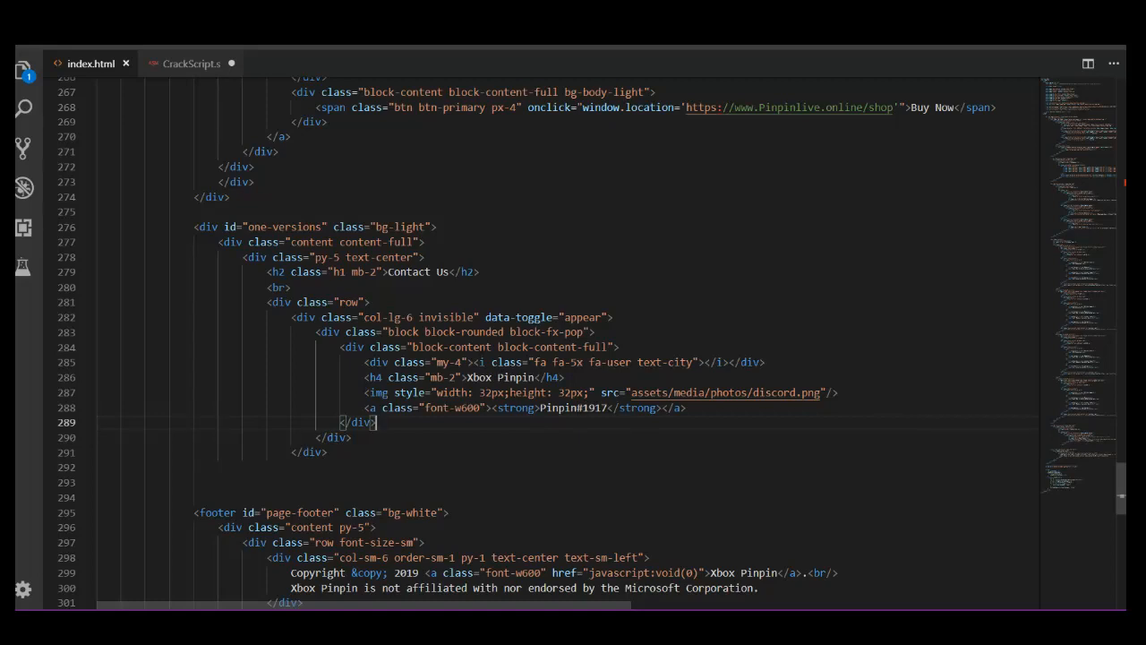
left_click_drag(329, 452, 79, 232)
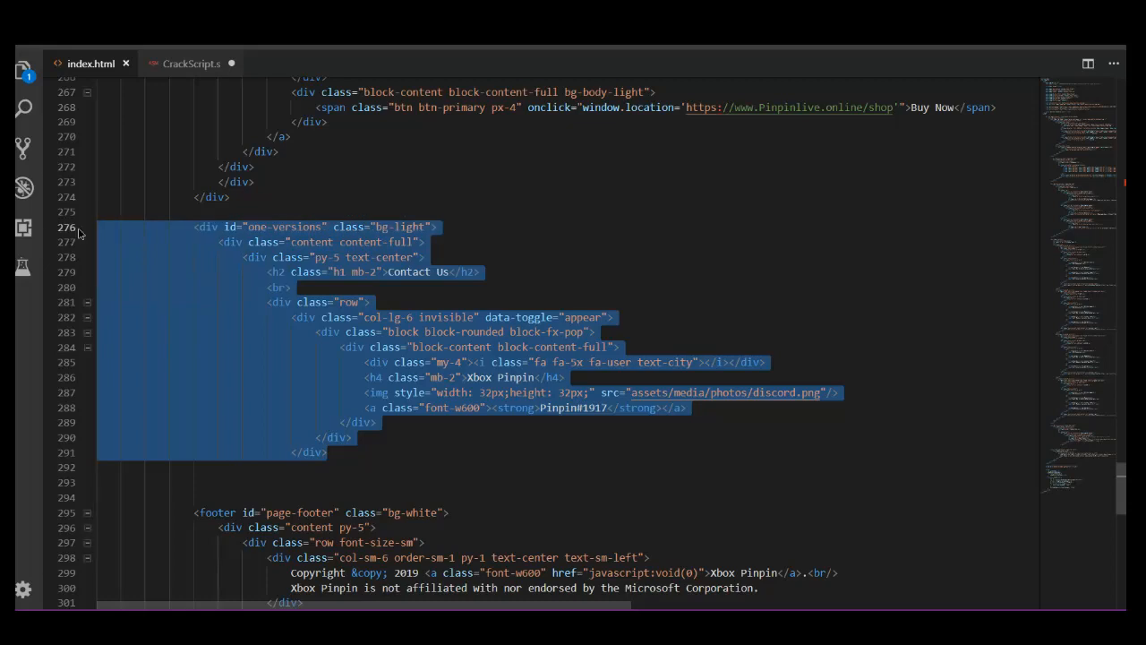
key("alt+Tab")
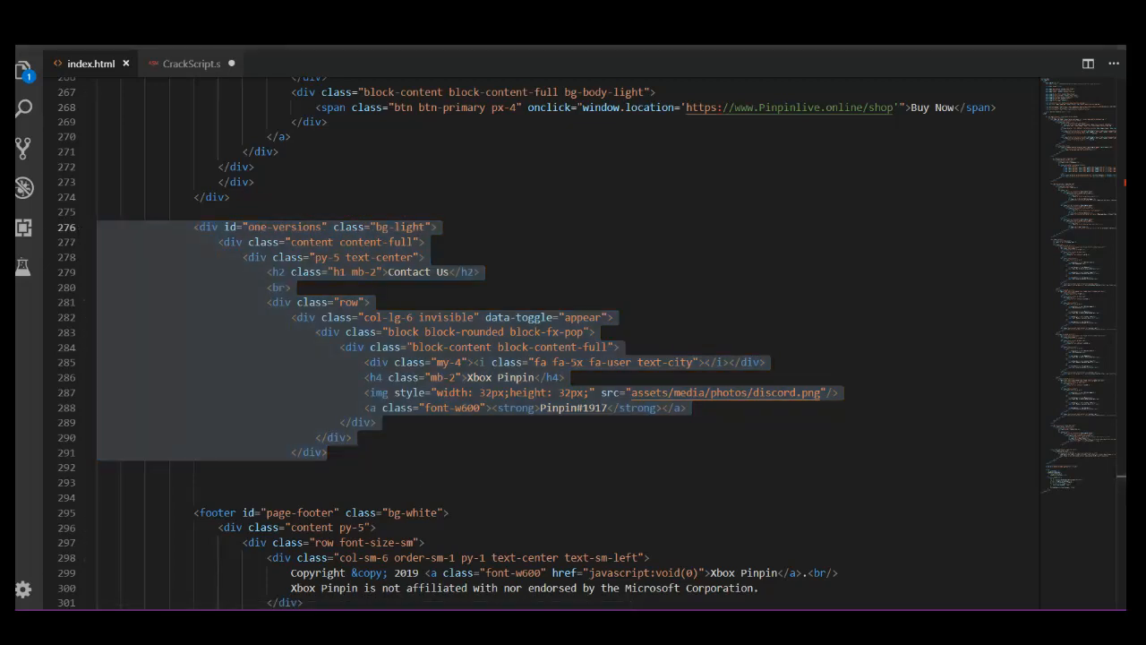
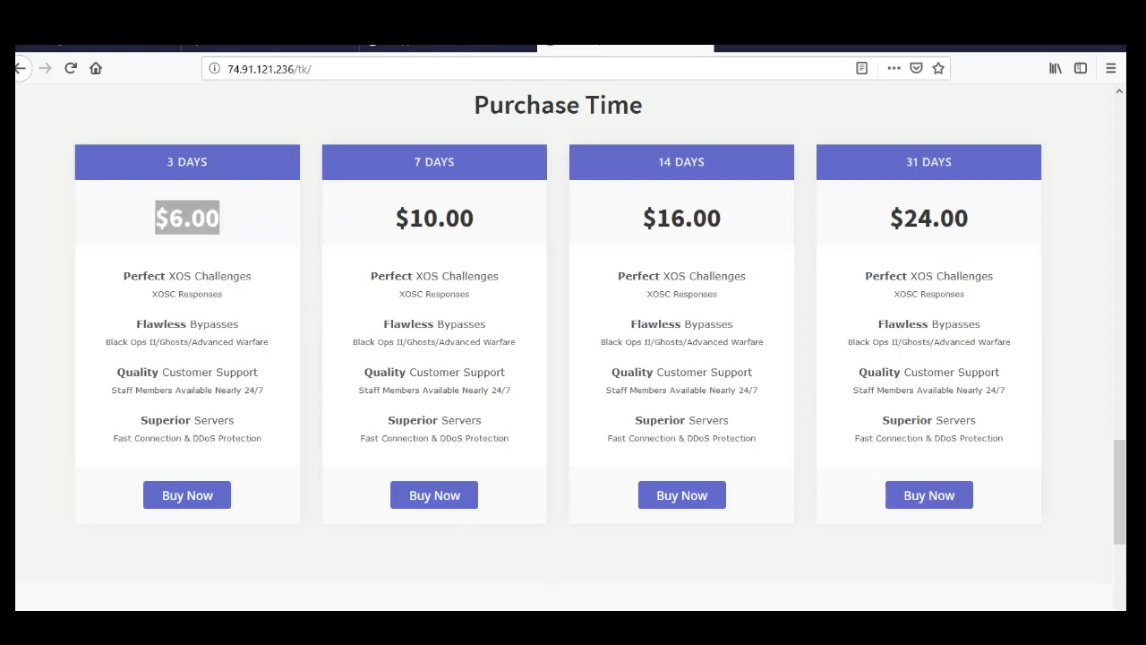
Switch to index.html in Visual Studio Code and search from the file's start for the $6.00 price, placing the cursor in it
key("alt+Tab")
left_click(194, 212)
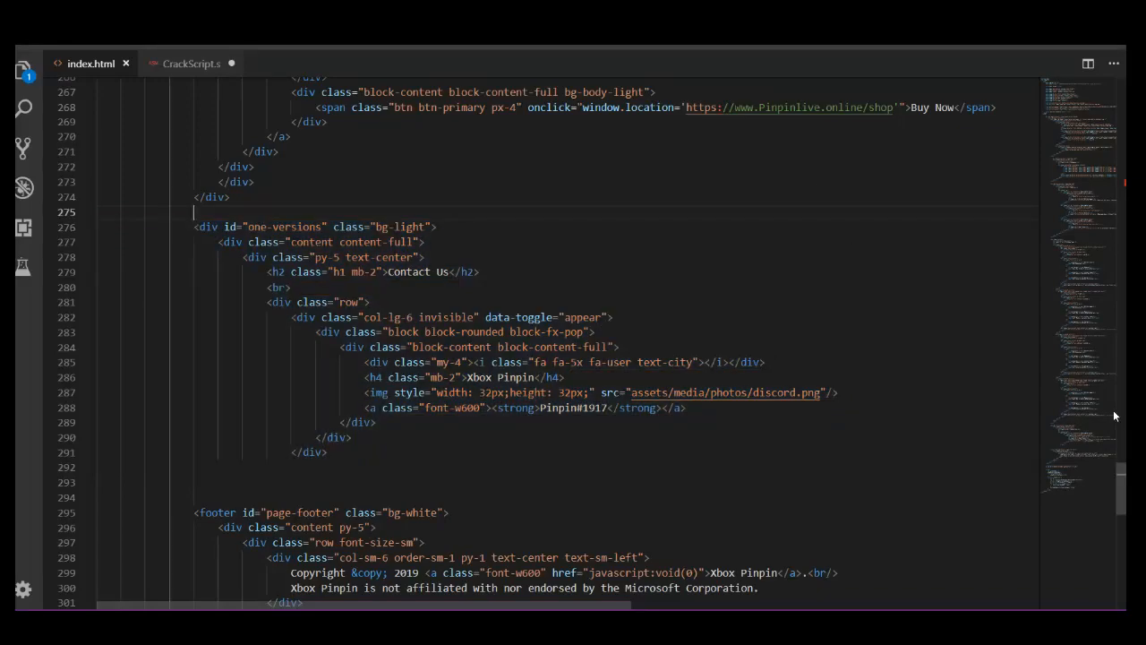
left_click_drag(1123, 493, 1120, 95)
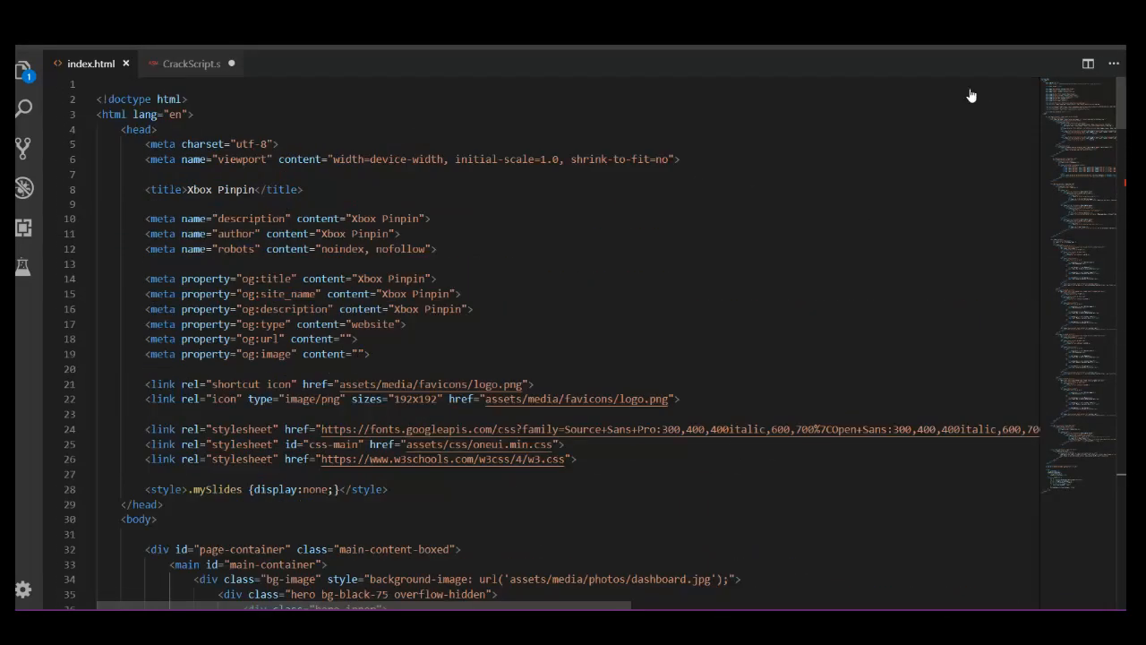
left_click(381, 126)
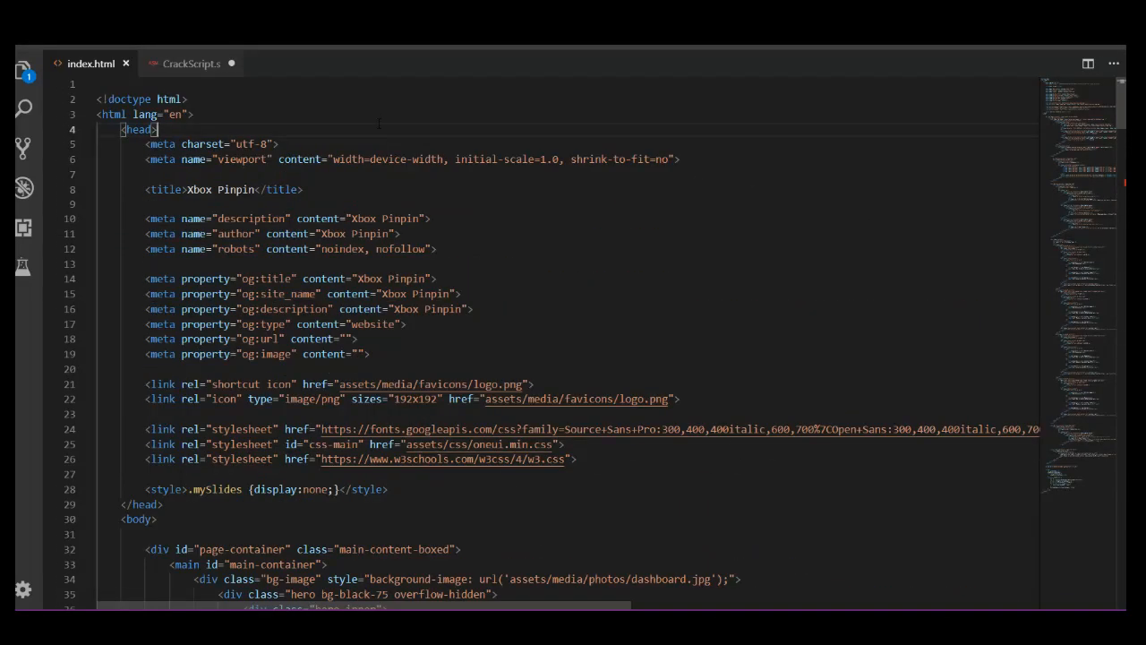
key("ctrl+f")
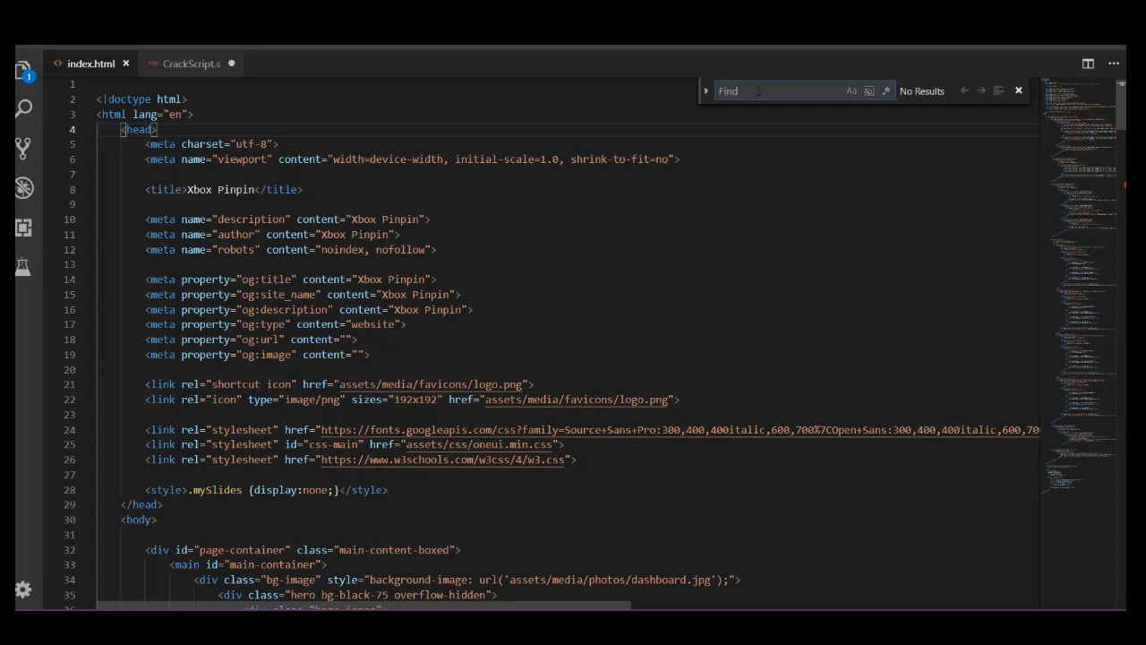
type("$6.00")
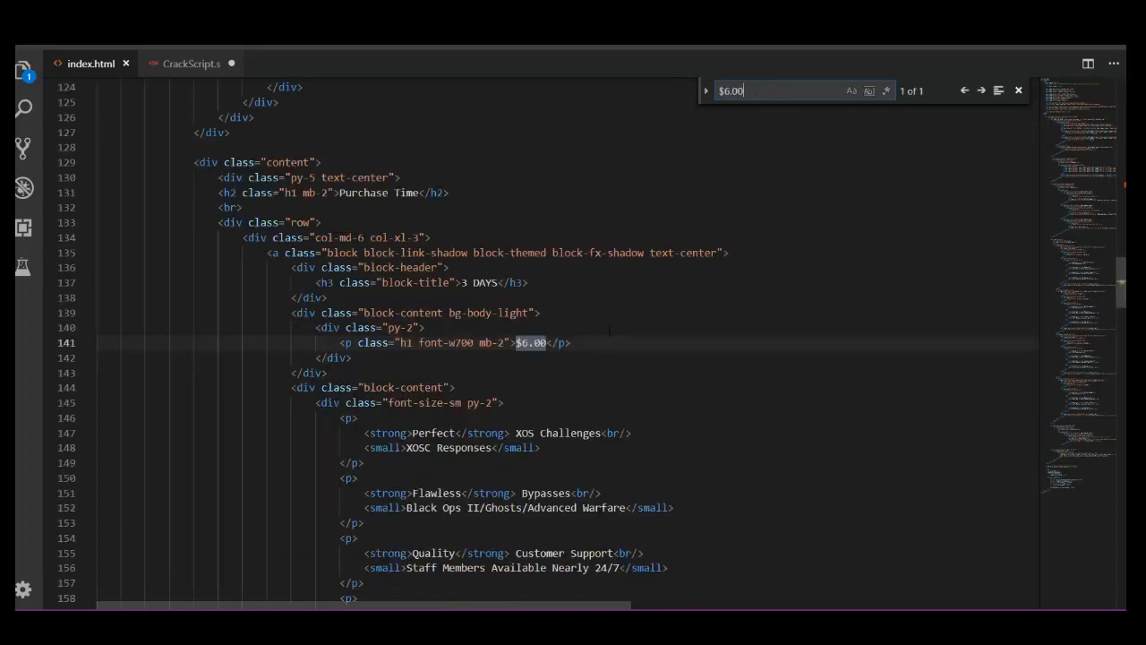
left_click(534, 343)
key("Left")
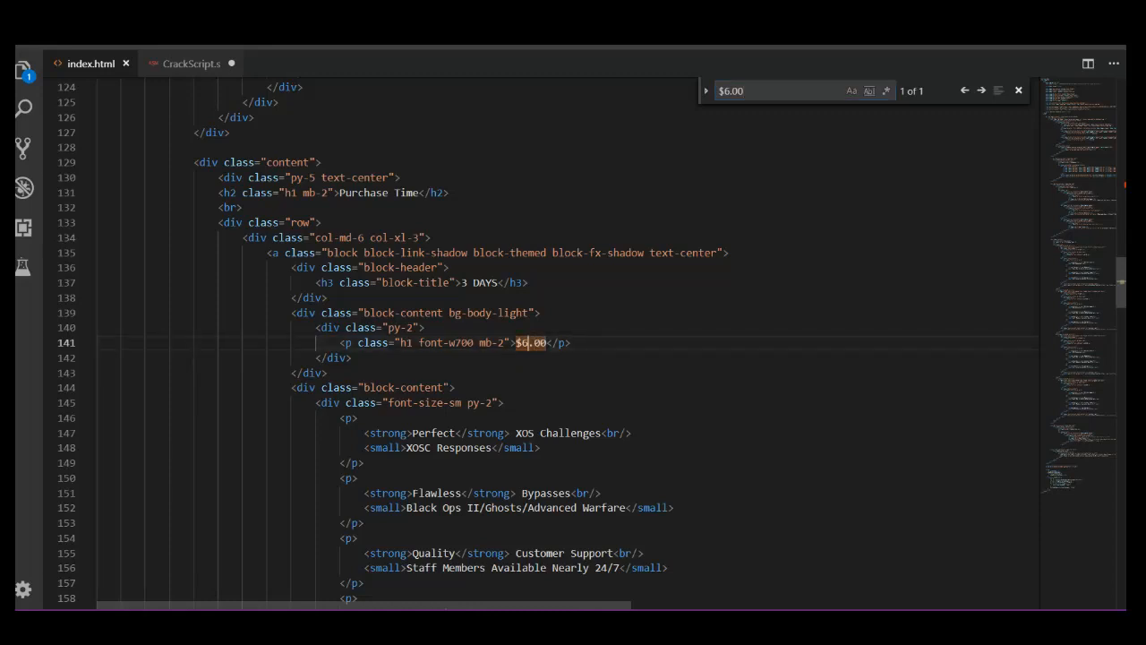
Select the shop URL in the Buy Now link of the 3 DAYS pricing block
scroll(574, 340, "down", 2)
scroll(727, 335, "down", 6)
left_click_drag(686, 311, 893, 312)
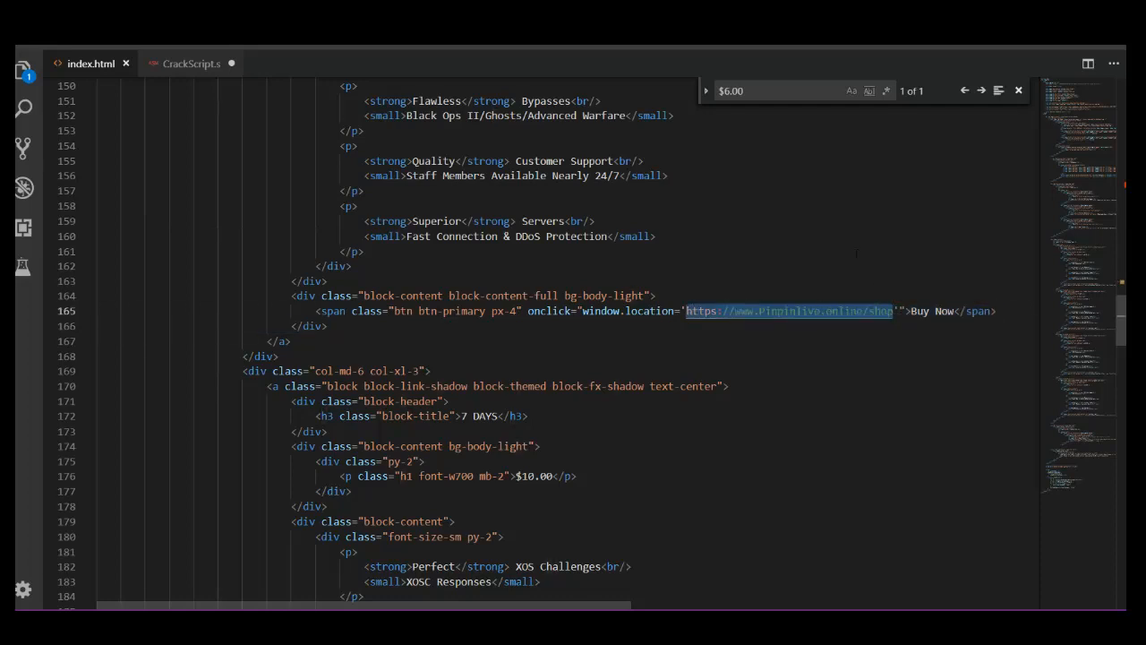
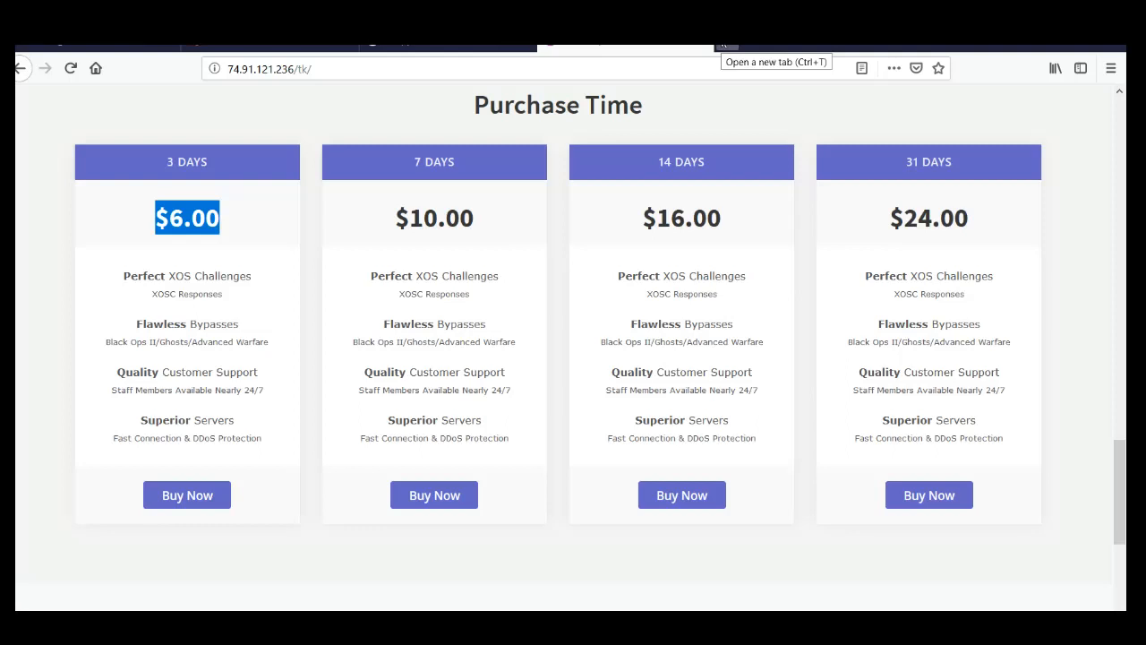
Search the web for "selly shop" in a new browser tab
left_click(724, 44)
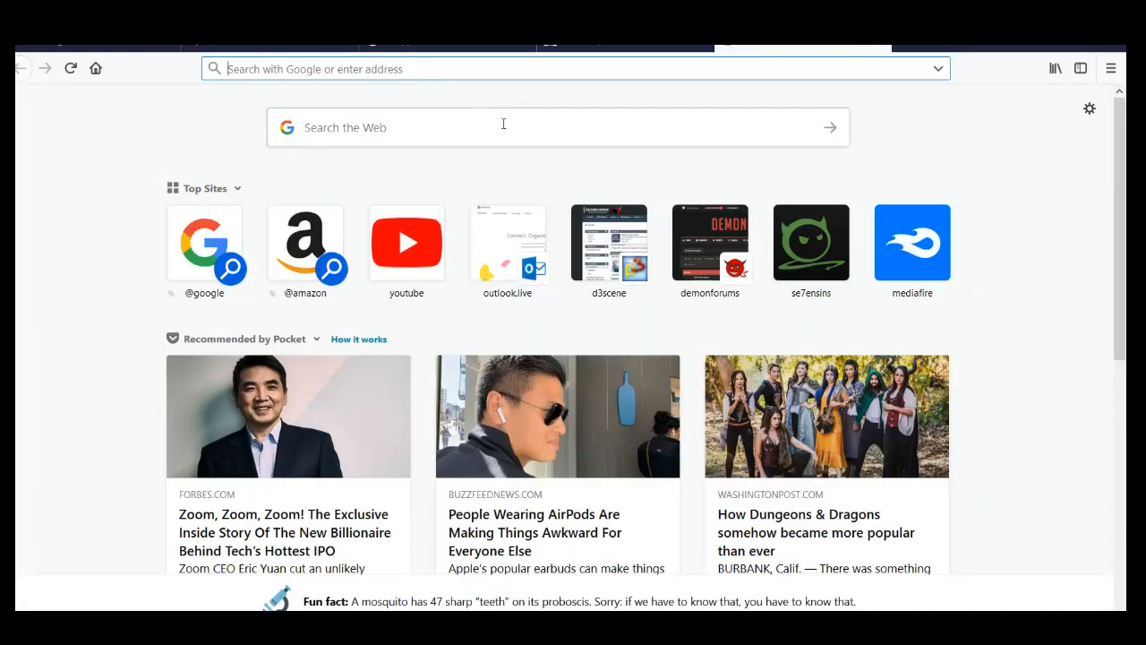
left_click(374, 126)
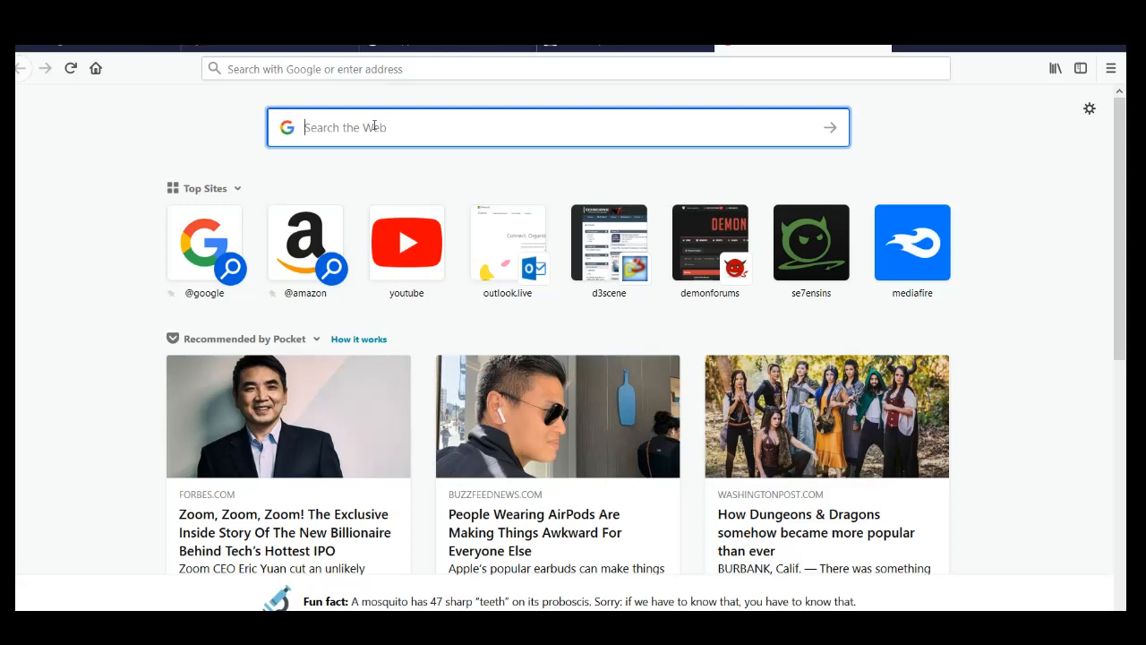
type("sl")
key("BackSpace")
key("BackSpace")
type("selly")
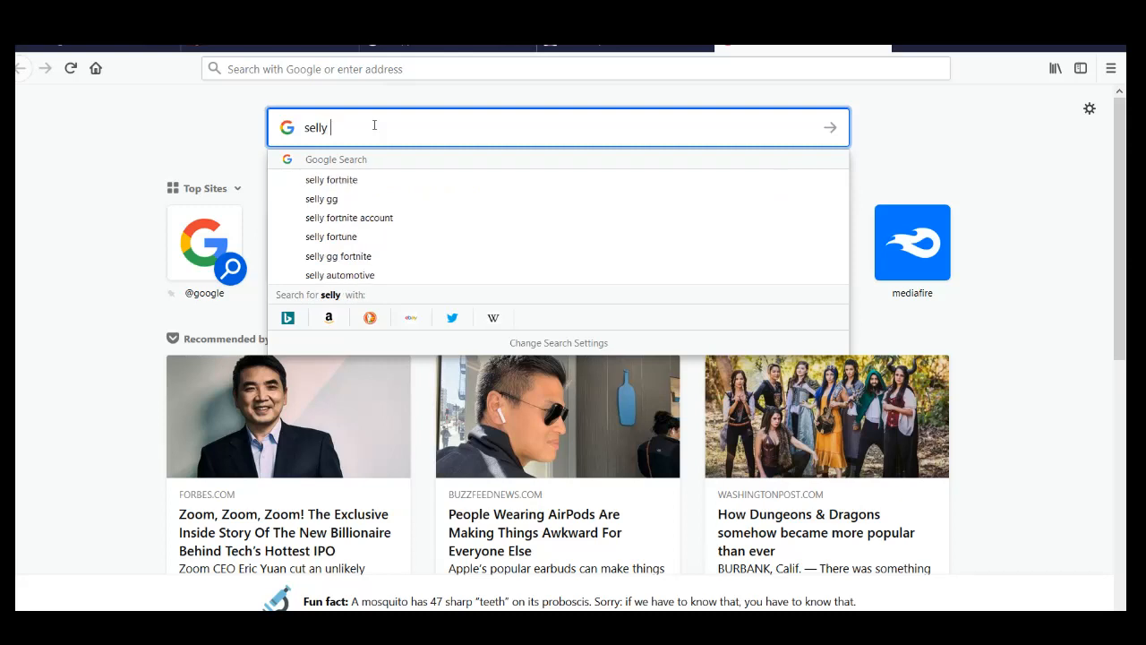
type(" shop")
key("Return")
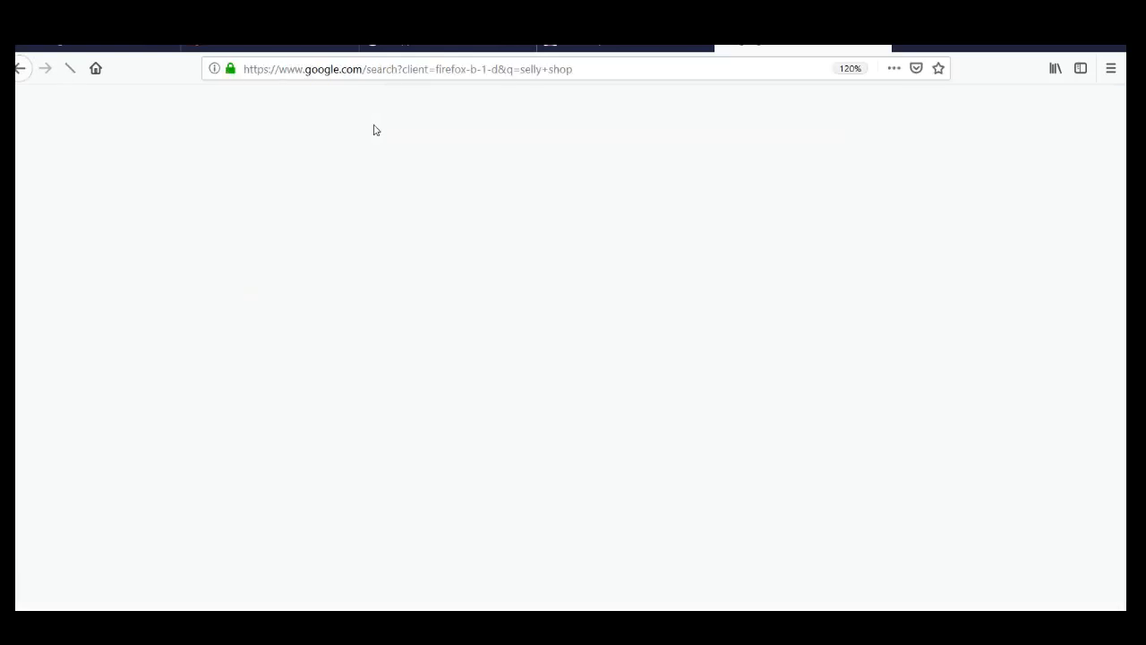
Open the "Selly - Sell Digital Goods Online" search result and look over the Selly home page
scroll(128, 333, "down", 5)
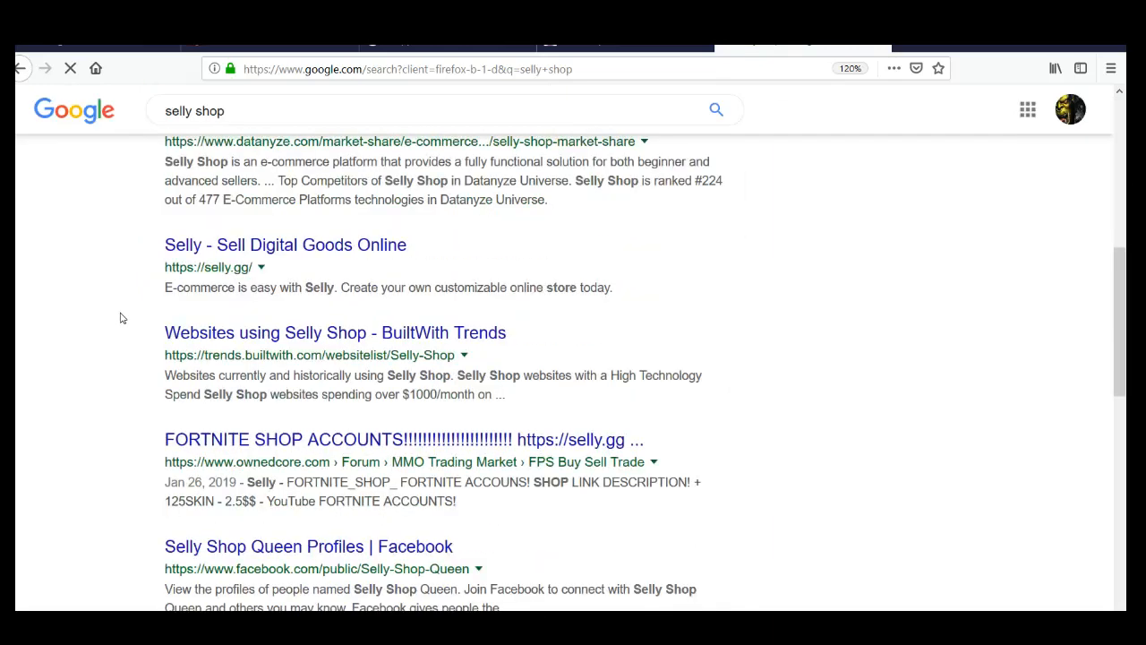
left_click(169, 246)
scroll(882, 279, "down", 4)
scroll(888, 281, "up", 4)
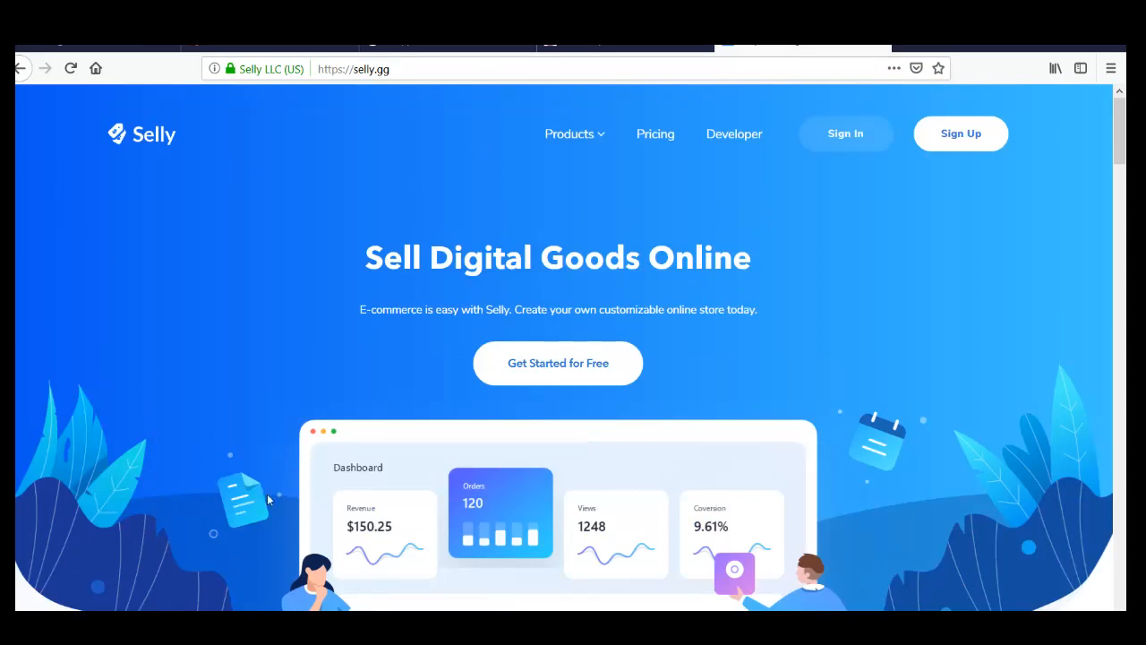
scroll(267, 535, "down", 7)
scroll(331, 370, "up", 5)
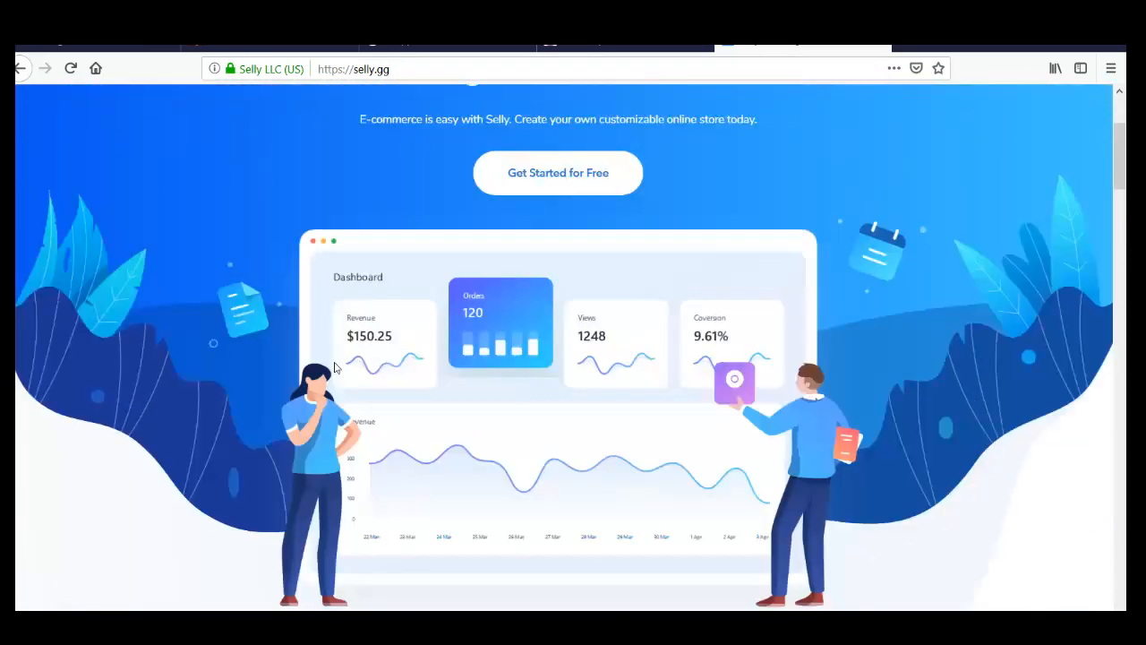
scroll(335, 367, "up", 2)
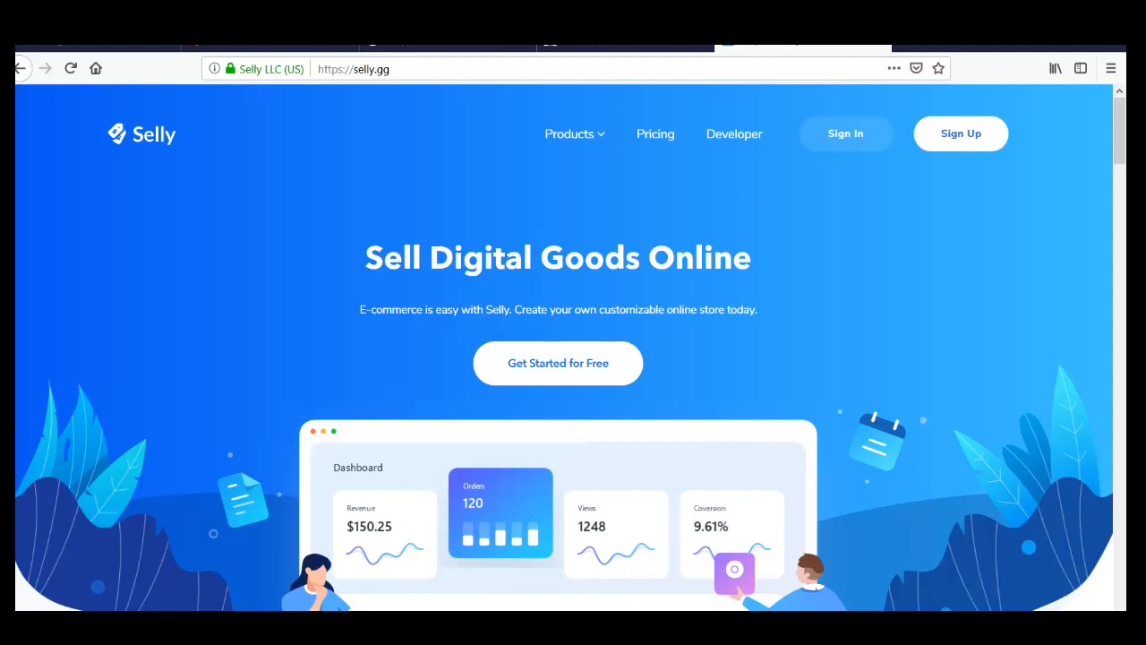
Return to index.html in Visual Studio Code and reselect the shop URL in the 3 DAYS block's Buy Now link
key("alt+Tab")
left_click(329, 326)
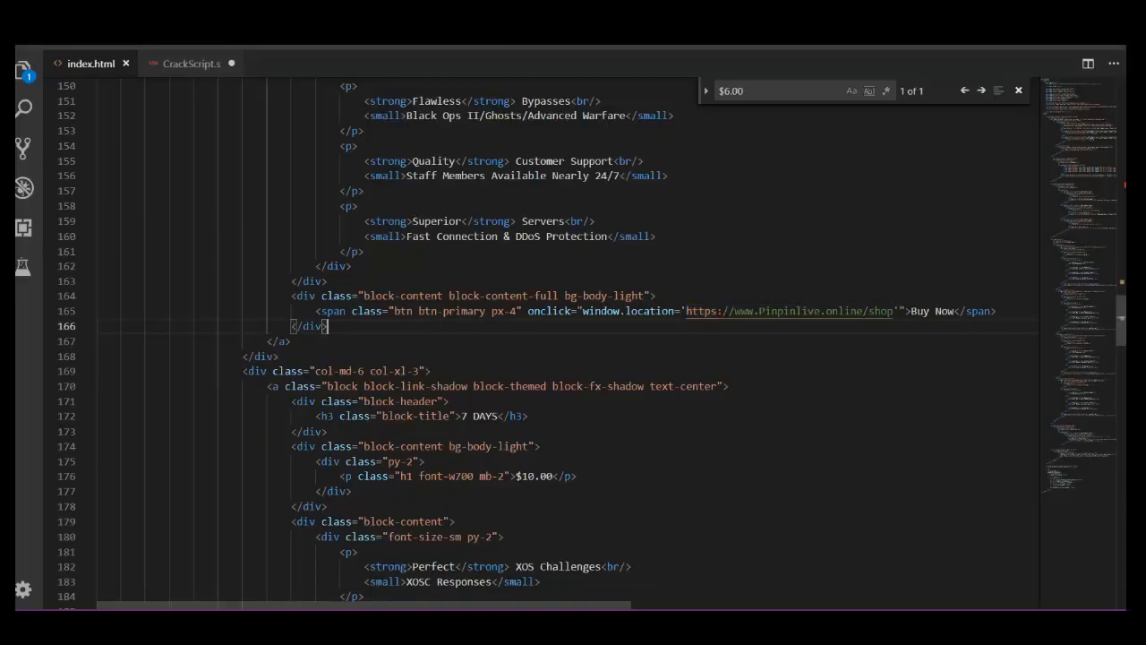
left_click_drag(687, 311, 894, 311)
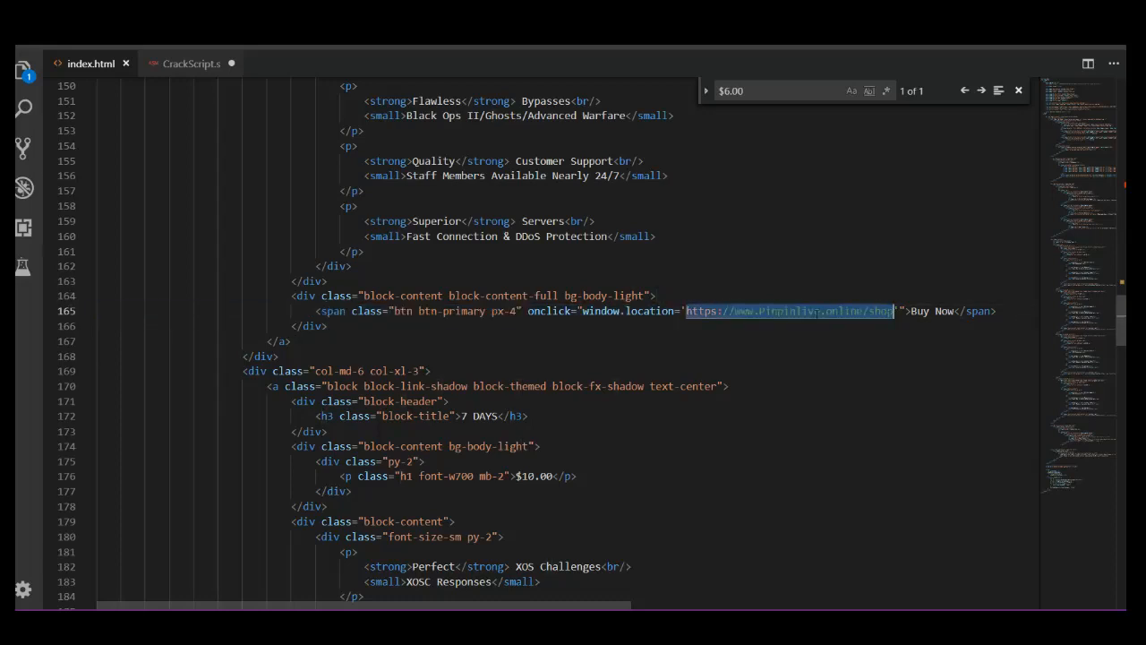
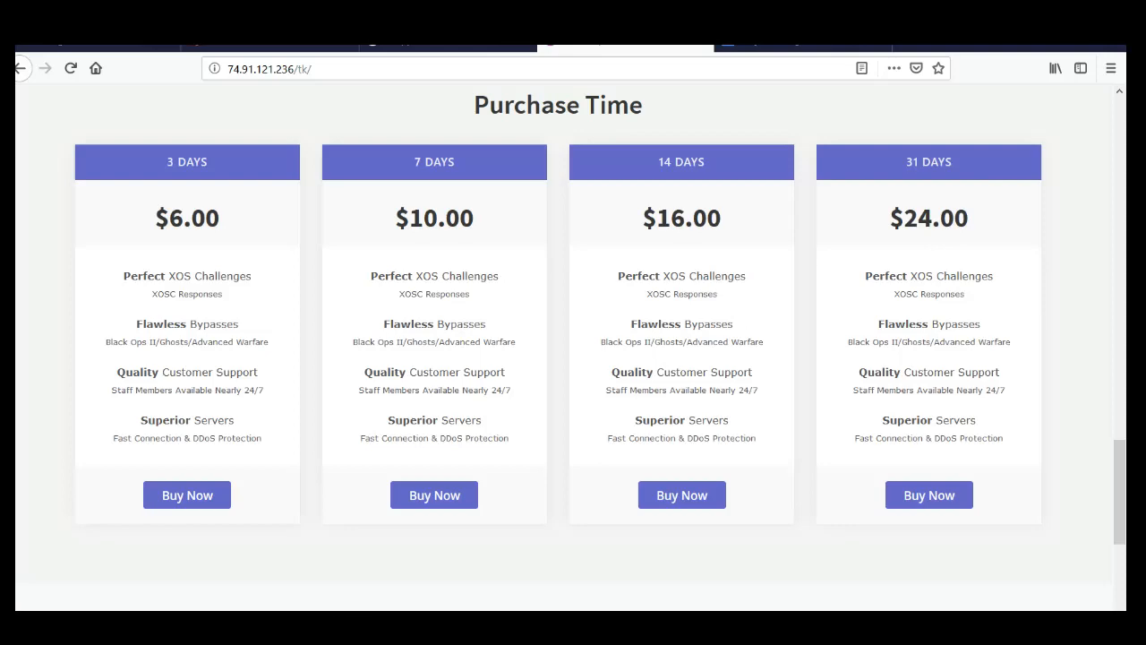
Switch to Visual Studio Code and review the 3 DAYS and 7 DAYS pricing blocks in index.html, including the Buy Now link
mouse_move(424, 638)
left_click(424, 564)
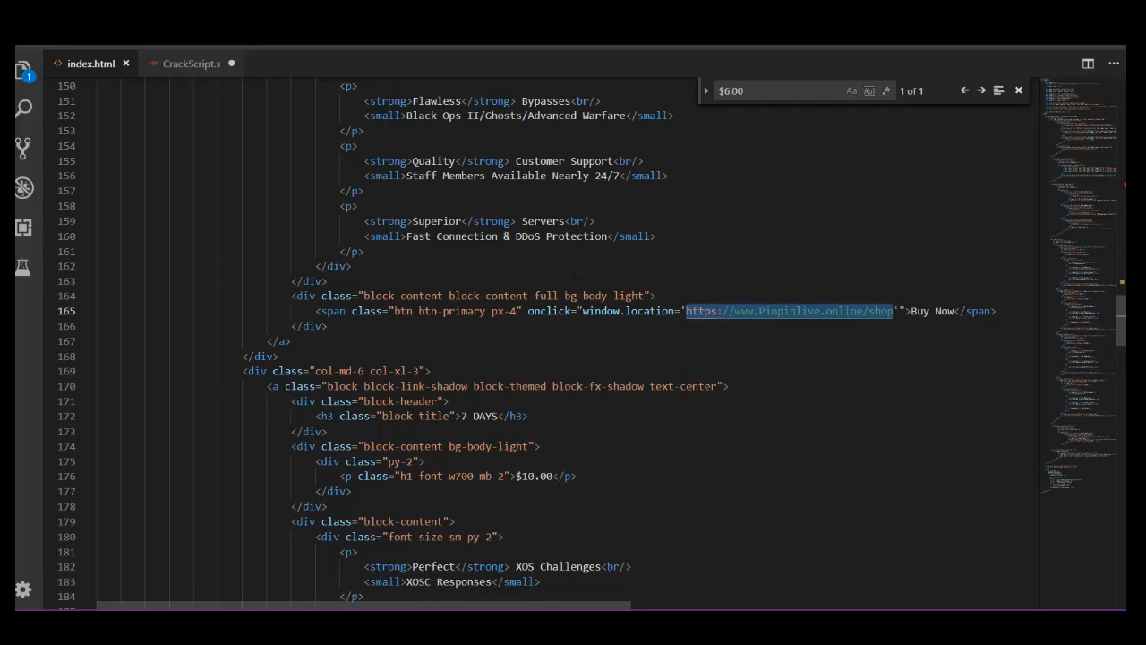
left_click(576, 266)
scroll(576, 278, "up", 3)
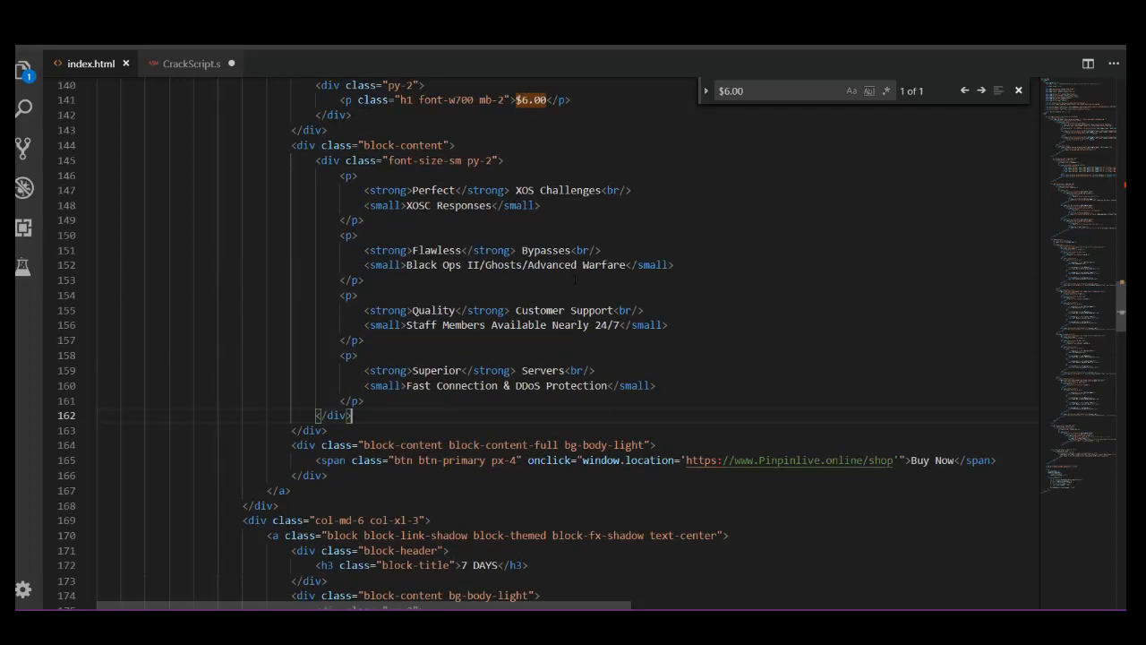
scroll(576, 281, "down", 2)
scroll(574, 281, "up", 4)
scroll(576, 280, "up", 2)
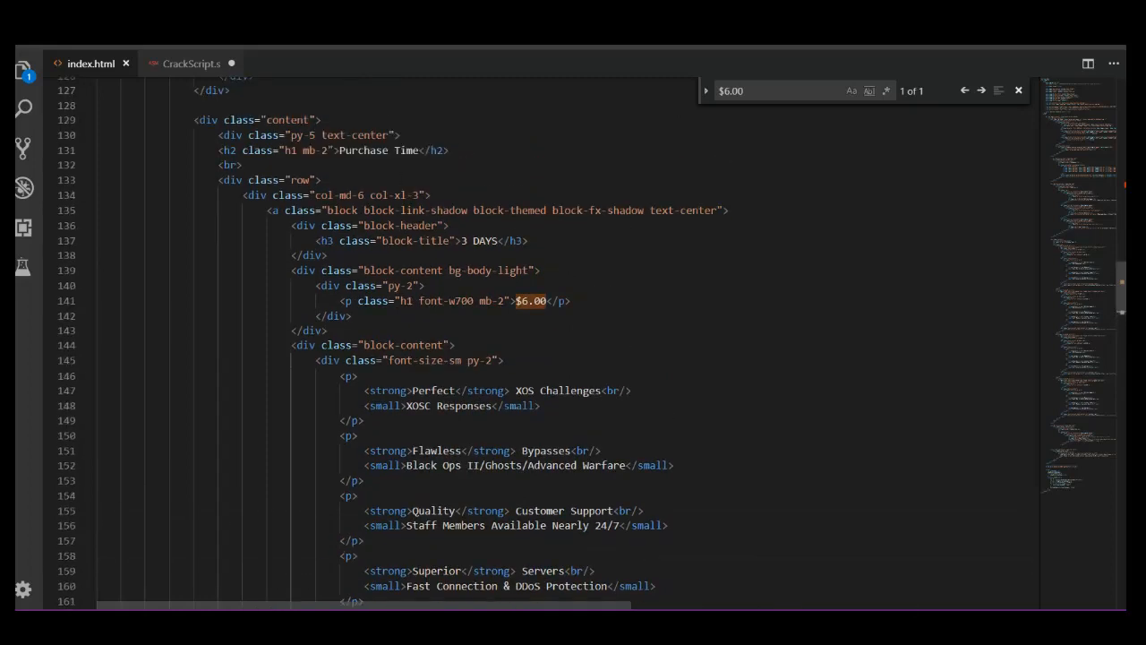
scroll(592, 344, "up", 1)
scroll(592, 343, "up", 2)
scroll(592, 344, "down", 9)
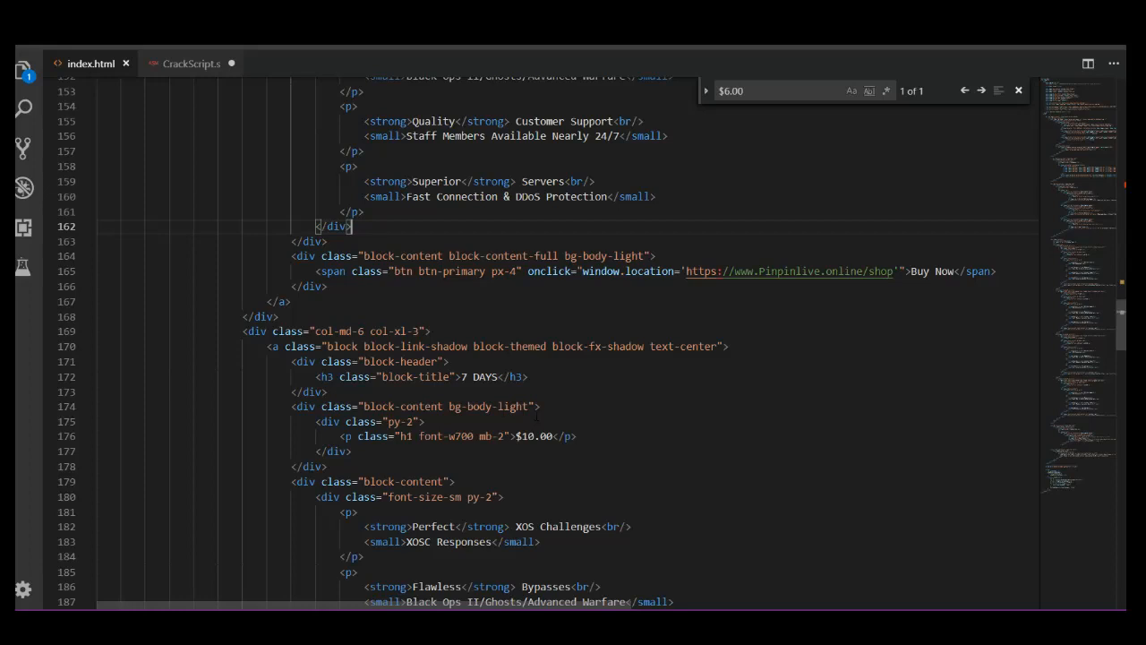
scroll(420, 343, "down", 2)
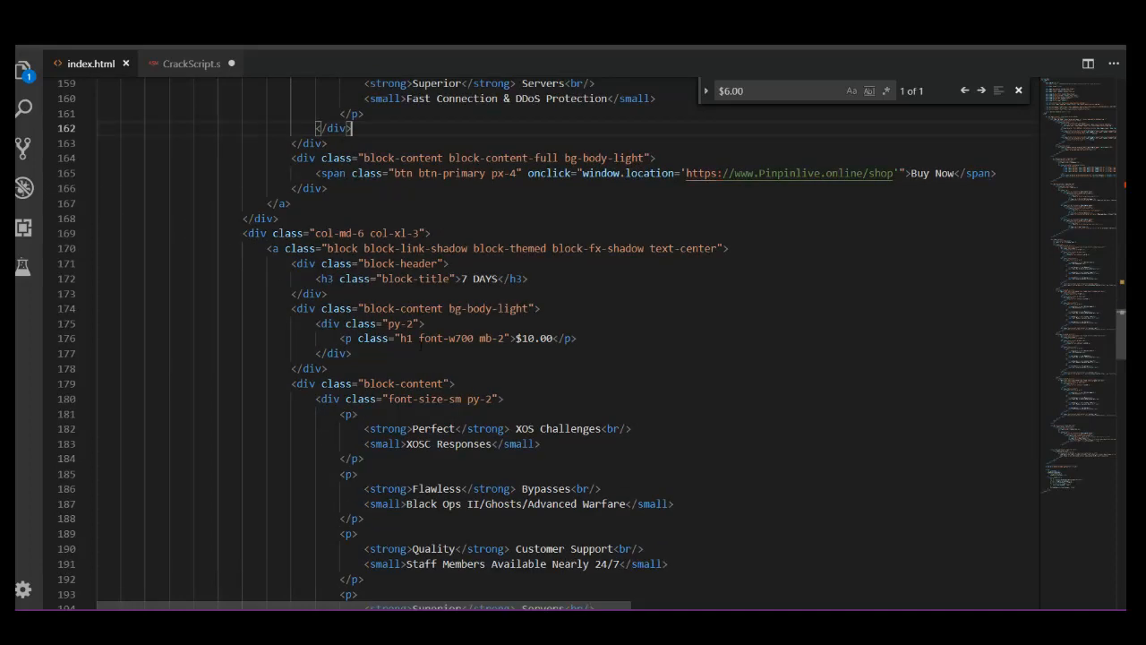
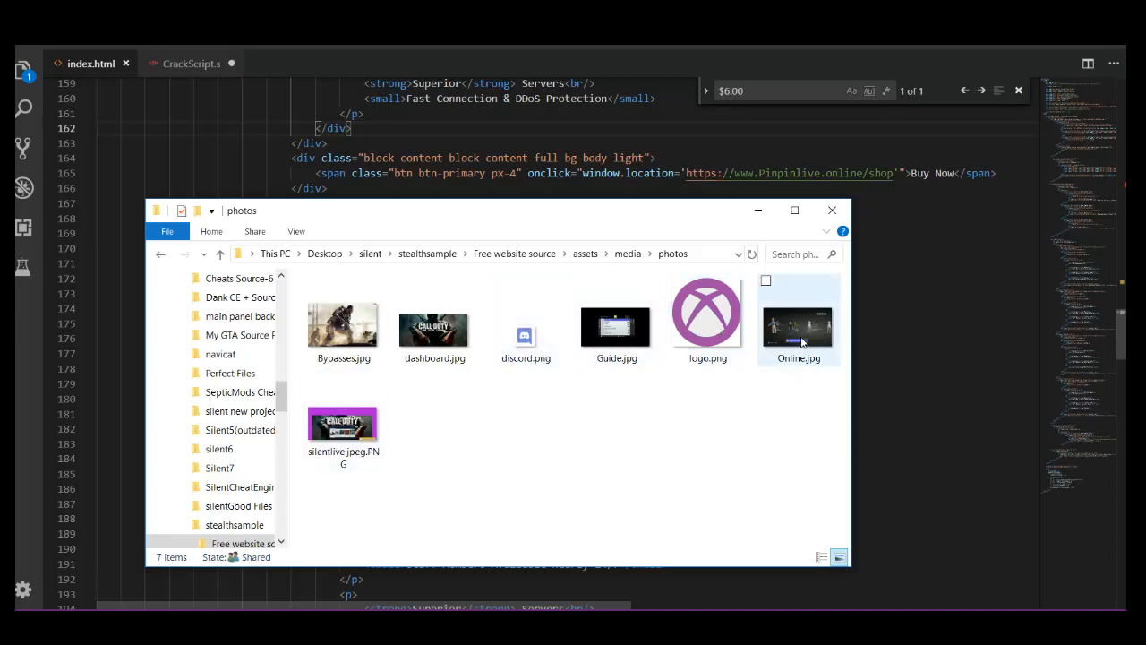
Check dashboard.jpg among the website's images in the photos folder and return to the parent media folder
left_click(417, 330)
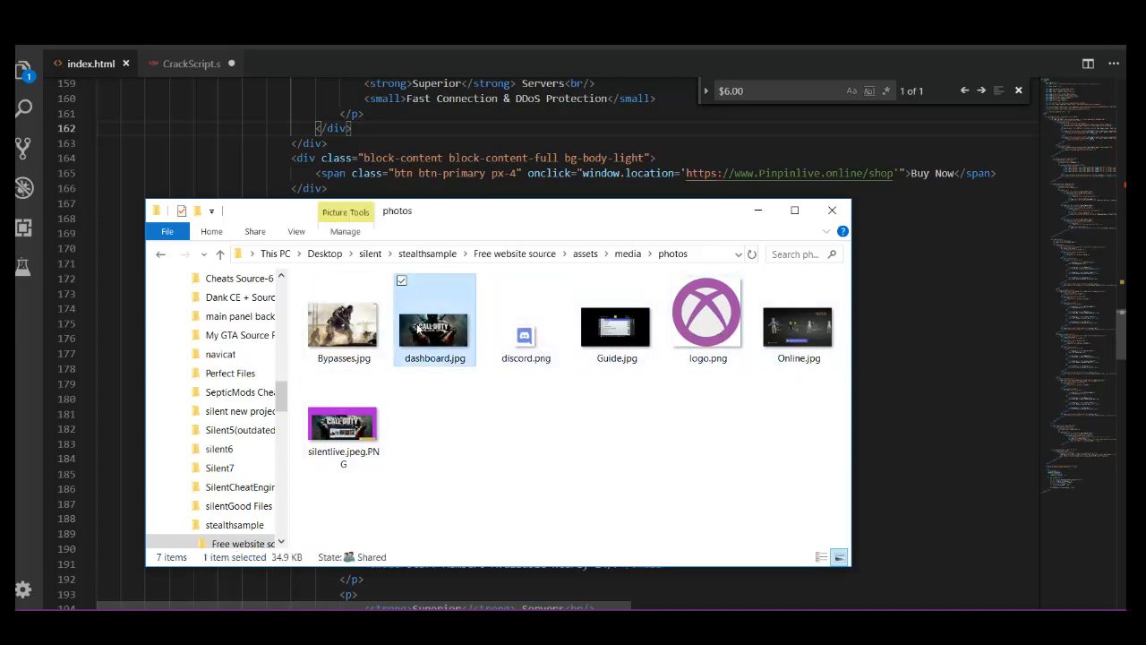
left_click(426, 374)
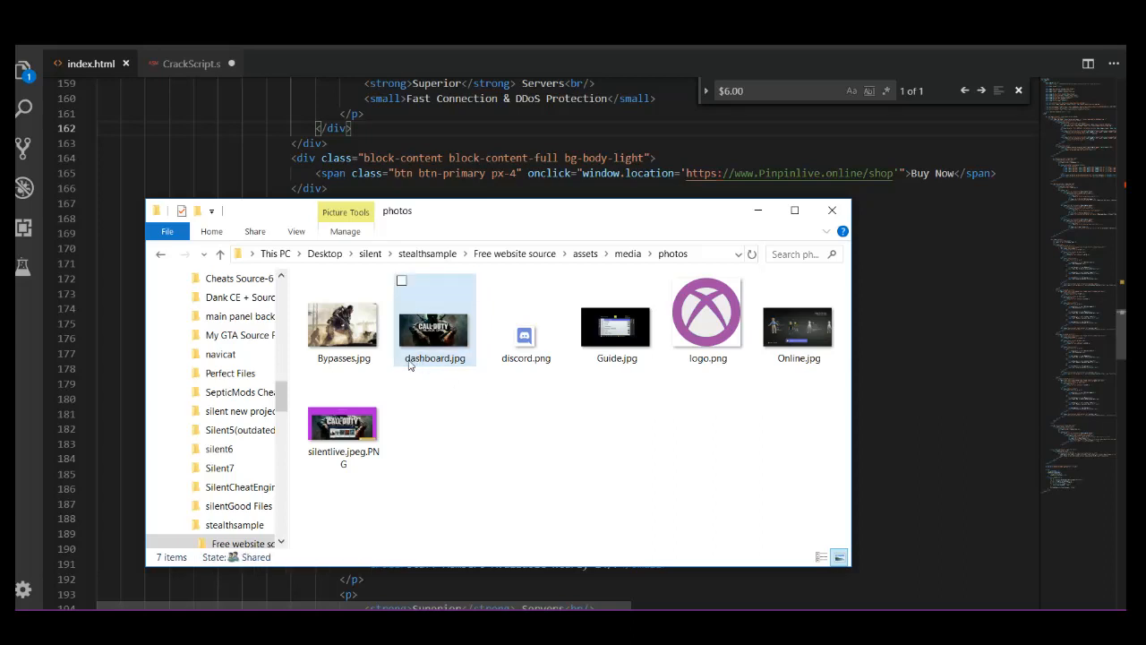
left_click(628, 253)
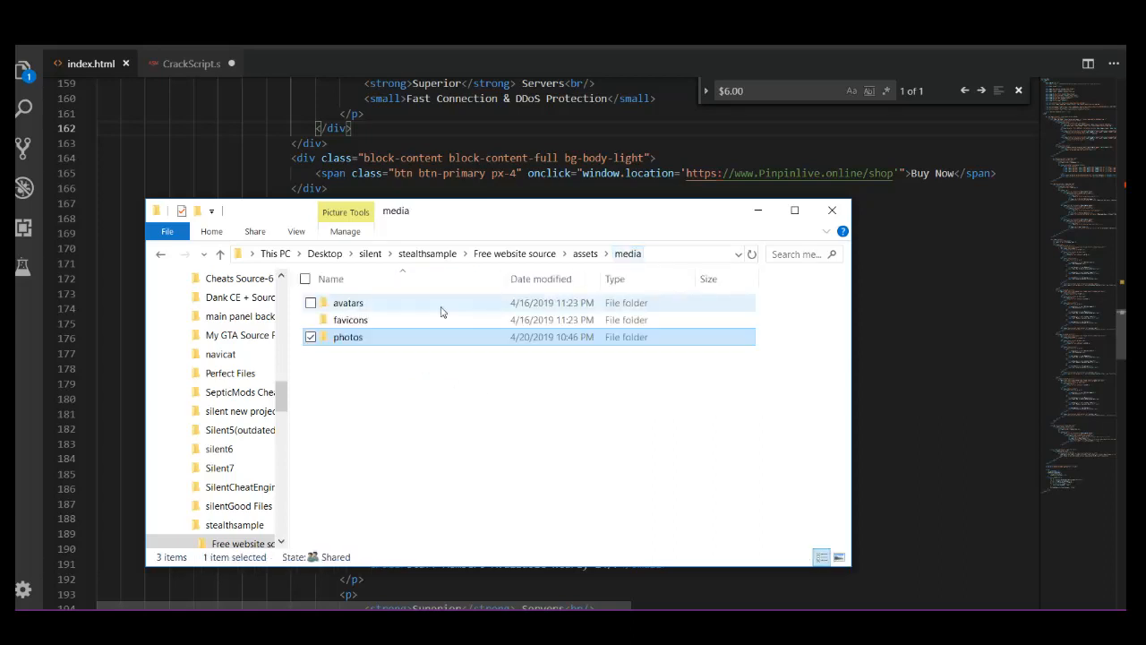
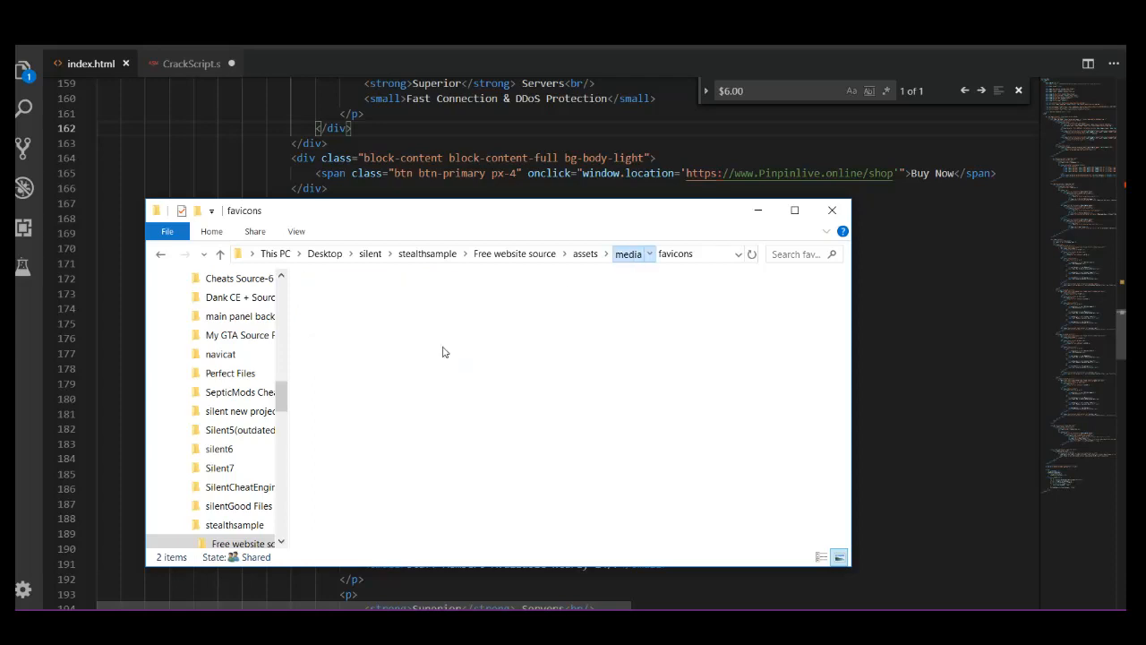
Look through the avatars folder for website images and return to the parent media folder
left_click(350, 307)
double_click(351, 308)
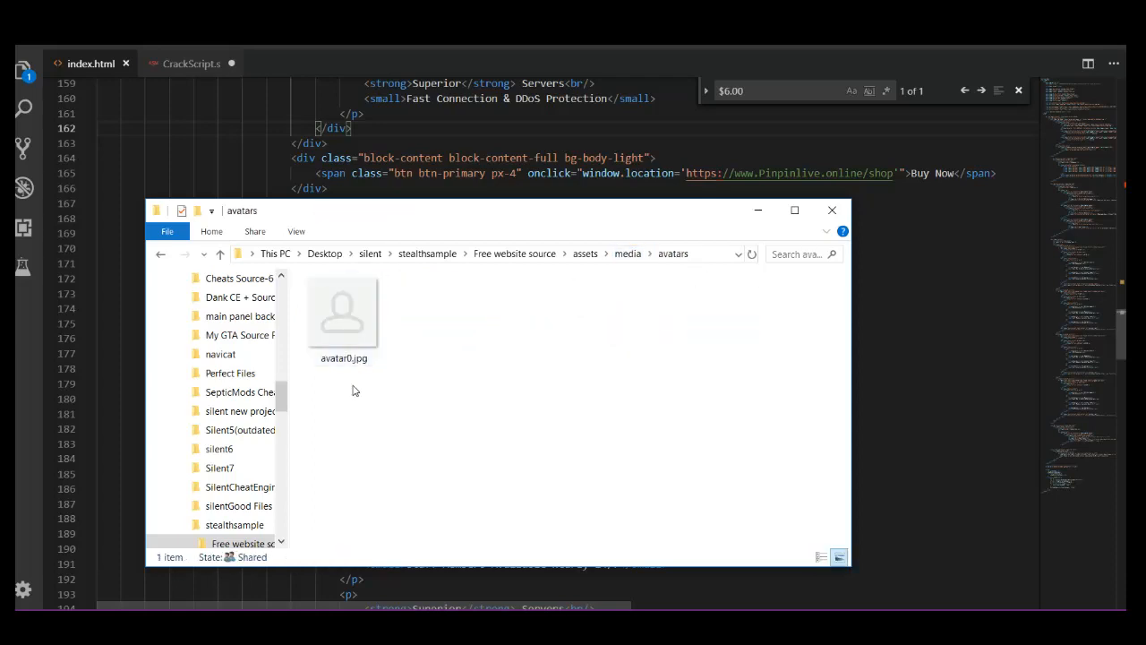
left_click(628, 253)
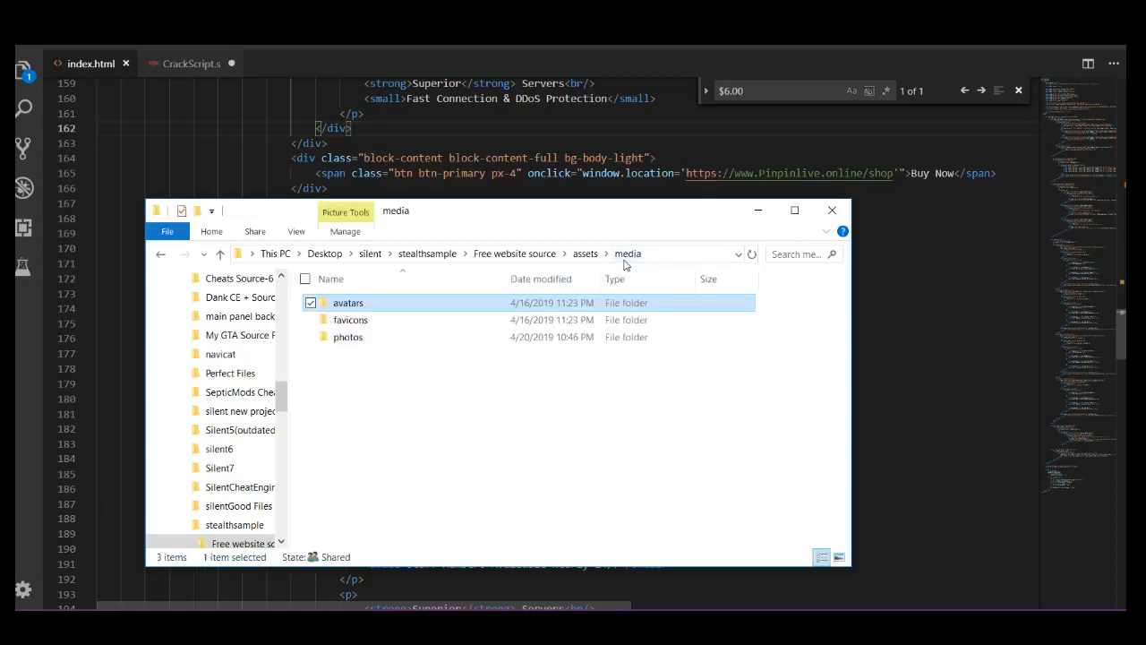
Go up to the website's assets folder and open its fonts subfolder to examine the contents
key("alt+Up")
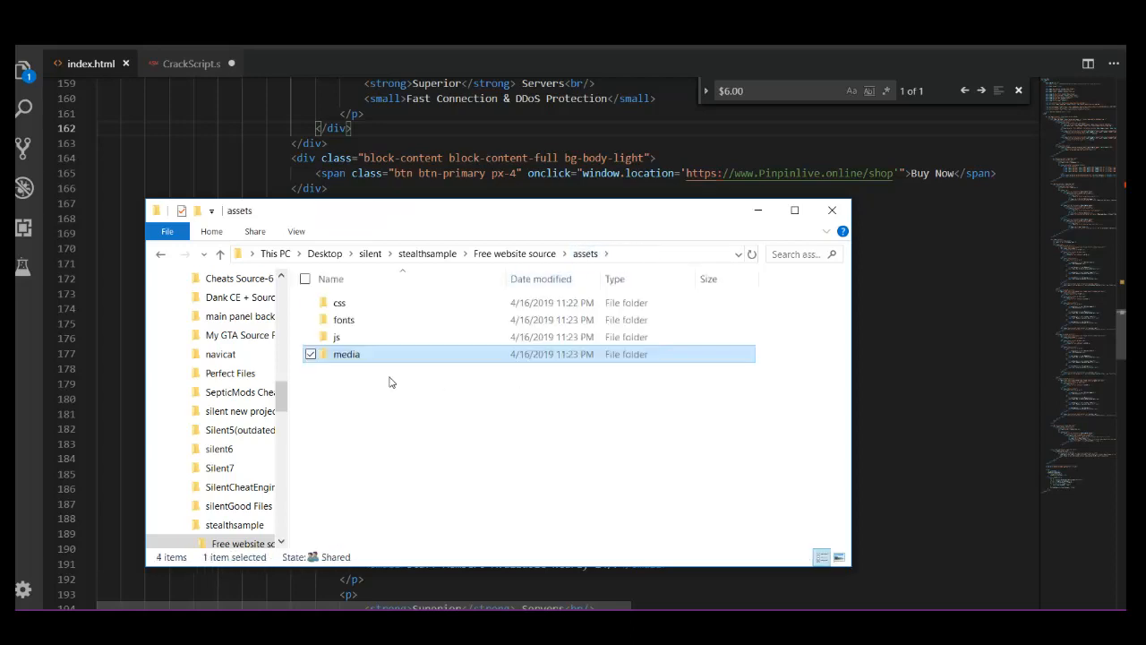
left_click(338, 322)
double_click(338, 323)
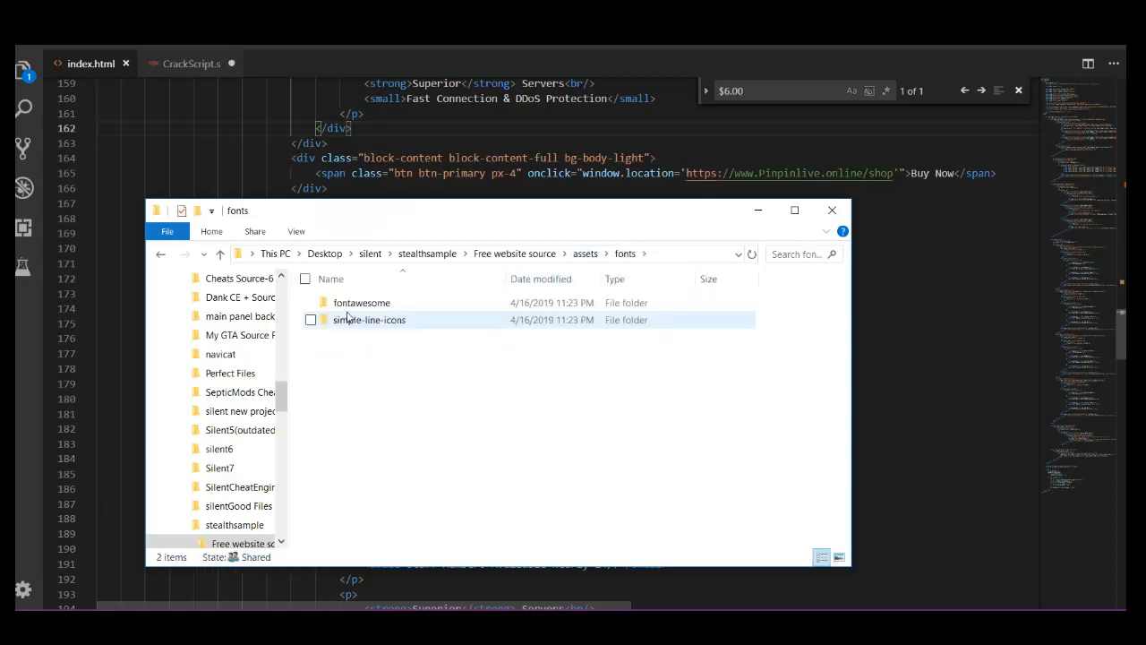
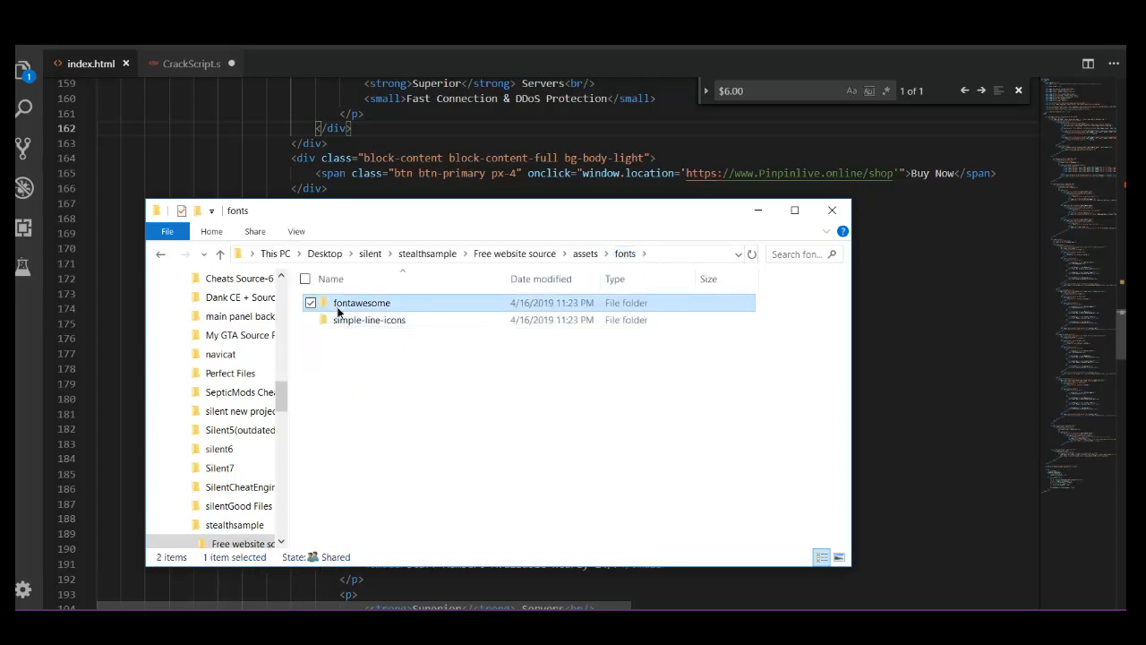
Examine the font files in the fontawesome folder and return to the index.html code
double_click(340, 305)
left_click(758, 210)
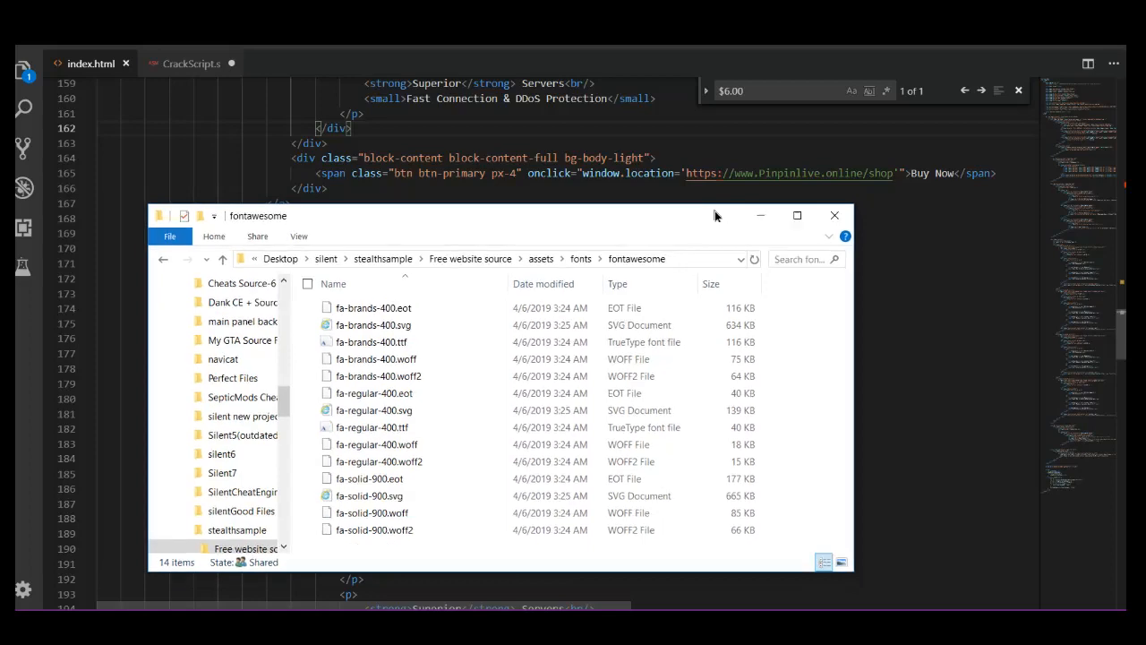
left_click(591, 223)
Review the Purchase Time section's markup in index.html, including the 3 DAYS and 7 DAYS pricing blocks and the Buy Now link
scroll(591, 223, "up", 3)
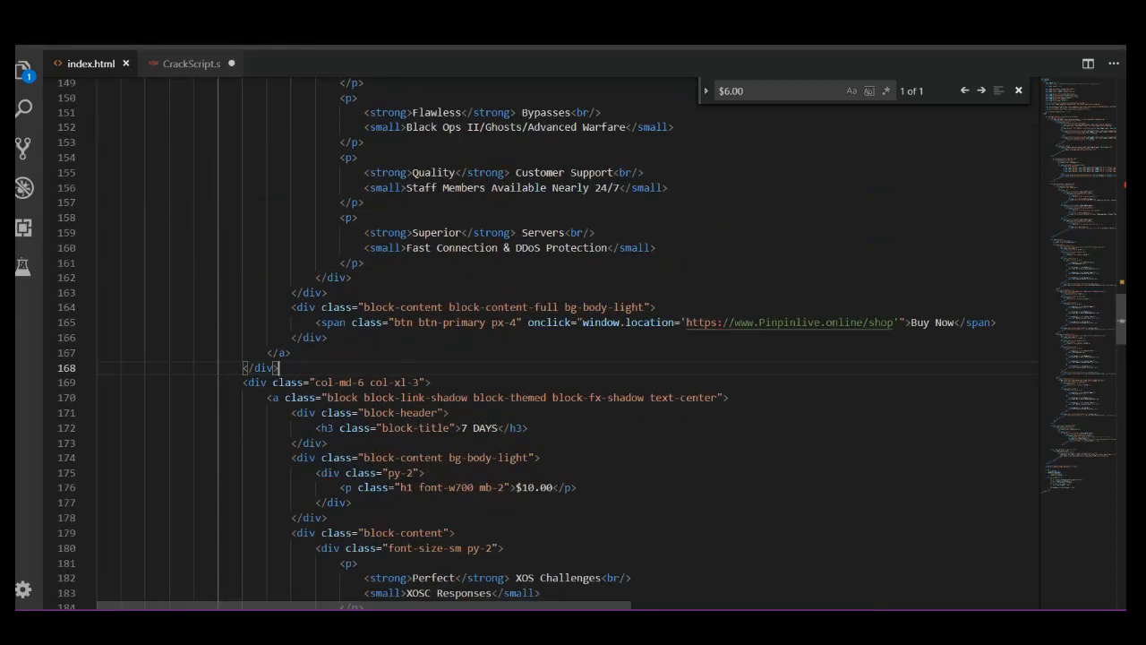
scroll(541, 340, "up", 7)
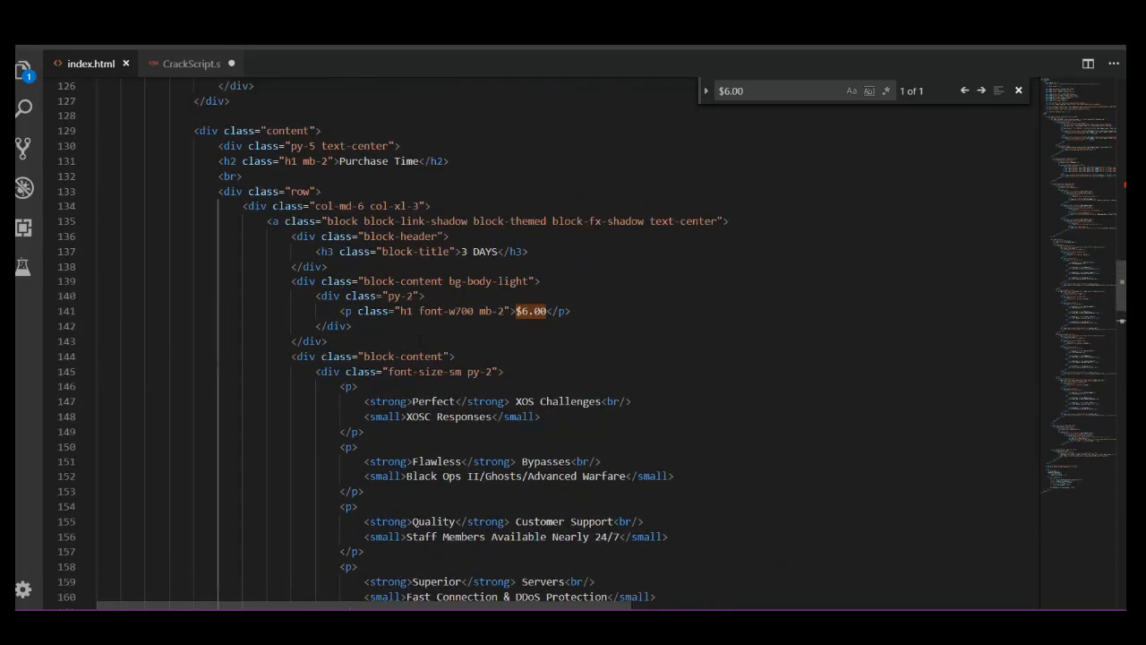
left_click(400, 328)
scroll(400, 332, "up", 1)
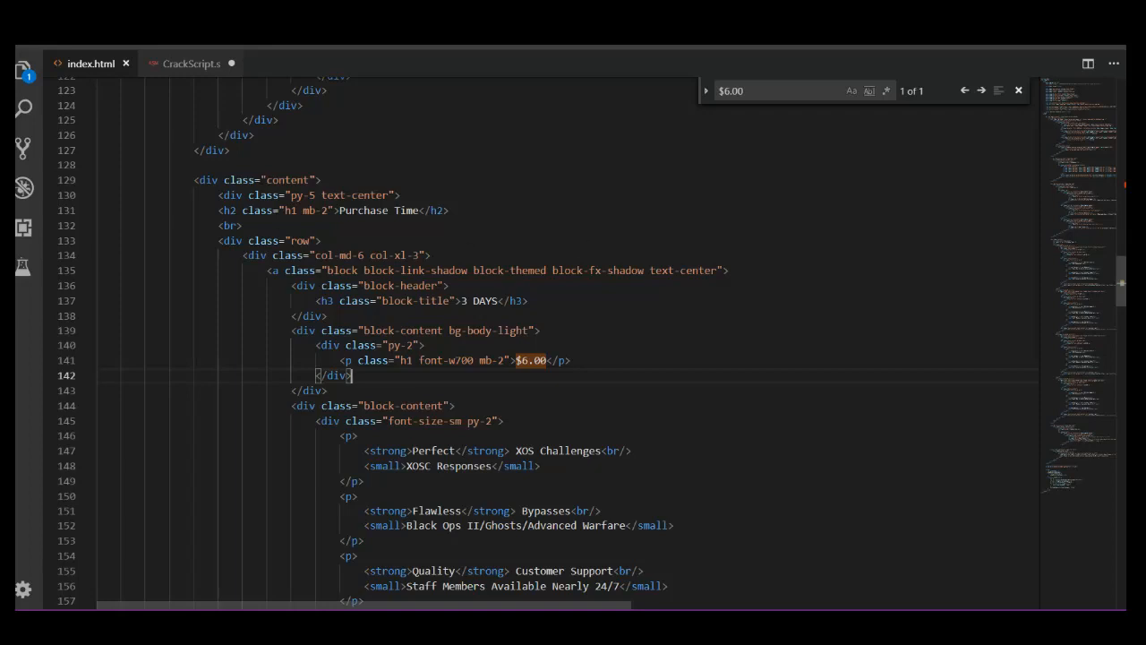
left_click_drag(290, 195, 380, 195)
left_click(321, 225)
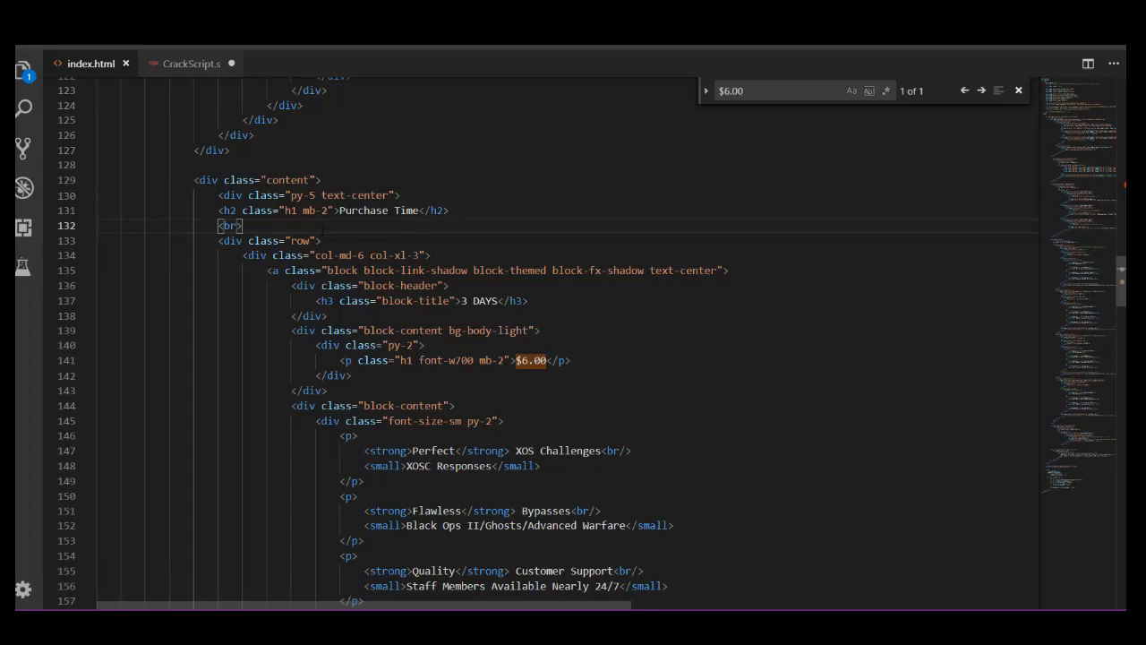
scroll(573, 340, "down", 9)
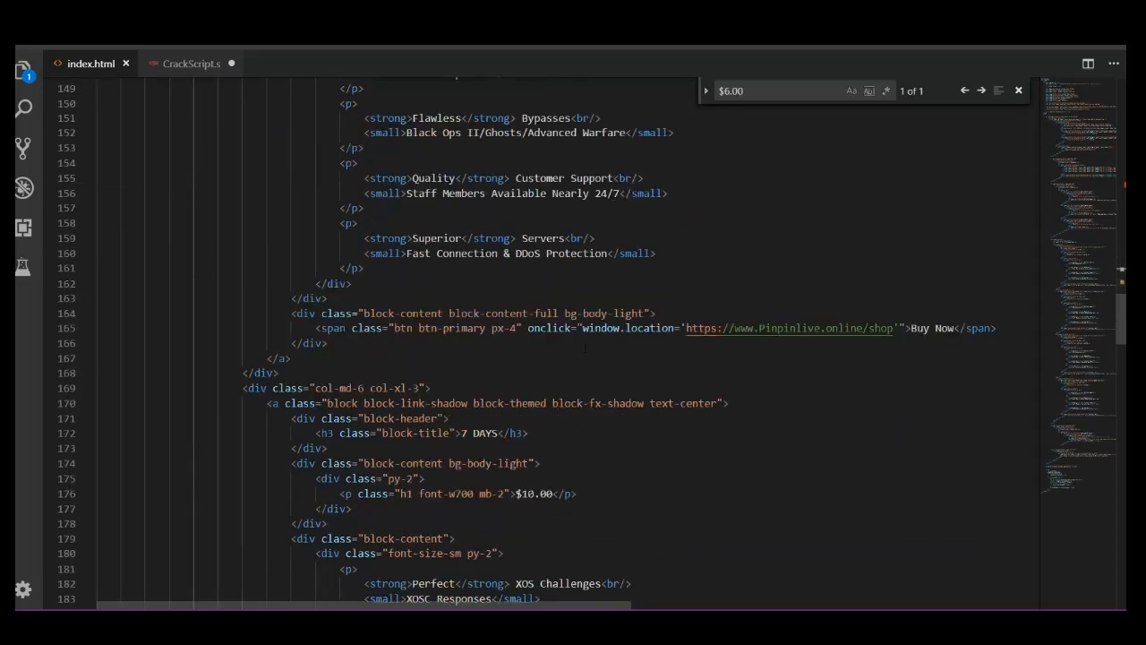
scroll(574, 340, "up", 4)
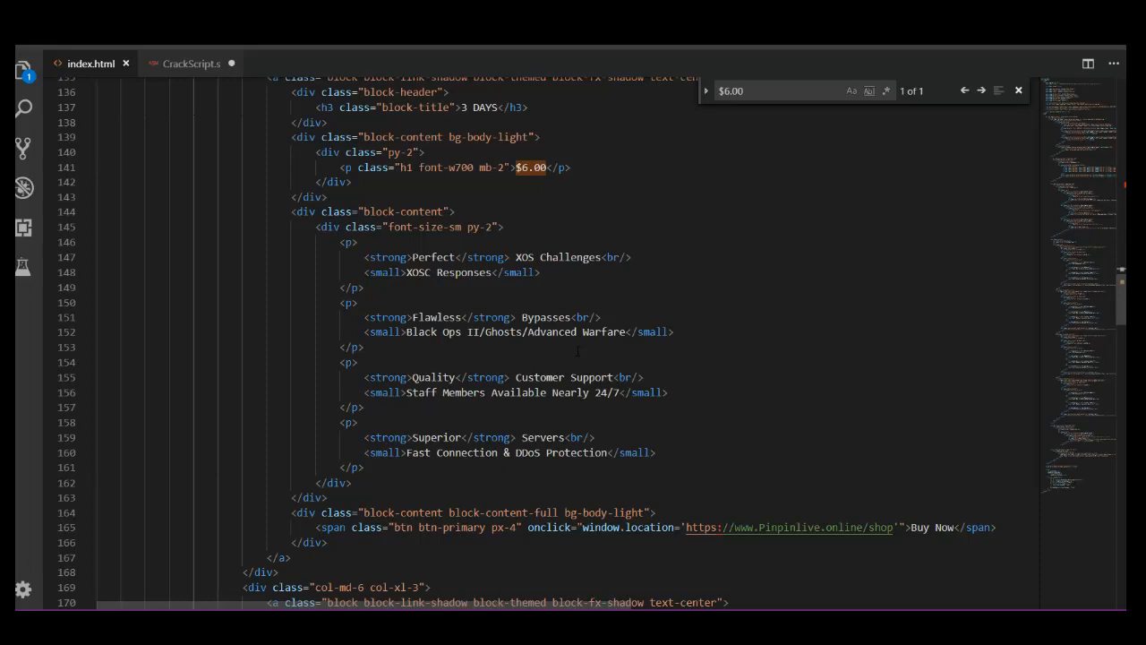
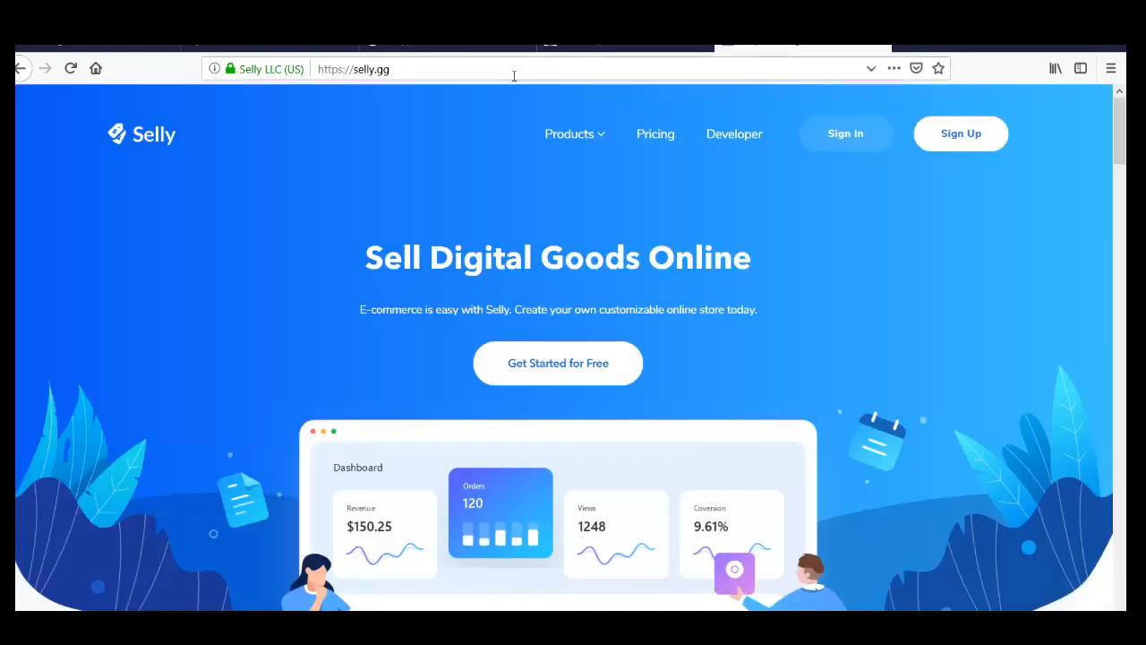
left_click(512, 75)
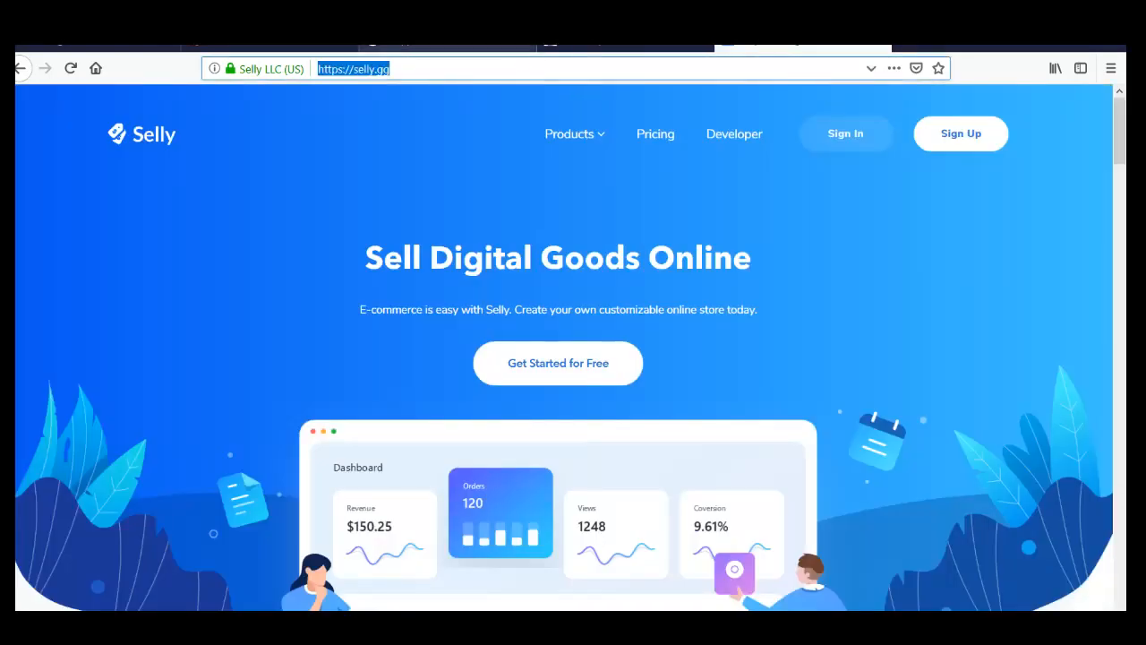
type("www.")
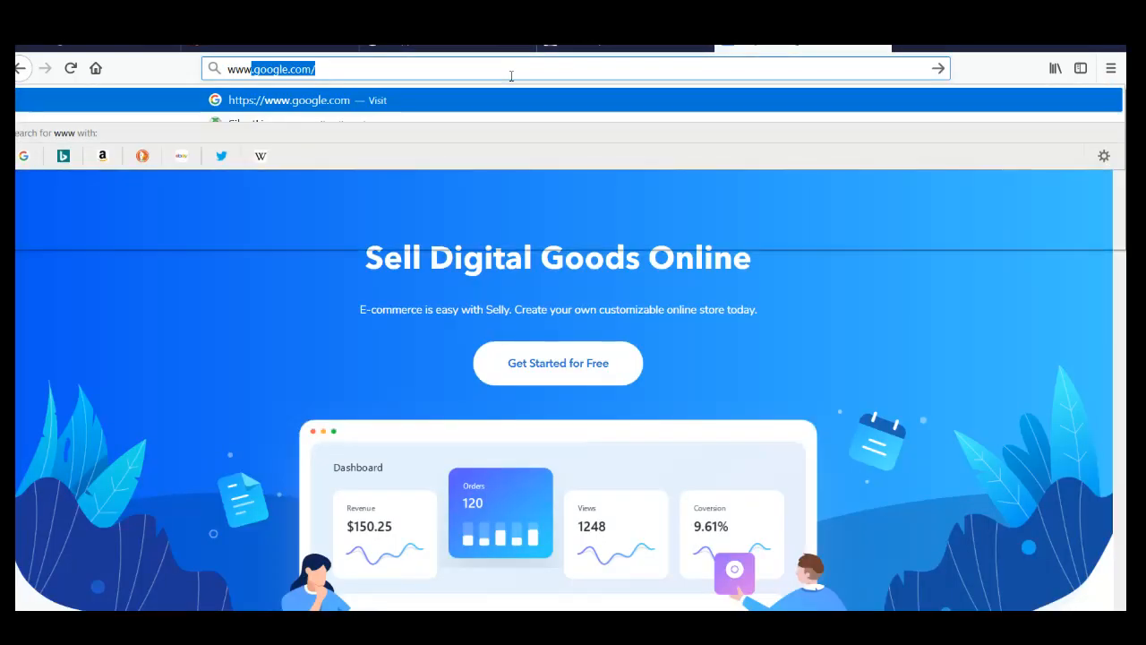
key("Down")
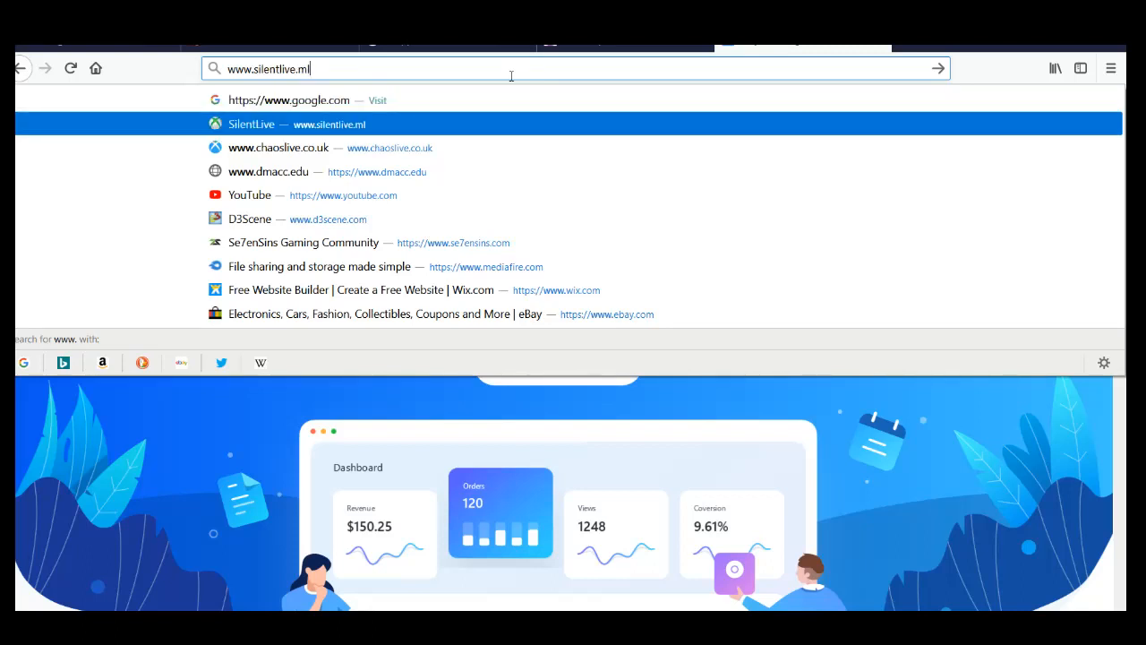
key("Return")
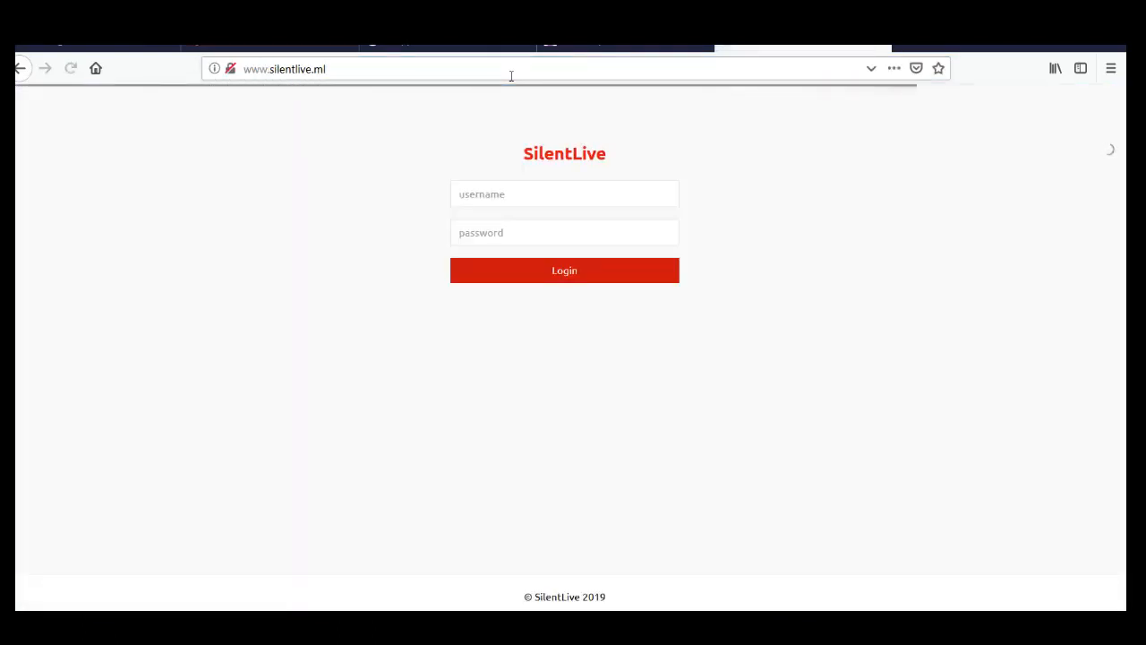
Try to load the SilentLive page over https by adding the https: prefix to its address
left_click(252, 78)
left_click(252, 78)
type("https:")
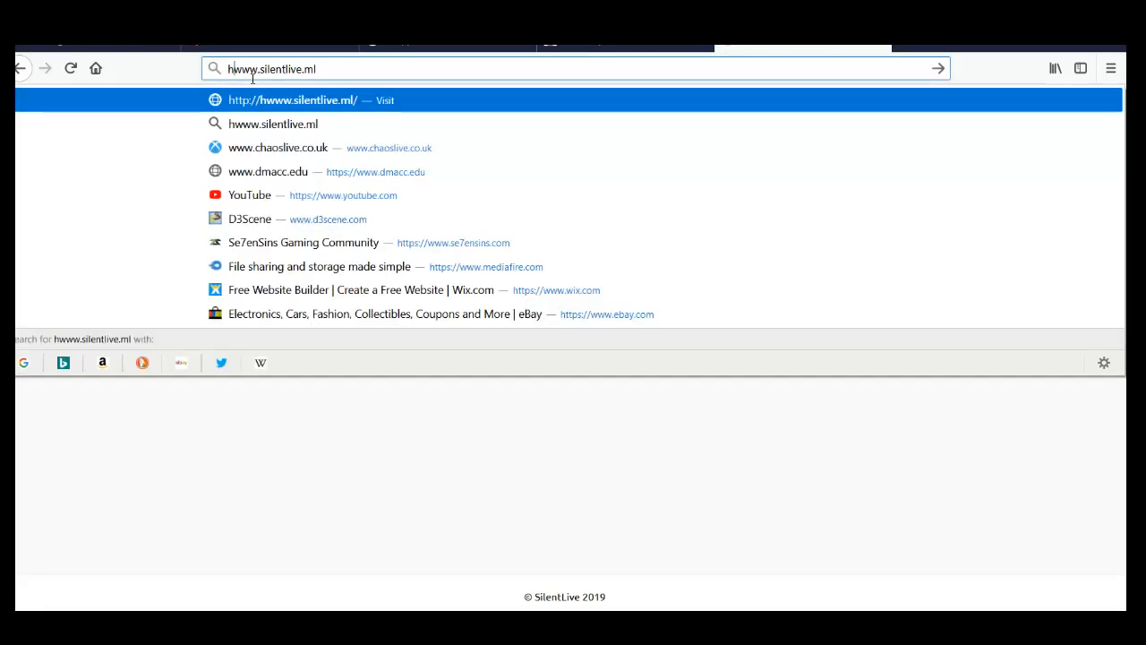
key("Return")
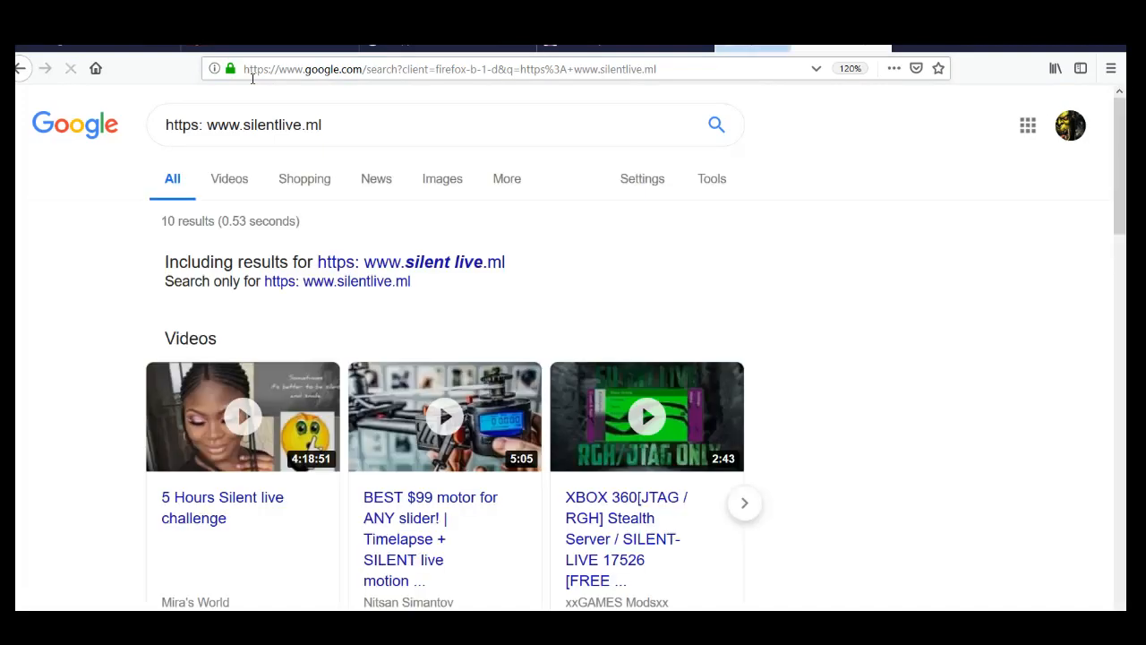
left_click(274, 71)
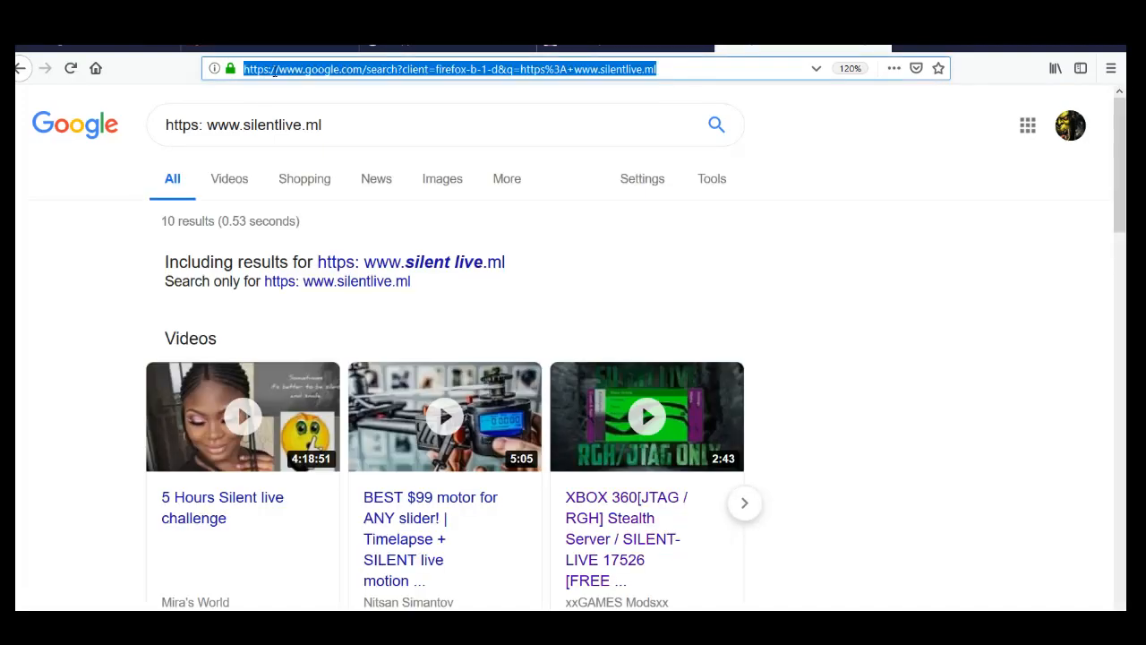
type("https:")
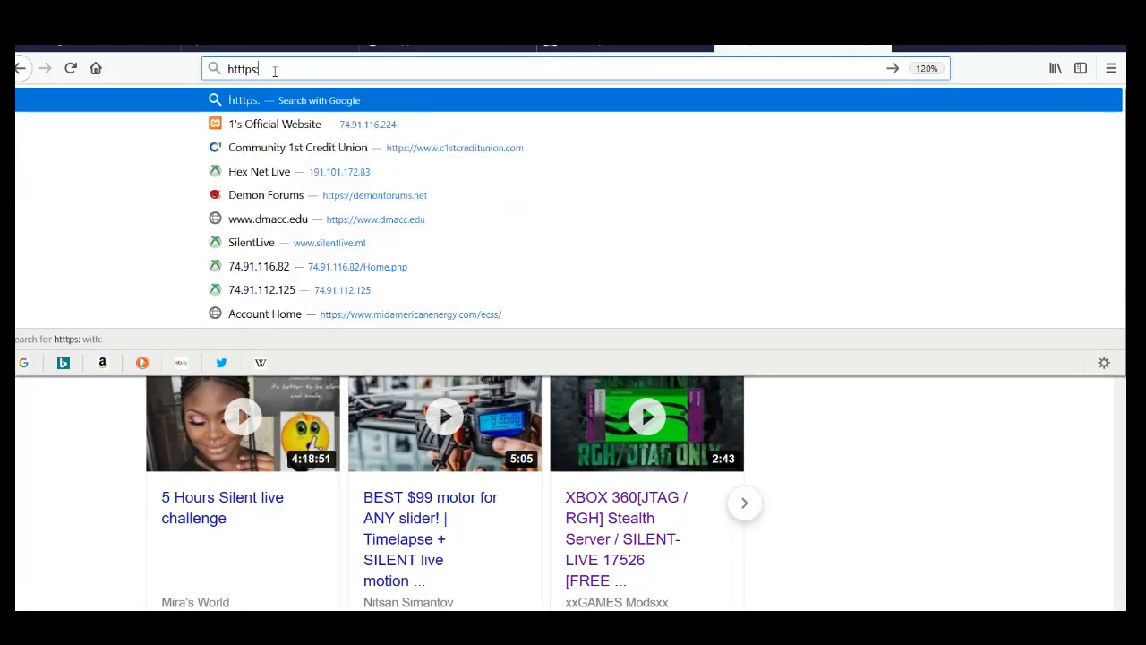
key("BackSpace")
key("BackSpace")
type("p")
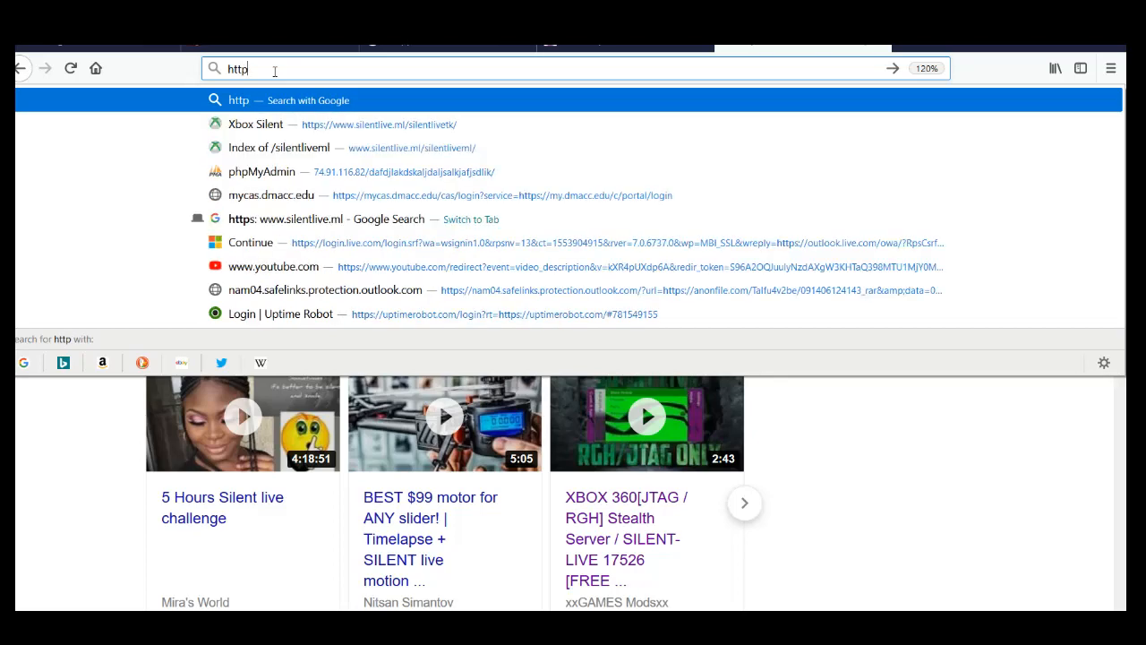
type("s:www.")
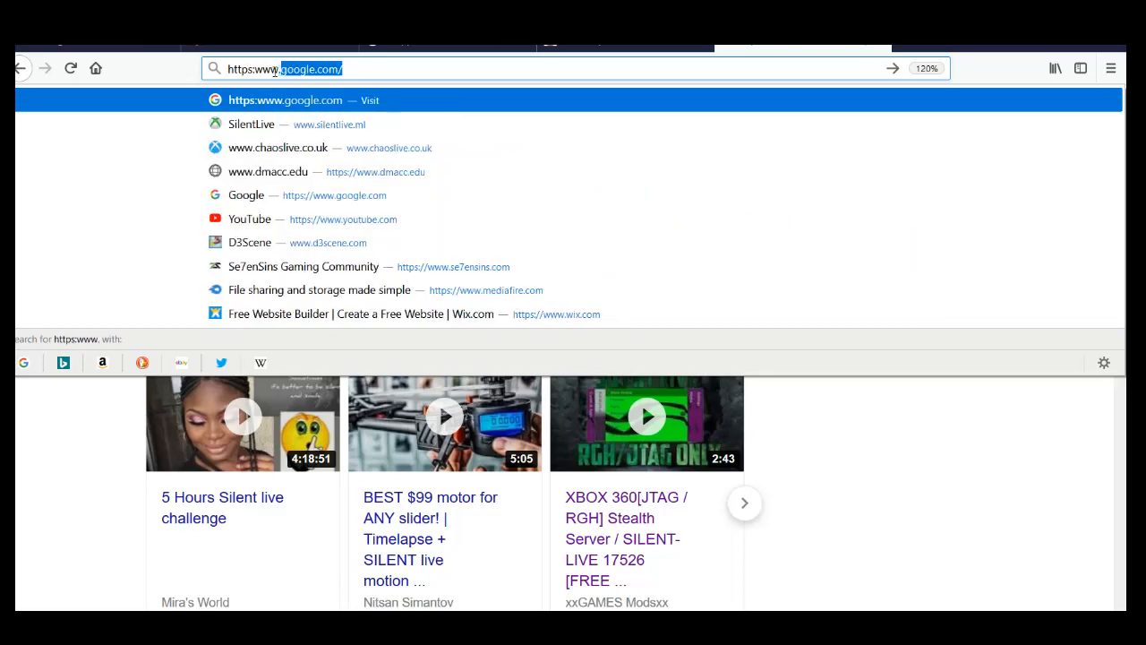
type("silenlive.ml")
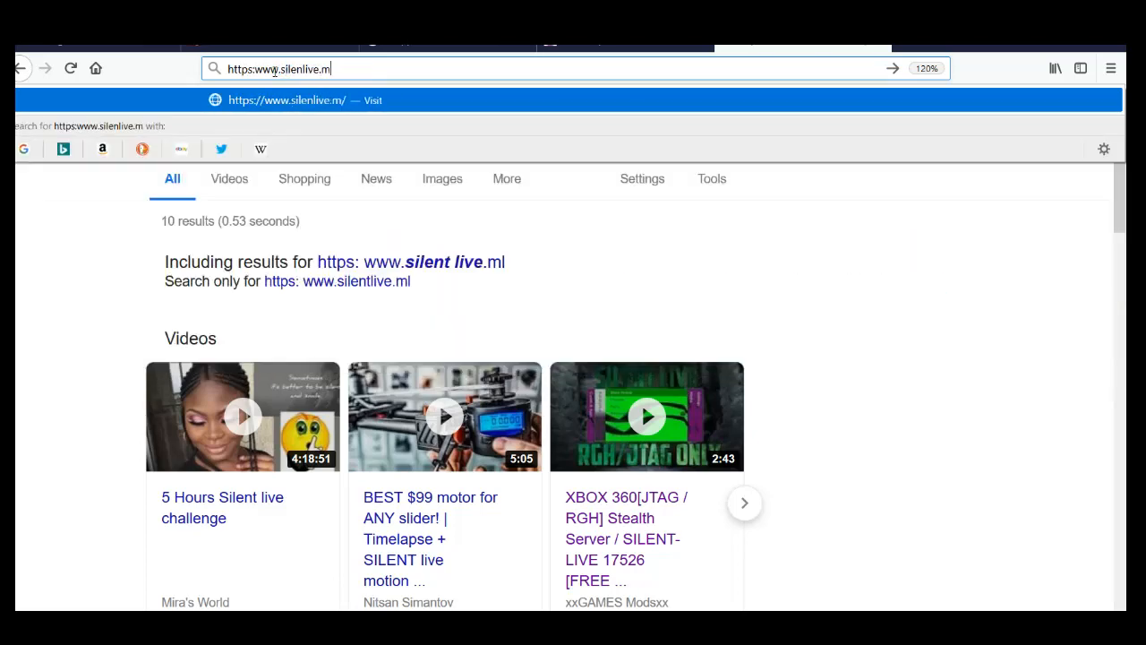
key("Return")
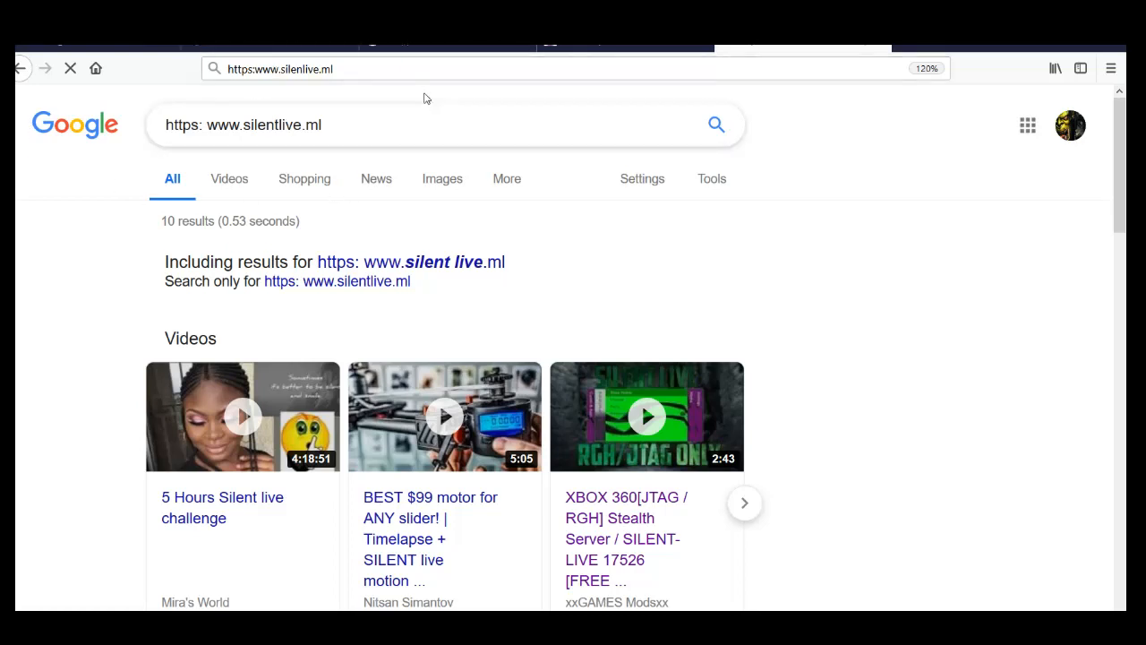
left_click(383, 66)
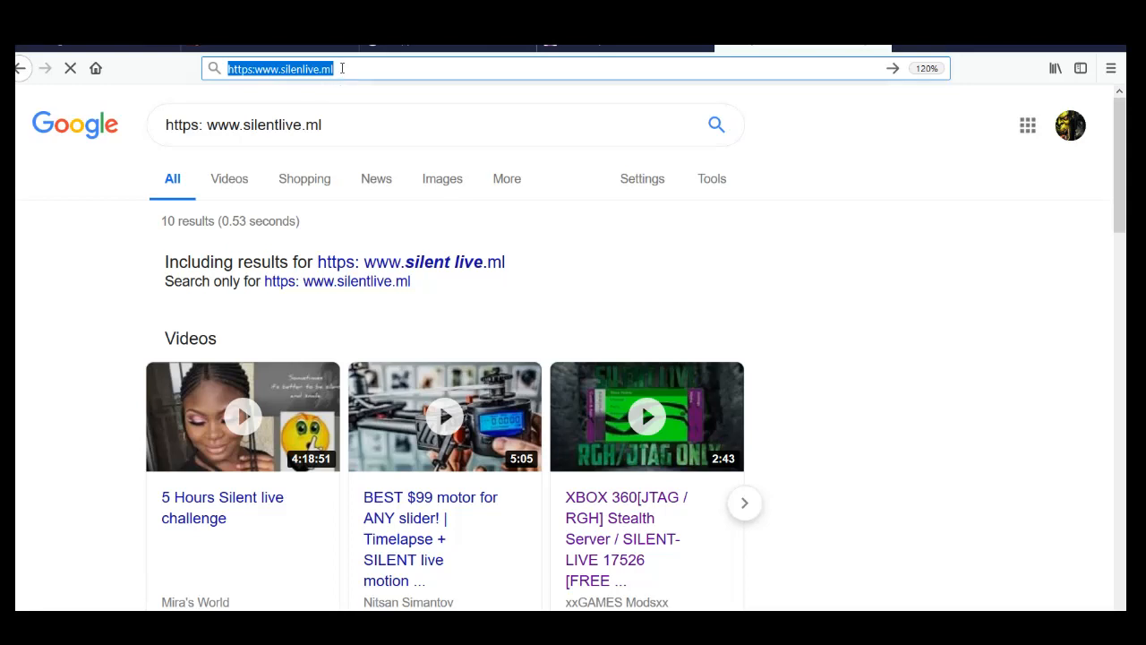
left_click(70, 70)
key("alt+F4")
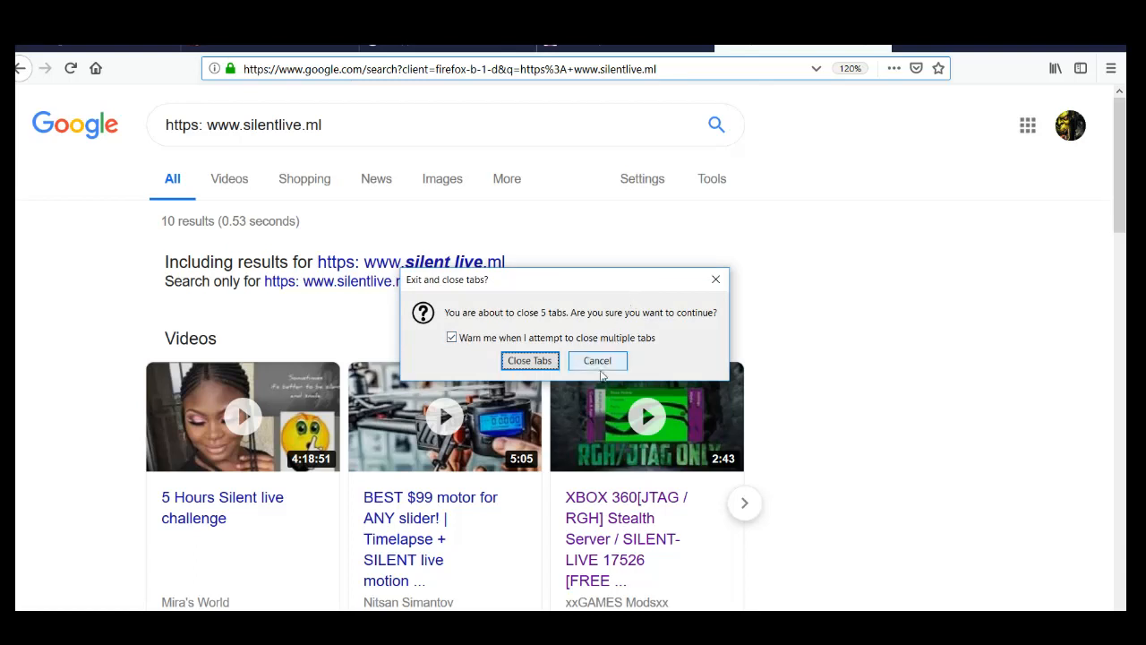
left_click(597, 361)
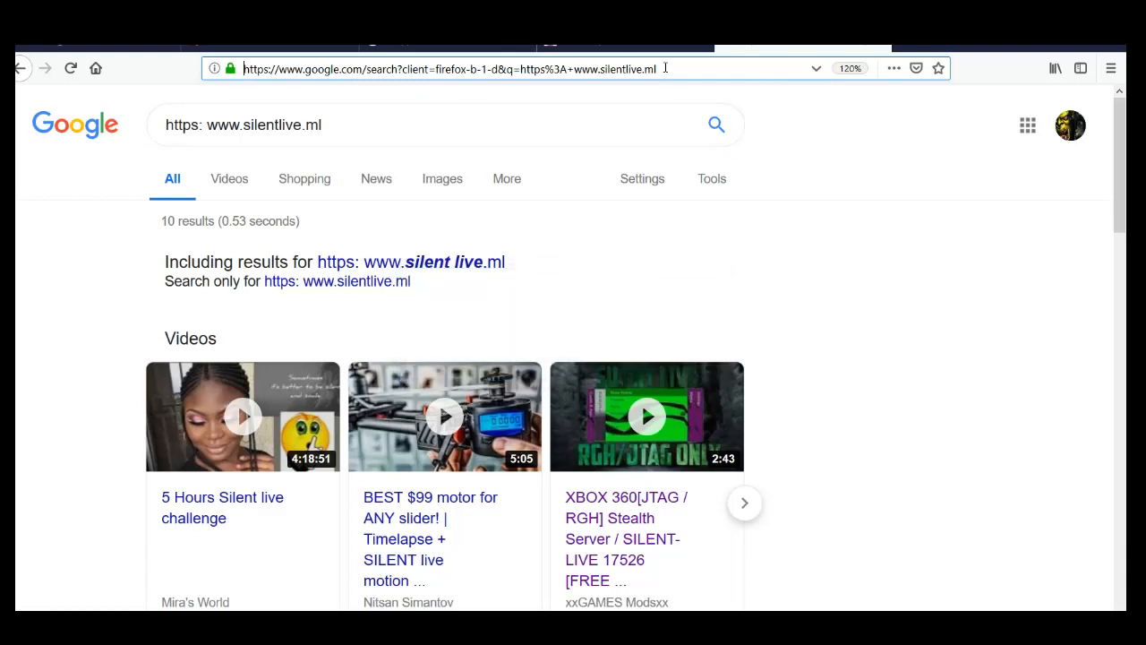
left_click_drag(665, 68, 121, 81)
key("BackSpace")
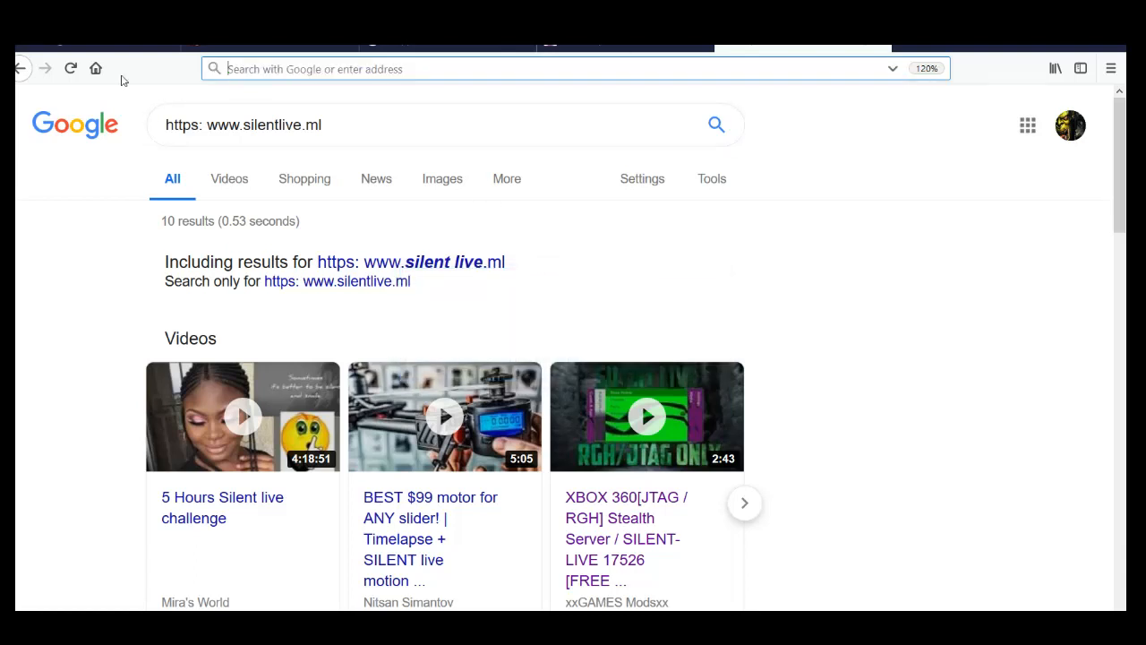
type("www.")
key("Down")
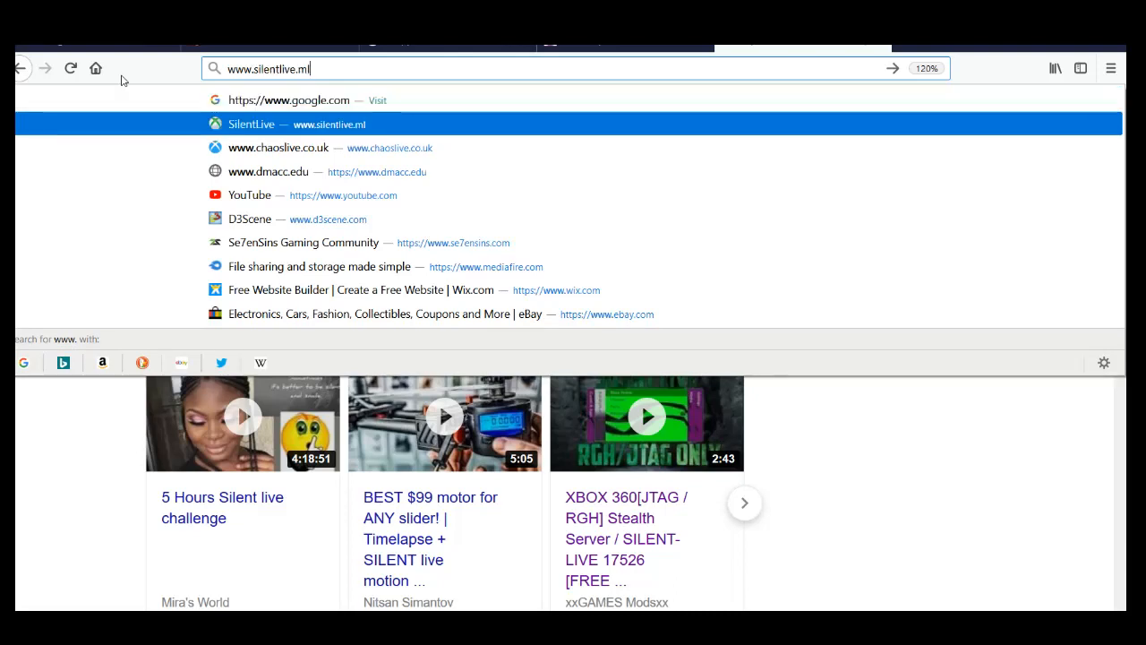
key("Return")
left_click(332, 71)
left_click(280, 68)
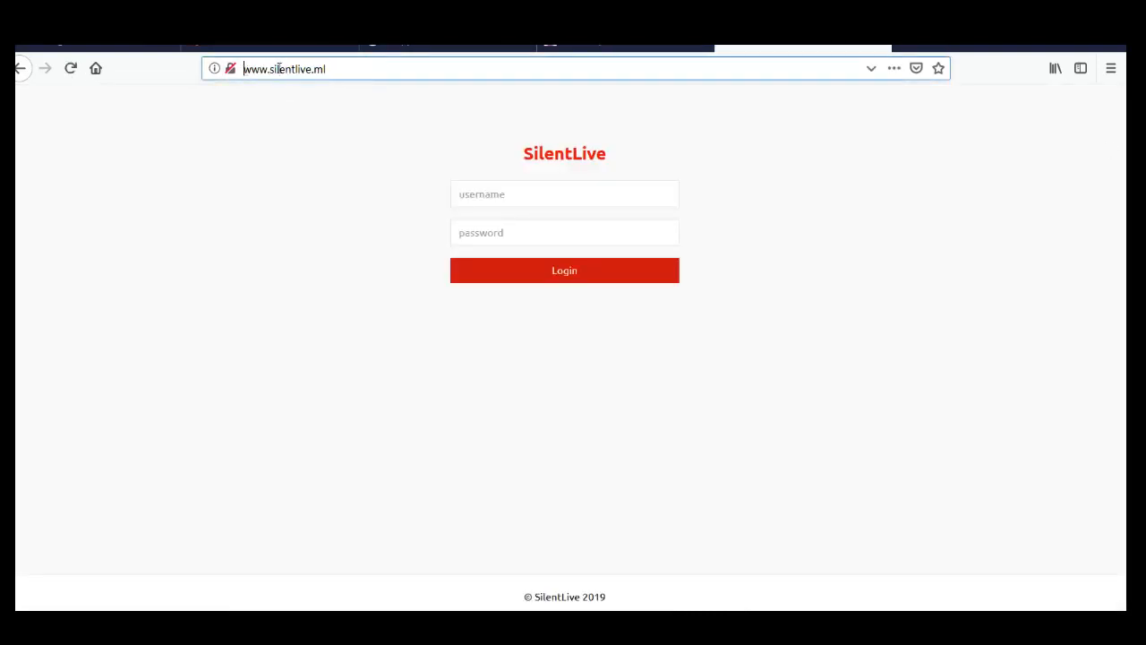
key("Home")
type("https:")
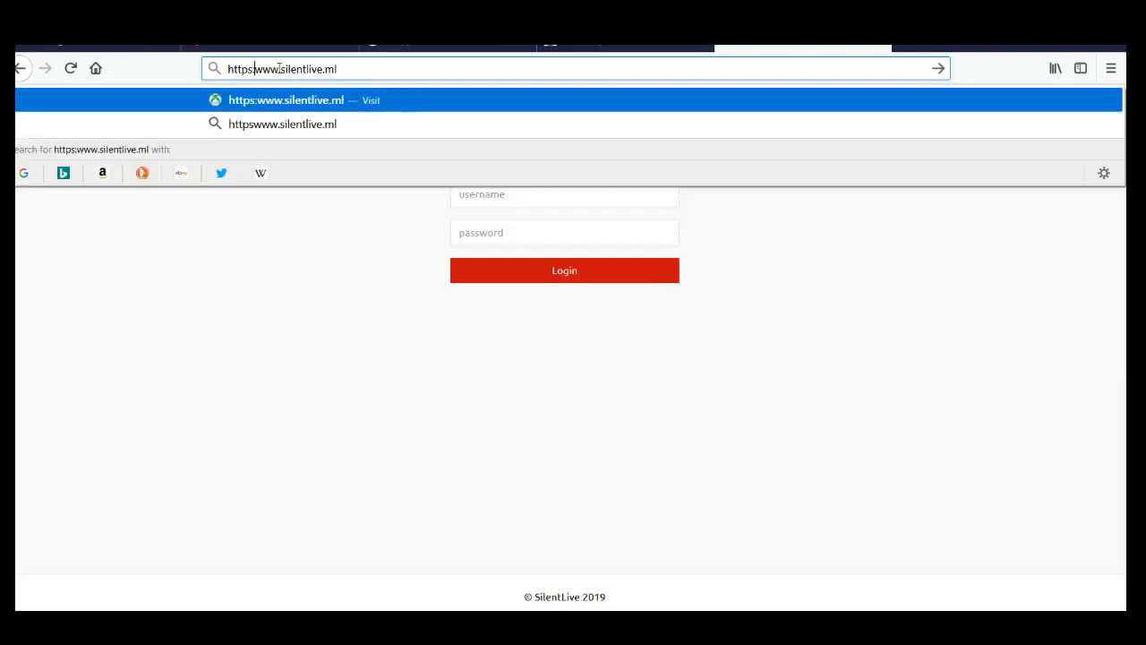
key("Return")
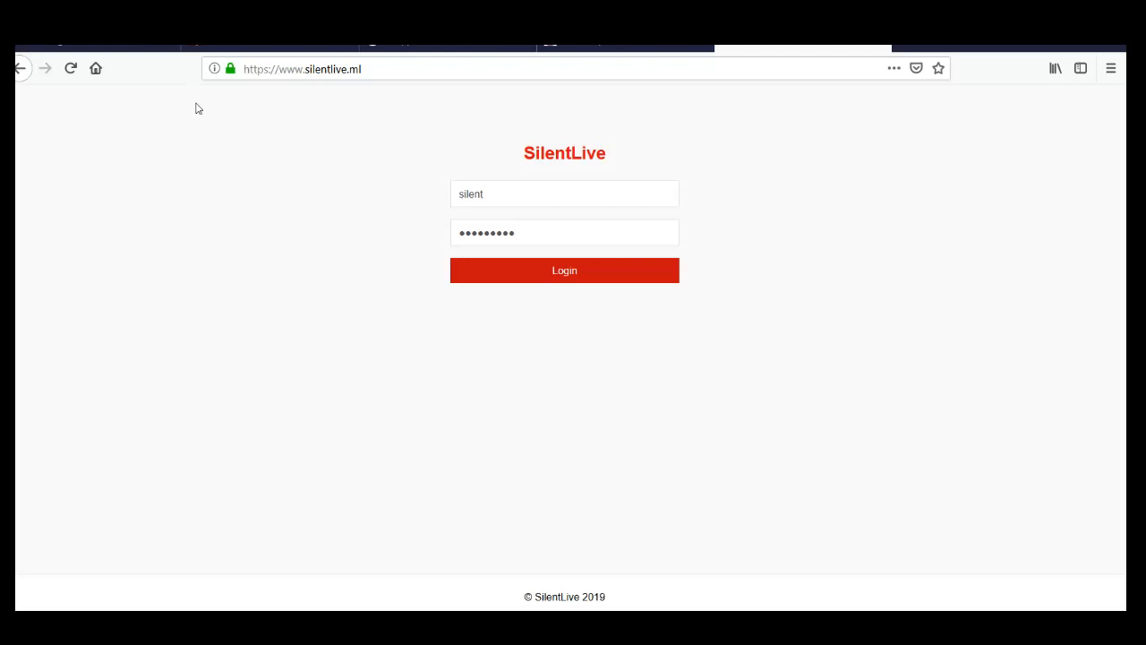
left_click(381, 70)
key("ctrl+a")
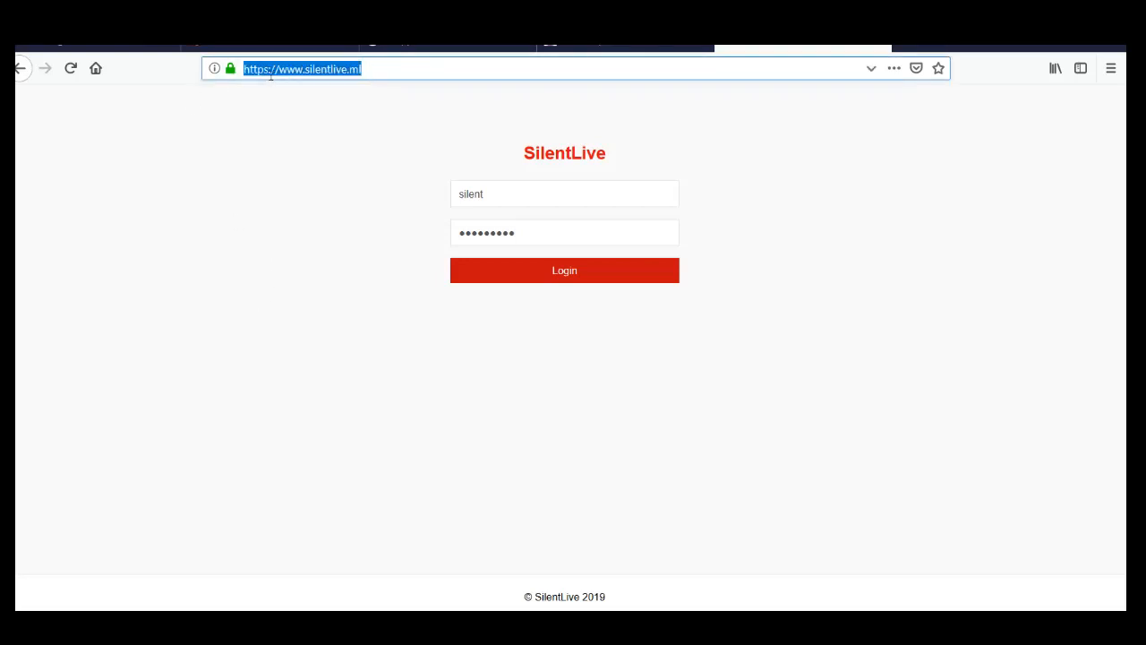
left_click(389, 73)
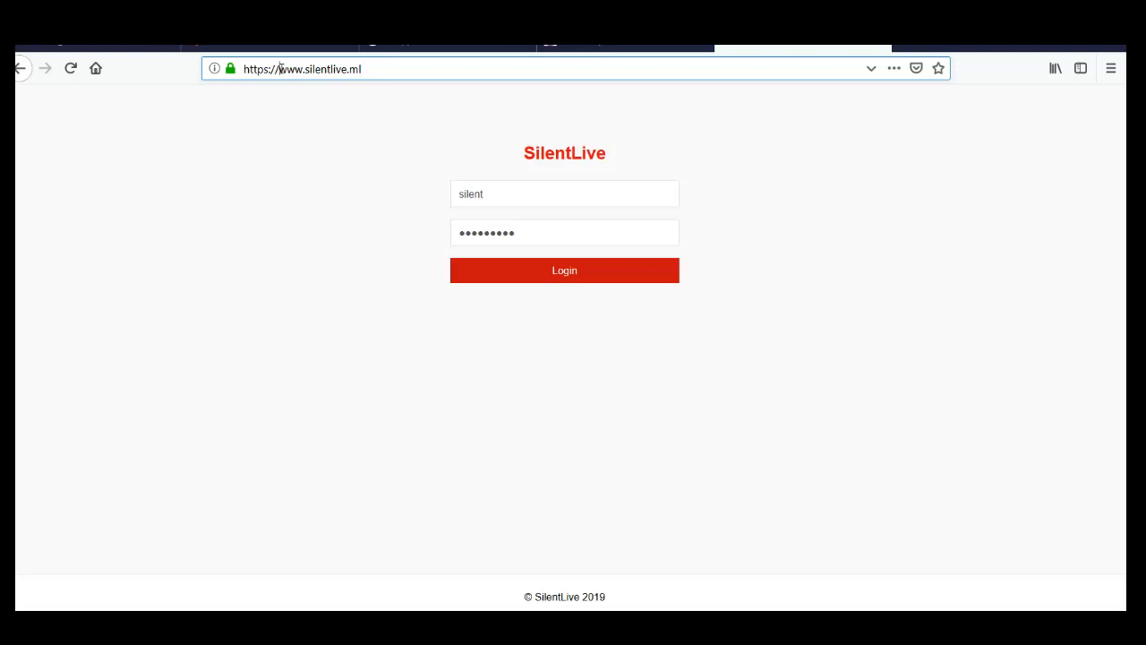
left_click_drag(399, 61, 274, 70)
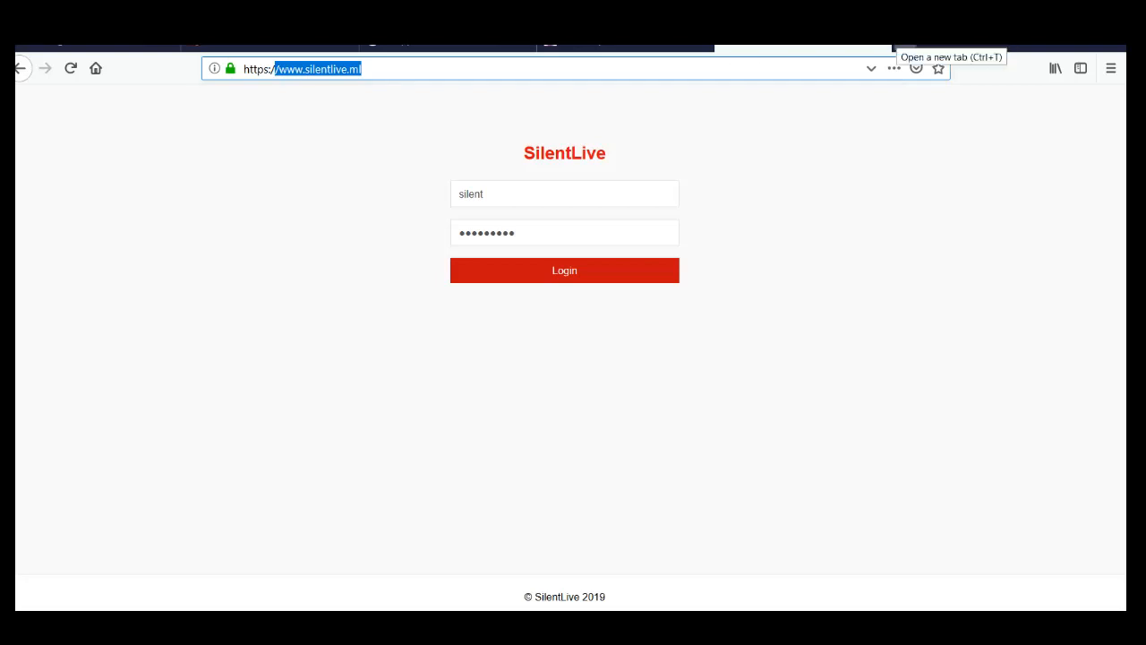
Search the web for freenom in a new tab and open the Freenom website
left_click(905, 47)
left_click(326, 133)
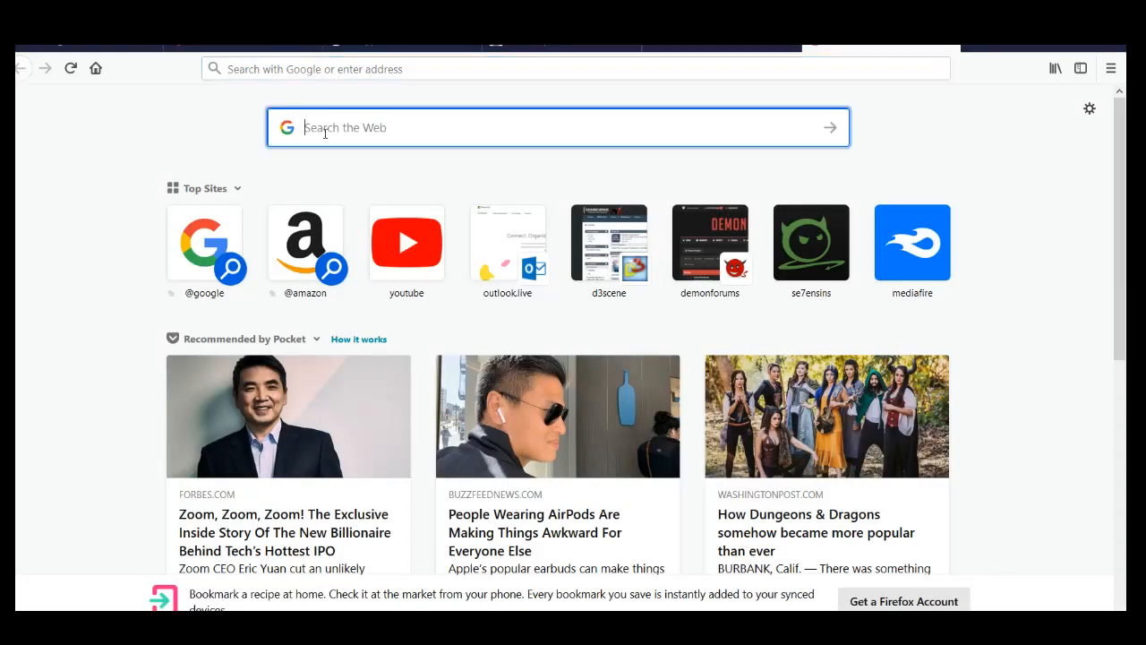
type("f")
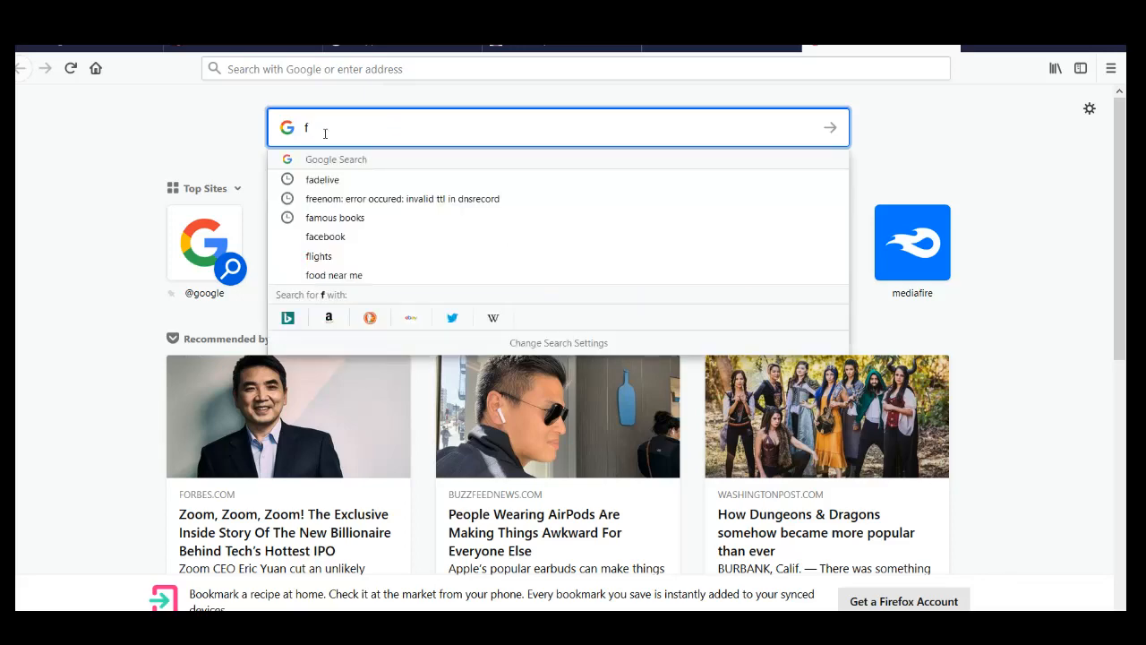
type("reenom")
key("Return")
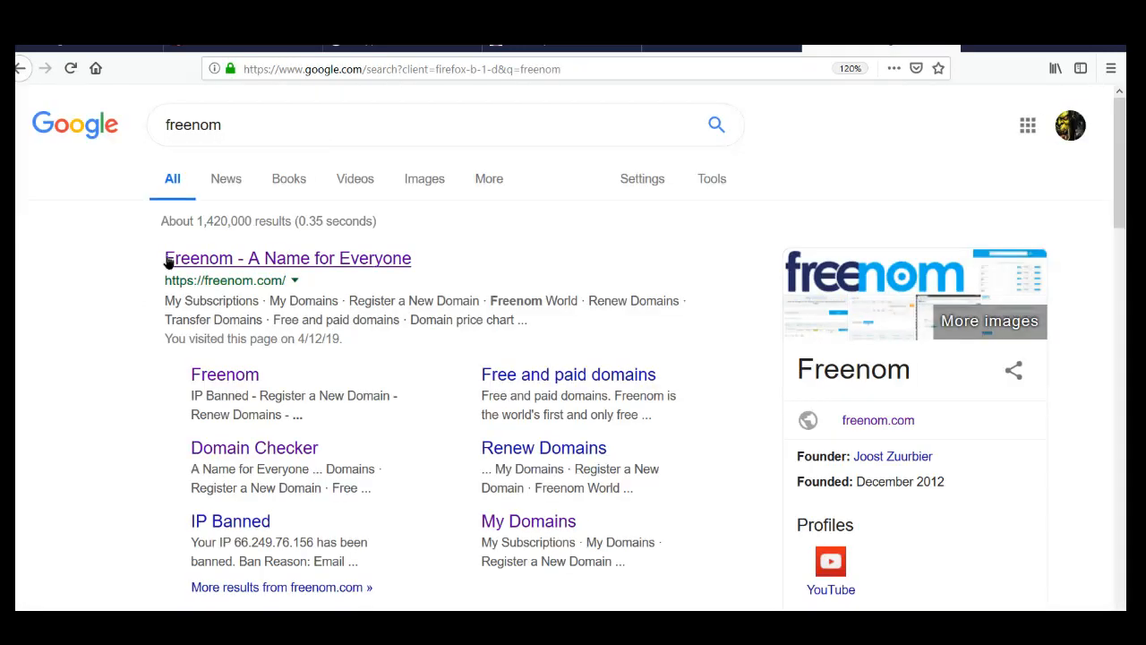
left_click(179, 265)
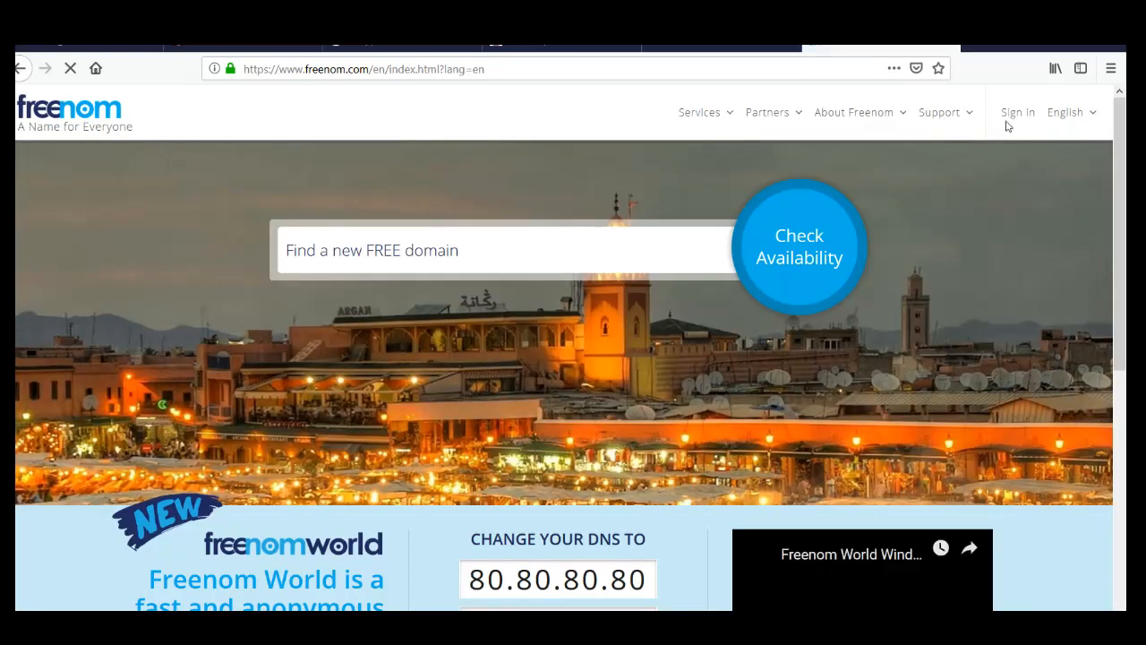
Open Freenom's sign-in page and try to log in with the saved e-mail and password
left_click(1013, 123)
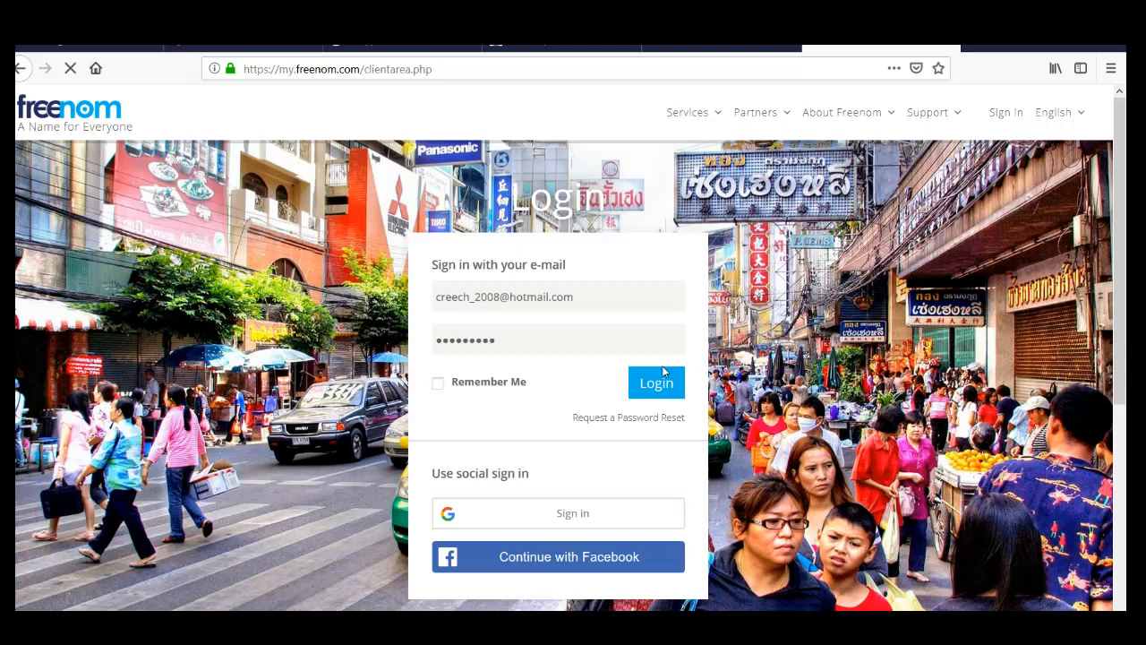
left_click(667, 371)
Sign in to the Freenom client area through Google, using the first listed account
scroll(507, 446, "down", 3)
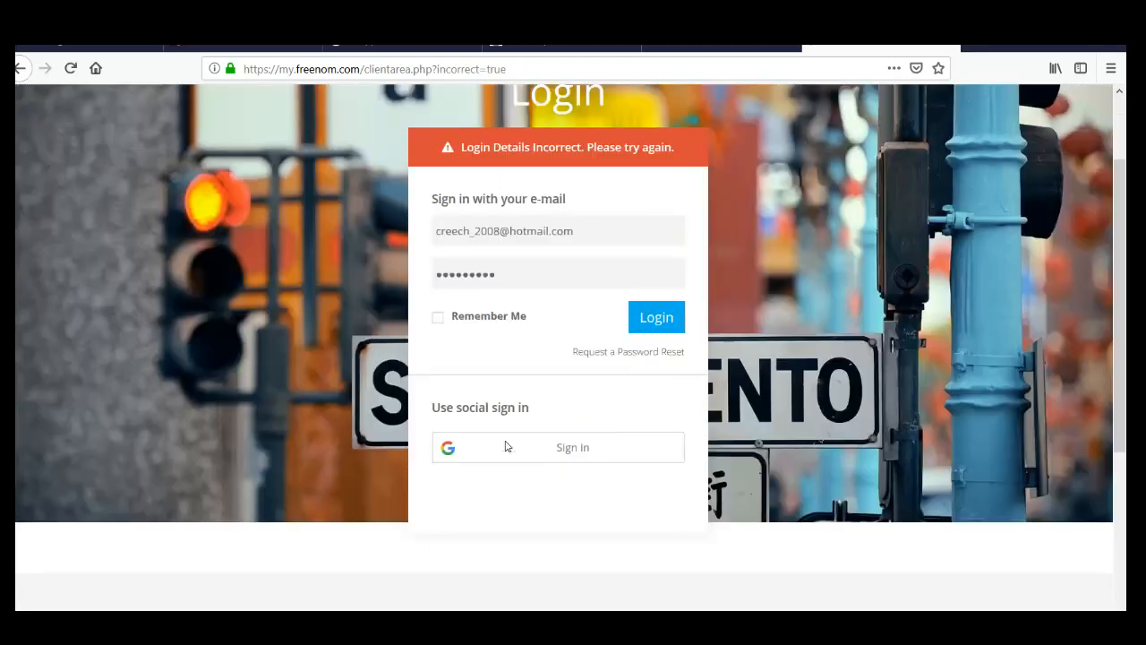
left_click(574, 390)
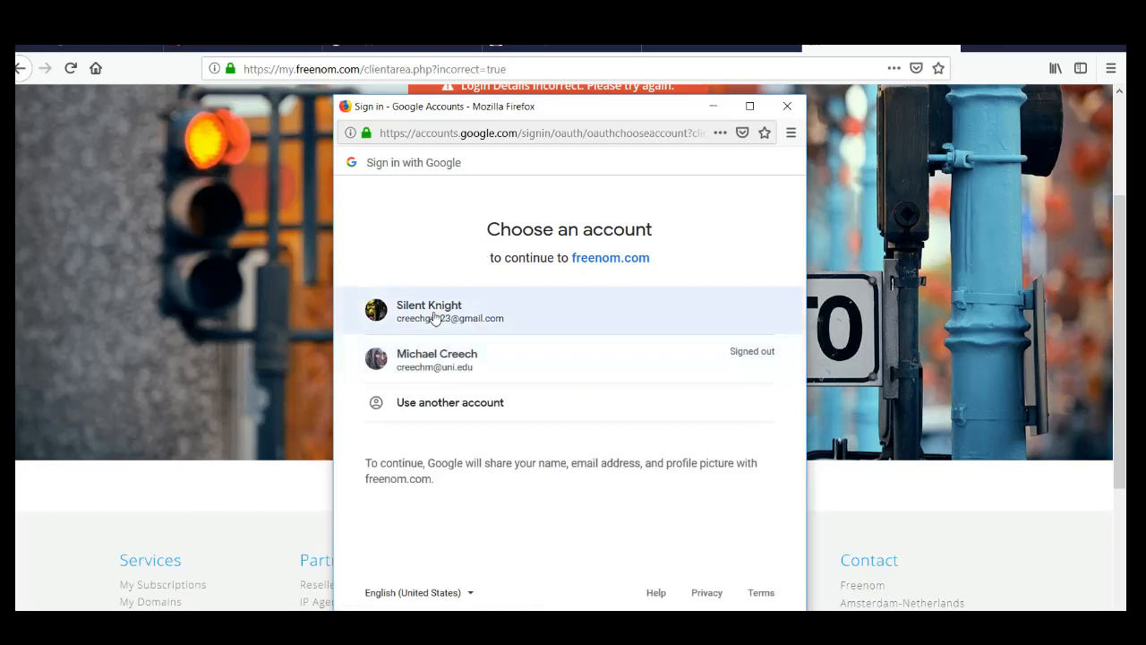
left_click(434, 314)
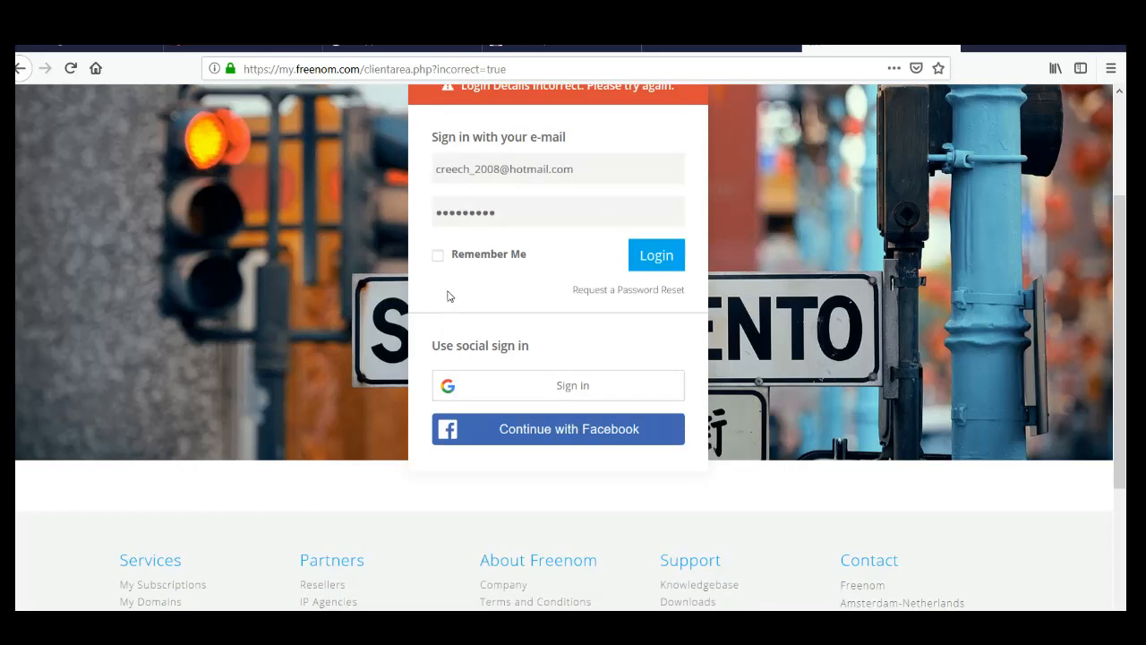
scroll(551, 364, "up", 3)
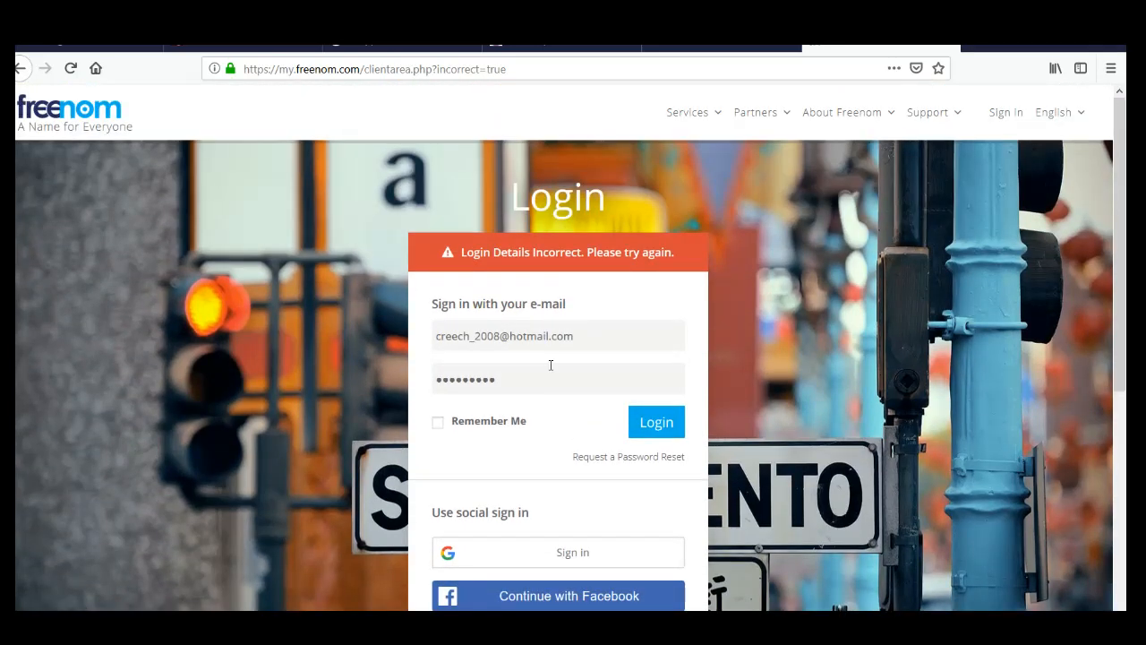
scroll(566, 349, "down", 4)
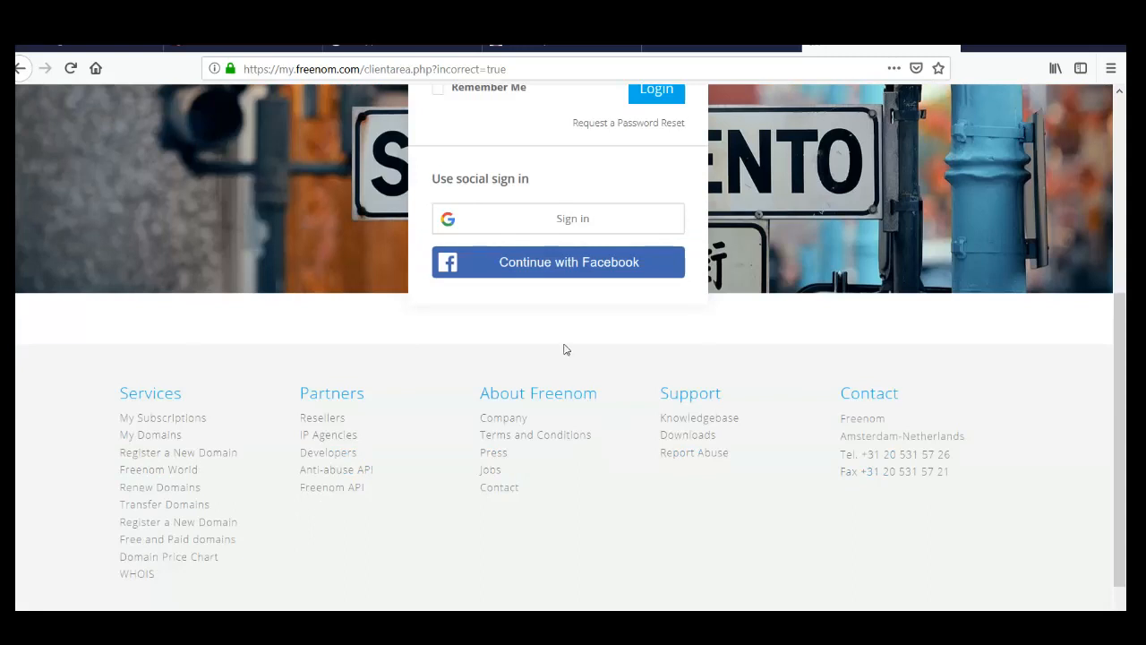
left_click(589, 225)
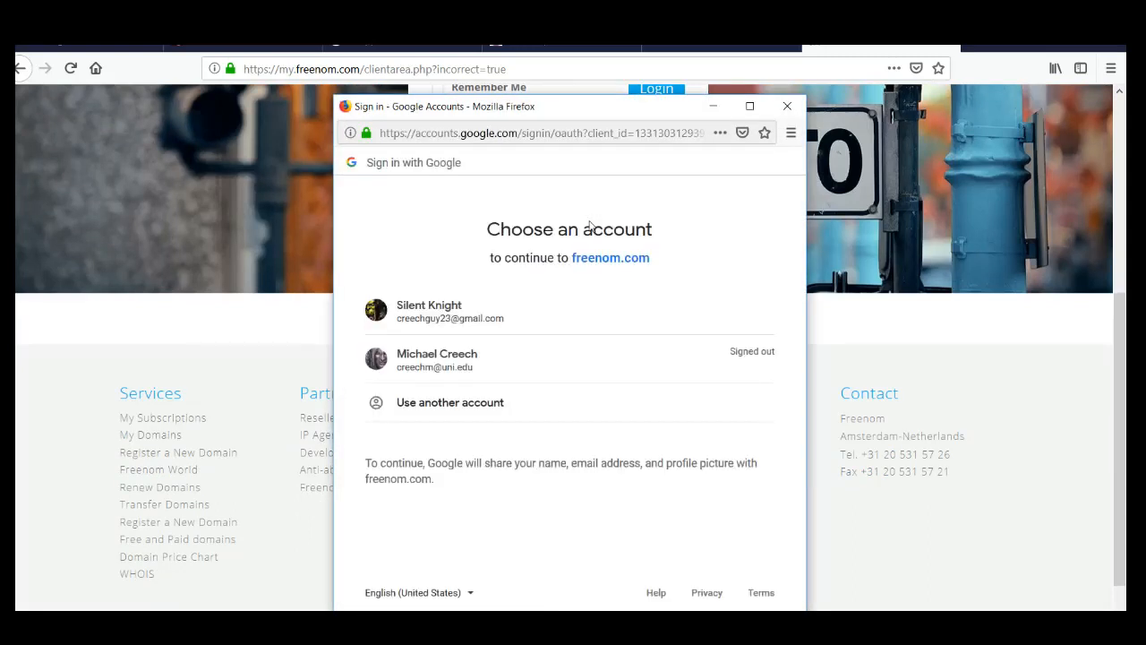
left_click(462, 307)
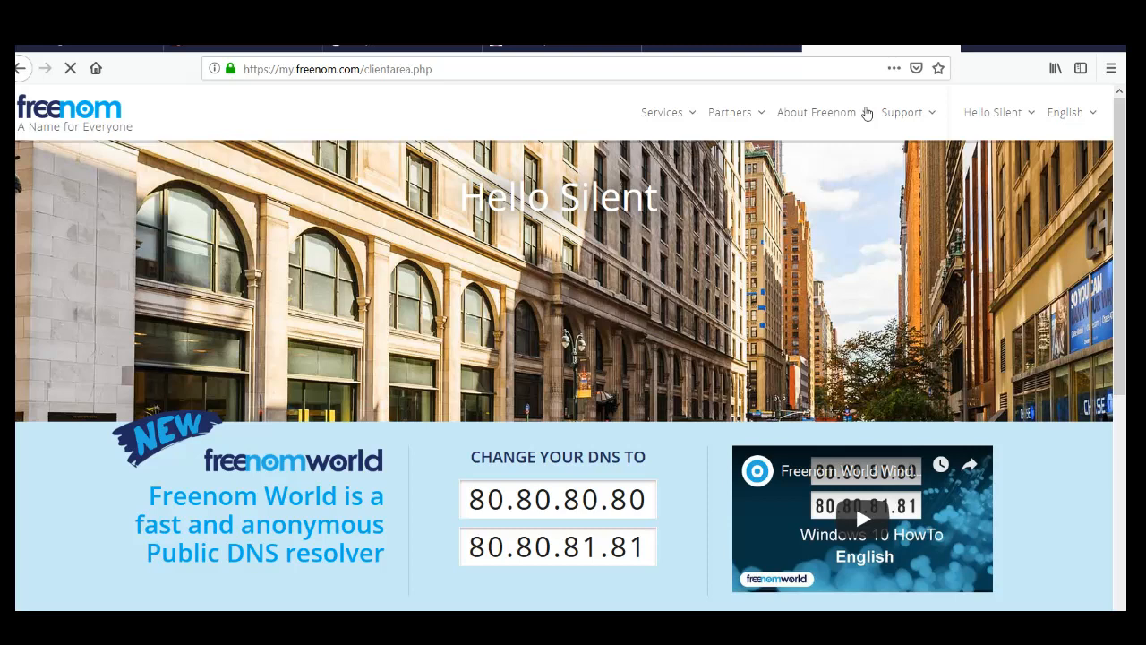
Open Freenom's page for registering a new domain and check the availability of pimpinlive
left_click(689, 117)
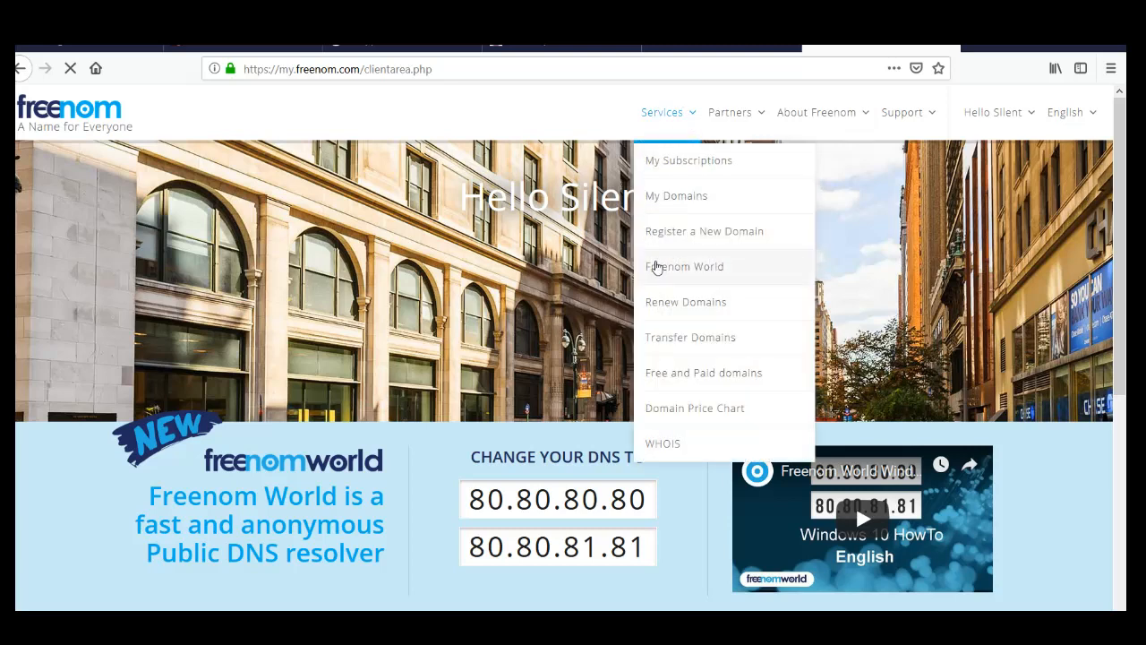
left_click(659, 239)
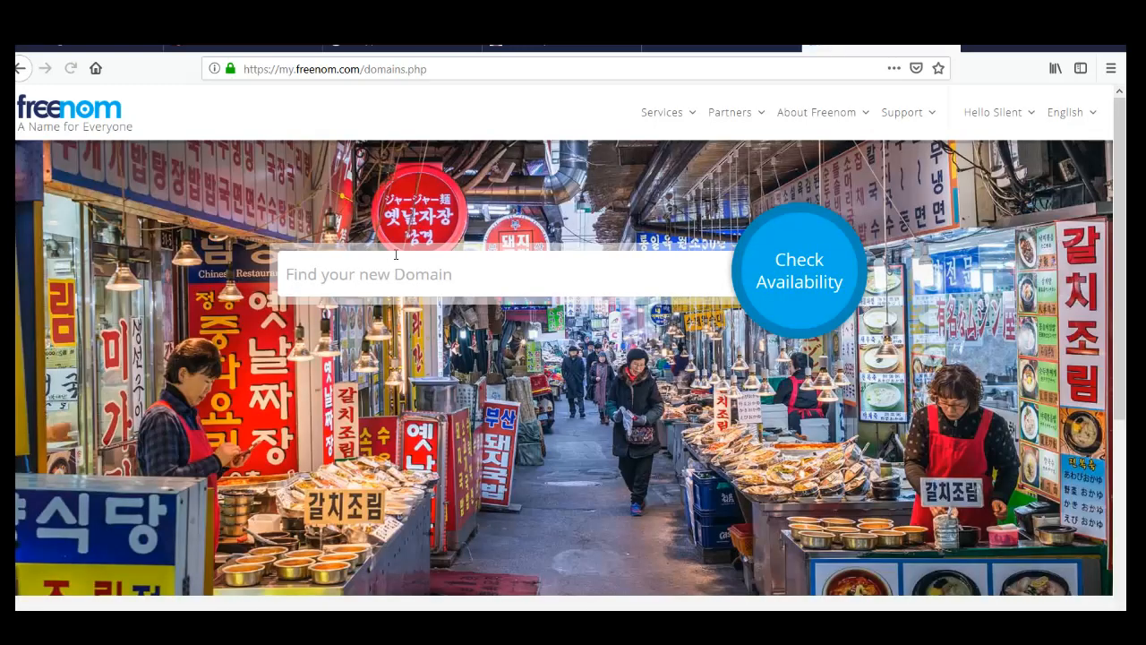
left_click(383, 282)
type("pimpinlive")
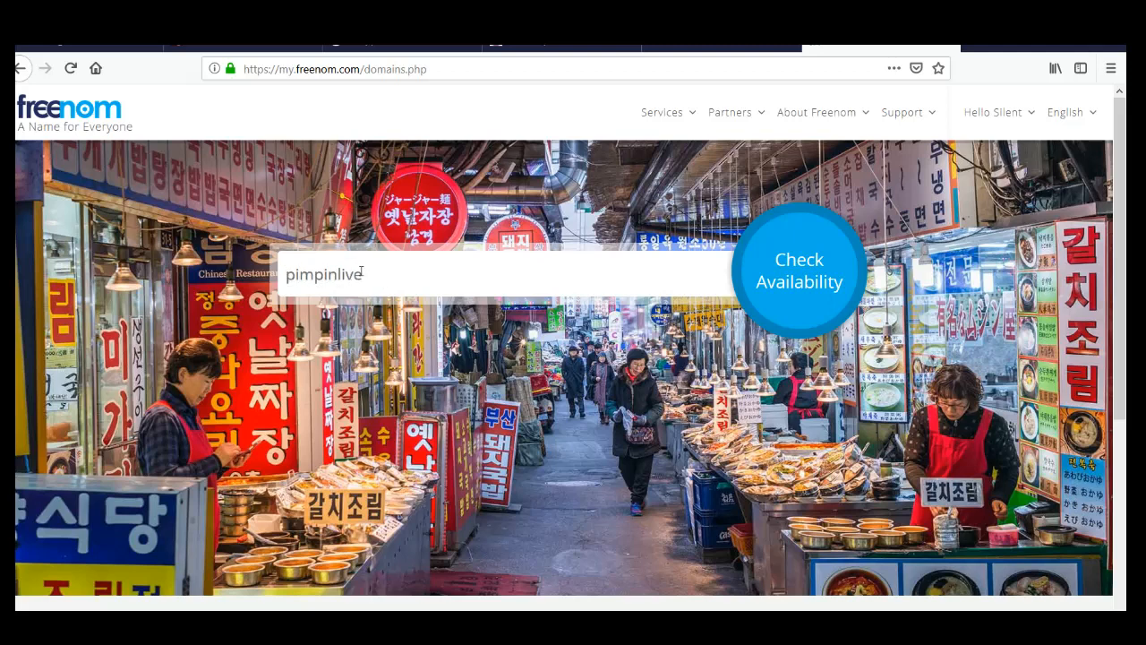
key("Return")
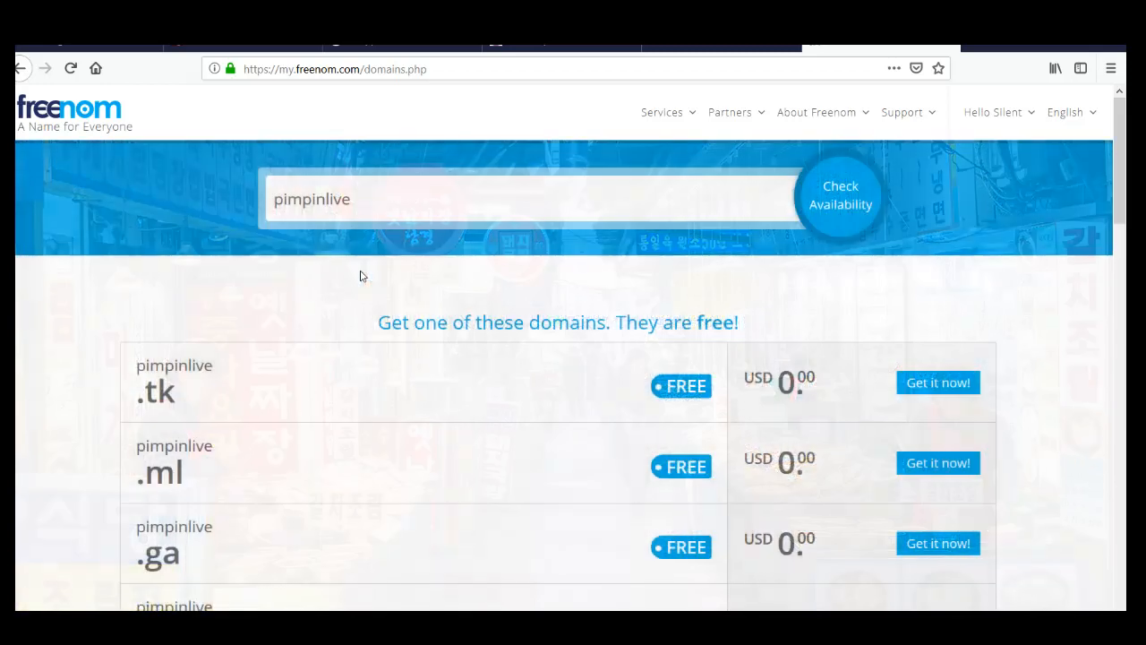
Look through the free and cost-price domain extensions offered for pimpinlive
scroll(662, 268, "down", 4)
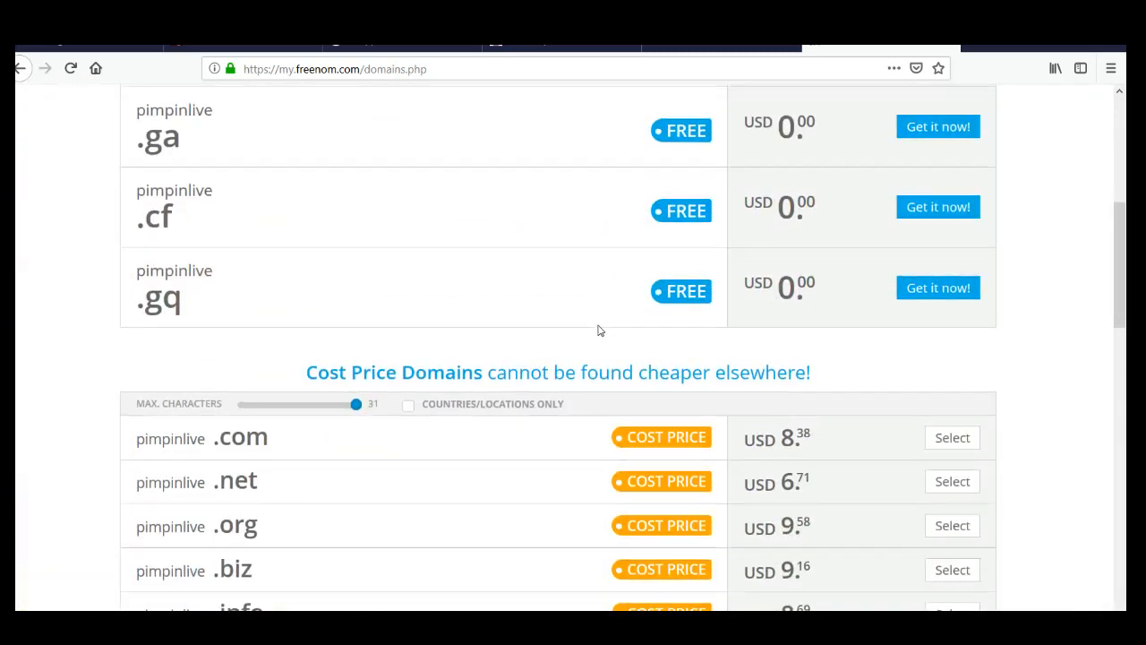
scroll(253, 289, "up", 2)
scroll(126, 219, "up", 1)
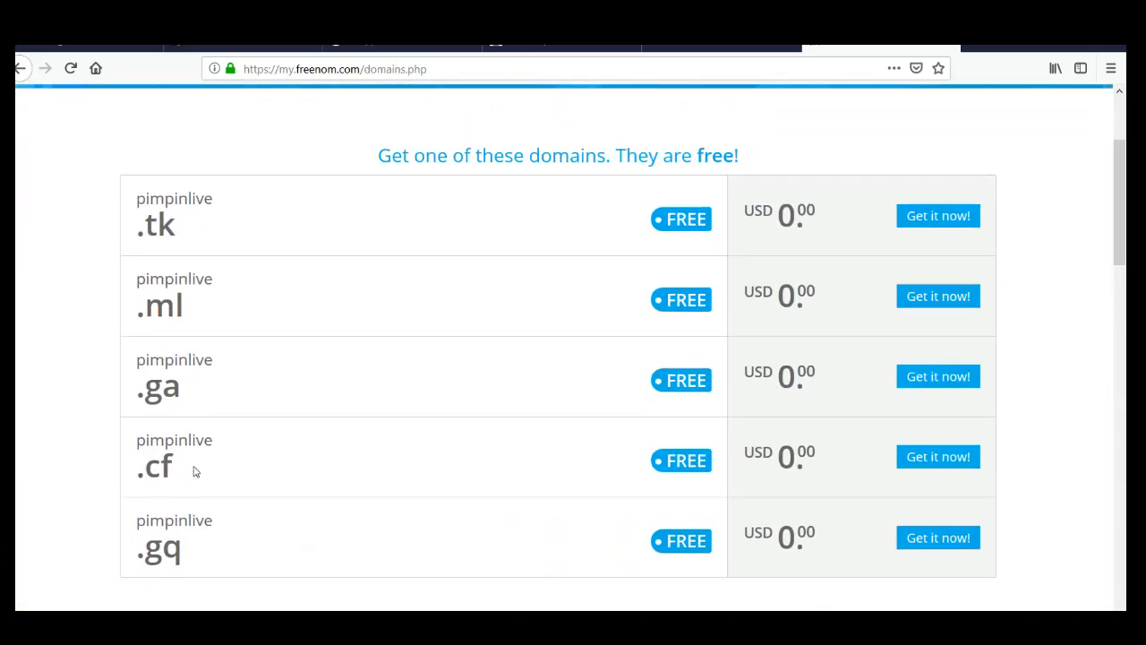
scroll(195, 472, "down", 6)
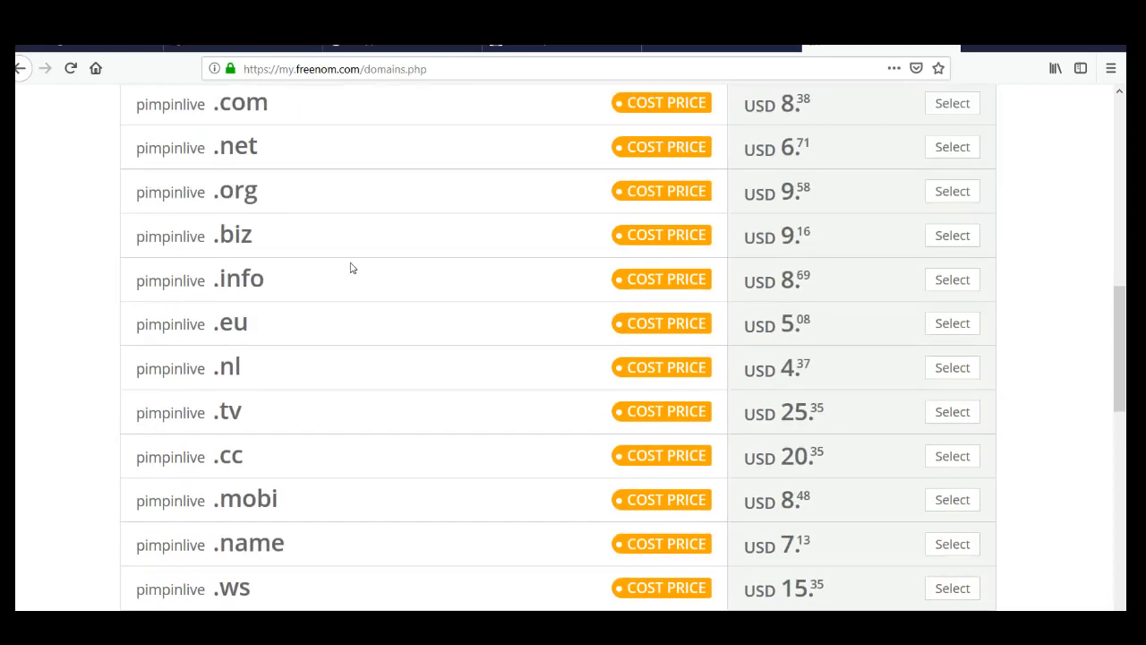
scroll(340, 269, "up", 3)
scroll(304, 385, "down", 2)
scroll(286, 309, "down", 1)
scroll(318, 376, "down", 5)
scroll(311, 358, "up", 5)
scroll(309, 369, "up", 6)
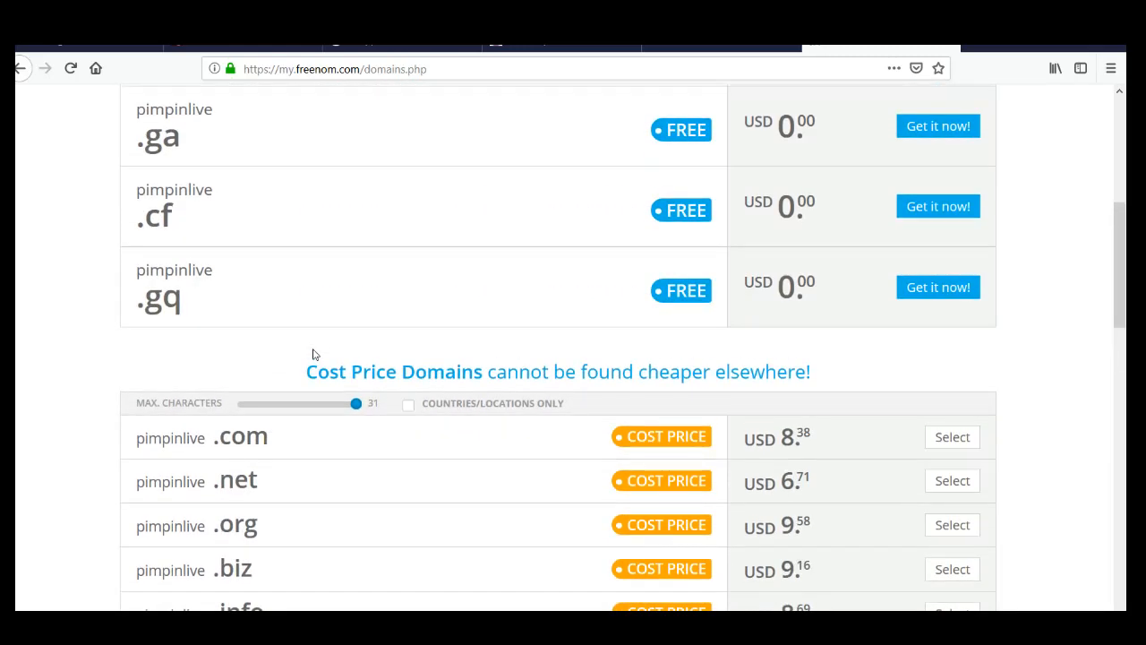
scroll(312, 355, "up", 5)
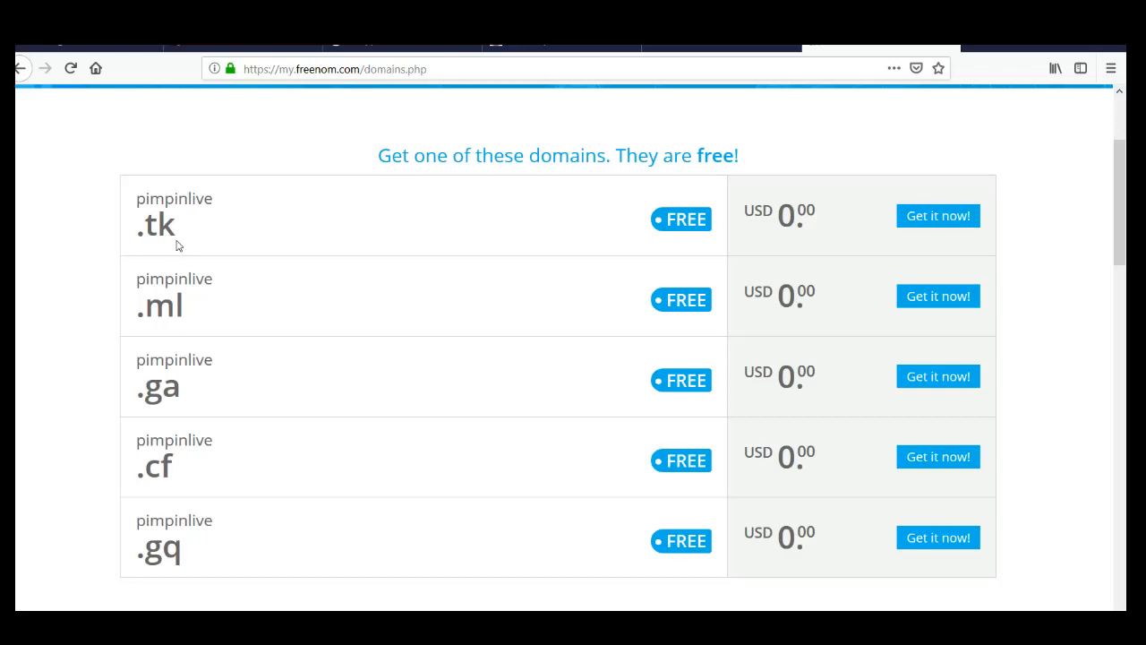
scroll(225, 343, "up", 3)
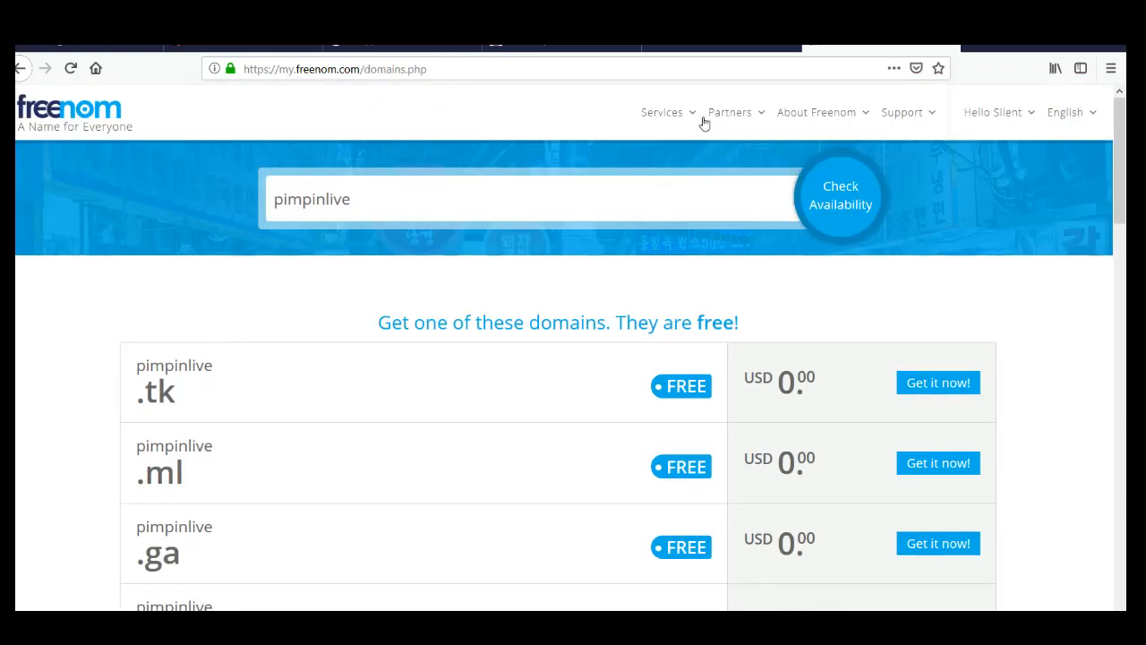
List the account's registered domains and open the management page for silentlive.ml
mouse_move(689, 116)
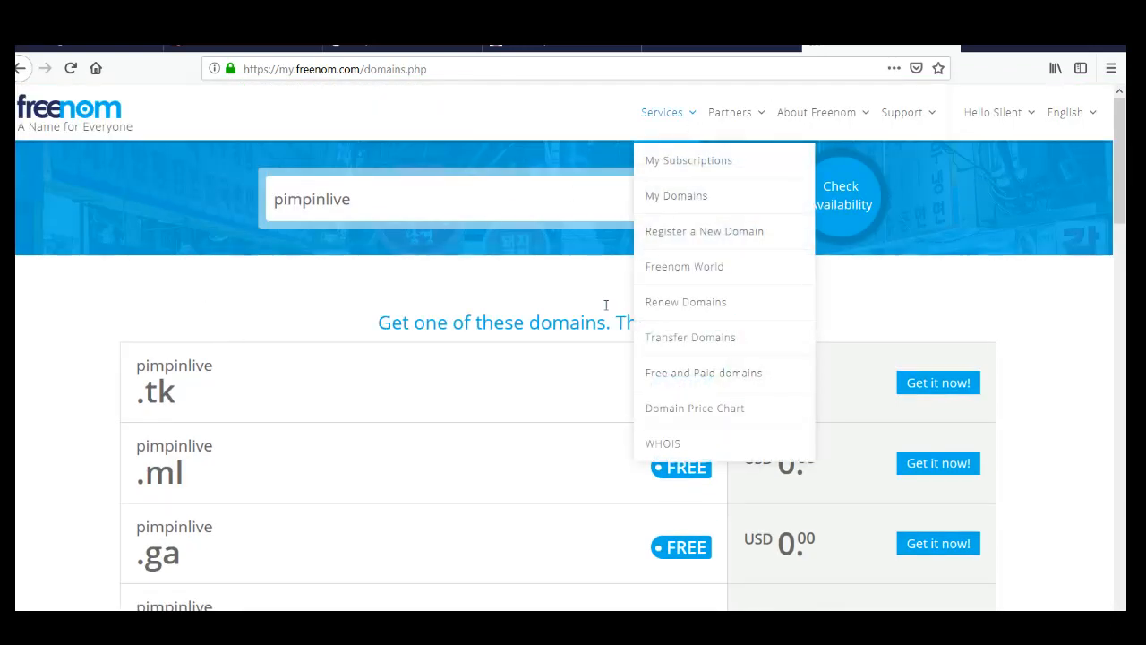
left_click(686, 194)
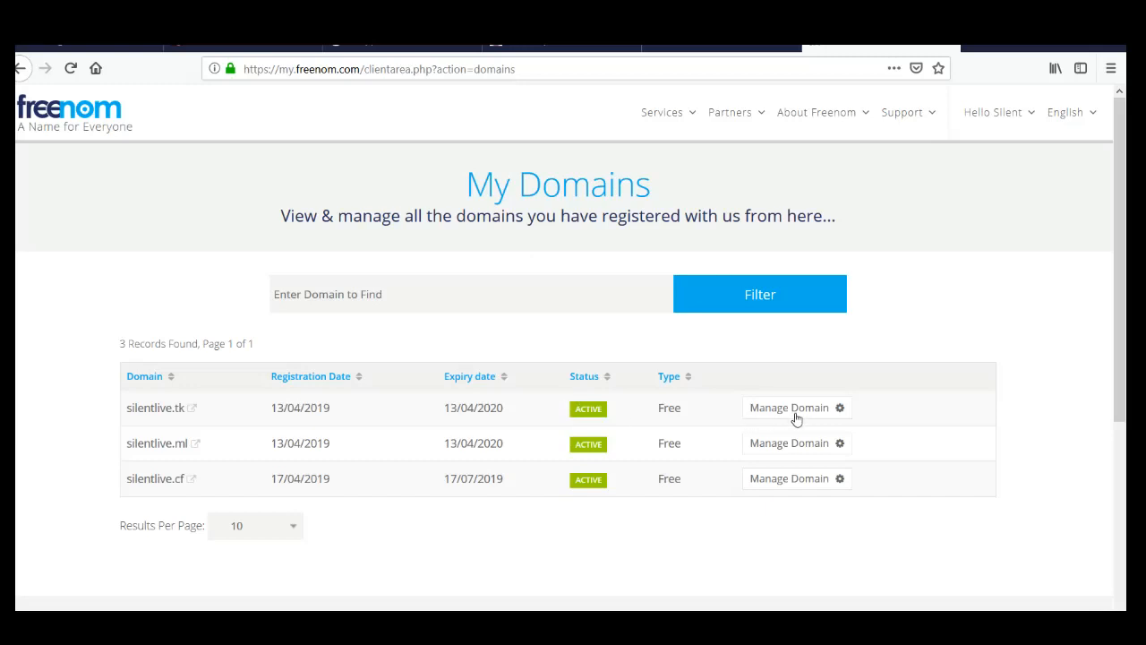
left_click(779, 444)
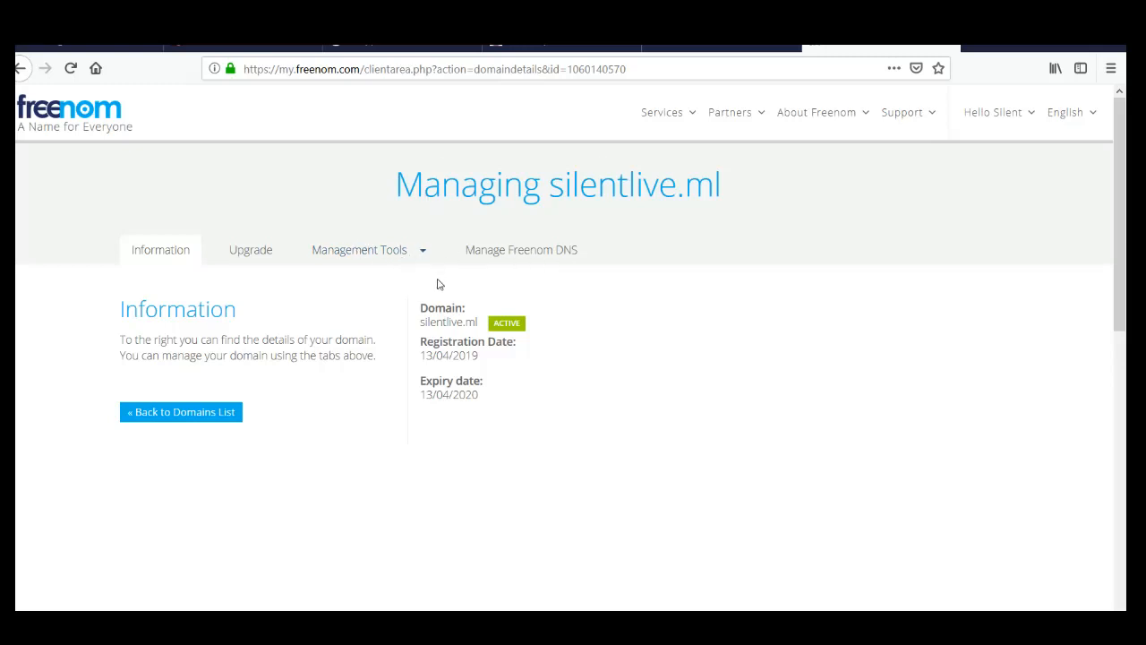
Load the server address 74.91.116.82 in a new browser tab, highlight the address and close that tab
left_click(974, 47)
type("74.91.116.82")
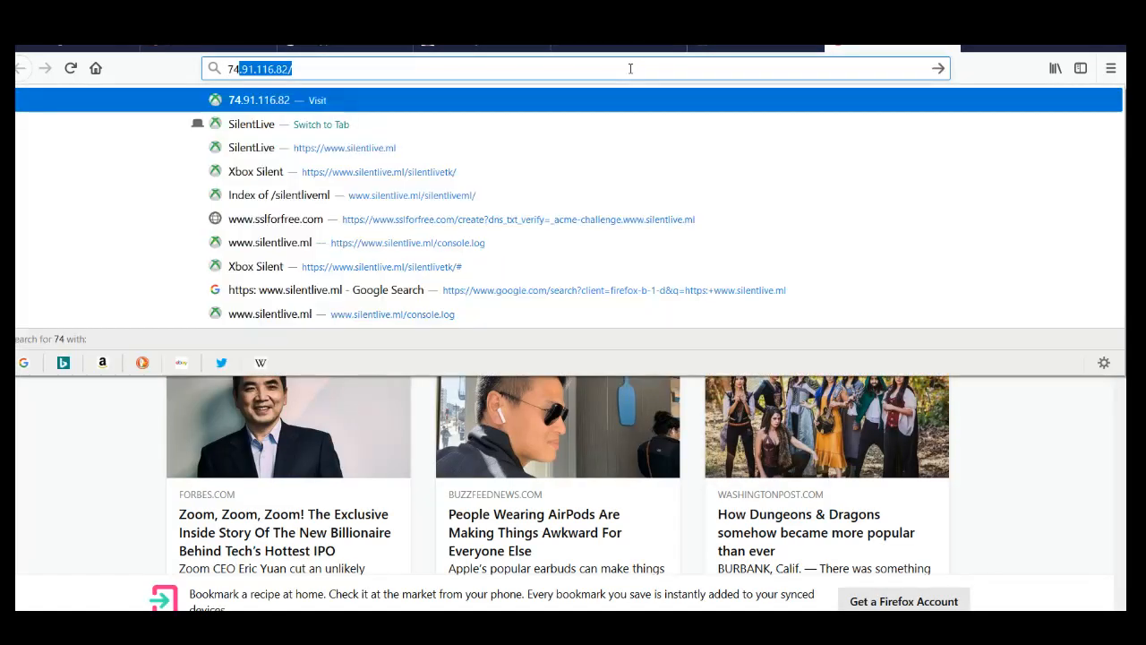
key("Return")
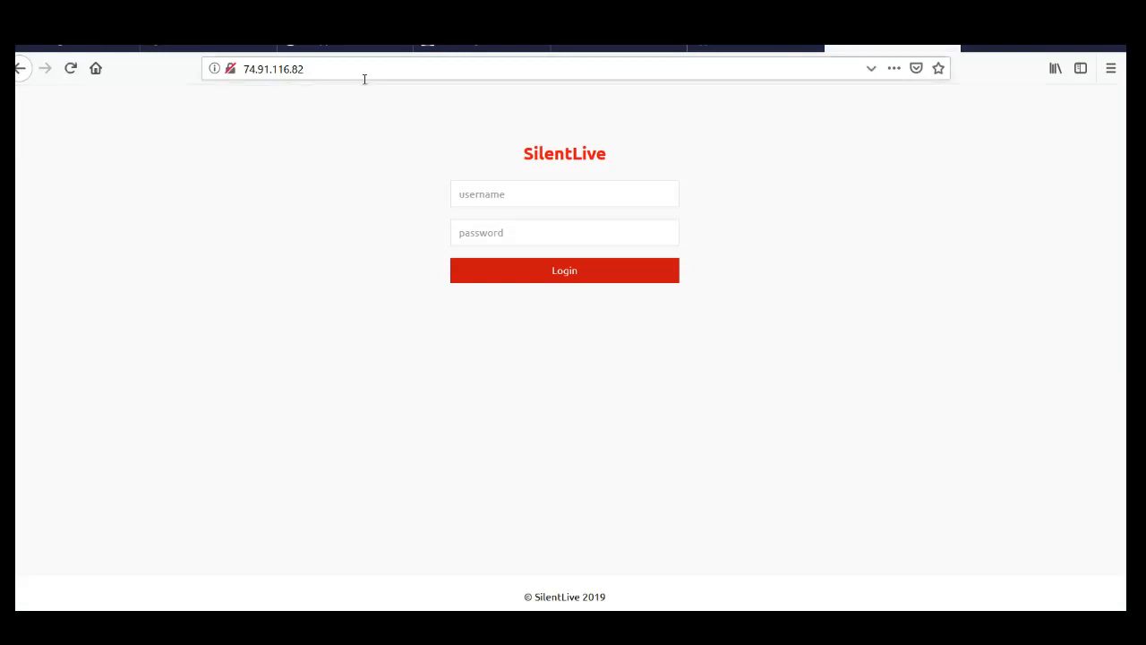
left_click(323, 69)
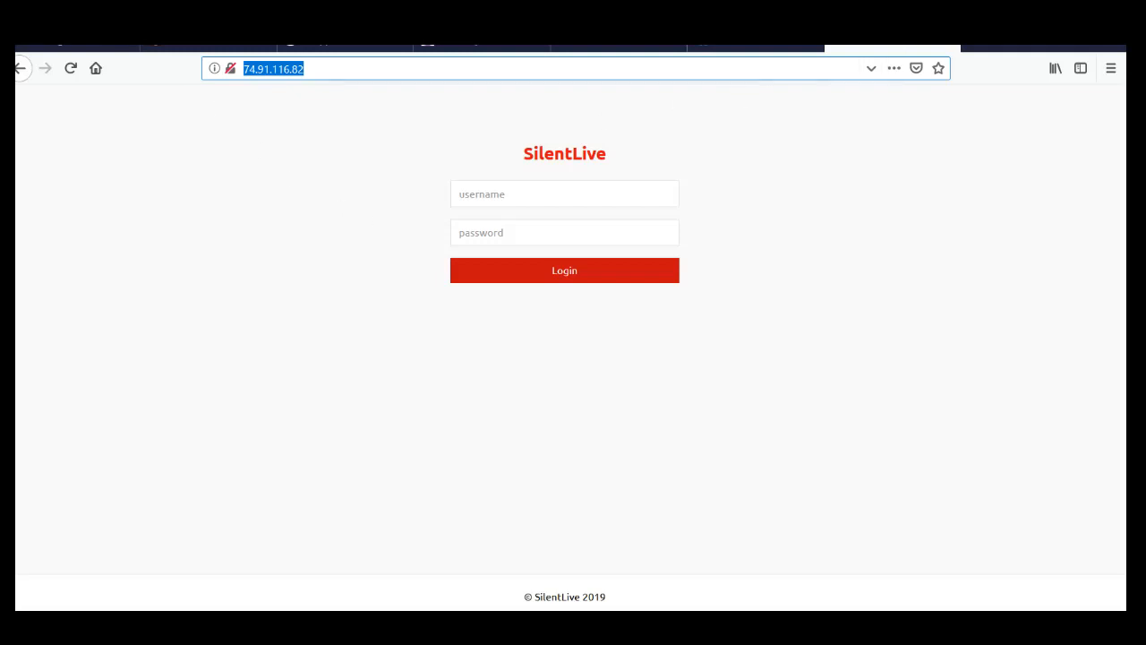
left_click(956, 48)
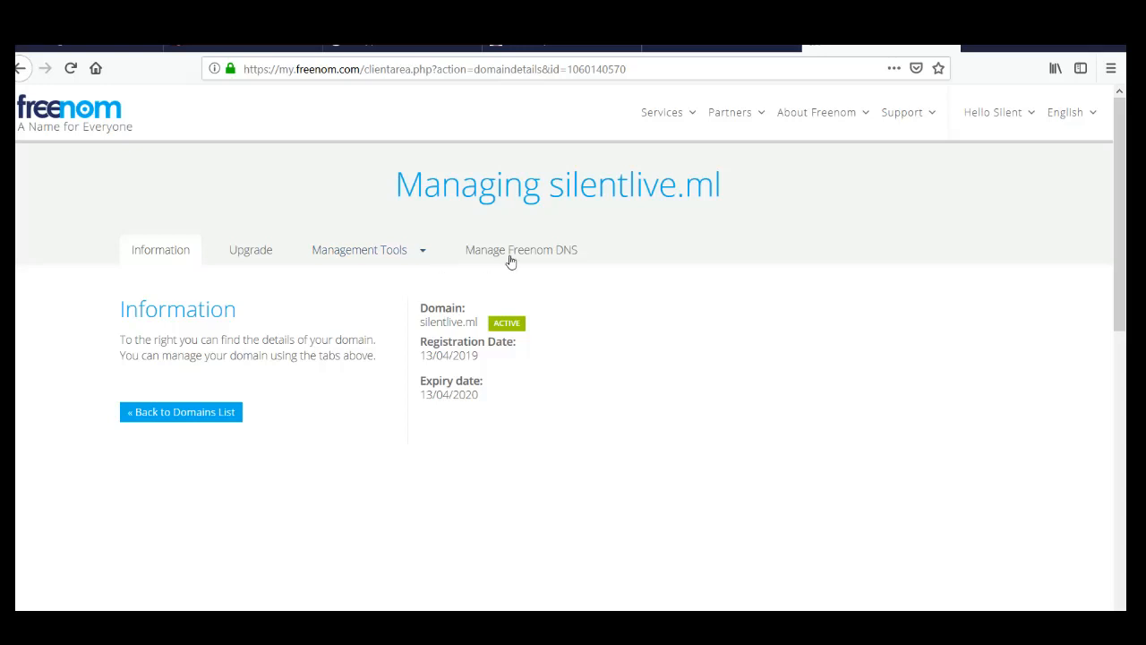
View the nameserver settings of silentlive.ml, and open and look over its Freenom DNS records
left_click(417, 256)
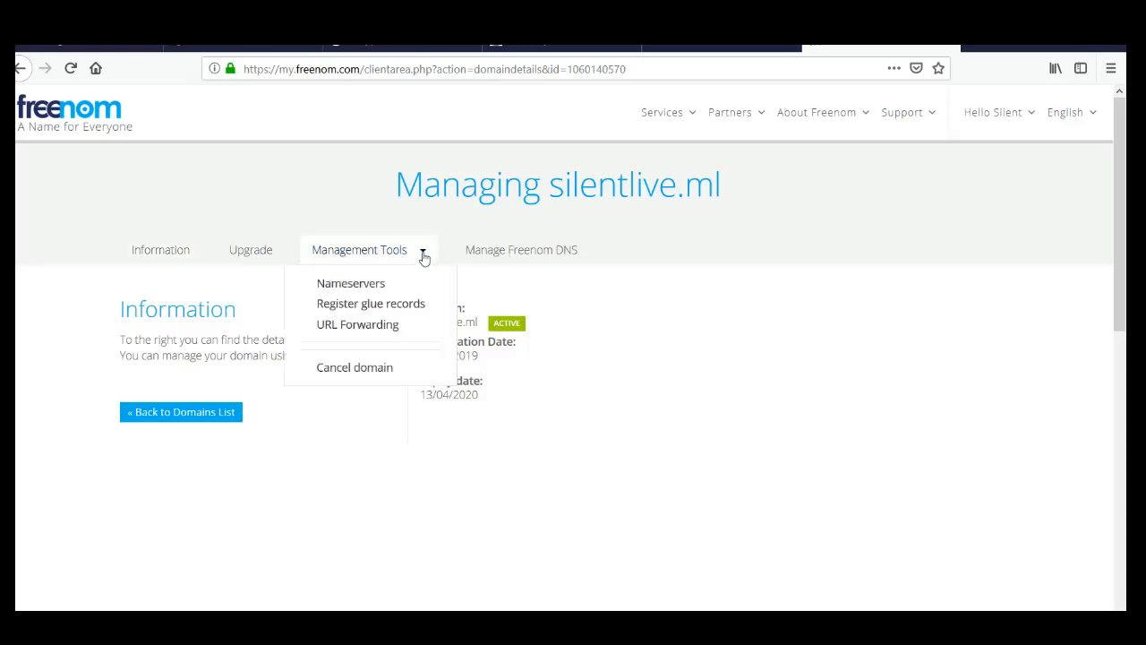
left_click(326, 285)
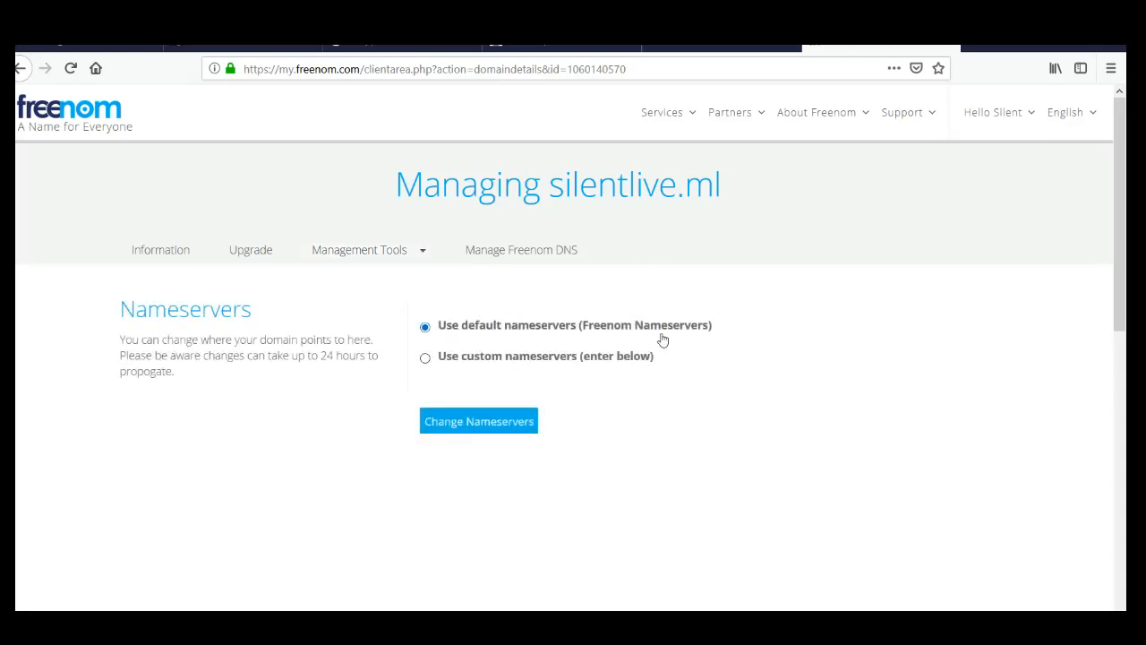
left_click(505, 264)
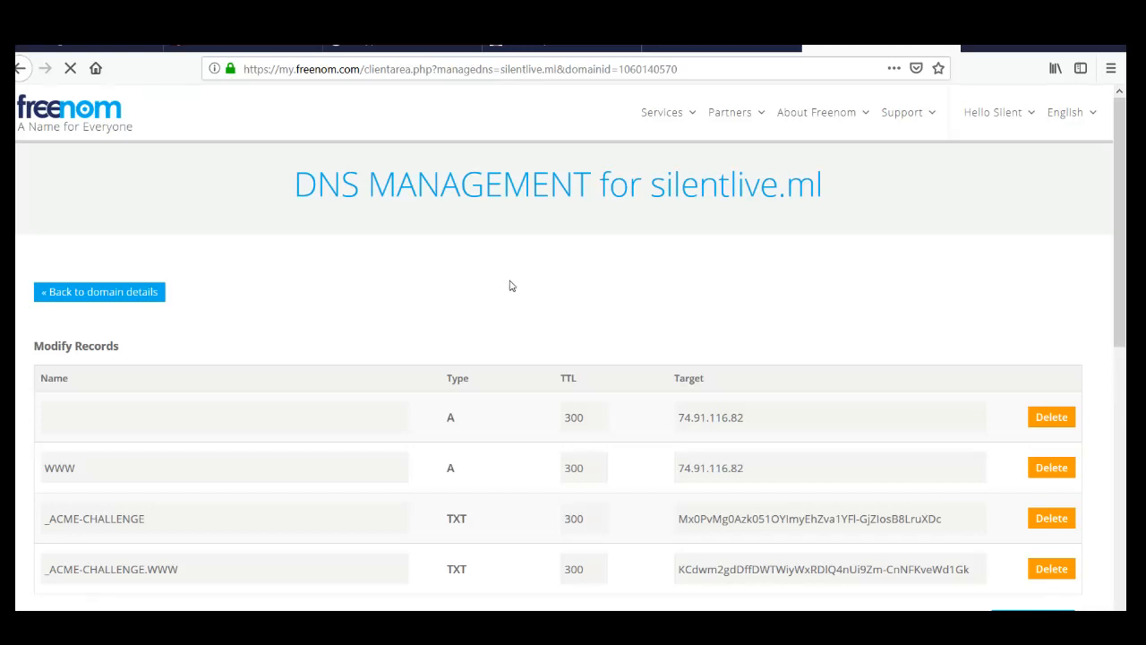
scroll(515, 282, "down", 3)
scroll(510, 282, "up", 1)
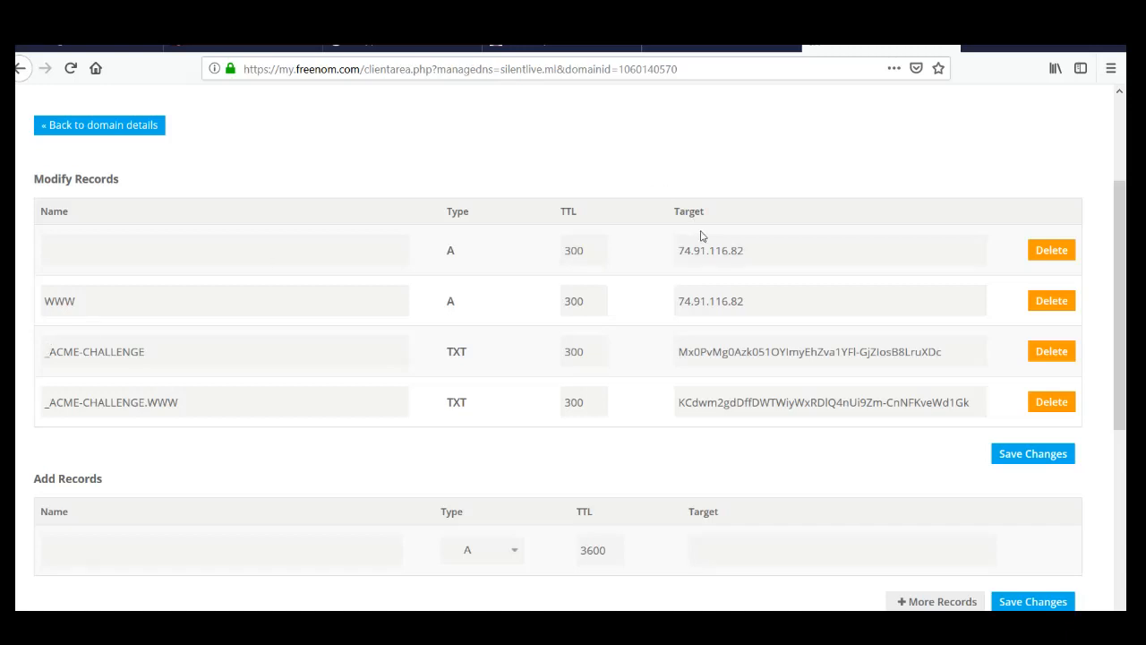
Examine the target of the unnamed A record and the WWW record name for silentlive.ml, and return to the domain details
left_click(775, 257)
left_click(116, 306)
scroll(488, 374, "up", 3)
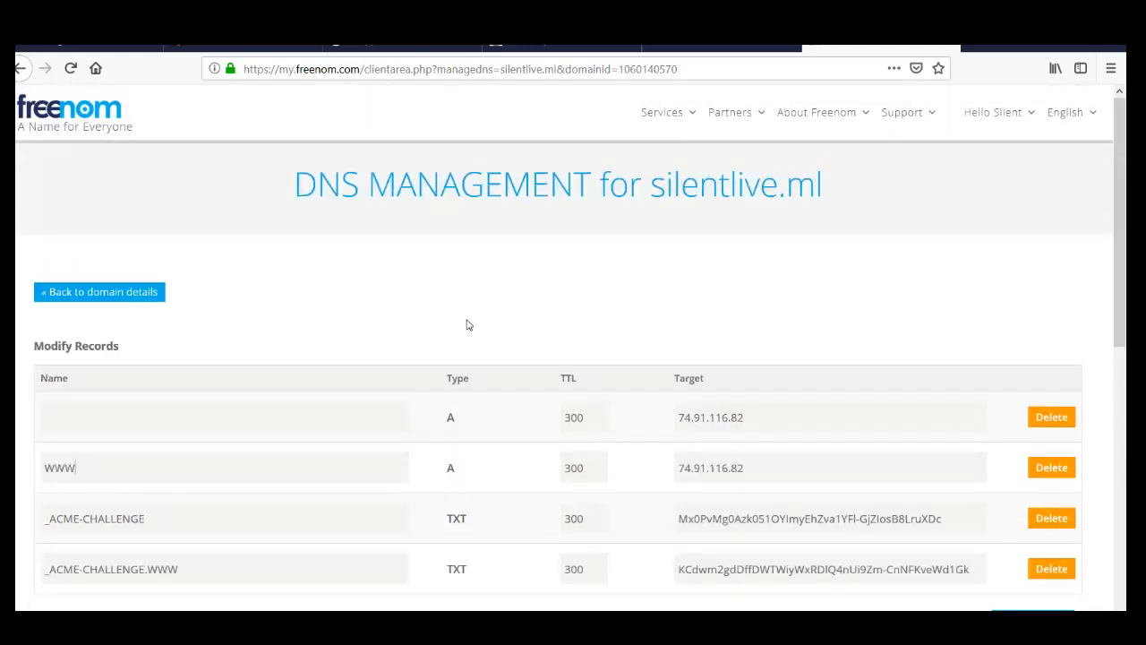
left_click_drag(653, 184, 826, 199)
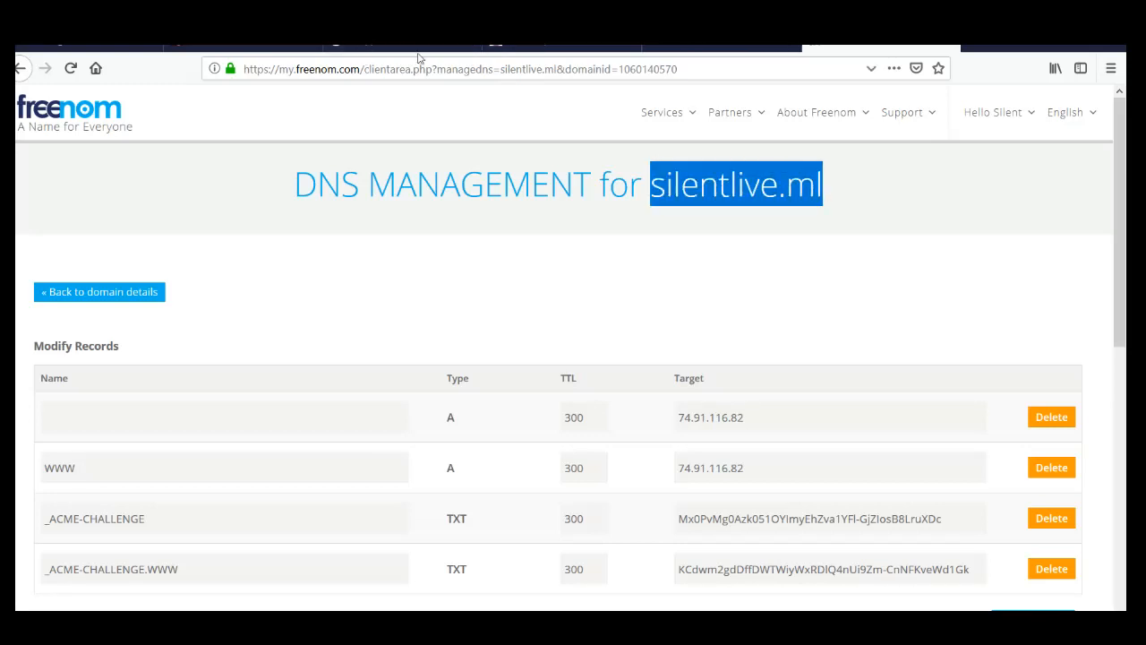
left_click(55, 296)
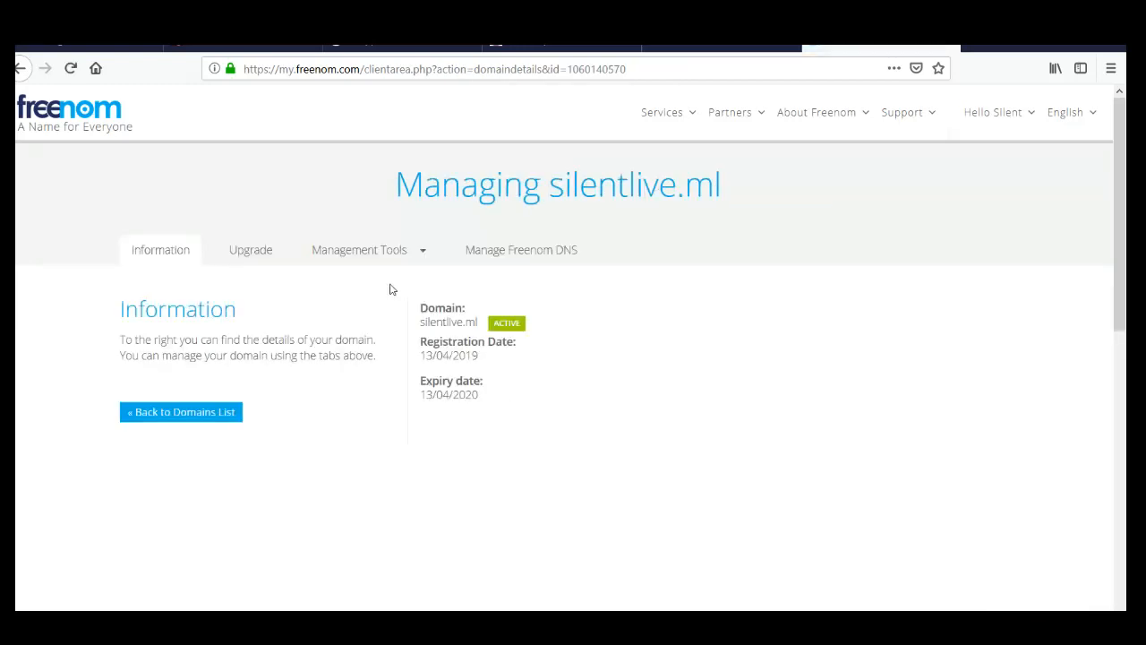
Switch to the SilentLive site tab and load it through the IP address 74.91.116.82
left_click(687, 48)
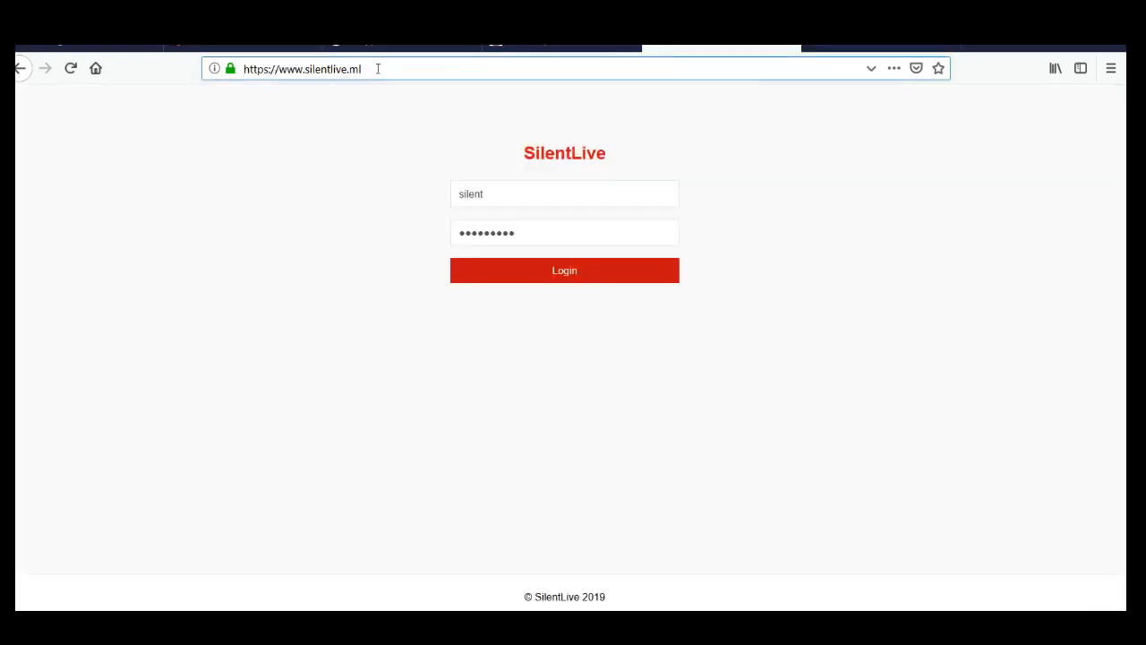
left_click_drag(427, 68, 235, 69)
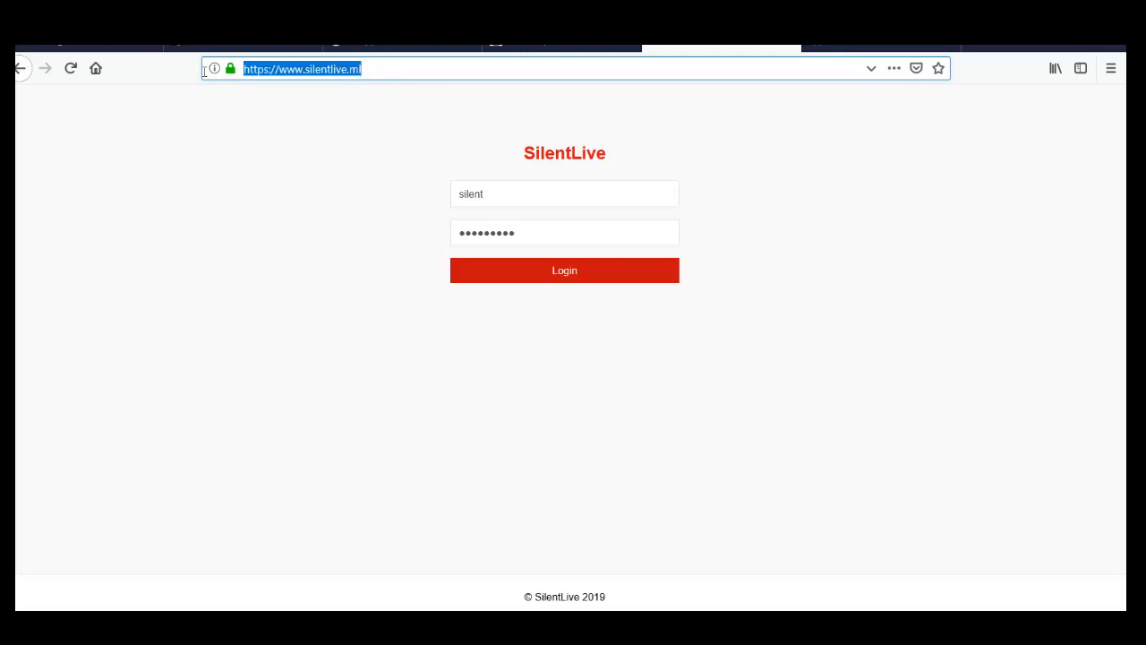
type("74.91.116.82")
key("Return")
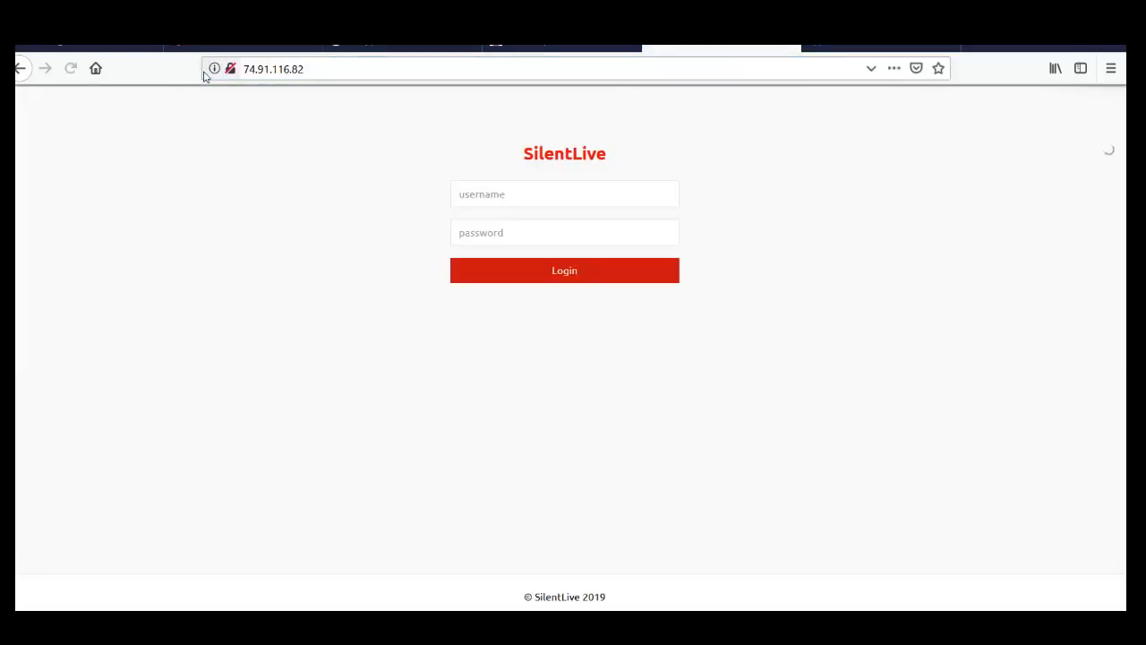
left_click(364, 68)
type("www.google.com/")
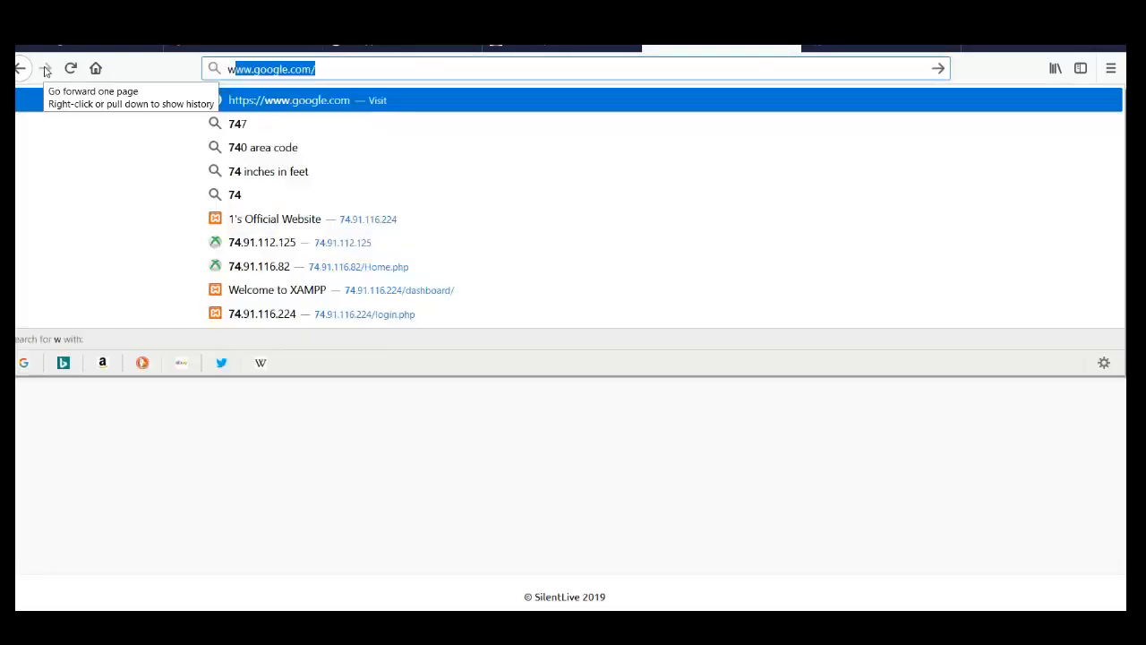
key("Down")
key("Return")
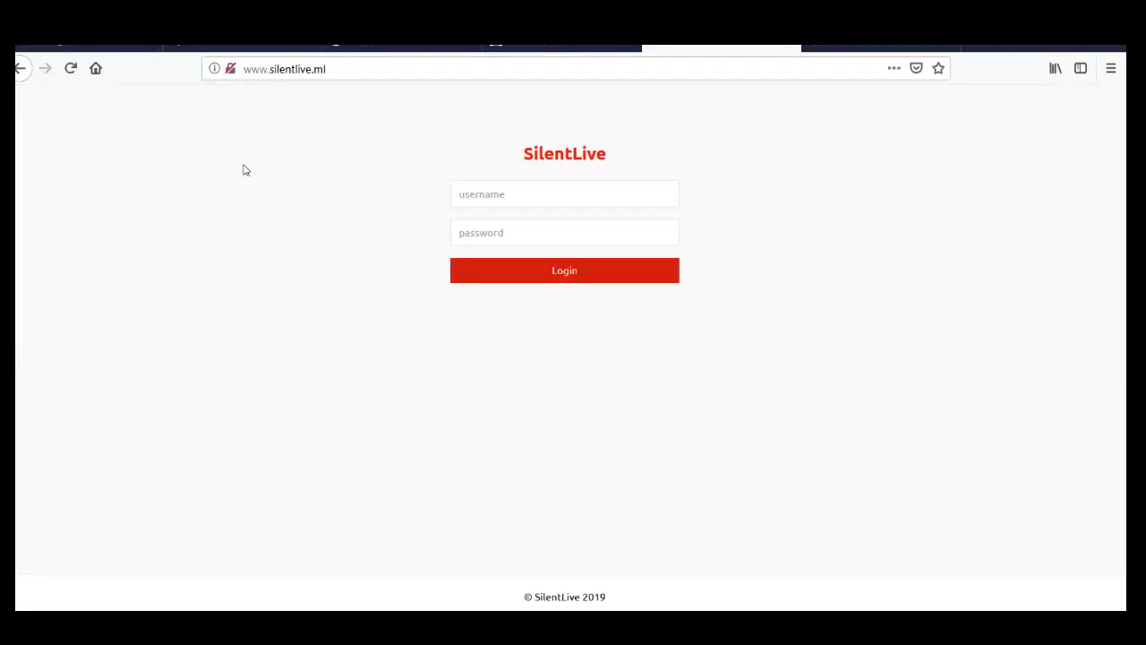
Return to the Freenom domain list and open the DNS management page for silentlive.tk to view its record fields
left_click(873, 46)
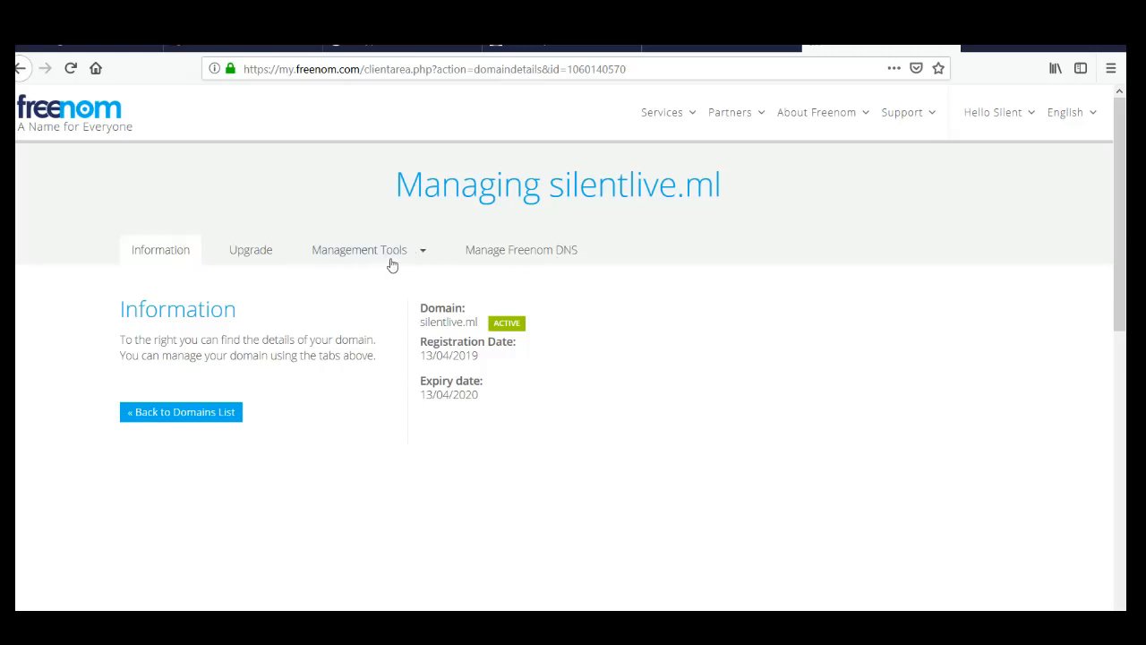
left_click(134, 415)
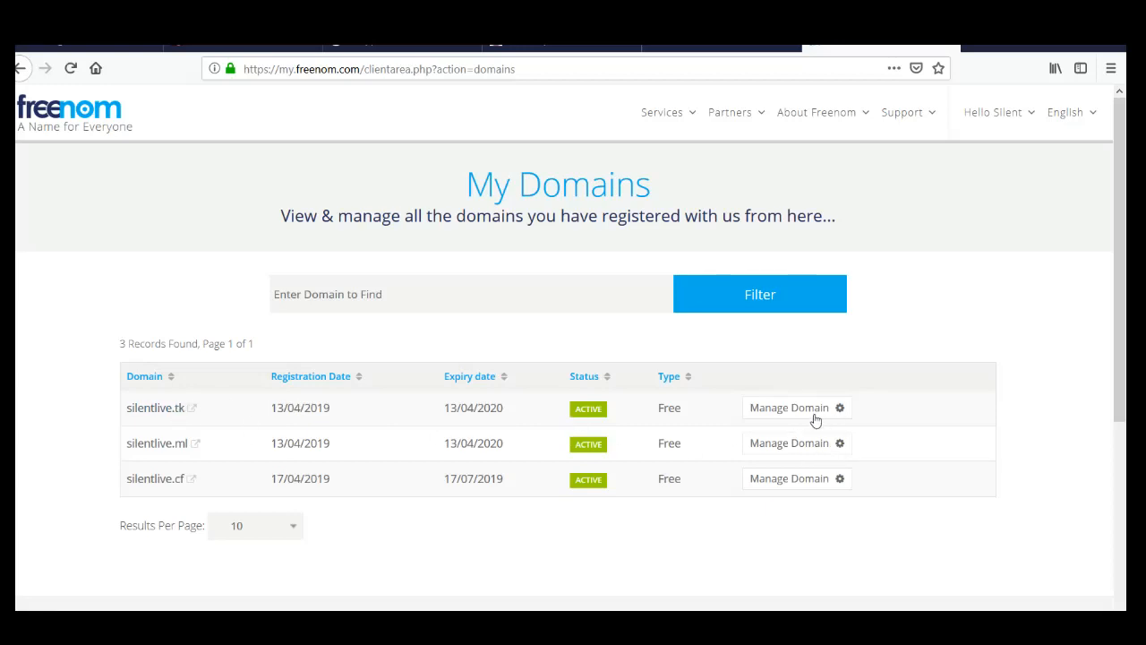
left_click(806, 418)
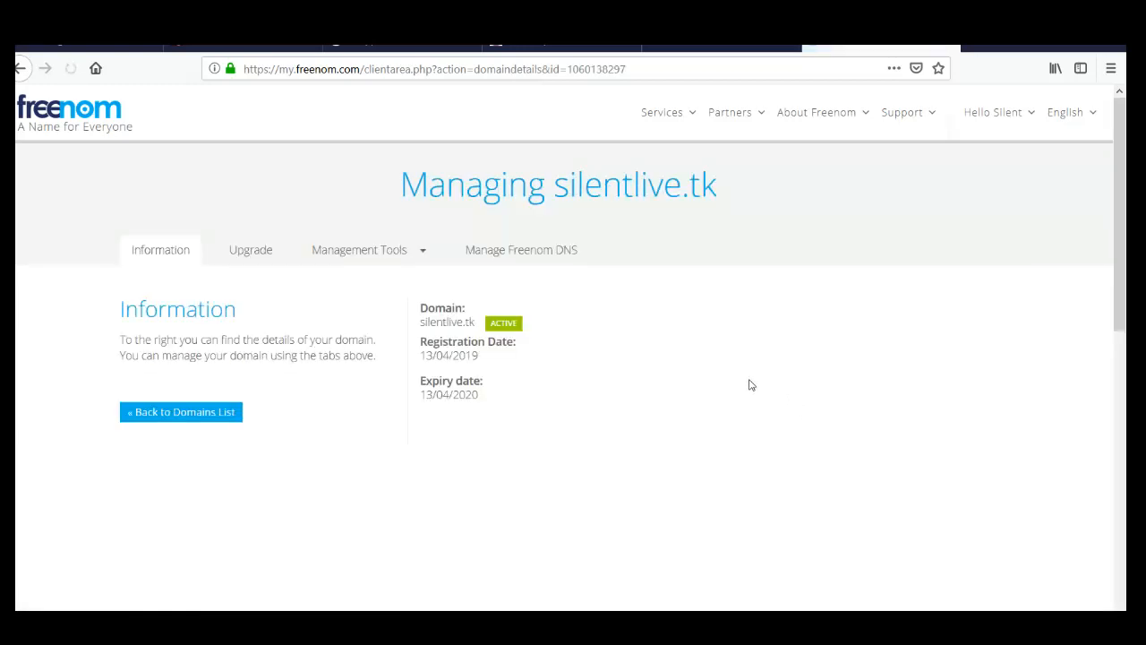
left_click(514, 253)
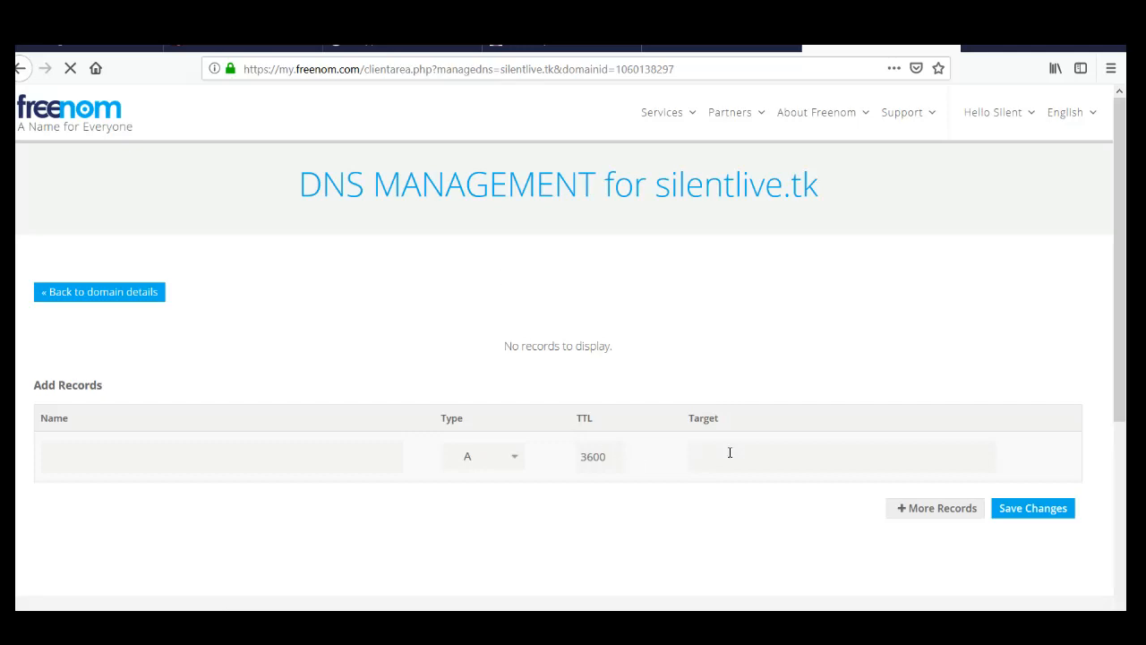
scroll(79, 383, "down", 5)
scroll(76, 423, "up", 5)
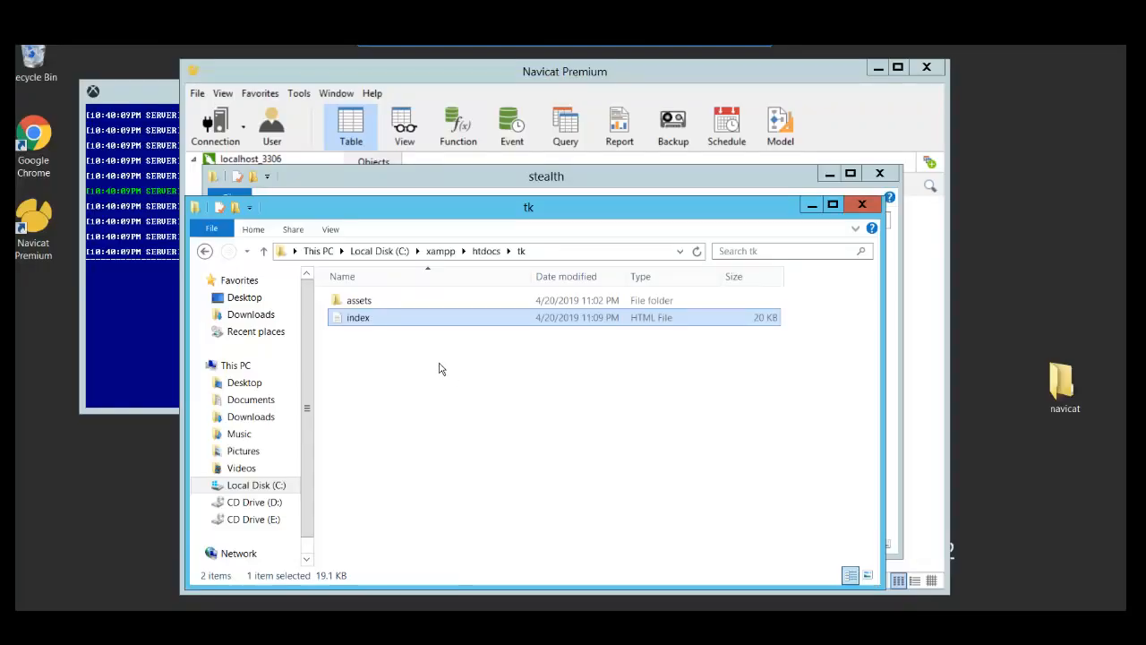
Go from the tk folder up to C:\xampp\htdocs, view the contents of its ml folder, and return to htdocs
left_click(418, 364)
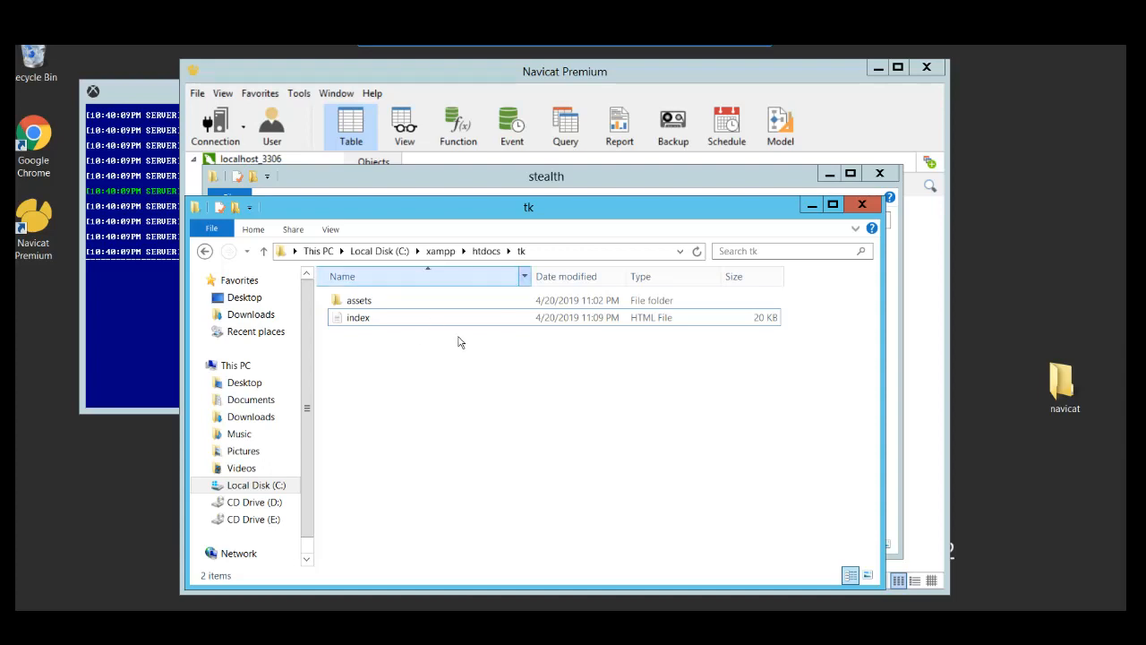
left_click(484, 251)
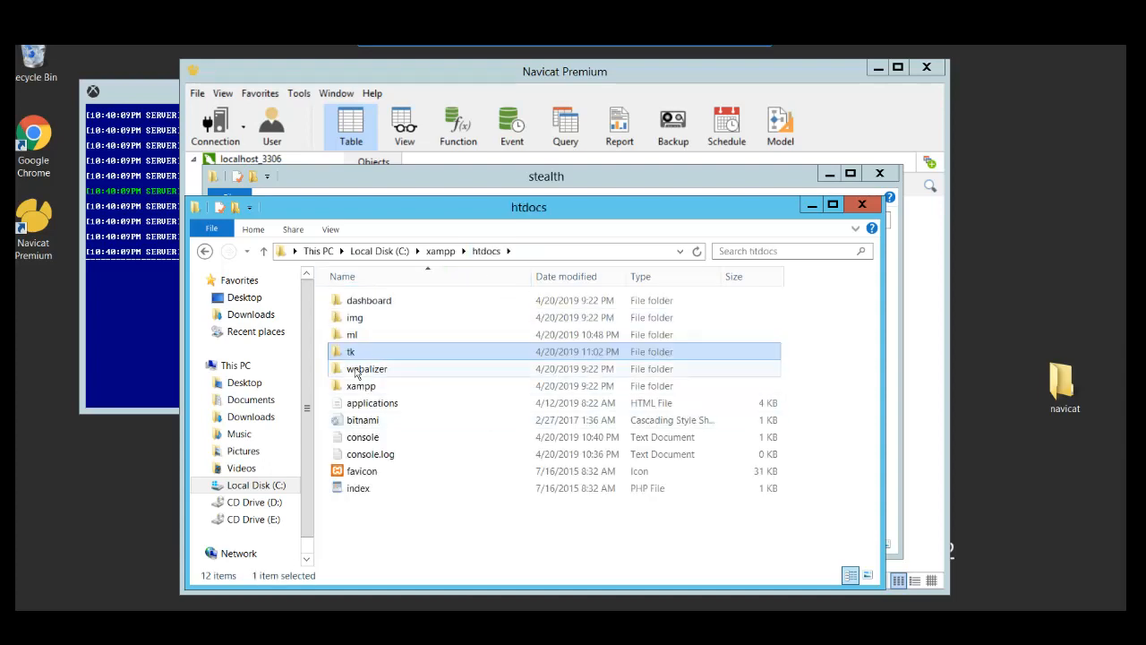
double_click(342, 338)
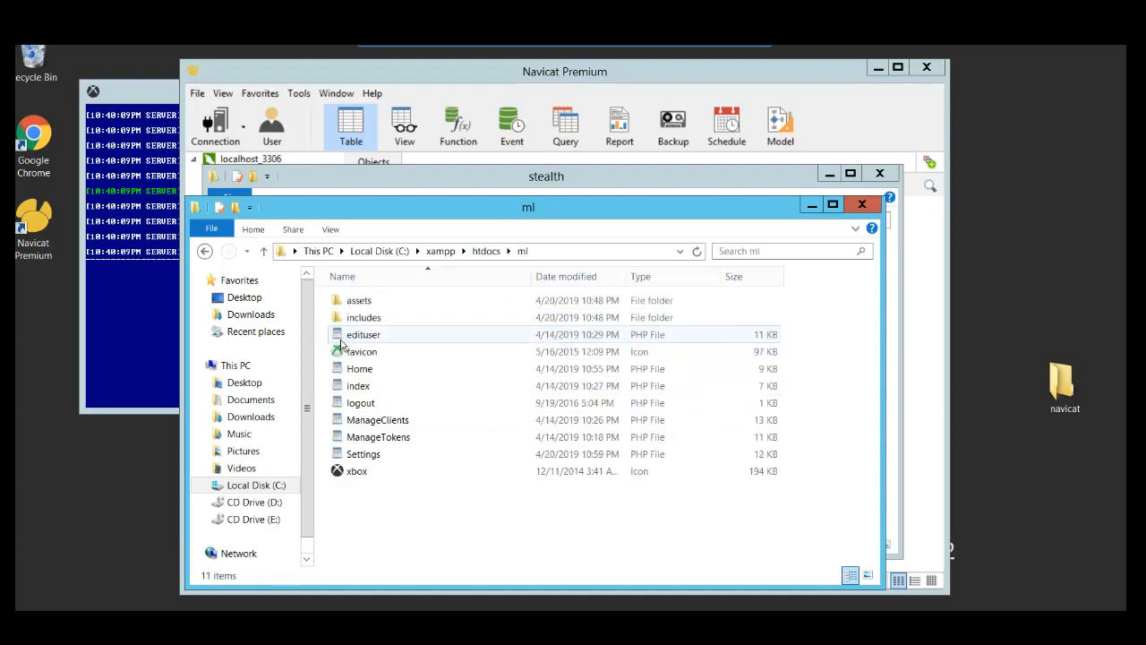
left_click(488, 251)
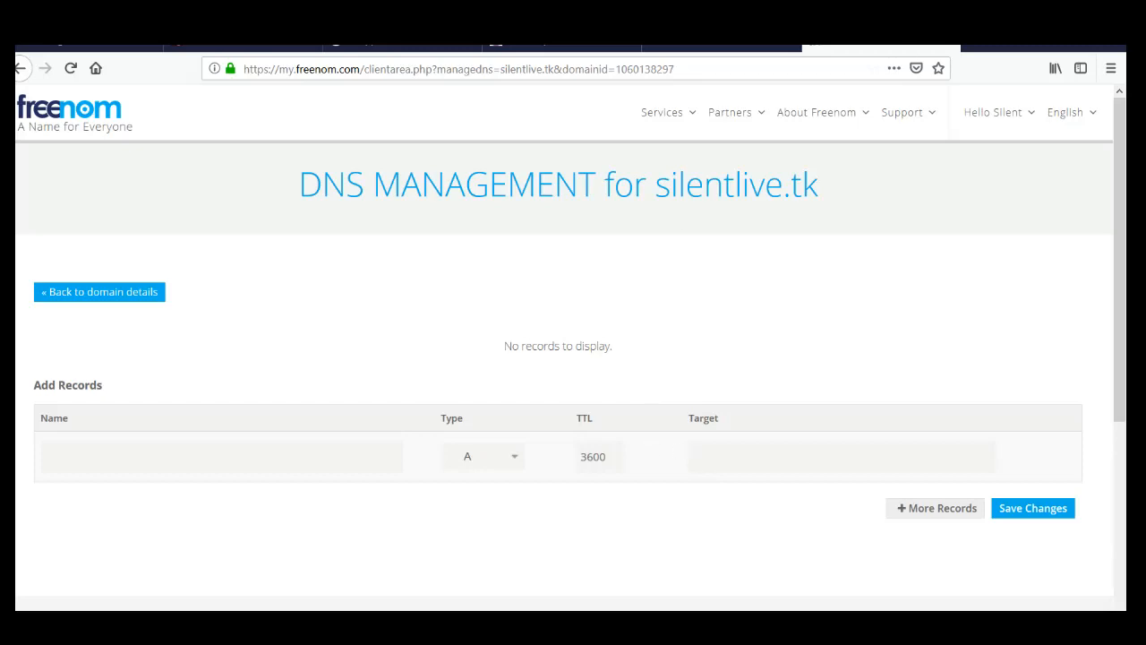
Copy the server IP 74.91.121.236 from the Notepad notes, load it in a new browser tab, and view the XAMPP dashboard page
left_click(974, 49)
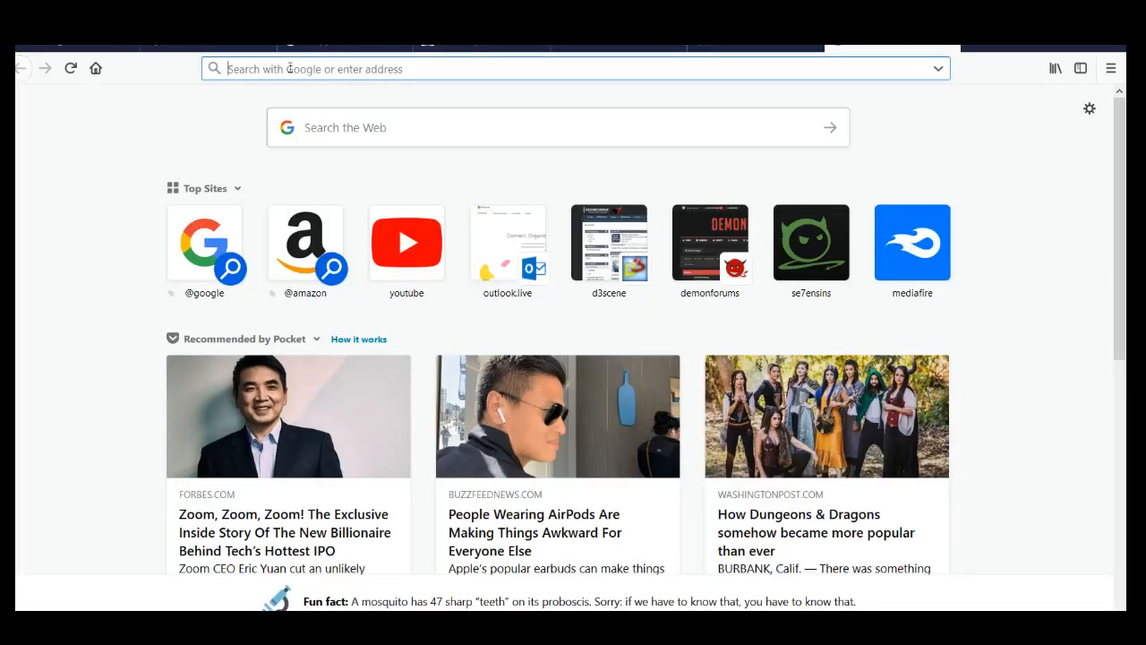
type("74.91.116.82/")
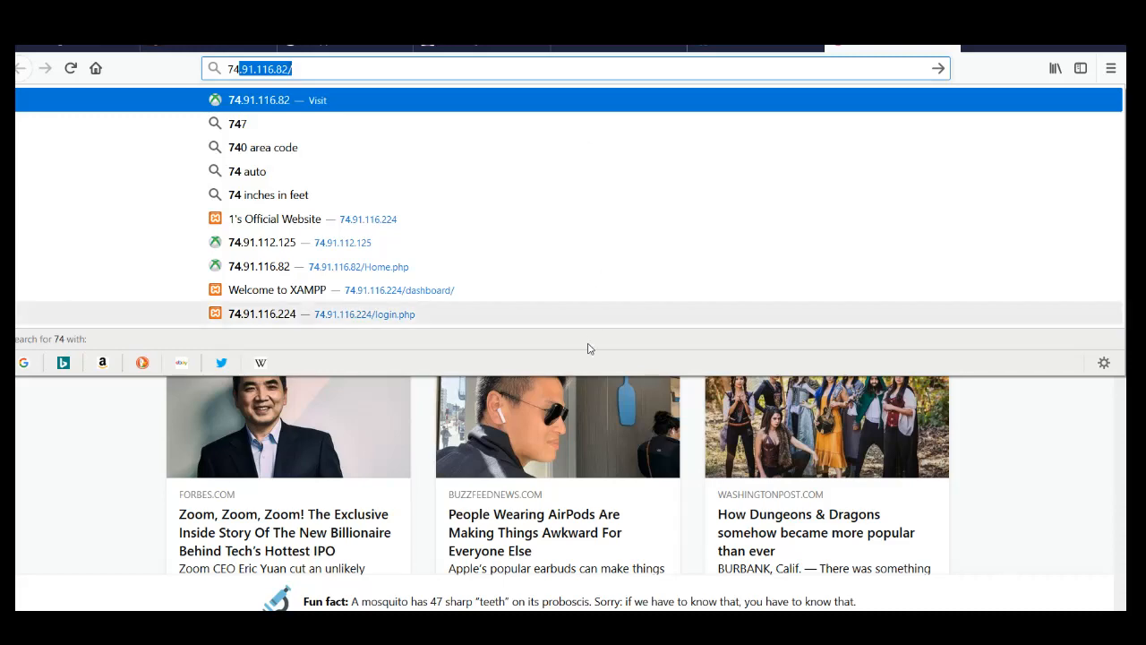
key("alt+Tab")
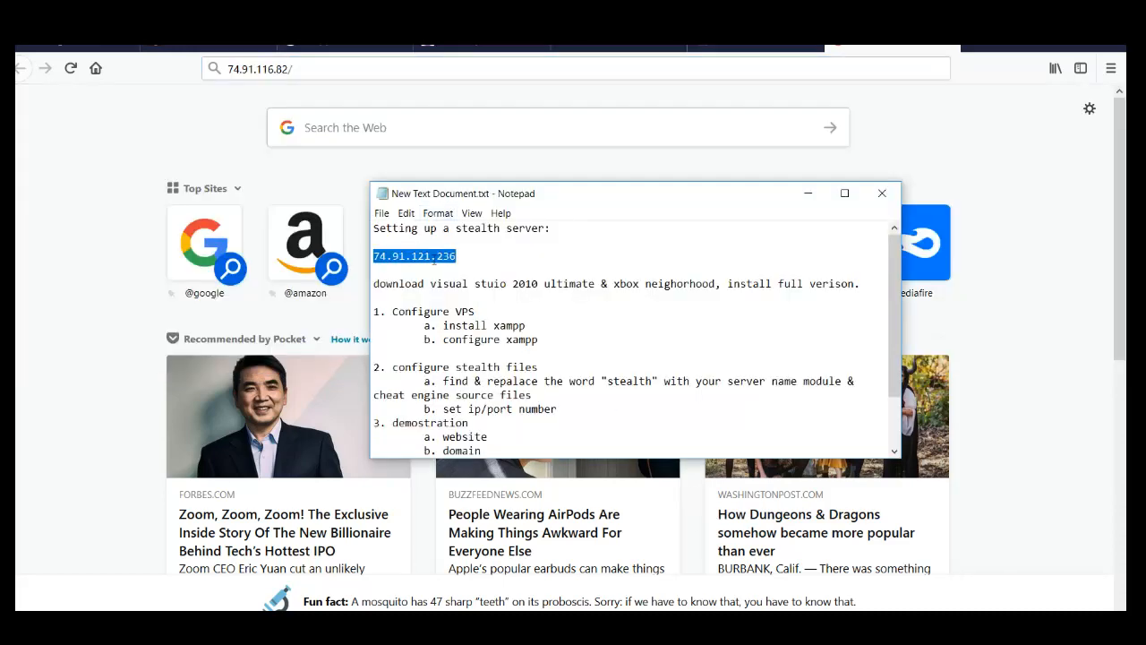
right_click(434, 259)
left_click(468, 302)
left_click(323, 78)
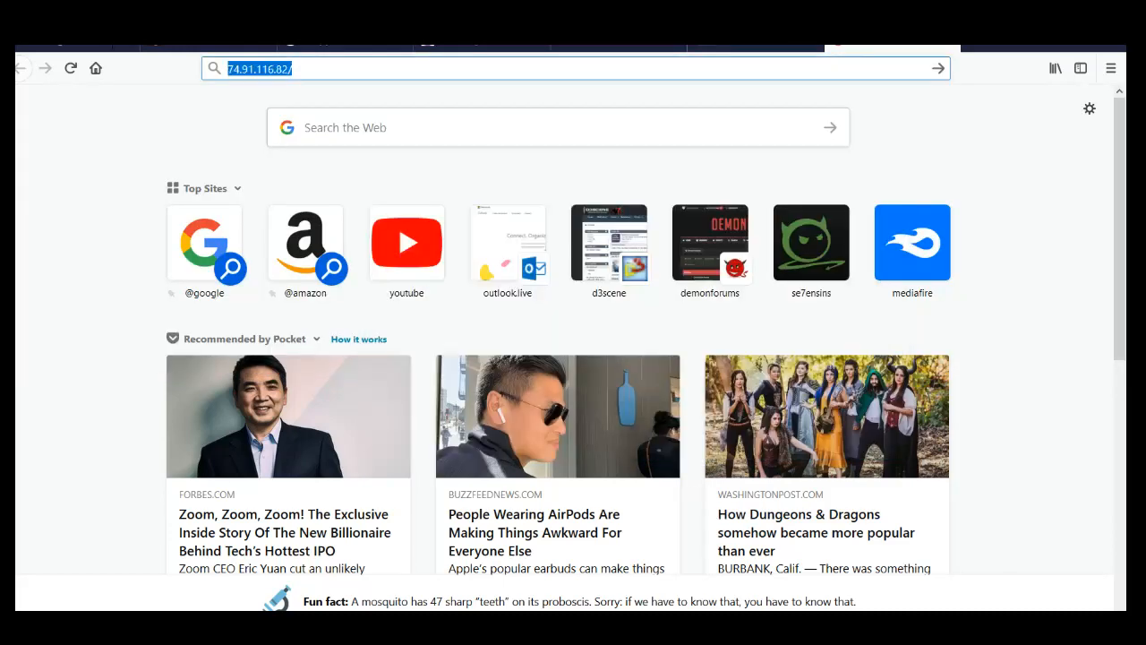
key("ctrl+v")
key("Return")
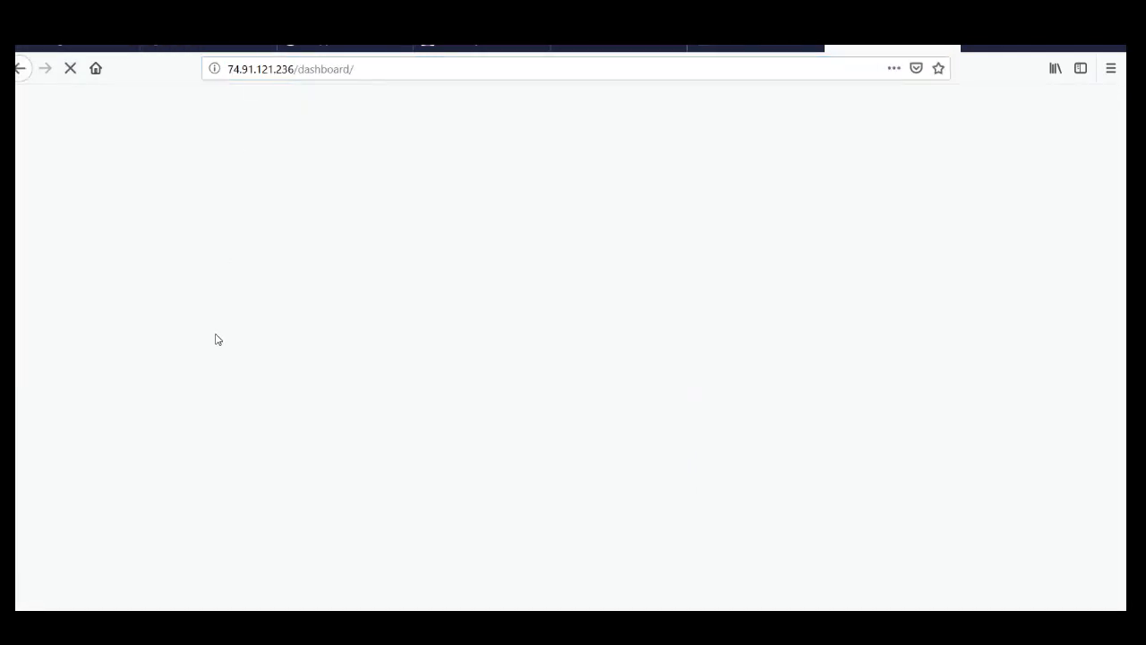
scroll(762, 449, "down", 4)
scroll(762, 449, "up", 5)
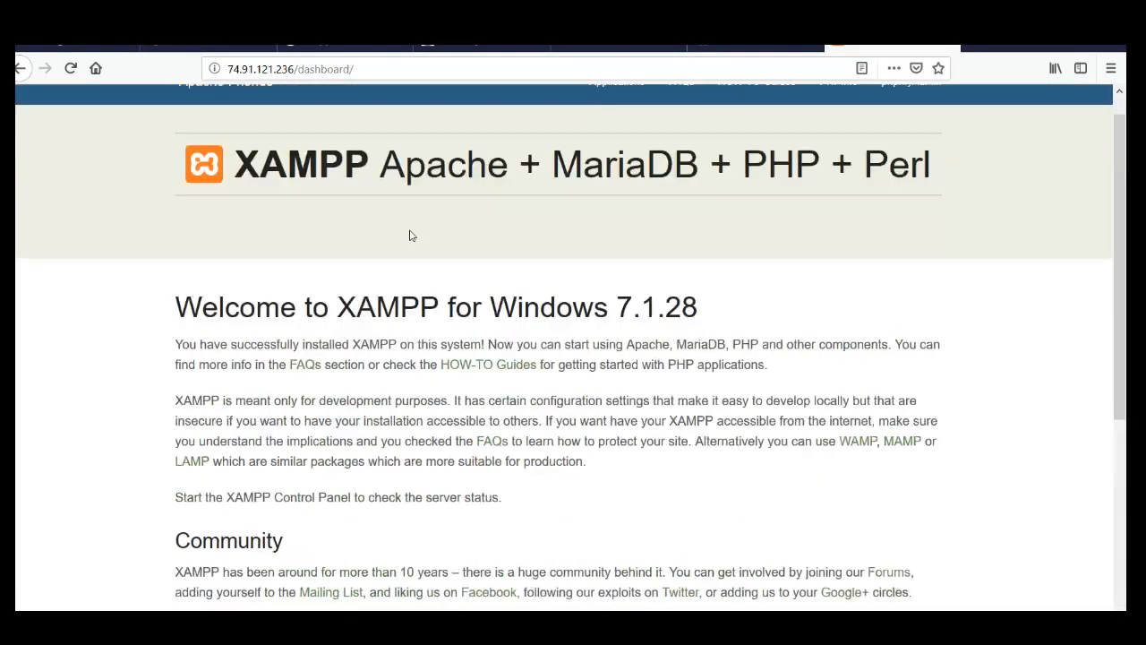
Open the XAMPP dashboard page's web address for editing after its /dashboard/ path
left_click(364, 67)
left_click(364, 67)
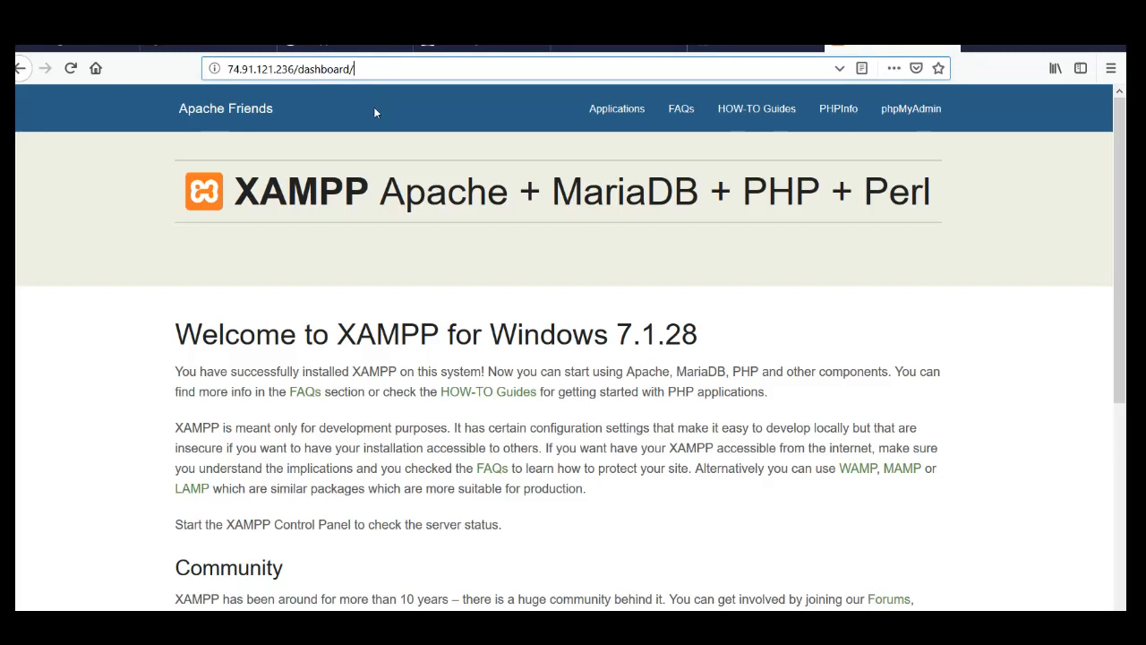
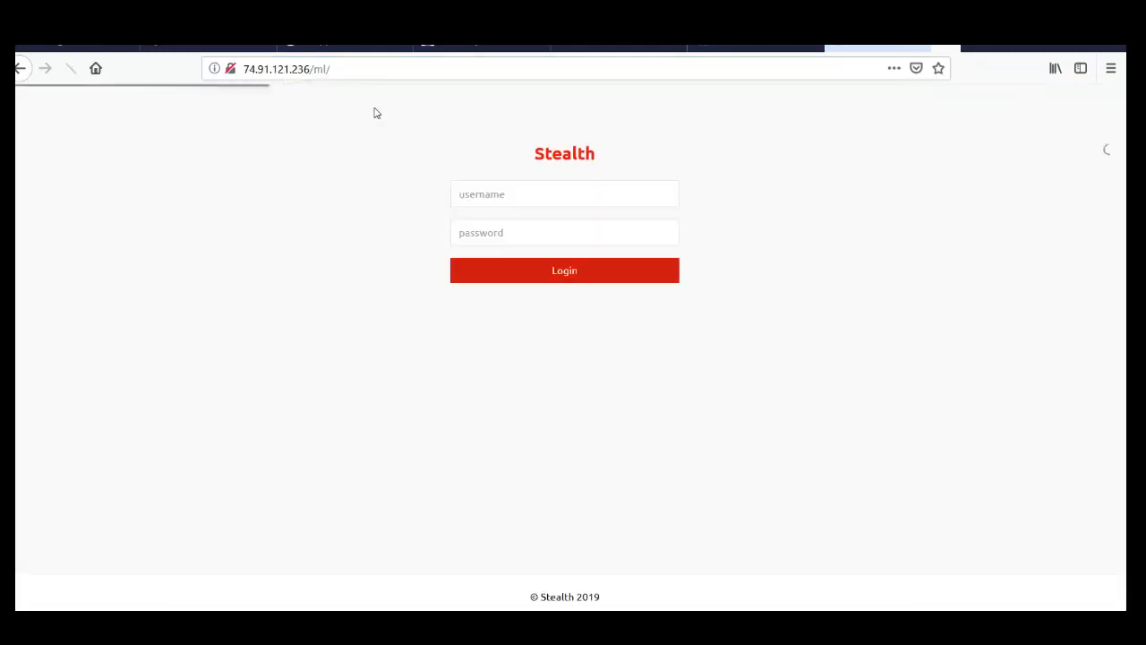
Copy the full web address of the Stealth login page, 74.91.121.236/ml/
left_click_drag(332, 69, 246, 69)
right_click(253, 71)
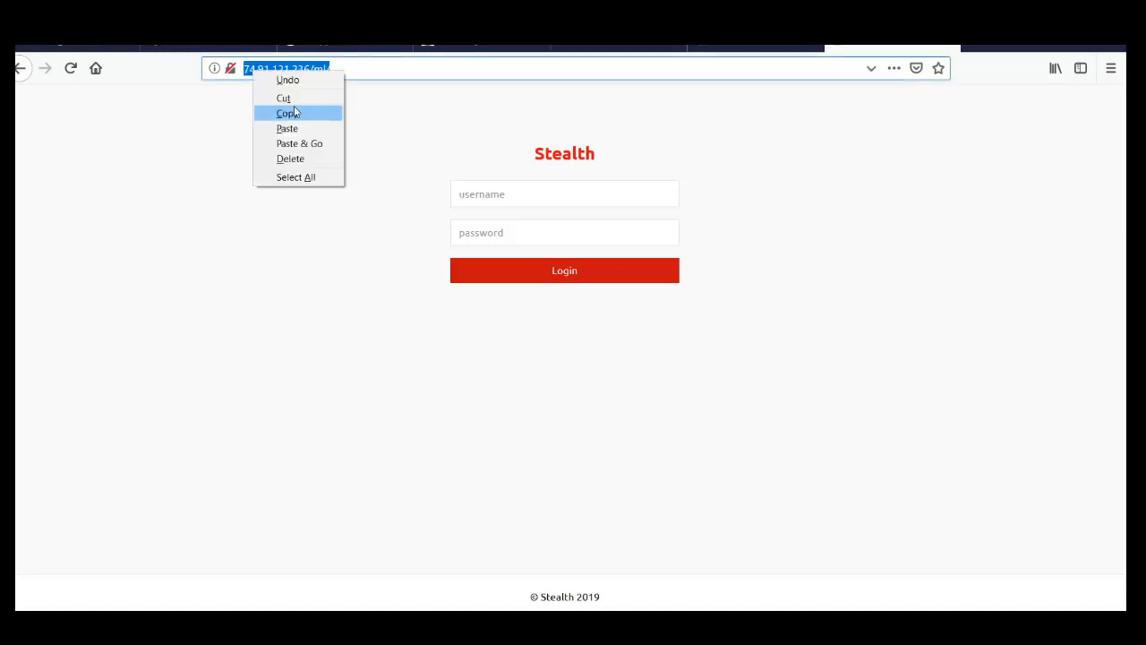
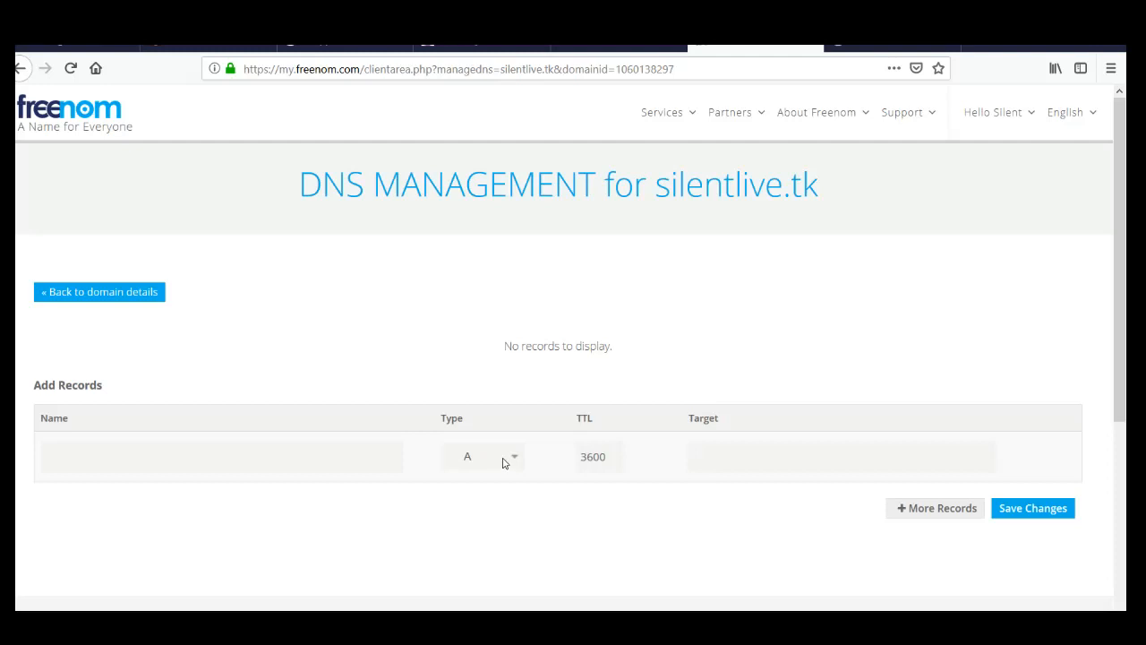
Choose type A for the new silentlive.tk DNS record and activate its empty name entry
left_click(503, 462)
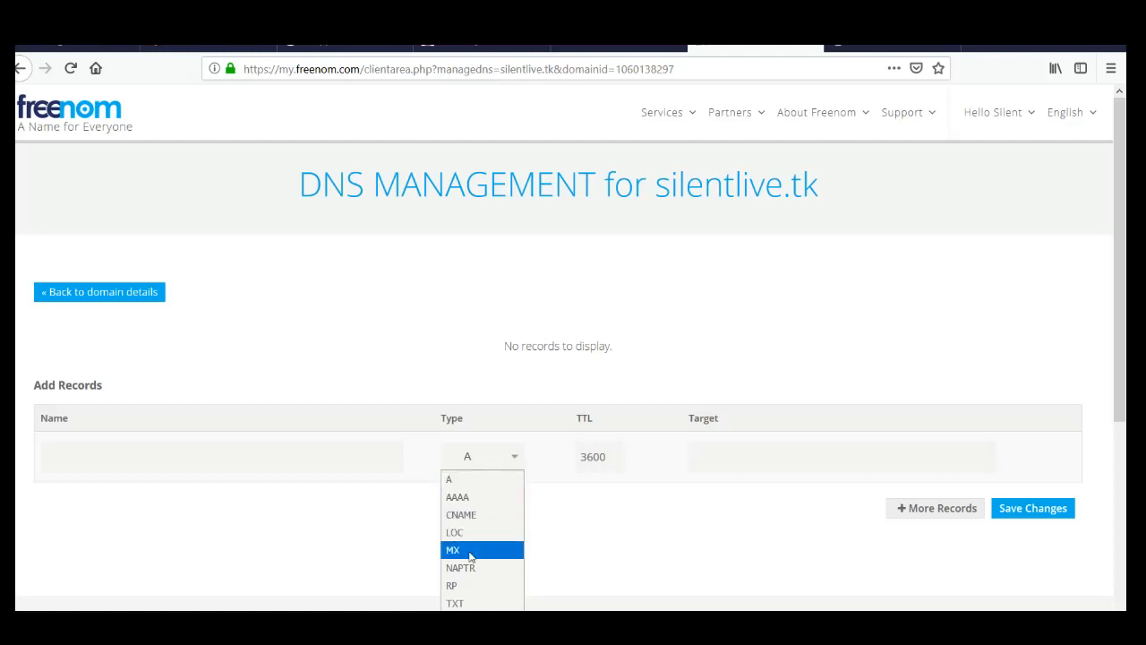
left_click(461, 481)
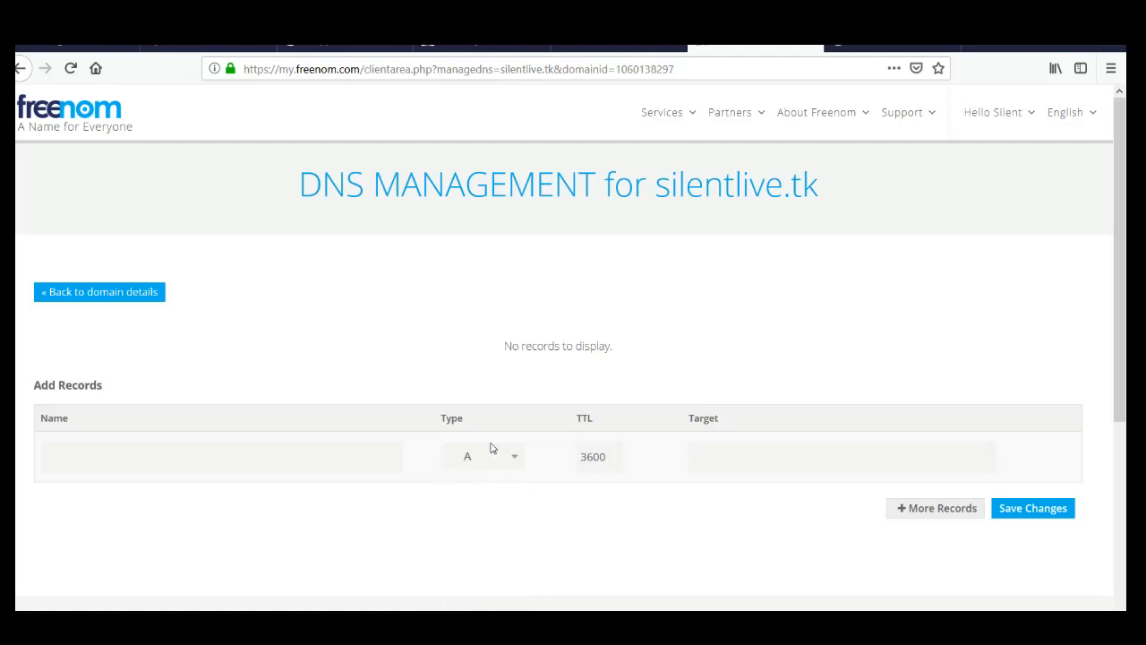
right_click(742, 453)
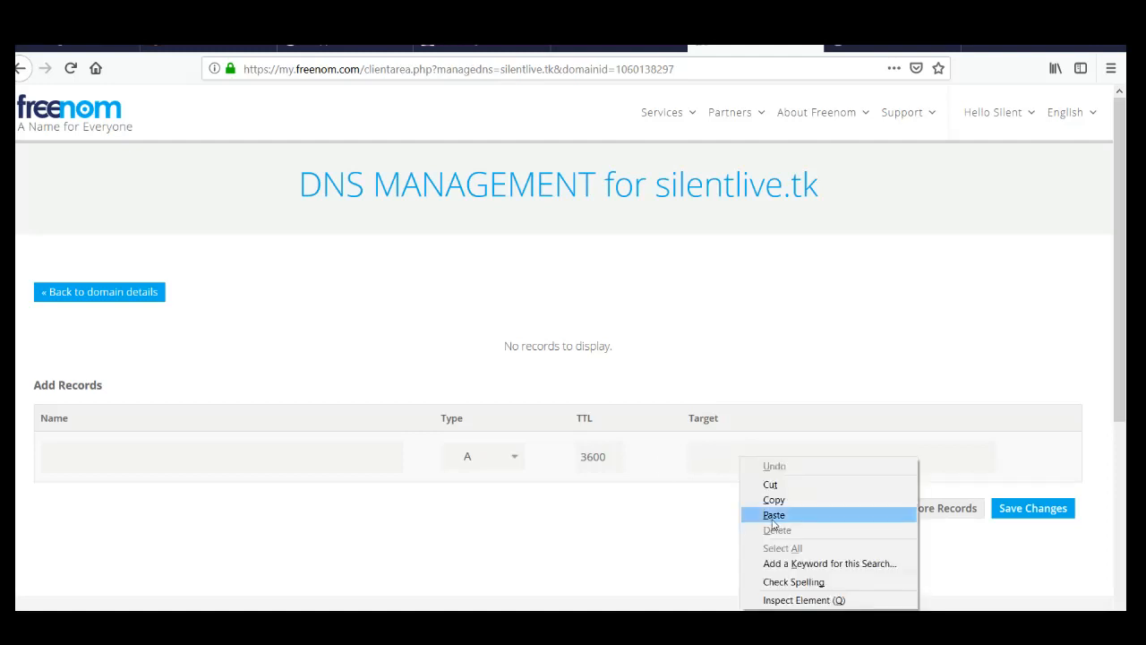
left_click(354, 477)
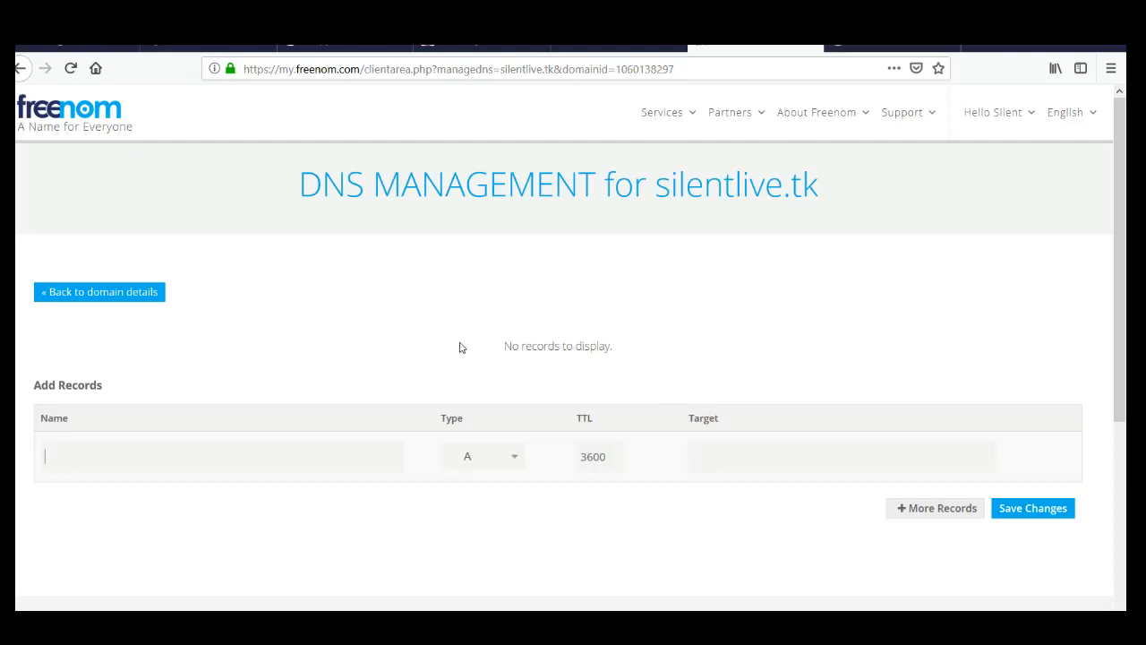
Switch to the token website, reload 74.91.121.236/tk/ and select its full web address
left_click(467, 44)
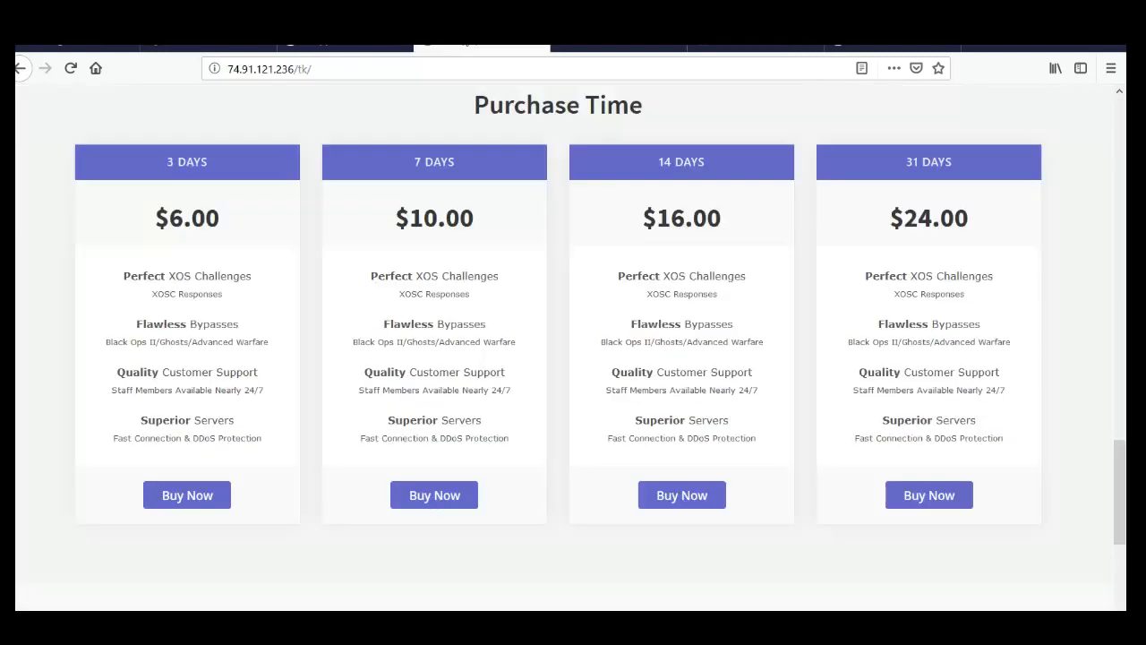
left_click(301, 65)
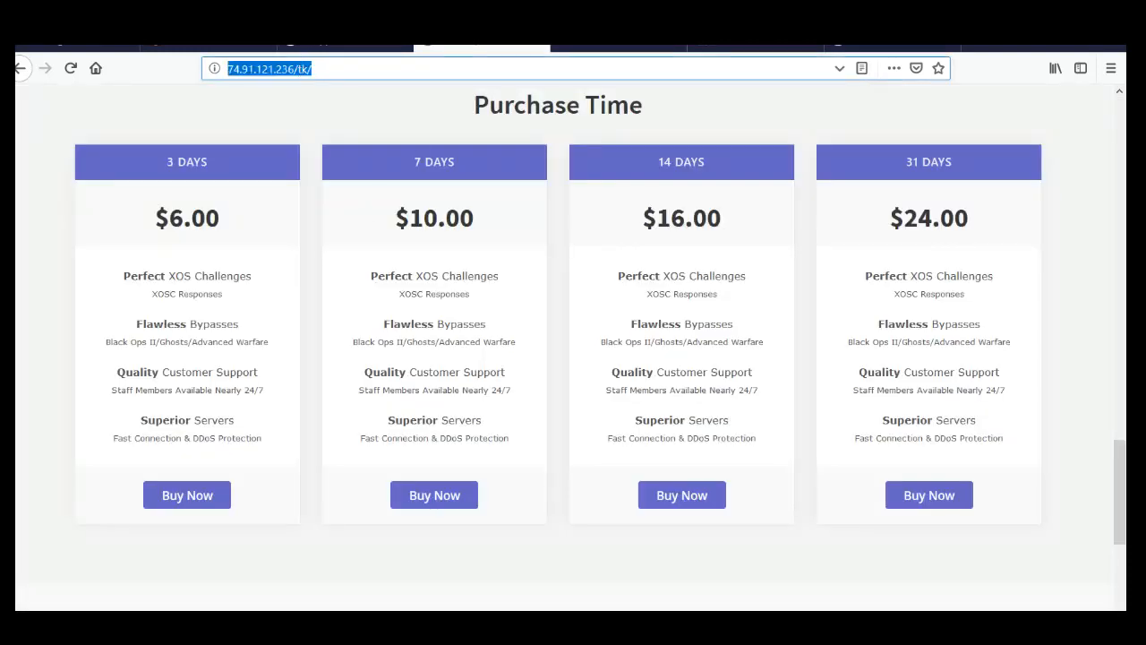
key("Return")
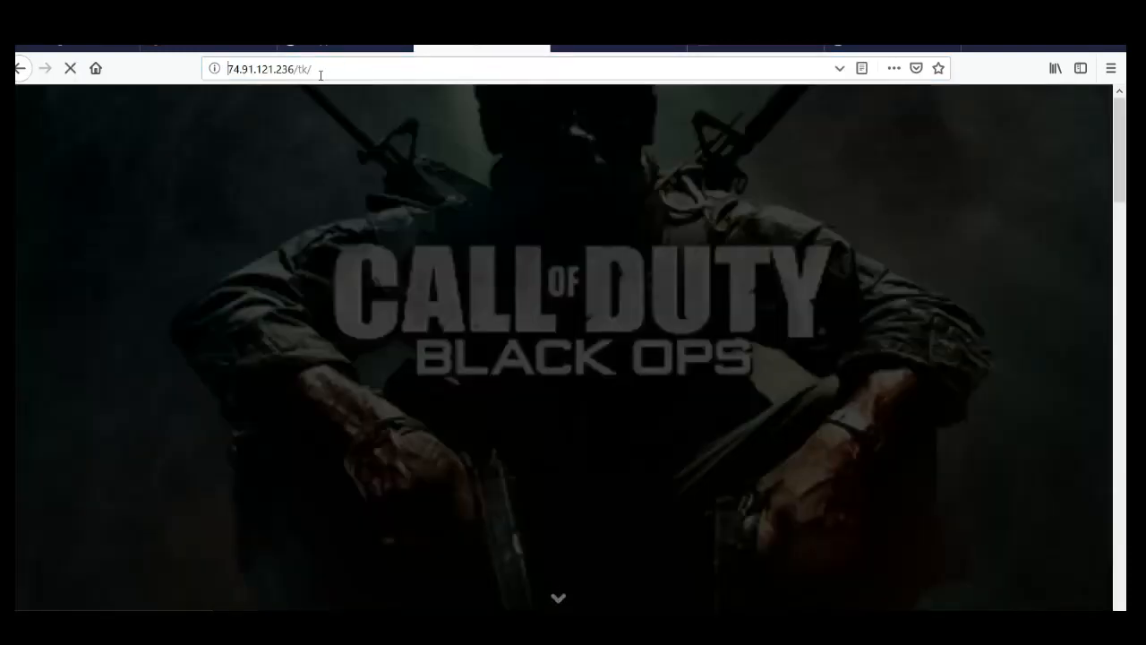
left_click(369, 64)
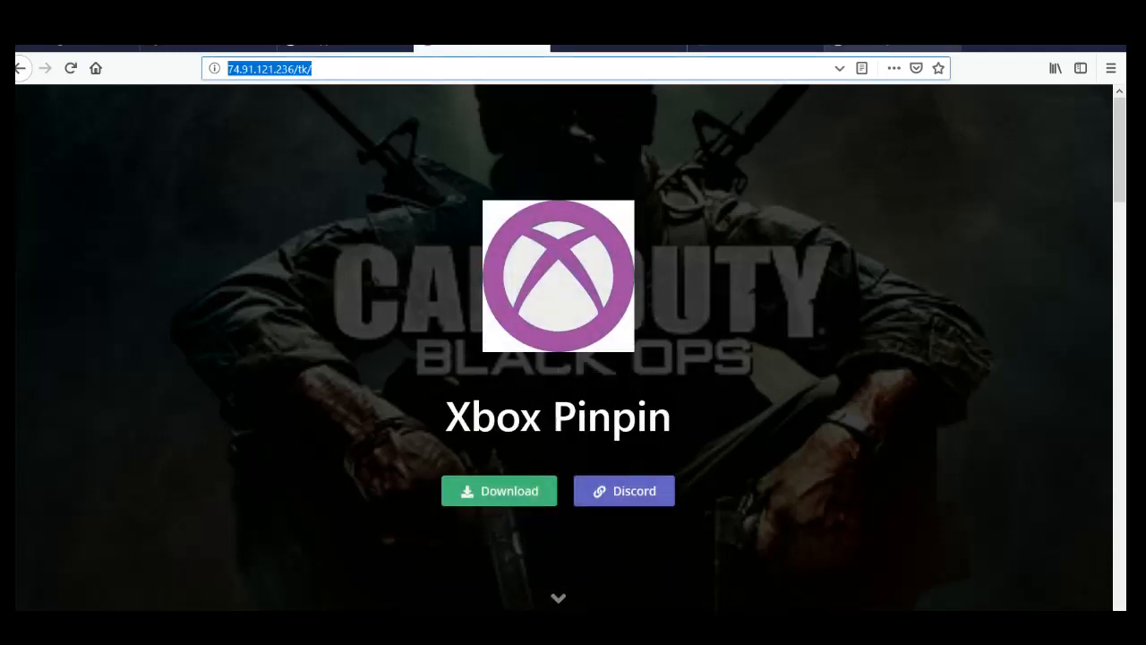
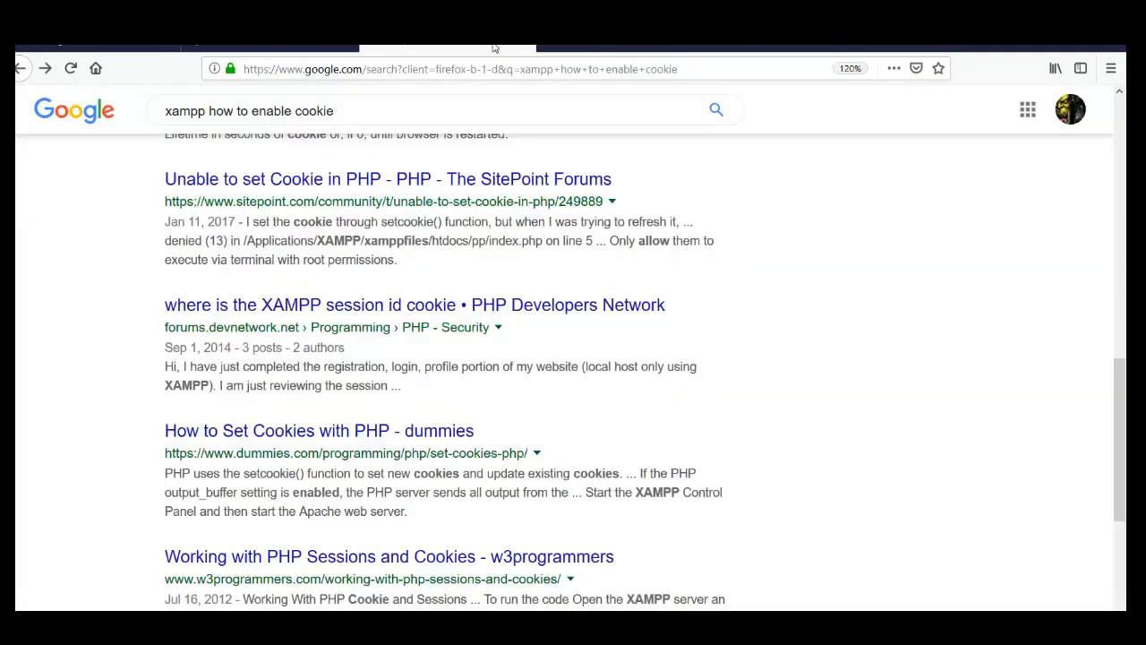
left_click(98, 48)
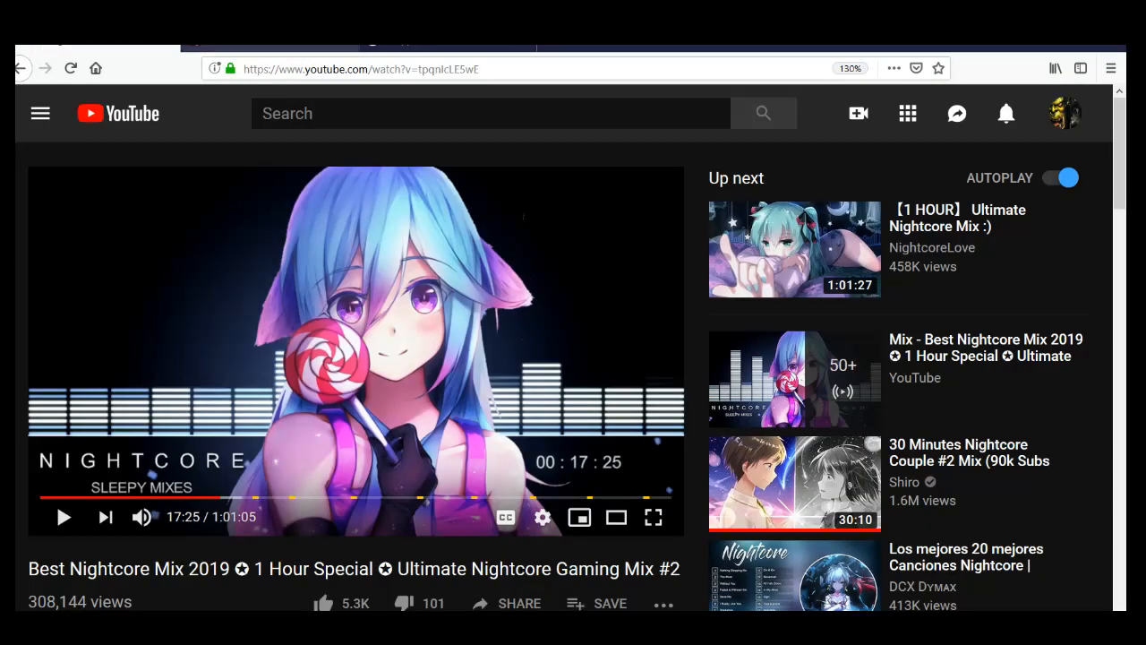
left_click(406, 49)
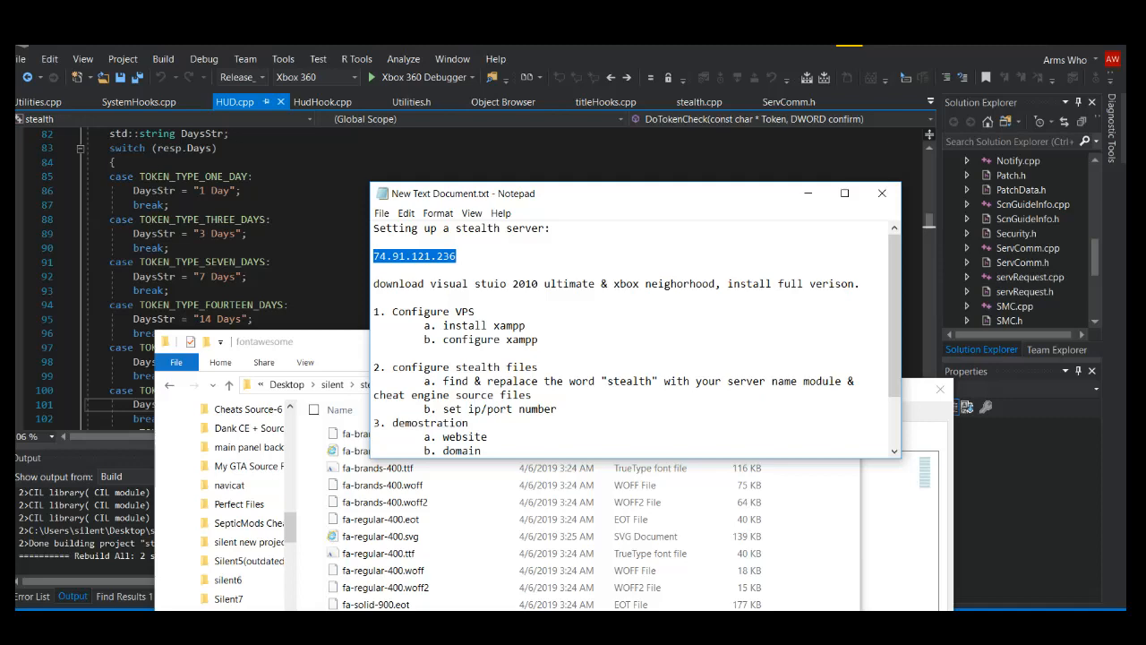
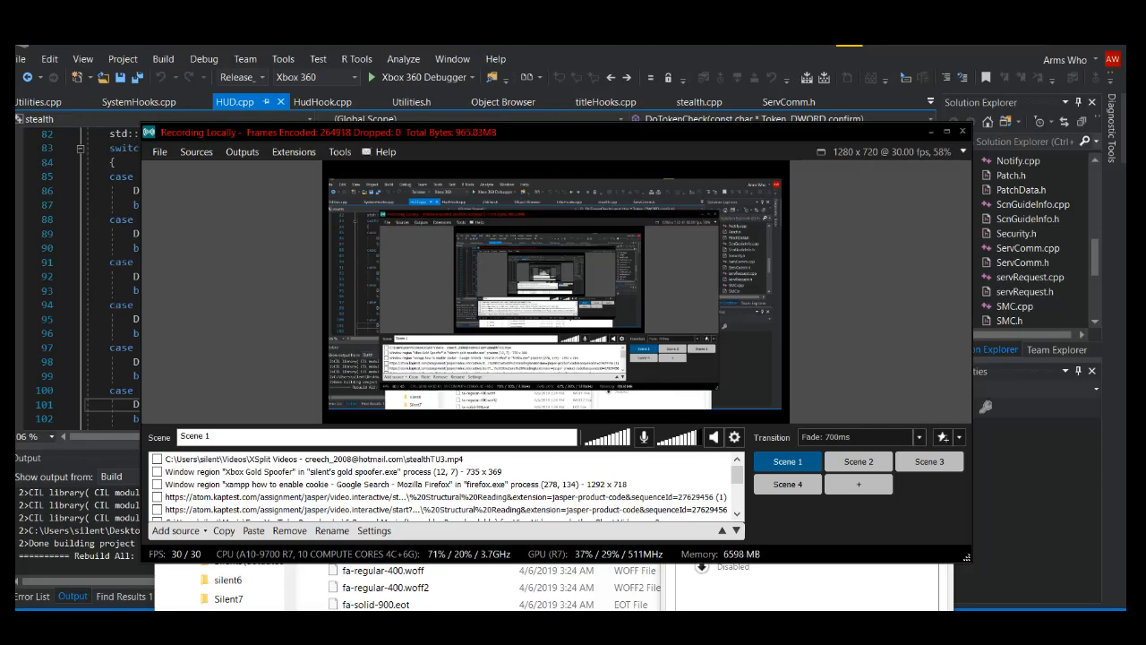
Close the Visual Studio and Calculator windows and bring the Sound window with the recording devices to the front
mouse_move(734, 638)
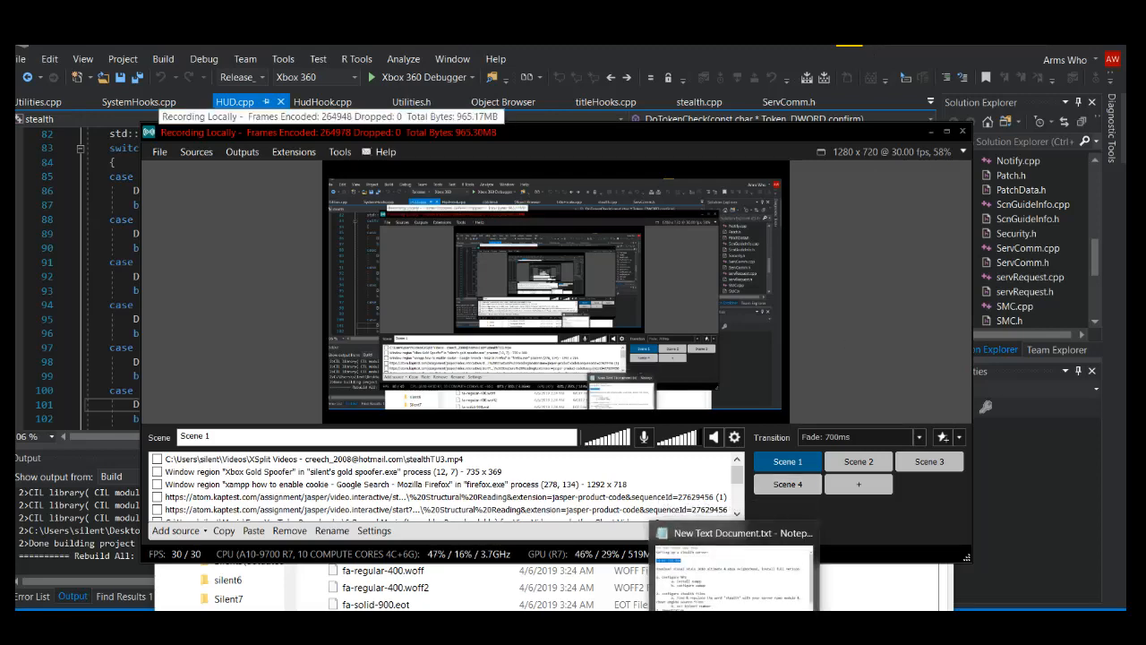
left_click(722, 61)
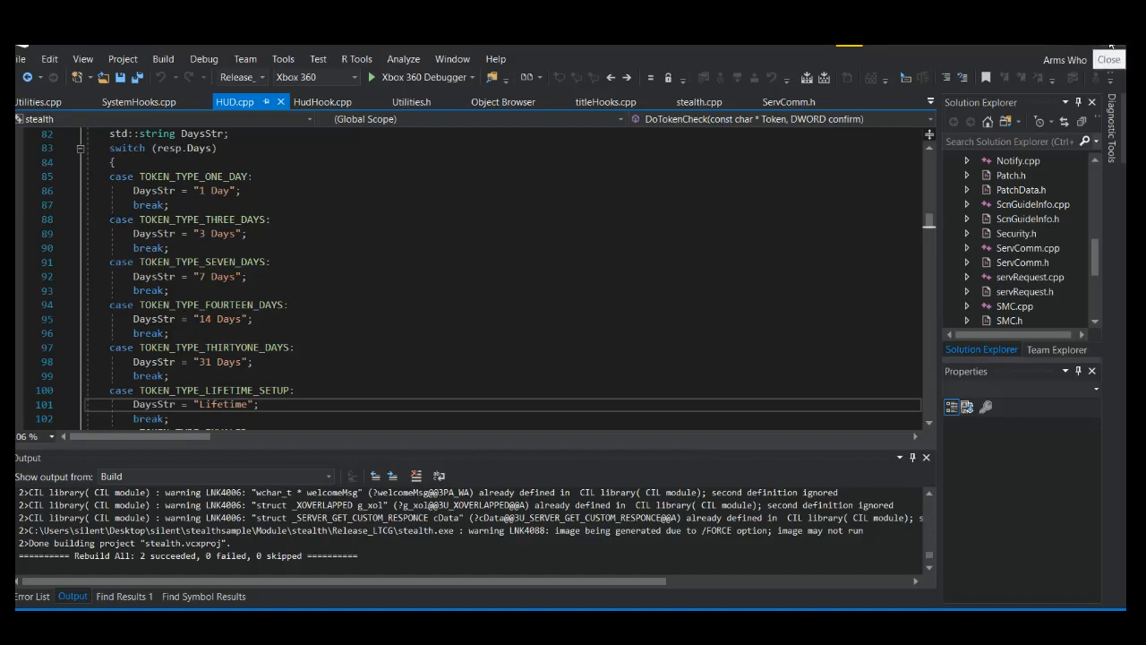
left_click(1065, 44)
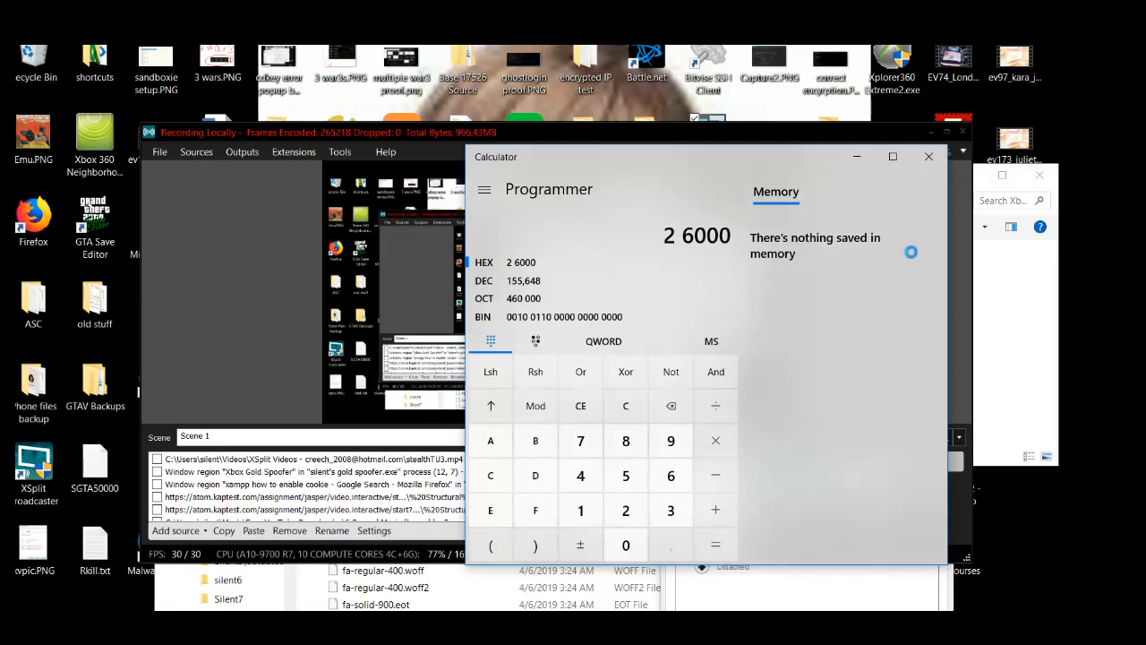
left_click(922, 161)
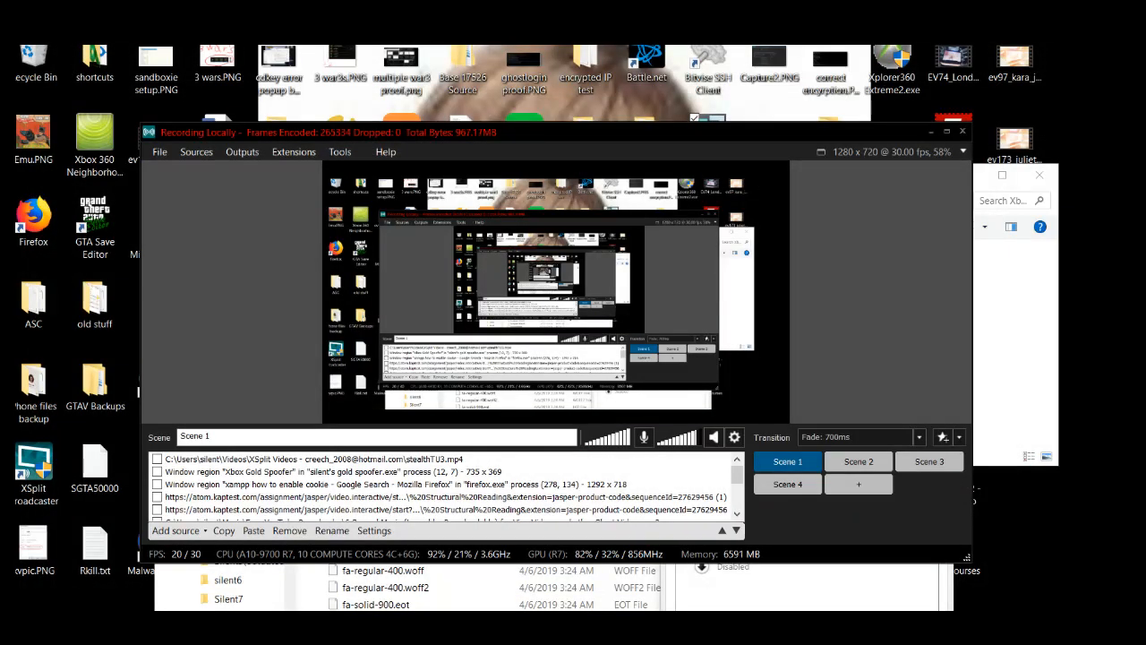
left_click(736, 626)
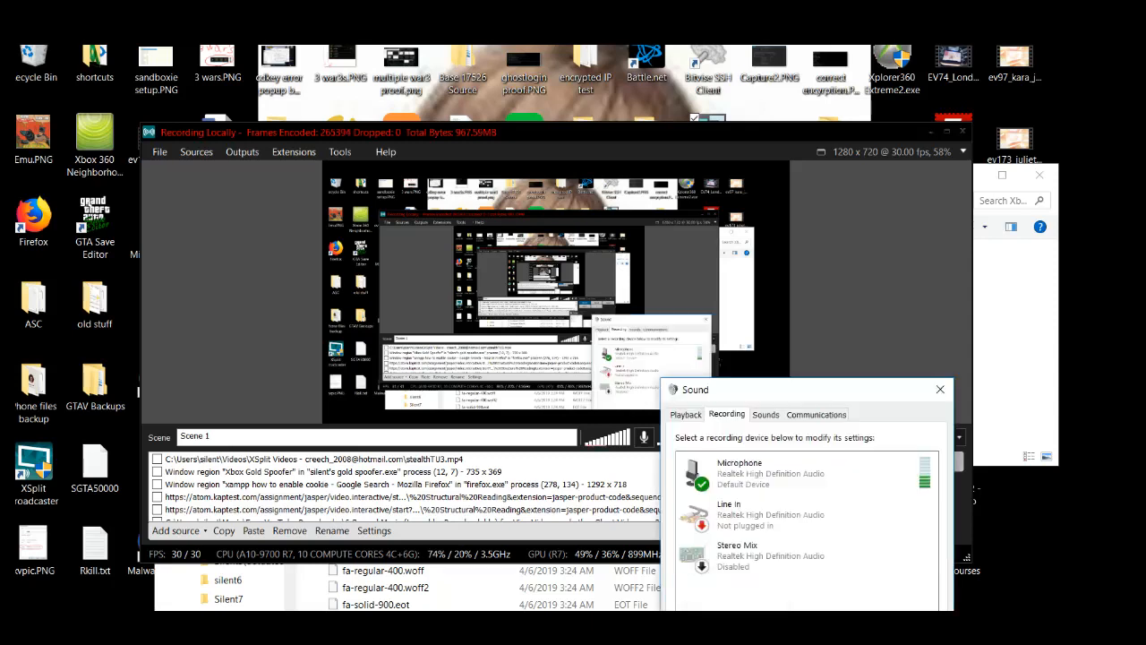
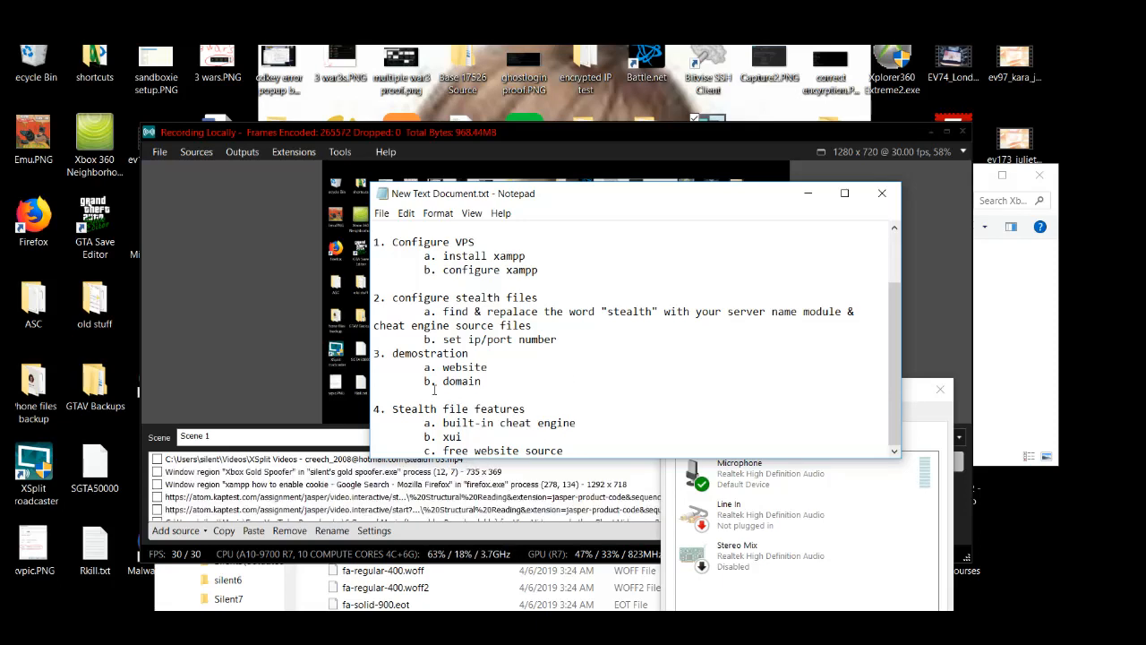
Review the demonstration and stealth file features sections of the Notepad outline, and minimize it
left_click(465, 436)
left_click_drag(444, 423, 574, 450)
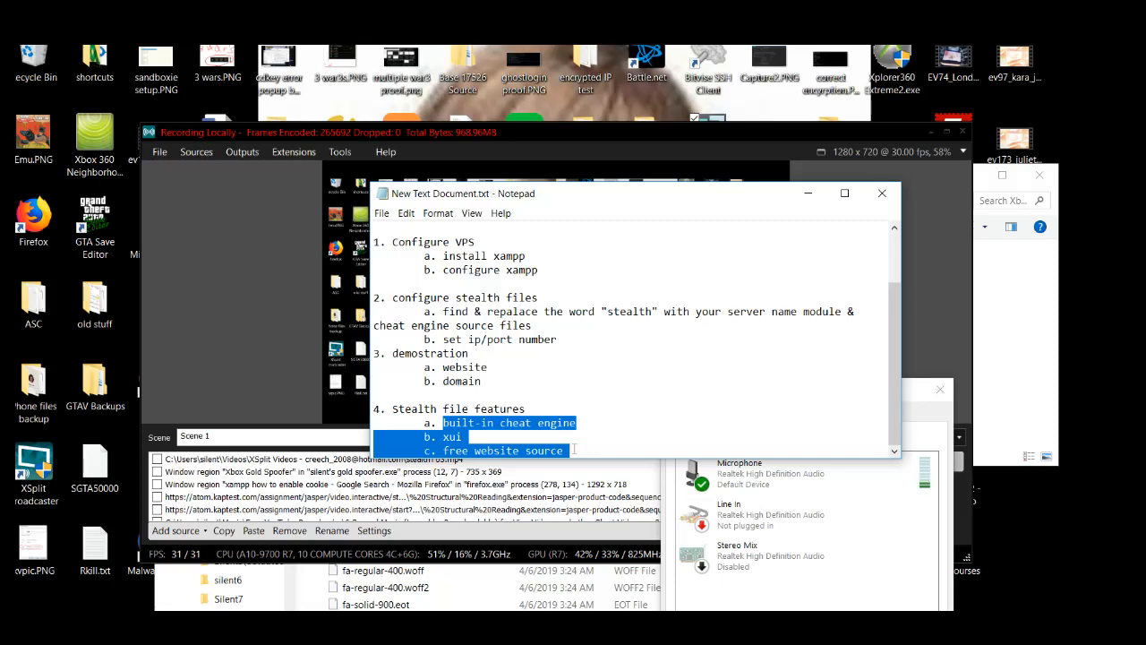
left_click_drag(482, 382, 373, 353)
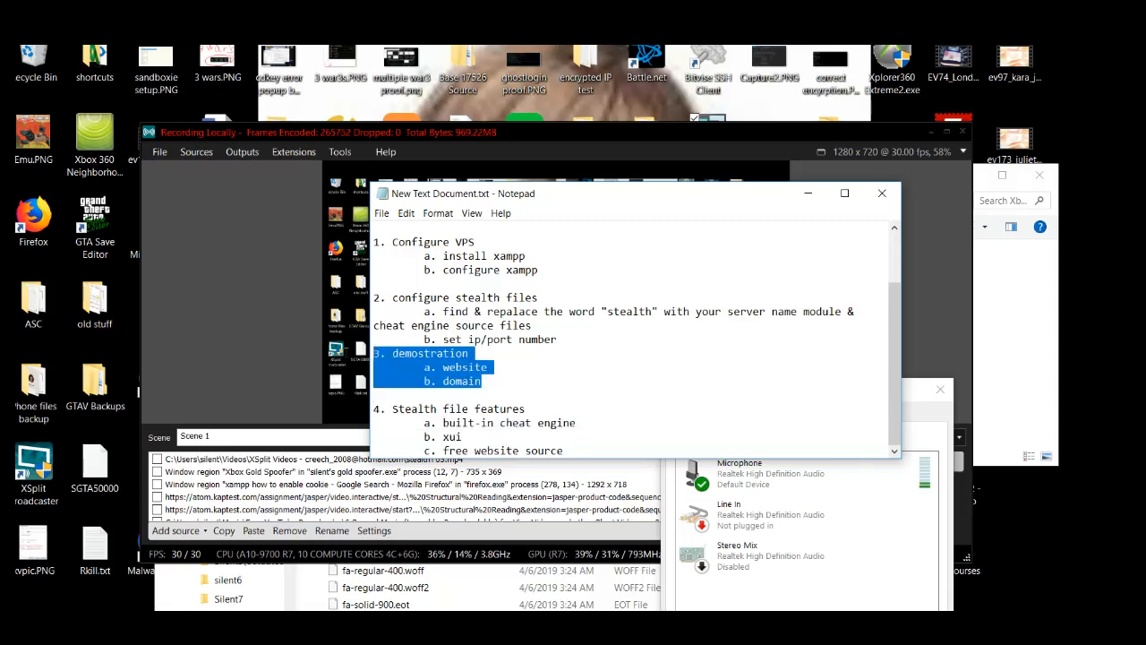
left_click(506, 379)
left_click_drag(488, 367, 474, 367)
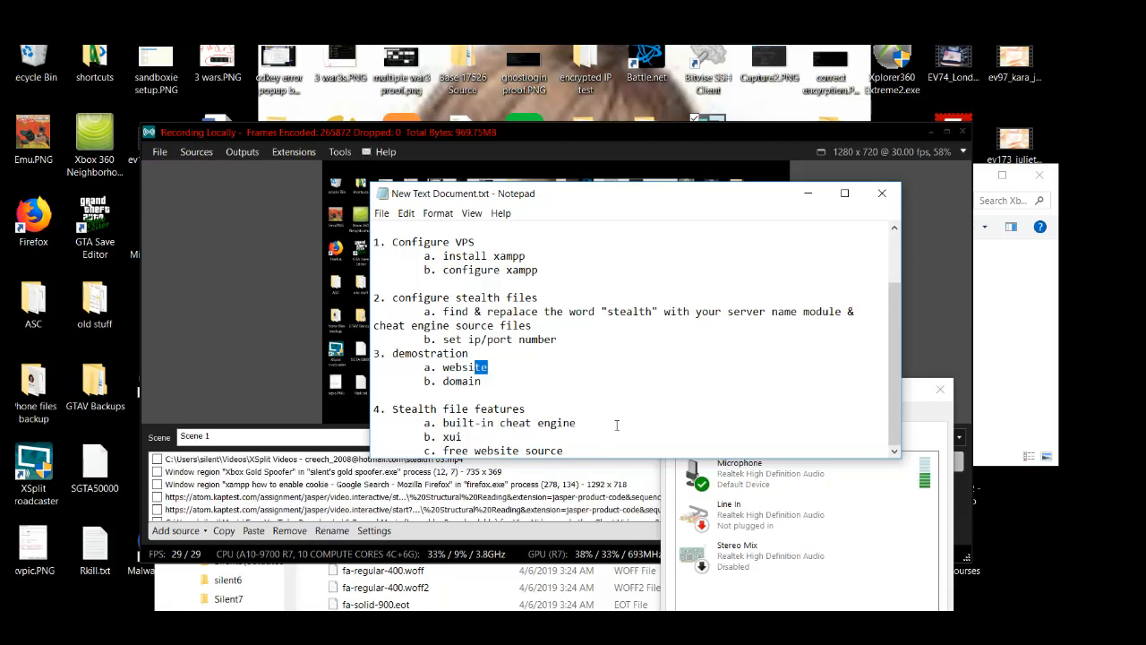
left_click_drag(744, 204, 772, 226)
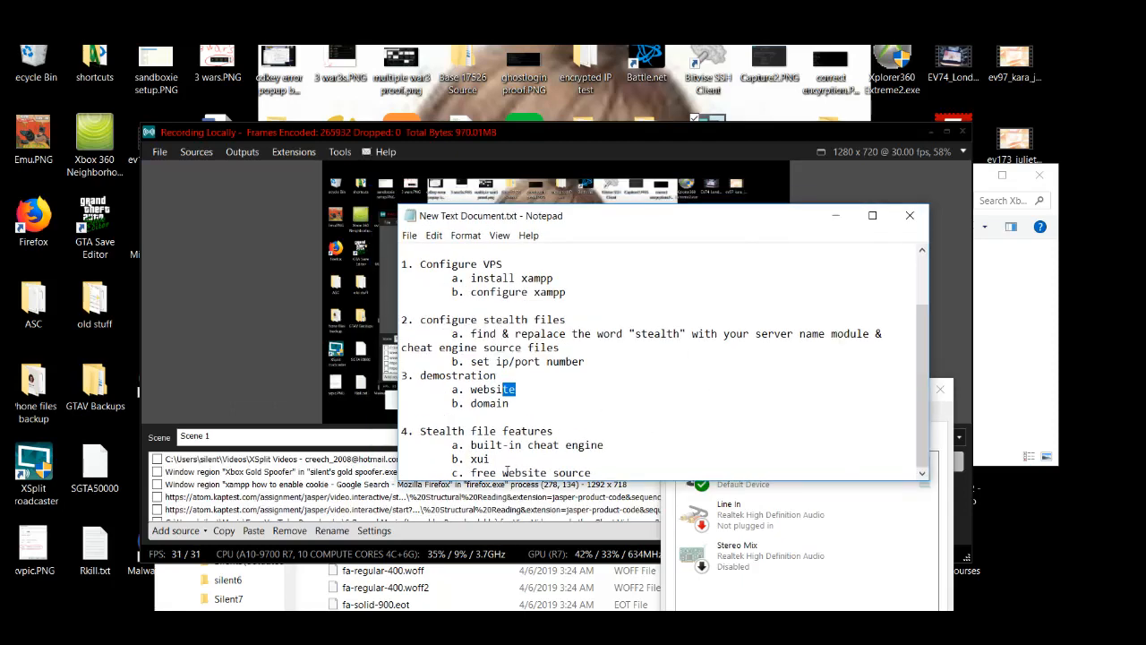
left_click_drag(681, 215, 604, 220)
left_click(747, 220)
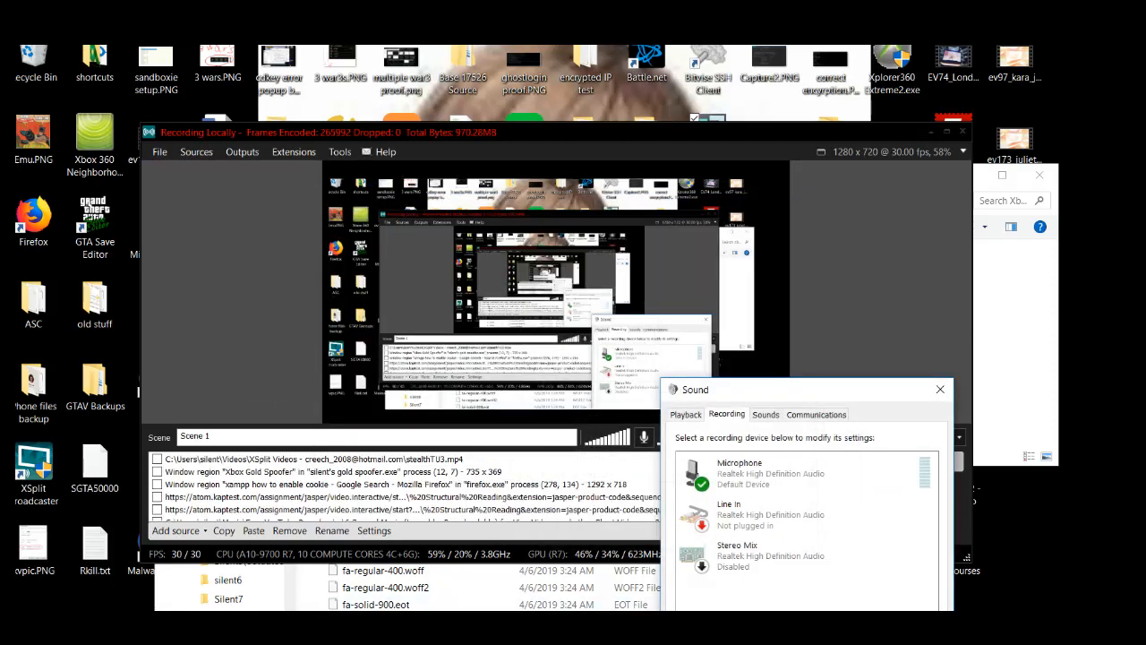
Close the Real xNotify folder window and bring the Xbox 360 Neighborhood window to the front
left_click(510, 637)
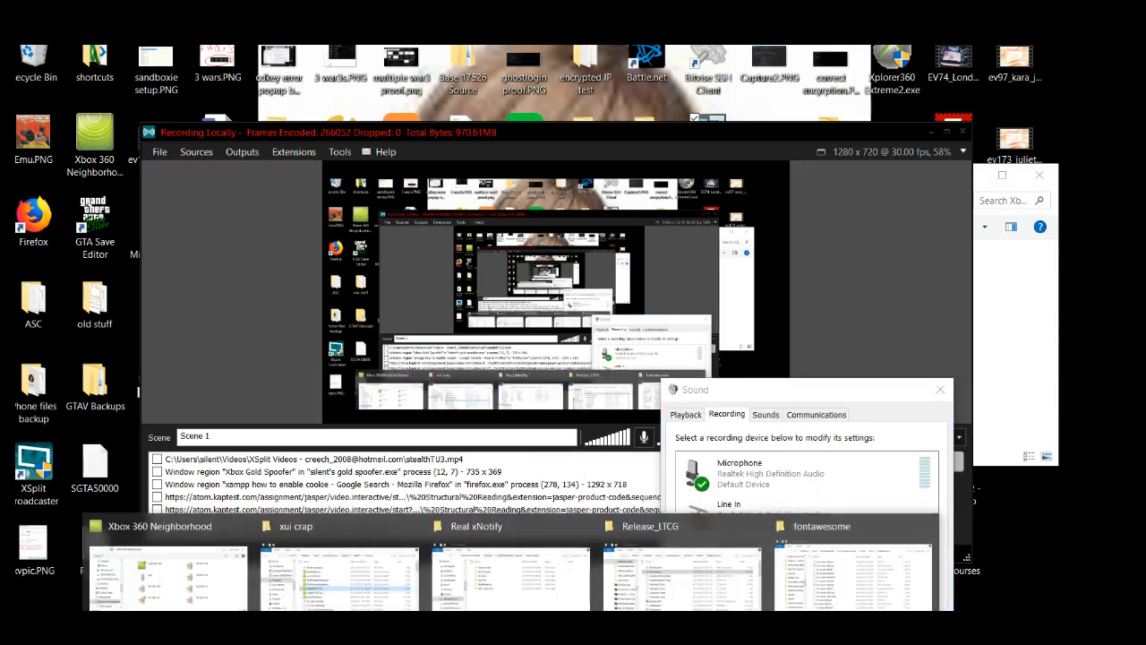
left_click(583, 526)
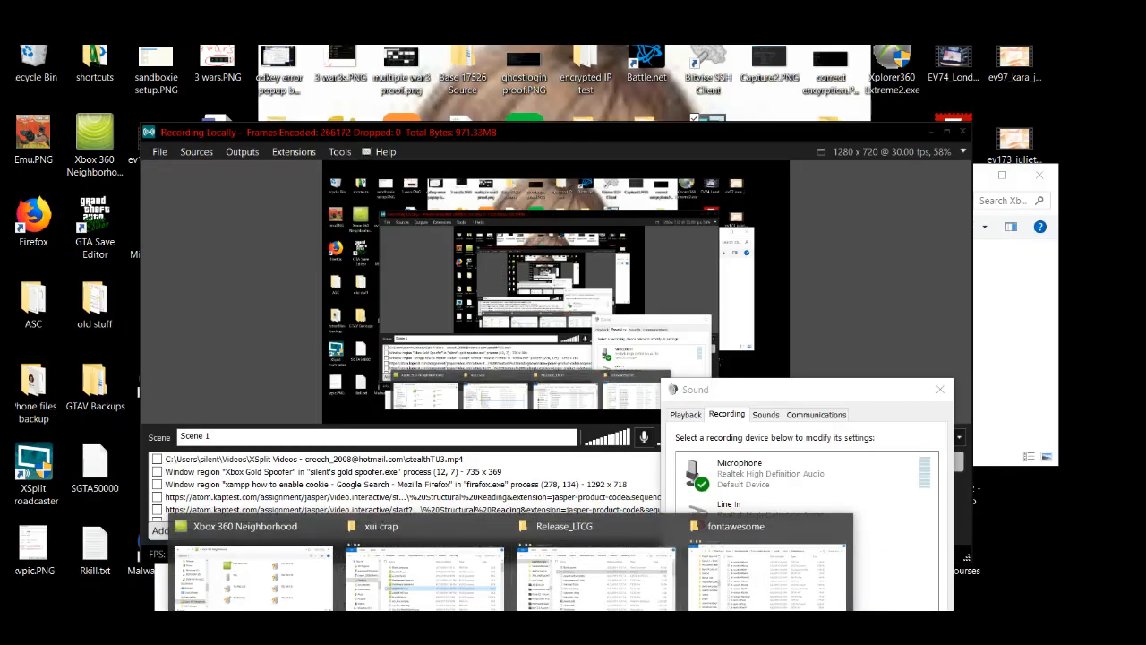
mouse_move(218, 562)
left_click(218, 563)
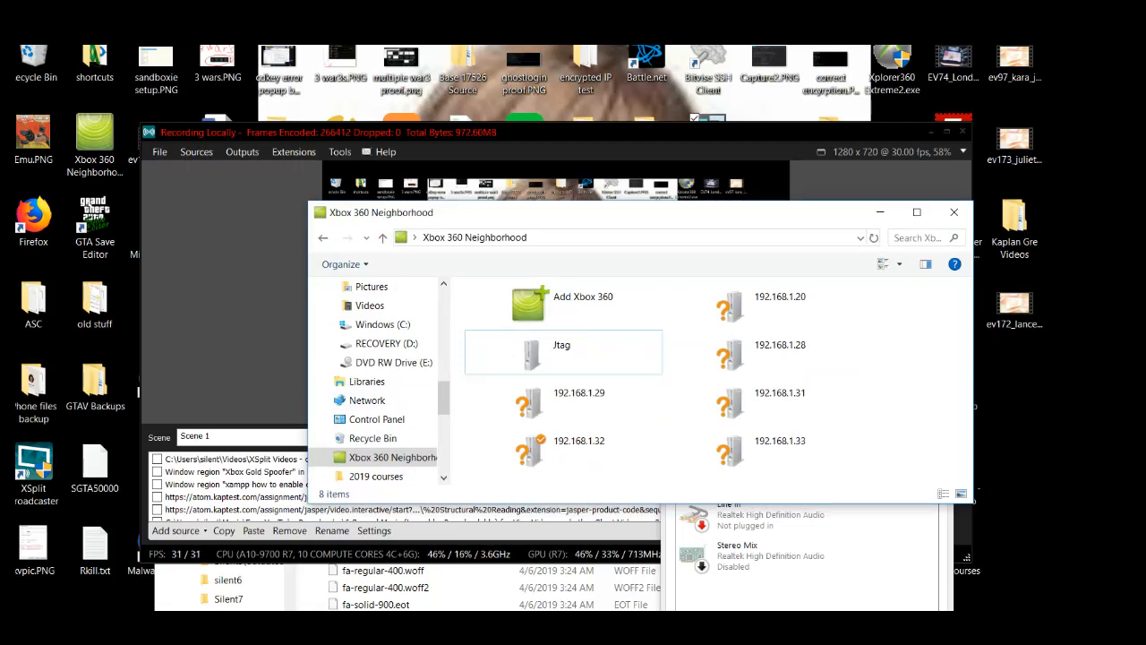
Launch the Xbox app
mouse_move(862, 632)
left_click(80, 629)
left_click(80, 629)
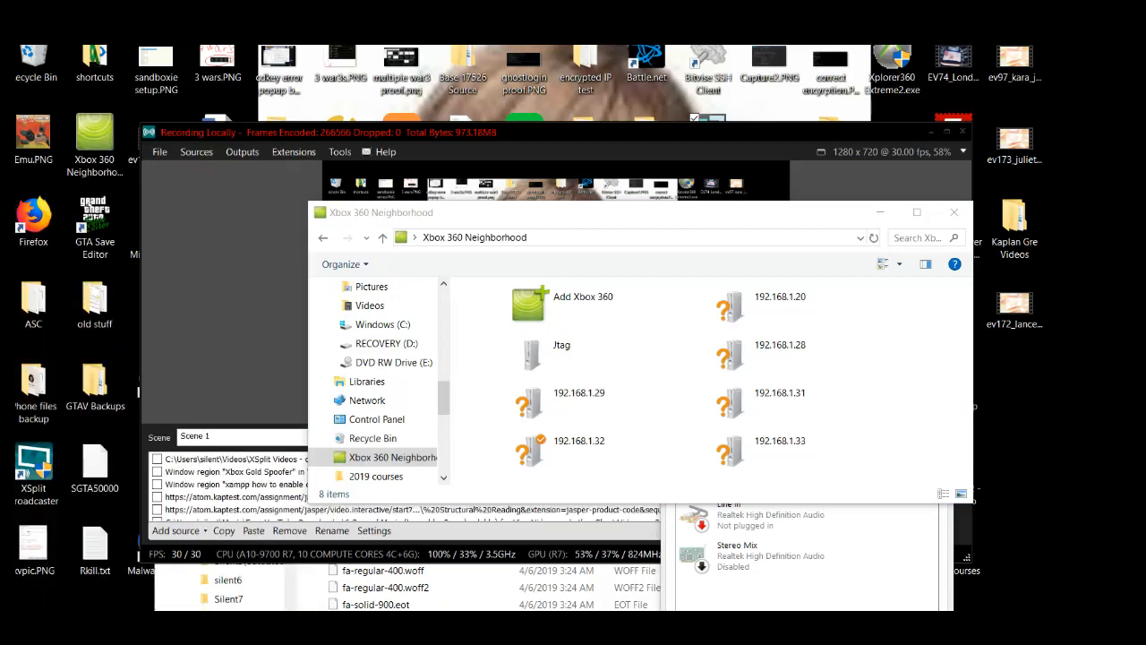
key("super")
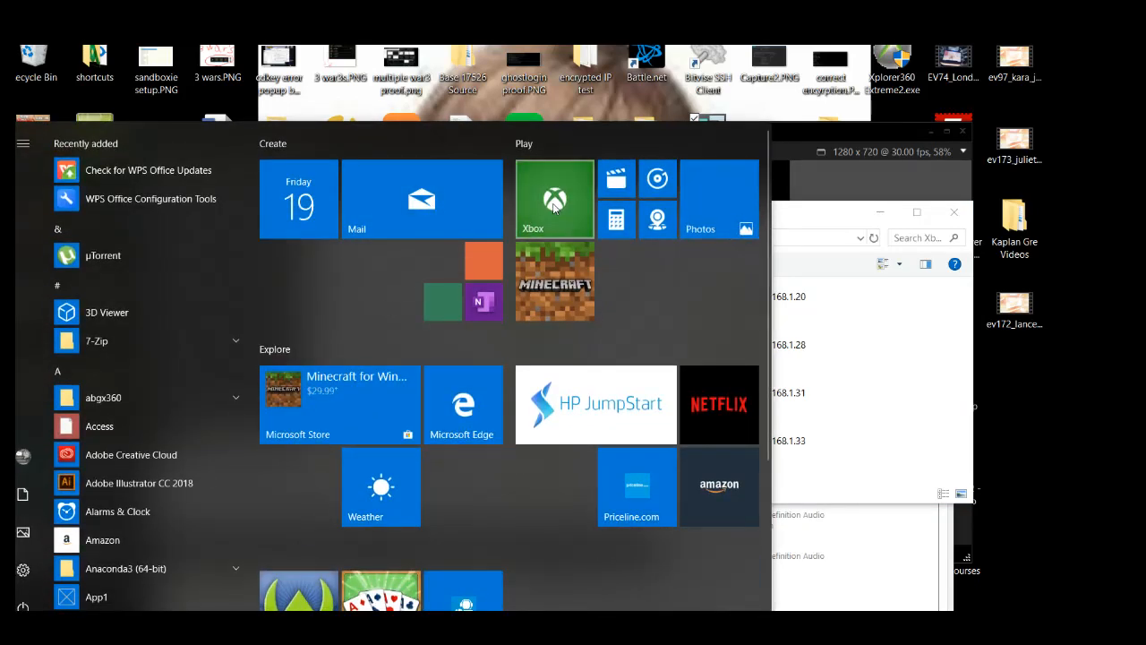
left_click(553, 205)
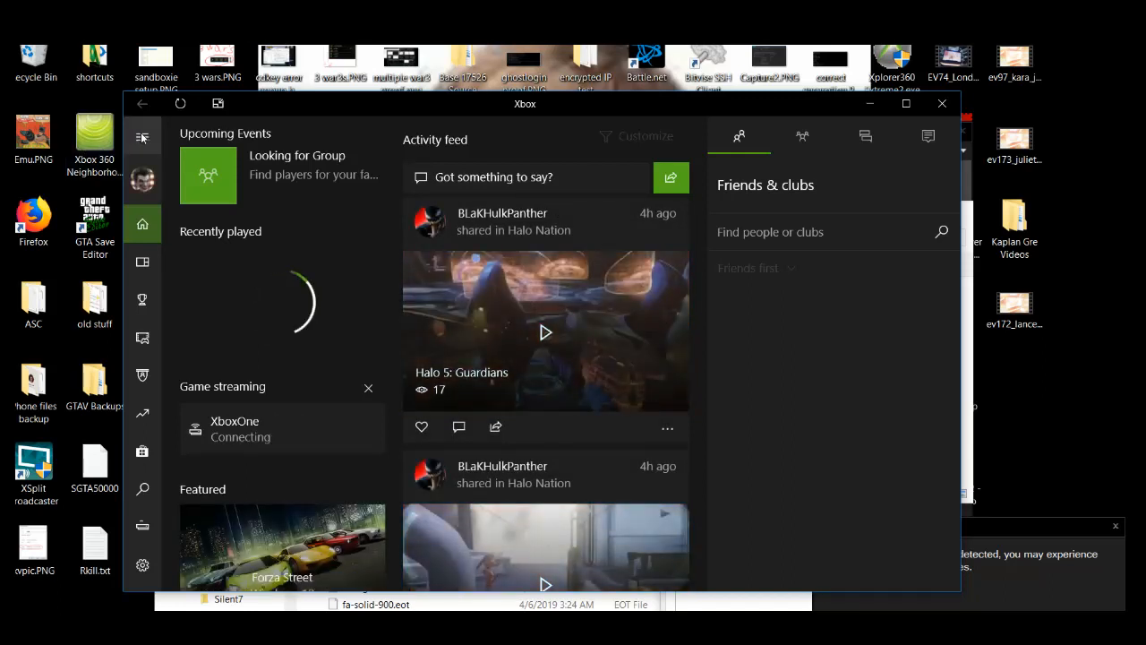
Start streaming from the XboxOne device, continue past the controller prompt, and show the stream in a window
left_click(145, 532)
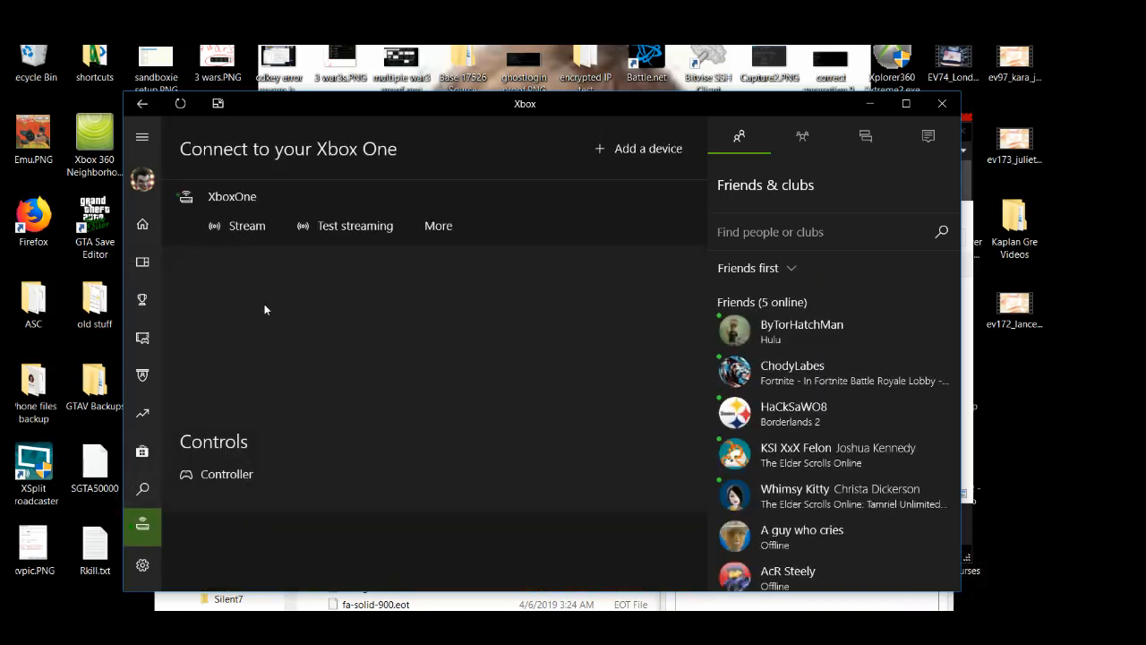
left_click(215, 226)
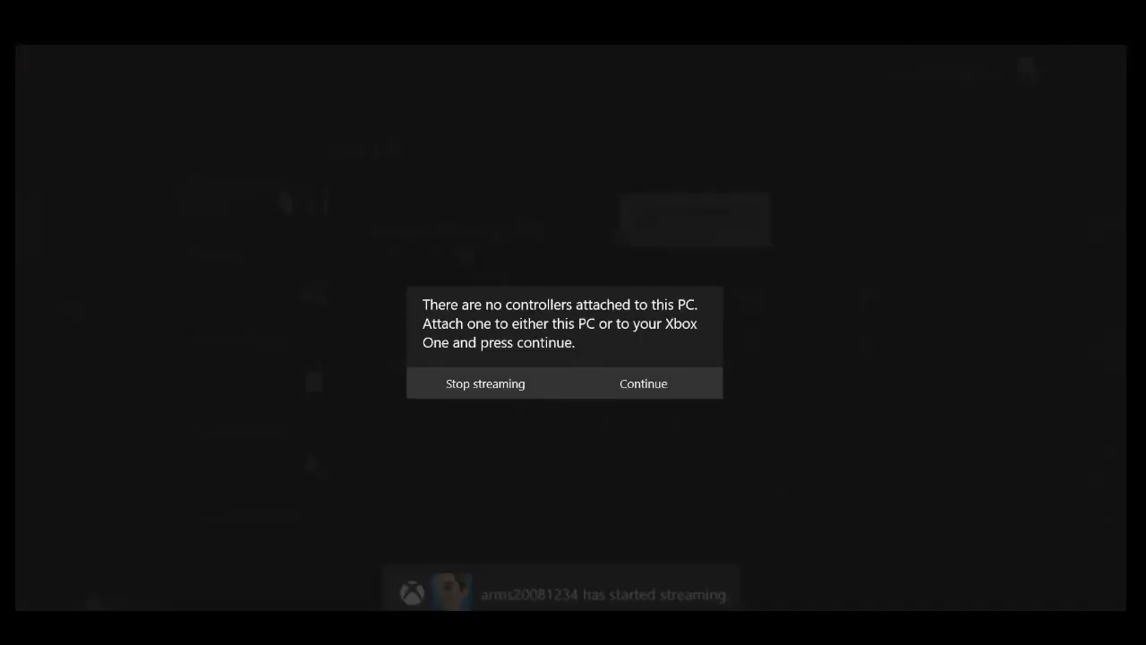
left_click(644, 383)
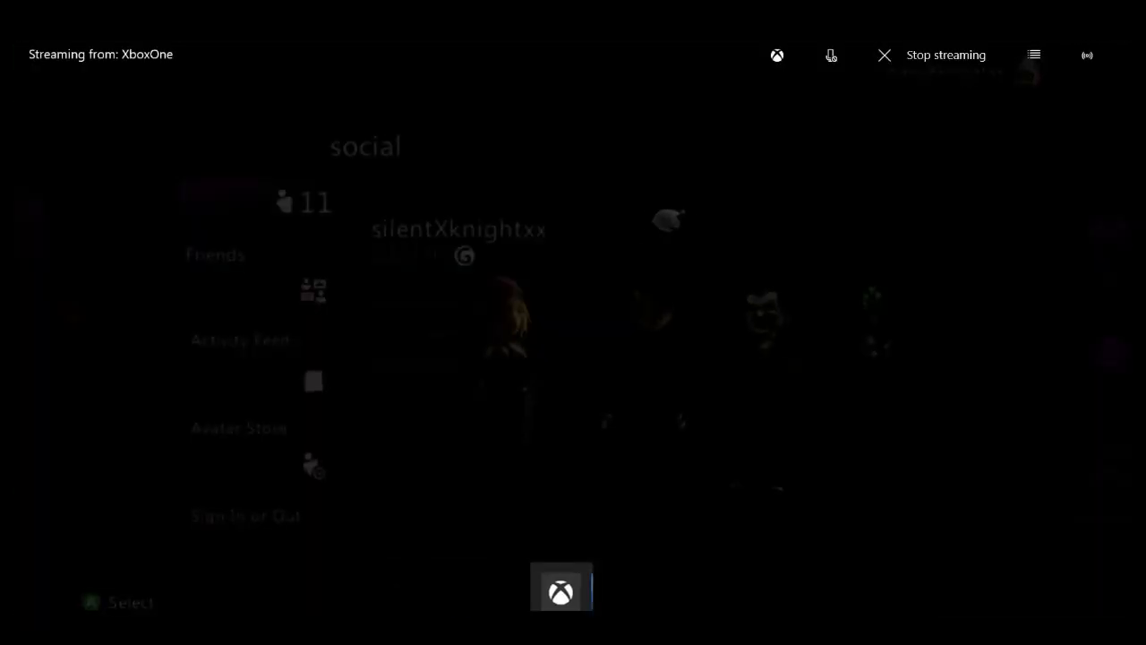
left_click(1072, 44)
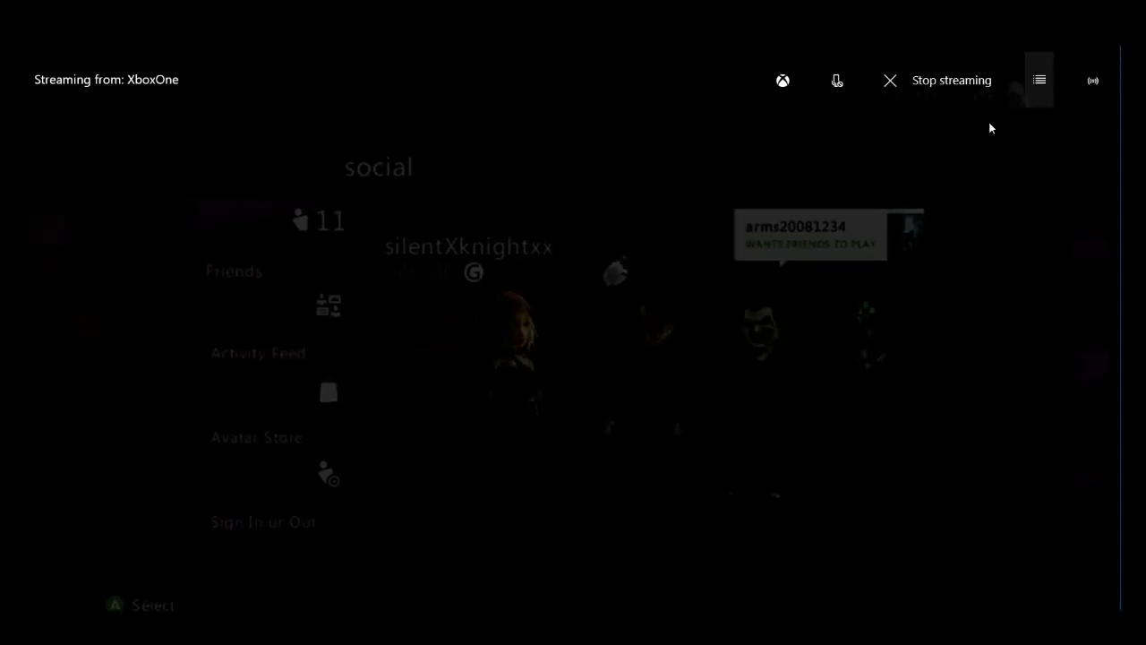
left_click(1068, 46)
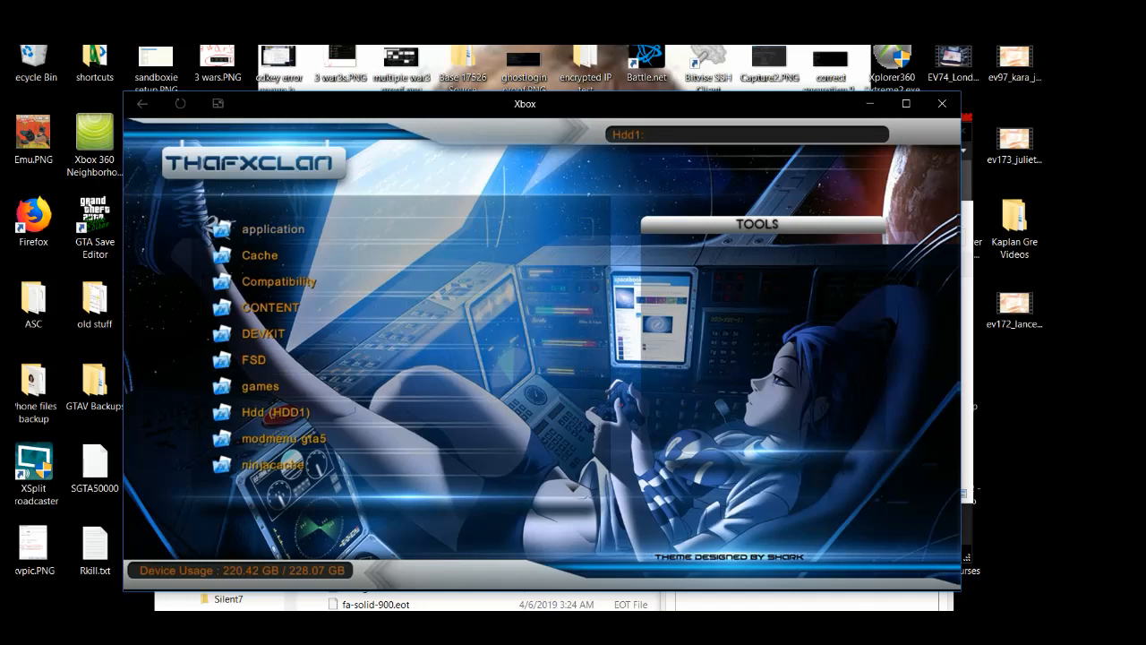
Launch default.xex from Hdd1:\application\dash_launch_v3.19\Installer on the streamed console
double_click(215, 225)
key("Return")
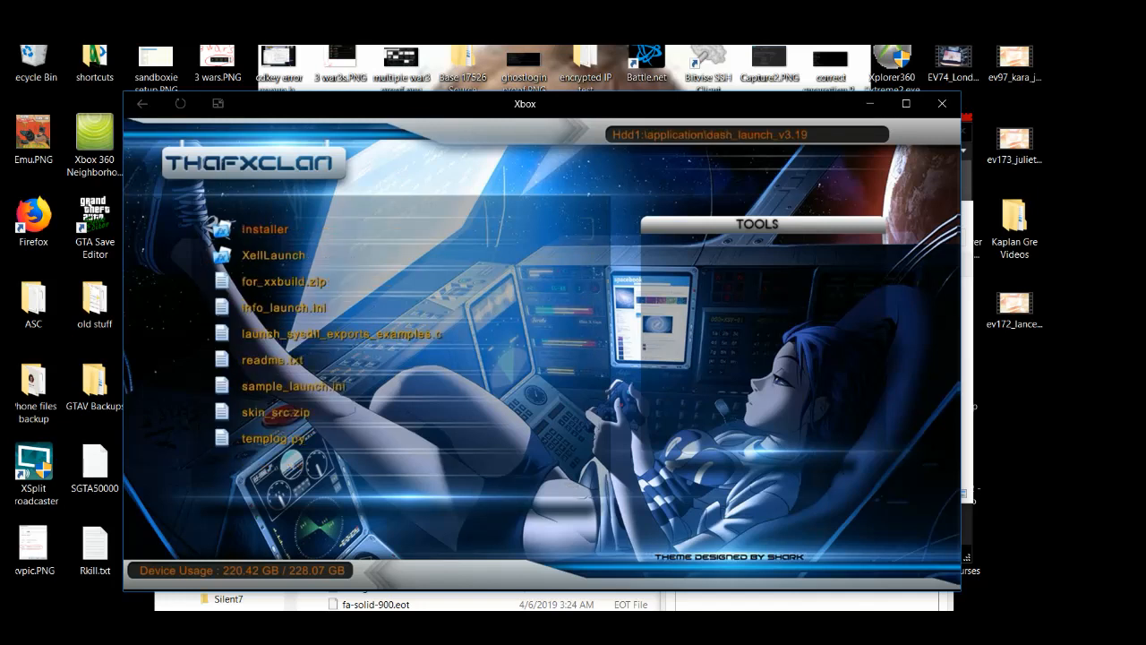
key("Return")
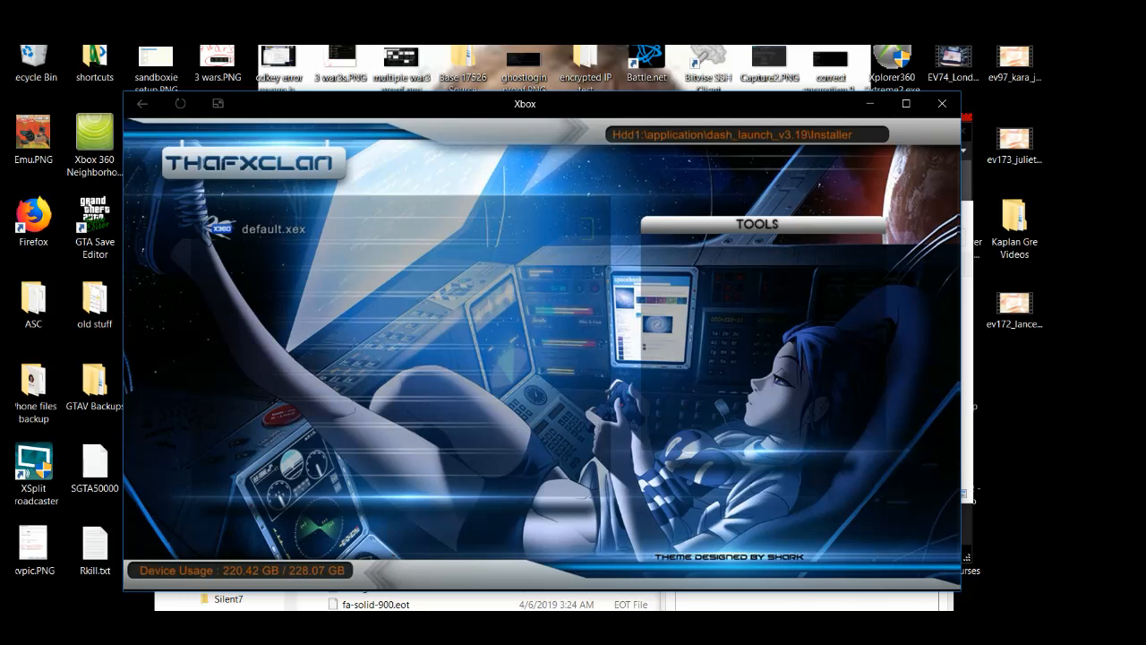
key("Return")
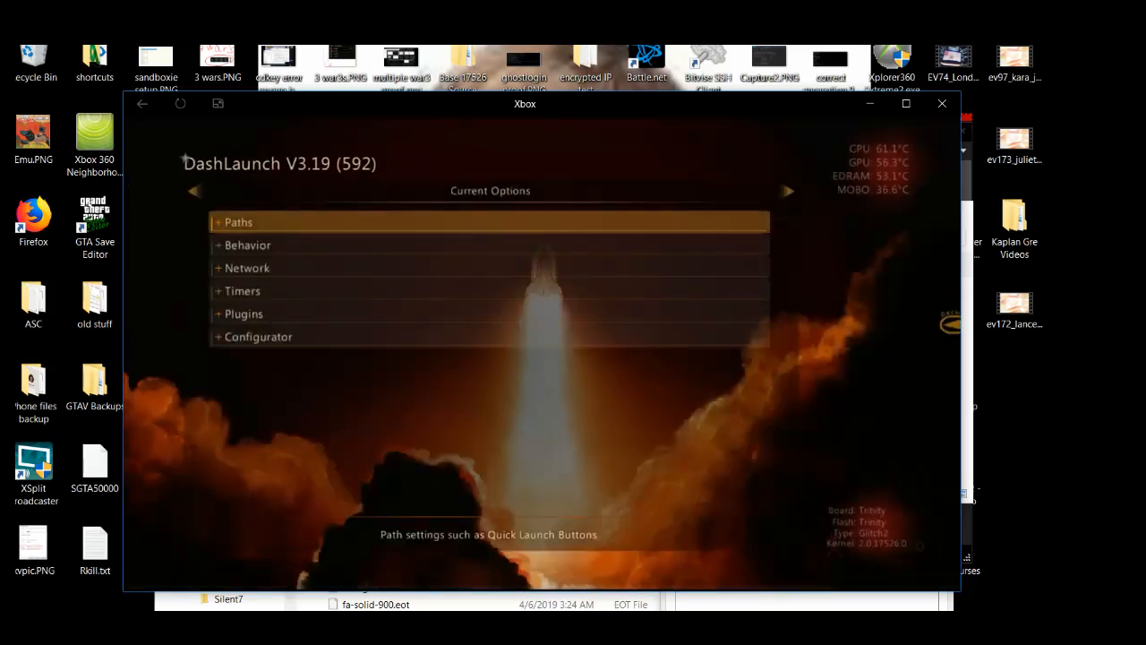
Expand the Plugins group in DashLaunch's current options and select the plugin2 entry
key("Down")
key("Down")
key("Down")
key("Up")
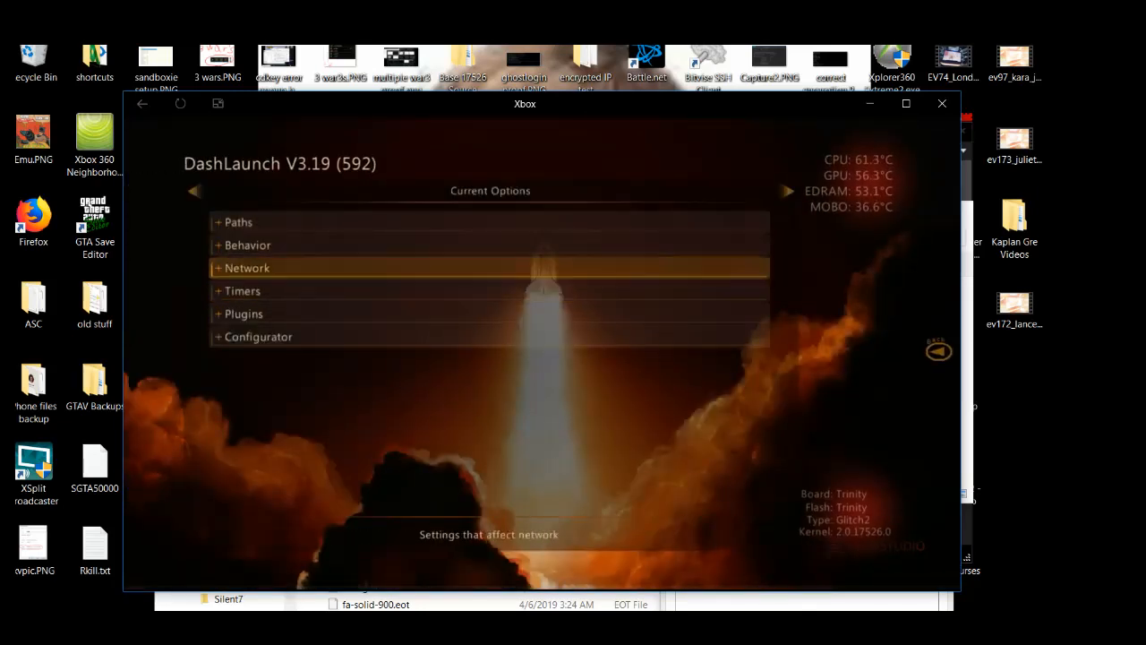
key("Return")
key("Return")
key("Down")
key("Down")
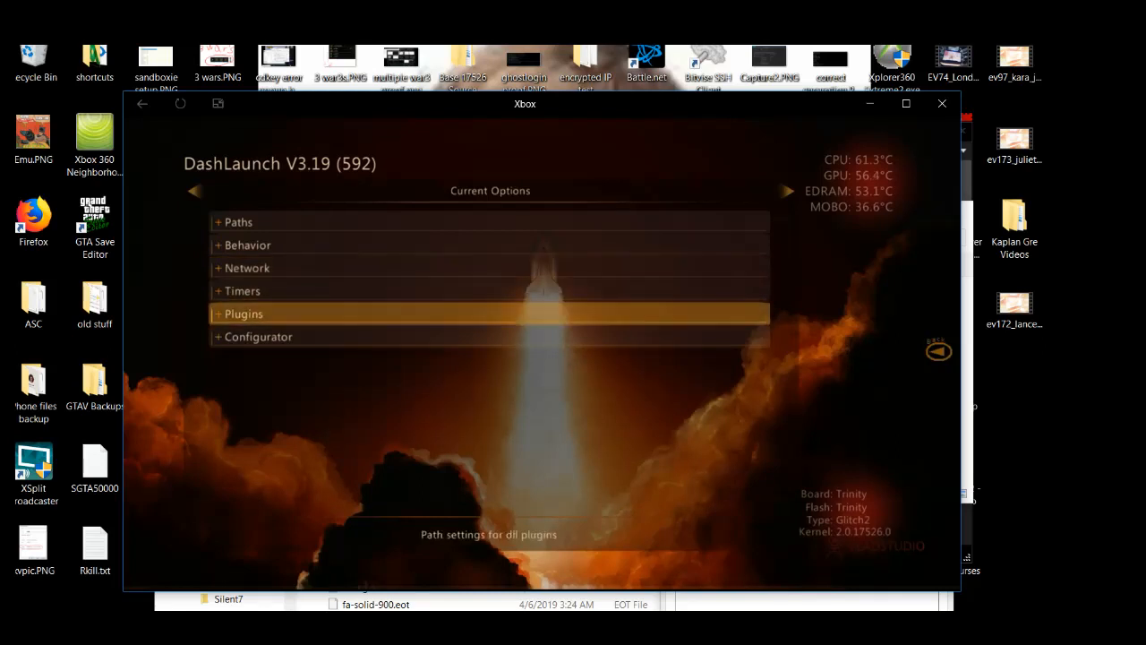
key("Return")
key("Down")
key("Down")
key("Down")
key("Up")
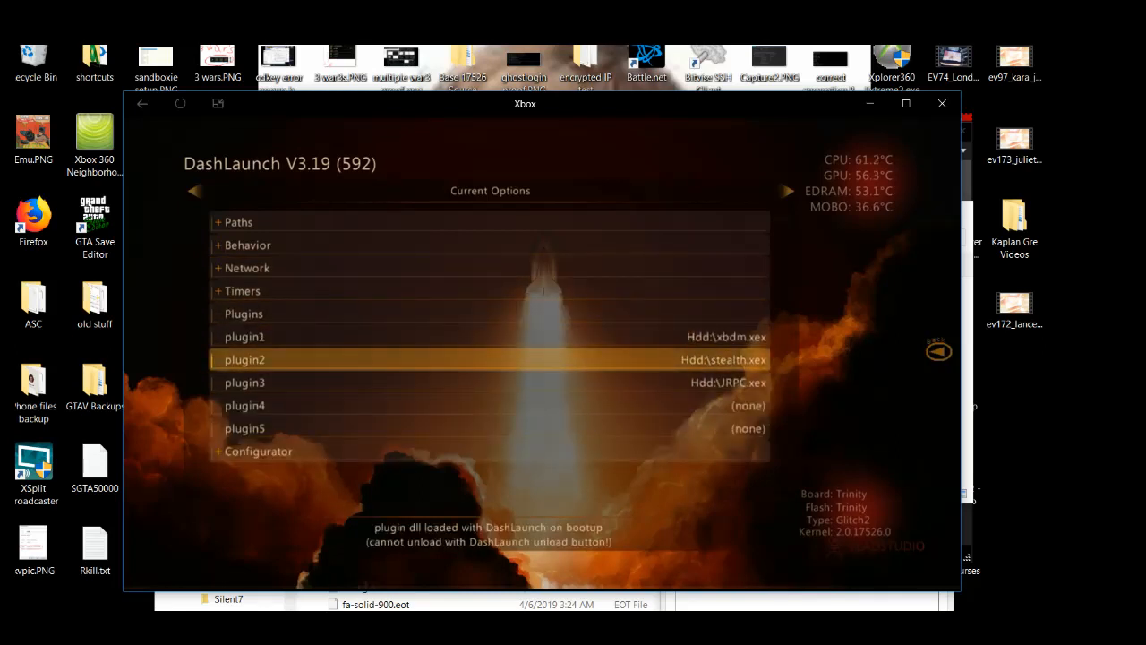
Set plugin2 to pimpin.xex from the root of the Hdd device
key("Return")
key("Down")
key("Down")
key("Down")
key("Down")
key("Down")
key("Down")
key("Down")
key("Down")
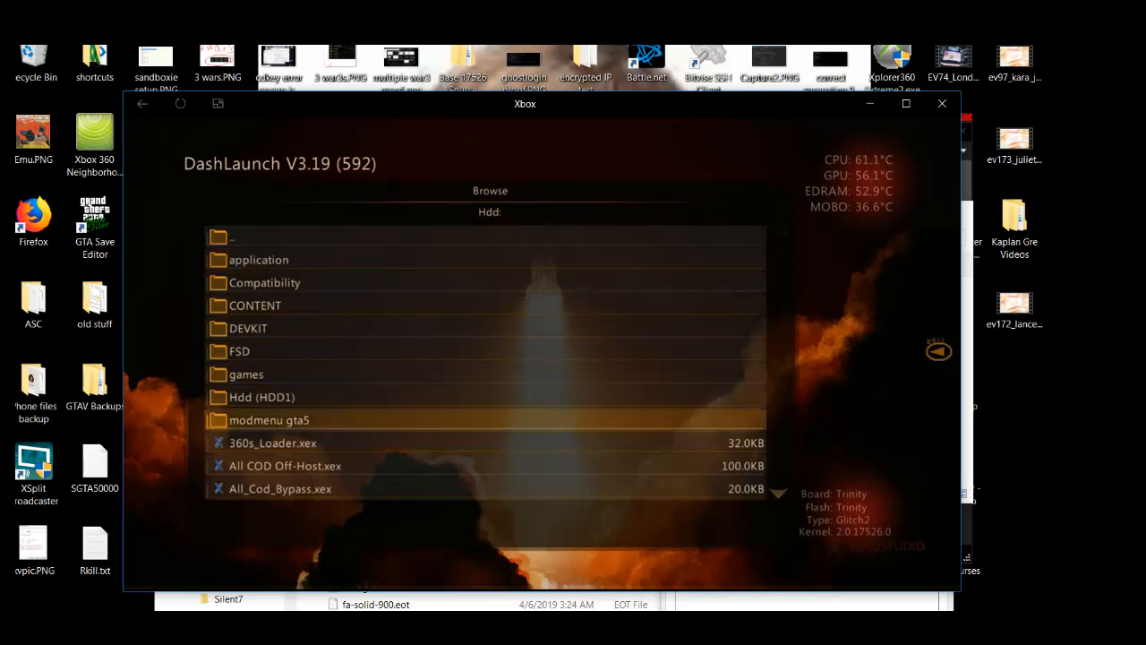
key("Down")
key("Down")
key("Down")
key("Down")
key("Down")
key("Down")
key("Down")
key("Down")
key("Down")
key("Down")
key("Down")
key("Down")
key("Down")
key("Down")
key("Down")
key("Down")
key("Down")
key("Down")
key("Down")
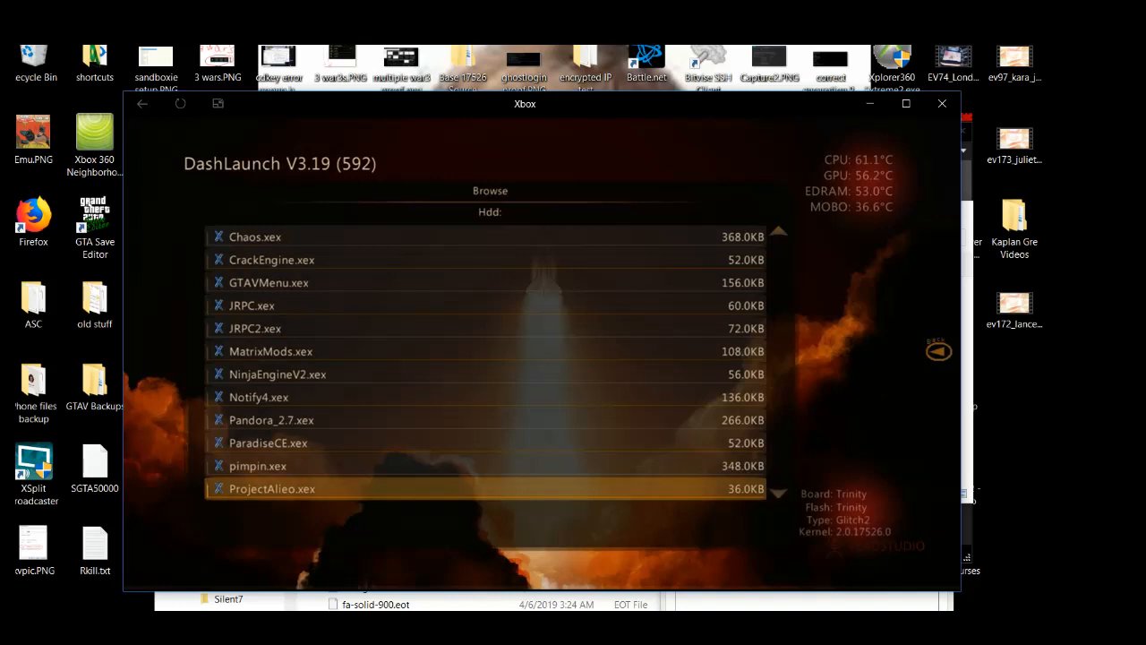
key("Up")
key("Up")
key("Down")
key("Return")
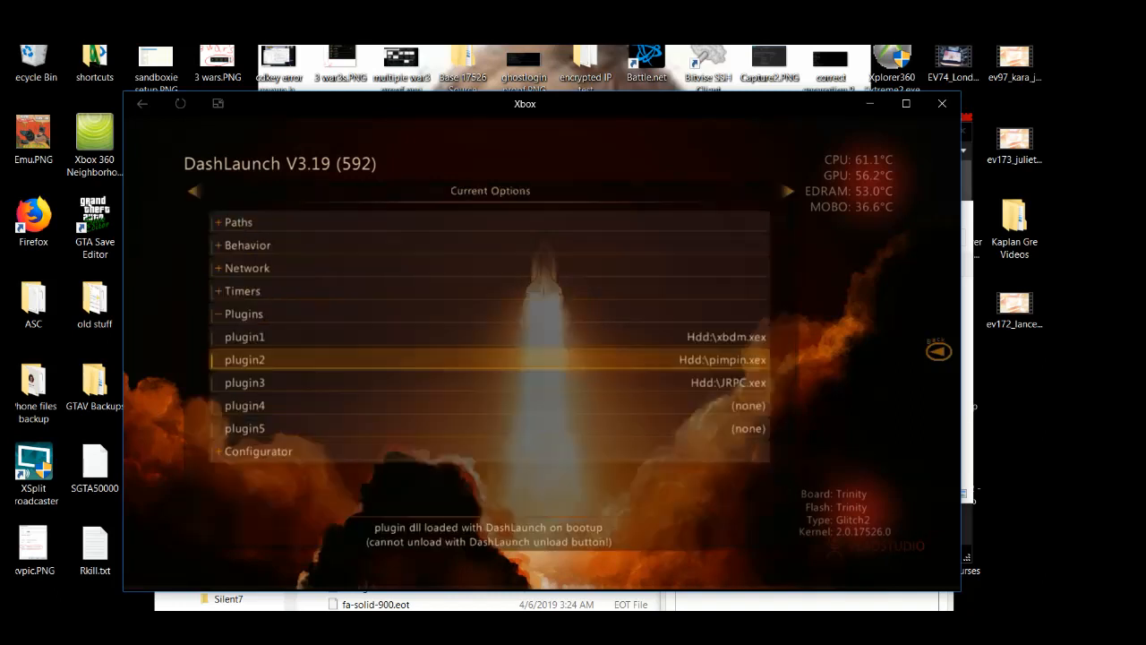
Save the DashLaunch settings to launch.ini on the Hdd device and load them back
key("Down")
key("Up")
key("Right")
key("Down")
key("Down")
key("Down")
key("Down")
key("Up")
key("x")
key("Return")
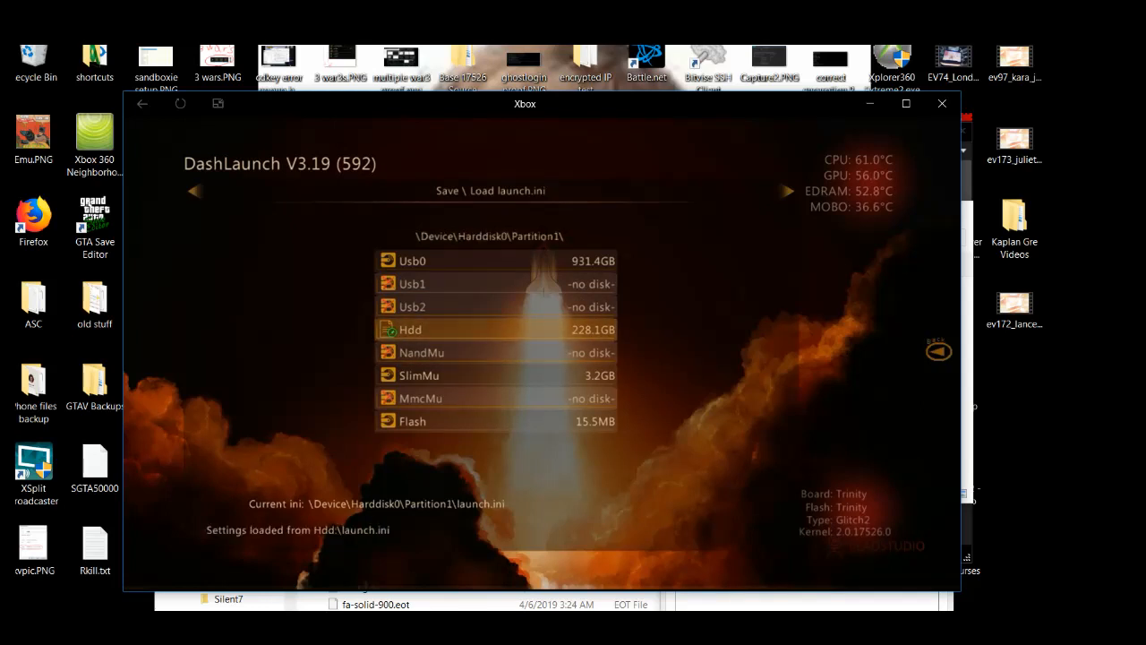
Turn off the Xbox 360 console and confirm the shutdown
key("Home")
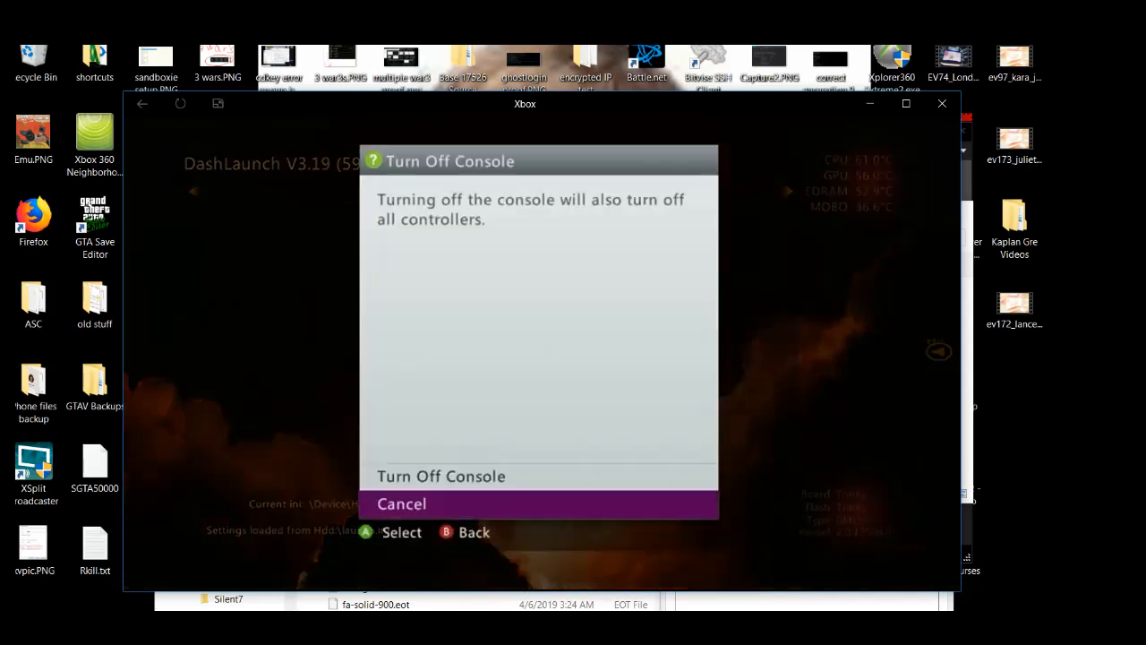
key("Up")
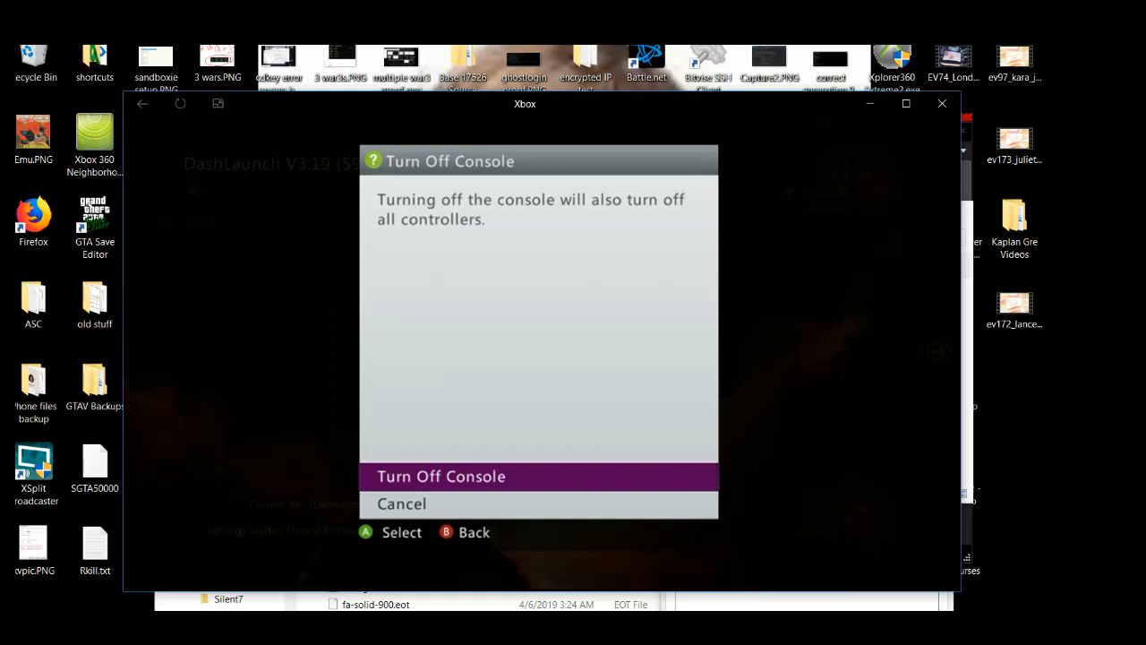
key("Return")
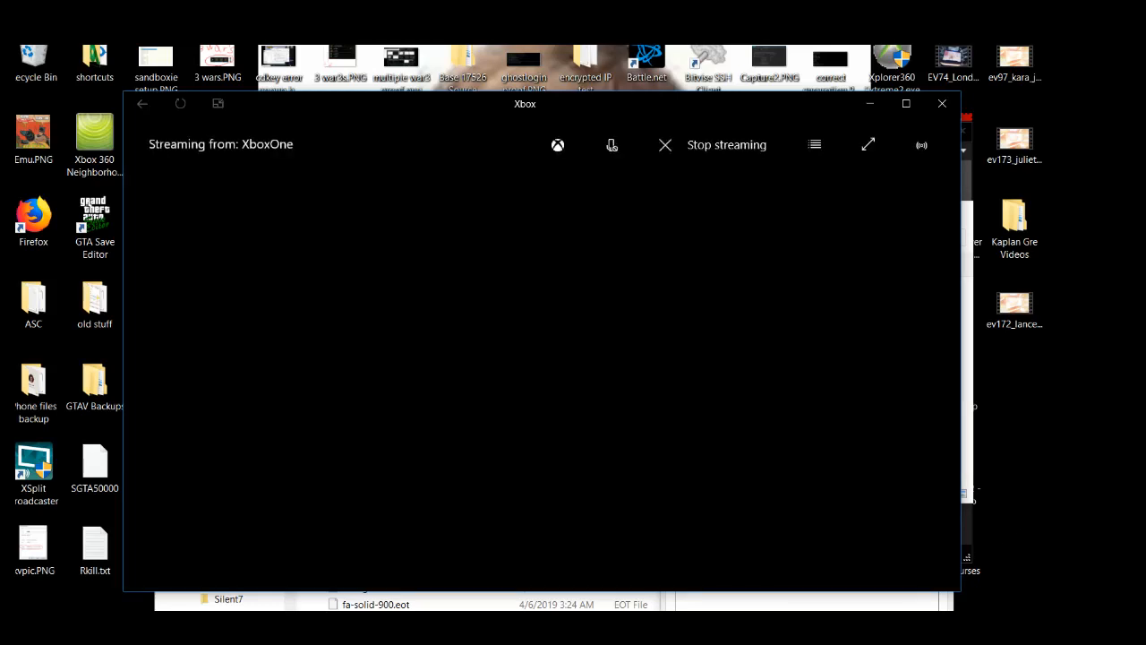
Switch to the Remote Desktop session and bring the stealth server console in front of the other windows
mouse_move(835, 629)
left_click(835, 573)
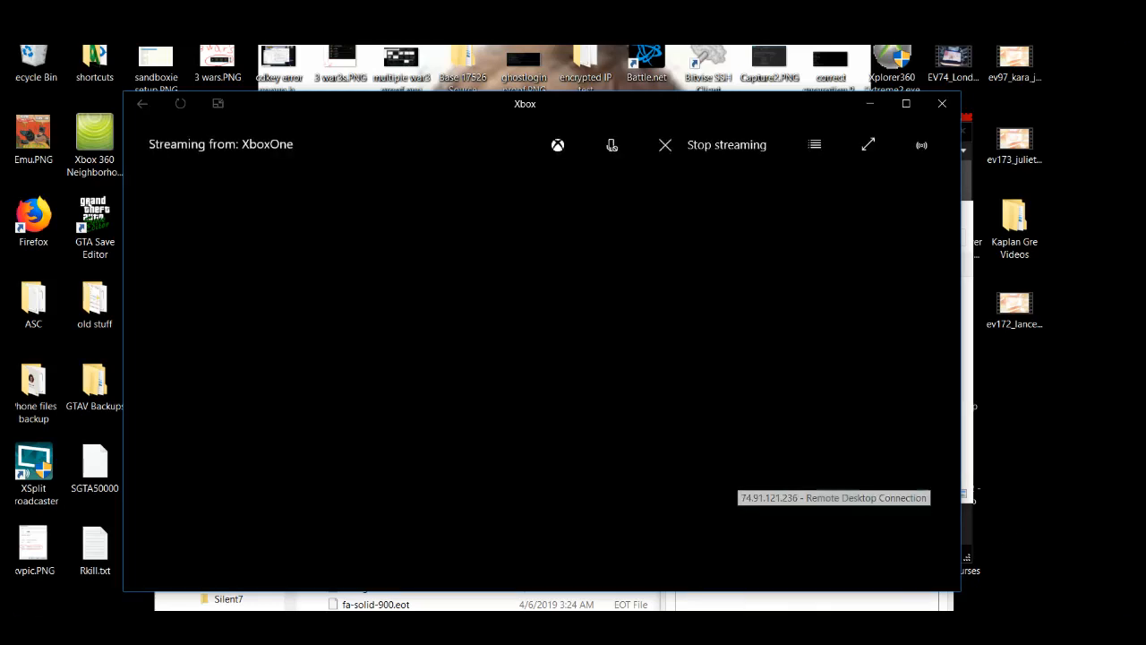
left_click(727, 54)
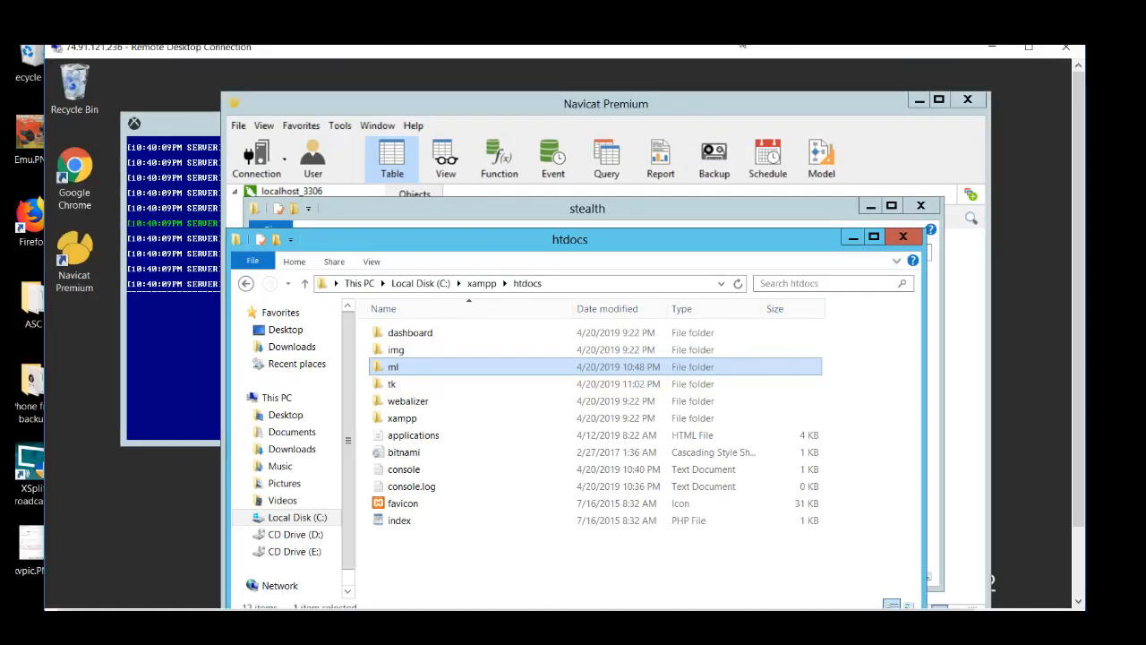
left_click_drag(176, 130, 471, 160)
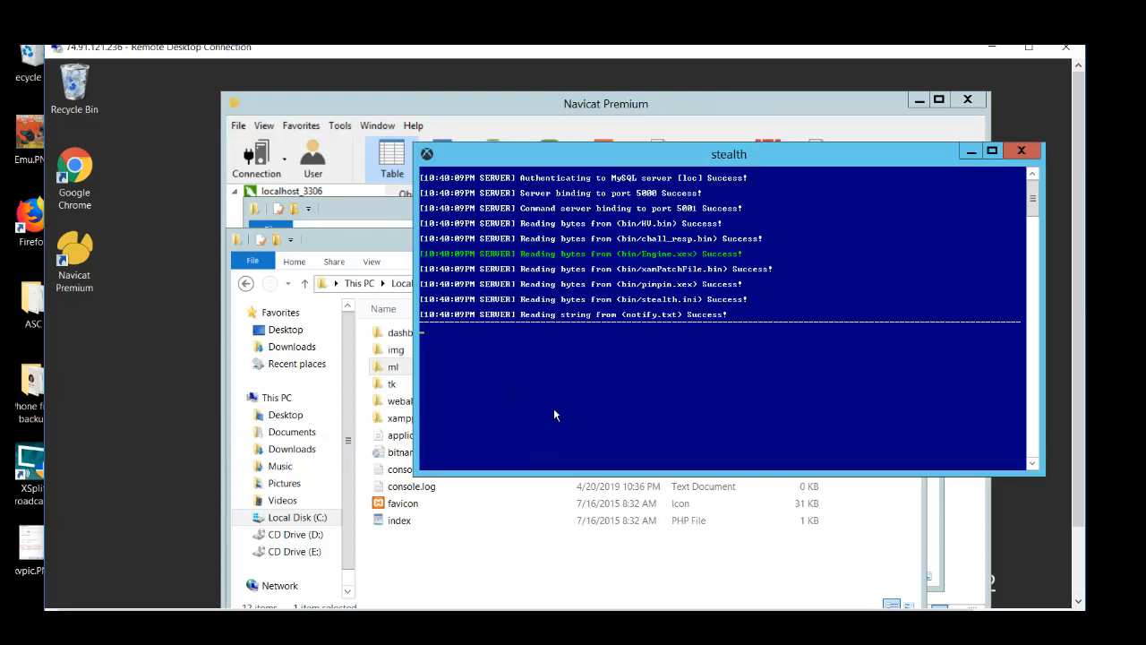
Check the console's startup in the Xbox stream, and return to the Remote Desktop session in full screen
left_click(865, 627)
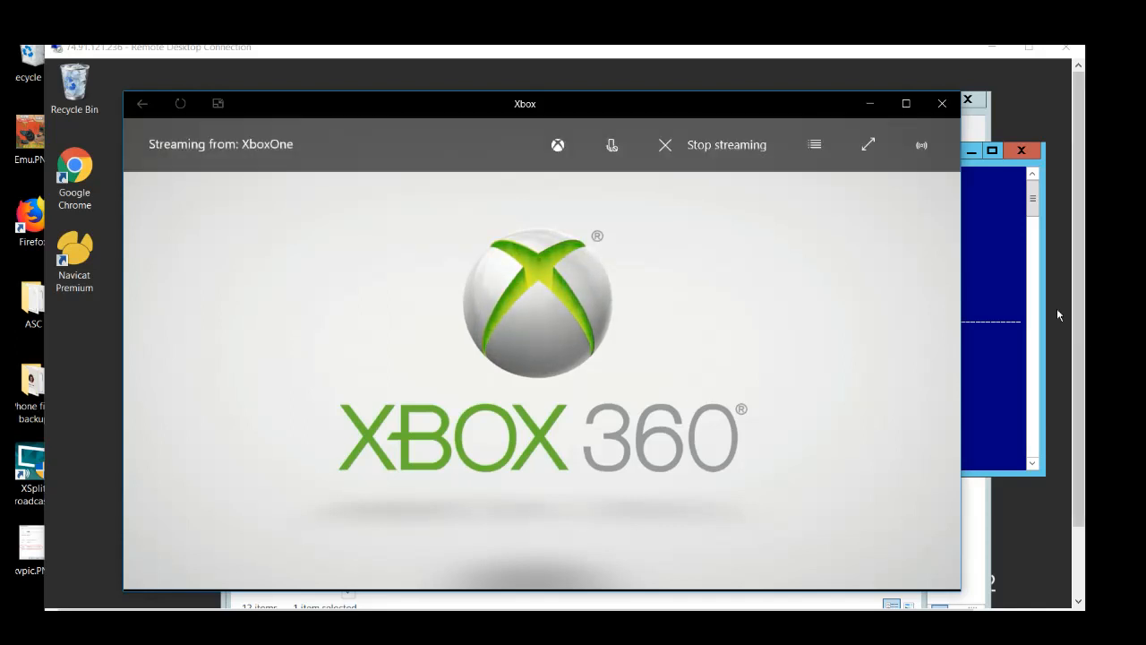
left_click(1030, 315)
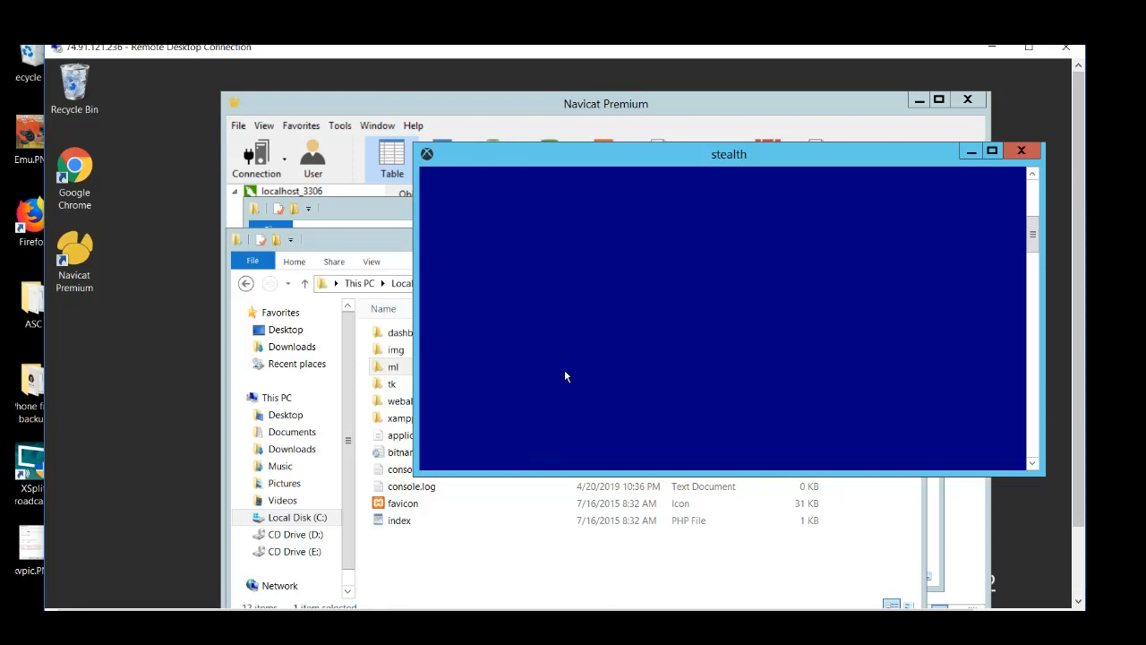
left_click(1029, 47)
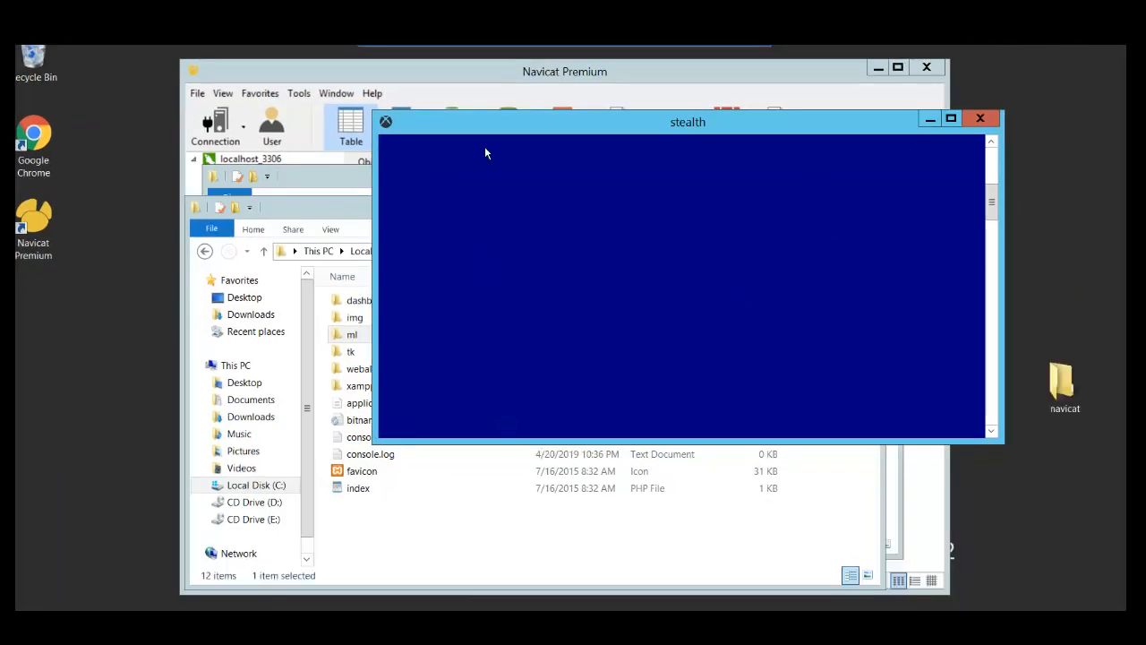
Look back through the stealth server console output, and choose Enable CheatEngine in the PimpinLive welcome message on the Xbox stream
left_click_drag(992, 204, 992, 171)
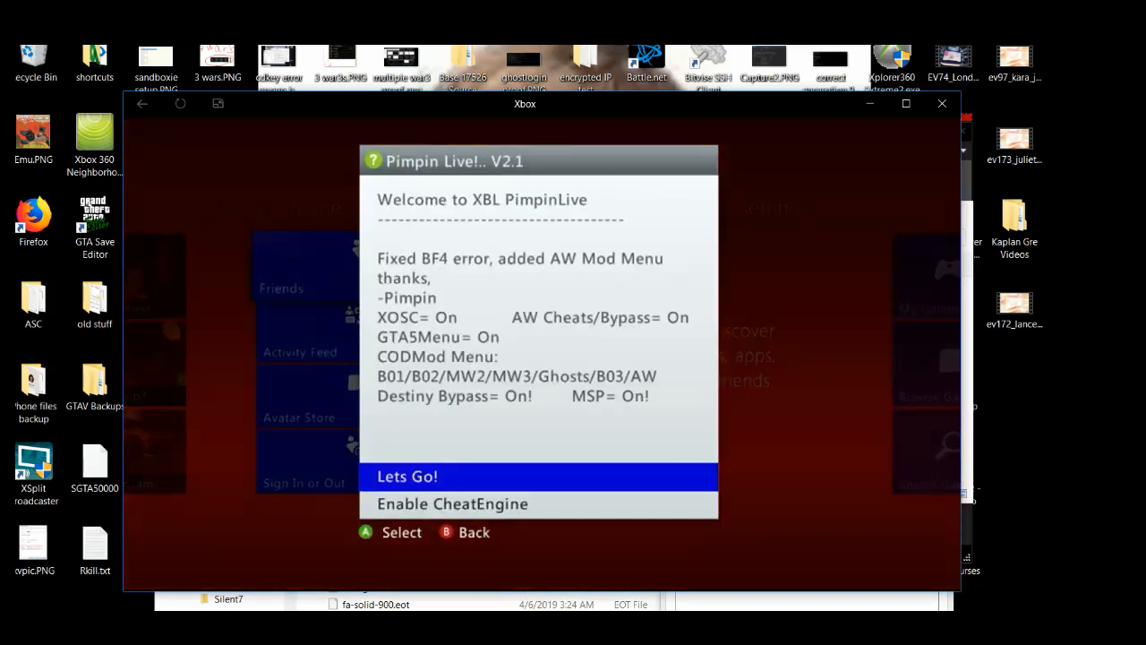
key("Down")
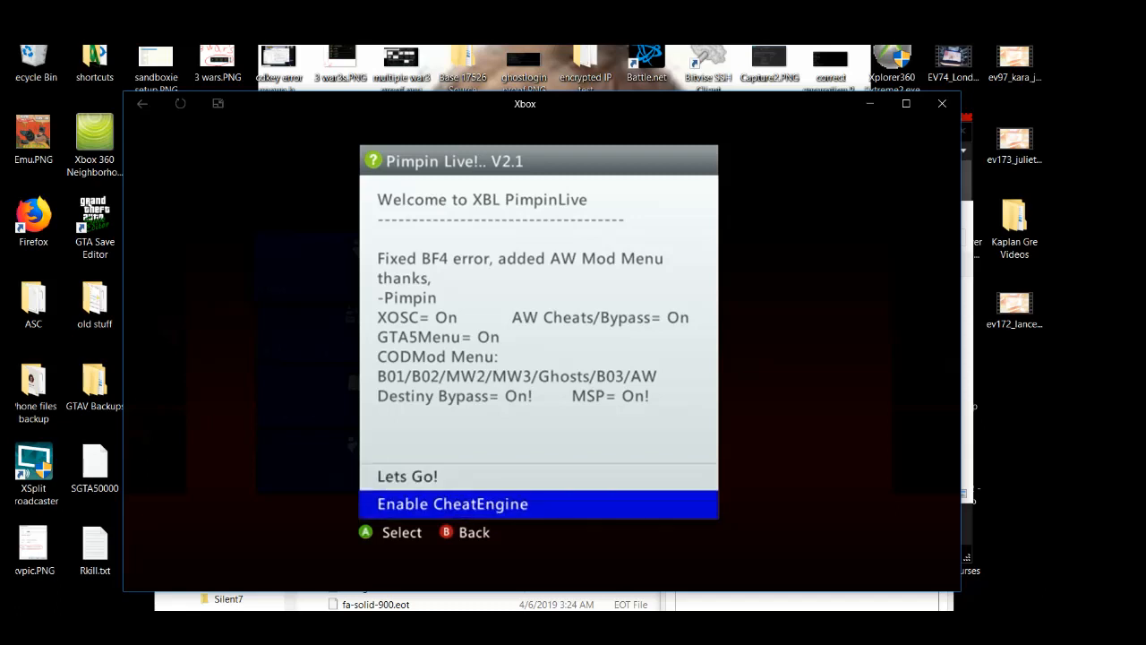
key("Return")
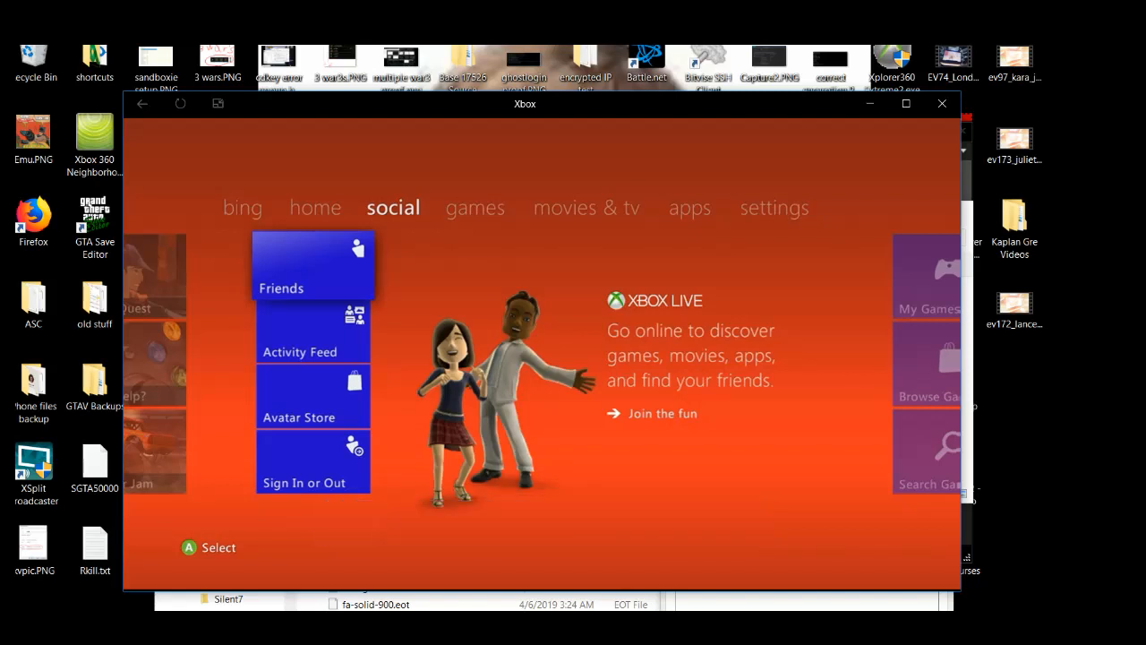
Browse the social, home and games sections of the console dashboard
key("Down")
key("Up")
key("Return")
key("Down")
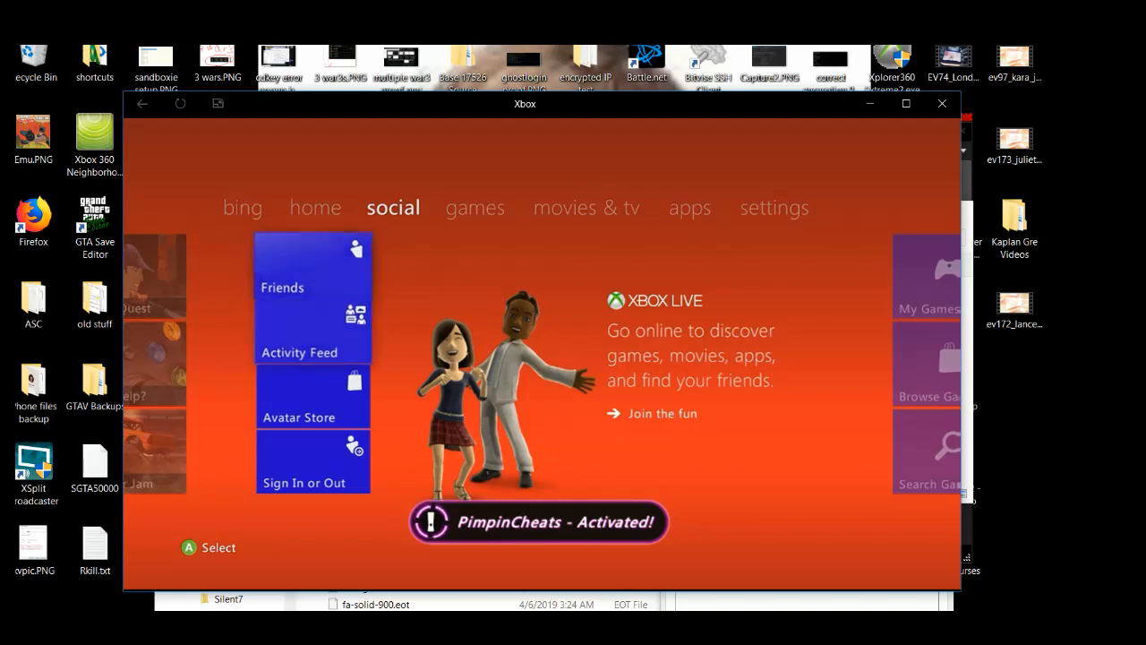
key("Up")
key("Left")
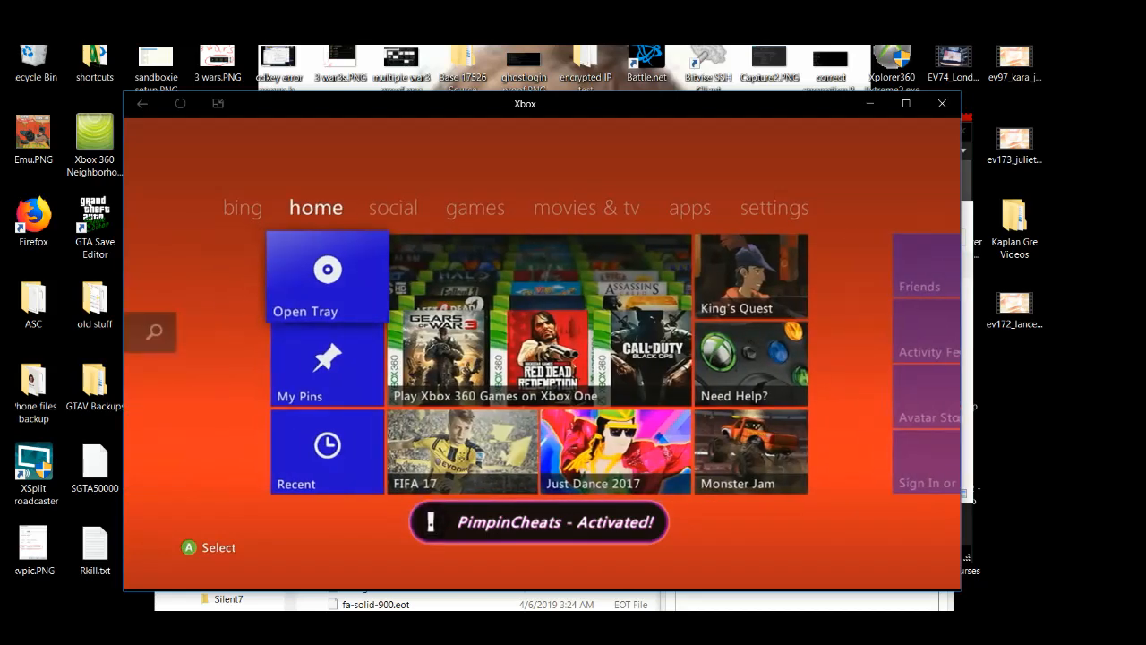
key("Right")
Open the console's System Settings from the settings section of the dashboard
key("Right")
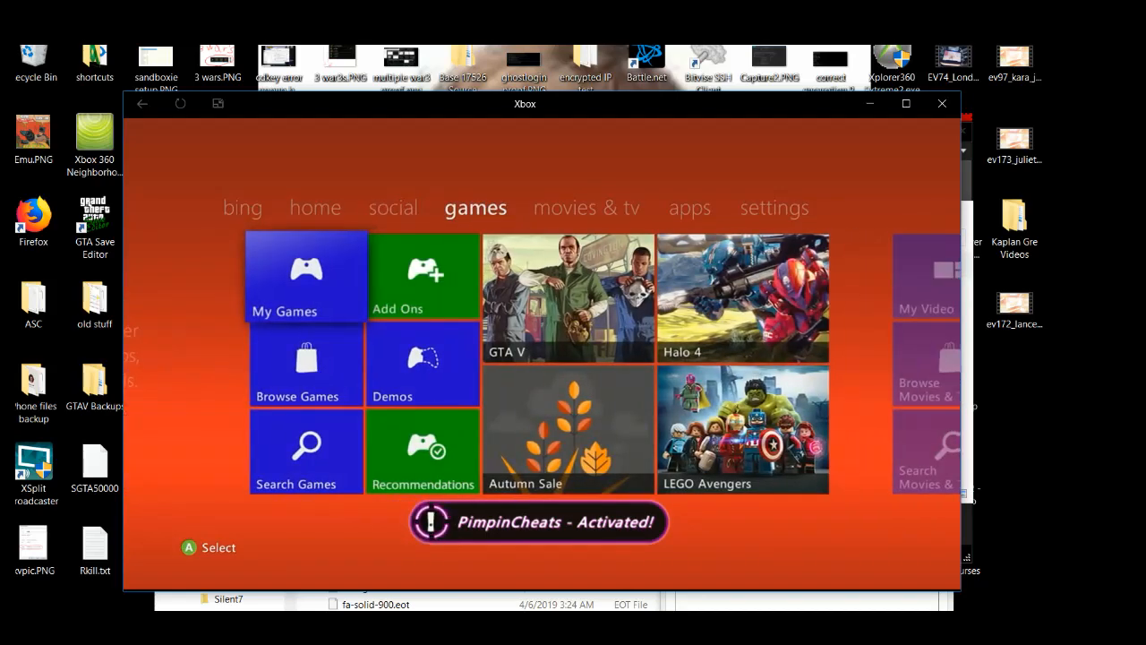
key("Right")
key("Right")
key("Right")
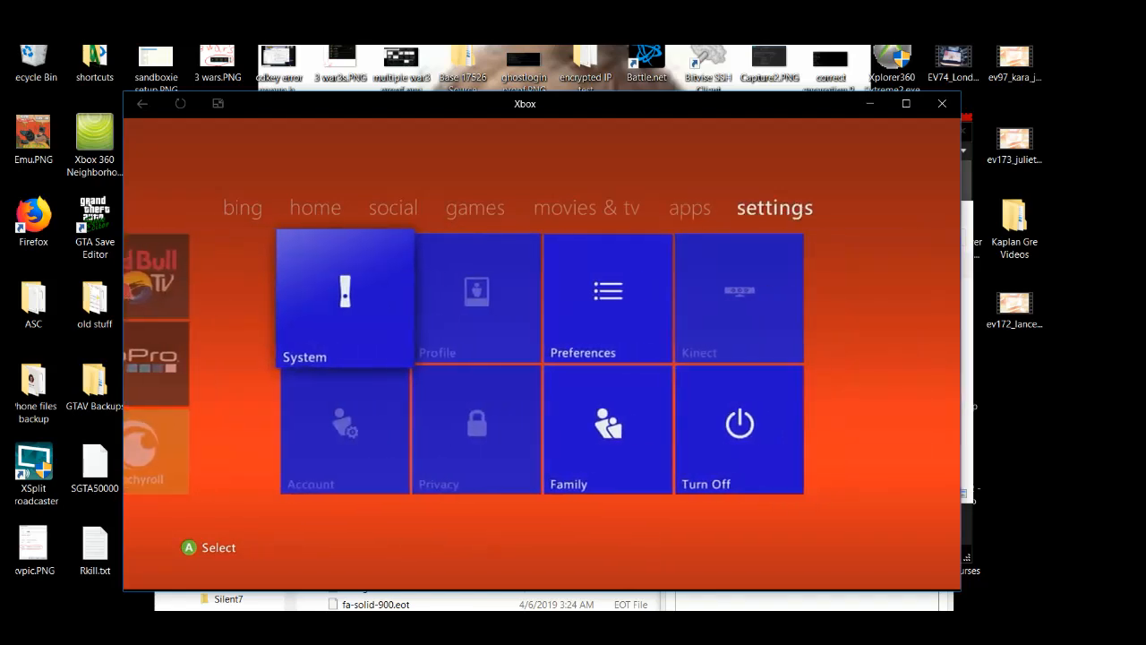
key("Right")
key("Right")
key("Down")
key("Up")
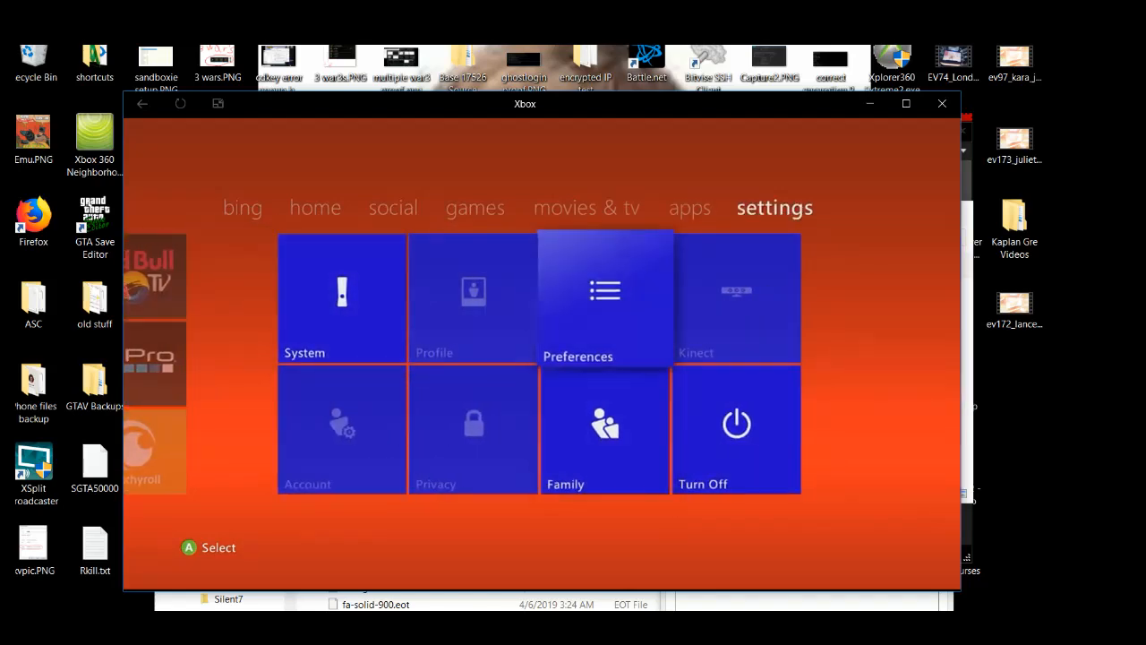
key("Left")
key("Left")
key("Return")
Open Network Settings for the wireless network silent and highlight Test Xbox Live Connection
key("Down")
key("Down")
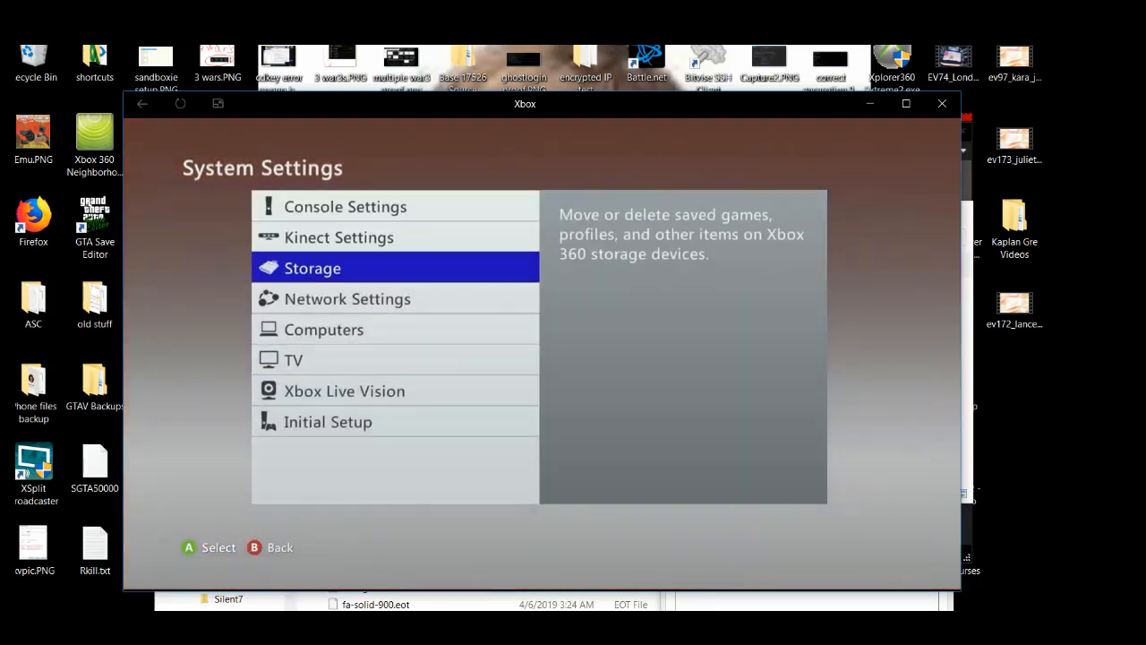
key("Down")
key("Down")
key("Up")
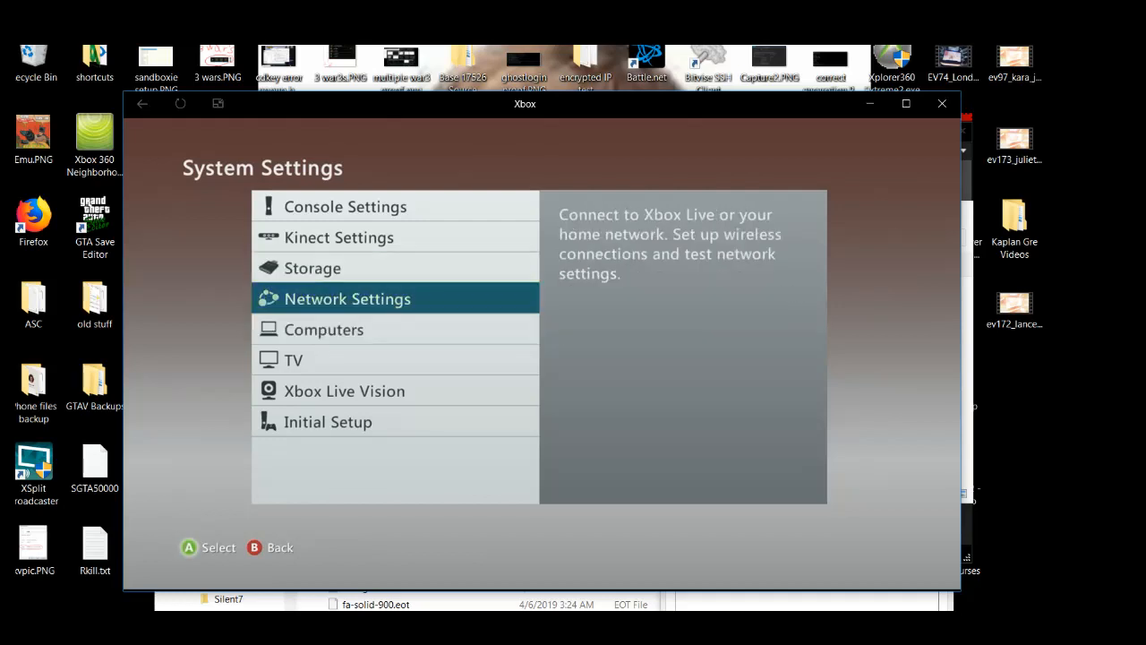
key("Return")
key("Right")
key("Left")
key("Return")
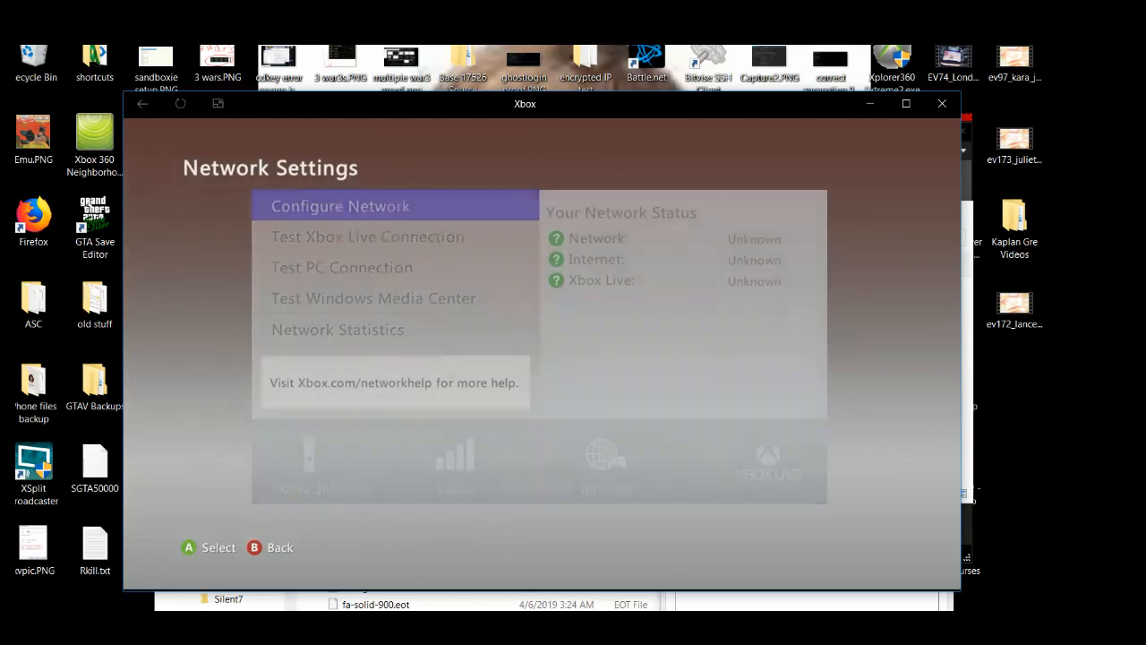
key("Down")
key("Down")
key("Up")
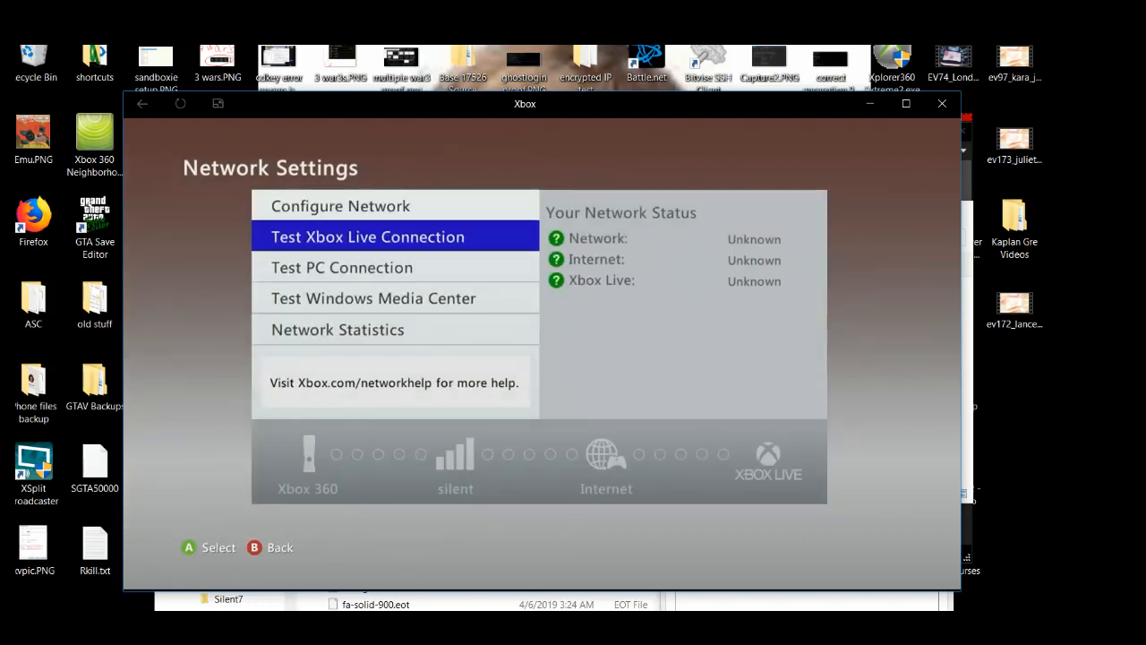
Leave the network and system settings and return to the games section of the dashboard
key("Escape")
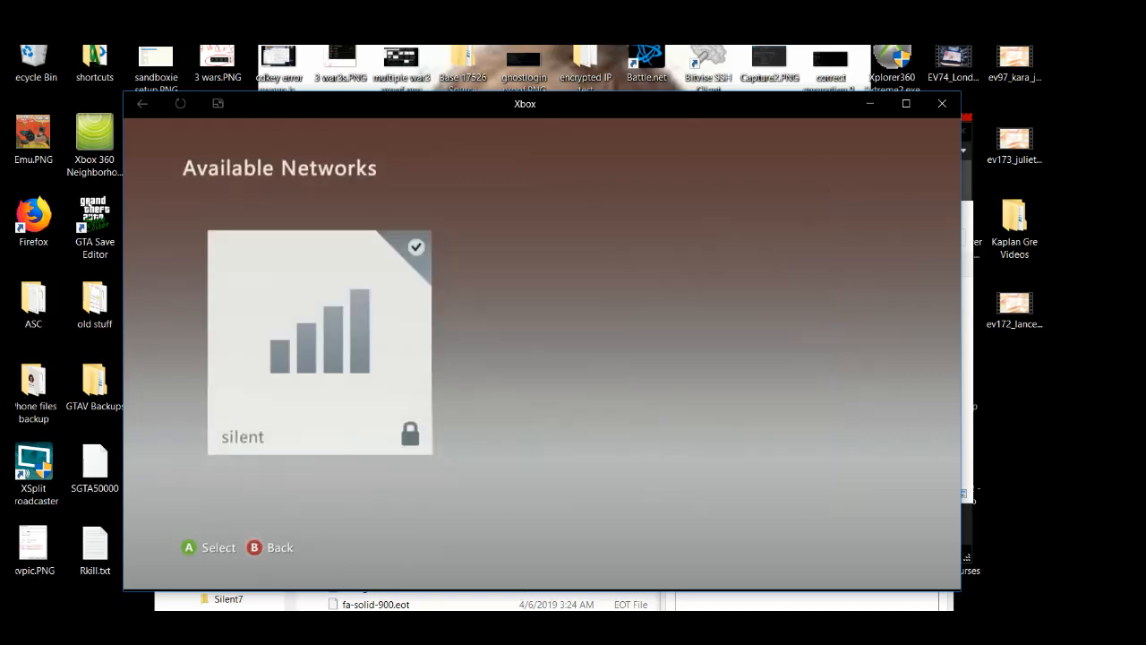
key("Escape")
key("Escape")
key("Left")
key("Left")
key("Left")
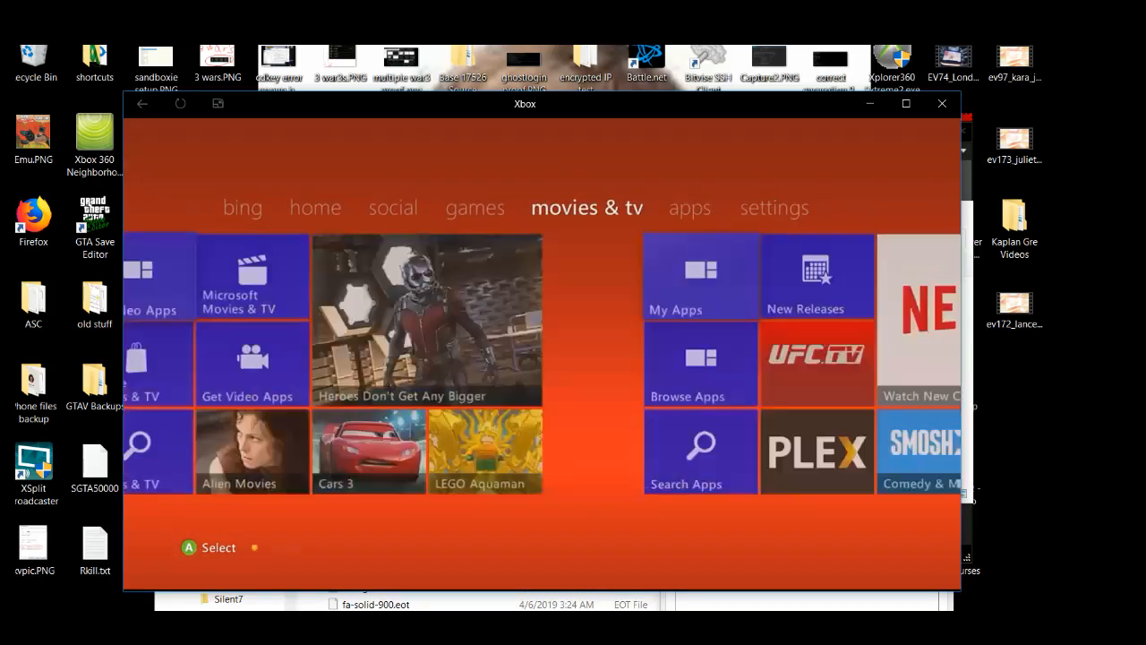
Open the Xbox Guide with the Stealth Live status and examine its Games & Apps, Home, Media and Settings pages
key("Return")
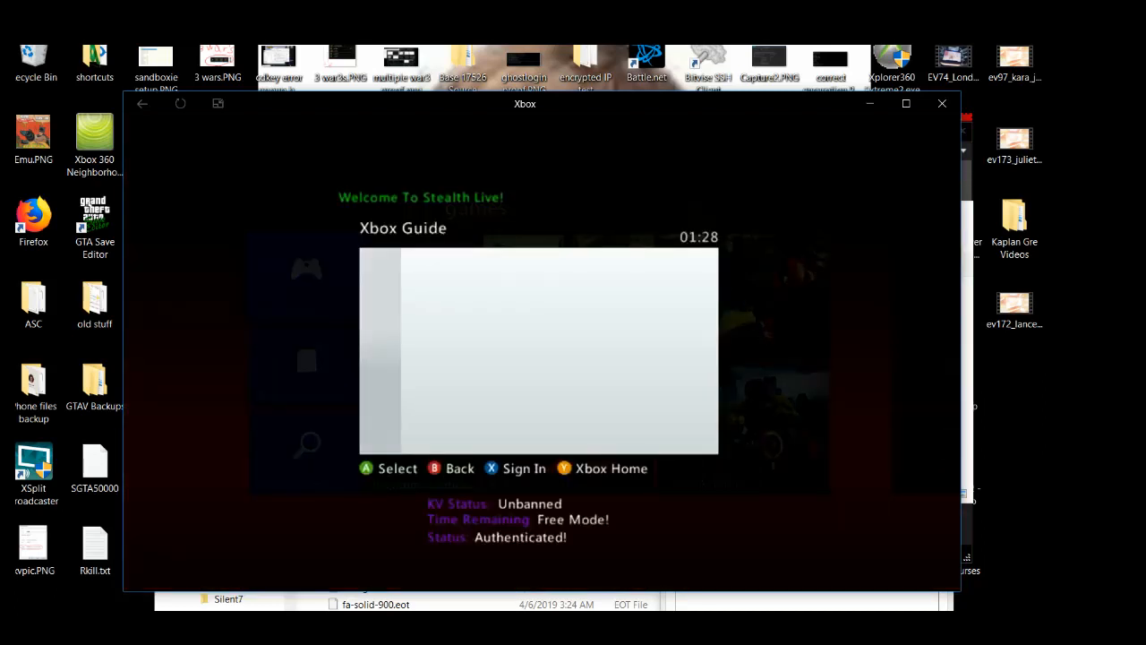
key("Right")
key("Right")
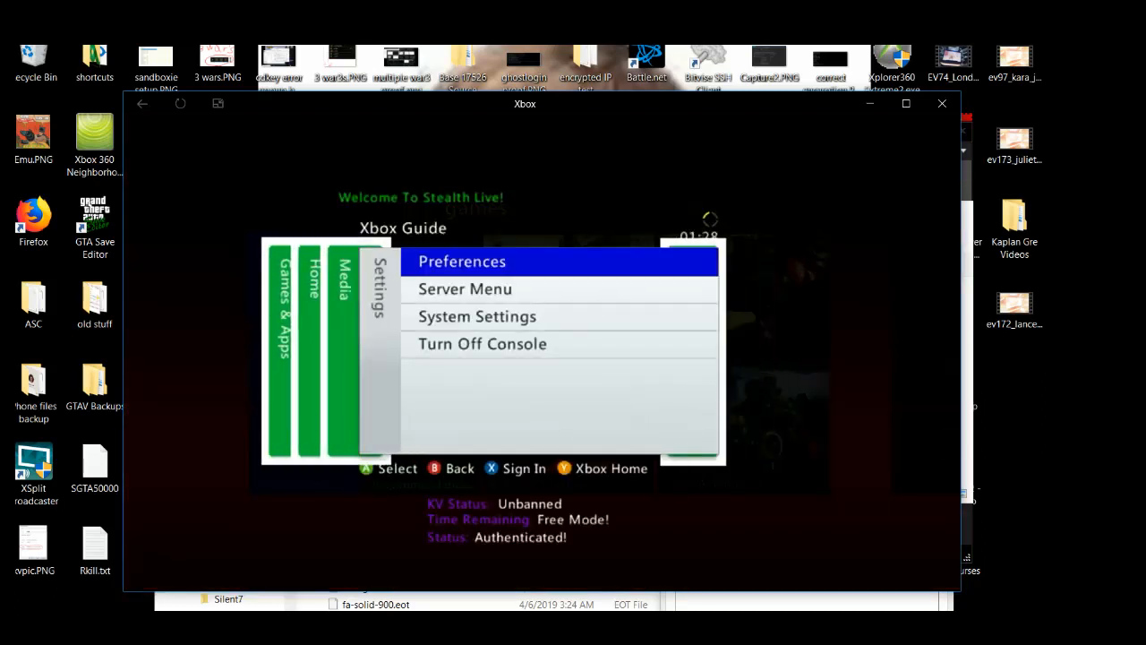
key("Left")
key("Left")
key("Left")
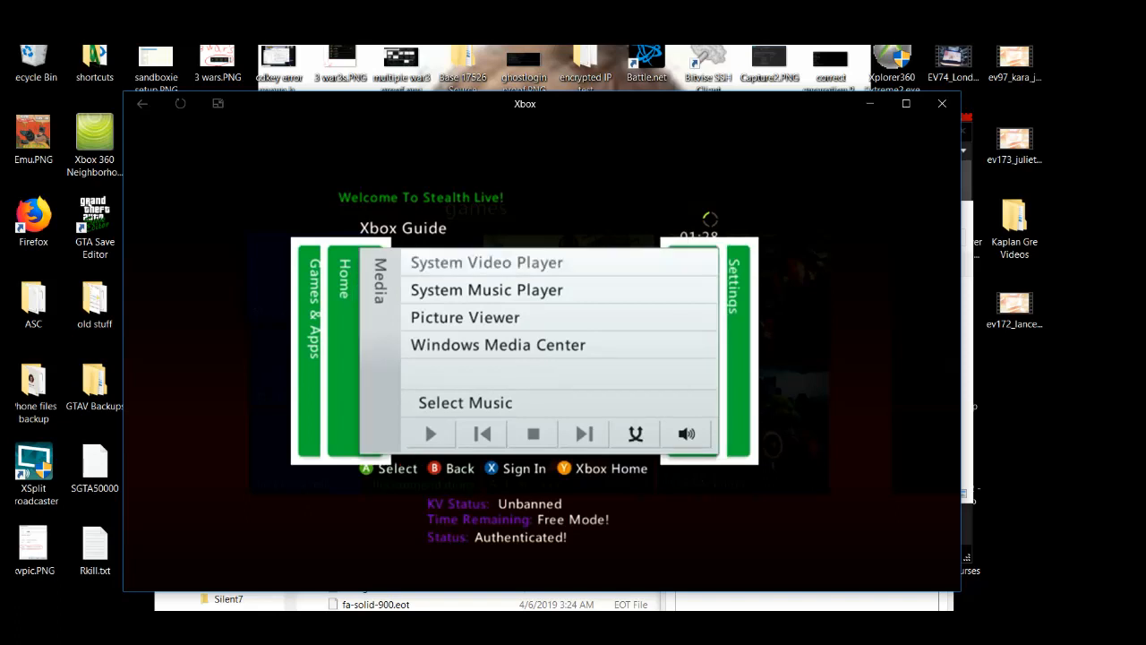
key("Right")
key("Right")
key("Right")
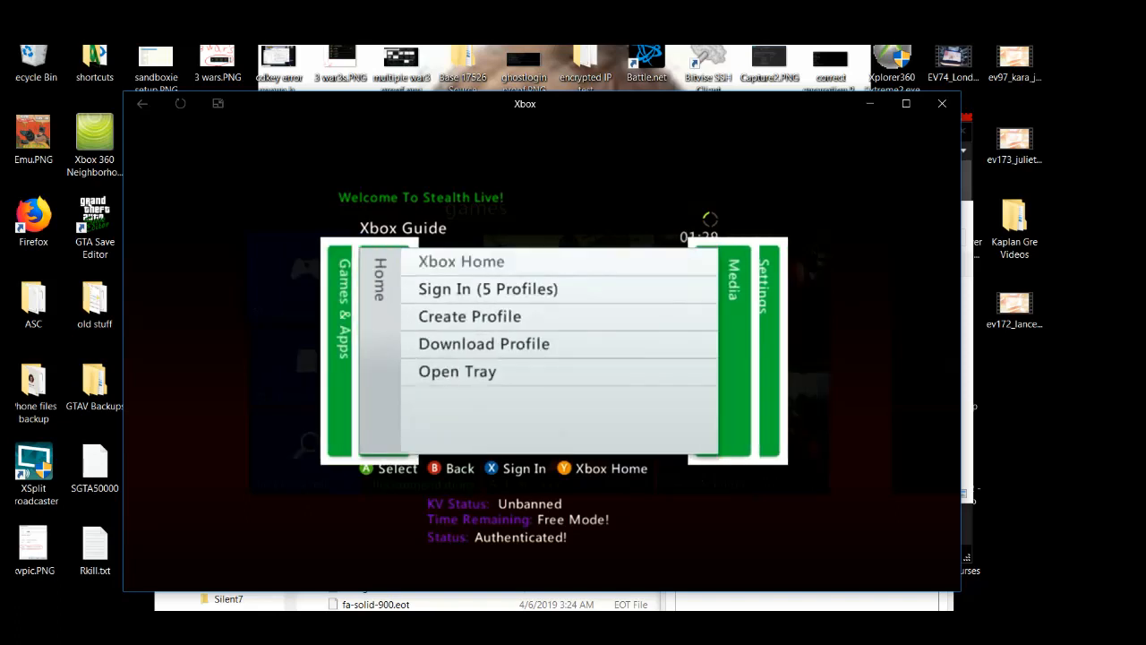
key("Left")
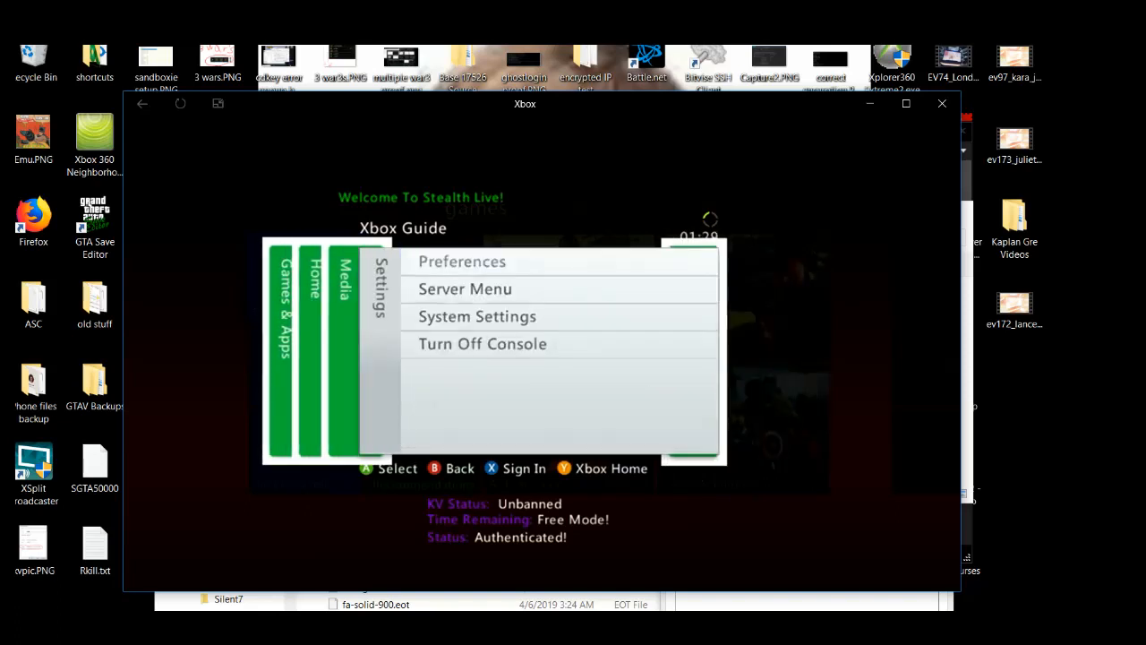
key("Right")
key("Down")
key("Up")
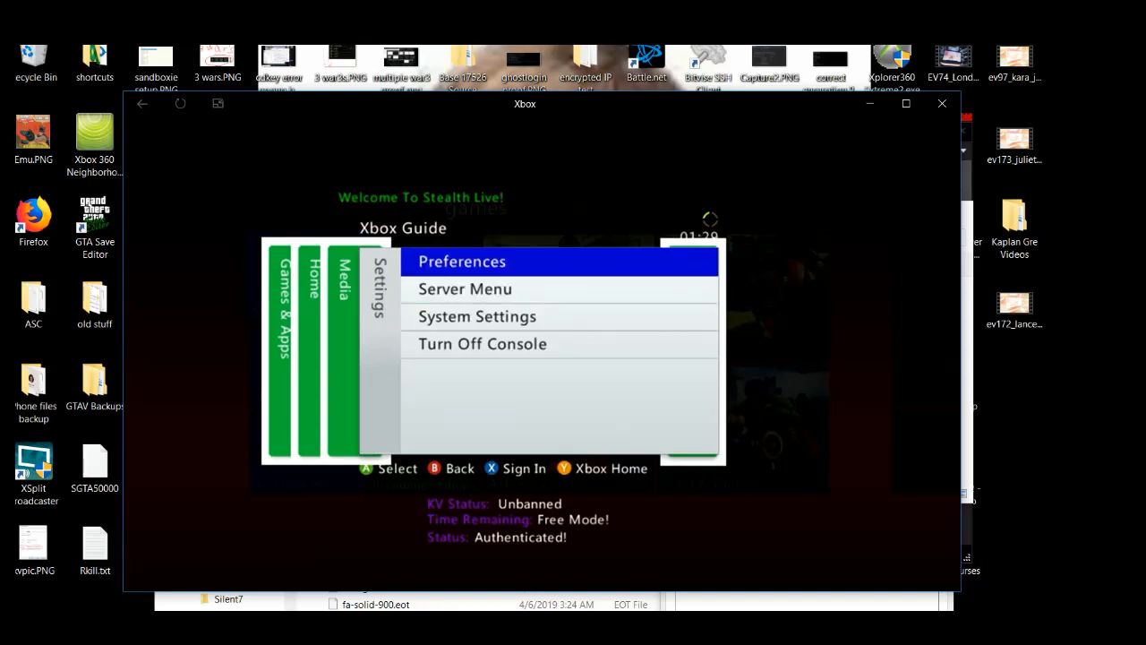
key("Left")
key("Left")
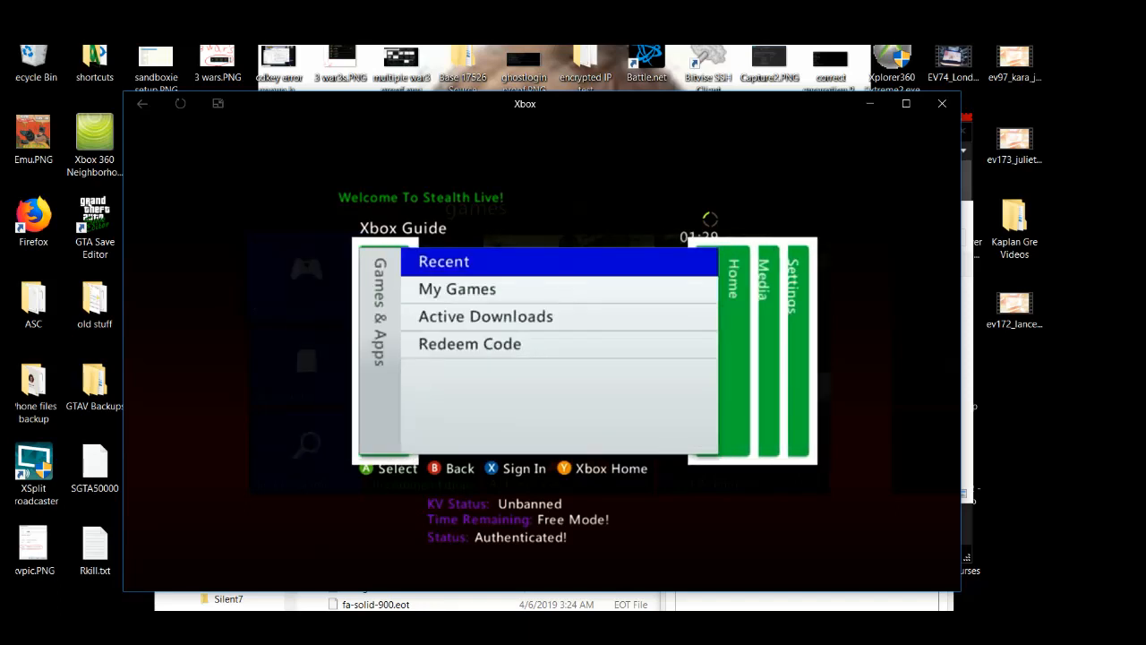
key("Right")
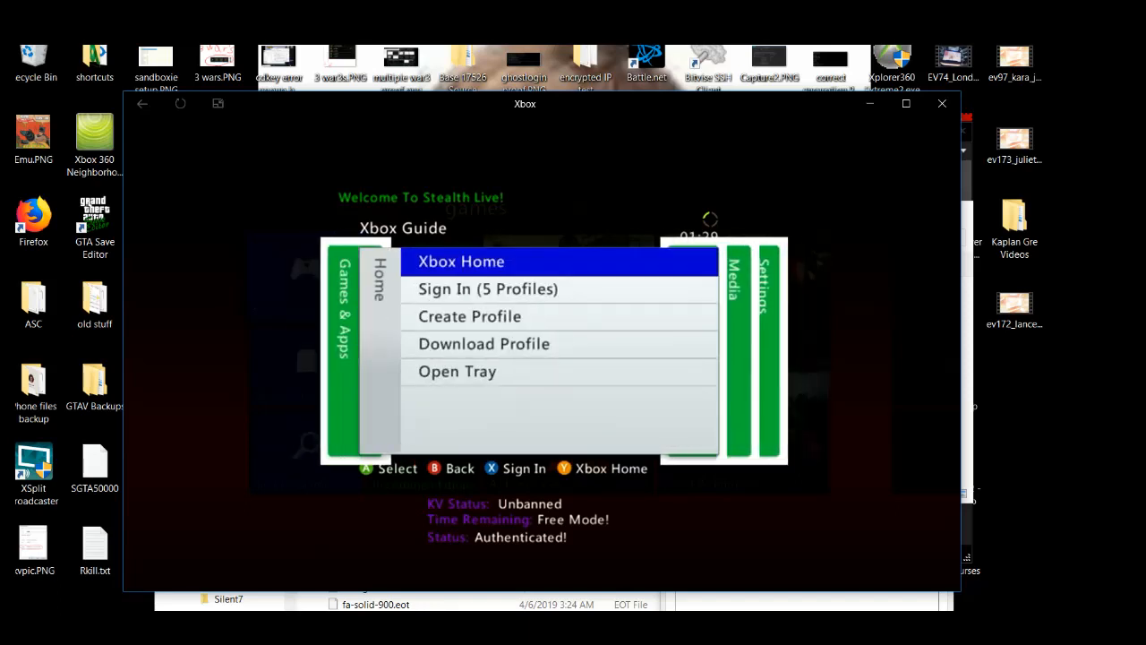
key("Right")
key("Right")
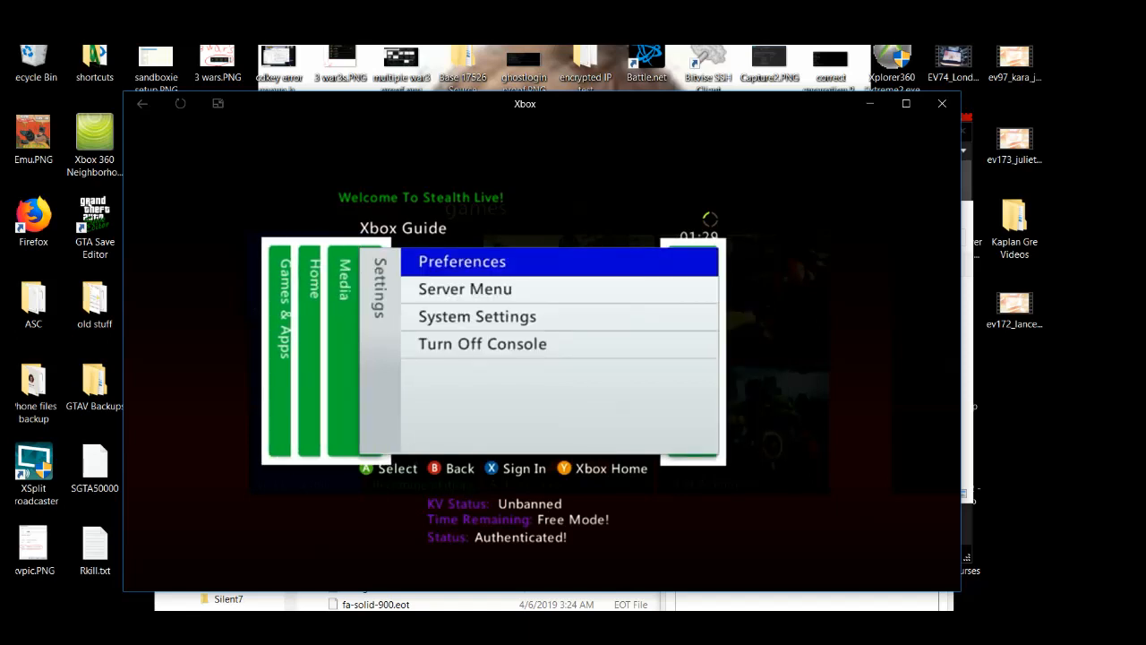
key("Left")
key("Left")
key("Right")
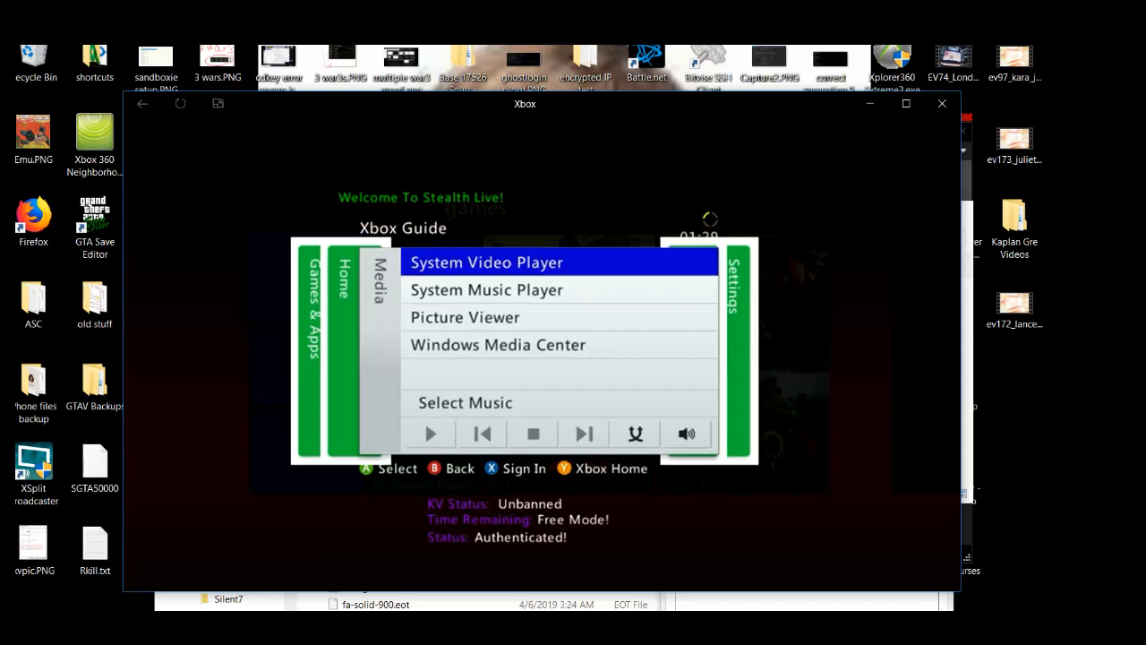
key("Right")
key("Left")
key("Left")
key("Left")
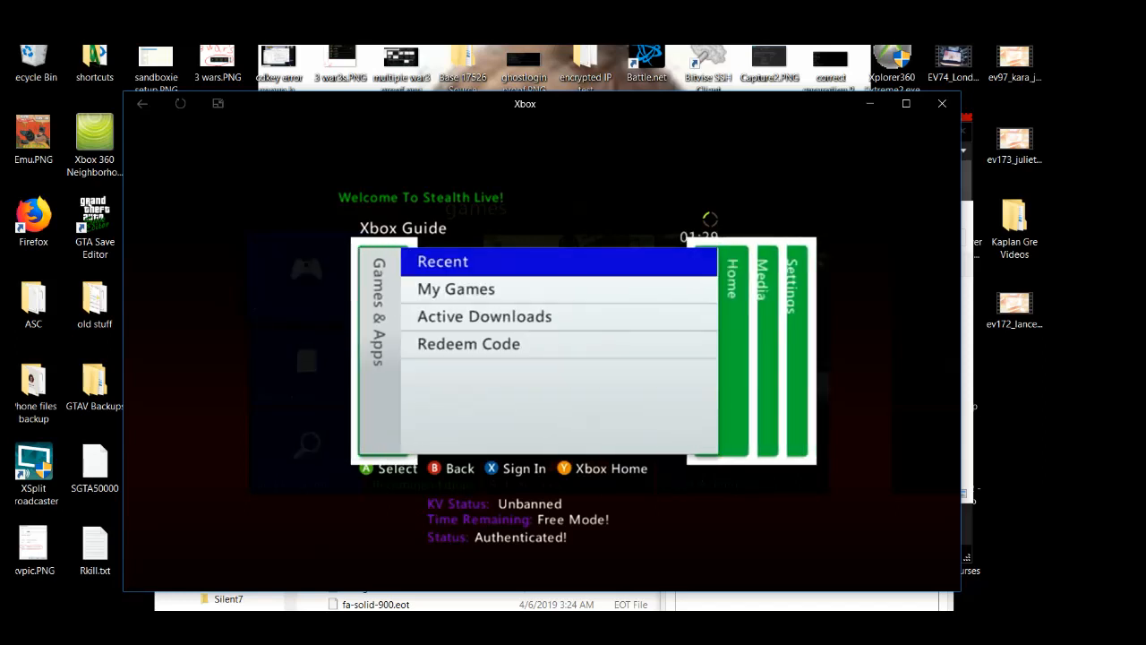
key("Down")
key("Up")
key("Right")
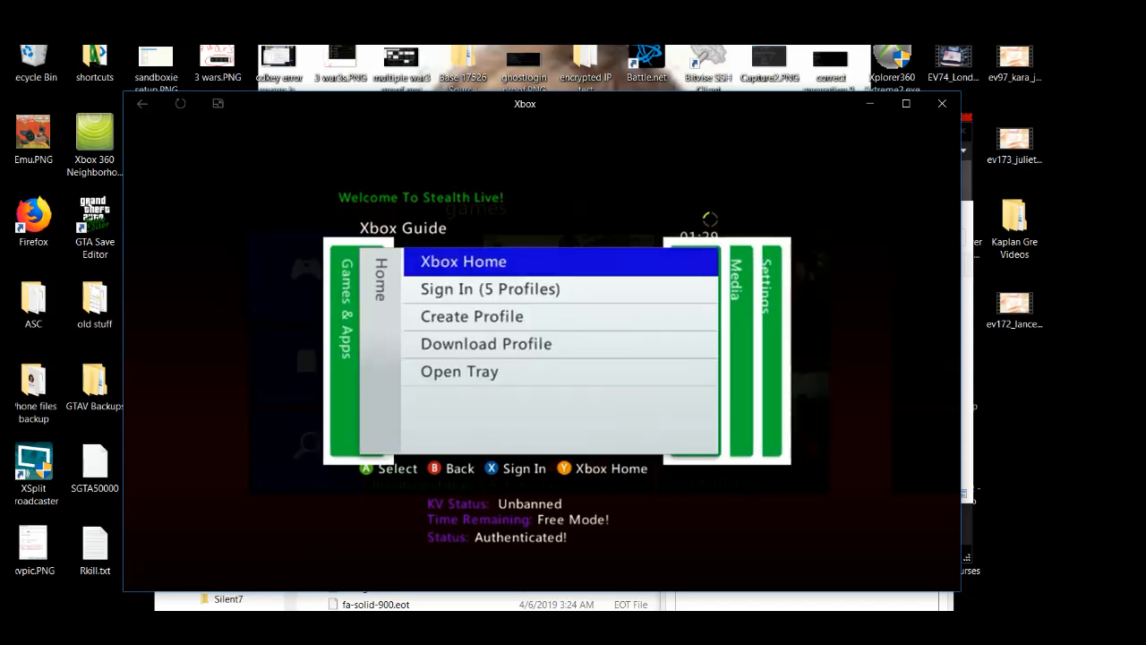
key("Right")
key("Right")
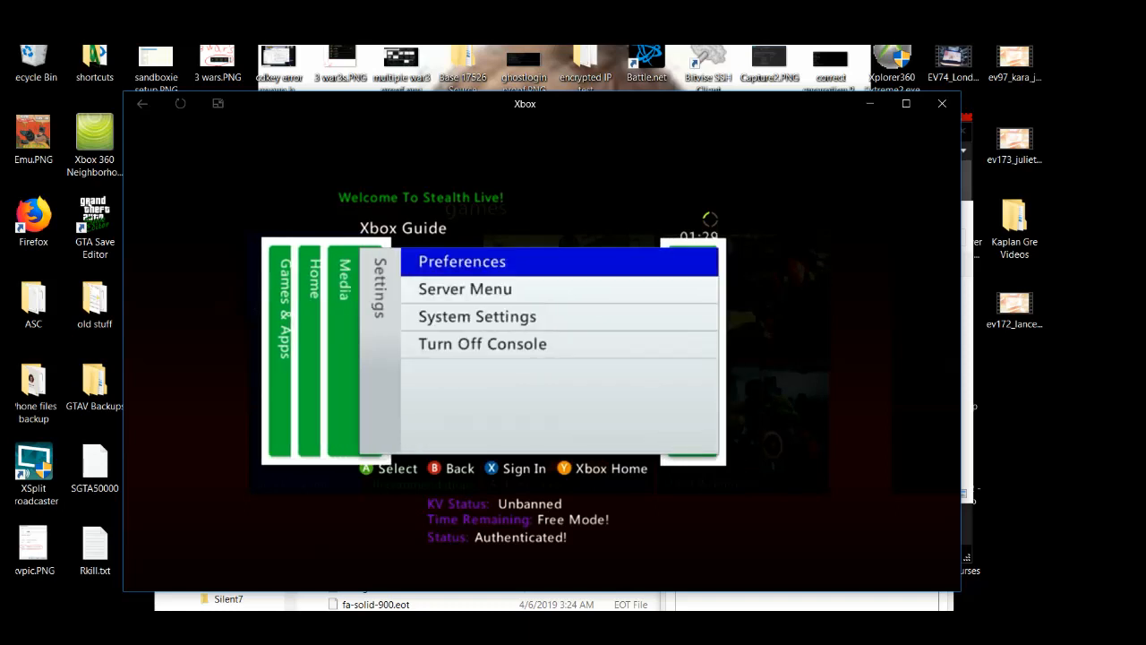
key("Left")
key("Left")
key("Left")
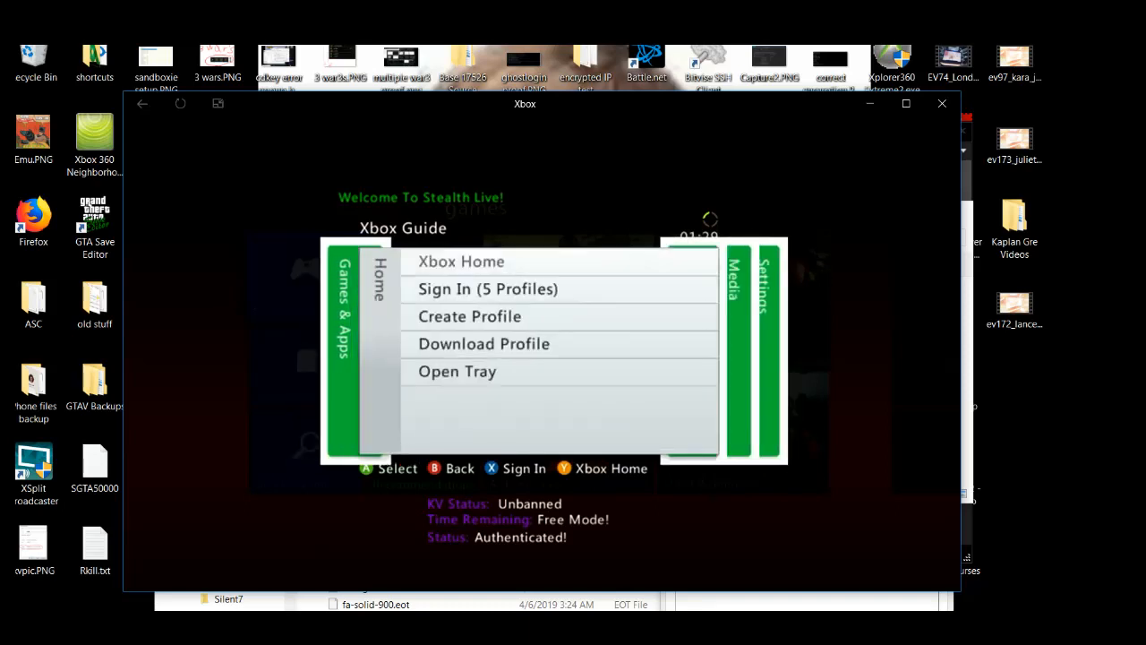
key("Right")
key("Right")
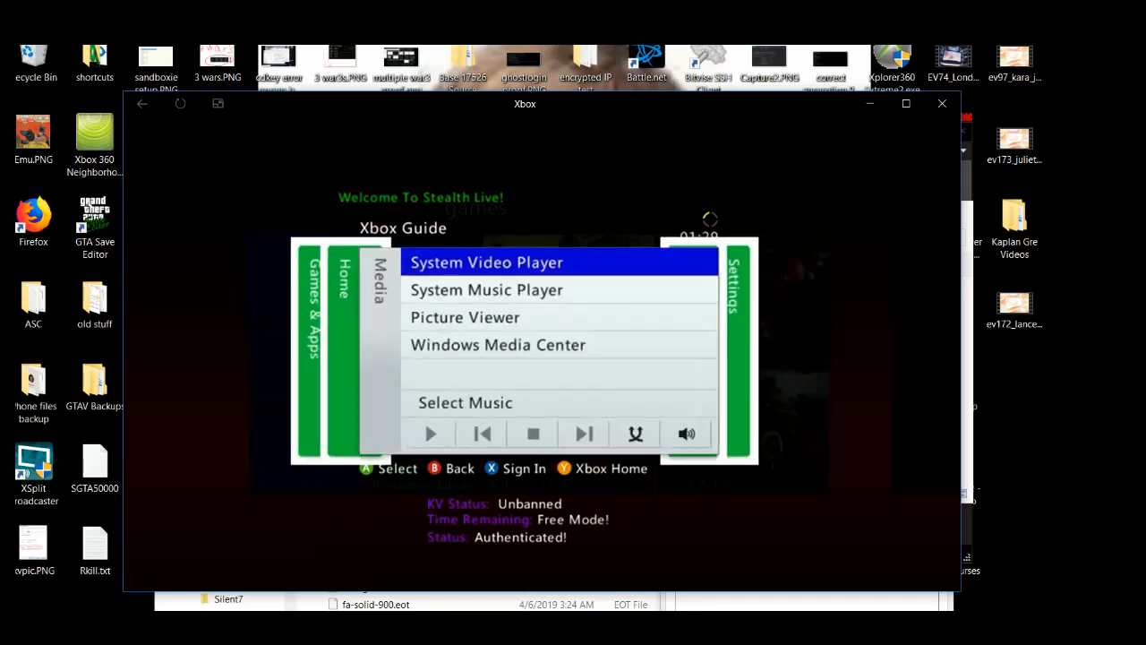
key("Right")
key("Down")
key("Up")
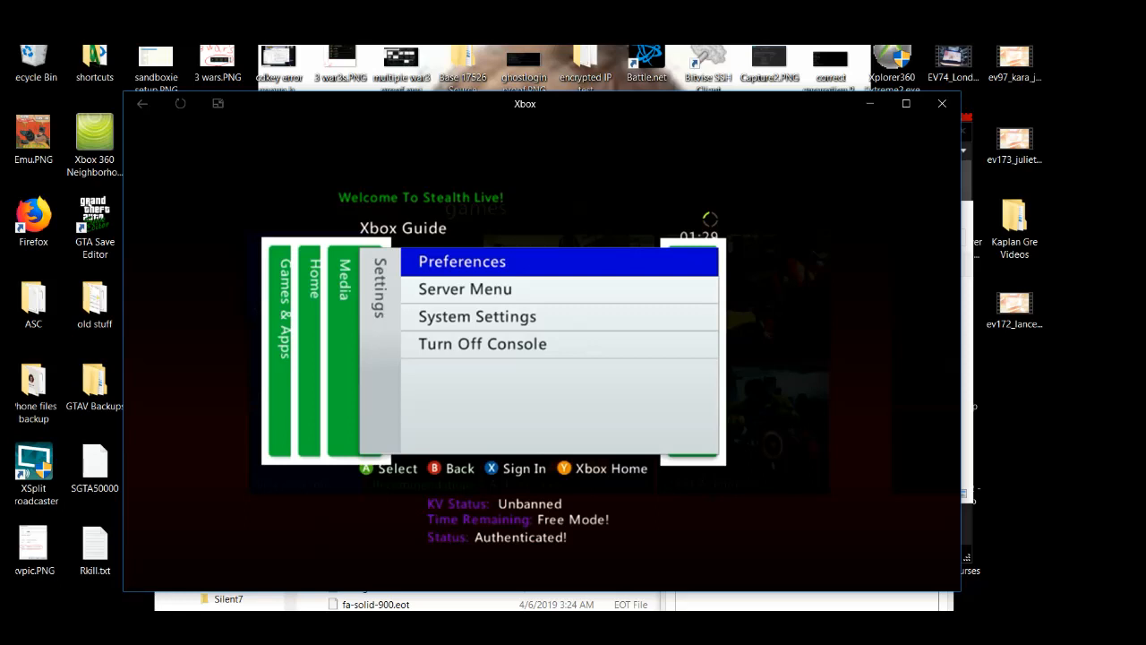
key("Left")
key("Left")
key("Left")
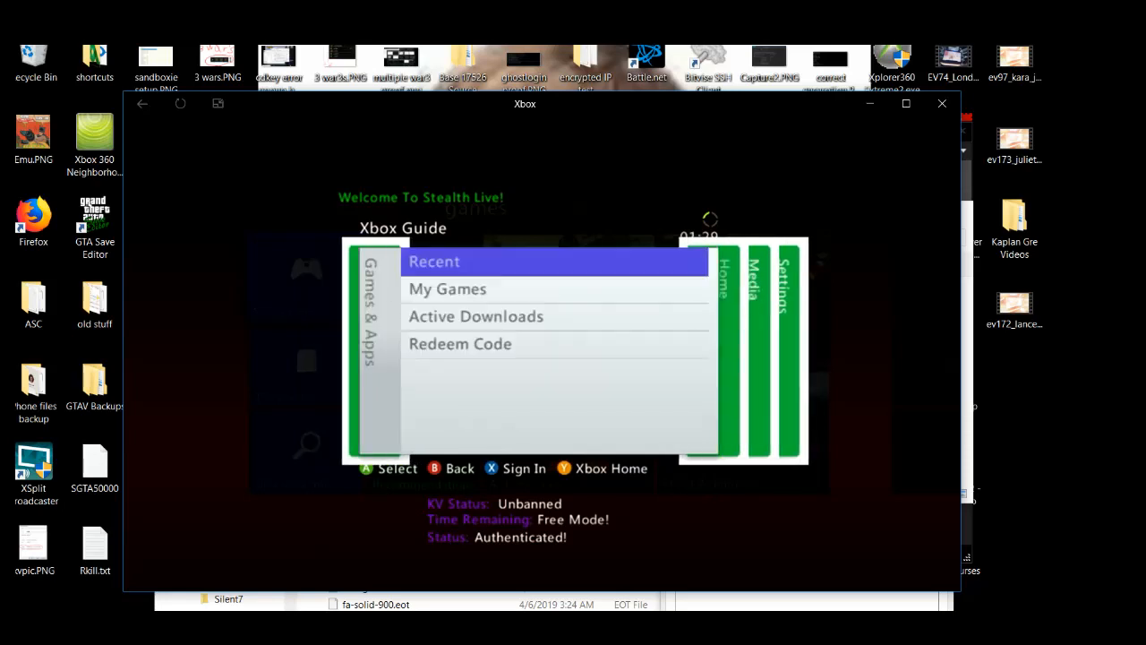
key("Right")
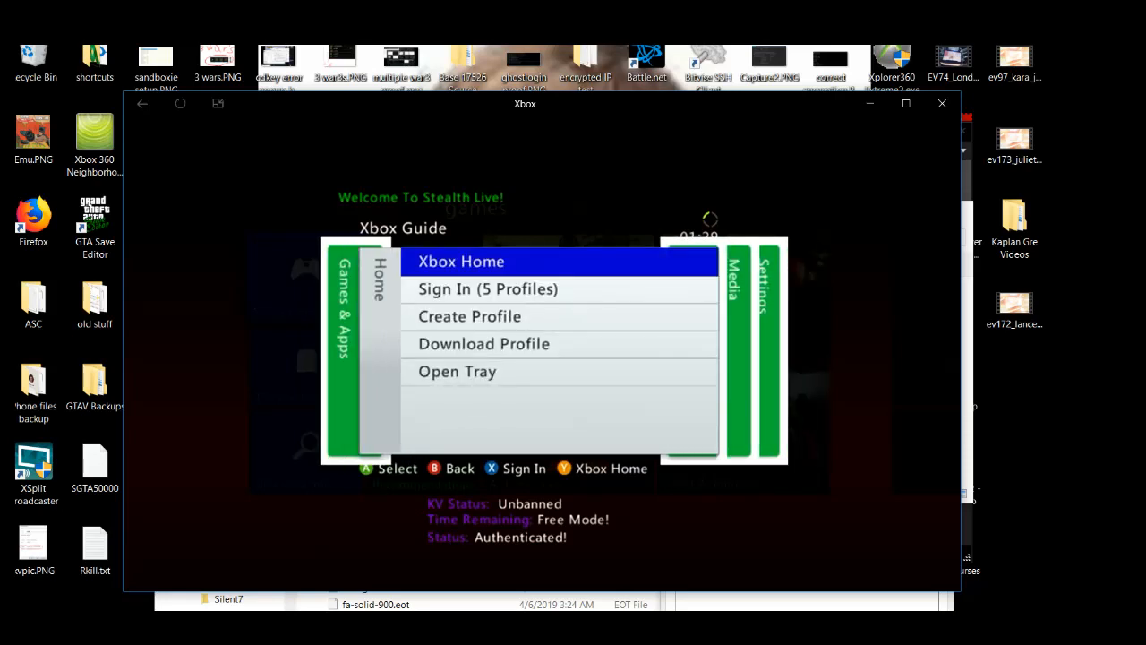
key("Right")
key("Right")
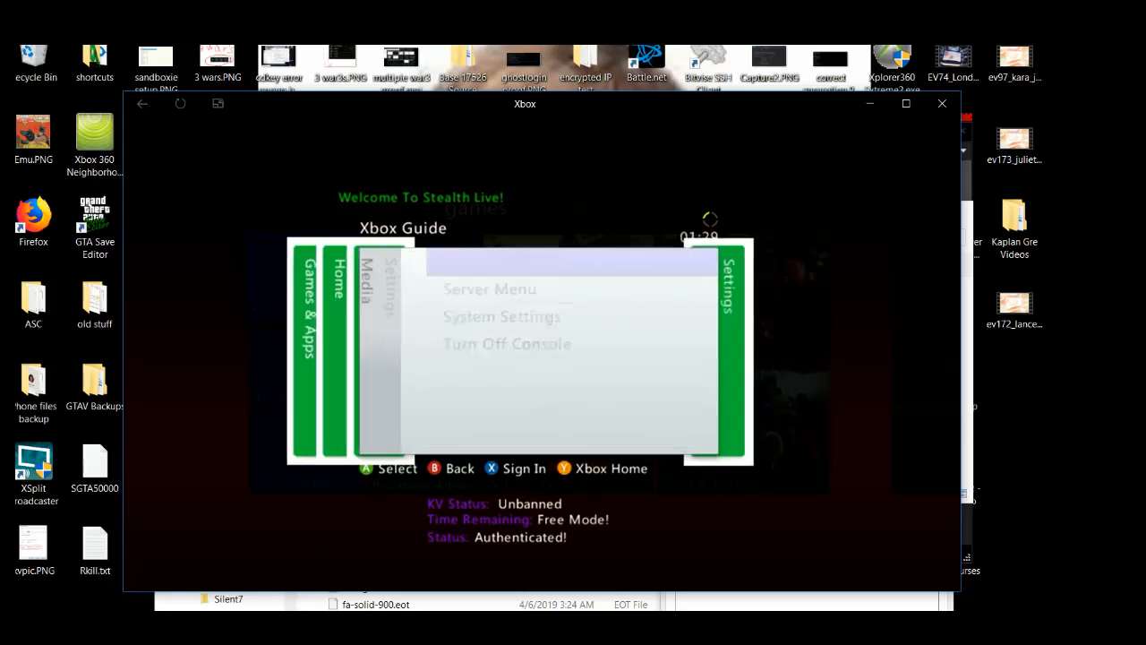
key("Down")
key("Up")
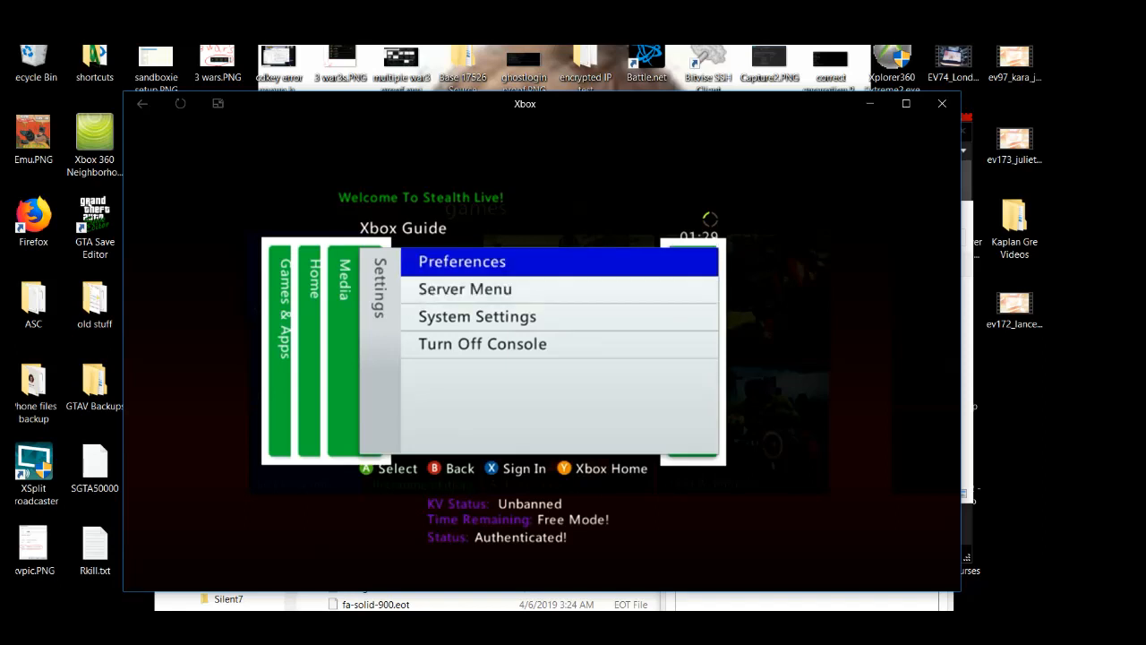
key("Left")
key("Left")
key("Left")
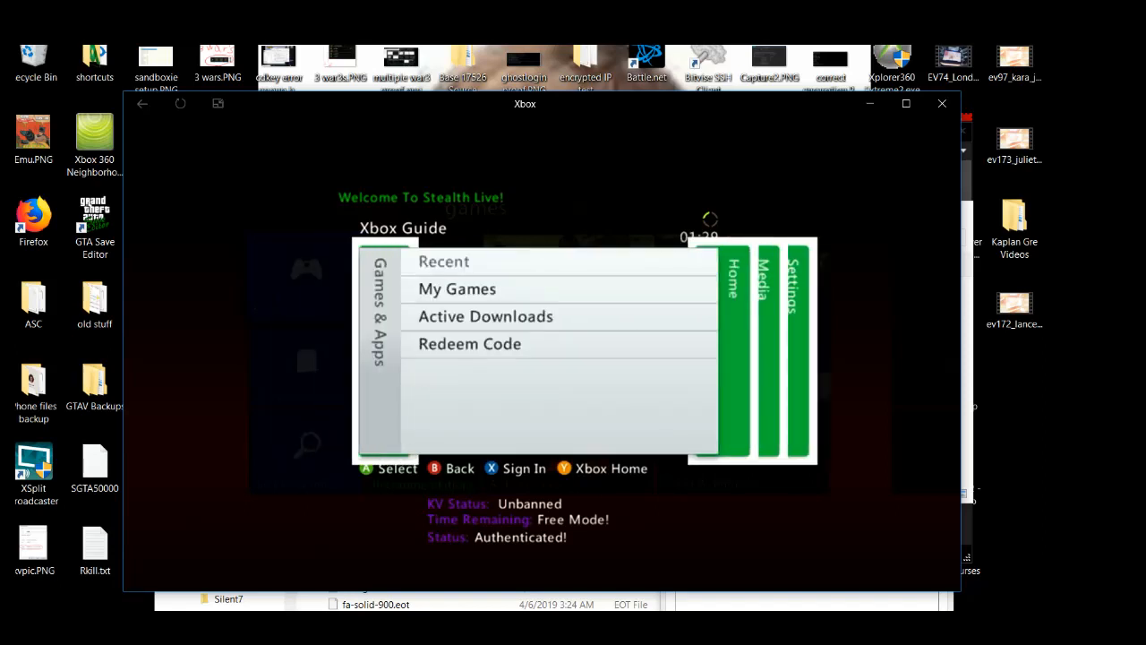
Look through the Xbox Guide's Games & Apps, Home, Media and Settings pages again, ending on Home
key("Right")
key("Right")
key("Right")
key("Down")
key("Up")
key("Left")
key("Left")
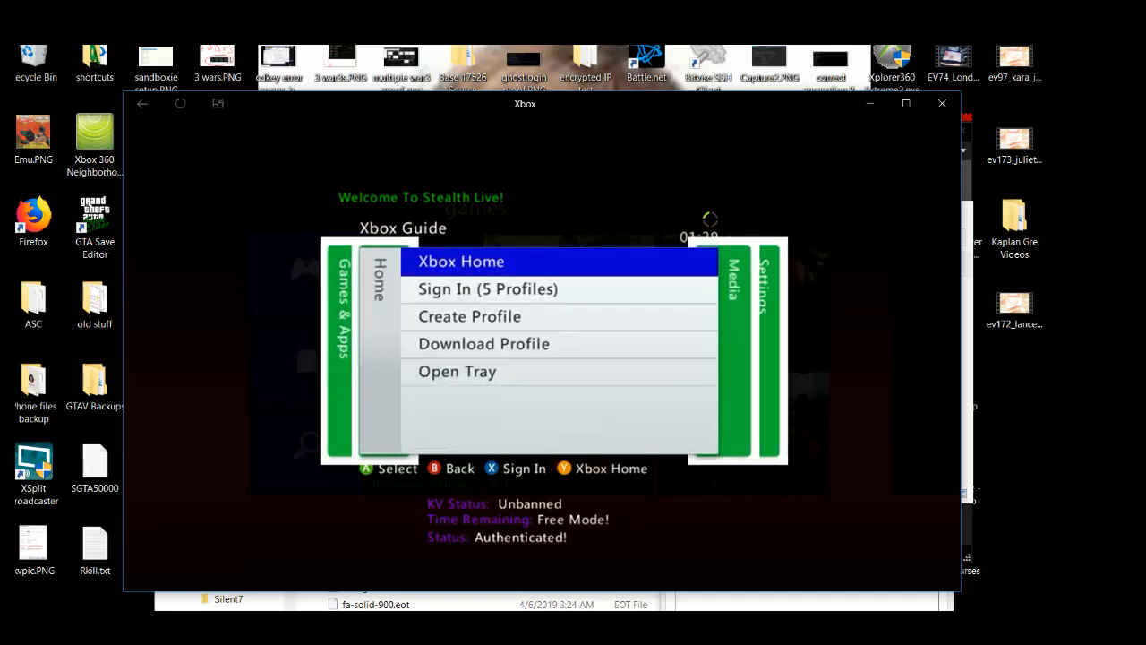
key("Left")
key("Right")
key("Right")
key("Right")
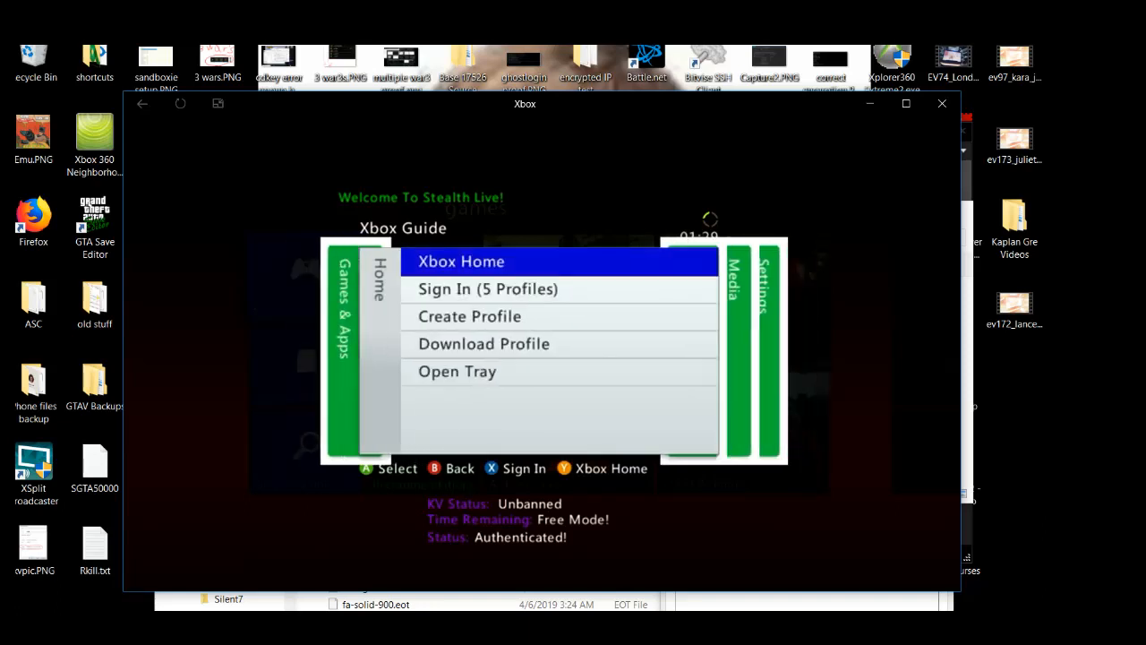
key("Left")
key("Left")
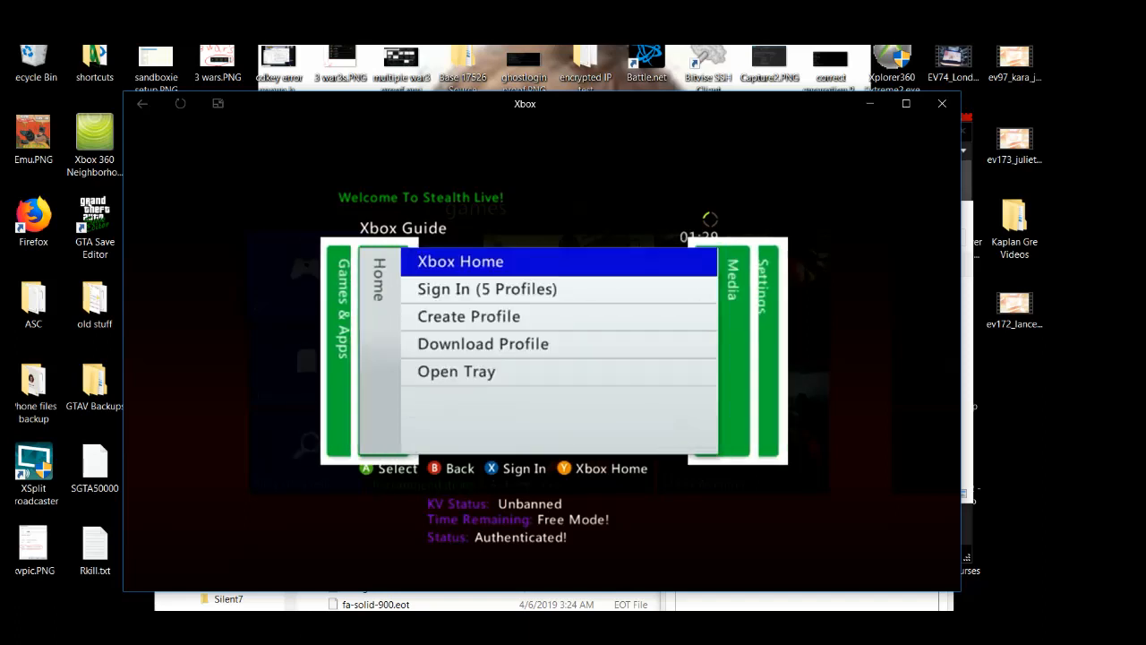
Open the profile list from the guide's Home page and sign in with a saved profile
key("Down")
key("Return")
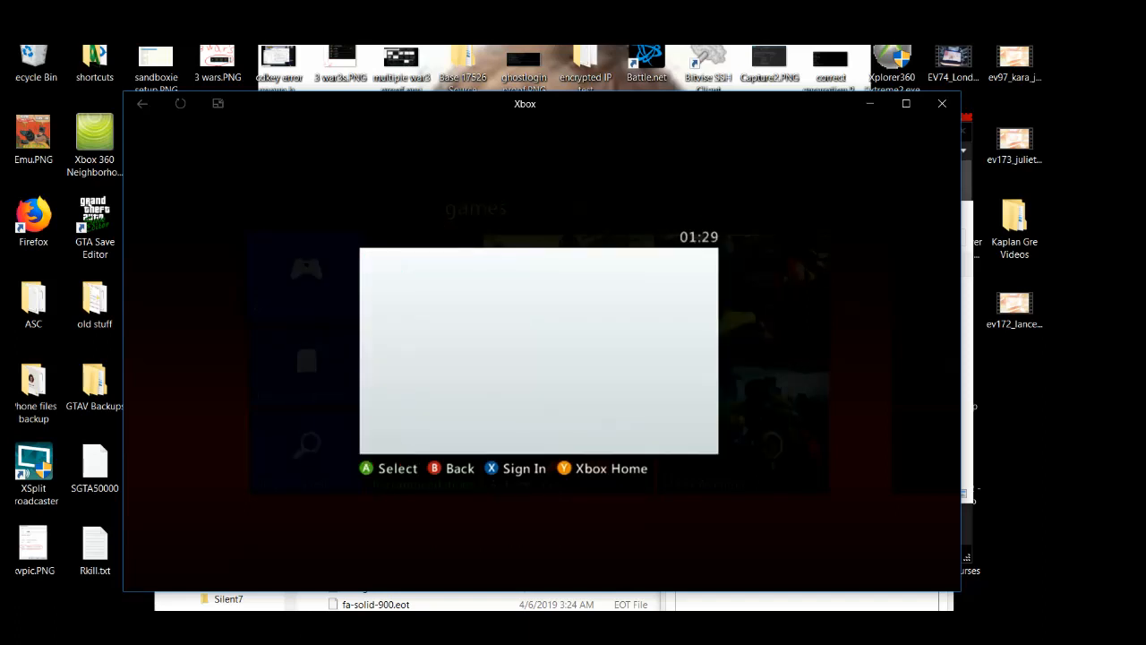
key("Down")
key("Down")
key("Down")
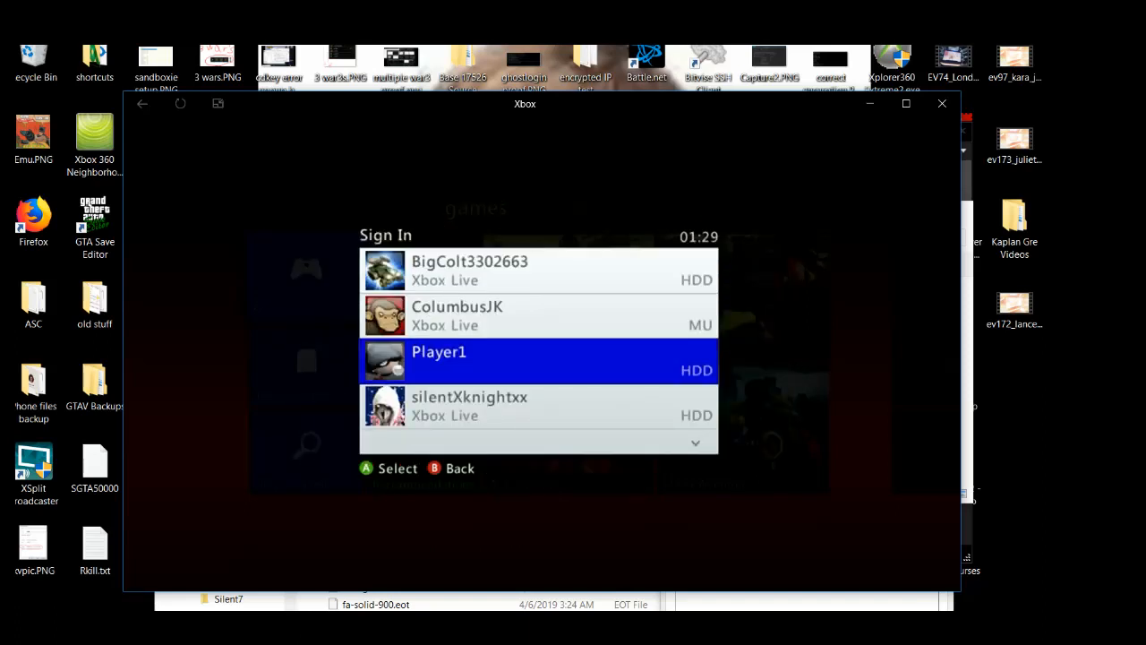
key("Return")
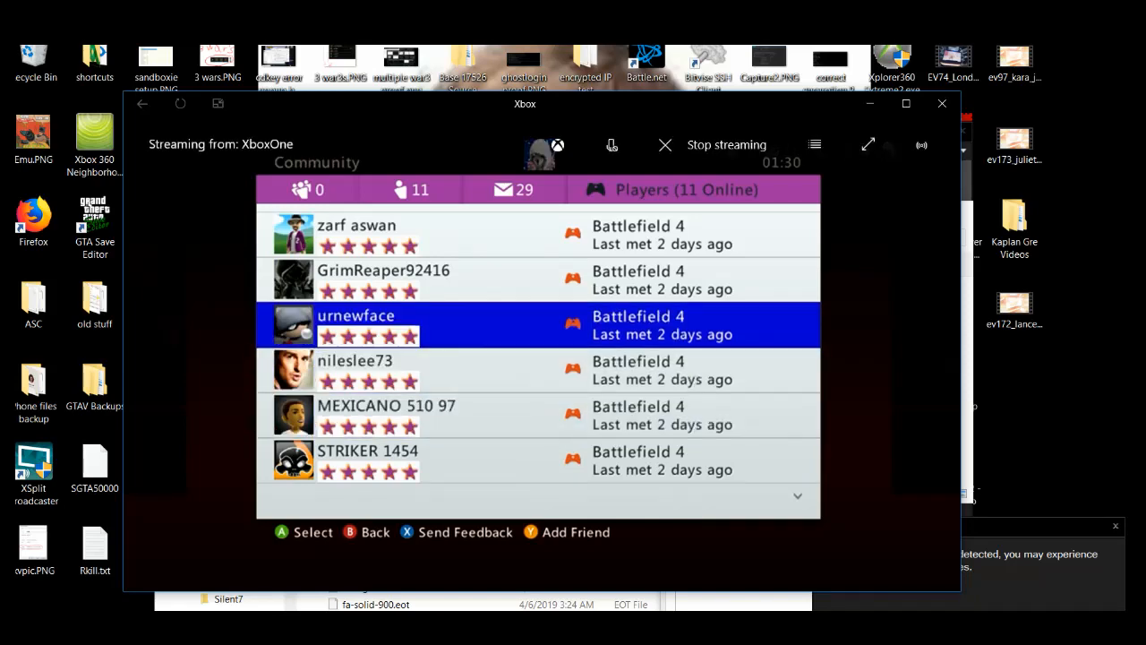
Minimize the Xbox streaming and Xbox 360 Neighborhood windows, and bring up the xui crap folder
left_click(503, 641)
left_click(869, 104)
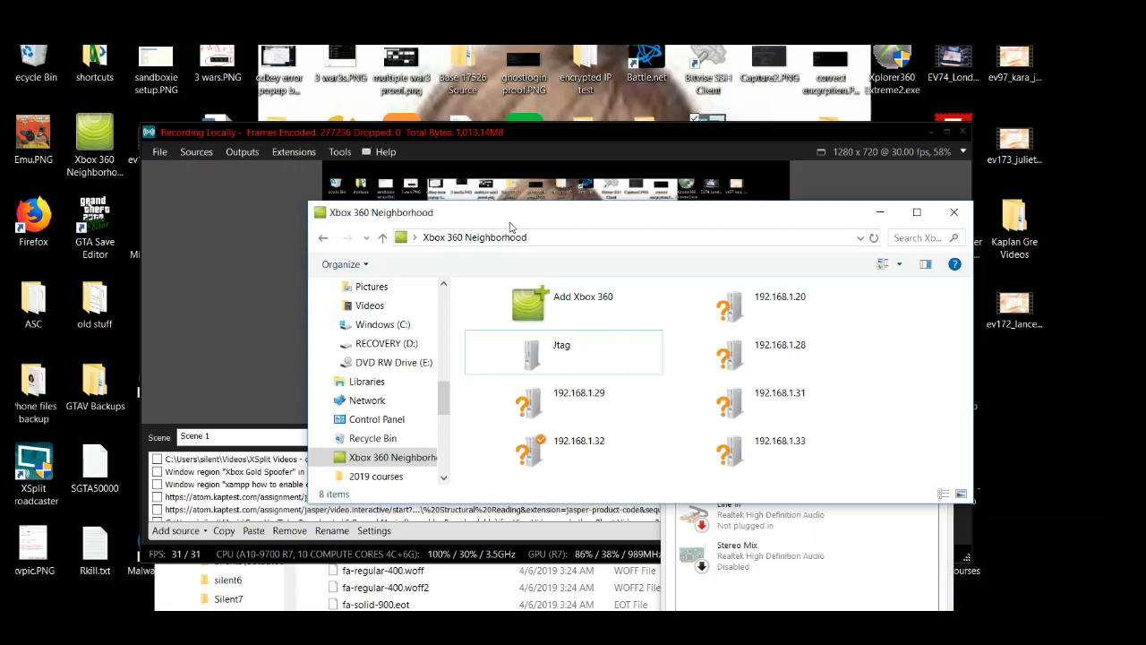
left_click_drag(625, 220, 527, 269)
left_click(784, 263)
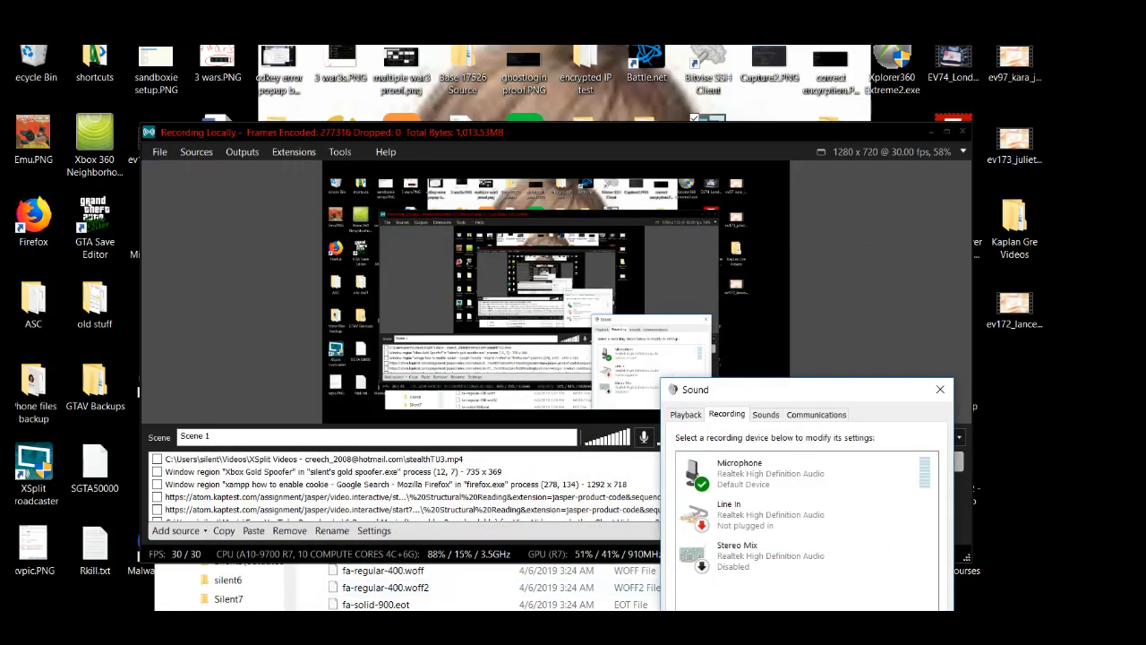
left_click(503, 641)
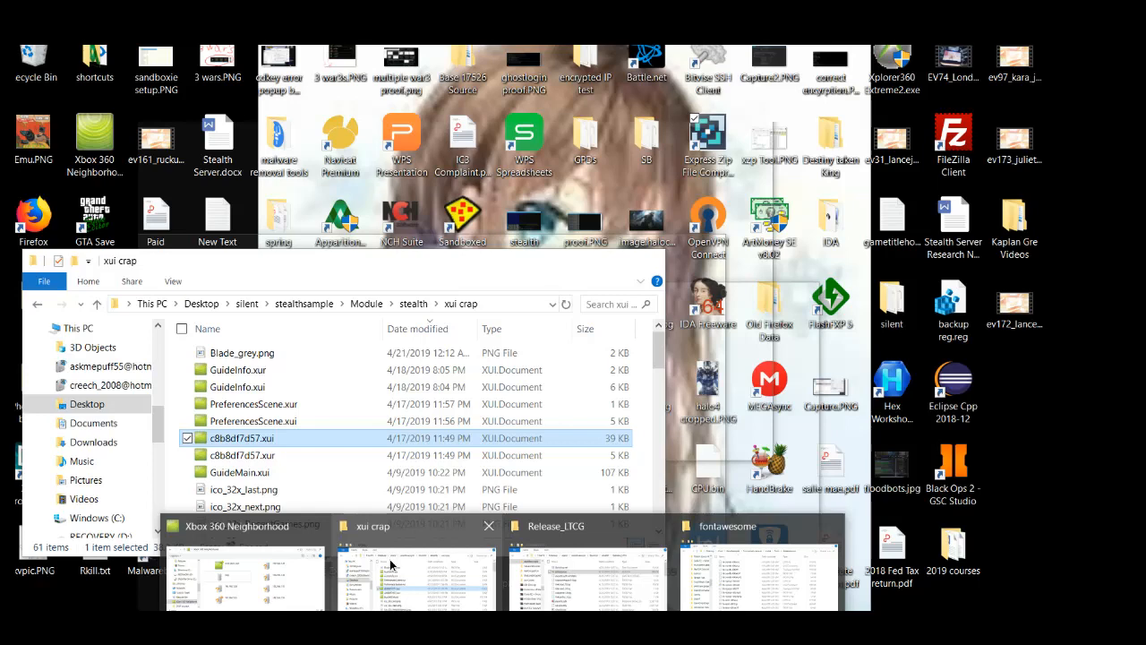
left_click(391, 563)
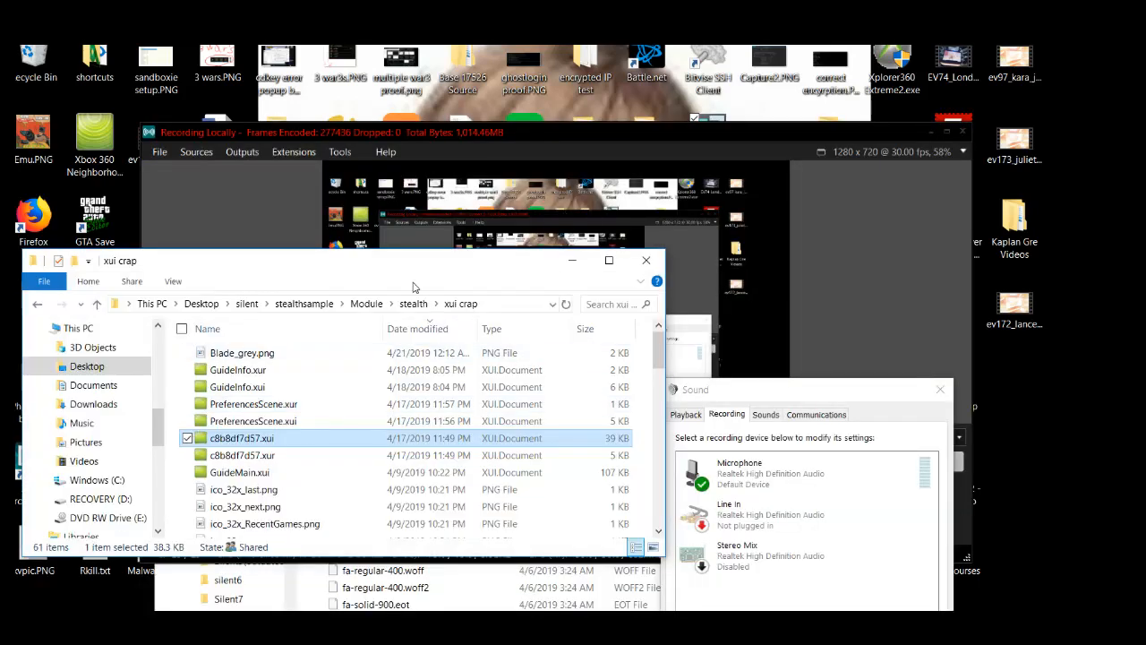
Look through the files in the xui crap folder, view ico_32x_Controller.png in Paint and close it
scroll(394, 309, "down", 3)
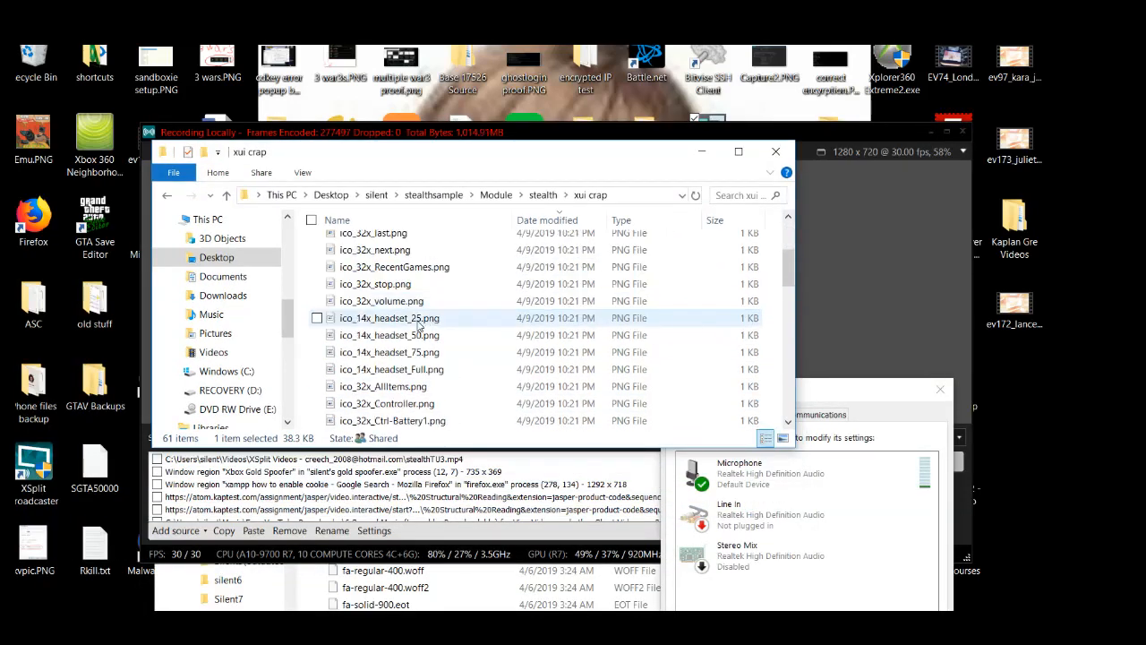
scroll(357, 358, "down", 2)
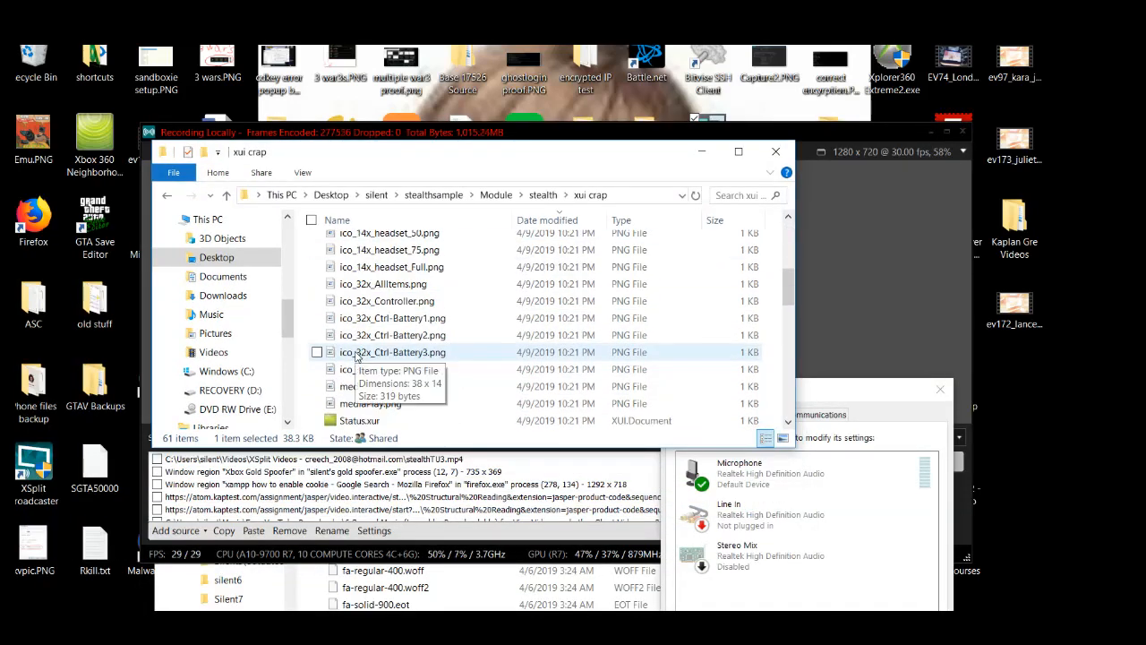
scroll(356, 358, "down", 6)
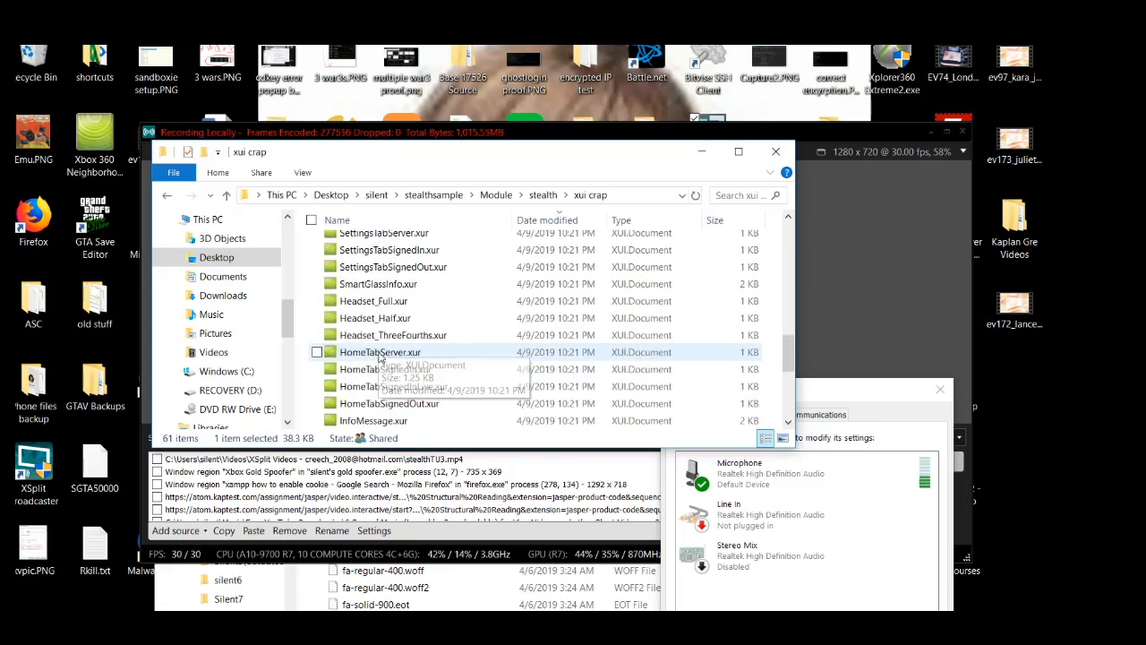
scroll(376, 358, "up", 6)
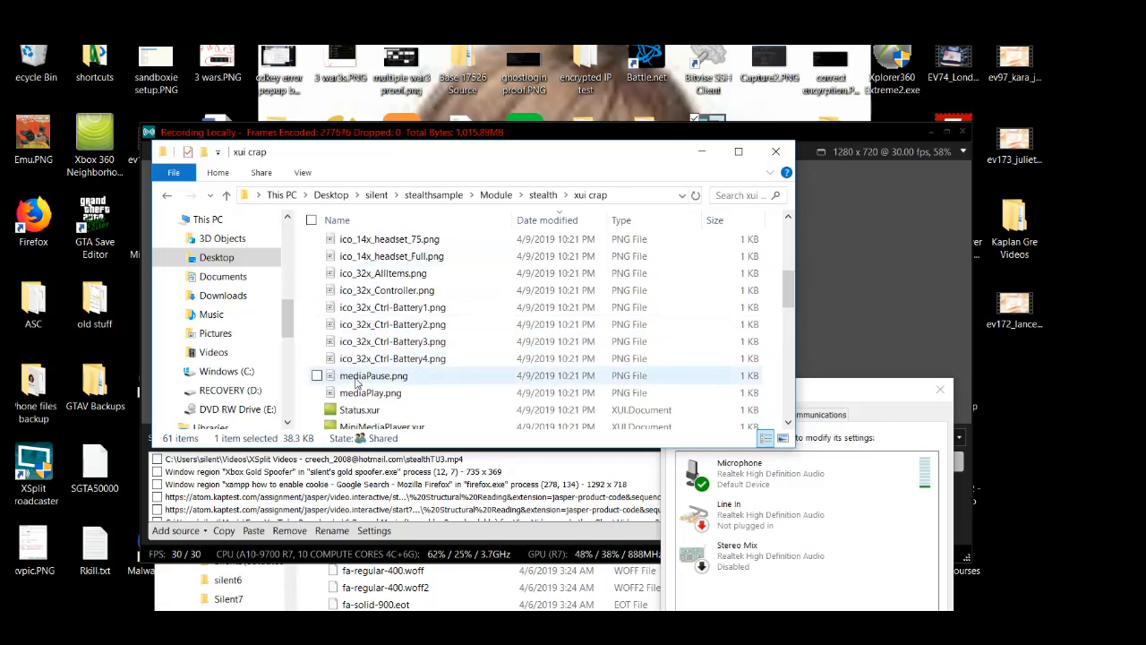
left_click(362, 292)
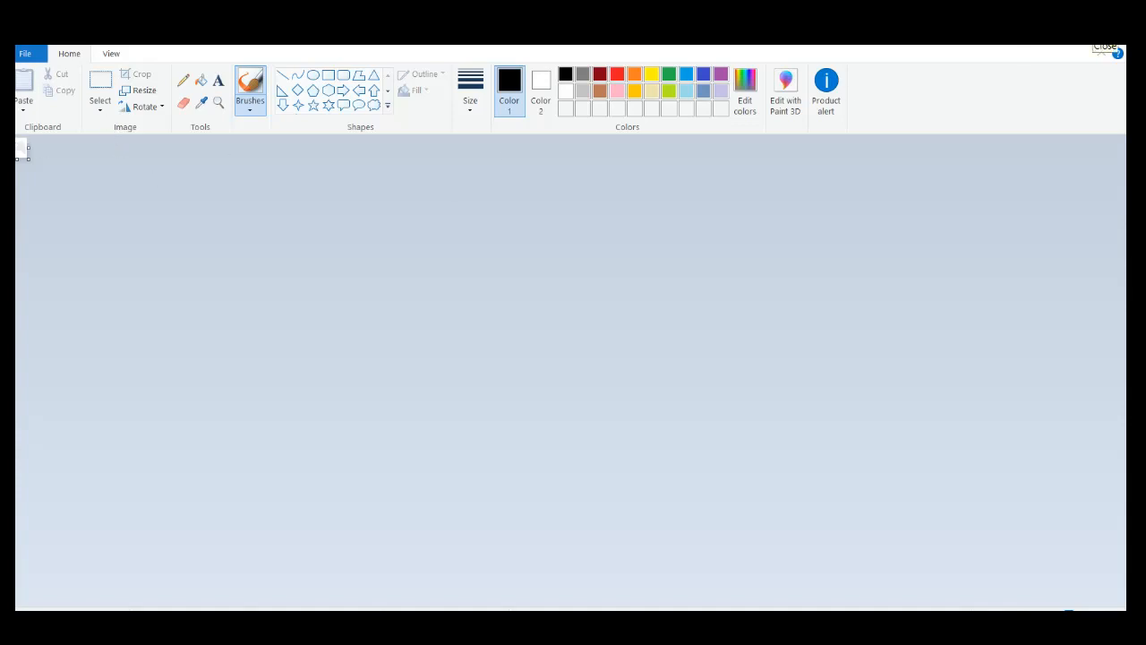
left_click(1102, 50)
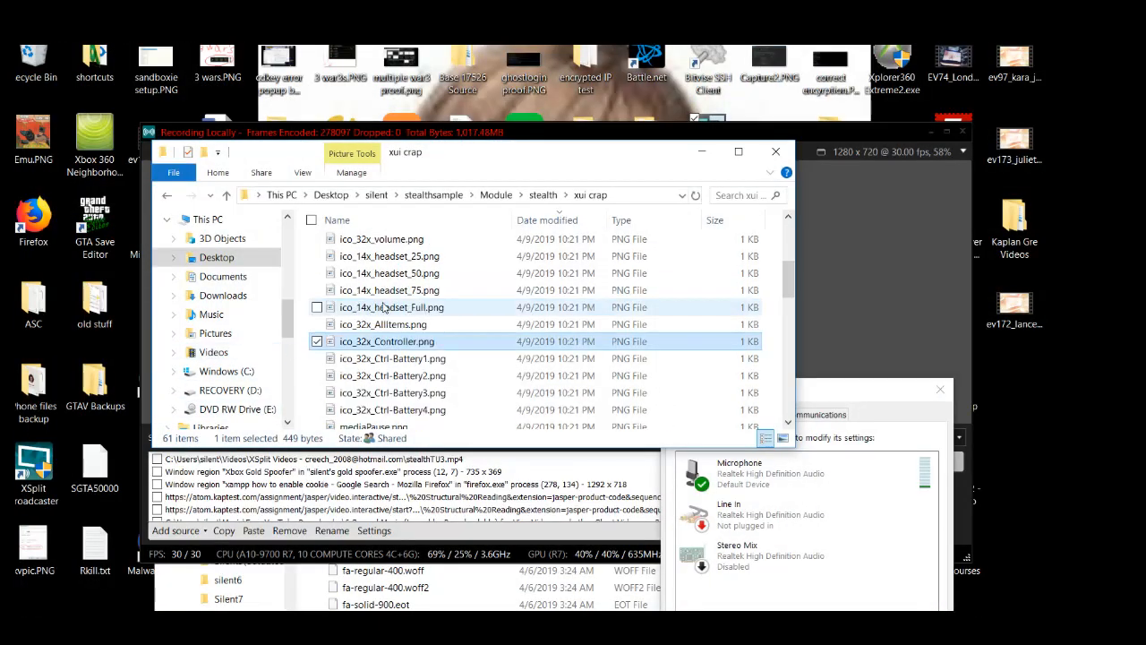
View the ico_32x_last.png icon from the xui crap folder in Paint and close it
scroll(383, 307, "up", 1)
scroll(383, 307, "up", 1)
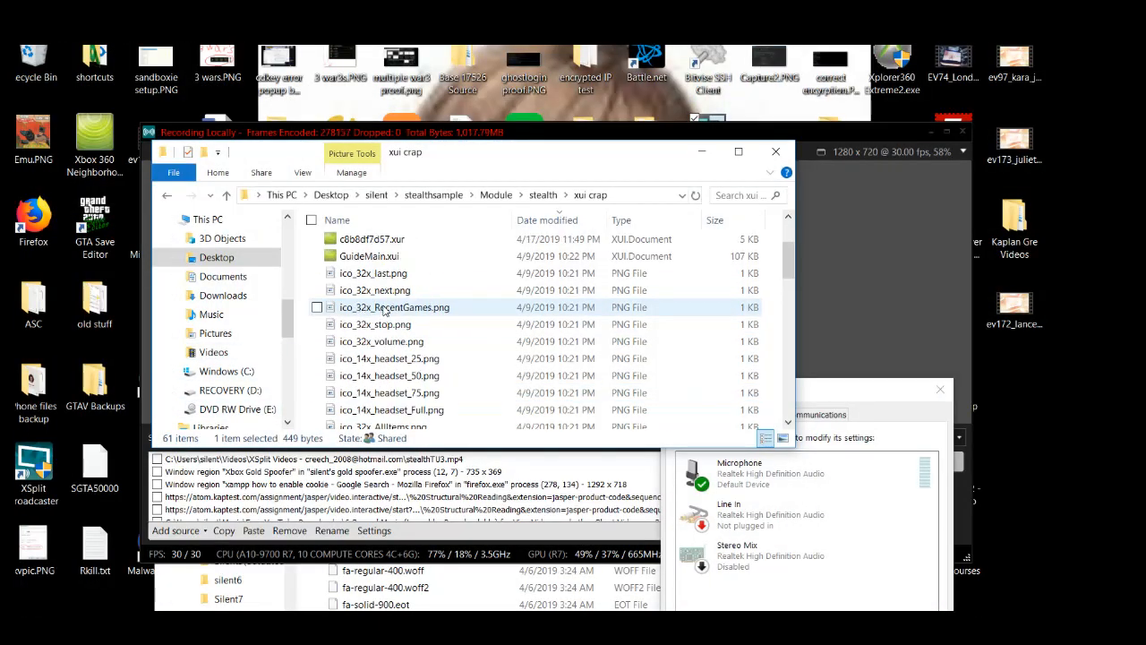
scroll(383, 307, "up", 1)
left_click(365, 325)
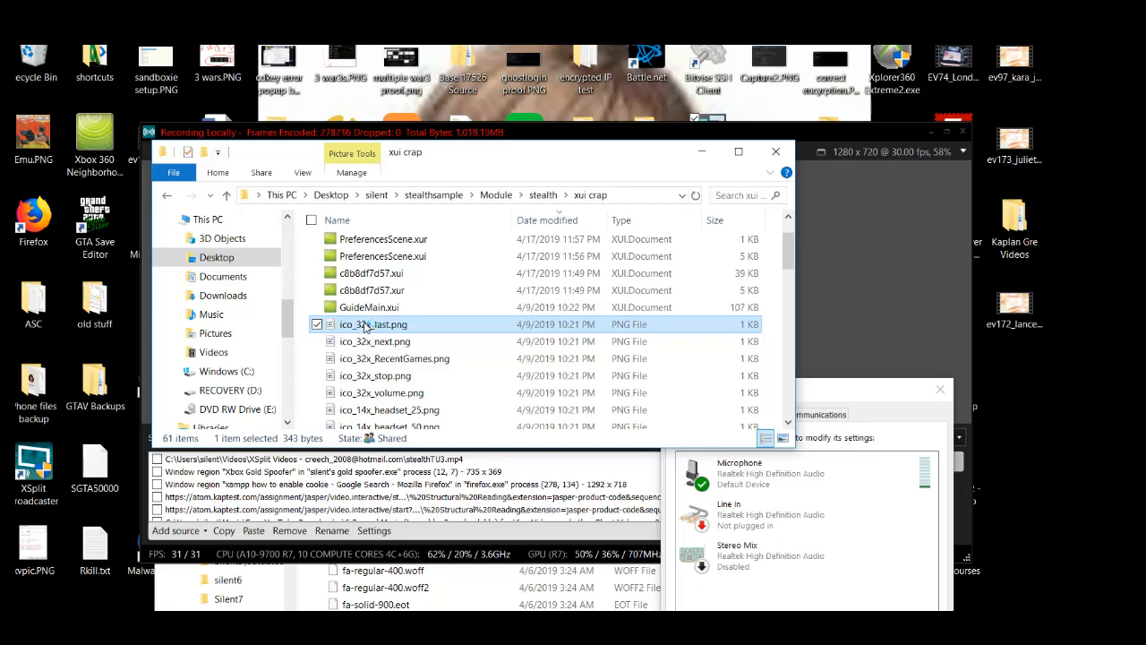
double_click(366, 325)
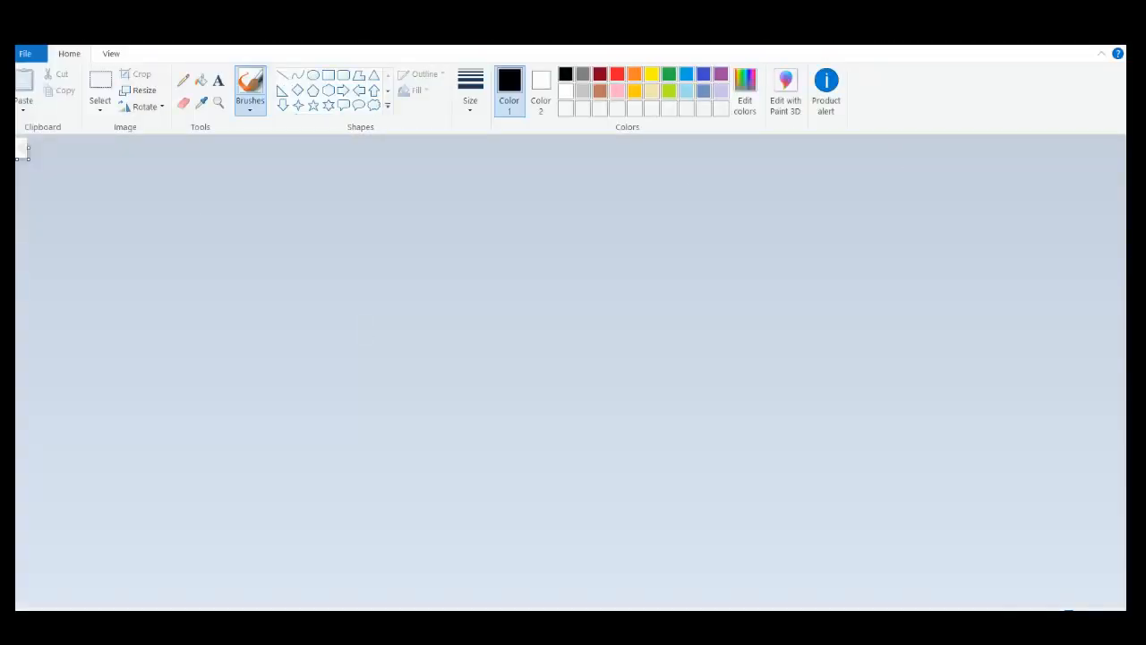
left_click(1110, 34)
View Blade_grey.png, the edited guide blade image, in Paint and close it
scroll(383, 399, "up", 1)
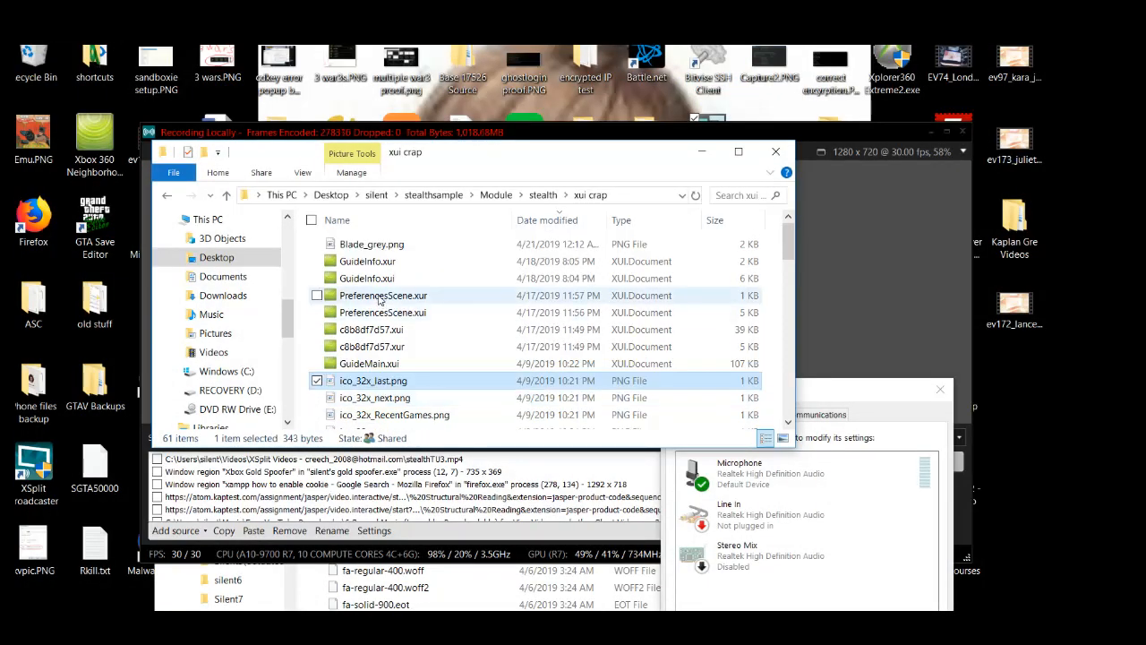
scroll(366, 325, "down", 2)
scroll(365, 325, "up", 2)
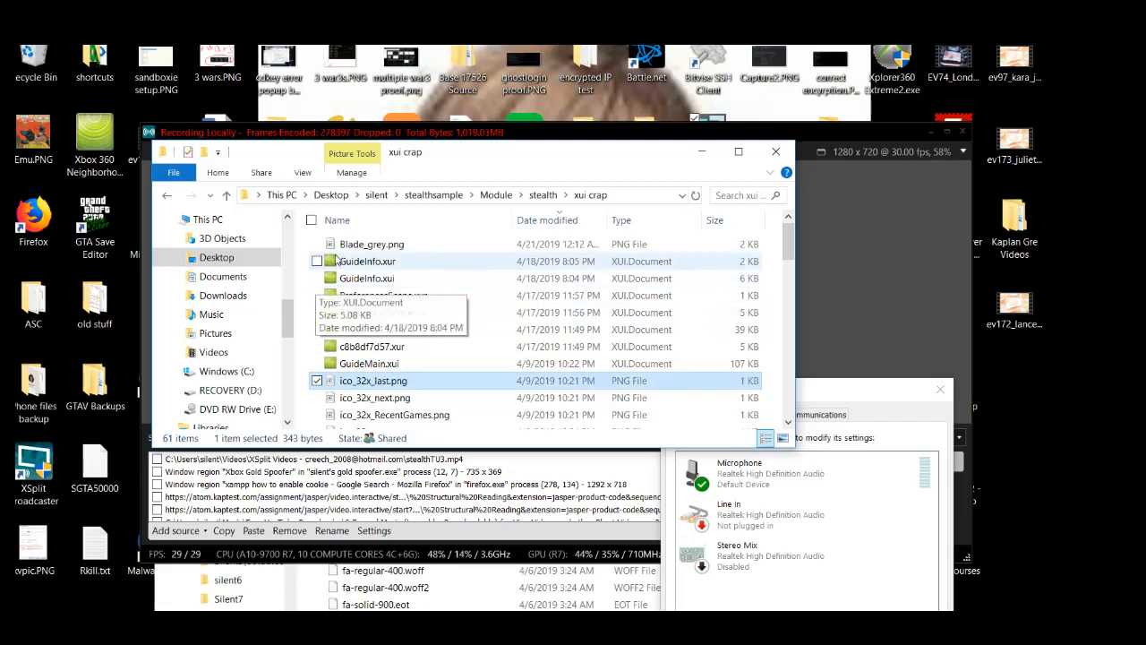
left_click(341, 247)
double_click(342, 247)
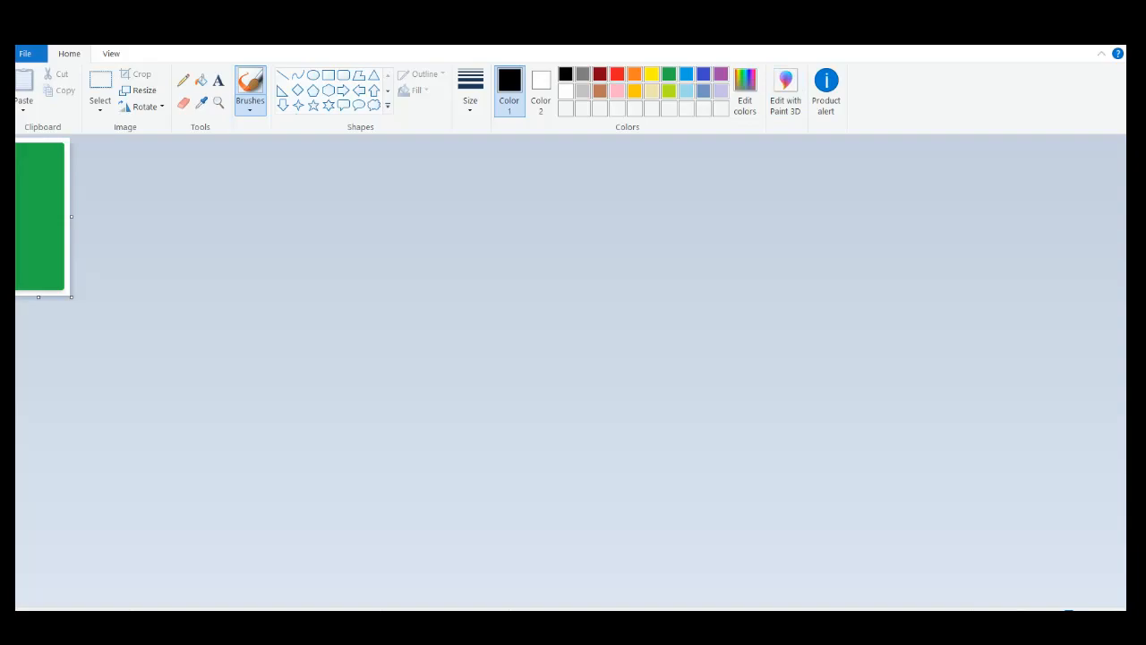
key("alt+F4")
Find Blade_dark.png at the end of the xui crap file list and open it for viewing
scroll(386, 374, "down", 1)
scroll(394, 351, "up", 1)
scroll(380, 313, "down", 3)
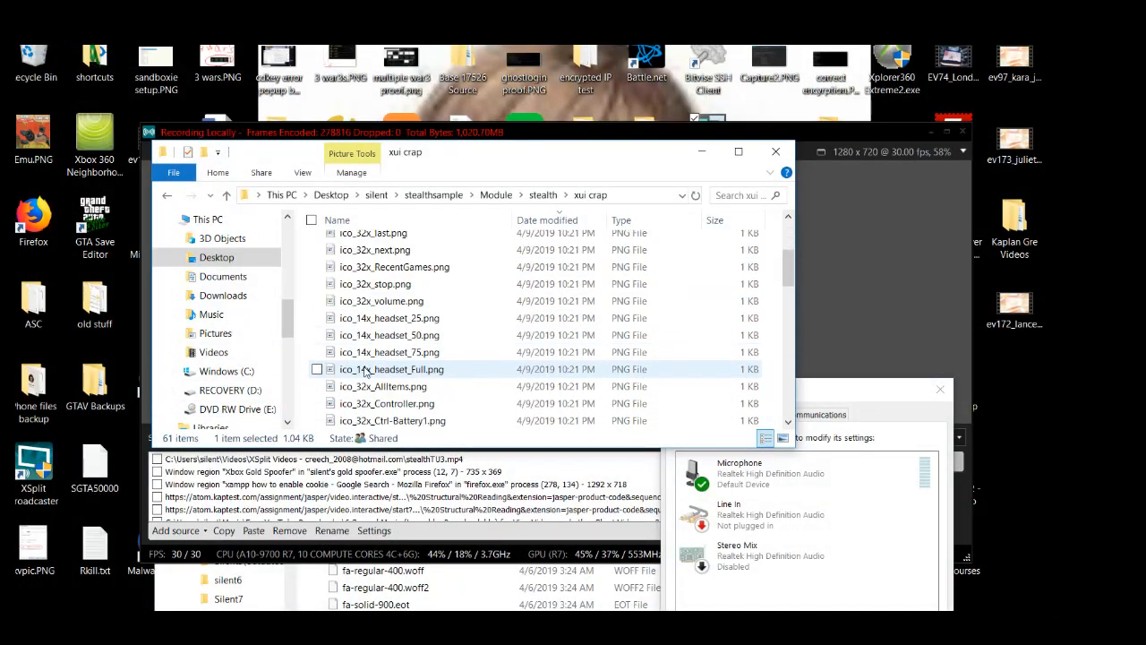
scroll(368, 371, "down", 10)
left_click(358, 424)
double_click(357, 424)
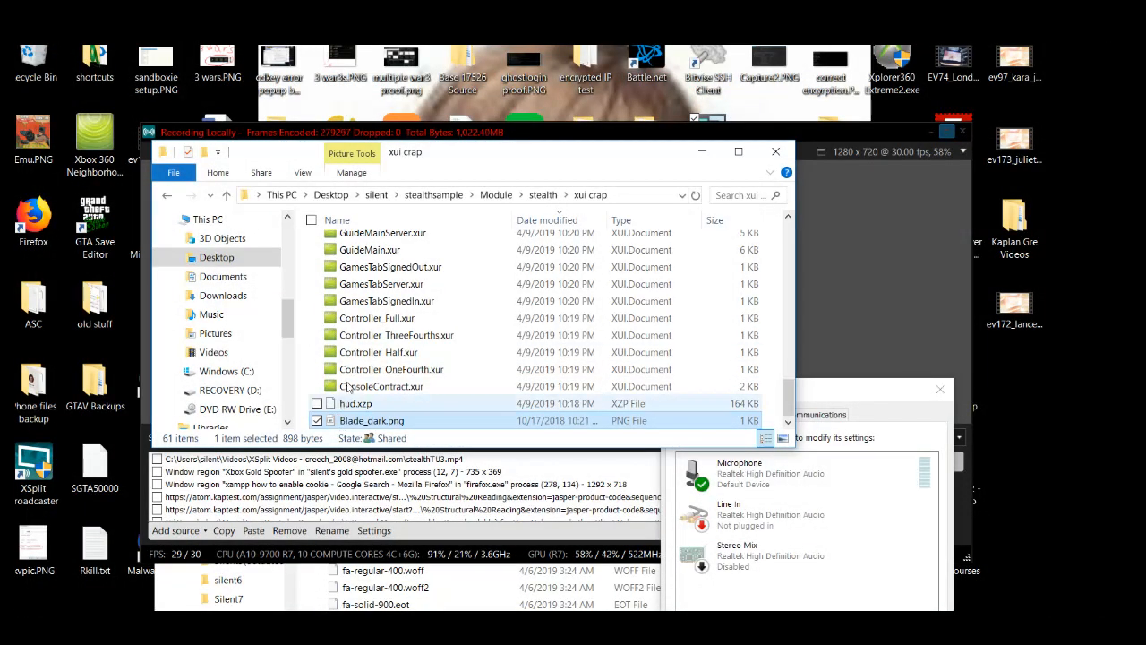
Return to the icon images in the xui crap folder, view ico_32x_AllItems.png in Paint and close it
scroll(346, 389, "up", 8)
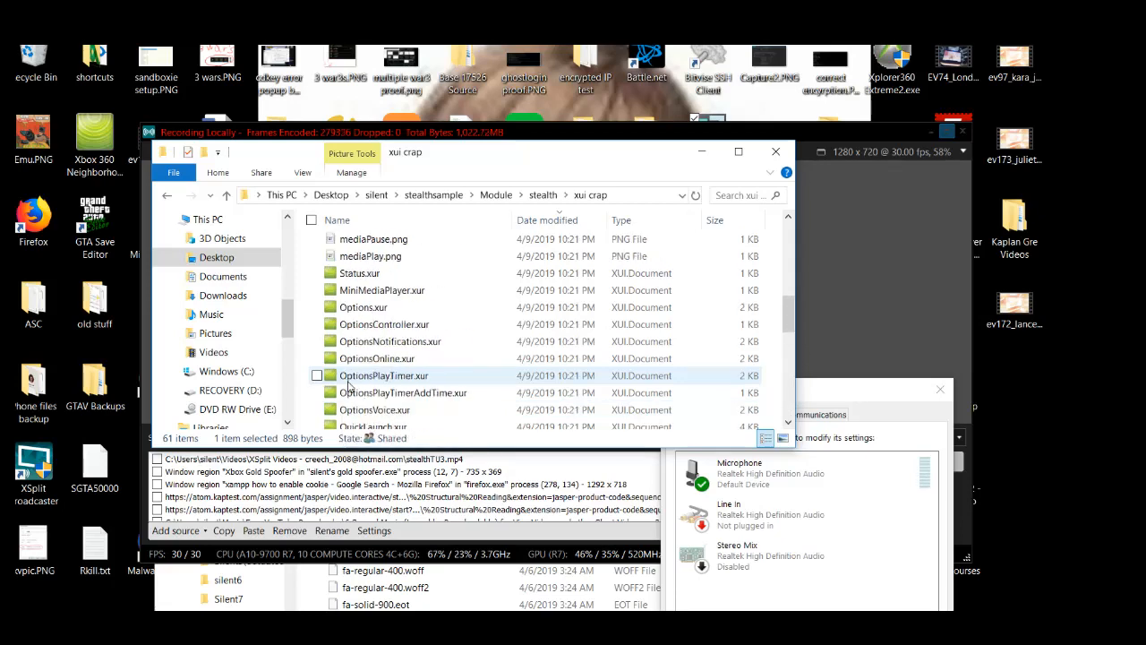
scroll(349, 386, "up", 10)
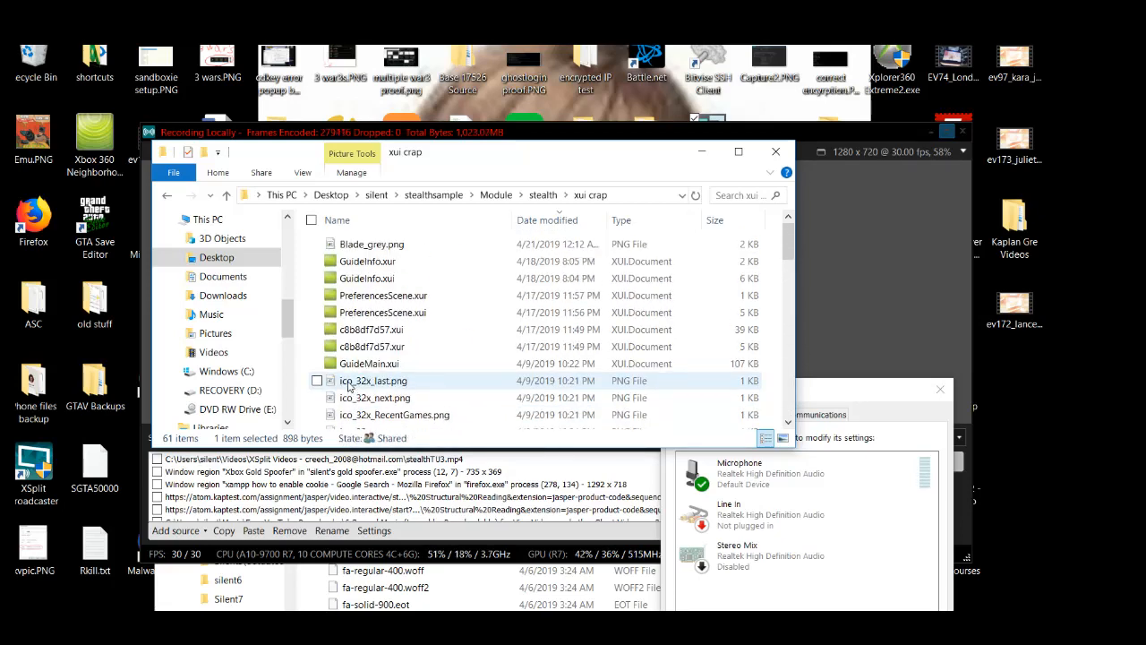
scroll(350, 385, "down", 2)
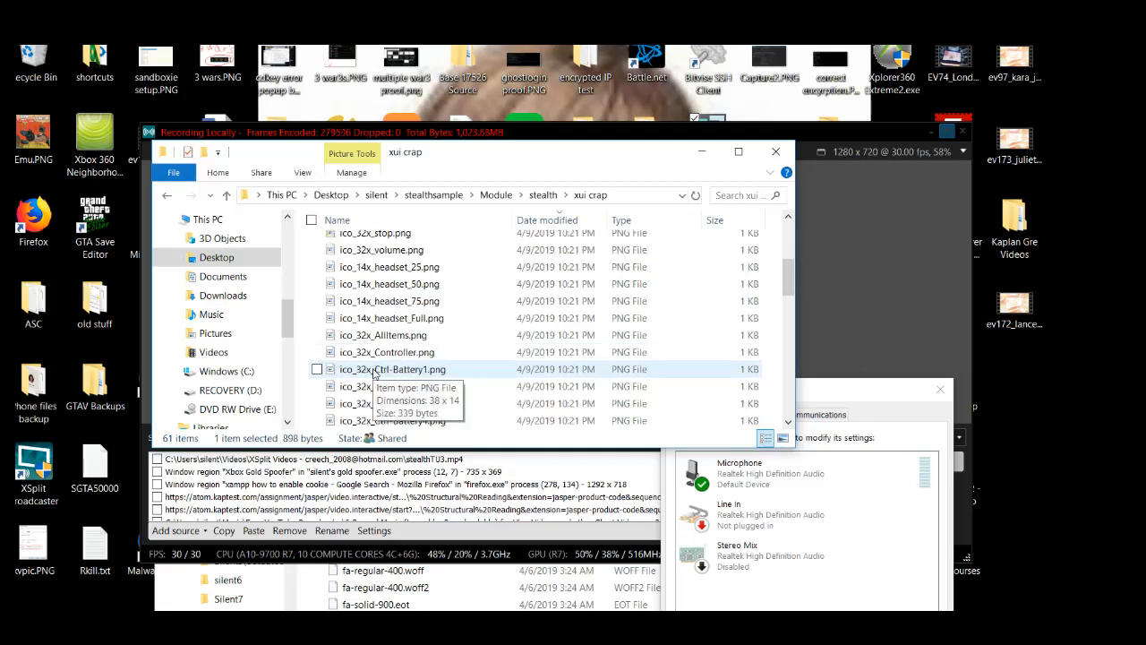
scroll(369, 359, "down", 2)
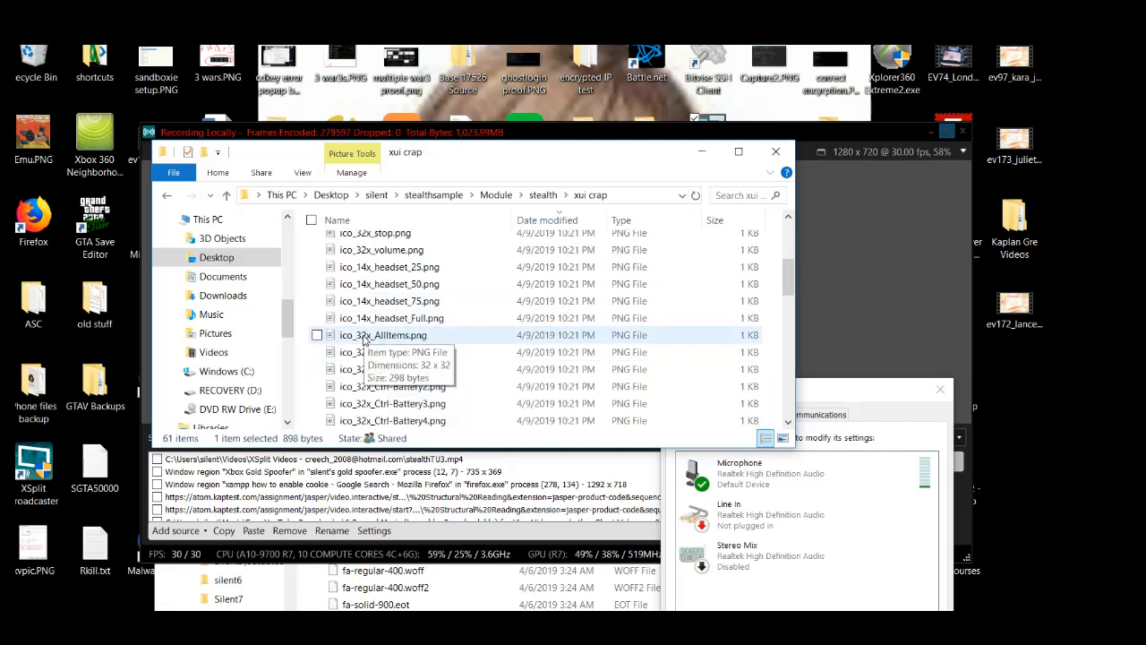
left_click(365, 337)
double_click(364, 338)
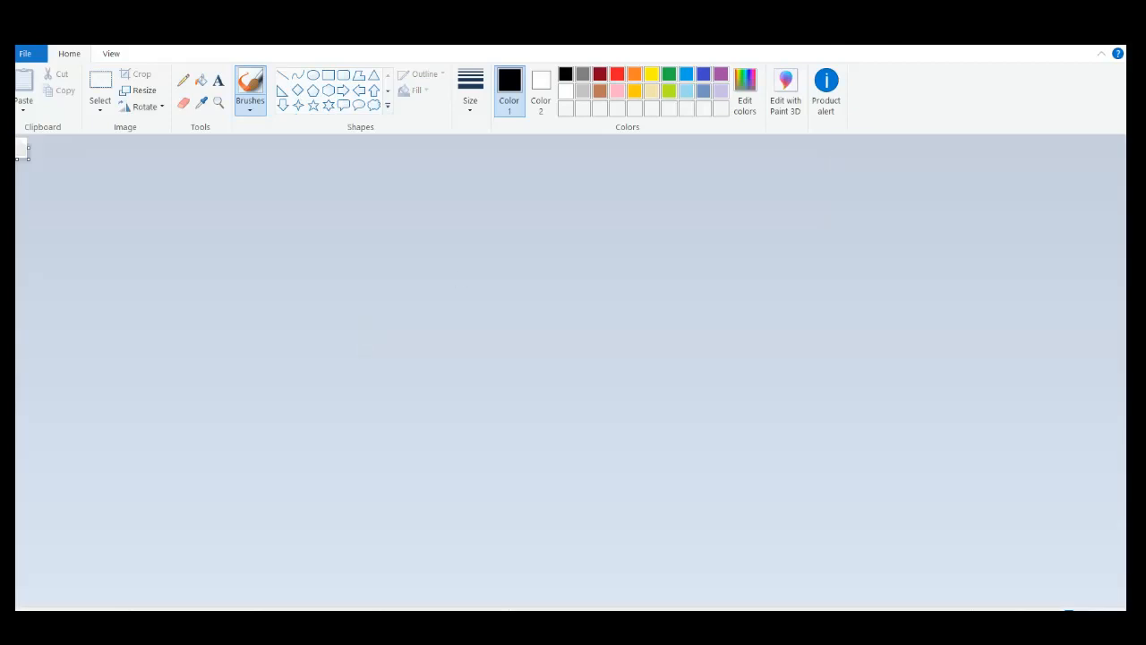
left_click(1113, 35)
Move the xui crap window aside, show its full folder path and bring up the fontawesome folder window
scroll(640, 320, "down", 4)
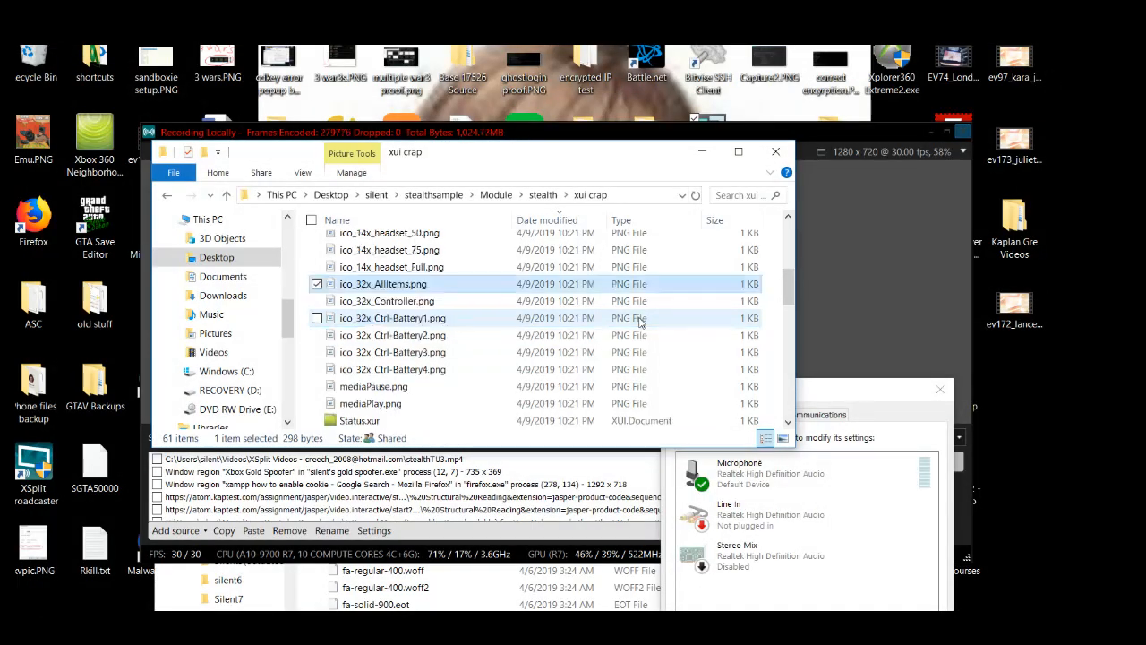
scroll(633, 325, "up", 3)
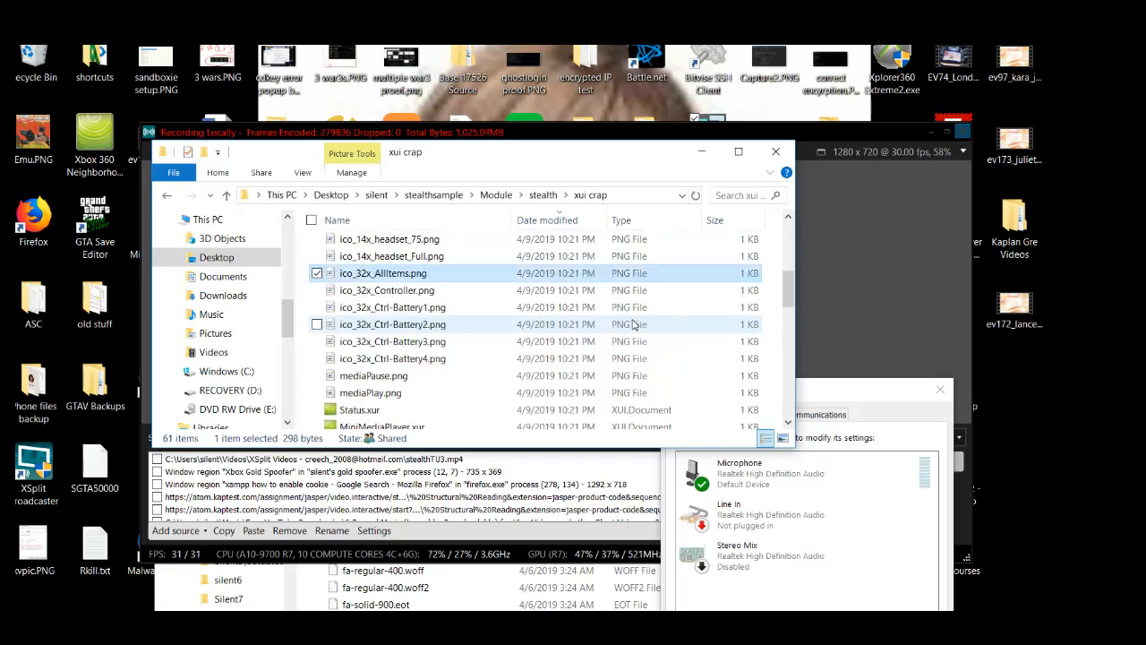
left_click_drag(480, 161, 432, 184)
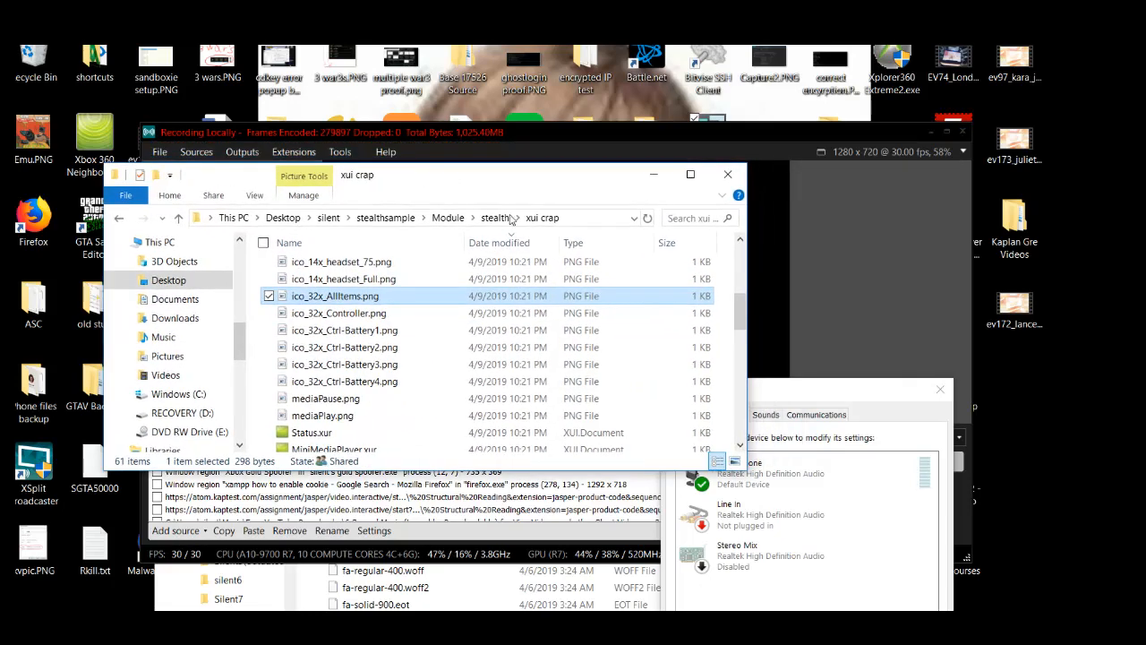
left_click(592, 220)
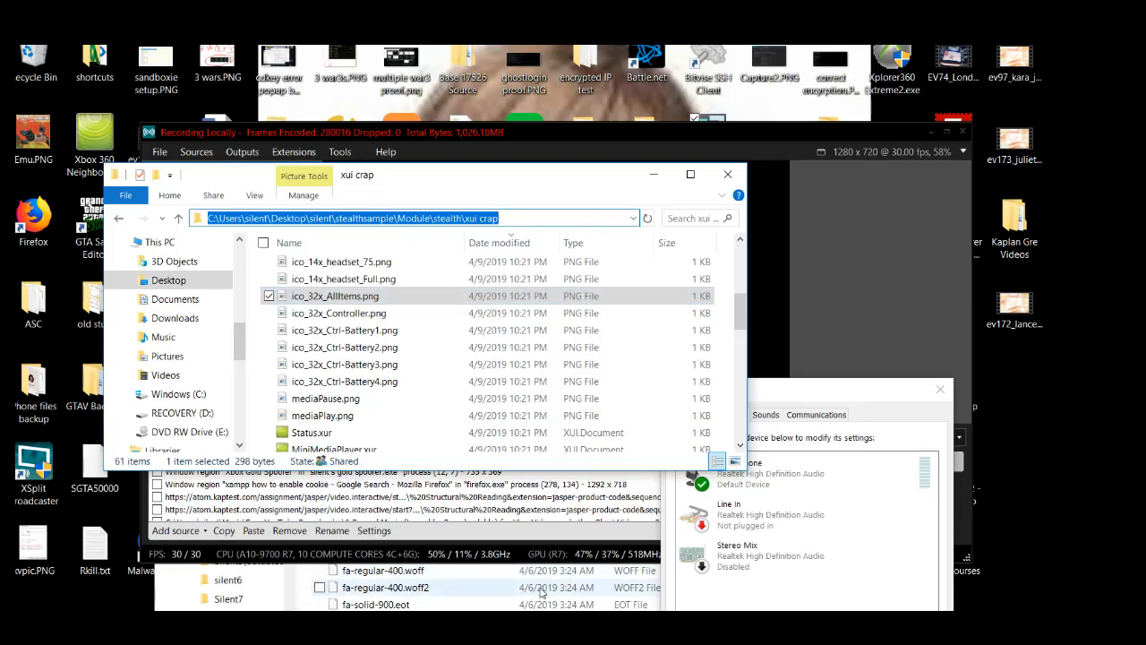
left_click(506, 638)
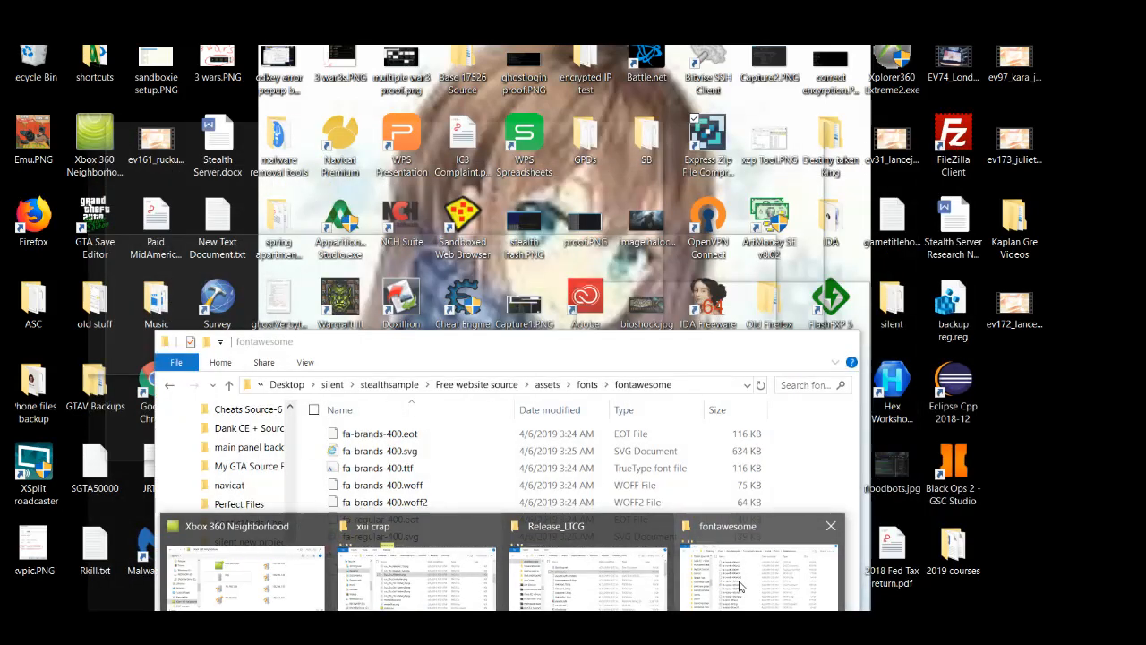
left_click(739, 587)
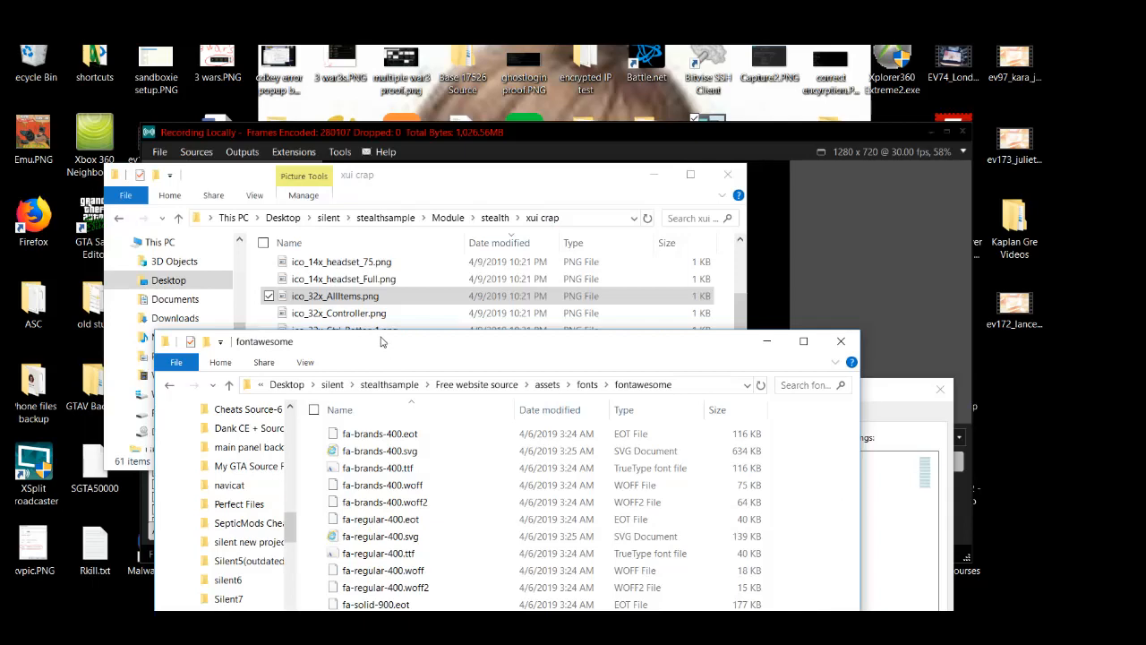
Move the fontawesome window clear of the others and switch it to the pinned Nimbus folder
left_click_drag(377, 343, 479, 170)
scroll(394, 356, "up", 10)
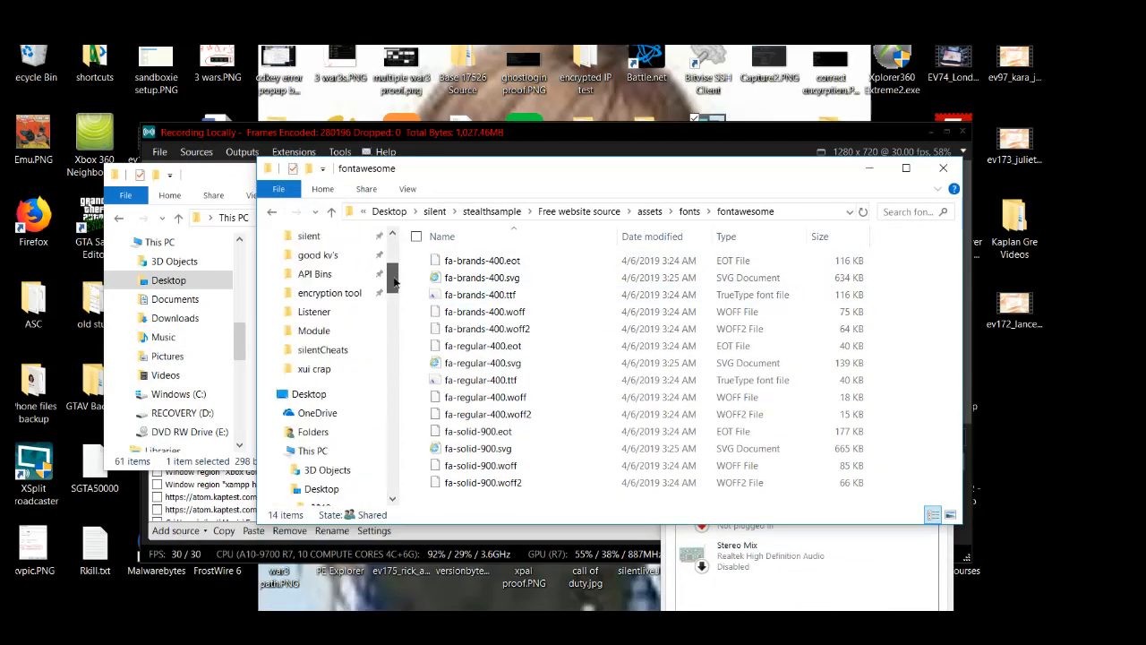
scroll(292, 411, "up", 3)
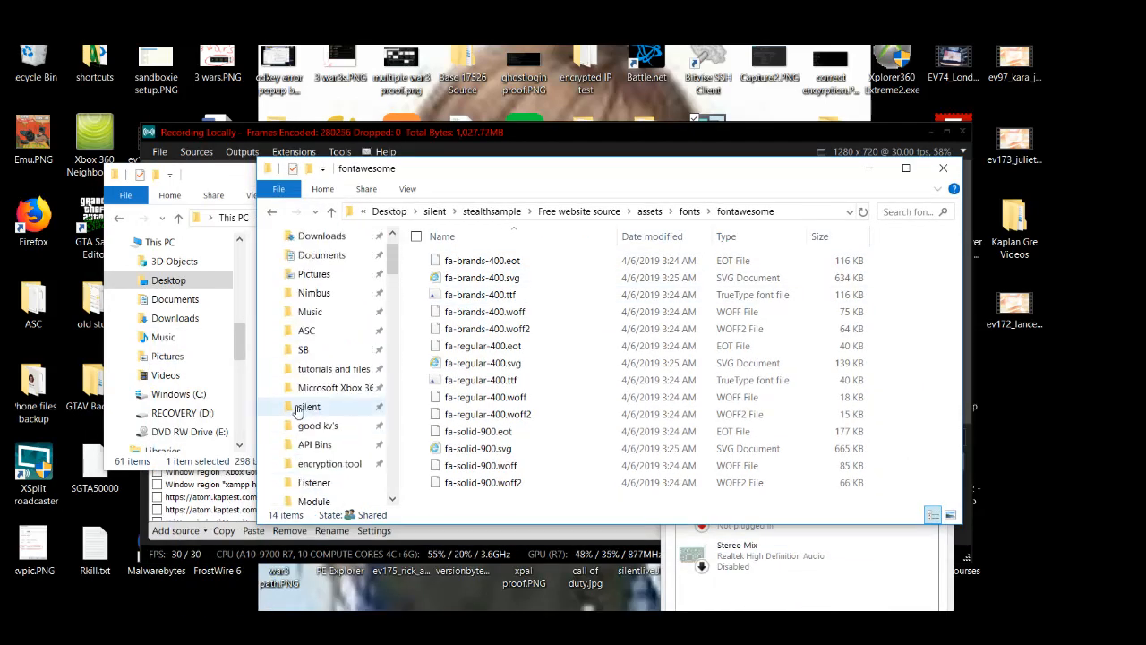
scroll(302, 400, "down", 1)
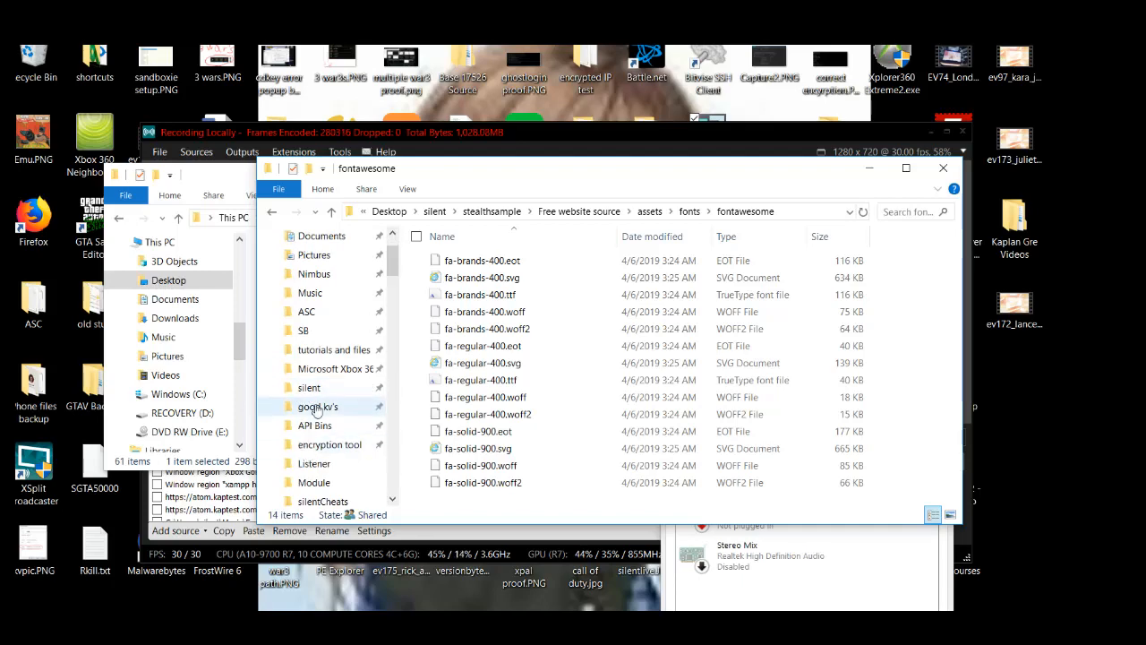
scroll(317, 402, "up", 1)
left_click(317, 341)
Look through the files and subfolders of the Nimbus folder for the CHEMOs xNotify Tutorial folder
scroll(609, 341, "down", 12)
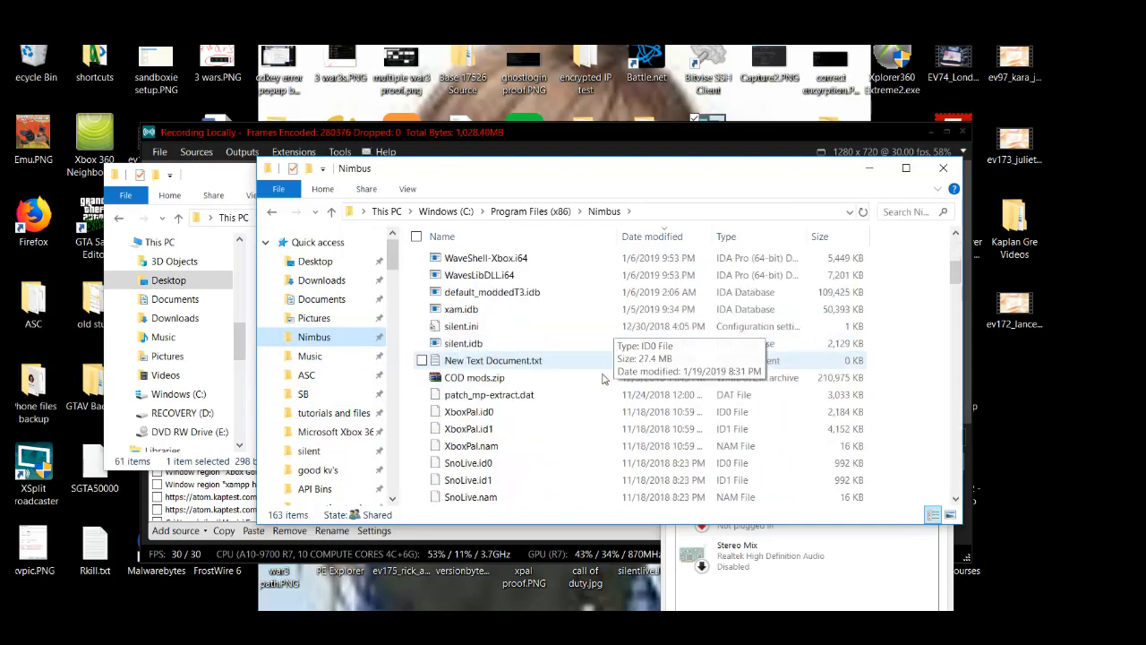
scroll(578, 385, "down", 14)
scroll(576, 384, "up", 5)
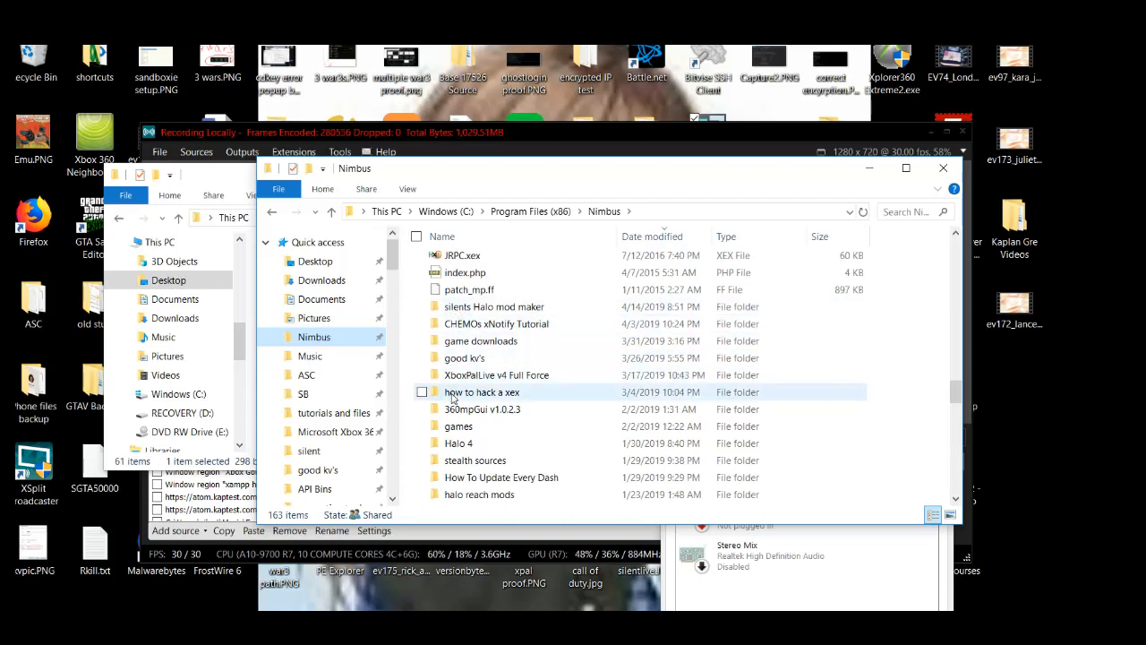
scroll(484, 452, "down", 1)
scroll(487, 445, "down", 2)
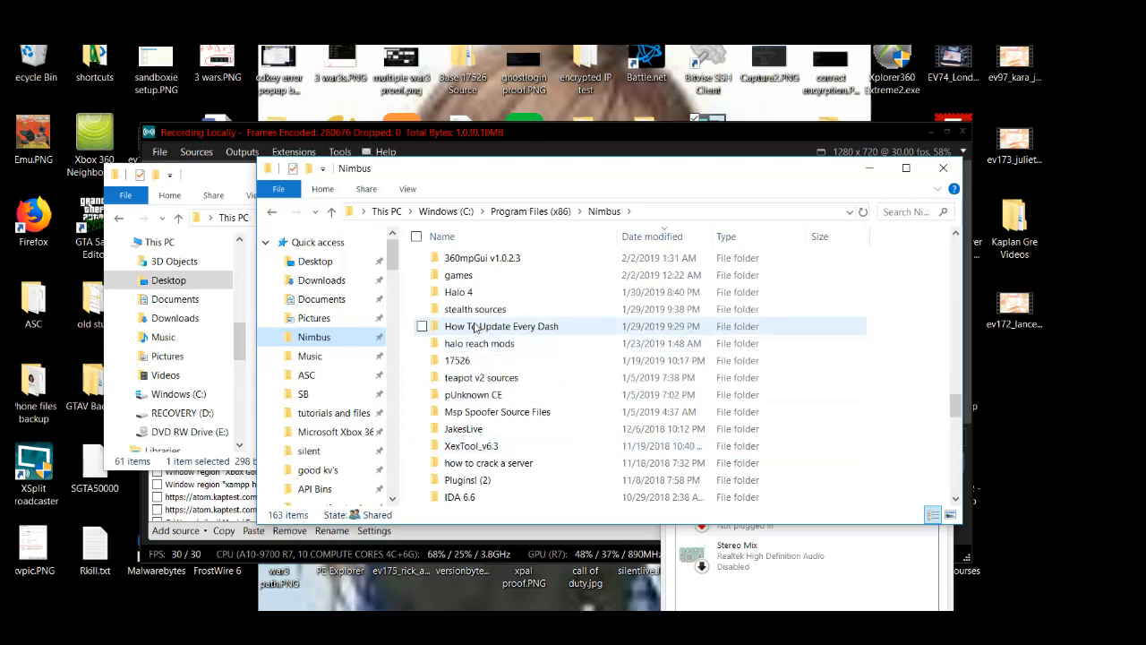
scroll(479, 356, "up", 1)
scroll(480, 312, "up", 2)
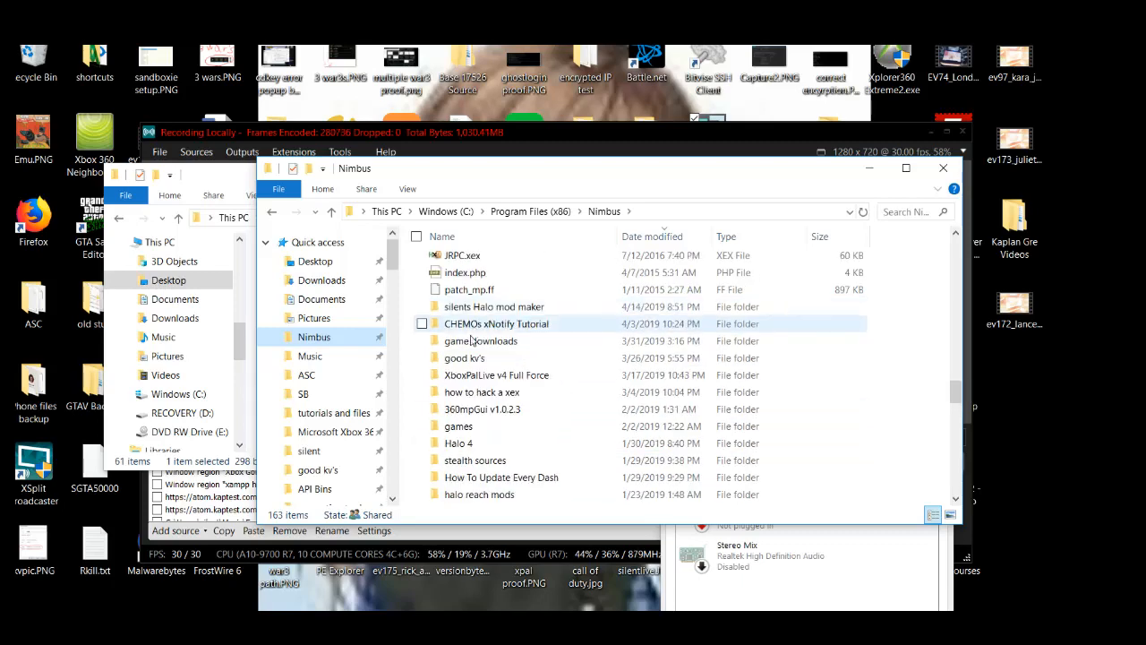
scroll(467, 387, "down", 2)
scroll(466, 387, "down", 4)
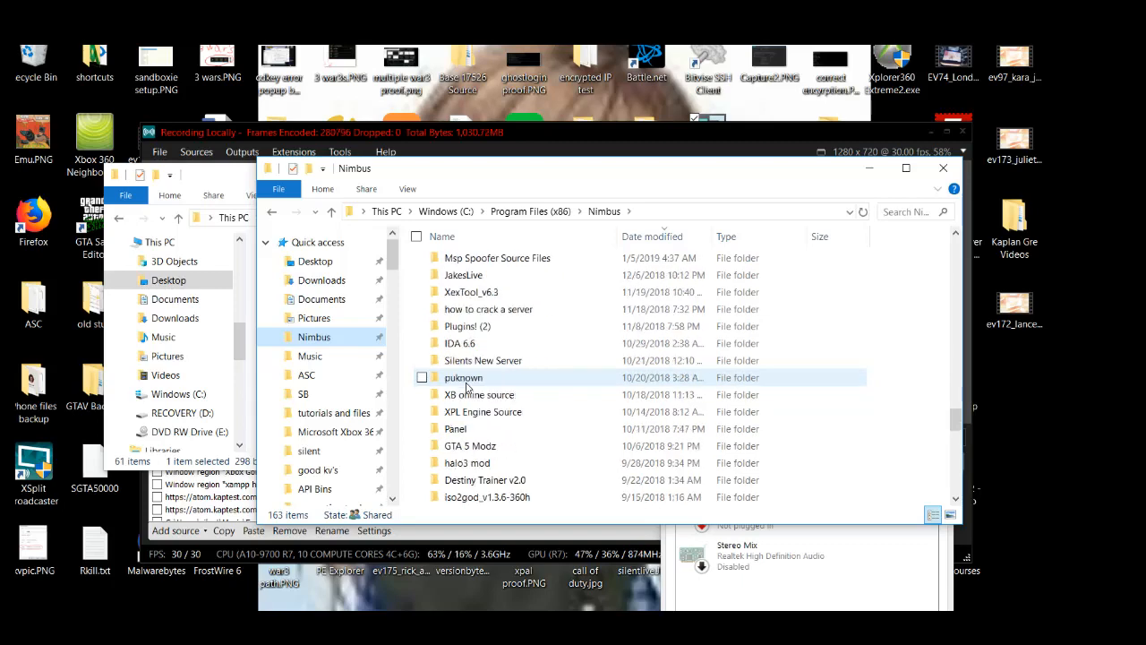
scroll(467, 387, "up", 3)
scroll(466, 387, "up", 4)
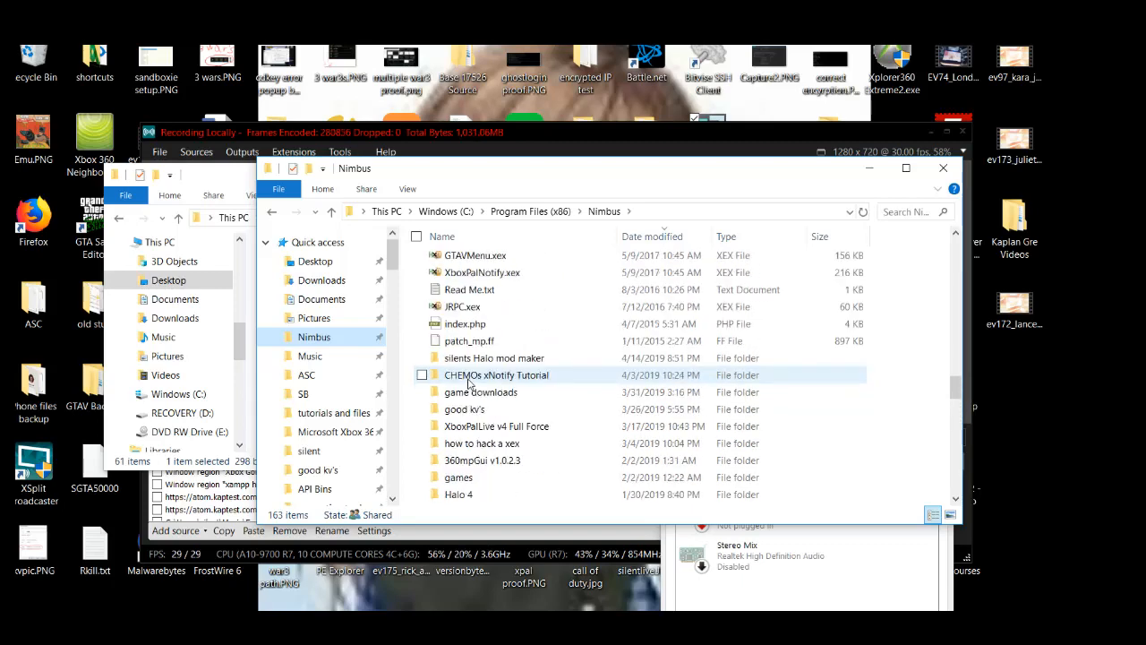
Launch XzpTool 2.exe from CHEMOs xNotify Tutorial\Real xNotify2\XZP-Tool-v2.0 and move its window aside
double_click(468, 380)
left_click(452, 312)
double_click(452, 312)
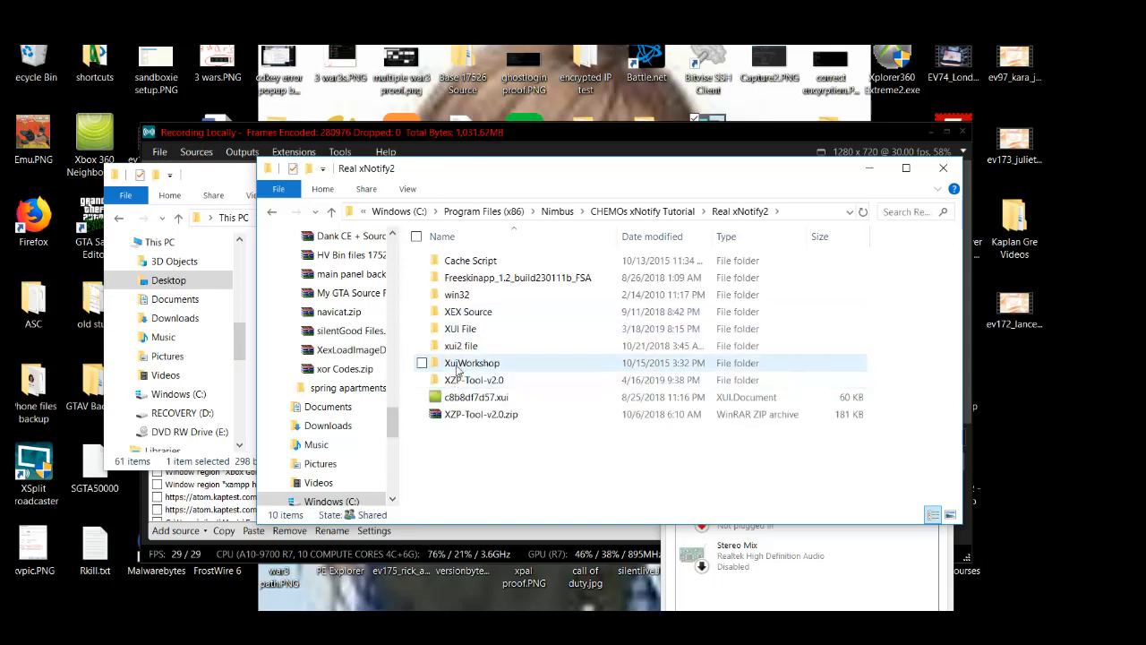
double_click(459, 382)
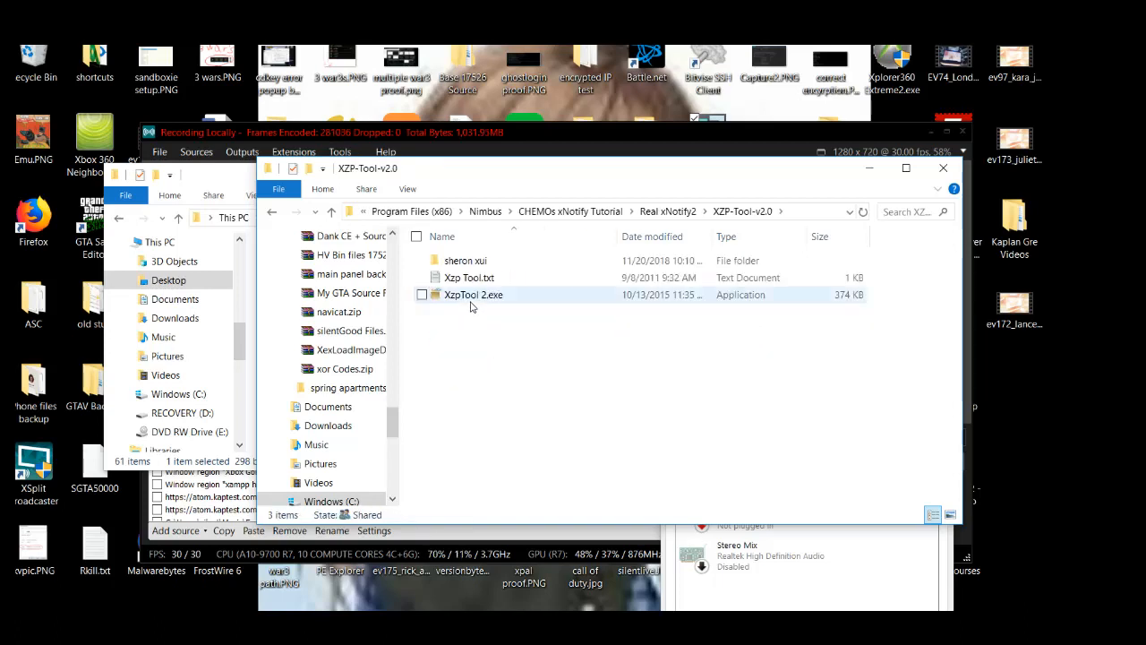
left_click(475, 296)
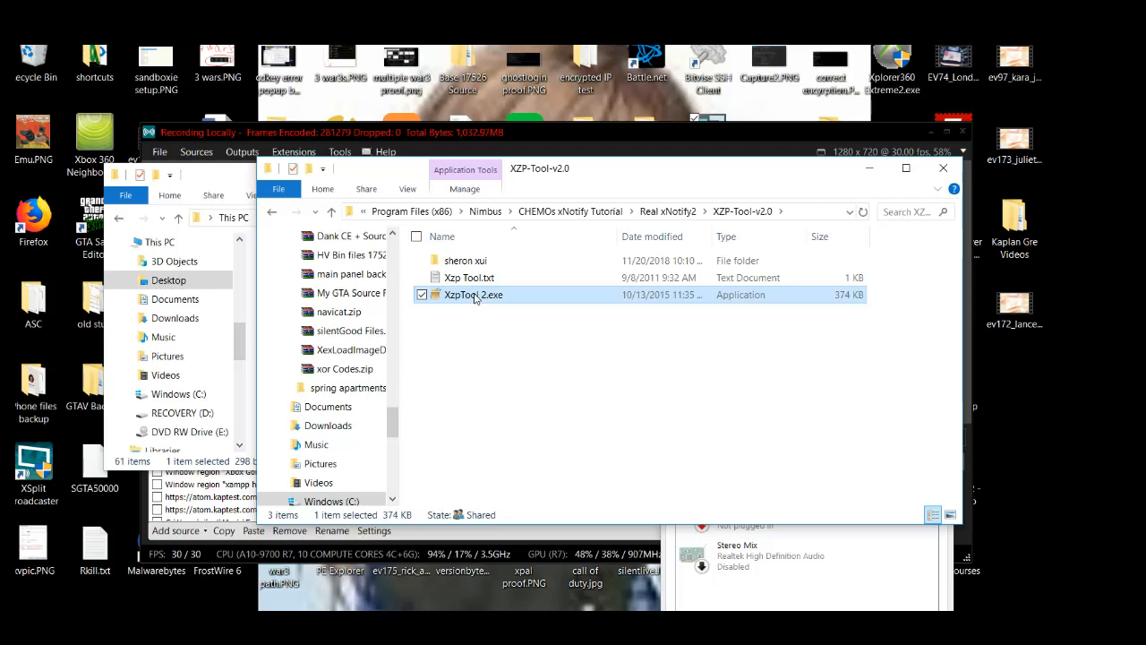
double_click(475, 298)
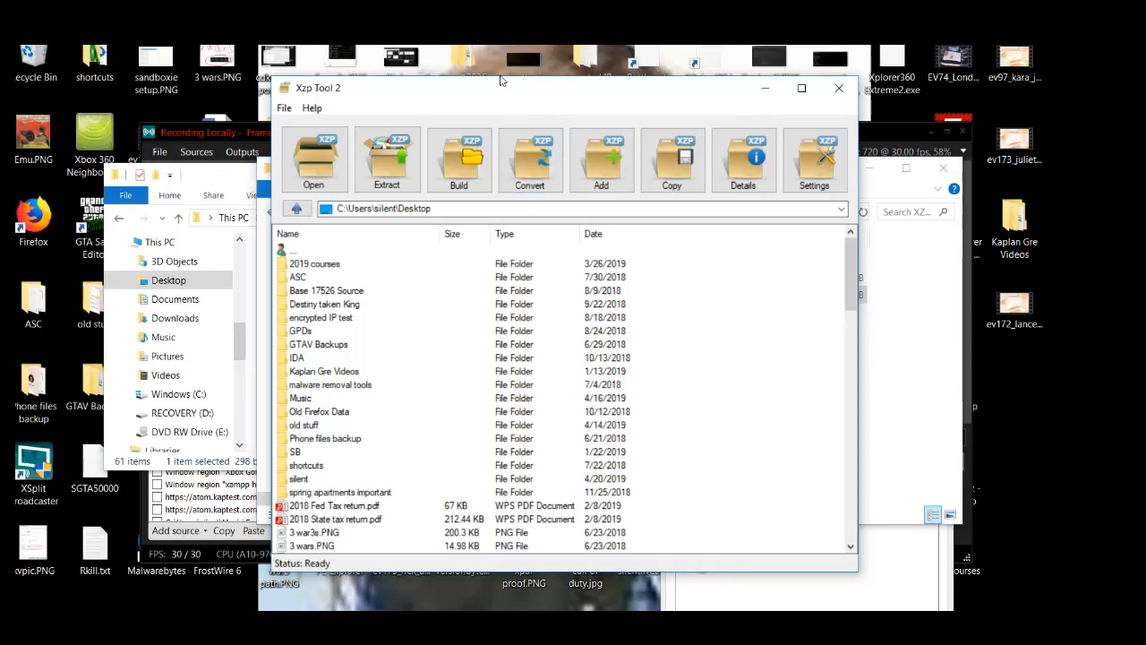
left_click_drag(505, 83, 677, 84)
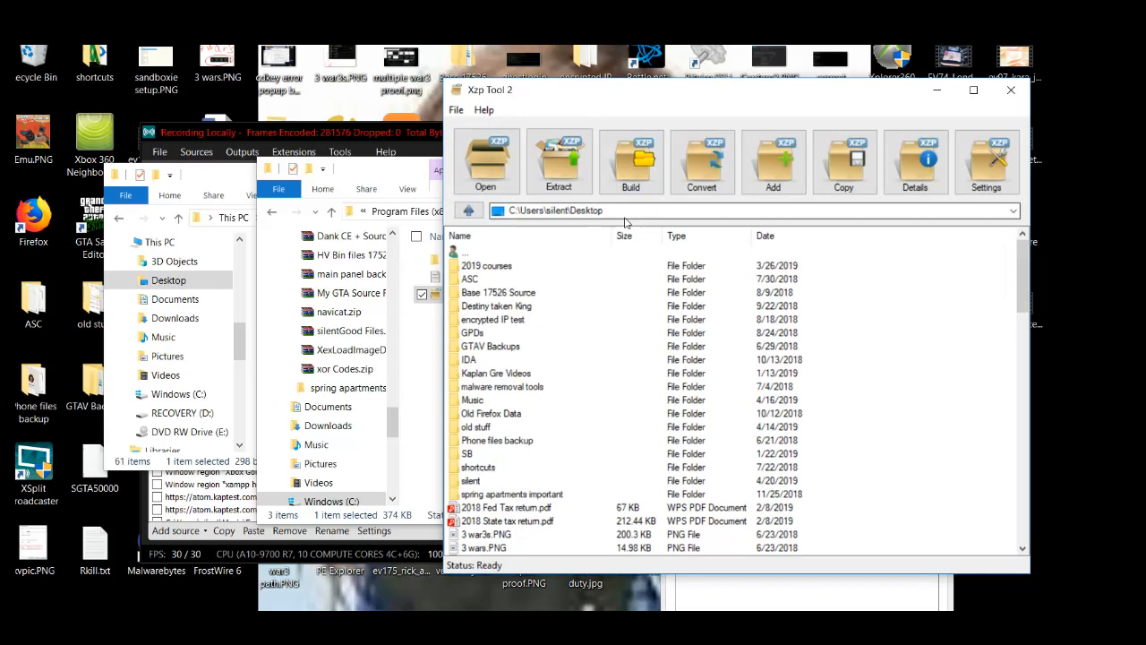
Open the archive c7959ddc30d1b9ec2b03ff.xzp from the module's stealth folder in Xzp Tool 2
left_click(627, 213)
left_click(497, 177)
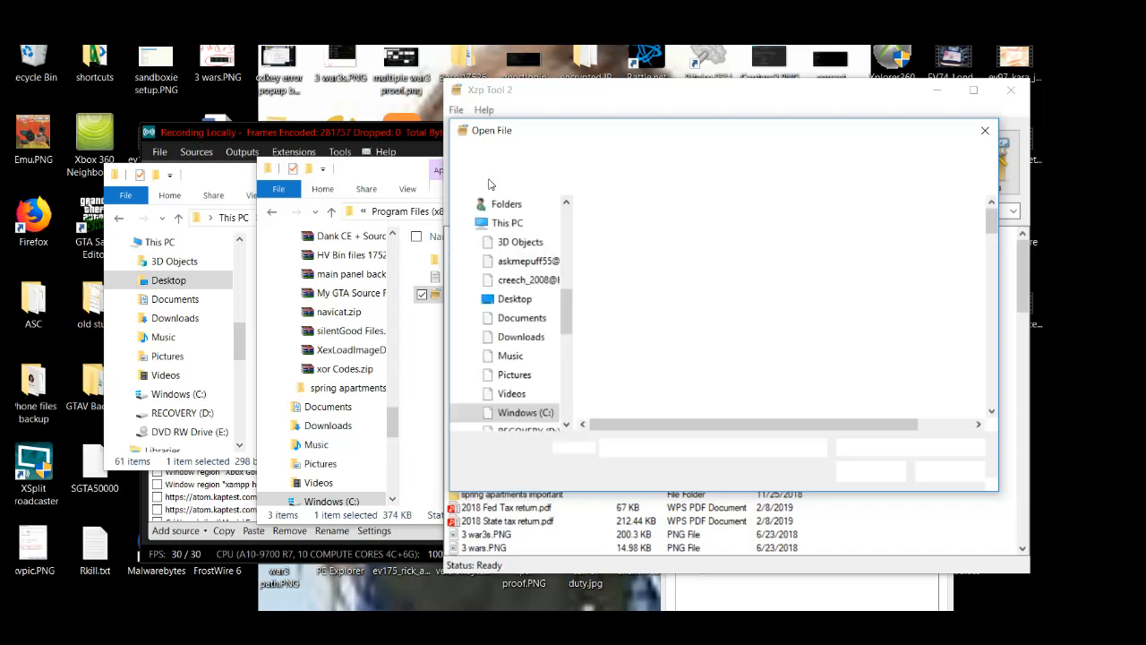
left_click(750, 160)
key("ctrl+v")
key("ctrl+a")
key("Return")
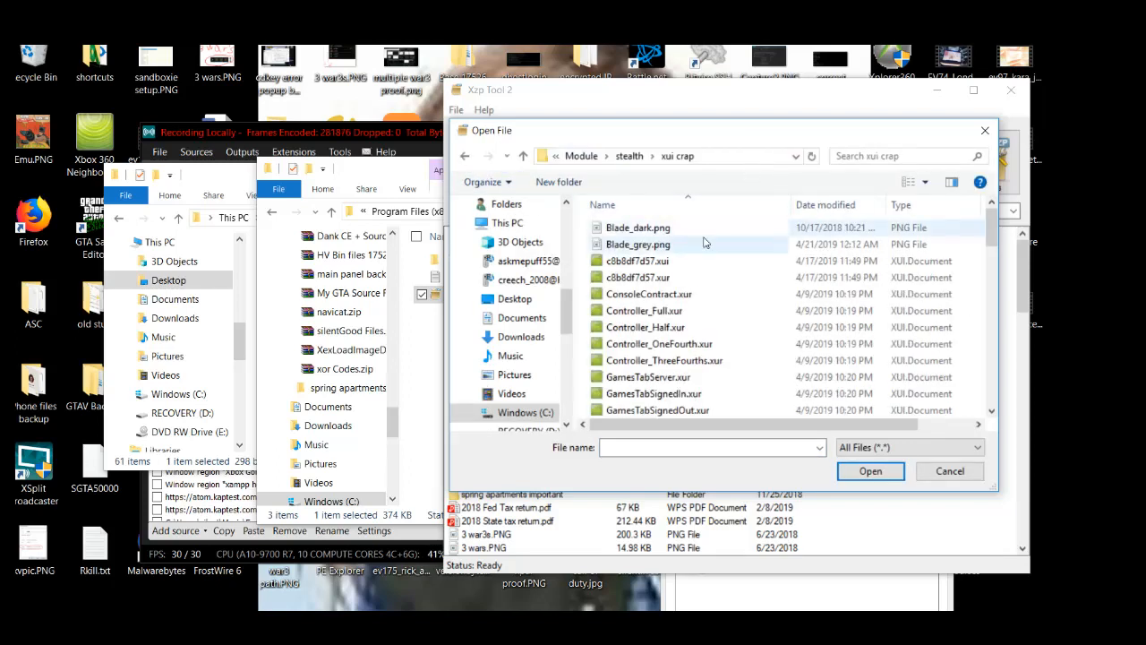
scroll(704, 241, "down", 5)
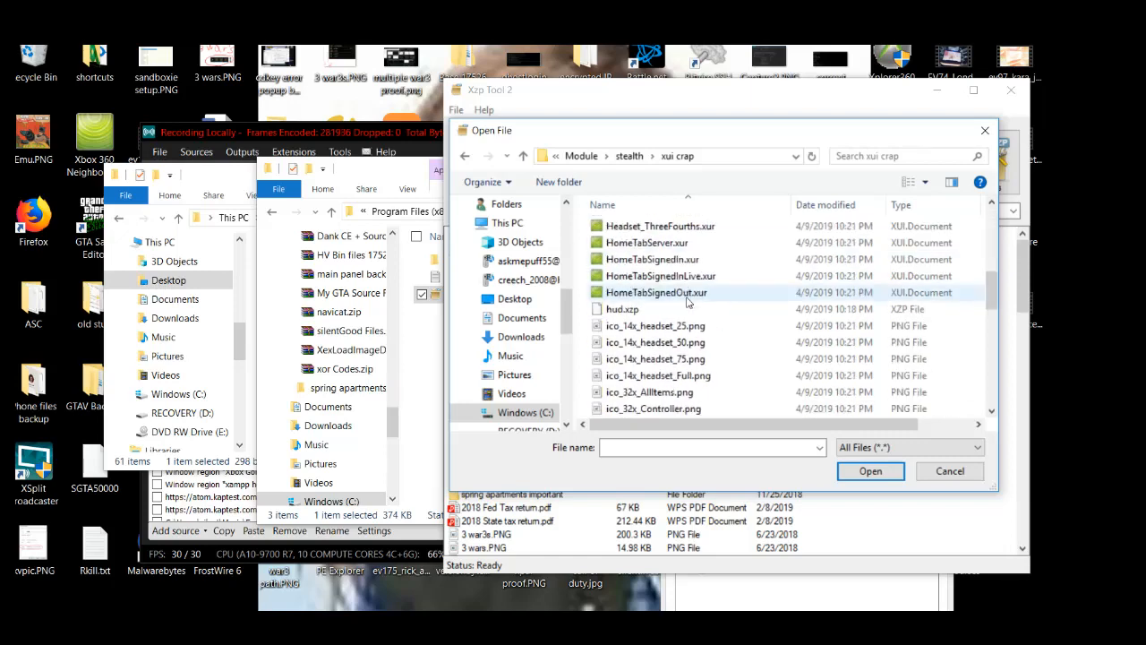
left_click(632, 158)
double_click(615, 295)
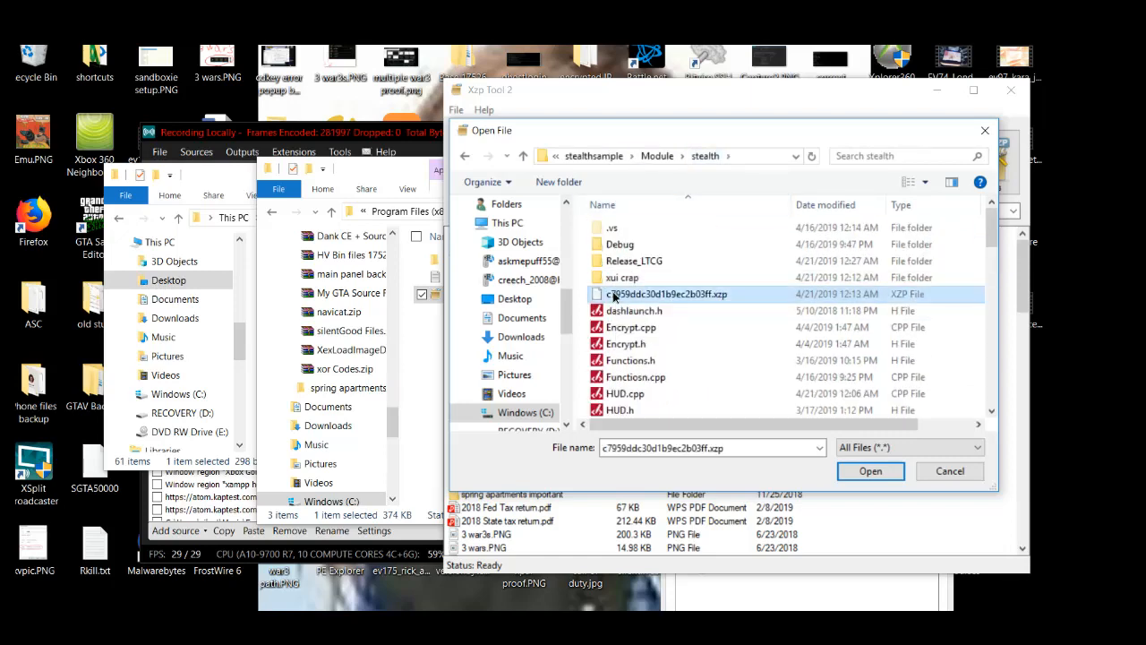
Move the folder windows out of the way and examine the archive's full file list
left_click_drag(392, 170, 215, 206)
left_click(692, 204)
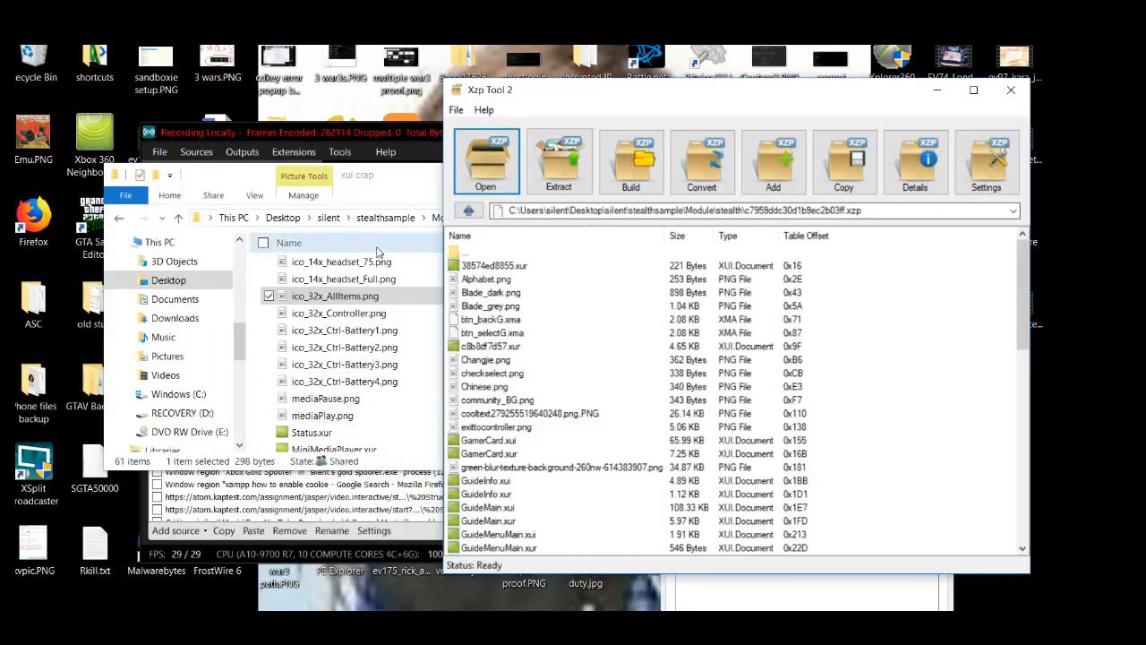
left_click_drag(218, 185, 144, 170)
left_click(708, 84)
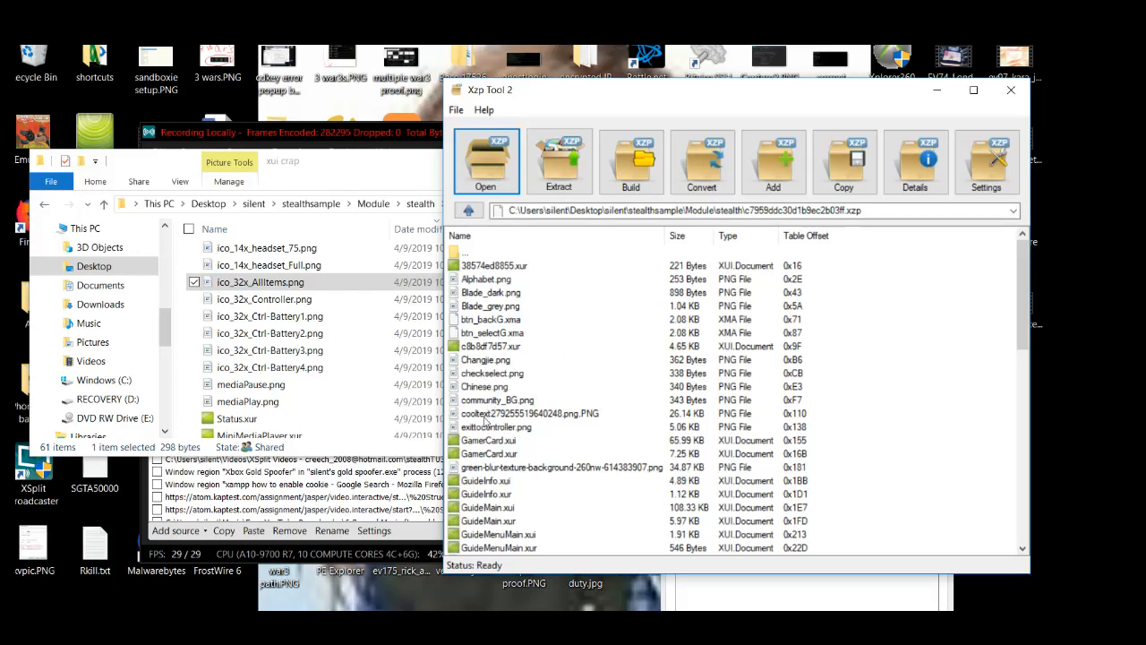
scroll(488, 416, "down", 4)
scroll(488, 416, "down", 7)
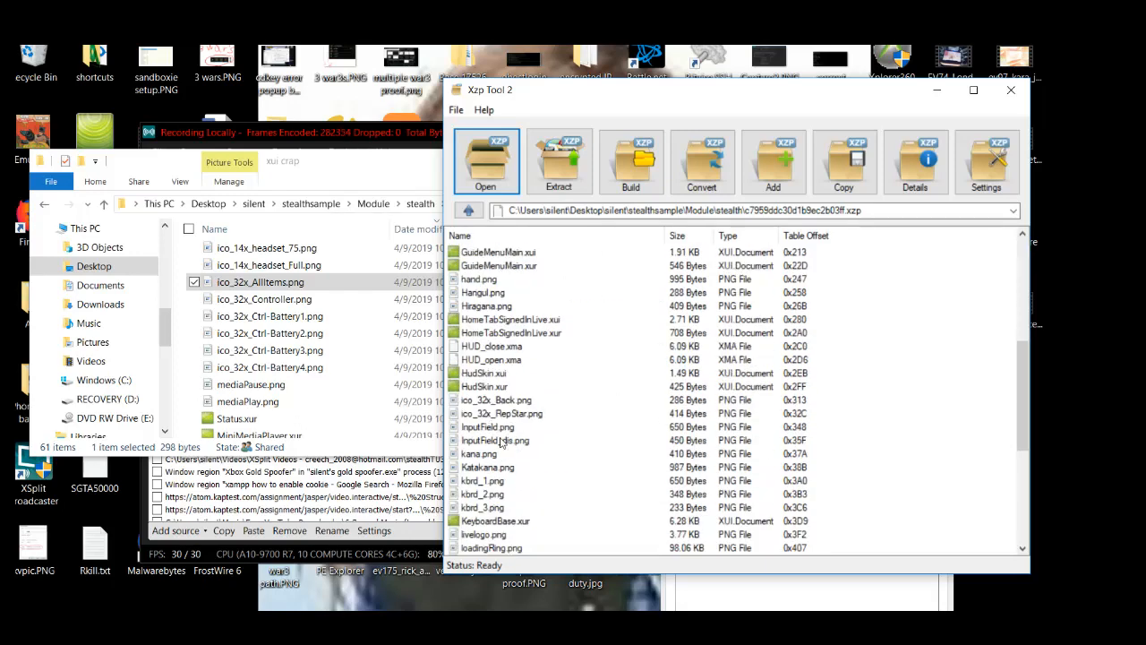
scroll(504, 428, "down", 2)
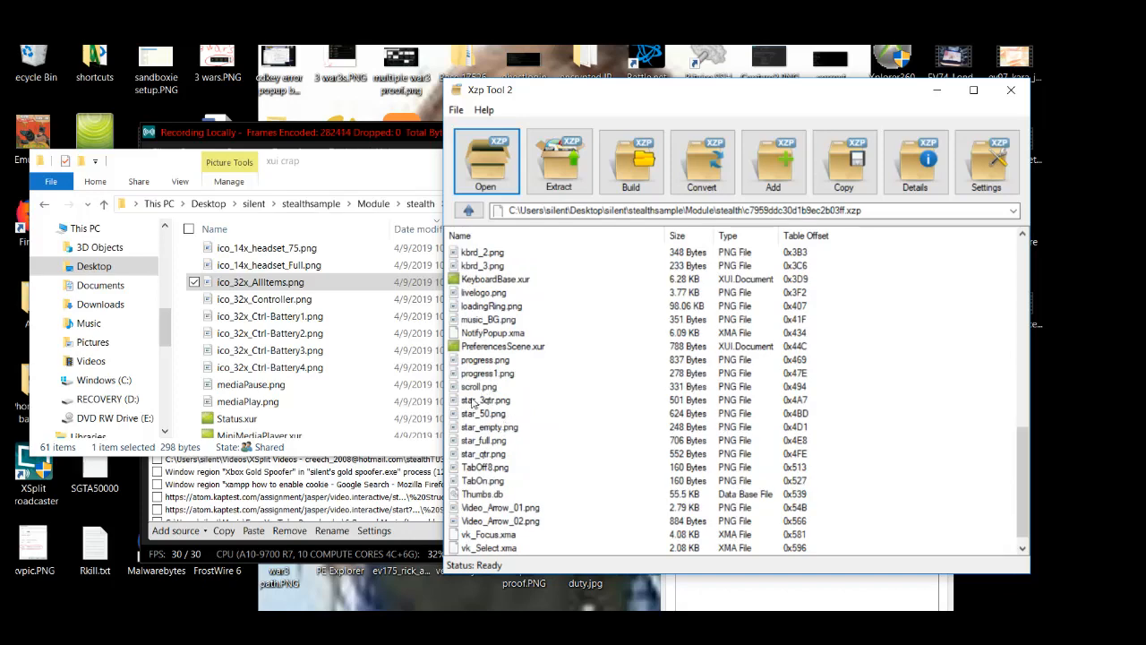
scroll(475, 405, "down", 1)
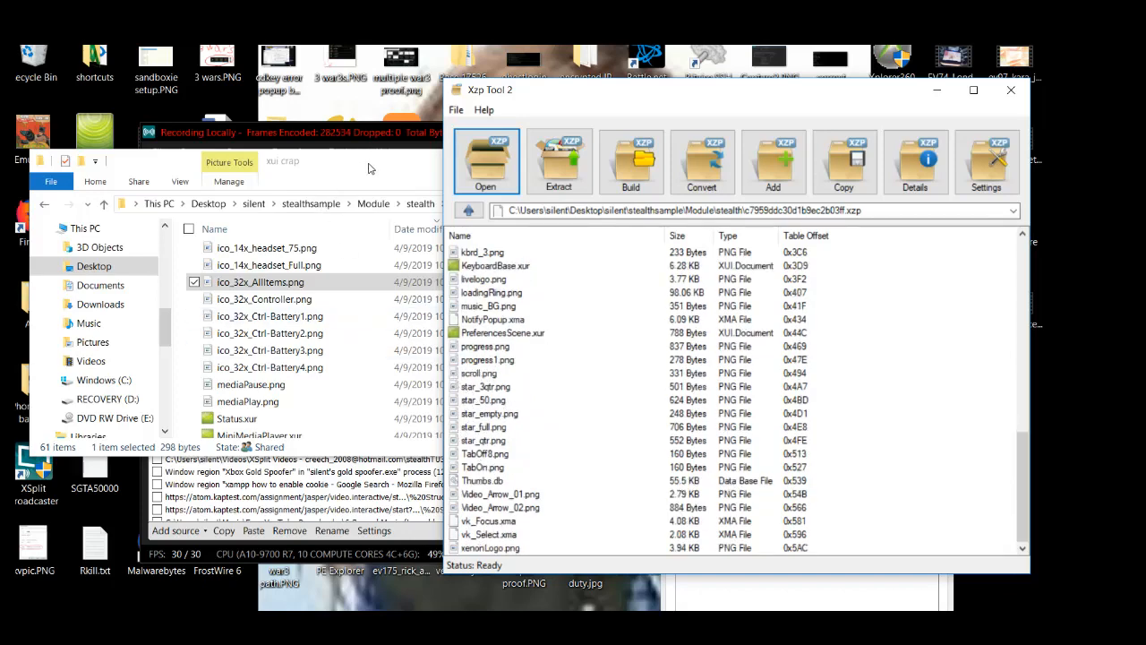
Arrange the xui crap folder window and the Xzp Tool 2 window side by side
left_click_drag(370, 168, 351, 180)
left_click_drag(503, 179, 458, 151)
left_click_drag(520, 101, 734, 91)
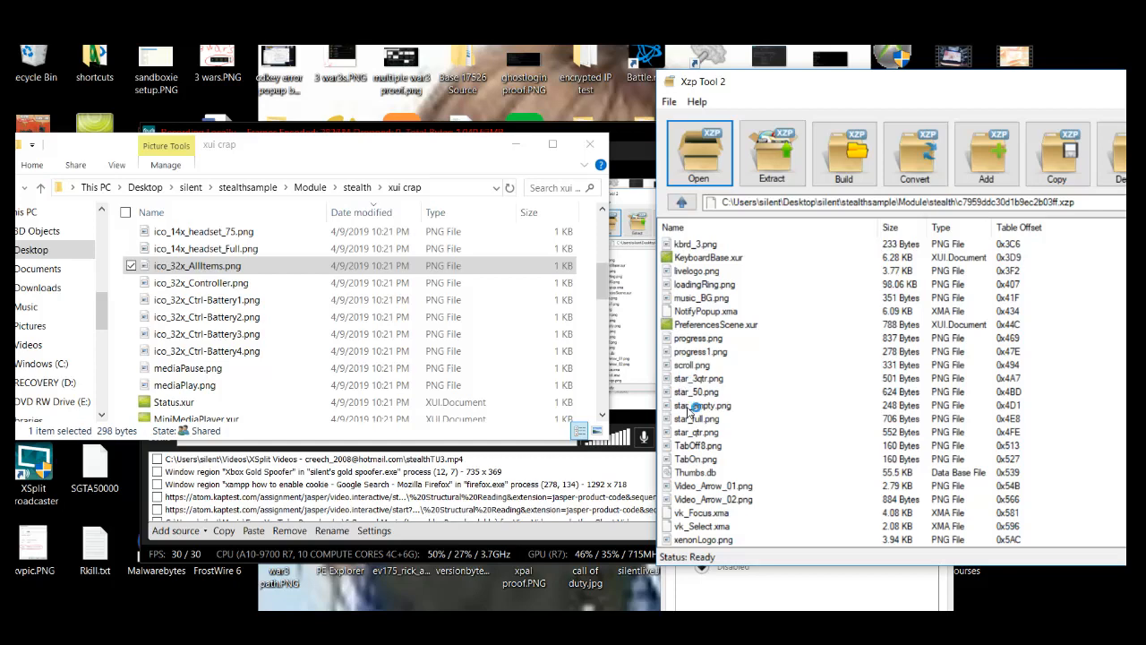
Copy loadingRing.png from the archive into the xui crap folder and select the copied file there
scroll(392, 368, "down", 5)
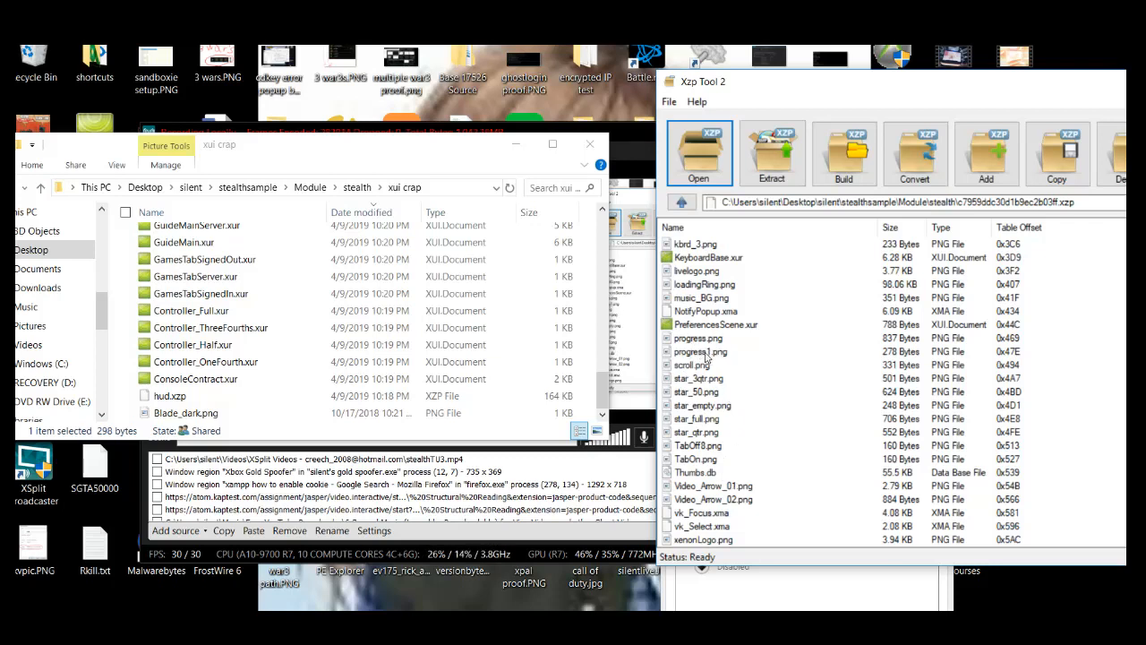
scroll(704, 356, "up", 3)
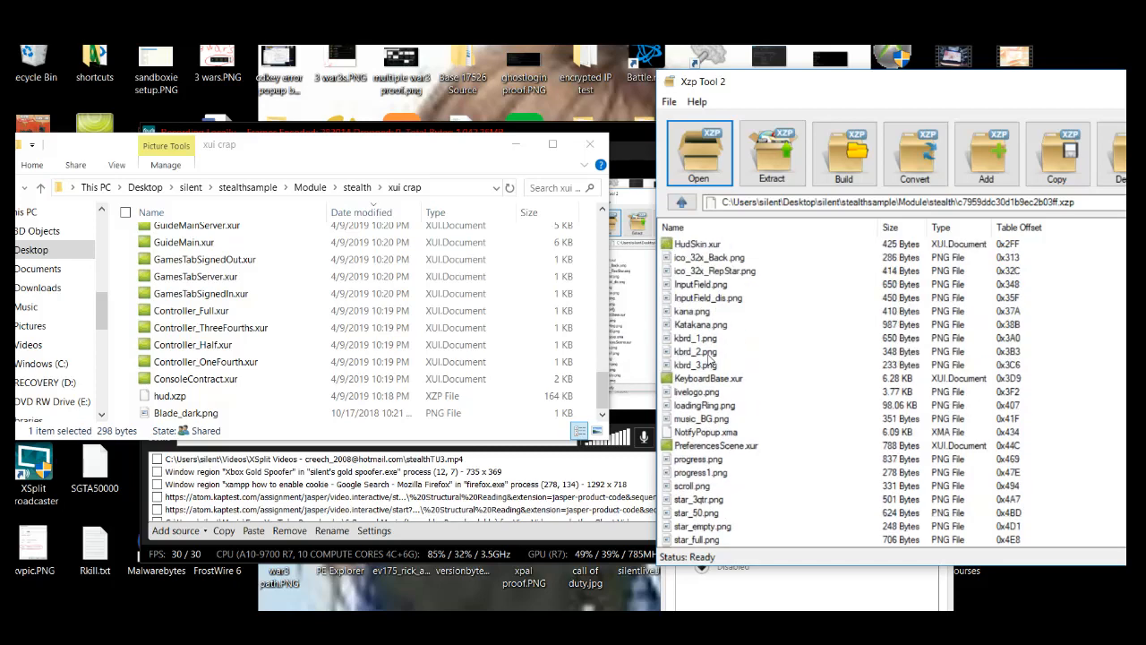
left_click(697, 407)
left_click(337, 364)
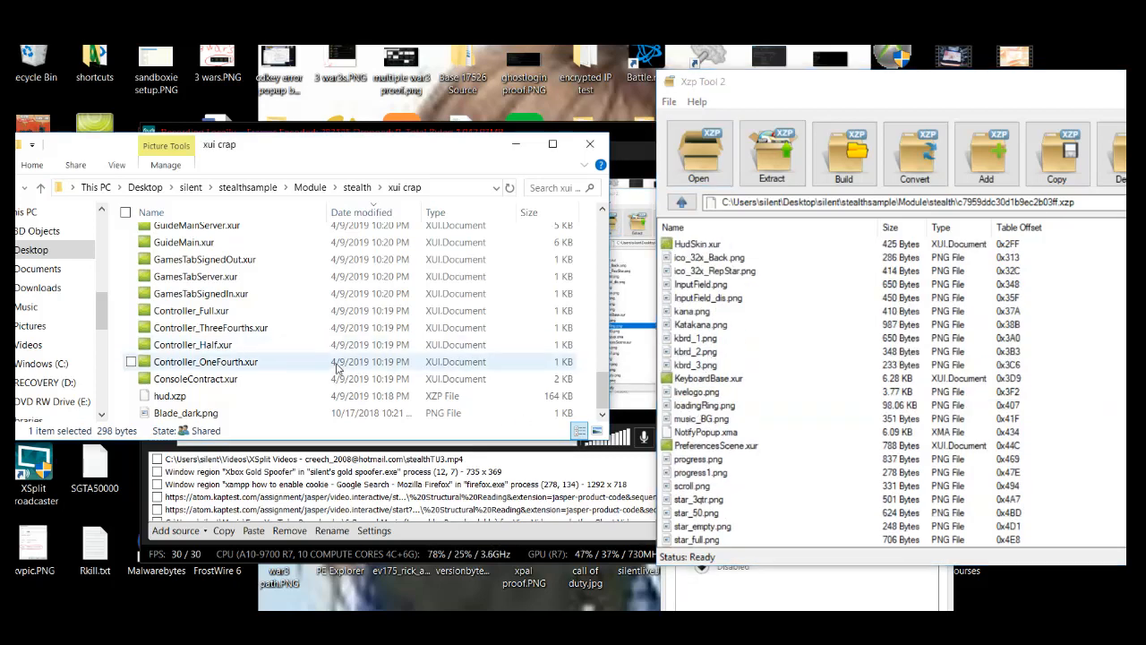
scroll(361, 366, "up", 15)
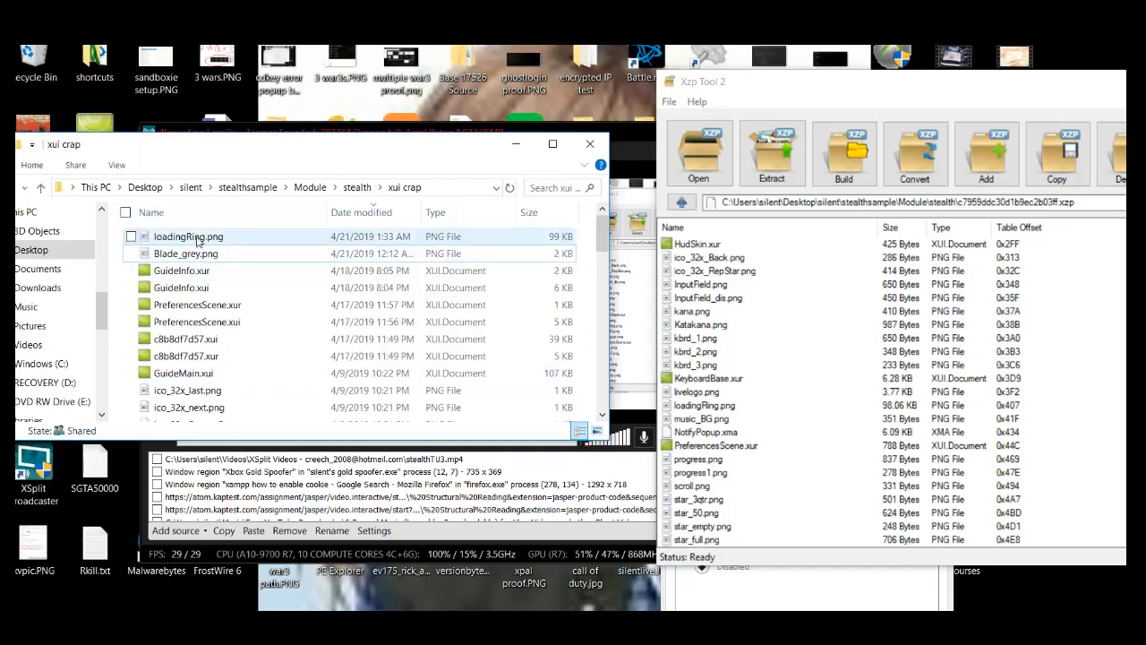
left_click(253, 238)
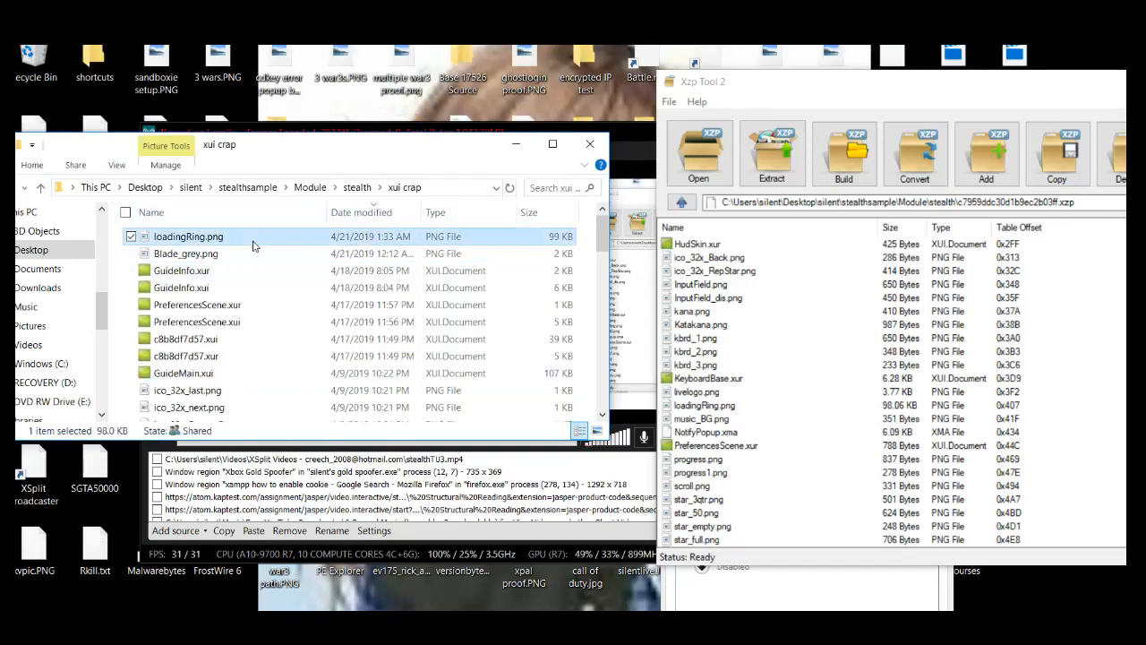
Reposition the two windows and copy TabOn.png from the archive into the xui crap folder
left_click_drag(277, 146, 370, 141)
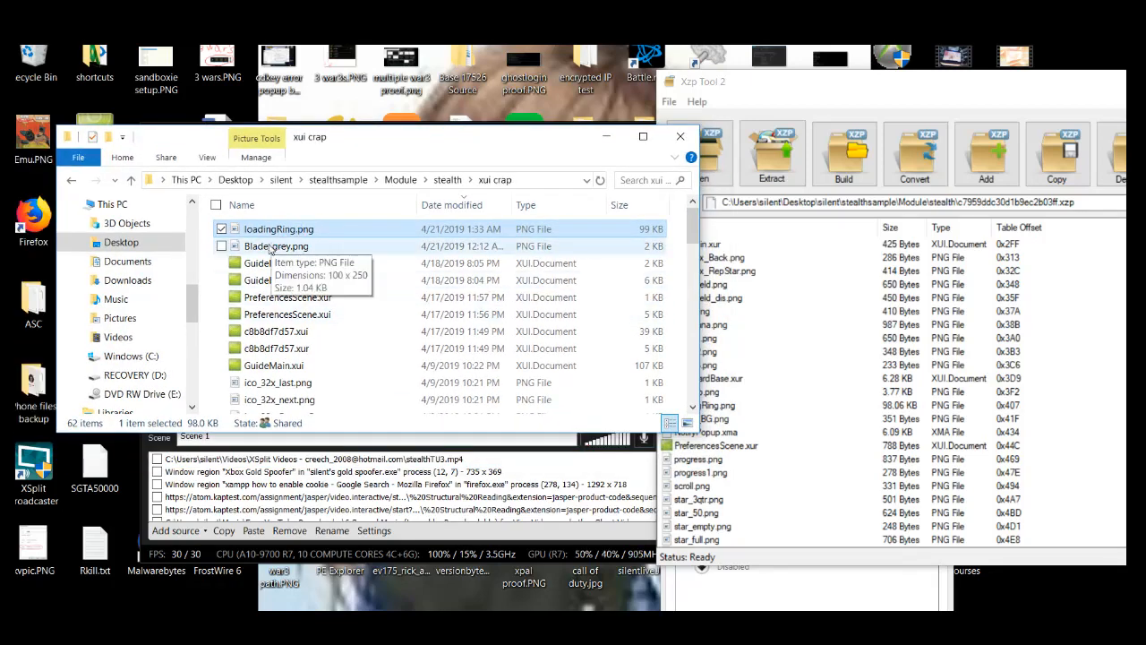
scroll(667, 341, "down", 3)
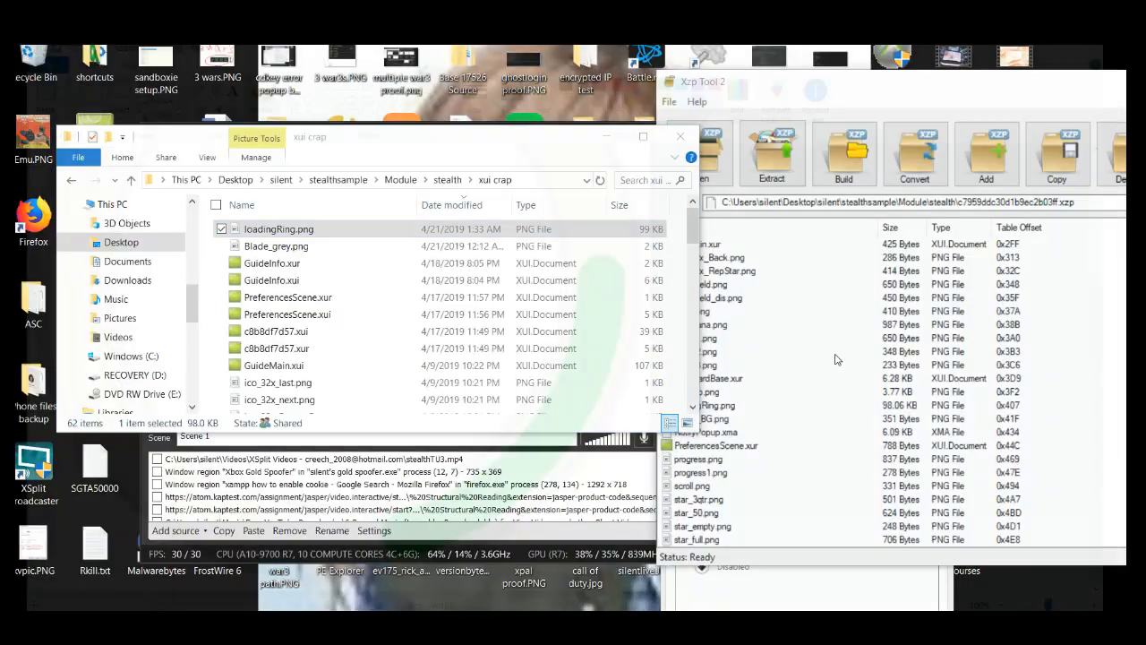
left_click_drag(767, 89, 684, 77)
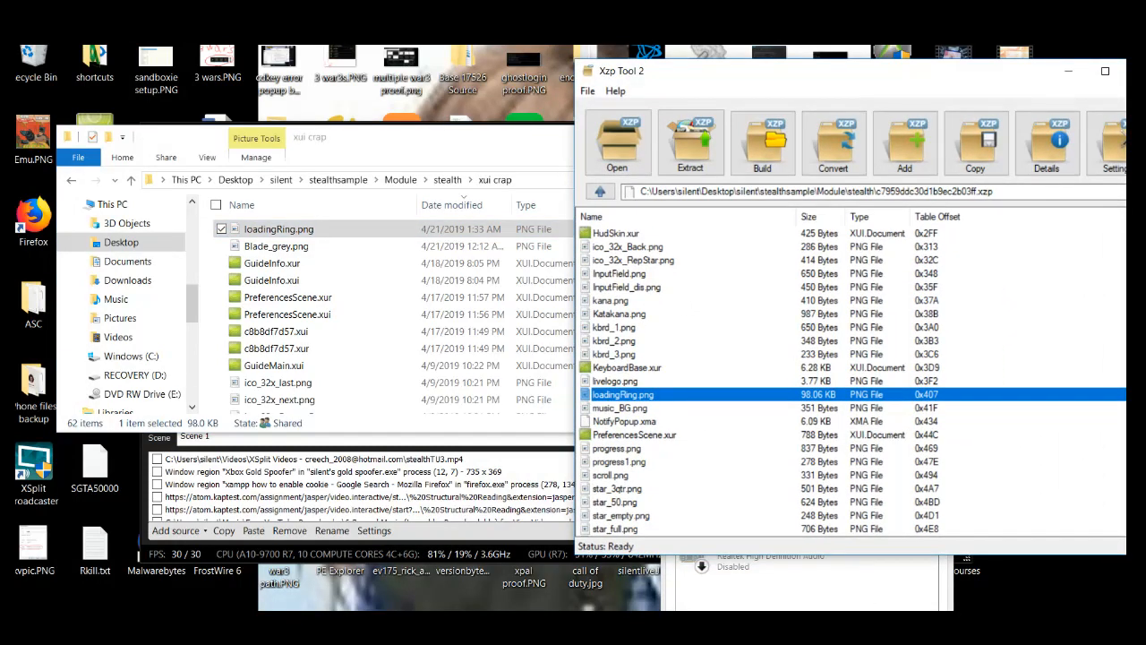
scroll(654, 421, "down", 2)
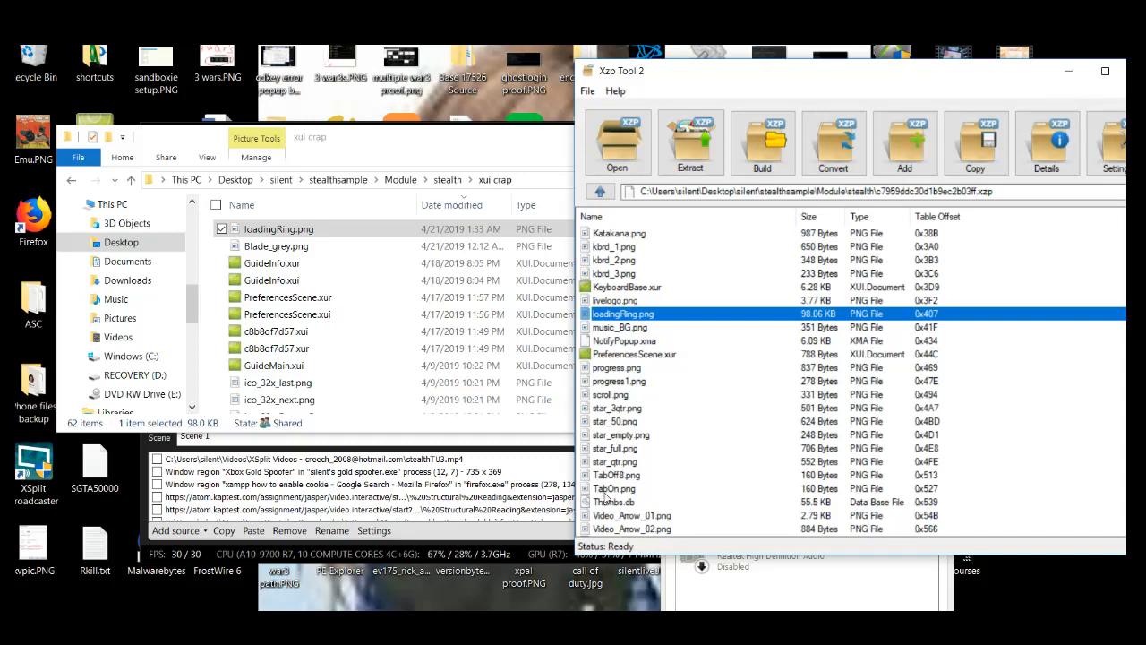
left_click_drag(610, 488, 387, 335)
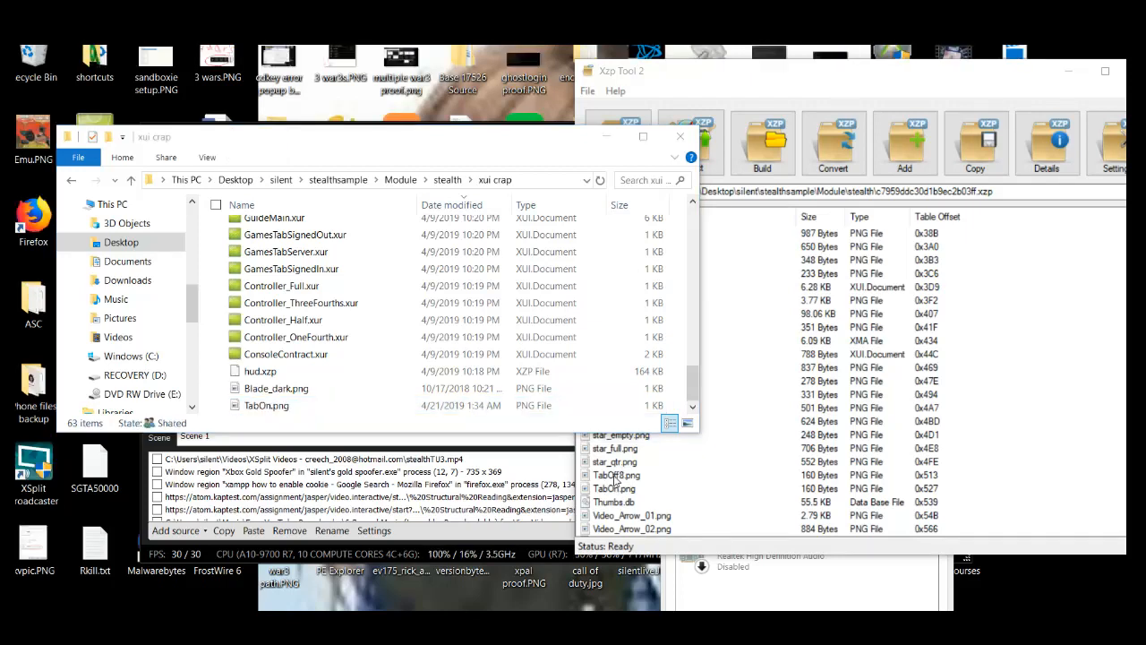
Copy the files from star_3qtr.png through TabOff8.png out of the archive into the xui crap folder
left_click(613, 476)
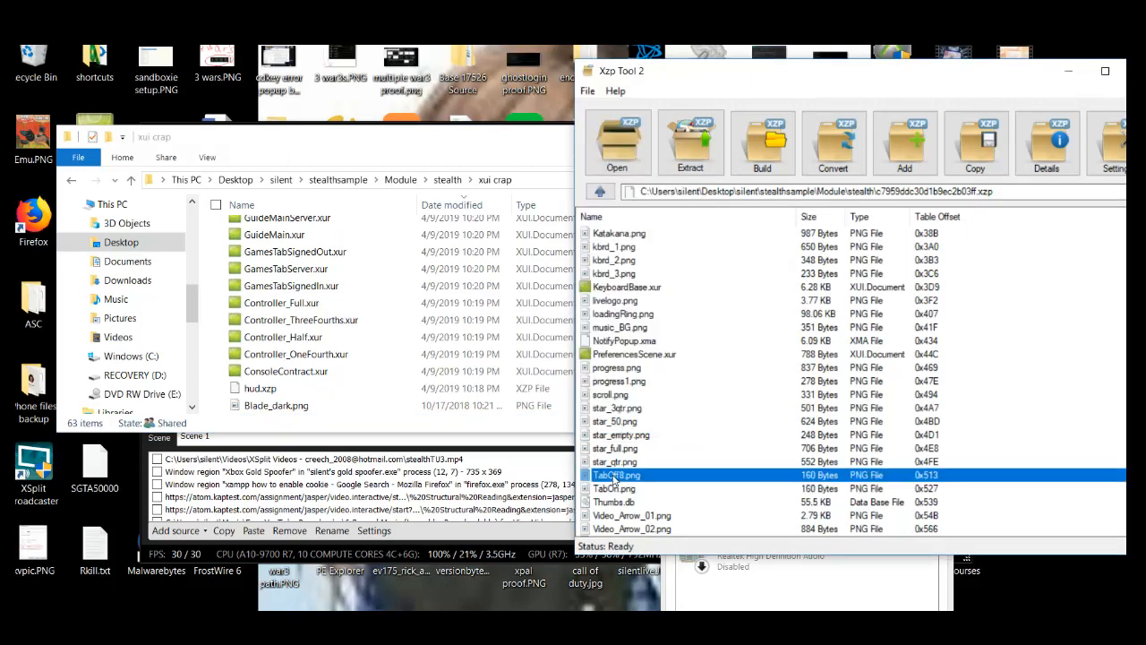
left_click(612, 458, "ctrl")
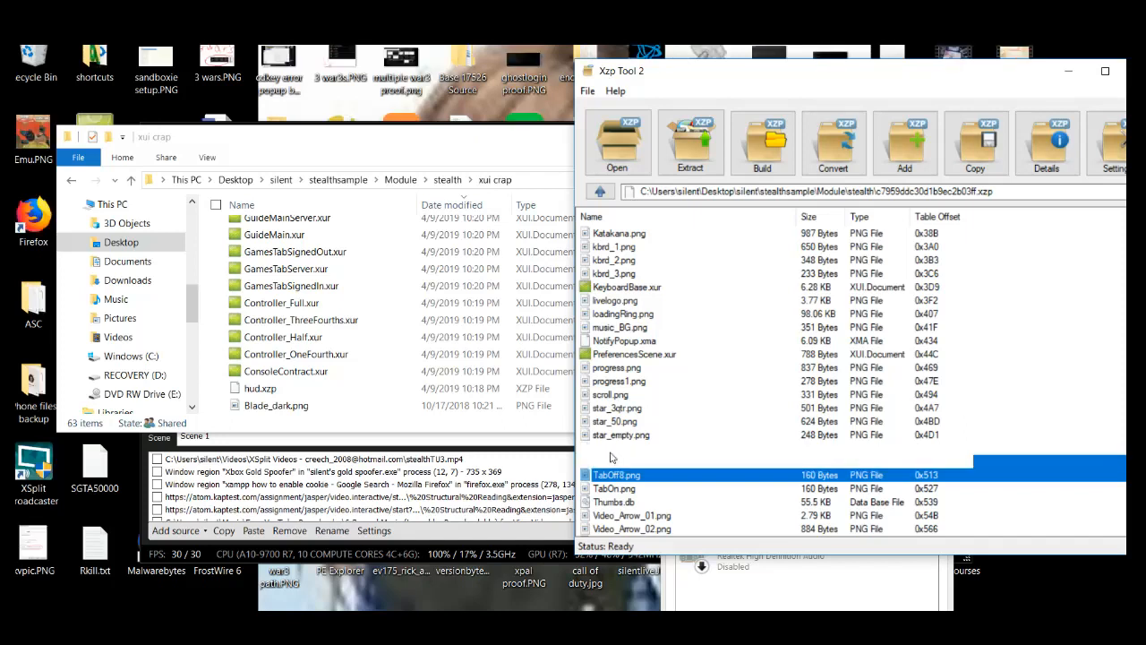
key("shift+Up")
key("shift+Up")
key("shift+Up")
key("shift+Up")
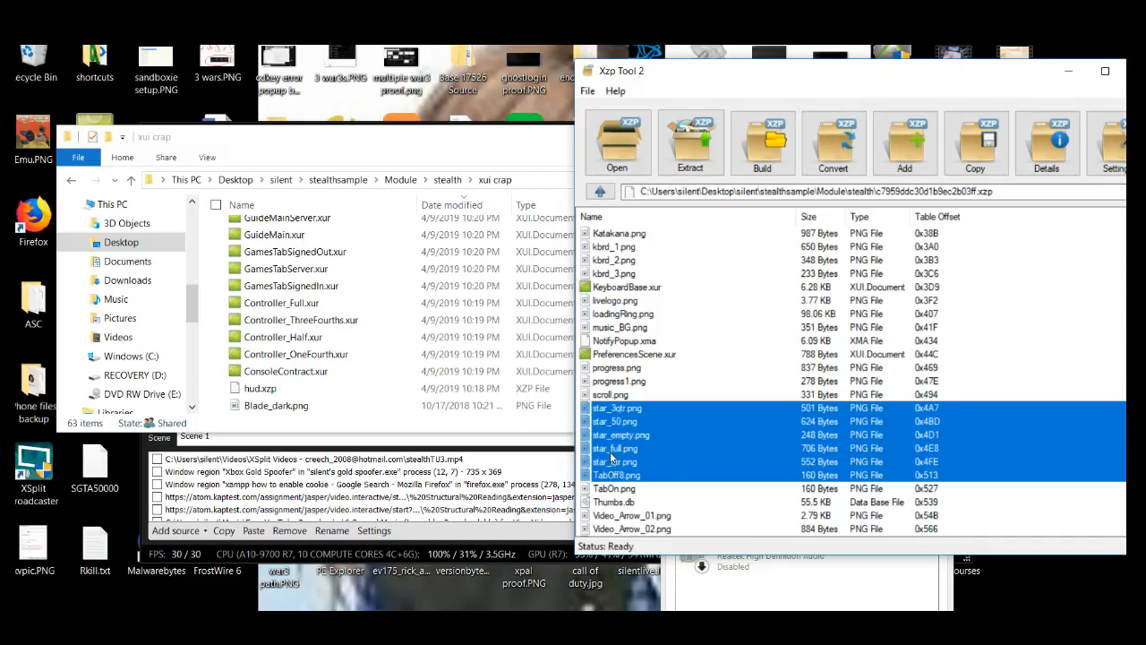
left_click_drag(604, 431, 310, 264)
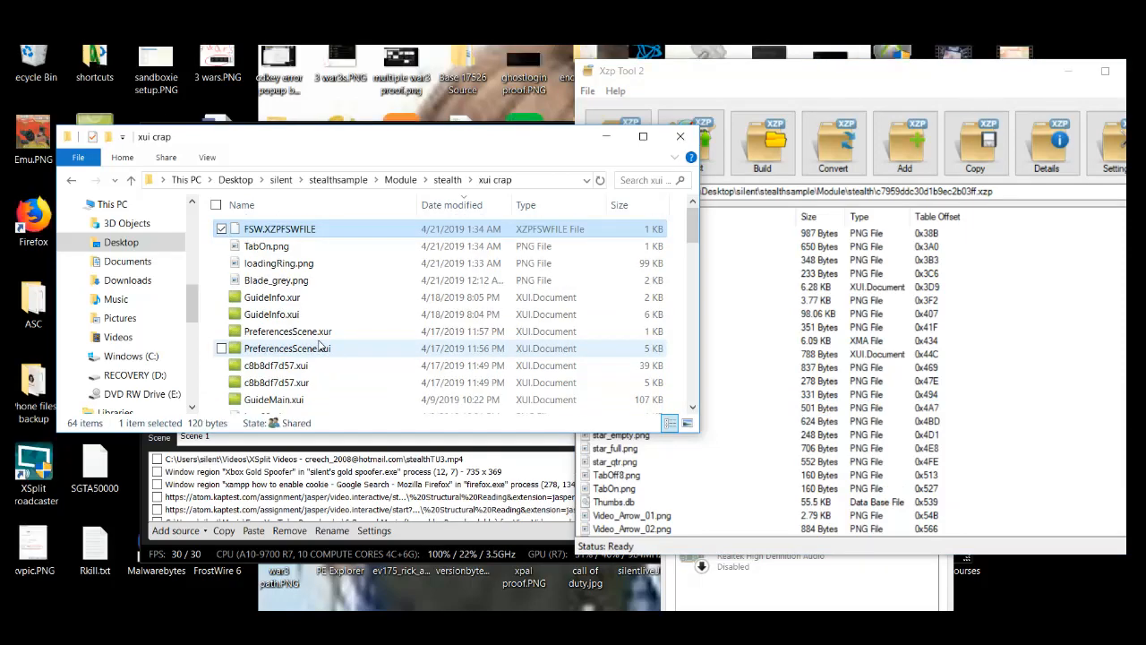
scroll(394, 333, "down", 3)
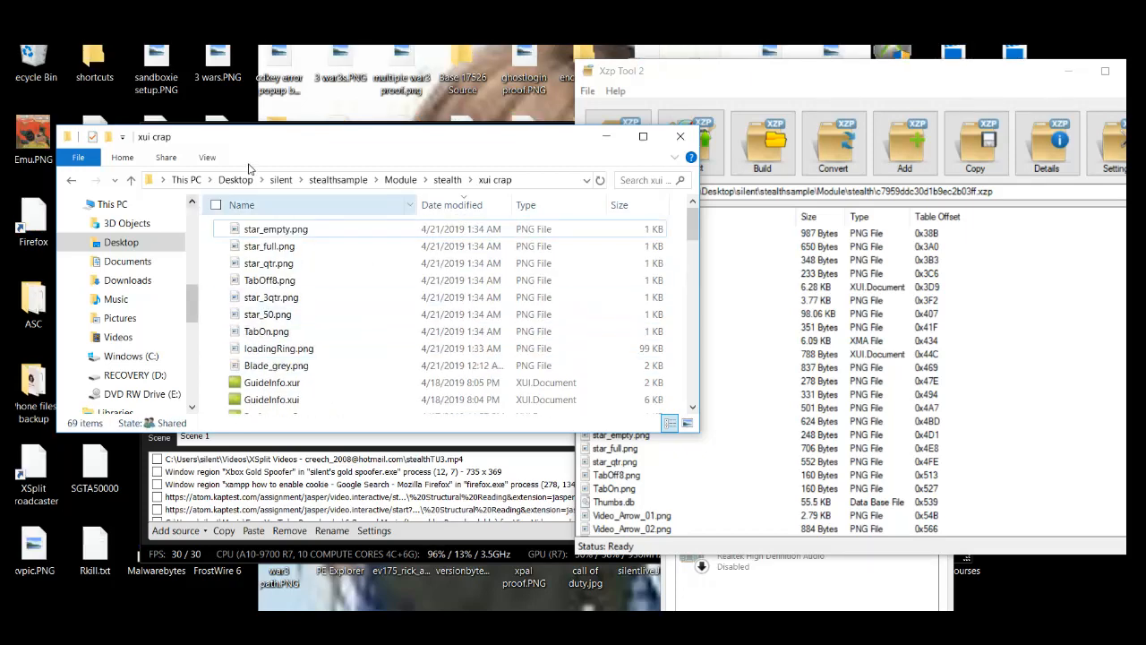
Reposition the xui crap window and open star_empty.png in Paint to view it
left_click_drag(239, 142, 291, 166)
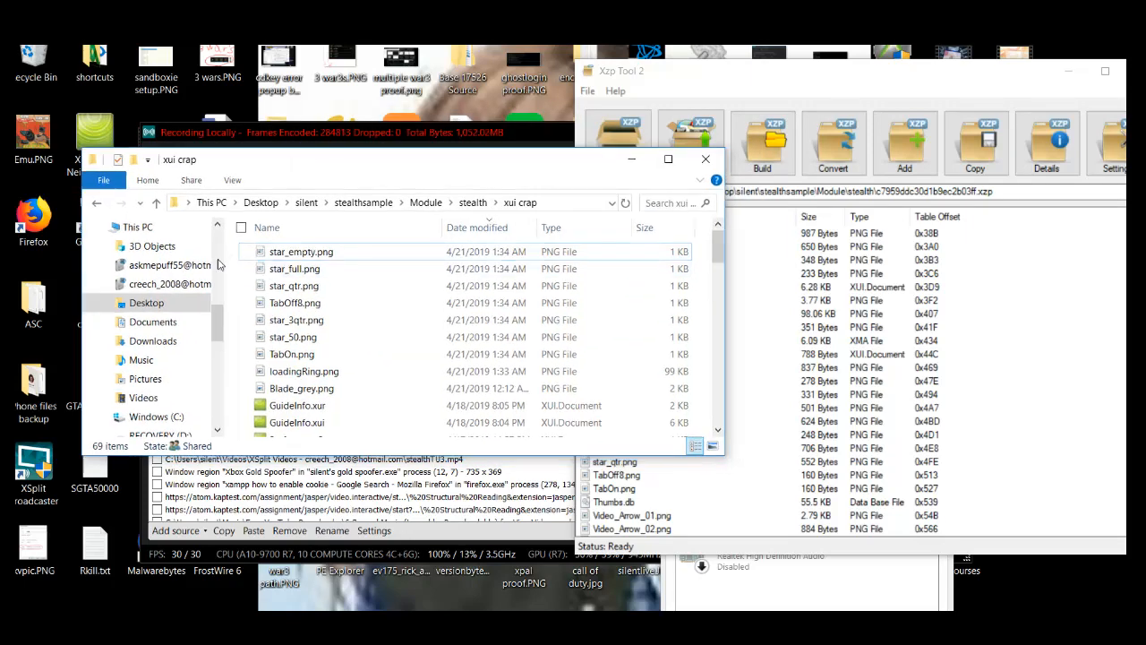
left_click_drag(217, 160, 197, 181)
left_click(244, 273)
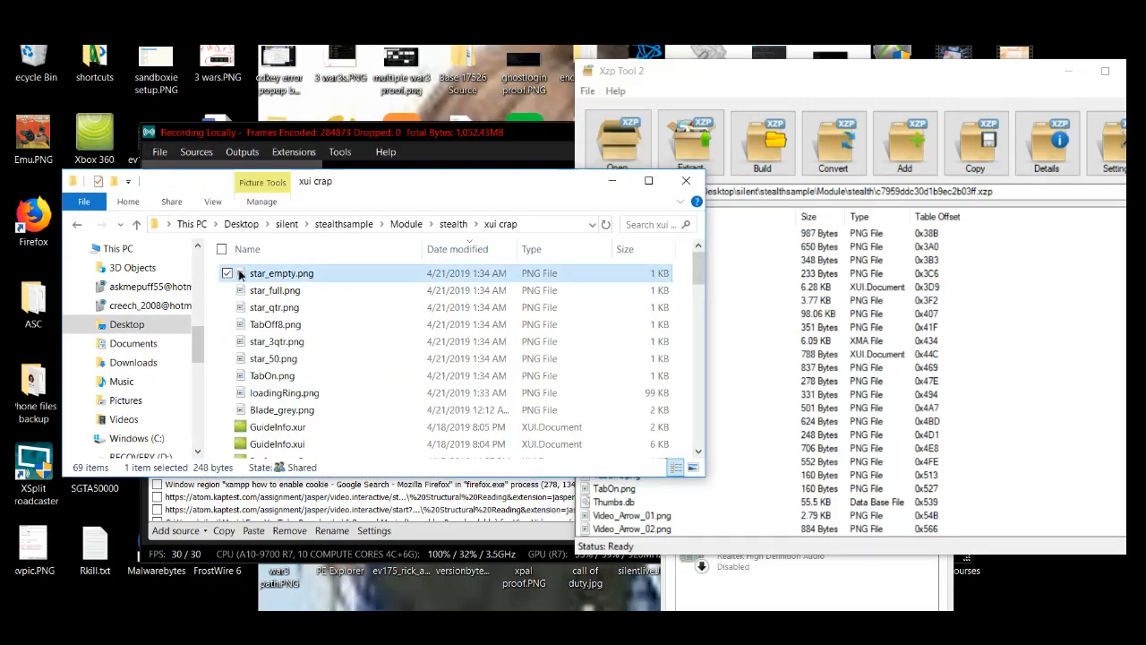
double_click(245, 274)
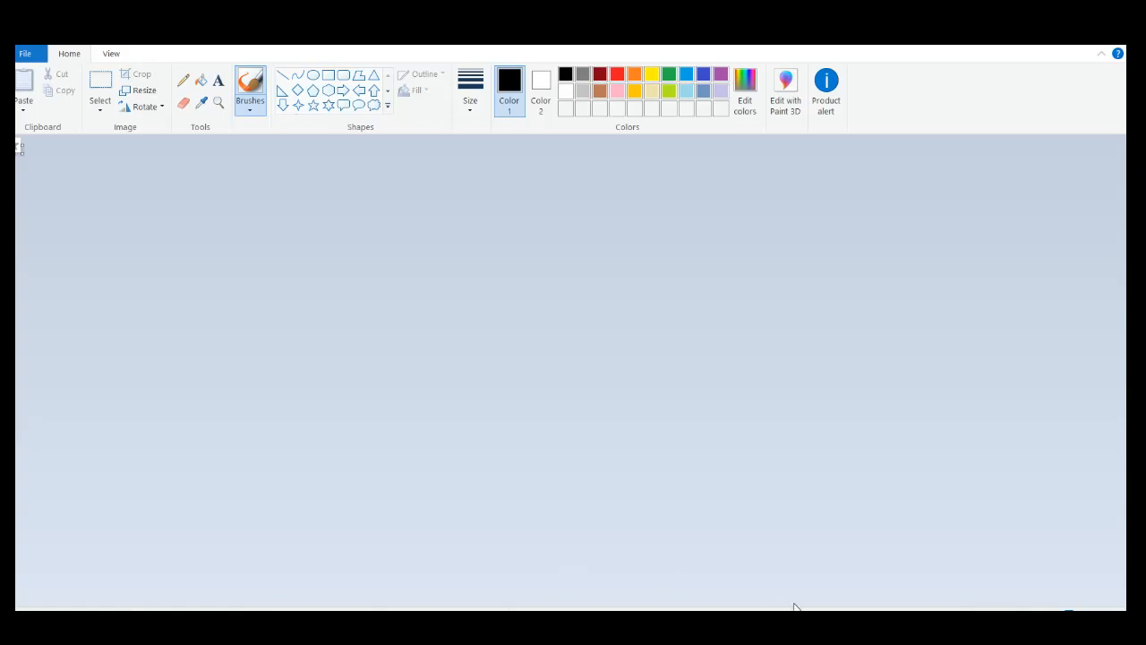
Look at the rating stars in the streamed Xbox Players list, close the Paint image and minimize the stream
key("alt+Tab")
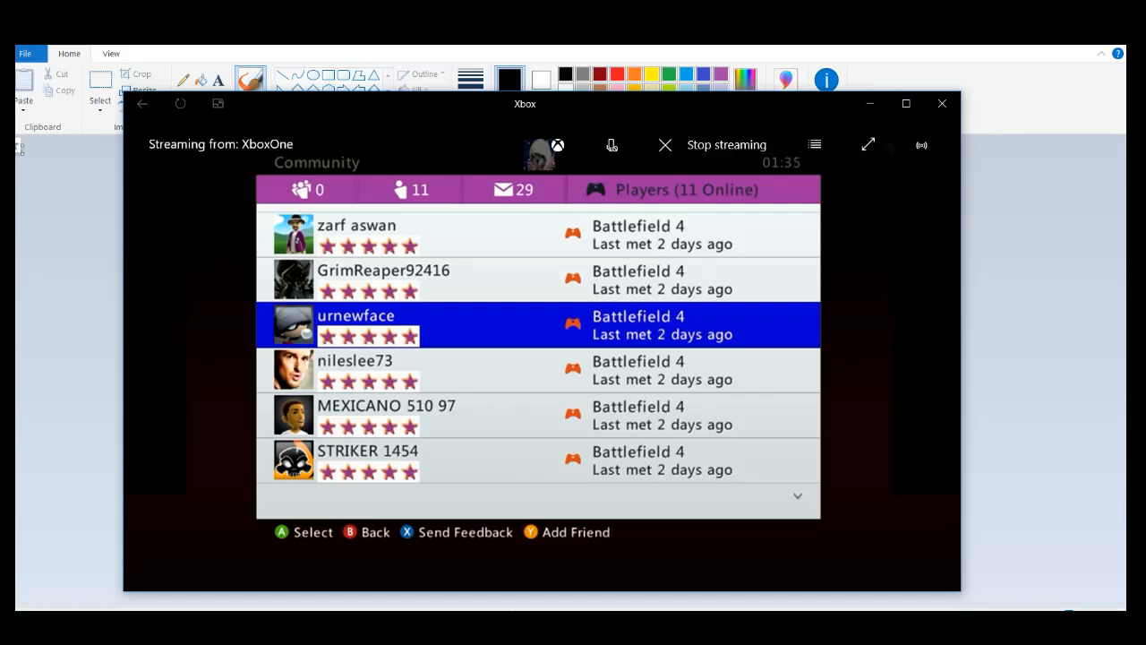
left_click(53, 97)
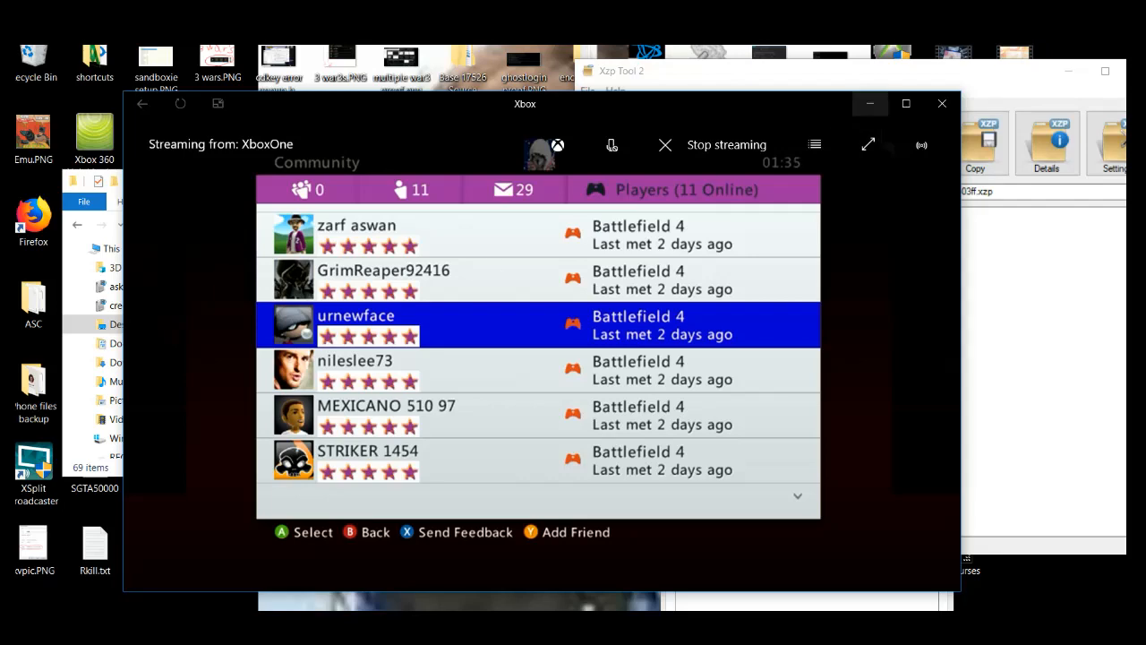
left_click(870, 103)
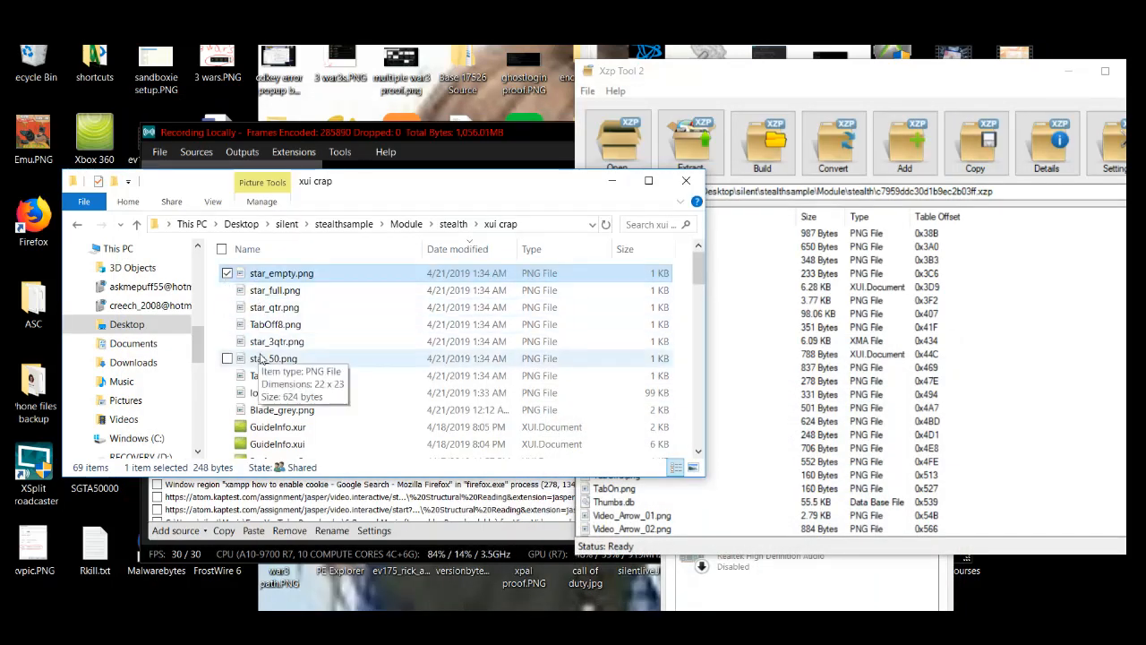
View star_full.png and star_qtr.png in Paint, closing each image after inspecting it
left_click(266, 292)
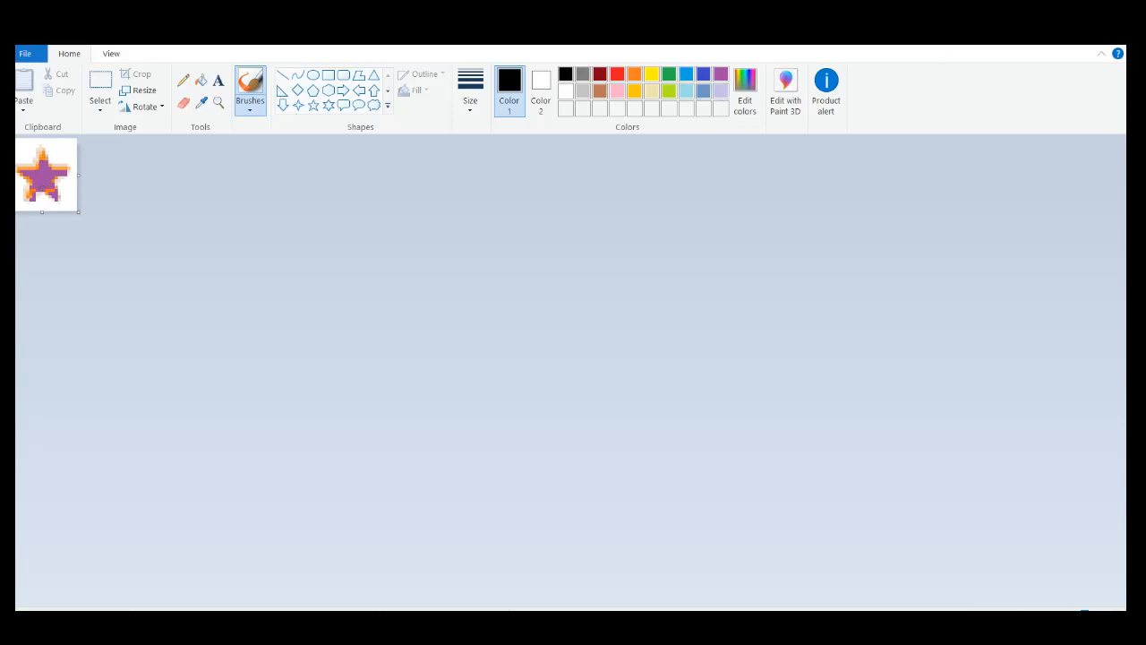
left_click(1110, 37)
double_click(273, 310)
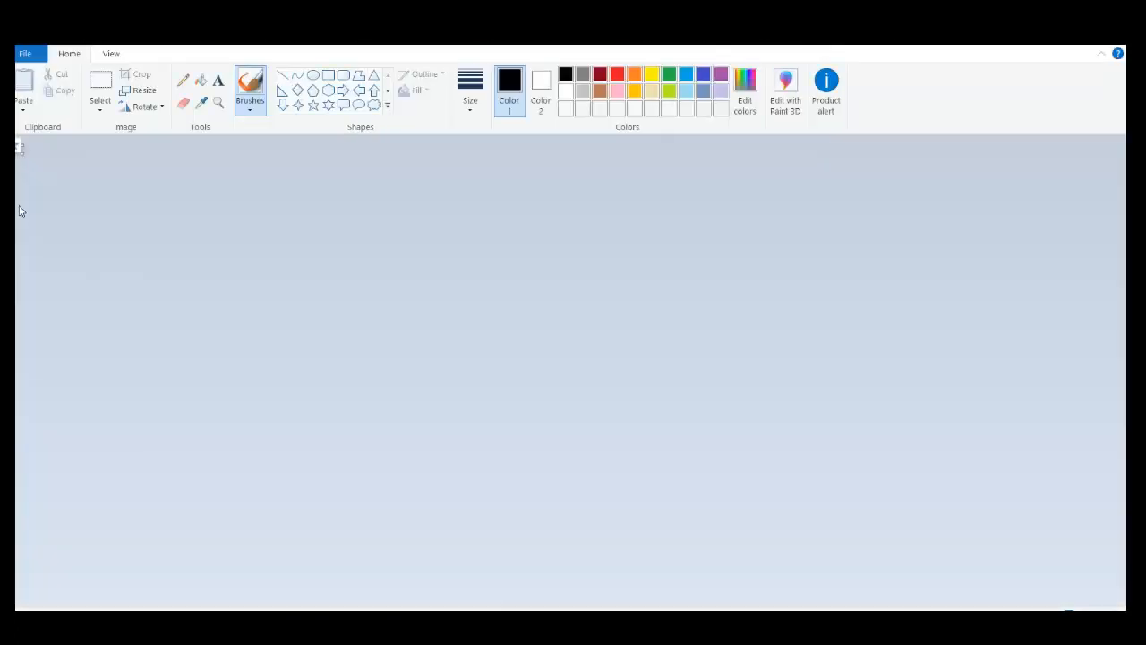
scroll(29, 207, "down", 1)
left_click(1107, 33)
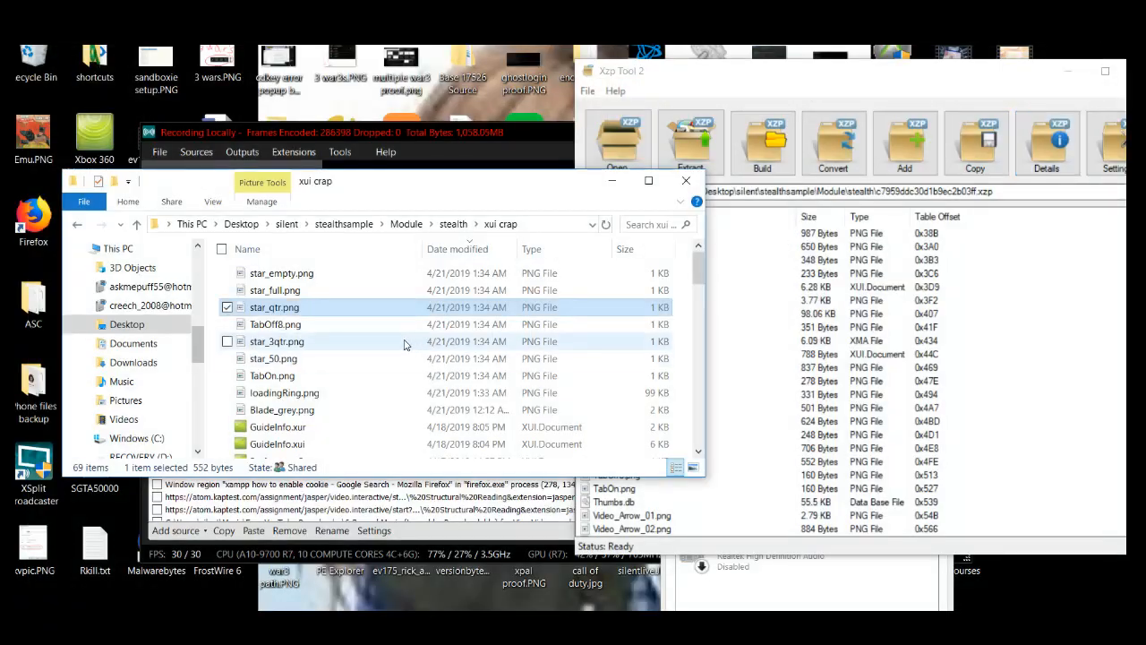
View TabOff8.png in Paint and close it
left_click(255, 328)
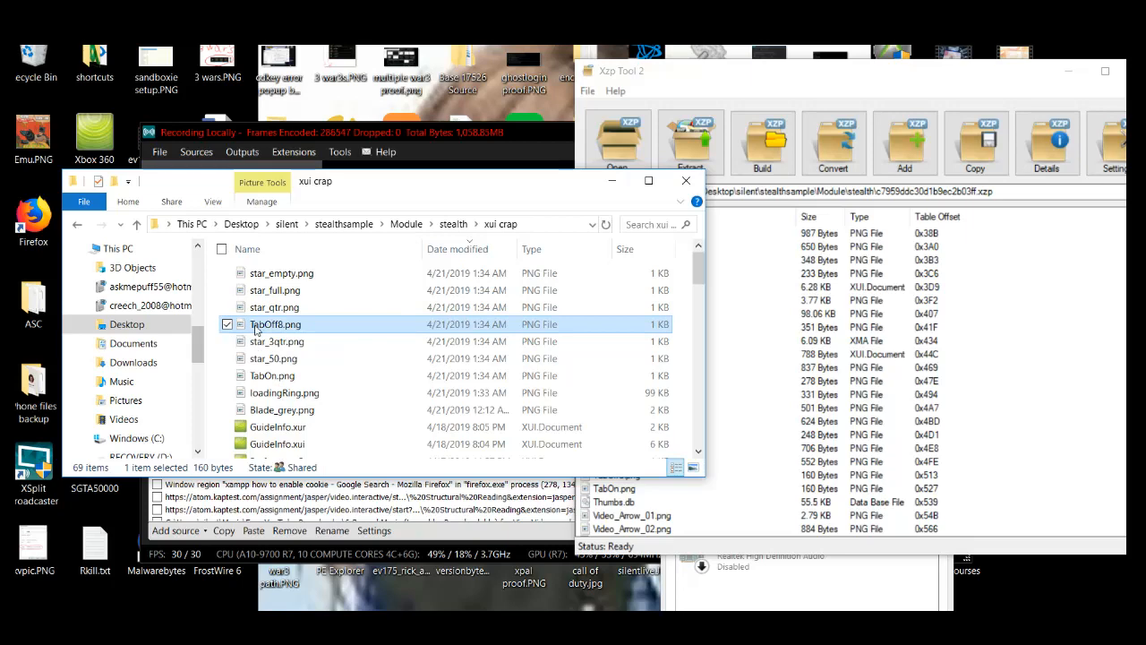
double_click(255, 328)
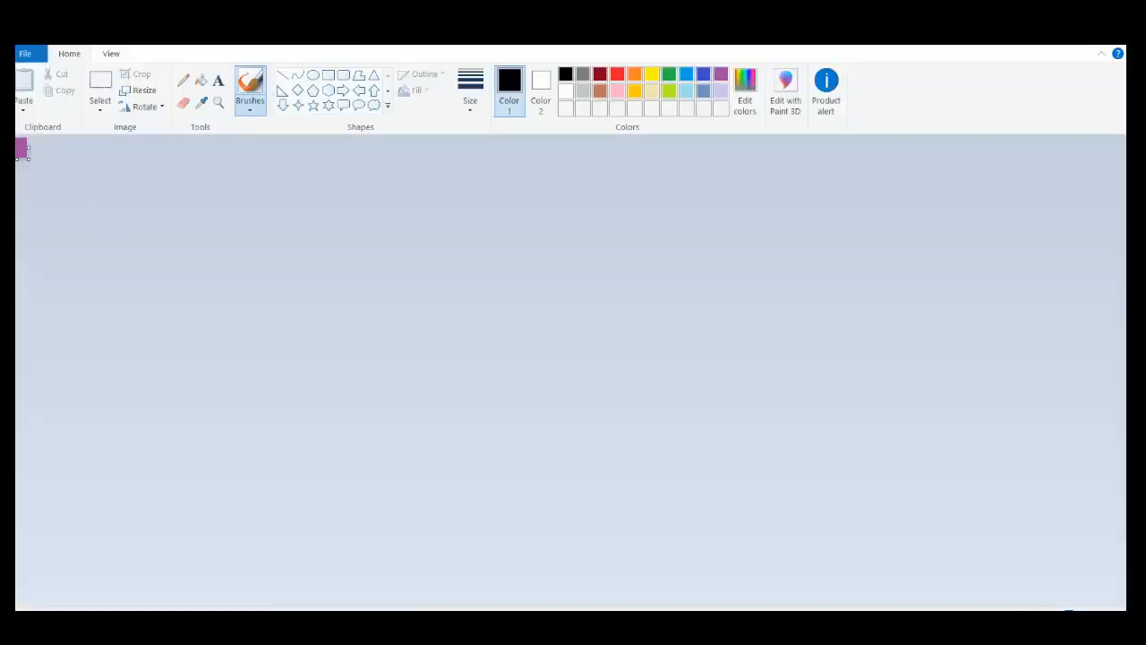
left_click(1035, 37)
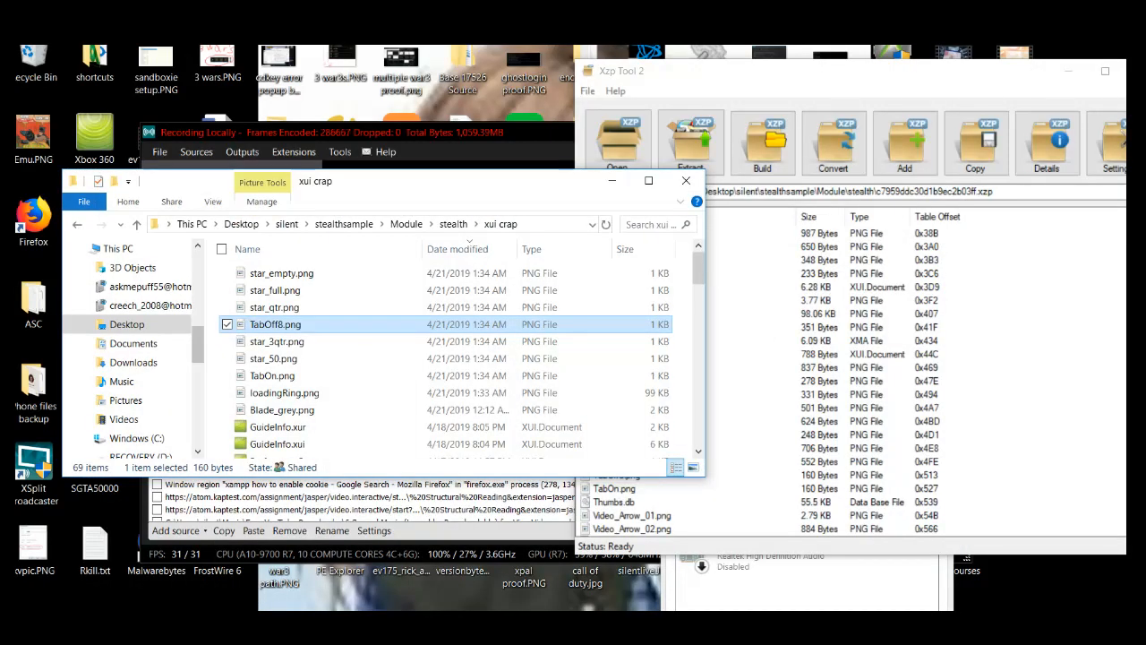
Switch to the Xbox stream and examine the tab bar colours across the Community guide's Party, Friends, Messages and Players tabs
mouse_move(821, 638)
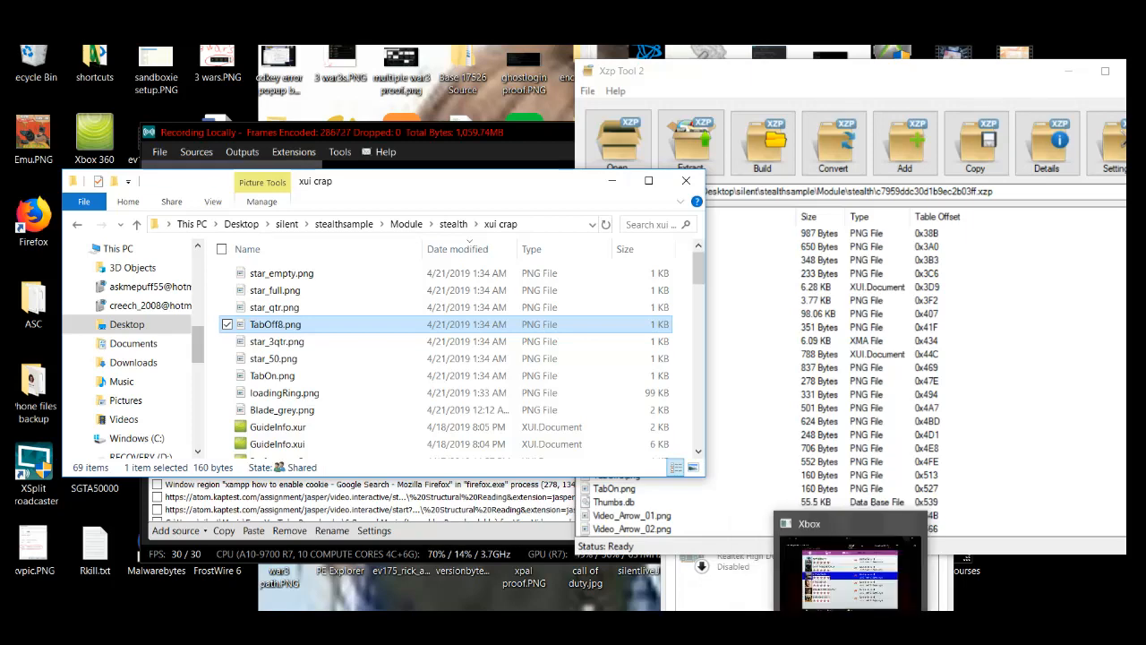
left_click(852, 638)
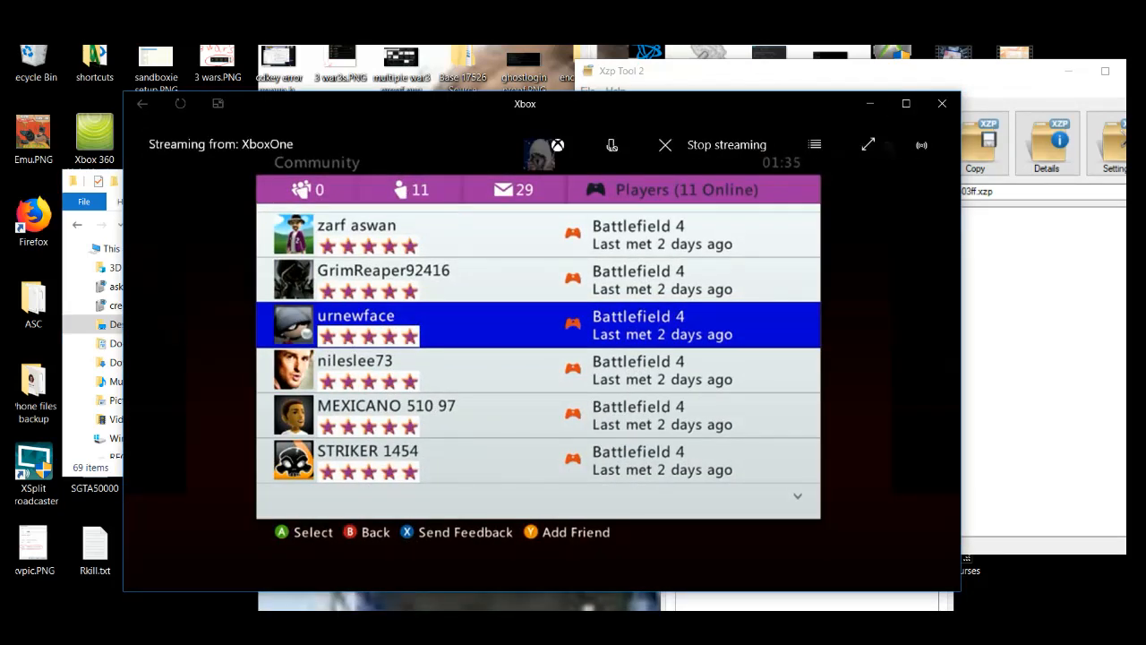
key("Left")
key("Left")
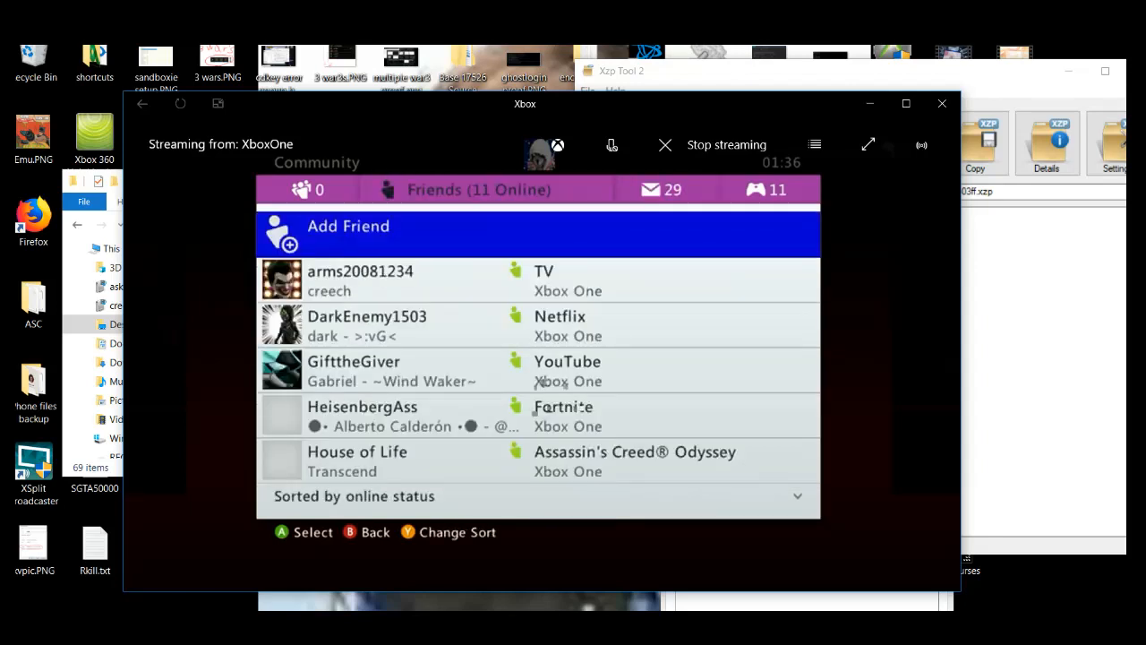
key("Right")
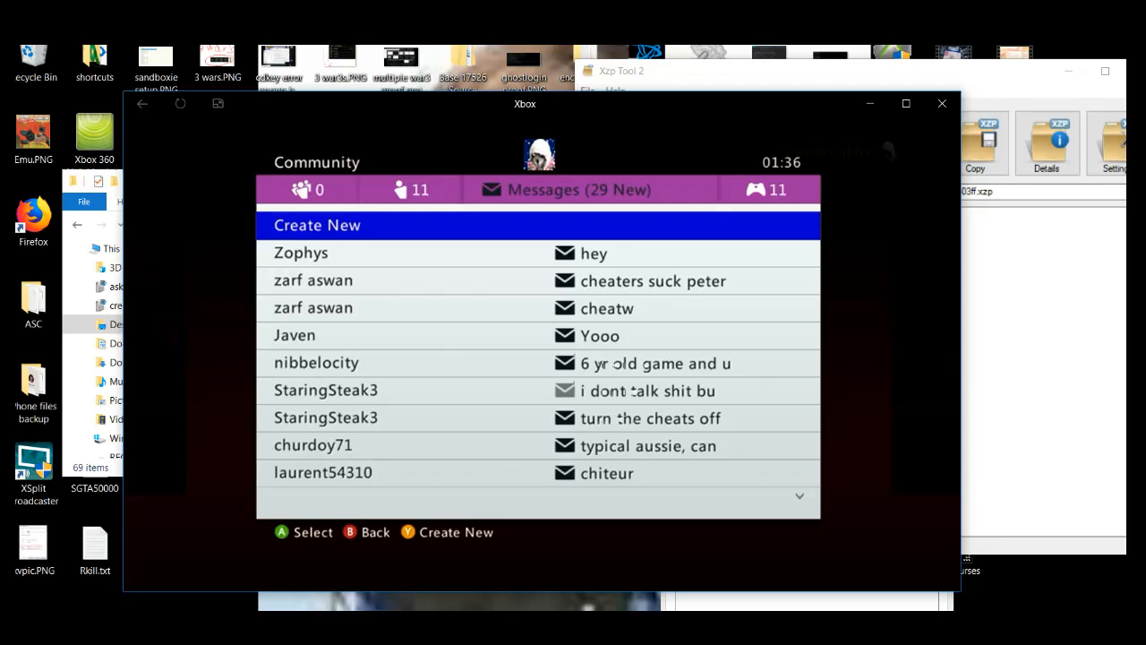
key("Right")
key("Left")
key("Left")
key("Left")
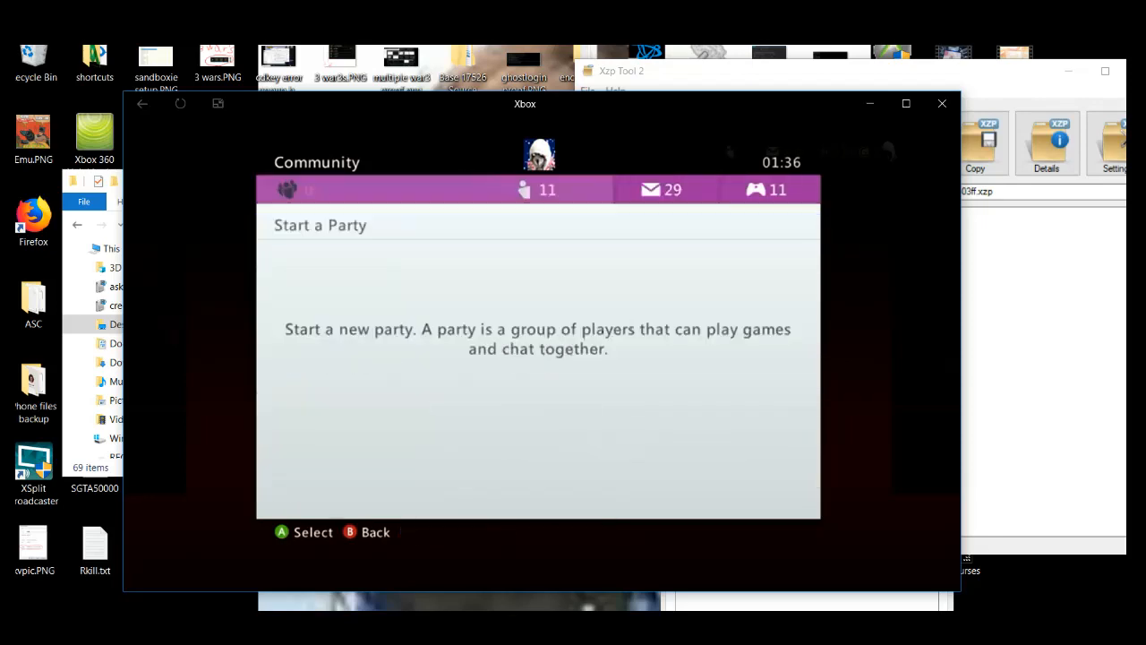
key("Right")
key("Right")
key("Left")
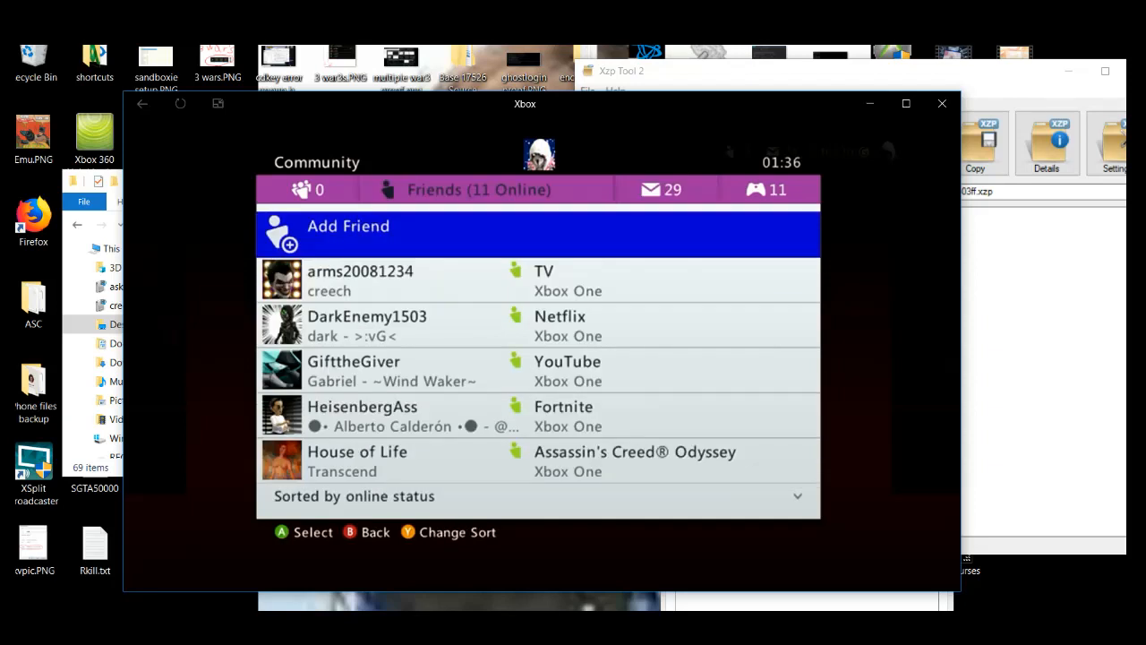
key("Right")
key("Right")
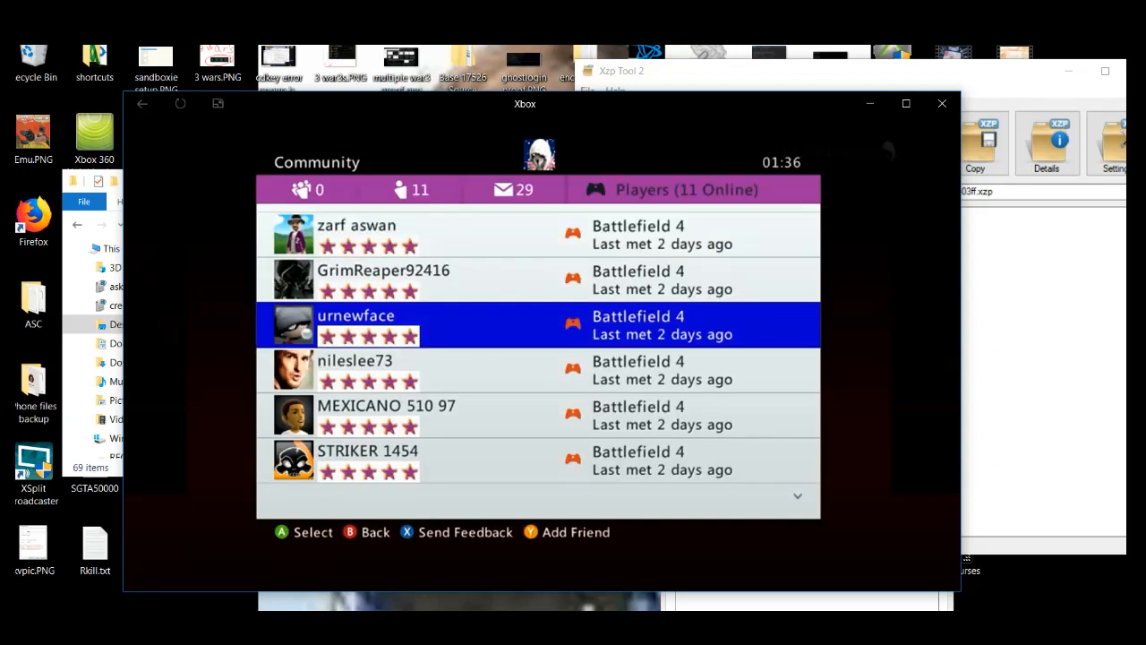
left_click(869, 105)
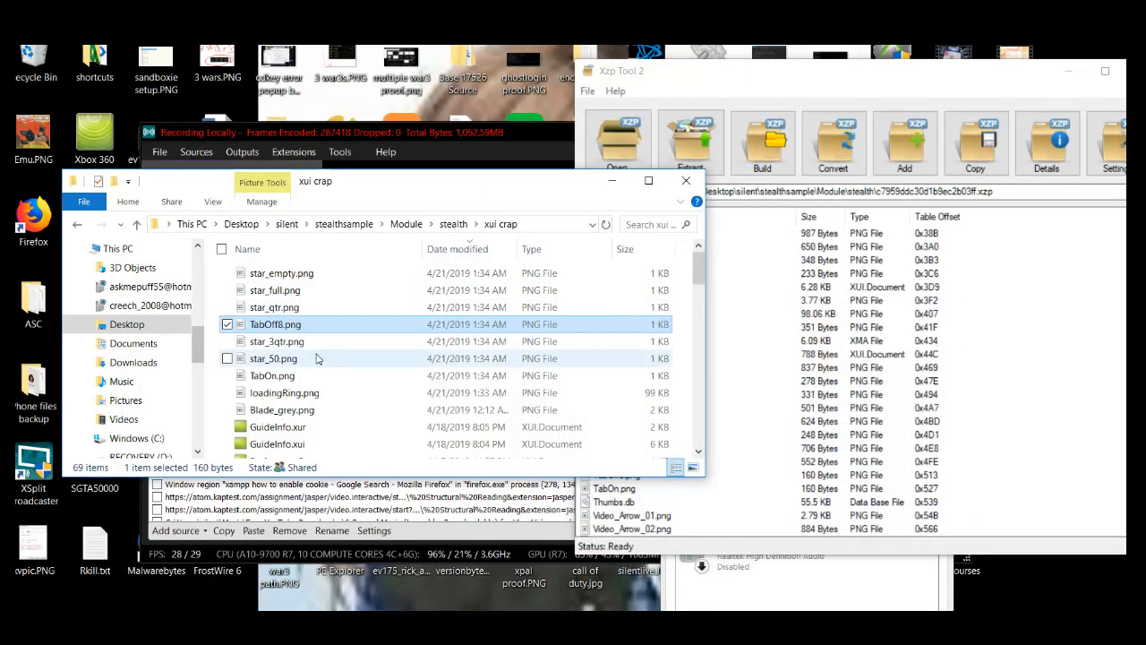
Bring the Xzp Tool 2 window forward and review the archive's file list from end to end
left_click_drag(742, 68, 709, 71)
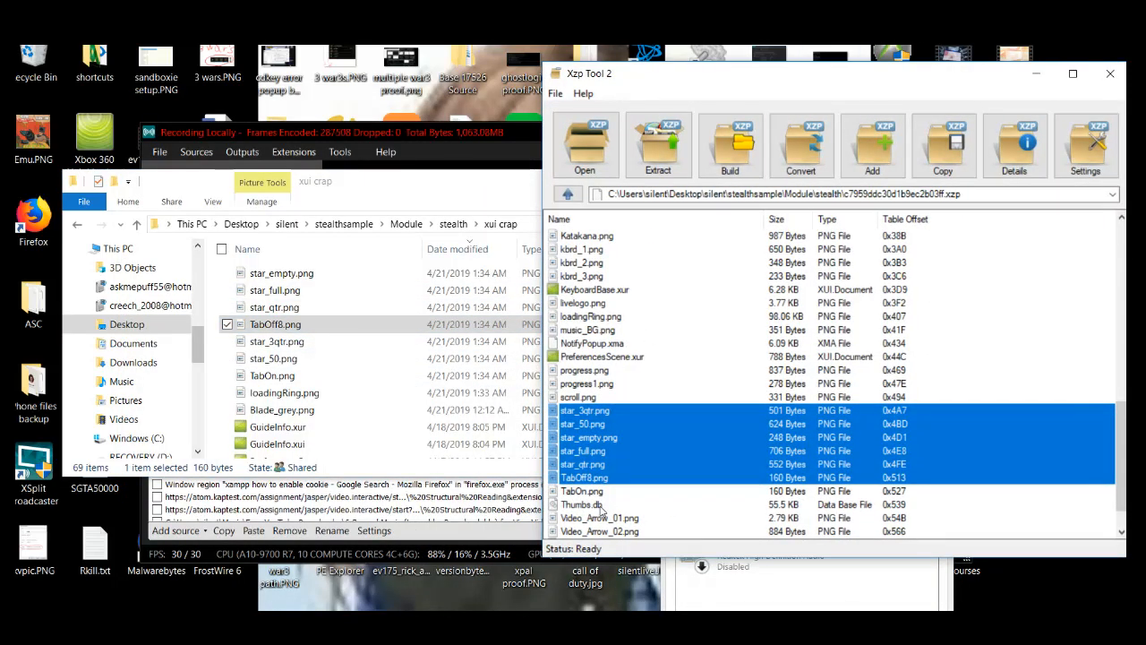
scroll(597, 499, "down", 1)
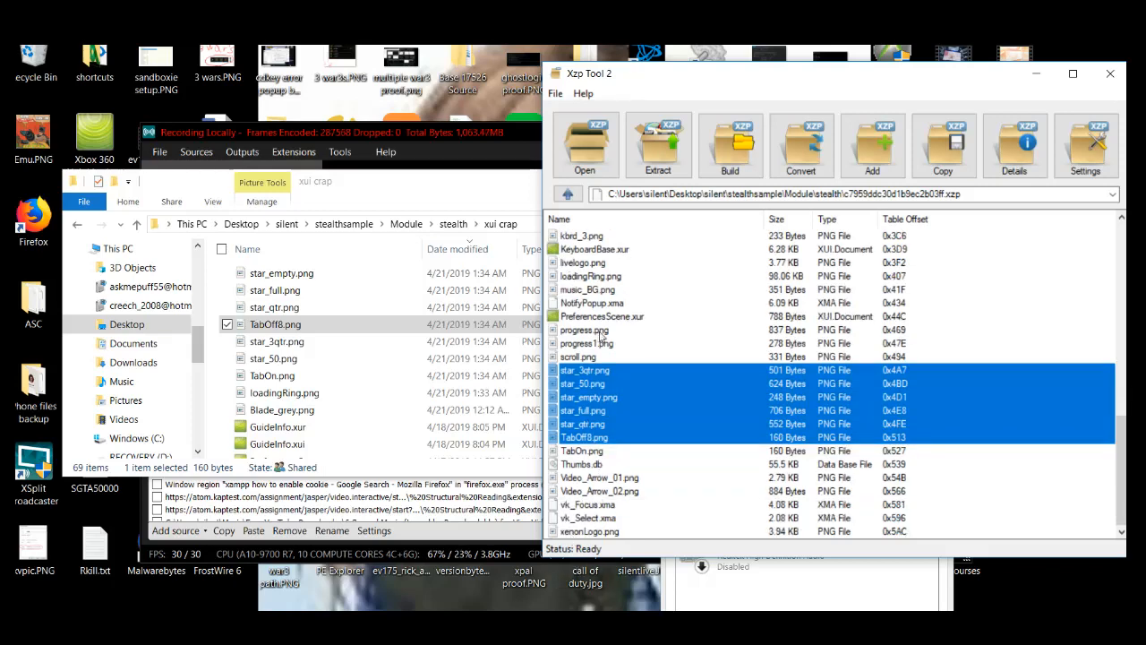
scroll(602, 337, "up", 3)
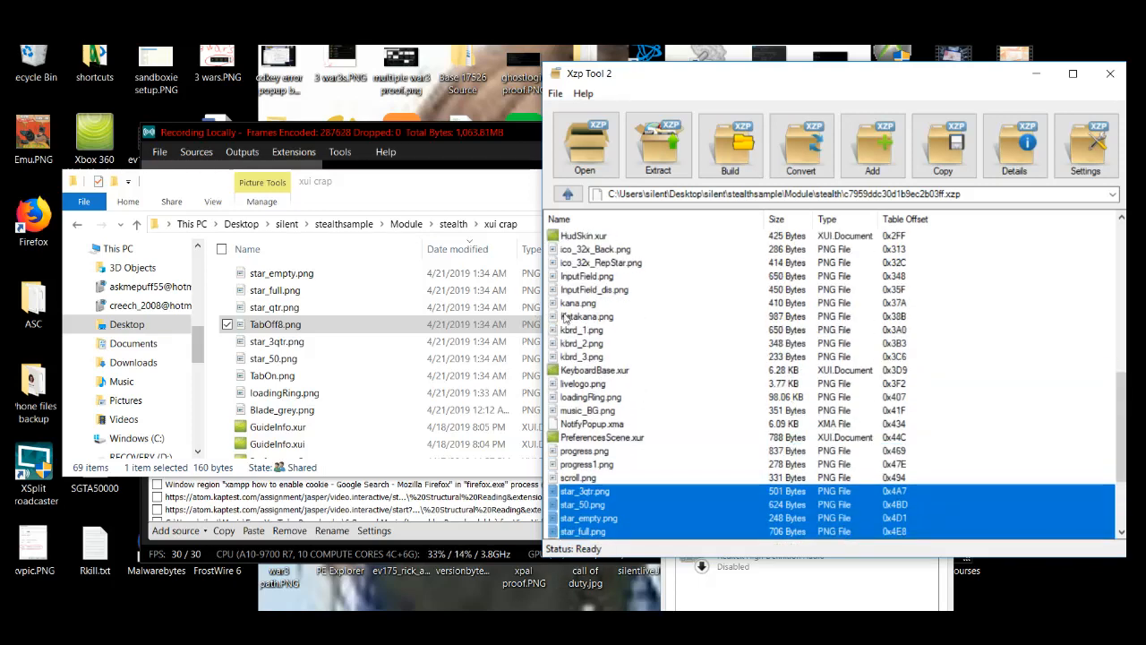
scroll(582, 329, "up", 4)
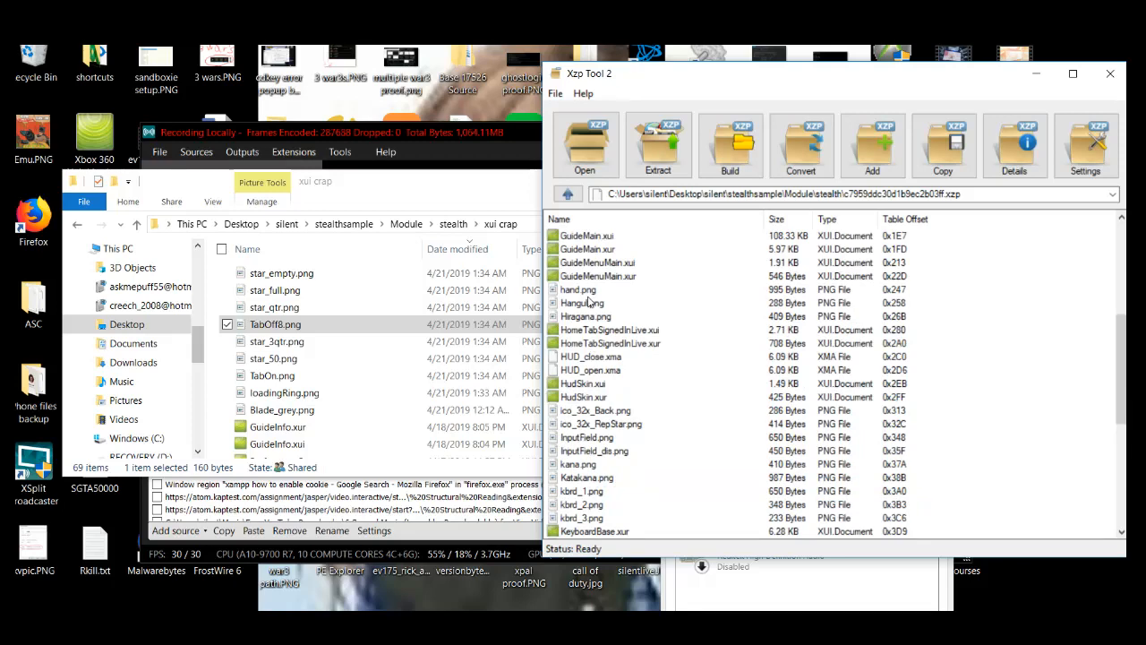
scroll(577, 303, "up", 7)
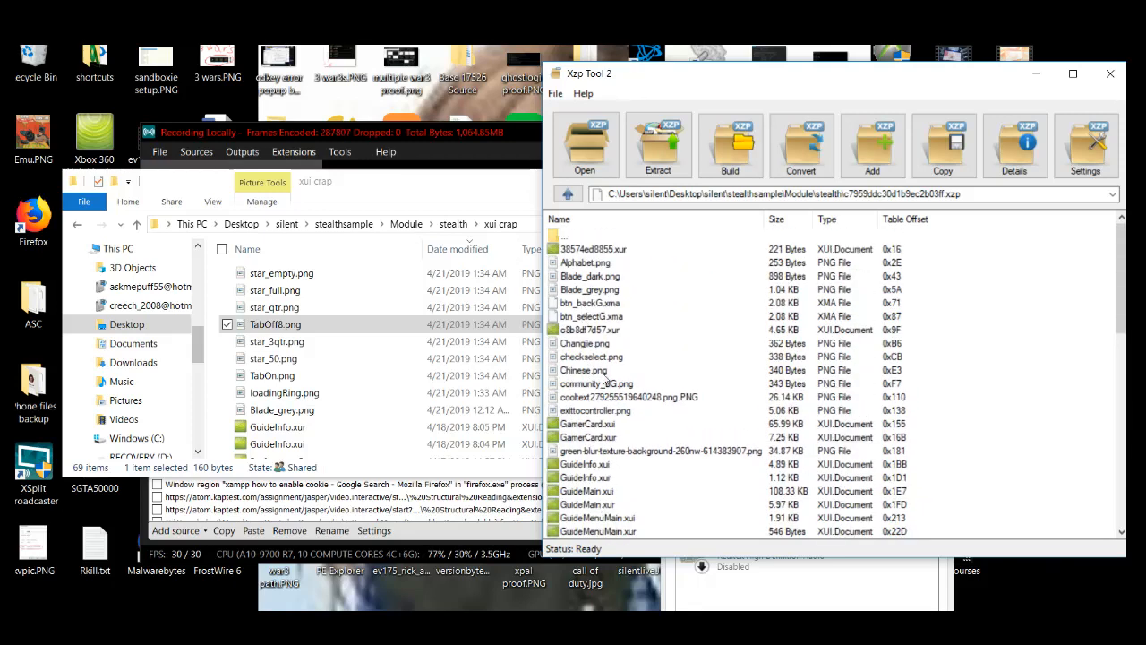
scroll(605, 378, "down", 15)
scroll(604, 367, "up", 4)
scroll(601, 358, "down", 4)
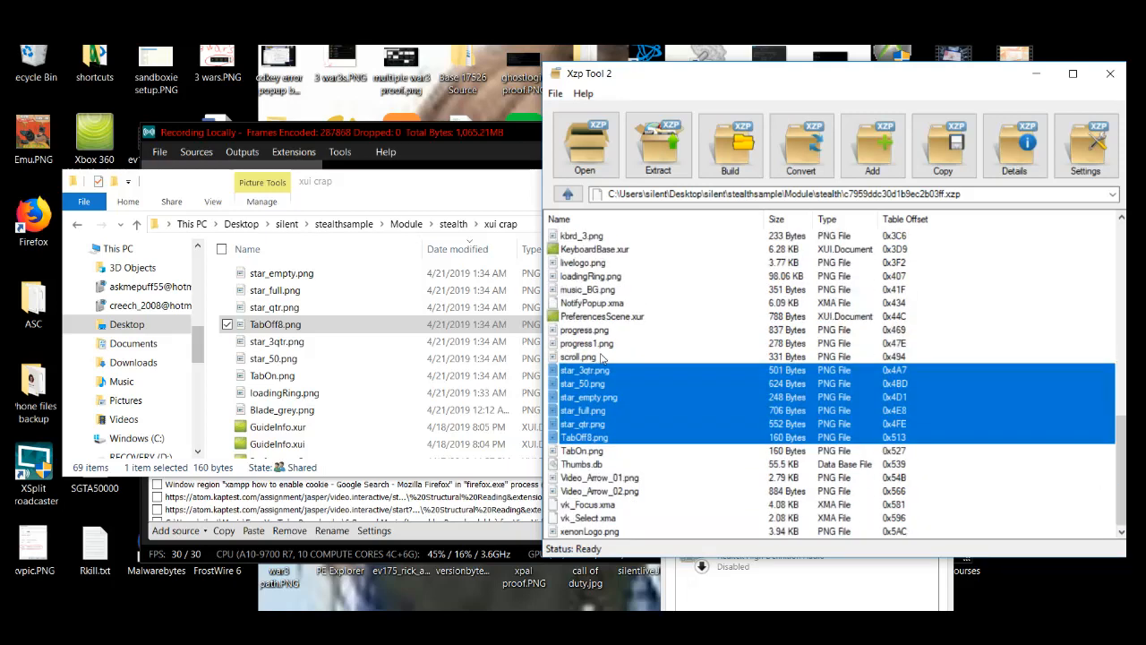
Reposition the xui crap window and go up through Module to the stealthsample folder
left_click(229, 326)
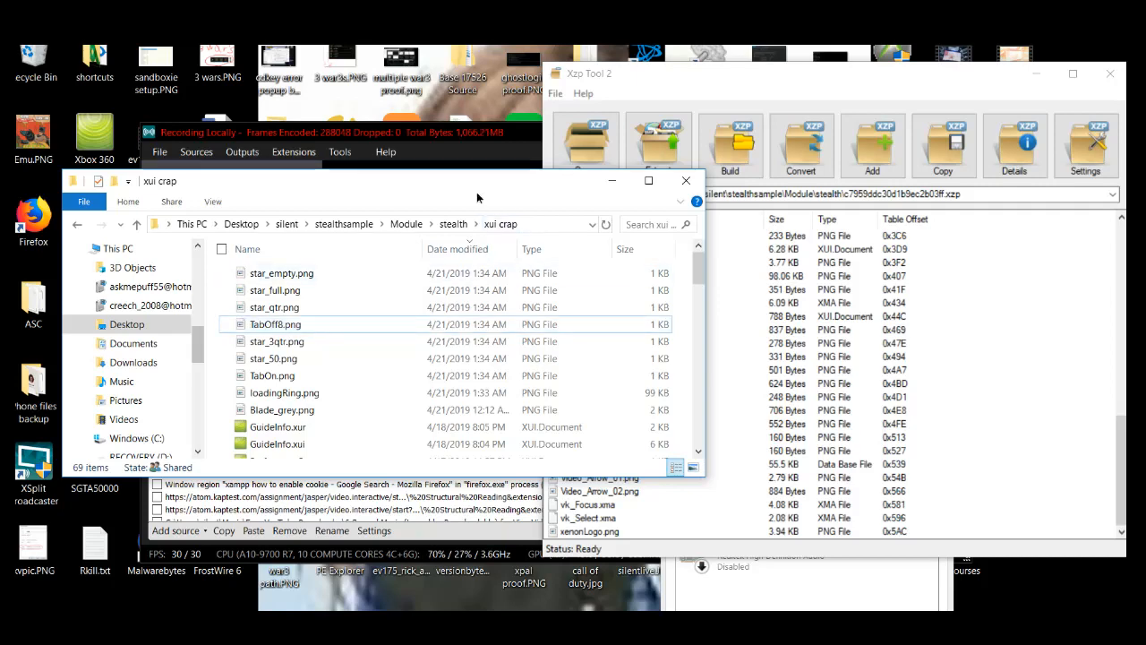
left_click_drag(478, 197, 577, 200)
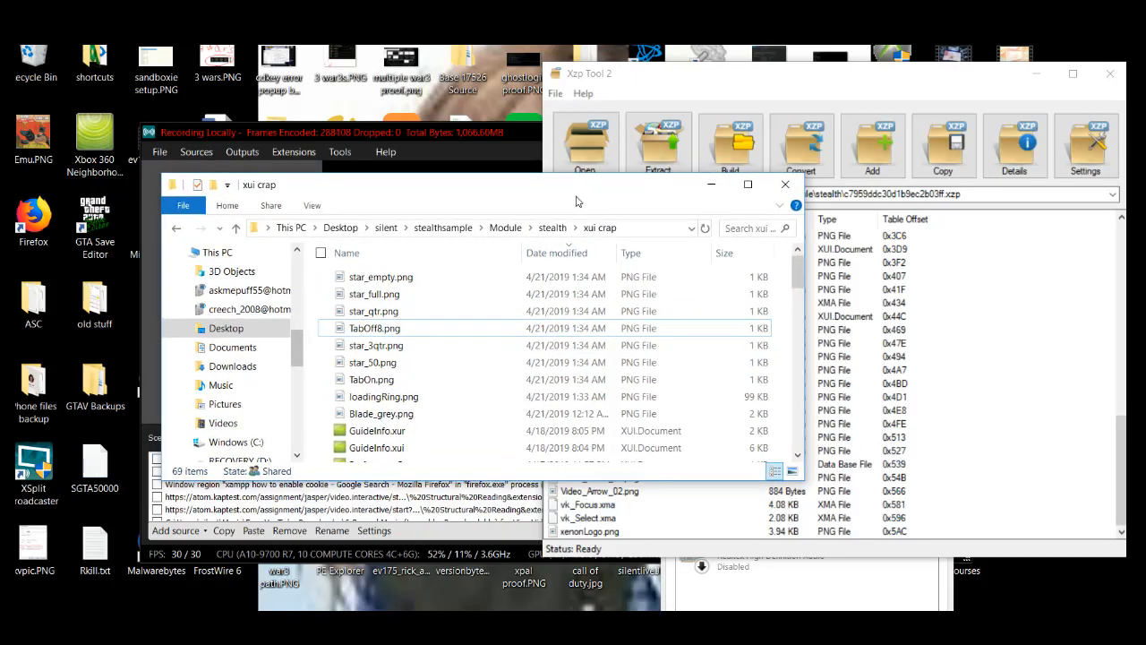
left_click(506, 228)
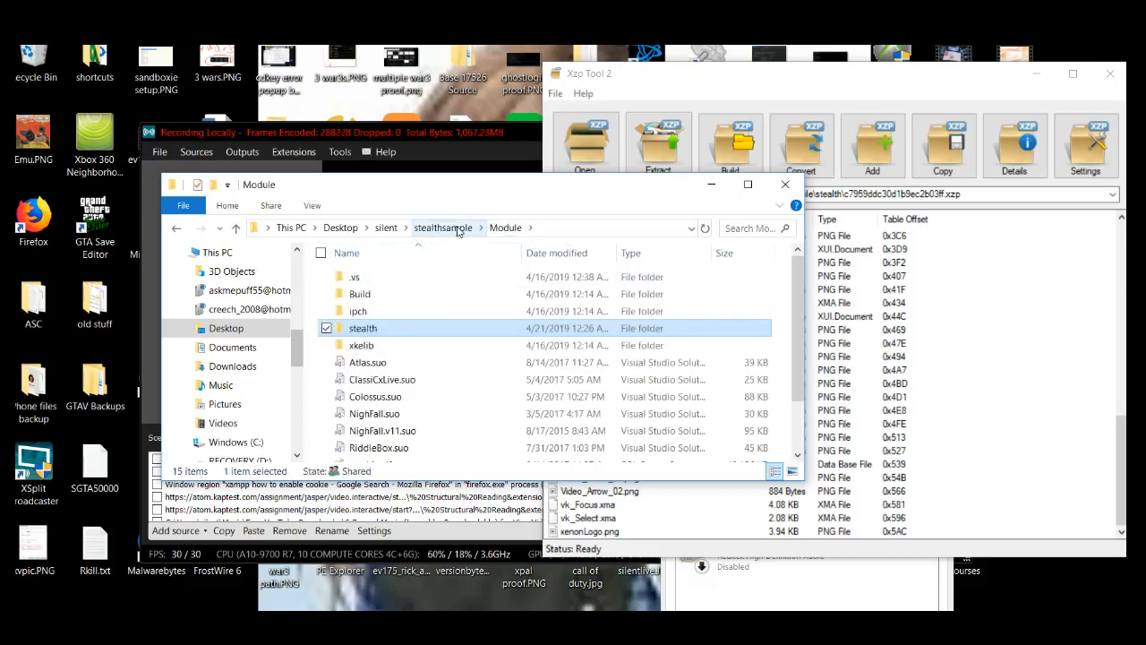
left_click(450, 227)
left_click(327, 310)
Switch to the XZP-Tool-v2.0 folder window, go up to Real xNotify2 and review the contents of its XUI File folder
key("alt+Tab")
key("Tab")
key("Tab")
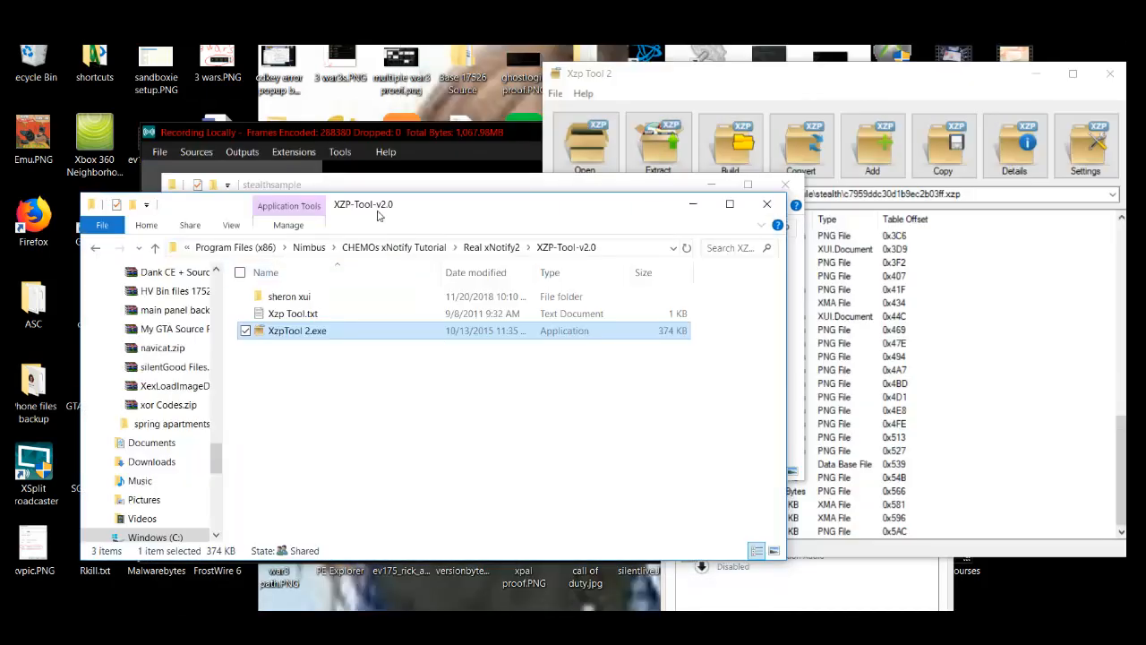
left_click_drag(377, 215, 314, 225)
left_click(432, 260)
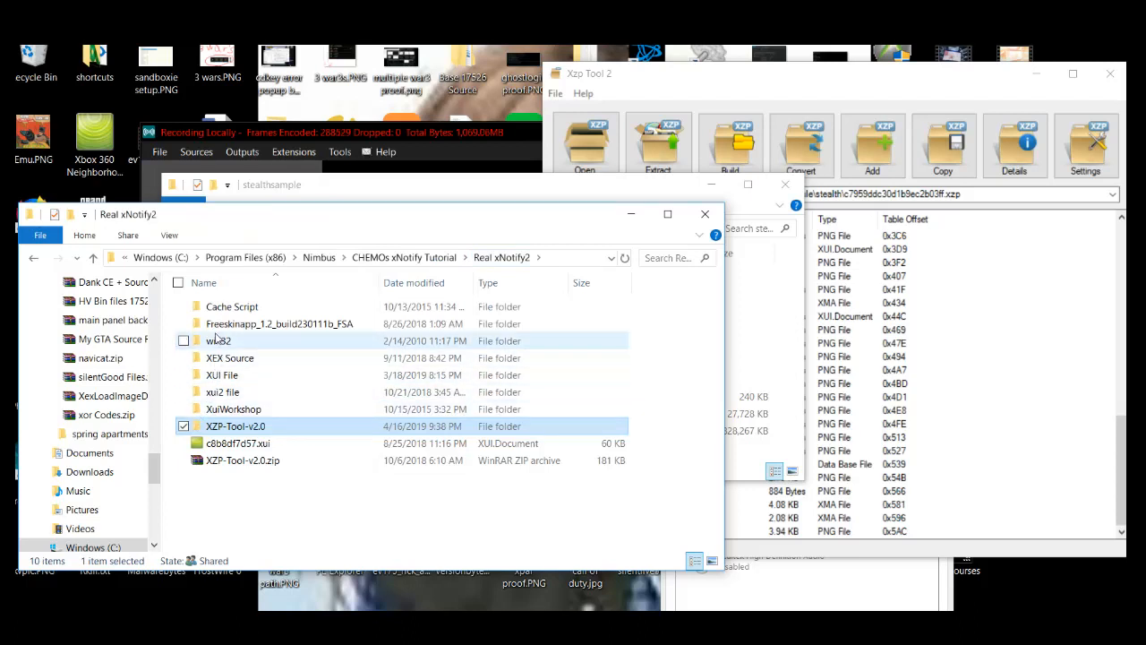
double_click(240, 386)
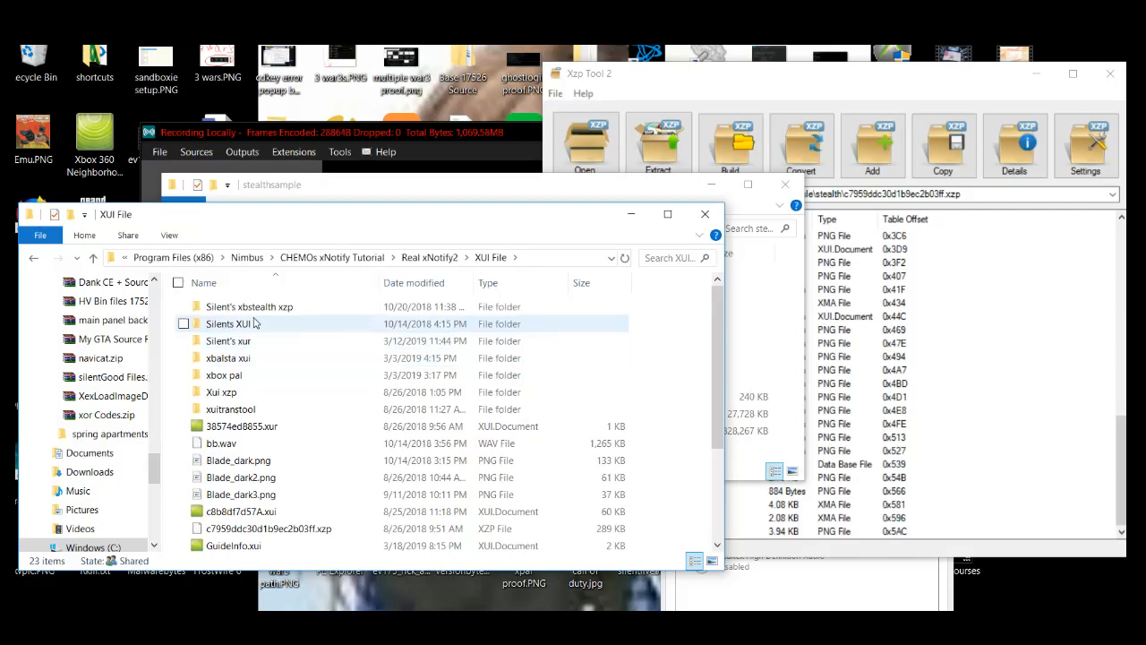
scroll(345, 416, "down", 3)
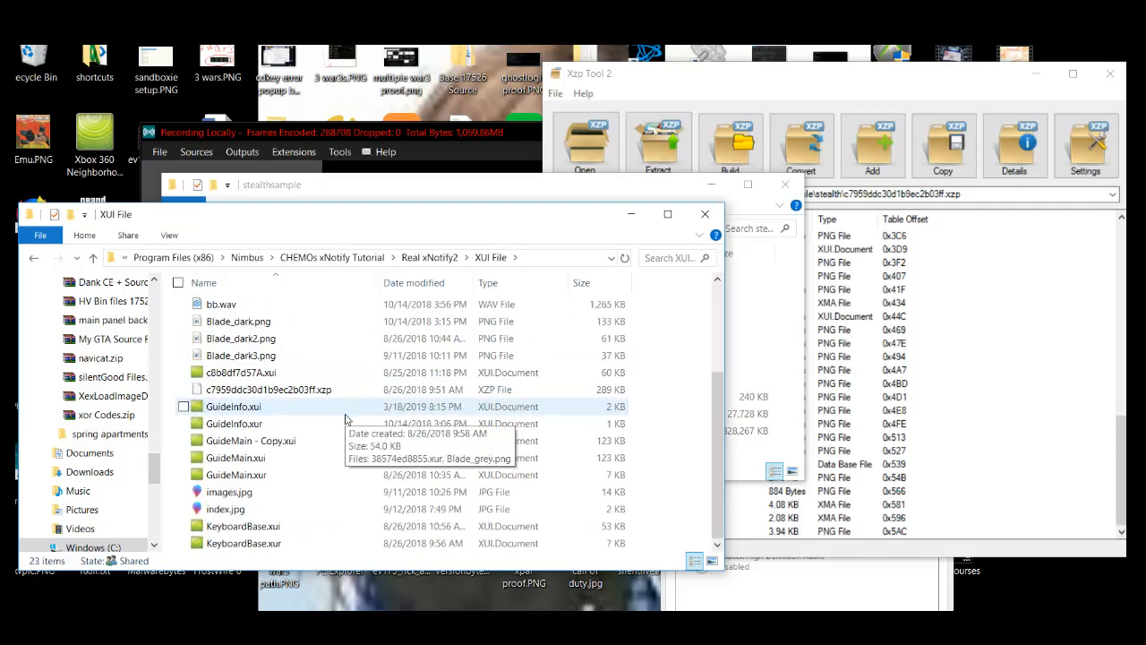
scroll(345, 419, "up", 2)
scroll(233, 358, "up", 1)
Check the Silents XUI, xuitranstool, Silent's xbstealth xzp and Xui xzp folders inside XUI File for usable guide resources
double_click(231, 328)
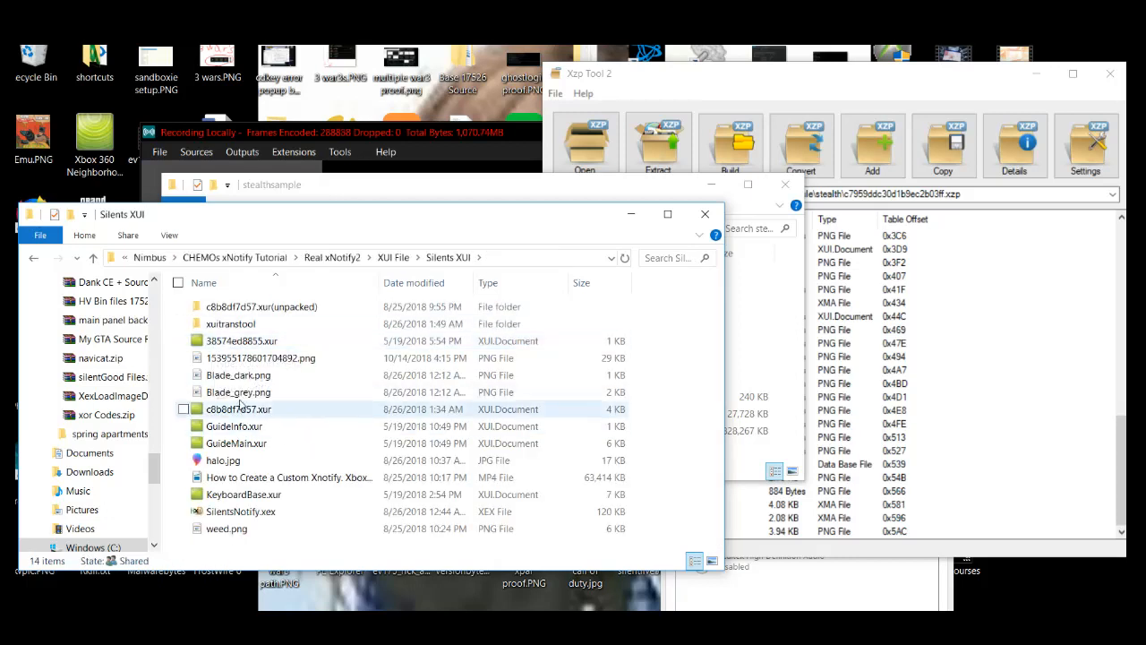
double_click(250, 310)
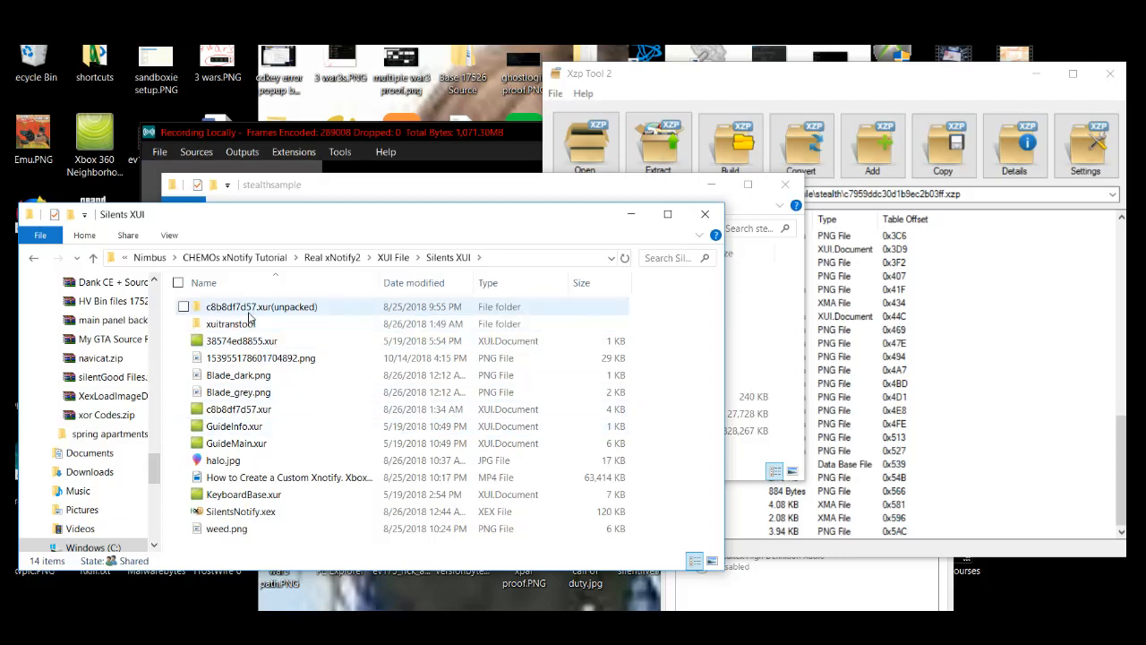
left_click(399, 257)
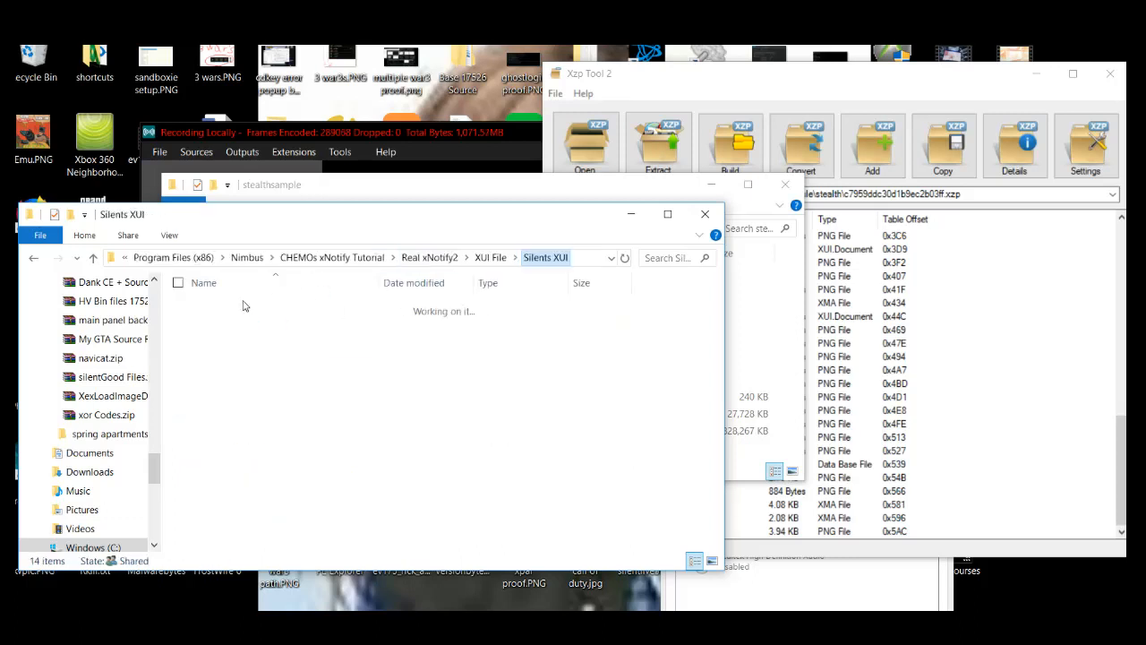
double_click(242, 320)
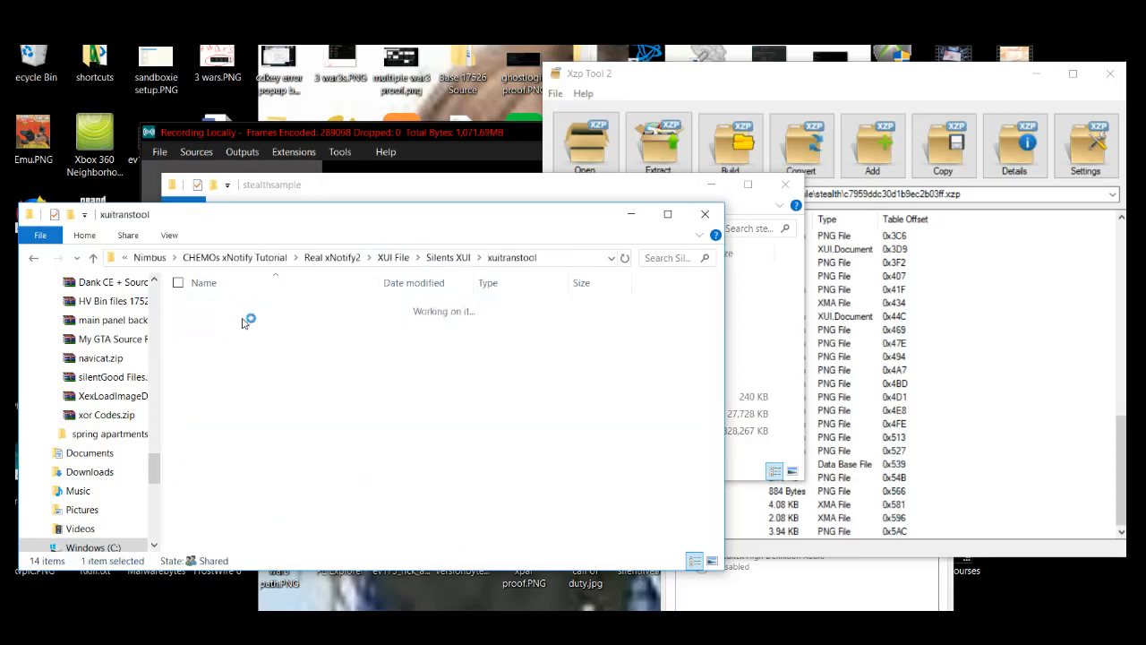
left_click(393, 257)
double_click(228, 306)
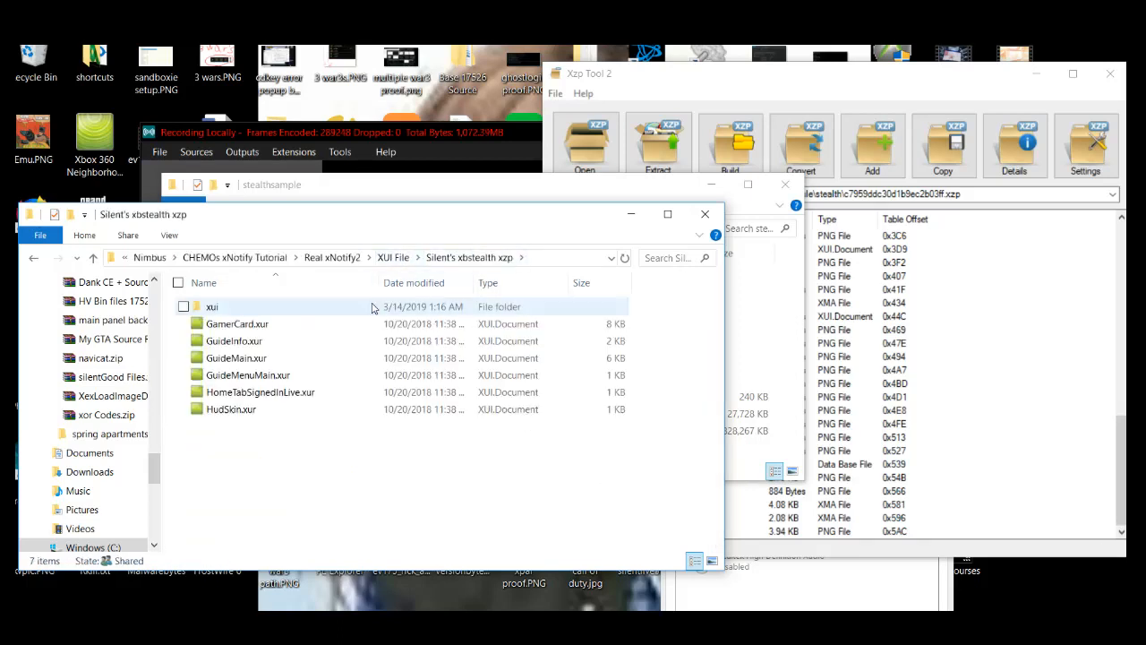
left_click(393, 257)
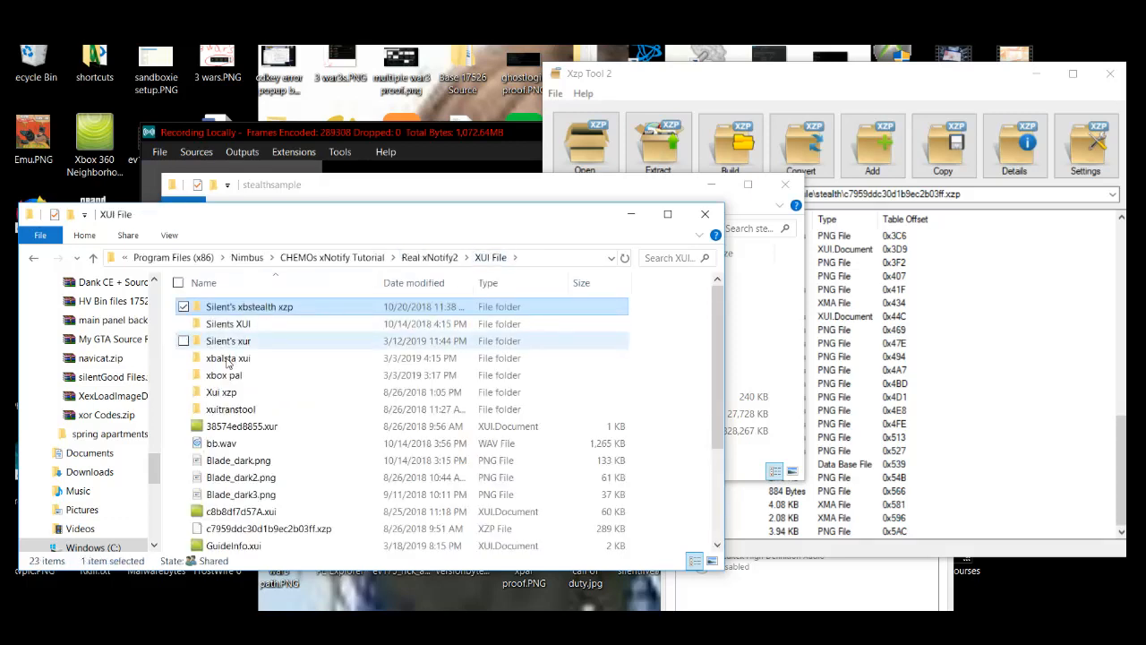
double_click(216, 396)
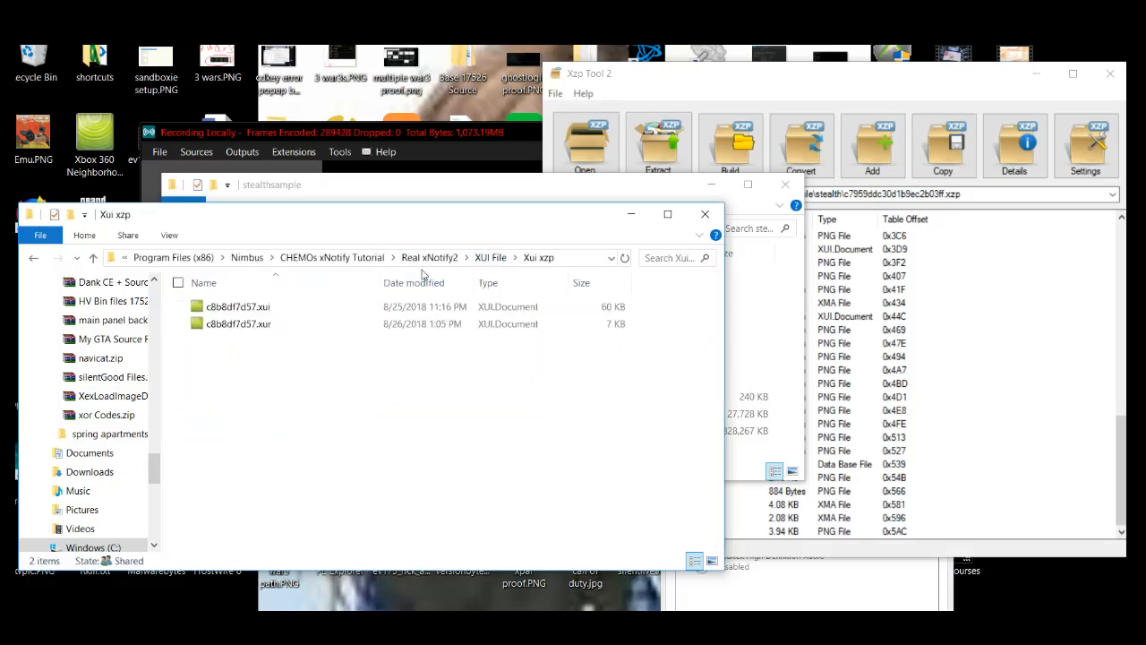
left_click(490, 257)
scroll(314, 391, "down", 3)
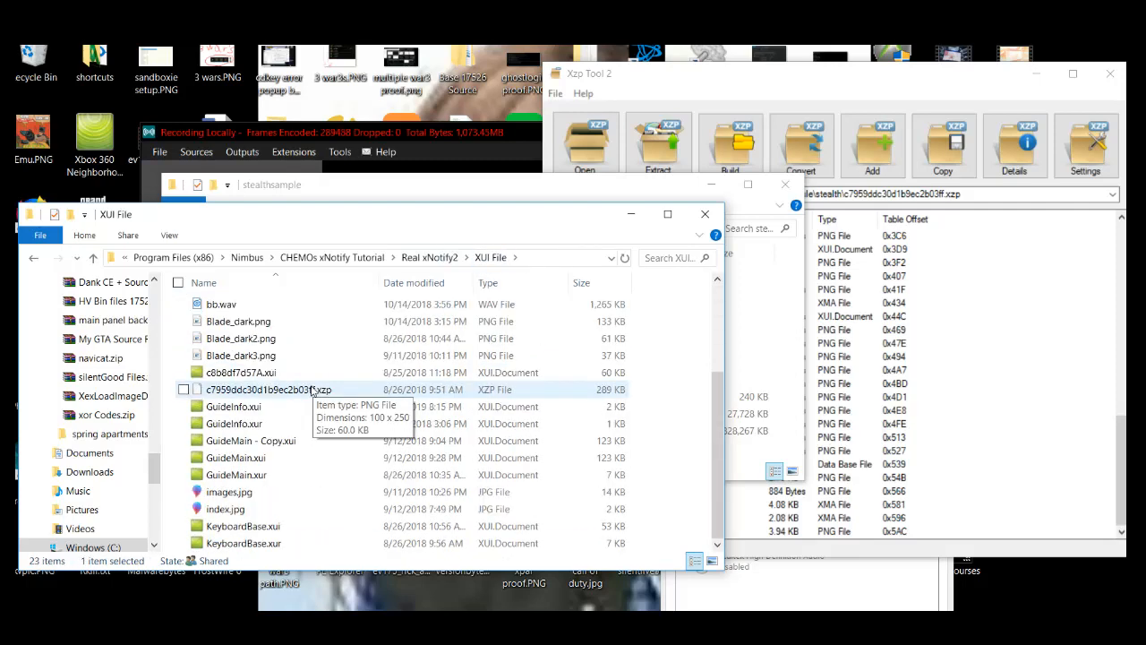
scroll(313, 391, "up", 3)
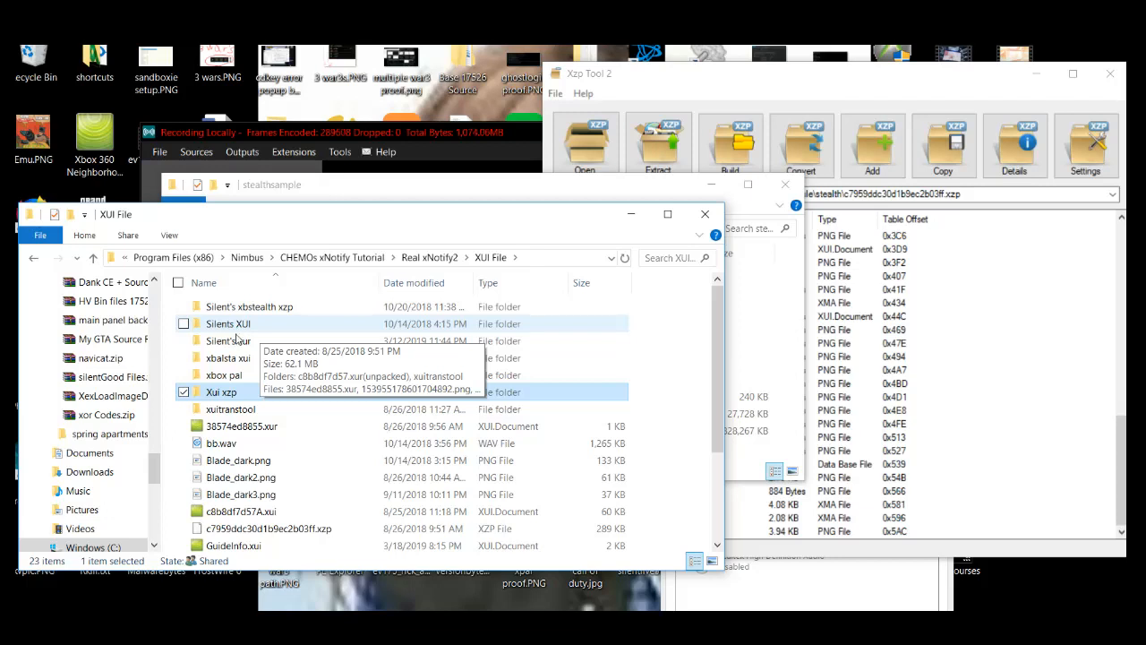
Open the xui folder in Silent's xbstealth xzp and examine its xur updated and xur subfolders
double_click(230, 307)
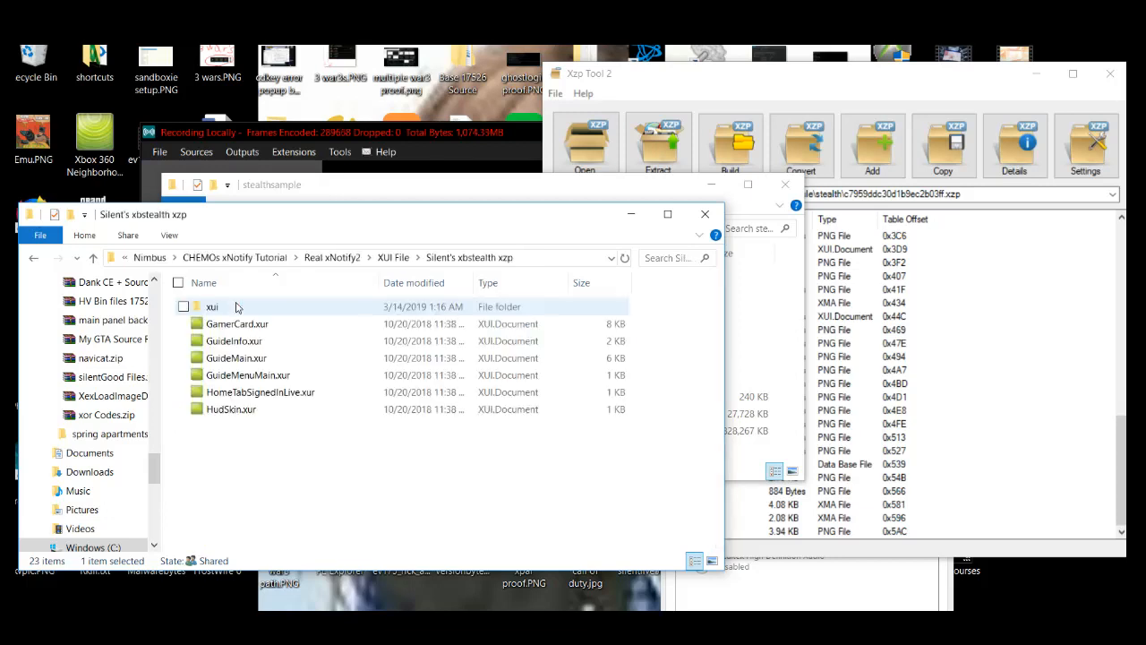
left_click(230, 310)
double_click(230, 309)
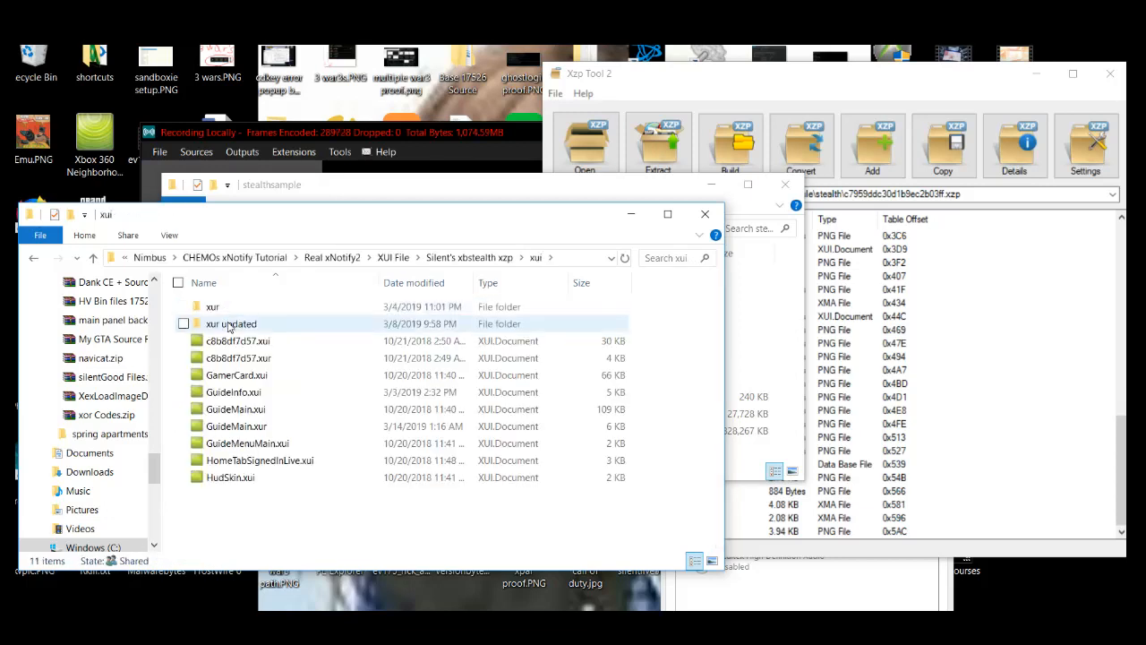
double_click(226, 324)
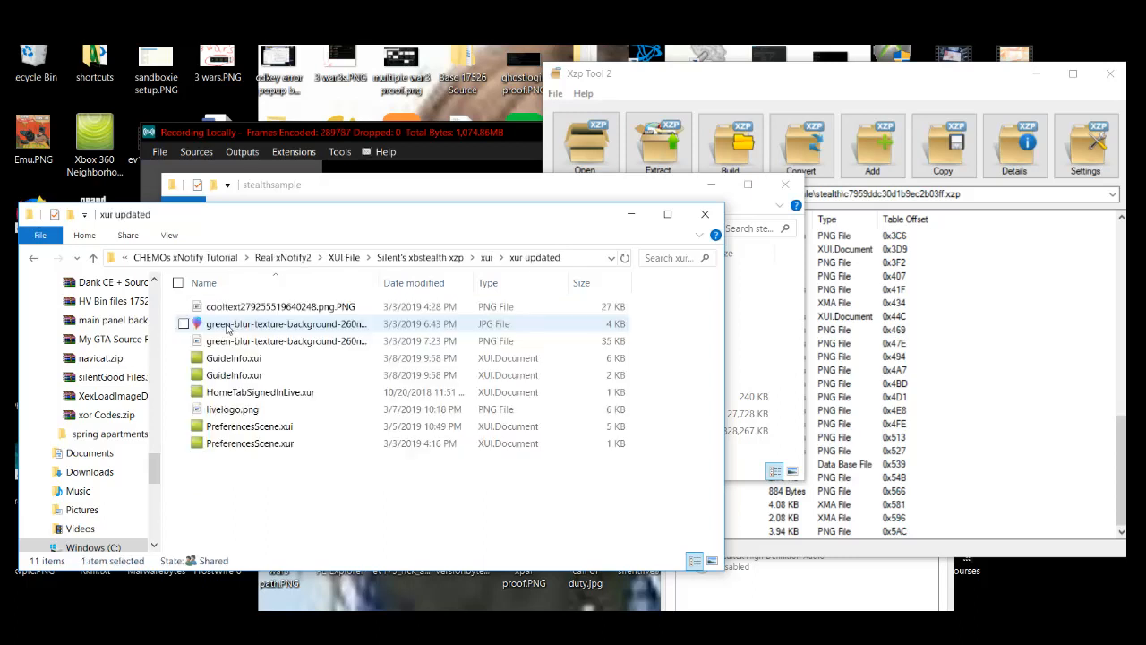
left_click(486, 257)
double_click(240, 310)
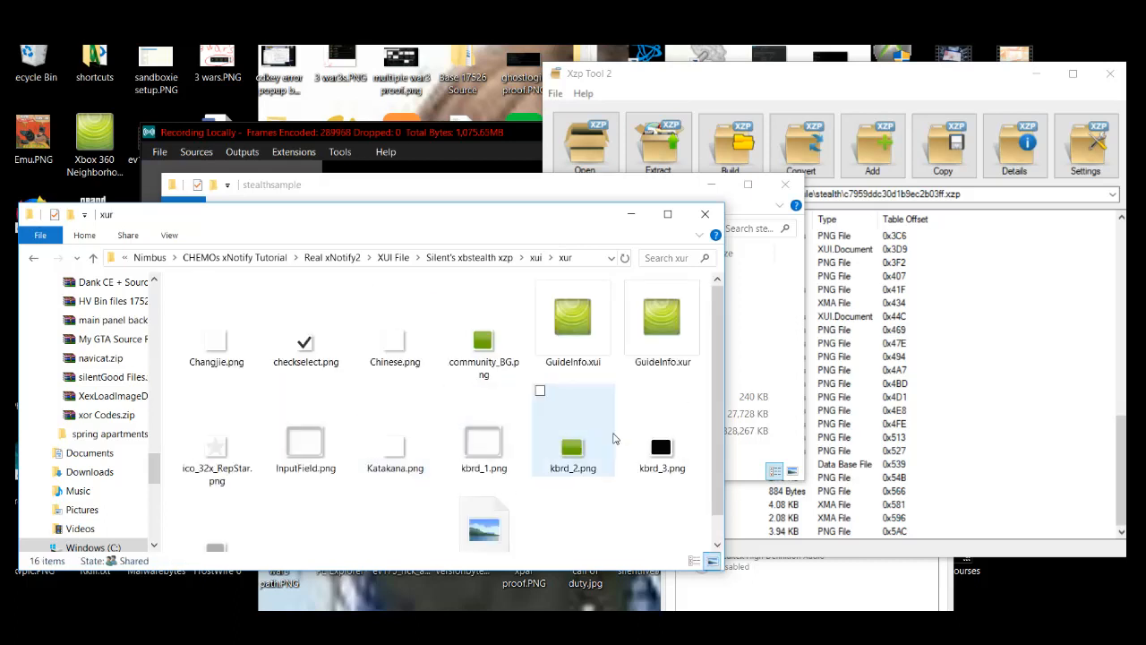
scroll(656, 494, "down", 1)
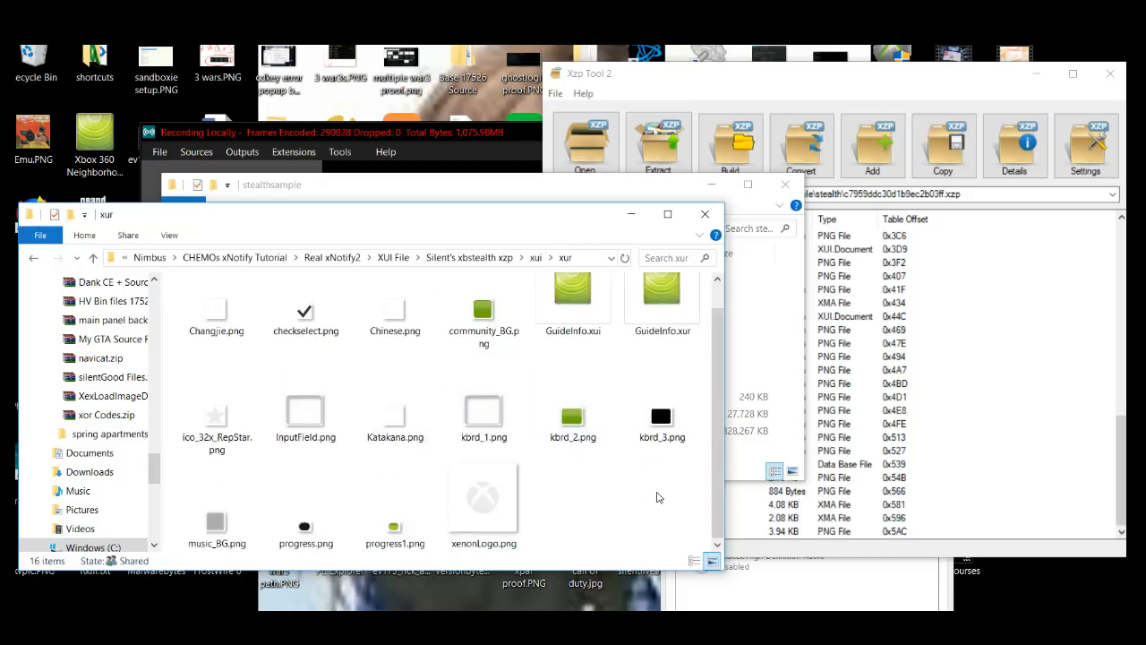
scroll(658, 496, "up", 1)
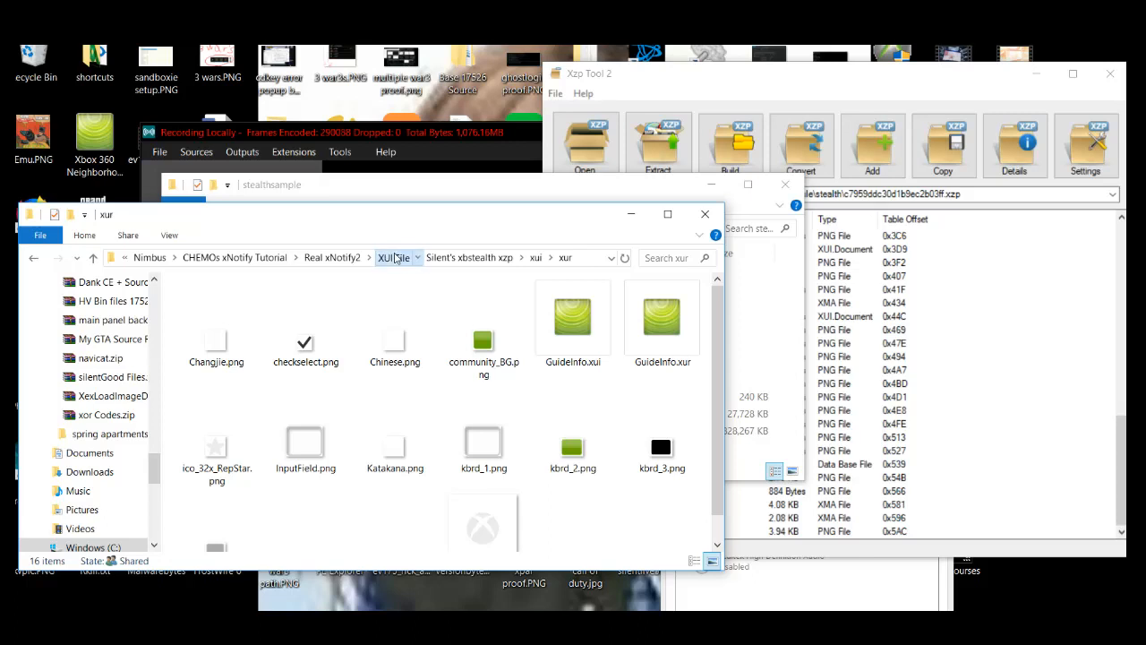
Go to the Silents XUI folder within Real xNotify2's xui2 file folder, view Blade_dark.png in Paint and close it
left_click(394, 258)
left_click(435, 257)
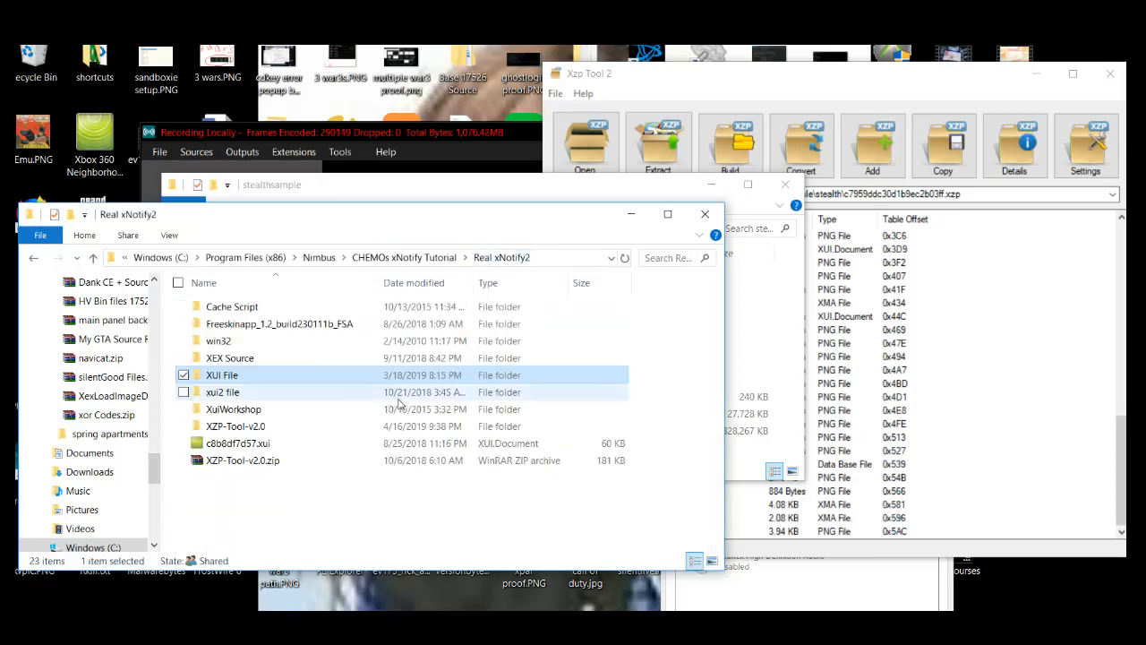
double_click(238, 394)
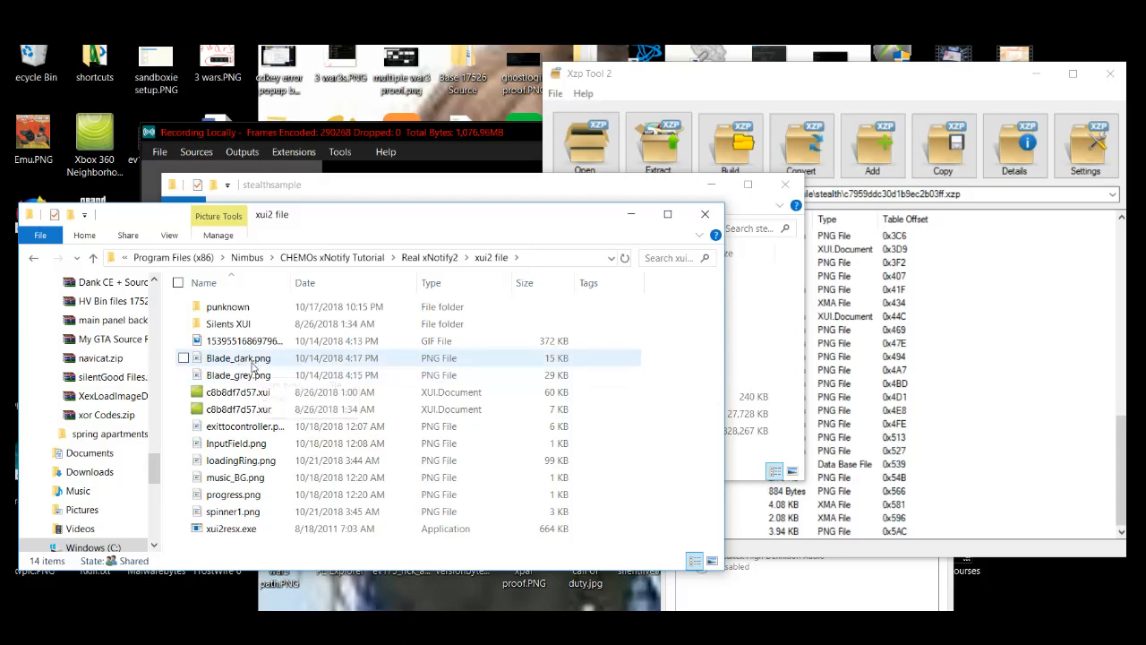
double_click(230, 326)
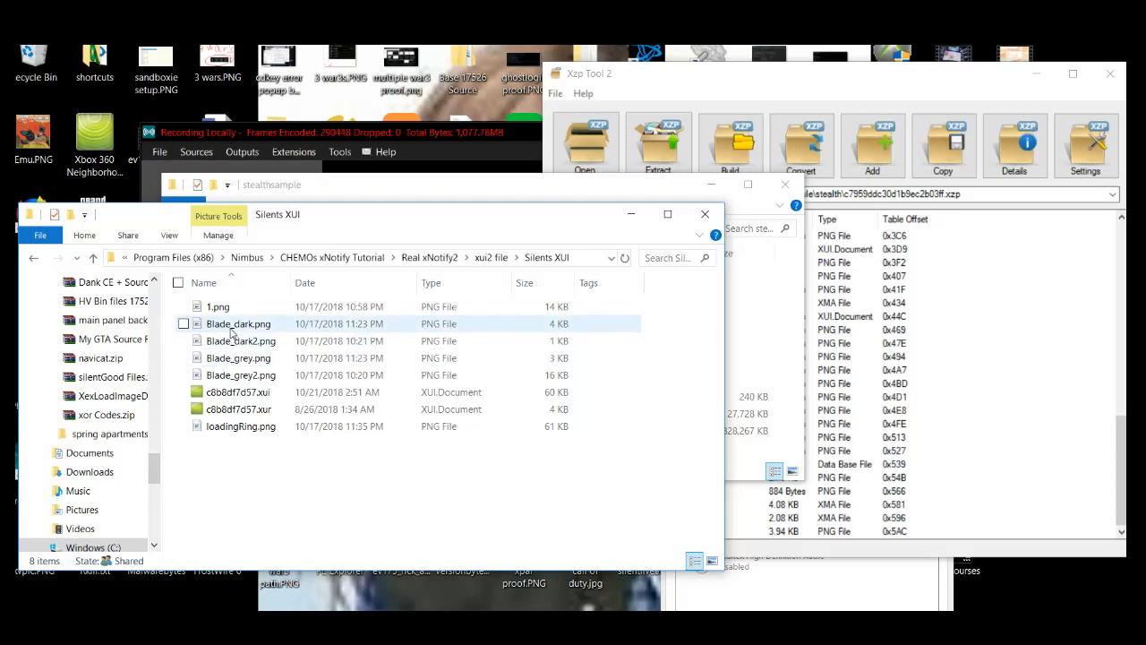
double_click(220, 326)
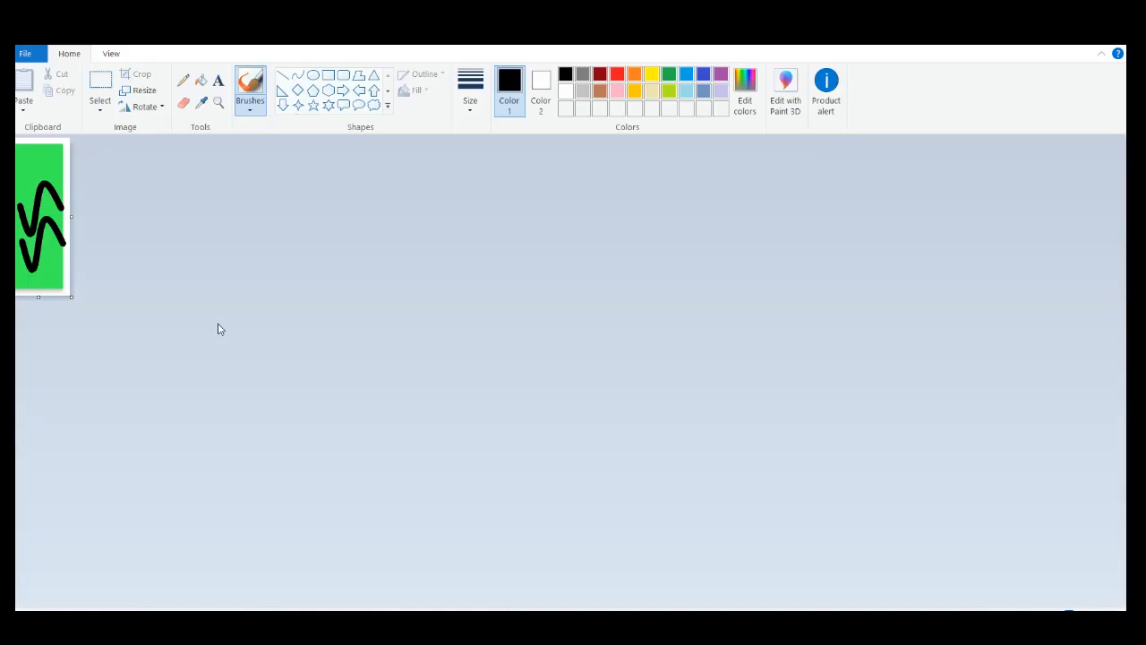
left_click(1108, 36)
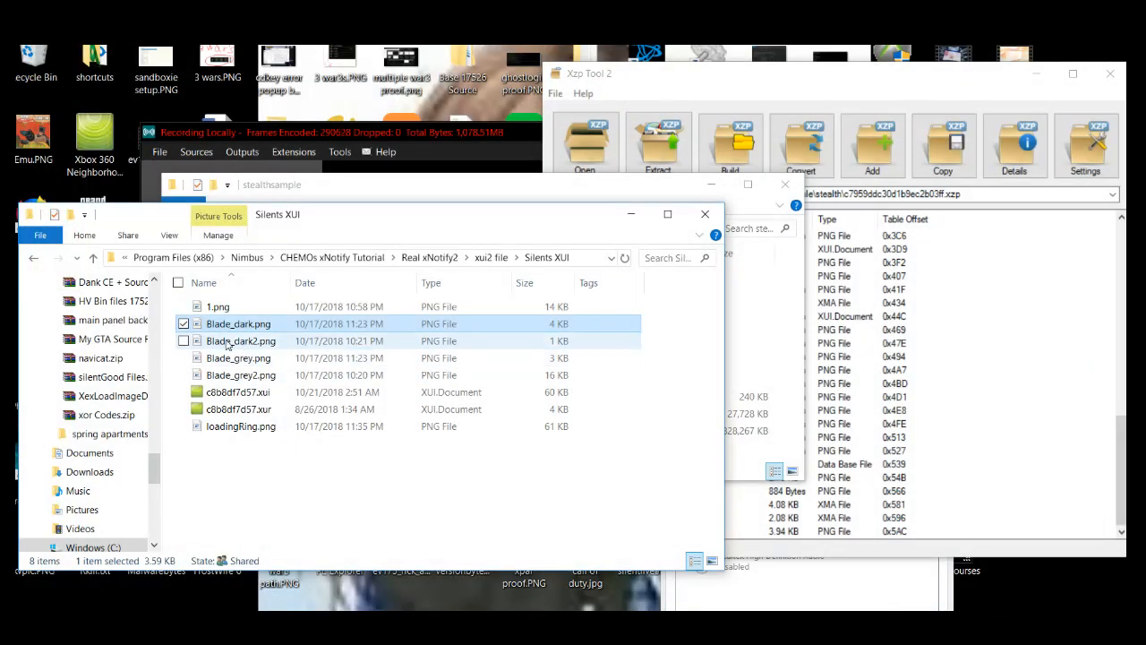
Copy Blade_dark.png and Blade_grey.png from the punknown folder inside xui2 file
left_click(491, 257)
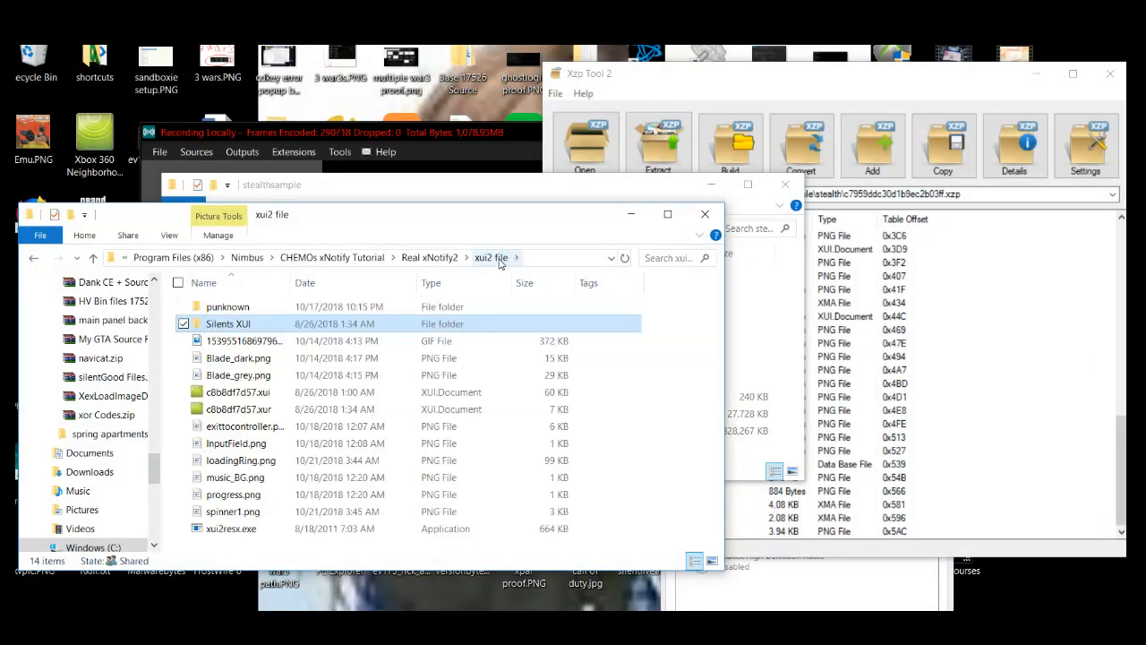
double_click(199, 307)
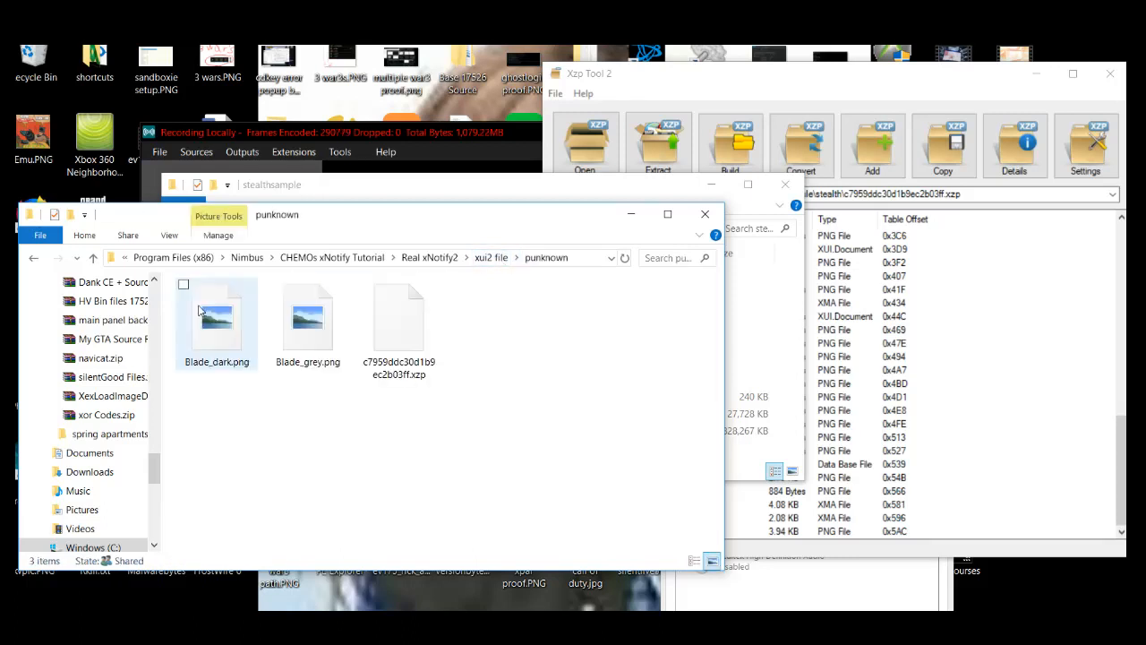
left_click(275, 285)
left_click(184, 285)
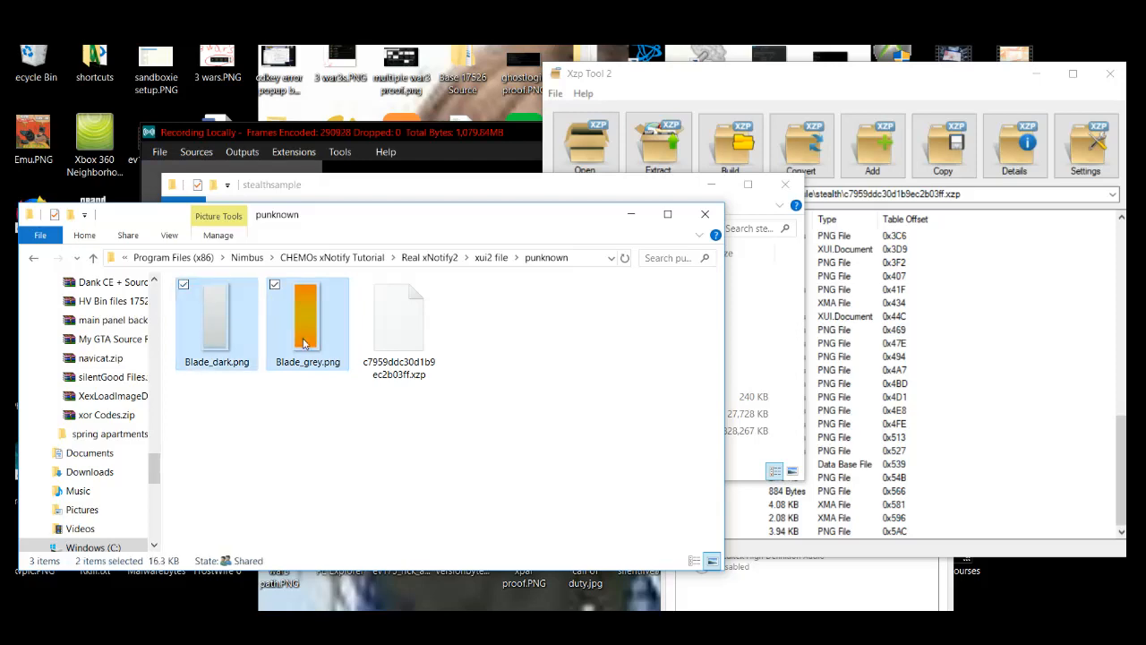
right_click(305, 343)
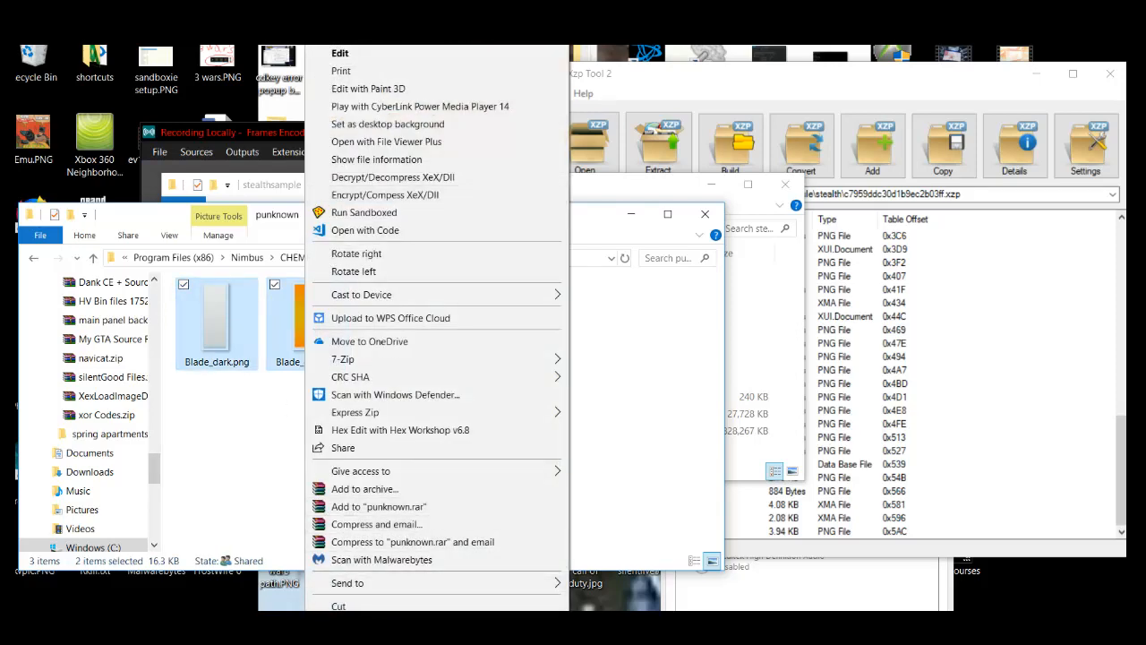
left_click(394, 624)
Paste the two copied blade images into the xui crap folder under stealthsample, Module, stealth, replacing the existing files
left_click_drag(581, 214, 533, 292)
left_click(582, 292)
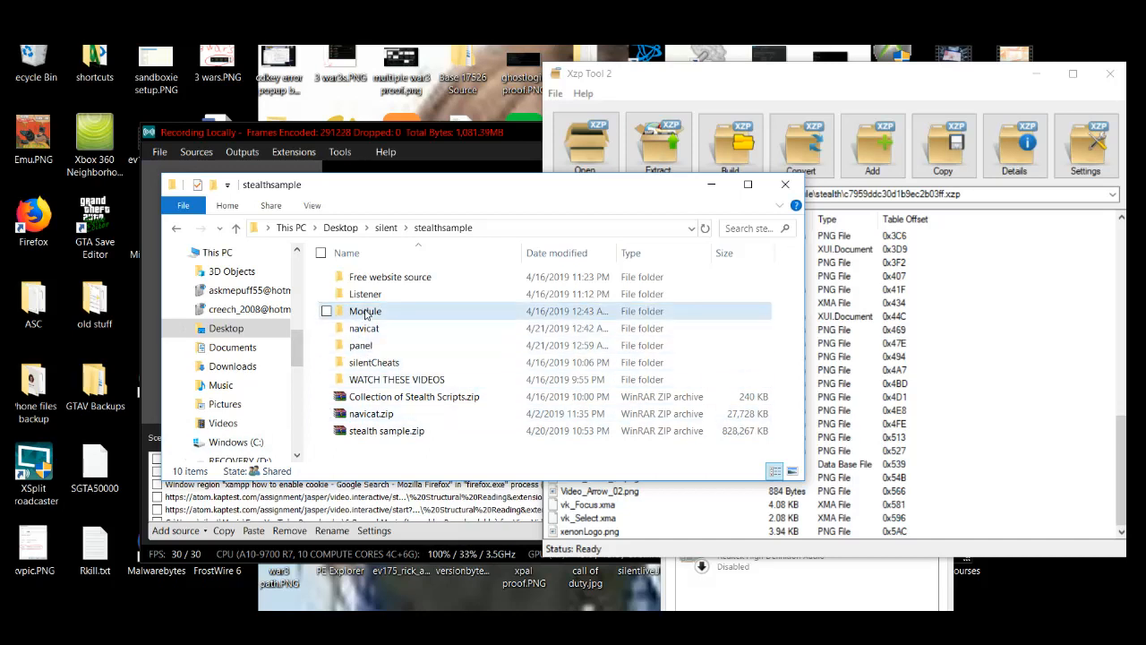
double_click(364, 311)
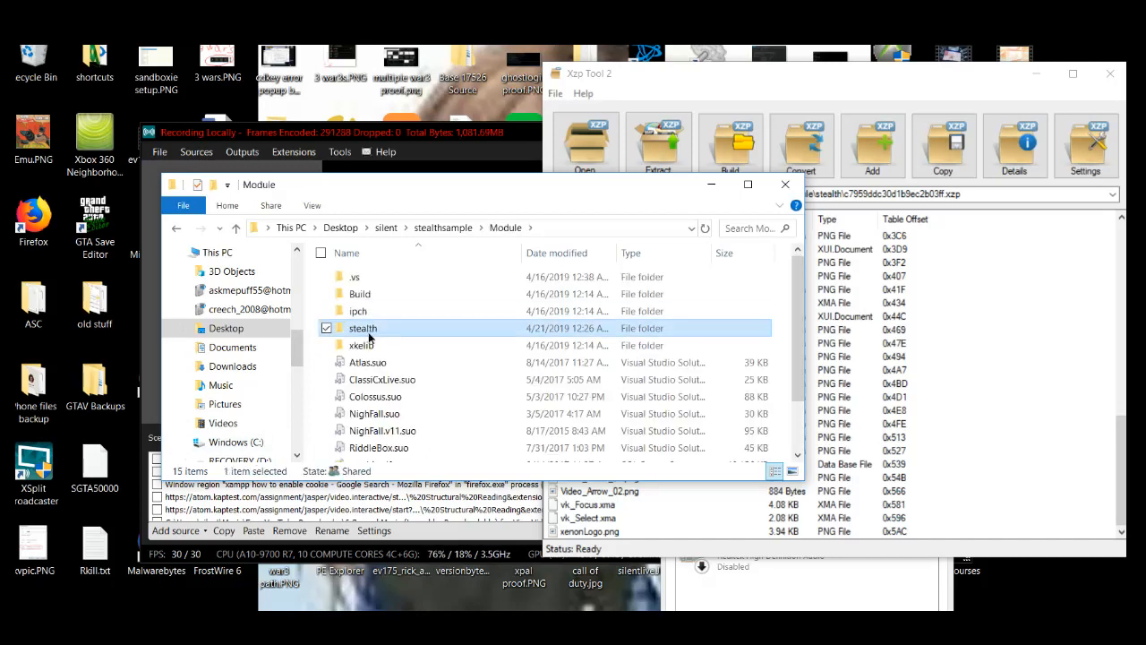
double_click(363, 328)
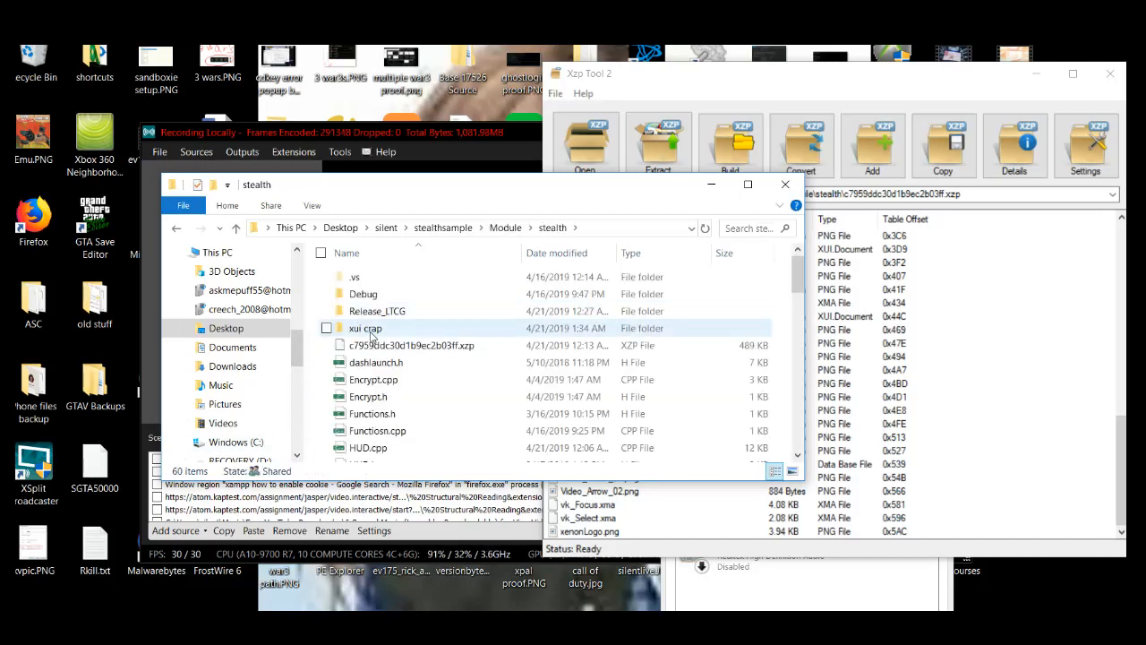
double_click(367, 329)
right_click(314, 359)
left_click(351, 166)
left_click(428, 258)
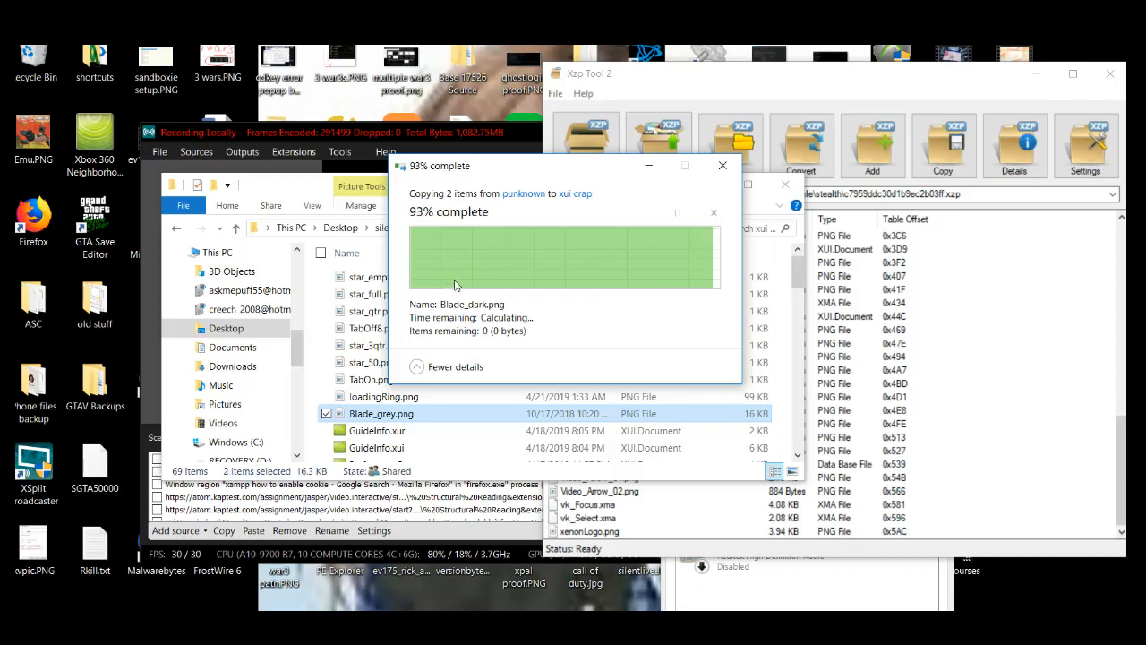
Open Blade_grey.png from the xui crap folder in Paint and flood-fill bands of its orange gradient with green
left_click(345, 417)
double_click(347, 414)
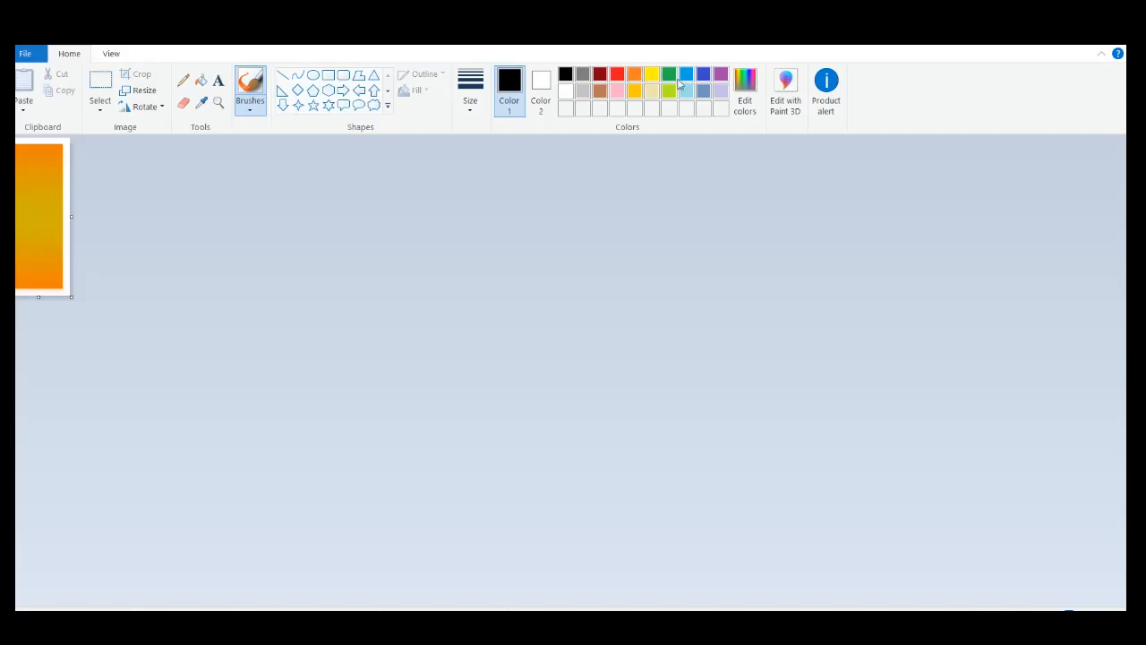
left_click(670, 77)
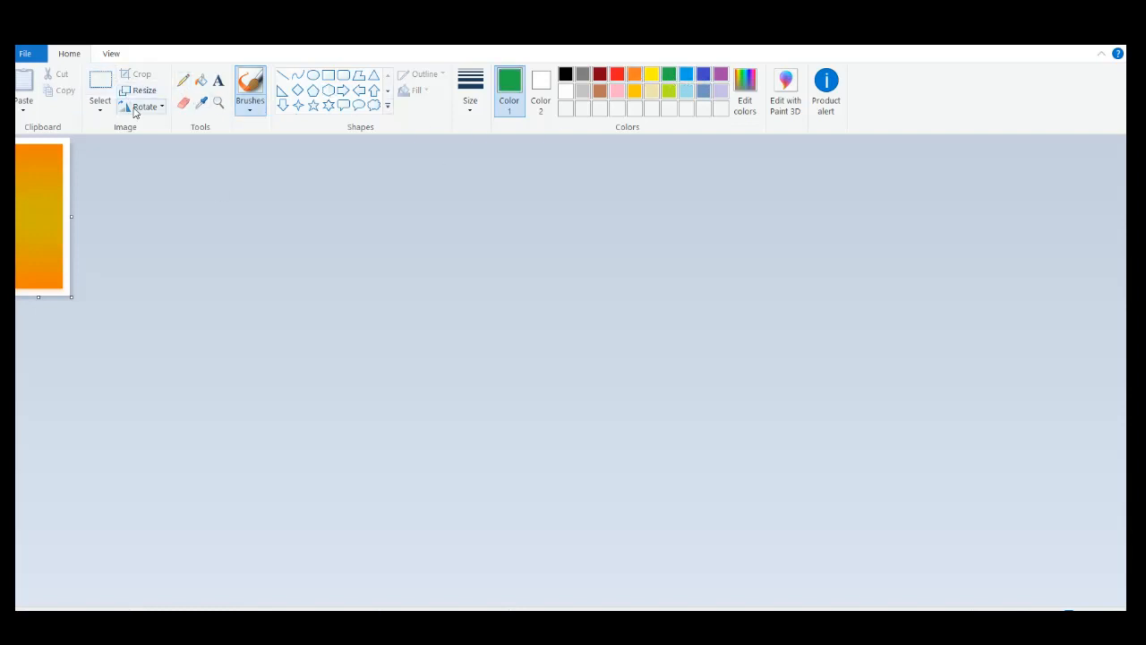
left_click(201, 81)
left_click(36, 214)
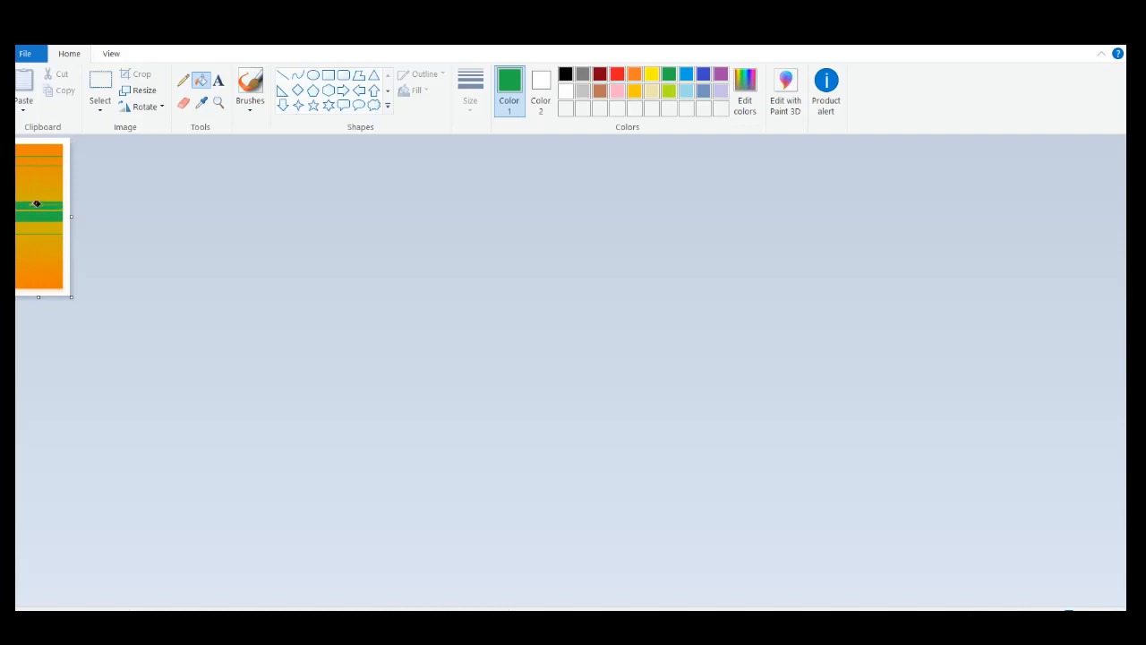
left_click(36, 226)
left_click(41, 240)
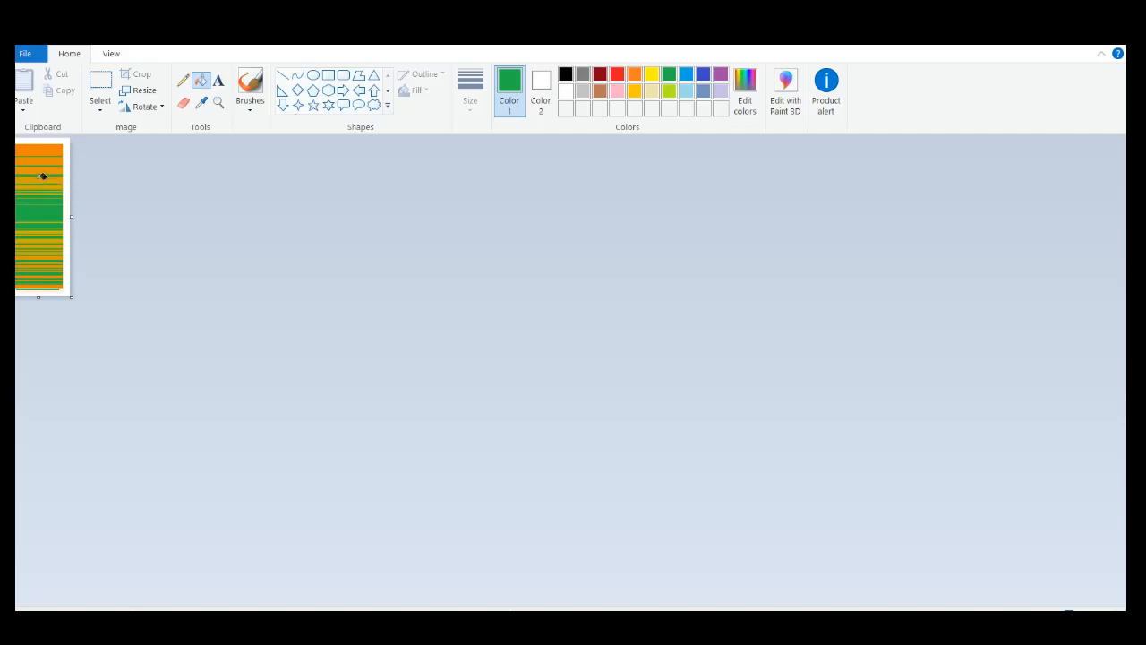
Scribble green brush strokes over the upper part of the blade image and close it without saving
left_click(250, 104)
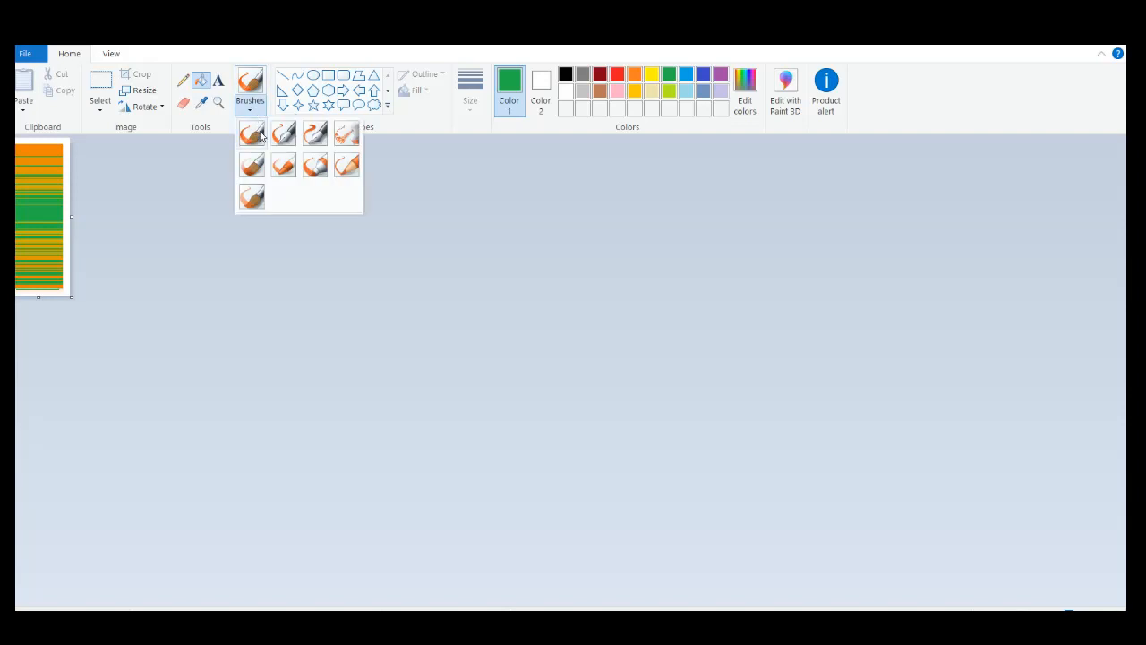
left_click(255, 134)
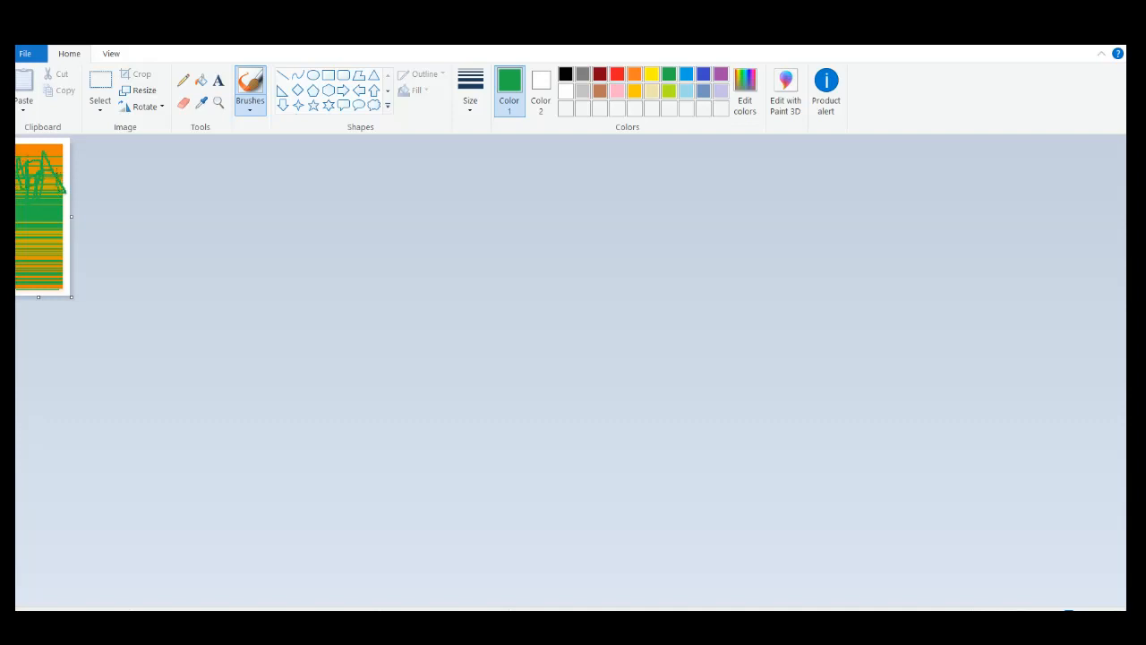
key("alt+F4")
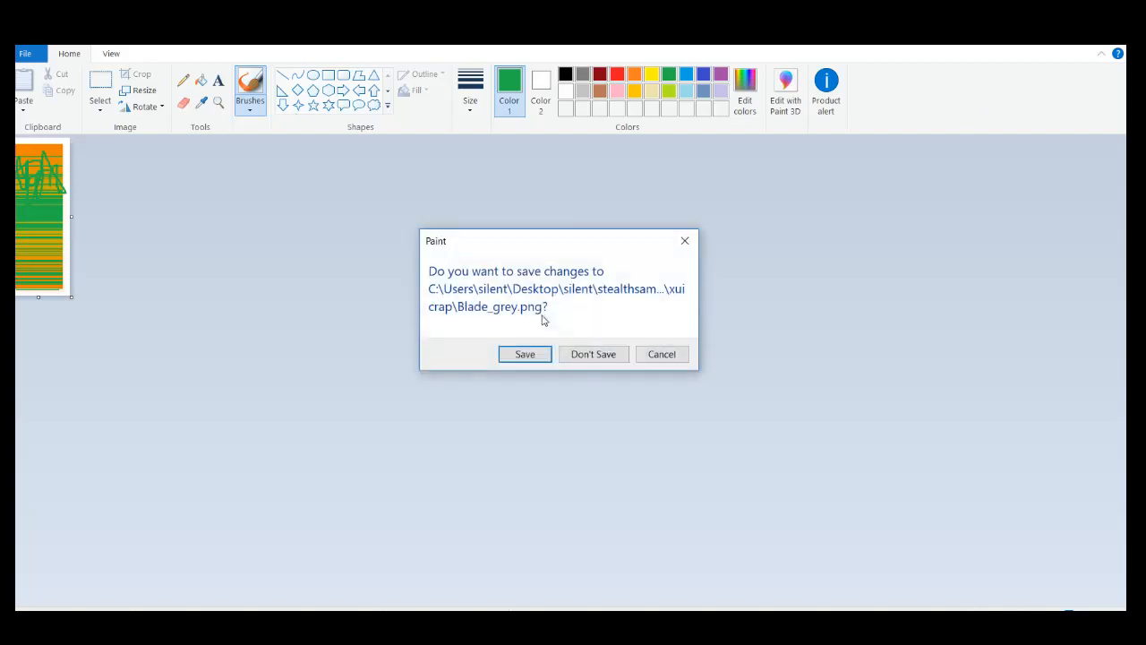
left_click(591, 353)
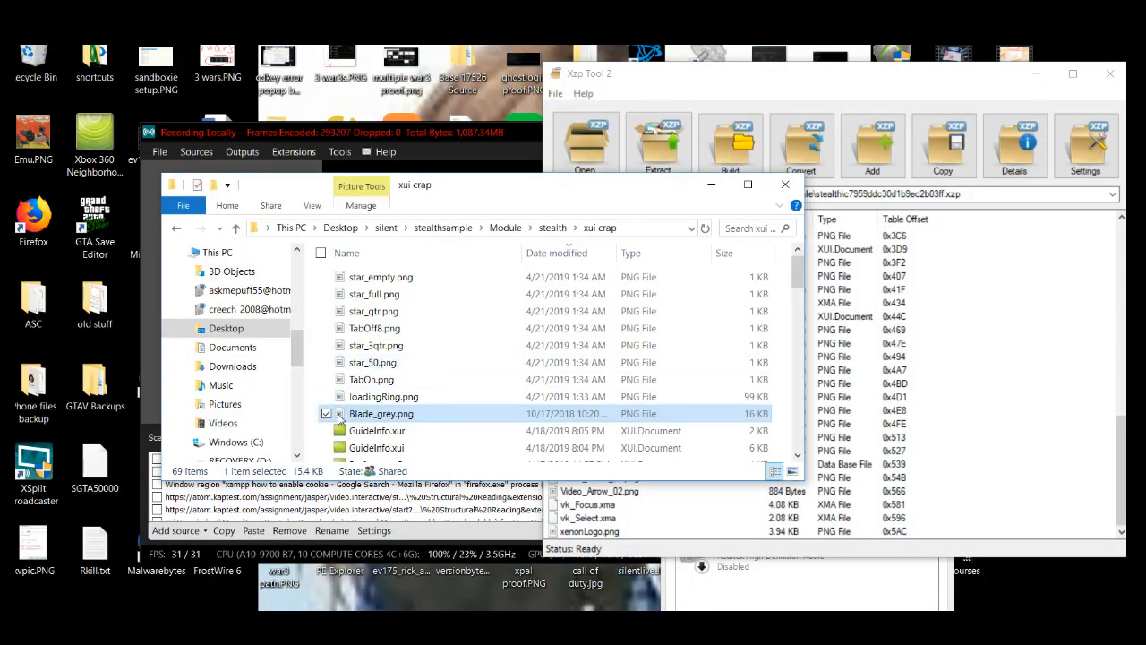
Go to the Silents XUI folder inside xui2 file and open its Blade_grey.png in Paint
left_click_drag(298, 186, 326, 154)
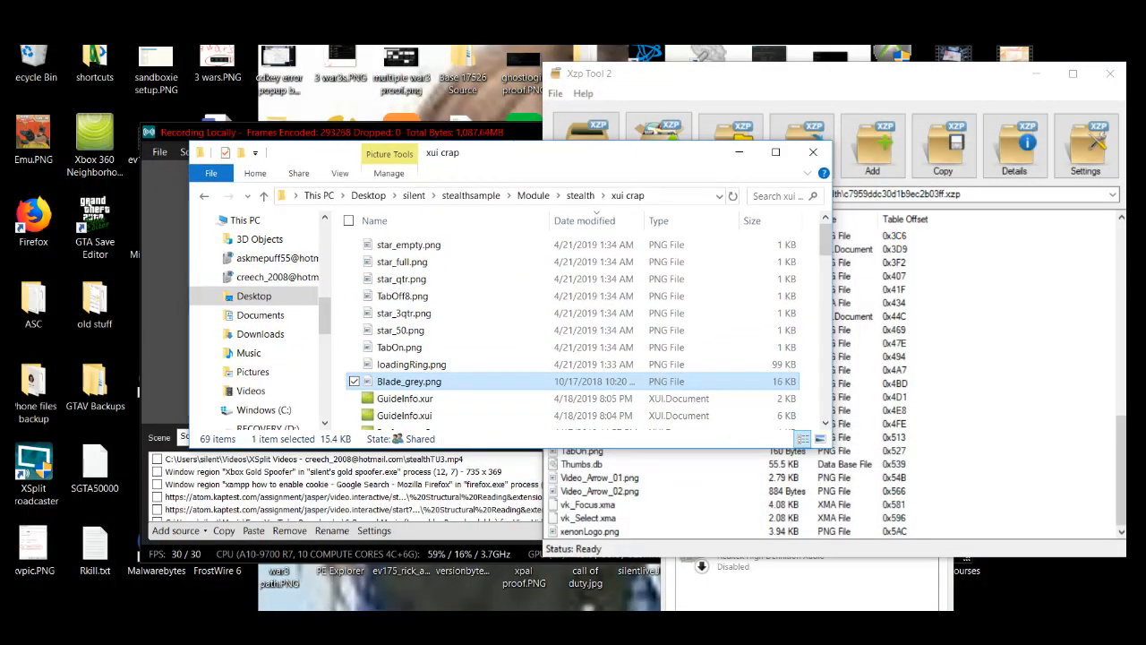
mouse_move(502, 627)
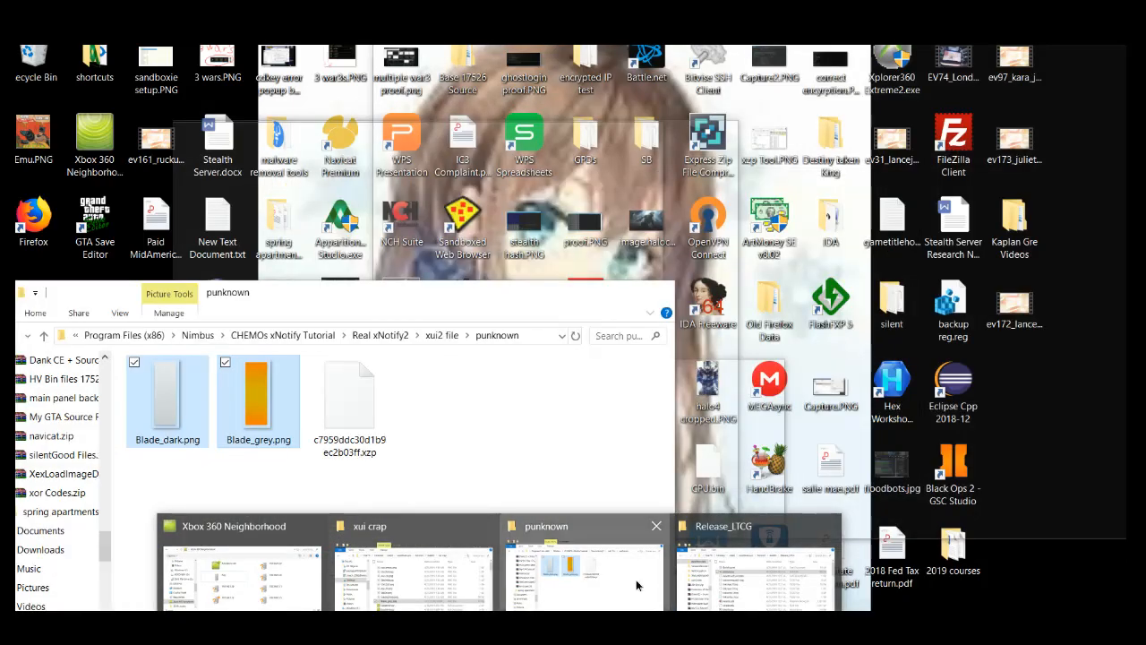
left_click(637, 582)
left_click(442, 335)
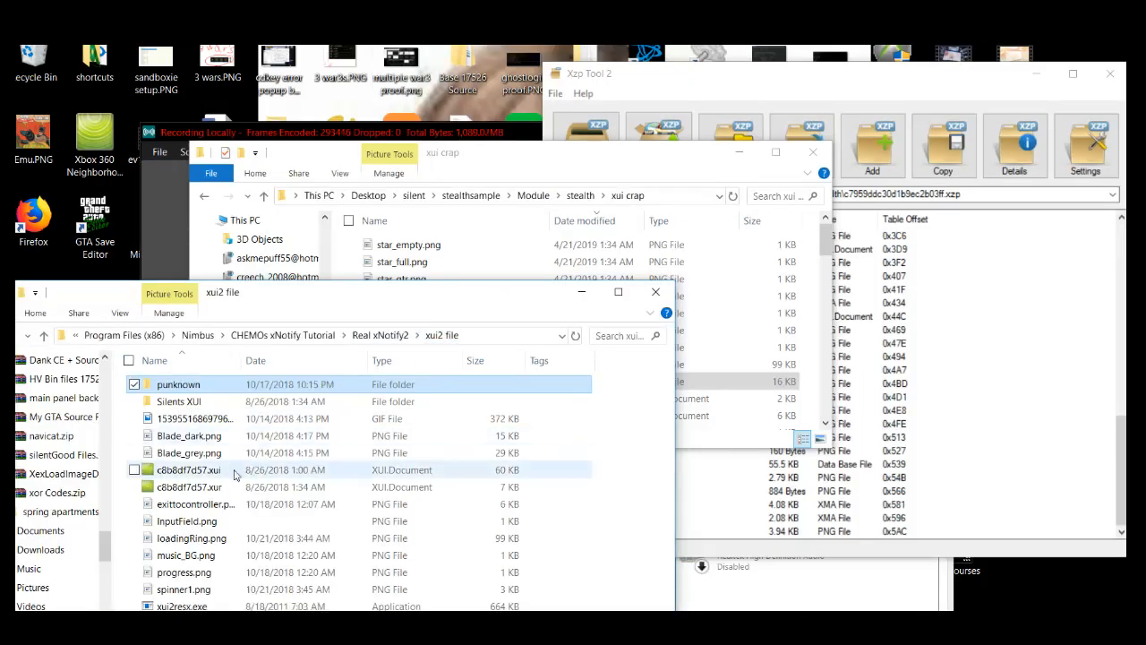
double_click(185, 401)
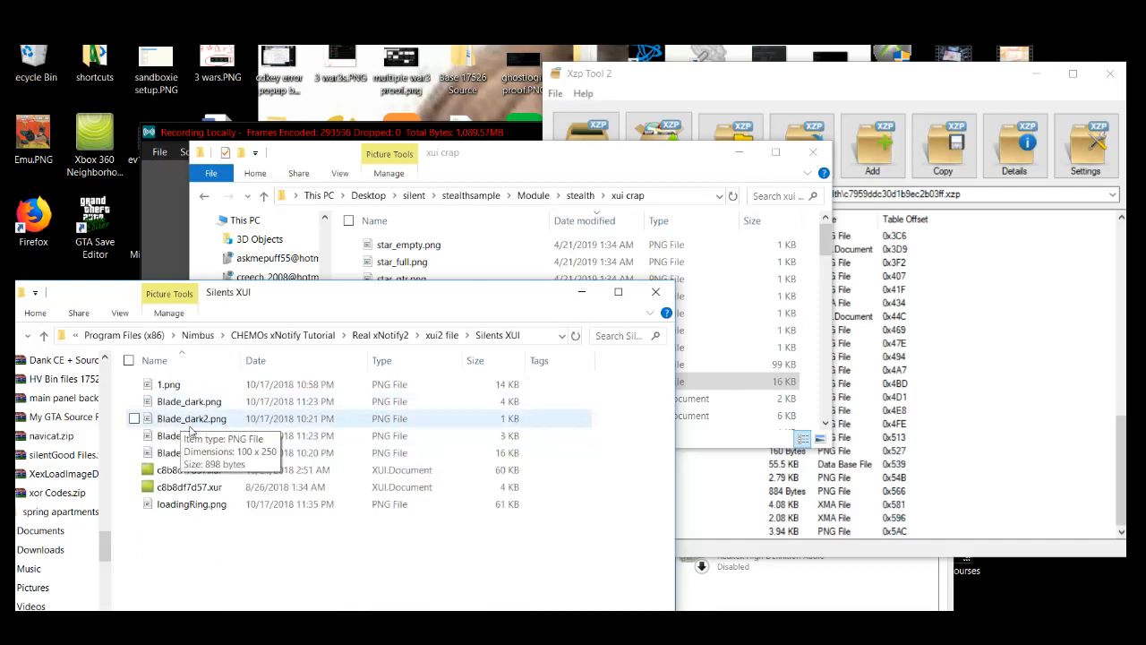
left_click(182, 438)
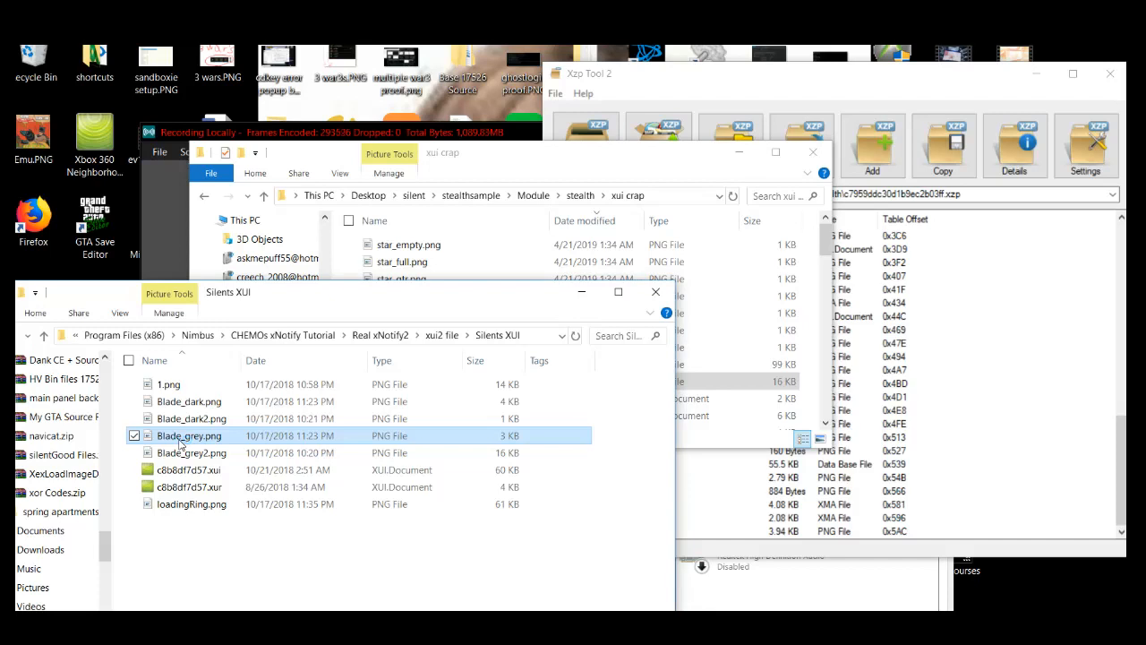
double_click(181, 438)
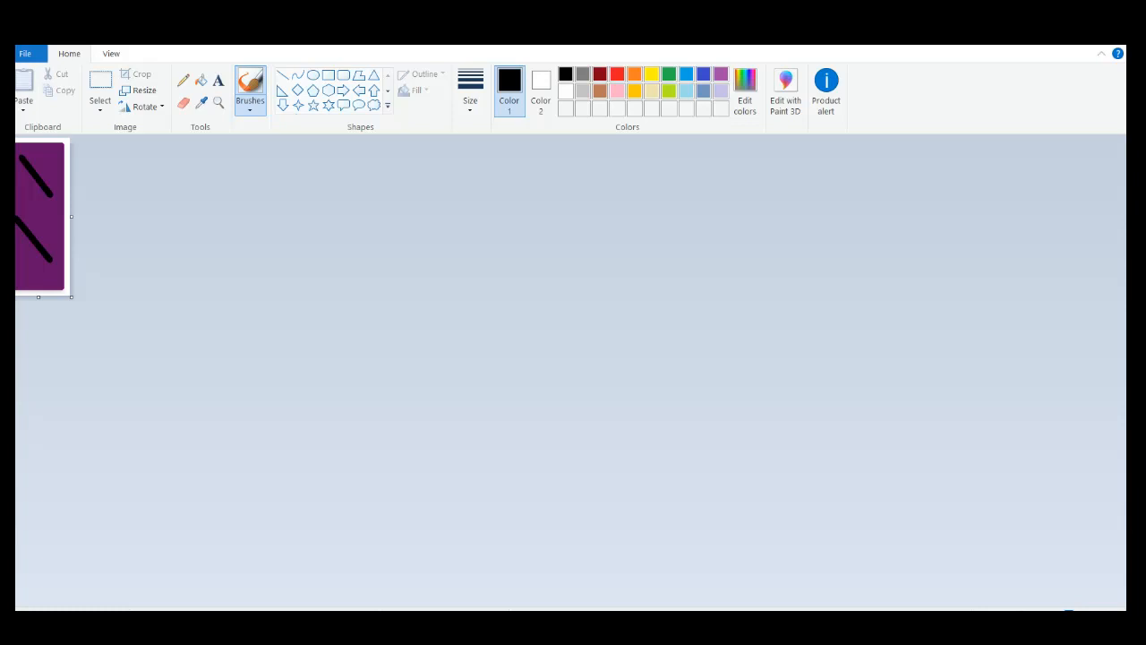
Fill the purple background and the black stripes of the blade image with green, and close it without saving
left_click(669, 73)
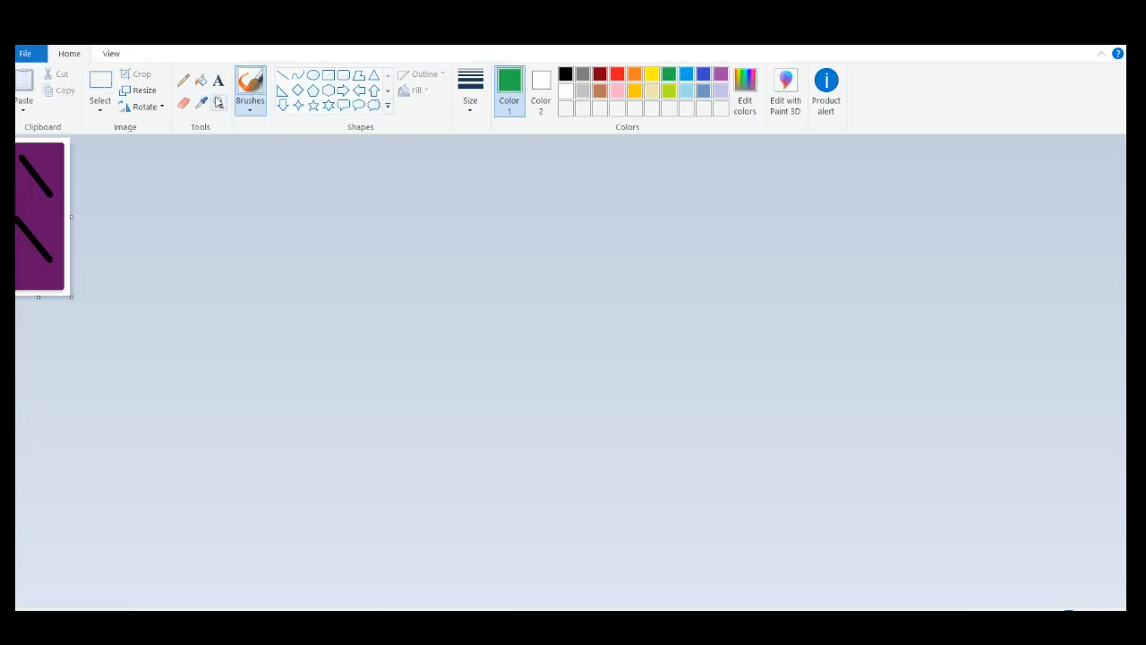
left_click(201, 80)
left_click(37, 206)
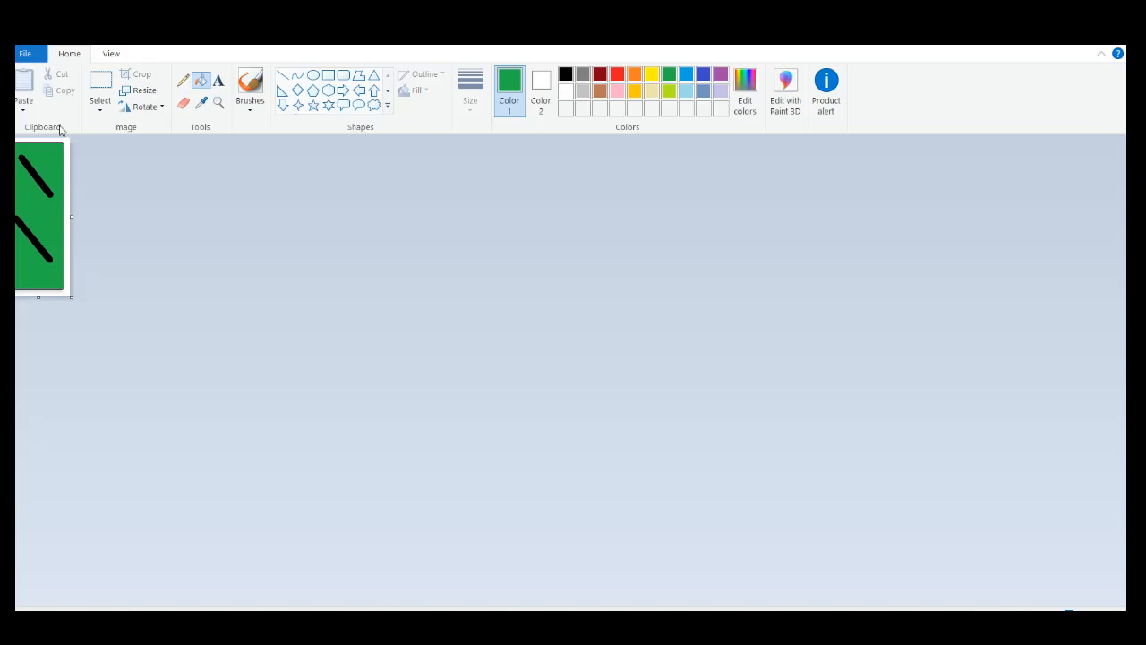
left_click(32, 166)
left_click(36, 240)
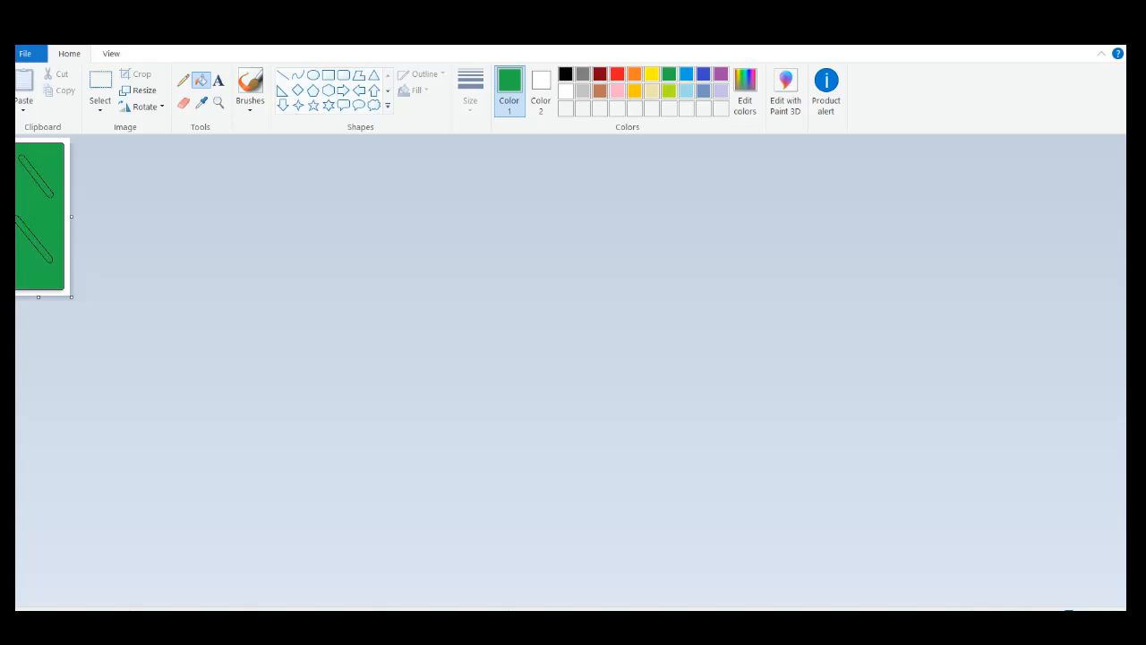
left_click(1111, 36)
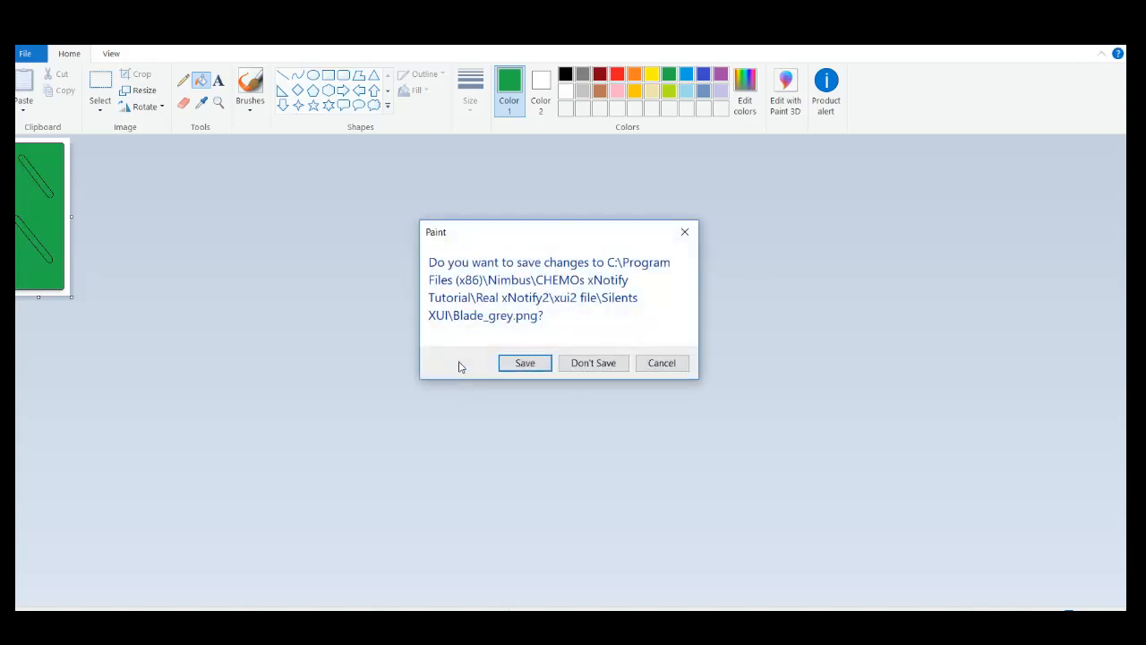
left_click(593, 363)
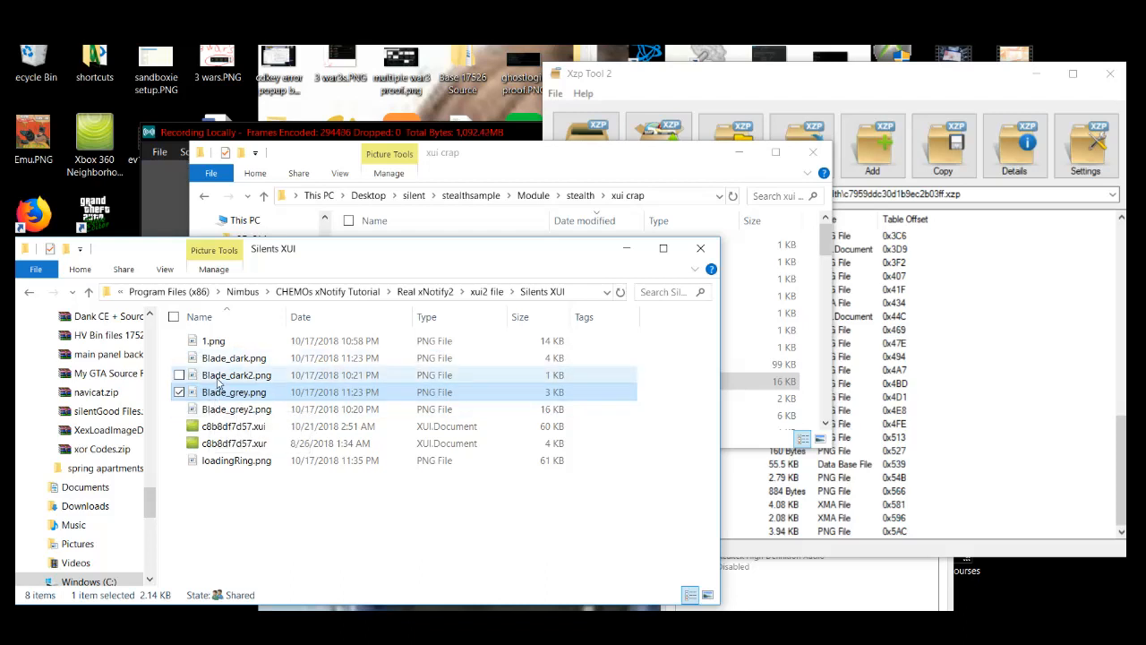
View Blade_dark.png from Silents XUI and Blade_grey.png from xui2 file in Paint, closing each one
left_click(217, 363)
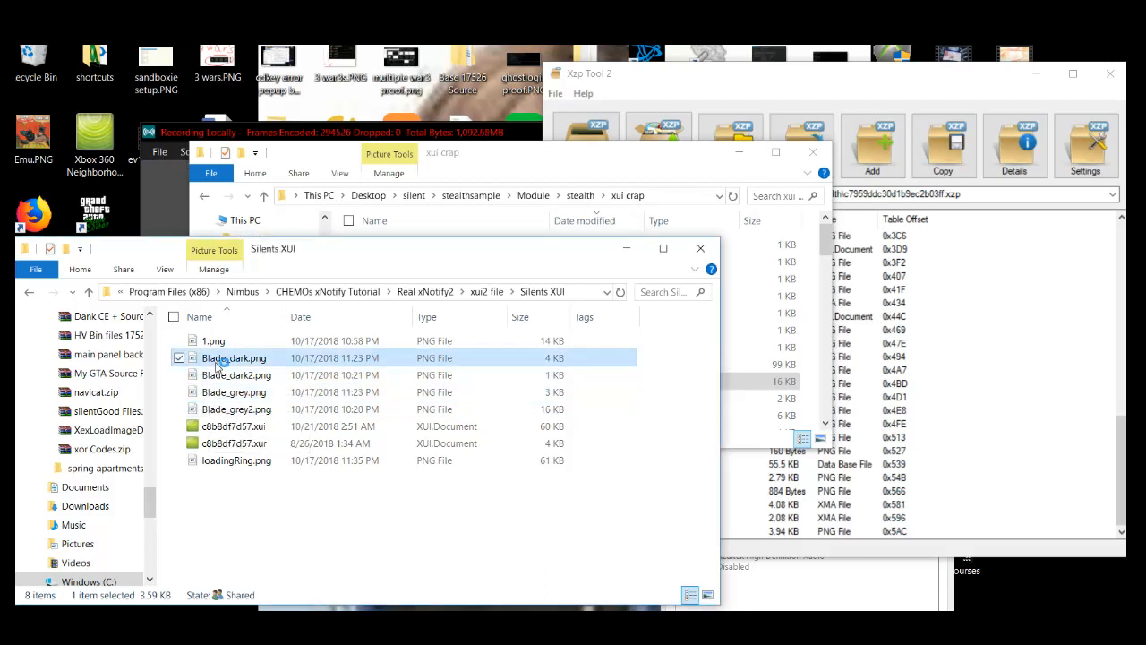
double_click(217, 360)
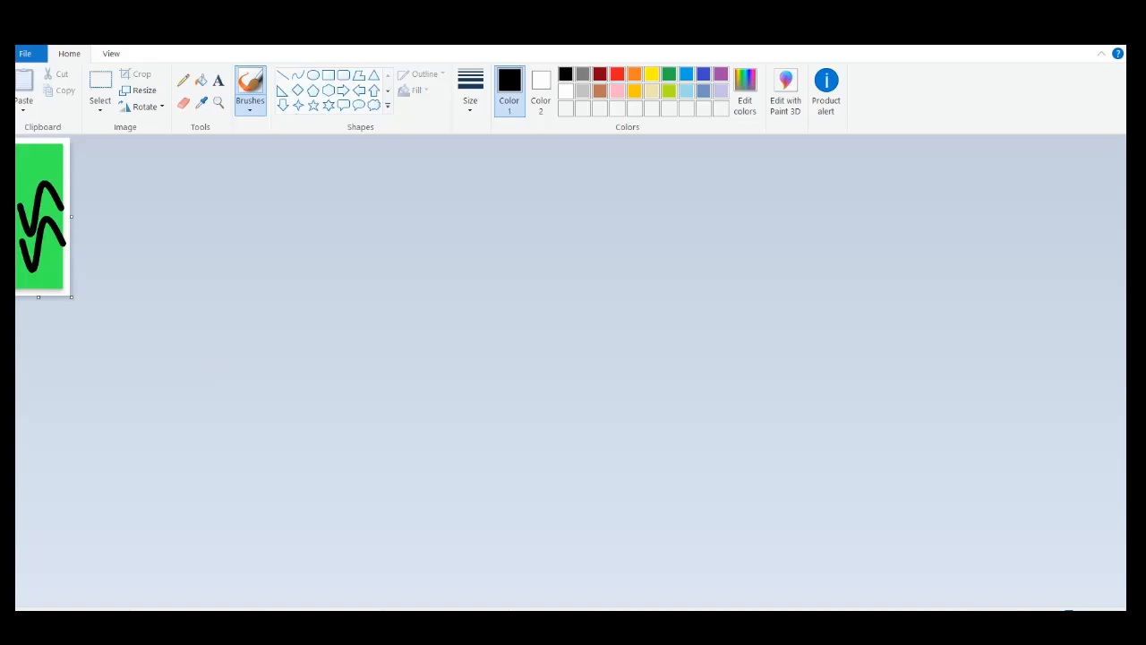
left_click(1108, 36)
left_click(471, 299)
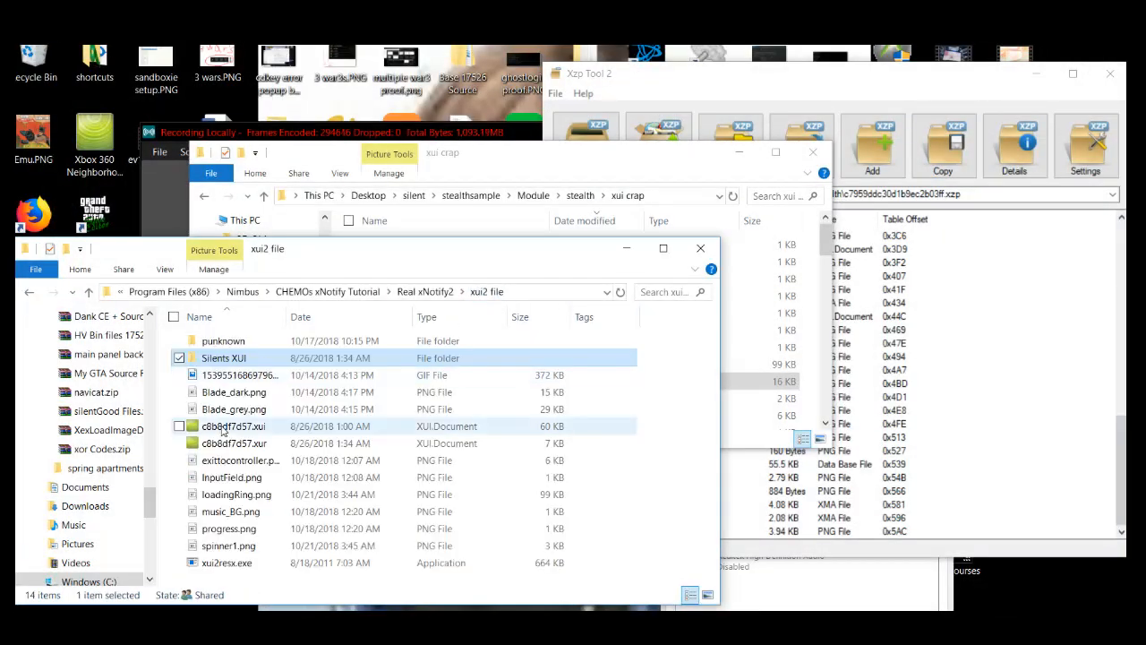
left_click(204, 409)
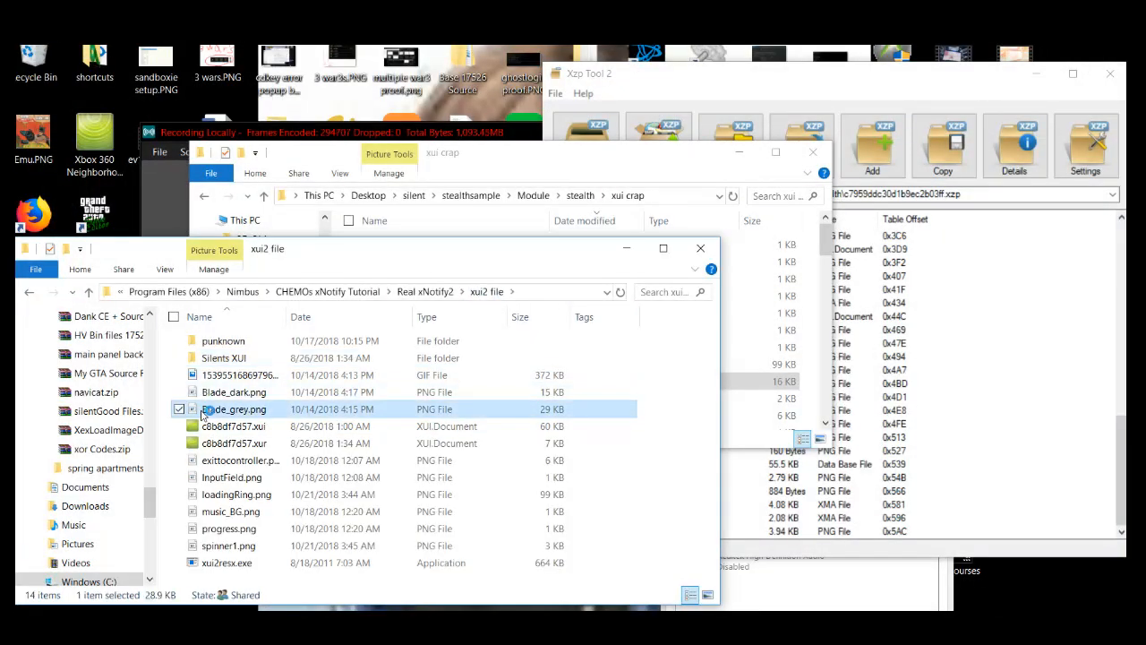
double_click(204, 409)
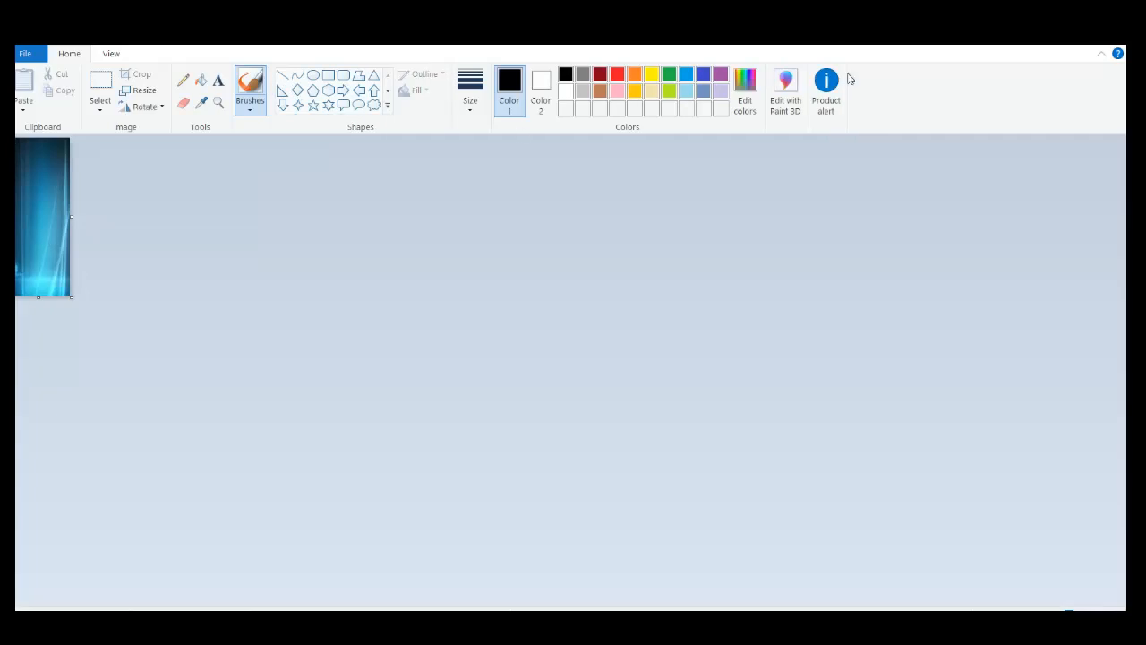
left_click(1110, 35)
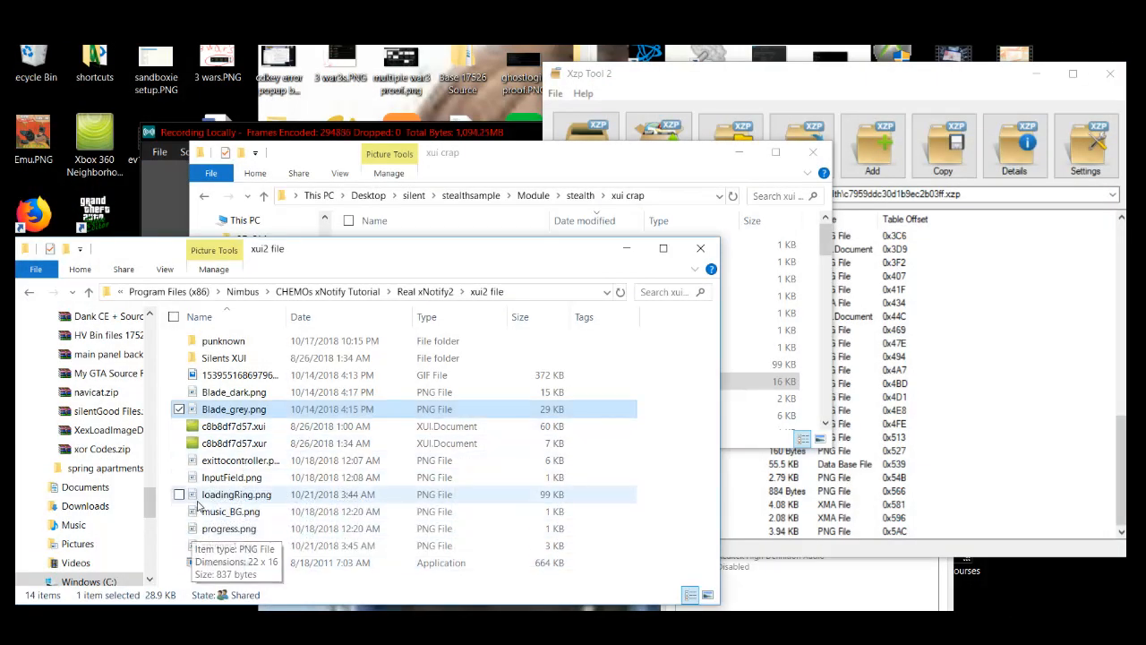
Go to the XUI File folder within Real xNotify2, view its Blade_dark.png in Paint and close it
left_click(424, 292)
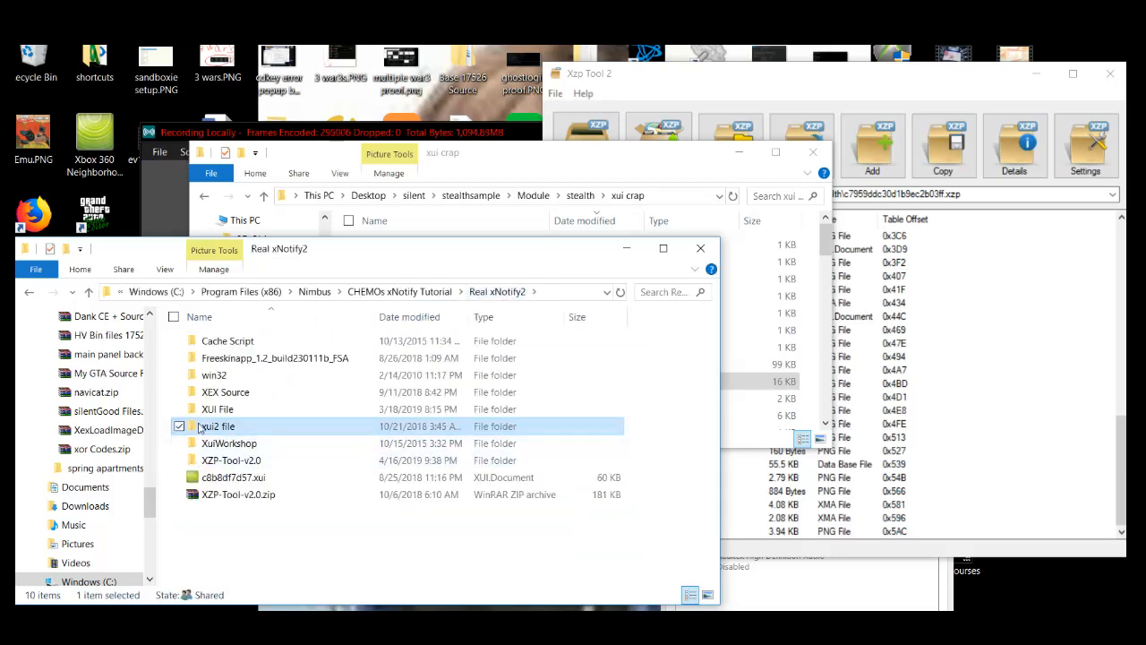
left_click(202, 414)
double_click(203, 414)
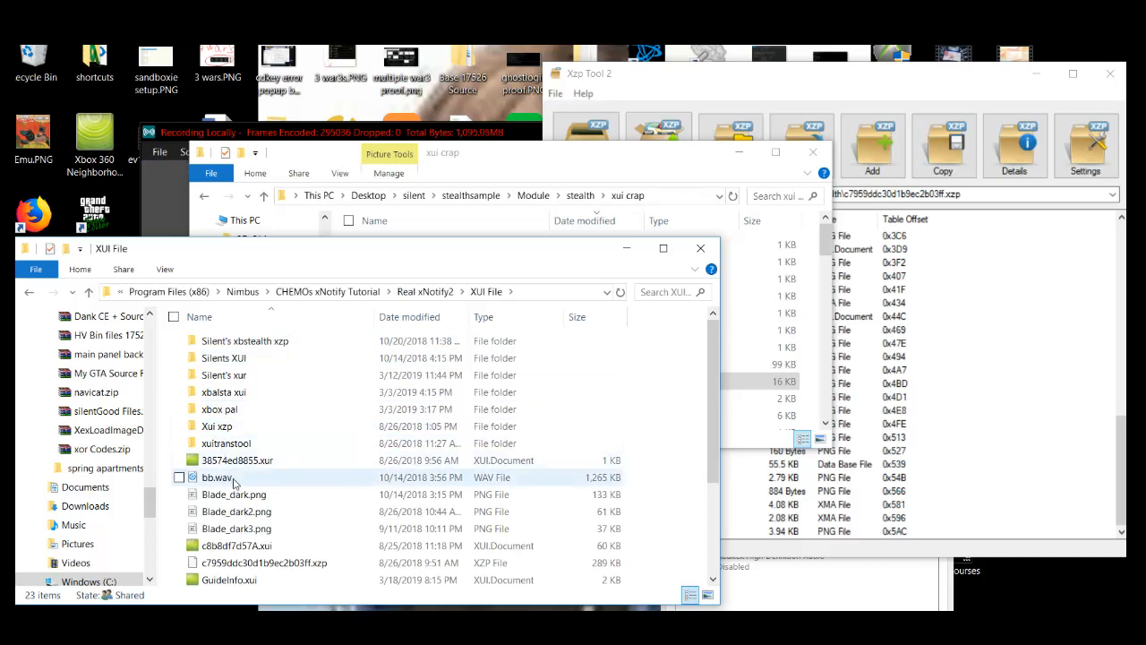
scroll(221, 533, "down", 3)
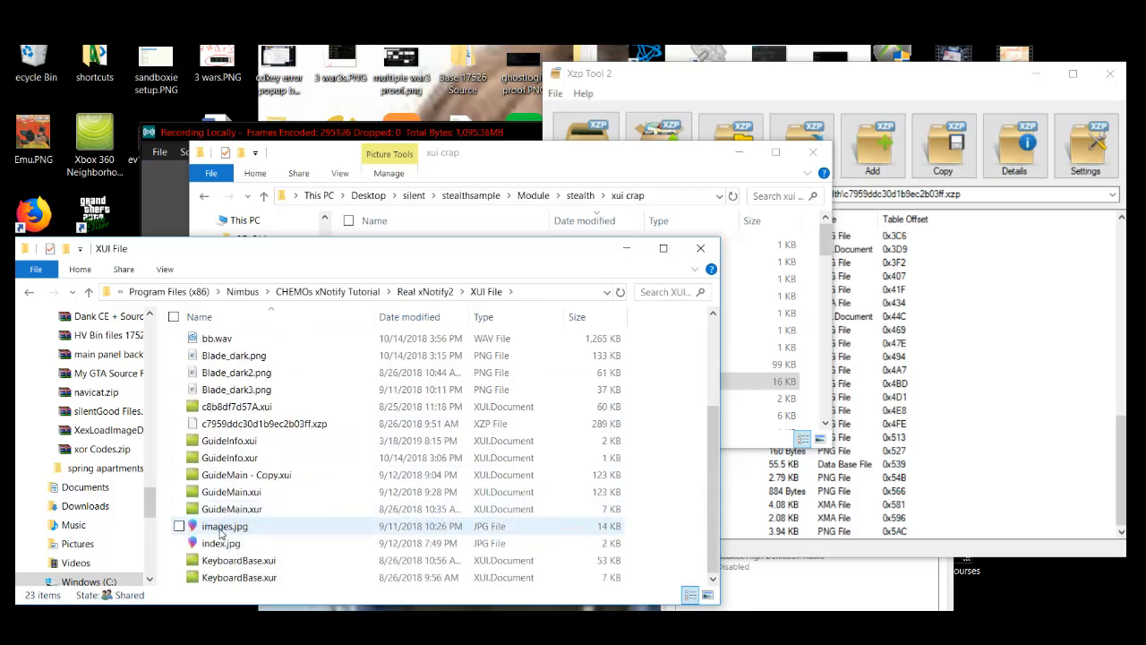
scroll(221, 531, "up", 3)
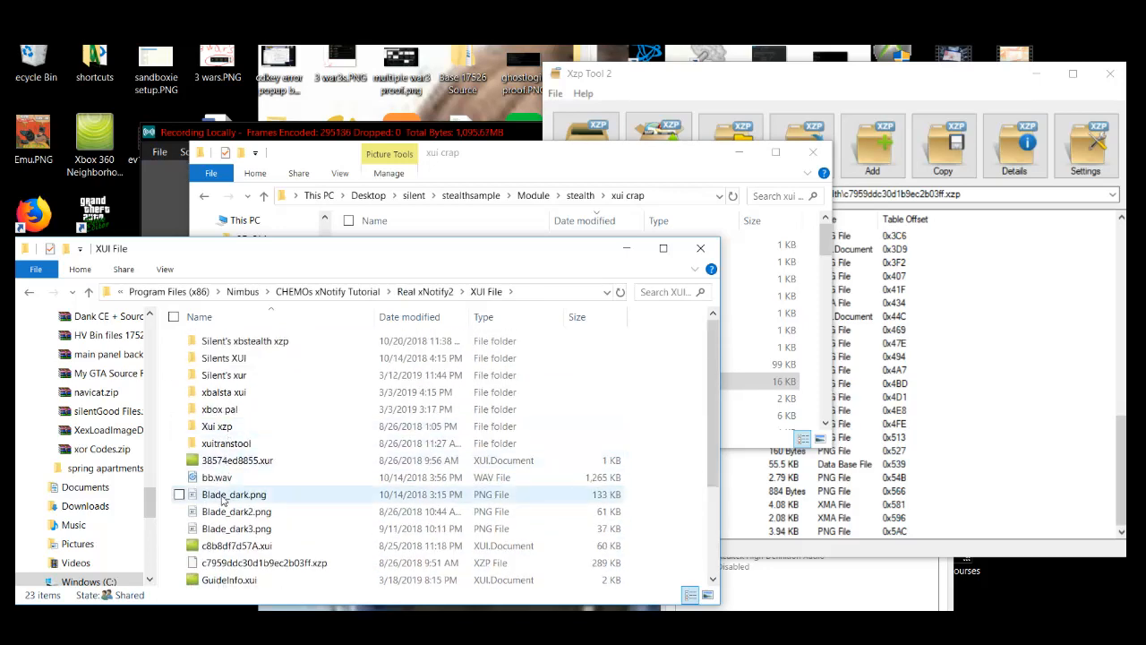
scroll(221, 533, "down", 3)
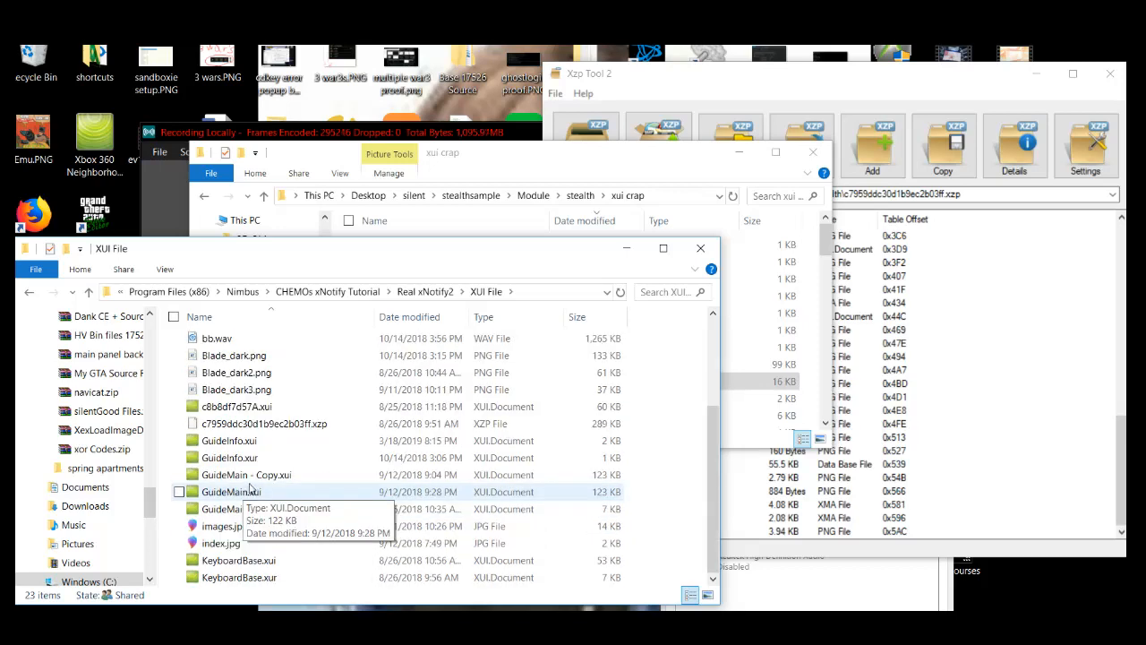
left_click(229, 356)
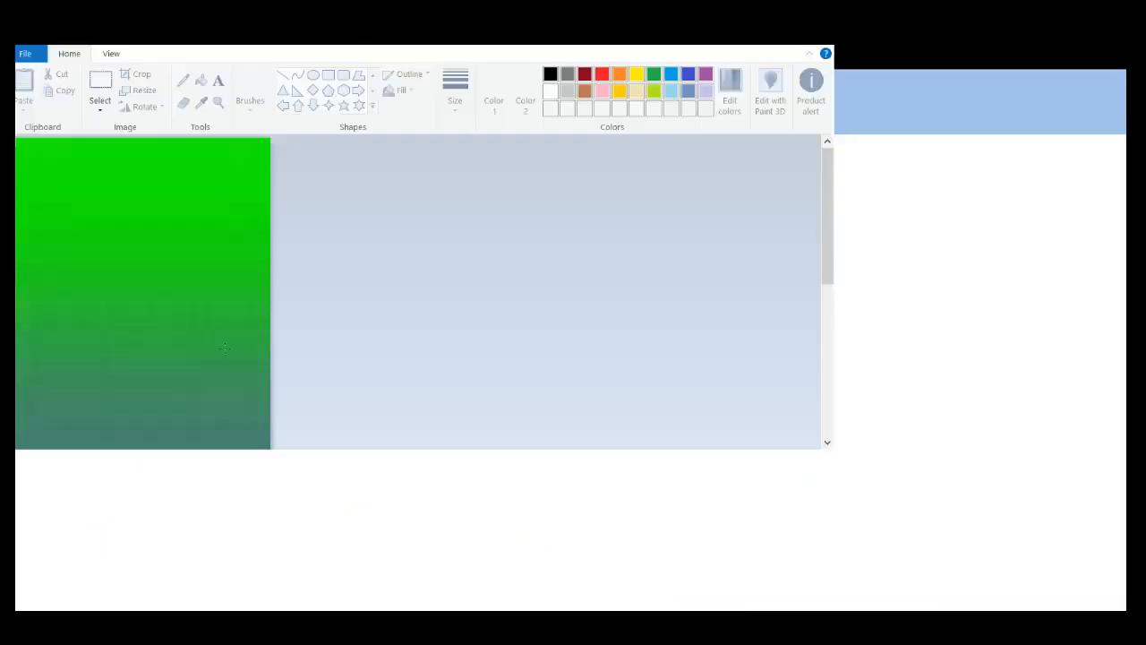
key("alt+F4")
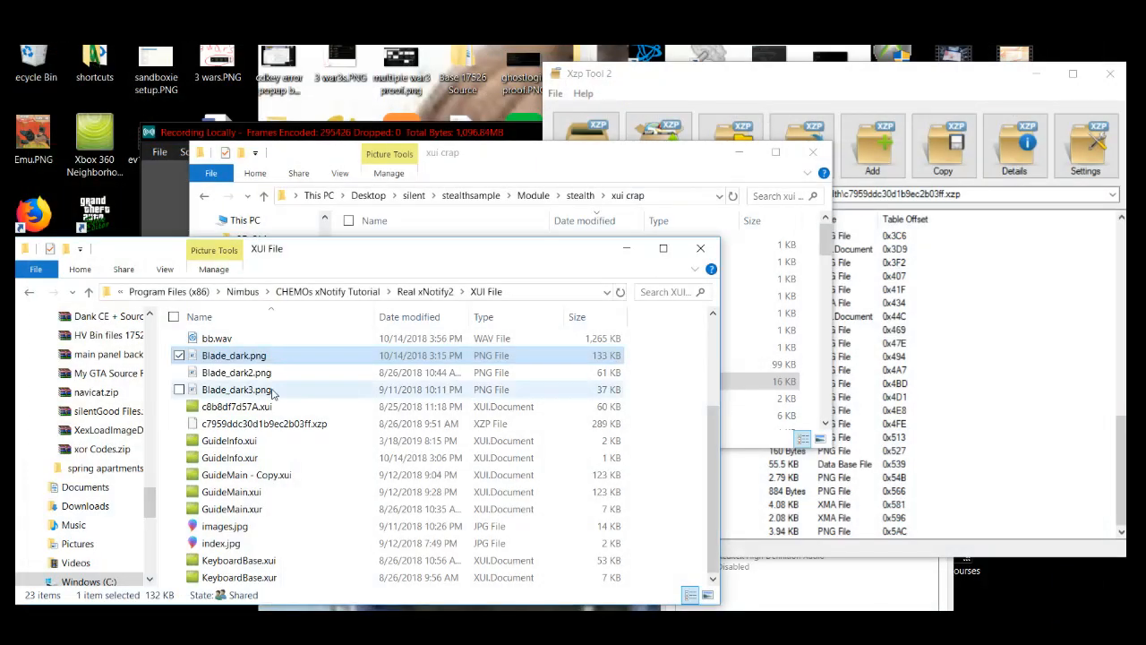
Open the Silents XUI subfolder of XUI File to show its contents
scroll(243, 439, "up", 3)
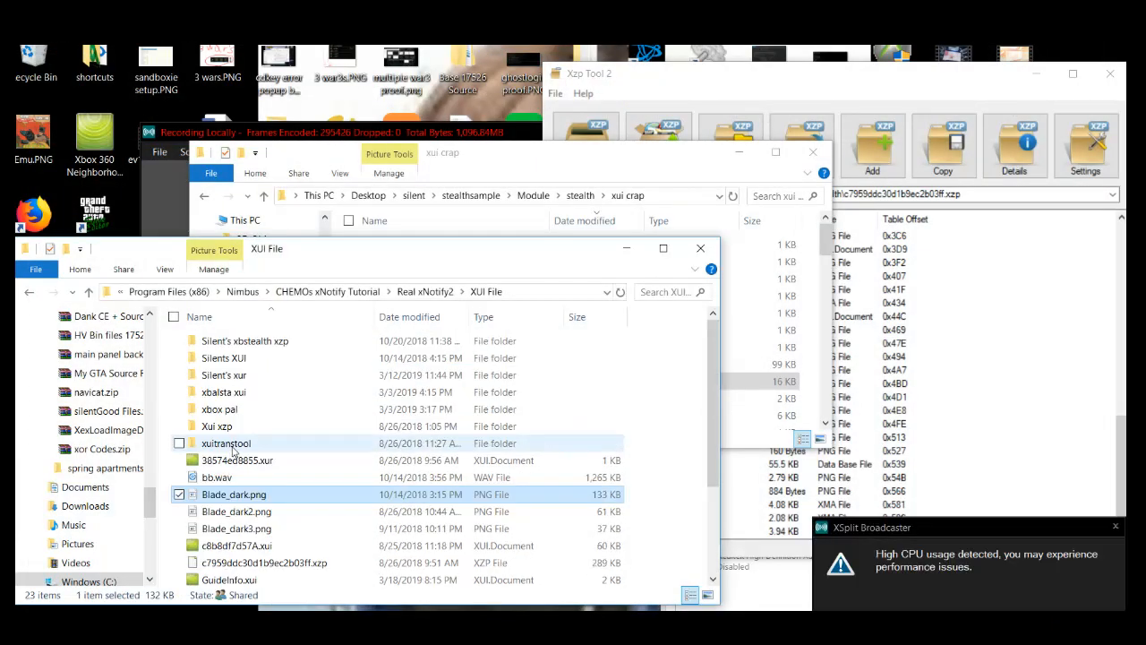
left_click(240, 376)
left_click(237, 364)
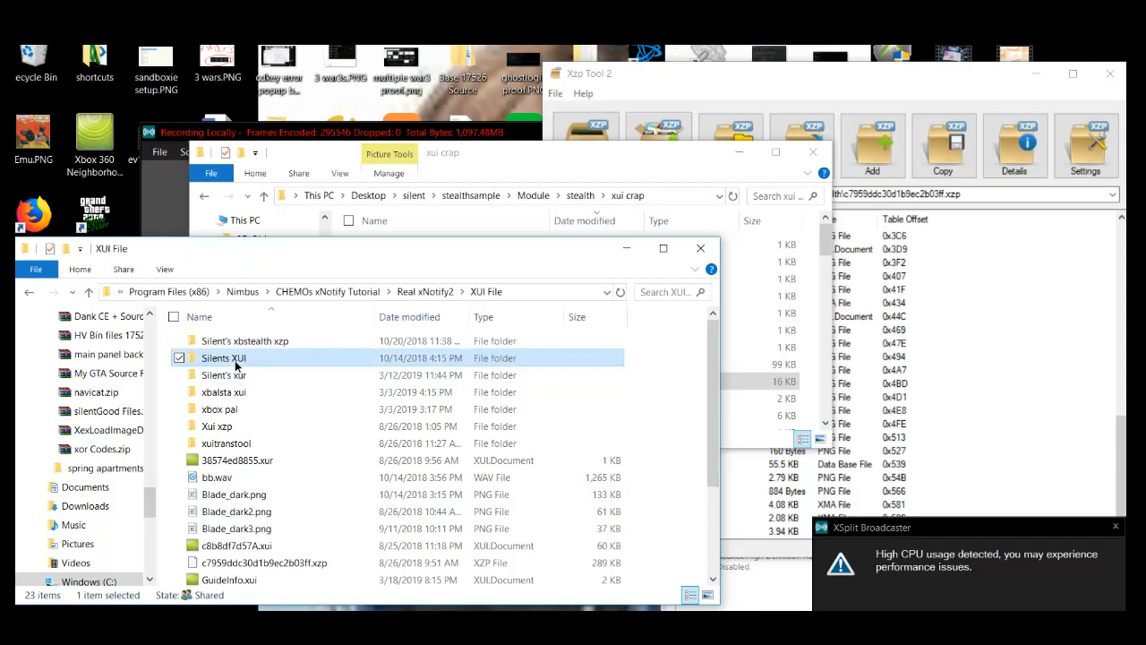
double_click(237, 363)
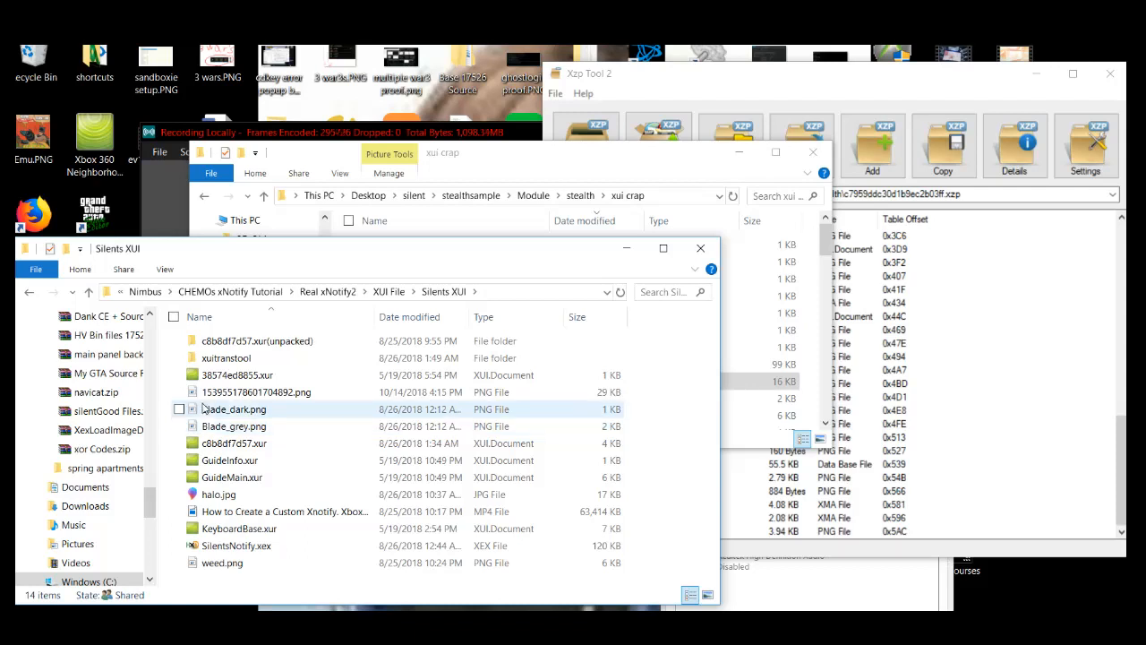
Fill the blue background of Blade_grey.png from Silents XUI with green in Paint, then close it and save the changes
left_click(219, 428)
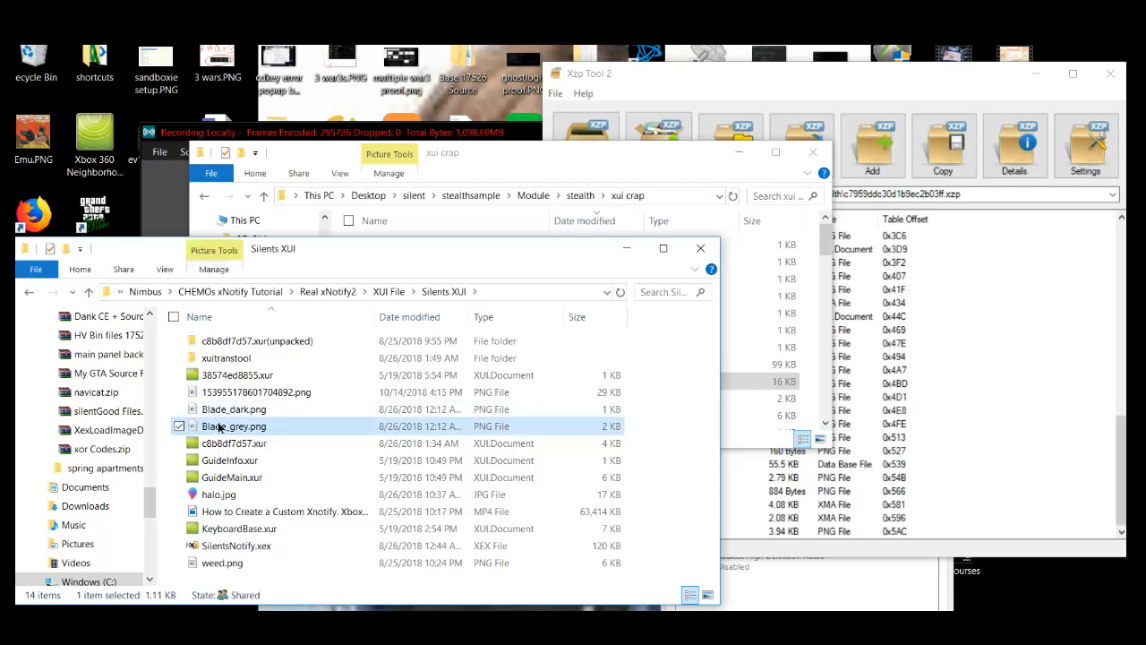
double_click(220, 427)
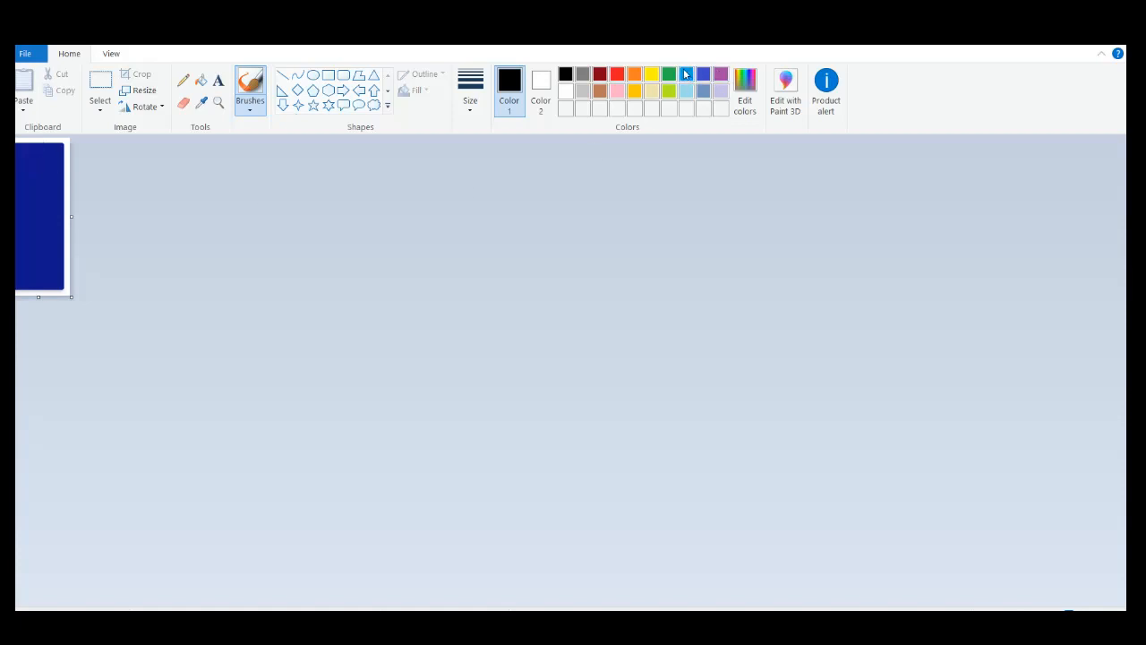
left_click(669, 75)
left_click(201, 80)
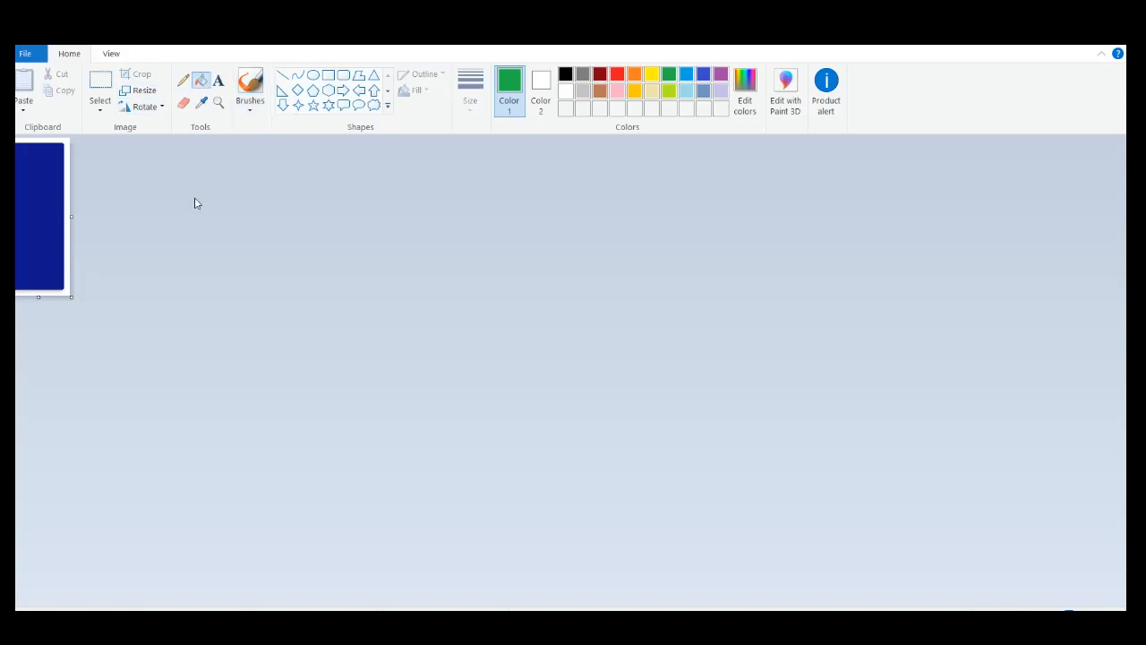
left_click(40, 213)
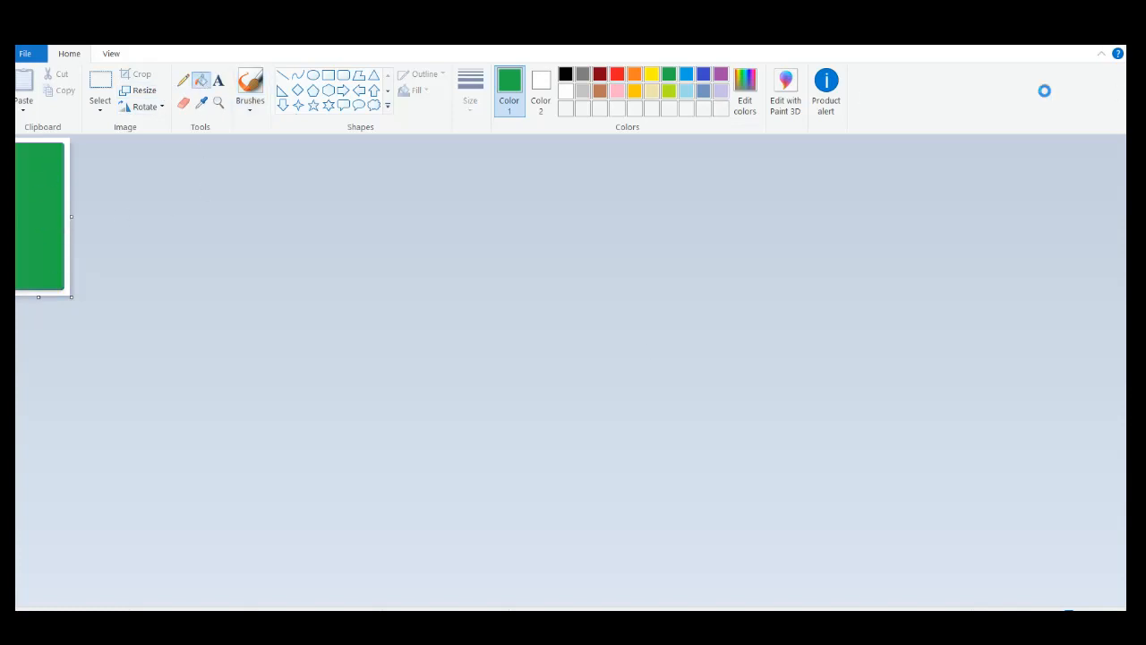
left_click(520, 364)
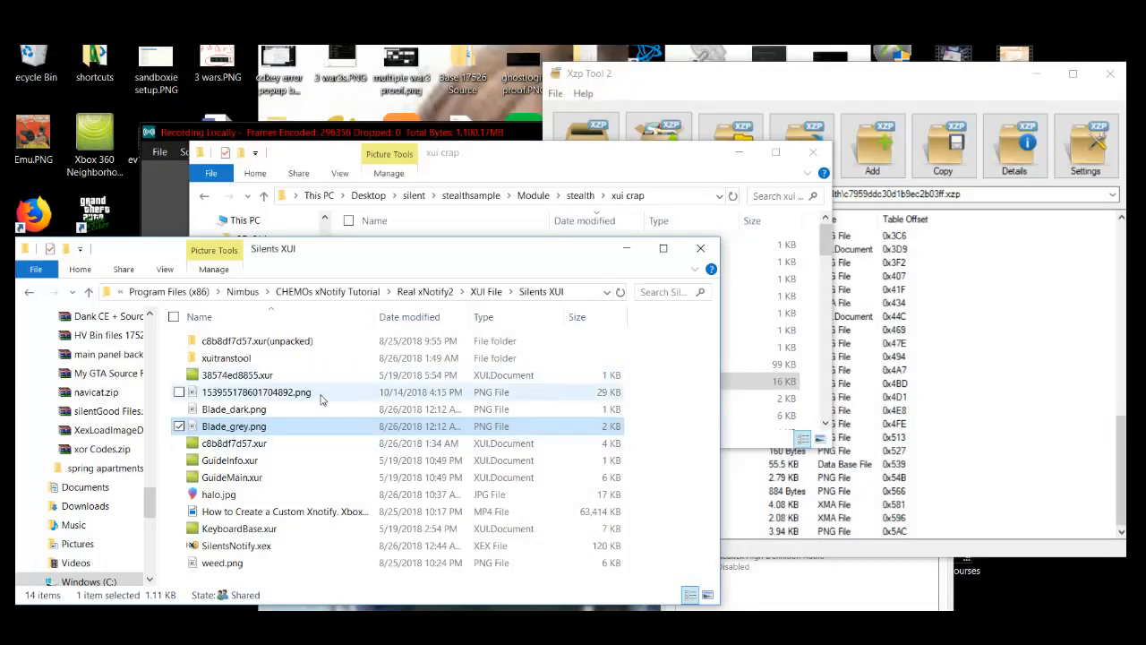
Copy Blade_grey.png from Silents XUI into the xui crap folder, replacing the existing file
right_click(199, 434)
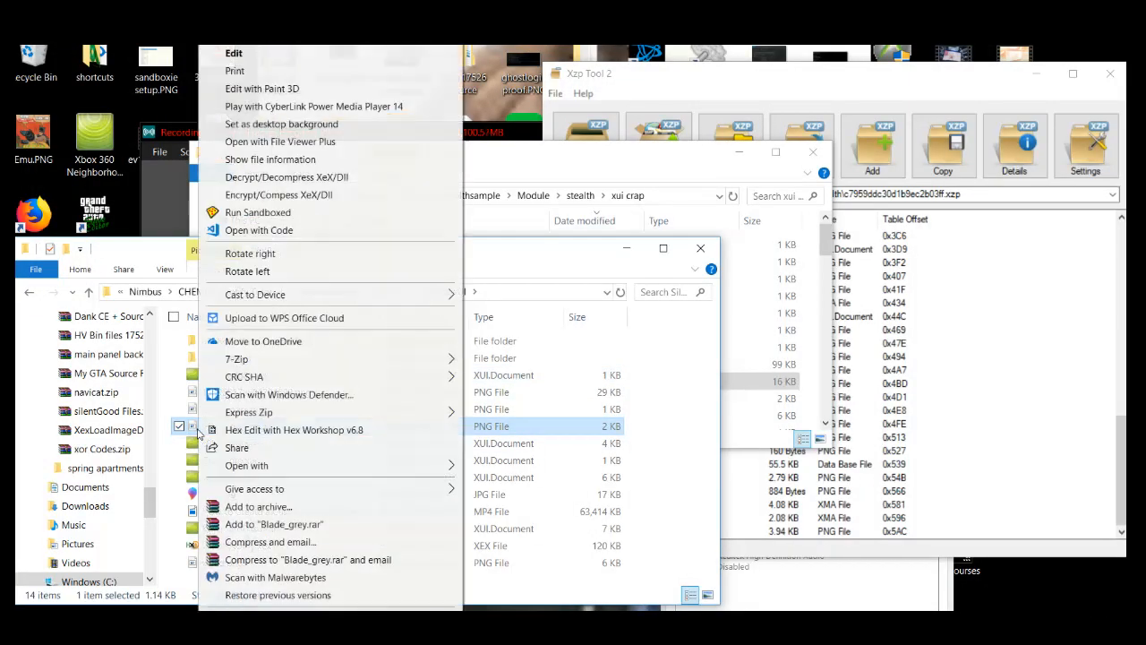
scroll(240, 553, "down", 3)
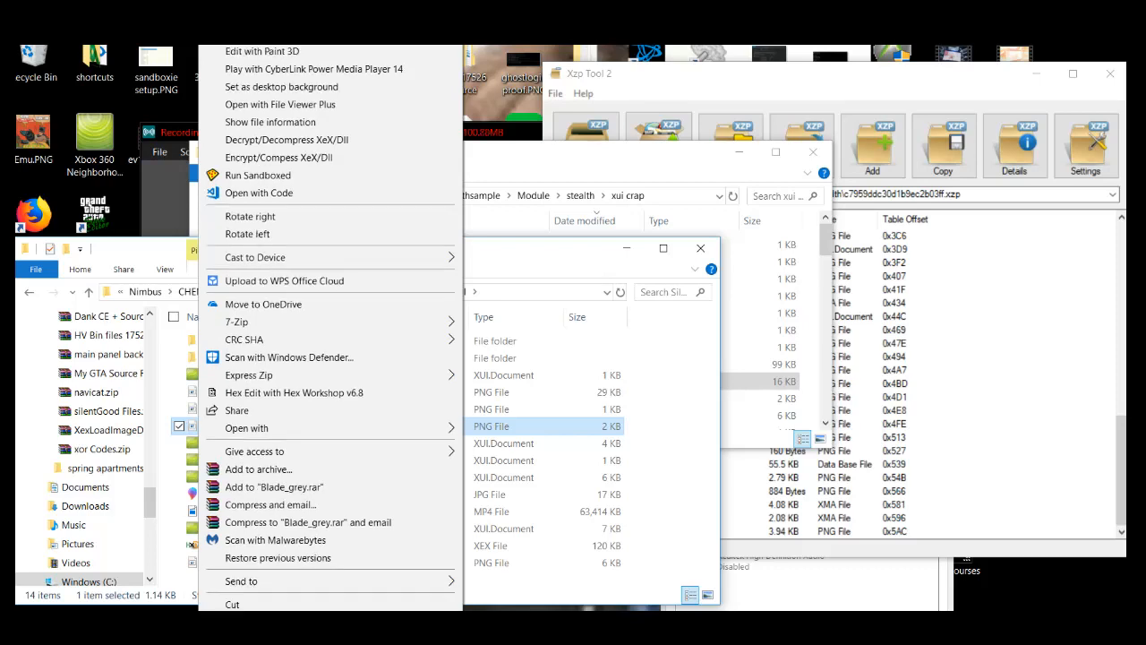
left_click(241, 553)
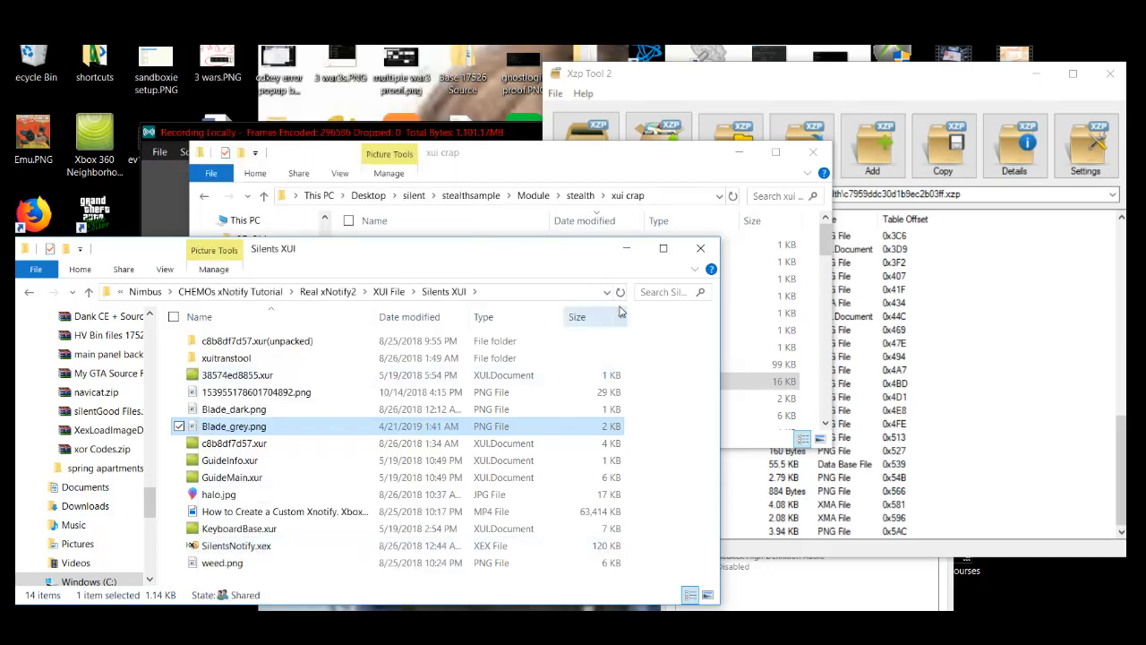
left_click_drag(600, 246, 550, 300)
left_click(575, 302)
left_click(354, 380)
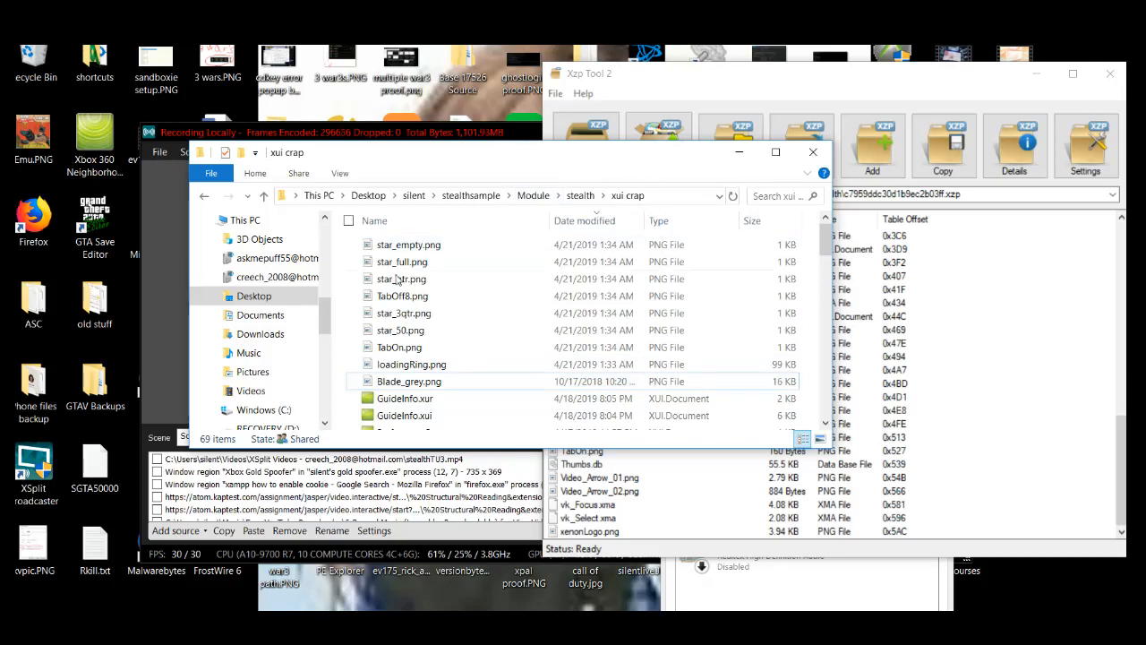
right_click(338, 338)
left_click(373, 148)
left_click(454, 270)
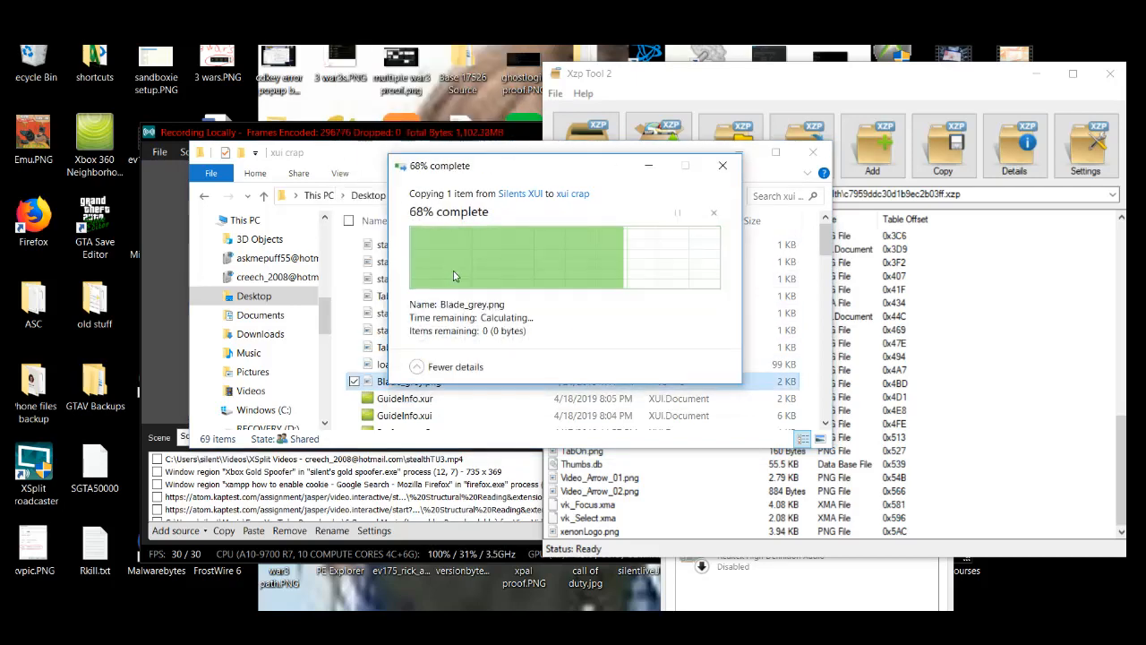
View Blade_dark.png from xui crap in Paint, close it, and add the file to the Xzp Tool 2 archive, confirming the prompt
scroll(372, 376, "down", 15)
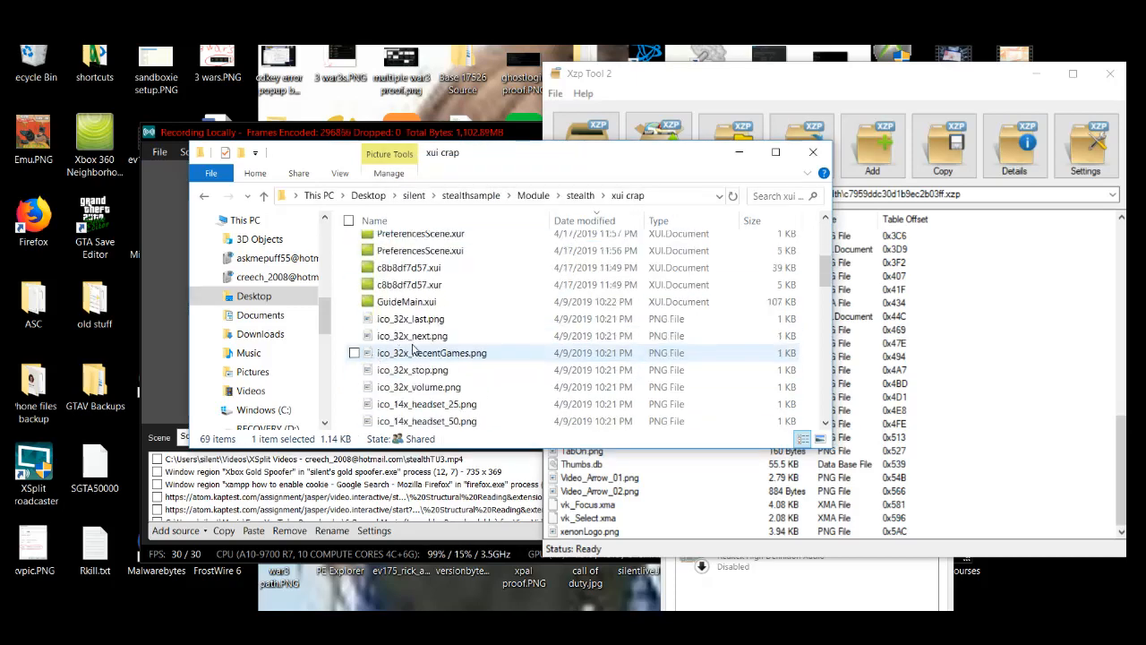
scroll(430, 358, "up", 2)
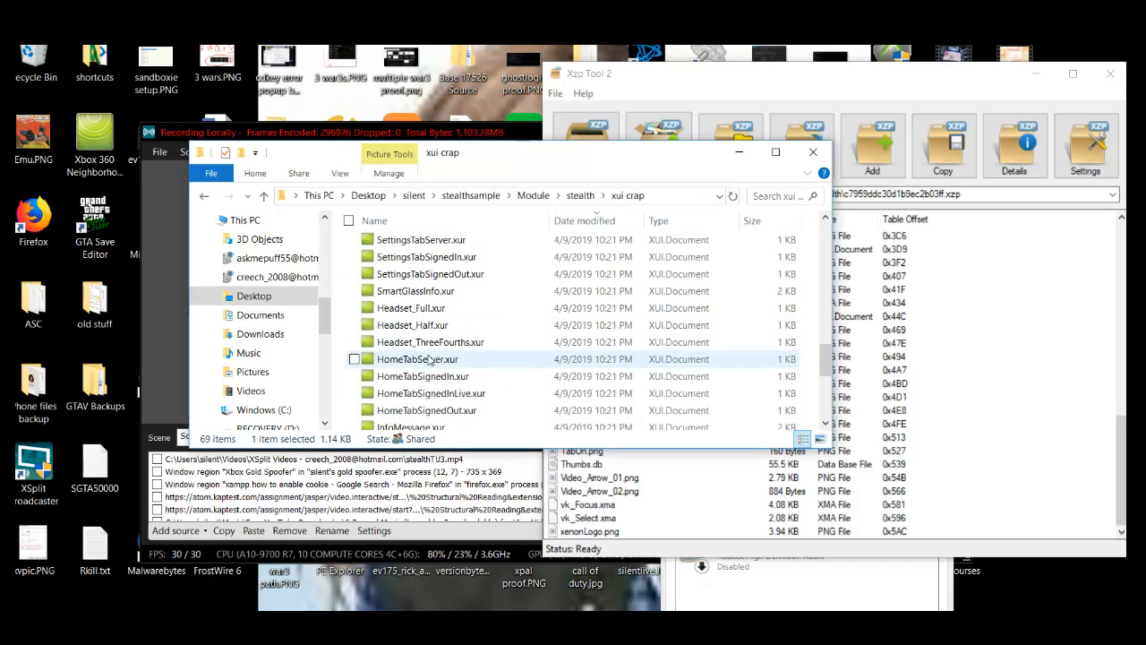
scroll(431, 359, "down", 2)
left_click(368, 423)
double_click(368, 425)
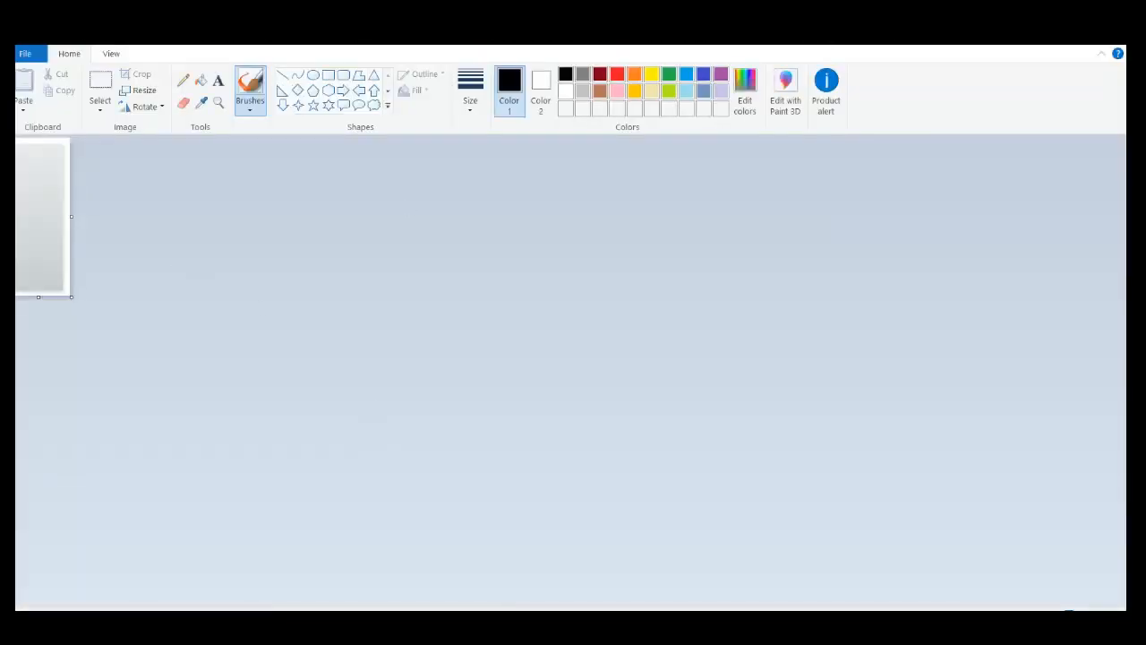
left_click(1109, 34)
left_click_drag(387, 430, 977, 449)
left_click(621, 387)
Re-sort xui crap by date modified, check Blade_grey.png in Paint, and add it to the Xzp Tool 2 archive, confirming the prompt
scroll(580, 372, "up", 15)
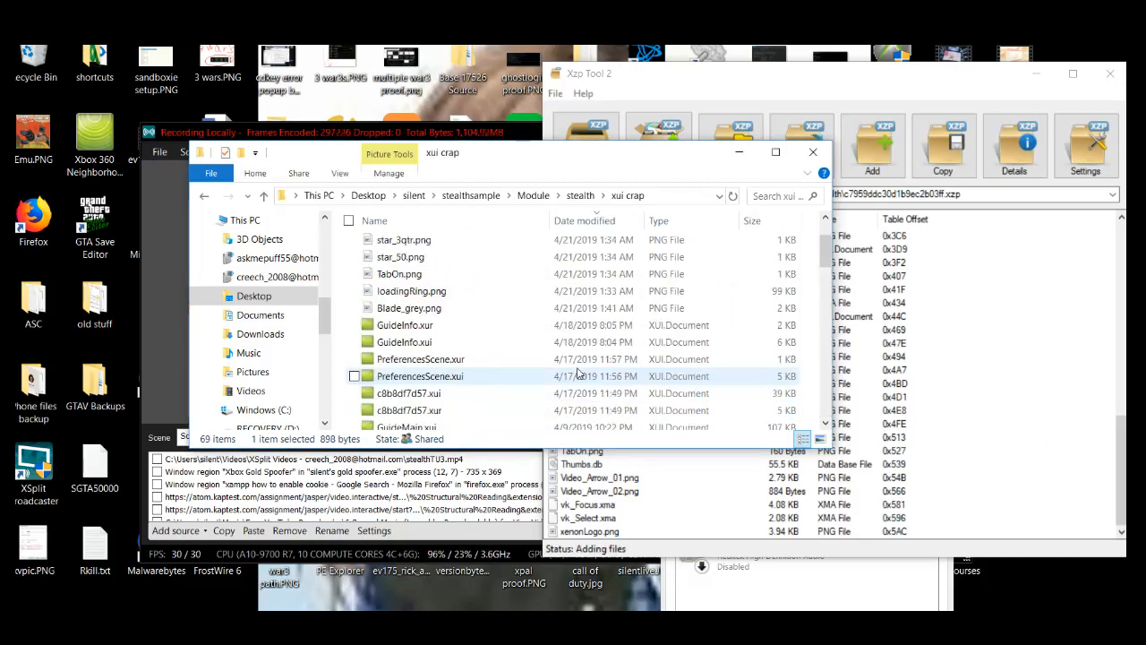
scroll(580, 372, "up", 3)
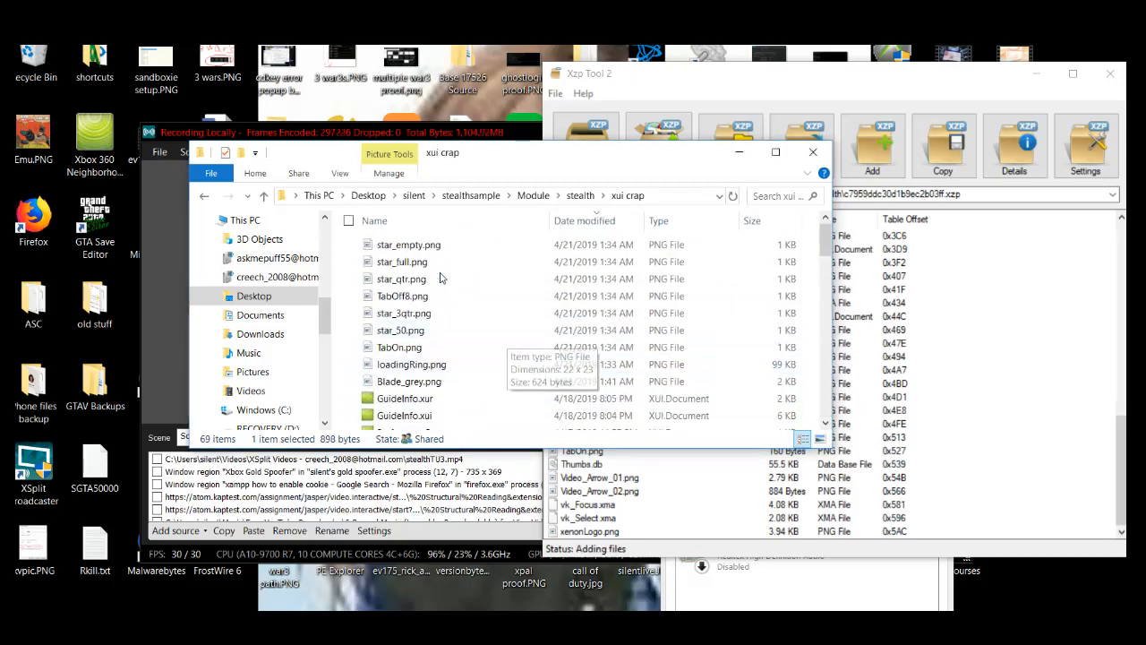
left_click(578, 222)
left_click(578, 221)
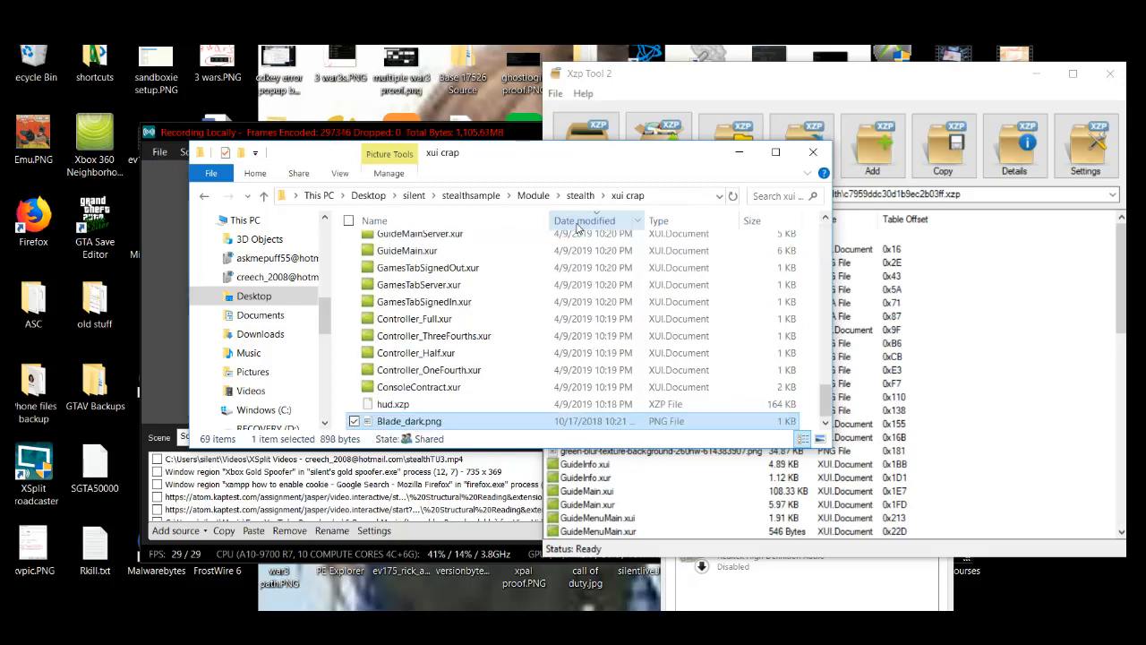
scroll(427, 367, "up", 15)
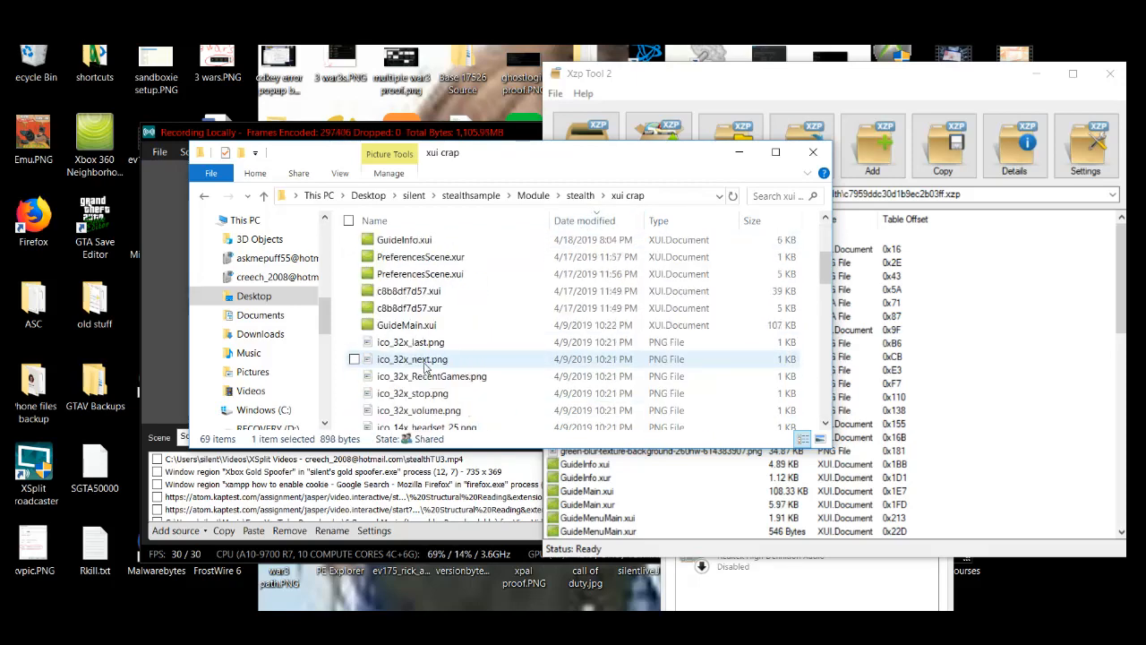
scroll(426, 367, "up", 3)
left_click(383, 246)
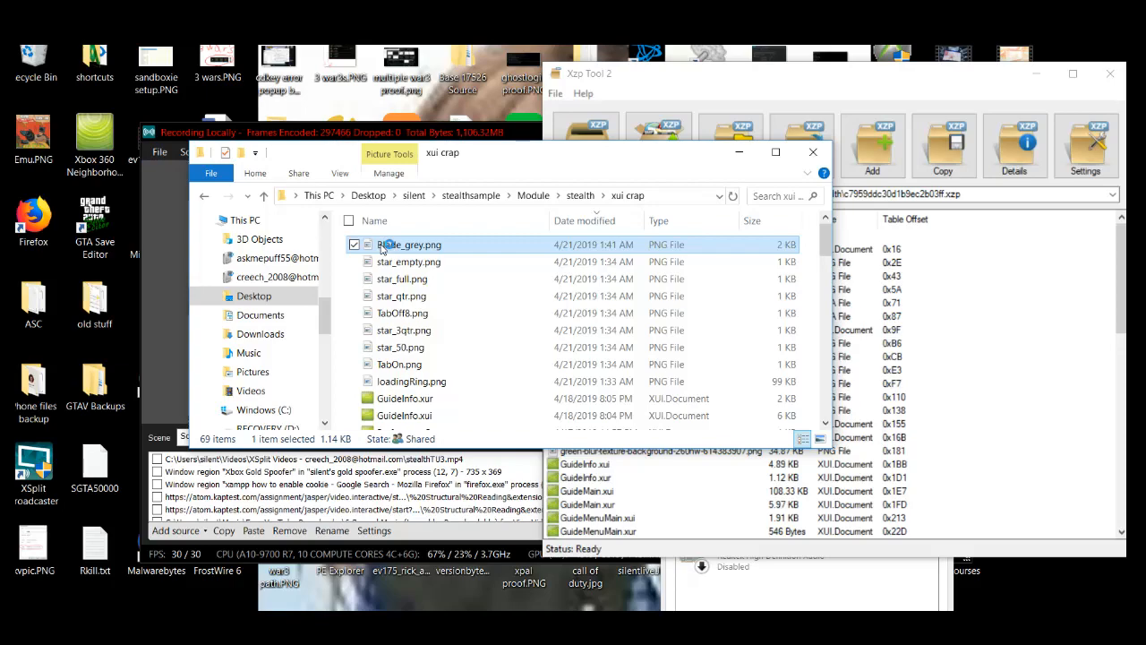
double_click(382, 246)
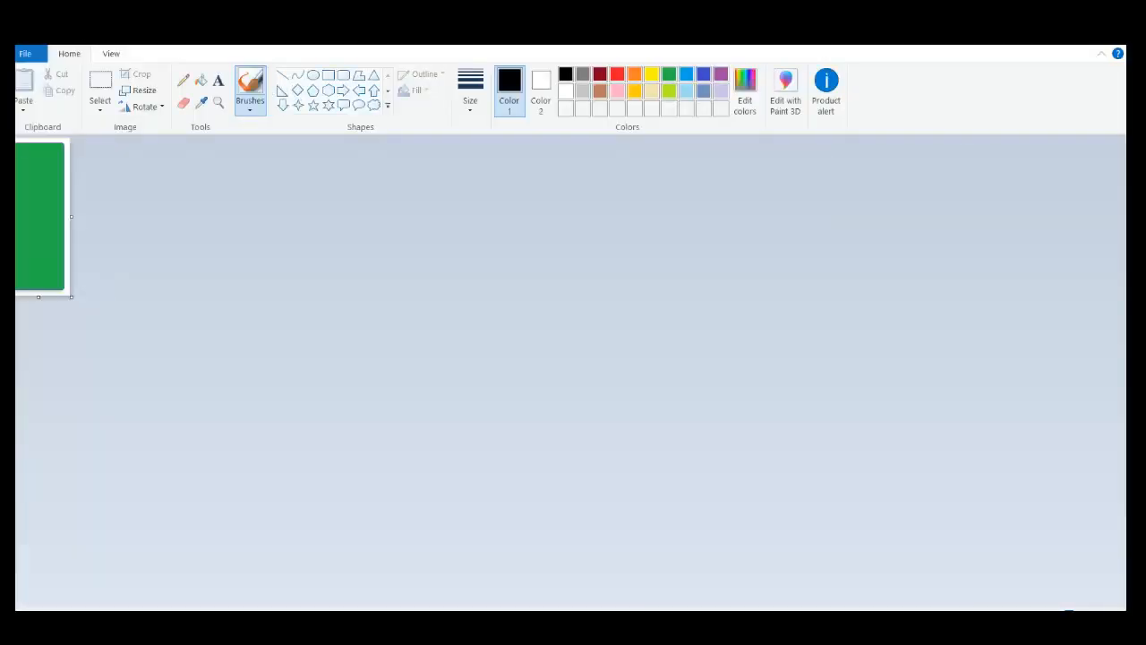
left_click(1108, 35)
left_click_drag(385, 247, 1010, 355)
left_click(619, 388)
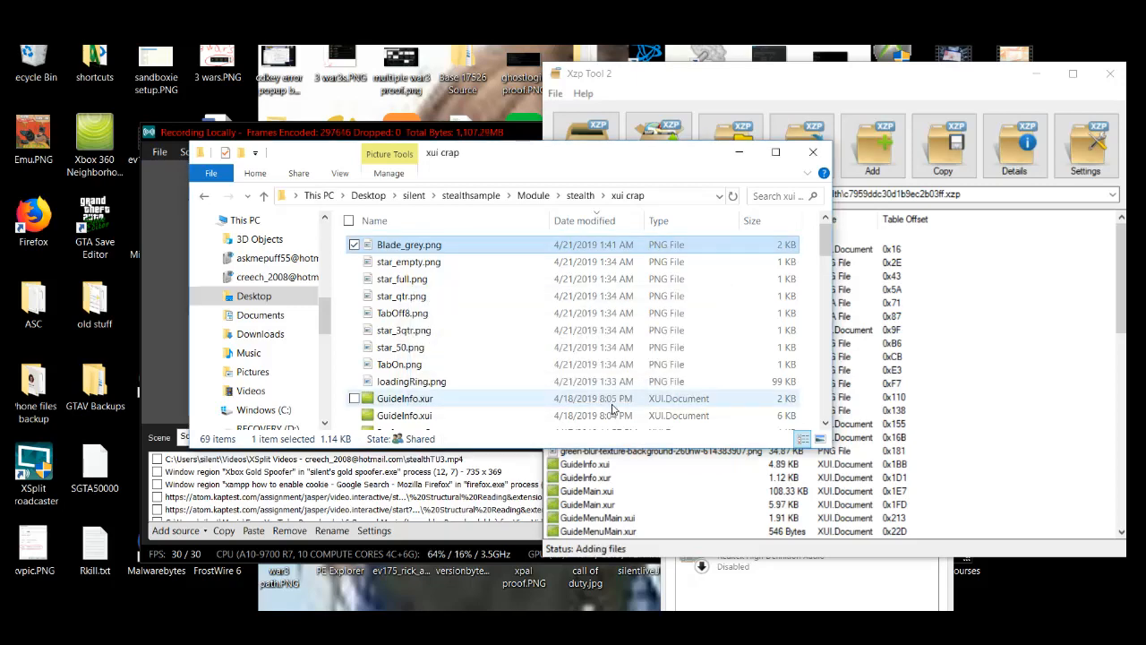
Switch to Visual Studio and look through the stealth project's list of source files
left_click_drag(330, 159, 331, 183)
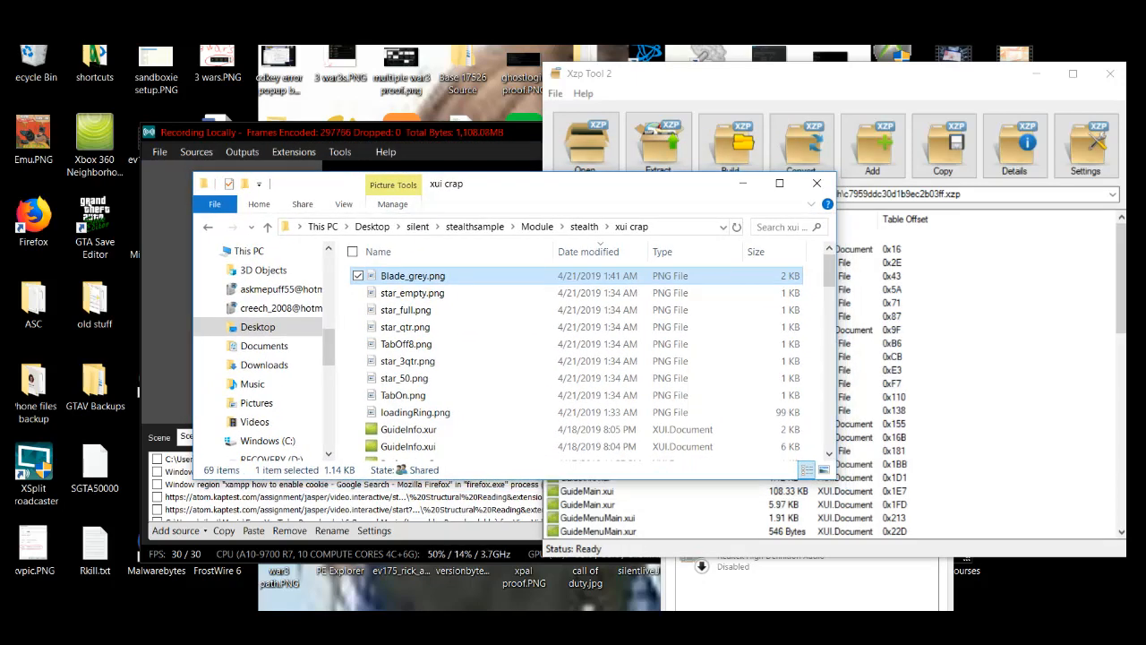
key("alt+Tab")
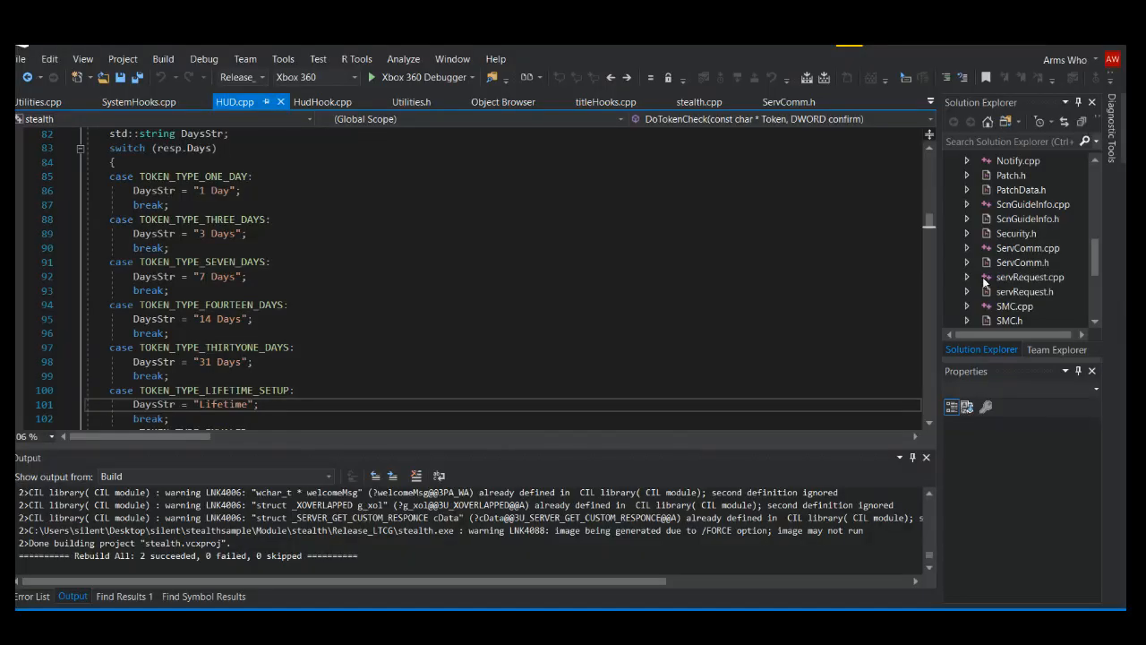
scroll(985, 280, "down", 5)
scroll(1031, 222, "up", 4)
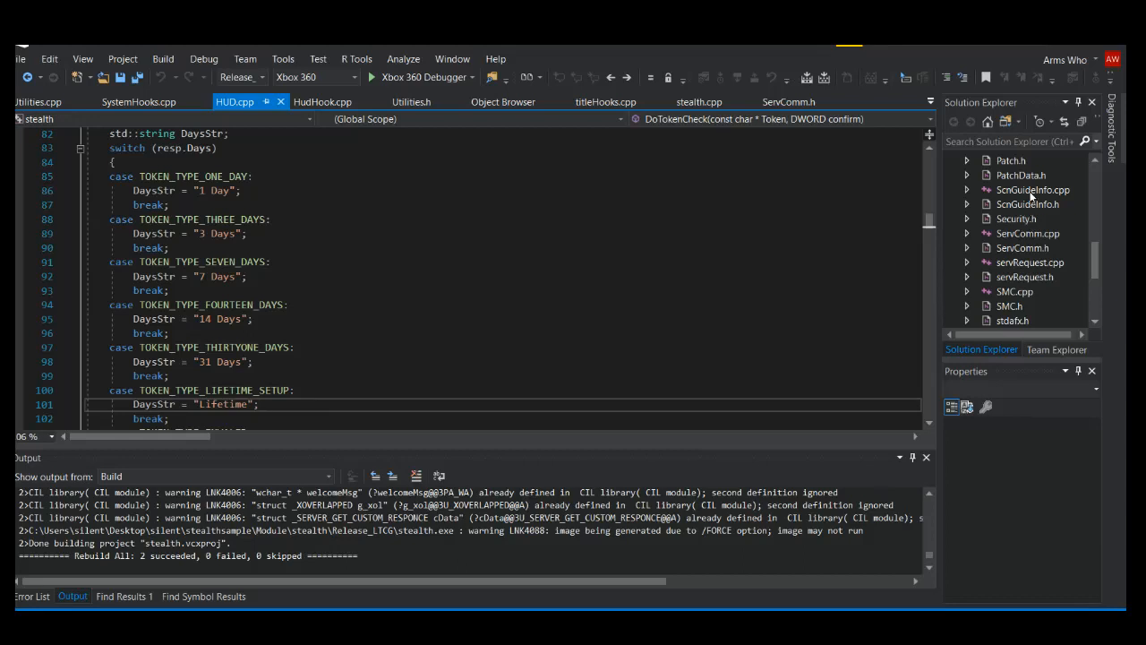
scroll(1031, 193, "up", 8)
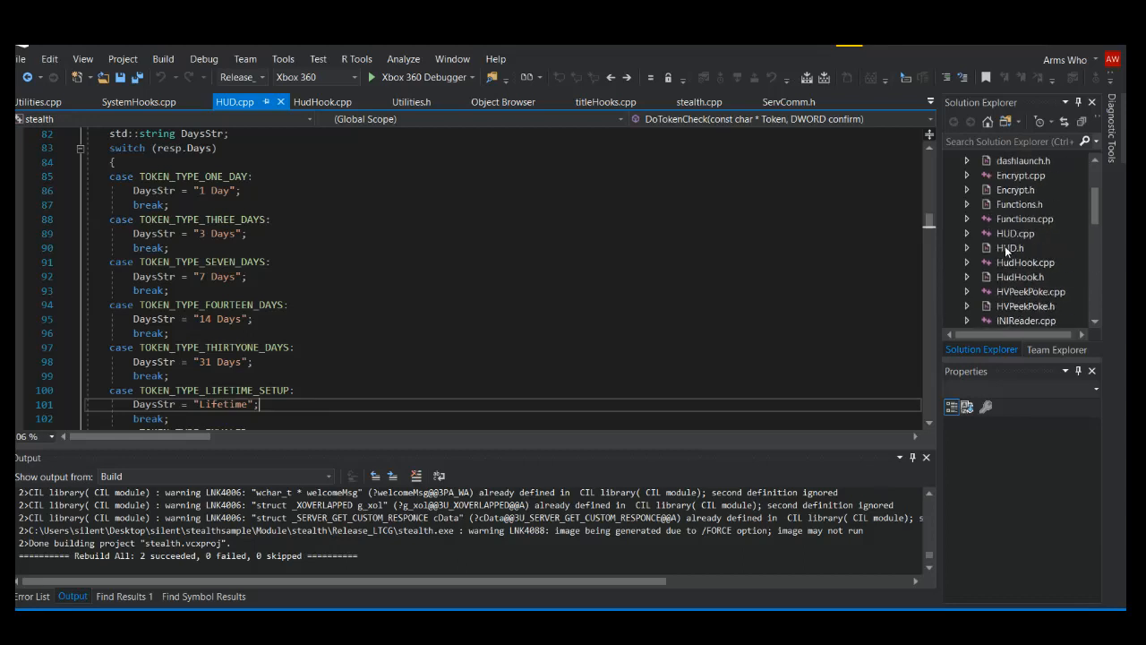
scroll(1021, 221, "up", 3)
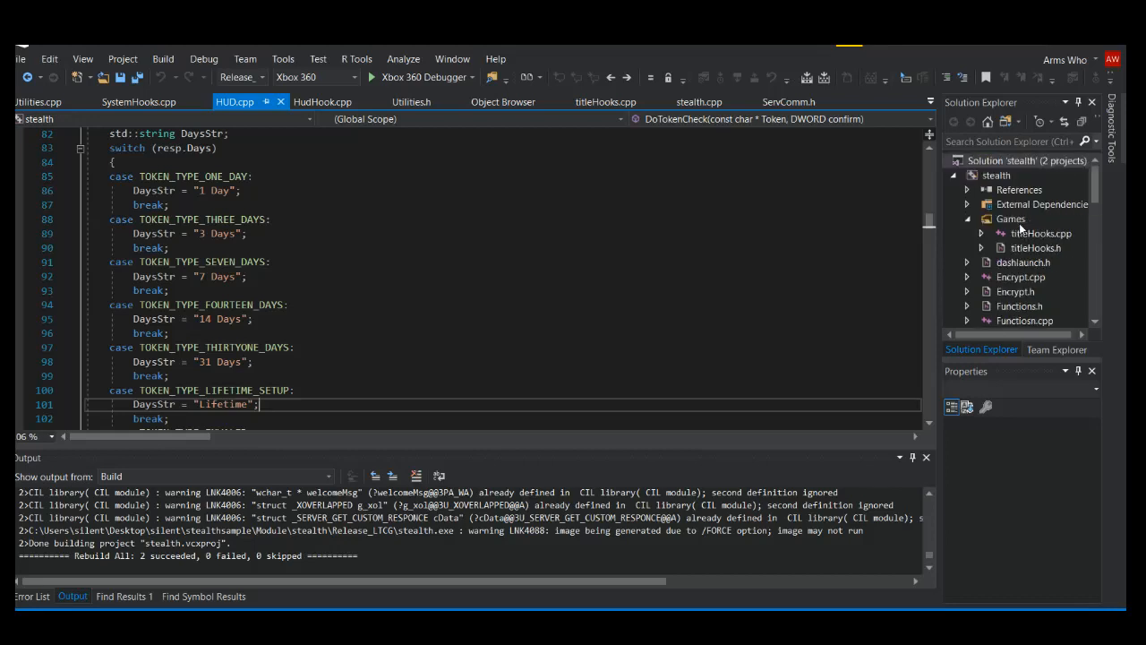
scroll(1048, 221, "down", 2)
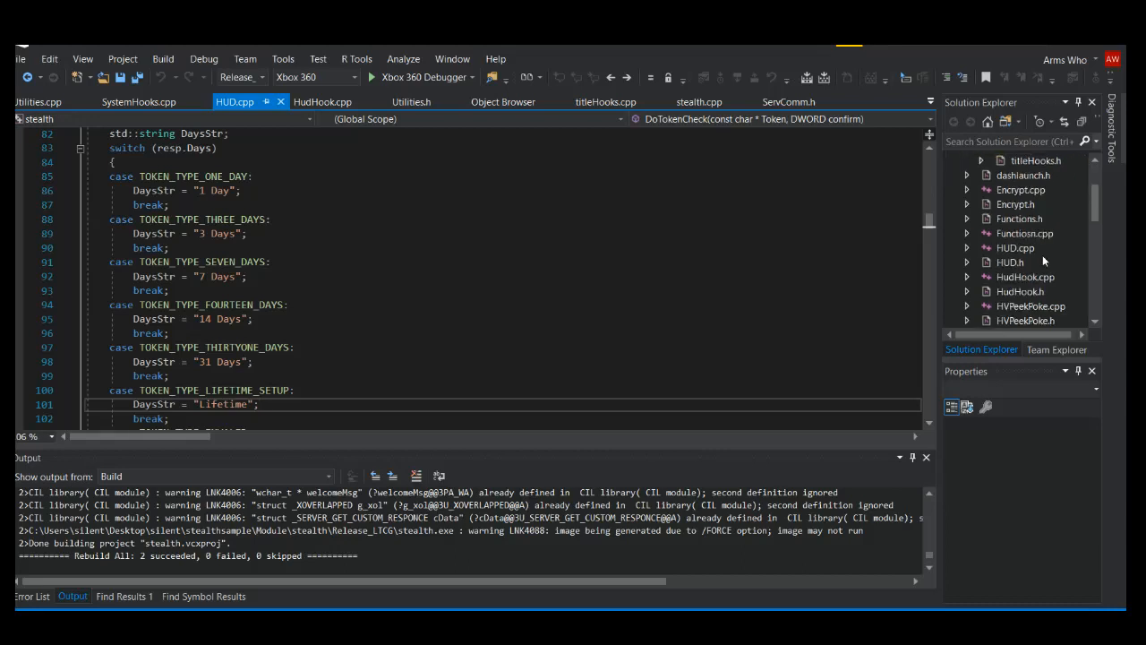
scroll(1043, 254, "down", 3)
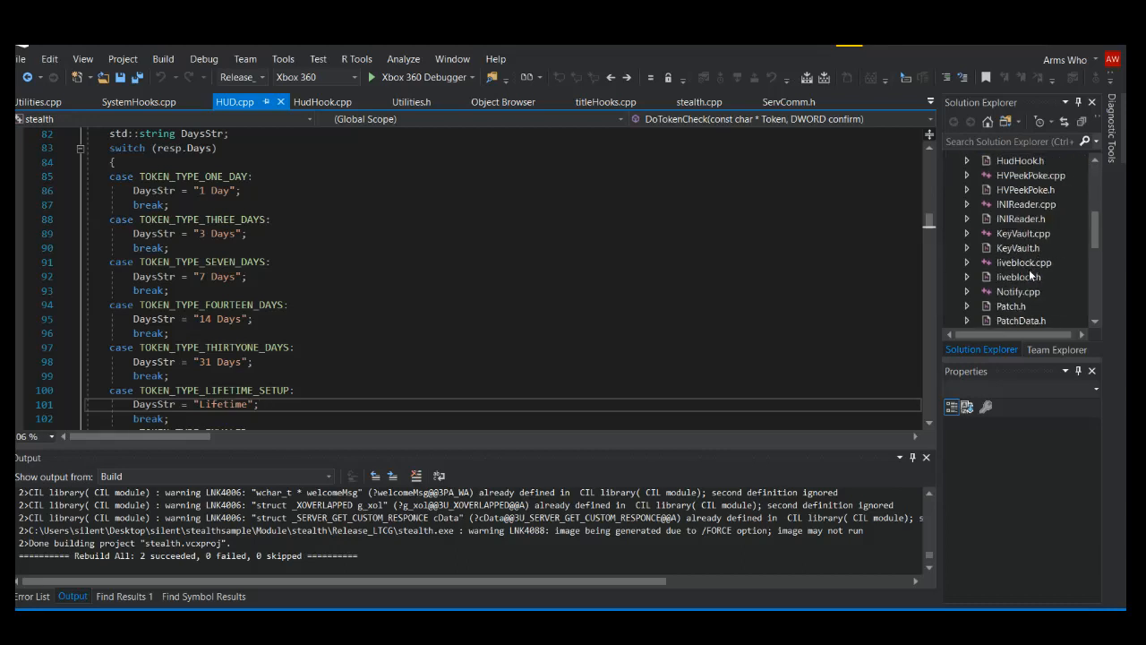
scroll(1029, 265, "down", 2)
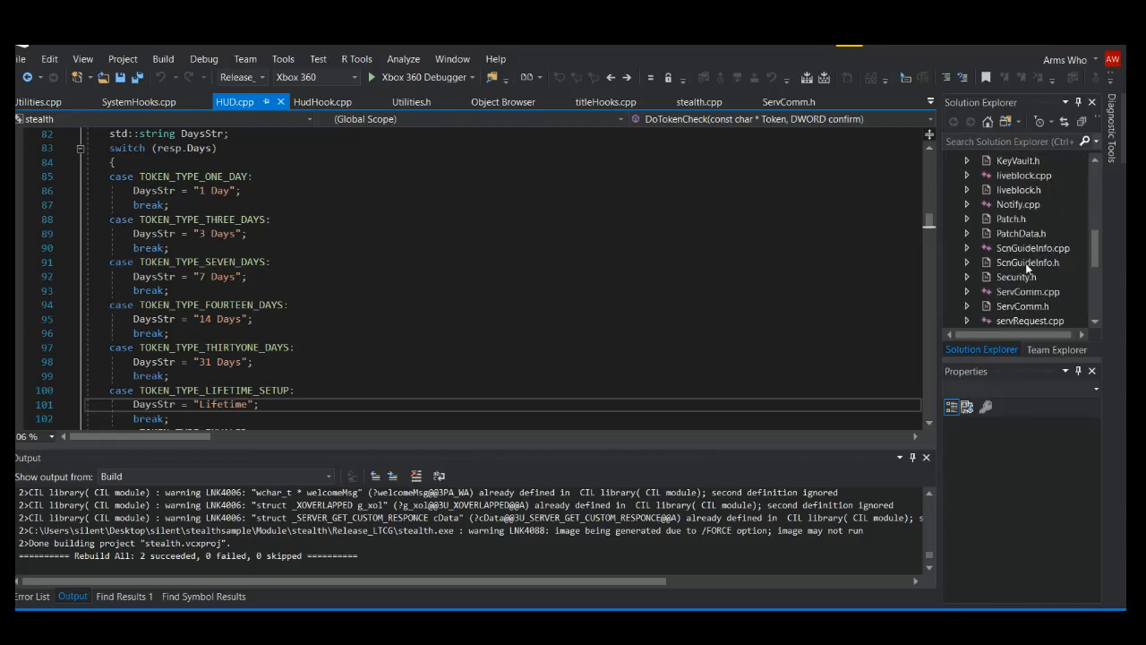
scroll(1028, 267, "down", 1)
scroll(1029, 266, "down", 2)
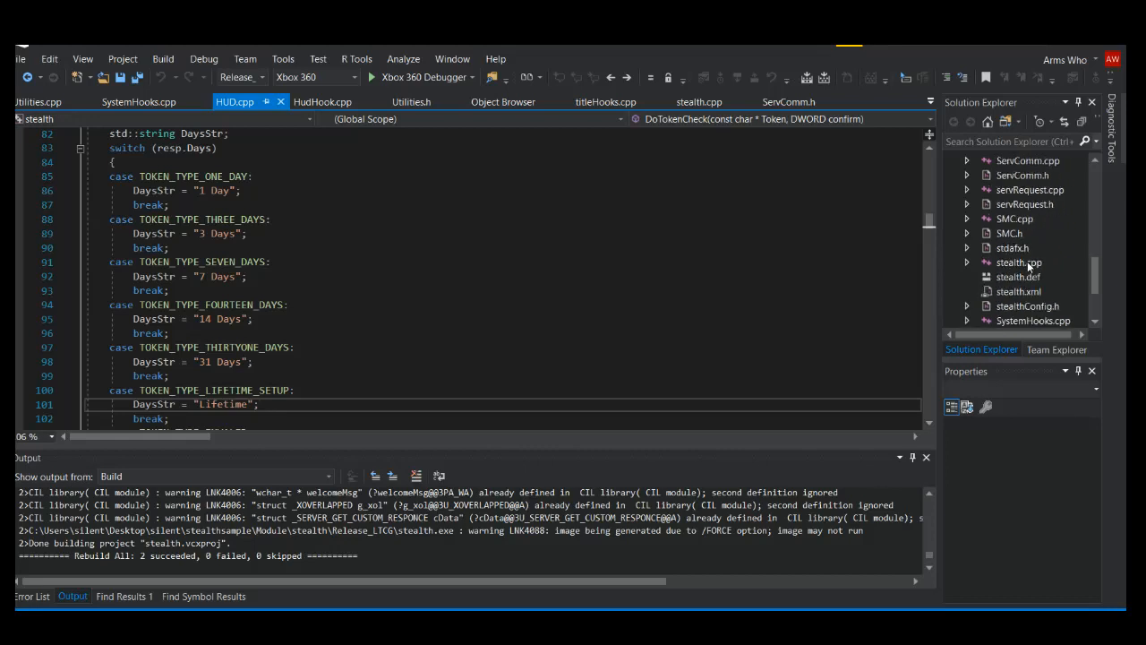
scroll(1030, 266, "down", 2)
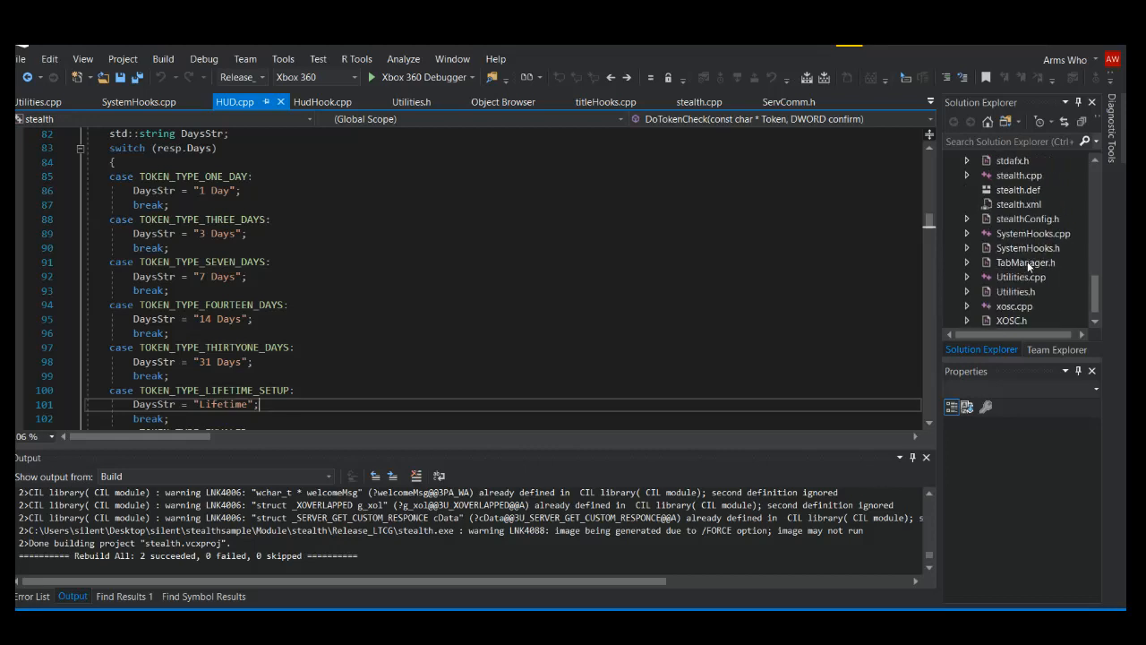
scroll(1029, 266, "down", 1)
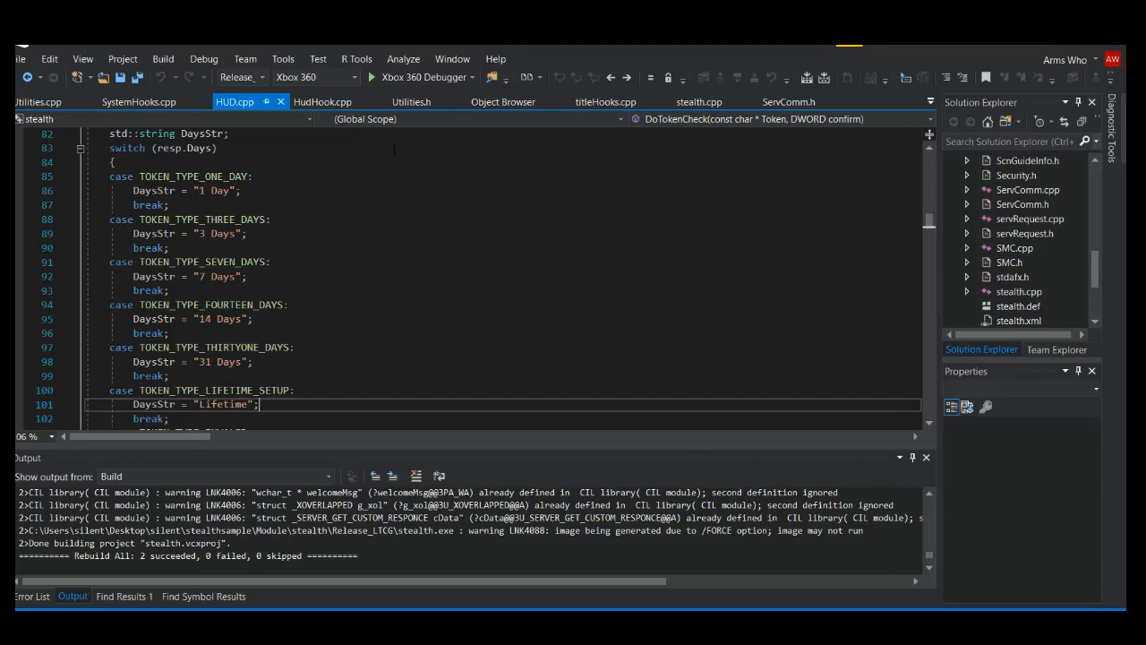
Open HudHook.cpp and review its HUD hooks and scene creation callbacks, back to the preferences scene callback near line 54
left_click(323, 101)
scroll(513, 213, "down", 3)
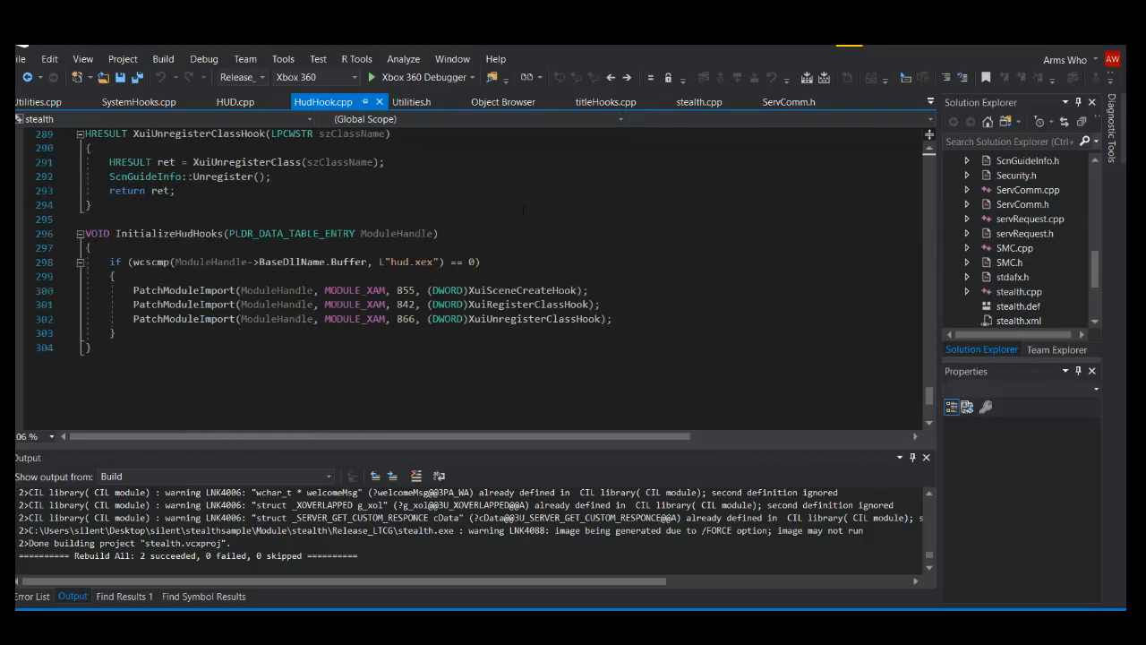
scroll(516, 212, "up", 20)
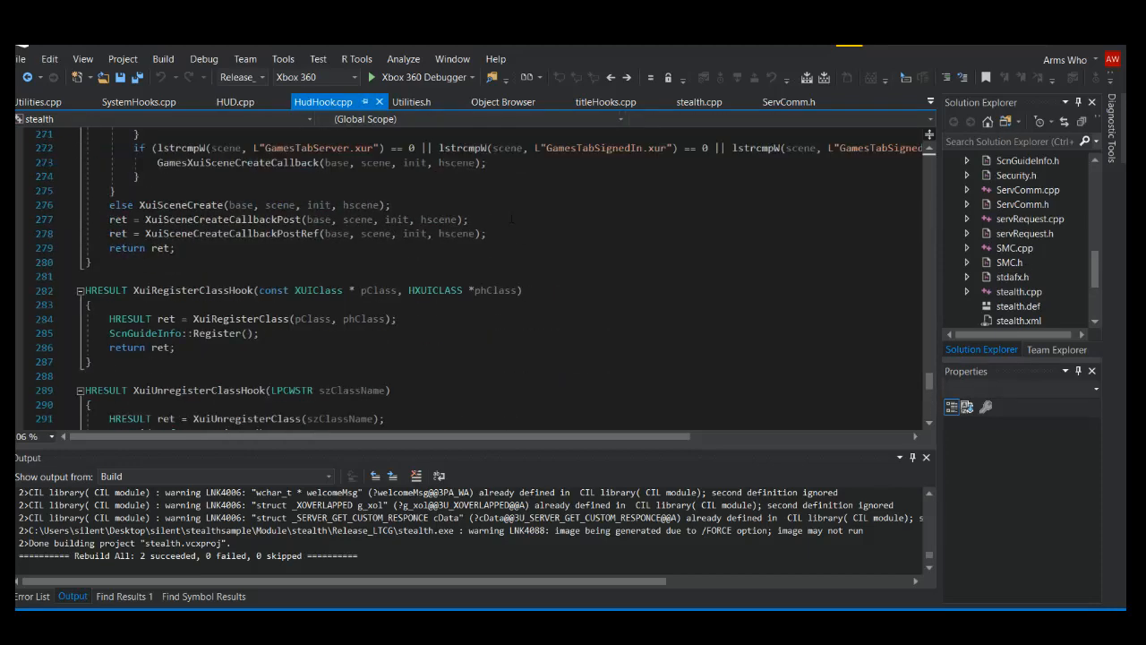
scroll(532, 254, "up", 4)
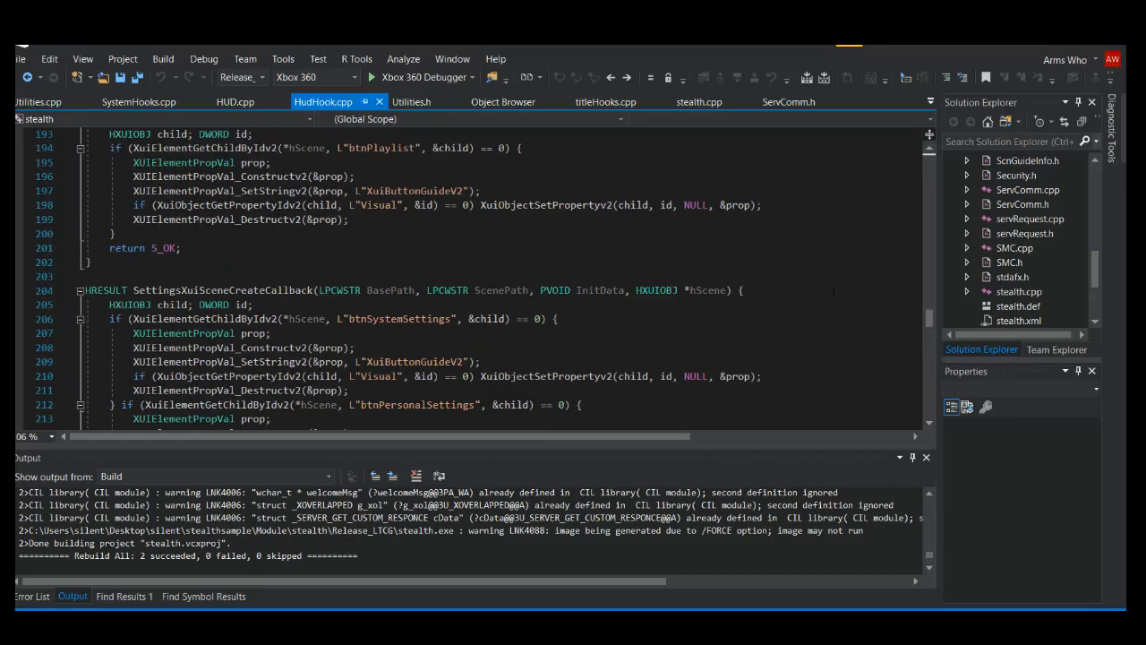
left_click_drag(930, 318, 909, 203)
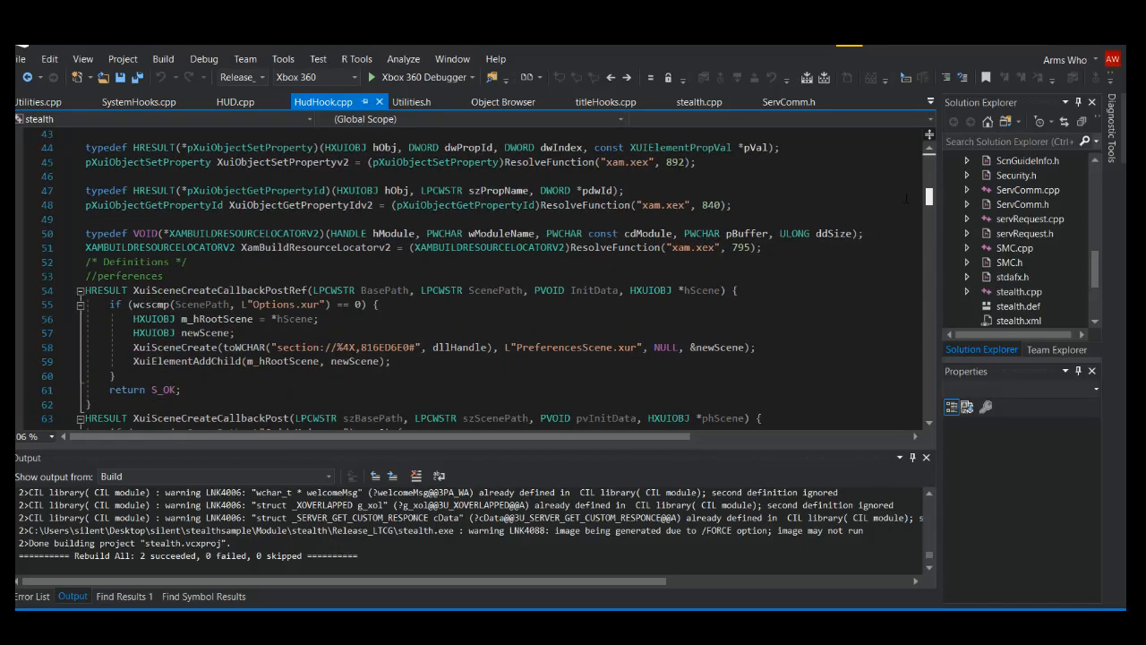
Open stealth.cpp and look through it from Checkini to the Xamhackspinner patch call in the hPimpin block of Initialize
left_click(700, 101)
scroll(492, 273, "up", 7)
scroll(483, 275, "down", 20)
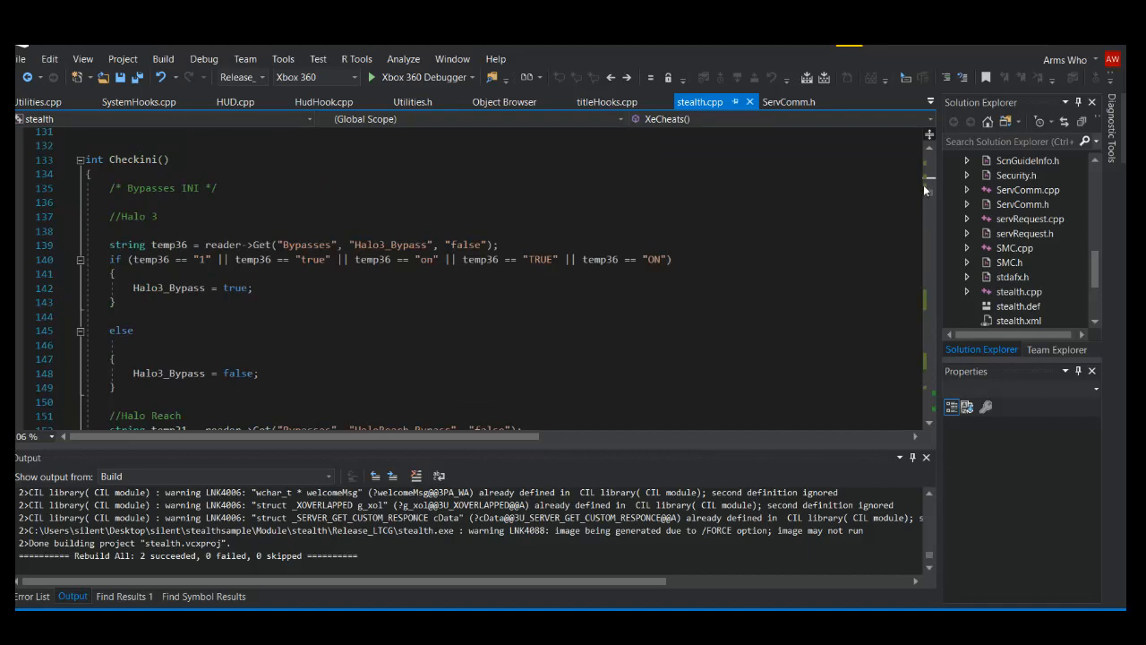
left_click_drag(929, 195, 870, 357)
scroll(478, 278, "up", 5)
scroll(479, 277, "down", 4)
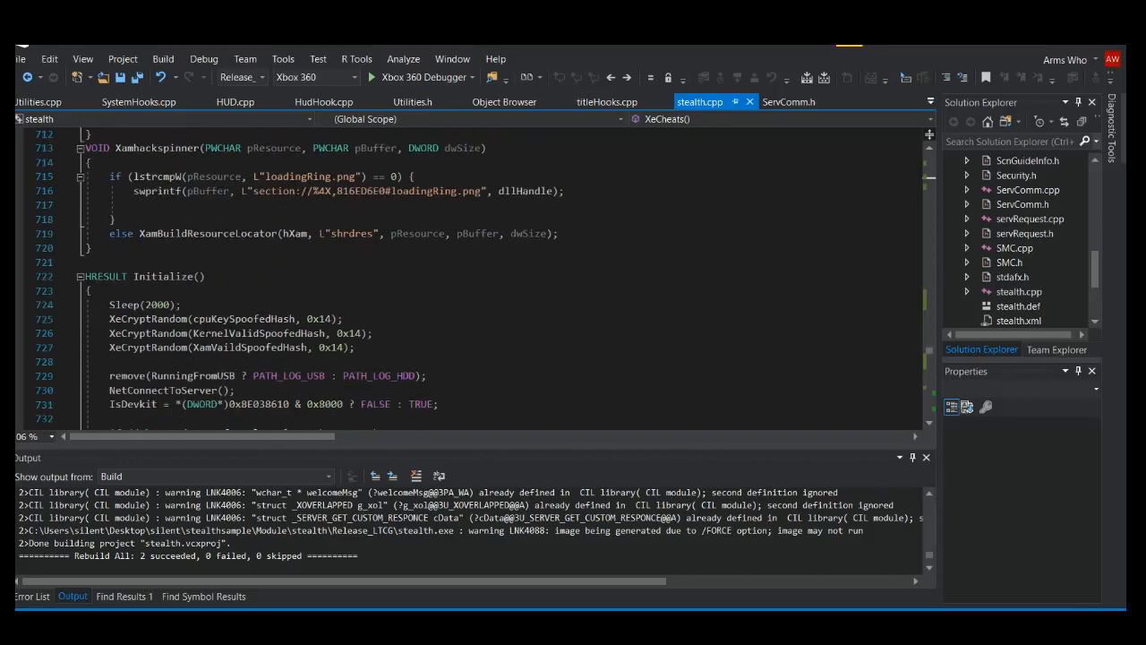
left_click(81, 191)
left_click(80, 191)
scroll(135, 238, "down", 12)
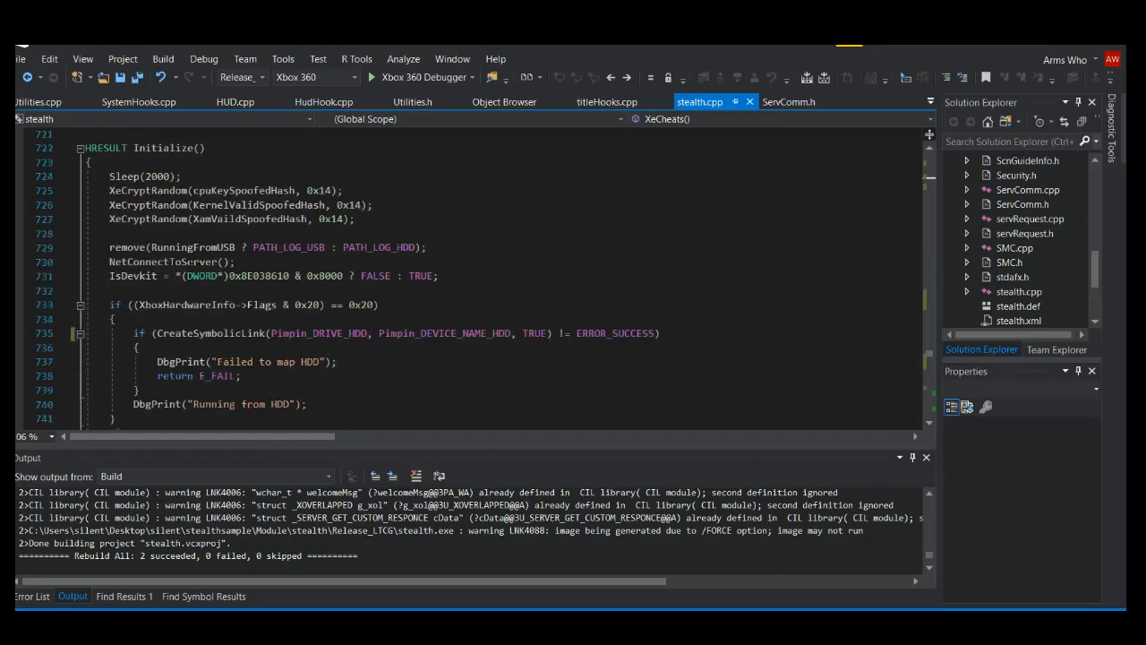
scroll(481, 279, "down", 14)
scroll(481, 278, "up", 10)
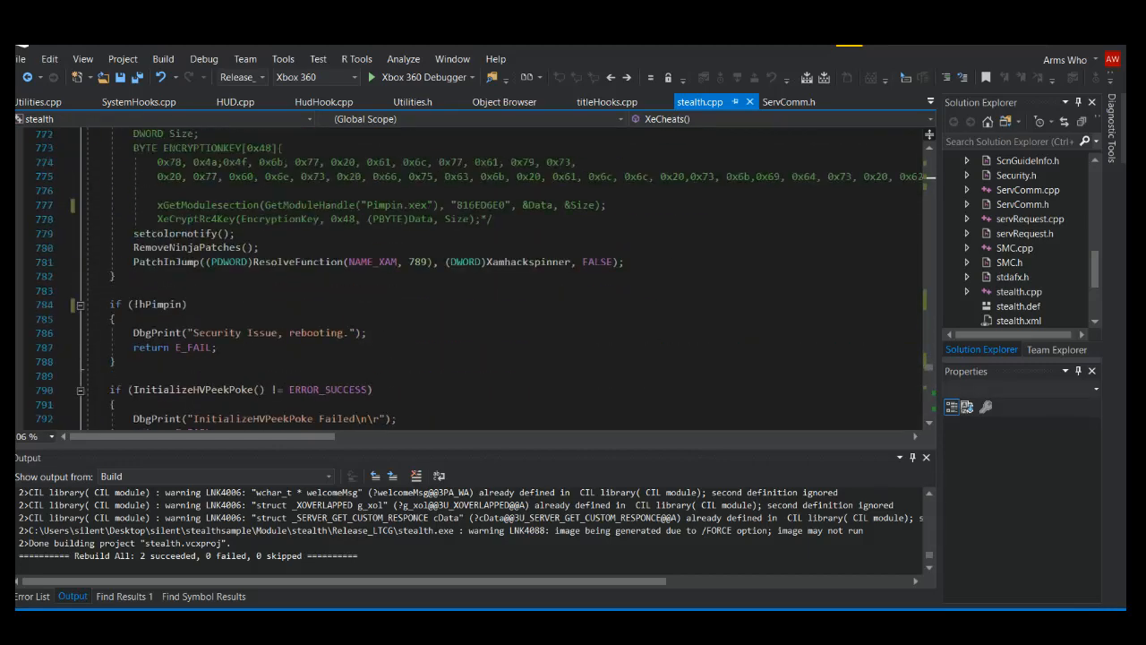
Go from the PatchInJump line in Initialize to the definition of Xamhackspinner and highlight the whole function for review
left_click(627, 346)
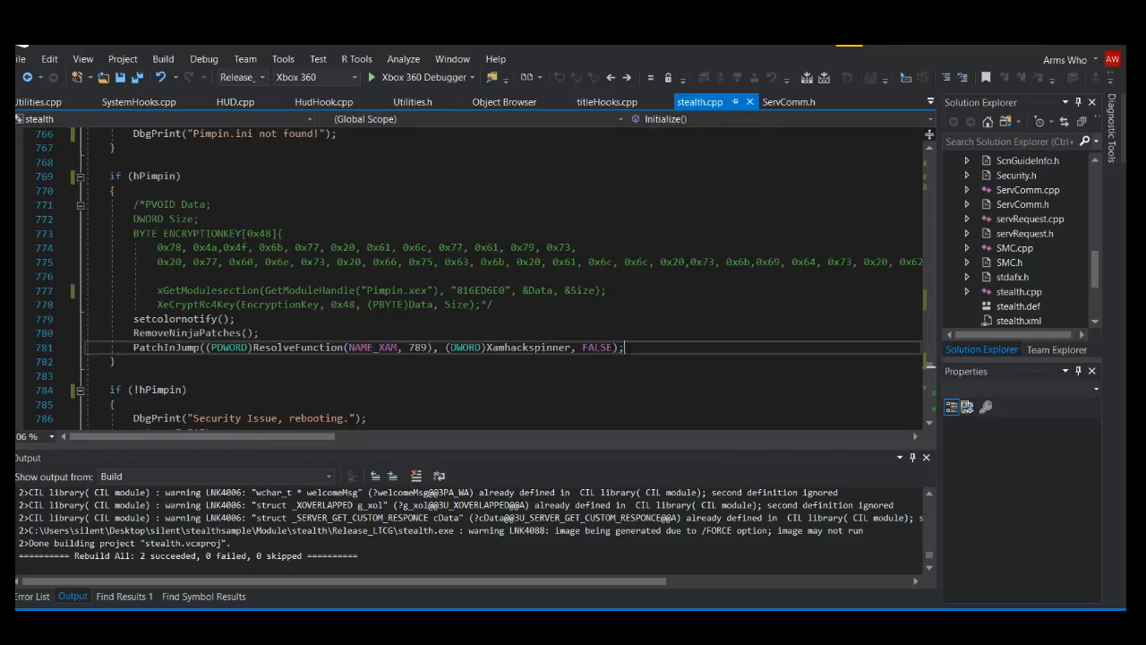
right_click(536, 349)
left_click(573, 94)
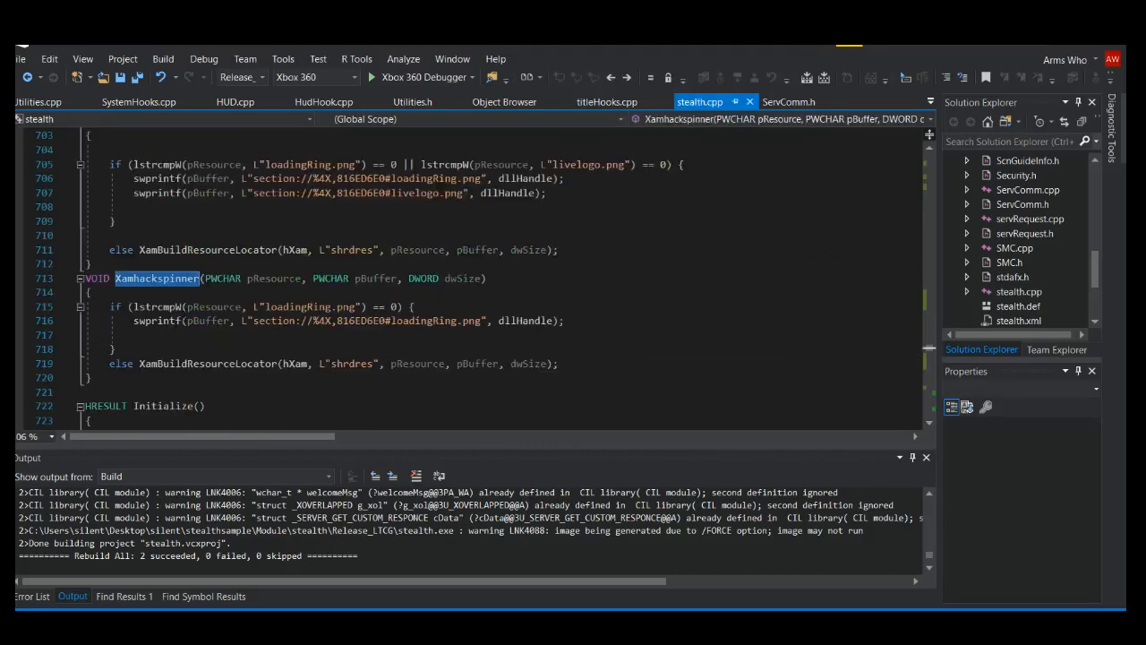
left_click_drag(109, 376, 84, 278)
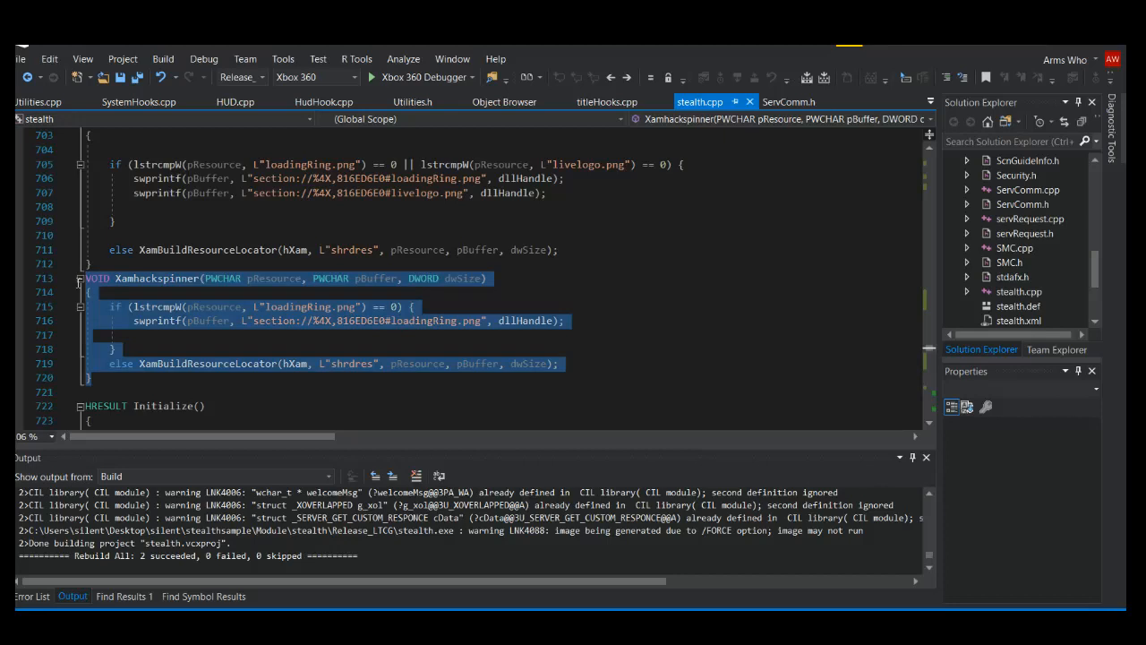
left_click(139, 377)
Highlight the XamLivelogo function above Xamhackspinner, and select the livelogo.png resource name in its second swprintf line
scroll(139, 376, "up", 3)
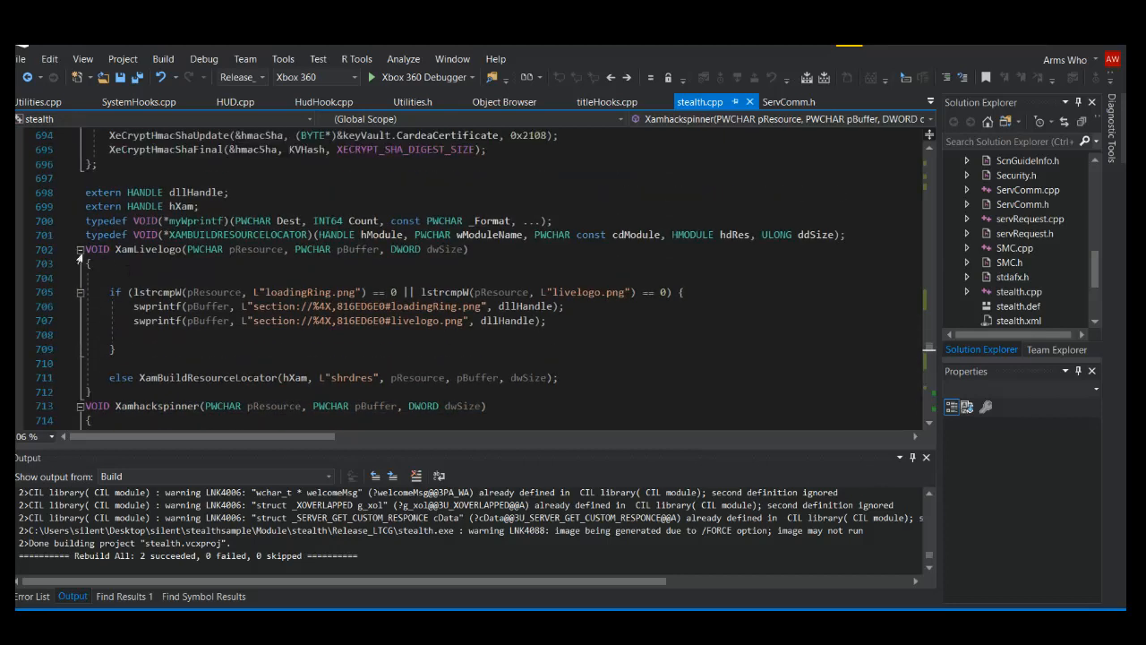
left_click_drag(105, 391, 85, 249)
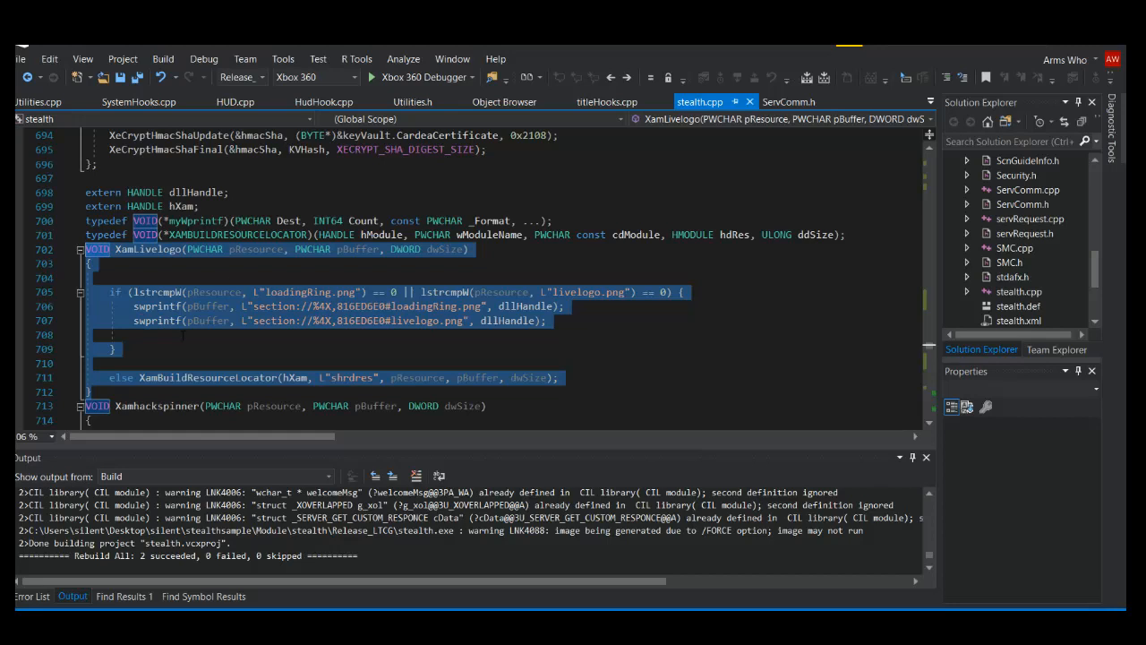
left_click(600, 322)
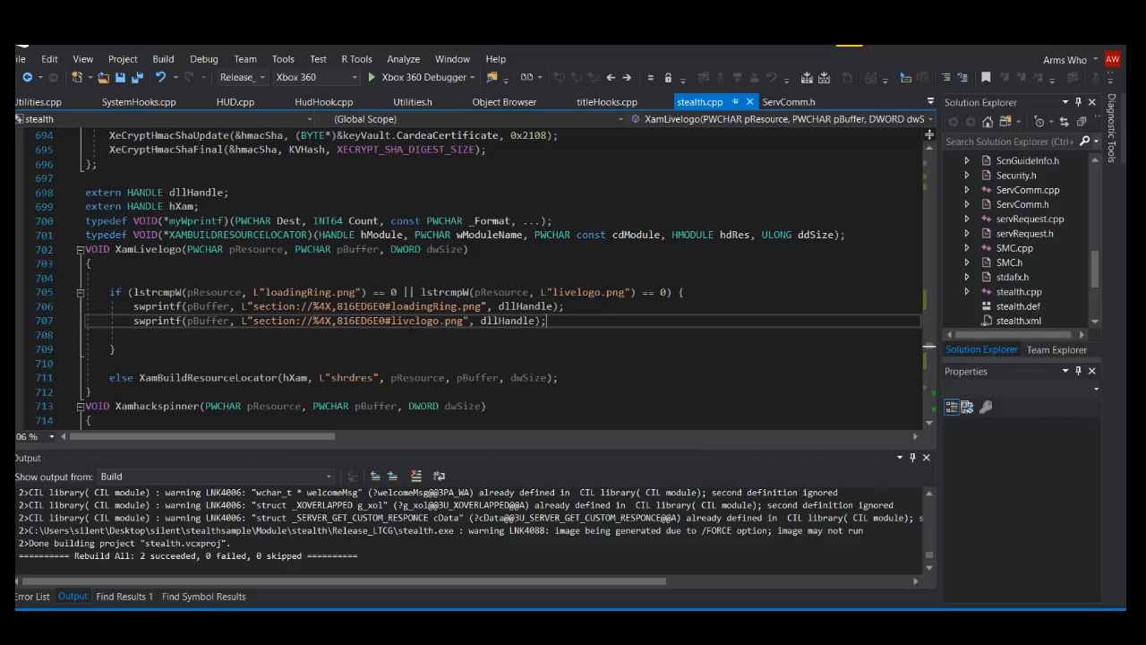
left_click_drag(391, 321, 464, 322)
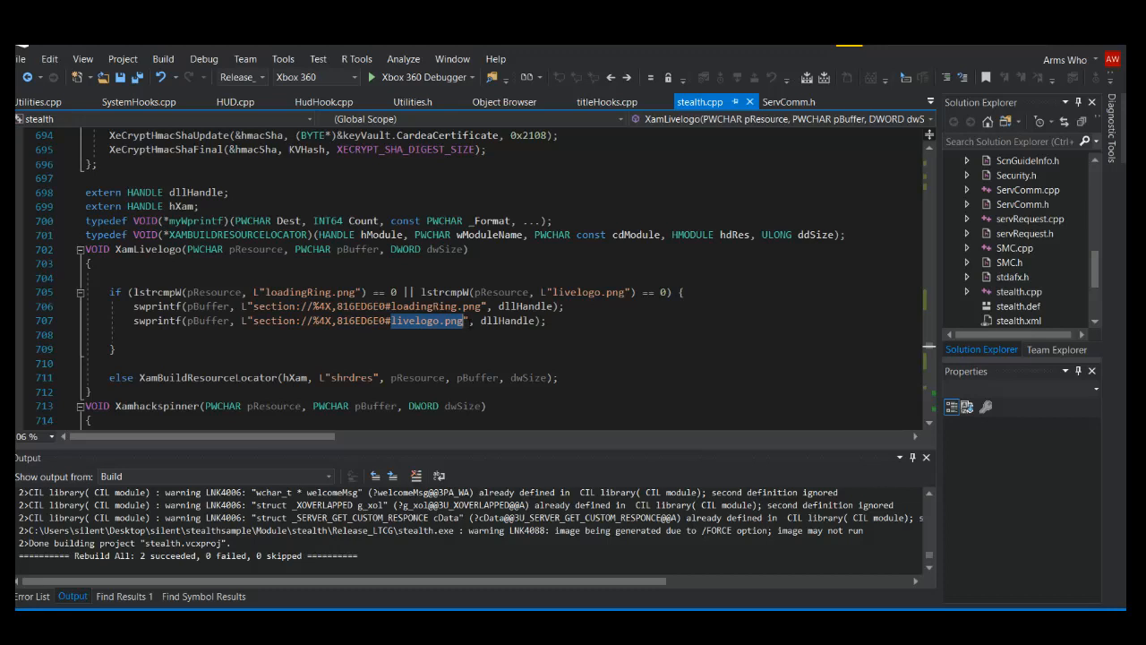
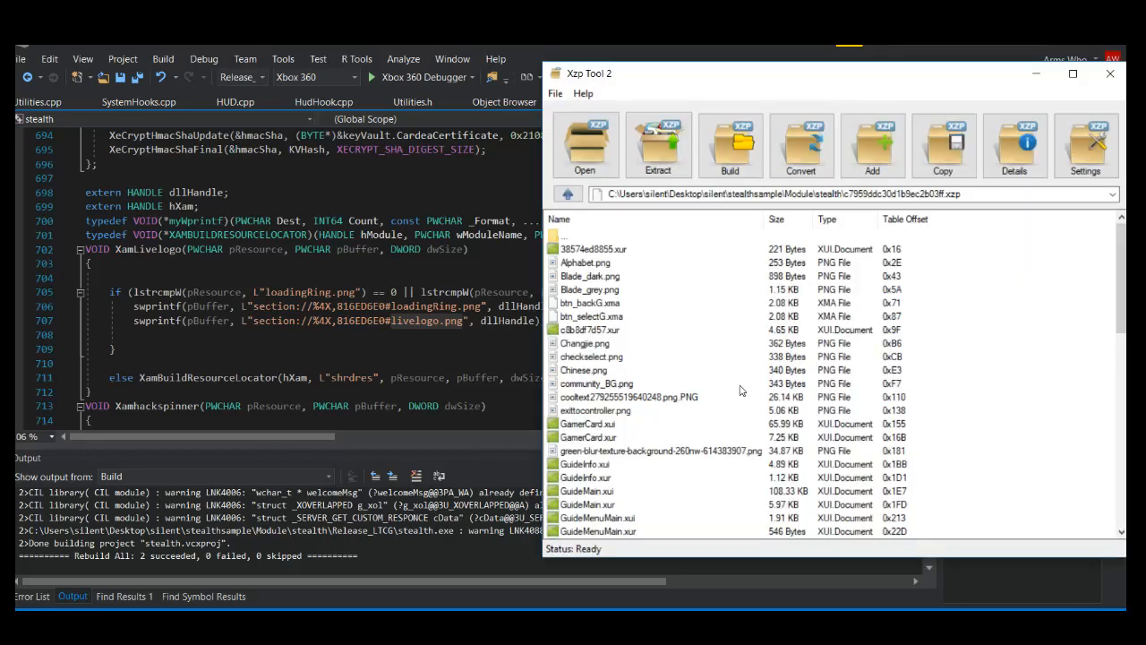
Check the XZP archive's file list for loadingRing.png and livelogo.png, and return to the livelogo.png line of XamLivelogo in Visual Studio
scroll(998, 400, "down", 2)
scroll(997, 399, "down", 10)
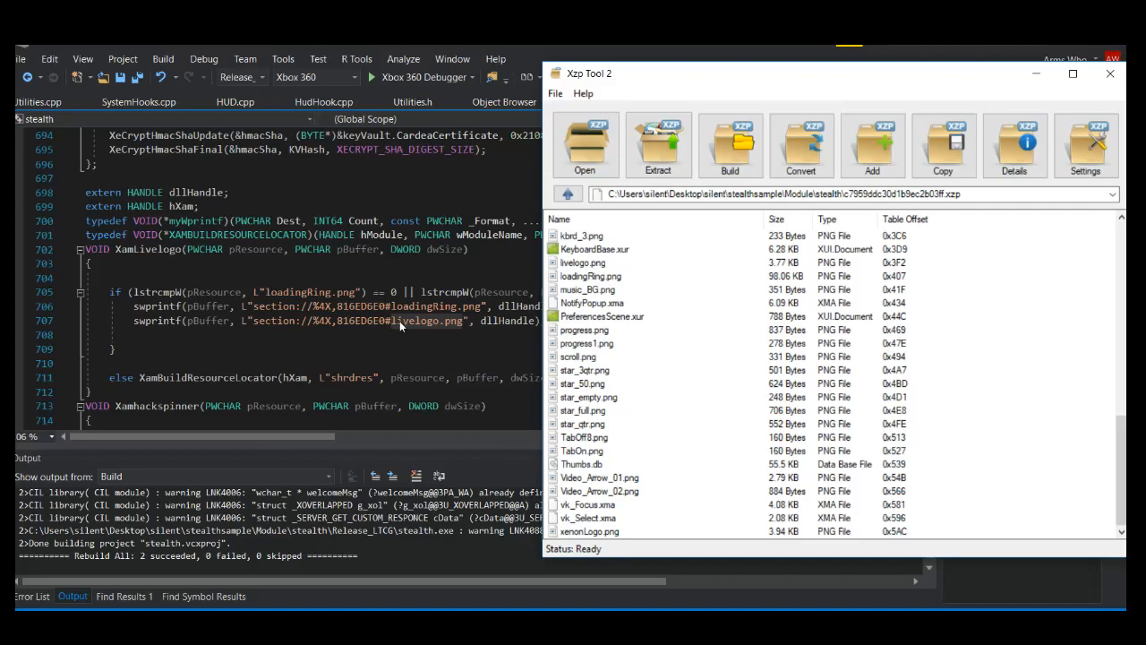
left_click(499, 321)
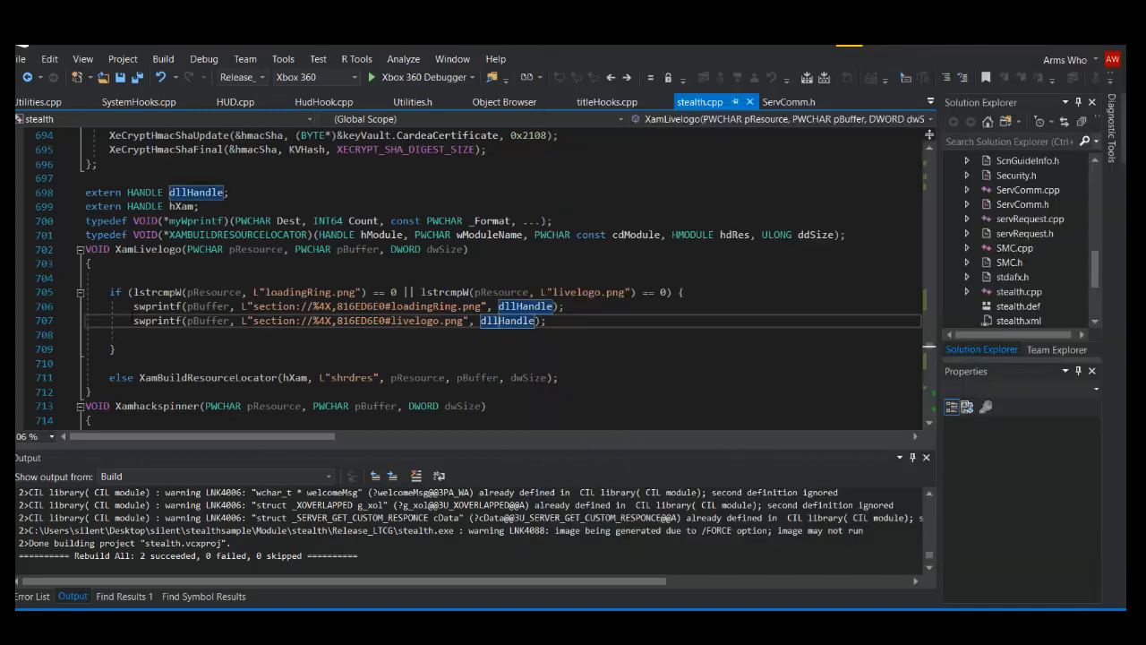
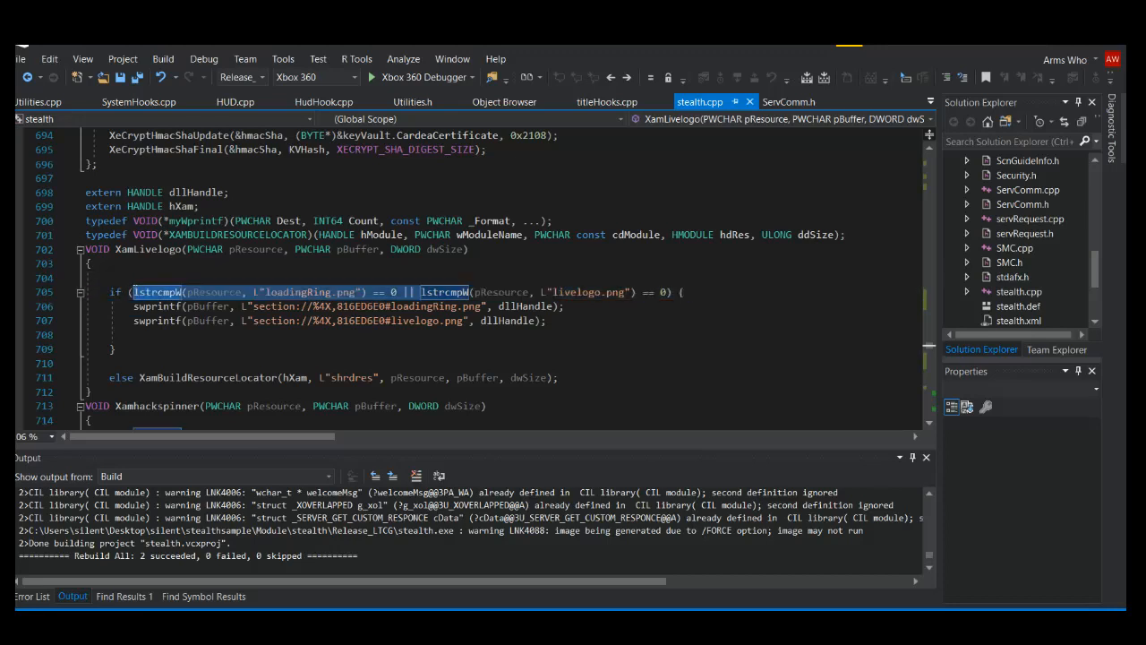
Bring up the available actions for the selected loadingRing.png comparison in XamLivelogo's if condition
right_click(147, 288)
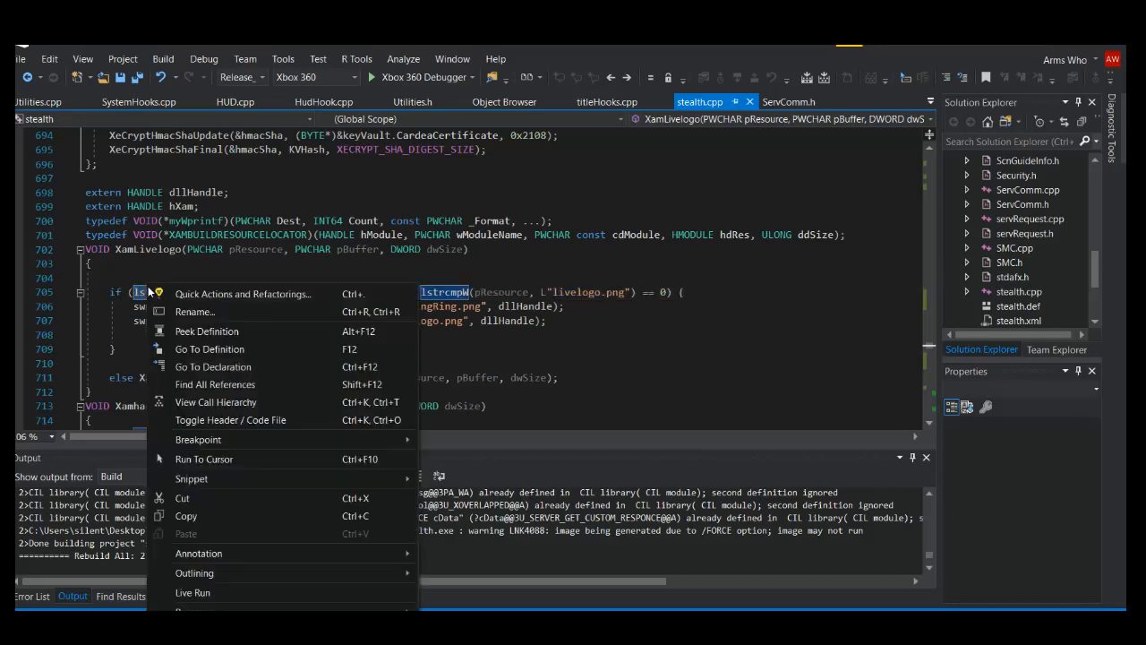
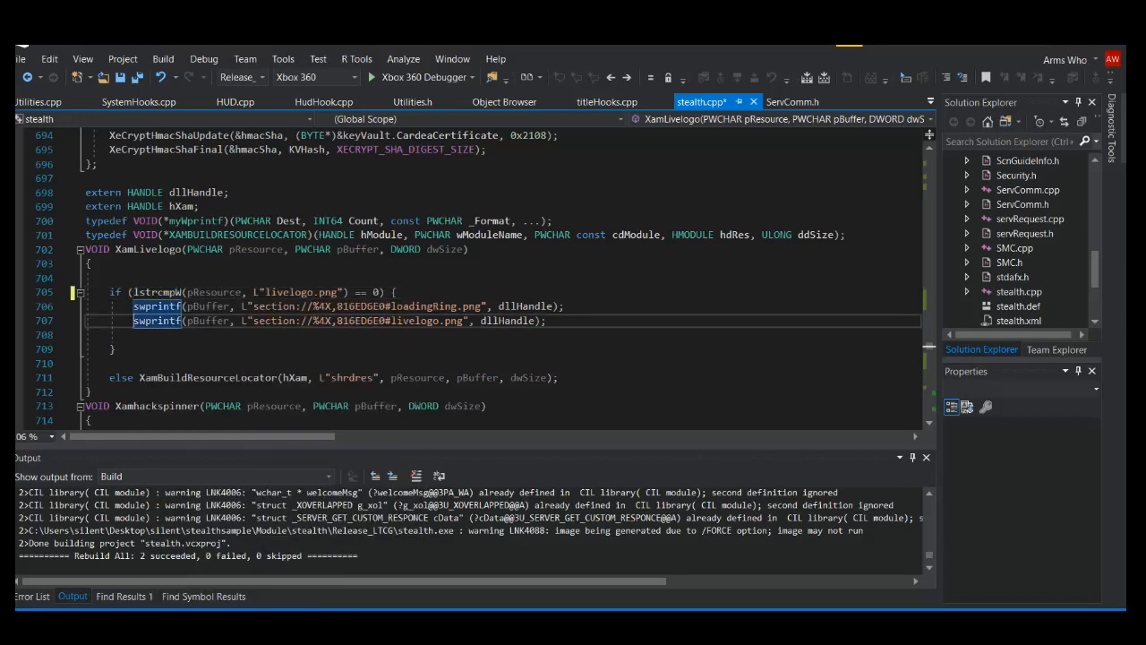
Comment out the loadingRing.png swprintf line inside XamLivelogo's if block
key("Up")
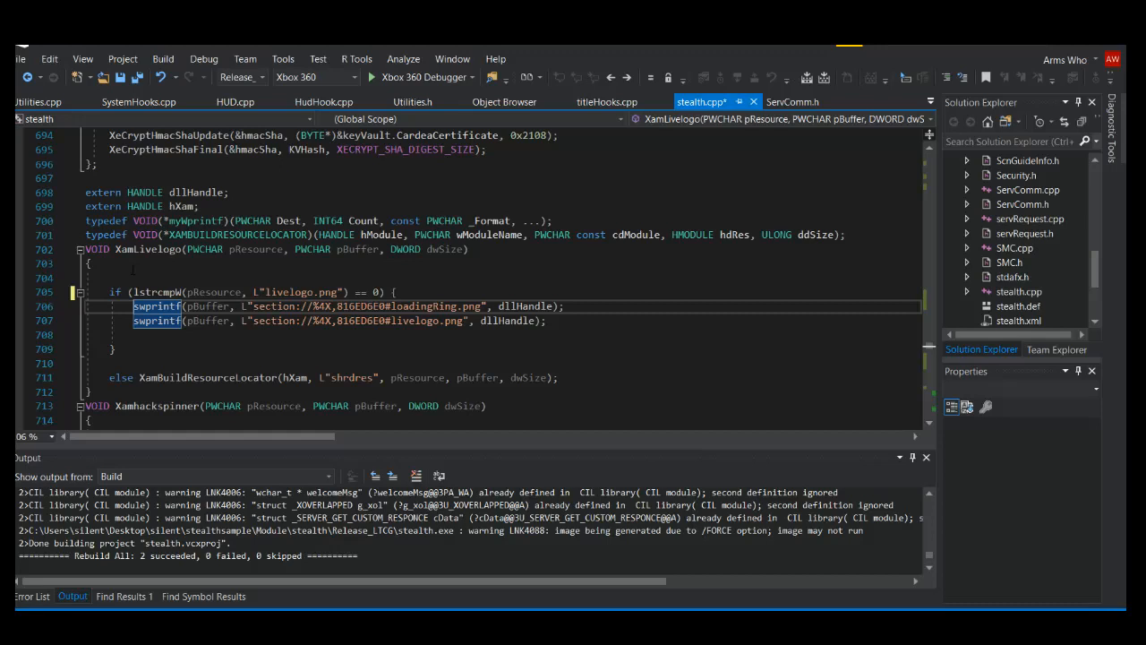
type("//")
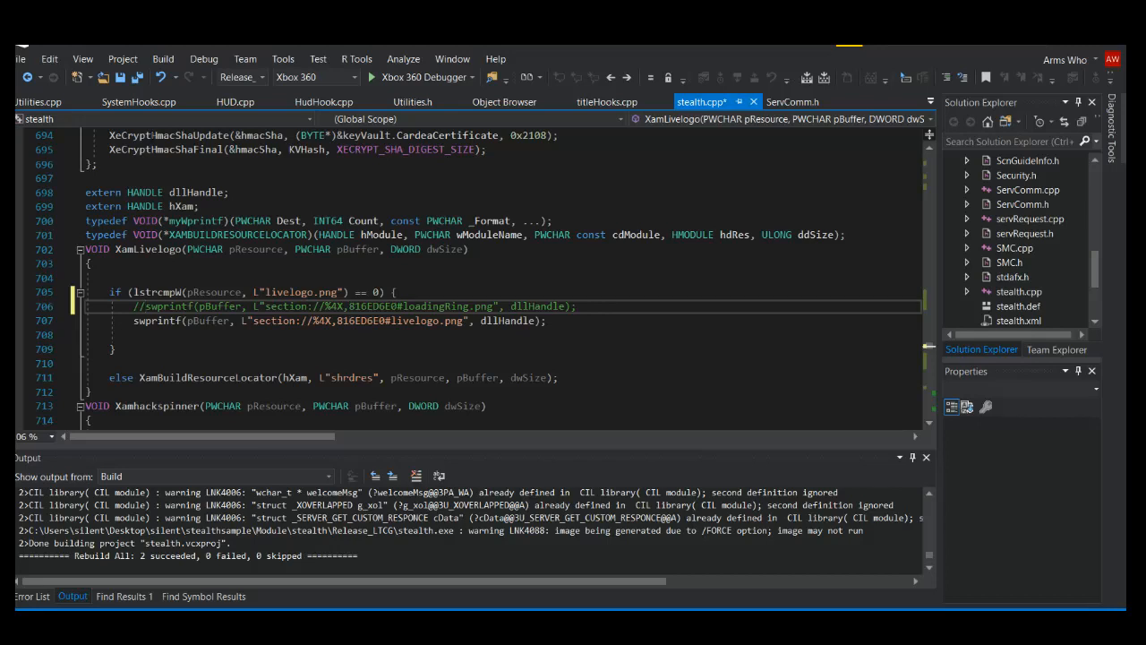
Paste the copied lstrcmpW comparison for loadingRing.png, joined by ||, before the livelogo.png comparison in XamLivelogo's if condition
left_click(136, 289)
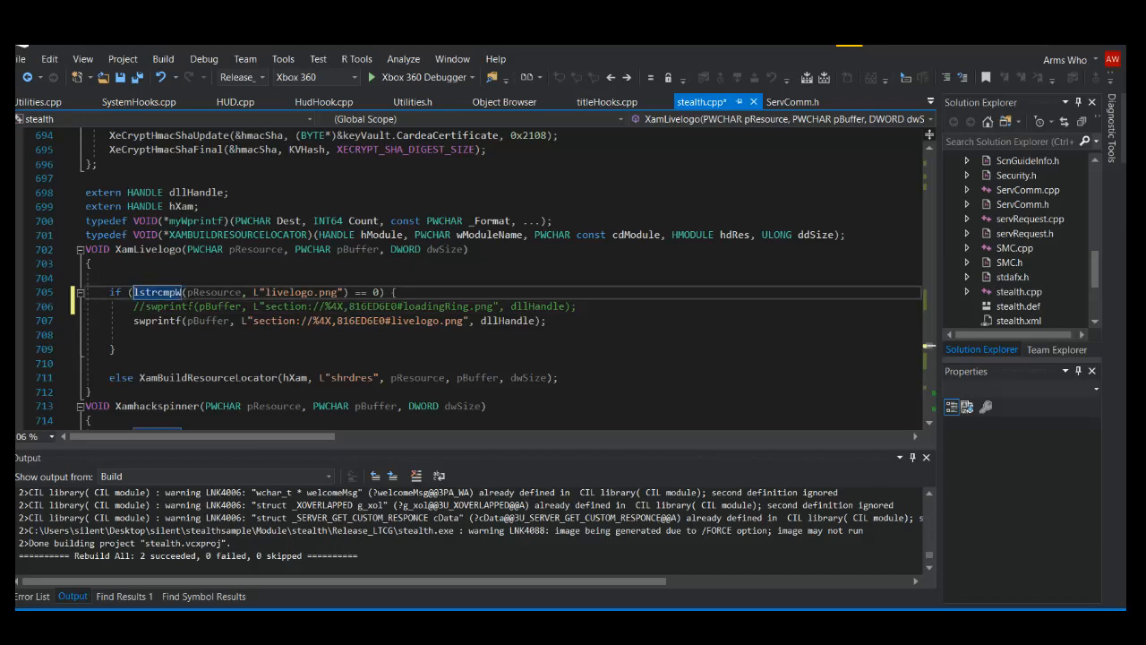
type("lstrcmpW(pResource, L\"loadingRing.png\") == 0 ||")
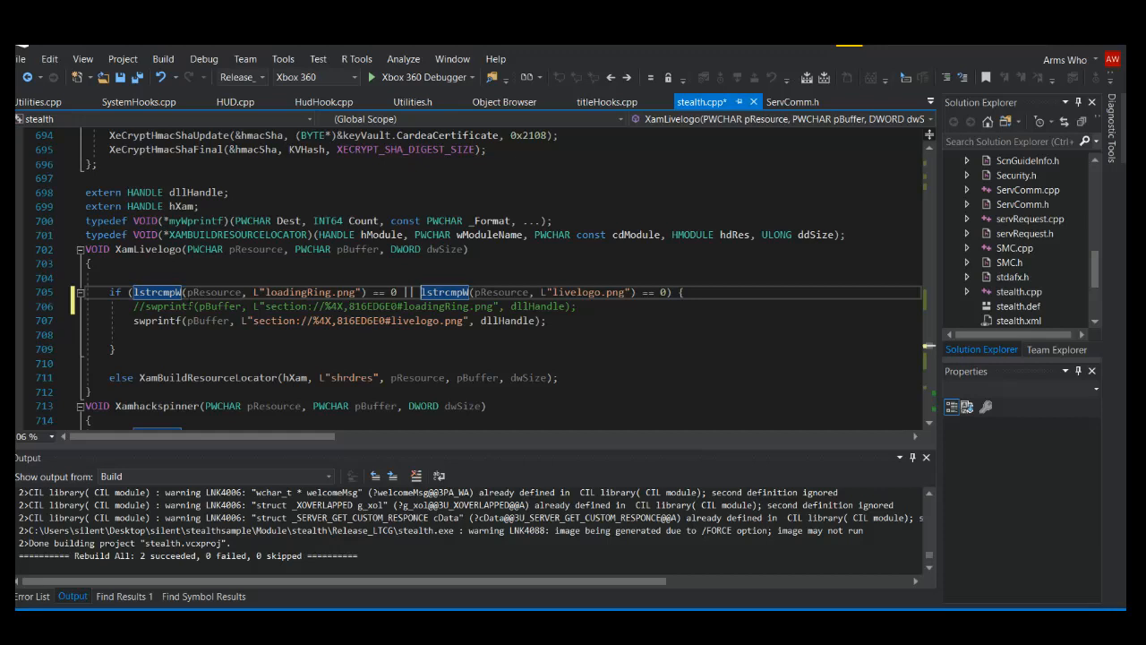
Uncomment the loadingRing.png swprintf line inside XamLivelogo's if block
left_click(145, 306)
key("BackSpace")
key("BackSpace")
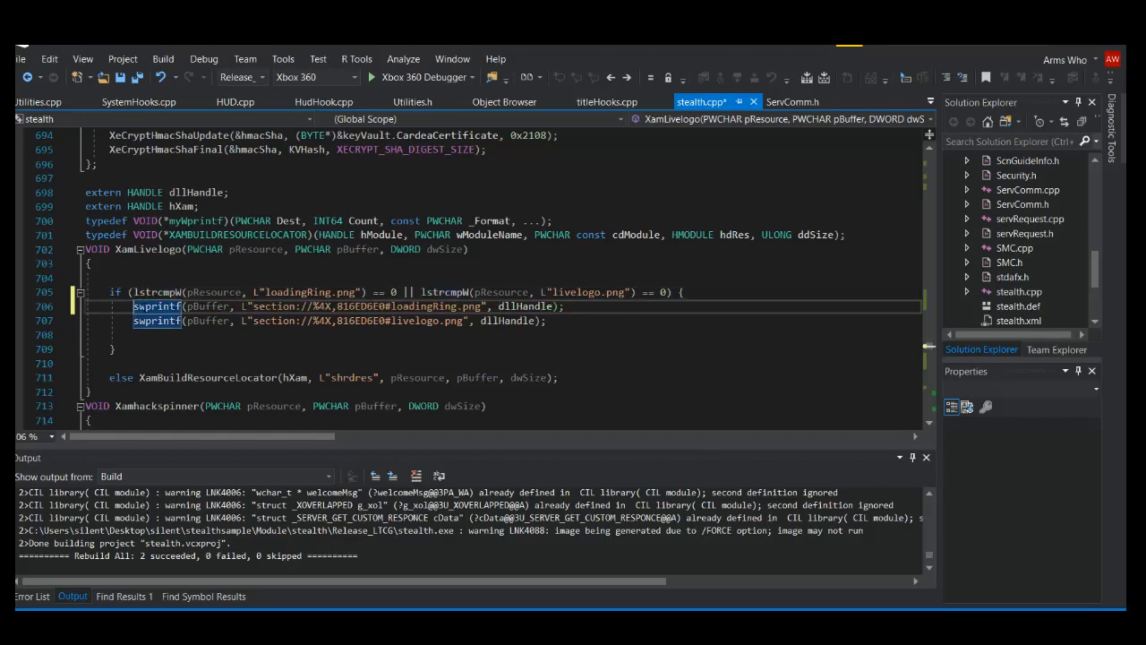
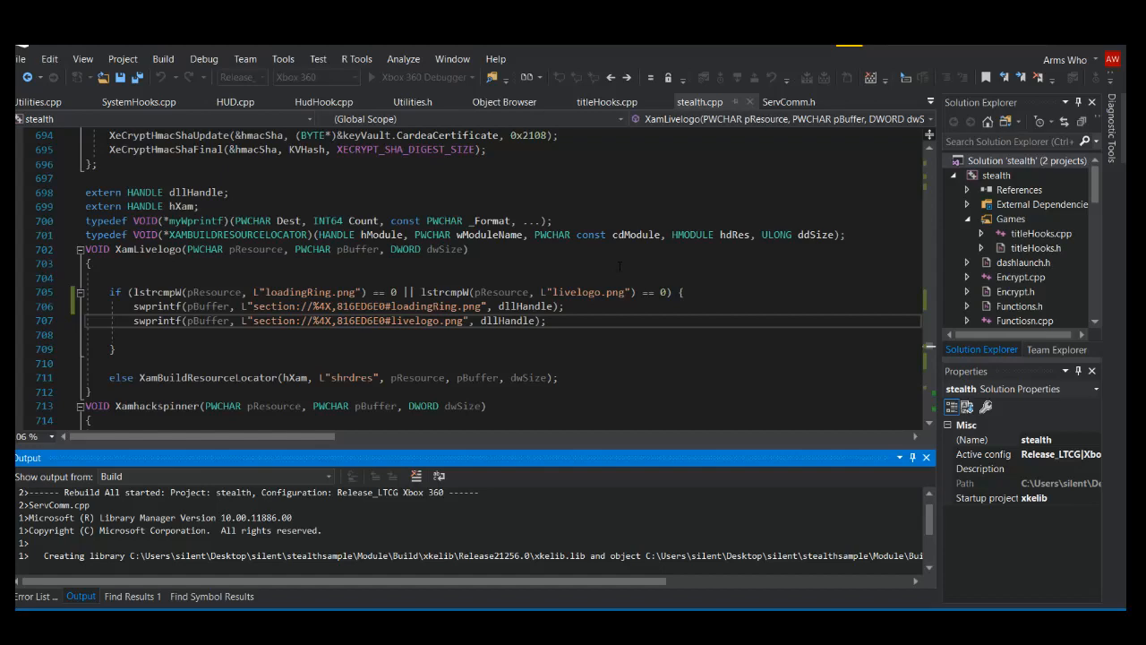
key("alt+Tab")
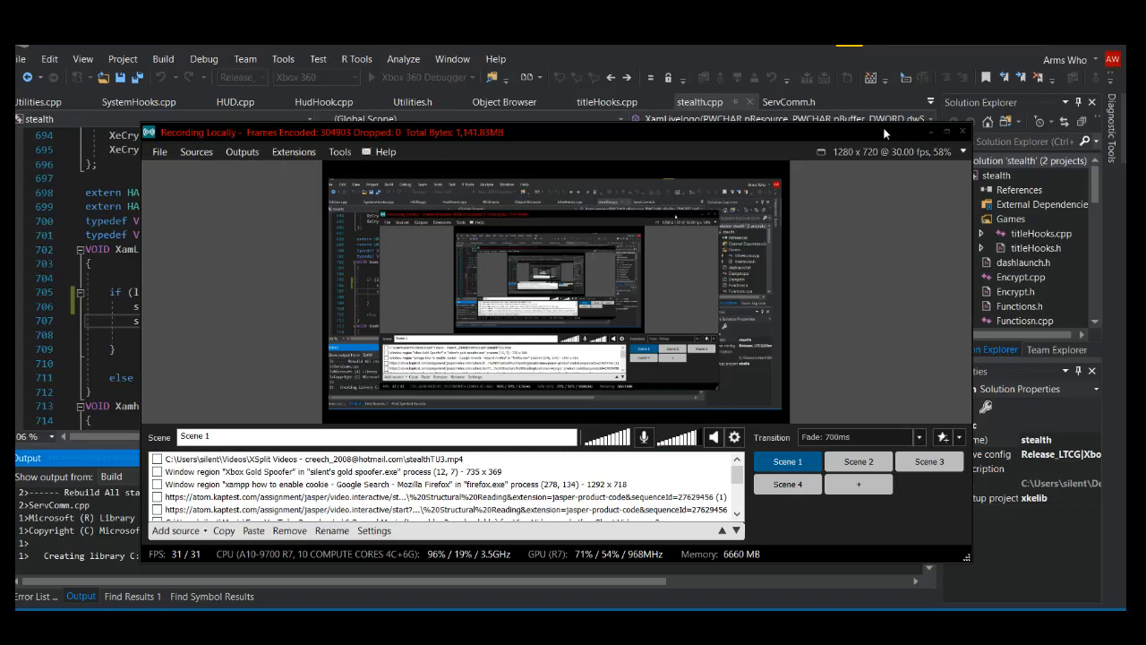
key("alt+Tab")
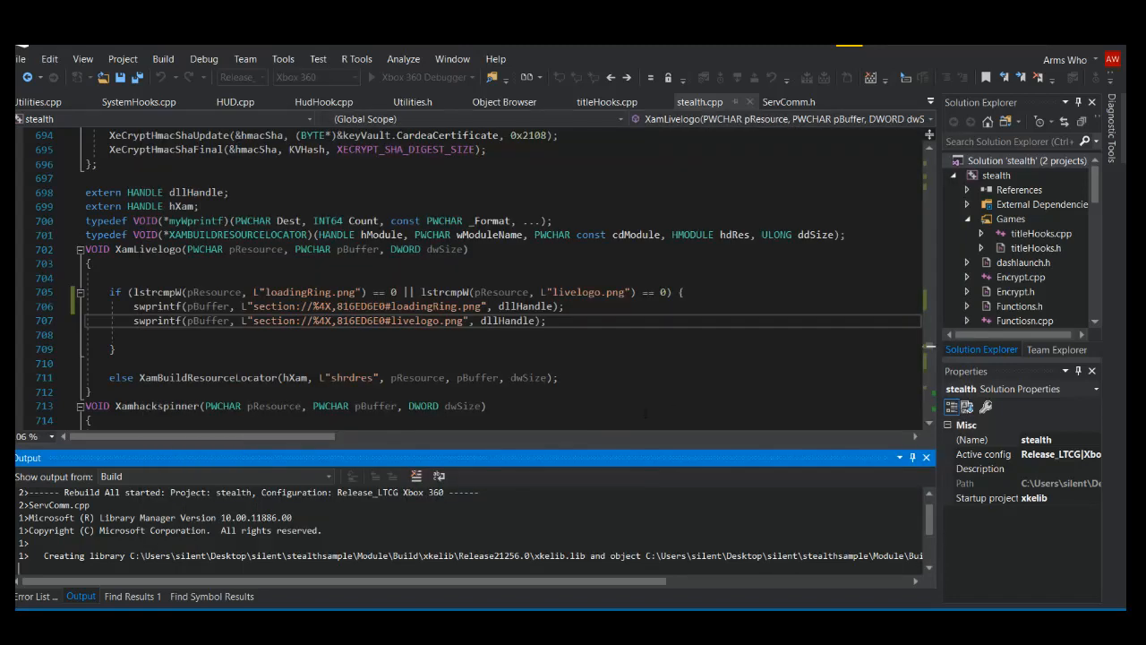
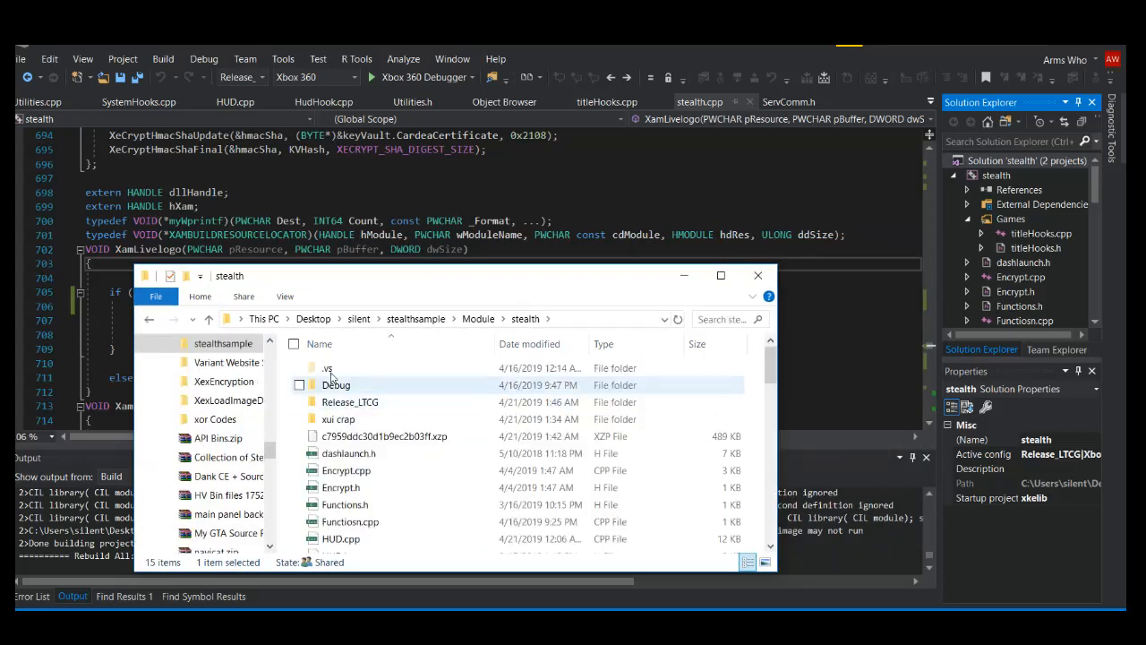
Open the Release_LTCG build folder and copy the compiled pimpin XEX file
double_click(345, 402)
left_click(343, 386)
right_click(343, 386)
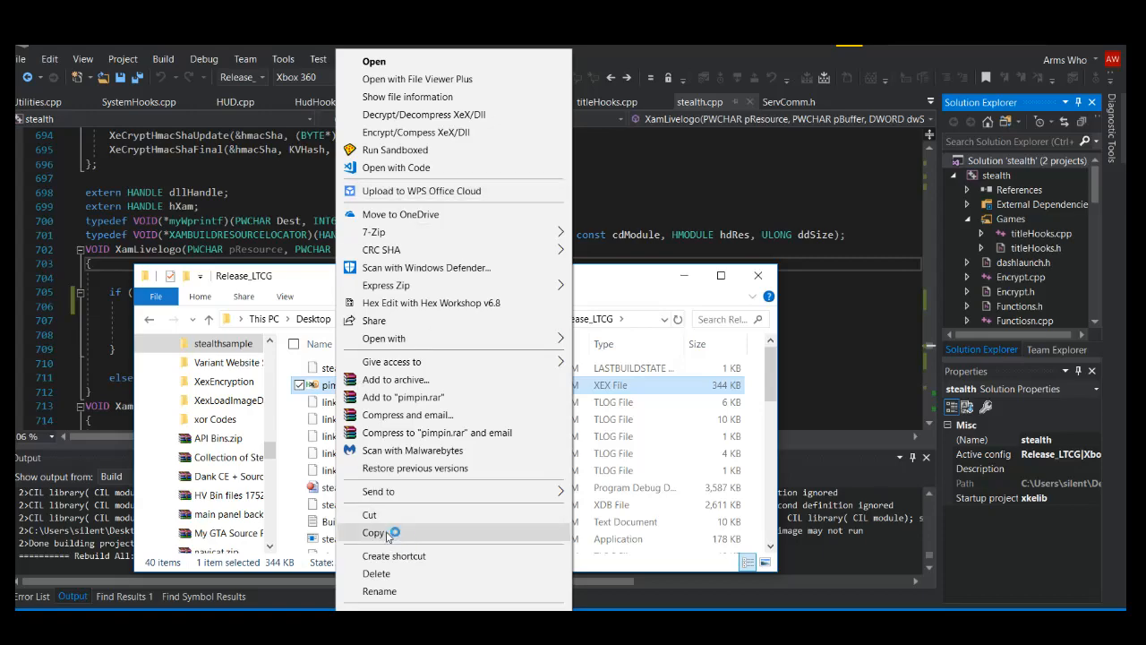
left_click(367, 533)
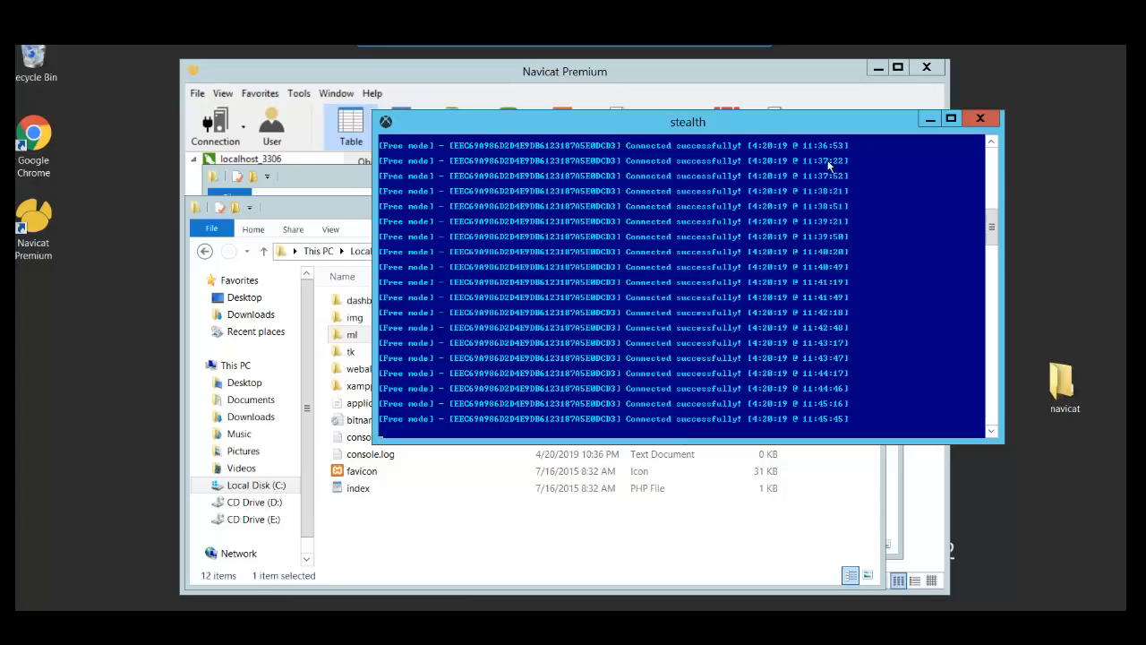
On the server desktop, move the stealth console window aside and clear the htdocs window to reach the stealth folder window
left_click_drag(601, 122, 897, 201)
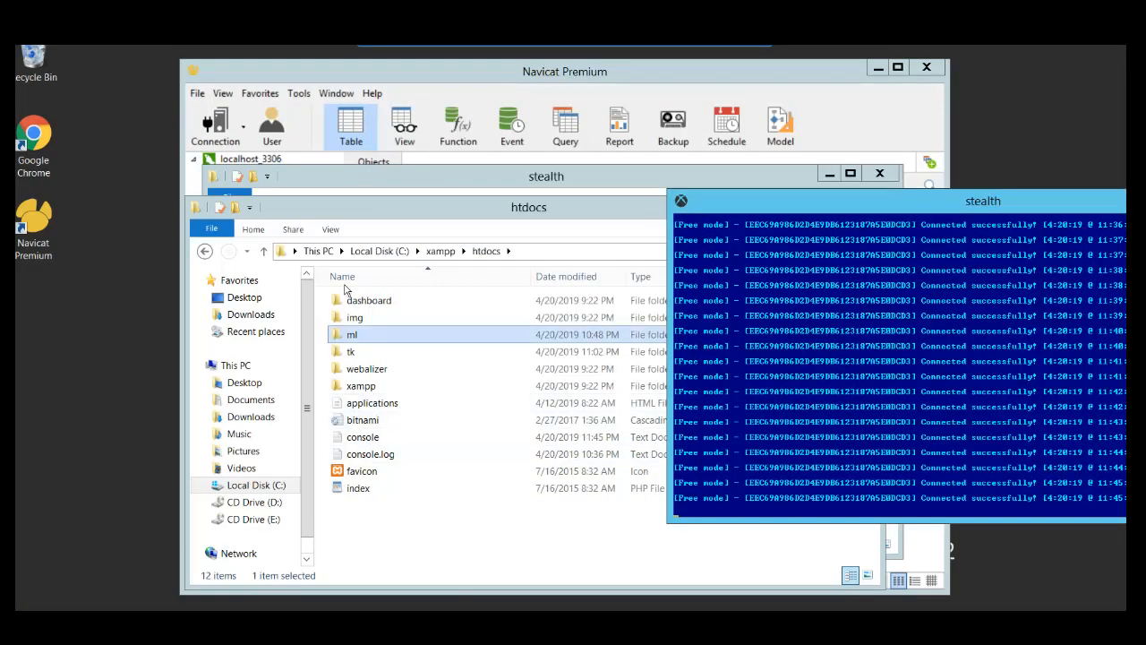
left_click(357, 209)
left_click(810, 205)
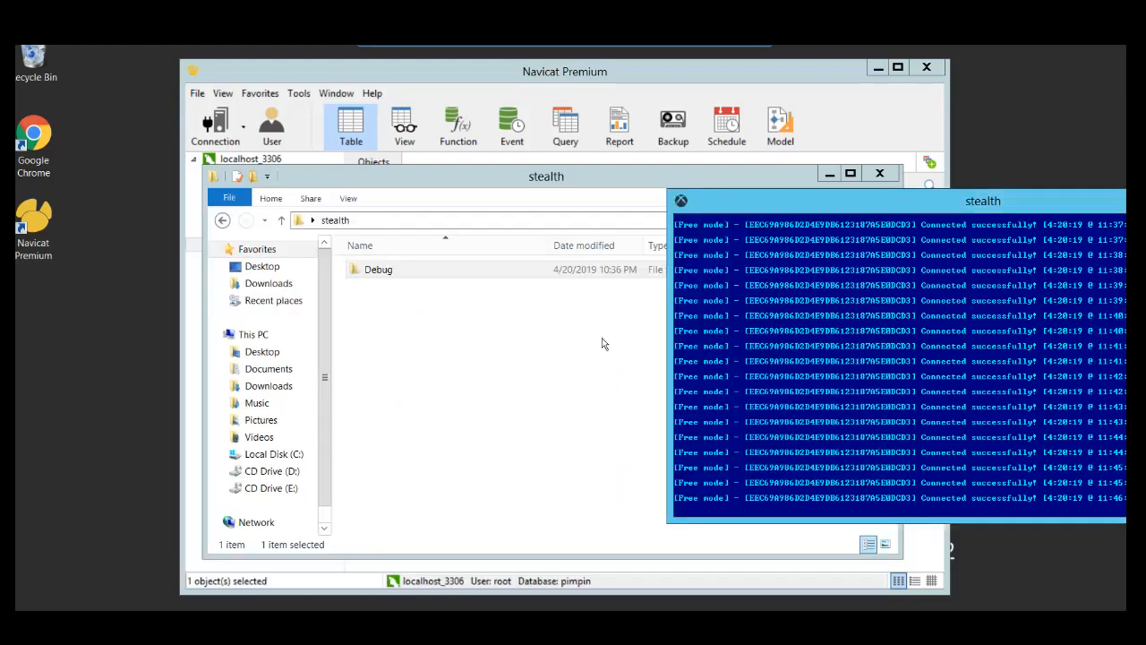
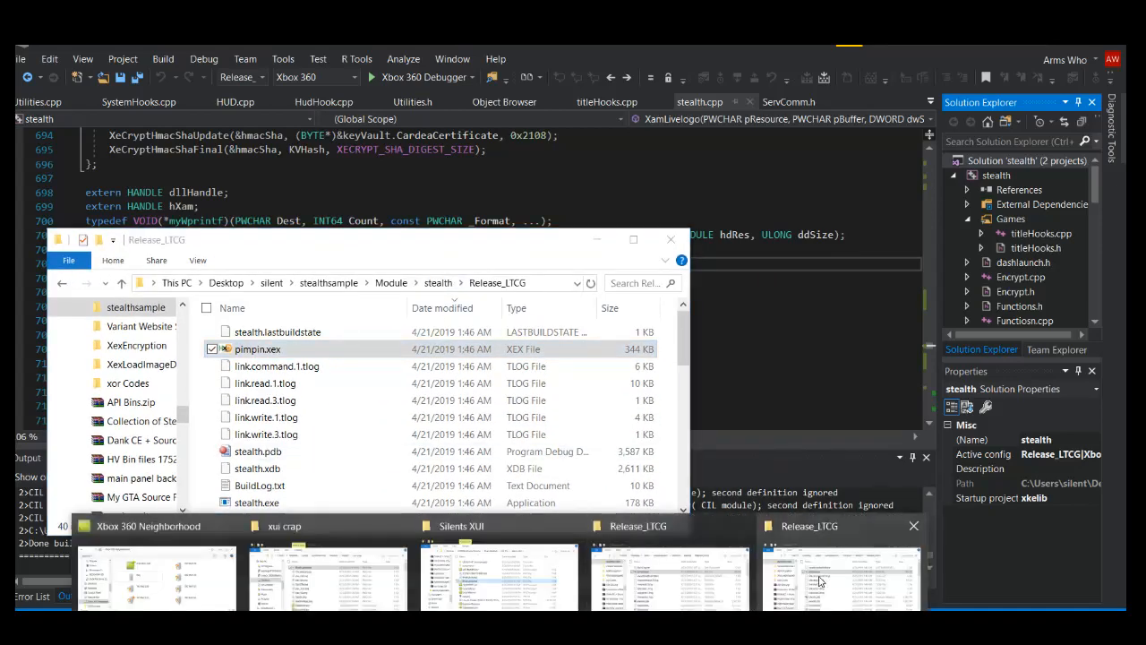
Open the stealth module's xui crap folder and preview Blade_grey.png in Paint
mouse_move(759, 544)
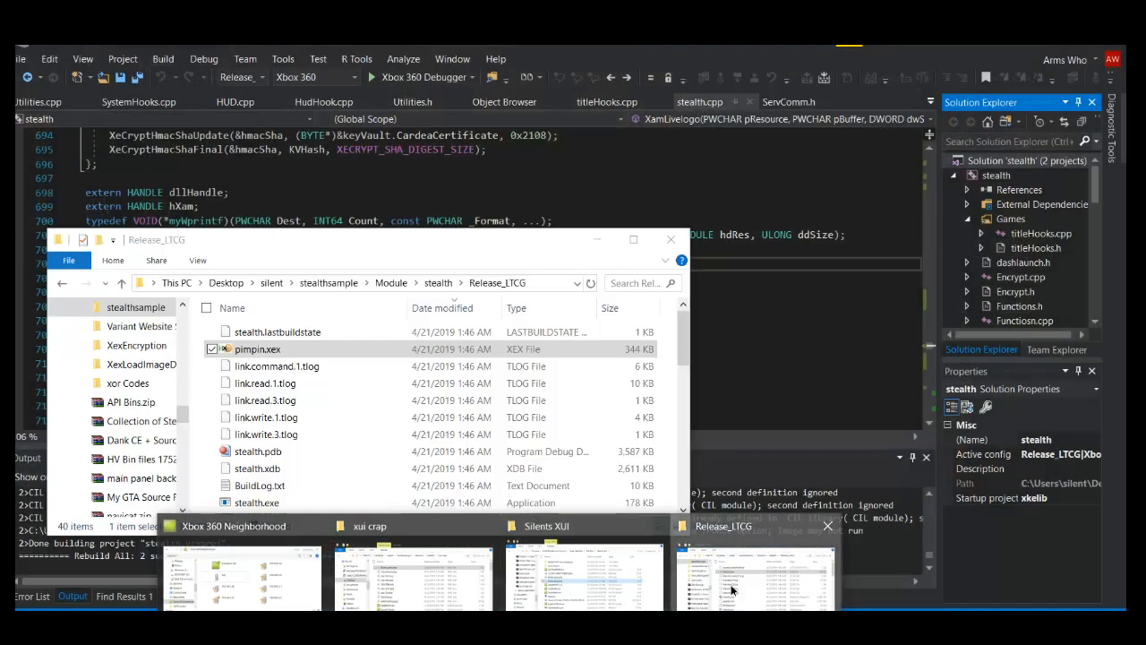
left_click(779, 564)
left_click(544, 567)
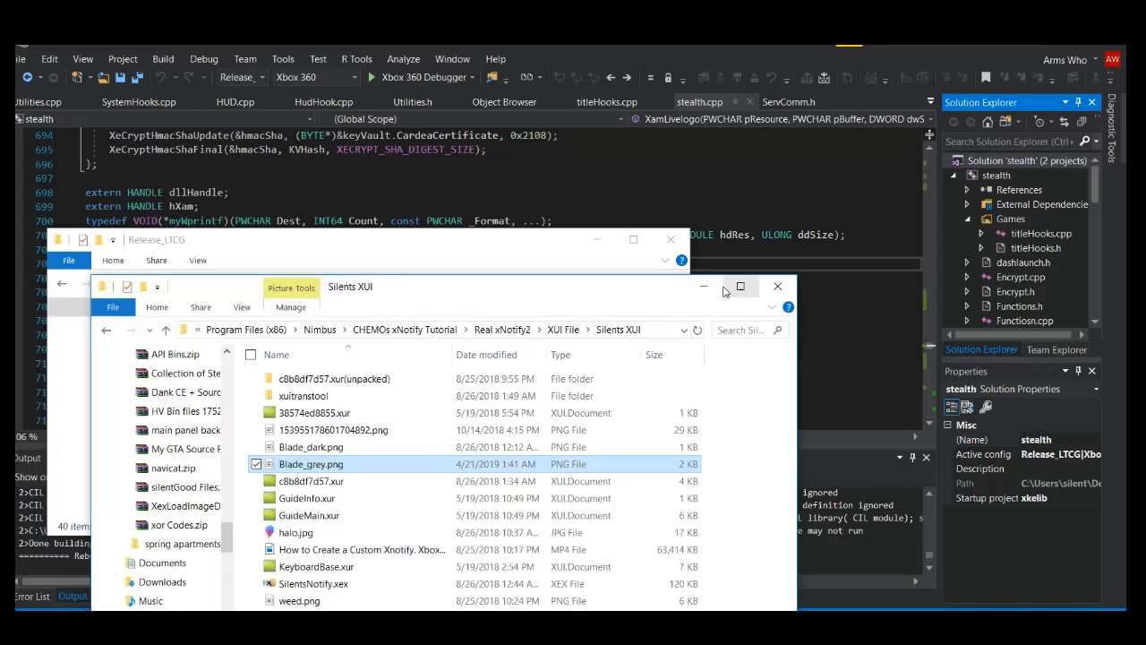
left_click(686, 299)
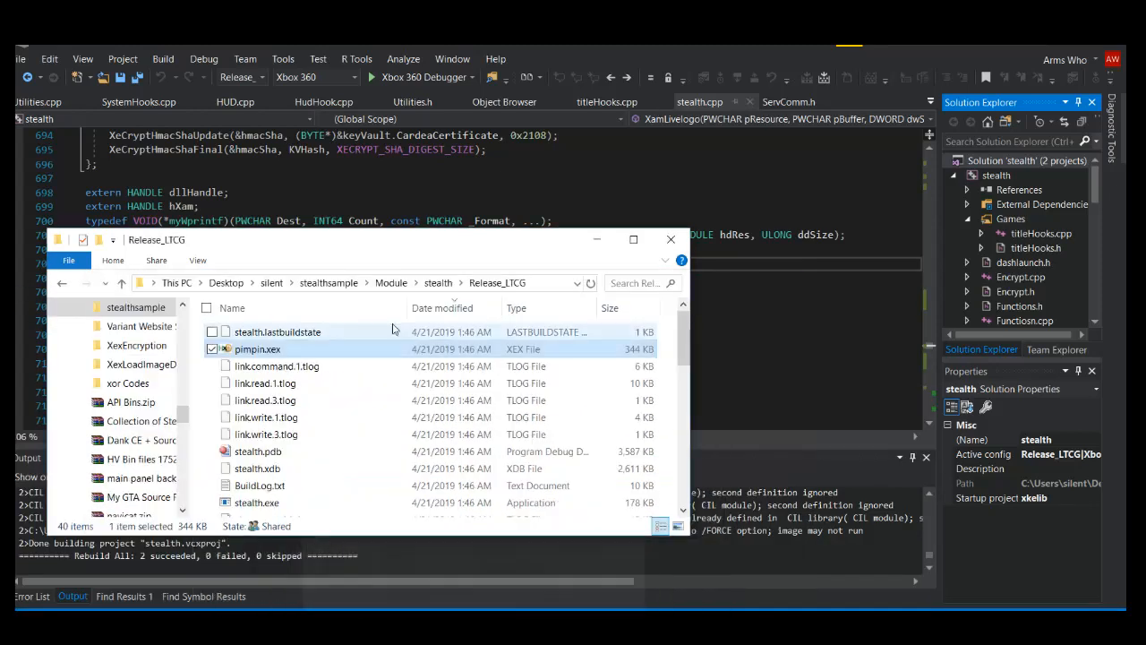
left_click(438, 283)
double_click(251, 384)
left_click_drag(252, 243, 354, 191)
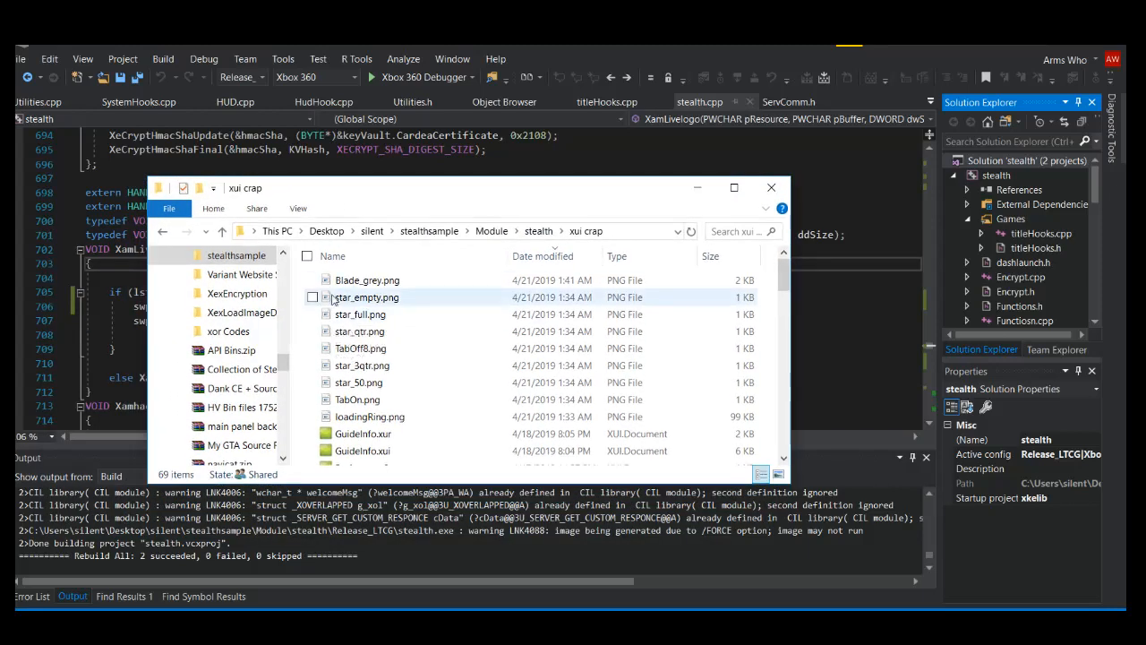
left_click(349, 280)
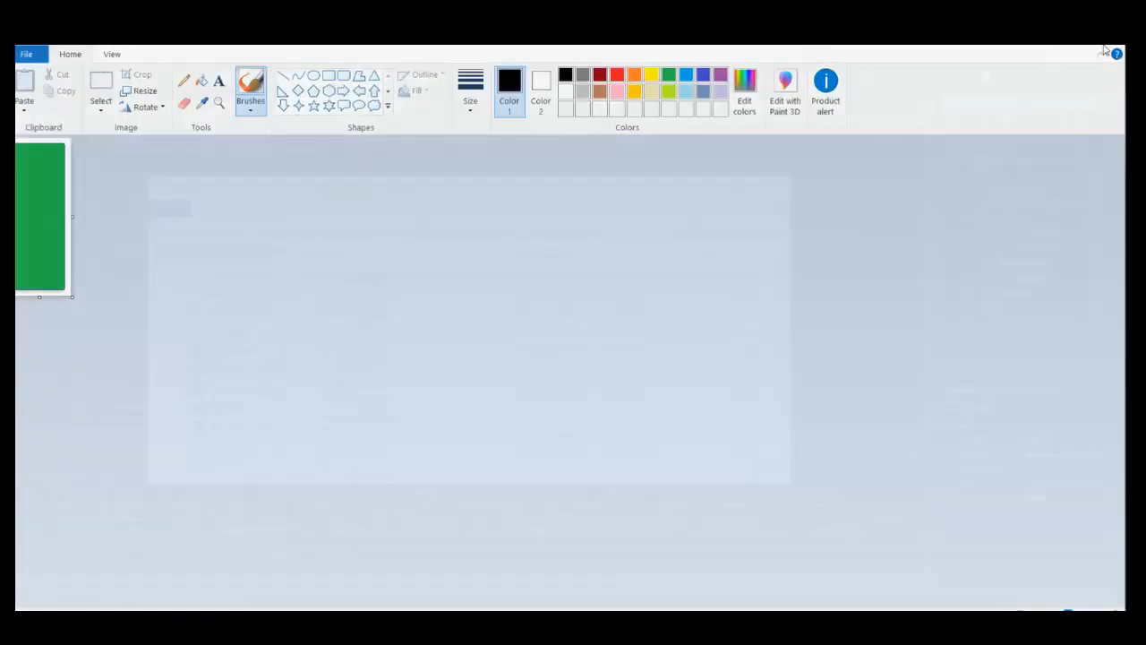
left_click(1110, 36)
Rename Blade_grey.png in the xui crap folder as Blade_grey2.png
scroll(369, 349, "down", 8)
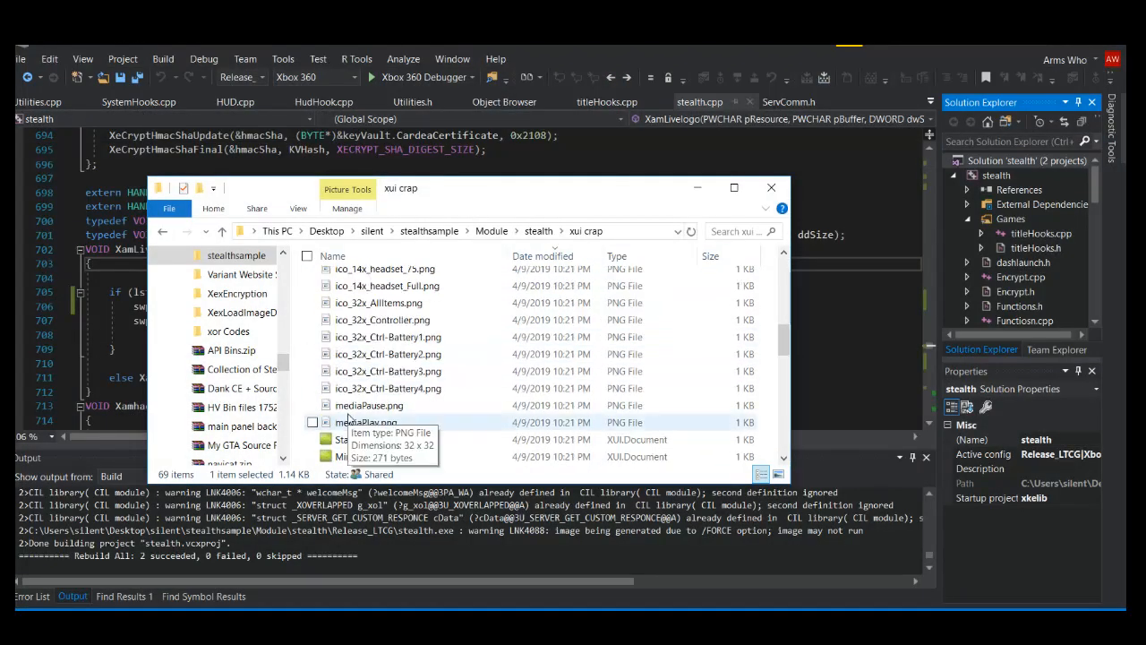
scroll(350, 419, "up", 8)
right_click(376, 281)
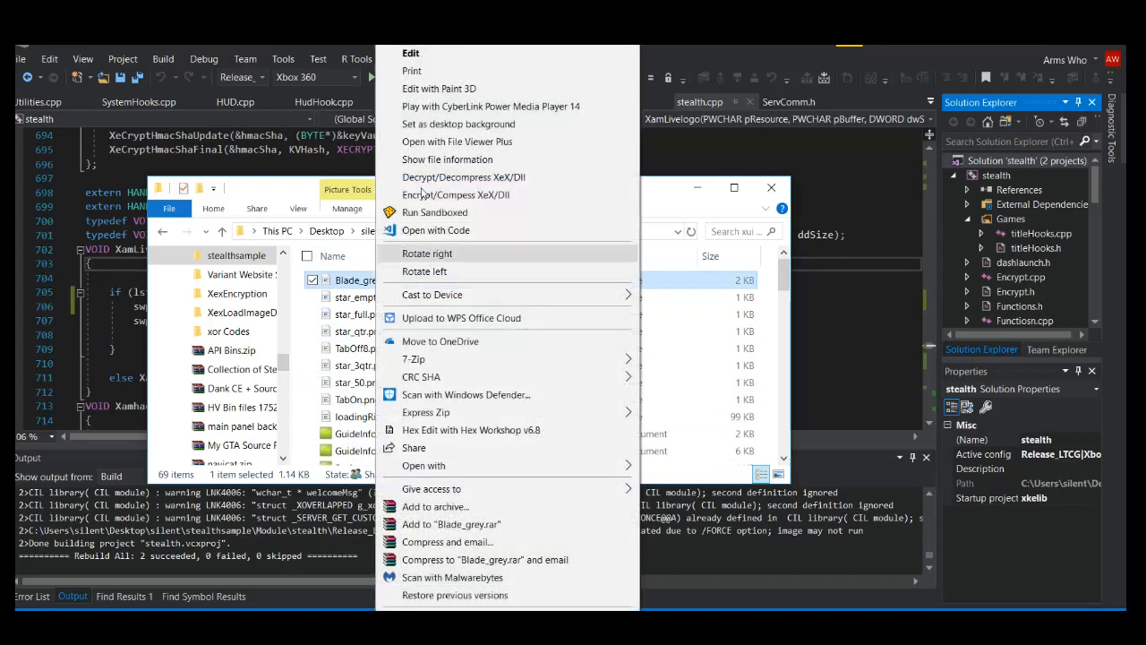
scroll(408, 592, "down", 5)
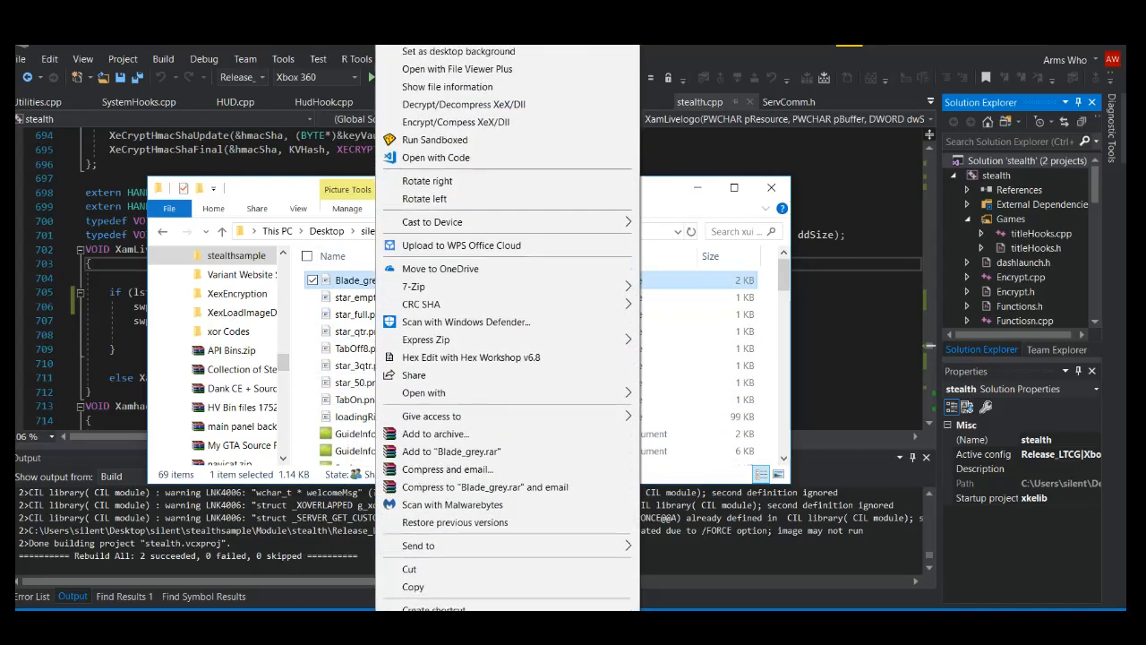
left_click(409, 592)
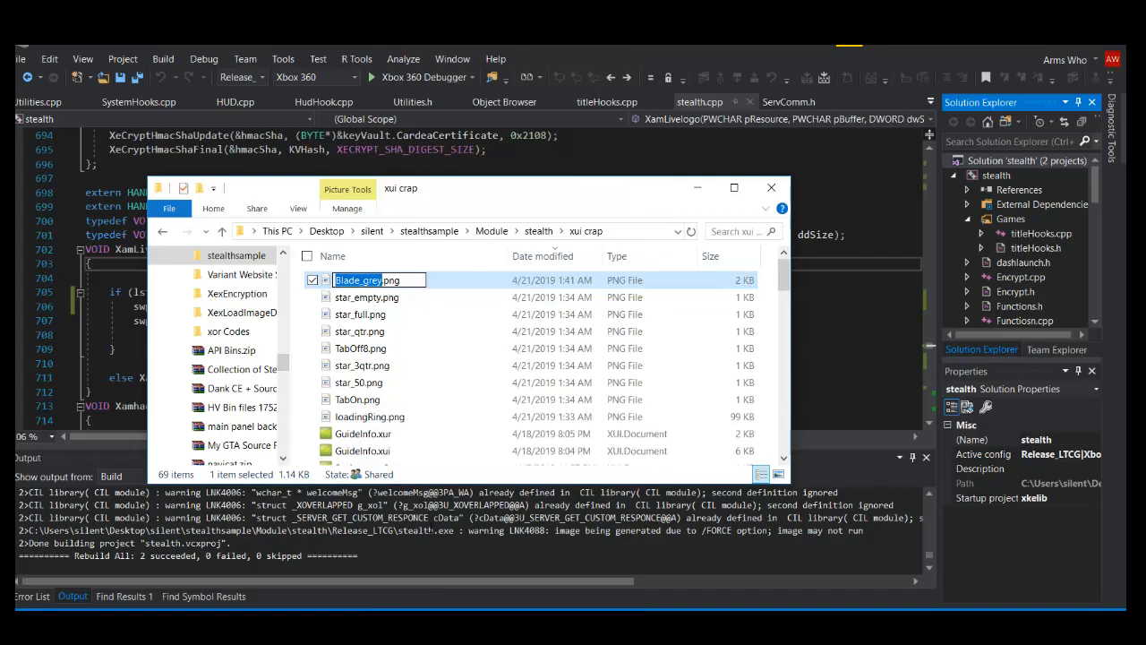
key("Right")
type("2")
key("Return")
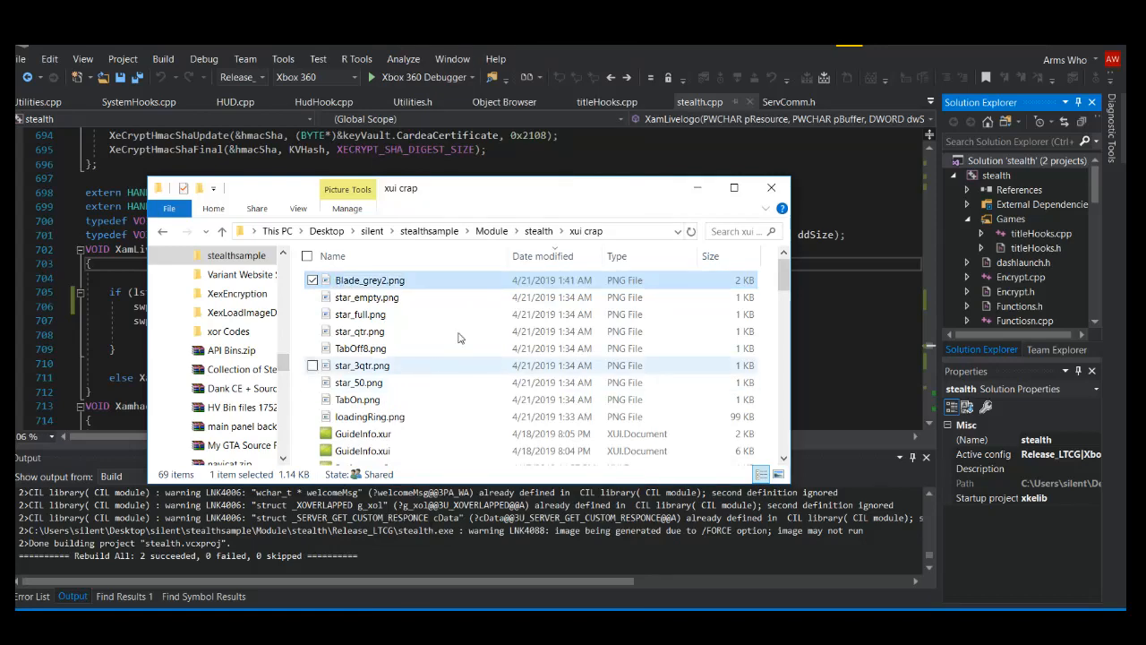
scroll(456, 389, "down", 12)
scroll(448, 421, "down", 5)
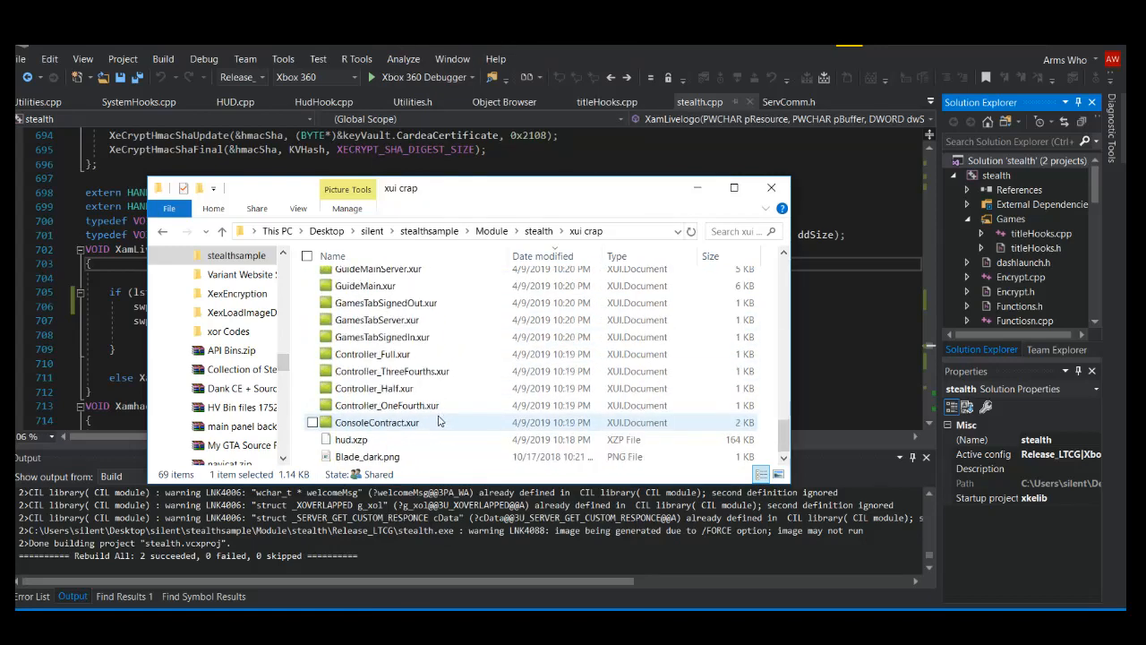
right_click(365, 461)
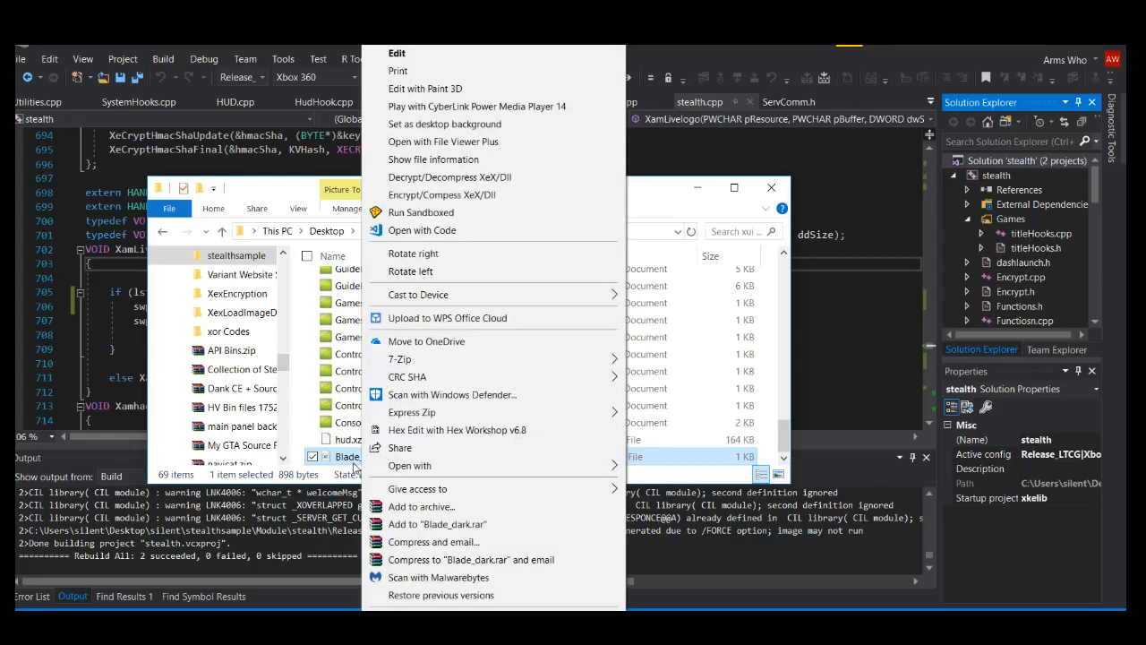
left_click(300, 439)
scroll(325, 419, "up", 3)
scroll(325, 419, "up", 10)
Copy the text Blade_grey from the name of the Blade_grey2.png file
left_click(383, 280)
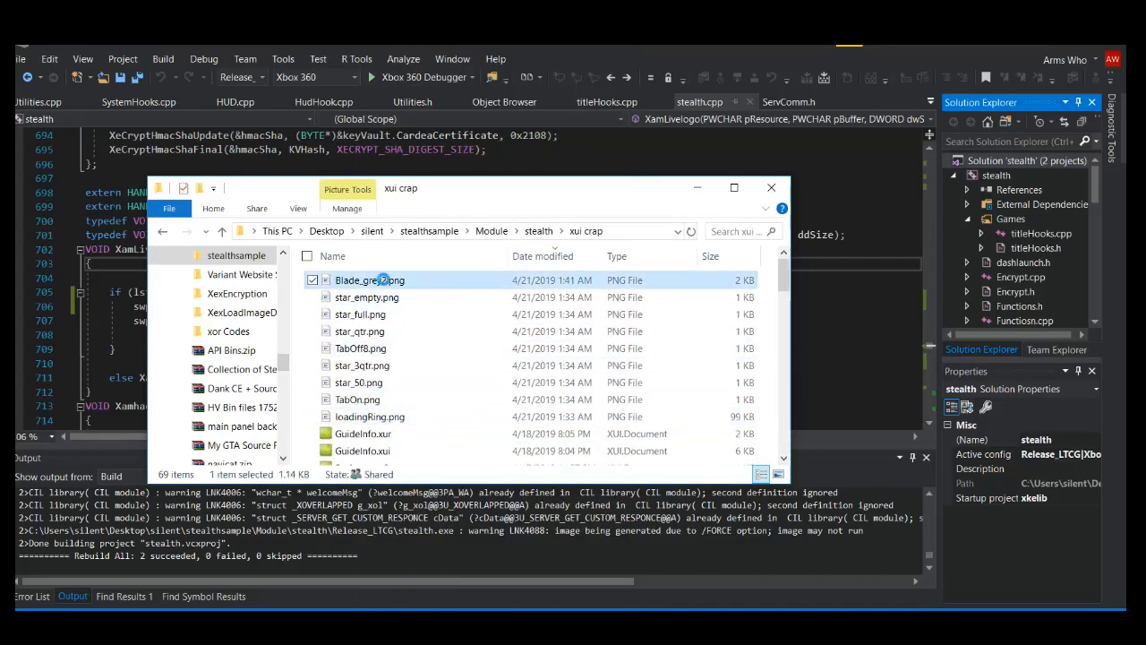
right_click(383, 280)
scroll(385, 281, "down", 1)
scroll(422, 596, "down", 6)
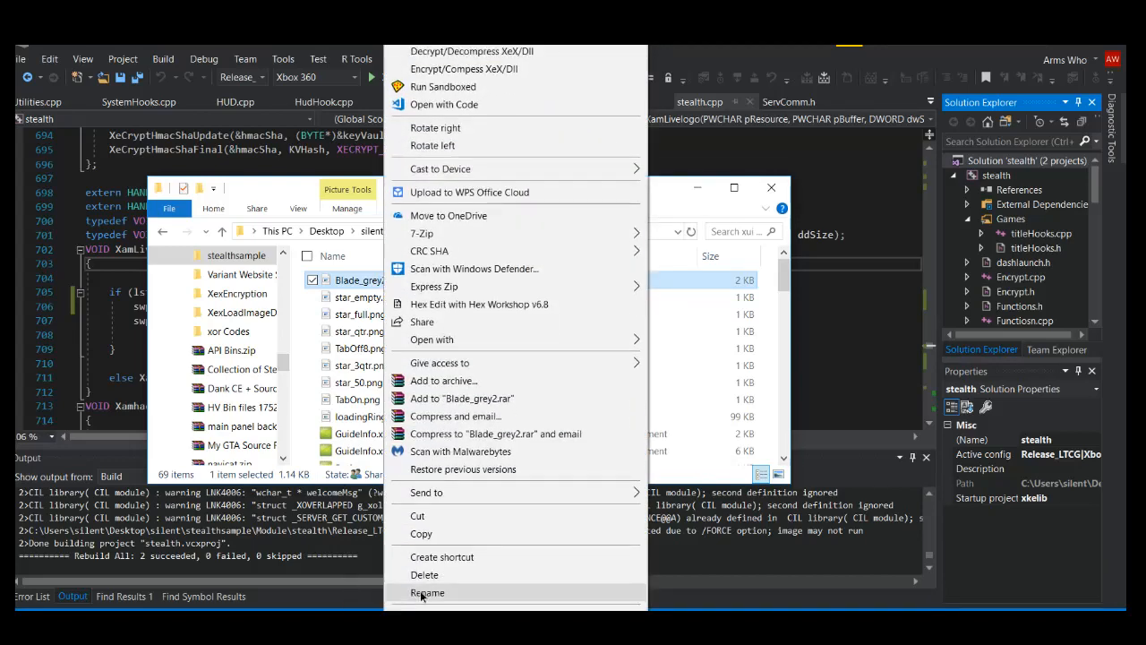
left_click(422, 593)
left_click(377, 280)
left_click_drag(382, 280, 334, 280)
key("ctrl+c")
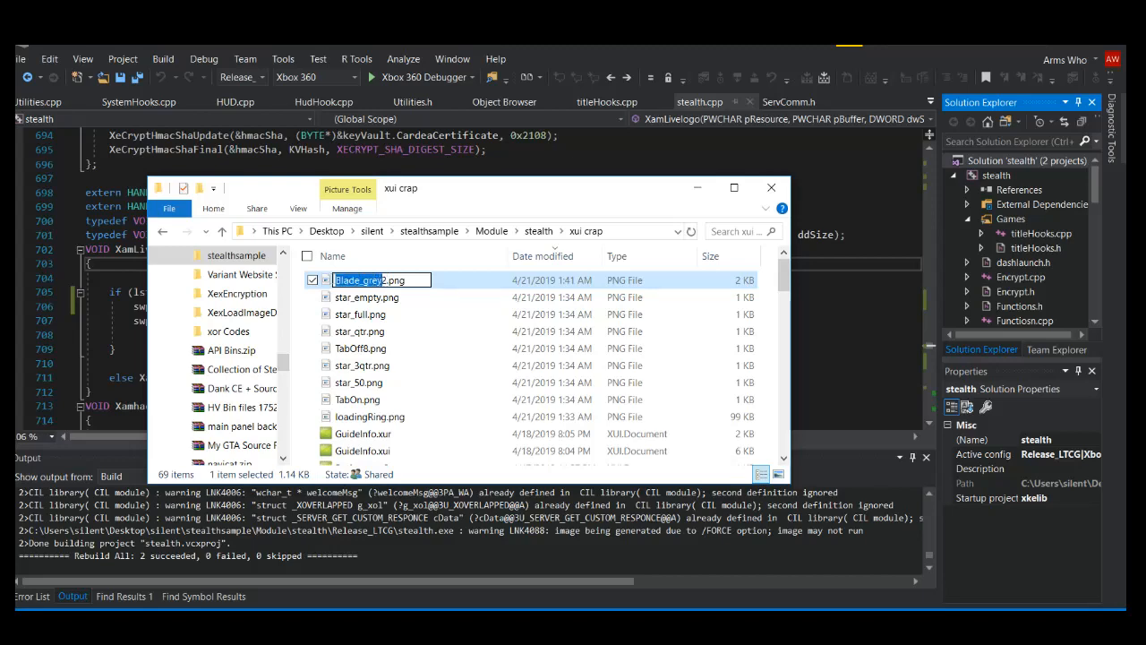
Rename Blade_dark.png at the end of the file list as Blade_grey.png, using the copied text
scroll(404, 395, "down", 10)
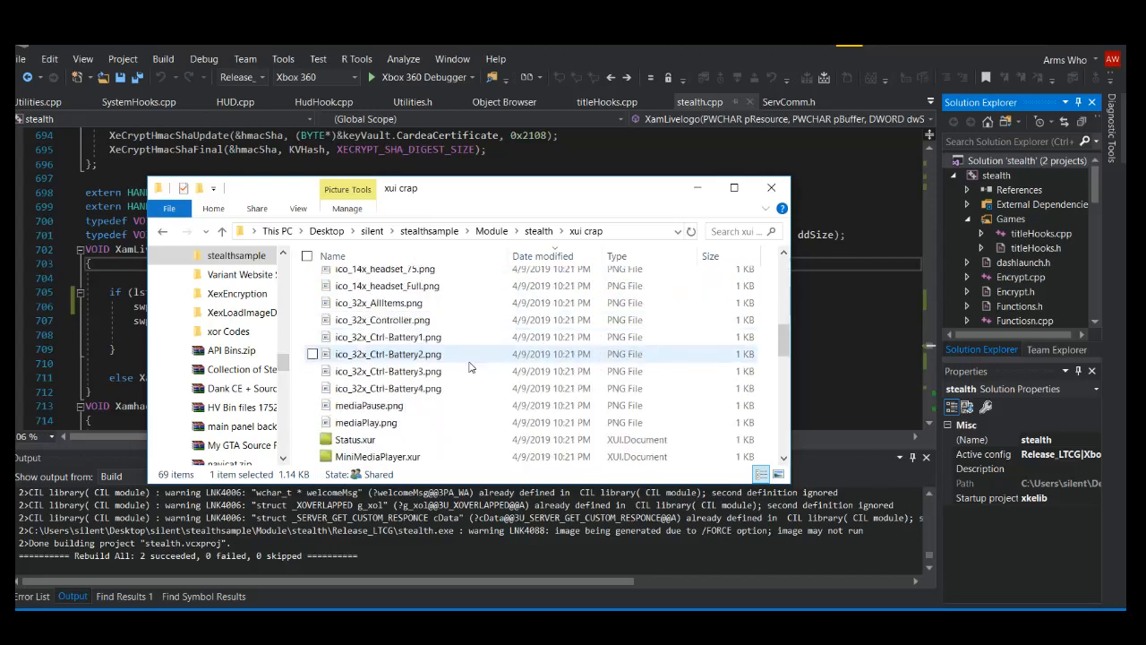
scroll(404, 405, "down", 3)
left_click(363, 459)
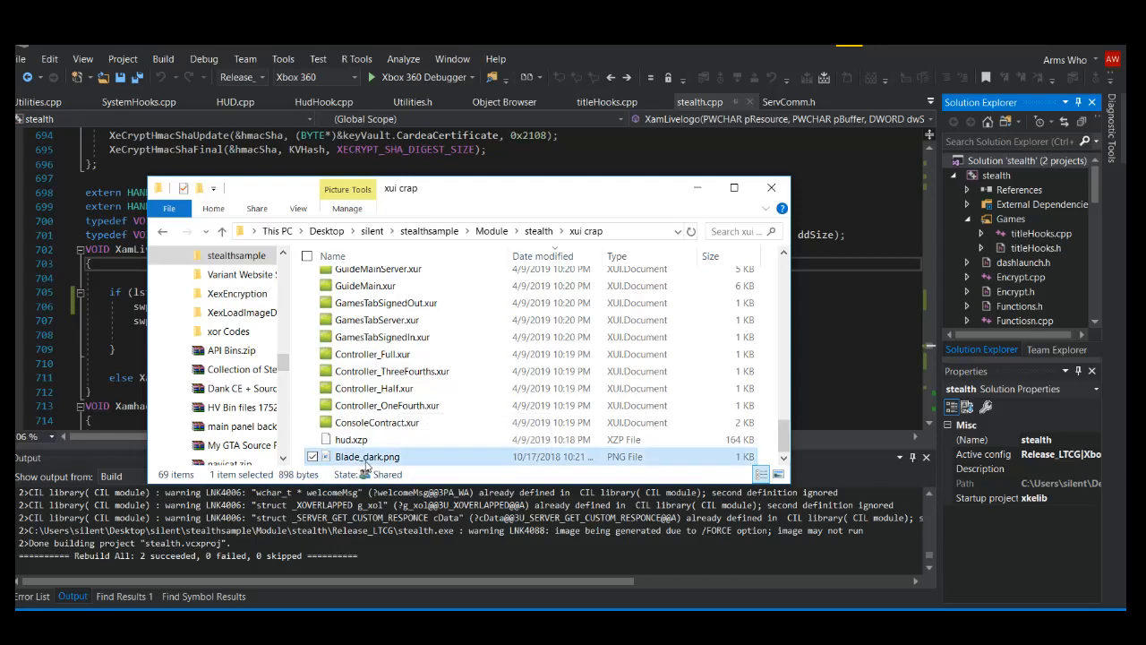
left_click(375, 461)
key("ctrl+v")
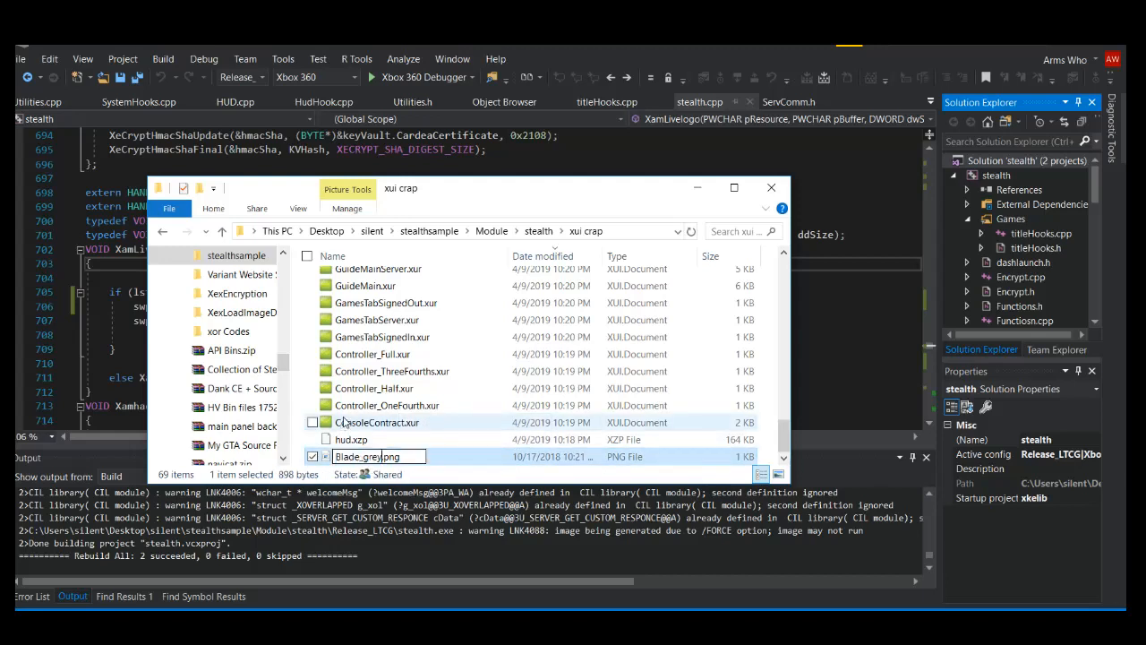
key("Return")
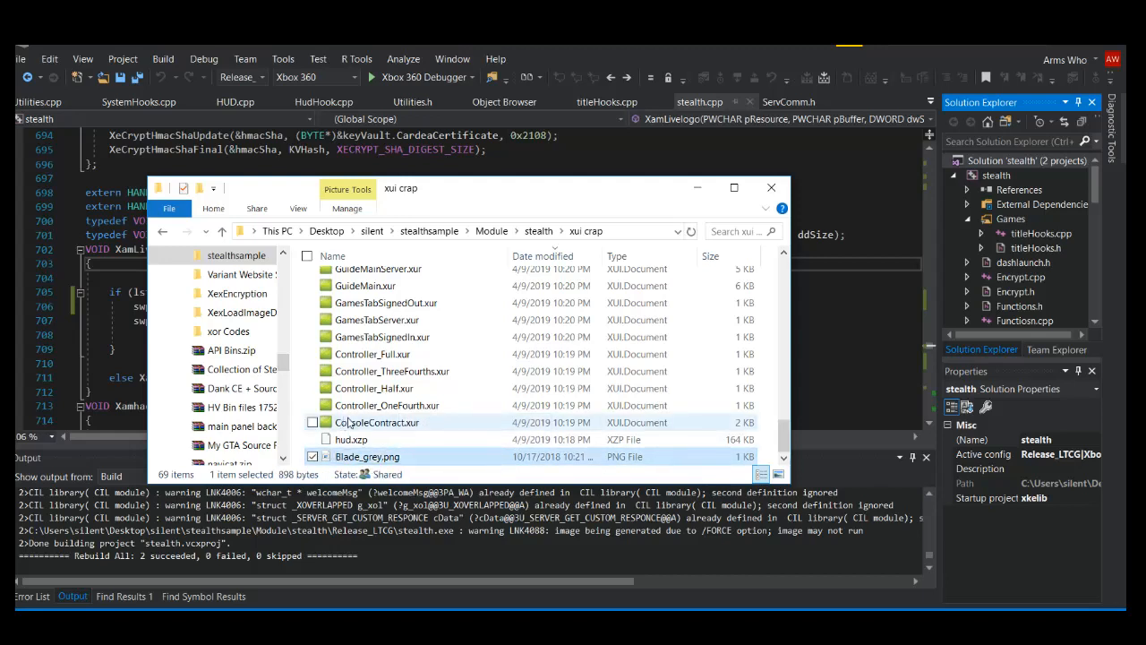
Rename Blade_grey2.png in the xui crap folder as Blade_dark.png
scroll(358, 430, "up", 6)
scroll(392, 463, "up", 4)
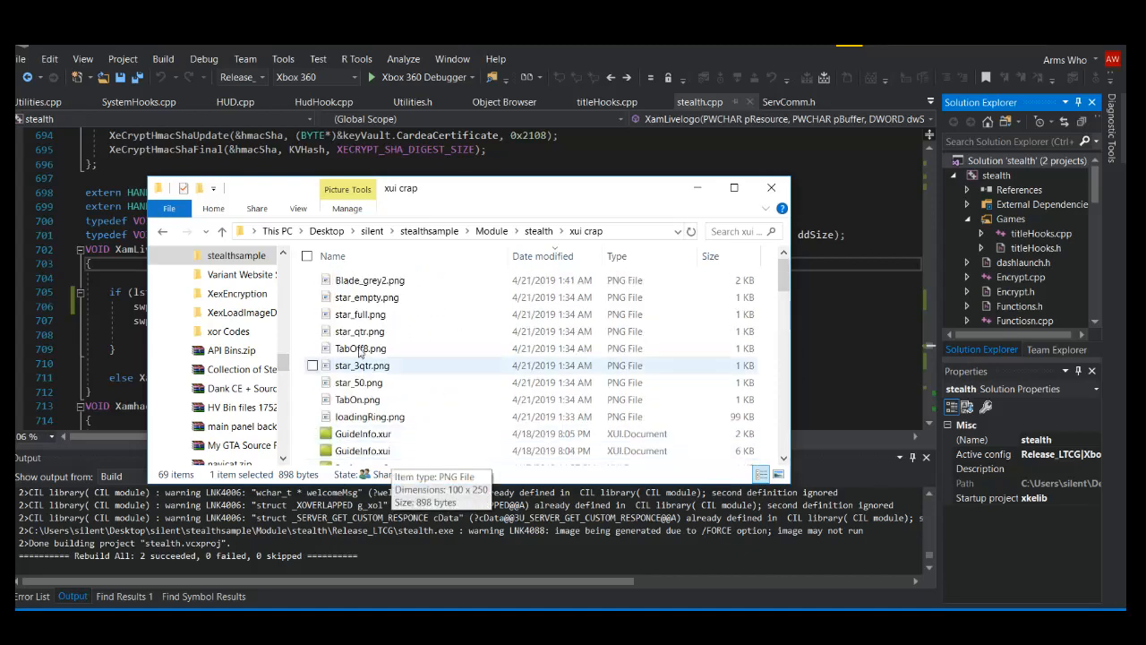
right_click(372, 280)
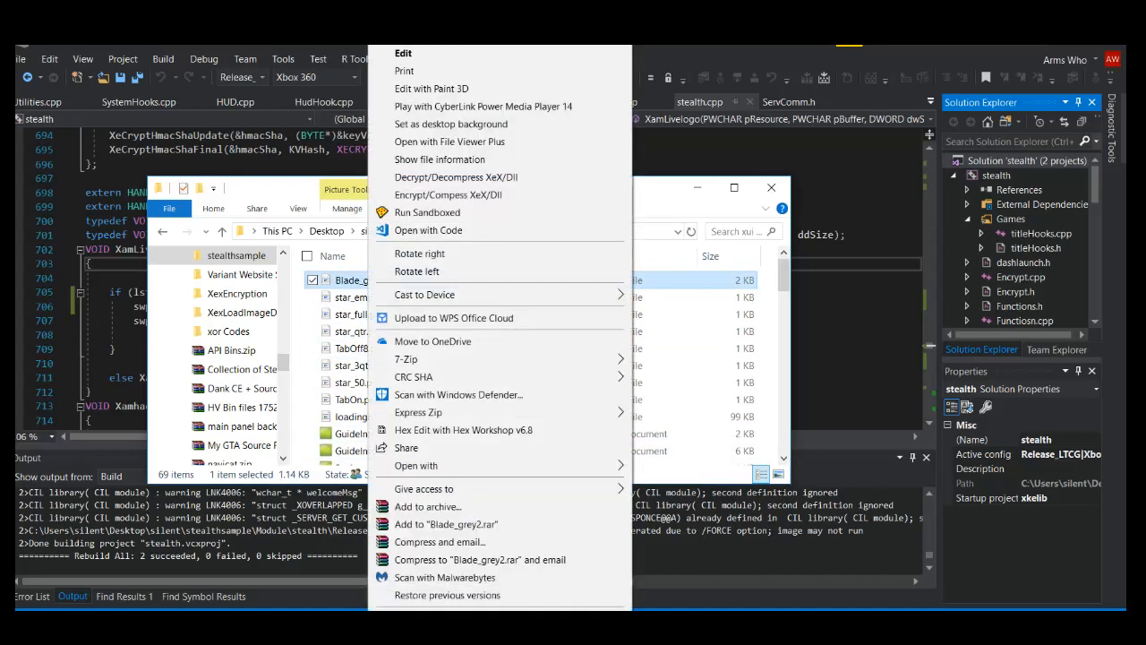
mouse_move(466, 614)
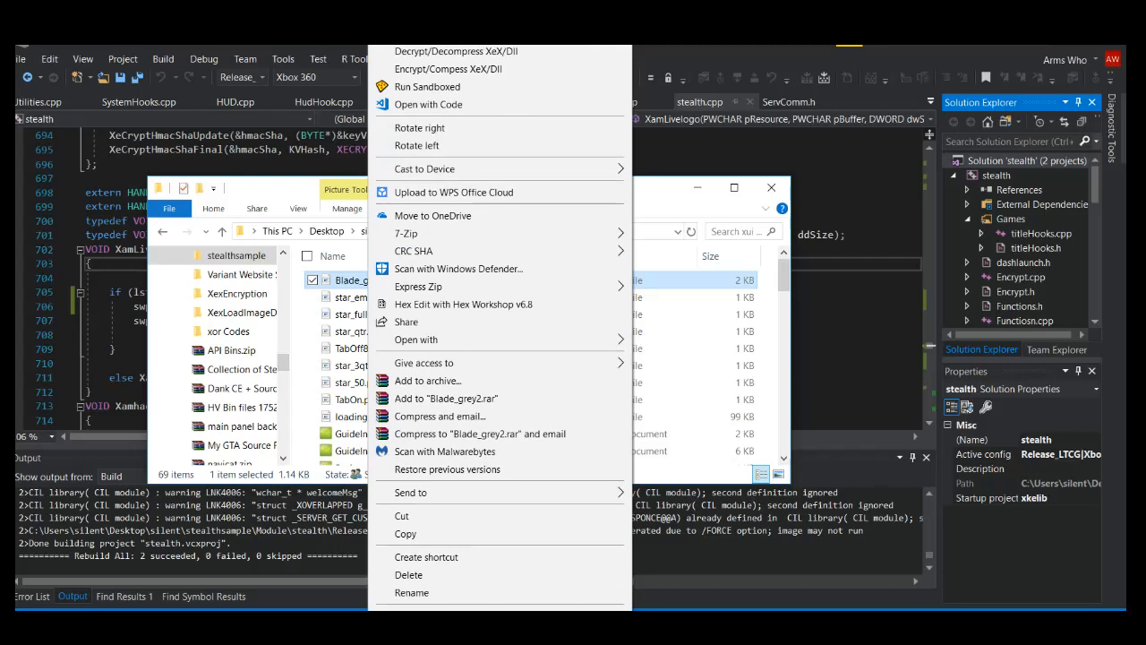
left_click(412, 593)
key("Left")
key("BackSpace")
key("BackSpace")
key("BackSpace")
key("BackSpace")
key("BackSpace")
type("dark")
key("Return")
Switch to Xzp Tool 2 beside the folder and add Blade_dark.png to the open xzp archive, accepting the overwrite
left_click_drag(551, 188, 469, 182)
key("alt+Tab")
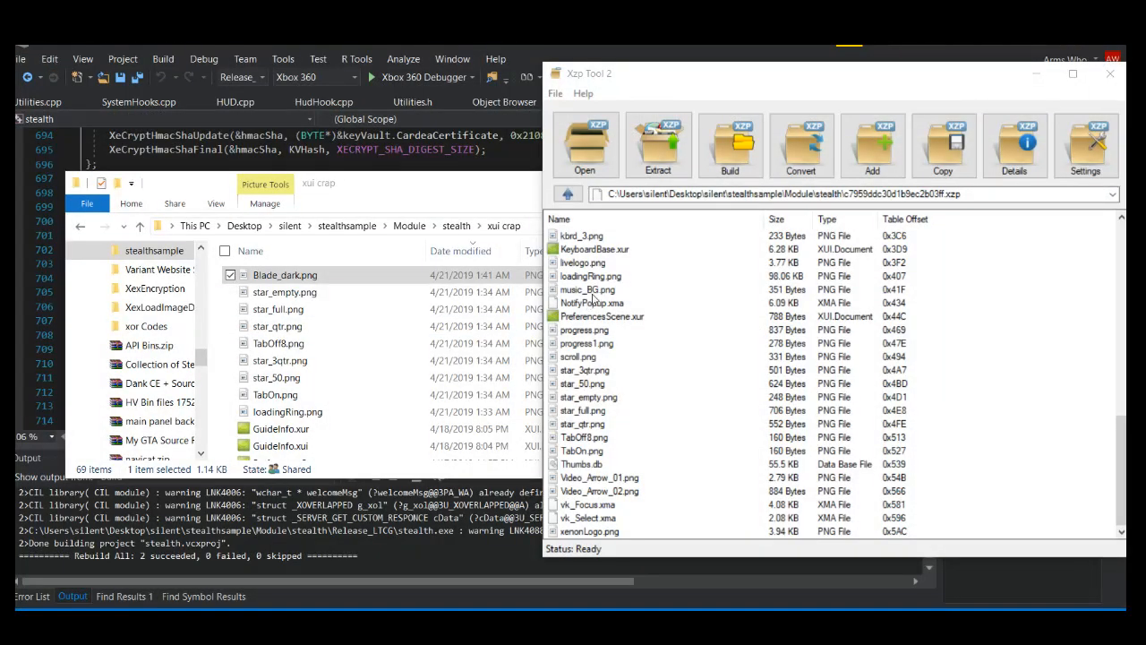
scroll(593, 297, "up", 15)
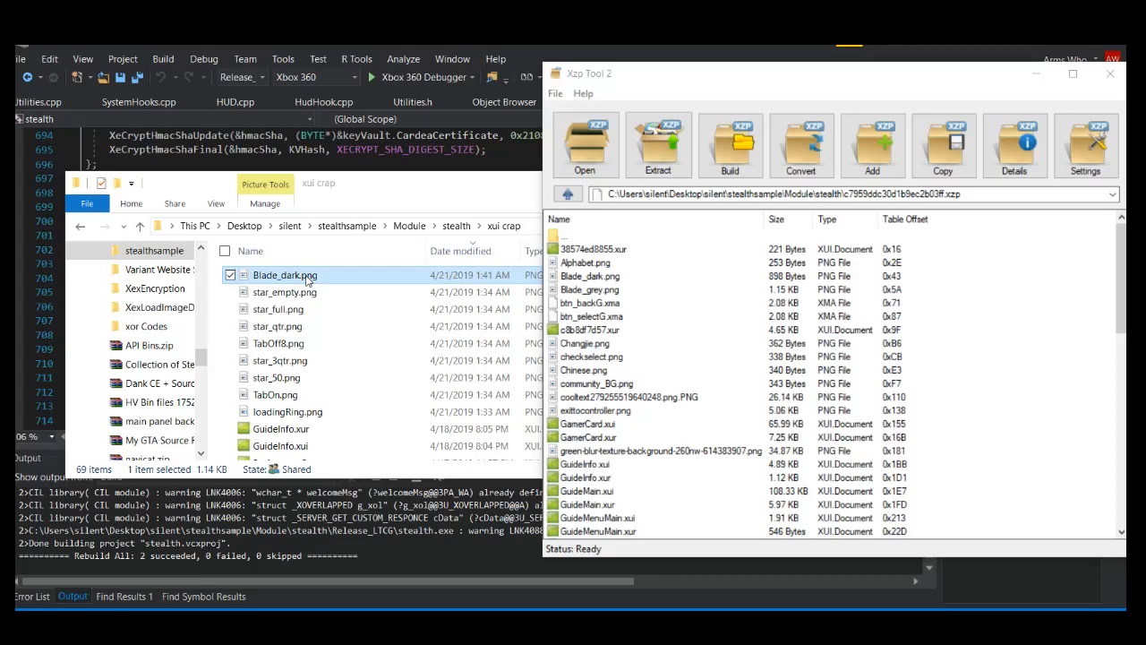
left_click_drag(290, 281, 994, 295)
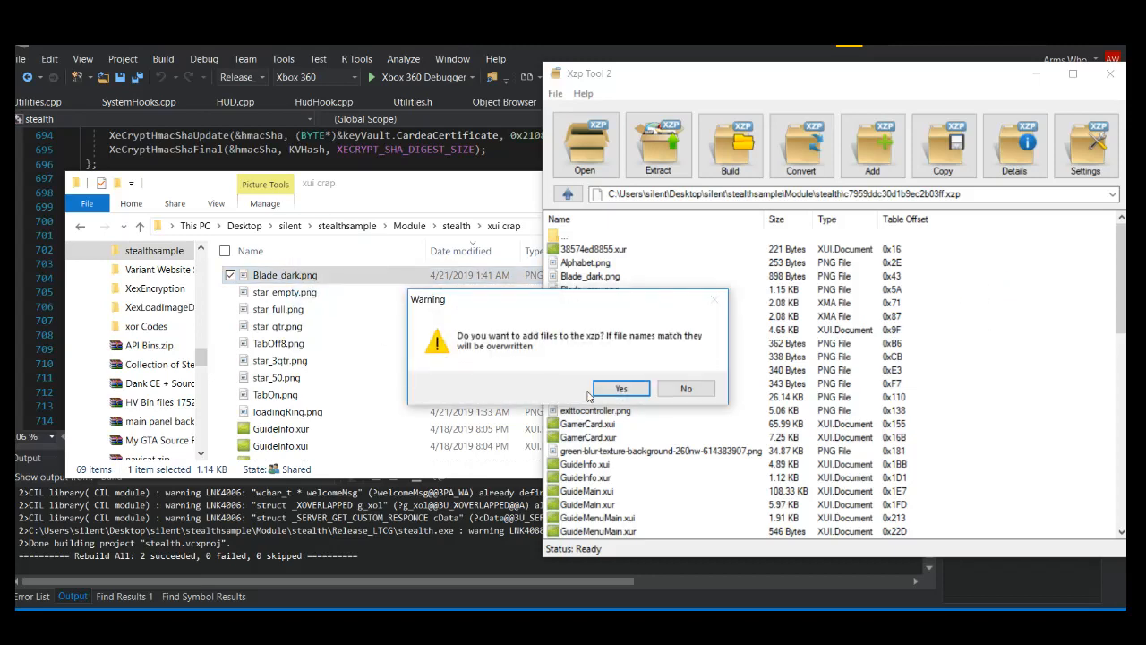
left_click(594, 388)
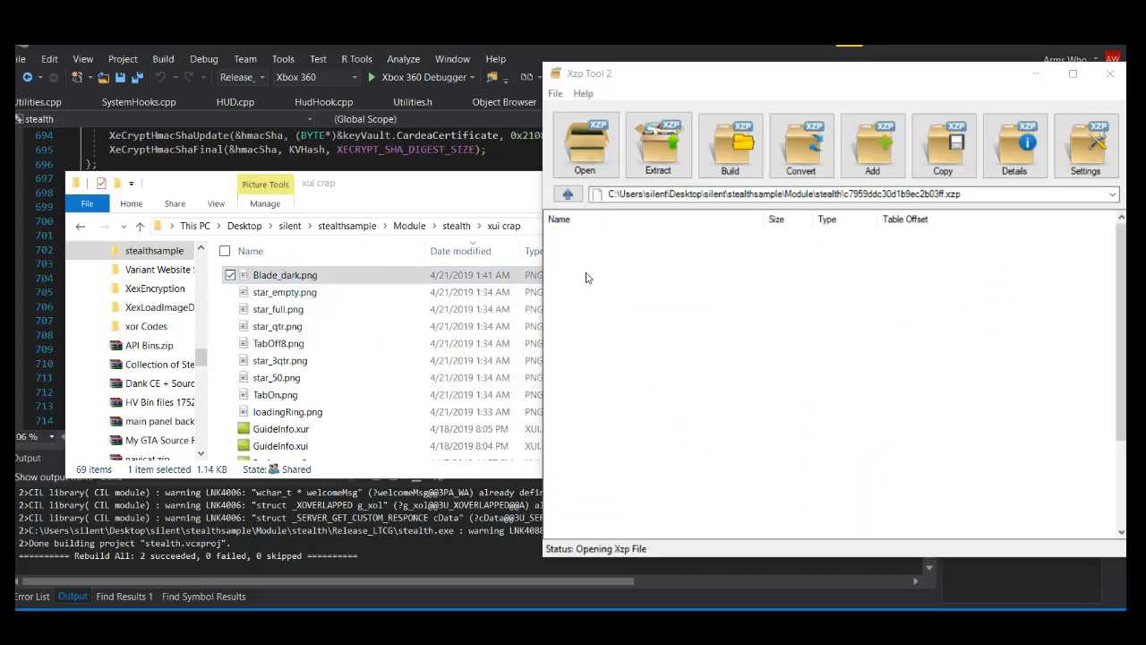
Arrange the folder and Xzp Tool 2 windows and add Blade_grey.png to the xzp archive, accepting the overwrite
left_click(222, 330)
left_click_drag(703, 268, 685, 453)
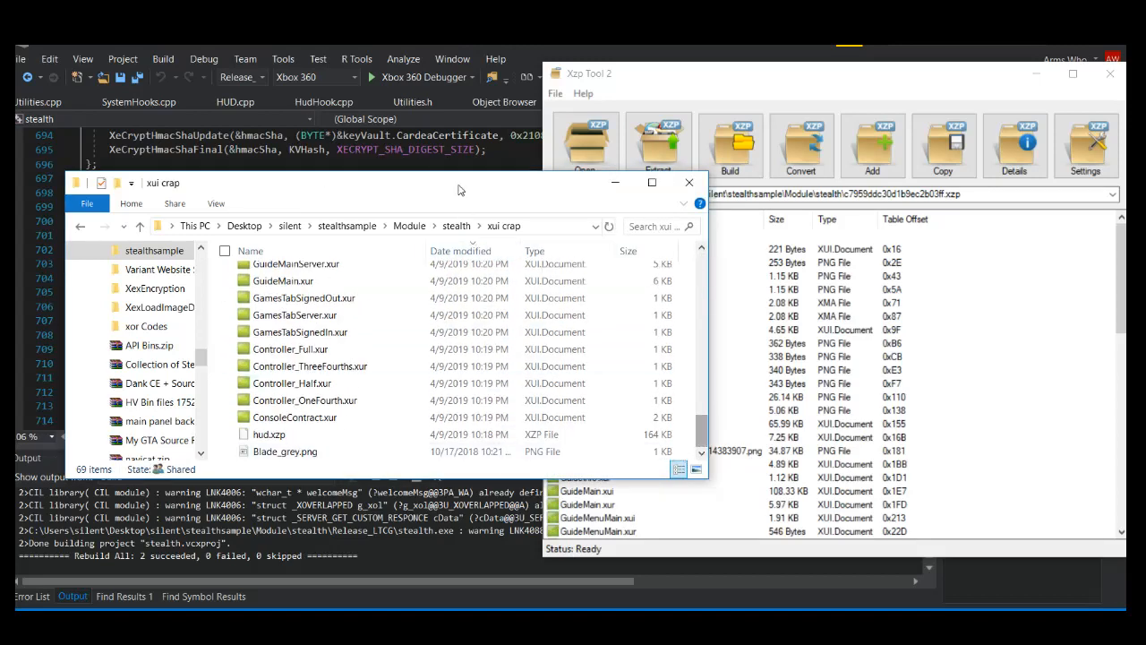
left_click_drag(457, 186, 406, 167)
left_click_drag(647, 62, 643, 79)
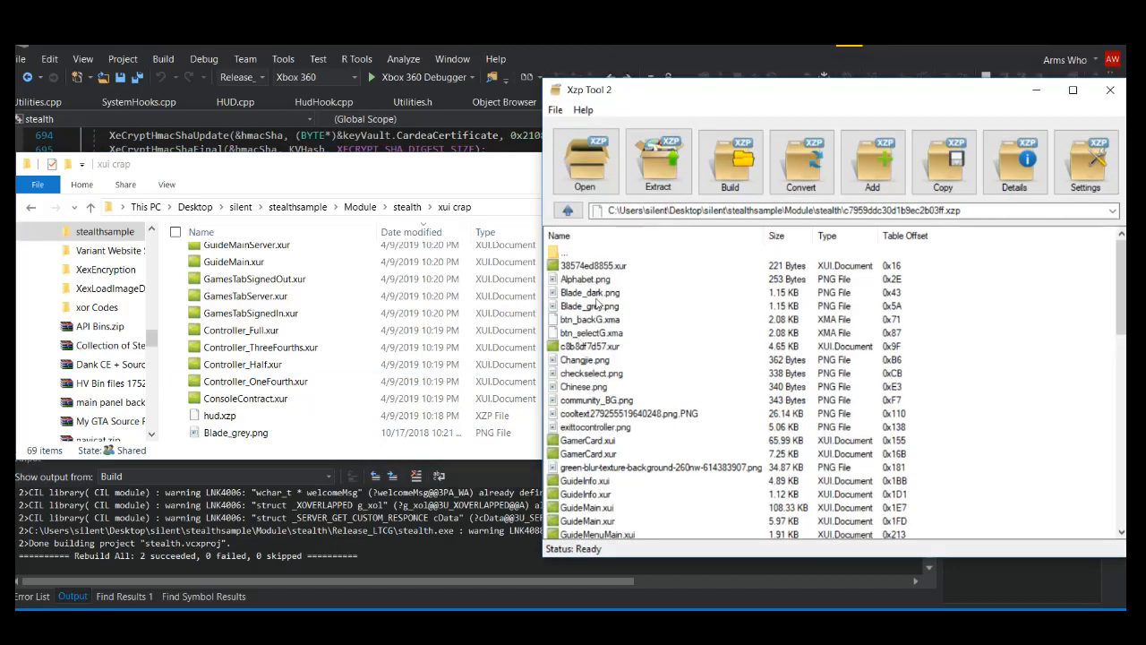
left_click(242, 434)
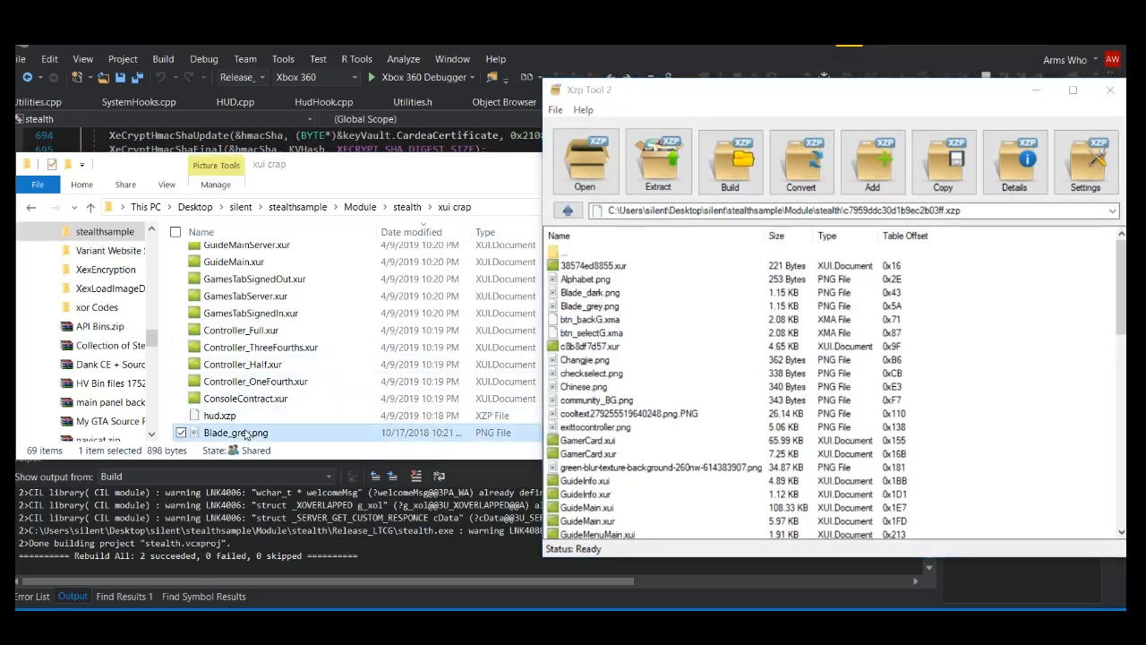
left_click_drag(625, 90, 791, 116)
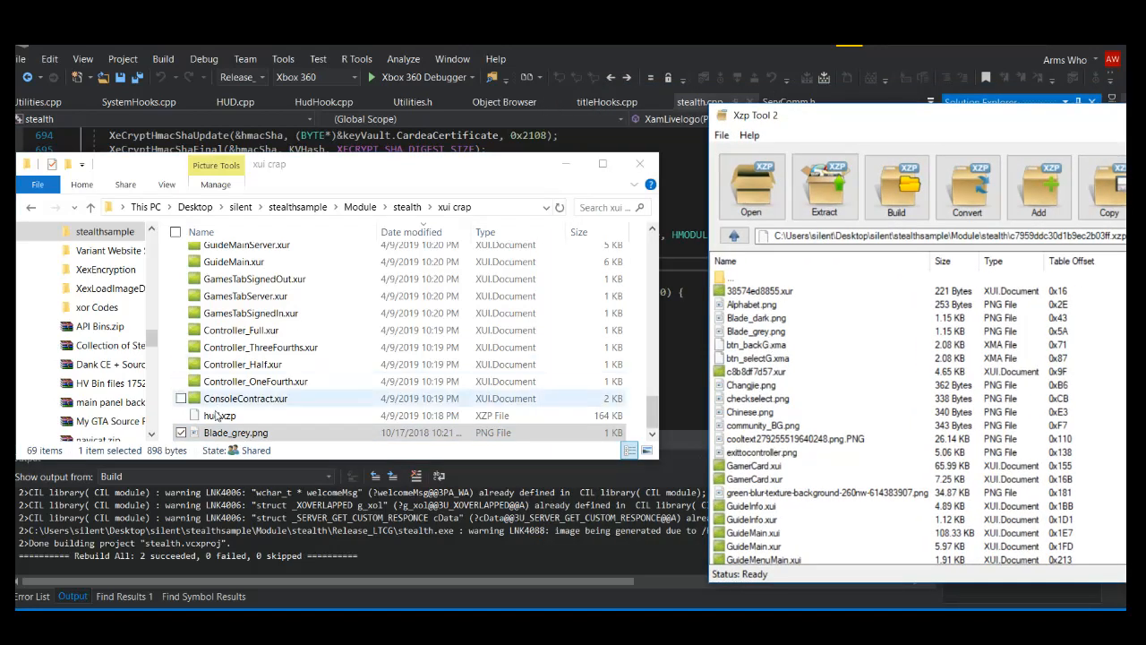
left_click(205, 435)
left_click_drag(205, 435, 835, 475)
left_click(619, 388)
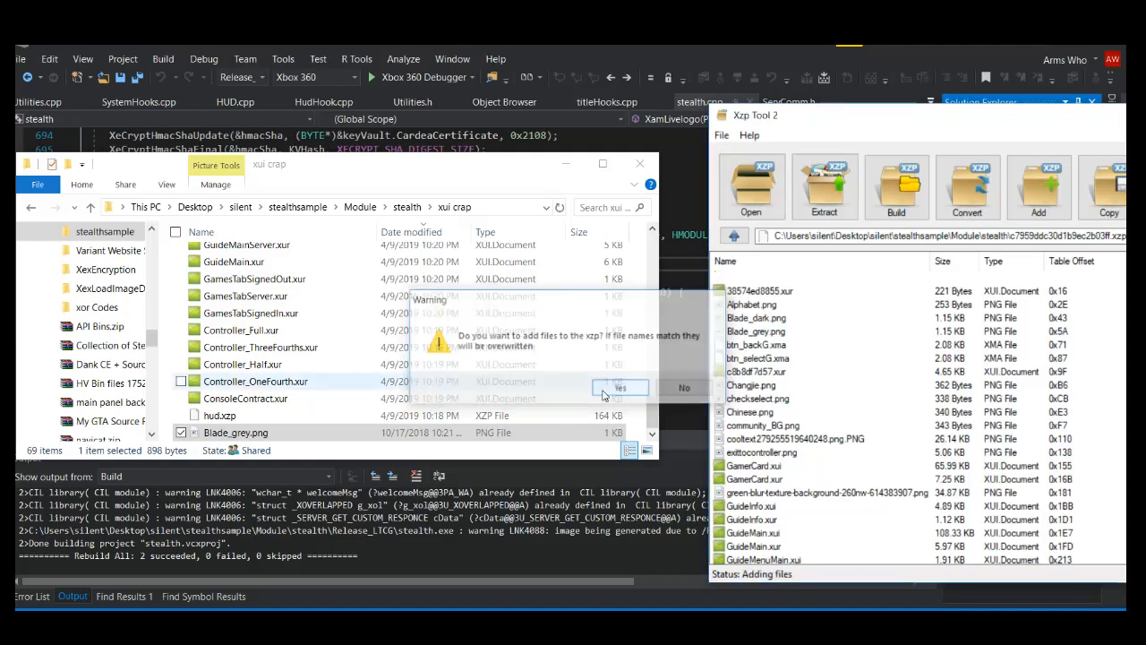
Open Blade_grey.png in Paint to check its image, and close it
left_click(236, 437)
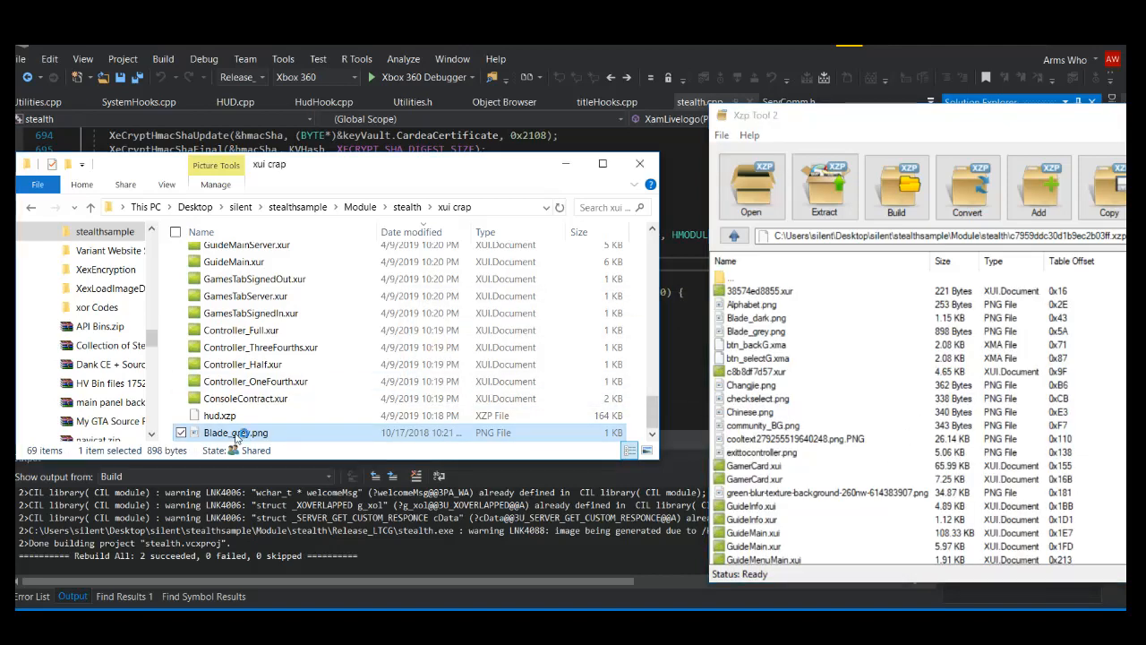
double_click(237, 436)
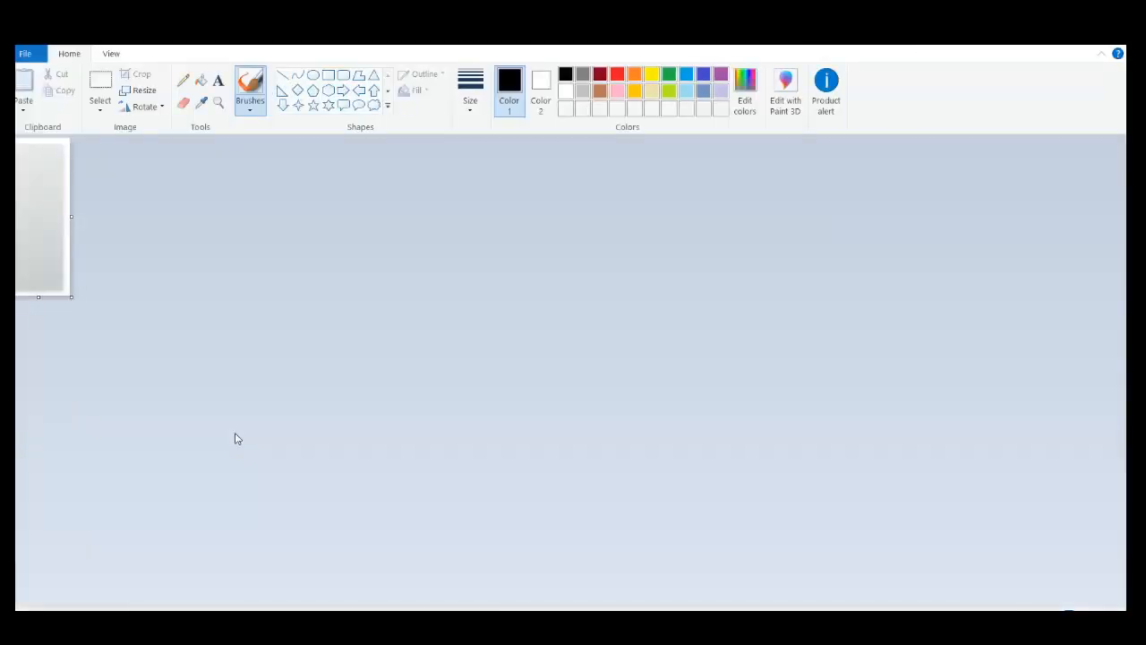
left_click(1113, 36)
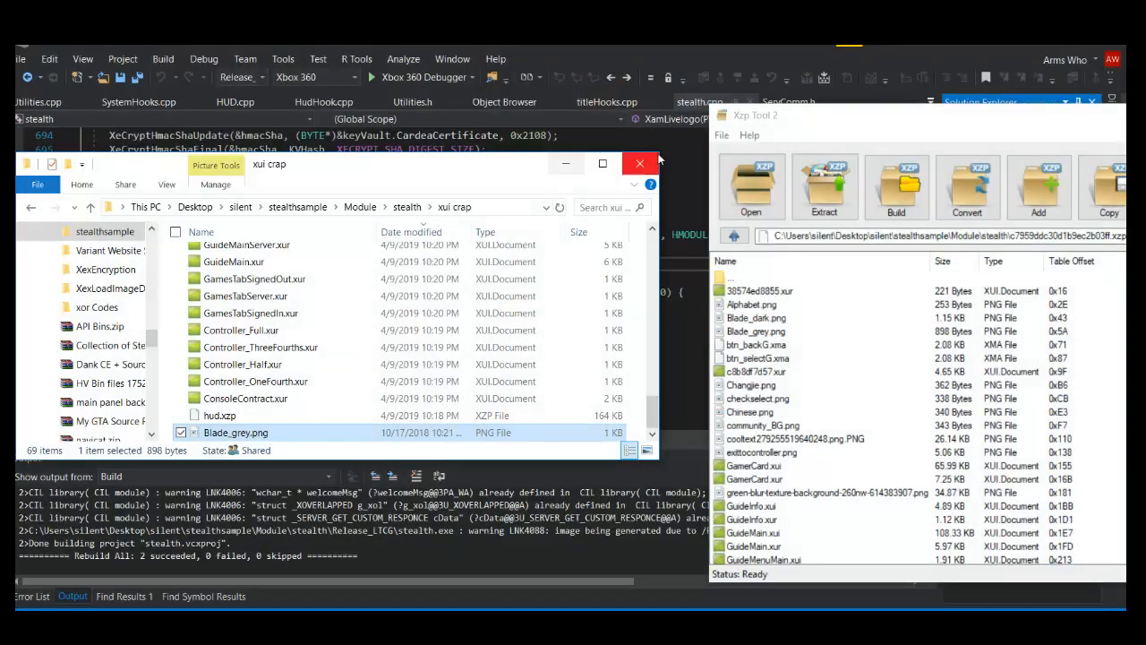
Return to Visual Studio and rebuild the whole stealth solution
left_click(660, 167)
left_click(1027, 163)
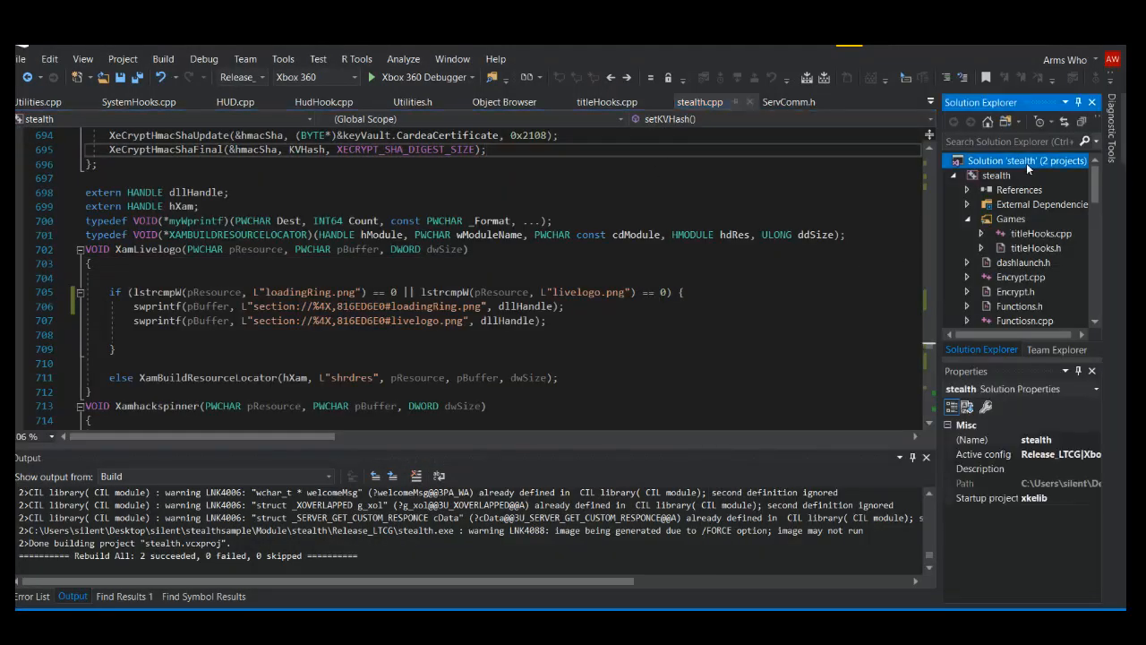
right_click(1027, 163)
left_click(864, 190)
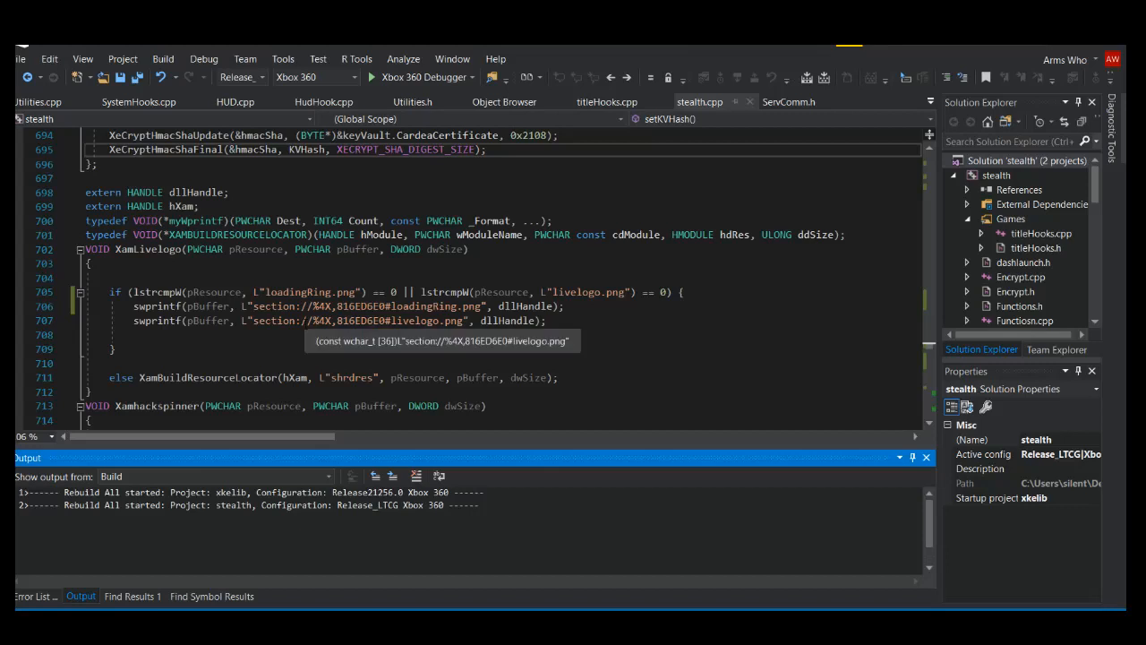
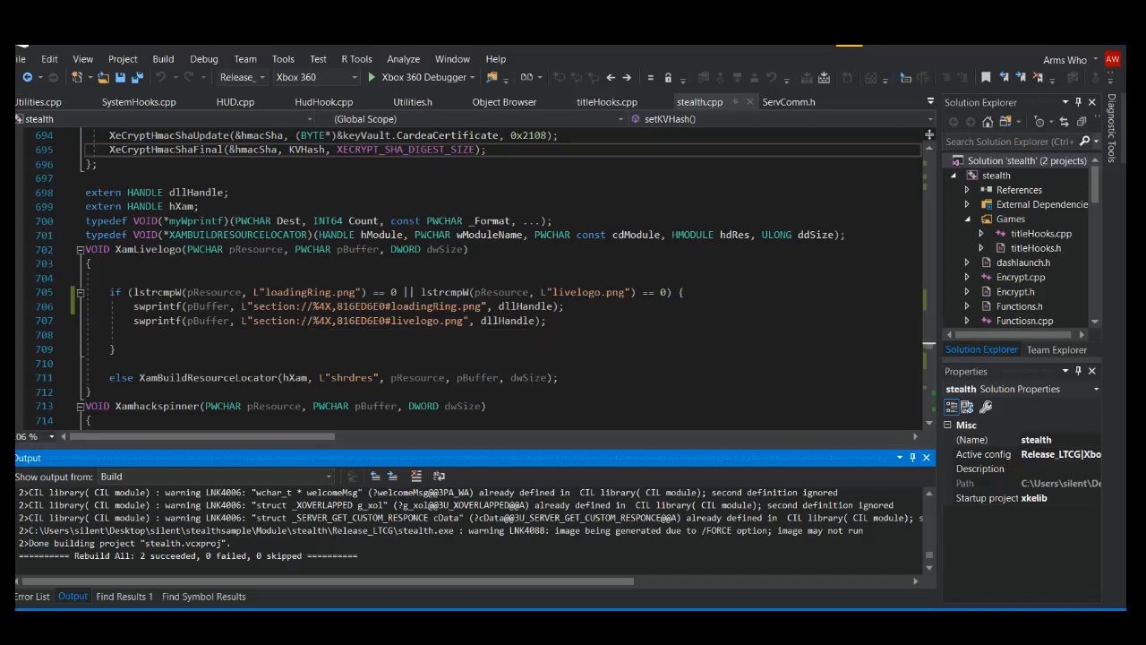
Select the function name XamLivelogo in its definition in stealth.cpp
left_click(249, 353)
scroll(249, 354, "down", 1)
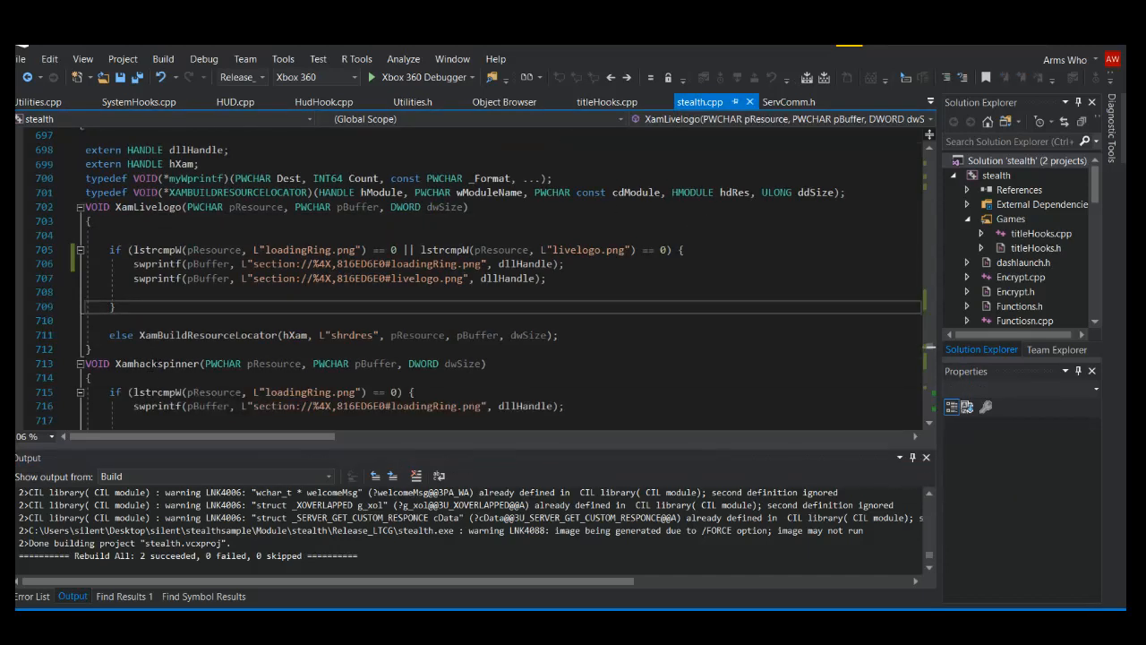
double_click(148, 207)
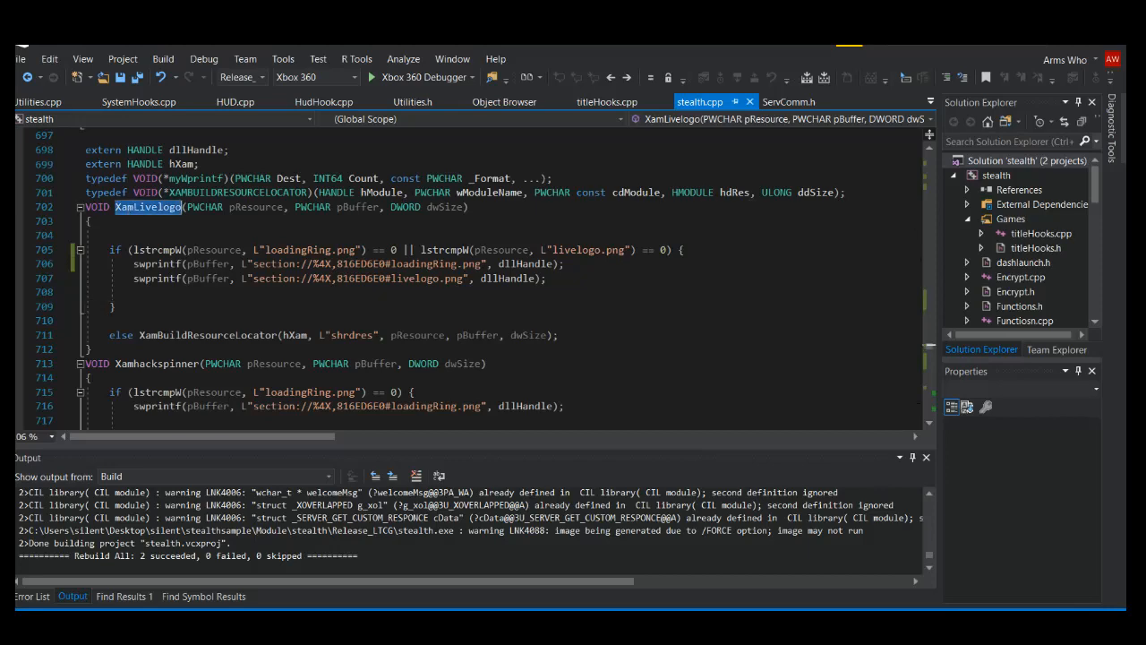
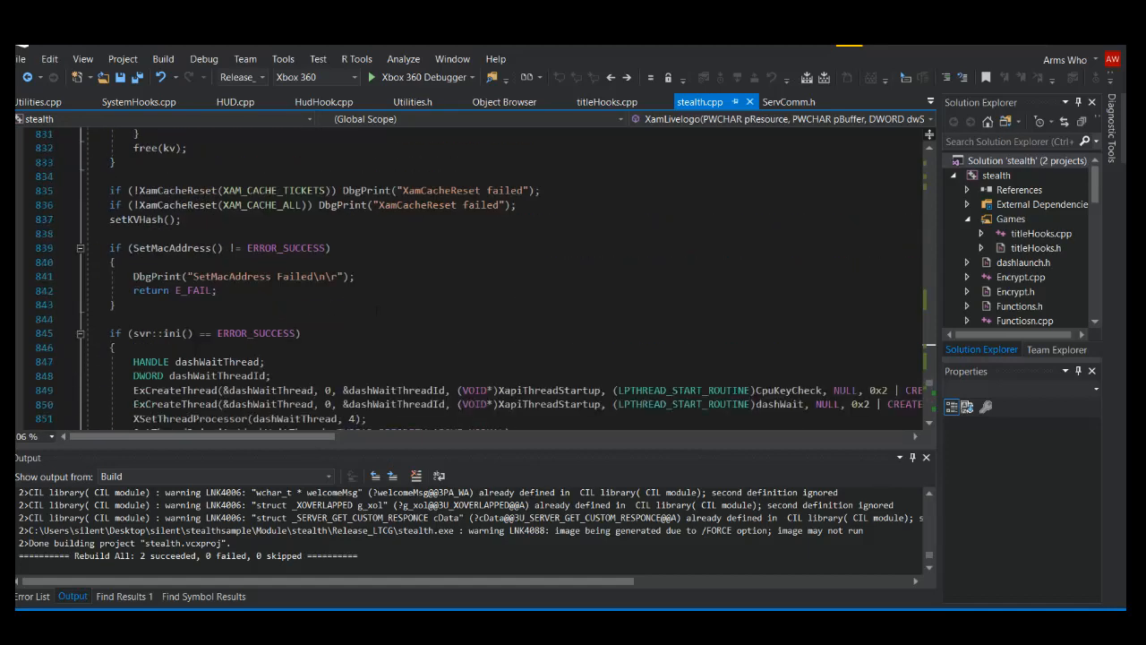
scroll(470, 278, "up", 20)
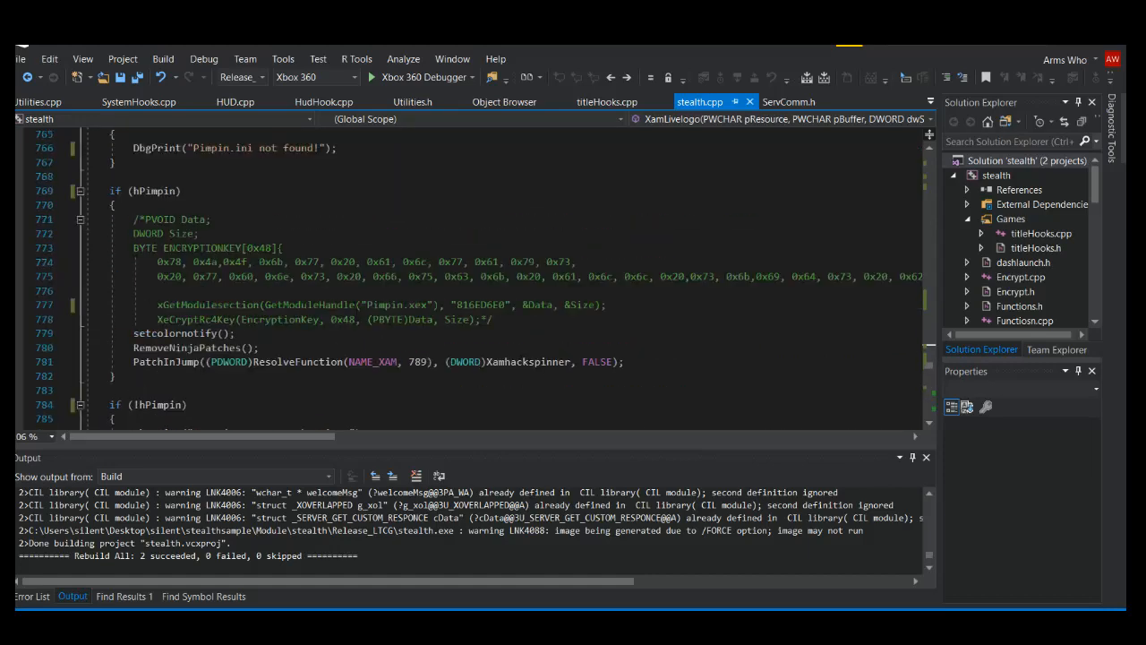
Open the stealth solution's Module folder in File Explorer and move its window clear over the code editor
scroll(245, 245, "up", 7)
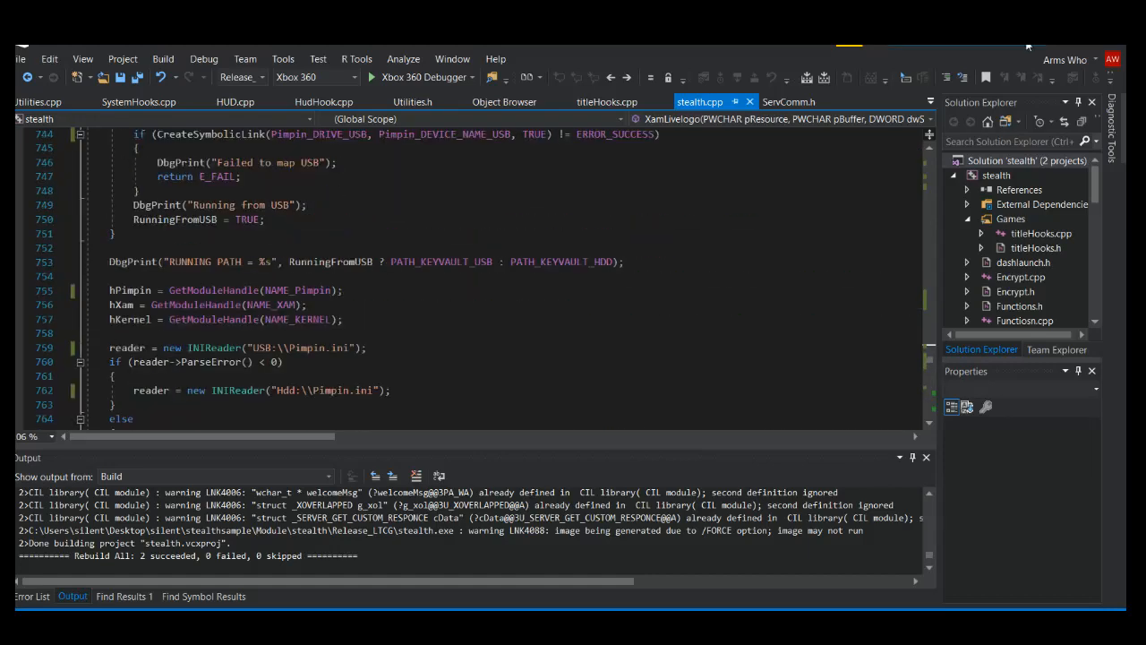
right_click(976, 162)
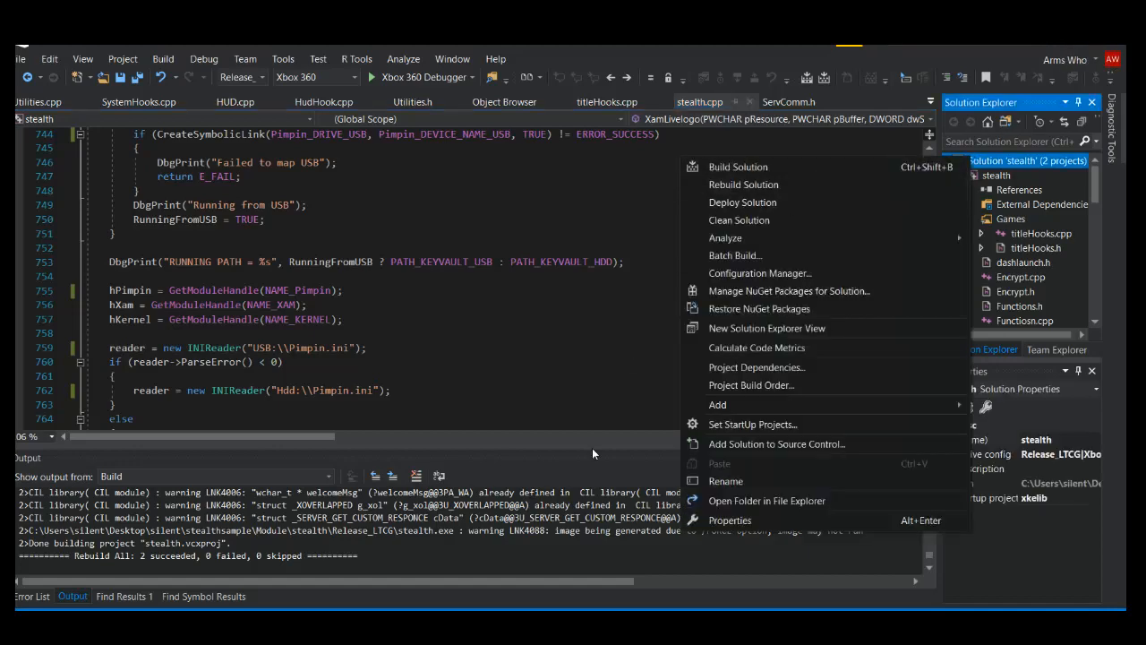
left_click(698, 501)
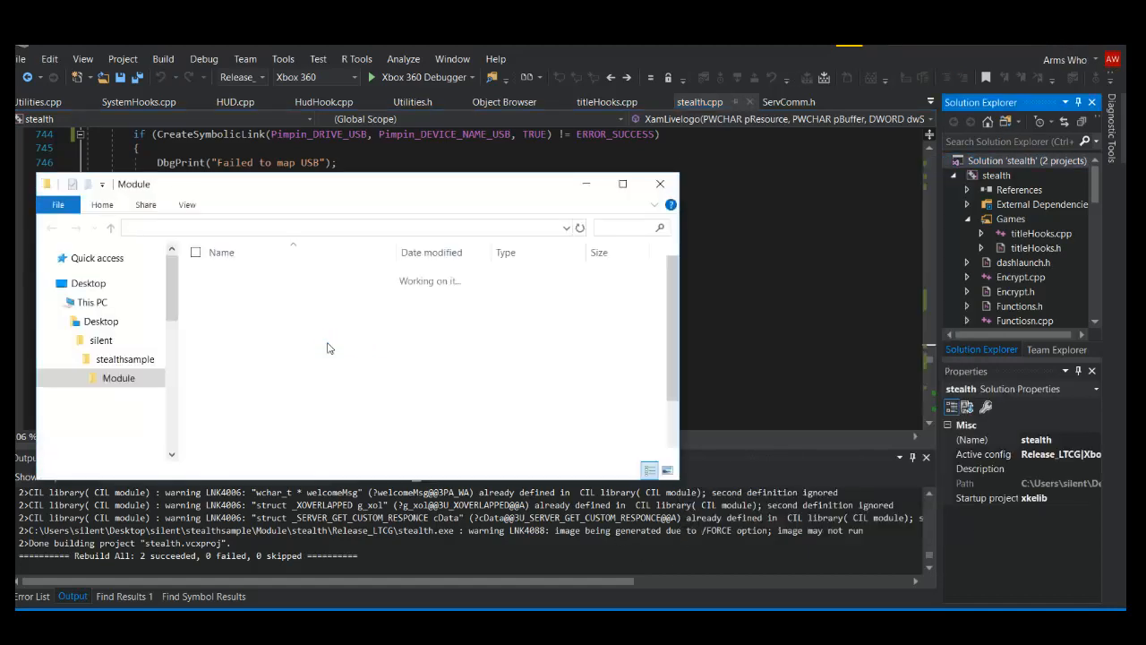
left_click_drag(199, 194, 306, 220)
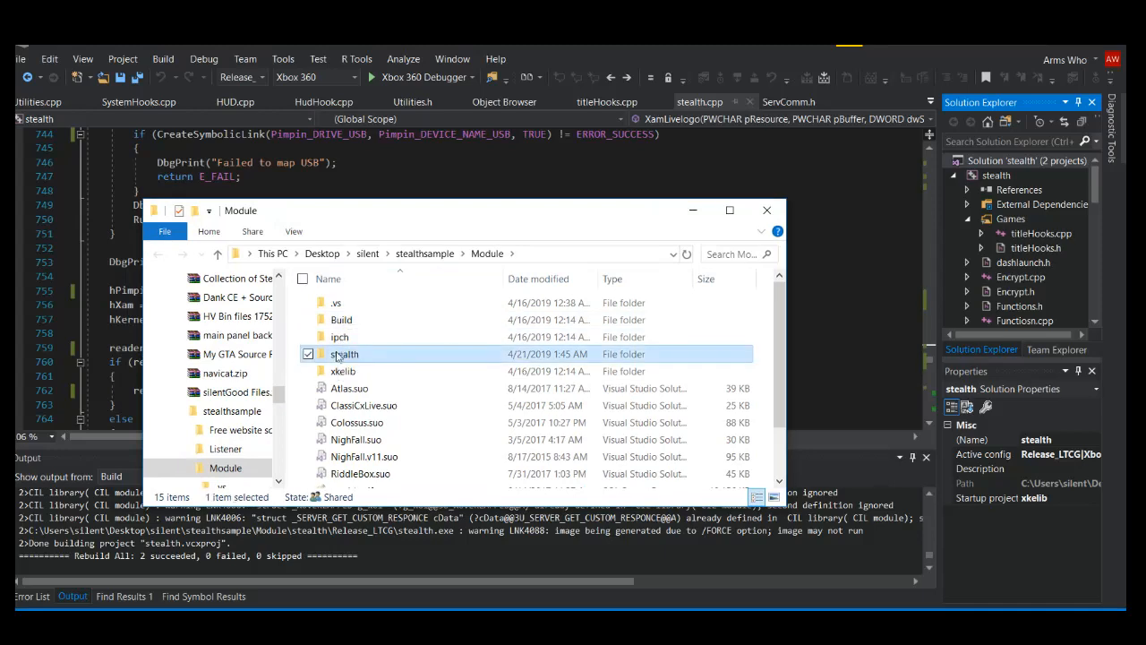
Copy the rebuilt pimpin.xex from the stealth project's Release_LTCG folder
double_click(345, 355)
double_click(350, 337)
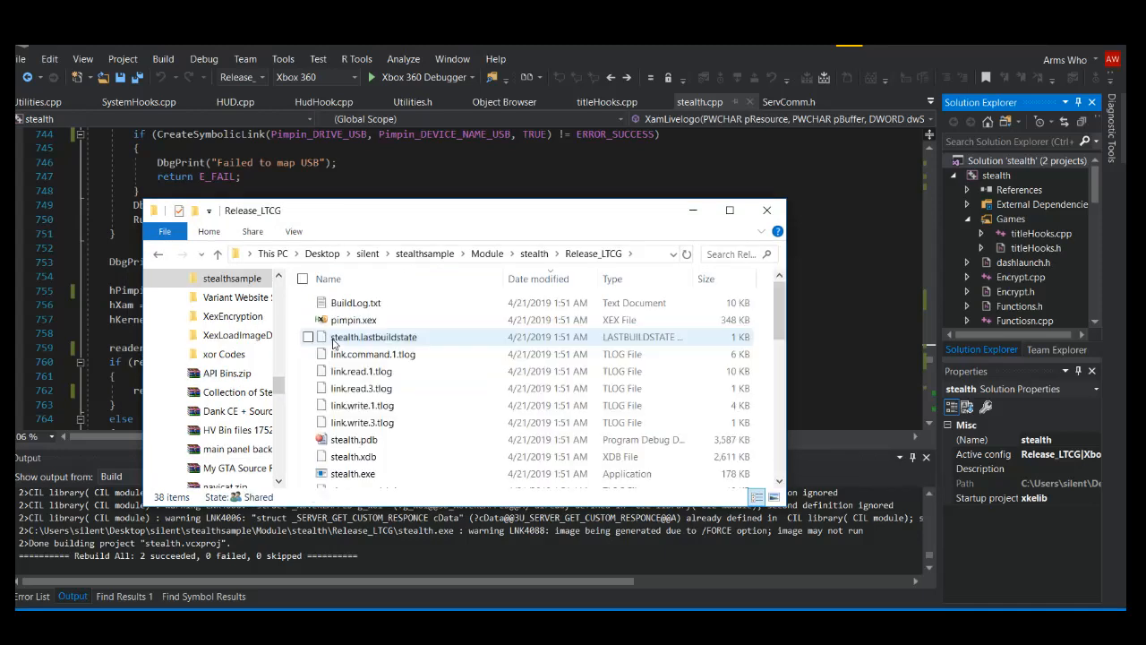
right_click(336, 322)
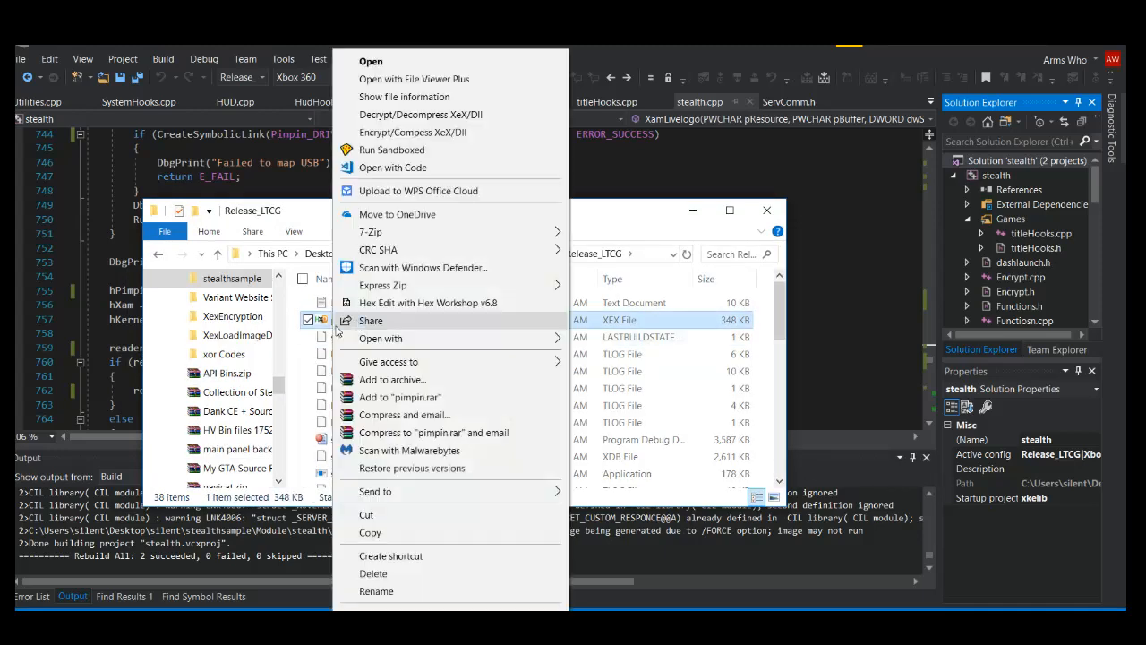
left_click(371, 532)
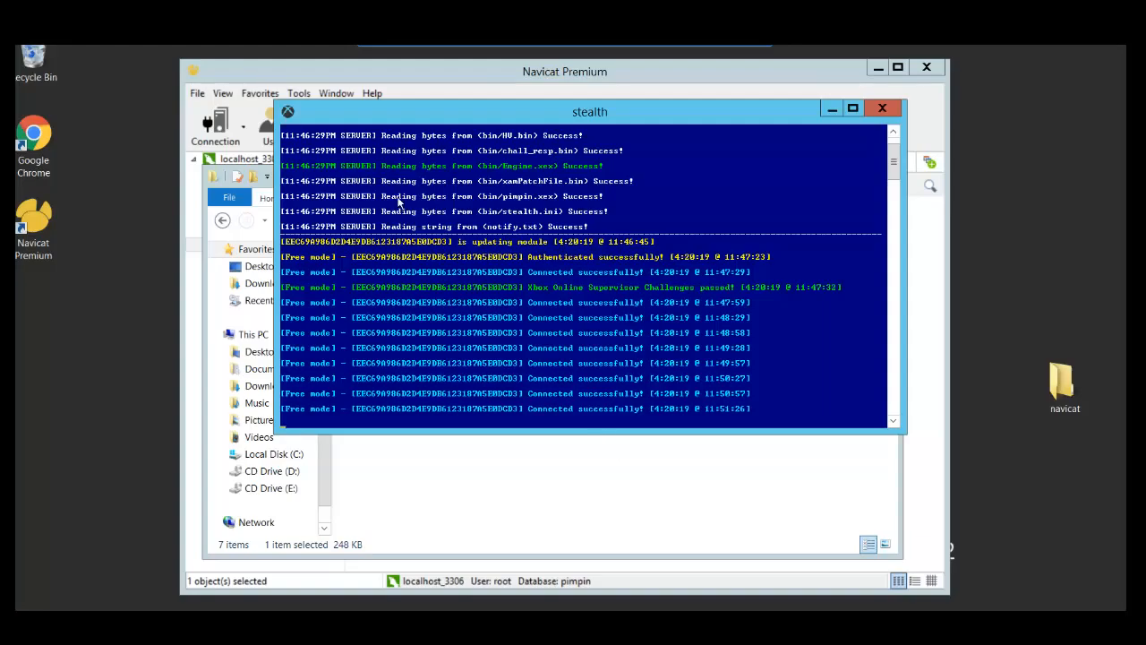
Switch to the remote server's file window and open the bin folder inside stealth's Debug folder
left_click(497, 491)
double_click(367, 269)
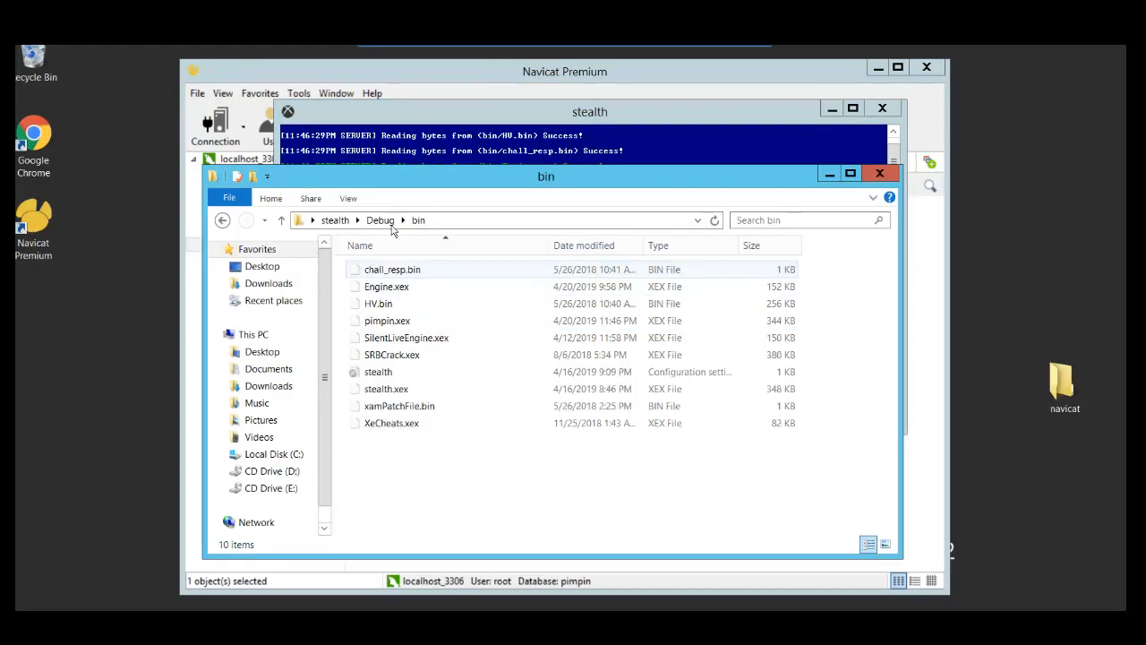
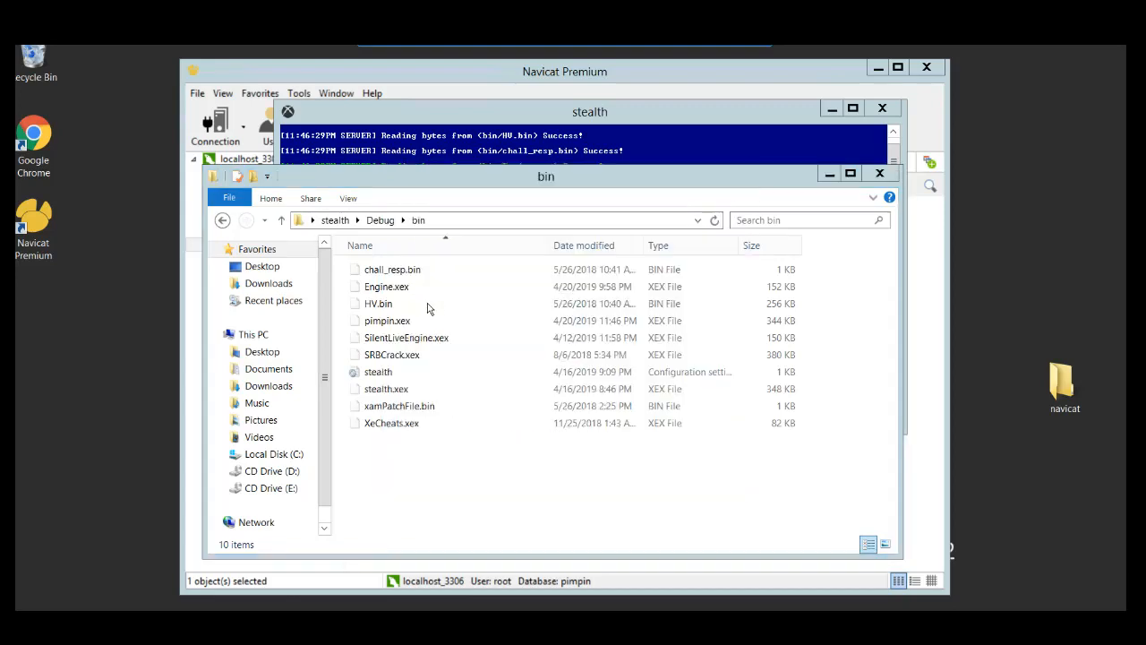
Go up to the Debug folder, close the running stealth server console and relaunch the stealth server from that folder
left_click(376, 219)
left_click(882, 108)
double_click(367, 321)
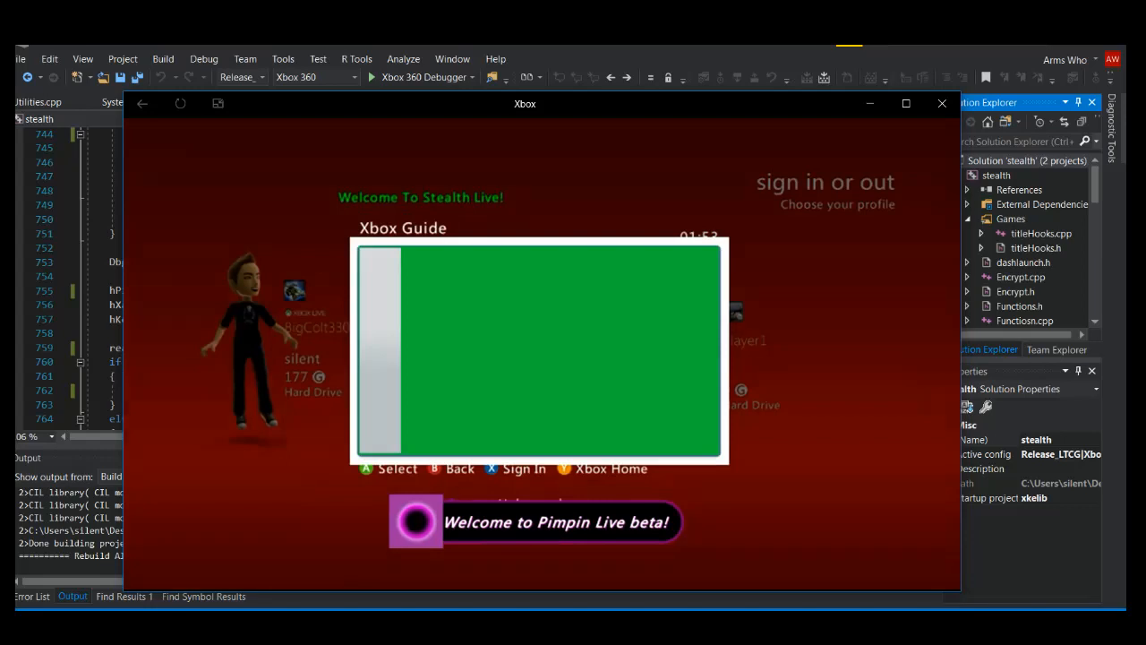
Examine the new blade backgrounds on the Xbox Guide's Media and Games & Apps tabs in the Xbox stream window
key("Right")
key("Right")
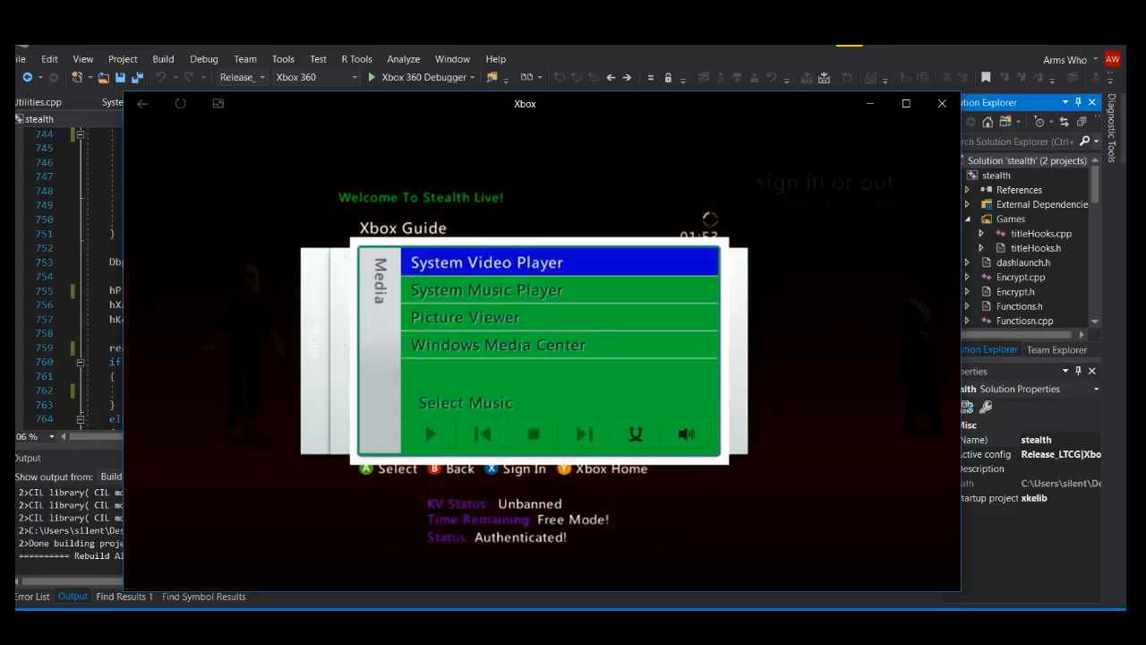
key("Down")
key("Up")
key("Left")
key("Left")
key("Left")
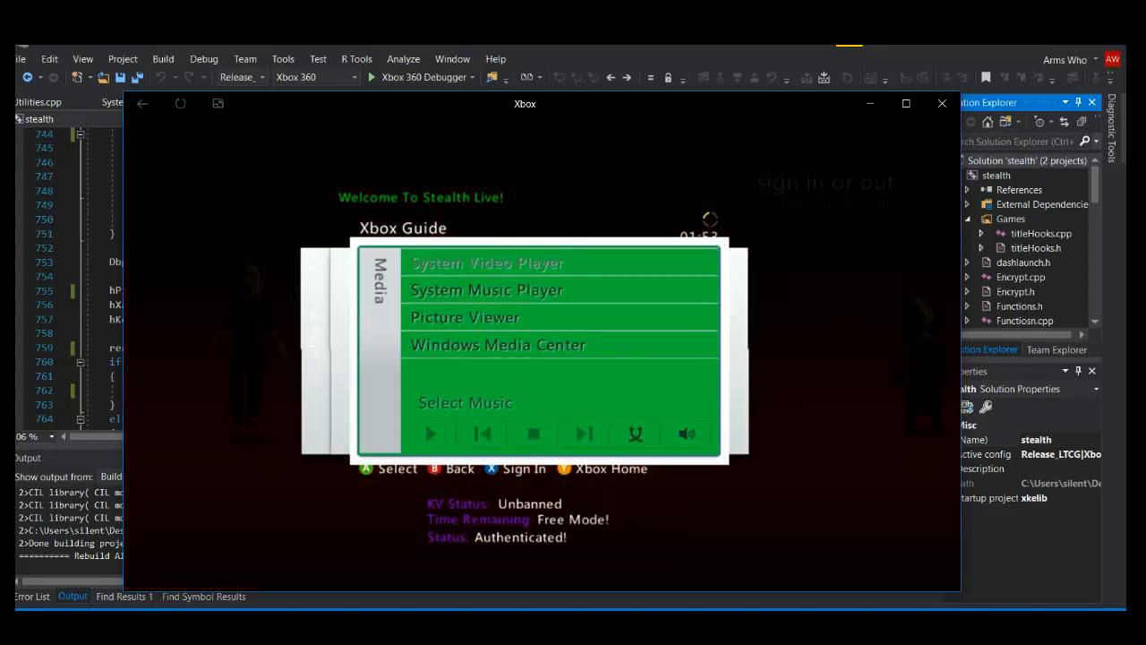
key("Right")
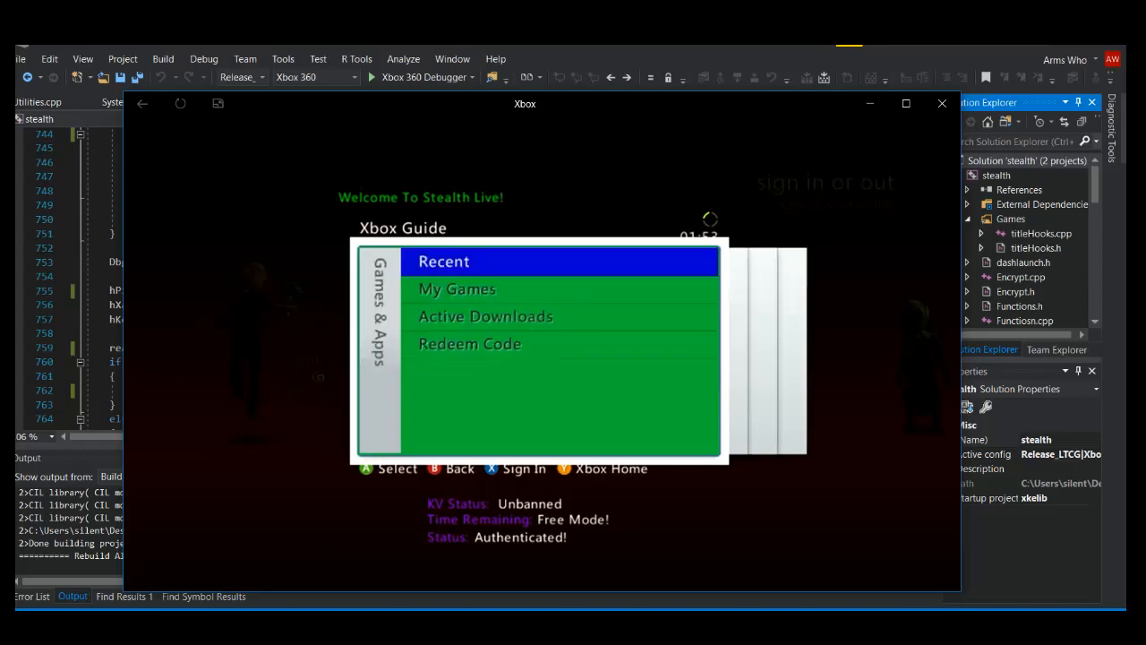
Page between the Guide's Media tab and its neighbouring tabs, ending on Home, to check the blade colour and item highlight
key("Right")
key("Right")
key("Left")
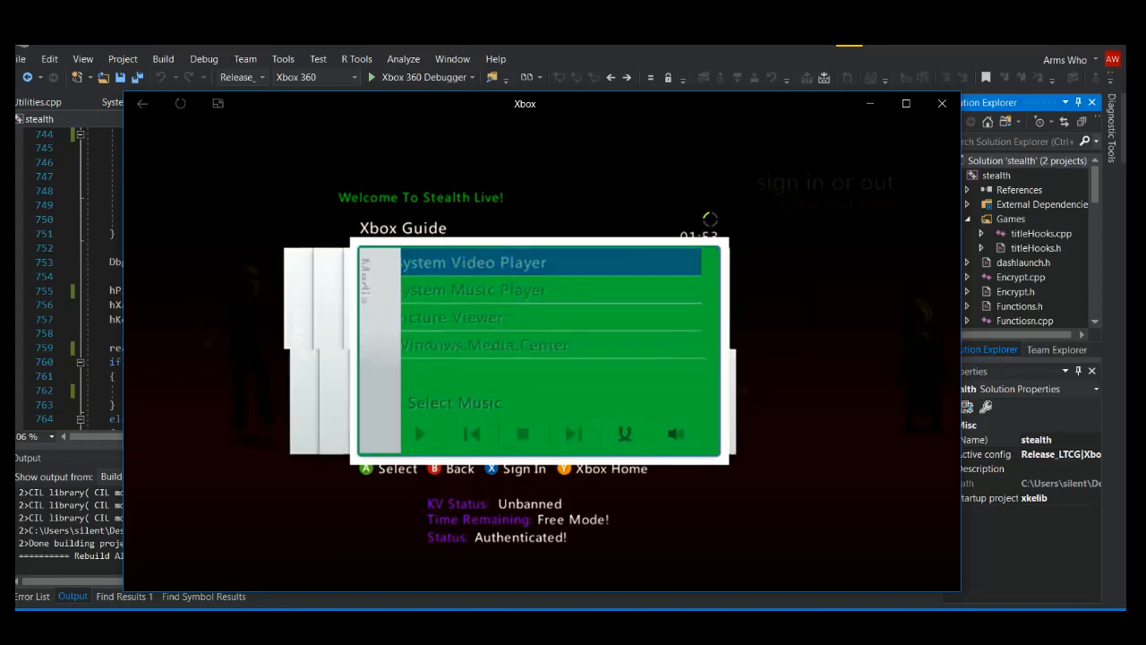
key("Left")
key("Right")
key("Right")
key("Down")
key("Up")
key("Left")
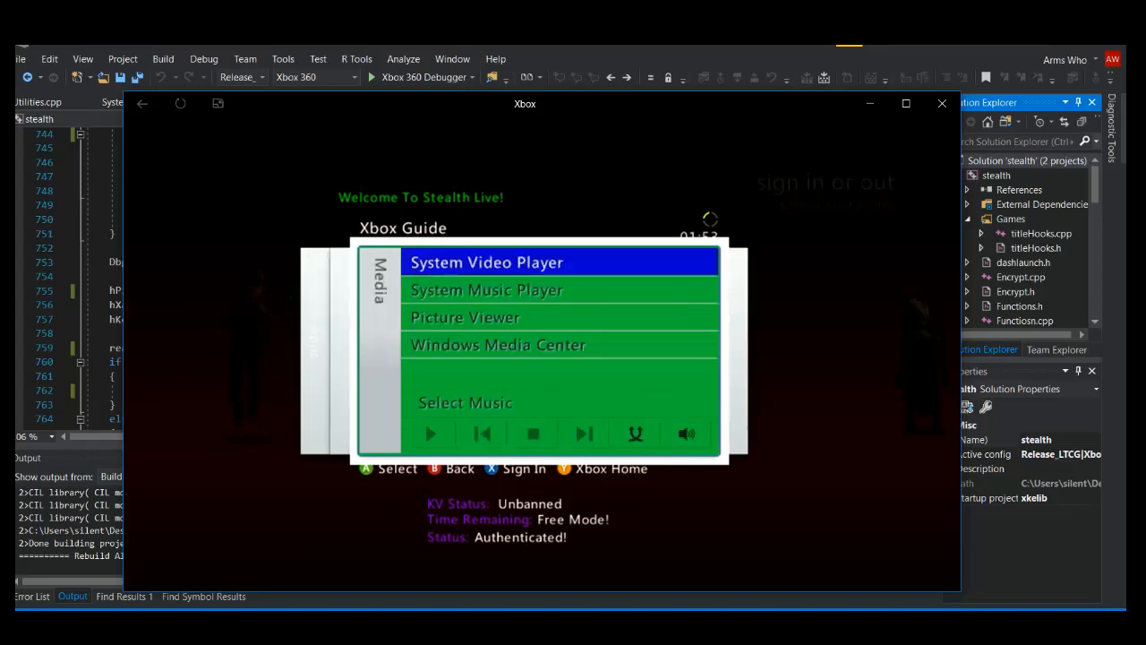
key("Left")
key("Left")
key("Right")
key("Left")
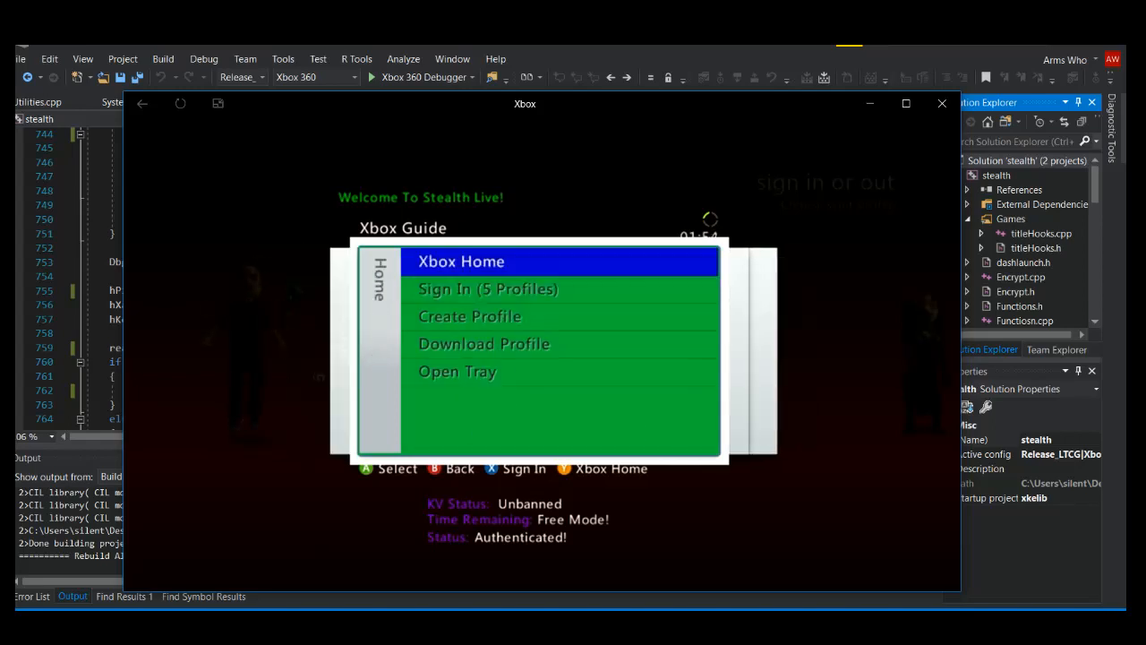
Compare the Guide's Settings tab with the other tabs, close the Guide and minimise the Xbox window
key("Right")
key("Right")
key("Right")
key("Down")
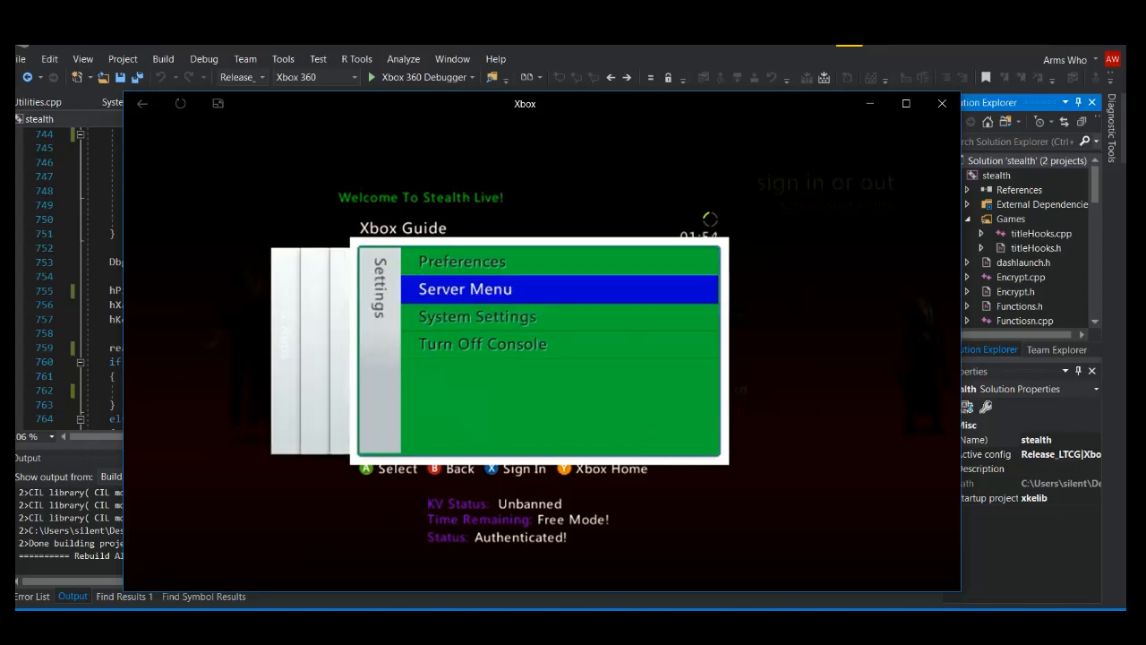
key("Left")
key("Left")
key("Down")
key("Up")
key("Right")
key("Right")
key("Right")
key("Left")
key("Left")
key("Left")
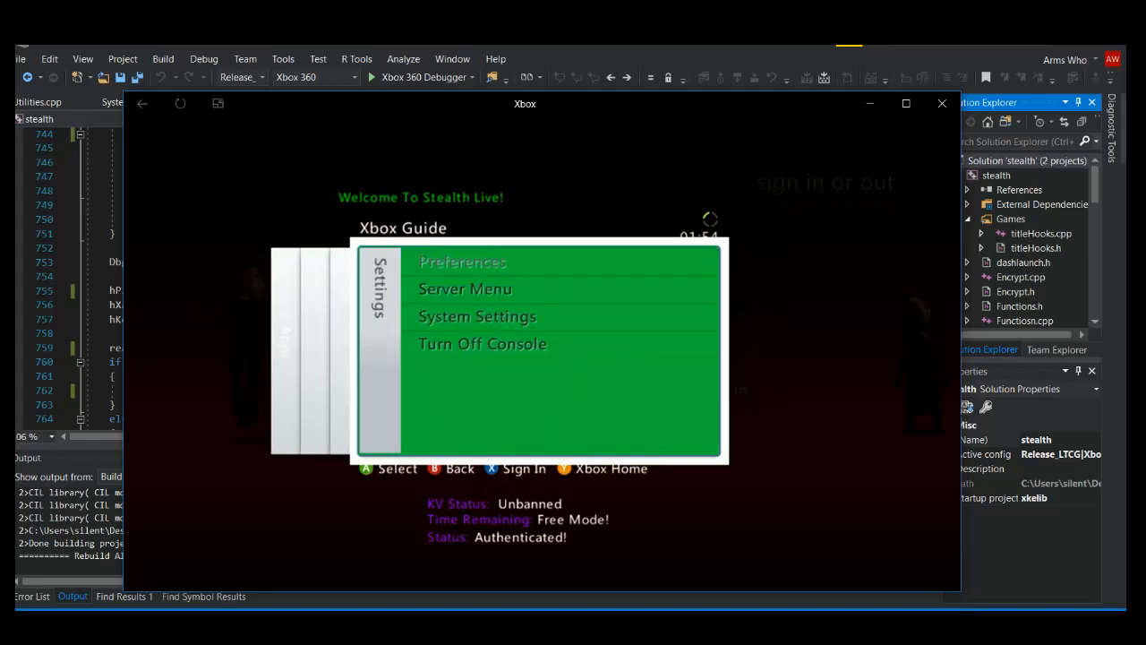
key("Right")
key("Right")
key("Right")
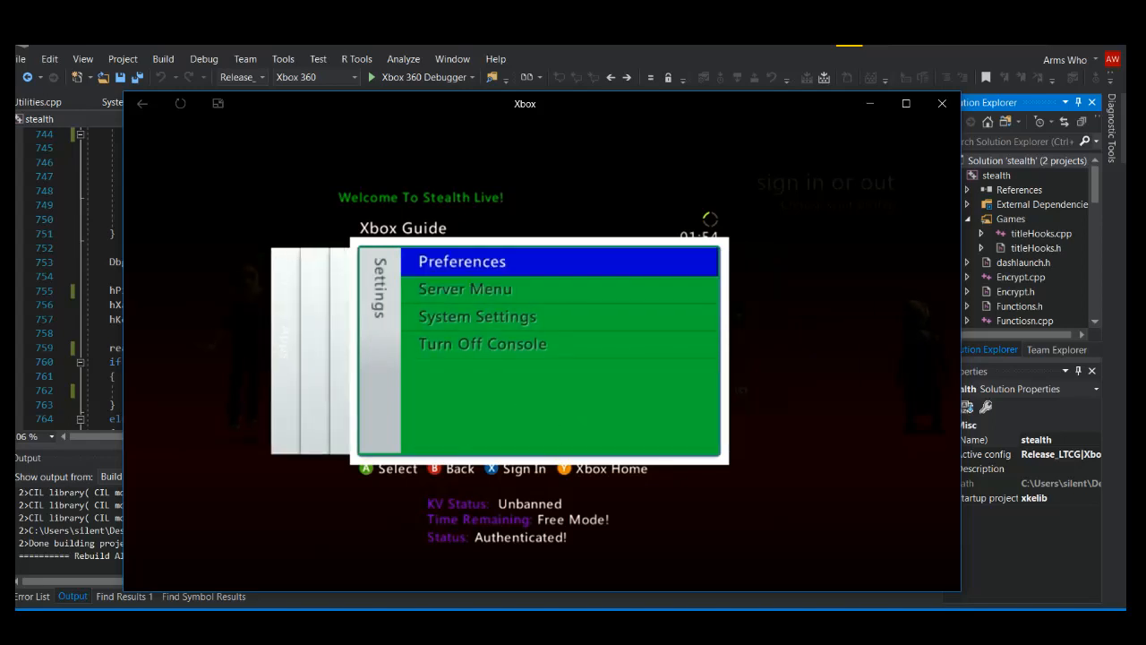
key("Left")
key("Left")
key("Right")
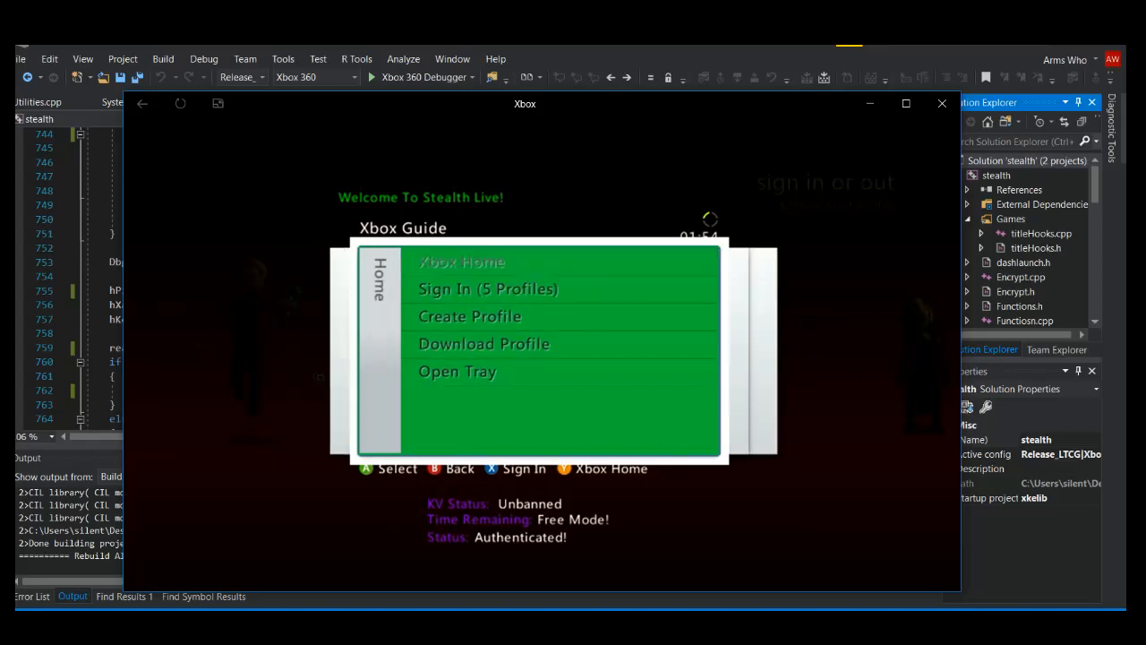
key("Escape")
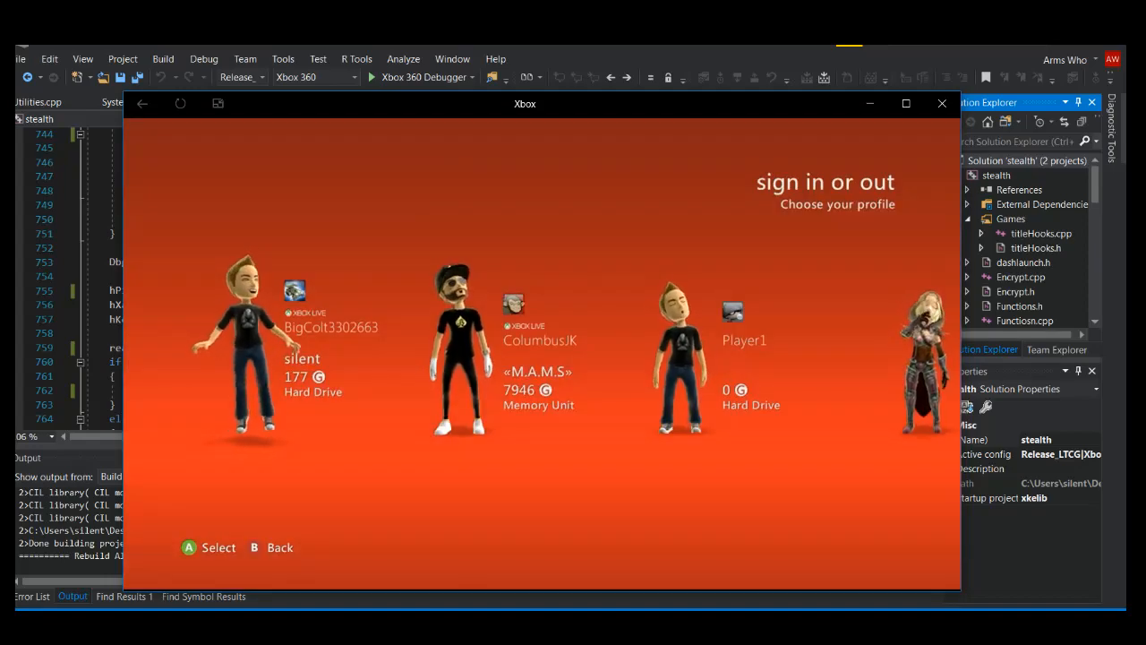
left_click(875, 106)
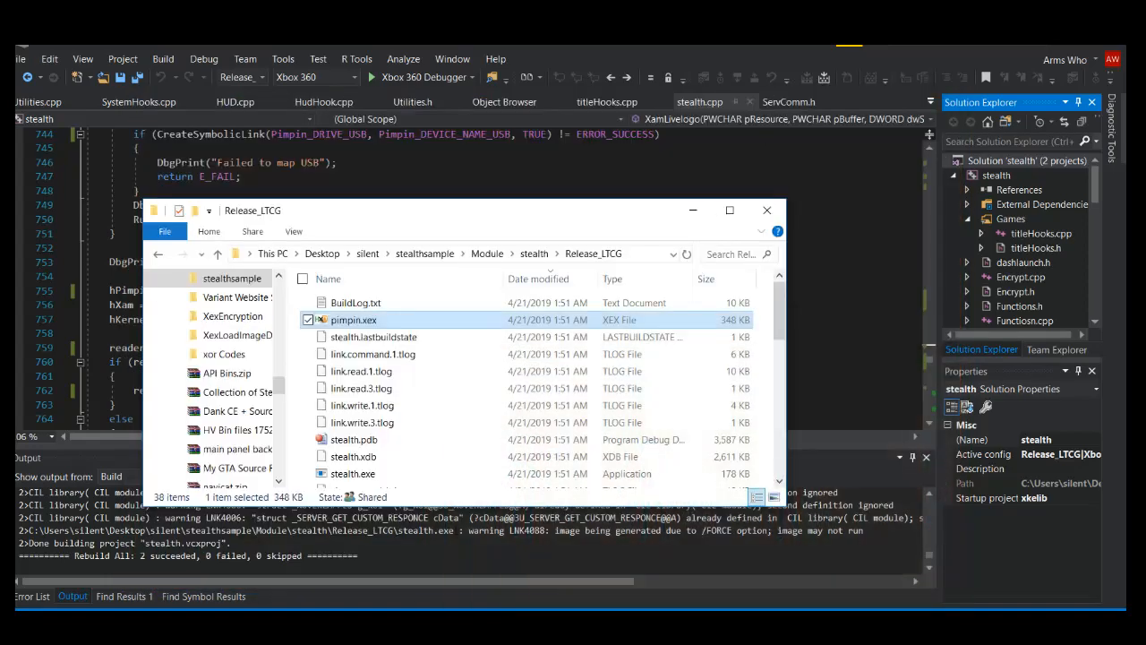
Bring the xui crap and Silents XUI folder windows to the front and arrange them overlapping above the code editor
left_click_drag(365, 220, 376, 207)
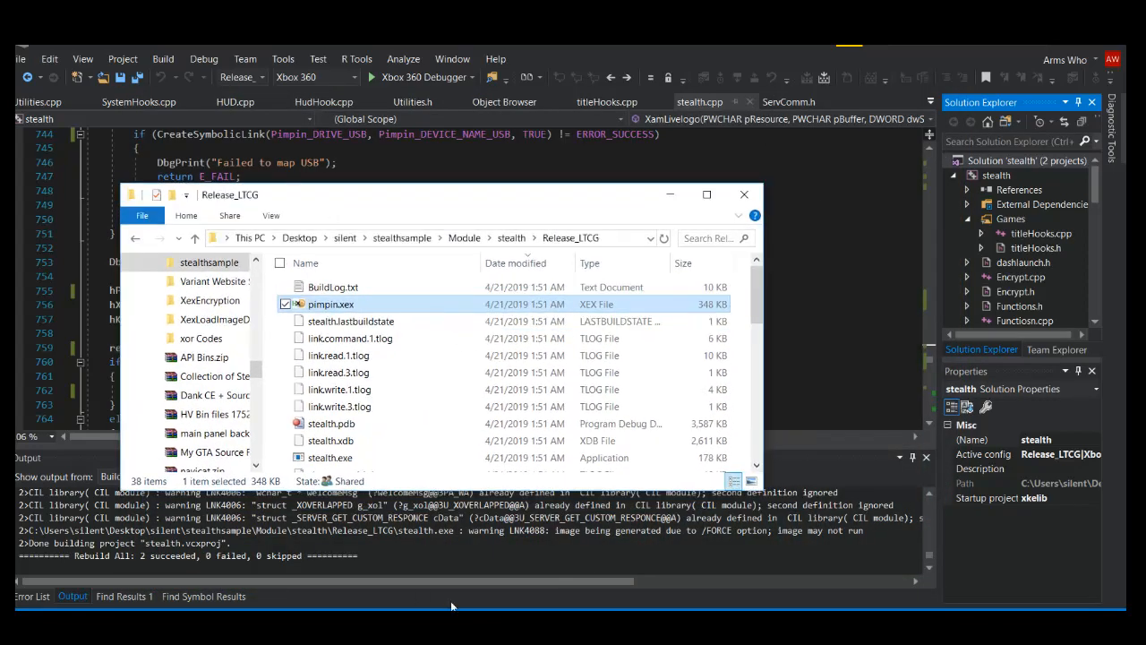
mouse_move(435, 598)
left_click(367, 578)
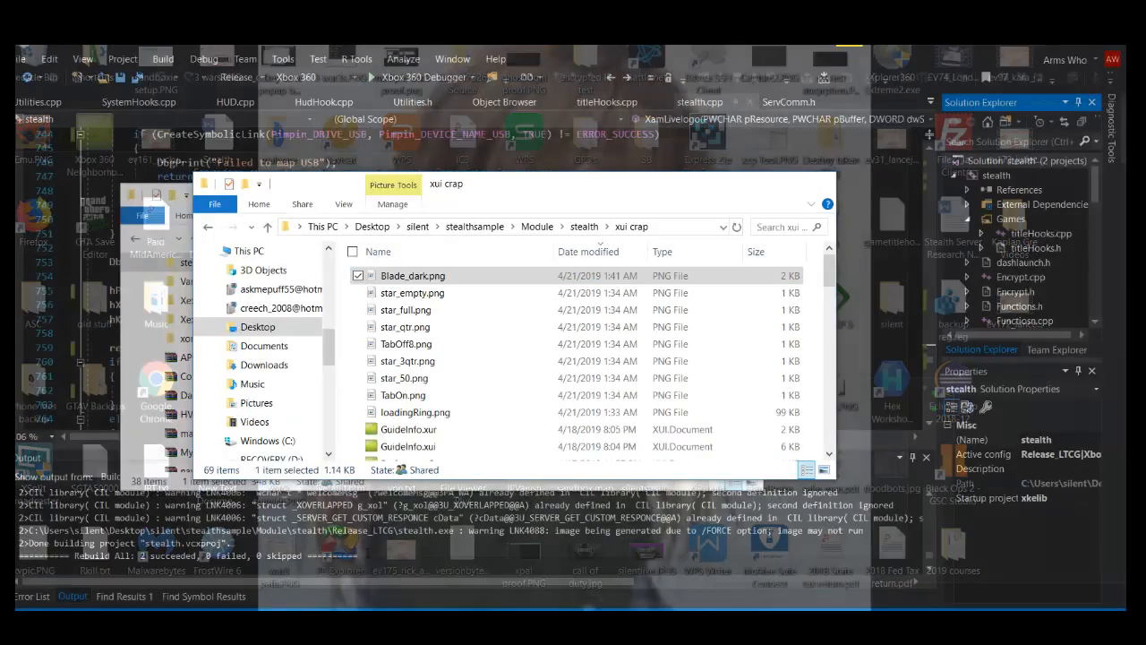
left_click_drag(327, 186, 223, 218)
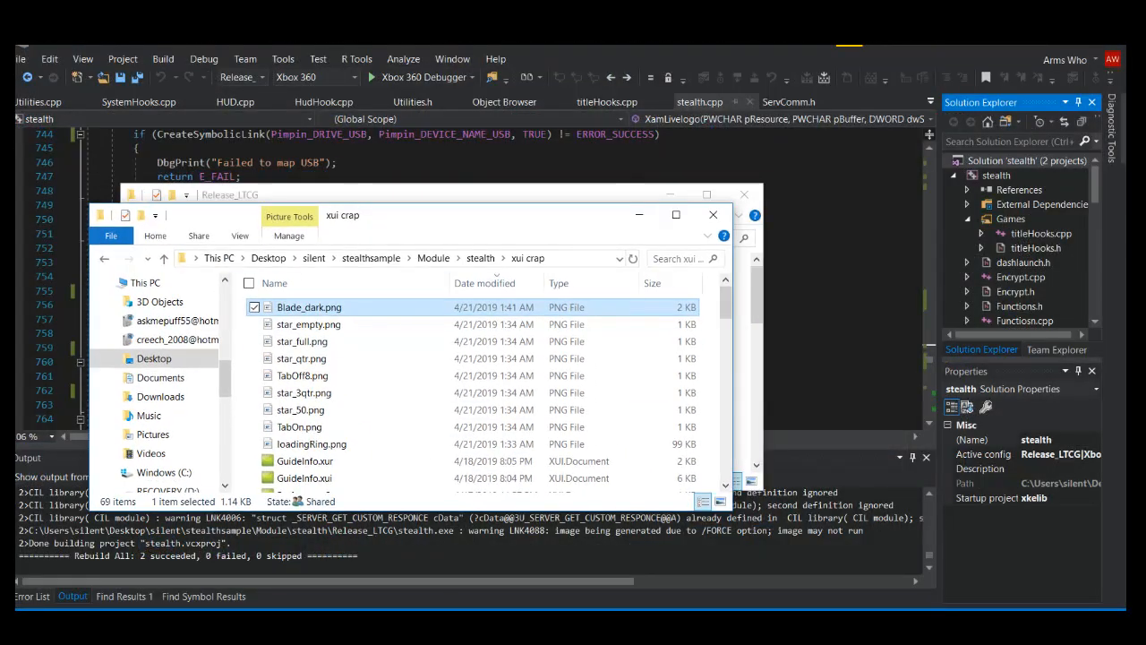
mouse_move(461, 596)
mouse_move(806, 580)
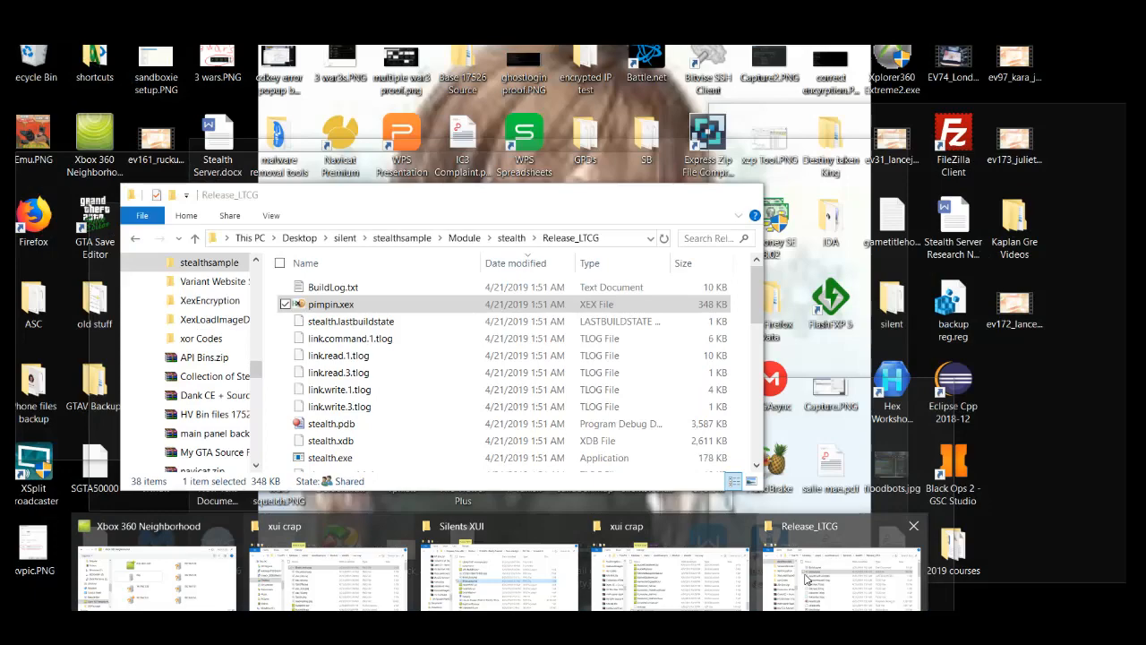
left_click(479, 549)
left_click_drag(413, 286, 496, 190)
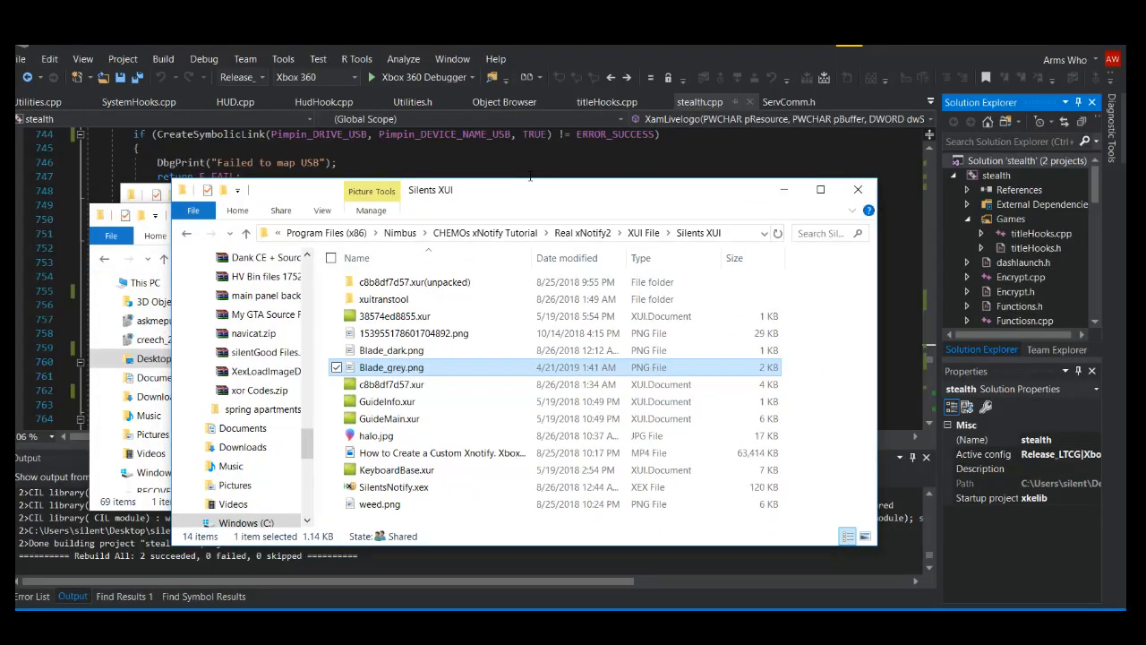
left_click_drag(565, 195, 503, 239)
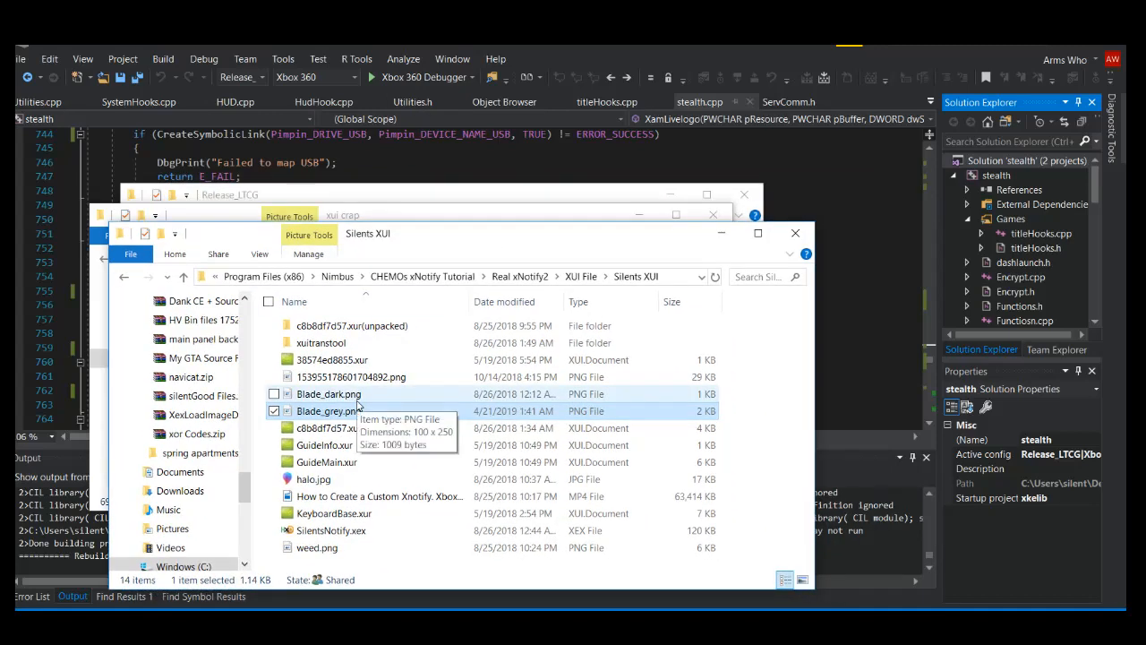
View Blade_dark.png from the Silents XUI folder in Paint, and copy Blade_dark.png and Blade_grey.png
left_click(352, 395)
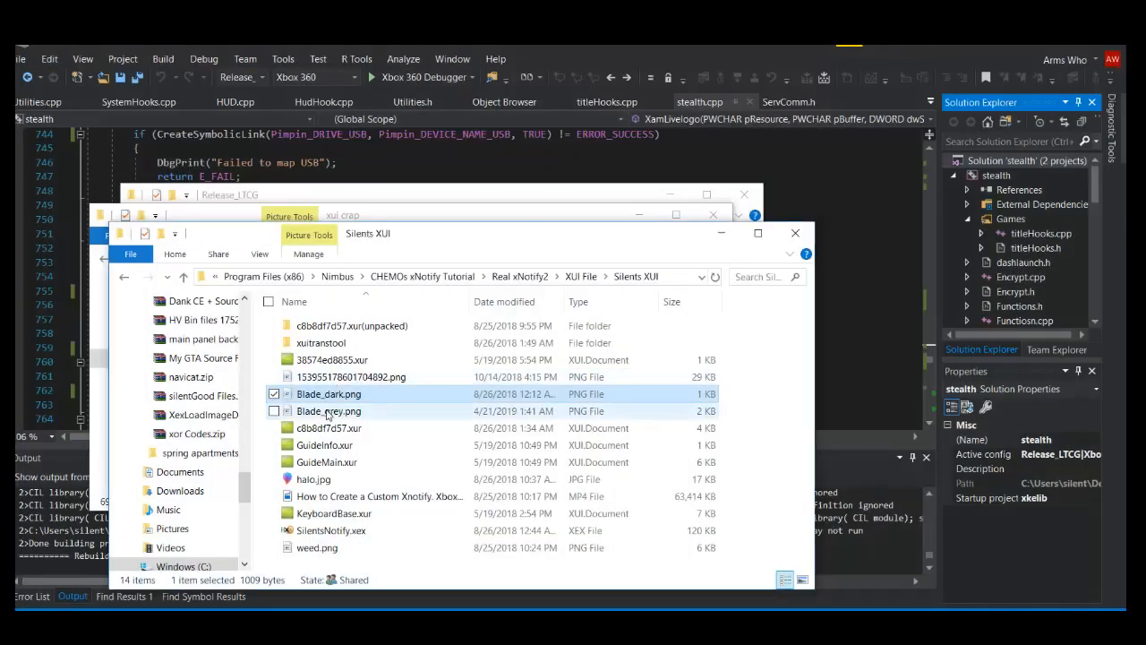
left_click(329, 413)
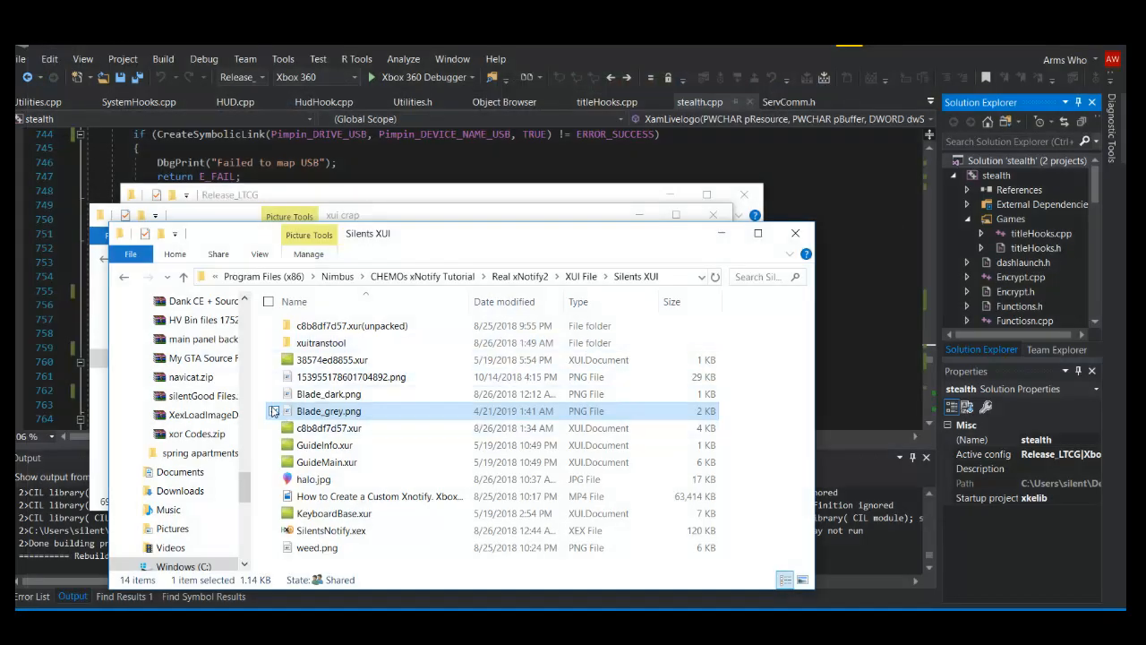
left_click(309, 395, "ctrl")
right_click(304, 409)
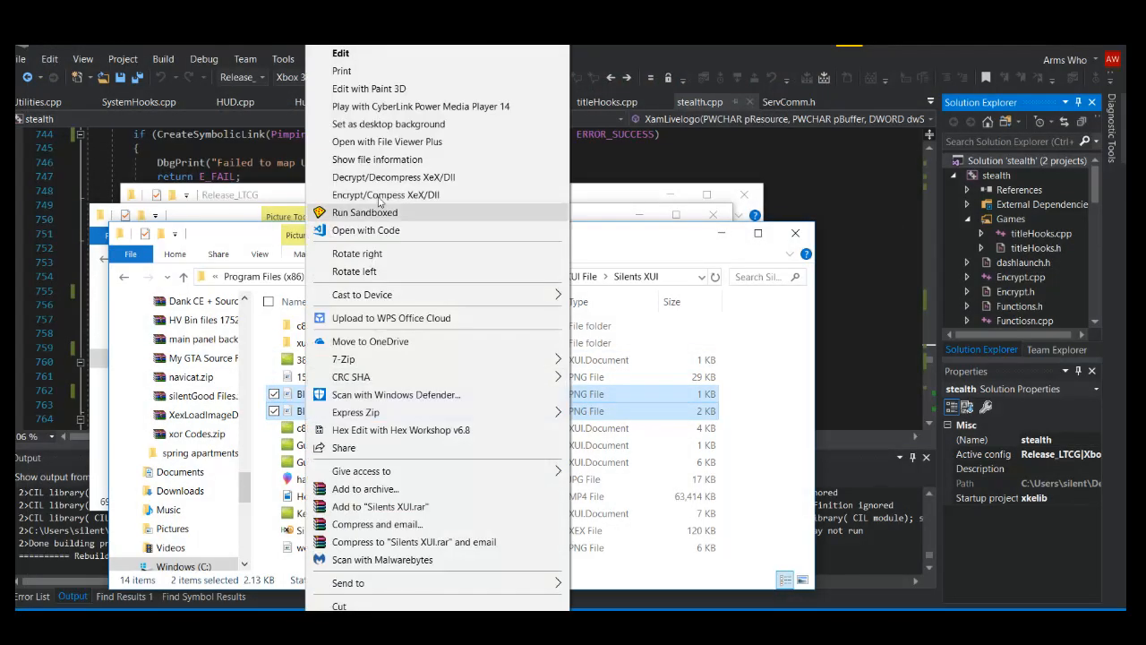
left_click(342, 625)
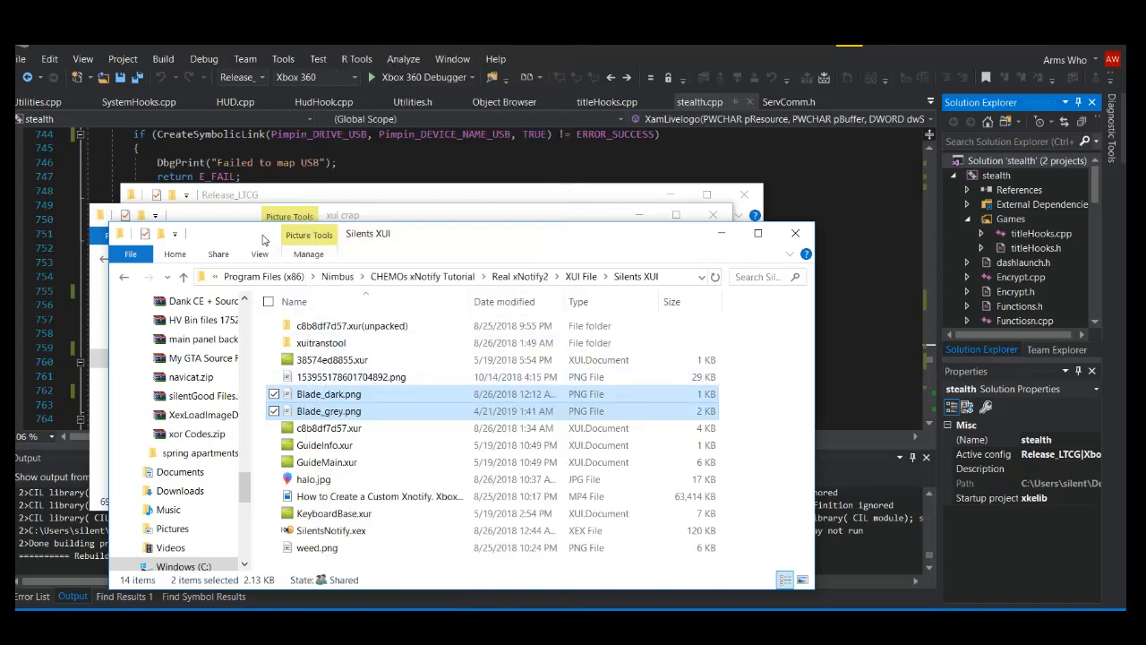
Move the Silents XUI window aside and paste the two blade images into xui crap, replacing the files with the same names
left_click_drag(263, 234, 668, 284)
left_click(237, 348)
right_click(238, 345)
left_click(273, 154)
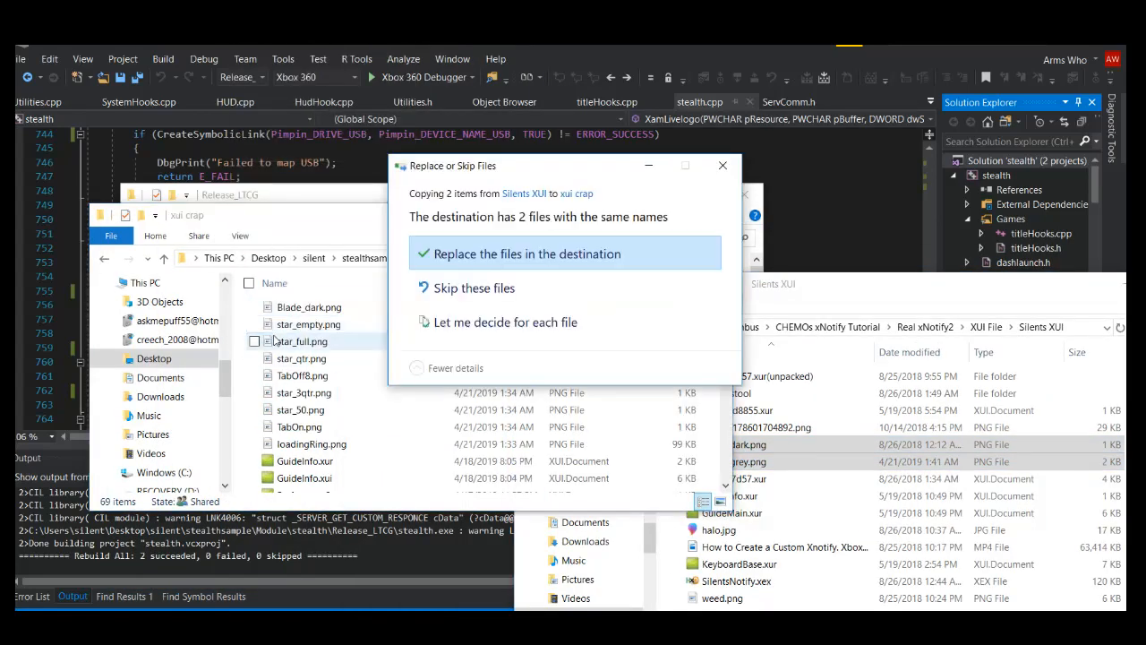
left_click(500, 256)
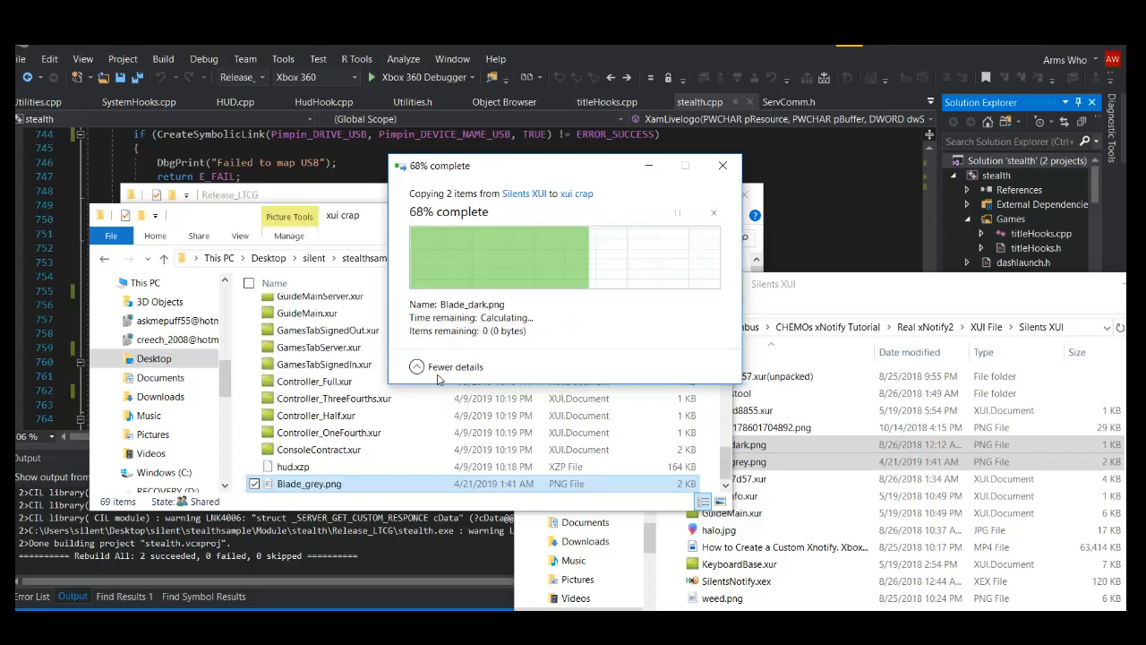
Sort the xui crap folder by date modified with the newest first, and check Blade_grey.png in Paint
scroll(353, 479, "up", 6)
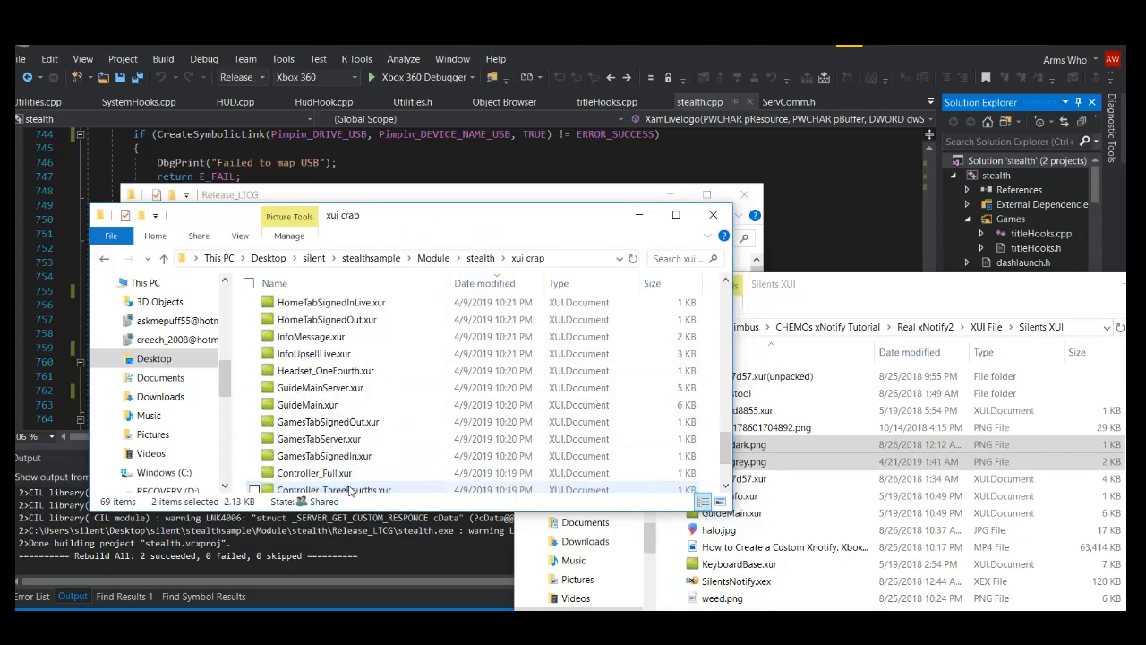
scroll(354, 479, "up", 8)
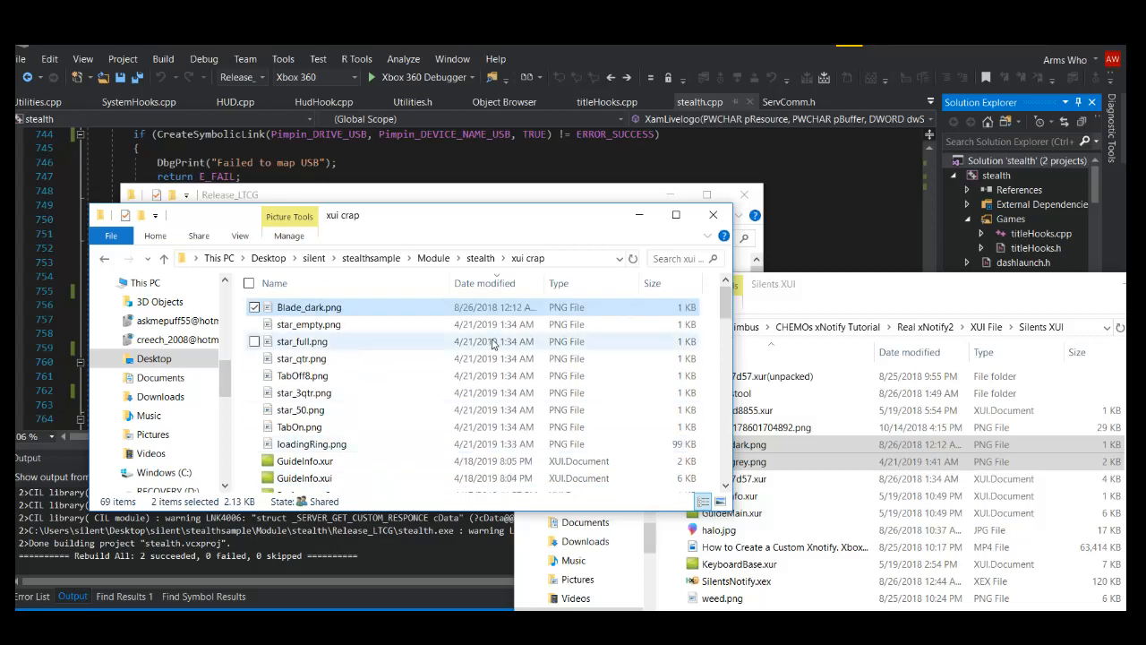
left_click(485, 283)
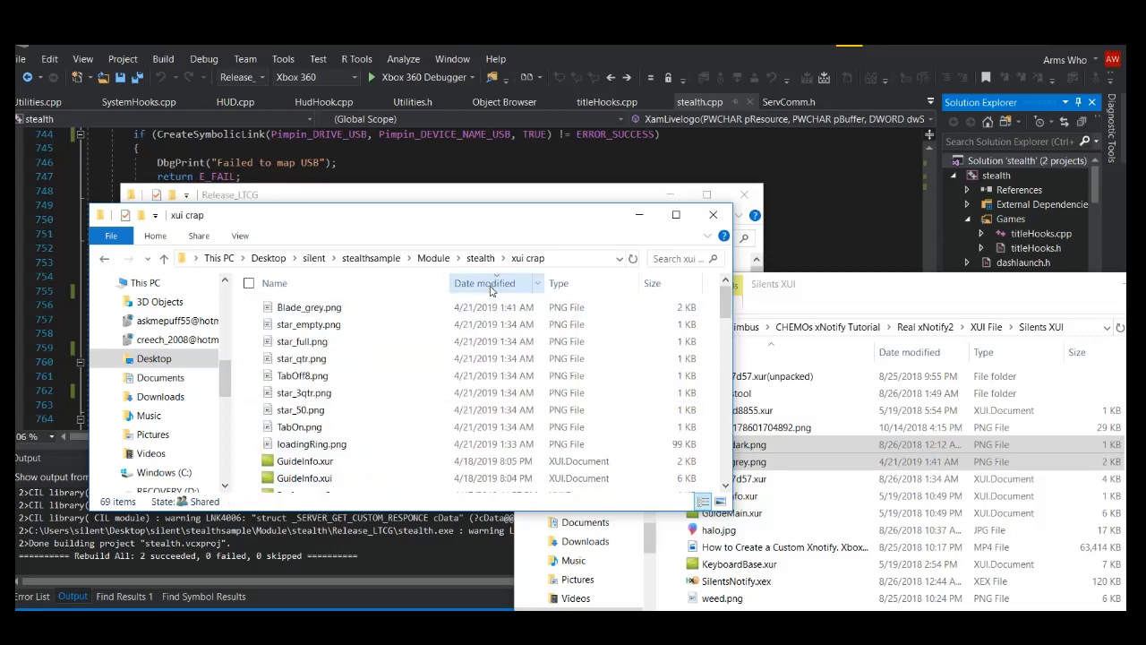
double_click(332, 307)
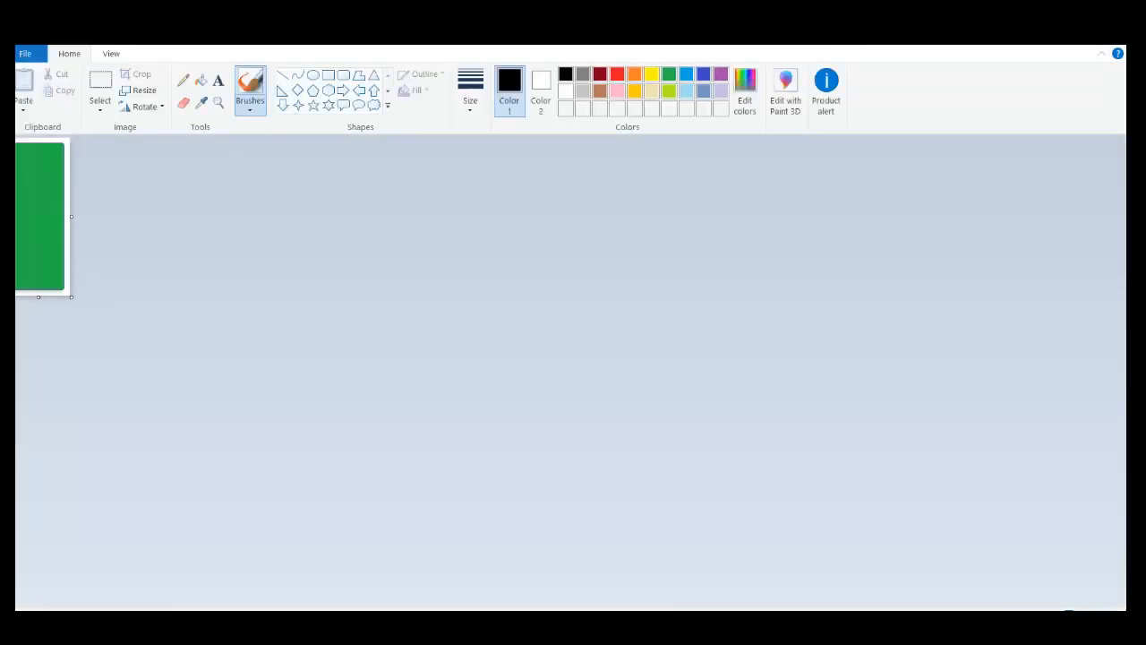
left_click(1126, 38)
Select both Blade_grey.png and Blade_dark.png in xui crap and bring up Xzp Tool 2 beside the folder window
scroll(263, 329, "down", 12)
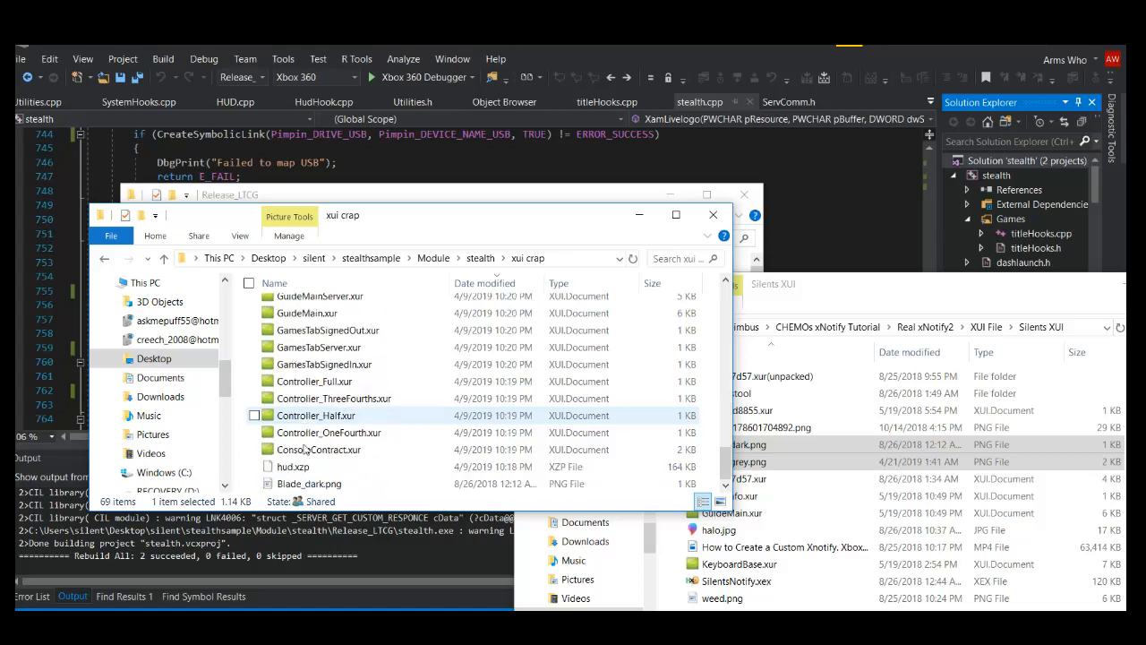
left_click(256, 485)
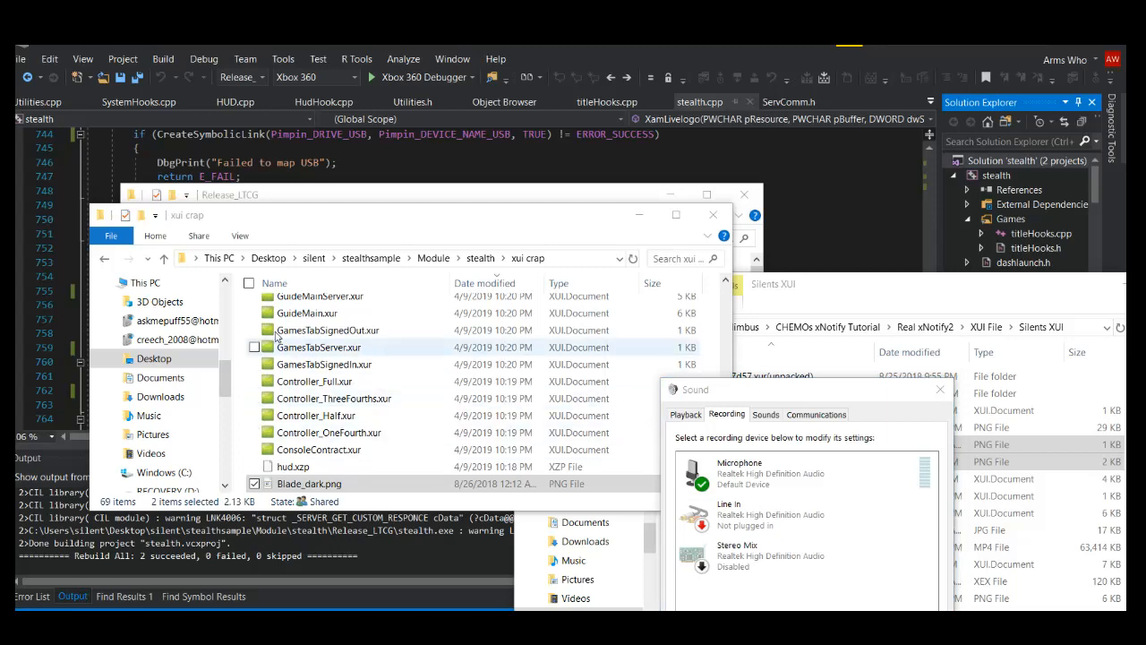
scroll(260, 467, "up", 5)
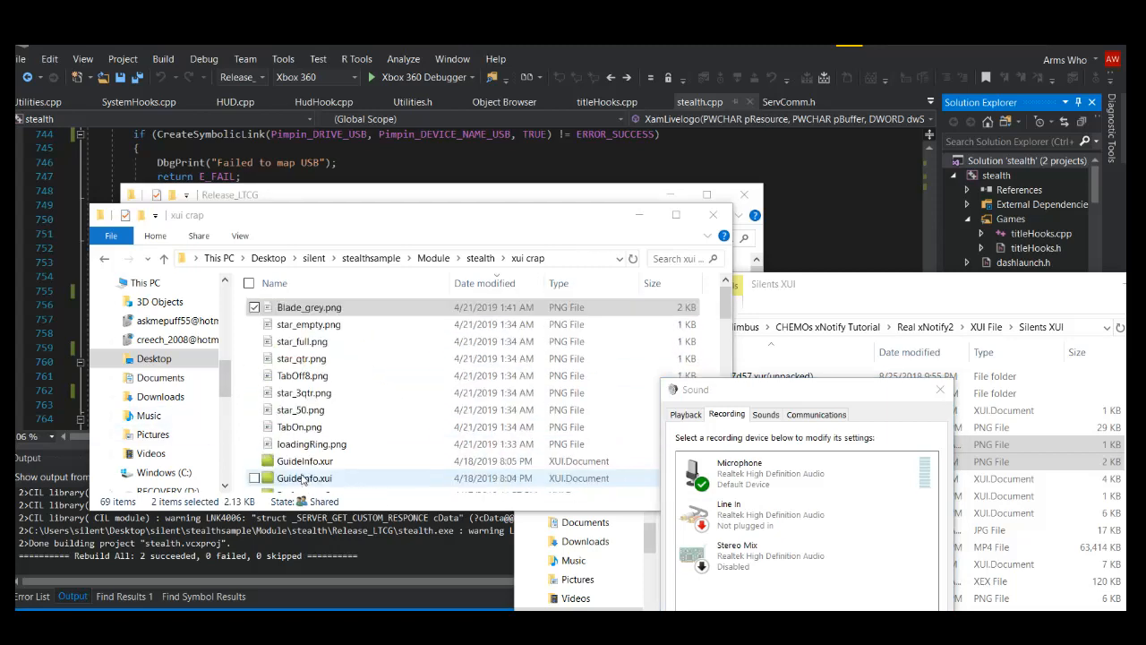
left_click_drag(463, 221, 422, 219)
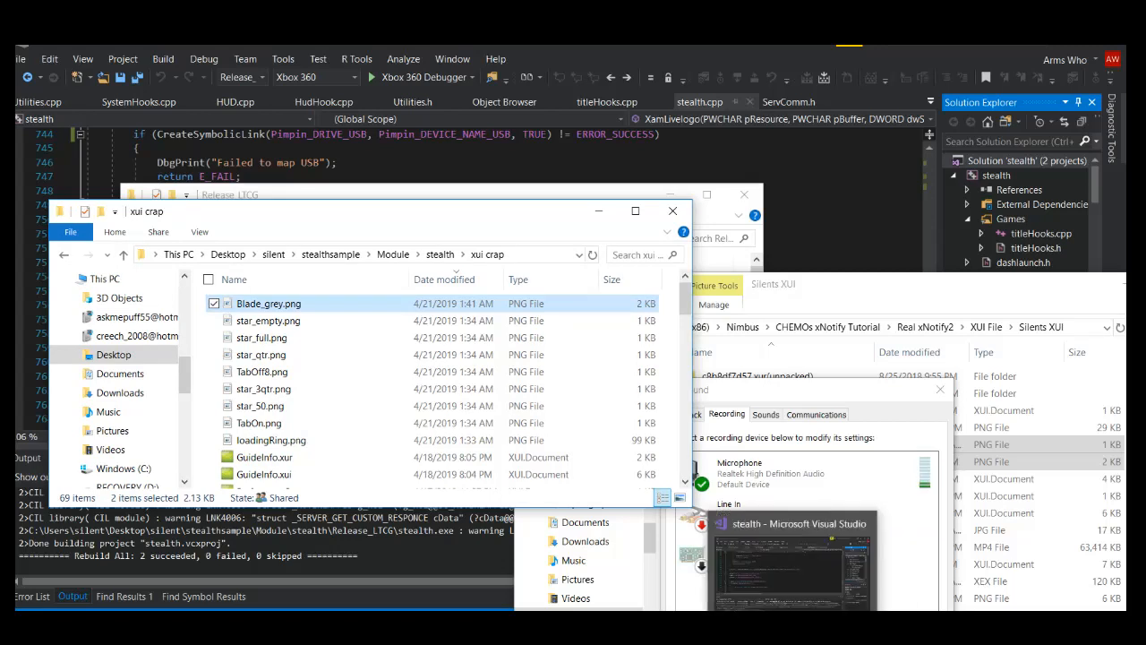
mouse_move(851, 627)
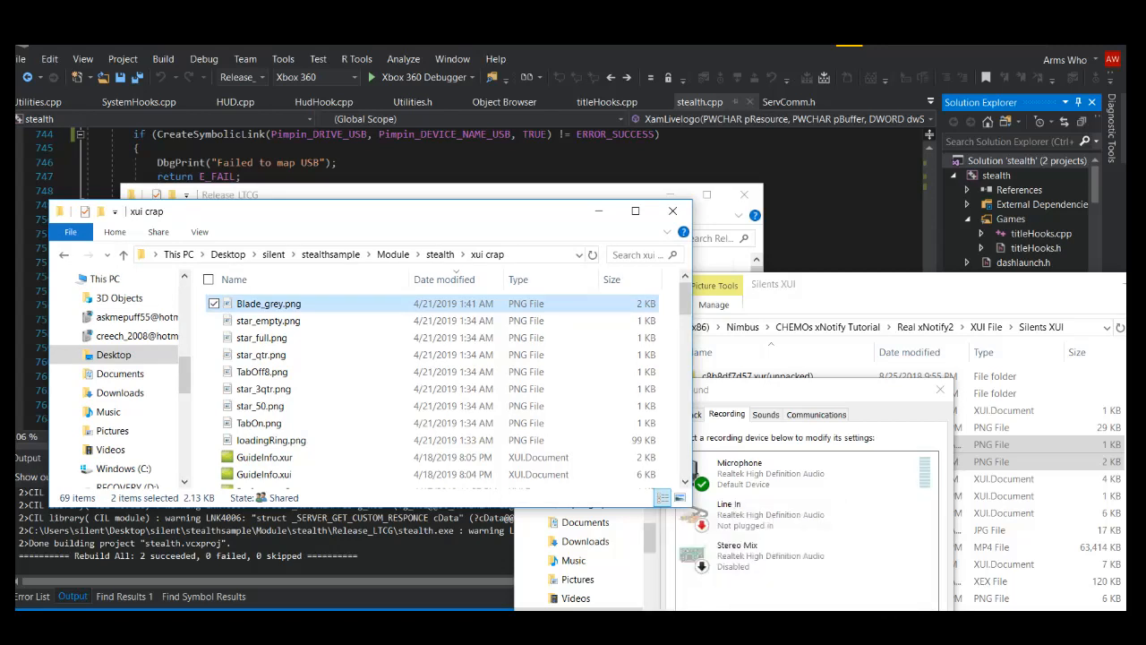
left_click(853, 630)
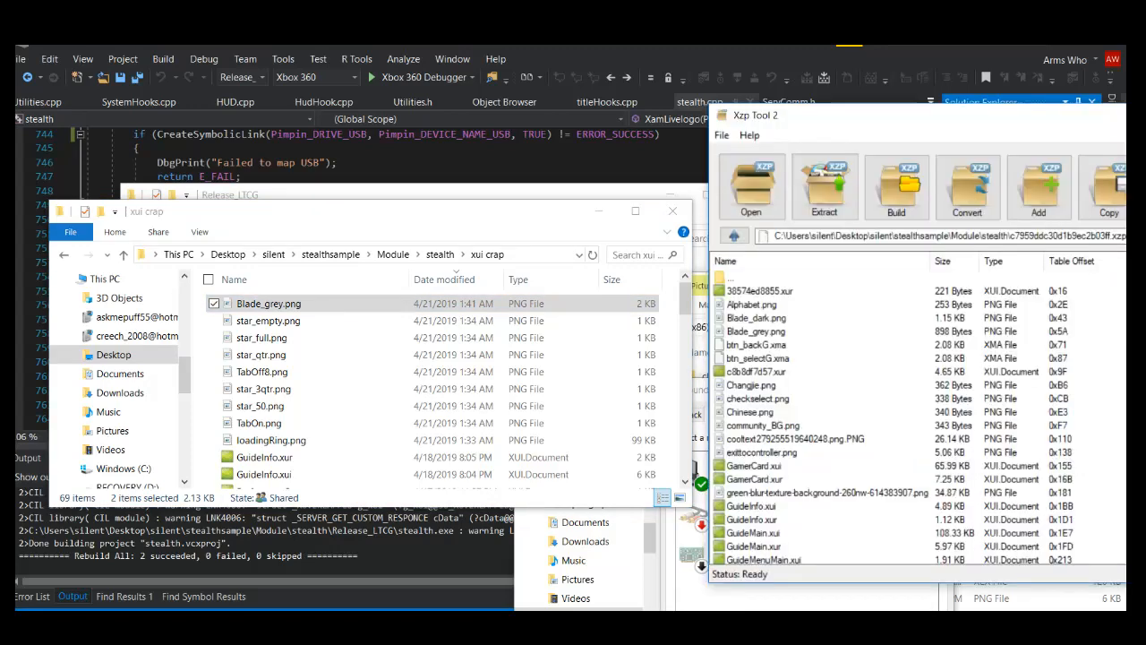
Add Blade_grey.png and Blade_dark.png from xui crap to the open c7959ddc30d1b9ec2b03ff.xzp archive, overwriting the files with the same names
left_click_drag(794, 118, 704, 101)
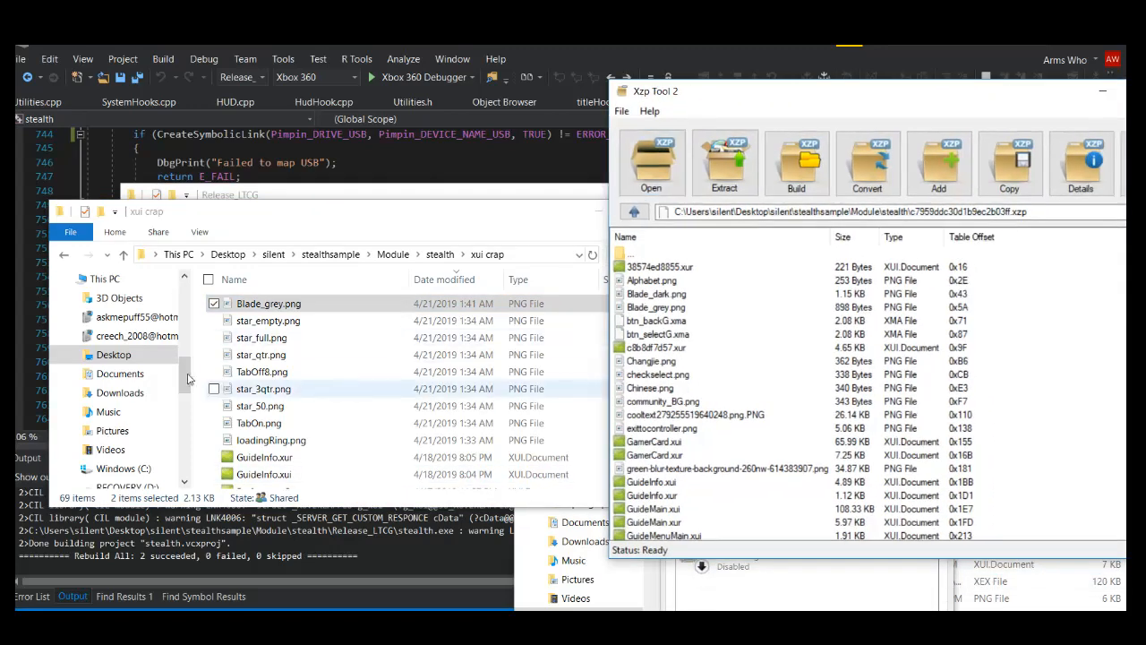
left_click_drag(1039, 397, 1037, 360)
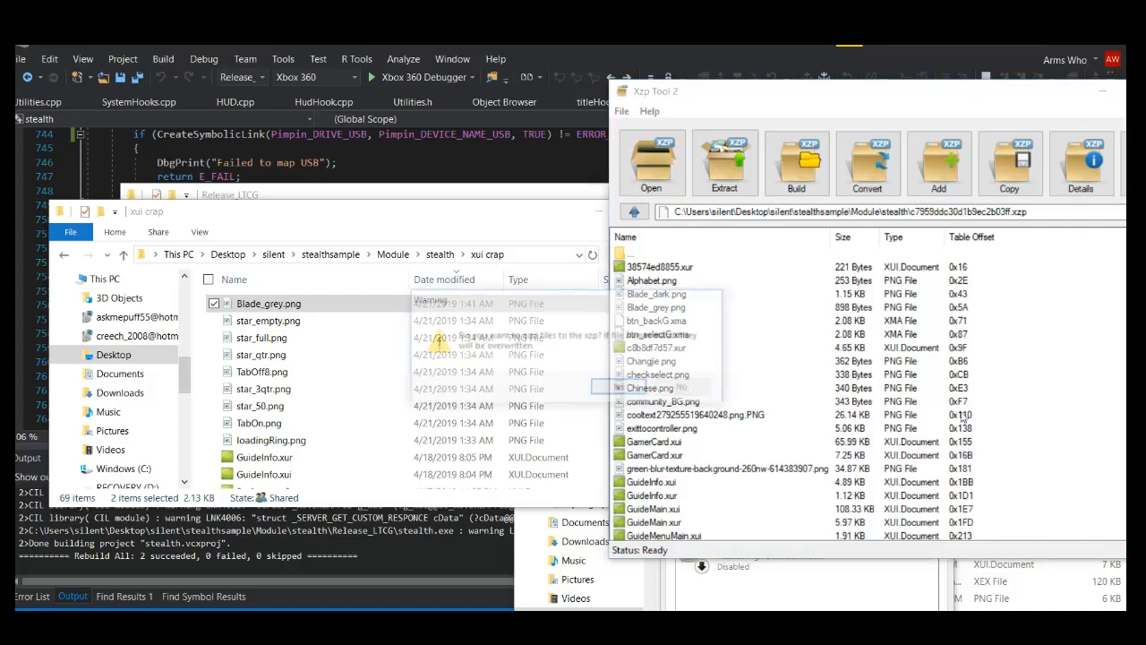
left_click(607, 388)
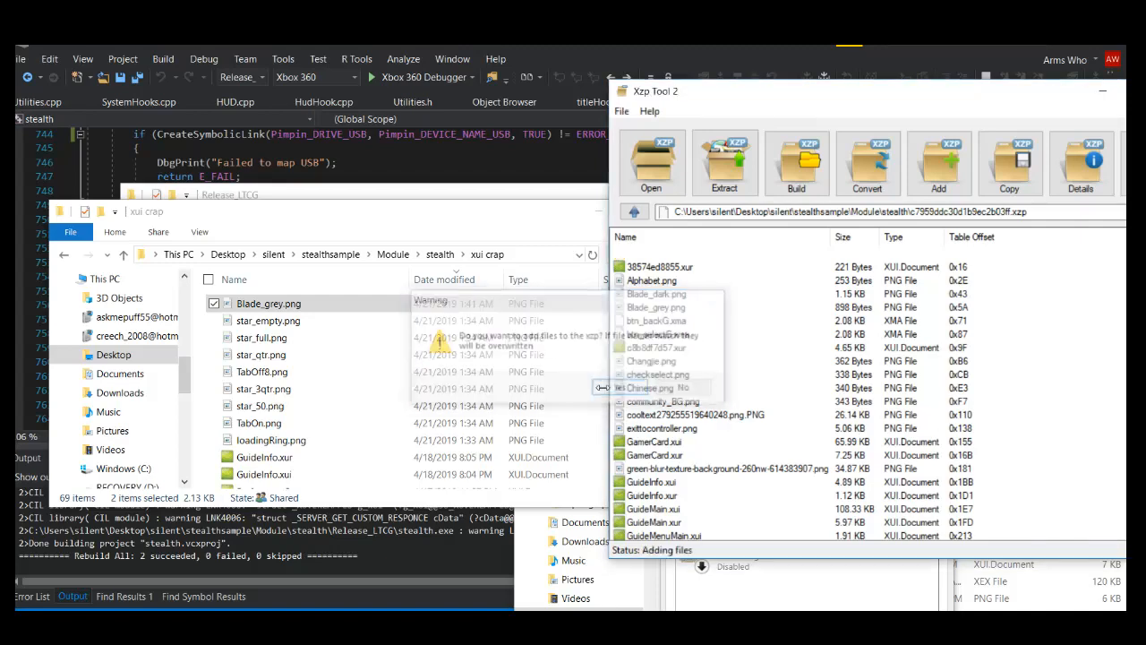
scroll(279, 302, "down", 15)
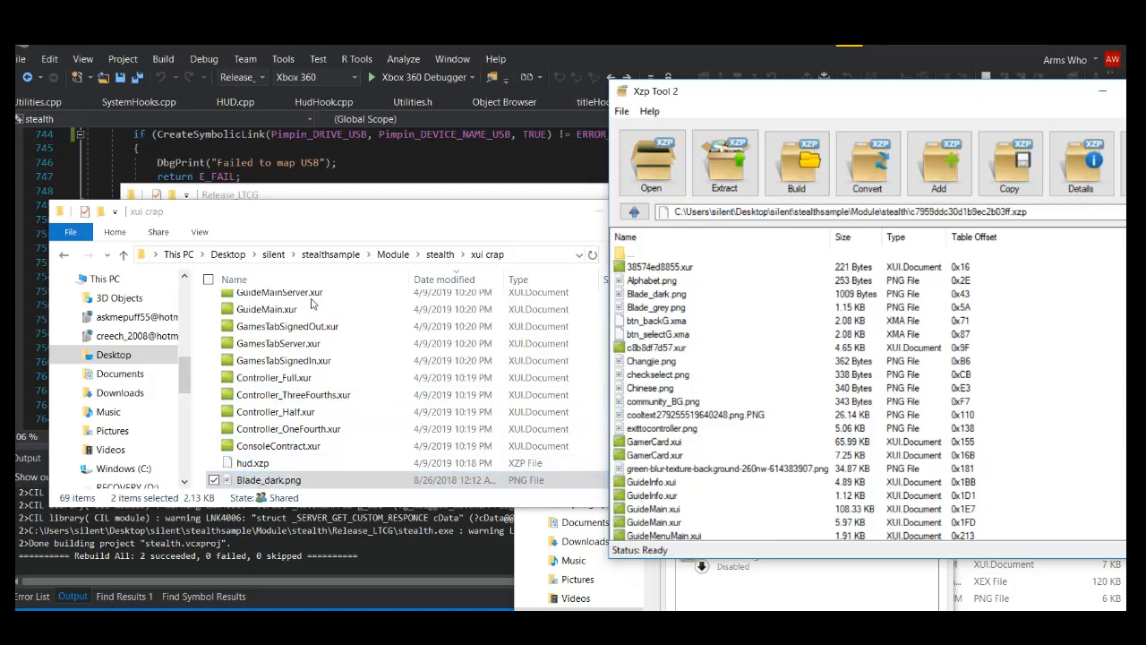
Switch to Visual Studio and rebuild the whole stealth solution
left_click(358, 149)
right_click(993, 163)
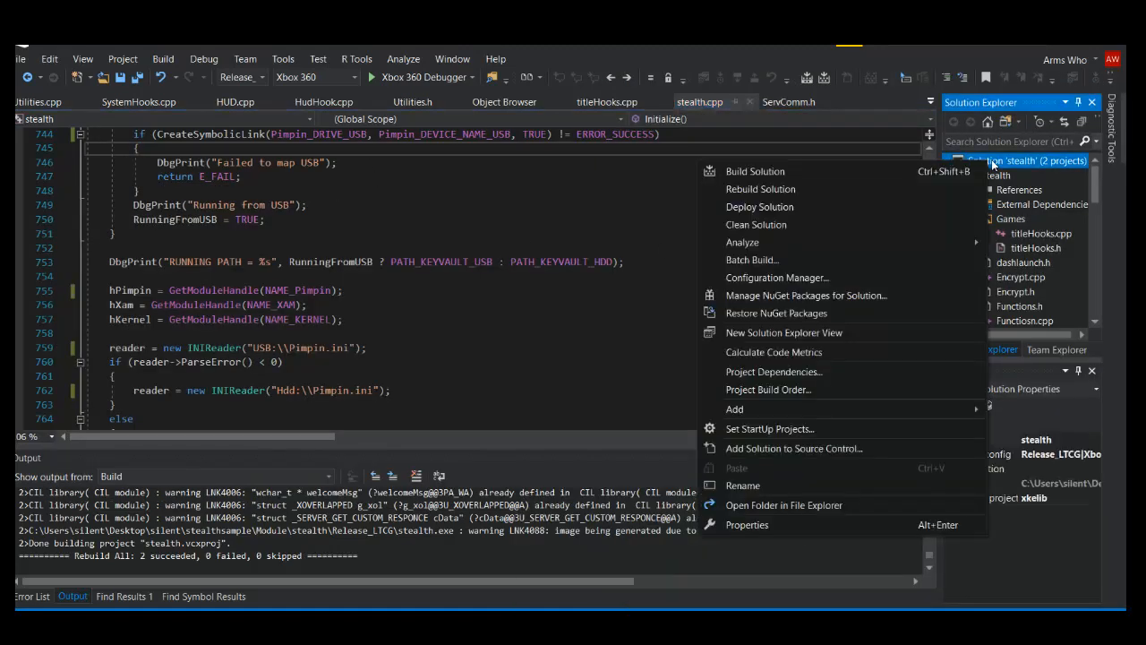
left_click(825, 190)
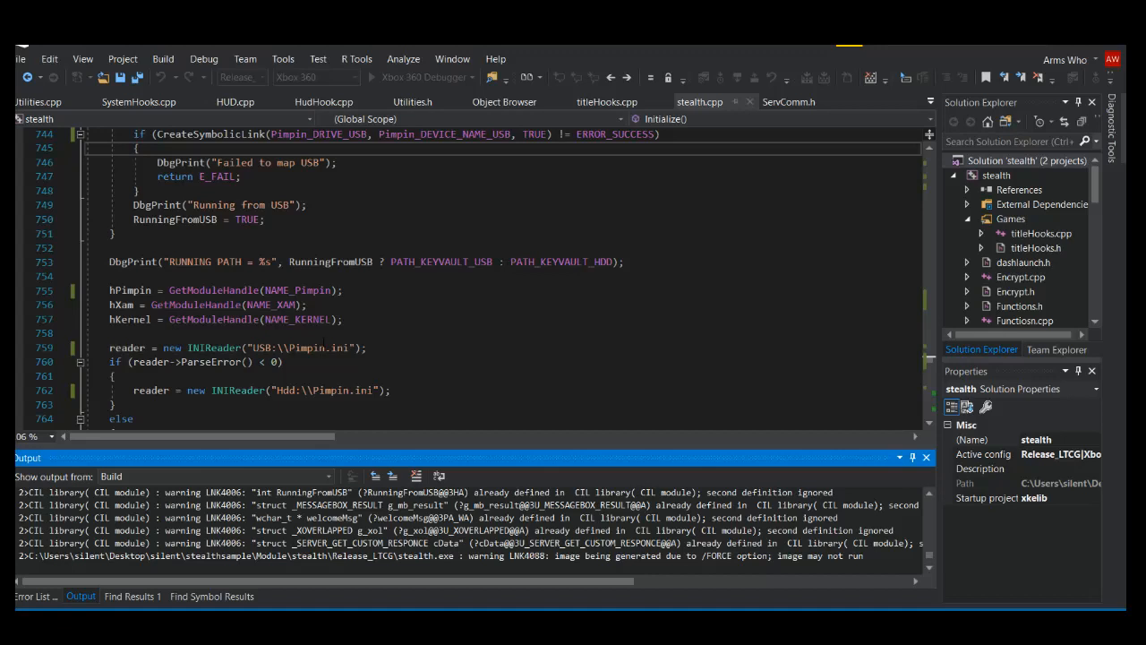
left_click(326, 348)
double_click(304, 347)
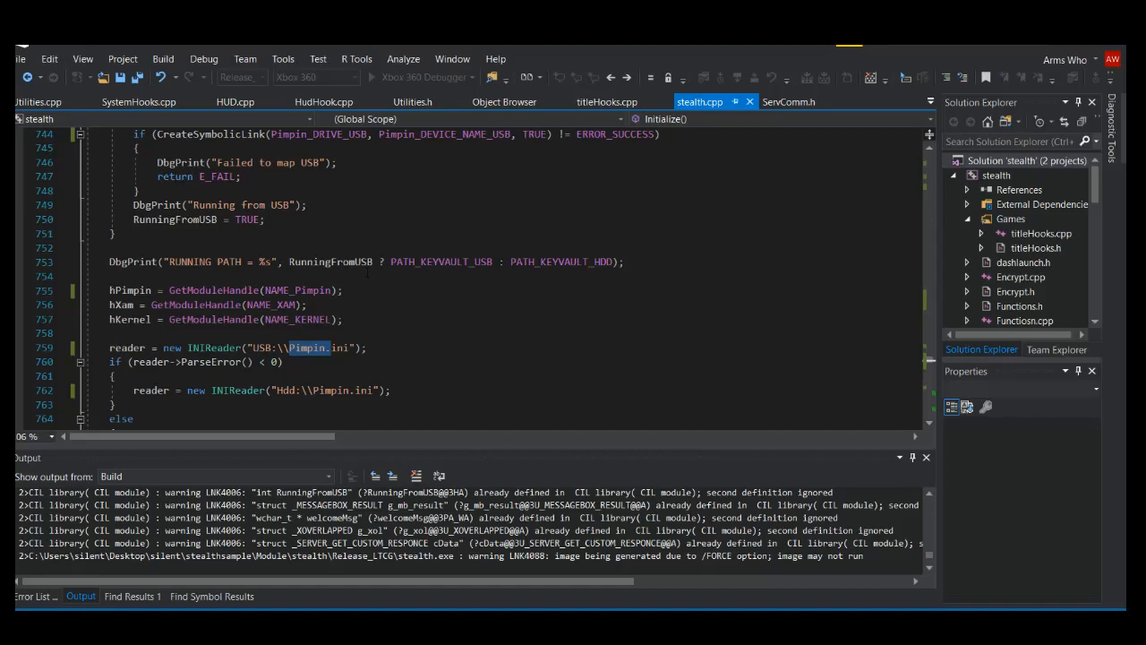
Open the stealth solution's containing folder in File Explorer and reposition its window over the code
left_click(992, 163)
right_click(992, 163)
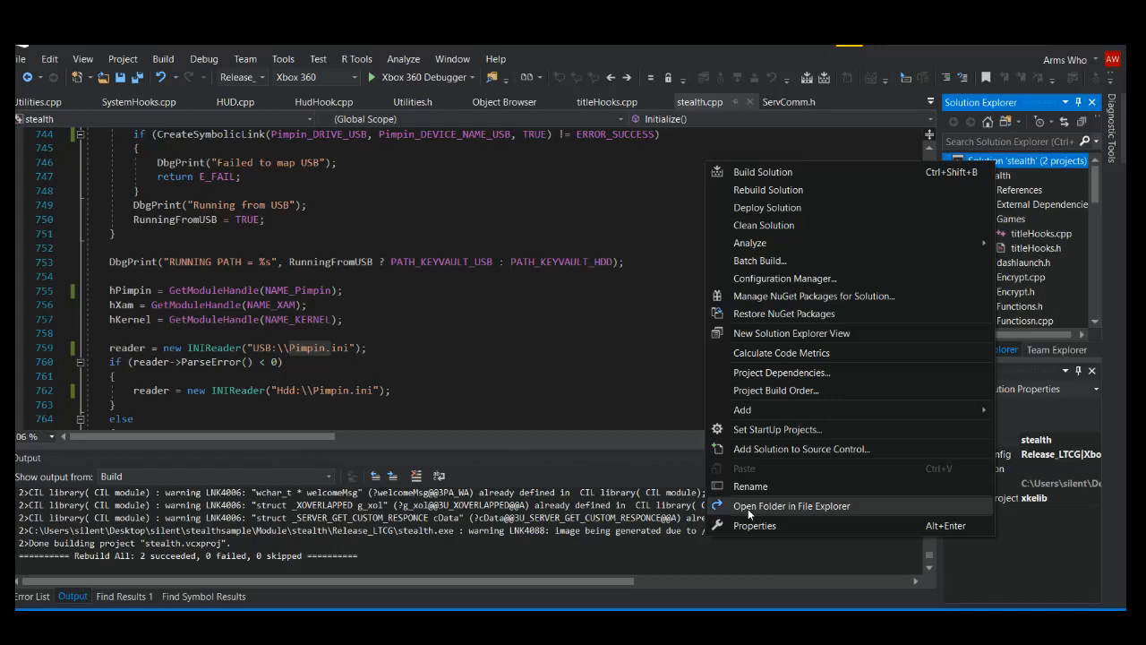
left_click(333, 339)
left_click(992, 162)
right_click(993, 162)
left_click(770, 505)
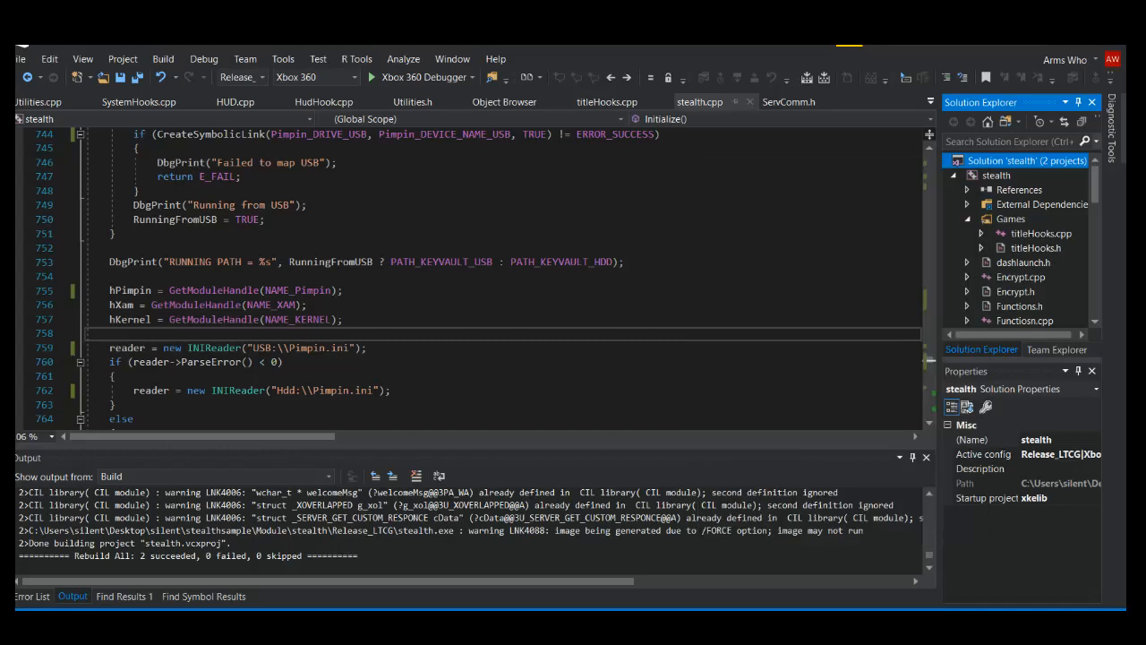
left_click_drag(329, 234, 536, 213)
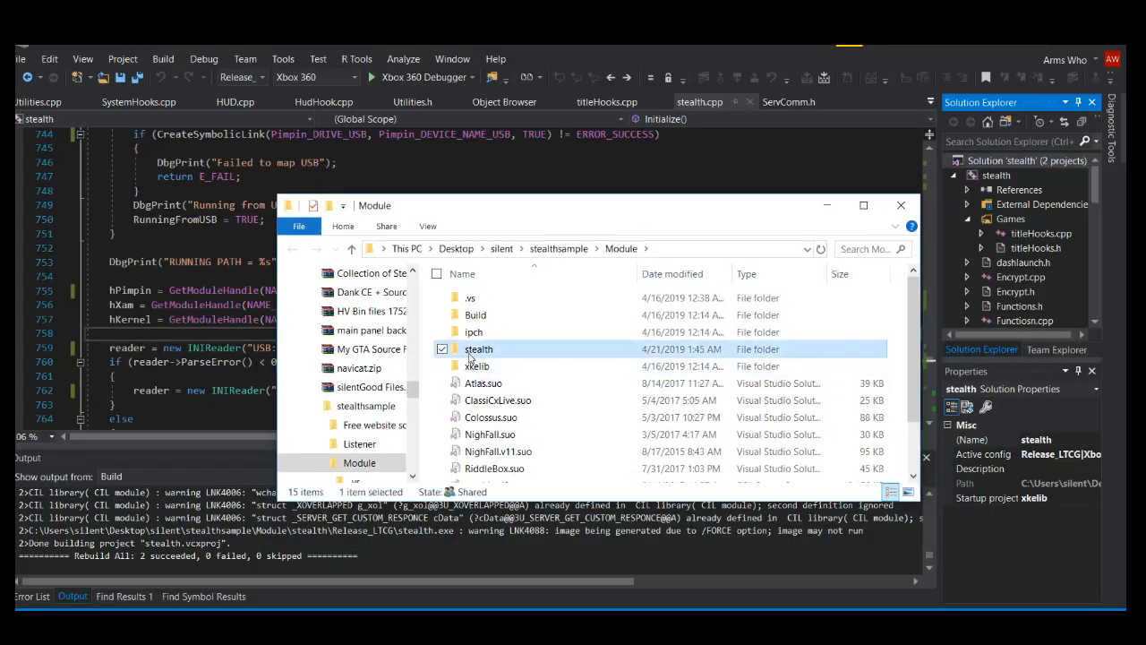
Go into the stealth folder's Release_LTCG subfolder and copy the newly built pimpin.xex
double_click(475, 349)
left_click_drag(476, 213, 362, 221)
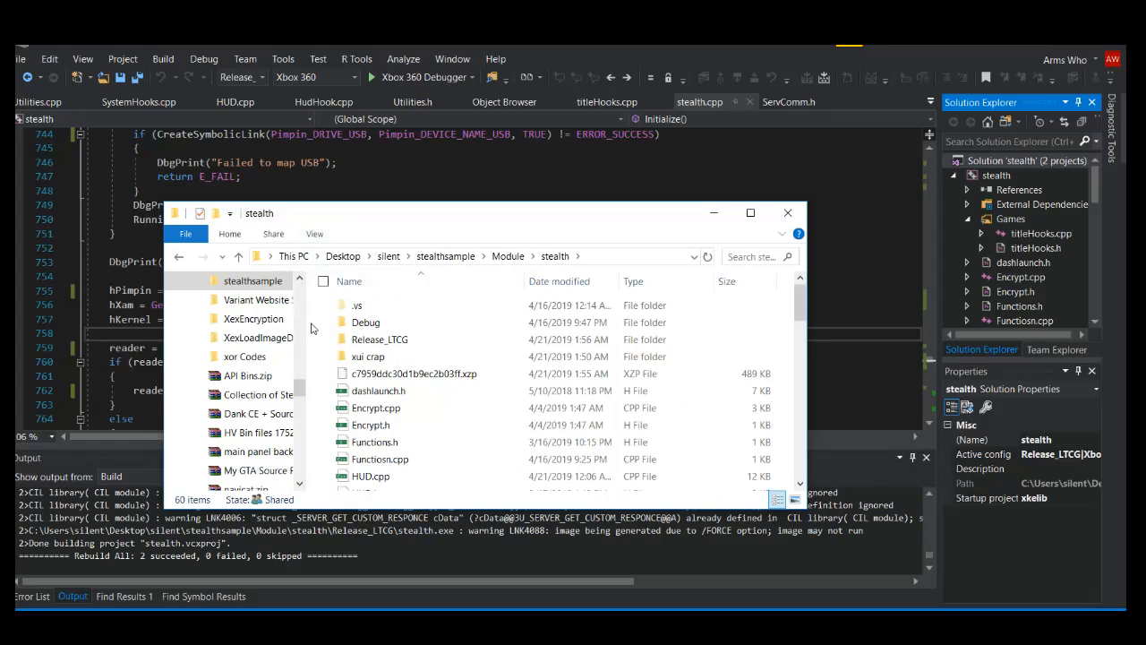
double_click(394, 343)
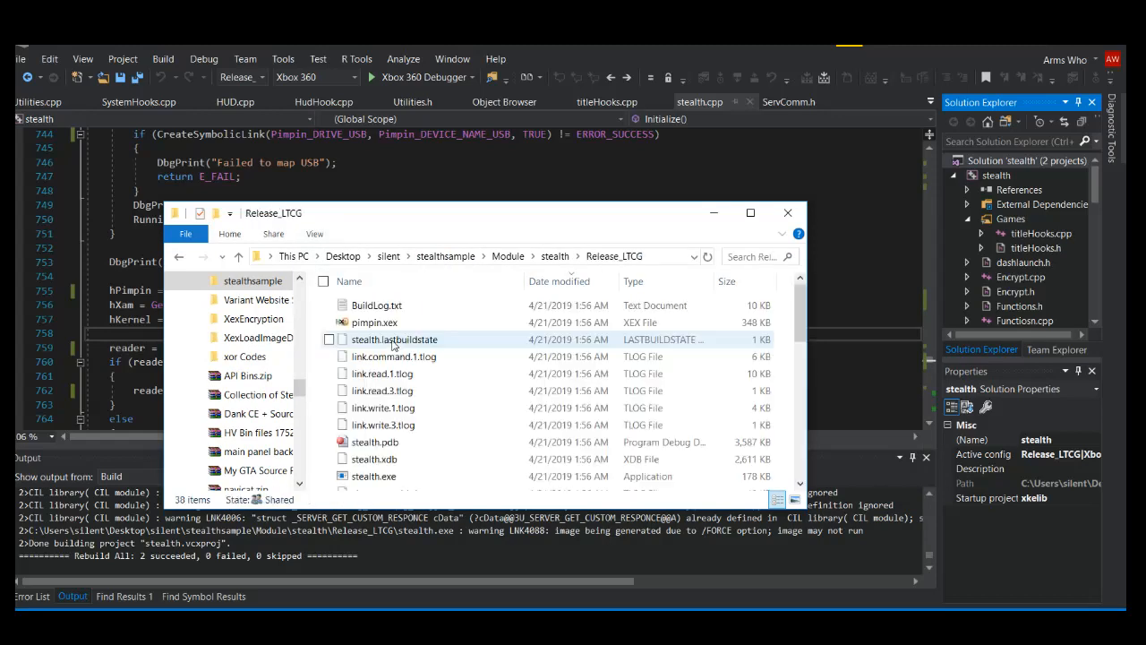
right_click(374, 323)
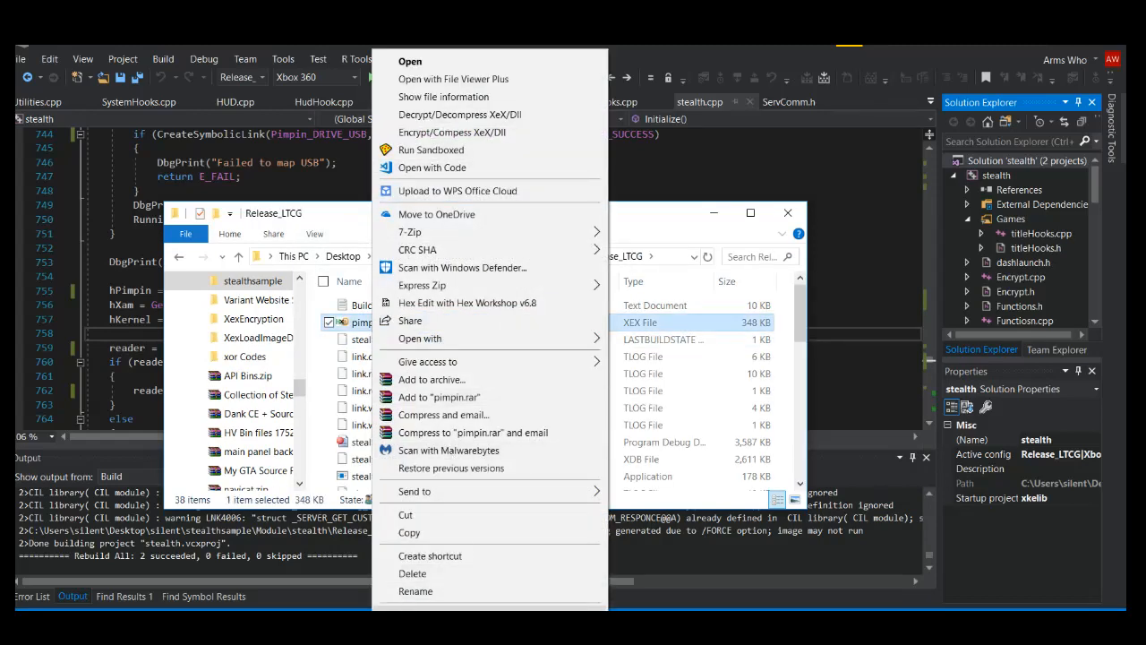
left_click(409, 532)
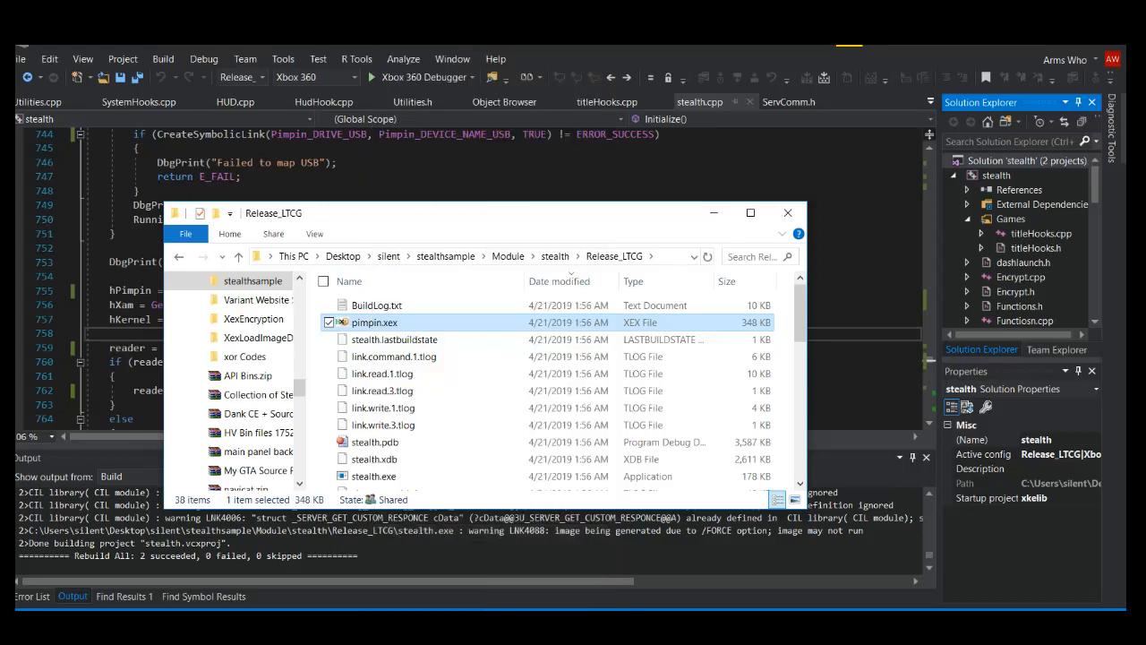
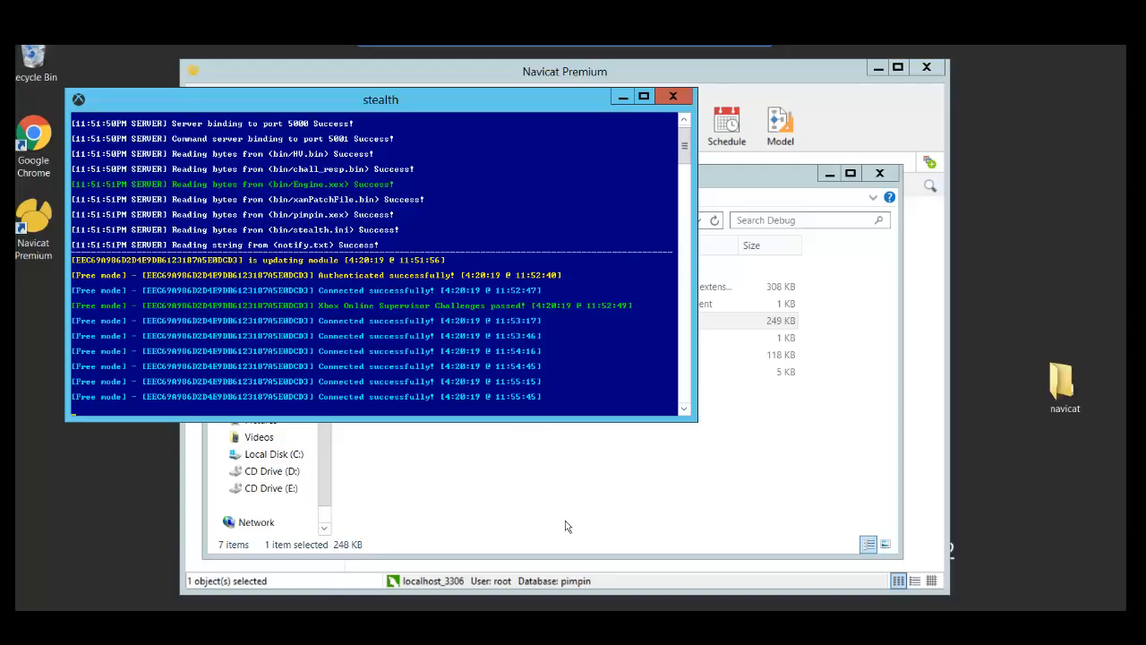
Bring the server's Debug folder window forward, open its bin subfolder and paste the copied pimpin.xex there
left_click(566, 526)
double_click(374, 269)
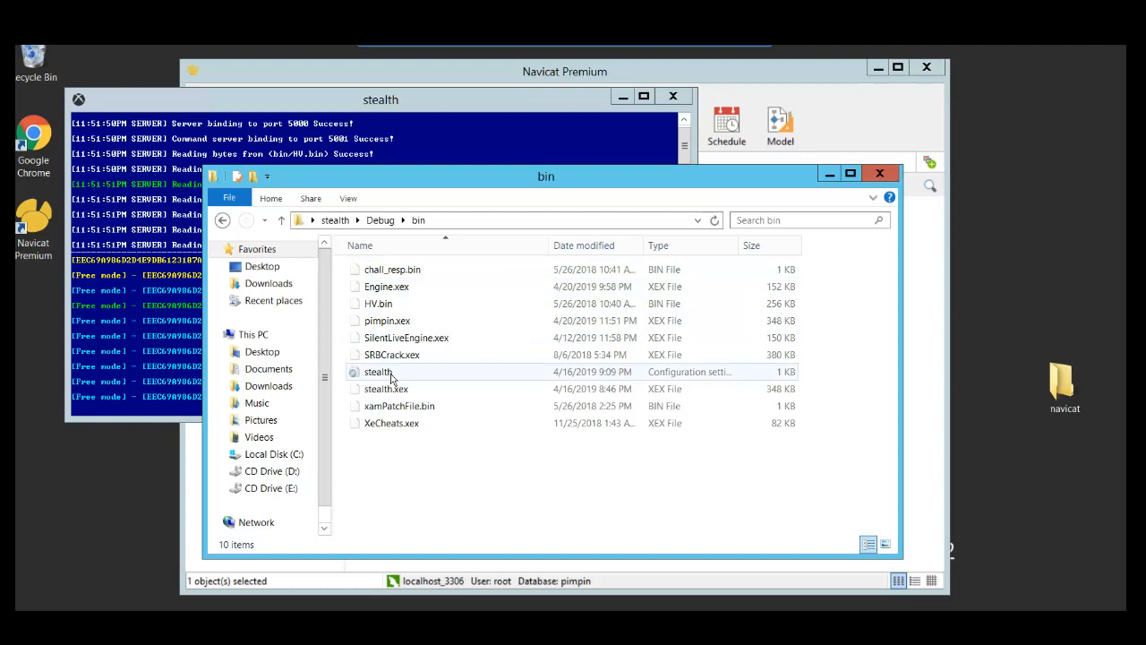
right_click(406, 477)
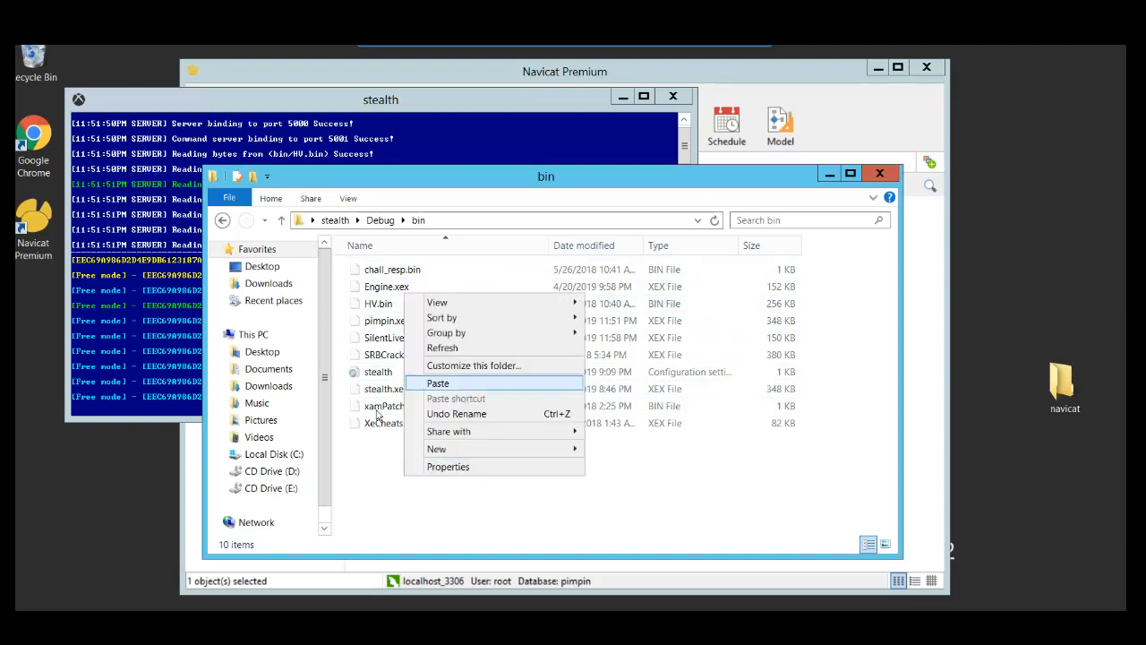
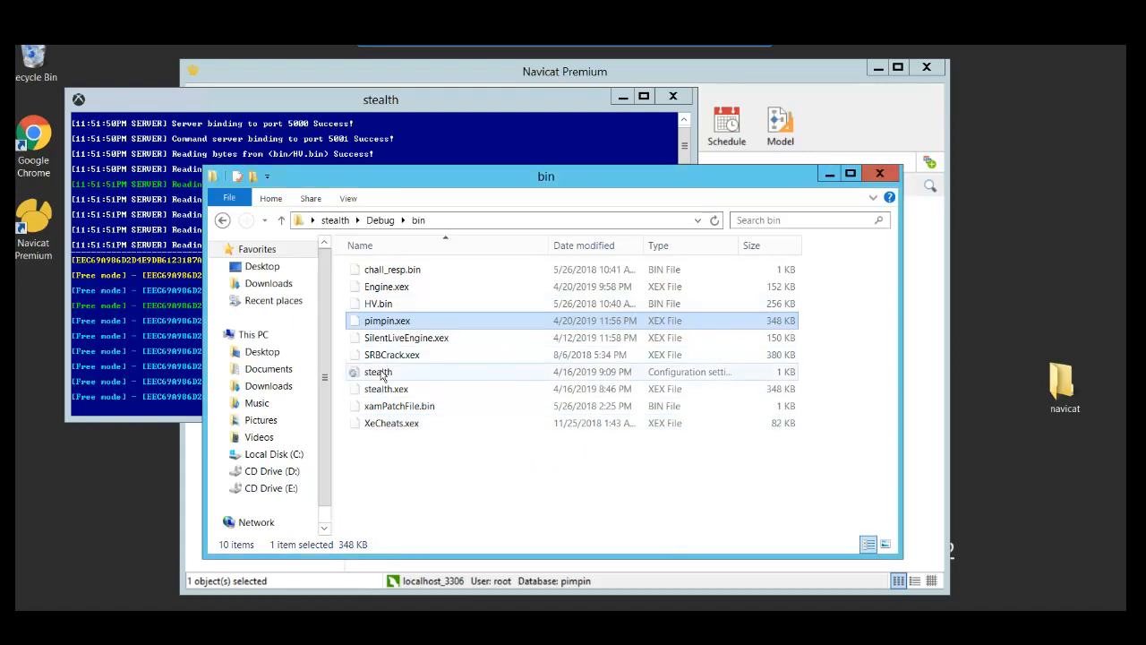
Move the bin folder window aside to uncover more of the stealth server console, and return to the parent Debug folder
left_click_drag(333, 177, 537, 205)
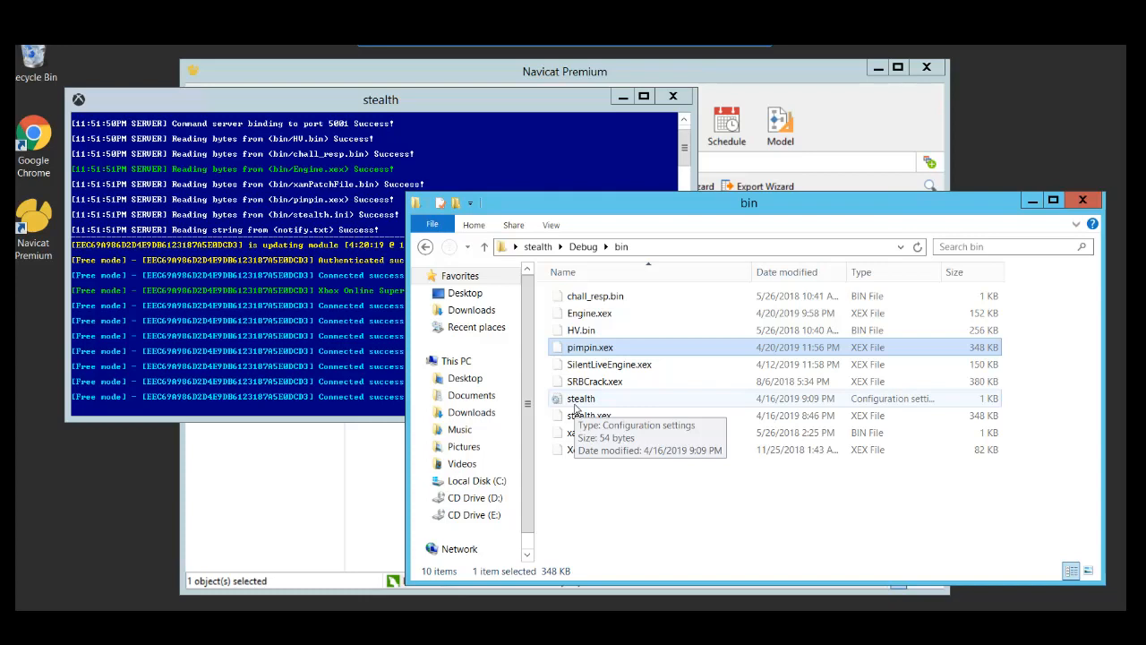
left_click(583, 246)
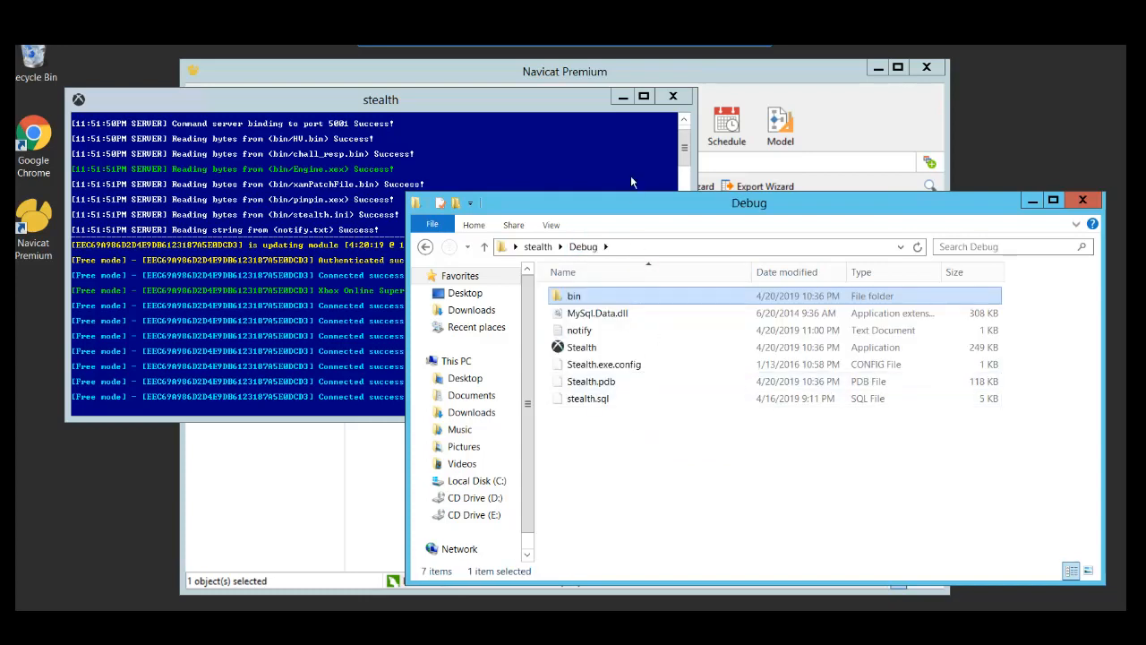
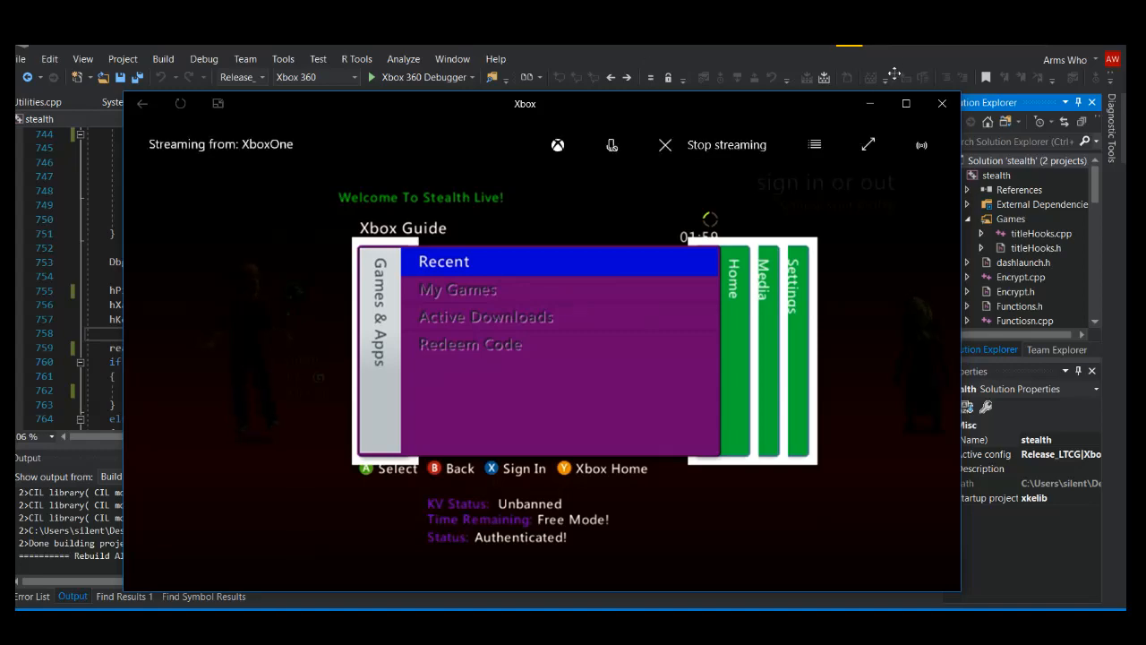
Minimize the Xbox streaming window to get back to the Release_LTCG build folder and the stealth project
left_click(867, 105)
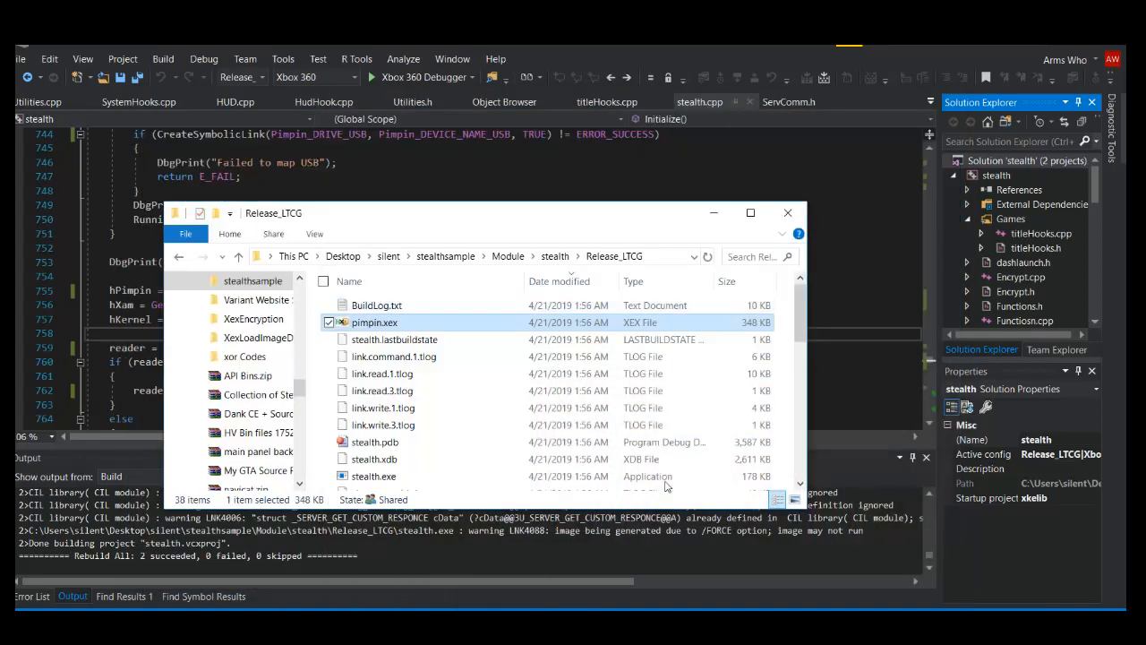
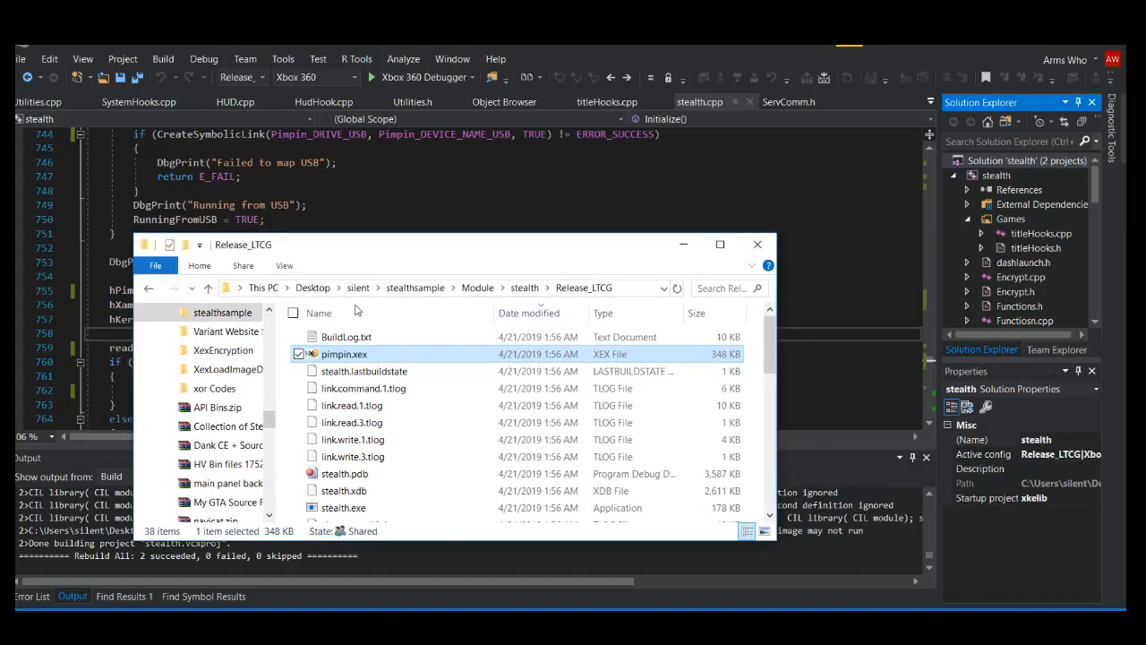
Bring the xui crap and Silents XUI folder windows to the front and place Silents XUI over the code editor
left_click(385, 624)
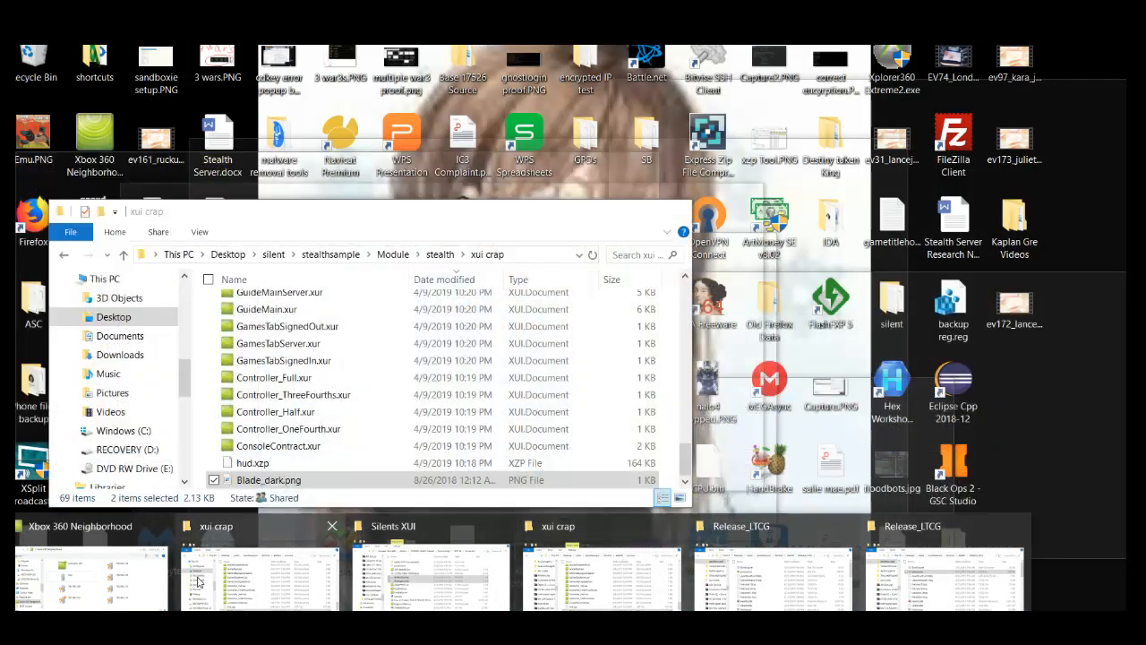
left_click(260, 577)
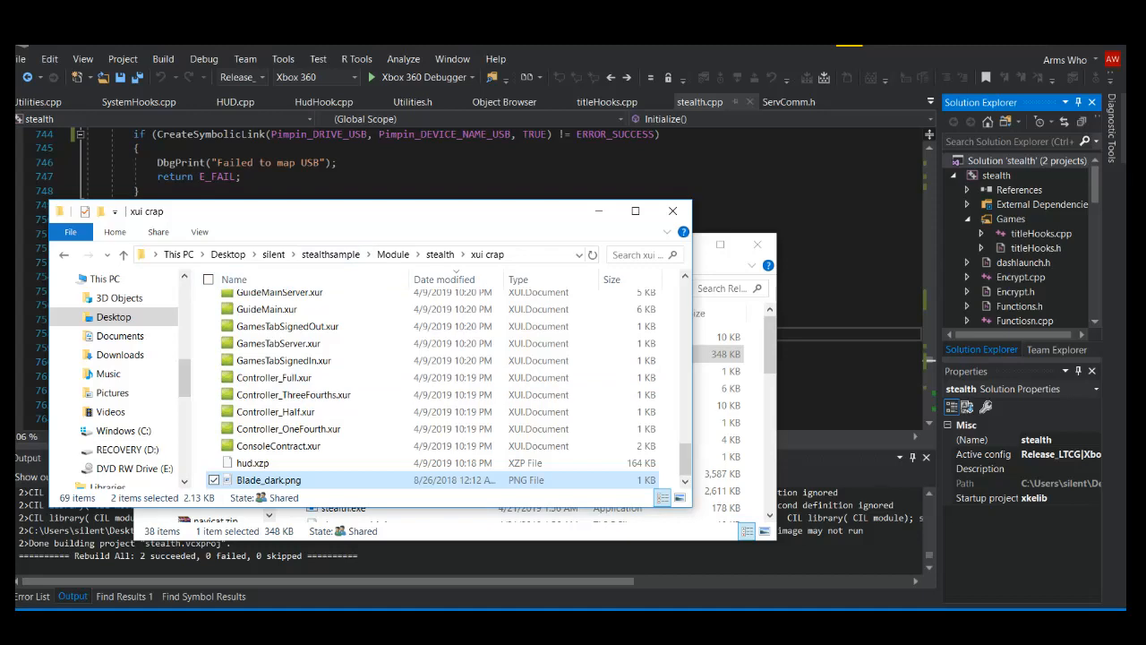
left_click(430, 624)
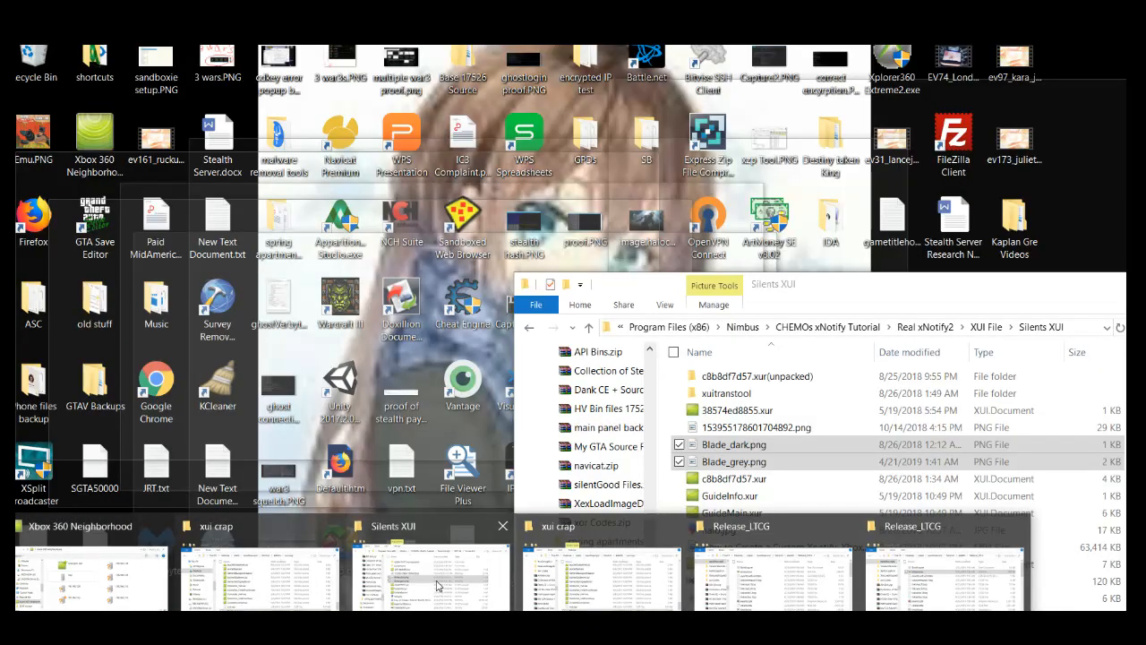
left_click(438, 585)
left_click_drag(842, 287, 477, 302)
Look through the XUI File folder, its xbalsta xui subfolder and the parent Real xNotify2 folder for blade images
left_click(618, 338)
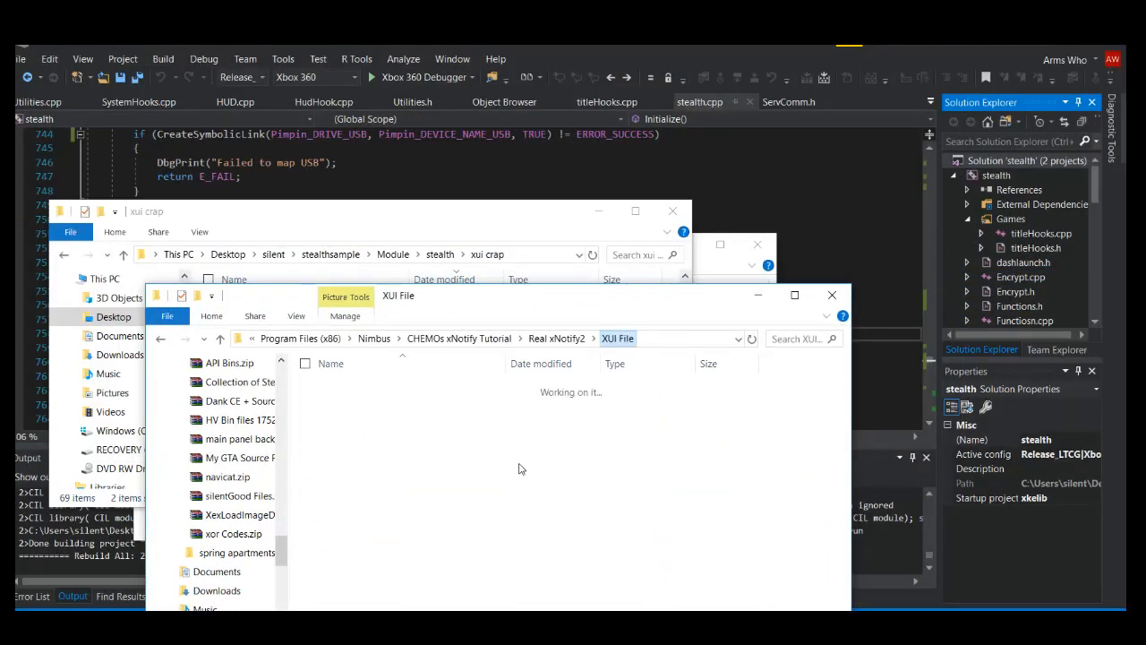
left_click(310, 407)
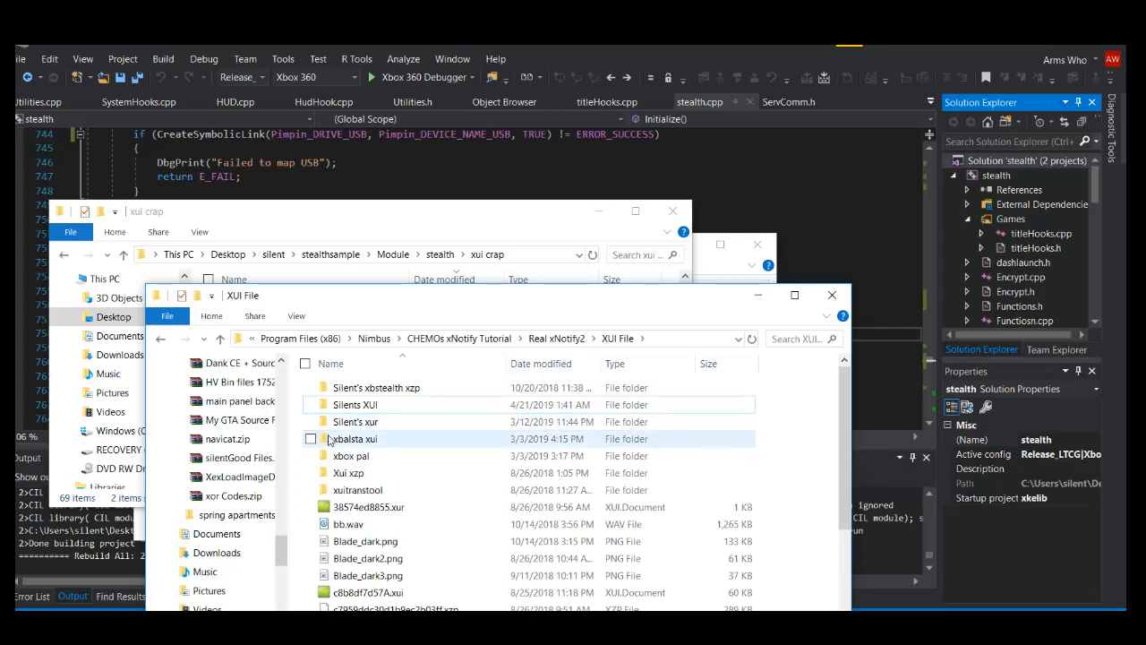
double_click(329, 439)
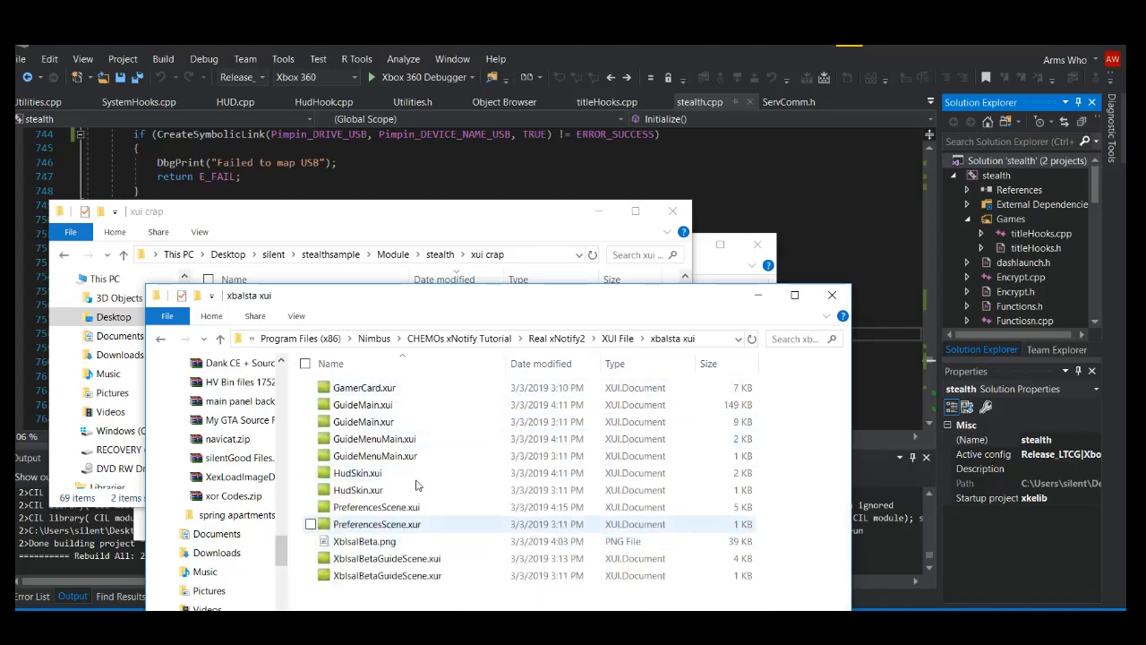
left_click(618, 339)
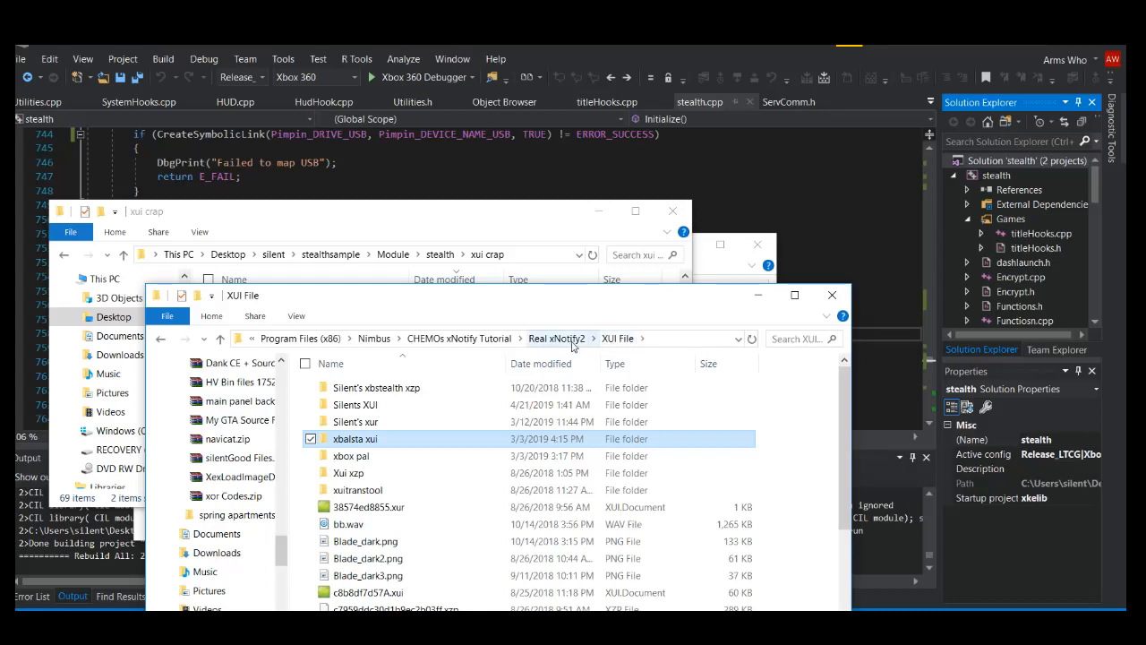
left_click(571, 342)
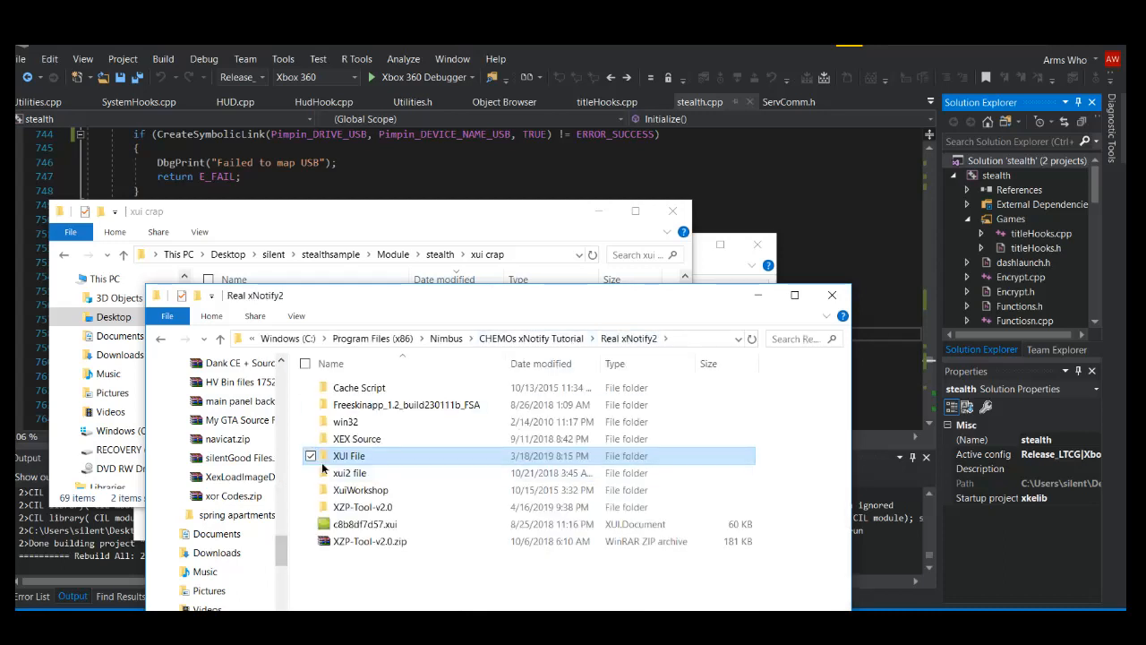
double_click(322, 462)
scroll(394, 457, "down", 2)
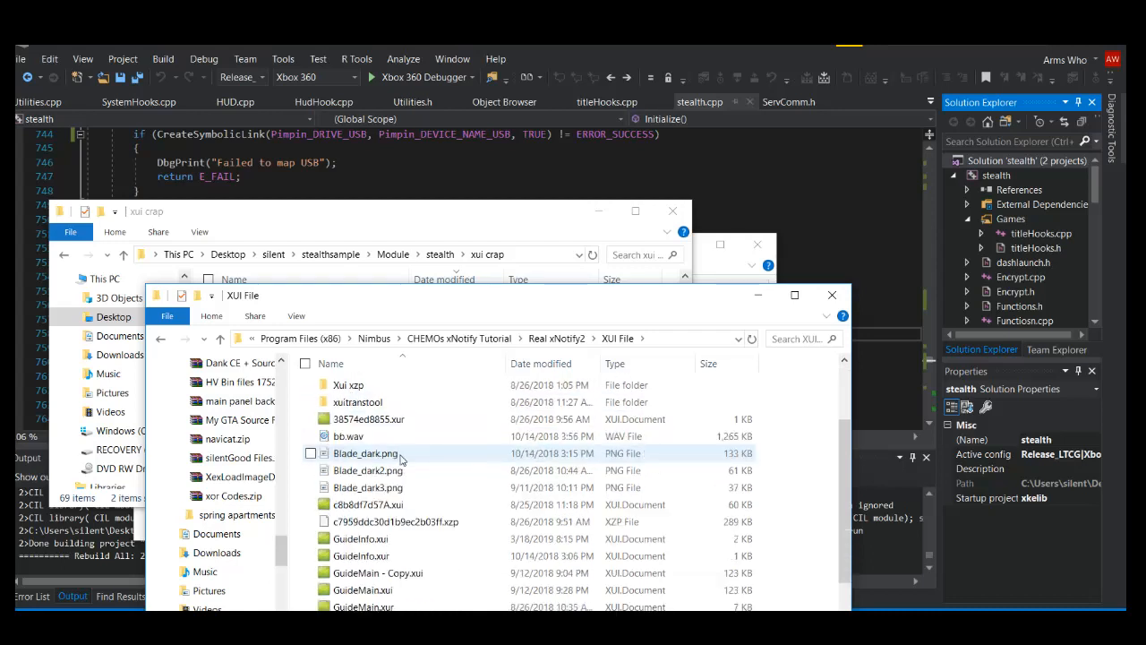
scroll(395, 472, "up", 1)
scroll(394, 473, "up", 1)
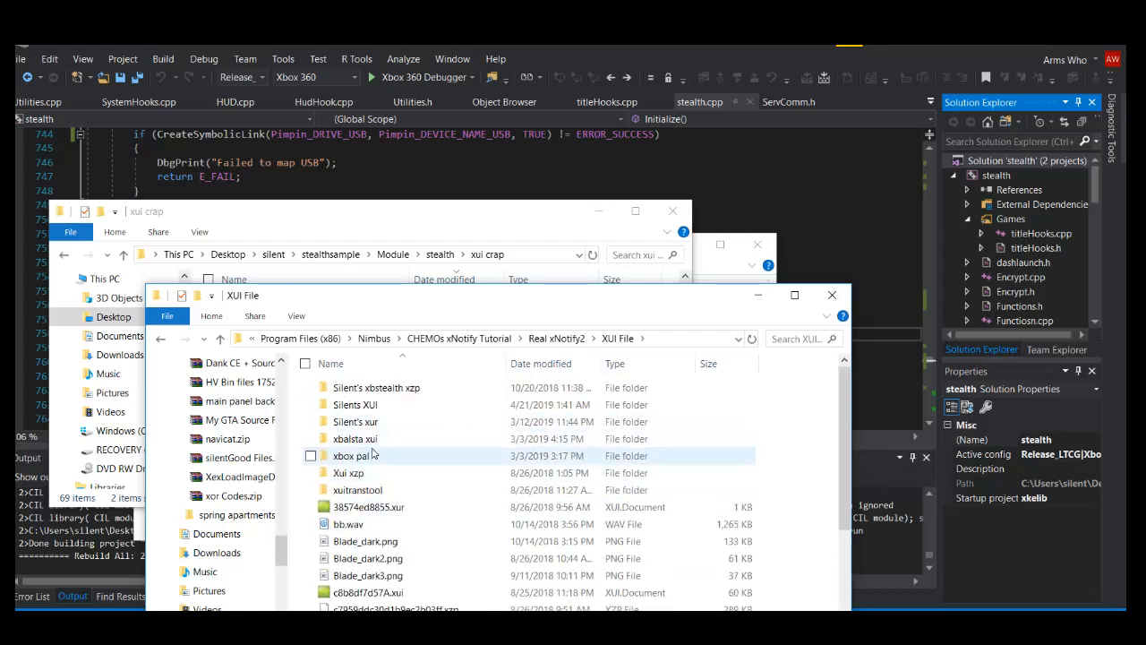
Examine Blade_dark.png in the Silents XUI folder and check the contents of its xuitranstool subfolder
left_click(358, 409)
double_click(358, 411)
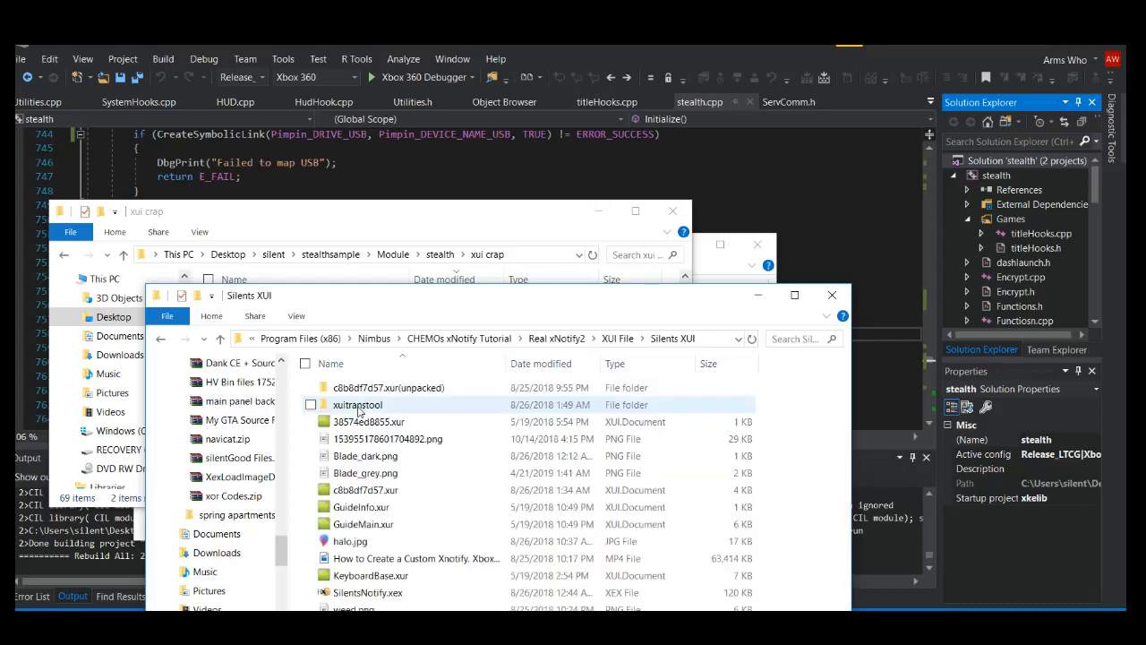
left_click(370, 459)
double_click(370, 462)
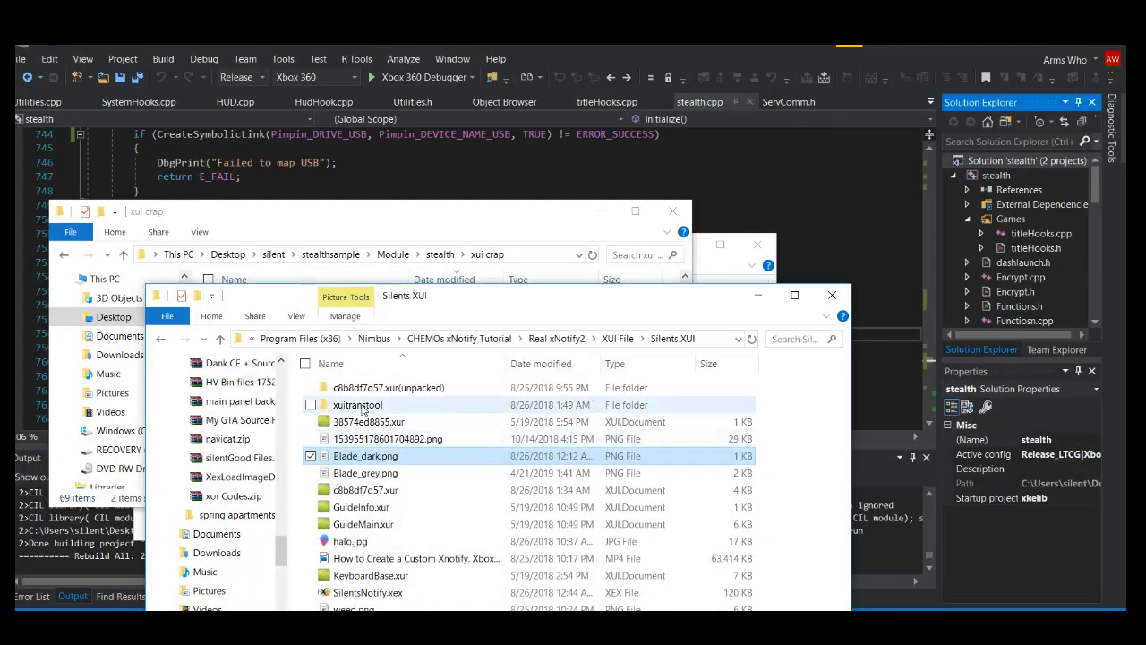
double_click(361, 408)
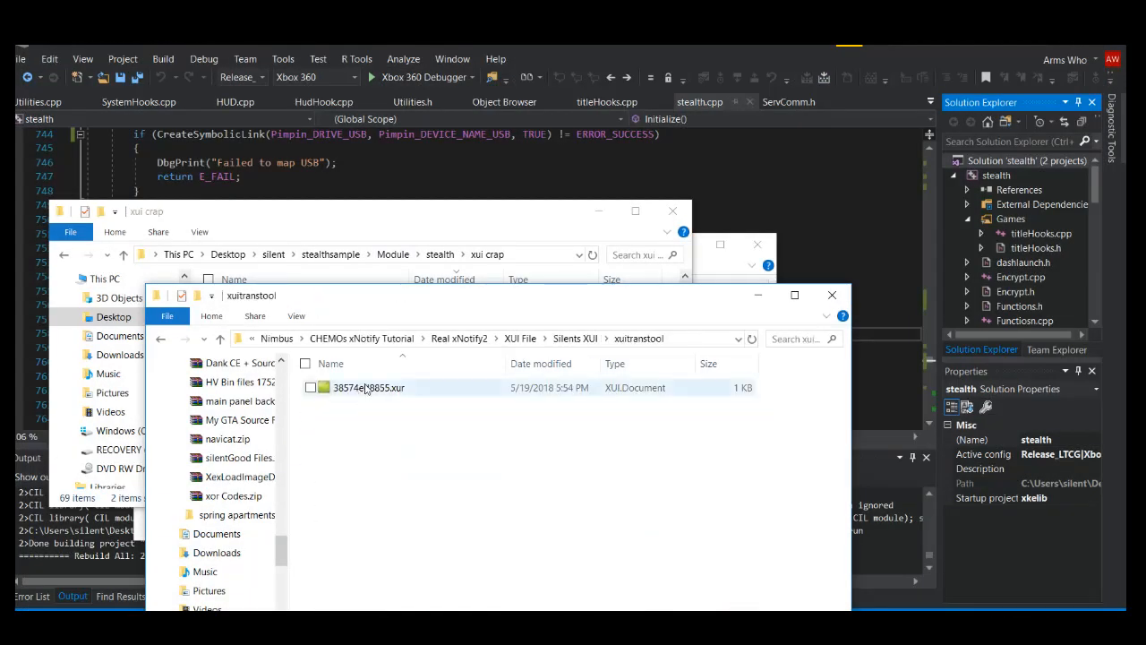
left_click(520, 339)
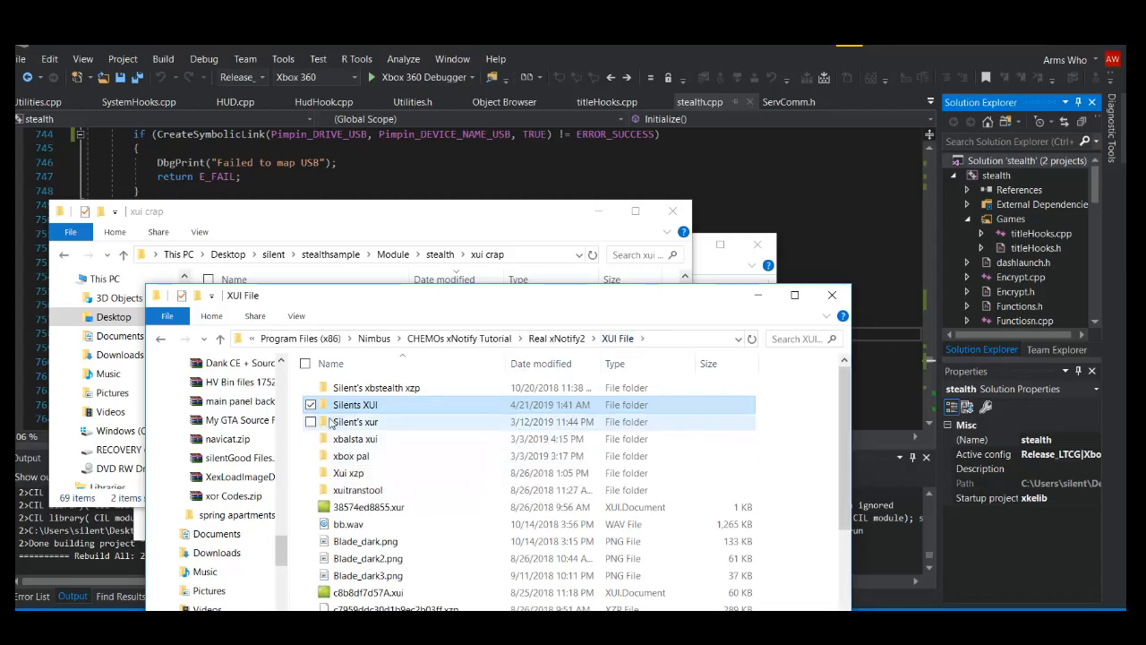
Browse the Silent's xbstealth xzp folder, including its xui, xur and xur updated subfolders, for blade images
left_click(333, 388)
double_click(333, 388)
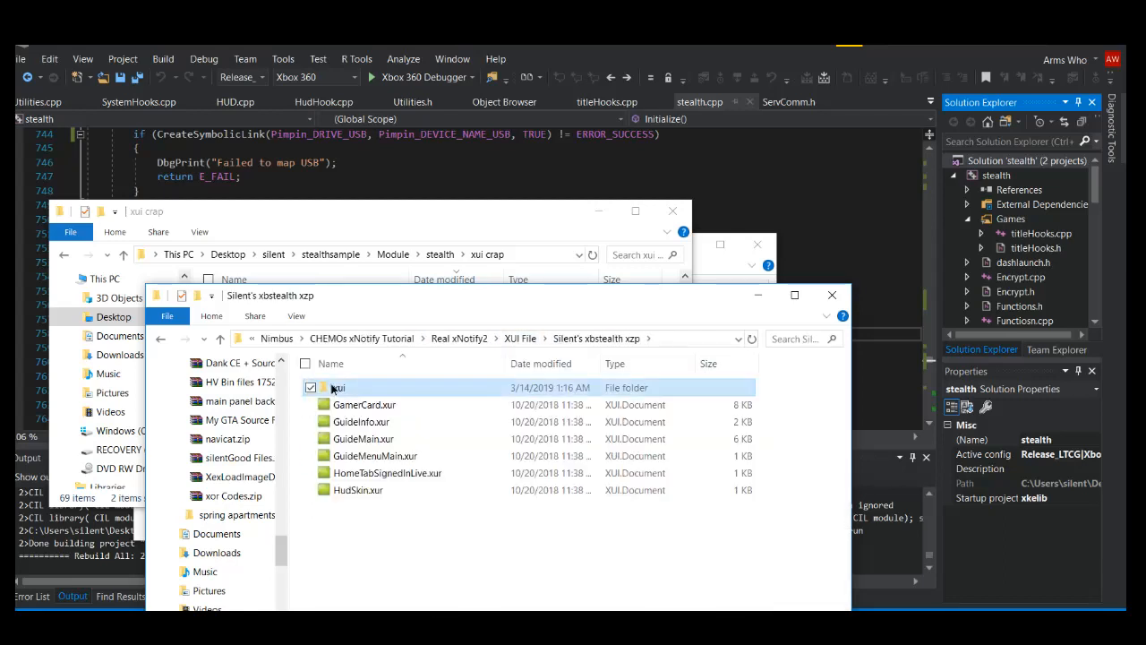
double_click(333, 387)
left_click(590, 339)
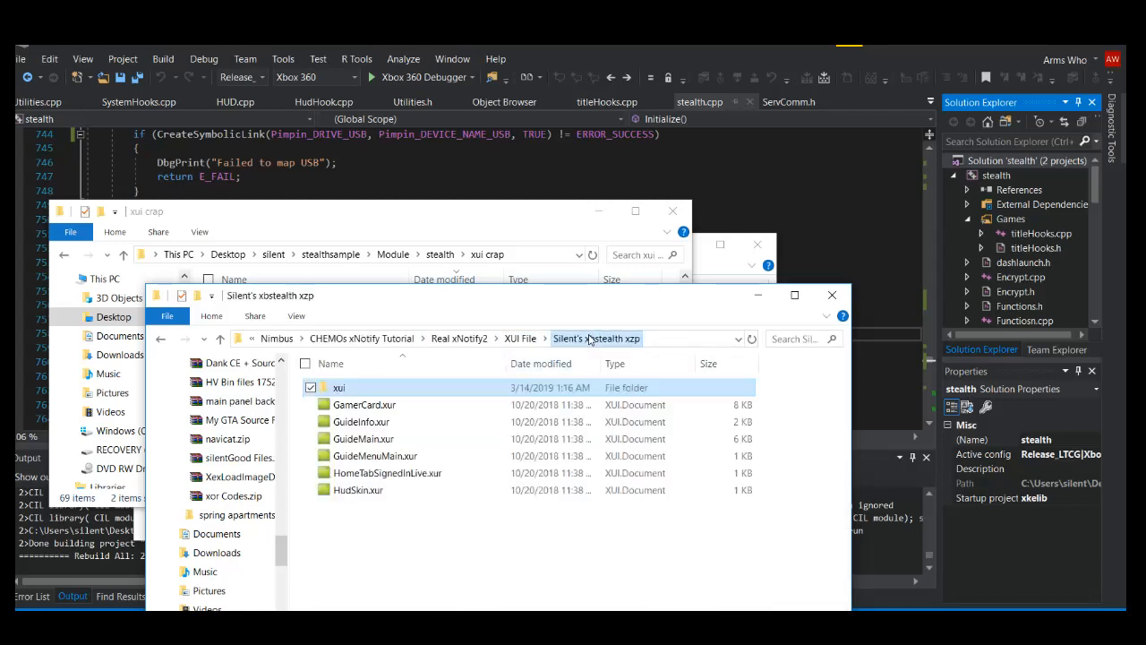
double_click(333, 388)
double_click(334, 389)
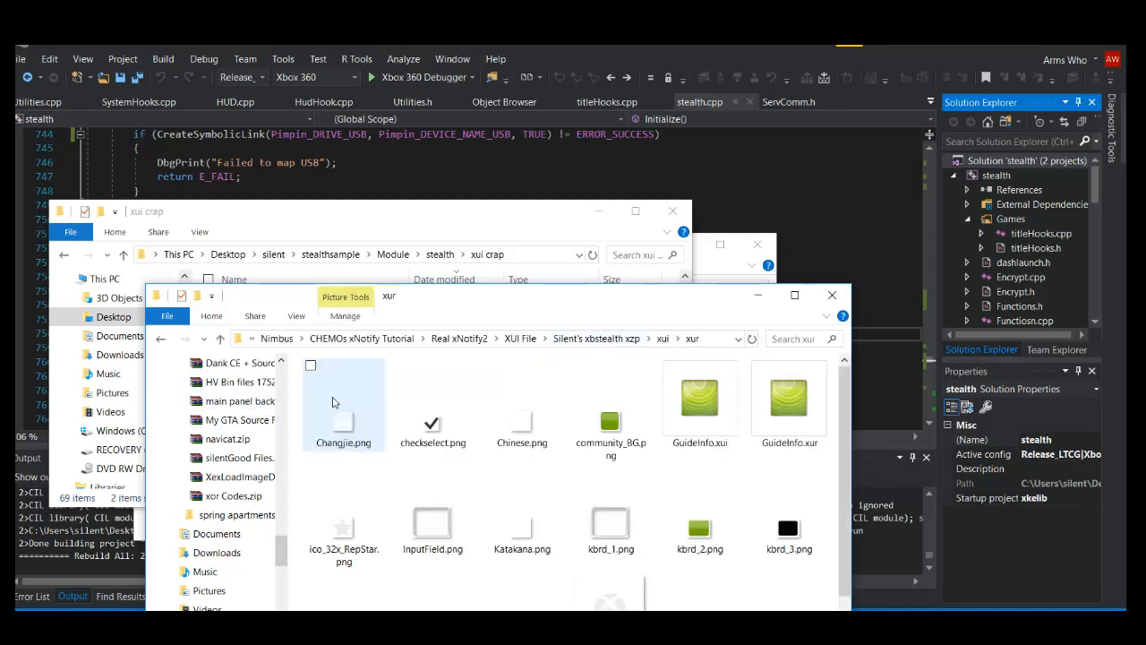
scroll(713, 513, "down", 1)
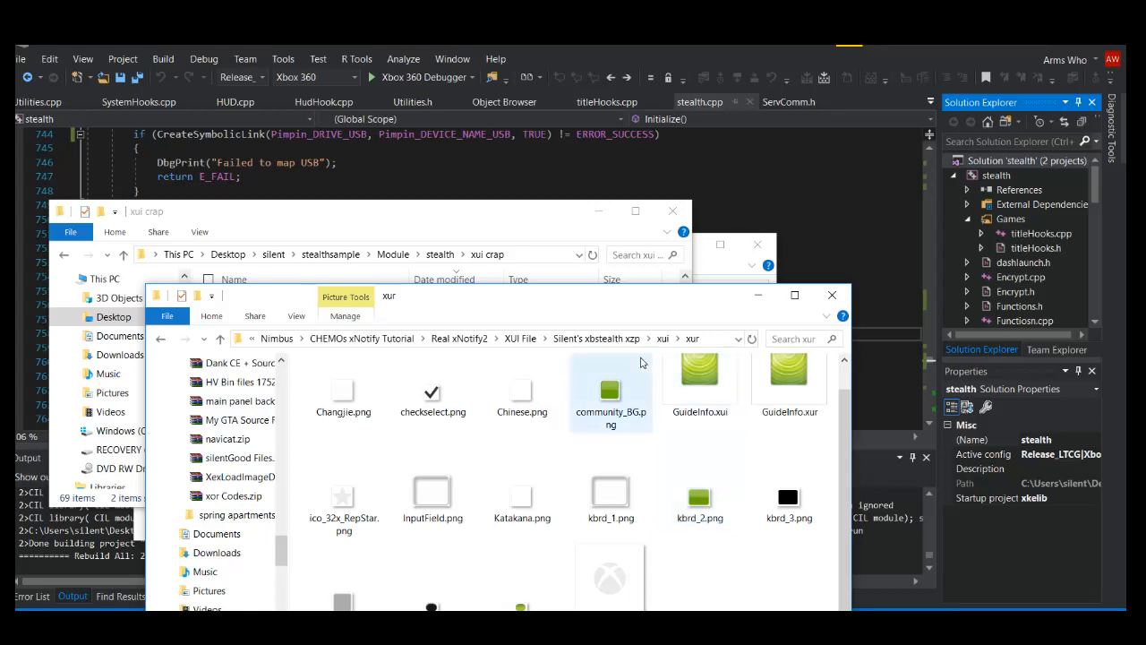
left_click(664, 339)
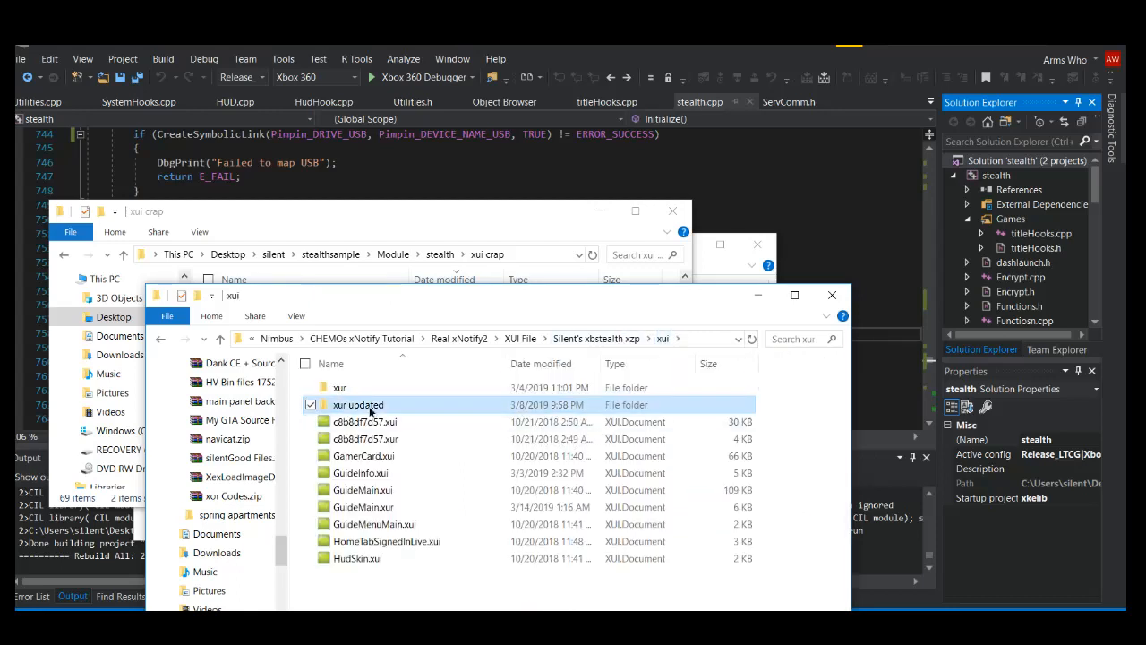
double_click(349, 405)
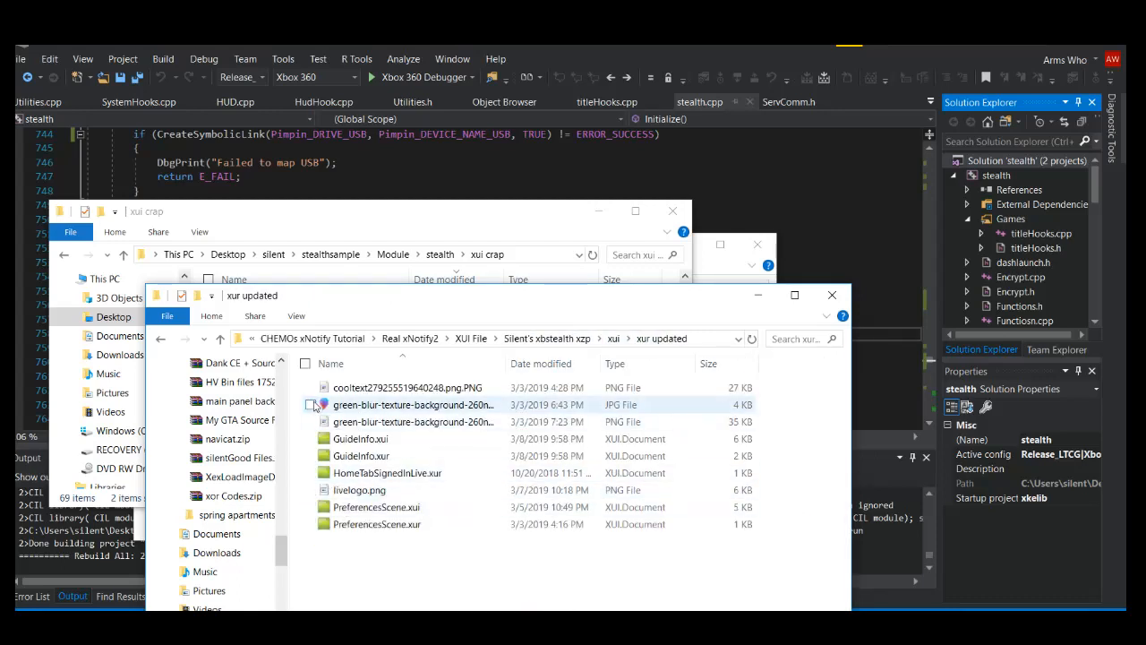
left_click(548, 338)
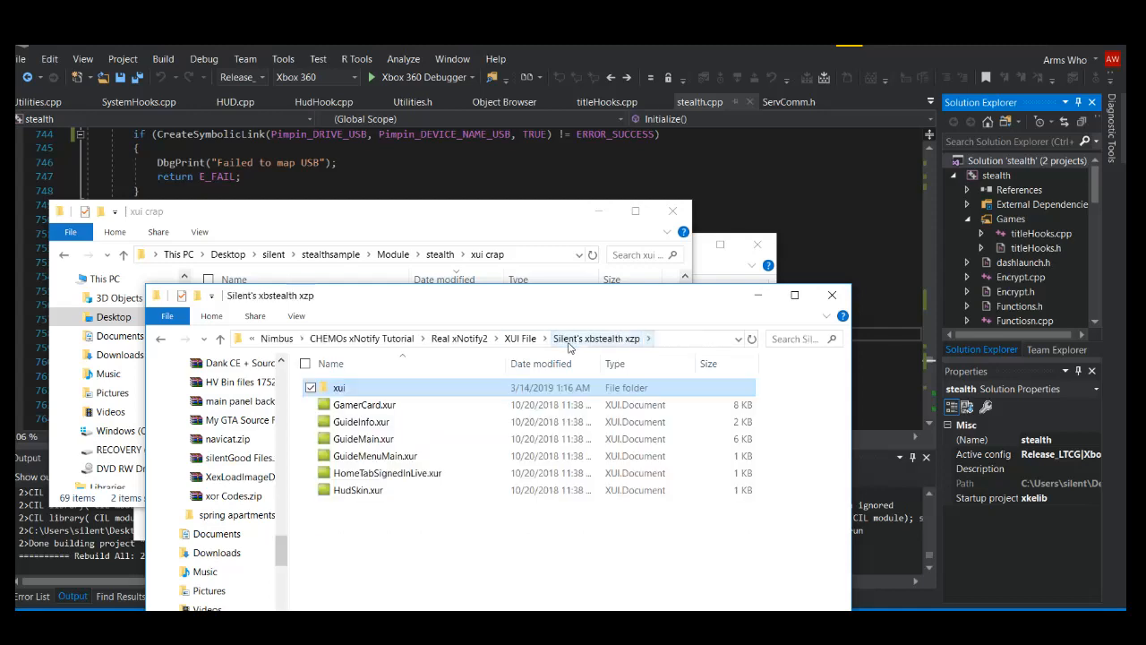
View the Blade_dark.png stored in the xui2 file folder of Real xNotify2, then close the image
left_click(521, 341)
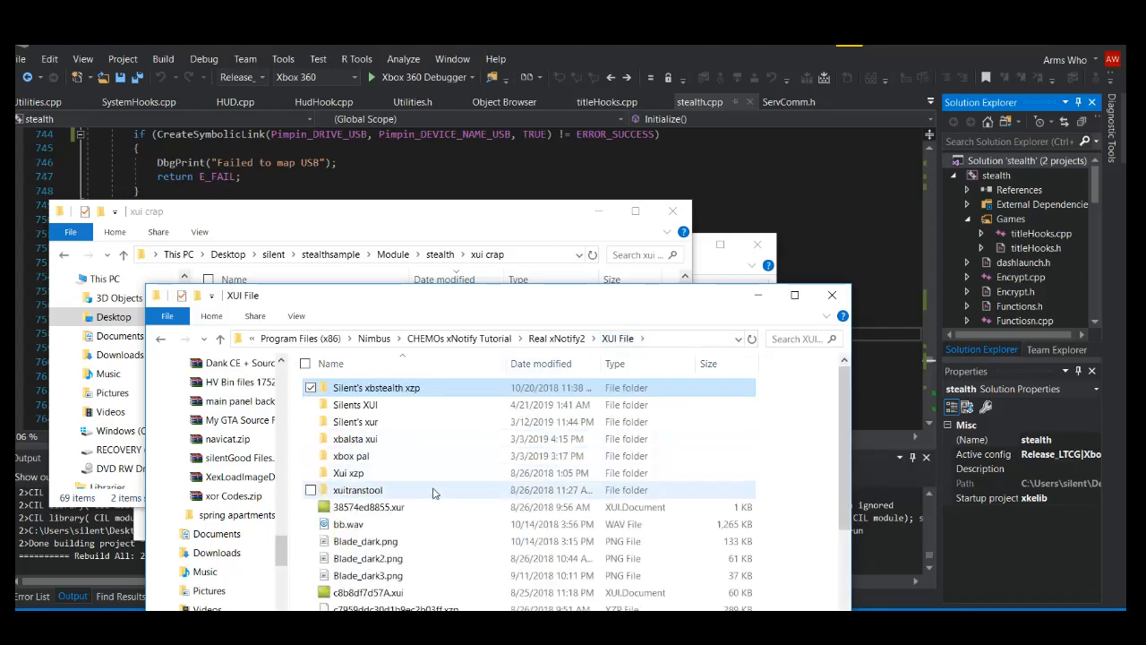
scroll(430, 489, "down", 5)
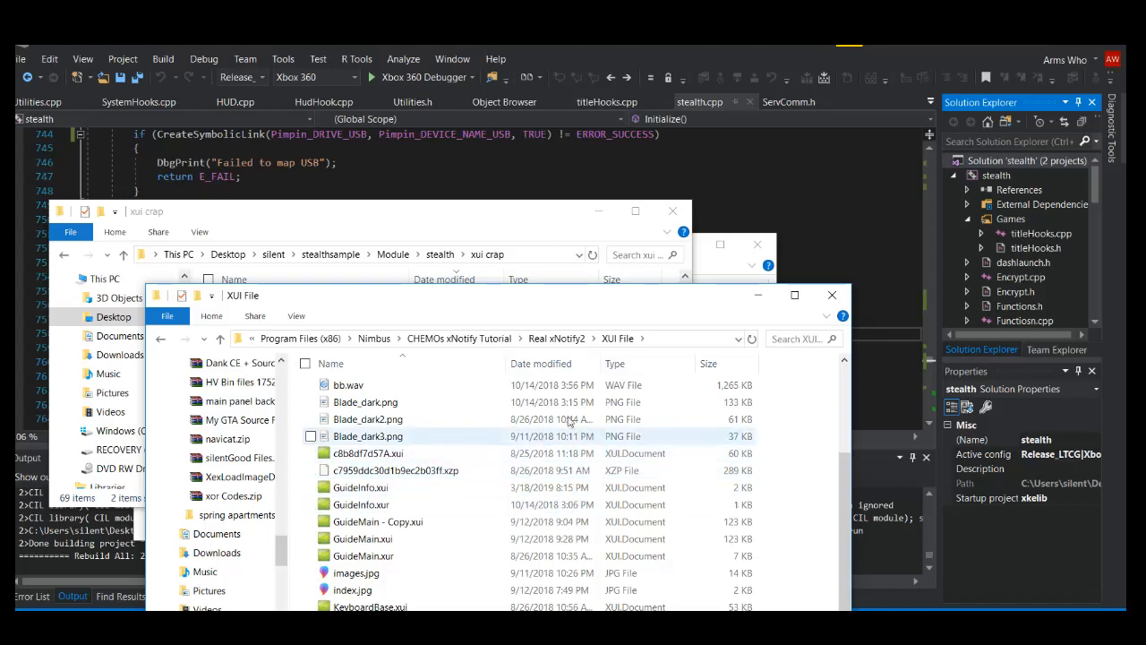
left_click_drag(563, 301, 572, 213)
left_click(577, 243)
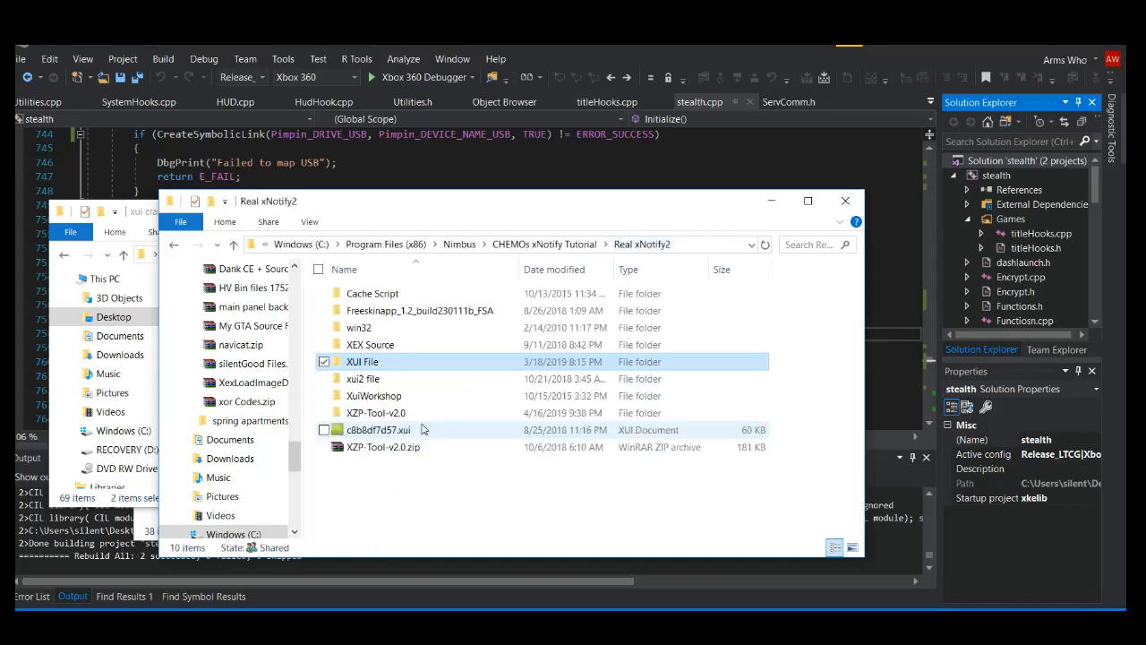
double_click(366, 382)
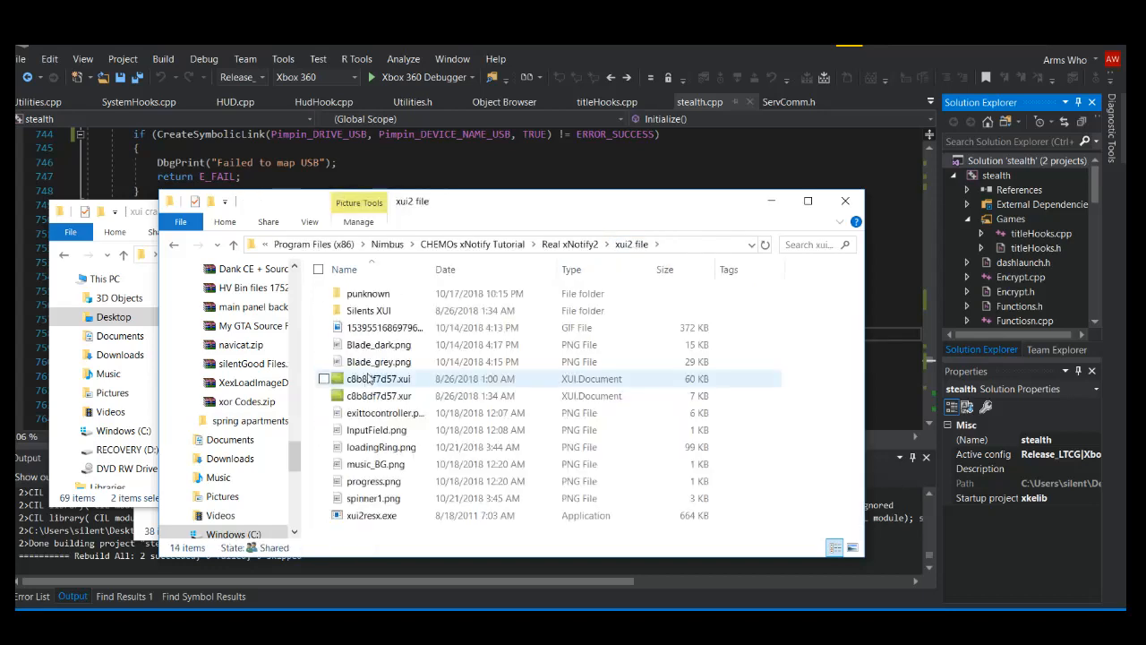
left_click(378, 345)
double_click(378, 345)
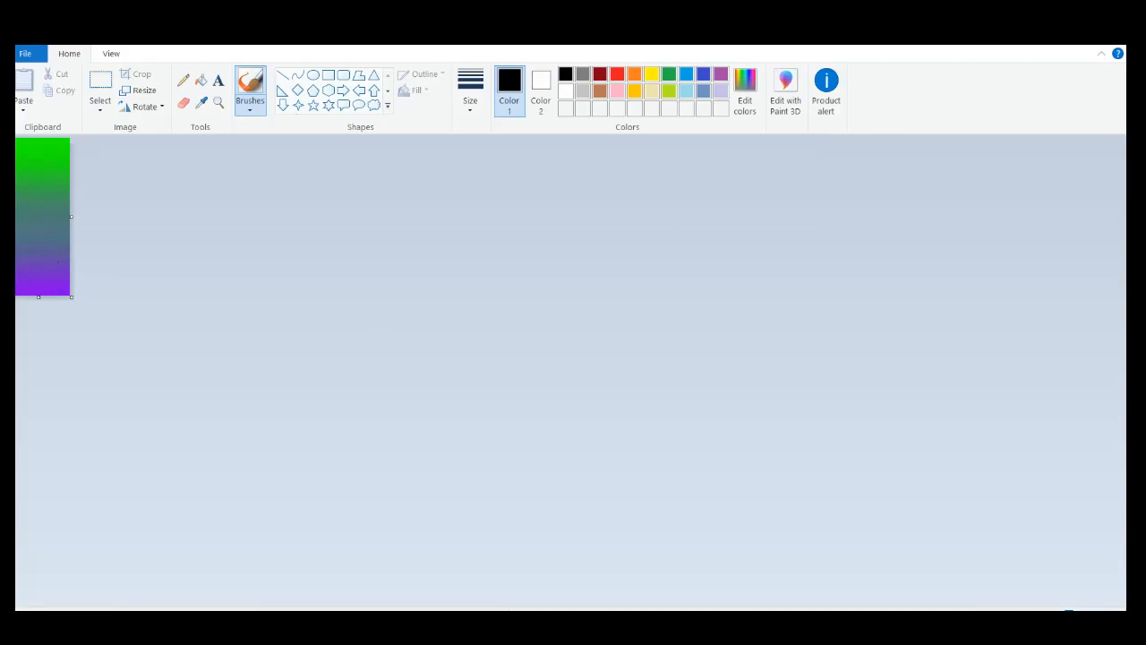
left_click(1111, 34)
View the Blade_dark.png in the xui crap folder for comparison, then close the image
left_click_drag(313, 209, 492, 285)
left_click(203, 461)
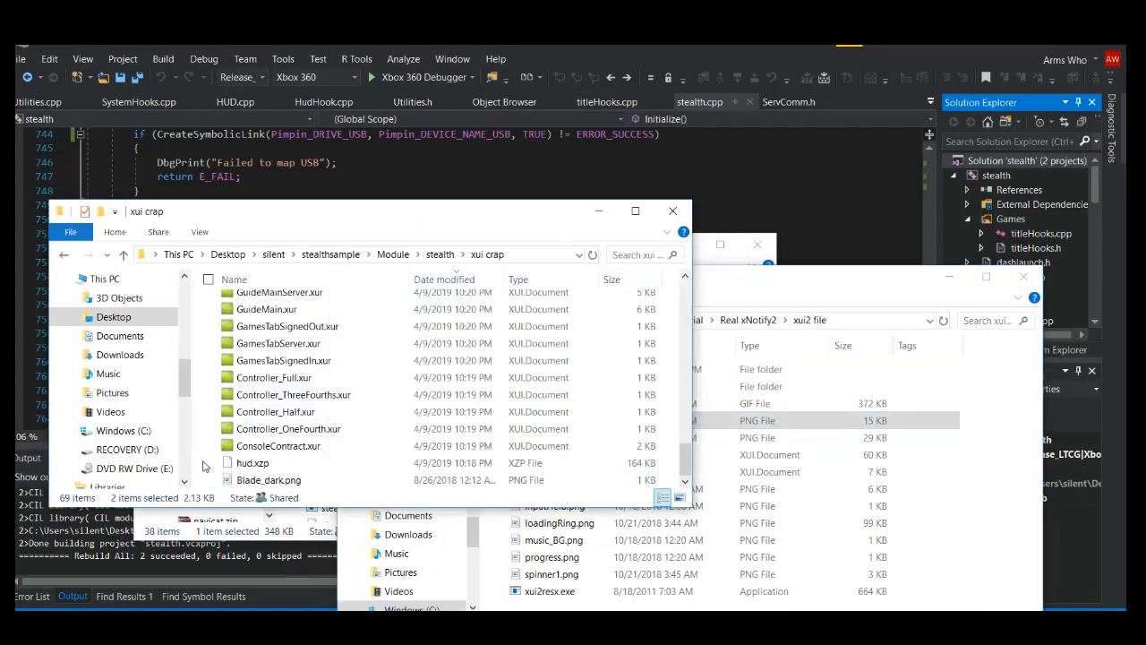
left_click(236, 482)
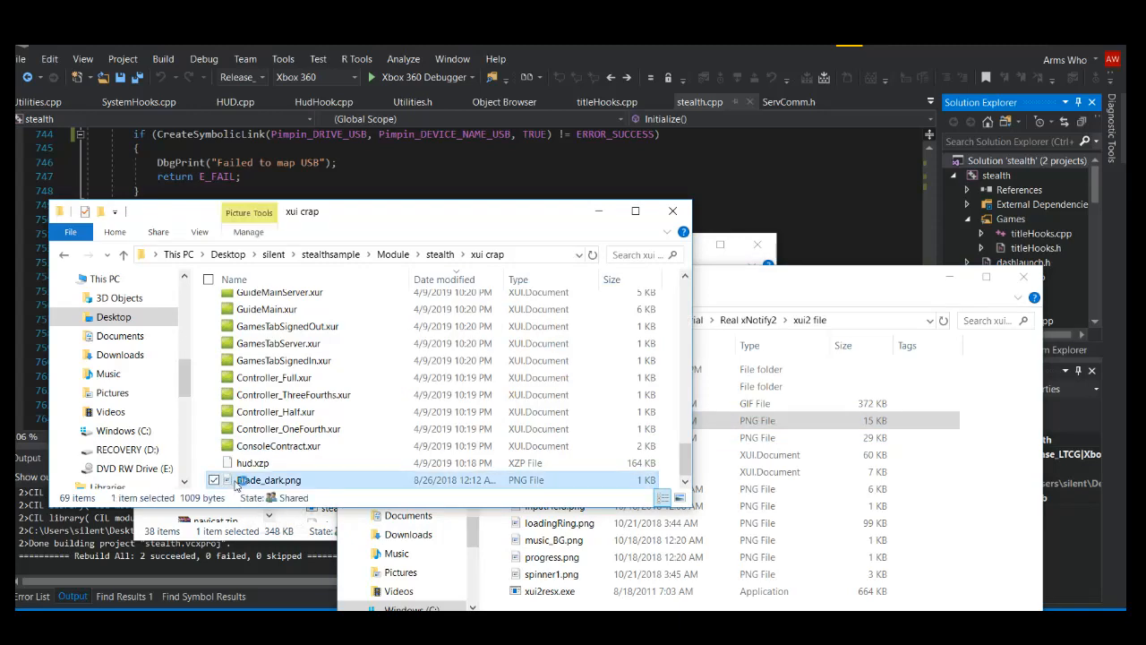
double_click(236, 482)
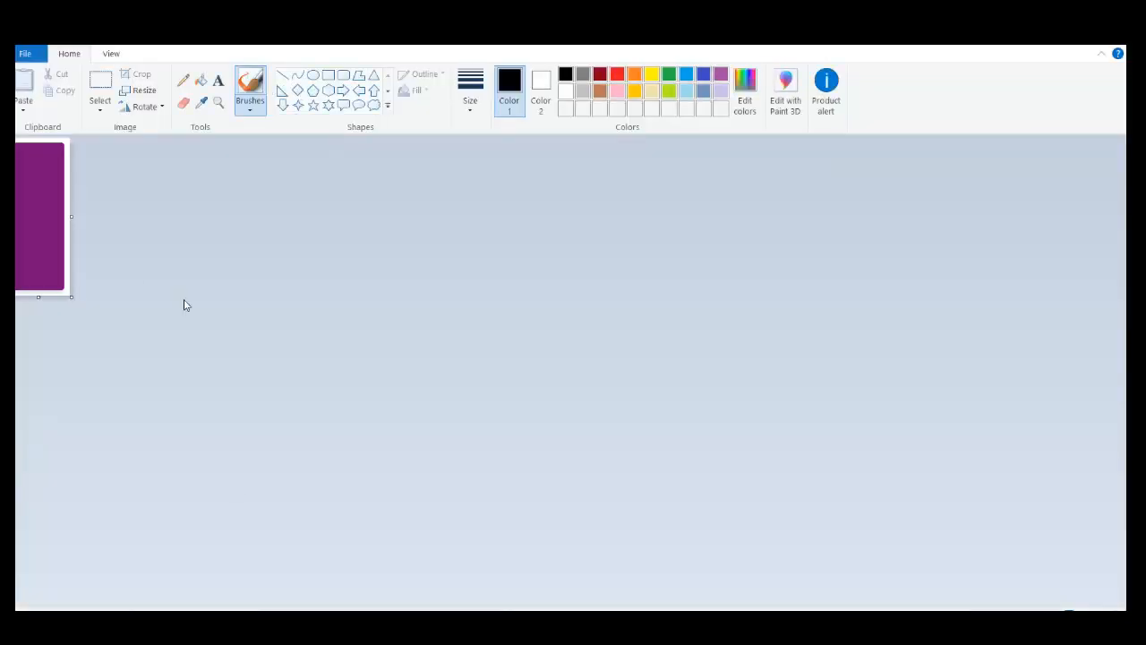
left_click(1111, 38)
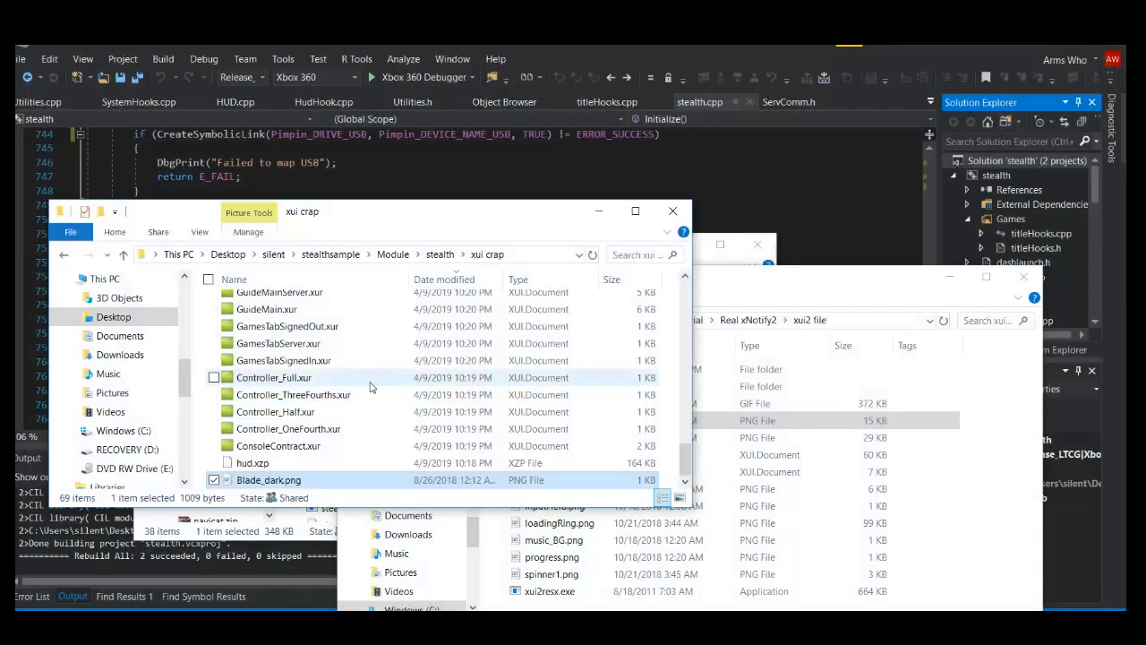
Open Blade_grey.png from the xui crap folder in Paint and enlarge it for editing
scroll(292, 444, "up", 15)
scroll(292, 444, "up", 5)
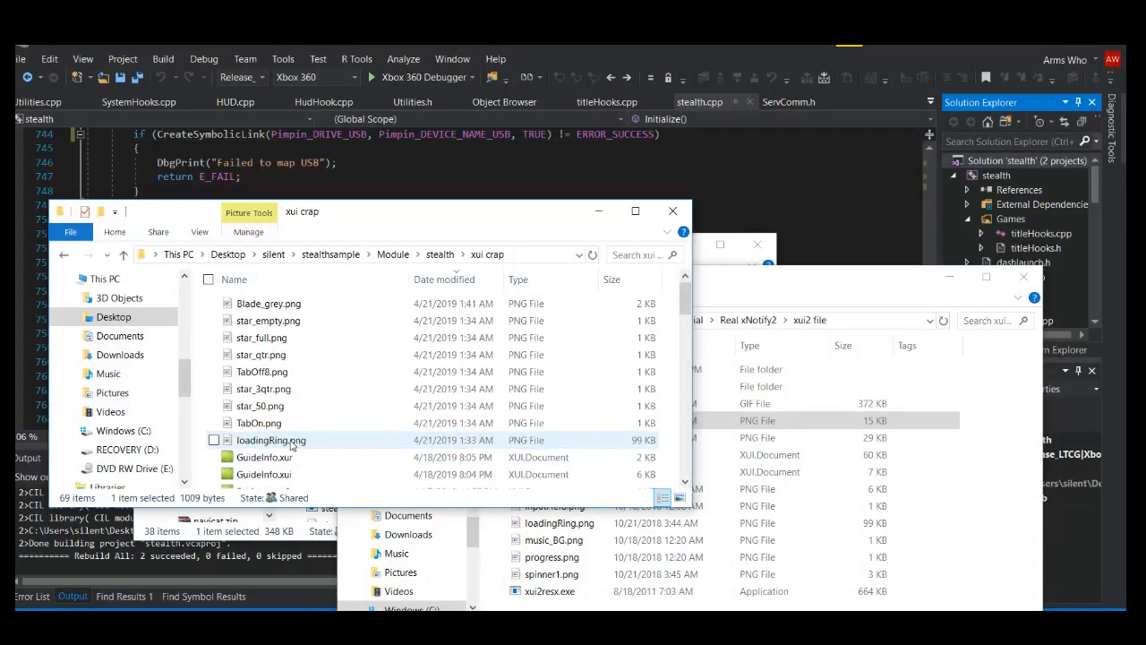
left_click(242, 304)
double_click(241, 308)
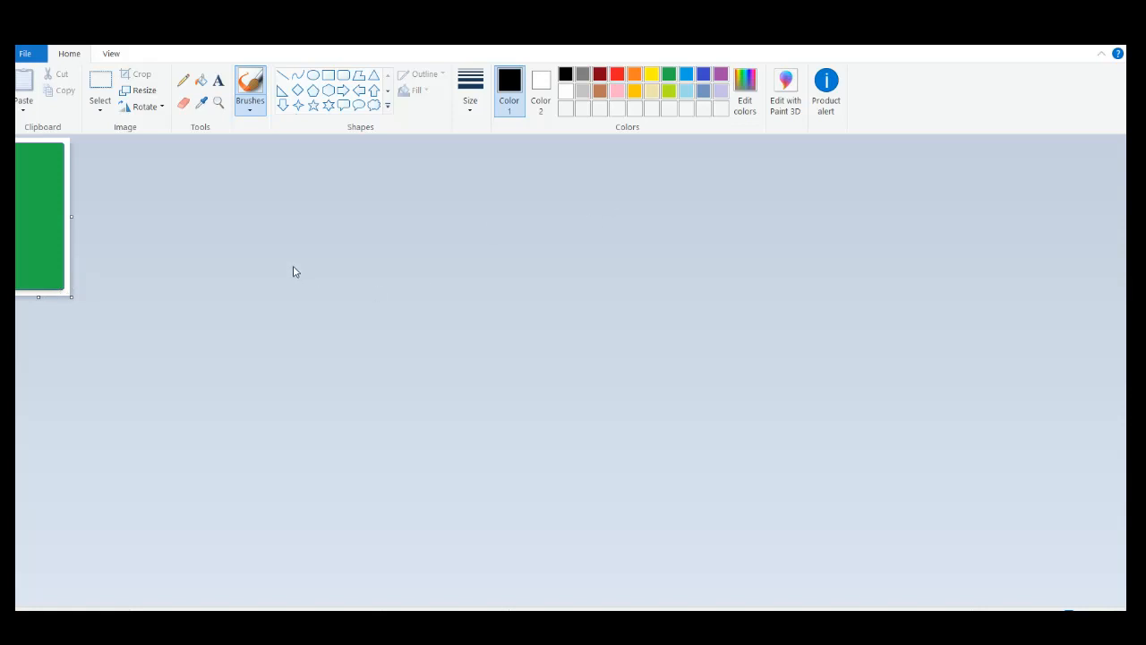
scroll(295, 271, "up", 1)
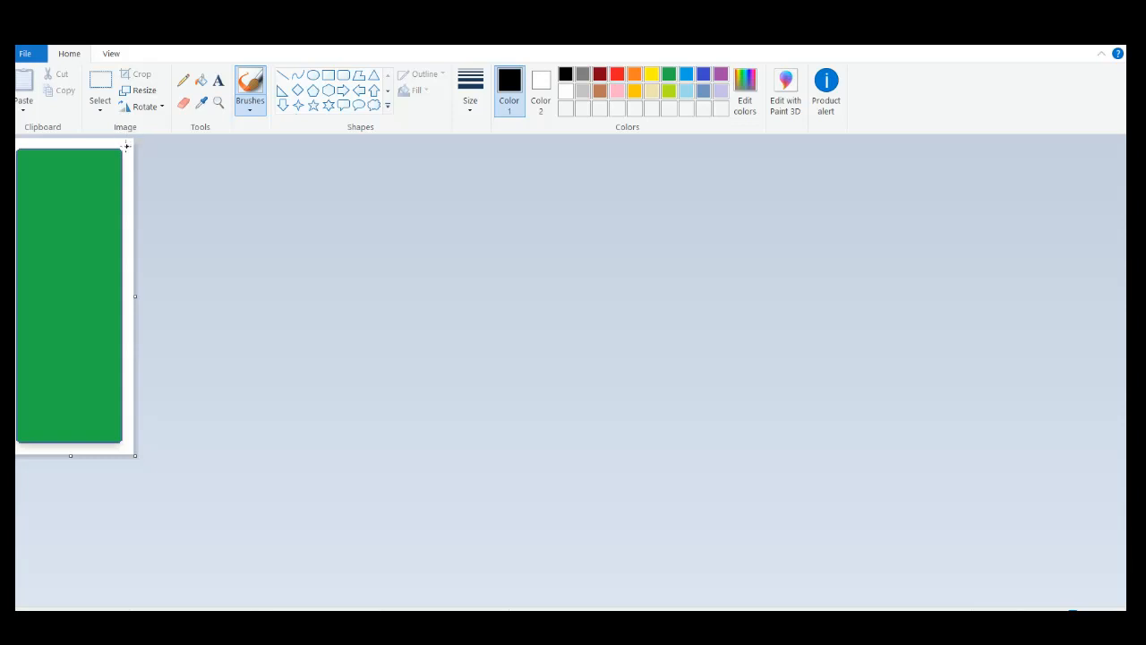
Try to fill Blade_grey.png's white border and edge outlines with light grey, and close Paint
left_click(582, 92)
left_click(201, 79)
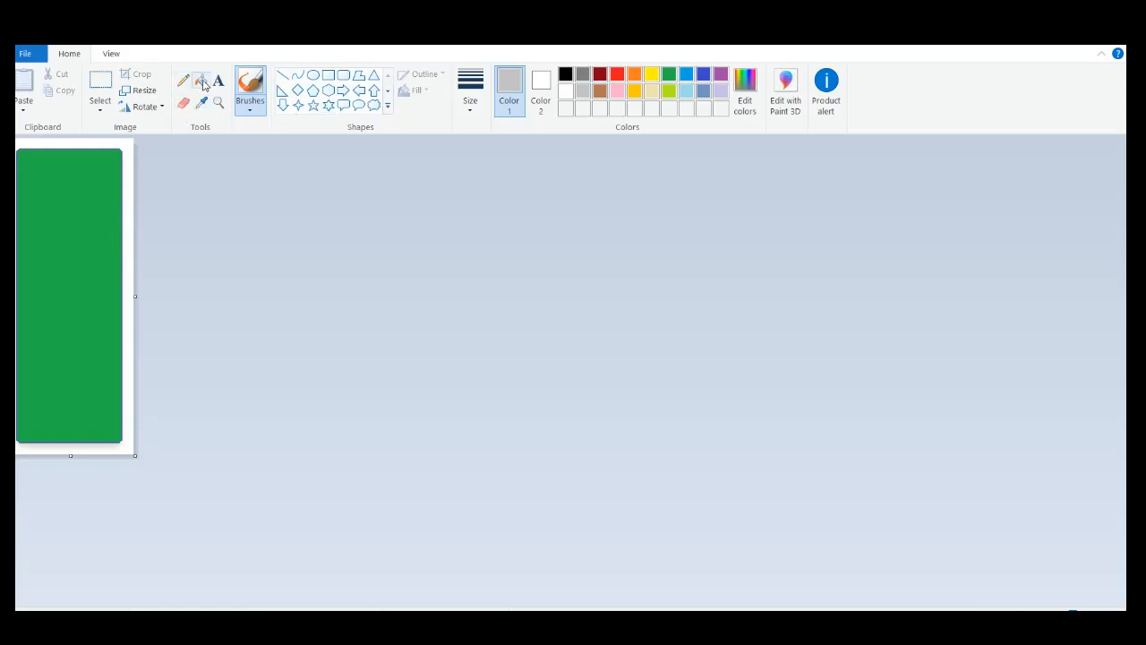
left_click(131, 156)
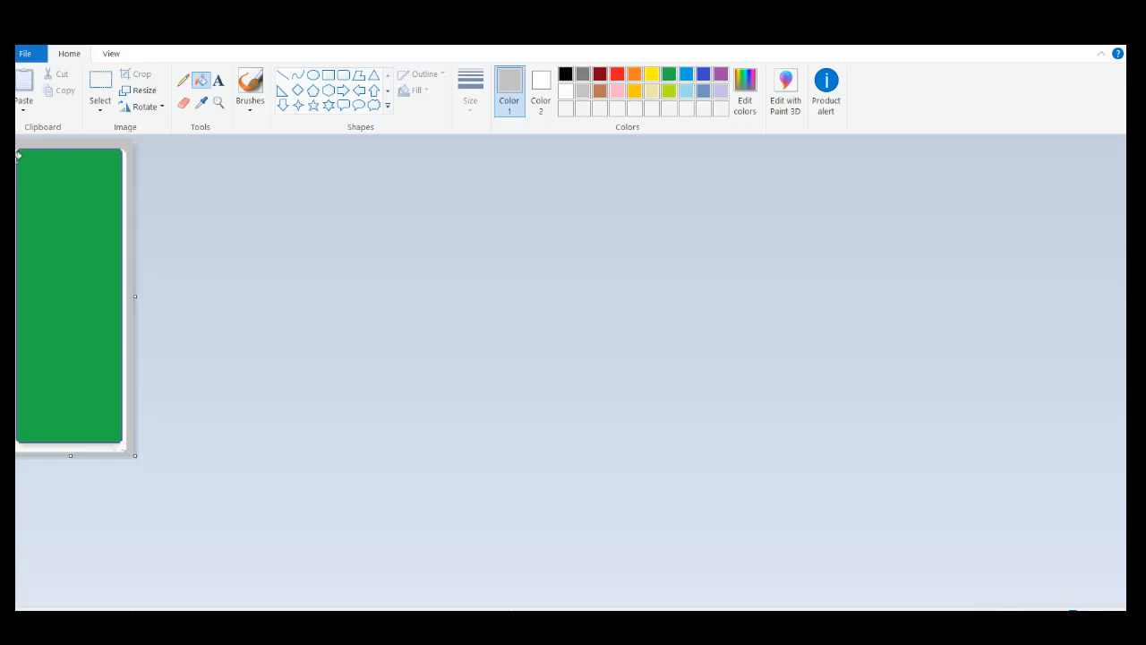
left_click(37, 444)
left_click(36, 447)
left_click(35, 450)
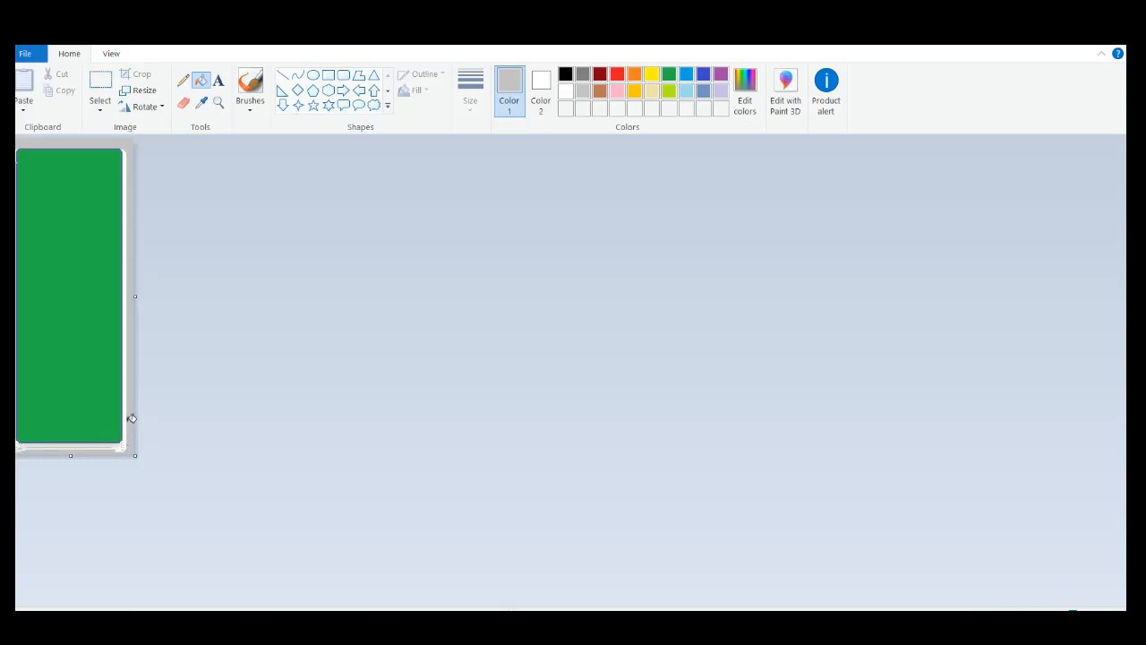
left_click(125, 419)
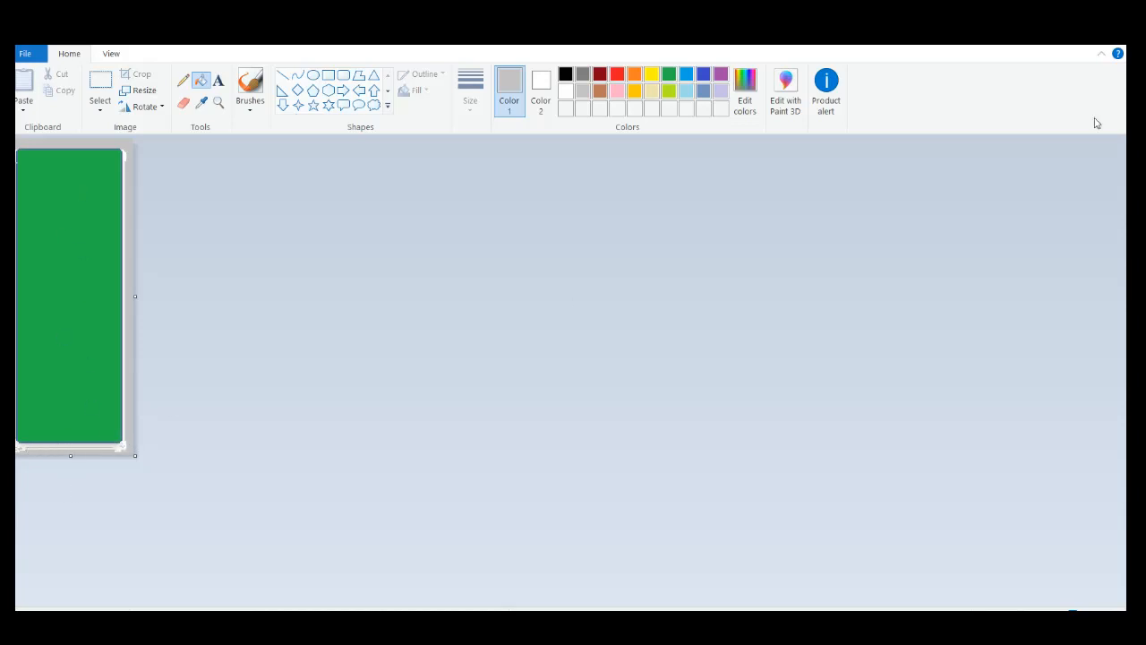
key("alt+F4")
left_click(595, 355)
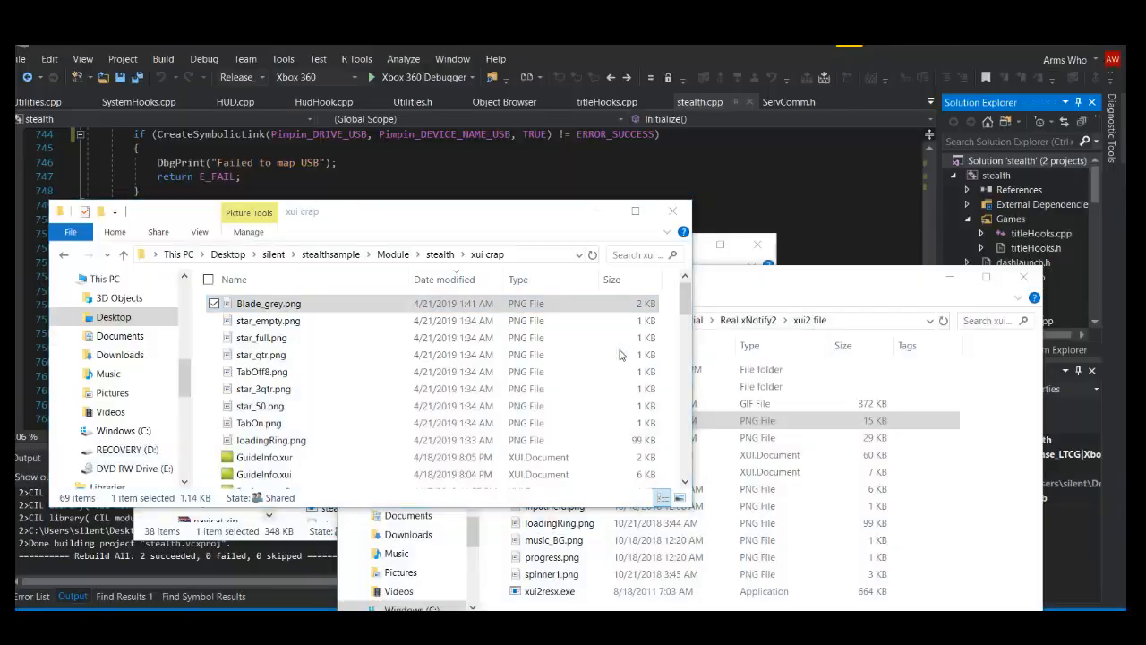
Uncover the xui2 file folder behind the xui crap window and open its punknown subfolder of blade images
left_click_drag(505, 211, 433, 307)
left_click(702, 283)
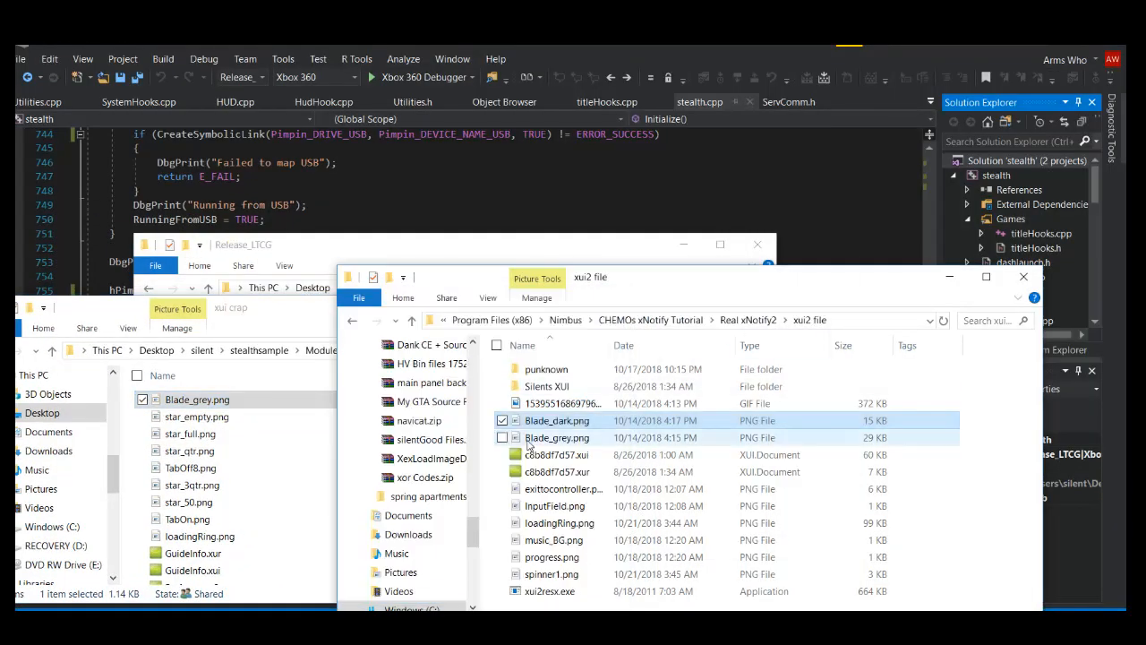
double_click(531, 373)
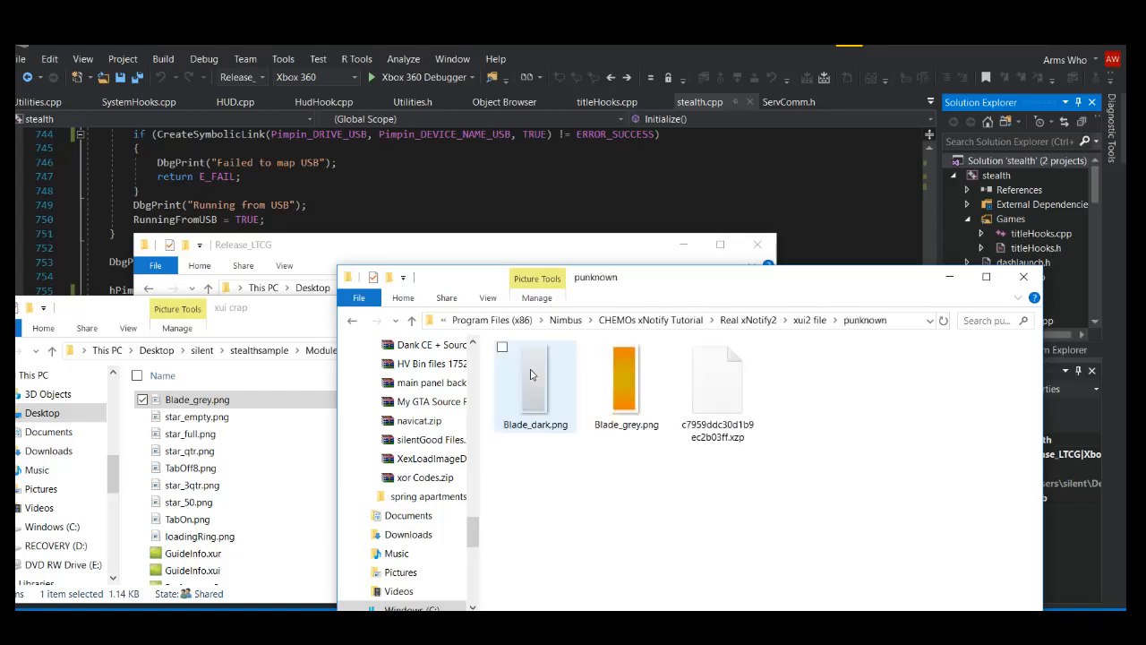
left_click_drag(519, 482, 611, 401)
left_click(586, 449)
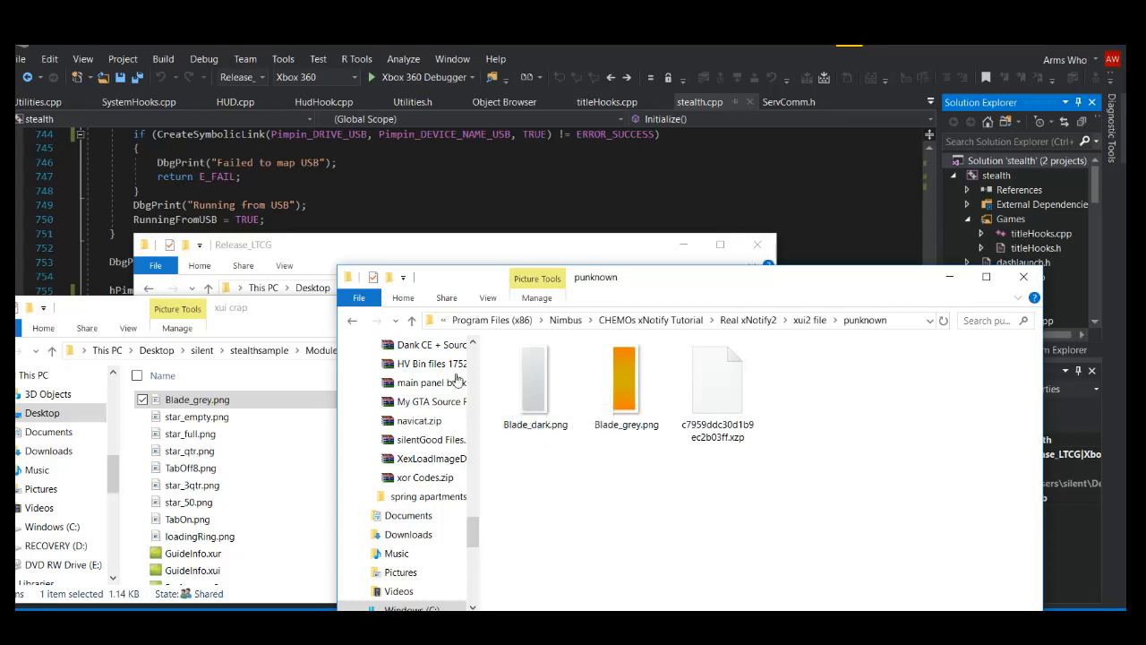
View the Blade_dark.png stored in the xui crap folder in Paint
left_click(141, 314)
left_click_drag(166, 298, 172, 243)
scroll(274, 510, "down", 15)
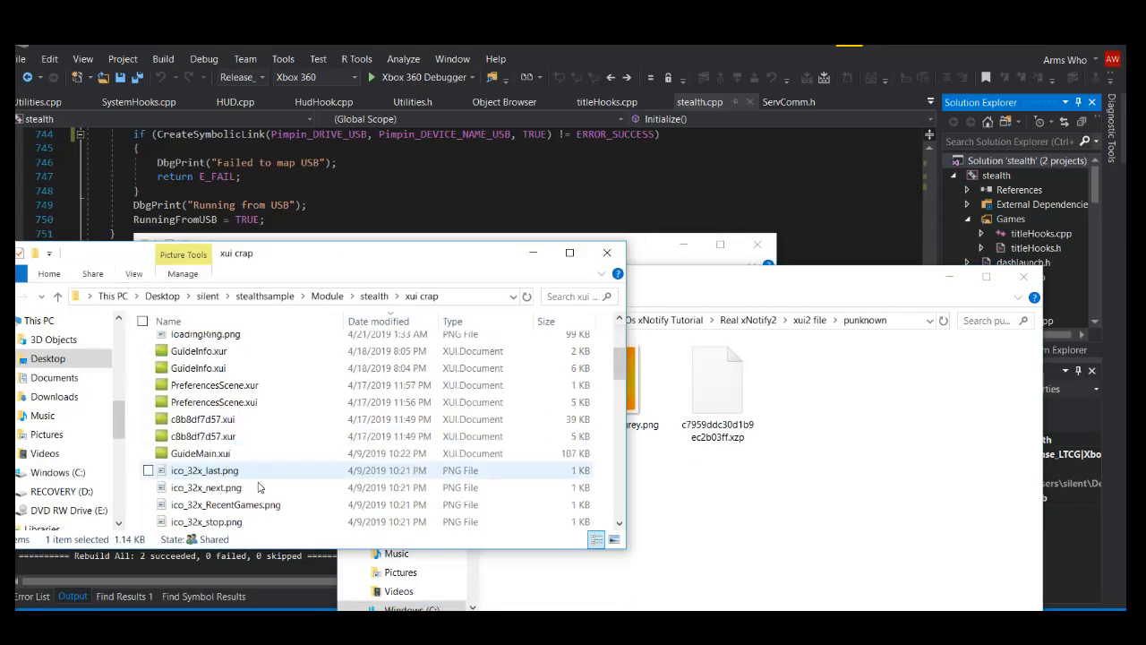
left_click(244, 524)
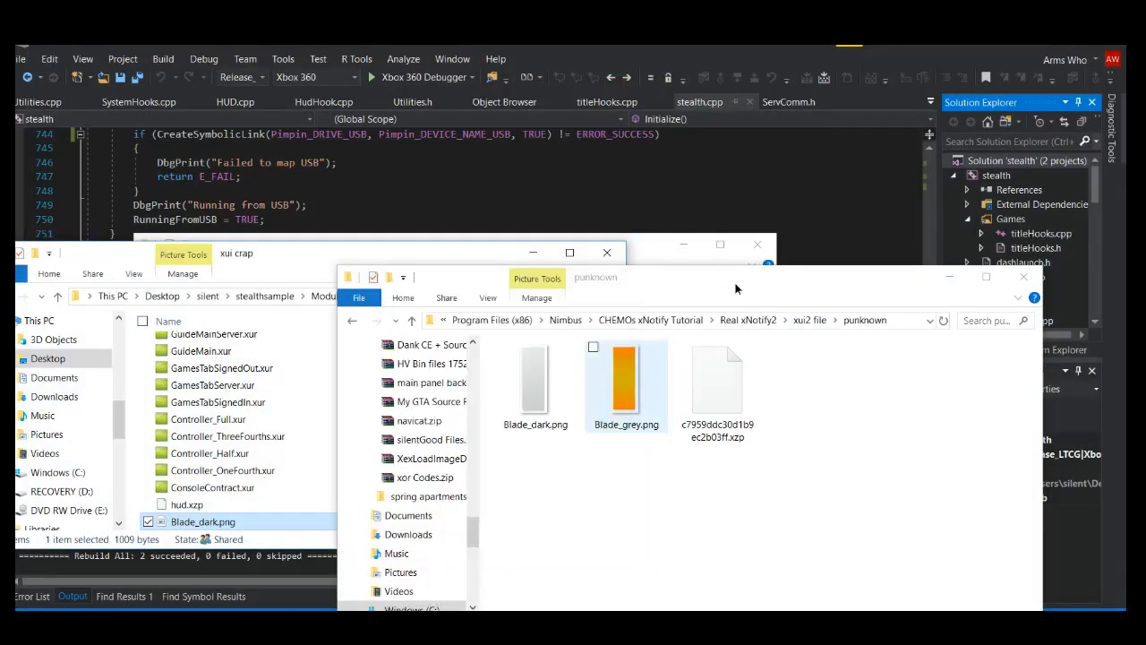
Move Blade_dark.png and Blade_grey.png from the punknown folder into xui crap, replacing the existing files
left_click_drag(681, 276, 758, 222)
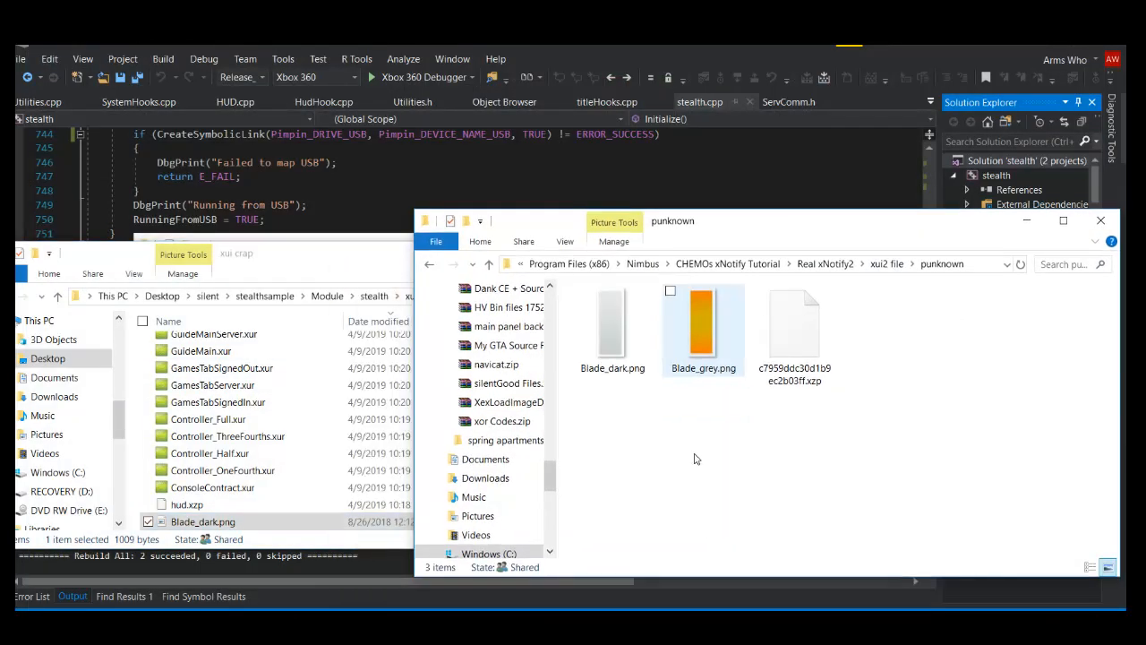
left_click_drag(612, 401, 237, 443)
left_click(436, 255)
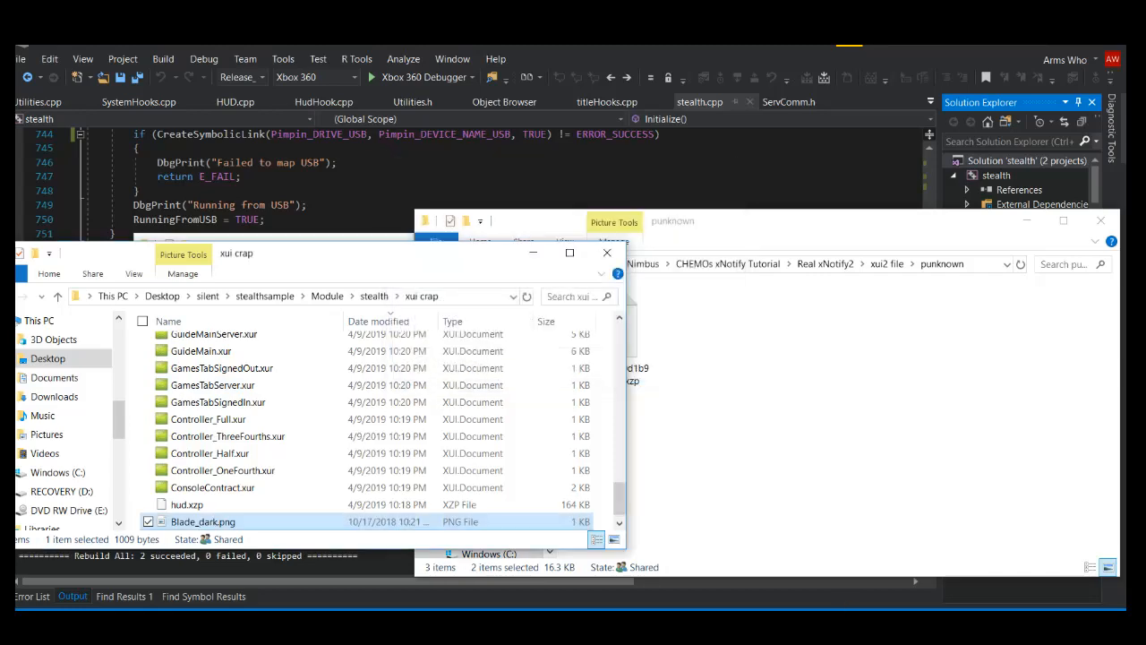
Switch to Xzp Tool 2 and add xui crap's Blade_dark.png and Blade_grey.png to c7959ddc30d1b9ec2b03ff.xzp, overwriting the entries with matching names
key("alt+Tab")
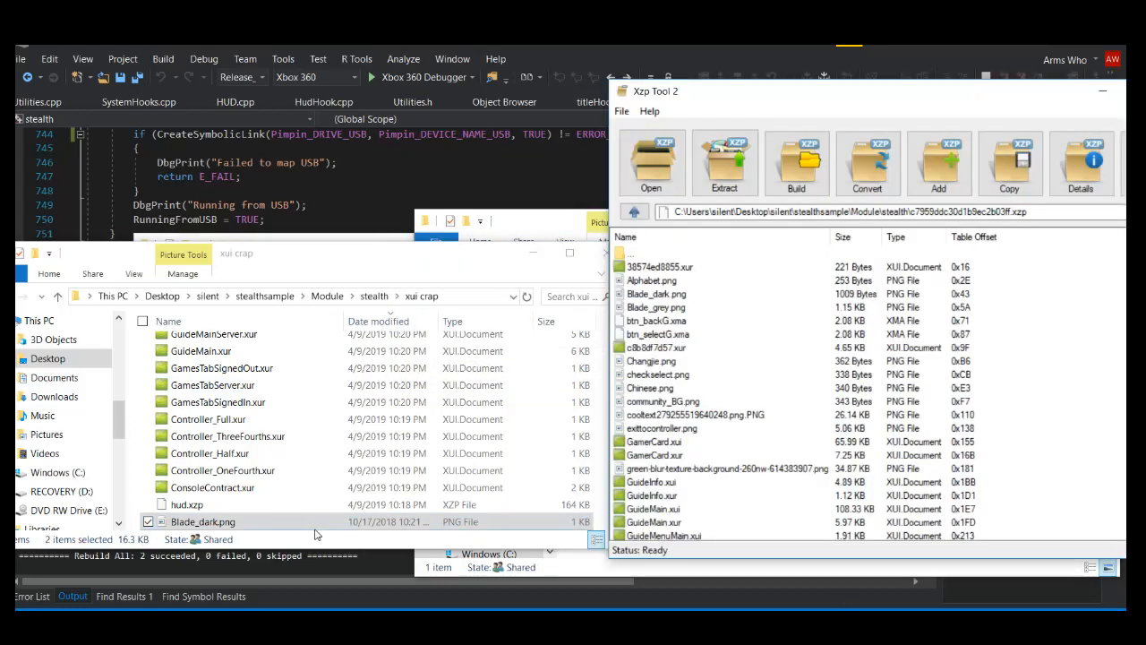
scroll(213, 516, "up", 10)
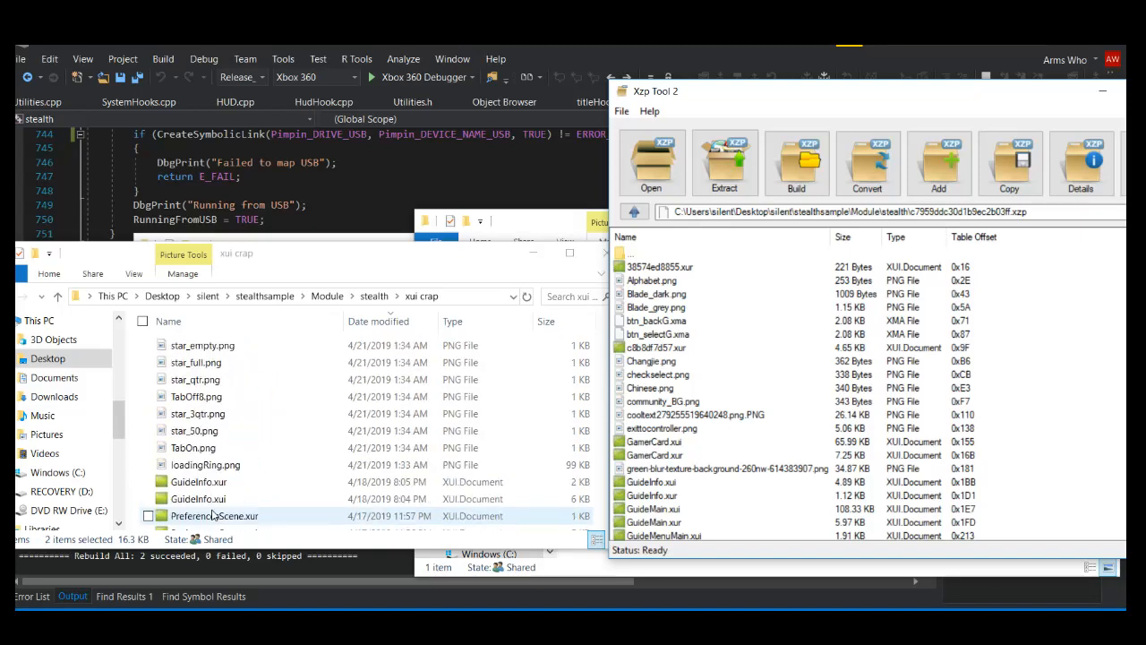
scroll(206, 507, "down", 10)
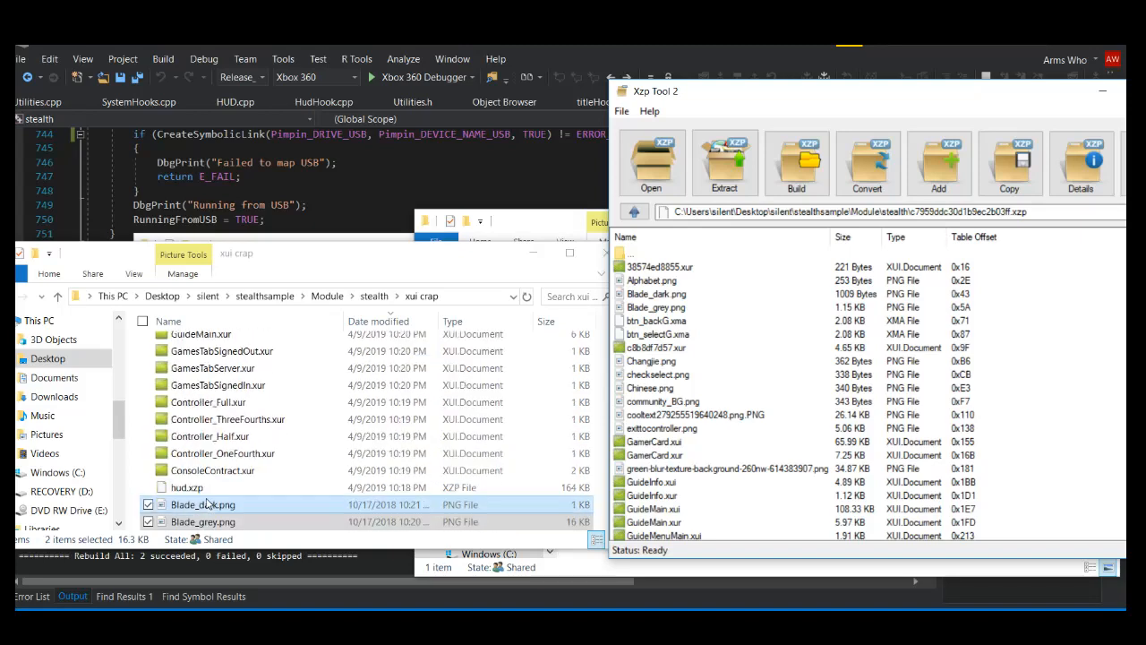
left_click_drag(182, 510, 1057, 319)
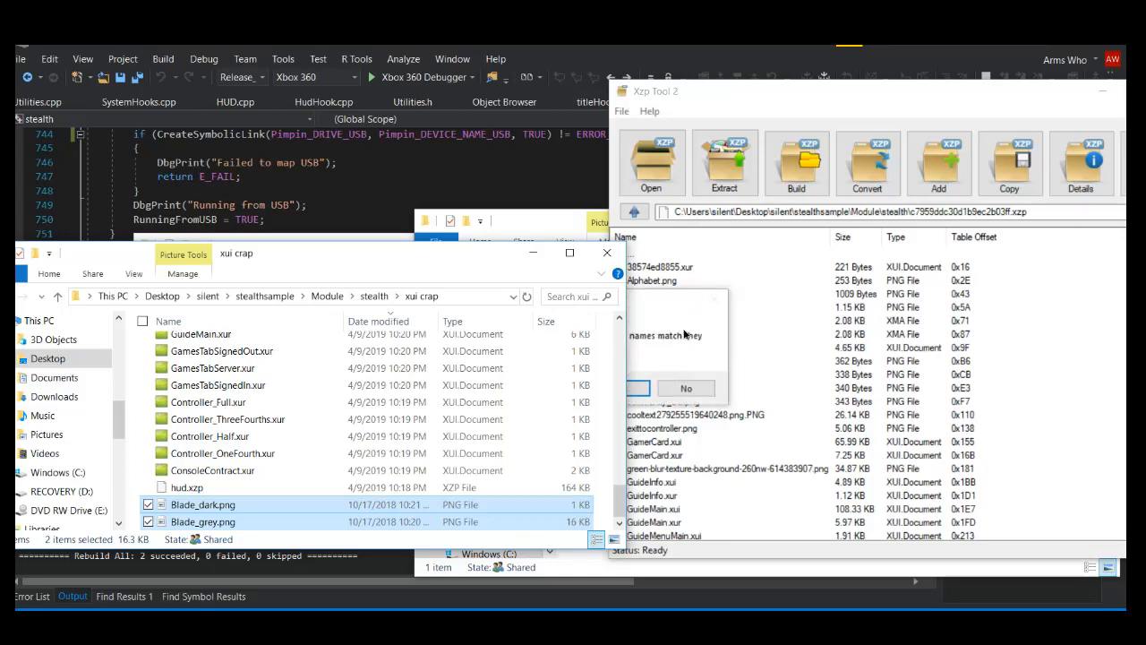
left_click(609, 389)
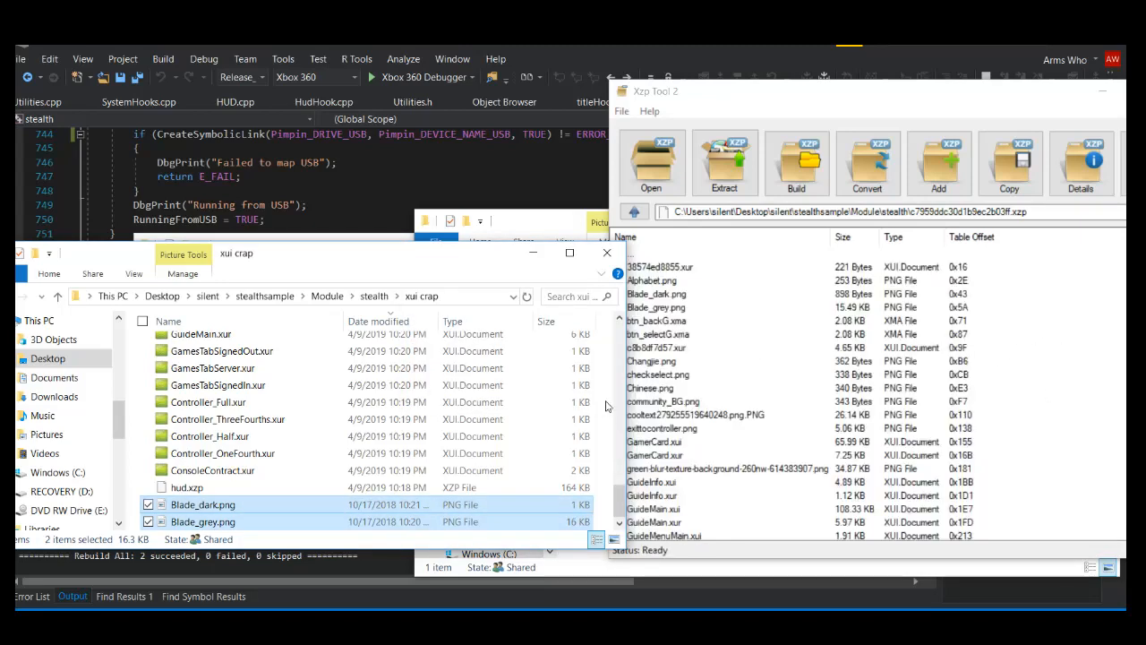
Switch to Visual Studio and rebuild the whole stealth solution
left_click(573, 165)
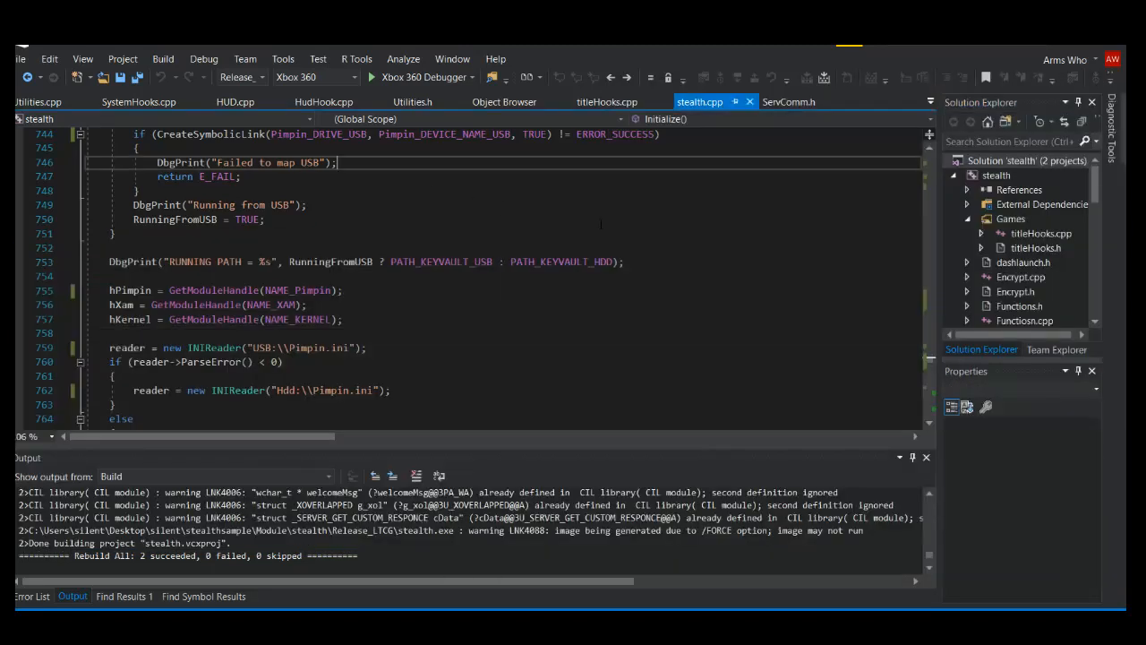
right_click(968, 162)
left_click(774, 192)
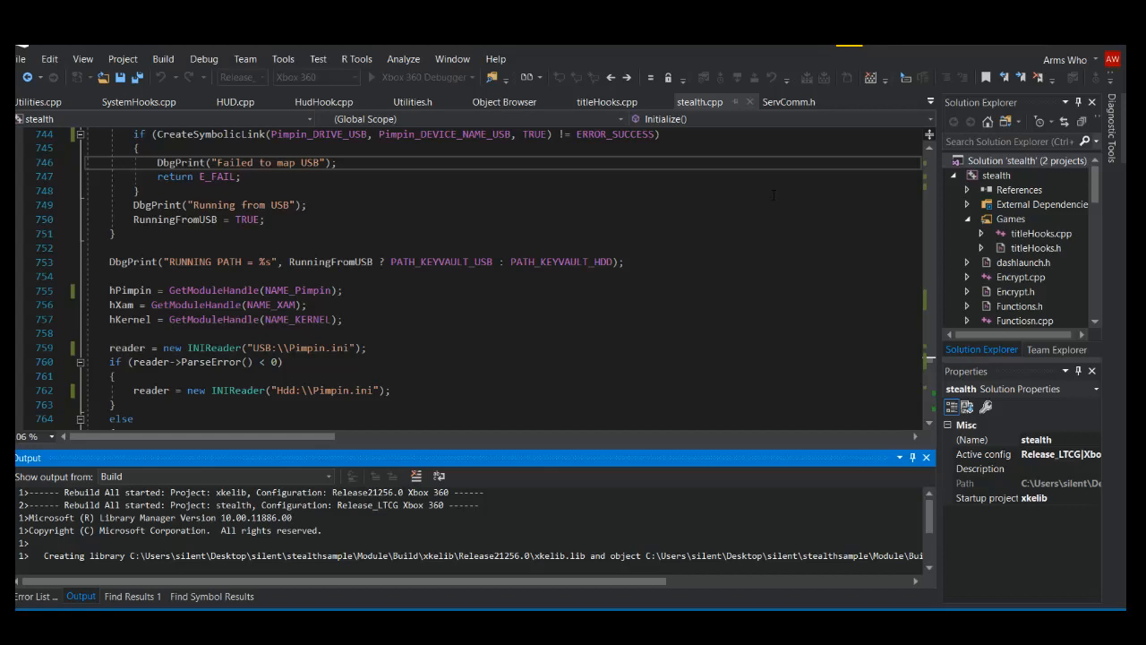
Switch to Xbox 360 Neighborhood and open the Jtag console's Retail Hard Drive Emulation (HDD:) drive
mouse_move(269, 623)
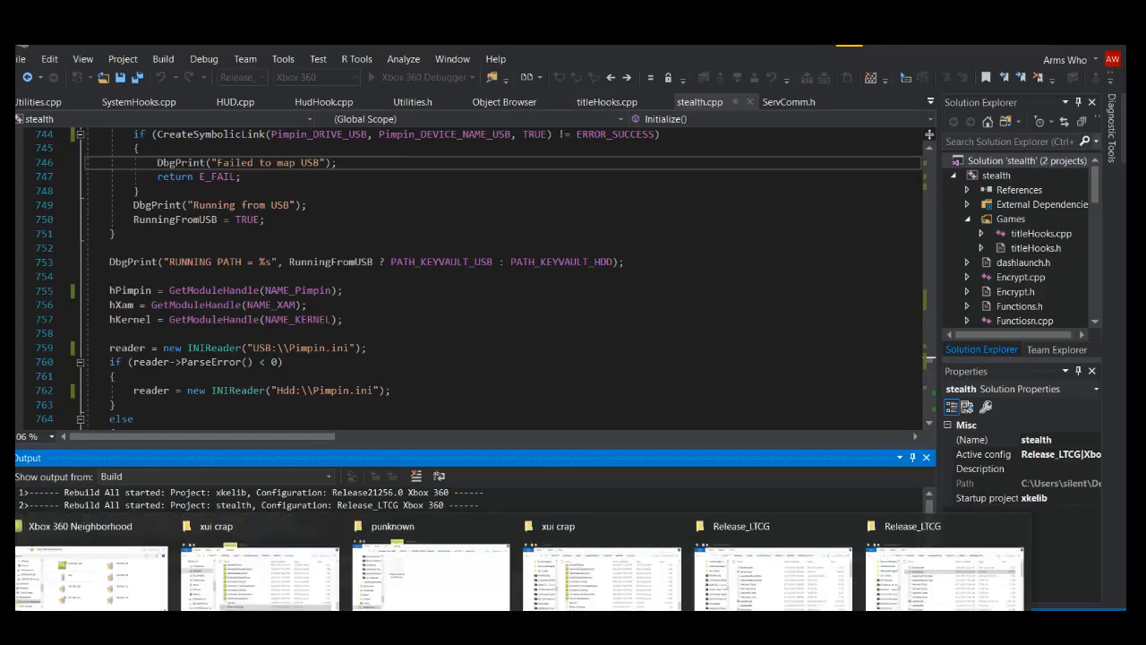
left_click(89, 564)
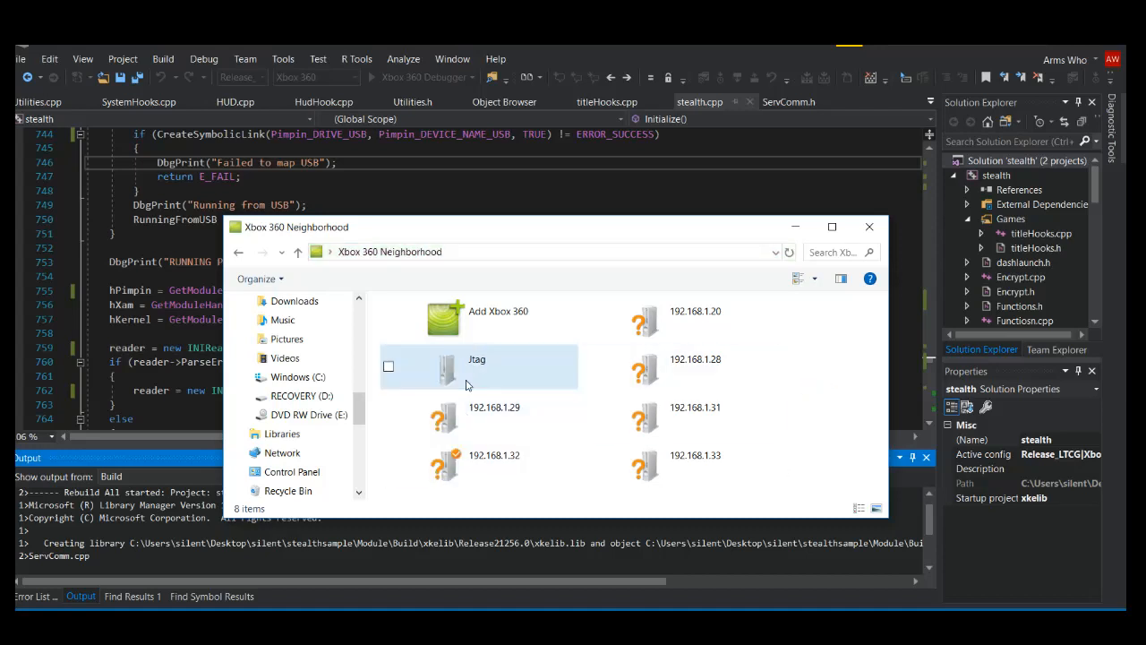
double_click(498, 358)
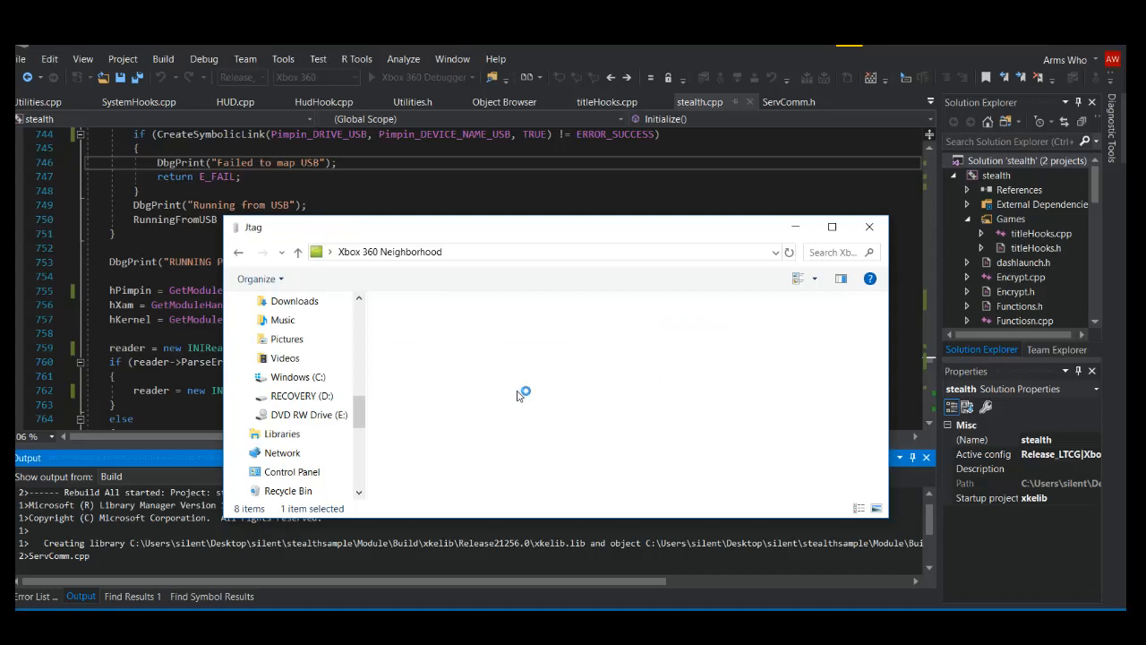
left_click(676, 373)
double_click(666, 384)
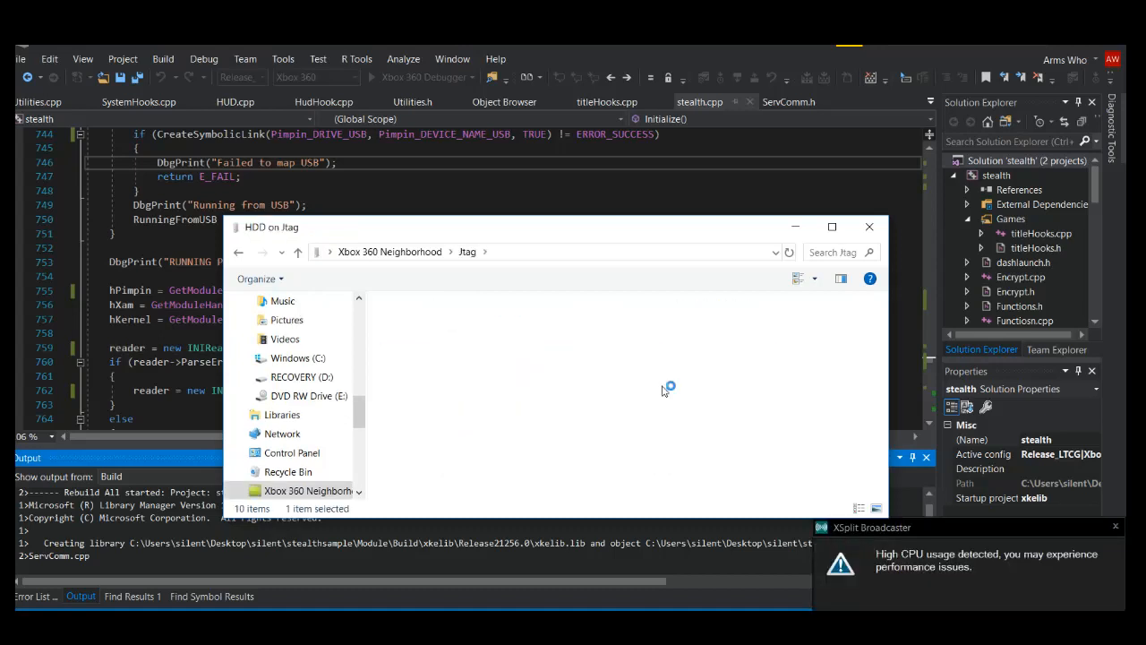
Look through the Jtag console's hard drive for the Pimpin files, including Pimpin.ini and pimpin.xex
scroll(797, 408, "down", 3)
scroll(800, 404, "down", 10)
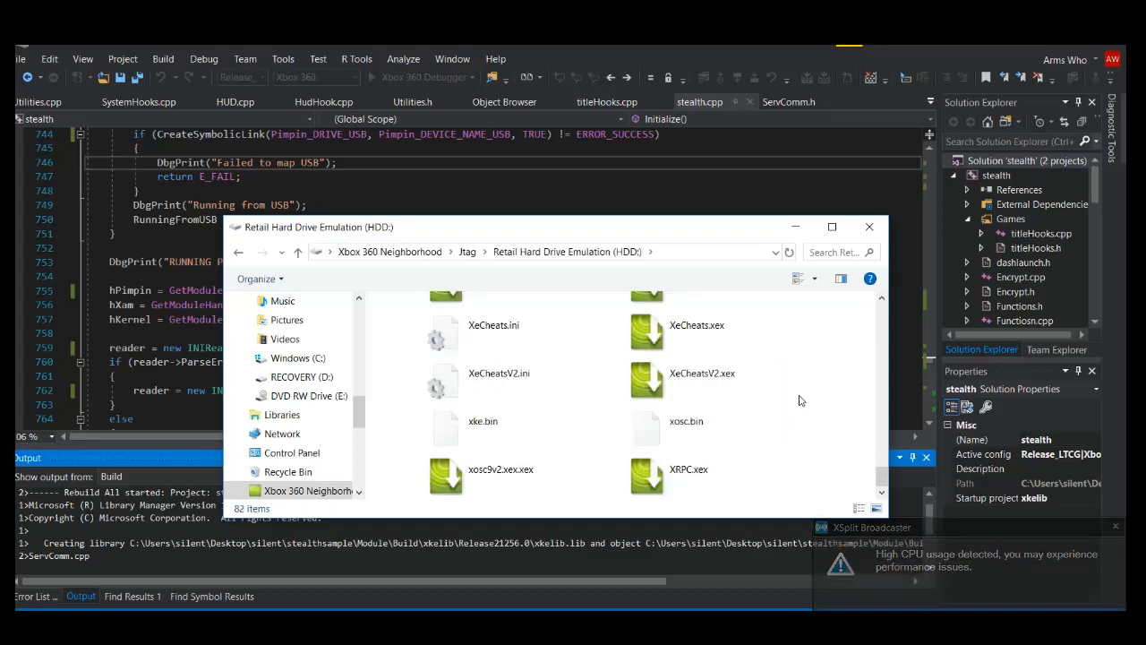
scroll(800, 400, "up", 3)
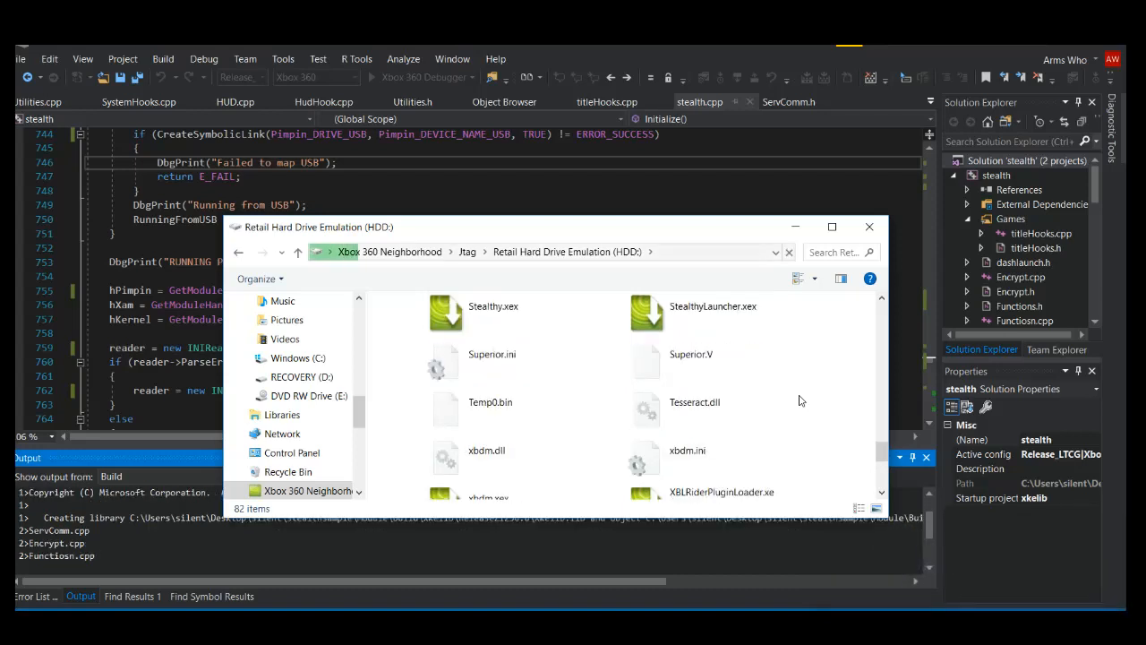
scroll(800, 400, "up", 1)
scroll(800, 400, "up", 1)
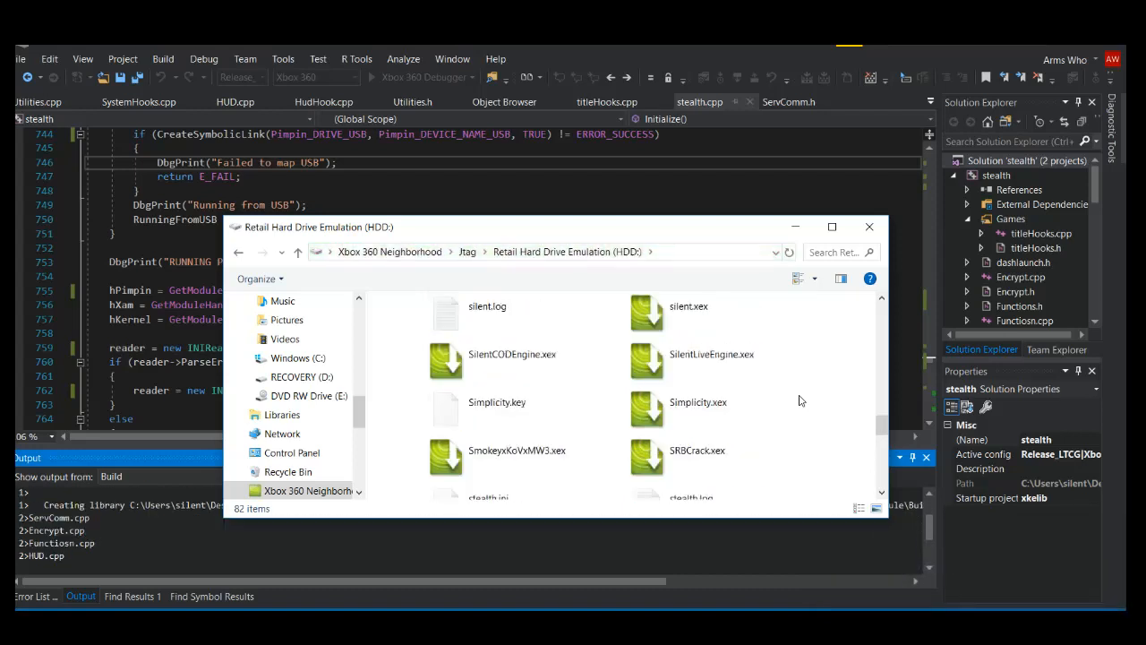
scroll(800, 400, "down", 1)
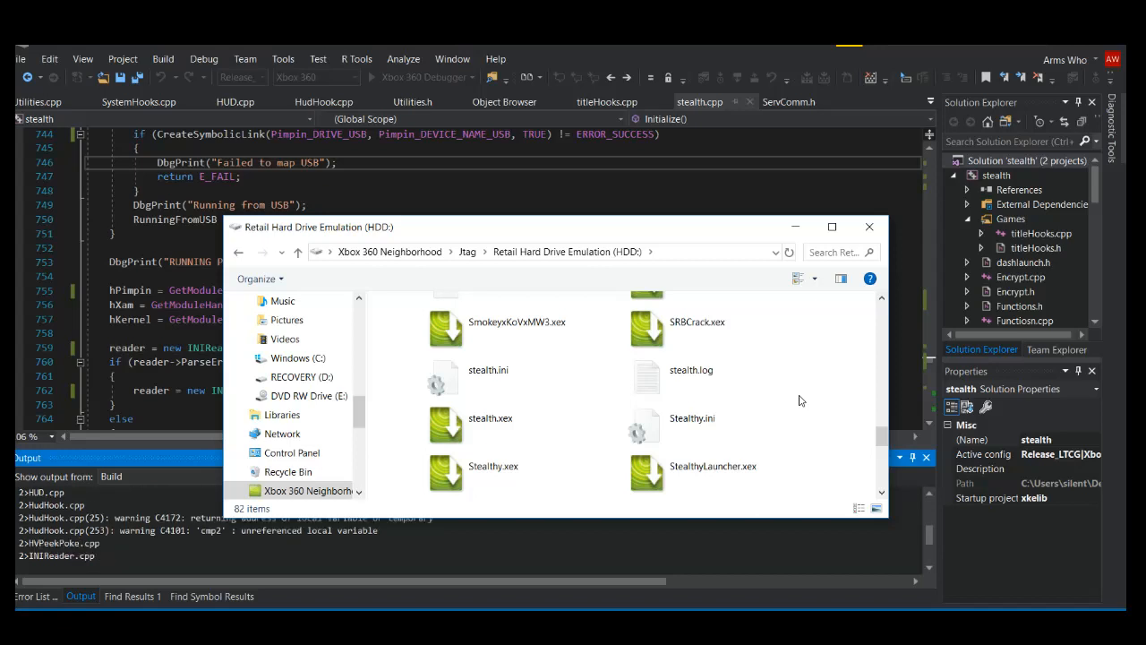
scroll(800, 401, "up", 2)
scroll(800, 400, "up", 1)
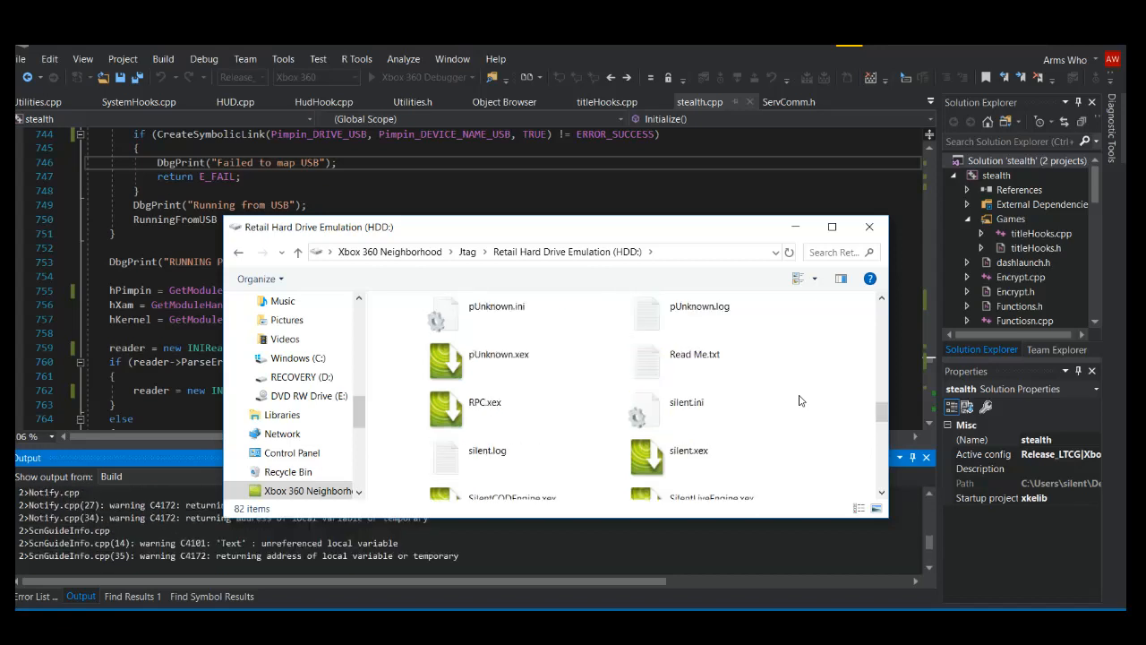
scroll(800, 401, "up", 1)
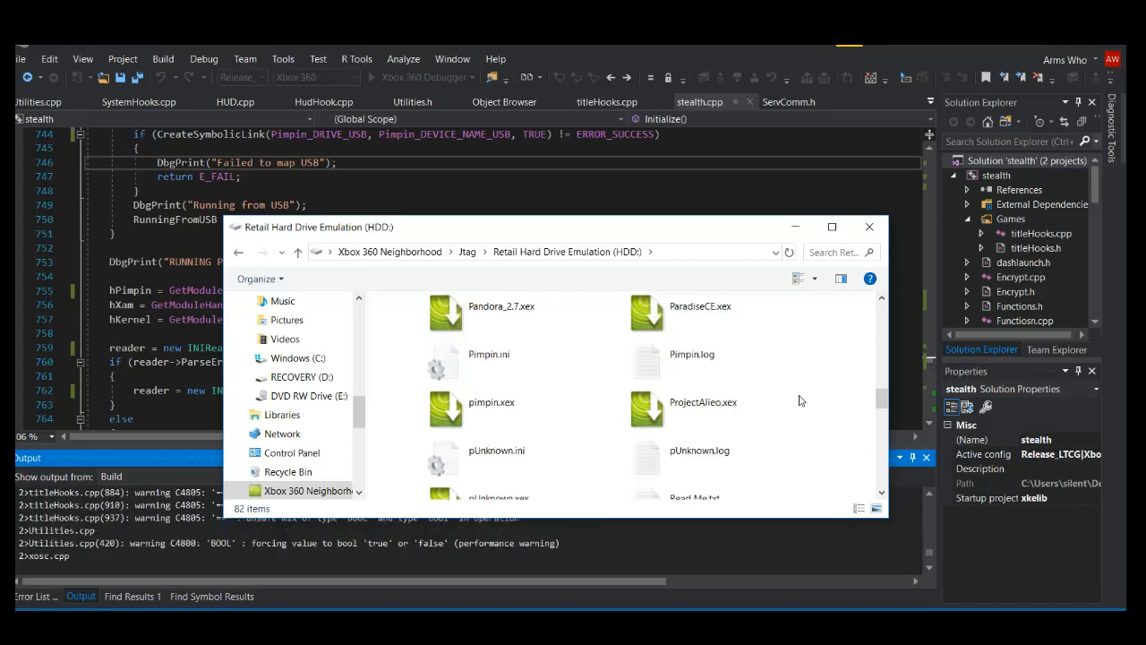
left_click(388, 366)
left_click(388, 363)
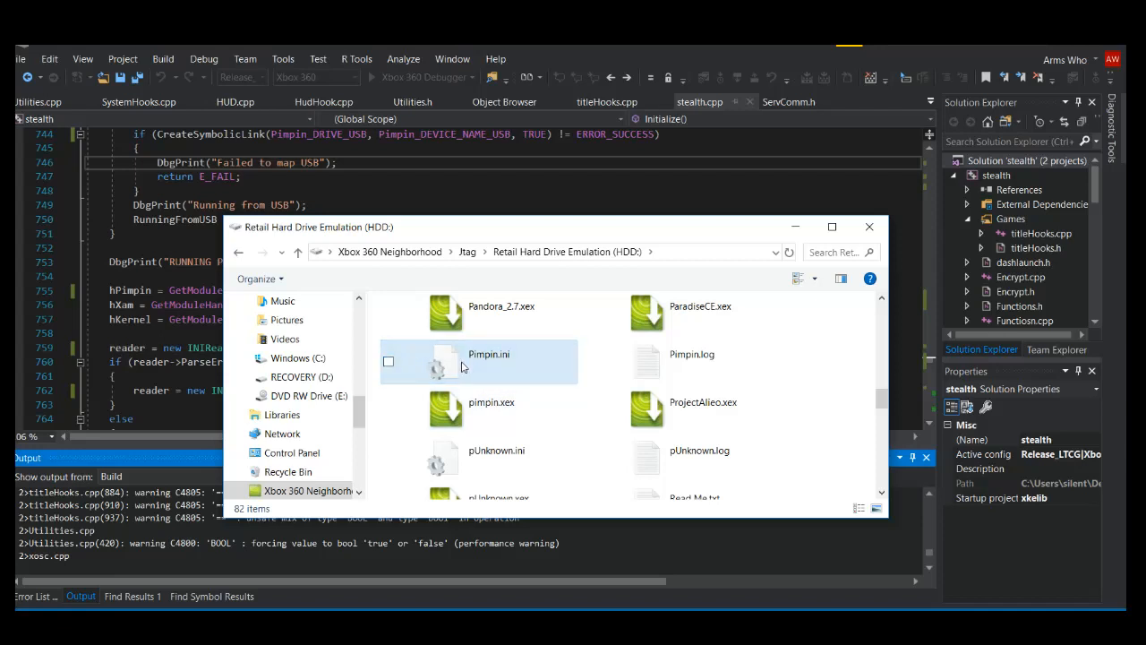
left_click(391, 362)
Return to the Xbox 360 Neighborhood console list and switch to the Command Prompt window
left_click_drag(611, 236, 586, 267)
left_click(376, 283)
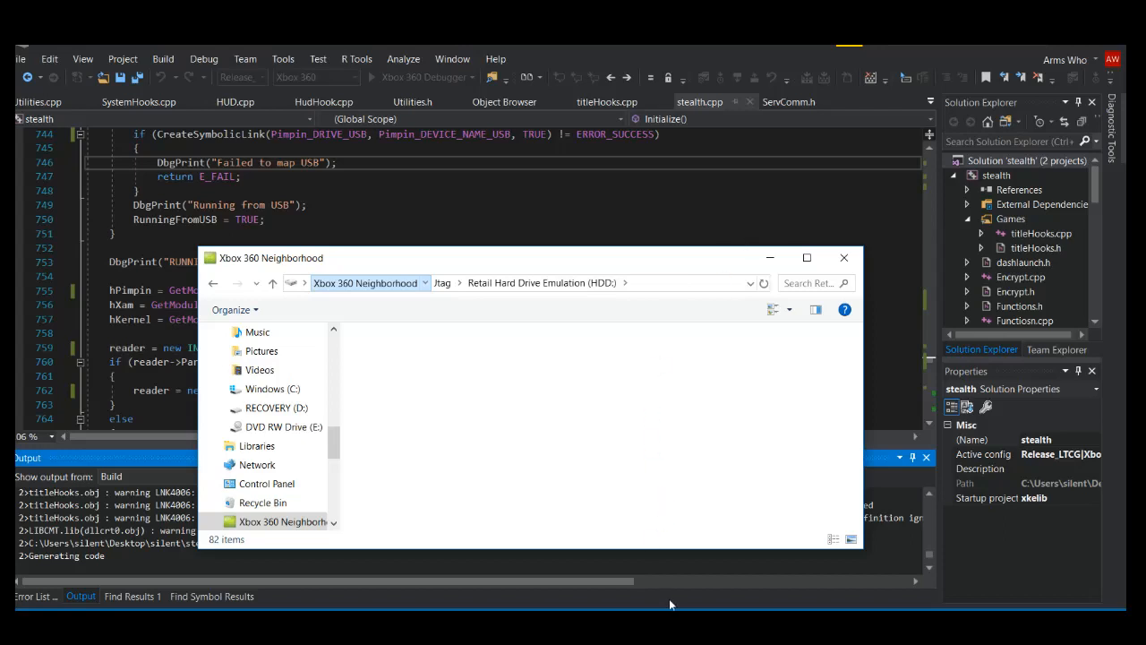
left_click(762, 626)
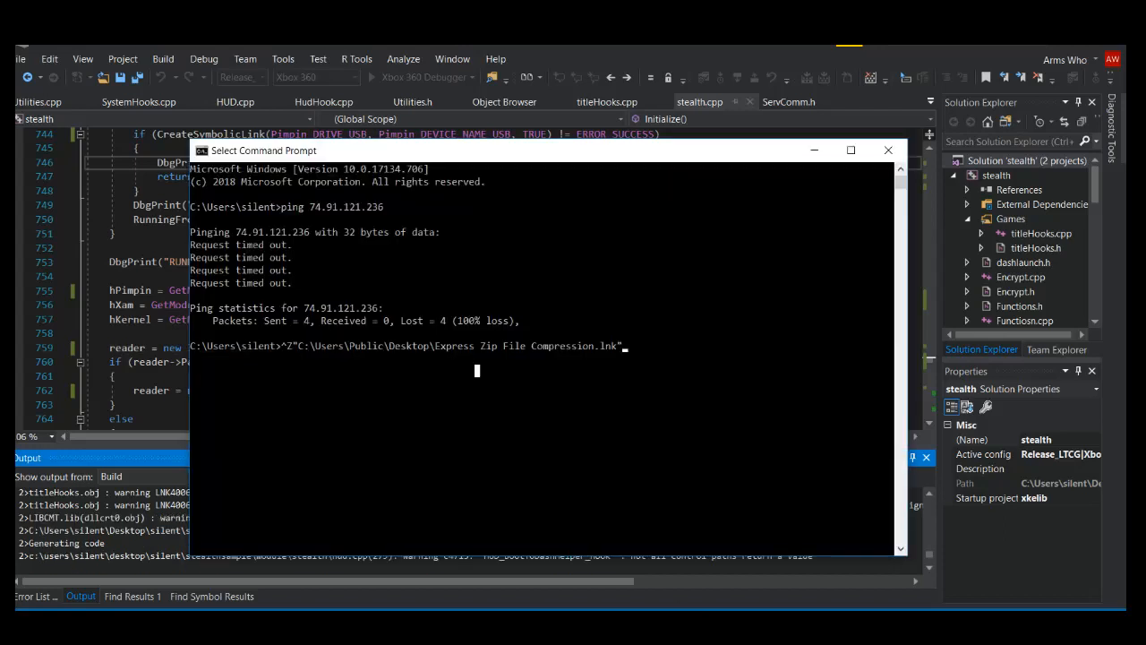
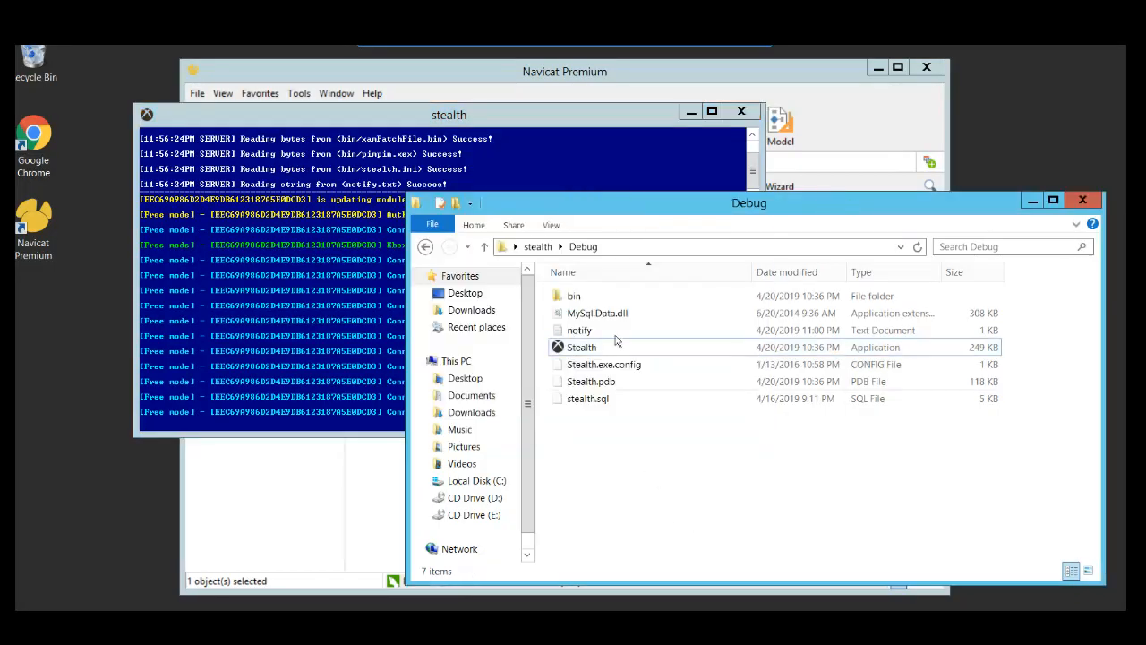
Paste the copied pimpin.xex into the server's stealth\Debug\bin folder, replacing the existing file
double_click(578, 297)
right_click(618, 537)
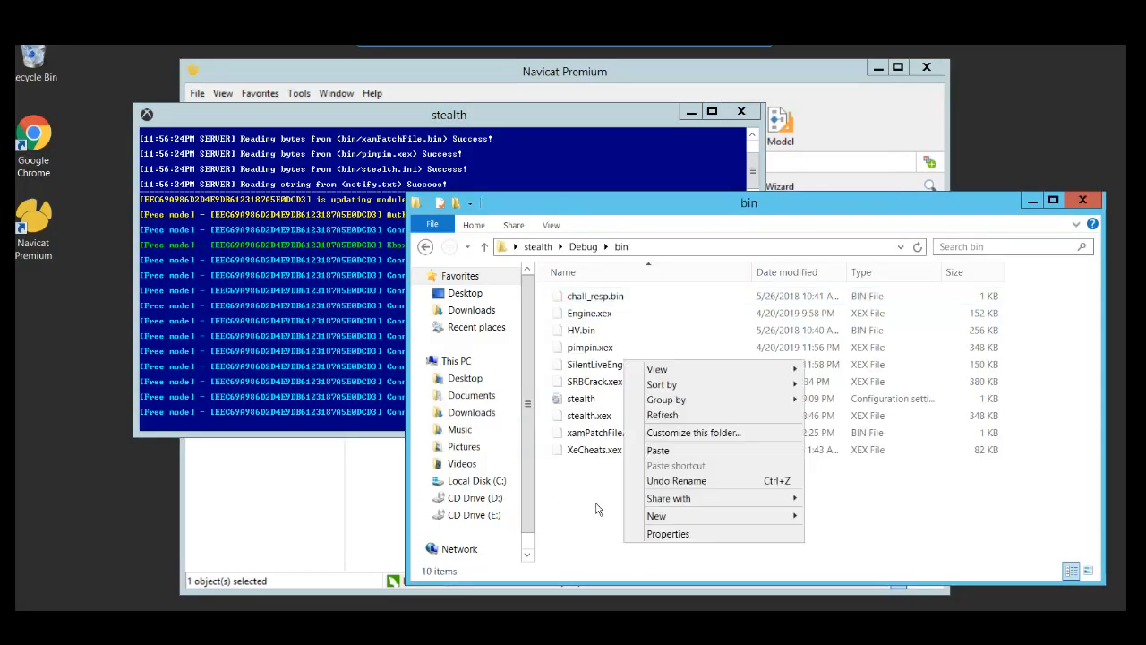
left_click(647, 457)
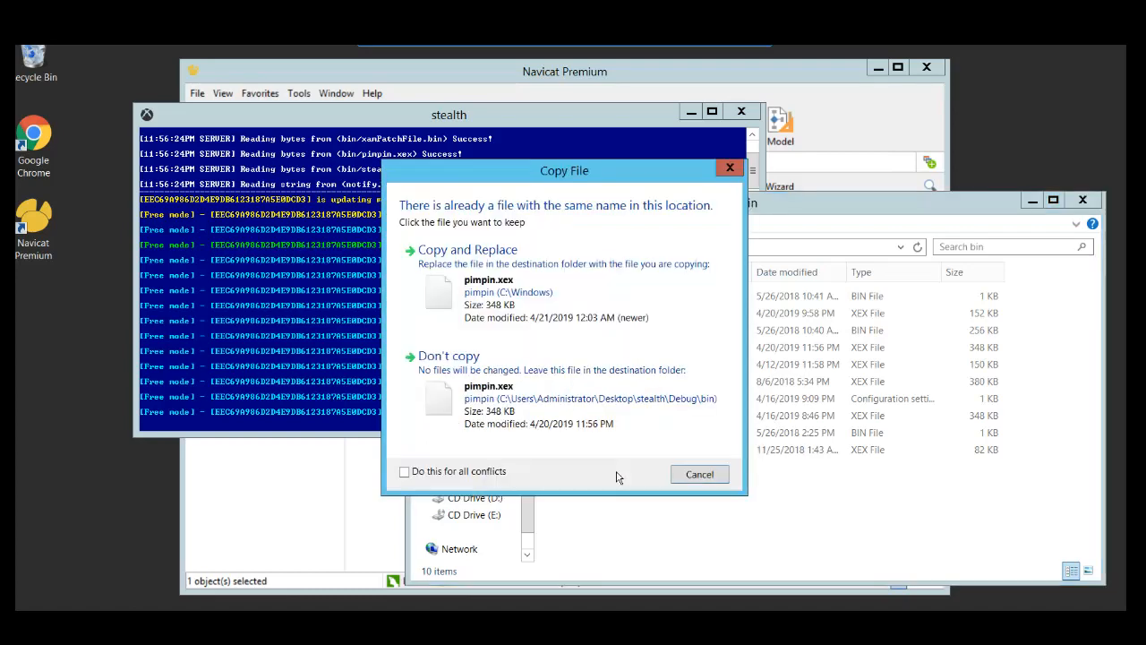
left_click(482, 294)
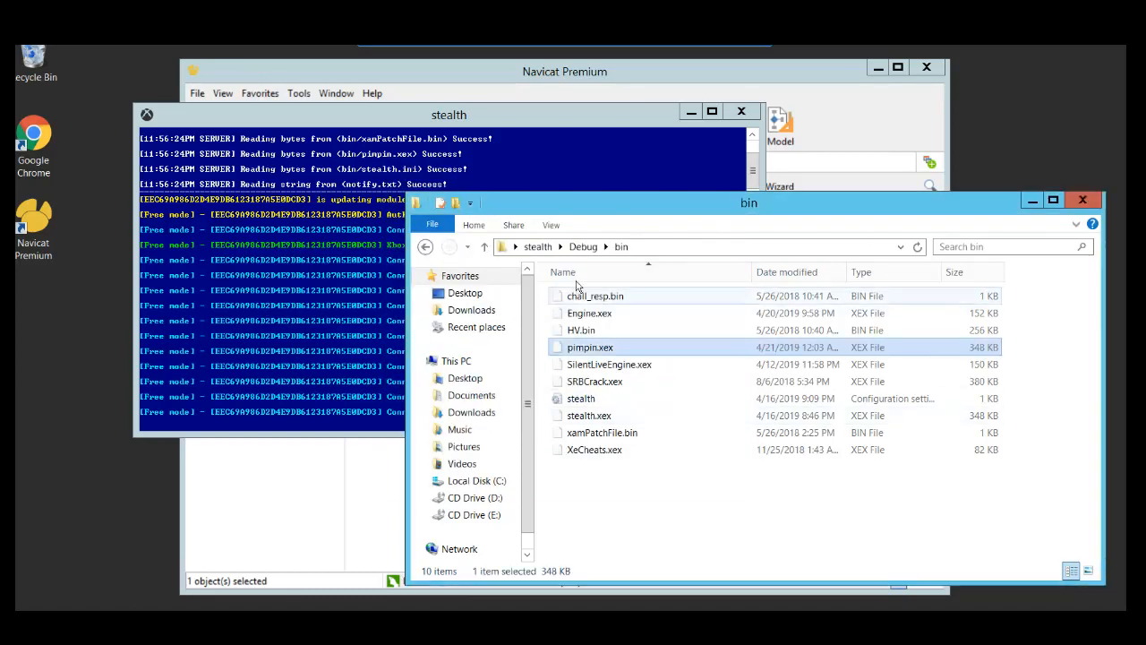
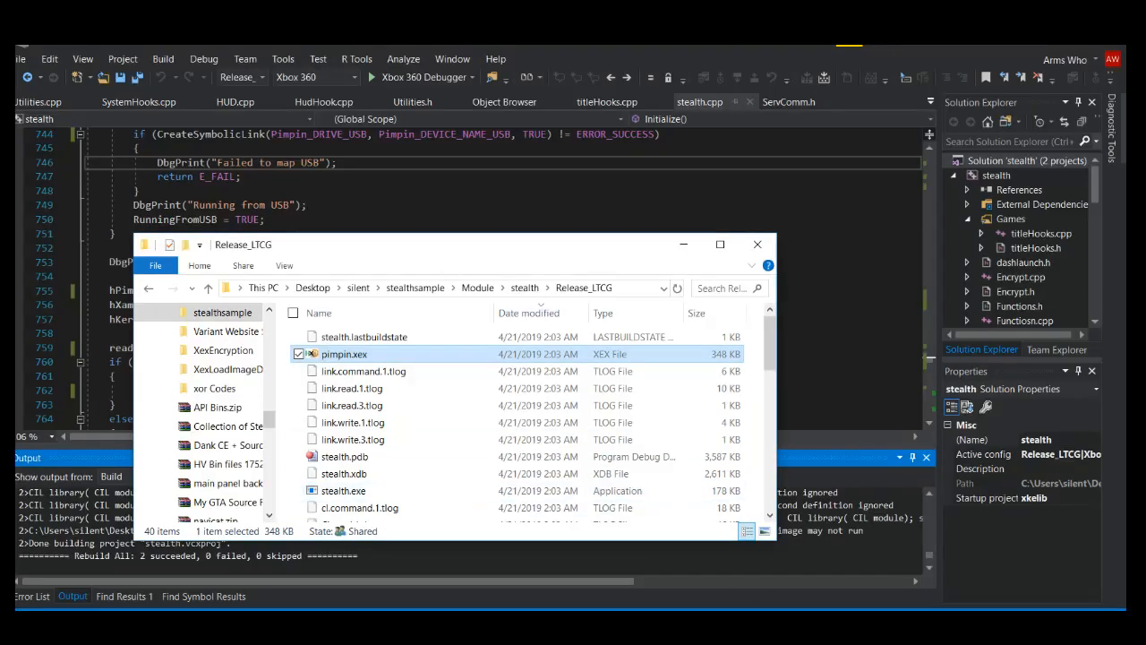
Check the console dashboard in the Xbox streaming app and switch to New Text Document.txt in Notepad to review the setup outline
mouse_move(861, 620)
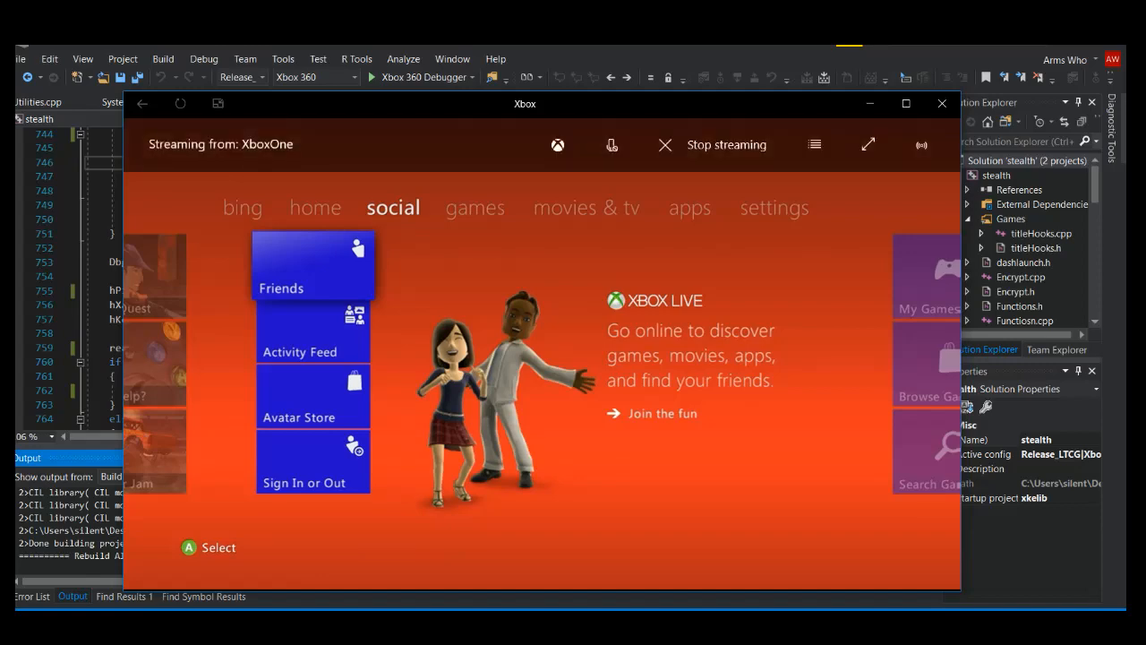
mouse_move(715, 625)
left_click(747, 625)
left_click(570, 395)
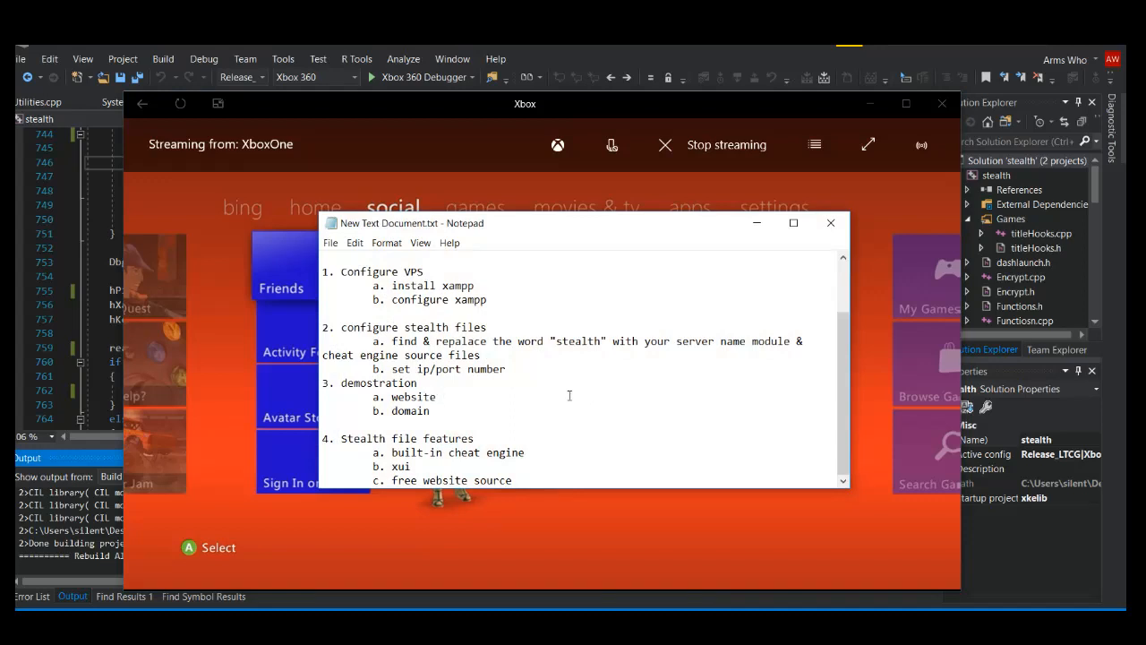
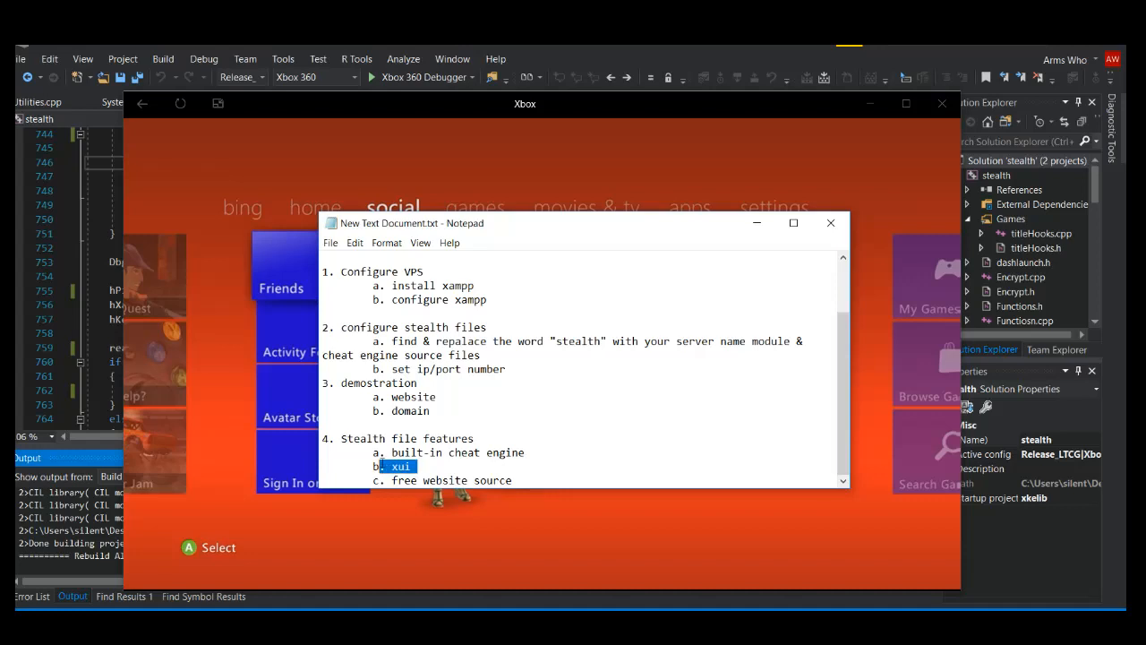
Review the setup outline in the text file, from the stealth file features back up through demonstration and stealth file configuration to the VPS configuration items
left_click(443, 467)
key("Up")
key("Up")
key("Up")
key("Up")
key("Up")
key("Up")
key("Up")
key("Up")
key("Down")
key("Down")
key("Down")
key("Down")
key("Down")
key("Down")
key("Down")
key("Down")
key("Up")
key("Up")
key("Up")
key("Up")
key("Up")
key("Up")
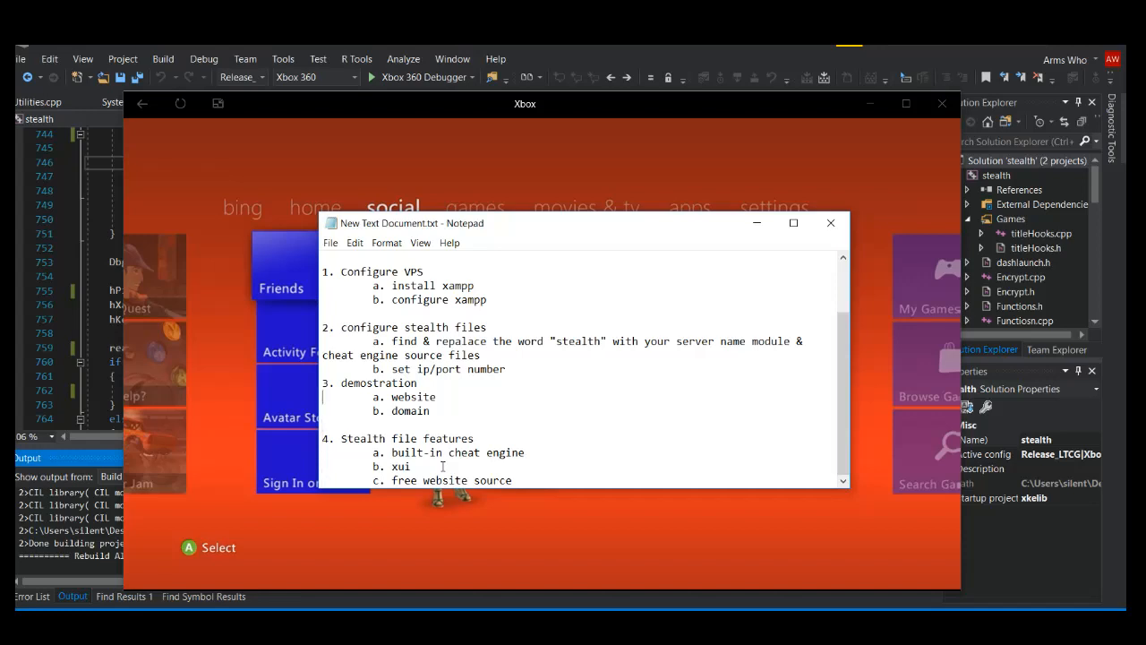
key("Up")
key("Up")
key("Up")
key("Up")
key("Up")
key("Up")
key("Up")
key("Up")
key("Up")
key("Up")
key("Up")
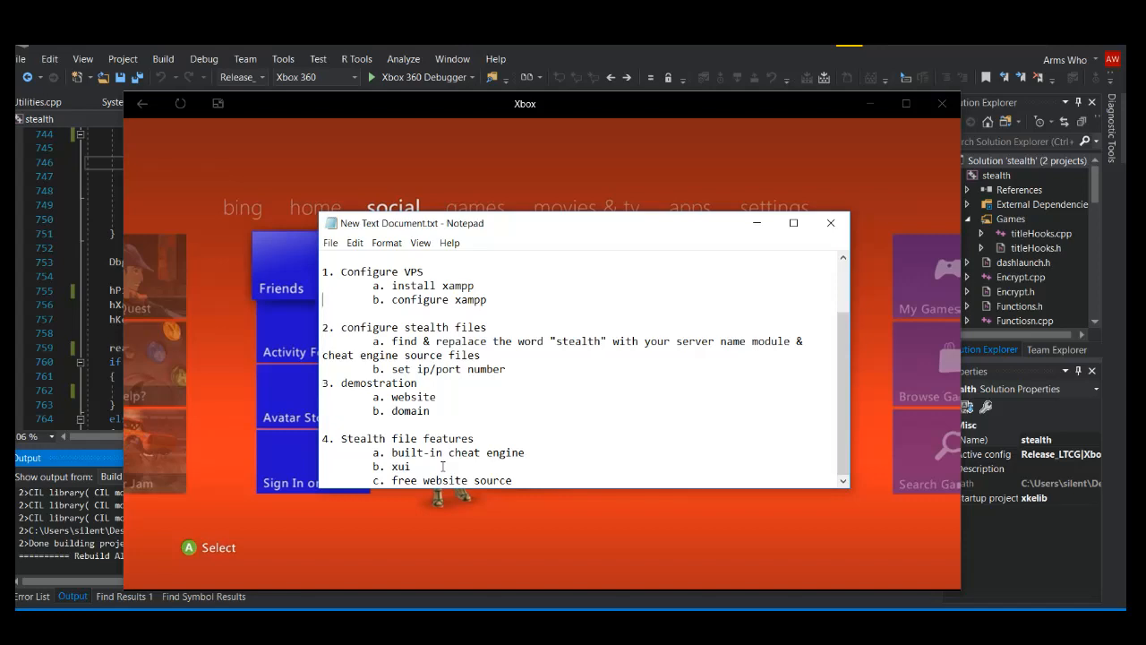
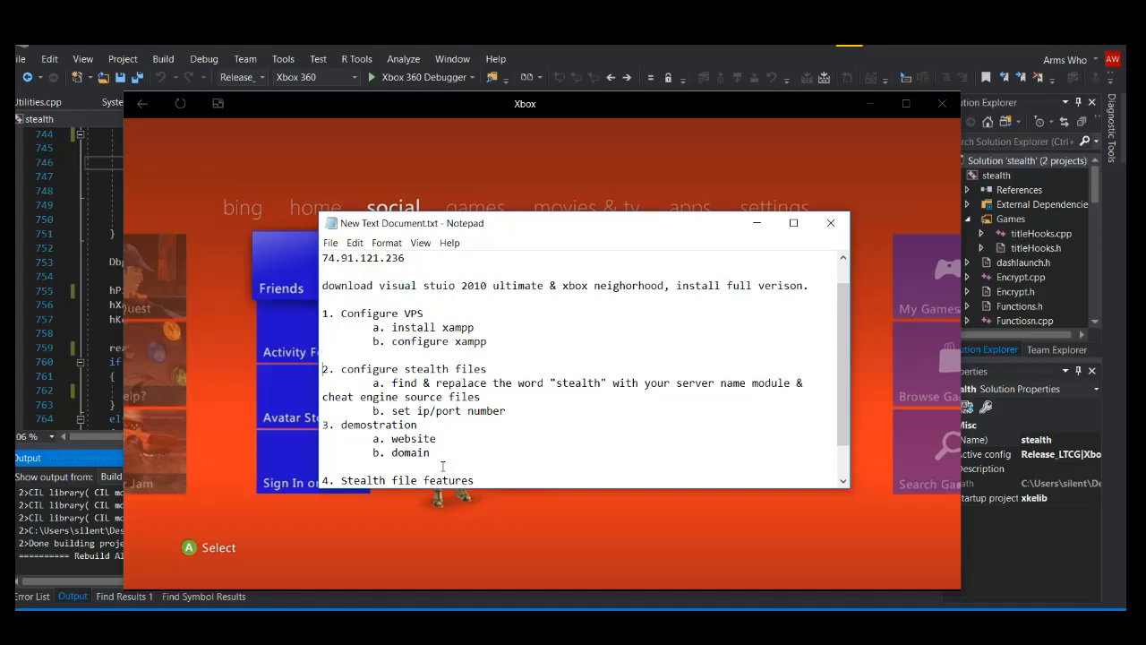
key("Down")
key("Down")
key("Down")
key("Down")
key("Down")
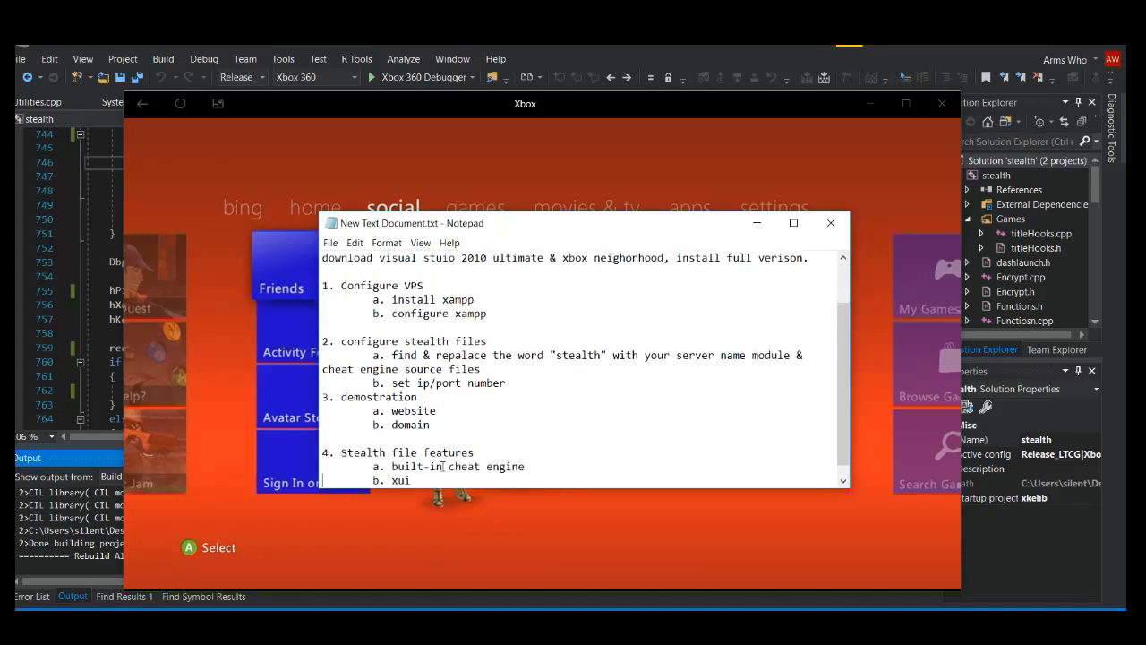
Review the text file's setup outline down to the stealth file features and back up to the title and server IP address line
key("Up")
key("Up")
key("Up")
key("Up")
key("Up")
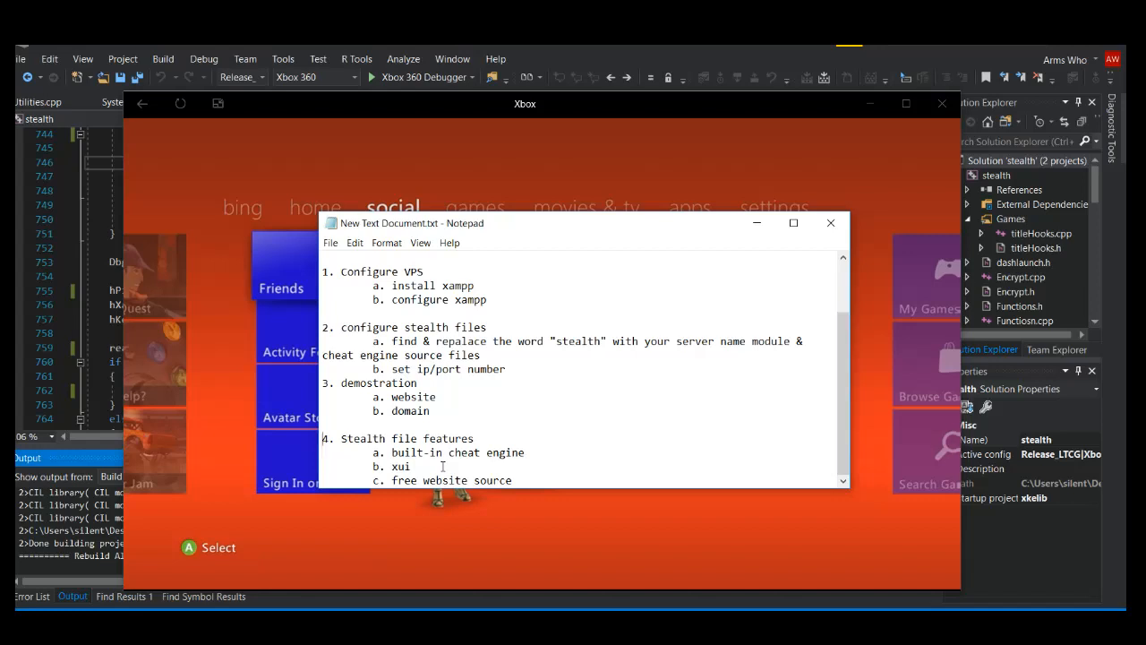
key("Up")
key("Up")
key("Up")
key("Up")
key("Up")
key("Up")
key("Up")
key("Up")
key("Up")
key("Up")
key("Up")
key("Up")
key("Up")
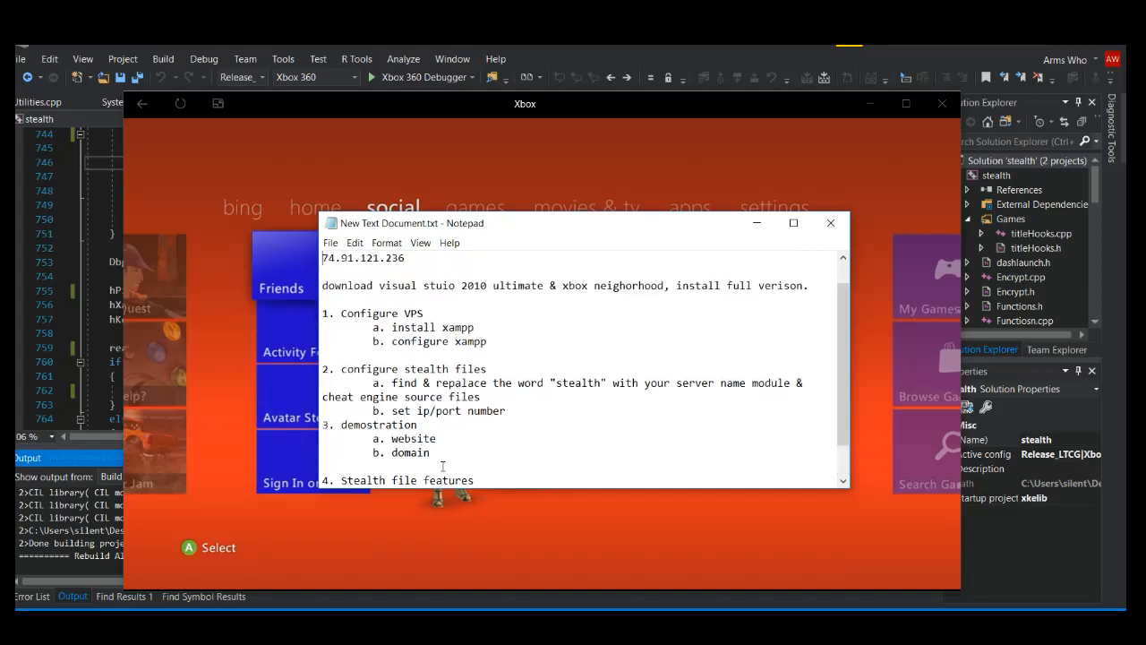
key("Up")
key("Up")
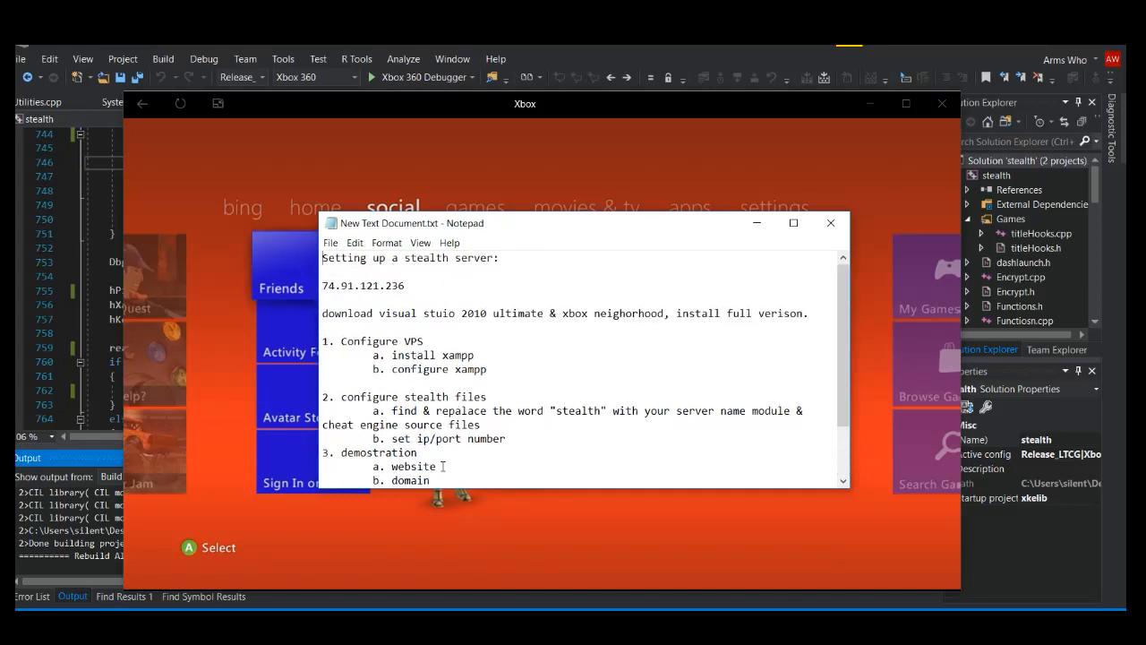
key("Down")
key("Down")
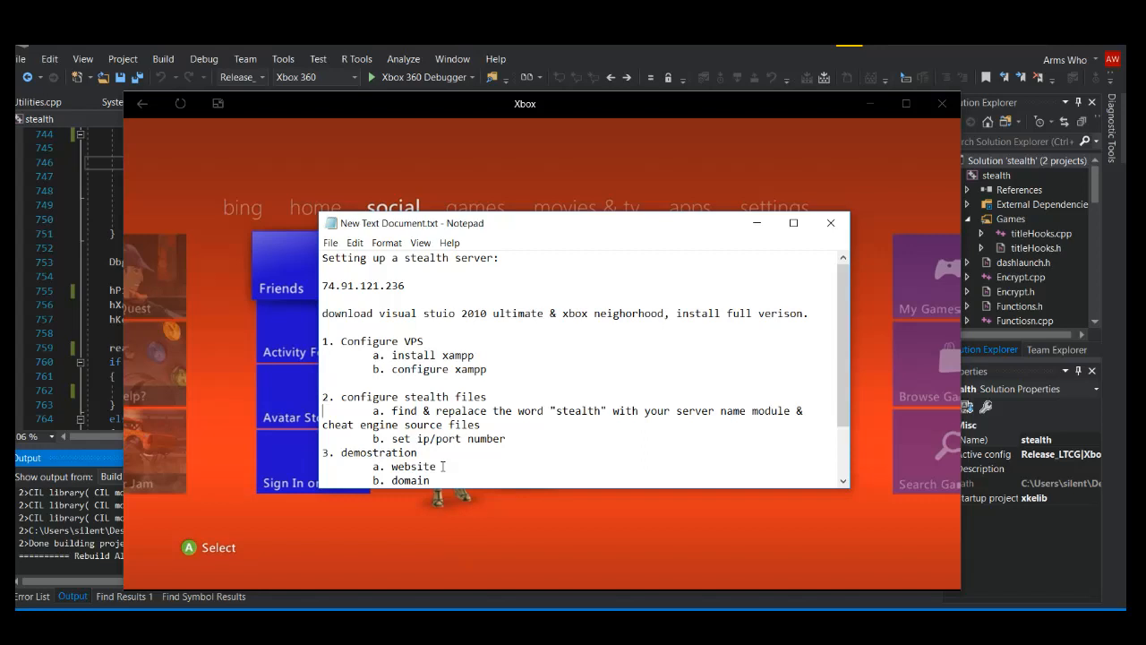
Delete the server IP address below the "Setting up a stealth server:" heading in the text file's setup outline
scroll(442, 466, "down", 2)
key("Up")
key("Up")
key("Up")
key("Up")
key("Up")
key("Up")
key("Up")
key("Up")
key("Up")
key("Up")
key("Up")
key("Up")
key("Up")
key("Up")
key("Up")
key("Up")
key("Up")
key("Up")
key("Up")
left_click_drag(527, 225, 472, 240)
left_click(347, 299)
left_click_drag(383, 307, 266, 305)
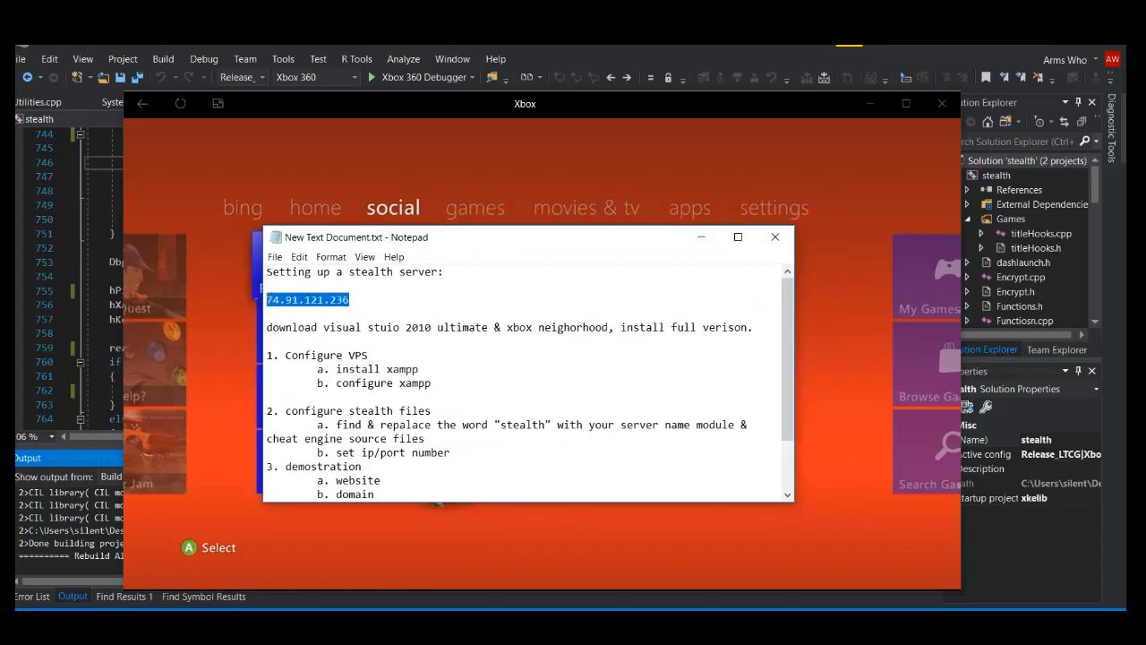
key("BackSpace")
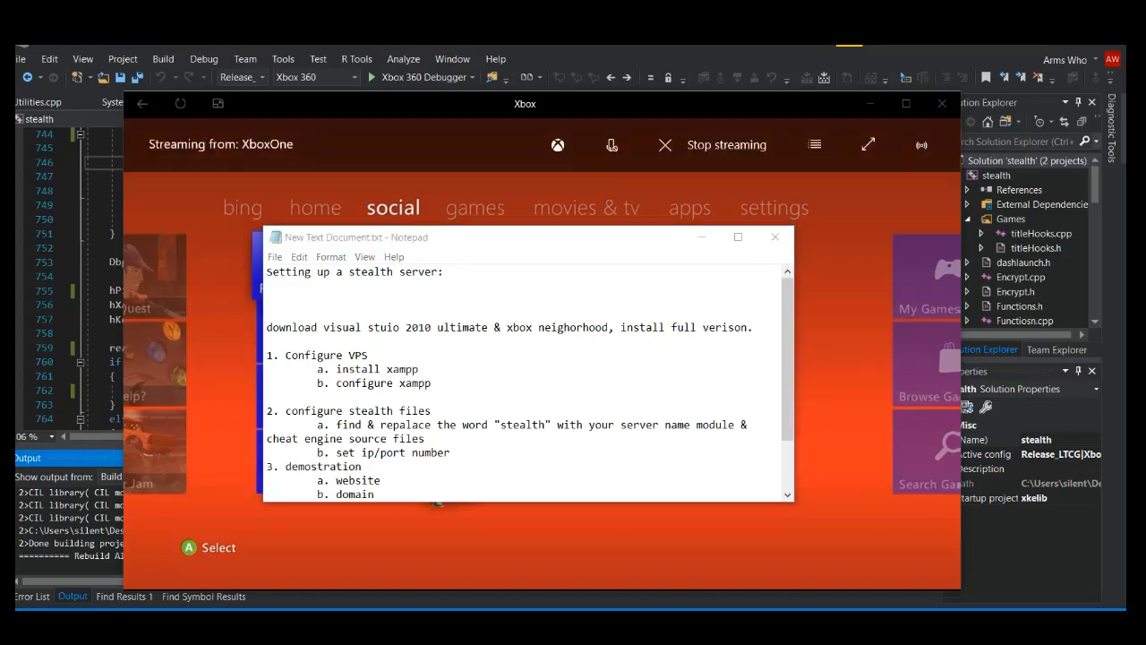
Switch to XSplit Broadcaster and stop the local recording
key("alt+Tab")
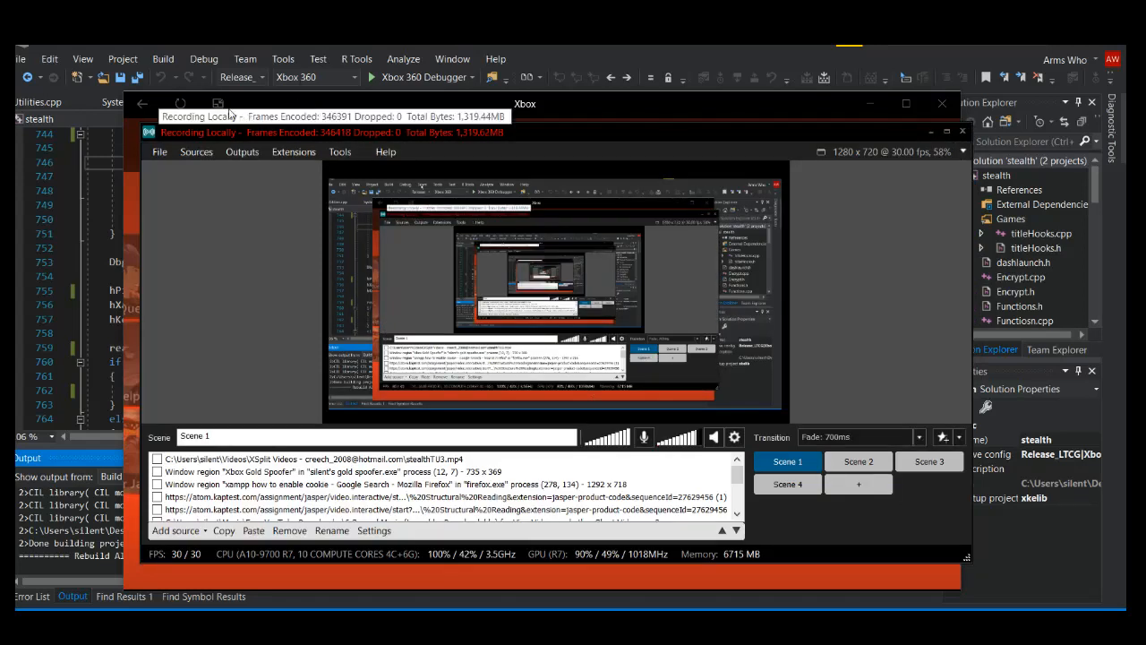
left_click(294, 153)
left_click(253, 152)
left_click(254, 151)
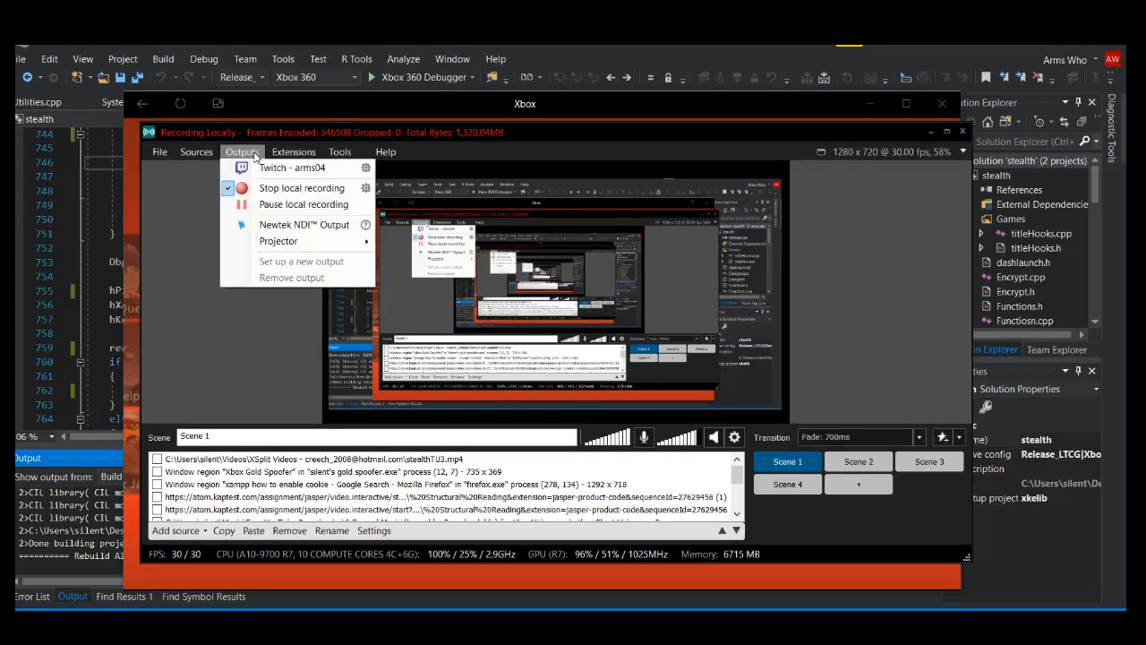
left_click(273, 189)
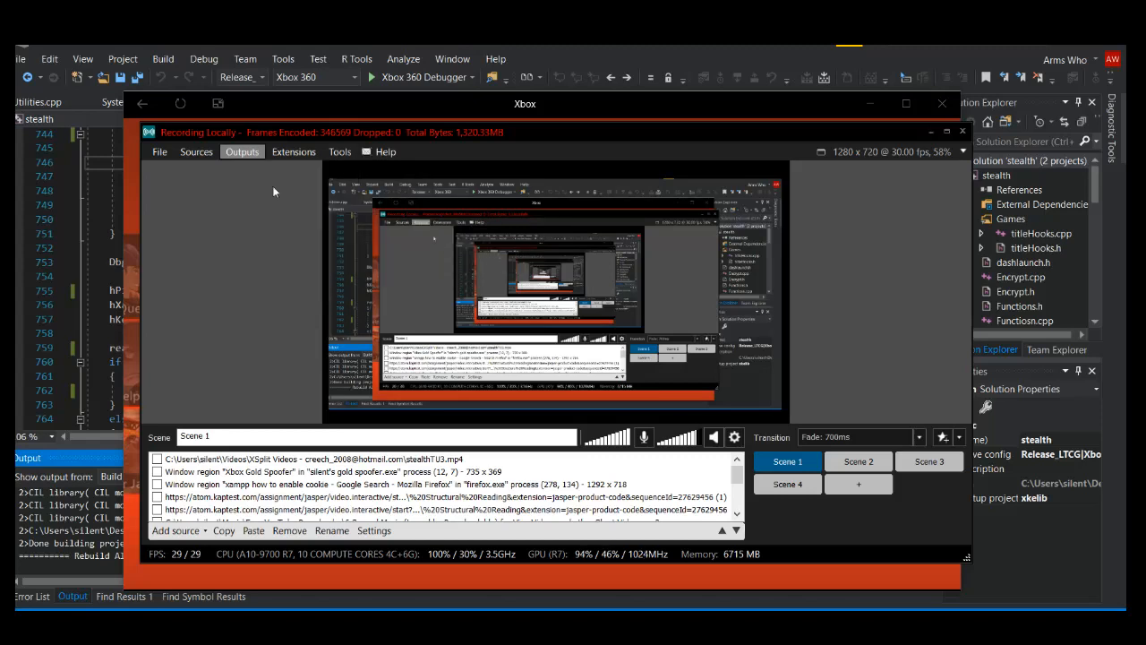